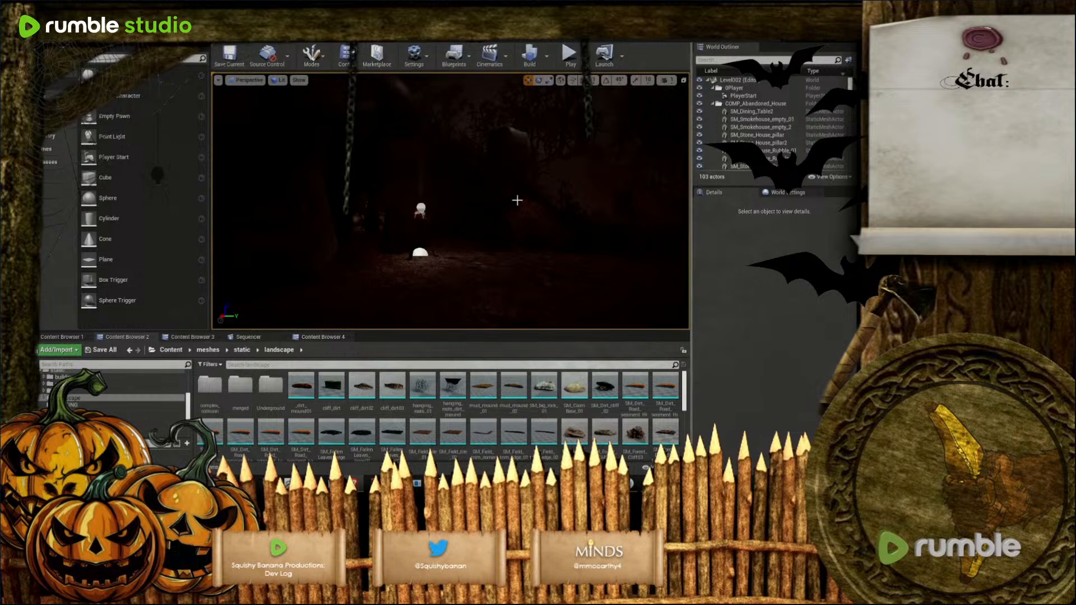
pyautogui.click(193, 337)
pyautogui.click(64, 337)
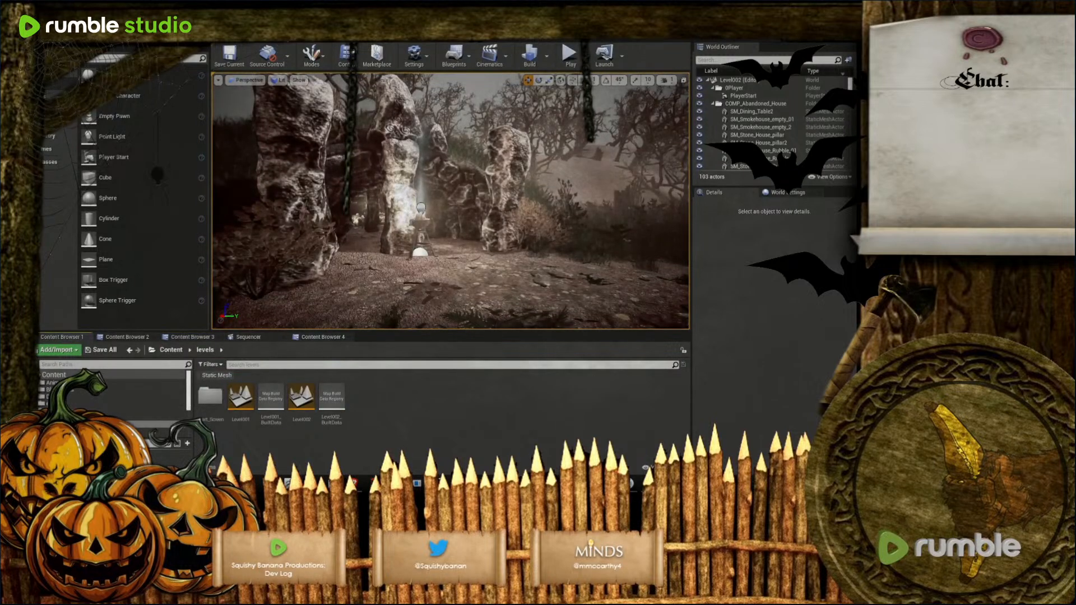
pyautogui.click(251, 339)
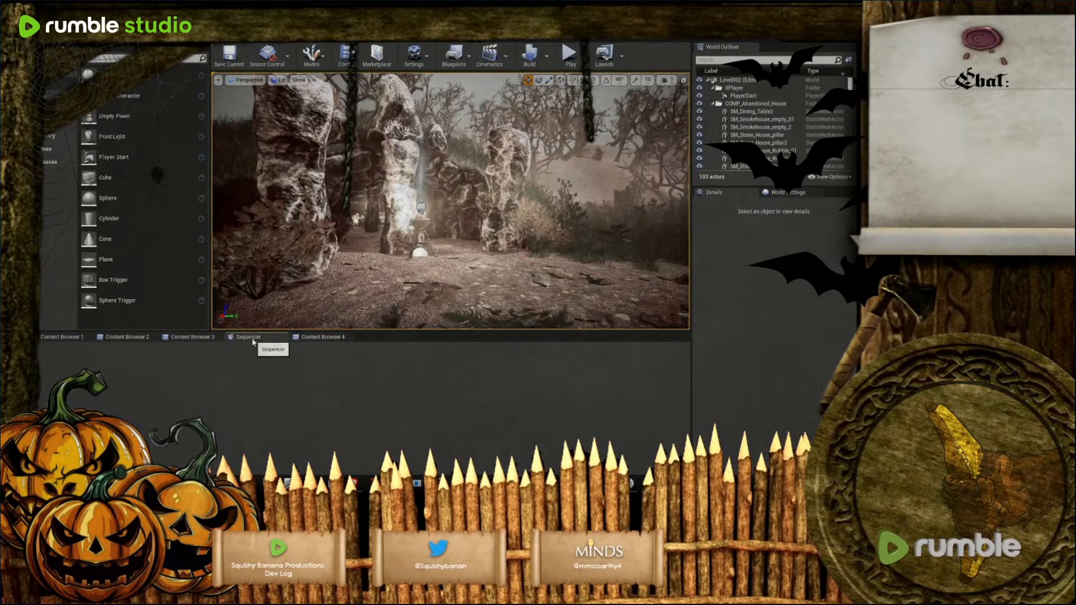
pyautogui.click(321, 339)
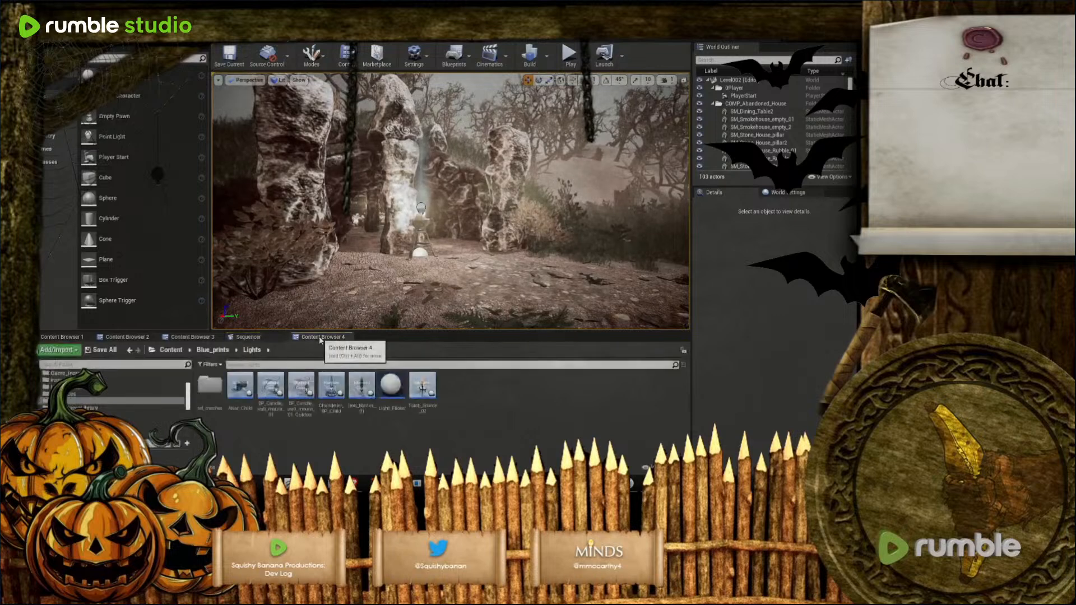
# Open the wildlife enemies animation level from the Content > Animation > animation_levels folder
pyautogui.click(187, 339)
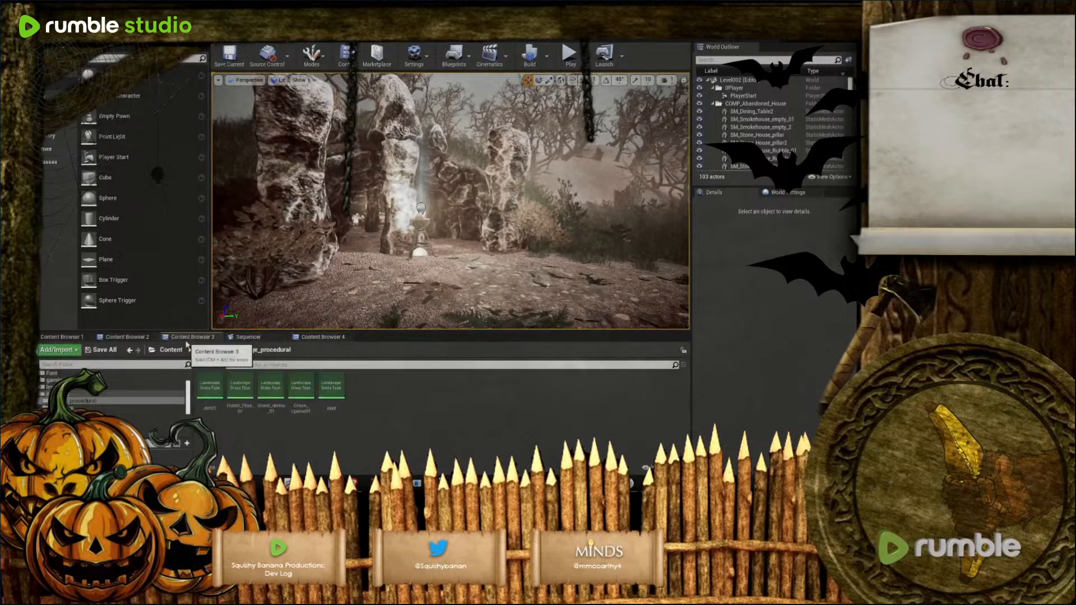
pyautogui.click(171, 350)
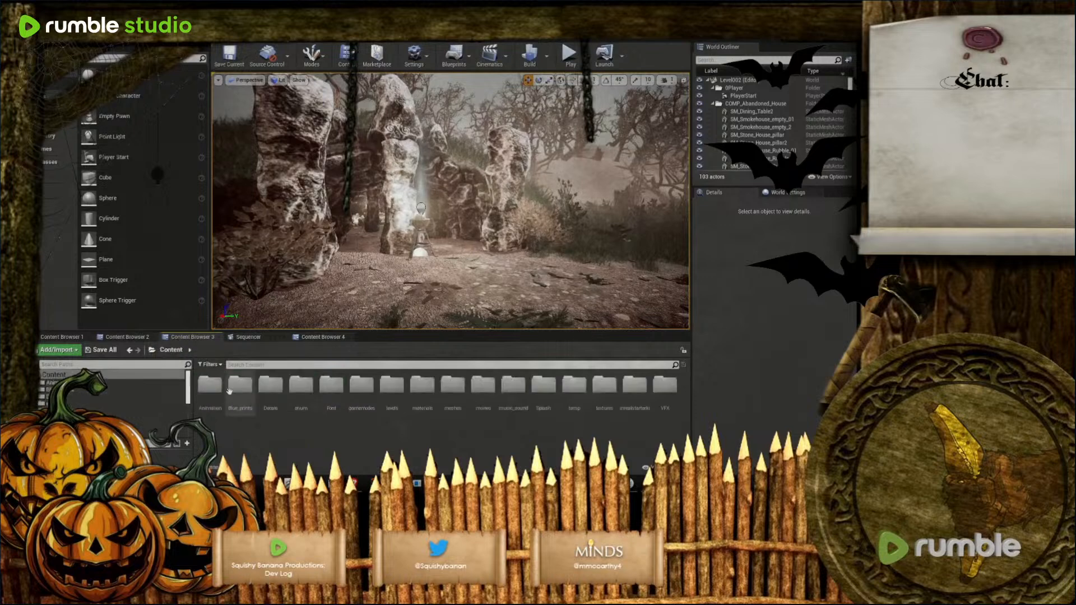
pyautogui.doubleClick(210, 385)
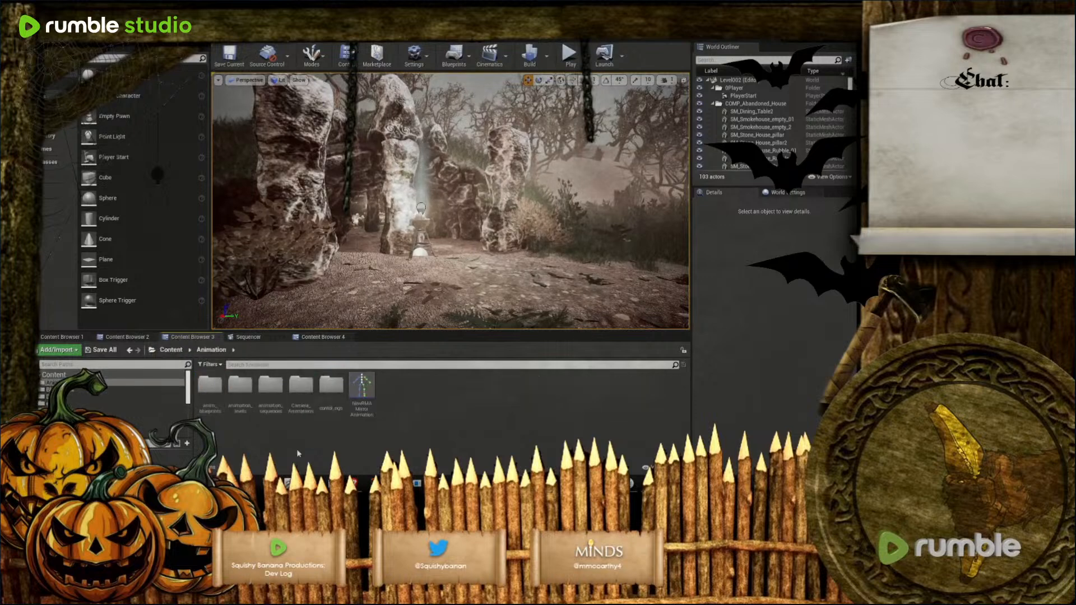
pyautogui.doubleClick(241, 385)
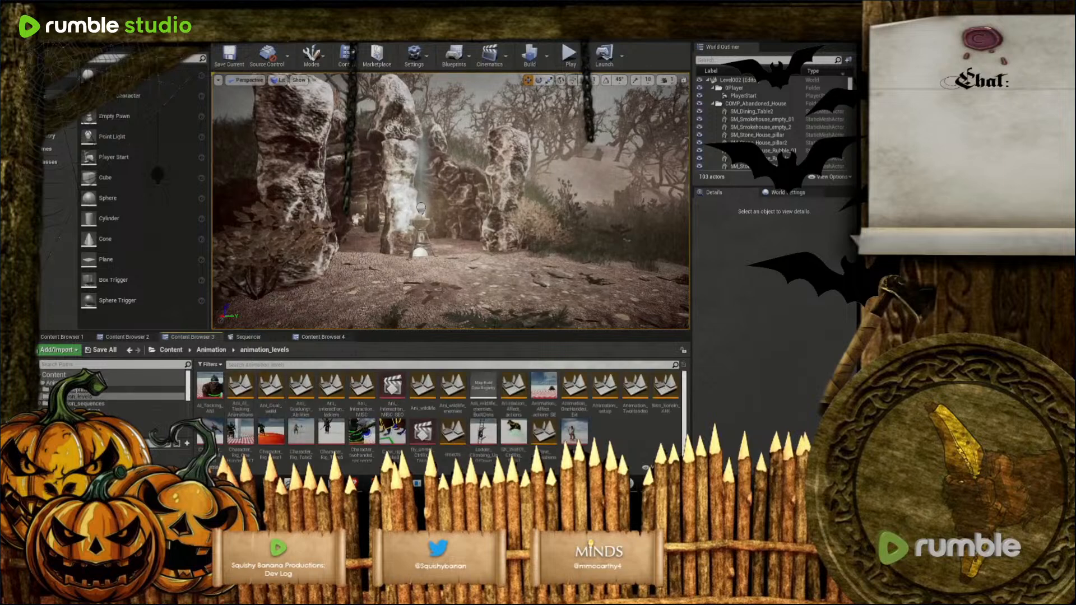
pyautogui.click(446, 387)
pyautogui.doubleClick(447, 387)
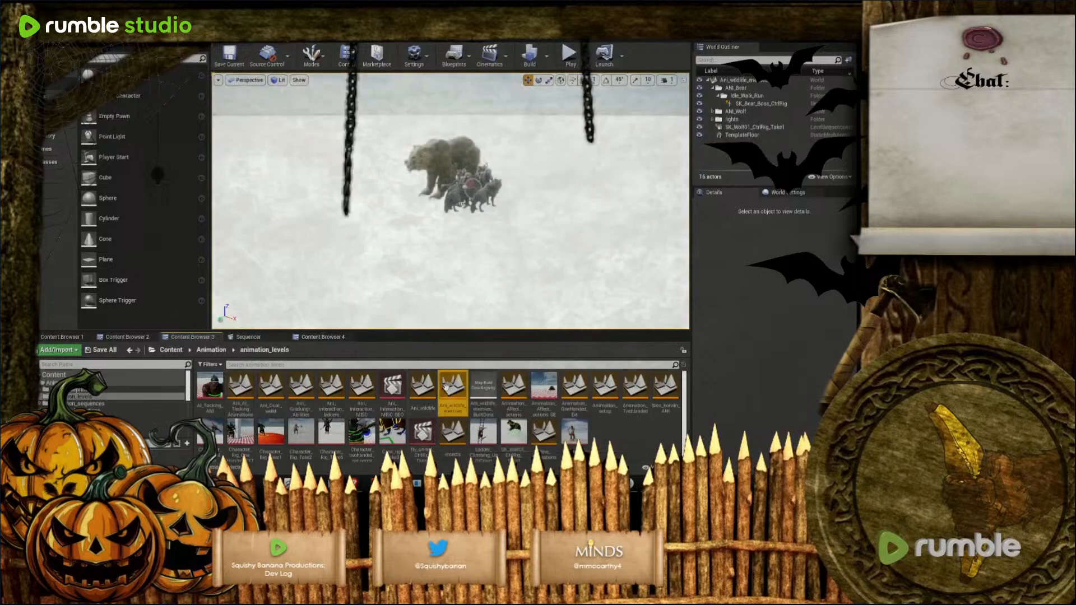
# Hide the actors of the ANI_Wolf folder in the level, keeping the lights visible
pyautogui.click(699, 111)
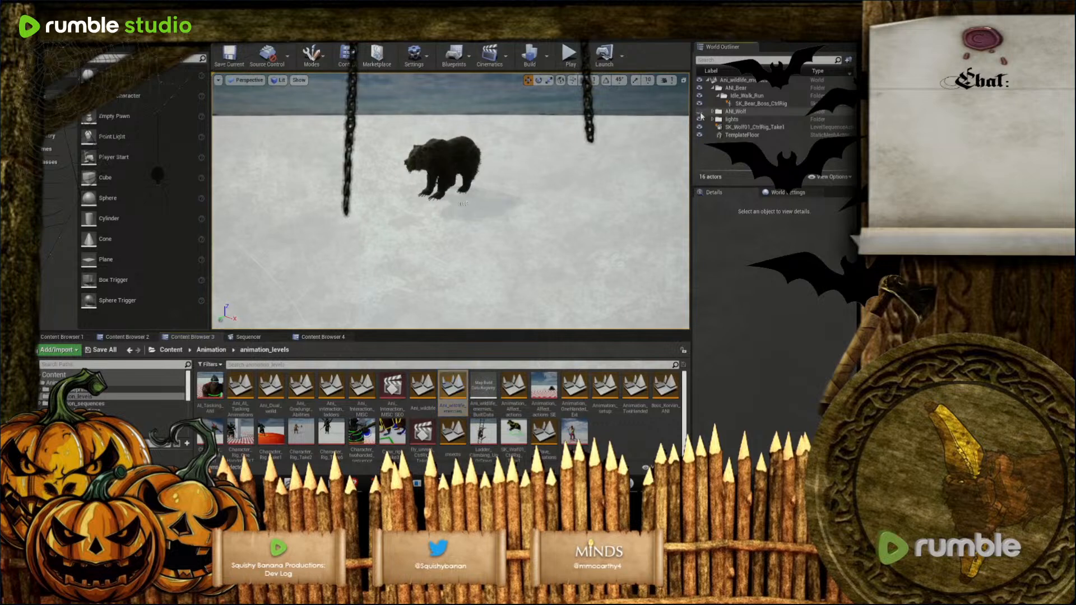
pyautogui.click(700, 120)
pyautogui.click(700, 119)
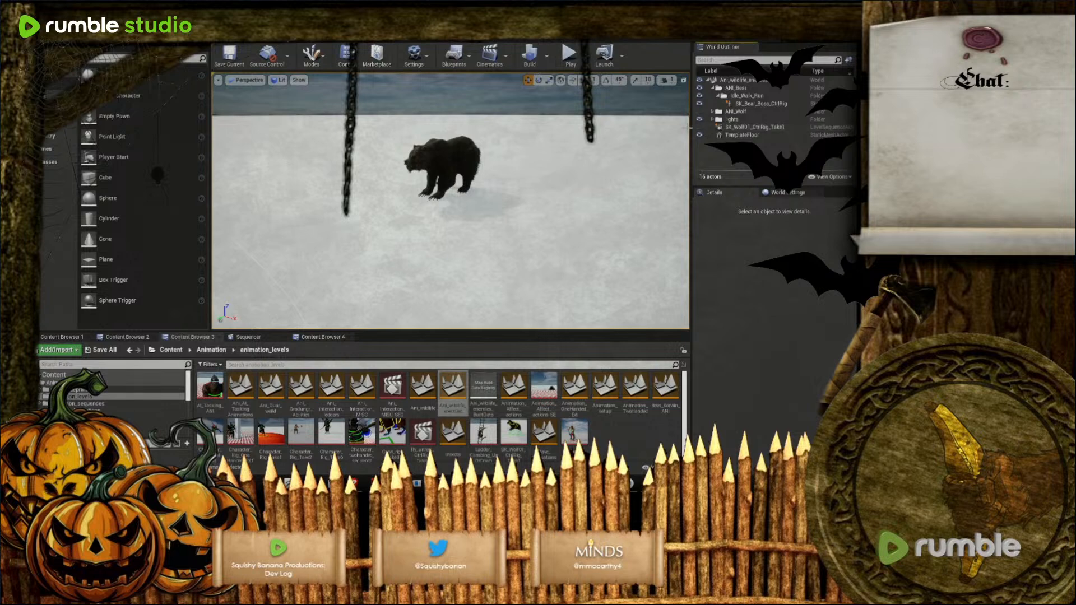
pyautogui.moveTo(510, 156)
pyautogui.mouseDown(button='right')
pyautogui.moveTo(496, 142)
pyautogui.moveTo(508, 137)
pyautogui.mouseUp(button='right')
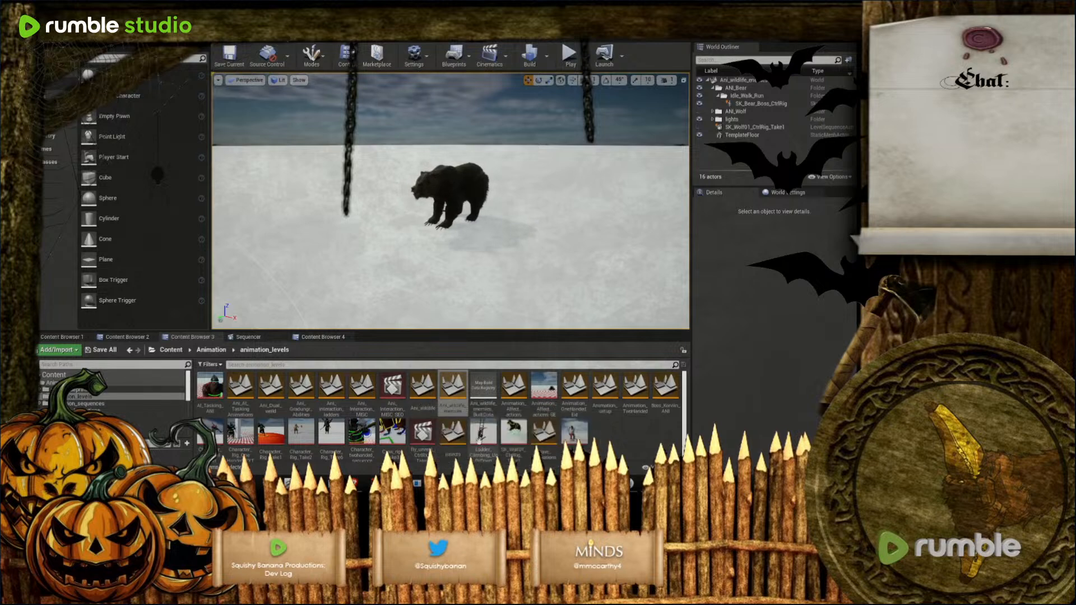
# Open the SK_Wolf01_CtrlRig_Take1 level sequence, then hide and collapse the bear's Idle_Walk_Run folder in the level
pyautogui.doubleClick(511, 437)
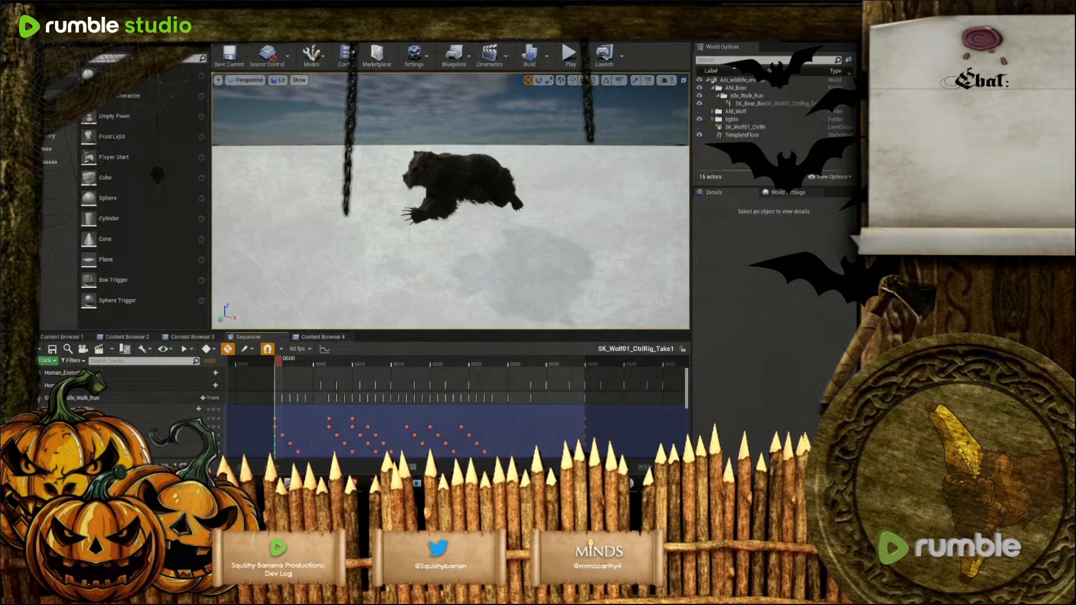
pyautogui.click(40, 398)
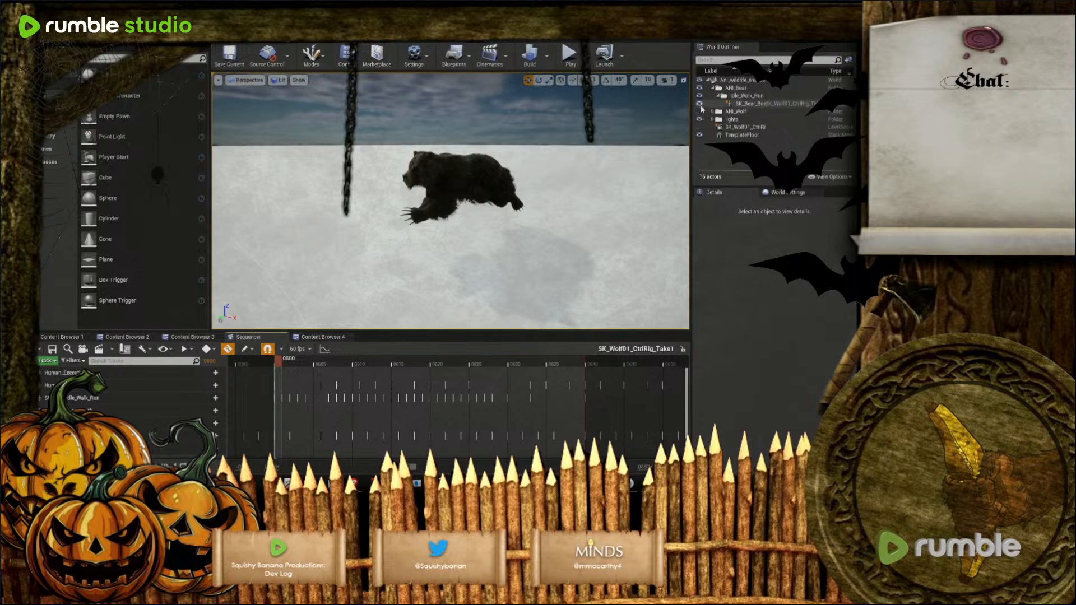
pyautogui.click(700, 95)
pyautogui.click(718, 96)
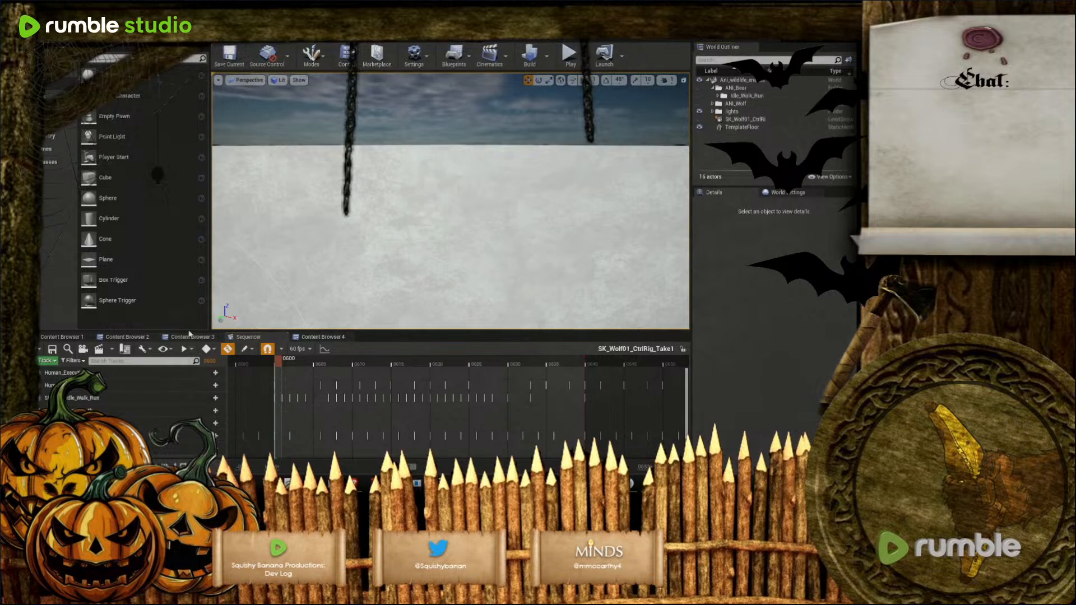
# Place the SK_Bear_Boss_CtrlRig asset from the Animation > contol_rigs folder into the level
pyautogui.click(132, 339)
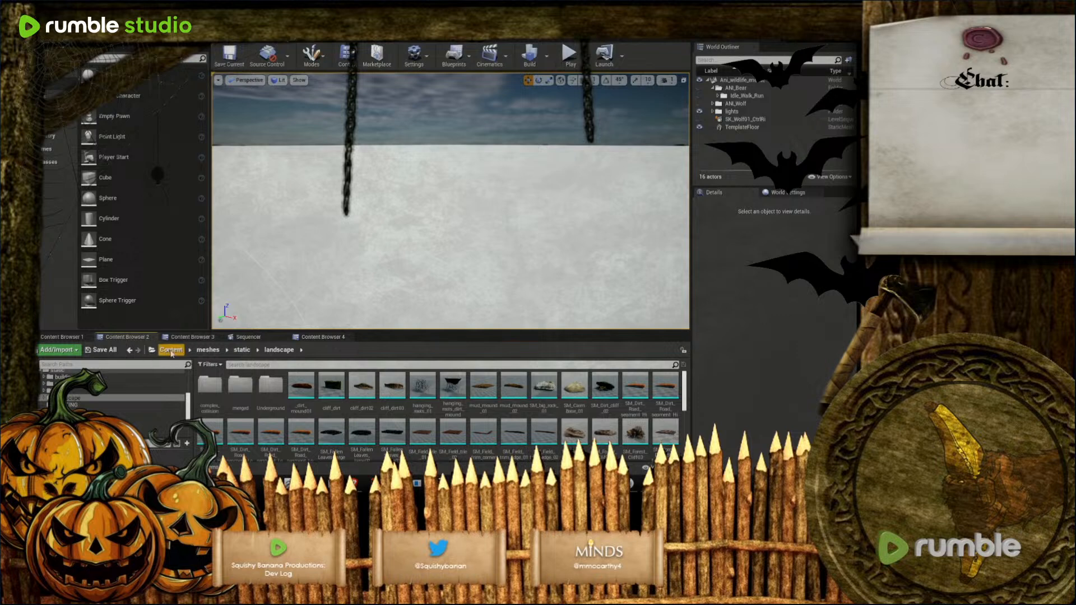
pyautogui.click(168, 349)
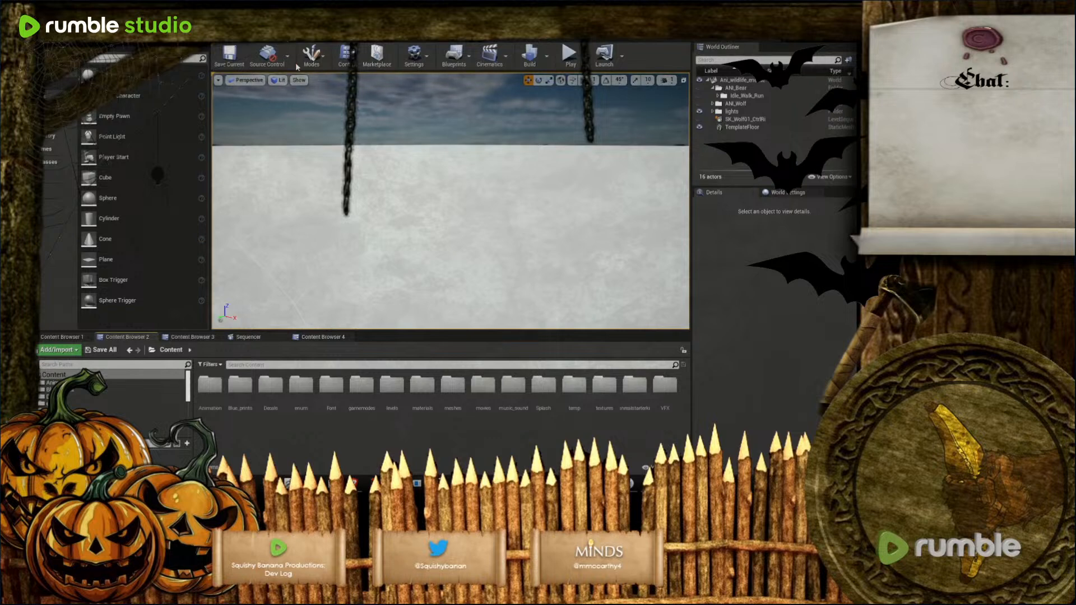
pyautogui.doubleClick(209, 386)
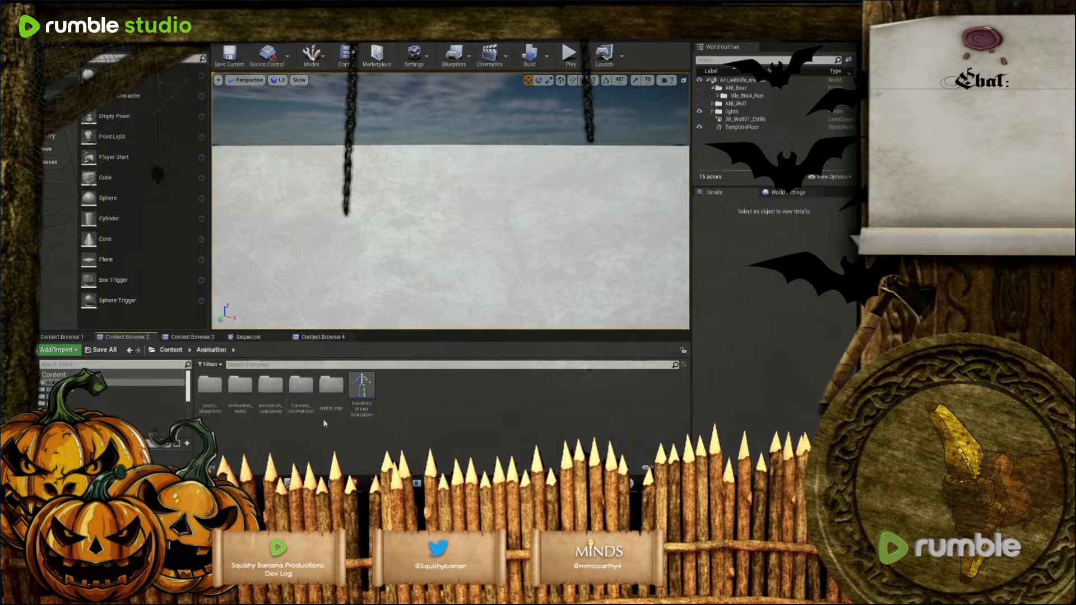
pyautogui.doubleClick(329, 390)
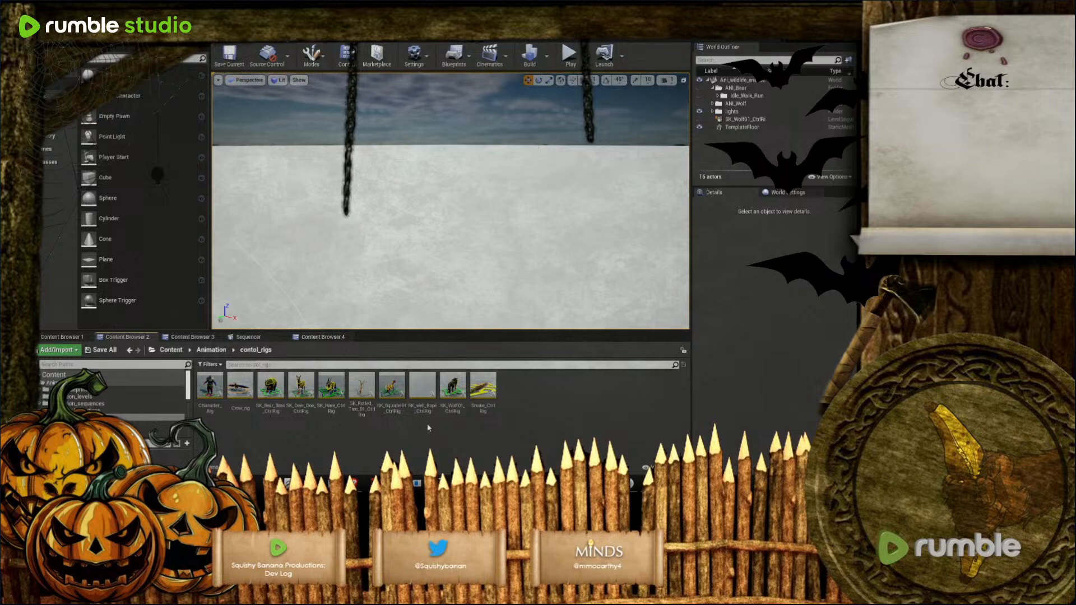
pyautogui.moveTo(271, 387); pyautogui.dragTo(454, 263)
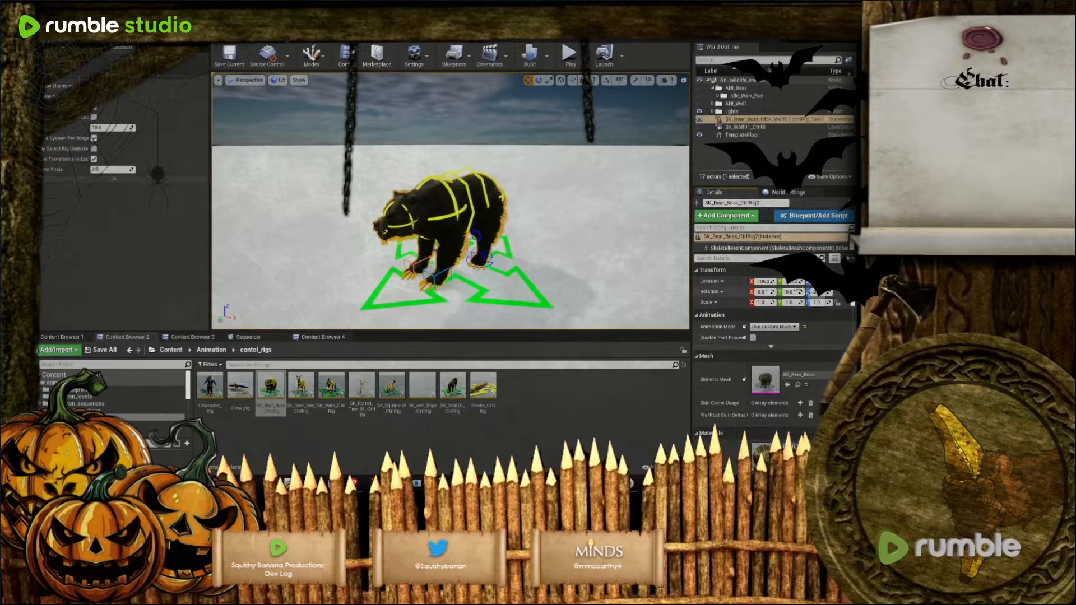
# Set the new bear rig's X location to 0
pyautogui.click(763, 282)
pyautogui.write('0')
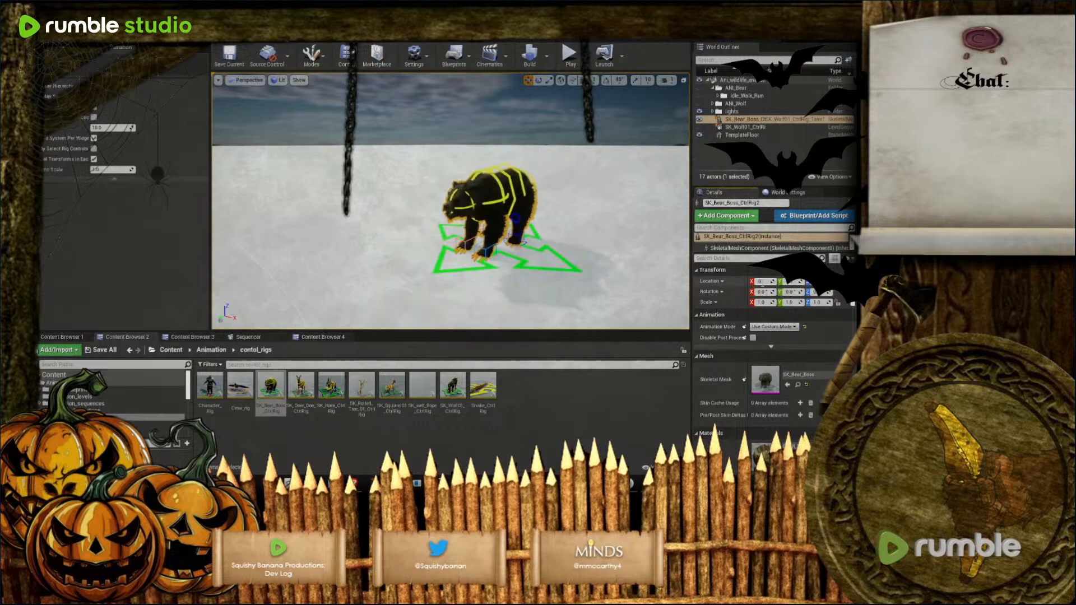
pyautogui.press('Return')
# Examine the placed bear rig and its control shapes up close, from the front and from the side
pyautogui.moveTo(583, 224)
pyautogui.mouseDown(button='right')
pyautogui.moveTo(592, 241)
pyautogui.moveTo(622, 222)
pyautogui.moveTo(664, 223)
pyautogui.moveTo(587, 231)
pyautogui.mouseUp(button='right')
pyautogui.press('w')
pyautogui.press('a')
pyautogui.press('s')
pyautogui.press('w')
pyautogui.press('d')
pyautogui.moveTo(443, 212); pyautogui.dragTo(443, 212, button='right')
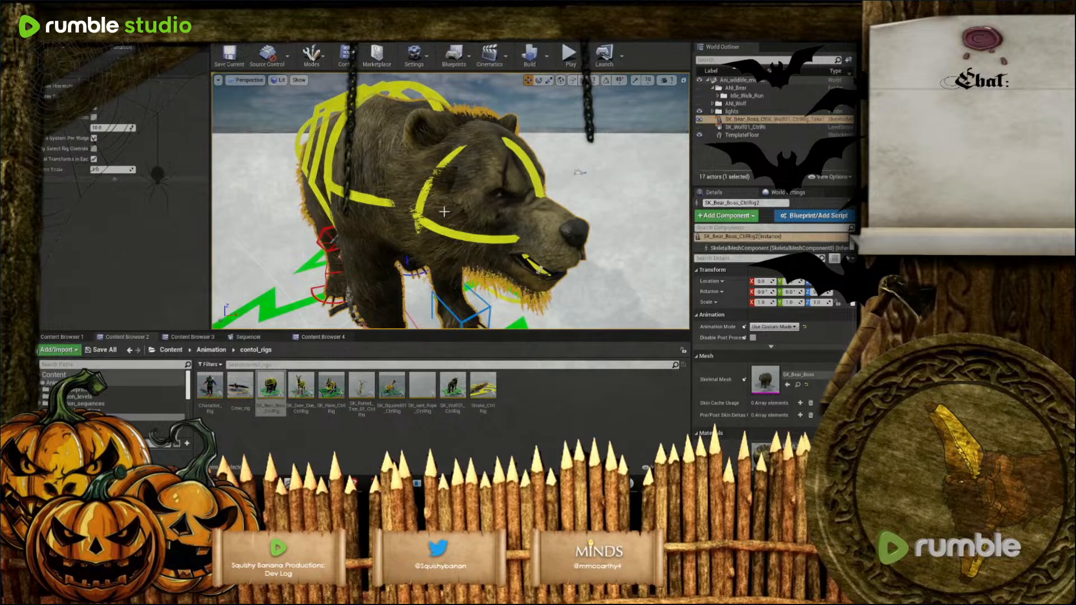
pyautogui.press('d')
pyautogui.moveTo(539, 270); pyautogui.dragTo(380, 238, button='right')
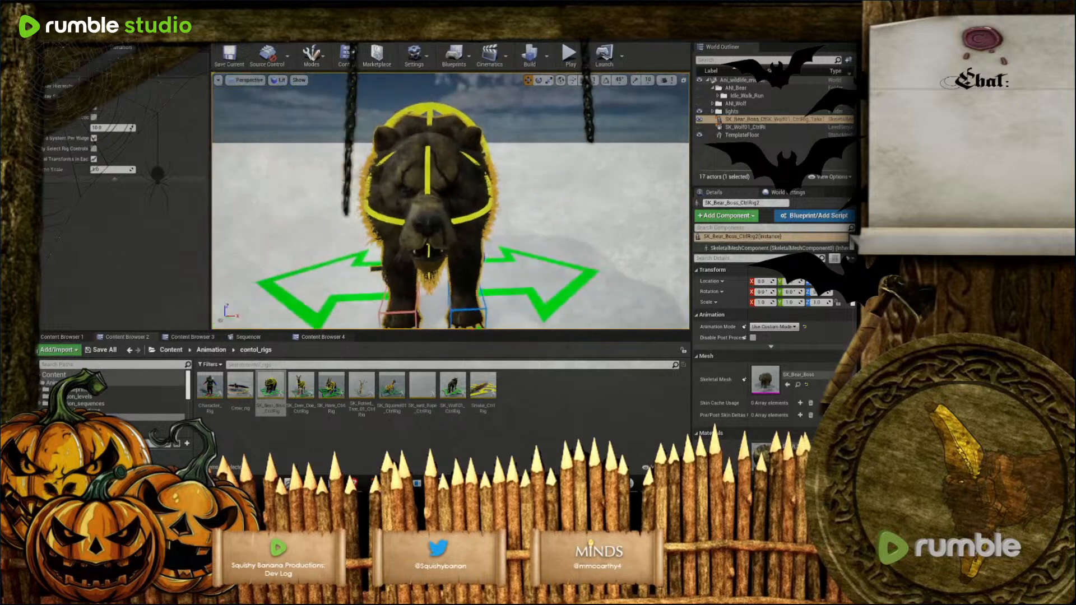
pyautogui.press('s')
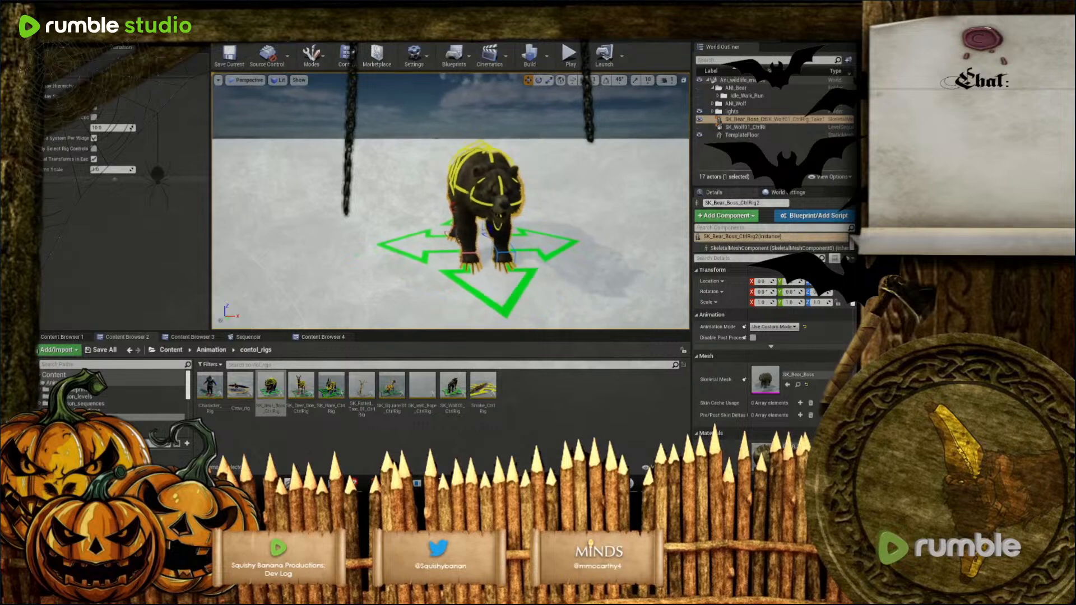
pyautogui.press('d')
pyautogui.press('w')
pyautogui.moveTo(451, 201); pyautogui.dragTo(420, 194, button='right')
pyautogui.press('w')
pyautogui.press('s')
pyautogui.press('s')
pyautogui.press('a')
pyautogui.press('w')
pyautogui.press('s')
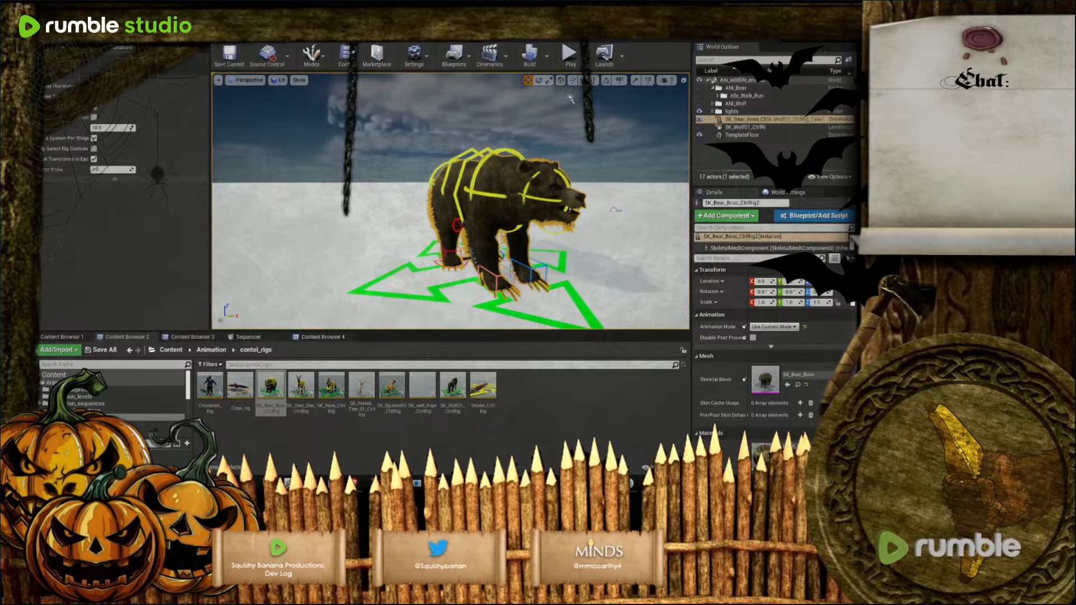
# Group the new bear rig in a folder named ANI_BearAttack and nest that folder inside ANI_Bear
pyautogui.click(848, 60)
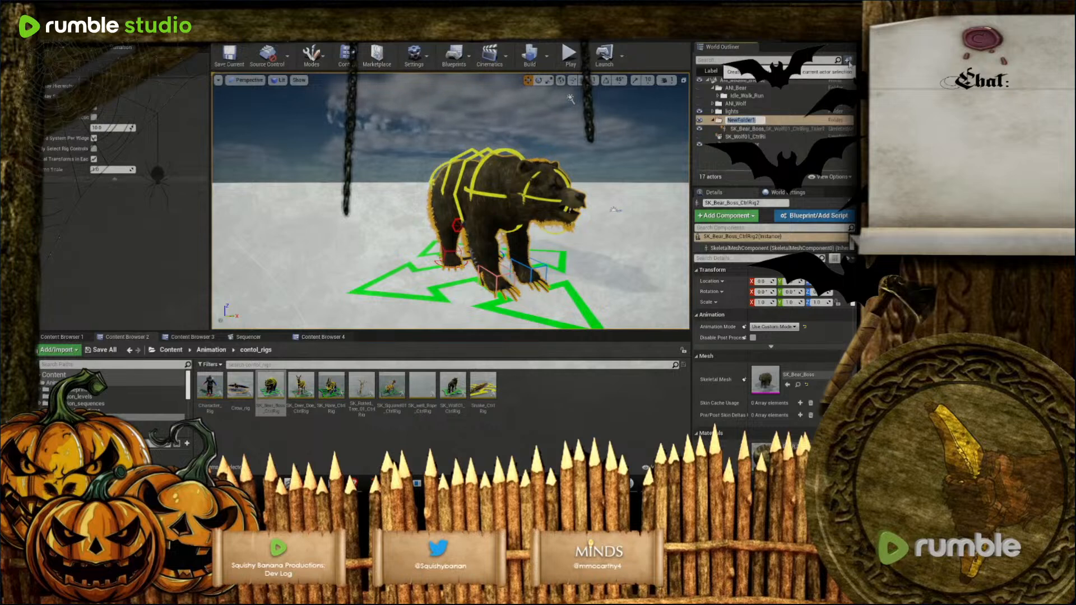
pyautogui.write('ANI')
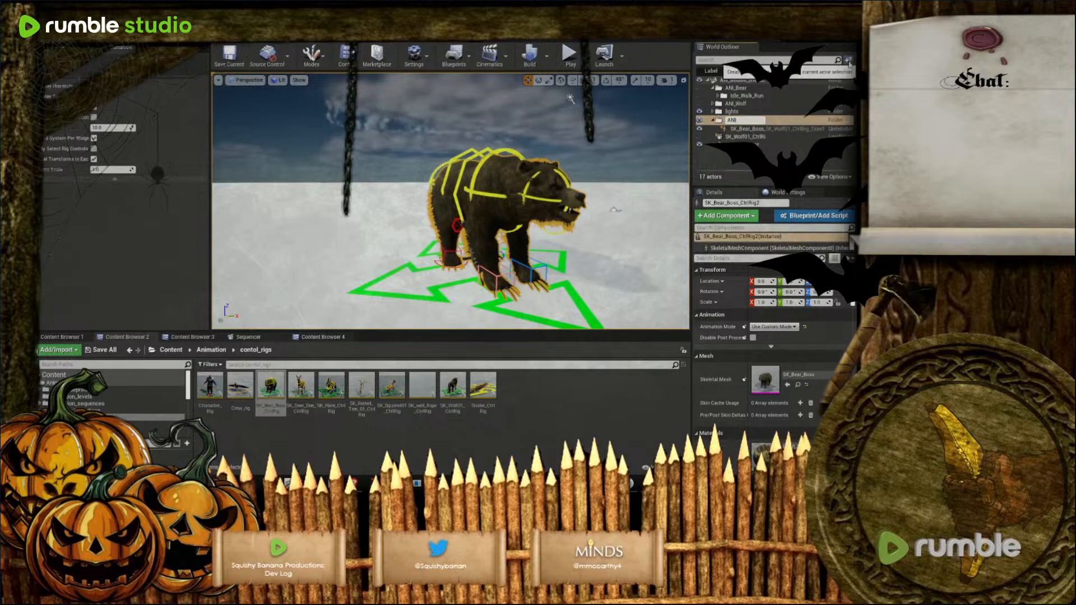
pyautogui.write('_Bear')
pyautogui.press('Return')
pyautogui.moveTo(757, 121); pyautogui.dragTo(725, 122)
pyautogui.write('AN')
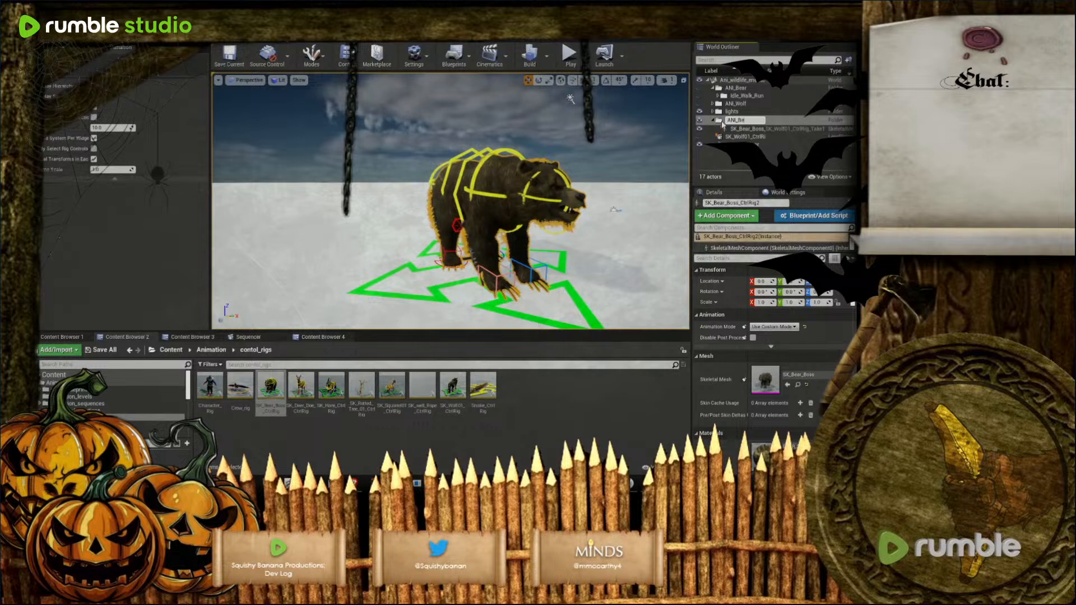
pyautogui.write('I_BearAI')
pyautogui.write('tack')
pyautogui.press('Return')
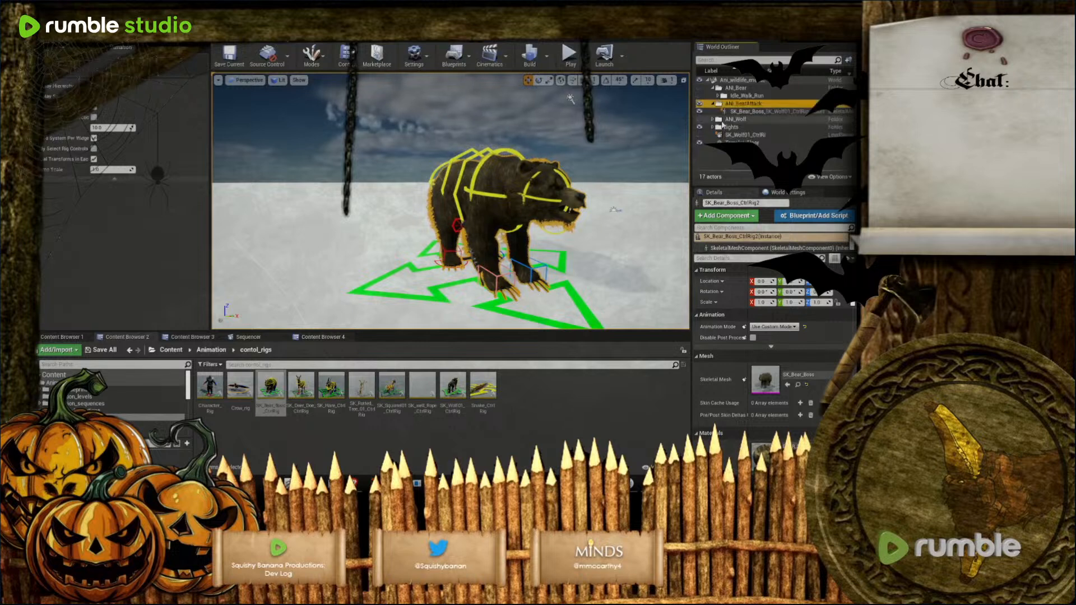
pyautogui.click(713, 104)
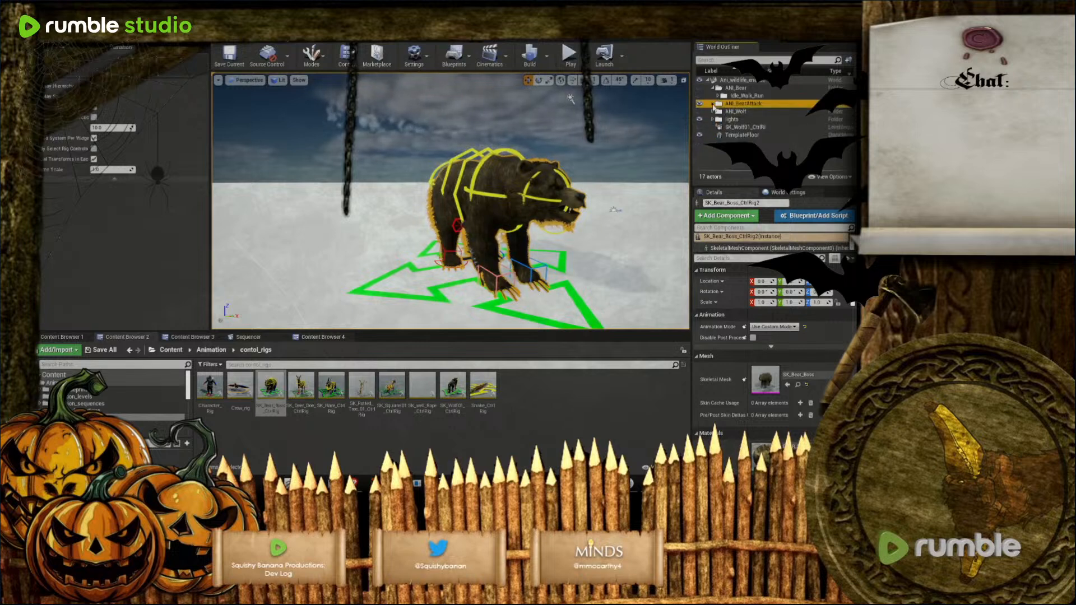
pyautogui.moveTo(735, 105); pyautogui.dragTo(739, 90)
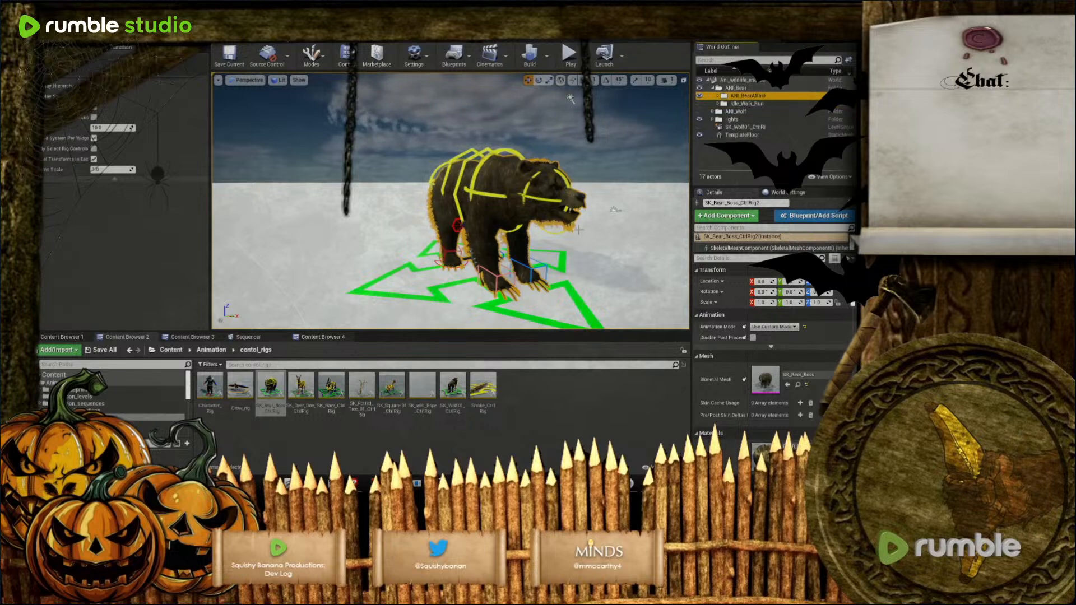
# Widen the World Outliner slightly and bring up the open level sequence in Sequencer for the new bear rig
pyautogui.moveTo(570, 98); pyautogui.dragTo(497, 90)
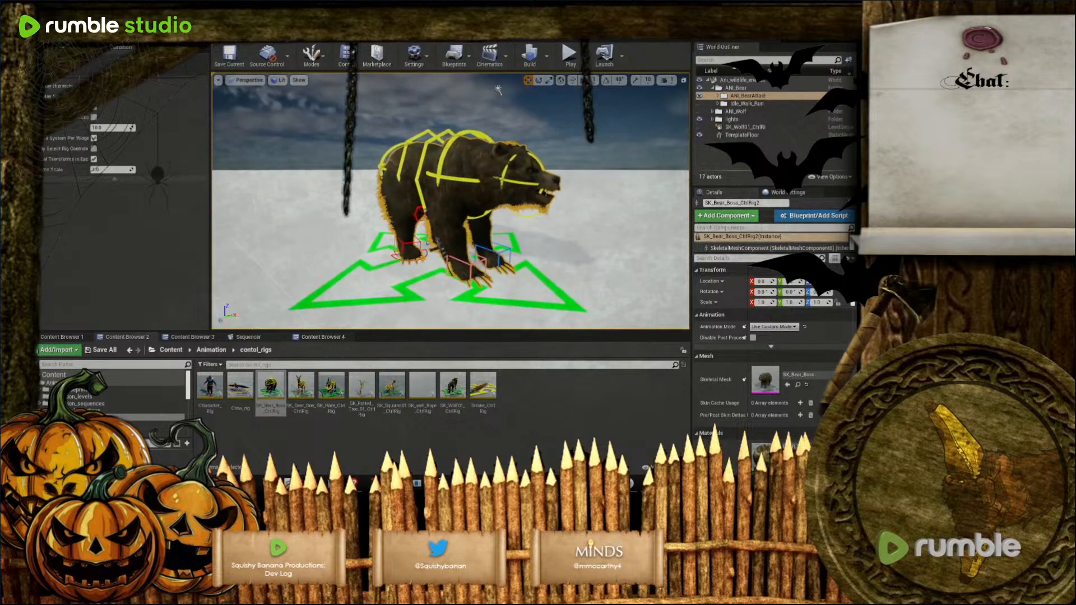
pyautogui.moveTo(691, 148); pyautogui.dragTo(682, 146)
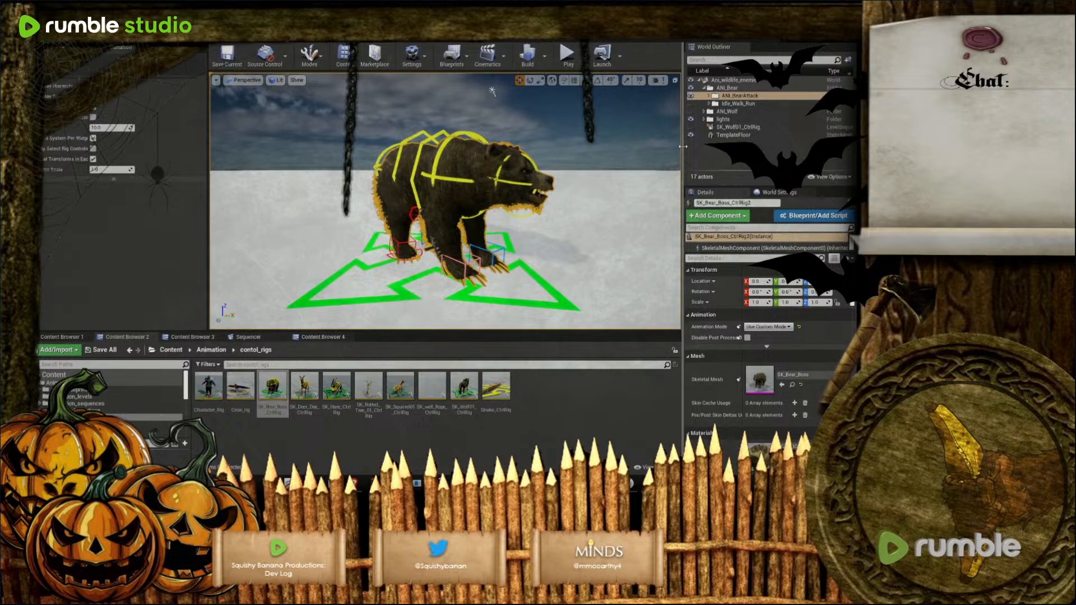
pyautogui.moveTo(586, 216); pyautogui.dragTo(483, 202)
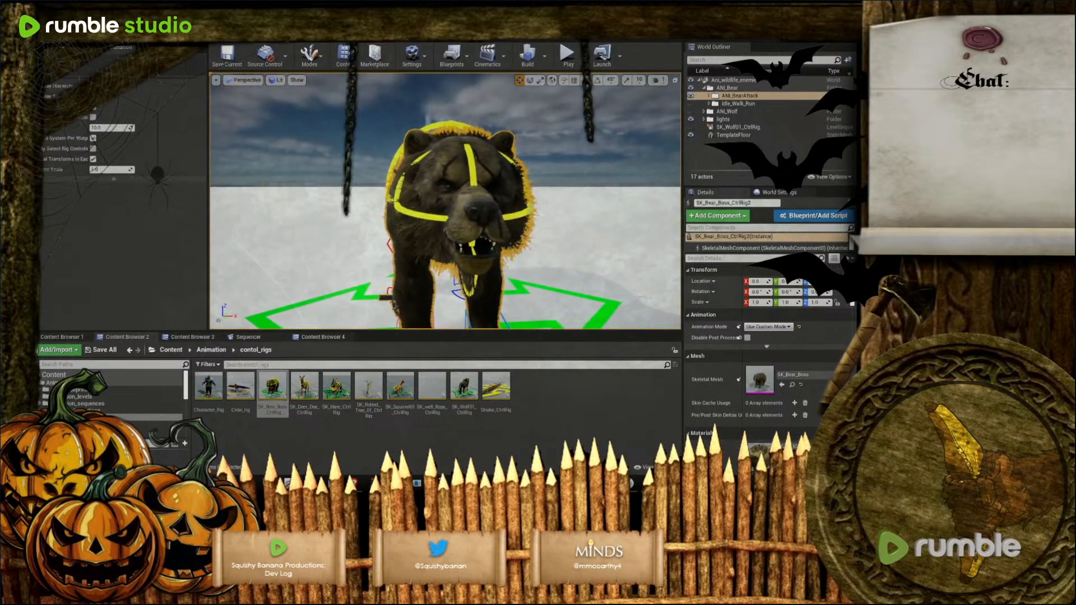
pyautogui.scroll(-10, 446, 201)
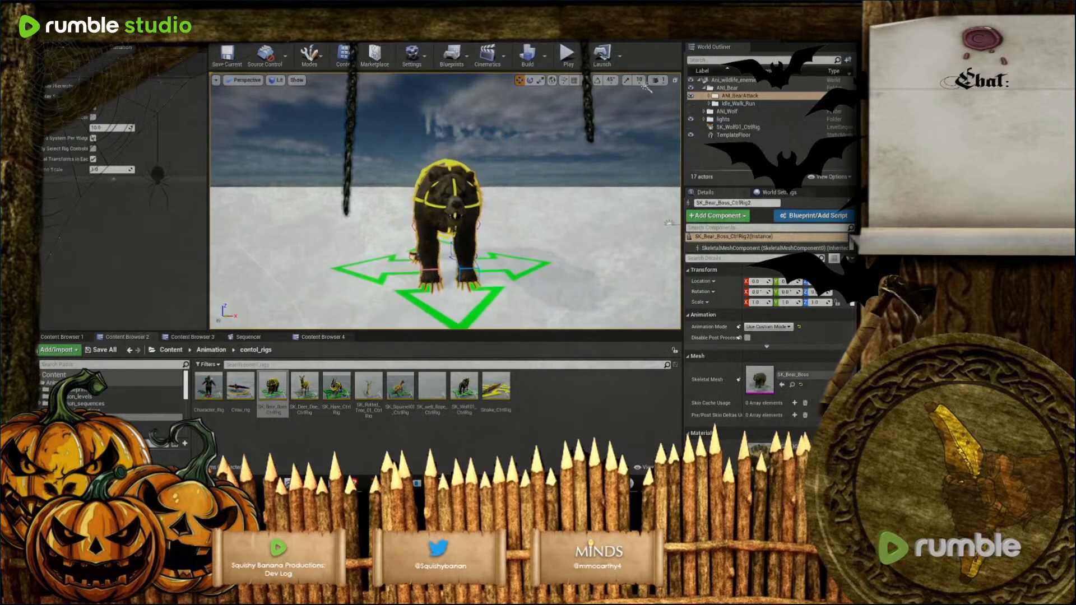
pyautogui.scroll(-3, 446, 224)
pyautogui.press('w')
pyautogui.moveTo(446, 202); pyautogui.dragTo(516, 210, button='right')
pyautogui.press('a')
pyautogui.click(266, 340)
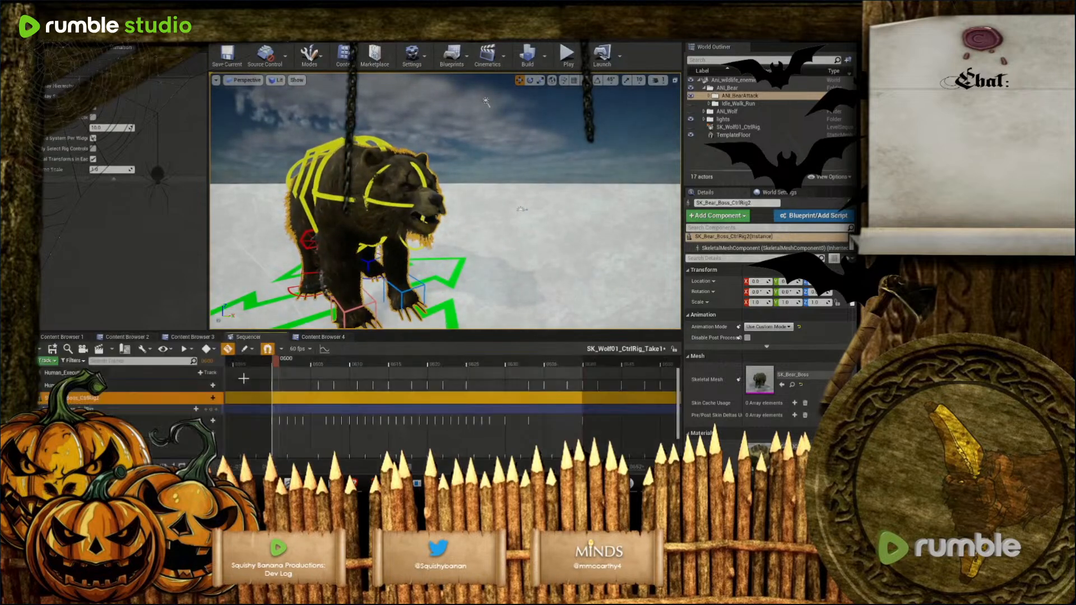
# Rename the new bear rig's track in Sequencer to SK_Bear_Attacking
pyautogui.rightClick(82, 401)
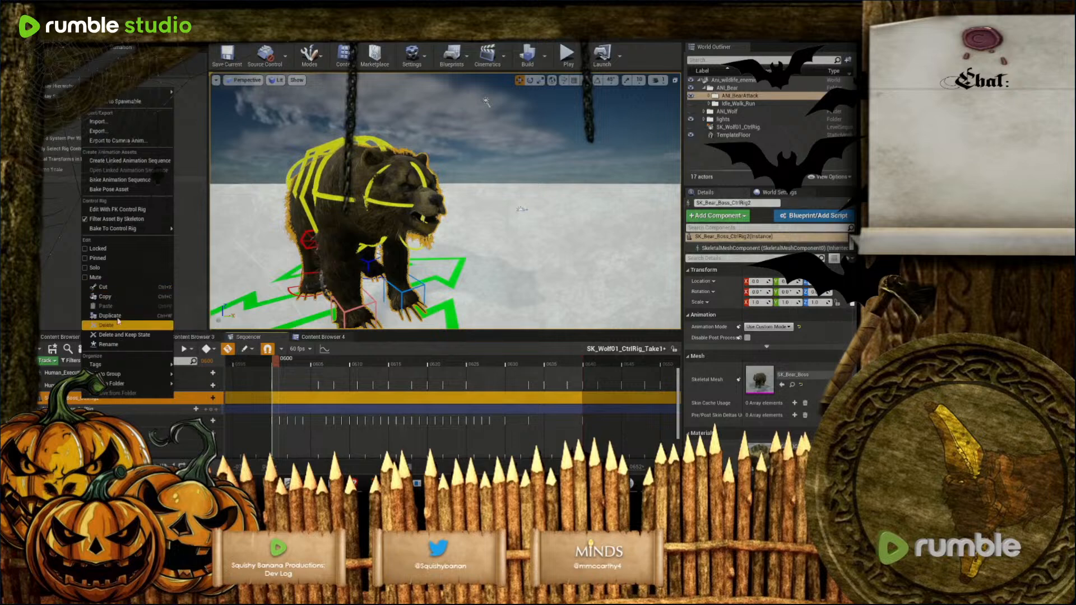
pyautogui.click(119, 345)
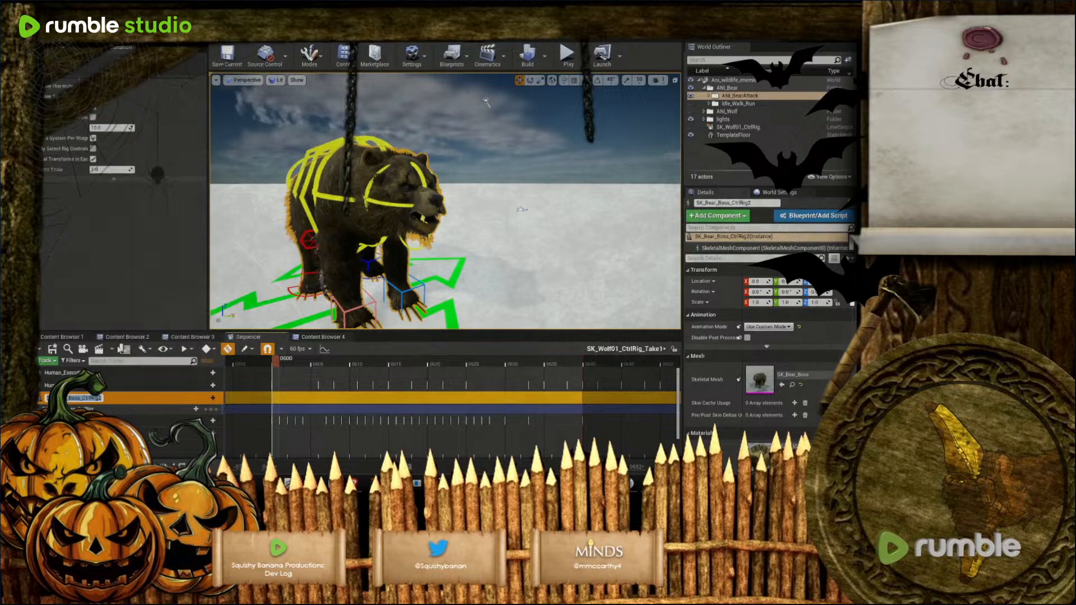
pyautogui.press('Right')
pyautogui.press('BackSpace')
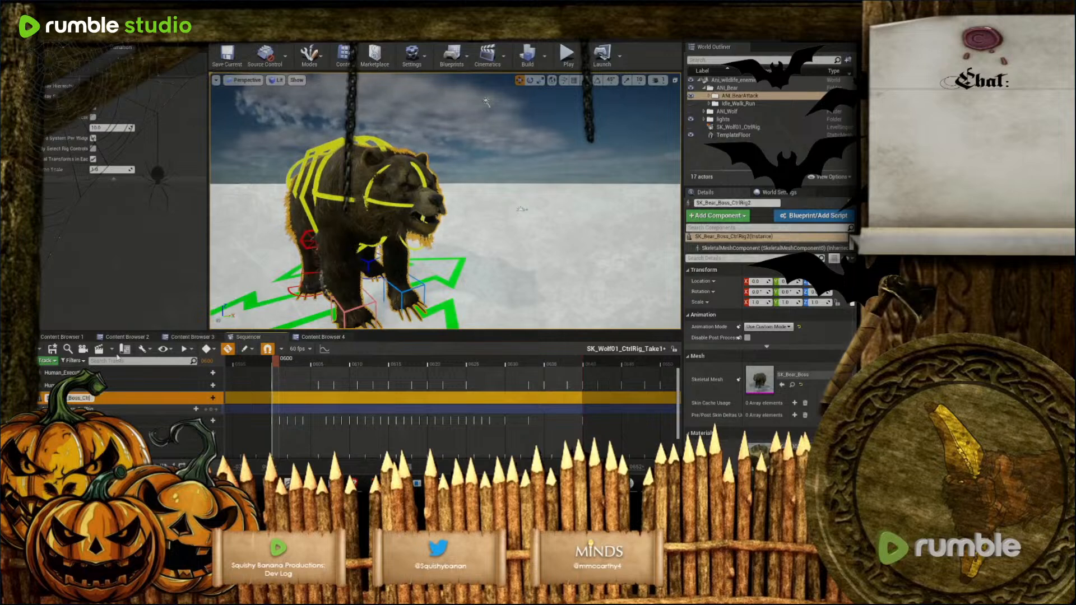
pyautogui.press('BackSpace')
pyautogui.press('BackSpace')
pyautogui.press('BackSpace')
pyautogui.press('BackSpace')
pyautogui.press('BackSpace')
pyautogui.write('A')
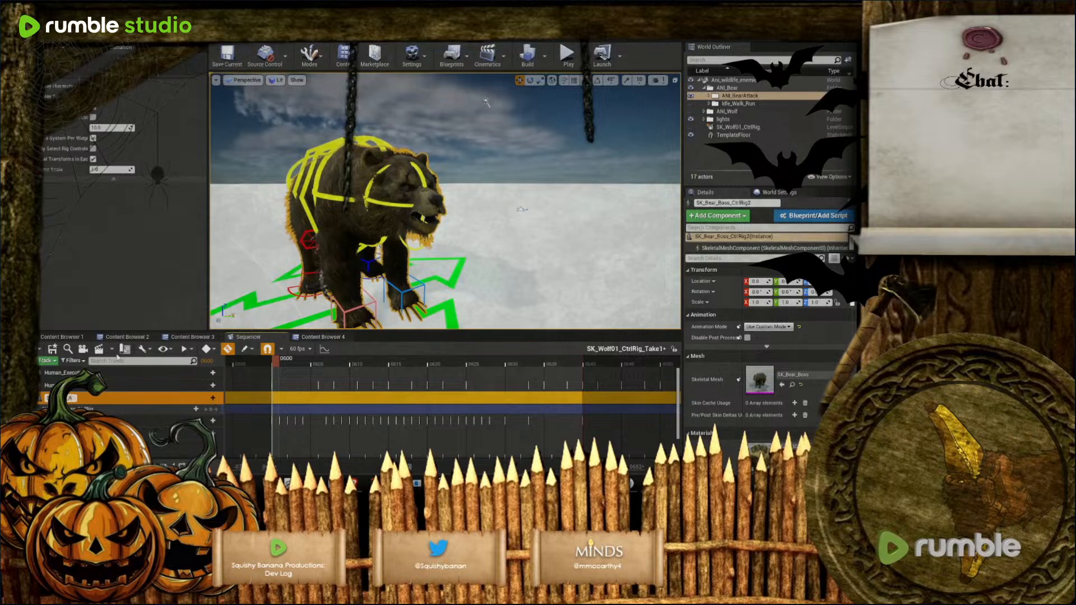
pyautogui.write('ttackin')
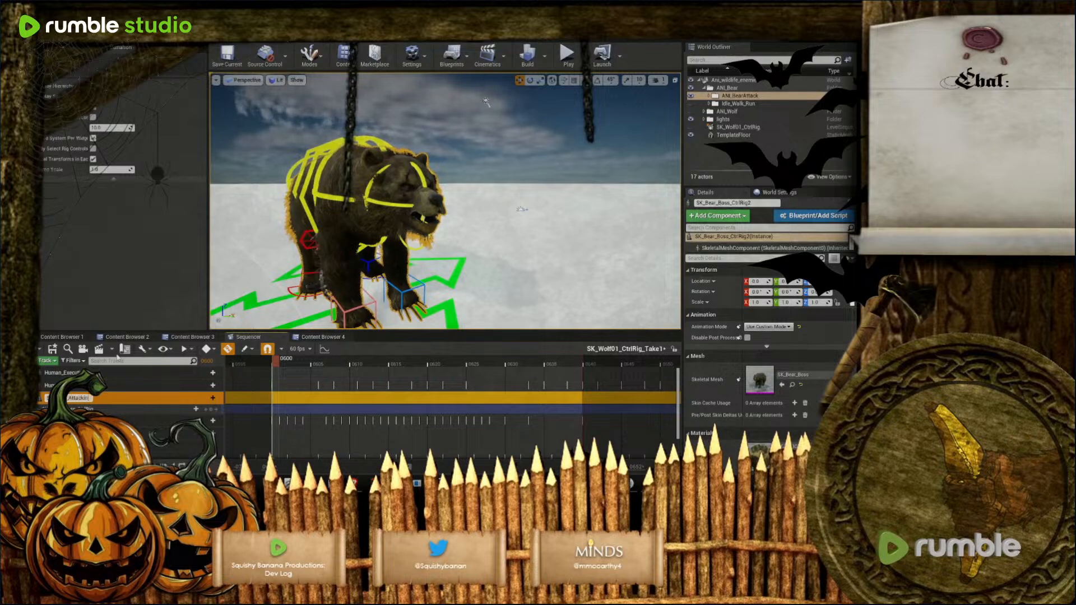
pyautogui.press('Return')
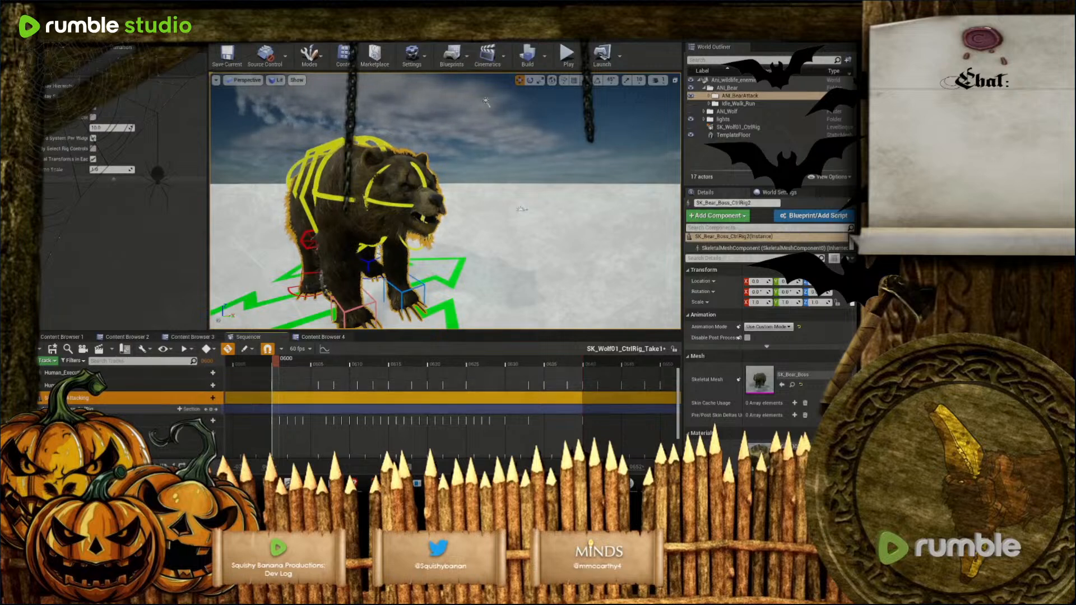
# Expand the bear's control rig track, switch to the Cinematic Viewport and frame the bear up close
pyautogui.click(44, 409)
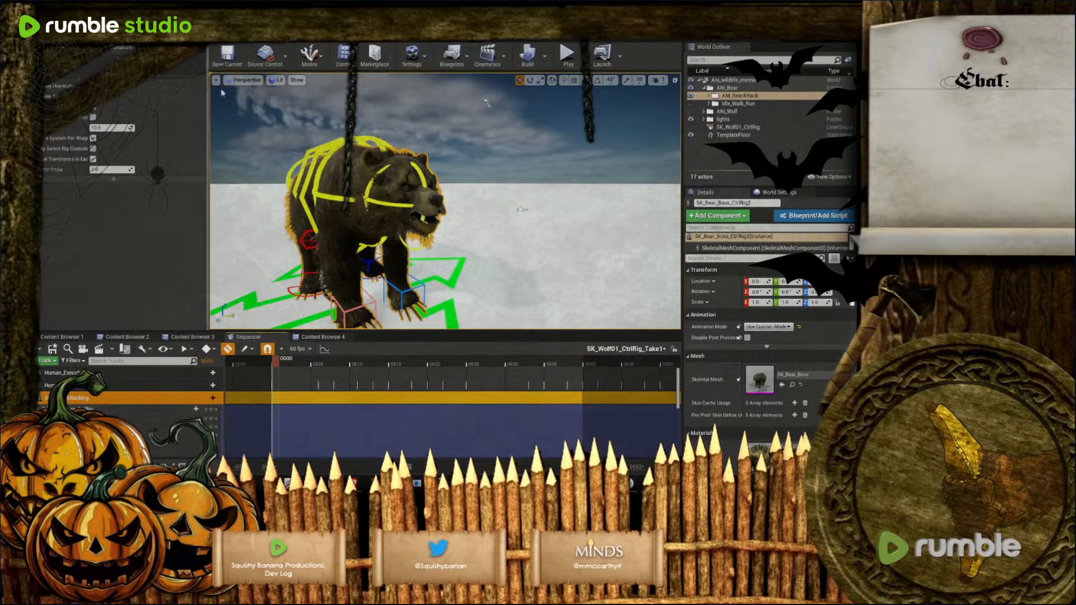
pyautogui.click(238, 81)
pyautogui.click(246, 185)
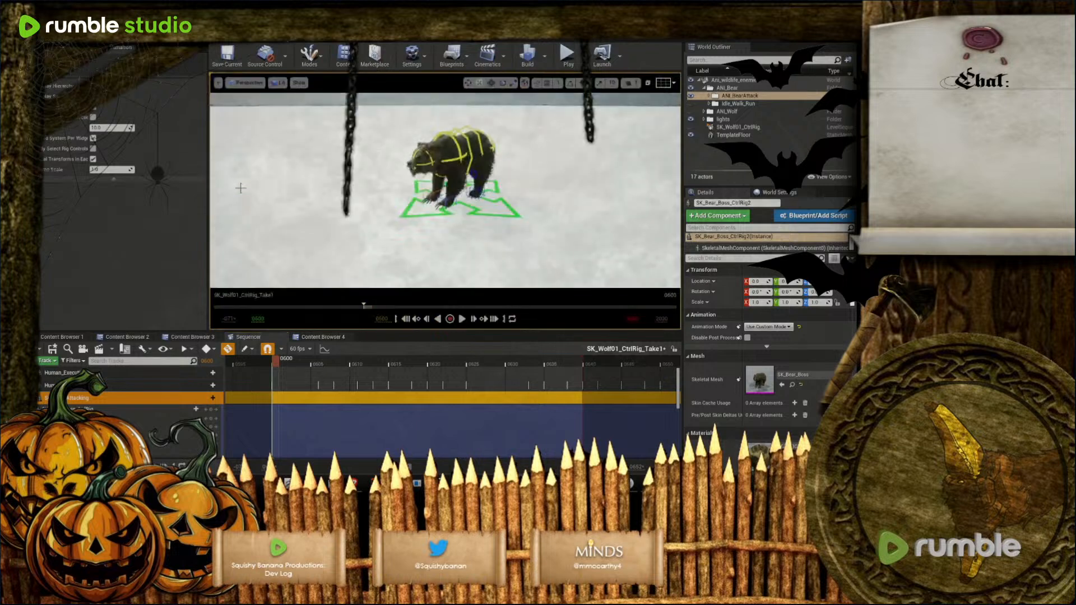
pyautogui.moveTo(399, 120); pyautogui.dragTo(443, 113, button='right')
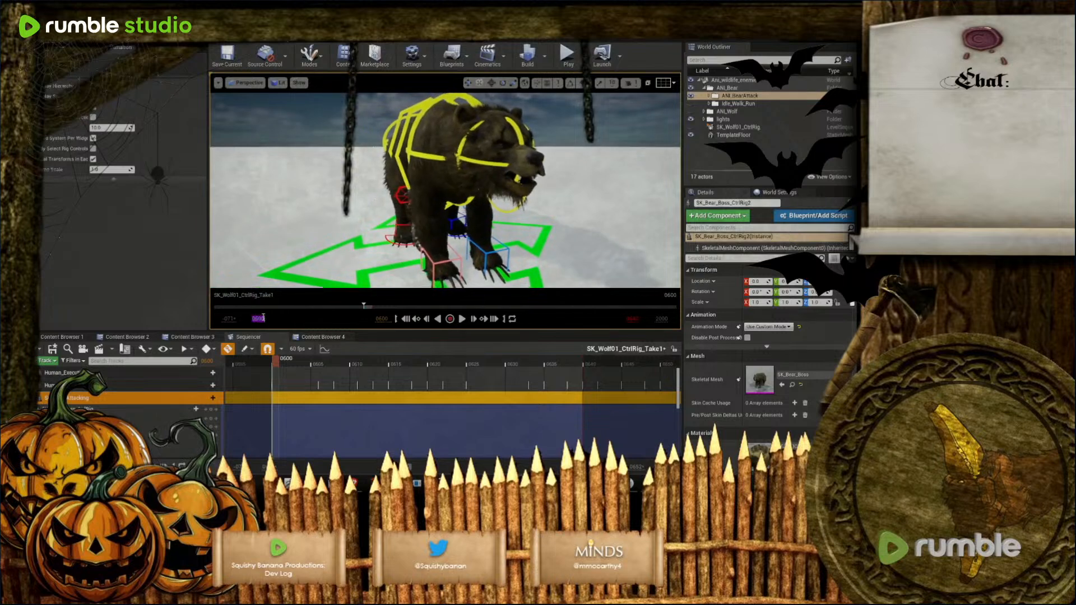
# Set the sequence's playback range to start at frame 0 and stop at frame 90
pyautogui.write('0')
pyautogui.press('Return')
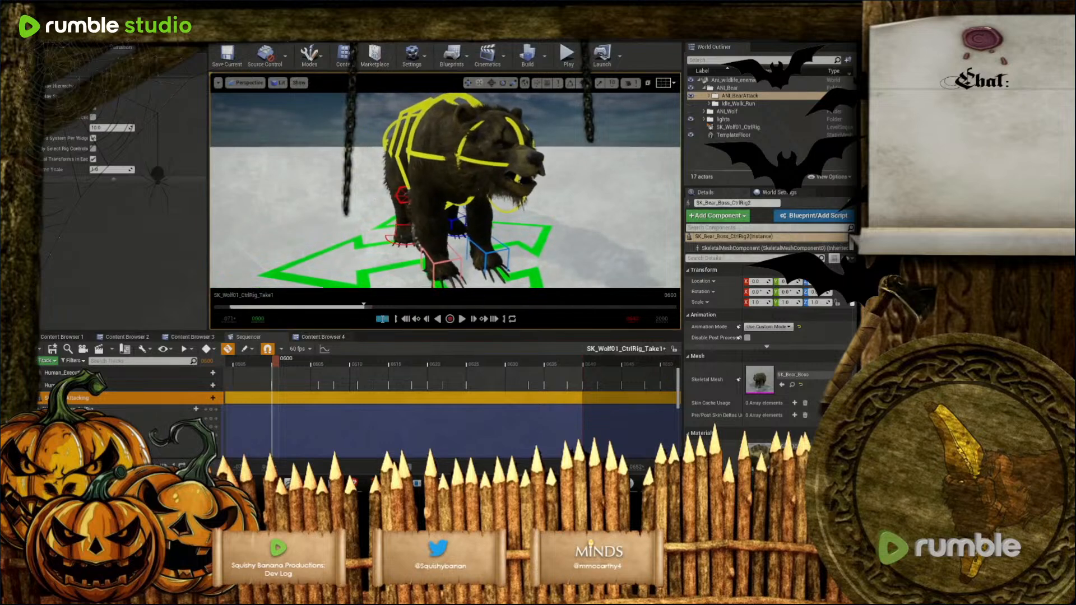
pyautogui.click(396, 318)
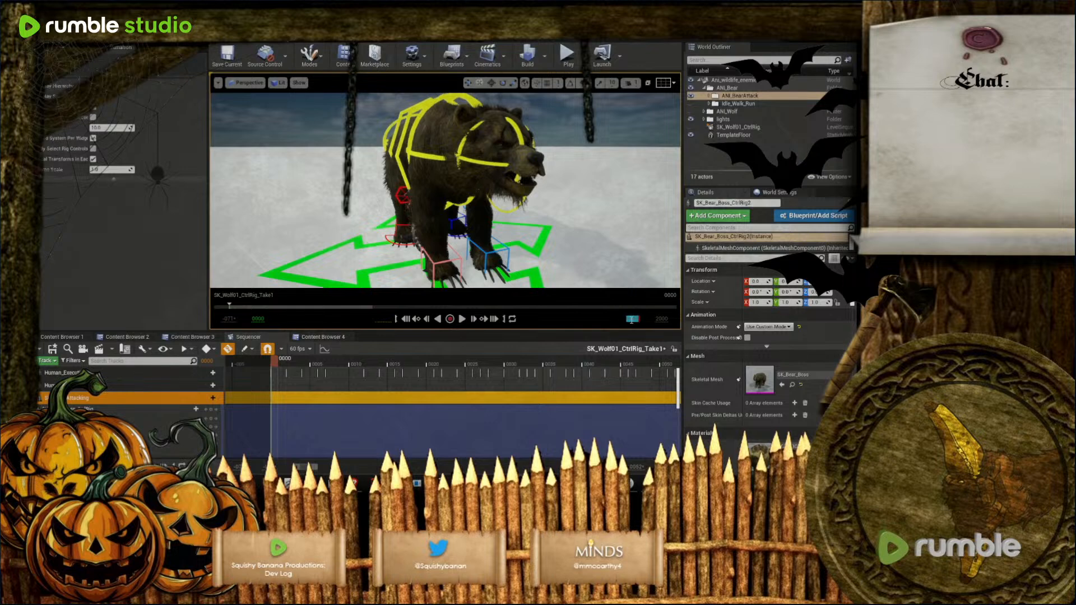
pyautogui.click(632, 319)
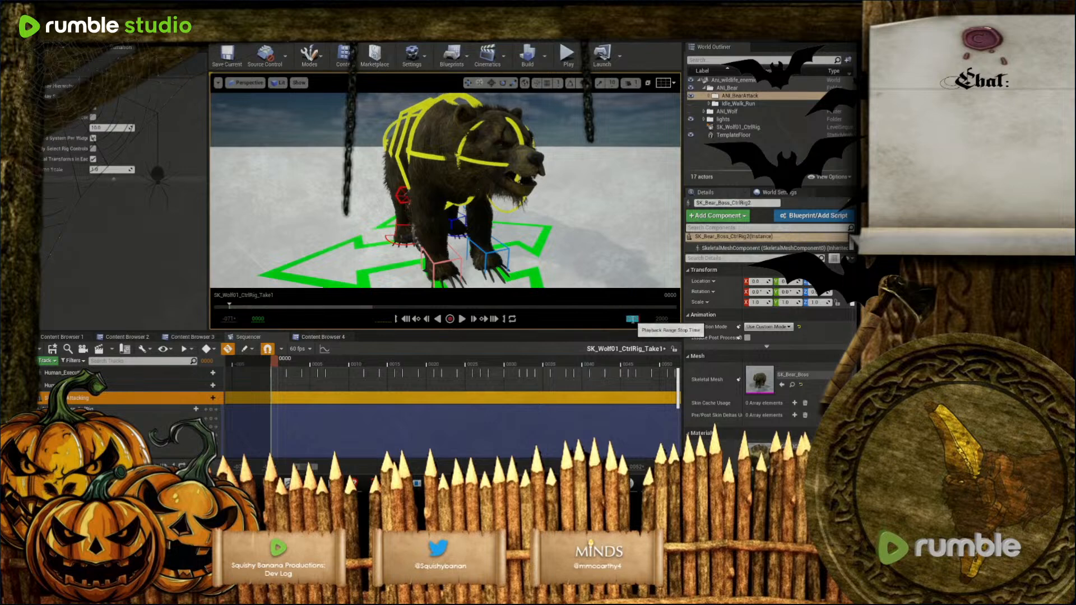
pyautogui.write('90')
pyautogui.press('Return')
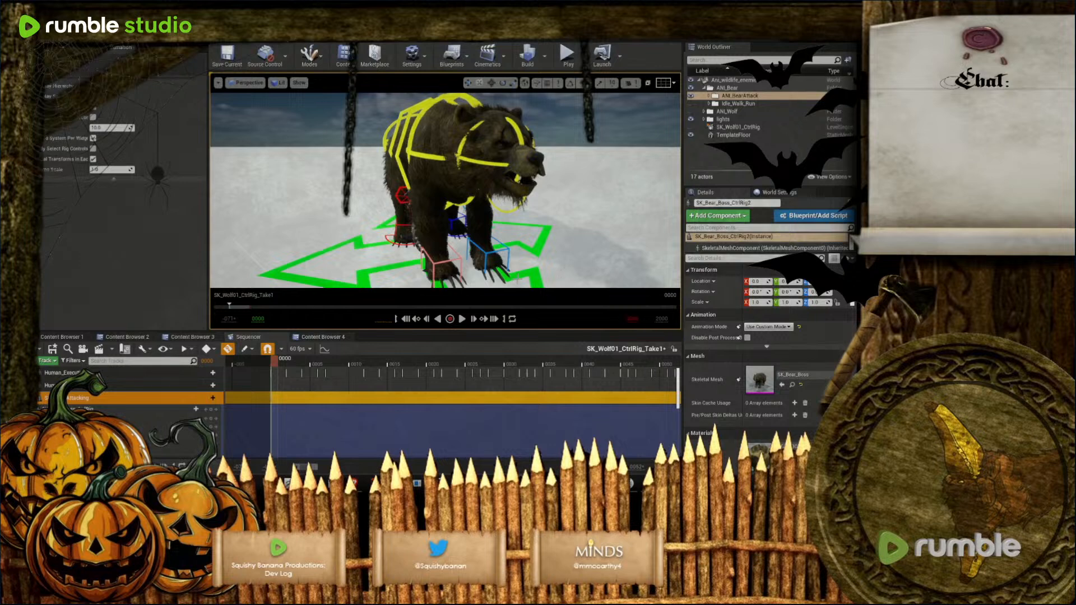
# Play the sequence briefly, stop it and view the bear from a more sideways angle
pyautogui.click(461, 319)
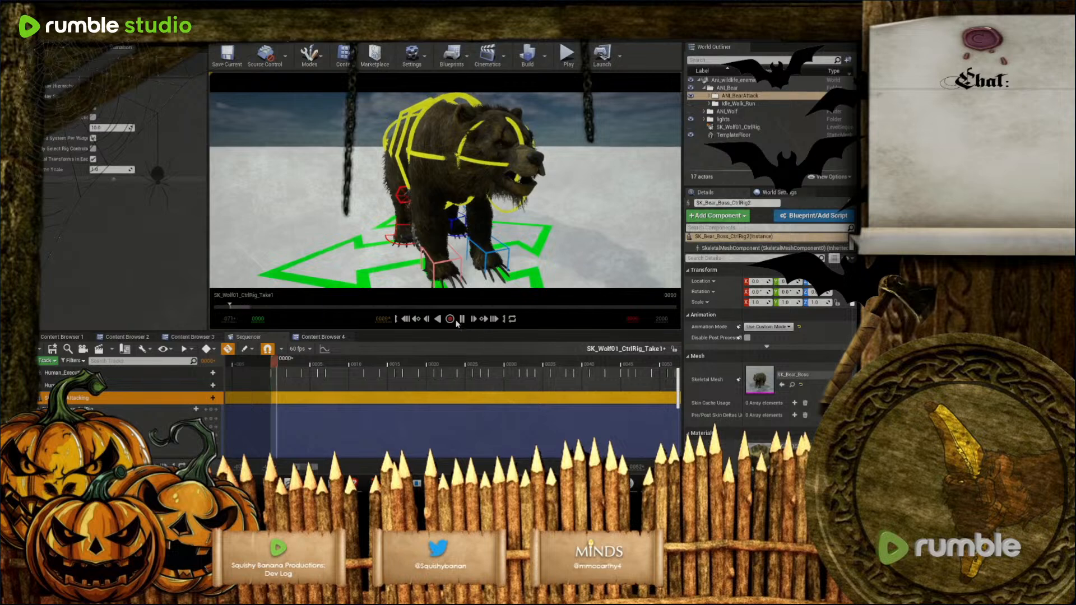
pyautogui.click(458, 320)
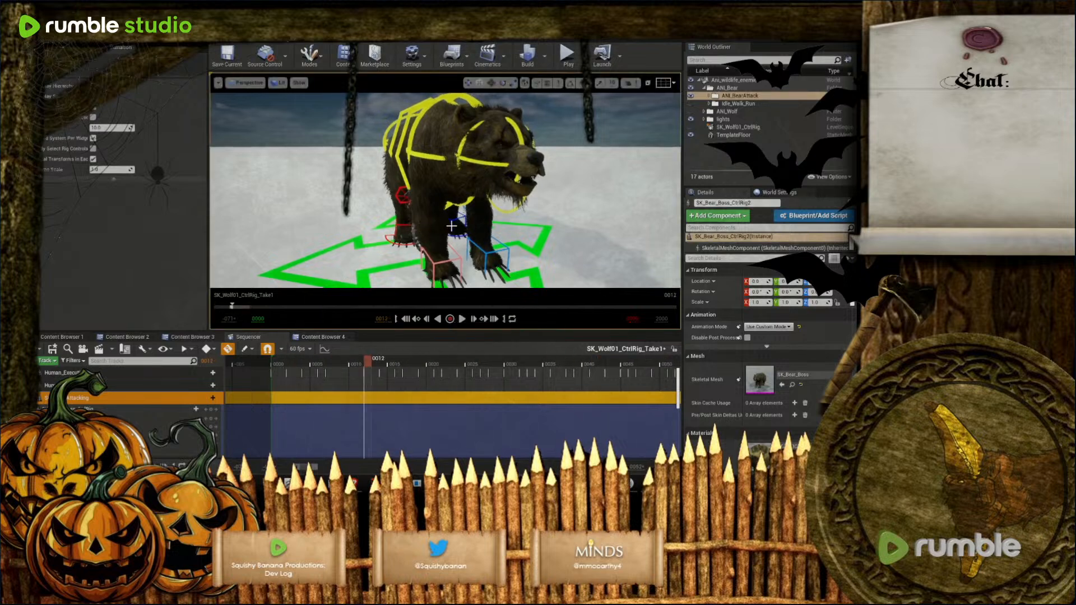
pyautogui.moveTo(454, 233); pyautogui.dragTo(499, 230, button='right')
pyautogui.scroll(-5, 427, 393)
pyautogui.scroll(5, 427, 394)
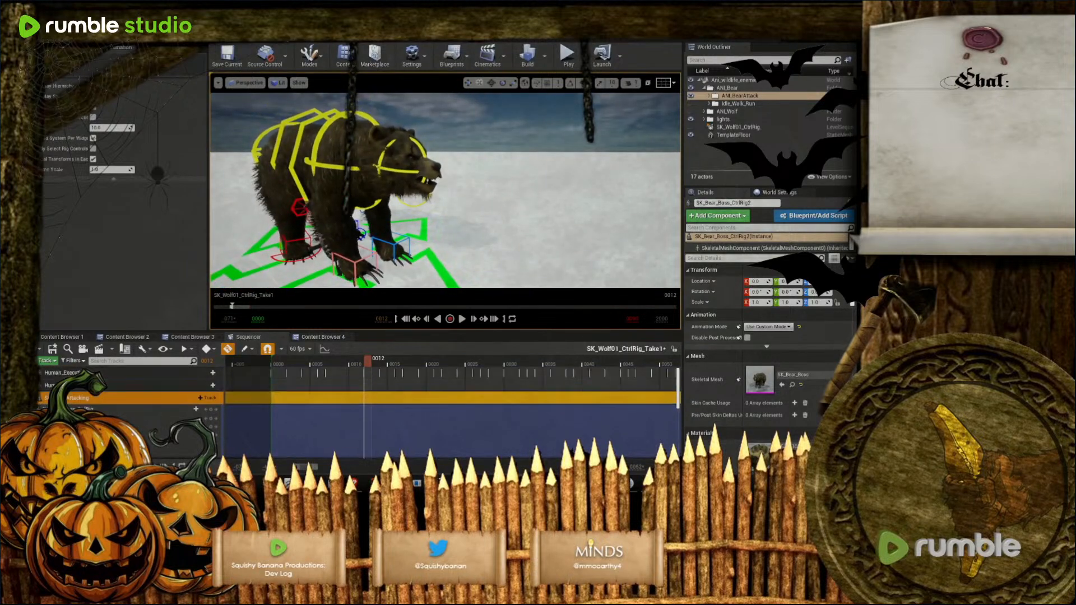
# Fit the whole playback range in the timeline and check the section options of the bear's control rig track
pyautogui.click(38, 399)
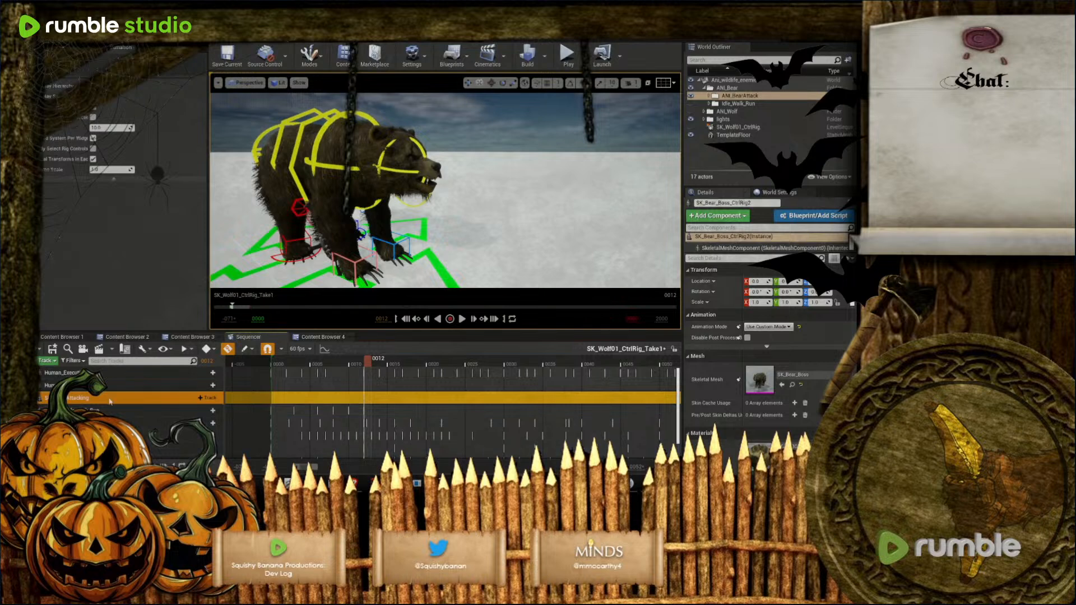
pyautogui.moveTo(316, 468)
pyautogui.mouseDown()
pyautogui.moveTo(344, 472)
pyautogui.moveTo(332, 472)
pyautogui.mouseUp()
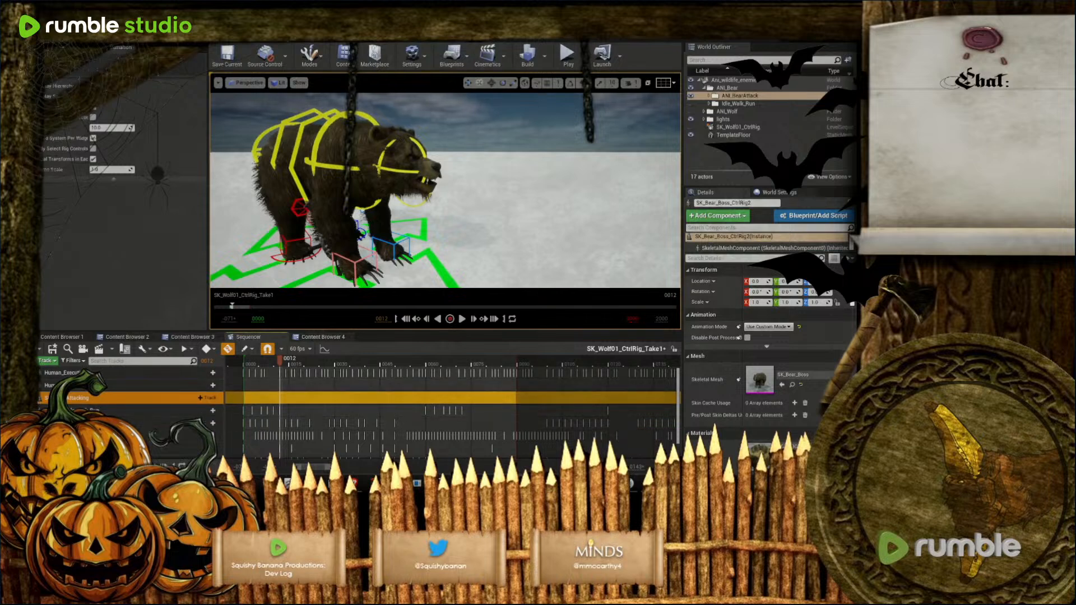
pyautogui.click(37, 398)
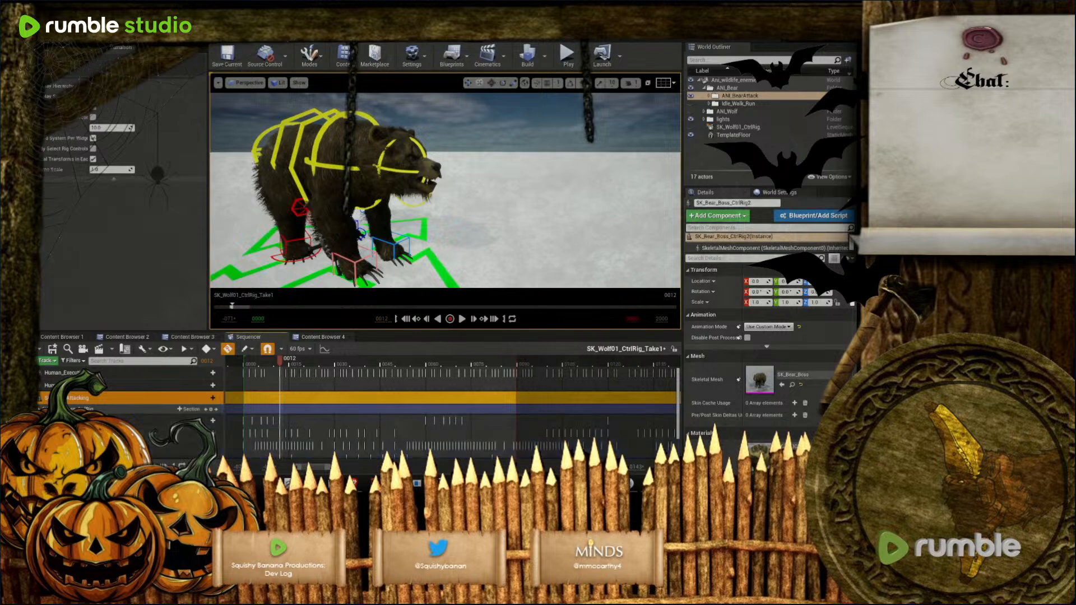
pyautogui.rightClick(273, 406)
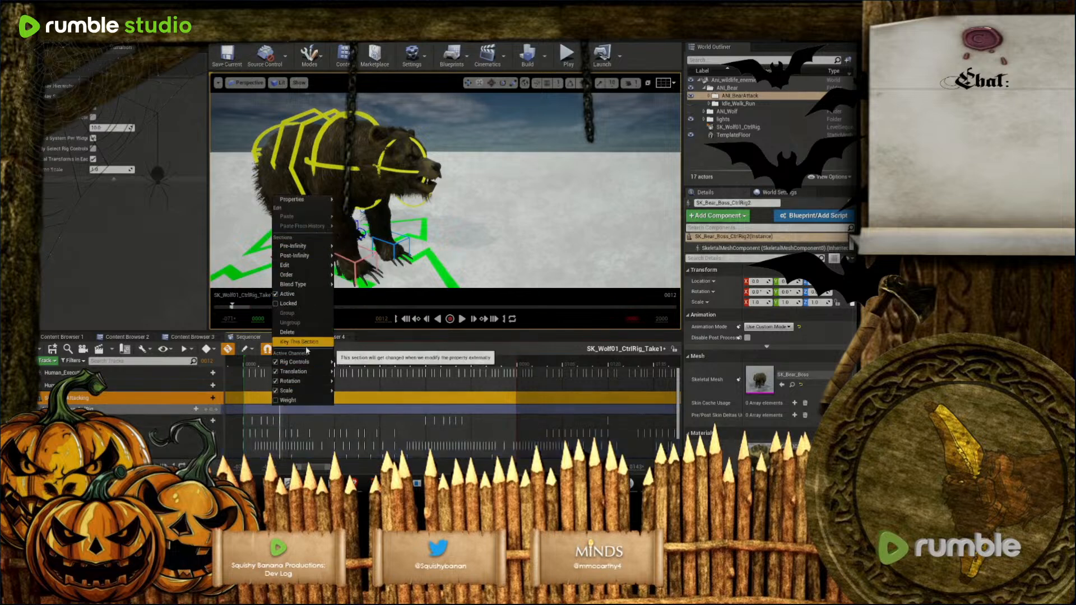
pyautogui.click(376, 411)
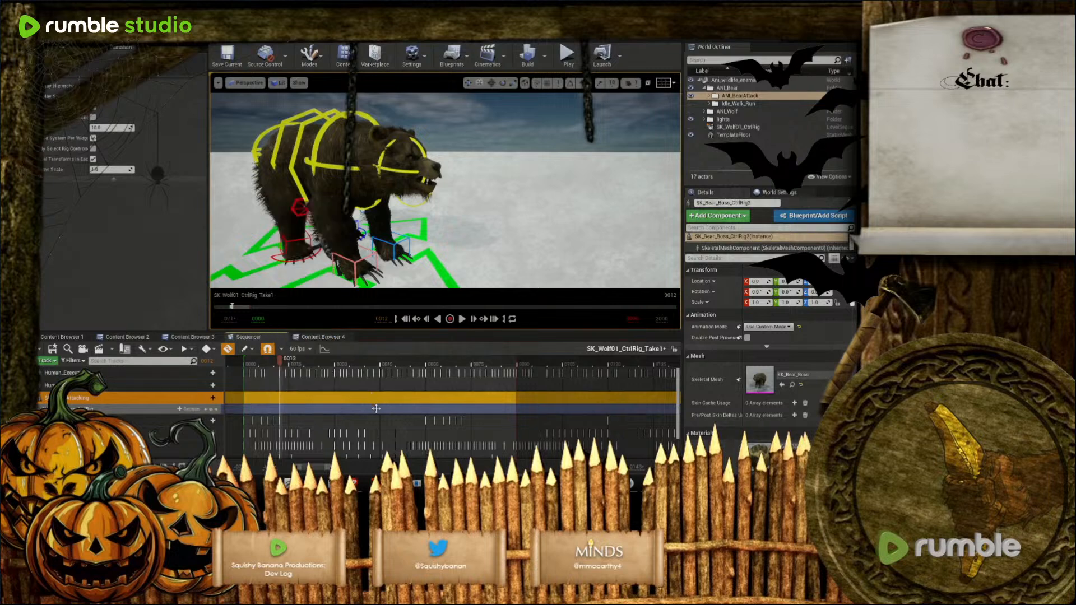
pyautogui.rightClick(377, 410)
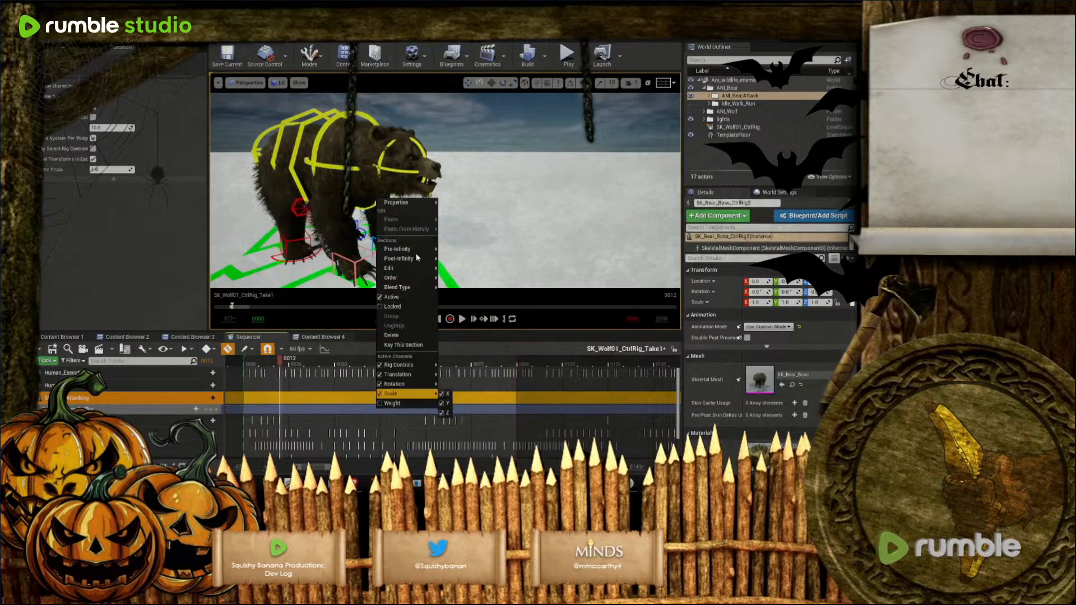
pyautogui.moveTo(422, 209)
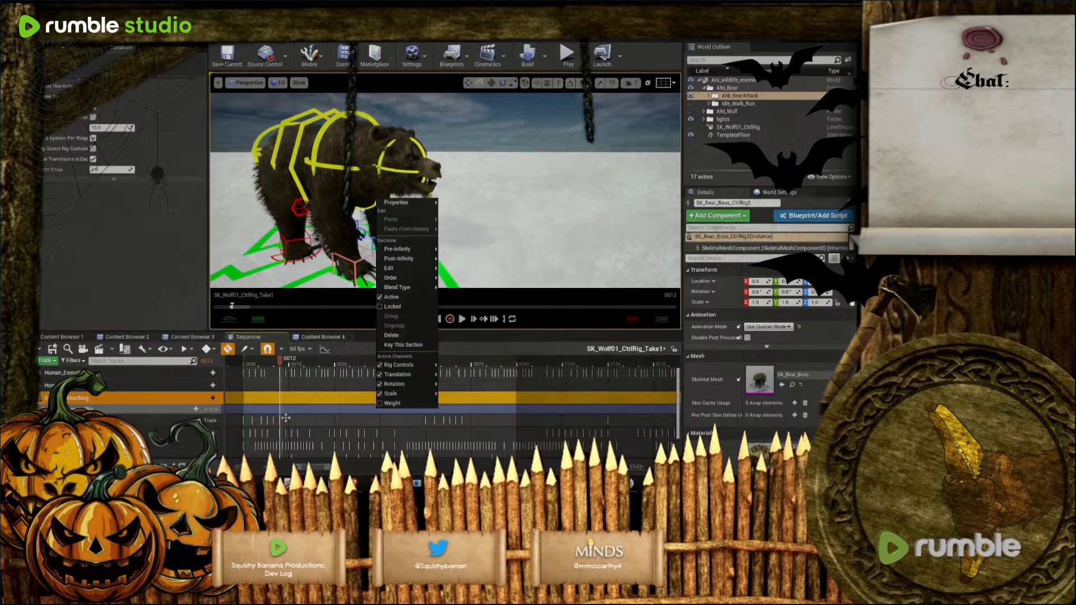
pyautogui.click(297, 400)
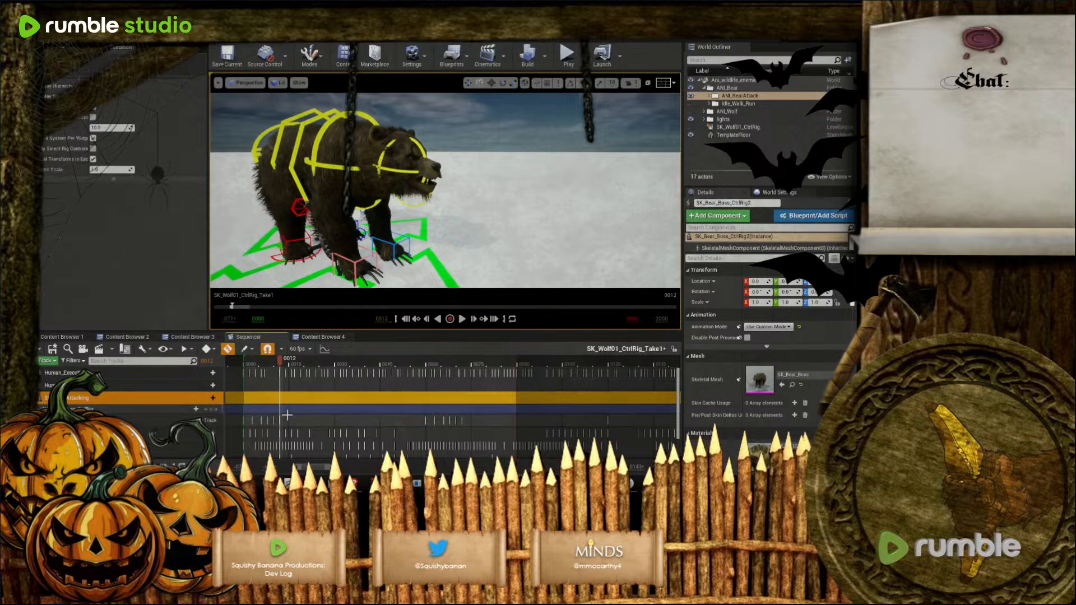
# Return the playhead to frame 0 and select all control tracks of the bear's control rig
pyautogui.moveTo(280, 361); pyautogui.dragTo(245, 388)
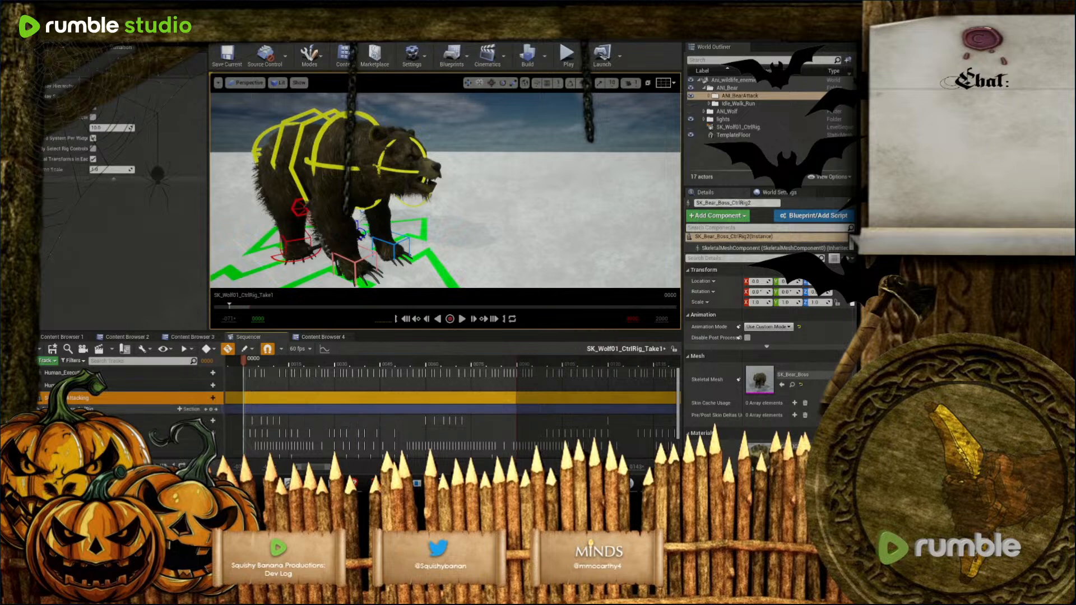
pyautogui.click(39, 410)
pyautogui.scroll(-5, 190, 395)
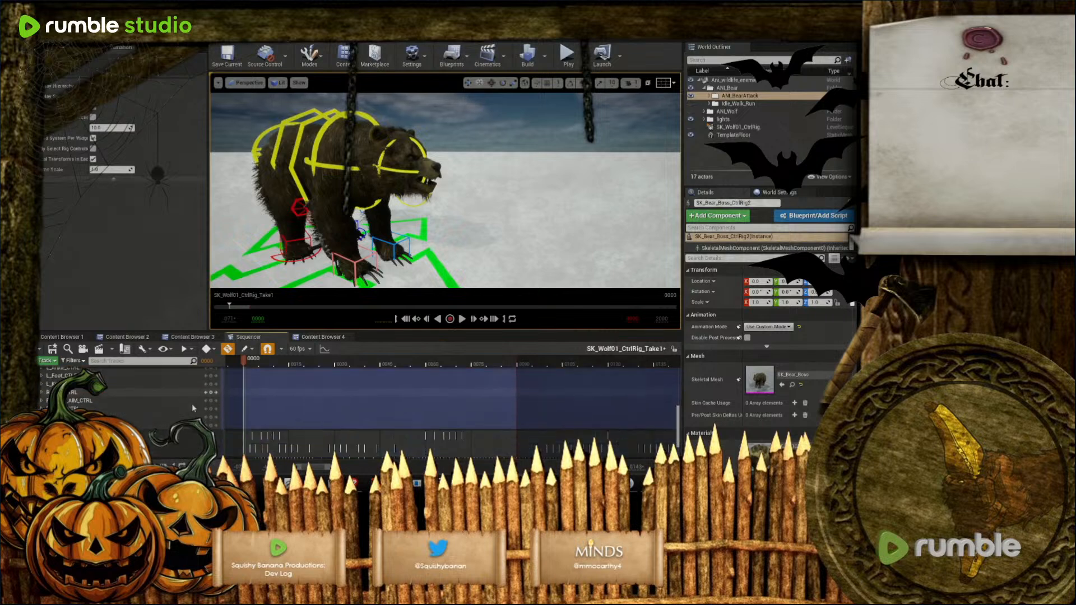
pyautogui.click(162, 411)
pyautogui.scroll(5, 159, 408)
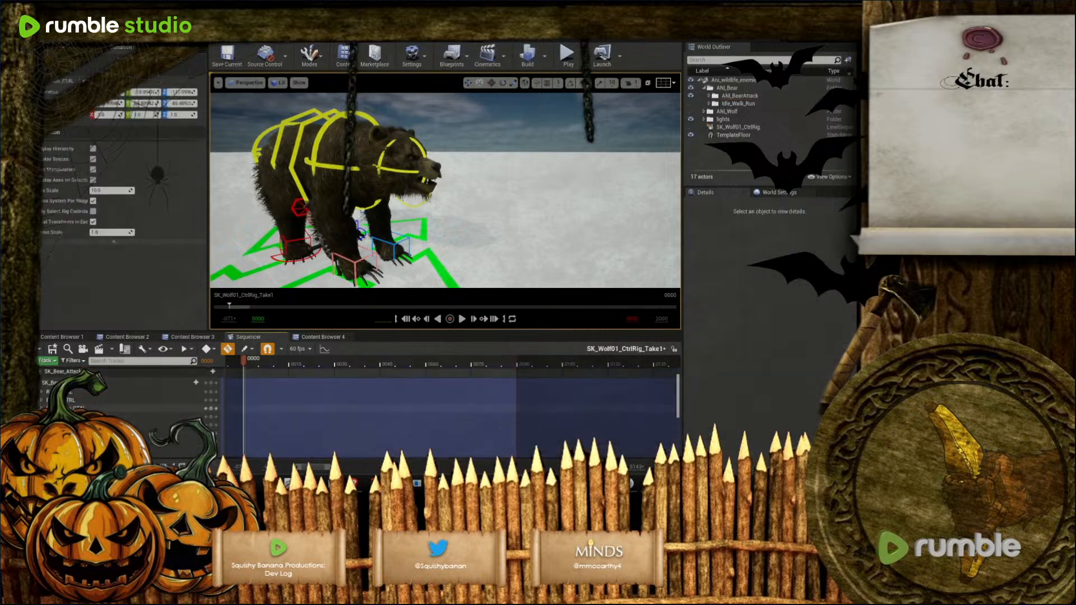
pyautogui.keyDown('shift'); pyautogui.click(158, 418); pyautogui.keyUp('shift')
pyautogui.moveTo(250, 375); pyautogui.dragTo(325, 376, button='right')
pyautogui.moveTo(320, 360); pyautogui.dragTo(324, 382)
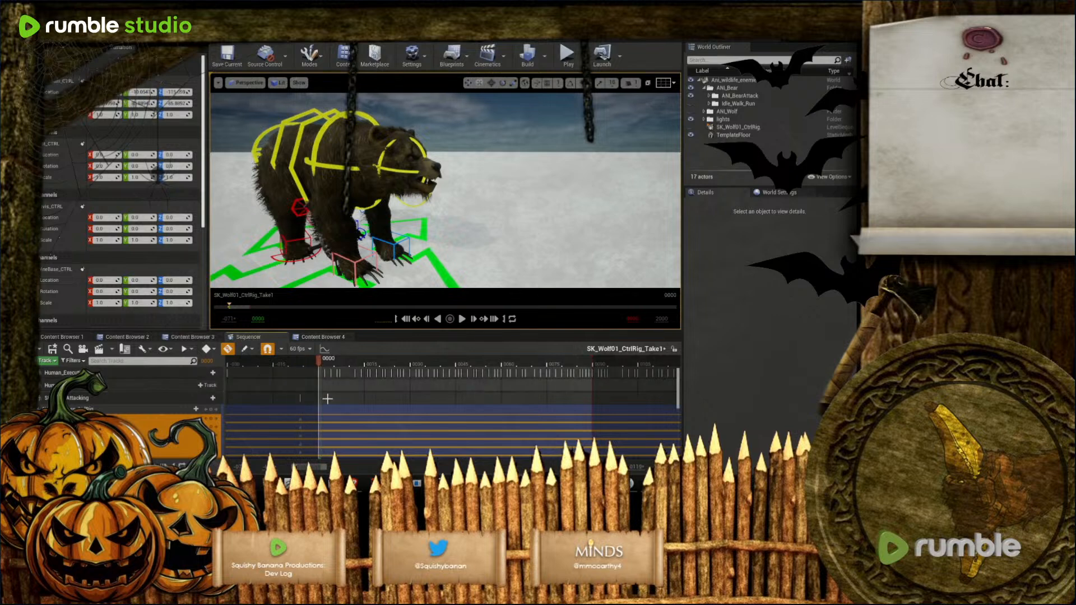
# Look through the section options of the bear's control rig track for an animation import option, and collapse the track's control channels
pyautogui.rightClick(334, 421)
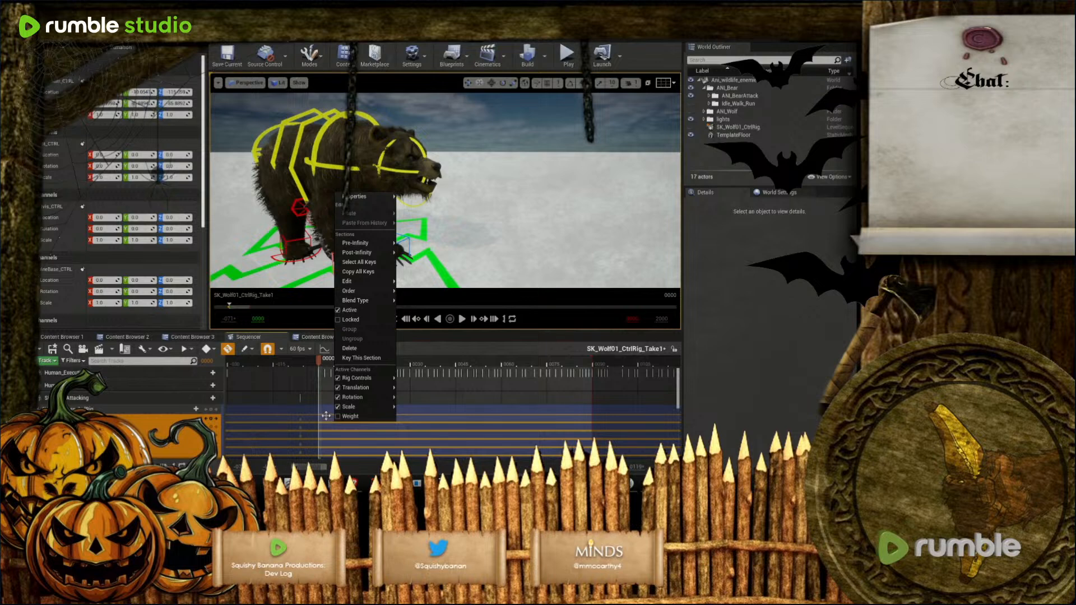
pyautogui.rightClick(325, 406)
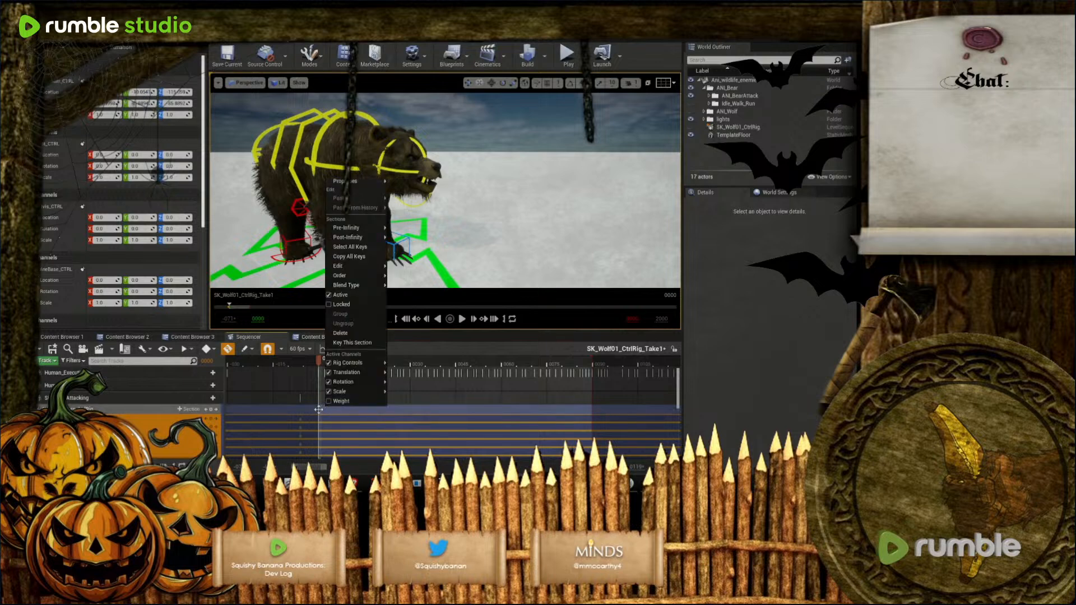
pyautogui.rightClick(296, 412)
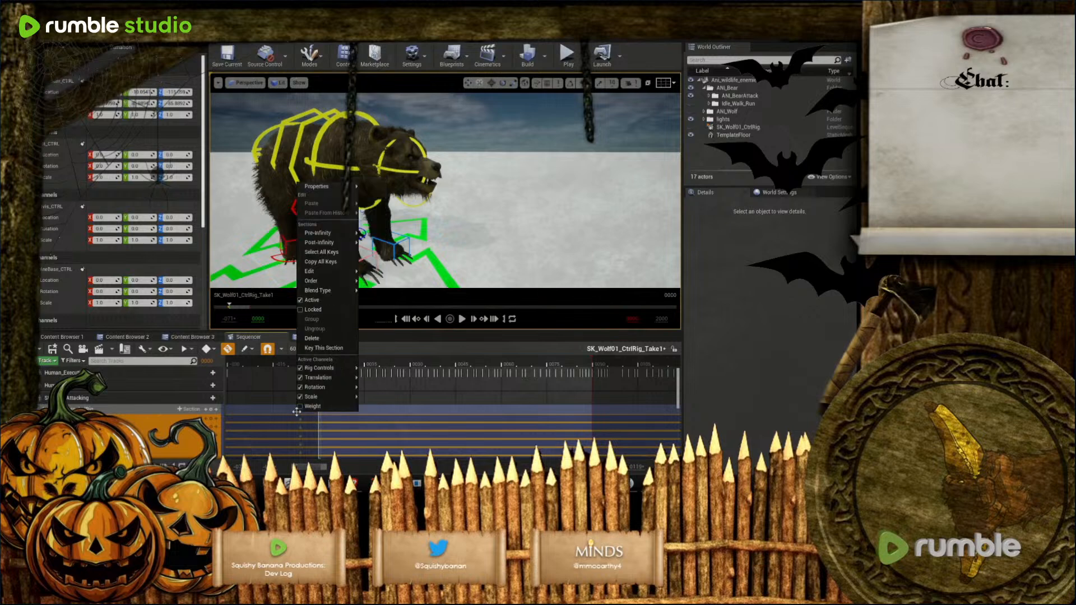
pyautogui.rightClick(415, 411)
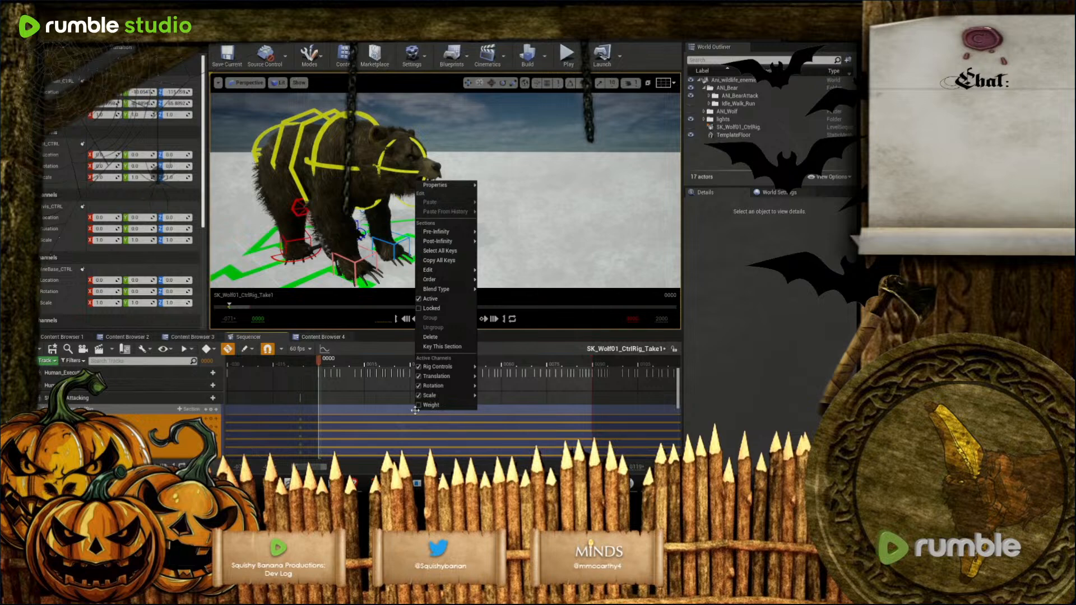
pyautogui.scroll(-10, 415, 410)
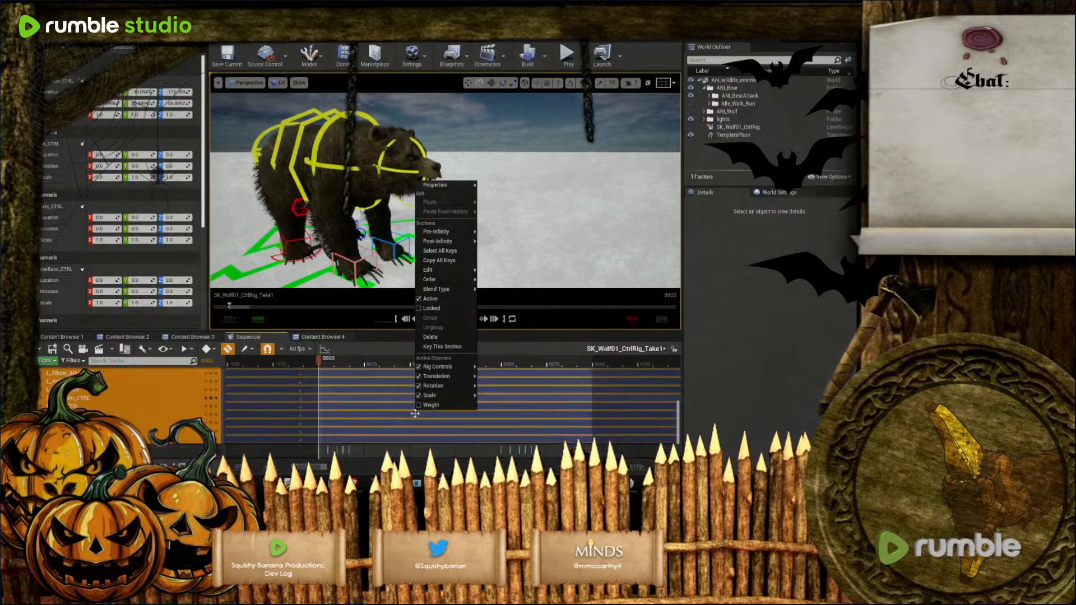
pyautogui.scroll(10, 414, 414)
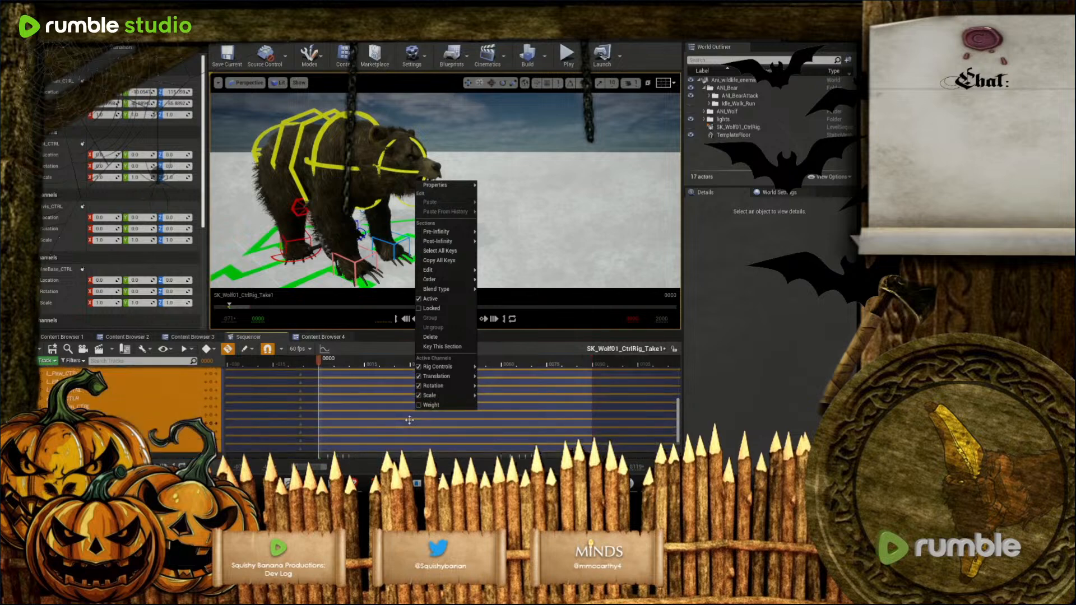
pyautogui.scroll(3, 407, 420)
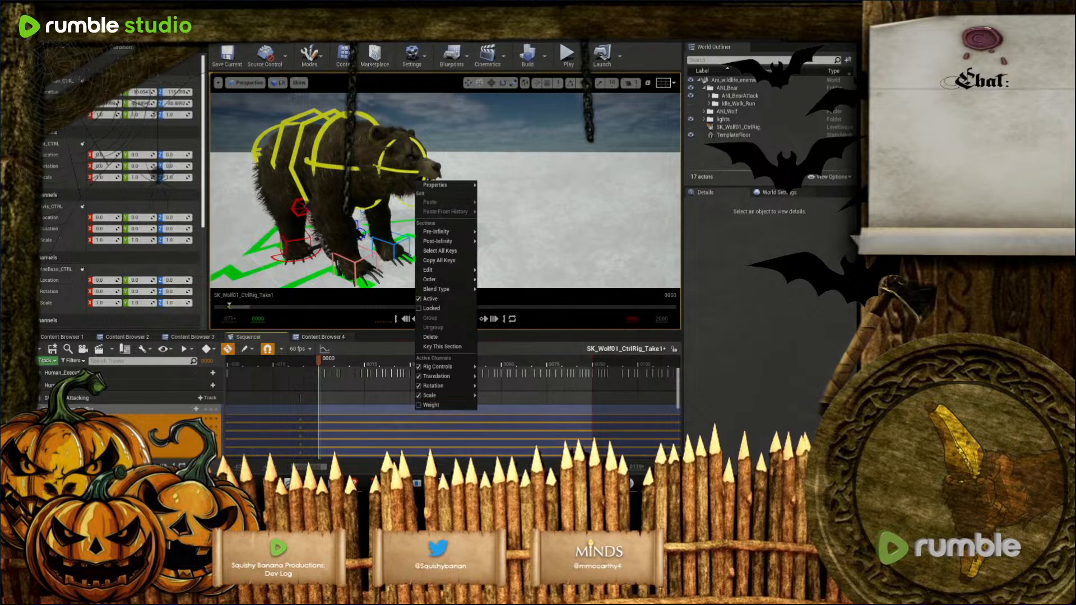
pyautogui.click(35, 398)
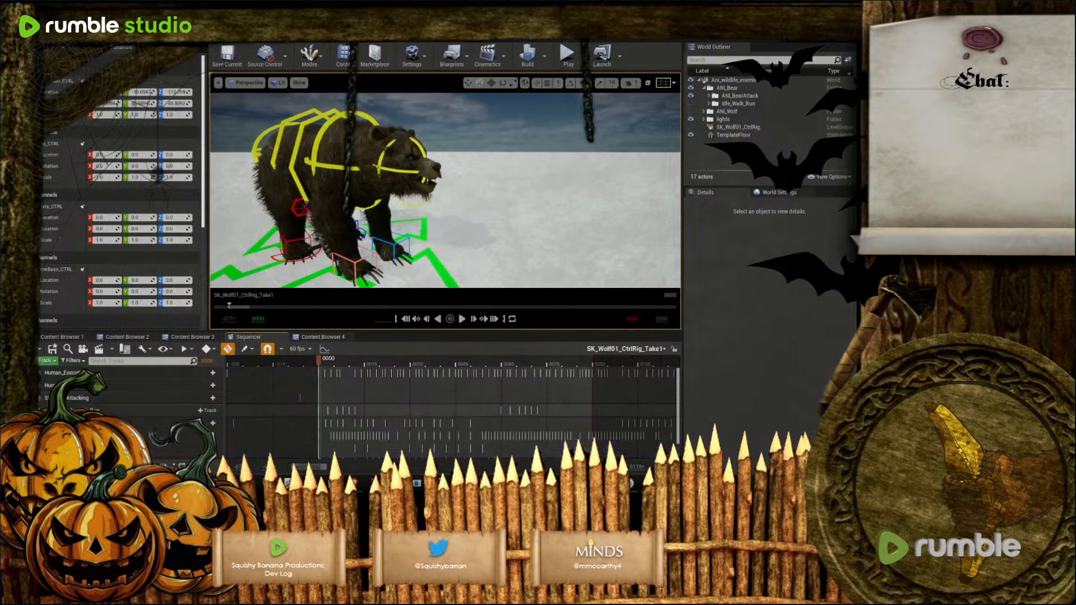
pyautogui.click(36, 410)
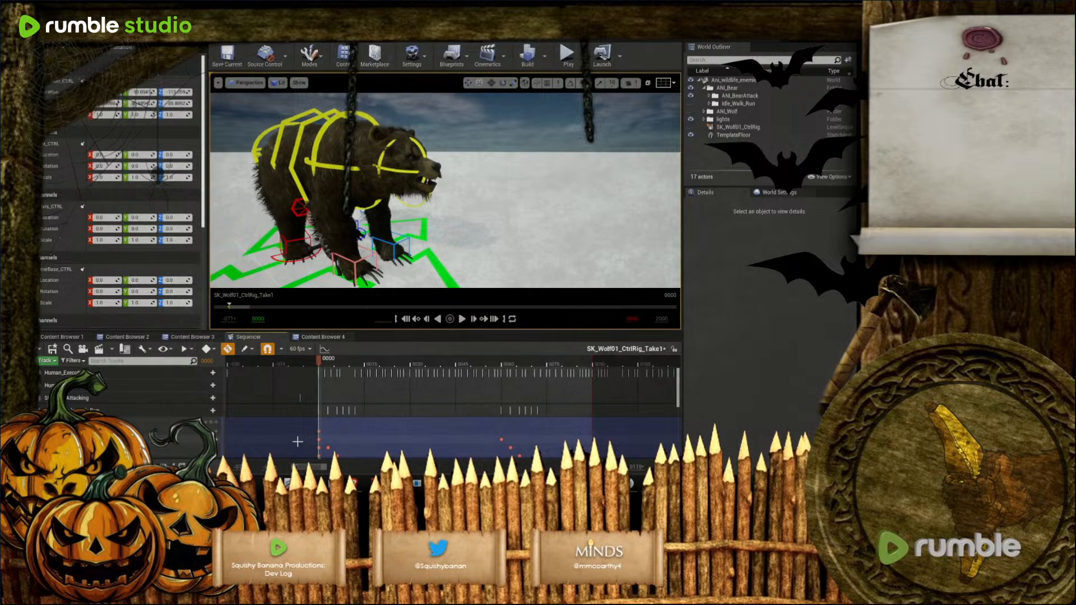
# Open the Character_Rig asset from the contol_rigs folder and collapse its bone and control hierarchies
pyautogui.click(129, 338)
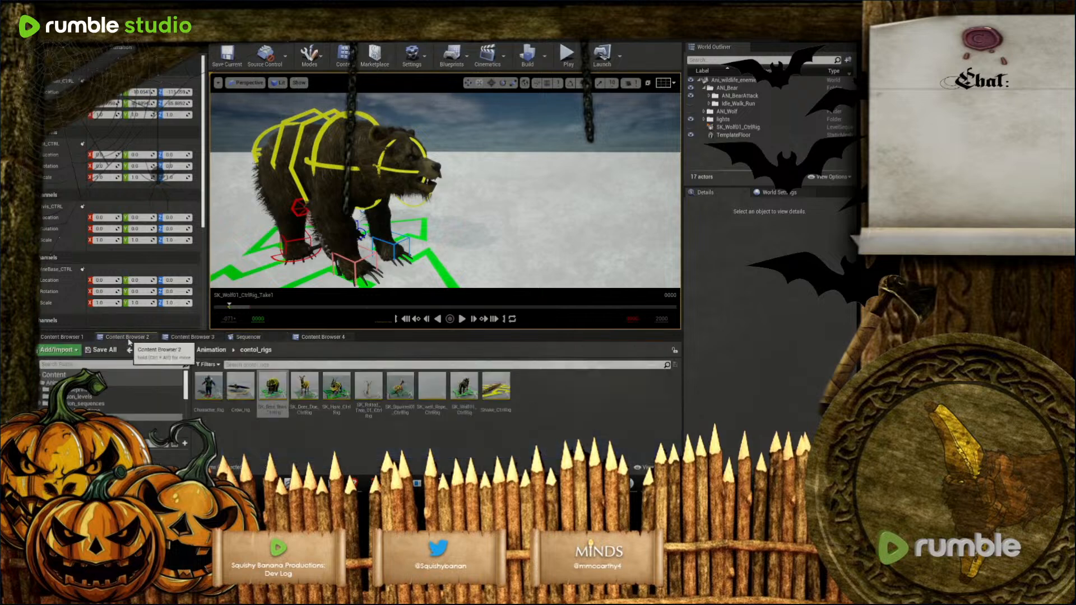
pyautogui.doubleClick(211, 399)
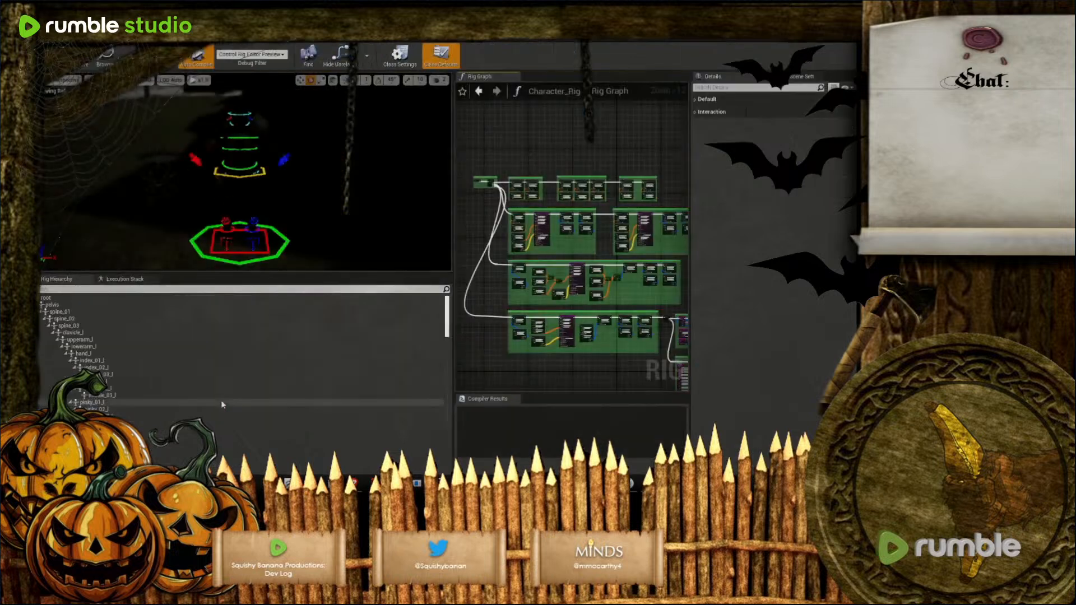
pyautogui.scroll(-2, 114, 355)
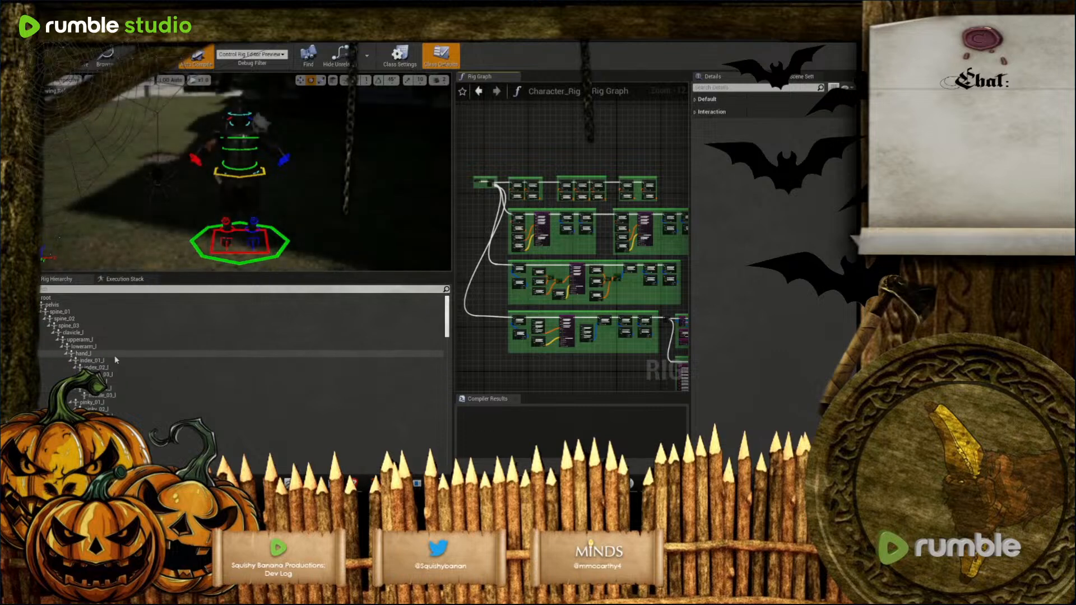
pyautogui.scroll(2, 114, 356)
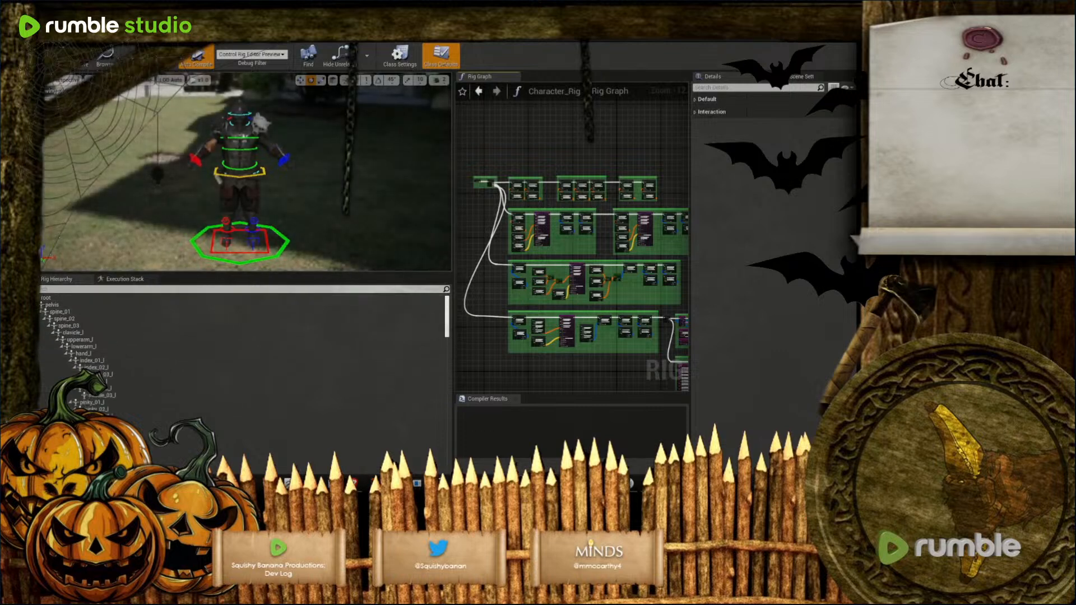
pyautogui.click(32, 299)
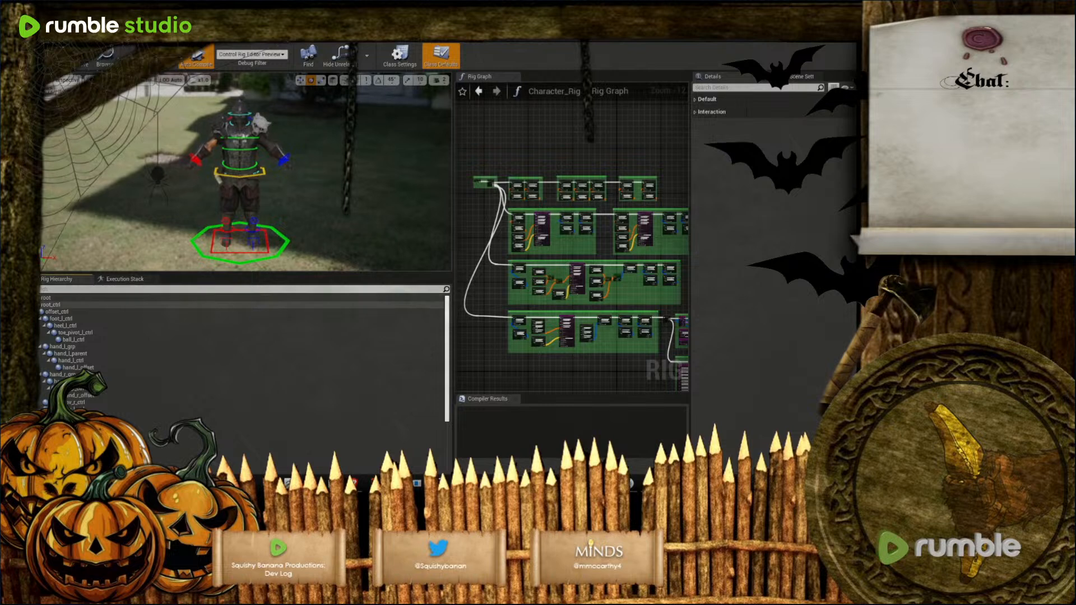
pyautogui.click(32, 305)
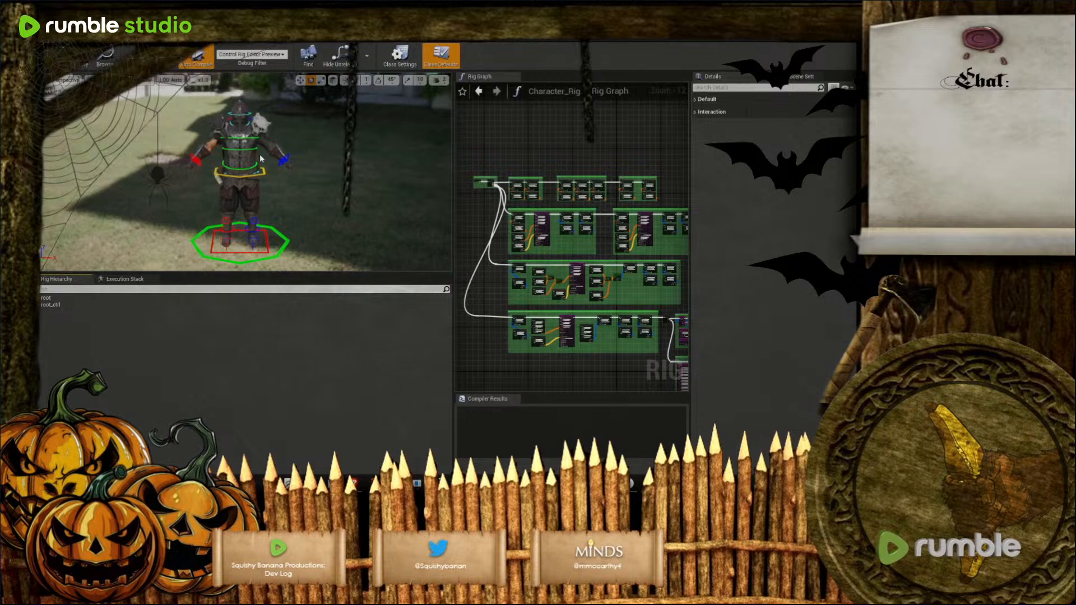
# Check the Interaction and Default settings of the Character_Rig
pyautogui.scroll(-1, 550, 345)
pyautogui.click(695, 112)
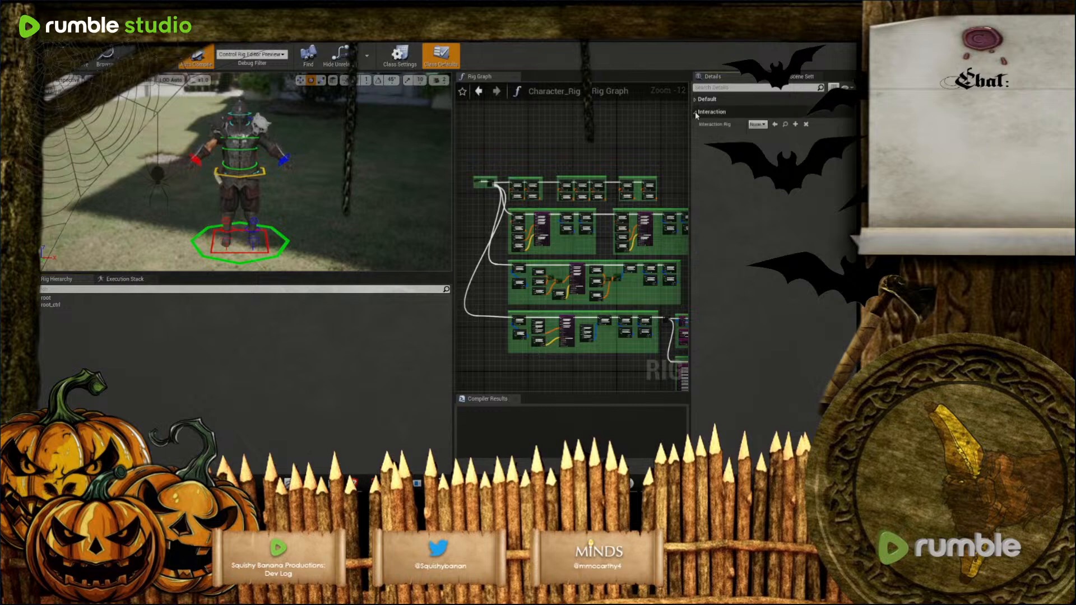
pyautogui.click(695, 112)
pyautogui.click(695, 100)
pyautogui.click(695, 99)
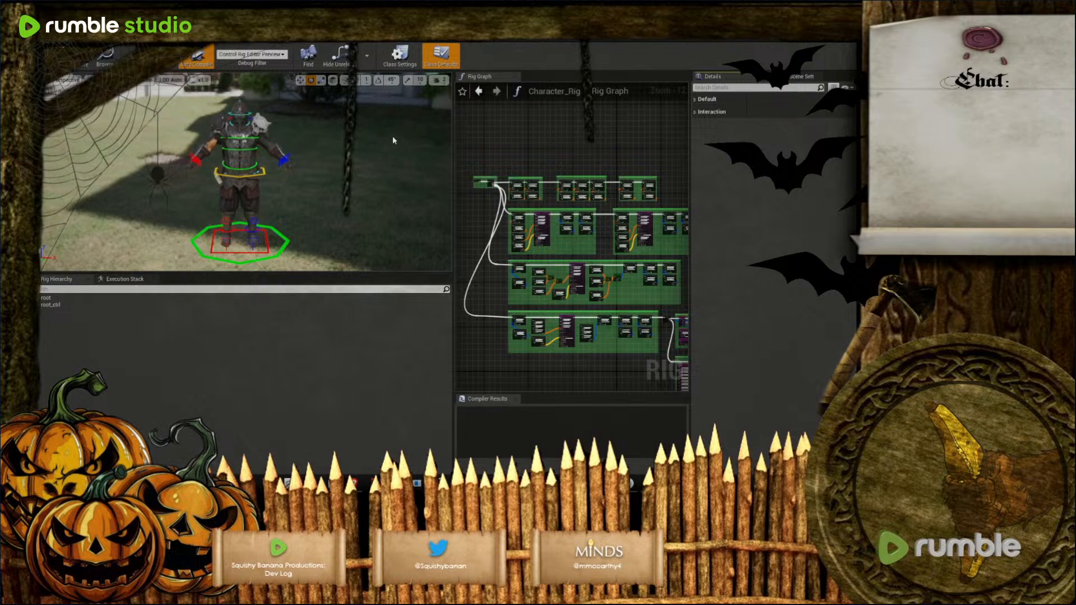
# Examine the Character_Rig graph, especially the Backwards Solve section and how its sequence connects to the Root & Pelvis nodes
pyautogui.moveTo(552, 367); pyautogui.dragTo(550, 164, button='right')
pyautogui.scroll(8, 527, 354)
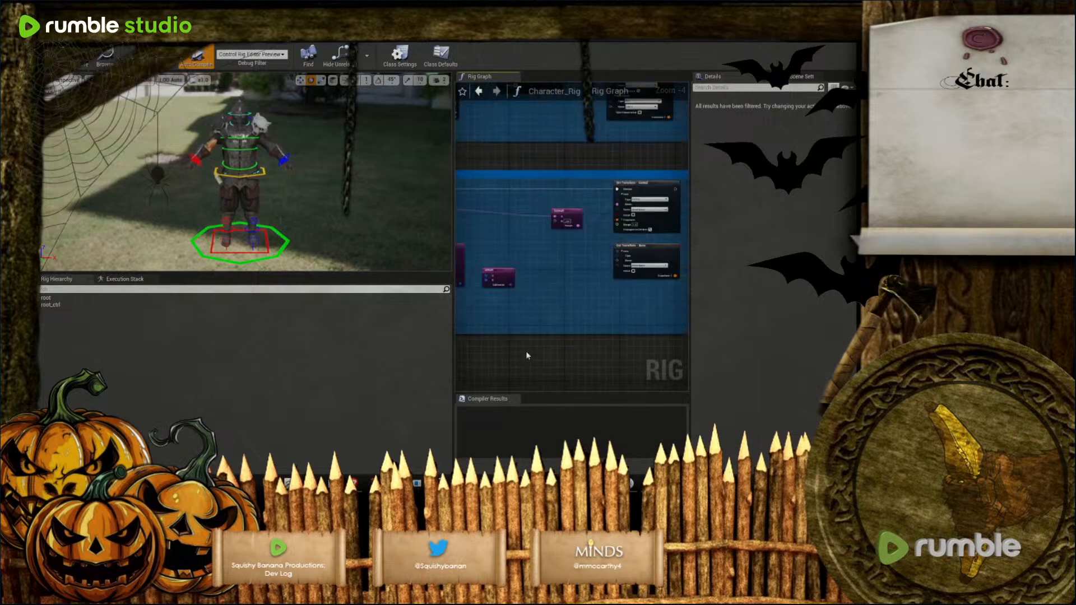
pyautogui.scroll(-2, 526, 354)
pyautogui.scroll(4, 561, 292)
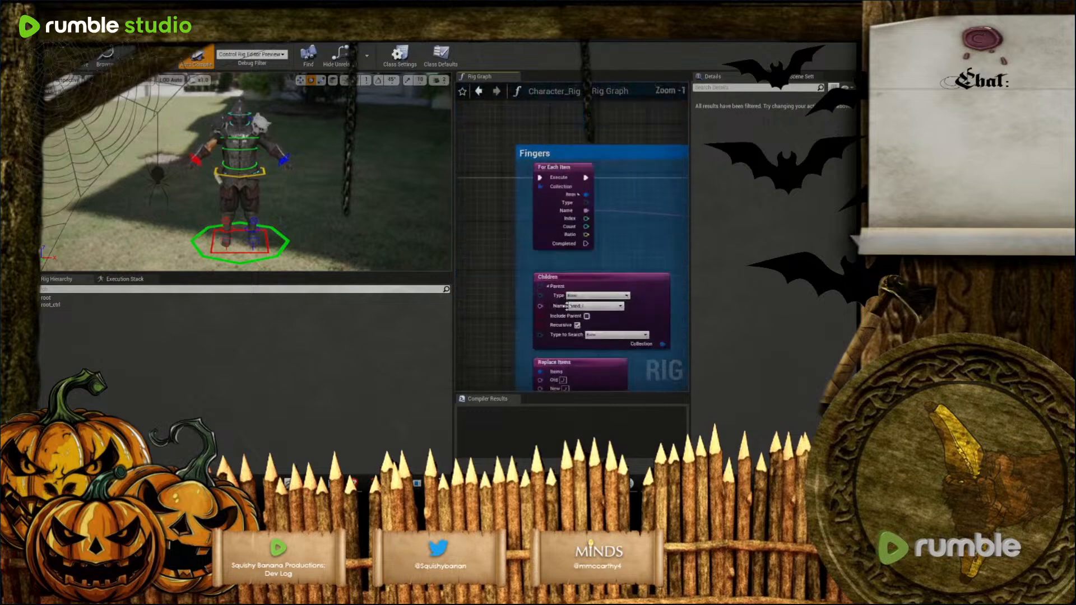
pyautogui.scroll(-3, 536, 306)
pyautogui.scroll(-3, 536, 306)
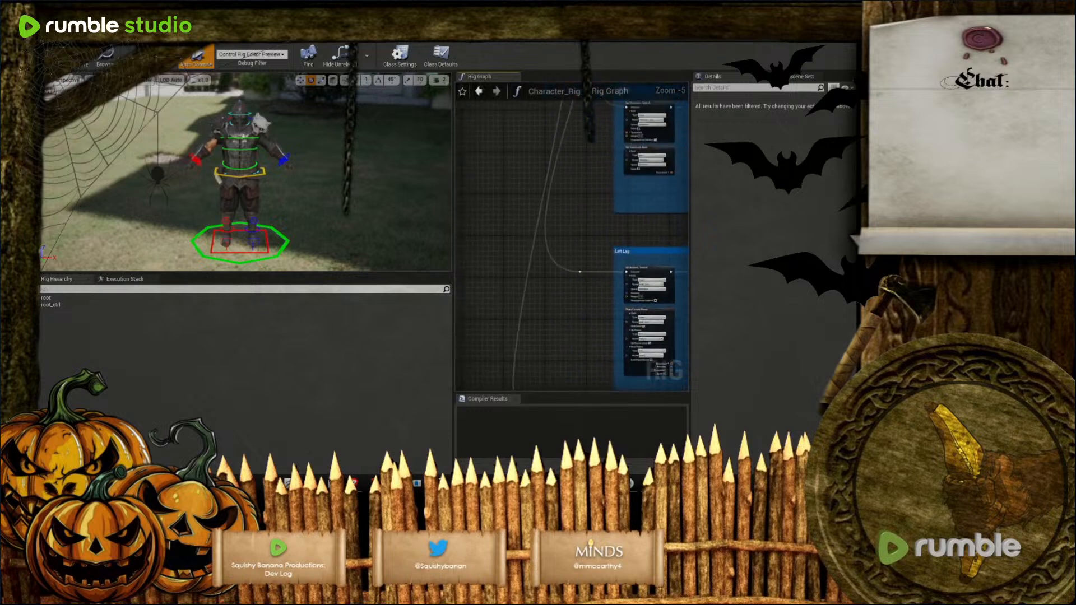
pyautogui.scroll(7, 569, 236)
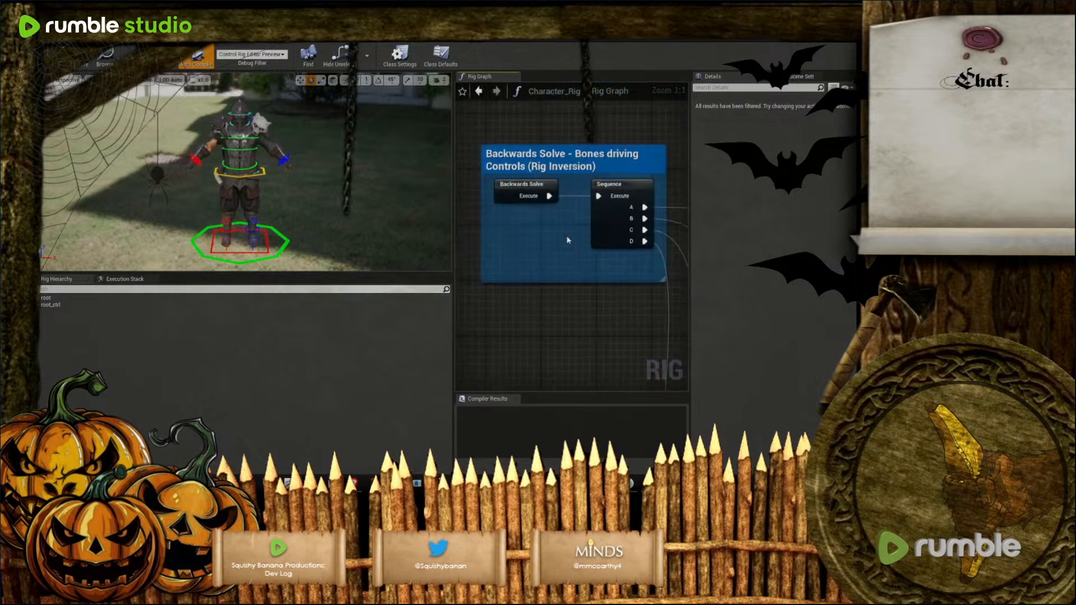
pyautogui.scroll(-3, 558, 275)
pyautogui.moveTo(579, 291); pyautogui.dragTo(469, 260, button='right')
pyautogui.scroll(2, 561, 149)
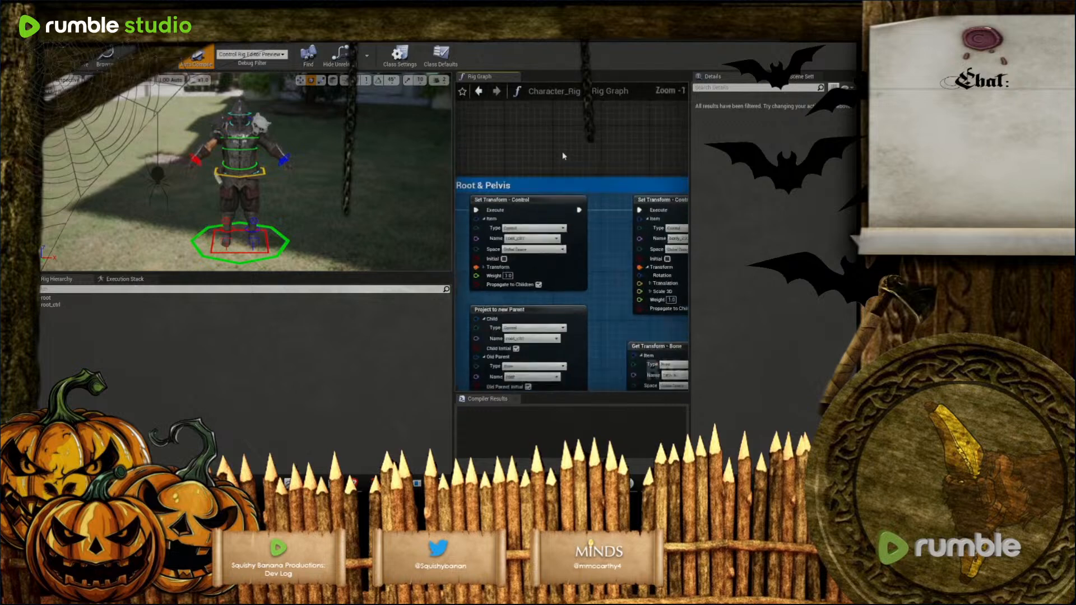
pyautogui.scroll(-1, 532, 163)
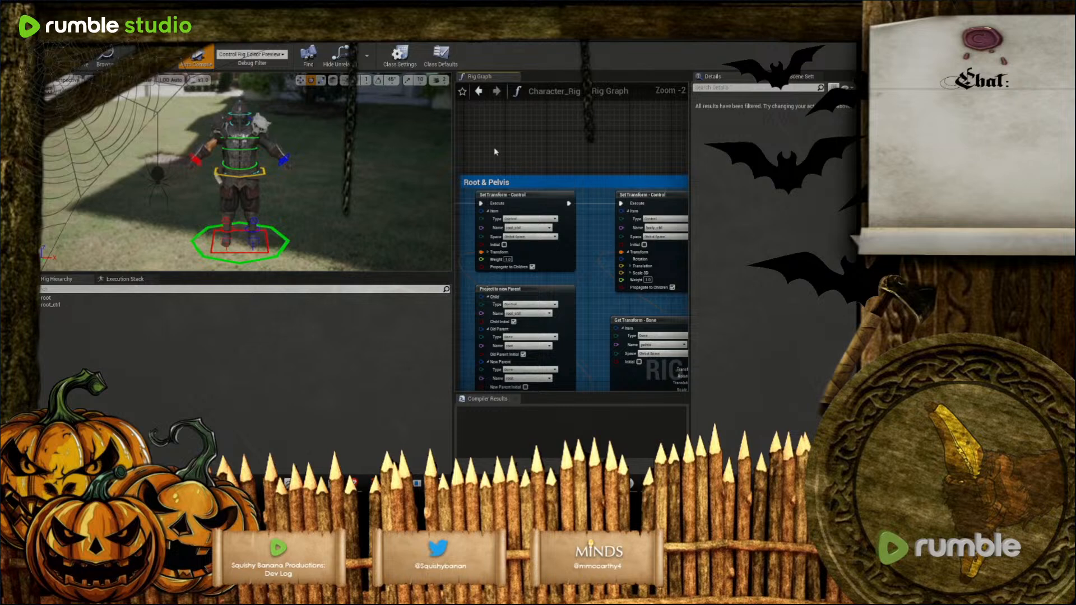
pyautogui.moveTo(532, 162); pyautogui.dragTo(730, 191, button='right')
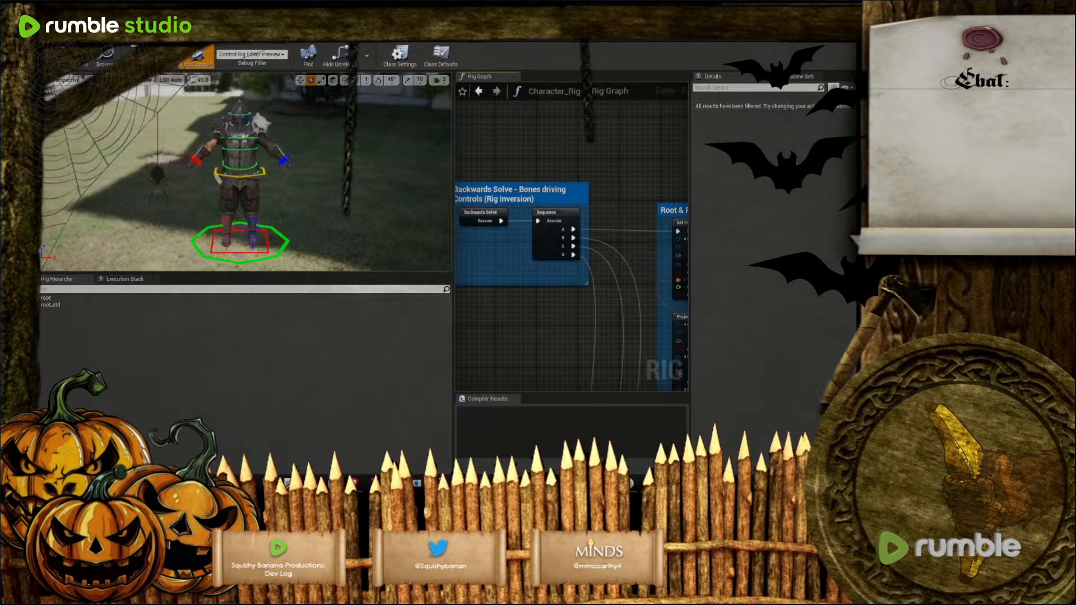
# Open SK_Bear_Boss_CtrlRig and add a Backwards Solve node in an empty area of its rig graph
pyautogui.click(84, 31)
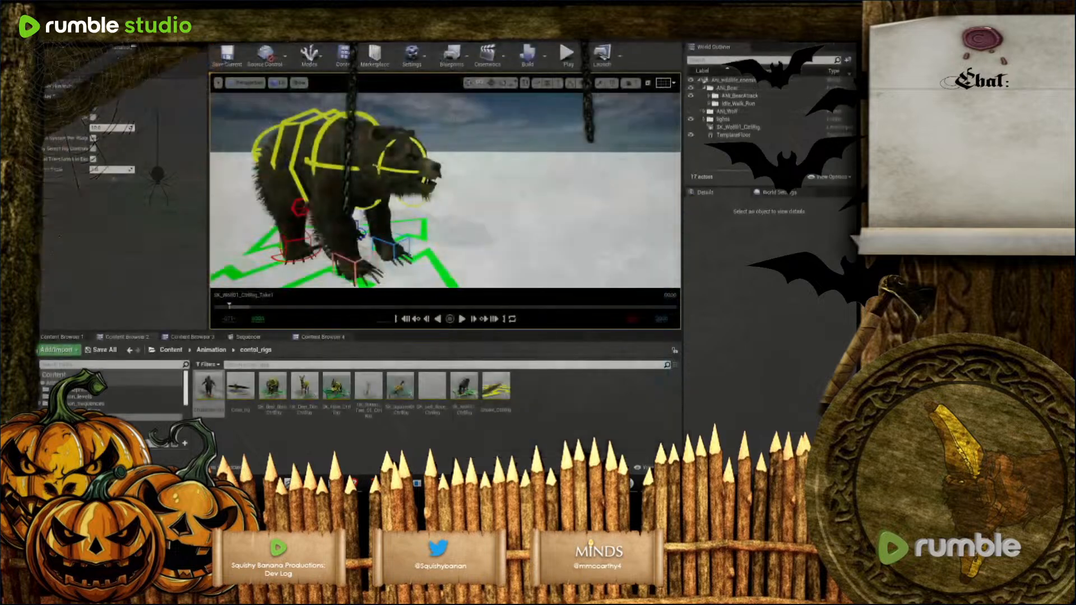
pyautogui.doubleClick(281, 391)
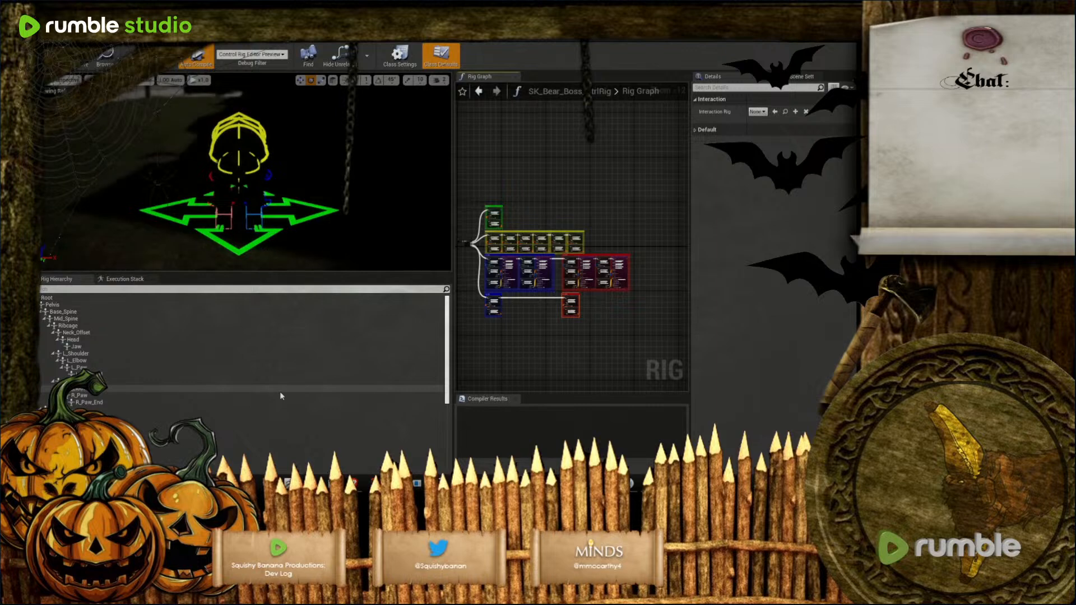
pyautogui.moveTo(491, 375); pyautogui.dragTo(601, 359, button='right')
pyautogui.rightClick(569, 338)
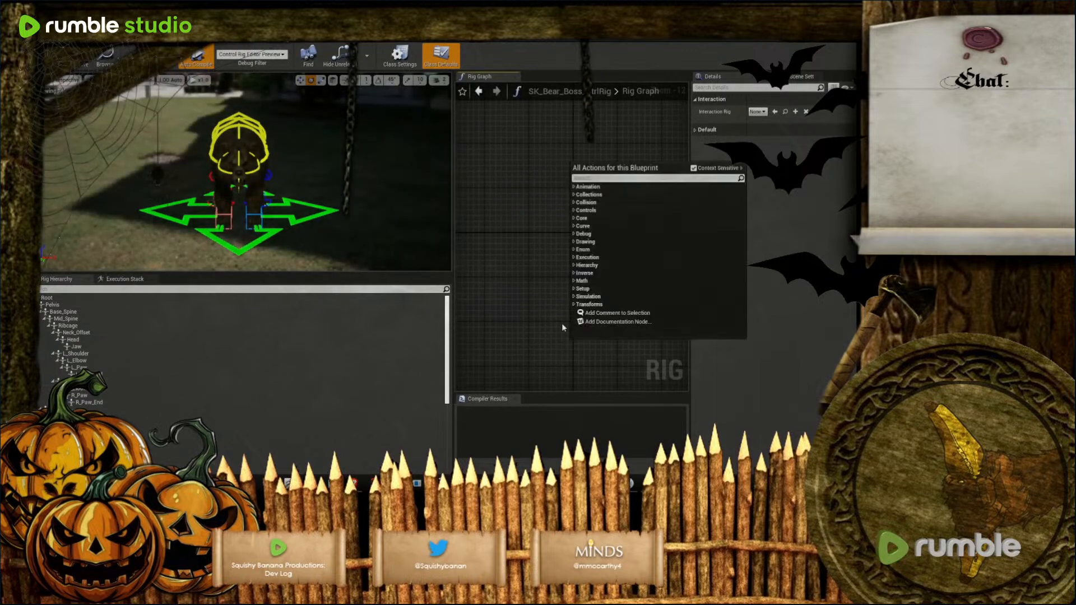
pyautogui.write('back')
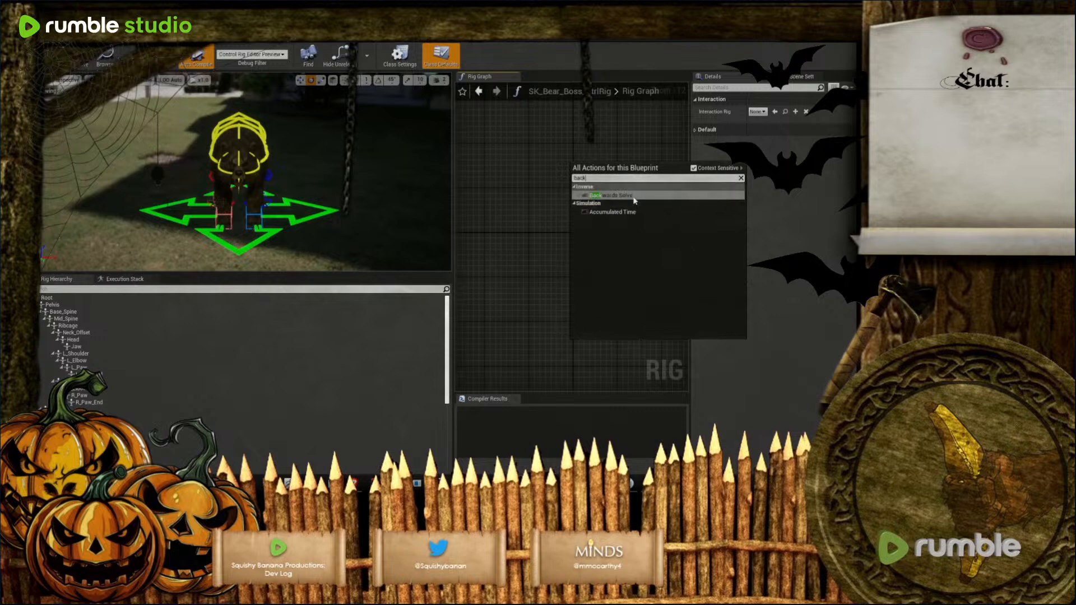
pyautogui.click(633, 195)
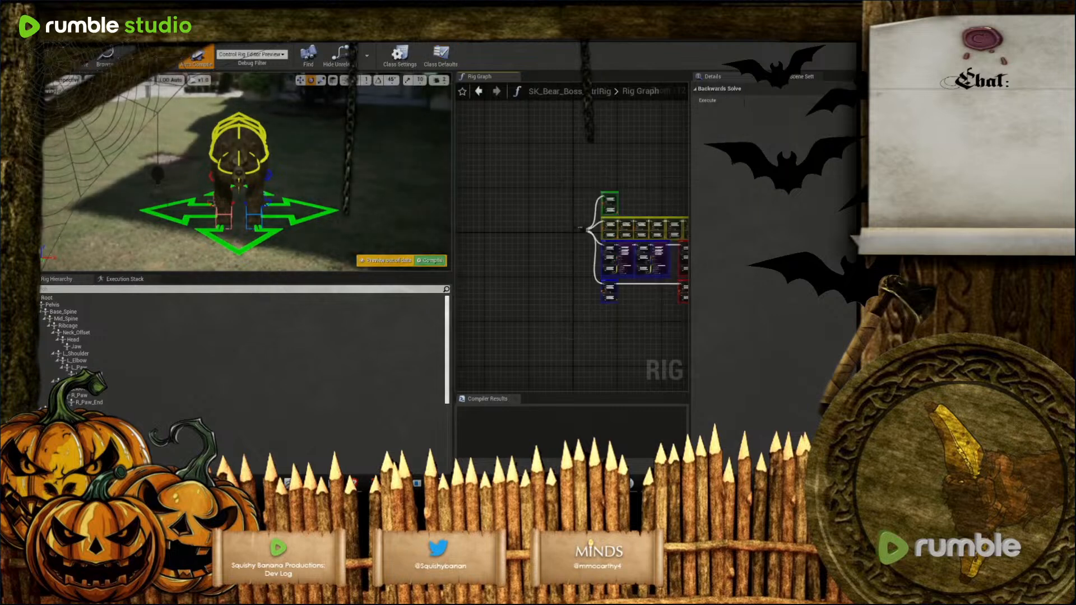
# Compile and save the bear control rig, and return to the level editor
pyautogui.click(54, 60)
pyautogui.click(82, 58)
pyautogui.click(84, 27)
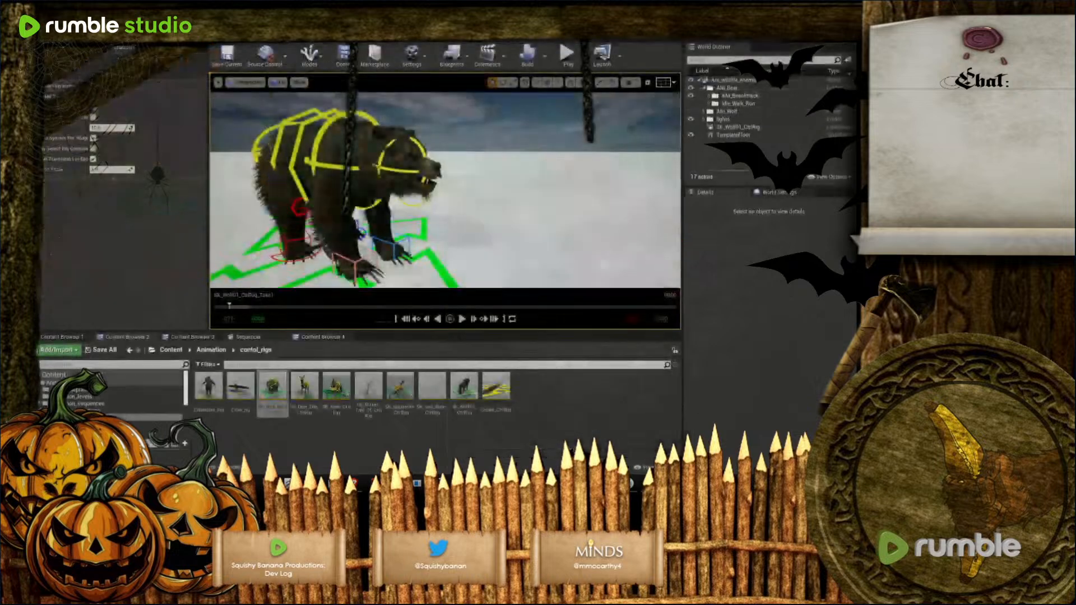
# Place another SK_Bear_Boss_CtrlRig beside the existing bear and import the AS_Bear_Idle animation into its control rig section in Sequencer
pyautogui.moveTo(271, 388); pyautogui.dragTo(540, 213)
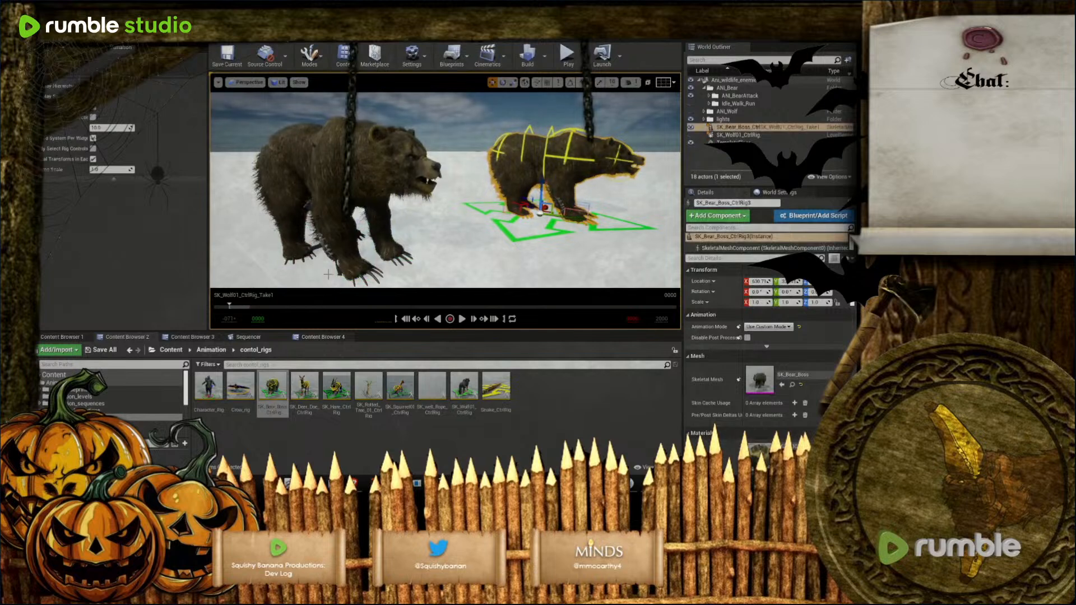
pyautogui.click(249, 337)
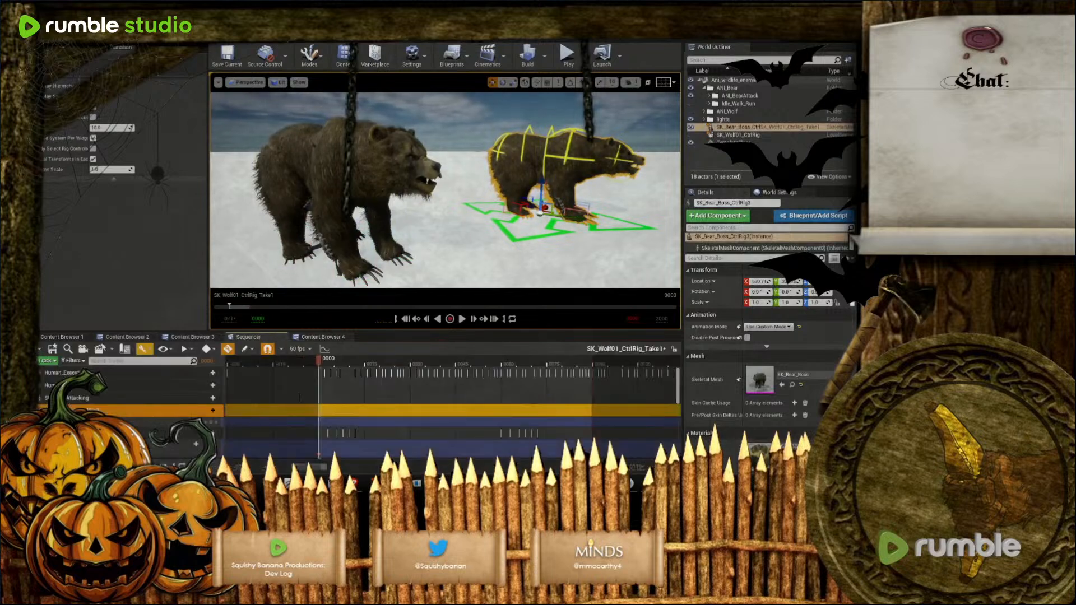
pyautogui.scroll(-1, 88, 401)
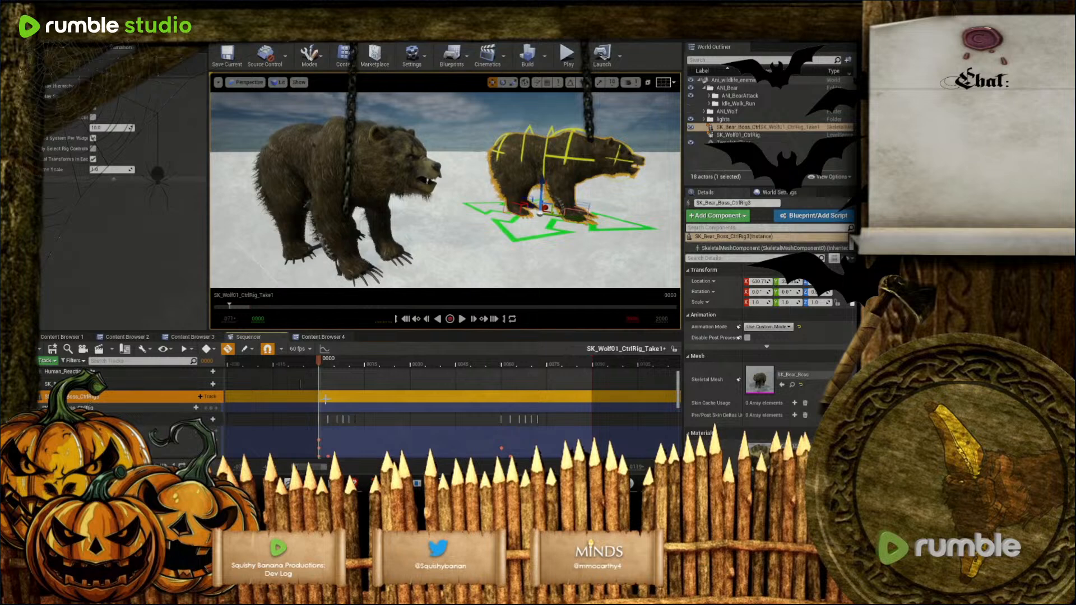
pyautogui.rightClick(338, 411)
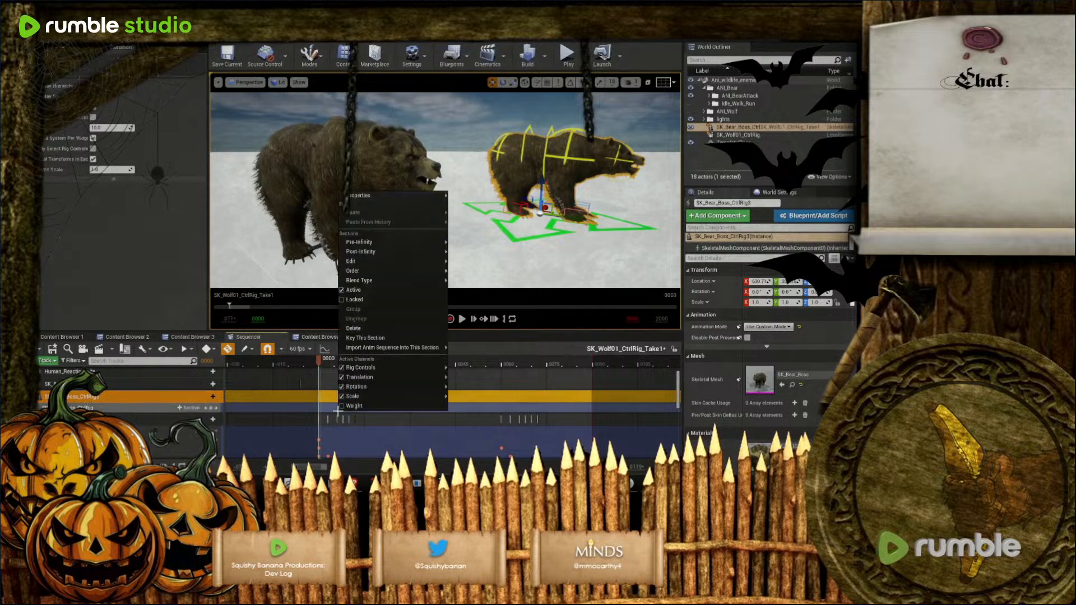
pyautogui.moveTo(415, 349)
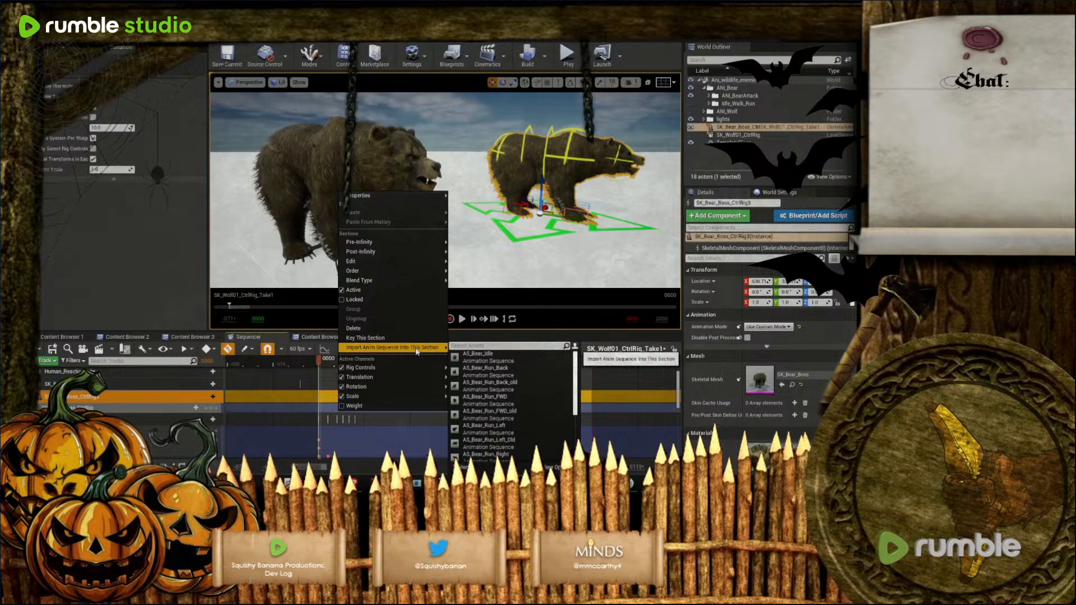
pyautogui.click(513, 357)
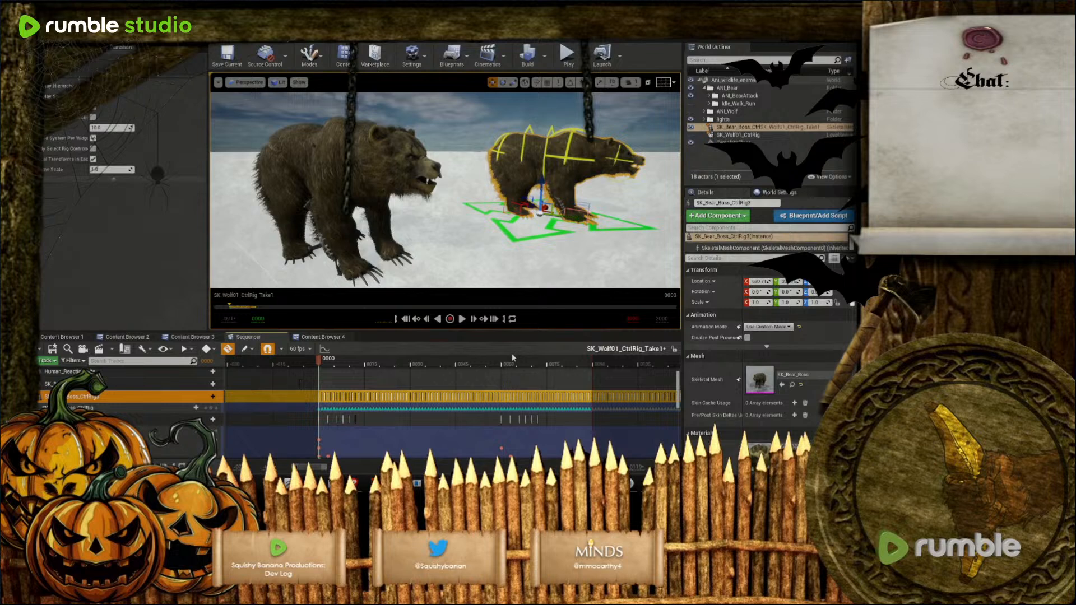
# Scrub through the added bear's imported animation and clear its keys from the control rig section
pyautogui.moveTo(320, 364); pyautogui.dragTo(550, 367)
pyautogui.moveTo(305, 408); pyautogui.dragTo(668, 408)
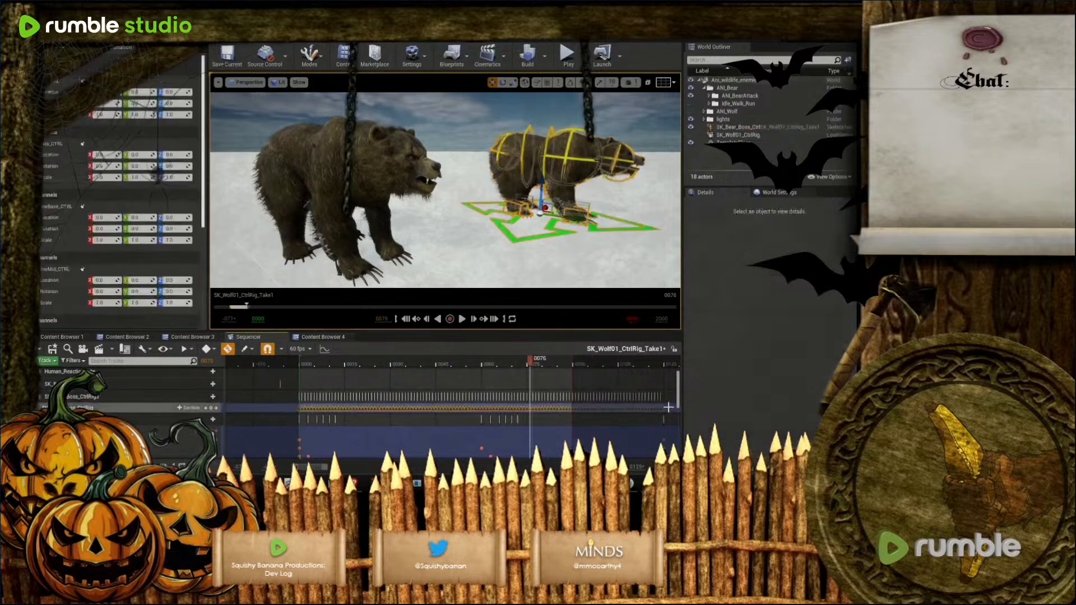
pyautogui.click(668, 408)
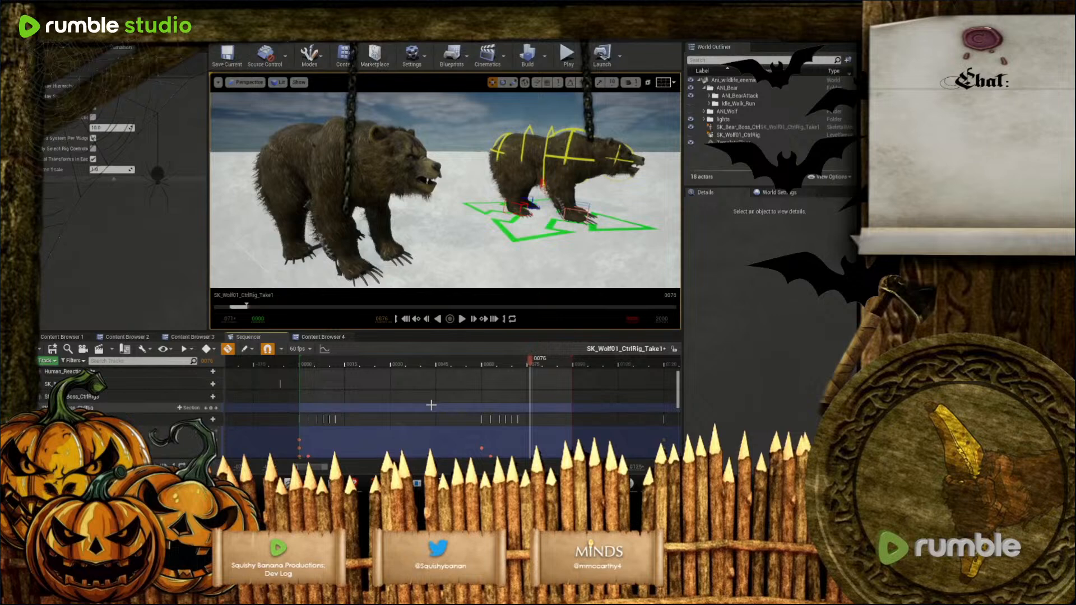
# Delete the added bear's track from the sequence and its actor from the level
pyautogui.click(84, 395)
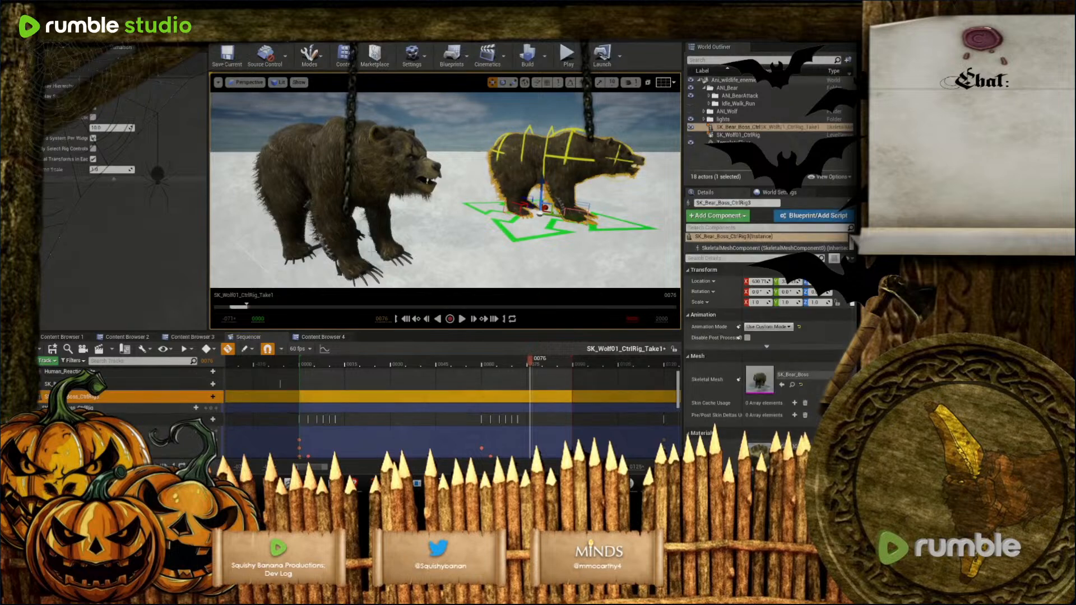
pyautogui.press('Delete')
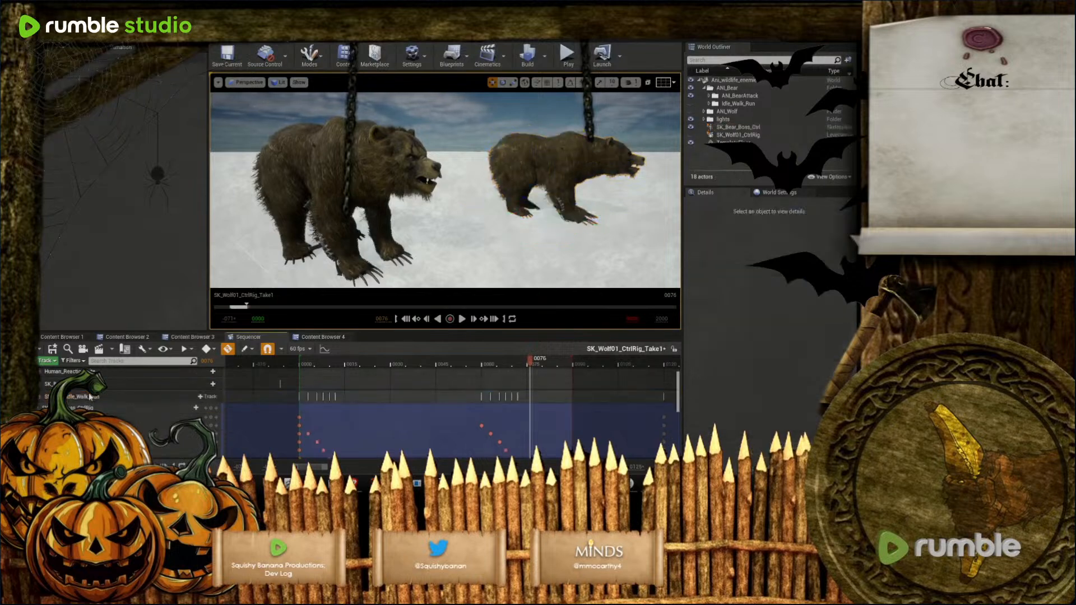
pyautogui.click(513, 156)
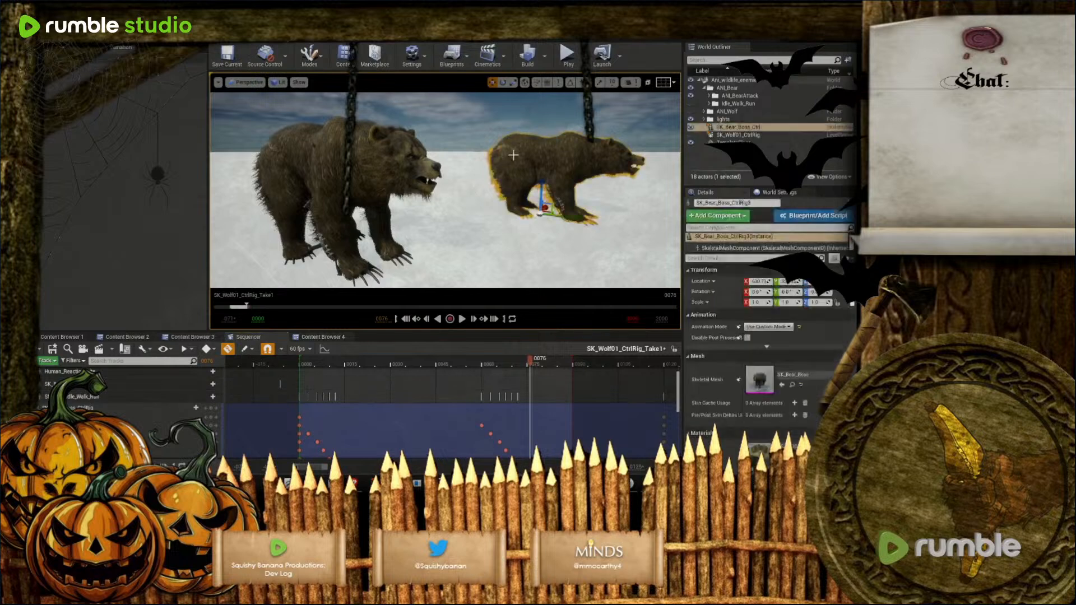
pyautogui.press('Delete')
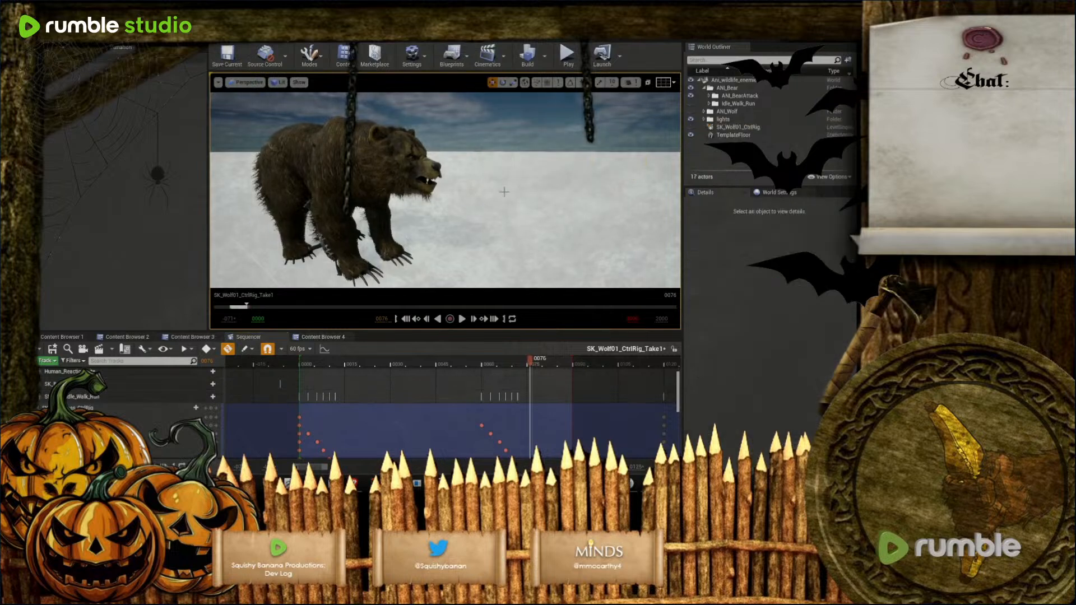
# Select the remaining bear and import the AS_Bear_Idle animation into its control rig section
pyautogui.click(358, 234)
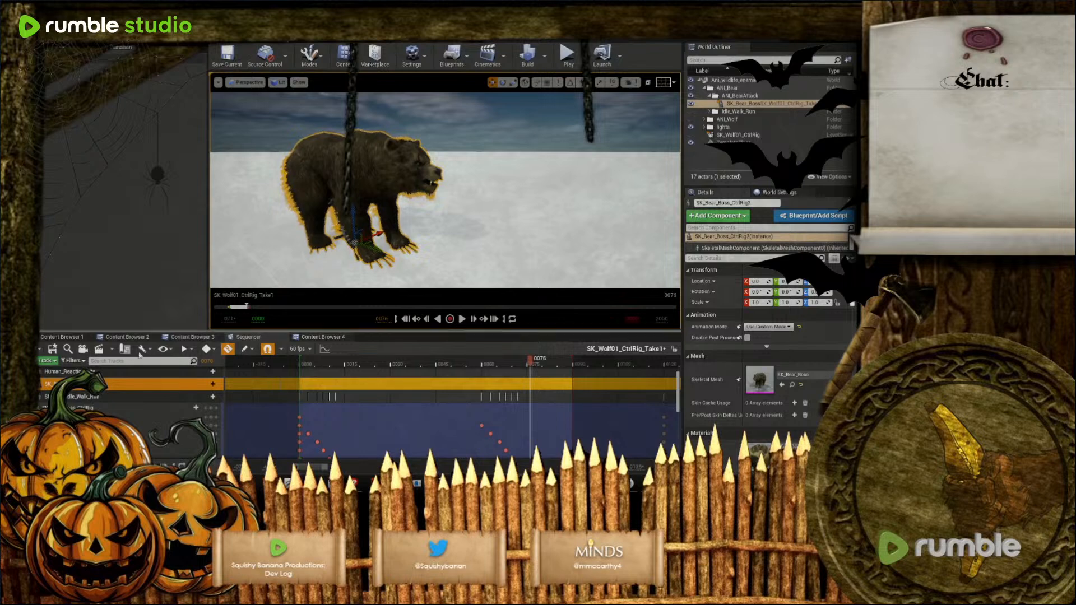
pyautogui.click(31, 384)
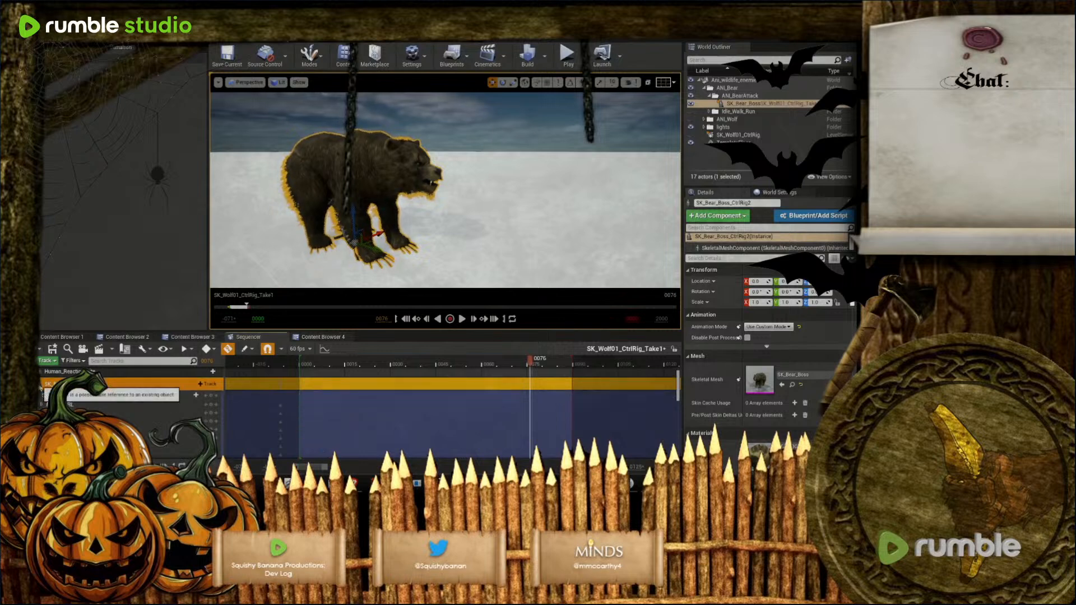
pyautogui.rightClick(307, 397)
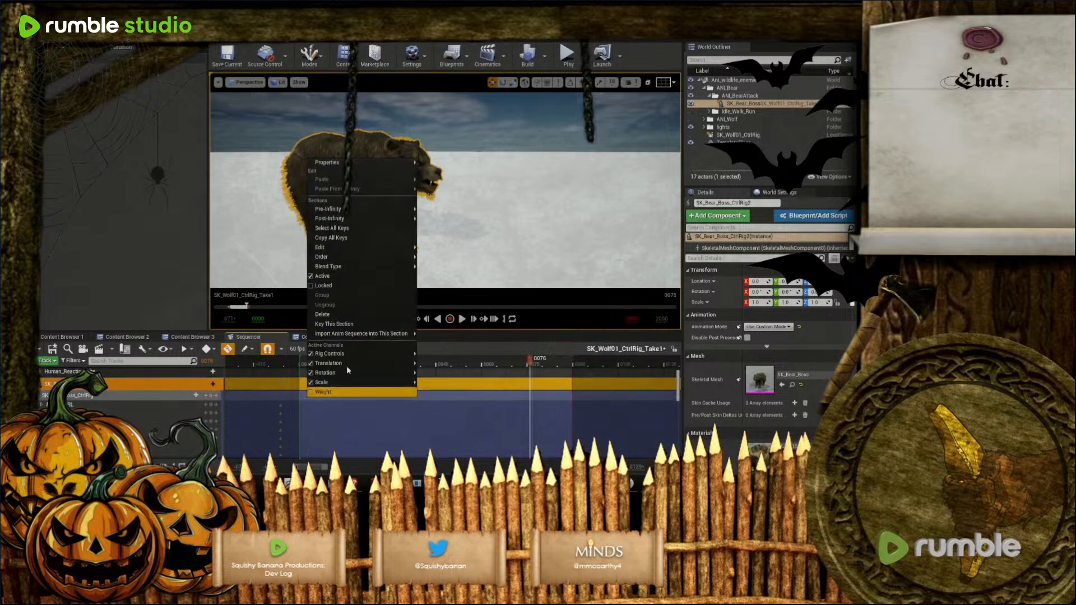
pyautogui.moveTo(365, 333)
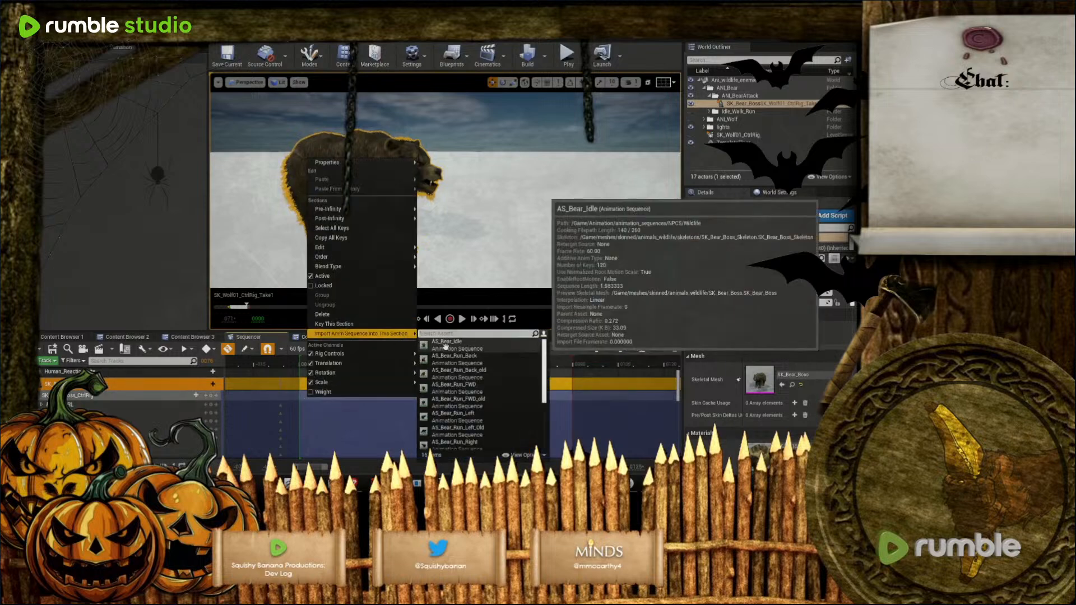
pyautogui.click(446, 341)
# Scrub through the imported idle animation, remove its keys from the bear's section, and move the playhead to frame 60
pyautogui.moveTo(533, 363); pyautogui.dragTo(627, 364)
pyautogui.moveTo(519, 400); pyautogui.dragTo(200, 450)
pyautogui.moveTo(630, 450); pyautogui.dragTo(621, 440)
pyautogui.press('Delete')
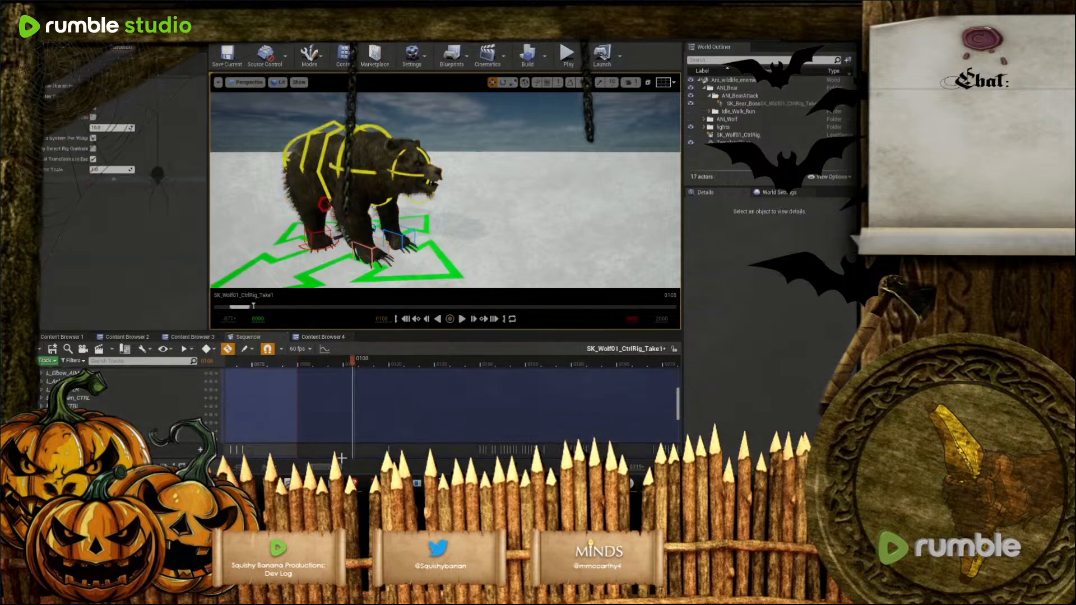
pyautogui.moveTo(327, 470); pyautogui.dragTo(308, 471)
pyautogui.click(444, 364)
pyautogui.moveTo(443, 364); pyautogui.dragTo(552, 364)
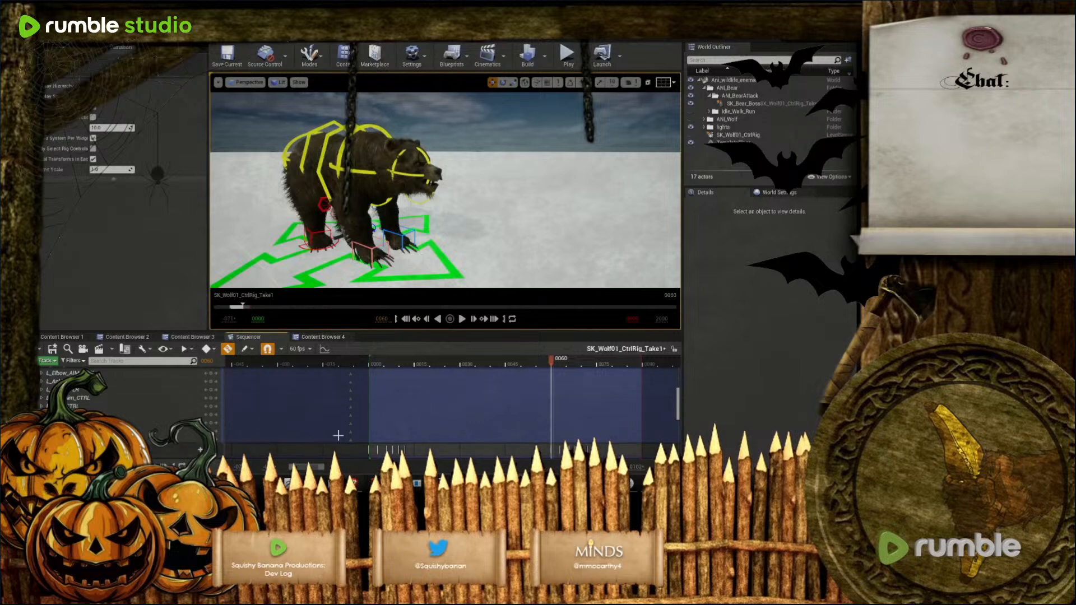
# Open Character_Rig from the contol_rigs folder and arrange its window side by side with the level editor
pyautogui.click(179, 338)
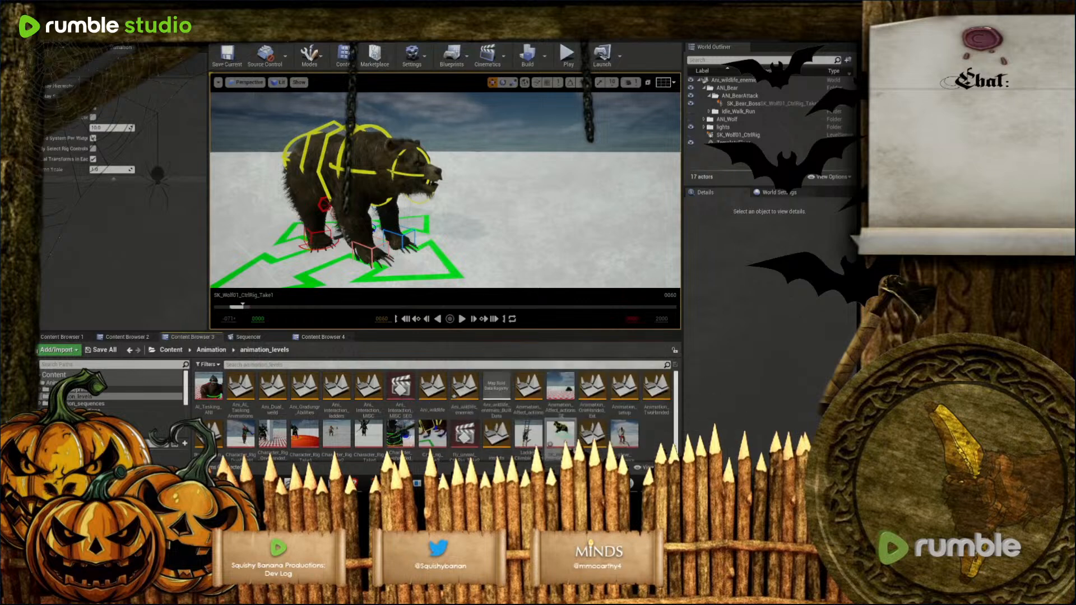
pyautogui.click(319, 337)
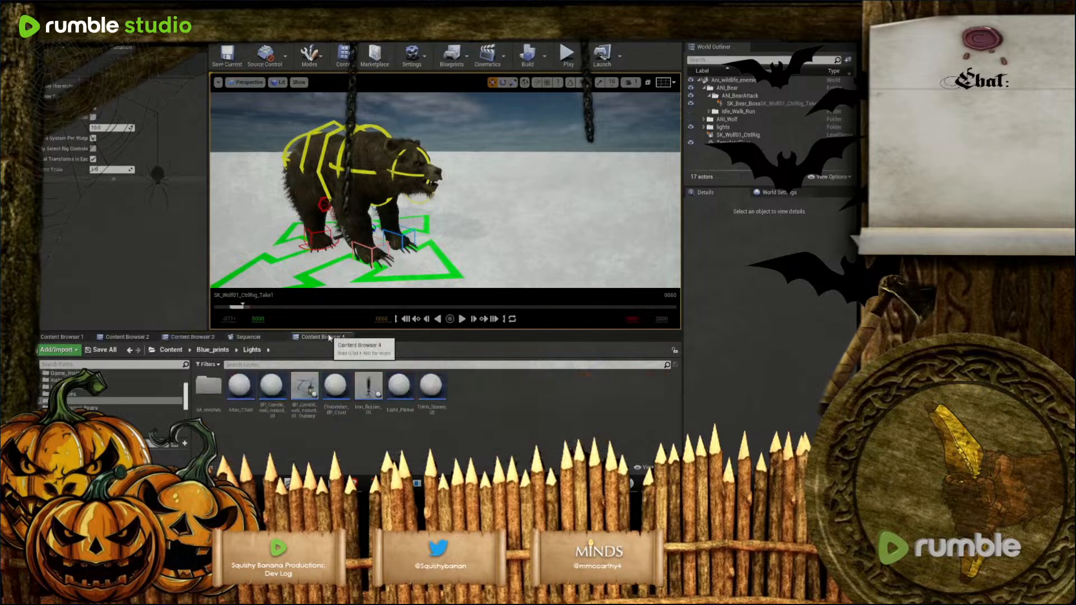
pyautogui.click(178, 338)
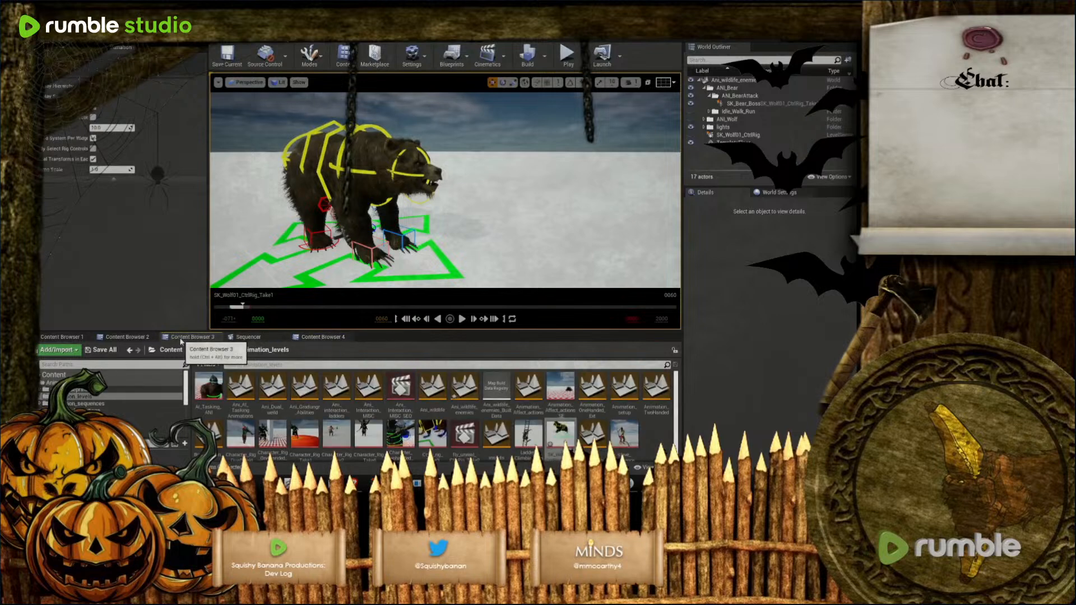
pyautogui.click(137, 338)
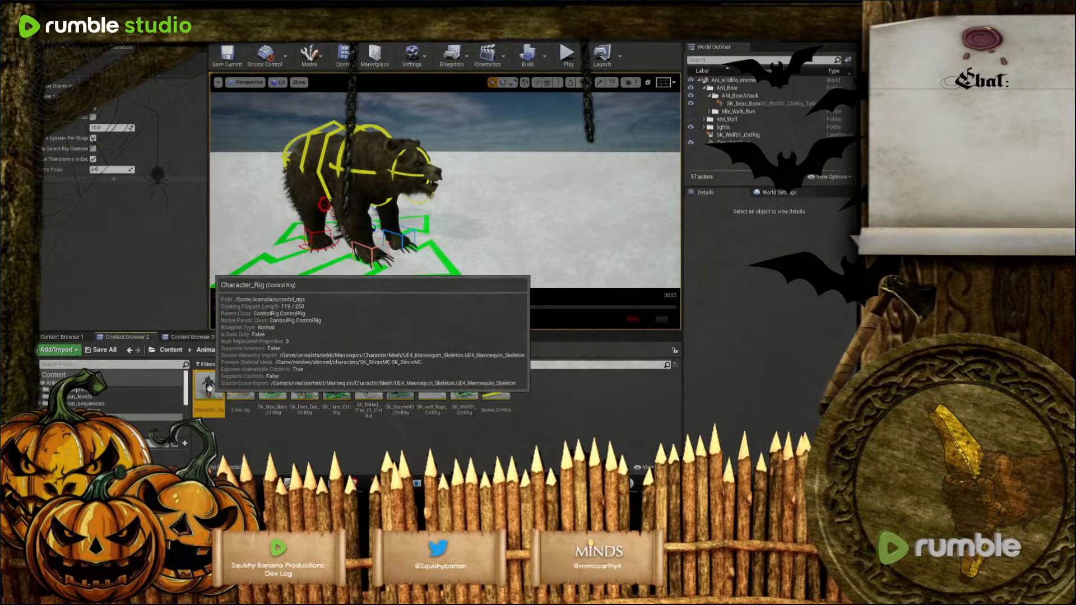
pyautogui.doubleClick(208, 388)
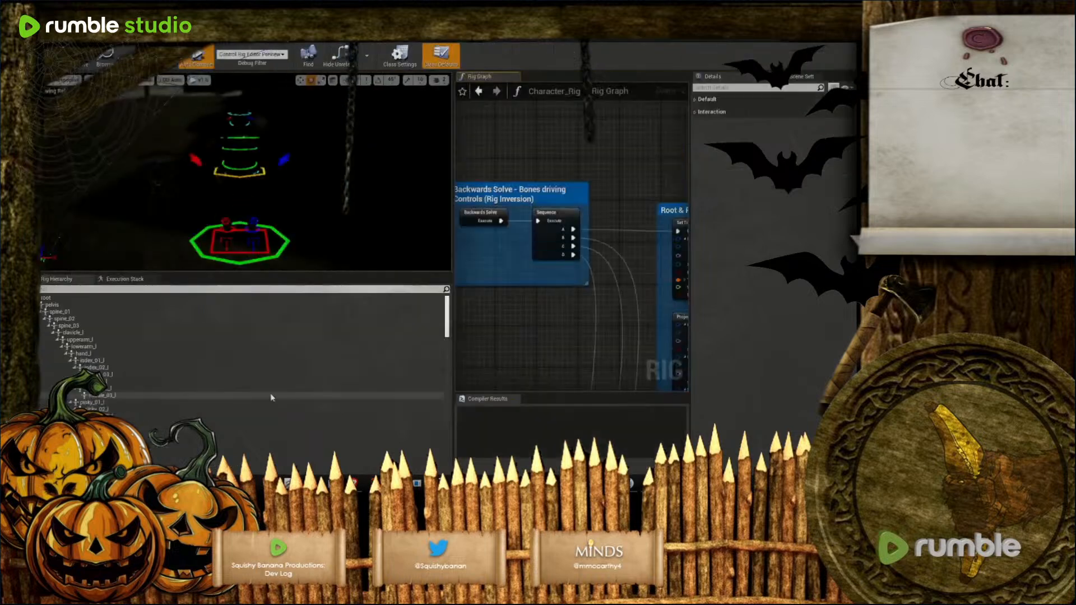
pyautogui.moveTo(315, 27); pyautogui.dragTo(855, 201)
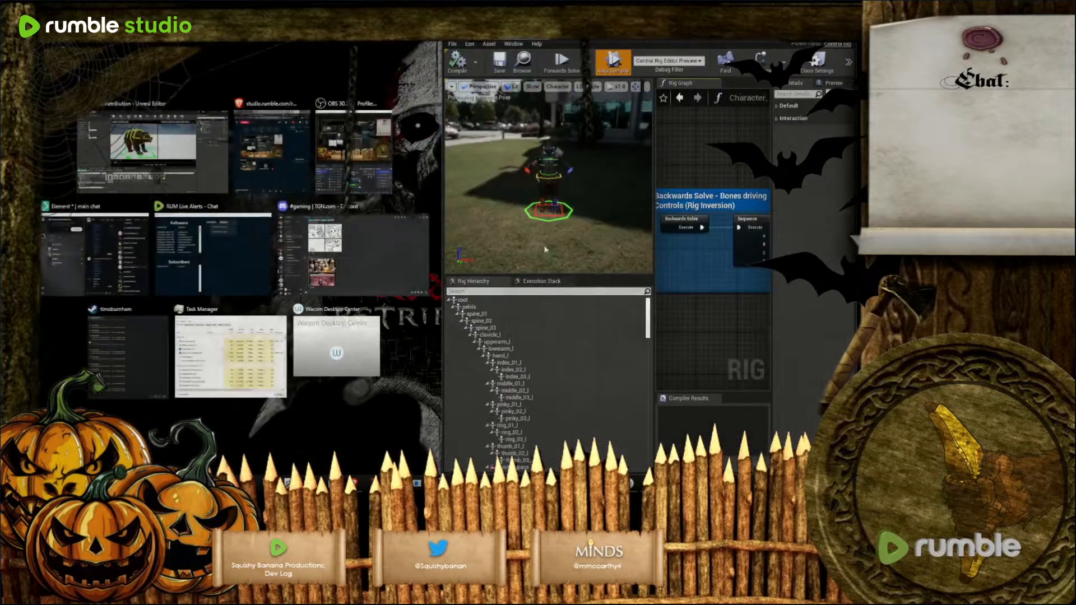
pyautogui.click(152, 149)
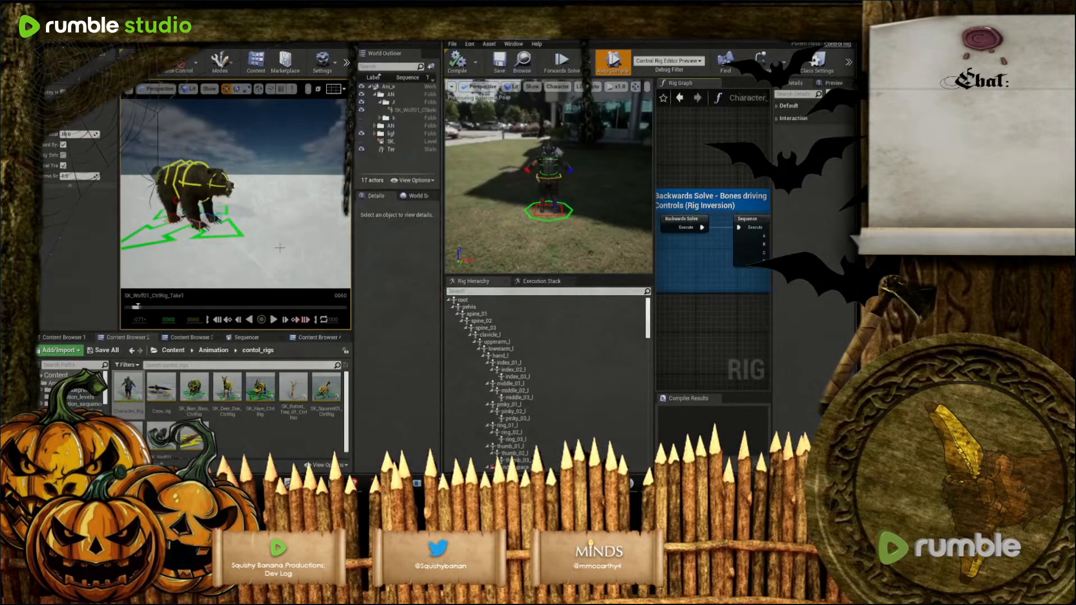
# Open SK_Bear_Boss_CtrlRig and detach it into its own window beside the Character_Rig window for comparison
pyautogui.doubleClick(199, 392)
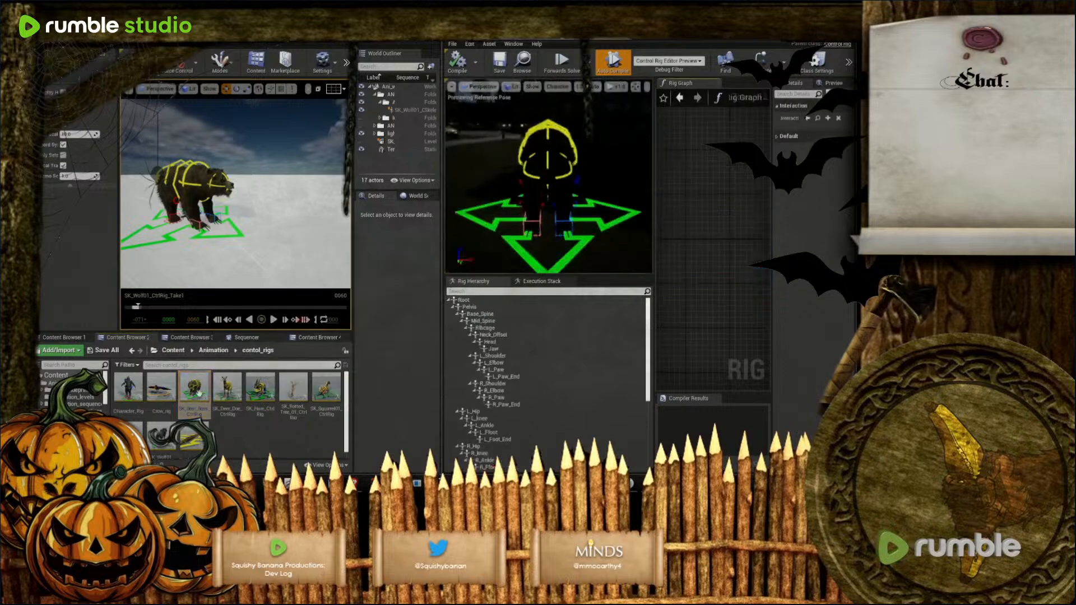
pyautogui.moveTo(583, 32); pyautogui.dragTo(349, 81)
pyautogui.moveTo(451, 82); pyautogui.dragTo(233, 125)
pyautogui.doubleClick(349, 35)
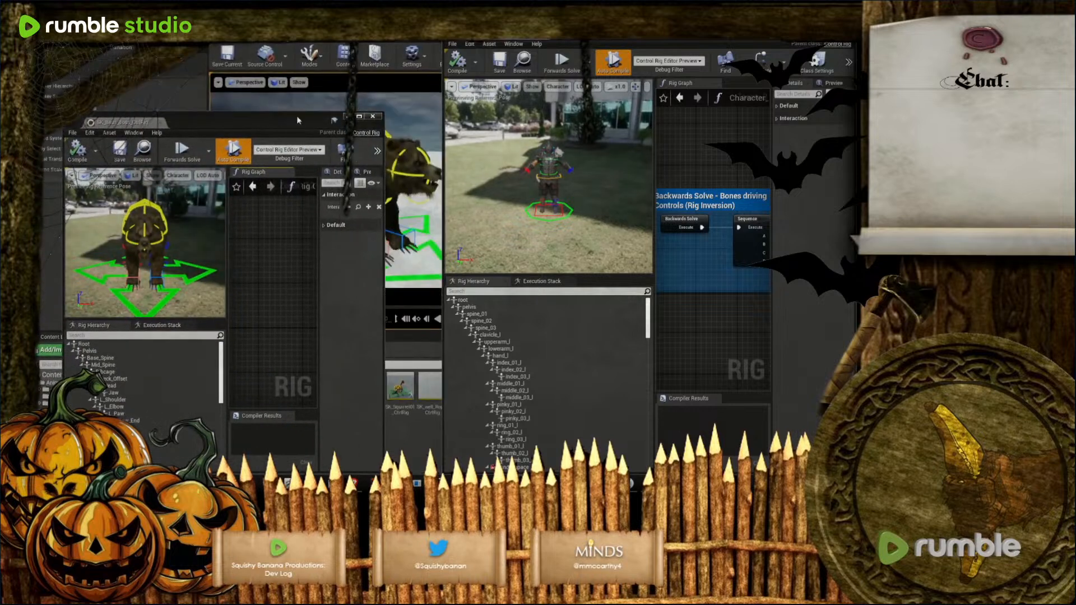
pyautogui.doubleClick(288, 121)
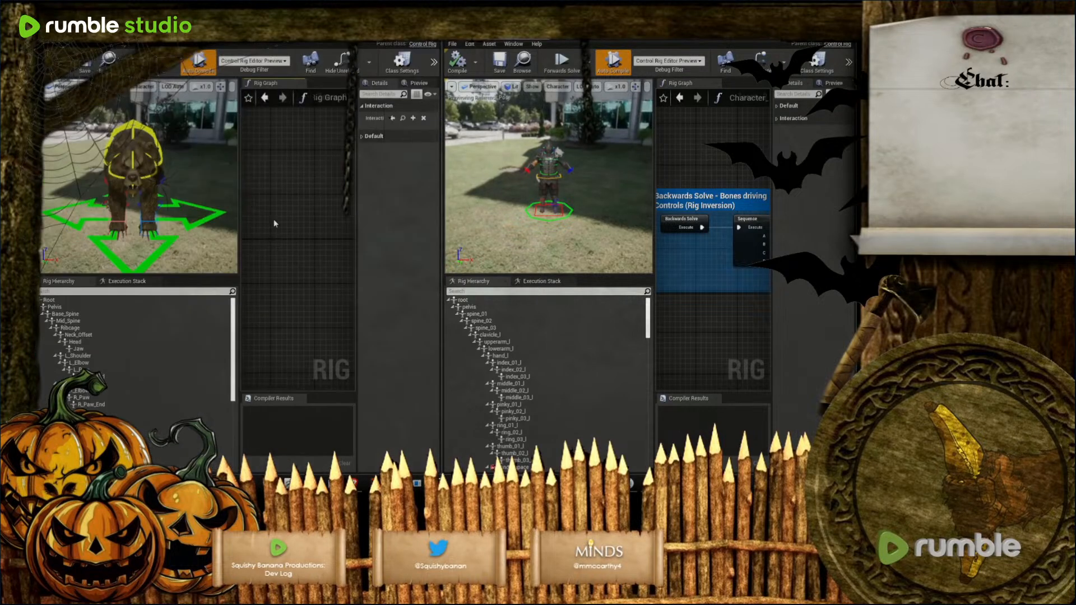
pyautogui.rightClick(307, 268)
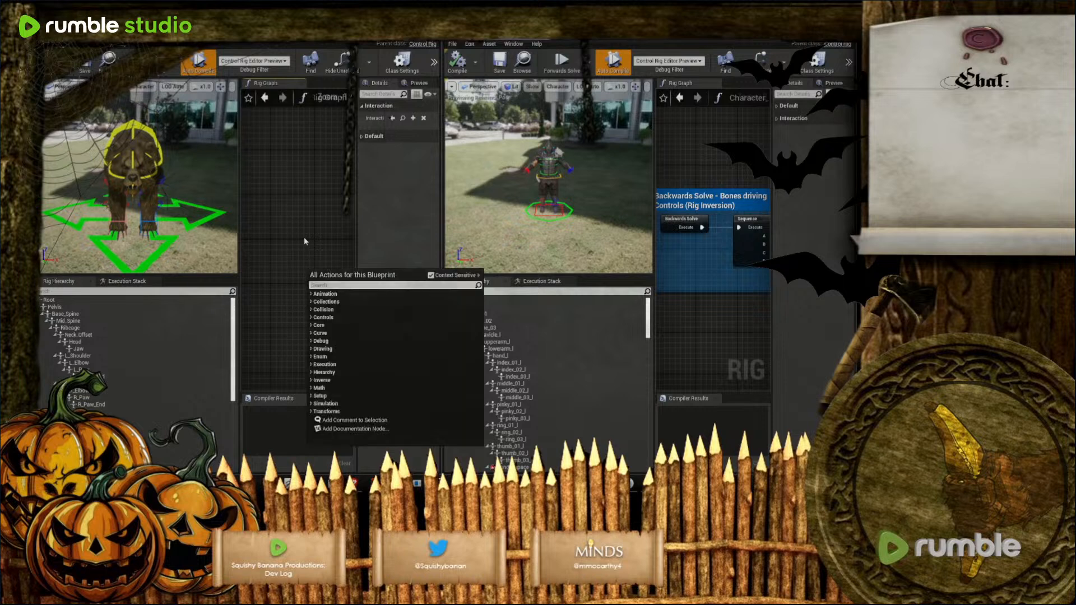
pyautogui.rightClick(305, 246)
pyautogui.click(289, 205)
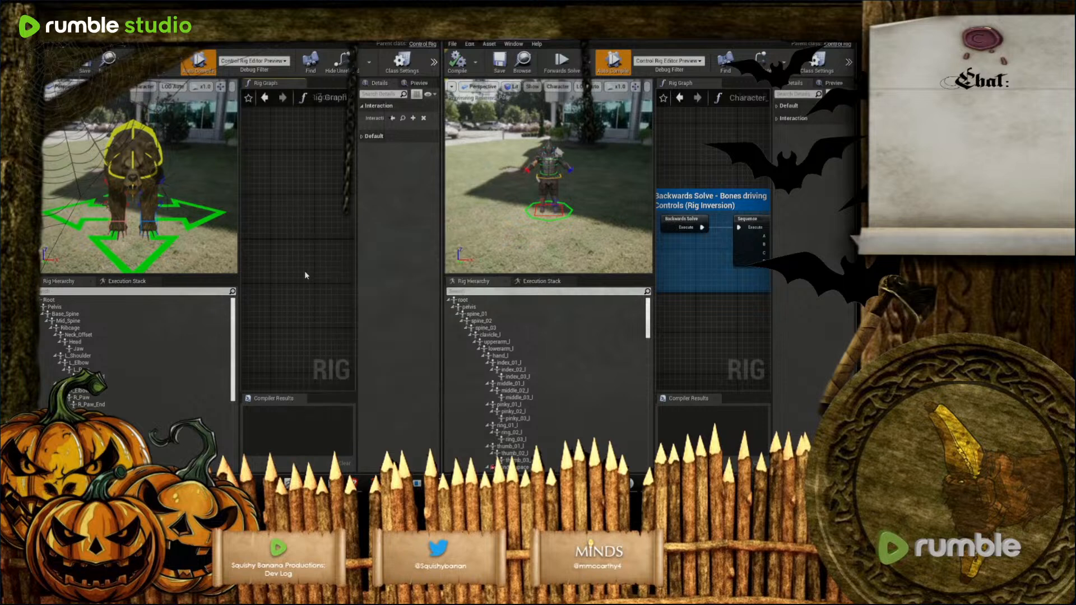
# Locate the Backwards Solve node in the bear rig graph and the matching Backwards Solve section in Character_Rig
pyautogui.scroll(-3, 279, 306)
pyautogui.scroll(-2, 326, 271)
pyautogui.scroll(2, 323, 265)
pyautogui.scroll(-3, 316, 262)
pyautogui.moveTo(300, 219); pyautogui.dragTo(308, 262)
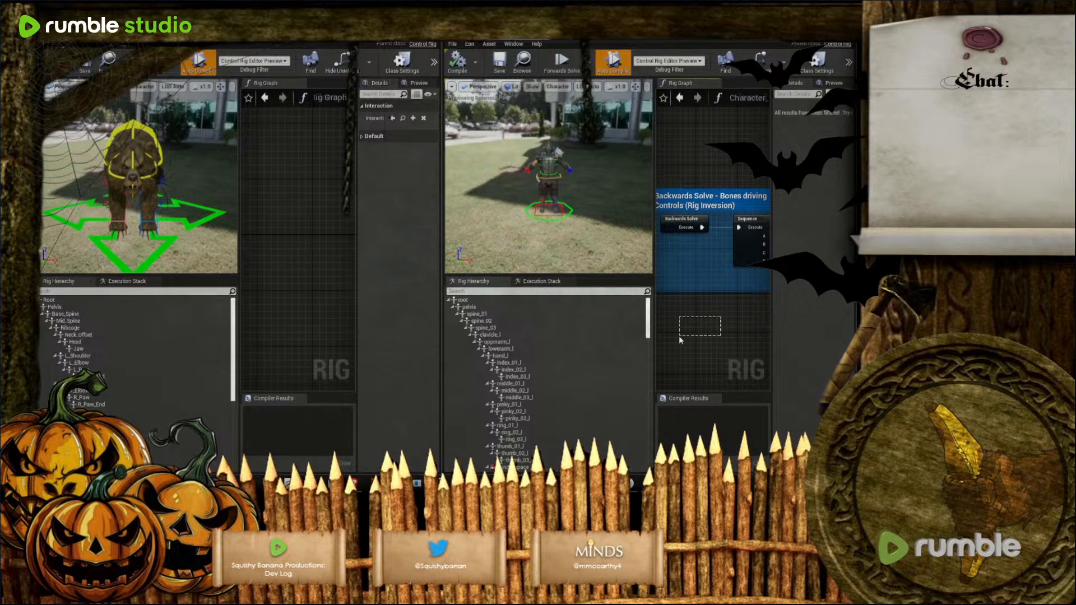
pyautogui.scroll(-5, 712, 314)
pyautogui.moveTo(686, 320); pyautogui.dragTo(700, 302, button='right')
pyautogui.moveTo(319, 269); pyautogui.dragTo(199, 277, button='right')
pyautogui.moveTo(264, 349); pyautogui.dragTo(310, 285, button='right')
pyautogui.scroll(4, 304, 305)
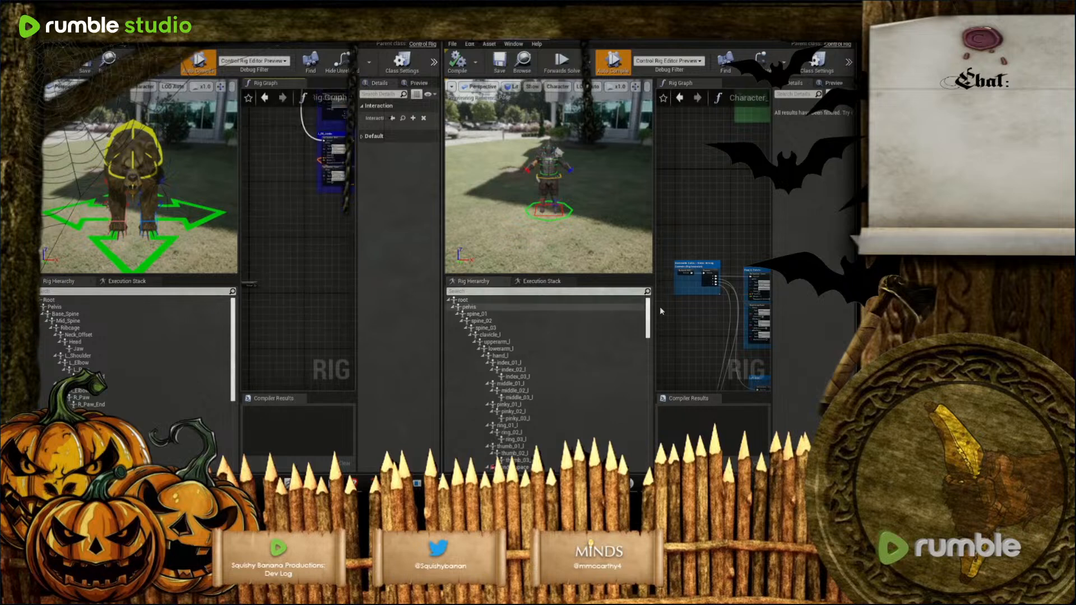
pyautogui.scroll(6, 715, 317)
pyautogui.moveTo(728, 360); pyautogui.dragTo(746, 360, button='right')
# Add a Sequence node connected to the execute output of the bear rig's Backwards Solve node
pyautogui.moveTo(272, 298); pyautogui.dragTo(315, 292, button='right')
pyautogui.scroll(3, 292, 293)
pyautogui.scroll(2, 300, 293)
pyautogui.moveTo(287, 282); pyautogui.dragTo(322, 285)
pyautogui.write('seq')
pyautogui.click(360, 327)
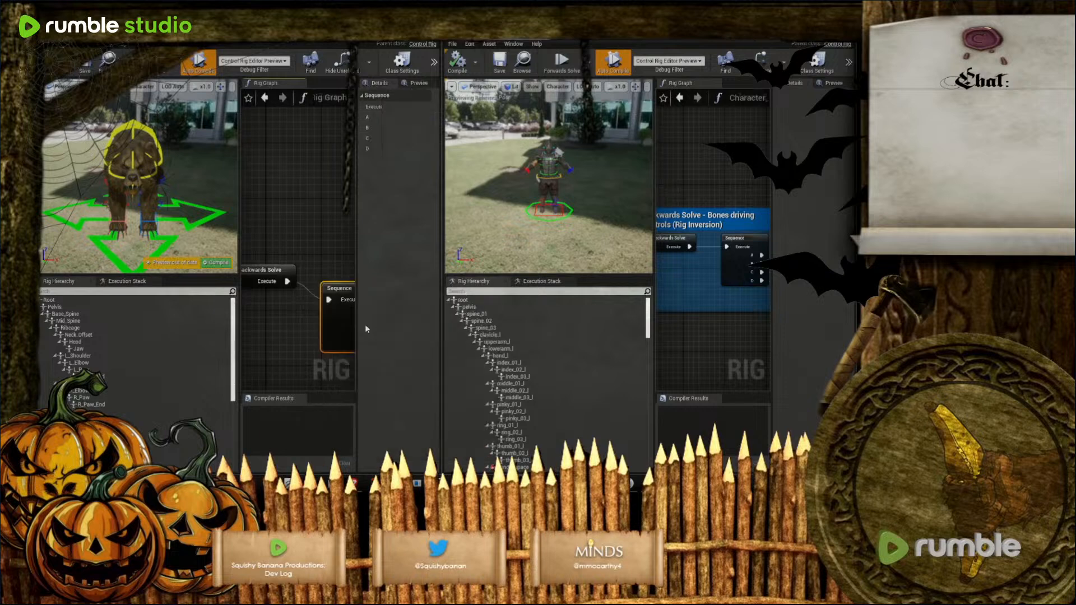
# Reposition the new Sequence node next to the Backwards Solve node in the bear rig graph
pyautogui.moveTo(347, 292); pyautogui.dragTo(332, 272)
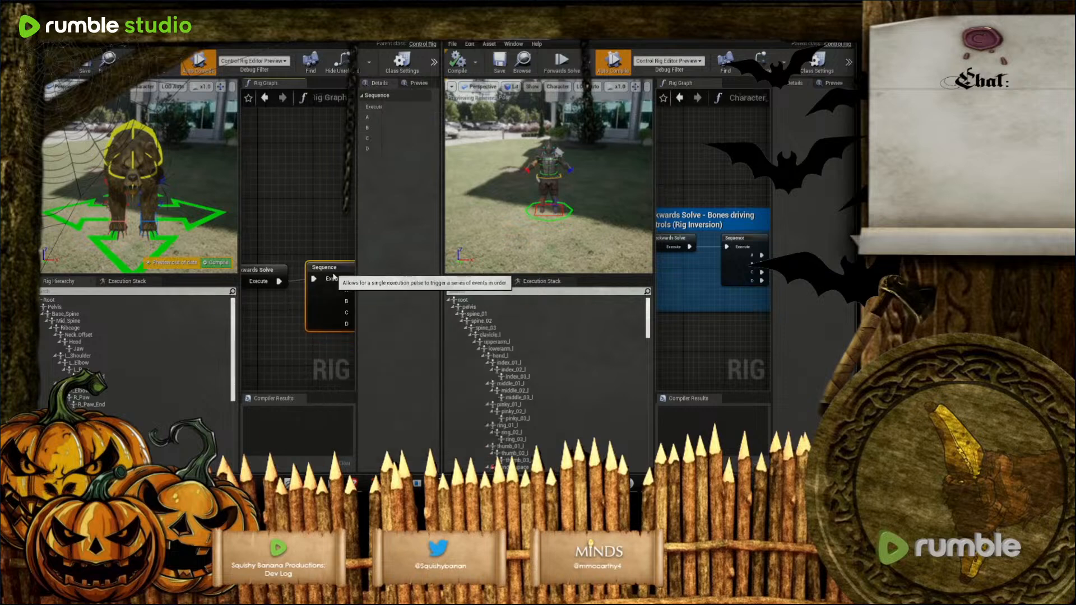
pyautogui.click(269, 332)
pyautogui.scroll(-2, 288, 337)
pyautogui.moveTo(312, 282); pyautogui.dragTo(336, 283)
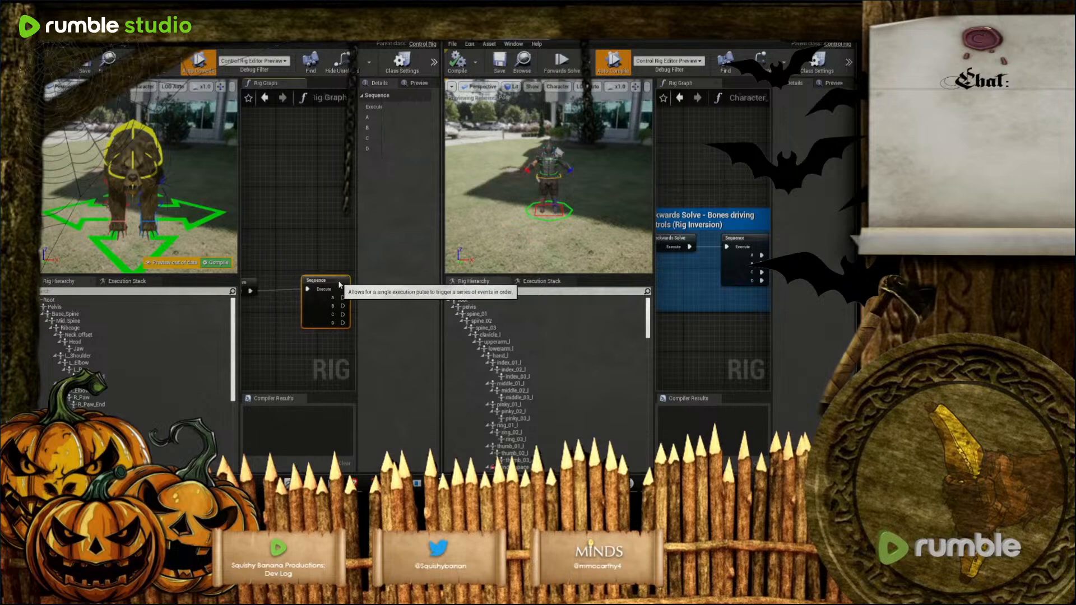
# Compare the bear rig's Backwards Solve and Sequence nodes with the Root & Pelvis section in Character_Rig
pyautogui.scroll(-2, 276, 349)
pyautogui.scroll(3, 275, 349)
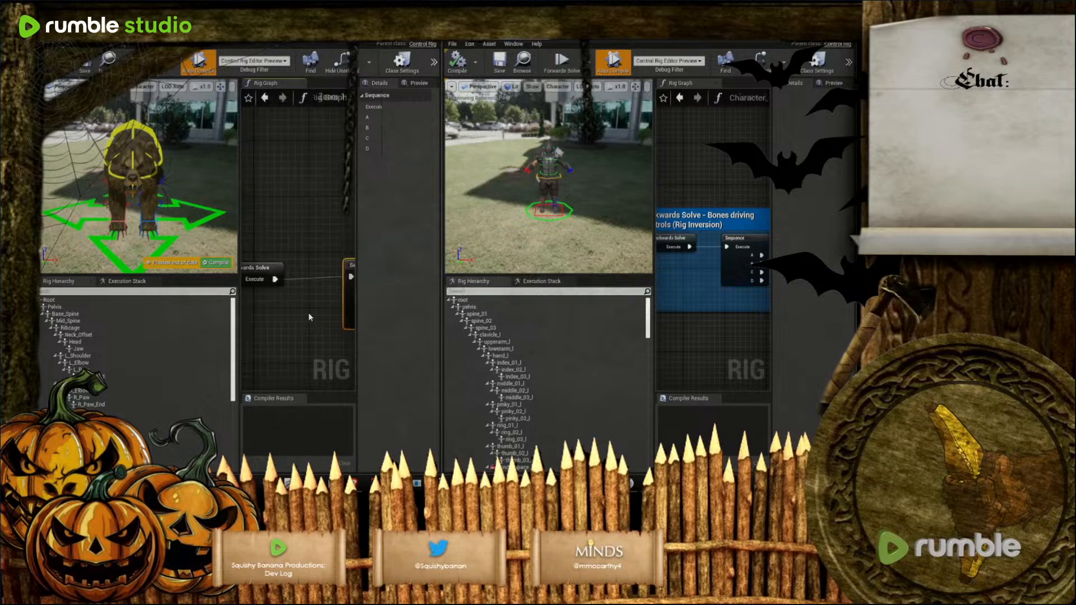
pyautogui.click(262, 284)
pyautogui.moveTo(262, 284); pyautogui.dragTo(284, 281, button='right')
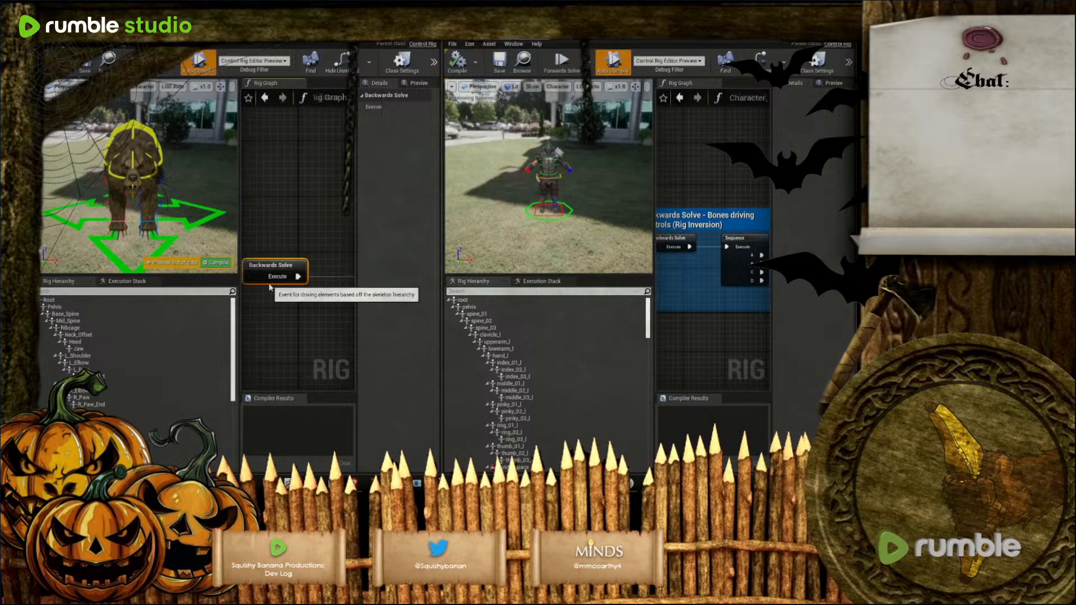
pyautogui.scroll(-4, 291, 328)
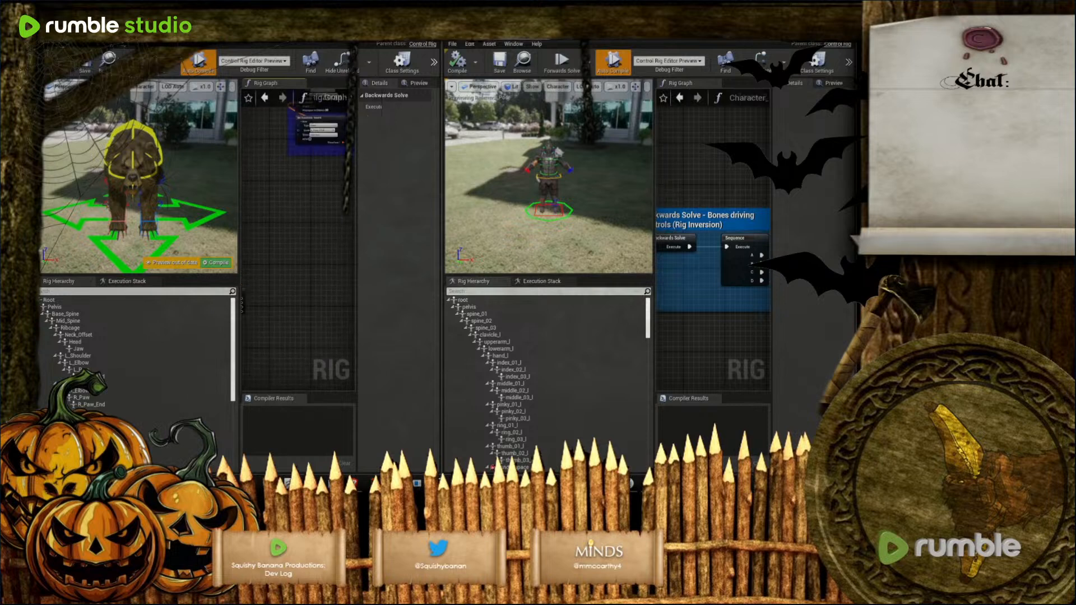
pyautogui.scroll(-3, 738, 345)
pyautogui.scroll(2, 730, 288)
pyautogui.scroll(3, 729, 288)
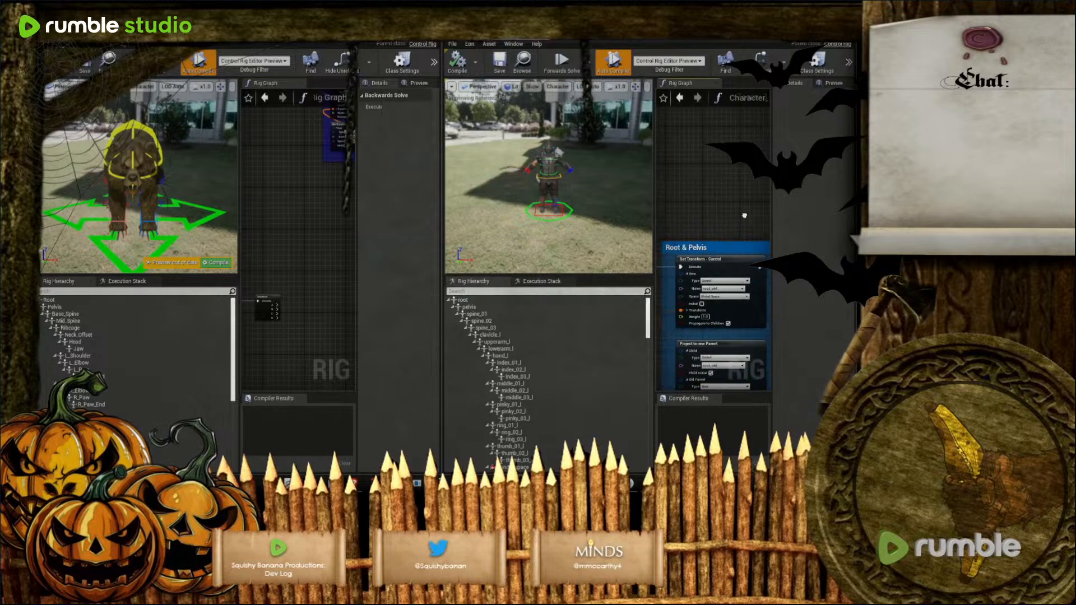
pyautogui.moveTo(744, 206); pyautogui.dragTo(734, 197, button='right')
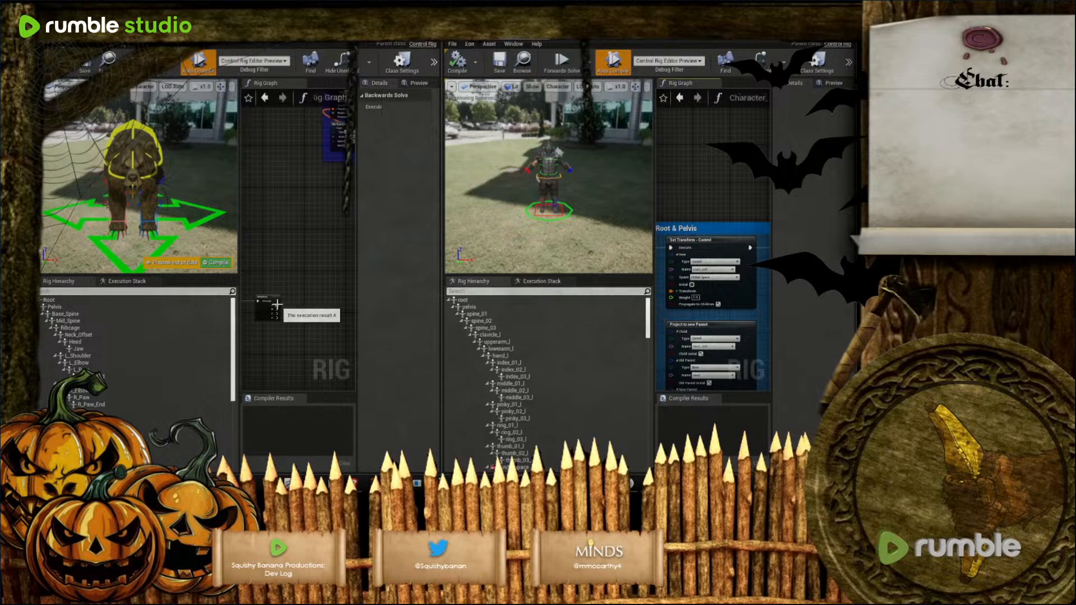
# Widen the Rig Graph area in both control rig windows and bring the bear rig's Sequence node into view
pyautogui.moveTo(277, 307); pyautogui.dragTo(362, 285)
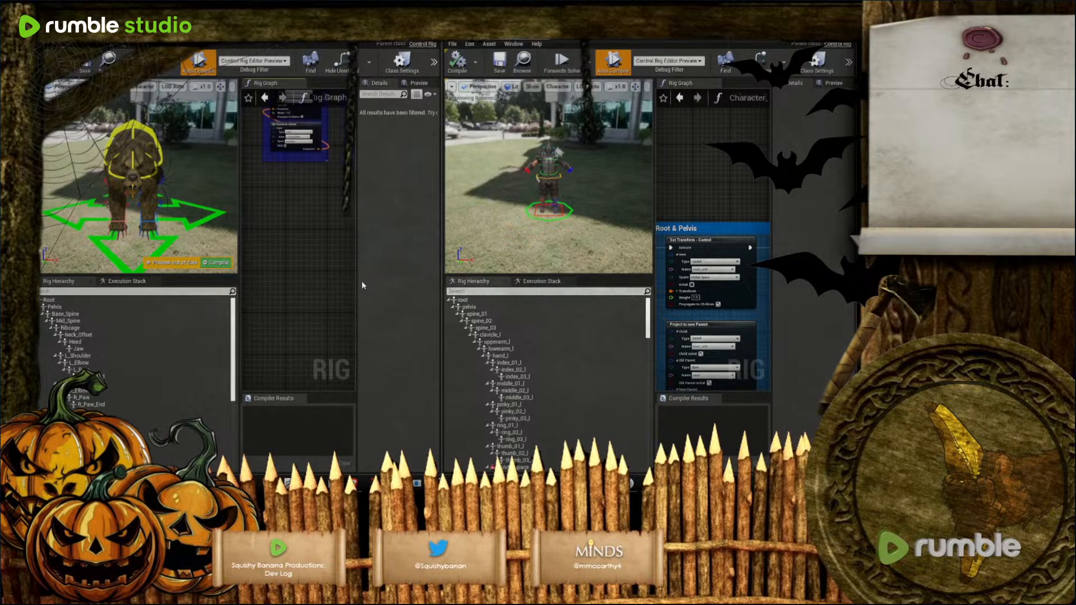
pyautogui.moveTo(302, 280); pyautogui.dragTo(395, 269, button='right')
pyautogui.scroll(-2, 309, 283)
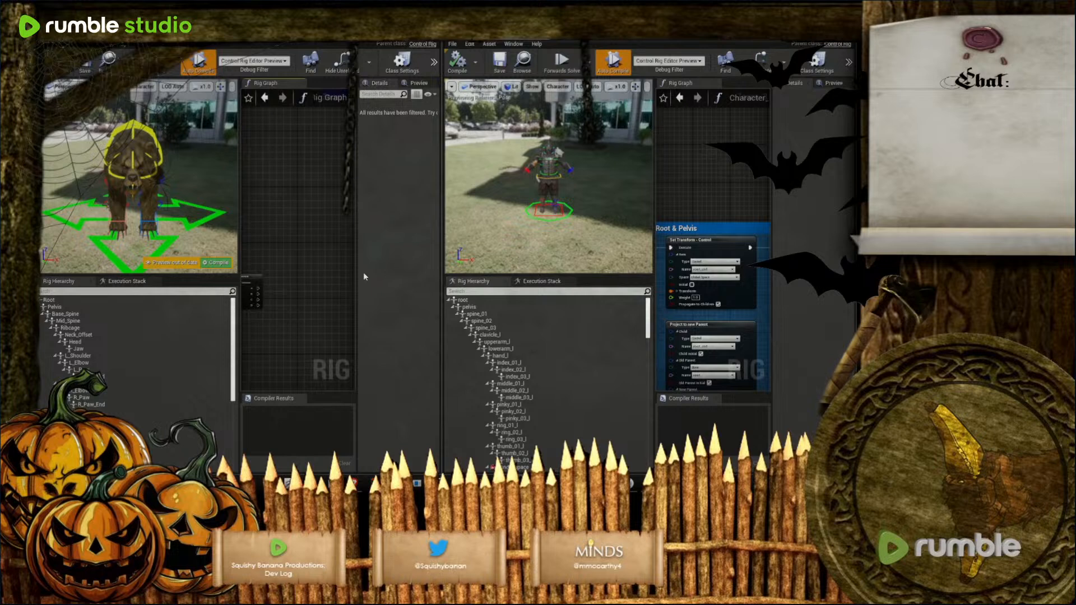
pyautogui.moveTo(241, 246); pyautogui.dragTo(109, 242)
pyautogui.moveTo(654, 220); pyautogui.dragTo(517, 231)
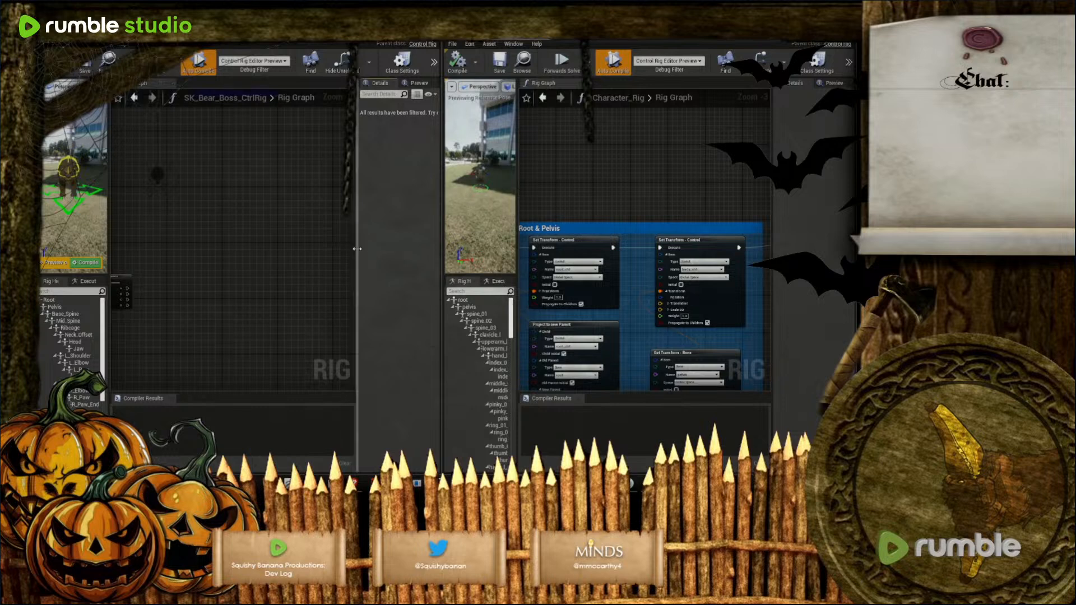
pyautogui.moveTo(356, 249); pyautogui.dragTo(401, 252)
pyautogui.moveTo(772, 222); pyautogui.dragTo(834, 228)
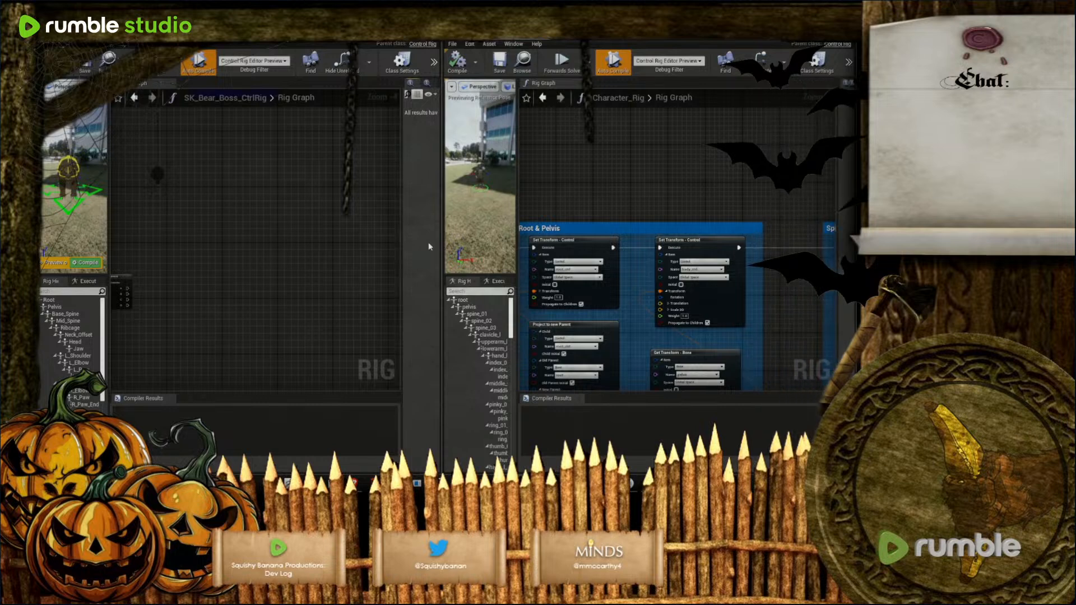
pyautogui.moveTo(244, 275); pyautogui.dragTo(304, 216, button='right')
pyautogui.scroll(2, 263, 240)
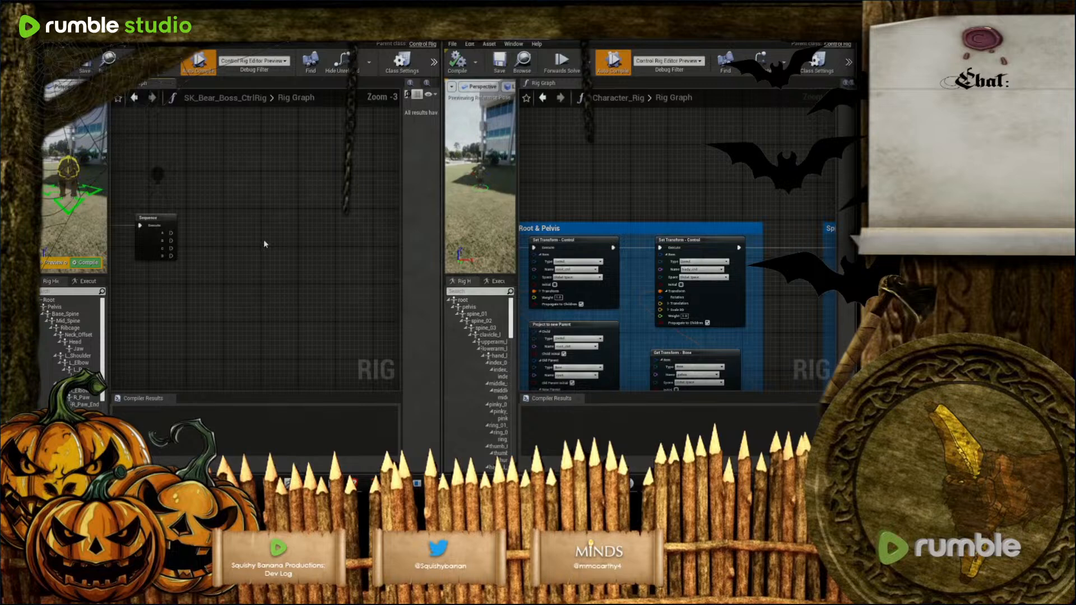
pyautogui.moveTo(171, 232); pyautogui.dragTo(246, 211)
pyautogui.write('setr')
pyautogui.click(288, 243)
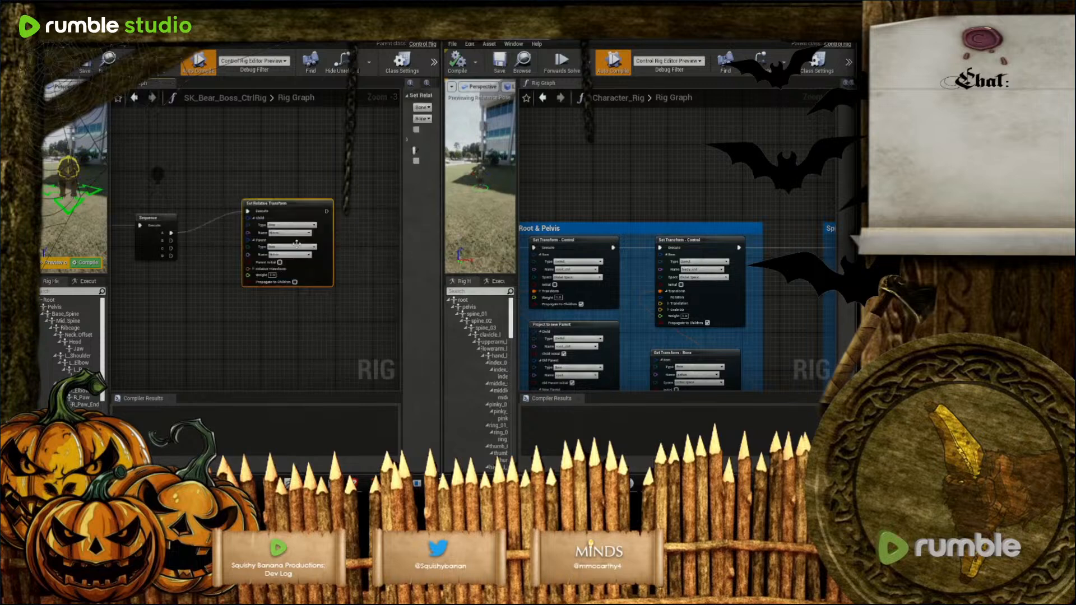
pyautogui.press('Delete')
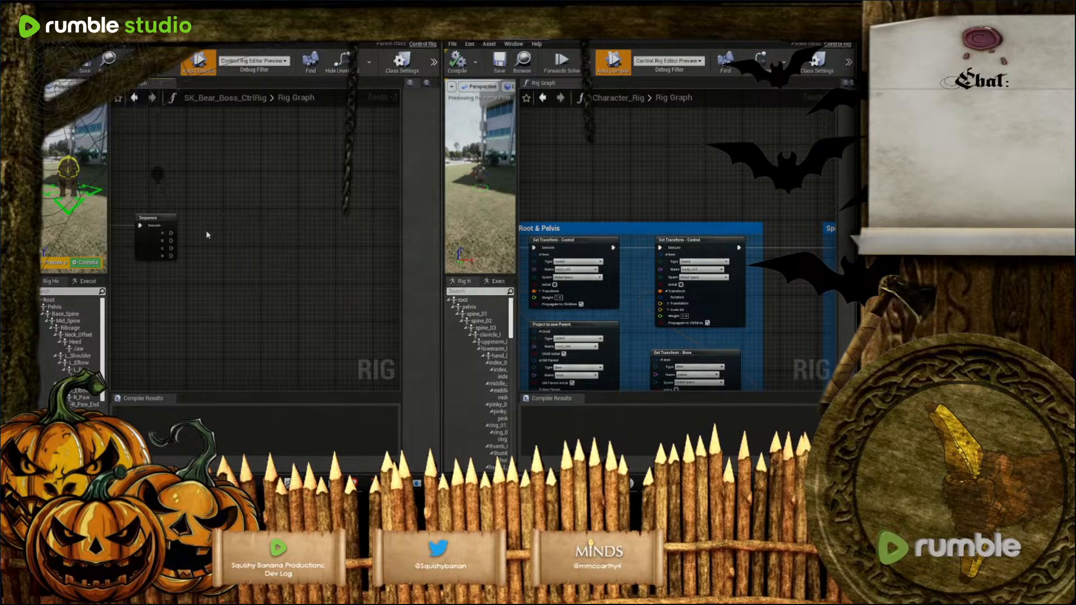
# Add a Set Transform node connected to the bear Sequence's A output, place it above, and set its item type to Control
pyautogui.moveTo(171, 233); pyautogui.dragTo(246, 209)
pyautogui.write('sety')
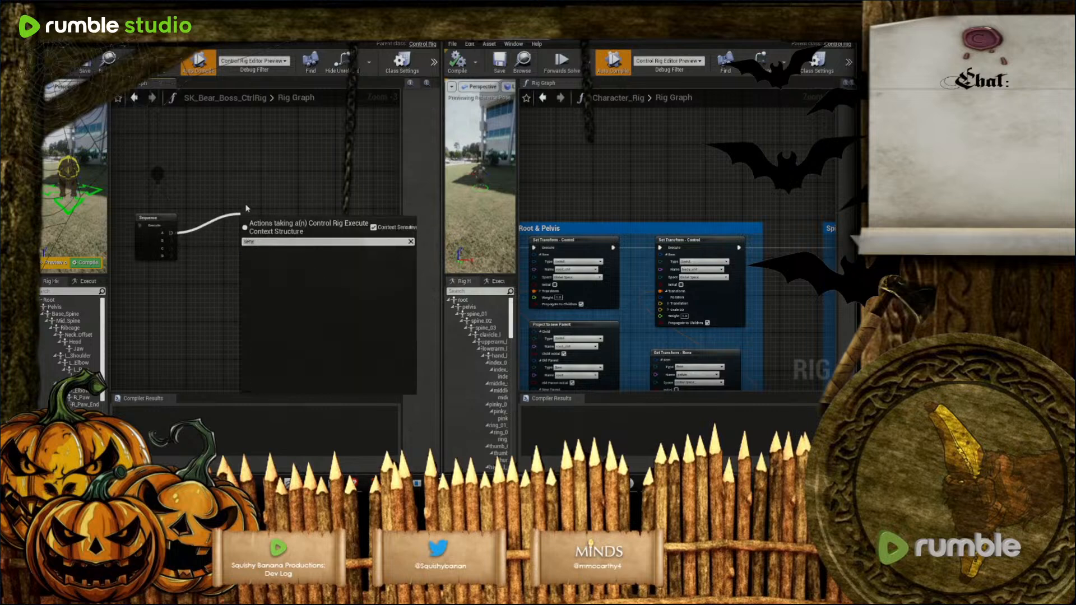
pyautogui.press('BackSpace')
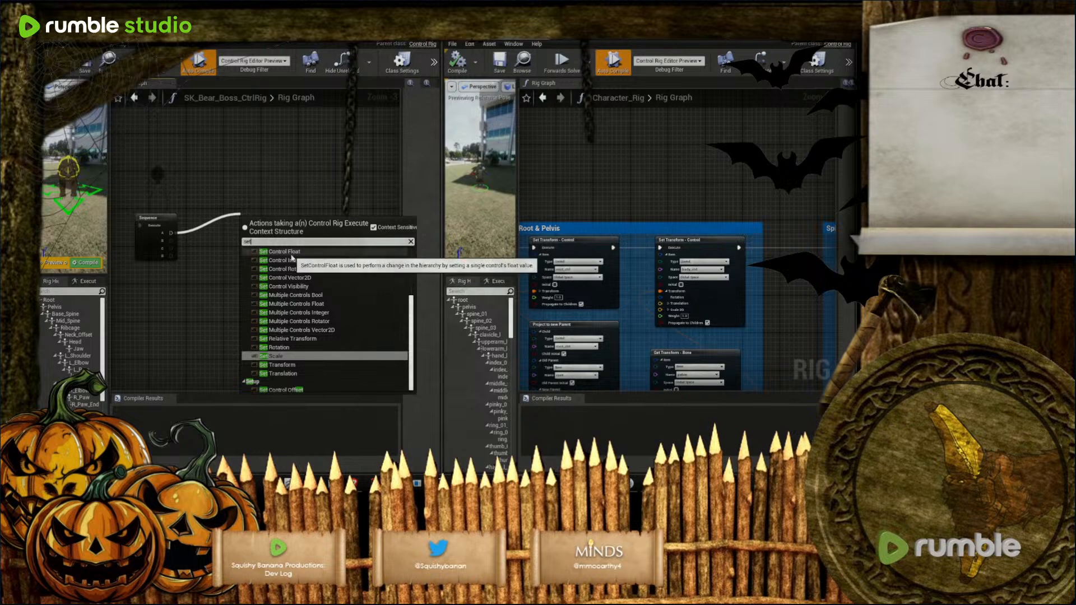
pyautogui.click(279, 365)
pyautogui.moveTo(294, 231); pyautogui.dragTo(289, 158)
pyautogui.click(283, 173)
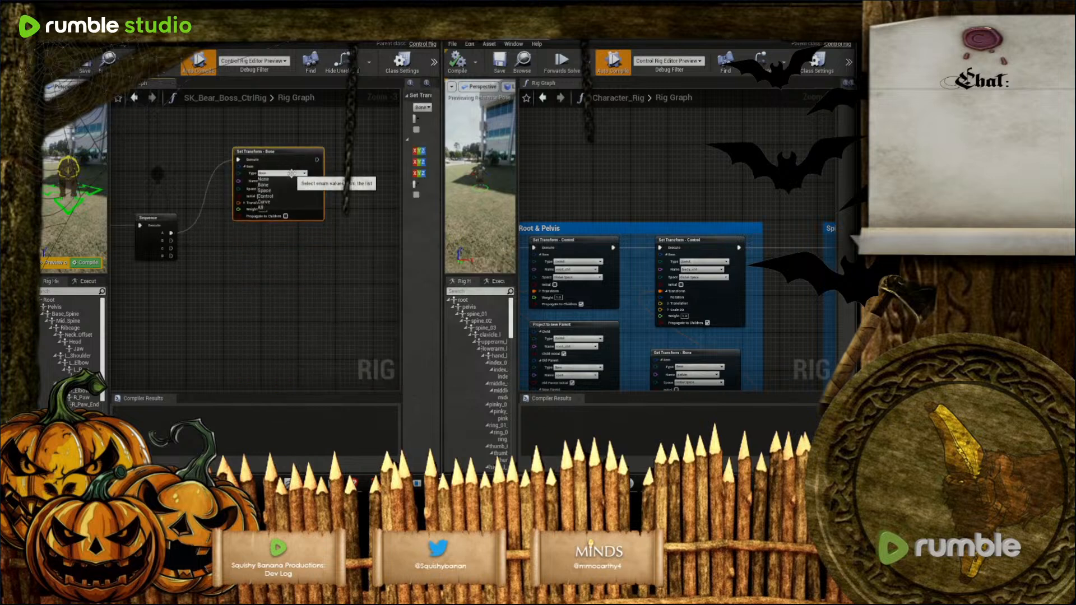
pyautogui.click(269, 197)
# Set the Set Transform node's item name to Root_CTRL, enable Propagate to Children, and move the node slightly up
pyautogui.moveTo(292, 287); pyautogui.dragTo(325, 302, button='right')
pyautogui.click(311, 194)
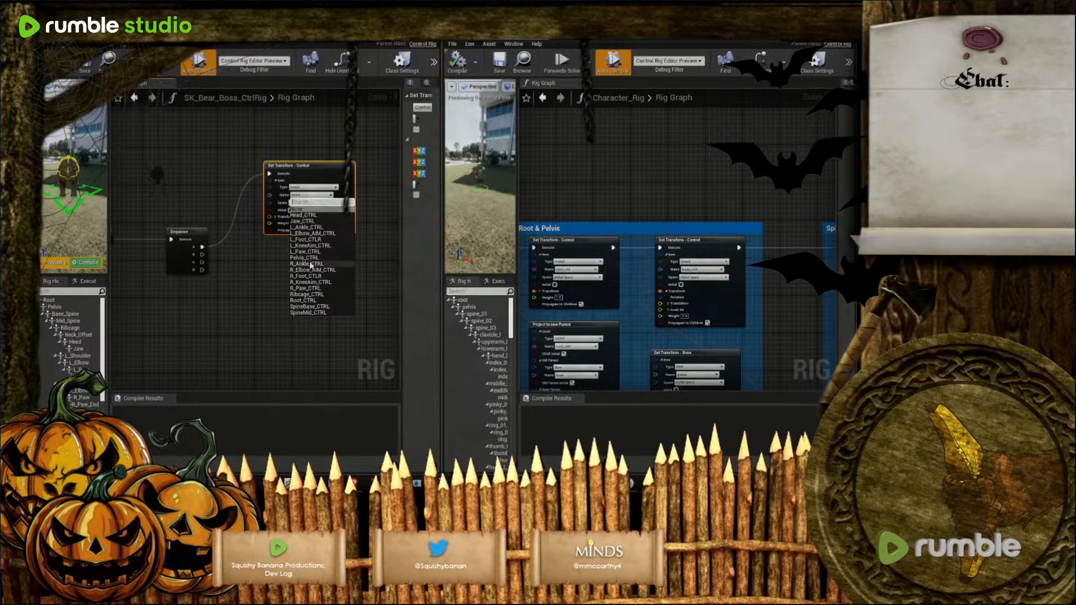
pyautogui.click(304, 294)
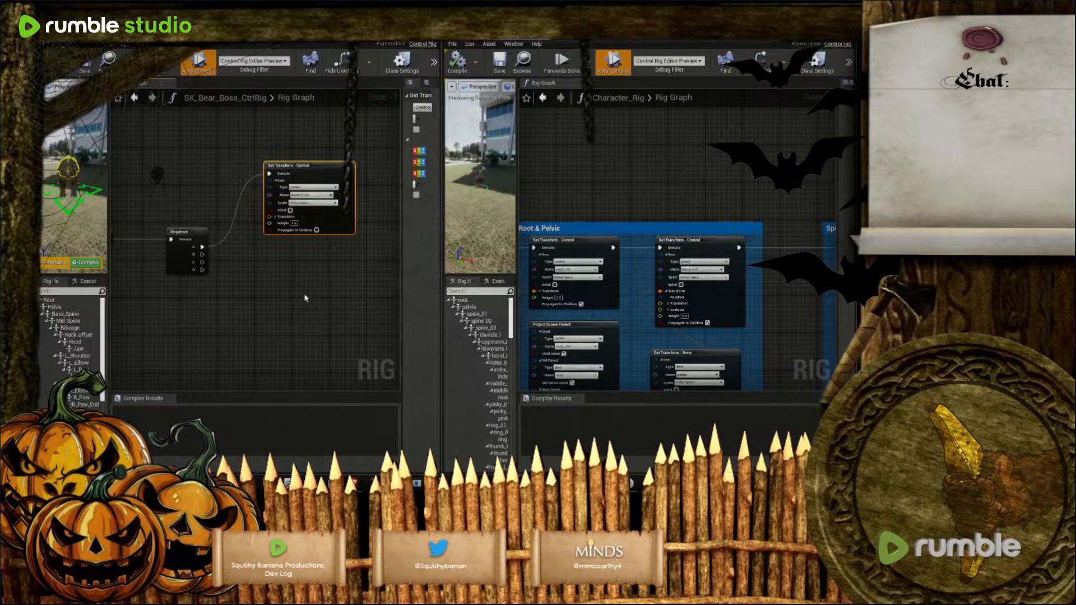
pyautogui.click(316, 229)
pyautogui.moveTo(309, 161); pyautogui.dragTo(318, 138)
# Add a Project to new Parent node directly below the Root_CTRL Set Transform node, following Character_Rig's Root & Pelvis section
pyautogui.moveTo(599, 166); pyautogui.dragTo(670, 95, button='right')
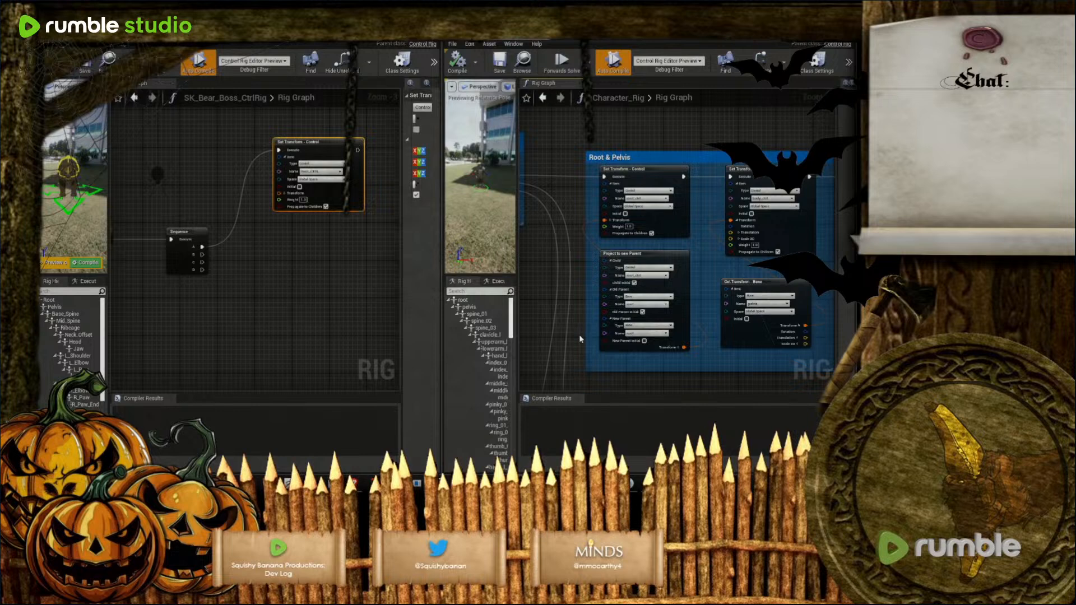
pyautogui.rightClick(270, 244)
pyautogui.write('proj')
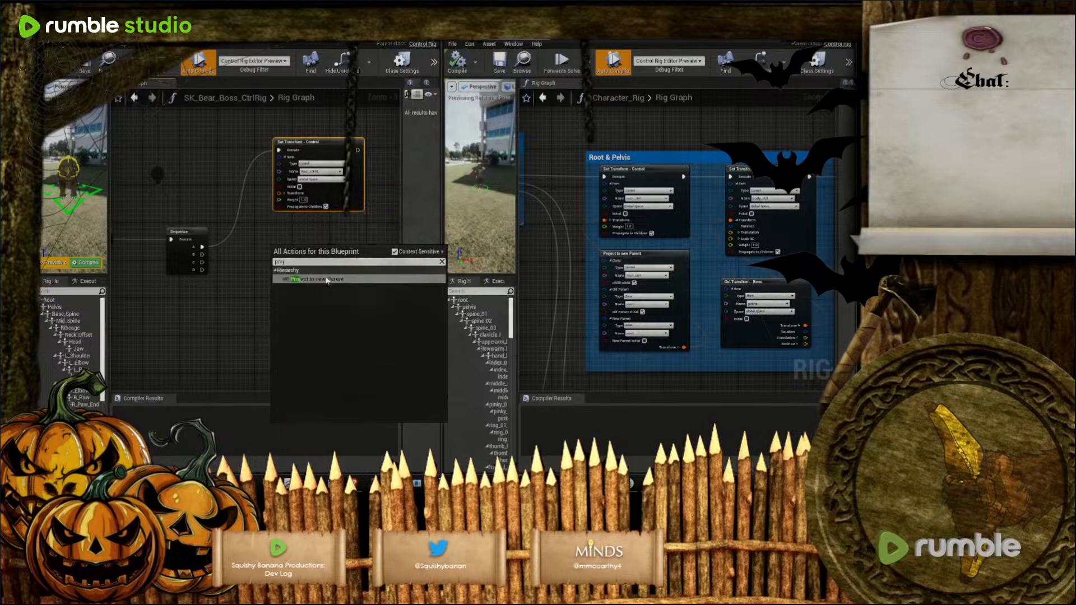
pyautogui.click(323, 280)
pyautogui.moveTo(323, 254); pyautogui.dragTo(335, 231)
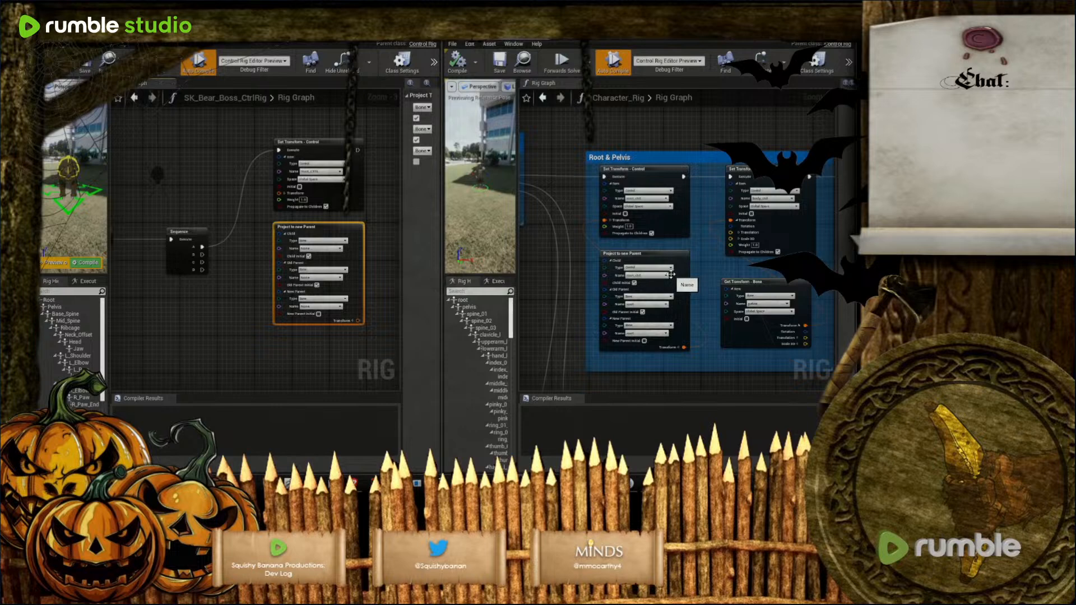
# Set the Project to new Parent node's child type to Control and its child name to Root_CTRL
pyautogui.scroll(3, 332, 253)
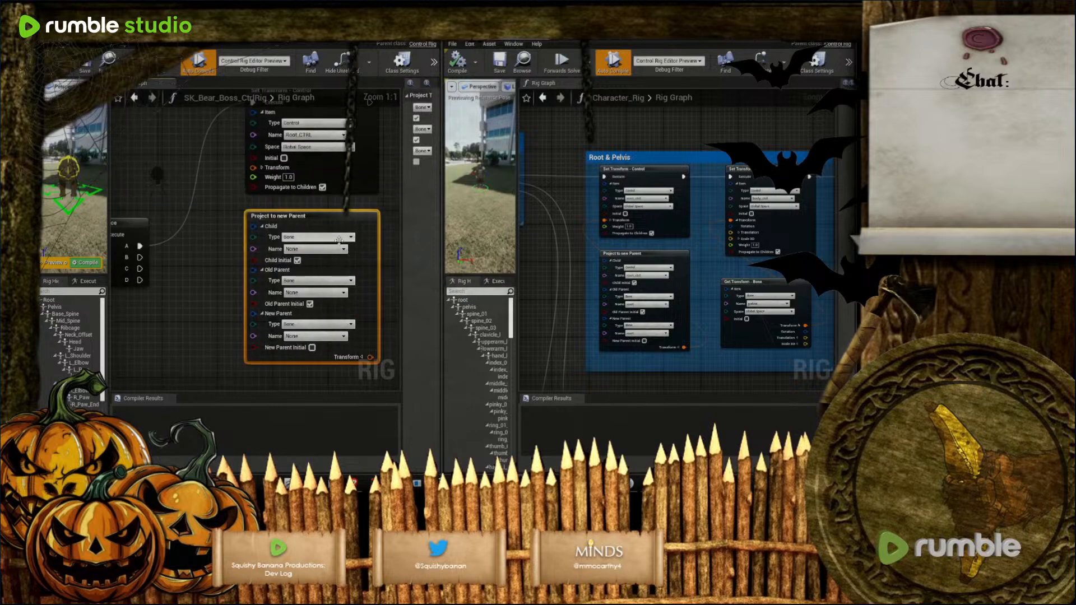
pyautogui.click(317, 237)
pyautogui.click(297, 259)
pyautogui.click(314, 249)
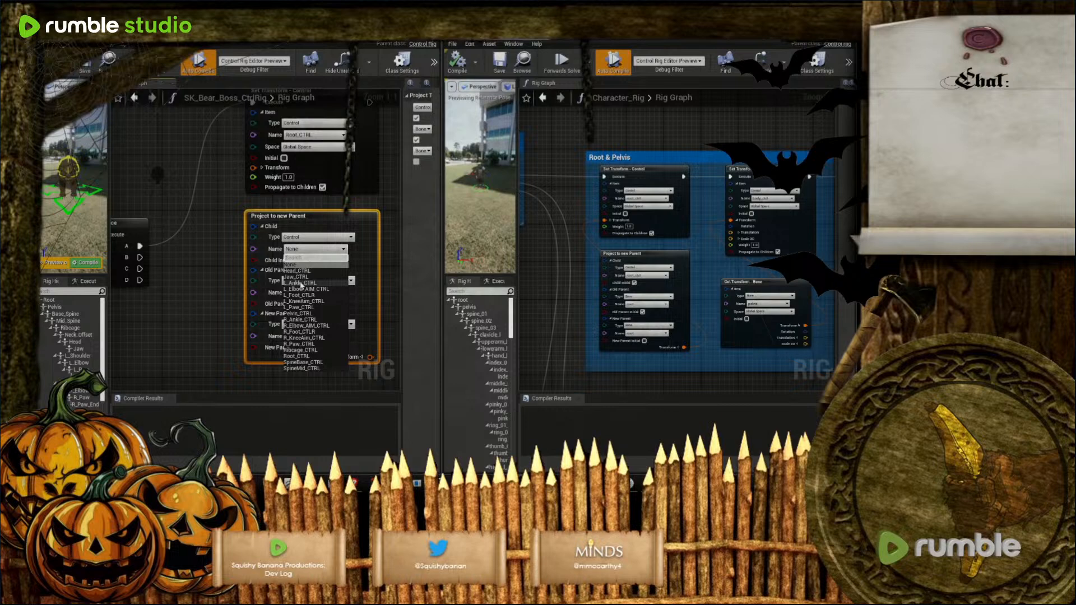
pyautogui.click(298, 355)
# Set both the Old Parent and New Parent names of the Project to new Parent node to Root
pyautogui.click(315, 293)
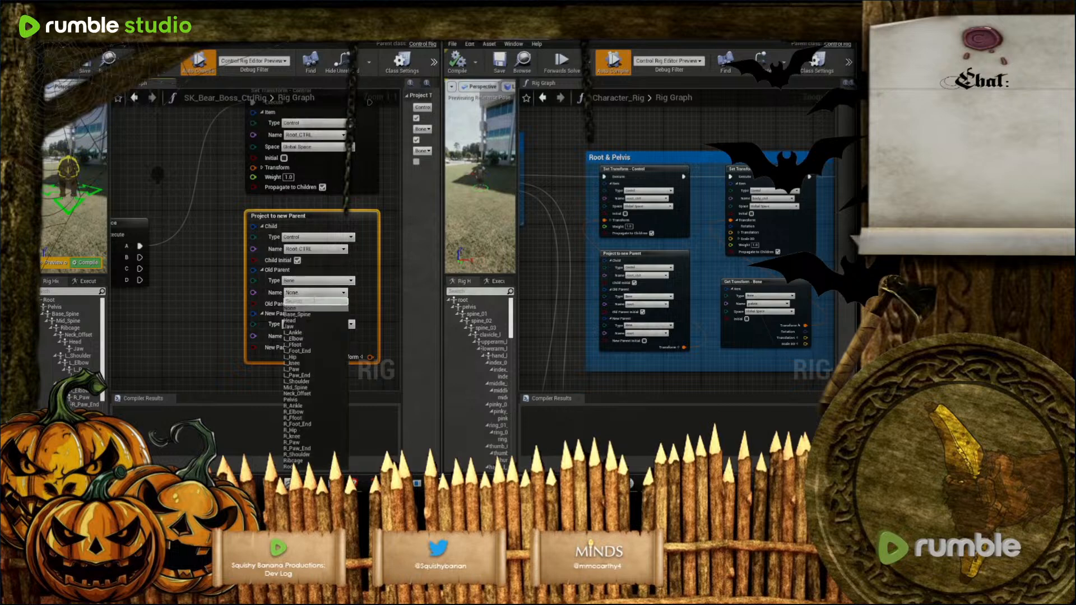
pyautogui.click(299, 466)
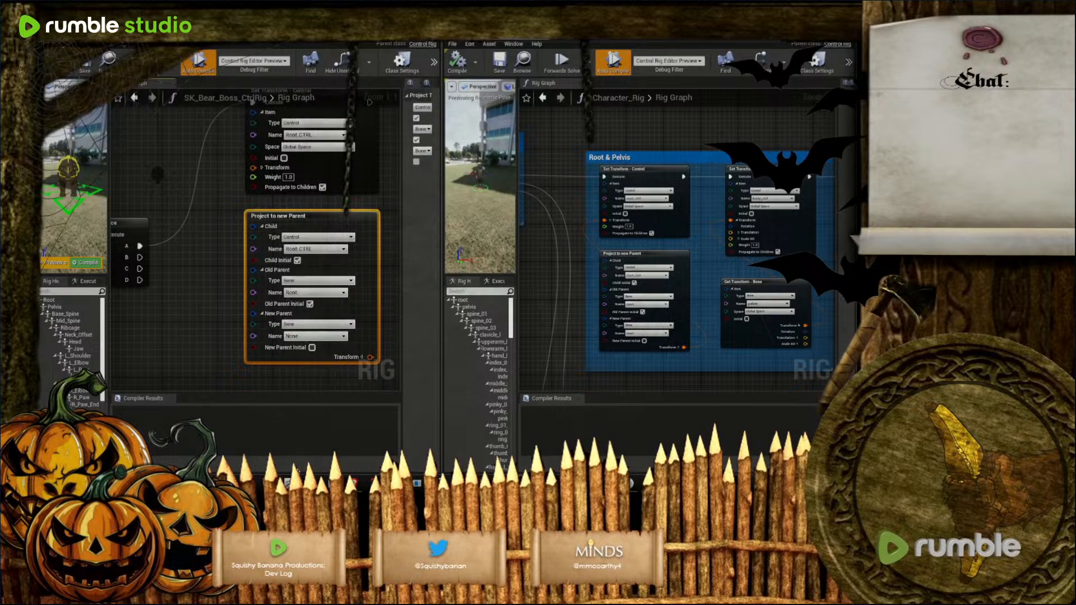
pyautogui.click(315, 336)
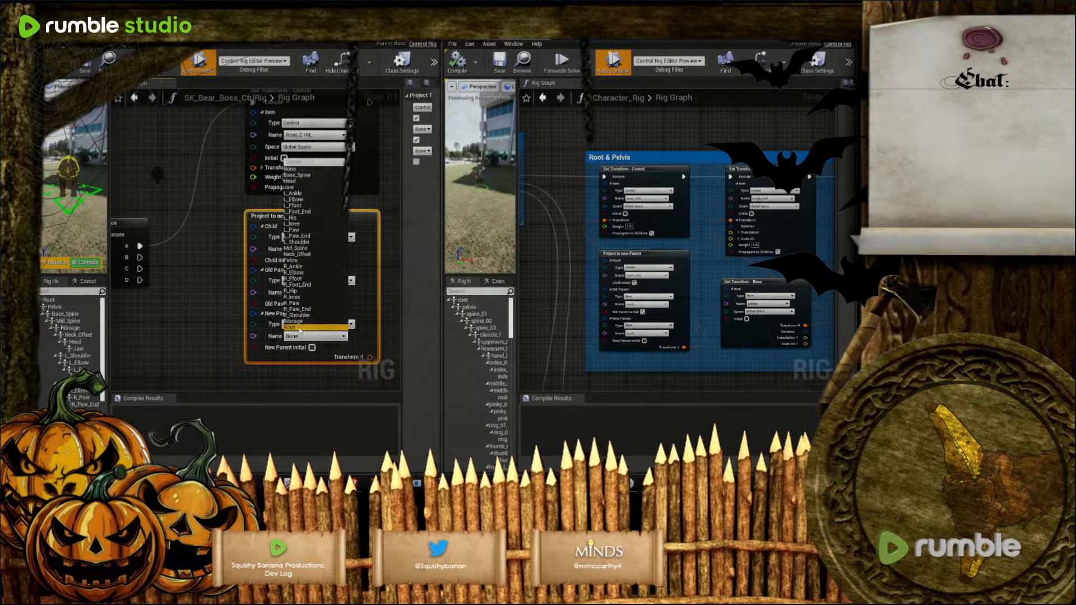
pyautogui.click(299, 328)
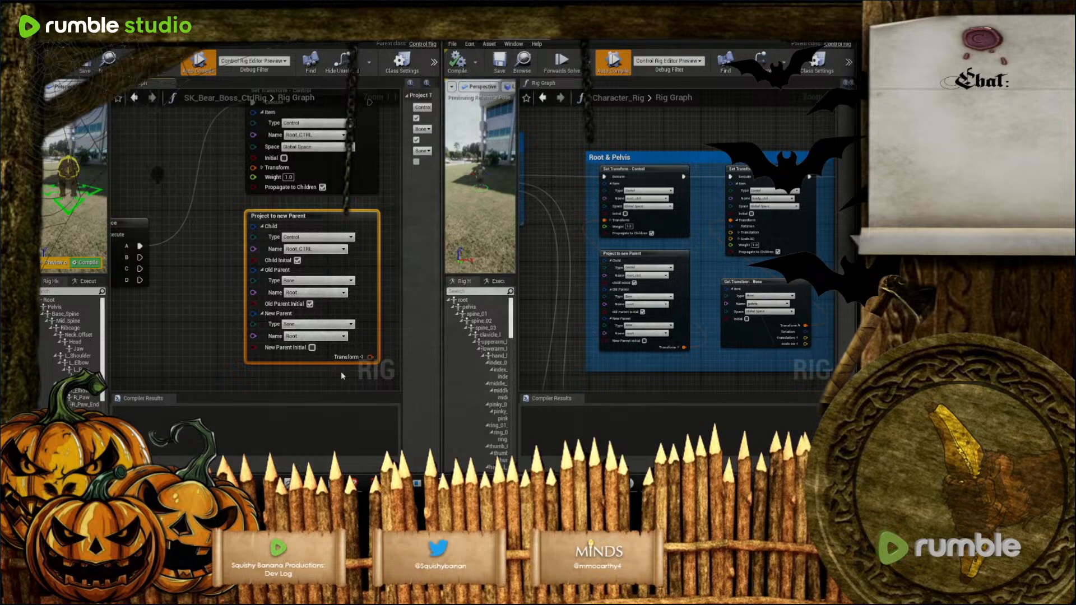
# Connect the projected Transform output to the Root_CTRL Set Transform node's Transform input and compile the bear rig
pyautogui.moveTo(369, 357); pyautogui.dragTo(241, 172)
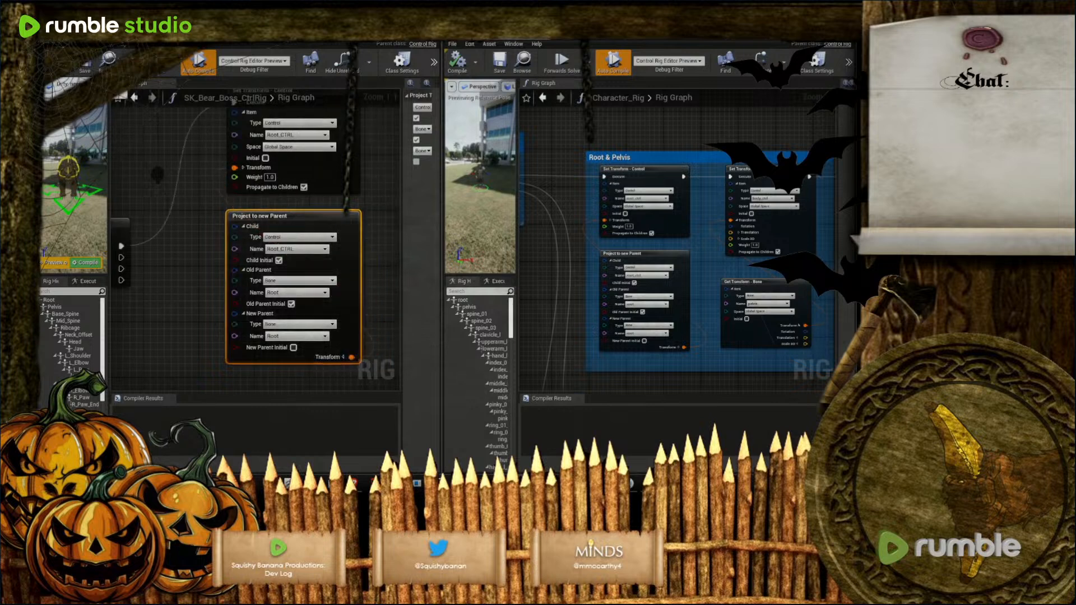
pyautogui.click(87, 263)
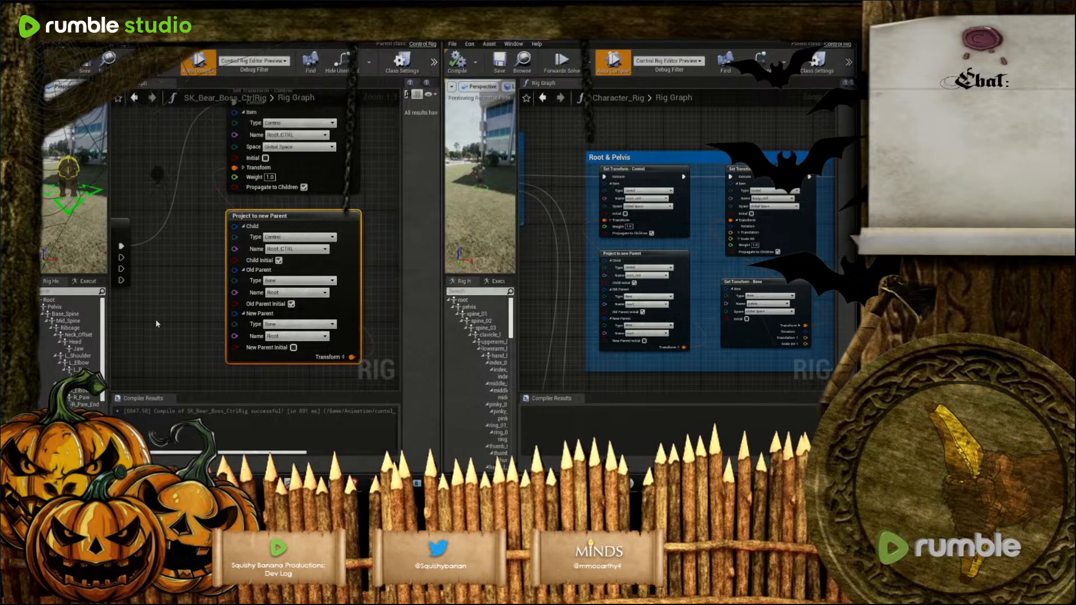
# Add a second Set Transform node from the Root_CTRL node's execute output and align it beside that node
pyautogui.moveTo(162, 307); pyautogui.dragTo(106, 347, button='right')
pyautogui.moveTo(336, 236); pyautogui.dragTo(274, 227, button='right')
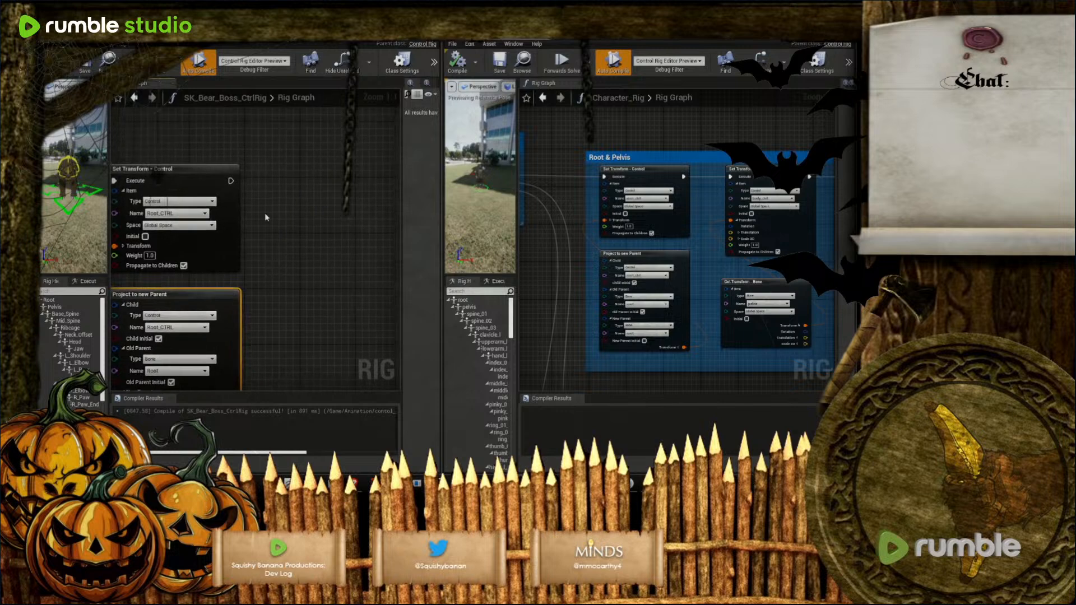
pyautogui.moveTo(232, 181); pyautogui.dragTo(306, 201)
pyautogui.write('set')
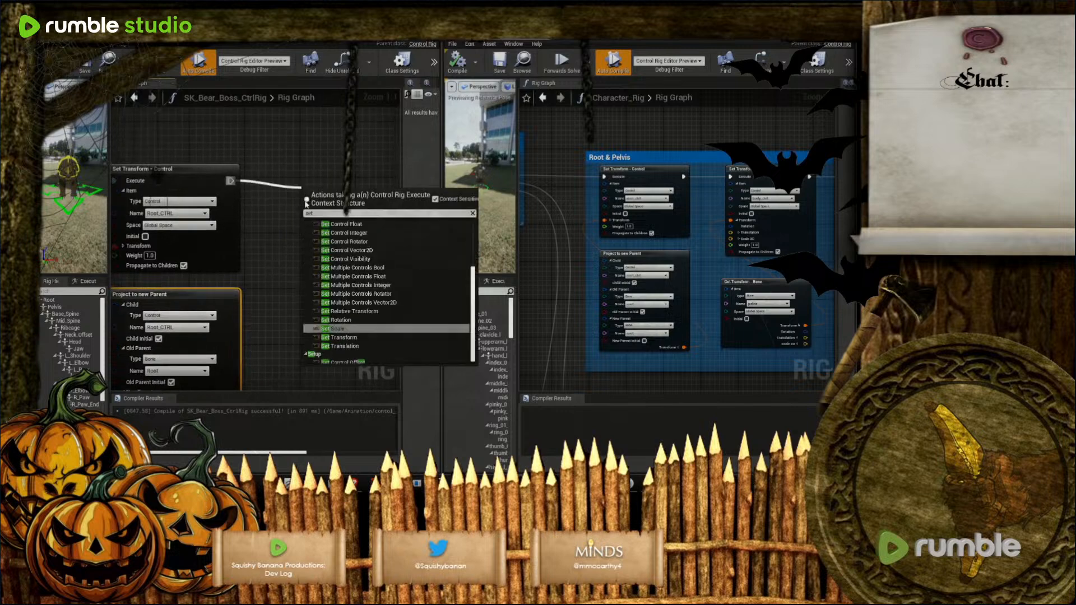
pyautogui.click(340, 338)
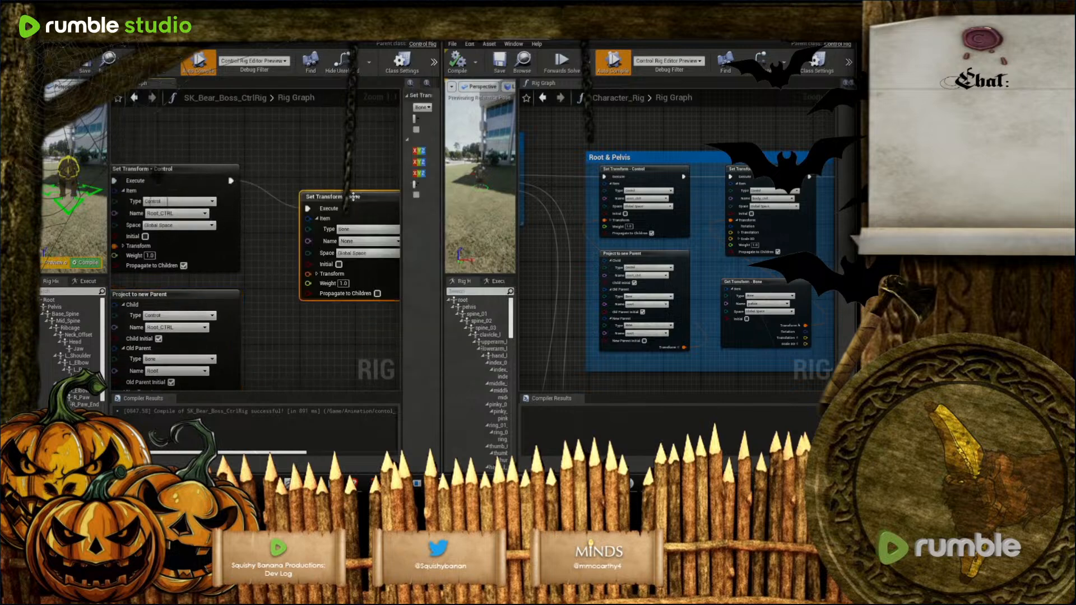
pyautogui.moveTo(350, 187); pyautogui.dragTo(350, 180)
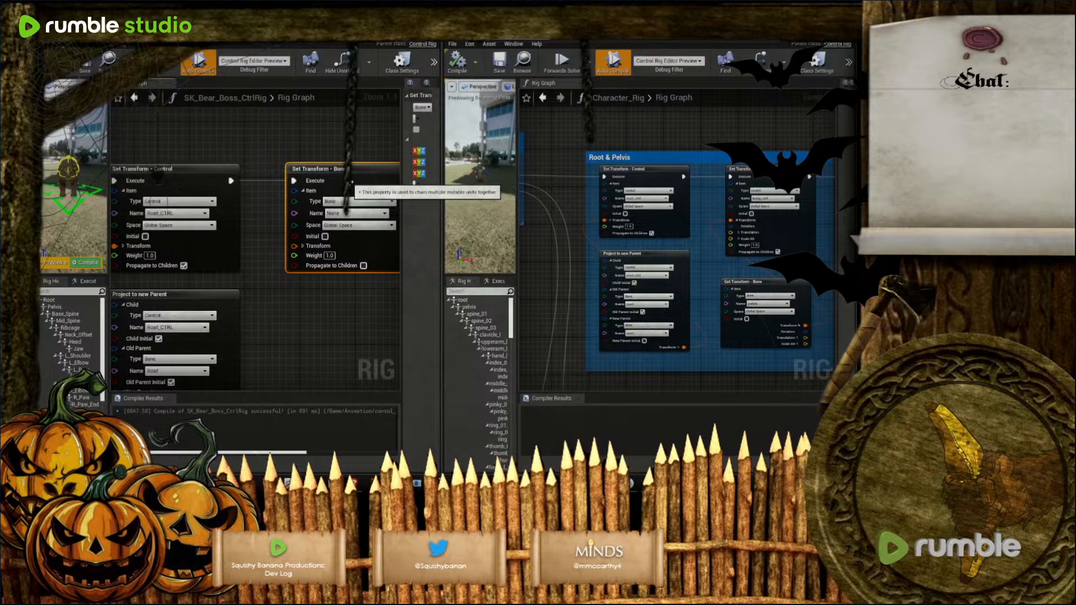
# Set the second Set Transform node's item type to Control and look through its list of control names
pyautogui.click(382, 202)
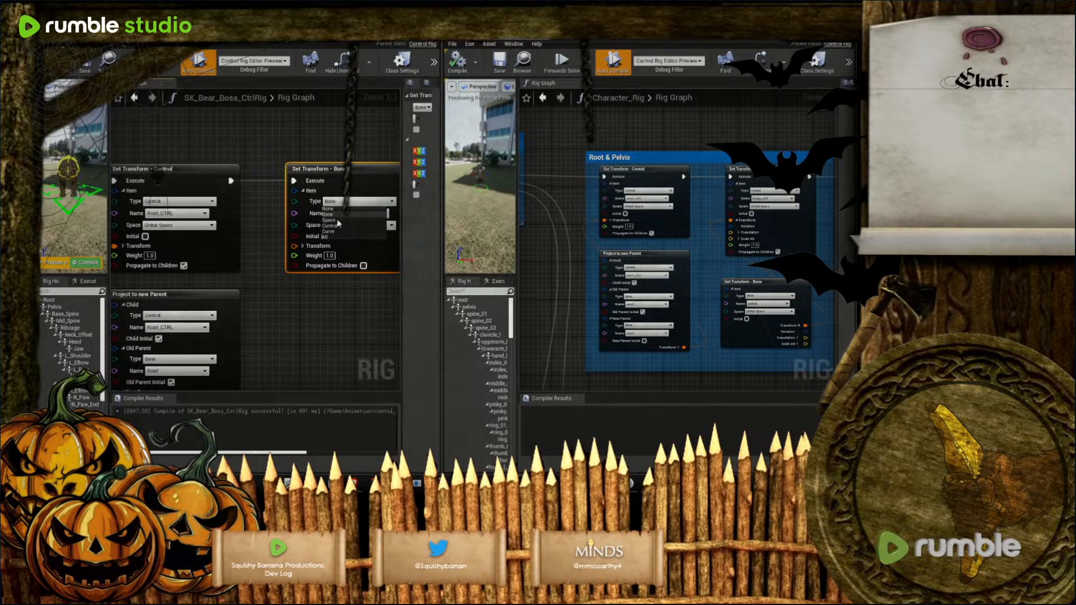
pyautogui.click(368, 218)
pyautogui.click(368, 214)
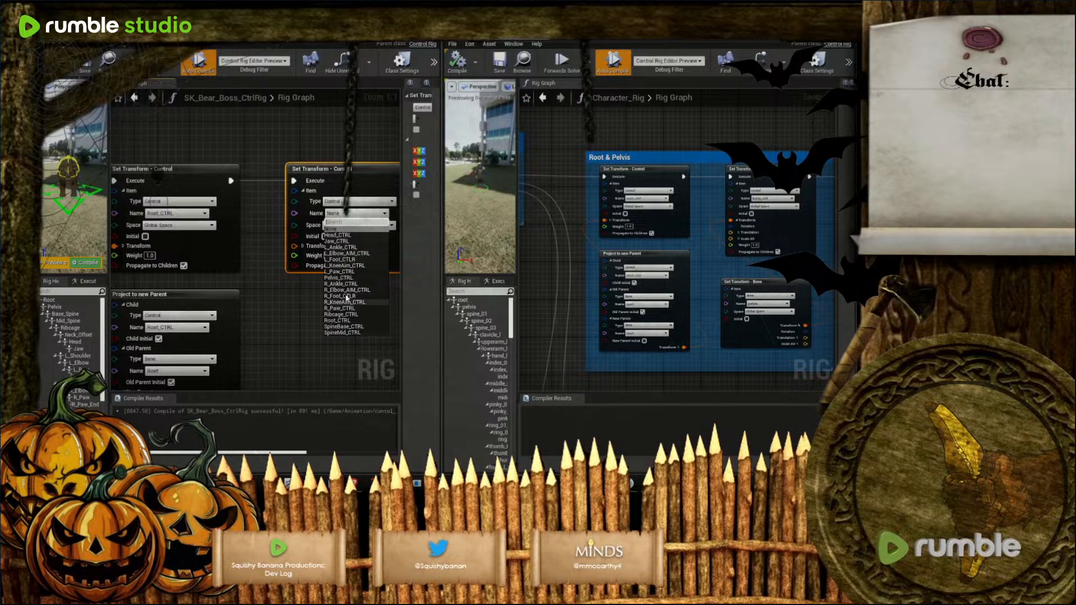
pyautogui.click(268, 270)
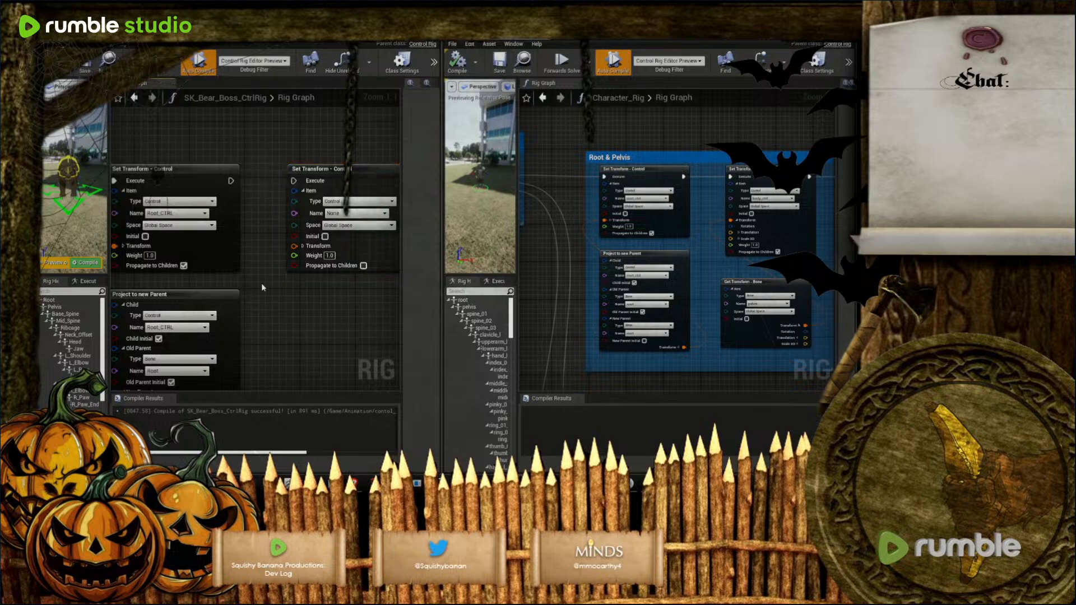
# Move the second Set Transform node below the Project to new Parent node and connect the Sequence's B output to its execute input
pyautogui.scroll(-4, 300, 166)
pyautogui.moveTo(242, 158); pyautogui.dragTo(270, 172)
pyautogui.moveTo(346, 213); pyautogui.dragTo(253, 287)
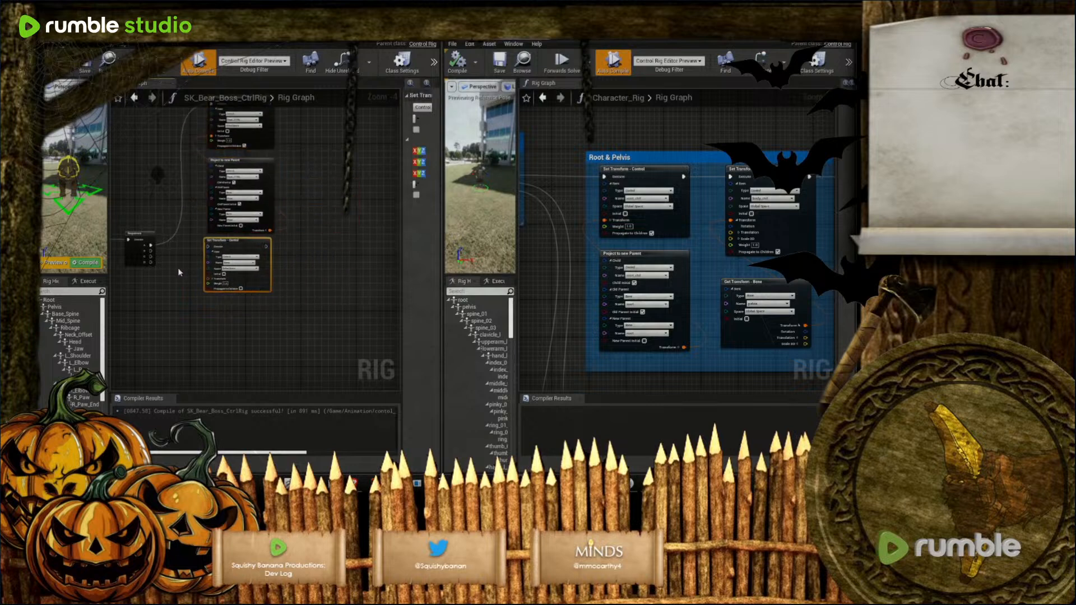
pyautogui.scroll(2, 181, 273)
pyautogui.moveTo(139, 241); pyautogui.dragTo(278, 242)
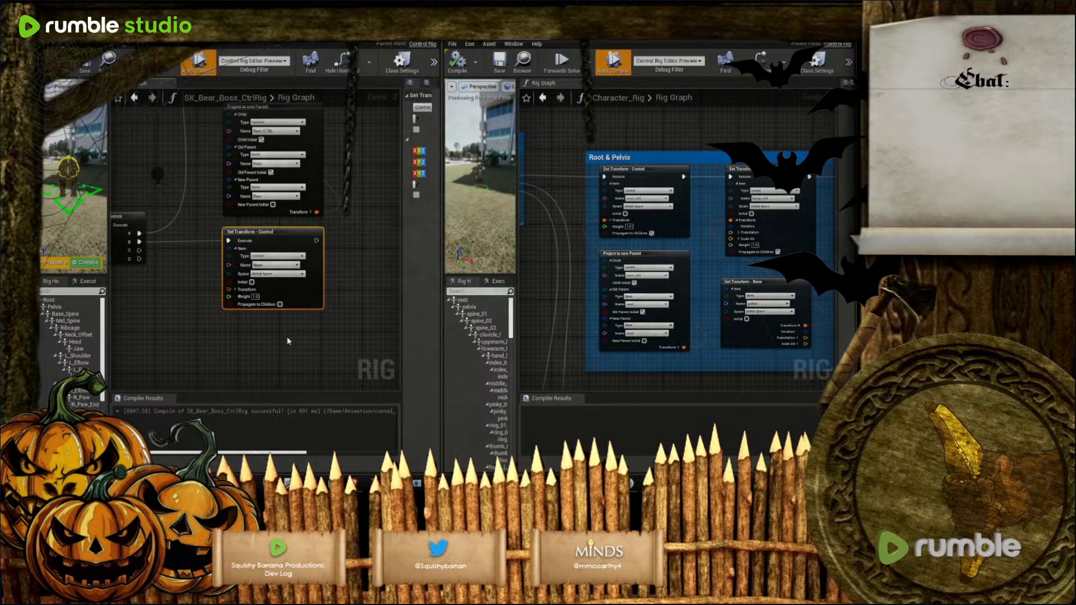
# Set the control name of the second Set Transform node to Pelvis_CTRL
pyautogui.click(295, 265)
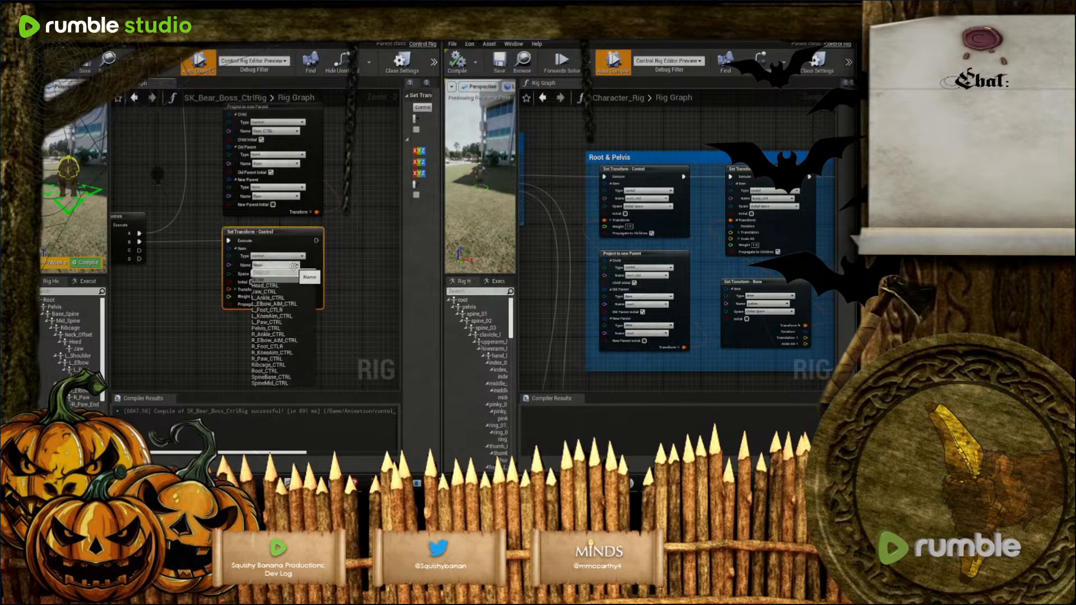
pyautogui.click(283, 329)
pyautogui.moveTo(312, 254); pyautogui.dragTo(327, 227, button='right')
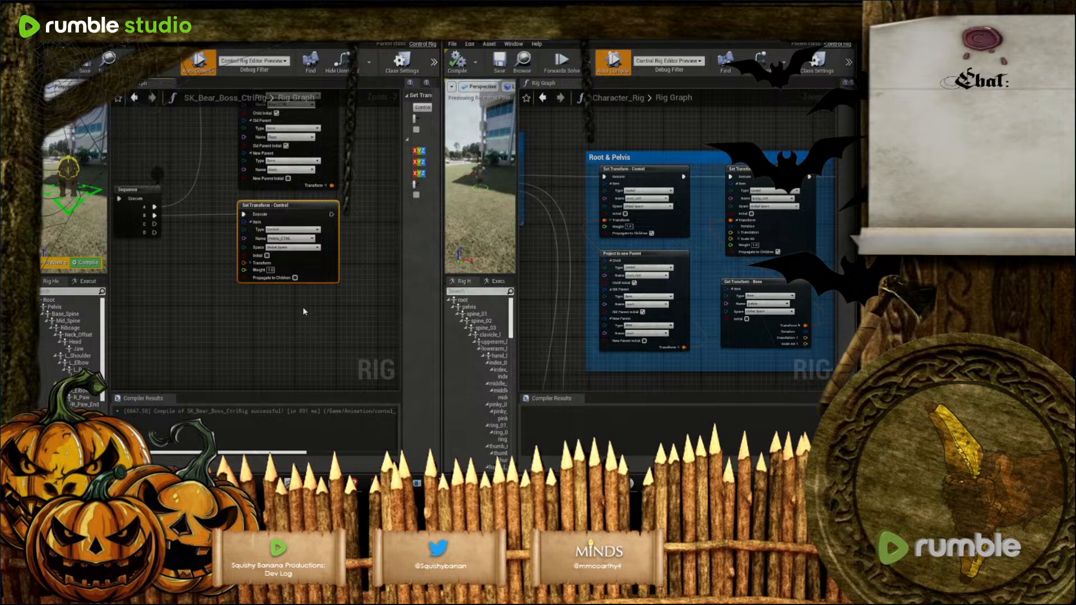
# Add a Get Transform node for a bone directly beneath the Pelvis_CTRL Set Transform node
pyautogui.rightClick(267, 317)
pyautogui.write('get')
pyautogui.click(246, 357)
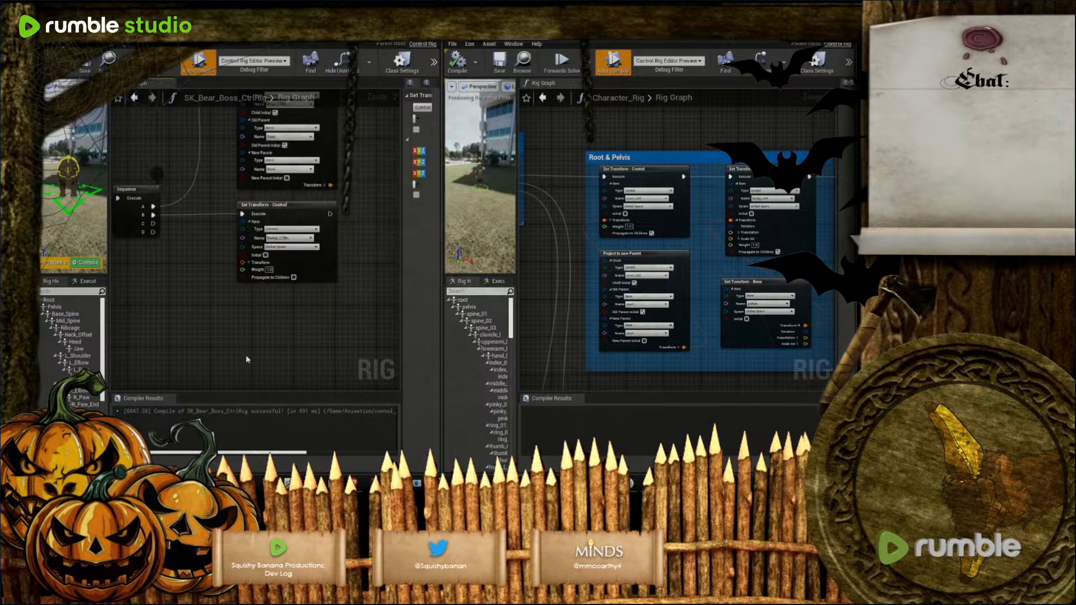
pyautogui.rightClick(252, 326)
pyautogui.write('GET')
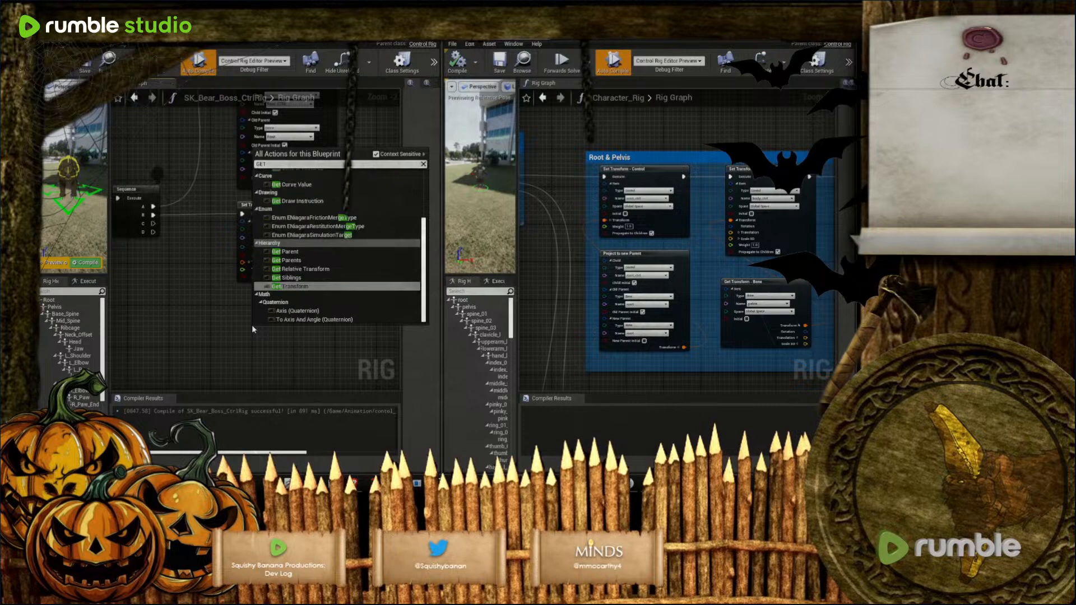
pyautogui.click(292, 286)
pyautogui.moveTo(307, 318); pyautogui.dragTo(307, 292)
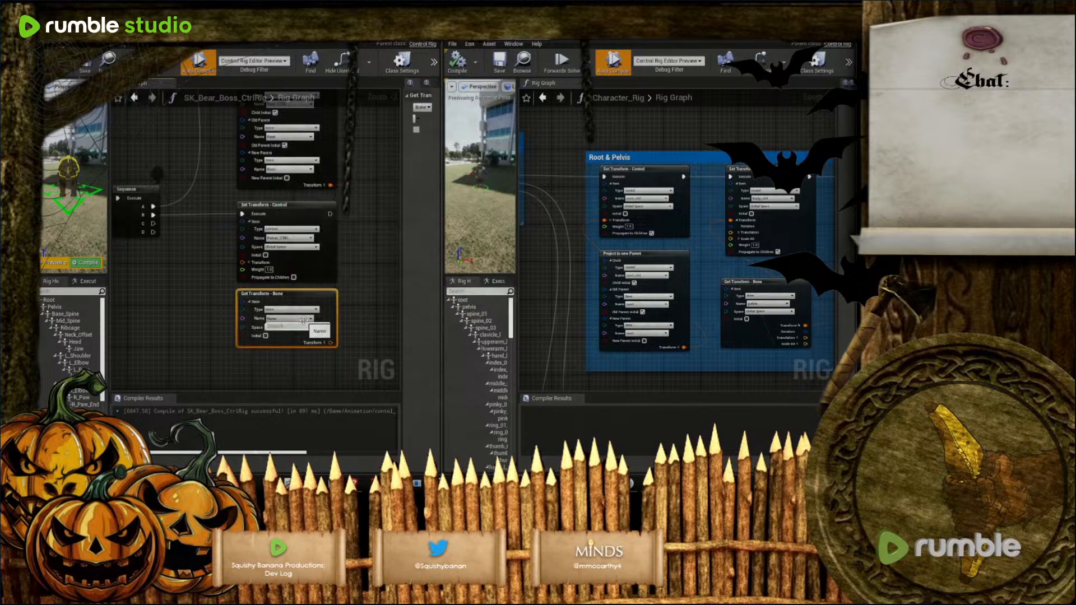
# Set the Get Transform bone to Pelvis and connect its Transform output to the Pelvis_CTRL node's Transform input
pyautogui.click(289, 318)
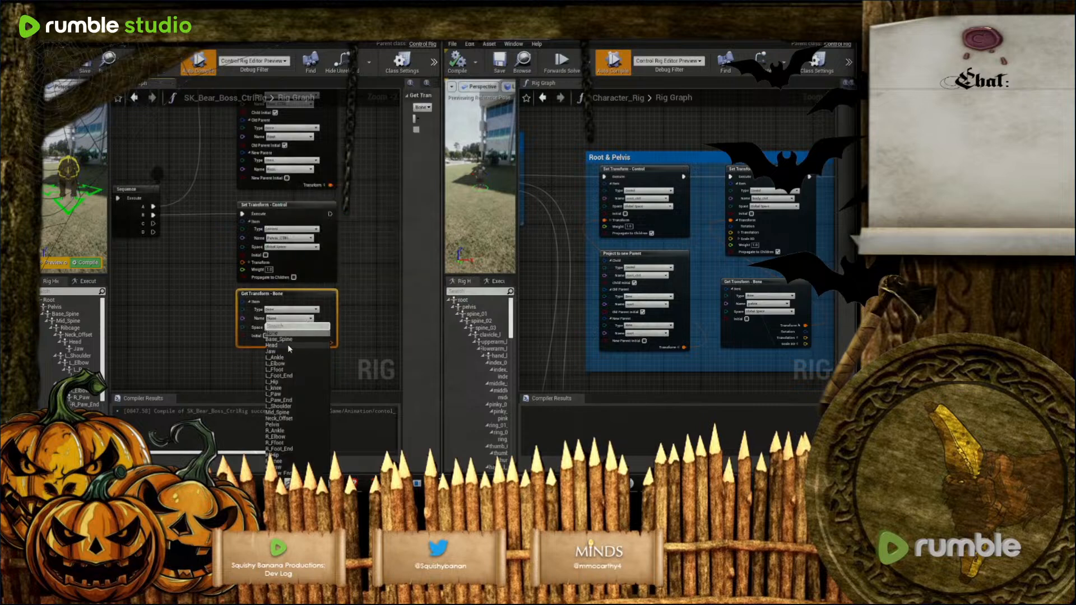
pyautogui.click(286, 425)
pyautogui.moveTo(330, 343); pyautogui.dragTo(247, 264)
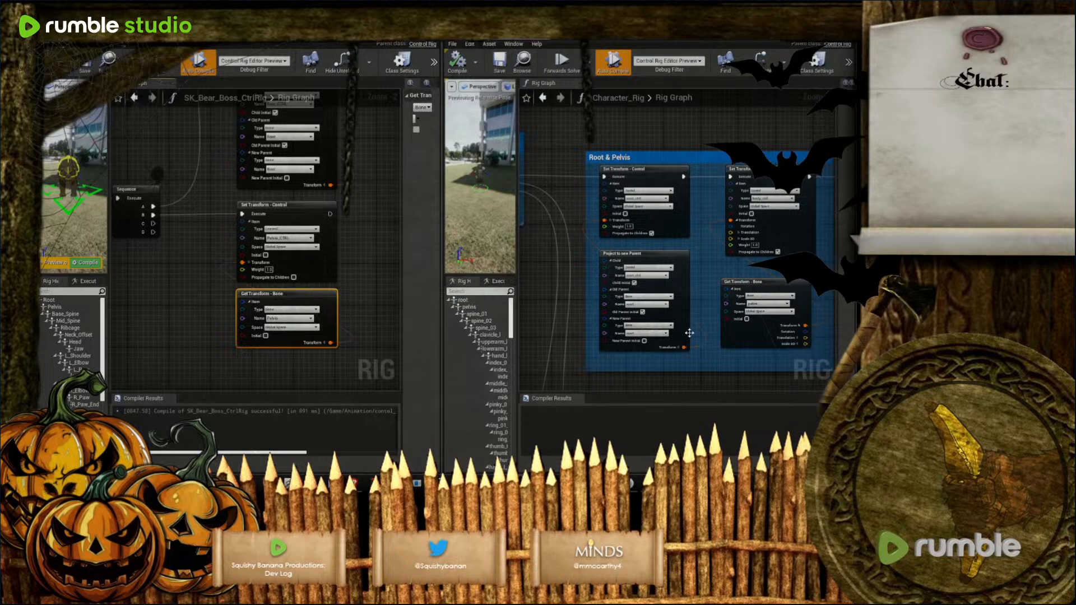
# Duplicate the Pelvis Set and Get Transform pair beside the original, and set the copy to SpineBase_CTRL and the Base_Spine bone
pyautogui.moveTo(728, 140); pyautogui.dragTo(578, 149, button='right')
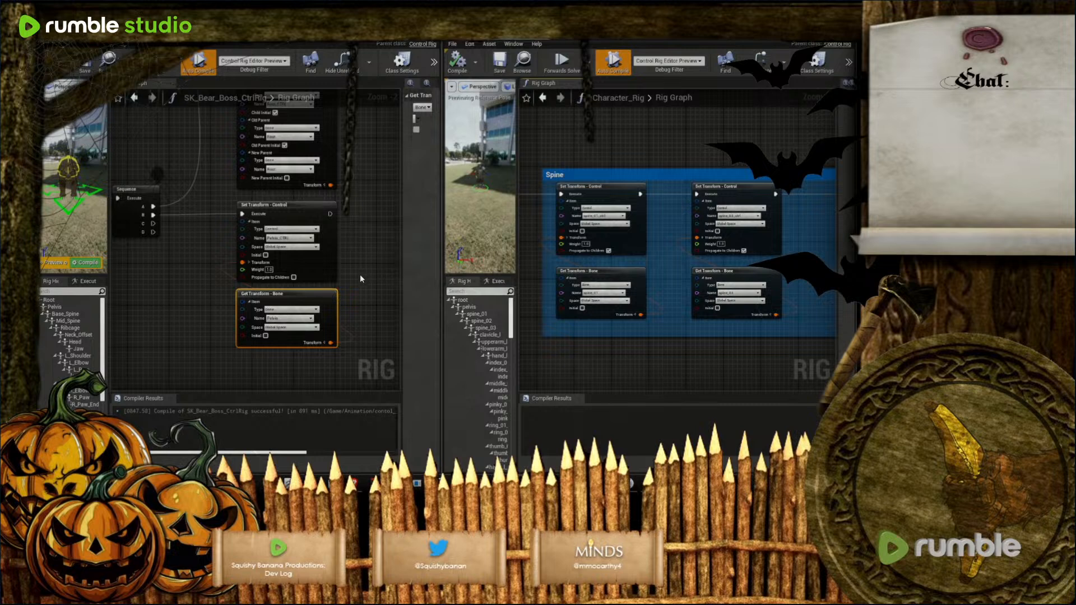
pyautogui.moveTo(345, 290); pyautogui.dragTo(330, 274)
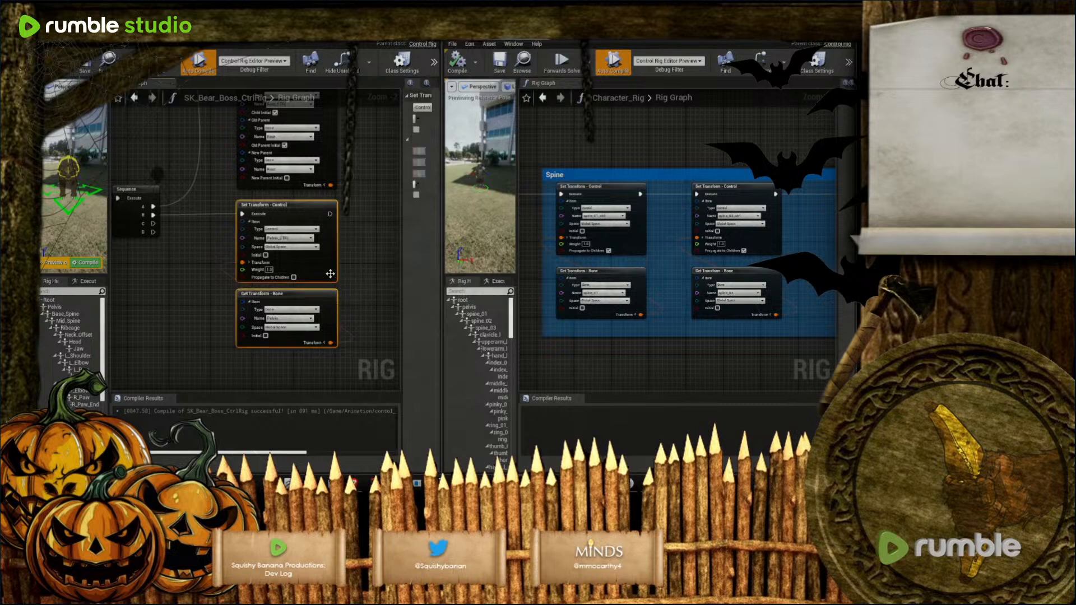
pyautogui.moveTo(355, 291); pyautogui.dragTo(275, 276, button='right')
pyautogui.hotkey('ctrl', 'd')
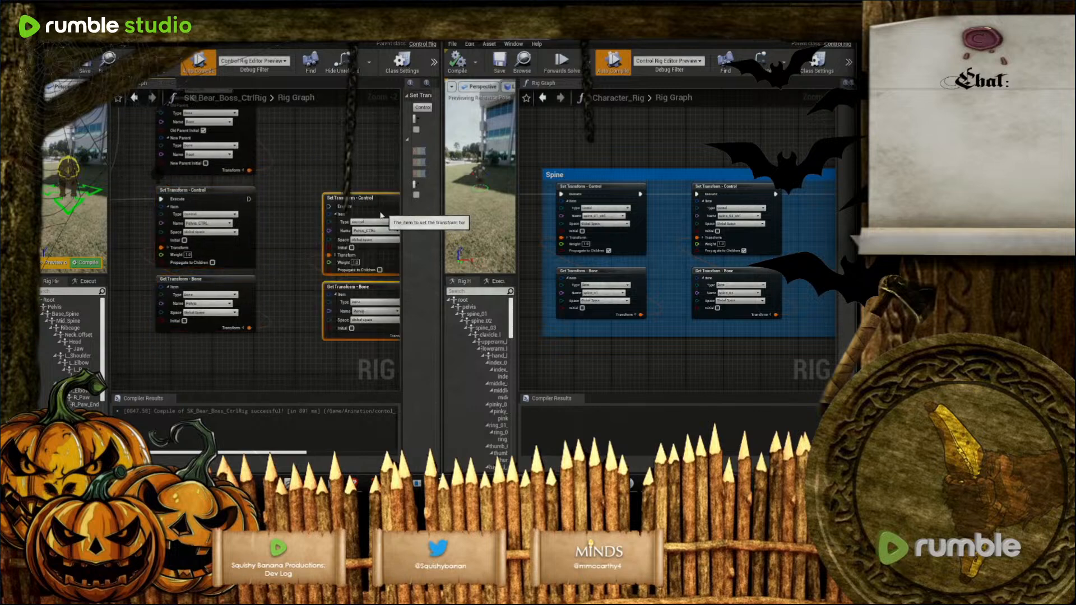
pyautogui.moveTo(386, 220); pyautogui.dragTo(348, 213)
pyautogui.click(350, 223)
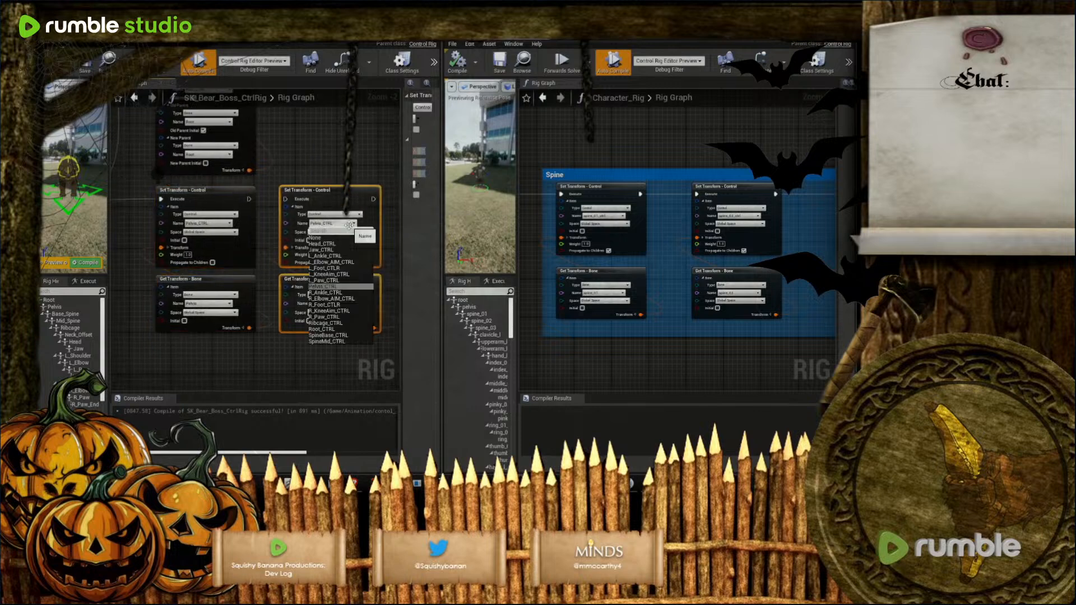
pyautogui.click(334, 335)
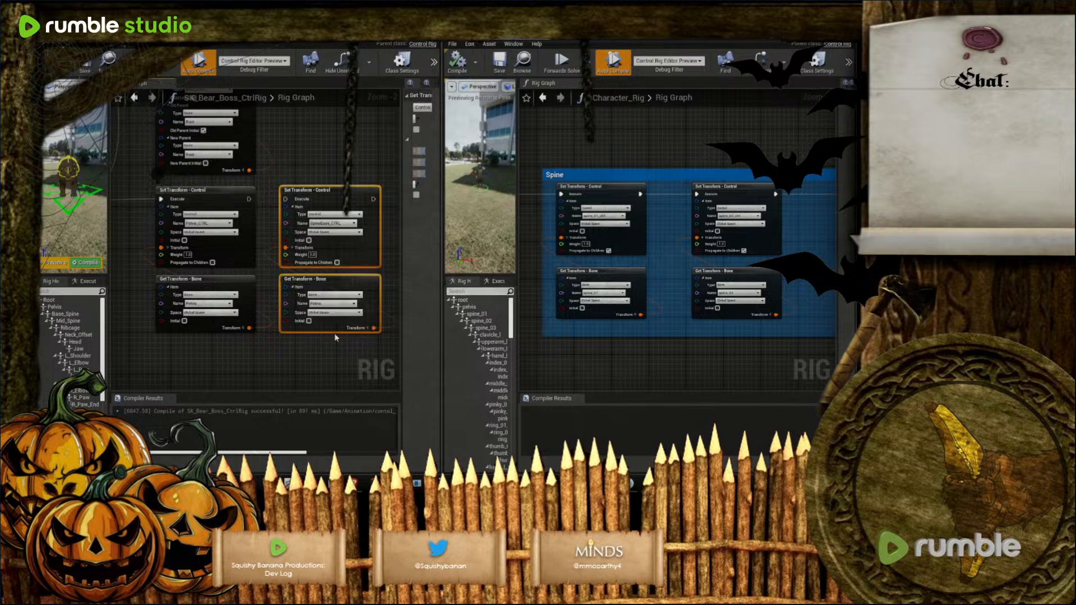
pyautogui.click(342, 304)
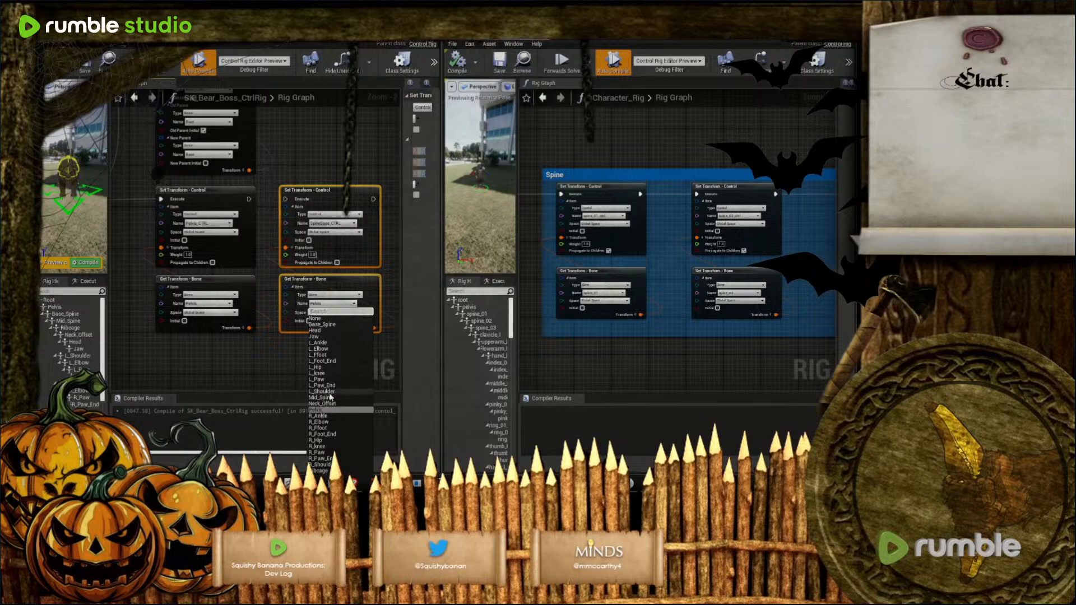
pyautogui.click(327, 325)
# Add another copy of the transform pair beside the spine base nodes, set to SpineMid_CTRL and the Mid_Spine bone
pyautogui.moveTo(355, 366); pyautogui.dragTo(261, 370, button='right')
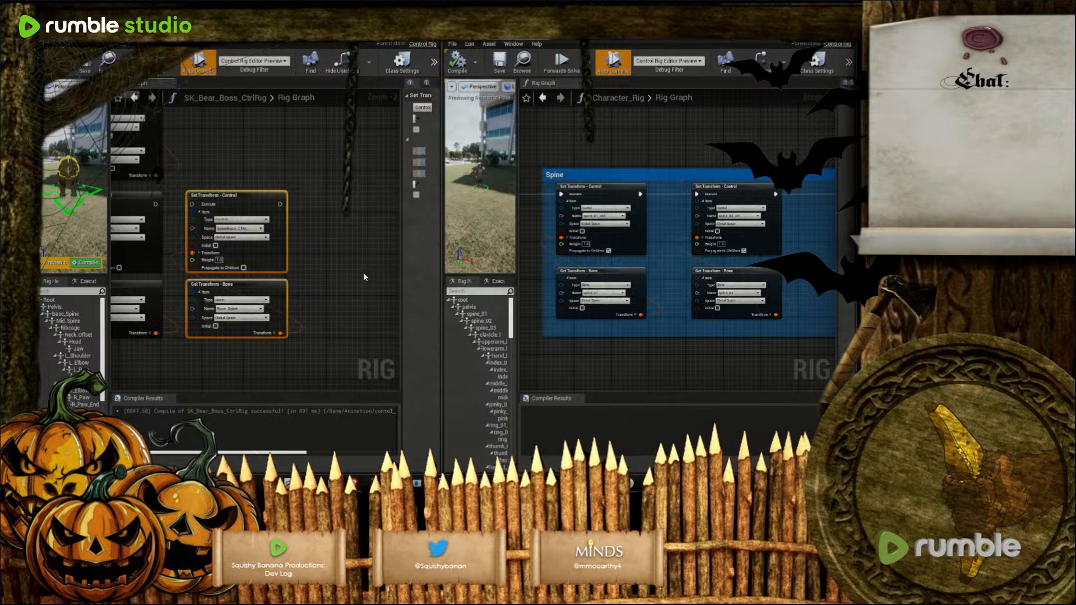
pyautogui.hotkey('ctrl', 'c')
pyautogui.hotkey('ctrl', 'v')
pyautogui.moveTo(374, 238); pyautogui.dragTo(317, 199)
pyautogui.click(368, 228)
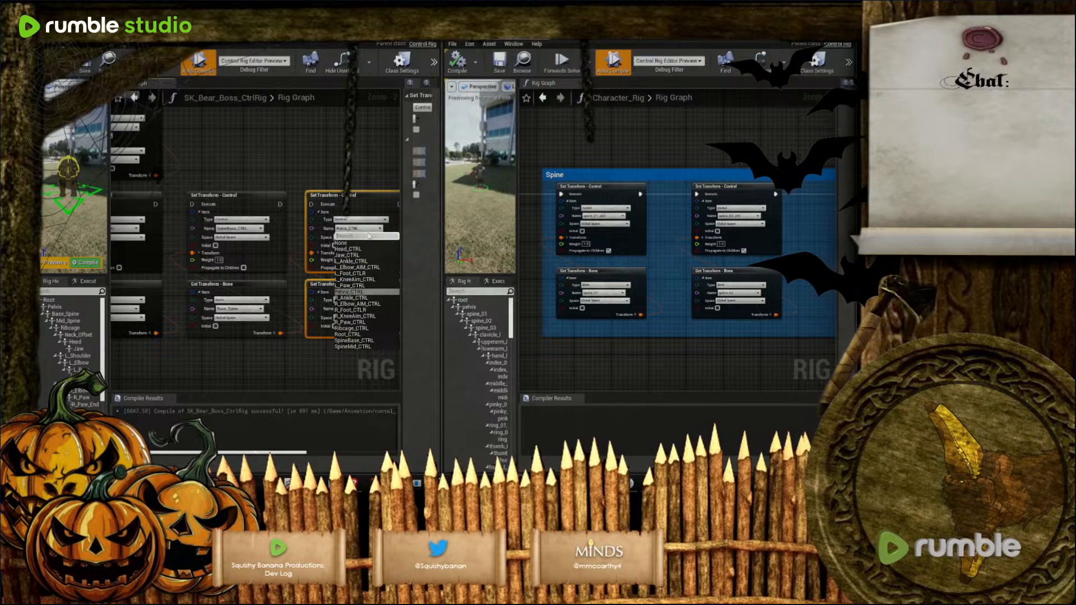
pyautogui.click(360, 346)
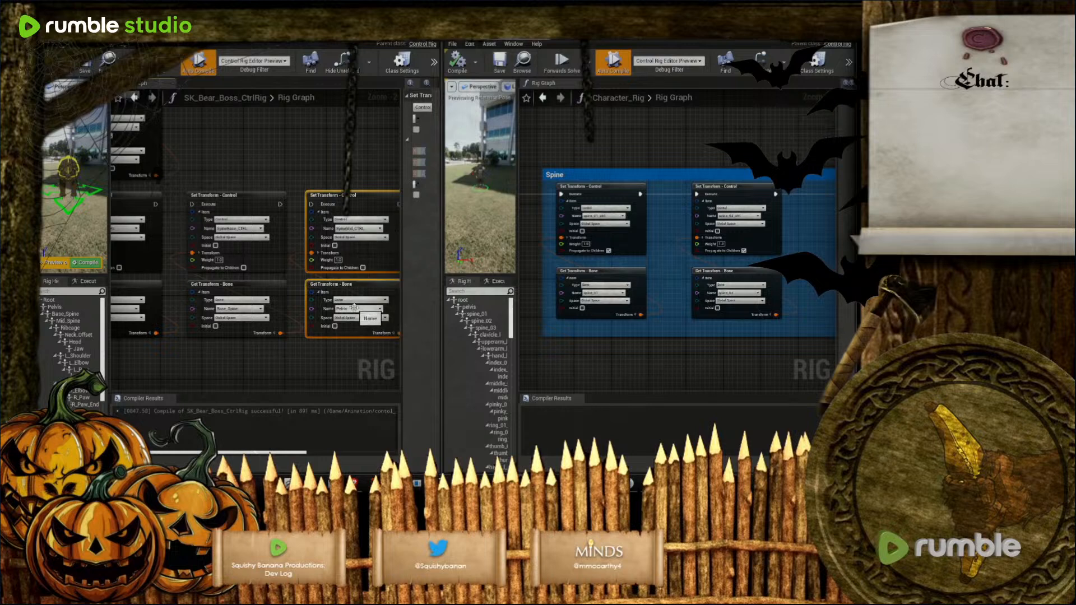
pyautogui.click(355, 309)
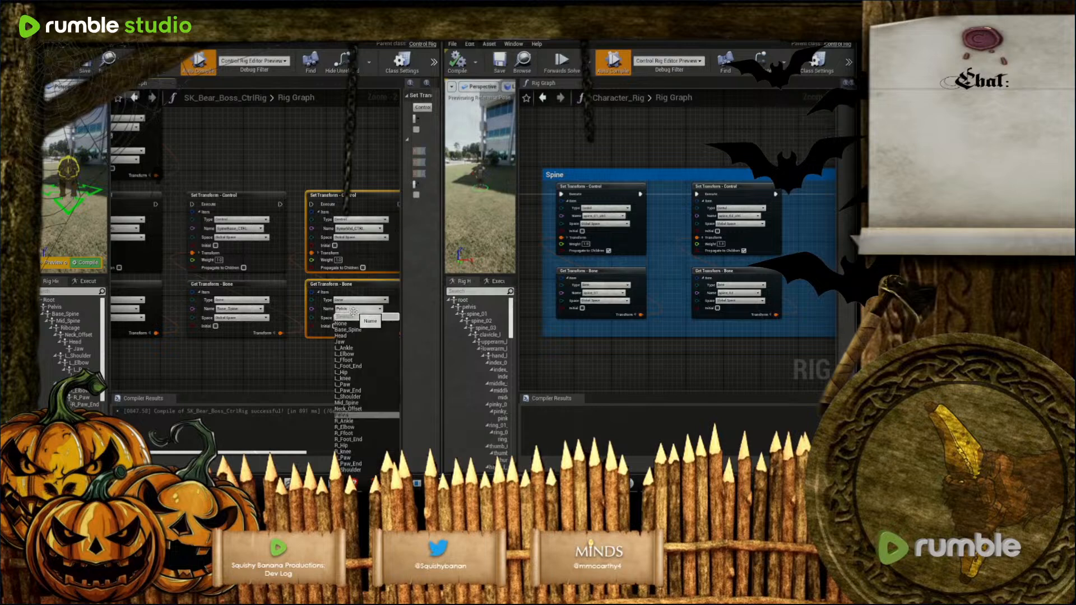
pyautogui.click(349, 403)
# Paste the transform pair beside the mid-spine nodes and set it to Ribcage_CTRL and the Ribcage bone
pyautogui.press('f')
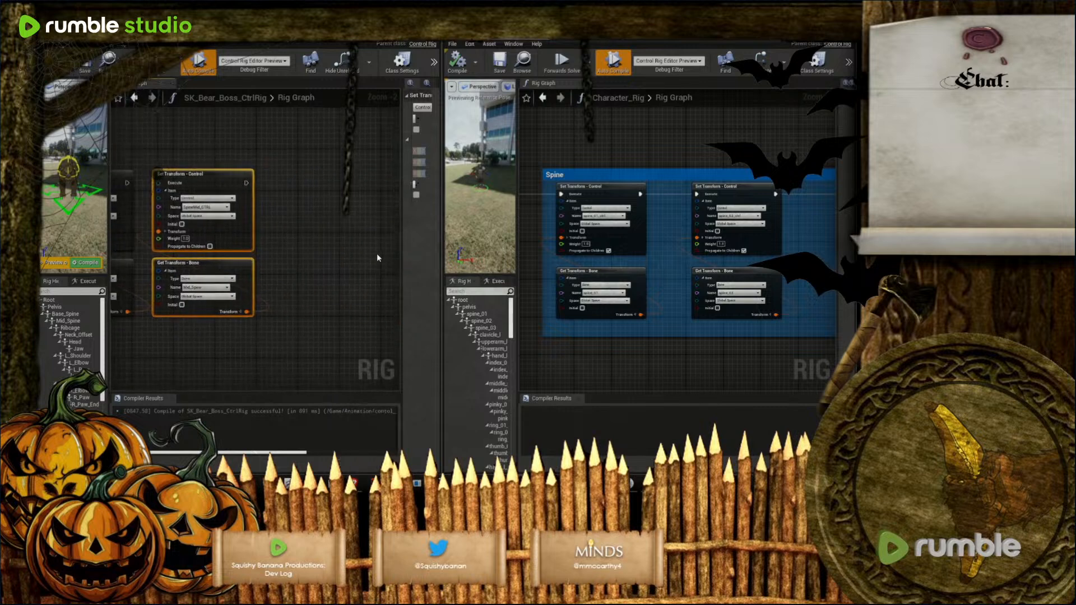
pyautogui.click(376, 250)
pyautogui.hotkey('ctrl', 'v')
pyautogui.moveTo(315, 195); pyautogui.dragTo(282, 176)
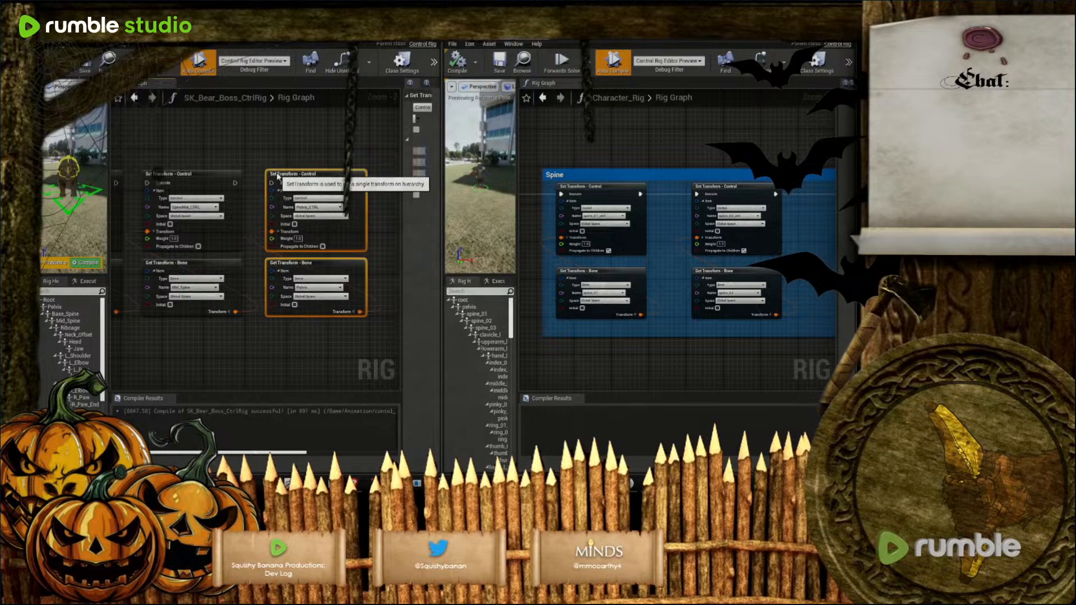
pyautogui.click(336, 208)
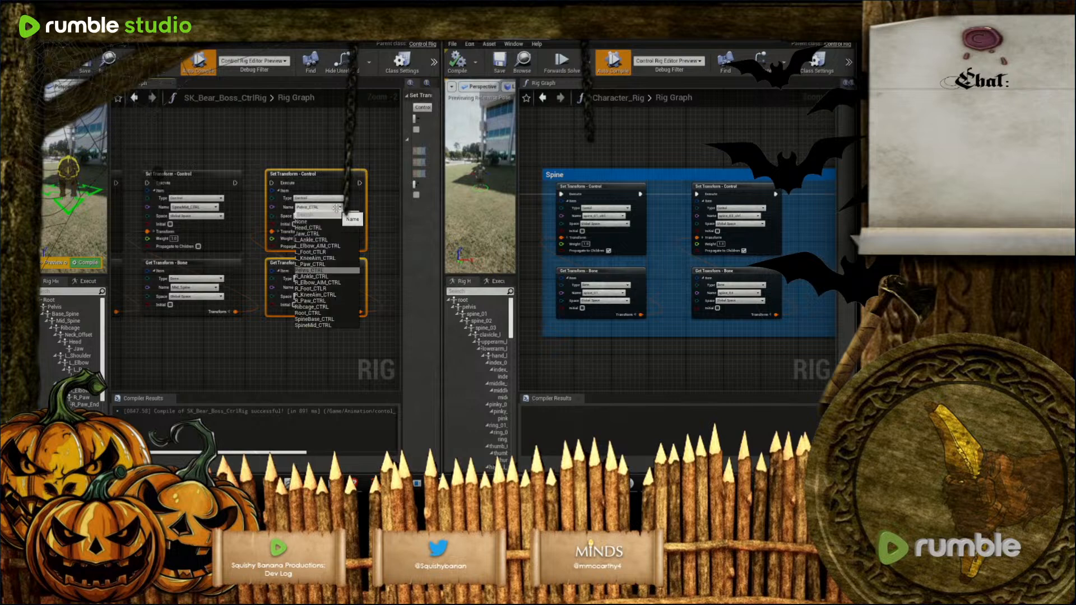
pyautogui.click(319, 308)
pyautogui.click(318, 287)
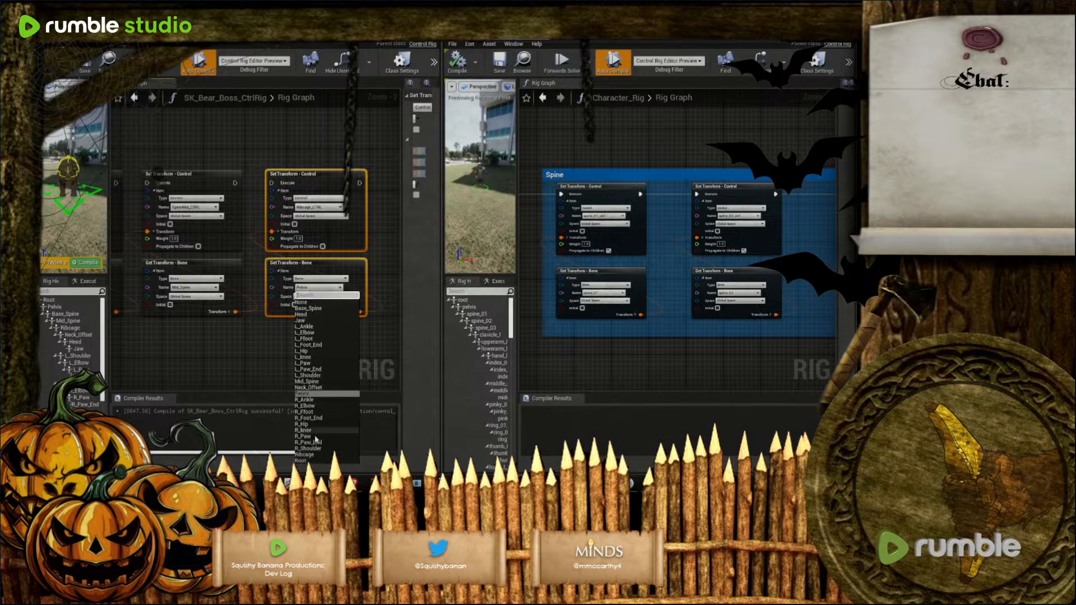
pyautogui.click(307, 455)
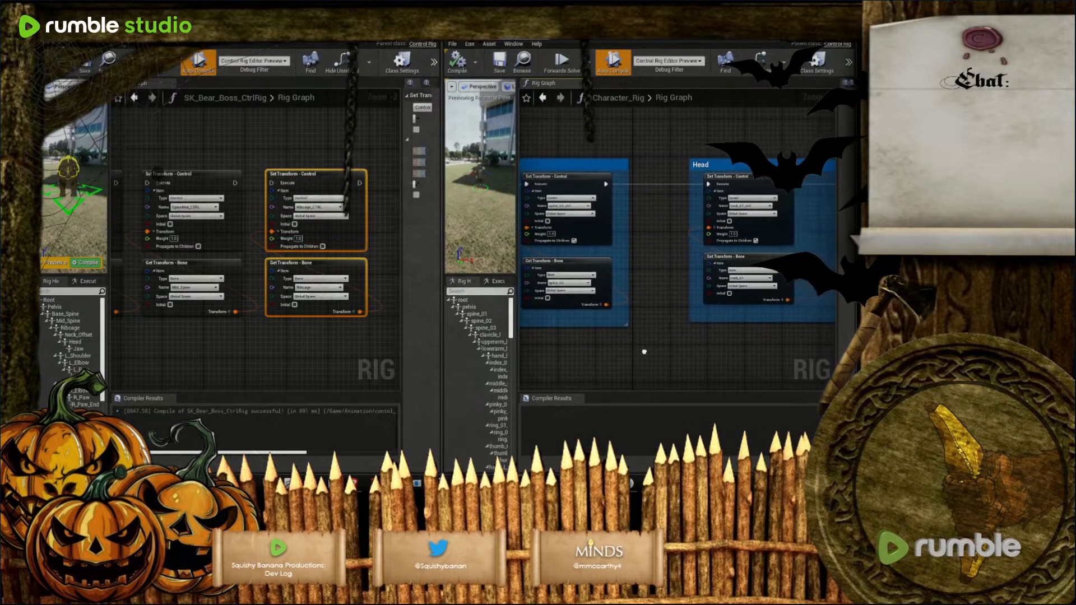
# Paste the transform pair beside the ribcage nodes and set it to Head_CTRL and the Head bone
pyautogui.moveTo(647, 352); pyautogui.dragTo(608, 354, button='right')
pyautogui.moveTo(317, 354); pyautogui.dragTo(157, 351, button='right')
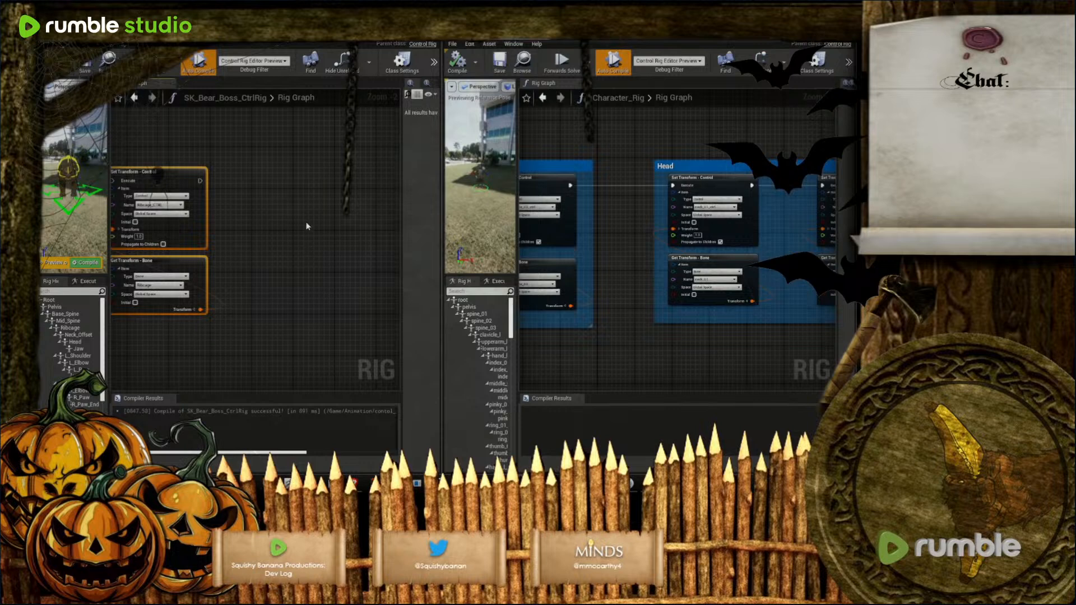
pyautogui.hotkey('ctrl', 'v')
pyautogui.moveTo(362, 186); pyautogui.dragTo(288, 176)
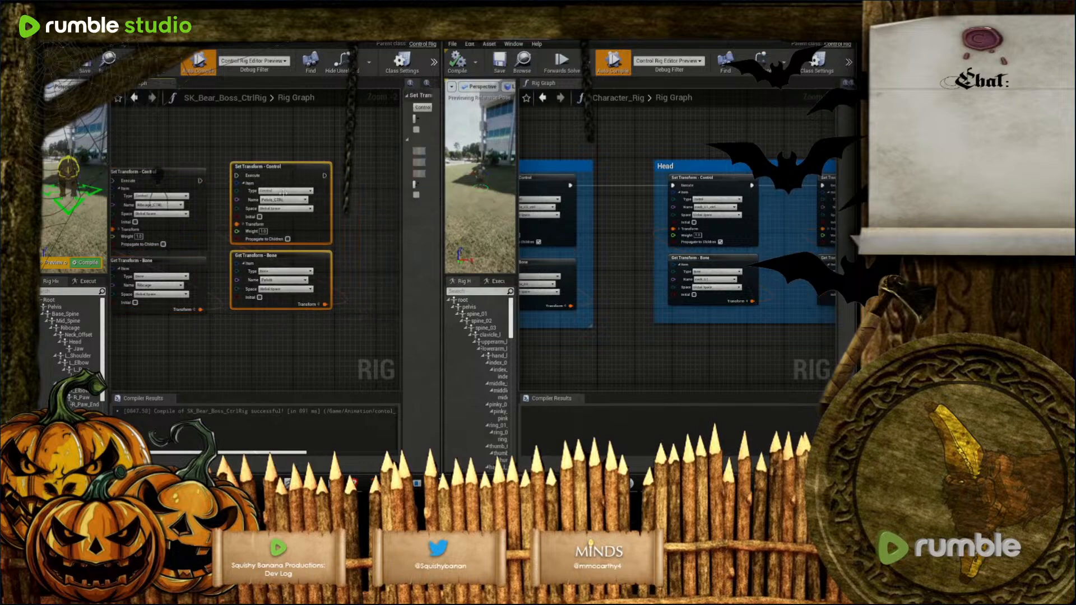
pyautogui.click(288, 199)
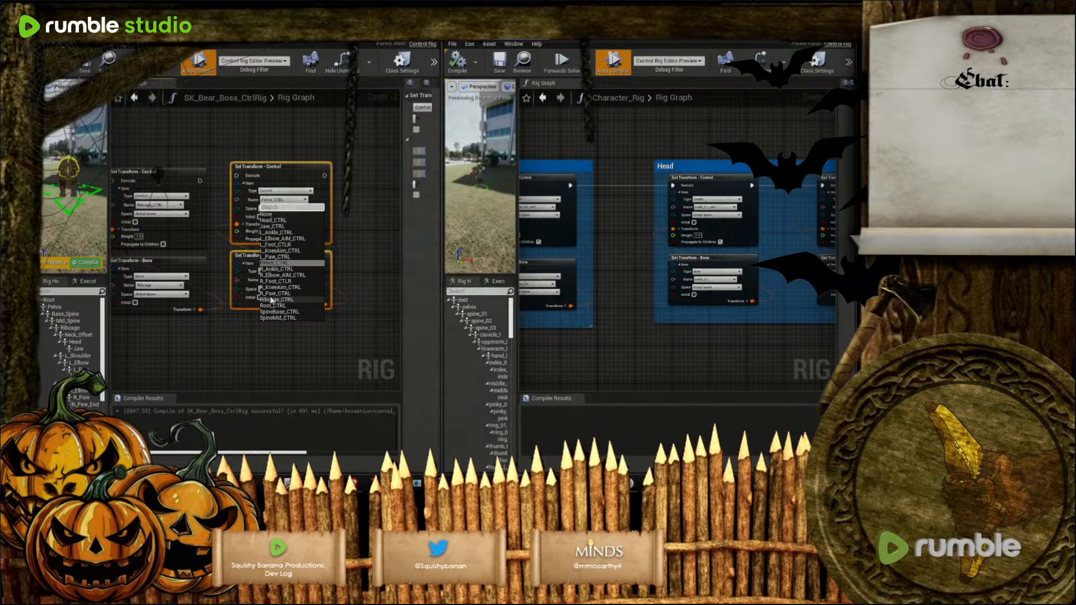
pyautogui.click(279, 221)
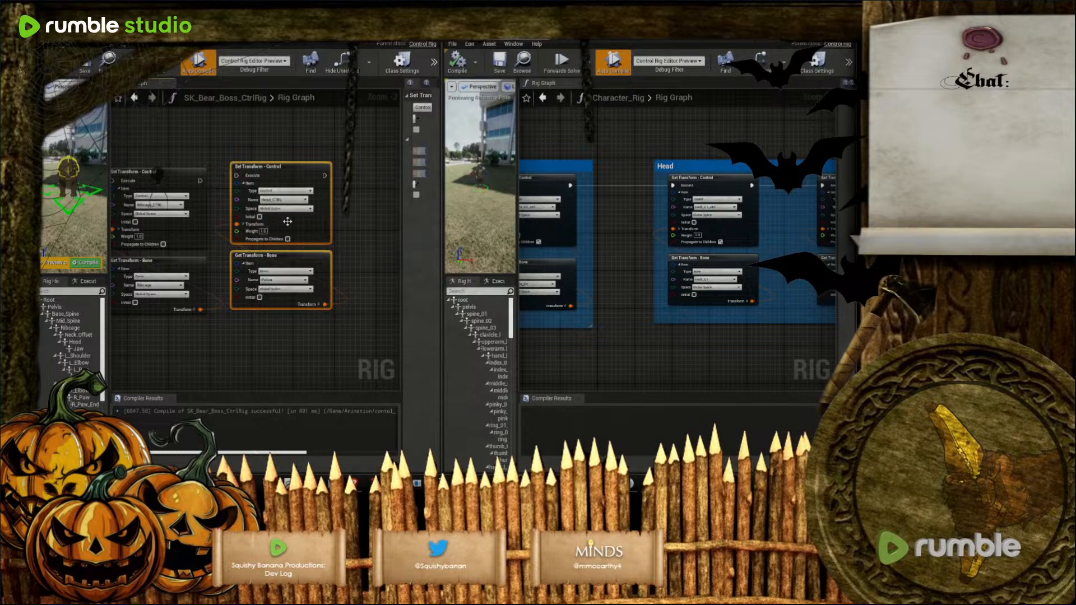
pyautogui.click(292, 281)
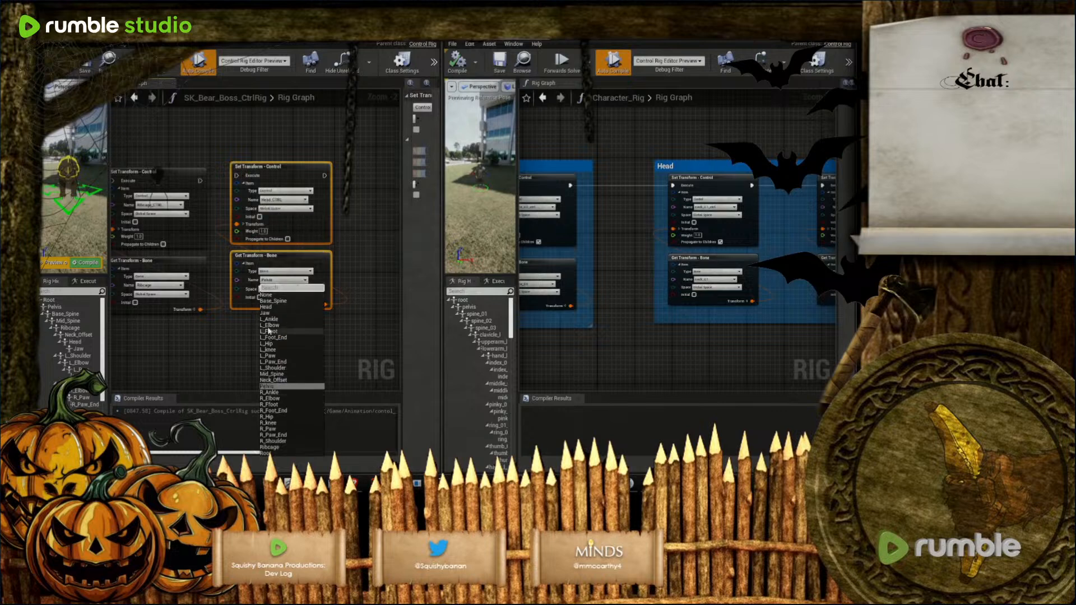
pyautogui.click(266, 308)
# Paste the transform pair beside the head nodes and set it to Jaw_CTRL and the Jaw bone
pyautogui.moveTo(348, 331); pyautogui.dragTo(276, 345, button='right')
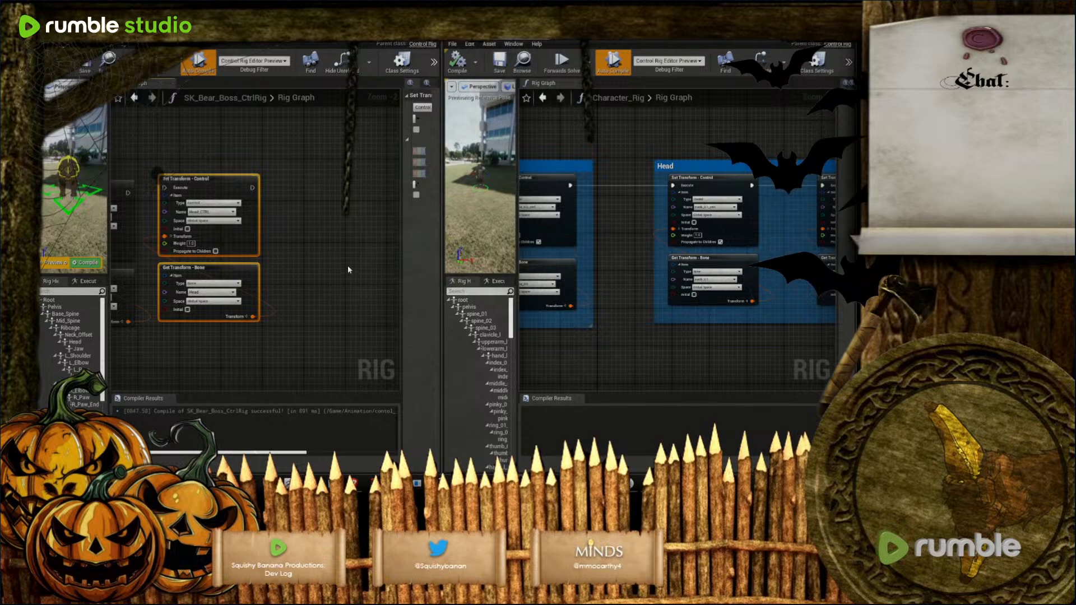
pyautogui.hotkey('ctrl', 'v')
pyautogui.moveTo(385, 218); pyautogui.dragTo(315, 186)
pyautogui.click(330, 212)
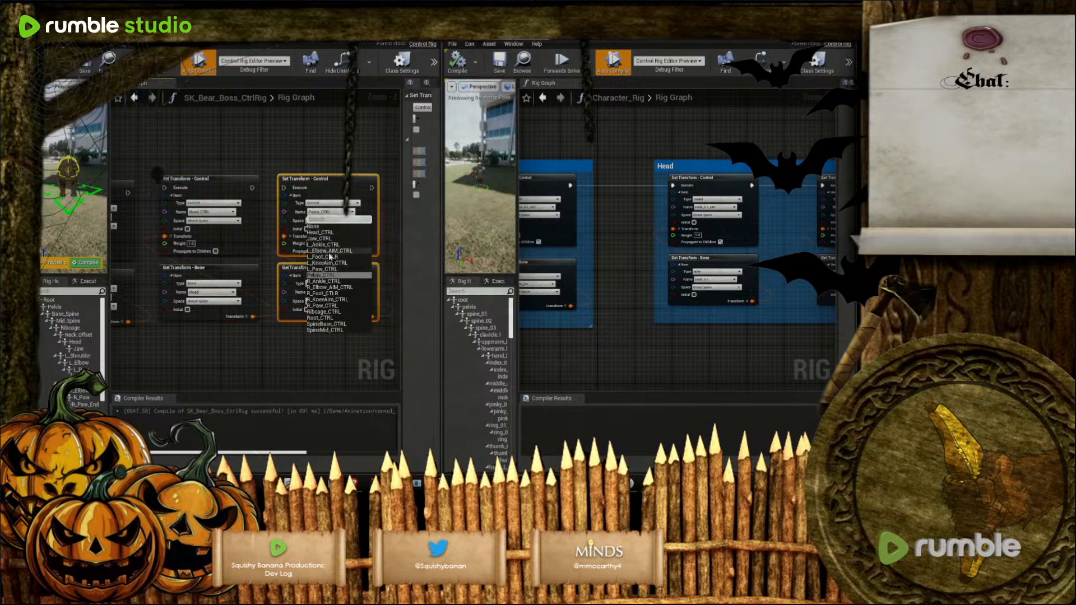
pyautogui.click(322, 238)
pyautogui.click(339, 293)
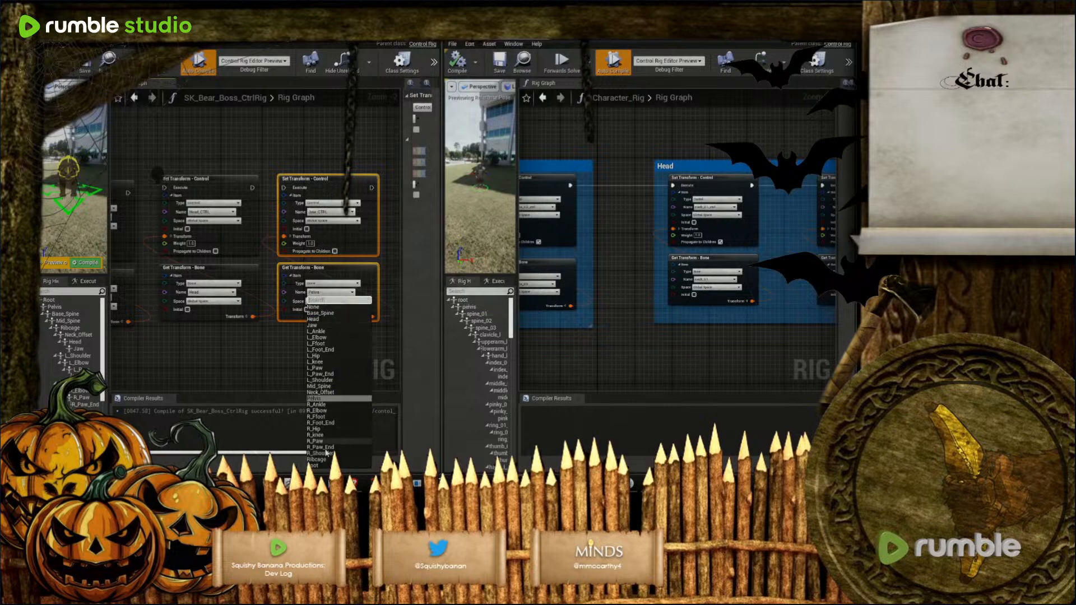
pyautogui.click(325, 325)
# Chain the execution pins of the Set Transform nodes from the spine through the ribcage and head to the jaw
pyautogui.moveTo(259, 371); pyautogui.dragTo(349, 380, button='right')
pyautogui.scroll(-2, 349, 380)
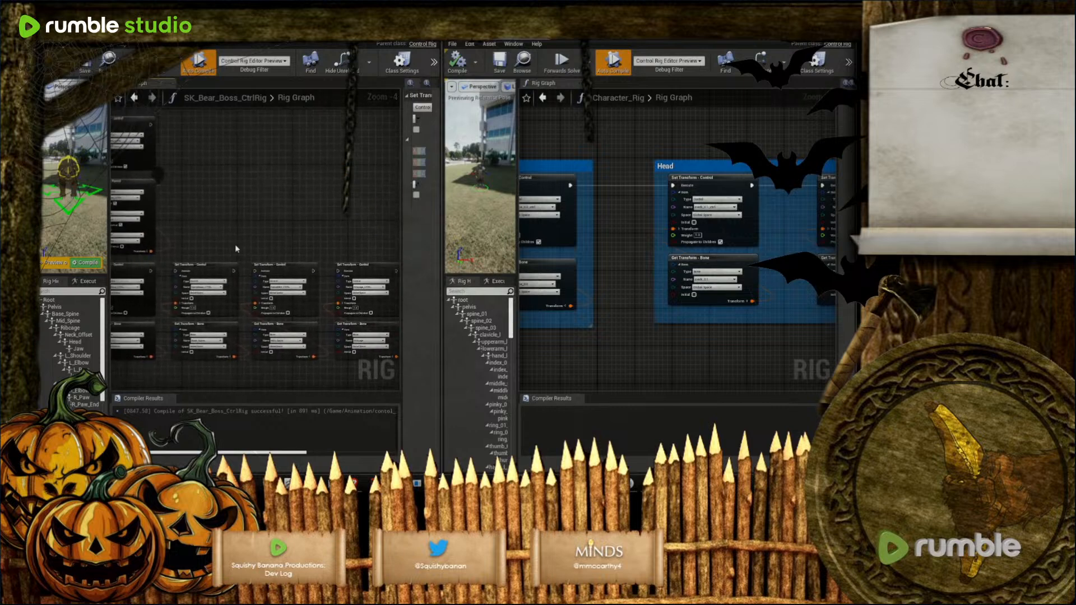
pyautogui.moveTo(235, 249); pyautogui.dragTo(307, 211, button='right')
pyautogui.moveTo(227, 239); pyautogui.dragTo(335, 239)
pyautogui.click(322, 237)
pyautogui.moveTo(364, 203); pyautogui.dragTo(239, 205, button='right')
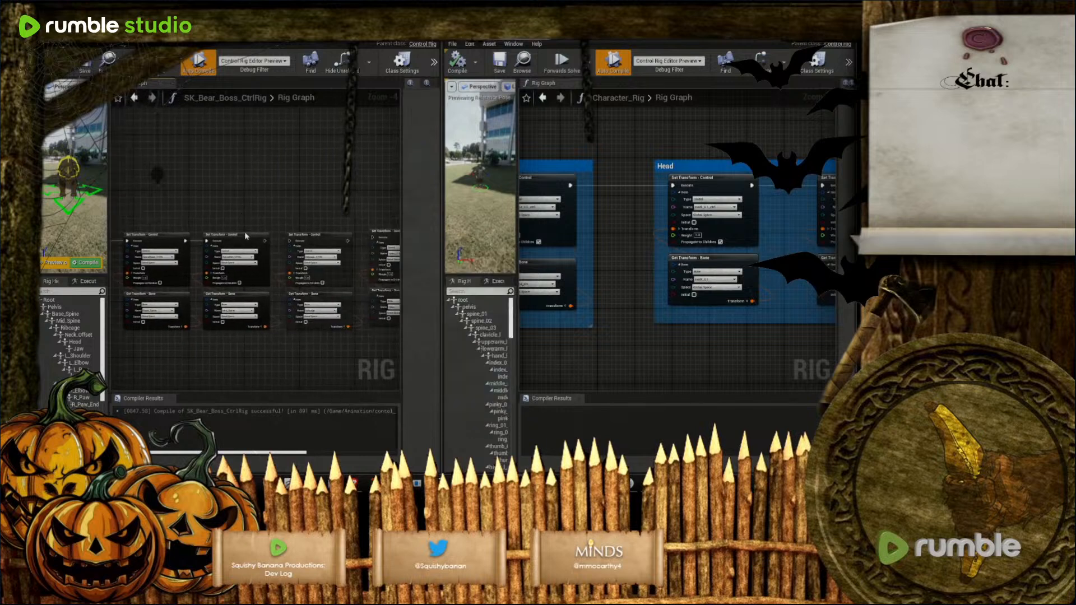
pyautogui.moveTo(296, 243); pyautogui.dragTo(374, 237)
pyautogui.moveTo(391, 211); pyautogui.dragTo(268, 175, button='right')
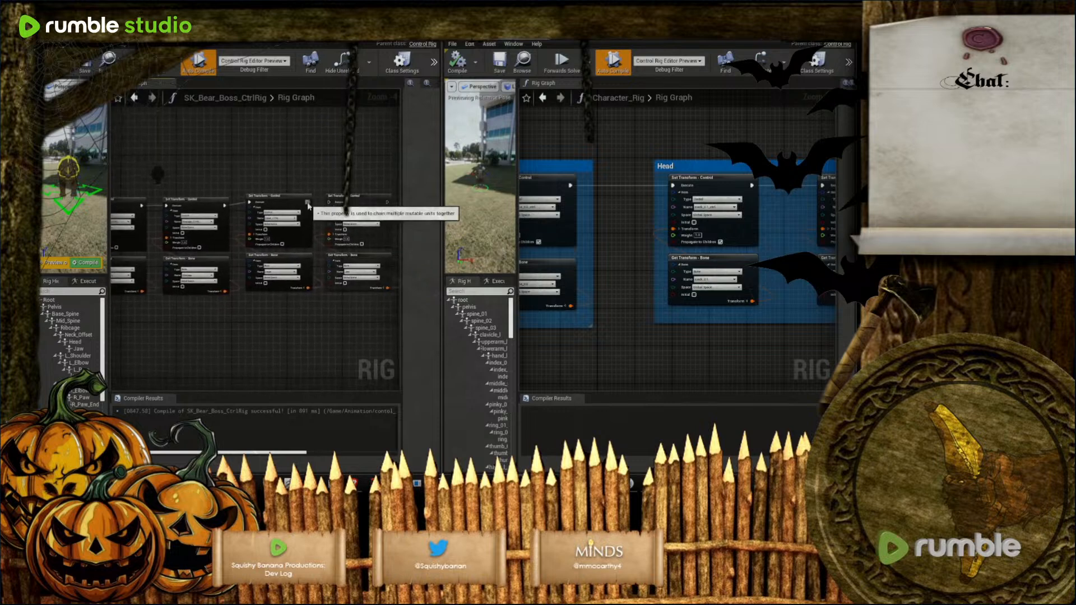
pyautogui.moveTo(299, 173); pyautogui.dragTo(362, 215)
# Align the head and jaw node pairs with the rest of the row, and reposition the Sequence node in the graph
pyautogui.moveTo(277, 183); pyautogui.dragTo(353, 281)
pyautogui.moveTo(366, 200); pyautogui.dragTo(366, 204)
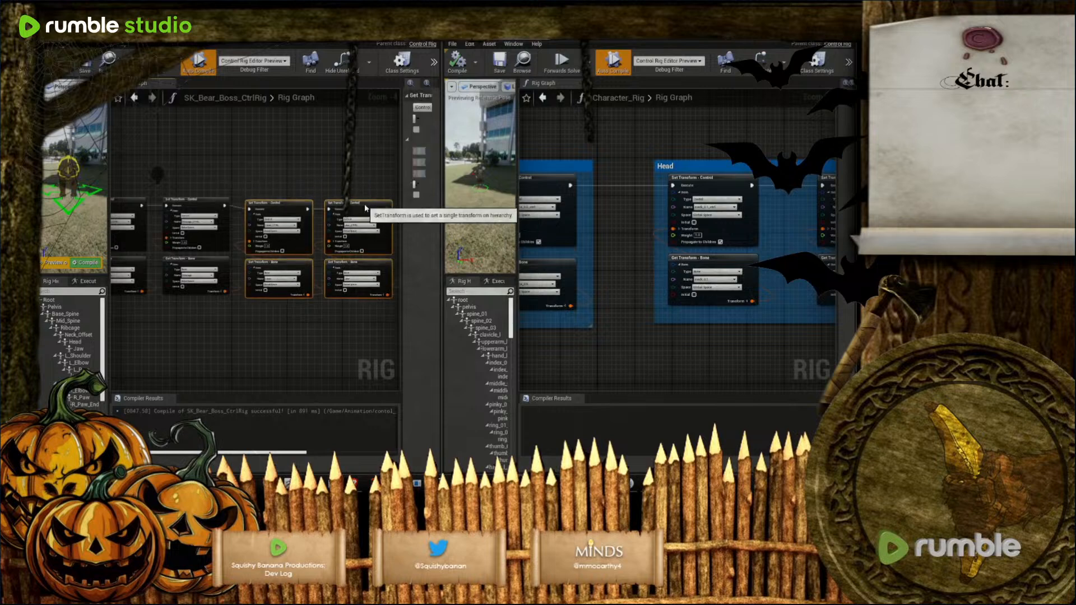
pyautogui.click(338, 178)
pyautogui.scroll(-3, 303, 345)
pyautogui.moveTo(205, 325); pyautogui.dragTo(357, 303, button='right')
pyautogui.moveTo(281, 302); pyautogui.dragTo(276, 293, button='right')
pyautogui.moveTo(240, 226); pyautogui.dragTo(242, 276)
pyautogui.click(282, 315)
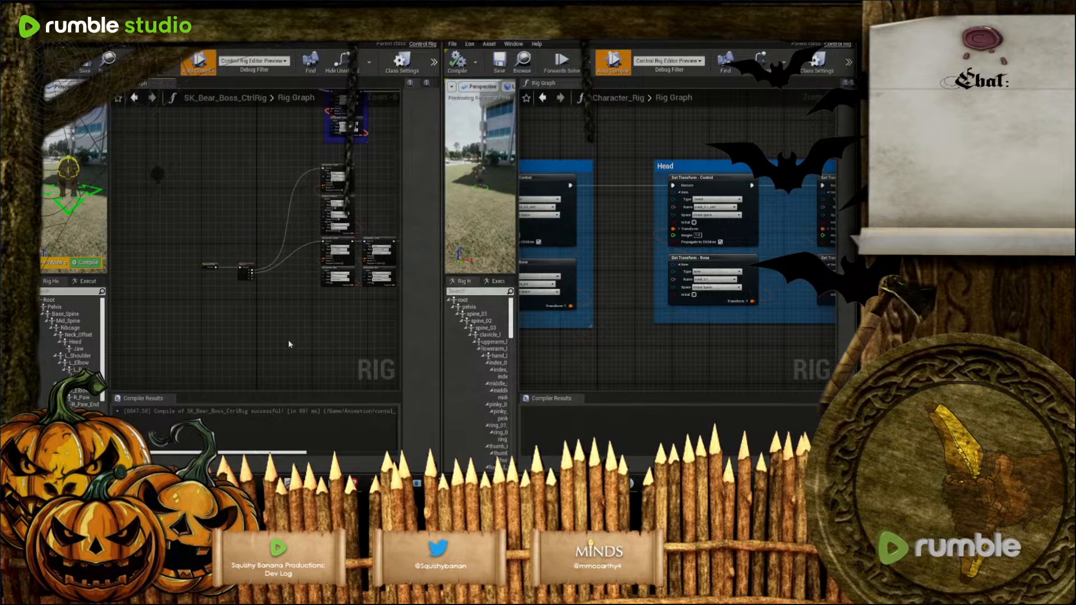
# Examine Character_Rig's Left Arm section, including its control and bone transform pairs and the Project to new Parent node for the elbow
pyautogui.scroll(-5, 627, 337)
pyautogui.moveTo(628, 334); pyautogui.dragTo(757, 275, button='right')
pyautogui.scroll(4, 666, 327)
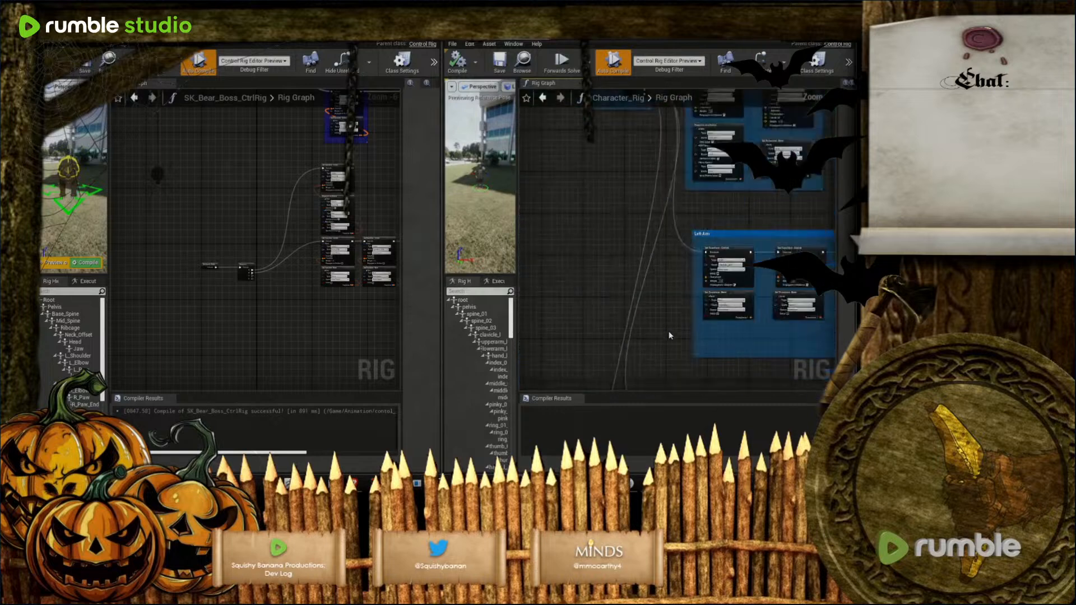
pyautogui.scroll(2, 666, 327)
pyautogui.moveTo(667, 327); pyautogui.dragTo(637, 307, button='right')
pyautogui.scroll(2, 637, 307)
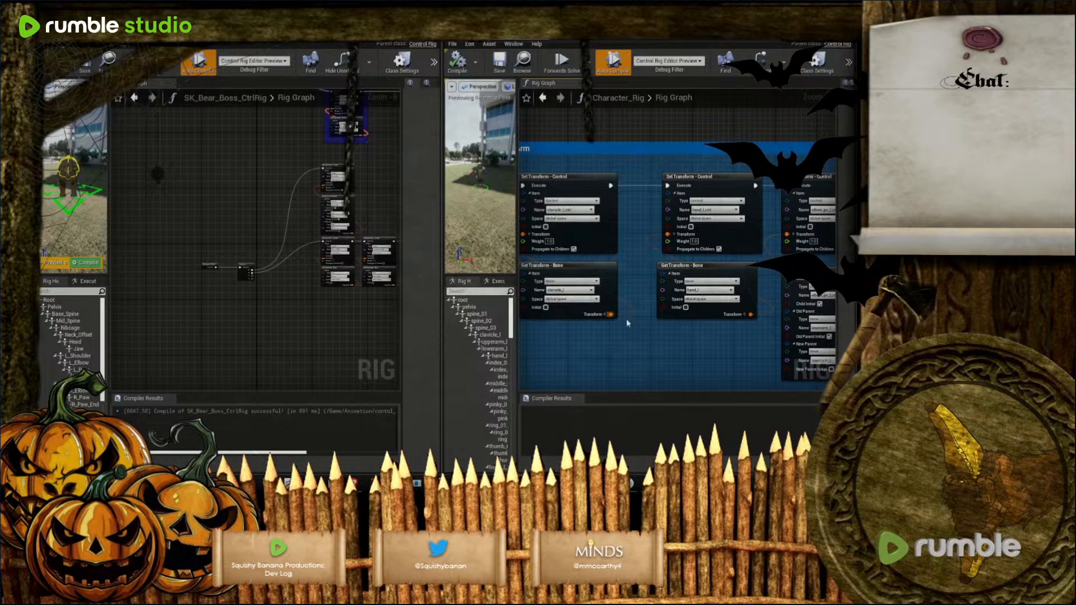
pyautogui.moveTo(677, 336); pyautogui.dragTo(571, 340, button='right')
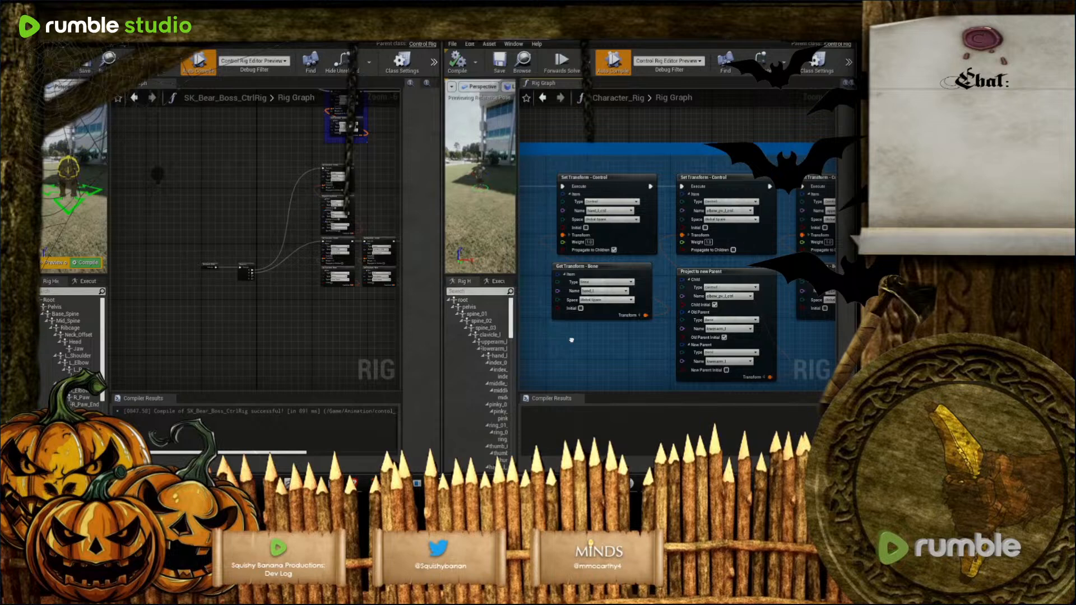
pyautogui.moveTo(572, 339); pyautogui.dragTo(571, 340, button='right')
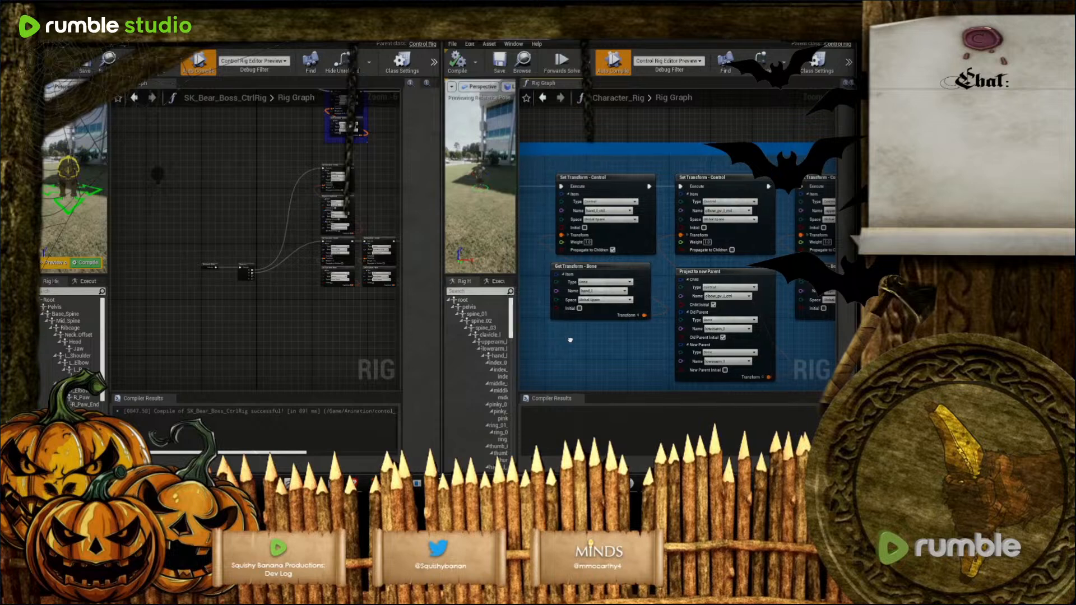
pyautogui.moveTo(570, 340); pyautogui.dragTo(569, 341, button='right')
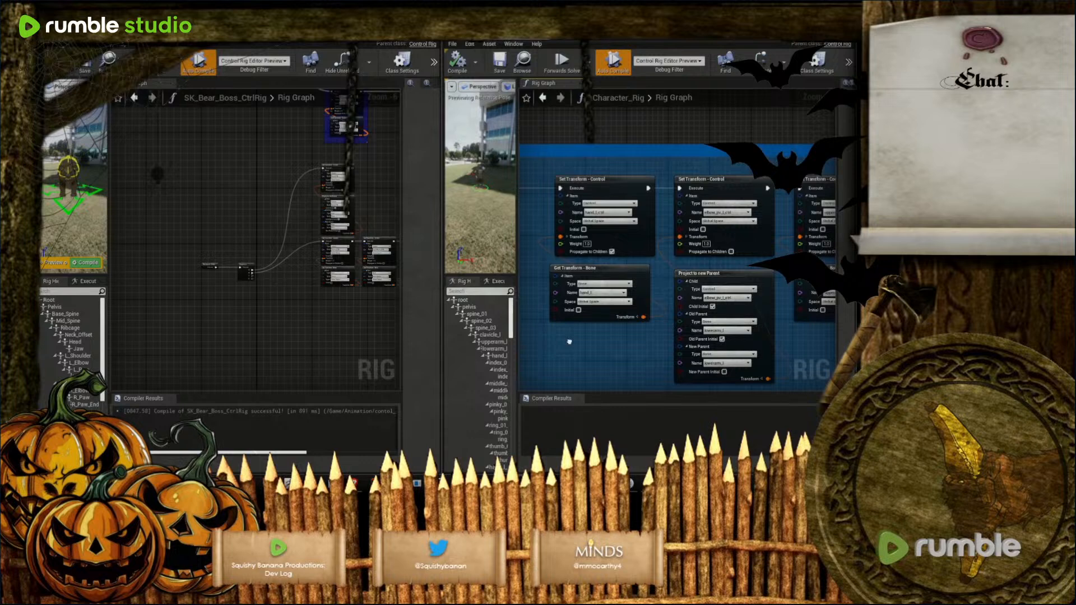
pyautogui.moveTo(569, 341); pyautogui.dragTo(562, 330, button='right')
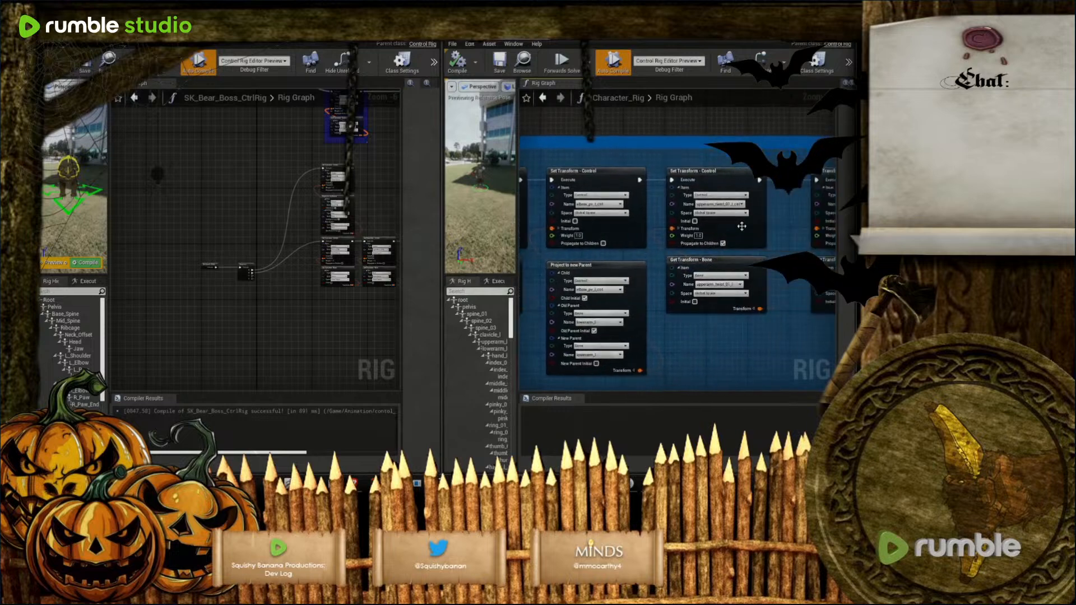
pyautogui.moveTo(765, 127); pyautogui.dragTo(829, 145, button='right')
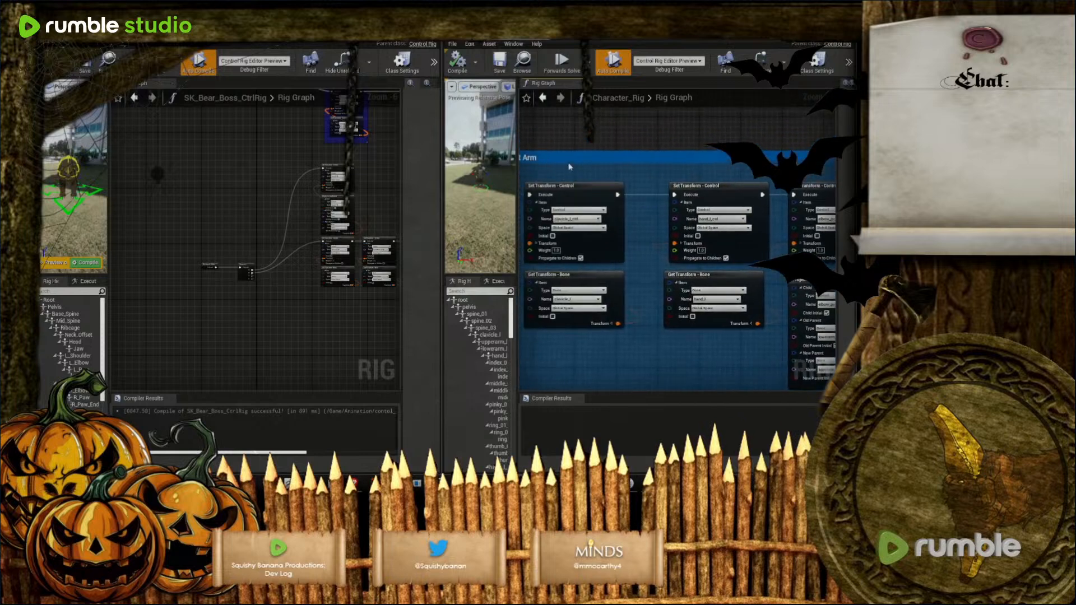
pyautogui.scroll(-2, 565, 146)
pyautogui.scroll(4, 779, 263)
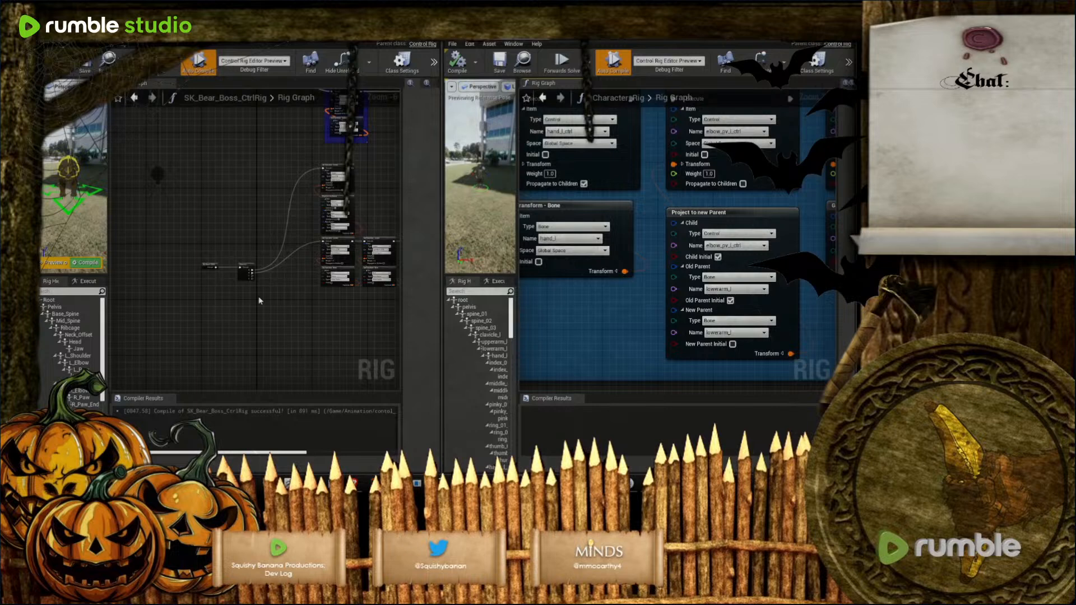
pyautogui.moveTo(284, 316)
pyautogui.mouseDown(button='right')
pyautogui.moveTo(315, 330)
pyautogui.moveTo(195, 305)
pyautogui.moveTo(277, 308)
pyautogui.mouseUp(button='right')
pyautogui.scroll(3, 275, 305)
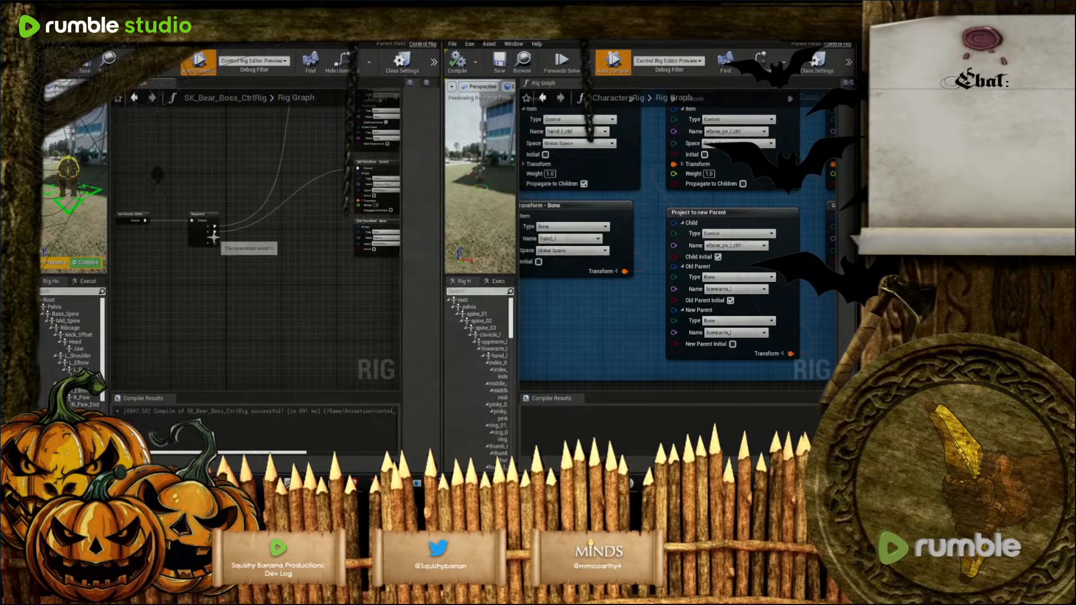
pyautogui.moveTo(215, 237); pyautogui.dragTo(225, 245)
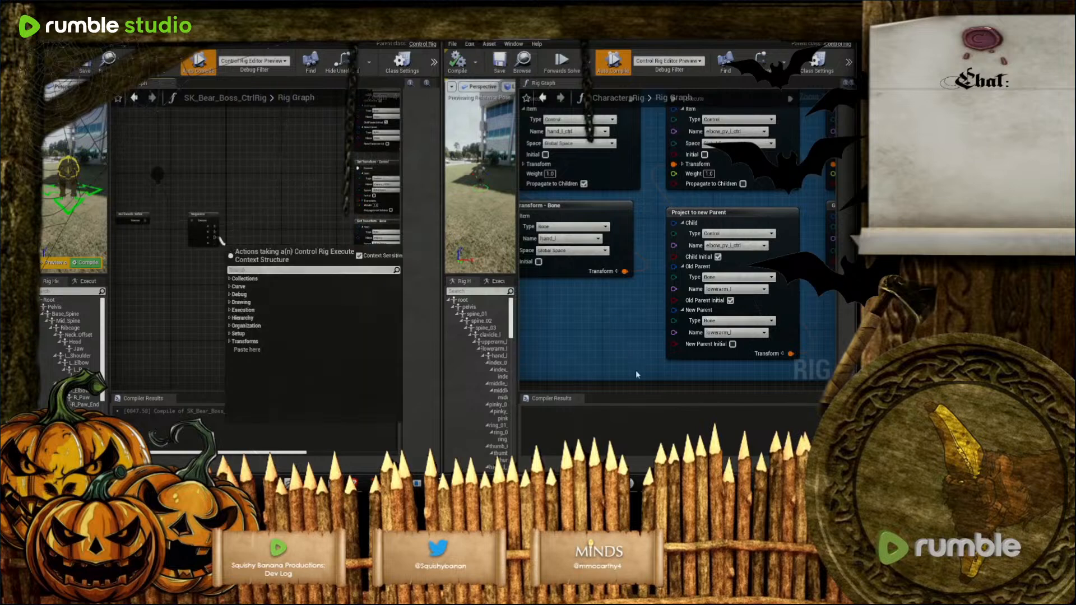
pyautogui.scroll(-5, 637, 373)
pyautogui.moveTo(576, 219); pyautogui.dragTo(720, 224, button='right')
pyautogui.scroll(2, 720, 225)
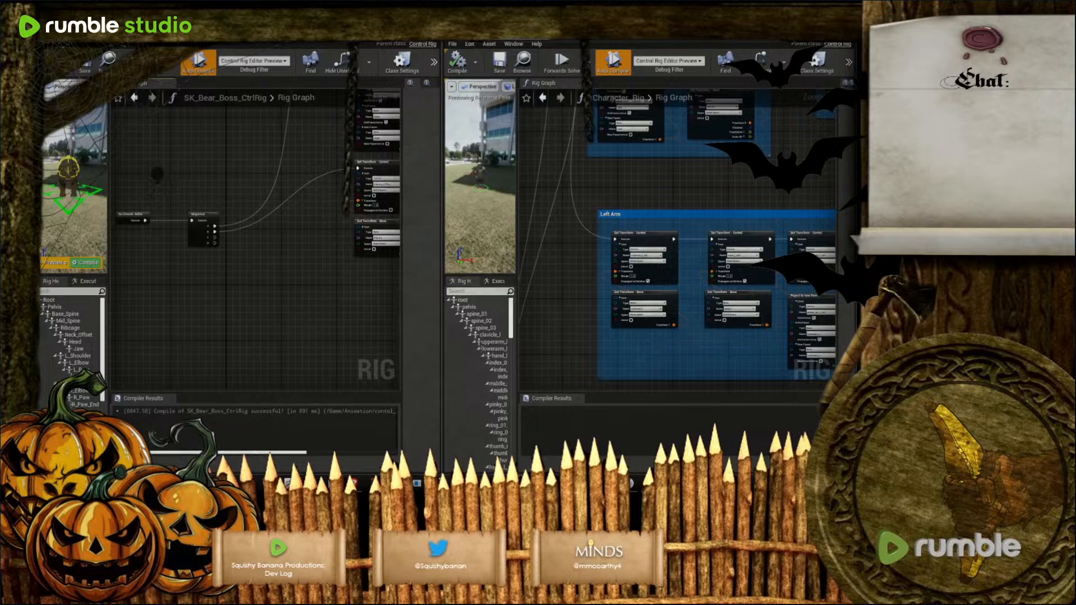
# Switch to Task Manager, end the unresponsive UE4Editor task and close Task Manager
pyautogui.moveTo(523, 483)
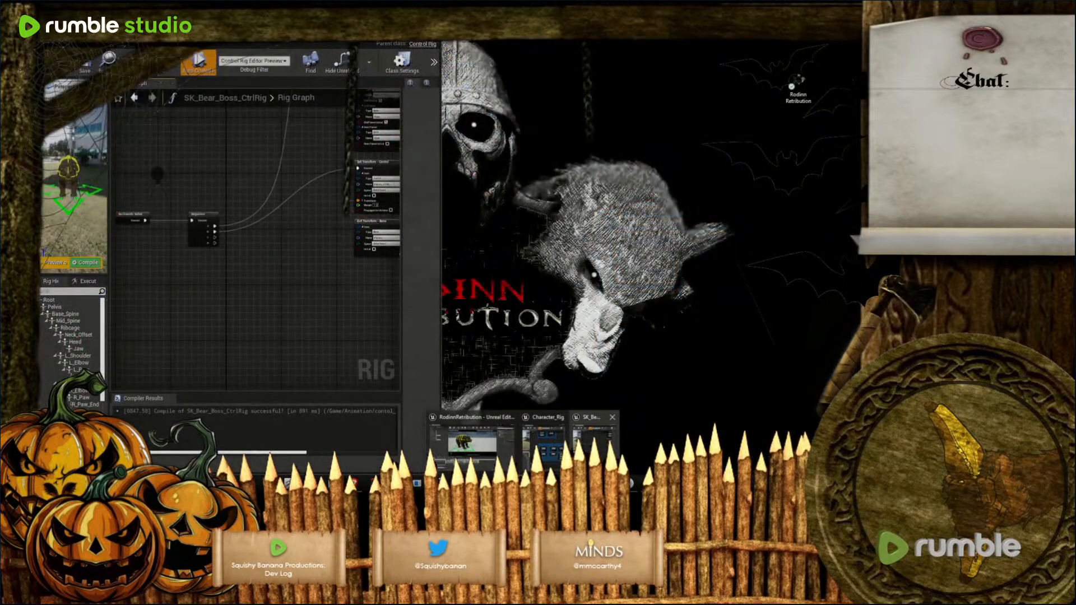
pyautogui.click(594, 443)
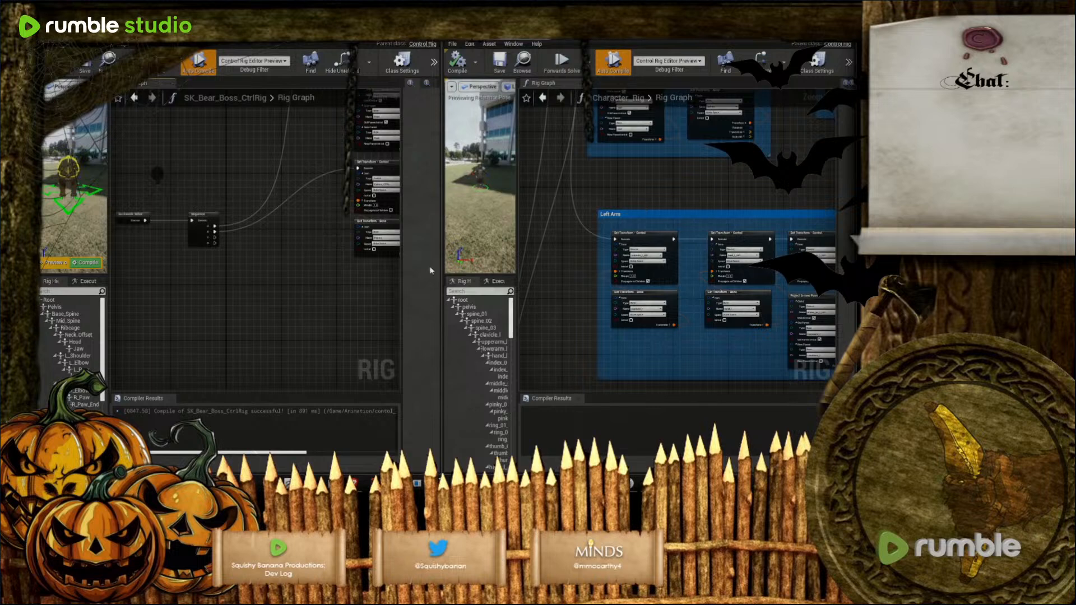
pyautogui.hotkey('ctrl', 'shift', 'Escape')
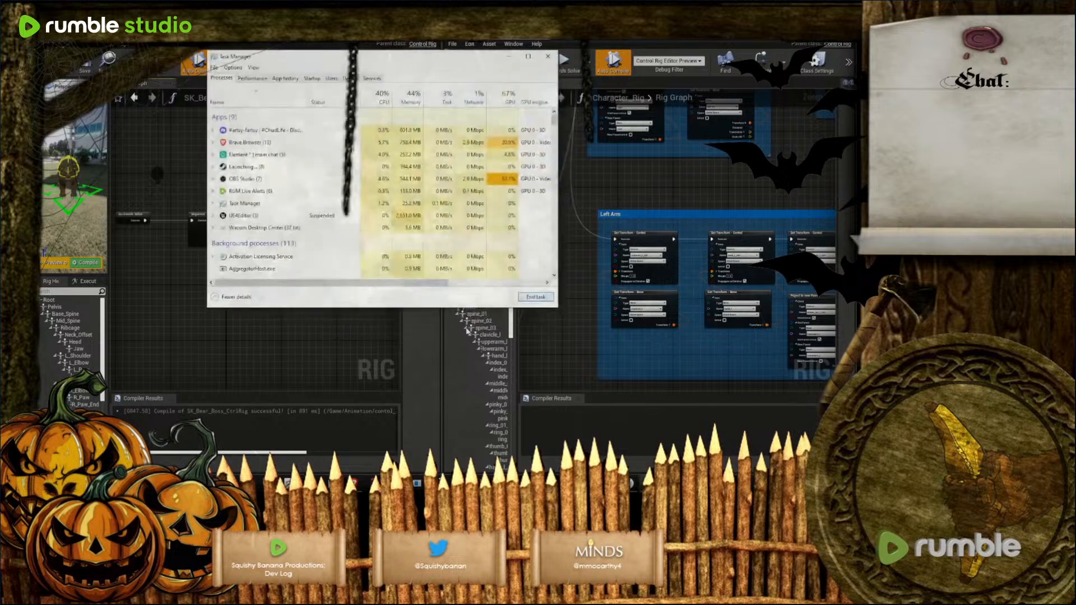
pyautogui.click(280, 216)
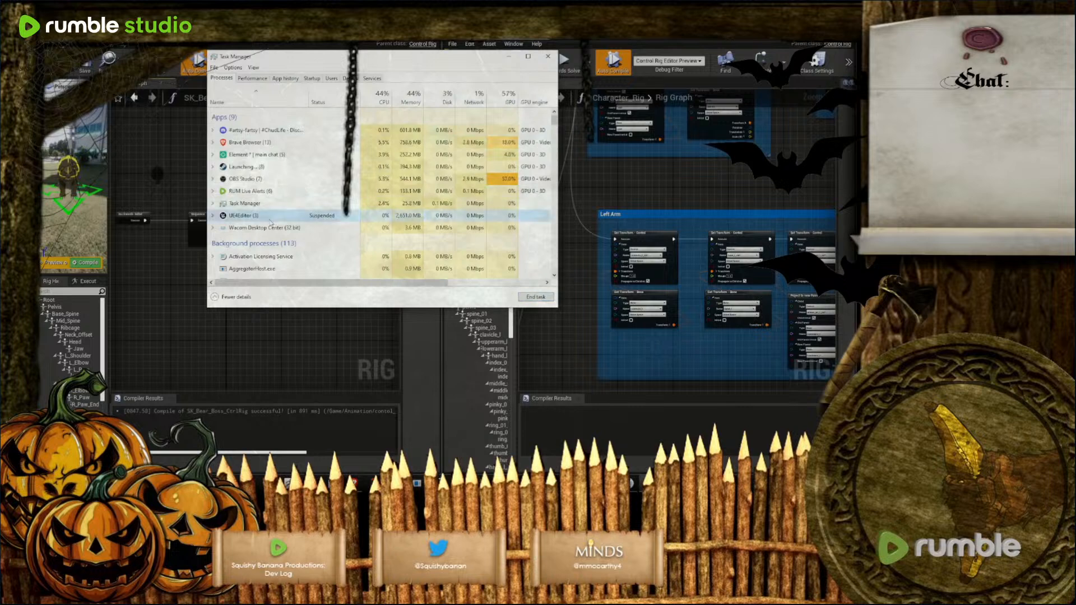
pyautogui.click(535, 297)
pyautogui.scroll(-2, 554, 213)
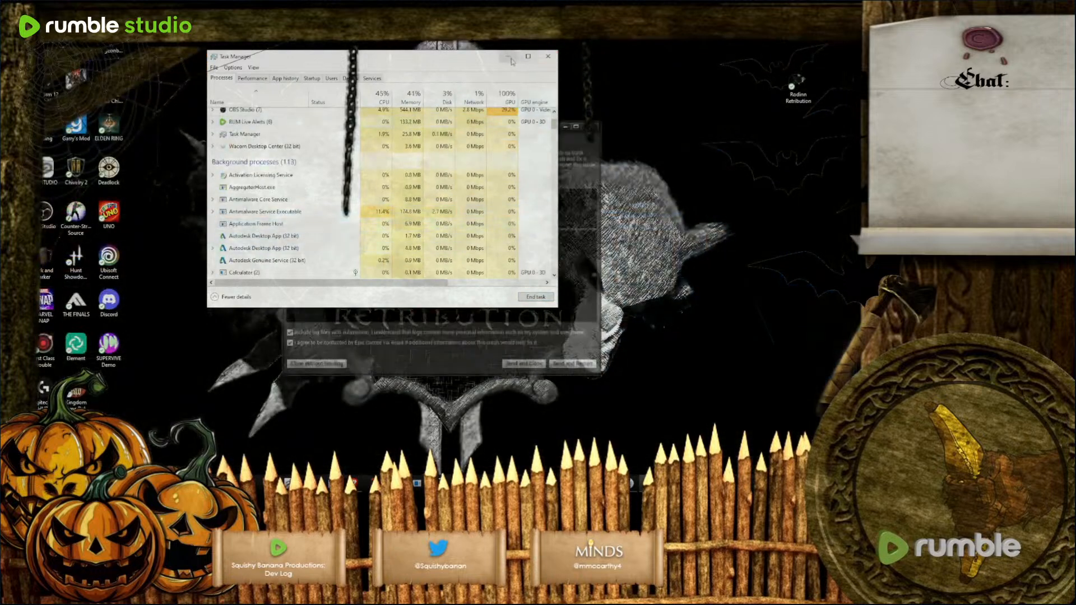
pyautogui.click(547, 56)
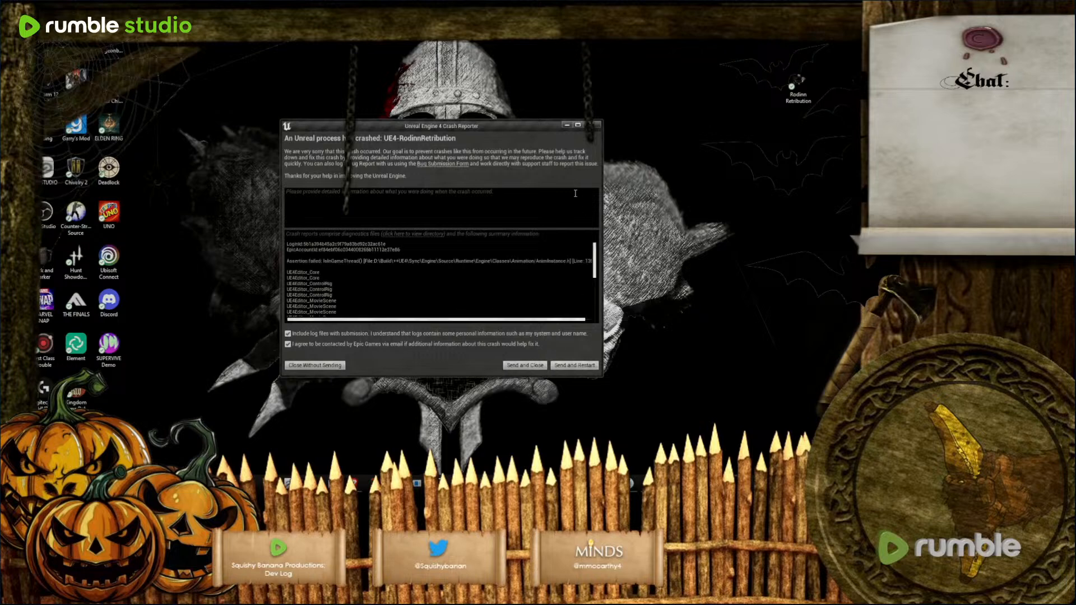
# Dismiss the crash reporter without sending and reopen the RodinnRetribution project from the recent projects
pyautogui.click(596, 124)
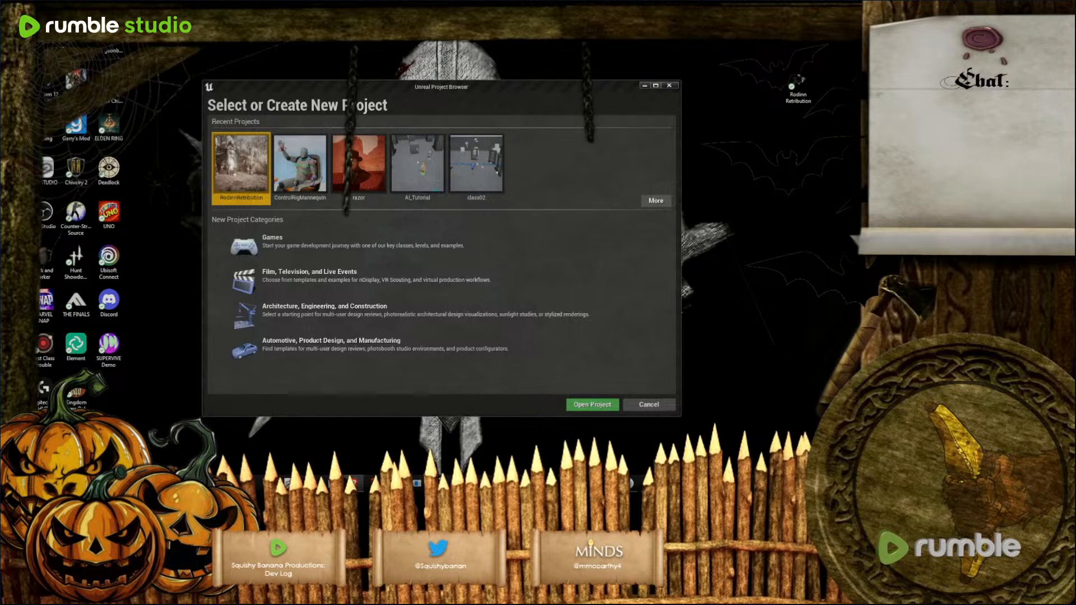
pyautogui.doubleClick(227, 182)
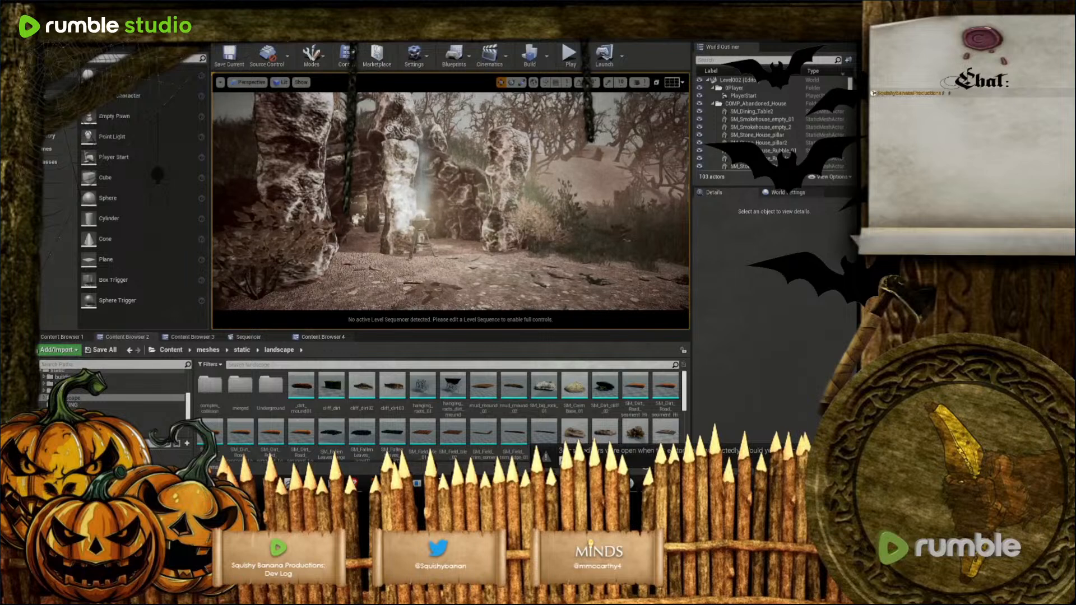
# Look through the open content browsers and their current folders for the animation assets
pyautogui.click(315, 338)
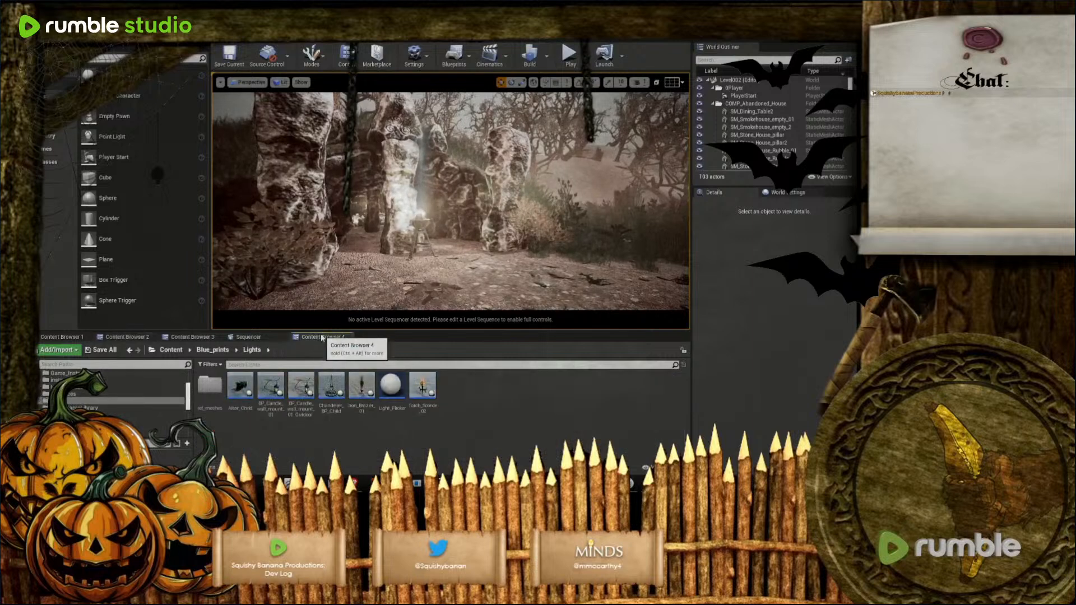
pyautogui.click(197, 338)
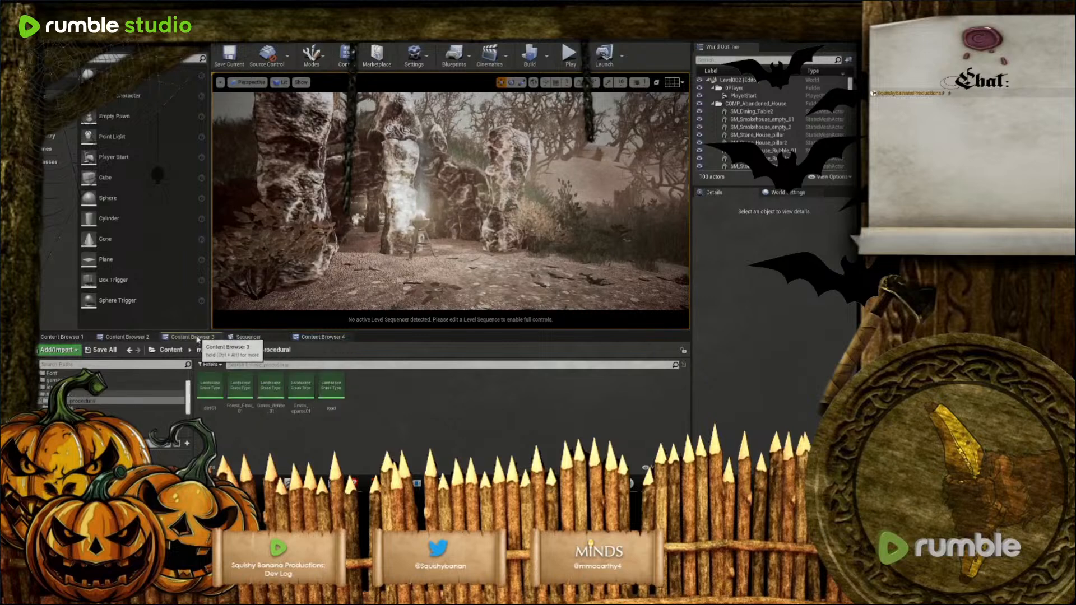
pyautogui.click(128, 338)
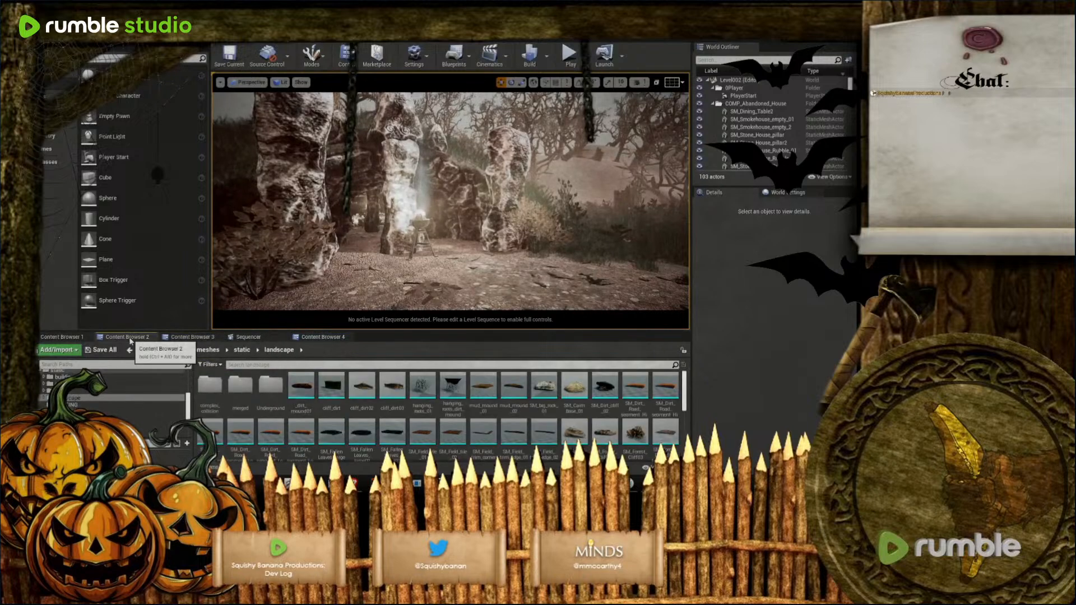
pyautogui.click(62, 338)
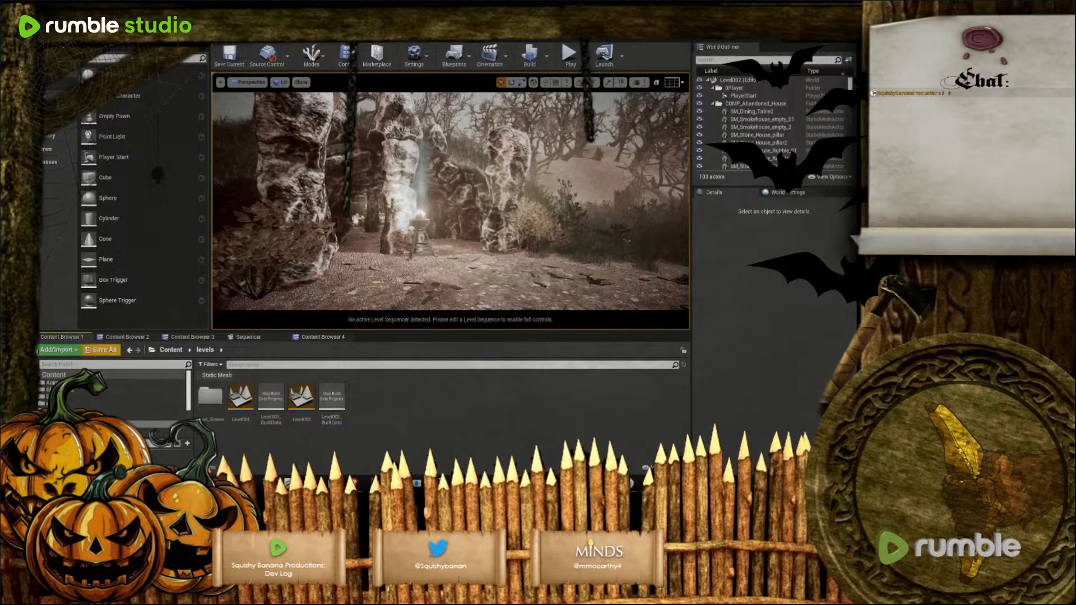
pyautogui.click(128, 337)
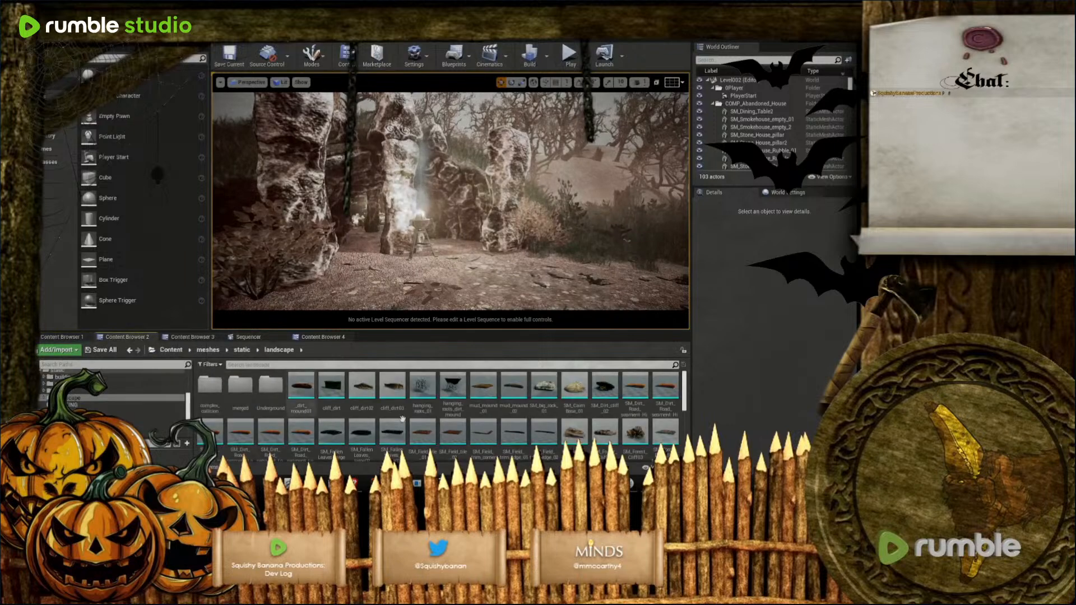
pyautogui.scroll(-6, 475, 430)
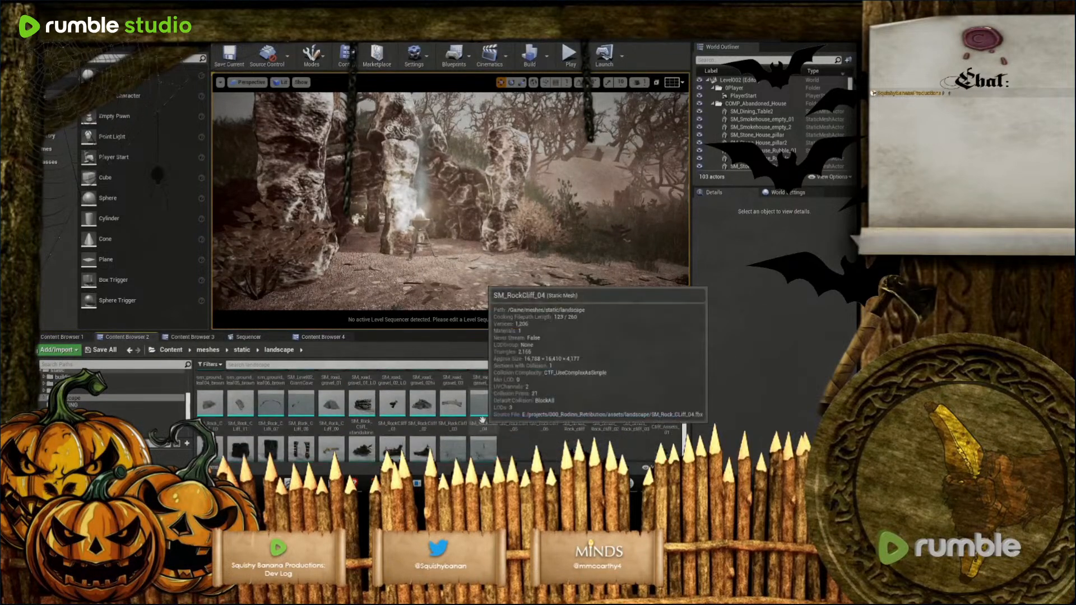
pyautogui.moveTo(480, 432)
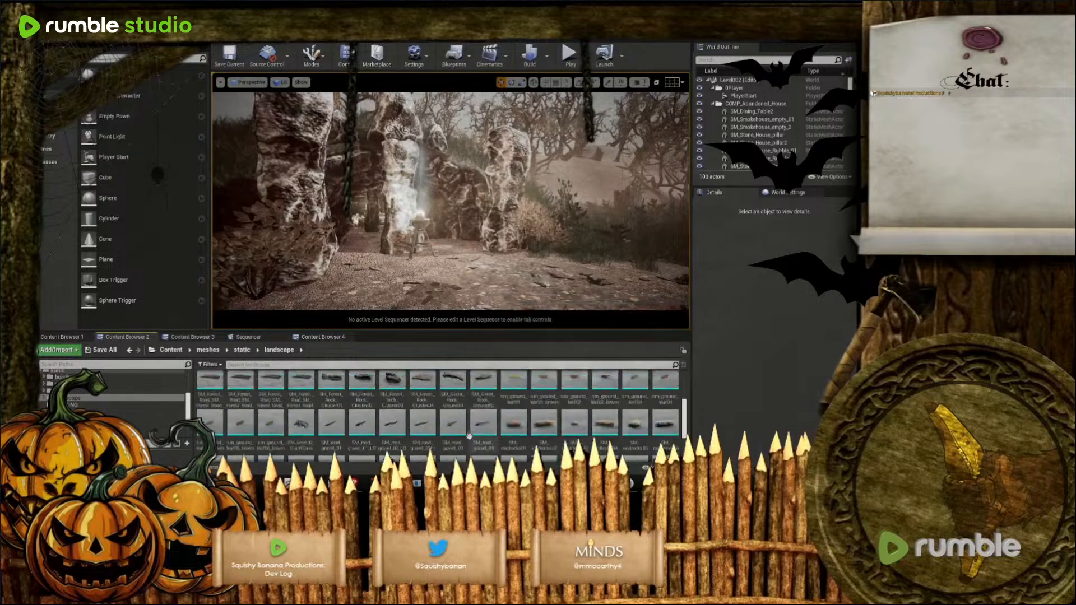
# Browse to Content > Animation > animation_levels in the third content browser and open the Ani_wildlife_enemies level
pyautogui.click(189, 338)
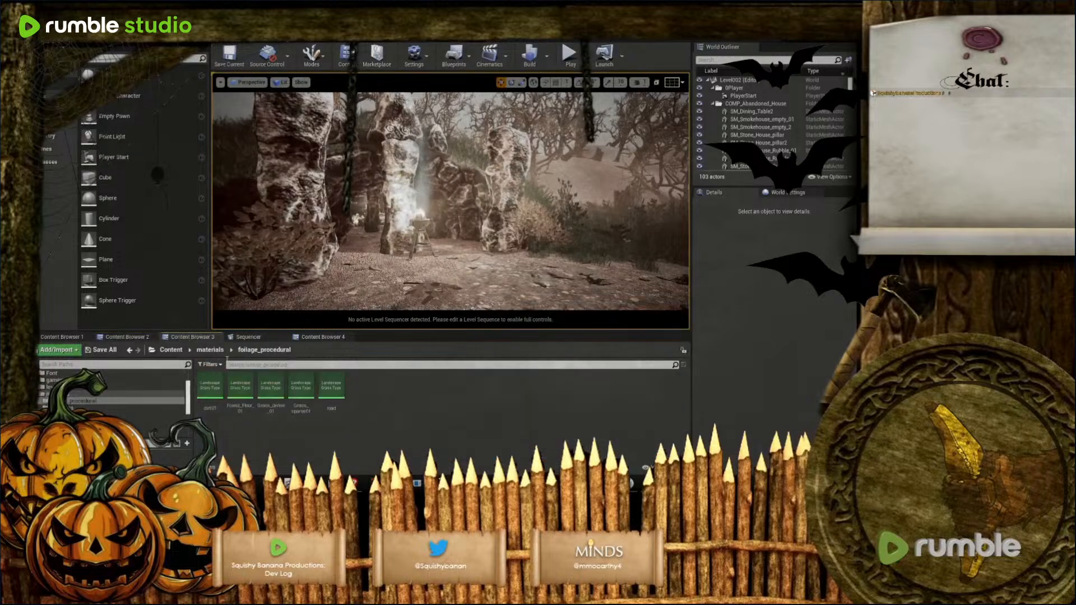
pyautogui.click(171, 350)
pyautogui.doubleClick(210, 386)
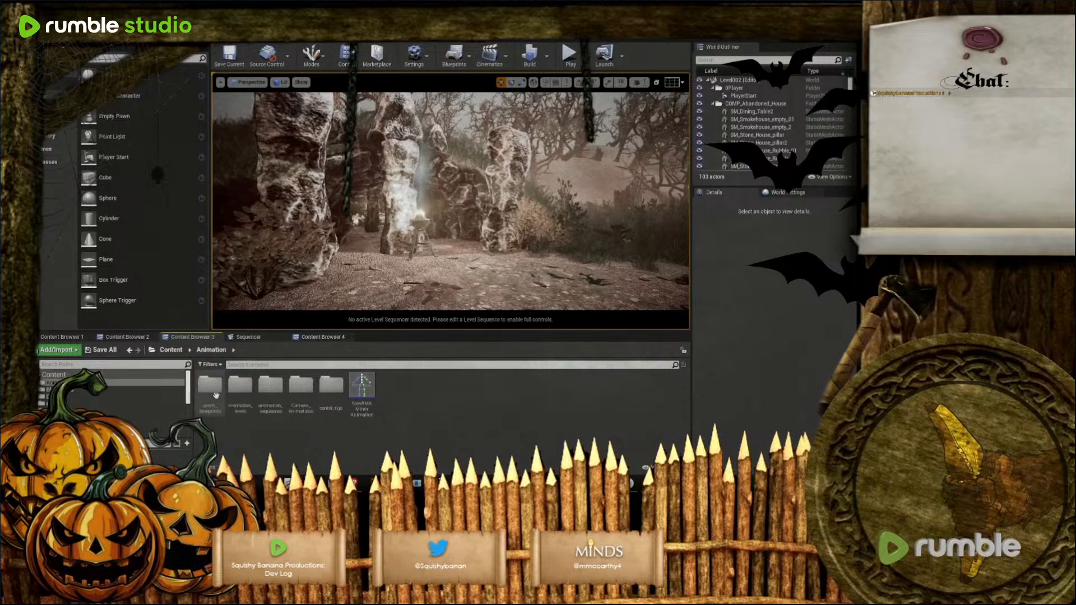
pyautogui.doubleClick(246, 411)
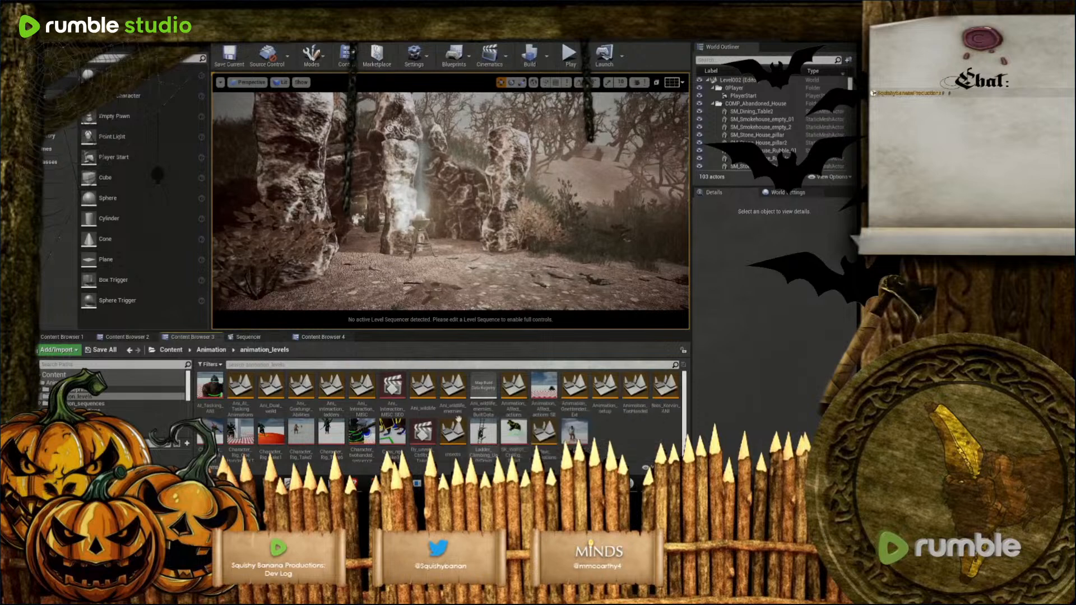
pyautogui.doubleClick(452, 399)
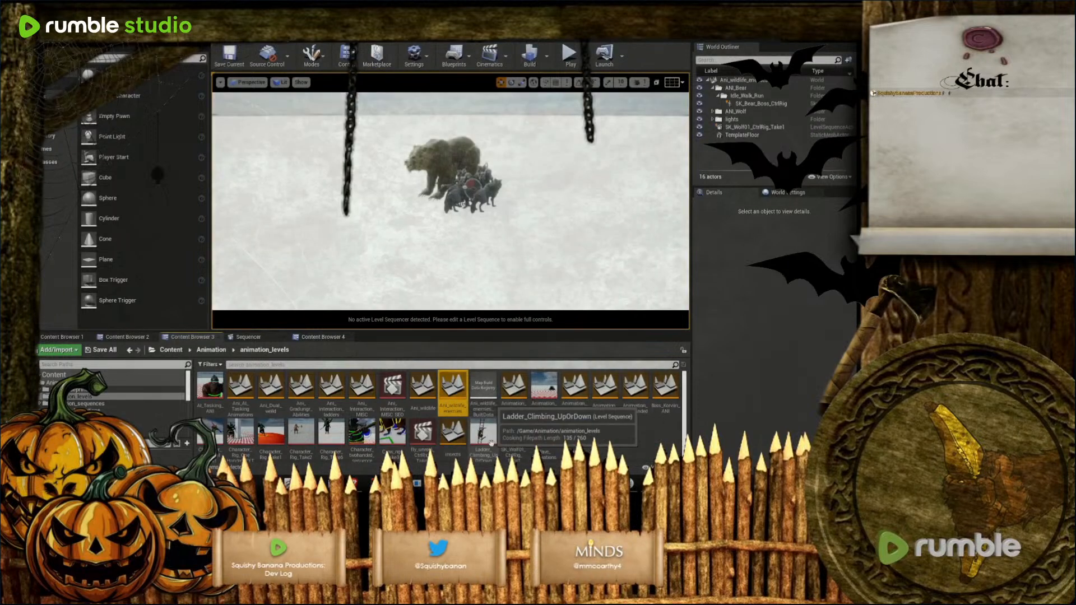
# Open the SK_Wolf01_CtrlRig_Take1 level sequence and hide the ANI_Bear and ANI_Wolf folders in the level
pyautogui.doubleClick(517, 443)
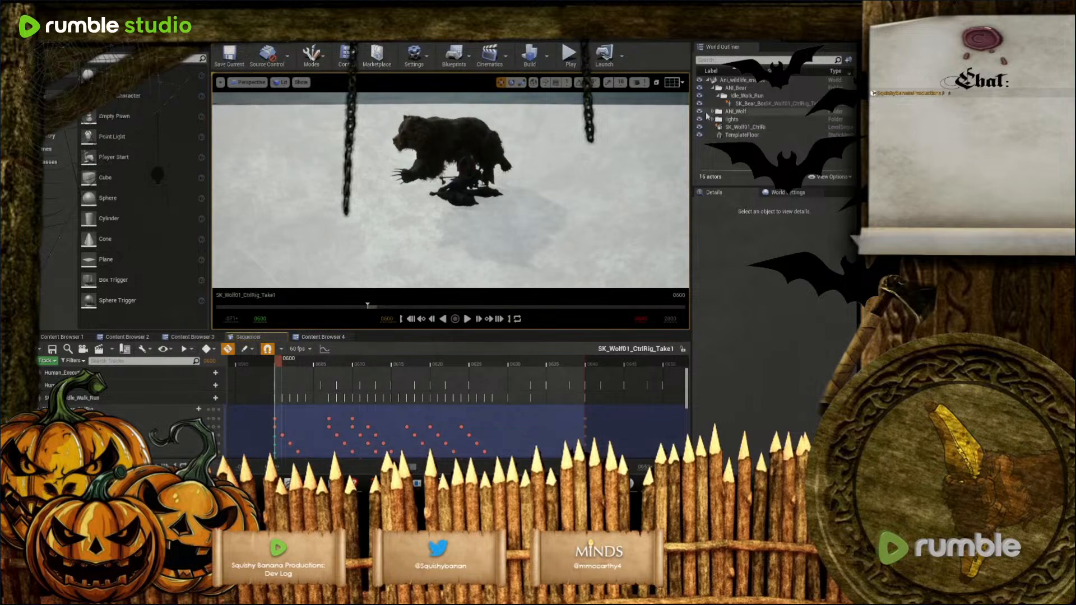
pyautogui.click(699, 88)
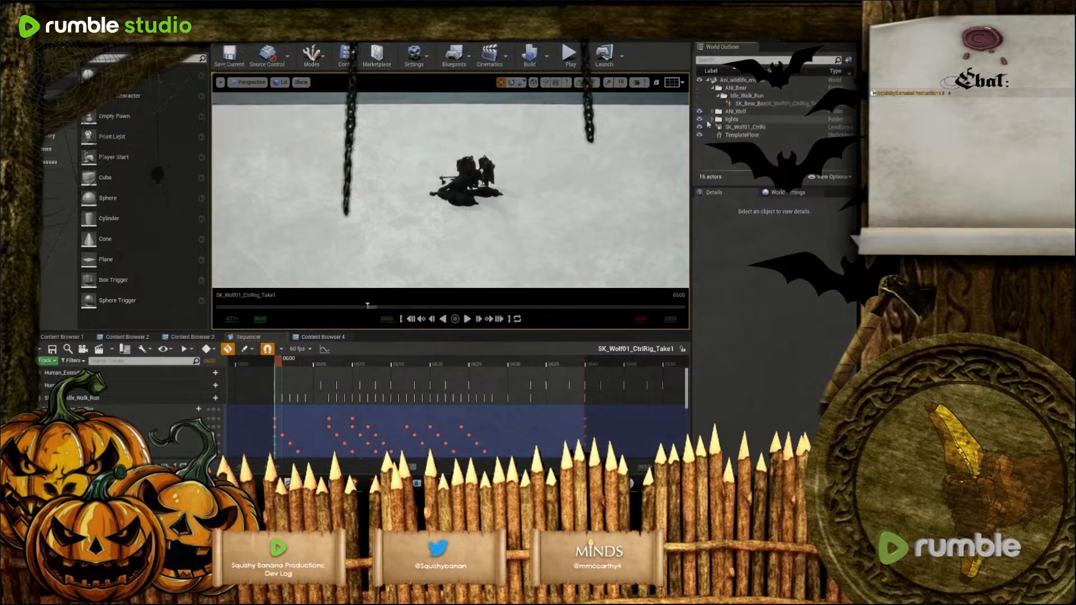
pyautogui.click(699, 112)
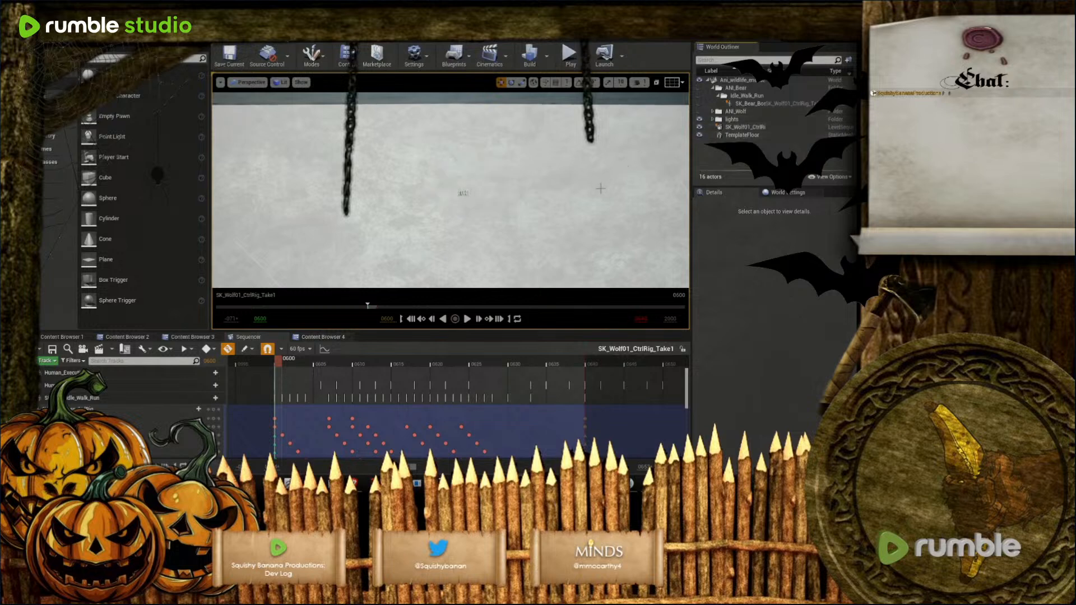
# Browse into Content > Animation in the second content browser and open the SK_Bear_Boss_CtrlRig control rig
pyautogui.click(164, 336)
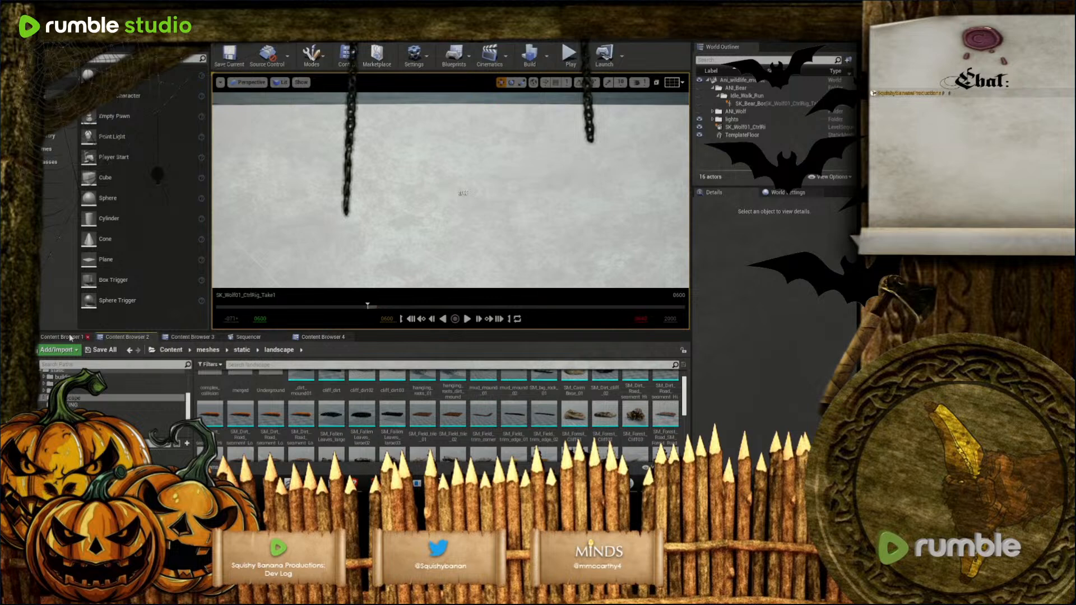
pyautogui.click(113, 338)
pyautogui.click(114, 338)
pyautogui.click(164, 352)
pyautogui.doubleClick(207, 385)
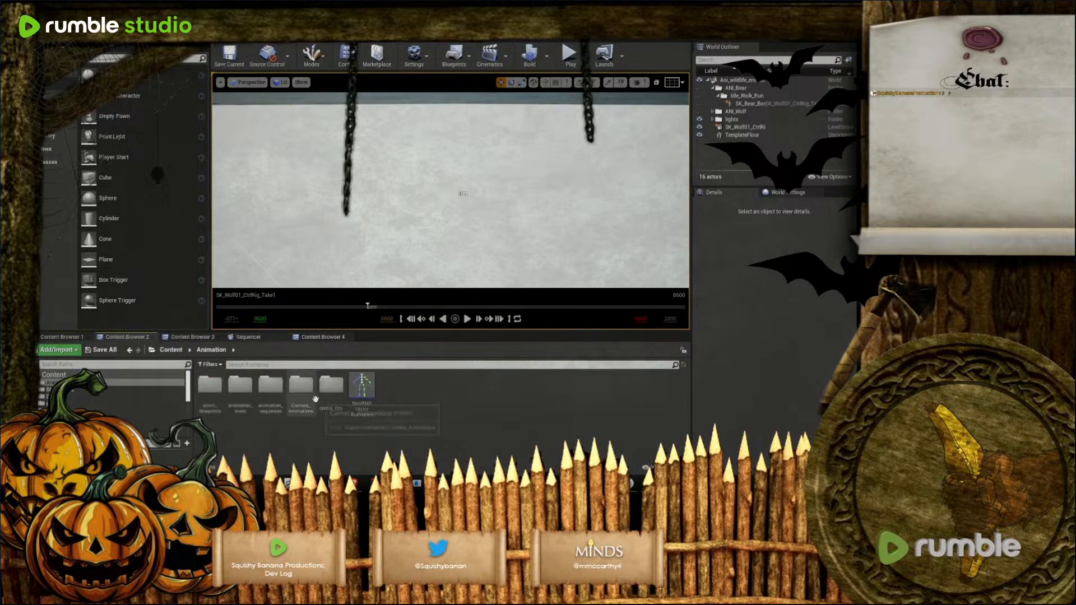
pyautogui.doubleClick(301, 386)
pyautogui.doubleClick(274, 396)
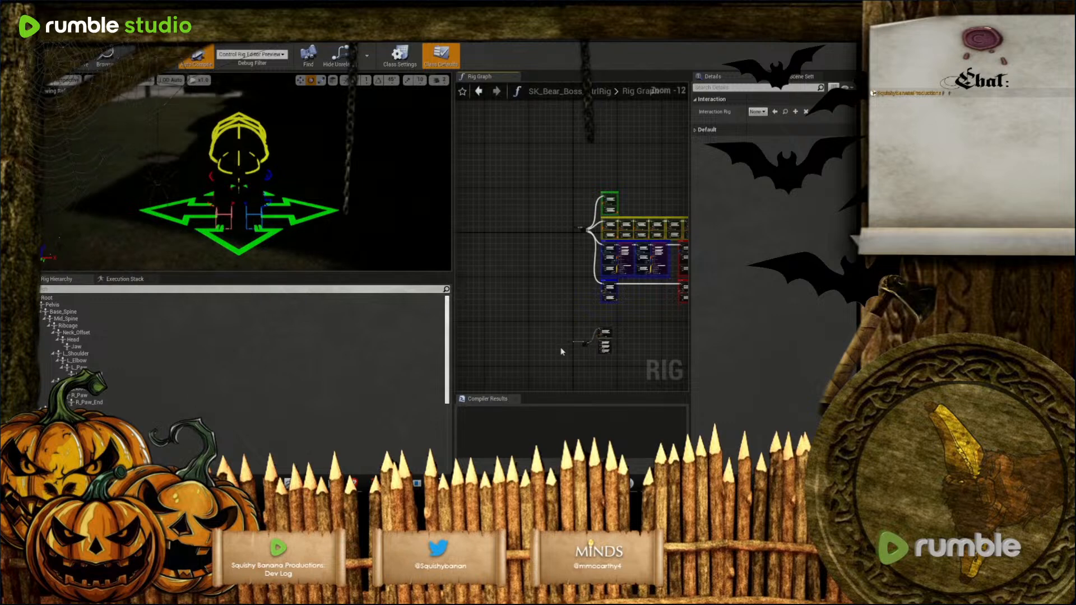
# Move the root Set Transform and Project to New Parent nodes of the Backwards Solve further up in the rig graph
pyautogui.scroll(6, 566, 337)
pyautogui.moveTo(548, 312); pyautogui.dragTo(610, 288, button='right')
pyautogui.scroll(2, 608, 286)
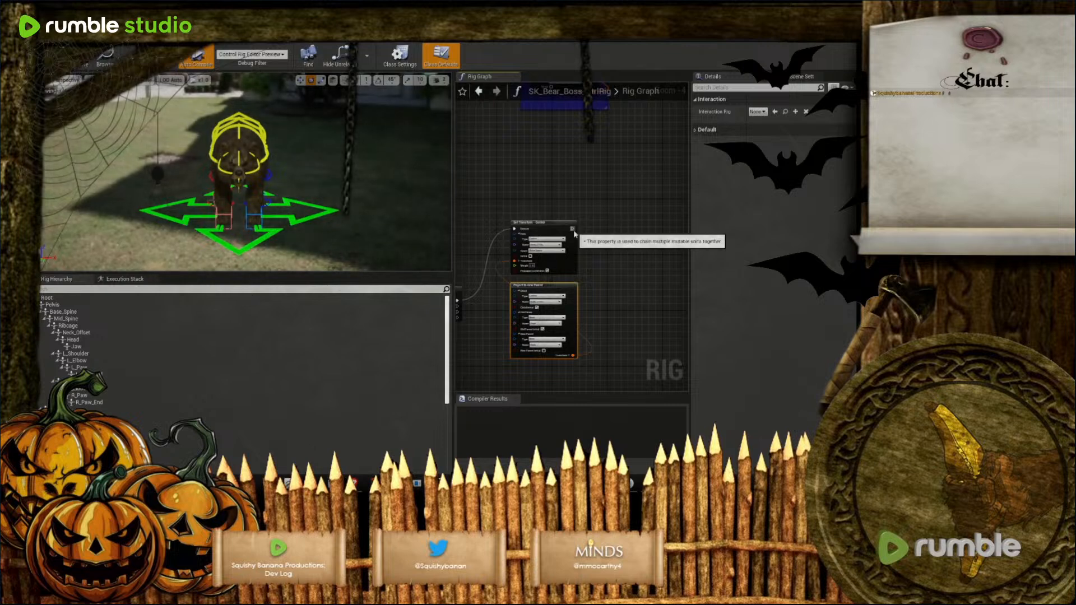
pyautogui.moveTo(626, 246); pyautogui.dragTo(644, 215, button='right')
pyautogui.moveTo(622, 338); pyautogui.dragTo(581, 193)
pyautogui.moveTo(592, 259); pyautogui.dragTo(595, 179)
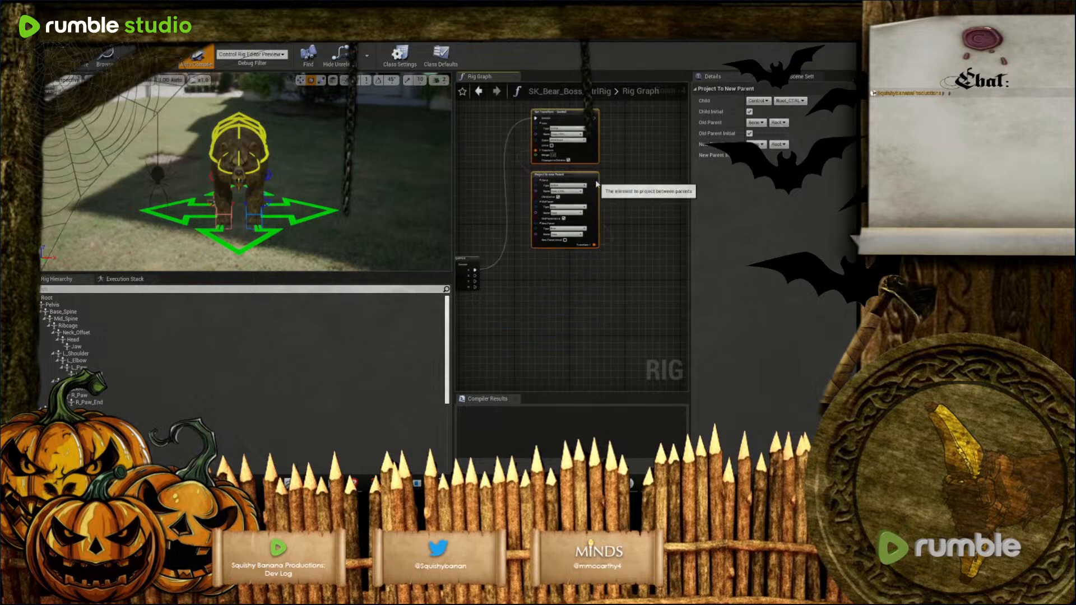
# Add a second Set Transform node from the sequence node's next output, below the Project to New Parent node
pyautogui.click(567, 332)
pyautogui.moveTo(475, 275); pyautogui.dragTo(526, 285)
pyautogui.write('SETTR')
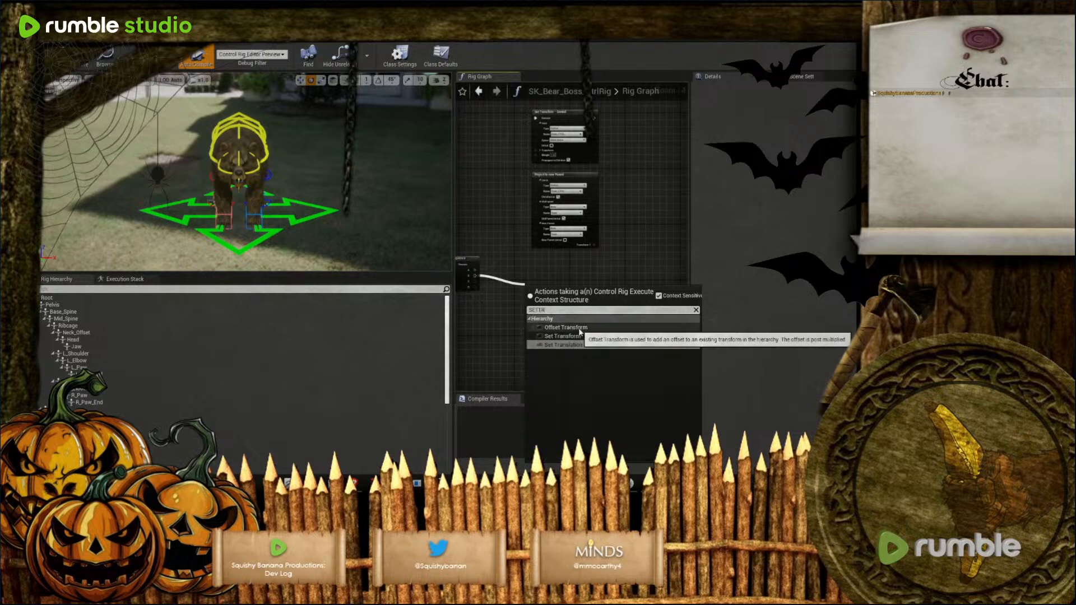
pyautogui.click(566, 336)
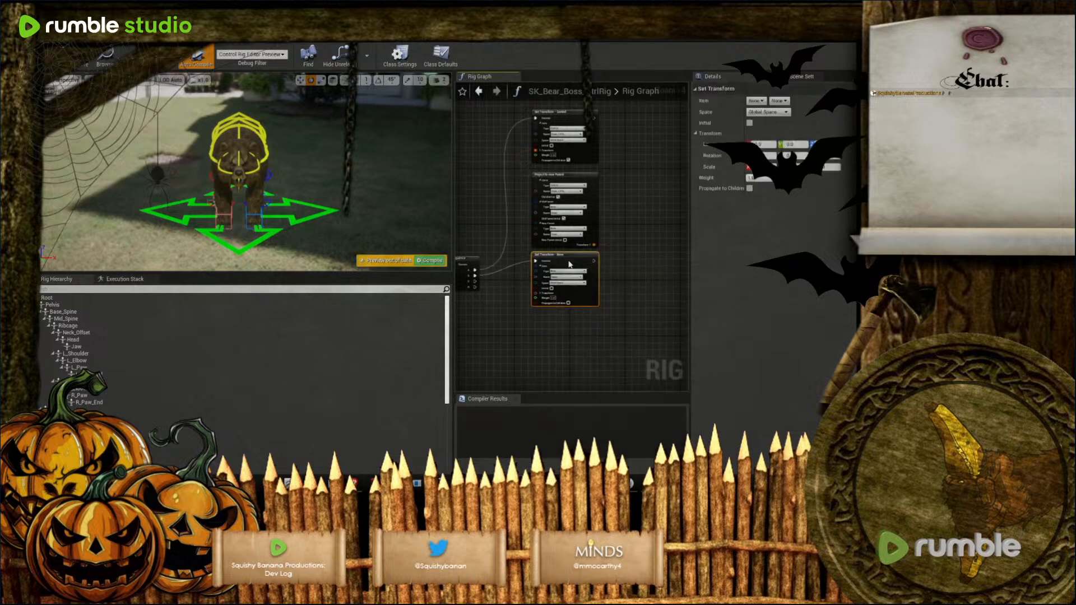
pyautogui.scroll(2, 558, 338)
pyautogui.moveTo(558, 338); pyautogui.dragTo(557, 313, button='right')
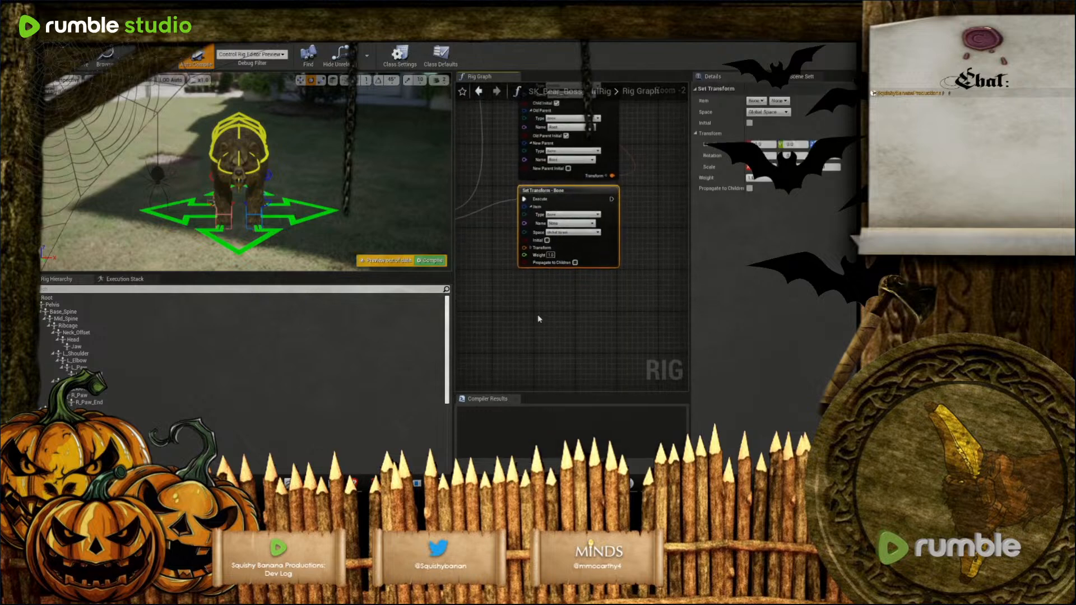
# Add a Get Transform node and align it directly beneath the new Set Transform node
pyautogui.rightClick(535, 306)
pyautogui.write('Get')
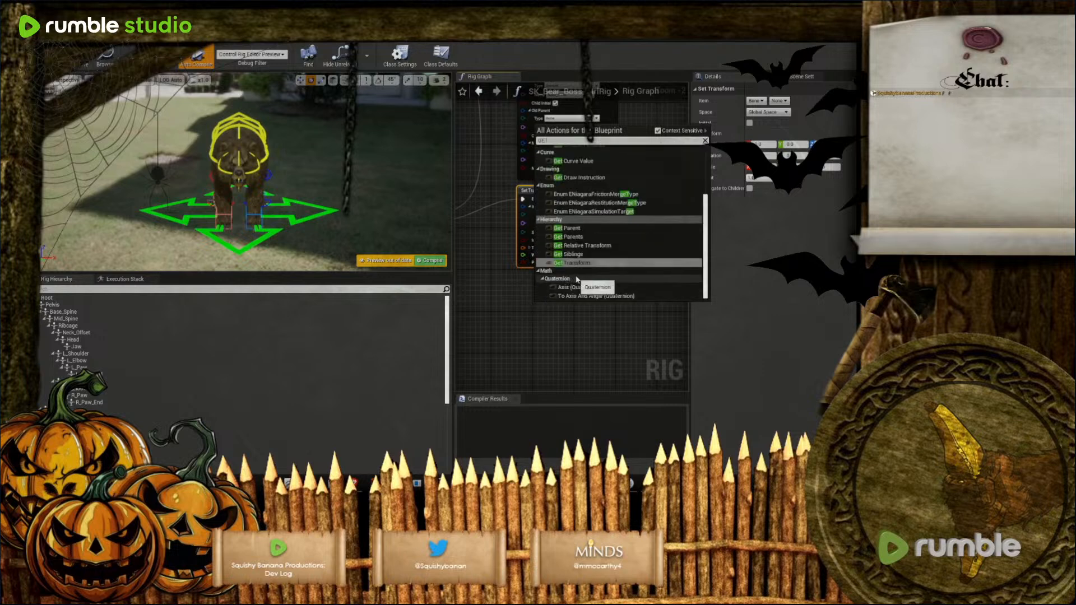
pyautogui.click(579, 261)
pyautogui.moveTo(605, 305); pyautogui.dragTo(591, 282)
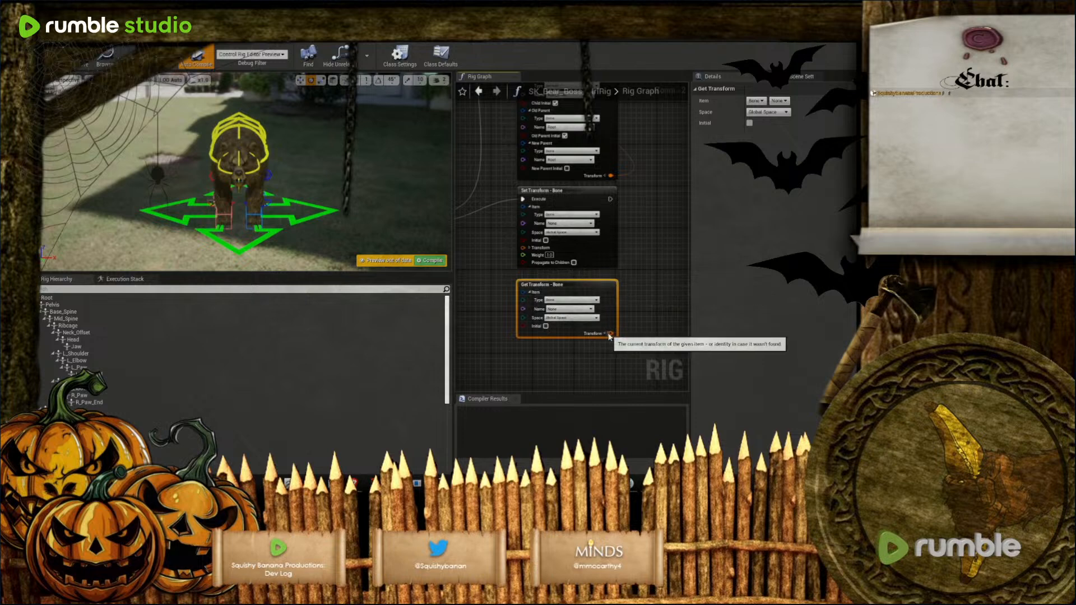
# Choose the Pelvis bone as the item name on both the new Set Transform and Get Transform nodes
pyautogui.click(579, 309)
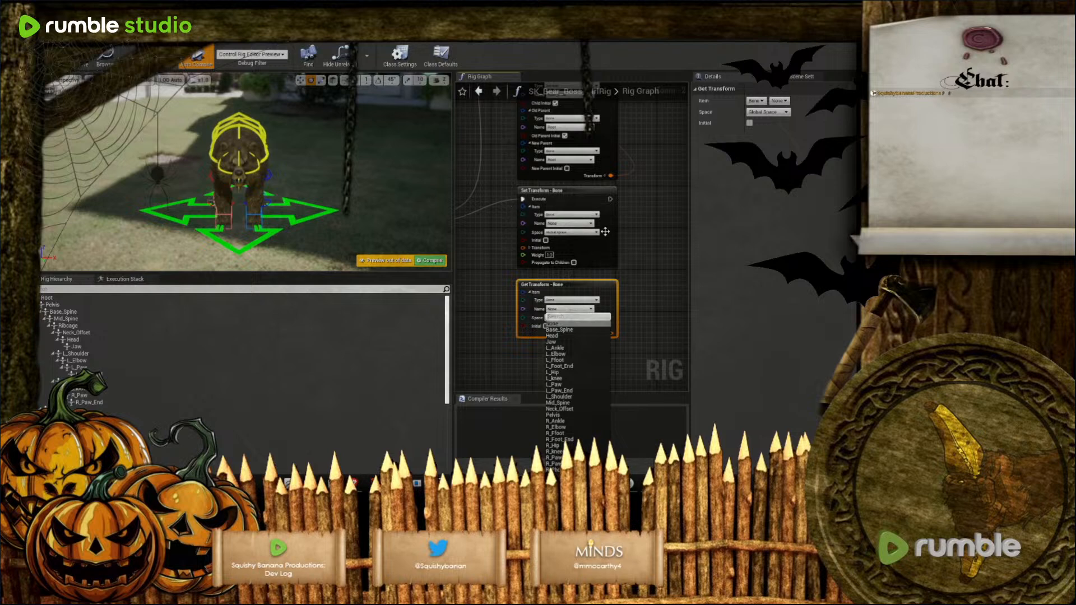
pyautogui.click(570, 223)
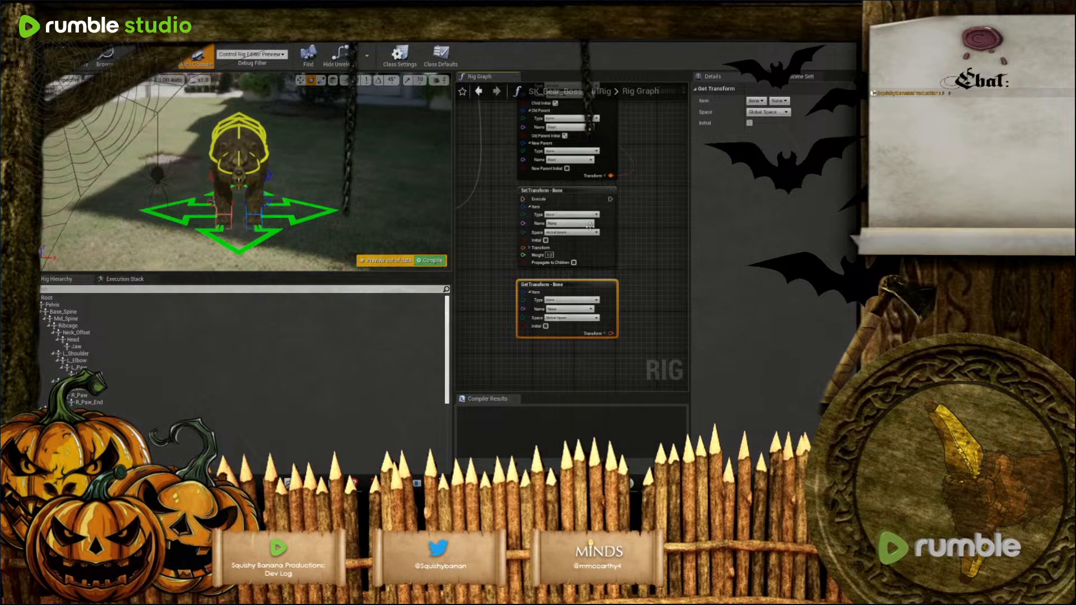
pyautogui.click(570, 223)
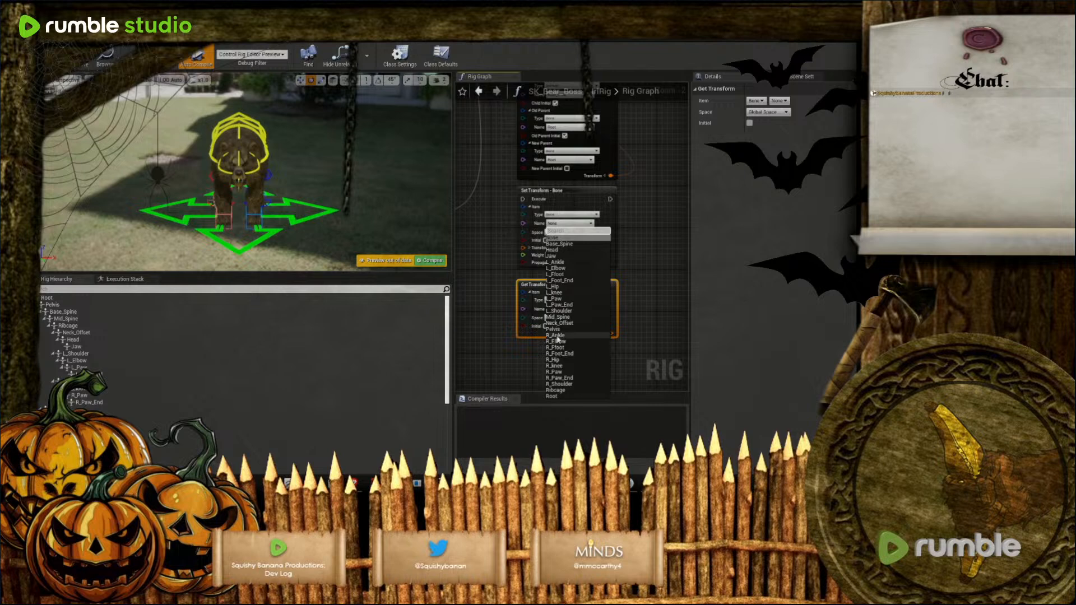
pyautogui.click(554, 329)
pyautogui.click(574, 309)
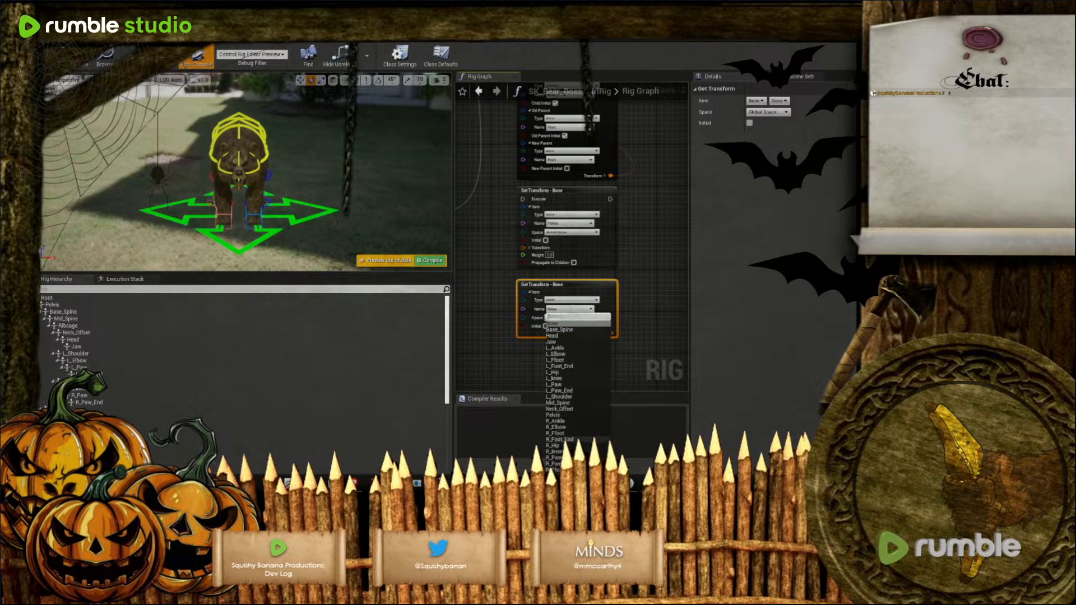
pyautogui.click(560, 415)
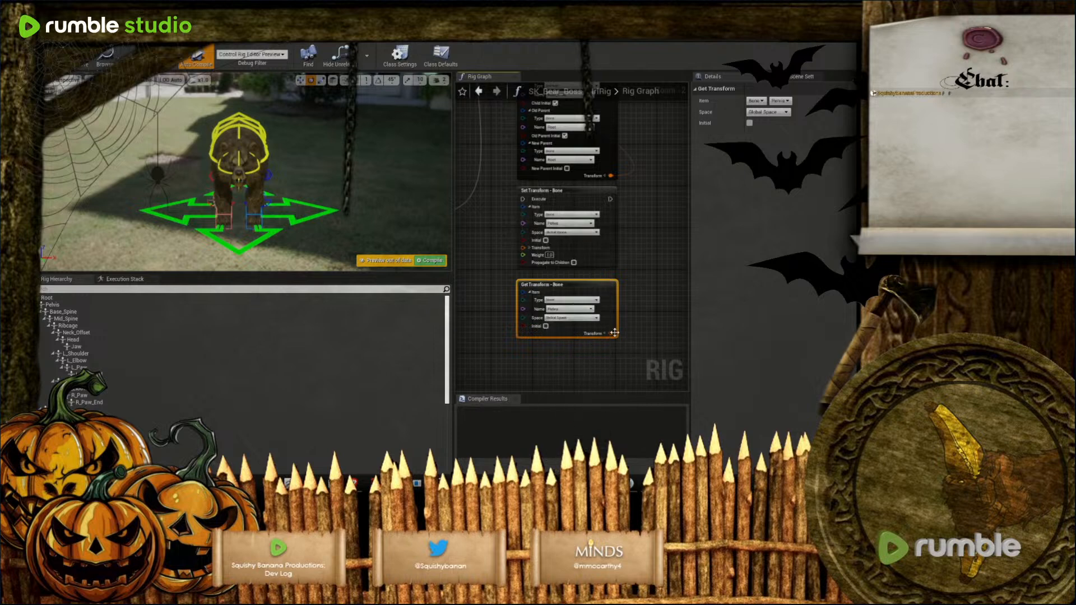
# Change the new Set Transform node's item type to Control and its name to Pelvis_CTRL
pyautogui.moveTo(613, 333); pyautogui.dragTo(572, 224)
pyautogui.click(571, 214)
pyautogui.click(577, 229)
pyautogui.click(569, 223)
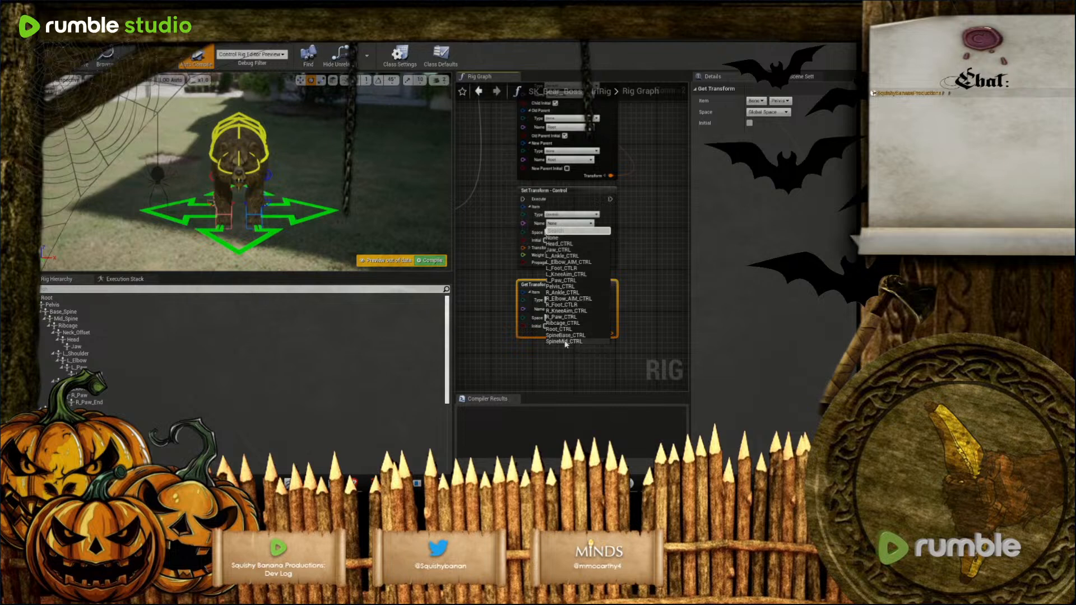
pyautogui.click(559, 287)
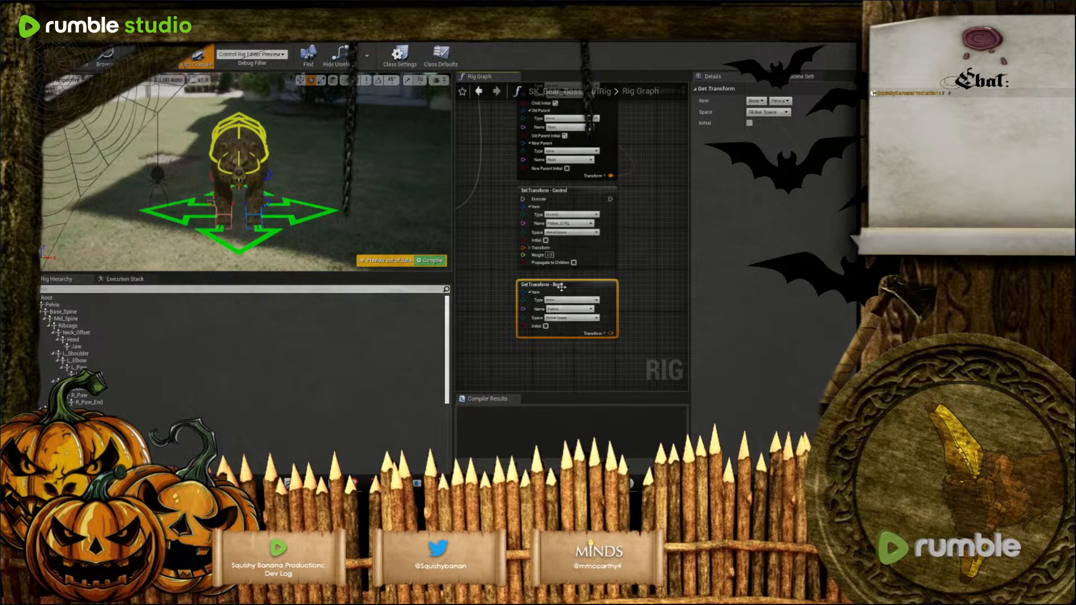
# Connect the Pelvis Get Transform output to the Set Transform node's Transform input and enable Propagate to Children
pyautogui.click(559, 377)
pyautogui.moveTo(611, 333); pyautogui.dragTo(524, 249)
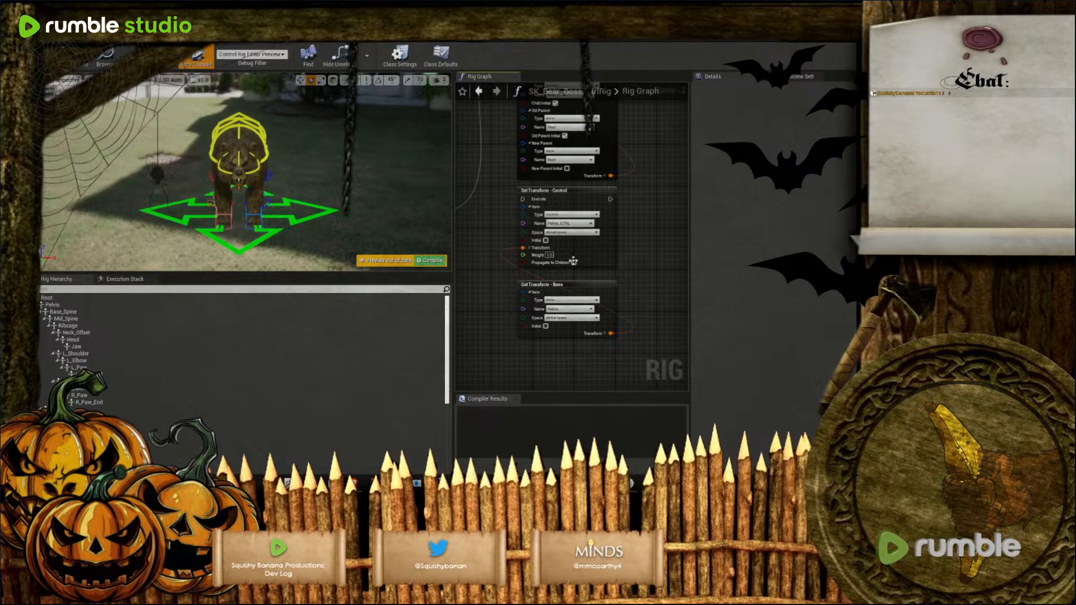
pyautogui.click(573, 262)
pyautogui.scroll(-1, 579, 358)
pyautogui.moveTo(560, 369); pyautogui.dragTo(585, 274)
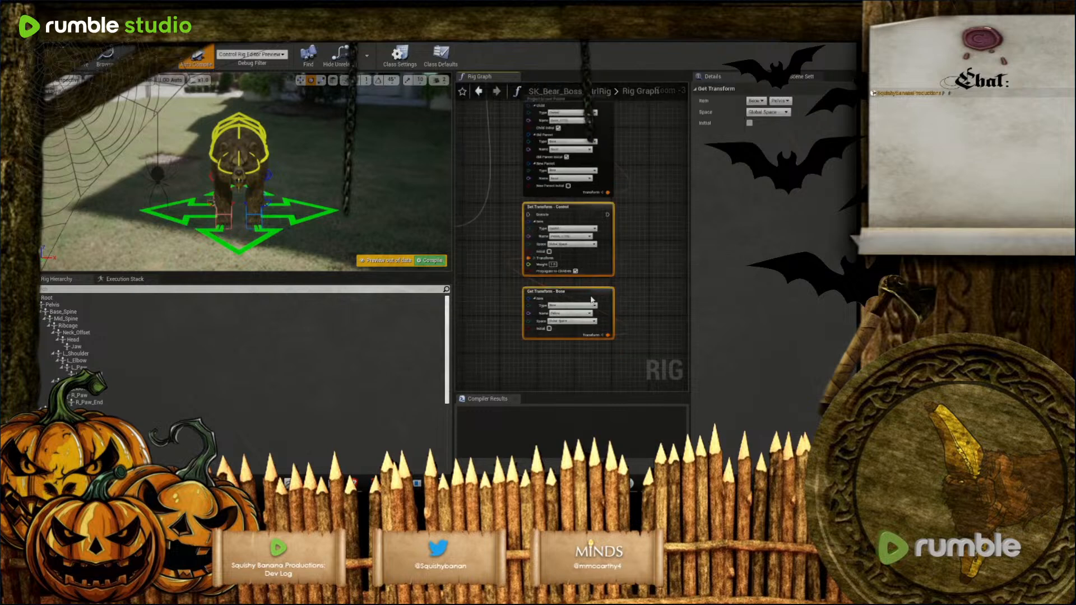
pyautogui.press('Delete')
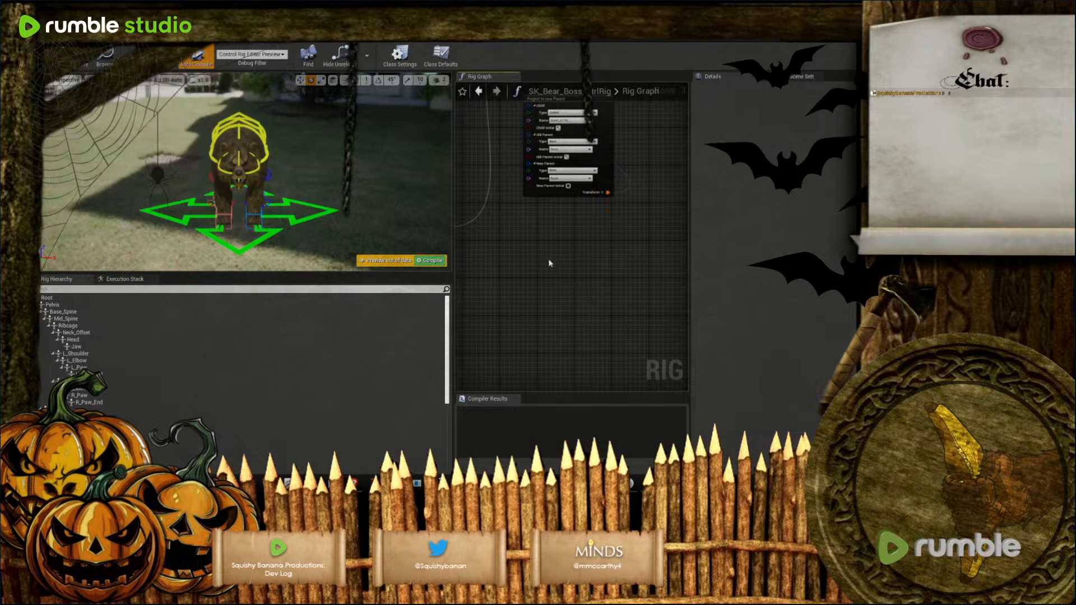
pyautogui.scroll(-2, 549, 261)
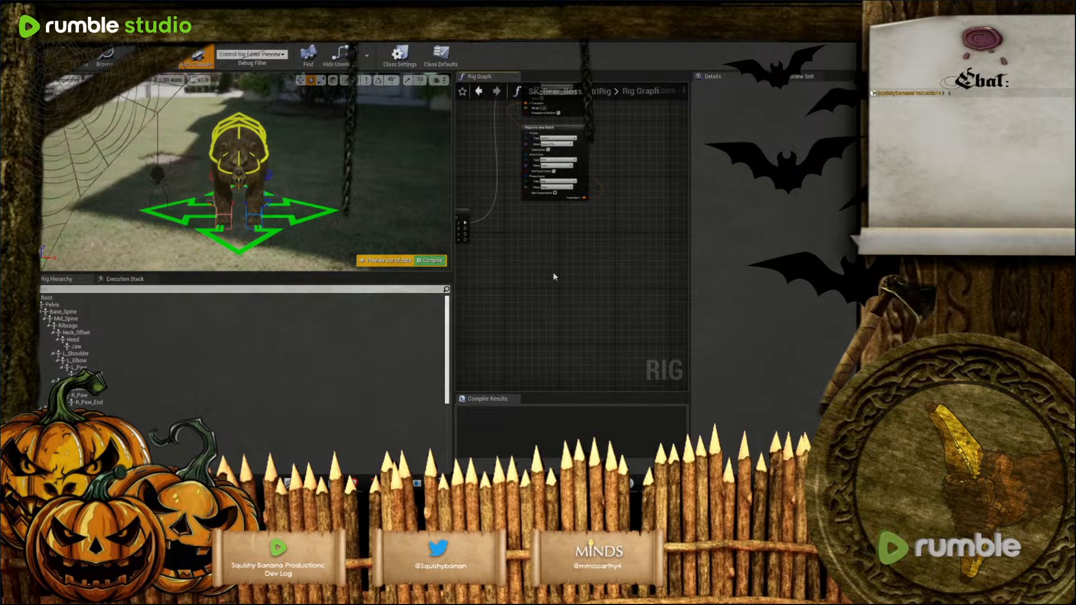
pyautogui.hotkey('ctrl', 'z')
pyautogui.hotkey('ctrl', 'z')
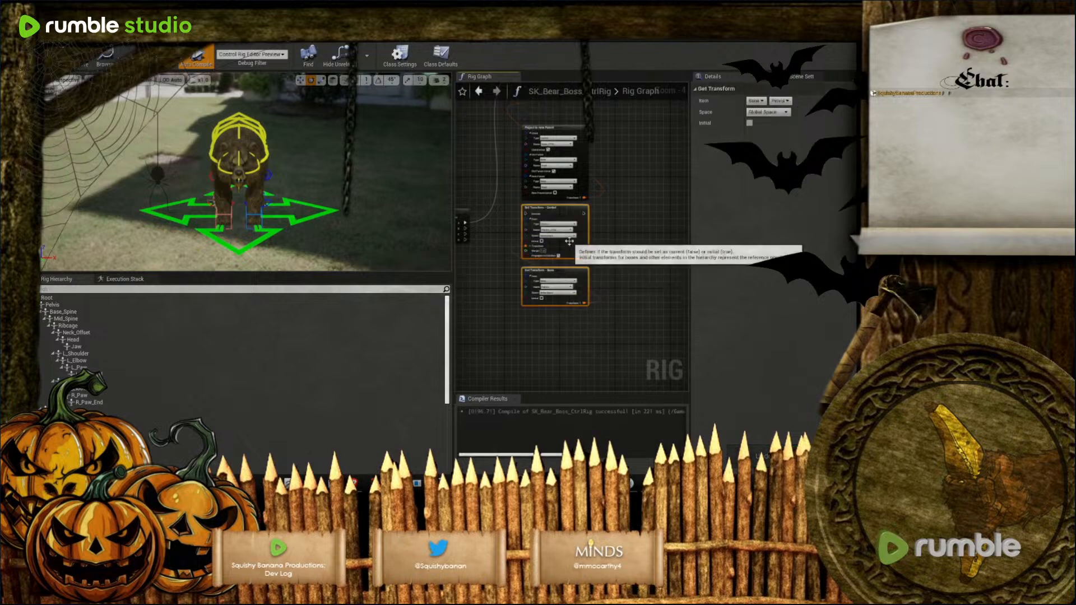
# Paste two copies of the Pelvis Set Transform and Get Transform pair, lining them up beside the original and chaining their execution
pyautogui.hotkey('ctrl', 'v')
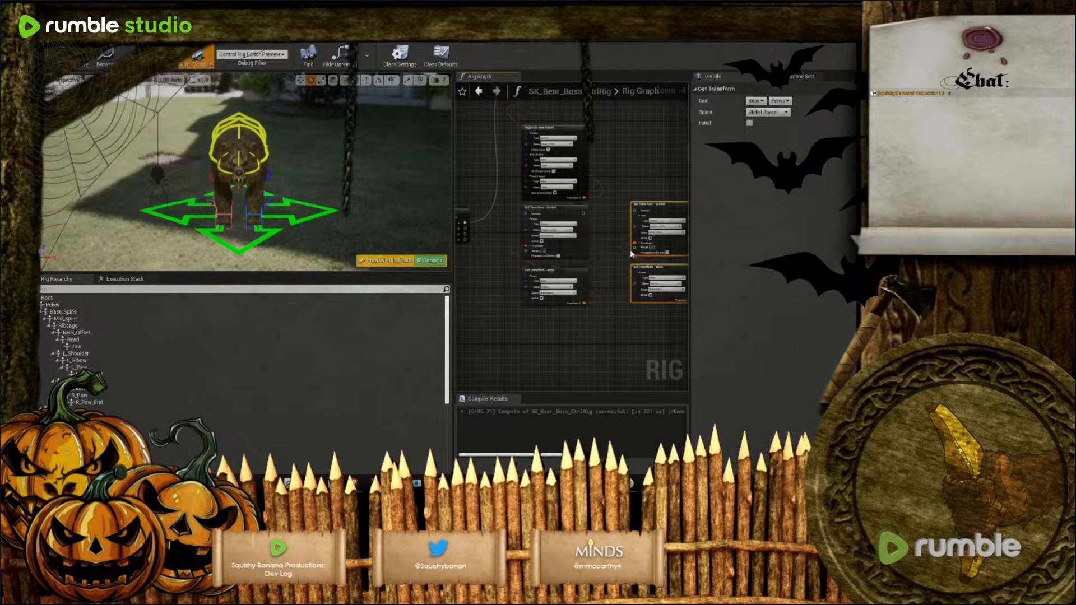
pyautogui.moveTo(670, 205); pyautogui.dragTo(606, 218)
pyautogui.scroll(2, 582, 308)
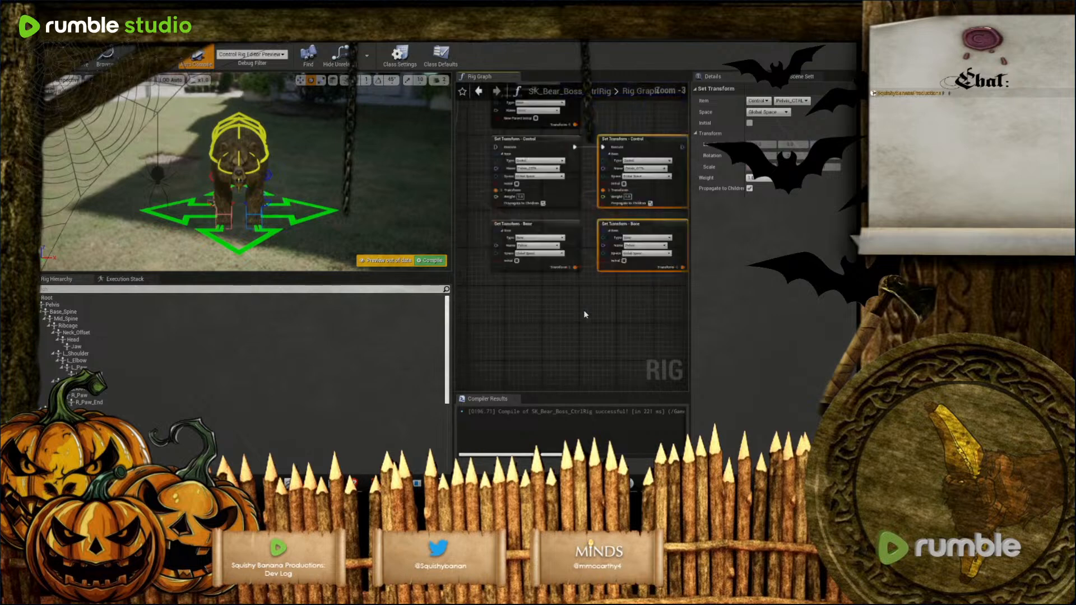
pyautogui.moveTo(558, 307); pyautogui.dragTo(537, 351, button='right')
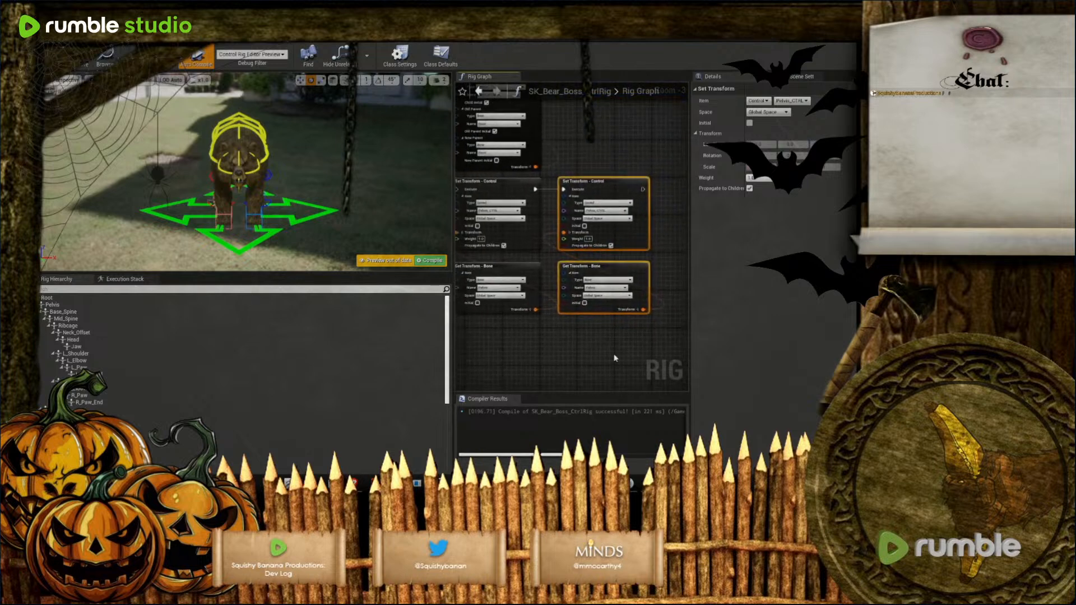
pyautogui.moveTo(614, 352); pyautogui.dragTo(550, 366, button='right')
pyautogui.hotkey('ctrl', 'v')
pyautogui.moveTo(675, 234); pyautogui.dragTo(603, 205)
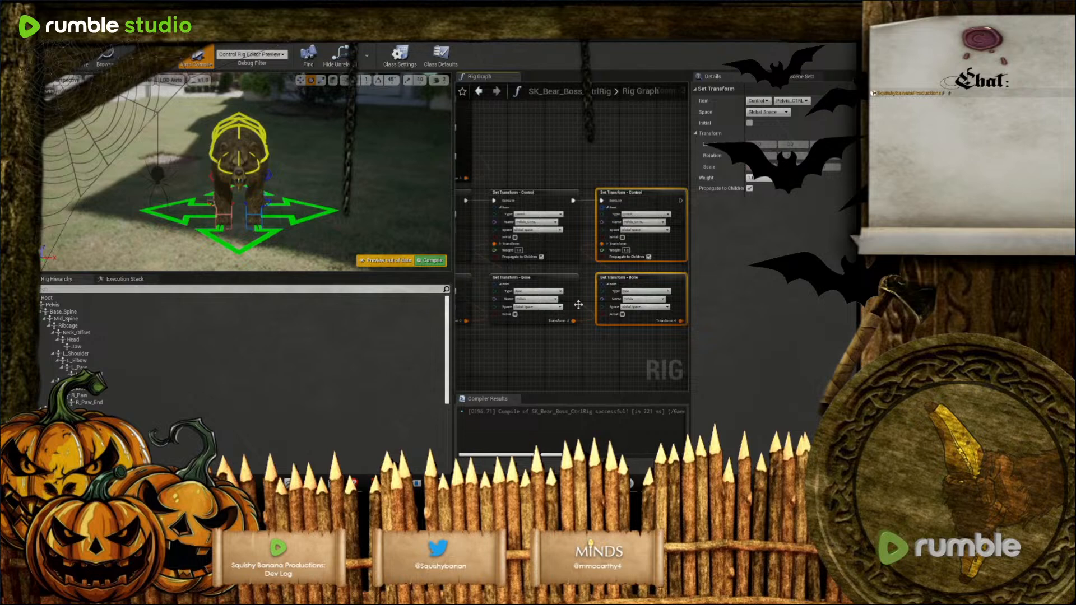
# Add a third copy of the Pelvis transform pair to the end of the row and align it with the others
pyautogui.scroll(-2, 579, 305)
pyautogui.moveTo(627, 366); pyautogui.dragTo(487, 260)
pyautogui.moveTo(607, 351); pyautogui.dragTo(575, 349, button='right')
pyautogui.moveTo(555, 260)
pyautogui.mouseDown()
pyautogui.moveTo(636, 261)
pyautogui.moveTo(566, 241)
pyautogui.mouseUp()
pyautogui.moveTo(623, 353); pyautogui.dragTo(673, 348, button='right')
pyautogui.moveTo(535, 355); pyautogui.dragTo(570, 372, button='right')
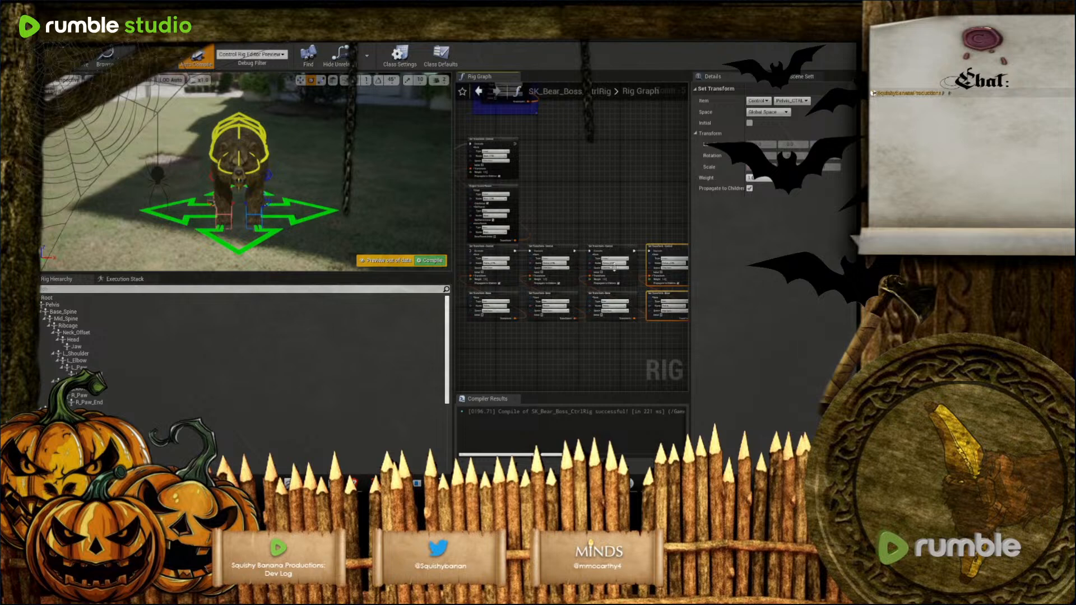
# Set the second transform pair's control name to SpineBase_CTRL and its bone name to Base_Spine
pyautogui.moveTo(641, 359); pyautogui.dragTo(528, 347, button='right')
pyautogui.moveTo(668, 321); pyautogui.dragTo(596, 317, button='right')
pyautogui.scroll(6, 479, 314)
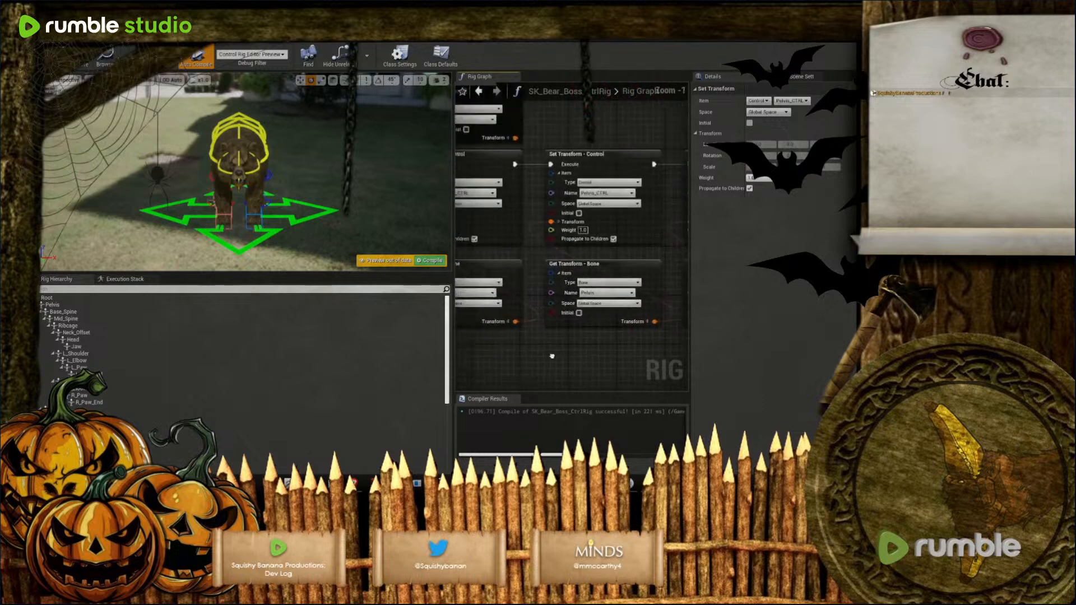
pyautogui.click(593, 250)
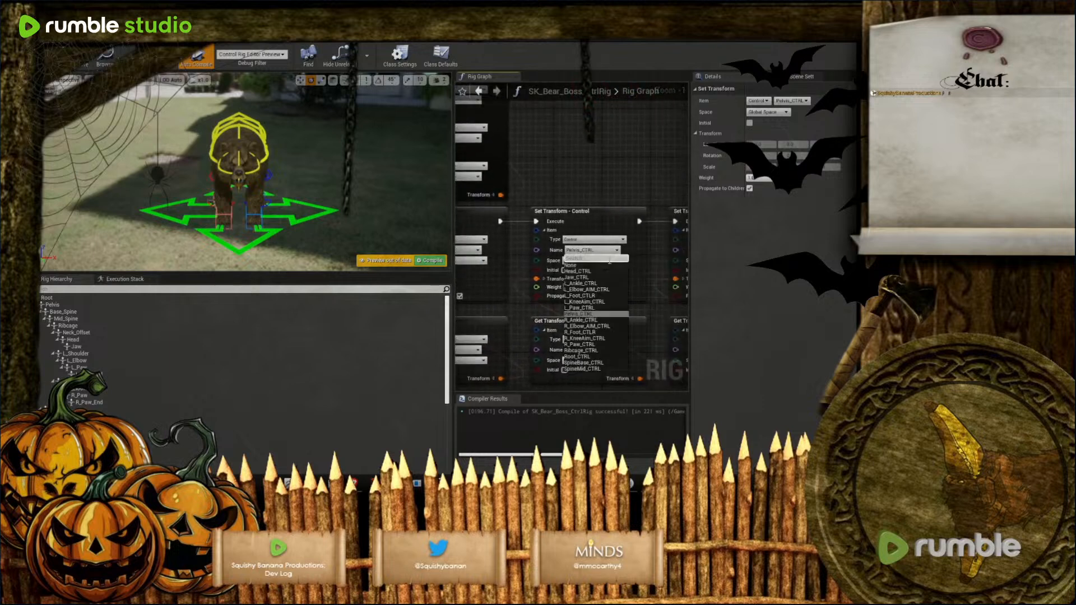
pyautogui.click(583, 363)
pyautogui.click(589, 351)
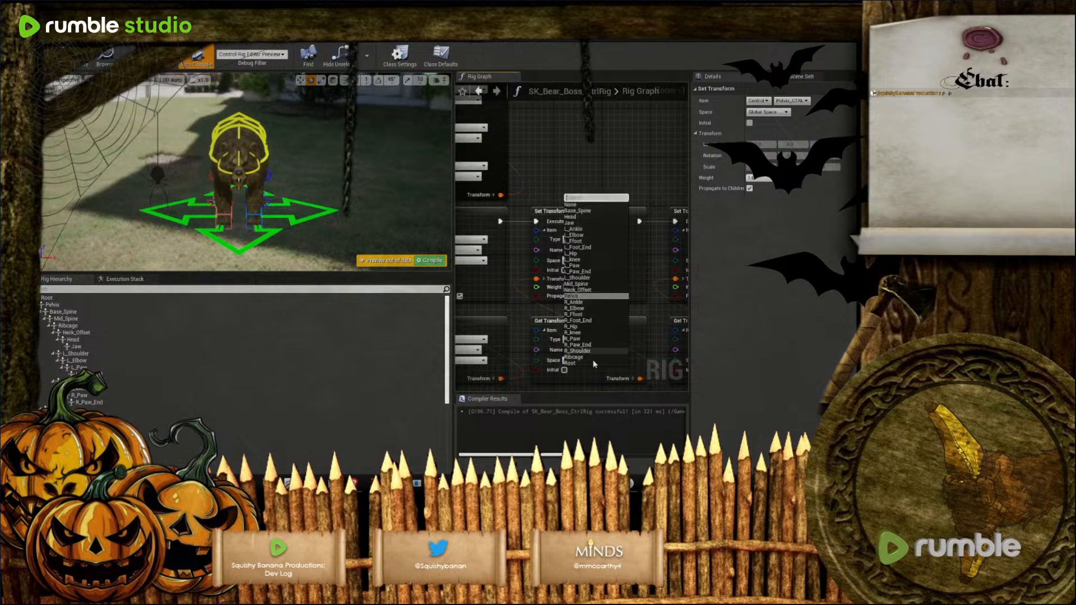
pyautogui.click(581, 205)
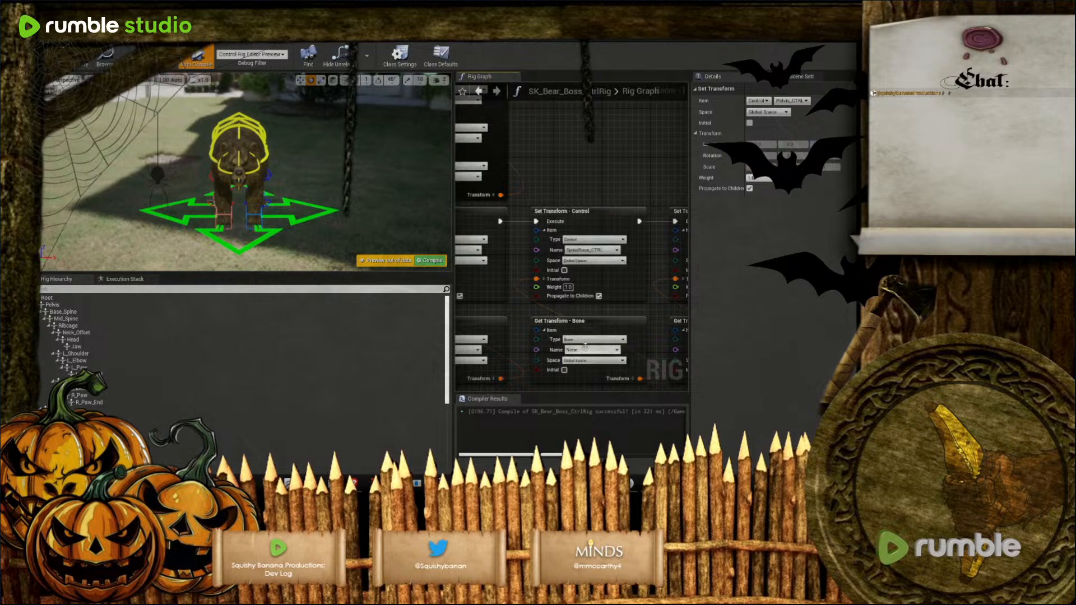
pyautogui.click(588, 340)
pyautogui.click(577, 351)
pyautogui.click(589, 350)
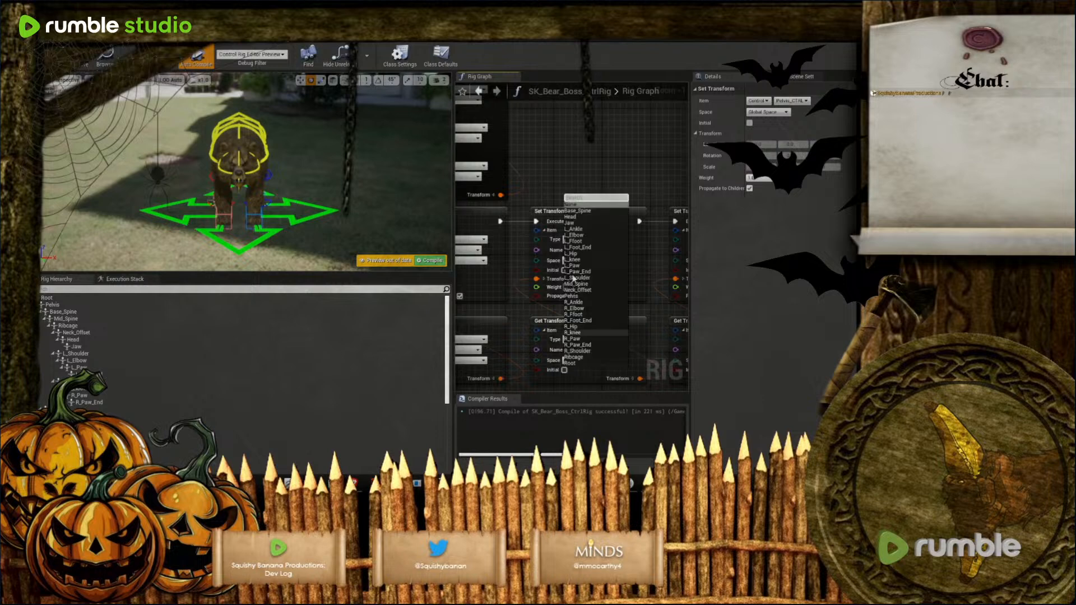
pyautogui.click(577, 212)
# Set the third transform pair's control name to SpineMid_CTRL and its bone name to Mid_Spine
pyautogui.moveTo(640, 180); pyautogui.dragTo(475, 136, button='right')
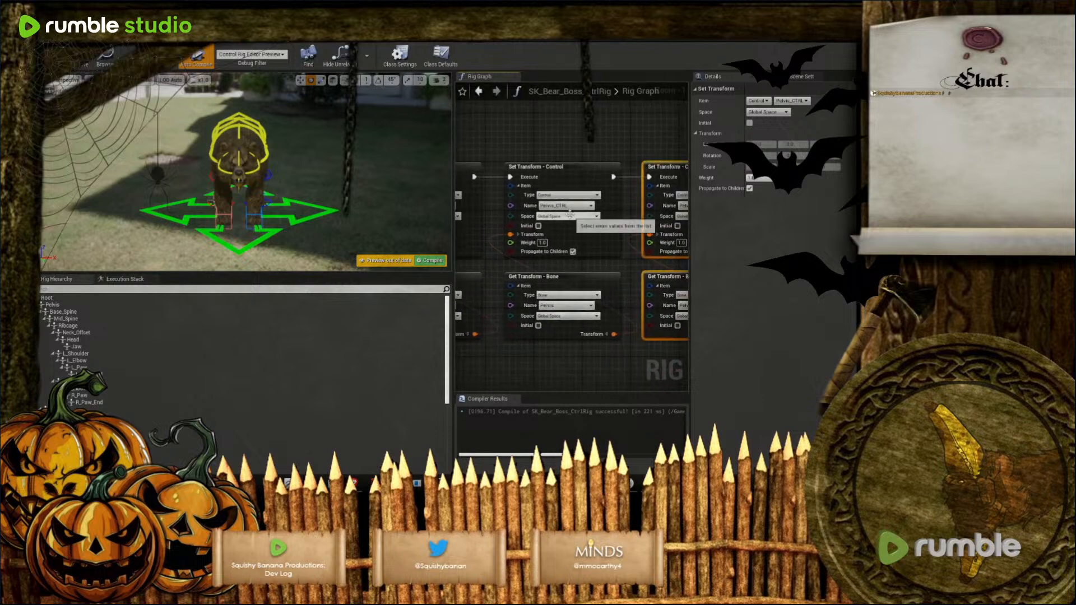
pyautogui.click(568, 205)
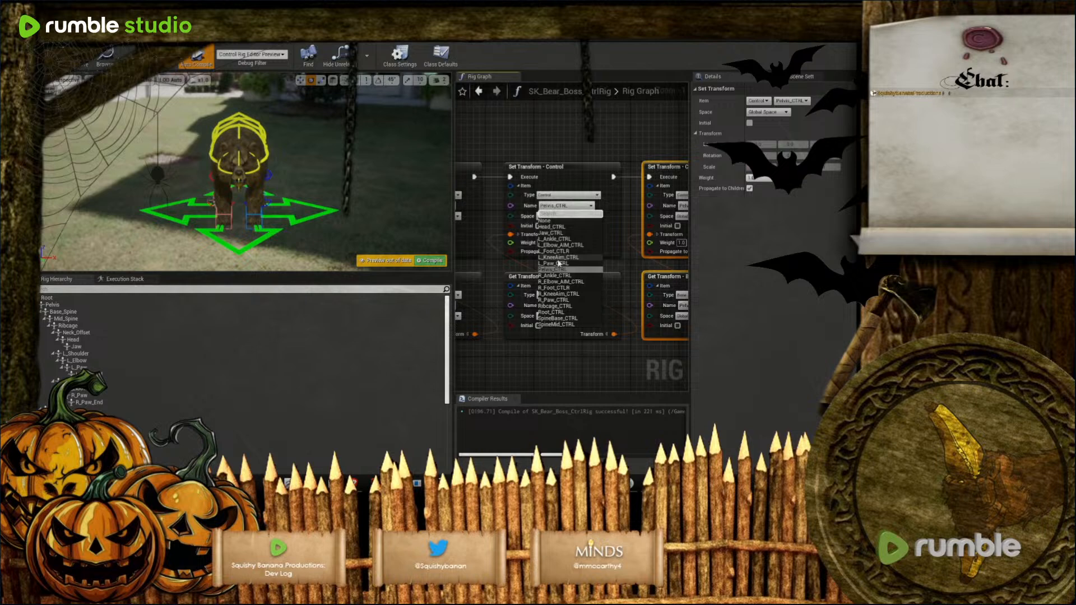
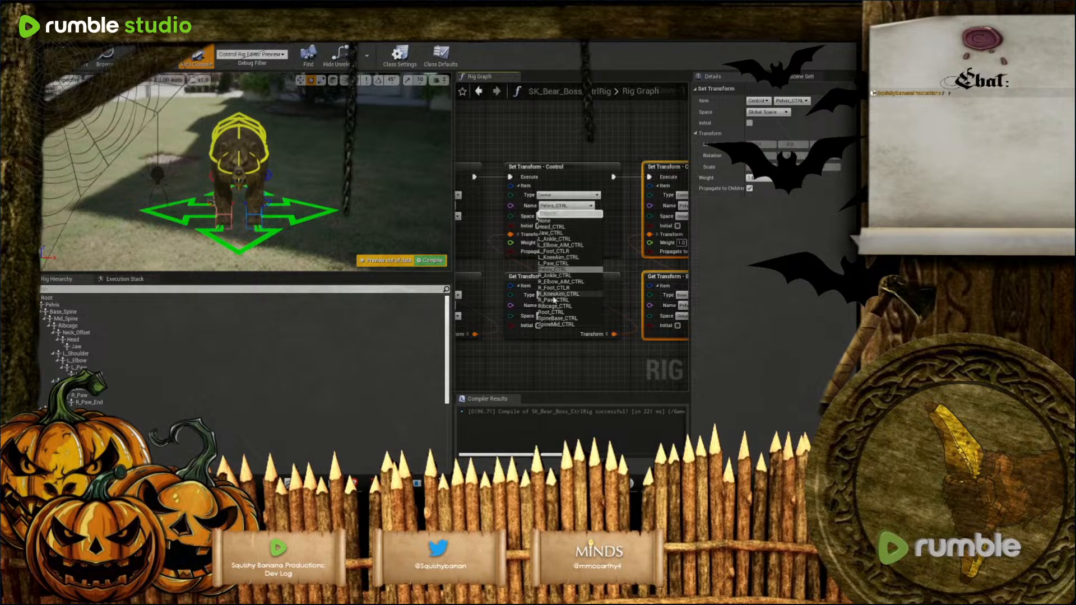
pyautogui.click(558, 325)
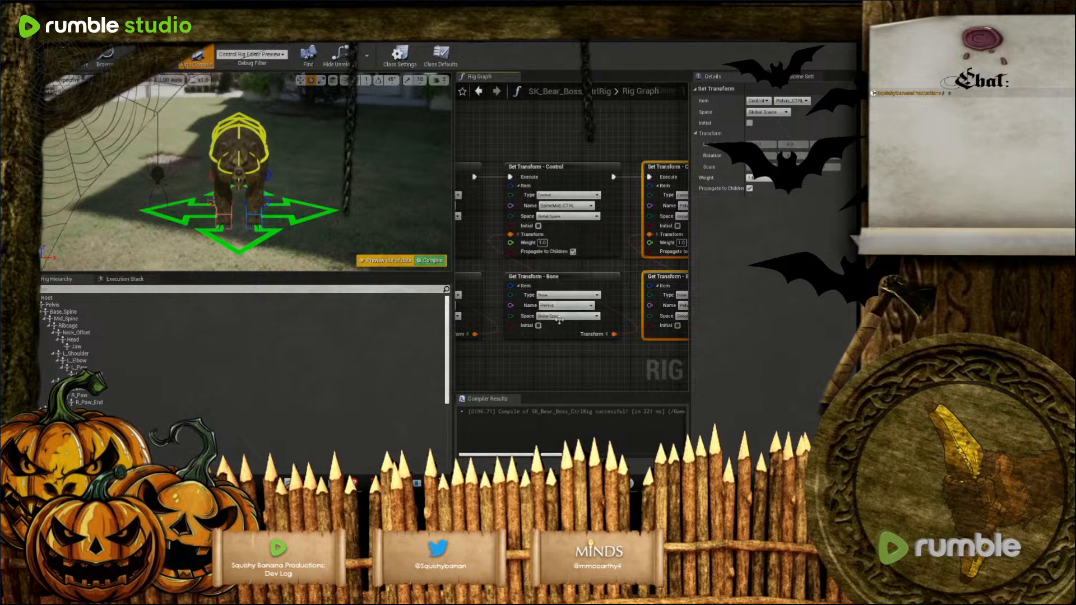
pyautogui.click(566, 305)
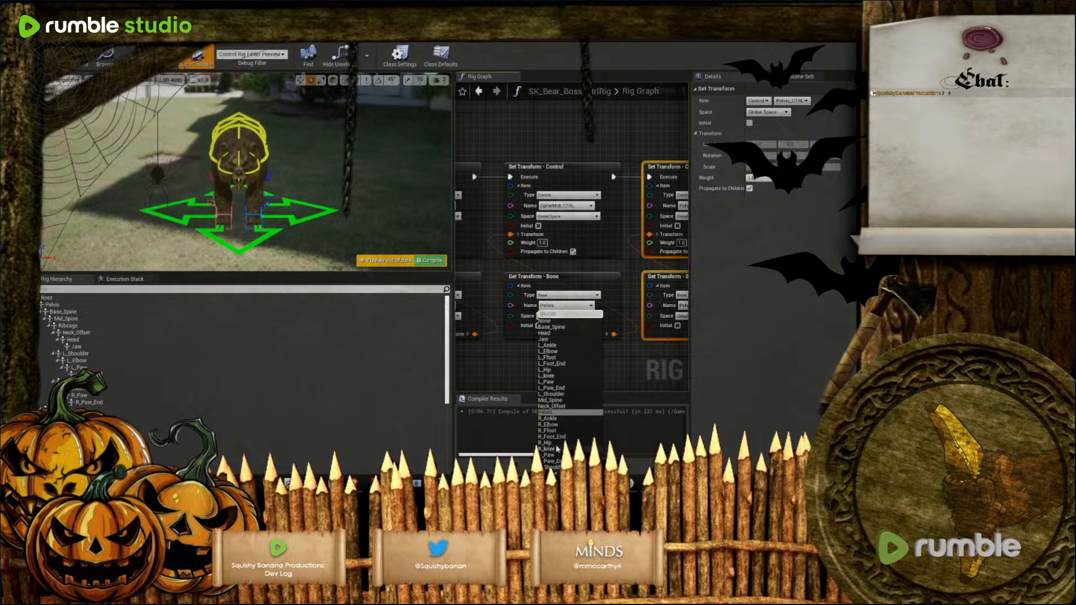
pyautogui.click(553, 400)
# Assign Ribcage_CTRL to the fourth pair's Set Transform node and the Ribcage bone to its Get Transform node
pyautogui.moveTo(670, 315); pyautogui.dragTo(508, 303, button='right')
pyautogui.click(560, 193)
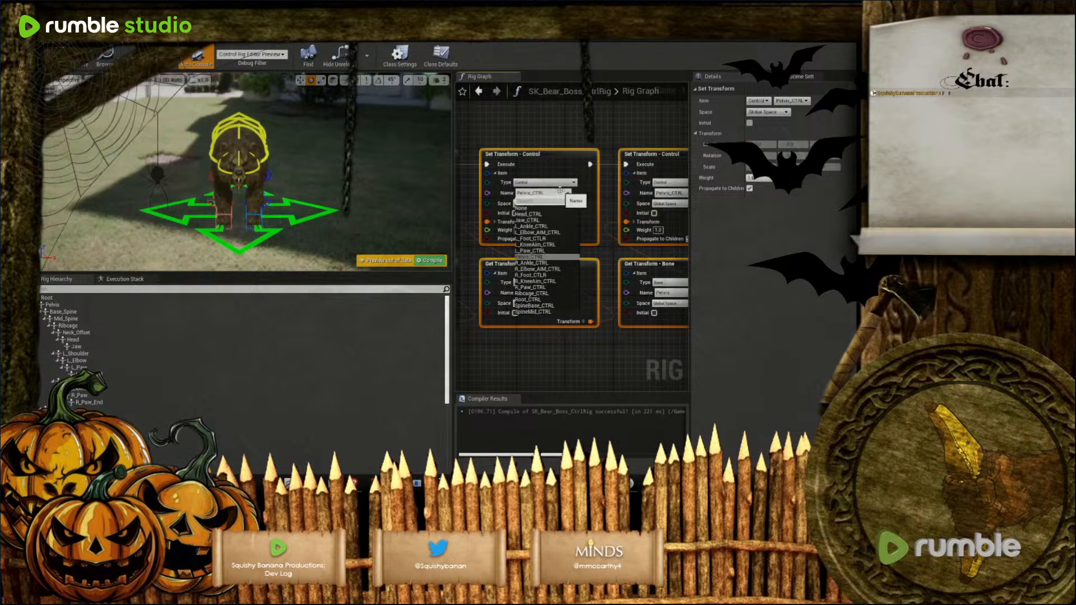
pyautogui.click(531, 294)
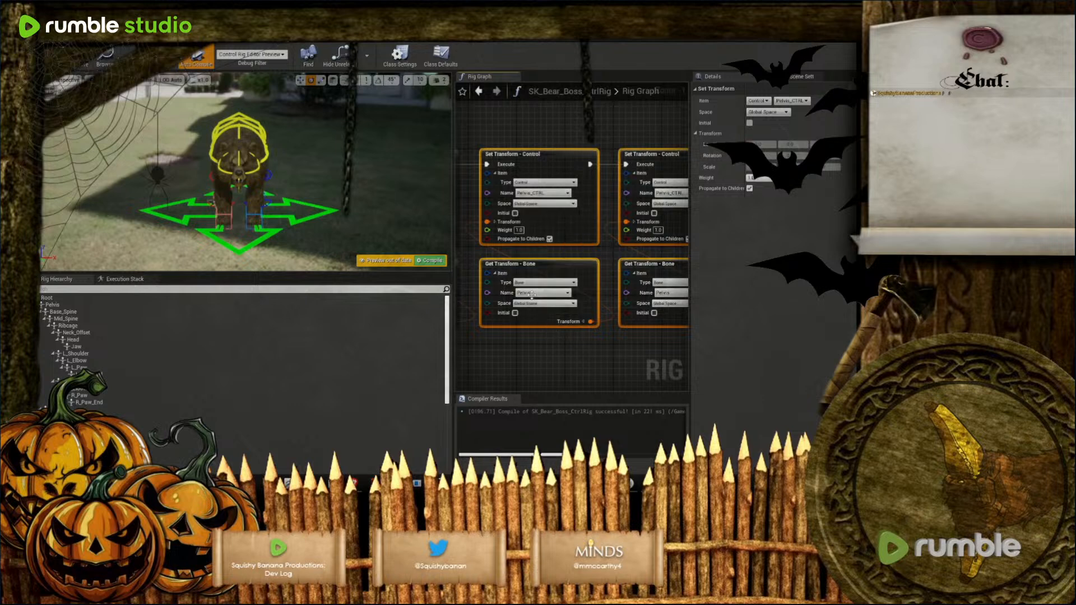
pyautogui.click(547, 294)
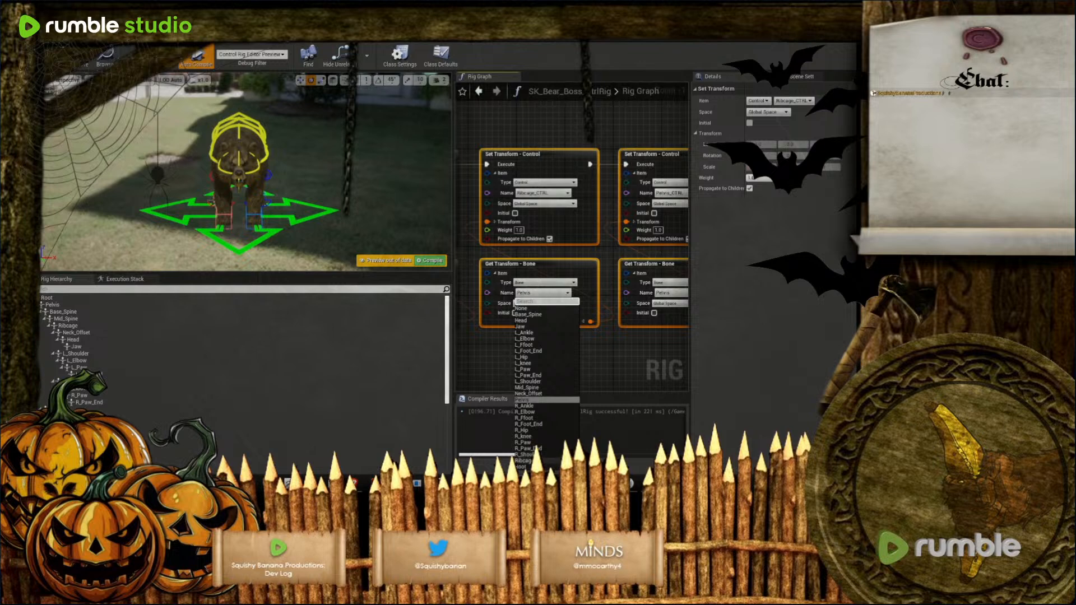
pyautogui.click(524, 461)
# Assign Head_CTRL to the fifth pair's Set Transform node and the Head bone to its Get Transform node
pyautogui.moveTo(639, 330); pyautogui.dragTo(483, 346, button='right')
pyautogui.click(539, 208)
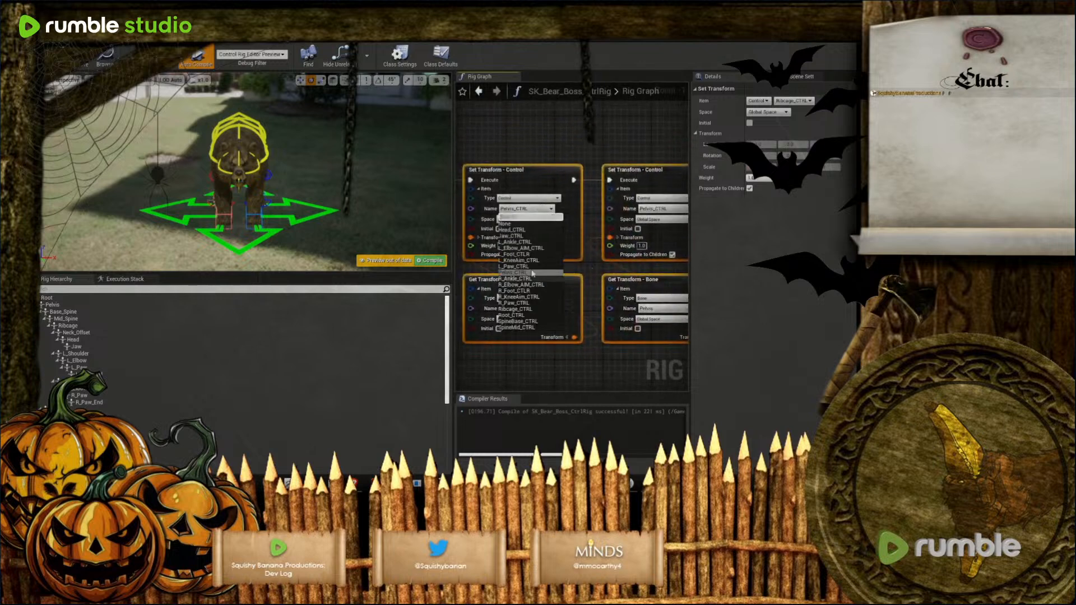
pyautogui.click(511, 229)
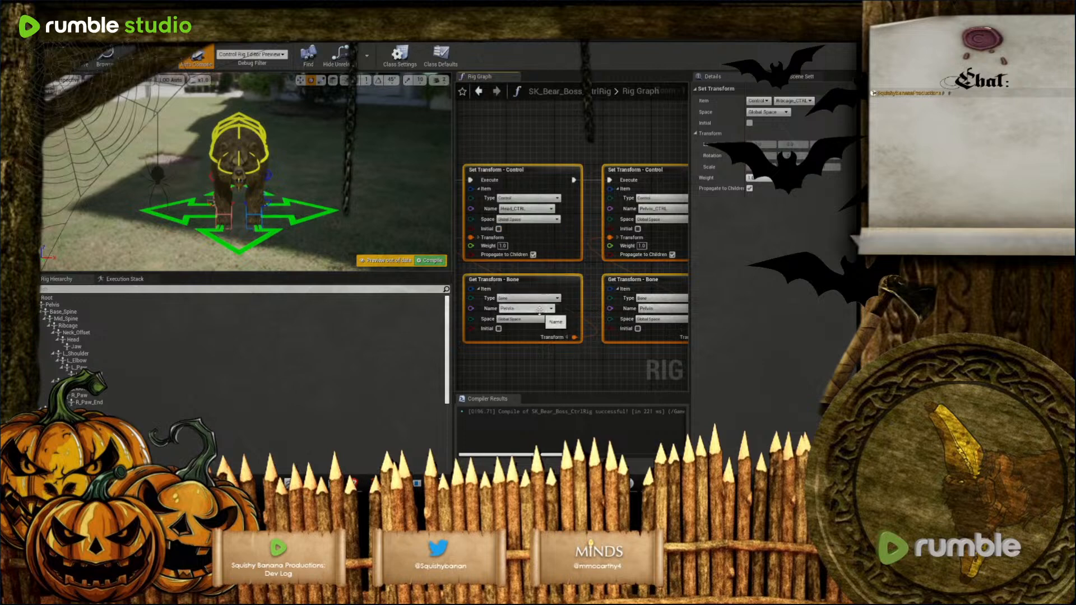
pyautogui.click(539, 308)
pyautogui.click(505, 337)
# Set the last pair in the row to drive Jaw_CTRL from the Jaw bone
pyautogui.moveTo(680, 216); pyautogui.dragTo(573, 217, button='right')
pyautogui.click(559, 209)
pyautogui.click(542, 237)
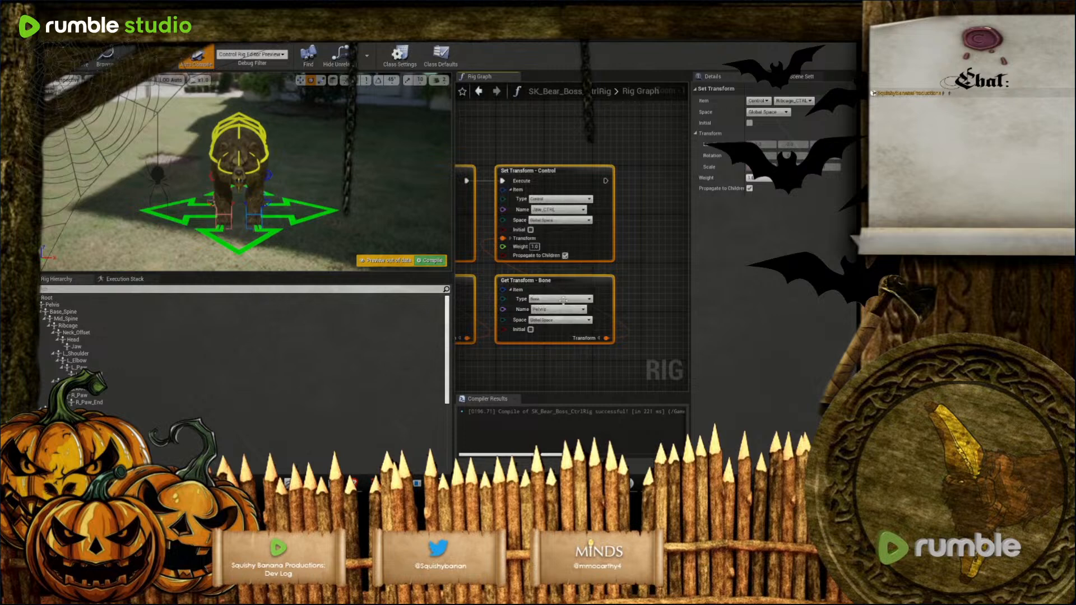
pyautogui.click(557, 309)
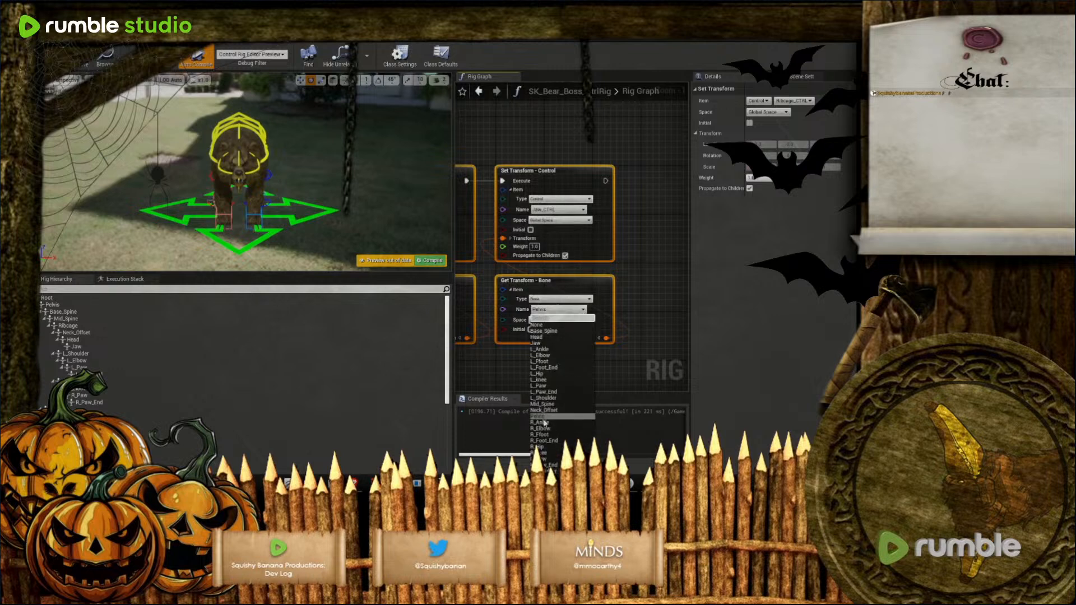
pyautogui.click(542, 345)
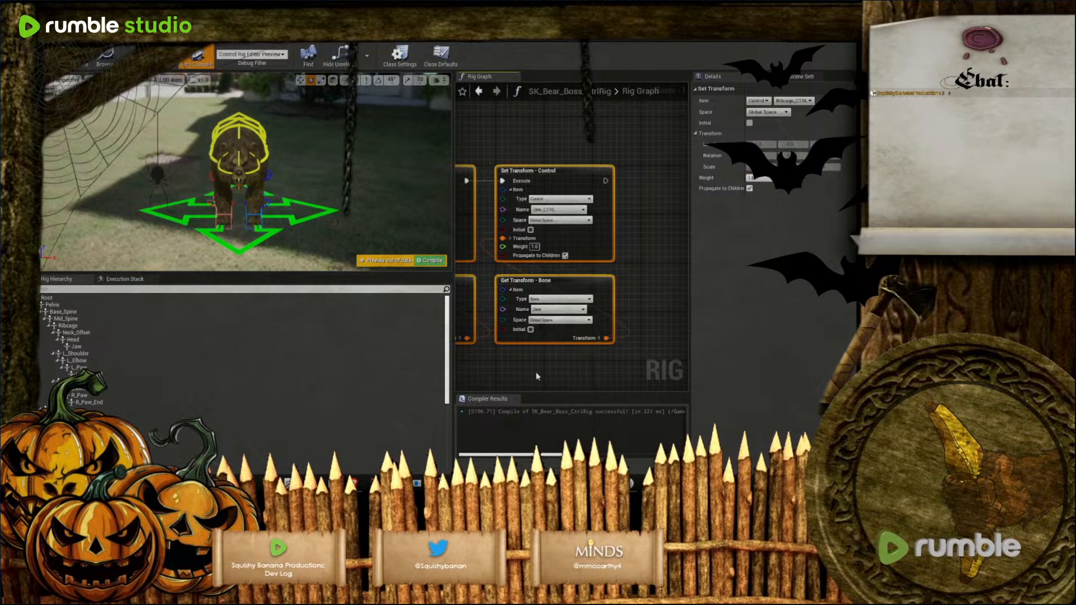
pyautogui.click(537, 377)
# Connect the Sequence node's B output to the Execute input of the Pelvis_CTRL Set Transform node
pyautogui.scroll(-6, 537, 377)
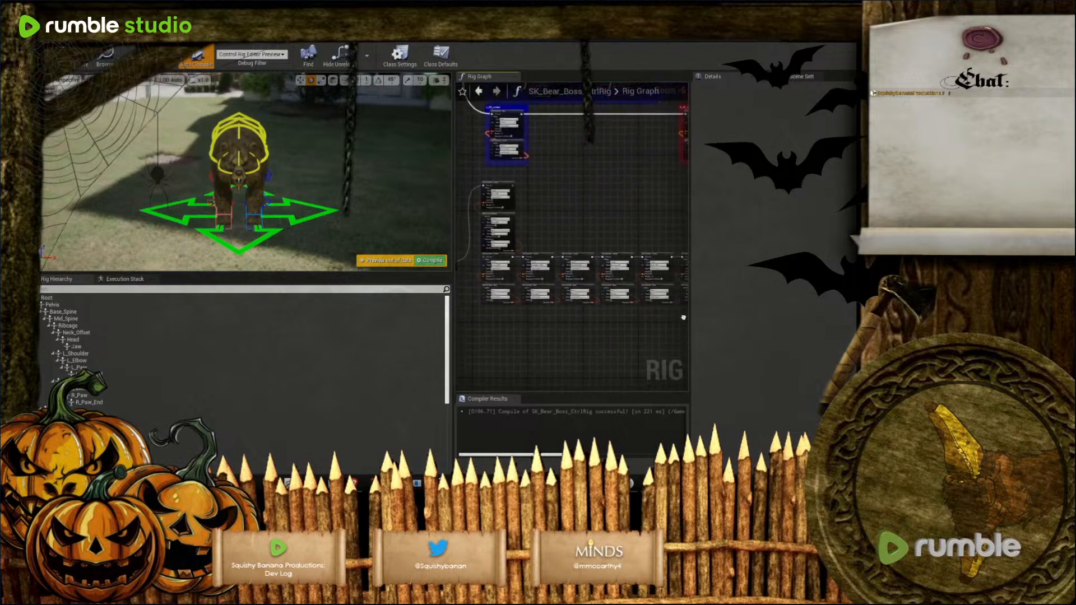
pyautogui.moveTo(688, 316); pyautogui.dragTo(667, 334, button='right')
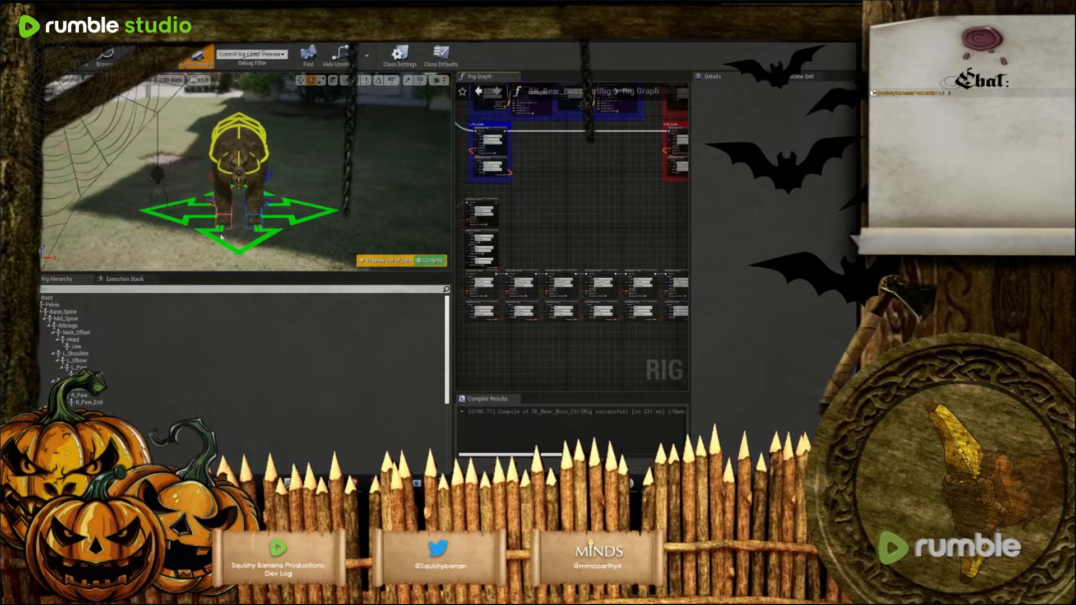
pyautogui.moveTo(237, 235); pyautogui.dragTo(255, 221, button='right')
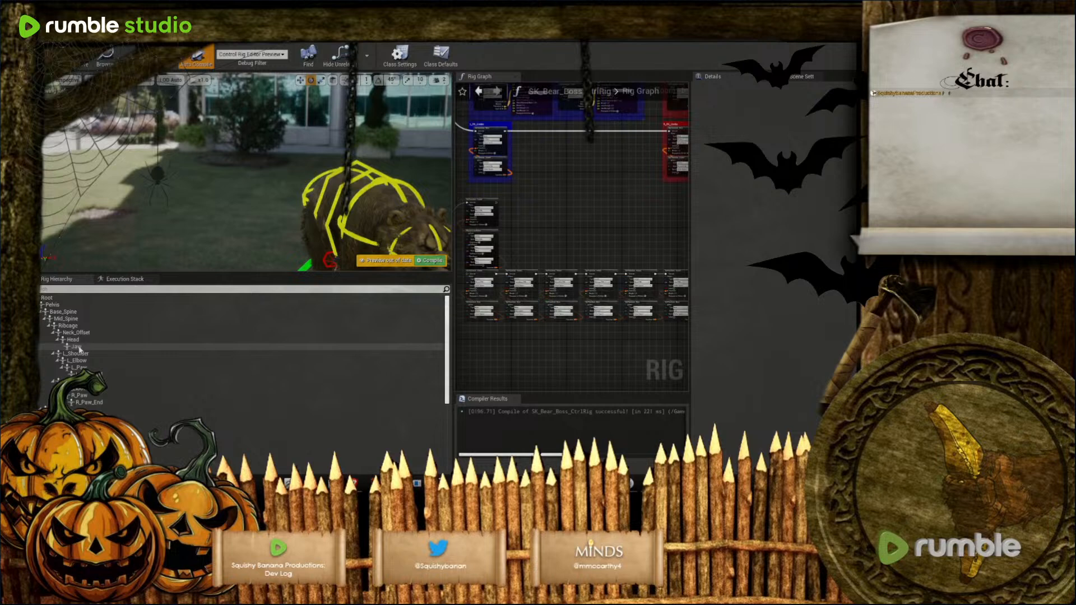
pyautogui.scroll(4, 574, 353)
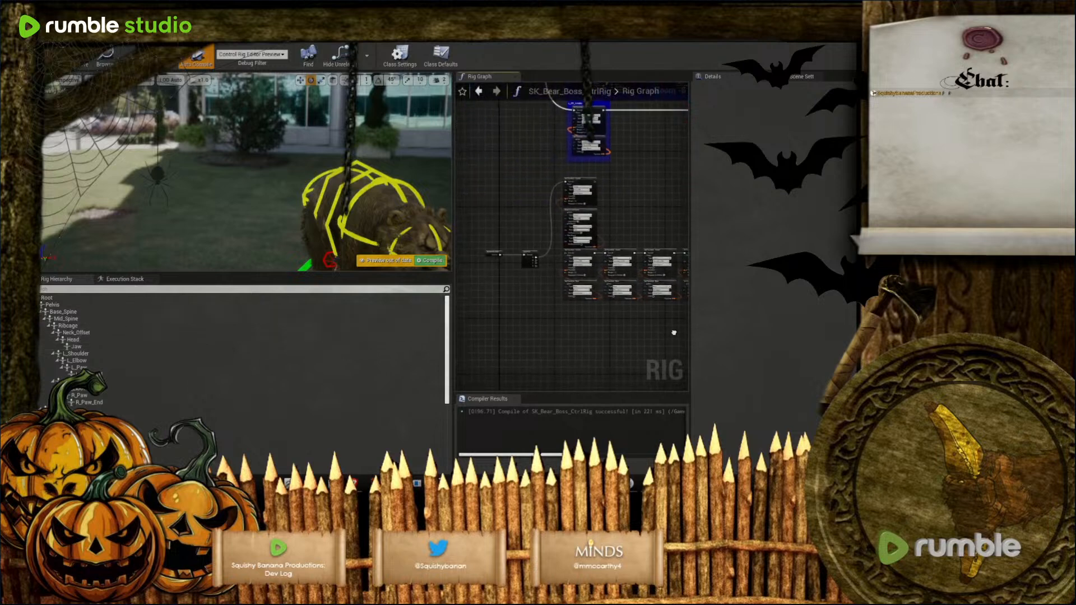
pyautogui.moveTo(503, 288); pyautogui.dragTo(455, 296, button='right')
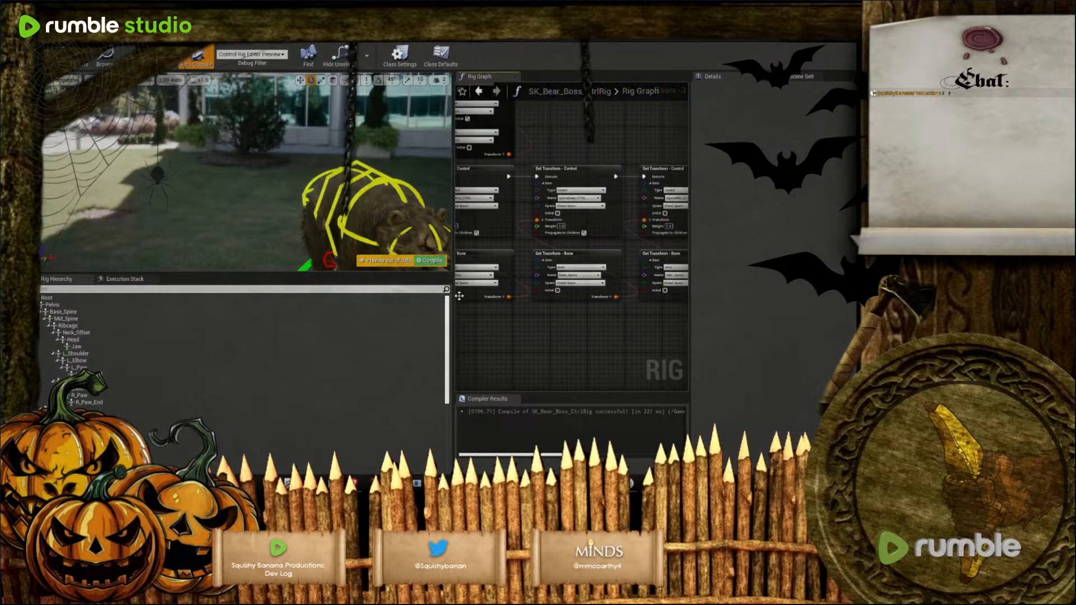
pyautogui.moveTo(654, 336)
pyautogui.mouseDown(button='right')
pyautogui.moveTo(470, 327)
pyautogui.moveTo(685, 341)
pyautogui.mouseUp(button='right')
pyautogui.moveTo(505, 353)
pyautogui.mouseDown(button='right')
pyautogui.moveTo(709, 372)
pyautogui.moveTo(625, 369)
pyautogui.mouseUp(button='right')
pyautogui.scroll(1, 545, 274)
pyautogui.moveTo(532, 248); pyautogui.dragTo(623, 229)
pyautogui.moveTo(246, 173); pyautogui.dragTo(336, 185, button='right')
pyautogui.moveTo(506, 239); pyautogui.dragTo(507, 229)
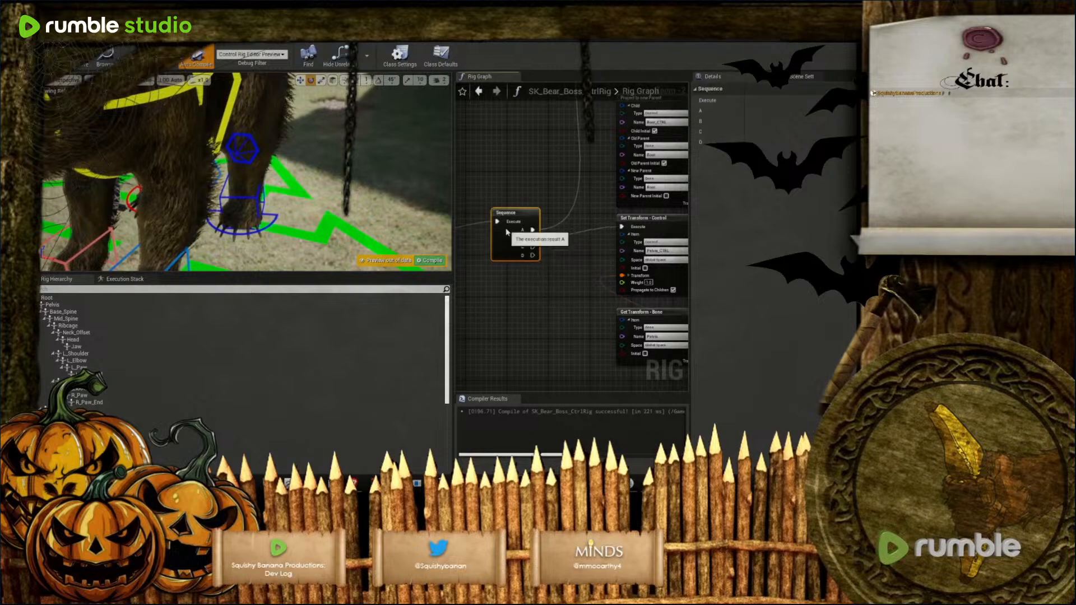
# Copy the Pelvis Set Transform and Get Transform pair and paste it directly below the original to start a second row
pyautogui.scroll(-2, 532, 302)
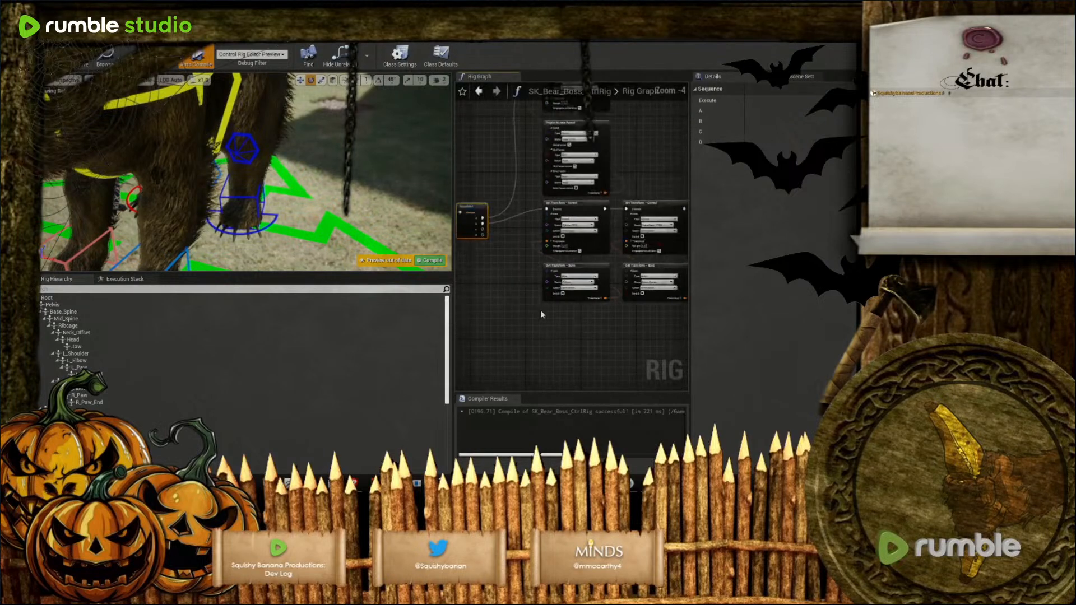
pyautogui.moveTo(587, 343); pyautogui.dragTo(557, 328, button='right')
pyautogui.moveTo(565, 316); pyautogui.dragTo(556, 232)
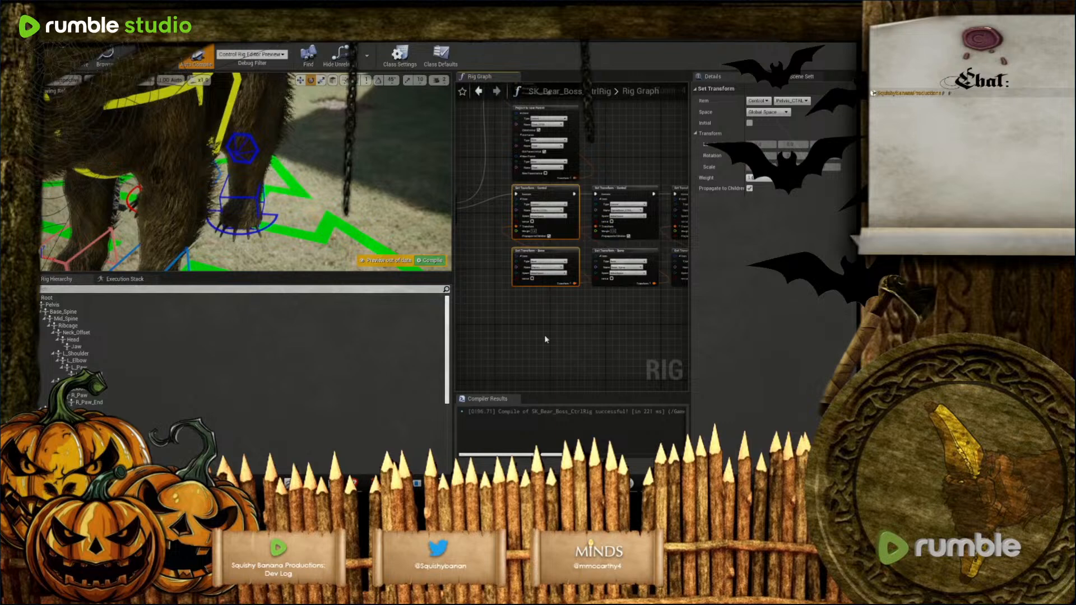
pyautogui.hotkey('ctrl', 'c')
pyautogui.hotkey('ctrl', 'v')
pyautogui.moveTo(589, 323); pyautogui.dragTo(562, 301)
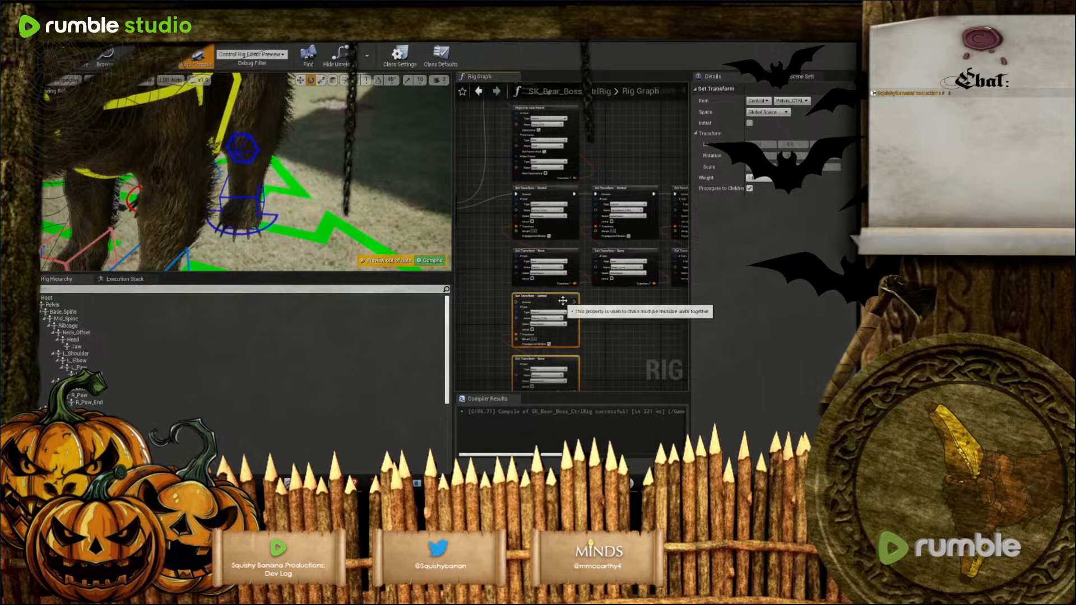
# Paste a copy of the Root_CTRL Set Transform and Project to New Parent nodes beside the copied Pelvis pair and chain their execution
pyautogui.moveTo(622, 139); pyautogui.dragTo(631, 197, button='right')
pyautogui.moveTo(619, 193); pyautogui.dragTo(575, 149)
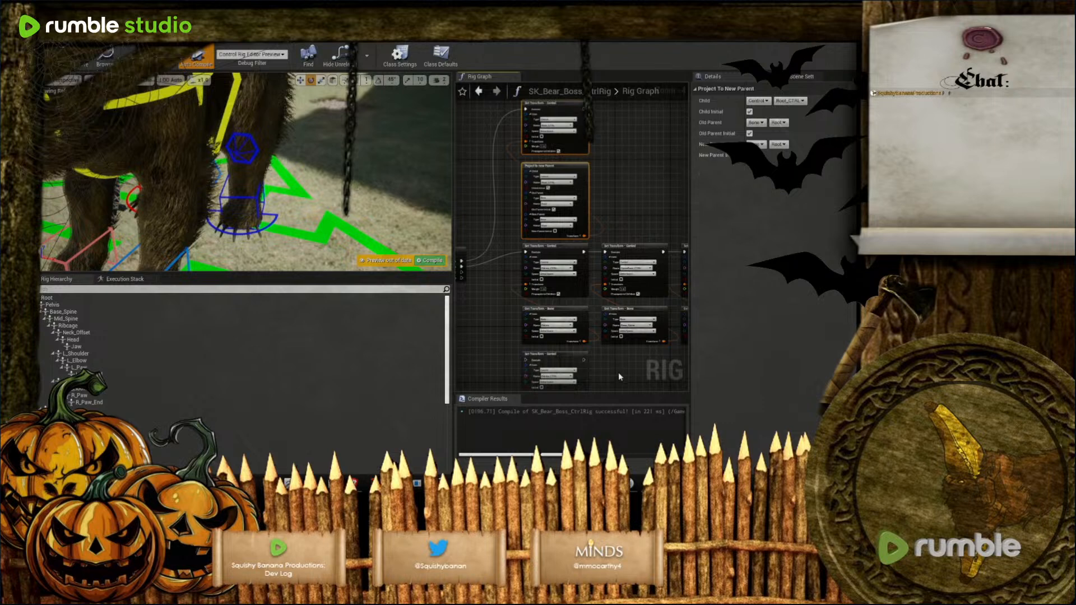
pyautogui.moveTo(620, 376); pyautogui.dragTo(605, 303, button='right')
pyautogui.hotkey('ctrl', 'v')
pyautogui.moveTo(662, 296); pyautogui.dragTo(641, 284)
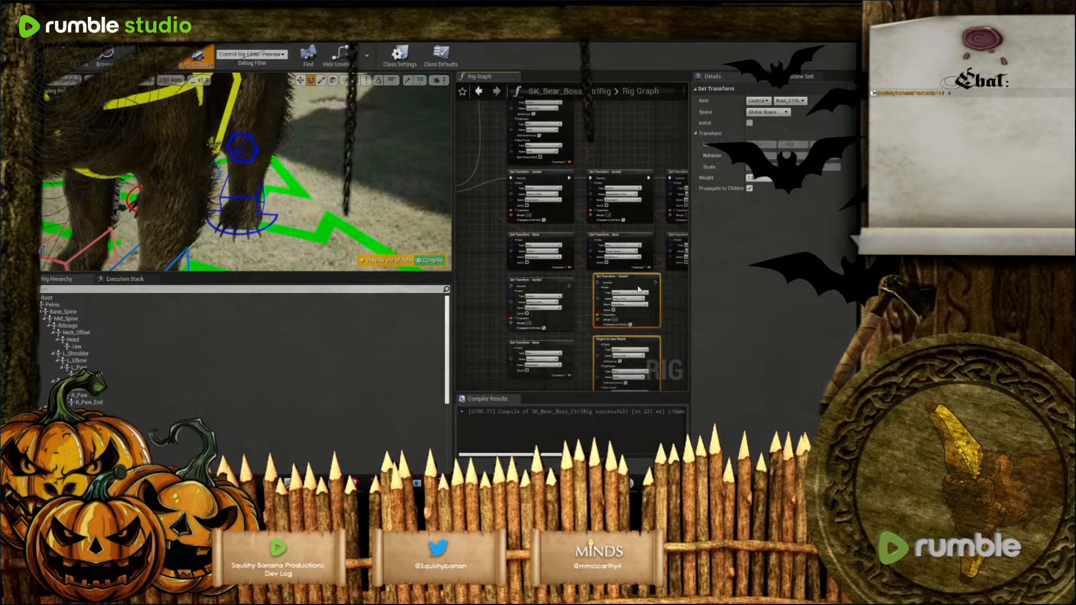
pyautogui.scroll(3, 581, 308)
pyautogui.click(581, 307)
pyautogui.moveTo(556, 269); pyautogui.dragTo(605, 273)
# Set the second row's first pair to drive L_Paw_CTRL from the L_Paw bone
pyautogui.moveTo(584, 351); pyautogui.dragTo(630, 310, button='right')
pyautogui.scroll(-4, 630, 311)
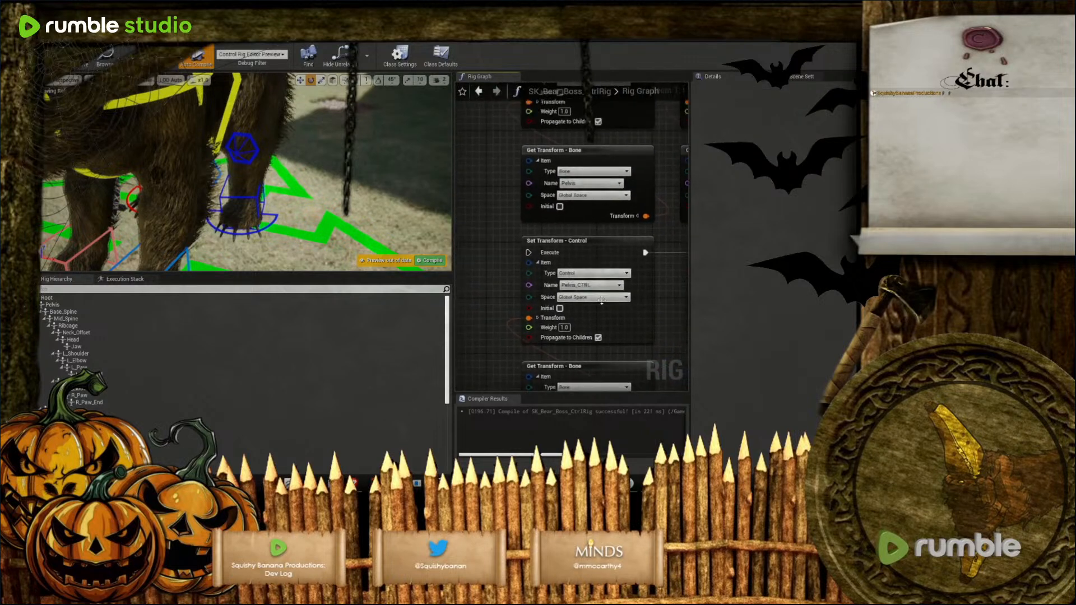
pyautogui.moveTo(506, 247)
pyautogui.mouseDown(button='right')
pyautogui.moveTo(524, 268)
pyautogui.moveTo(503, 226)
pyautogui.mouseUp(button='right')
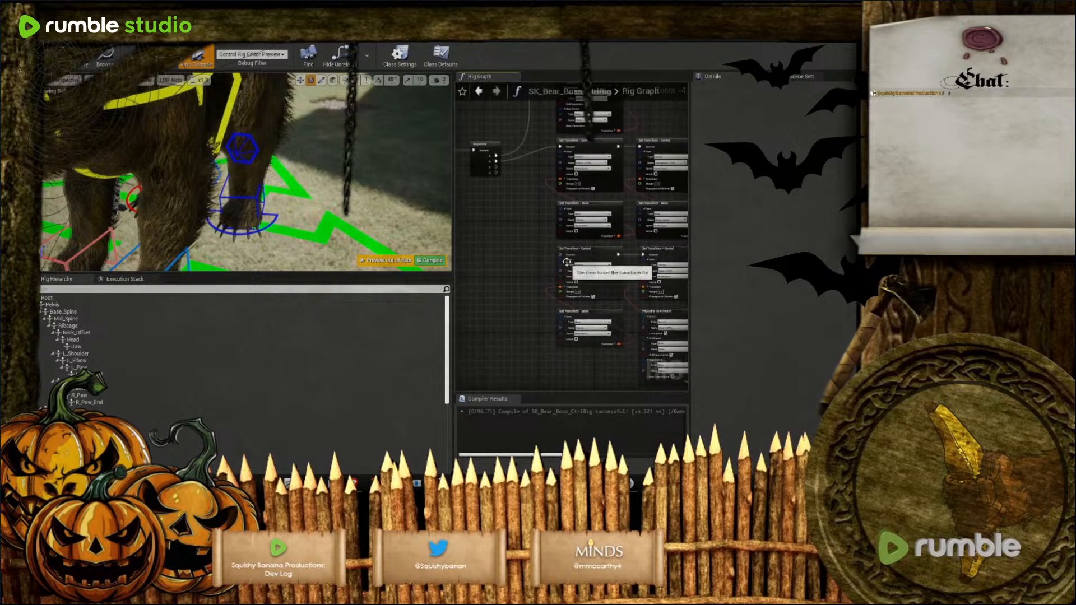
pyautogui.scroll(5, 565, 363)
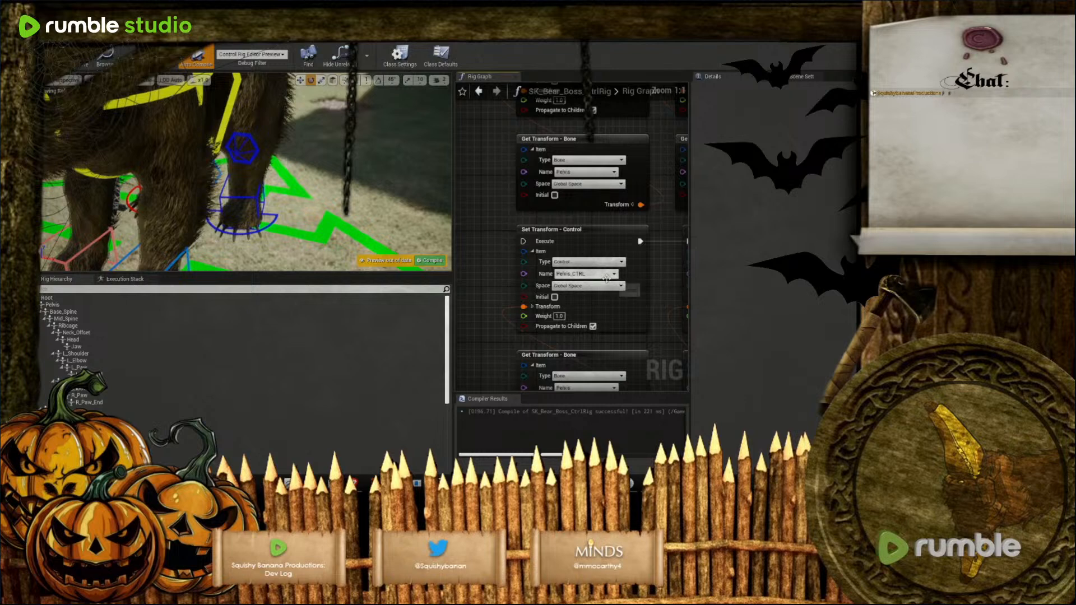
pyautogui.click(605, 275)
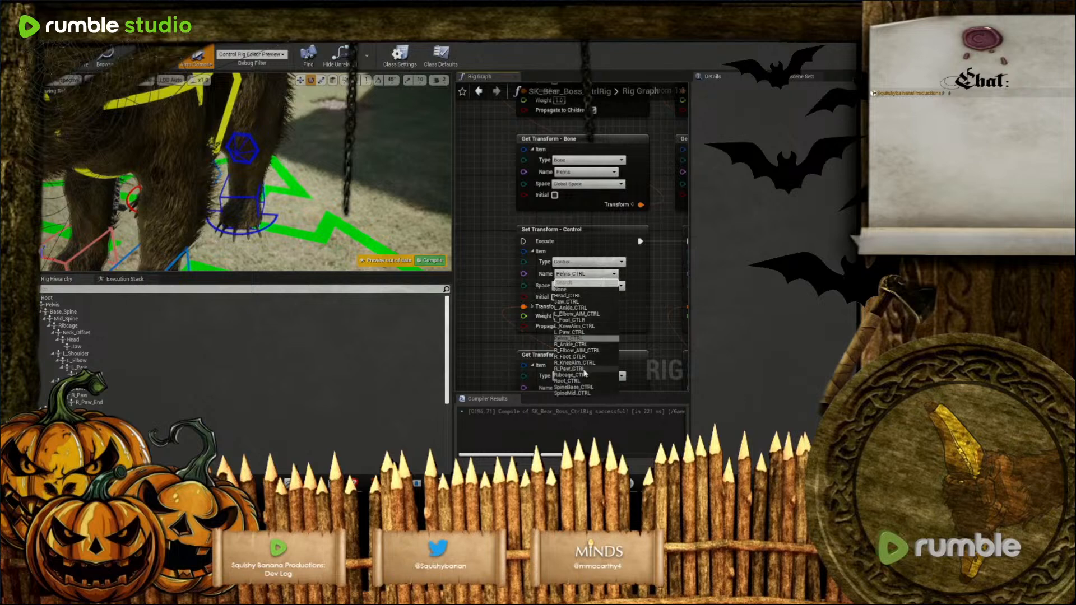
pyautogui.click(562, 332)
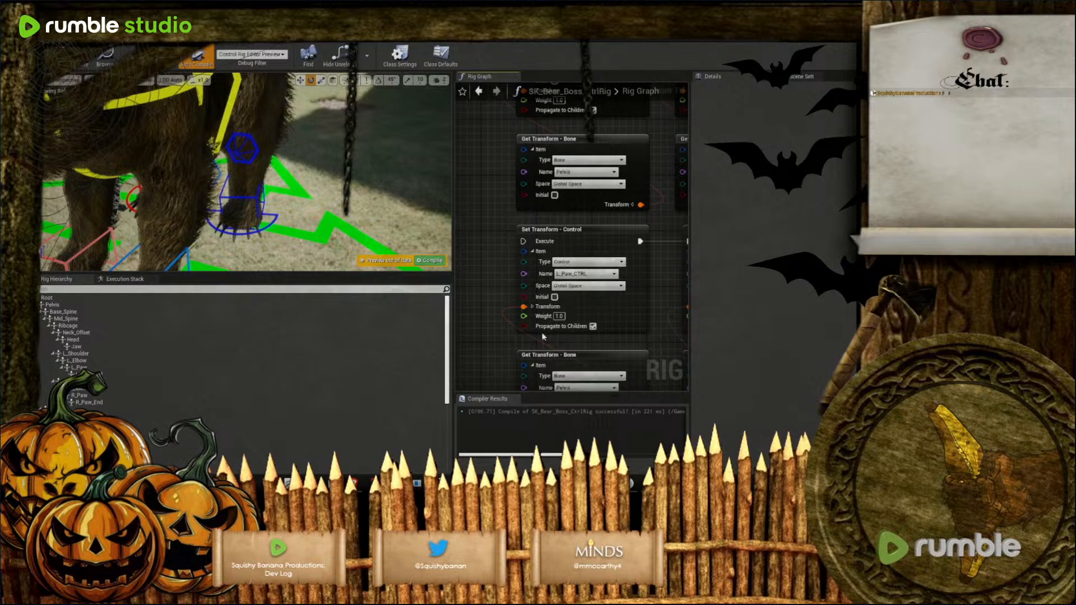
pyautogui.moveTo(493, 346); pyautogui.dragTo(483, 260, button='right')
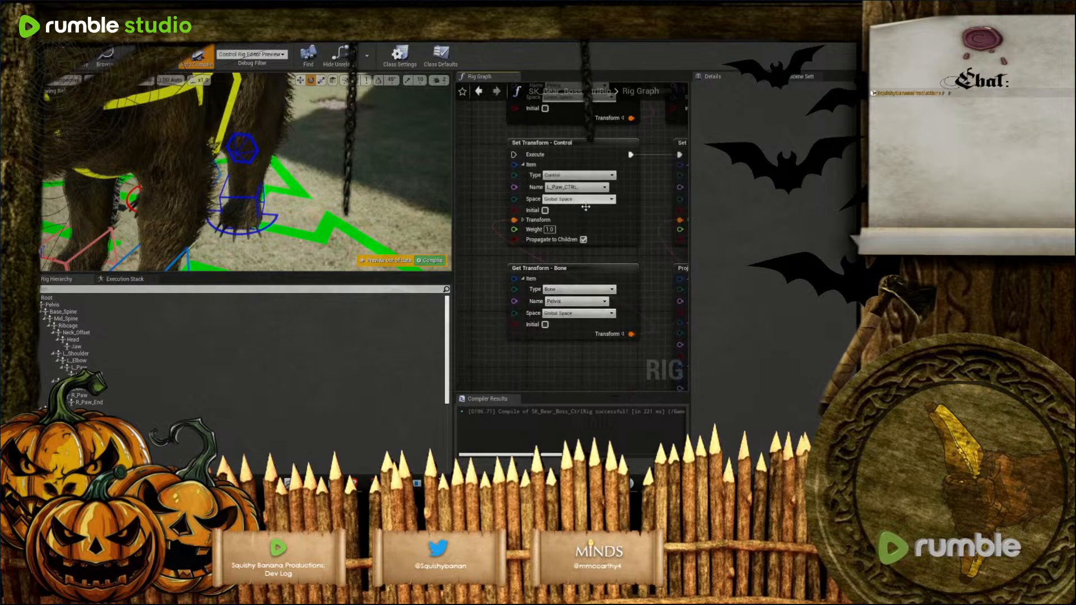
pyautogui.click(597, 302)
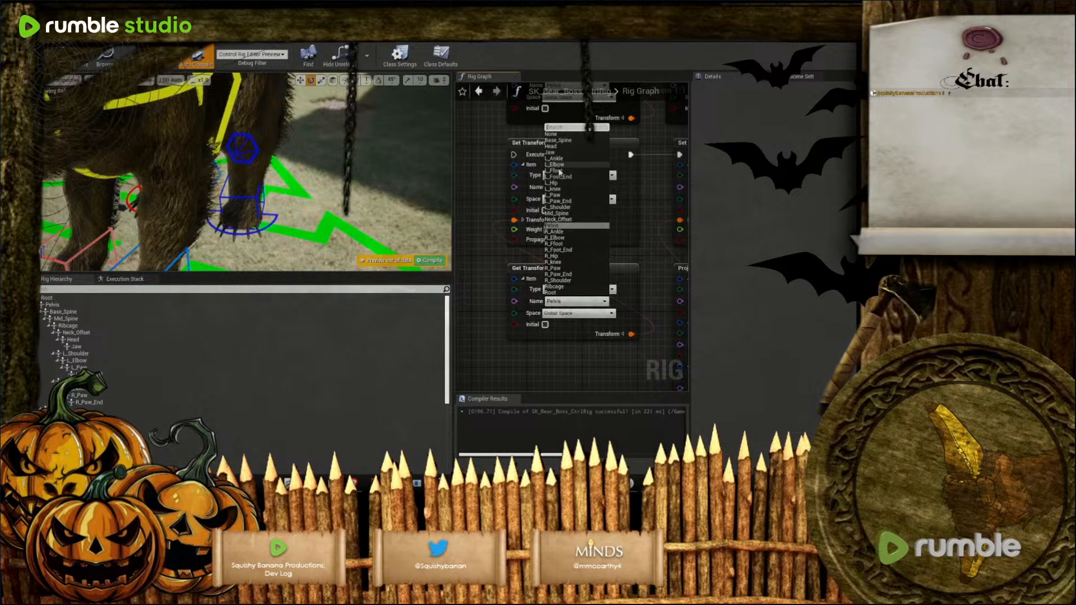
pyautogui.click(557, 195)
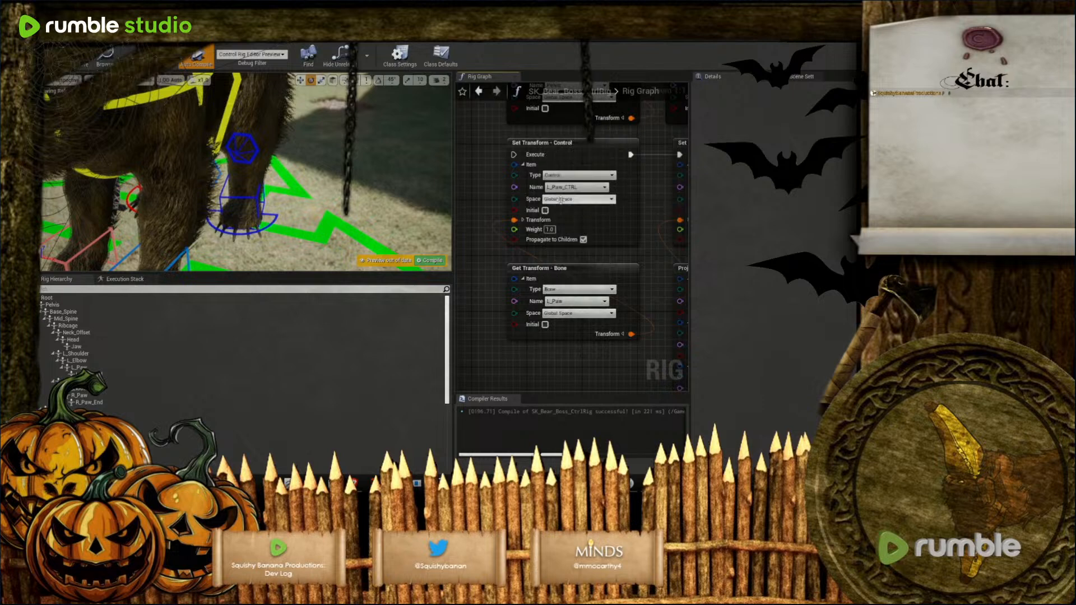
# Set the adjoining Set Transform node in the second row to control L_Elbow_AIM_CTRL
pyautogui.moveTo(585, 361); pyautogui.dragTo(521, 335, button='right')
pyautogui.scroll(-1, 546, 335)
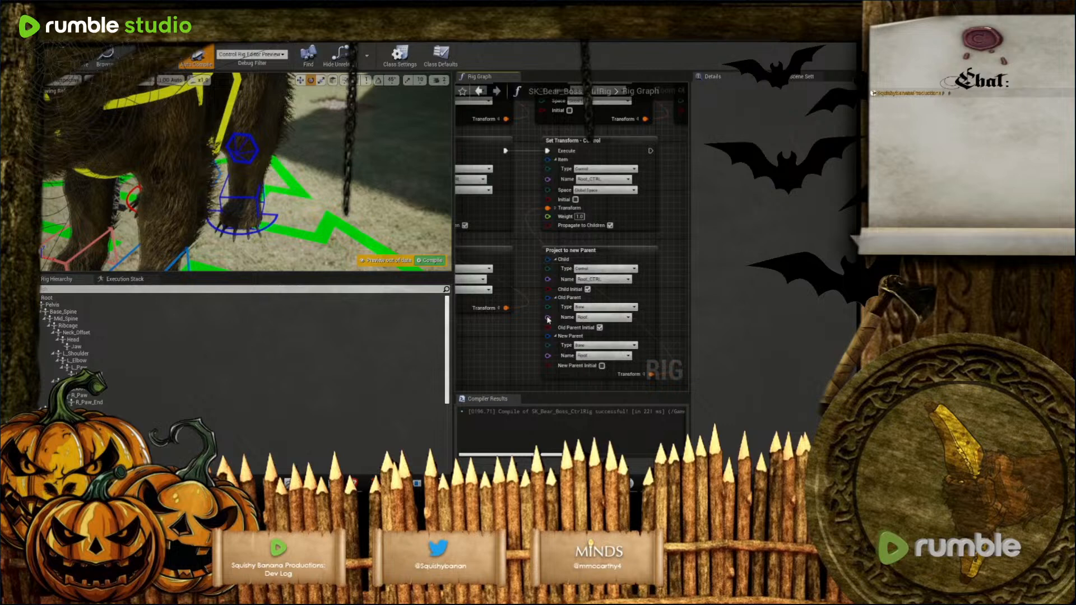
pyautogui.click(609, 180)
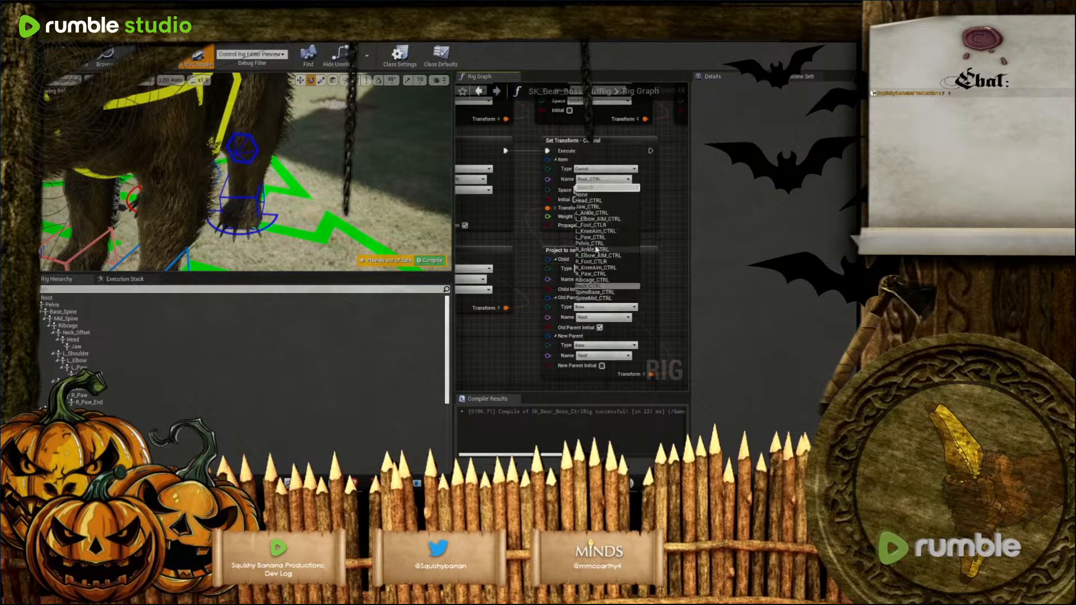
pyautogui.click(597, 219)
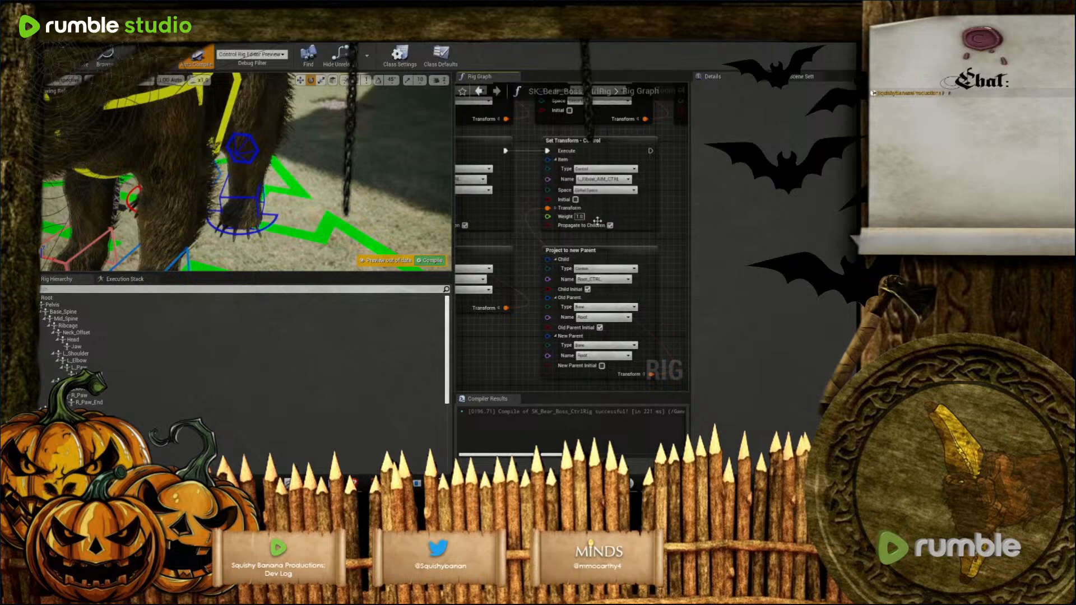
pyautogui.moveTo(639, 290); pyautogui.dragTo(619, 255, button='right')
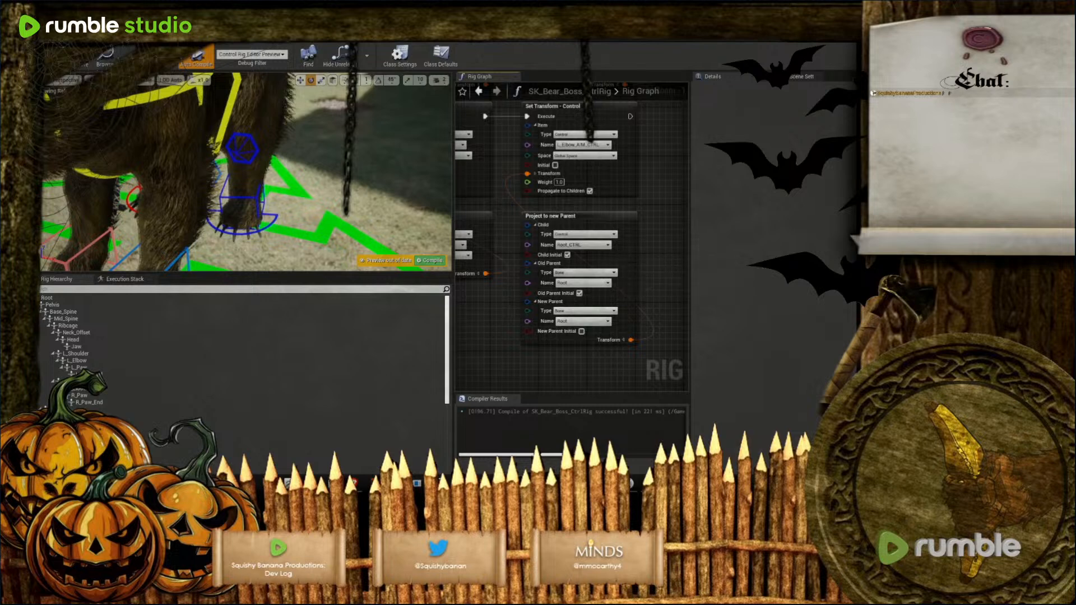
# Open the Character_Rig control rig from the contol_rigs folder and examine how the blue Fingers group sets its controls from bones
pyautogui.hotkey('alt', 'Tab')
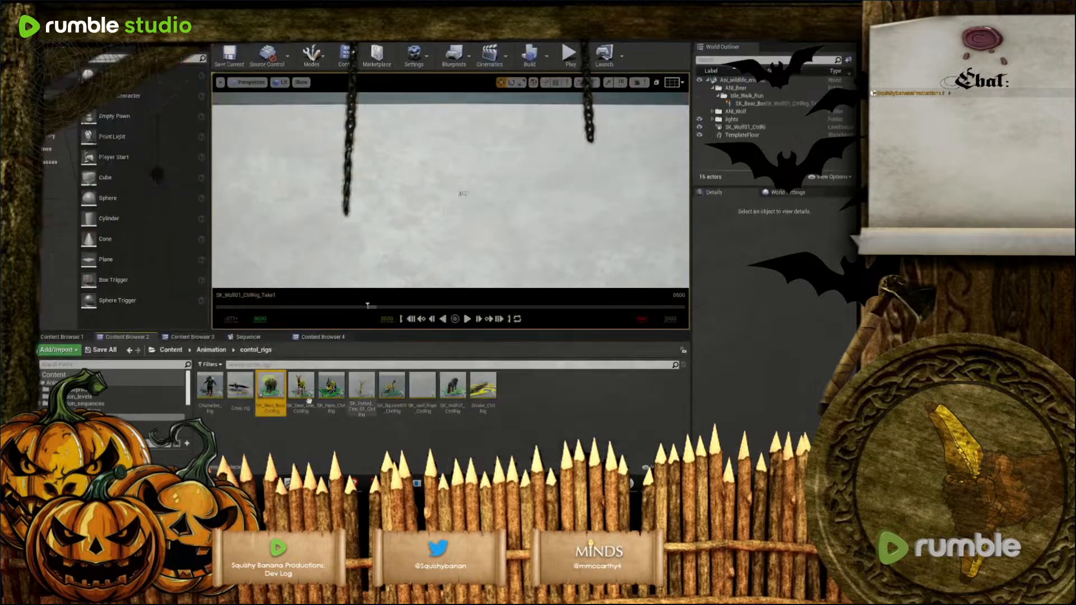
pyautogui.doubleClick(212, 395)
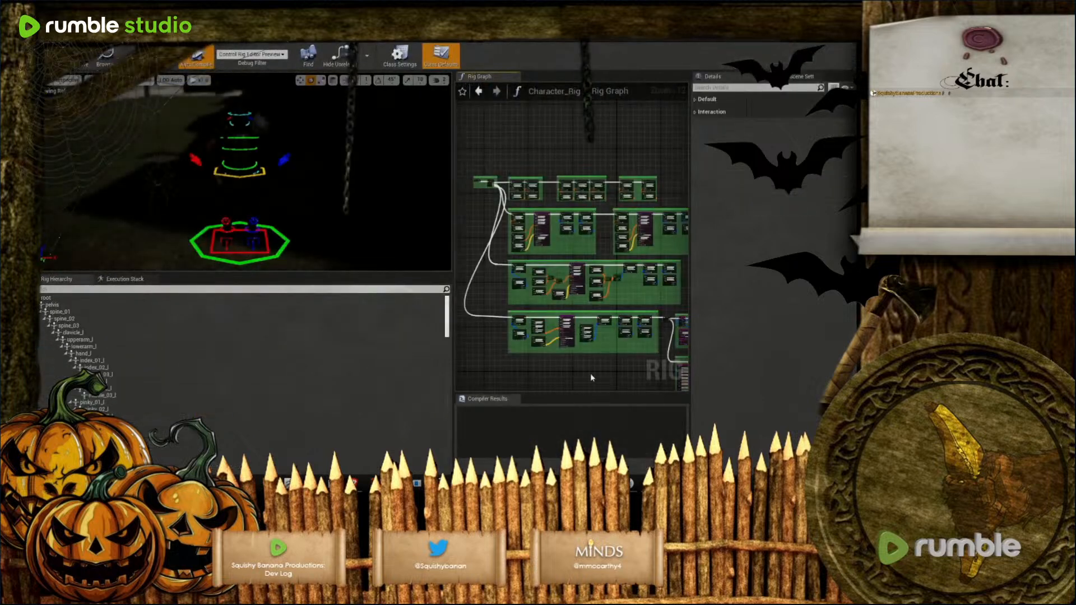
pyautogui.scroll(4, 577, 281)
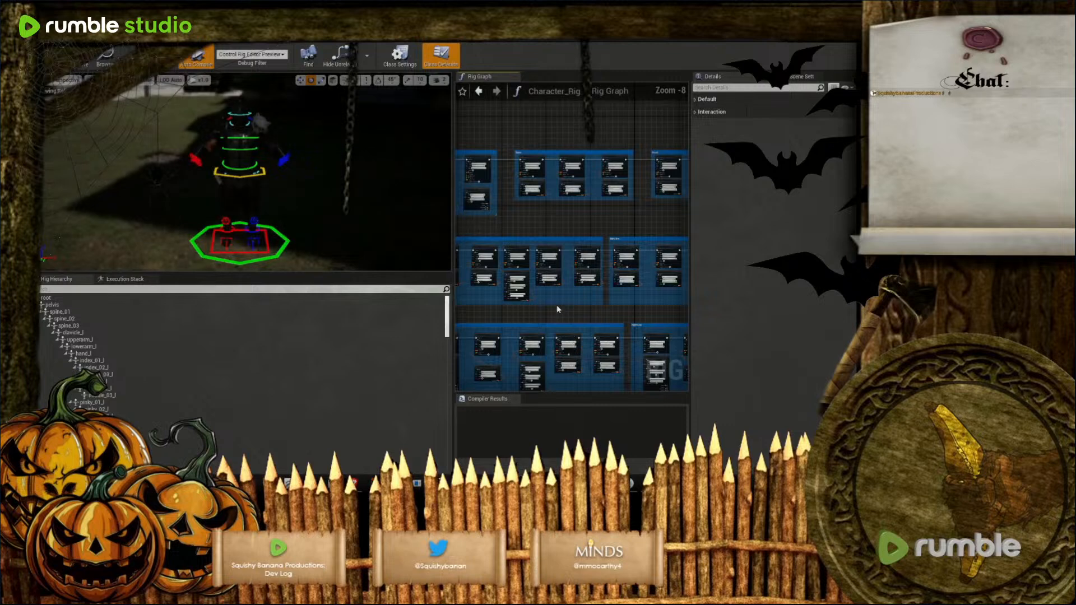
pyautogui.scroll(5, 573, 273)
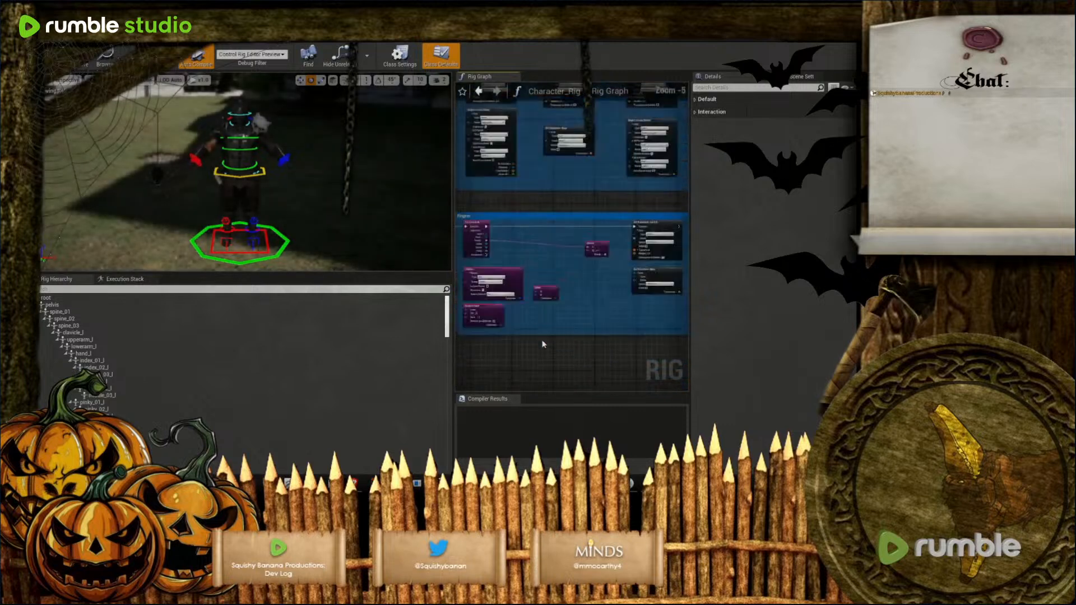
pyautogui.moveTo(529, 347)
pyautogui.mouseDown(button='right')
pyautogui.moveTo(652, 392)
pyautogui.moveTo(476, 388)
pyautogui.moveTo(513, 343)
pyautogui.mouseUp(button='right')
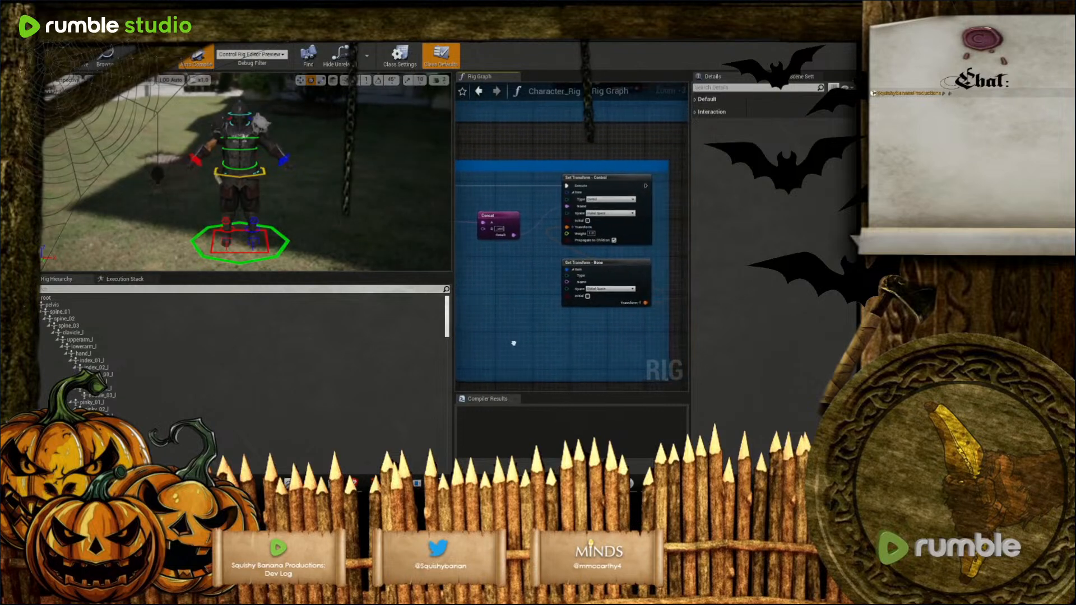
pyautogui.moveTo(513, 343); pyautogui.dragTo(489, 324, button='right')
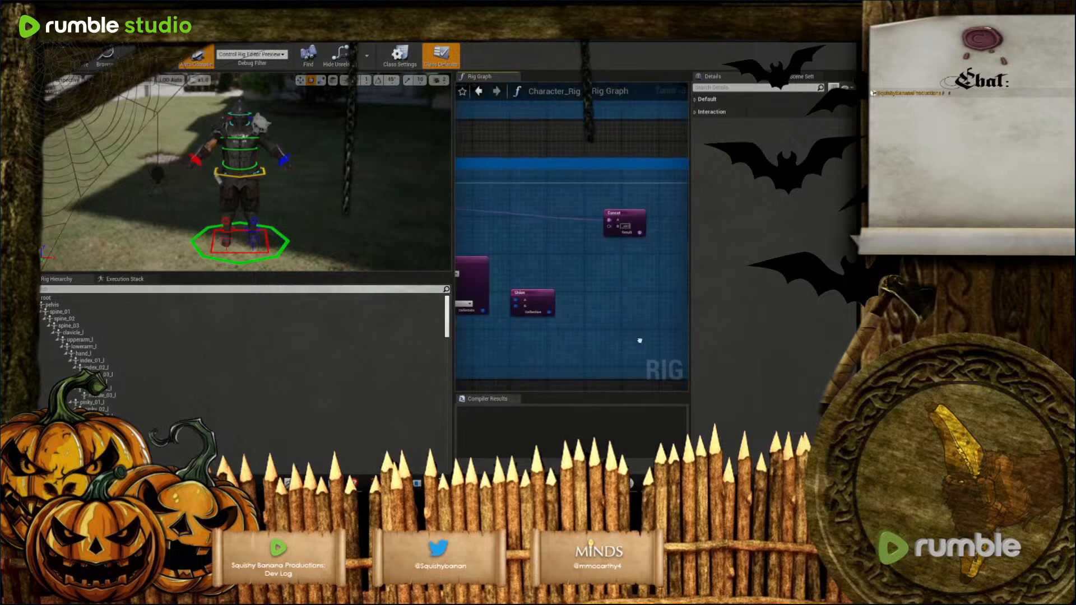
pyautogui.moveTo(639, 340); pyautogui.dragTo(689, 341, button='right')
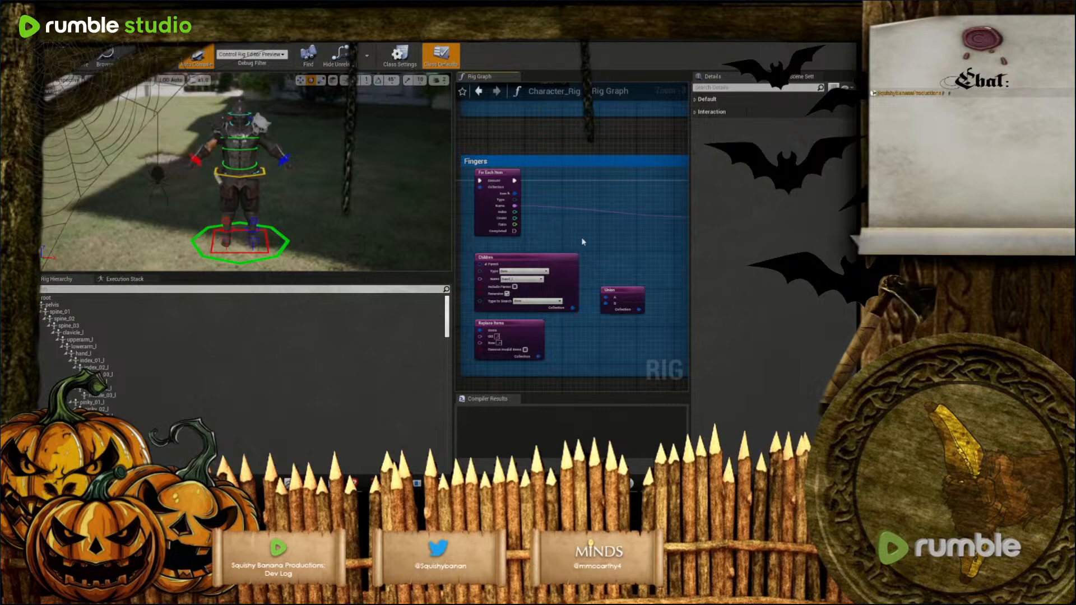
pyautogui.moveTo(589, 245); pyautogui.dragTo(476, 265, button='right')
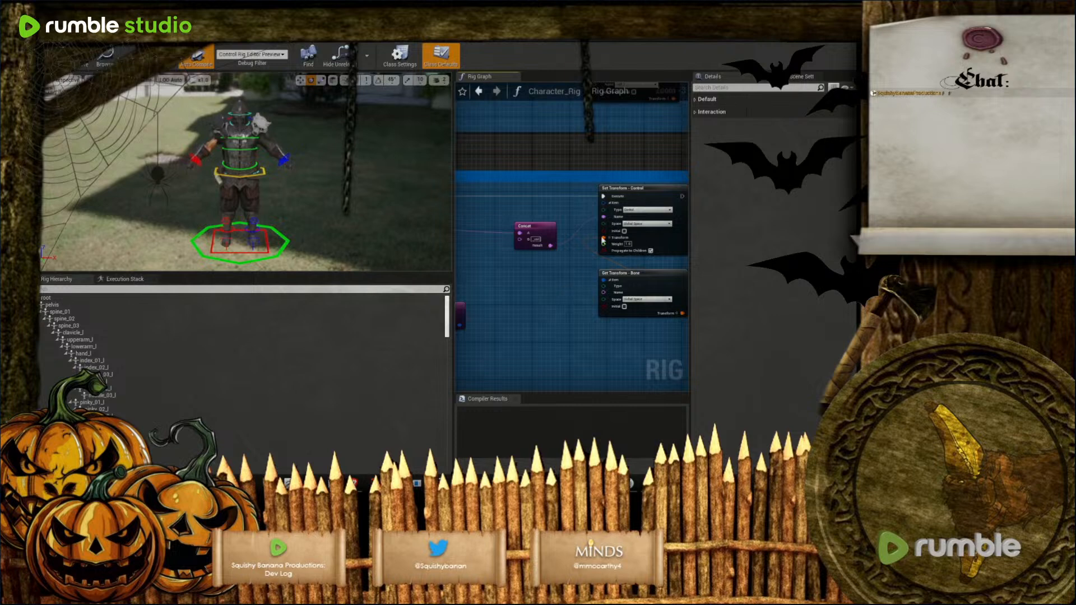
# Examine the Twist visibility group and the Fingers rotation and control visibility group in the Character_Rig graph
pyautogui.scroll(-5, 571, 308)
pyautogui.moveTo(550, 323); pyautogui.dragTo(563, 402, button='right')
pyautogui.moveTo(581, 172); pyautogui.dragTo(536, 374, button='right')
pyautogui.moveTo(633, 221); pyautogui.dragTo(499, 257, button='right')
pyautogui.moveTo(659, 299); pyautogui.dragTo(599, 267, button='right')
pyautogui.scroll(5, 621, 244)
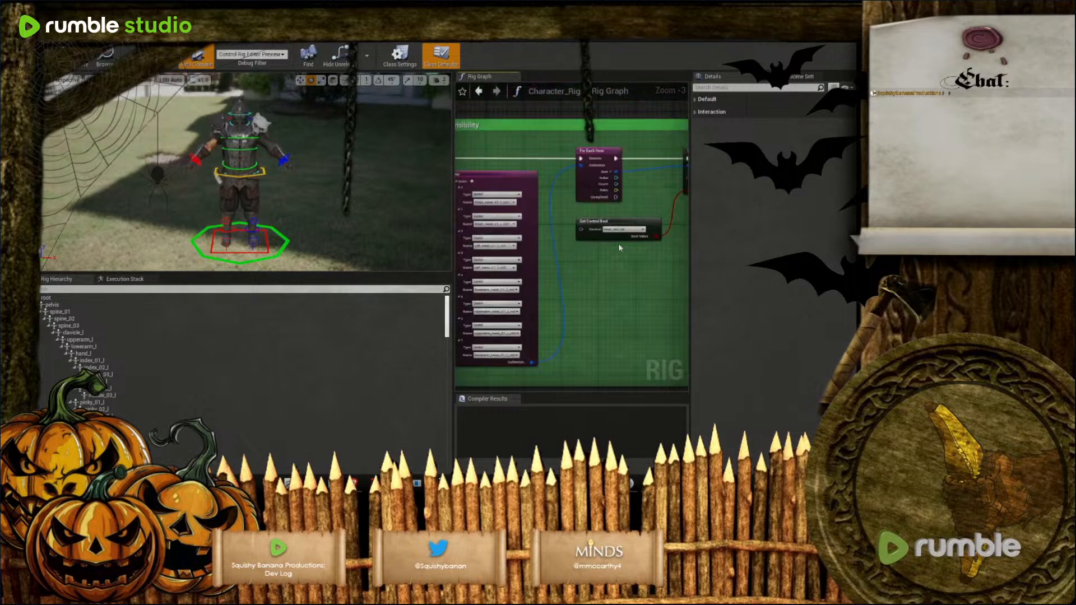
pyautogui.scroll(-1, 606, 266)
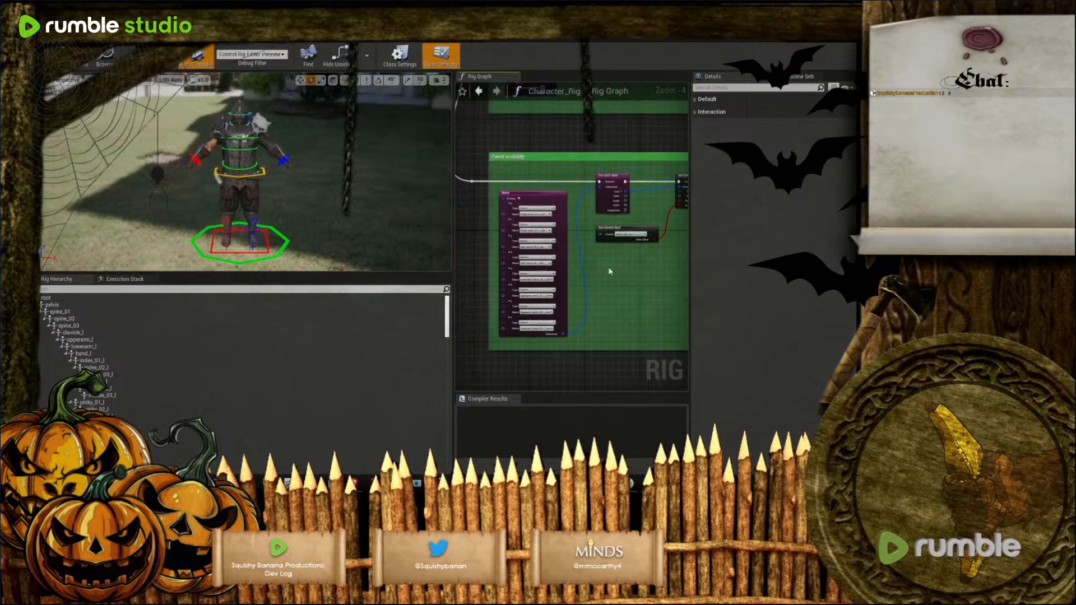
pyautogui.scroll(2, 607, 267)
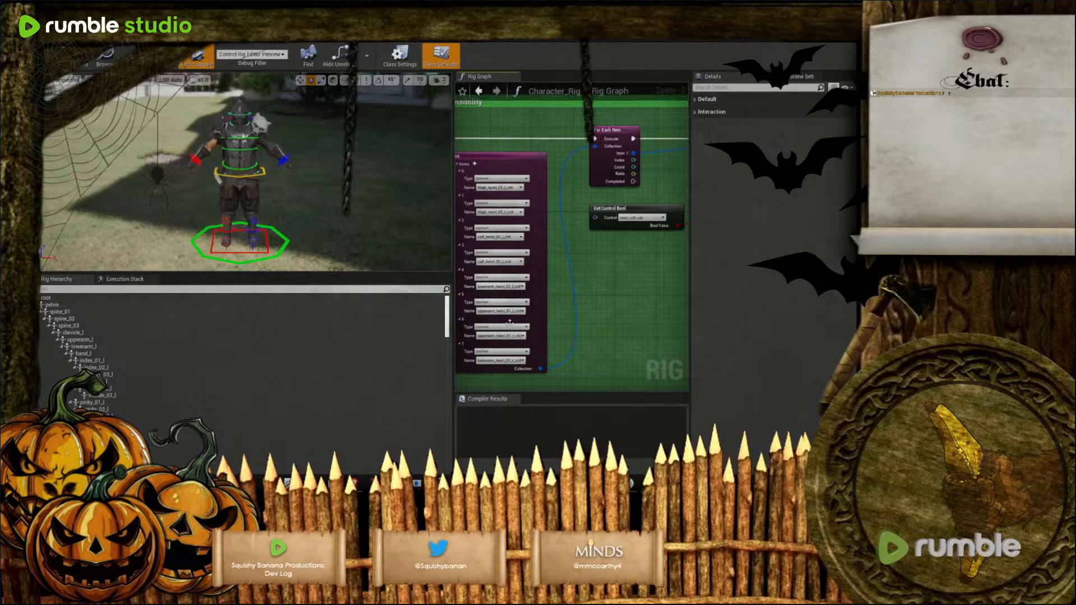
pyautogui.moveTo(623, 317); pyautogui.dragTo(553, 324, button='right')
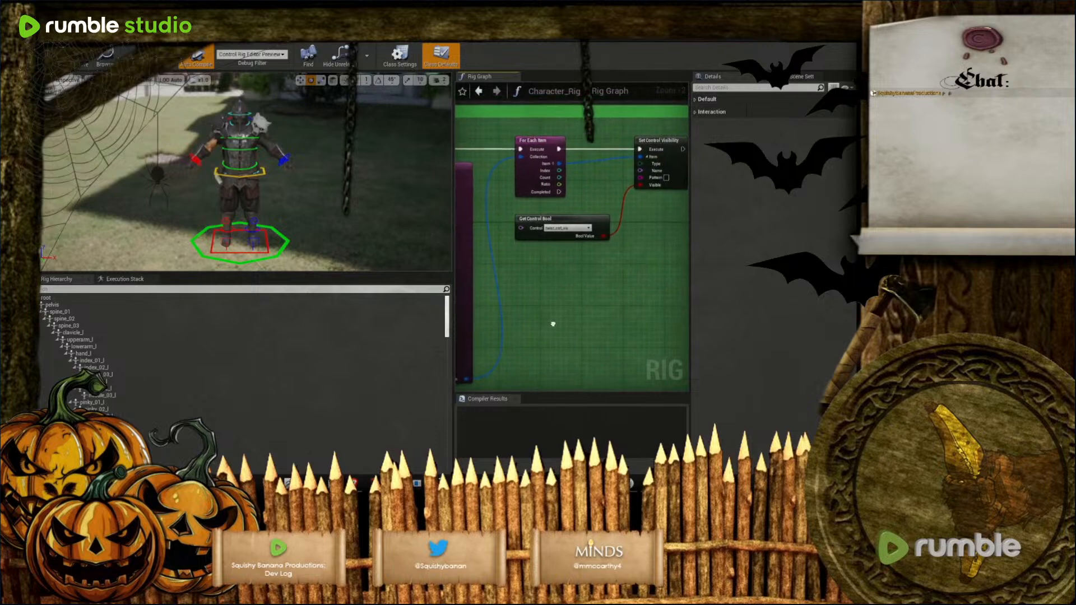
pyautogui.scroll(-2, 553, 324)
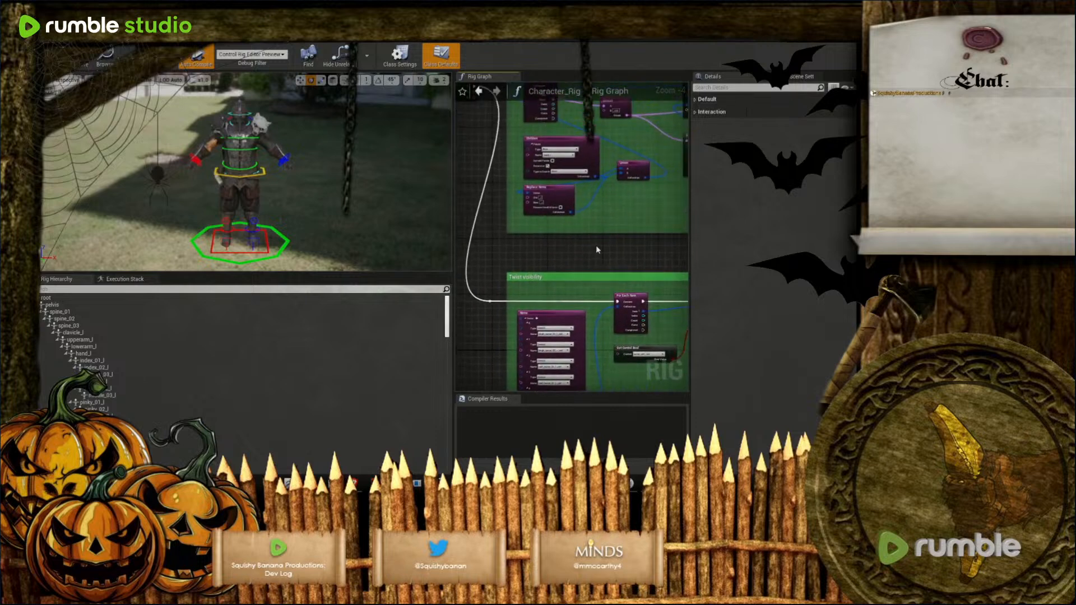
pyautogui.moveTo(596, 256); pyautogui.dragTo(597, 319, button='right')
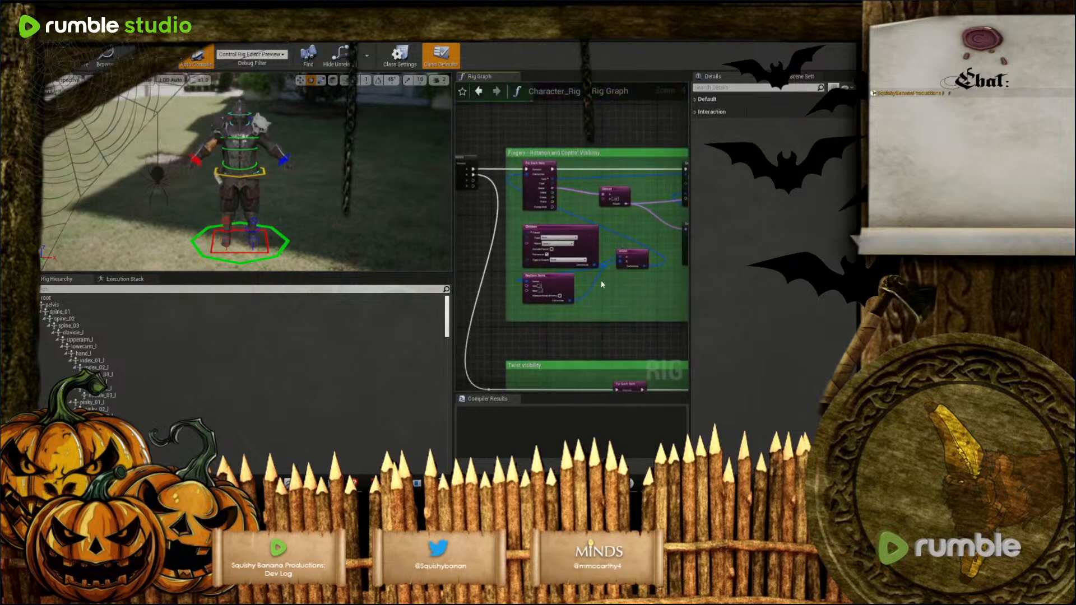
pyautogui.moveTo(600, 280); pyautogui.dragTo(514, 308, button='right')
pyautogui.scroll(2, 587, 209)
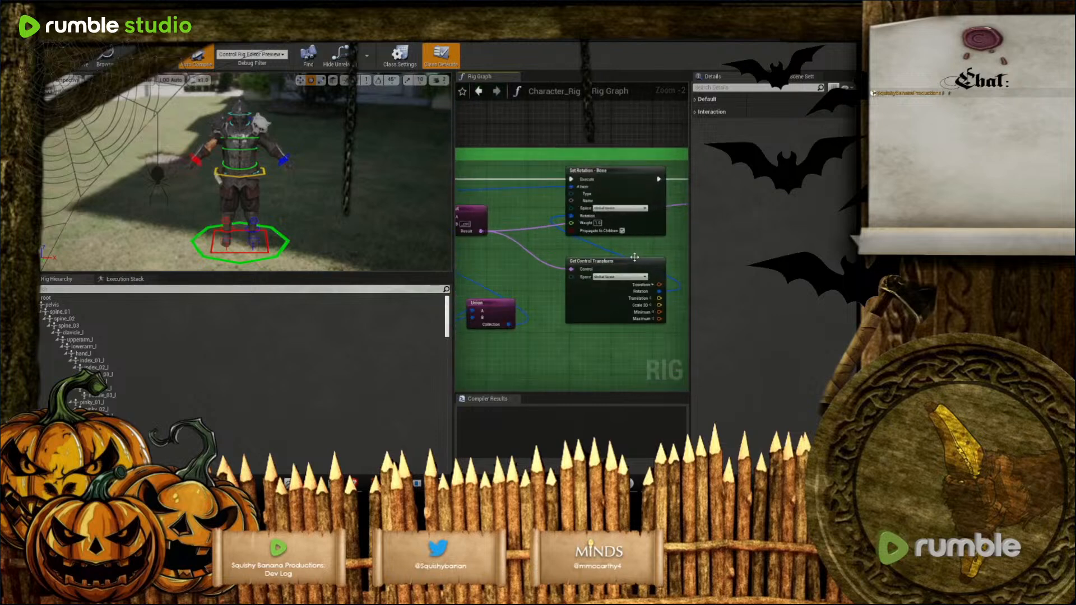
pyautogui.scroll(-2, 484, 321)
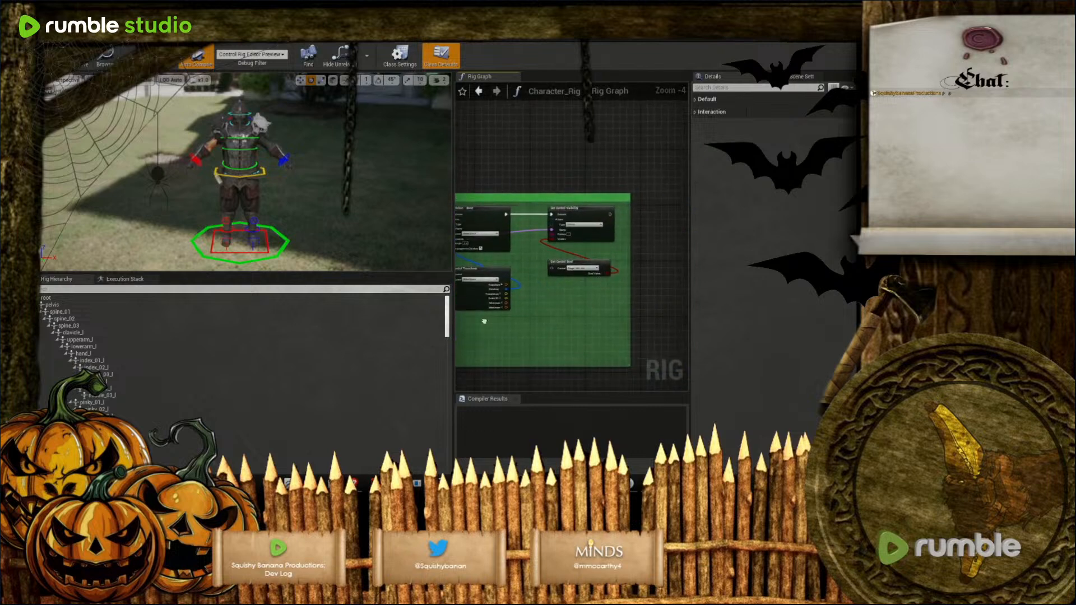
# Examine the leg IK node's pole vector settings and the blue backwards solve rows in Character_Rig as reference for the limb controls
pyautogui.scroll(-8, 554, 295)
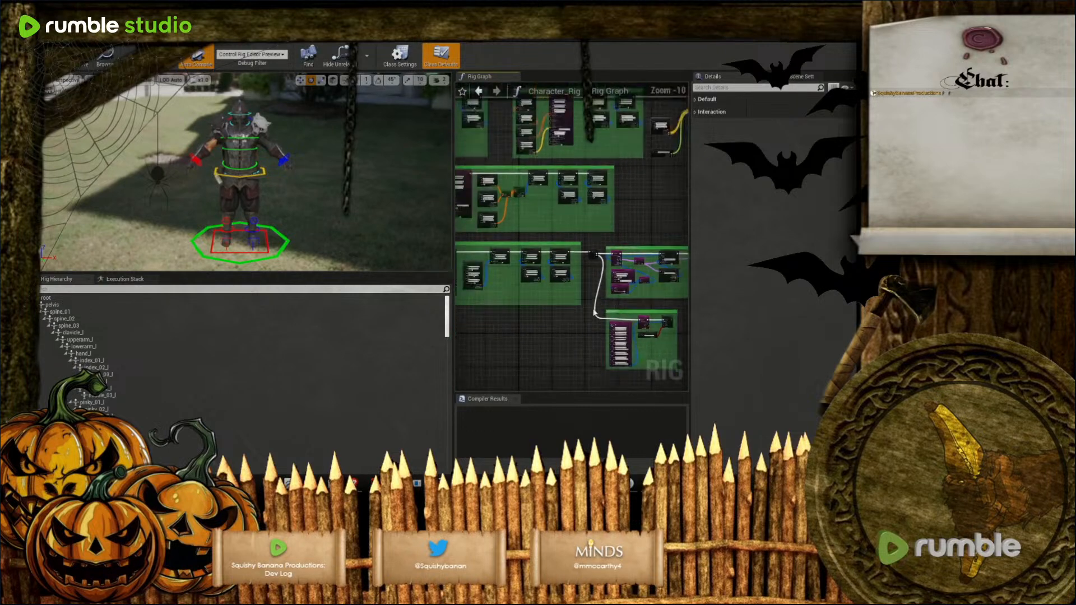
pyautogui.moveTo(581, 316); pyautogui.dragTo(617, 175, button='right')
pyautogui.moveTo(592, 350); pyautogui.dragTo(598, 389, button='right')
pyautogui.scroll(9, 544, 197)
pyautogui.moveTo(538, 209); pyautogui.dragTo(610, 194, button='right')
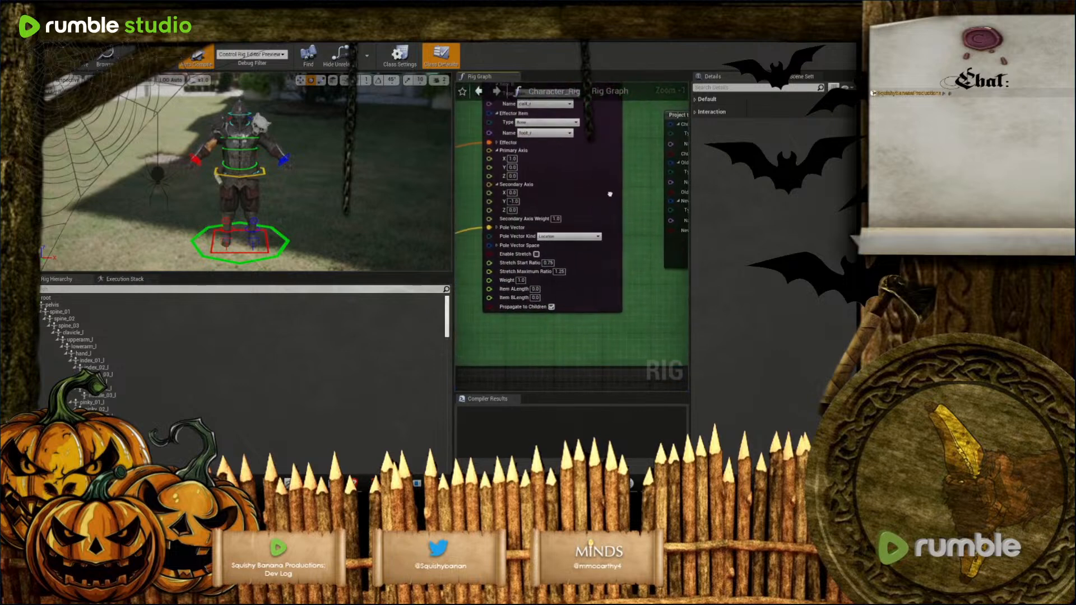
pyautogui.moveTo(610, 194); pyautogui.dragTo(601, 200, button='right')
pyautogui.scroll(-10, 602, 200)
pyautogui.moveTo(594, 286); pyautogui.dragTo(596, 104, button='right')
pyautogui.moveTo(620, 322); pyautogui.dragTo(399, 365, button='right')
pyautogui.moveTo(561, 336); pyautogui.dragTo(642, 355, button='right')
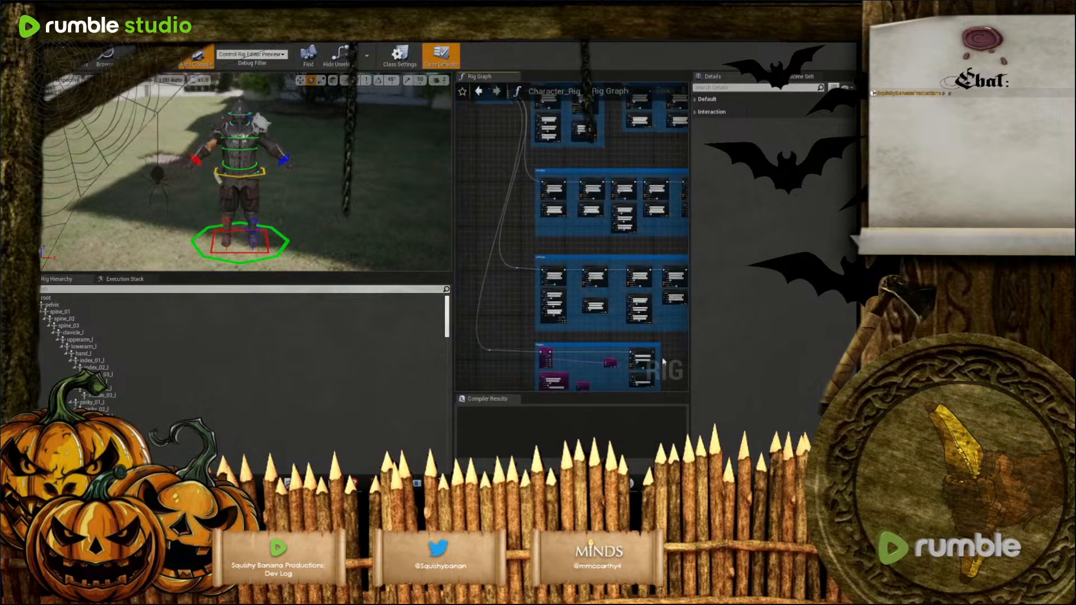
pyautogui.scroll(5, 642, 315)
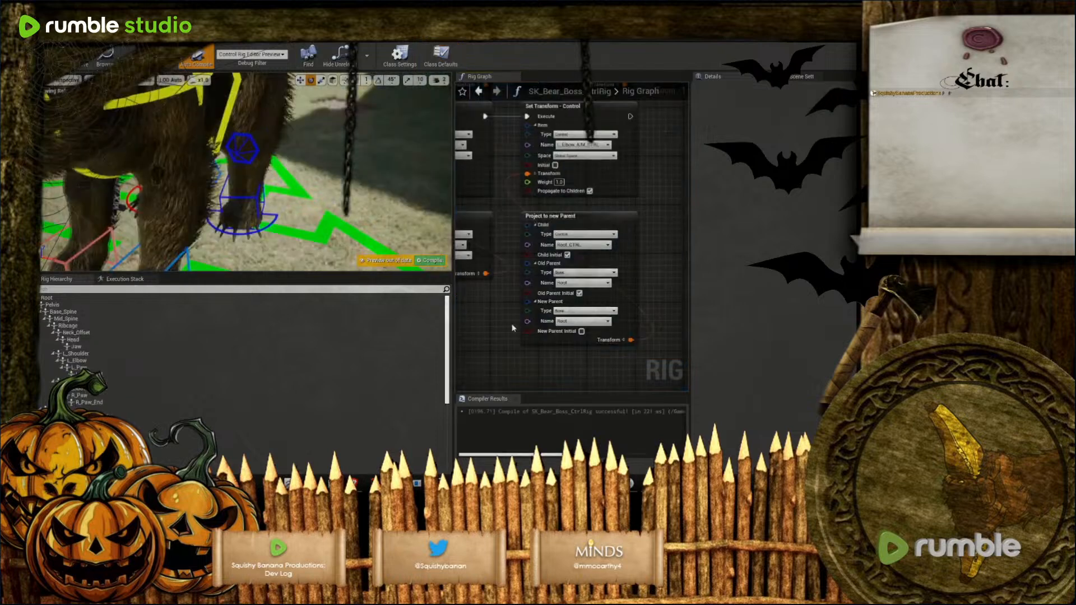
# Set the Project to new Parent node's child to L_Elbow_AIM_CTRL and both its old and new parents to the L_Elbow bone
pyautogui.moveTo(498, 348); pyautogui.dragTo(532, 358, button='right')
pyautogui.moveTo(533, 358); pyautogui.dragTo(507, 333, button='right')
pyautogui.click(612, 235)
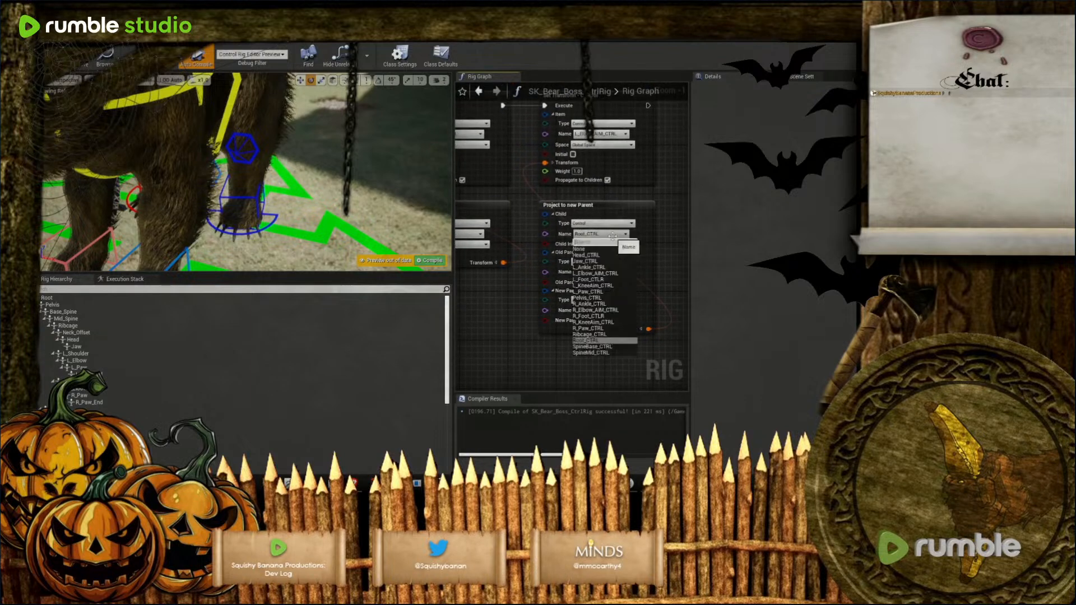
pyautogui.click(590, 274)
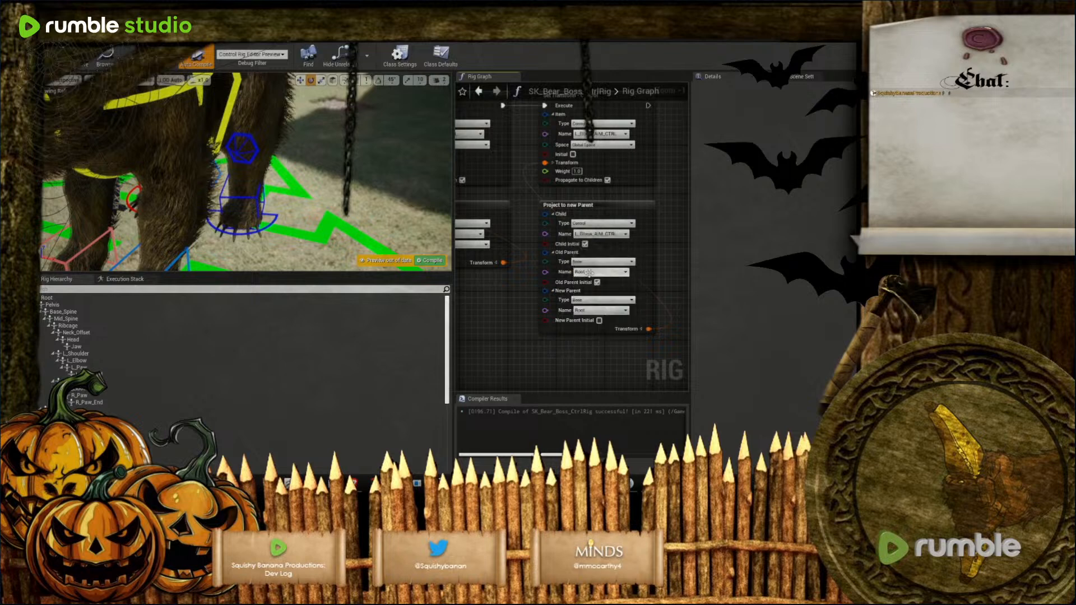
pyautogui.click(619, 272)
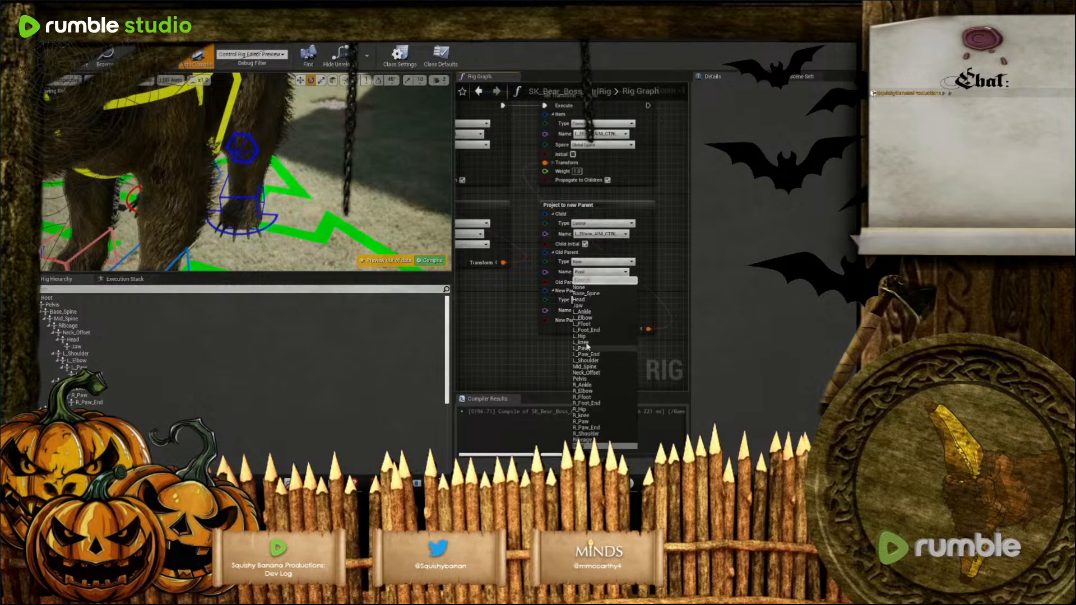
pyautogui.click(583, 317)
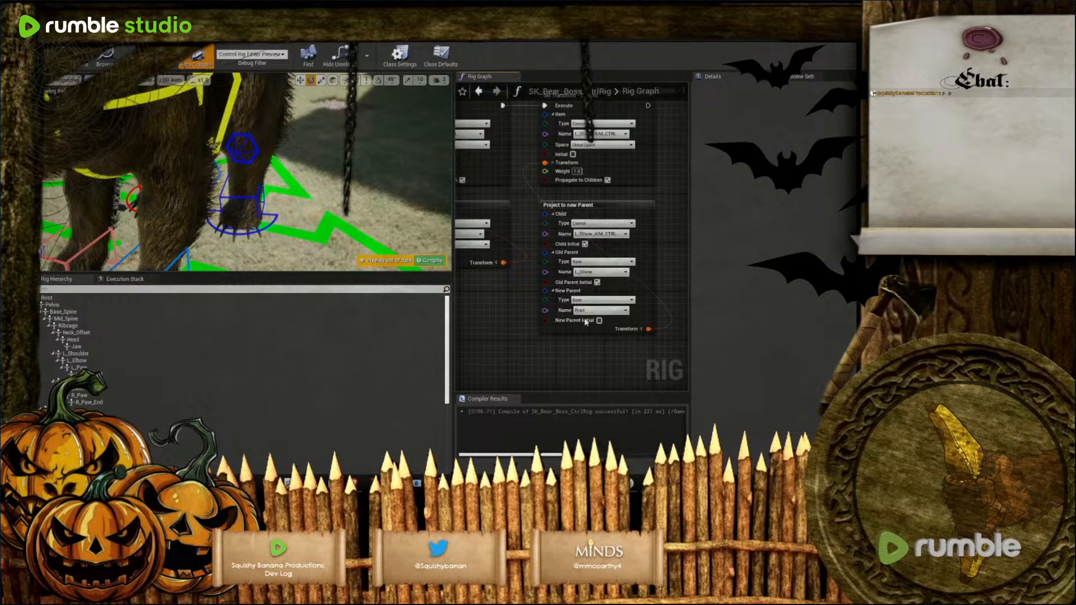
pyautogui.click(603, 311)
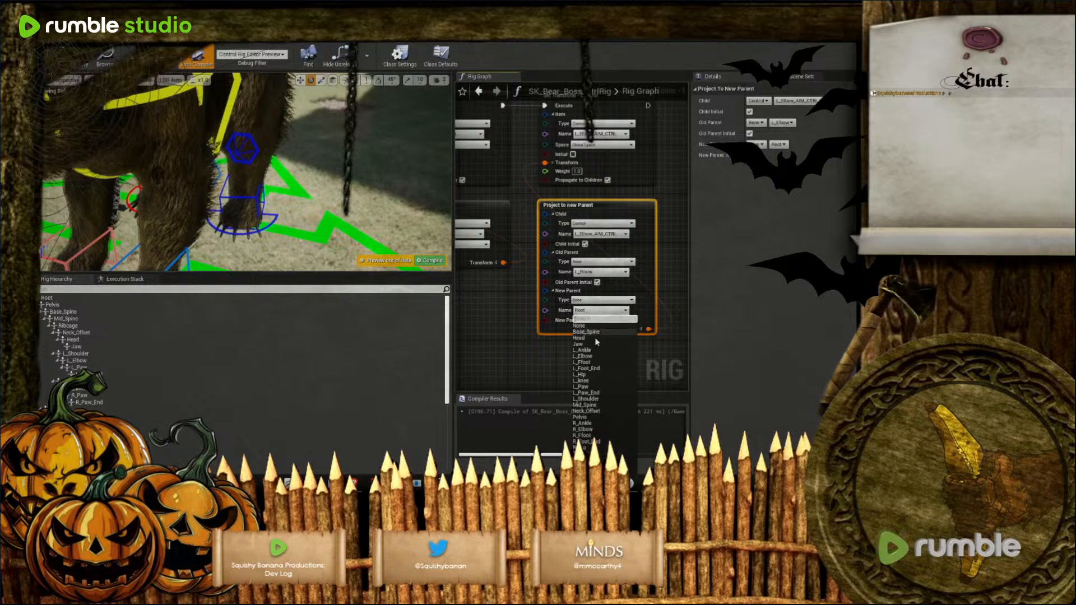
pyautogui.click(582, 356)
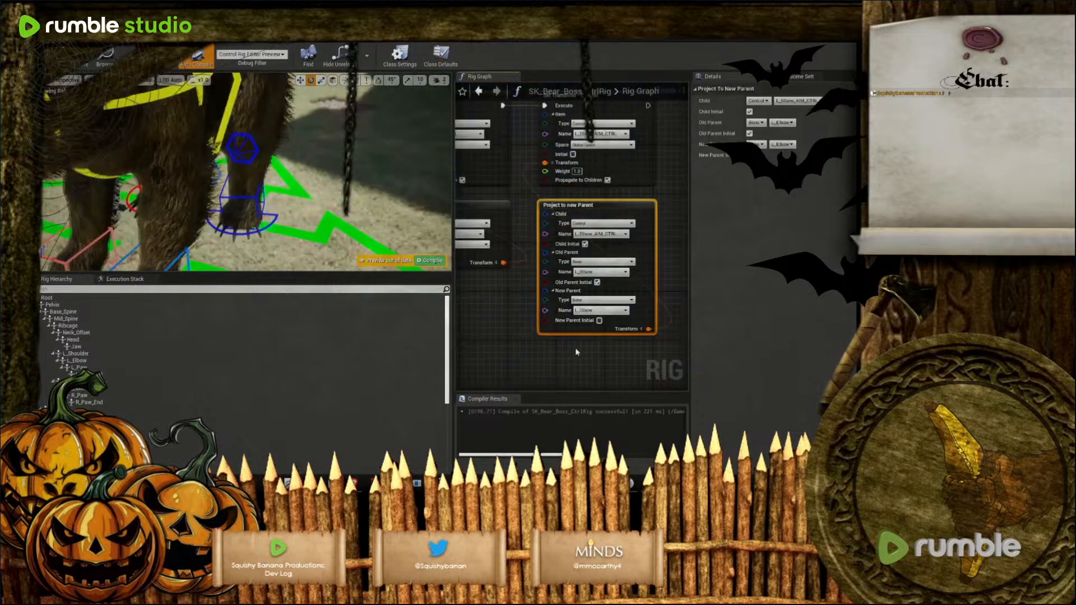
# Duplicate the four left paw and elbow-aim nodes and place the copies beside the originals in the same row
pyautogui.scroll(-2, 566, 347)
pyautogui.moveTo(247, 174); pyautogui.dragTo(185, 151, button='right')
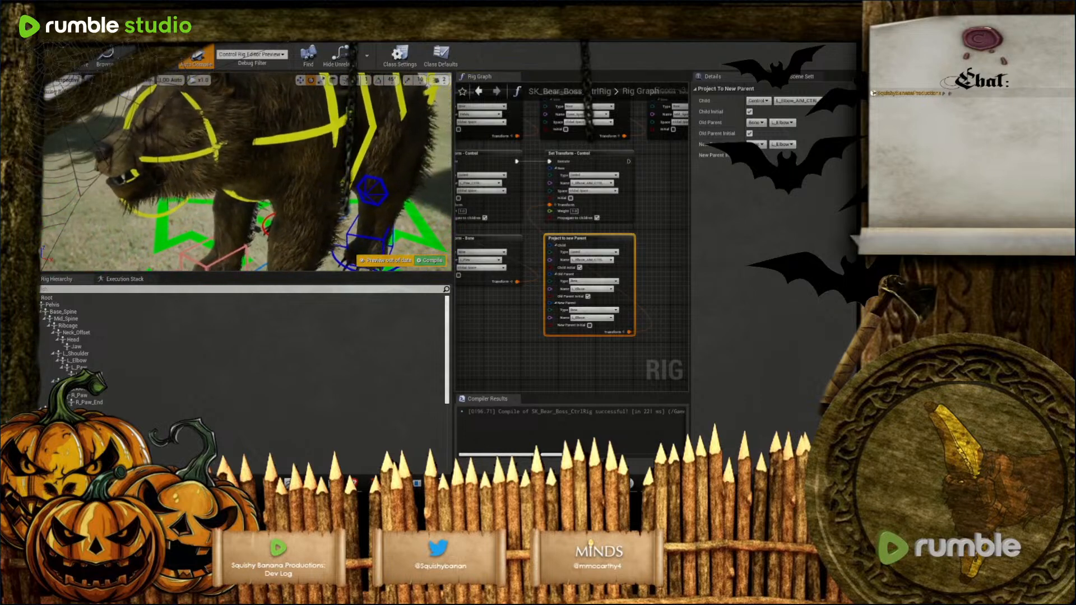
pyautogui.scroll(-2, 583, 336)
pyautogui.moveTo(603, 356); pyautogui.dragTo(529, 238)
pyautogui.moveTo(612, 358); pyautogui.dragTo(521, 344, button='right')
pyautogui.hotkey('ctrl', 'v')
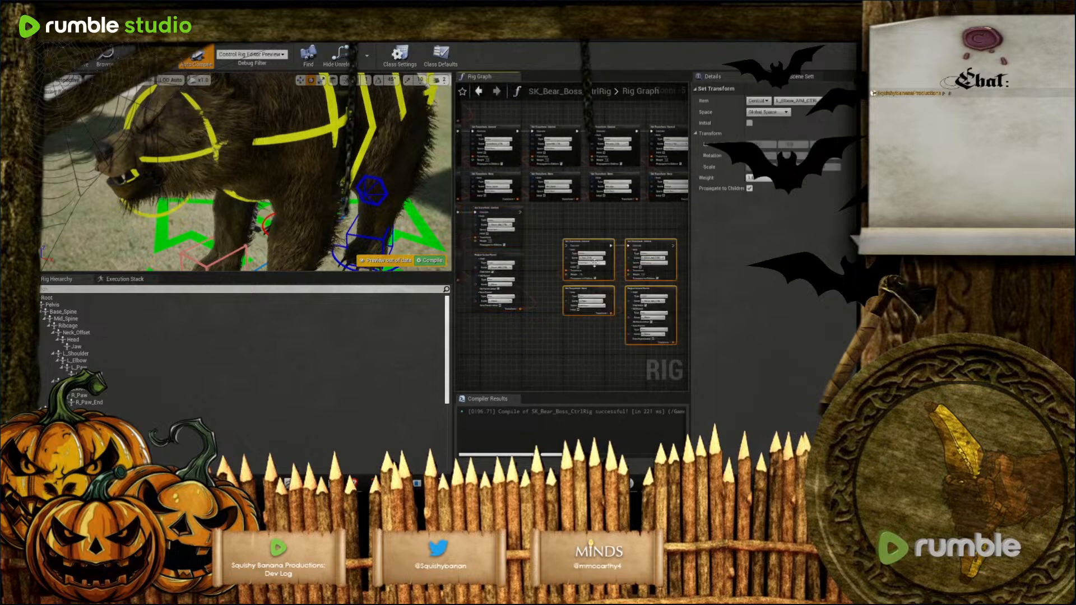
pyautogui.moveTo(598, 247); pyautogui.dragTo(566, 215)
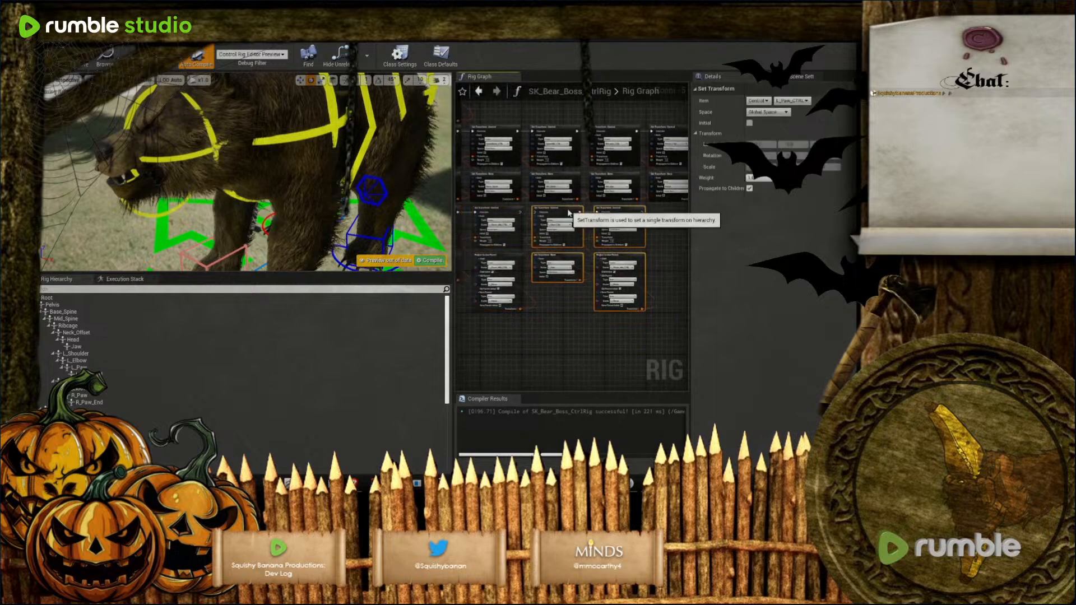
# Set the copied Set Transform node to R_Paw_CTRL and the Get Transform node beneath it to the R_Paw bone
pyautogui.scroll(3, 562, 272)
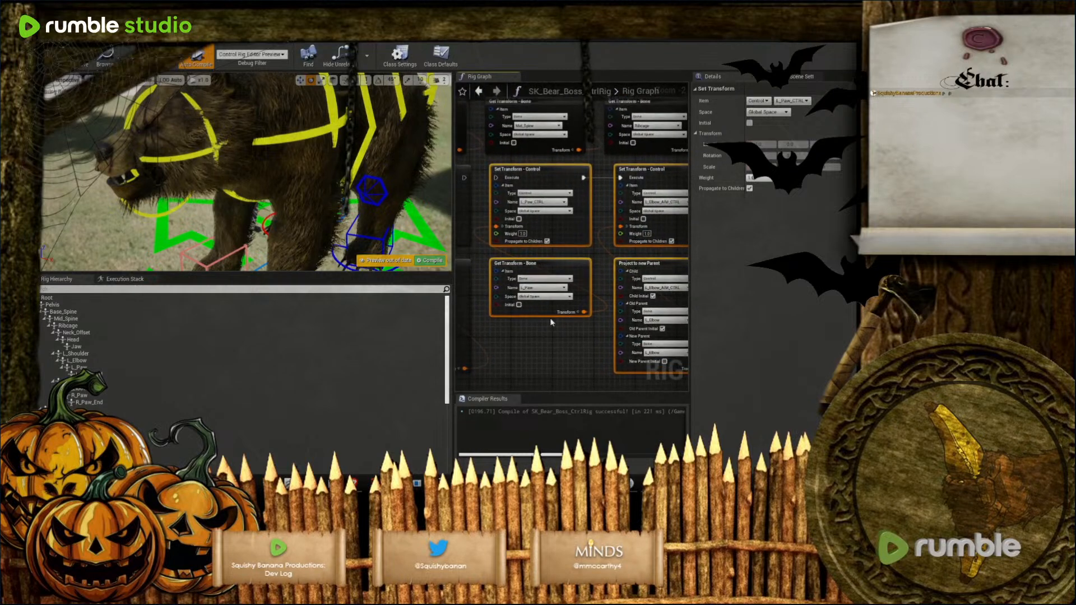
pyautogui.click(551, 203)
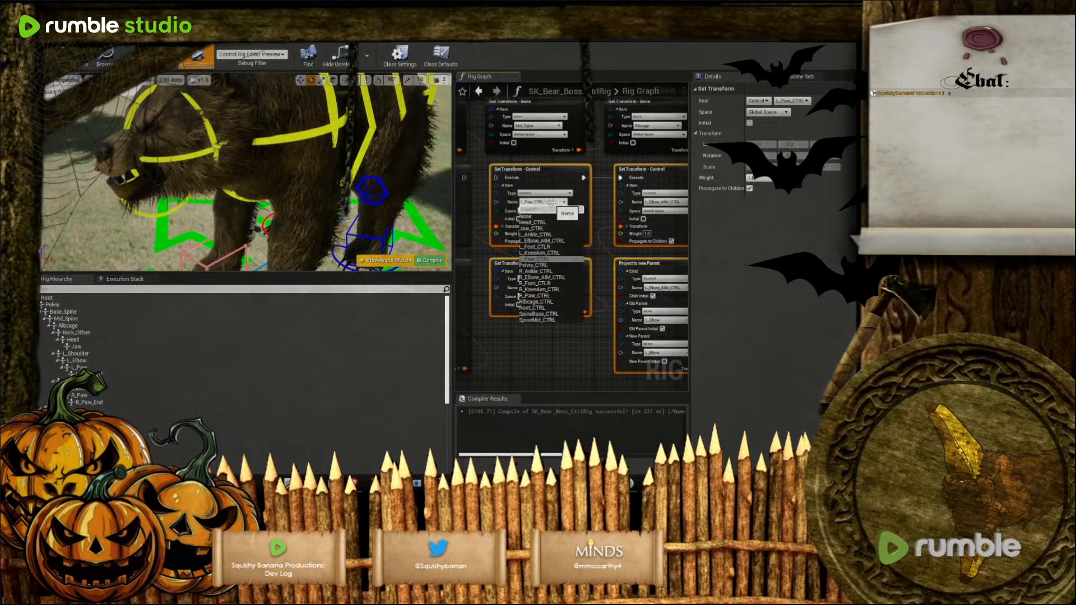
pyautogui.click(535, 295)
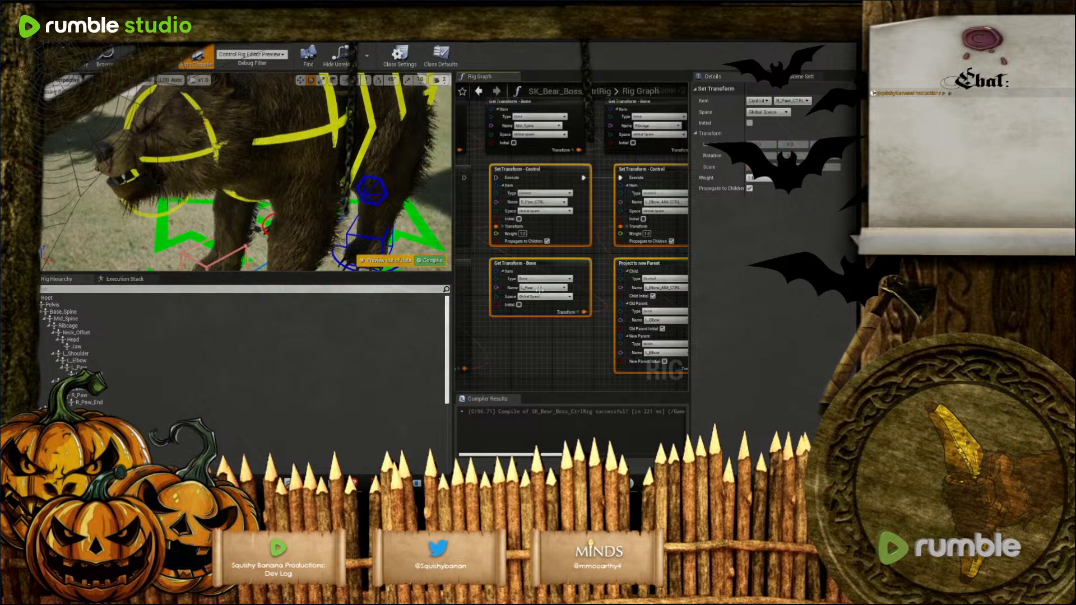
pyautogui.click(538, 287)
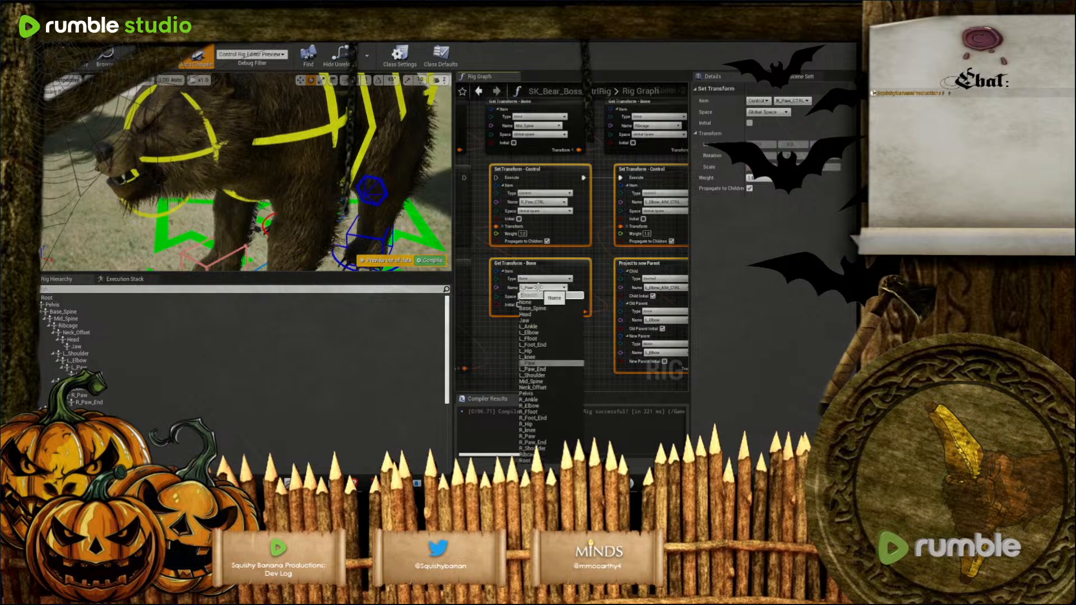
pyautogui.click(530, 437)
# Set the adjoining copied Set Transform to R_Elbow_AIM_CTRL and its Project to new Parent node's old and new parents to R_Elbow
pyautogui.moveTo(576, 342); pyautogui.dragTo(490, 306, button='right')
pyautogui.scroll(1, 549, 260)
pyautogui.click(588, 151)
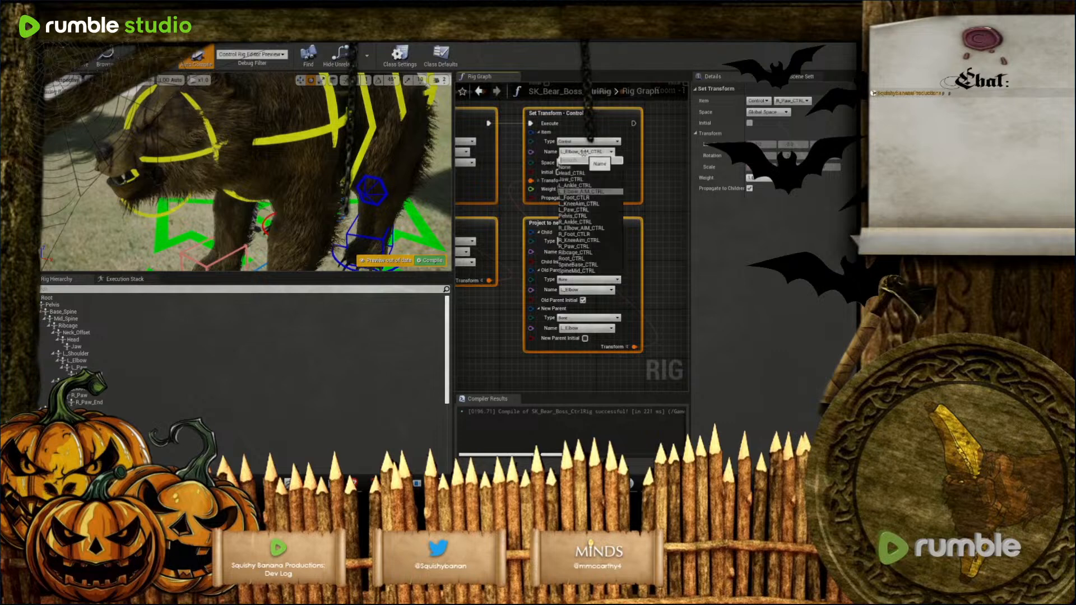
pyautogui.click(581, 228)
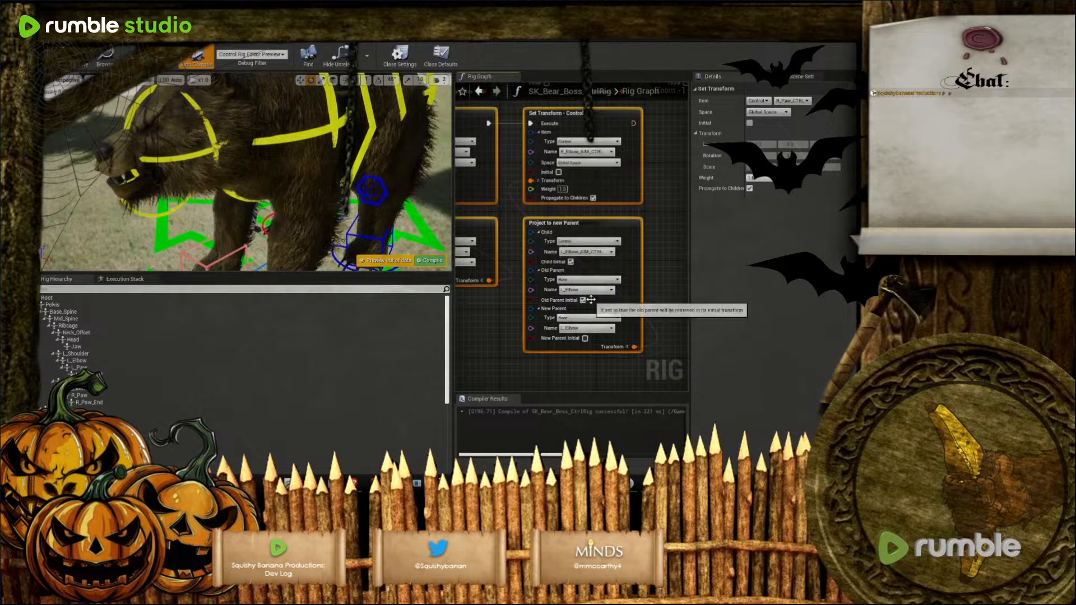
pyautogui.click(589, 290)
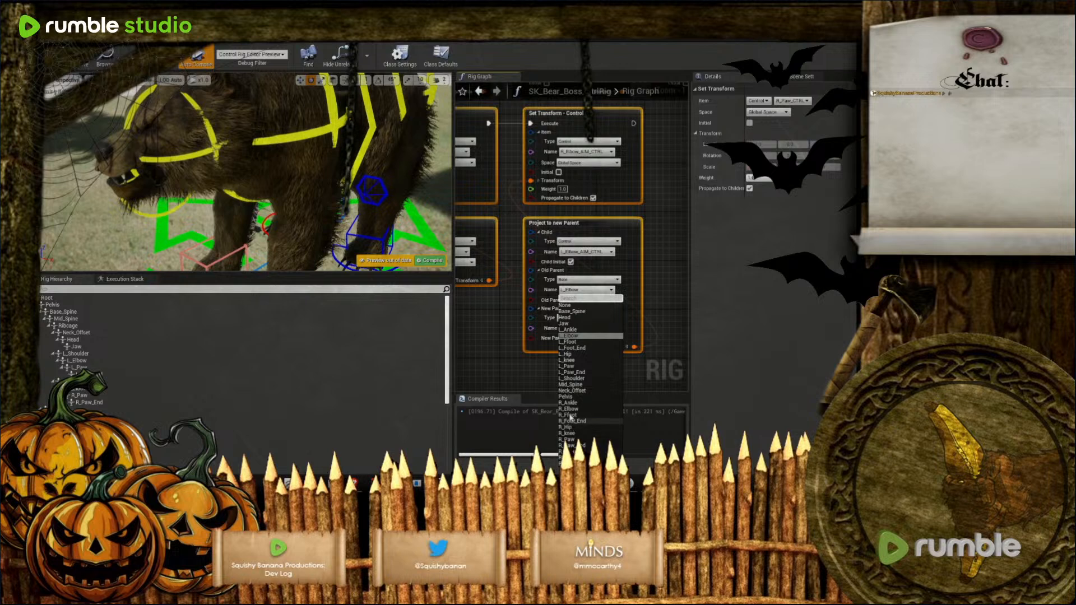
pyautogui.click(569, 409)
pyautogui.click(574, 328)
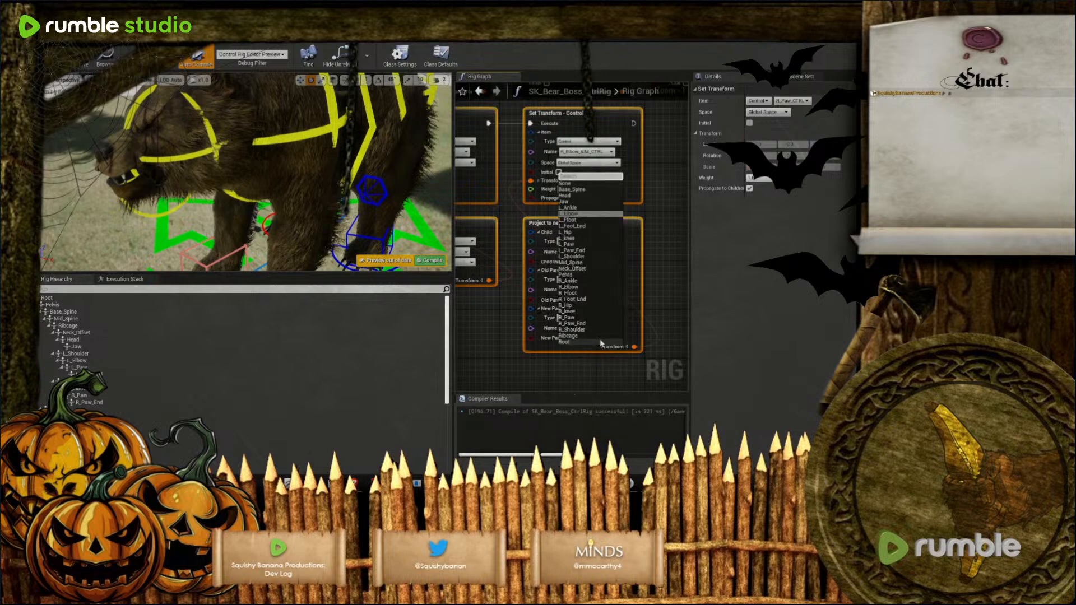
pyautogui.click(571, 287)
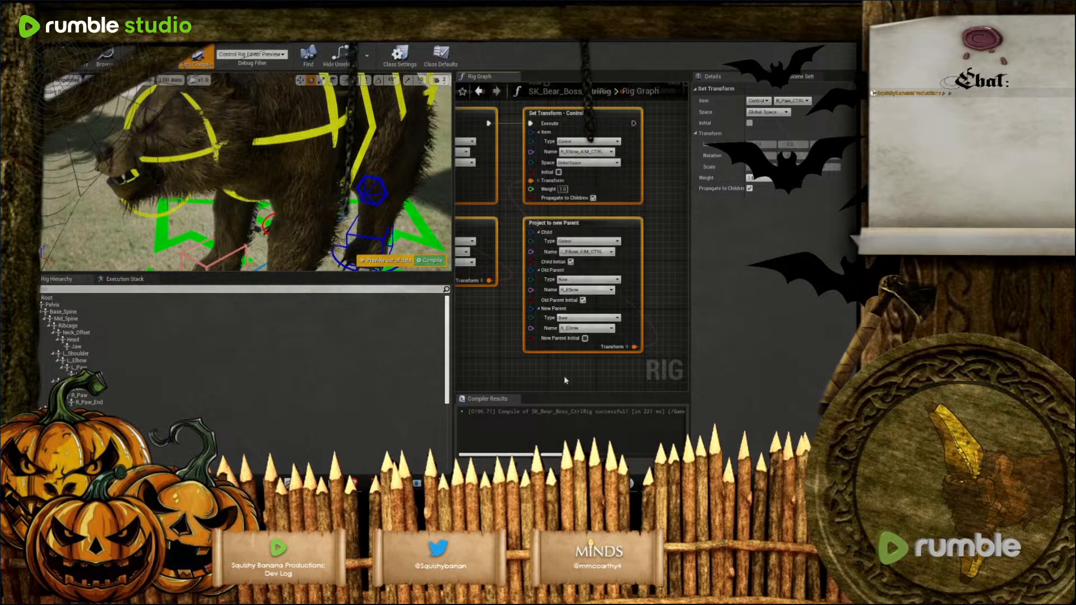
# Connect a free Sequence output to the Execute input of the left paw's Set Transform node
pyautogui.scroll(-6, 564, 380)
pyautogui.scroll(6, 588, 299)
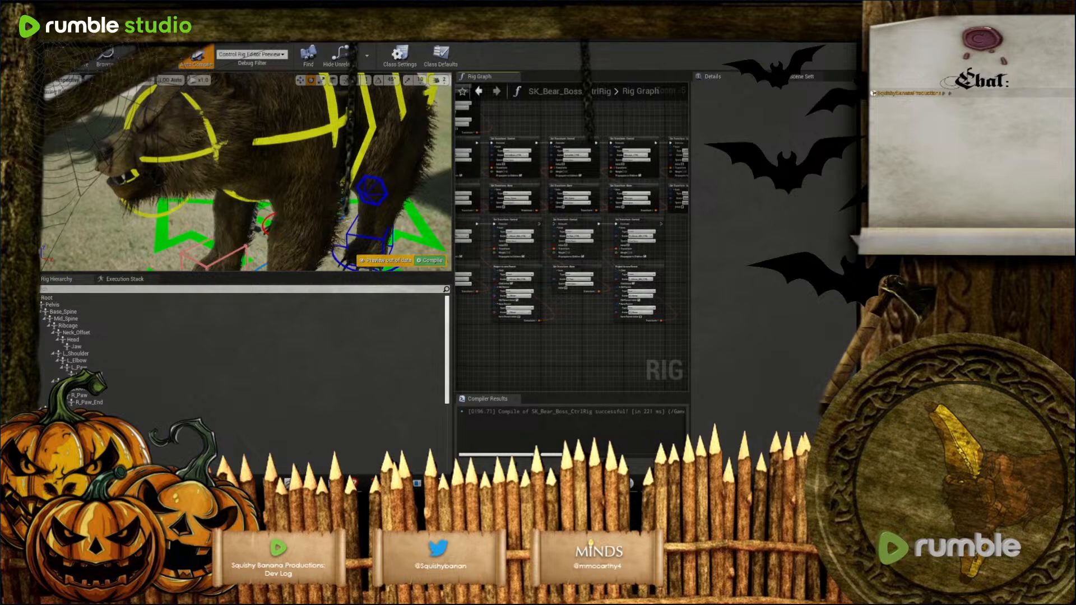
pyautogui.scroll(-3, 558, 352)
pyautogui.moveTo(376, 202)
pyautogui.mouseDown(button='right')
pyautogui.moveTo(368, 229)
pyautogui.moveTo(365, 193)
pyautogui.moveTo(409, 182)
pyautogui.moveTo(387, 210)
pyautogui.moveTo(376, 203)
pyautogui.mouseUp(button='right')
pyautogui.moveTo(541, 352); pyautogui.dragTo(606, 363, button='right')
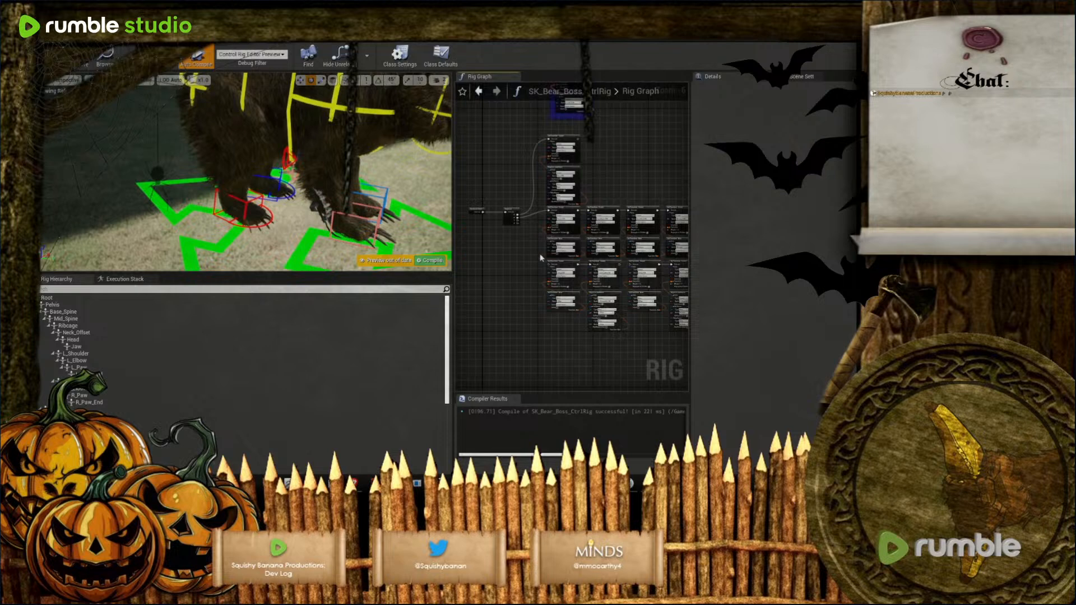
pyautogui.scroll(3, 541, 257)
pyautogui.moveTo(481, 164); pyautogui.dragTo(563, 285)
pyautogui.scroll(-2, 533, 322)
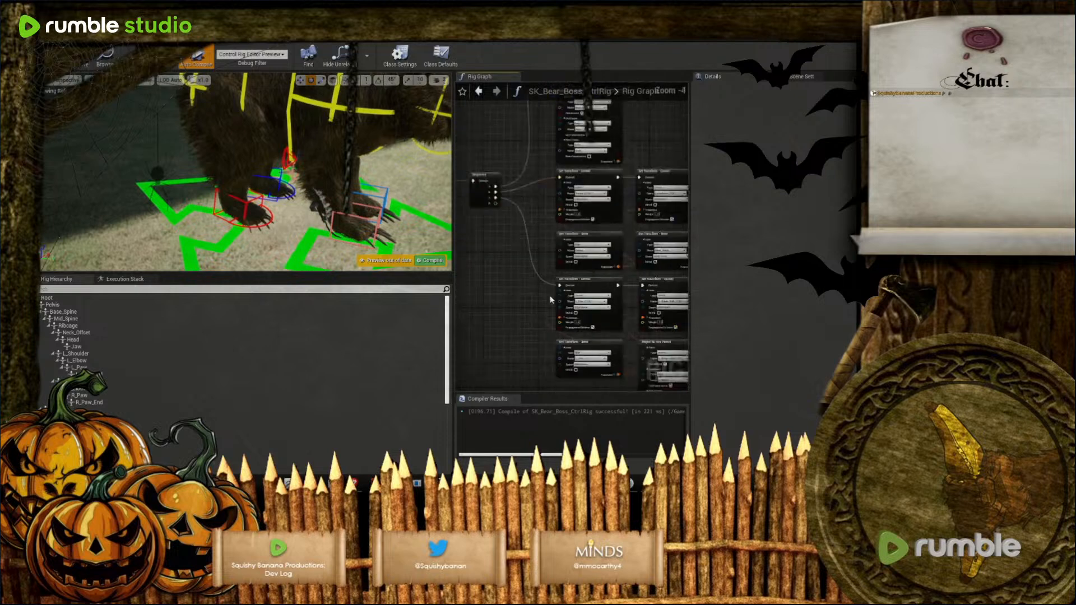
pyautogui.scroll(-3, 474, 298)
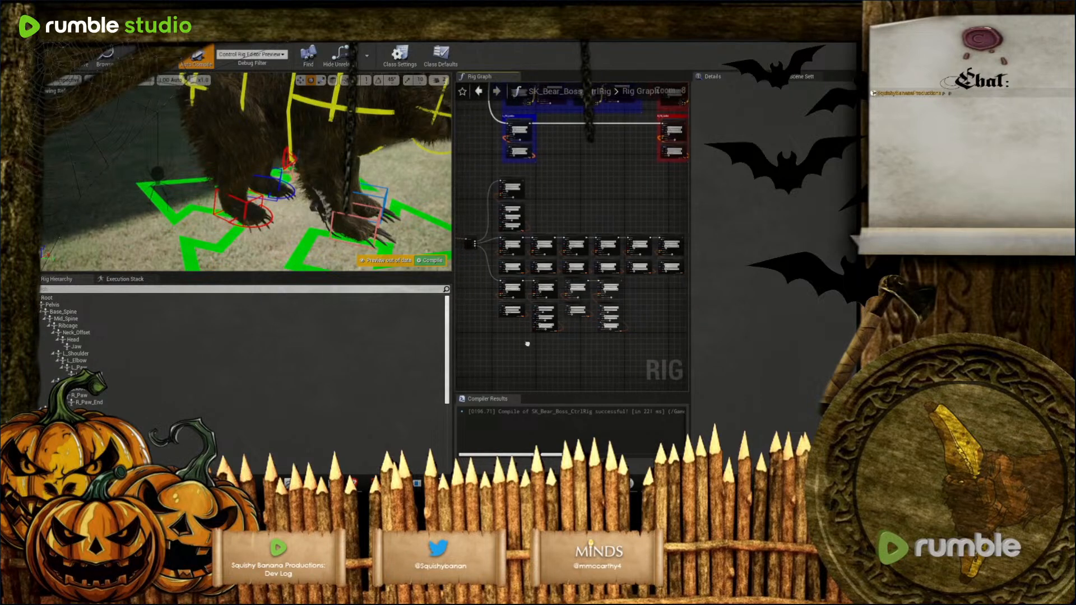
# Duplicate the four left paw and elbow-aim nodes again and place the copies in a new row below the originals
pyautogui.scroll(3, 555, 330)
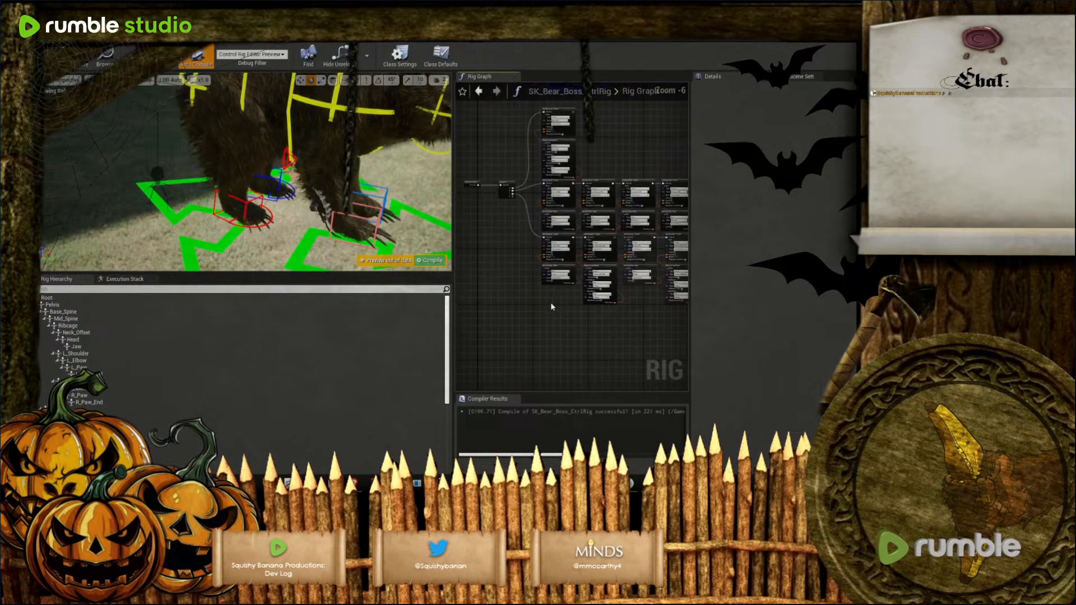
pyautogui.scroll(1, 555, 318)
pyautogui.moveTo(546, 285); pyautogui.dragTo(658, 203)
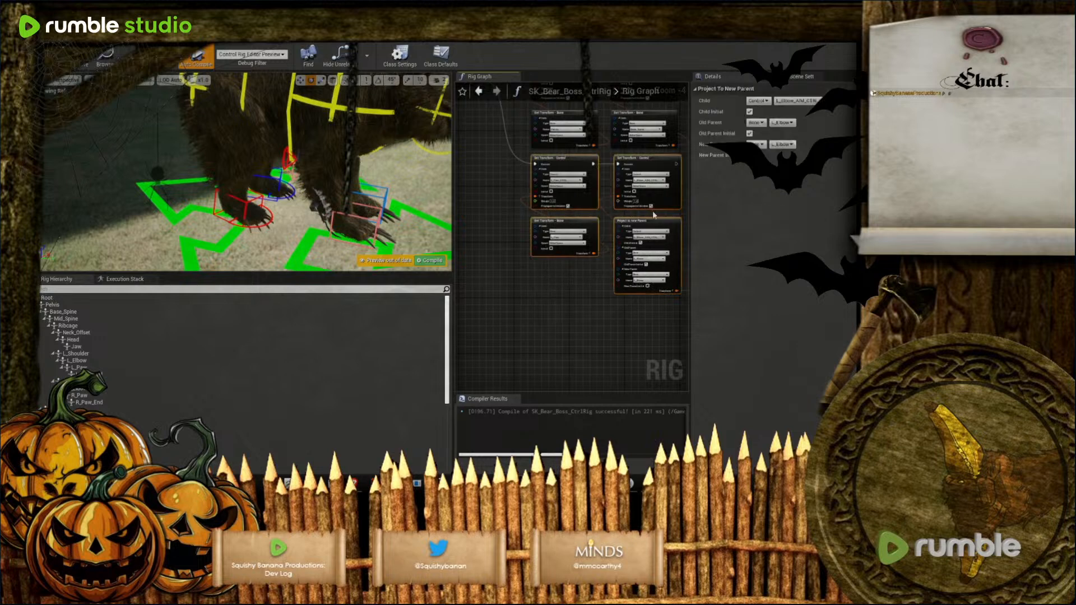
pyautogui.hotkey('ctrl', 'v')
pyautogui.moveTo(599, 318); pyautogui.dragTo(585, 306)
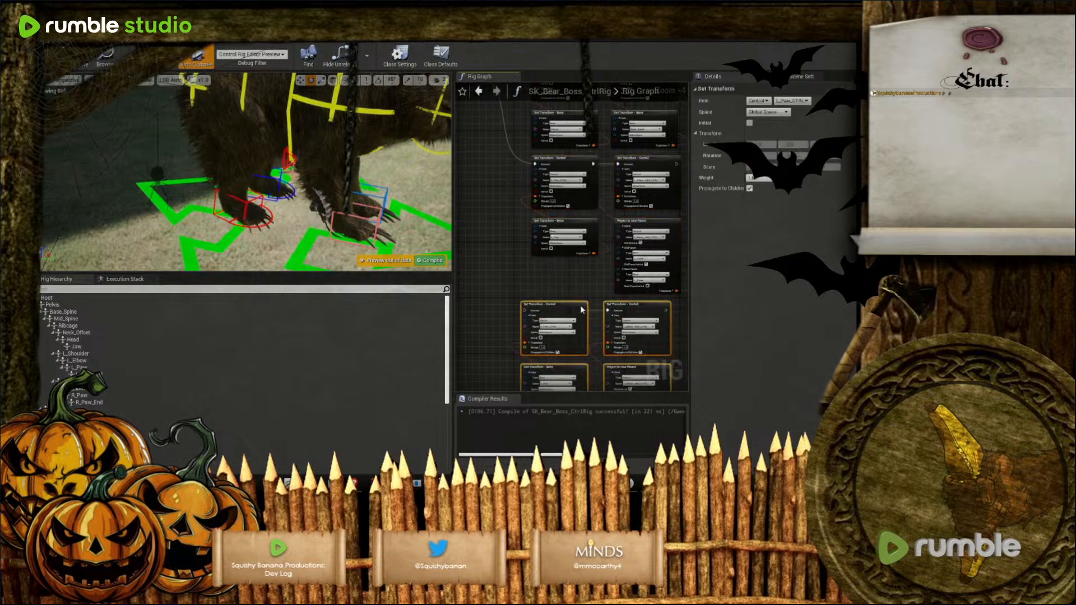
# Set the new row's first Set Transform node to L_Ankle_CTRL and choose the matching bone in its Get Transform node
pyautogui.click(575, 275)
pyautogui.moveTo(575, 275); pyautogui.dragTo(566, 243, button='right')
pyautogui.scroll(3, 565, 283)
pyautogui.click(559, 263)
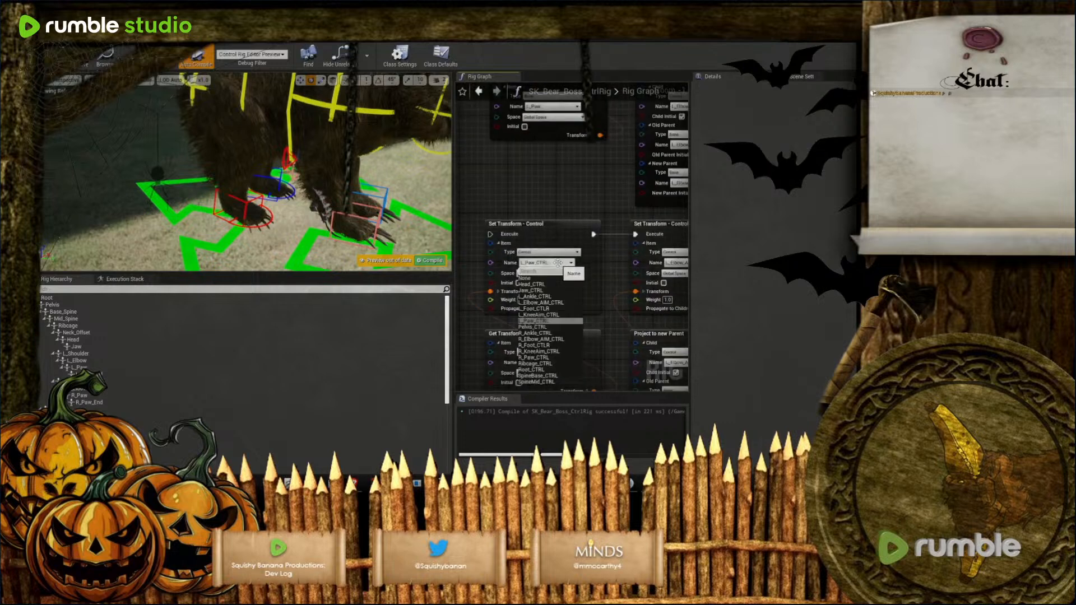
pyautogui.click(533, 297)
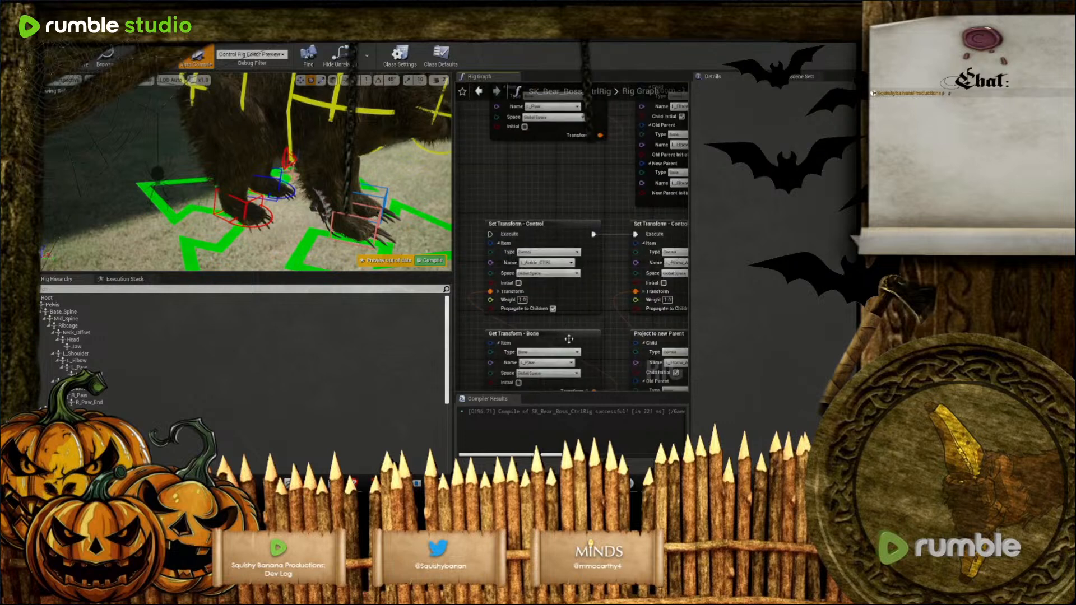
pyautogui.click(555, 365)
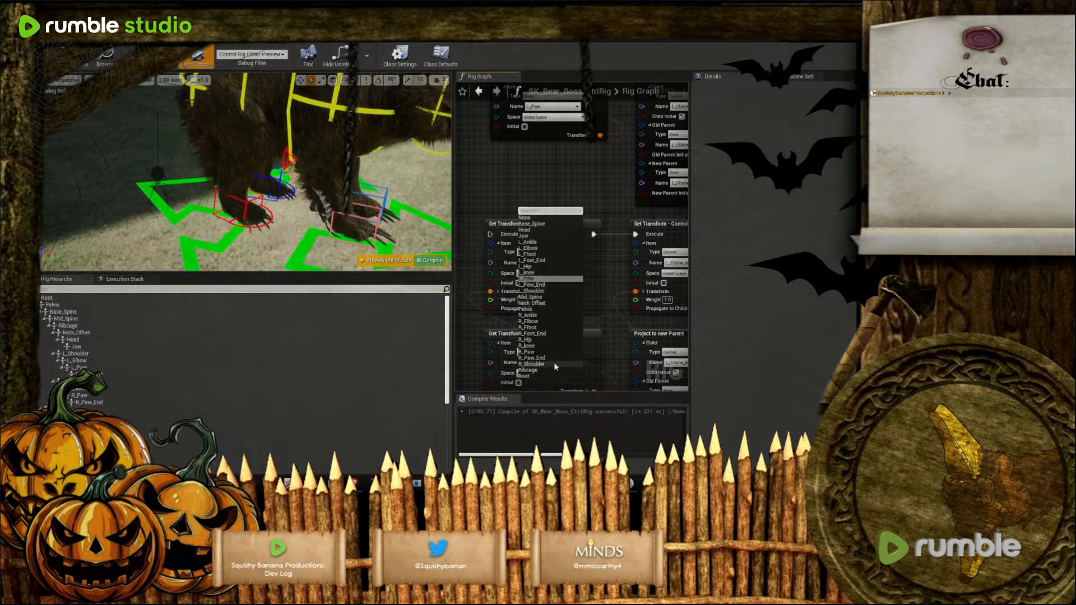
pyautogui.click(537, 248)
# Set the new row's second Set Transform to L_KneeAim_CTRL and its Project to new Parent node's old and new parents to L_Ankle
pyautogui.moveTo(698, 270); pyautogui.dragTo(603, 160, button='right')
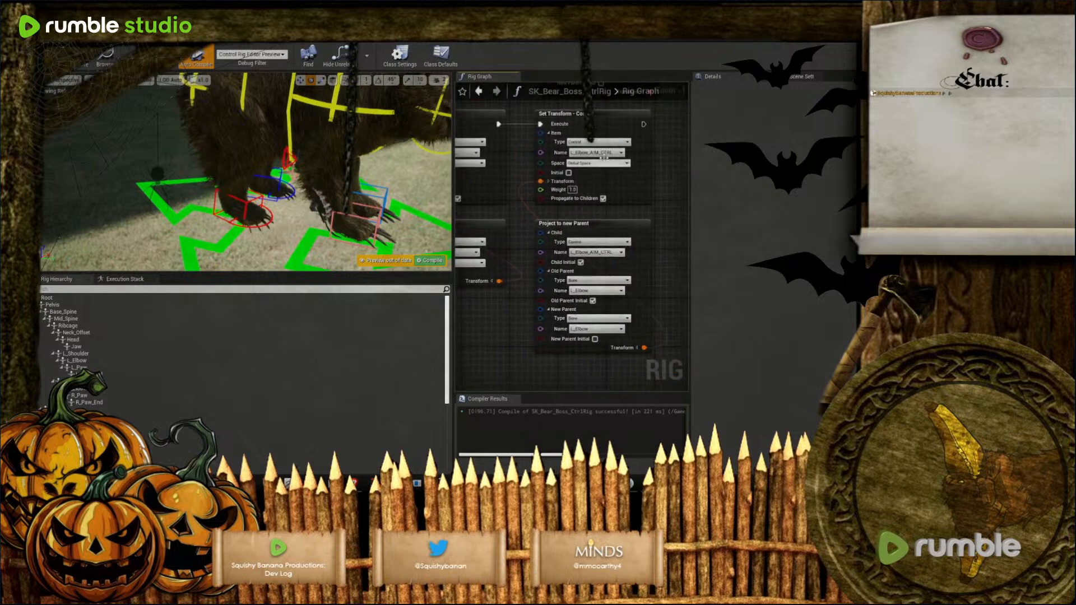
pyautogui.click(602, 153)
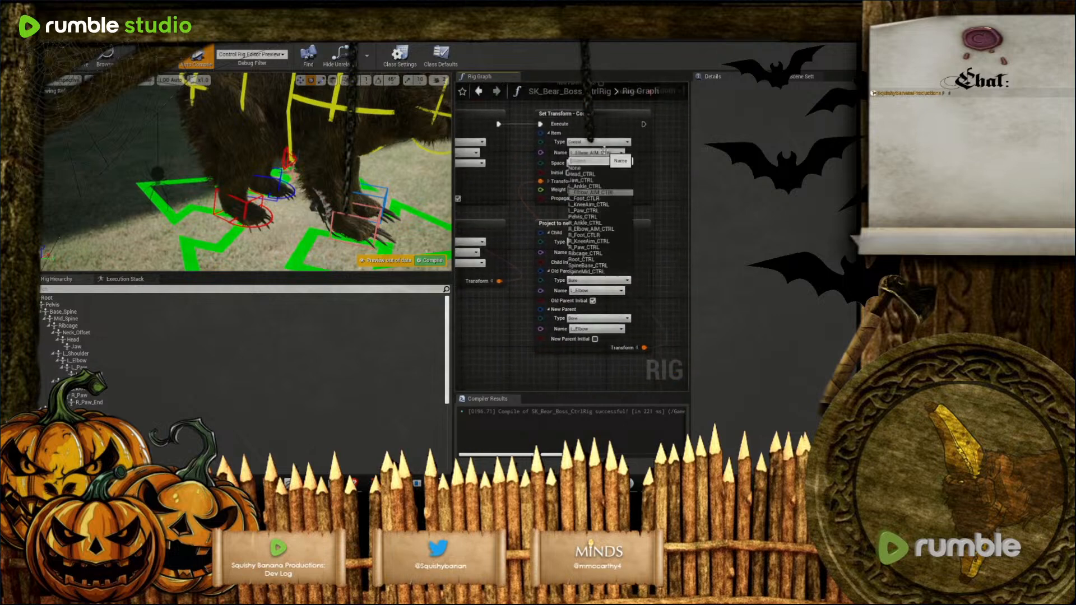
pyautogui.click(588, 205)
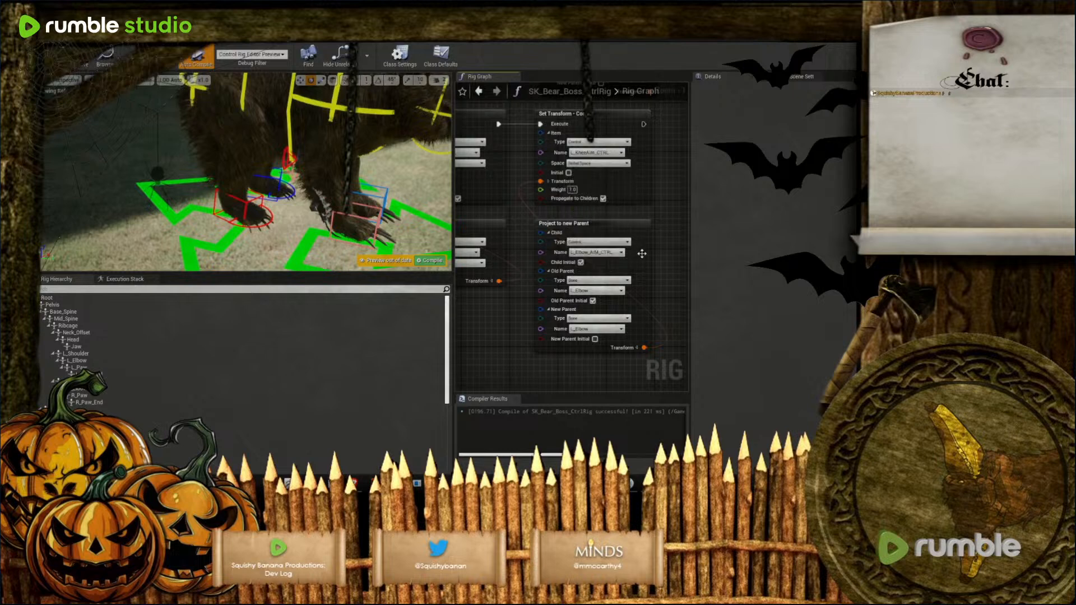
pyautogui.click(609, 291)
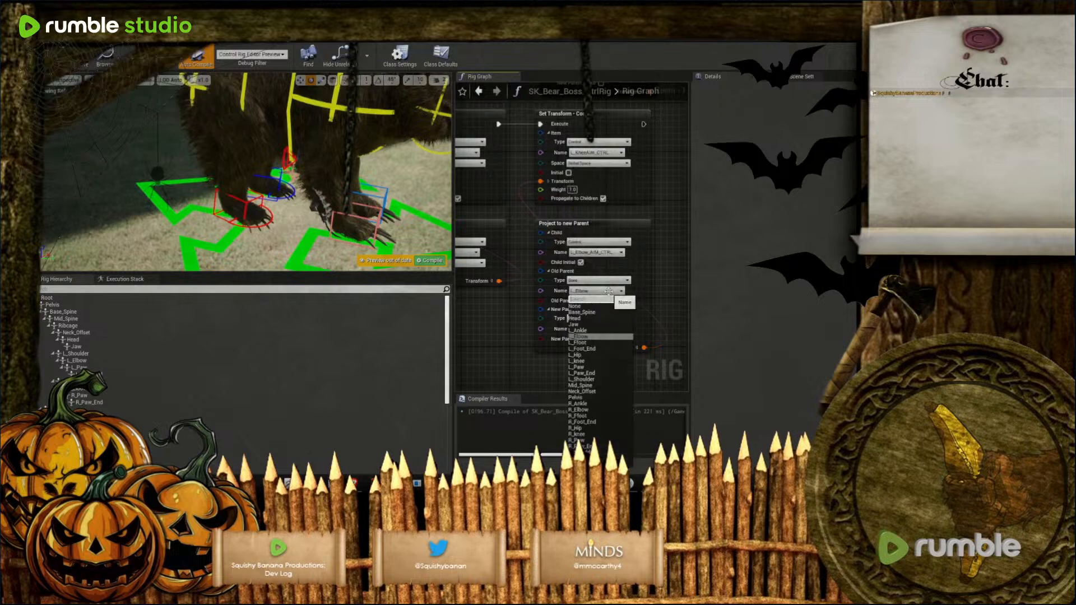
pyautogui.click(589, 335)
pyautogui.click(600, 328)
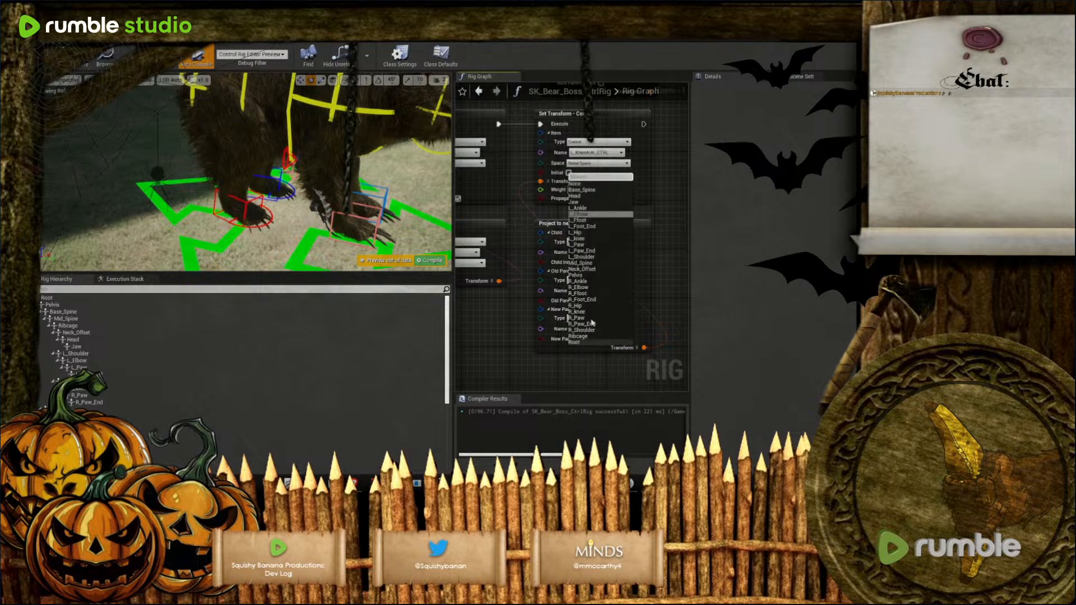
pyautogui.click(580, 208)
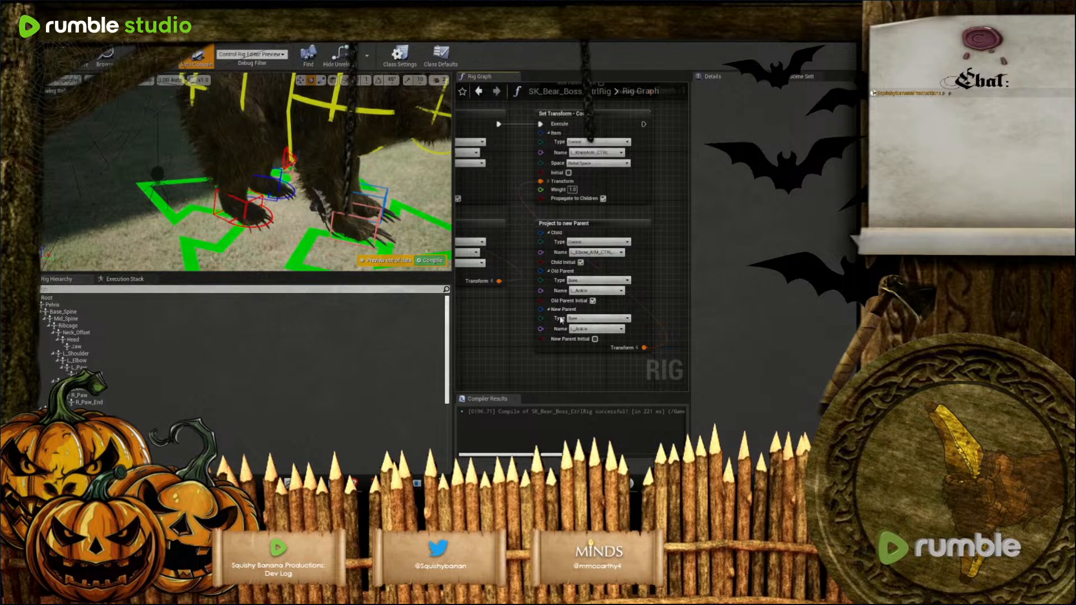
# Set the knee's Project to new Parent node to child L_KneeAim_CTRL, with L_knee as both the old and new parent
pyautogui.click(605, 291)
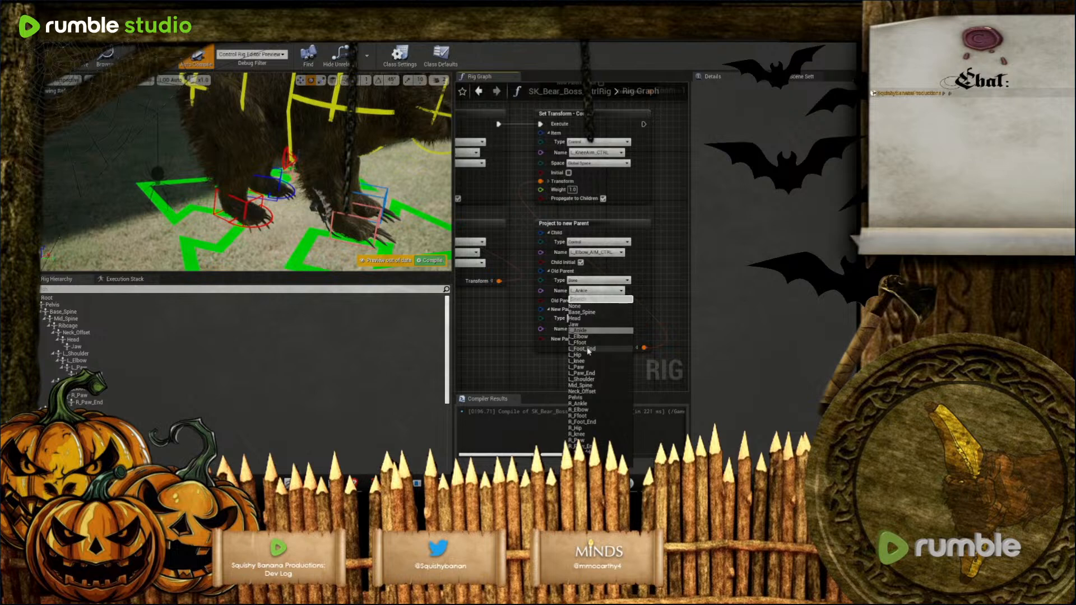
pyautogui.click(580, 361)
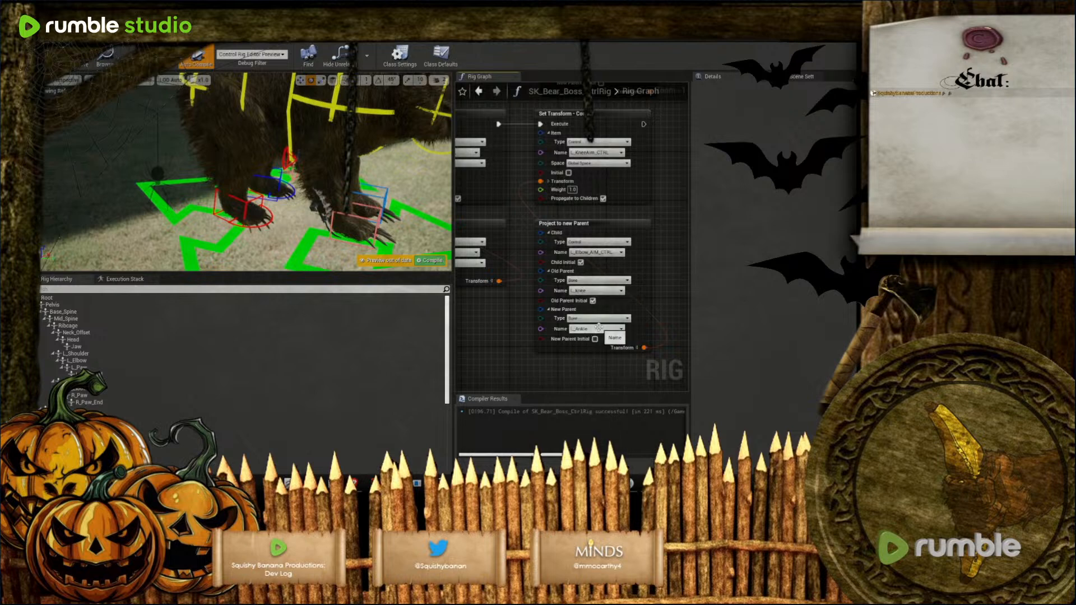
pyautogui.click(597, 329)
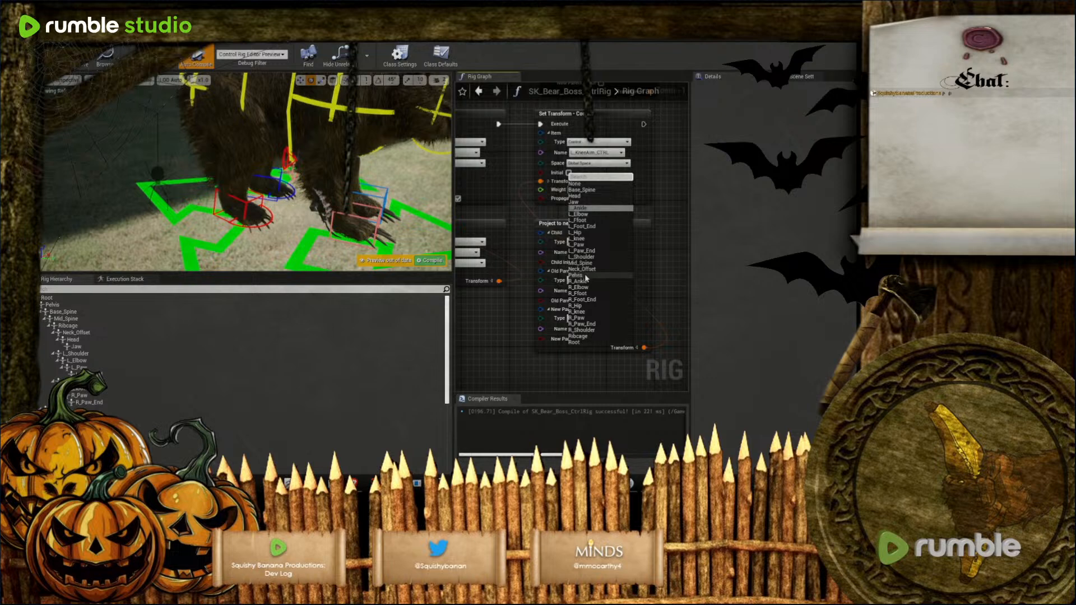
pyautogui.click(584, 239)
pyautogui.click(615, 253)
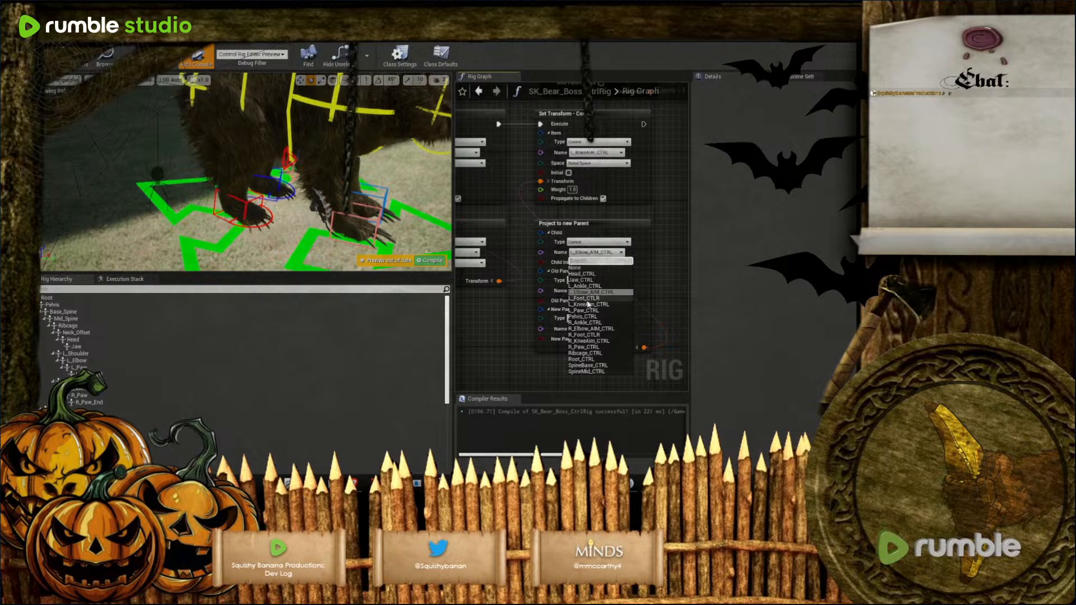
pyautogui.click(588, 305)
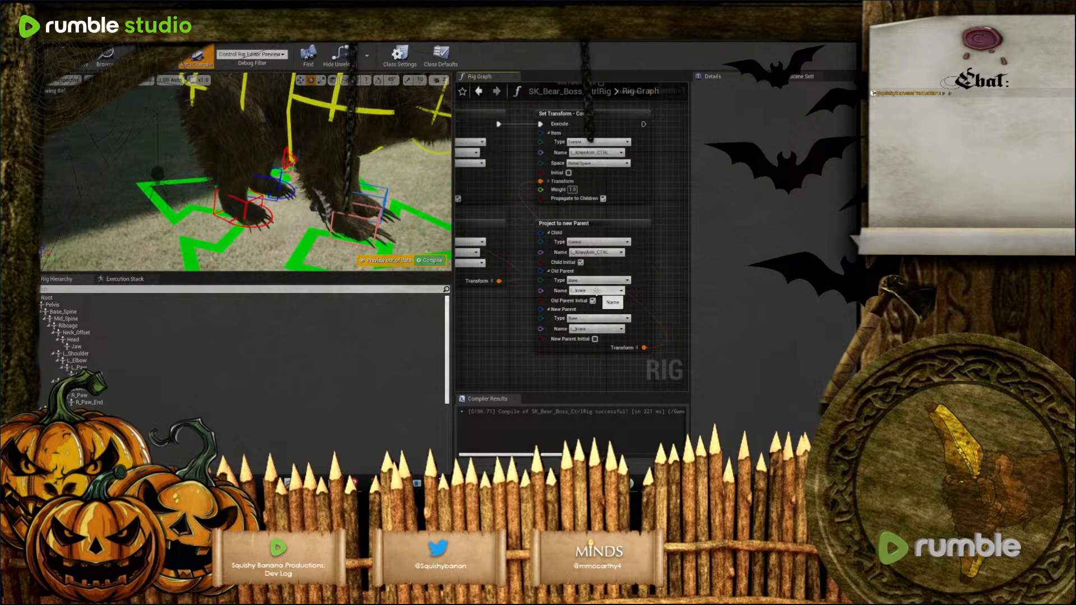
# Duplicate the left ankle's Set Transform and Get Transform nodes to the end of the row and chain the copy's Execute after the knee-aim node
pyautogui.moveTo(549, 378); pyautogui.dragTo(584, 363, button='right')
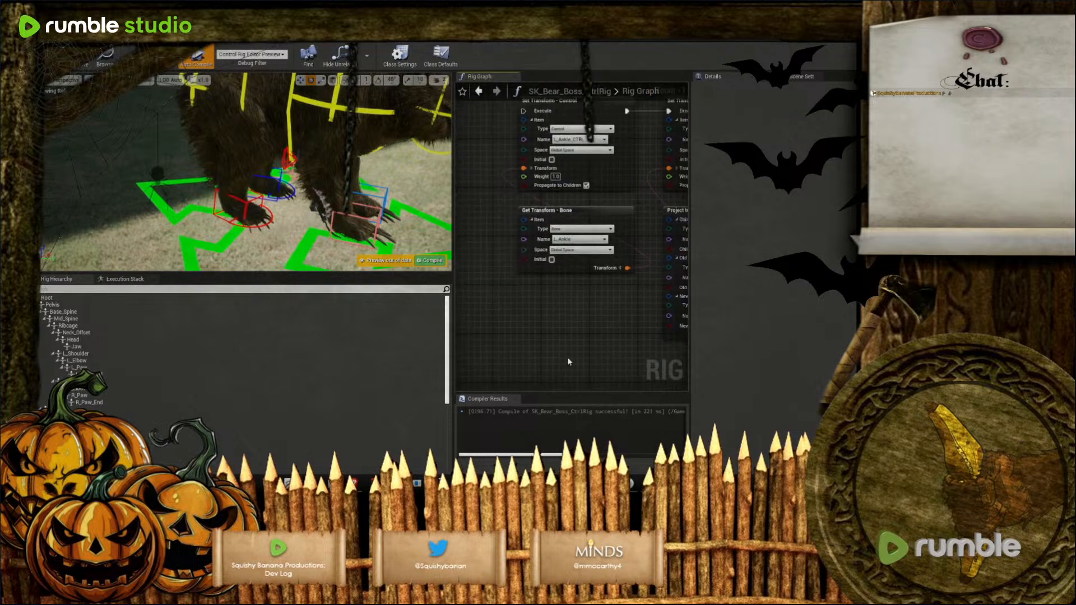
pyautogui.moveTo(594, 308); pyautogui.dragTo(412, 328, button='right')
pyautogui.scroll(-2, 531, 300)
pyautogui.moveTo(598, 240); pyautogui.dragTo(626, 259, button='right')
pyautogui.moveTo(499, 343); pyautogui.dragTo(503, 231)
pyautogui.hotkey('ctrl', 'c')
pyautogui.hotkey('ctrl', 'v')
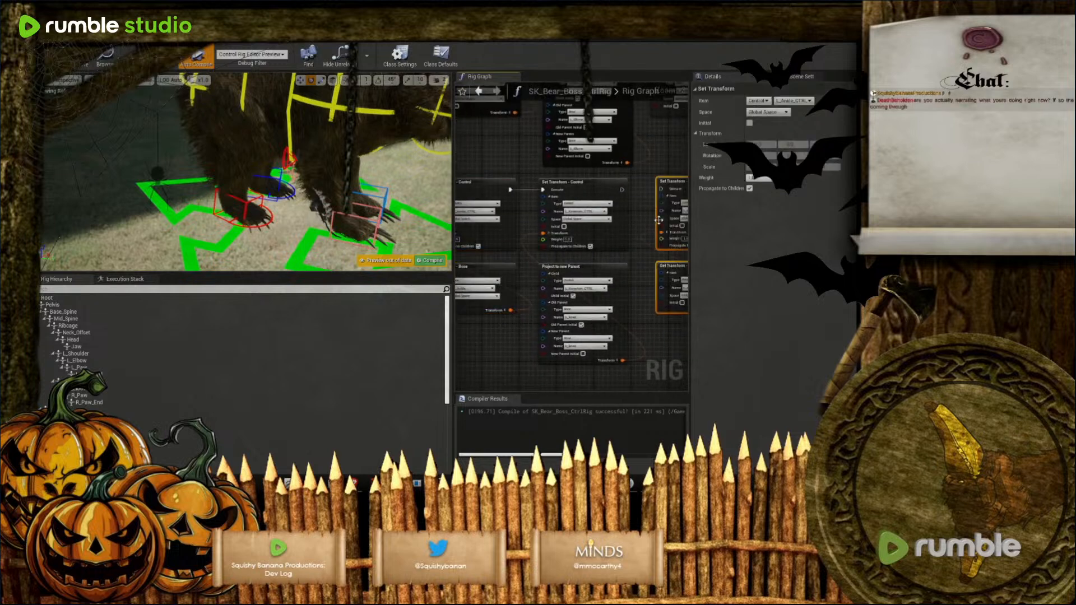
pyautogui.moveTo(647, 281); pyautogui.dragTo(585, 308, button='right')
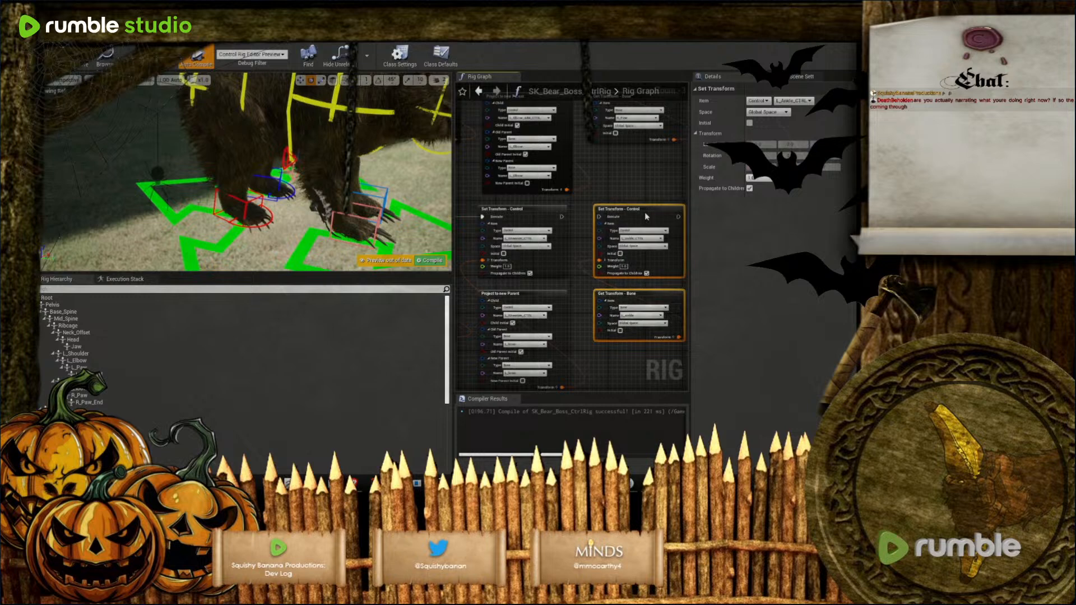
pyautogui.moveTo(562, 217); pyautogui.dragTo(599, 217)
# Set the copied Set Transform node to L_Foot_CTLR and its Get Transform node to the L_Ffoot bone
pyautogui.moveTo(600, 216); pyautogui.dragTo(491, 191, button='right')
pyautogui.scroll(2, 491, 190)
pyautogui.click(551, 219)
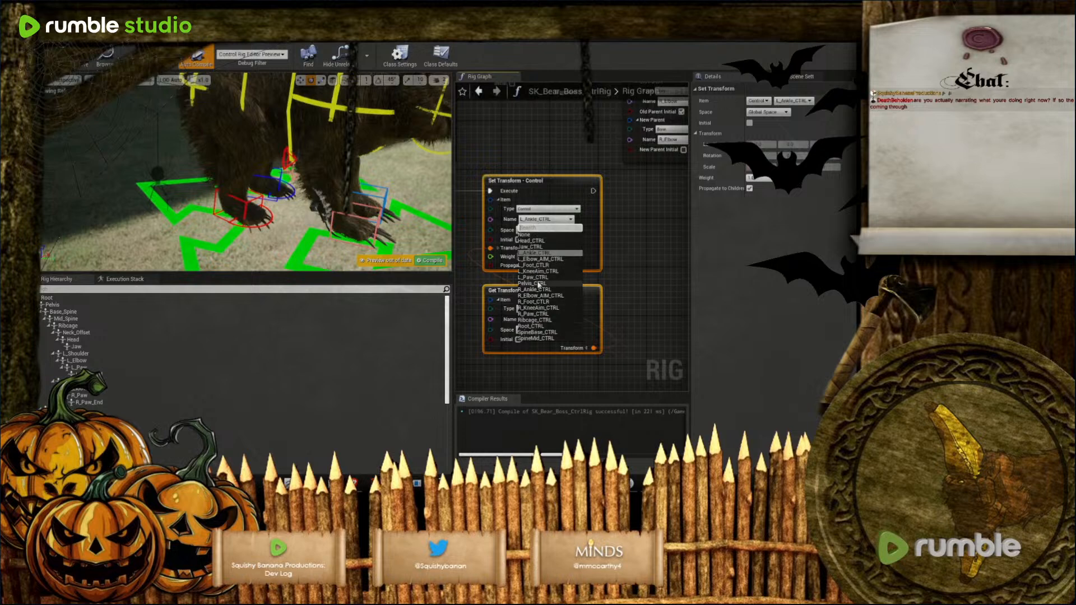
pyautogui.click(533, 265)
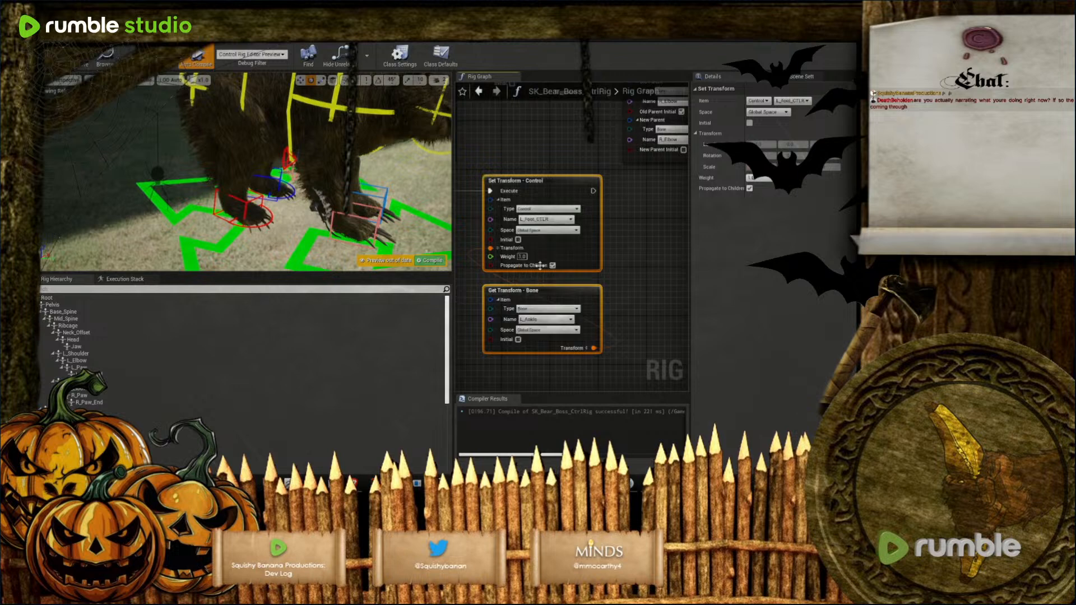
pyautogui.click(549, 319)
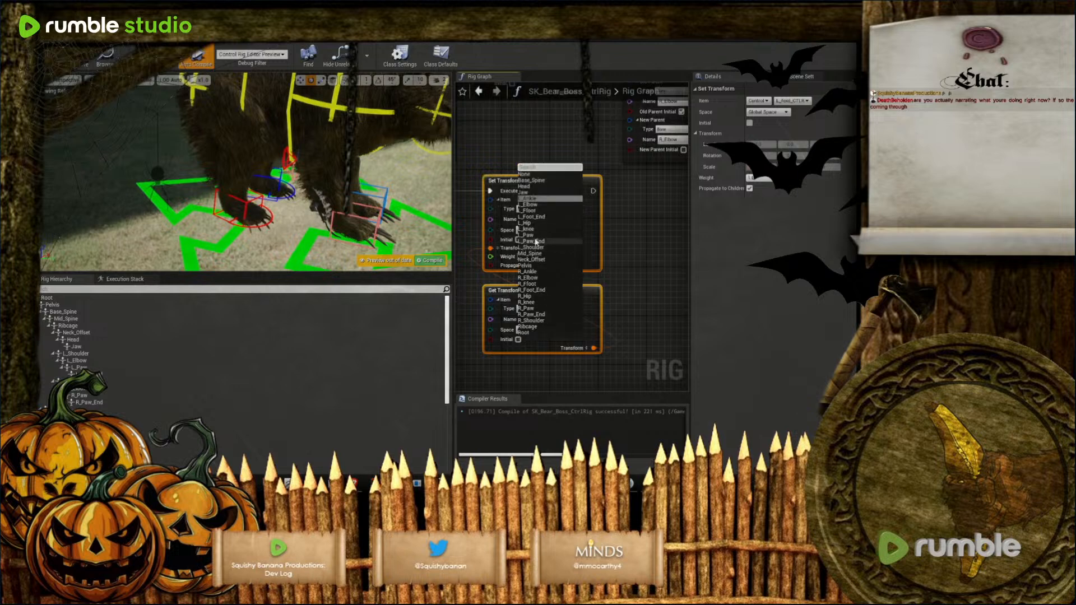
pyautogui.click(537, 212)
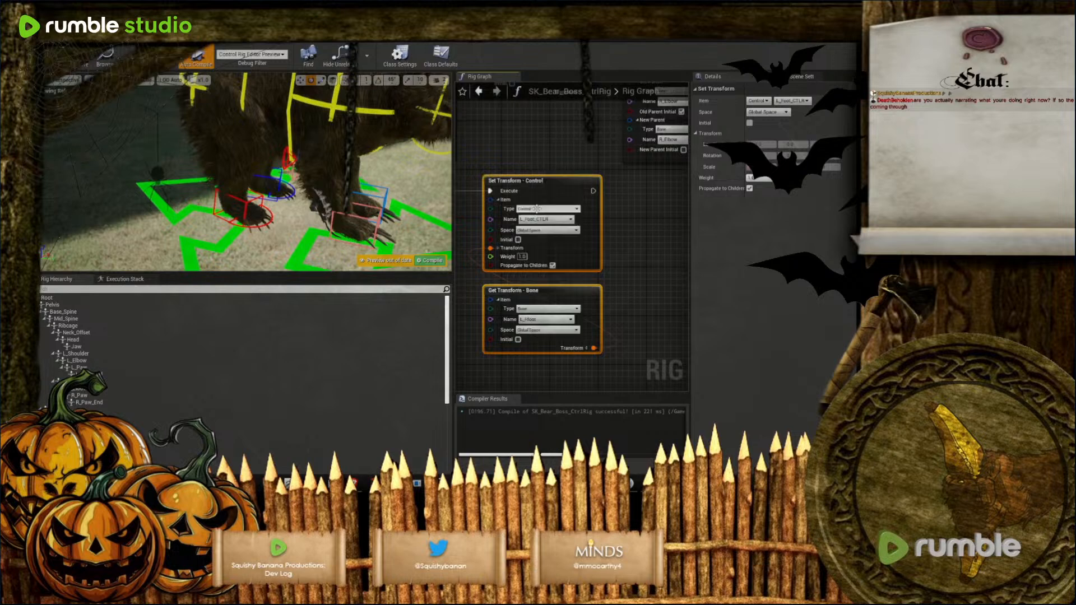
pyautogui.click(633, 291)
# Select all six left ankle, knee-aim and foot nodes in the lowest row
pyautogui.scroll(-7, 622, 311)
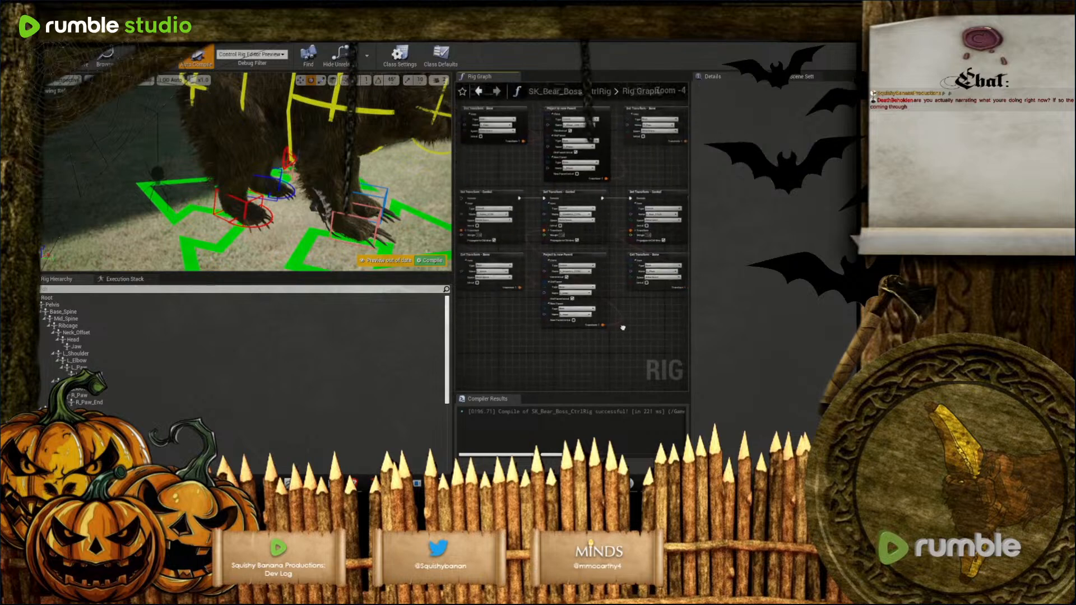
pyautogui.moveTo(569, 297); pyautogui.dragTo(545, 268)
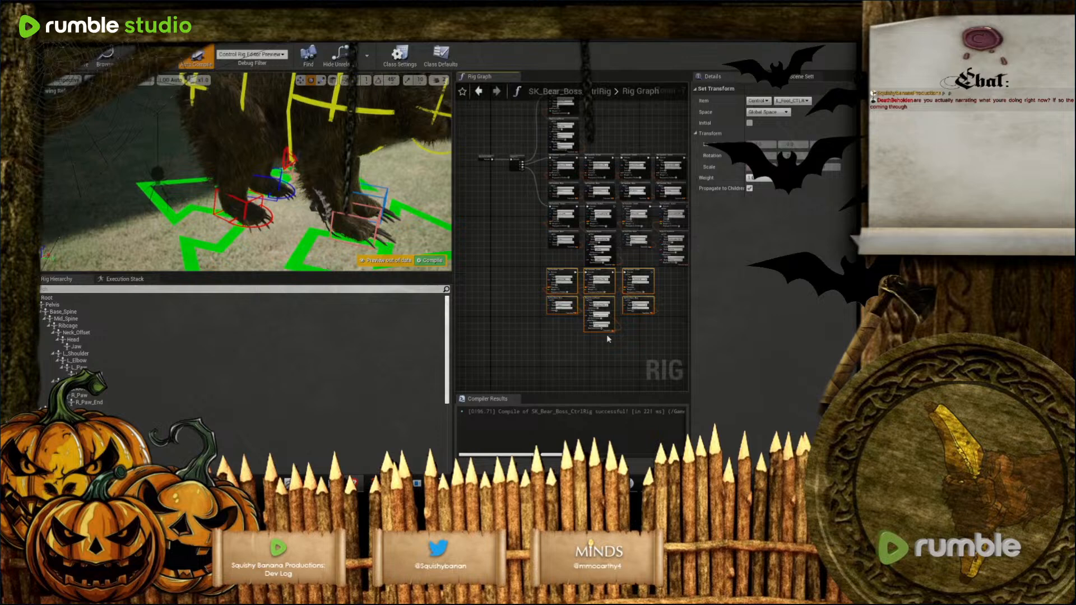
pyautogui.scroll(4, 605, 330)
pyautogui.moveTo(632, 294); pyautogui.dragTo(638, 317, button='right')
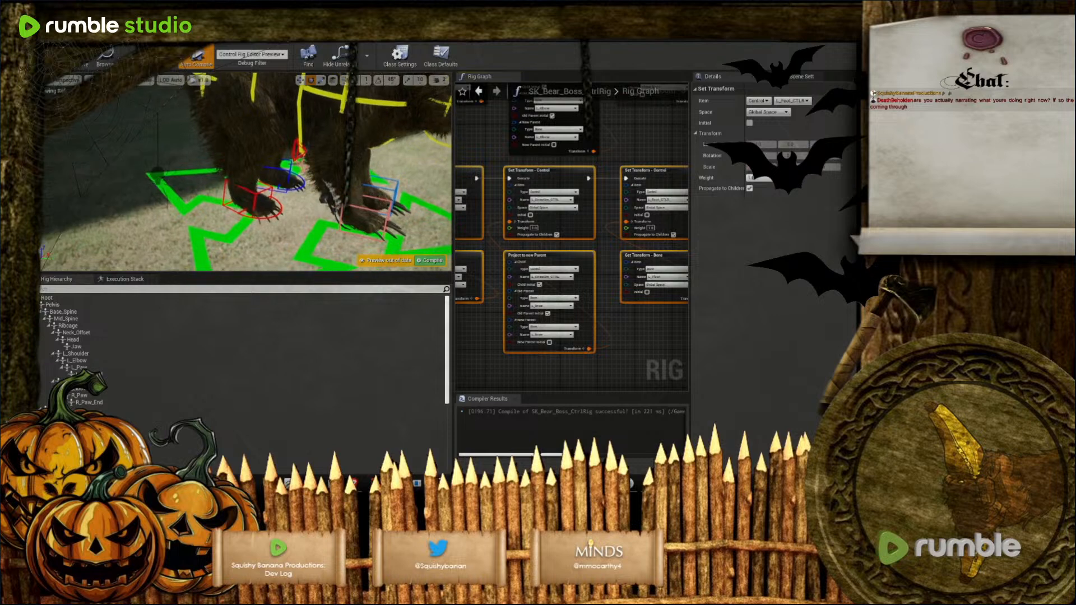
# Look over the coloured node groups elsewhere in the rig graph and compare them with the Backwards Solve rows
pyautogui.scroll(-7, 577, 349)
pyautogui.moveTo(578, 349); pyautogui.dragTo(554, 397, button='right')
pyautogui.moveTo(587, 211); pyautogui.dragTo(543, 330, button='right')
pyautogui.moveTo(641, 320); pyautogui.dragTo(587, 302, button='right')
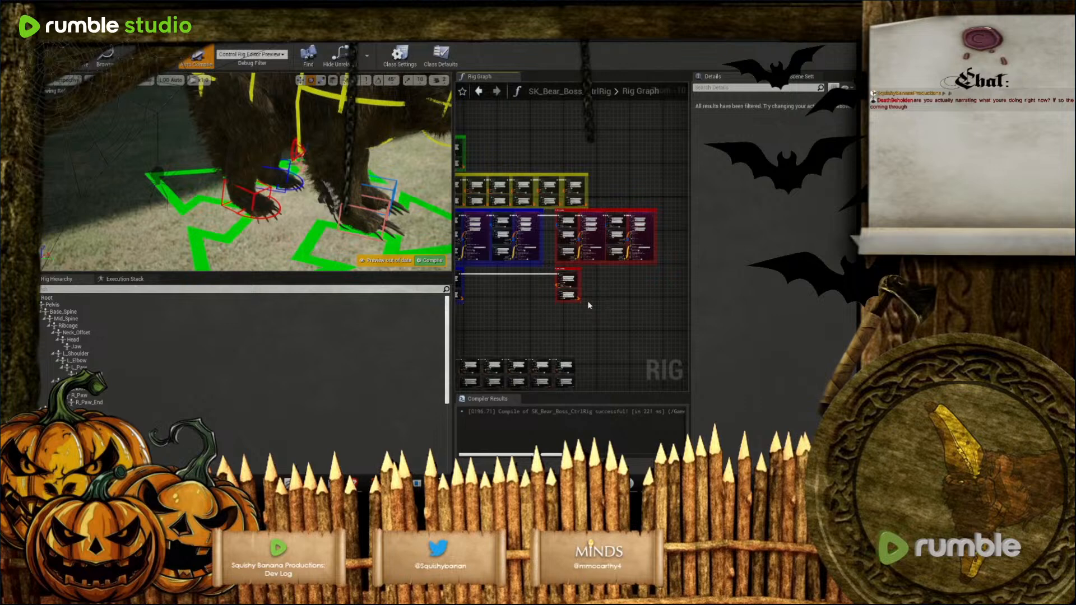
pyautogui.moveTo(537, 284); pyautogui.dragTo(594, 182, button='right')
pyautogui.scroll(2, 570, 324)
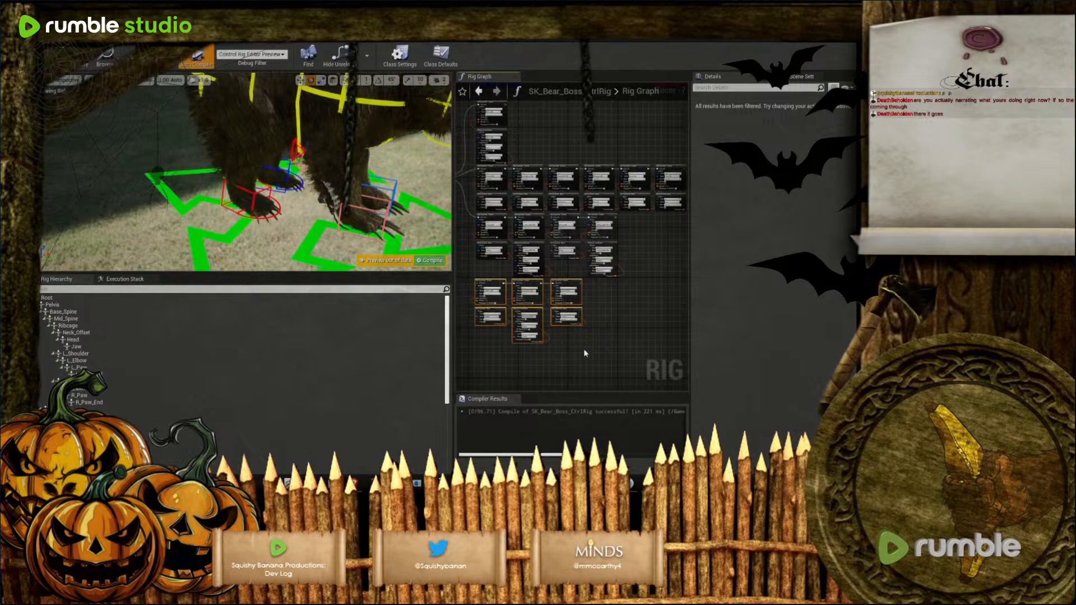
pyautogui.scroll(2, 613, 307)
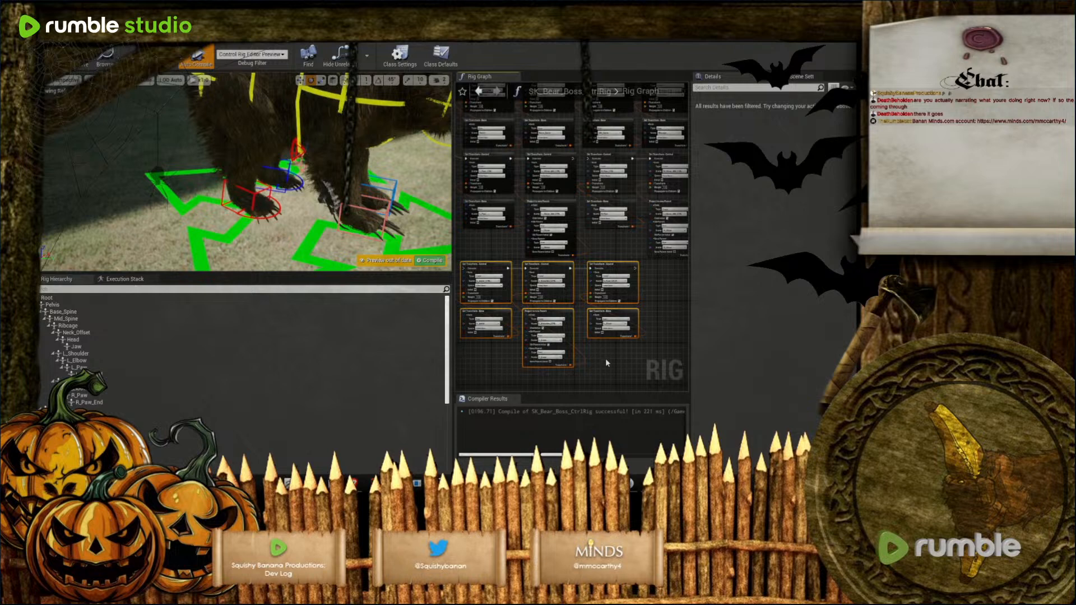
pyautogui.moveTo(608, 359); pyautogui.dragTo(620, 359, button='right')
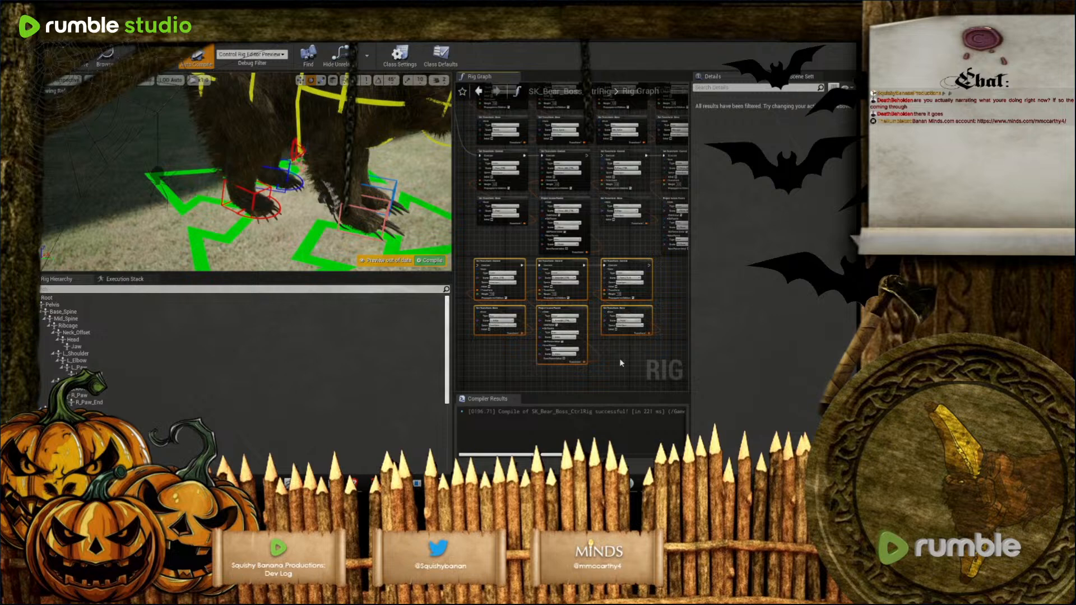
pyautogui.moveTo(620, 357); pyautogui.dragTo(615, 369, button='right')
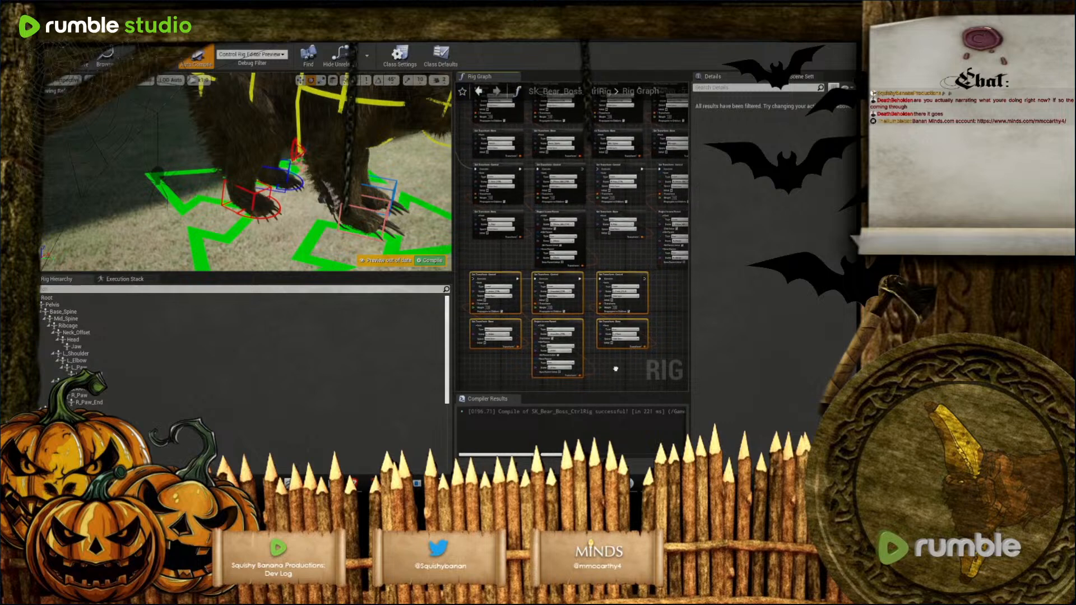
pyautogui.moveTo(615, 369); pyautogui.dragTo(678, 384, button='right')
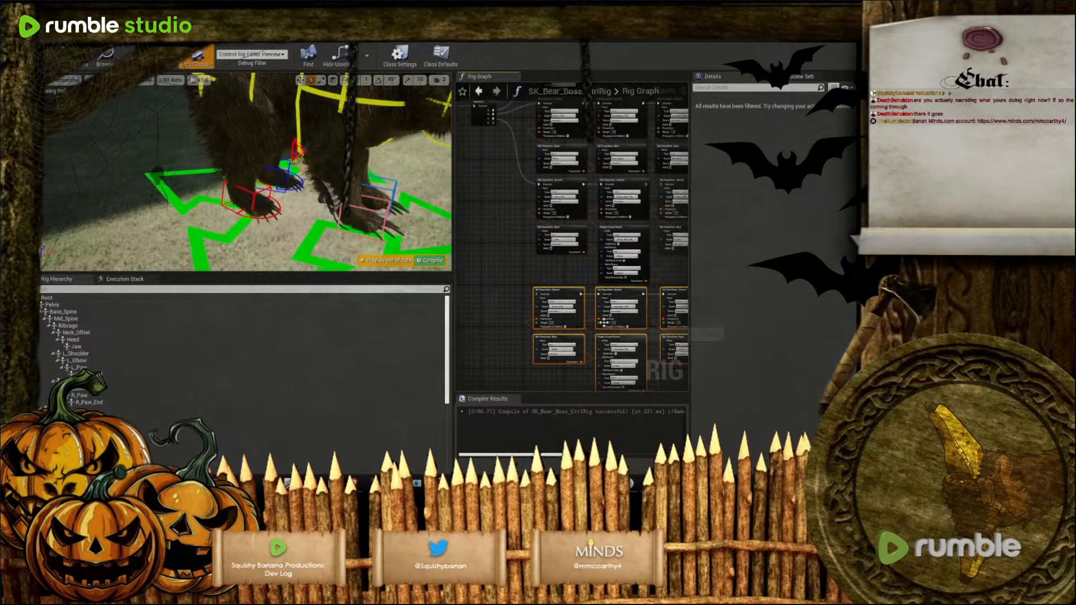
pyautogui.moveTo(560, 389); pyautogui.dragTo(494, 322, button='right')
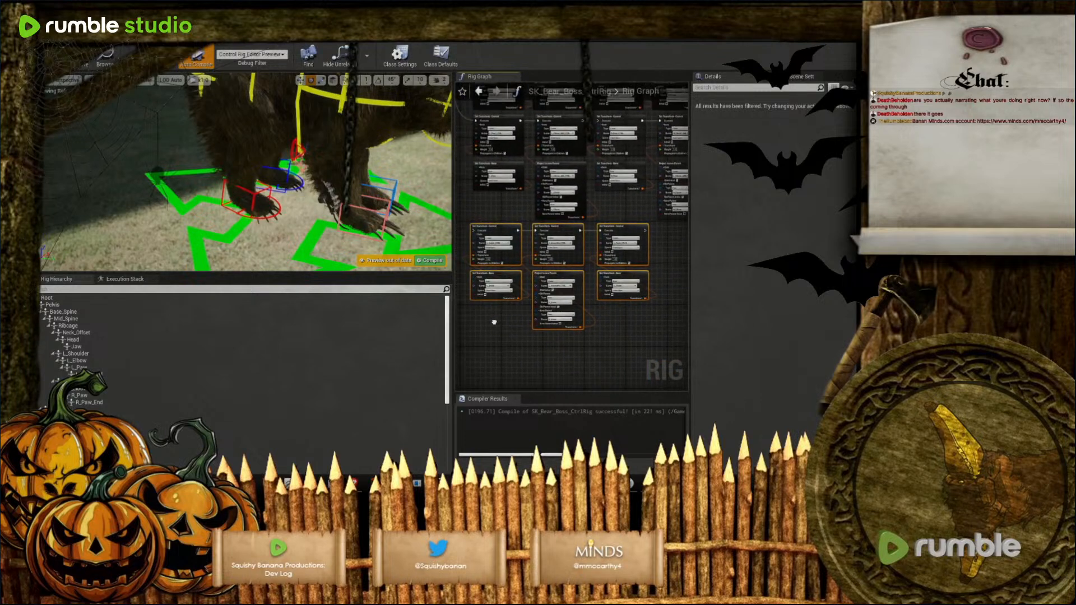
# Duplicate the selected ankle, knee and foot transform nodes at the end of their row and link them into the execute chain
pyautogui.moveTo(650, 364); pyautogui.dragTo(507, 250)
pyautogui.moveTo(652, 350); pyautogui.dragTo(536, 322, button='right')
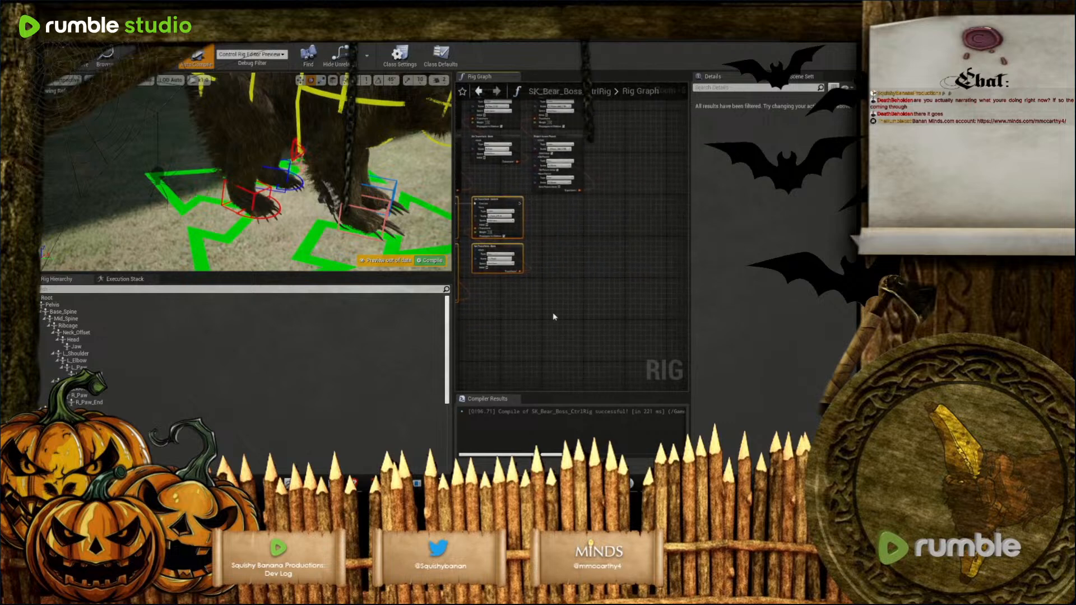
pyautogui.hotkey('ctrl', 'v')
pyautogui.moveTo(615, 233); pyautogui.dragTo(623, 203)
pyautogui.moveTo(370, 218); pyautogui.dragTo(406, 194, button='right')
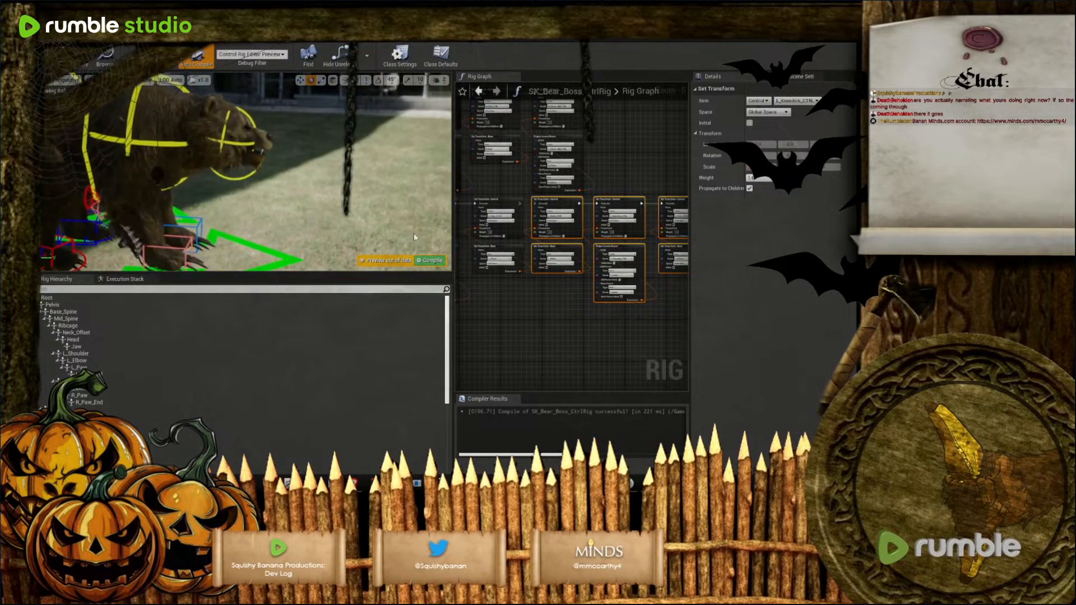
pyautogui.scroll(5, 543, 260)
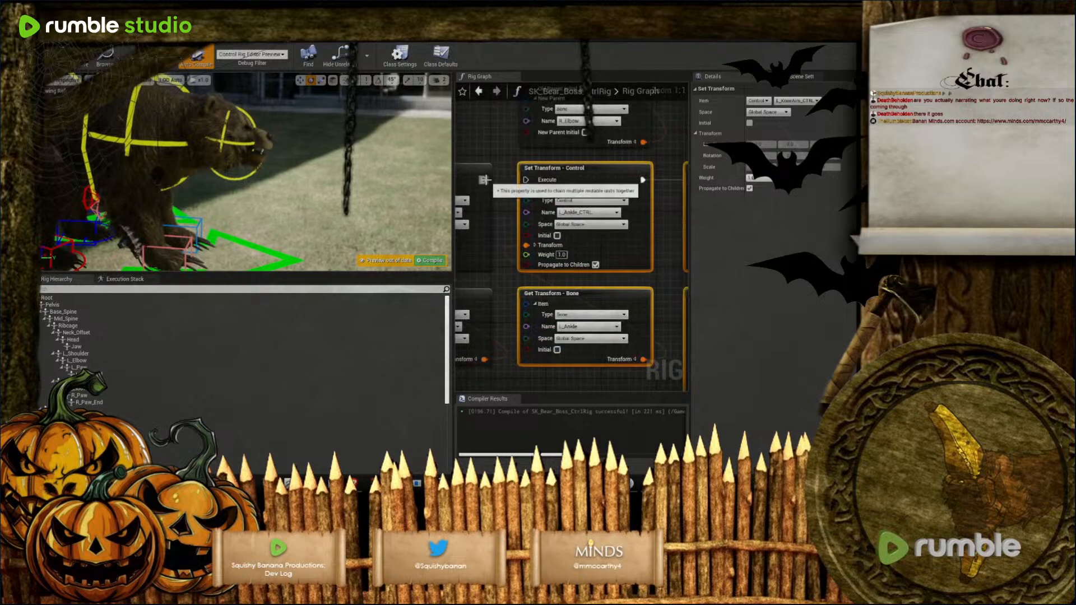
pyautogui.moveTo(521, 183); pyautogui.dragTo(525, 179)
# Set the duplicated ankle nodes to the R_Ankle_CTRL control and the R_Ankle bone
pyautogui.click(588, 213)
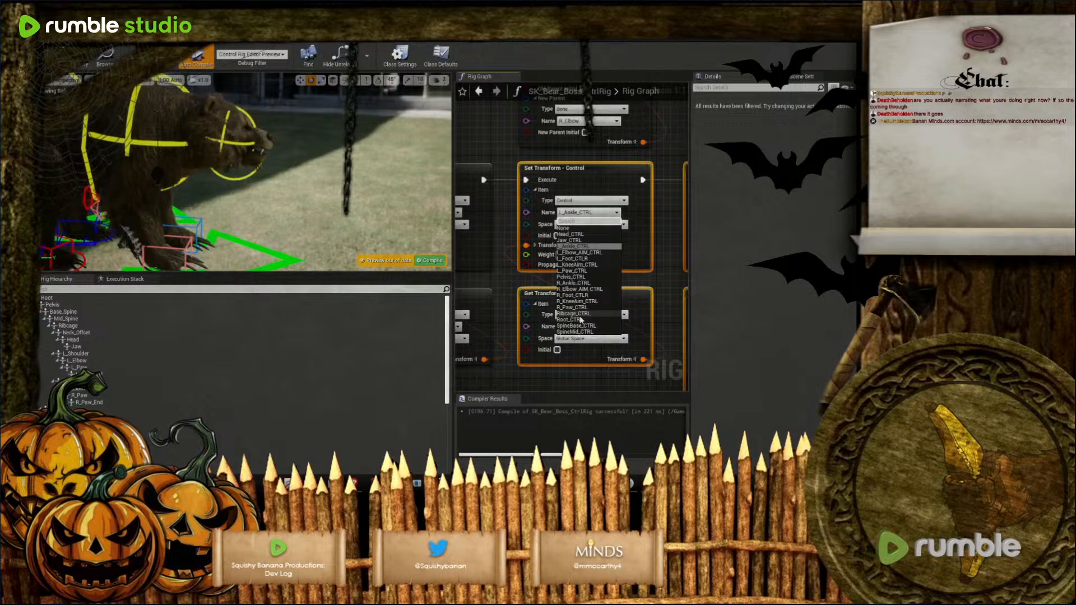
pyautogui.click(577, 283)
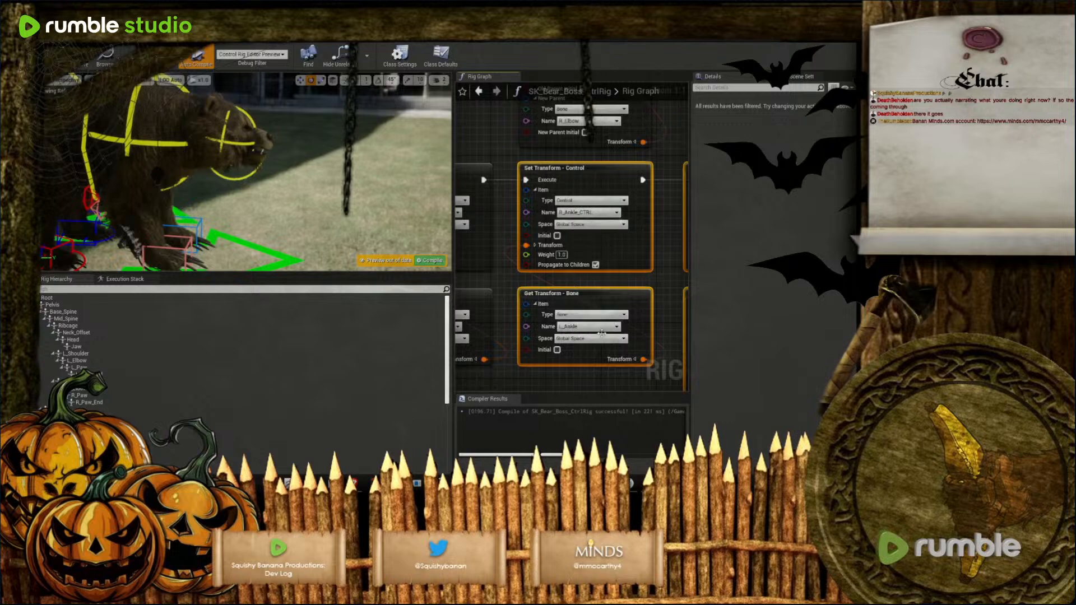
pyautogui.click(602, 326)
pyautogui.click(572, 257)
# Set the control of the duplicated knee Set Transform node to R_KneeAim_CTRL
pyautogui.moveTo(577, 379); pyautogui.dragTo(421, 341, button='right')
pyautogui.click(624, 176)
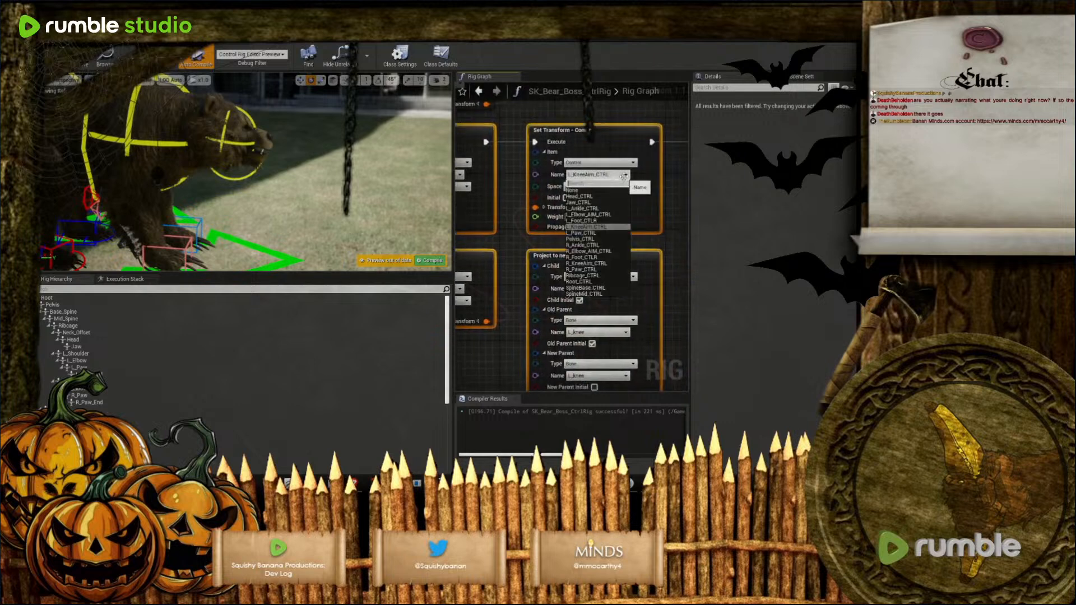
pyautogui.click(585, 263)
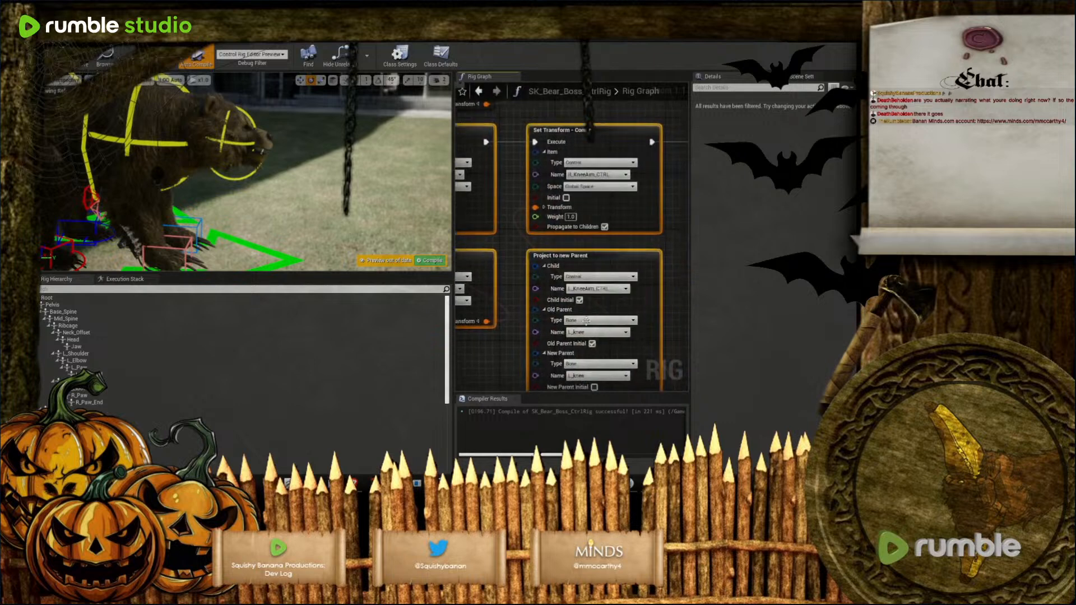
# Set both the old parent and new parent bones of the duplicated Project to new Parent node to R_knee
pyautogui.moveTo(615, 333); pyautogui.dragTo(597, 242, button='right')
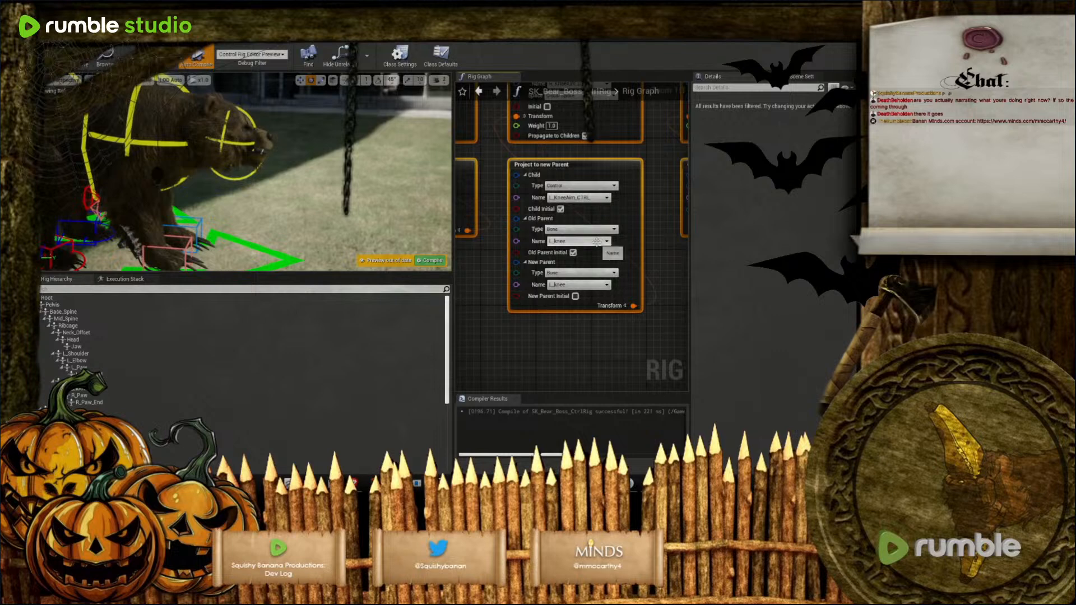
pyautogui.click(597, 243)
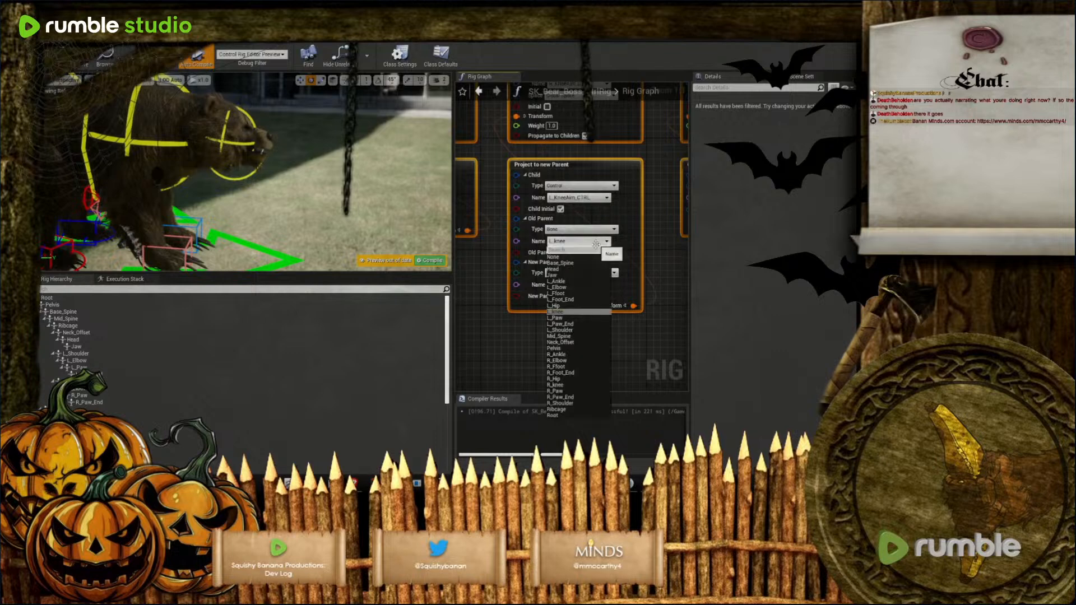
pyautogui.click(562, 386)
pyautogui.click(578, 285)
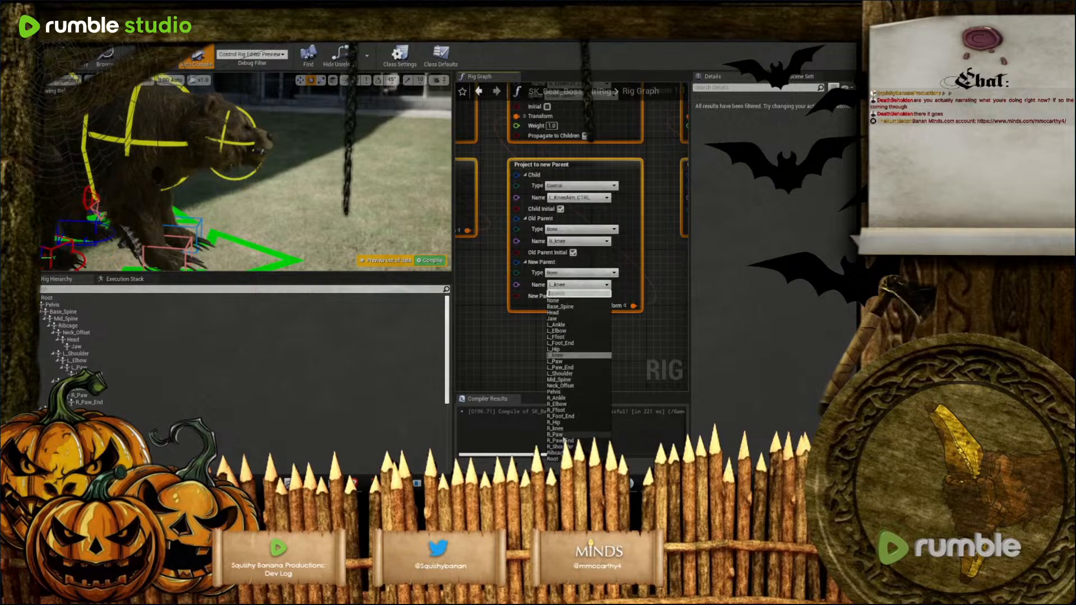
pyautogui.click(563, 429)
# Set the duplicated foot nodes to the R_Foot_CTLR control and the R_Ffoot bone
pyautogui.scroll(-4, 581, 320)
pyautogui.moveTo(604, 321); pyautogui.dragTo(497, 345, button='right')
pyautogui.scroll(4, 586, 263)
pyautogui.click(549, 193)
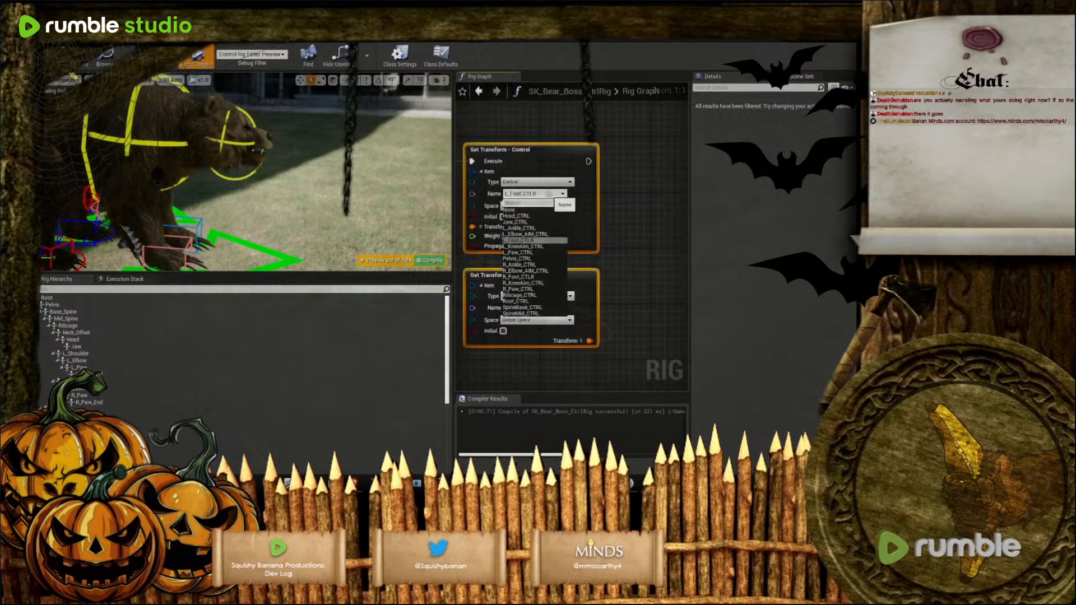
pyautogui.click(527, 282)
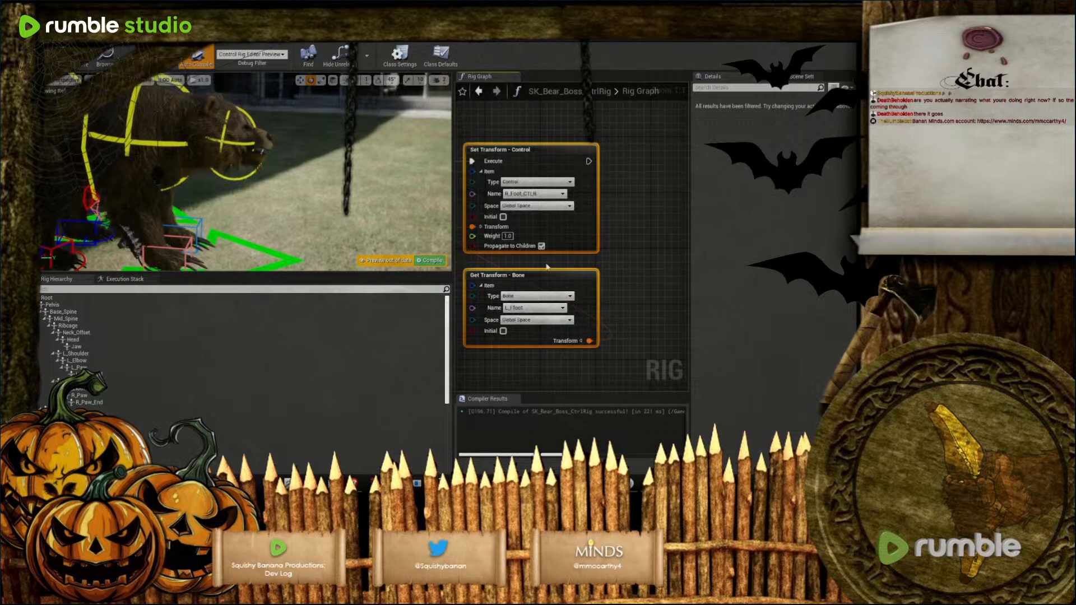
pyautogui.click(531, 307)
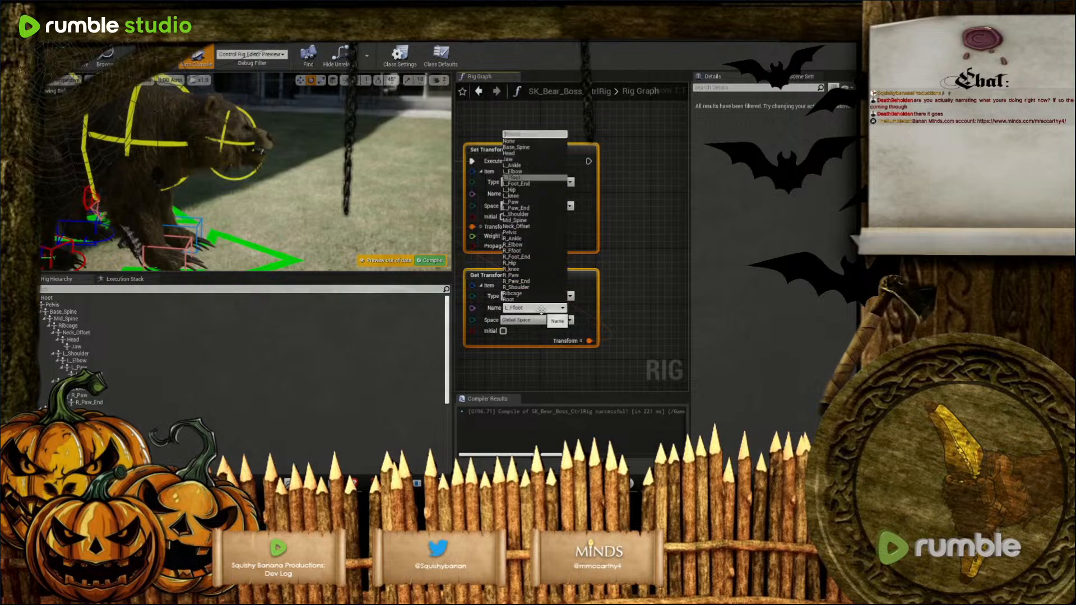
pyautogui.click(521, 251)
# Connect a Sequence output to the first Set Transform node of the lowest leg row in the rig graph
pyautogui.scroll(-6, 588, 306)
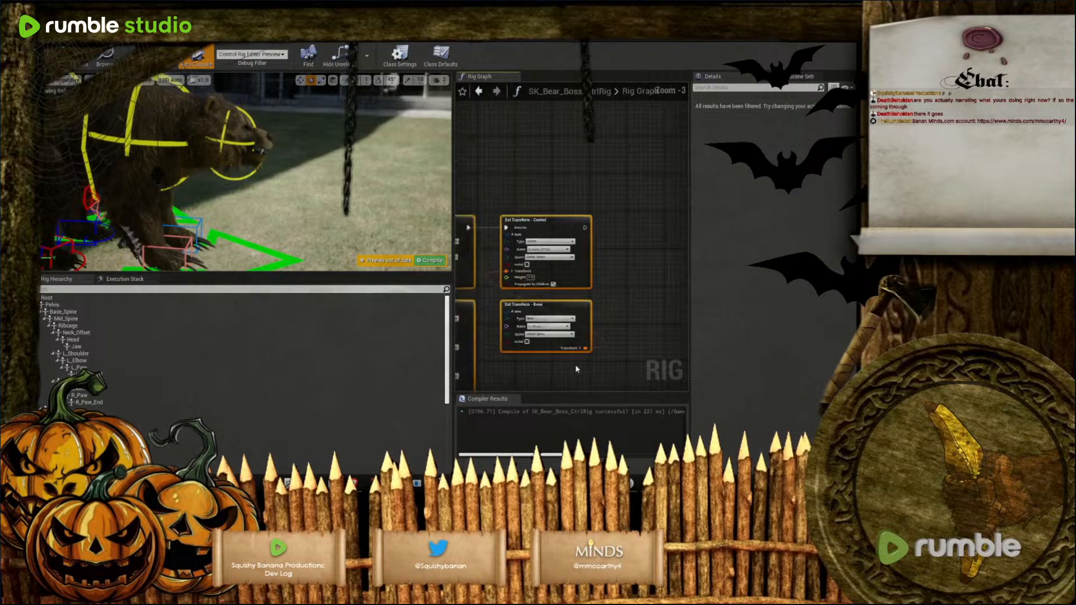
pyautogui.moveTo(637, 348); pyautogui.dragTo(642, 341, button='right')
pyautogui.scroll(3, 598, 307)
pyautogui.scroll(-4, 596, 306)
pyautogui.moveTo(571, 343); pyautogui.dragTo(647, 375, button='right')
pyautogui.scroll(2, 539, 267)
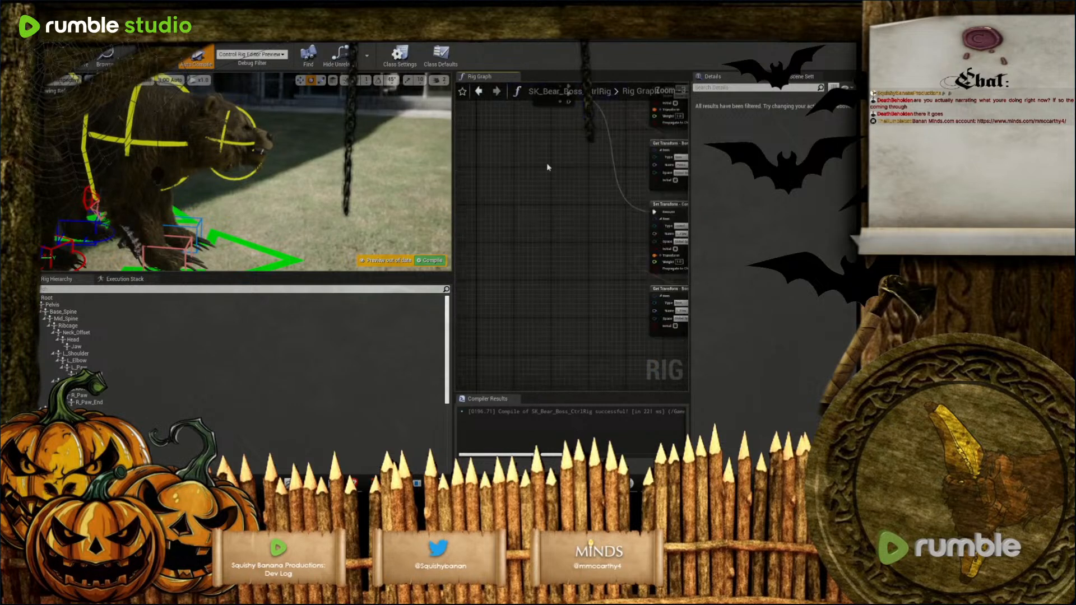
pyautogui.moveTo(527, 143); pyautogui.dragTo(574, 318)
pyautogui.scroll(-3, 595, 287)
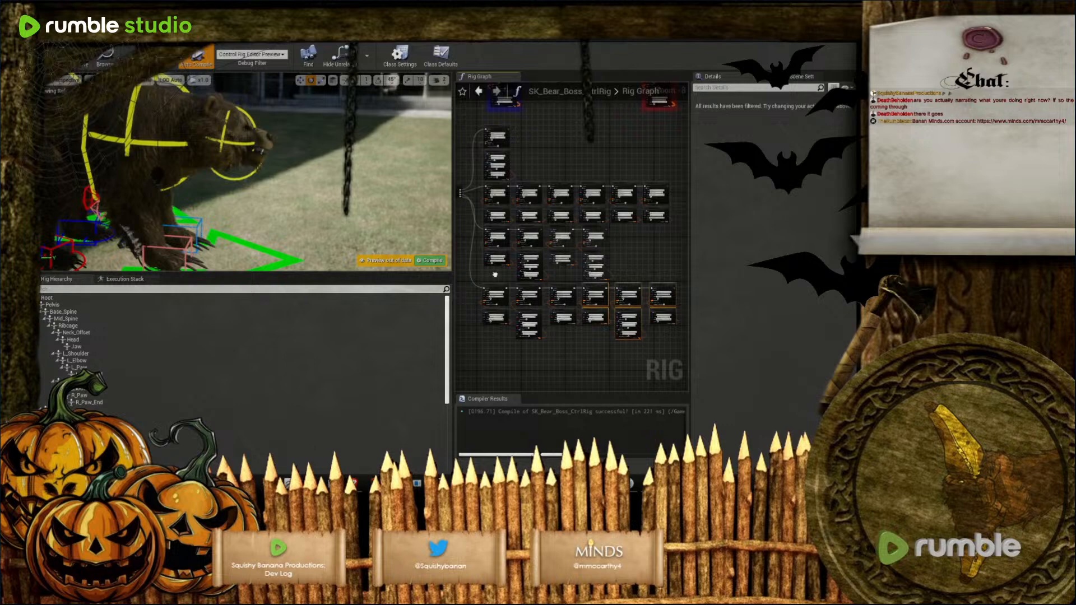
# Deselect the duplicated leg nodes and compile the SK_Bear_Boss_CtrlRig control rig
pyautogui.scroll(4, 560, 311)
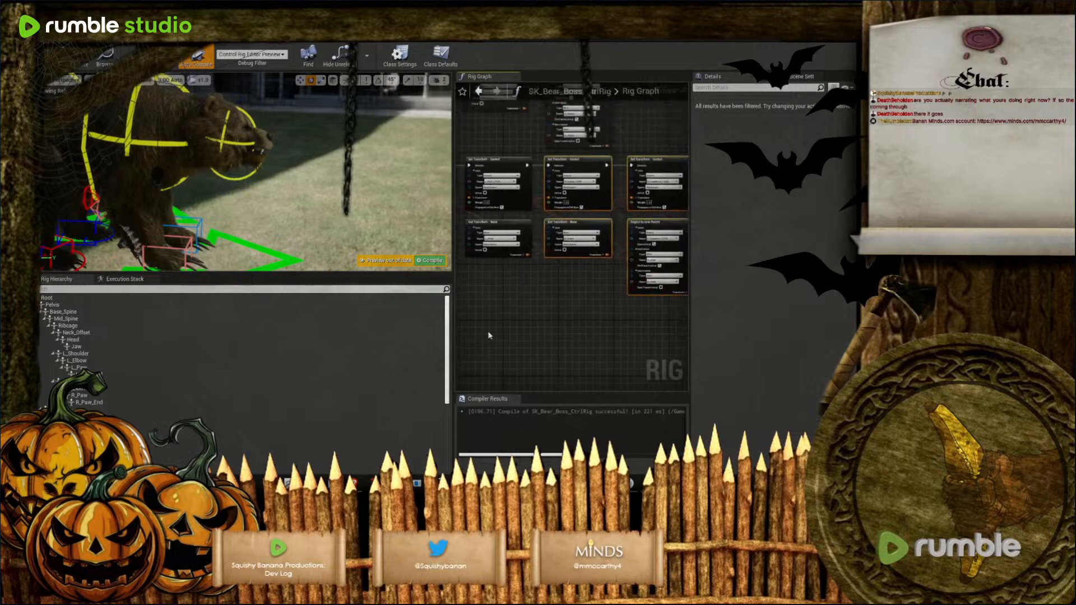
pyautogui.moveTo(588, 305); pyautogui.dragTo(634, 318)
pyautogui.scroll(-3, 636, 320)
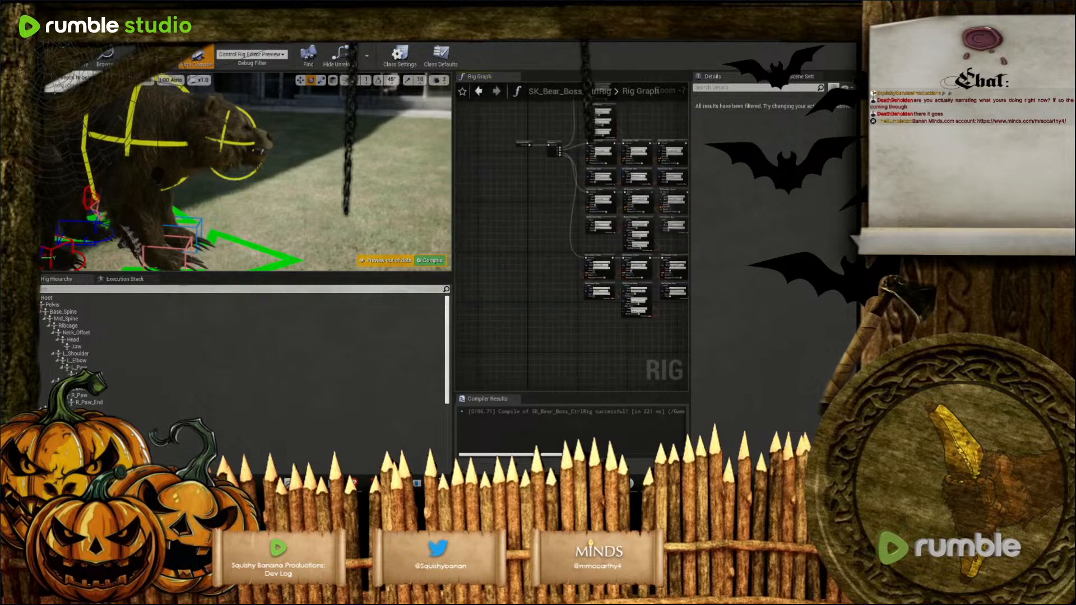
pyautogui.press('F7')
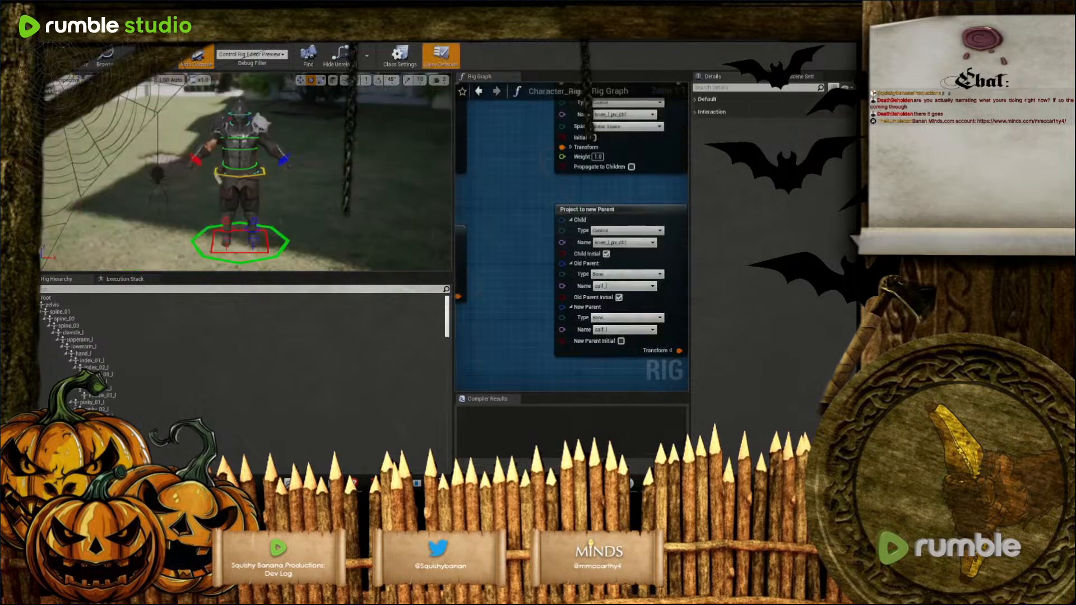
# Return to the level editor and place the SK_Bear_Boss_CtrlRig asset in the level
pyautogui.hotkey('alt', 'Tab')
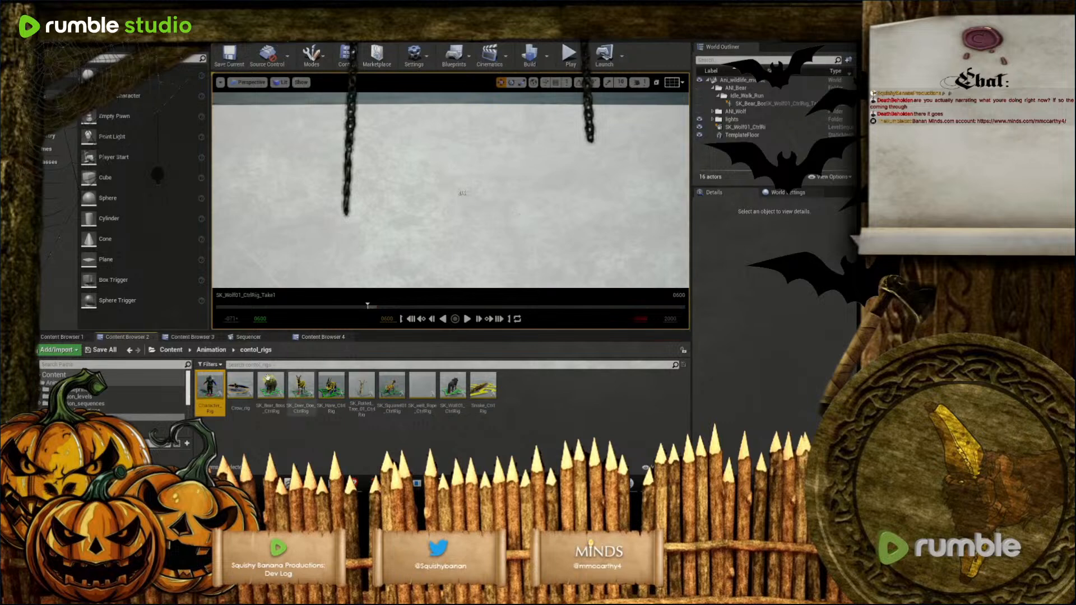
pyautogui.moveTo(271, 394); pyautogui.dragTo(459, 203)
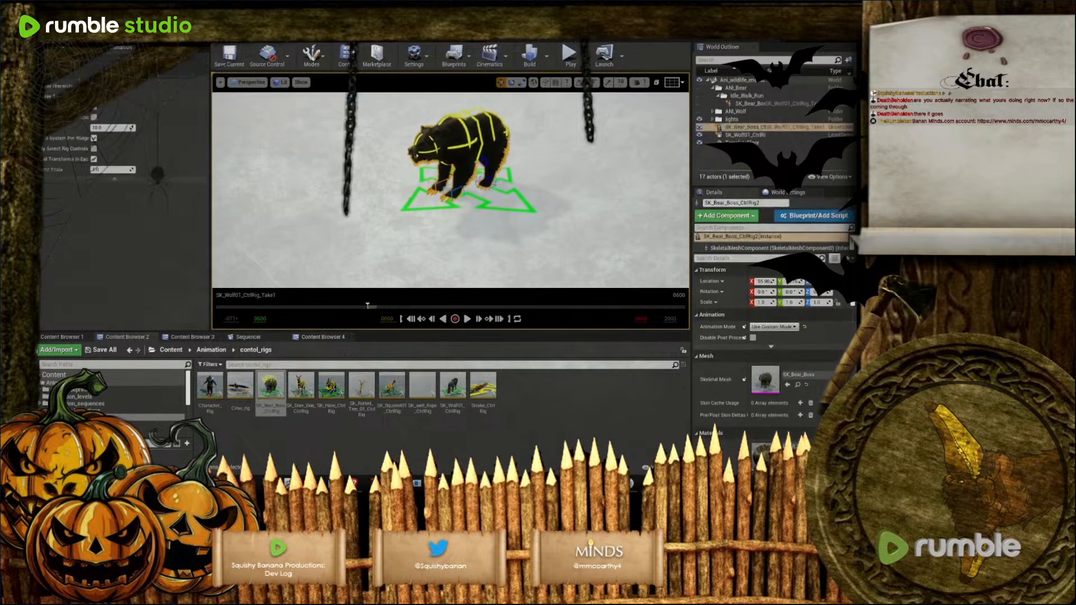
pyautogui.moveTo(459, 203); pyautogui.dragTo(480, 189, button='right')
# Set the placed bear rig's location to 0 so it sits at the level origin
pyautogui.click(769, 282)
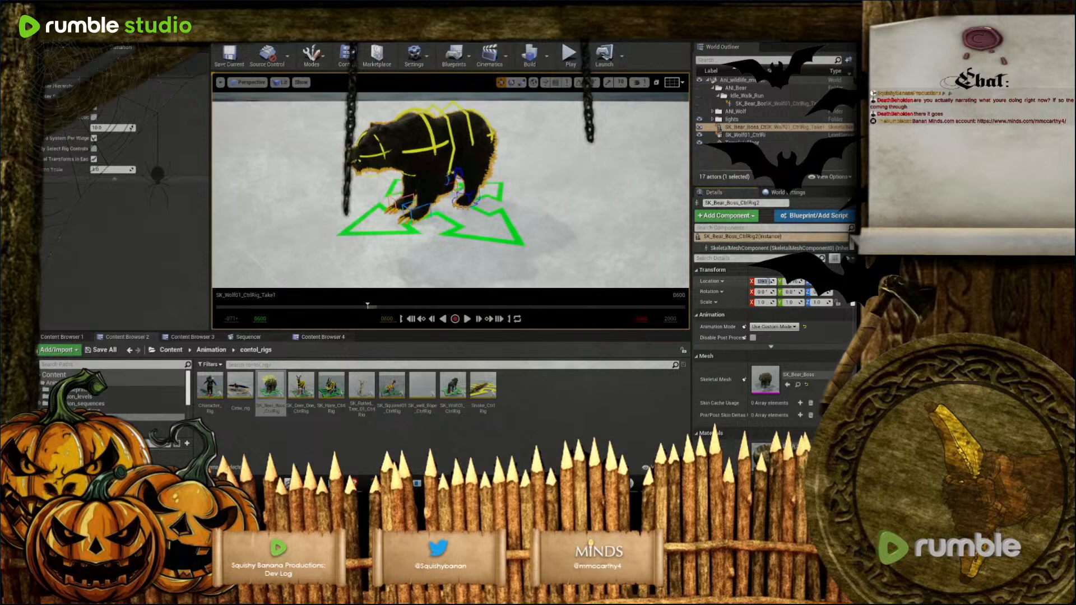
pyautogui.write('0')
pyautogui.press('Return')
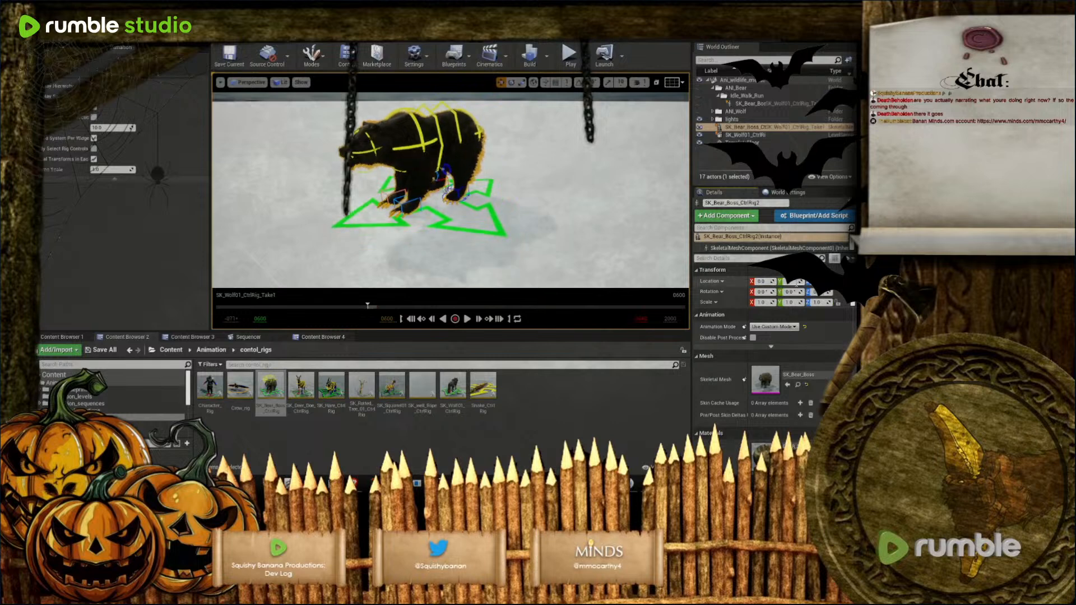
pyautogui.click(820, 282)
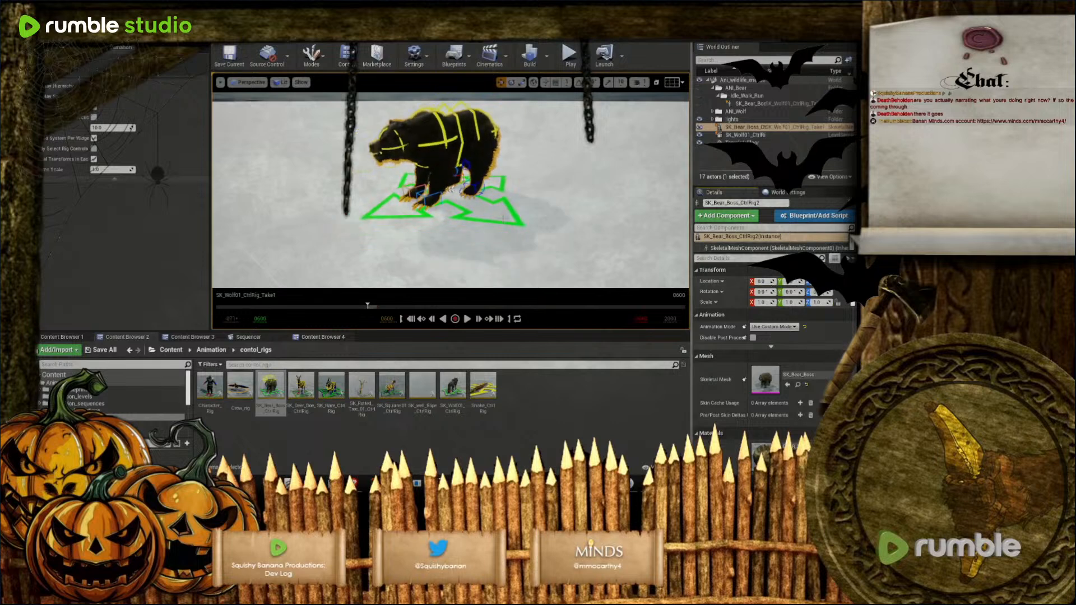
# Open the SK_Bear_Boss_CtrlRig asset and compare its bear and controls with the rig placed in the level
pyautogui.click(274, 399)
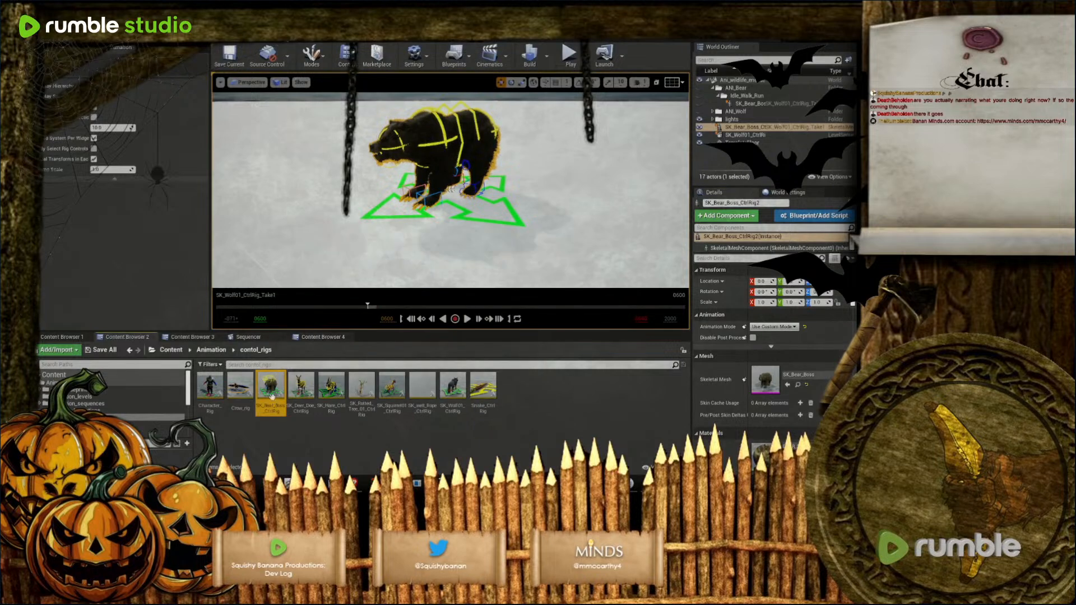
pyautogui.doubleClick(272, 397)
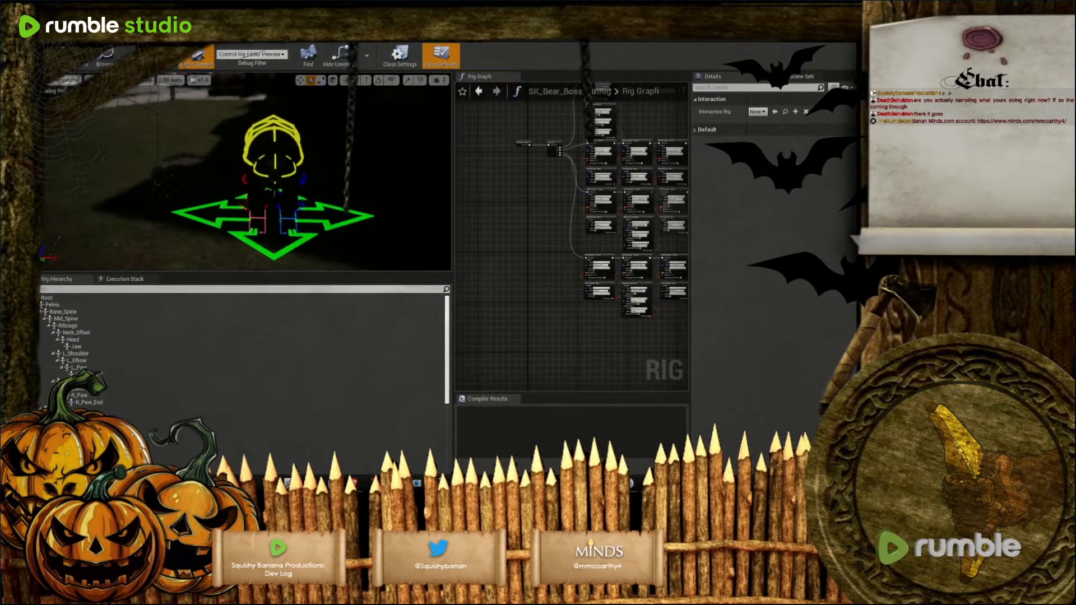
pyautogui.moveTo(246, 180); pyautogui.dragTo(314, 147, button='right')
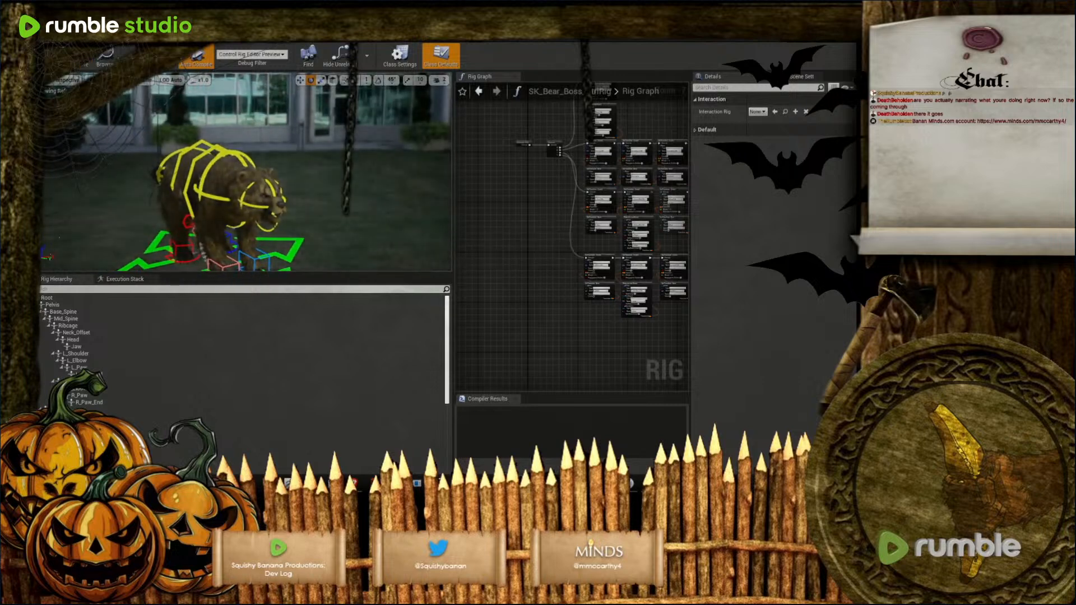
pyautogui.click(844, 25)
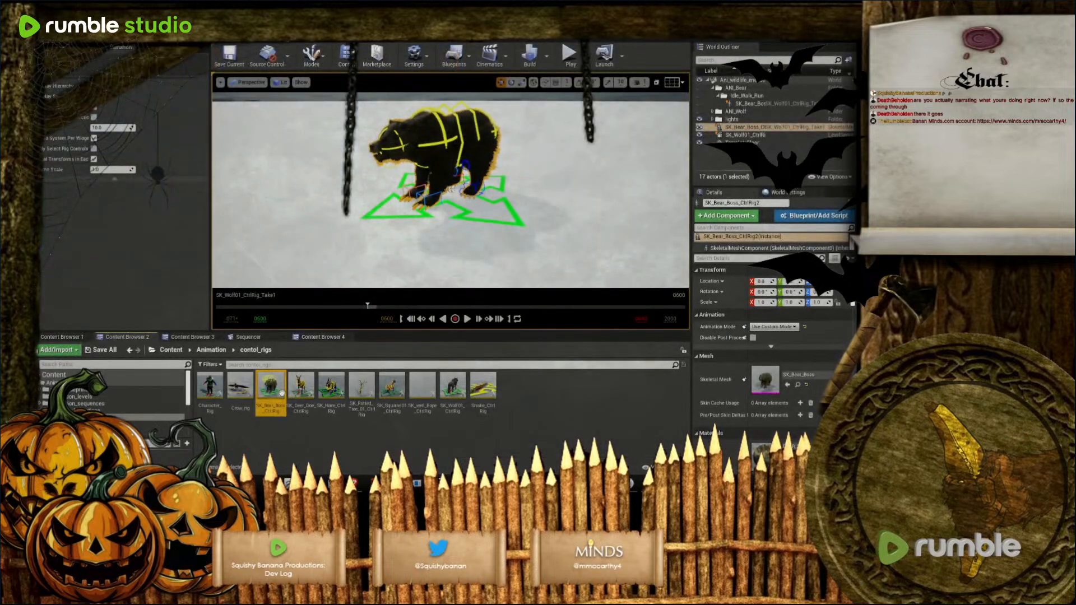
pyautogui.moveTo(435, 192)
pyautogui.mouseDown(button='right')
pyautogui.moveTo(413, 199)
pyautogui.moveTo(418, 186)
pyautogui.mouseUp(button='right')
pyautogui.press('w')
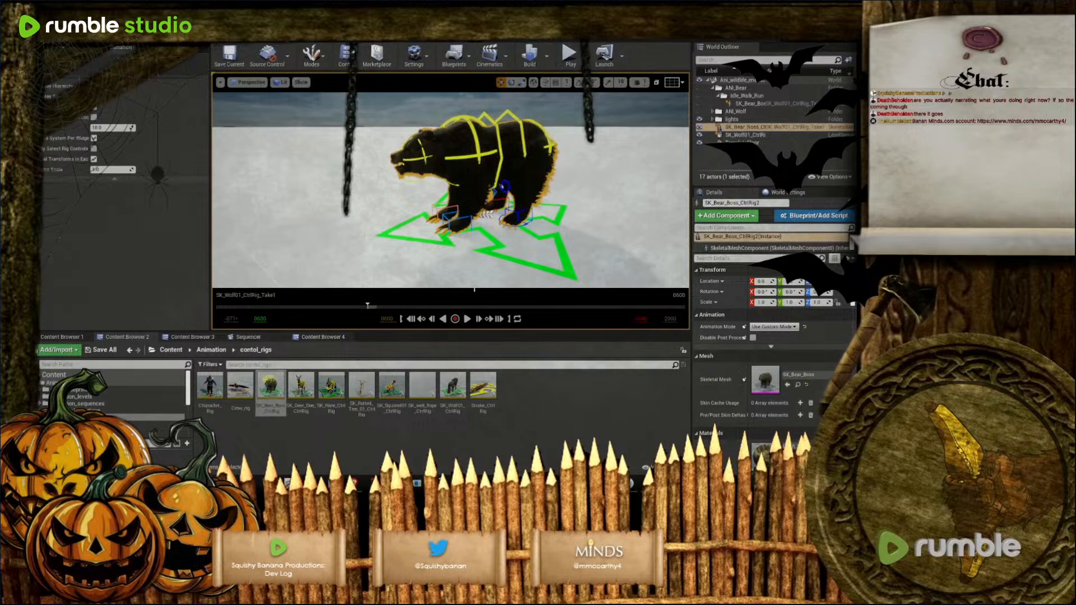
# Create an outliner folder named ANI_Attacks for the new bear rig and nest it under ANI_Bear
pyautogui.click(848, 59)
pyautogui.write('aTTACK_')
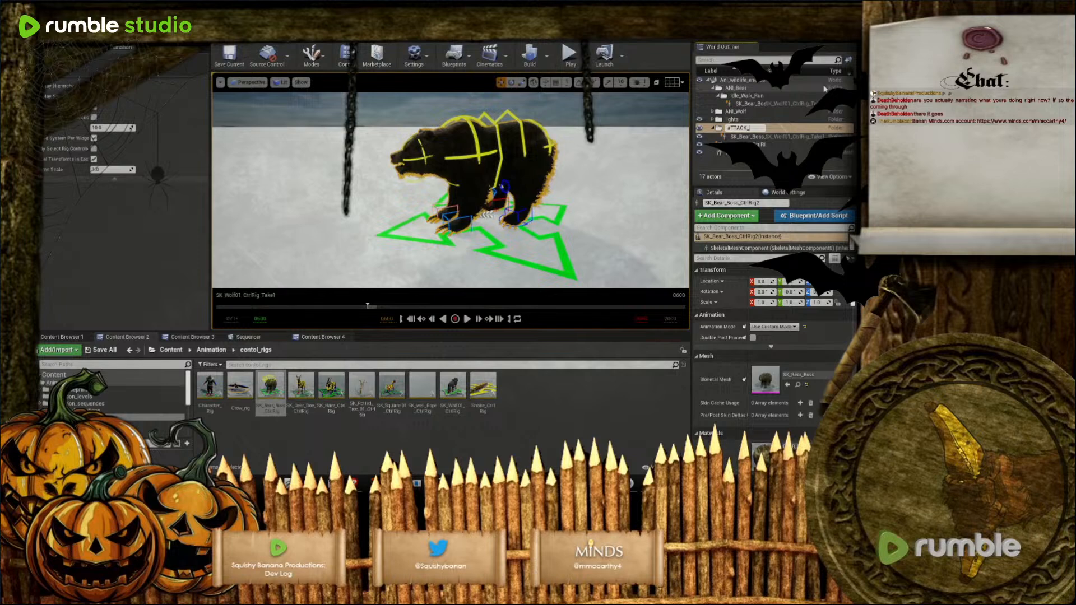
pyautogui.press('BackSpace')
pyautogui.press('BackSpace')
pyautogui.press('BackSpace')
pyautogui.press('BackSpace')
pyautogui.press('BackSpace')
pyautogui.press('BackSpace')
pyautogui.write('ANI_Attacks')
pyautogui.press('Return')
pyautogui.moveTo(734, 88); pyautogui.dragTo(743, 105)
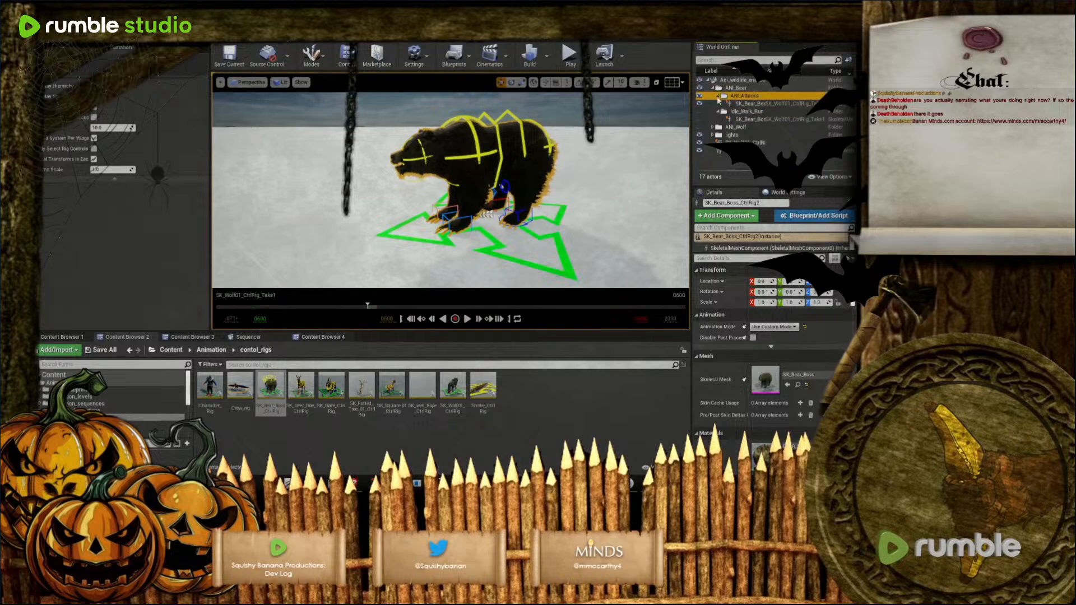
pyautogui.click(718, 97)
# Rename the new bear rig's track in Sequencer as Attacks
pyautogui.click(249, 337)
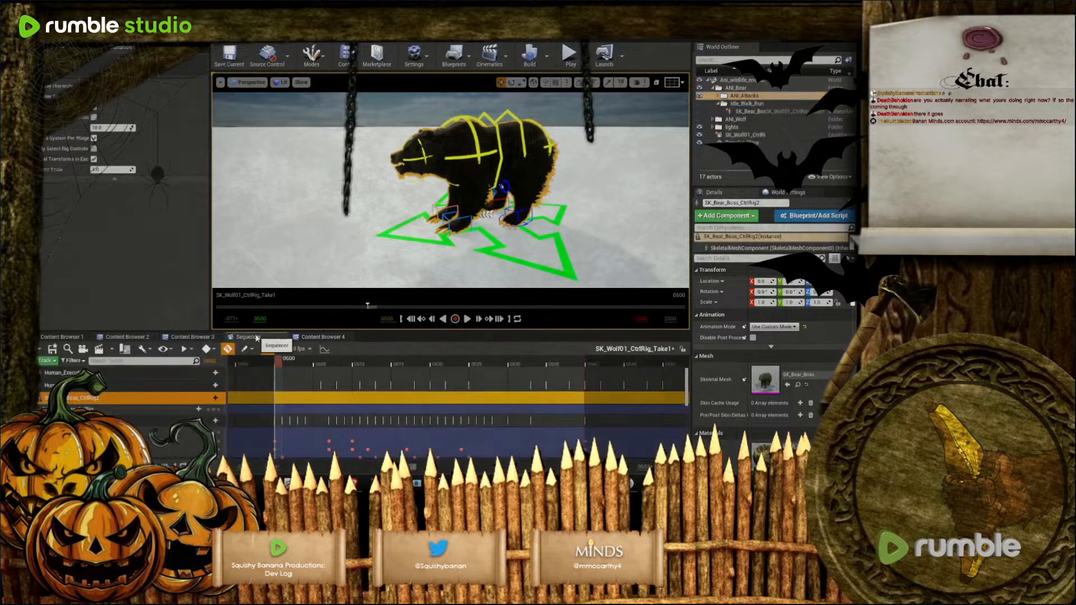
pyautogui.doubleClick(96, 401)
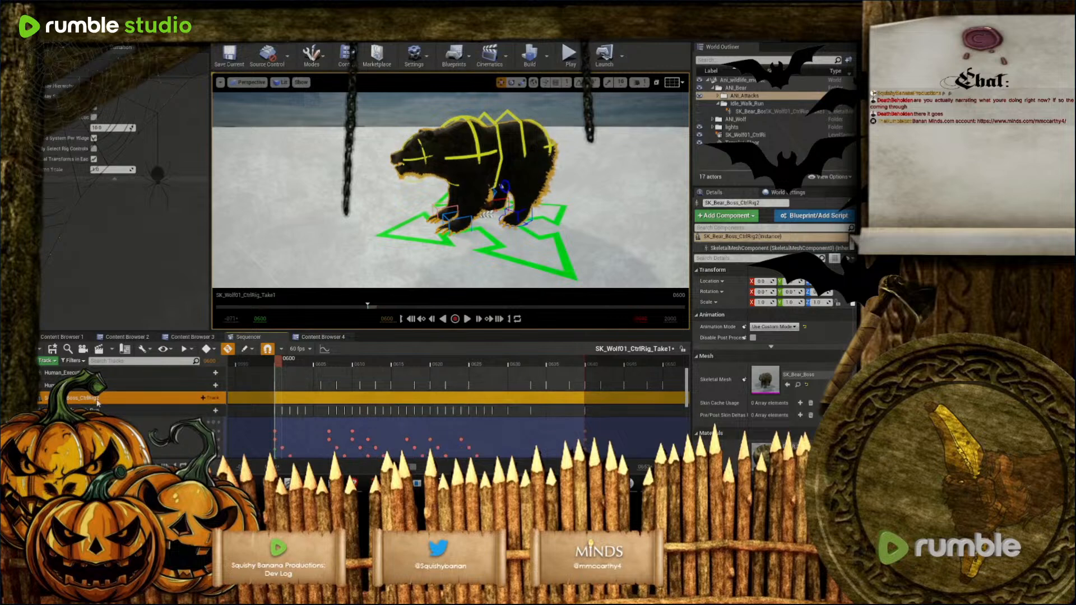
pyautogui.rightClick(97, 401)
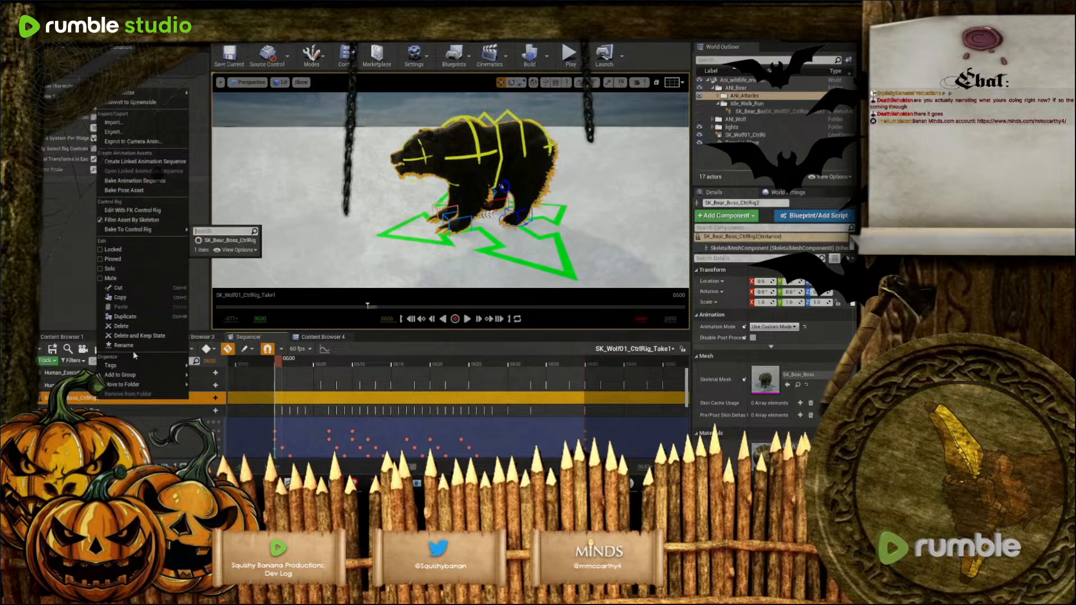
pyautogui.click(132, 345)
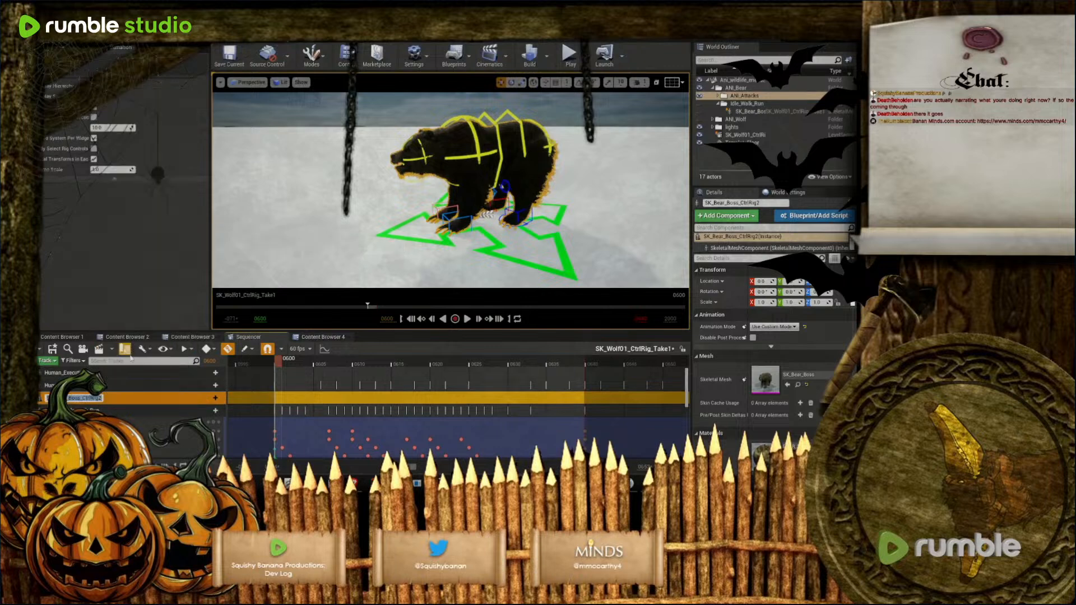
pyautogui.moveTo(67, 398); pyautogui.dragTo(158, 402)
pyautogui.write('Attacks')
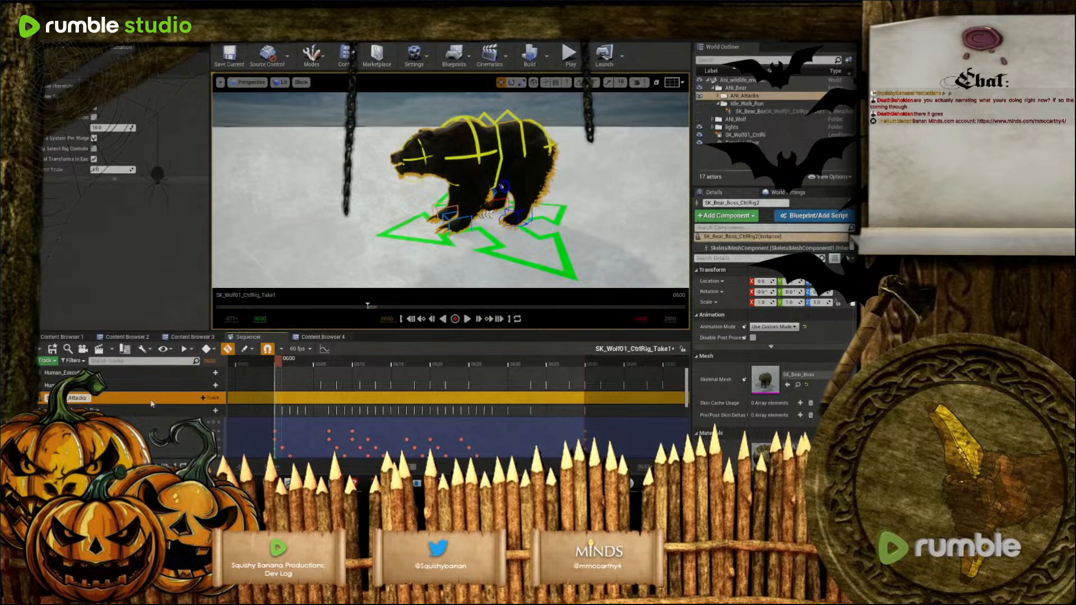
pyautogui.press('Return')
pyautogui.click(39, 398)
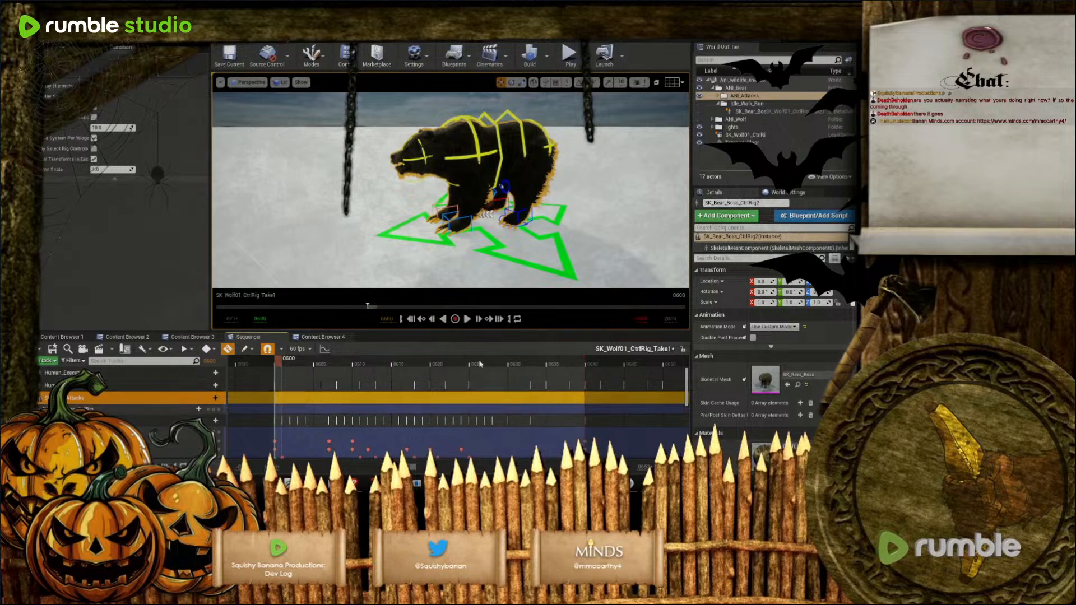
# Set the sequence's playback range to start at frame 0 and preview the bear rig
pyautogui.click(260, 319)
pyautogui.write('0')
pyautogui.press('Return')
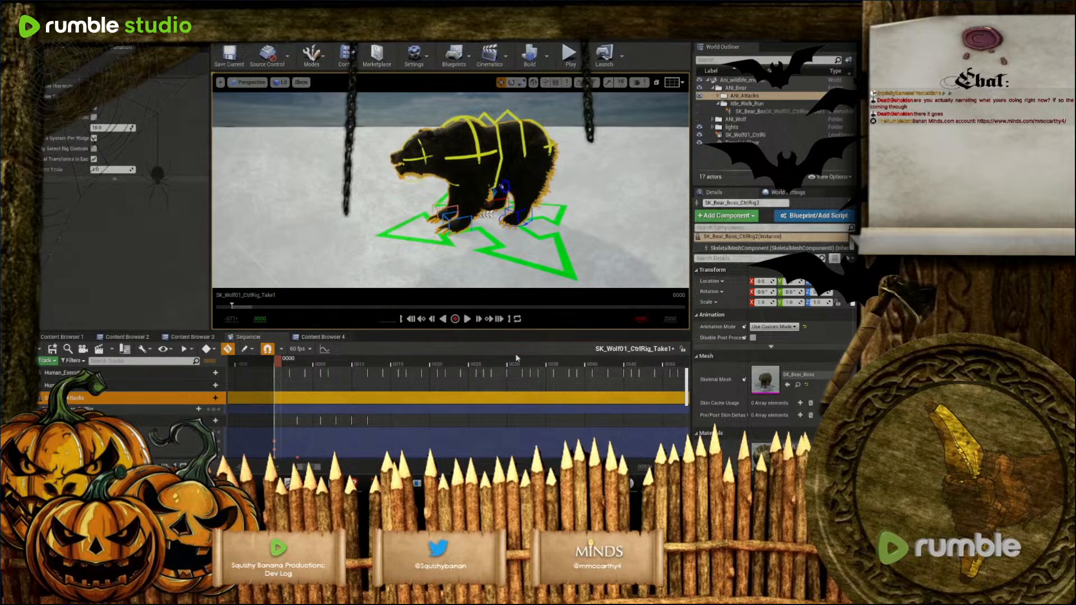
pyautogui.click(467, 319)
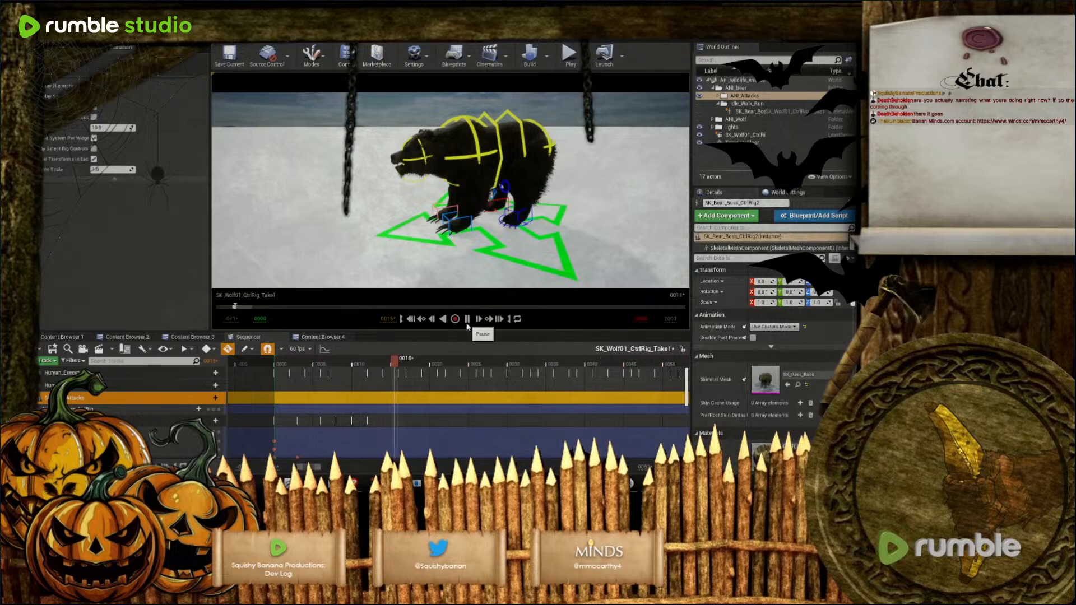
pyautogui.click(467, 319)
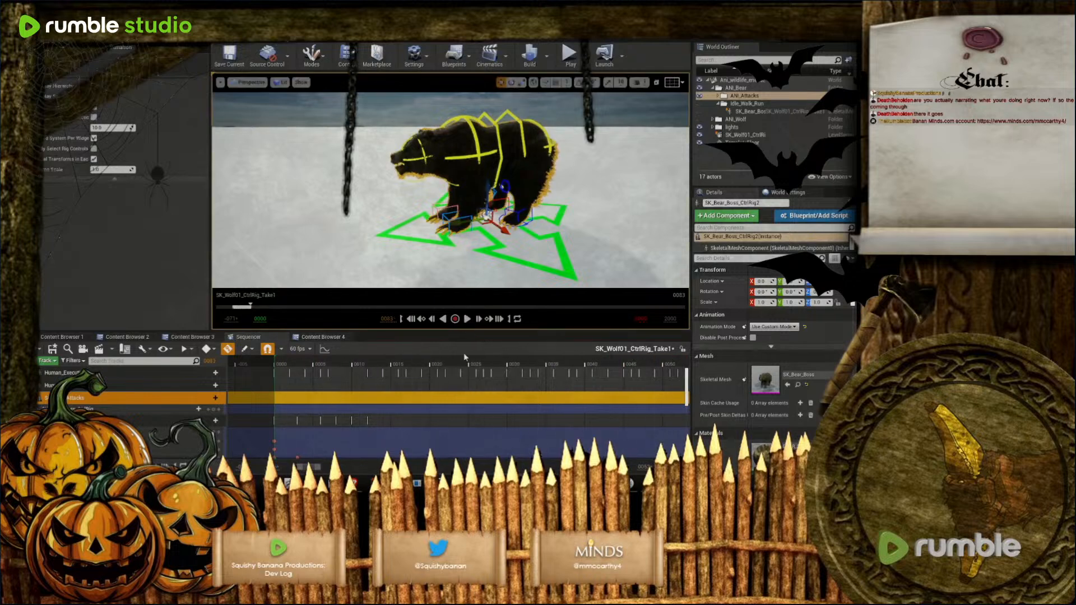
# Import an animation sequence into the Attacks track's control rig section and play it back
pyautogui.rightClick(301, 410)
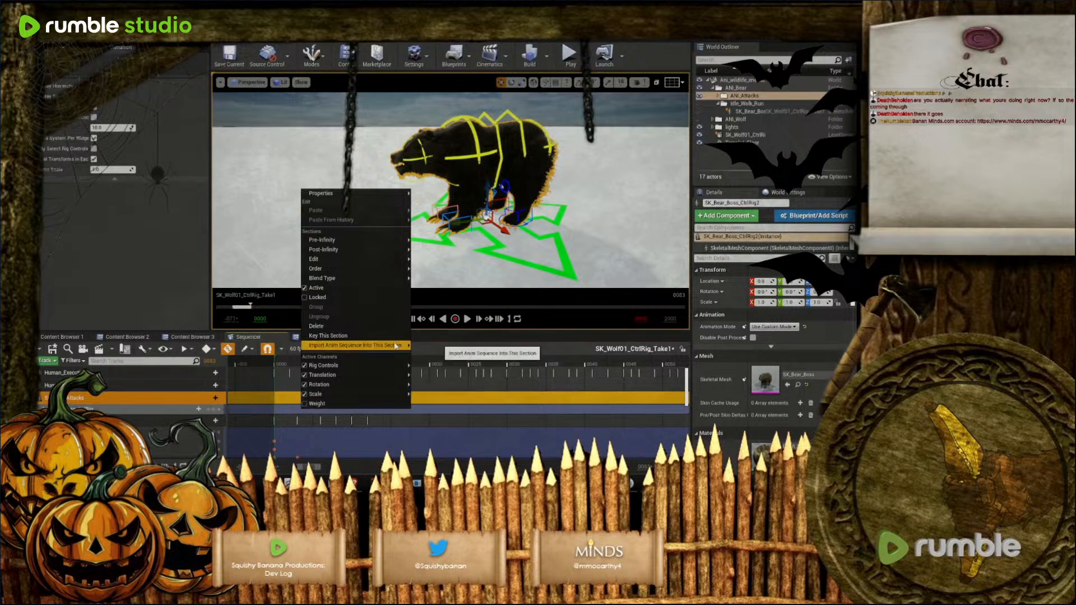
pyautogui.moveTo(395, 345)
pyautogui.click(442, 354)
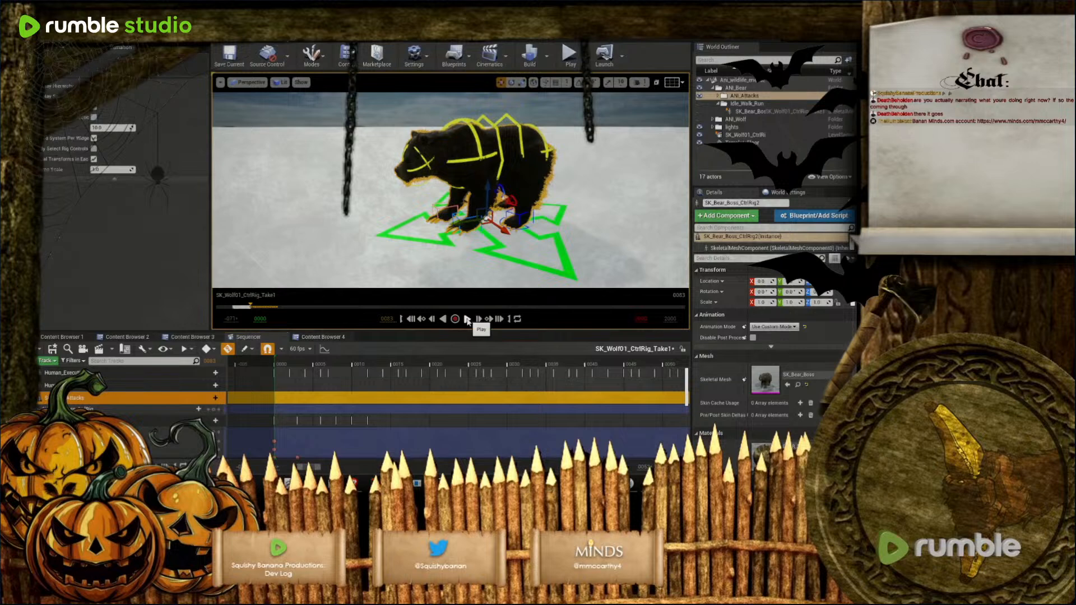
pyautogui.click(467, 319)
pyautogui.click(467, 319)
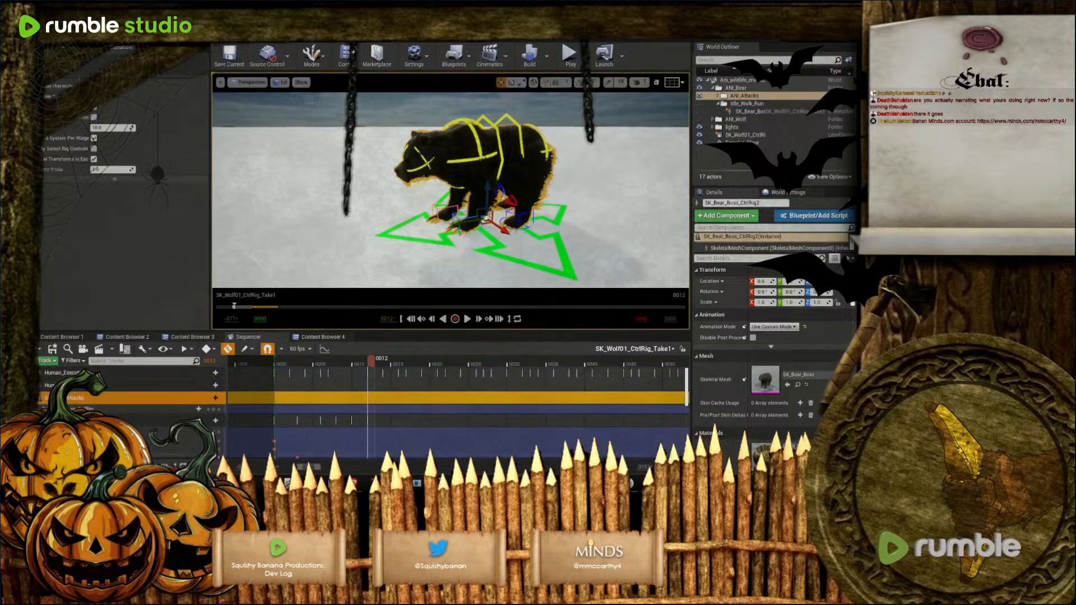
# Shift the imported keys in the Attacks control rig section so they start at frame 0
pyautogui.click(213, 421)
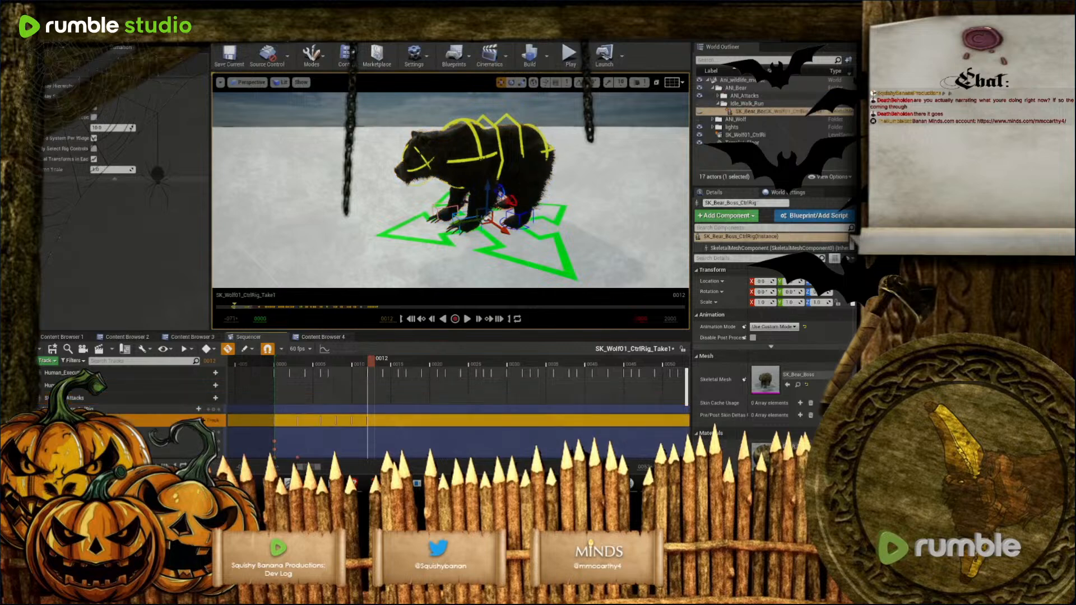
pyautogui.click(46, 420)
pyautogui.moveTo(317, 470)
pyautogui.mouseDown()
pyautogui.moveTo(352, 467)
pyautogui.moveTo(337, 467)
pyautogui.mouseUp()
pyautogui.moveTo(423, 406); pyautogui.dragTo(666, 411)
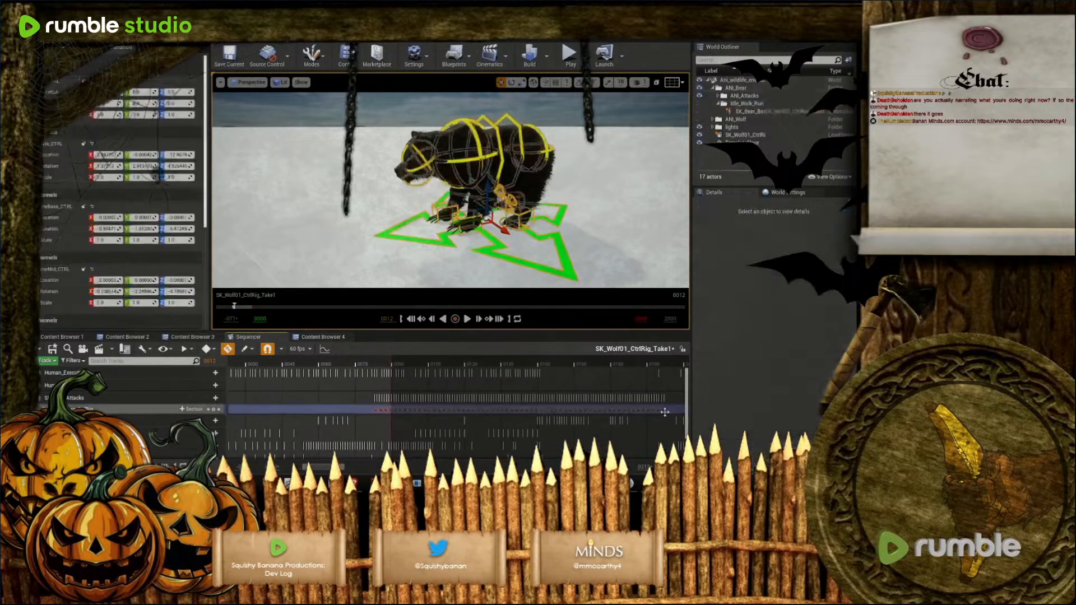
pyautogui.moveTo(329, 470); pyautogui.dragTo(316, 475)
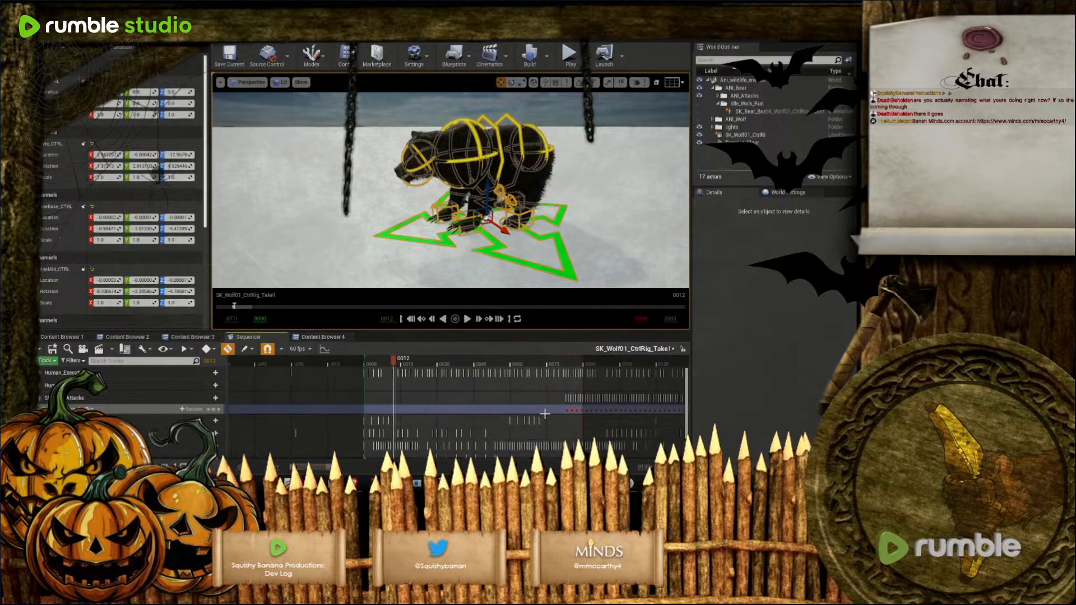
pyautogui.moveTo(568, 409); pyautogui.dragTo(362, 415)
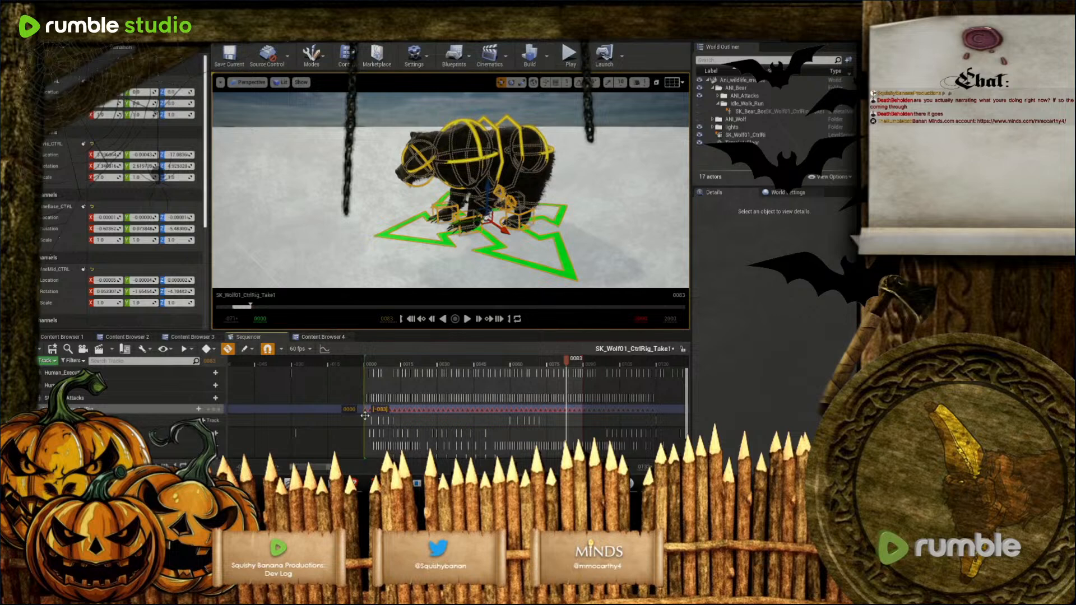
# Set the playback range's end to frame 120 and play the bear's imported animation, checking its legs up close
pyautogui.click(467, 318)
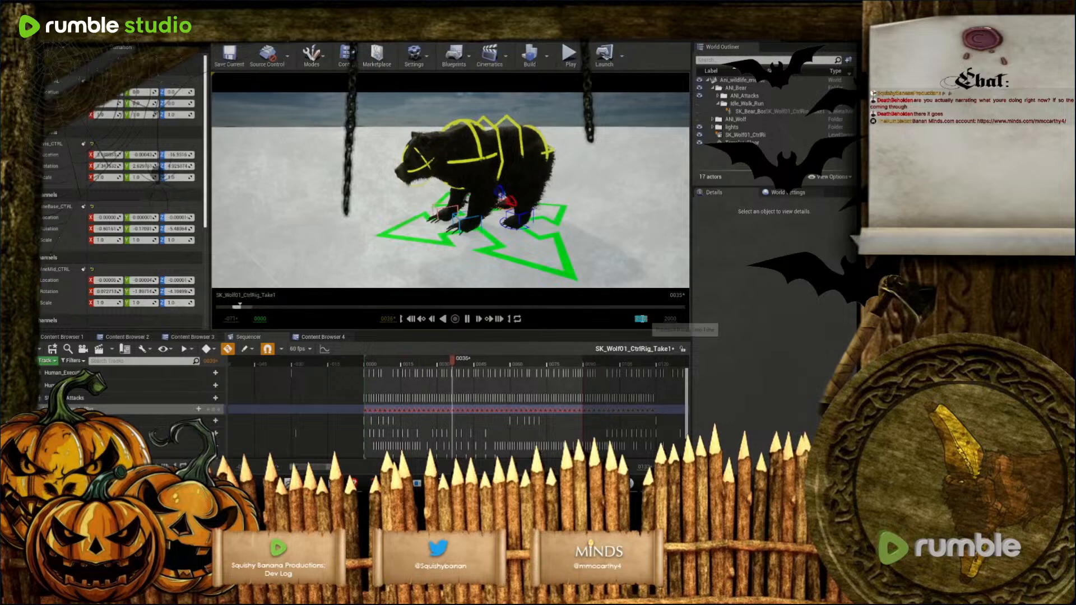
pyautogui.write('120')
pyautogui.press('Return')
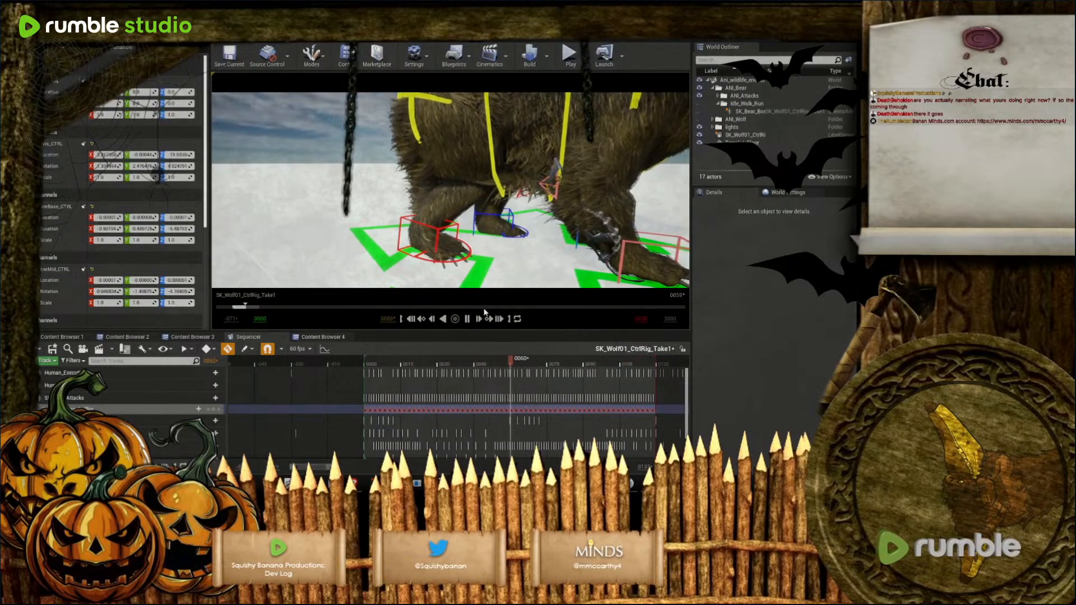
pyautogui.click(473, 322)
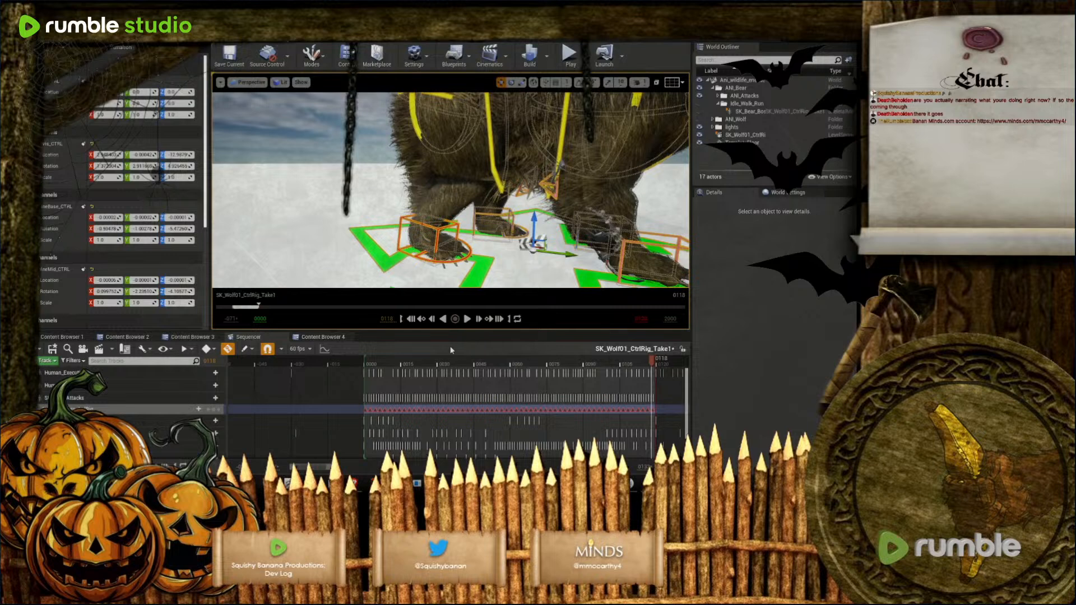
# Open SK_Bear_Boss_CtrlRig, set the child of the right knee's Project to new Parent node to R_KneeAim_CTRL, and compile the rig
pyautogui.click(197, 338)
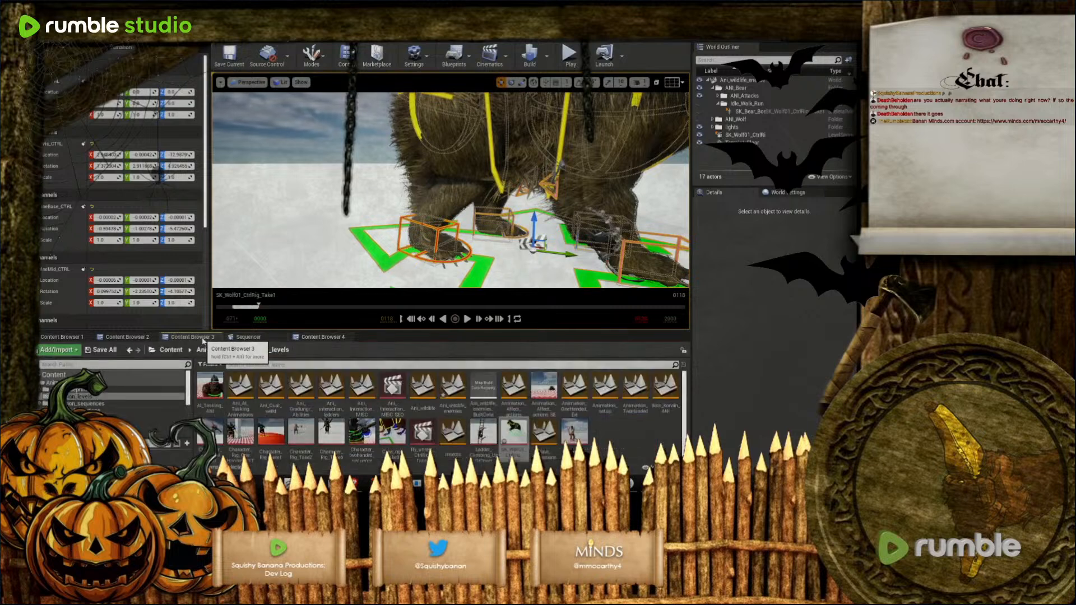
pyautogui.click(317, 336)
pyautogui.click(128, 338)
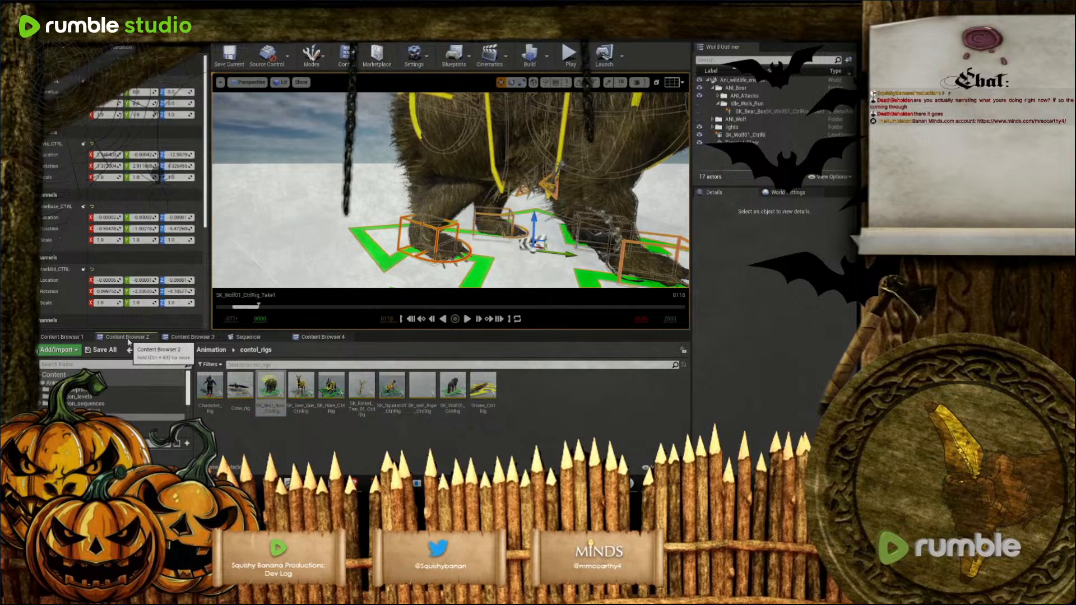
pyautogui.doubleClick(273, 396)
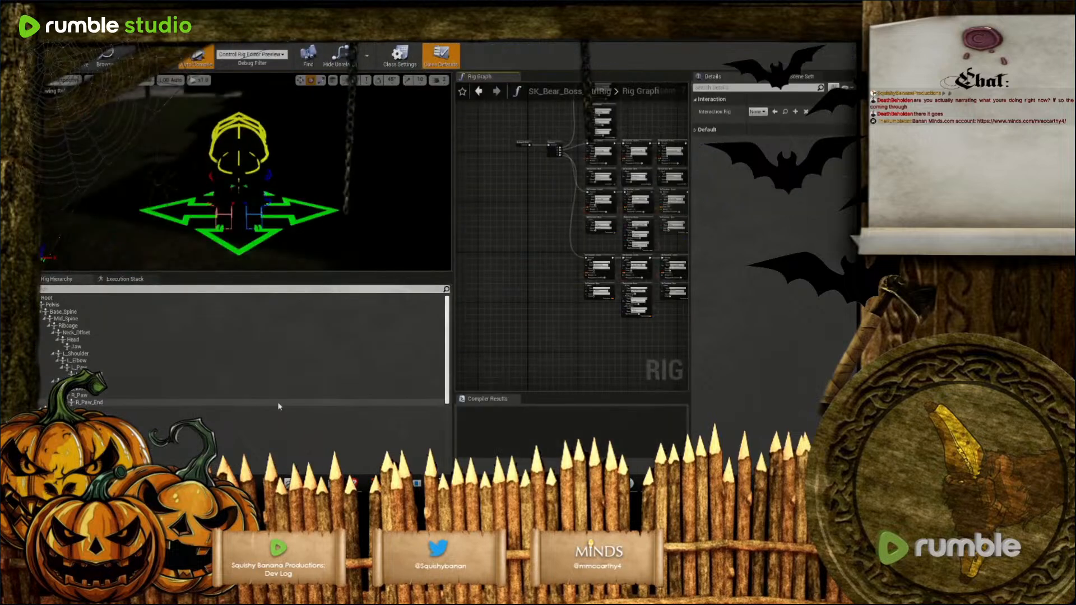
pyautogui.scroll(6, 603, 335)
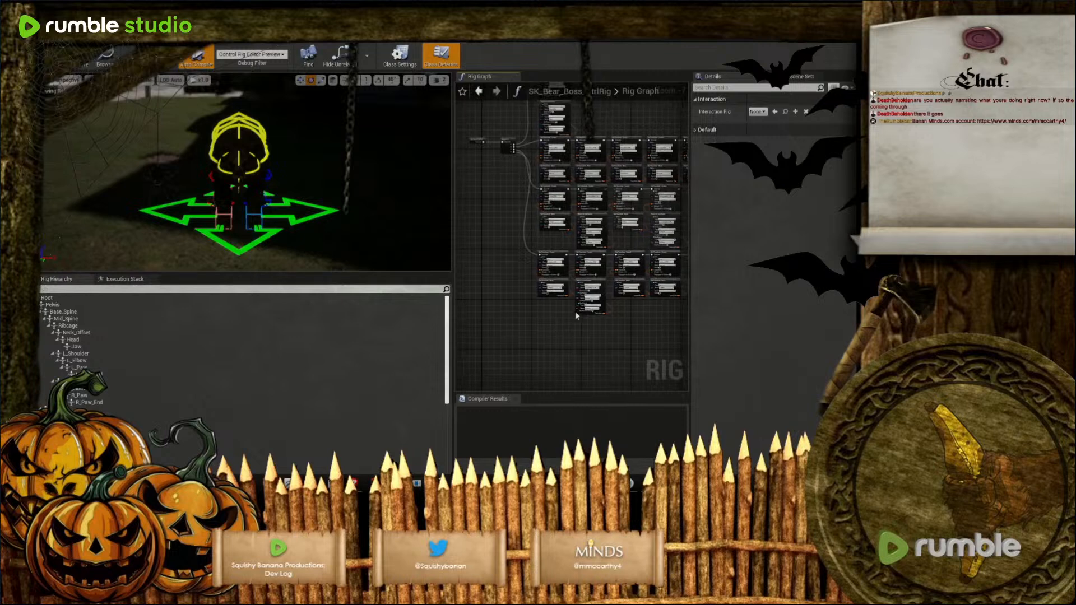
pyautogui.moveTo(667, 344); pyautogui.dragTo(421, 326, button='right')
pyautogui.moveTo(627, 326); pyautogui.dragTo(413, 299, button='right')
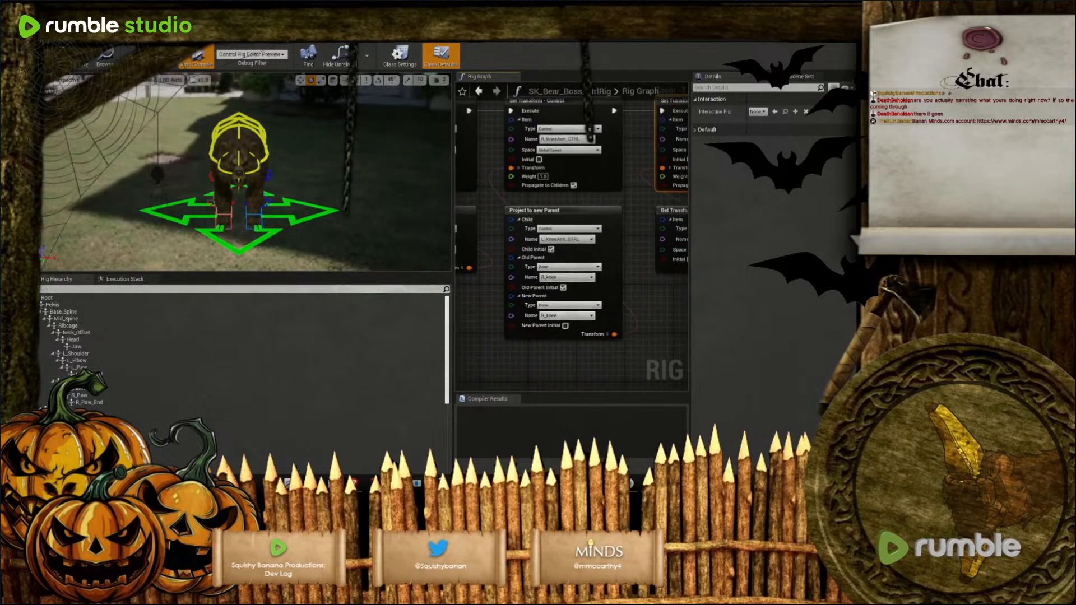
pyautogui.click(591, 239)
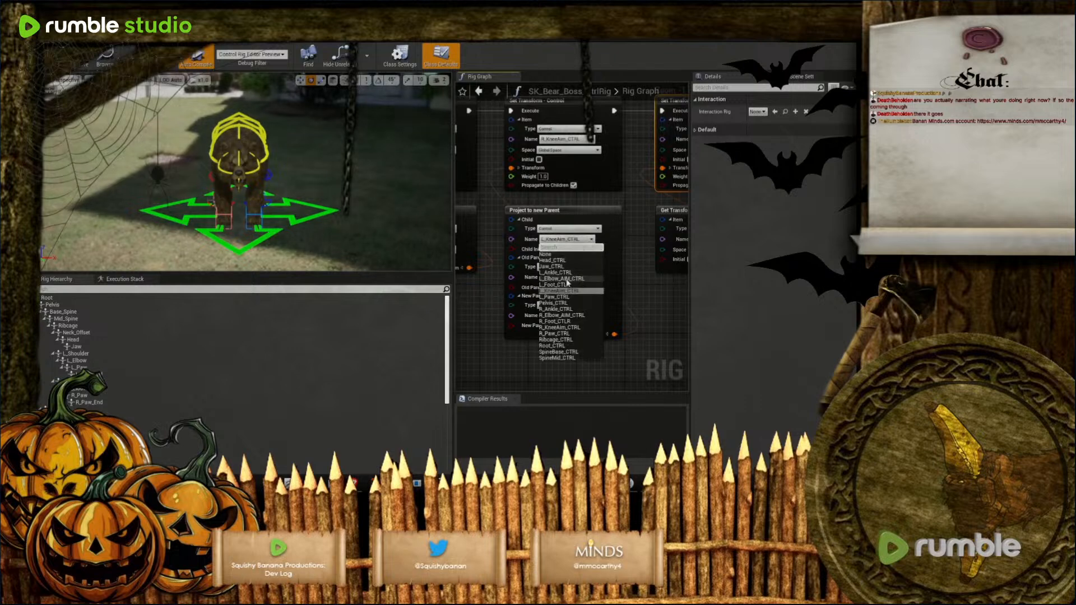
pyautogui.click(561, 328)
pyautogui.scroll(-4, 549, 322)
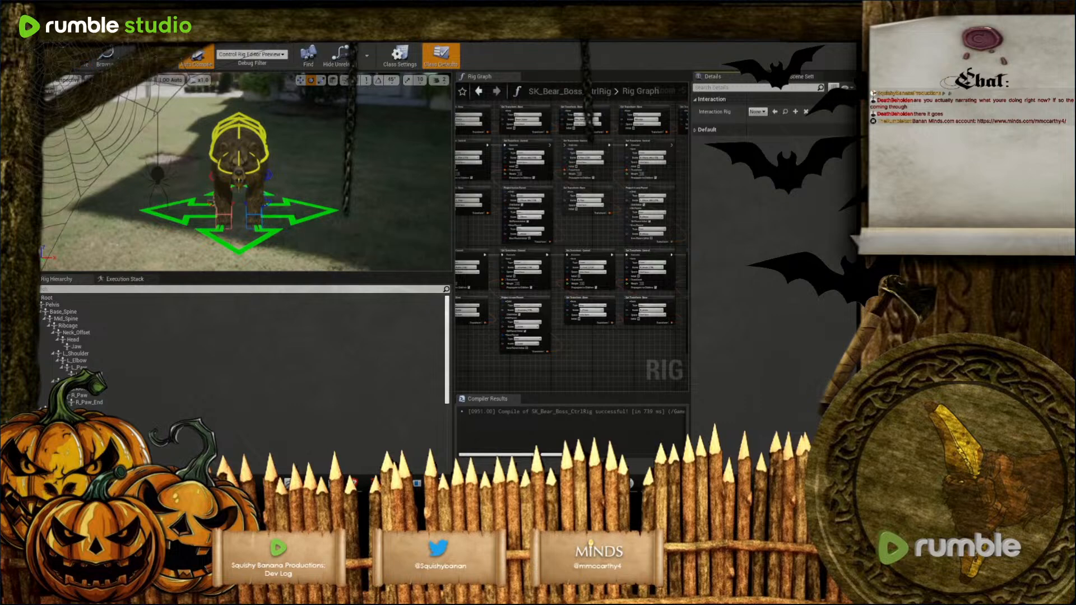
# Return to the level editor and play the bear animation to check the corrected right knee
pyautogui.hotkey('alt', 'Tab')
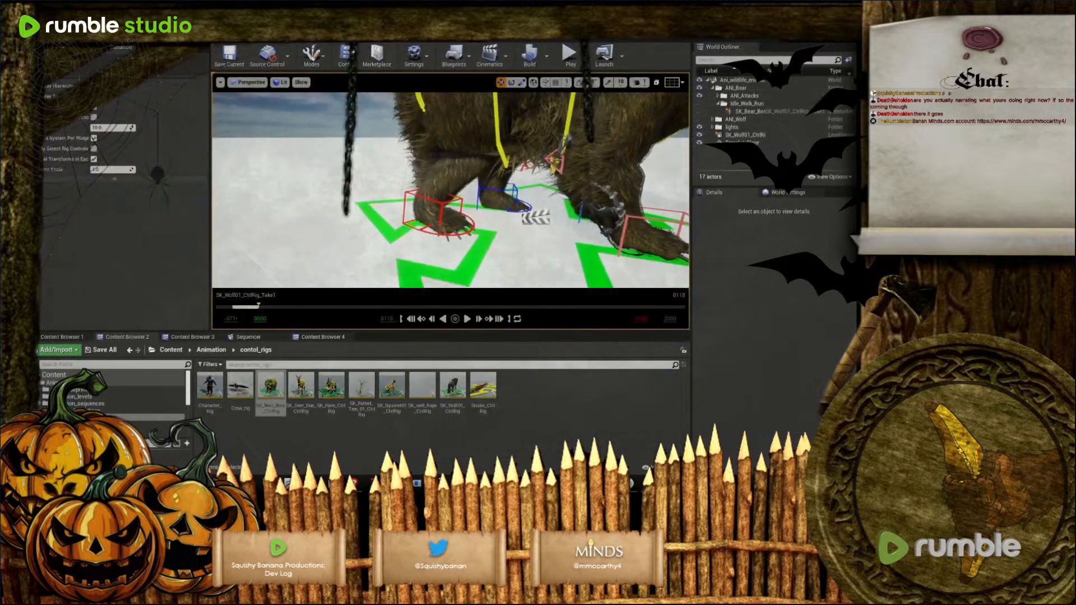
pyautogui.click(468, 319)
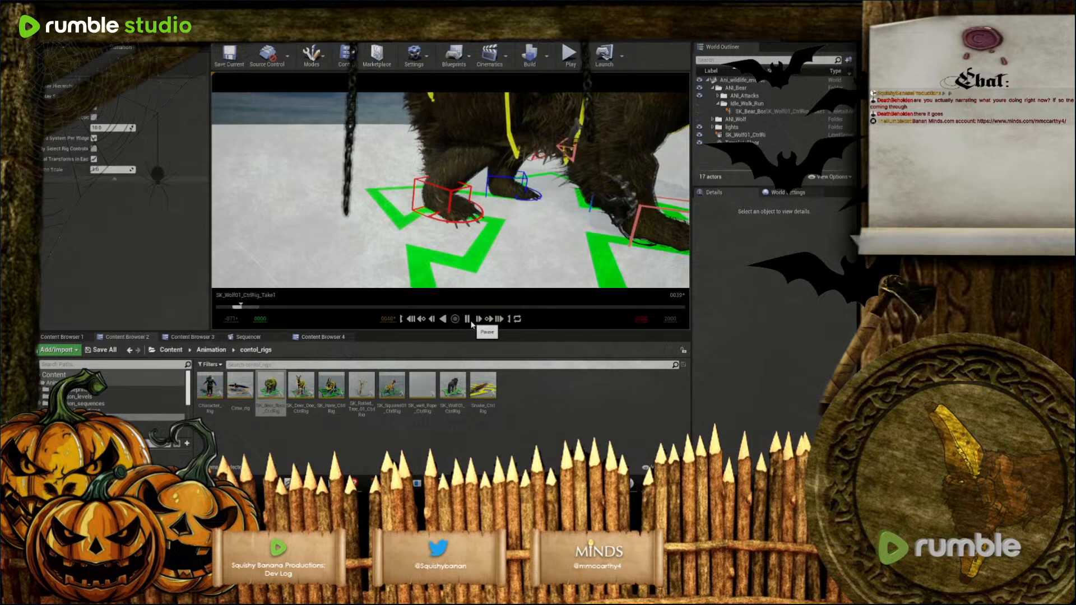
pyautogui.click(468, 319)
# Delete the Attacks bear track from Sequencer and the matching bear rig from the level
pyautogui.moveTo(493, 169)
pyautogui.mouseDown(button='right')
pyautogui.moveTo(482, 162)
pyautogui.moveTo(500, 153)
pyautogui.mouseUp(button='right')
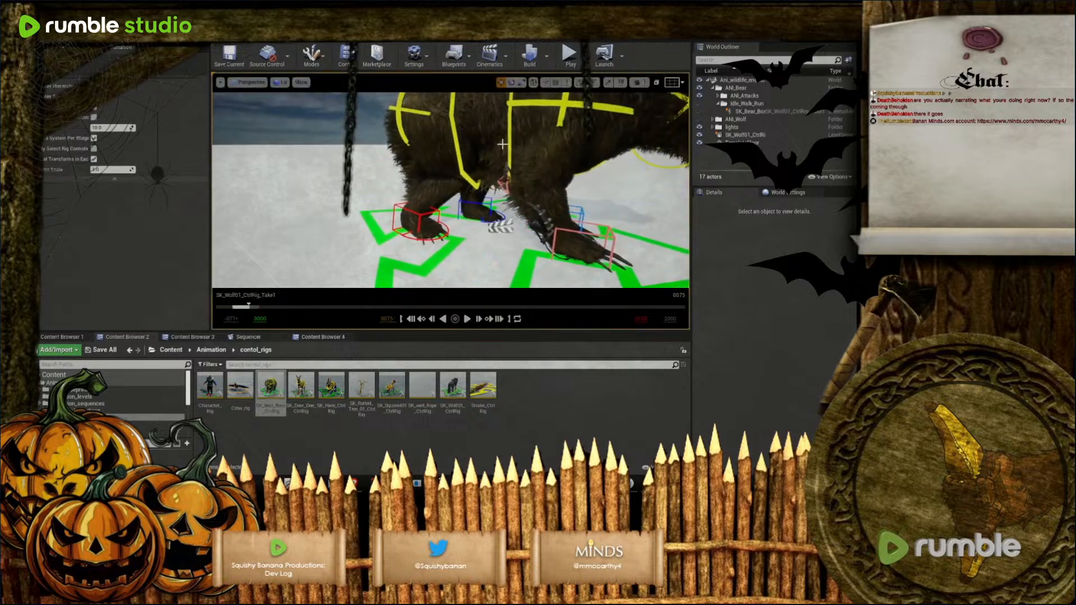
pyautogui.click(500, 153)
pyautogui.click(247, 337)
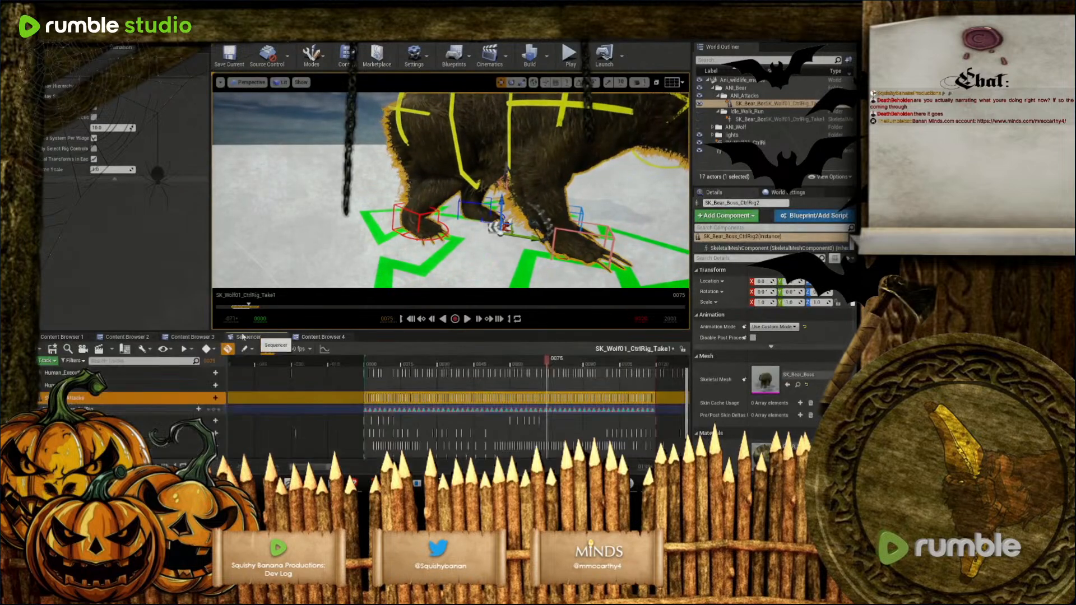
pyautogui.press('Delete')
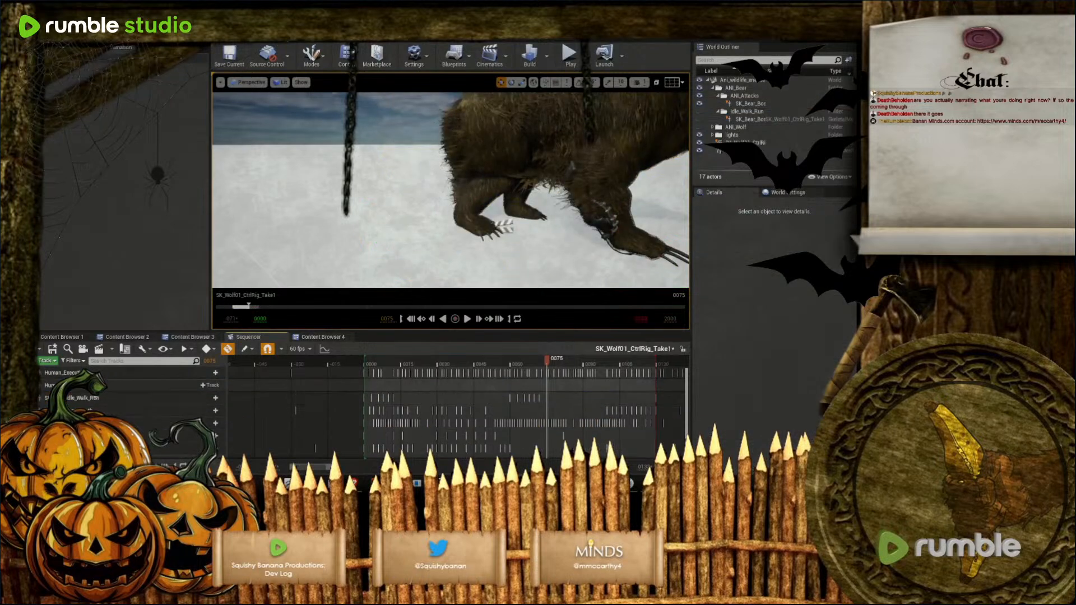
pyautogui.click(550, 128)
pyautogui.press('Delete')
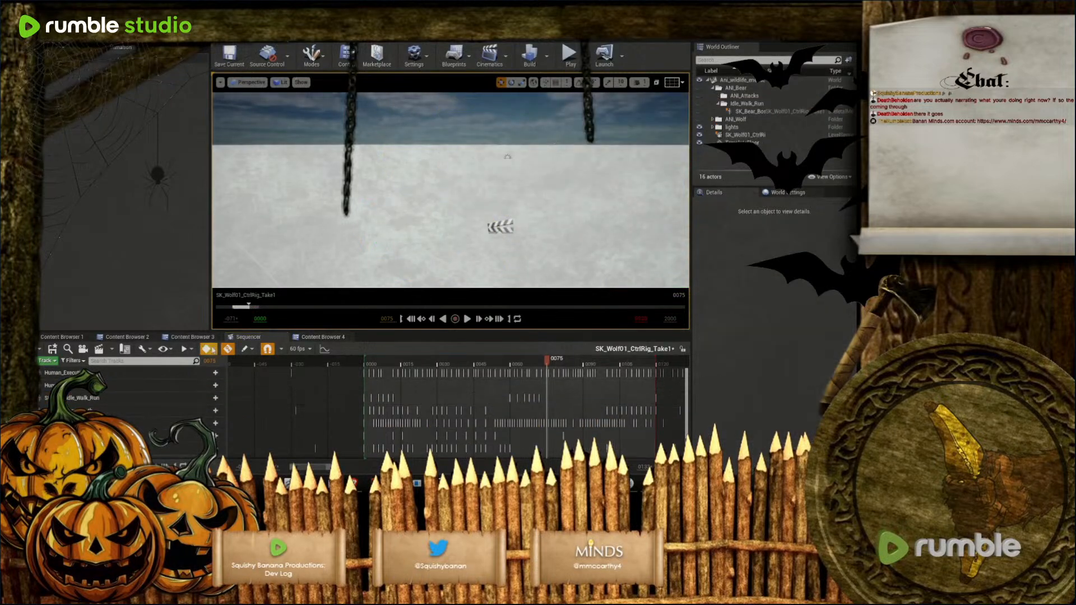
# Place SK_Bear_Boss_CtrlRig in the level again at location 0 and nest it in the ANI_Attacks folder
pyautogui.click(183, 338)
pyautogui.click(137, 338)
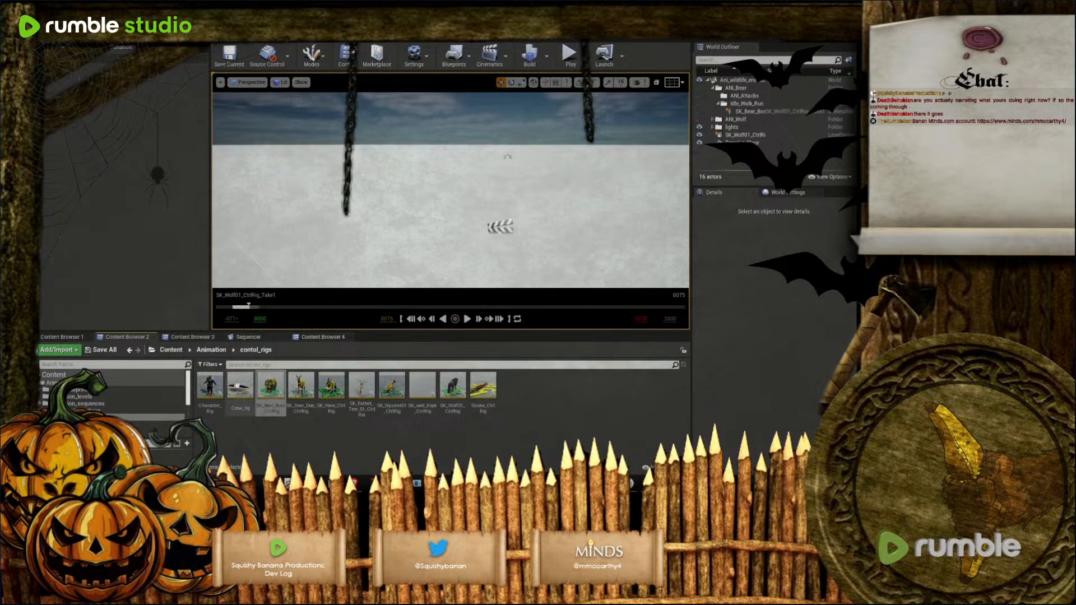
pyautogui.moveTo(270, 387); pyautogui.dragTo(568, 256)
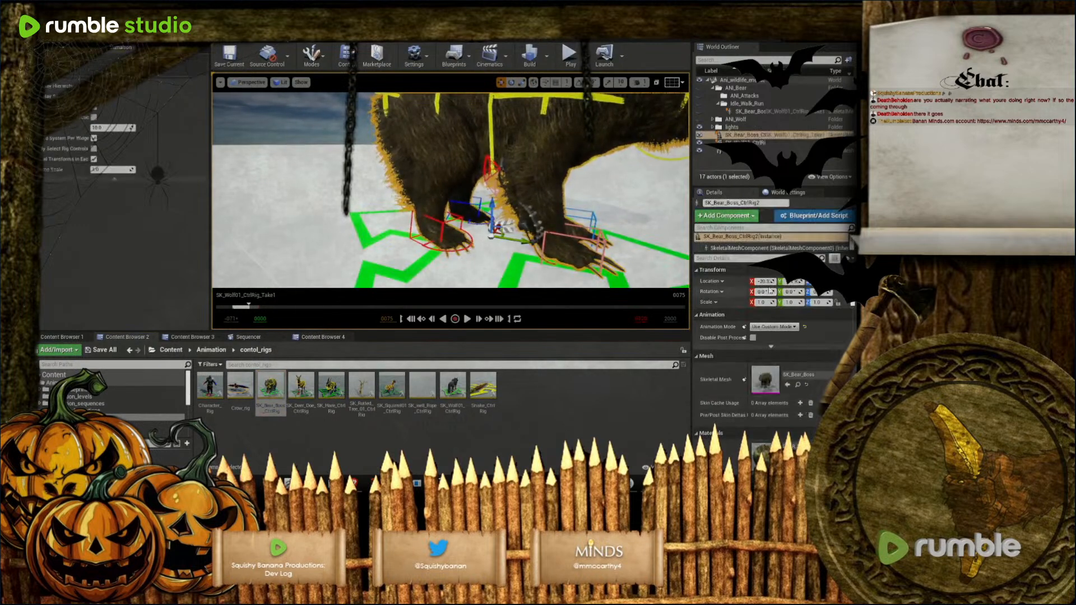
pyautogui.press('Tab')
pyautogui.write('0')
pyautogui.press('Tab')
pyautogui.moveTo(582, 224)
pyautogui.mouseDown(button='right')
pyautogui.moveTo(563, 244)
pyautogui.moveTo(596, 218)
pyautogui.mouseUp(button='right')
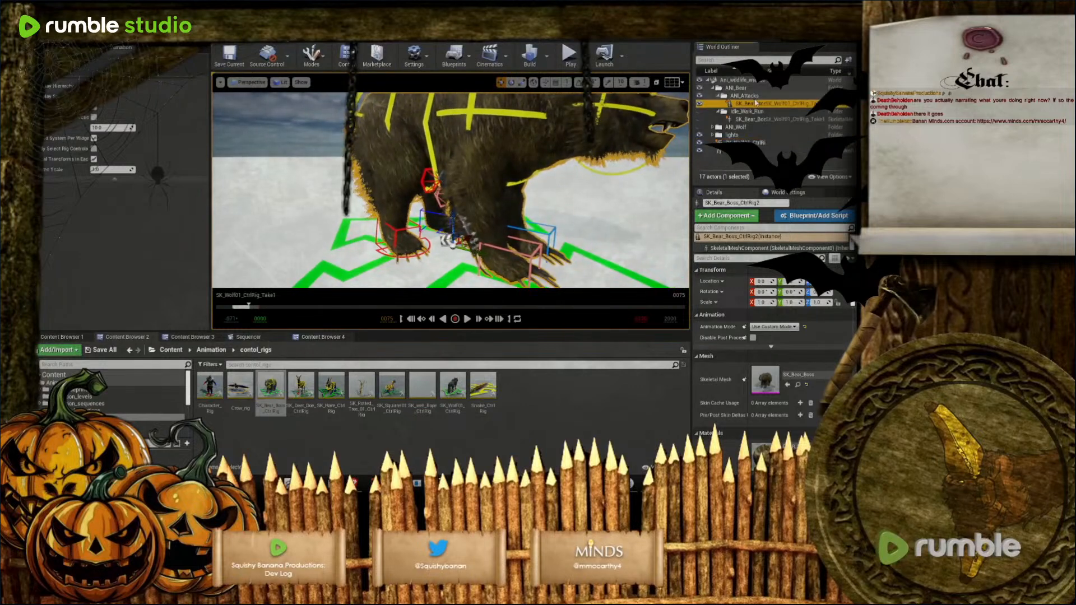
# In Sequencer, go to frame 0 and import an animation sequence into the ANI_Attacks bear's control rig section
pyautogui.click(247, 337)
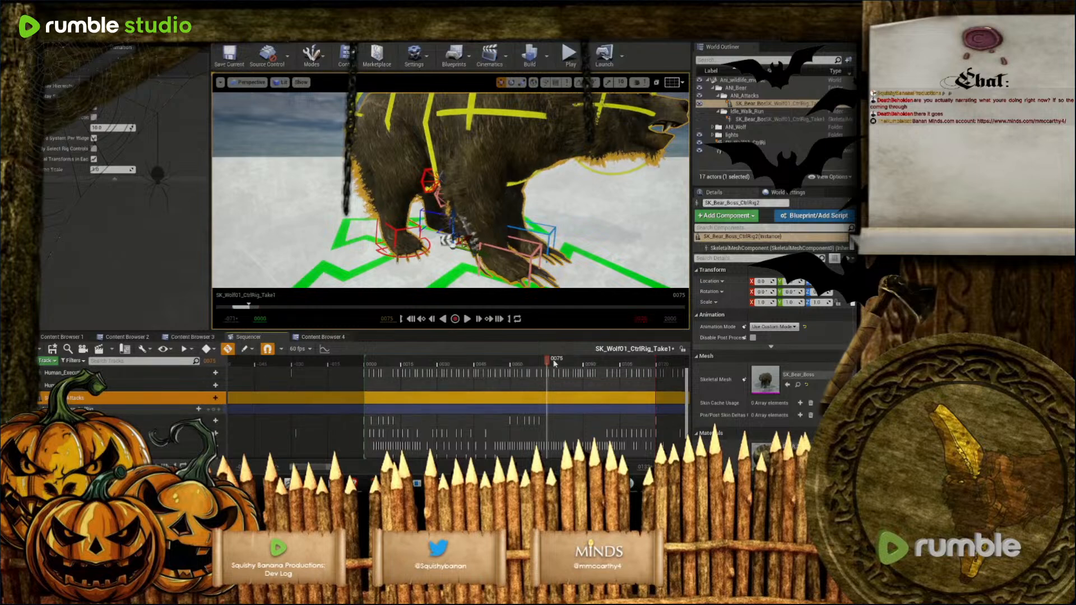
pyautogui.moveTo(548, 363); pyautogui.dragTo(363, 393)
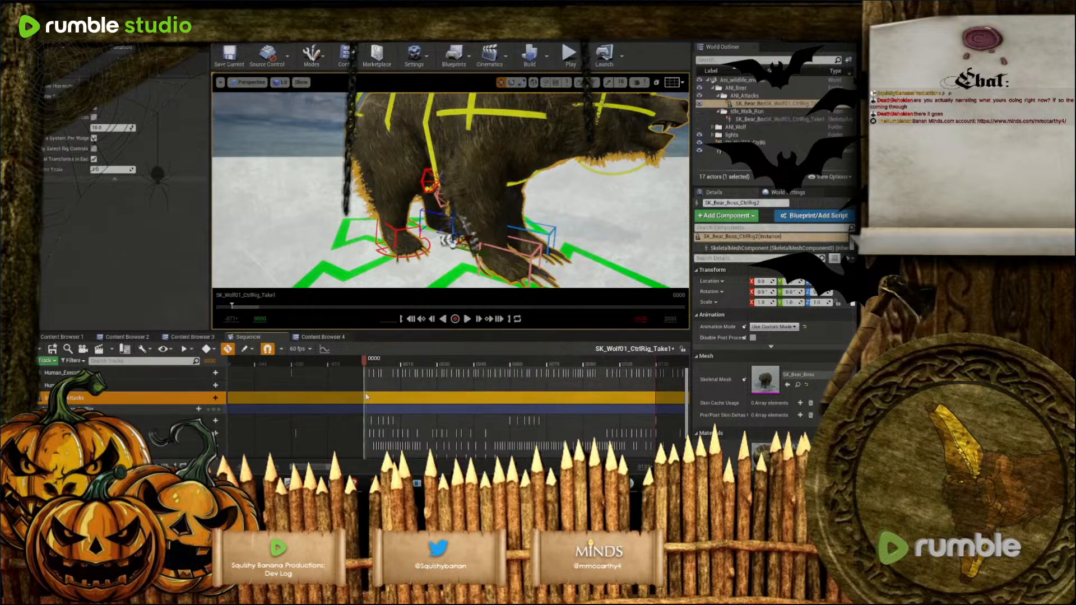
pyautogui.rightClick(368, 409)
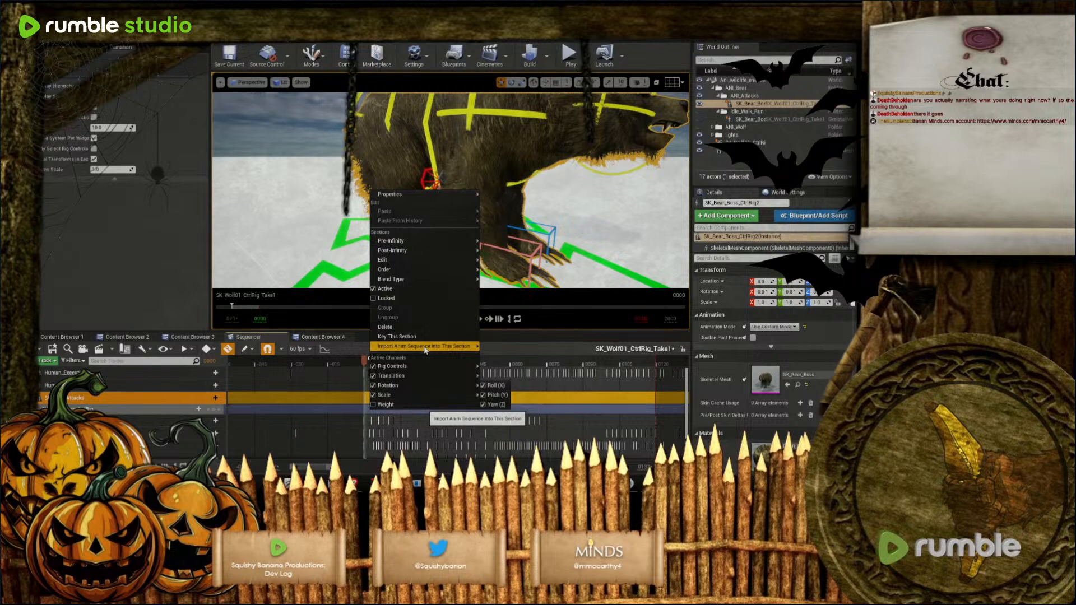
pyautogui.moveTo(440, 352)
pyautogui.click(513, 359)
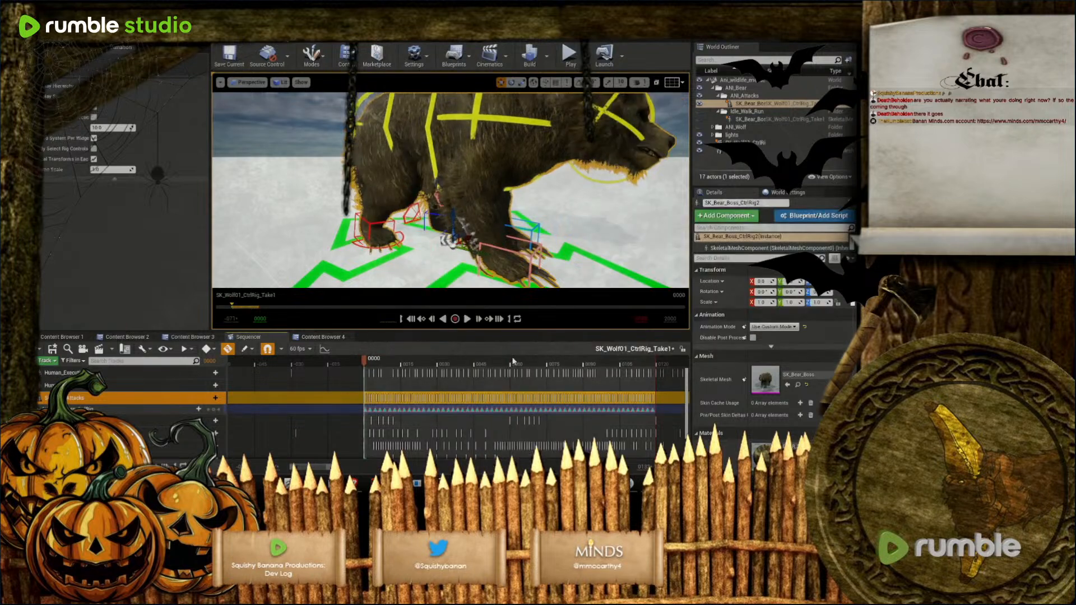
# Play the imported animation on the bear to check its motion and legs
pyautogui.moveTo(440, 249); pyautogui.dragTo(412, 232, button='right')
pyautogui.press('s')
pyautogui.press('w')
pyautogui.press('a')
pyautogui.press('w')
pyautogui.click(467, 318)
pyautogui.press('w')
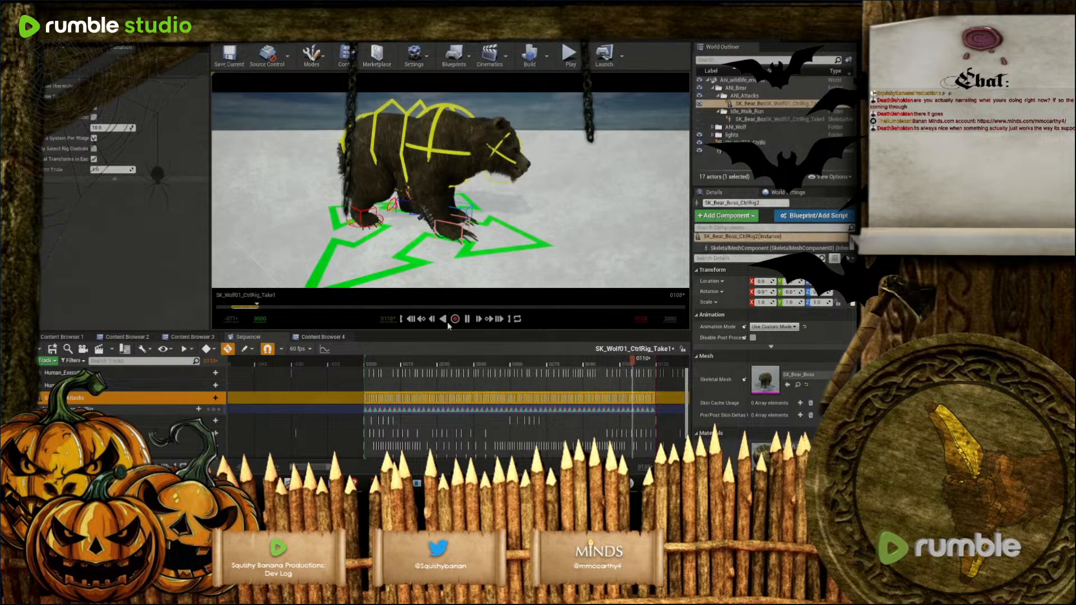
pyautogui.press('space')
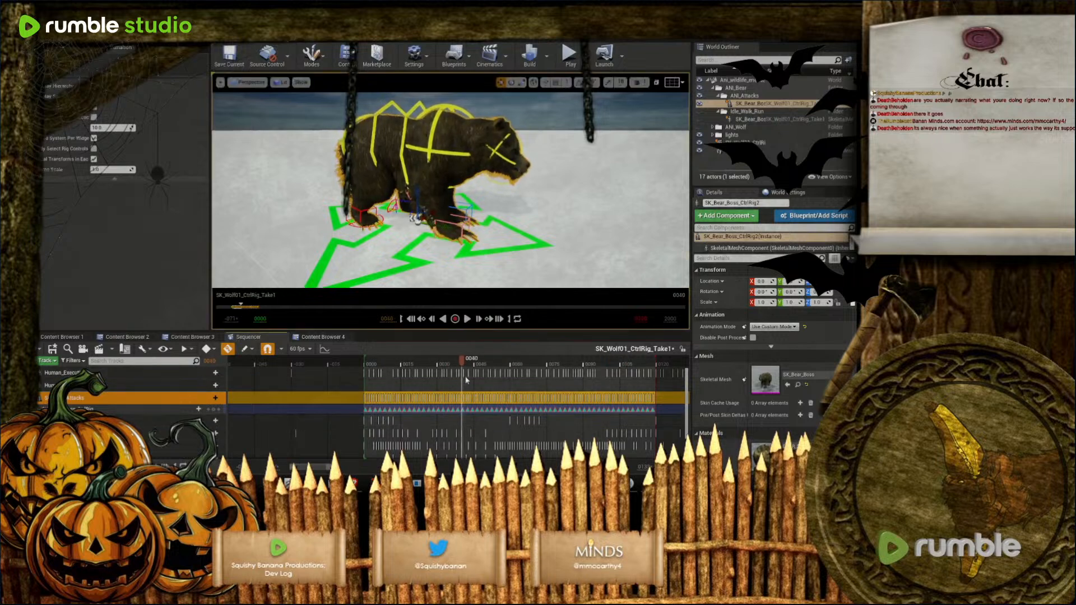
# Delete the bear rig's imported keys before and after frame 50, keeping the pose at frame 50
pyautogui.moveTo(619, 385); pyautogui.dragTo(490, 389)
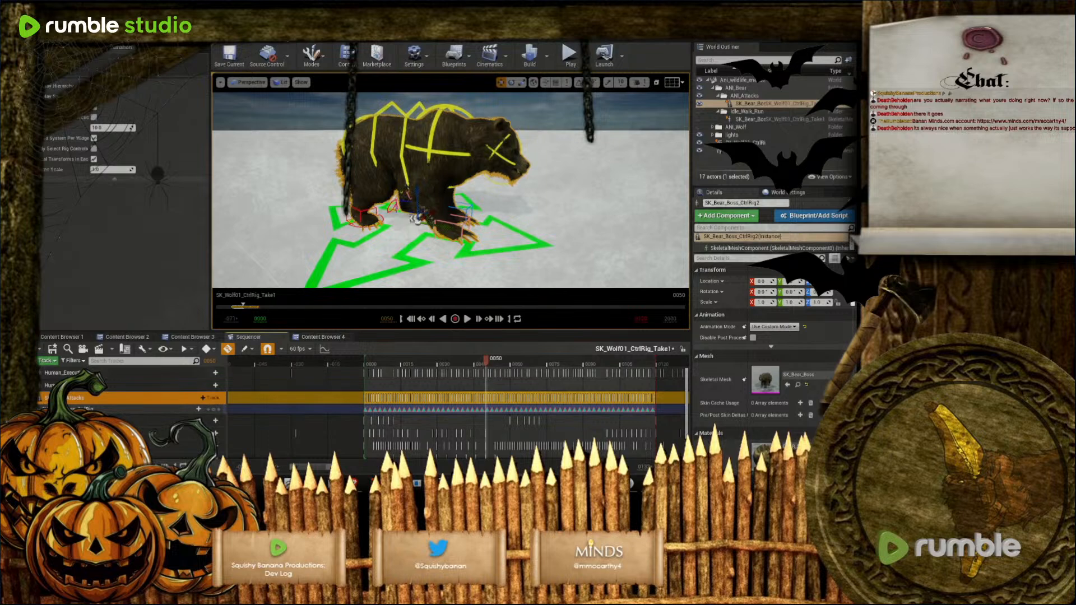
pyautogui.click(43, 410)
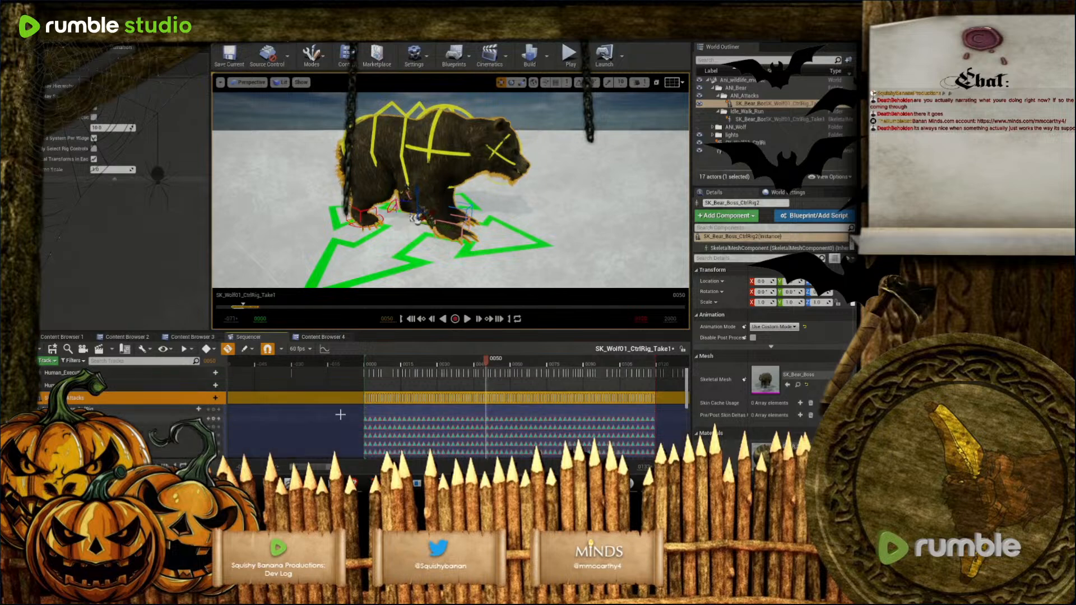
pyautogui.click(43, 409)
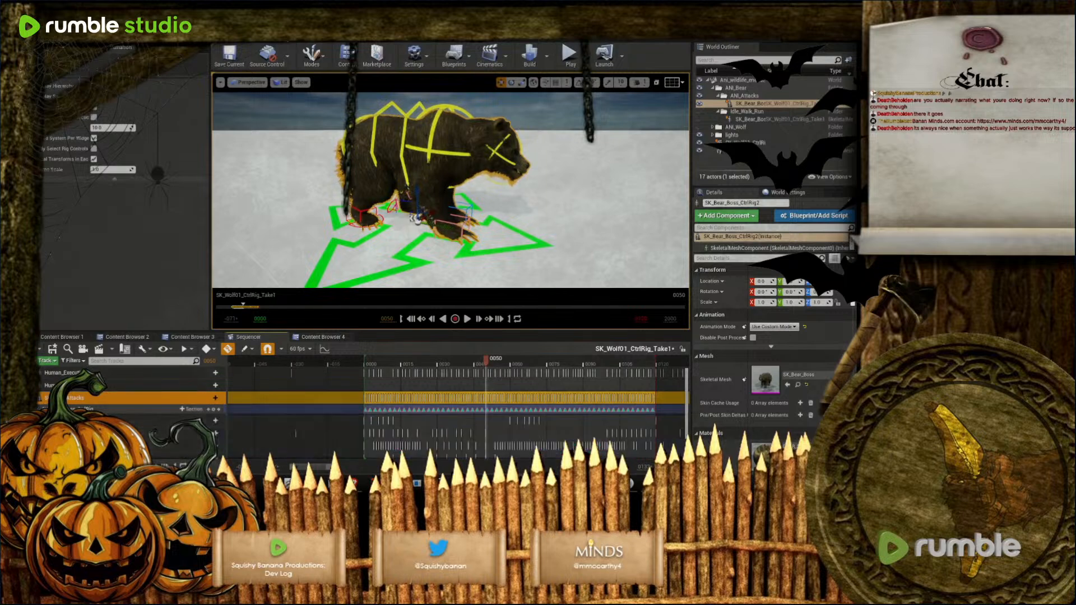
pyautogui.moveTo(340, 408); pyautogui.dragTo(453, 410)
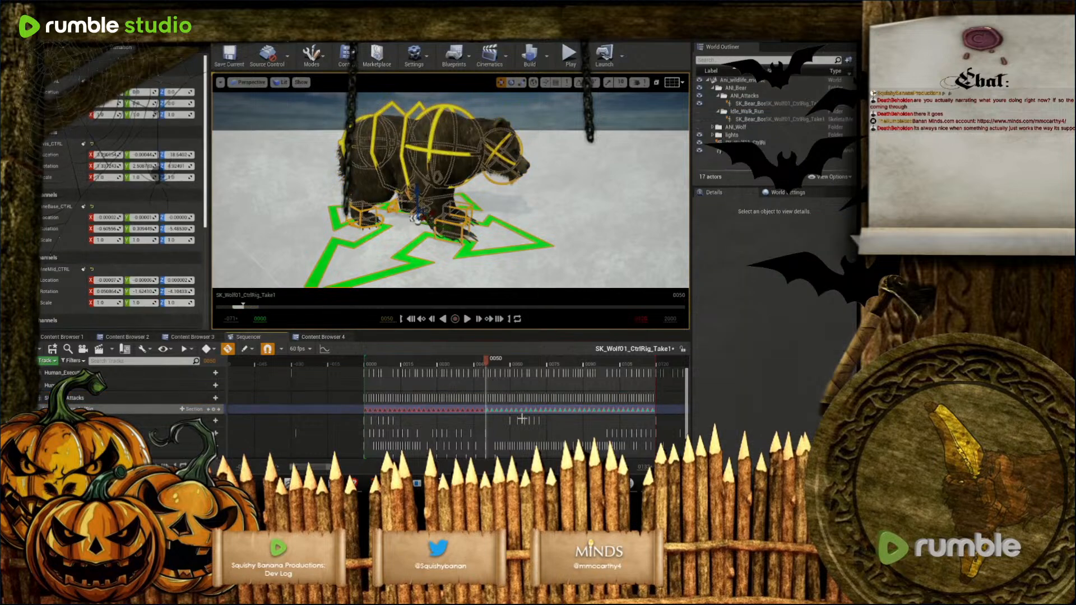
pyautogui.press('Delete')
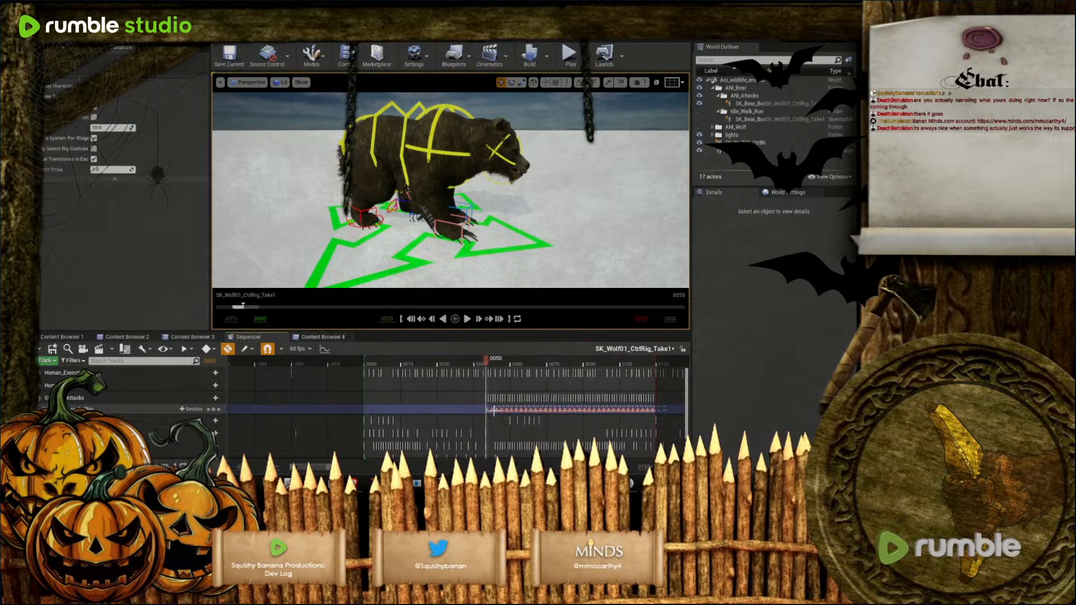
pyautogui.moveTo(492, 411); pyautogui.dragTo(487, 410)
pyautogui.press('Delete')
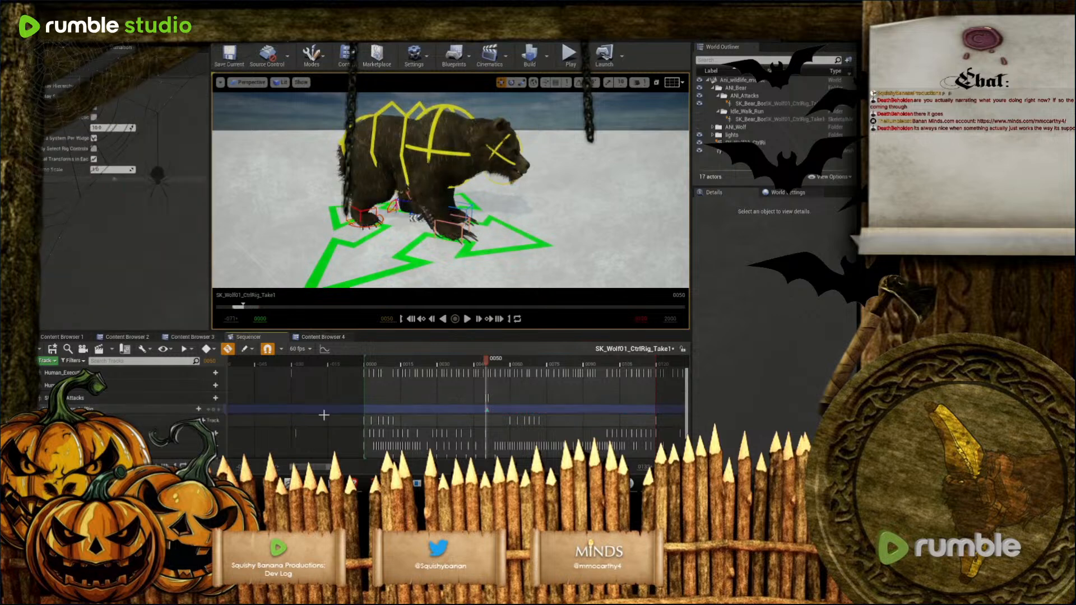
# Delete the leftover key beside frame 50 and move the bear's remaining pose key to frame 0
pyautogui.moveTo(329, 467); pyautogui.dragTo(320, 467)
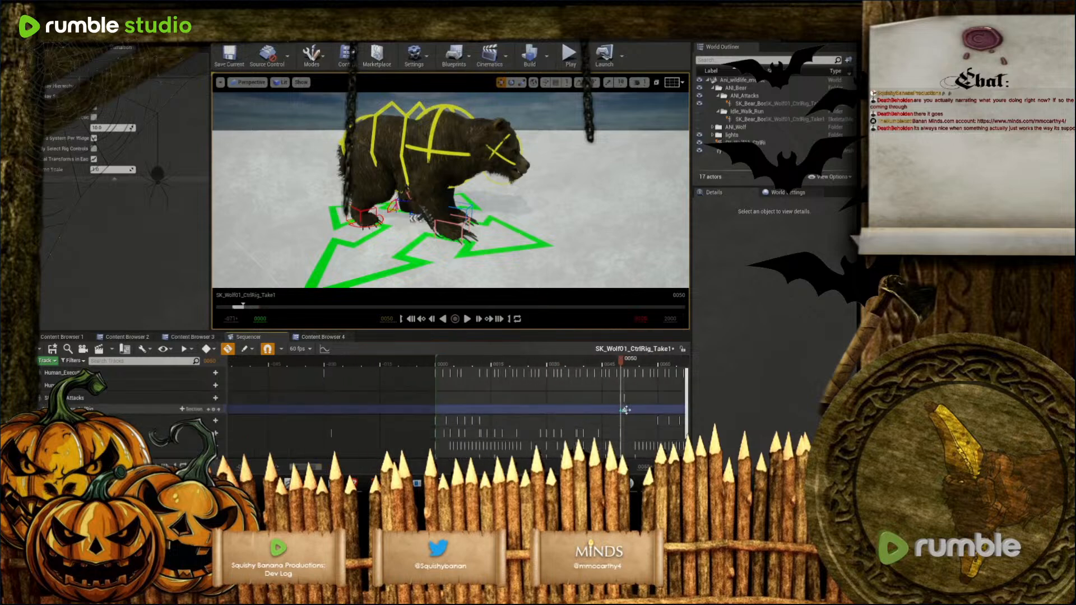
pyautogui.click(625, 411)
pyautogui.press('Delete')
pyautogui.click(621, 411)
pyautogui.moveTo(621, 411); pyautogui.dragTo(436, 412, button='middle')
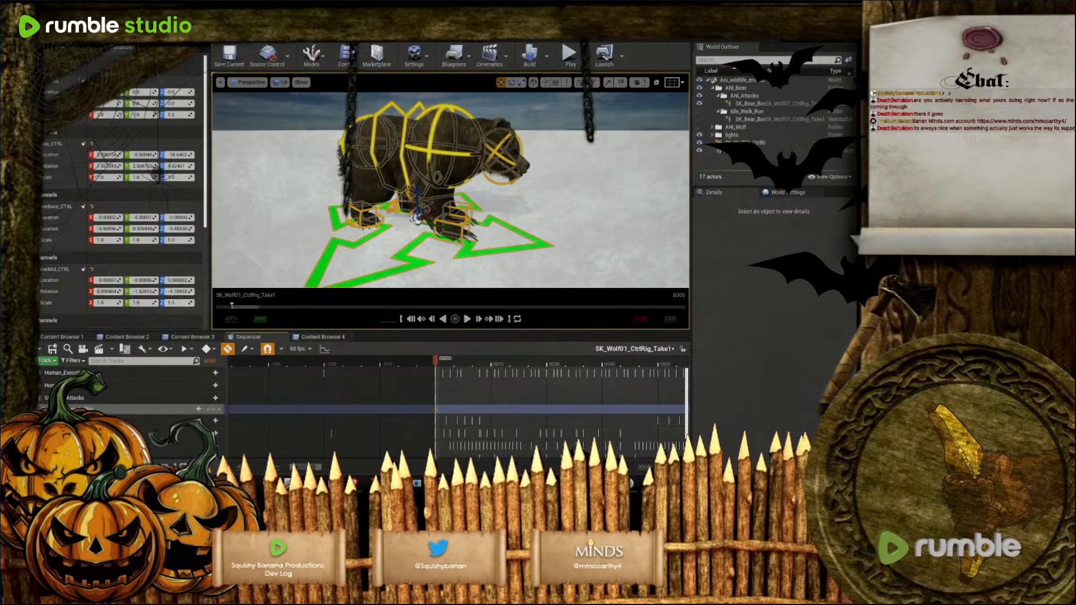
# Go to the end of the range at frame 120, then play the sequence to check the held bear pose
pyautogui.moveTo(306, 467); pyautogui.dragTo(329, 467)
pyautogui.click(387, 410)
pyautogui.click(392, 366)
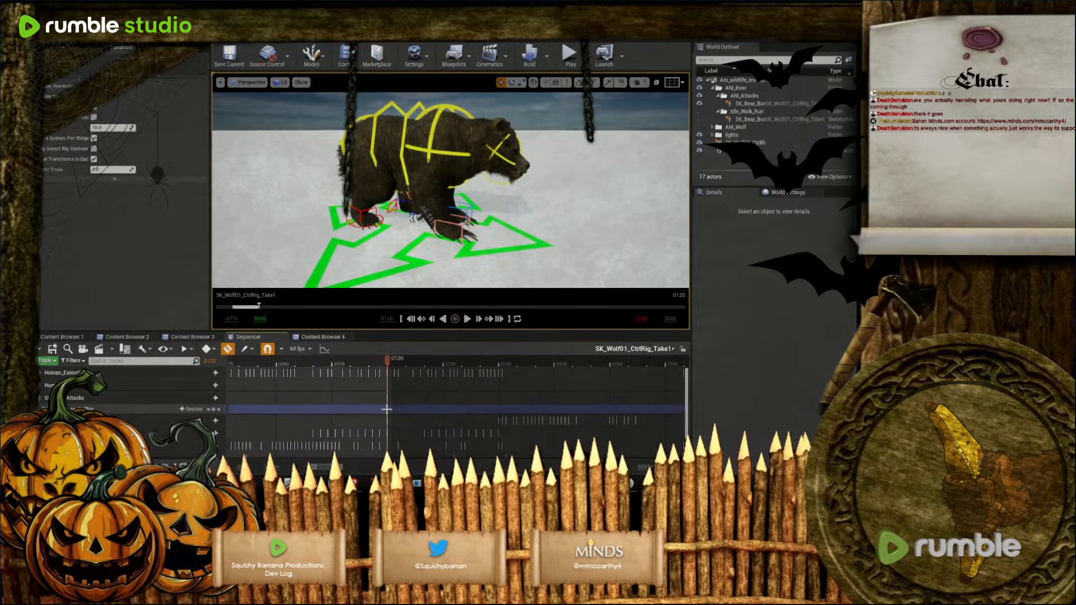
pyautogui.click(386, 362)
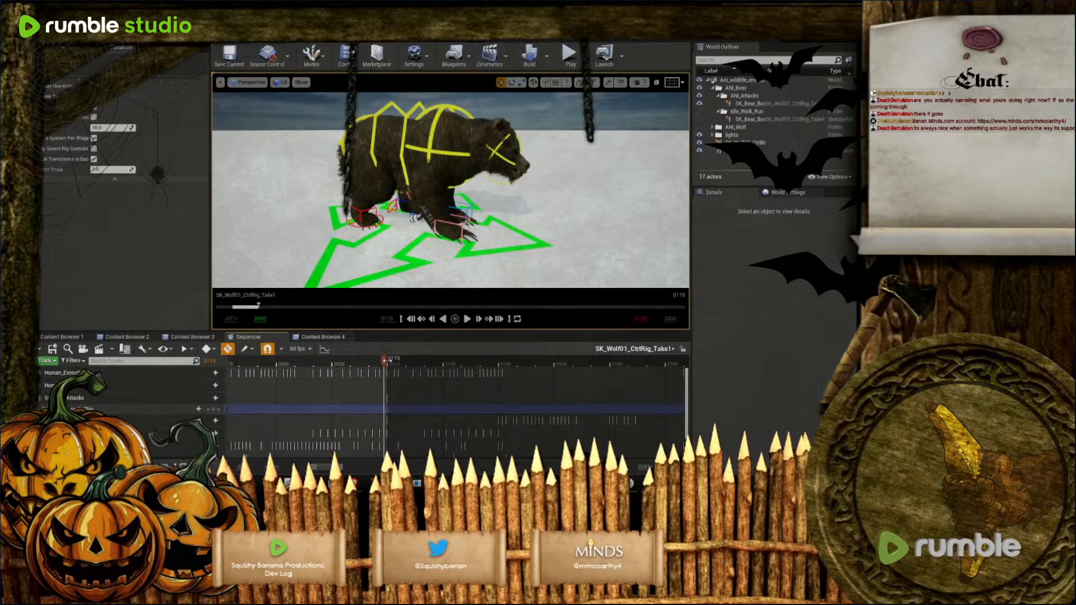
pyautogui.click(468, 319)
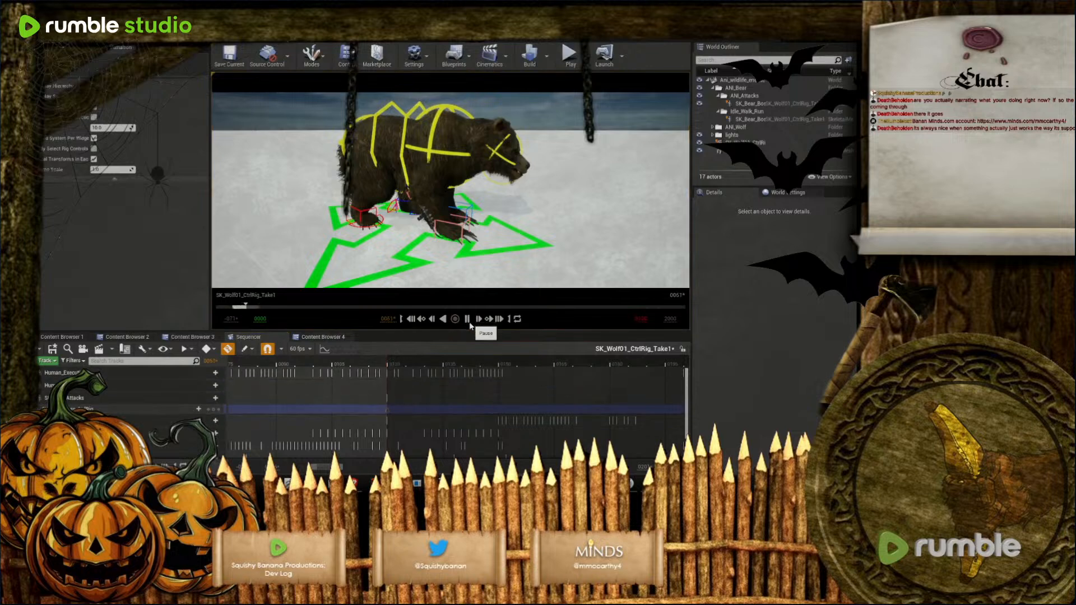
pyautogui.click(468, 318)
# Examine the bear's head, front legs and stance from the front
pyautogui.moveTo(441, 267); pyautogui.dragTo(176, 241, button='right')
pyautogui.press('s')
pyautogui.moveTo(497, 220); pyautogui.dragTo(556, 230, button='right')
pyautogui.press('w')
pyautogui.press('s')
pyautogui.press('a')
pyautogui.press('s')
pyautogui.press('w')
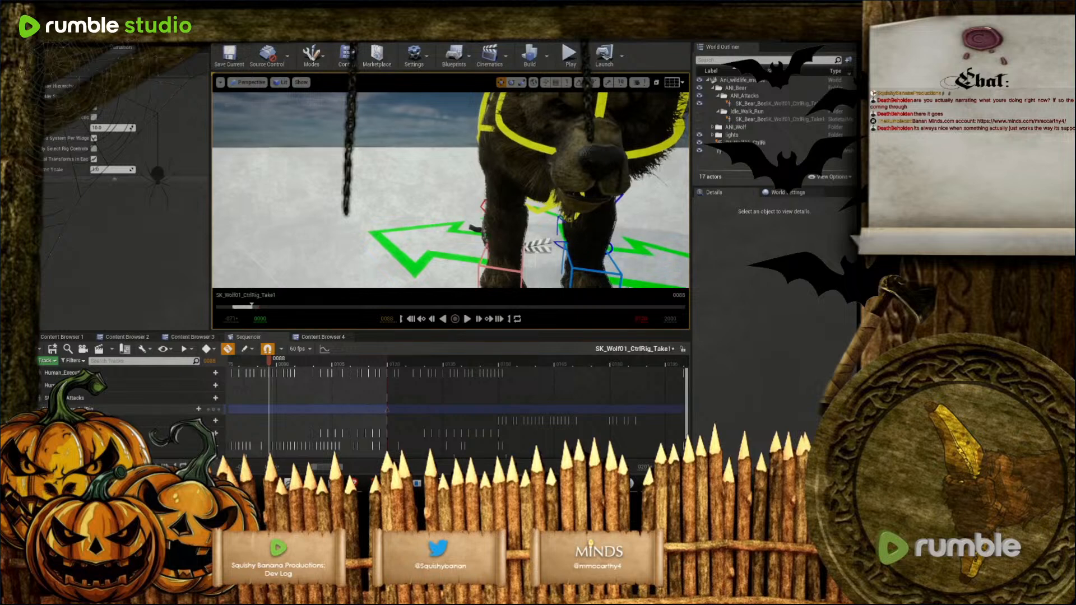
pyautogui.moveTo(451, 190); pyautogui.dragTo(480, 208, button='right')
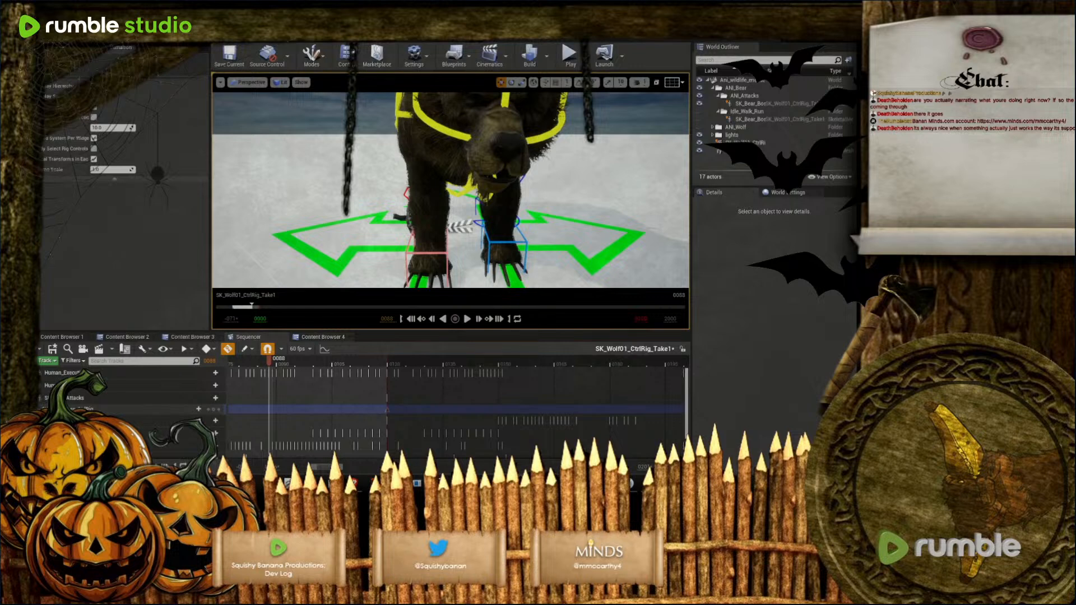
pyautogui.moveTo(480, 208); pyautogui.dragTo(480, 208, button='right')
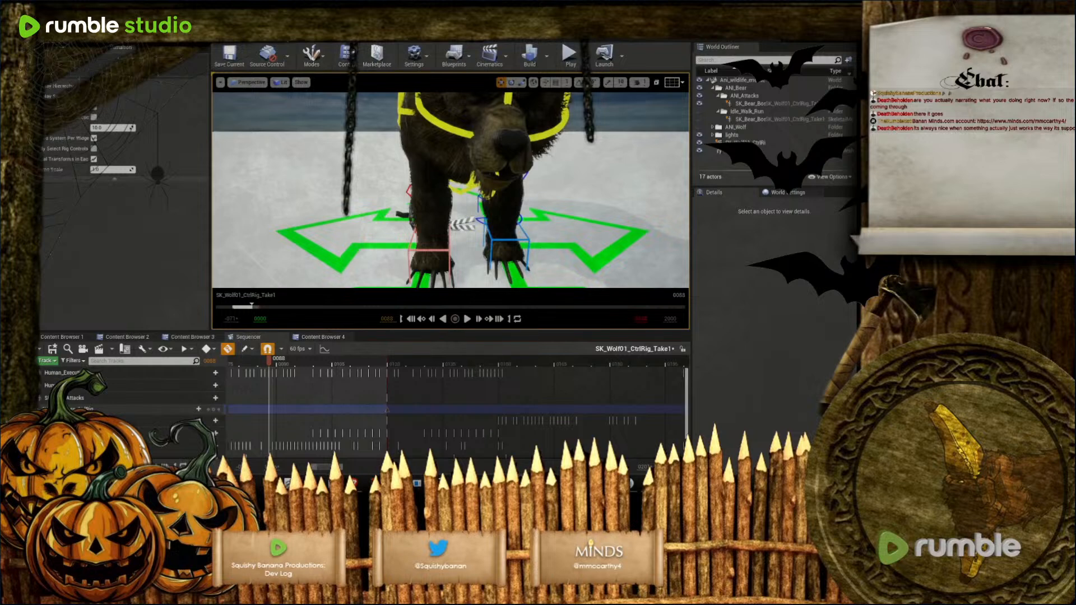
pyautogui.moveTo(480, 207); pyautogui.dragTo(479, 190, button='right')
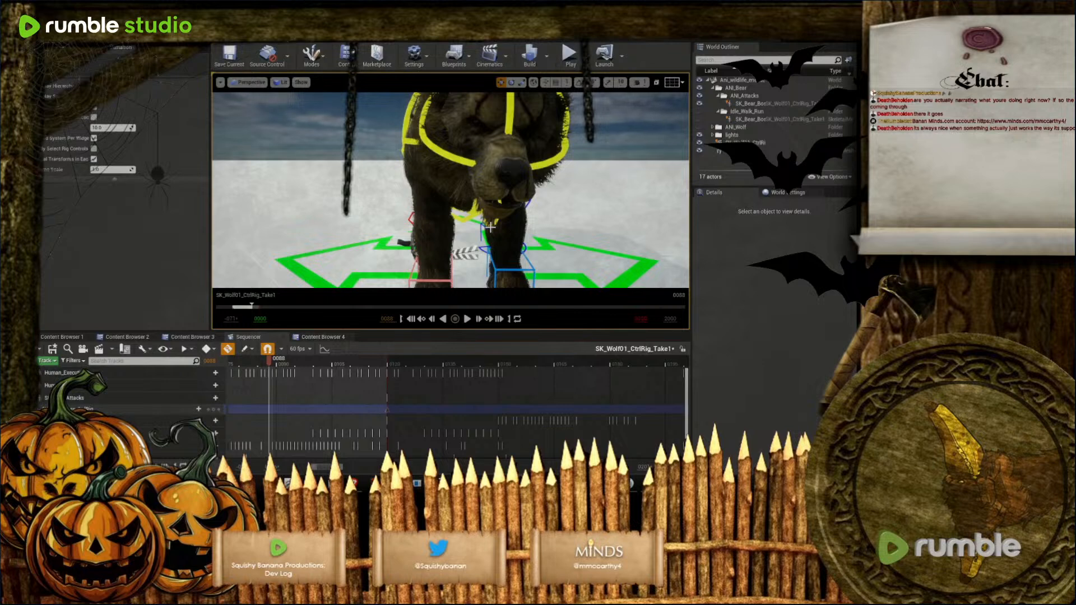
pyautogui.moveTo(502, 210); pyautogui.dragTo(527, 212, button='right')
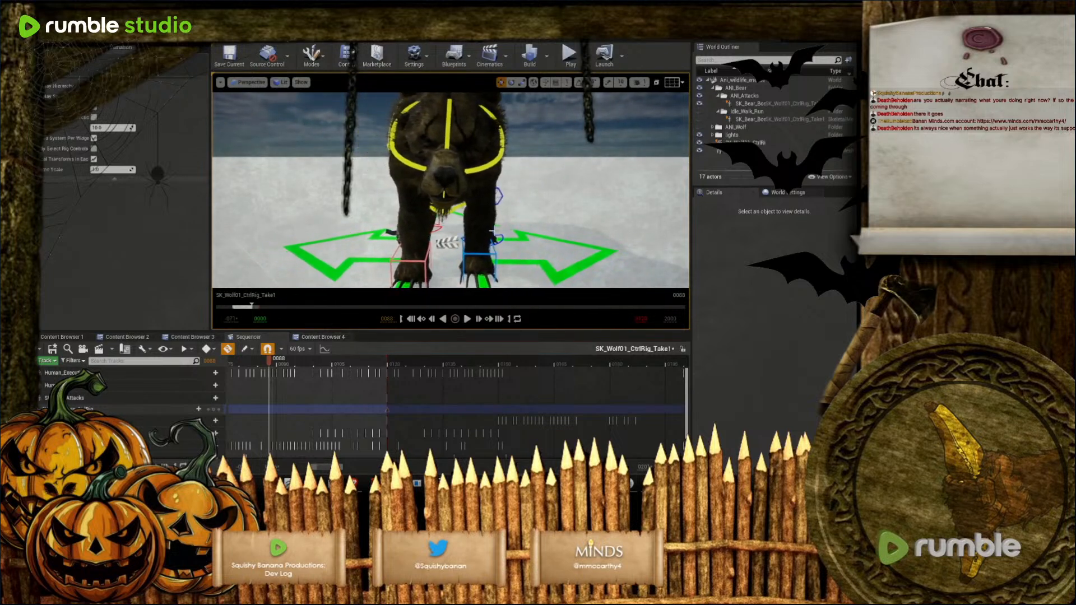
# Examine the bear's body and leg placement from its right side
pyautogui.moveTo(397, 399); pyautogui.dragTo(537, 399, button='right')
pyautogui.moveTo(482, 208); pyautogui.dragTo(283, 192, button='right')
pyautogui.press('s')
pyautogui.press('d')
pyautogui.press('w')
pyautogui.press('d')
pyautogui.press('w')
pyautogui.press('d')
pyautogui.press('d')
pyautogui.press('d')
pyautogui.press('a')
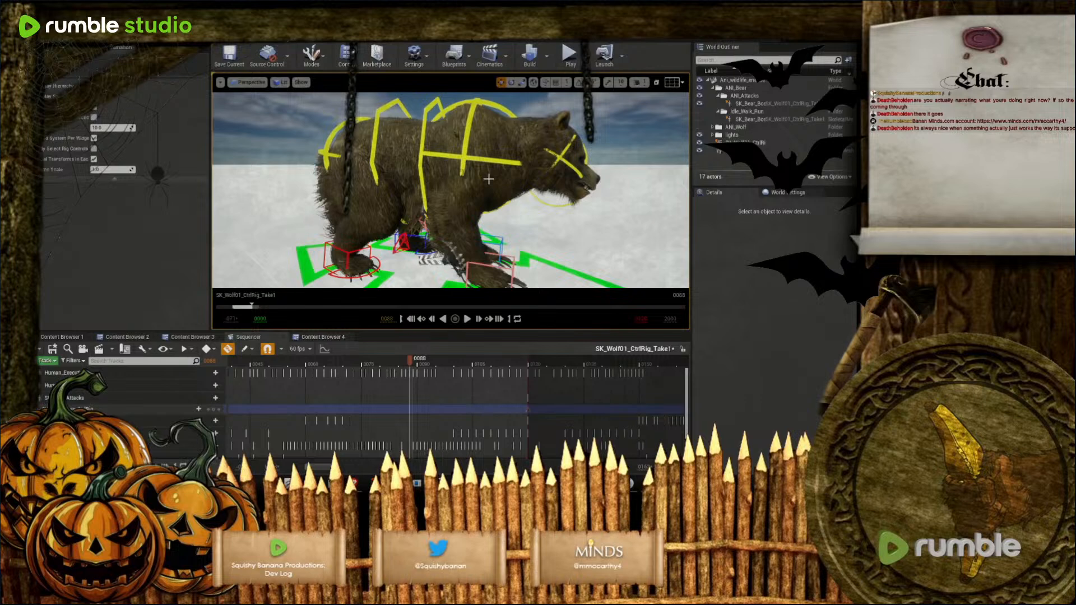
pyautogui.press('w')
pyautogui.moveTo(486, 177); pyautogui.dragTo(429, 174, button='right')
pyautogui.press('d')
pyautogui.press('s')
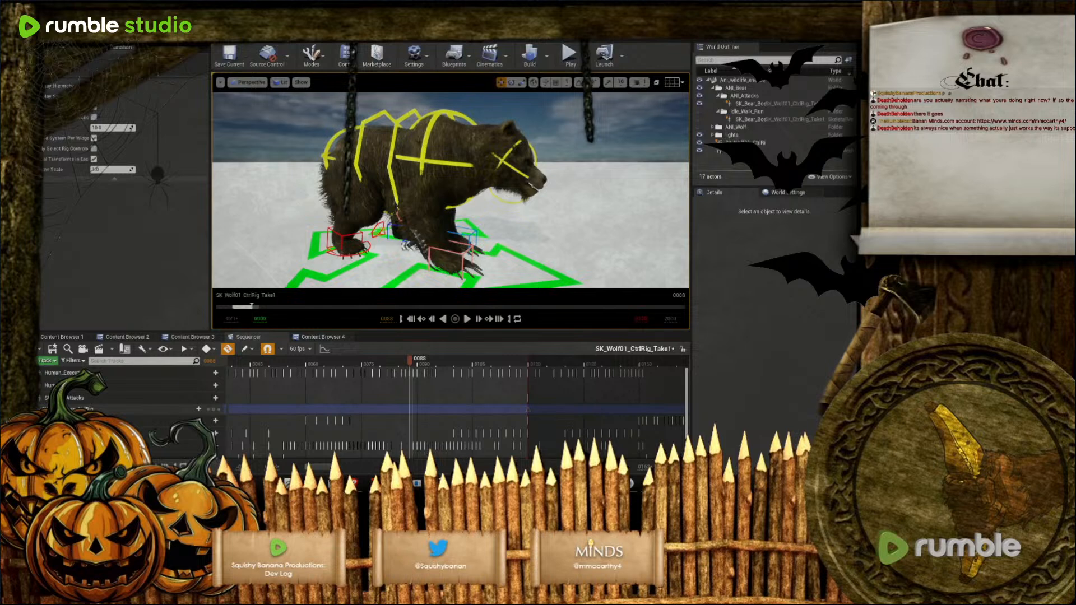
# At frame 88, select the bear's hip control and shift the hips slightly
pyautogui.moveTo(430, 140)
pyautogui.mouseDown(button='right')
pyautogui.moveTo(424, 152)
pyautogui.moveTo(419, 126)
pyautogui.moveTo(416, 146)
pyautogui.mouseUp(button='right')
pyautogui.press('w')
pyautogui.click(369, 133)
pyautogui.press('s')
pyautogui.moveTo(393, 128); pyautogui.dragTo(398, 130)
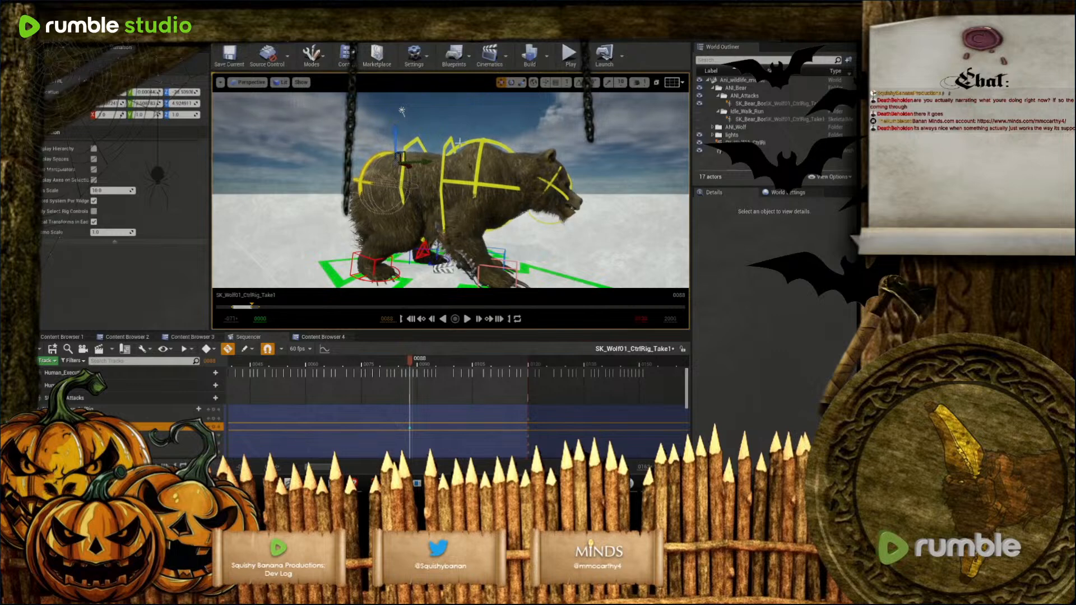
# Rotate the bear's lower spine, chest and mid-spine controls to adjust the curve of its upper body
pyautogui.click(421, 145)
pyautogui.press('e')
pyautogui.moveTo(447, 194); pyautogui.dragTo(455, 183)
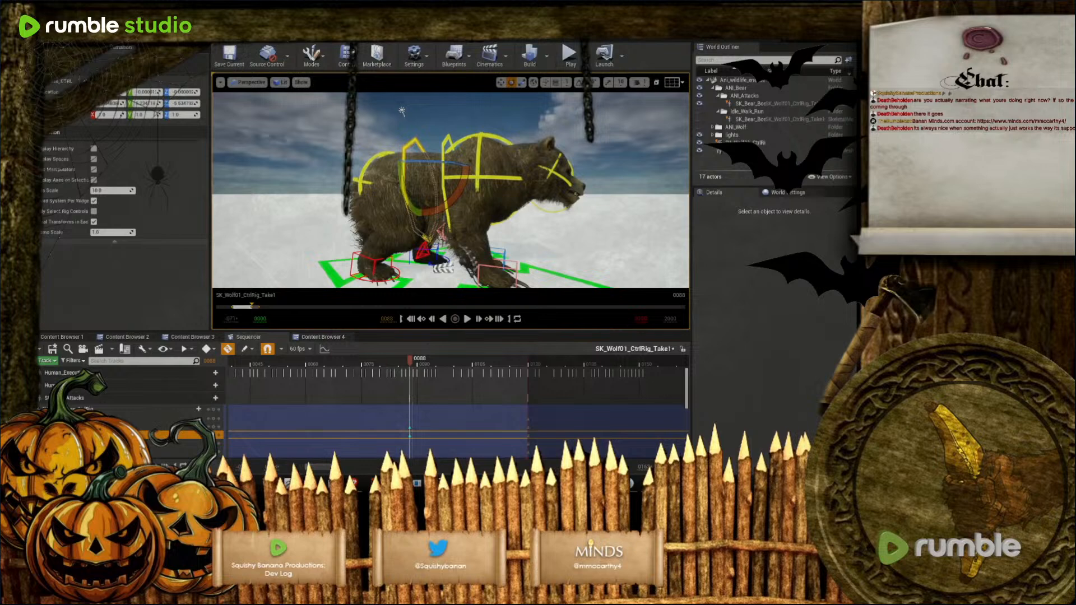
pyautogui.click(478, 173)
pyautogui.moveTo(512, 201); pyautogui.dragTo(505, 205)
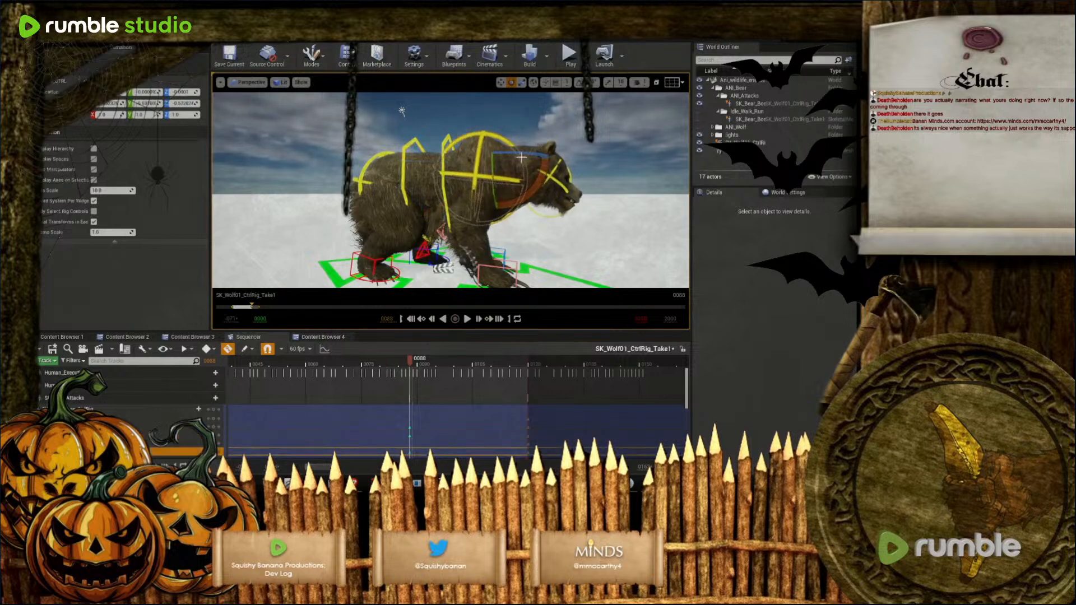
pyautogui.click(442, 164)
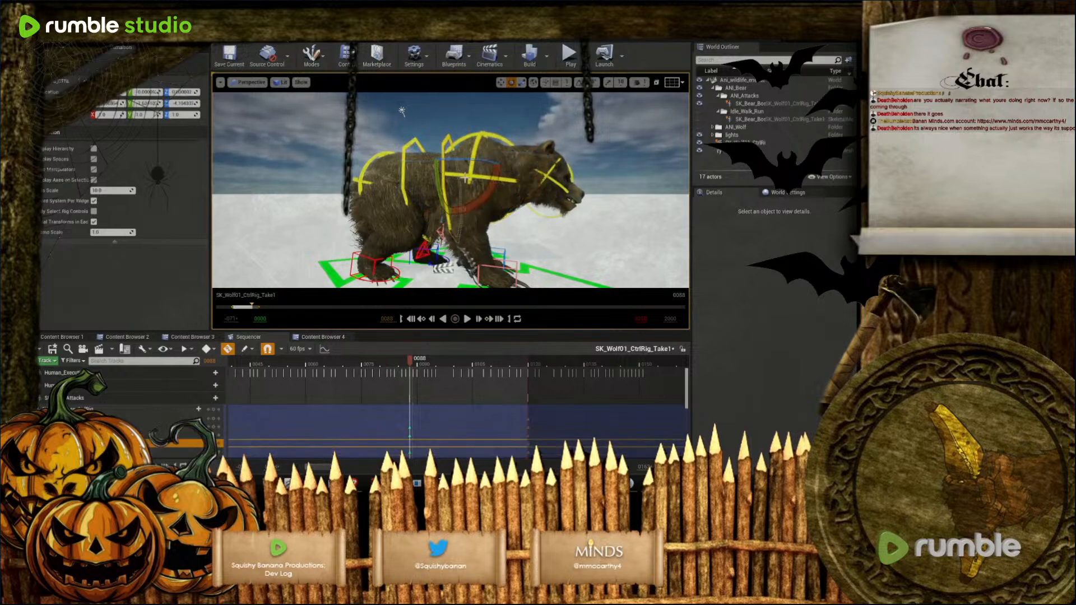
pyautogui.moveTo(477, 167); pyautogui.dragTo(444, 167)
pyautogui.click(403, 167)
# Move the right front paw control back under the body and shift the left front paw control forward
pyautogui.moveTo(451, 208); pyautogui.dragTo(451, 238, button='right')
pyautogui.click(453, 211)
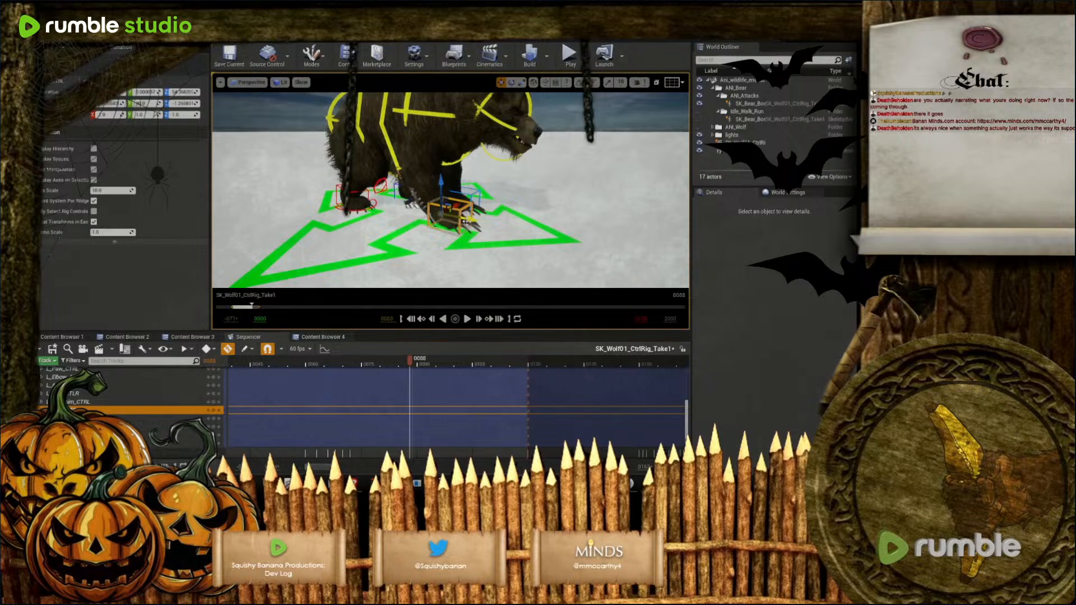
pyautogui.moveTo(455, 213); pyautogui.dragTo(423, 209)
pyautogui.click(481, 208)
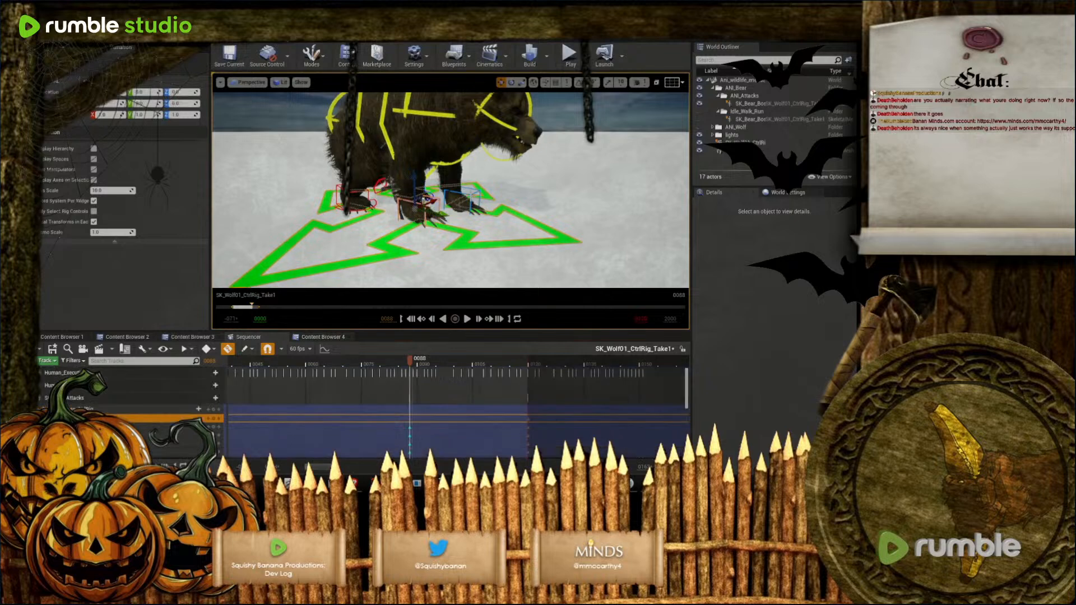
pyautogui.click(466, 198)
pyautogui.moveTo(467, 198); pyautogui.dragTo(483, 207)
pyautogui.moveTo(483, 206); pyautogui.dragTo(427, 196, button='right')
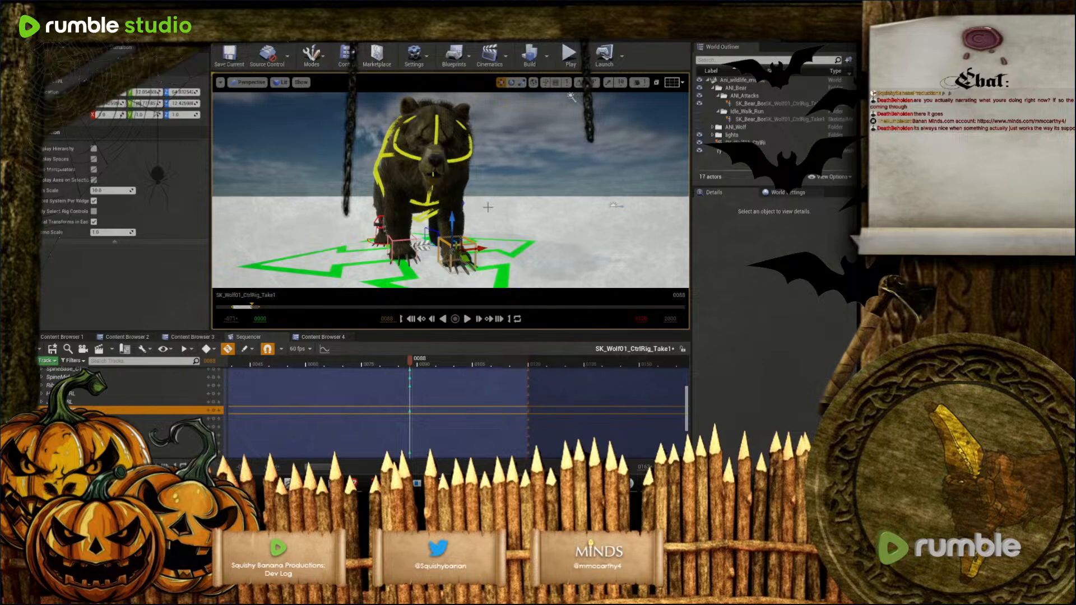
# Move the right front paw control forward until it is roughly level with the left front paw
pyautogui.moveTo(410, 216); pyautogui.dragTo(478, 225, button='right')
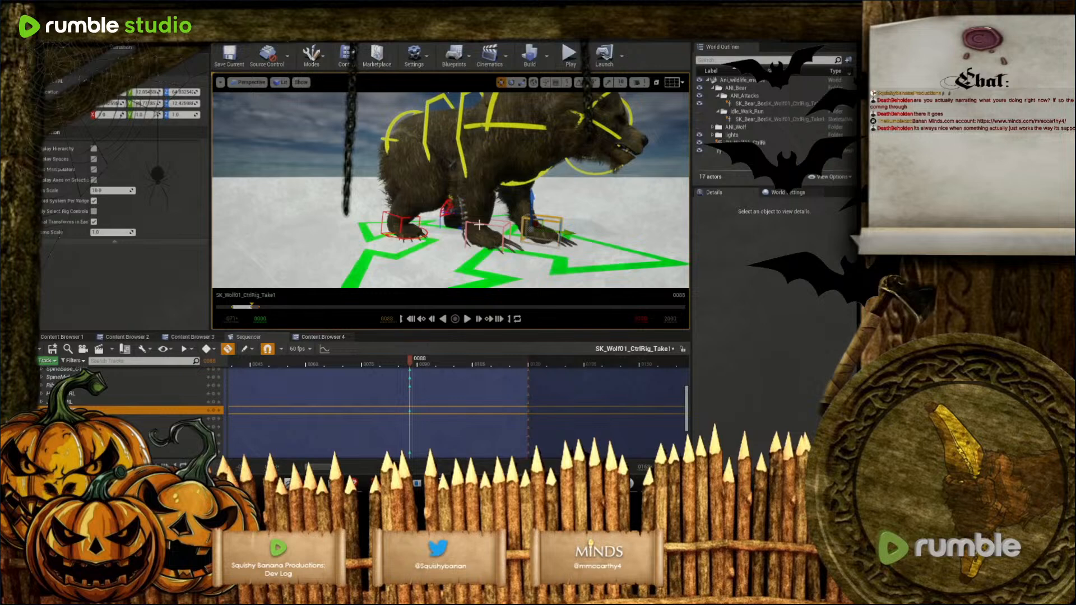
pyautogui.click(478, 224)
pyautogui.moveTo(515, 241); pyautogui.dragTo(578, 236)
pyautogui.click(562, 227)
pyautogui.moveTo(573, 242); pyautogui.dragTo(561, 211, button='right')
# Rotate the bear's lower spine control to tilt its front body downward
pyautogui.click(436, 186)
pyautogui.moveTo(436, 187); pyautogui.dragTo(443, 153, button='right')
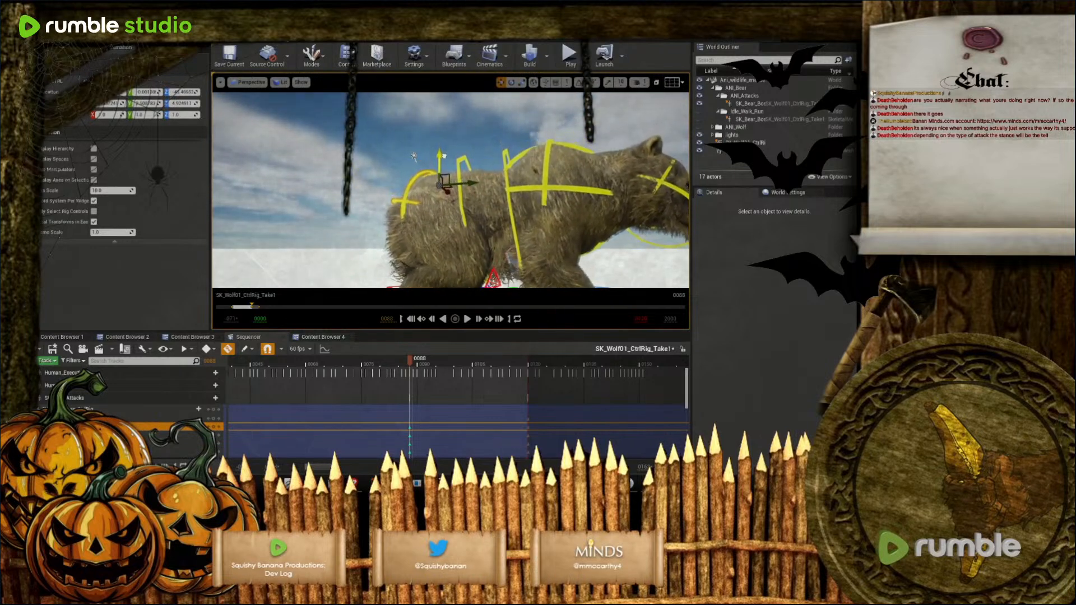
pyautogui.moveTo(551, 210); pyautogui.dragTo(554, 217, button='right')
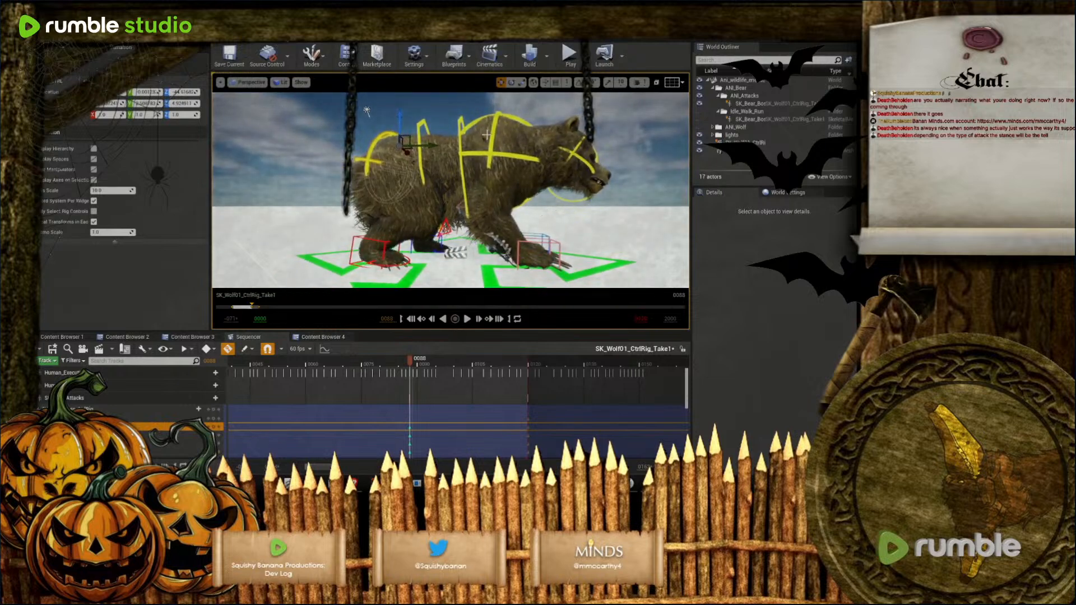
pyautogui.click(423, 120)
pyautogui.press('e')
pyautogui.moveTo(464, 180); pyautogui.dragTo(504, 185)
pyautogui.click(491, 152)
pyautogui.click(469, 192)
# Rotate the bear's head control downward for a lowered head pose
pyautogui.click(575, 165)
pyautogui.moveTo(575, 166); pyautogui.dragTo(549, 182, button='right')
pyautogui.moveTo(481, 155); pyautogui.dragTo(437, 155, button='right')
pyautogui.moveTo(464, 170); pyautogui.dragTo(502, 199)
pyautogui.moveTo(502, 200); pyautogui.dragTo(461, 163, button='right')
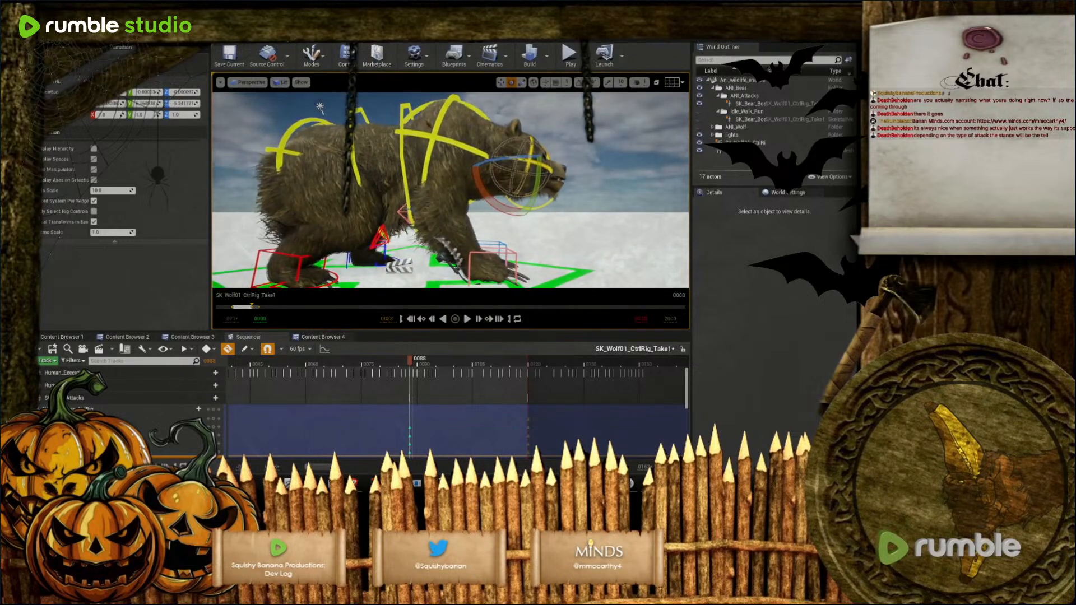
# Adjust the rotation of the bear's head control and its mid-spine control to refine the lowered pose
pyautogui.click(469, 177)
pyautogui.moveTo(462, 177); pyautogui.dragTo(488, 205)
pyautogui.click(527, 166)
pyautogui.click(403, 174)
pyautogui.moveTo(450, 170); pyautogui.dragTo(443, 177)
pyautogui.moveTo(442, 177); pyautogui.dragTo(401, 172, button='right')
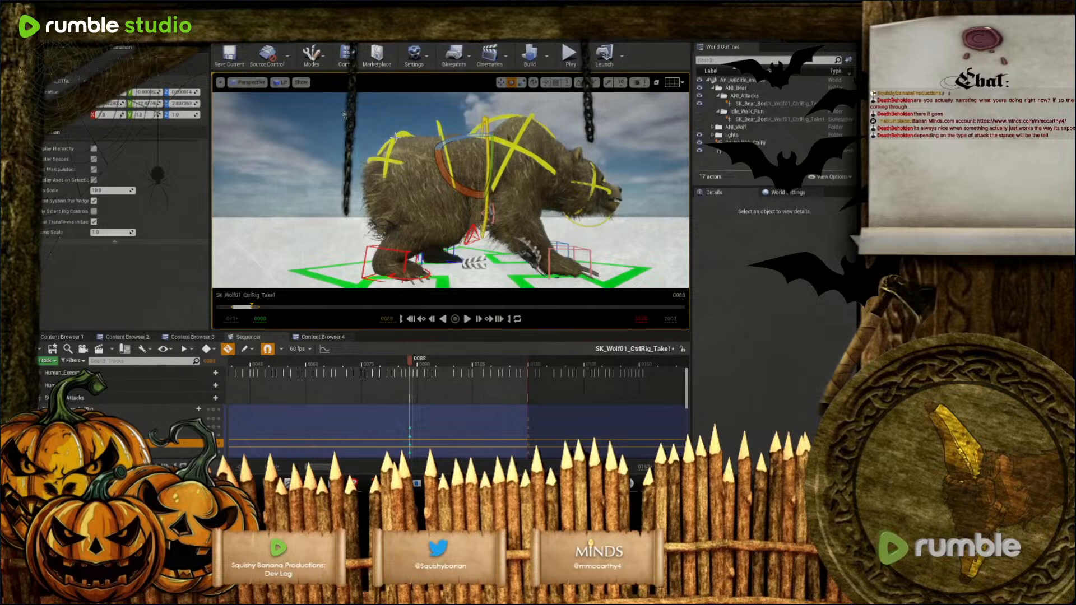
# Lower the bear's pelvis control slightly
pyautogui.click(393, 136)
pyautogui.press('w')
pyautogui.moveTo(413, 120); pyautogui.dragTo(413, 132)
pyautogui.moveTo(414, 132); pyautogui.dragTo(185, 139, button='right')
# Rotate the bear's lower spine control to bend its front body
pyautogui.click(410, 168)
pyautogui.moveTo(412, 168); pyautogui.dragTo(482, 180, button='right')
pyautogui.press('e')
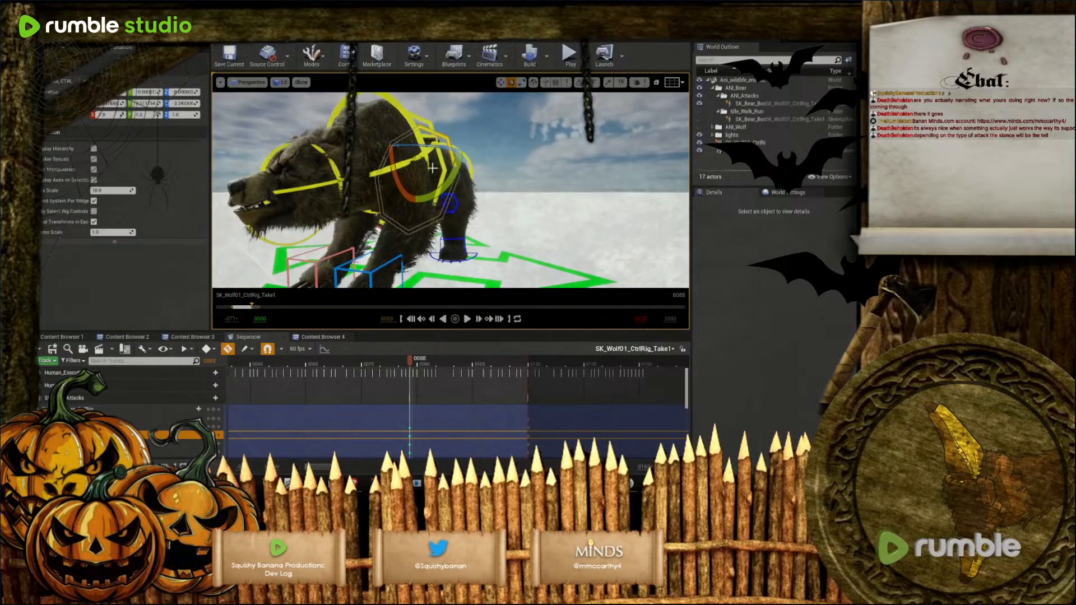
pyautogui.moveTo(432, 147); pyautogui.dragTo(425, 132)
pyautogui.click(425, 149)
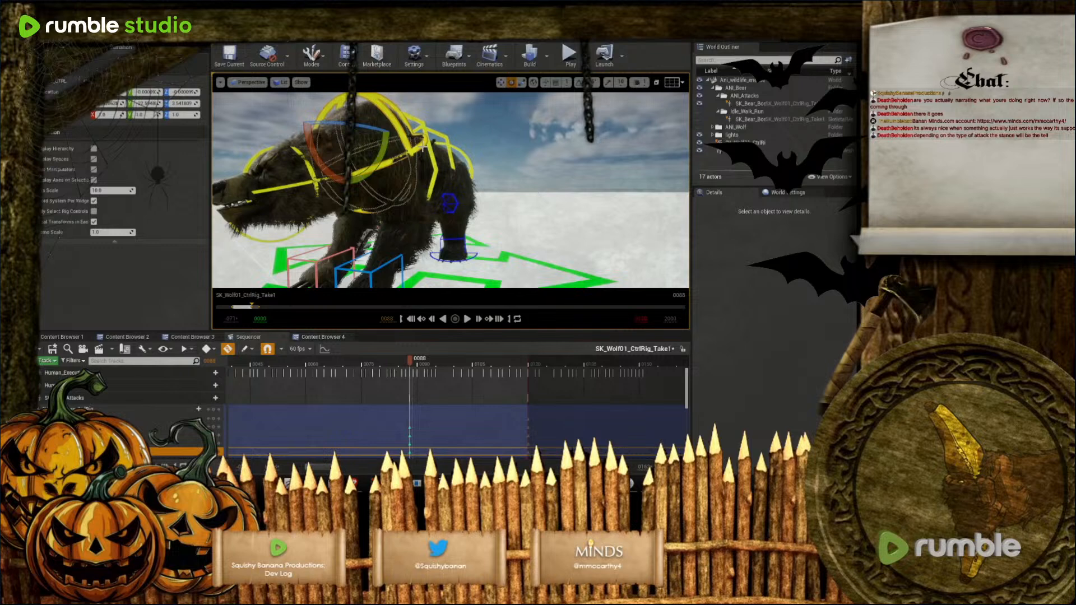
# Rotate the bear's chest control and its head control to reorient the front of the body
pyautogui.click(431, 146)
pyautogui.moveTo(428, 138); pyautogui.dragTo(331, 184)
pyautogui.click(416, 149)
pyautogui.click(312, 184)
pyautogui.moveTo(364, 166); pyautogui.dragTo(443, 182, button='right')
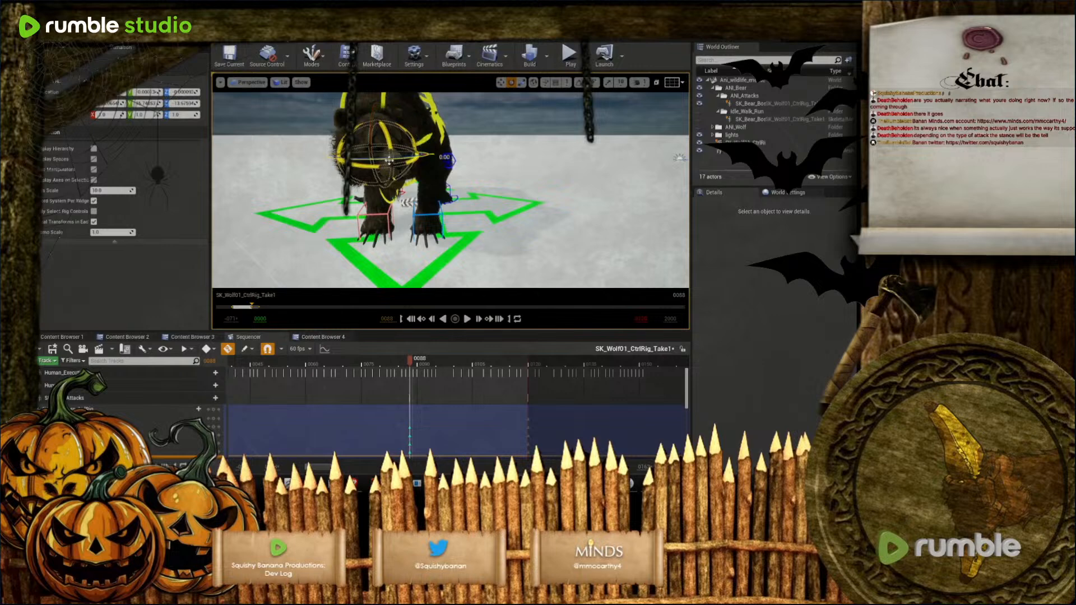
pyautogui.moveTo(387, 161); pyautogui.dragTo(412, 134, button='right')
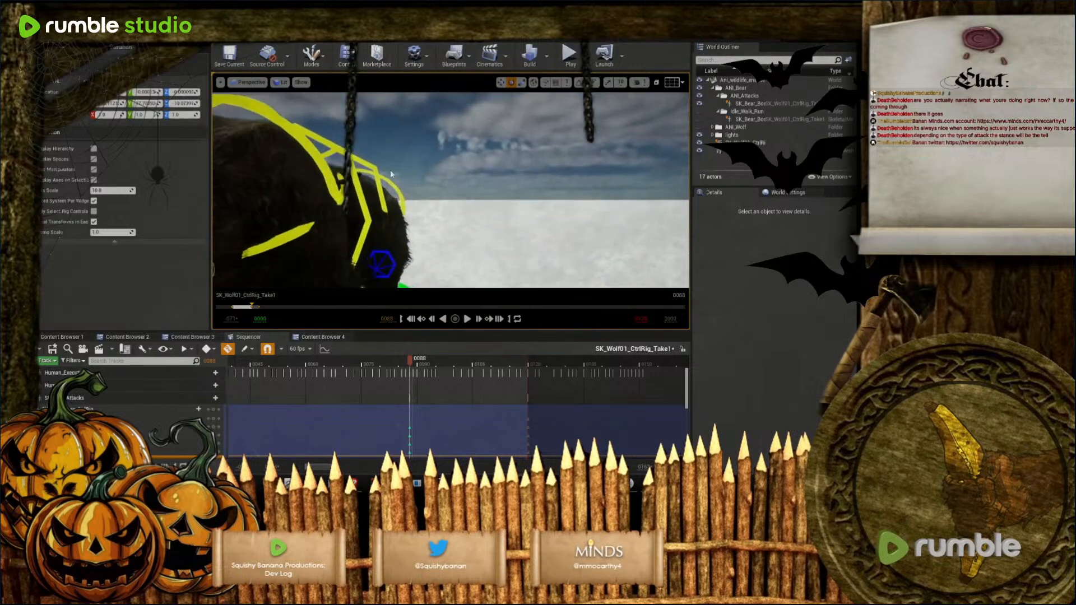
# Shift the bear's pelvis control sideways to move the body weight over the paws
pyautogui.click(374, 179)
pyautogui.moveTo(394, 193); pyautogui.dragTo(393, 196)
pyautogui.moveTo(394, 196); pyautogui.dragTo(400, 203, button='right')
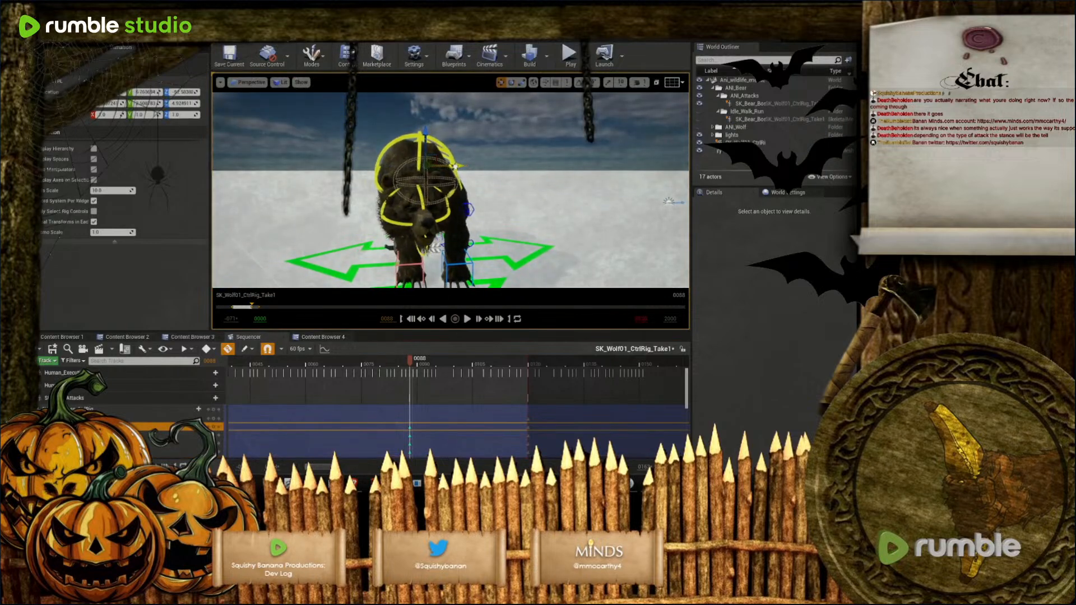
pyautogui.moveTo(400, 203); pyautogui.dragTo(350, 197, button='right')
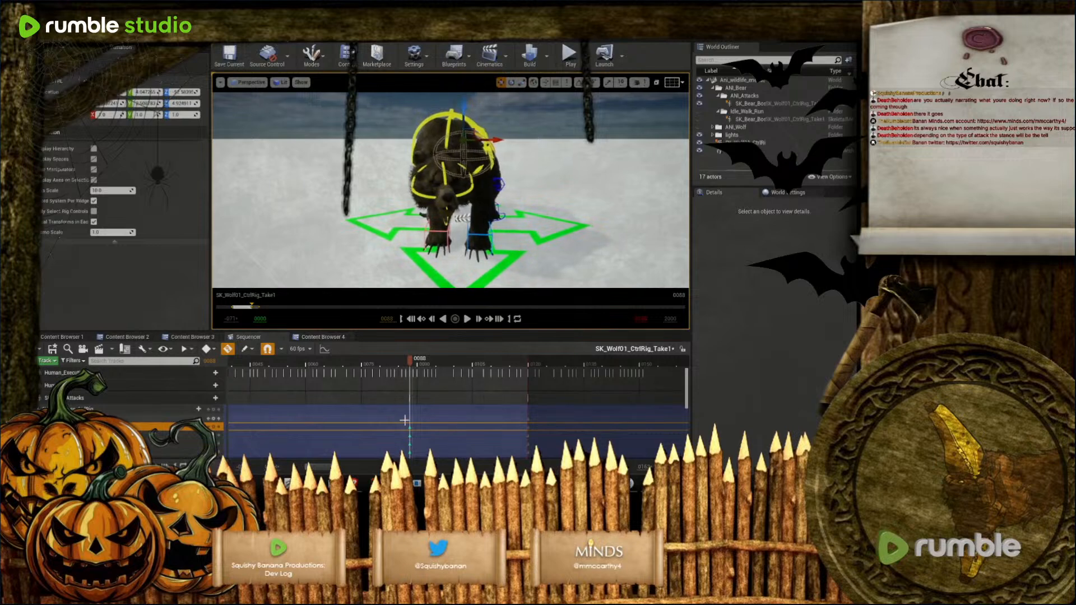
# Select all of the bear rig's control tracks in Sequencer
pyautogui.scroll(-2, 404, 420)
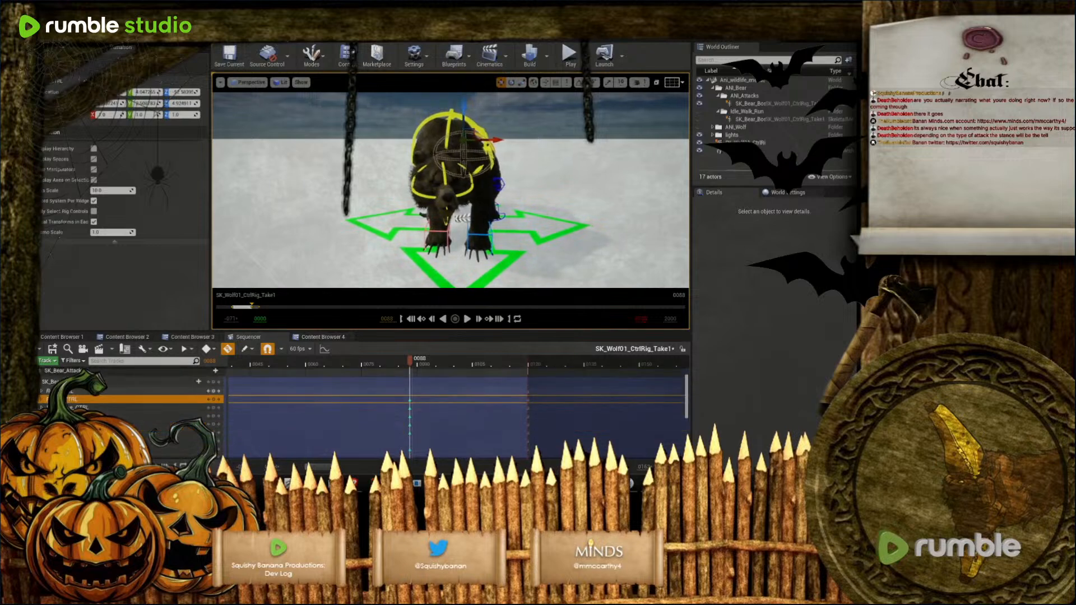
pyautogui.click(135, 391)
pyautogui.scroll(-5, 134, 399)
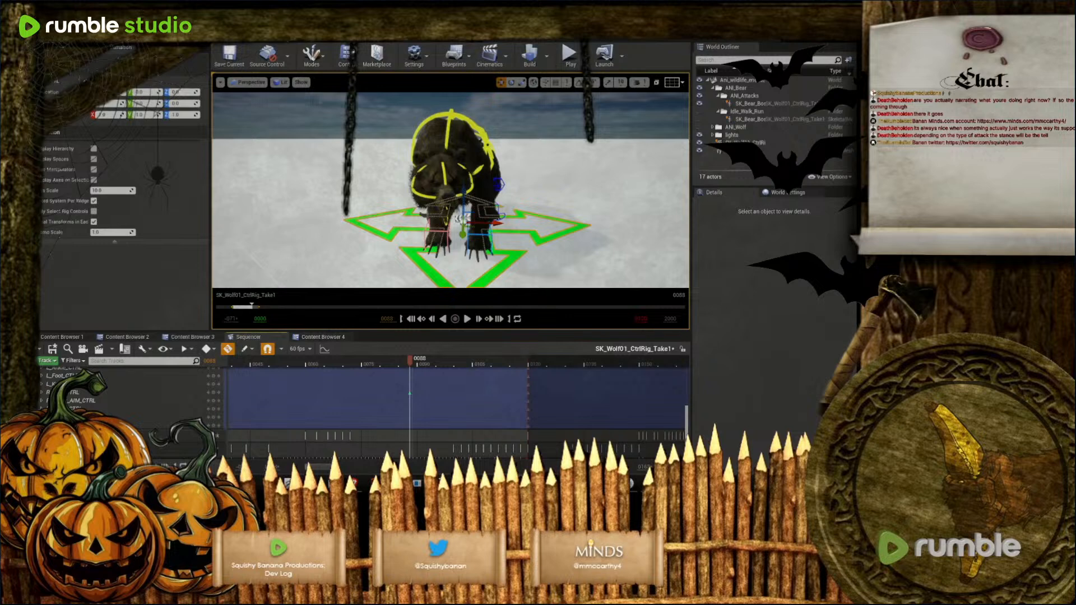
pyautogui.hotkey('ctrl', 'a')
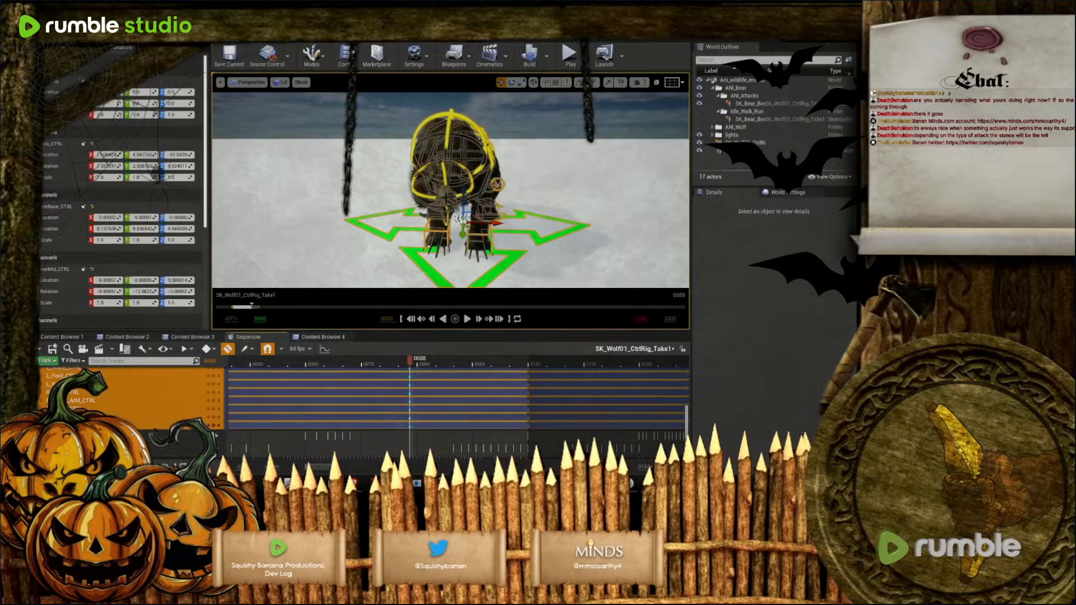
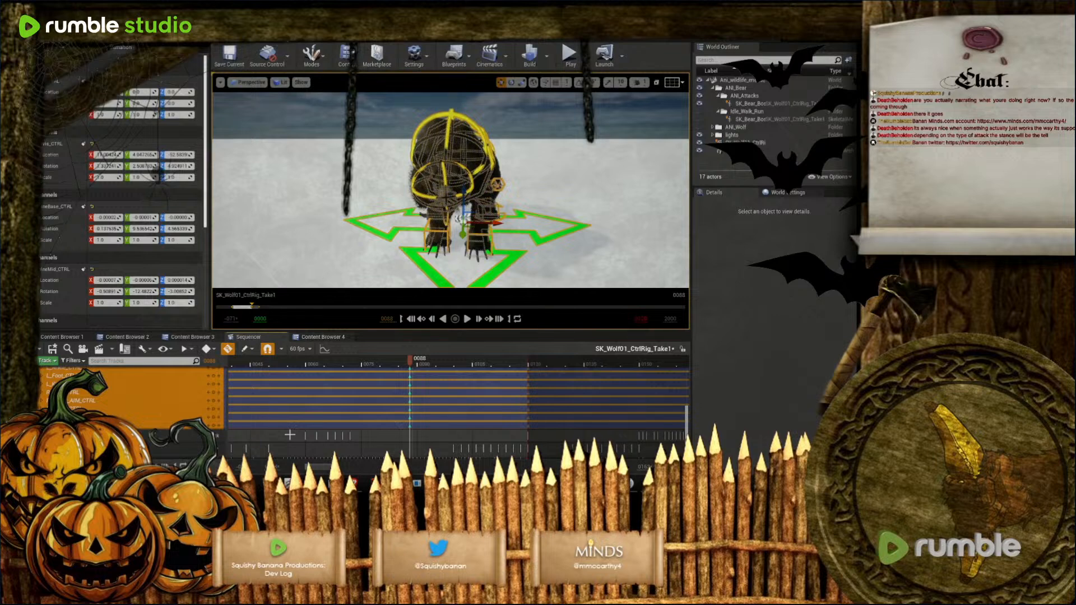
# Clear the selection and examine the bear's pose from the front and from above
pyautogui.moveTo(510, 171)
pyautogui.mouseDown(button='right')
pyautogui.moveTo(515, 203)
pyautogui.moveTo(513, 167)
pyautogui.mouseUp(button='right')
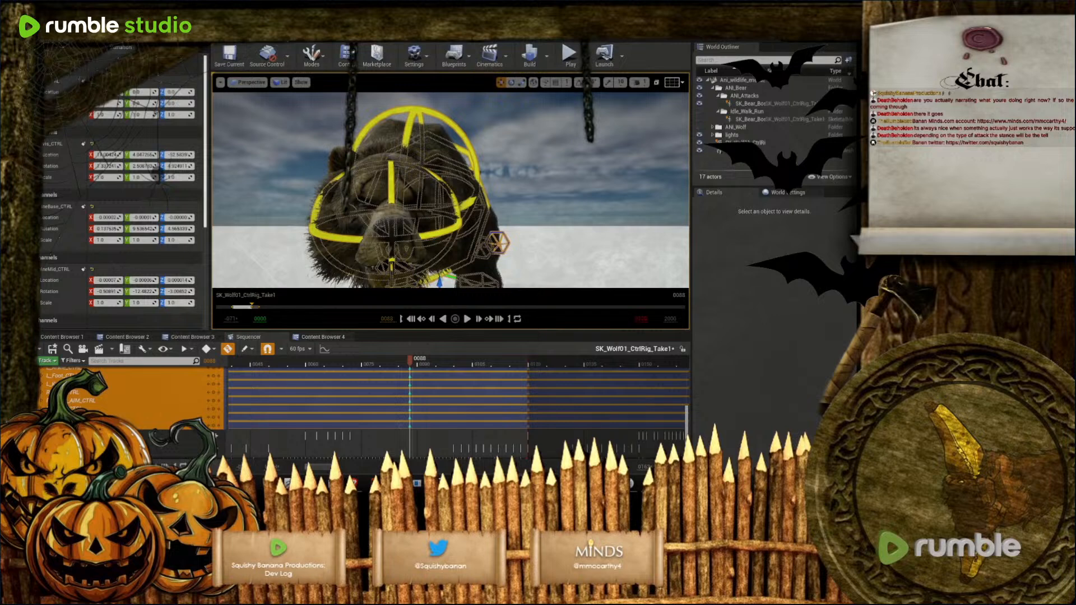
pyautogui.click(494, 216)
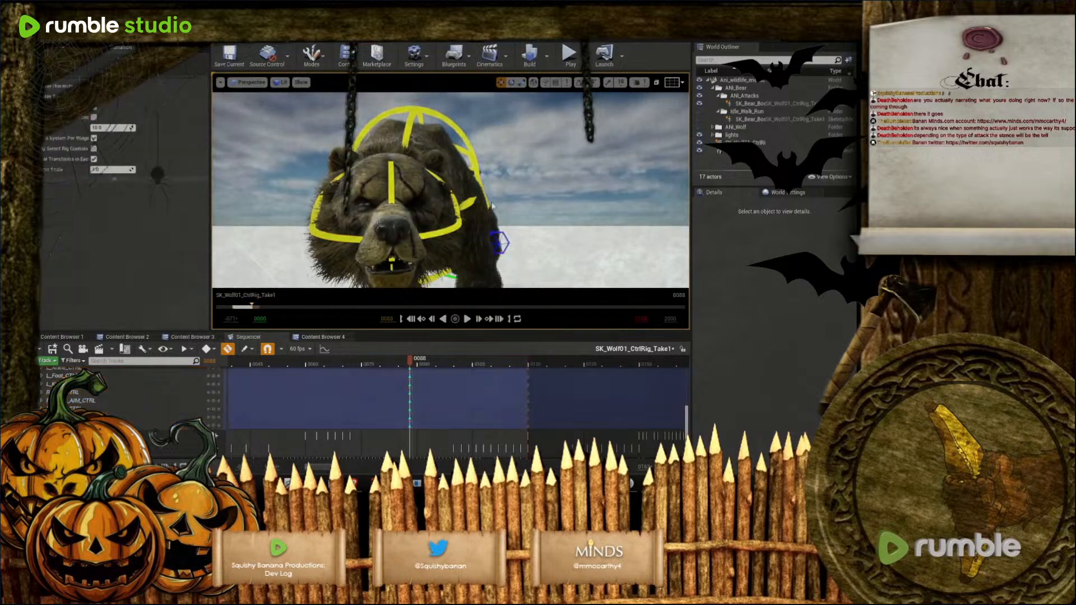
pyautogui.press('s')
pyautogui.moveTo(470, 205)
pyautogui.mouseDown(button='right')
pyautogui.moveTo(467, 222)
pyautogui.moveTo(460, 195)
pyautogui.mouseUp(button='right')
pyautogui.press('w')
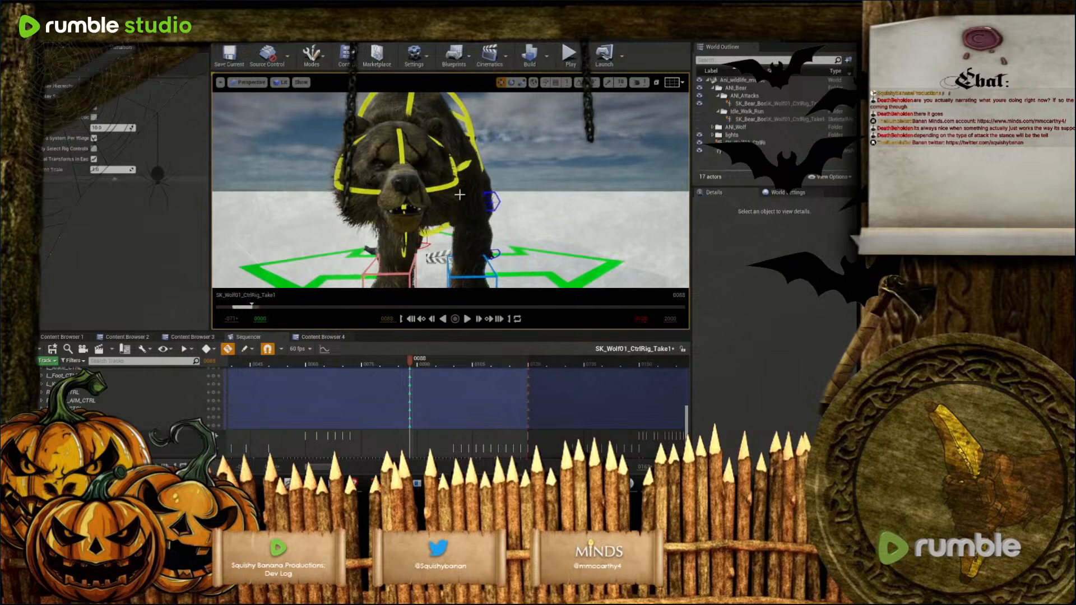
pyautogui.press('s')
pyautogui.moveTo(437, 215); pyautogui.dragTo(577, 263, button='right')
pyautogui.press('w')
pyautogui.press('a')
pyautogui.press('s')
pyautogui.press('w')
pyautogui.press('a')
pyautogui.press('s')
pyautogui.moveTo(456, 193); pyautogui.dragTo(441, 203, button='right')
# Turn the bear's pelvis and mid-spine controls sideways to curve the body as seen from above
pyautogui.click(457, 195)
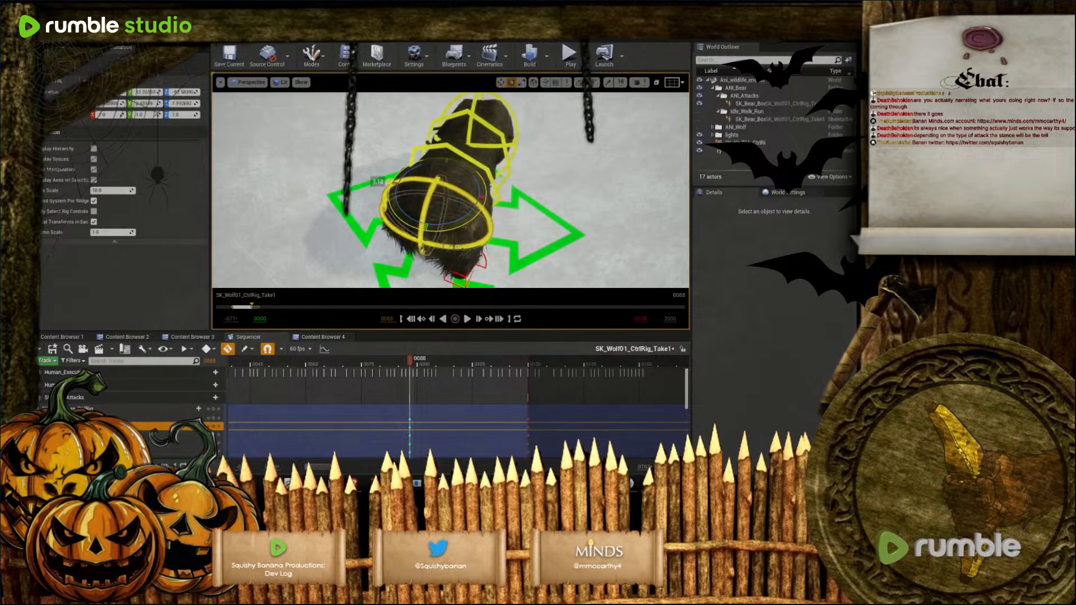
pyautogui.click(475, 202)
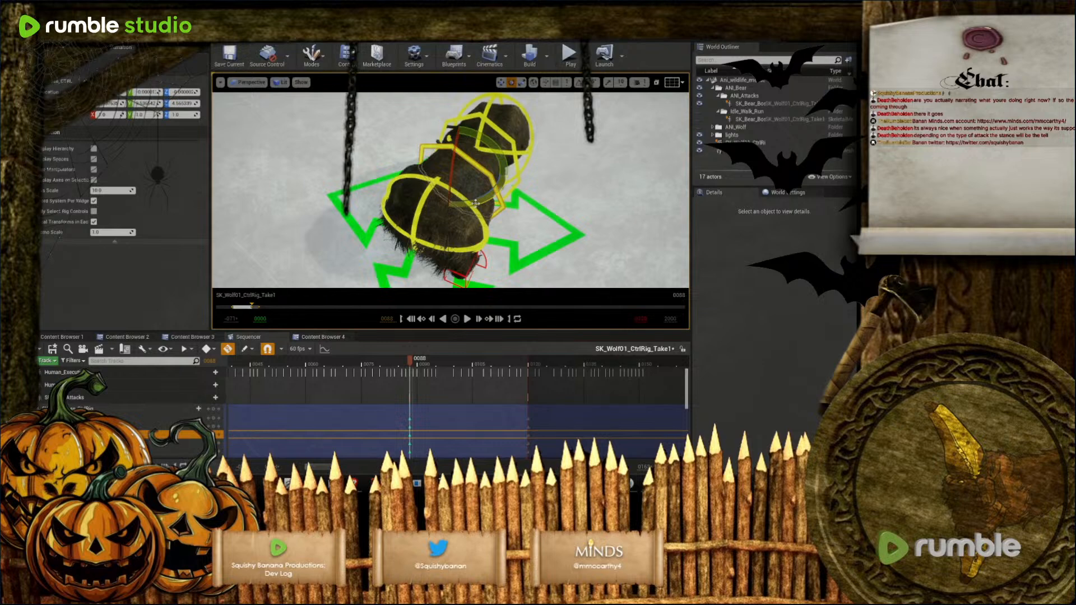
pyautogui.click(490, 170)
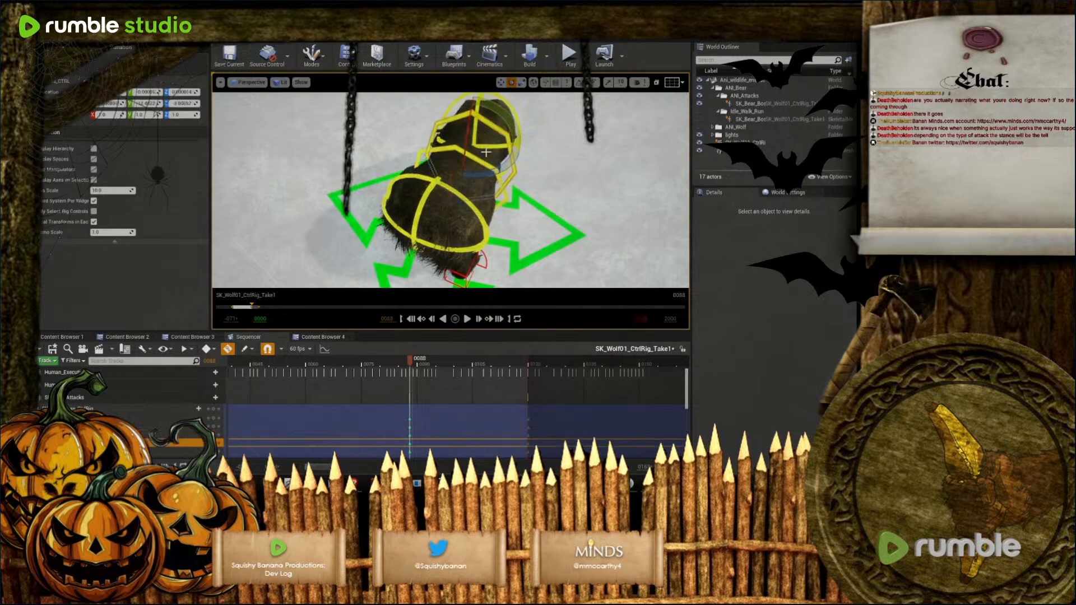
pyautogui.moveTo(437, 145); pyautogui.dragTo(423, 147)
# Rotate the bear's lower spine control sideways to adjust the bend of its back
pyautogui.moveTo(448, 168)
pyautogui.mouseDown(button='right')
pyautogui.moveTo(364, 137)
pyautogui.moveTo(471, 160)
pyautogui.moveTo(476, 193)
pyautogui.moveTo(468, 135)
pyautogui.moveTo(465, 168)
pyautogui.mouseUp(button='right')
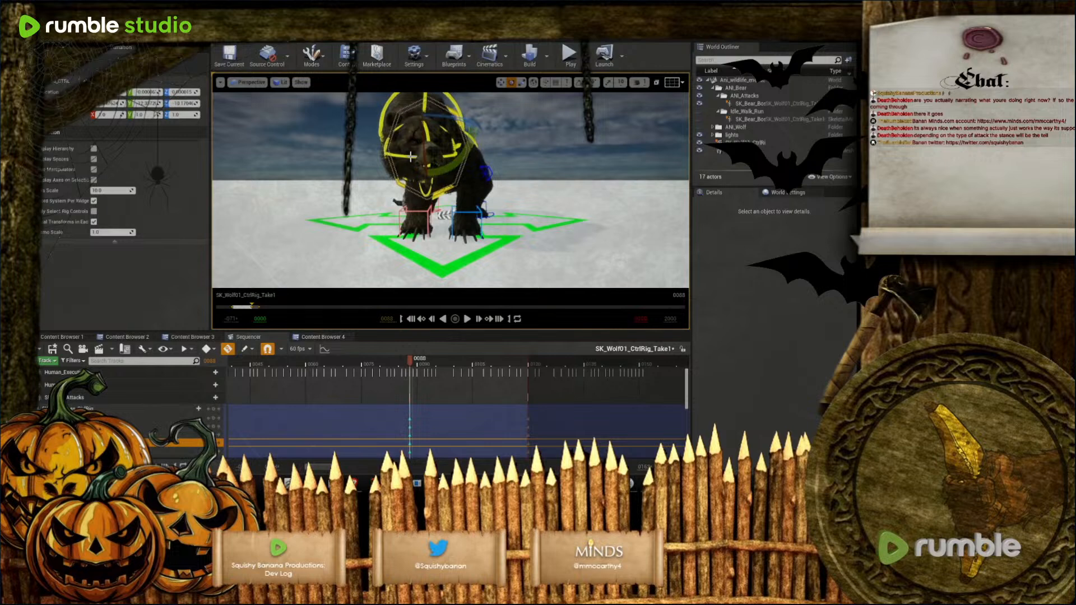
pyautogui.click(430, 180)
pyautogui.moveTo(474, 154); pyautogui.dragTo(535, 144, button='right')
pyautogui.press('a')
pyautogui.moveTo(501, 254); pyautogui.dragTo(468, 221, button='right')
pyautogui.press('s')
pyautogui.press('s')
pyautogui.click(450, 212)
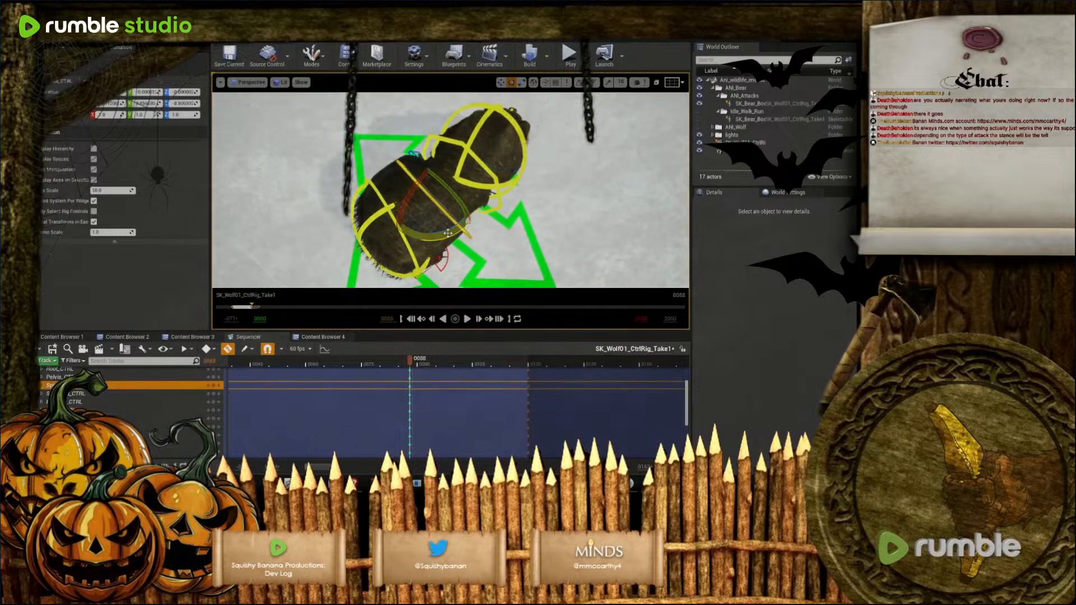
pyautogui.moveTo(449, 234); pyautogui.dragTo(393, 165)
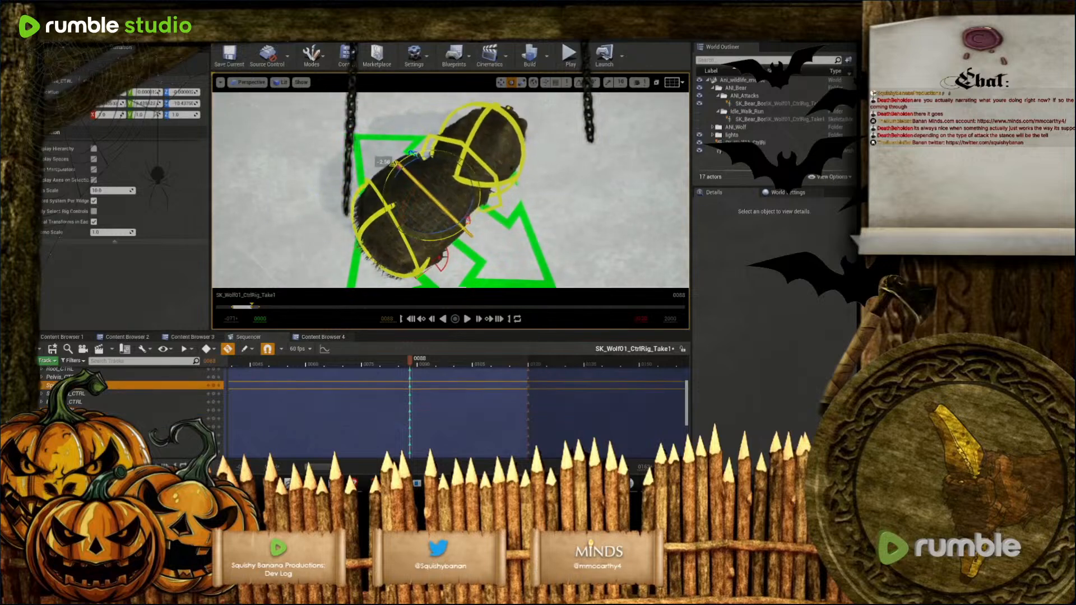
# Turn the bear's pelvis control and shift it slightly sideways
pyautogui.click(389, 210)
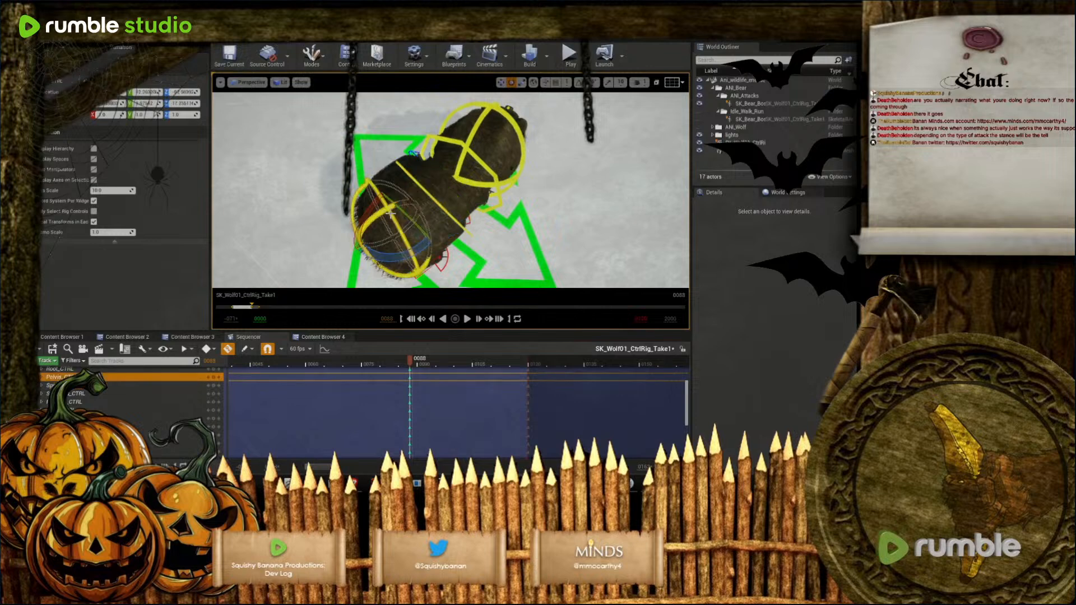
pyautogui.moveTo(369, 191); pyautogui.dragTo(355, 185)
pyautogui.moveTo(394, 249); pyautogui.dragTo(311, 181, button='right')
pyautogui.press('w')
pyautogui.moveTo(465, 175); pyautogui.dragTo(461, 176)
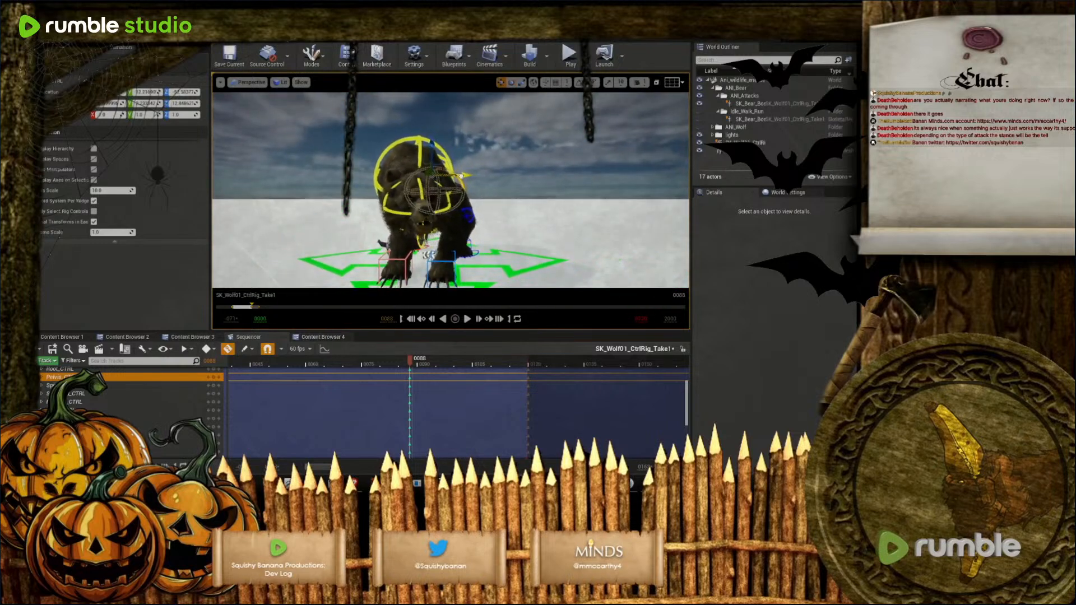
# Adjust the joint controls beside the bear's front legs, moving the red-side control, and clear the rig selection
pyautogui.click(469, 214)
pyautogui.moveTo(492, 213); pyautogui.dragTo(463, 209, button='right')
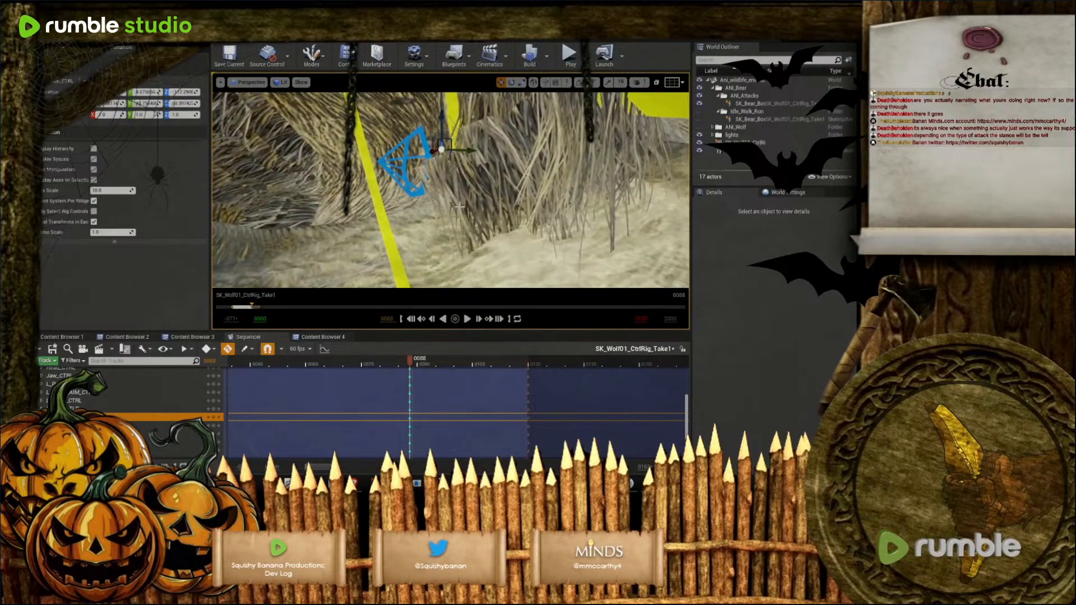
pyautogui.click(408, 164)
pyautogui.moveTo(408, 164); pyautogui.dragTo(470, 169, button='right')
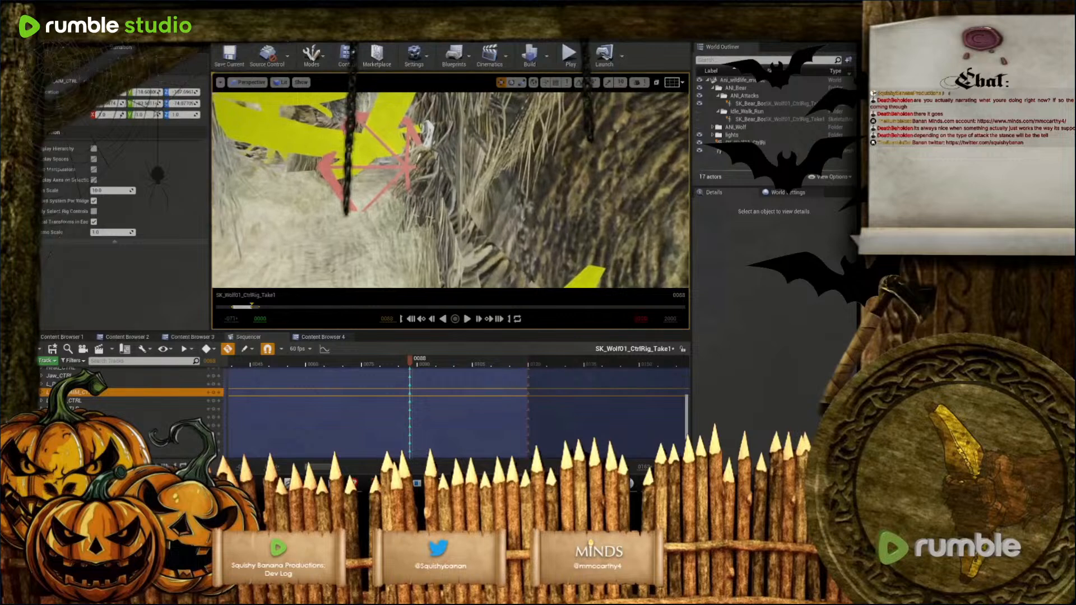
pyautogui.click(404, 167)
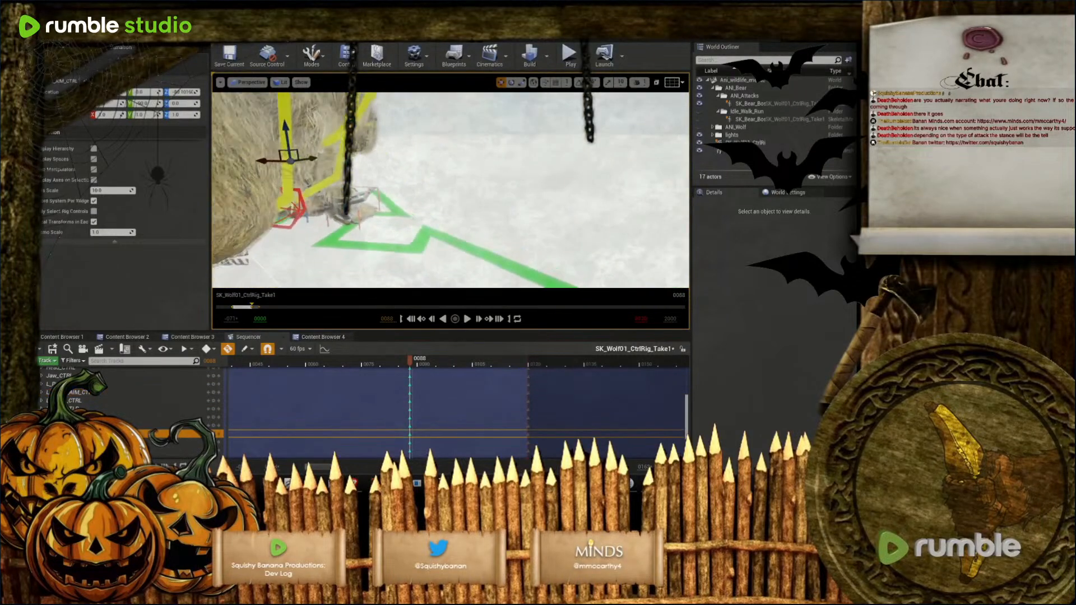
pyautogui.moveTo(358, 176); pyautogui.dragTo(379, 185)
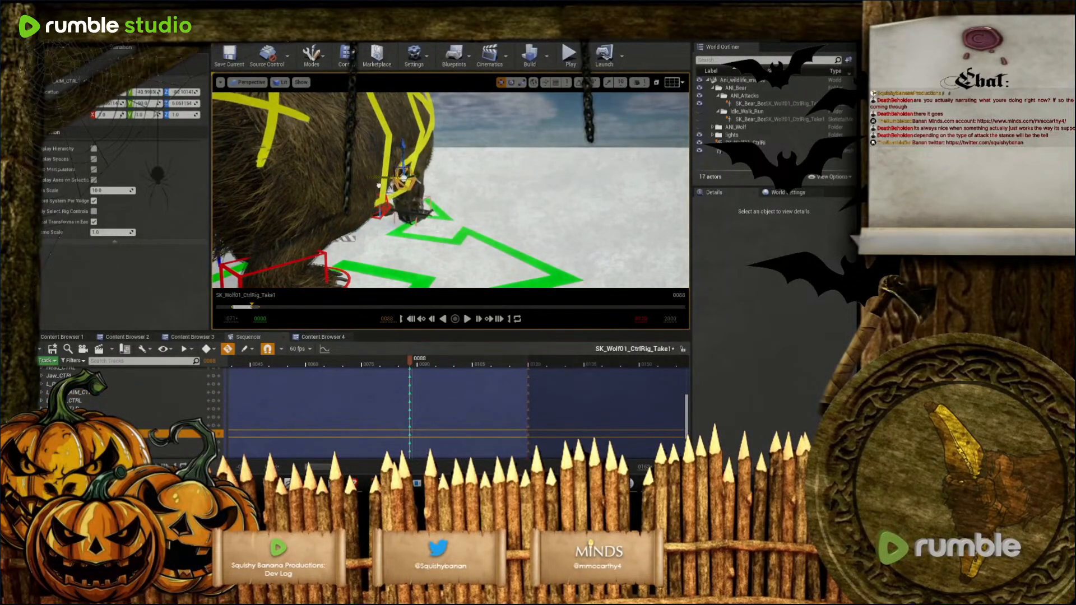
pyautogui.click(507, 184)
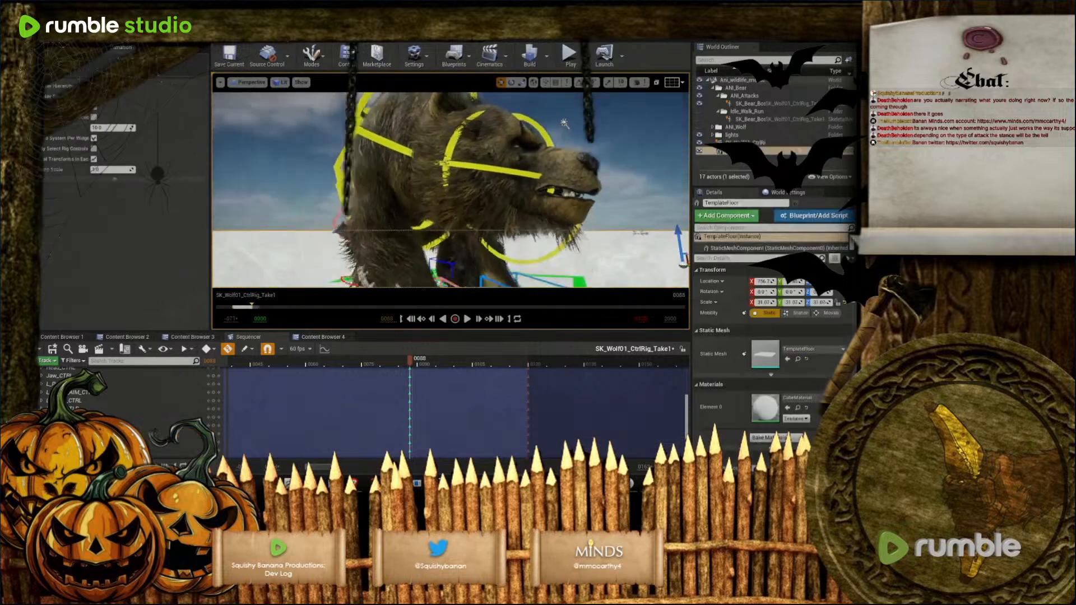
# Delete the bear rig's old keyframes at frame 0
pyautogui.moveTo(450, 191); pyautogui.dragTo(465, 169, button='right')
pyautogui.scroll(-5, 474, 429)
pyautogui.scroll(6, 431, 417)
pyautogui.scroll(3, 430, 416)
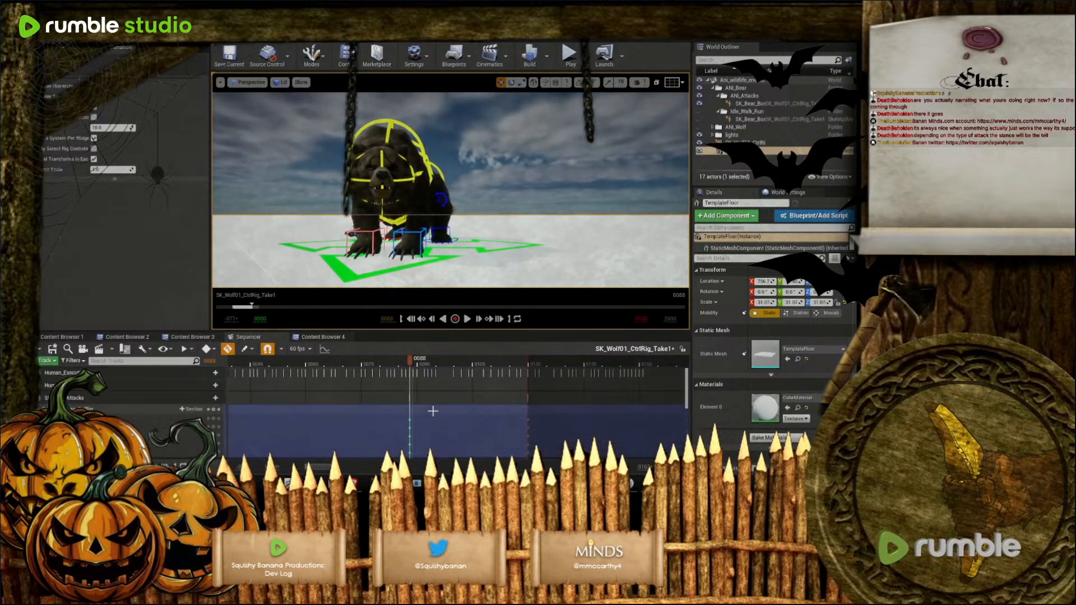
pyautogui.moveTo(326, 469); pyautogui.dragTo(317, 470)
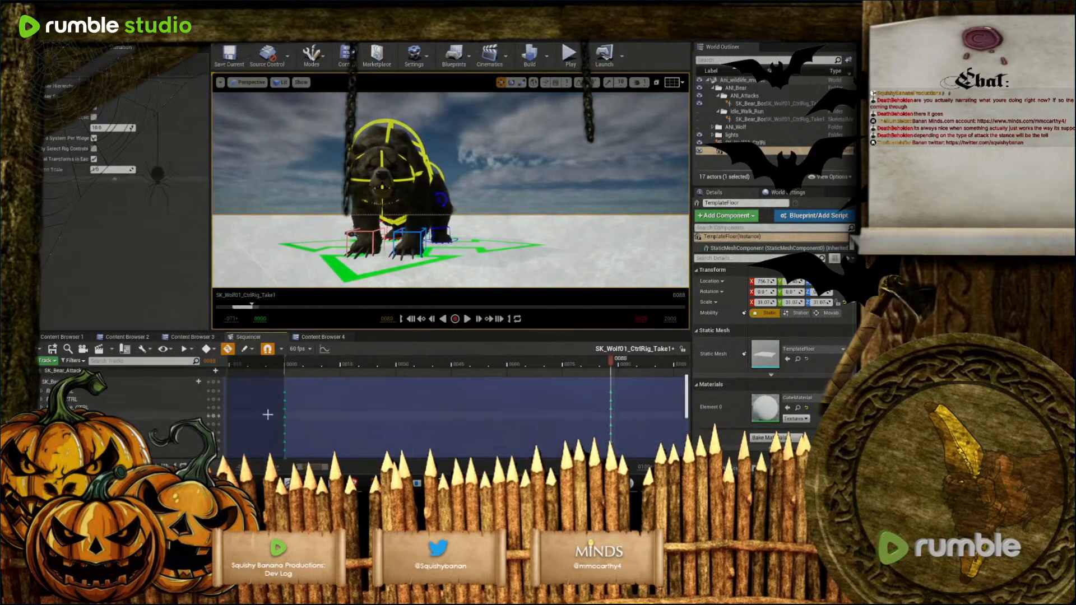
pyautogui.moveTo(271, 381); pyautogui.dragTo(291, 441)
pyautogui.click(291, 443)
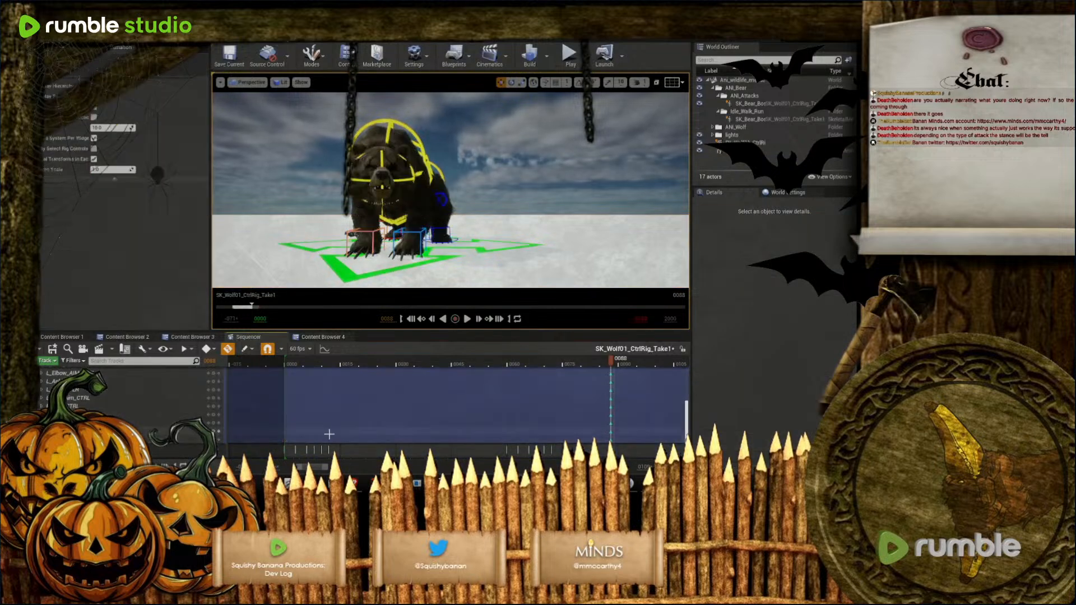
# Delete the bear rig's old keyframes at the end of the range, at frame 120
pyautogui.moveTo(313, 471); pyautogui.dragTo(327, 470)
pyautogui.scroll(2, 428, 399)
pyautogui.scroll(1, 427, 404)
pyautogui.moveTo(417, 385)
pyautogui.mouseDown()
pyautogui.moveTo(449, 429)
pyautogui.moveTo(436, 384)
pyautogui.mouseUp()
pyautogui.scroll(-5, 441, 421)
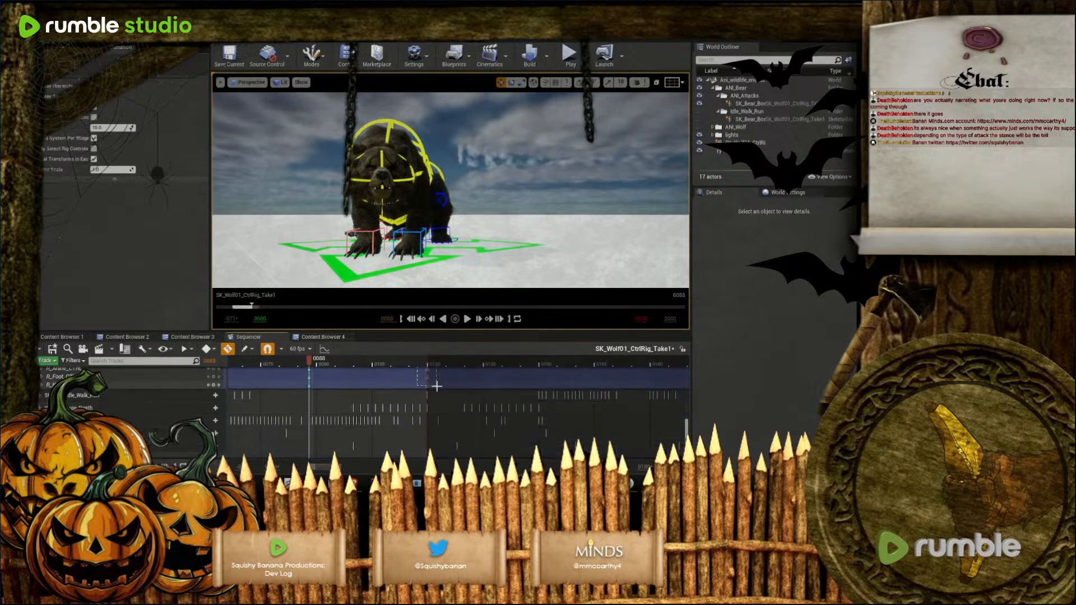
pyautogui.press('Delete')
# Select the bear rig's pose keyframes at frame 88 and move them to frame 0
pyautogui.scroll(3, 377, 388)
pyautogui.moveTo(324, 469); pyautogui.dragTo(314, 460)
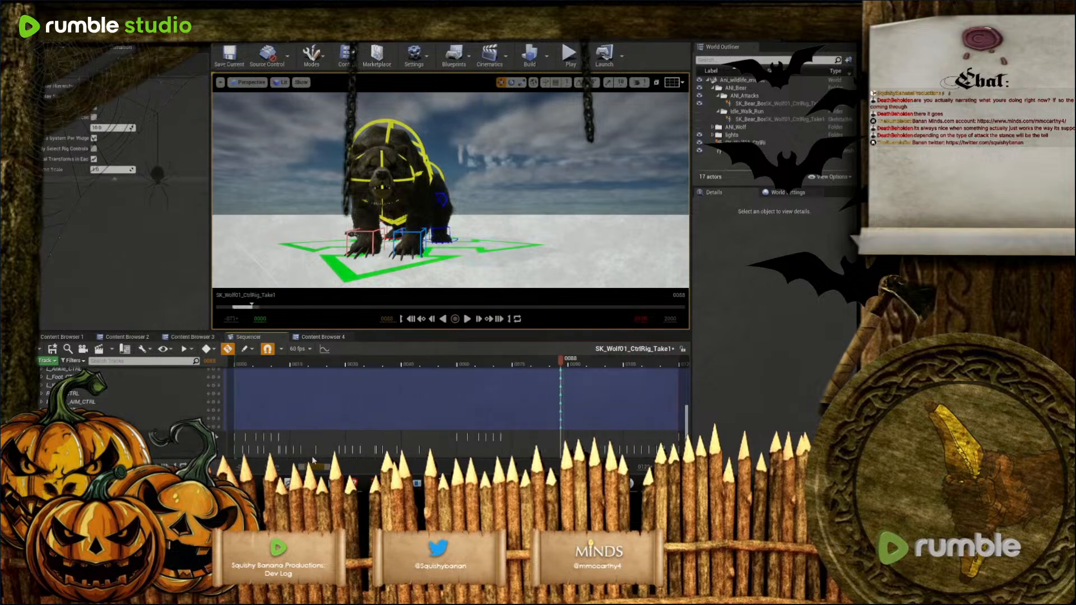
pyautogui.scroll(5, 558, 409)
pyautogui.scroll(-5, 557, 409)
pyautogui.moveTo(550, 368); pyautogui.dragTo(571, 443)
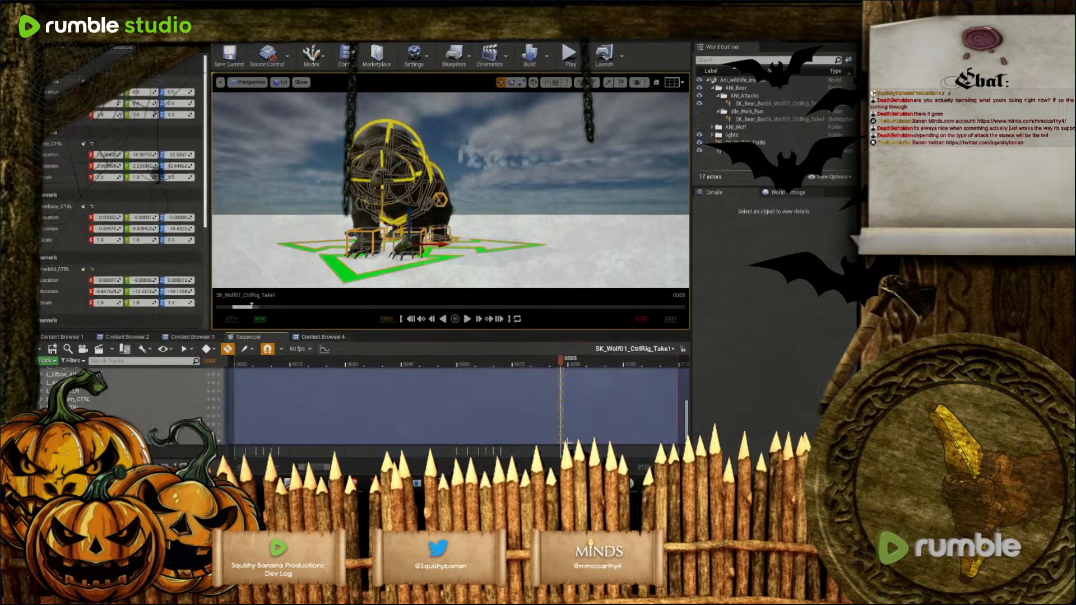
pyautogui.moveTo(552, 441); pyautogui.dragTo(490, 435)
# Key the bear rig's stance at the end of the range, frame 120, and play the animation
pyautogui.moveTo(300, 468); pyautogui.dragTo(318, 469)
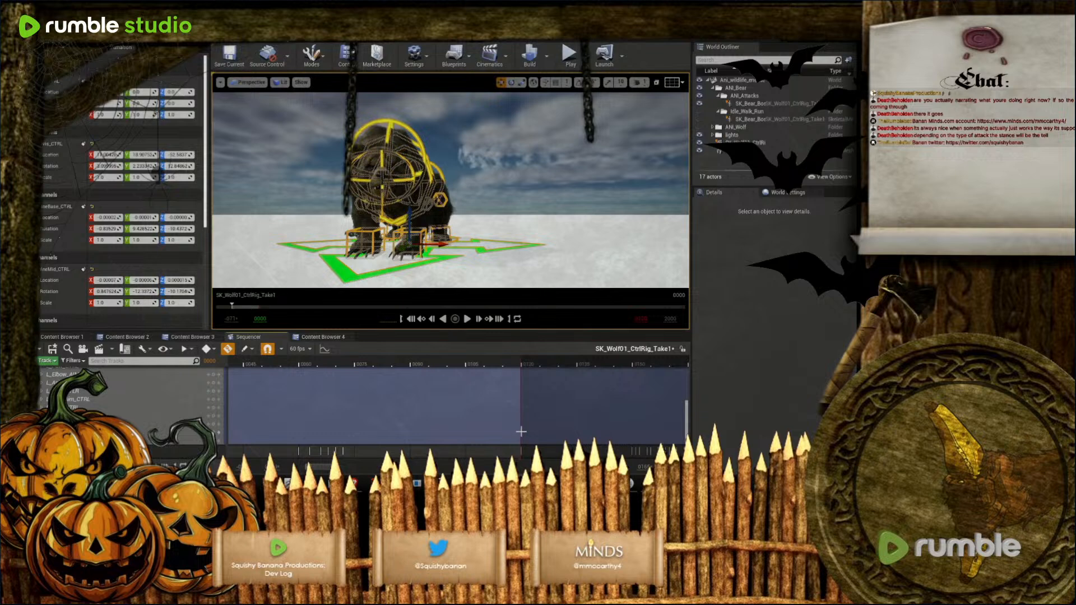
pyautogui.click(522, 364)
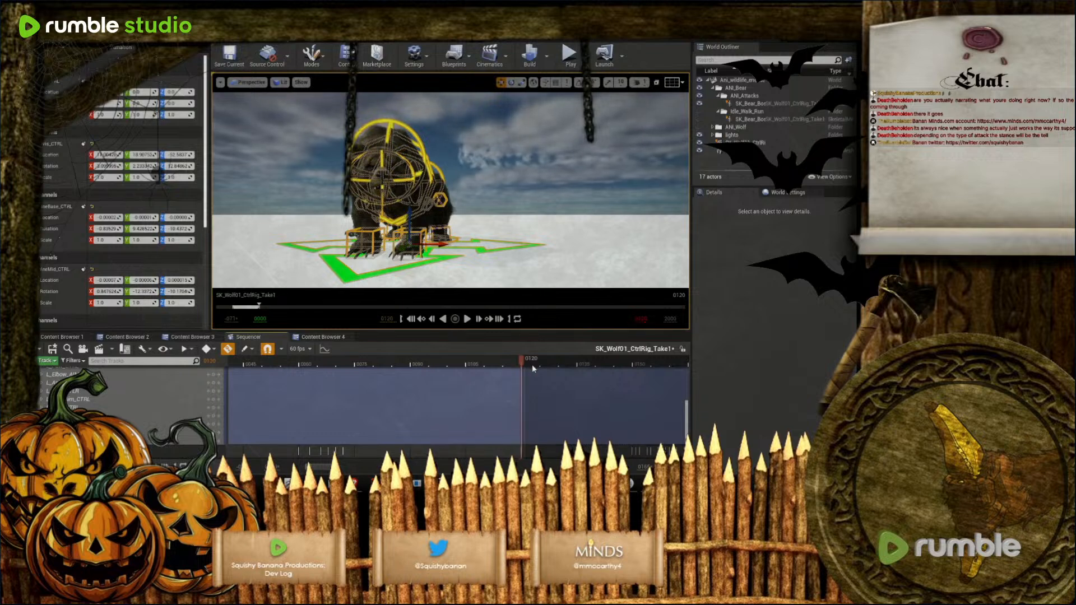
pyautogui.click(468, 320)
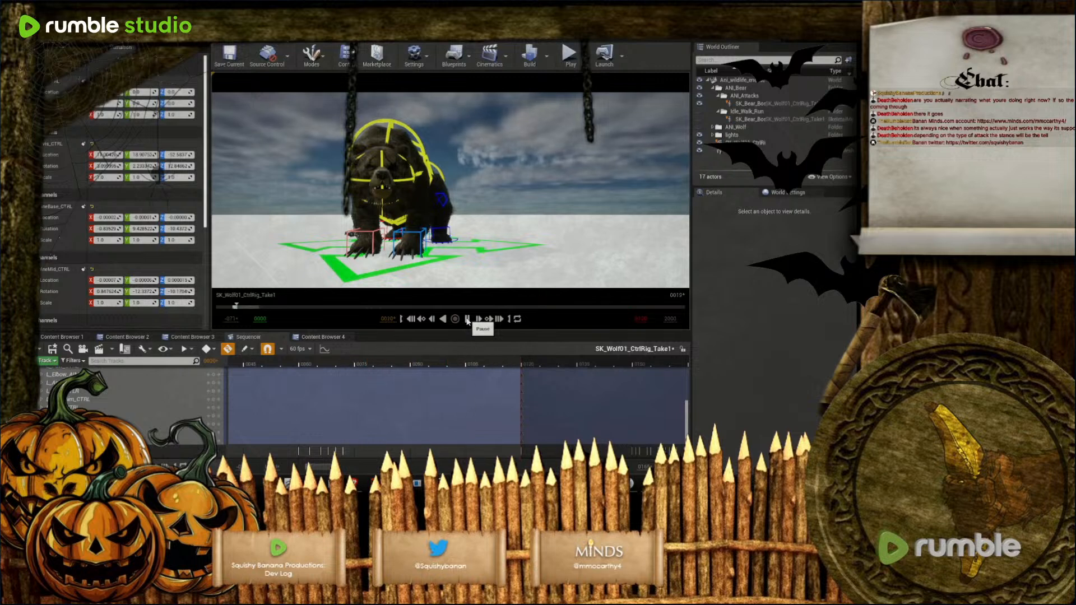
pyautogui.click(468, 320)
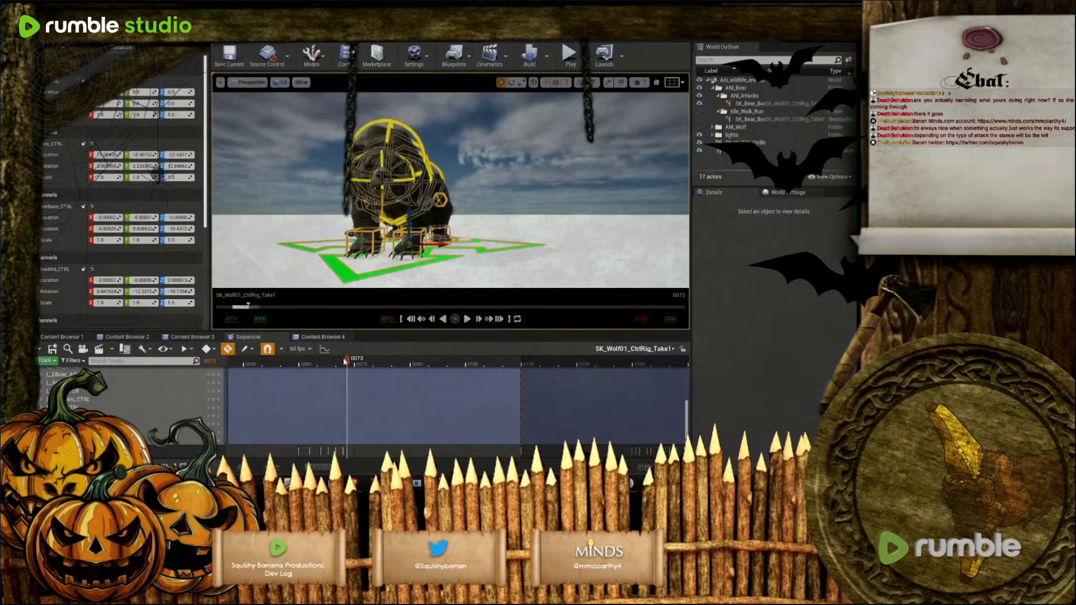
# Lower the bear's pelvis control slightly at frame 60
pyautogui.moveTo(348, 361); pyautogui.dragTo(300, 369)
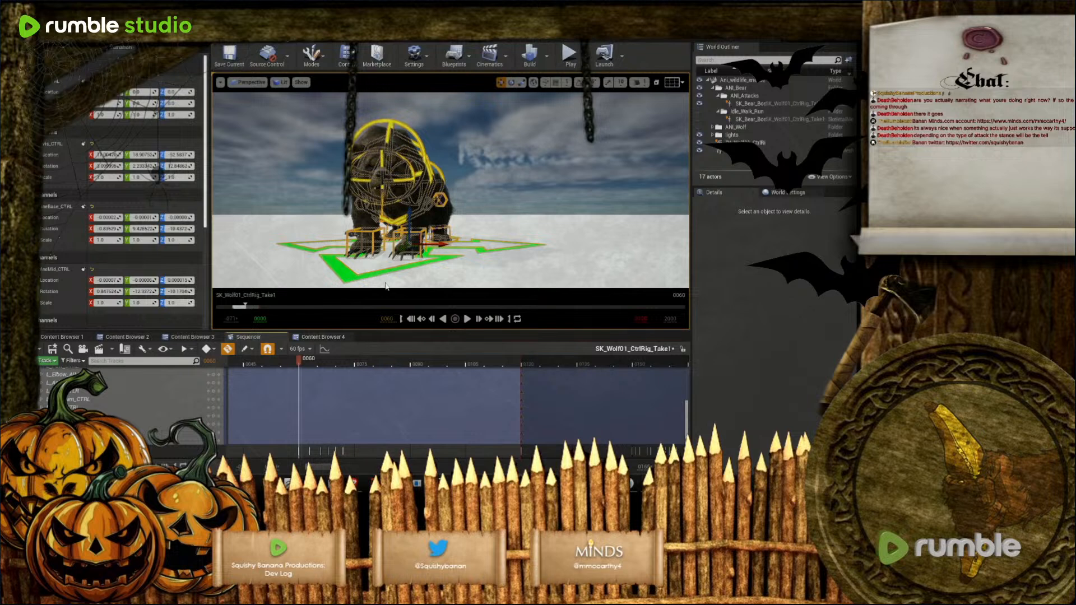
pyautogui.moveTo(440, 172); pyautogui.dragTo(403, 183, button='right')
pyautogui.press('w')
pyautogui.click(401, 189)
pyautogui.press('s')
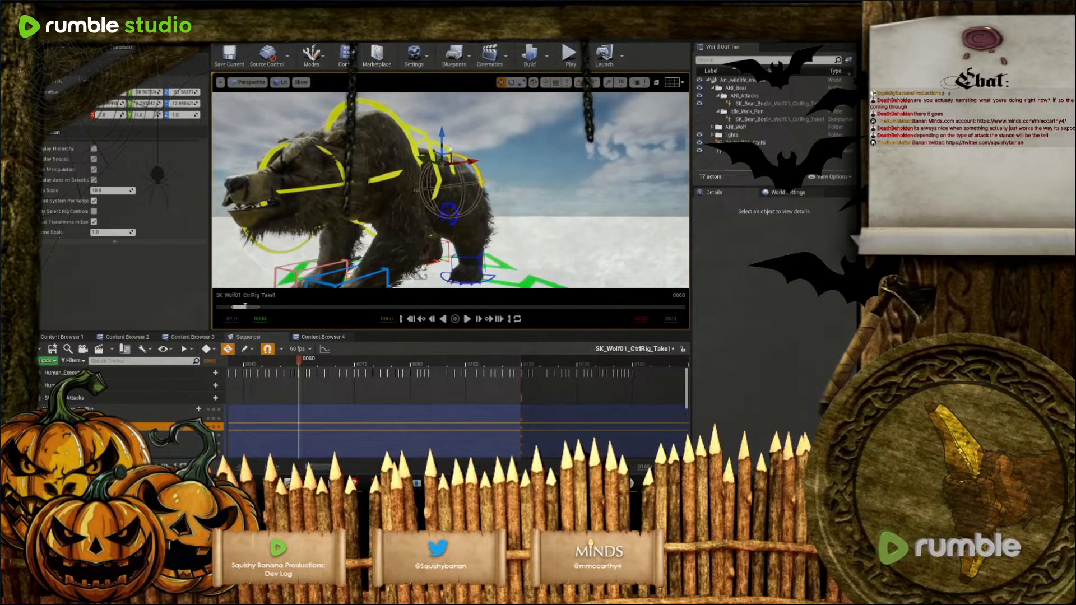
pyautogui.moveTo(443, 137); pyautogui.dragTo(437, 147)
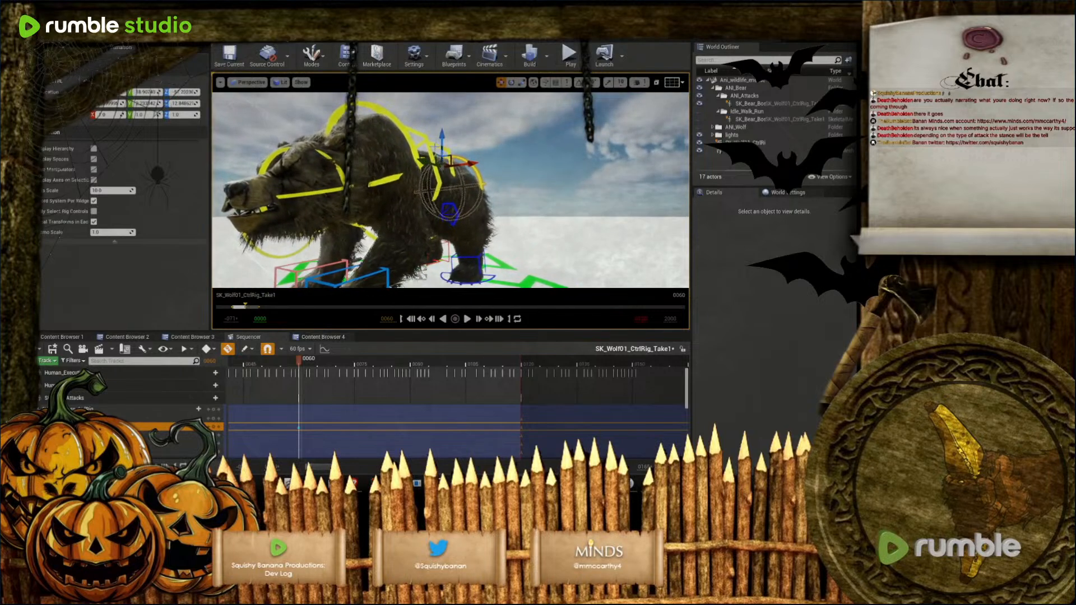
# Rotate the bear's spine and ribcage controls at frame 60 to adjust the mid-cycle pose
pyautogui.click(400, 183)
pyautogui.press('e')
pyautogui.moveTo(388, 196); pyautogui.dragTo(318, 162)
pyautogui.click(405, 178)
pyautogui.click(387, 175)
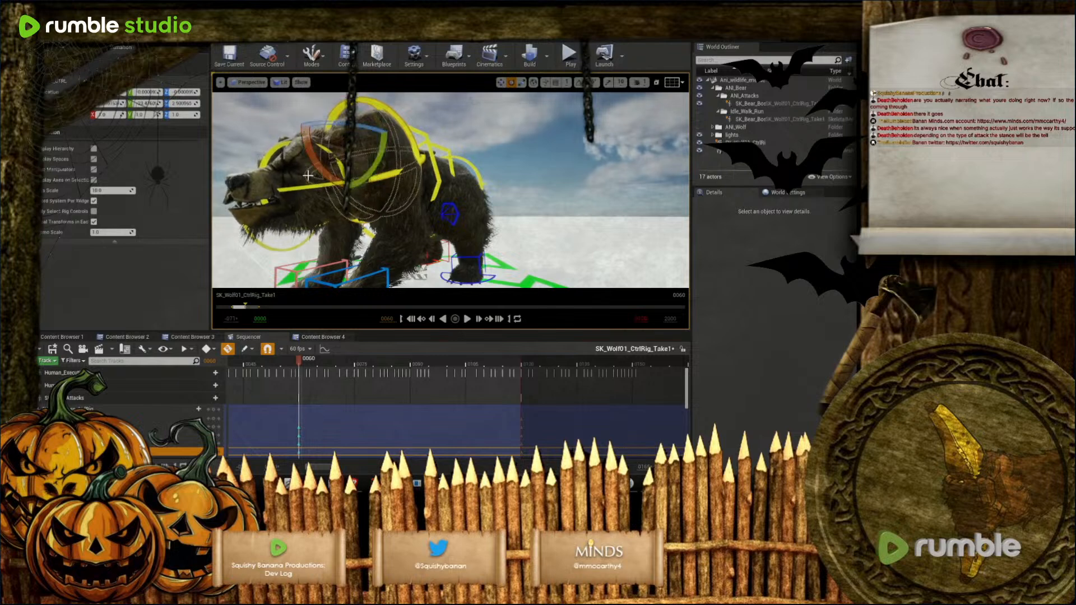
# Rotate the bear's head control at frame 60 and play the animation from the front
pyautogui.click(274, 152)
pyautogui.moveTo(256, 203); pyautogui.dragTo(266, 215)
pyautogui.moveTo(370, 196); pyautogui.dragTo(383, 220, button='right')
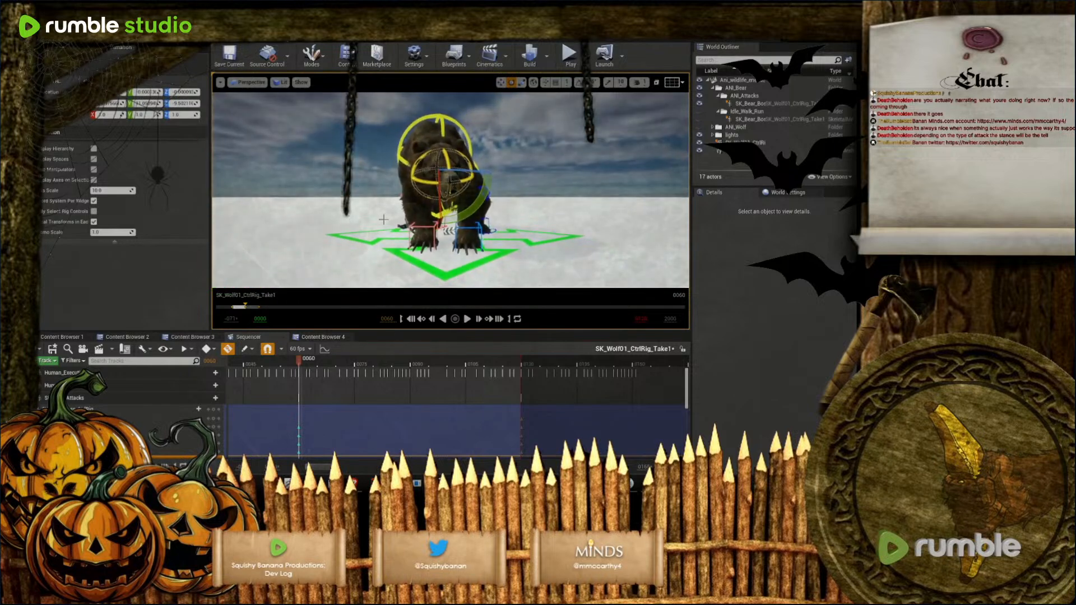
pyautogui.click(468, 319)
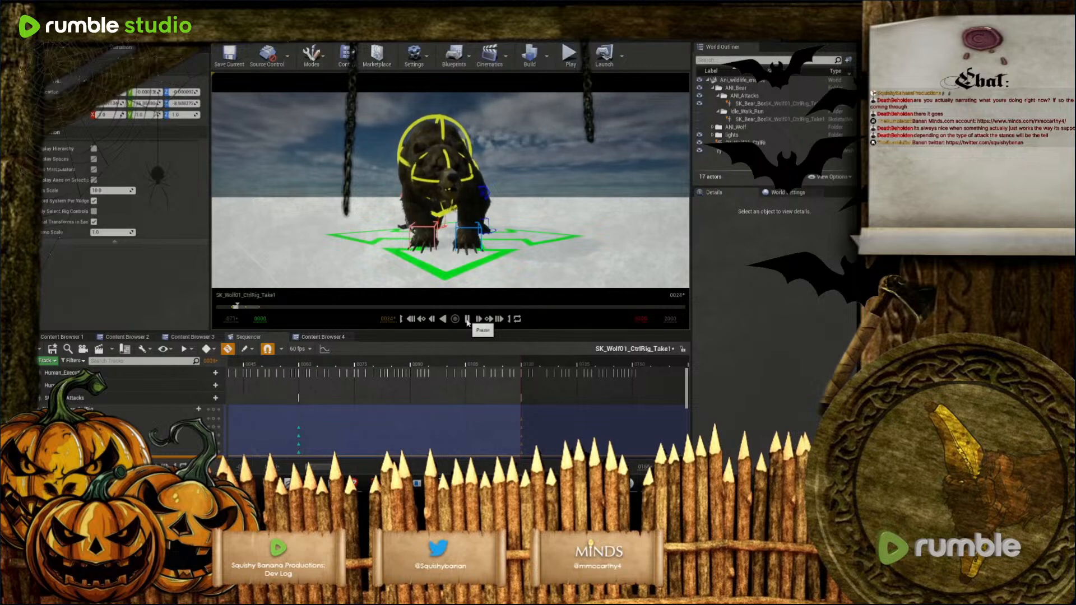
pyautogui.click(468, 319)
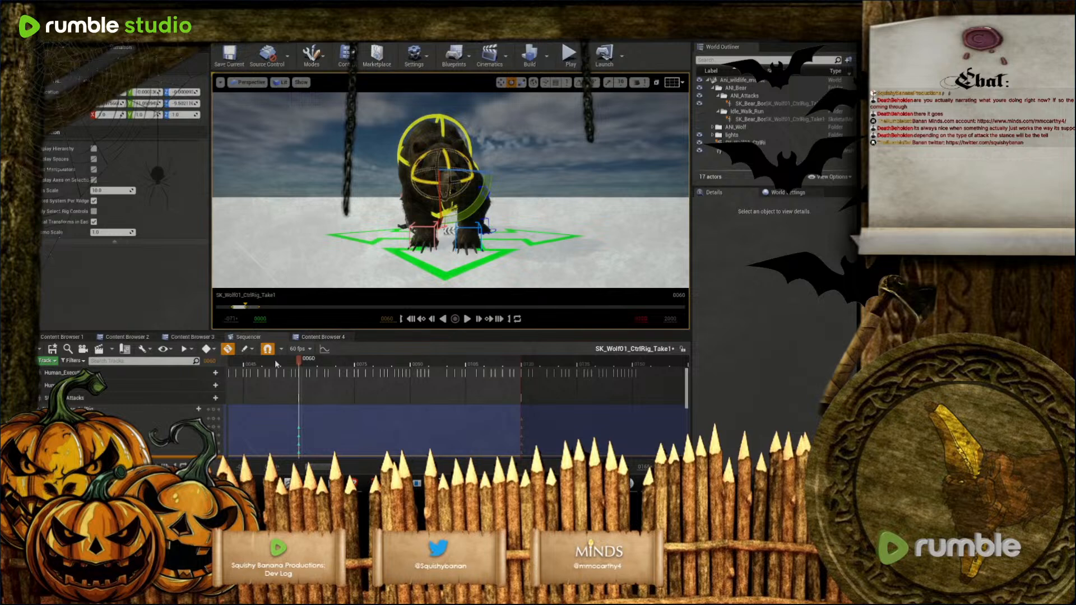
# Adjust the frame 60 key on the head control's green curve in the curve editor, and play the animation
pyautogui.click(324, 350)
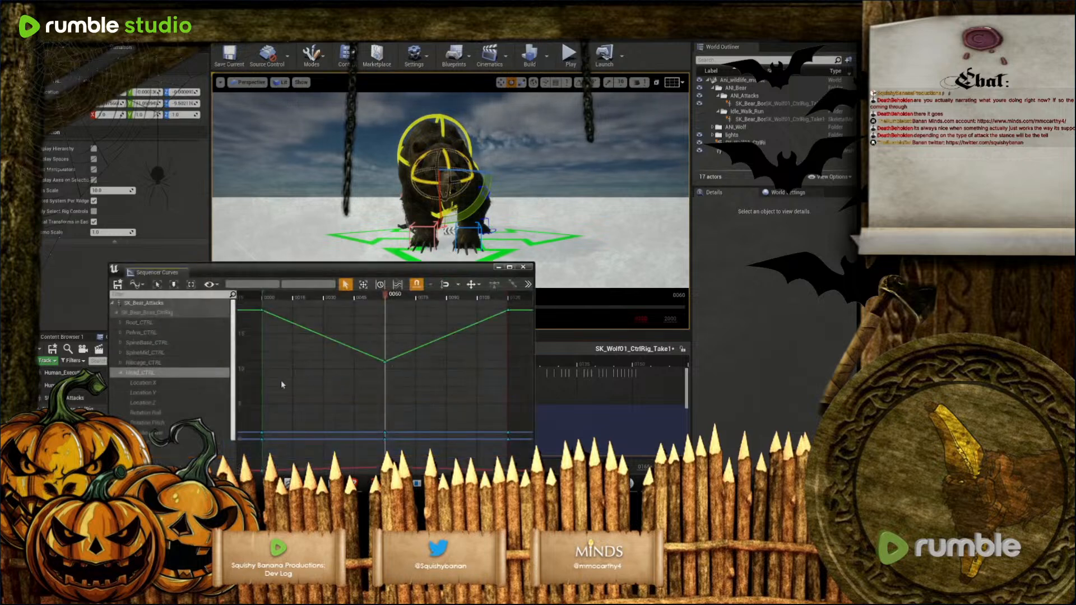
pyautogui.scroll(-2, 395, 383)
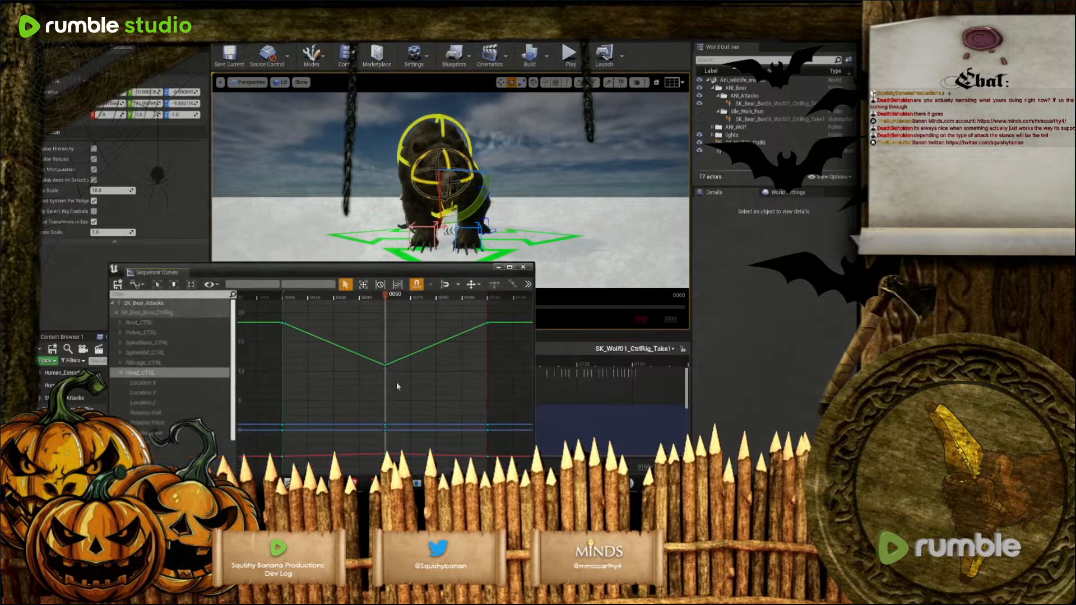
pyautogui.moveTo(385, 364); pyautogui.dragTo(386, 335)
pyautogui.scroll(-2, 385, 370)
pyautogui.moveTo(397, 446); pyautogui.dragTo(405, 355, button='right')
pyautogui.click(498, 267)
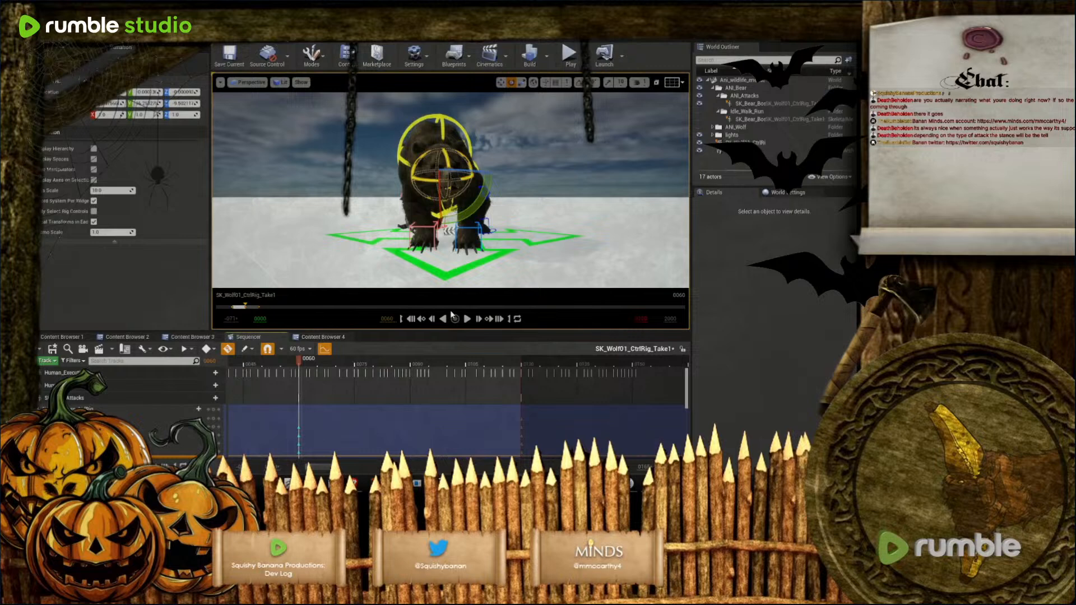
pyautogui.click(467, 319)
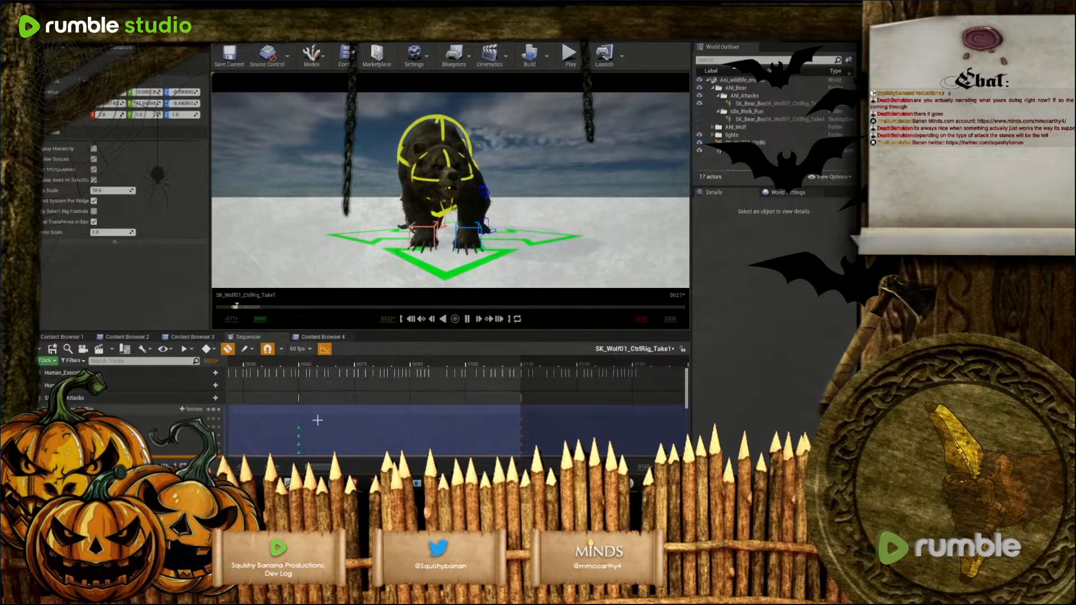
pyautogui.click(467, 319)
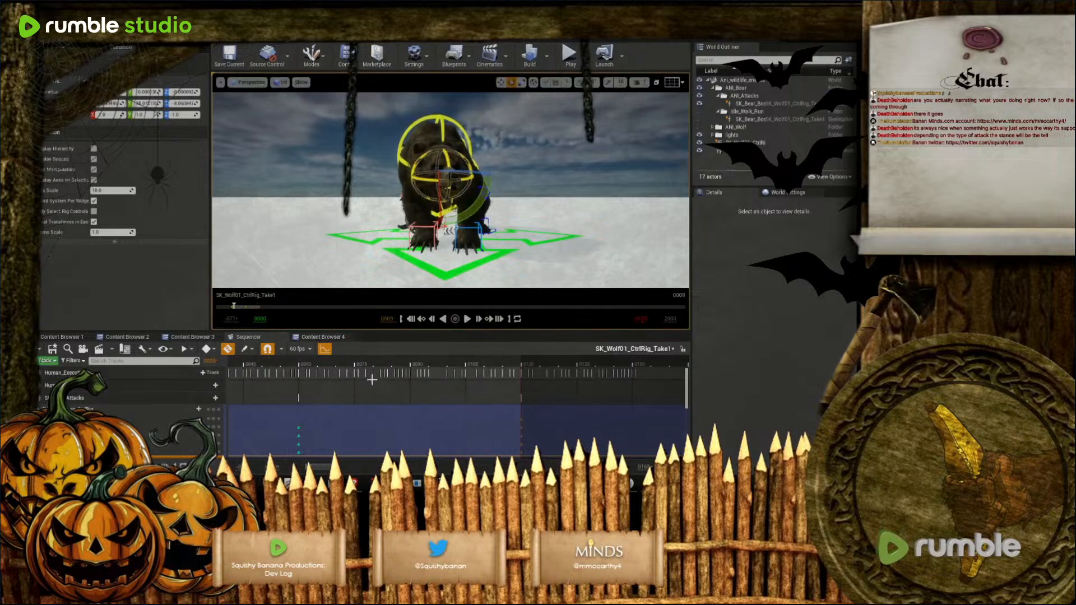
# Select all of the bear rig's control tracks and add pose keyframes at frames 75 and 45
pyautogui.scroll(-2, 328, 403)
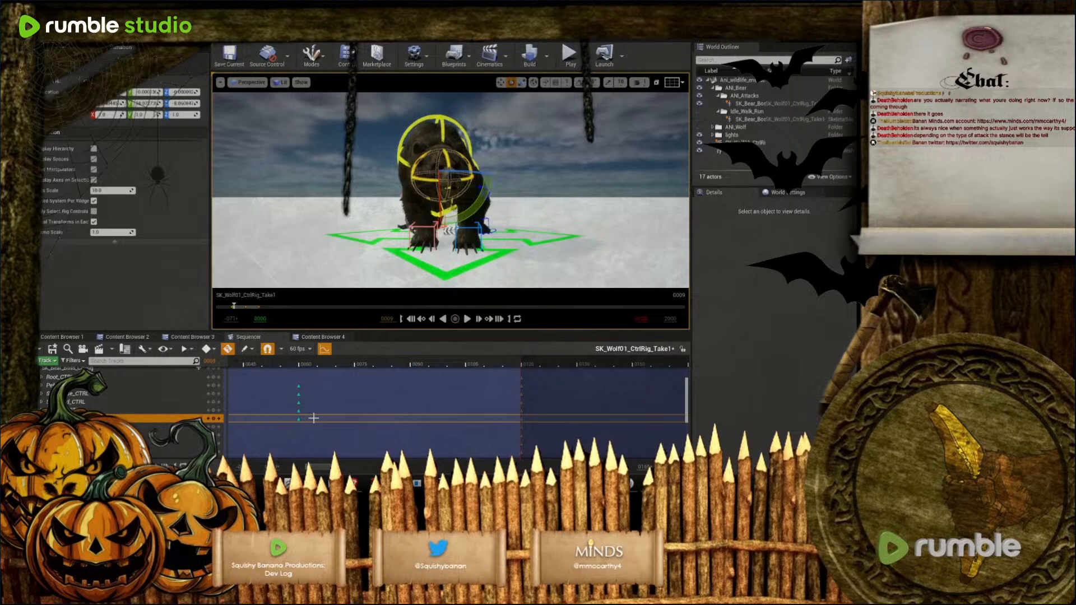
pyautogui.moveTo(310, 467); pyautogui.dragTo(348, 469)
pyautogui.moveTo(316, 363); pyautogui.dragTo(400, 368)
pyautogui.scroll(3, 399, 403)
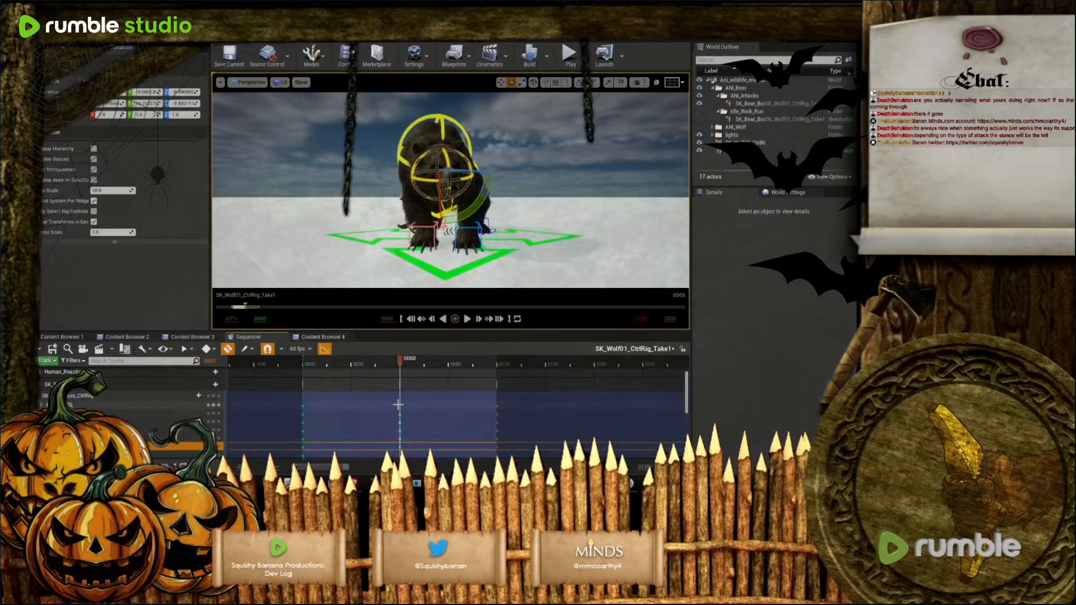
pyautogui.click(163, 418)
pyautogui.scroll(-10, 162, 419)
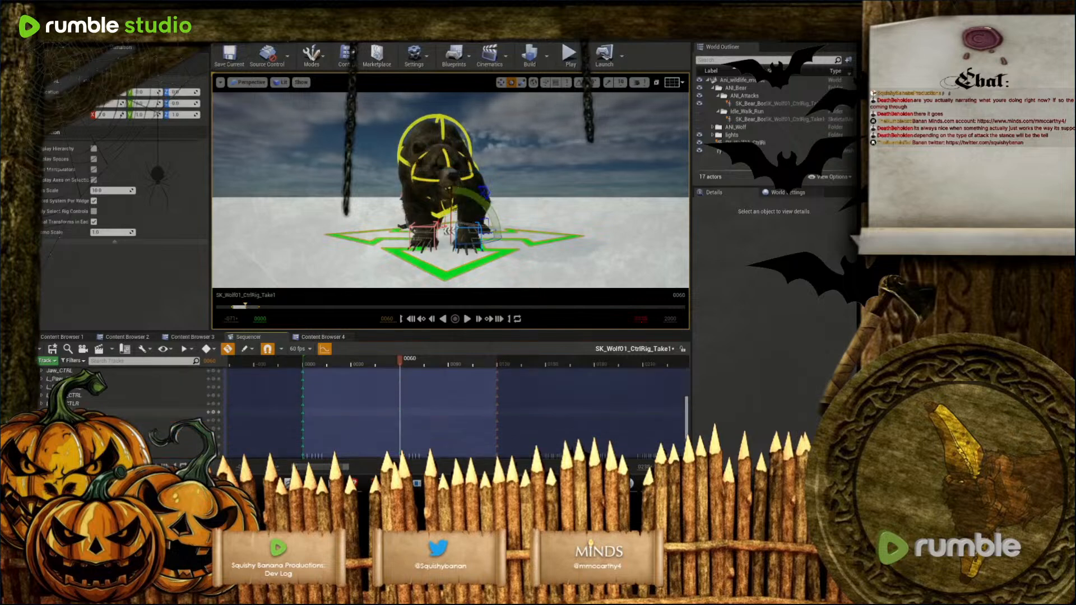
pyautogui.keyDown('shift'); pyautogui.click(180, 439); pyautogui.keyUp('shift')
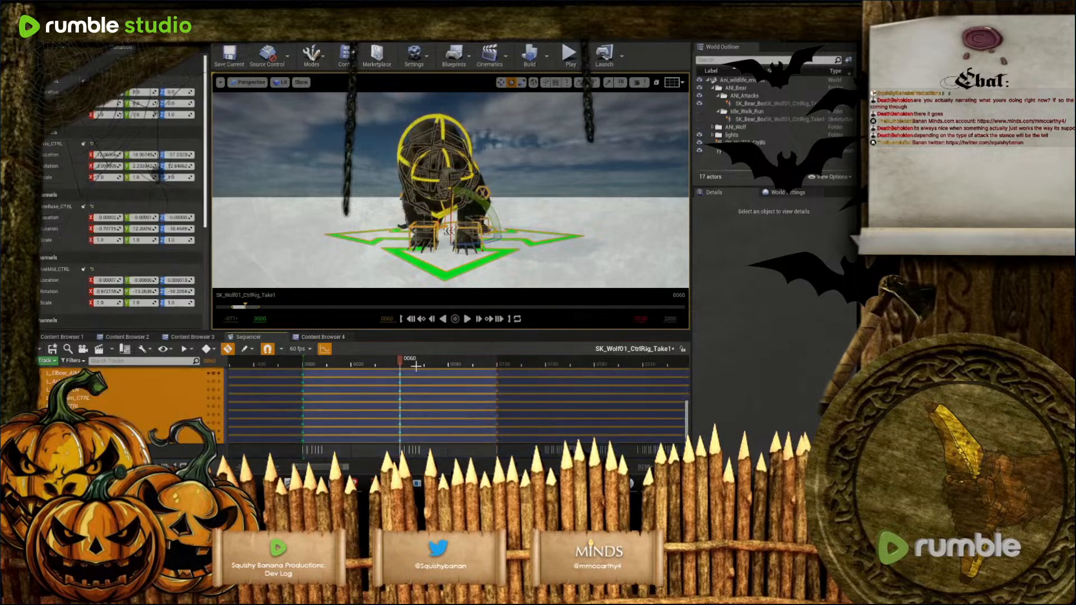
pyautogui.moveTo(402, 365); pyautogui.dragTo(397, 367)
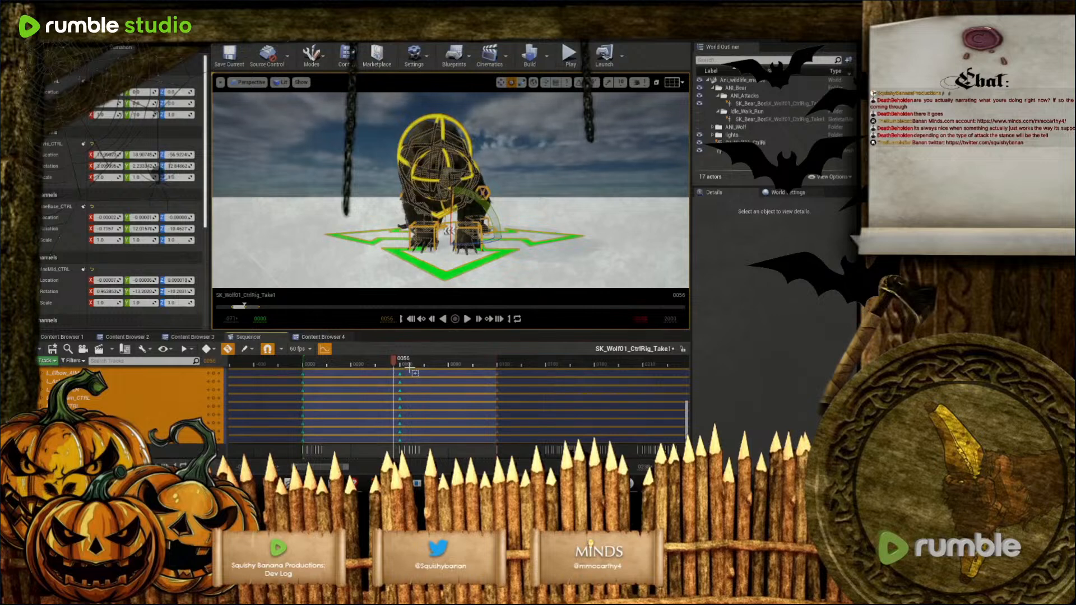
pyautogui.moveTo(396, 362); pyautogui.dragTo(410, 365)
pyautogui.moveTo(418, 445); pyautogui.dragTo(376, 424)
pyautogui.scroll(10, 418, 404)
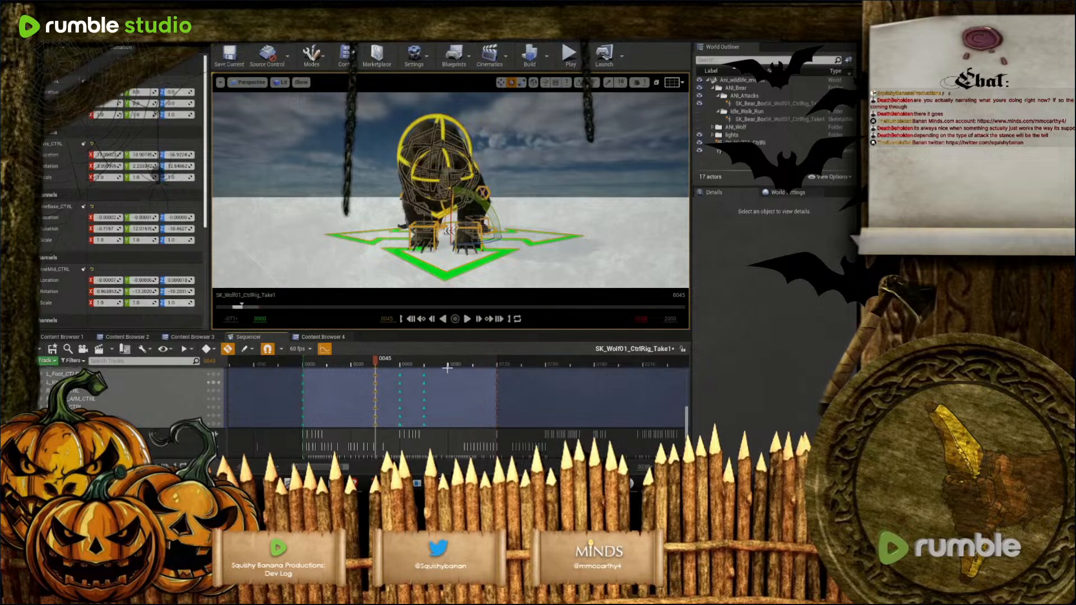
# Play the bear animation to check the timing between the start, middle and end poses
pyautogui.click(467, 323)
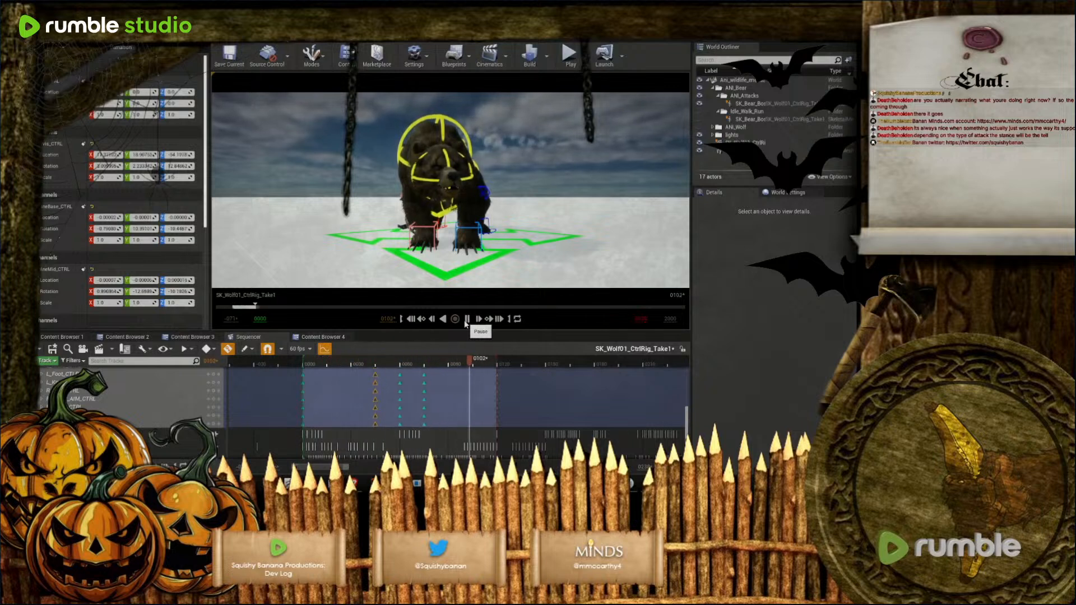
pyautogui.scroll(5, 407, 391)
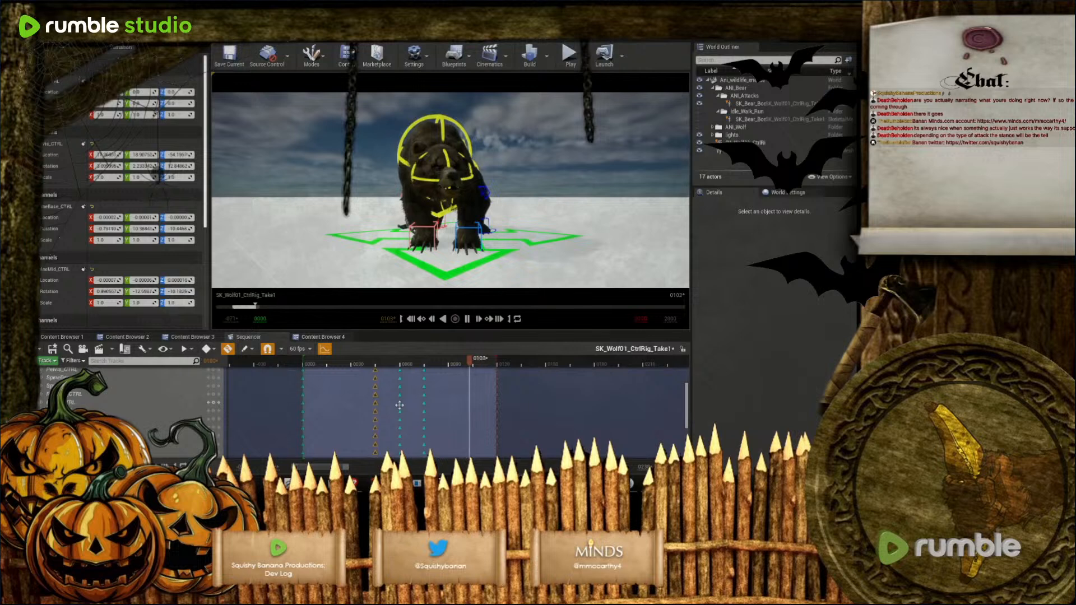
pyautogui.click(470, 318)
# Delete the bear rig's keyframes at frames 45 and 75
pyautogui.scroll(-3, 392, 404)
pyautogui.moveTo(363, 381); pyautogui.dragTo(380, 413)
pyautogui.scroll(-4, 385, 440)
pyautogui.press('Delete')
pyautogui.moveTo(447, 413); pyautogui.dragTo(421, 391)
pyautogui.press('Delete')
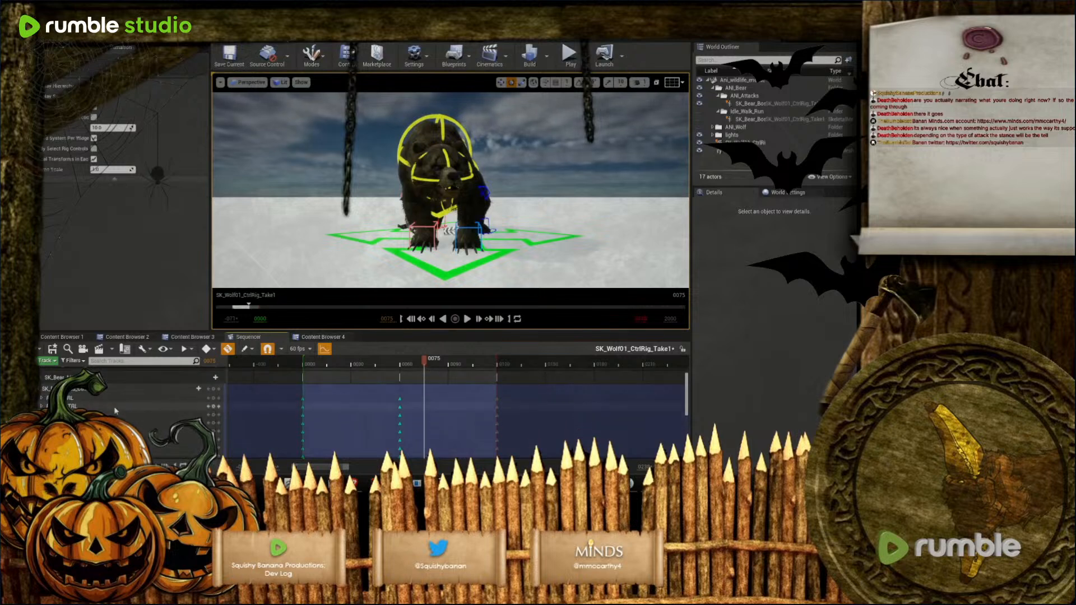
# Select all of the bear rig's control tracks and key the in-between pose at frame 75
pyautogui.click(83, 397)
pyautogui.scroll(-3, 83, 397)
pyautogui.scroll(-5, 84, 420)
pyautogui.scroll(1, 89, 399)
pyautogui.keyDown('shift'); pyautogui.click(91, 395); pyautogui.keyUp('shift')
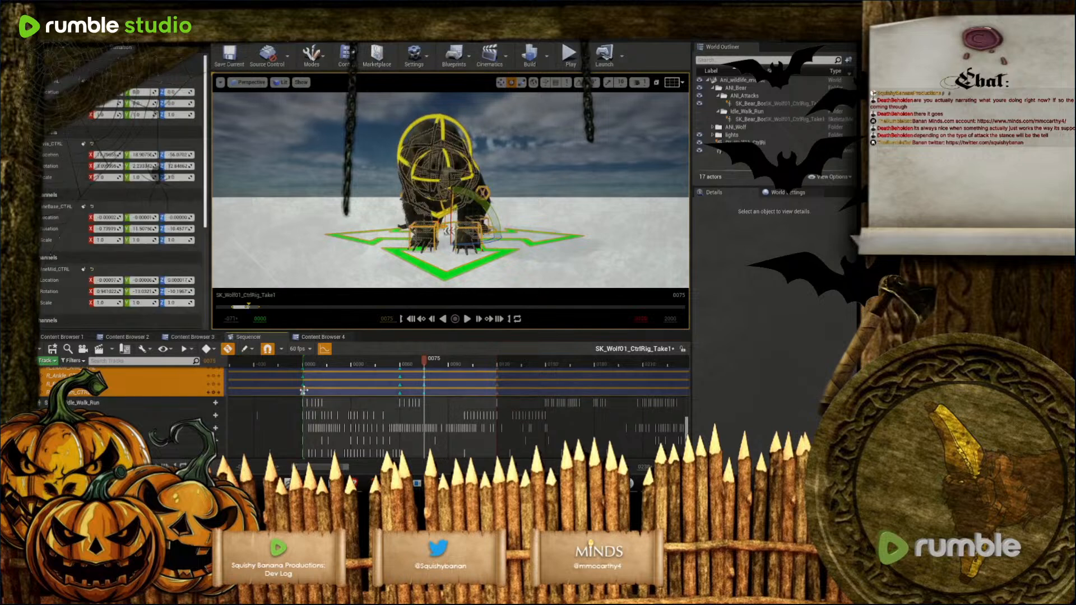
pyautogui.press('Return')
# Key the pose at frame 45, moving those keys to frame 30 and the frame 75 keys to frame 90
pyautogui.scroll(2, 376, 405)
pyautogui.moveTo(424, 360); pyautogui.dragTo(350, 407)
pyautogui.press('Return')
pyautogui.scroll(2, 371, 402)
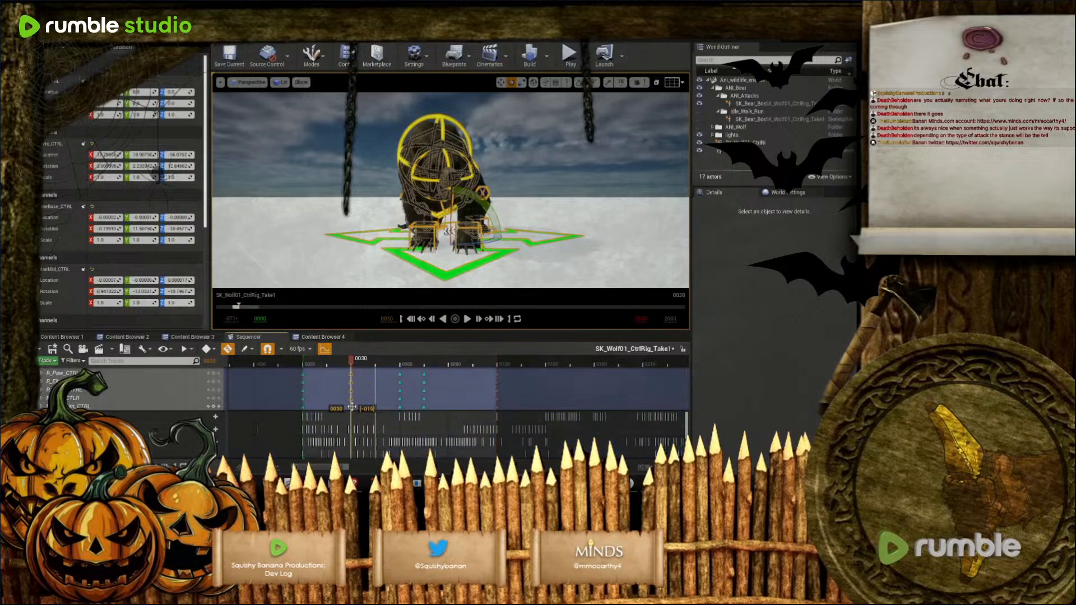
pyautogui.moveTo(442, 411)
pyautogui.mouseDown()
pyautogui.moveTo(418, 369)
pyautogui.moveTo(435, 377)
pyautogui.moveTo(419, 405)
pyautogui.moveTo(449, 405)
pyautogui.mouseUp()
pyautogui.scroll(5, 431, 376)
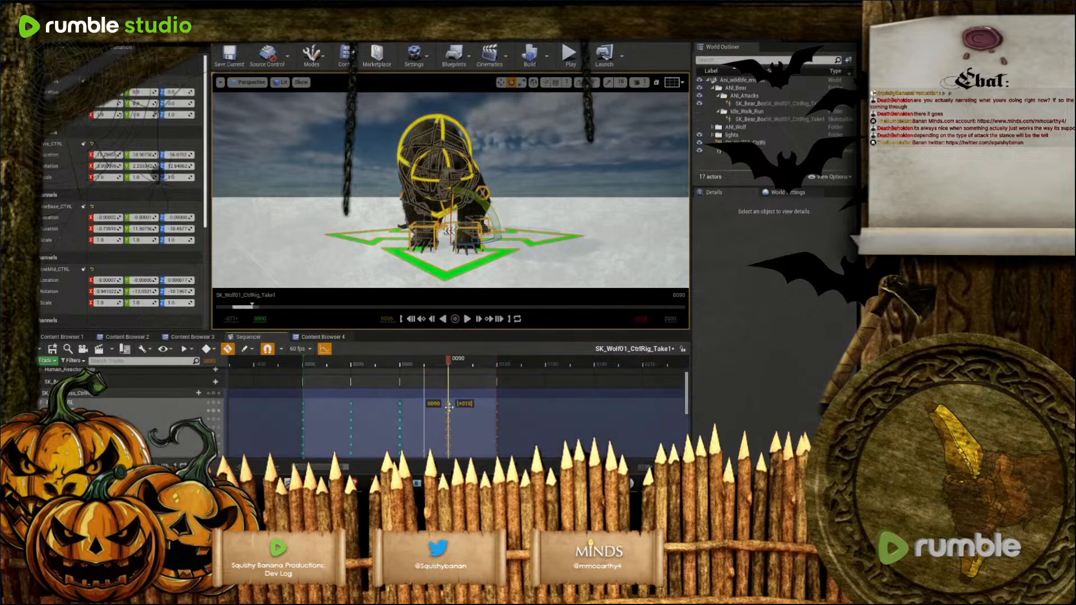
# Play the bear animation to review the motion with keys at frames 30 and 90
pyautogui.click(468, 319)
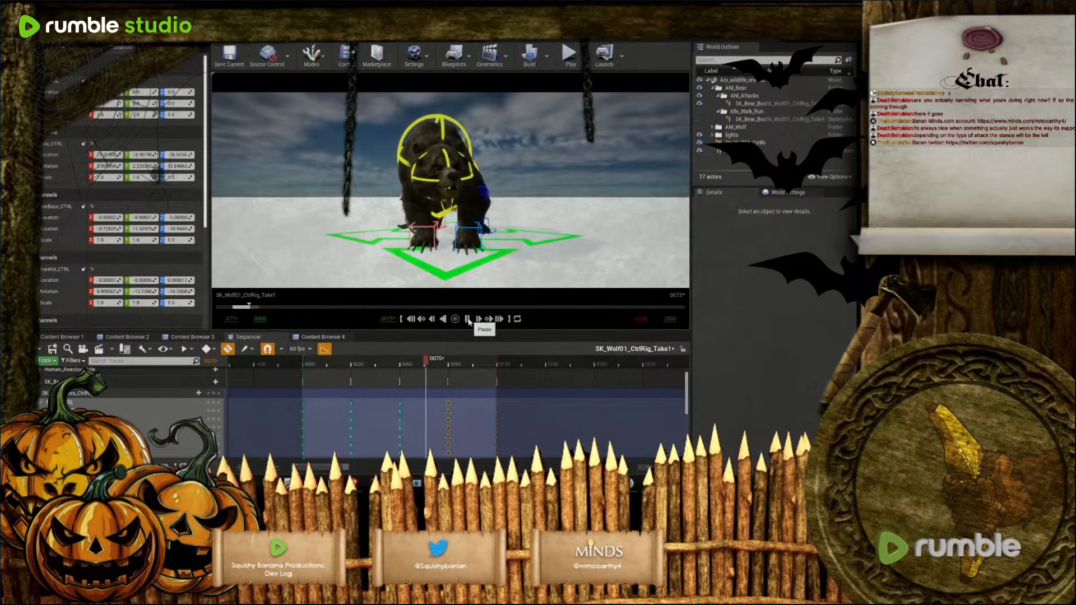
pyautogui.click(467, 319)
pyautogui.scroll(-2, 420, 432)
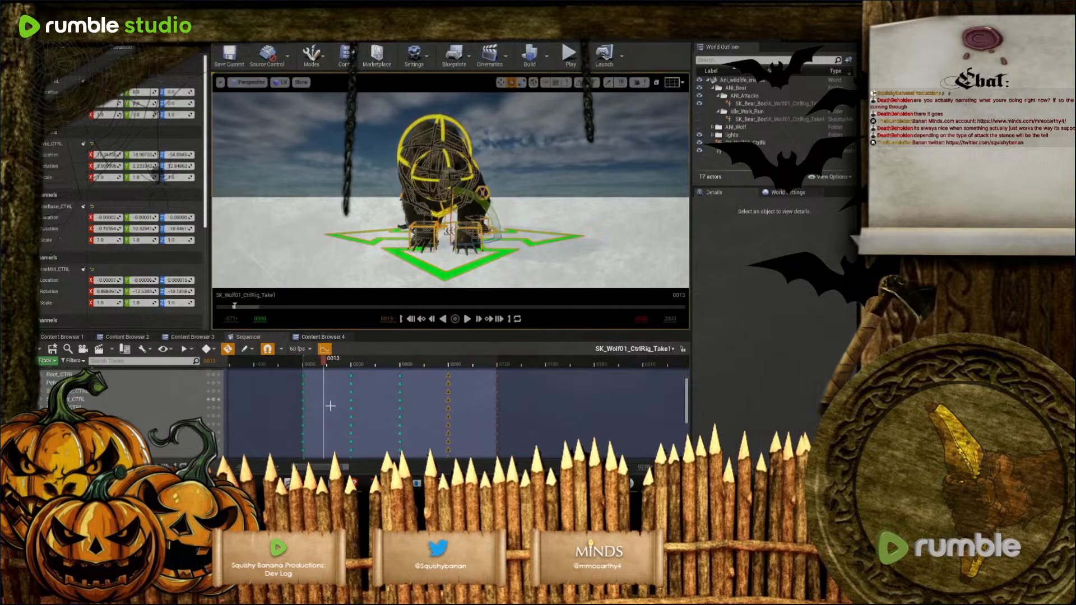
# Select all keys on the spine base control's track and shift them slightly later in time
pyautogui.click(120, 384)
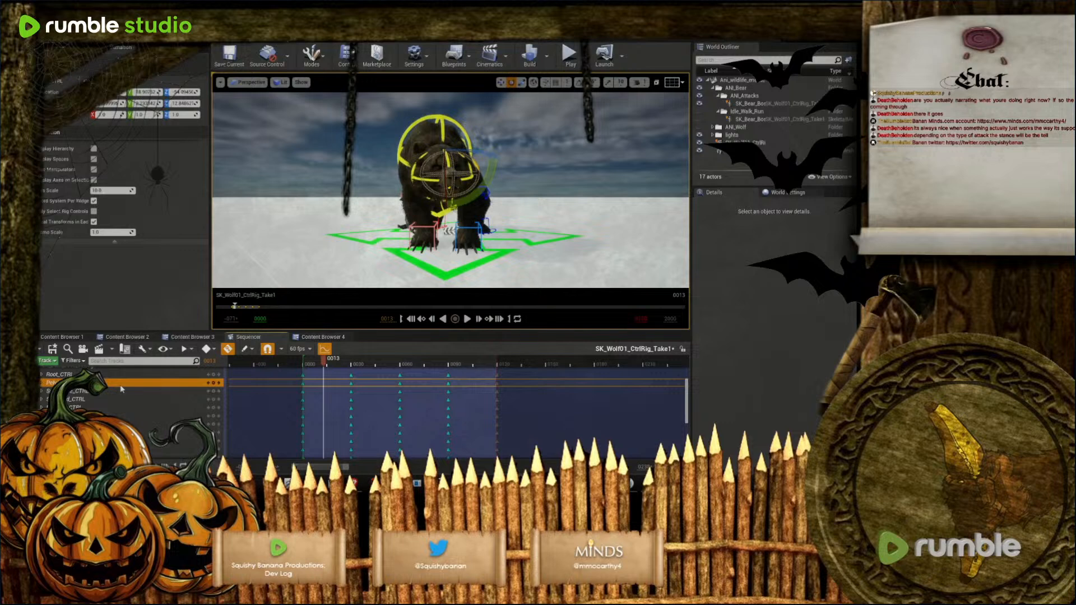
pyautogui.click(95, 392)
pyautogui.moveTo(290, 388); pyautogui.dragTo(502, 394)
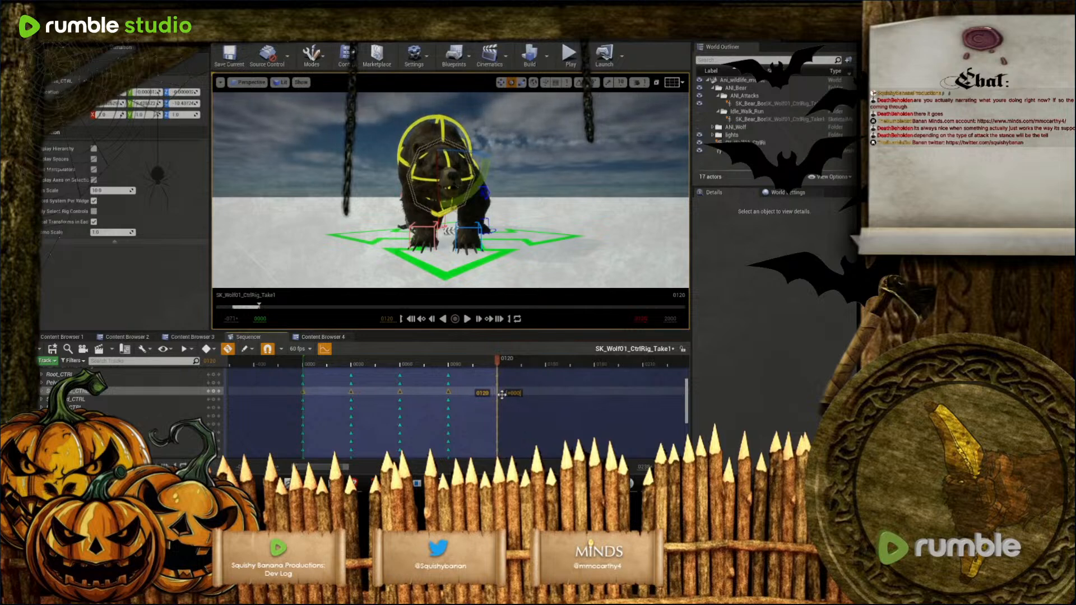
pyautogui.moveTo(345, 473); pyautogui.dragTo(319, 470)
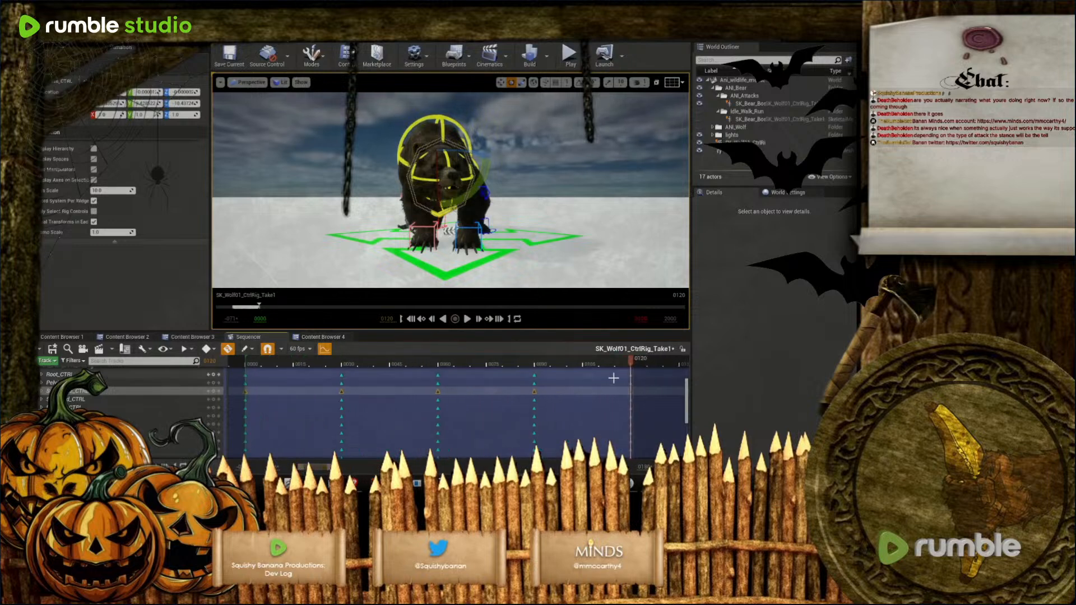
pyautogui.moveTo(634, 392); pyautogui.dragTo(635, 393)
# Shift the keys of the mid-spine, ribcage and head controls progressively later, staggering each track behind the previous one
pyautogui.moveTo(235, 399); pyautogui.dragTo(643, 400)
pyautogui.moveTo(234, 407); pyautogui.dragTo(652, 408)
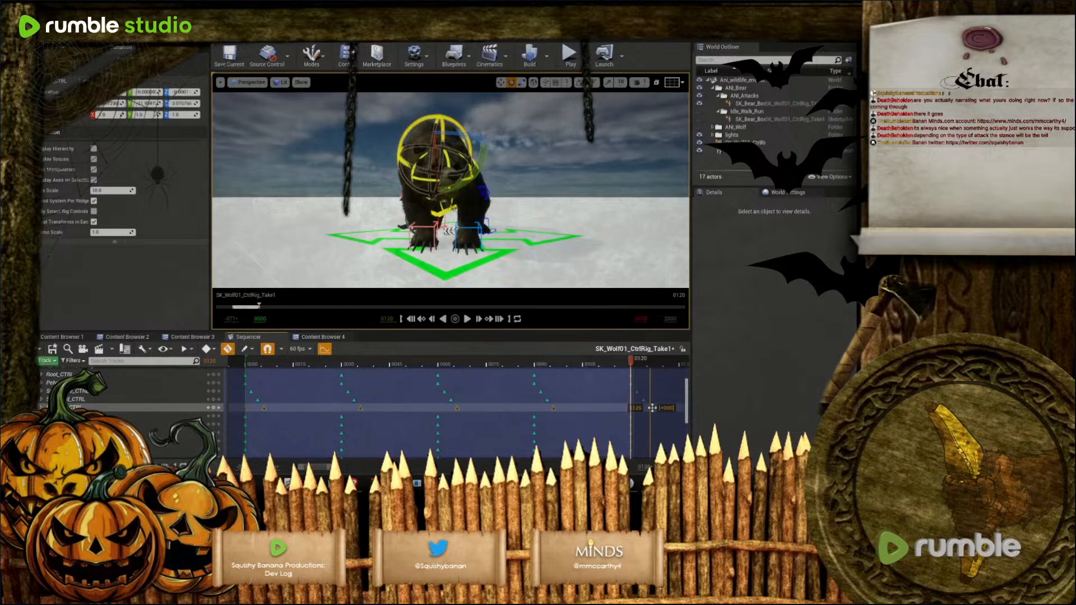
pyautogui.click(237, 415)
pyautogui.moveTo(642, 418)
pyautogui.mouseDown()
pyautogui.moveTo(632, 418)
pyautogui.moveTo(656, 420)
pyautogui.mouseUp()
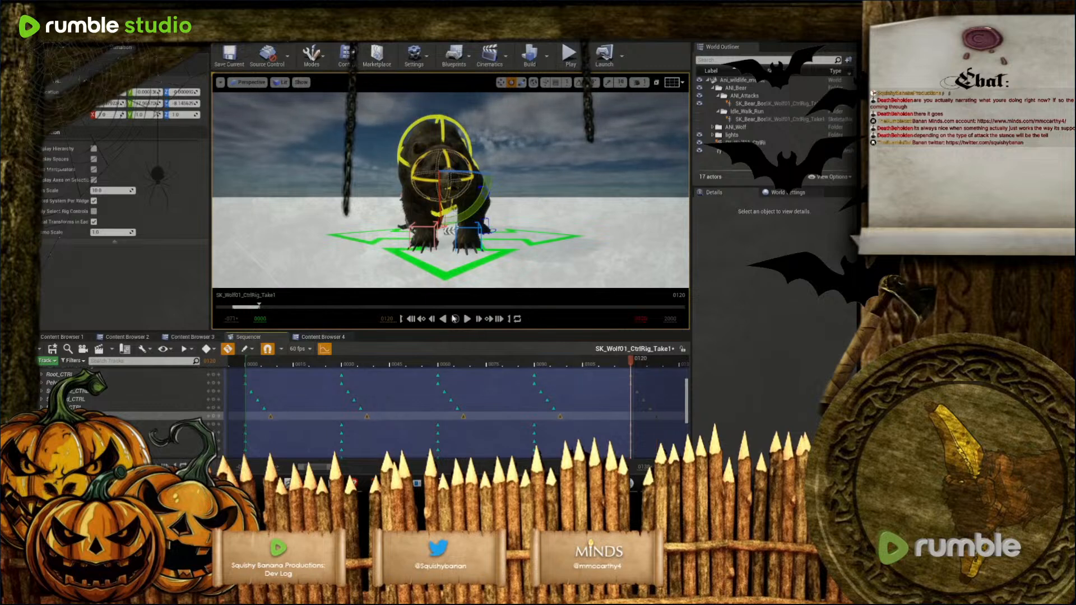
# Try to key the spine and head controls at frame 120 and copy those keys to frame 0, then play the result
pyautogui.click(468, 323)
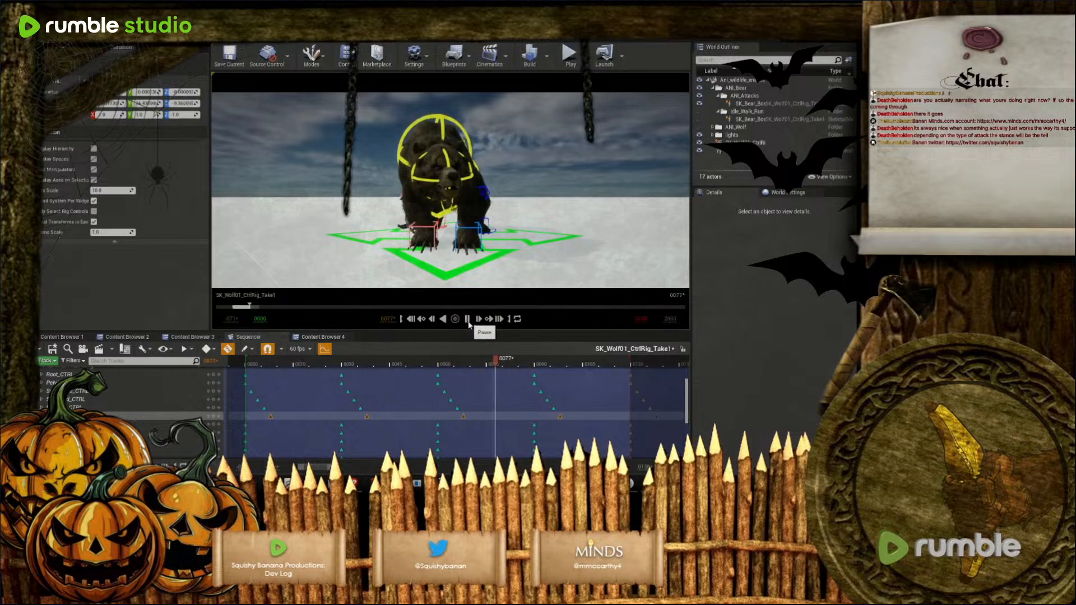
pyautogui.click(594, 360)
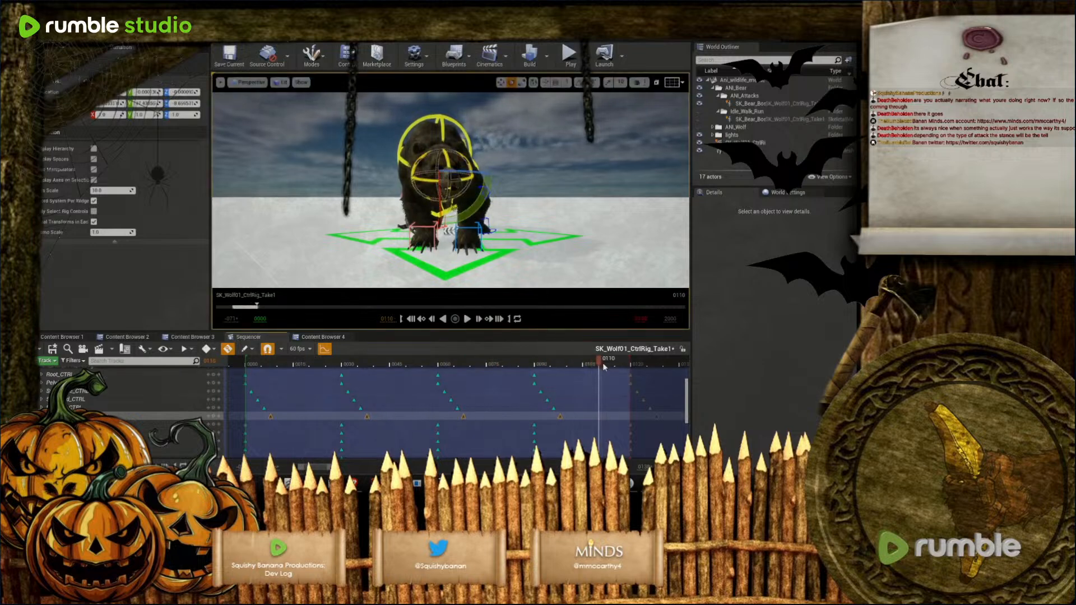
pyautogui.moveTo(631, 390); pyautogui.dragTo(632, 389)
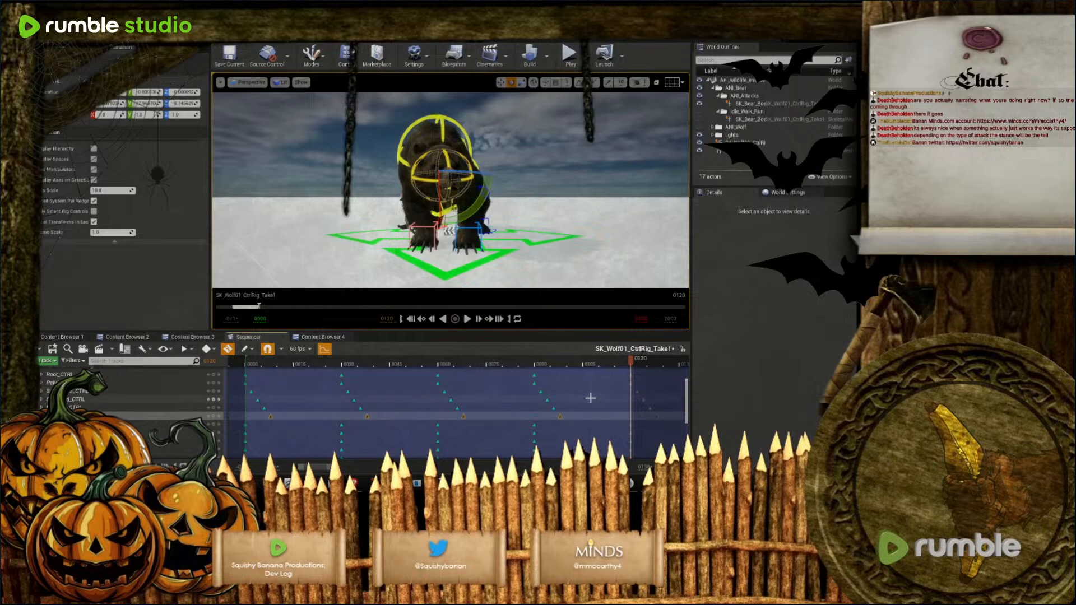
pyautogui.click(99, 383)
pyautogui.keyDown('shift'); pyautogui.click(109, 415); pyautogui.keyUp('shift')
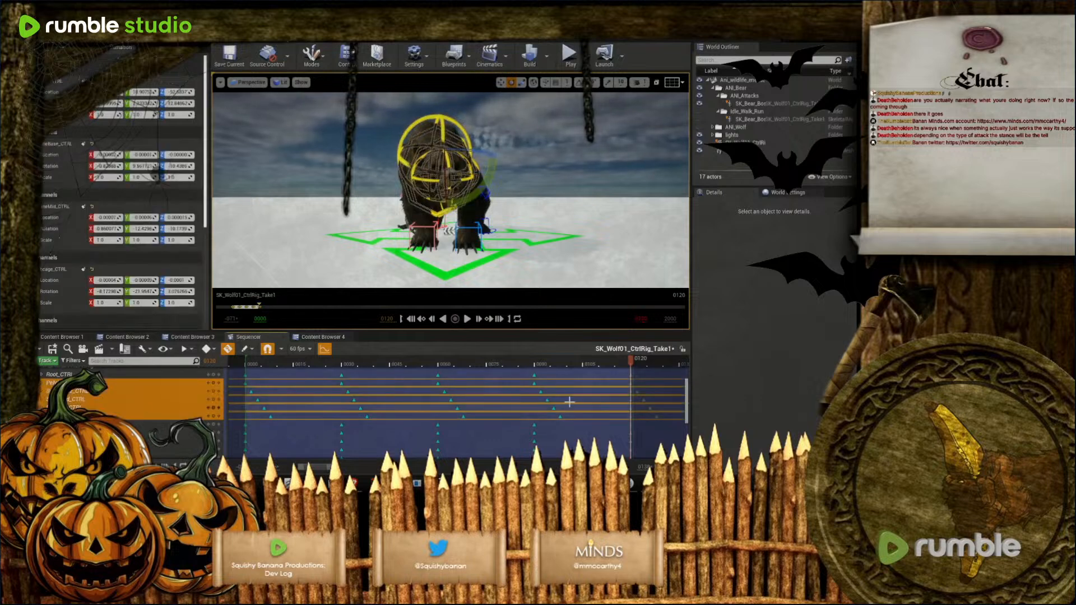
pyautogui.moveTo(619, 381); pyautogui.dragTo(633, 416)
pyautogui.click(617, 394)
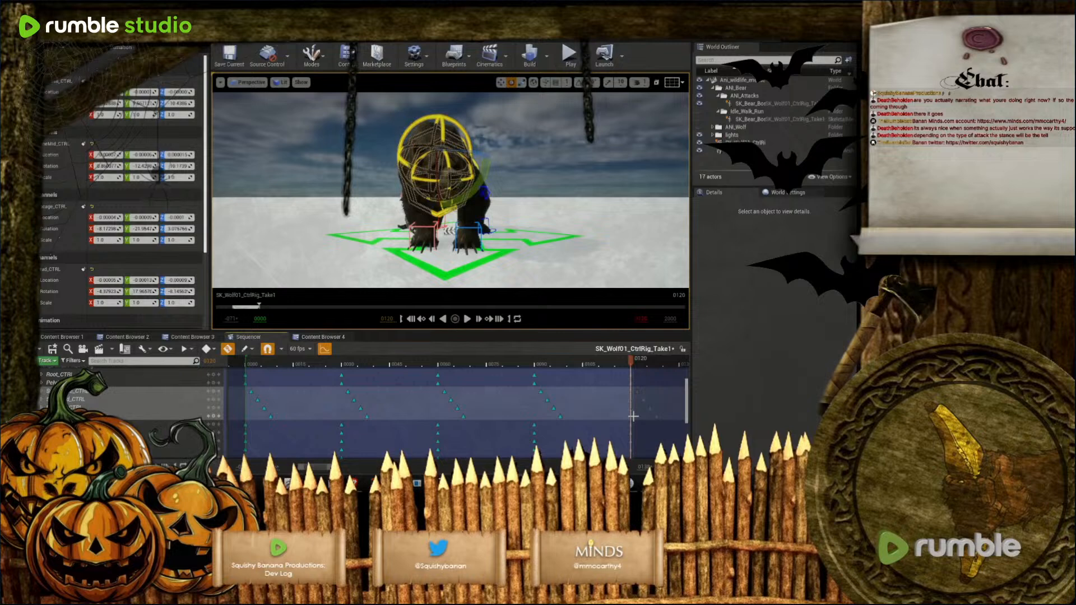
pyautogui.moveTo(634, 361); pyautogui.dragTo(250, 396)
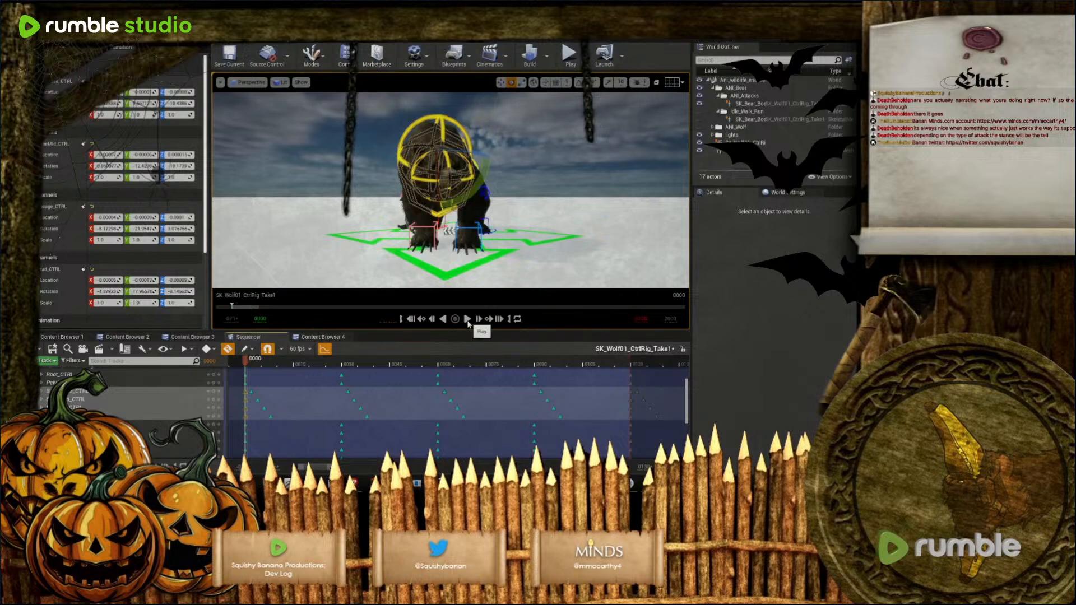
pyautogui.click(467, 319)
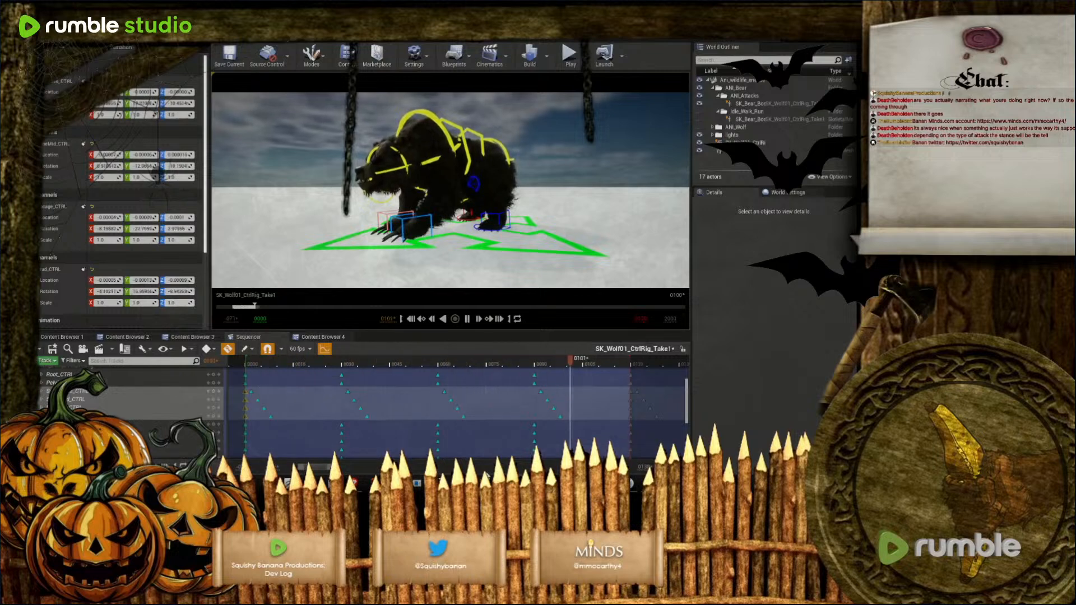
# Try Cubic (Auto) interpolation on all of the bear control rig's keys and stop the playback
pyautogui.moveTo(330, 468); pyautogui.dragTo(361, 470)
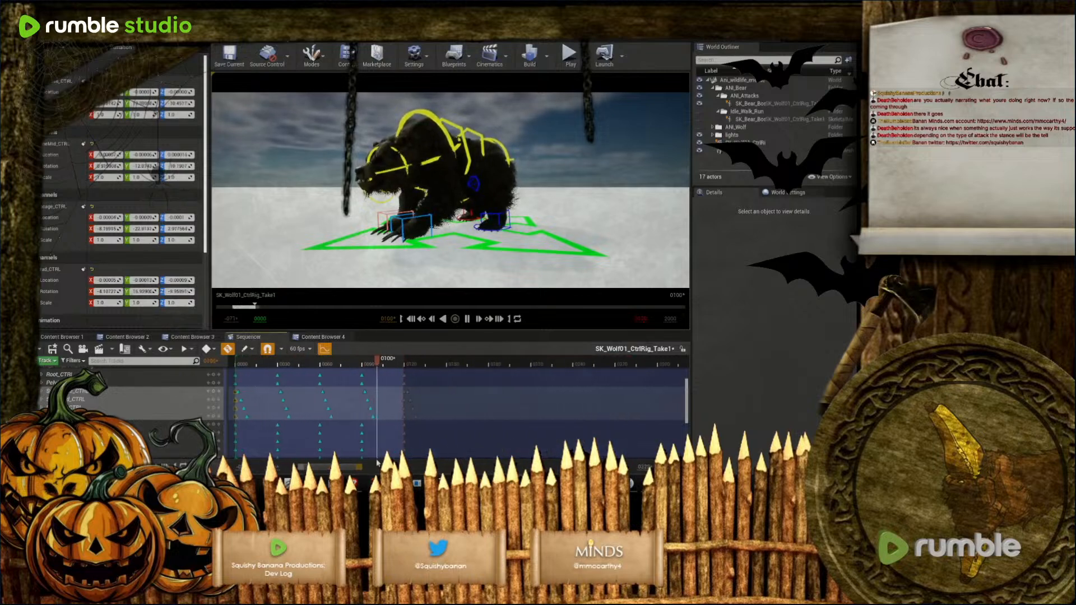
pyautogui.click(415, 390)
pyautogui.scroll(2, 365, 401)
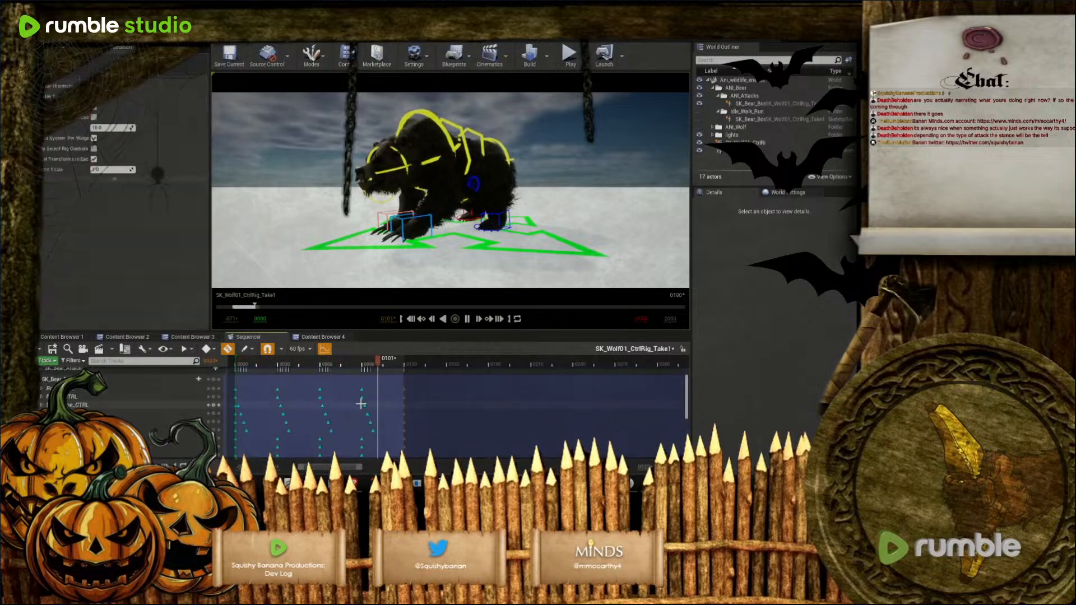
pyautogui.click(38, 380)
pyautogui.moveTo(428, 376); pyautogui.dragTo(243, 382)
pyautogui.rightClick(258, 380)
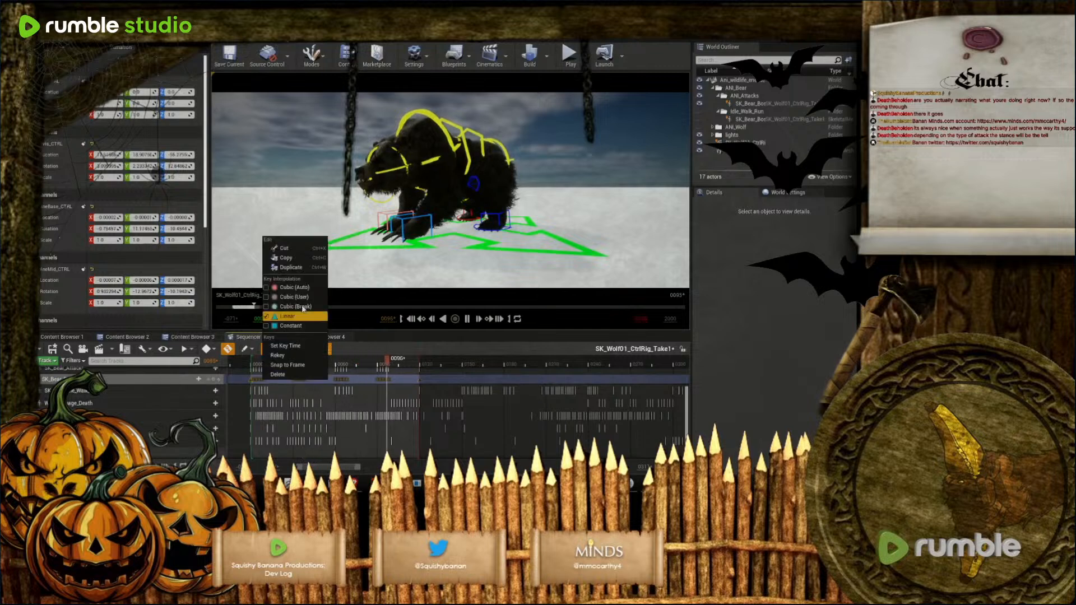
pyautogui.click(298, 288)
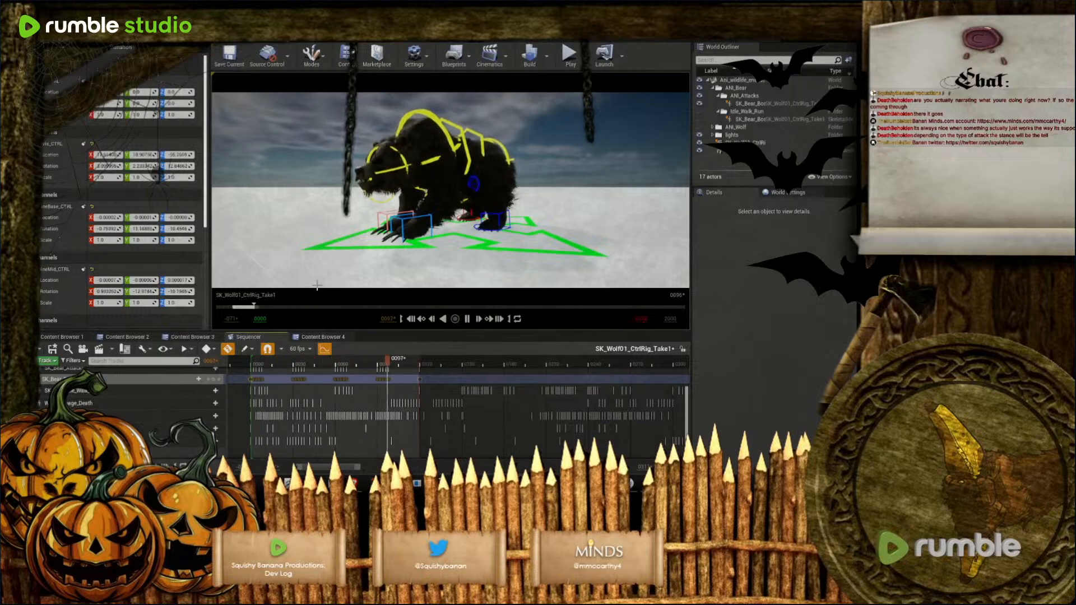
pyautogui.click(468, 318)
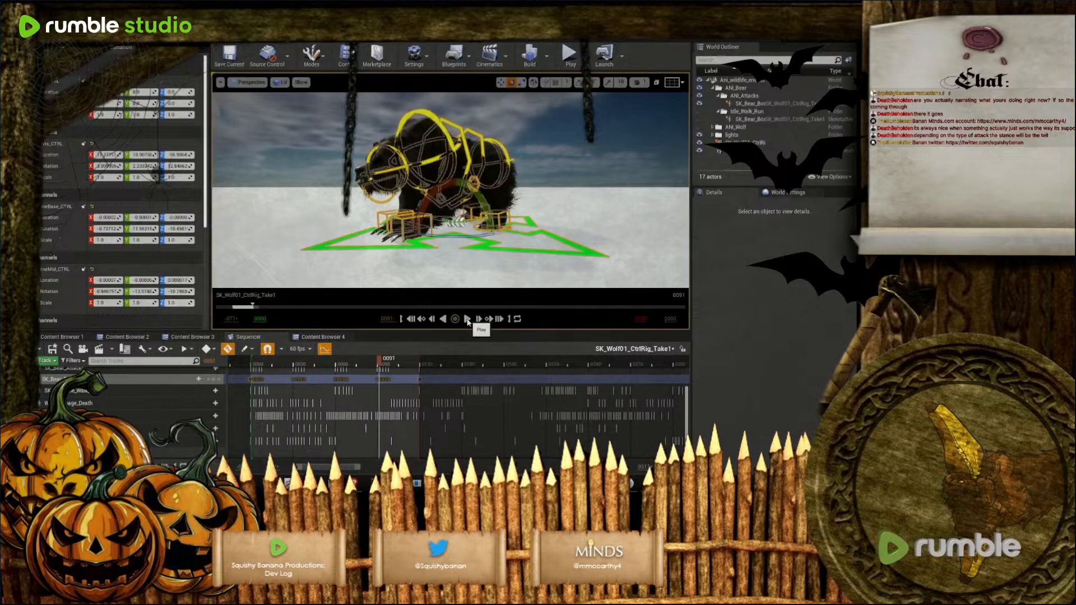
# Undo the interpolation change and the spine and head keys copied to frame 0
pyautogui.click(41, 379)
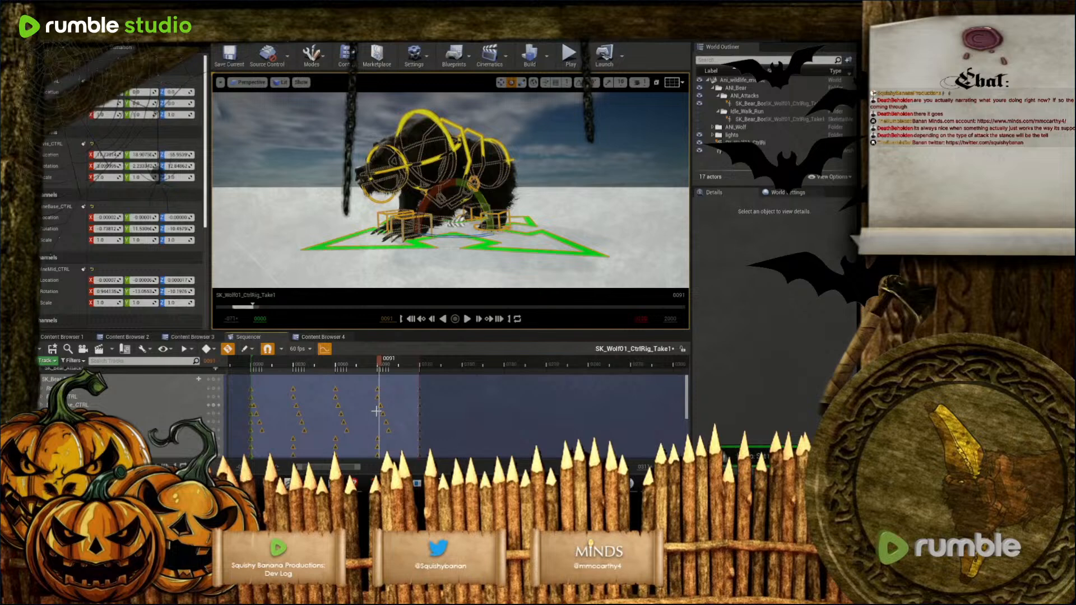
pyautogui.click(391, 419)
pyautogui.hotkey('ctrl', 'z')
pyautogui.hotkey('ctrl', 'z')
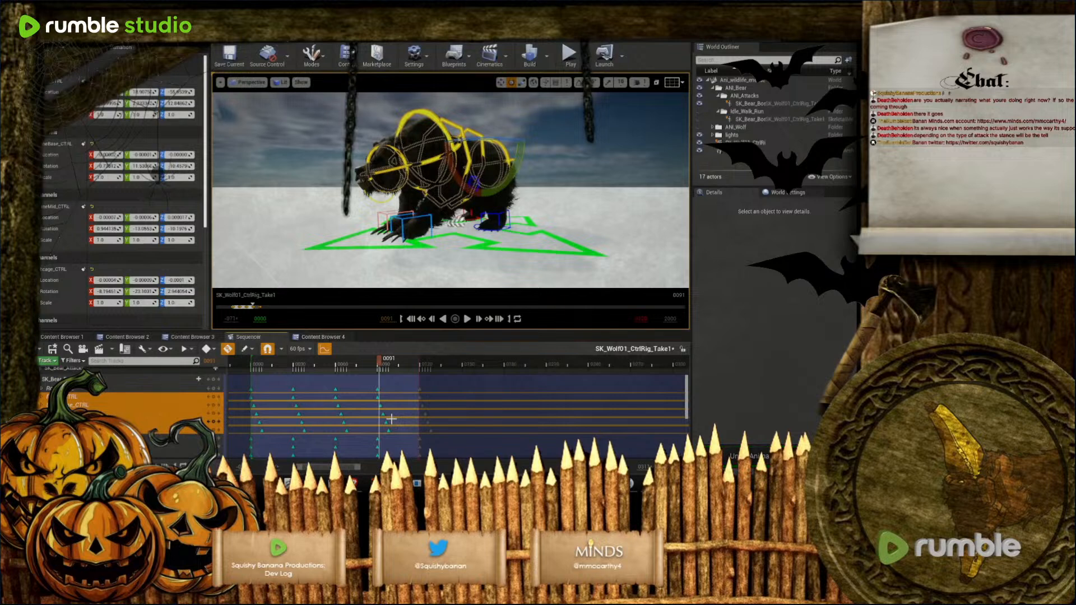
# Shift the spine and head controls' keys a few frames earlier to tighten the stagger, moving the head keys back 3 frames
pyautogui.moveTo(243, 401)
pyautogui.mouseDown()
pyautogui.moveTo(415, 402)
pyautogui.moveTo(431, 408)
pyautogui.moveTo(423, 415)
pyautogui.mouseUp()
pyautogui.click(253, 413)
pyautogui.click(425, 414)
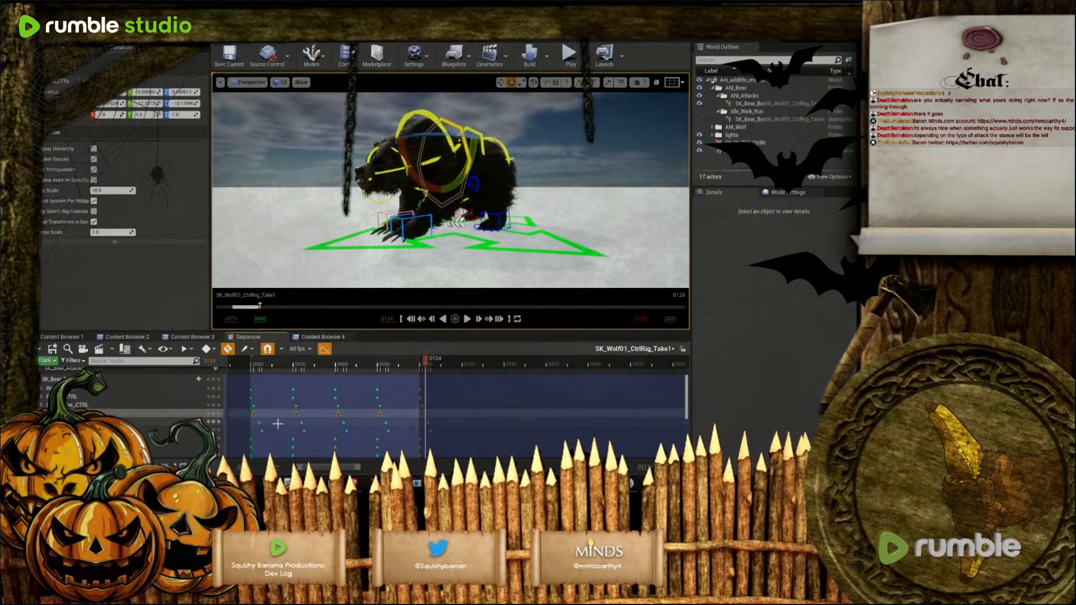
pyautogui.click(352, 428)
pyautogui.moveTo(263, 428); pyautogui.dragTo(270, 431)
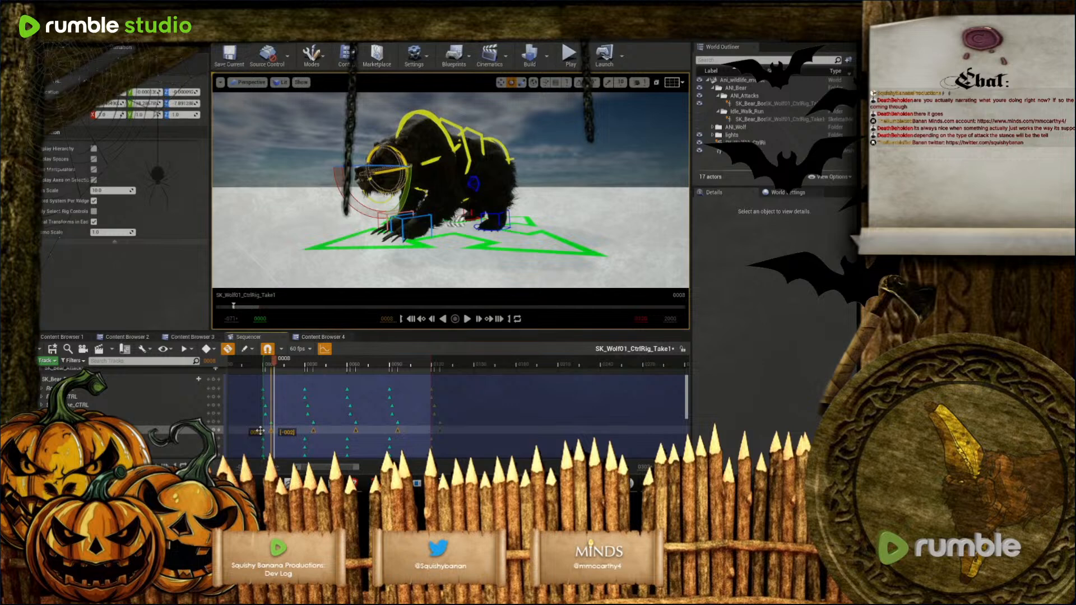
# Play the bear animation to review the tightened spine and head timing
pyautogui.click(466, 323)
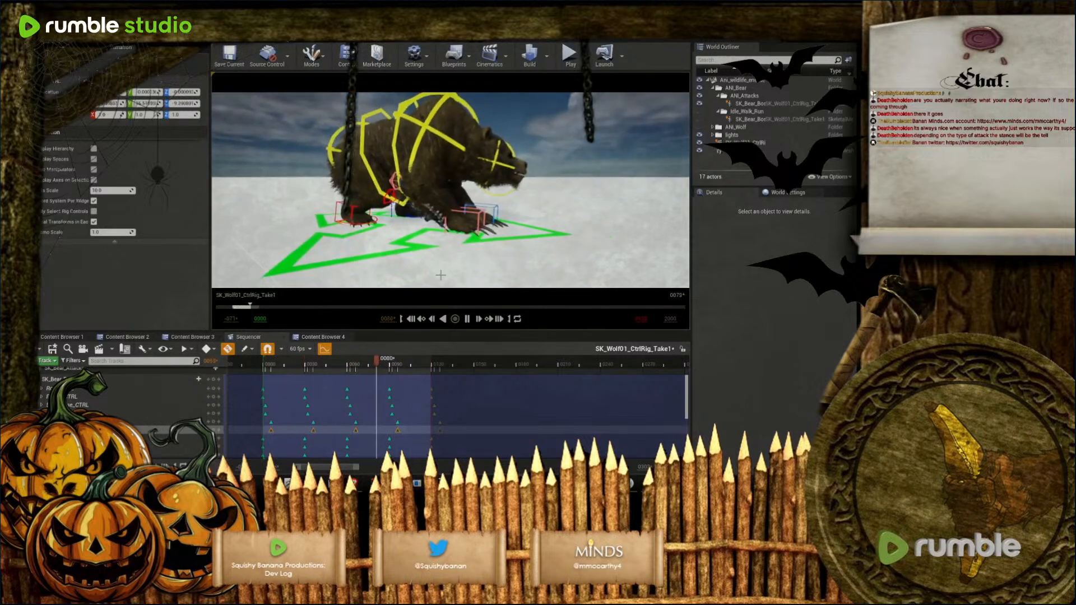
pyautogui.click(468, 319)
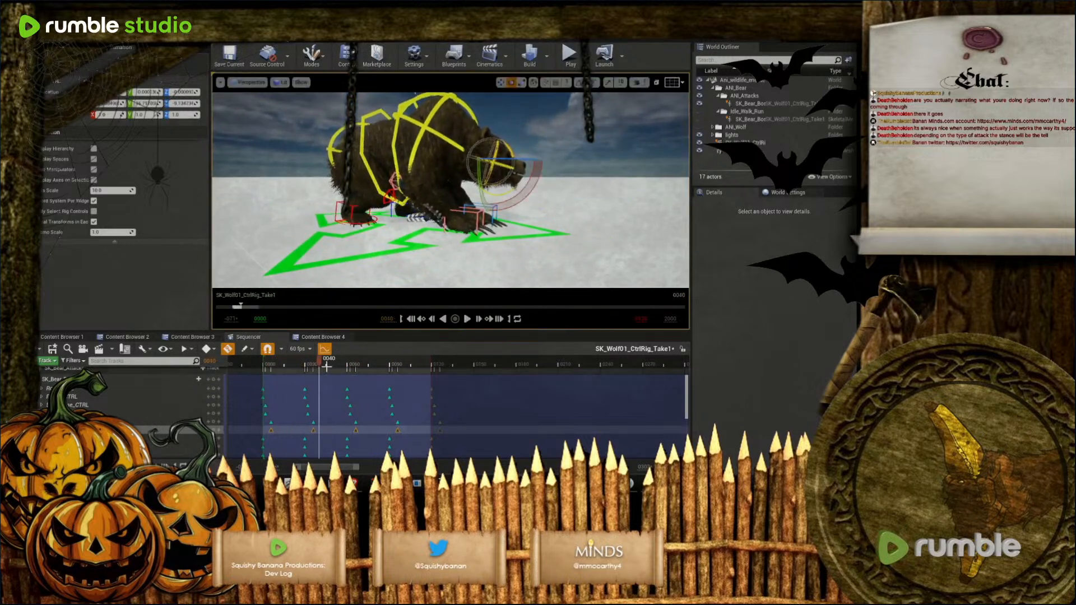
pyautogui.moveTo(322, 365); pyautogui.dragTo(263, 390)
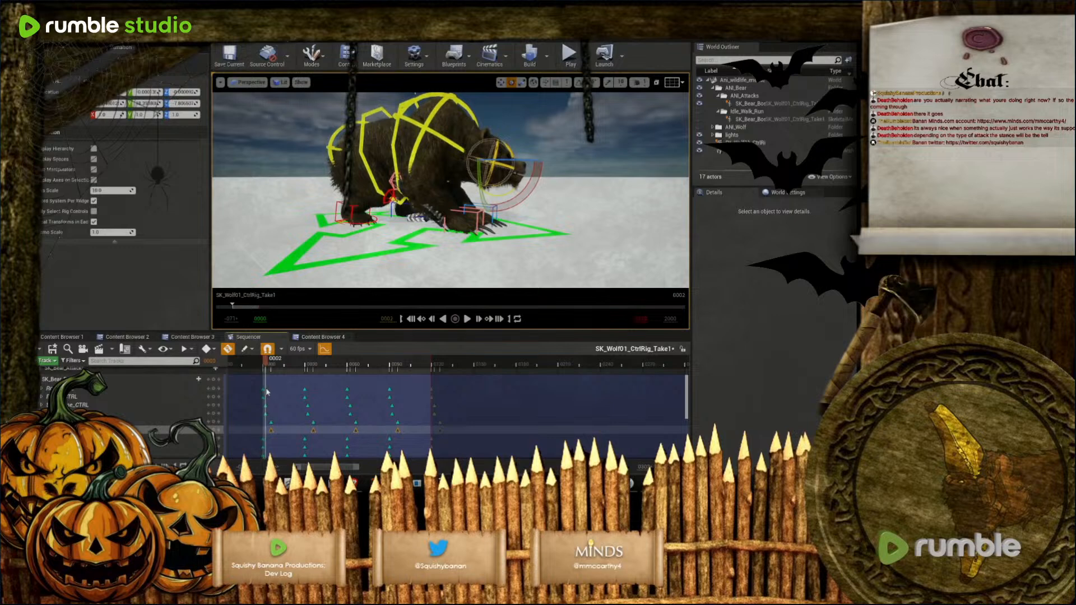
# Key the spine base, mid-spine, ribcage and head controls at frame 120 and copy those keys to frame 0
pyautogui.moveTo(263, 390); pyautogui.dragTo(429, 375)
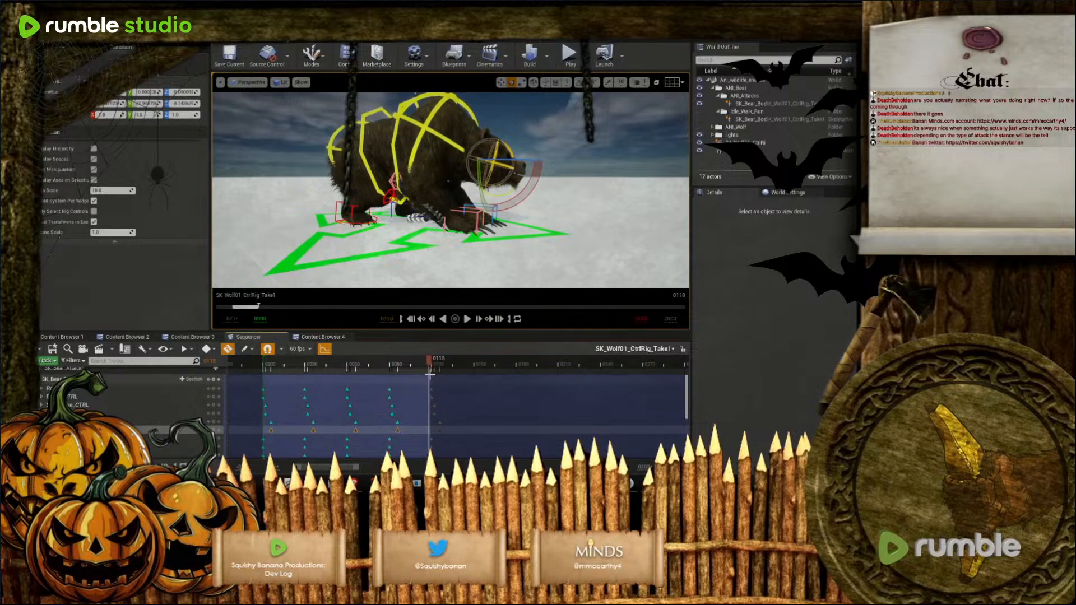
pyautogui.click(429, 375)
pyautogui.press('Right')
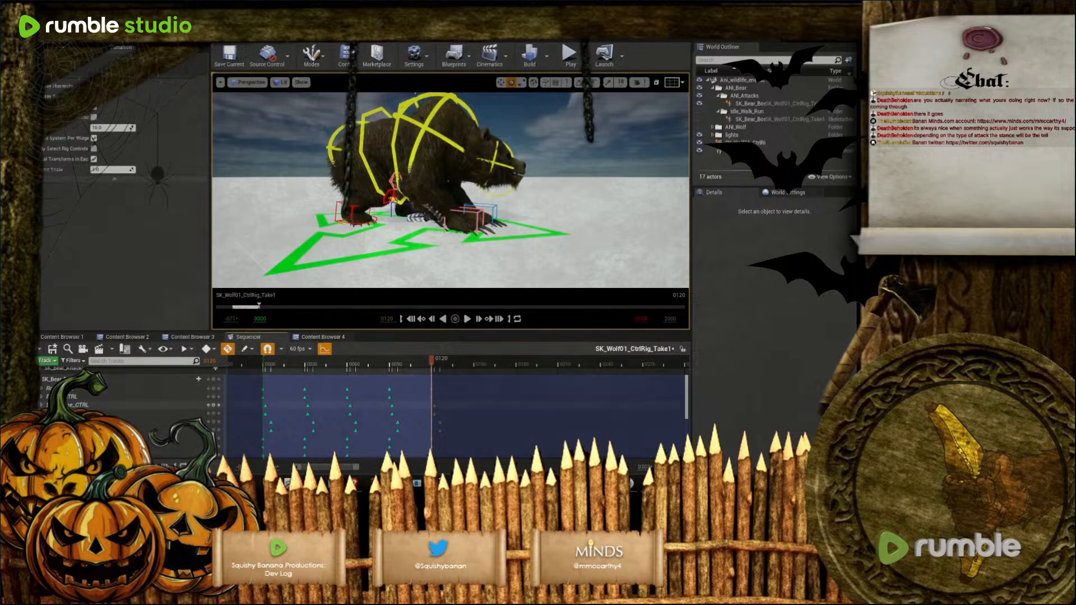
pyautogui.click(73, 405)
pyautogui.keyDown('shift'); pyautogui.click(76, 430); pyautogui.keyUp('shift')
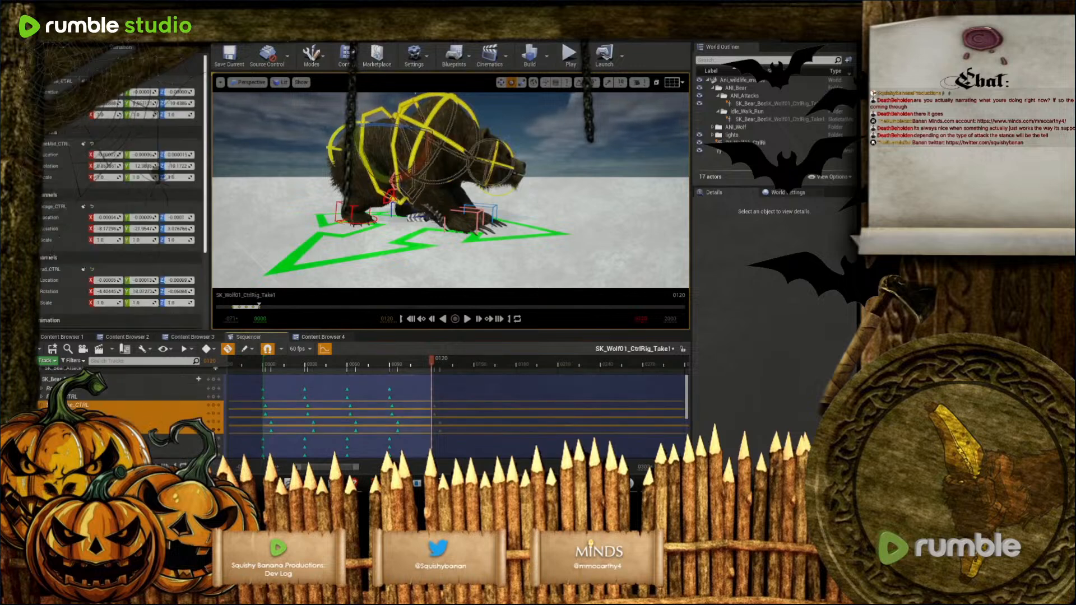
pyautogui.click(427, 409)
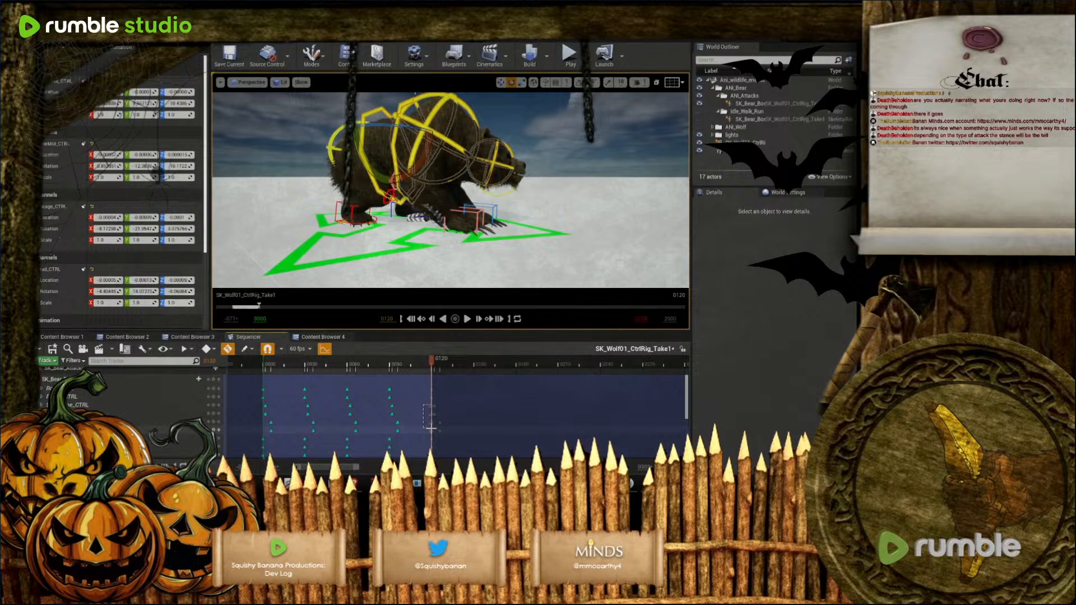
pyautogui.moveTo(431, 428); pyautogui.dragTo(432, 429)
pyautogui.moveTo(433, 364); pyautogui.dragTo(266, 392)
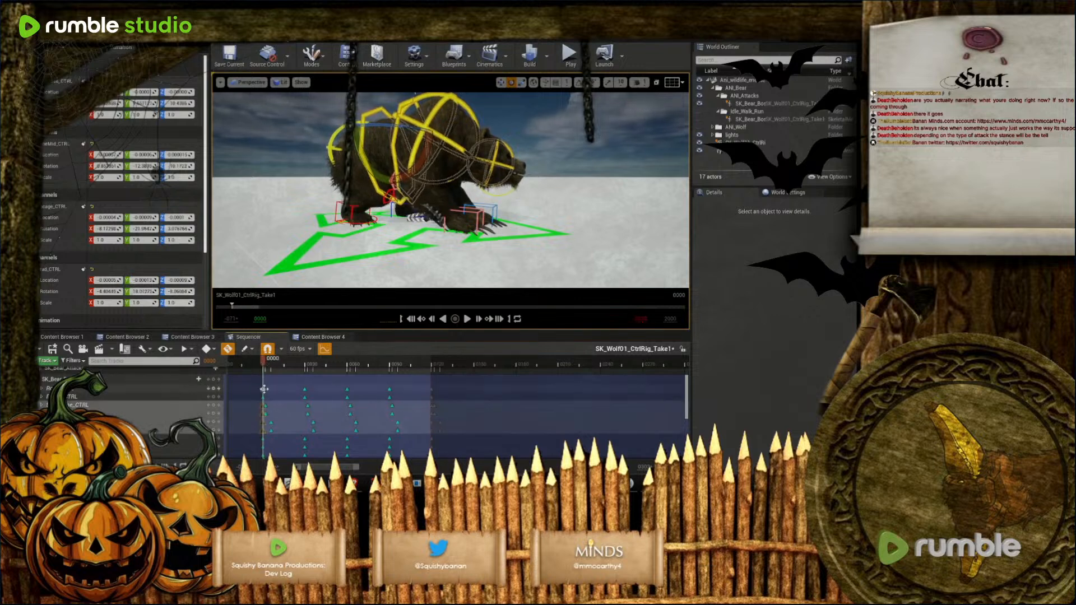
# Delete the leftover staggered spine and head keys just after frame 0 and beyond frame 120
pyautogui.click(272, 406)
pyautogui.moveTo(272, 405); pyautogui.dragTo(267, 414)
pyautogui.press('Delete')
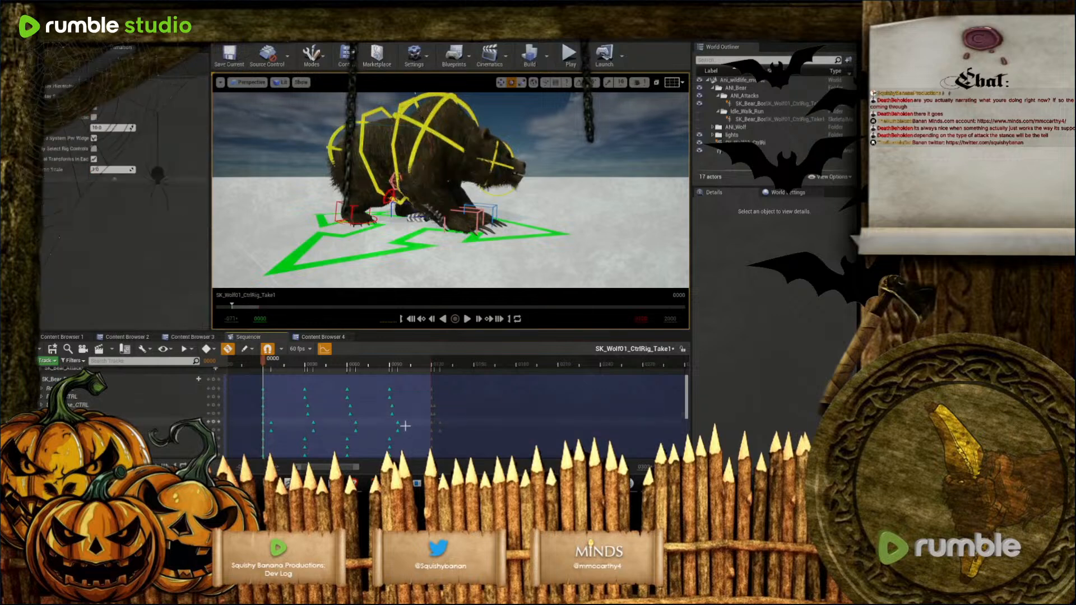
pyautogui.moveTo(461, 437); pyautogui.dragTo(435, 403)
pyautogui.press('Delete')
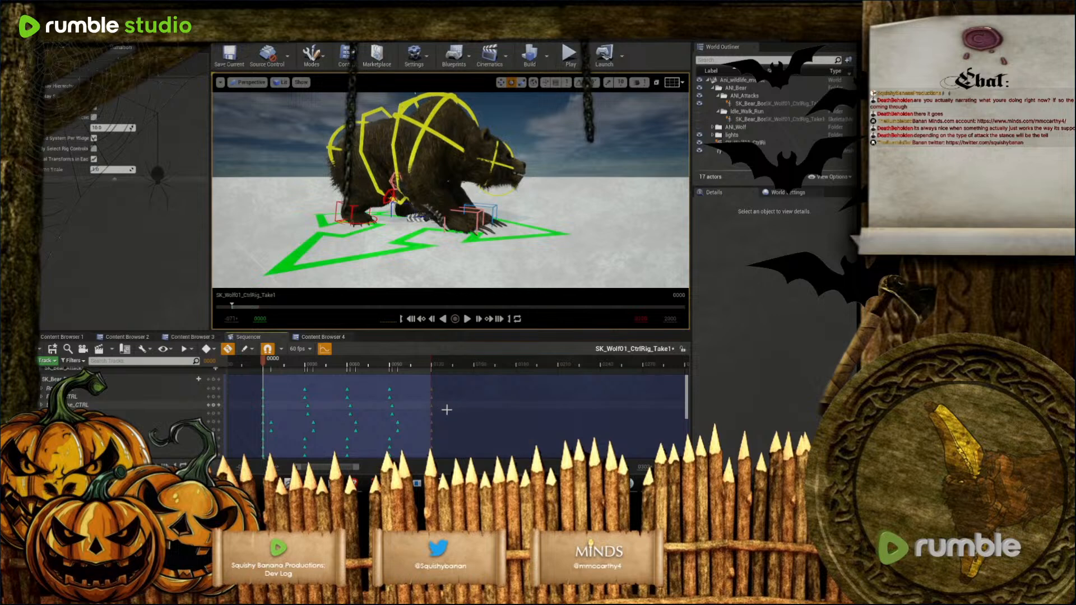
pyautogui.click(467, 319)
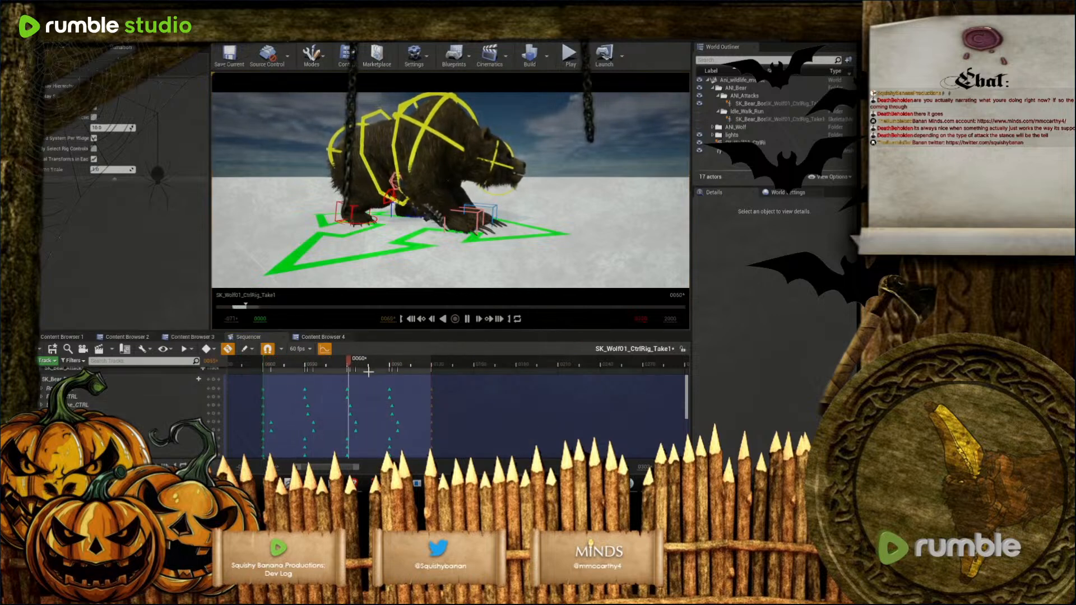
pyautogui.click(271, 430)
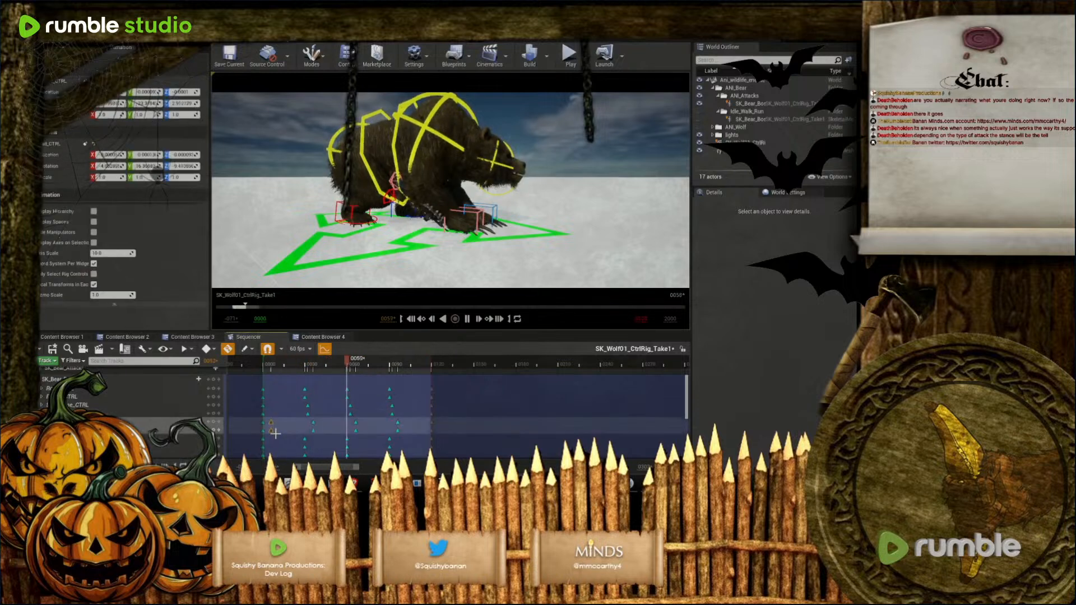
pyautogui.press('Delete')
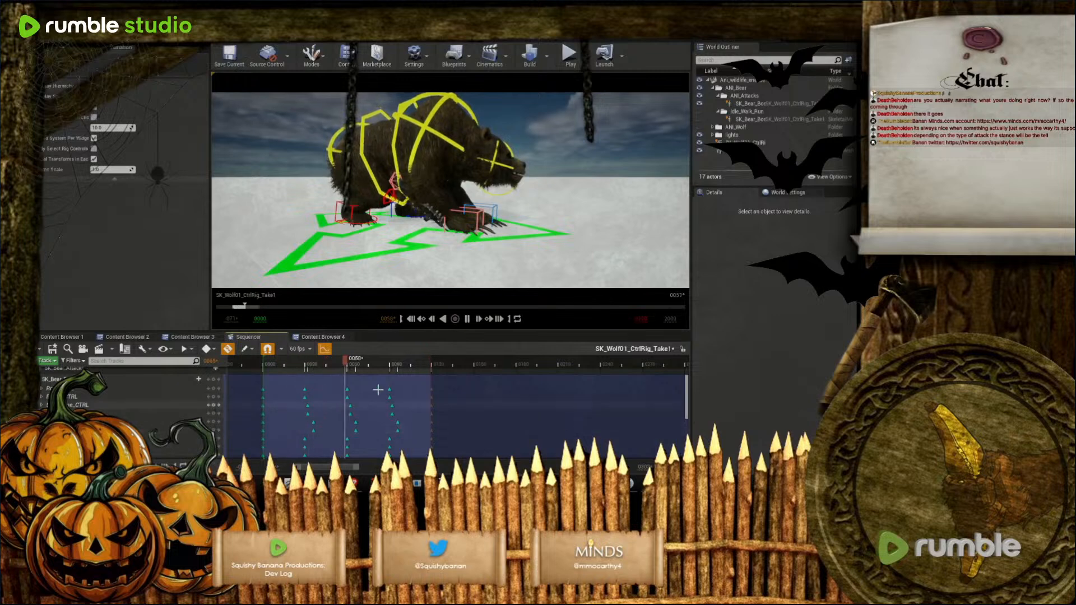
# Review the bear's looping motion from the front
pyautogui.click(469, 322)
pyautogui.moveTo(477, 246); pyautogui.dragTo(423, 232, button='right')
pyautogui.moveTo(450, 191); pyautogui.dragTo(382, 200, button='right')
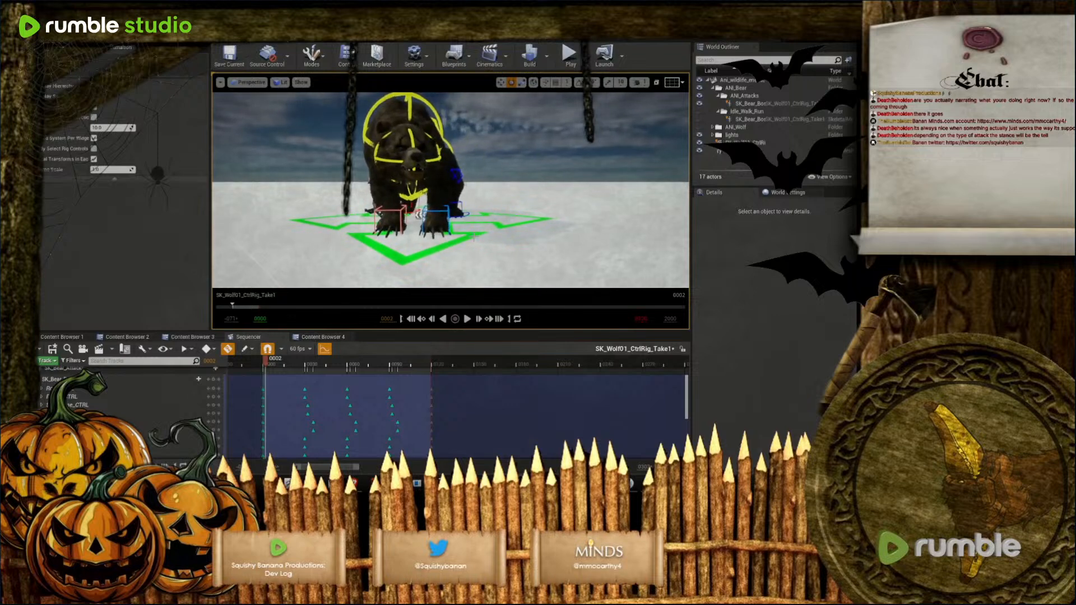
# Bake the bear's stance as animation sequence AS_Bear_Orthodox_Stance in the NPCS Wildlife folder, check it and return to Sequencer
pyautogui.rightClick(126, 403)
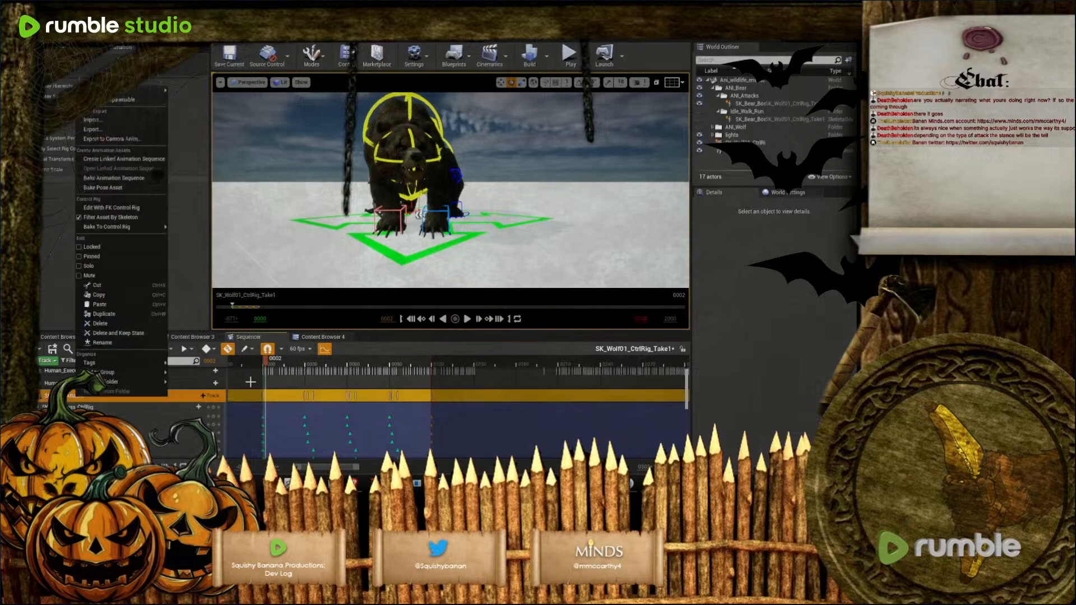
pyautogui.click(141, 179)
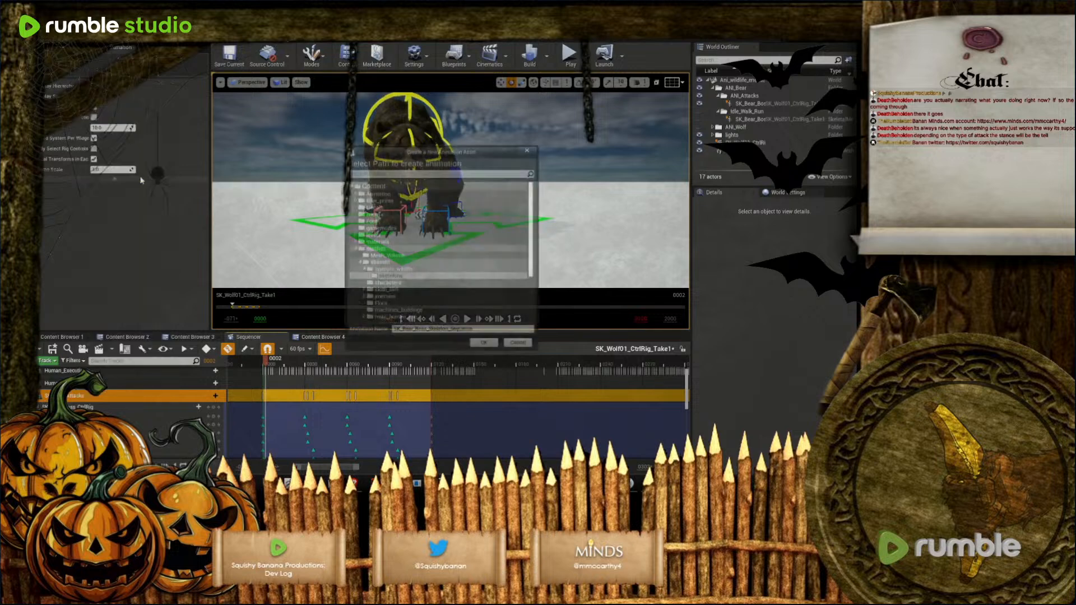
pyautogui.click(370, 193)
pyautogui.doubleClick(368, 194)
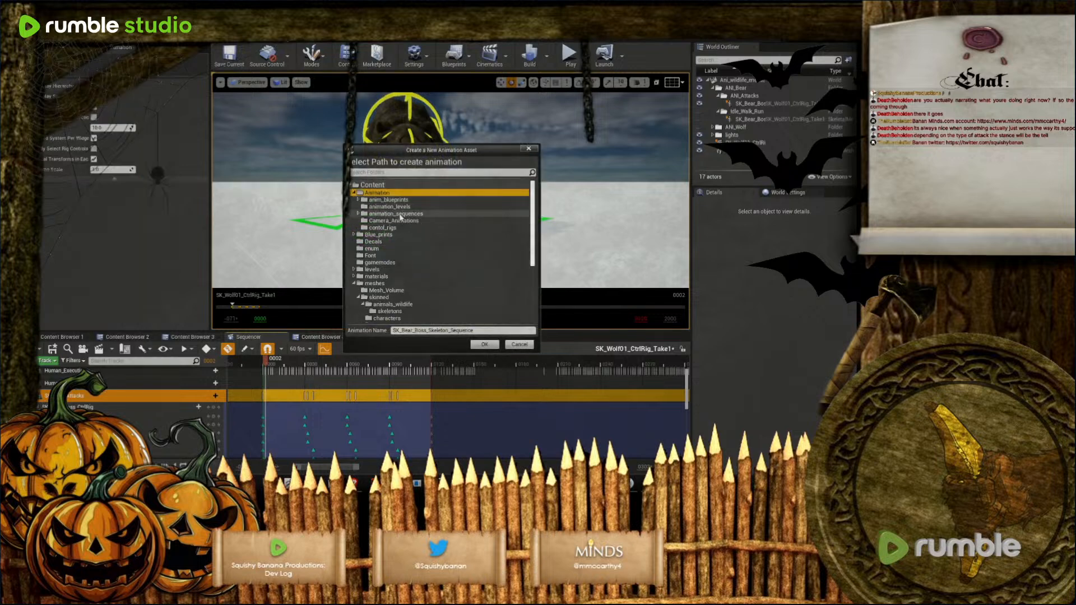
pyautogui.click(400, 214)
pyautogui.doubleClick(380, 235)
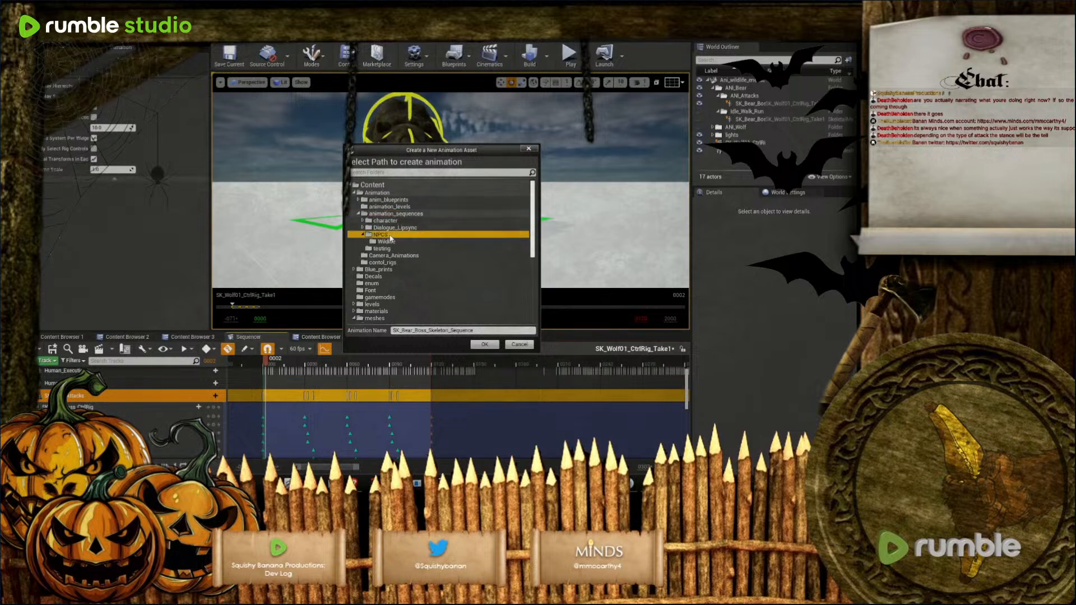
pyautogui.click(392, 242)
pyautogui.click(436, 330)
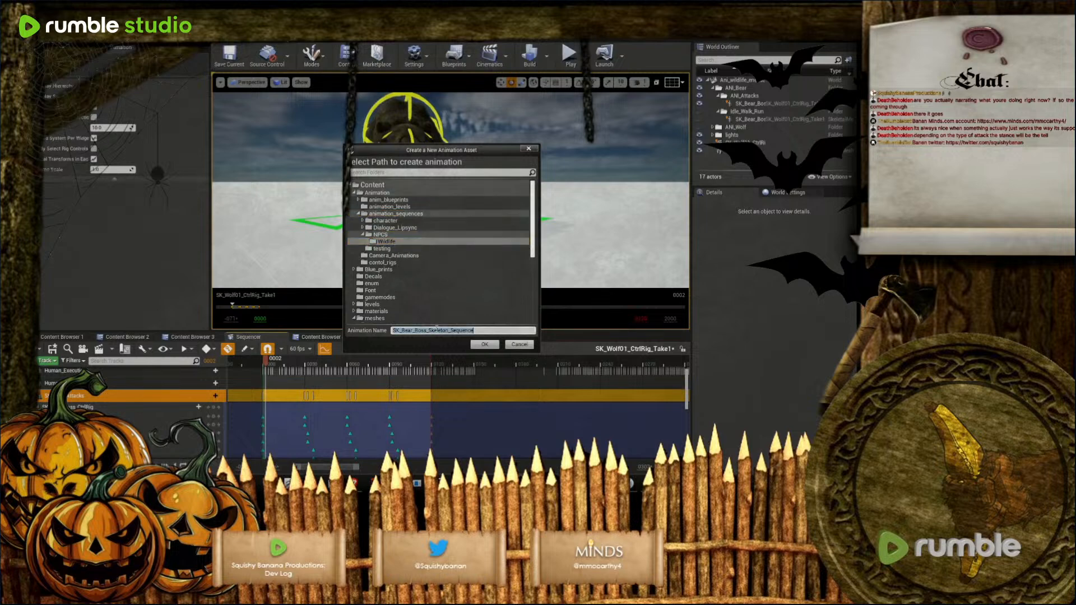
pyautogui.write('AS_Bear_Orthodox_Stance')
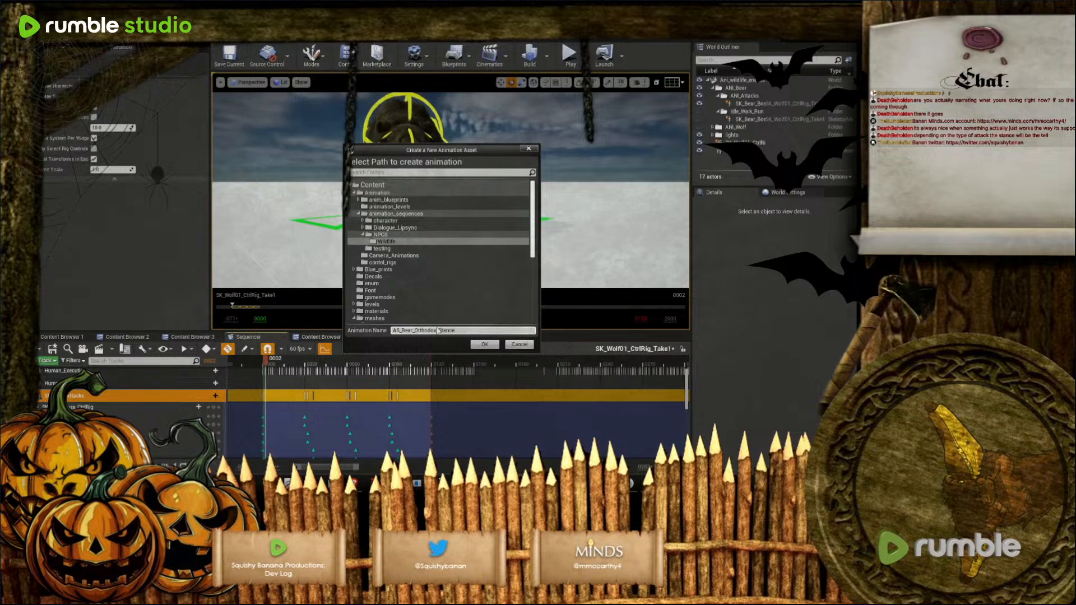
pyautogui.click(483, 344)
pyautogui.click(442, 346)
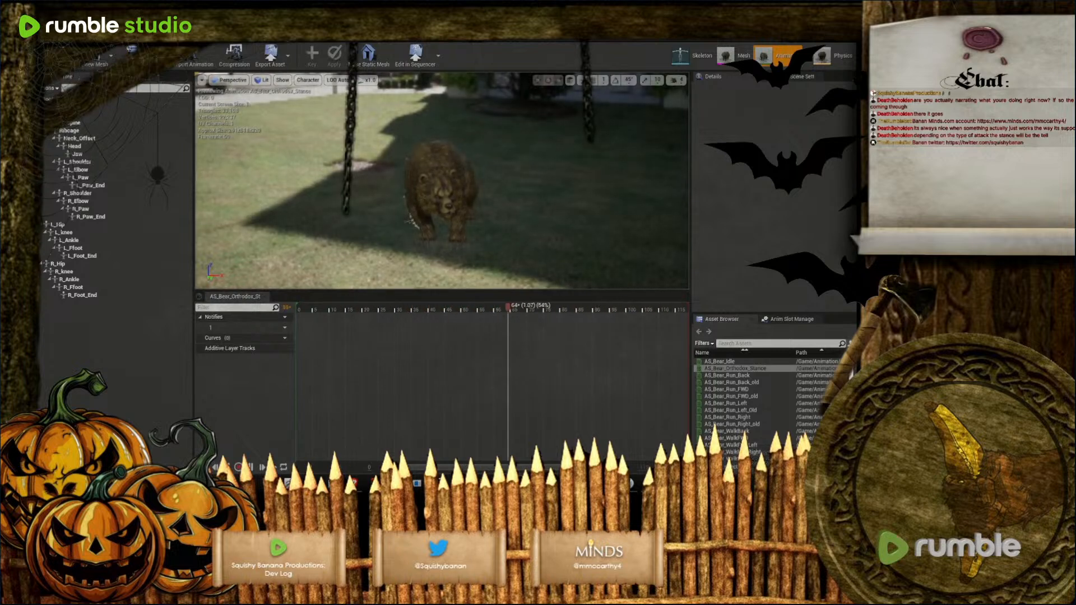
pyautogui.click(89, 27)
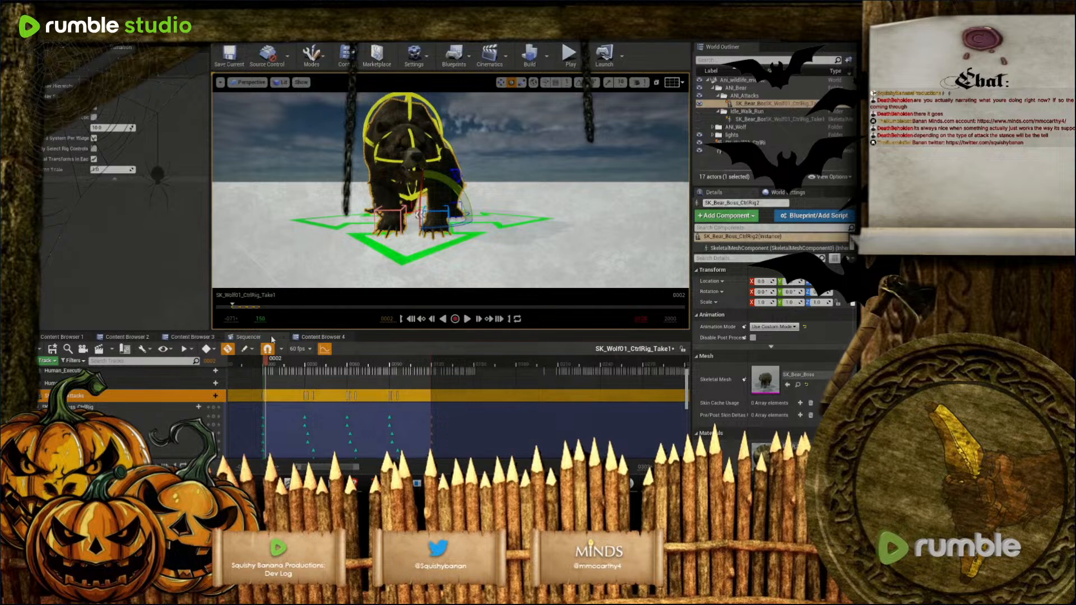
# Set the playback range to frames 150–270, preview it and move the playhead to frame 150
pyautogui.press('Return')
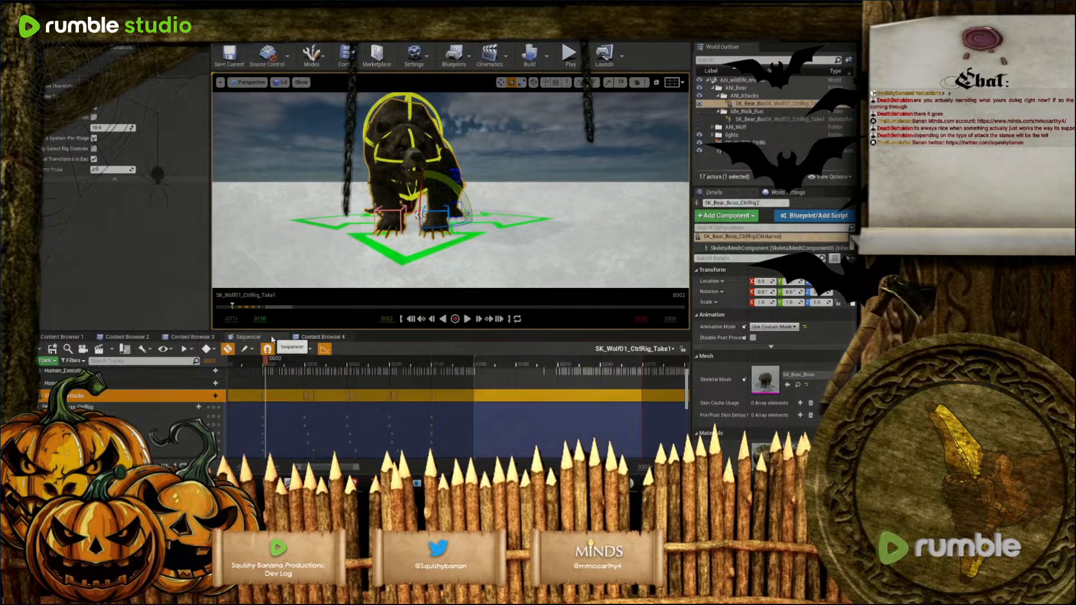
pyautogui.click(467, 318)
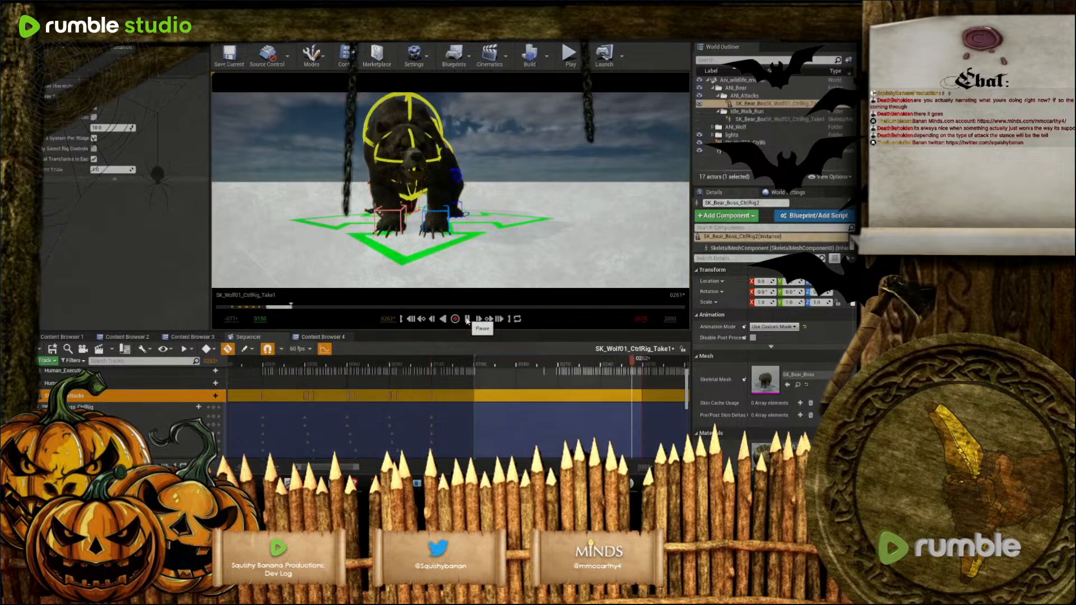
pyautogui.click(467, 319)
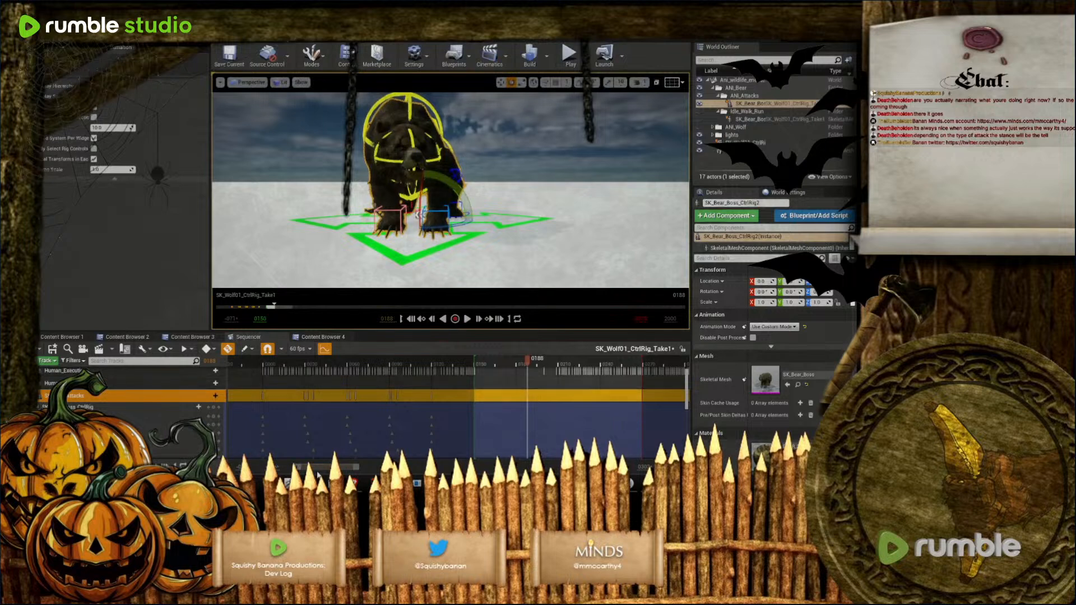
pyautogui.moveTo(322, 468); pyautogui.dragTo(337, 471)
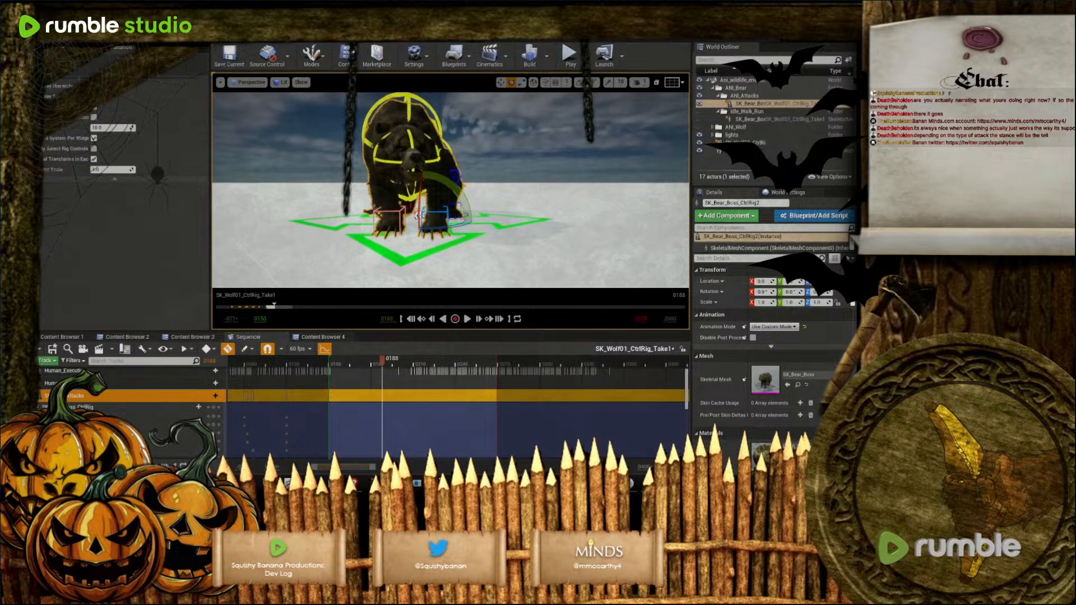
pyautogui.moveTo(430, 252); pyautogui.dragTo(433, 269, button='right')
pyautogui.moveTo(382, 363); pyautogui.dragTo(330, 383)
# Rotate the bear's pelvis and spine base controls sideways at frame 150, working from above
pyautogui.moveTo(427, 229); pyautogui.dragTo(447, 173, button='right')
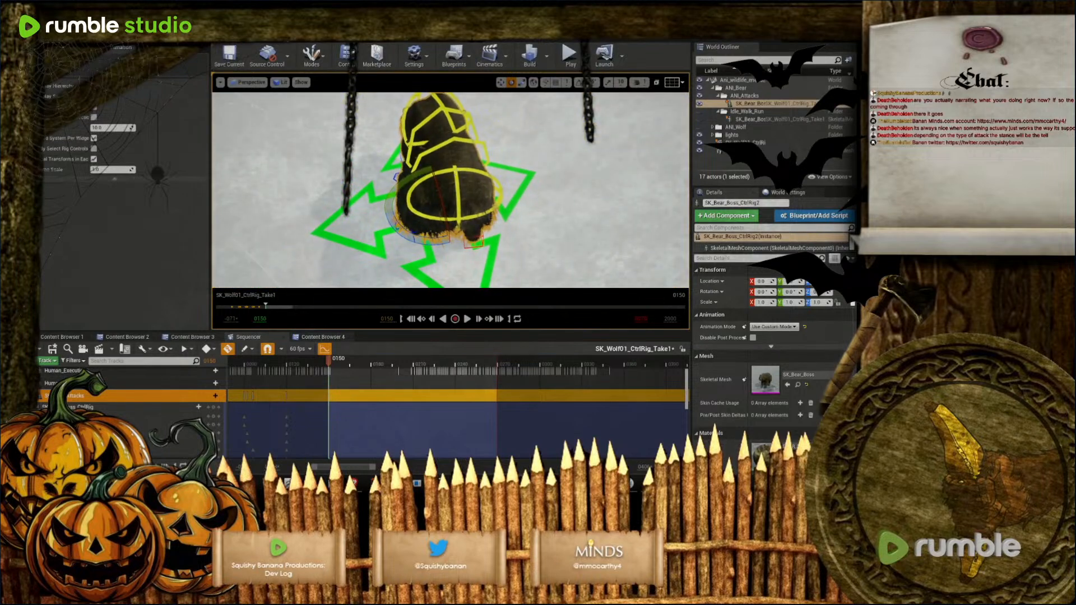
pyautogui.click(458, 183)
pyautogui.moveTo(456, 213); pyautogui.dragTo(418, 189)
pyautogui.press('w')
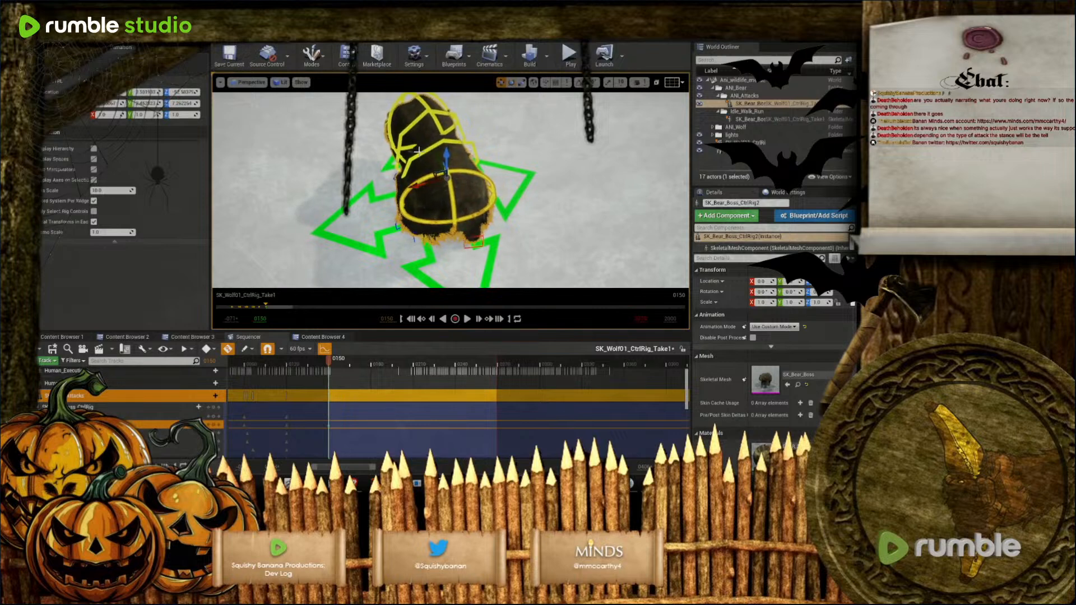
pyautogui.click(427, 181)
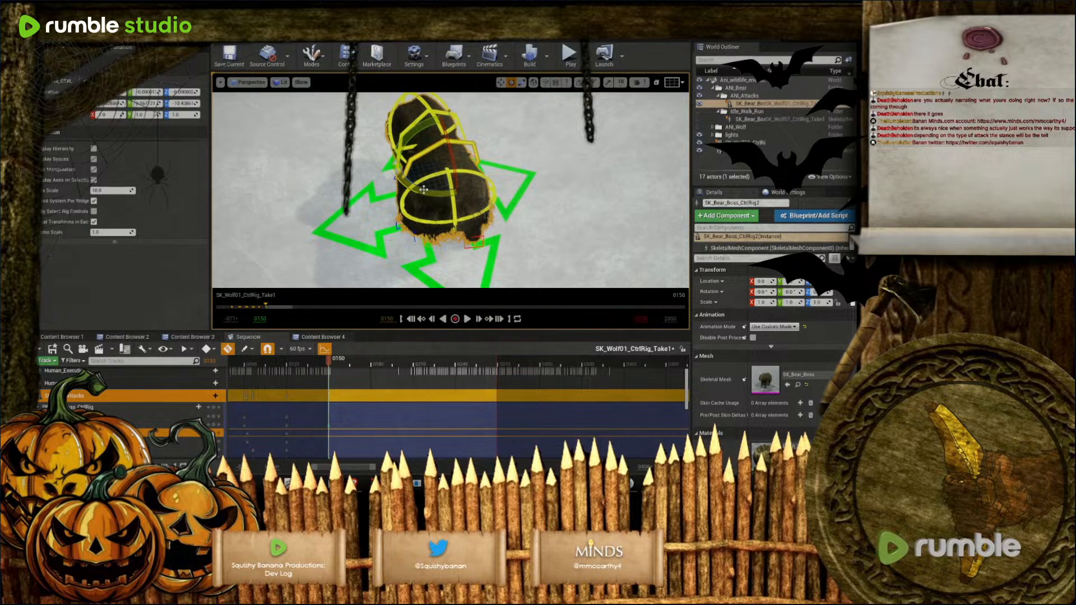
pyautogui.press('e')
pyautogui.moveTo(424, 190); pyautogui.dragTo(435, 209)
pyautogui.moveTo(310, 207); pyautogui.dragTo(296, 213)
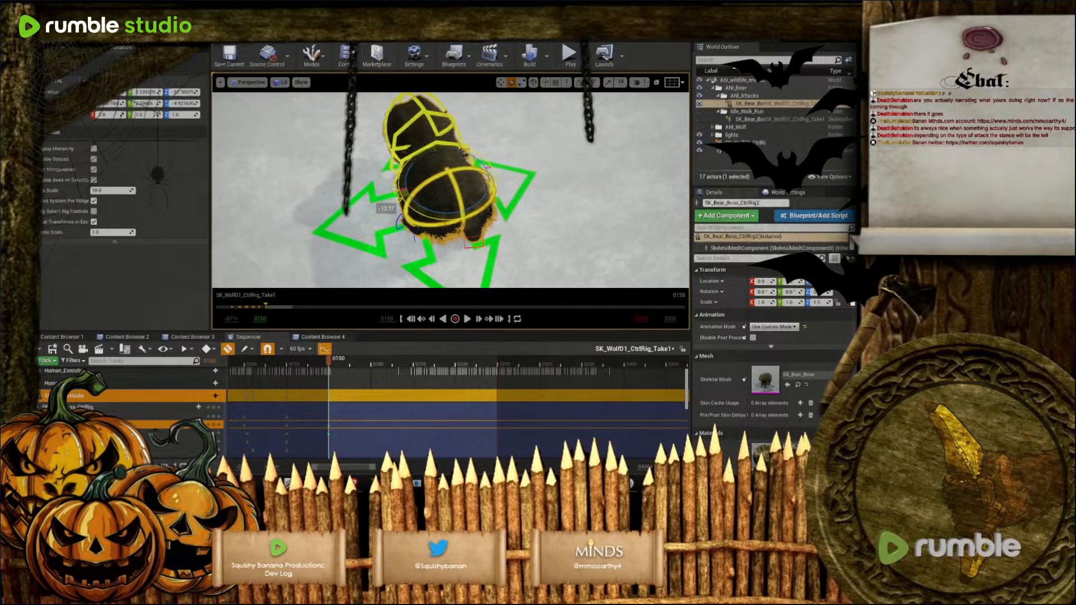
# Rotate the mid-spine, ribcage and head controls at frame 150 to continue the body's twist
pyautogui.click(402, 134)
pyautogui.moveTo(415, 166); pyautogui.dragTo(371, 147)
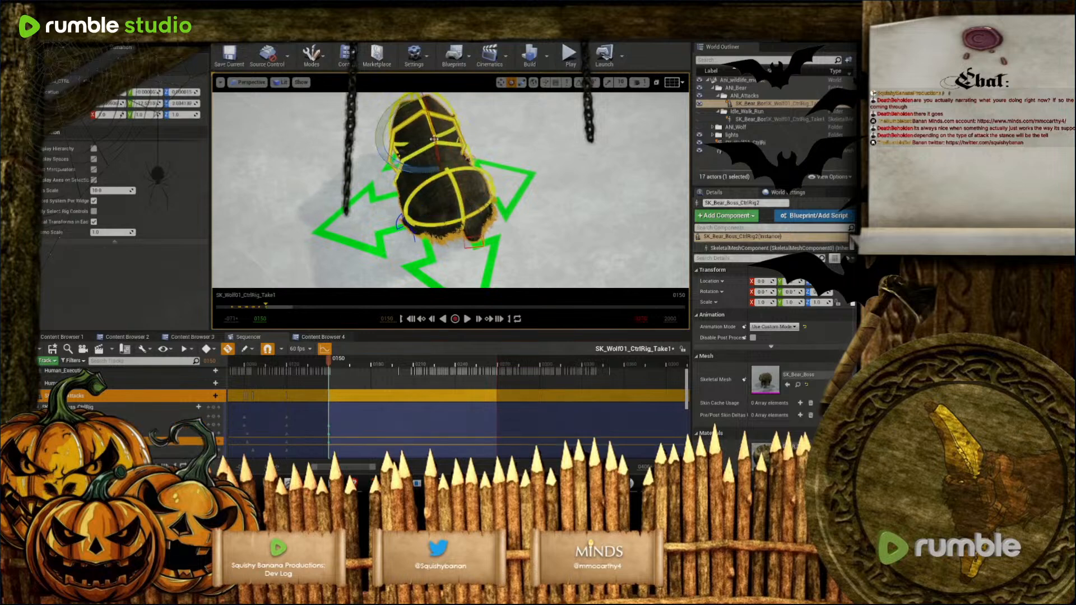
pyautogui.moveTo(421, 104); pyautogui.dragTo(425, 152)
pyautogui.moveTo(365, 121); pyautogui.dragTo(359, 117)
pyautogui.moveTo(460, 157)
pyautogui.mouseDown(button='right')
pyautogui.moveTo(353, 130)
pyautogui.moveTo(386, 112)
pyautogui.moveTo(357, 103)
pyautogui.moveTo(459, 175)
pyautogui.mouseUp(button='right')
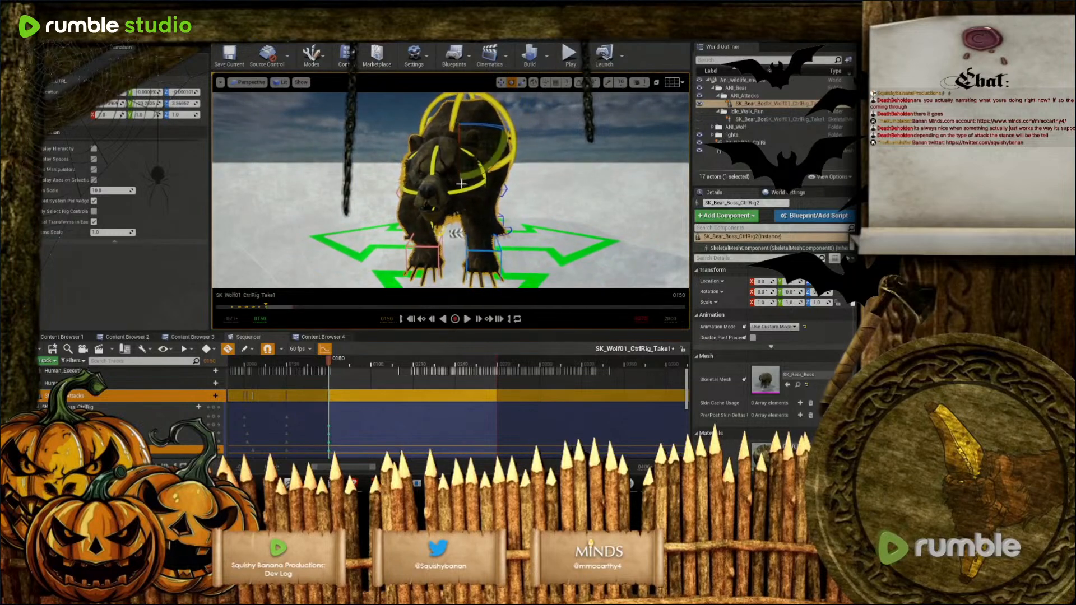
pyautogui.click(467, 204)
pyautogui.moveTo(467, 186); pyautogui.dragTo(506, 184)
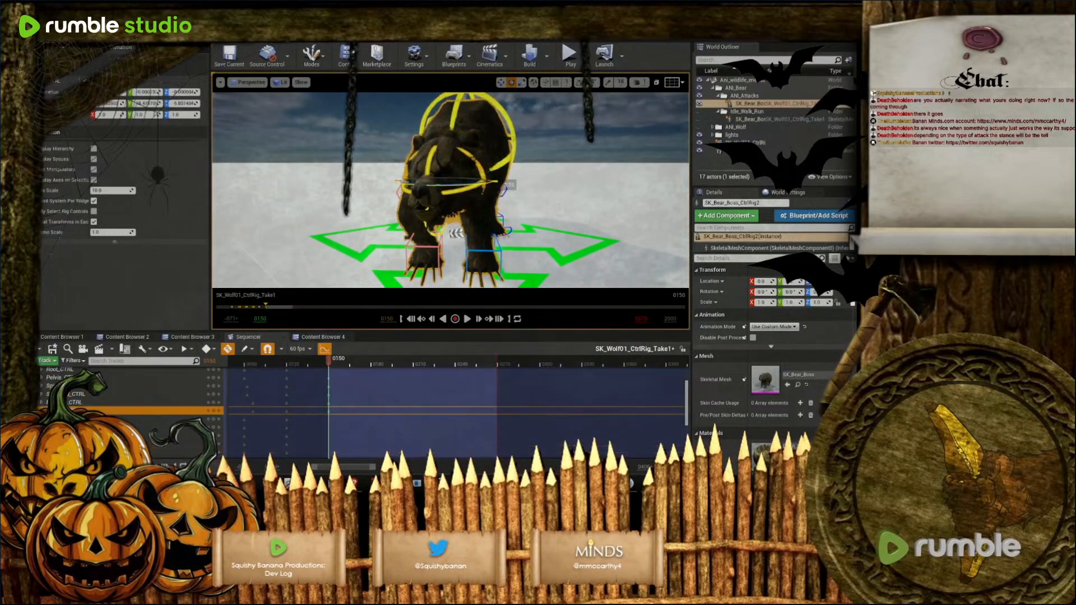
# Reposition the bear's left and right elbow controls at frame 150 to suit the twisted pose
pyautogui.moveTo(496, 171); pyautogui.dragTo(639, 196, button='right')
pyautogui.click(466, 181)
pyautogui.click(496, 199)
pyautogui.press('w')
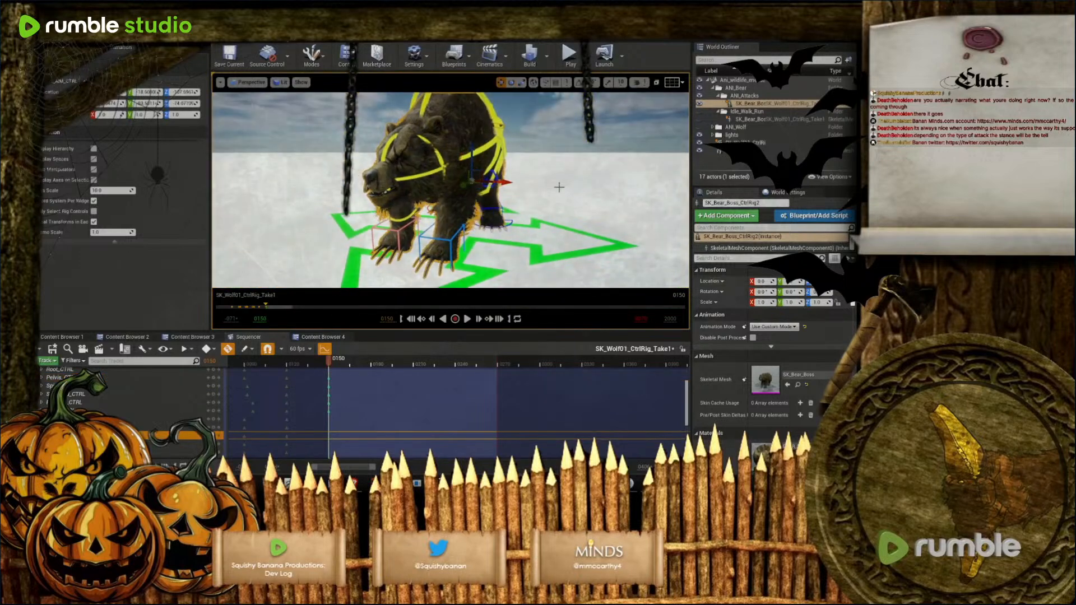
pyautogui.moveTo(489, 191); pyautogui.dragTo(533, 189)
pyautogui.moveTo(535, 190); pyautogui.dragTo(460, 180, button='right')
pyautogui.click(465, 178)
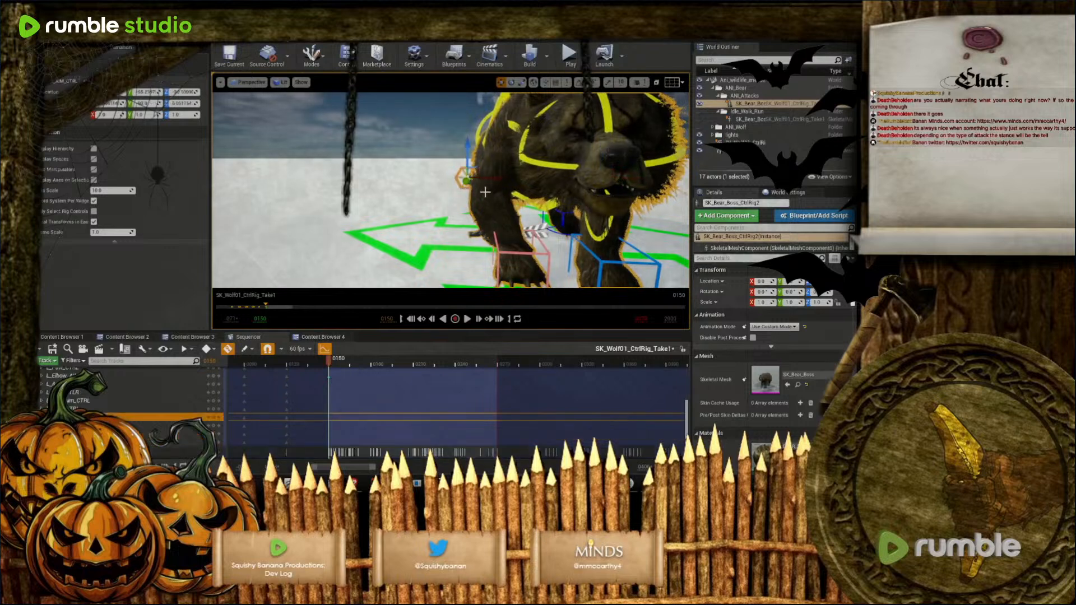
pyautogui.moveTo(525, 179); pyautogui.dragTo(527, 180)
pyautogui.moveTo(527, 179); pyautogui.dragTo(470, 185, button='right')
# Adjust the head control's rotation at frame 150 so the bear faces forward
pyautogui.moveTo(583, 174); pyautogui.dragTo(550, 162, button='right')
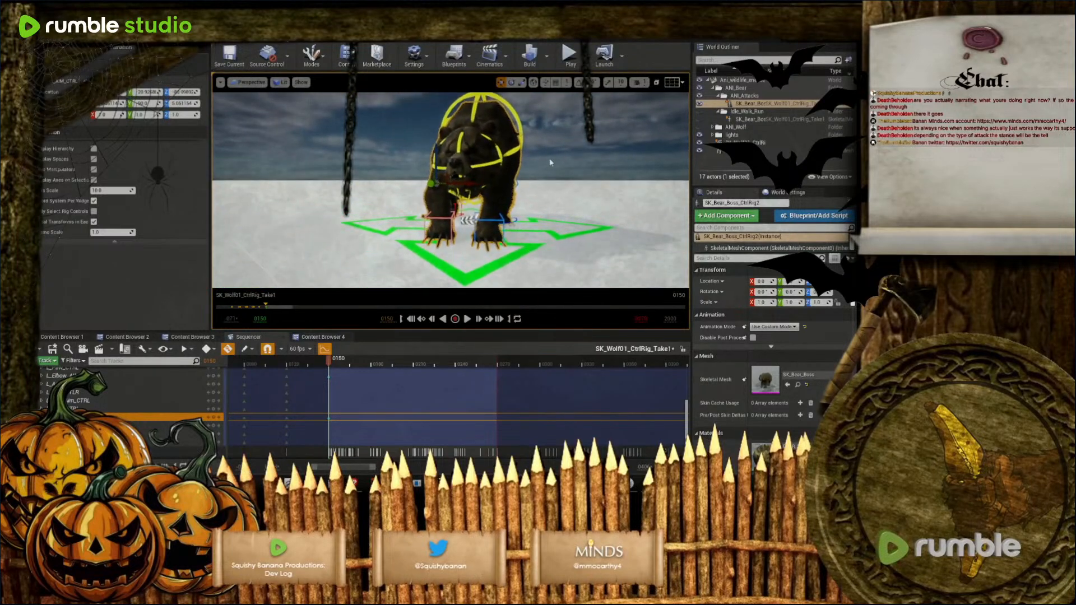
pyautogui.click(490, 164)
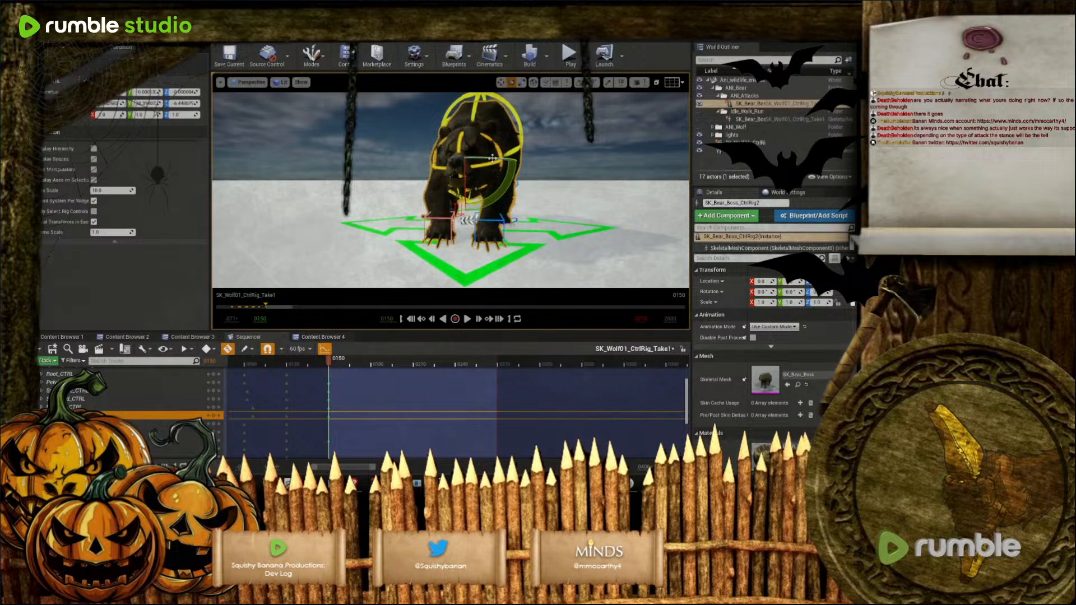
pyautogui.moveTo(492, 158); pyautogui.dragTo(486, 159)
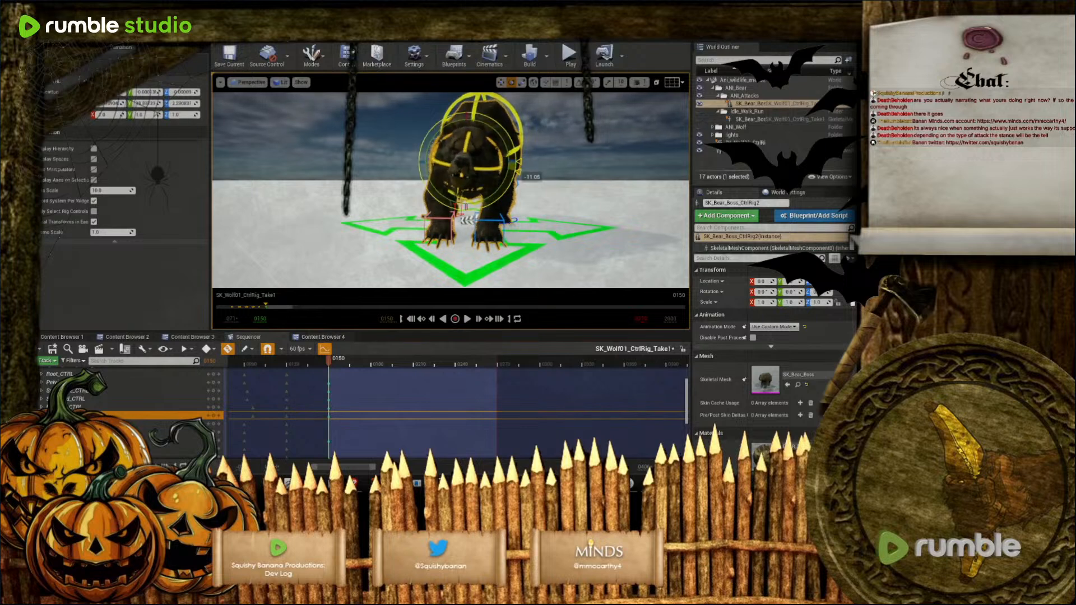
pyautogui.moveTo(487, 159); pyautogui.dragTo(486, 183)
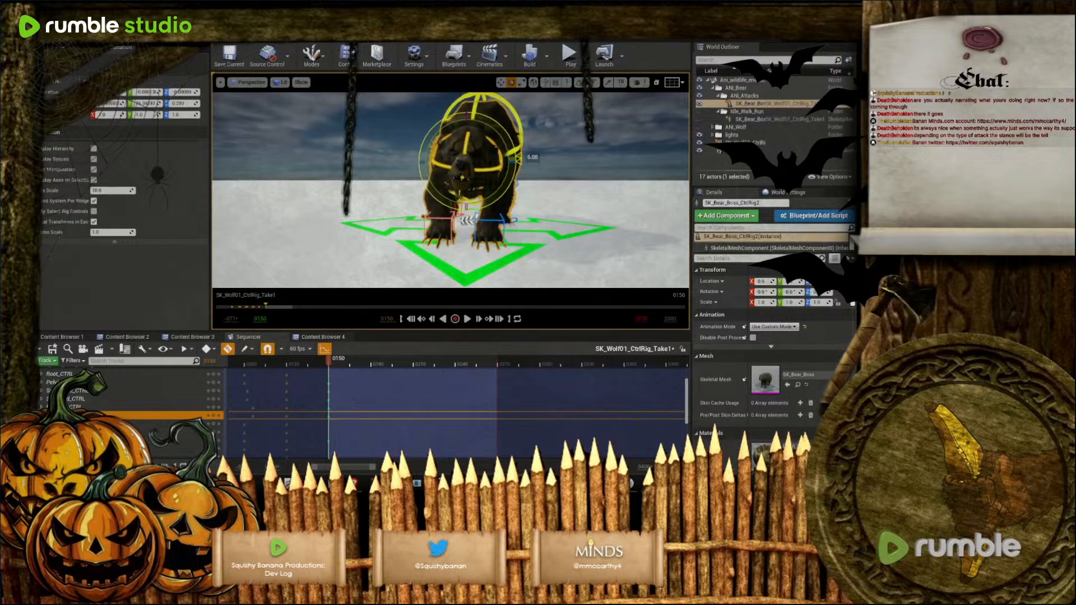
# Refine the spine base, mid-spine and ribcage rotations at frame 150 from the top view
pyautogui.moveTo(496, 193); pyautogui.dragTo(524, 196, button='right')
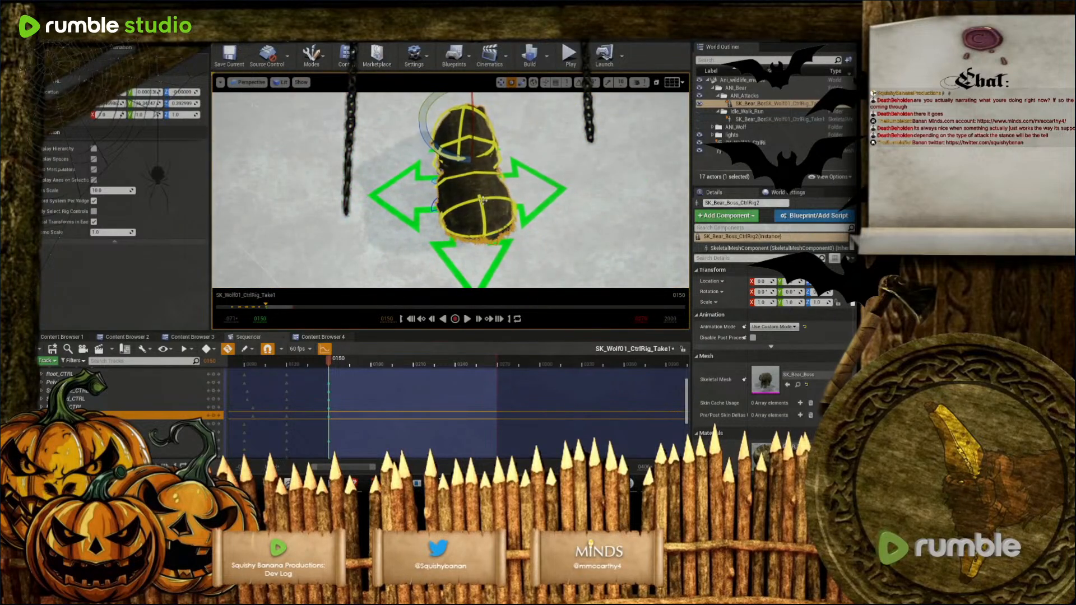
pyautogui.click(474, 231)
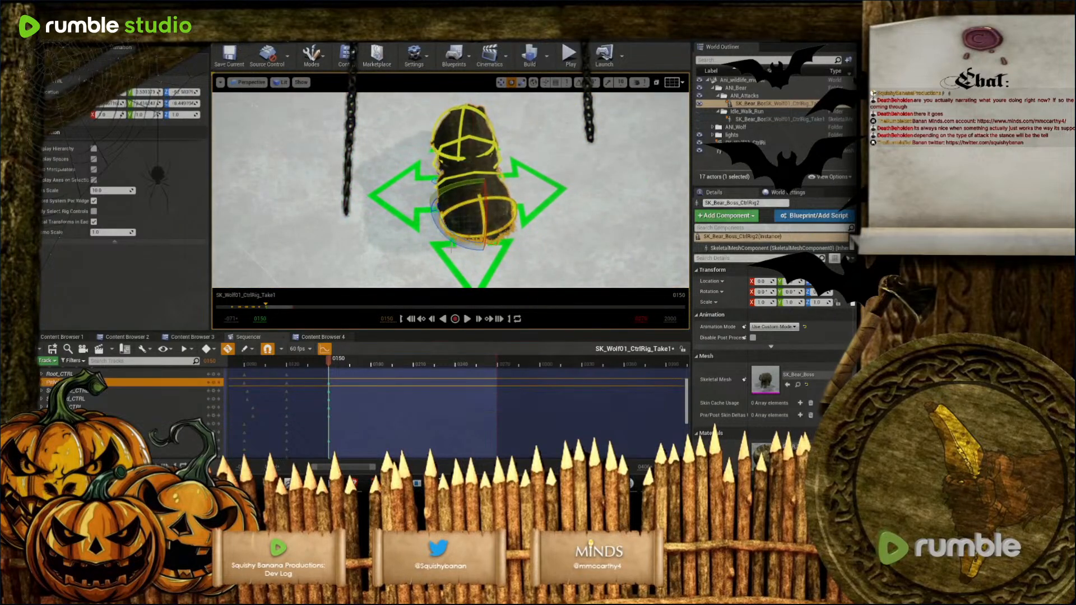
pyautogui.click(452, 210)
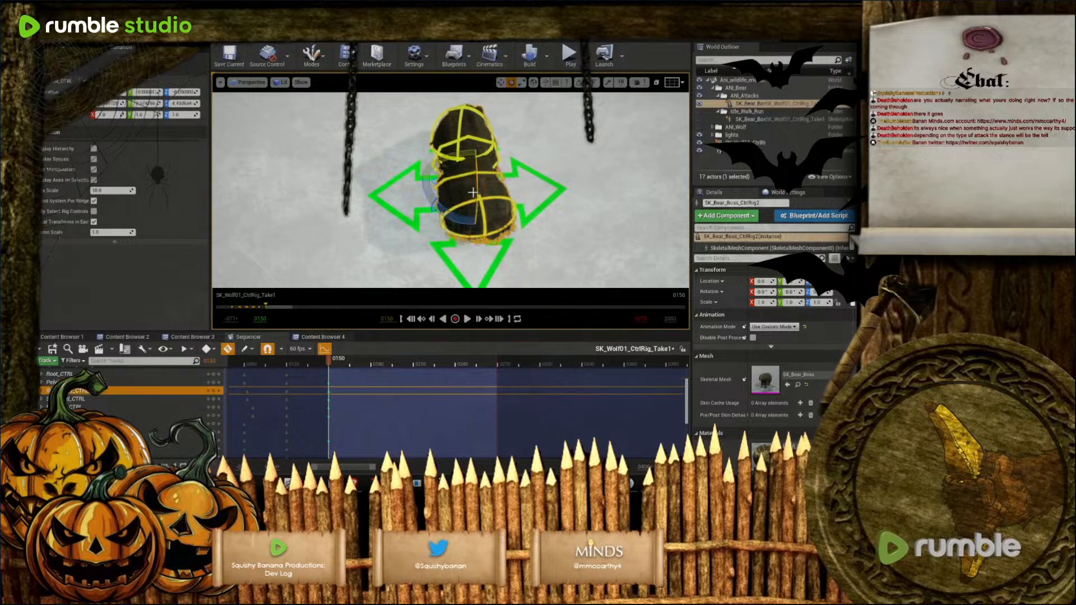
pyautogui.moveTo(451, 211); pyautogui.dragTo(466, 195)
pyautogui.click(473, 143)
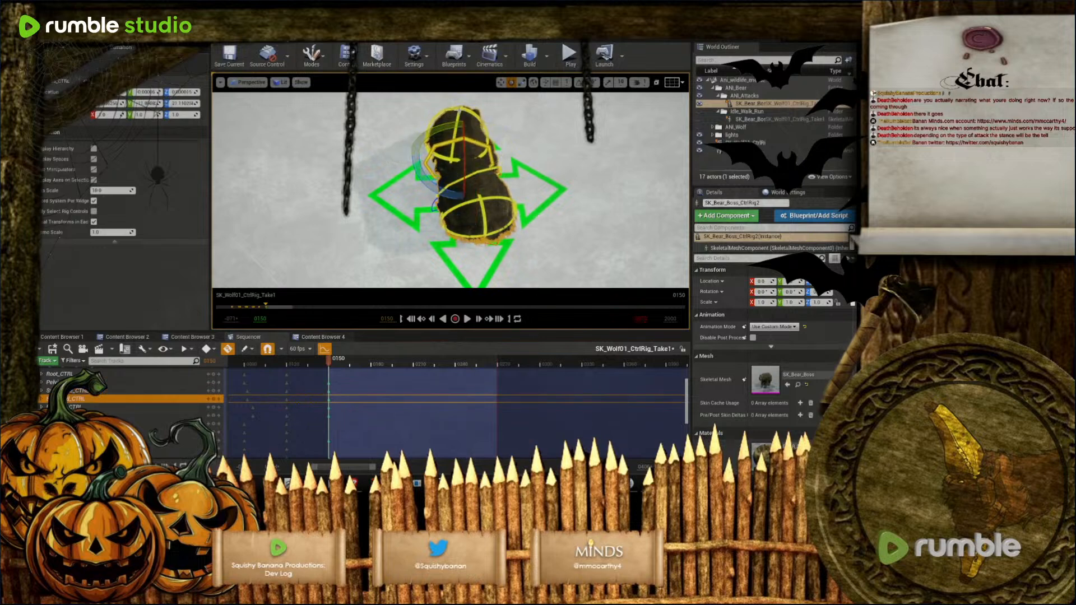
pyautogui.click(445, 174)
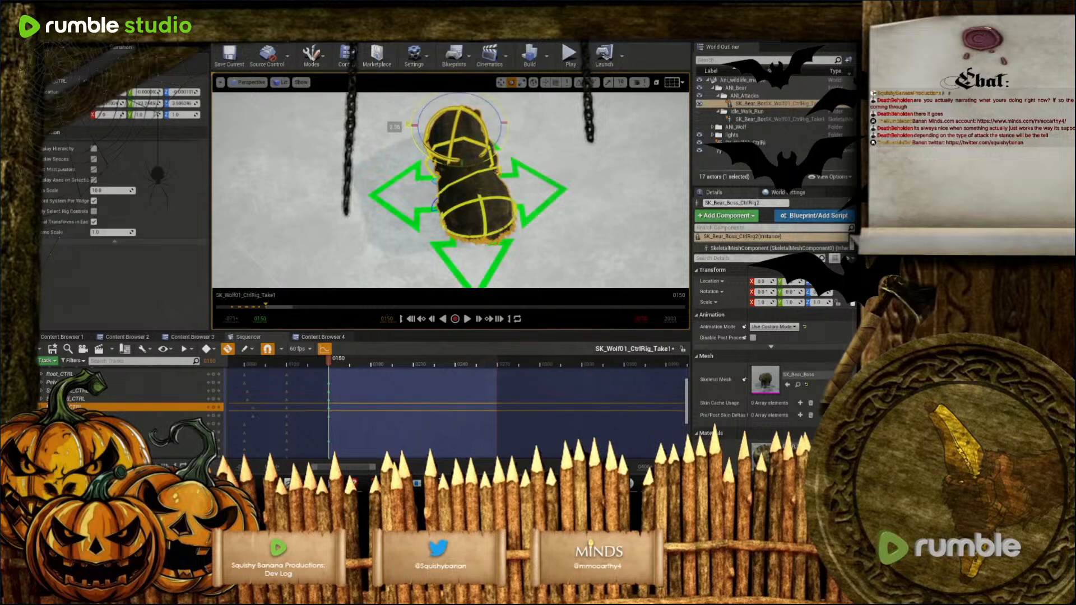
# Fine-tune the pelvis control's rotation at frame 150 while viewing the bear from the side
pyautogui.moveTo(451, 190); pyautogui.dragTo(291, 137, button='right')
pyautogui.moveTo(505, 136)
pyautogui.mouseDown(button='right')
pyautogui.moveTo(508, 174)
pyautogui.moveTo(505, 136)
pyautogui.mouseUp(button='right')
pyautogui.click(626, 235)
pyautogui.moveTo(627, 235); pyautogui.dragTo(652, 224, button='right')
pyautogui.moveTo(459, 146)
pyautogui.mouseDown(button='right')
pyautogui.moveTo(459, 130)
pyautogui.moveTo(476, 165)
pyautogui.moveTo(470, 132)
pyautogui.moveTo(527, 136)
pyautogui.moveTo(557, 165)
pyautogui.moveTo(568, 147)
pyautogui.moveTo(493, 144)
pyautogui.moveTo(468, 168)
pyautogui.moveTo(428, 147)
pyautogui.moveTo(367, 140)
pyautogui.moveTo(448, 129)
pyautogui.moveTo(519, 144)
pyautogui.moveTo(451, 155)
pyautogui.mouseUp(button='right')
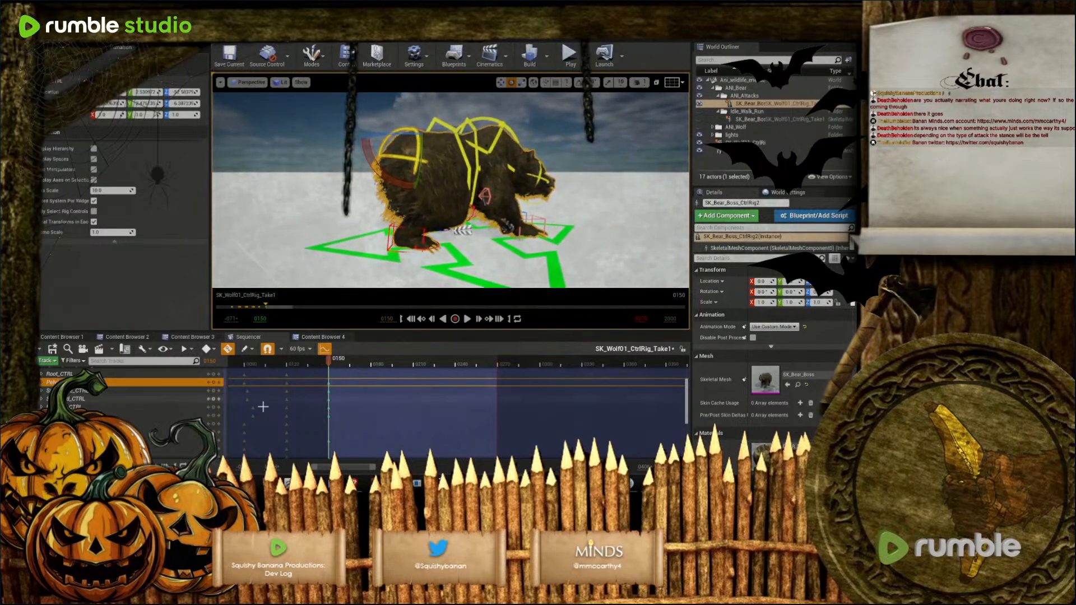
# Key all of the bear's controls at frame 150 and duplicate those keys at frame 270 to close the loop
pyautogui.click(140, 374)
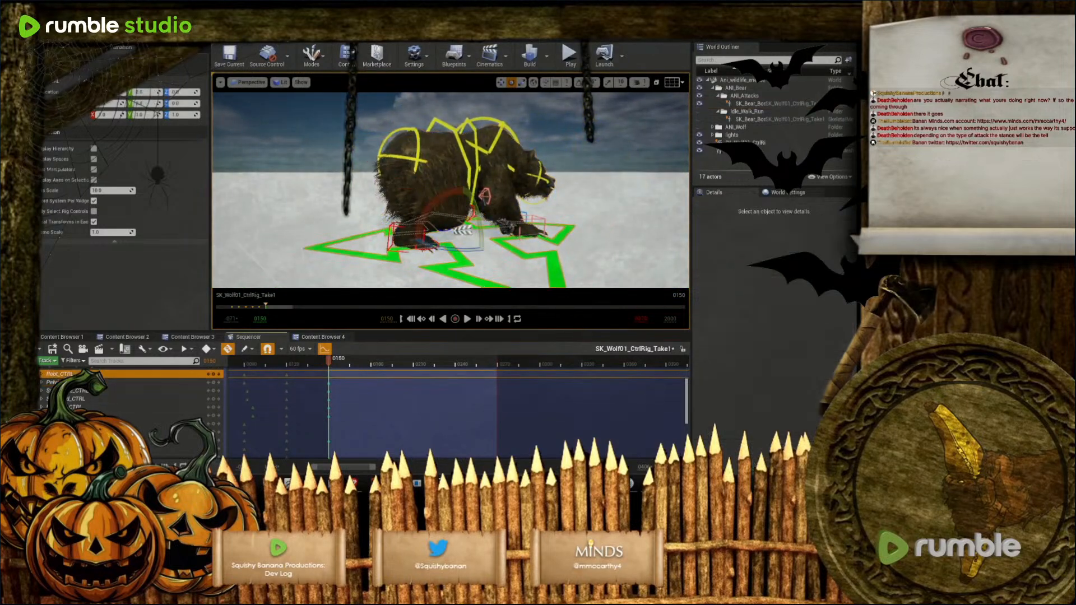
pyautogui.scroll(-5, 140, 382)
pyautogui.keyDown('shift'); pyautogui.click(140, 409); pyautogui.keyUp('shift')
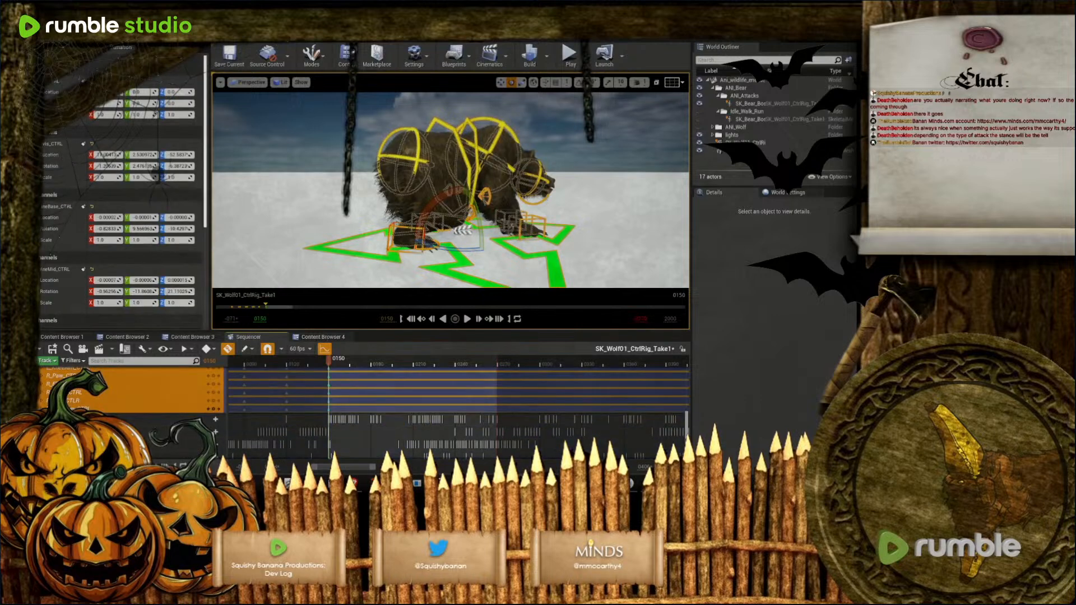
pyautogui.scroll(5, 335, 400)
pyautogui.moveTo(320, 396); pyautogui.dragTo(340, 451)
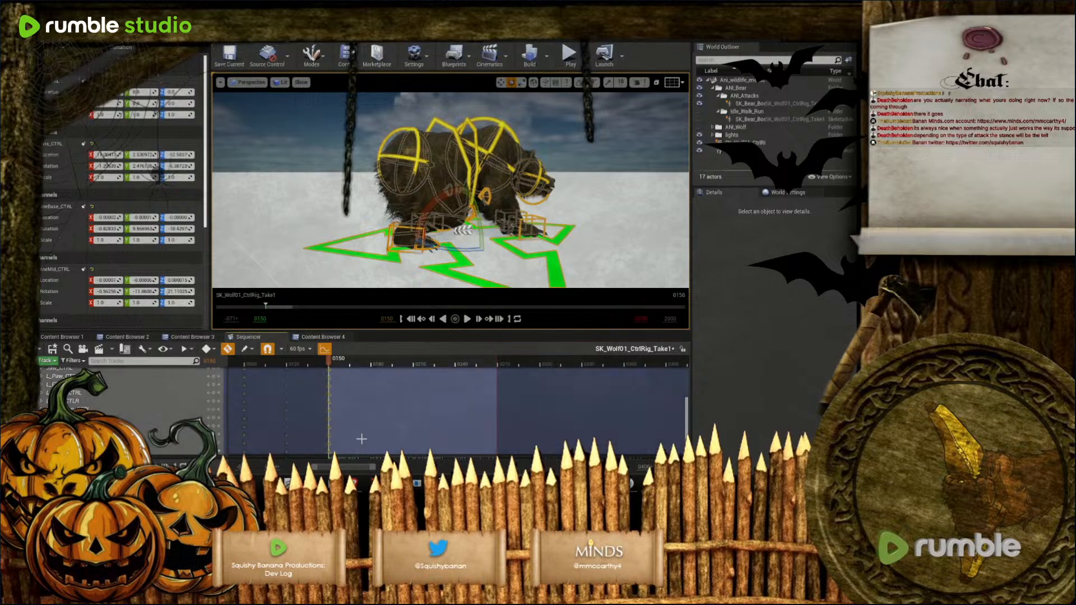
pyautogui.moveTo(338, 363); pyautogui.dragTo(497, 388)
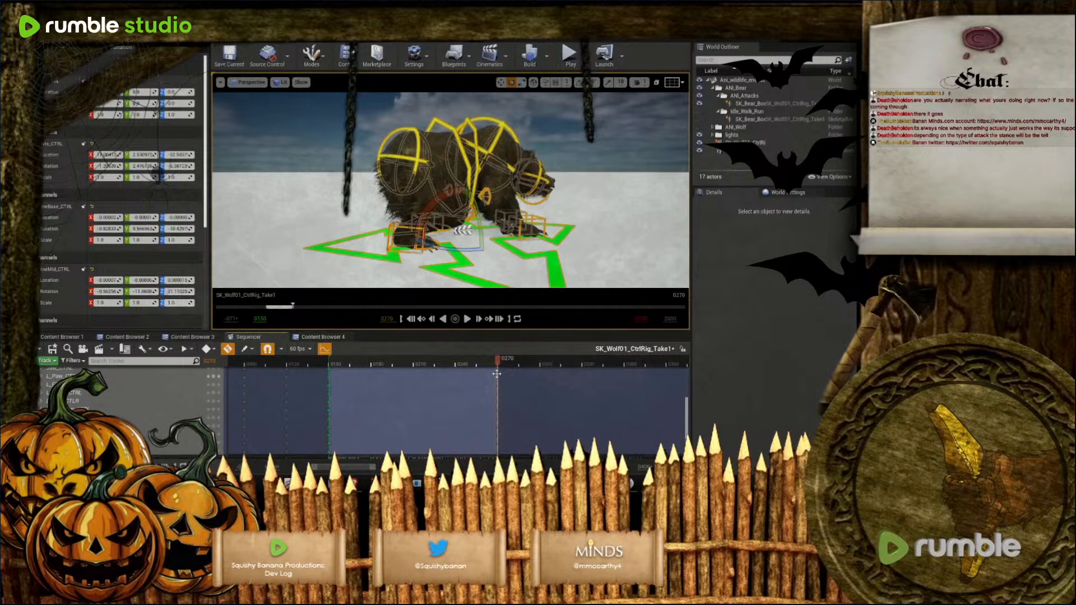
# Try lowering the pelvis and rotating the spine base, ribcage and head controls at frame 210
pyautogui.scroll(5, 497, 373)
pyautogui.moveTo(500, 363); pyautogui.dragTo(474, 364)
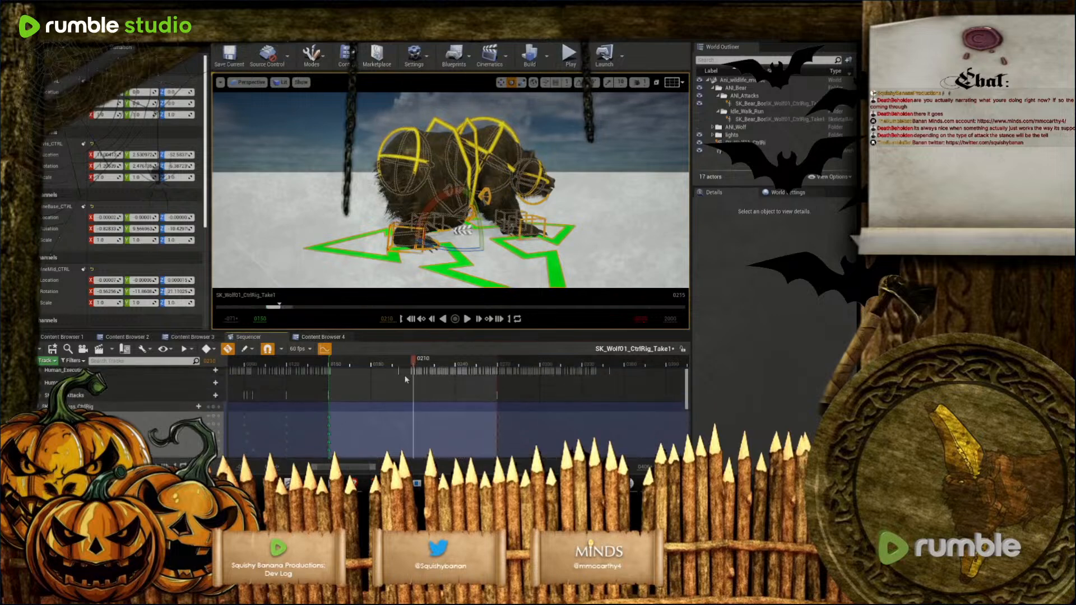
pyautogui.moveTo(480, 241); pyautogui.dragTo(368, 158, button='right')
pyautogui.click(335, 145)
pyautogui.moveTo(363, 130); pyautogui.dragTo(387, 156)
pyautogui.click(400, 188)
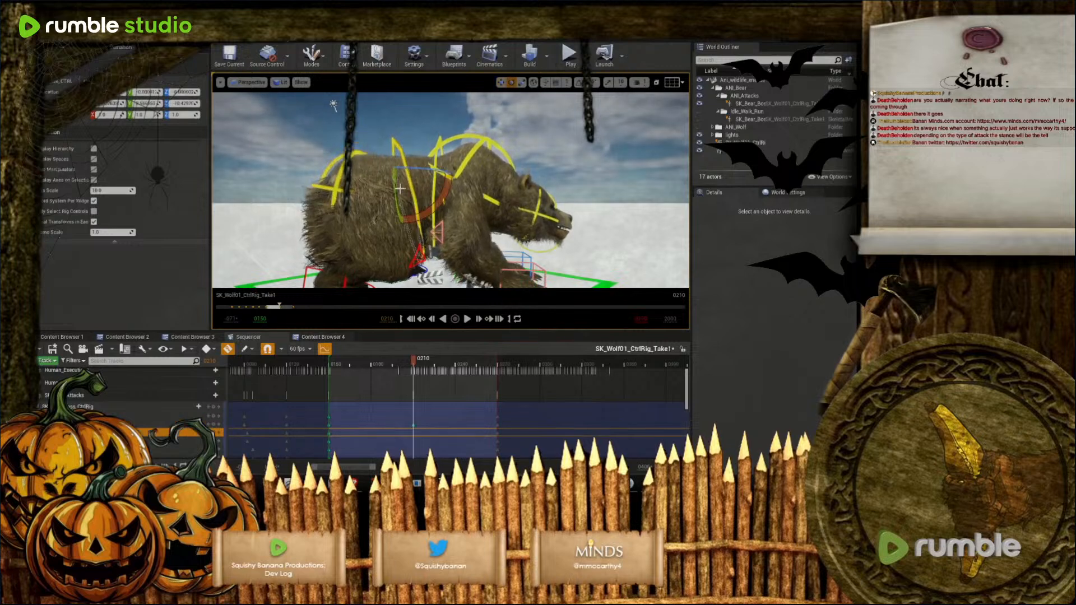
pyautogui.moveTo(423, 215); pyautogui.dragTo(488, 164)
pyautogui.click(505, 186)
pyautogui.moveTo(481, 221); pyautogui.dragTo(506, 225)
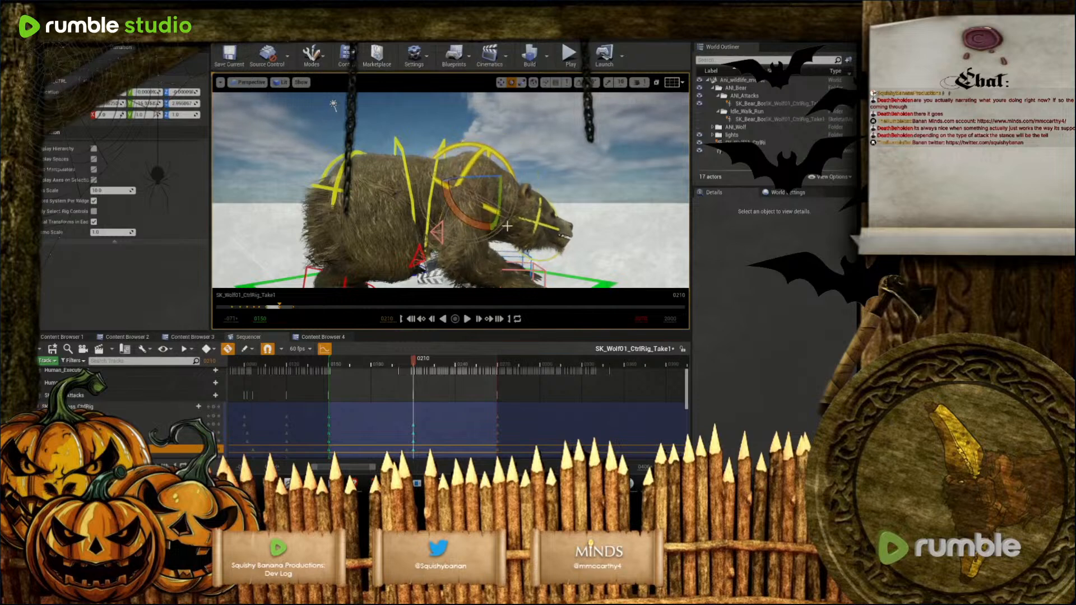
pyautogui.click(532, 227)
pyautogui.moveTo(509, 185); pyautogui.dragTo(497, 226)
# Lower the bear's pelvis control slightly at frame 210
pyautogui.moveTo(415, 364)
pyautogui.mouseDown()
pyautogui.moveTo(343, 362)
pyautogui.moveTo(483, 361)
pyautogui.moveTo(346, 362)
pyautogui.moveTo(413, 363)
pyautogui.mouseUp()
pyautogui.click(401, 375)
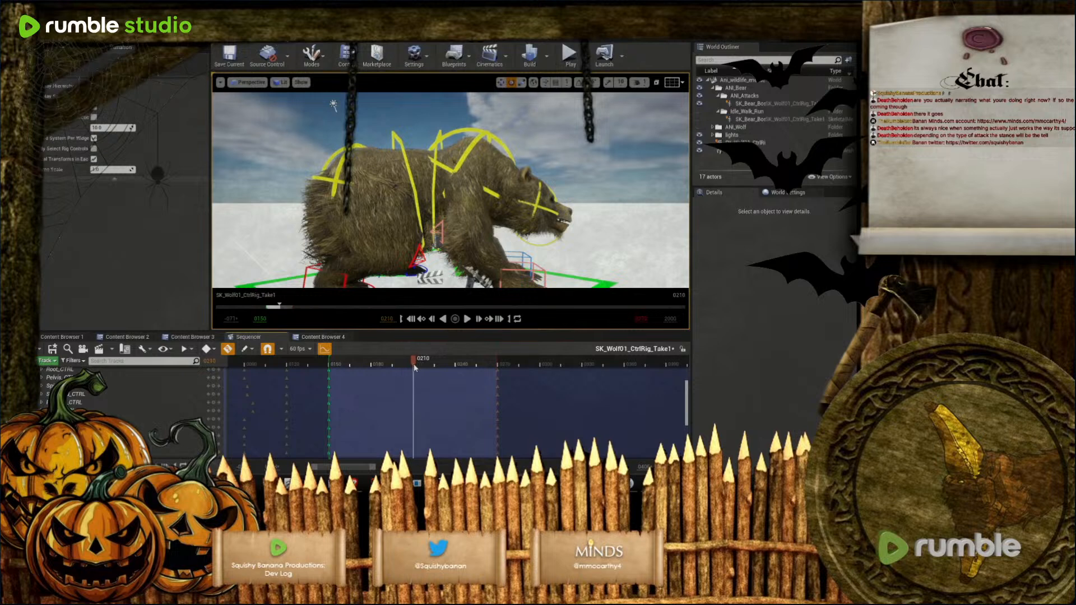
pyautogui.click(363, 191)
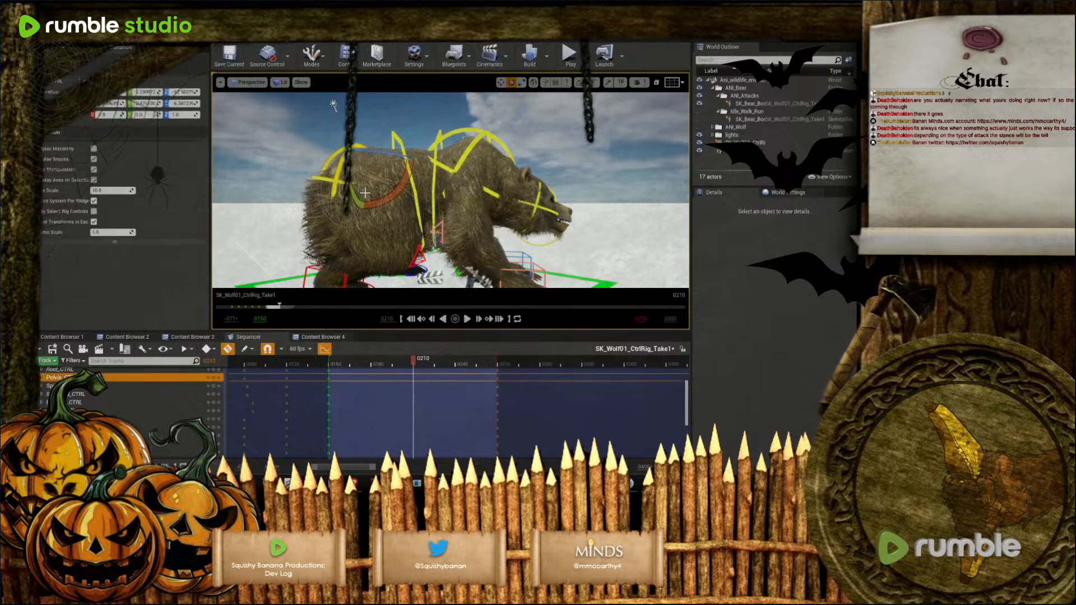
pyautogui.press('w')
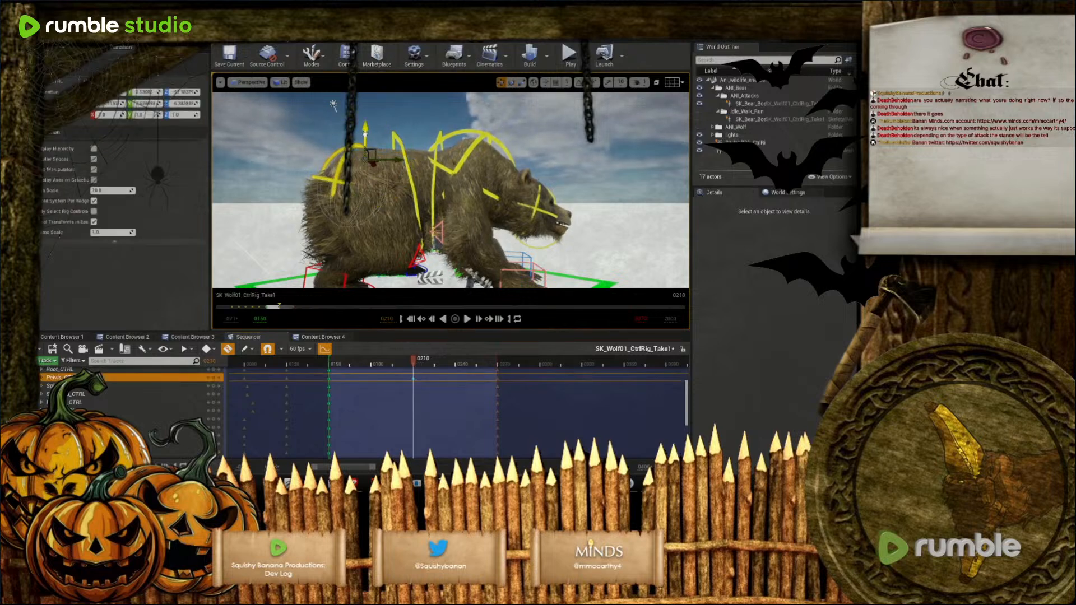
pyautogui.moveTo(365, 134); pyautogui.dragTo(365, 135)
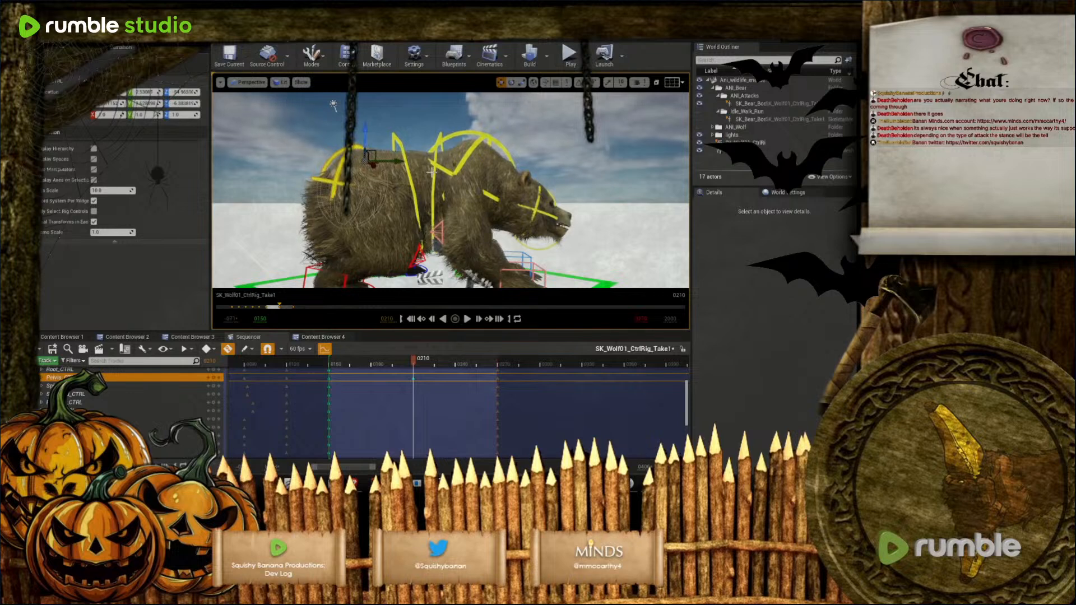
# Rotate the mid-spine, ribcage and head controls slightly at frame 210 and preview the looping stance
pyautogui.click(450, 188)
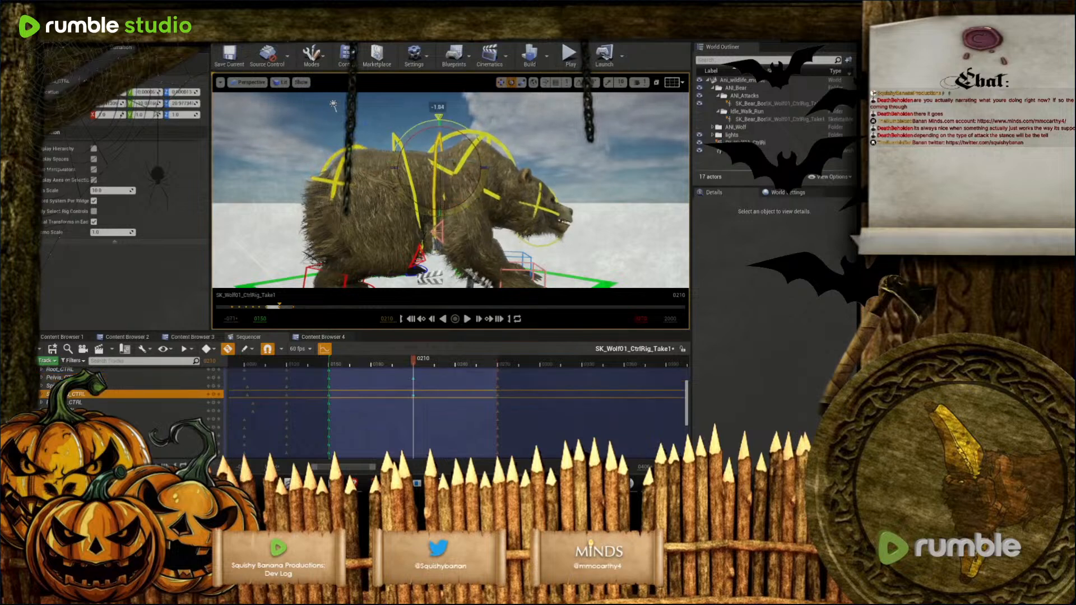
pyautogui.click(487, 208)
pyautogui.moveTo(487, 208); pyautogui.dragTo(517, 209)
pyautogui.click(543, 204)
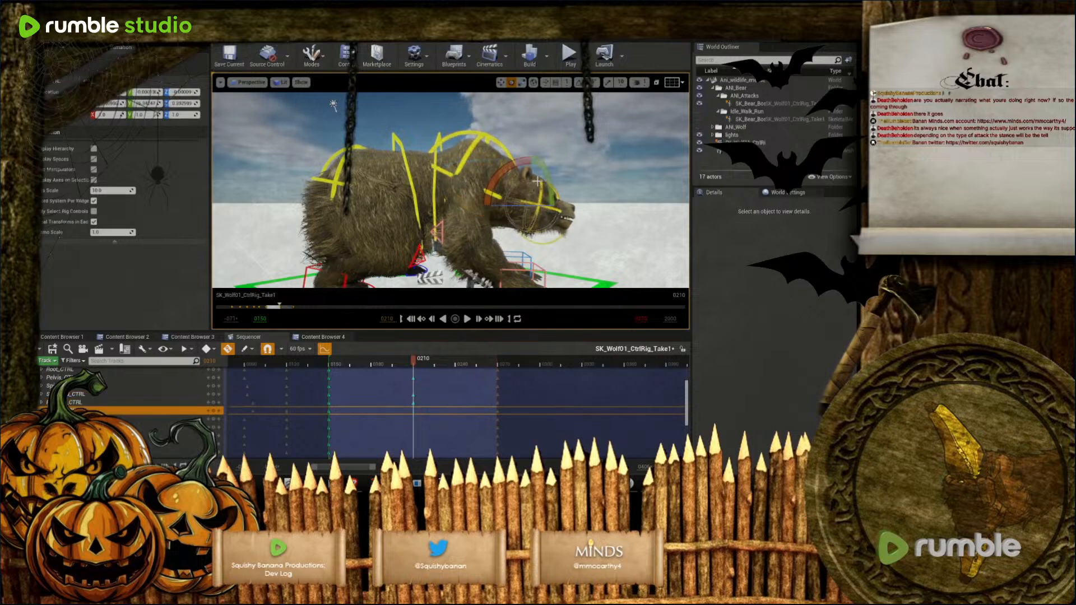
pyautogui.moveTo(512, 163); pyautogui.dragTo(517, 159)
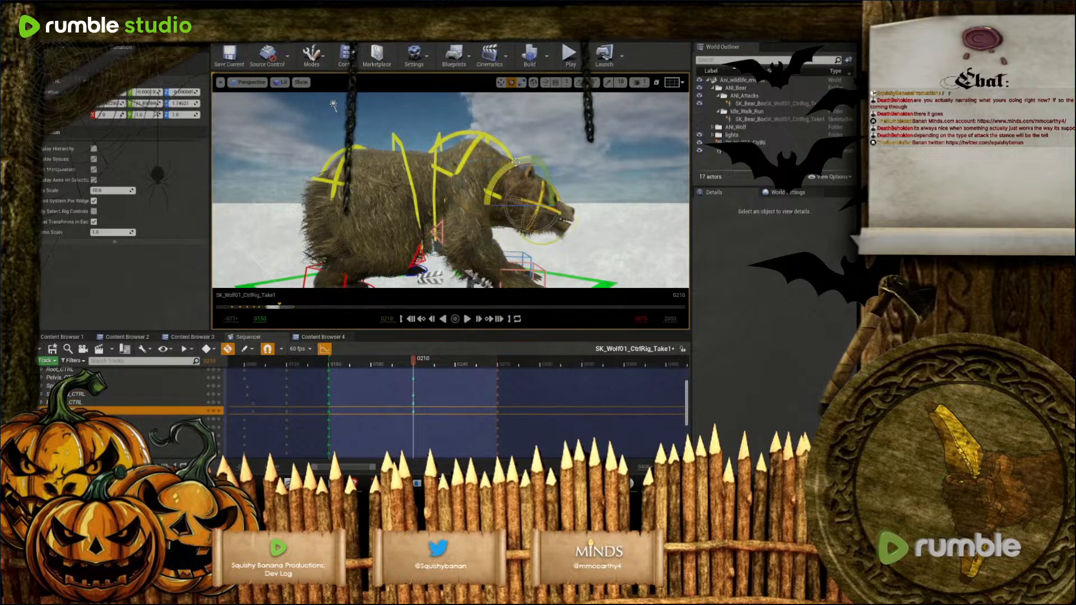
pyautogui.click(468, 319)
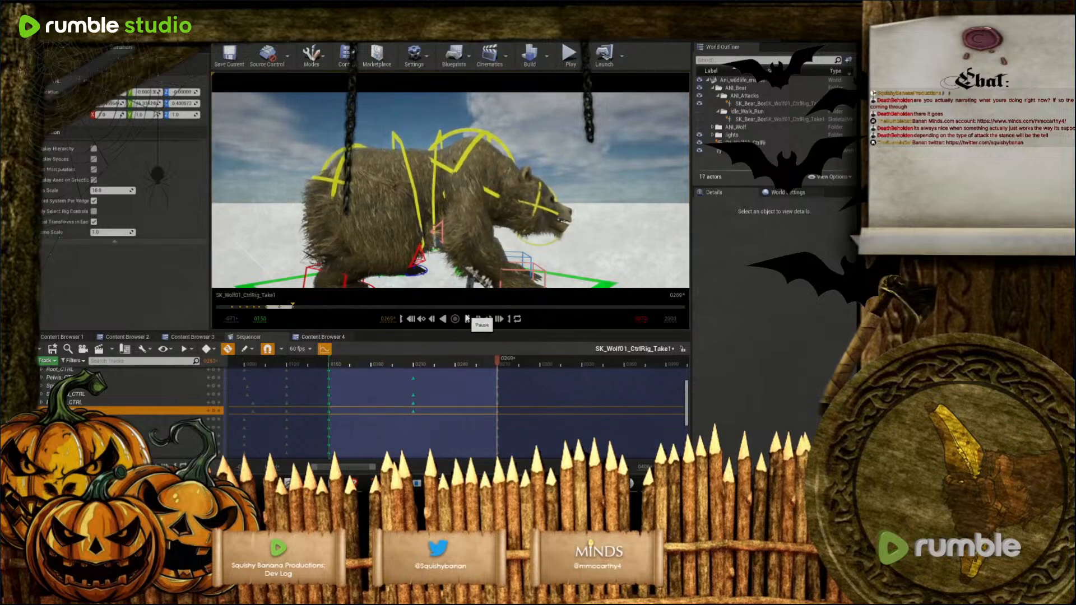
pyautogui.click(466, 319)
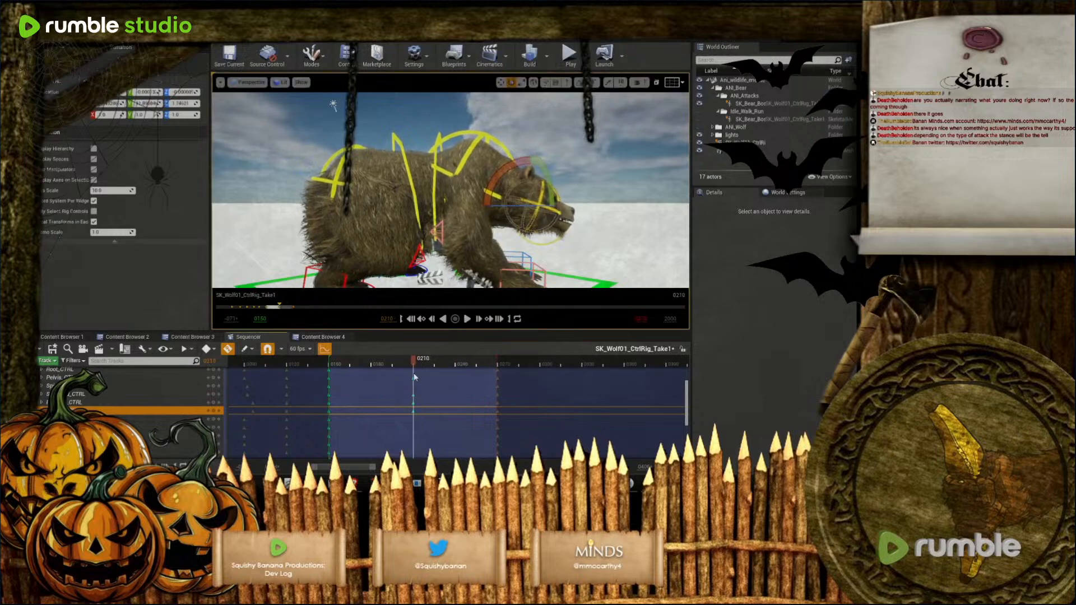
# Adjust the spine base control's rotation at frame 210 and play the loop to check it
pyautogui.click(411, 188)
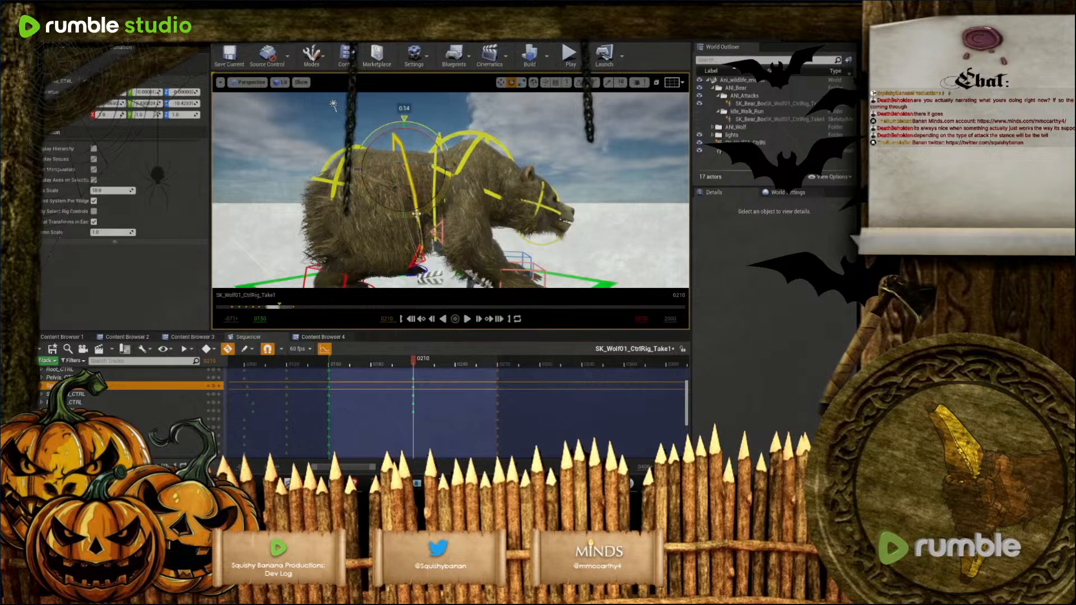
pyautogui.click(468, 319)
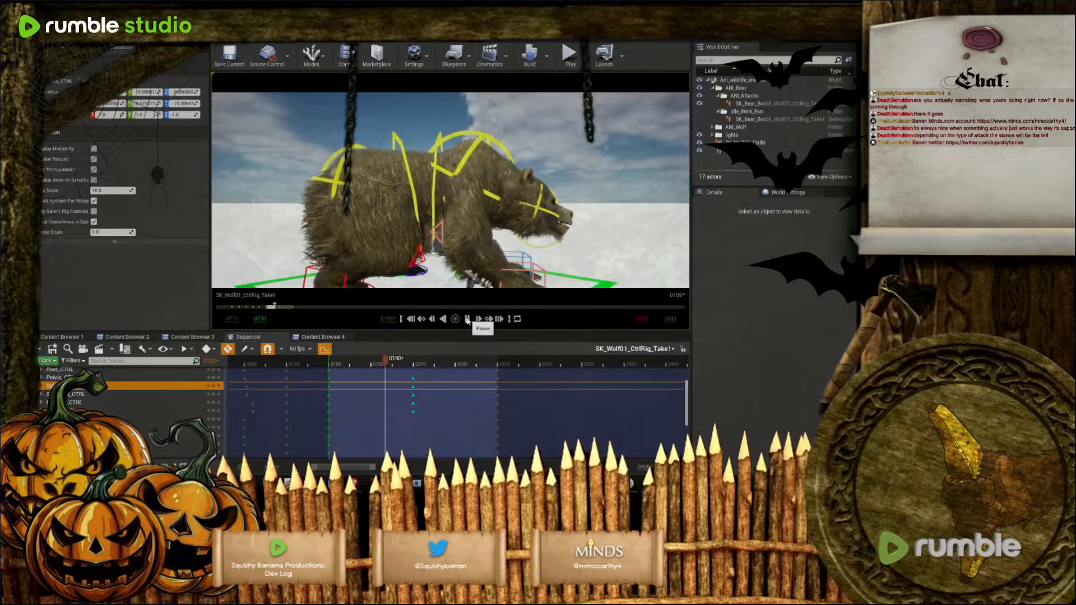
pyautogui.click(467, 319)
# Key all of the bear's controls at frames 195, 210 and 225
pyautogui.moveTo(412, 363); pyautogui.dragTo(416, 366)
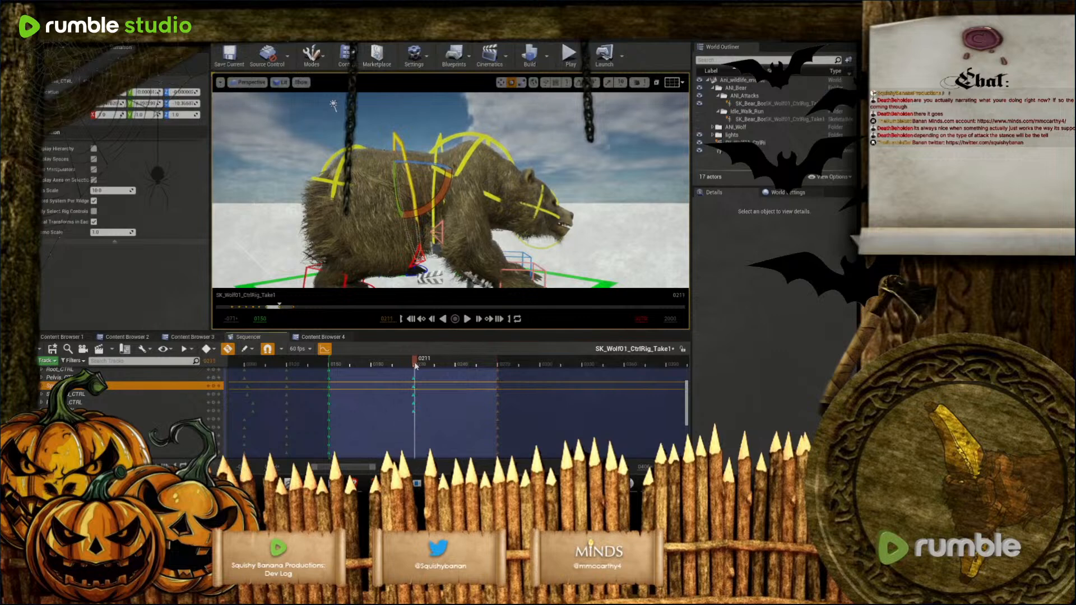
pyautogui.scroll(1, 60, 377)
pyautogui.click(62, 383)
pyautogui.scroll(-6, 70, 388)
pyautogui.keyDown('shift'); pyautogui.click(83, 392); pyautogui.keyUp('shift')
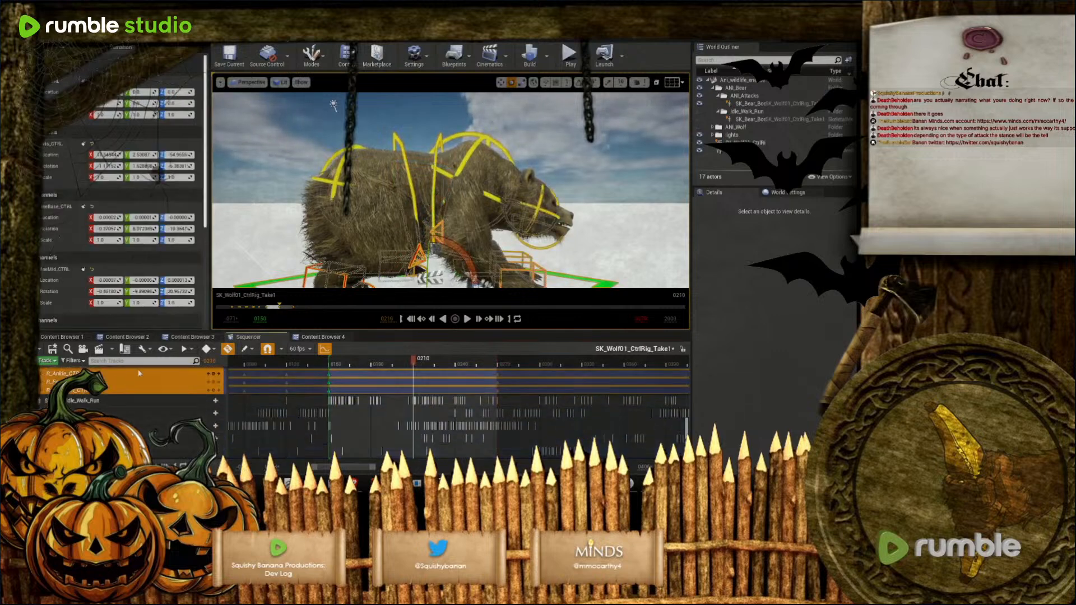
pyautogui.scroll(6, 387, 393)
pyautogui.moveTo(413, 364)
pyautogui.mouseDown()
pyautogui.moveTo(393, 369)
pyautogui.moveTo(433, 371)
pyautogui.mouseUp()
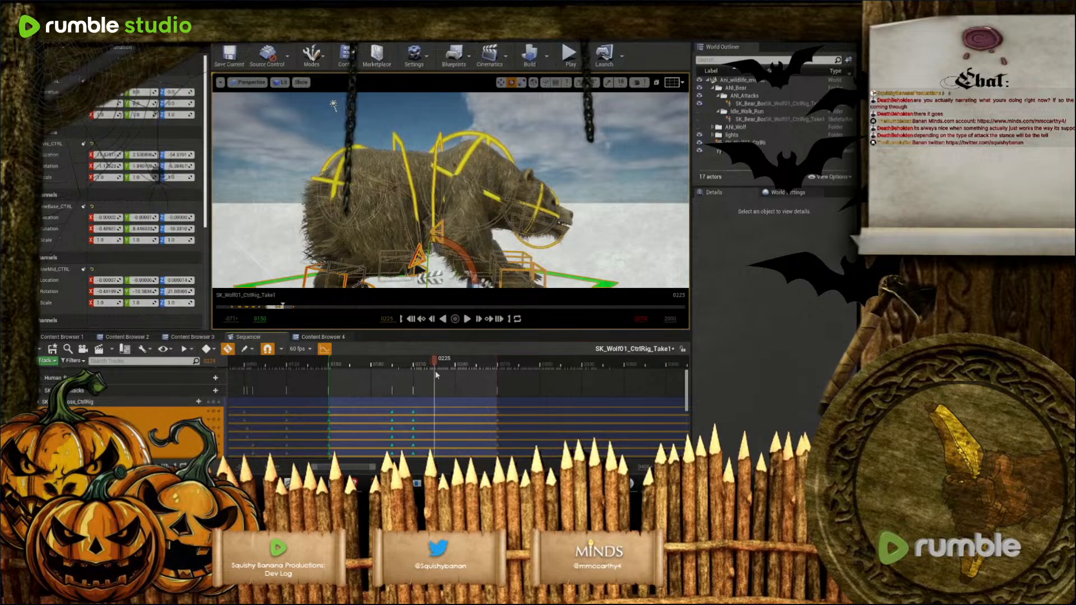
# Move the frame 195 keys to frame 180 and the frame 225 keys to frame 240, and preview the timing
pyautogui.scroll(-5, 433, 377)
pyautogui.moveTo(370, 368); pyautogui.dragTo(373, 447)
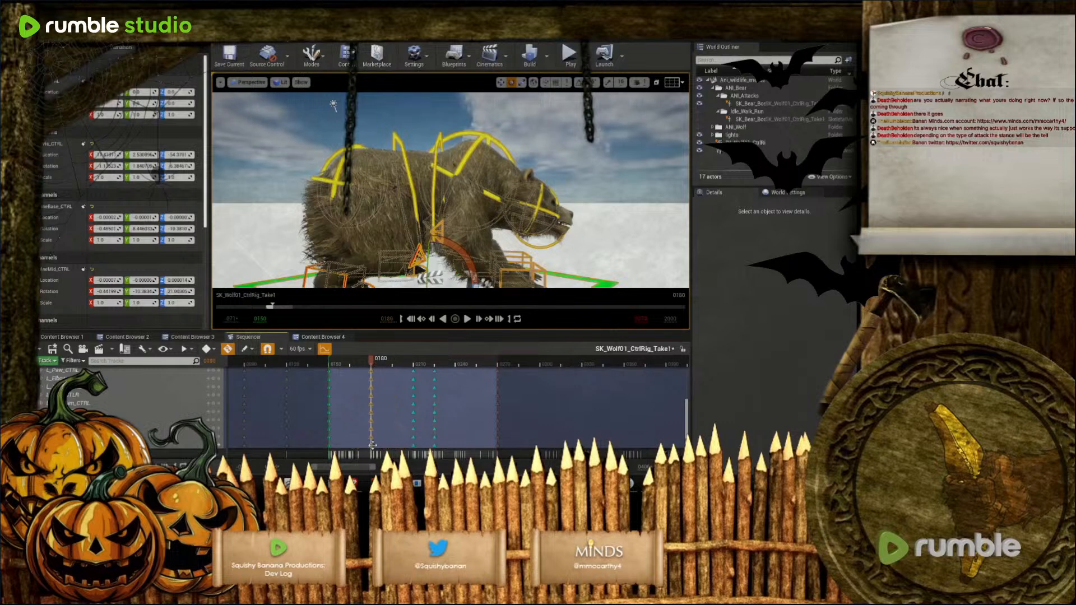
pyautogui.scroll(5, 449, 437)
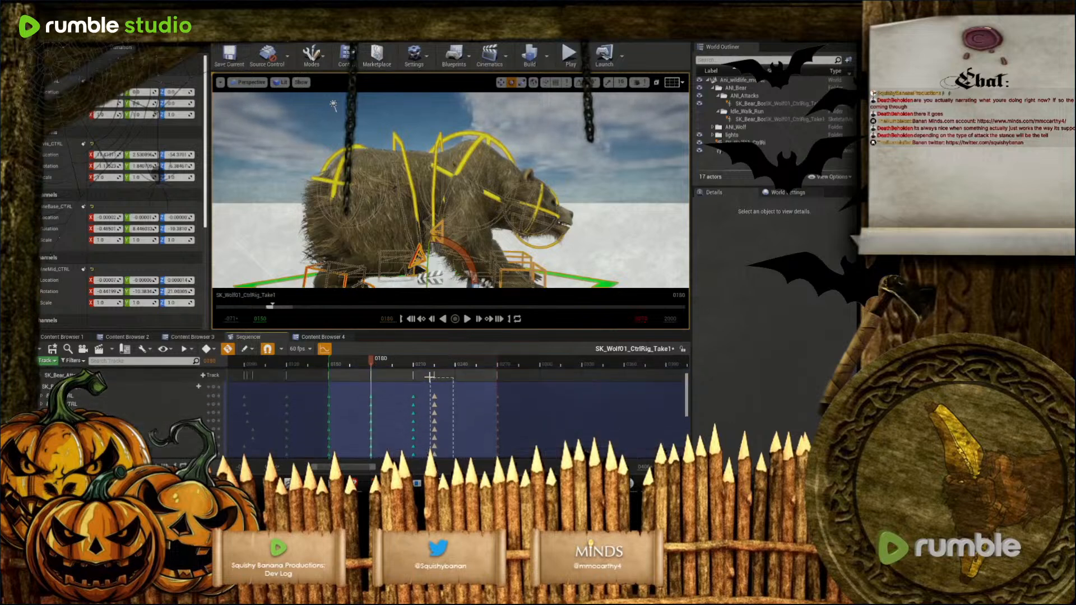
pyautogui.moveTo(434, 395); pyautogui.dragTo(452, 395)
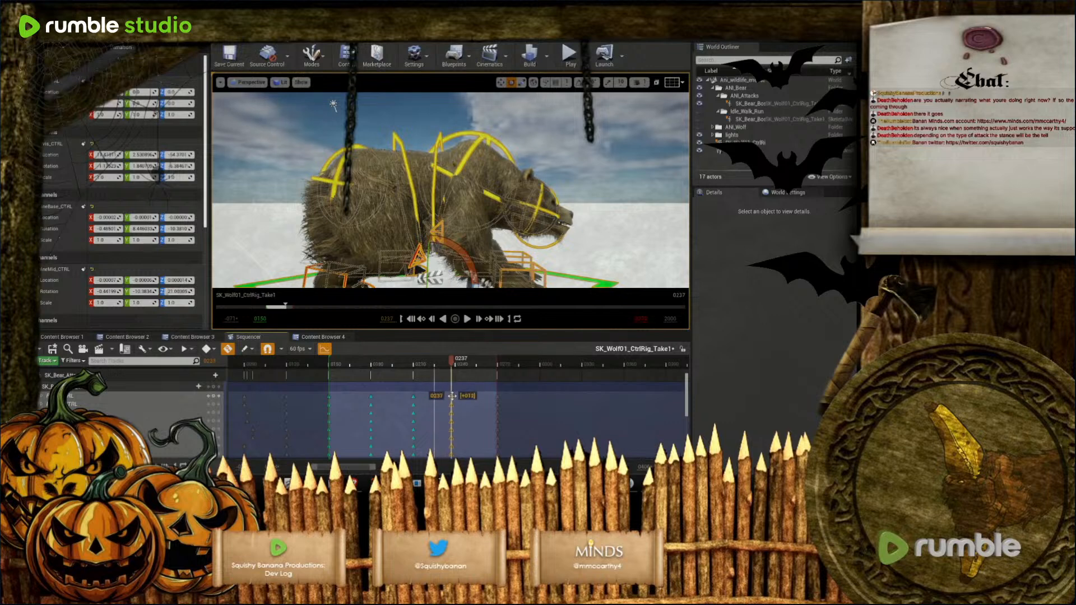
pyautogui.click(467, 320)
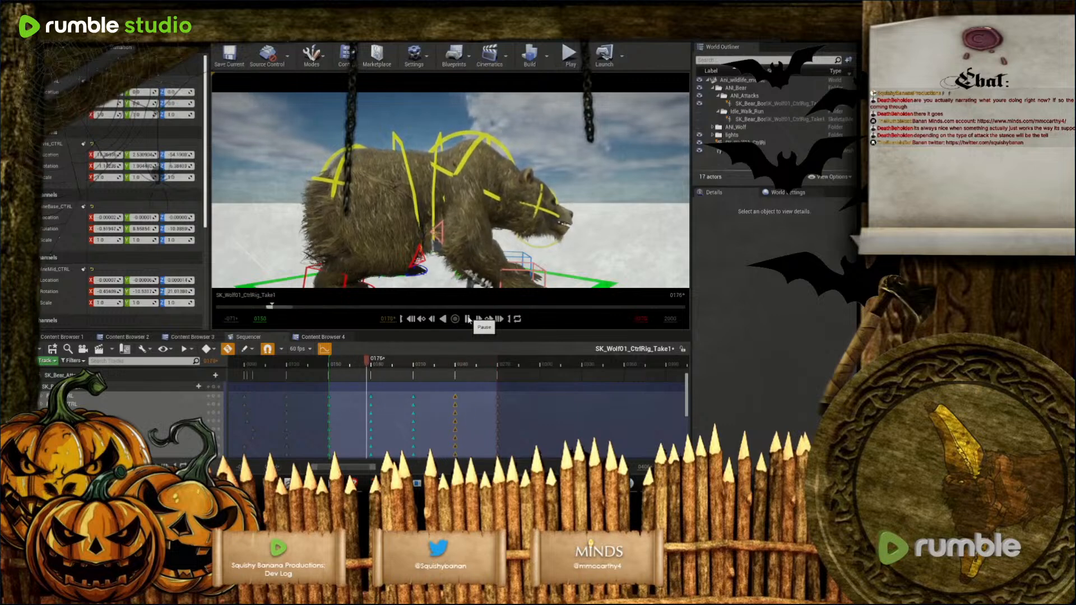
pyautogui.click(467, 319)
# Shift the keys on both sides of frame 210 inward to frame 188 and about frame 232, and preview the loop
pyautogui.moveTo(455, 396); pyautogui.dragTo(445, 397)
pyautogui.moveTo(359, 392); pyautogui.dragTo(372, 435)
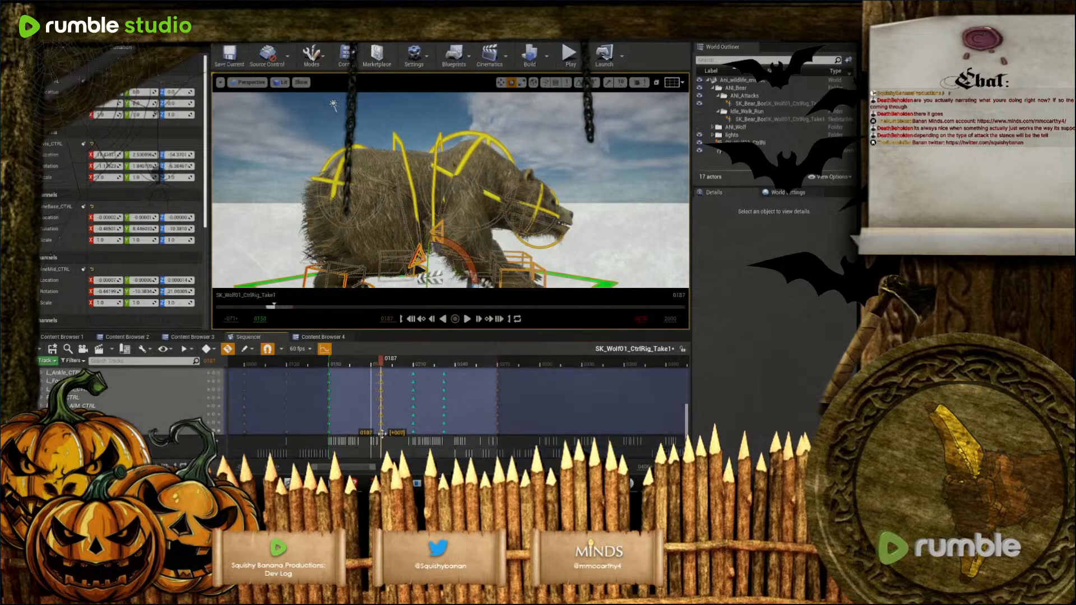
pyautogui.moveTo(439, 371); pyautogui.dragTo(452, 402)
pyautogui.click(458, 431)
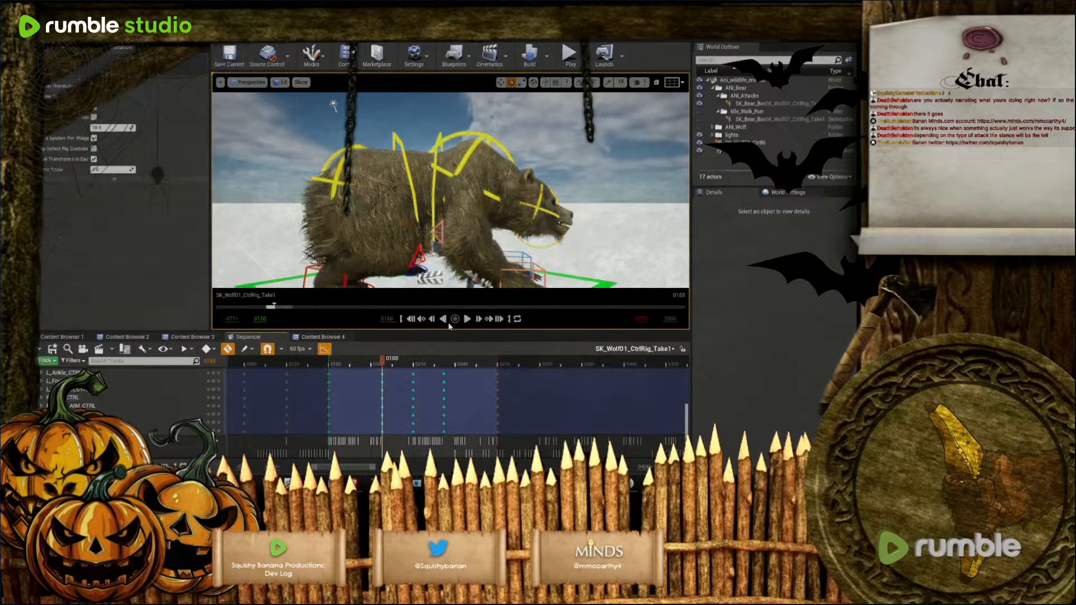
pyautogui.click(468, 319)
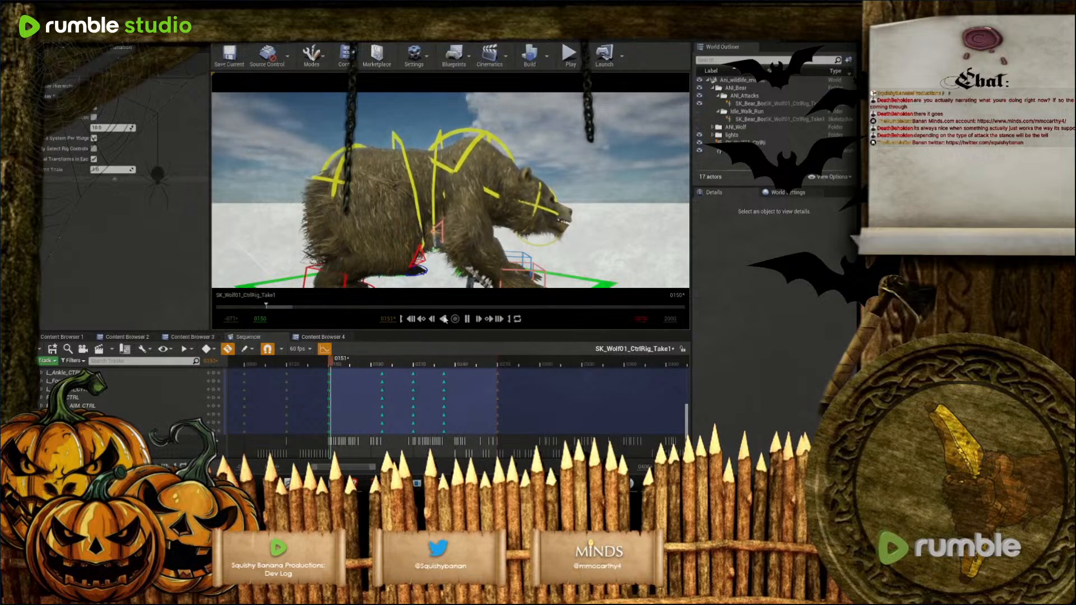
pyautogui.scroll(3, 433, 413)
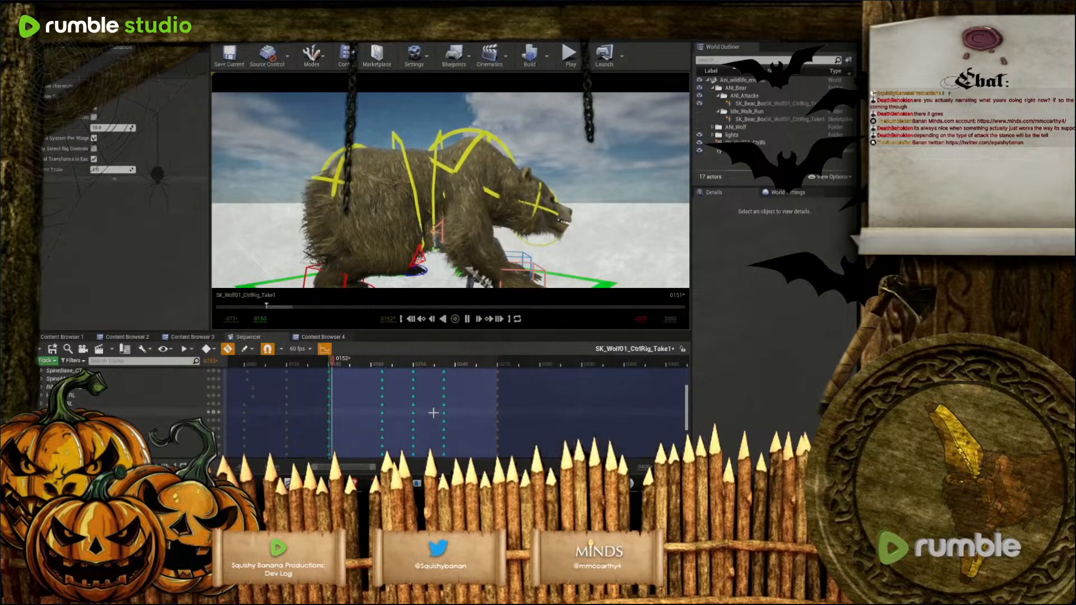
pyautogui.press('space')
# Stagger the spine, ribcage and head keys a couple of frames apart down the tracks and preview the overlapping motion
pyautogui.scroll(2, 288, 420)
pyautogui.scroll(3, 289, 419)
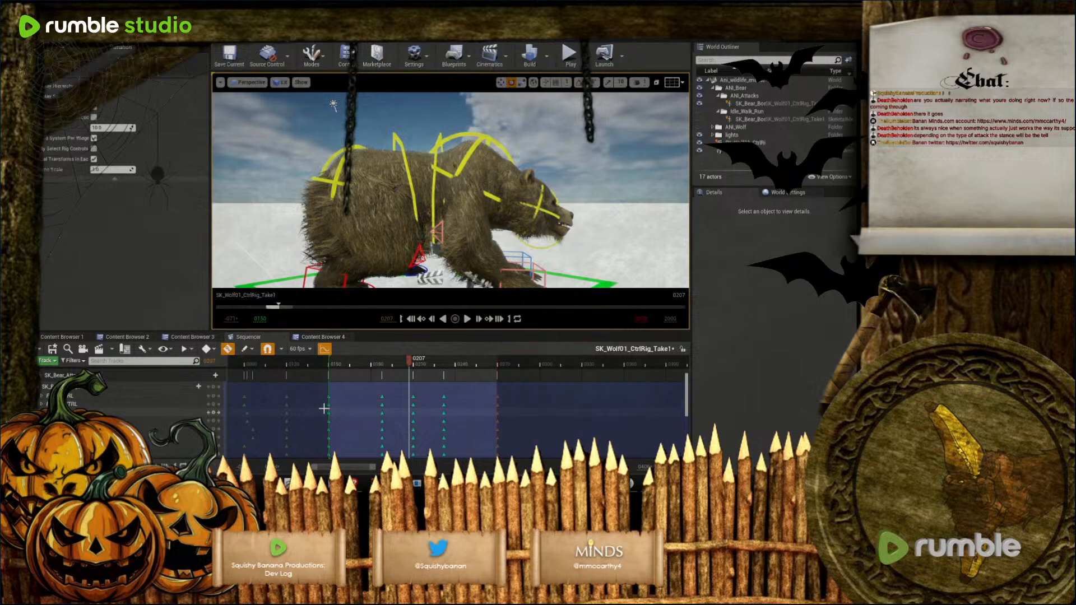
pyautogui.moveTo(321, 409); pyautogui.dragTo(450, 419)
pyautogui.moveTo(523, 424); pyautogui.dragTo(504, 420)
pyautogui.moveTo(304, 431); pyautogui.dragTo(503, 443)
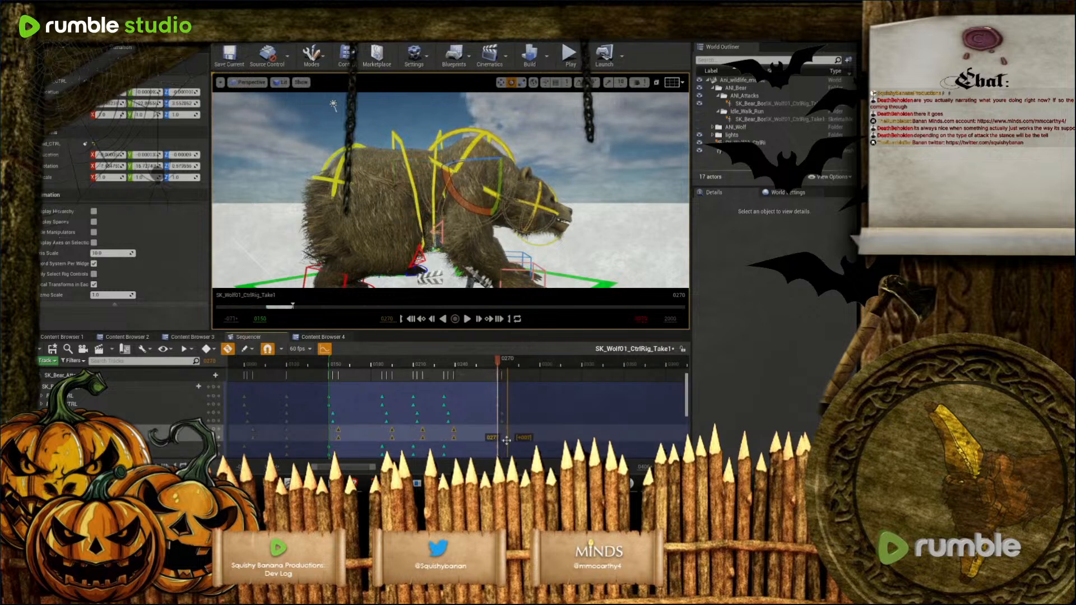
pyautogui.click(468, 318)
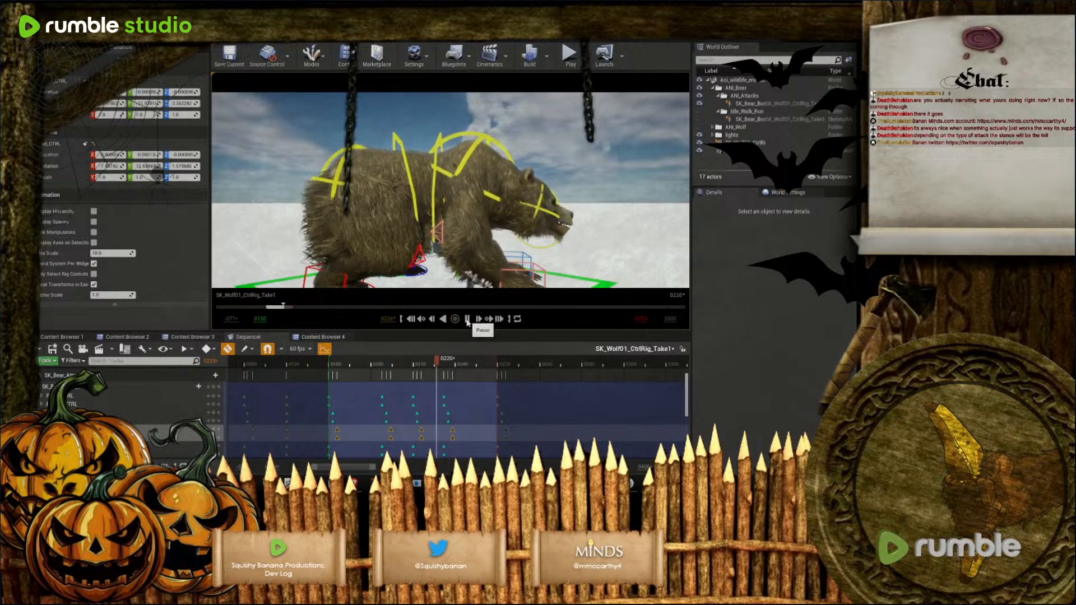
pyautogui.click(467, 319)
# Copy the mid-spine, ribcage and head control keys at frame 270 and paste them at frame 150
pyautogui.moveTo(471, 367); pyautogui.dragTo(500, 381)
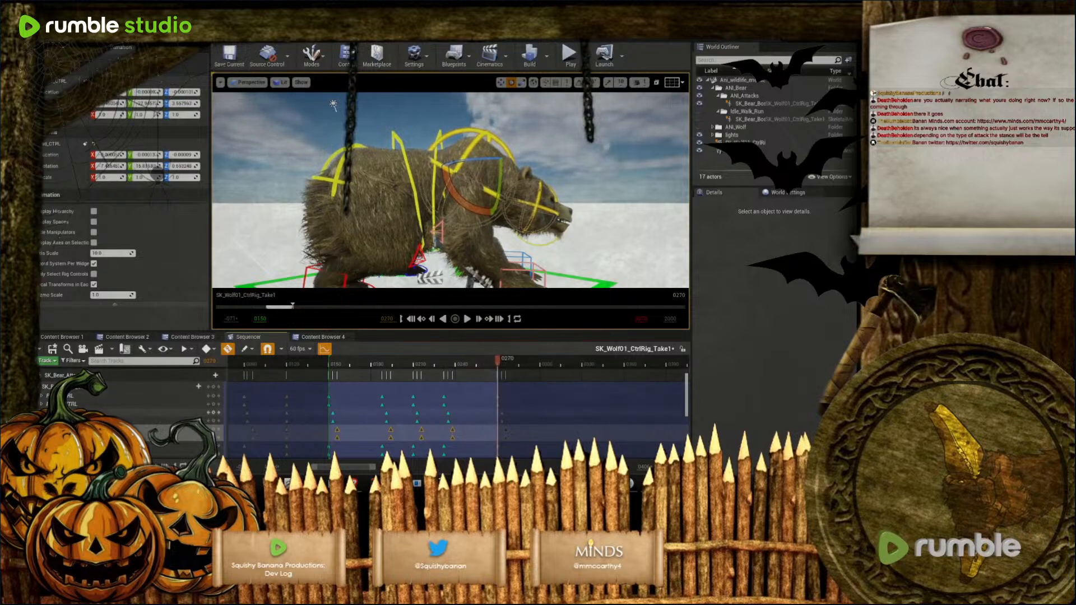
pyautogui.click(75, 413)
pyautogui.keyDown('shift'); pyautogui.click(78, 437); pyautogui.keyUp('shift')
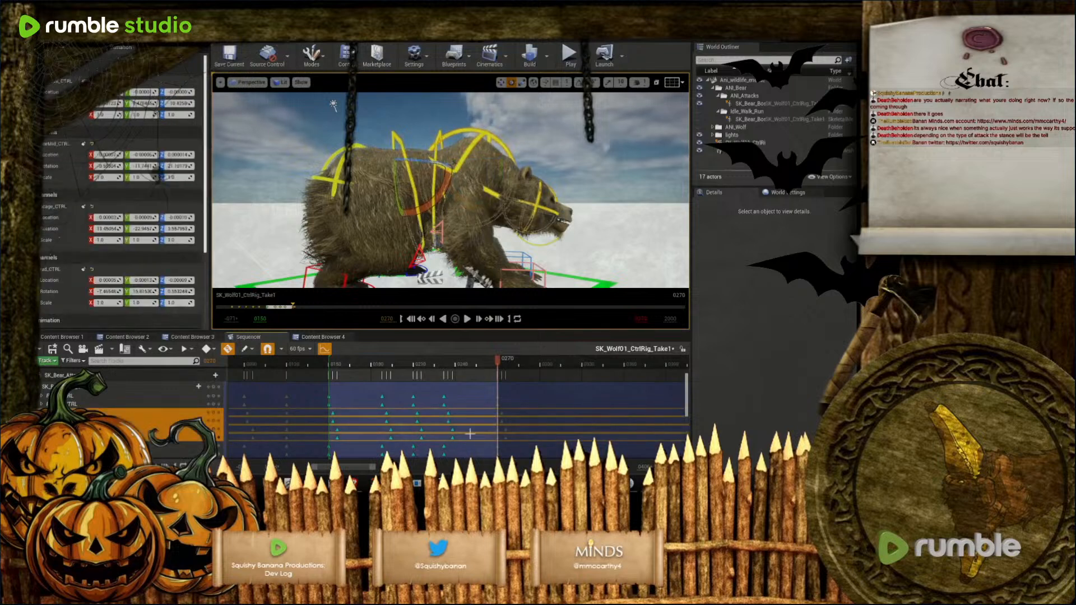
pyautogui.moveTo(489, 409); pyautogui.dragTo(499, 437)
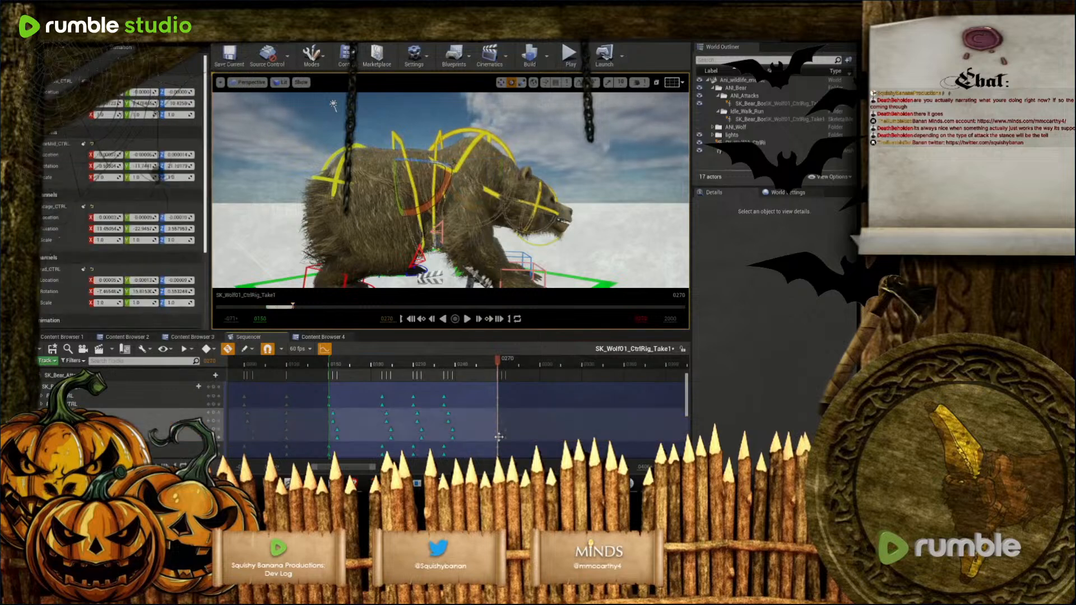
pyautogui.moveTo(496, 365); pyautogui.dragTo(331, 372)
pyautogui.hotkey('ctrl', 'v')
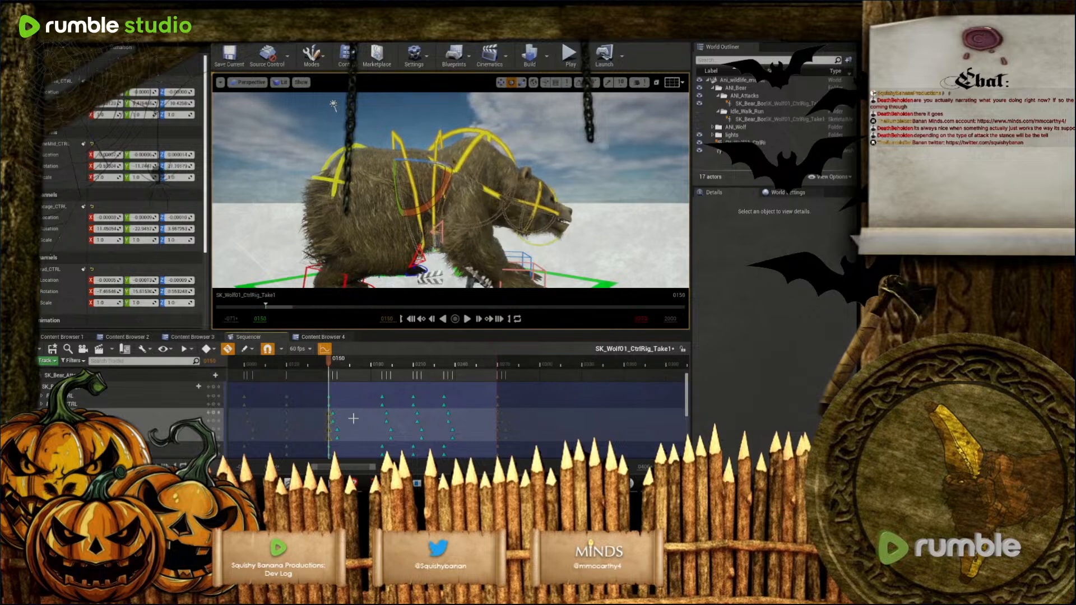
# Delete the stray offset spine, ribcage and head keys just after frames 150 and 270, and preview the loop
pyautogui.click(336, 412)
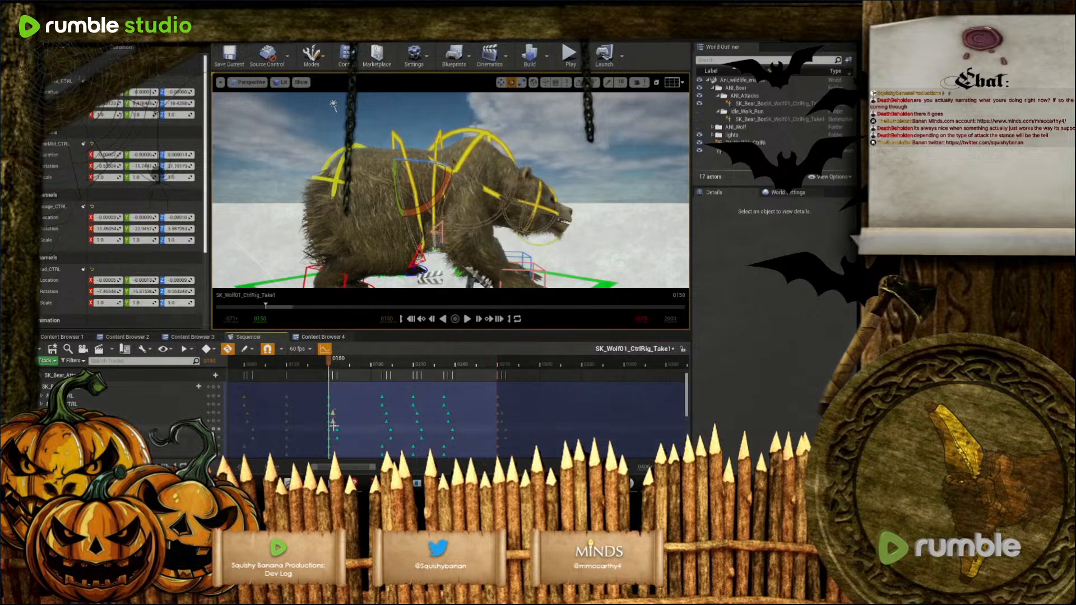
pyautogui.click(333, 425)
pyautogui.press('Delete')
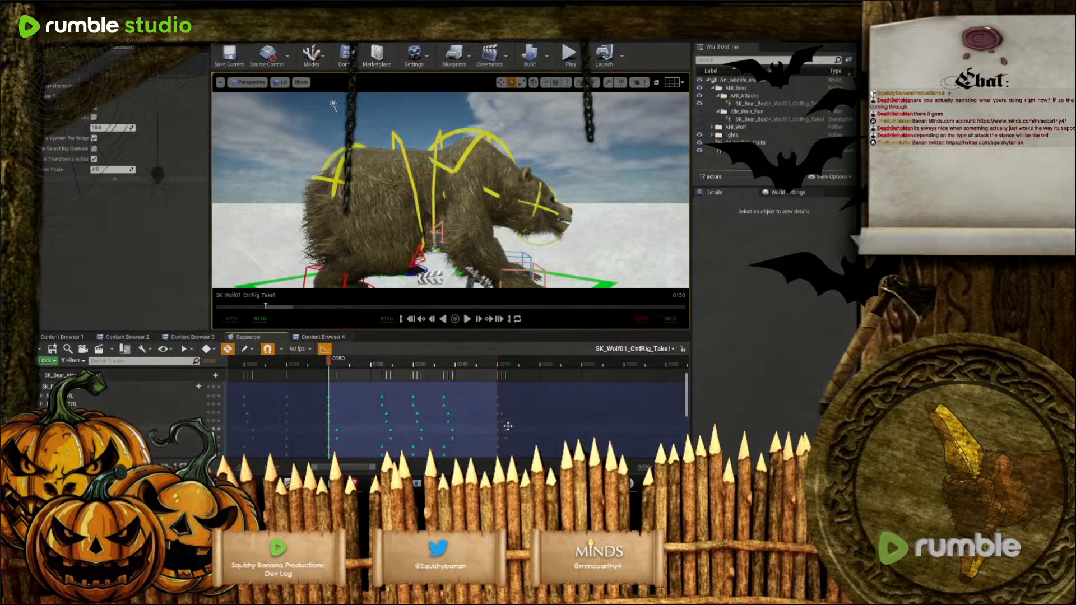
pyautogui.moveTo(532, 408); pyautogui.dragTo(501, 444)
pyautogui.press('Delete')
pyautogui.click(468, 321)
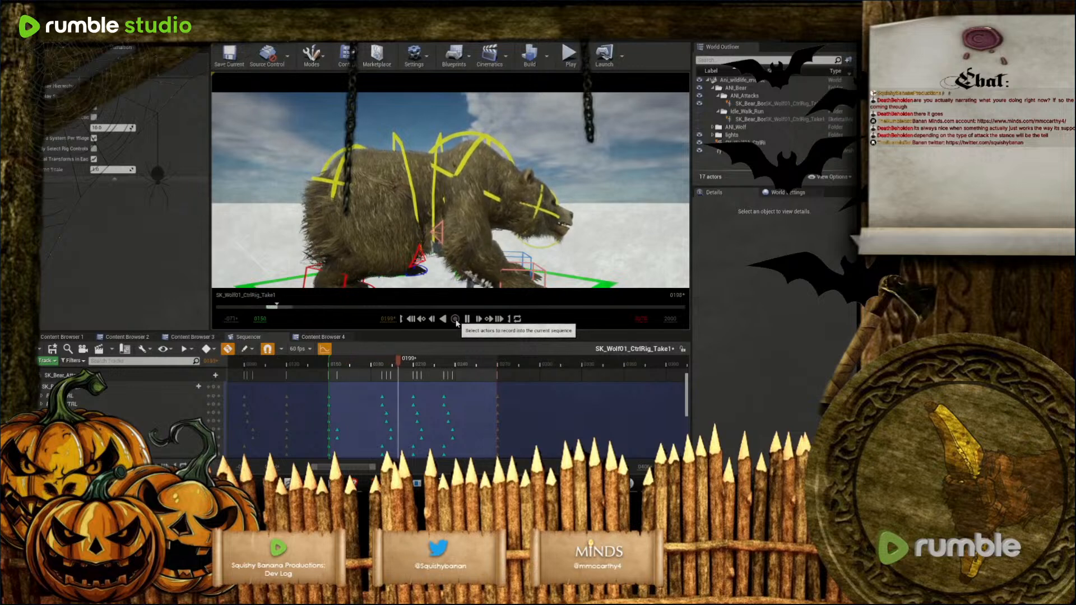
# Set all control keys from frame 150 to 270 to Cubic (User) interpolation and preview the loop from the bear's front
pyautogui.scroll(-1, 417, 387)
pyautogui.scroll(3, 382, 389)
pyautogui.moveTo(324, 412); pyautogui.dragTo(508, 416)
pyautogui.rightClick(444, 385)
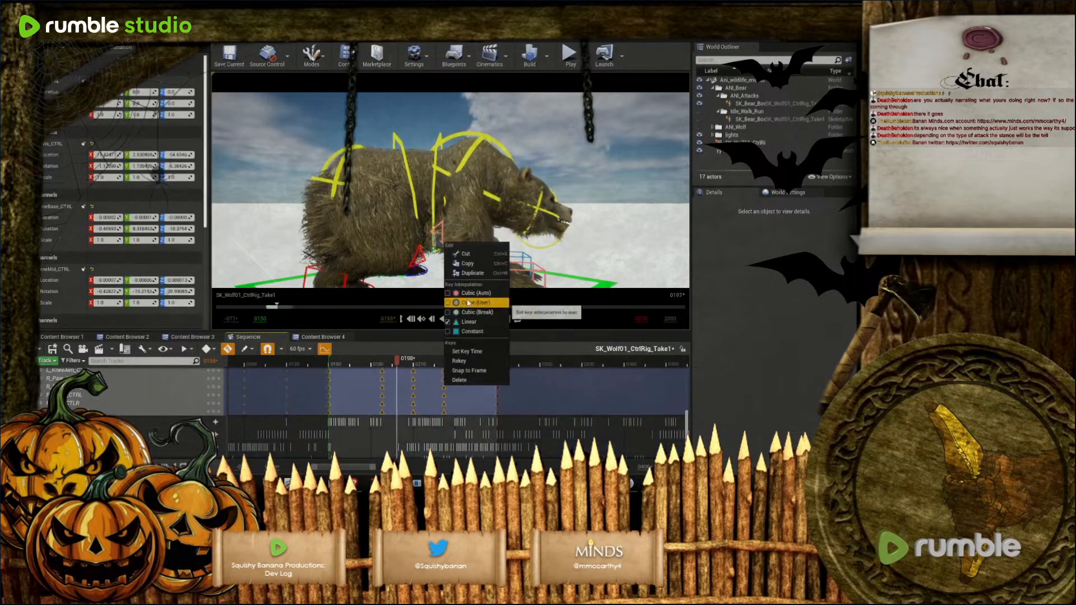
pyautogui.click(474, 303)
pyautogui.moveTo(451, 191); pyautogui.dragTo(322, 196, button='right')
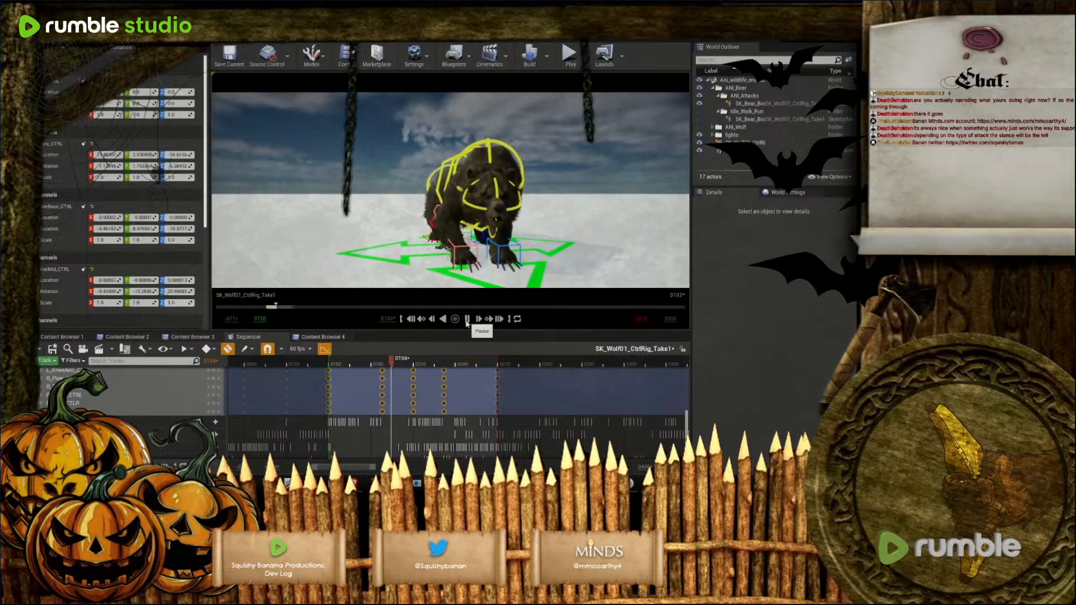
pyautogui.press('space')
# Collapse the attack bear's control rig track and move the playhead to frame 189
pyautogui.scroll(5, 441, 373)
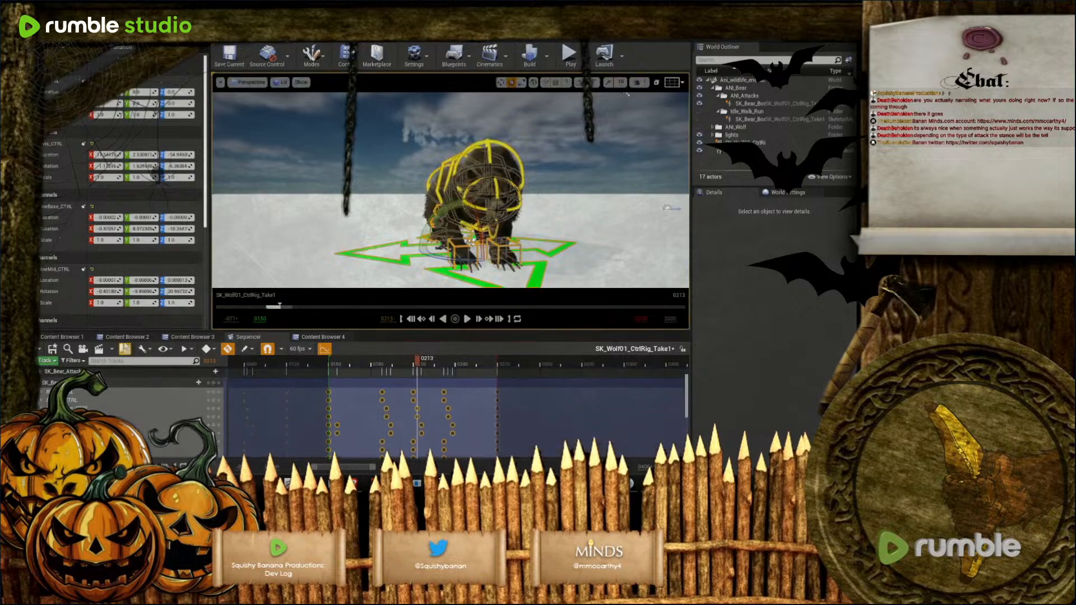
pyautogui.click(40, 384)
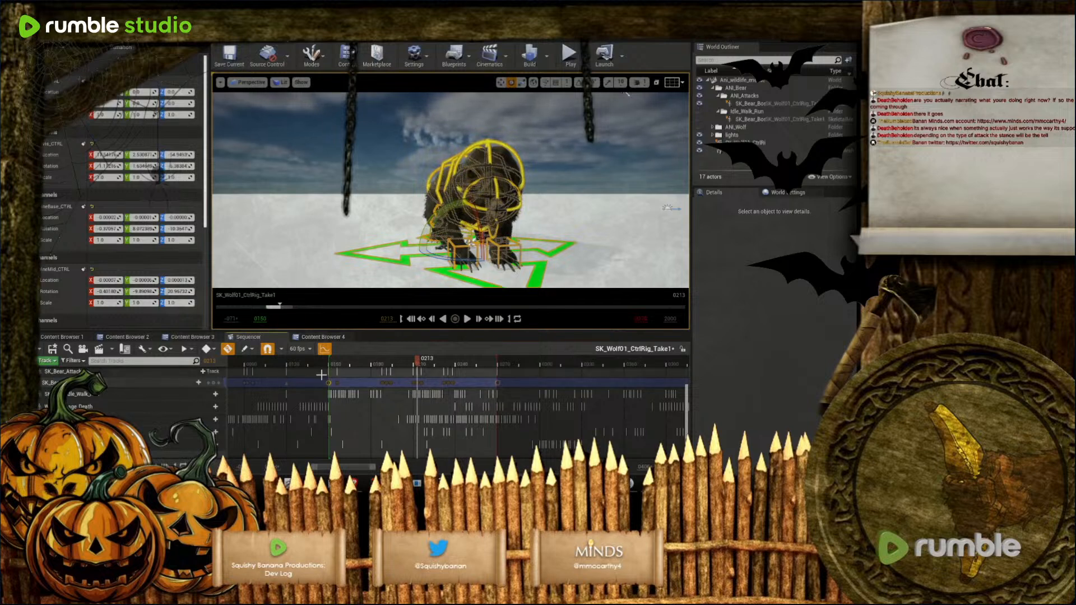
pyautogui.moveTo(414, 362); pyautogui.dragTo(385, 368)
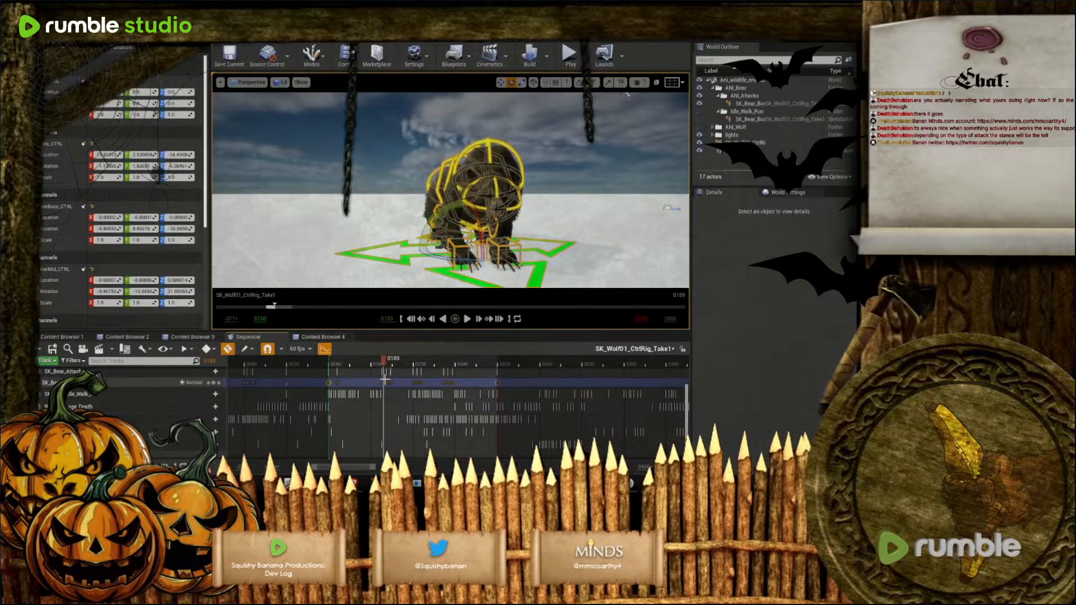
pyautogui.scroll(1, 140, 392)
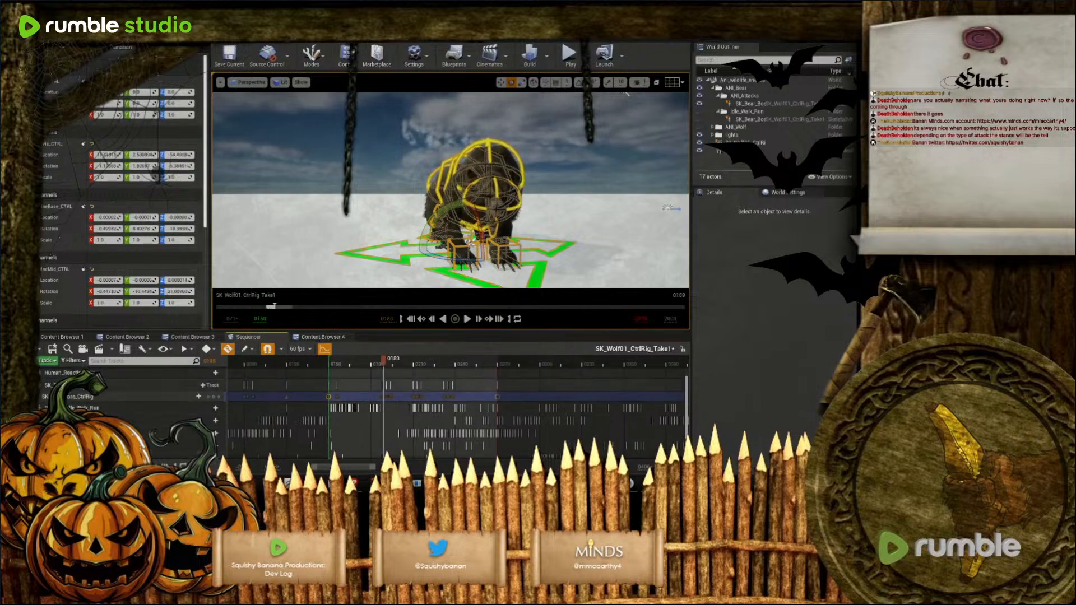
# Bake the attack bear's track to an animation sequence named AS_Bear_High_Stance in animation_sequences/NPCS/Wildlife with the default export options
pyautogui.rightClick(79, 385)
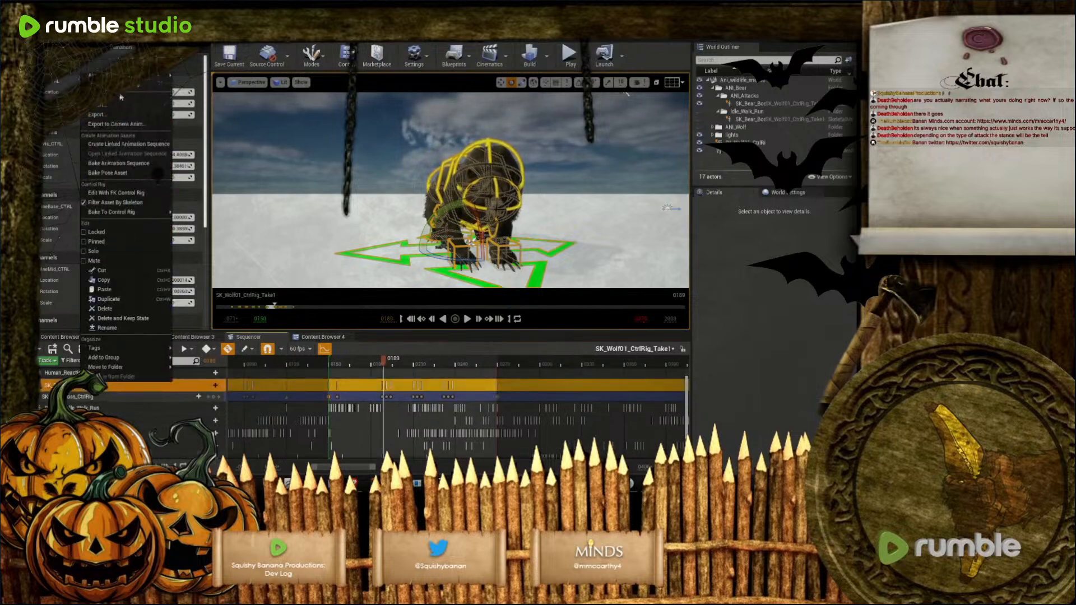
pyautogui.click(133, 164)
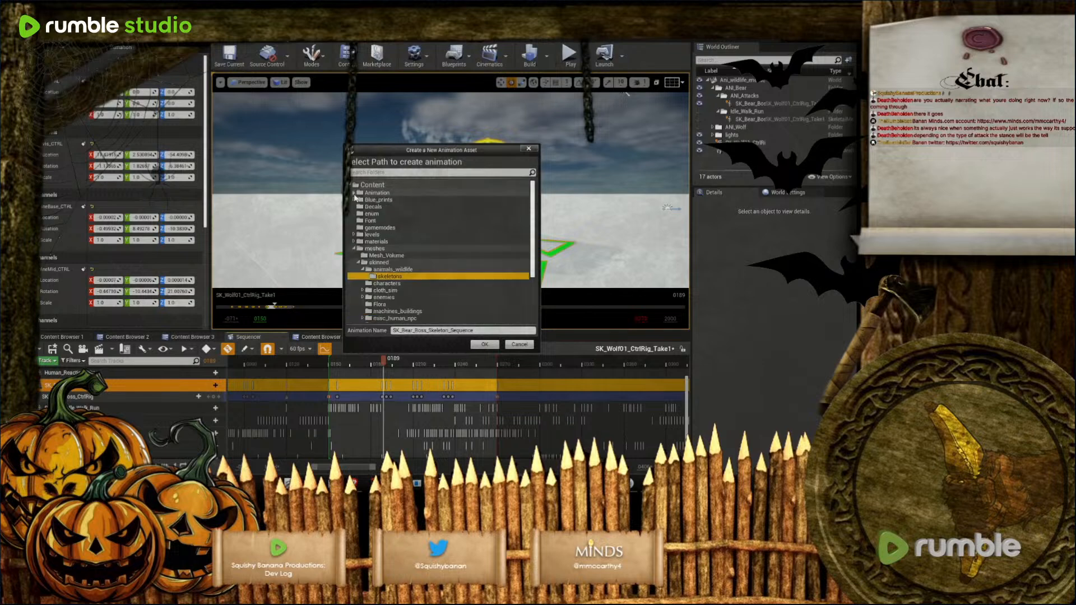
pyautogui.click(354, 193)
pyautogui.doubleClick(379, 214)
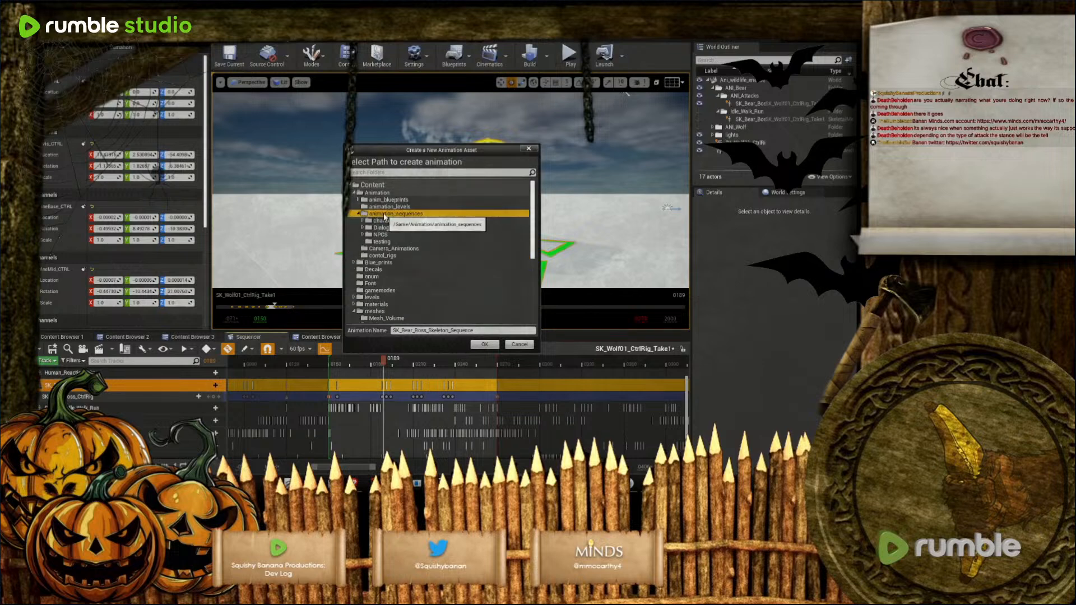
pyautogui.doubleClick(390, 235)
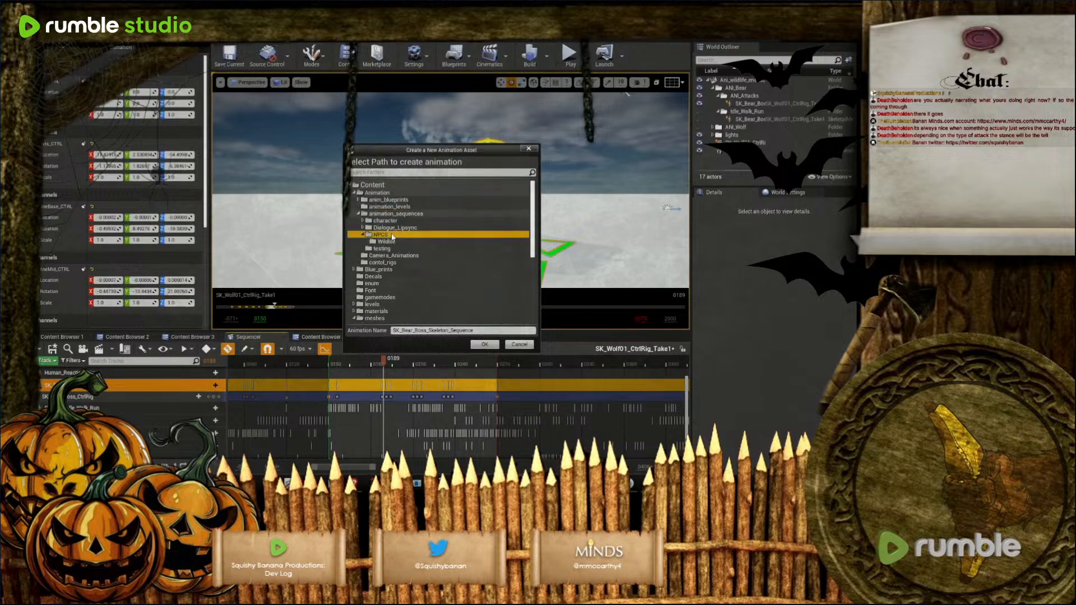
pyautogui.click(396, 241)
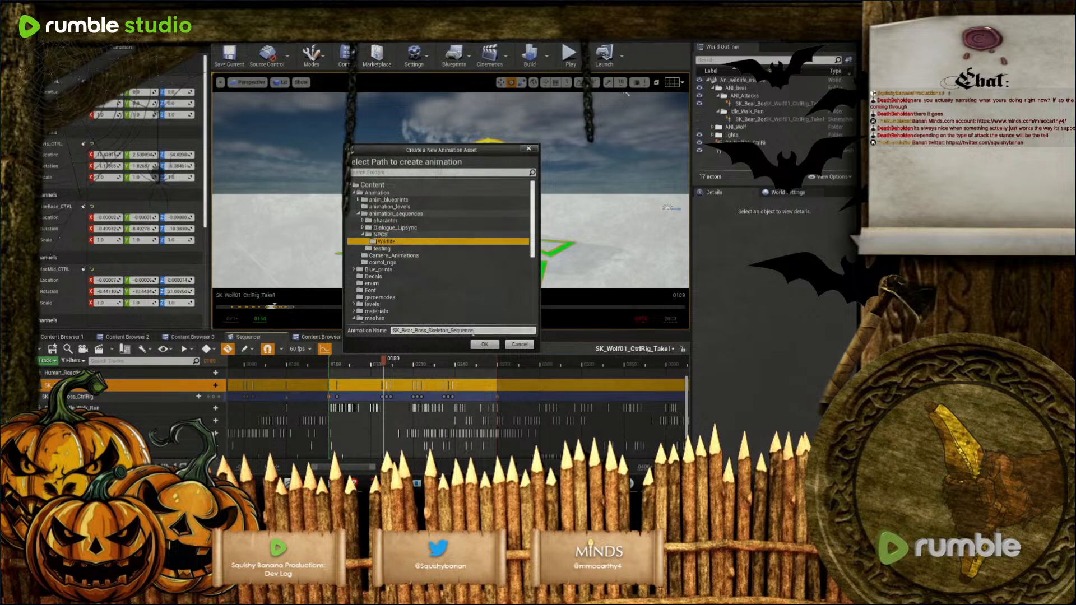
pyautogui.click(472, 331)
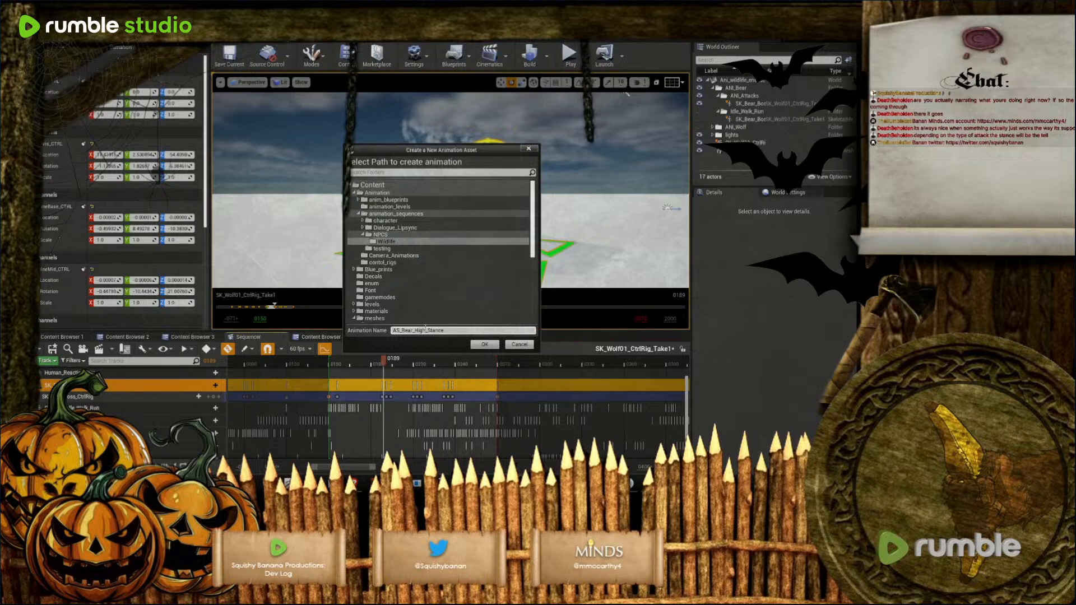
pyautogui.click(485, 345)
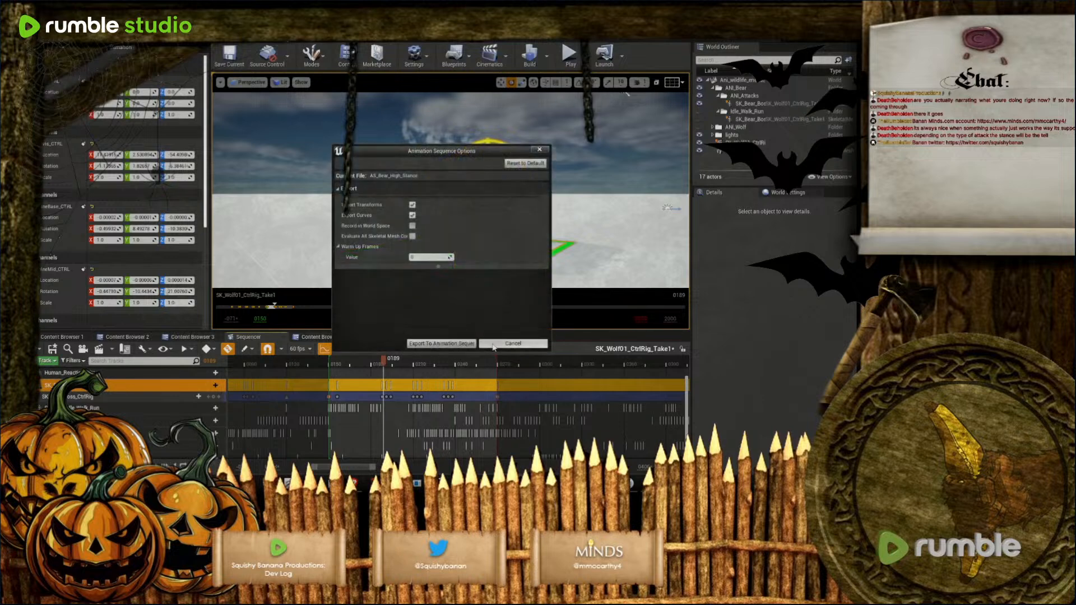
pyautogui.click(454, 344)
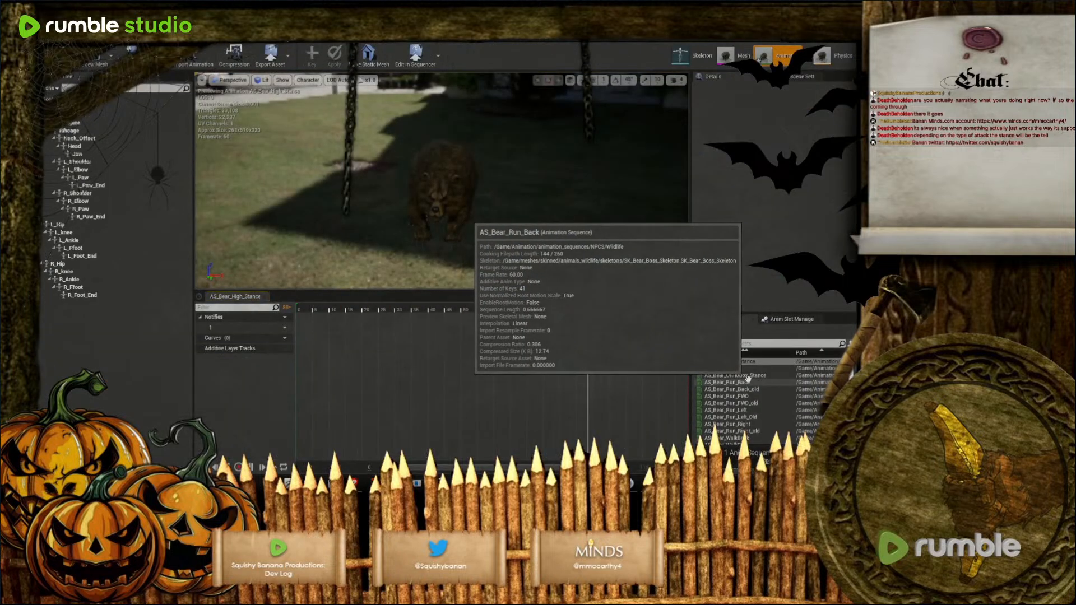
# Preview the AS_Bear_Orthodox_Stance, AS_Bear_Idle and AS_Bear_High_Stance animations one after another for comparison
pyautogui.click(753, 376)
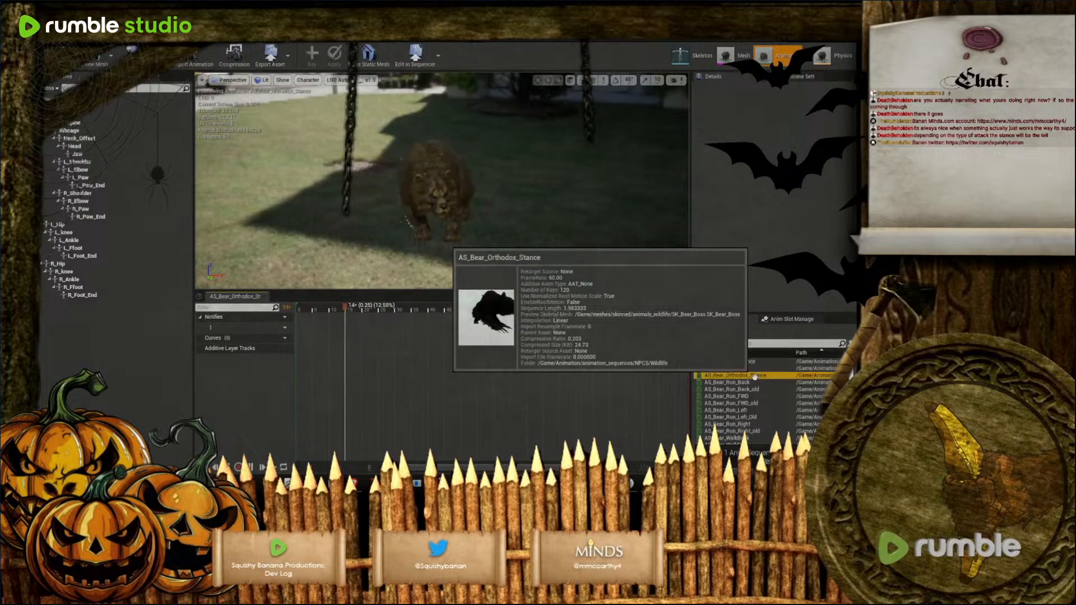
pyautogui.click(756, 368)
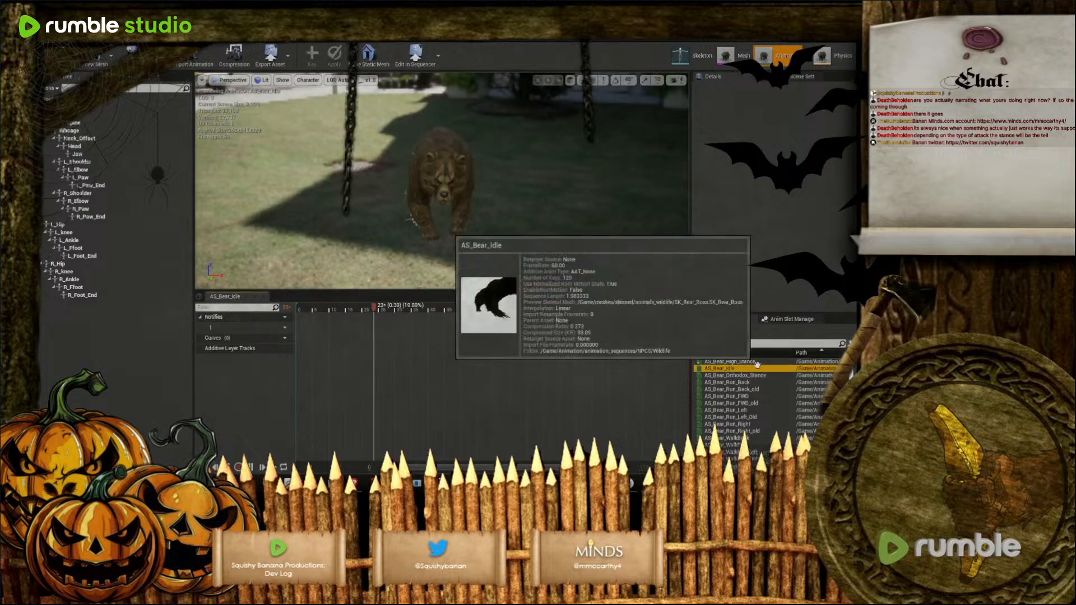
pyautogui.click(756, 362)
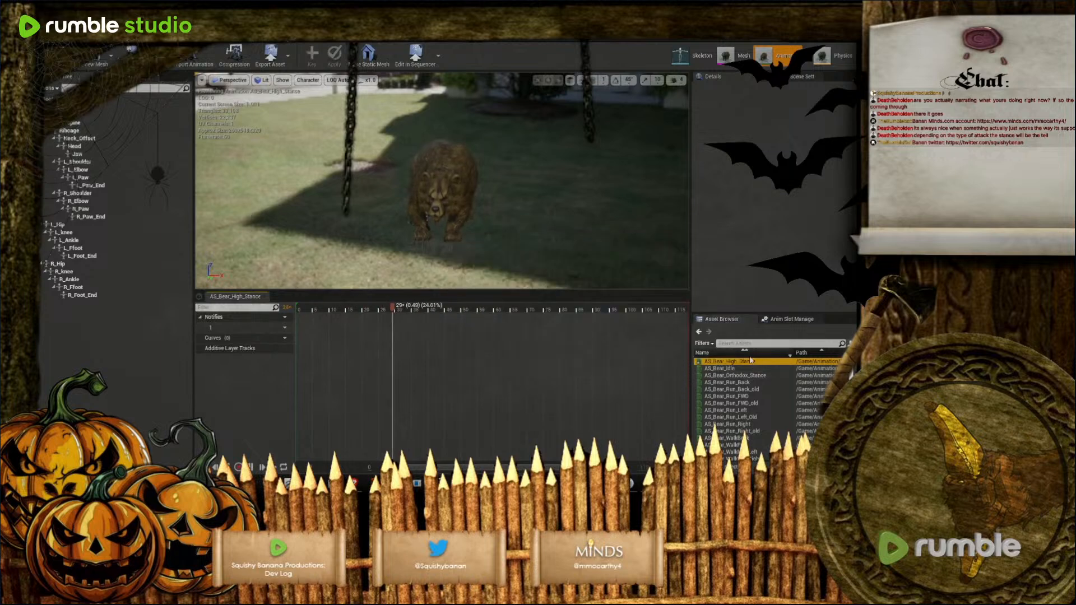
pyautogui.rightClick(736, 363)
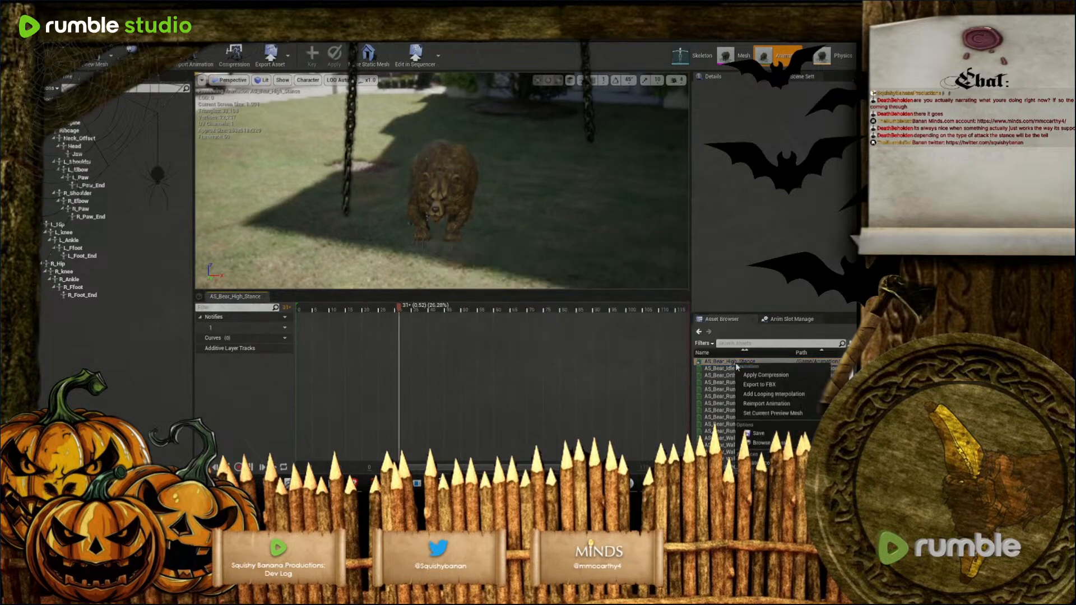
pyautogui.moveTo(765, 385)
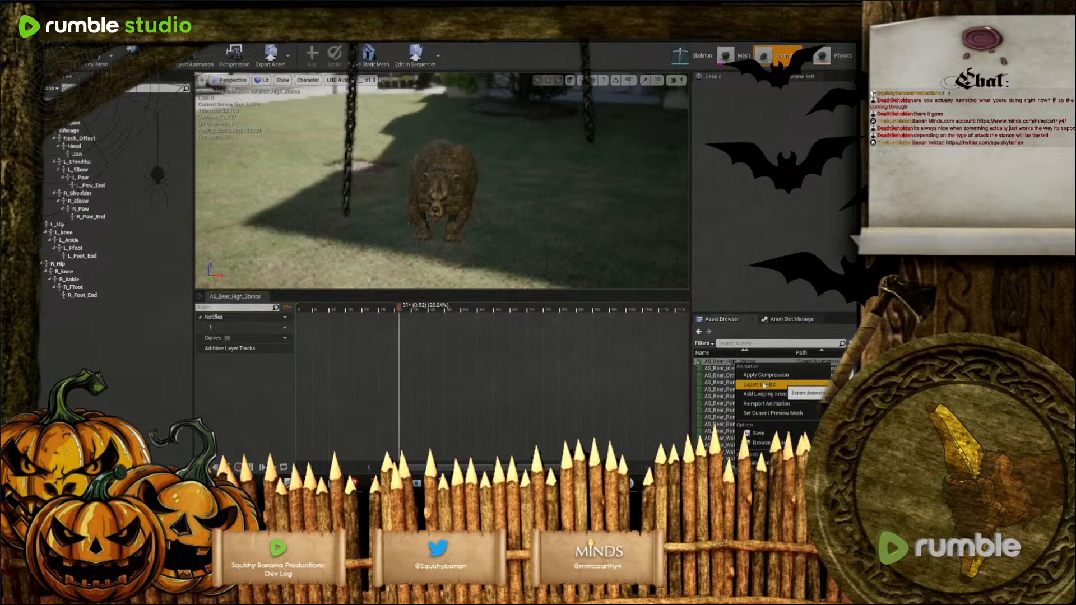
pyautogui.click(76, 79)
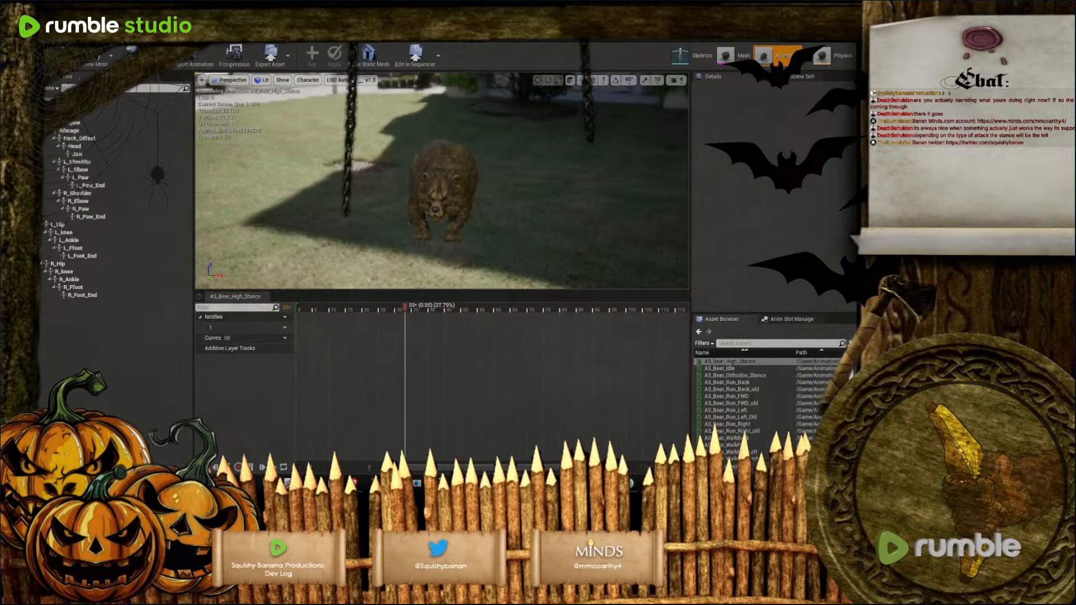
# Return to the level editor and browse to the Content/Animation/animation_sequences/NPCS/Wildlife folder
pyautogui.click(76, 32)
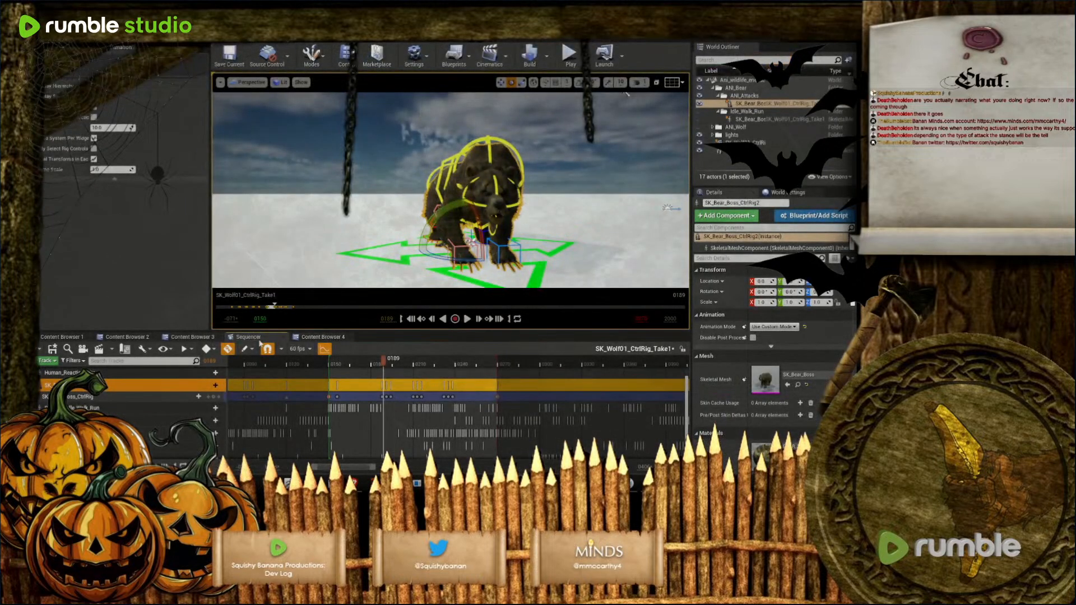
pyautogui.click(323, 337)
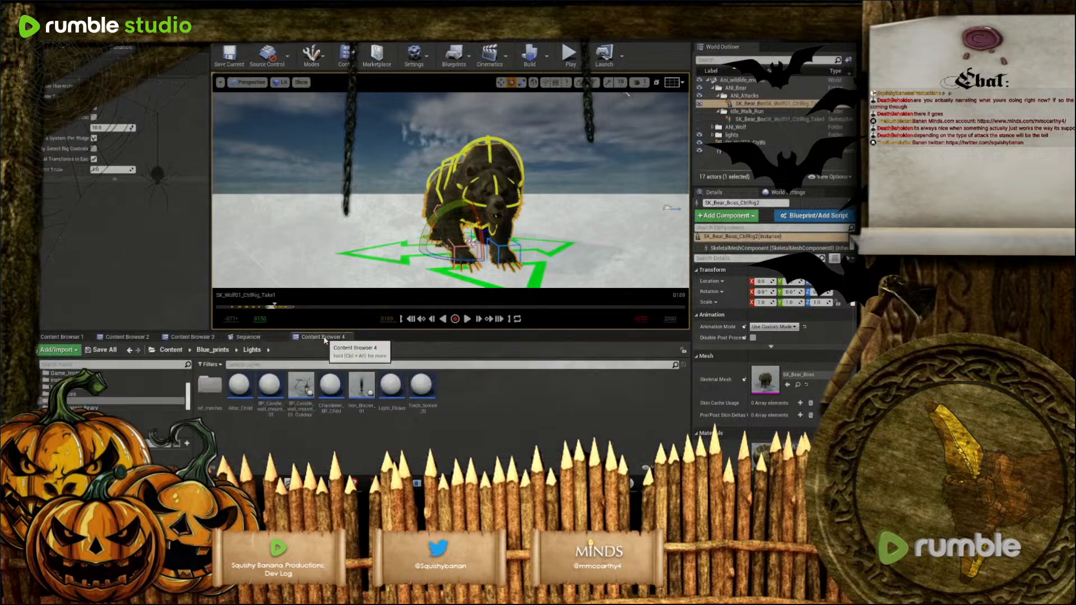
pyautogui.click(180, 350)
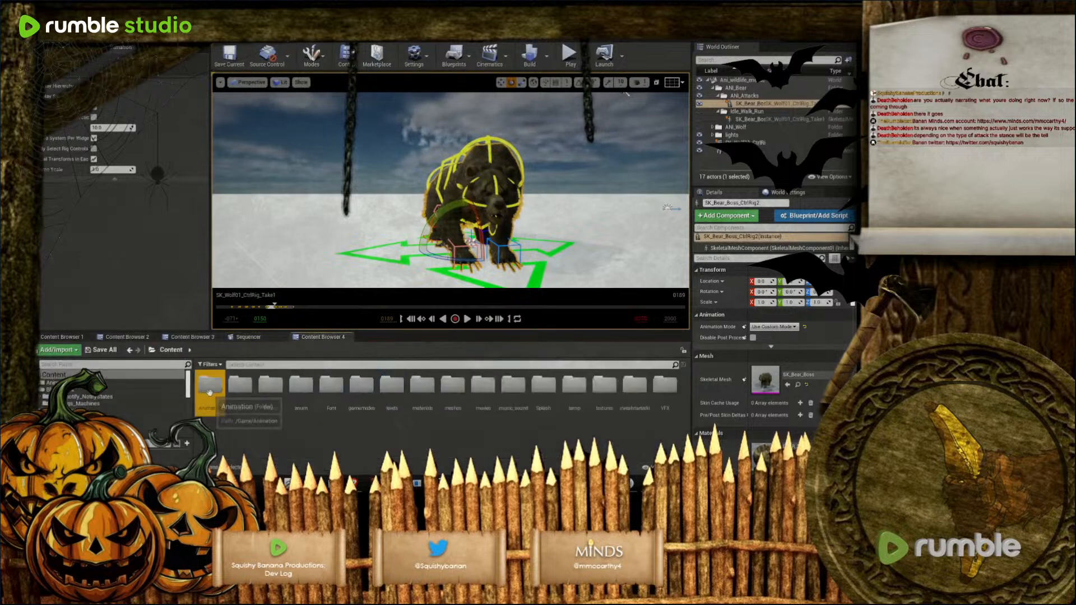
pyautogui.doubleClick(241, 386)
pyautogui.doubleClick(270, 385)
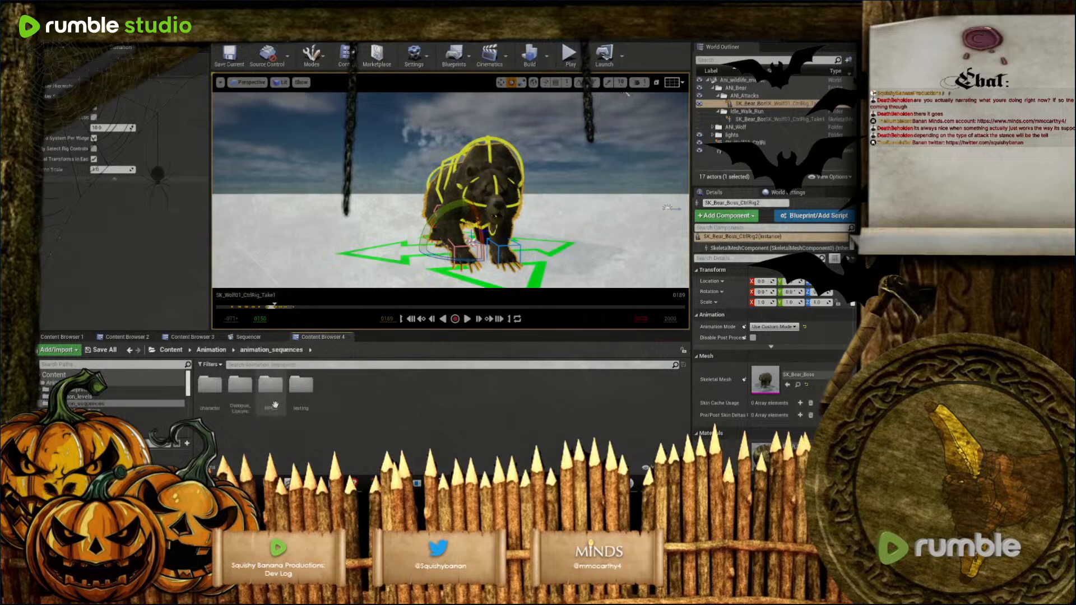
pyautogui.doubleClick(210, 385)
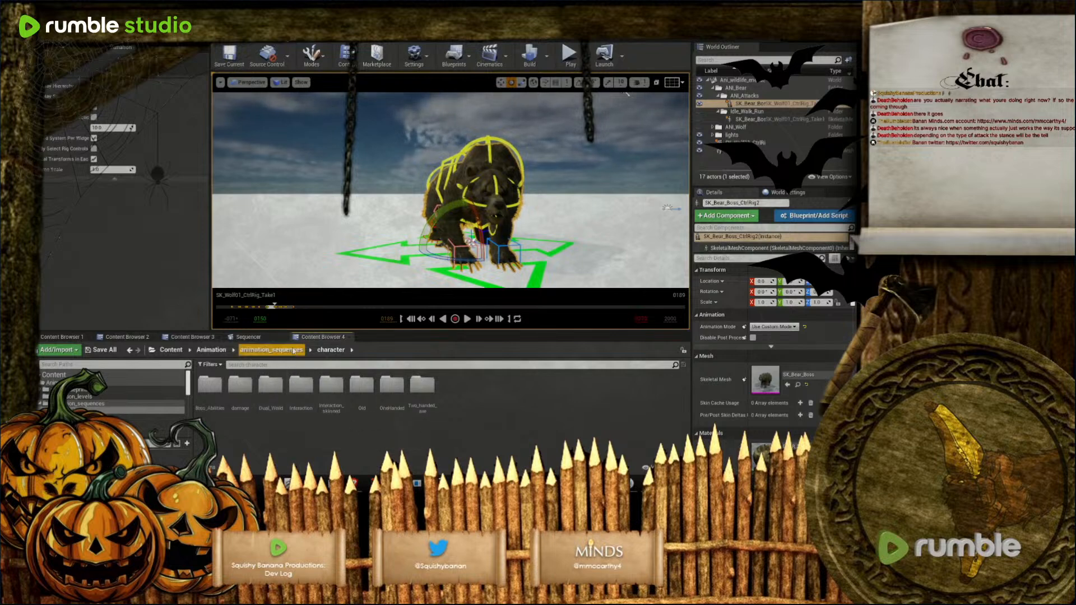
pyautogui.click(271, 349)
pyautogui.doubleClick(277, 388)
pyautogui.doubleClick(210, 385)
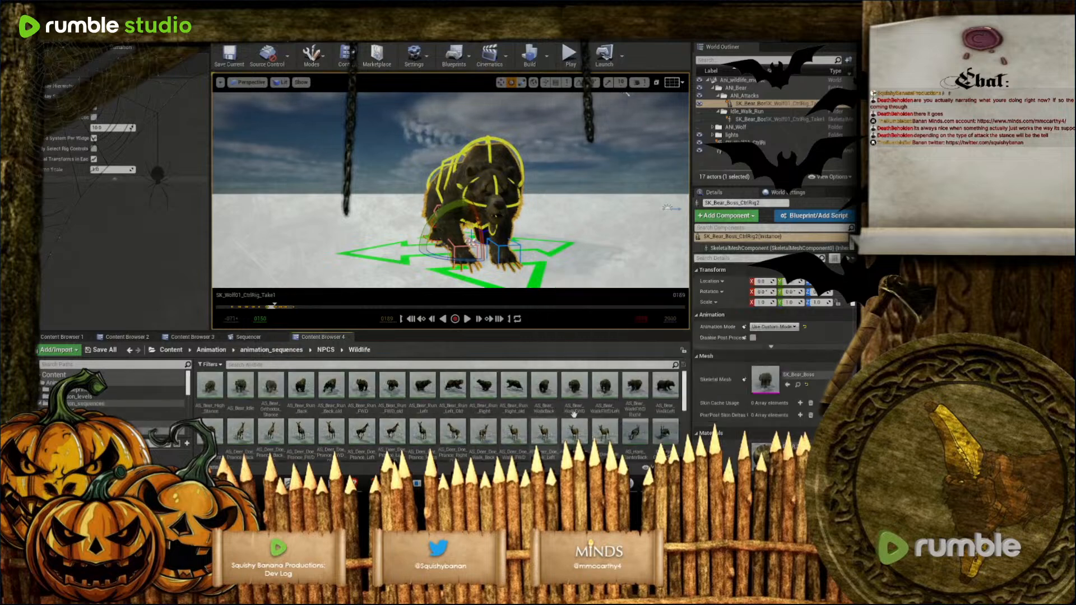
# Rename the AS_Bear_High_Stance animation asset in the Wildlife folder and return to the Sequencer
pyautogui.rightClick(211, 386)
pyautogui.click(249, 229)
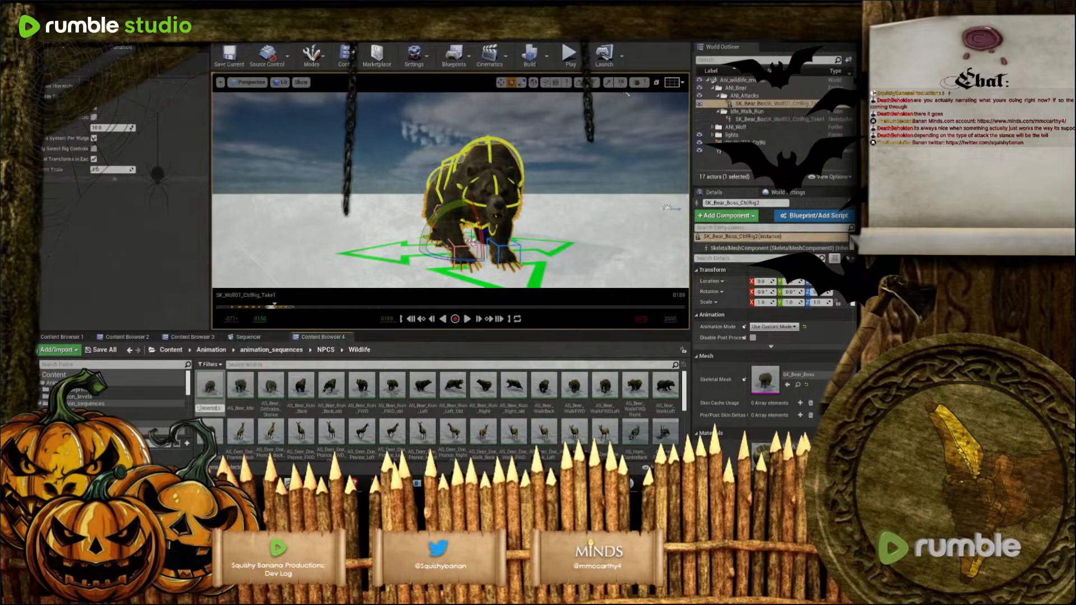
pyautogui.click(248, 337)
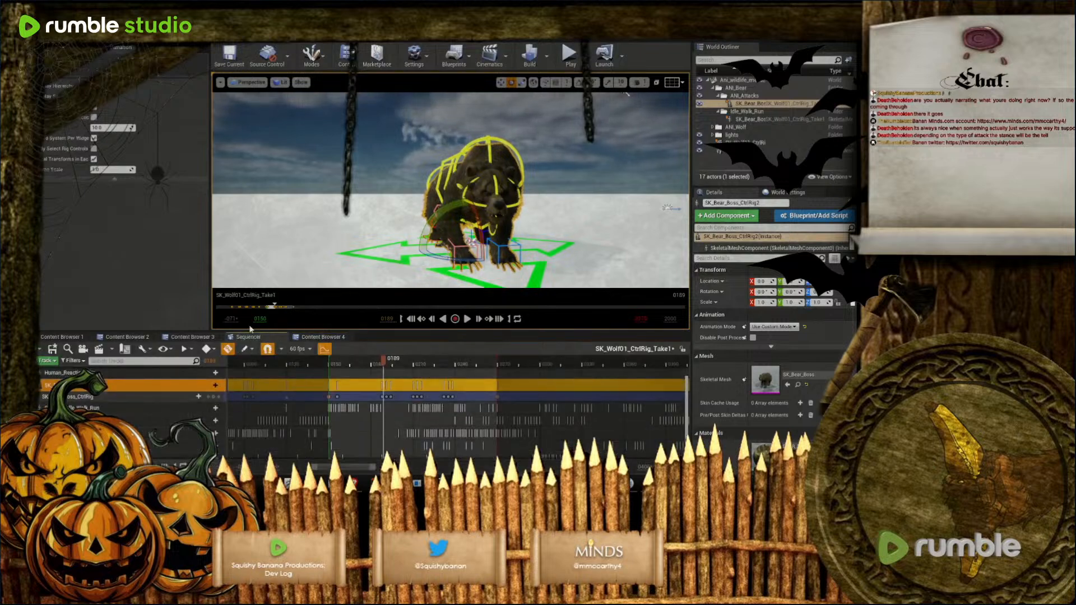
# Start the playback range at frame 300 and import the AS_Bear_Idle animation into the bear's control rig section at that frame
pyautogui.write('30')
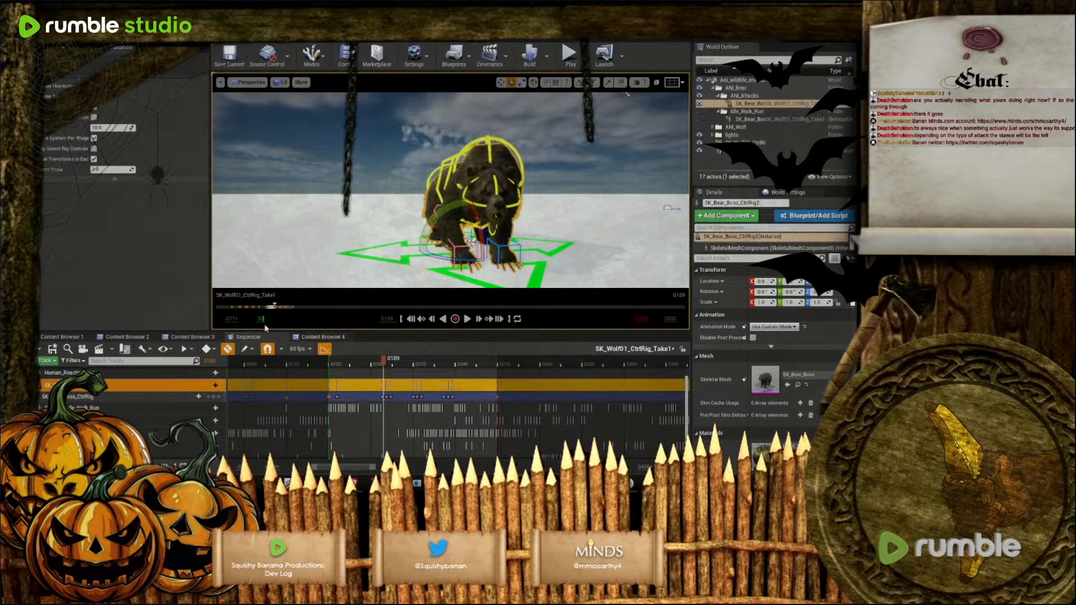
pyautogui.write('0')
pyautogui.press('Return')
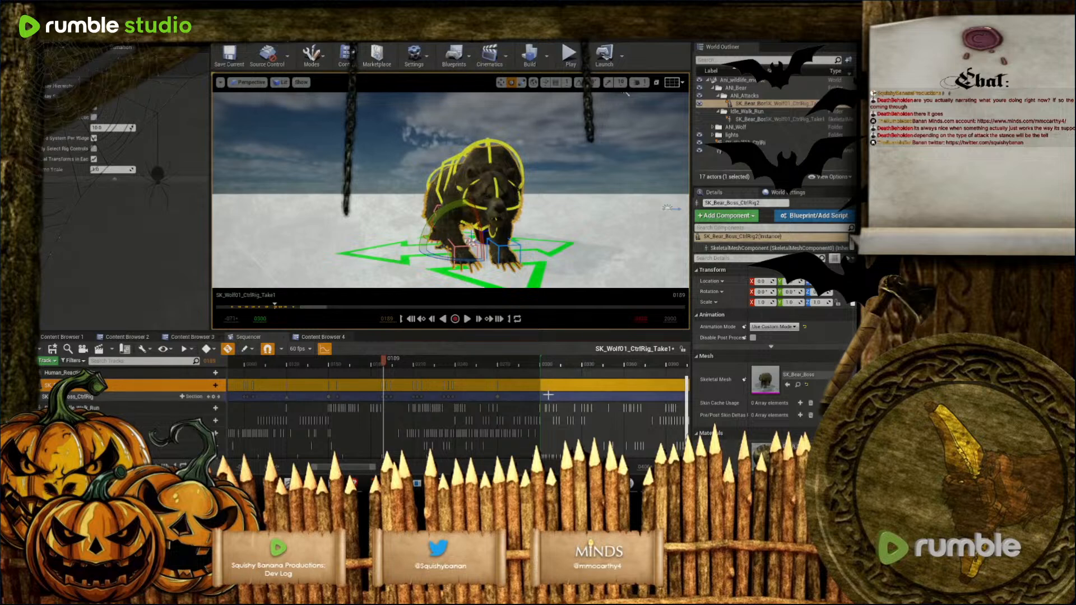
pyautogui.click(540, 365)
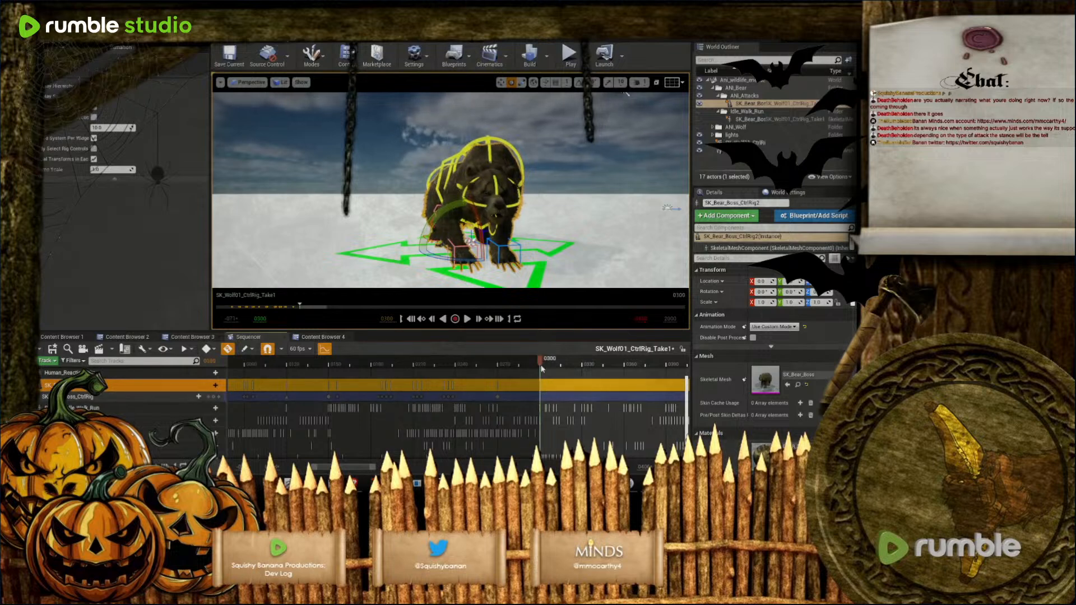
pyautogui.rightClick(546, 398)
pyautogui.moveTo(644, 335)
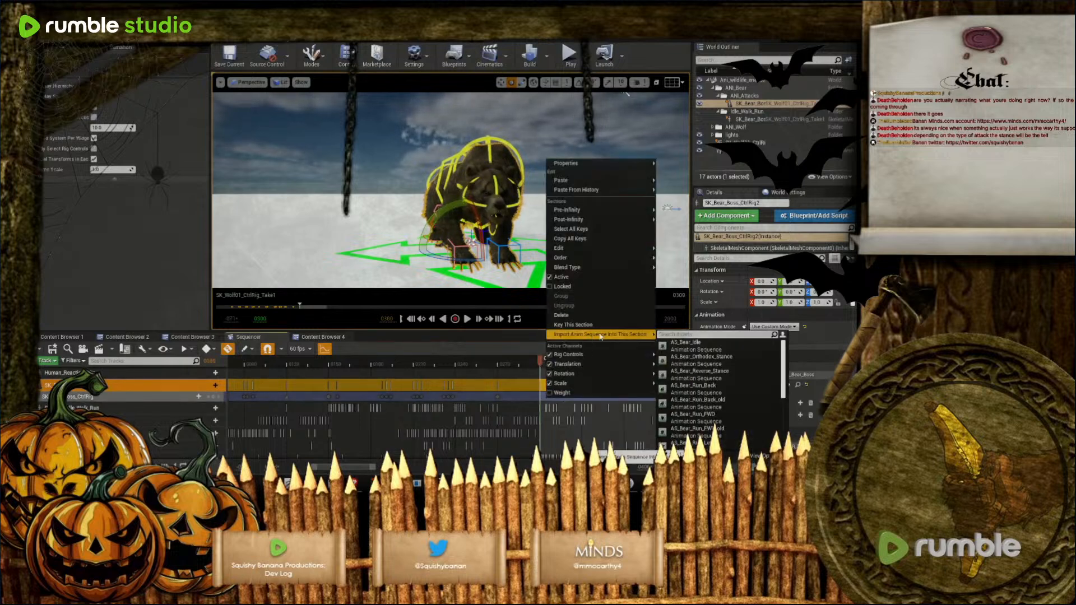
pyautogui.click(676, 343)
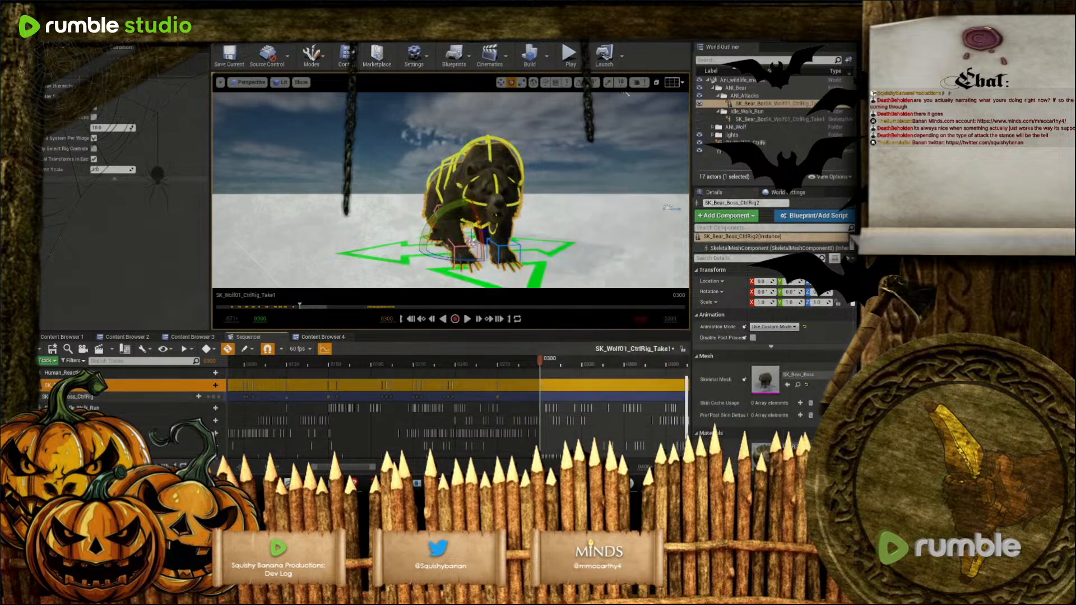
# Remove the imported idle keys after frame 300, keeping only the first pose on the bear's control rig track
pyautogui.moveTo(374, 471); pyautogui.dragTo(478, 472)
pyautogui.moveTo(336, 365); pyautogui.dragTo(334, 399)
pyautogui.click(478, 396)
pyautogui.click(547, 401)
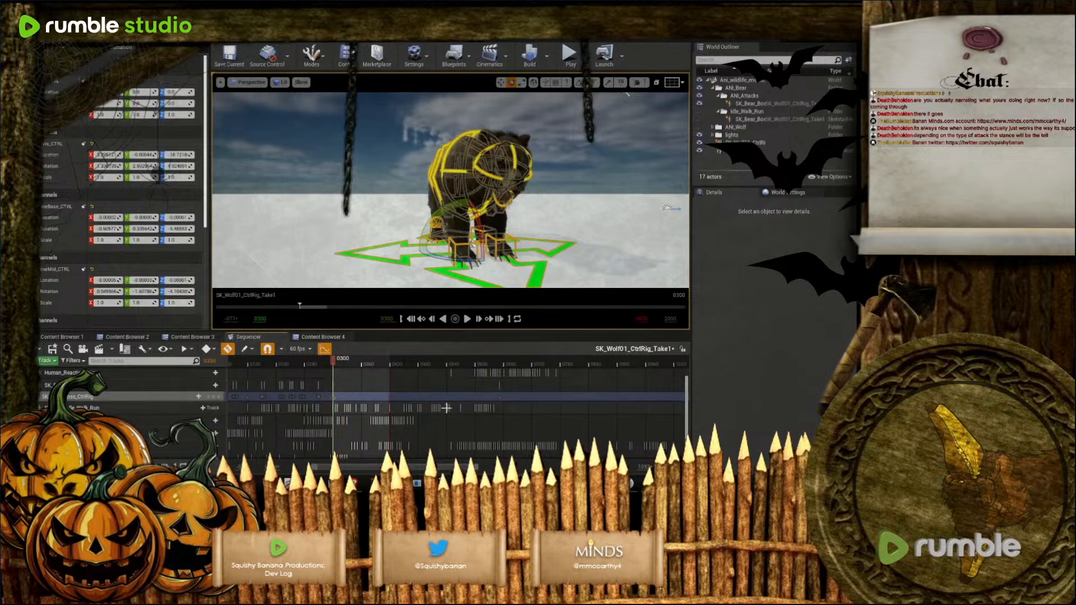
pyautogui.click(521, 413)
pyautogui.moveTo(476, 468); pyautogui.dragTo(378, 449)
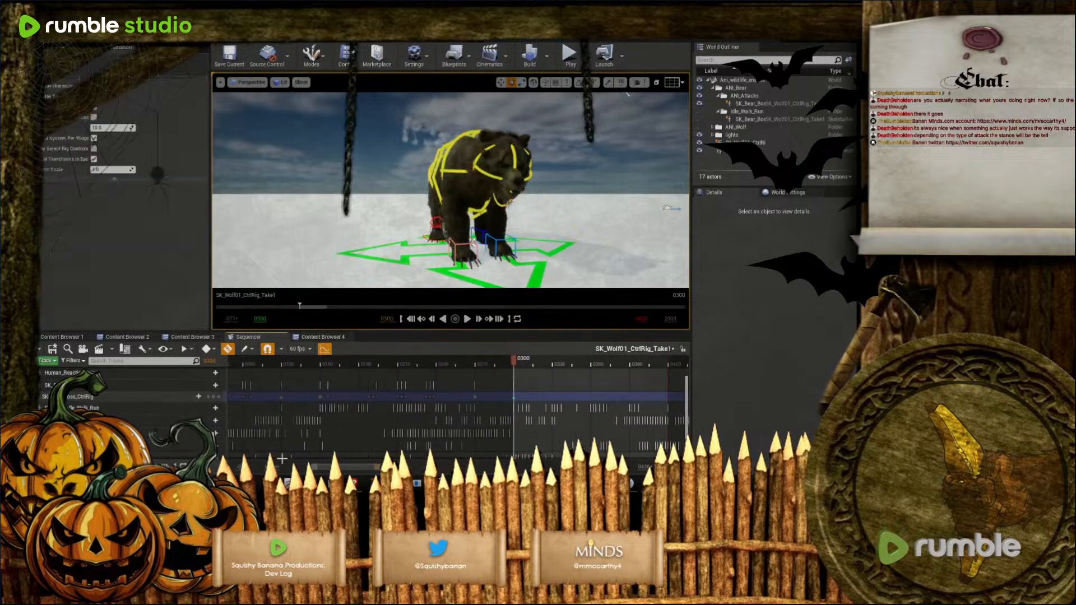
# Lower the bear's hips control slightly on frame 300
pyautogui.moveTo(315, 468); pyautogui.dragTo(345, 467)
pyautogui.moveTo(448, 223)
pyautogui.mouseDown(button='right')
pyautogui.moveTo(465, 228)
pyautogui.moveTo(437, 213)
pyautogui.mouseUp(button='right')
pyautogui.press('w')
pyautogui.press('a')
pyautogui.press('s')
pyautogui.click(397, 194)
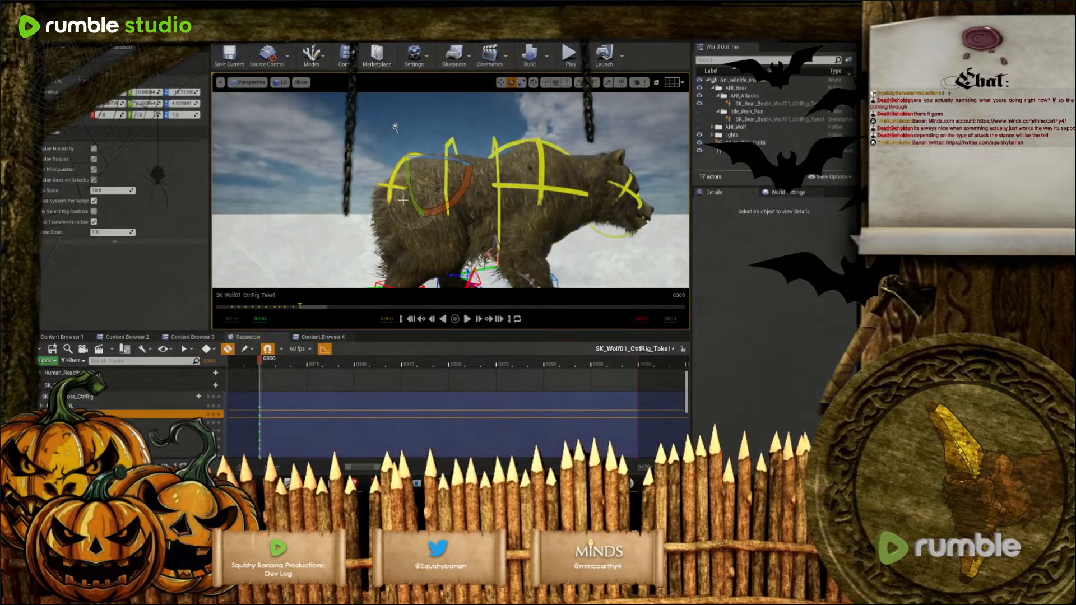
pyautogui.press('w')
pyautogui.moveTo(424, 138); pyautogui.dragTo(466, 201)
# Rotate the spine and chest controls on frame 300 to reshape the line of the bear's back
pyautogui.click(446, 200)
pyautogui.press('e')
pyautogui.click(402, 205)
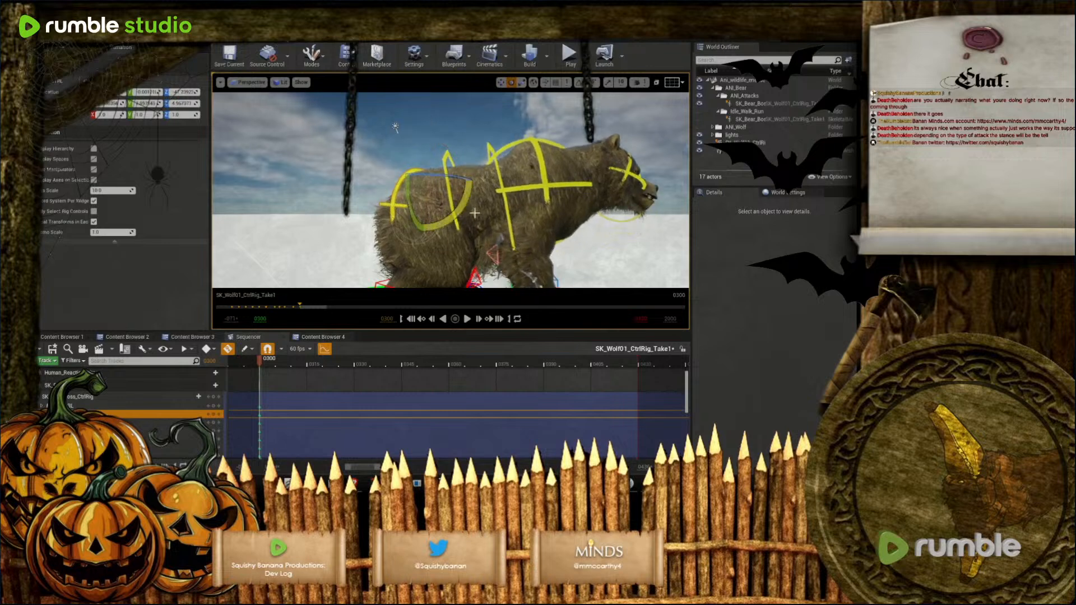
pyautogui.click(507, 208)
pyautogui.moveTo(533, 210); pyautogui.dragTo(613, 190)
pyautogui.click(558, 189)
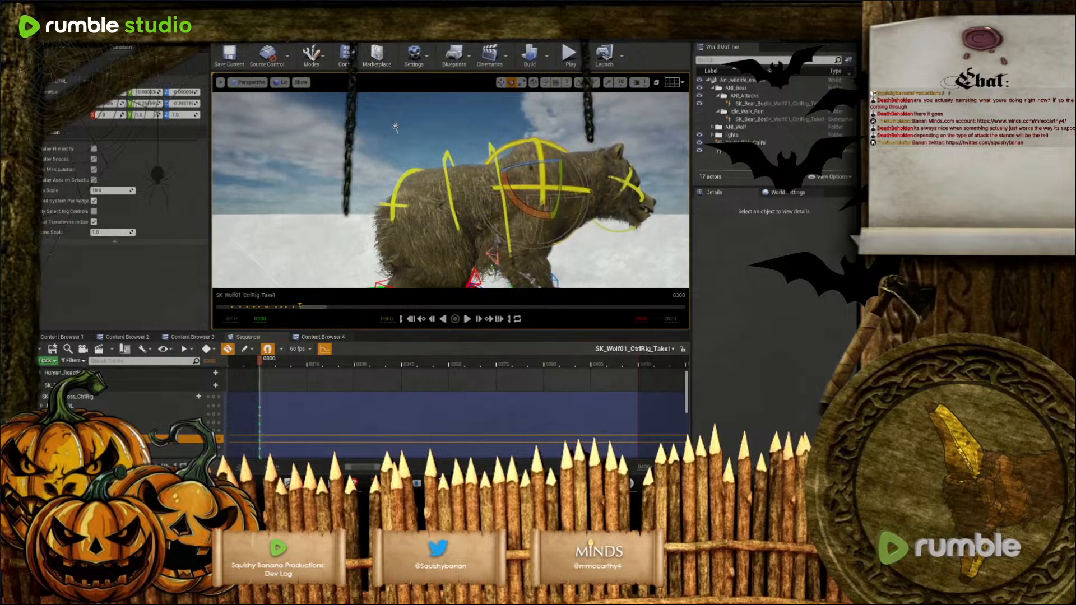
# Tilt the bear's head control on frame 300 and undo the trial shift of its position
pyautogui.click(629, 196)
pyautogui.moveTo(588, 229); pyautogui.dragTo(599, 225)
pyautogui.press('w')
pyautogui.moveTo(618, 177); pyautogui.dragTo(615, 170)
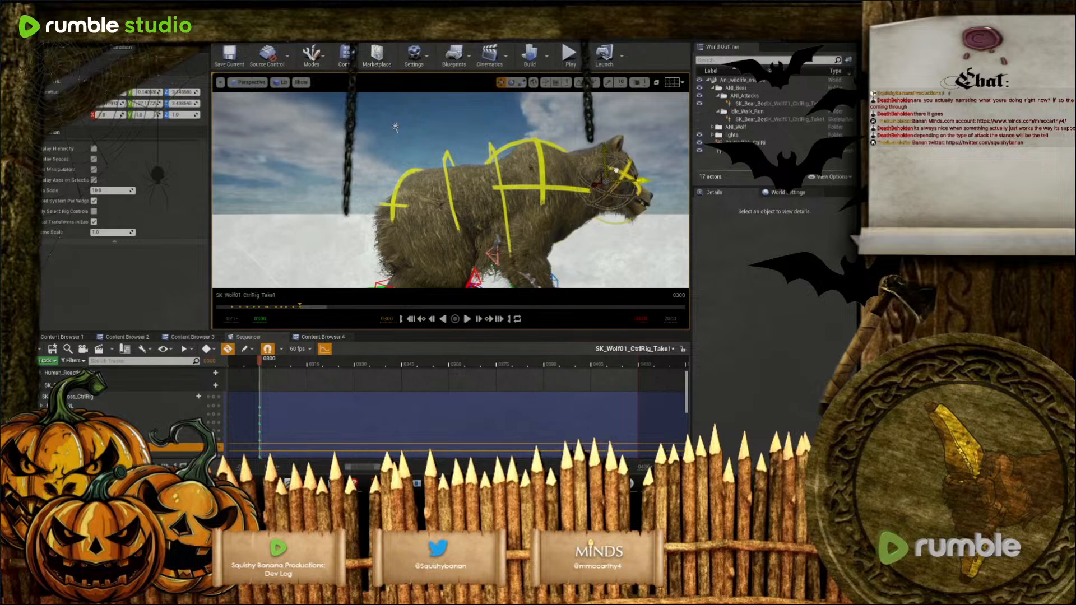
pyautogui.hotkey('ctrl', 'z')
# Rotate the chest and head controls on frame 300 to turn the bear's front and face
pyautogui.moveTo(514, 194); pyautogui.dragTo(493, 190, button='right')
pyautogui.click(514, 194)
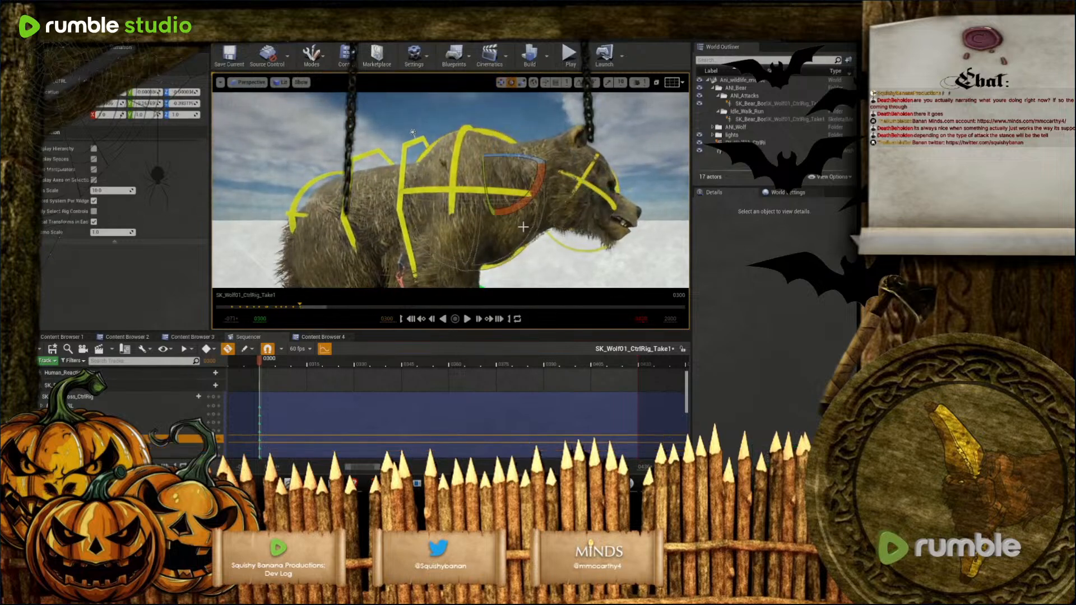
pyautogui.moveTo(520, 206); pyautogui.dragTo(536, 187)
pyautogui.moveTo(536, 187); pyautogui.dragTo(501, 209, button='right')
pyautogui.moveTo(614, 195); pyautogui.dragTo(575, 184, button='right')
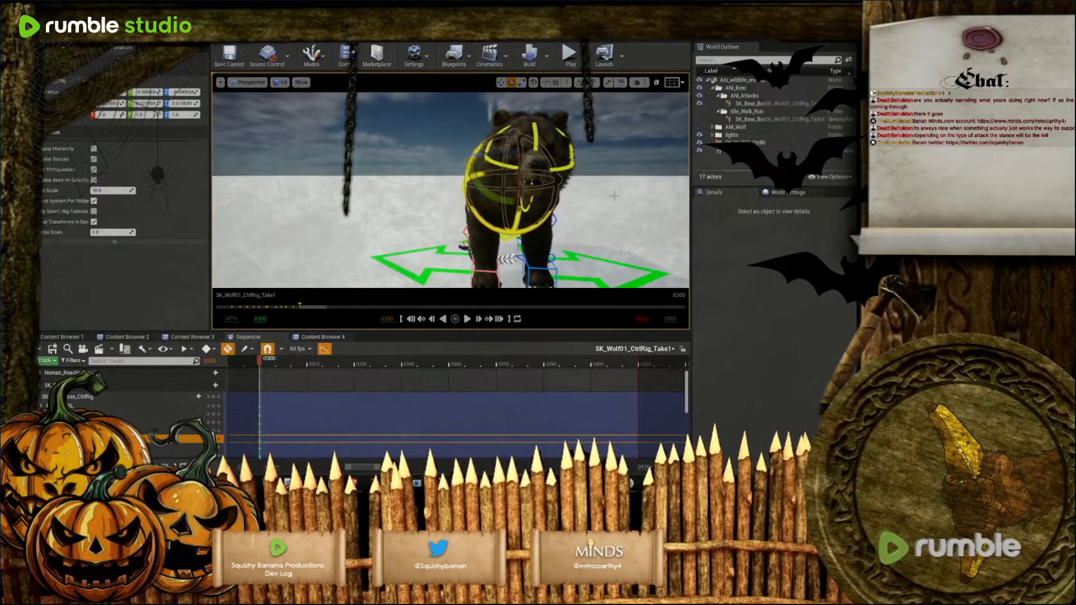
pyautogui.click(554, 168)
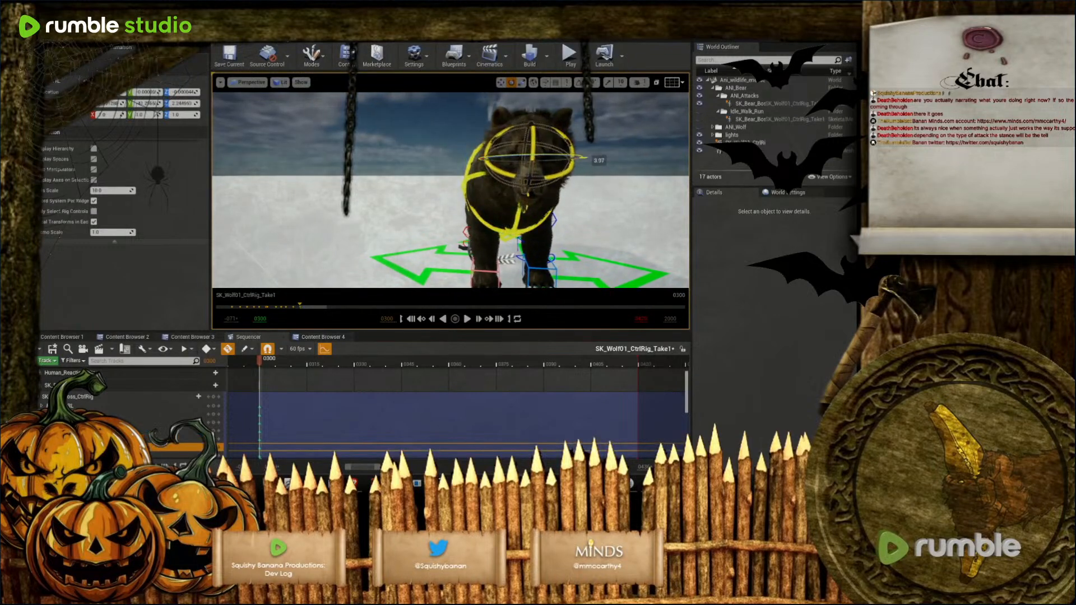
pyautogui.moveTo(583, 157); pyautogui.dragTo(558, 169, button='right')
pyautogui.click(489, 211)
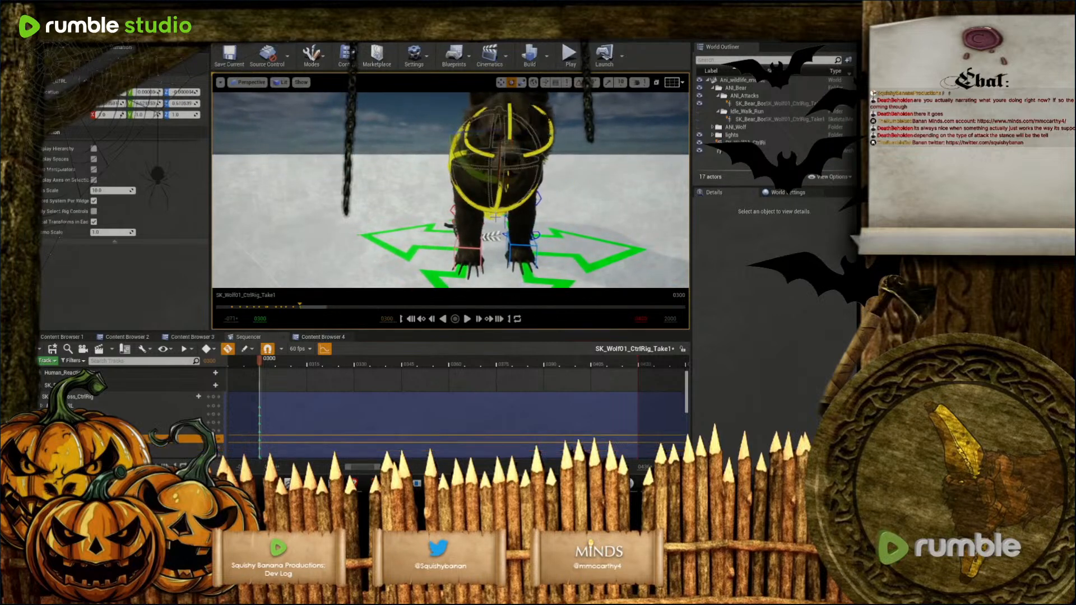
# Rotate the spine controls sideways on frame 300 to bend the bear's back as seen from above
pyautogui.moveTo(493, 213); pyautogui.dragTo(495, 252, button='right')
pyautogui.moveTo(510, 183); pyautogui.dragTo(496, 182, button='right')
pyautogui.click(512, 209)
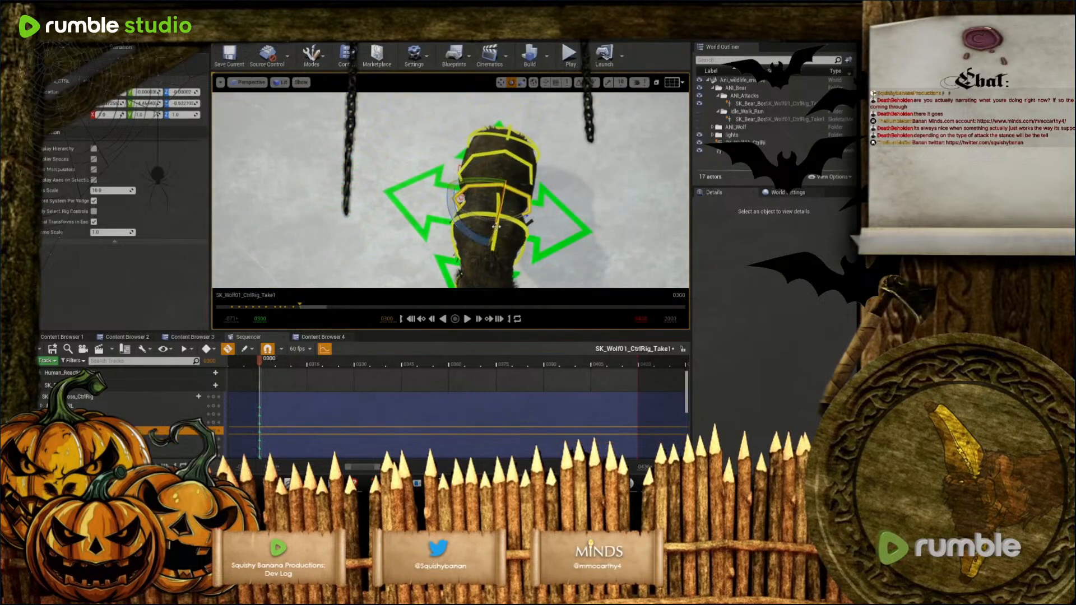
pyautogui.click(515, 187)
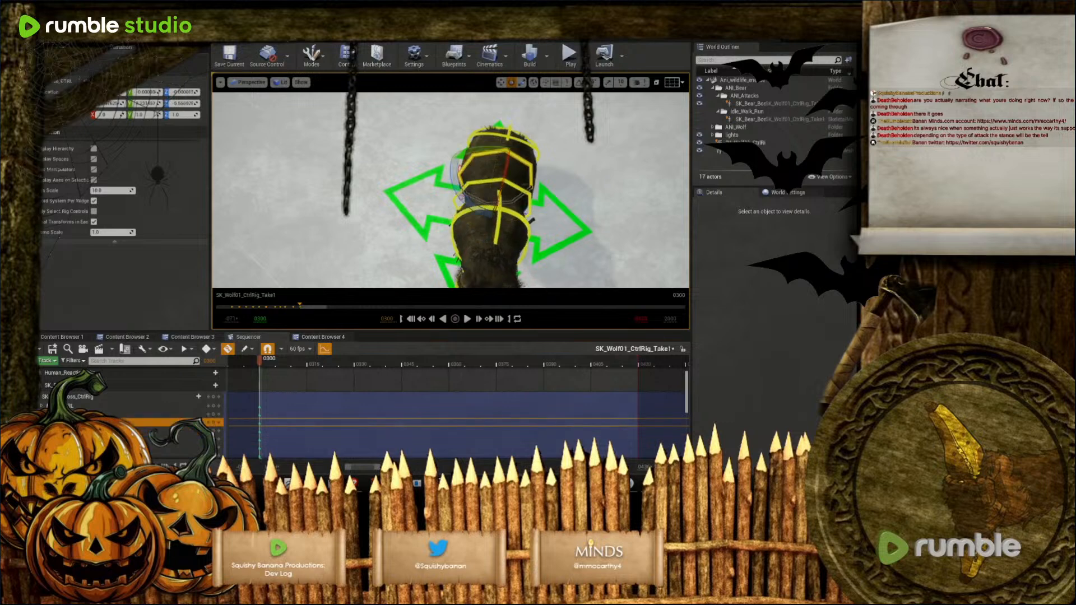
pyautogui.click(513, 148)
# Refine the rotation of the spine and chest controls on frame 300 in a side view
pyautogui.moveTo(517, 112); pyautogui.dragTo(617, 134, button='right')
pyautogui.moveTo(517, 135); pyautogui.dragTo(628, 121, button='right')
pyautogui.keyDown('alt'); pyautogui.moveTo(415, 196); pyautogui.dragTo(524, 190); pyautogui.keyUp('alt')
pyautogui.click(475, 202)
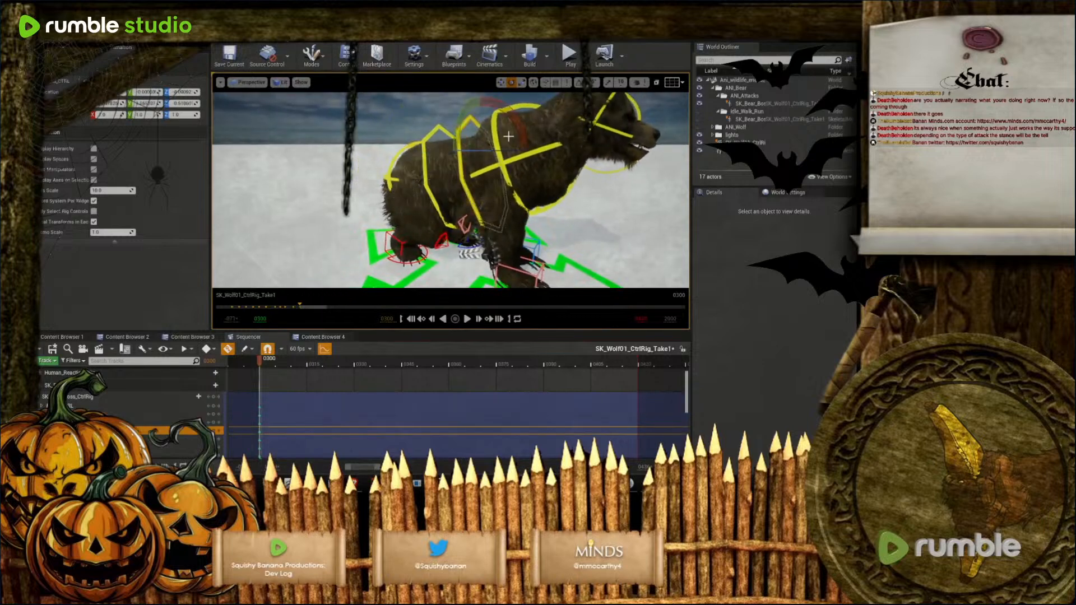
pyautogui.click(553, 156)
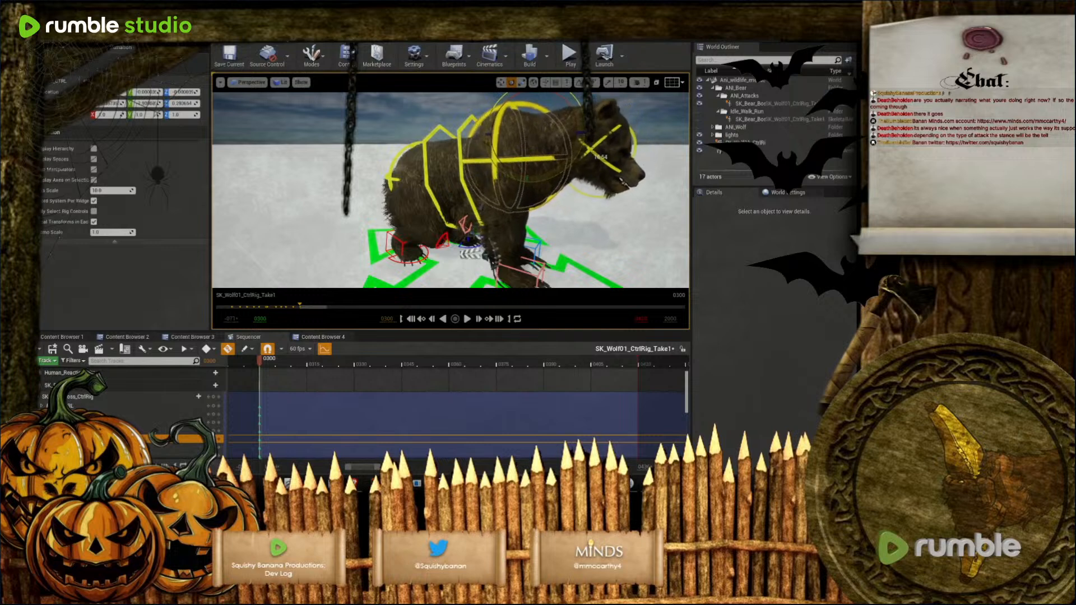
pyautogui.click(432, 174)
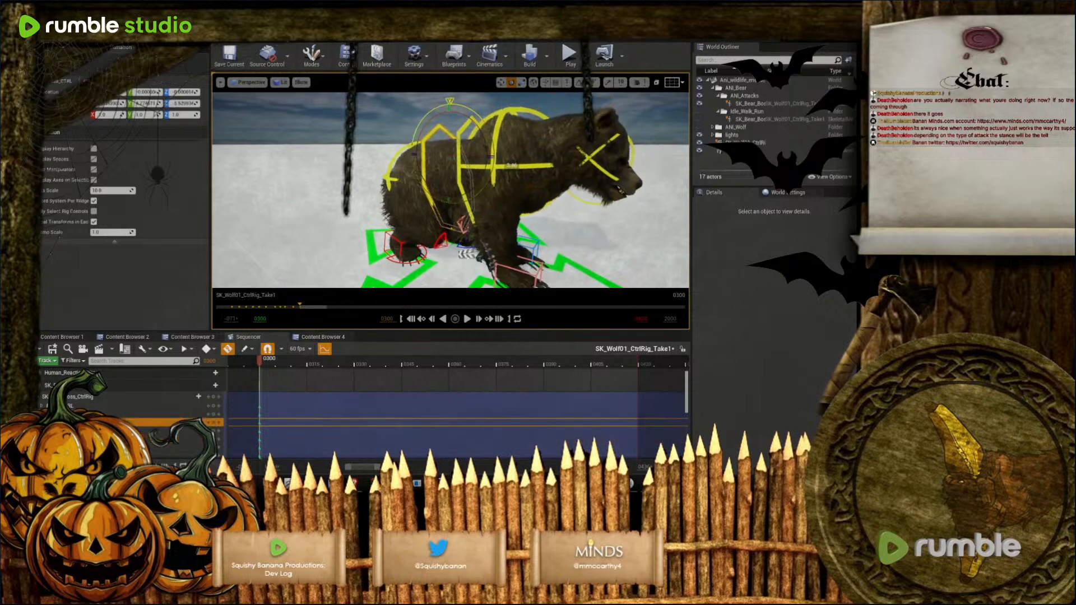
# Rotate the head control on frame 300 to aim the bear's face forward
pyautogui.moveTo(604, 168); pyautogui.dragTo(599, 163)
pyautogui.click(603, 171)
pyautogui.moveTo(654, 140); pyautogui.dragTo(656, 151)
pyautogui.moveTo(656, 152); pyautogui.dragTo(549, 124, button='right')
pyautogui.moveTo(528, 225); pyautogui.dragTo(528, 224)
pyautogui.moveTo(519, 187); pyautogui.dragTo(524, 188)
pyautogui.moveTo(523, 189); pyautogui.dragTo(537, 219, button='right')
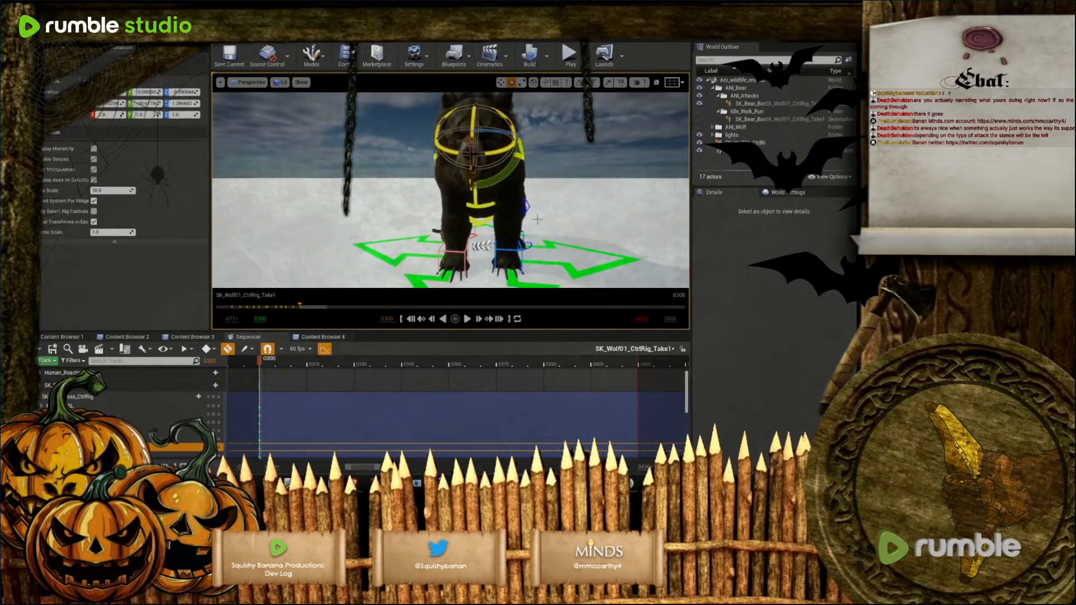
# Save the sequence and copy all of the bear rig's frame 300 keys to frame 420
pyautogui.click(51, 349)
pyautogui.scroll(-5, 277, 384)
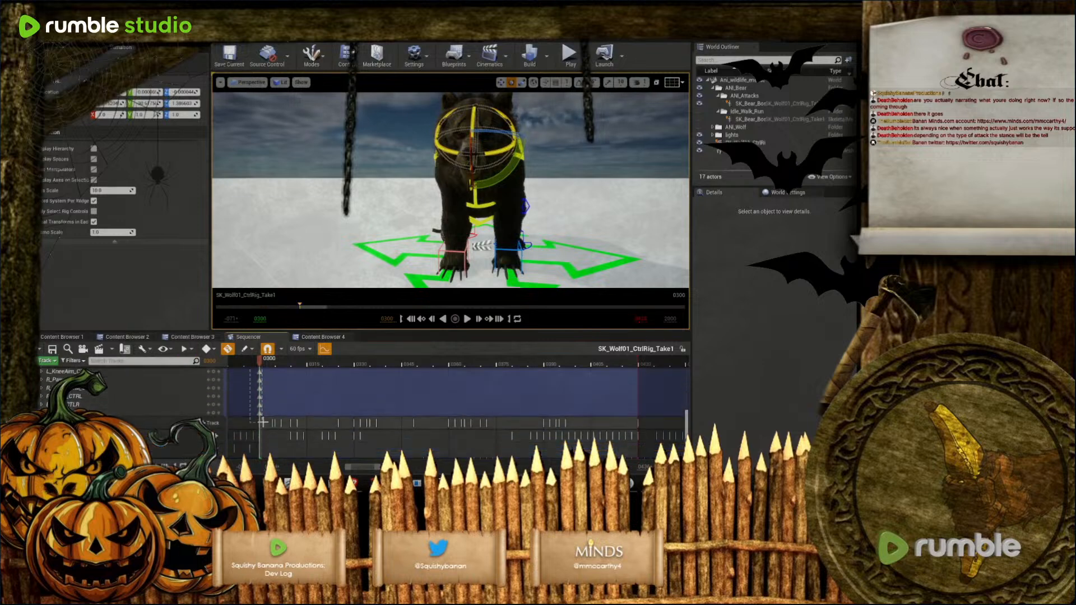
pyautogui.moveTo(265, 416); pyautogui.dragTo(267, 416)
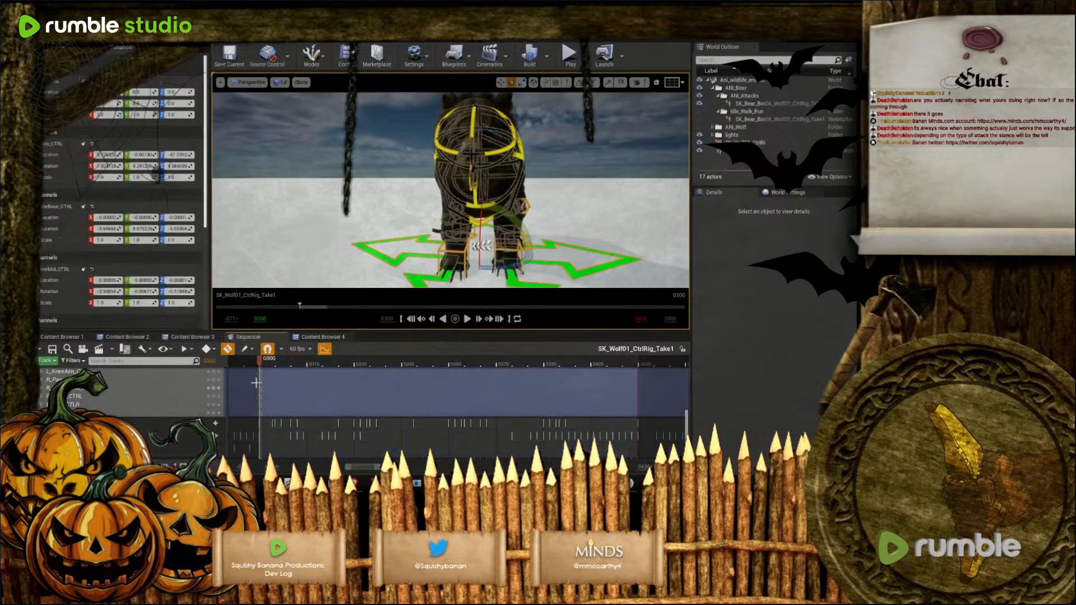
pyautogui.moveTo(260, 363); pyautogui.dragTo(569, 388)
pyautogui.moveTo(637, 387); pyautogui.dragTo(640, 387)
pyautogui.hotkey('ctrl', 'v')
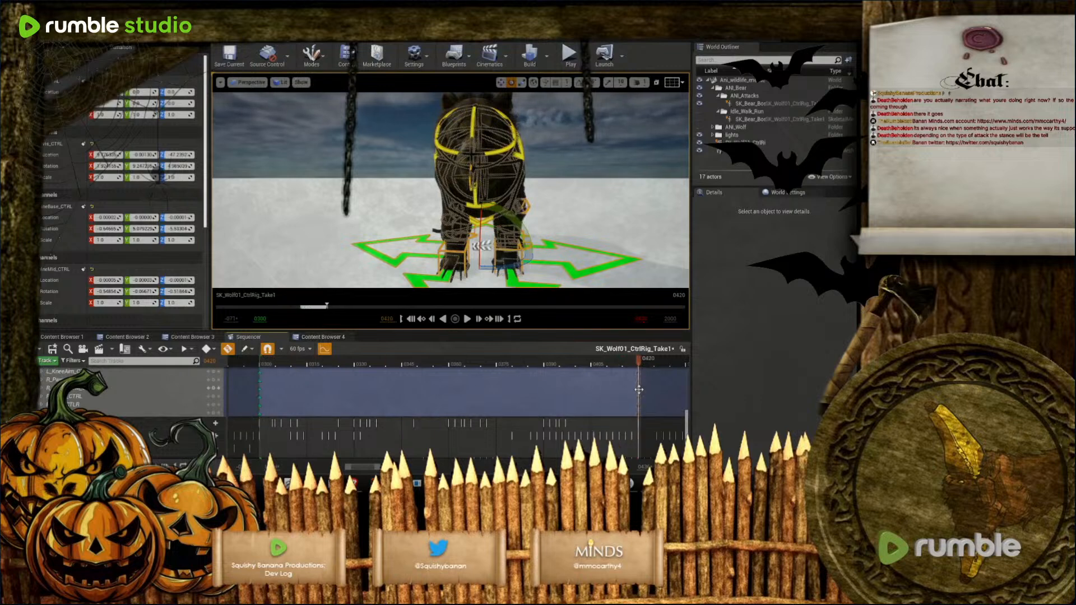
pyautogui.scroll(5, 640, 389)
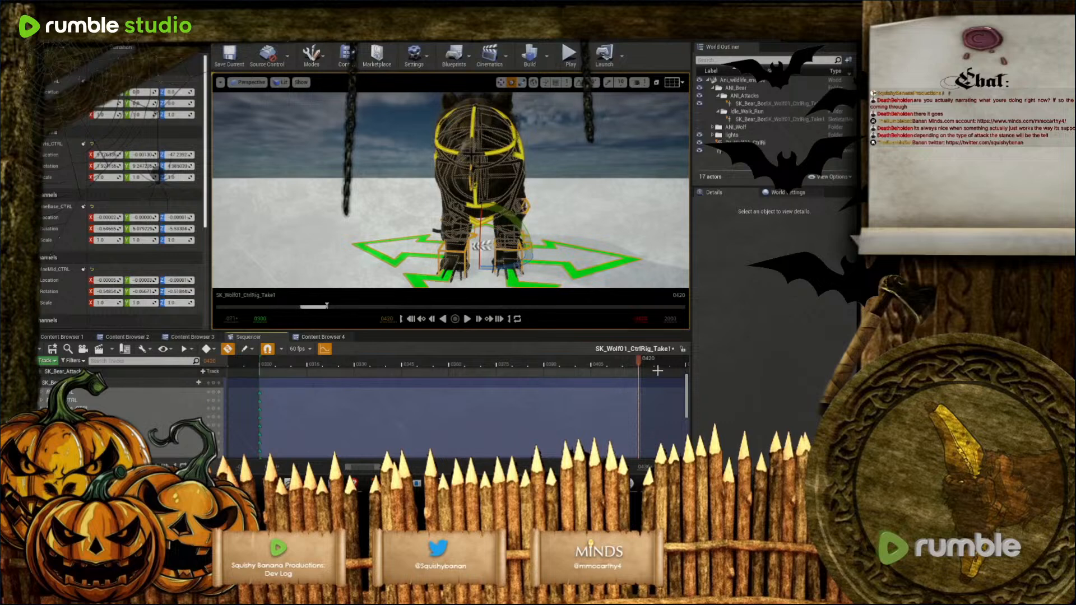
# Go to frame 360 and move the bear's hips control slightly upward there
pyautogui.moveTo(323, 379); pyautogui.dragTo(269, 383)
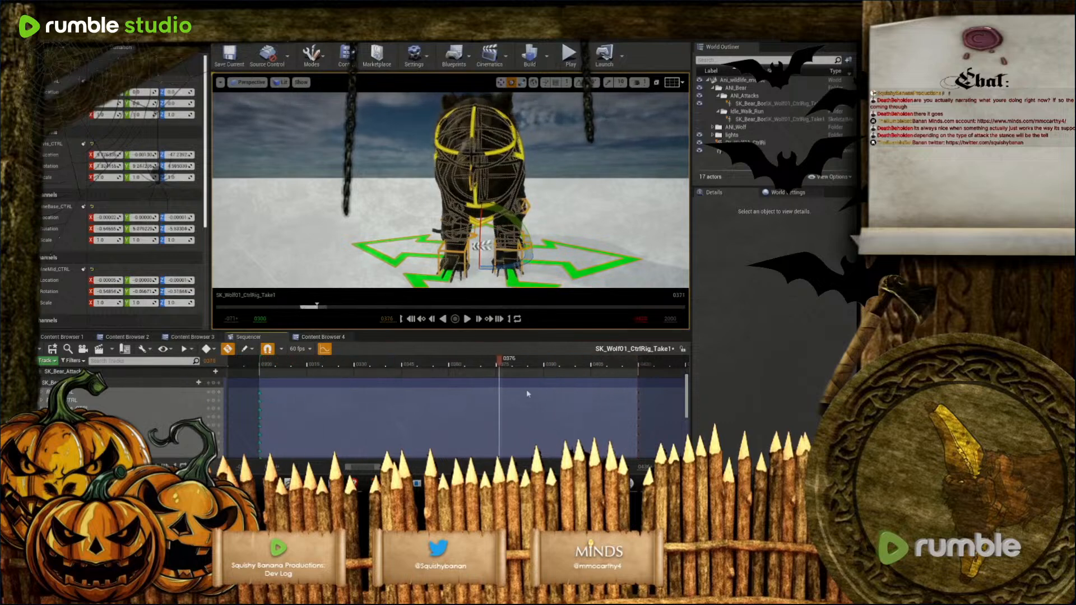
pyautogui.moveTo(649, 404); pyautogui.dragTo(443, 405)
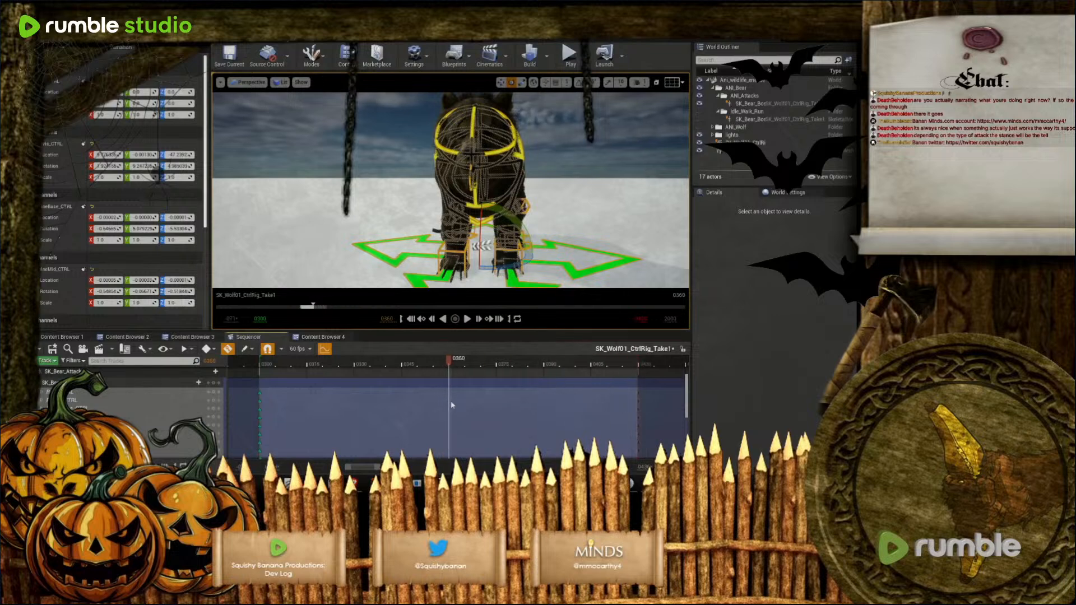
pyautogui.moveTo(406, 114); pyautogui.dragTo(406, 114, button='right')
pyautogui.moveTo(481, 192); pyautogui.dragTo(479, 191, button='right')
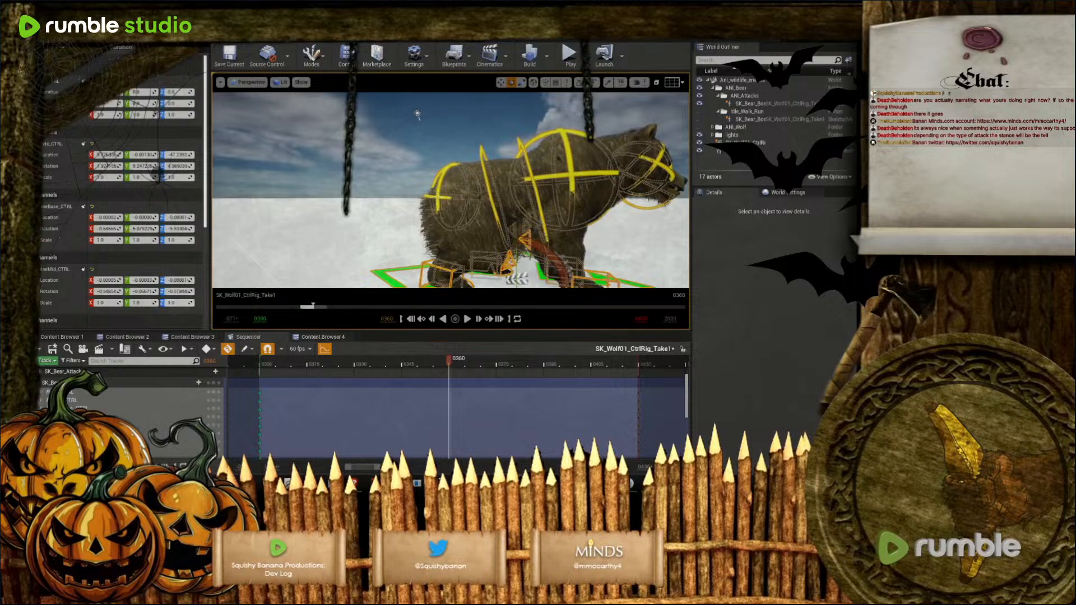
pyautogui.click(439, 197)
pyautogui.press('w')
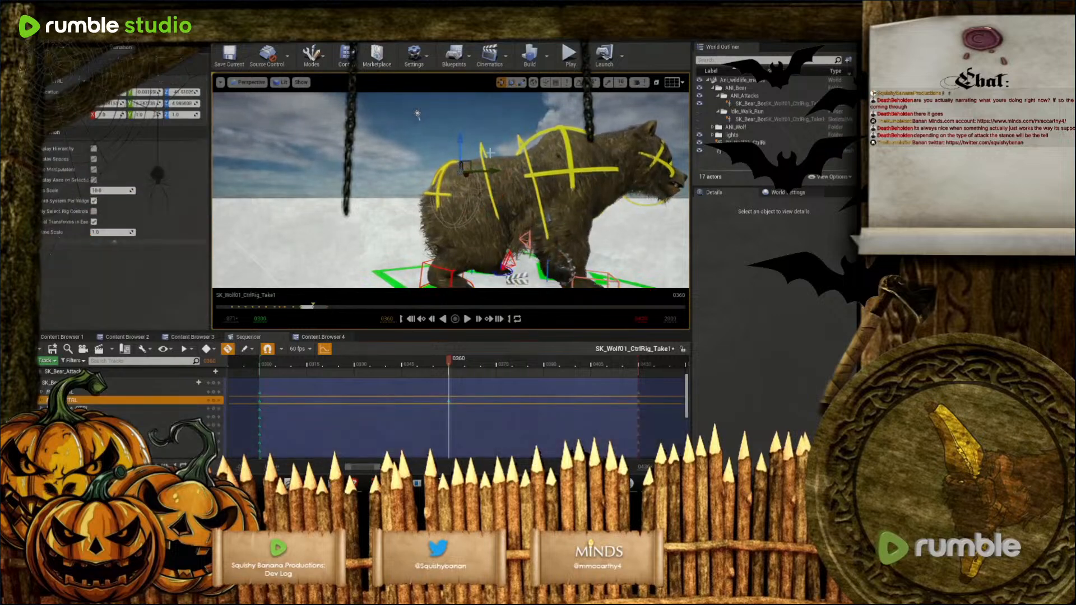
# Rotate the spine and chest controls slightly on frame 360 for the midpoint pose
pyautogui.click(529, 163)
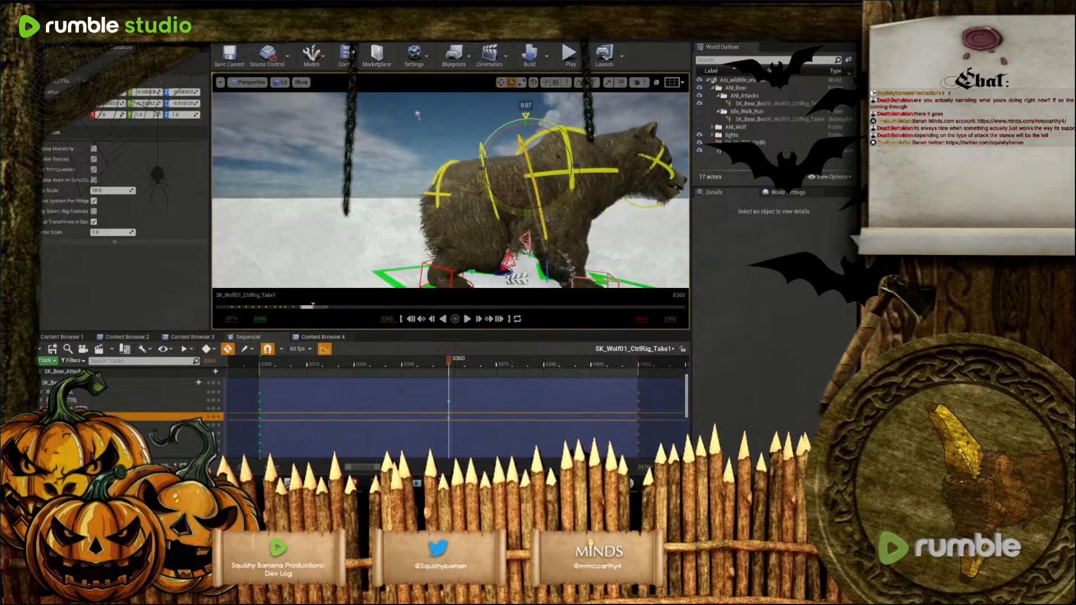
pyautogui.click(517, 188)
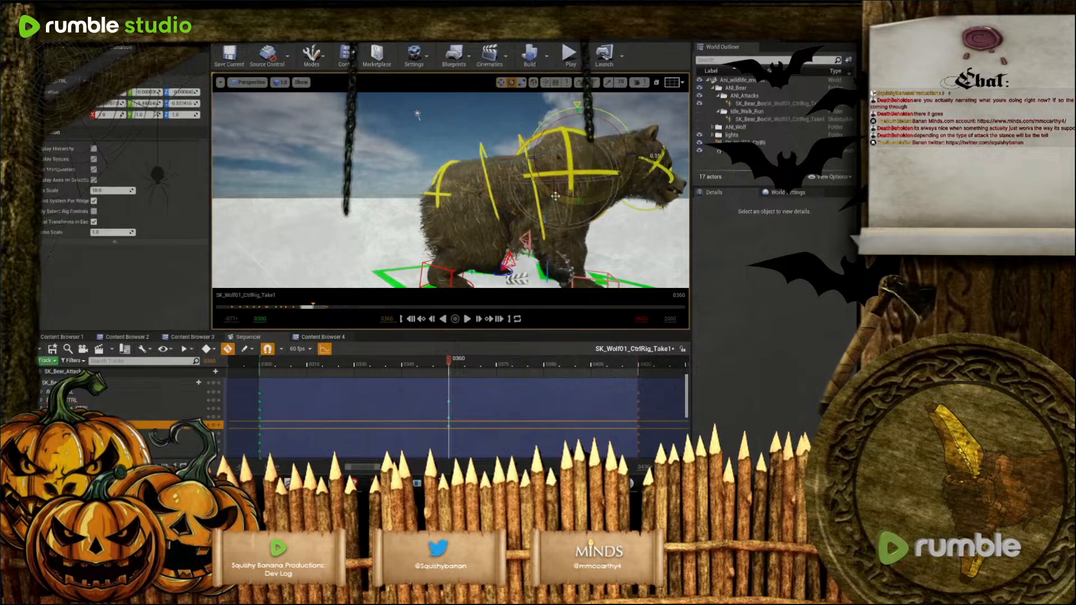
pyautogui.click(494, 187)
pyautogui.moveTo(513, 208); pyautogui.dragTo(520, 205)
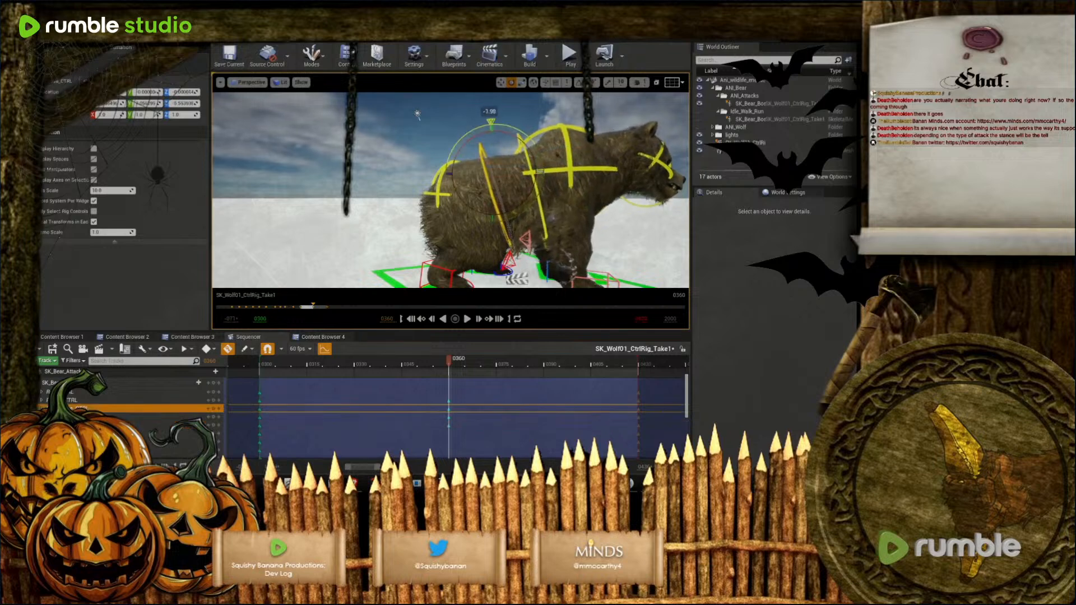
# Rotate the head control on frame 360 to adjust the bear's gaze at the loop's midpoint
pyautogui.click(657, 163)
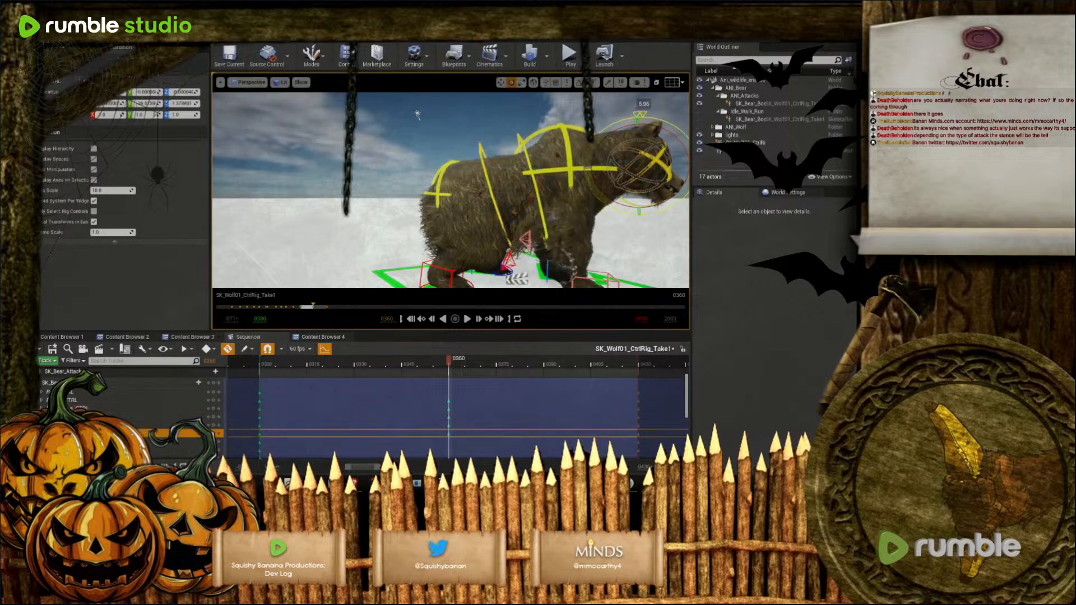
pyautogui.moveTo(592, 195); pyautogui.dragTo(543, 195, button='right')
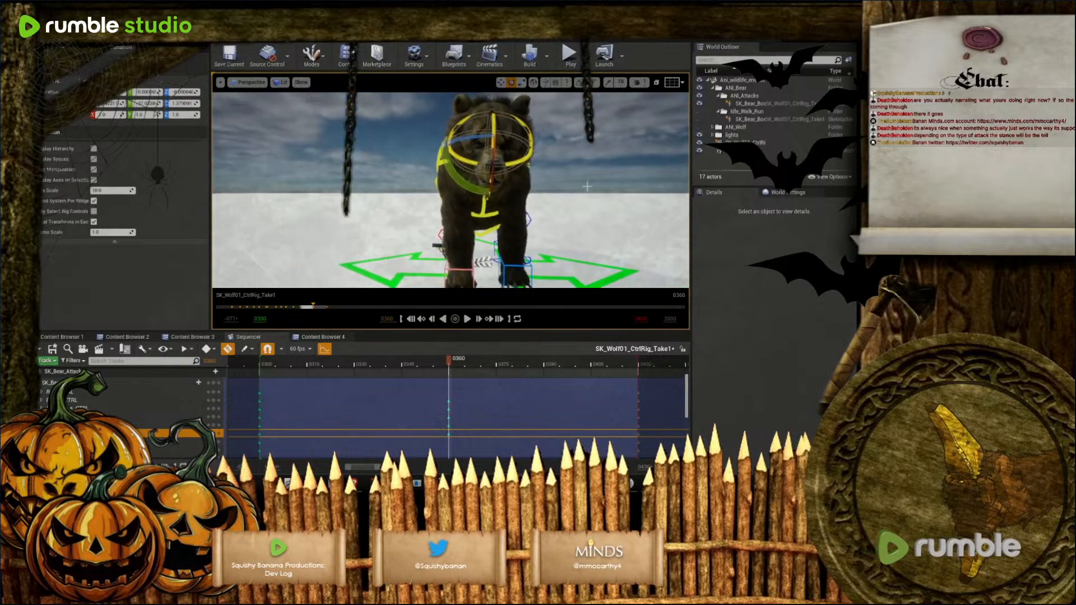
pyautogui.moveTo(477, 187); pyautogui.dragTo(488, 174)
pyautogui.moveTo(478, 136); pyautogui.dragTo(487, 135)
pyautogui.moveTo(486, 135); pyautogui.dragTo(508, 280, button='right')
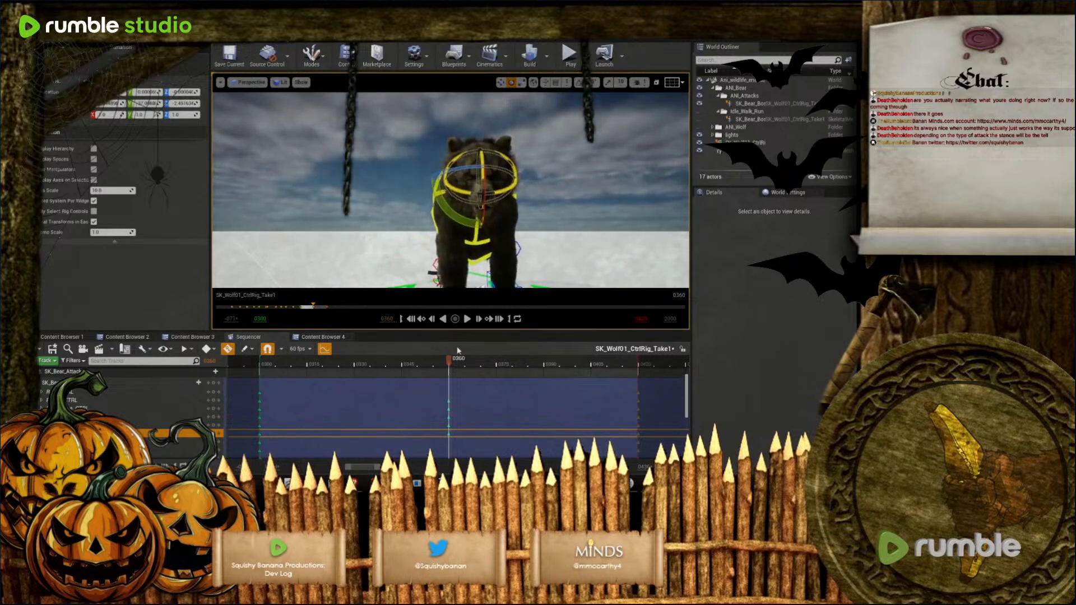
# Preview the loop and key all bear rig controls at in-between frames on both sides of 360, placing the second set on frame 383
pyautogui.click(467, 319)
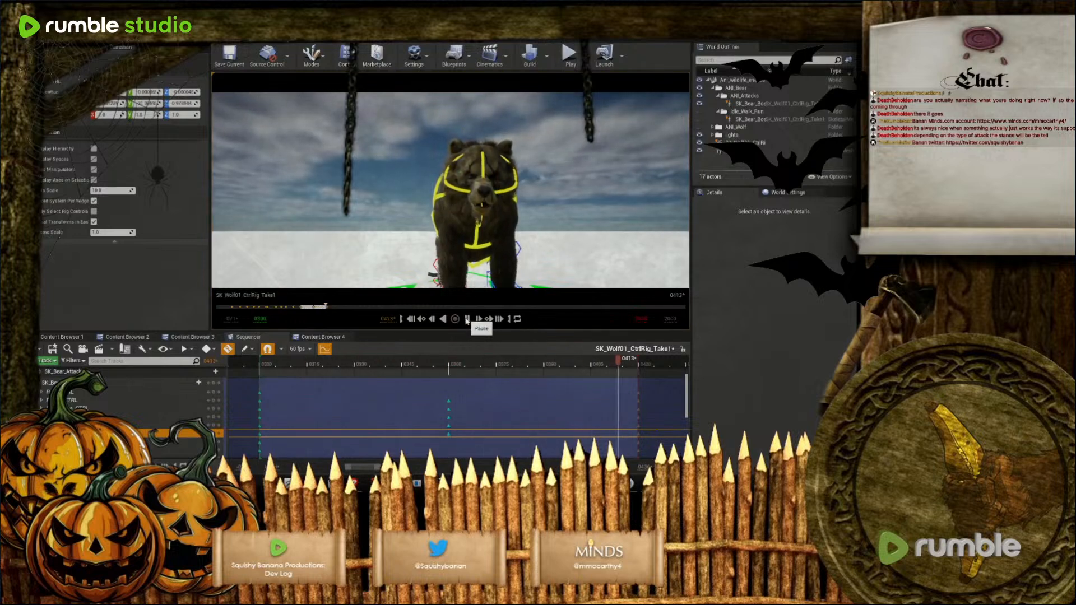
pyautogui.click(467, 319)
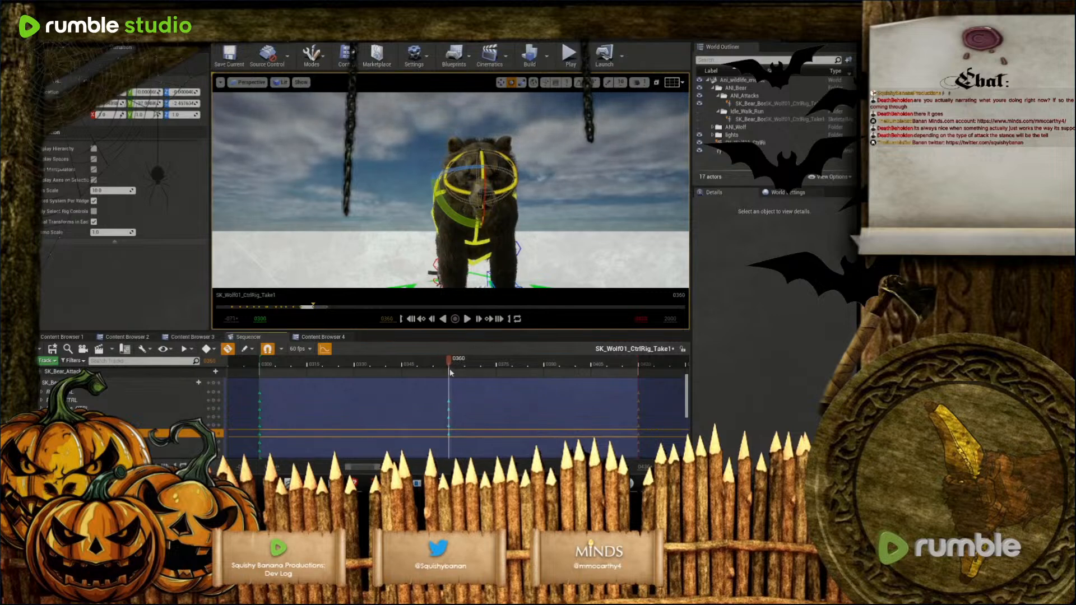
pyautogui.click(85, 392)
pyautogui.scroll(-5, 84, 400)
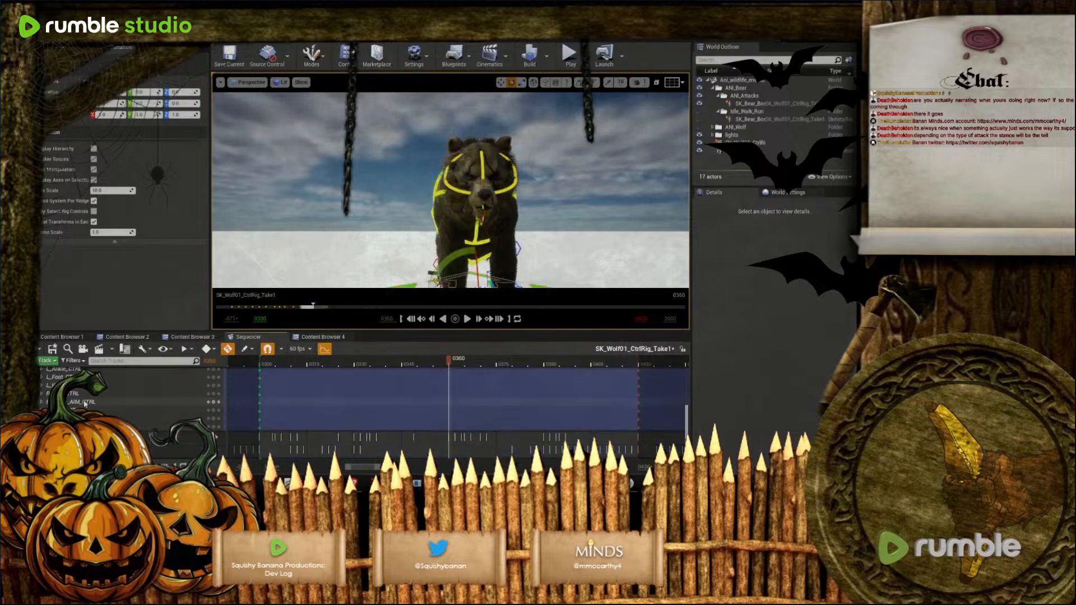
pyautogui.hotkey('ctrl', 'a')
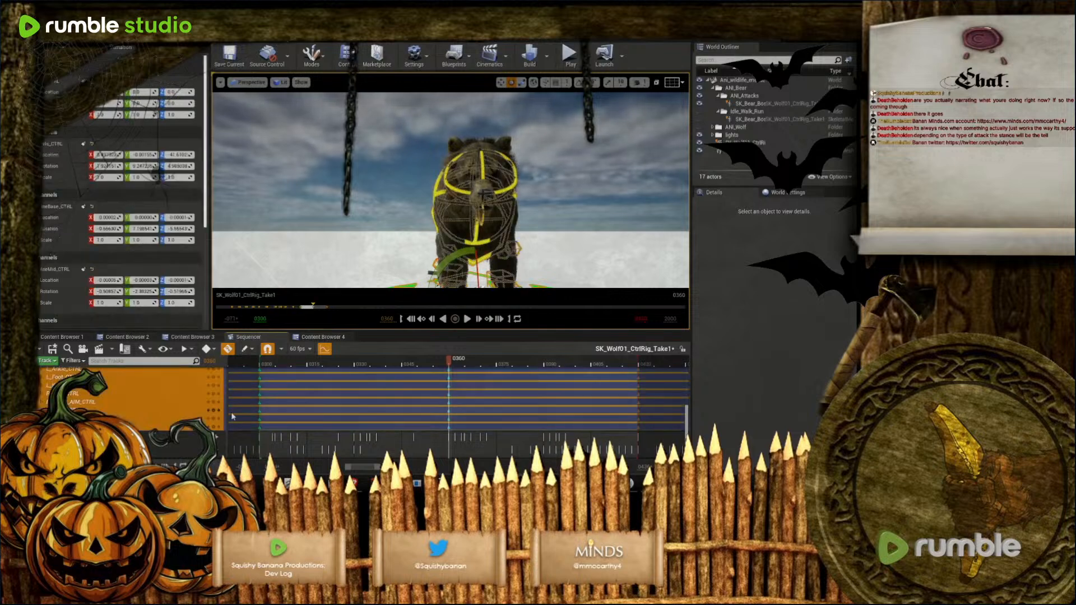
pyautogui.scroll(5, 414, 418)
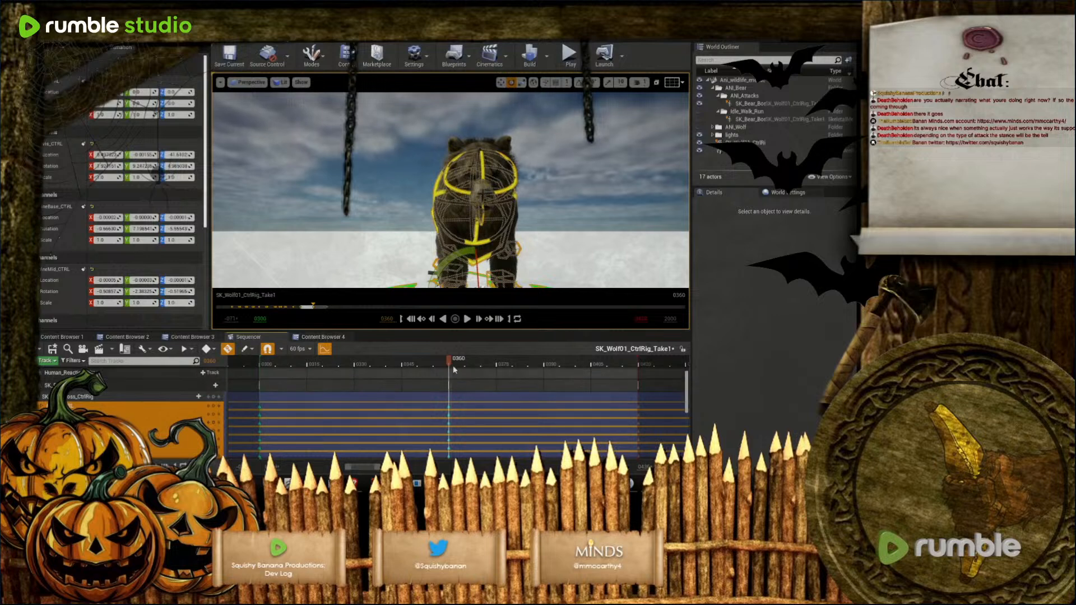
pyautogui.moveTo(452, 361); pyautogui.dragTo(500, 374)
pyautogui.press('s')
pyautogui.moveTo(393, 392); pyautogui.dragTo(380, 413)
pyautogui.moveTo(477, 420); pyautogui.dragTo(521, 421)
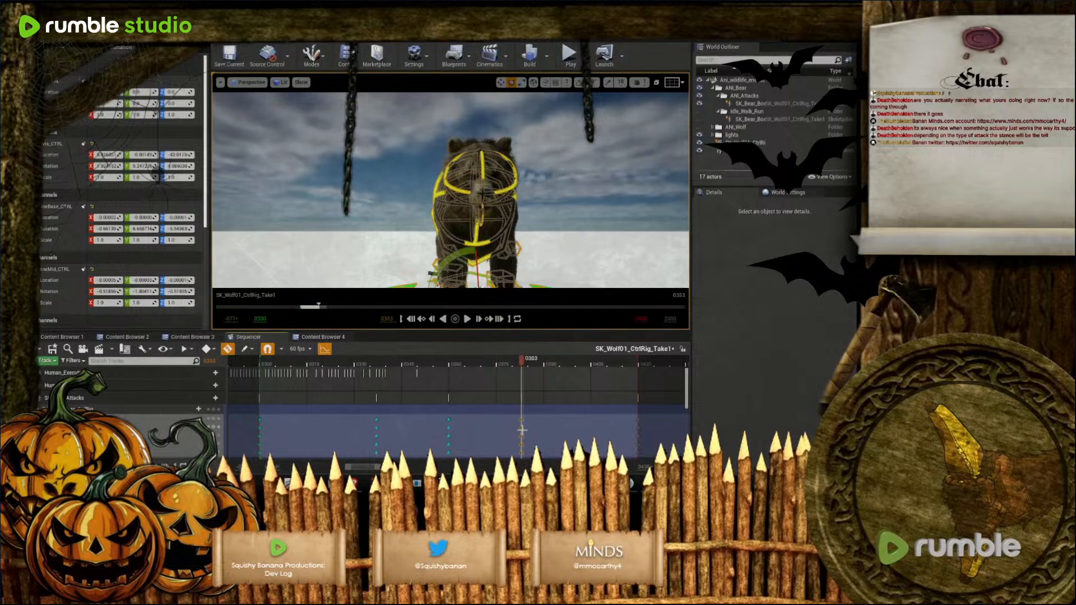
pyautogui.scroll(-3, 522, 432)
# Review the loop from the side and offset the spine keys about 3 frames later and the ribcage and neck keys about 6
pyautogui.click(467, 319)
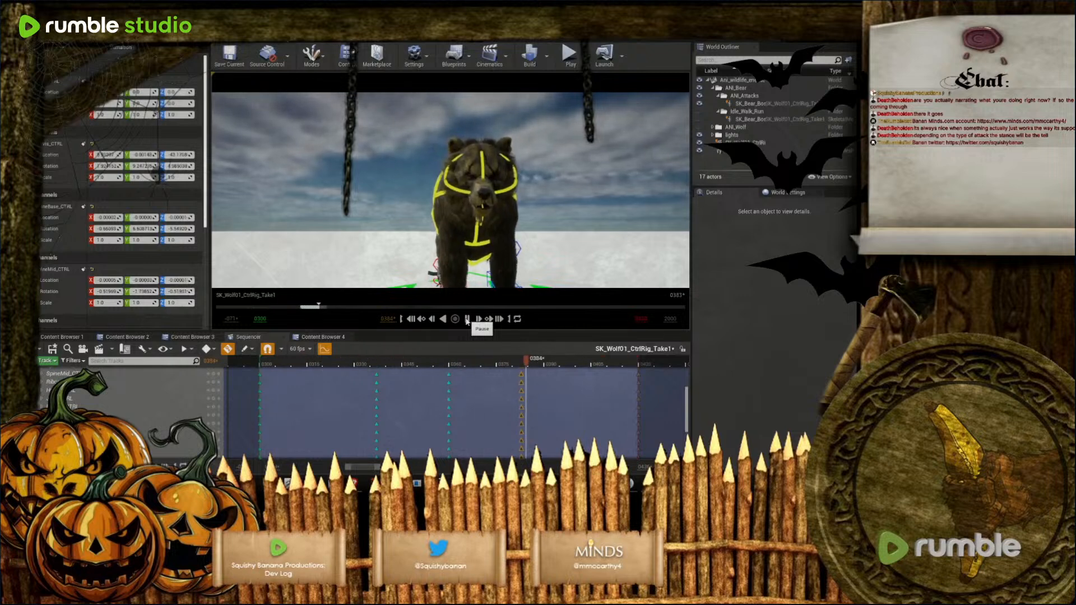
pyautogui.keyDown('alt'); pyautogui.moveTo(476, 252); pyautogui.dragTo(623, 272); pyautogui.keyUp('alt')
pyautogui.moveTo(476, 252); pyautogui.dragTo(461, 264, button='right')
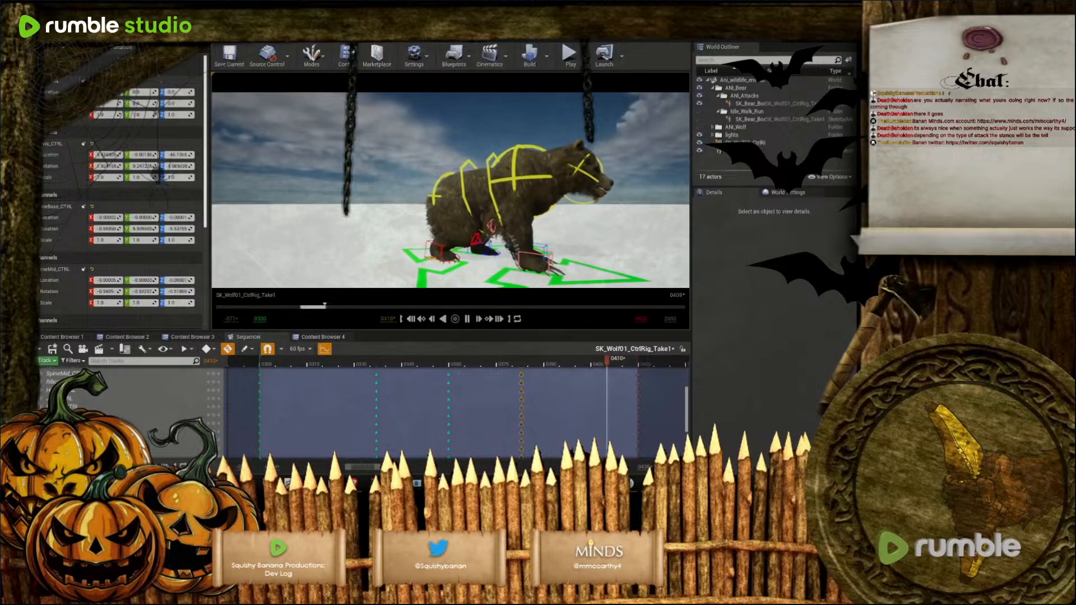
pyautogui.click(467, 319)
pyautogui.scroll(1, 265, 394)
pyautogui.moveTo(251, 380); pyautogui.dragTo(652, 389)
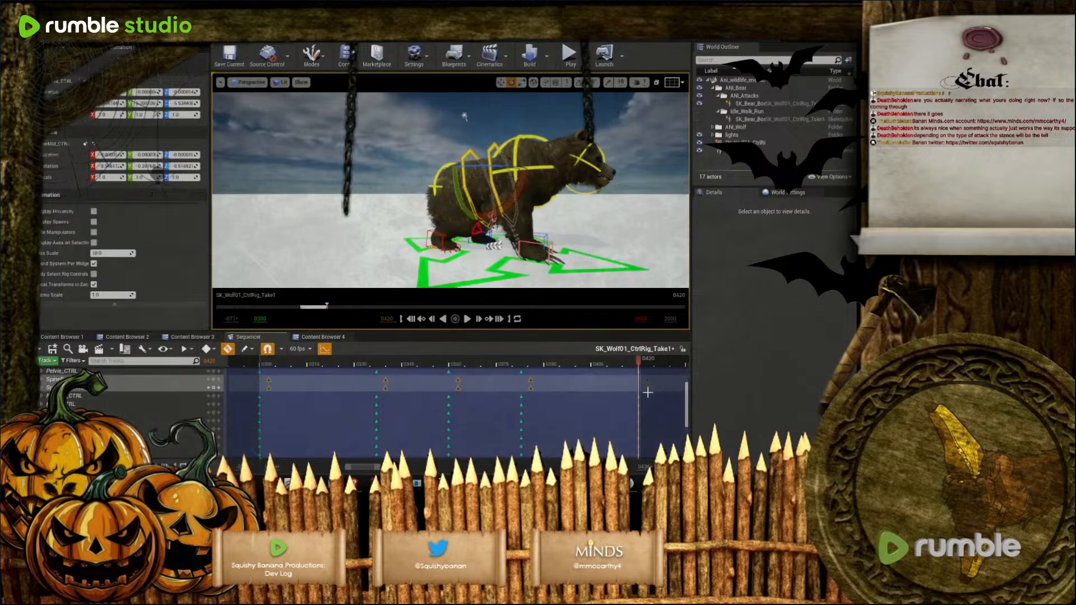
pyautogui.moveTo(246, 397); pyautogui.dragTo(641, 406)
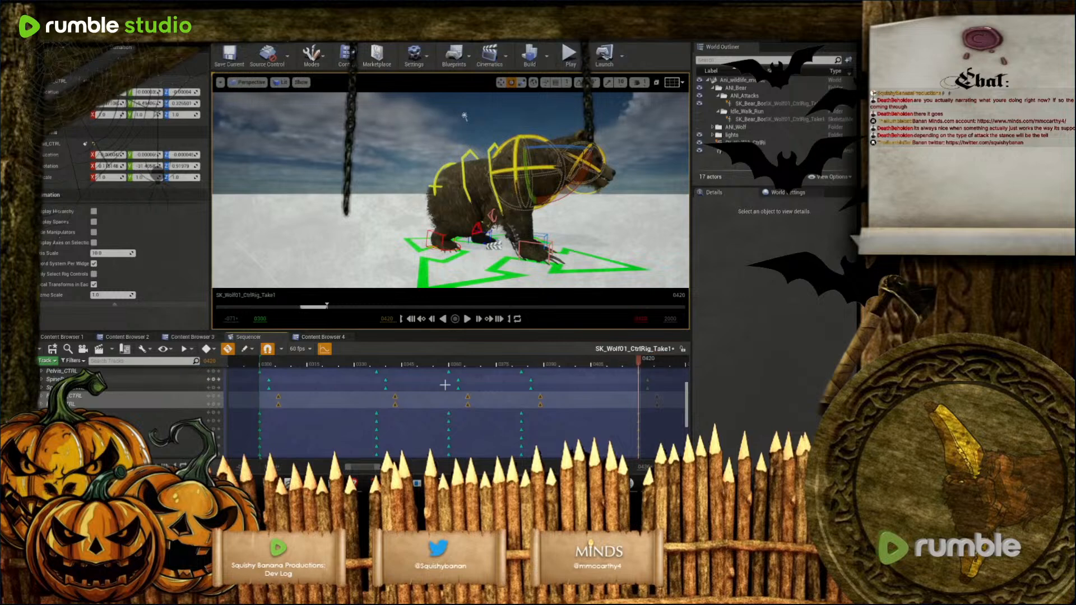
# Key the spine, ribcage and neck controls on frames 420 and 300, and delete the offset spine start keys and the keys past frame 420
pyautogui.keyDown('shift'); pyautogui.click(135, 379); pyautogui.keyUp('shift')
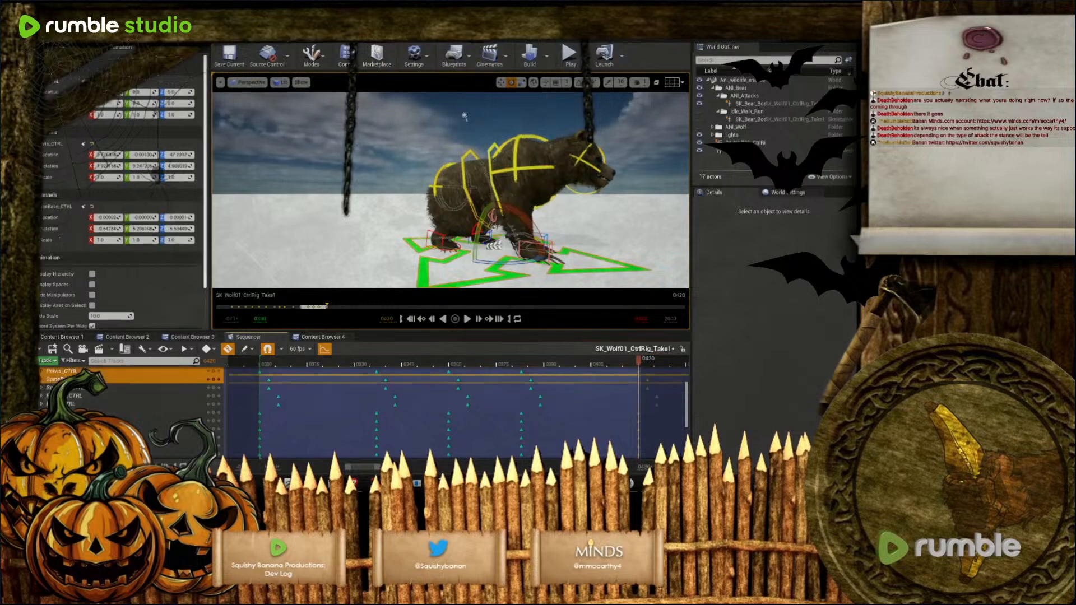
pyautogui.click(79, 380)
pyautogui.keyDown('shift'); pyautogui.click(68, 398); pyautogui.keyUp('shift')
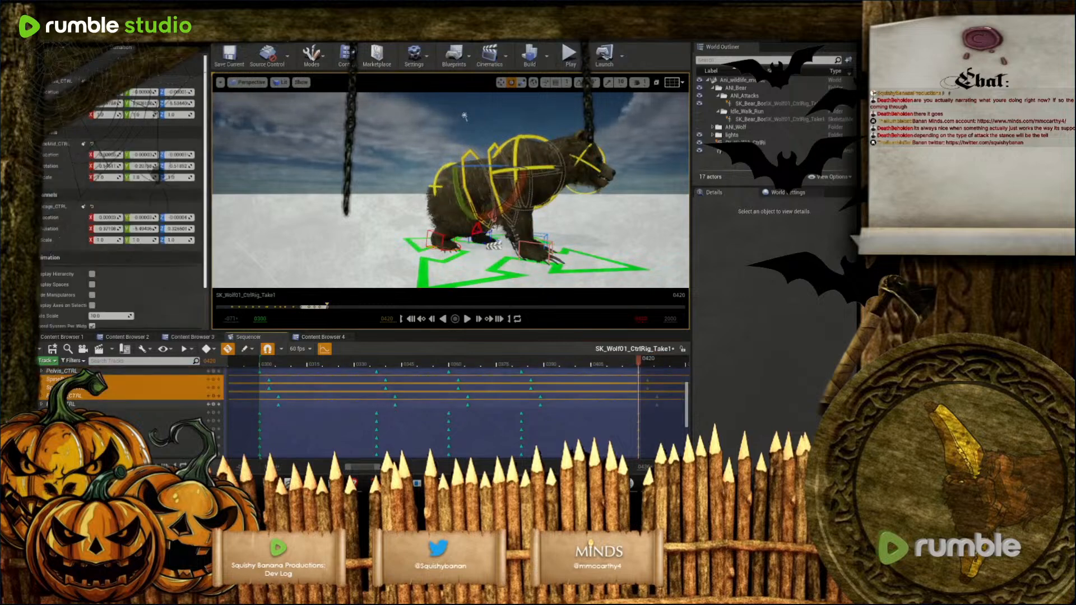
pyautogui.keyDown('shift'); pyautogui.click(69, 405); pyautogui.keyUp('shift')
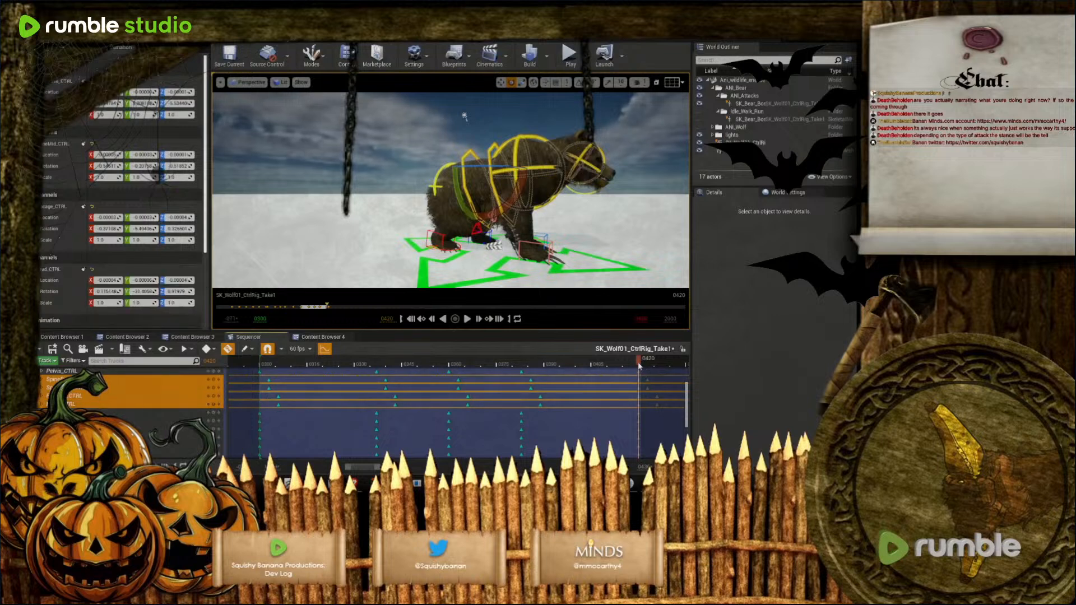
pyautogui.click(640, 407)
pyautogui.moveTo(638, 363); pyautogui.dragTo(264, 389)
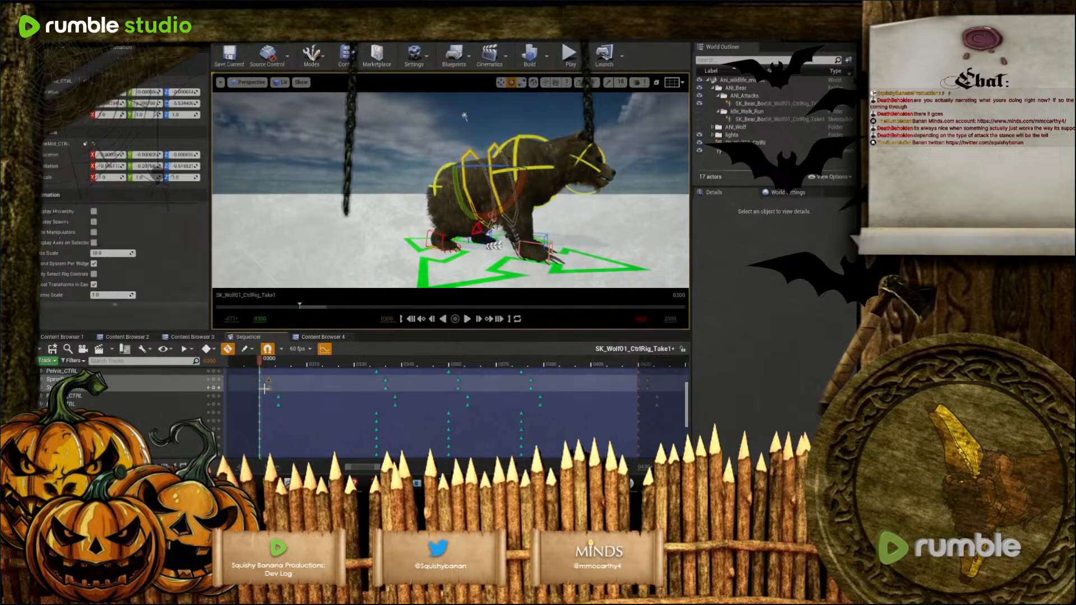
pyautogui.press('Delete')
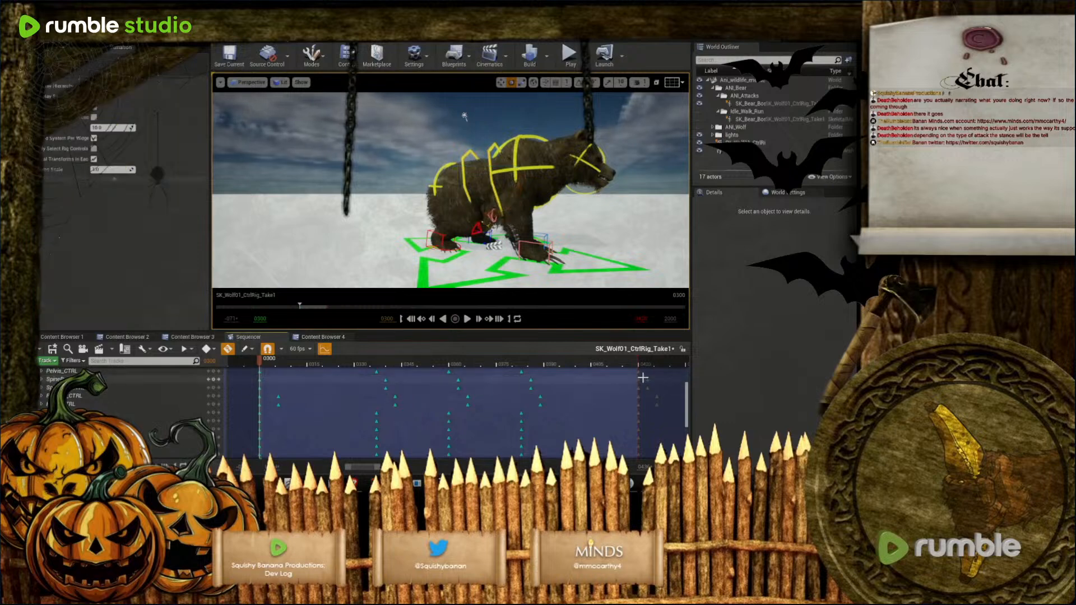
pyautogui.moveTo(645, 383); pyautogui.dragTo(664, 412)
pyautogui.press('Delete')
# Set all bear rig keys in the loop to Cubic (Auto) interpolation and play it back from the front and side
pyautogui.scroll(4, 533, 406)
pyautogui.moveTo(252, 416); pyautogui.dragTo(623, 417)
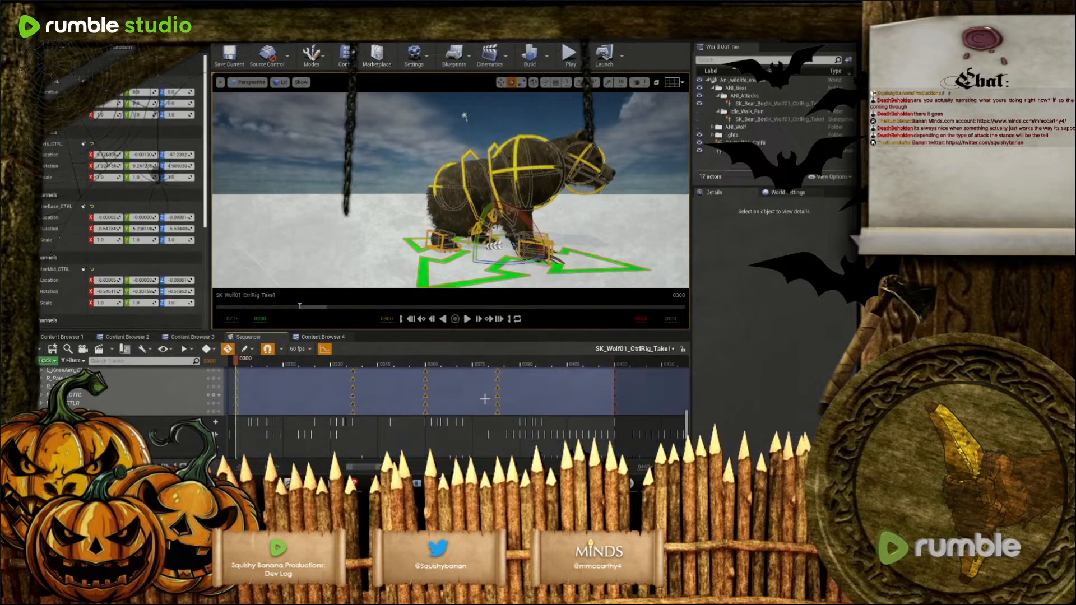
pyautogui.rightClick(497, 388)
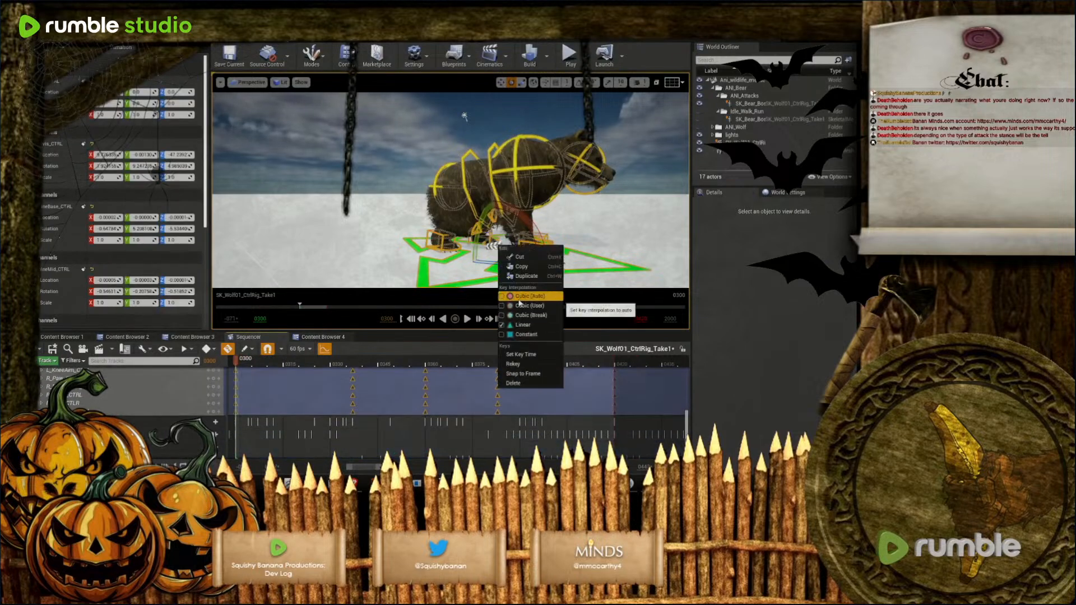
pyautogui.click(519, 302)
pyautogui.click(467, 319)
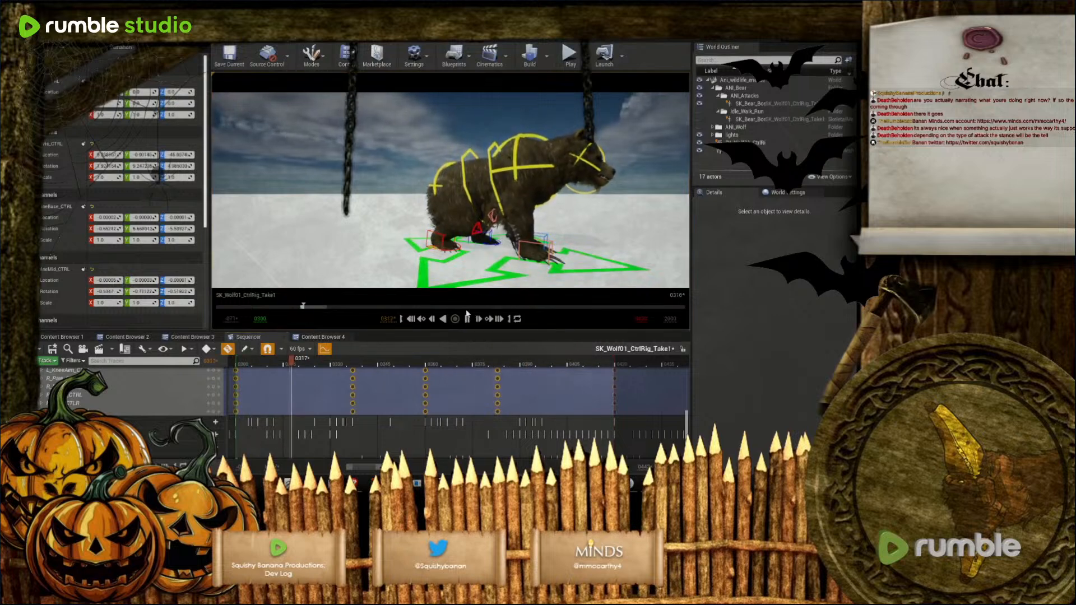
pyautogui.moveTo(477, 224); pyautogui.dragTo(392, 218, button='right')
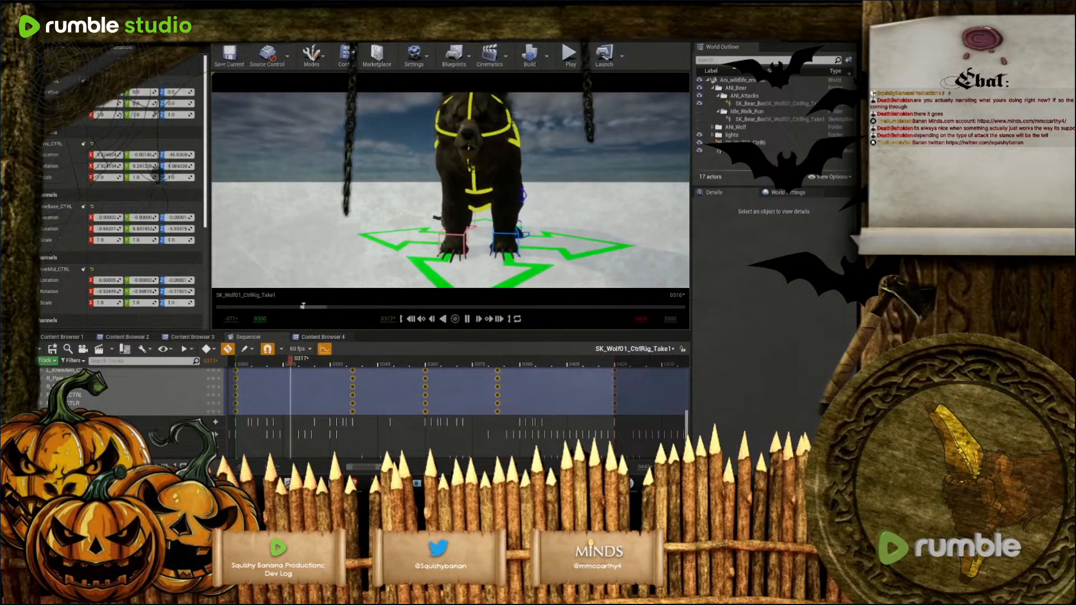
pyautogui.moveTo(476, 162); pyautogui.dragTo(589, 150, button='right')
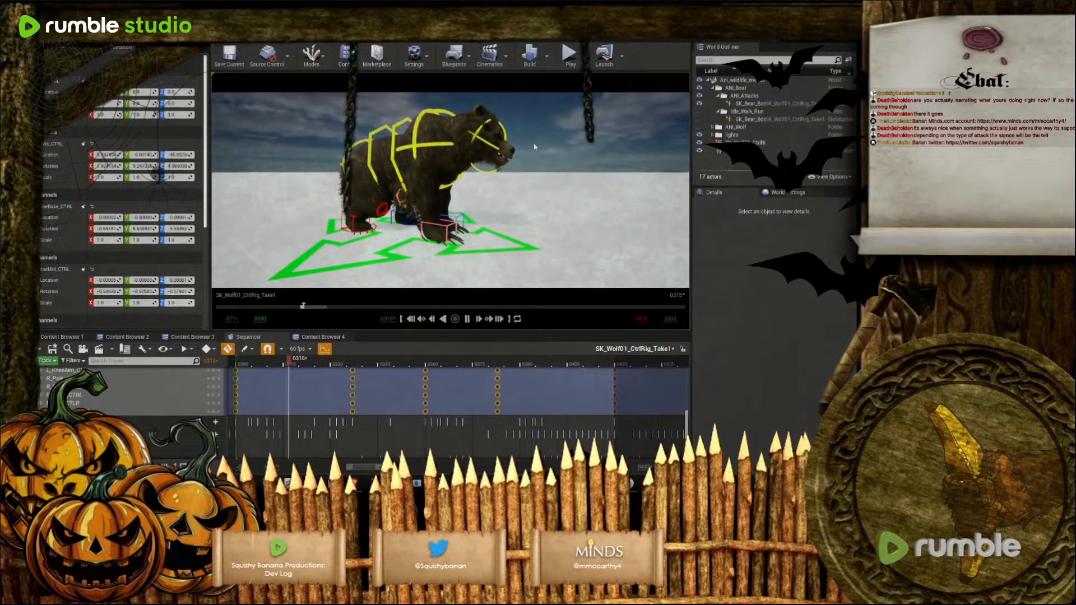
pyautogui.moveTo(524, 160); pyautogui.dragTo(395, 146, button='right')
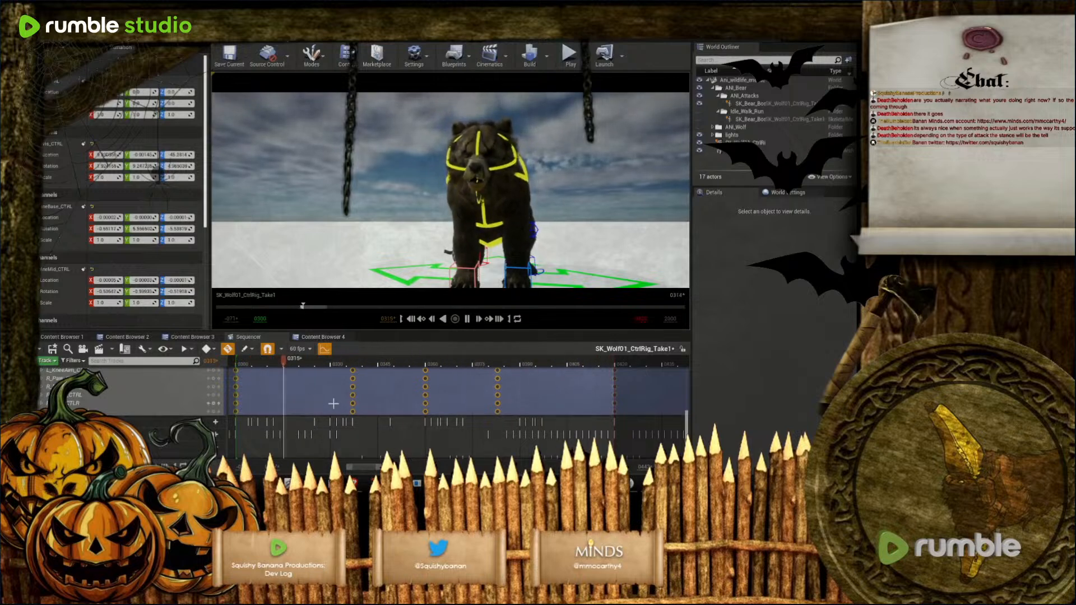
# Bake the bear attack track to an animation sequence named AS_Bear_High_Stance in the NPCS Wildlife folder and open the new asset
pyautogui.scroll(5, 345, 408)
pyautogui.scroll(-1, 345, 407)
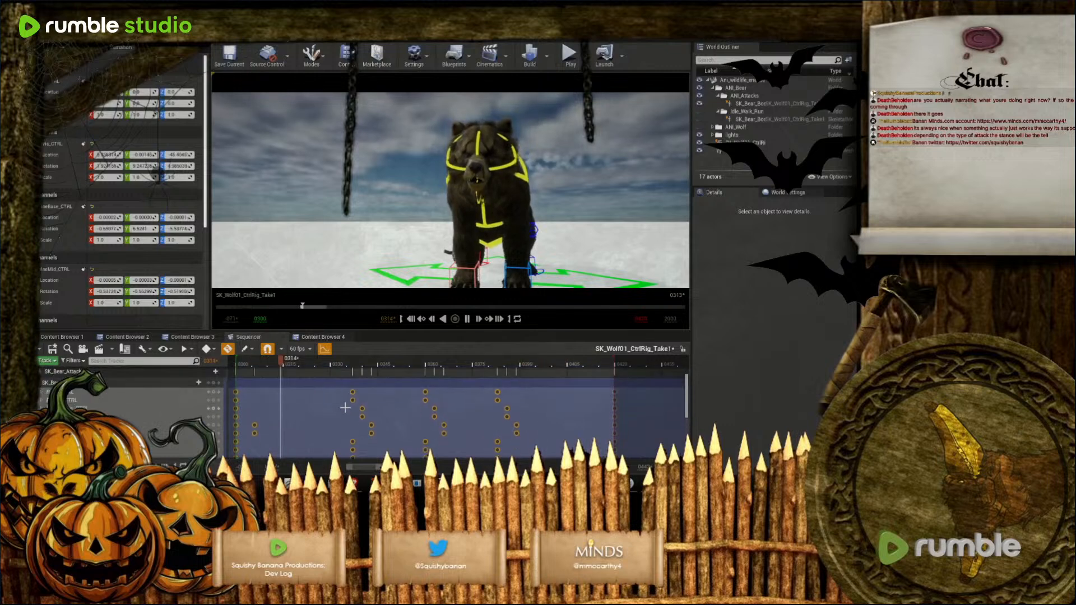
pyautogui.click(42, 384)
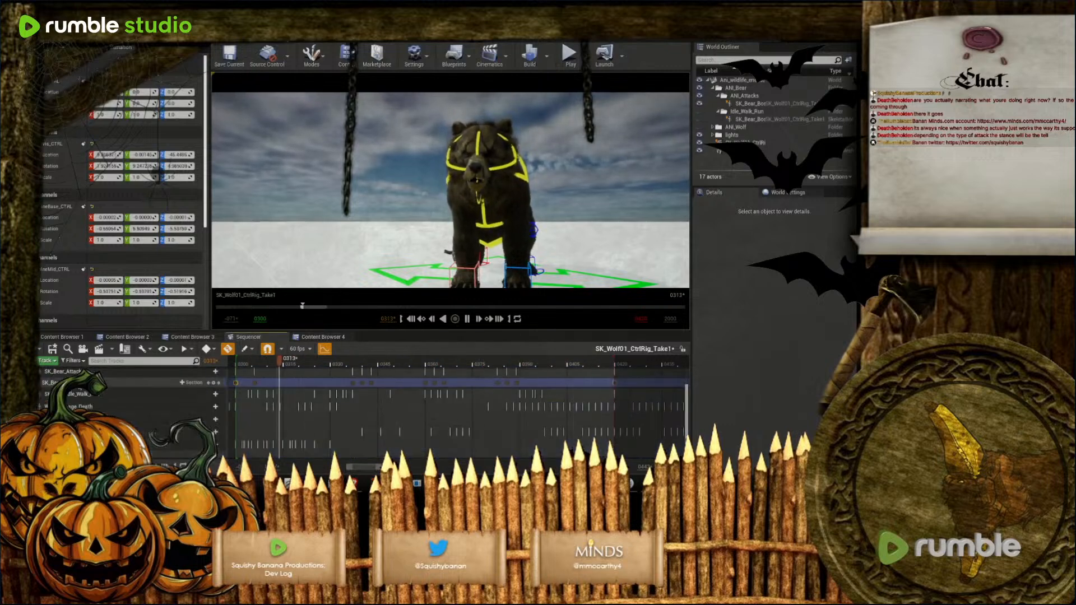
pyautogui.rightClick(79, 382)
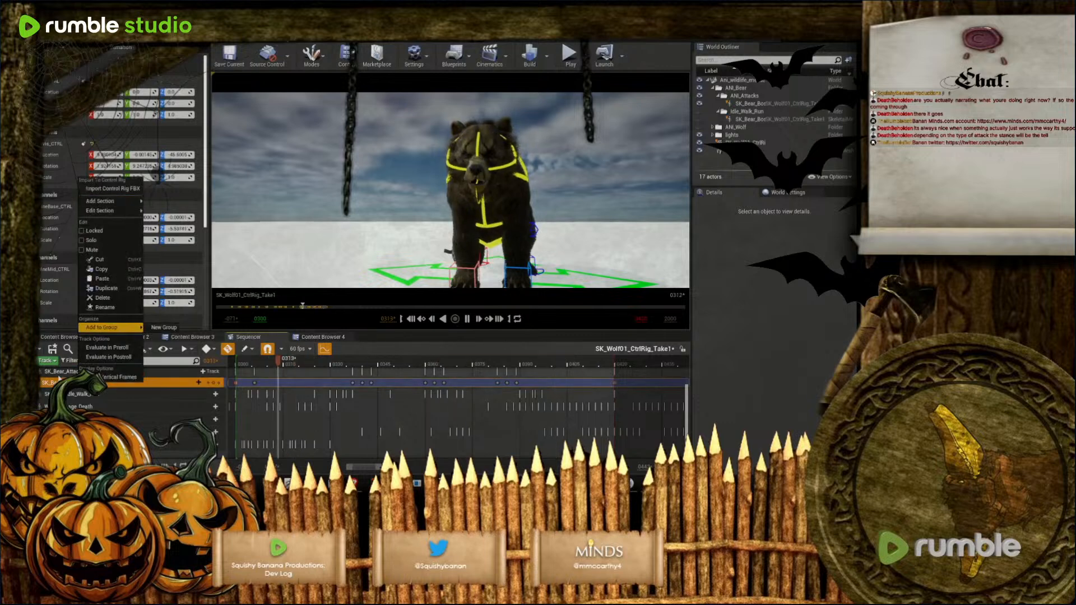
pyautogui.rightClick(61, 371)
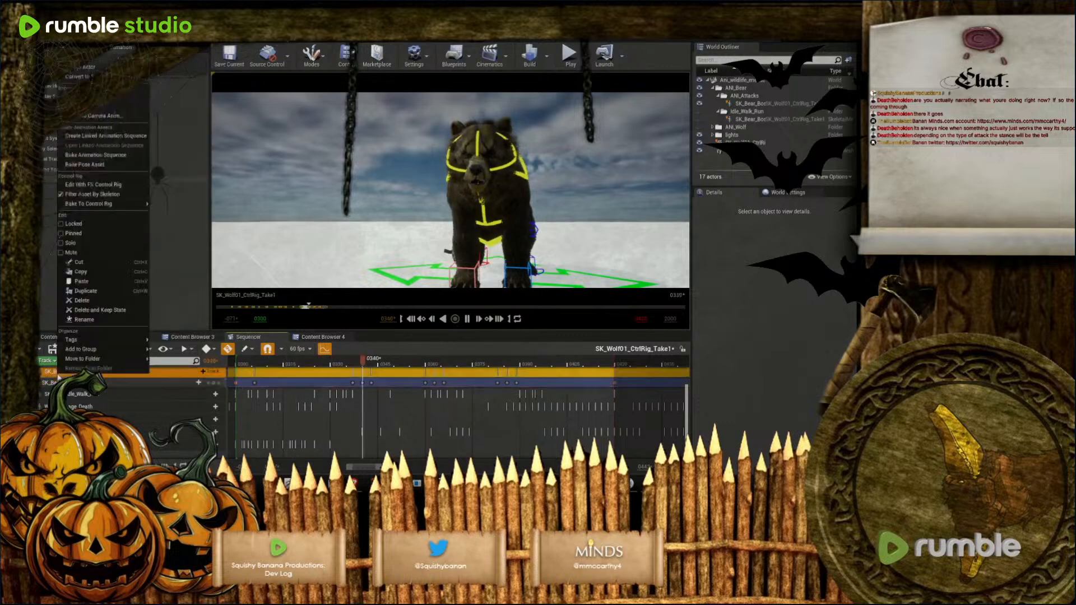
pyautogui.click(95, 154)
pyautogui.doubleClick(385, 194)
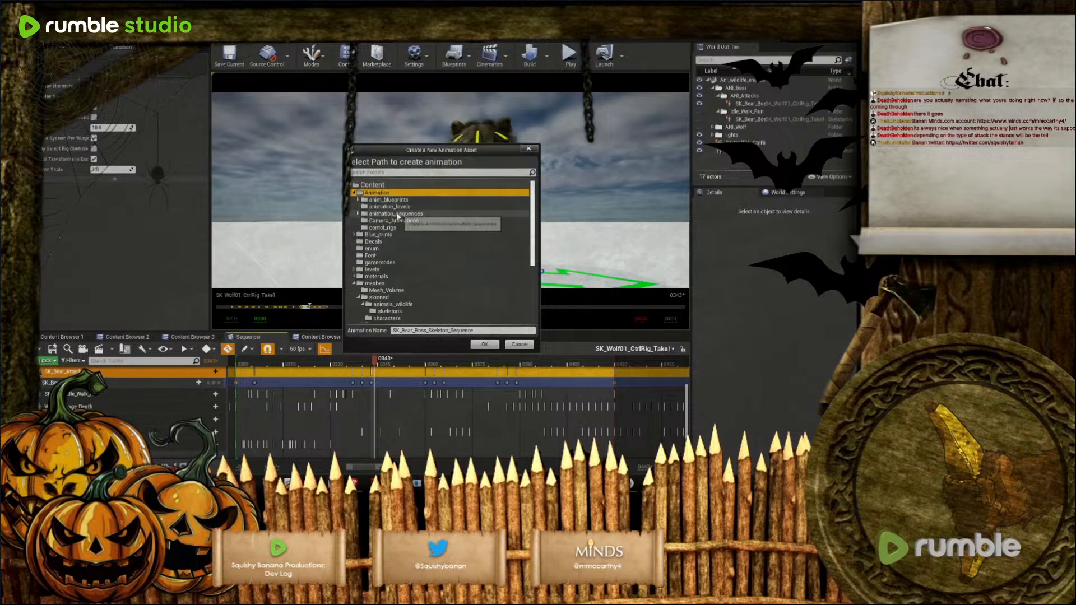
pyautogui.doubleClick(396, 214)
pyautogui.doubleClick(380, 234)
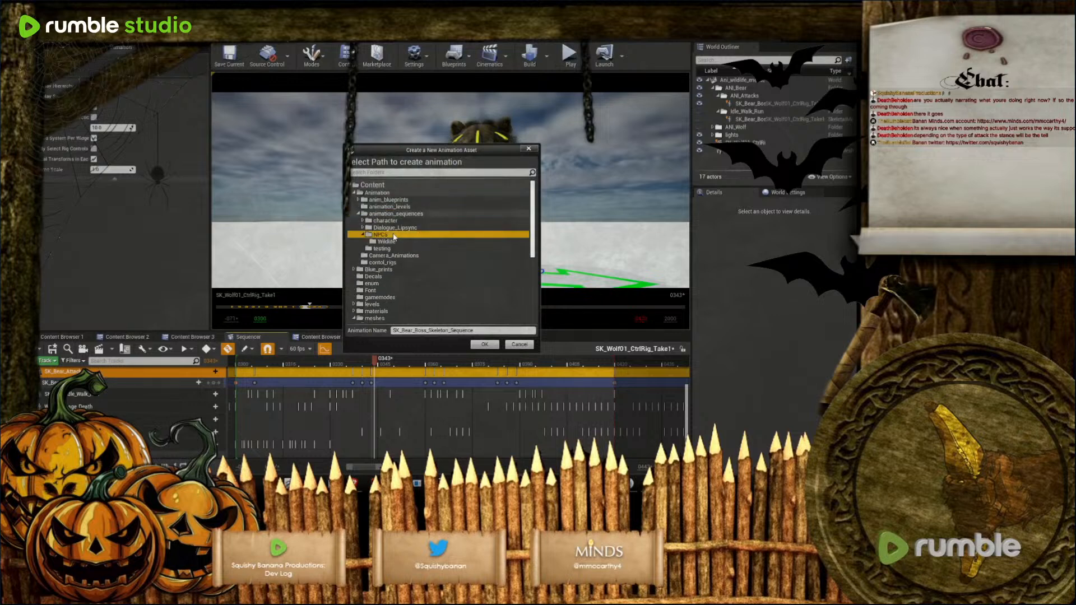
pyautogui.click(385, 241)
pyautogui.click(443, 331)
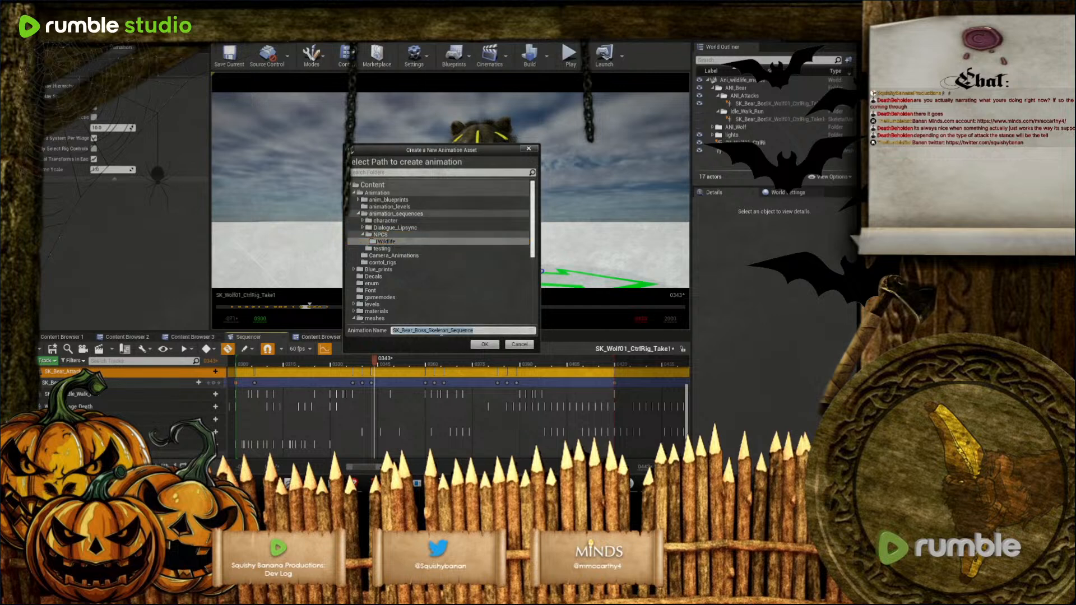
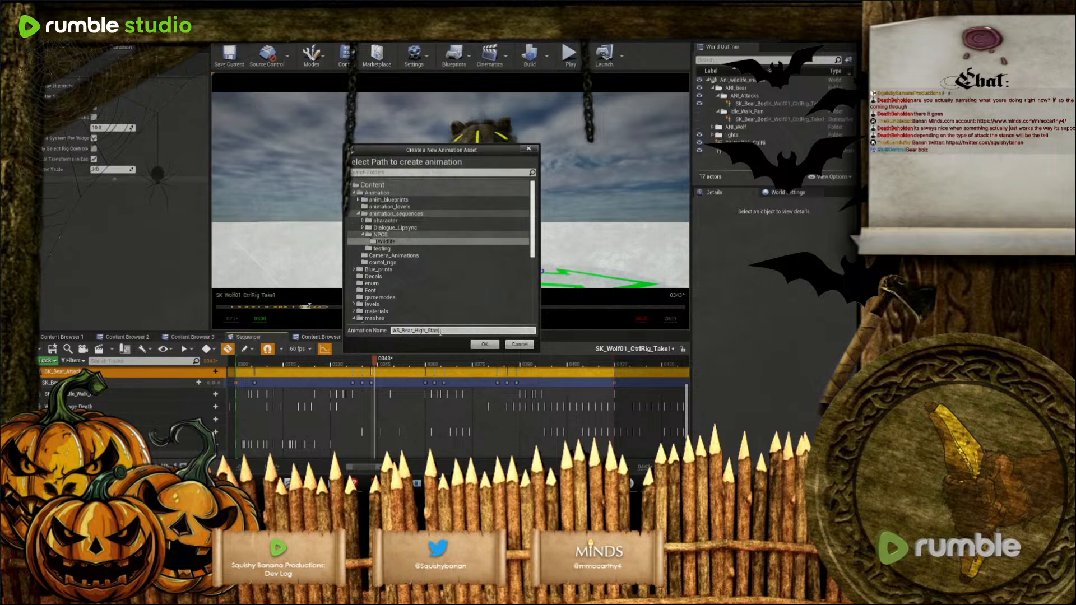
pyautogui.click(488, 344)
pyautogui.click(447, 343)
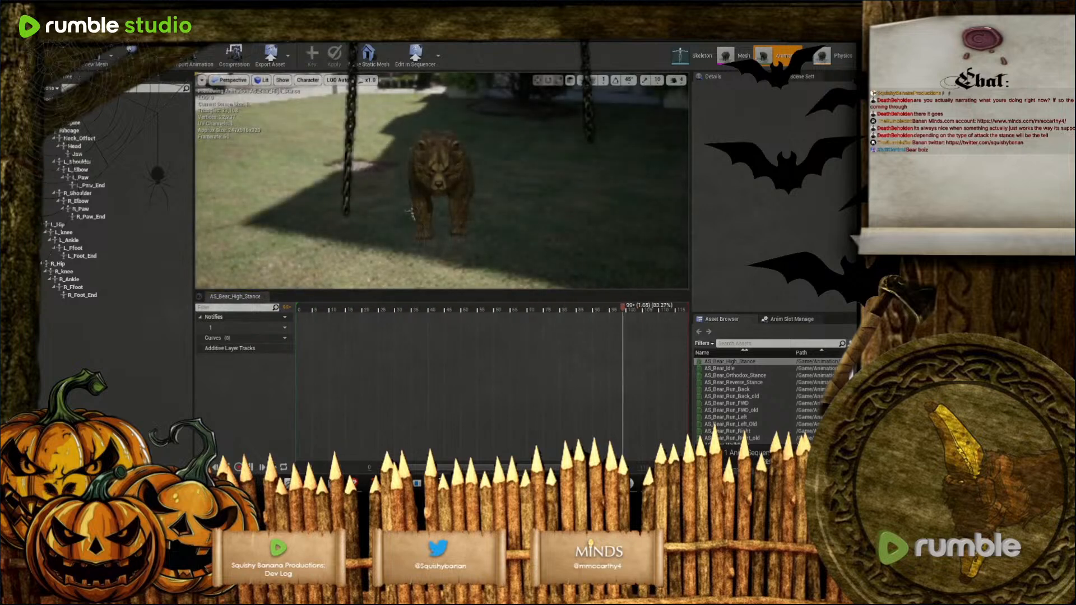
# Return to the level, save the sequence and stop its playback
pyautogui.click(79, 32)
pyautogui.click(52, 350)
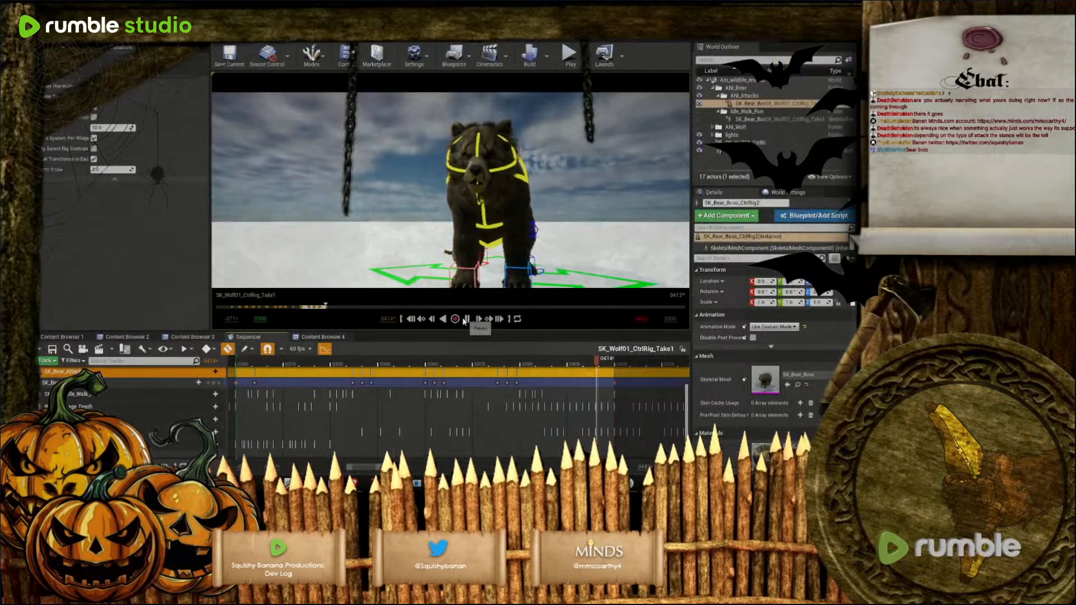
pyautogui.click(464, 320)
# Open the wildLife folder inside Content > Animation > anim_blueprints in the first content browser
pyautogui.click(62, 337)
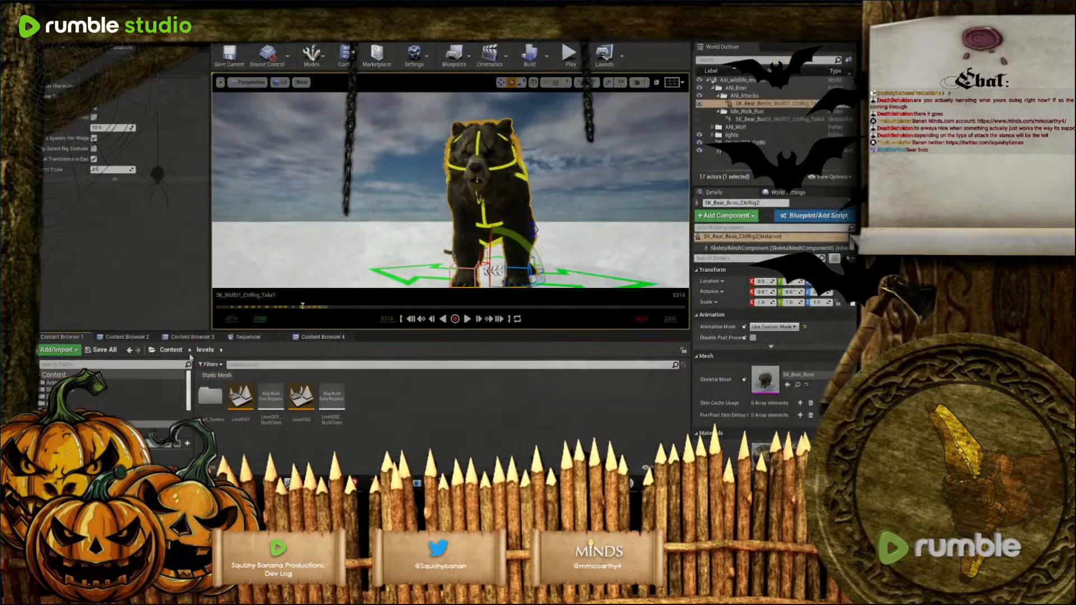
pyautogui.click(170, 349)
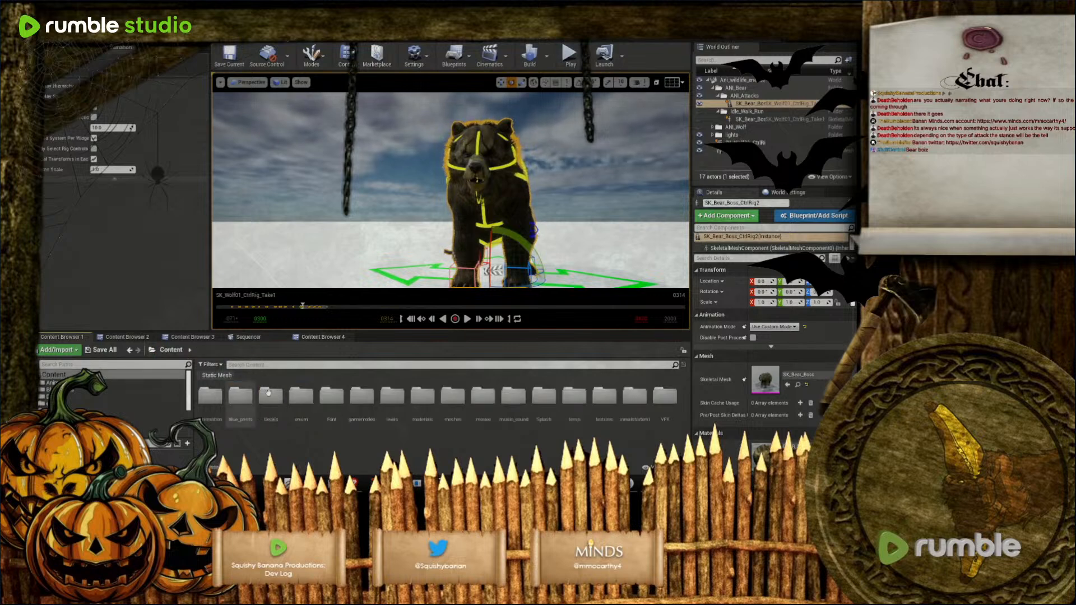
pyautogui.doubleClick(206, 417)
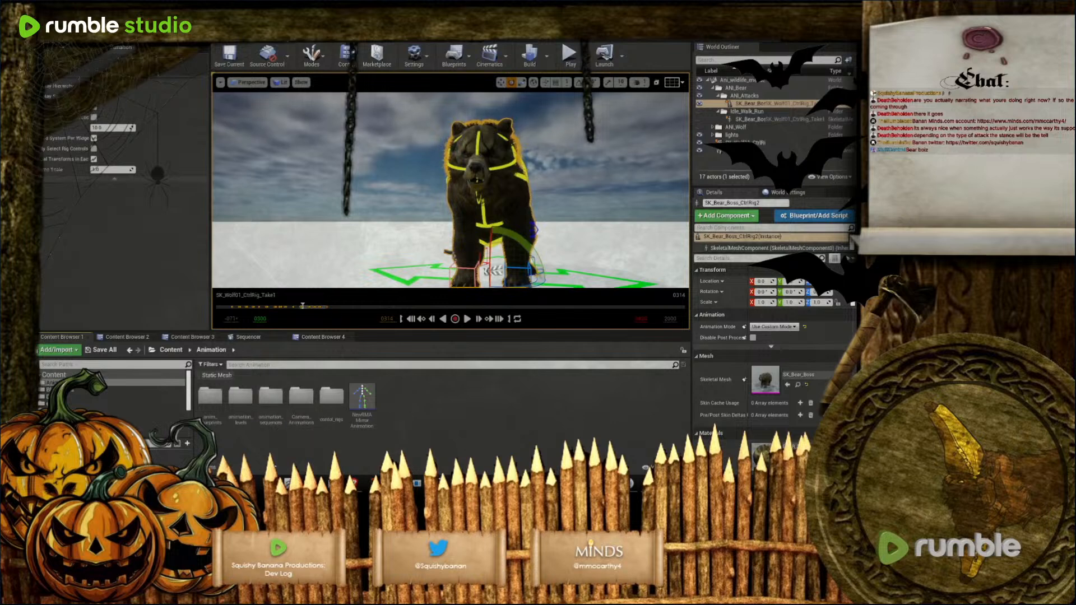
pyautogui.doubleClick(208, 399)
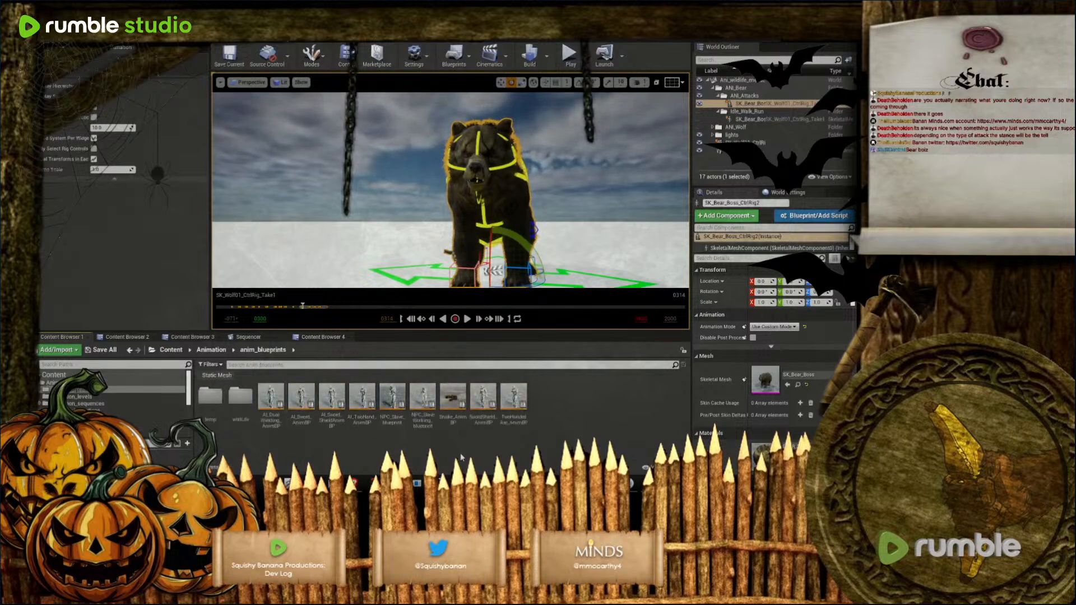
pyautogui.doubleClick(240, 396)
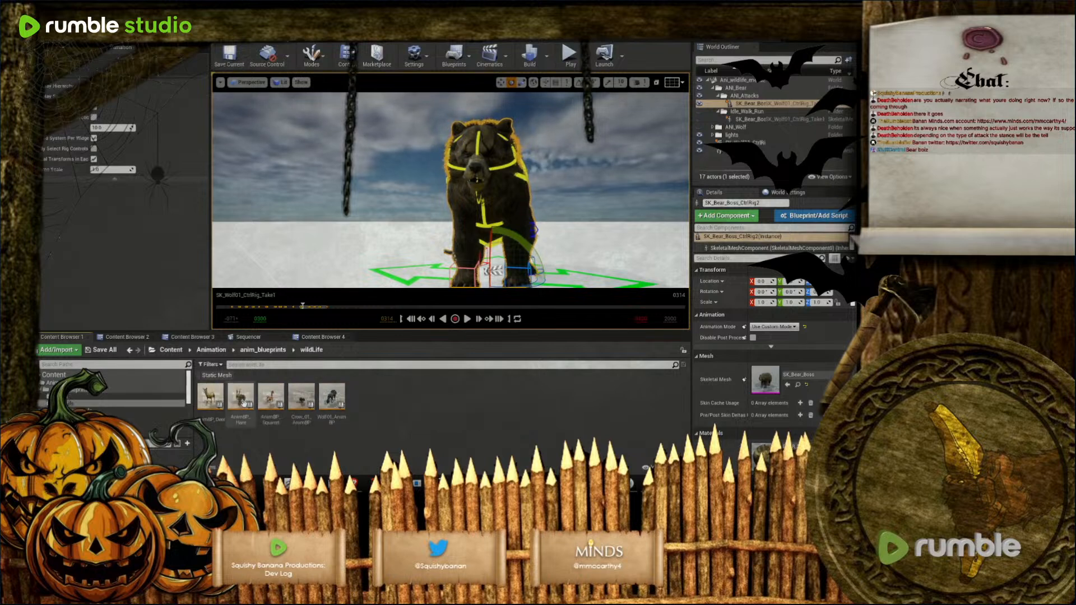
# Create an Animation Blueprint targeting the SK_Bear_Boss skeleton in the wildLife folder and begin its name with "Anim"
pyautogui.rightClick(377, 400)
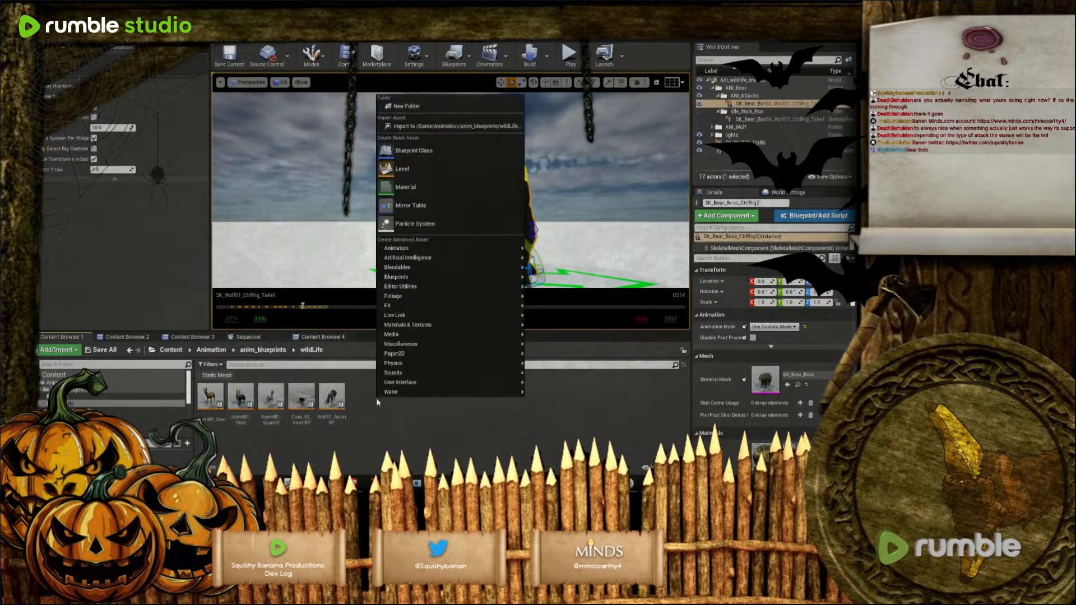
pyautogui.moveTo(404, 248)
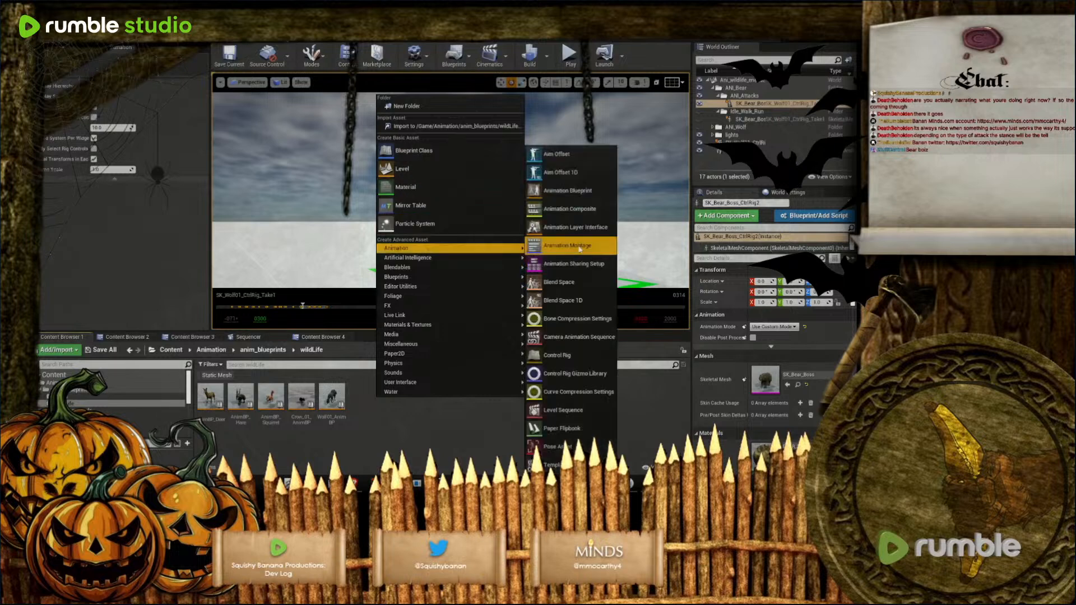
pyautogui.click(561, 241)
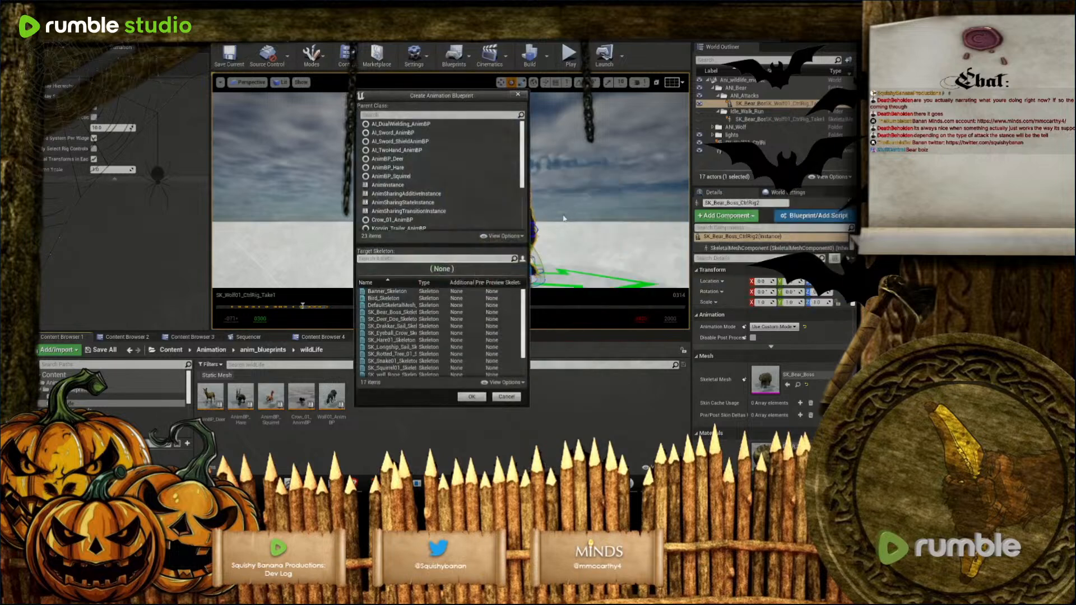
pyautogui.scroll(-3, 393, 332)
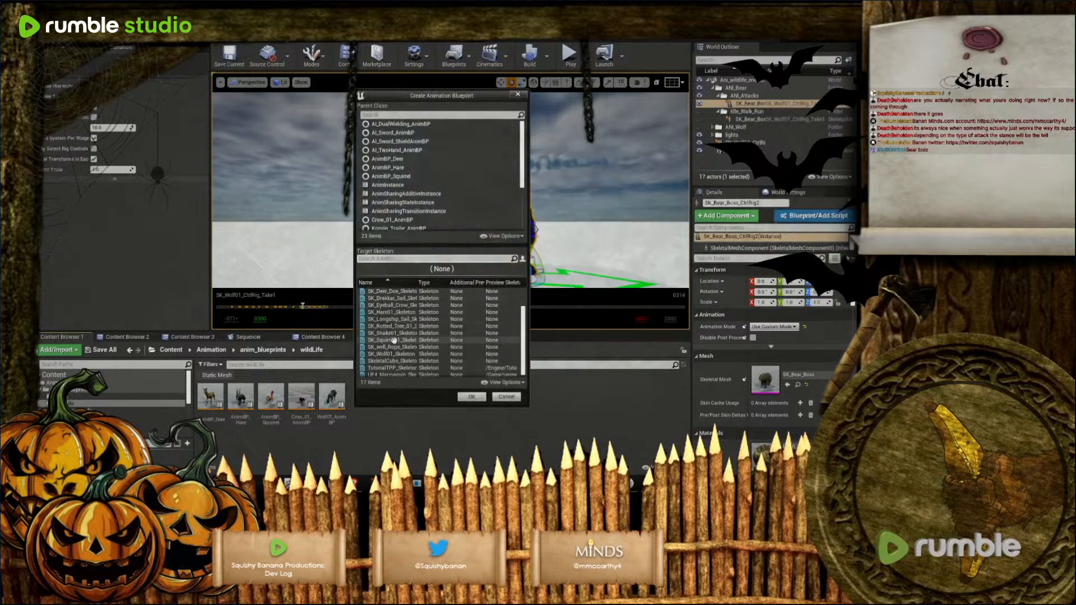
pyautogui.scroll(2, 397, 353)
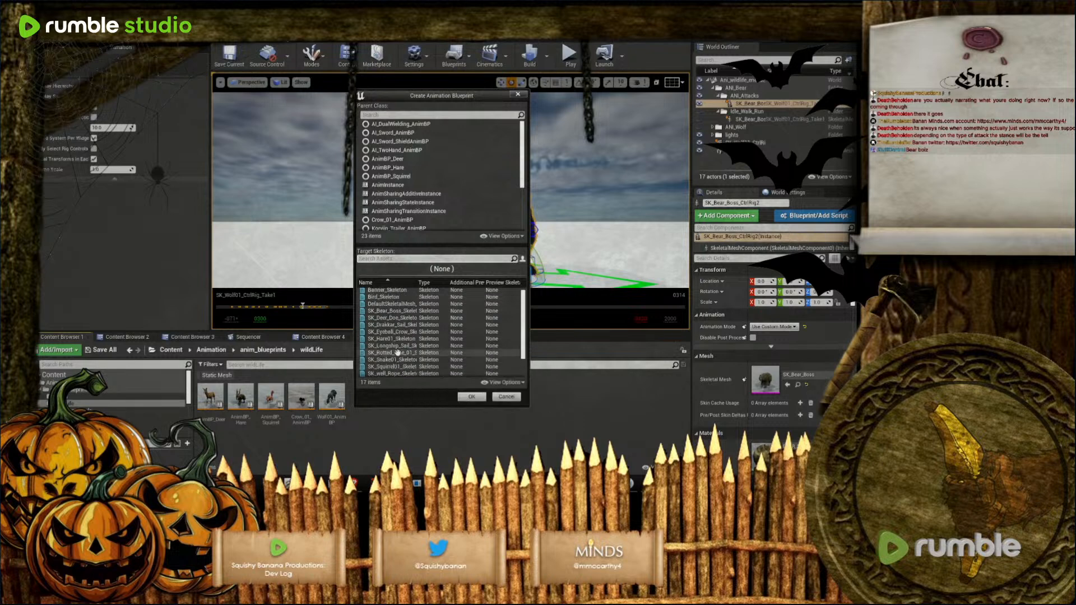
pyautogui.click(393, 311)
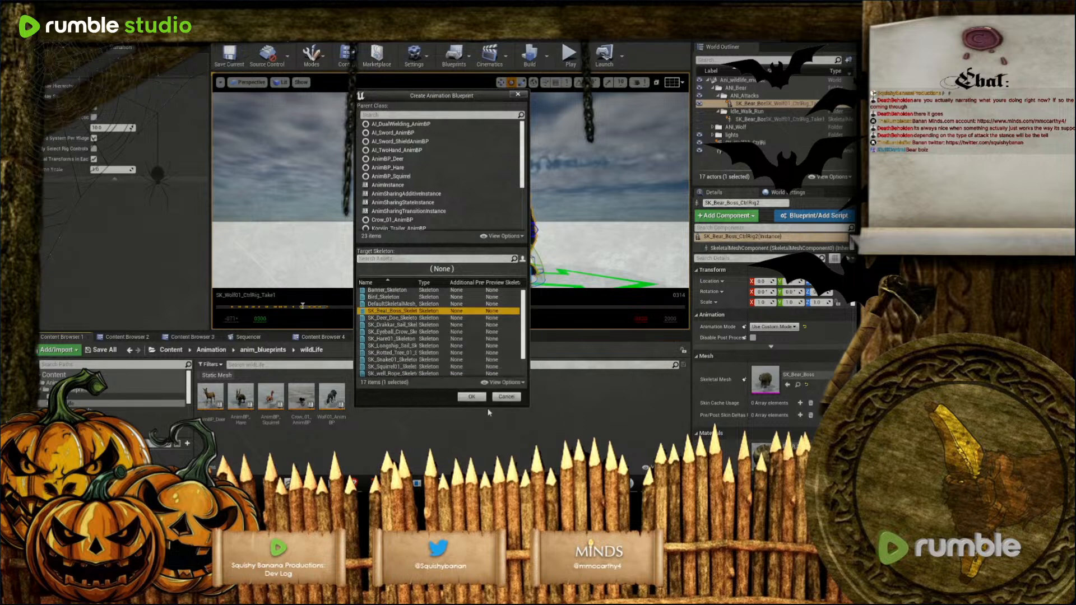
pyautogui.click(470, 396)
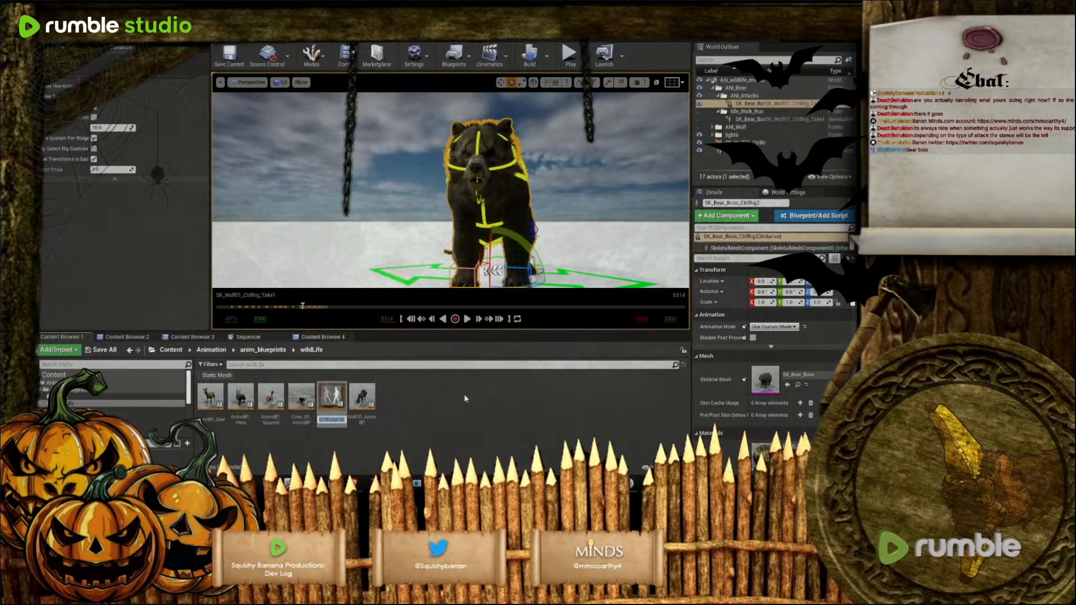
pyautogui.write('Anim')
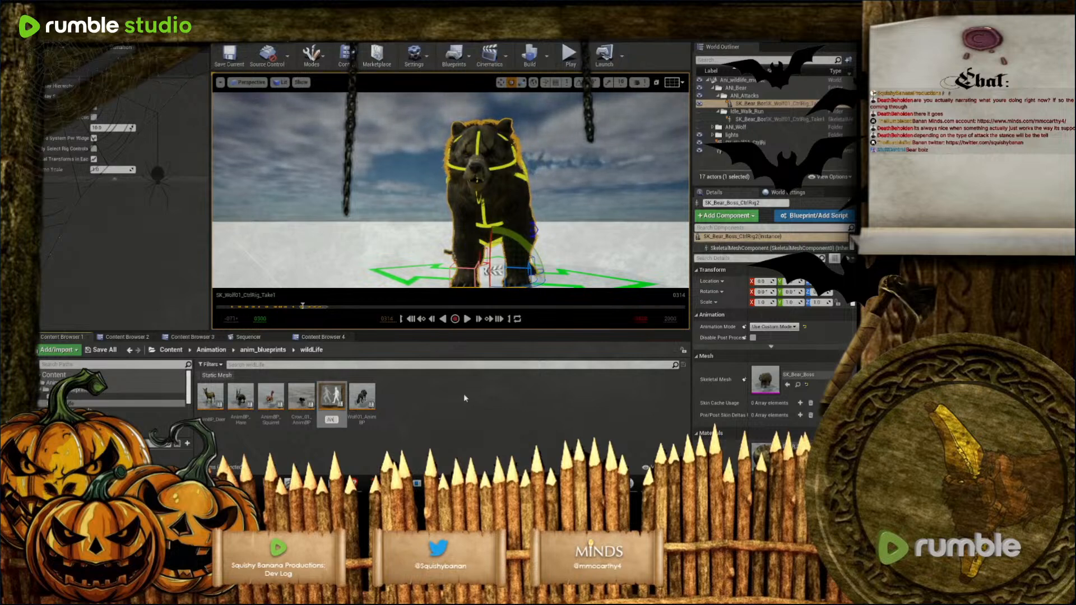
# Name the new animation blueprint AnimBP_Bear and open its AnimGraph
pyautogui.write('BP_Be')
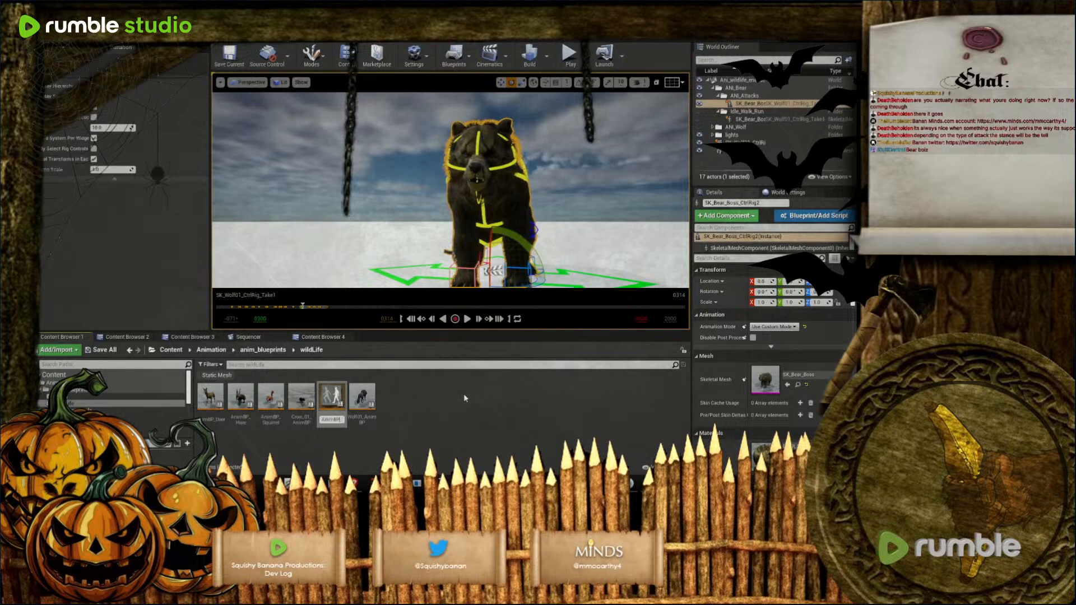
pyautogui.write('ar')
pyautogui.press('Return')
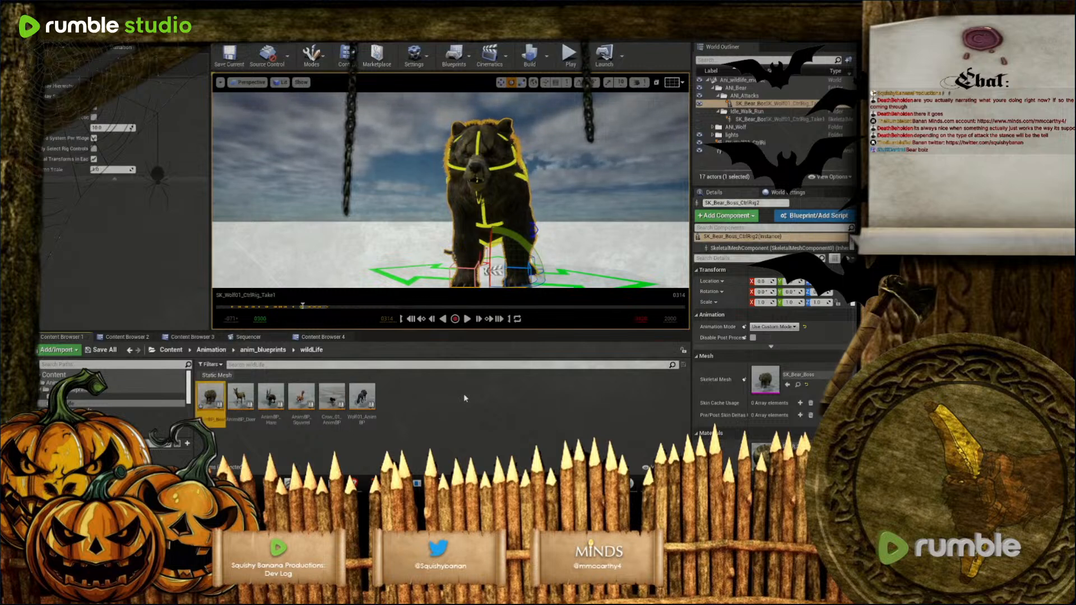
pyautogui.doubleClick(210, 400)
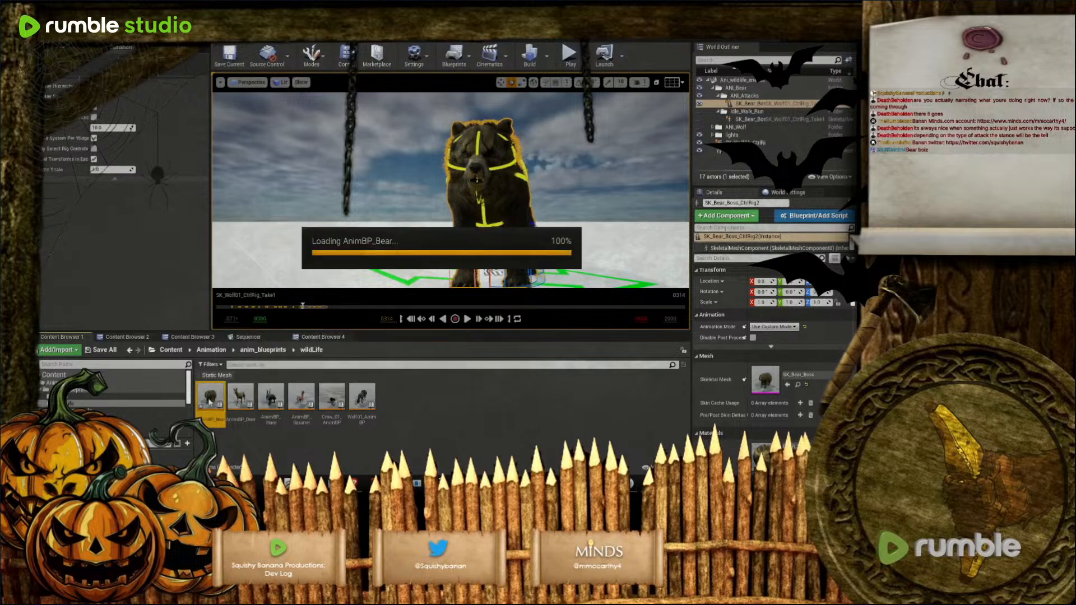
pyautogui.scroll(-2, 488, 316)
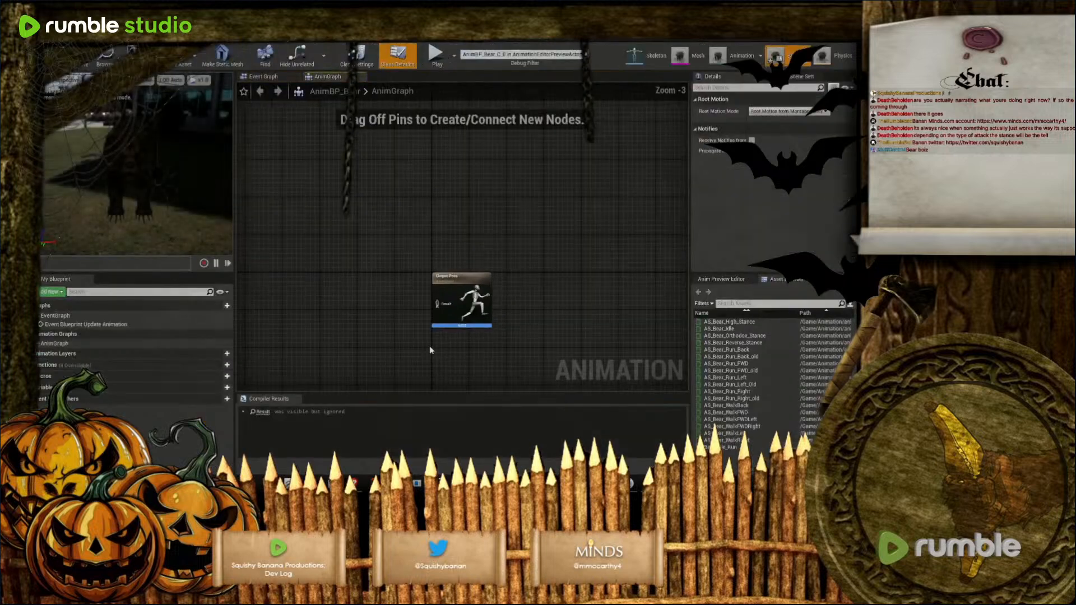
pyautogui.moveTo(488, 315)
pyautogui.mouseDown(button='right')
pyautogui.moveTo(494, 327)
pyautogui.moveTo(477, 329)
pyautogui.mouseUp(button='right')
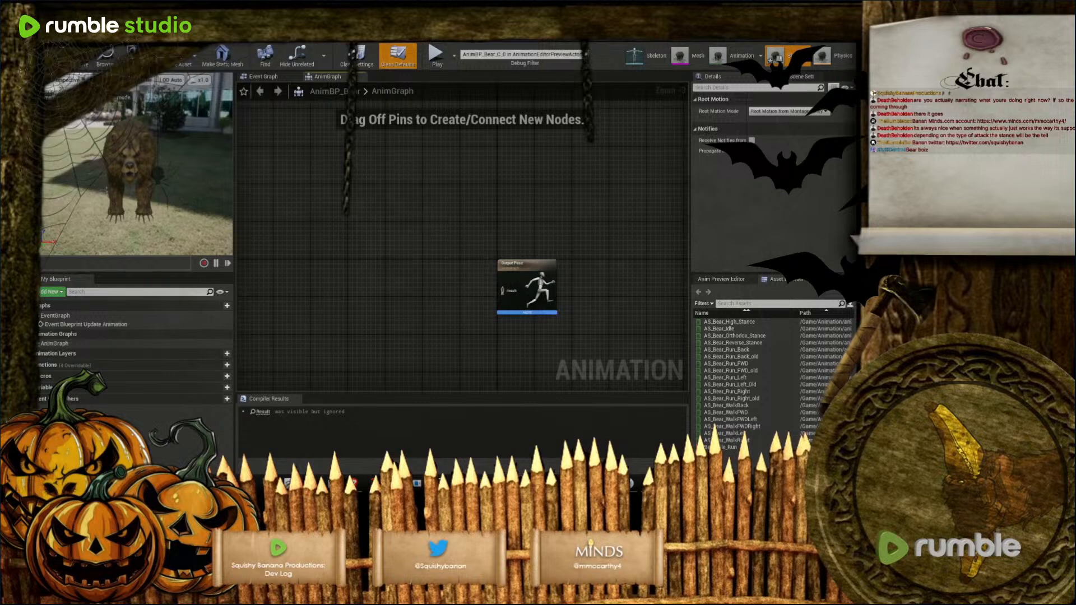
# Open the AI_Sword_AnimBP animation blueprint from the anim_blueprints folder
pyautogui.press('super+Down')
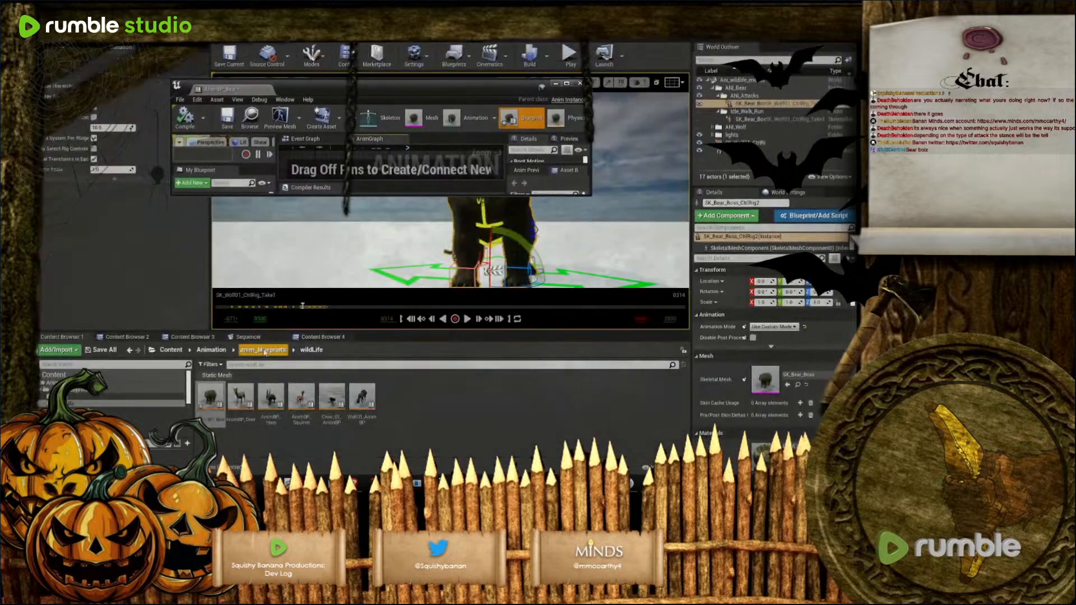
pyautogui.click(262, 350)
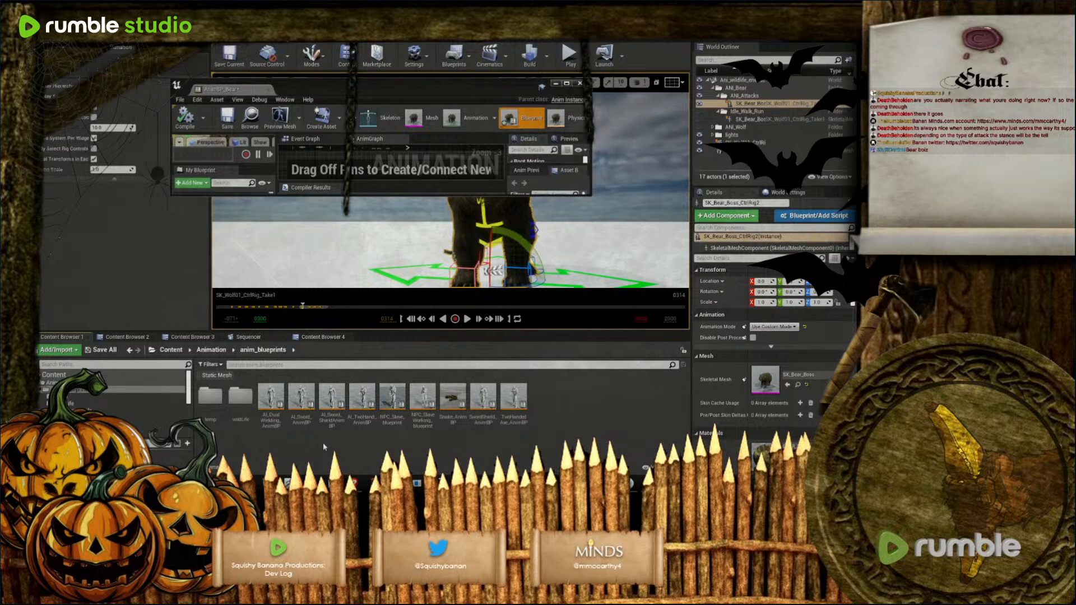
pyautogui.doubleClick(301, 400)
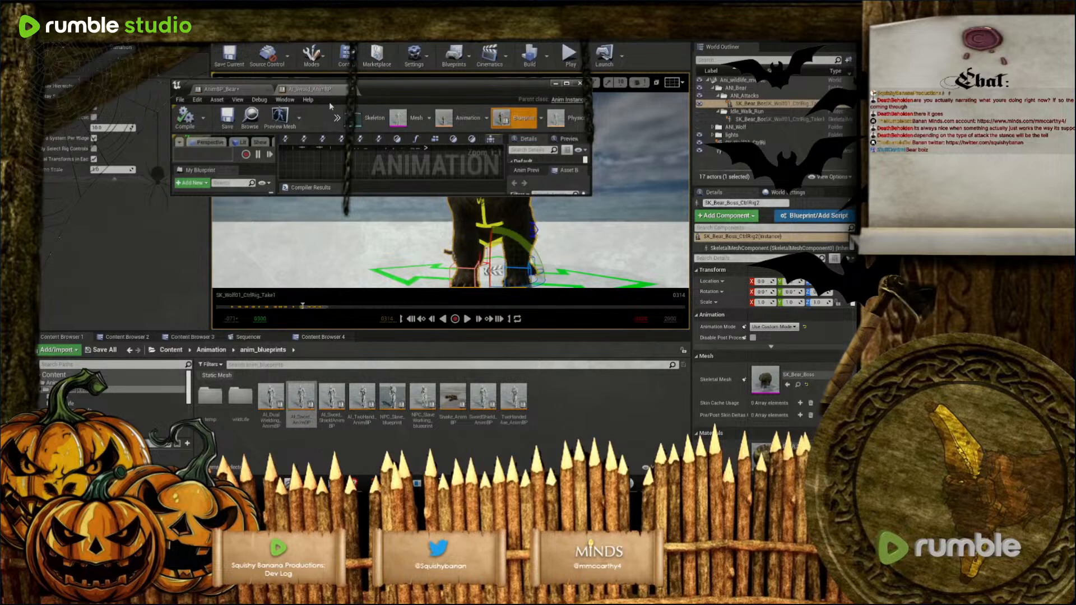
# Place the AnimBP_Bear and AI_Sword_AnimBP editors side by side and examine the sword blueprint's AnimGraph nodes
pyautogui.click(347, 89)
pyautogui.moveTo(727, 284); pyautogui.dragTo(855, 287)
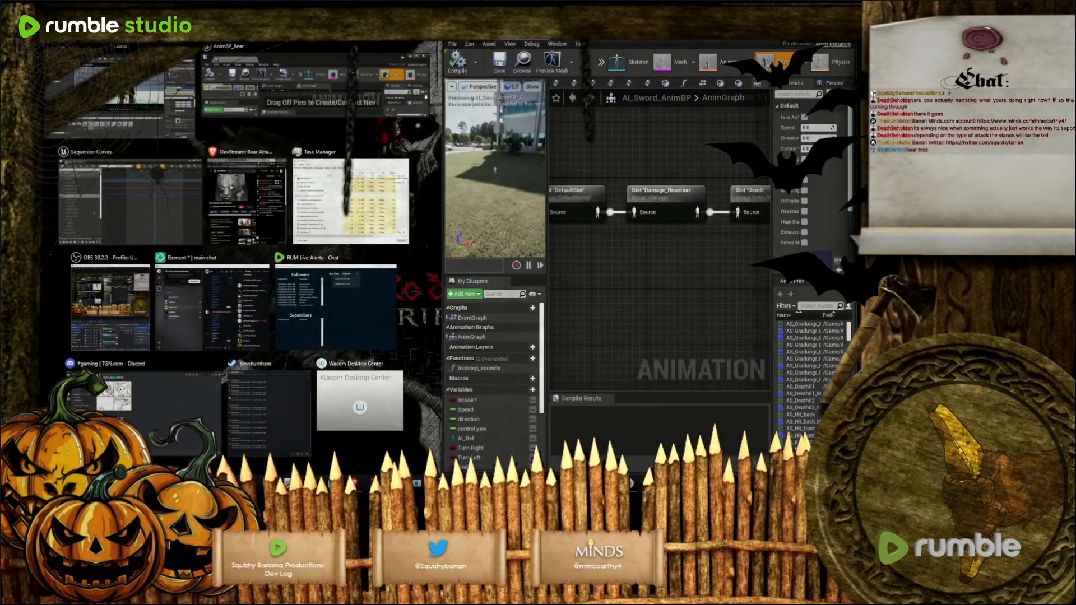
pyautogui.press('Escape')
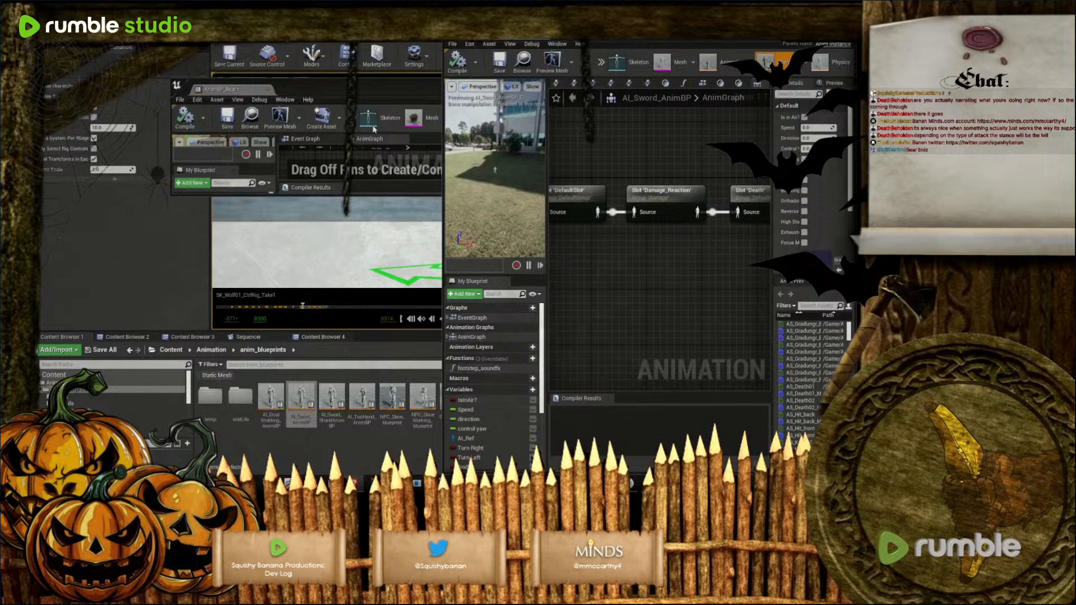
pyautogui.moveTo(336, 90); pyautogui.dragTo(35, 190)
pyautogui.scroll(-3, 726, 326)
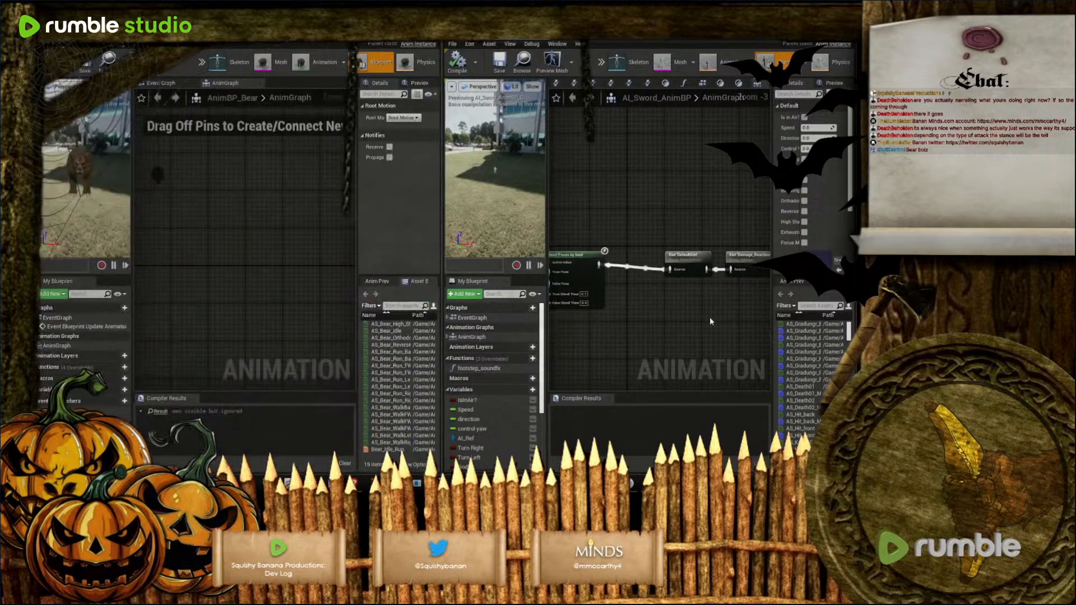
pyautogui.moveTo(731, 296); pyautogui.dragTo(699, 278, button='right')
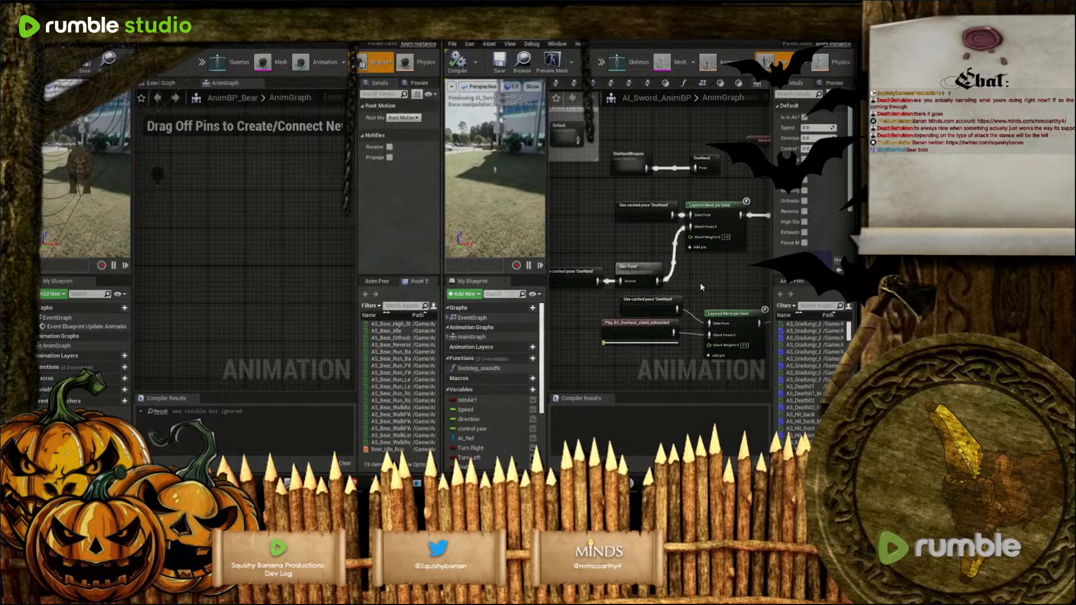
pyautogui.moveTo(719, 288); pyautogui.dragTo(687, 263, button='right')
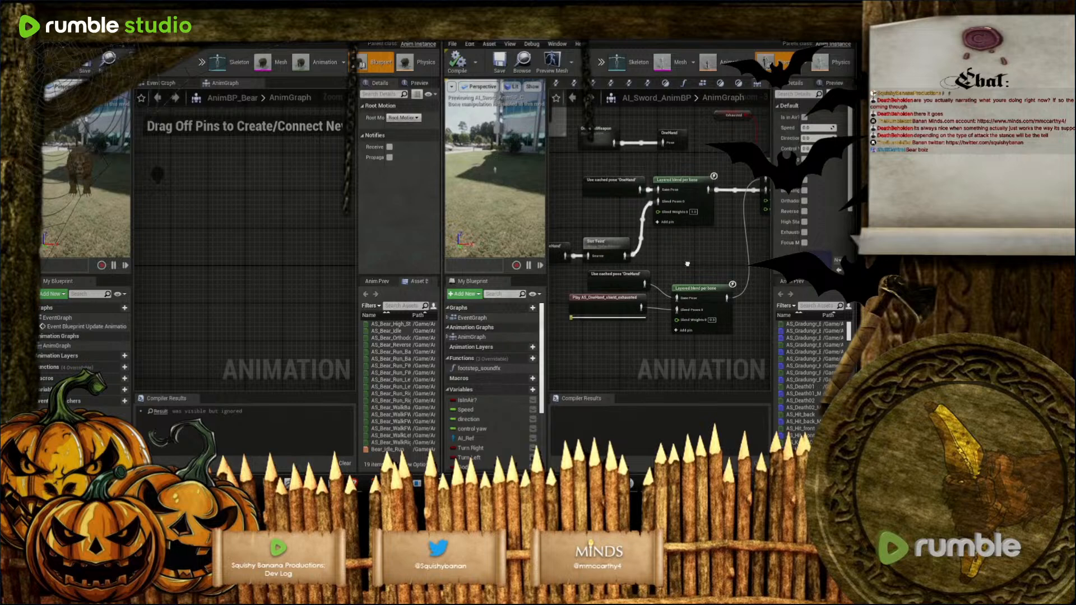
pyautogui.moveTo(687, 264); pyautogui.dragTo(683, 304, button='right')
pyautogui.moveTo(245, 268); pyautogui.dragTo(191, 221, button='right')
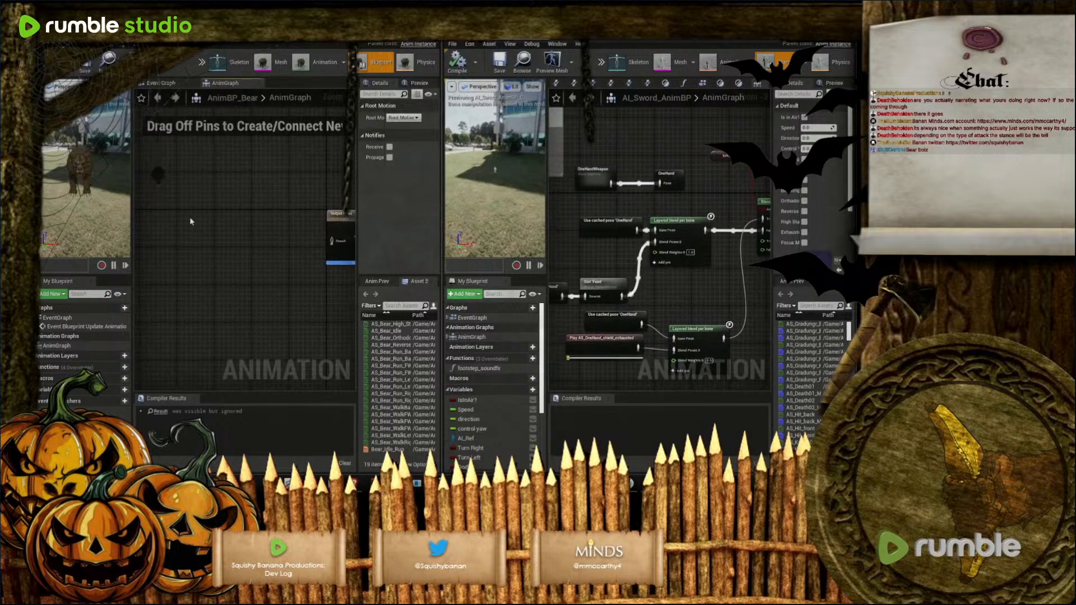
pyautogui.rightClick(171, 239)
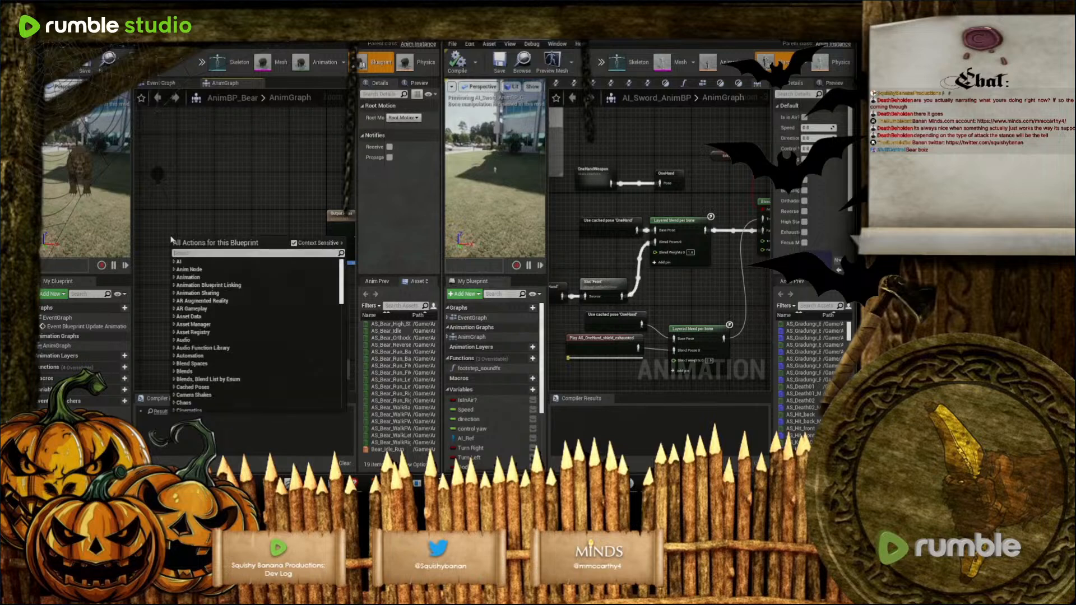
pyautogui.write('fe')
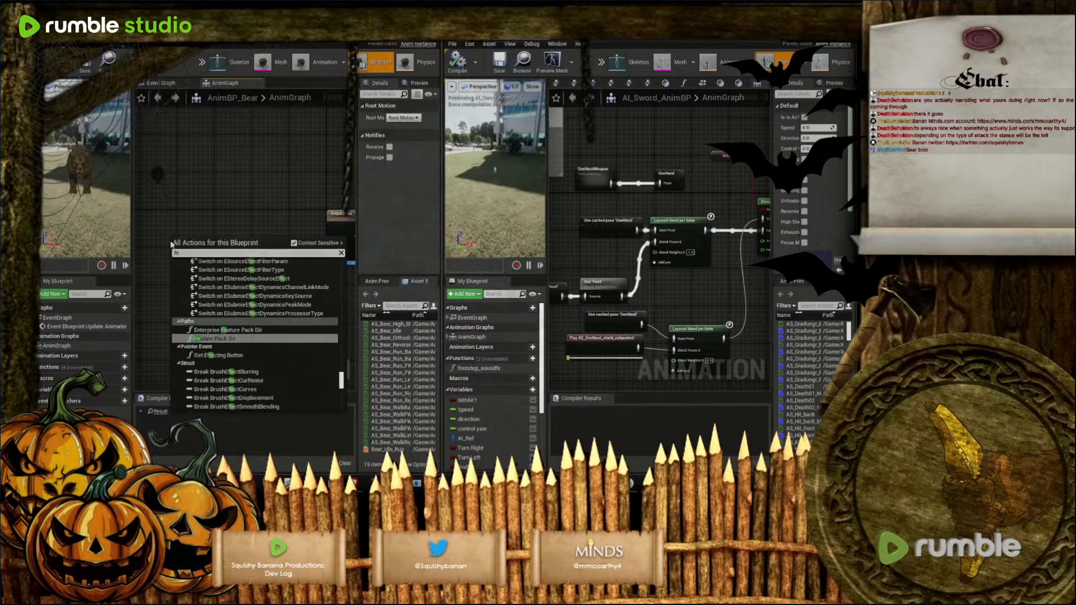
pyautogui.write('i')
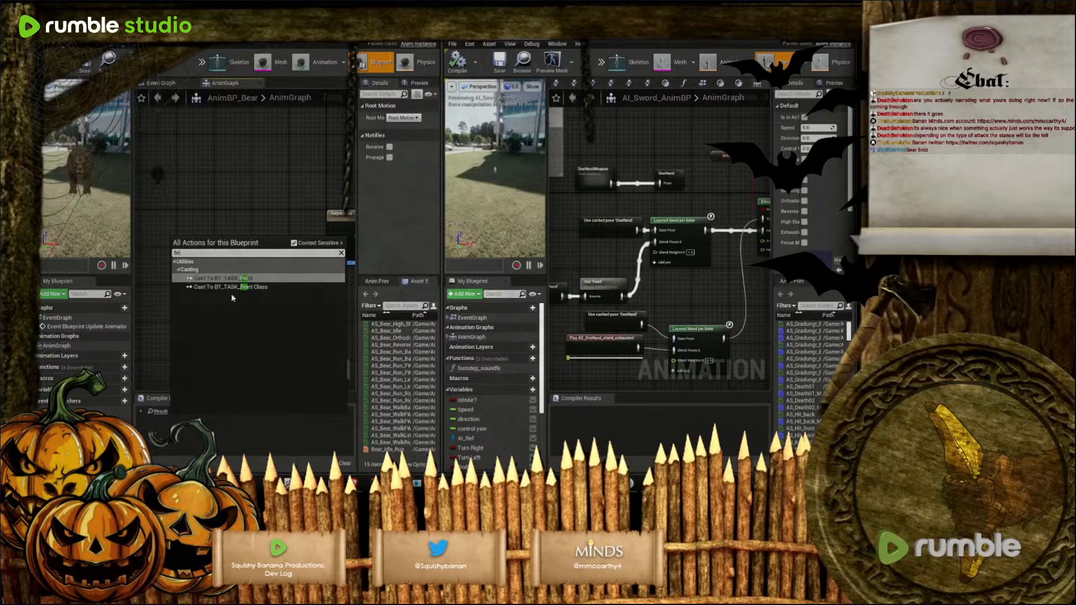
pyautogui.rightClick(200, 202)
# Add a new state machine to the AnimBP_Bear AnimGraph and place it above and away from the Output Pose
pyautogui.rightClick(183, 220)
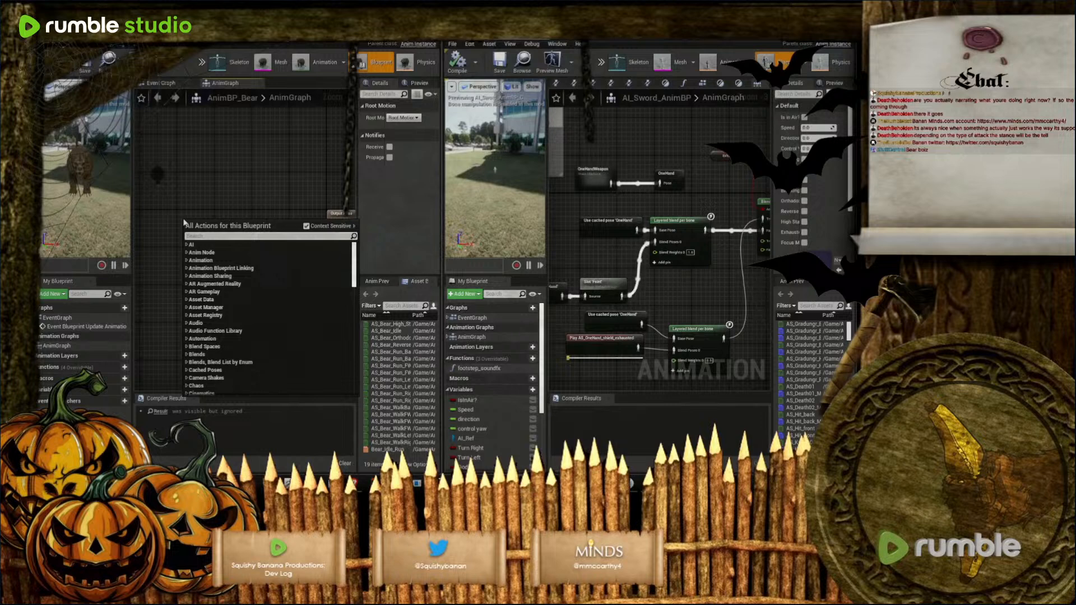
pyautogui.write('stat')
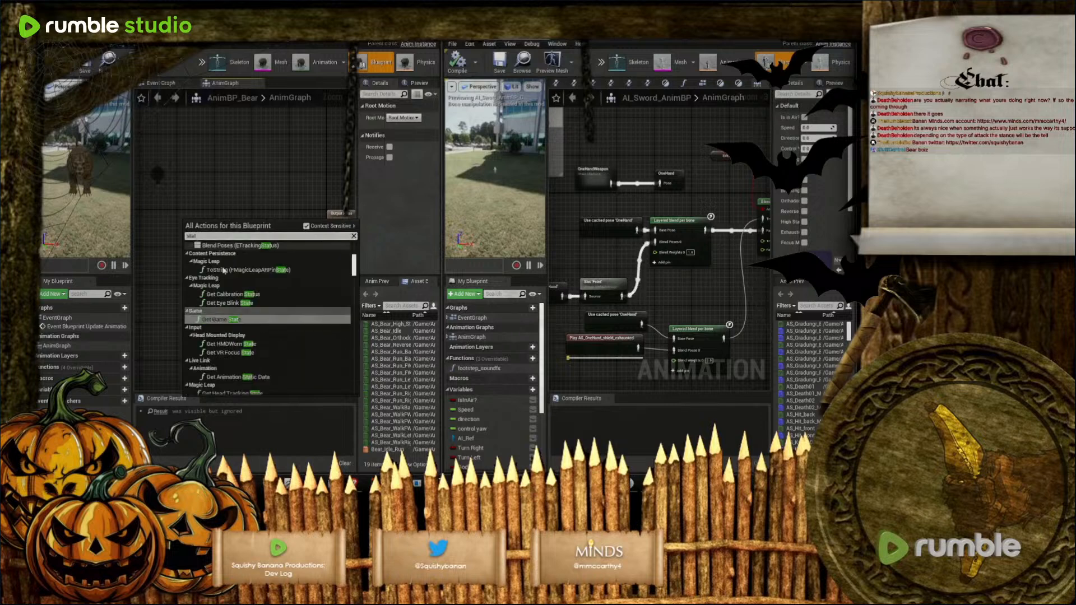
pyautogui.write('e')
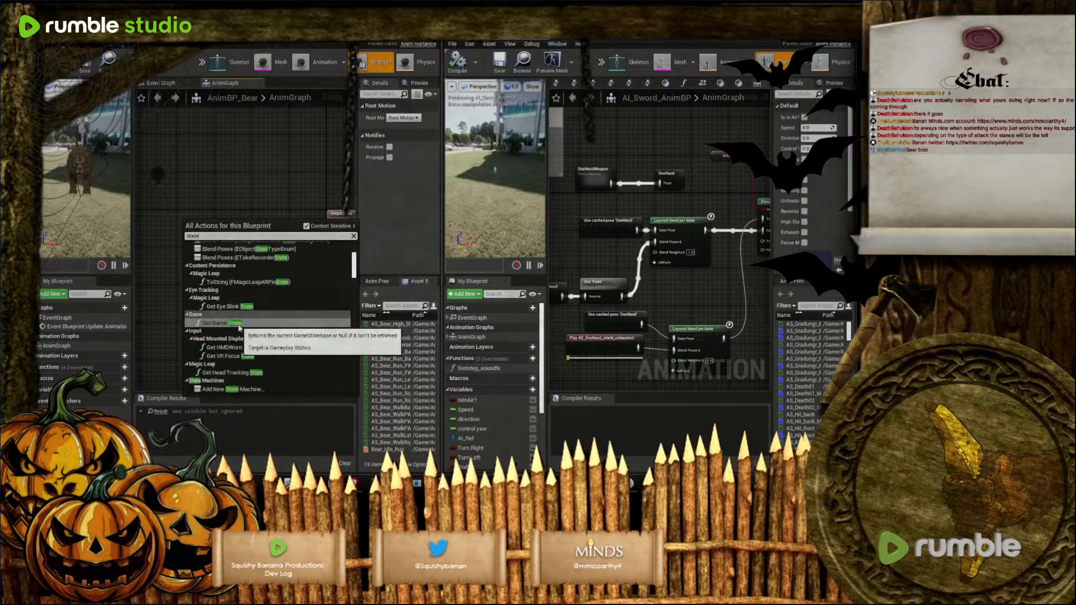
pyautogui.write('m')
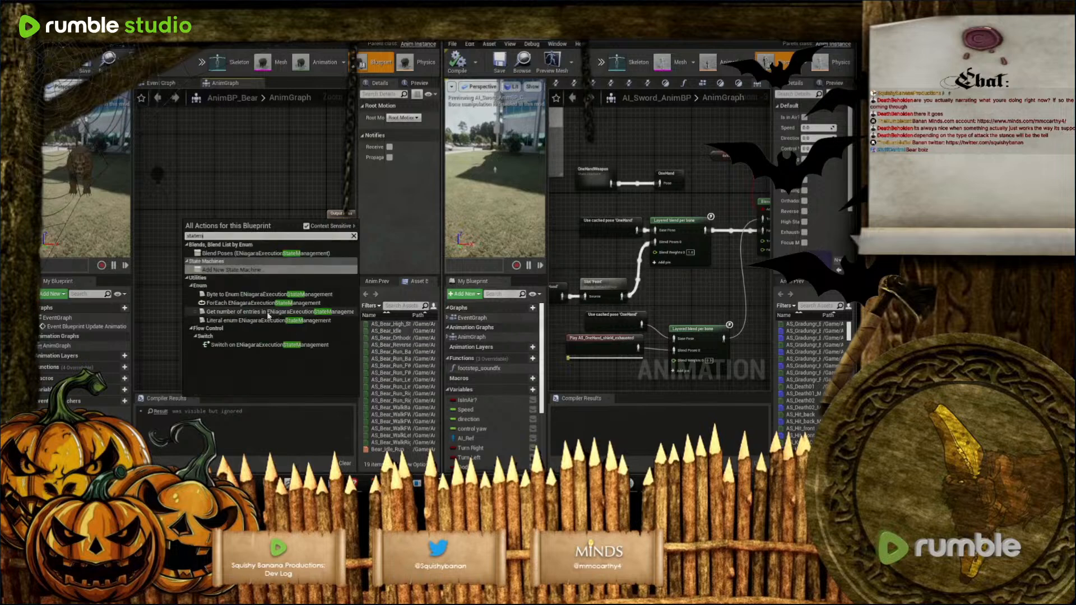
pyautogui.click(234, 270)
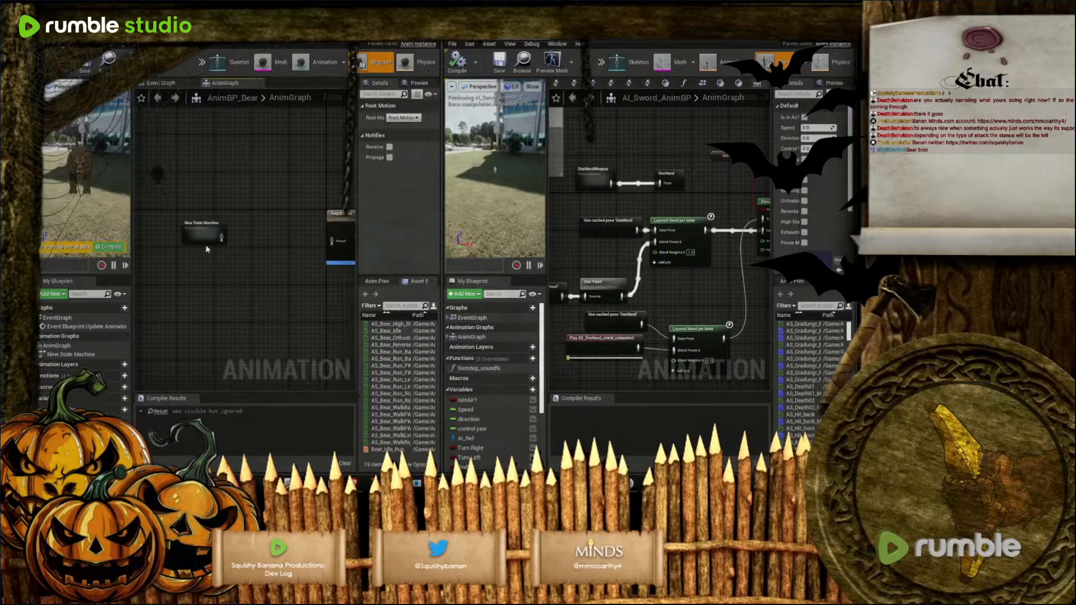
pyautogui.moveTo(205, 236); pyautogui.dragTo(249, 170)
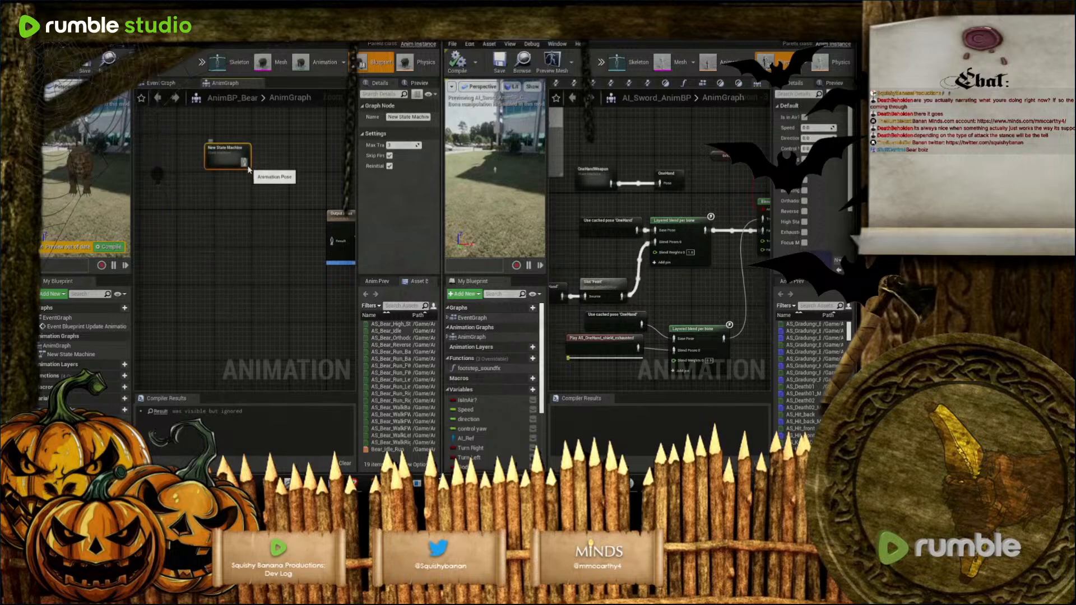
pyautogui.write('cac')
pyautogui.write('h')
pyautogui.press('Return')
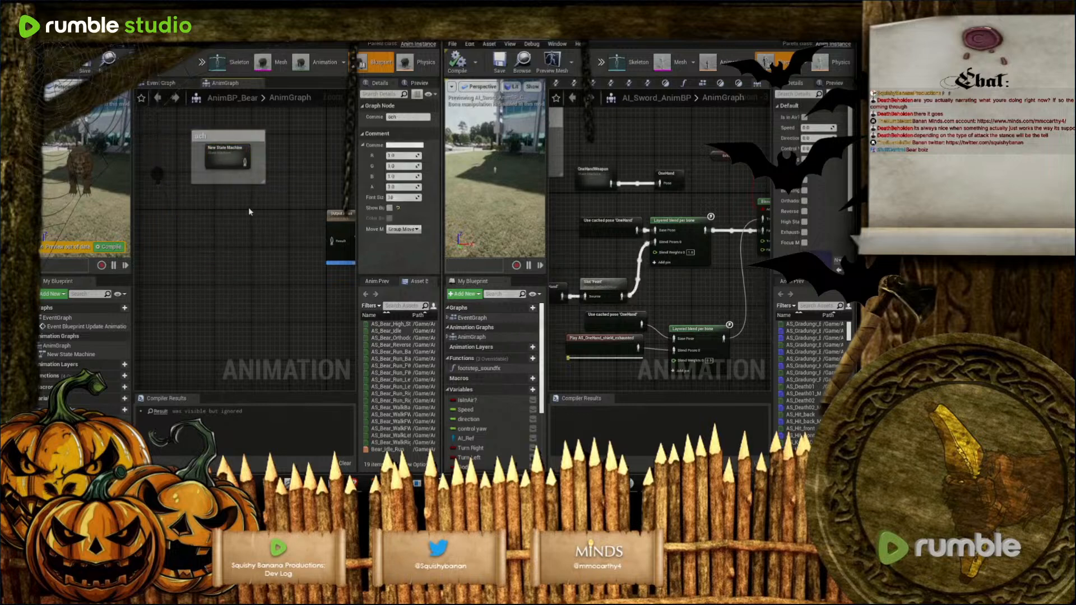
pyautogui.press('Delete')
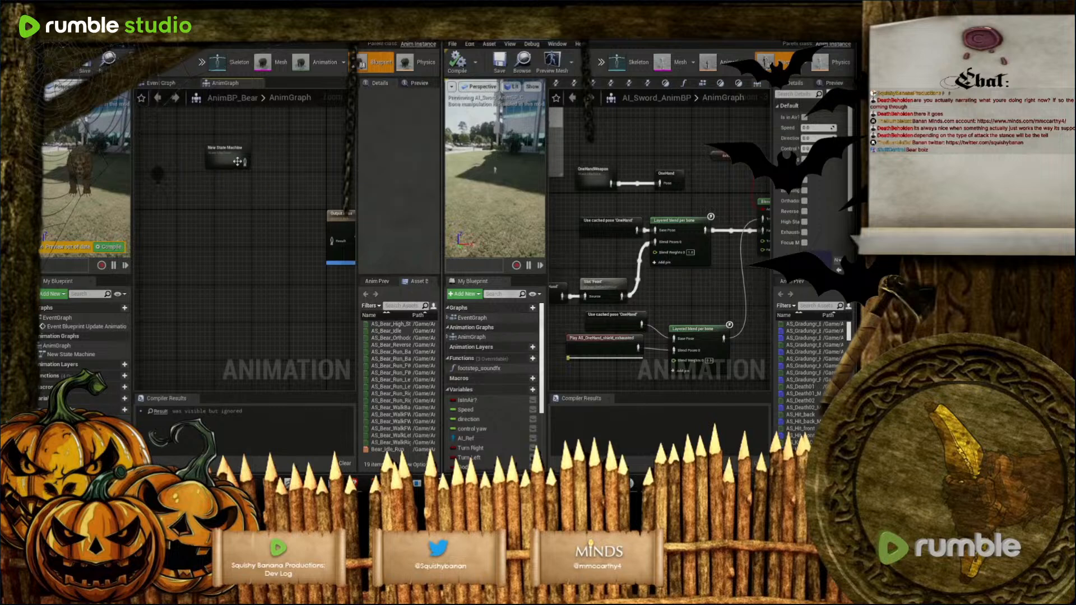
# Save the new state machine's output pose to a cached pose named Bear_State_Regular
pyautogui.moveTo(245, 163); pyautogui.dragTo(281, 165)
pyautogui.write('ca')
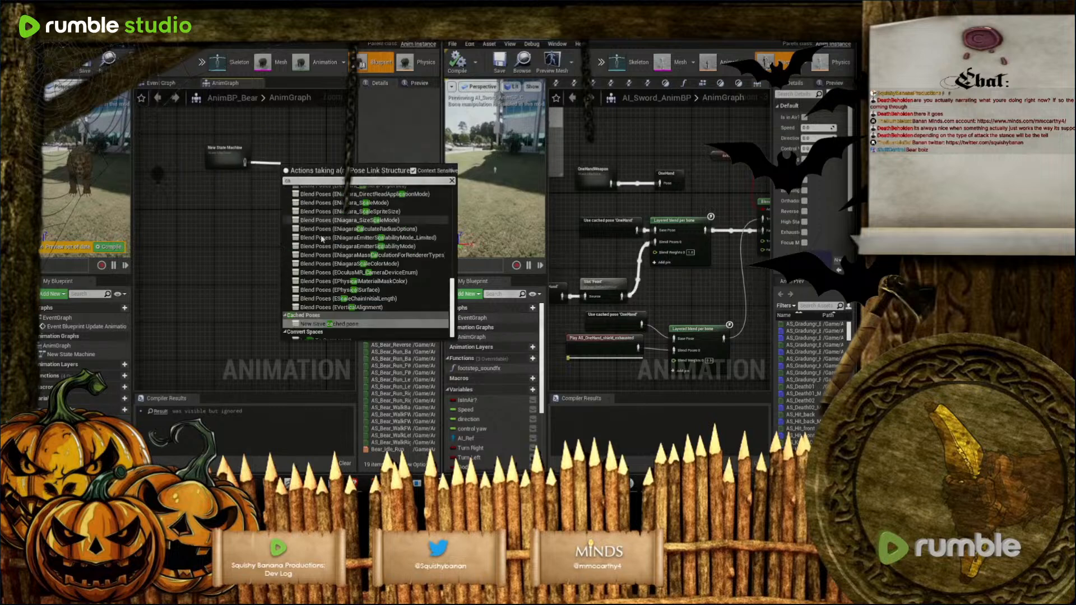
pyautogui.click(347, 323)
pyautogui.moveTo(315, 173); pyautogui.dragTo(300, 157)
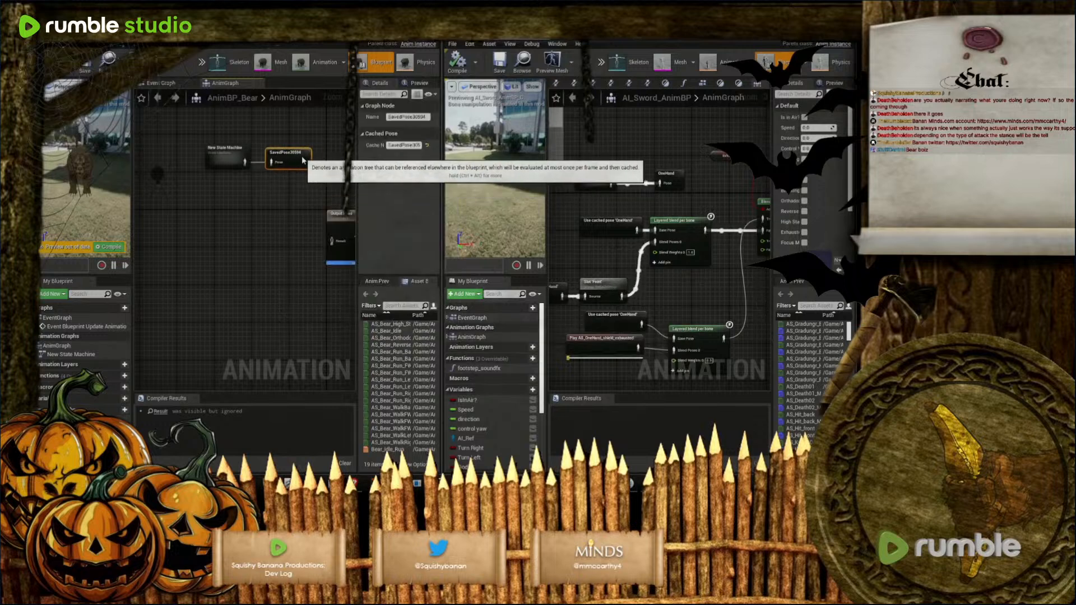
pyautogui.click(426, 117)
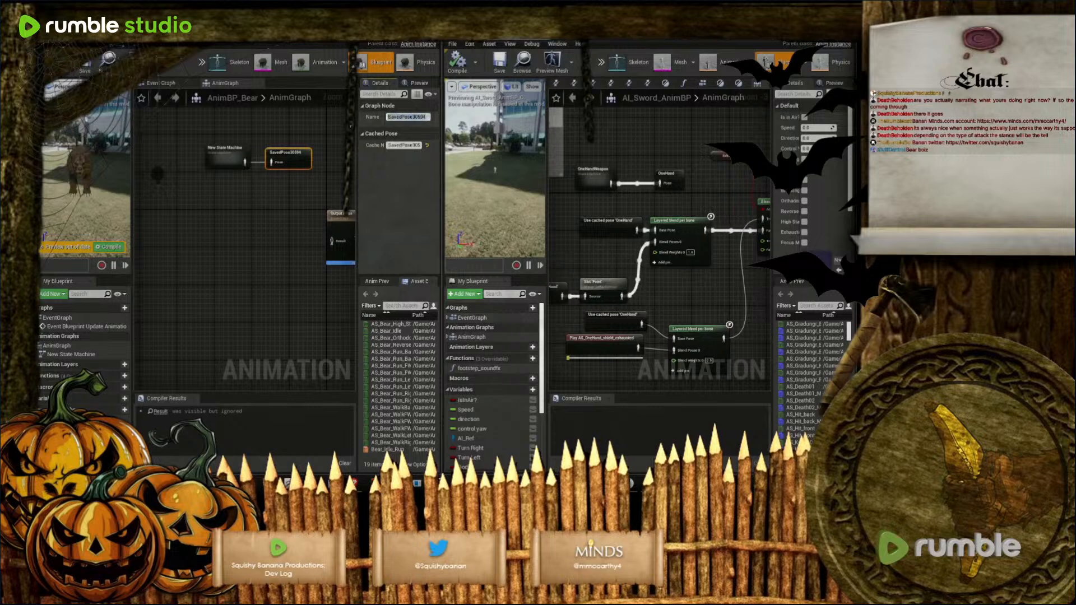
pyautogui.write('Bear_State_Re')
pyautogui.write('gular')
pyautogui.press('Return')
# Add a Use cached pose 'Bear_State_Regular' node below the state machine
pyautogui.rightClick(186, 237)
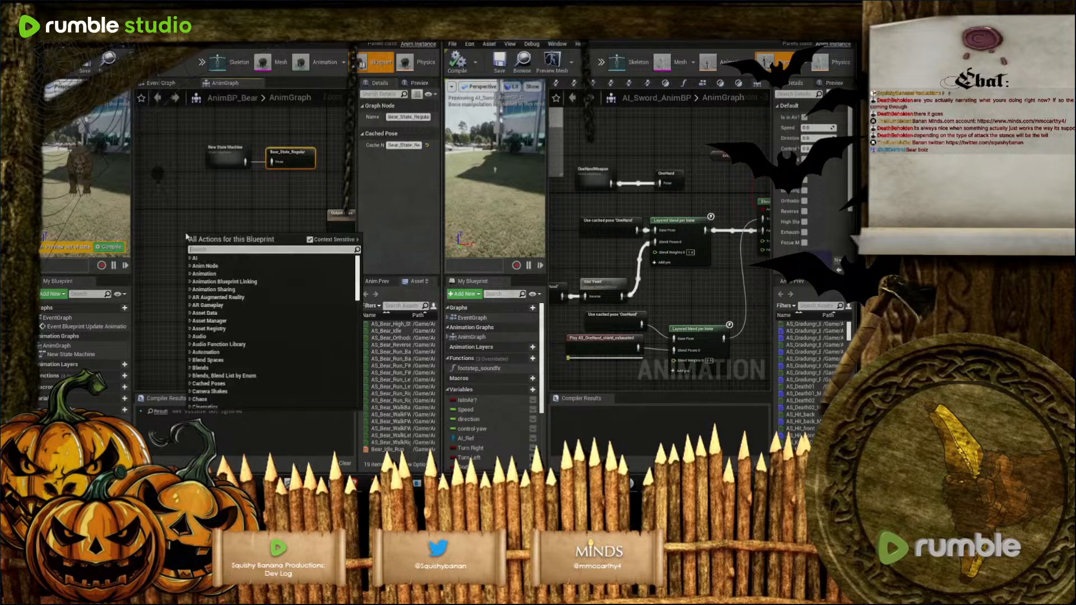
pyautogui.write('us')
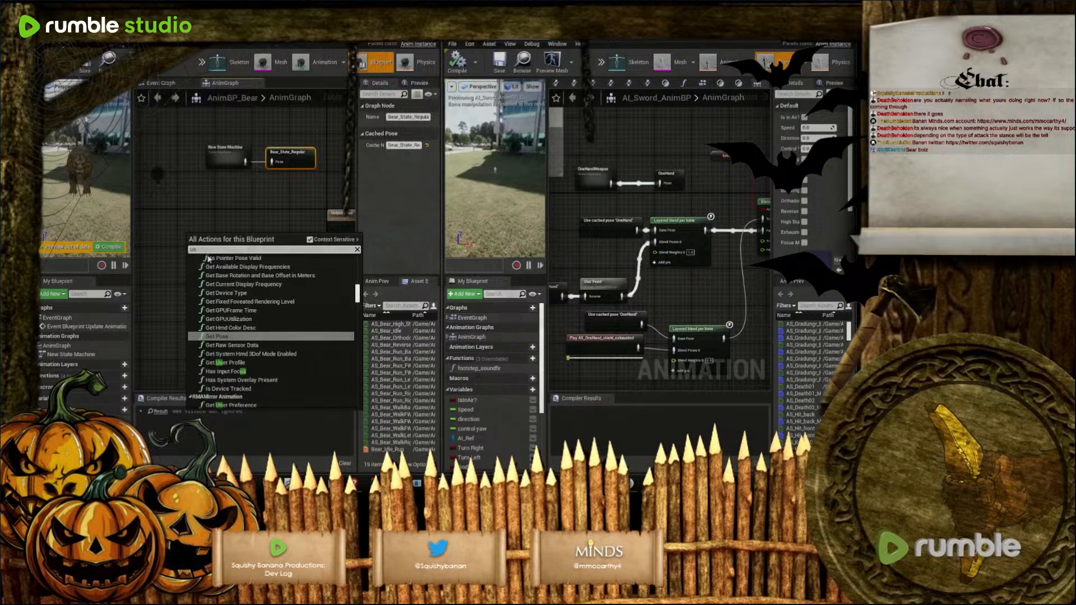
pyautogui.write('e')
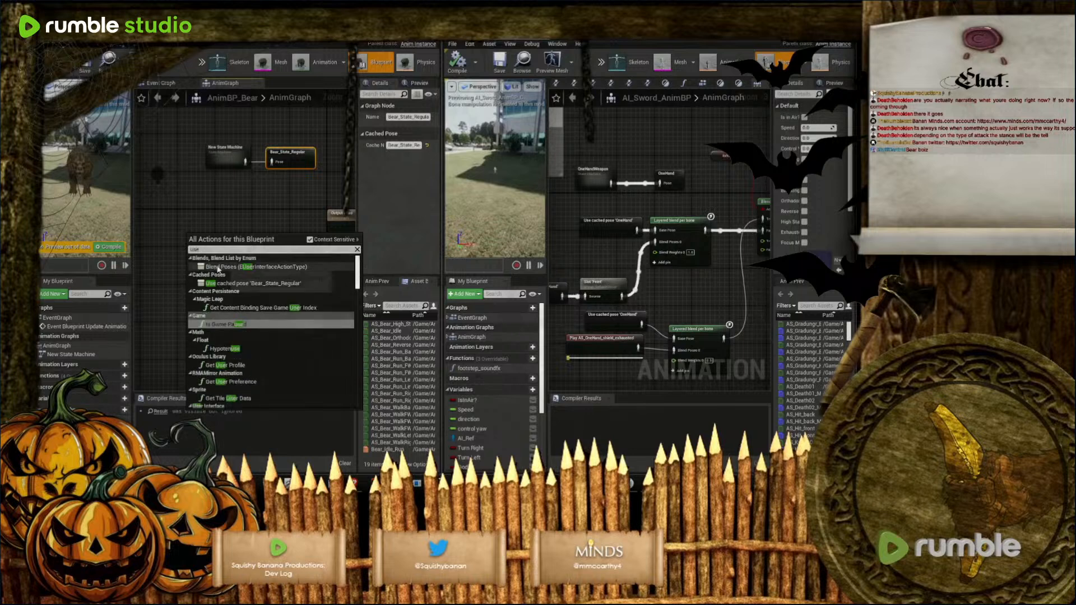
pyautogui.click(250, 283)
pyautogui.moveTo(225, 248); pyautogui.dragTo(192, 244)
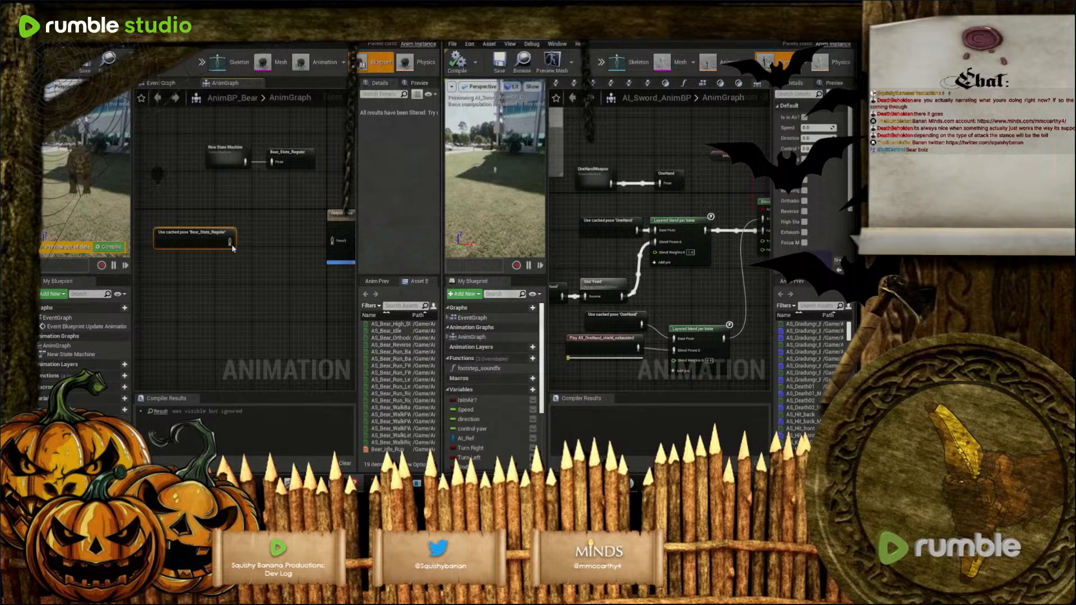
# Route the 'Bear_State_Regular' cached pose through a DefaultSlot montage node into the Output Pose
pyautogui.moveTo(229, 241); pyautogui.dragTo(271, 242)
pyautogui.write('slo')
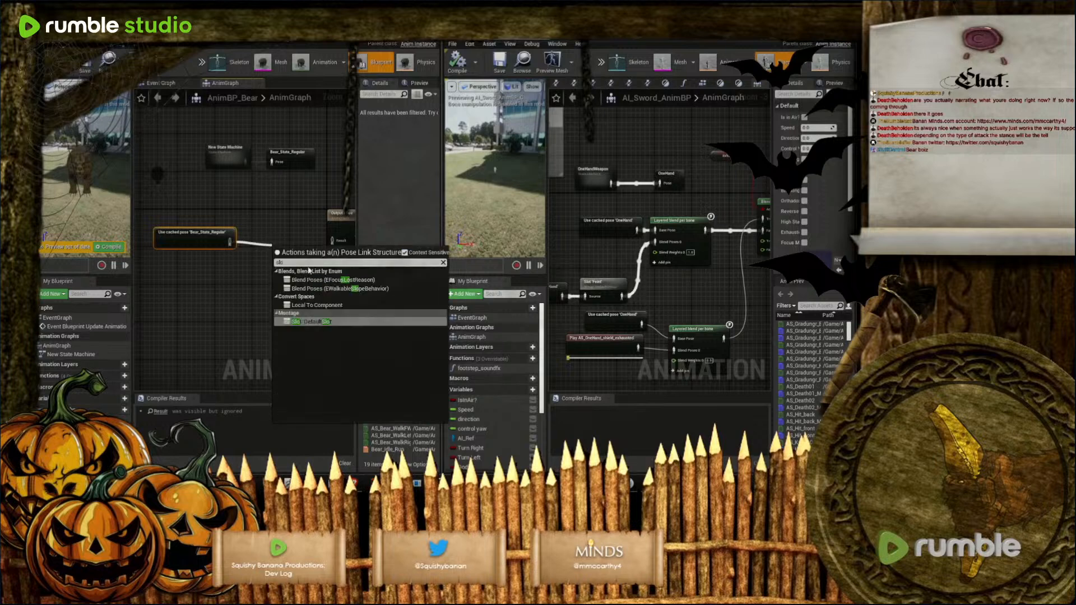
pyautogui.click(309, 321)
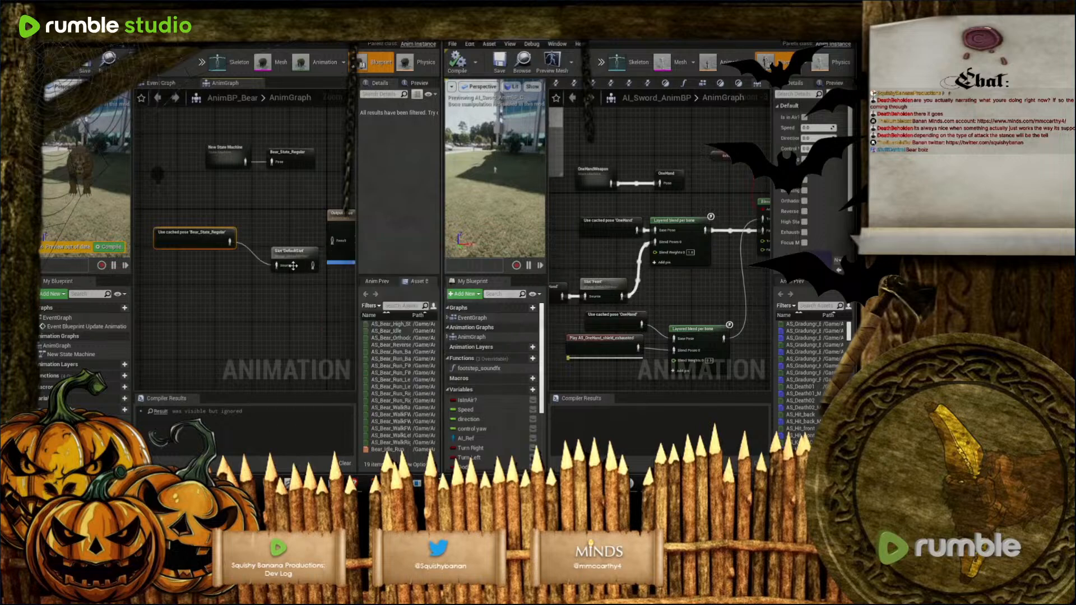
pyautogui.moveTo(289, 241); pyautogui.dragTo(316, 242)
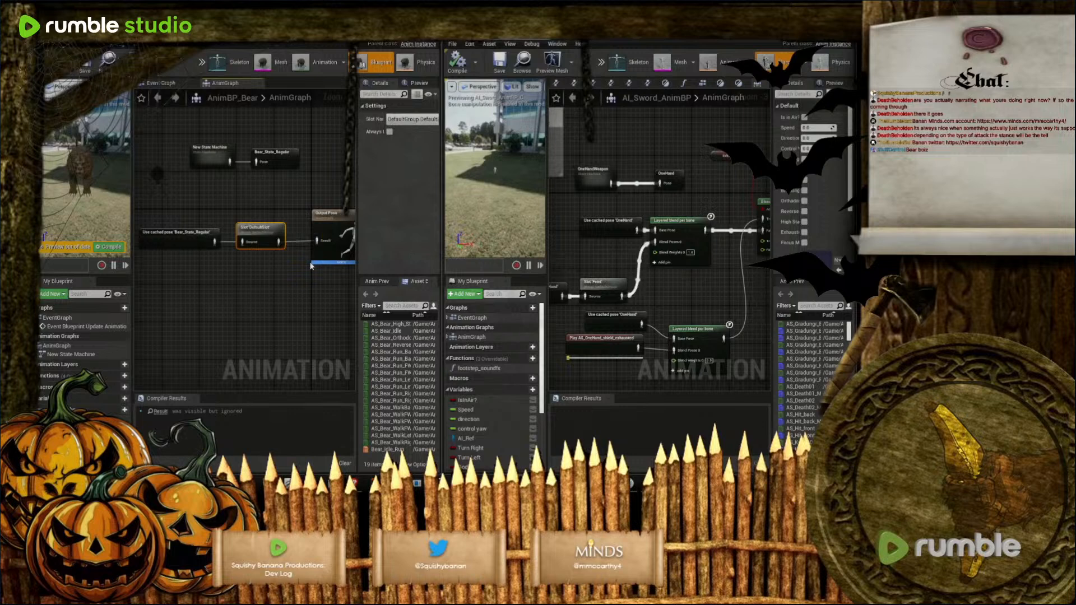
# Align the 'Bear_State_Regular' cached pose and DefaultSlot nodes with the Output Pose node
pyautogui.click(199, 241)
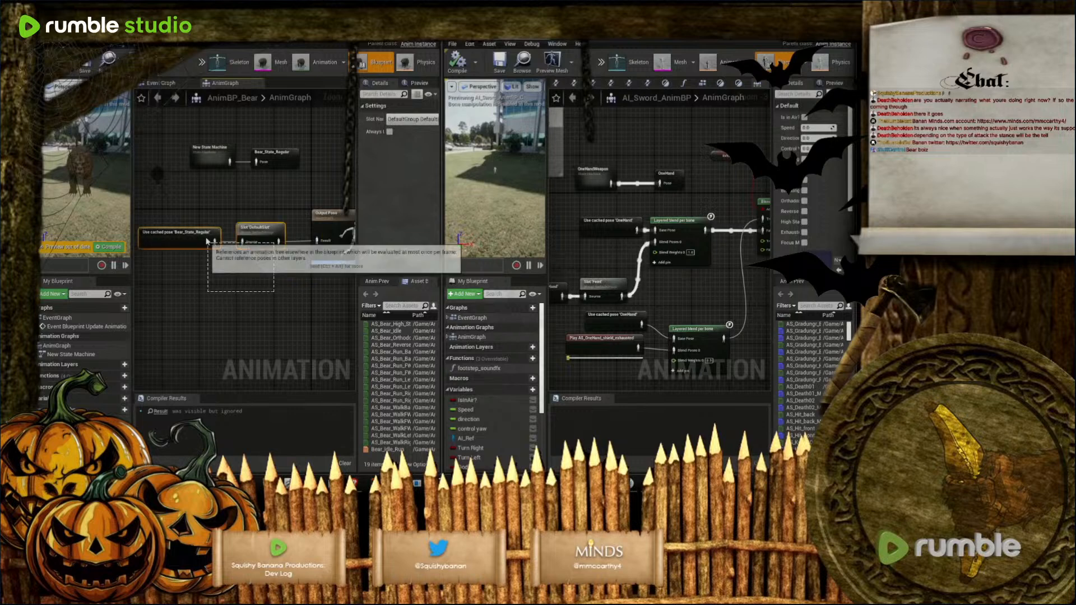
pyautogui.moveTo(199, 241); pyautogui.dragTo(204, 236)
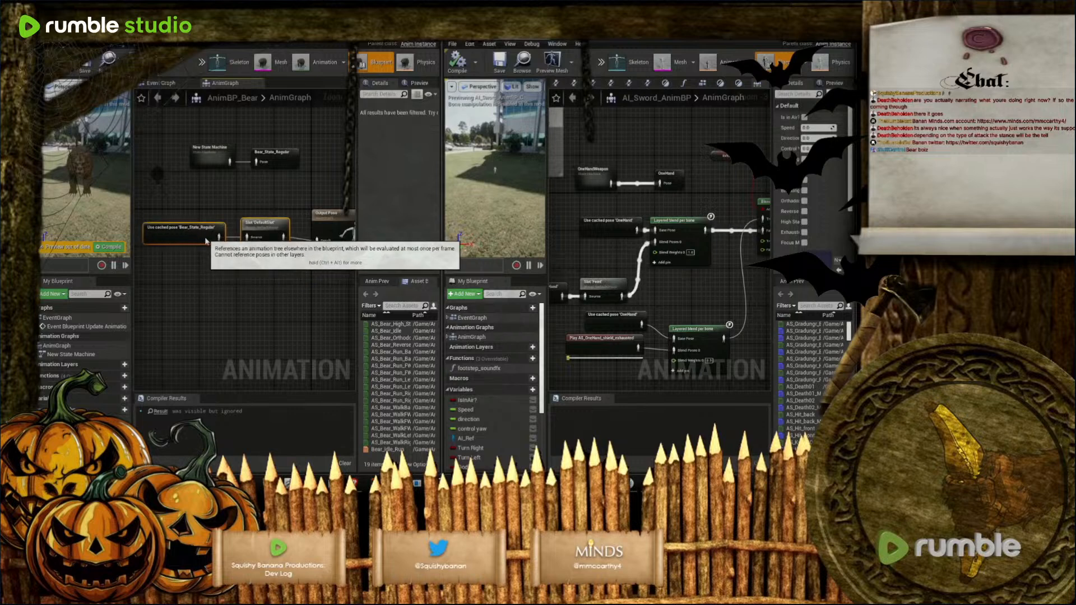
pyautogui.click(338, 226)
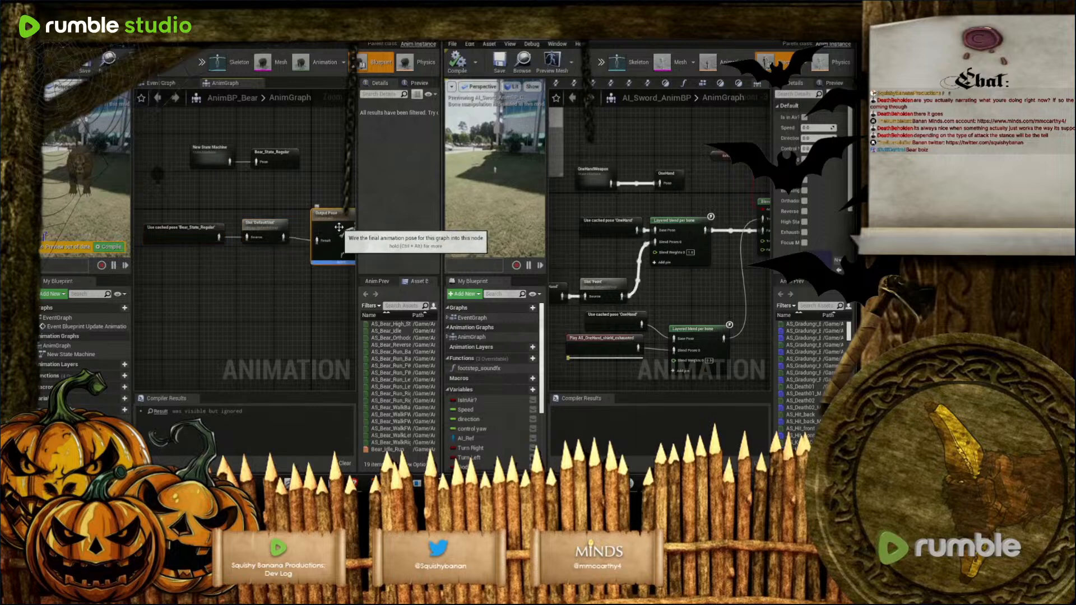
# Open the new state machine that feeds the Bear_State_Regular cached pose
pyautogui.doubleClick(178, 234)
pyautogui.click(177, 234)
pyautogui.scroll(3, 178, 233)
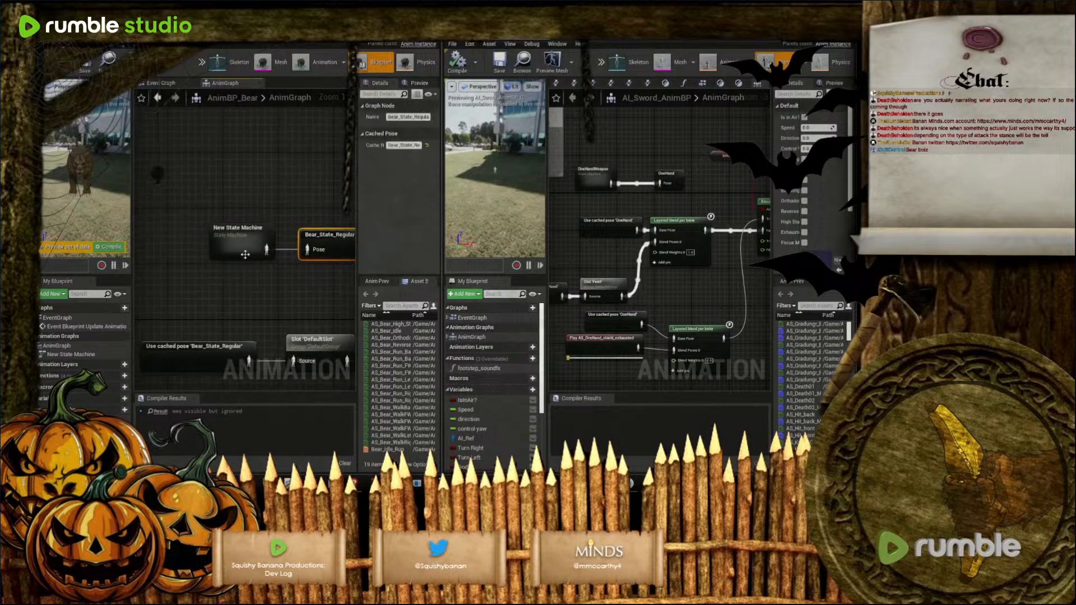
pyautogui.doubleClick(229, 246)
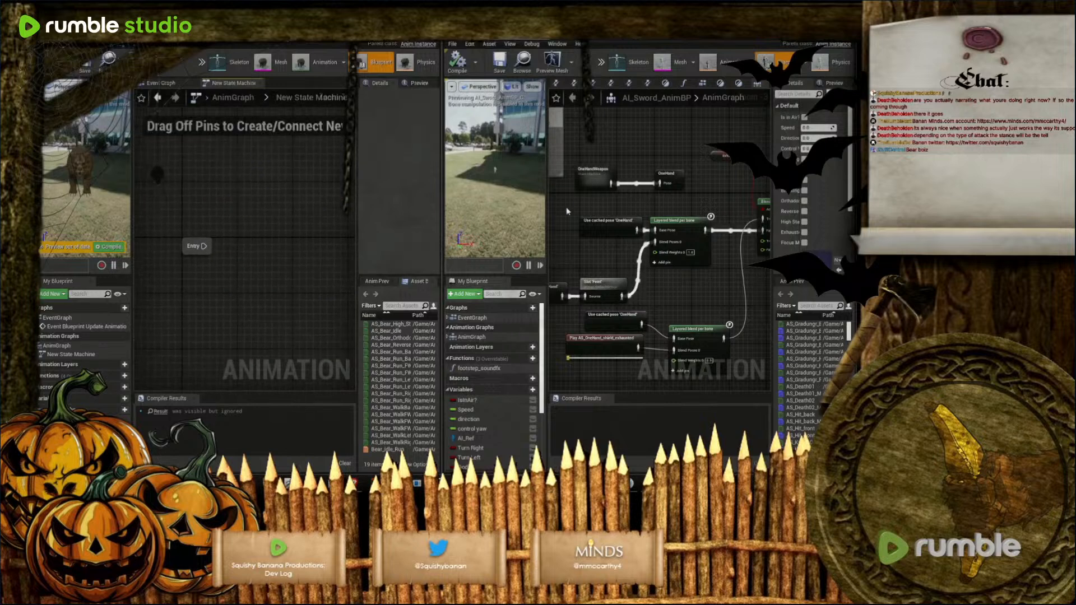
# Examine the states and transitions of the OneHandWeapon state machine in the AI_Sword_AnimBP reference
pyautogui.doubleClick(592, 185)
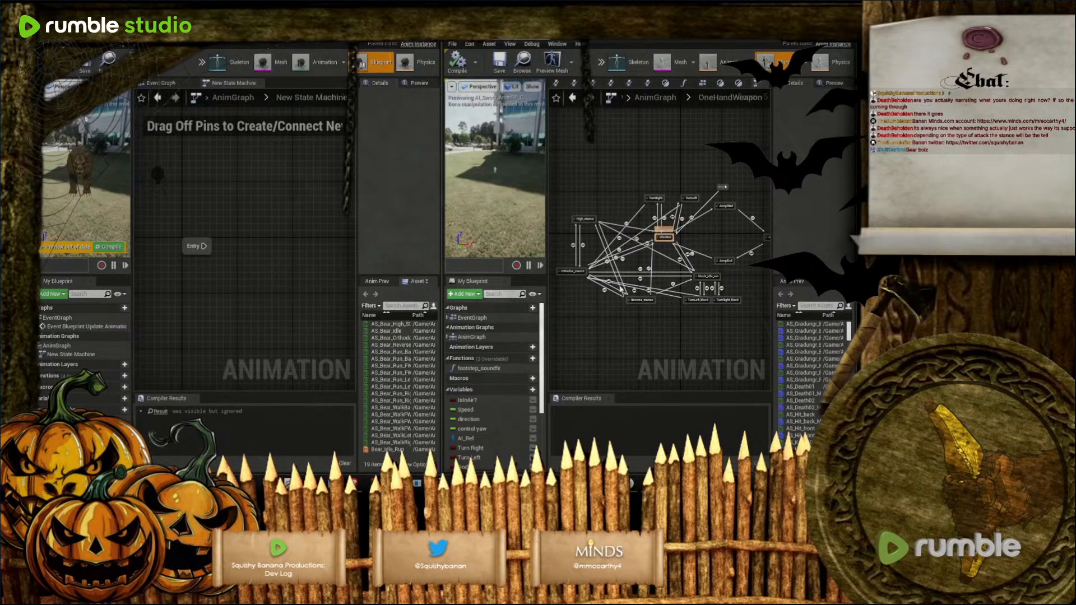
pyautogui.scroll(3, 668, 264)
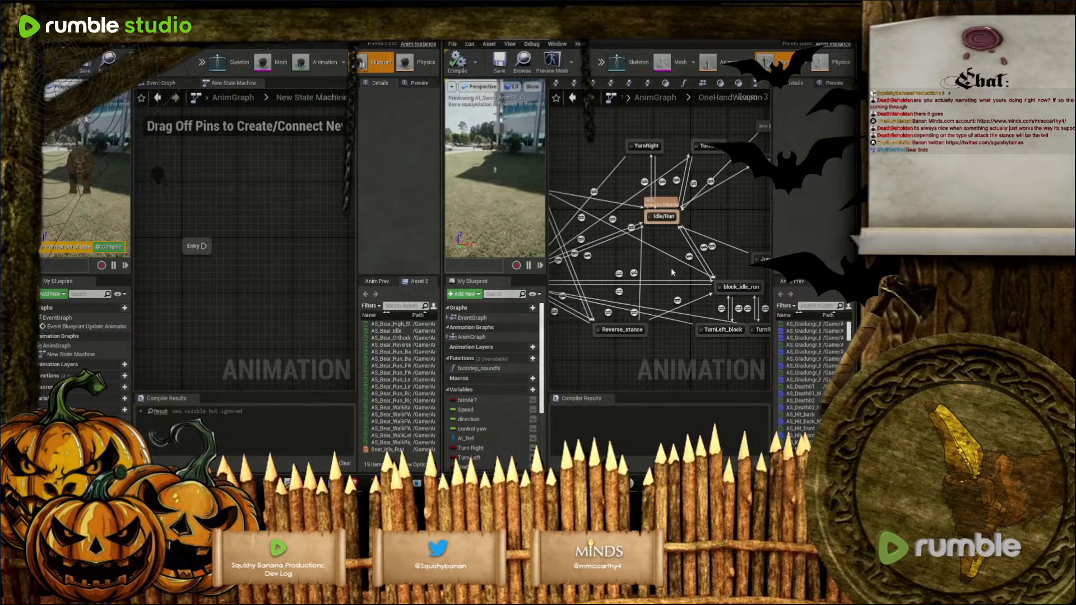
pyautogui.scroll(-2, 675, 271)
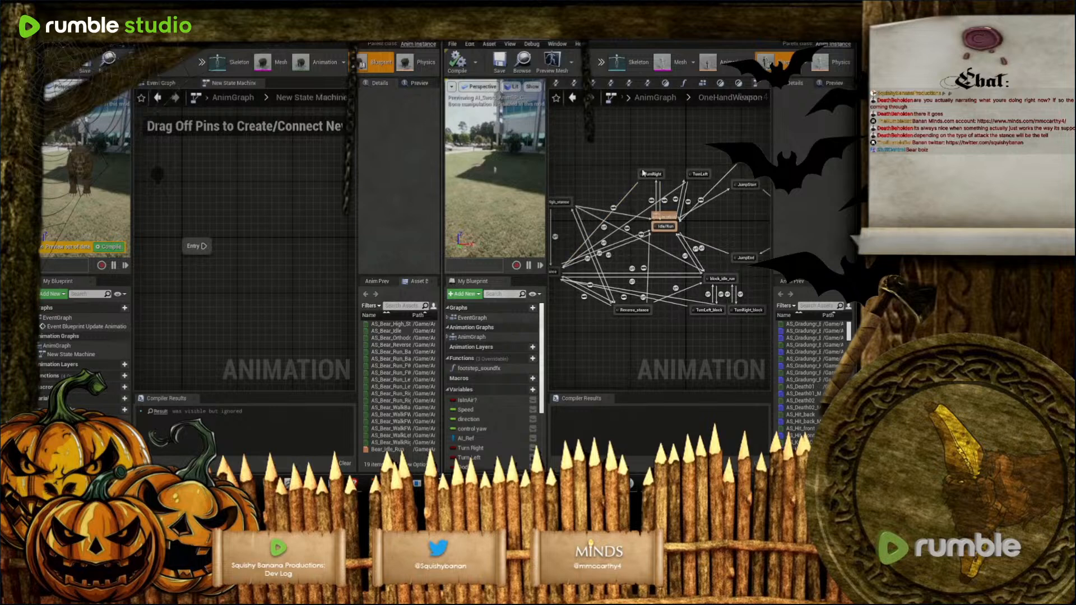
pyautogui.moveTo(681, 206); pyautogui.dragTo(627, 191, button='right')
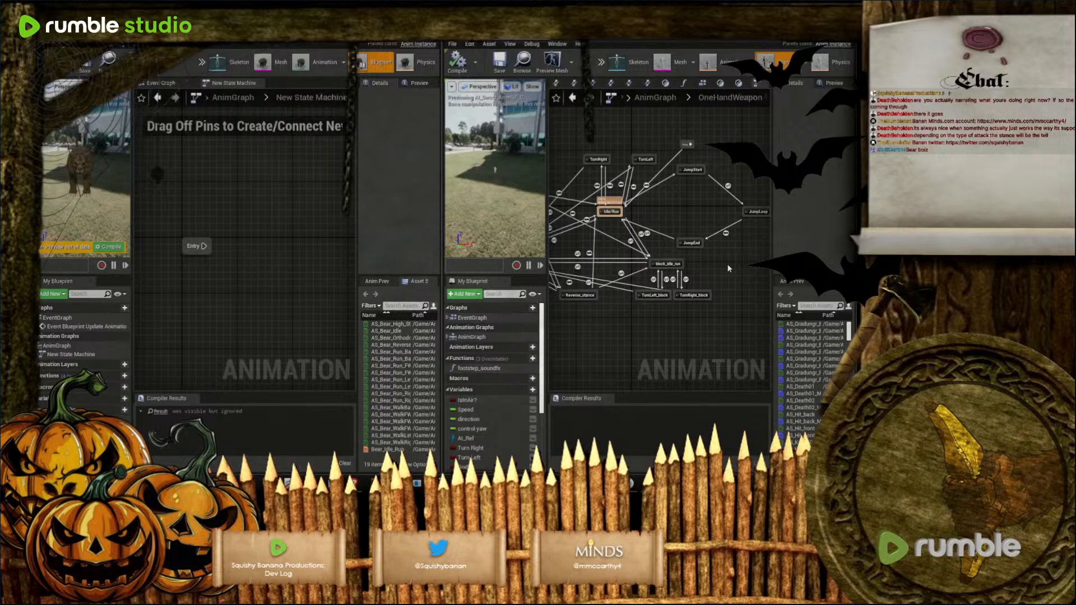
pyautogui.moveTo(729, 268); pyautogui.dragTo(713, 272, button='right')
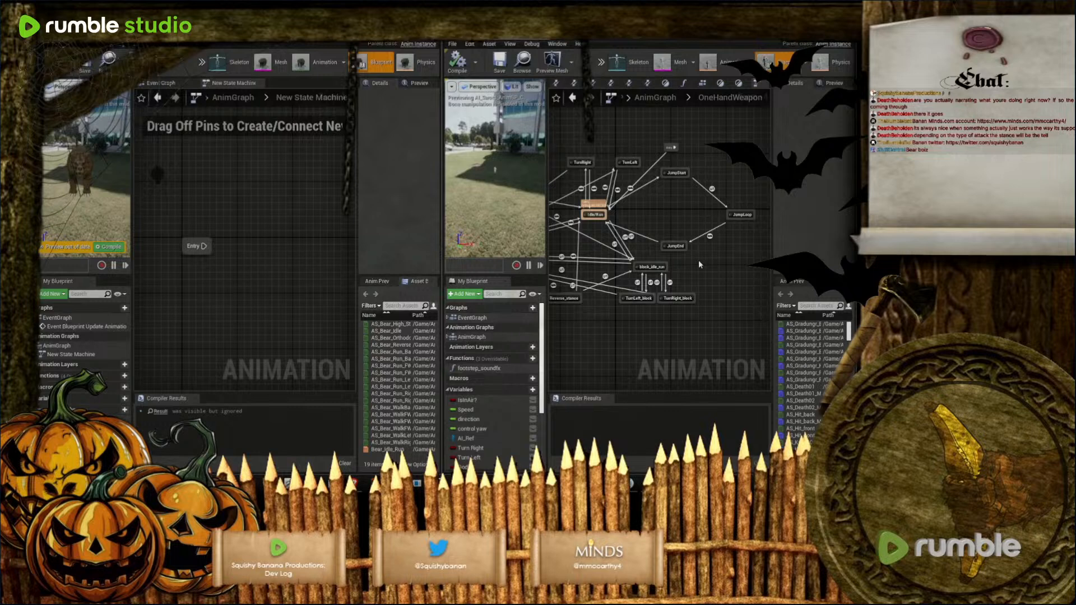
pyautogui.moveTo(699, 270); pyautogui.dragTo(762, 274, button='right')
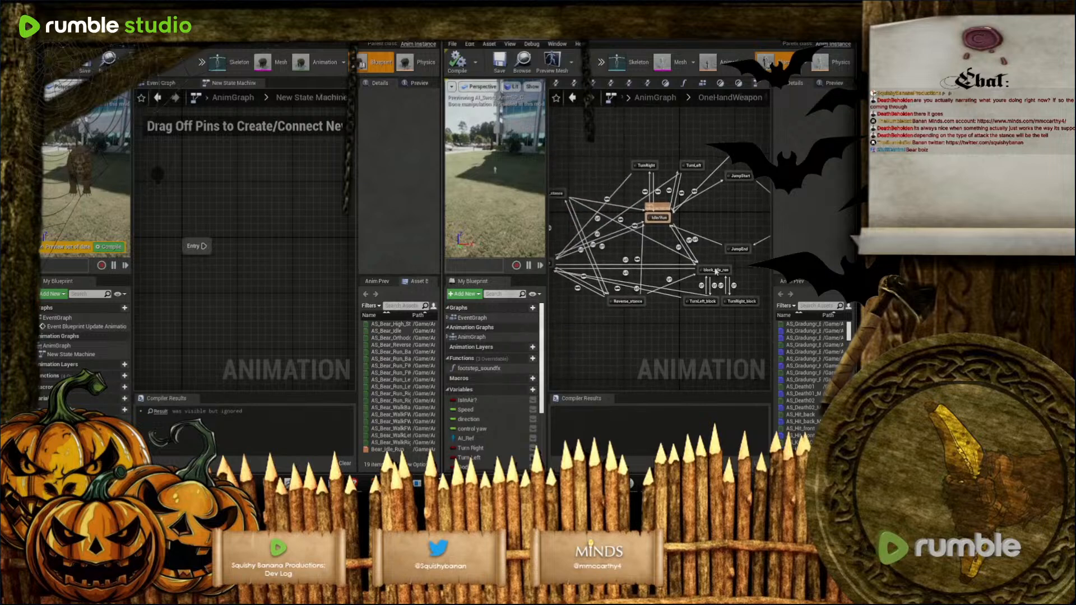
pyautogui.moveTo(700, 336)
pyautogui.mouseDown(button='right')
pyautogui.moveTo(756, 331)
pyautogui.moveTo(689, 343)
pyautogui.mouseUp(button='right')
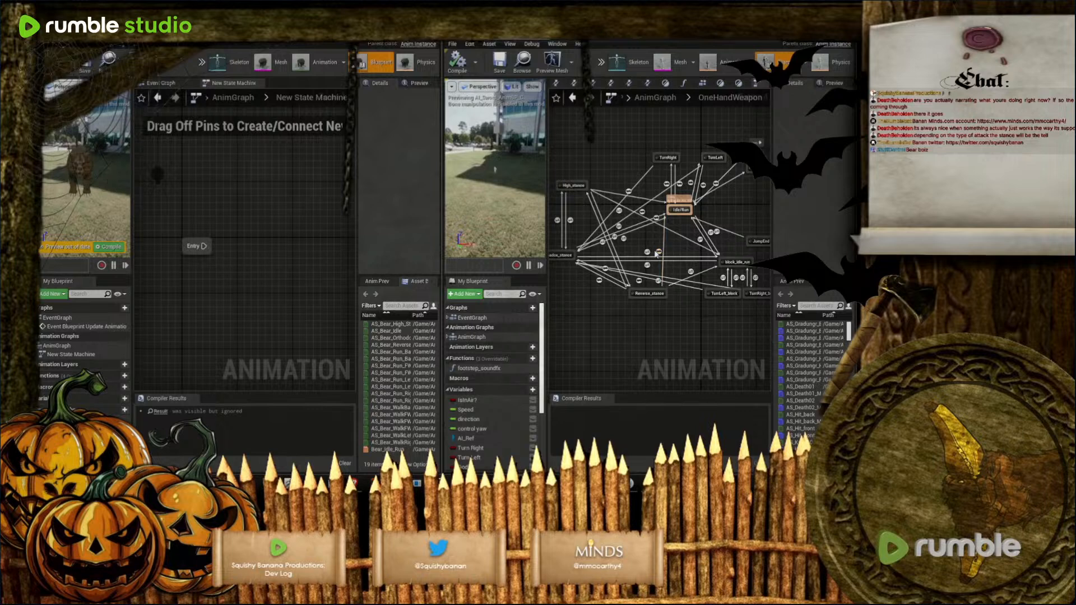
pyautogui.moveTo(640, 241); pyautogui.dragTo(653, 232, button='right')
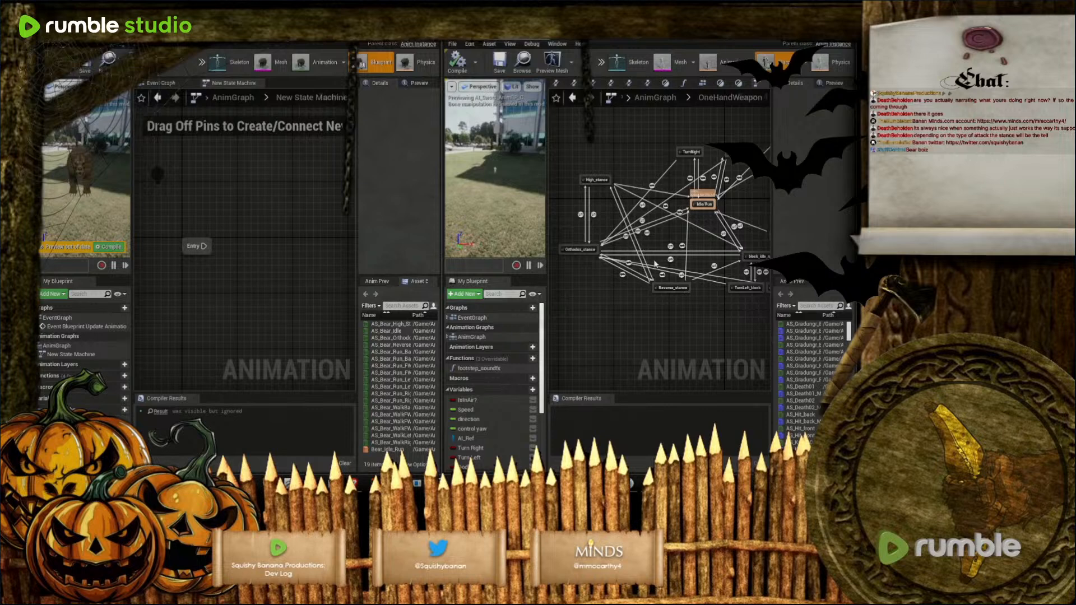
# Add a state connected to Entry in the bear's new state machine and name it Idle/Run
pyautogui.moveTo(205, 246); pyautogui.dragTo(290, 247)
pyautogui.click(253, 279)
pyautogui.scroll(-3, 661, 327)
pyautogui.moveTo(660, 326); pyautogui.dragTo(782, 300, button='right')
pyautogui.moveTo(203, 247); pyautogui.dragTo(291, 245)
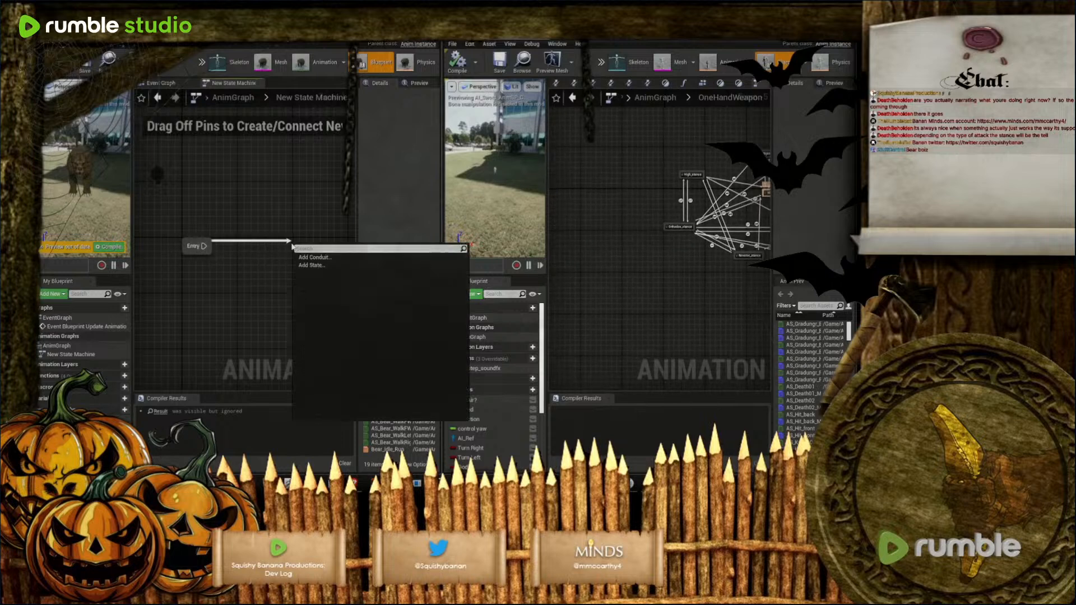
pyautogui.click(312, 265)
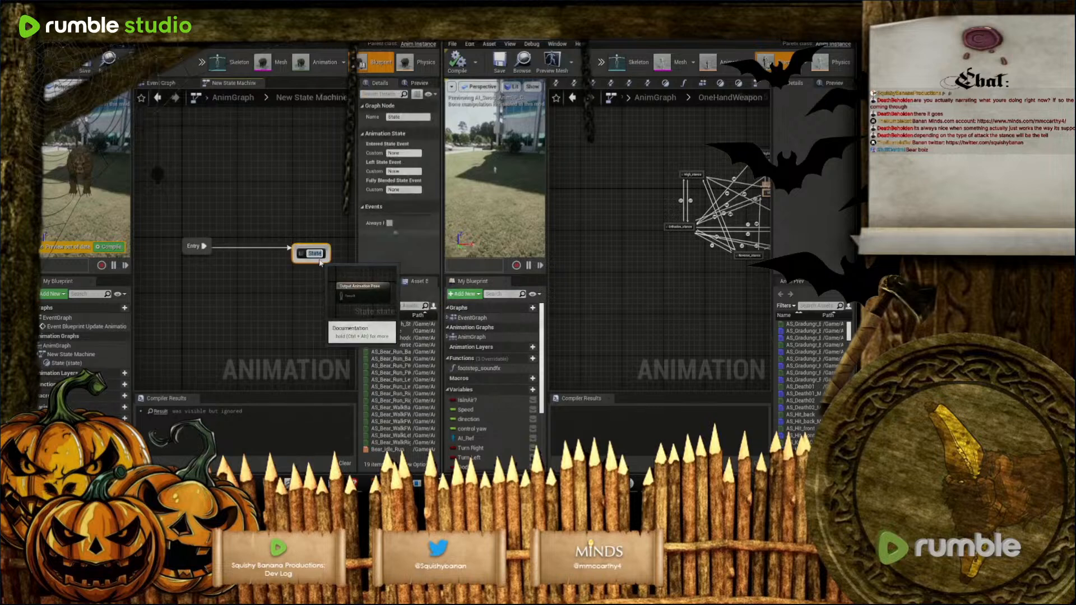
pyautogui.write('Idle/Run')
pyautogui.press('Return')
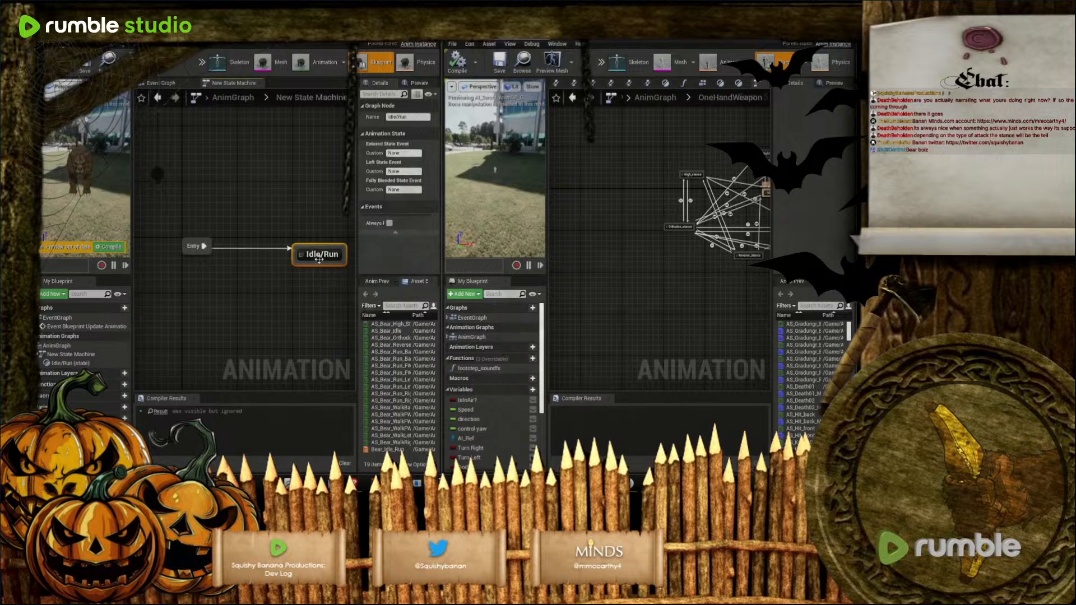
pyautogui.scroll(8, 700, 213)
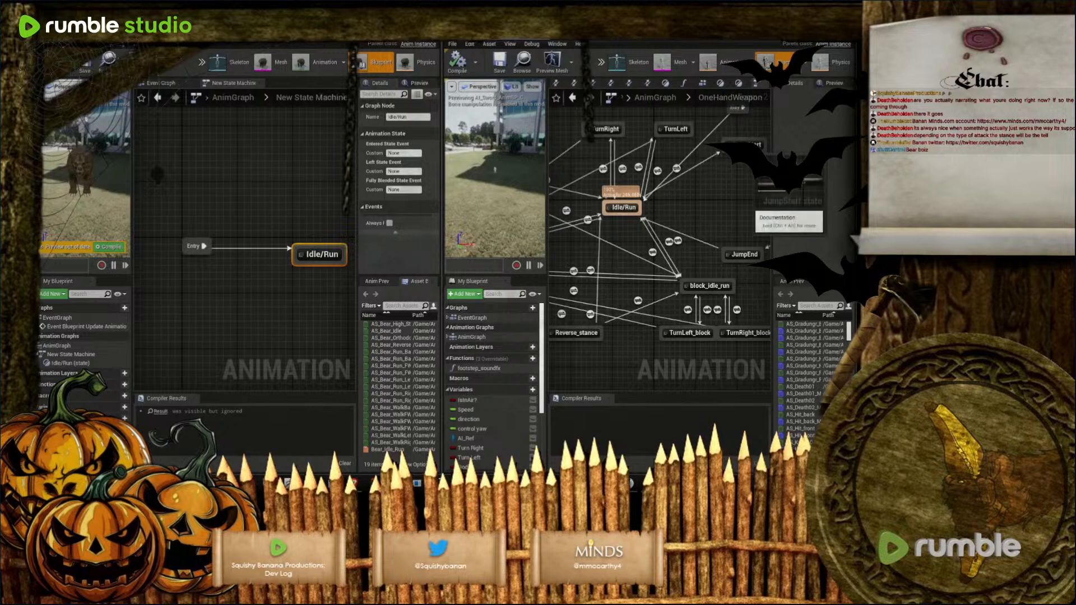
pyautogui.moveTo(748, 169); pyautogui.dragTo(746, 169)
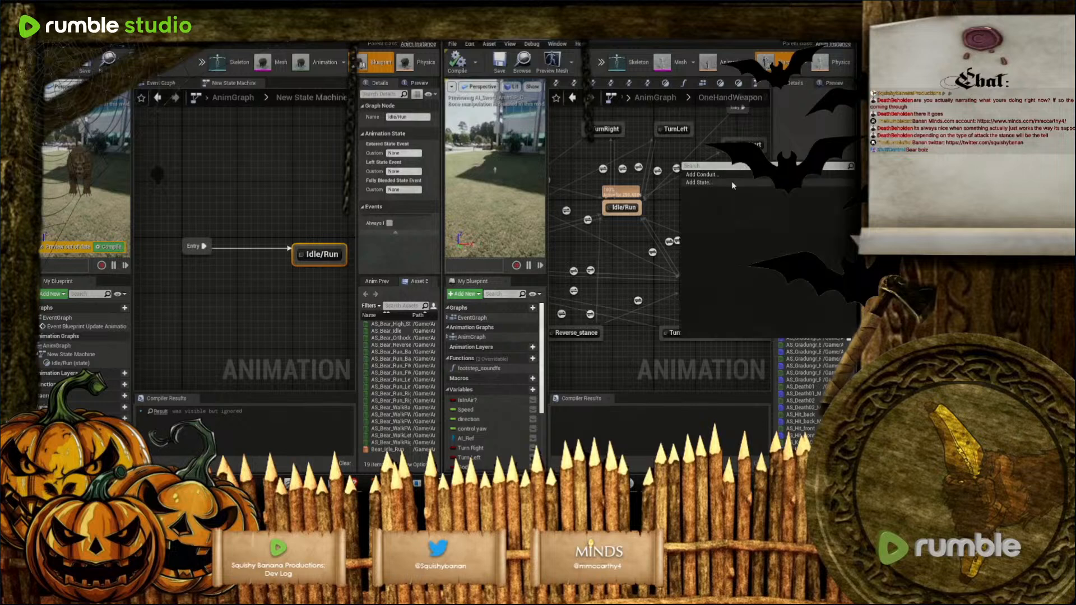
pyautogui.click(731, 181)
pyautogui.moveTo(709, 204); pyautogui.dragTo(658, 218, button='right')
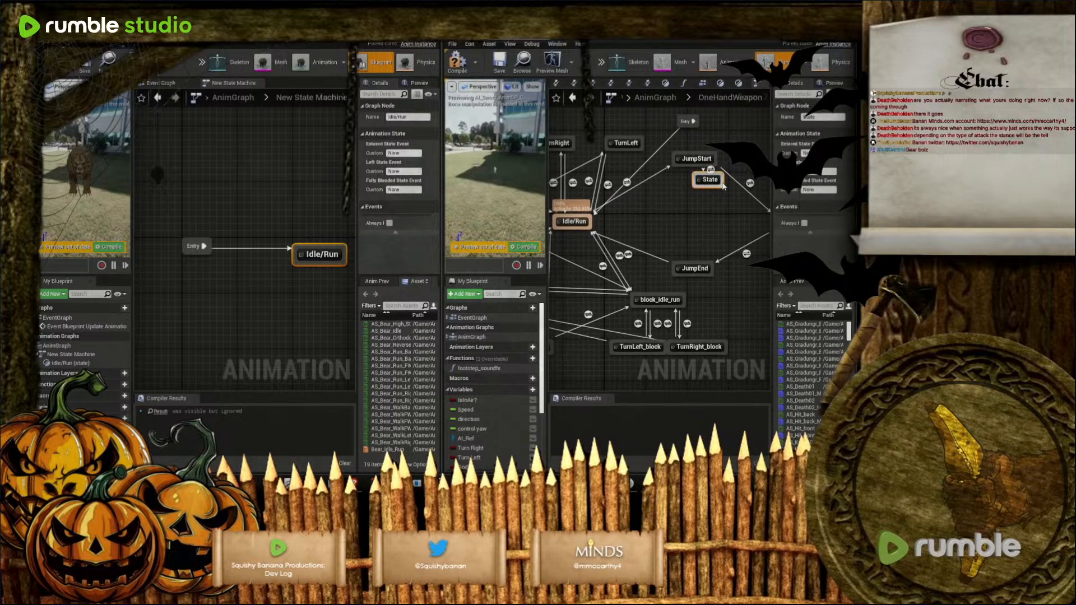
pyautogui.press('Delete')
# Nudge the JumpStart state slightly downward in OneHandWeapon, and compile and save AI_Sword_AnimBP
pyautogui.moveTo(710, 160); pyautogui.dragTo(710, 170)
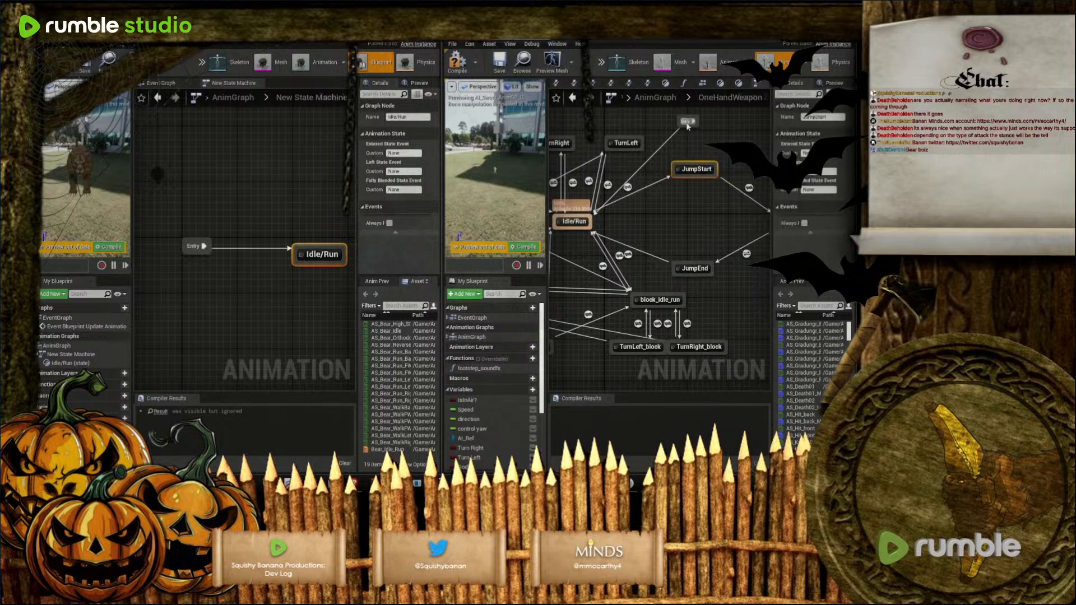
pyautogui.click(457, 59)
pyautogui.click(498, 66)
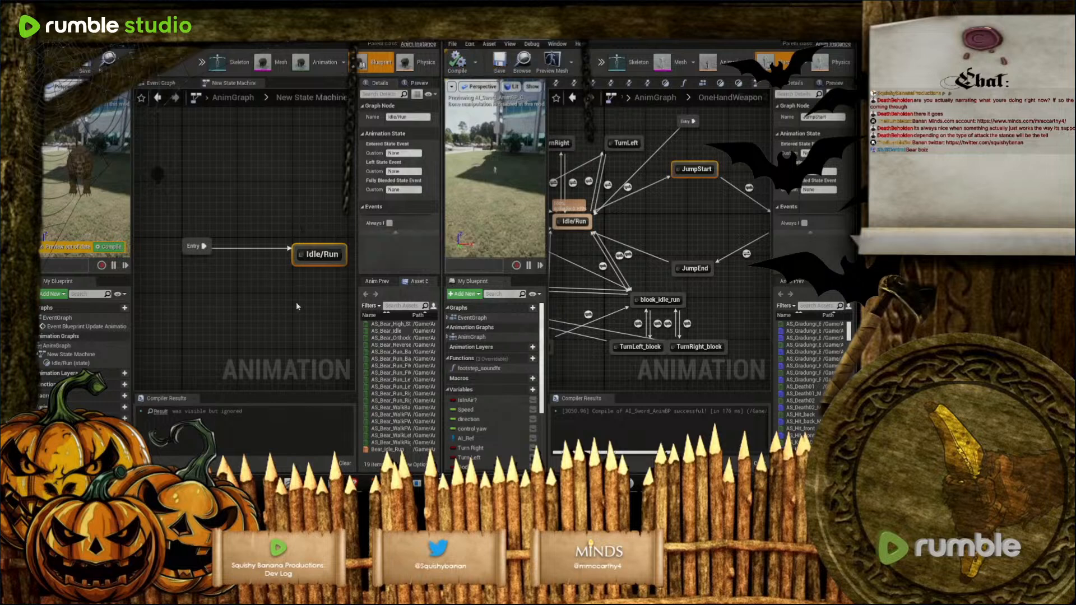
# Open the bear's Idle/Run state together with the Idle/Run state of the OneHandWeapon reference state machine
pyautogui.moveTo(292, 295); pyautogui.dragTo(243, 277, button='right')
pyautogui.doubleClick(274, 234)
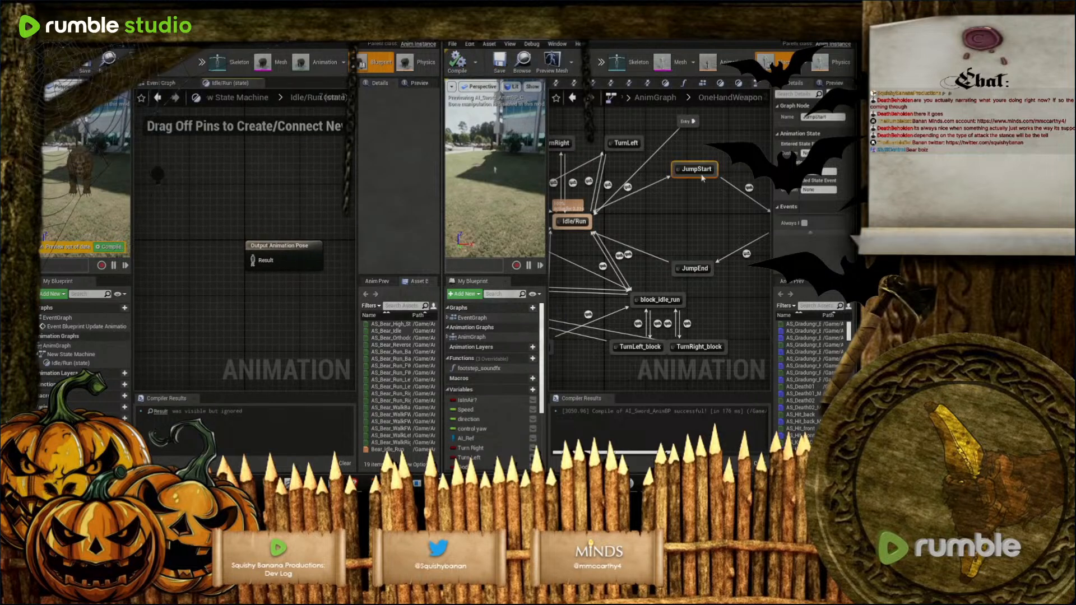
pyautogui.doubleClick(575, 221)
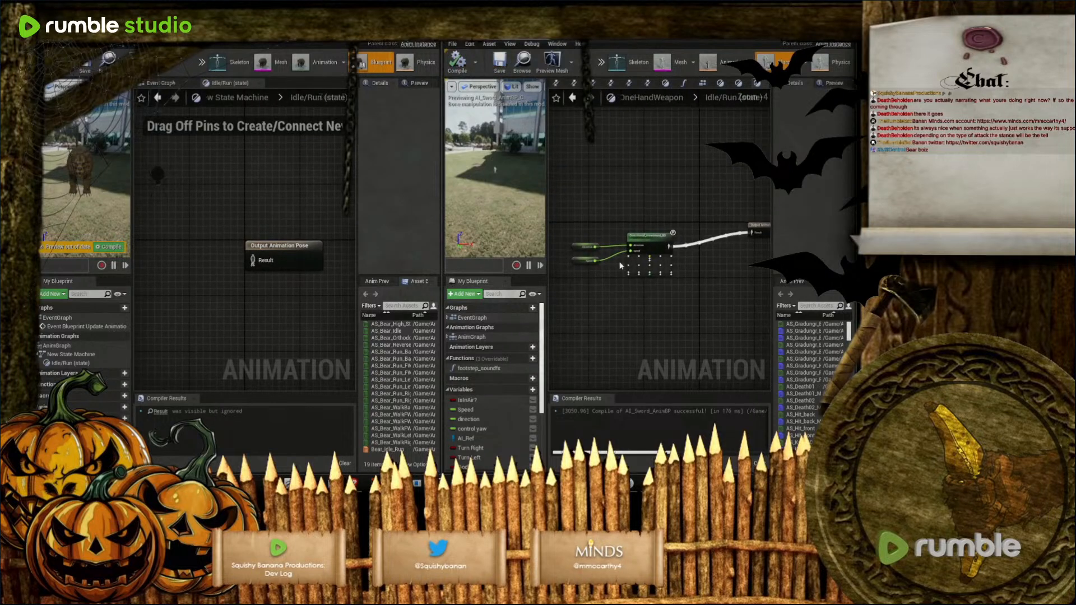
pyautogui.moveTo(269, 306); pyautogui.dragTo(285, 290, button='right')
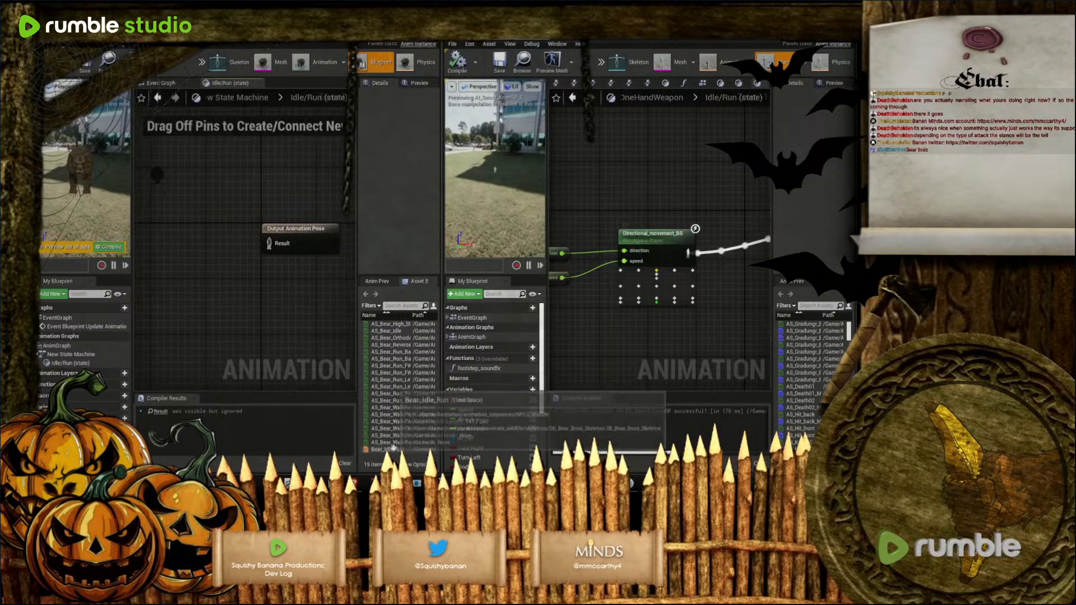
# Place the Bear_Idle_Run blend space in the Idle/Run state and connect it to the Output Animation Pose
pyautogui.moveTo(396, 450); pyautogui.dragTo(180, 242)
pyautogui.scroll(-1, 216, 288)
pyautogui.moveTo(217, 288); pyautogui.dragTo(287, 285, button='right')
pyautogui.moveTo(283, 239)
pyautogui.mouseDown()
pyautogui.moveTo(337, 244)
pyautogui.moveTo(275, 239)
pyautogui.mouseUp()
pyautogui.click(294, 286)
pyautogui.scroll(-2, 277, 301)
pyautogui.moveTo(277, 300); pyautogui.dragTo(253, 298, button='right')
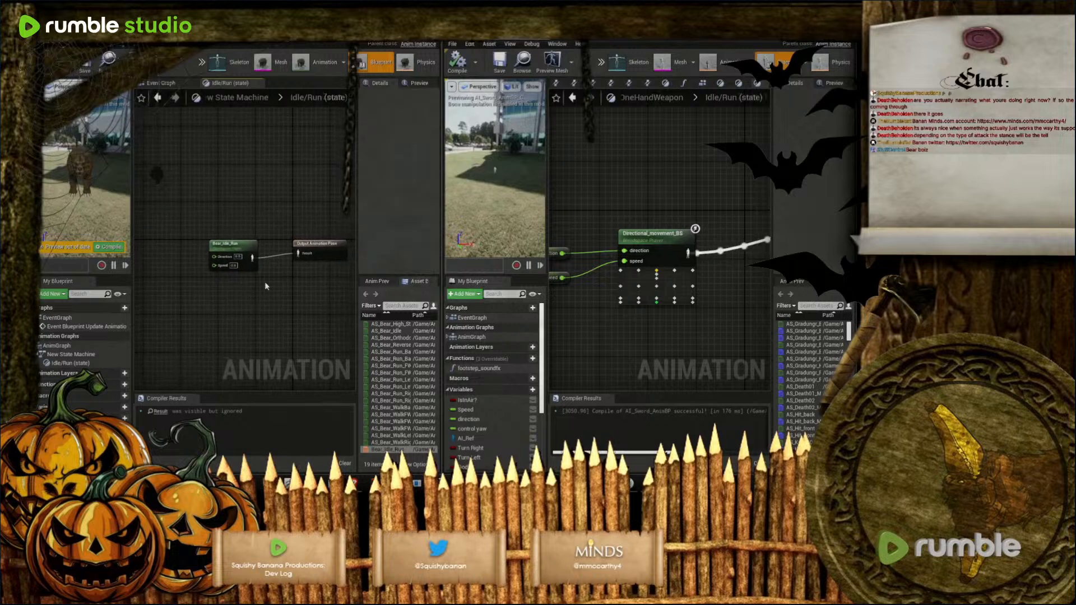
# Open the Event Graph of AnimBP_Bear
pyautogui.click(162, 83)
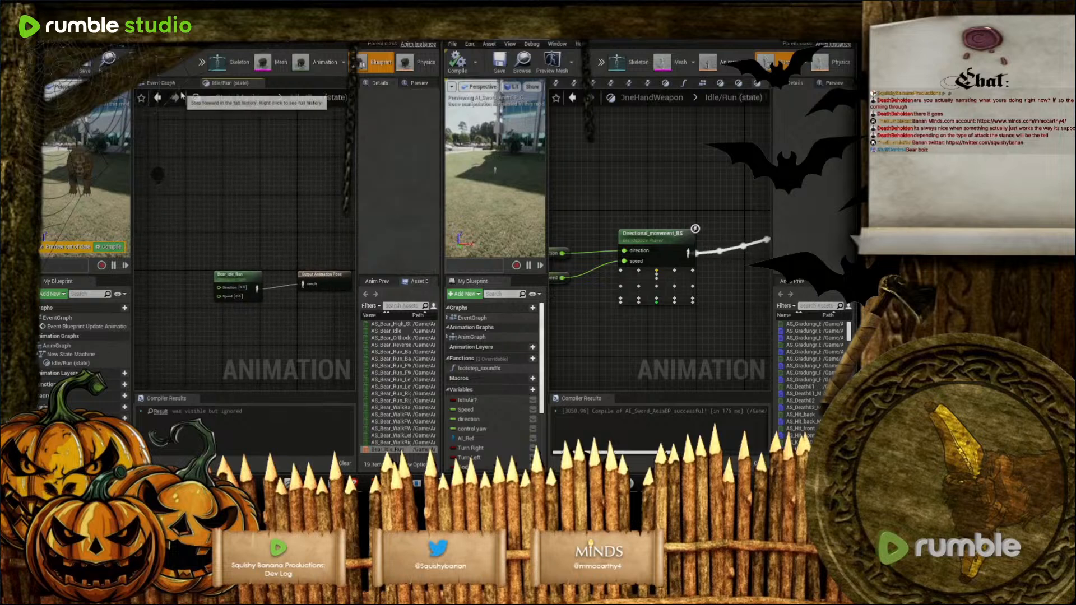
pyautogui.moveTo(185, 218); pyautogui.dragTo(208, 247, button='right')
pyautogui.scroll(-2, 234, 301)
pyautogui.moveTo(236, 304); pyautogui.dragTo(203, 271, button='right')
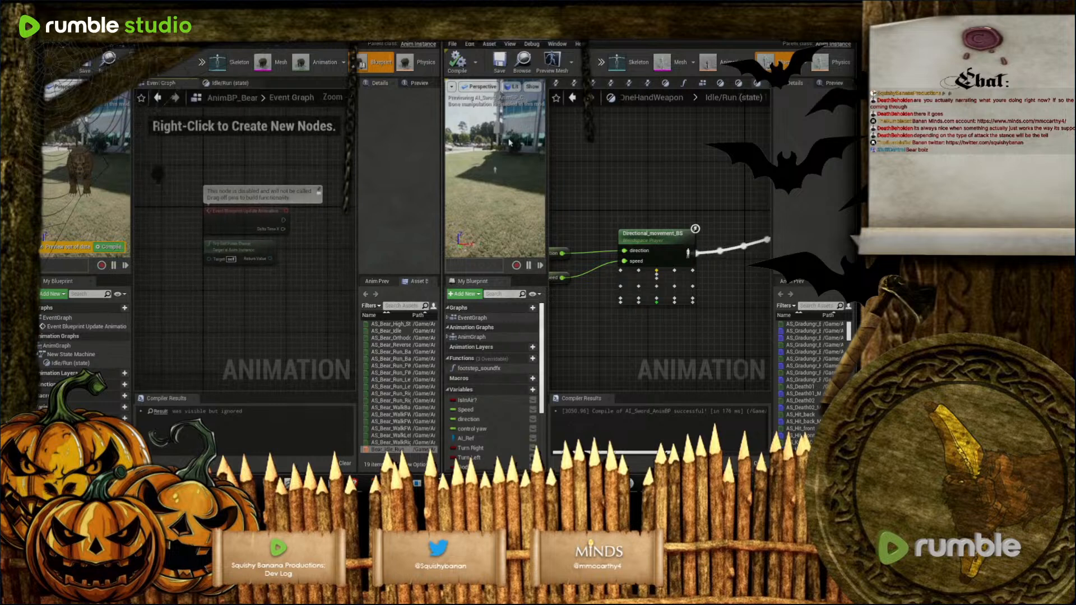
# Examine the Event Blueprint Begin Play and Update Animation logic in the AI_Sword_AnimBP Event Graph
pyautogui.click(475, 318)
pyautogui.doubleClick(477, 318)
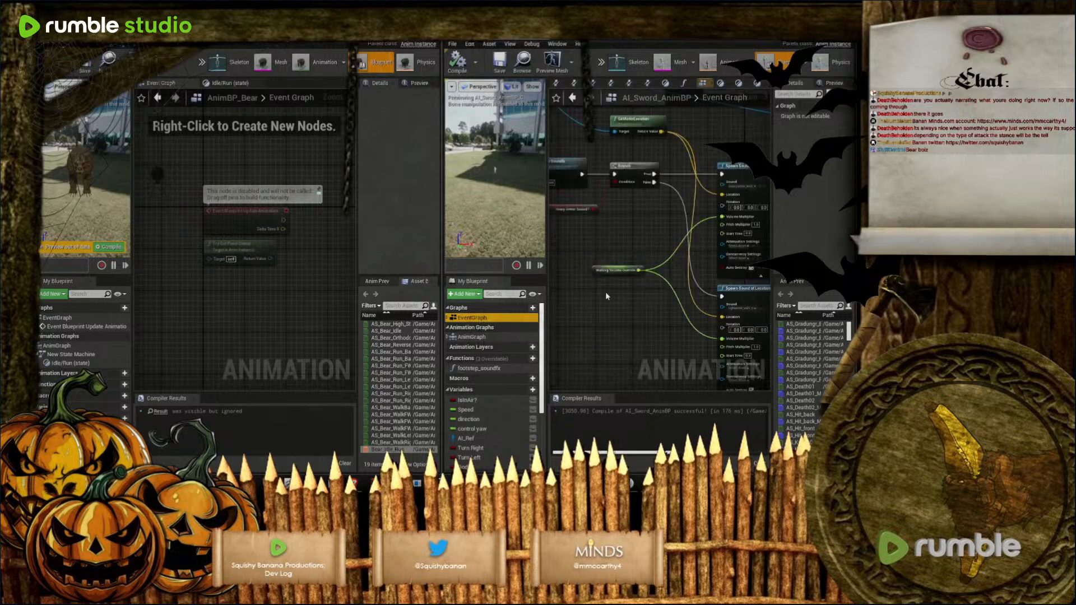
pyautogui.scroll(-3, 613, 290)
pyautogui.moveTo(613, 290); pyautogui.dragTo(670, 332, button='right')
pyautogui.scroll(2, 648, 223)
pyautogui.scroll(2, 637, 223)
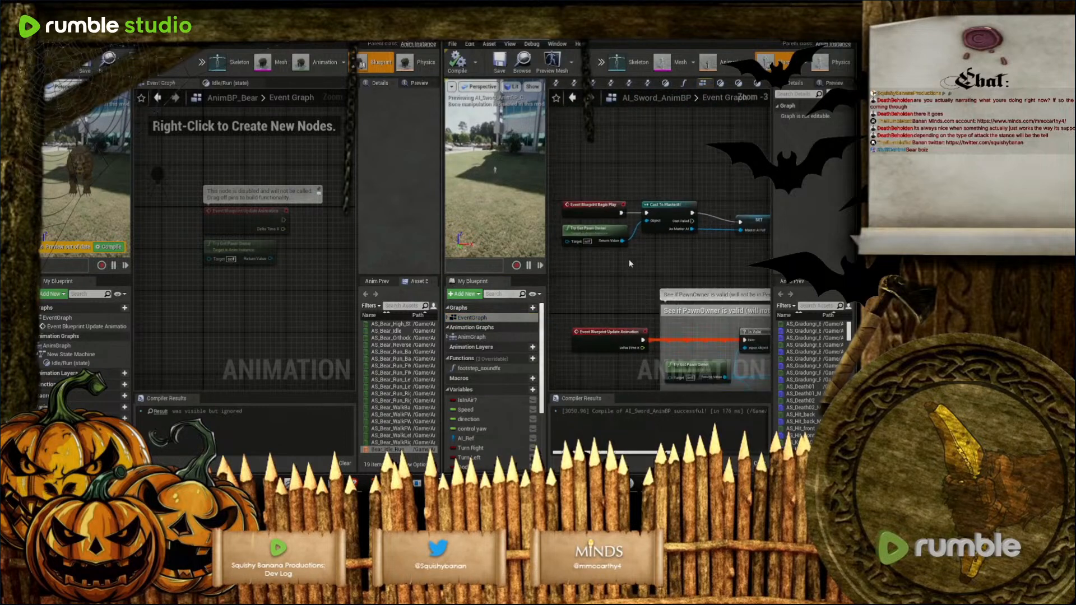
pyautogui.scroll(-1, 632, 259)
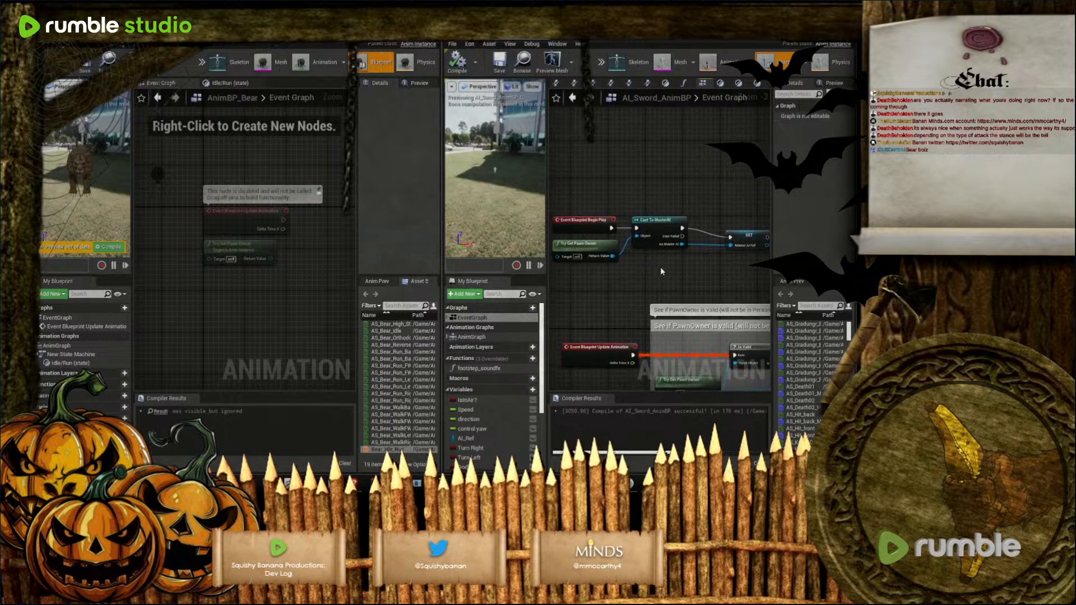
pyautogui.moveTo(673, 276); pyautogui.dragTo(668, 273, button='right')
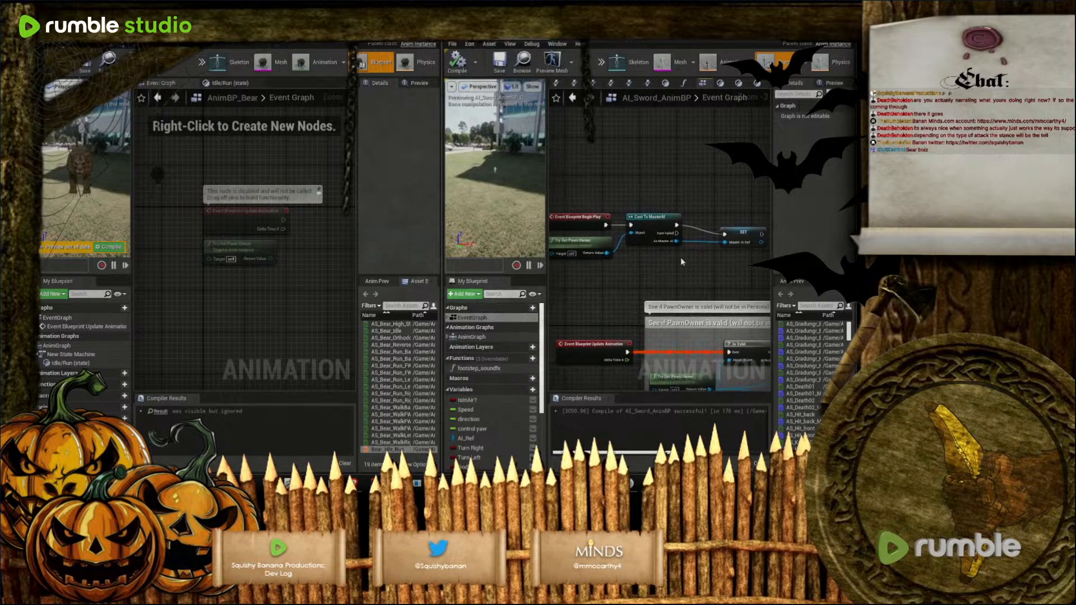
# Add an Event Blueprint Begin Play node above the disabled Update Animation event in the AnimBP_Bear Event Graph
pyautogui.scroll(-2, 250, 307)
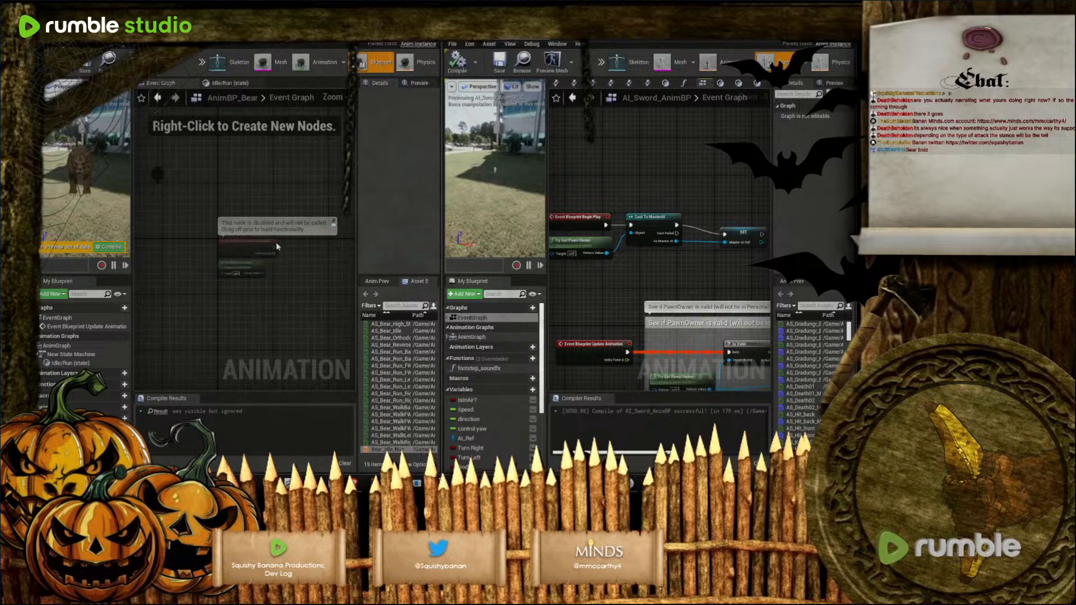
pyautogui.scroll(-2, 280, 301)
pyautogui.scroll(2, 295, 292)
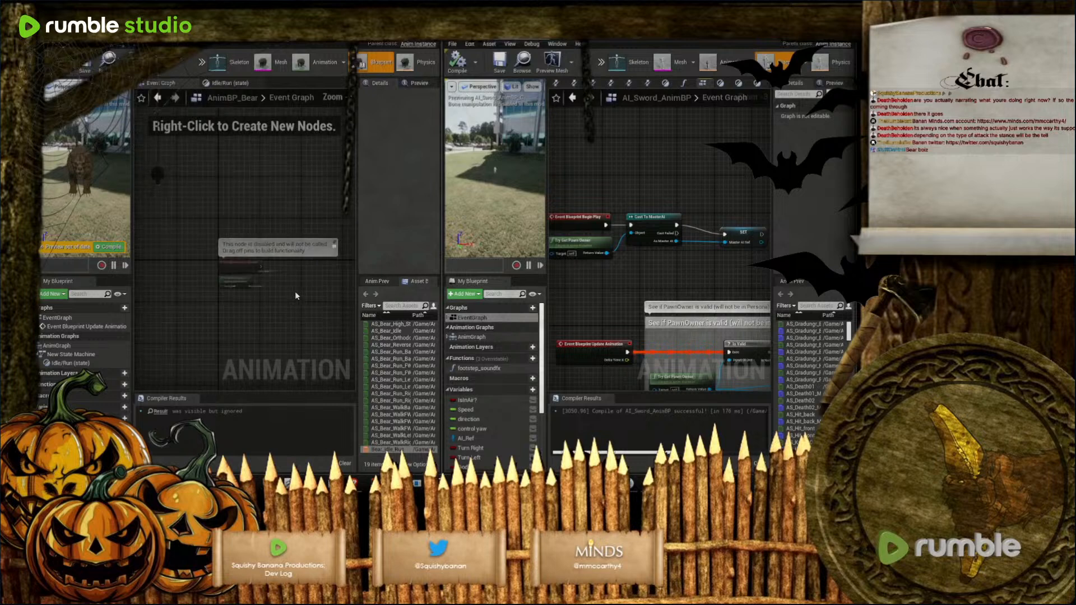
pyautogui.rightClick(208, 210)
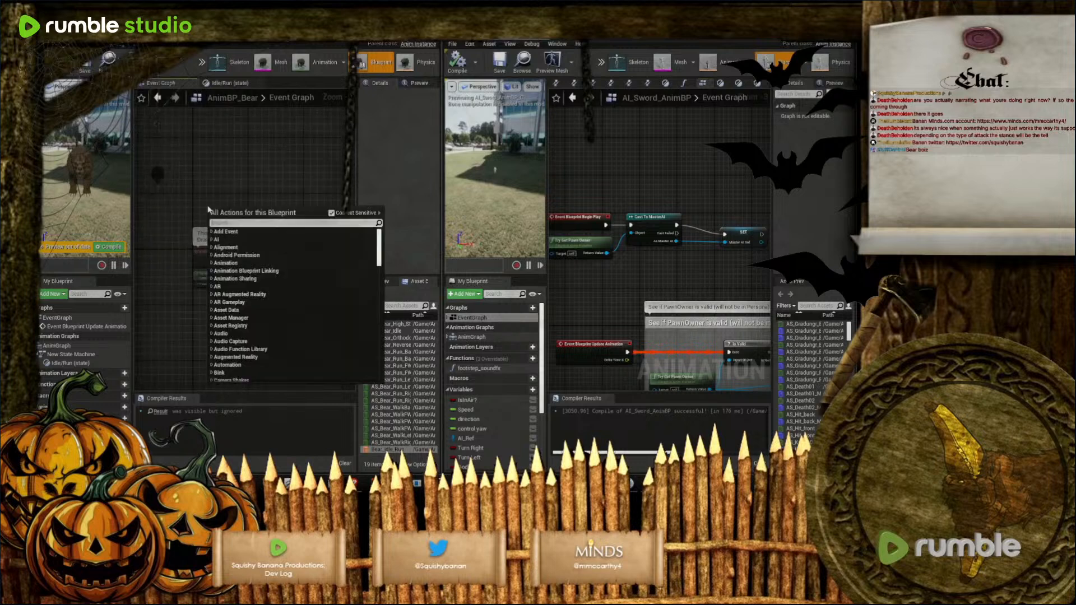
pyautogui.write('event')
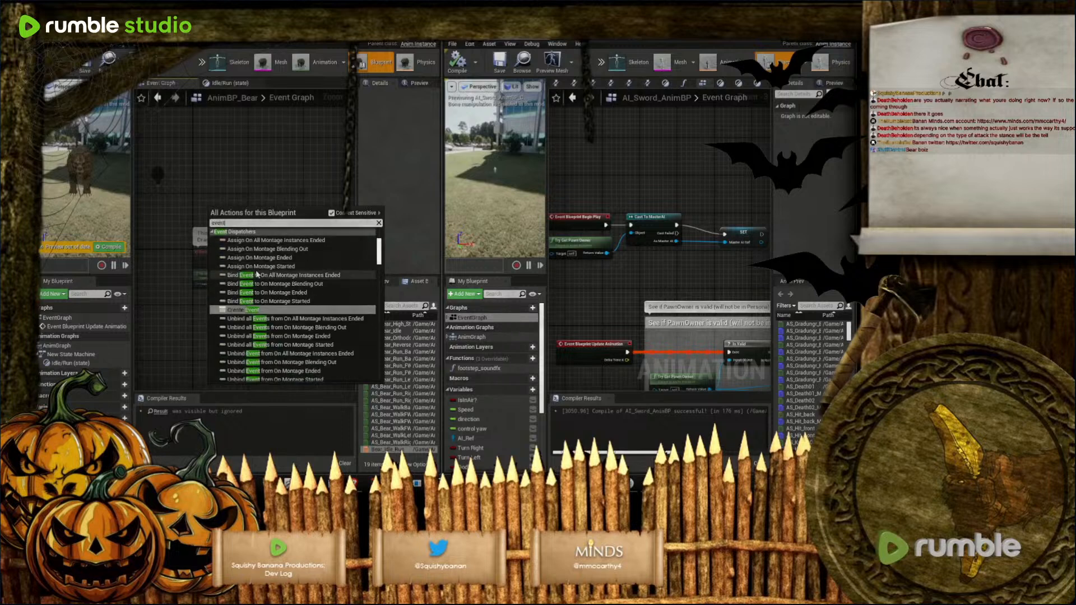
pyautogui.write('beg')
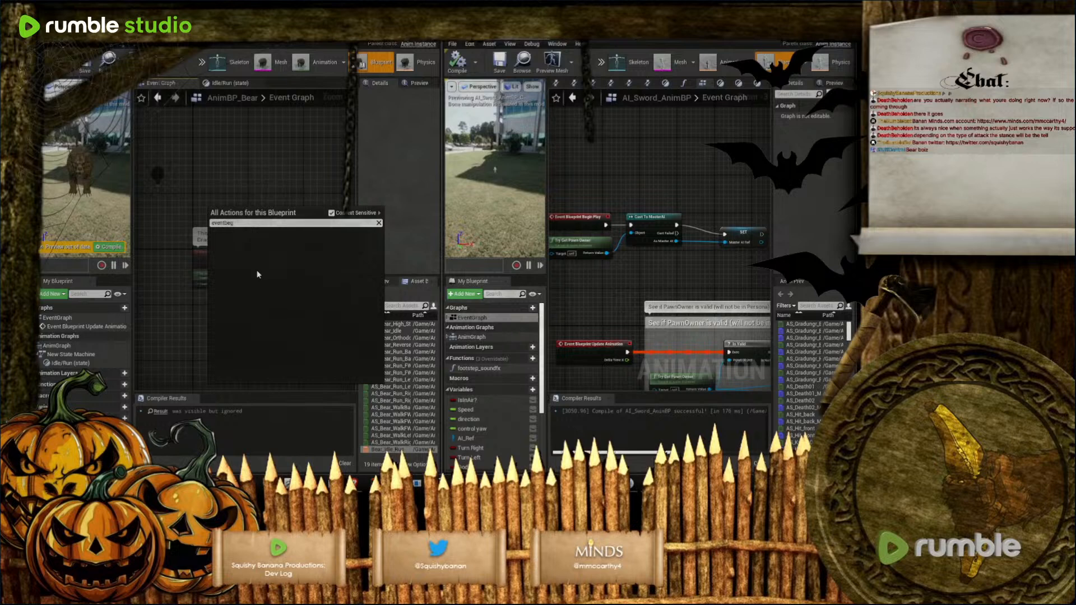
pyautogui.press('BackSpace')
pyautogui.press('BackSpace')
pyautogui.press('BackSpace')
pyautogui.press('BackSpace')
pyautogui.press('BackSpace')
pyautogui.press('BackSpace')
pyautogui.press('BackSpace')
pyautogui.press('BackSpace')
pyautogui.write('beg')
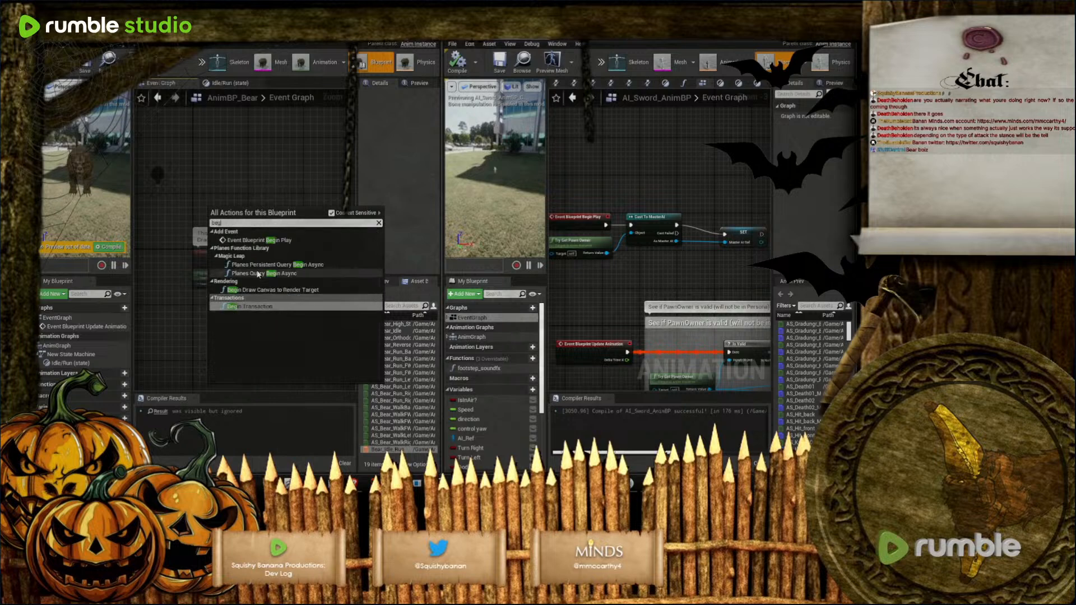
pyautogui.click(258, 240)
pyautogui.scroll(3, 230, 218)
pyautogui.moveTo(230, 218); pyautogui.dragTo(202, 175)
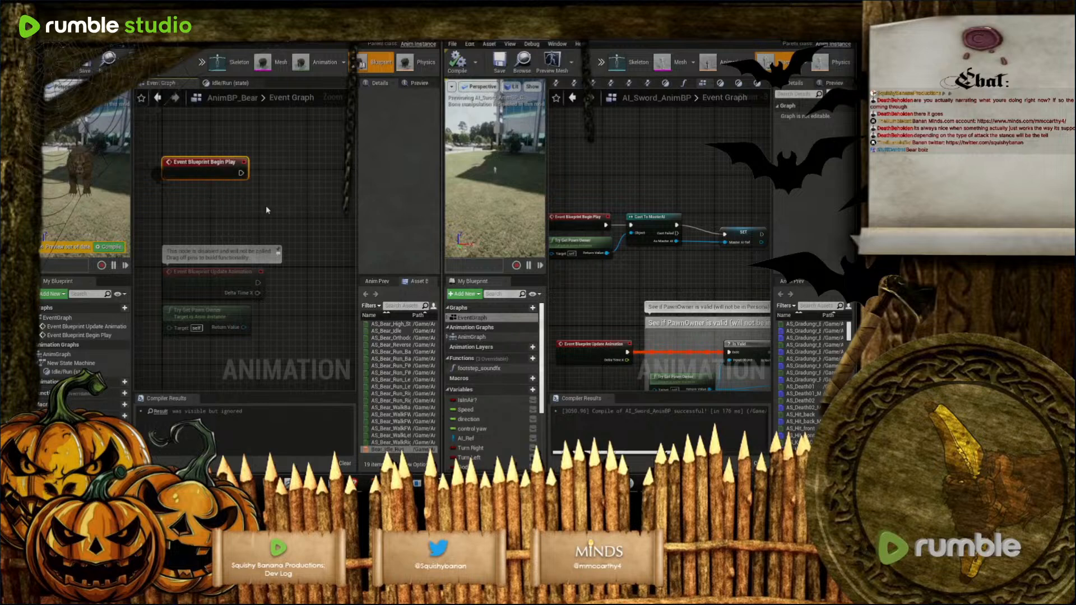
# Add a Try Get Pawn Owner node directly below Event Blueprint Begin Play in the bear's graph
pyautogui.rightClick(173, 217)
pyautogui.write('try')
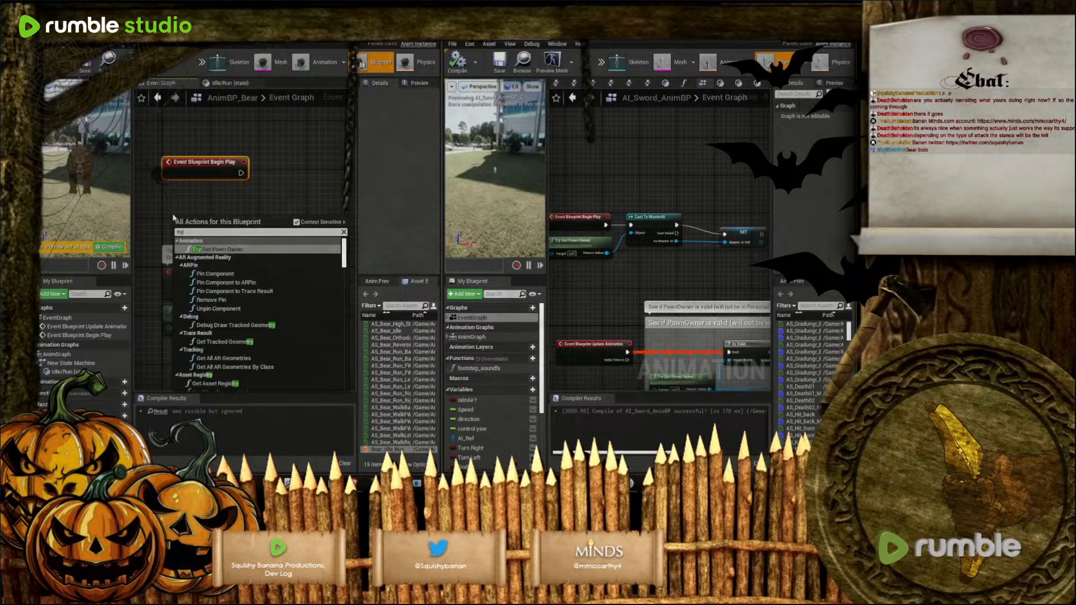
pyautogui.click(218, 248)
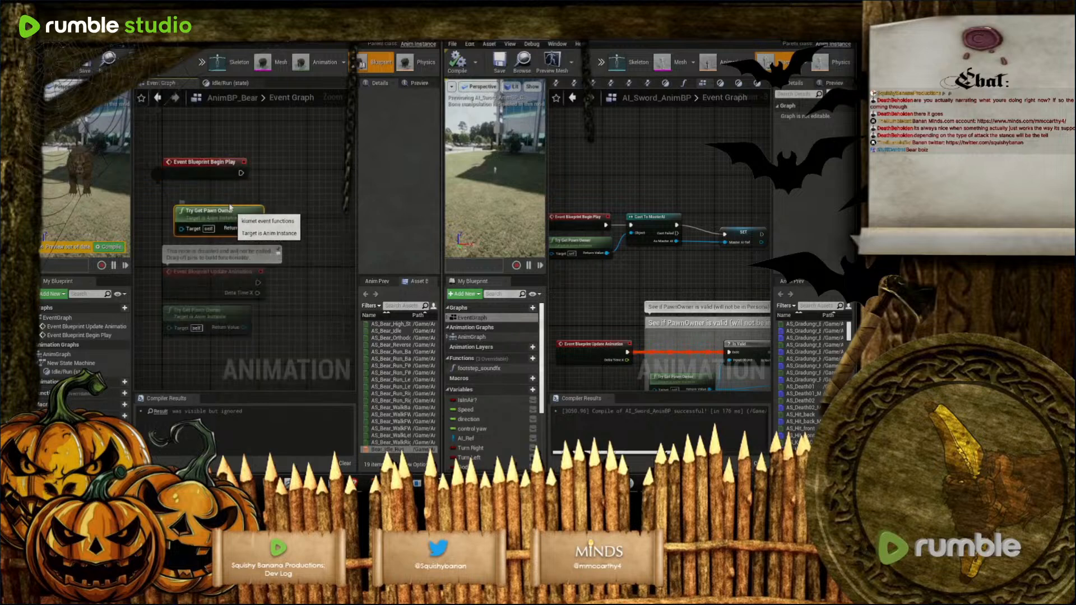
pyautogui.moveTo(225, 194); pyautogui.dragTo(224, 199)
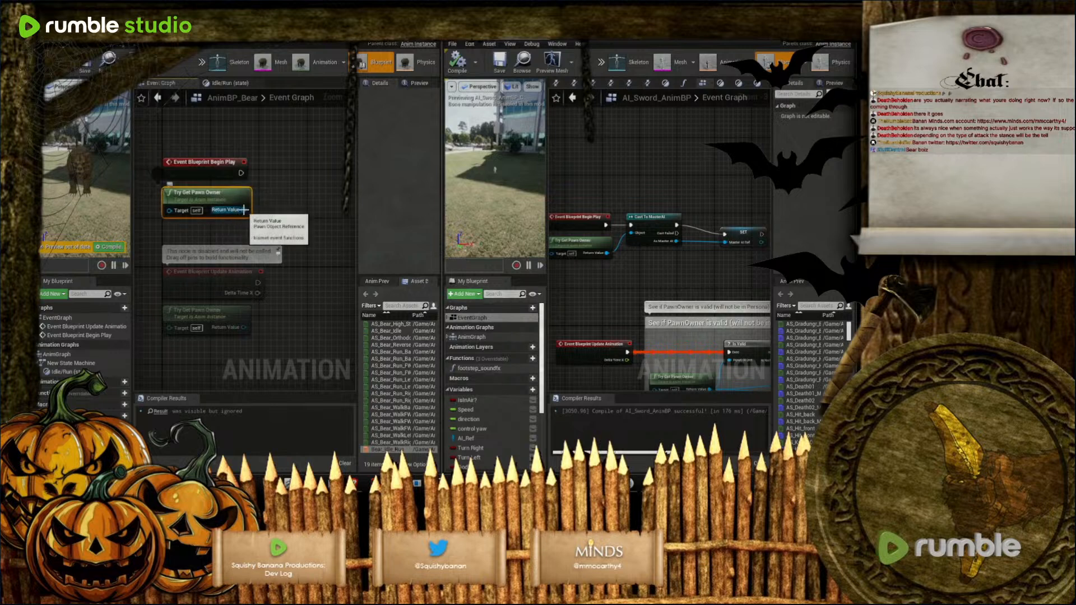
# Cast the pawn owner's return value to MasterAI and run the cast from Event Blueprint Begin Play
pyautogui.moveTo(244, 210); pyautogui.dragTo(279, 182)
pyautogui.write('cast')
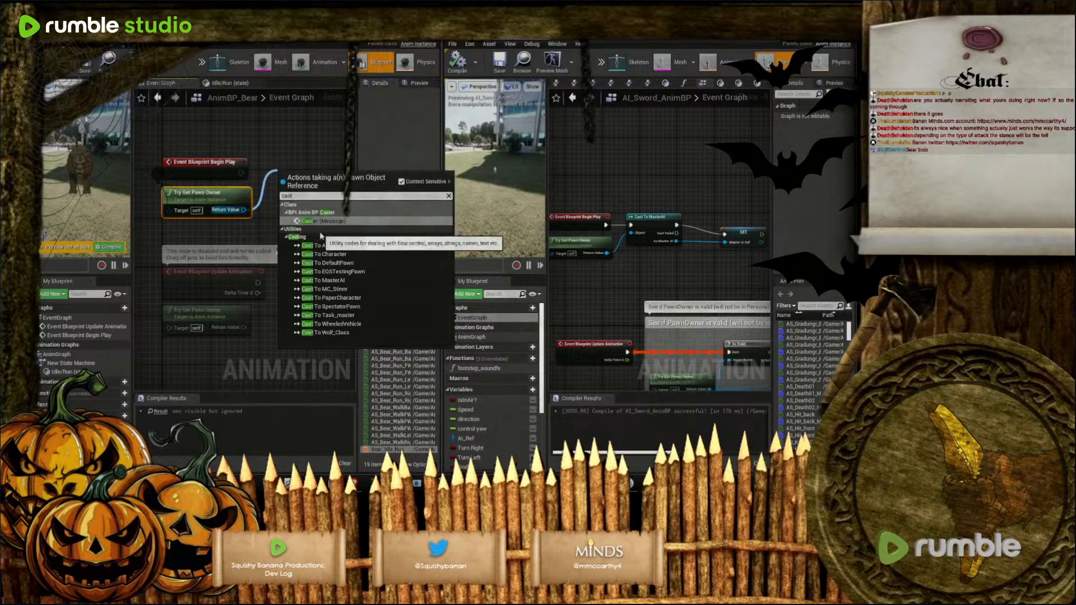
pyautogui.write('toma')
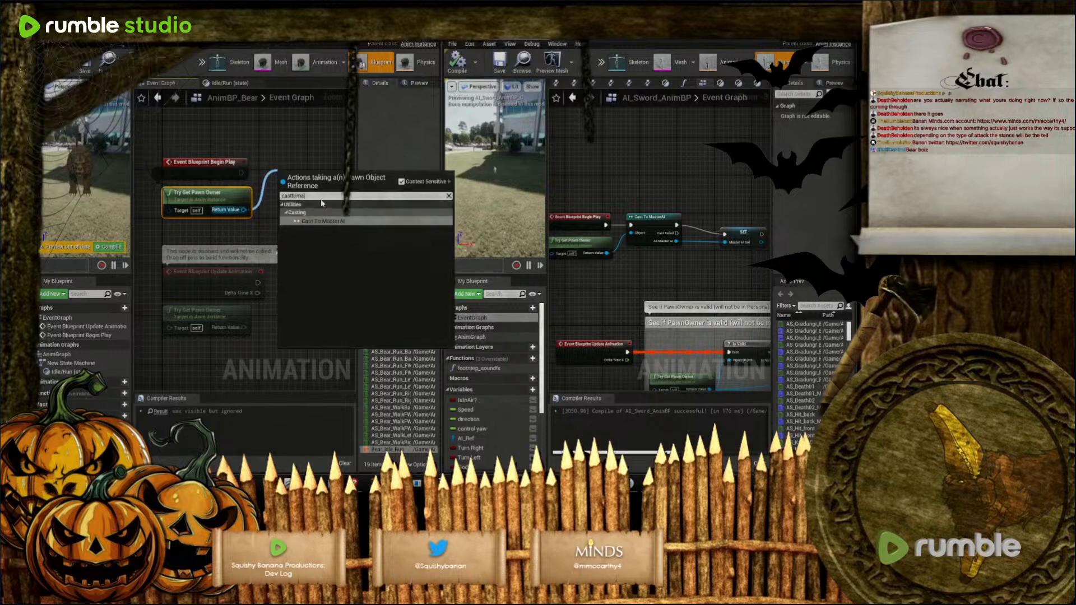
pyautogui.click(323, 221)
pyautogui.moveTo(309, 182); pyautogui.dragTo(278, 173)
# Promote the cast's As Master AI output to a variable named Master_AI_REF and place its SET node after the cast
pyautogui.moveTo(305, 246); pyautogui.dragTo(198, 268, button='right')
pyautogui.scroll(-1, 234, 273)
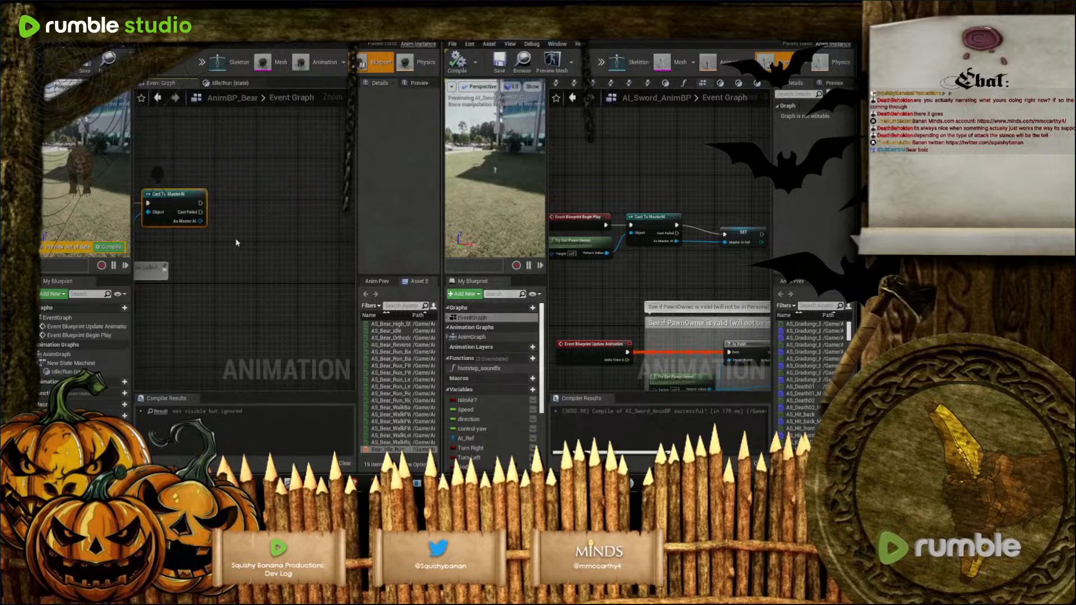
pyautogui.rightClick(200, 221)
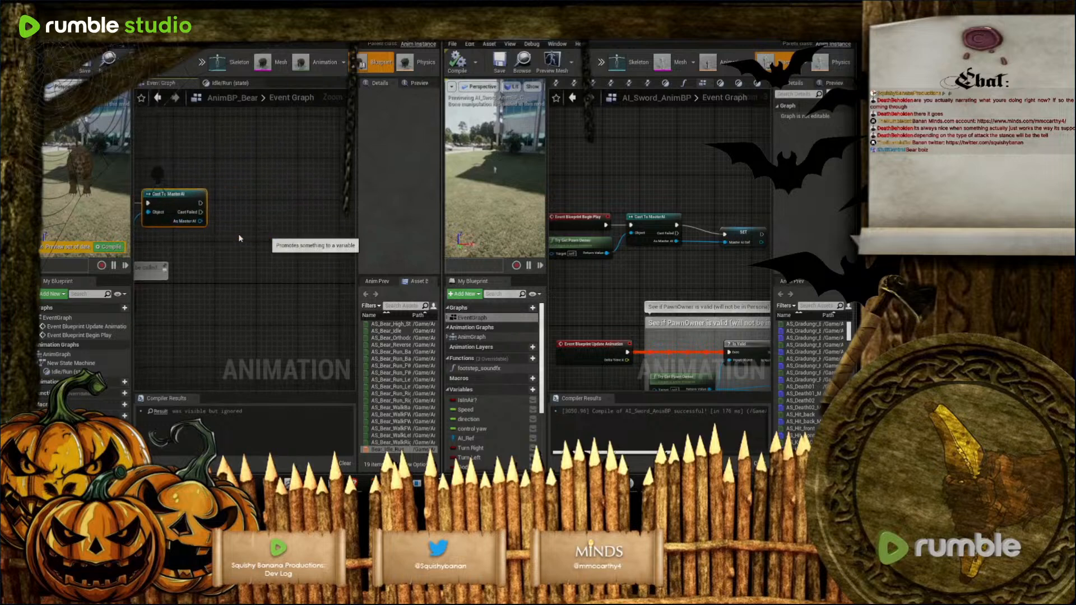
pyautogui.click(238, 236)
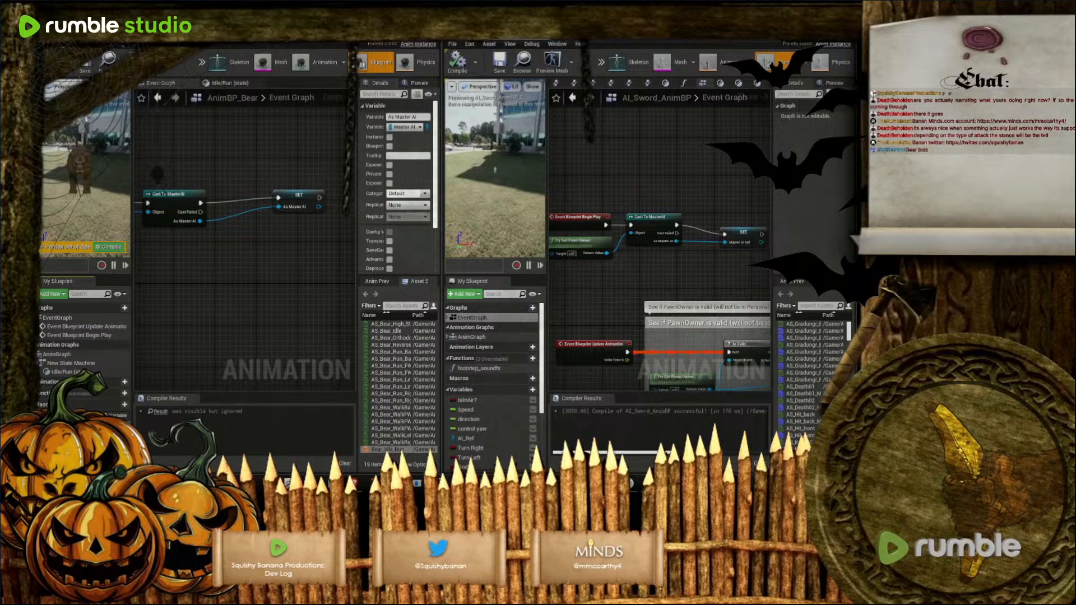
pyautogui.press('Return')
pyautogui.moveTo(260, 281); pyautogui.dragTo(286, 296, button='right')
pyautogui.moveTo(334, 222); pyautogui.dragTo(277, 227)
# Delete the disabled Try Get Pawn Owner node below Event Blueprint Update Animation in the bear's graph
pyautogui.moveTo(575, 316); pyautogui.dragTo(645, 249, button='right')
pyautogui.scroll(-4, 227, 310)
pyautogui.scroll(3, 224, 297)
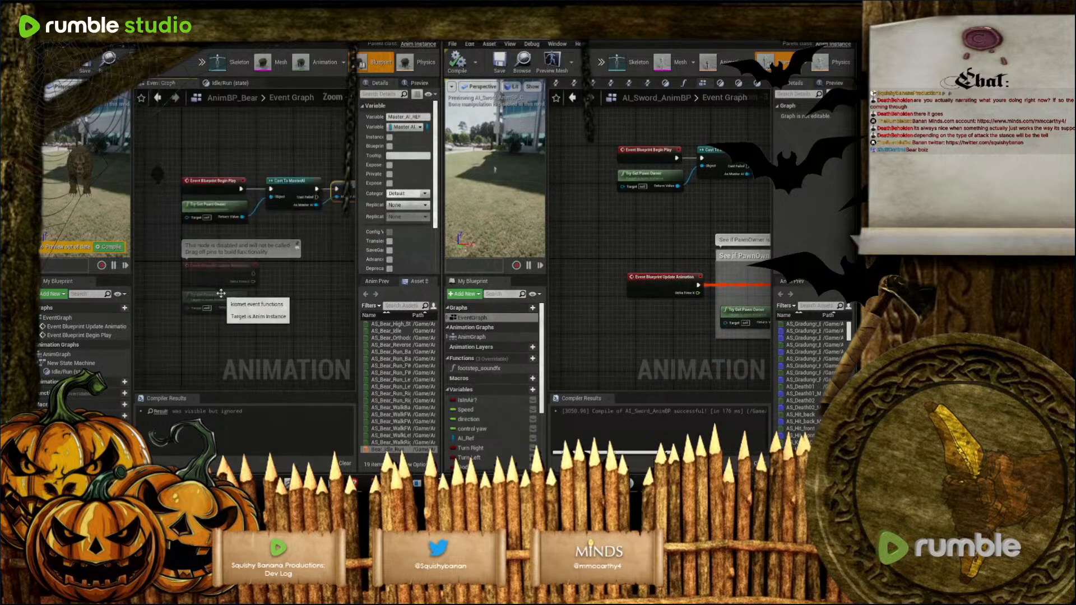
pyautogui.moveTo(232, 297); pyautogui.dragTo(231, 311)
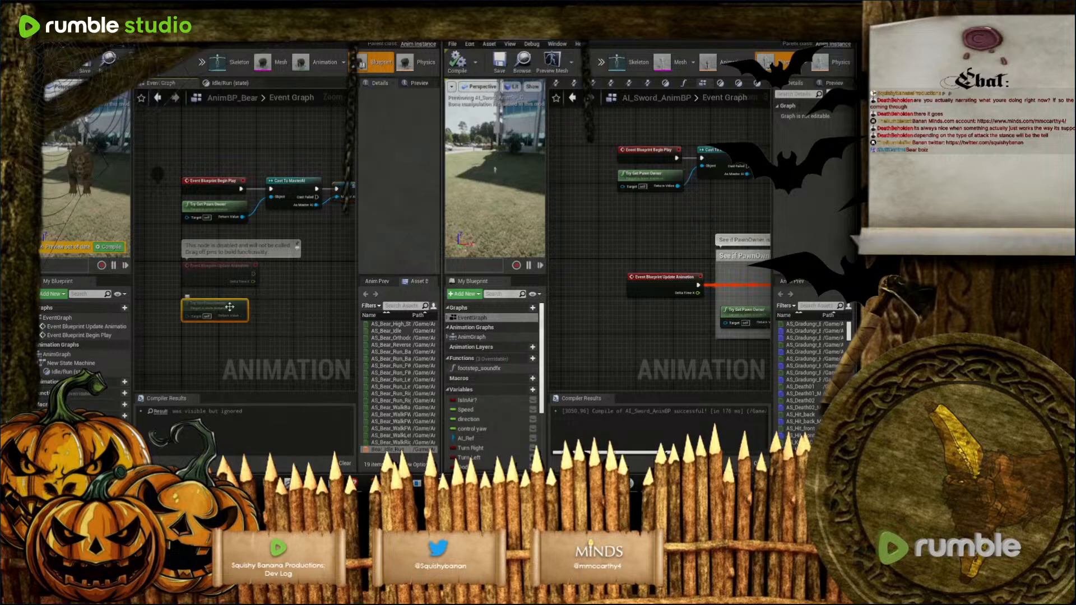
pyautogui.press('Delete')
pyautogui.moveTo(285, 297); pyautogui.dragTo(249, 301, button='right')
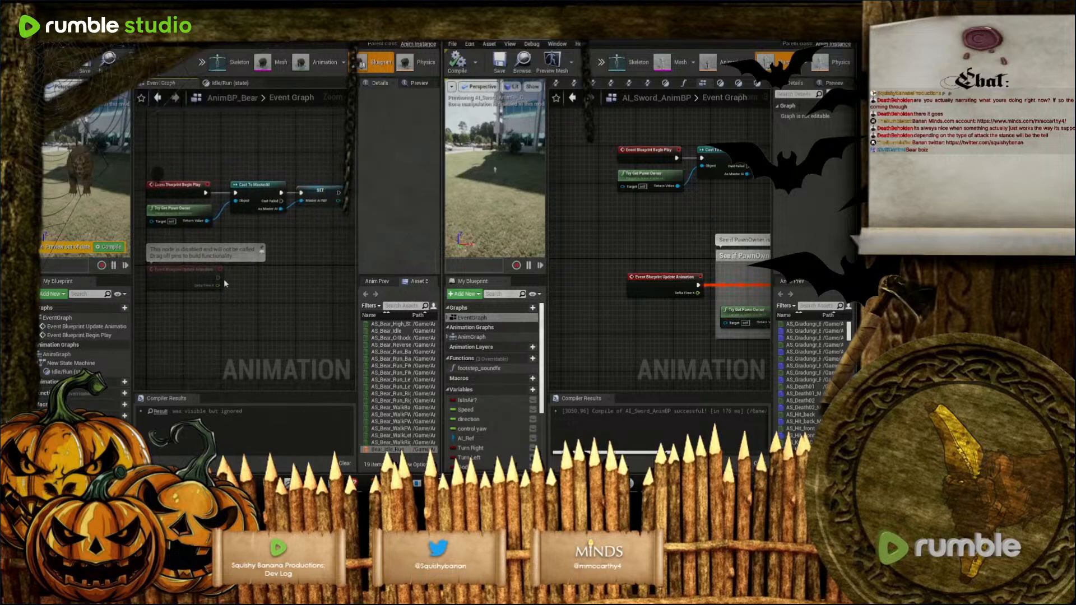
# Add an Is Valid node executed from Event Blueprint Update Animation, following the AI_Sword_AnimBP reference
pyautogui.moveTo(663, 352); pyautogui.dragTo(591, 318, button='right')
pyautogui.moveTo(678, 154); pyautogui.dragTo(589, 136, button='right')
pyautogui.moveTo(499, 304); pyautogui.dragTo(606, 312, button='right')
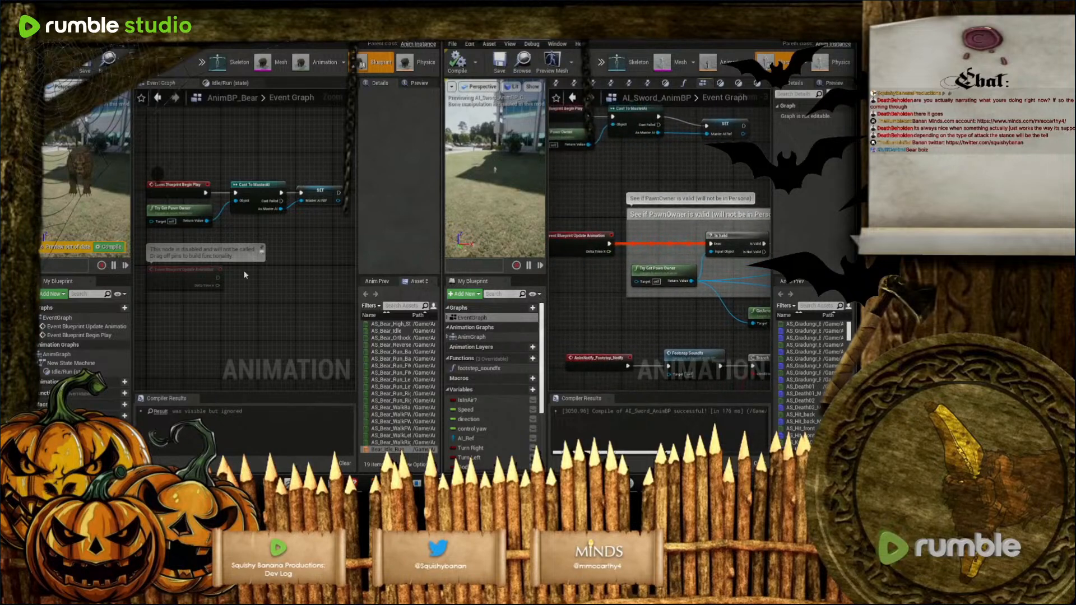
pyautogui.moveTo(220, 274); pyautogui.dragTo(263, 291)
pyautogui.write('isv')
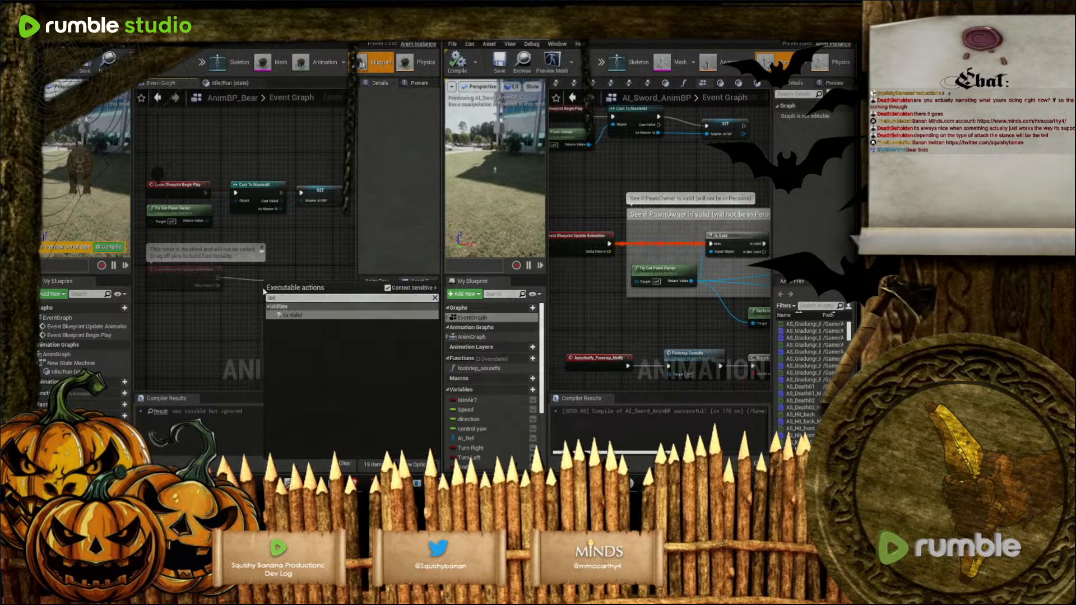
pyautogui.click(295, 316)
pyautogui.moveTo(304, 283); pyautogui.dragTo(313, 278)
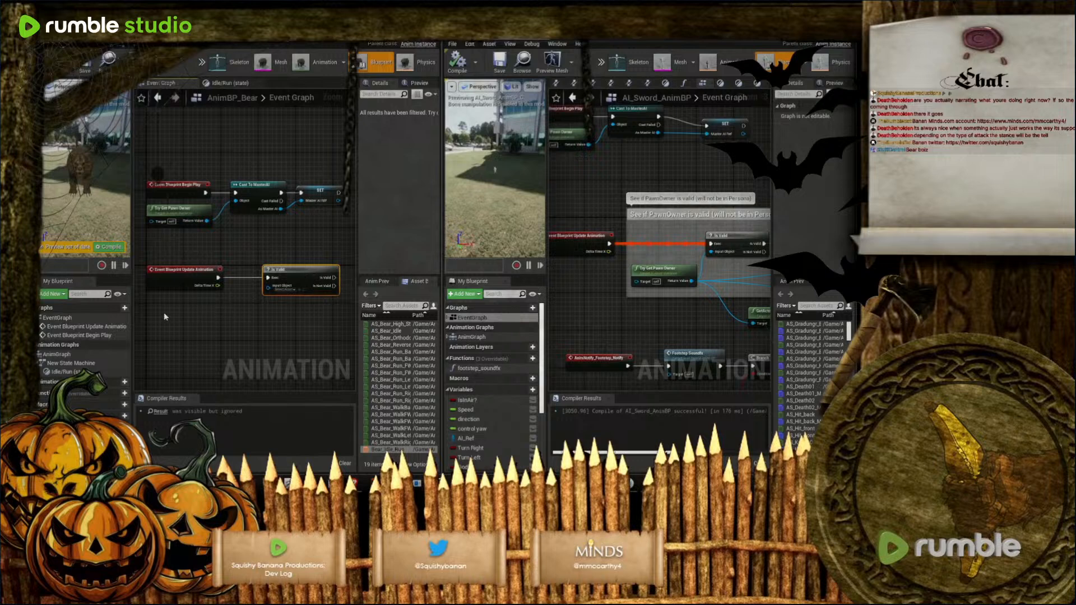
# Add a Try Get Pawn Owner node below Update Animation and connect its return value to the Is Valid node's Input Object
pyautogui.rightClick(150, 317)
pyautogui.write('tr')
pyautogui.scroll(-5, 196, 252)
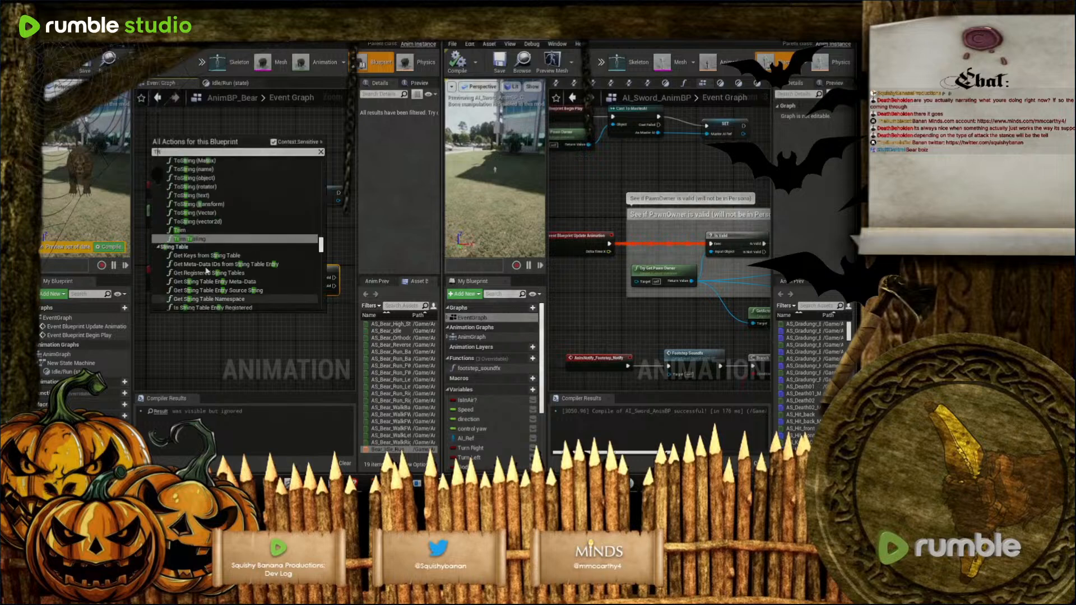
pyautogui.write('y g')
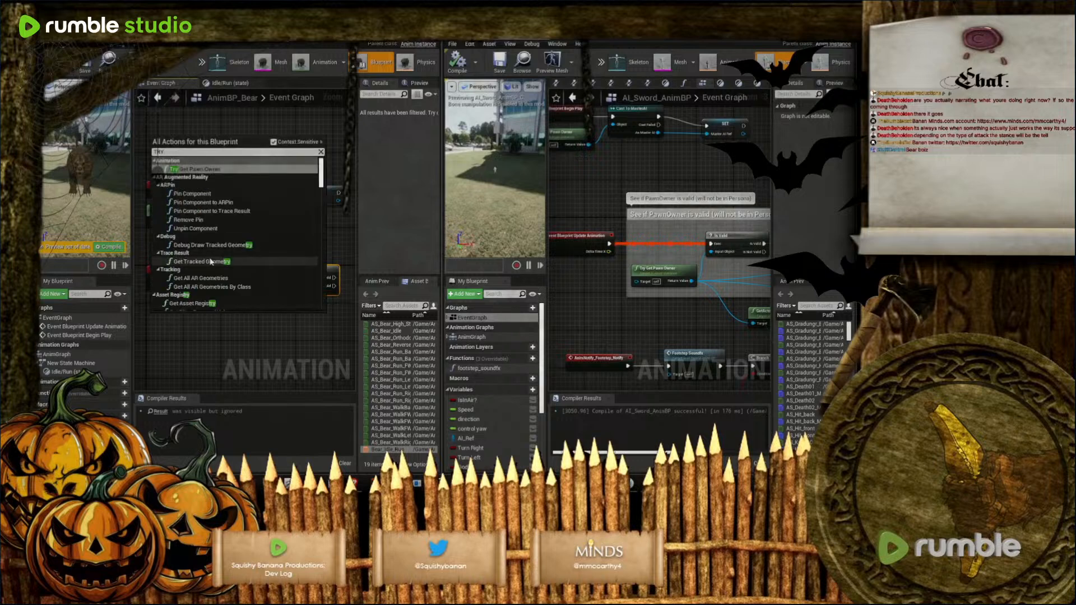
pyautogui.click(209, 169)
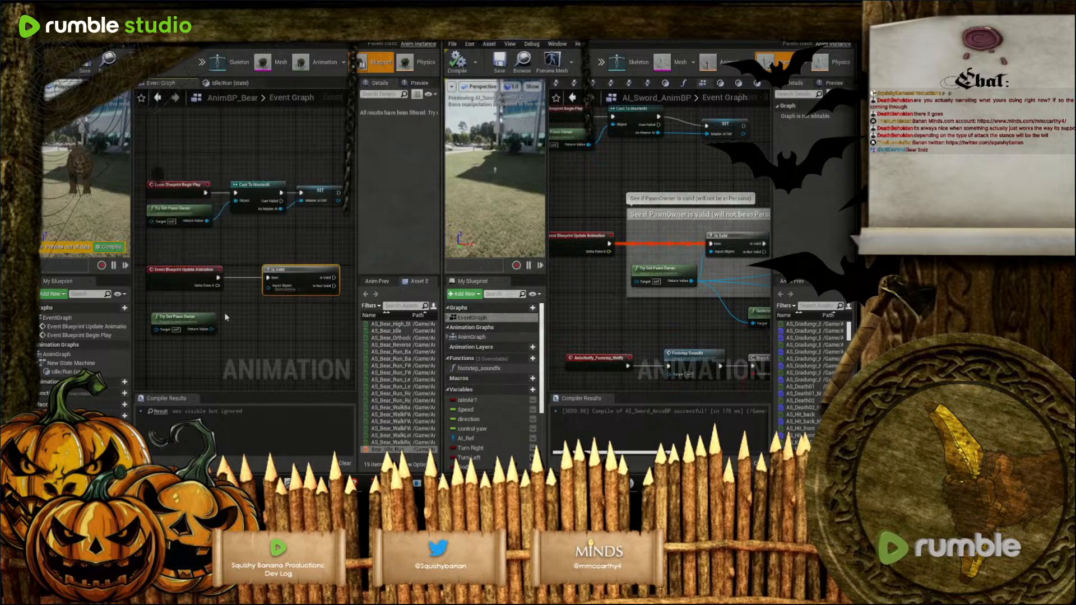
pyautogui.moveTo(213, 329); pyautogui.dragTo(271, 286)
pyautogui.moveTo(214, 318); pyautogui.dragTo(218, 299)
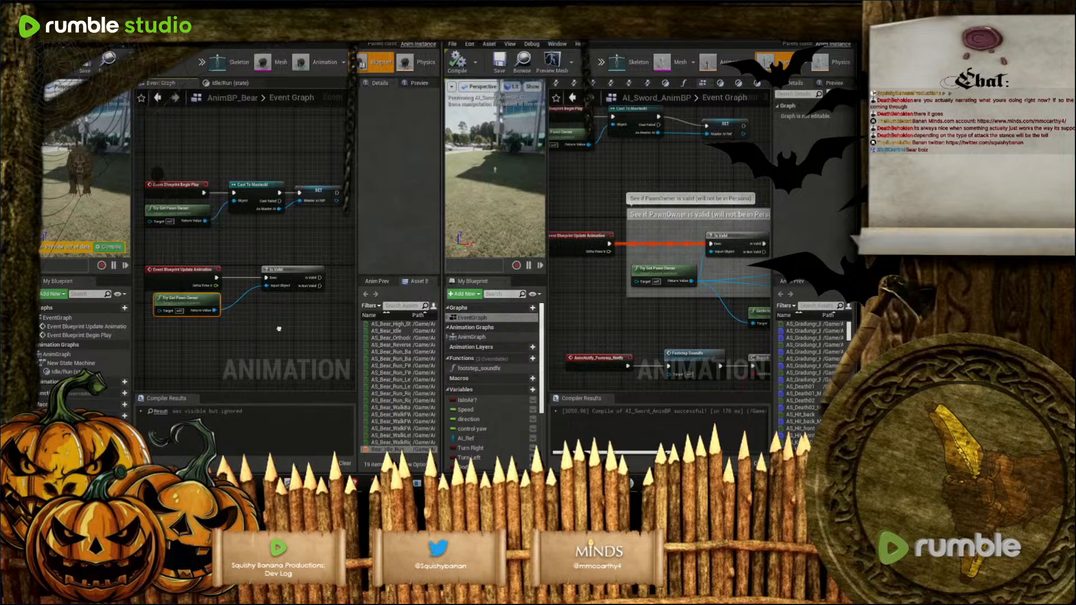
# Create a Boolean variable named IsInAir? as in the reference and connect its SET node to the Is Valid execution output
pyautogui.moveTo(255, 327); pyautogui.dragTo(230, 306, button='right')
pyautogui.scroll(-2, 621, 324)
pyautogui.moveTo(560, 301); pyautogui.dragTo(525, 290, button='right')
pyautogui.moveTo(719, 280); pyautogui.dragTo(610, 280, button='right')
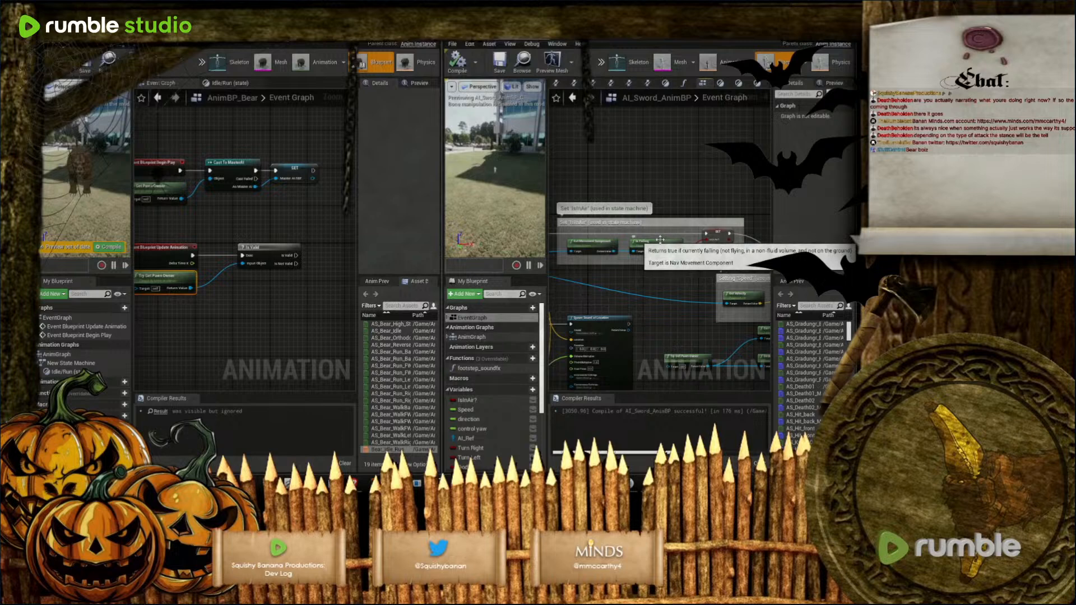
pyautogui.moveTo(668, 282); pyautogui.dragTo(716, 283, button='right')
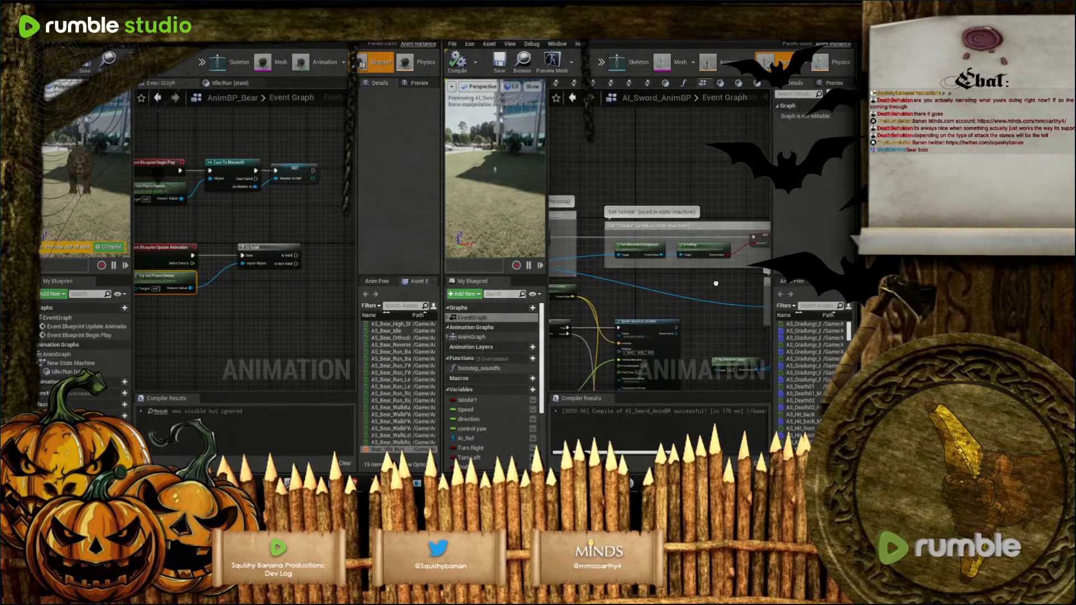
pyautogui.moveTo(302, 296); pyautogui.dragTo(219, 284, button='right')
pyautogui.moveTo(675, 282); pyautogui.dragTo(669, 291, button='right')
pyautogui.moveTo(215, 243); pyautogui.dragTo(316, 248)
pyautogui.click(125, 416)
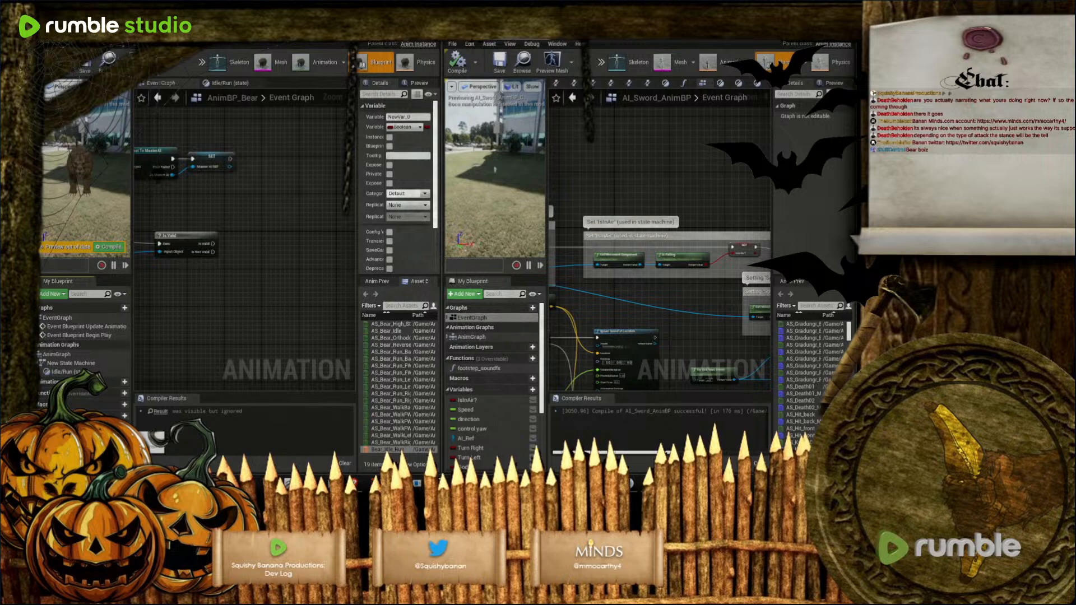
pyautogui.press('Return')
pyautogui.click(306, 276)
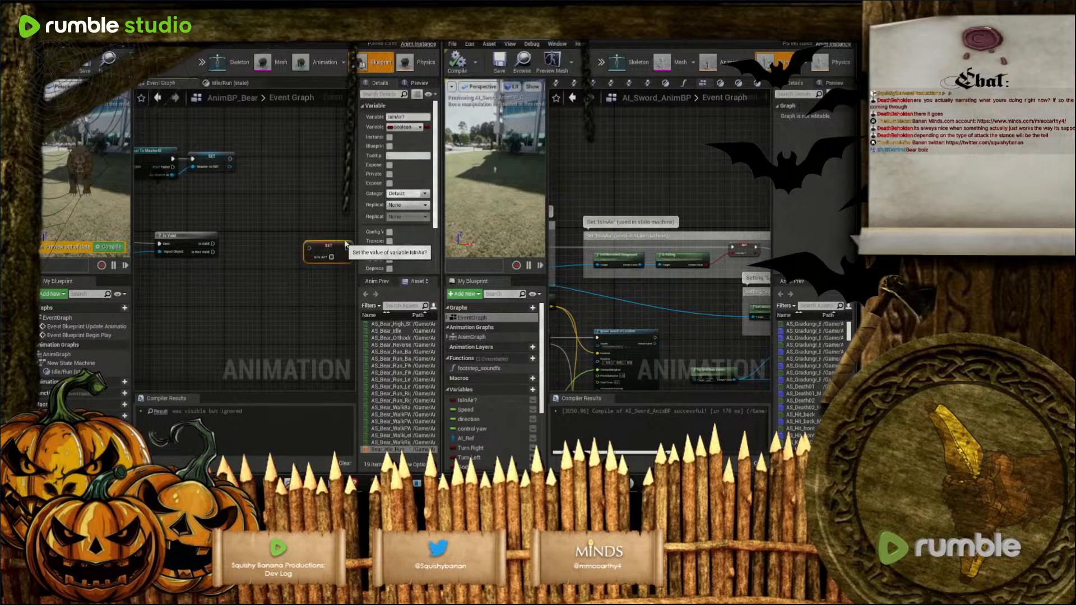
pyautogui.moveTo(205, 249); pyautogui.dragTo(313, 244)
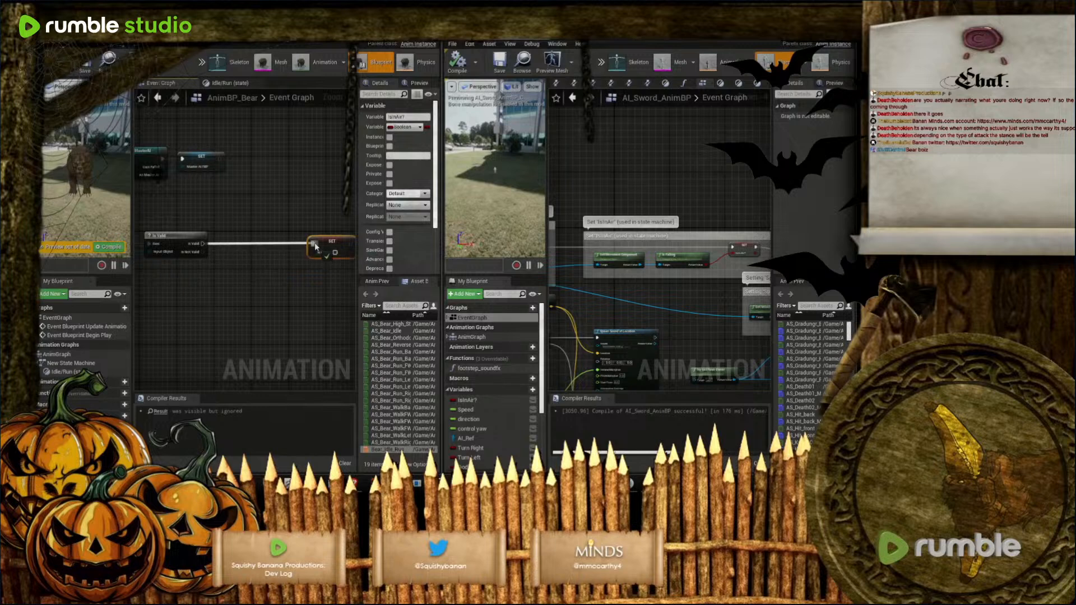
# Add a Get Movement Component node from the return value of the Update Animation section's Try Get Pawn Owner node
pyautogui.scroll(-1, 256, 299)
pyautogui.moveTo(244, 301); pyautogui.dragTo(305, 289, button='right')
pyautogui.moveTo(201, 270); pyautogui.dragTo(307, 269)
pyautogui.write('get mo')
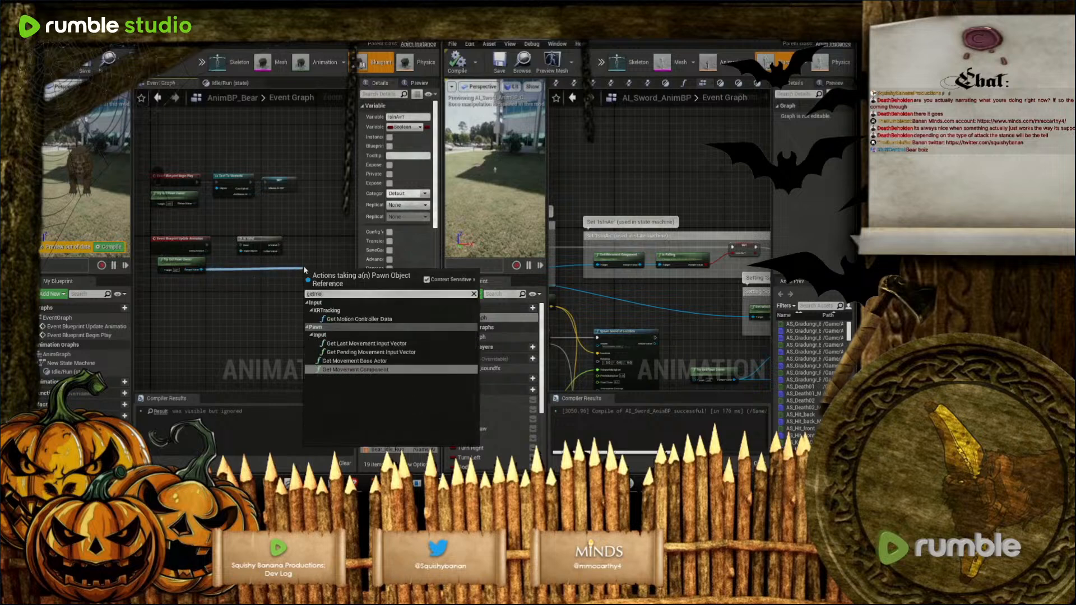
pyautogui.click(344, 368)
# Add an Is Falling node from the Get Movement Component return value
pyautogui.moveTo(307, 306); pyautogui.dragTo(196, 298, button='right')
pyautogui.scroll(1, 269, 287)
pyautogui.moveTo(260, 293); pyautogui.dragTo(343, 334, button='right')
pyautogui.scroll(1, 295, 312)
pyautogui.moveTo(290, 292)
pyautogui.mouseDown()
pyautogui.moveTo(272, 278)
pyautogui.moveTo(303, 286)
pyautogui.mouseUp()
pyautogui.write('isf')
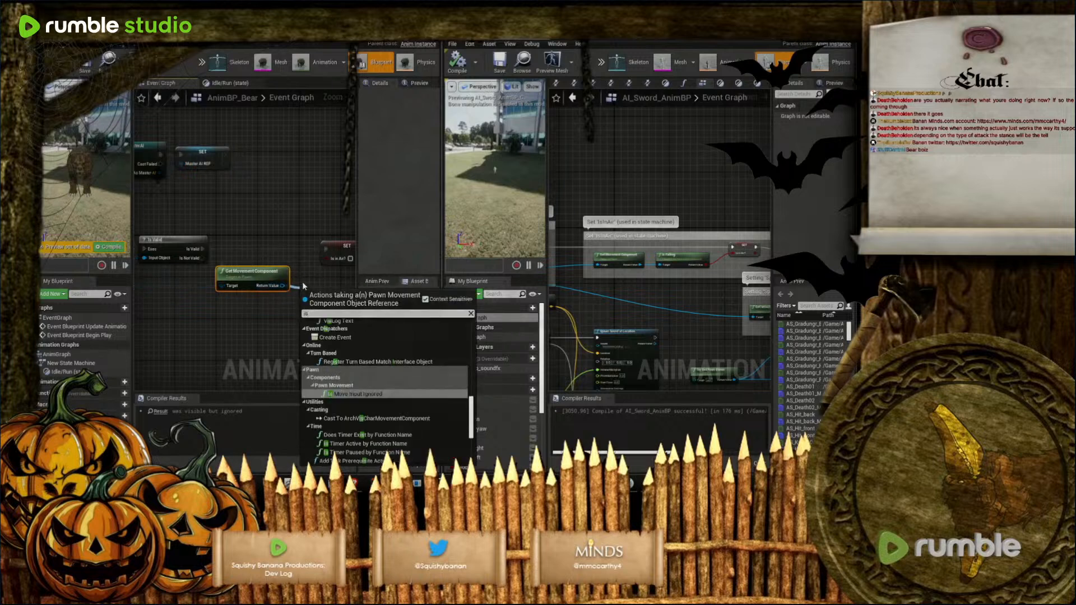
pyautogui.click(339, 347)
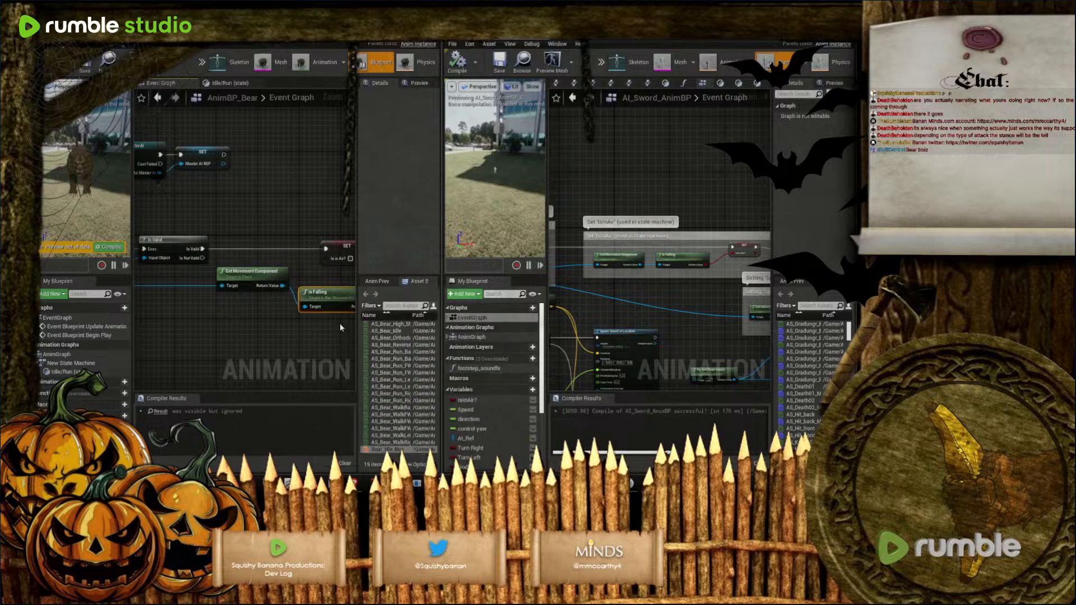
# Line up the Is Falling and SET nodes and connect the Is Falling result to the IsInAir? input
pyautogui.moveTo(336, 337); pyautogui.dragTo(272, 340, button='right')
pyautogui.moveTo(275, 295); pyautogui.dragTo(344, 256)
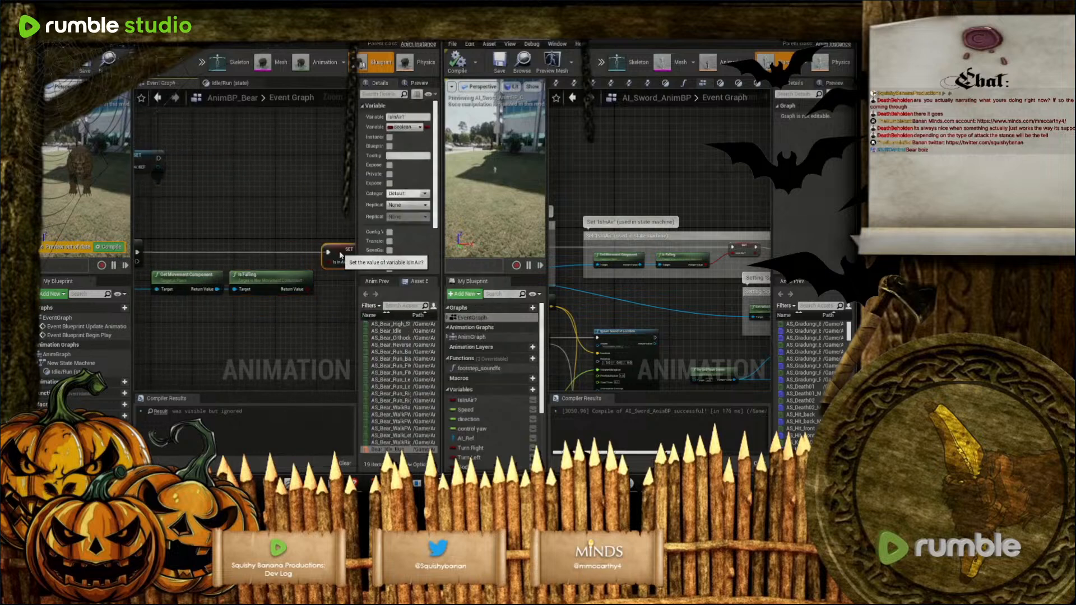
pyautogui.moveTo(305, 291); pyautogui.dragTo(328, 261)
pyautogui.scroll(-2, 235, 316)
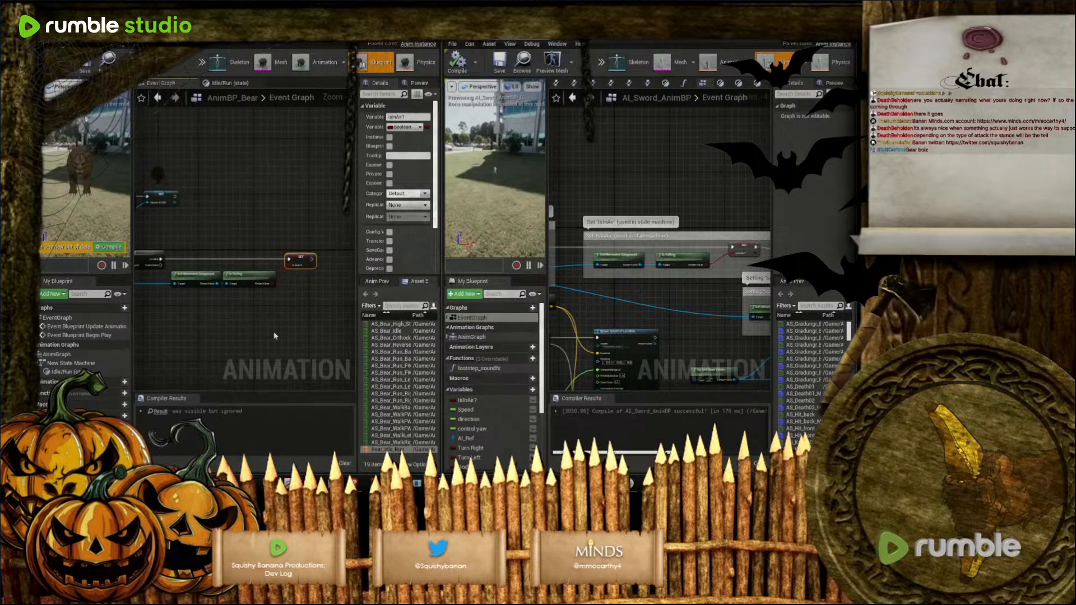
# Move the Get Movement Component, Is Falling and IsInAir? SET nodes together farther away from the Is Valid node
pyautogui.scroll(-2, 249, 298)
pyautogui.moveTo(234, 295); pyautogui.dragTo(302, 273)
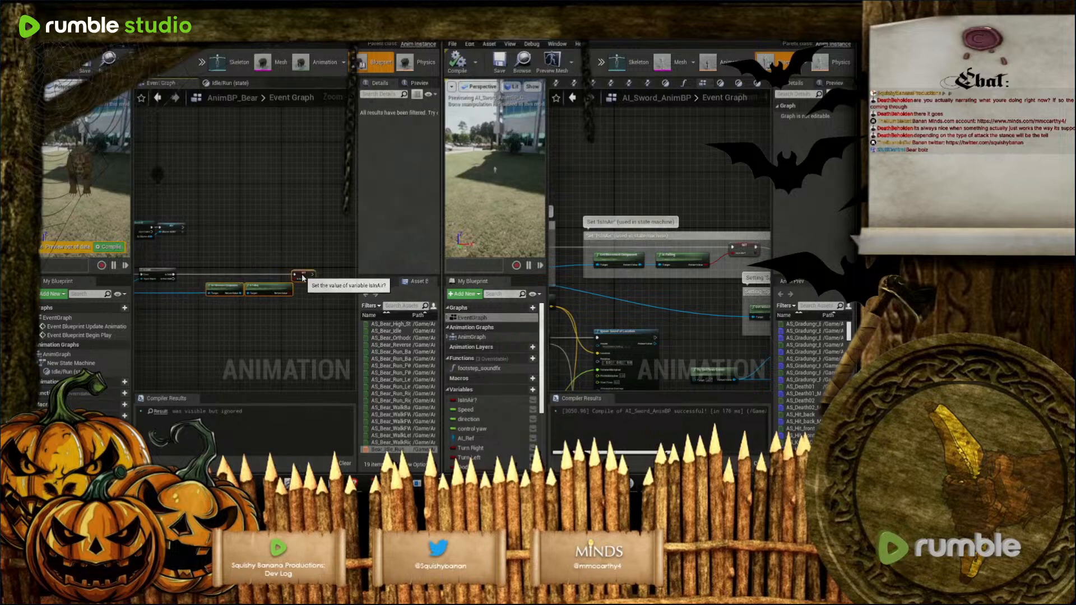
pyautogui.click(301, 331)
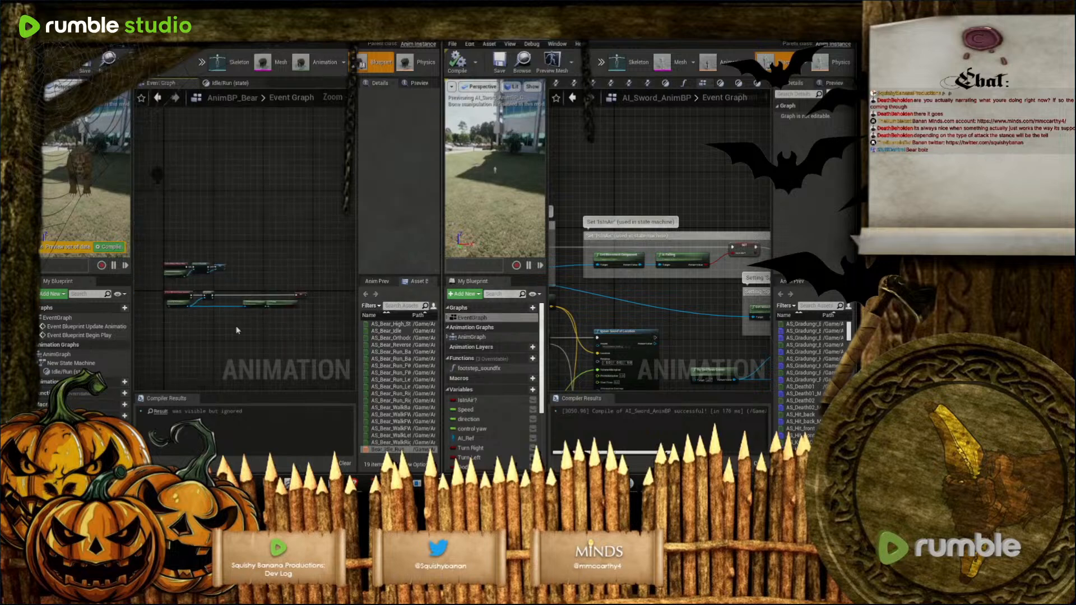
pyautogui.scroll(1, 269, 336)
pyautogui.moveTo(269, 336); pyautogui.dragTo(259, 330, button='right')
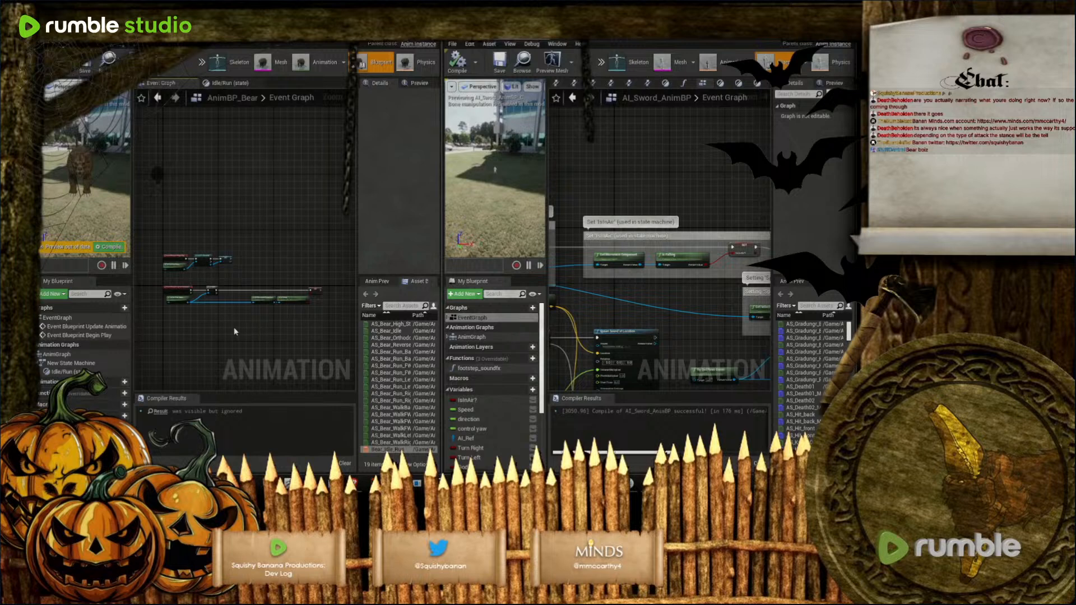
# Add a Get Velocity node from the return value of the Update Animation section's Try Get Pawn Owner node, as in the reference
pyautogui.moveTo(705, 293); pyautogui.dragTo(670, 286, button='right')
pyautogui.scroll(4, 283, 309)
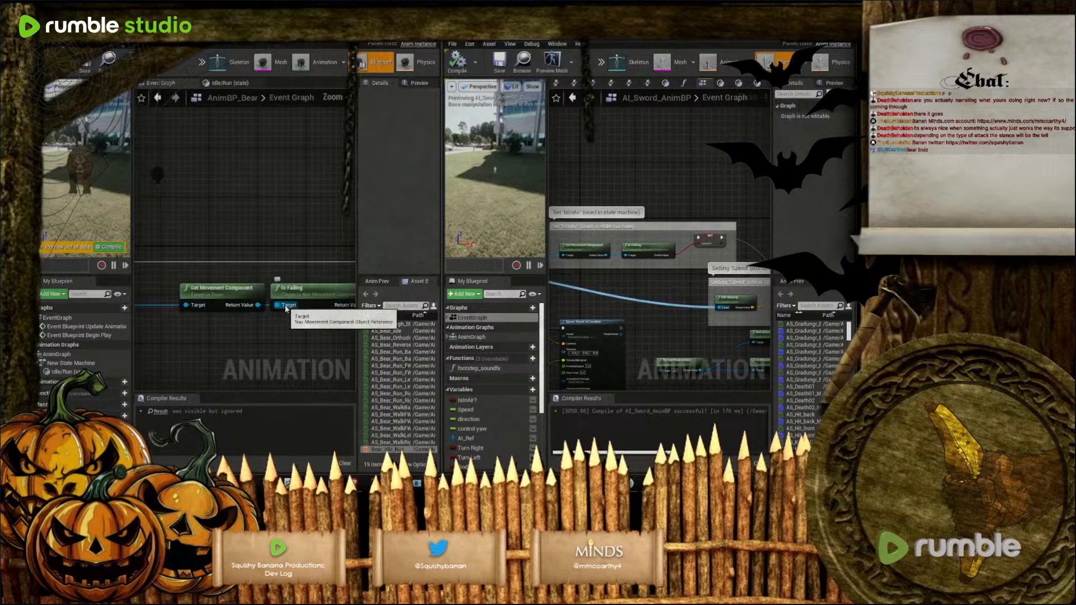
pyautogui.scroll(-4, 241, 317)
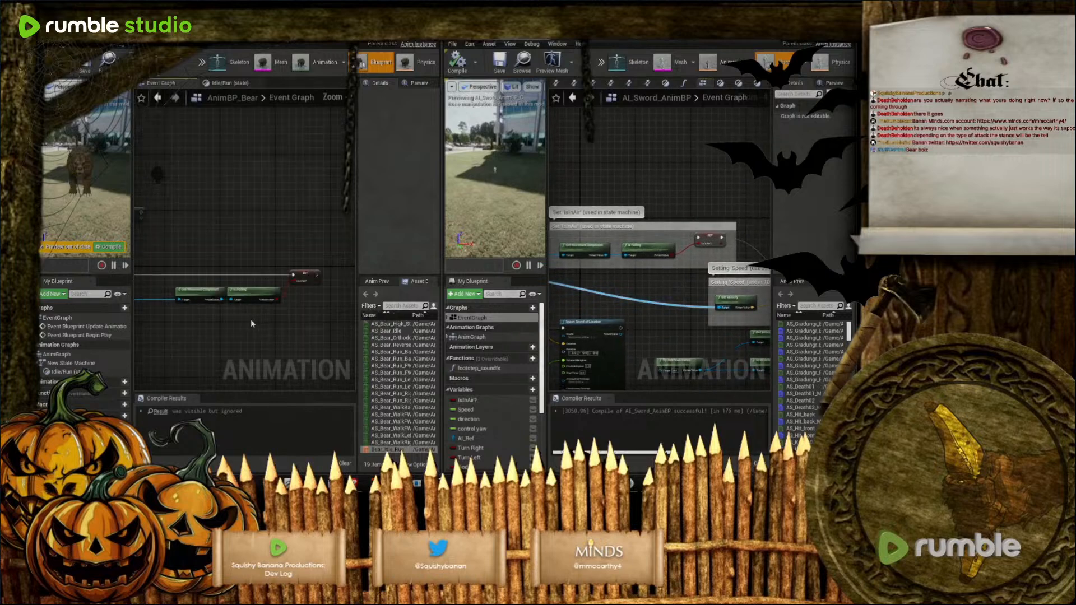
pyautogui.moveTo(250, 325); pyautogui.dragTo(305, 310, button='right')
pyautogui.scroll(3, 670, 291)
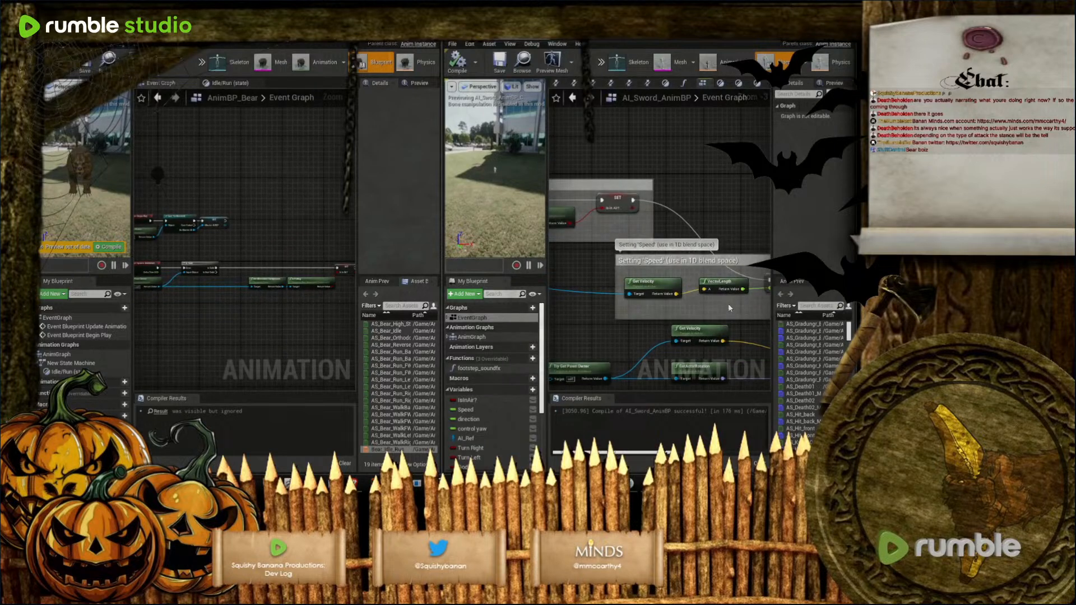
pyautogui.moveTo(633, 336); pyautogui.dragTo(565, 245, button='right')
pyautogui.moveTo(189, 315); pyautogui.dragTo(228, 300, button='right')
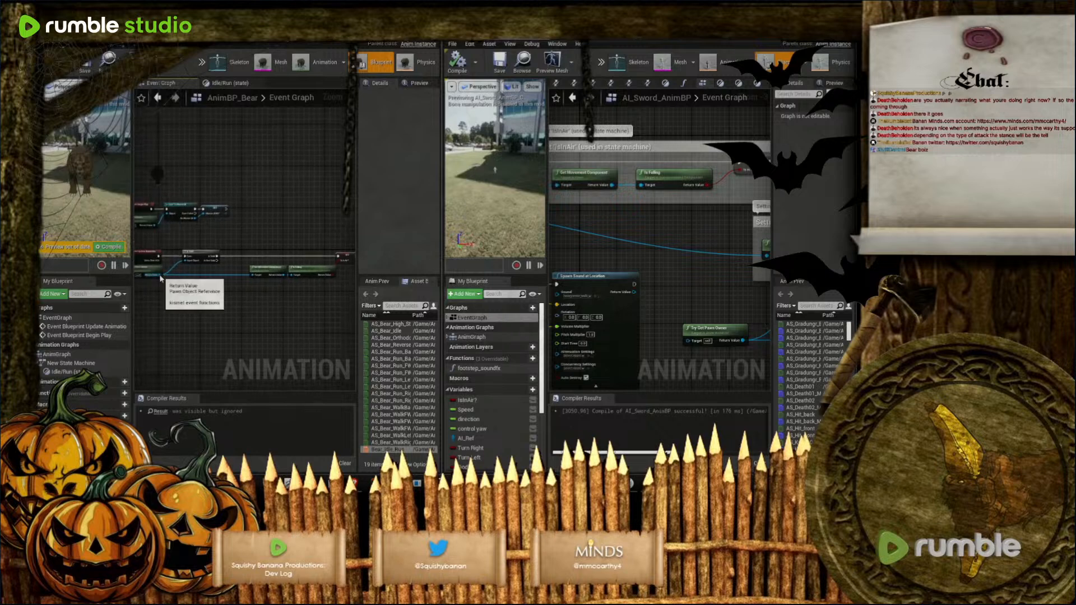
pyautogui.moveTo(159, 275); pyautogui.dragTo(317, 308)
pyautogui.write('getve')
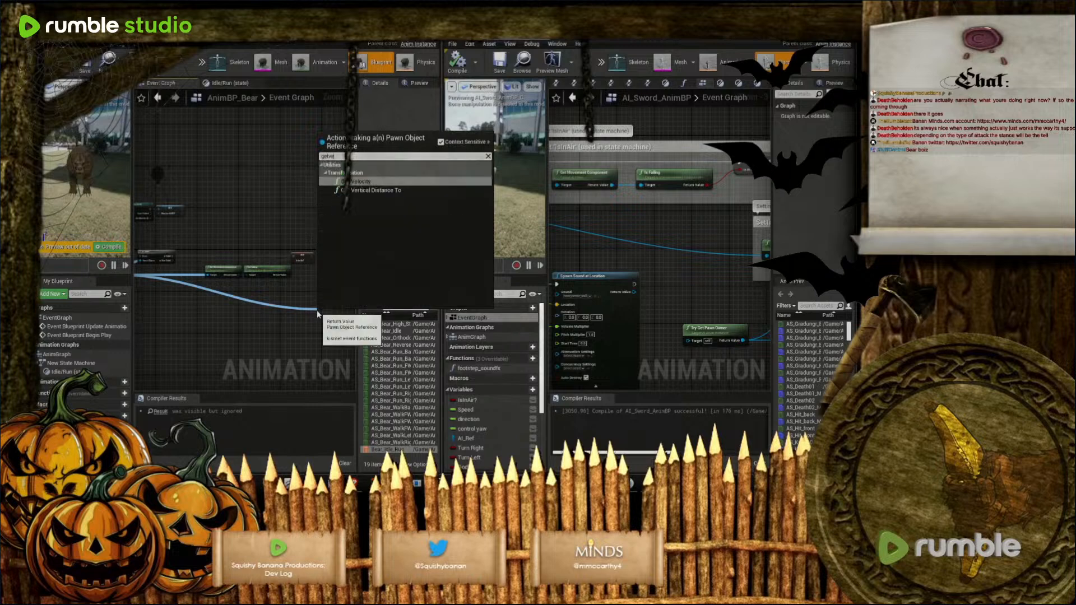
pyautogui.click(361, 181)
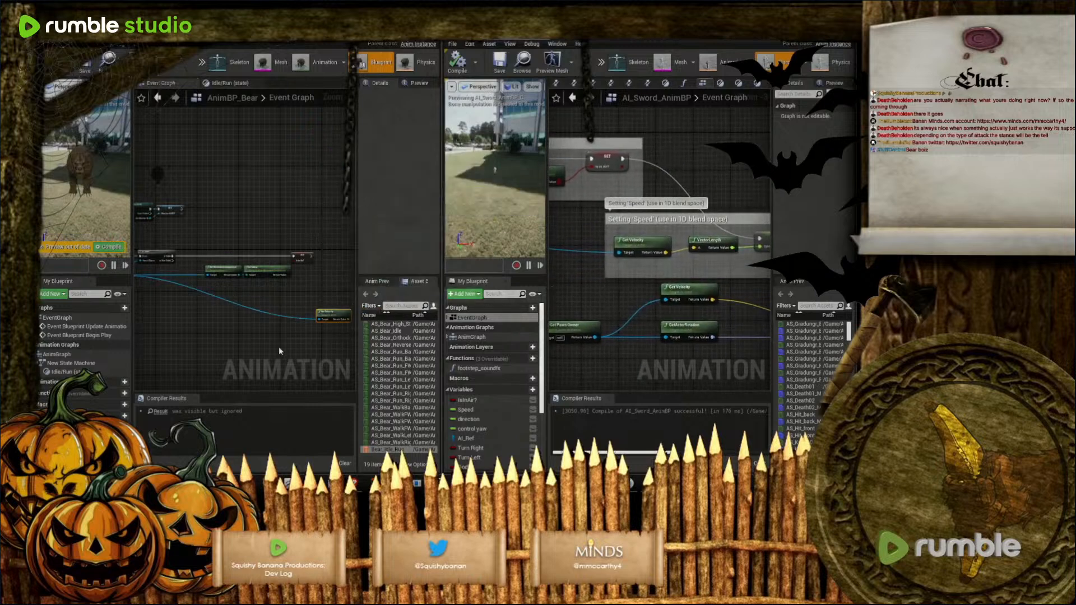
# Add a VectorLength node from the Get Velocity return value and line it up beside that node
pyautogui.moveTo(288, 345); pyautogui.dragTo(226, 325, button='right')
pyautogui.scroll(2, 288, 303)
pyautogui.moveTo(274, 278); pyautogui.dragTo(312, 285)
pyautogui.write('ve')
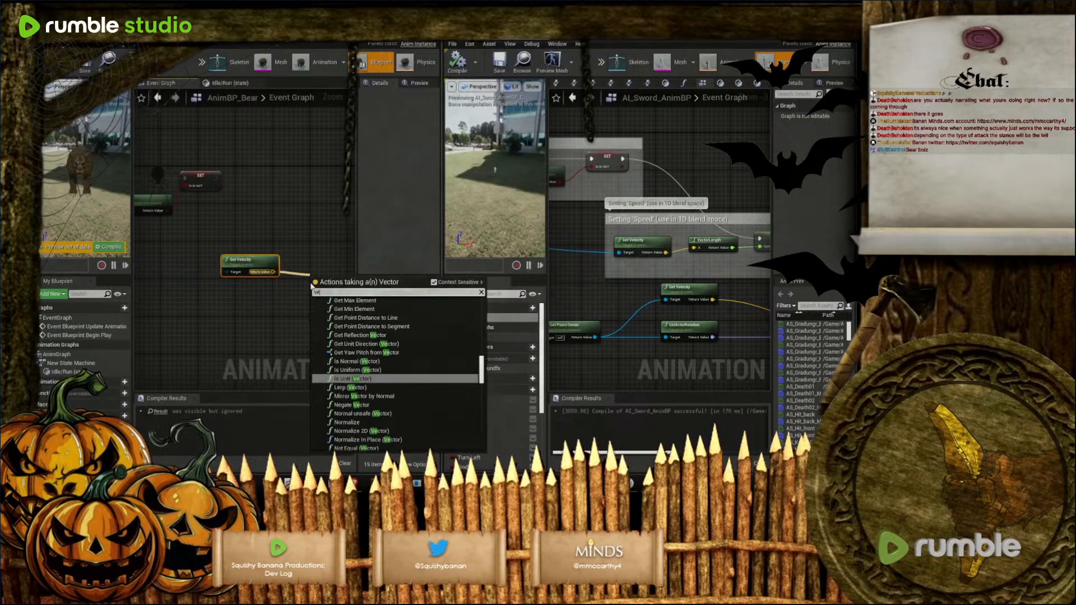
pyautogui.write('ct')
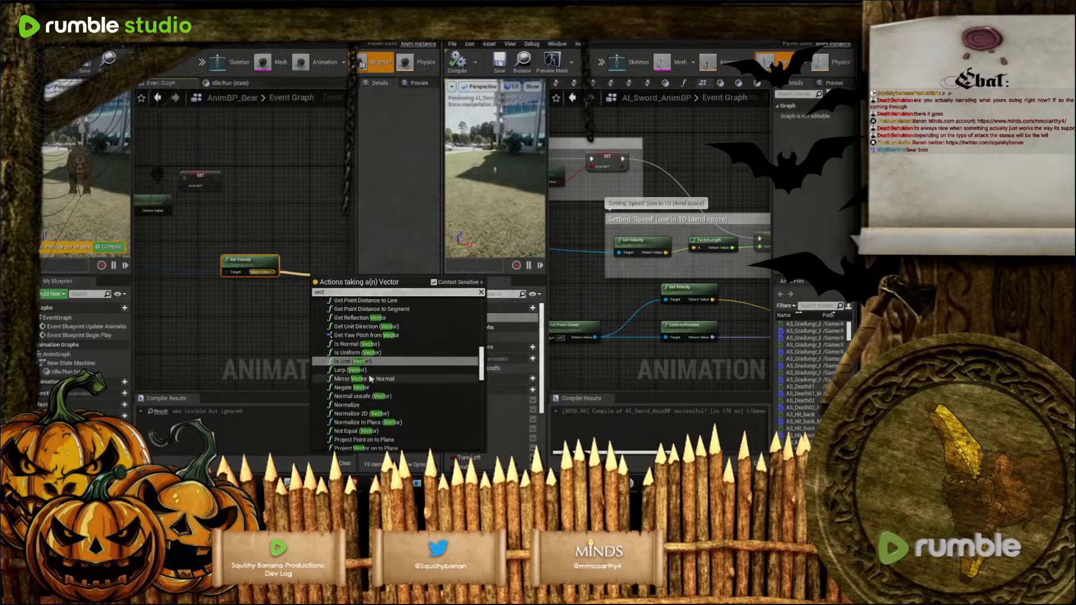
pyautogui.write('or')
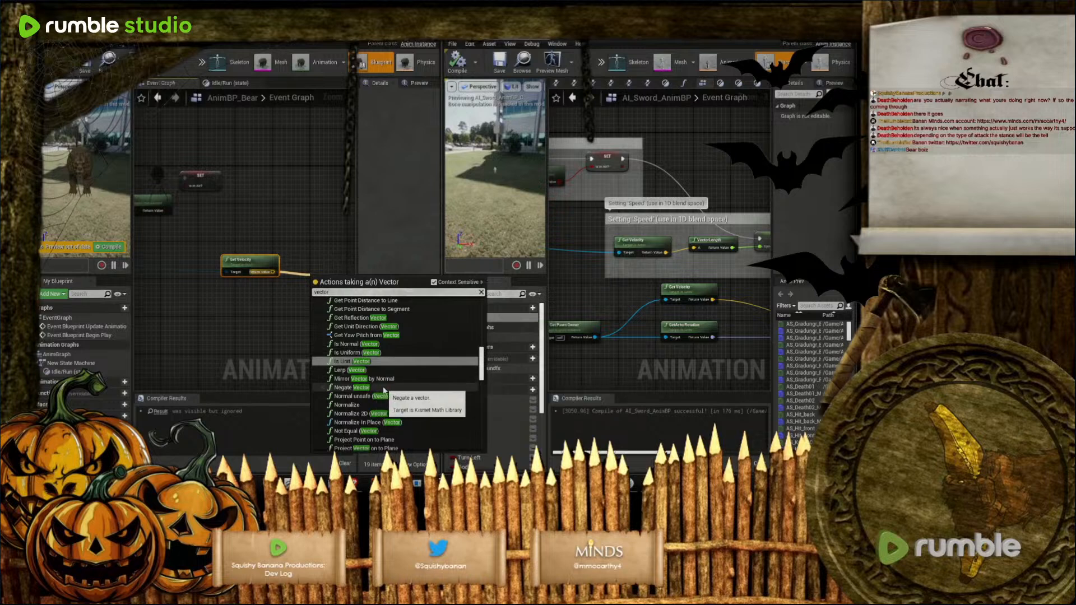
pyautogui.write('l')
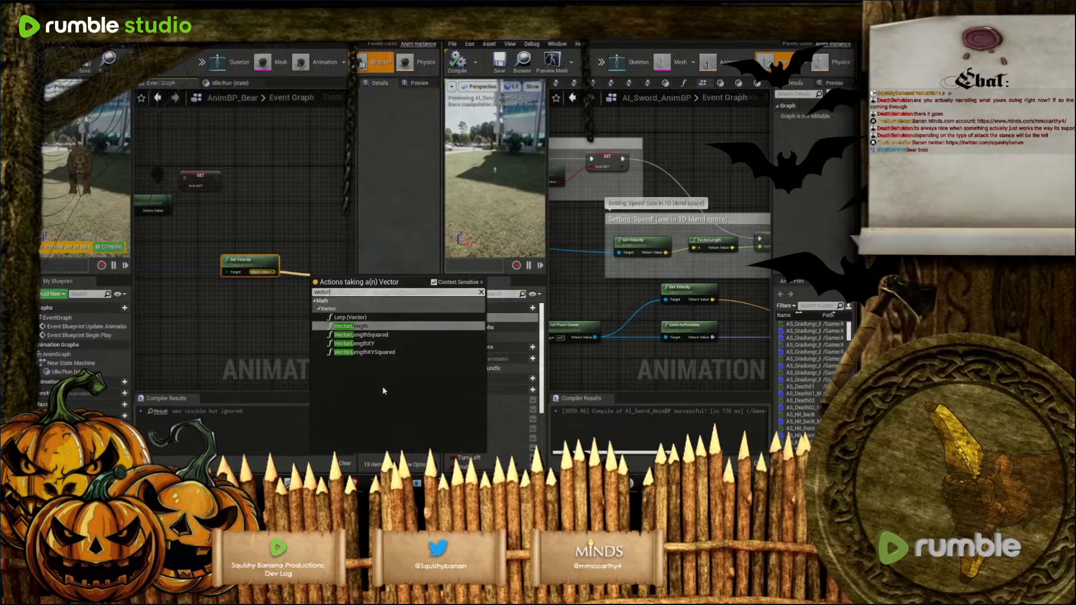
pyautogui.click(350, 326)
pyautogui.moveTo(341, 282); pyautogui.dragTo(318, 267)
# Create a Float variable named Speed in the bear's animation blueprint, as in the reference
pyautogui.moveTo(729, 360); pyautogui.dragTo(637, 365, button='right')
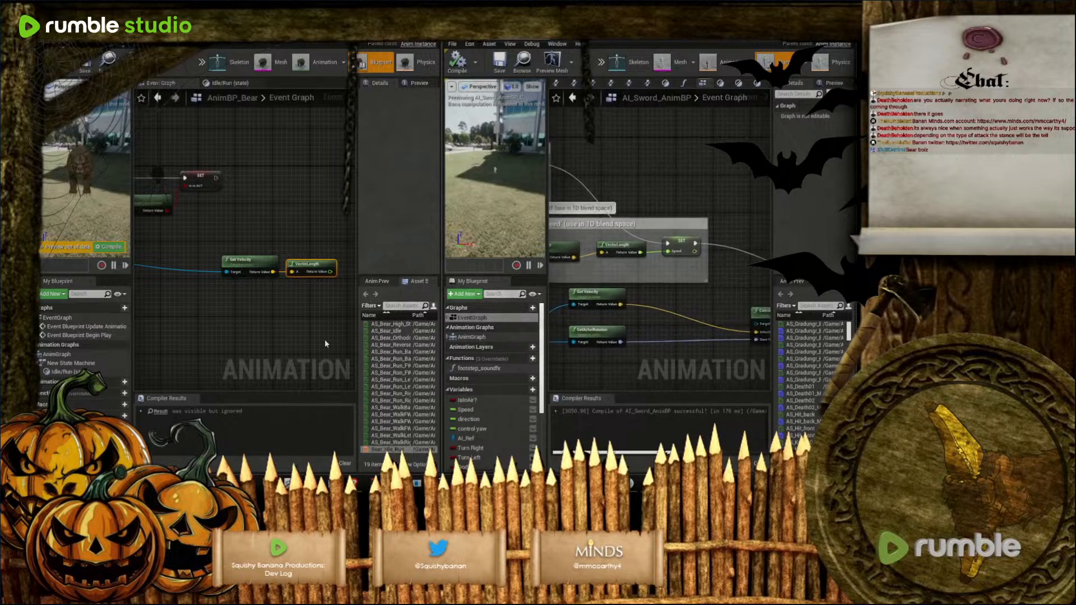
pyautogui.moveTo(288, 324); pyautogui.dragTo(215, 324, button='right')
pyautogui.click(125, 416)
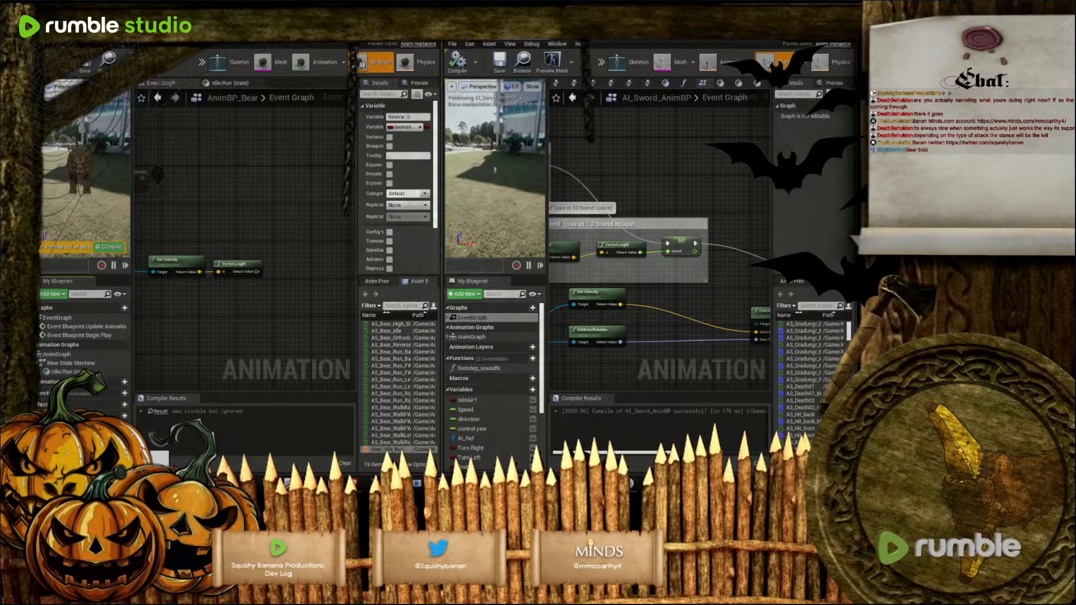
pyautogui.write('Speed')
pyautogui.press('Return')
pyautogui.click(404, 127)
pyautogui.click(312, 183)
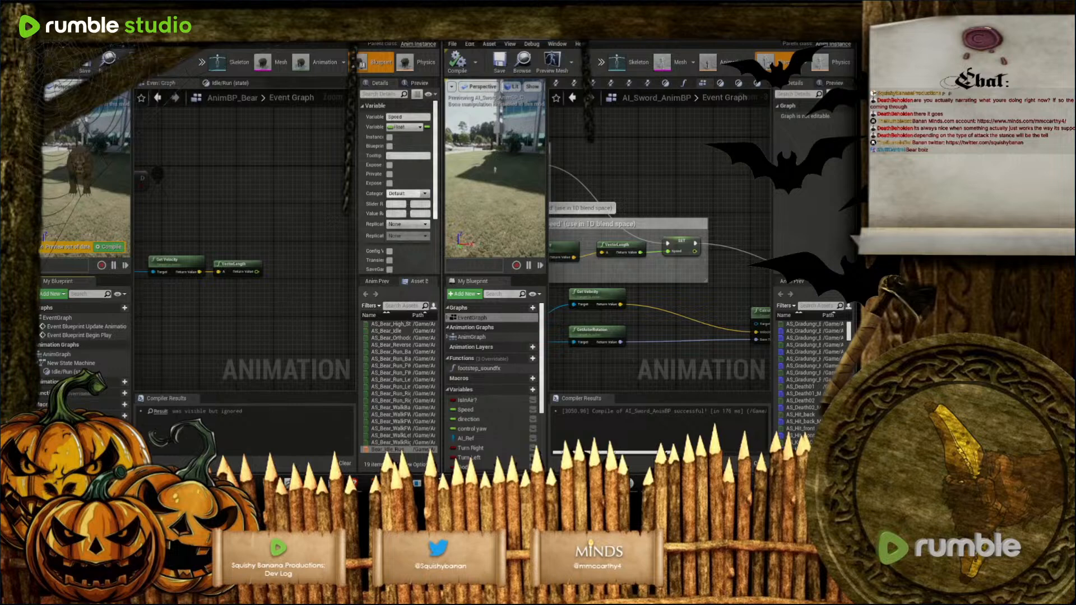
# Add a SET node for Speed after VectorLength and connect the VectorLength result to its Speed input
pyautogui.moveTo(68, 418); pyautogui.dragTo(307, 268)
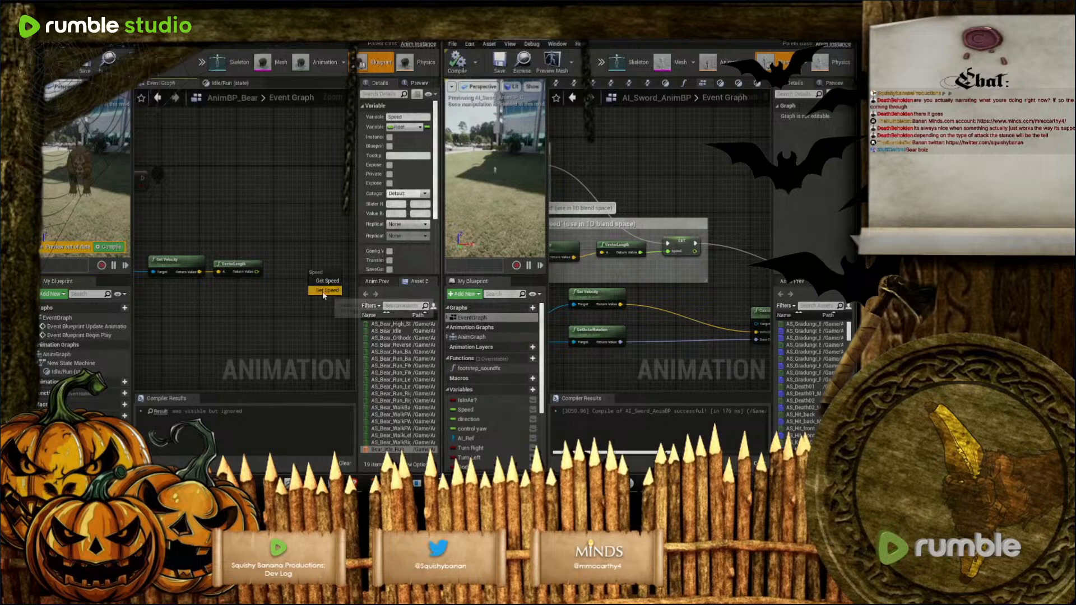
pyautogui.click(323, 291)
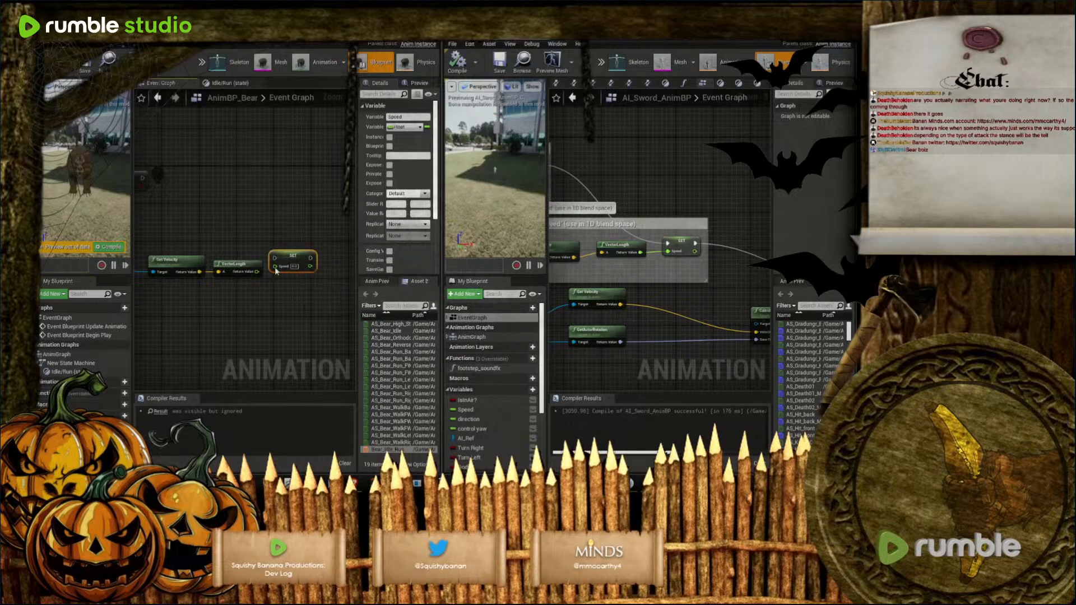
pyautogui.moveTo(257, 272); pyautogui.dragTo(276, 266)
# Connect the execution output of the IsInAir? SET node to the Speed SET node
pyautogui.moveTo(275, 291); pyautogui.dragTo(319, 307, button='right')
pyautogui.scroll(-2, 263, 304)
pyautogui.moveTo(267, 248); pyautogui.dragTo(345, 289)
pyautogui.click(294, 240)
pyautogui.moveTo(335, 304); pyautogui.dragTo(271, 276, button='right')
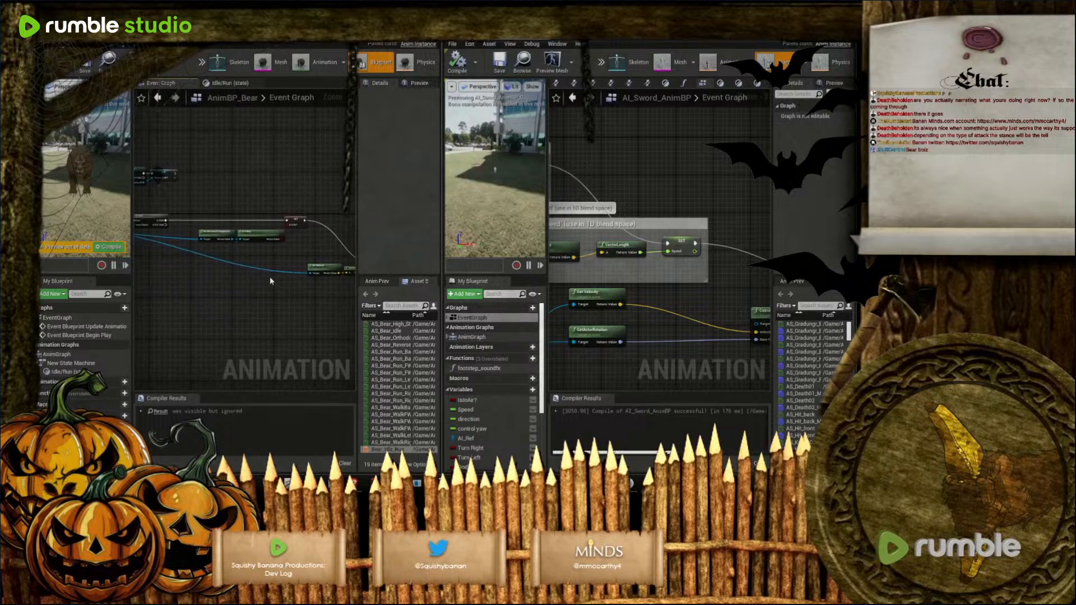
# Insert a reroute point on the wire from Try Get Pawn Owner to Get Velocity and position it ahead of Get Velocity
pyautogui.doubleClick(265, 272)
pyautogui.moveTo(265, 273); pyautogui.dragTo(219, 276)
pyautogui.scroll(-1, 689, 358)
pyautogui.moveTo(641, 357); pyautogui.dragTo(778, 286, button='right')
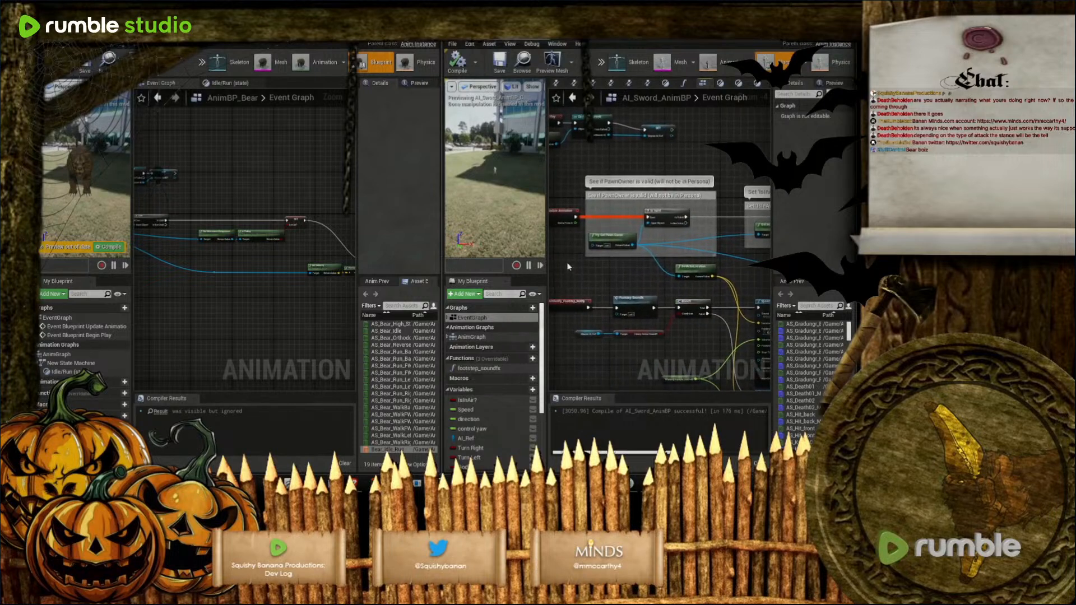
pyautogui.moveTo(197, 309)
pyautogui.mouseDown(button='right')
pyautogui.moveTo(290, 309)
pyautogui.moveTo(252, 292)
pyautogui.moveTo(214, 296)
pyautogui.mouseUp(button='right')
pyautogui.moveTo(712, 294); pyautogui.dragTo(430, 285, button='right')
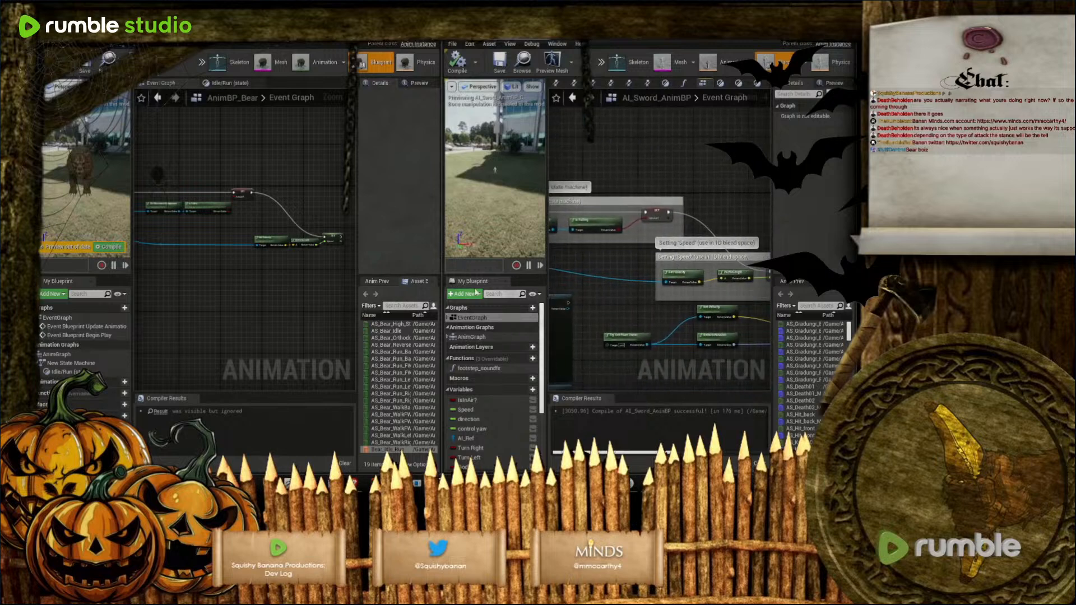
pyautogui.moveTo(624, 305); pyautogui.dragTo(680, 295, button='right')
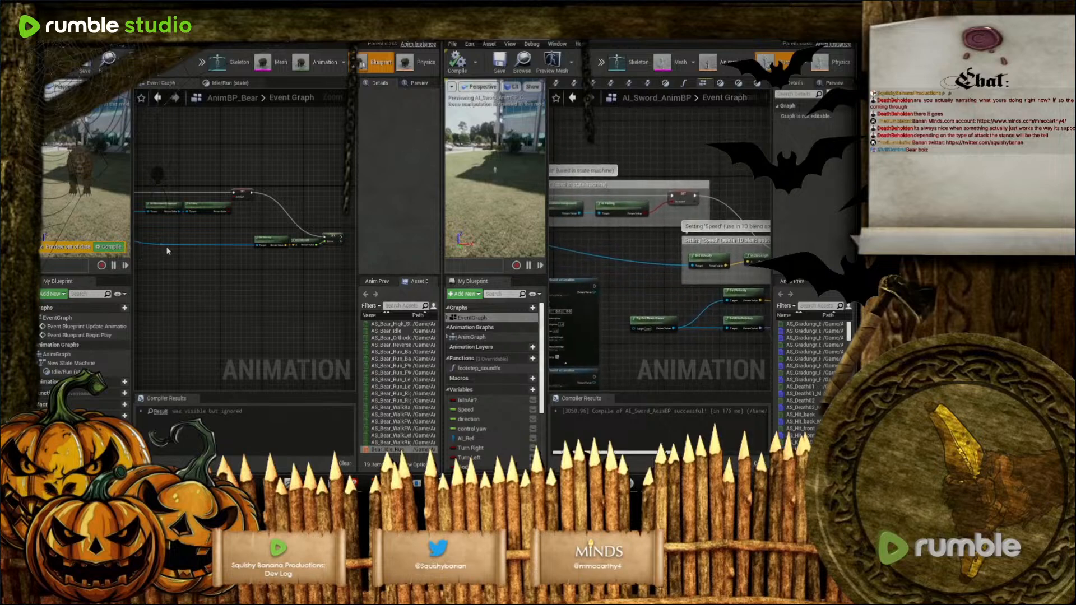
pyautogui.moveTo(668, 305); pyautogui.dragTo(646, 290, button='right')
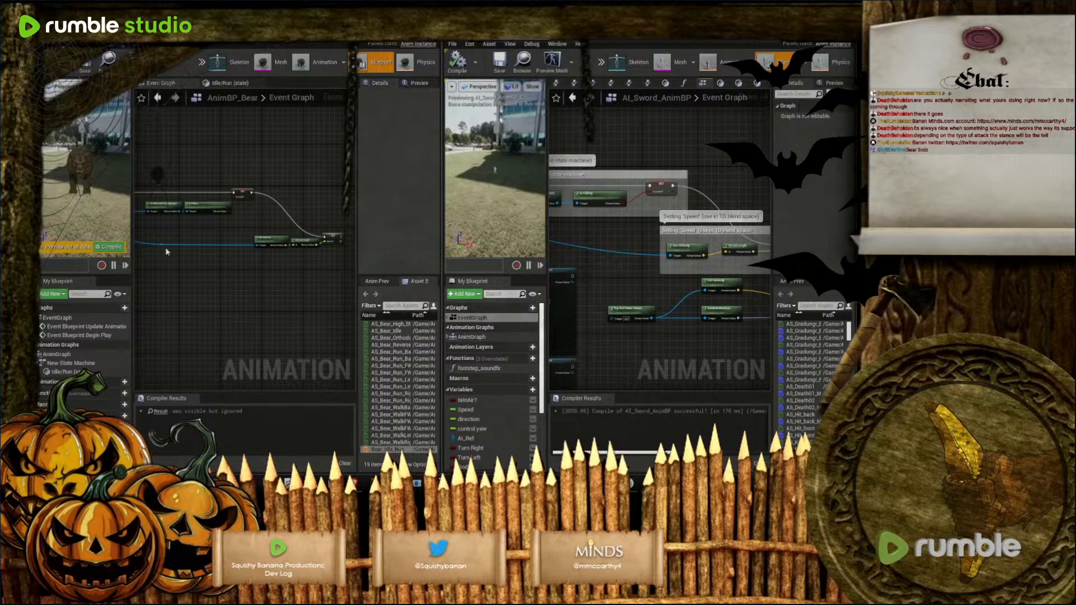
pyautogui.moveTo(163, 246); pyautogui.dragTo(192, 250)
# Move the Get Velocity node farther away from VectorLength to widen the gap between them
pyautogui.scroll(3, 253, 273)
pyautogui.moveTo(303, 205); pyautogui.dragTo(257, 208)
pyautogui.click(267, 271)
pyautogui.moveTo(281, 272); pyautogui.dragTo(218, 260, button='right')
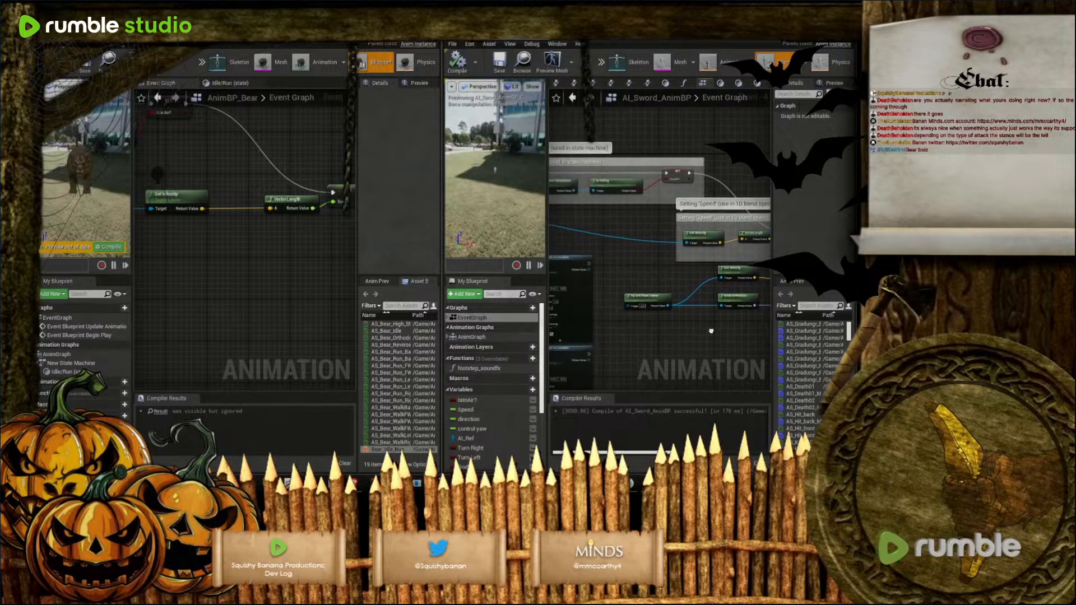
# Add a GetActorRotation node from the reroute point on the pawn owner wire and place it directly below Get Velocity
pyautogui.moveTo(209, 305); pyautogui.dragTo(407, 328, button='right')
pyautogui.moveTo(256, 233); pyautogui.dragTo(348, 281)
pyautogui.write('g')
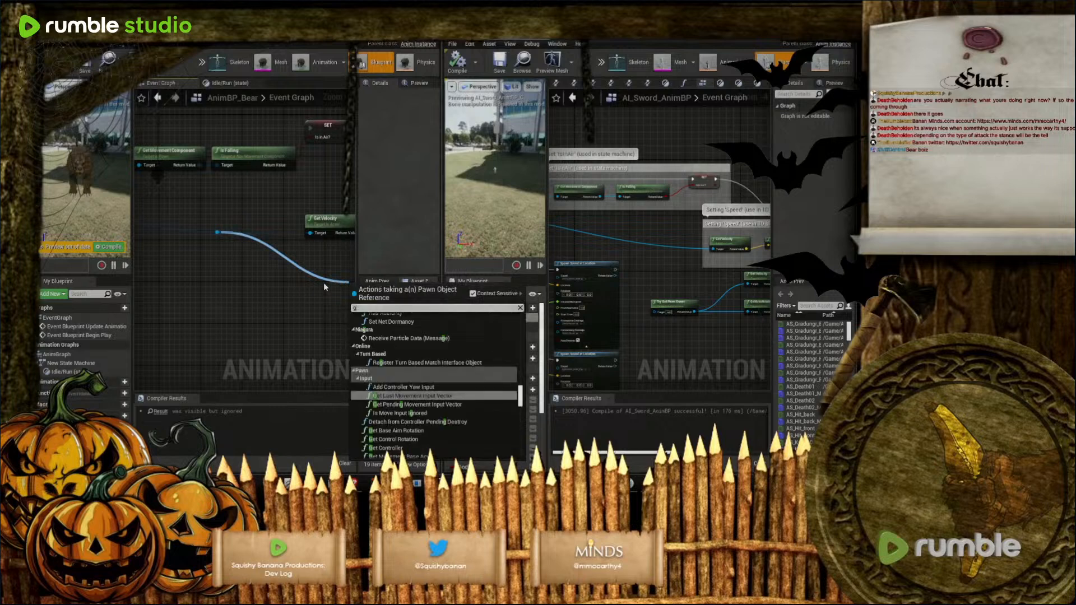
pyautogui.write('etact')
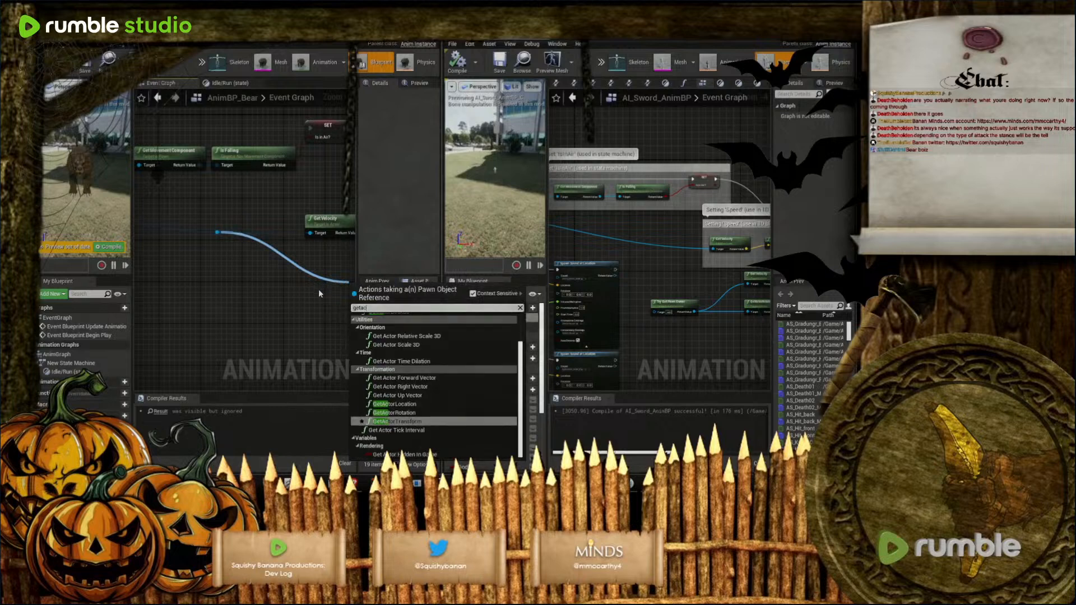
pyautogui.click(425, 414)
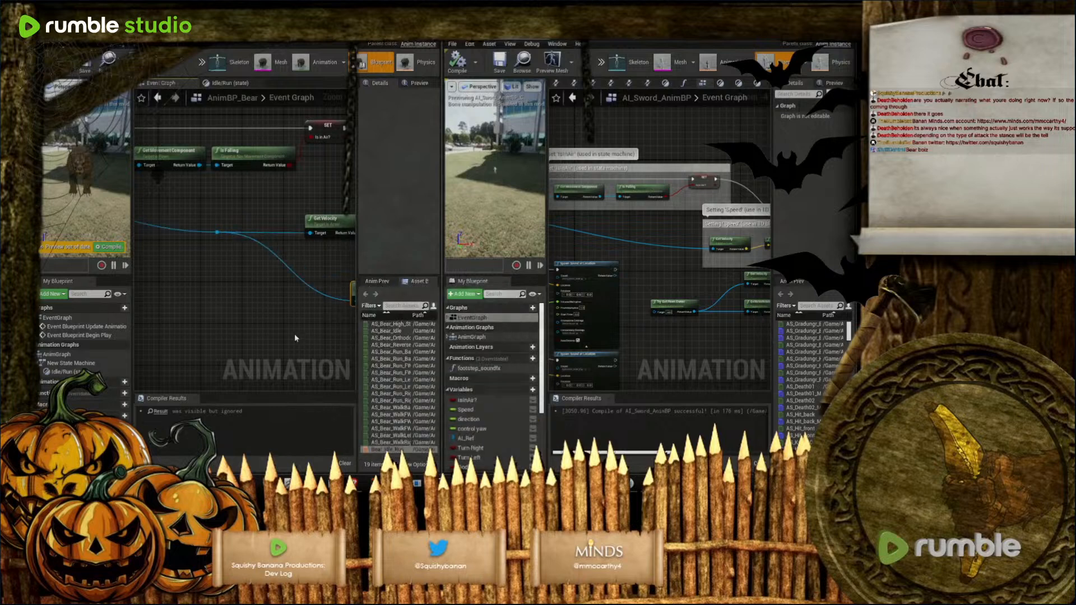
pyautogui.moveTo(325, 294); pyautogui.dragTo(201, 284, button='right')
pyautogui.moveTo(280, 280); pyautogui.dragTo(233, 265)
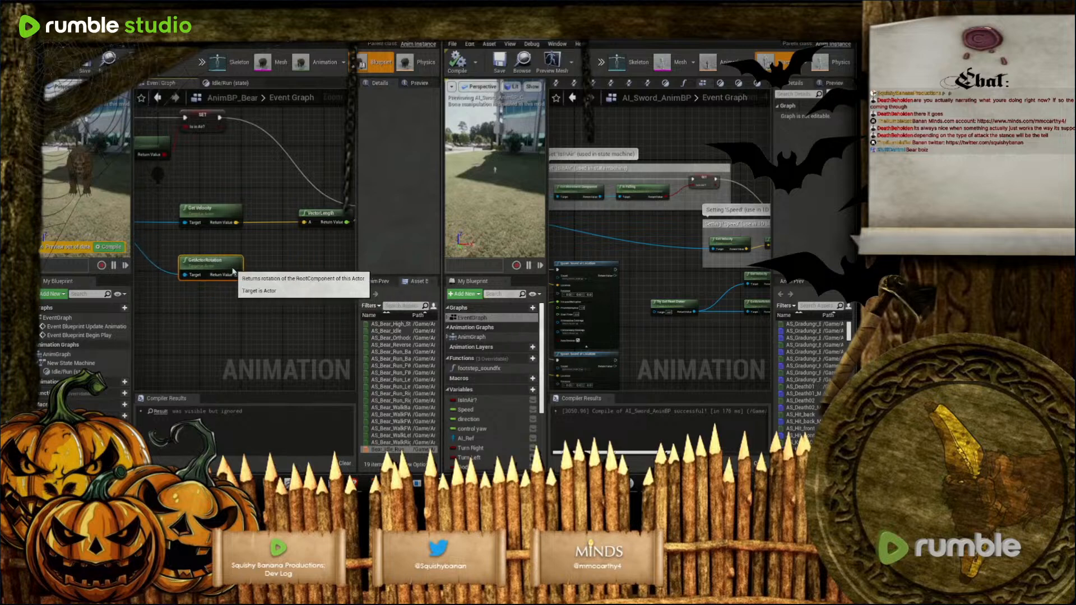
# Add a Calculate Direction node from the Get Velocity return value, as in the reference
pyautogui.moveTo(728, 345); pyautogui.dragTo(639, 325, button='right')
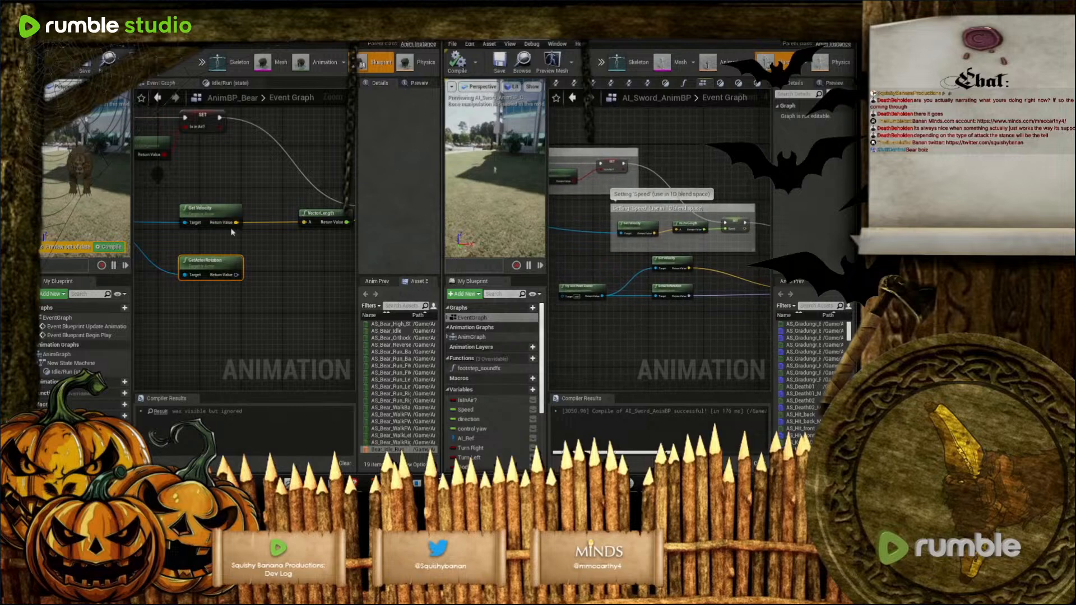
pyautogui.keyDown('ctrl'); pyautogui.moveTo(236, 222); pyautogui.dragTo(315, 276); pyautogui.keyUp('ctrl')
pyautogui.write('calcu')
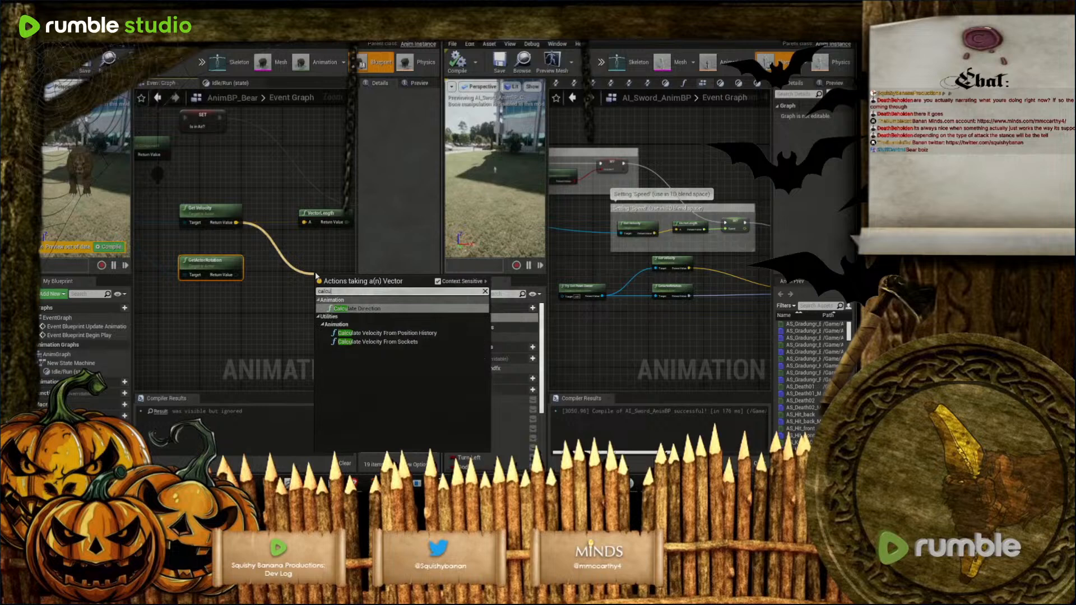
pyautogui.click(358, 308)
# Connect the GetActorRotation result to Calculate Direction's Base Rotation input and line up GetActorRotation with that input
pyautogui.moveTo(236, 277); pyautogui.dragTo(321, 267)
pyautogui.moveTo(677, 331); pyautogui.dragTo(560, 317, button='right')
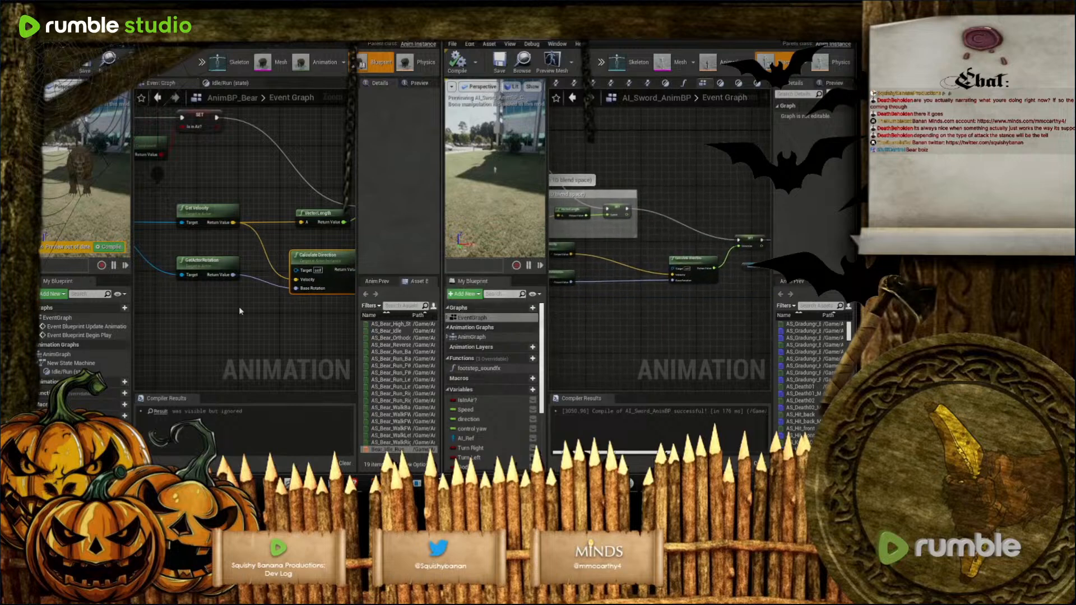
pyautogui.moveTo(242, 306); pyautogui.dragTo(299, 311, button='right')
pyautogui.moveTo(285, 267); pyautogui.dragTo(287, 280)
pyautogui.moveTo(290, 279); pyautogui.dragTo(217, 279, button='right')
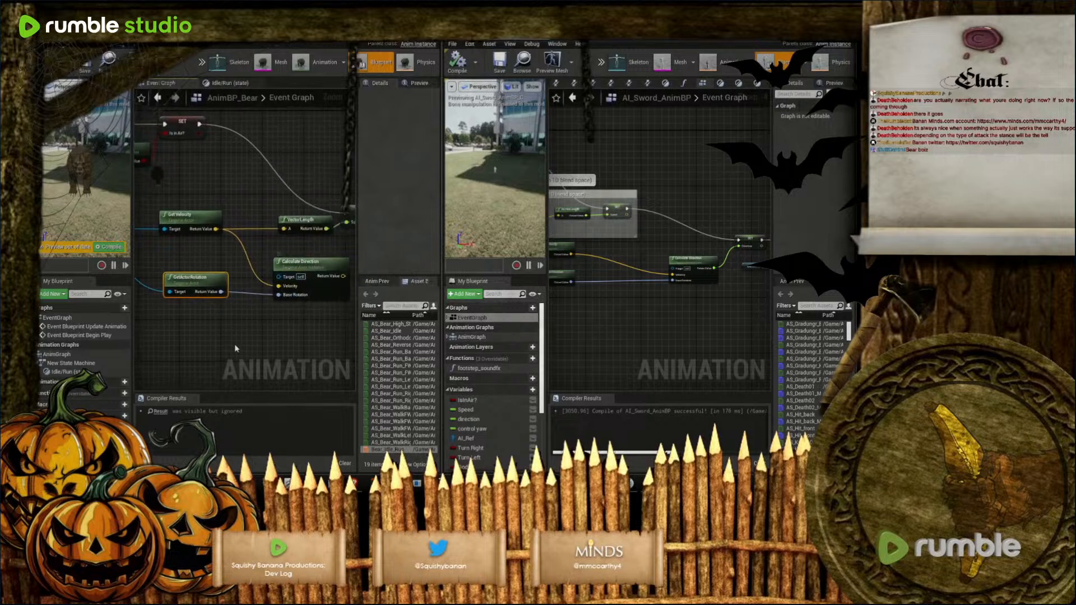
pyautogui.moveTo(235, 349); pyautogui.dragTo(162, 345, button='right')
pyautogui.moveTo(258, 313); pyautogui.dragTo(211, 293, button='right')
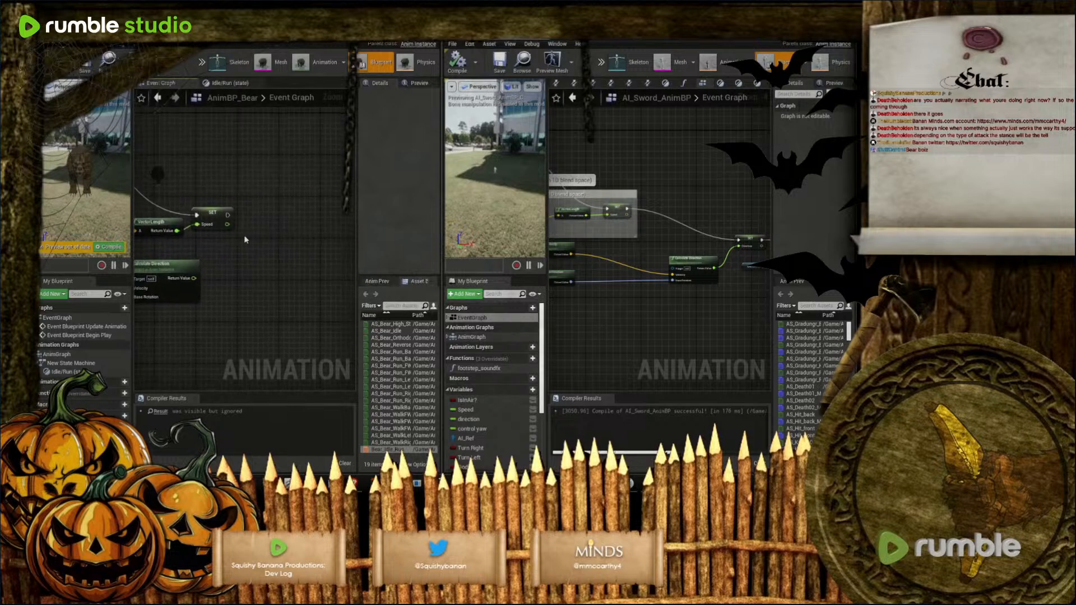
pyautogui.moveTo(245, 240); pyautogui.dragTo(206, 243, button='right')
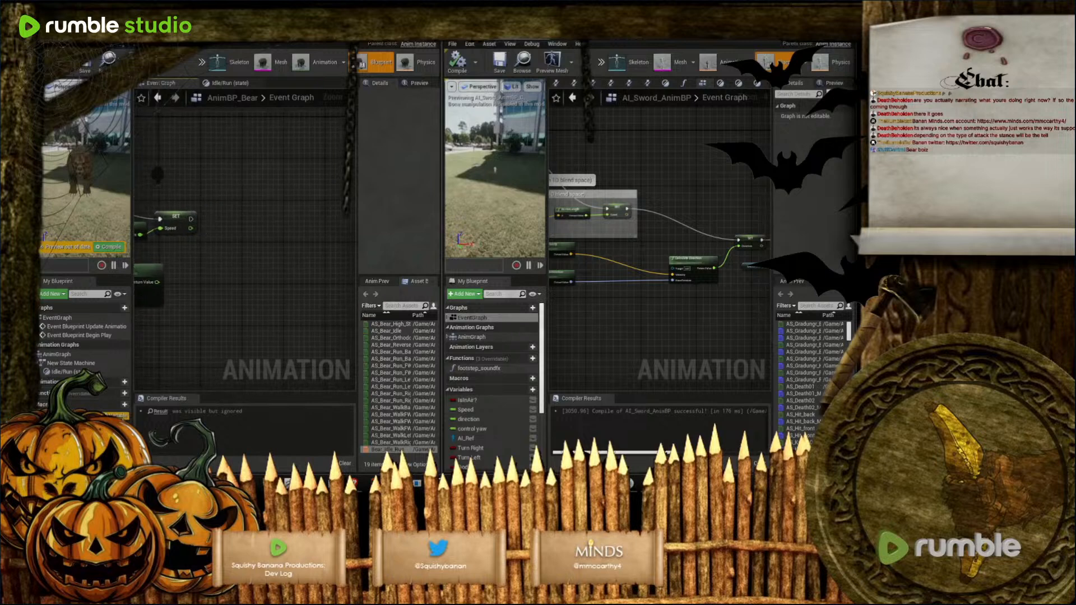
pyautogui.moveTo(167, 314); pyautogui.dragTo(225, 310, button='right')
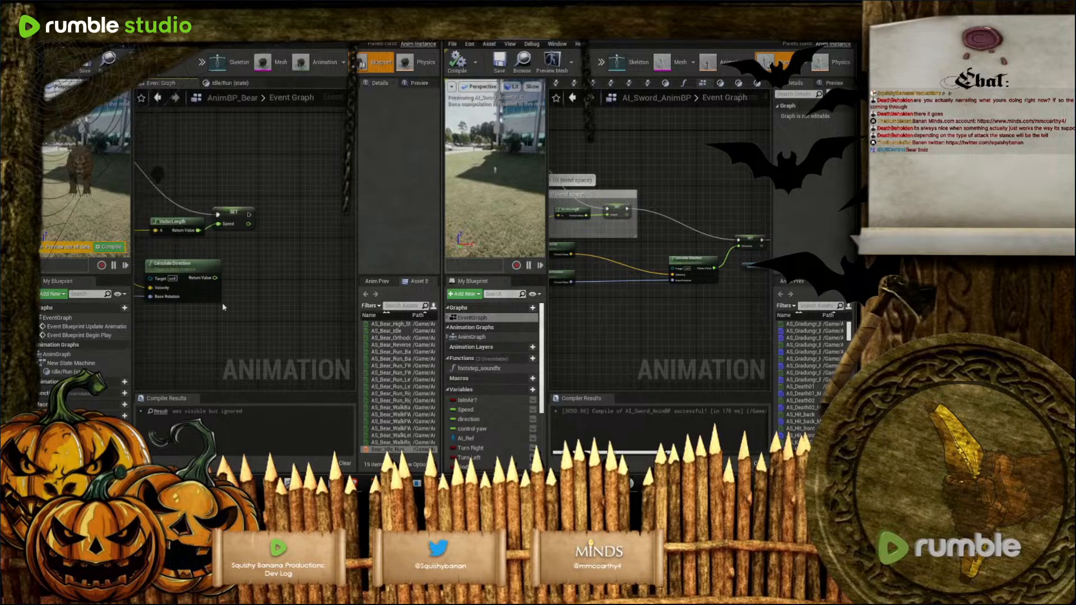
# Promote Calculate Direction's return value to a variable named Direction and line up its SET node after the Speed SET node
pyautogui.rightClick(211, 279)
pyautogui.click(237, 295)
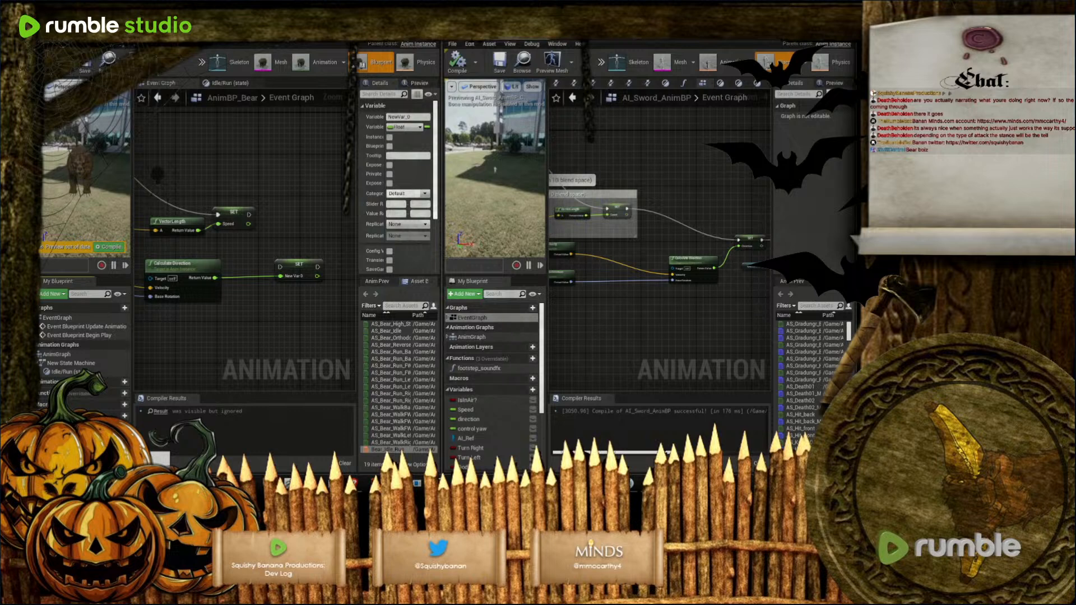
pyautogui.press('Return')
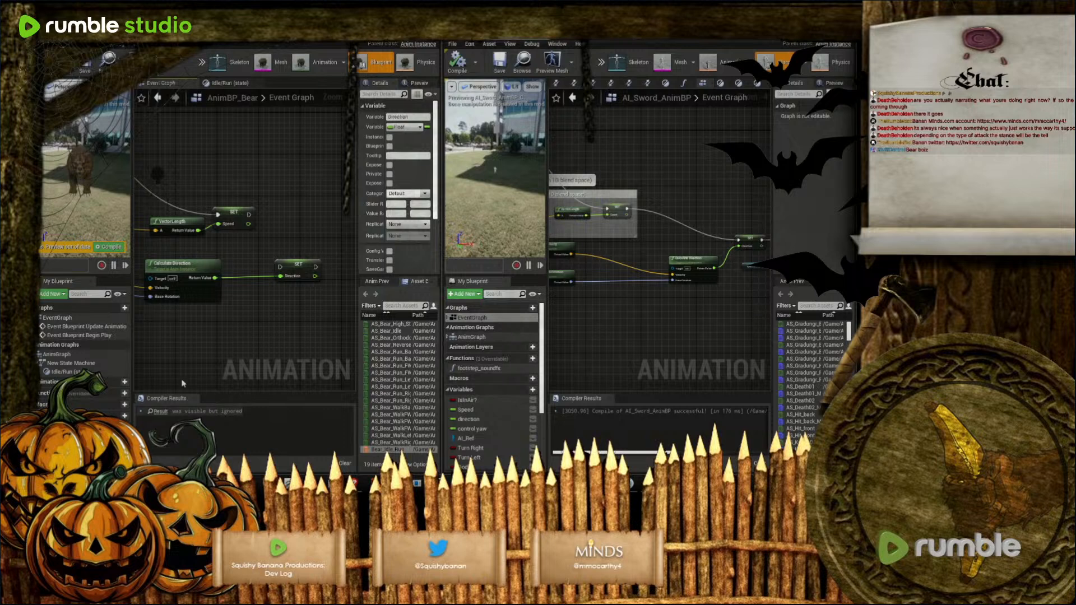
pyautogui.moveTo(299, 264); pyautogui.dragTo(304, 213)
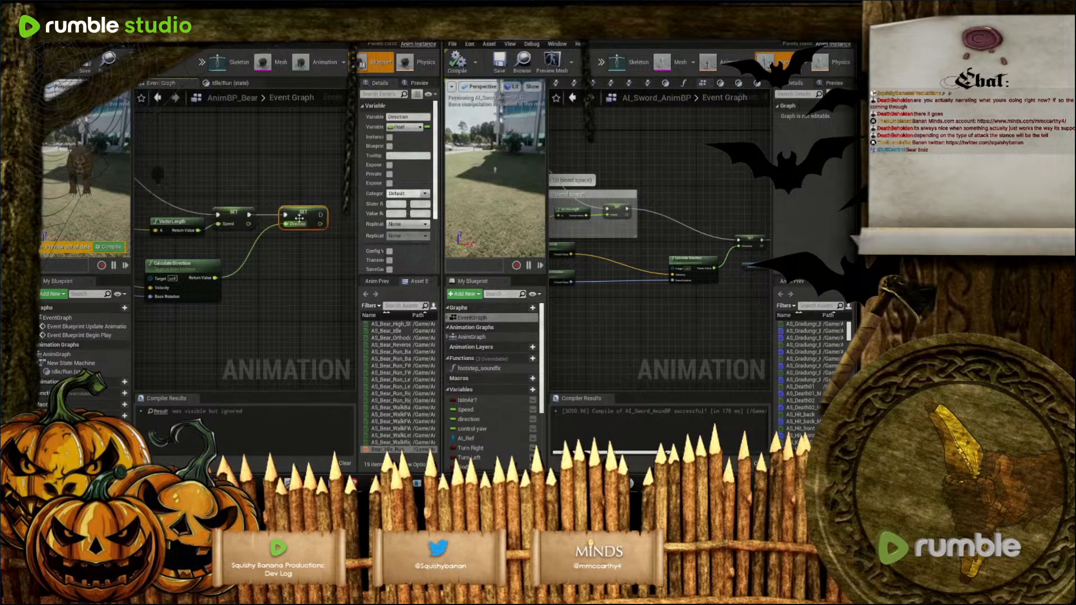
# Add an Is Valid node from the execution output of the Direction SET node, as in the reference
pyautogui.moveTo(301, 283); pyautogui.dragTo(296, 285, button='right')
pyautogui.moveTo(630, 289); pyautogui.dragTo(593, 305, button='right')
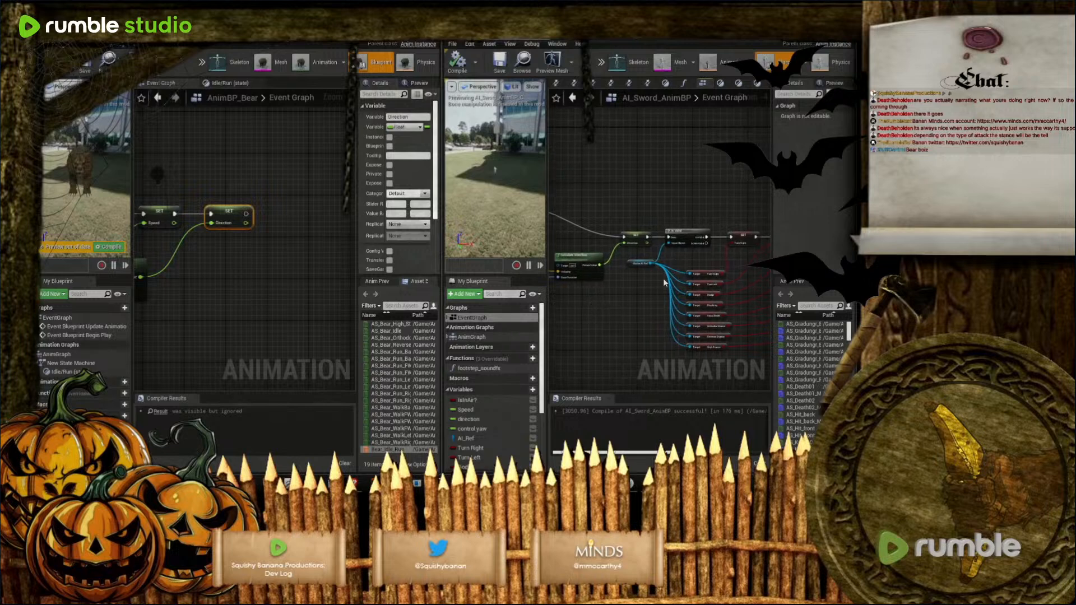
pyautogui.moveTo(247, 214); pyautogui.dragTo(300, 214)
pyautogui.write('isd')
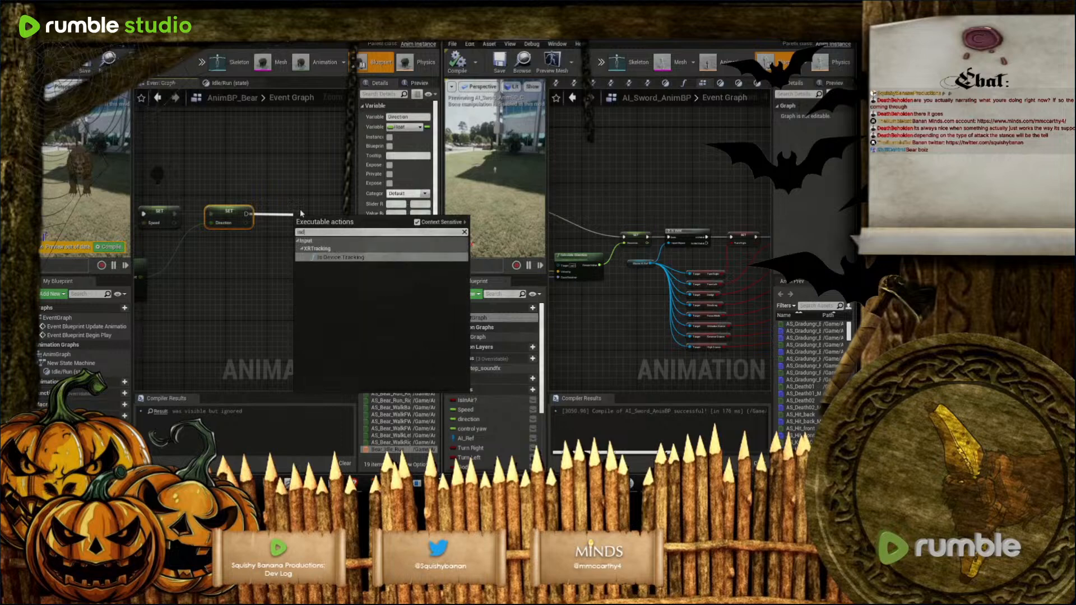
pyautogui.press('BackSpace')
pyautogui.write('vali')
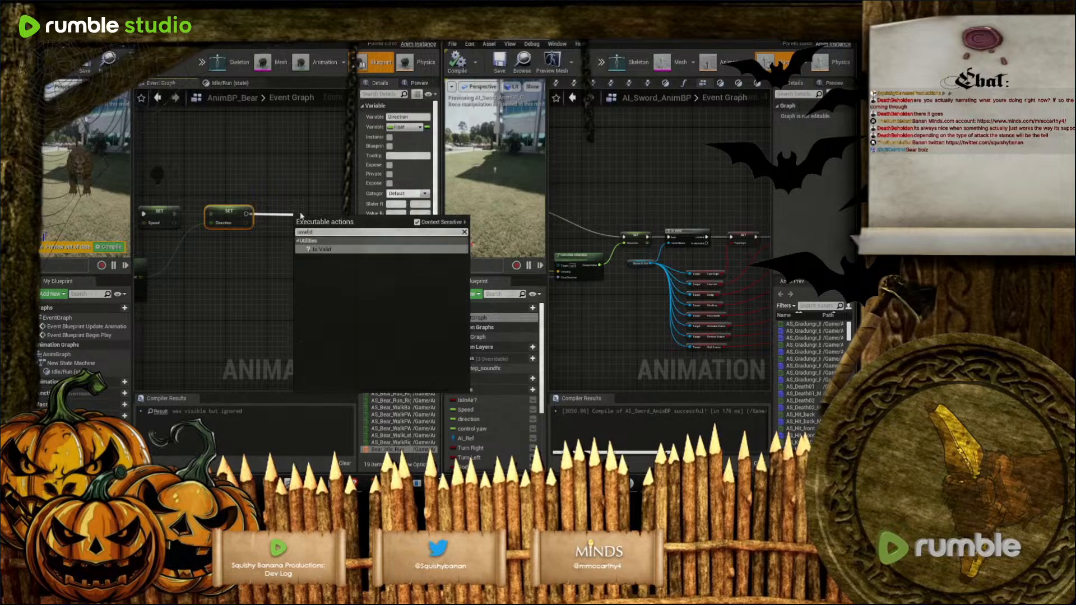
pyautogui.click(322, 249)
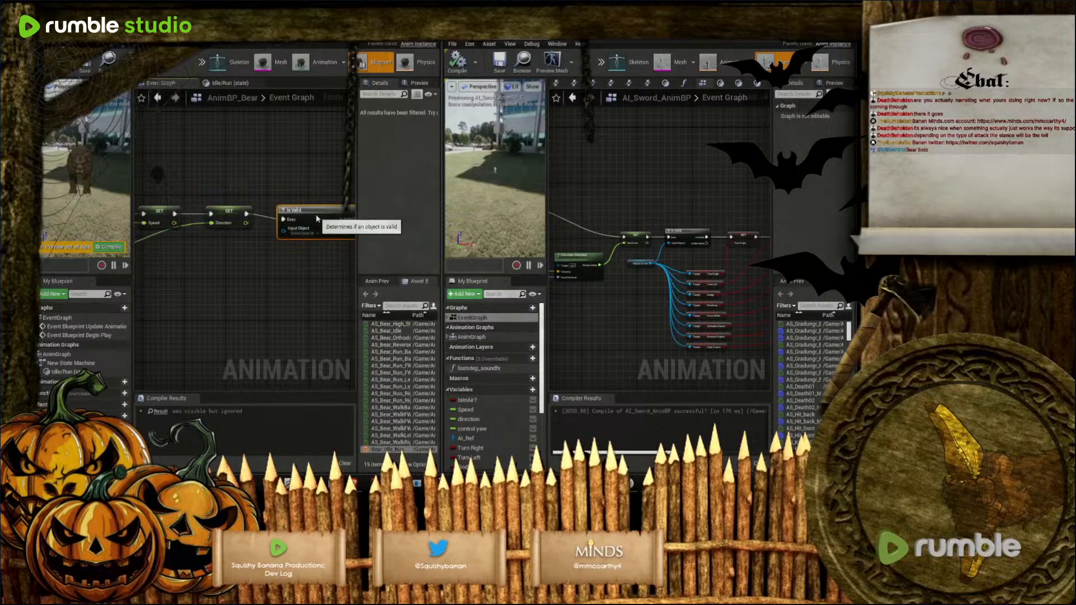
pyautogui.click(286, 266)
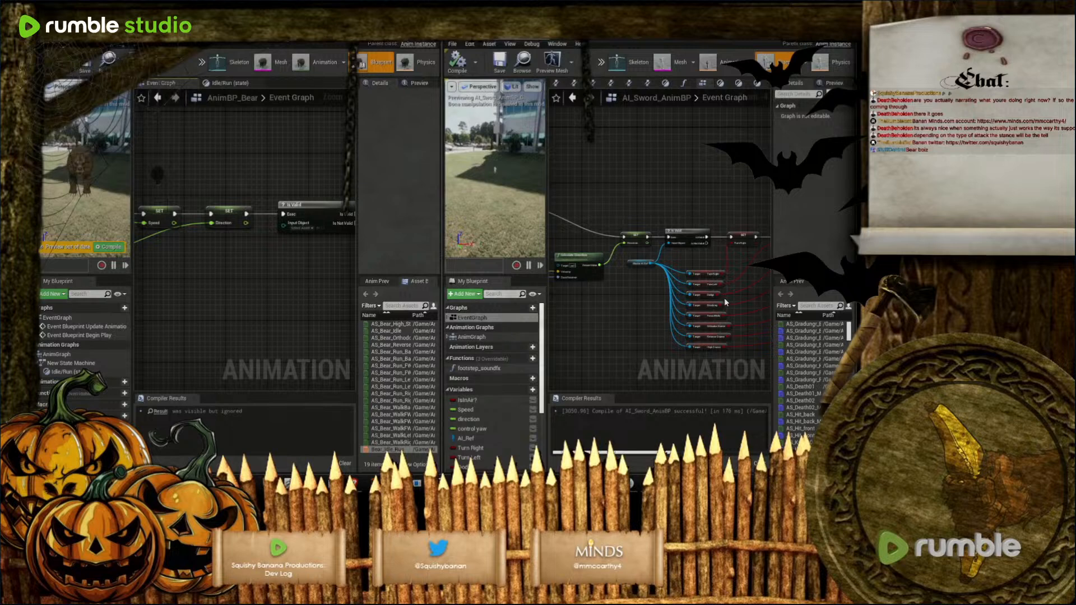
# Open the OneHandWeapon state machine in AI_Sword_AnimBP's AnimGraph and examine its states and transitions
pyautogui.scroll(1, 724, 299)
pyautogui.moveTo(739, 299); pyautogui.dragTo(638, 295, button='right')
pyautogui.rightClick(638, 294)
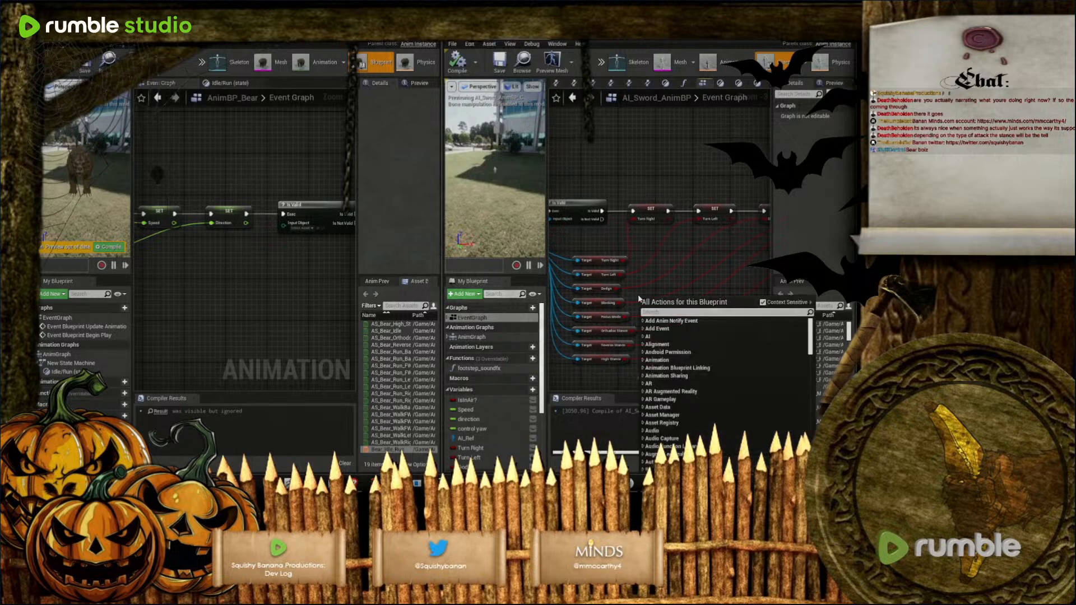
pyautogui.click(595, 293)
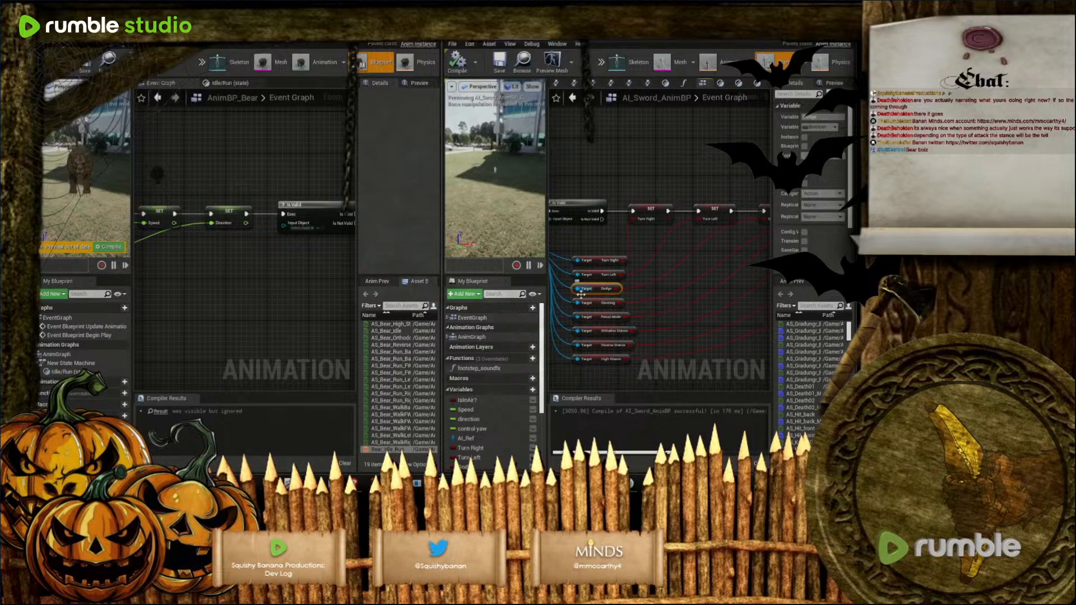
pyautogui.doubleClick(467, 338)
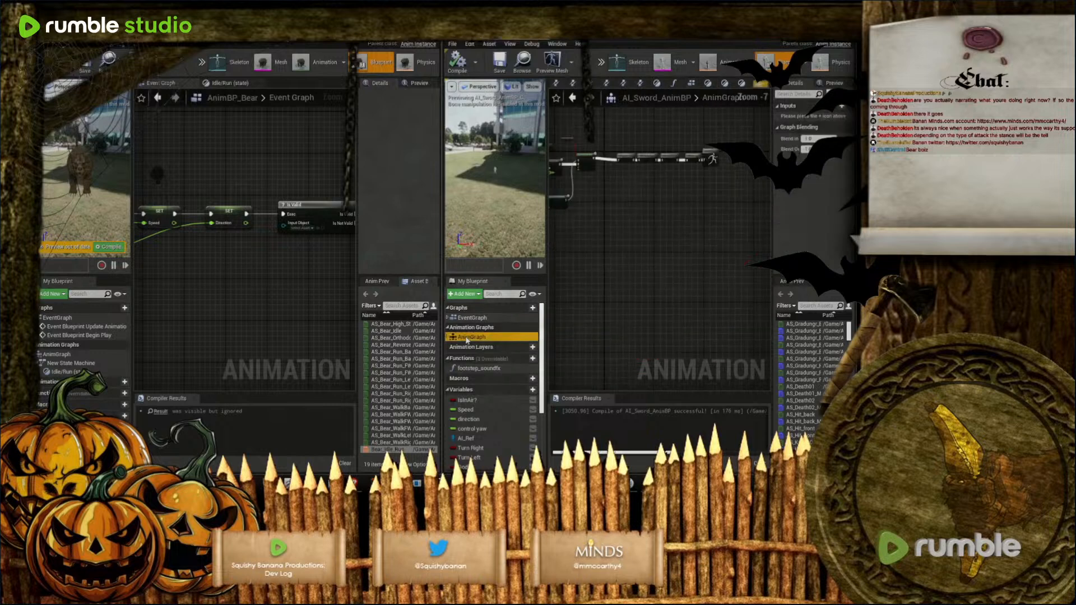
pyautogui.scroll(2, 574, 220)
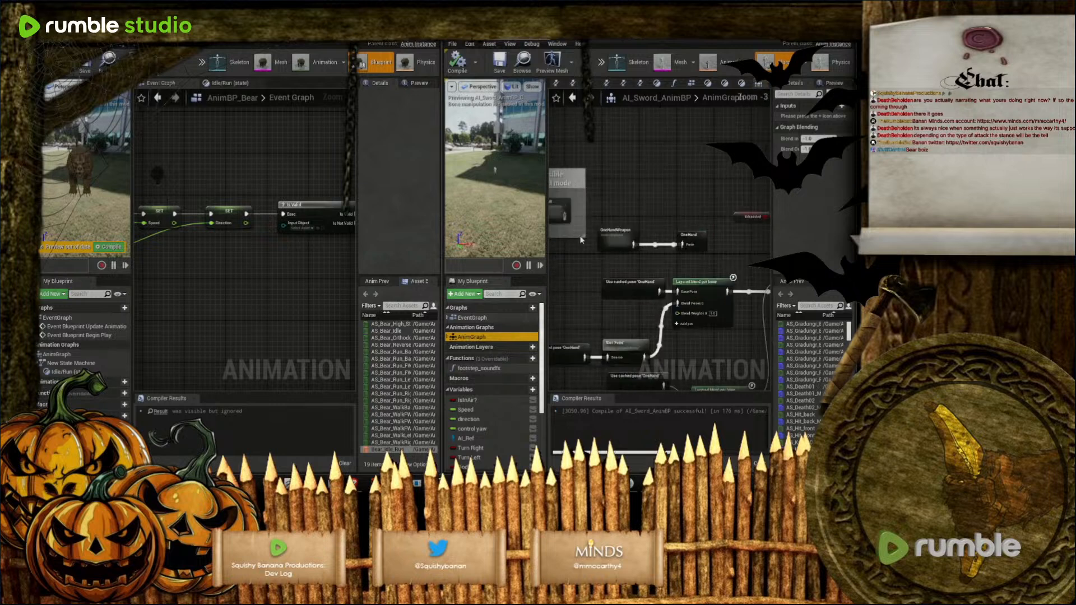
pyautogui.scroll(2, 639, 242)
pyautogui.doubleClick(640, 242)
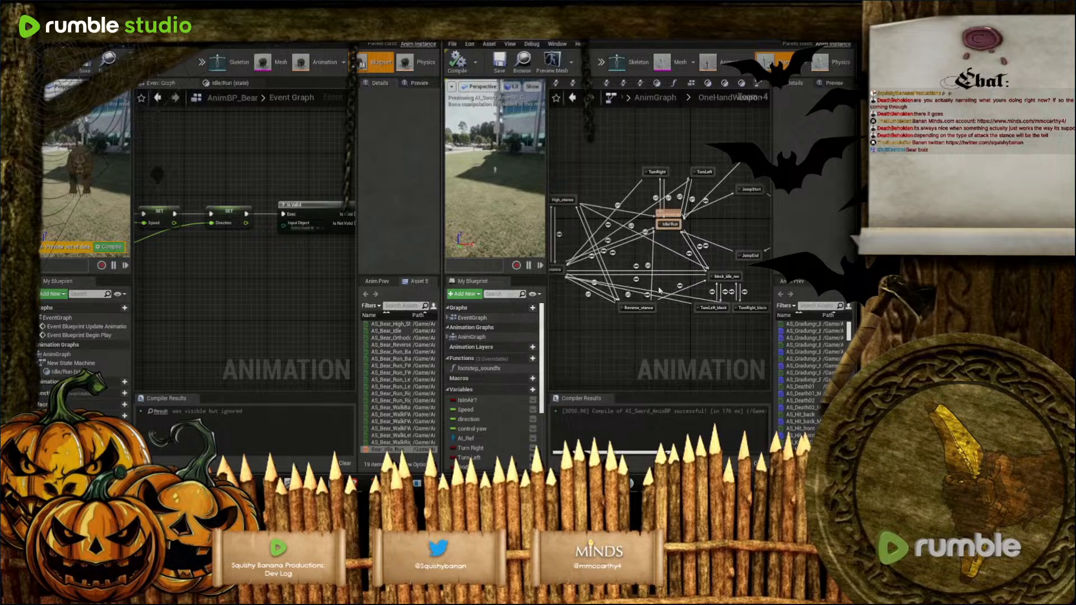
pyautogui.scroll(2, 670, 314)
pyautogui.moveTo(689, 328); pyautogui.dragTo(583, 316, button='right')
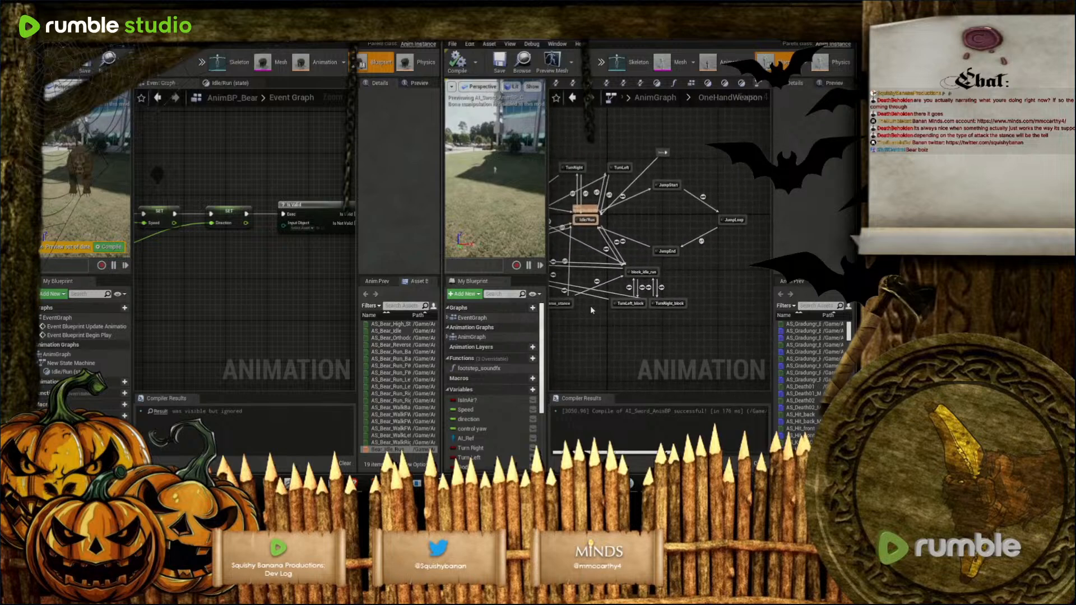
# Return to AI_Sword_AnimBP's Event Graph and review the variables read from the AI reference beside the Is Valid node
pyautogui.click(673, 84)
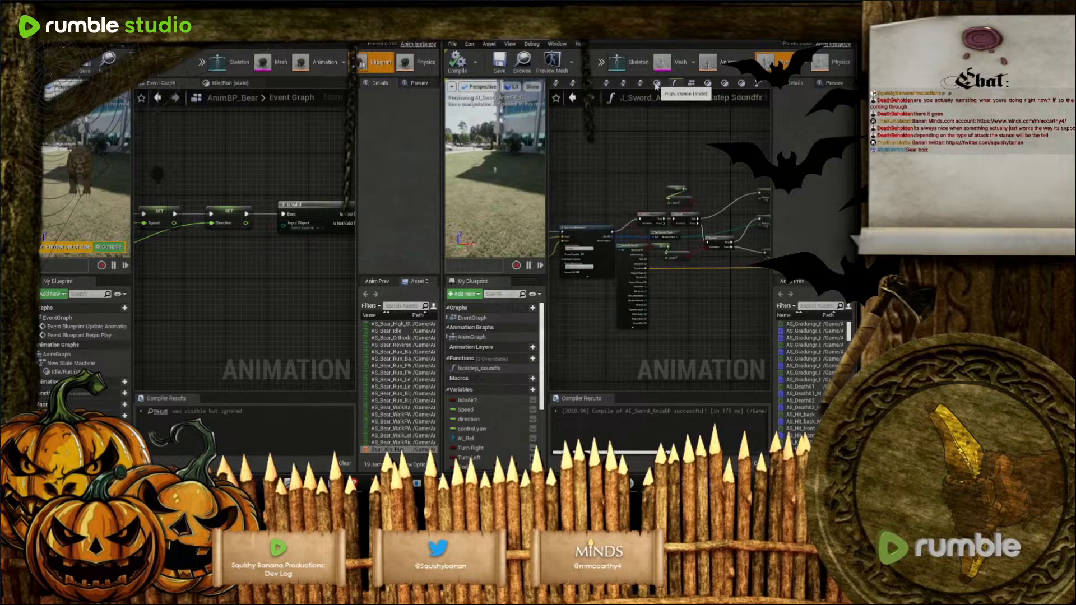
pyautogui.click(692, 84)
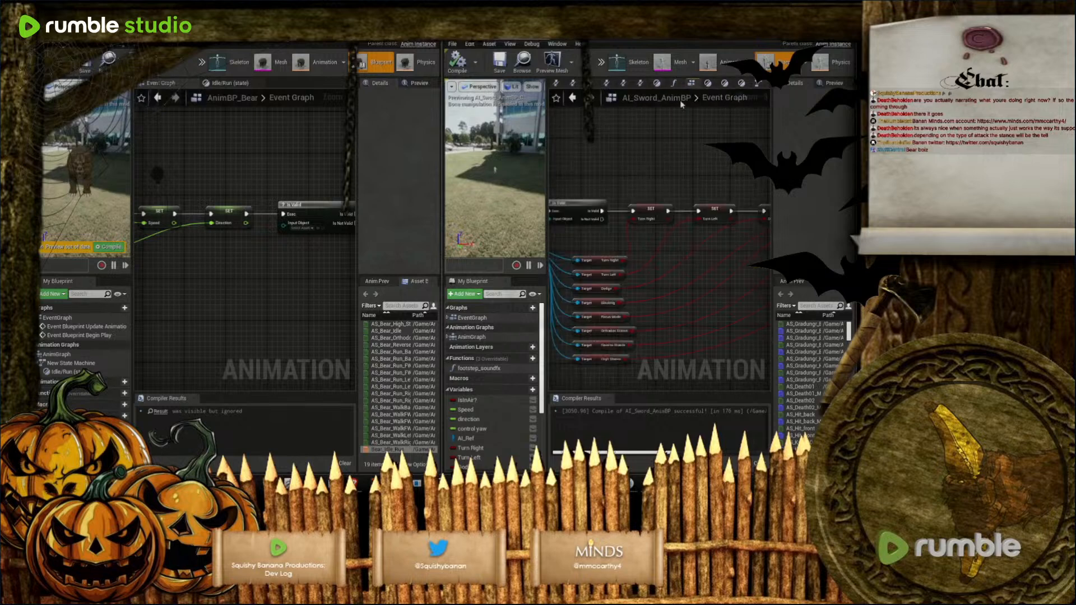
pyautogui.scroll(-1, 630, 298)
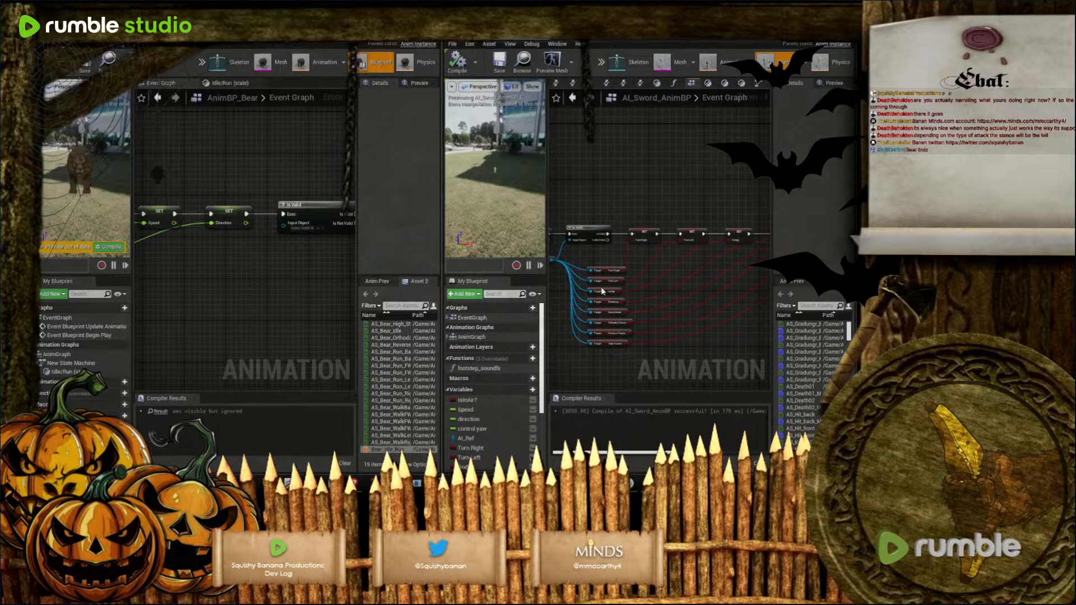
pyautogui.scroll(2, 623, 362)
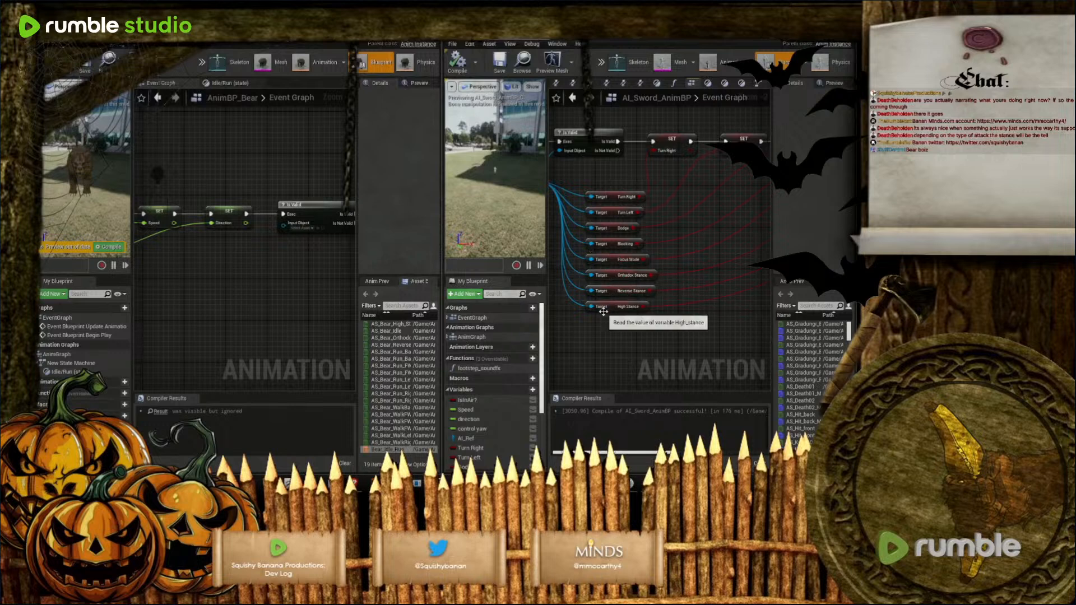
pyautogui.scroll(-1, 627, 345)
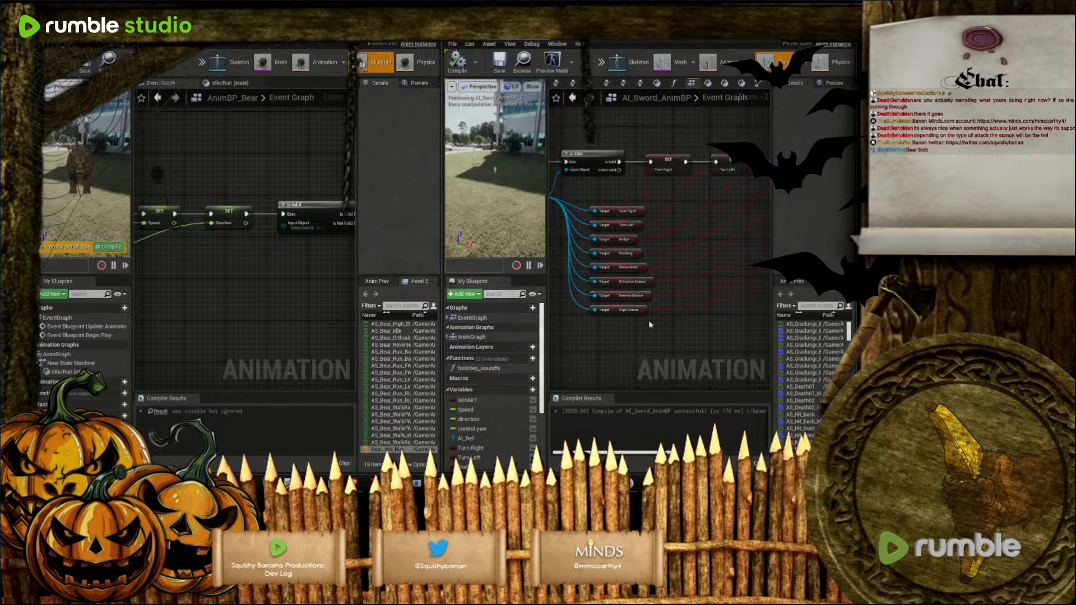
pyautogui.moveTo(593, 334); pyautogui.dragTo(720, 337, button='right')
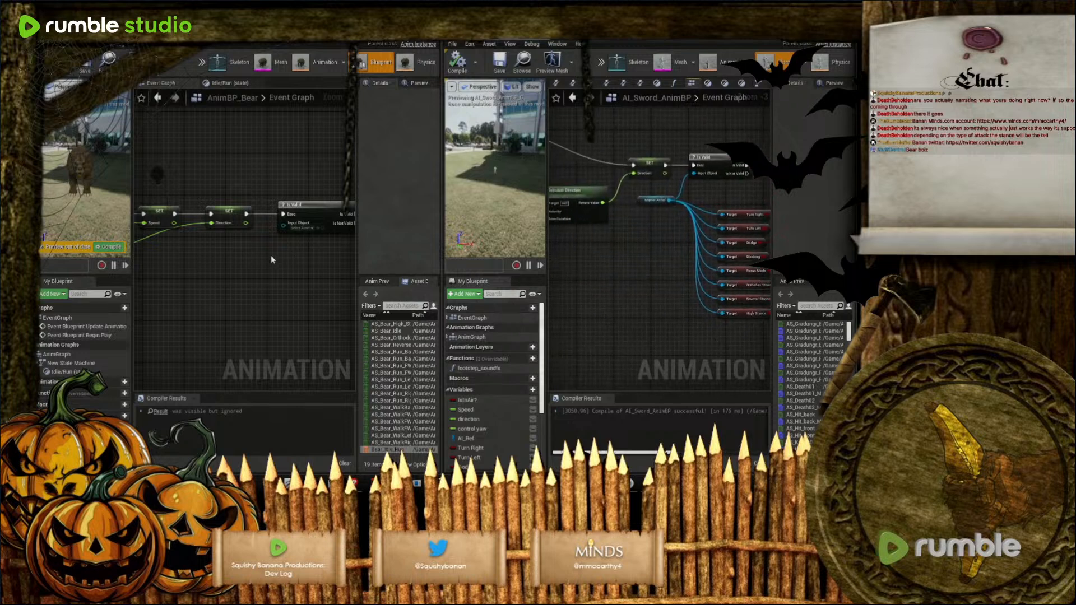
# Add a Get Master AI REF node below the Direction SET node and connect it to Is Valid's Input Object
pyautogui.rightClick(234, 258)
pyautogui.write('getmaster')
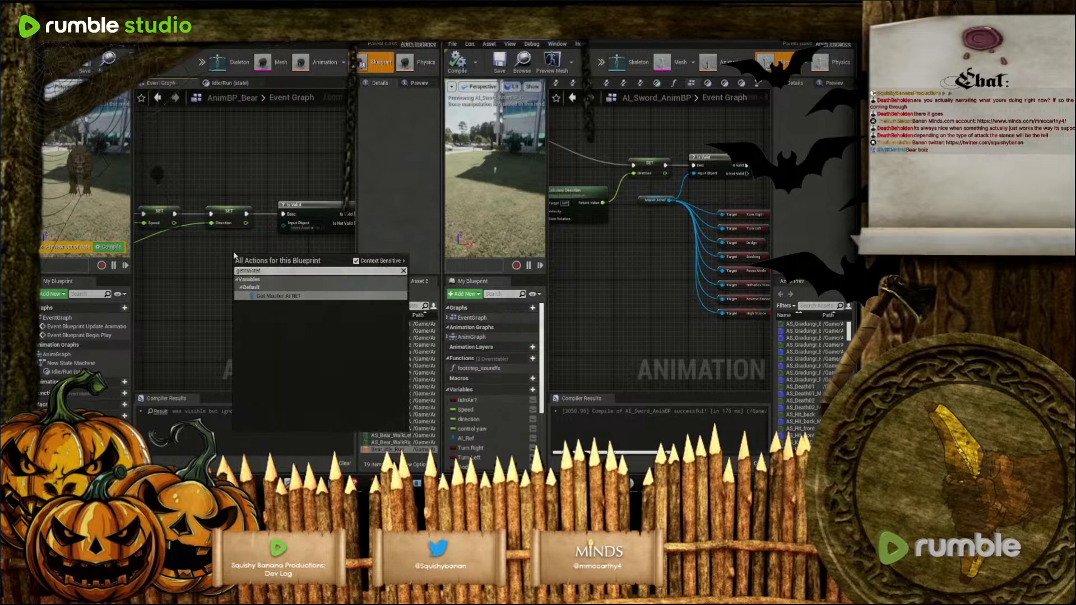
pyautogui.click(279, 296)
pyautogui.scroll(2, 238, 265)
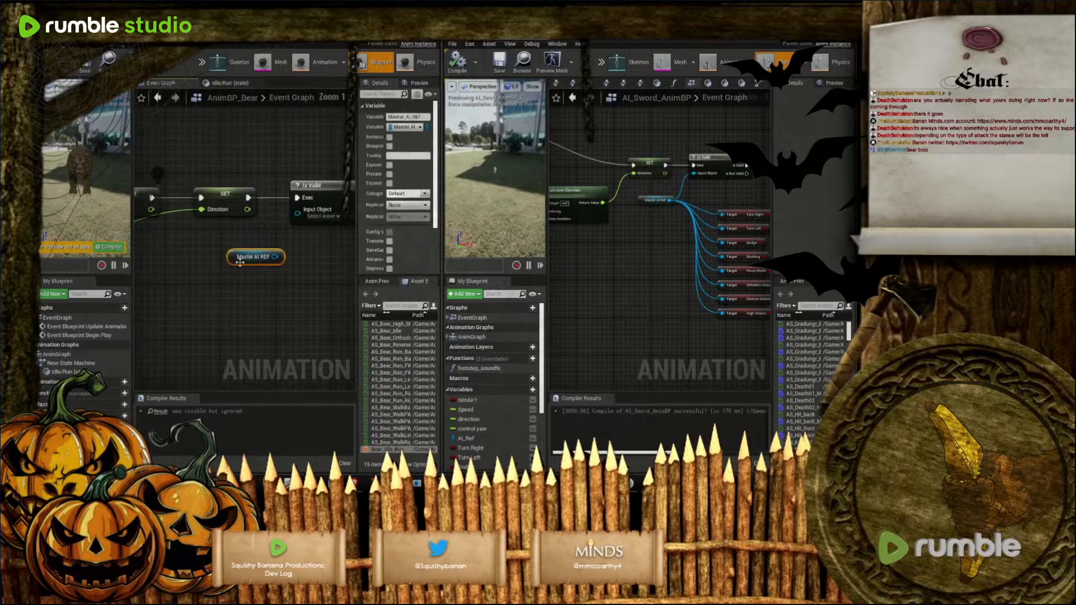
pyautogui.moveTo(253, 243); pyautogui.dragTo(298, 211)
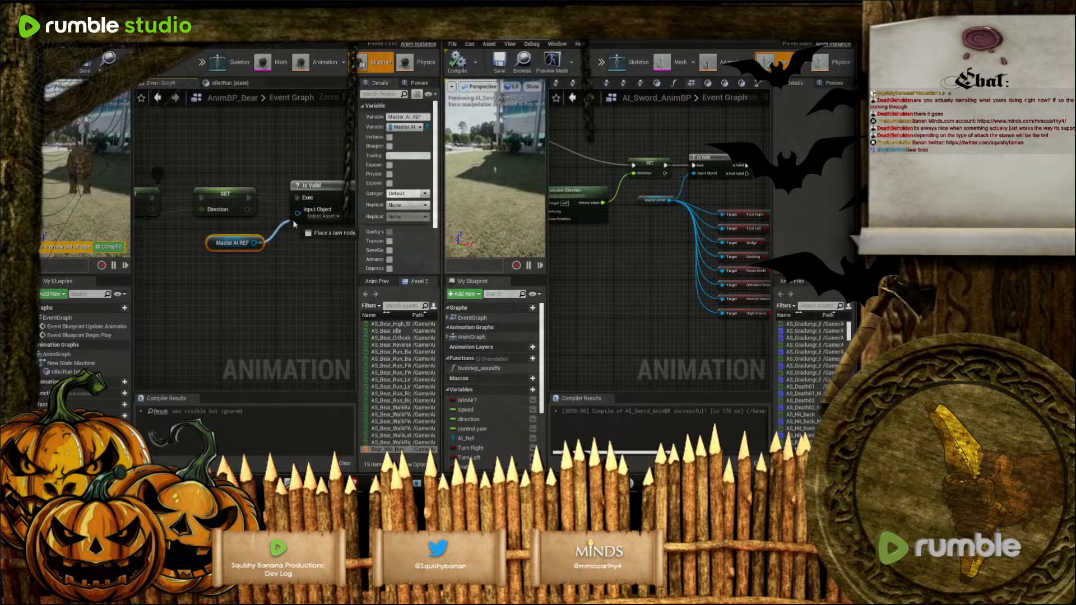
pyautogui.scroll(1, 260, 226)
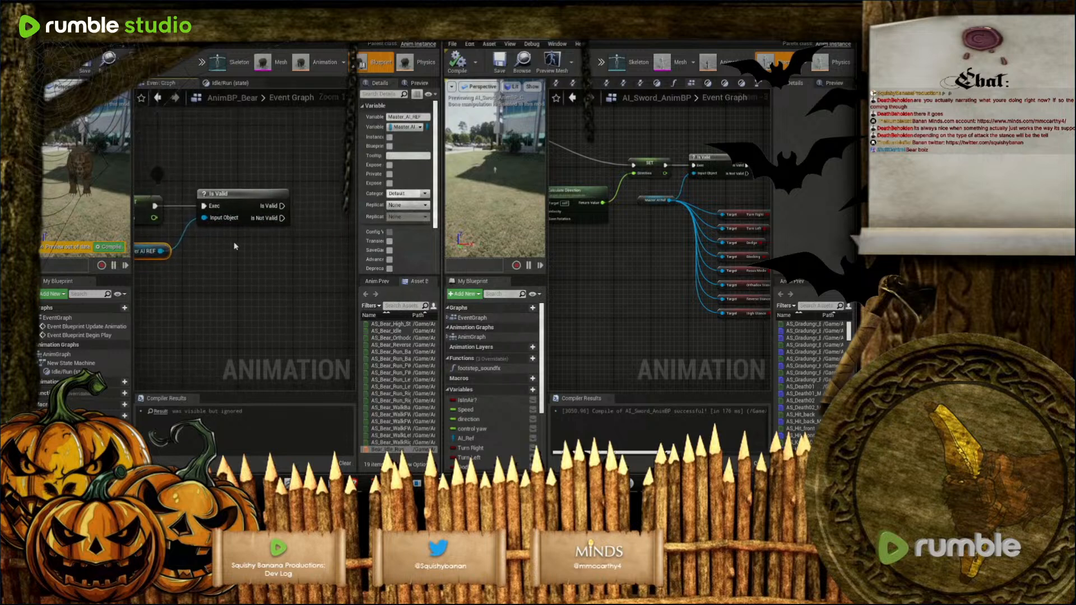
pyautogui.scroll(-1, 232, 249)
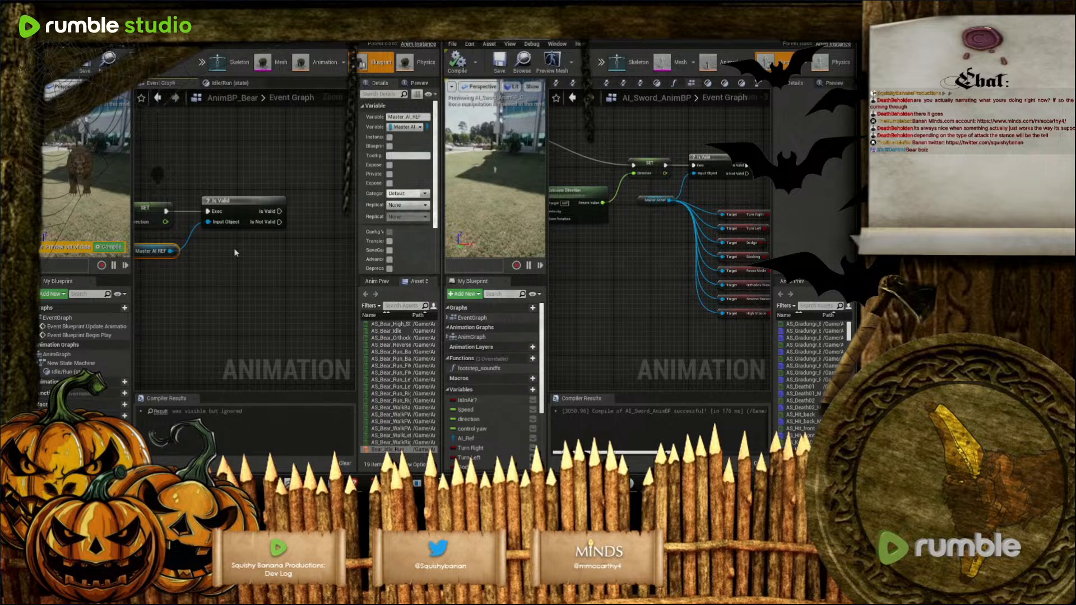
# Add a Get Focus Mode node from Master AI REF and place it below the Is Valid node
pyautogui.moveTo(264, 256); pyautogui.dragTo(269, 293, button='right')
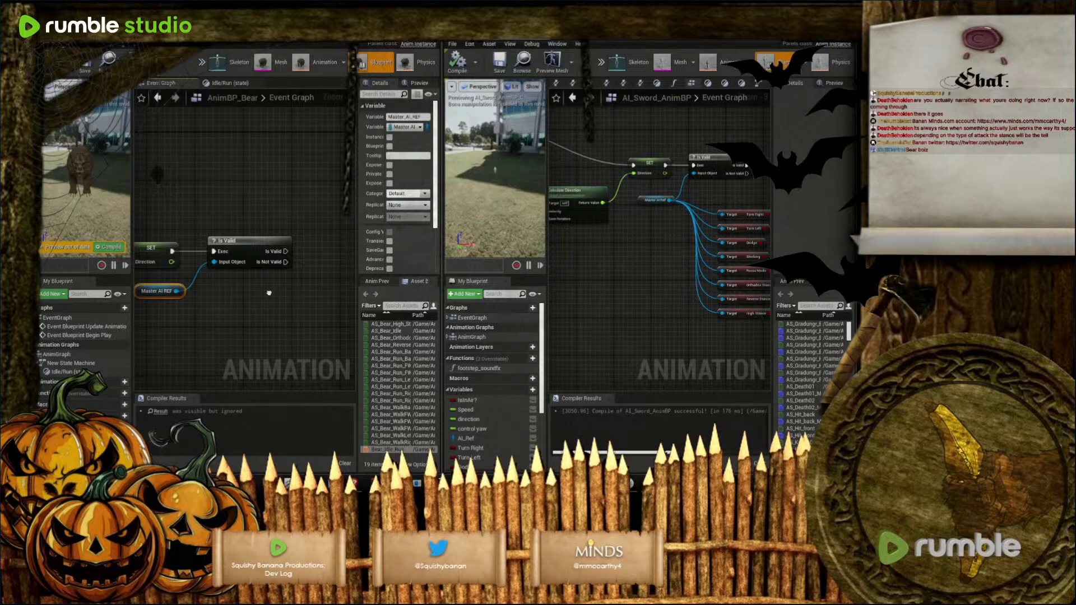
pyautogui.moveTo(269, 293); pyautogui.dragTo(238, 290, button='right')
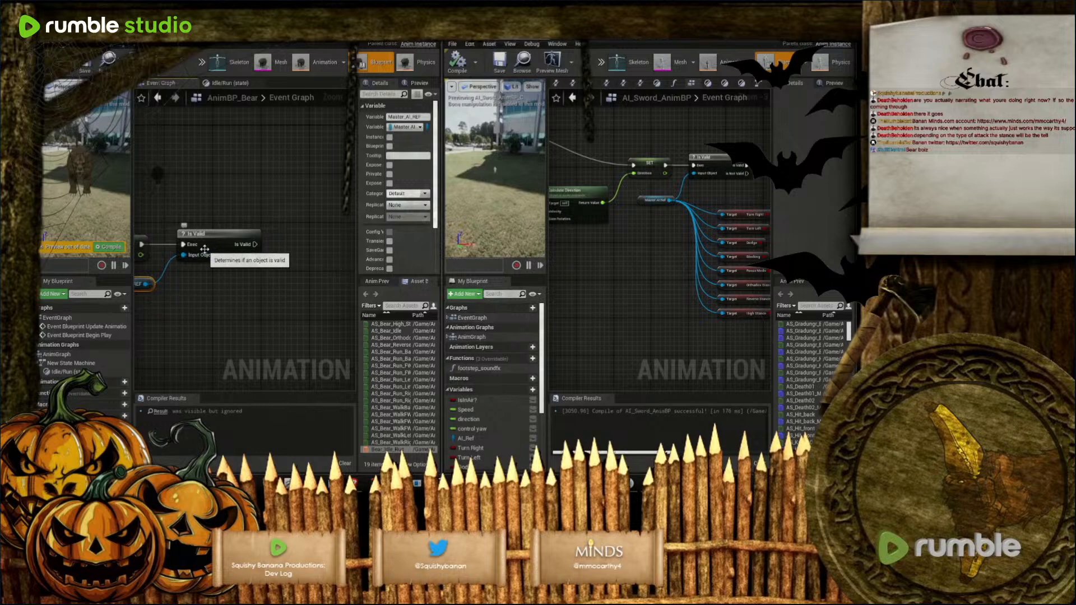
pyautogui.moveTo(240, 305); pyautogui.dragTo(209, 305, button='right')
pyautogui.scroll(-1, 652, 302)
pyautogui.moveTo(669, 309)
pyautogui.mouseDown(button='right')
pyautogui.moveTo(629, 313)
pyautogui.moveTo(676, 311)
pyautogui.moveTo(652, 317)
pyautogui.mouseUp(button='right')
pyautogui.moveTo(219, 287); pyautogui.dragTo(256, 274, button='right')
pyautogui.moveTo(153, 274); pyautogui.dragTo(157, 261, button='right')
pyautogui.moveTo(158, 262); pyautogui.dragTo(231, 283)
pyautogui.write('get')
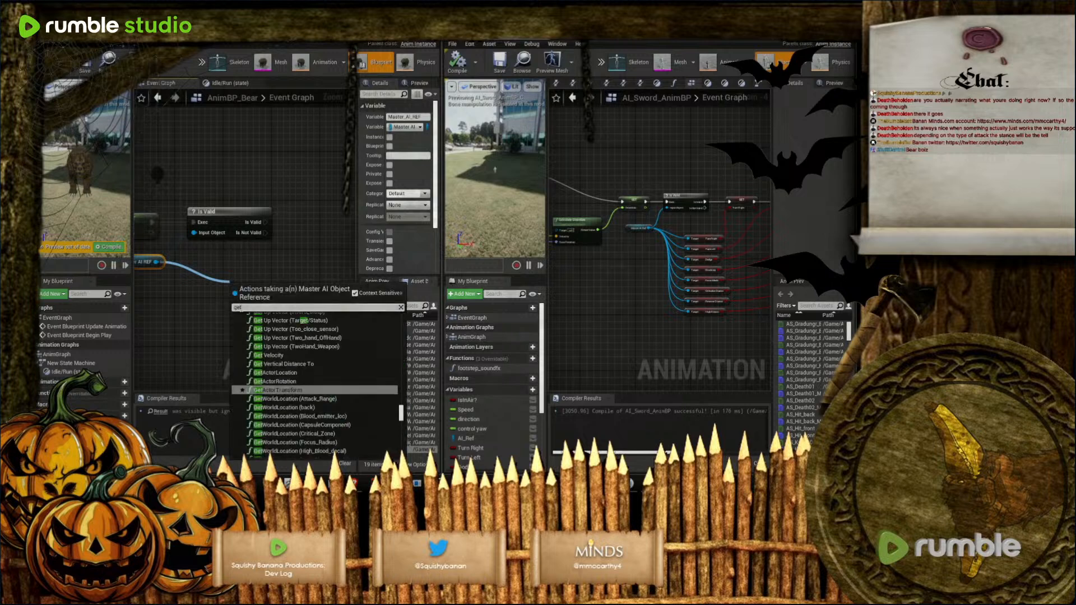
pyautogui.write('foc')
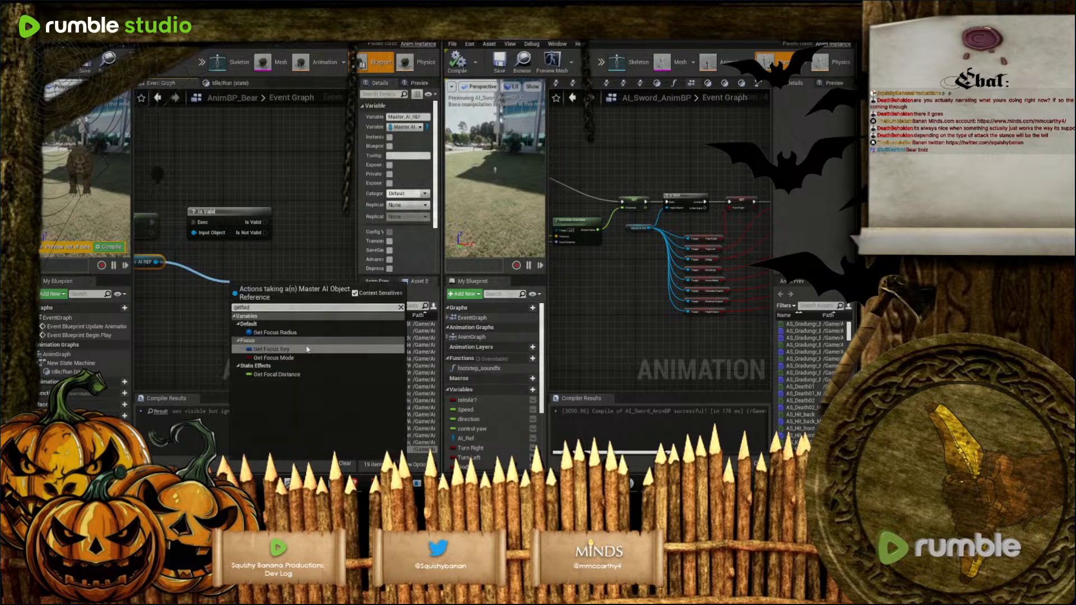
pyautogui.click(274, 358)
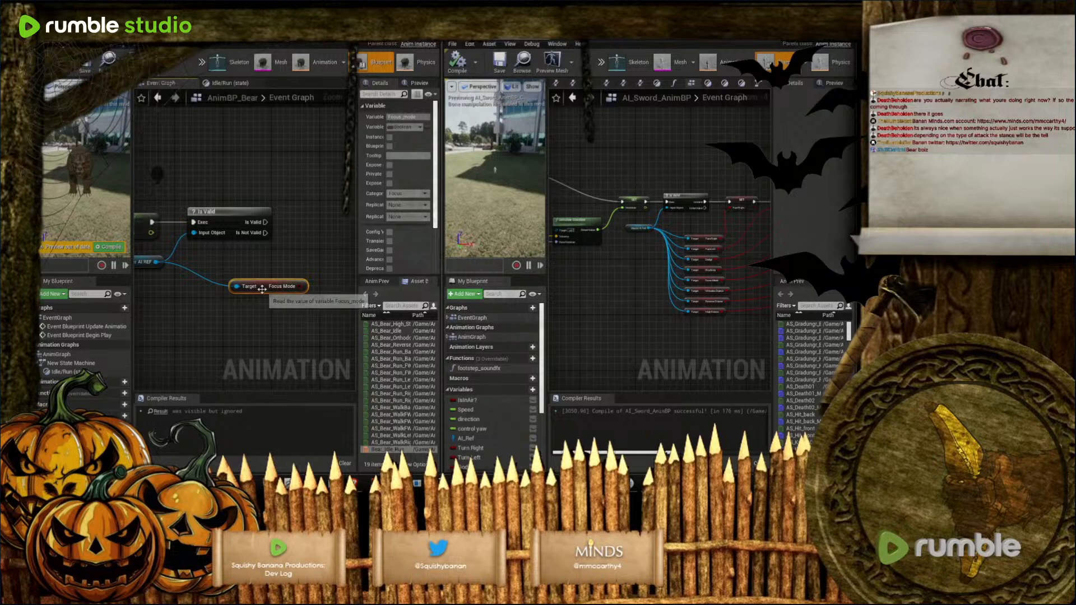
pyautogui.moveTo(264, 291); pyautogui.dragTo(227, 282)
# Add a Get Orthodox Stance node from Master AI REF and place it directly under Focus Mode
pyautogui.moveTo(240, 304); pyautogui.dragTo(266, 298, button='right')
pyautogui.moveTo(175, 246); pyautogui.dragTo(211, 285)
pyautogui.write('getort')
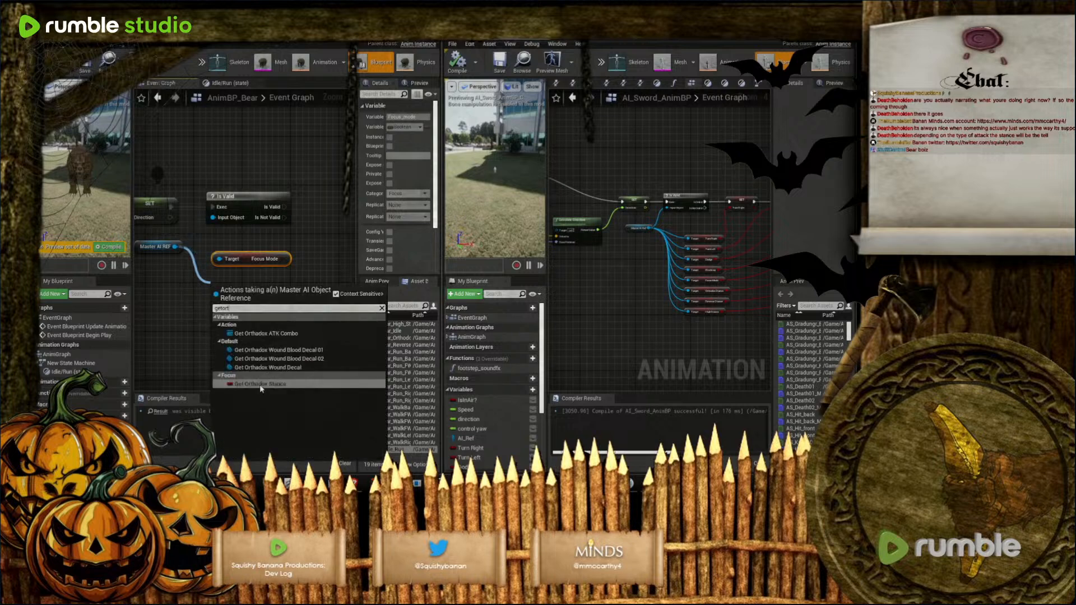
pyautogui.click(260, 384)
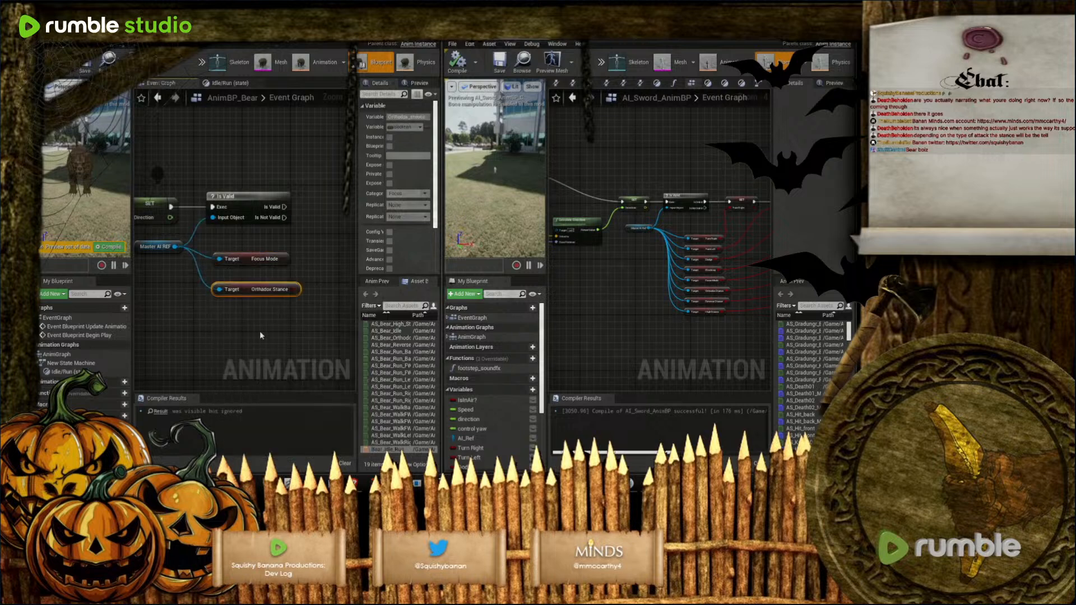
pyautogui.moveTo(245, 296); pyautogui.dragTo(239, 283)
pyautogui.click(209, 322)
# Add a Get High Stance node from Master AI REF and place it directly under Orthodox Stance
pyautogui.moveTo(175, 247); pyautogui.dragTo(206, 313)
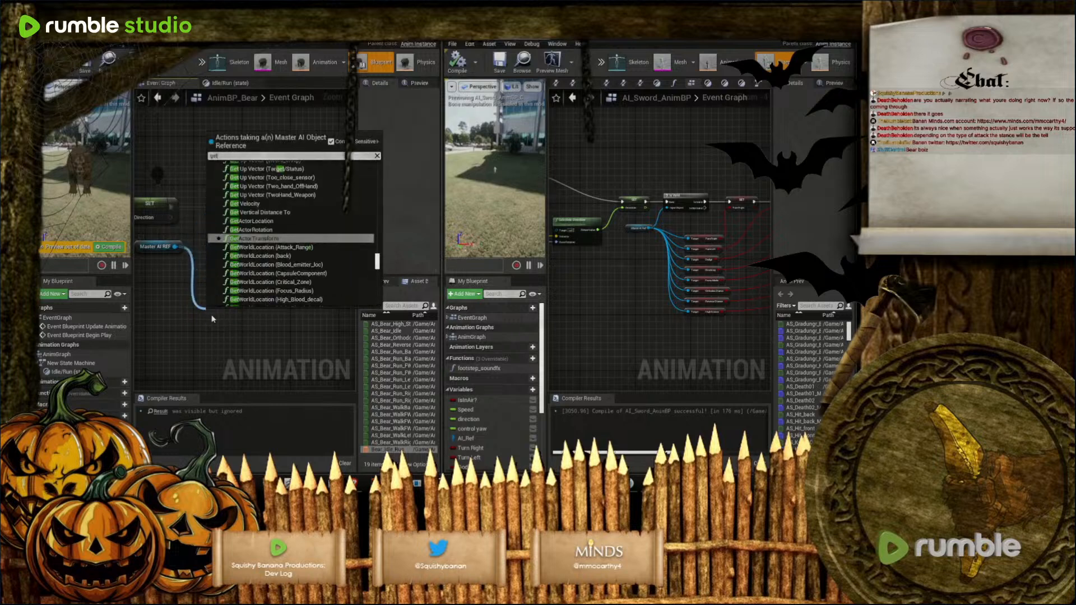
pyautogui.write('gethi')
pyautogui.click(257, 232)
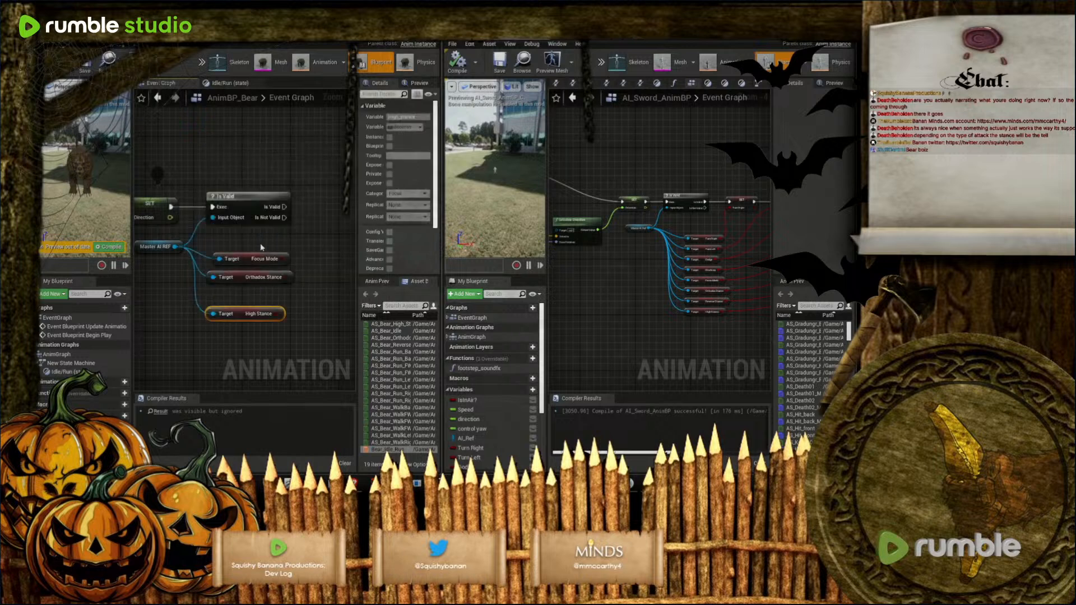
pyautogui.moveTo(239, 318); pyautogui.dragTo(243, 298)
pyautogui.click(237, 308)
# Add a Get Reverse Stance node from Master AI REF and place it directly under High Stance
pyautogui.moveTo(176, 247); pyautogui.dragTo(212, 312)
pyautogui.write('getrev')
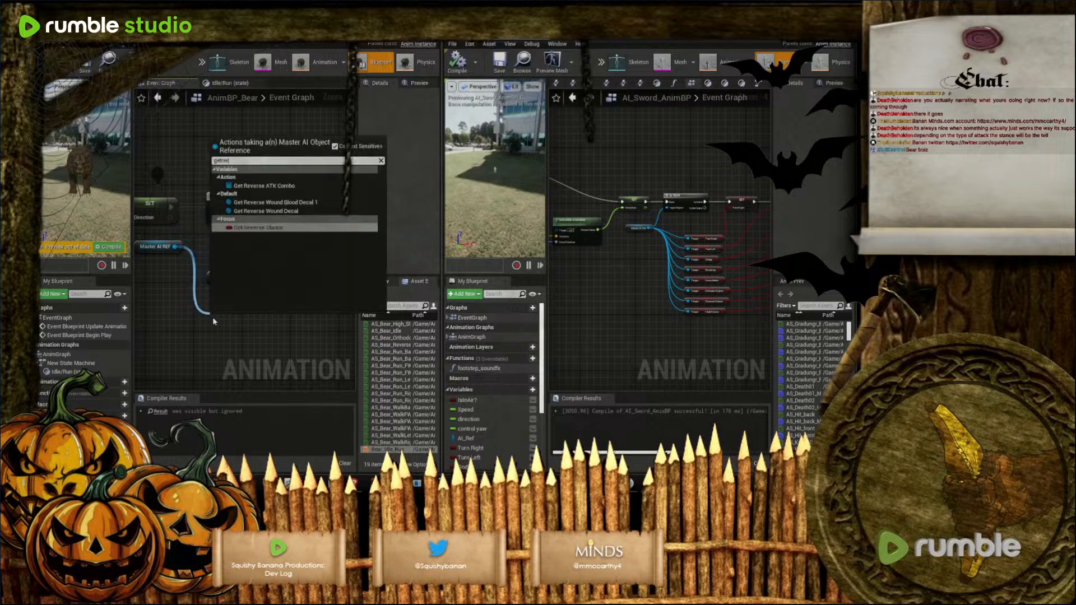
pyautogui.click(262, 229)
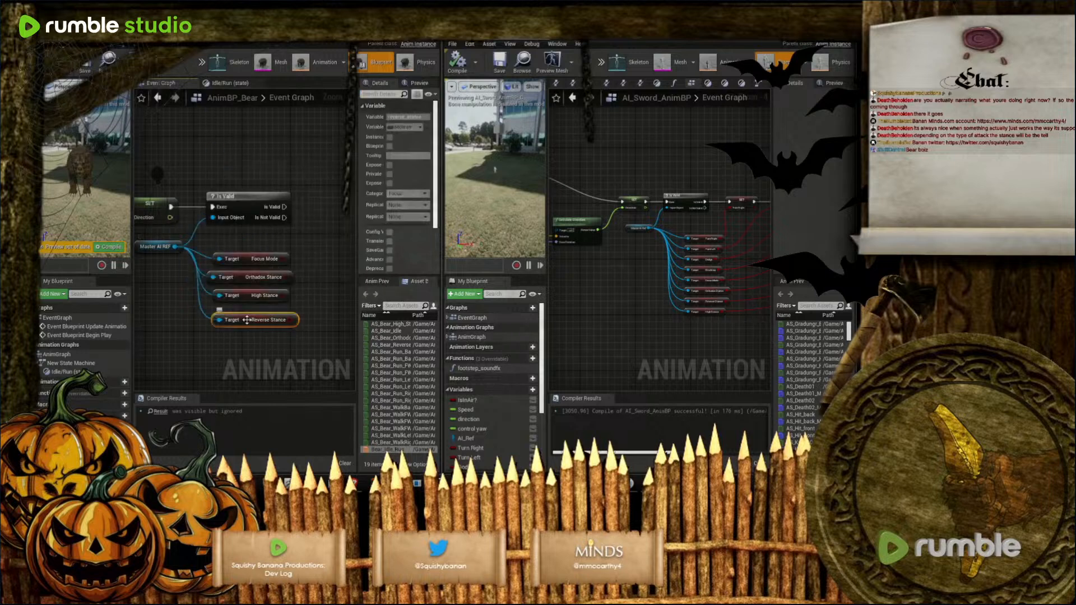
pyautogui.moveTo(247, 320); pyautogui.dragTo(244, 317)
# Promote the Focus Mode output to a variable and place its SET node after Is Valid, connected to the Is Valid execution output
pyautogui.moveTo(695, 341); pyautogui.dragTo(653, 343, button='right')
pyautogui.moveTo(307, 264); pyautogui.dragTo(265, 267, button='right')
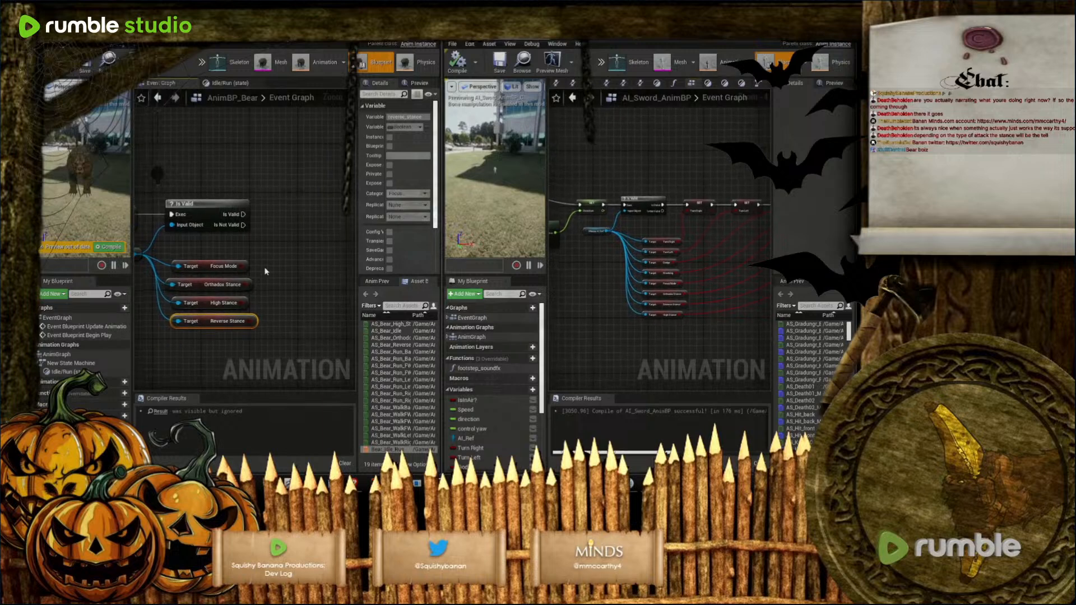
pyautogui.rightClick(244, 267)
pyautogui.click(271, 280)
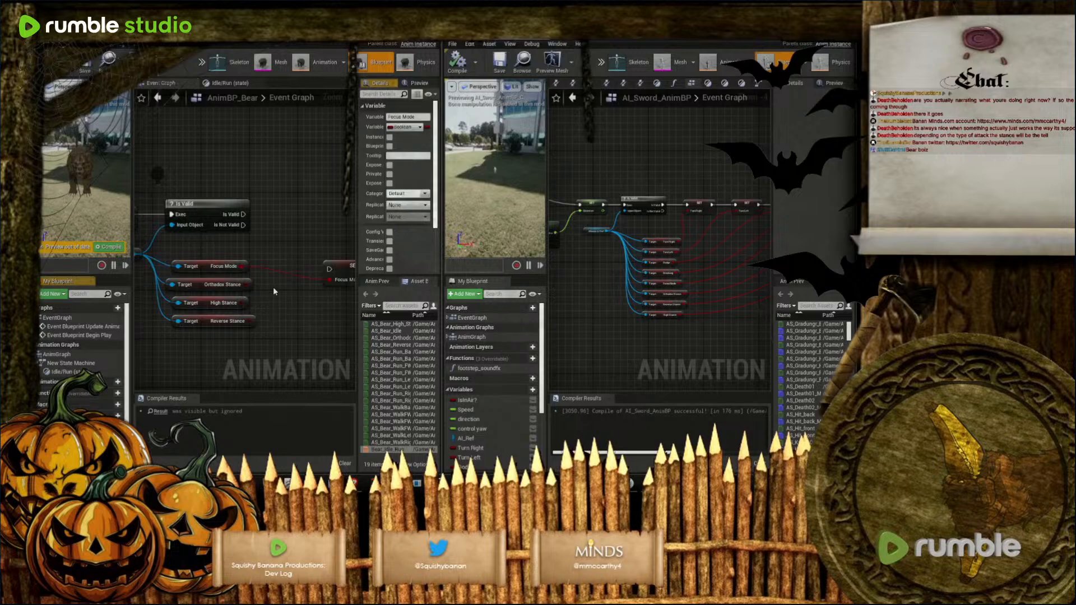
pyautogui.moveTo(308, 219); pyautogui.dragTo(274, 214)
# Promote the Orthodox Stance output to a variable and chain its SET node after the Focus Mode SET
pyautogui.rightClick(246, 286)
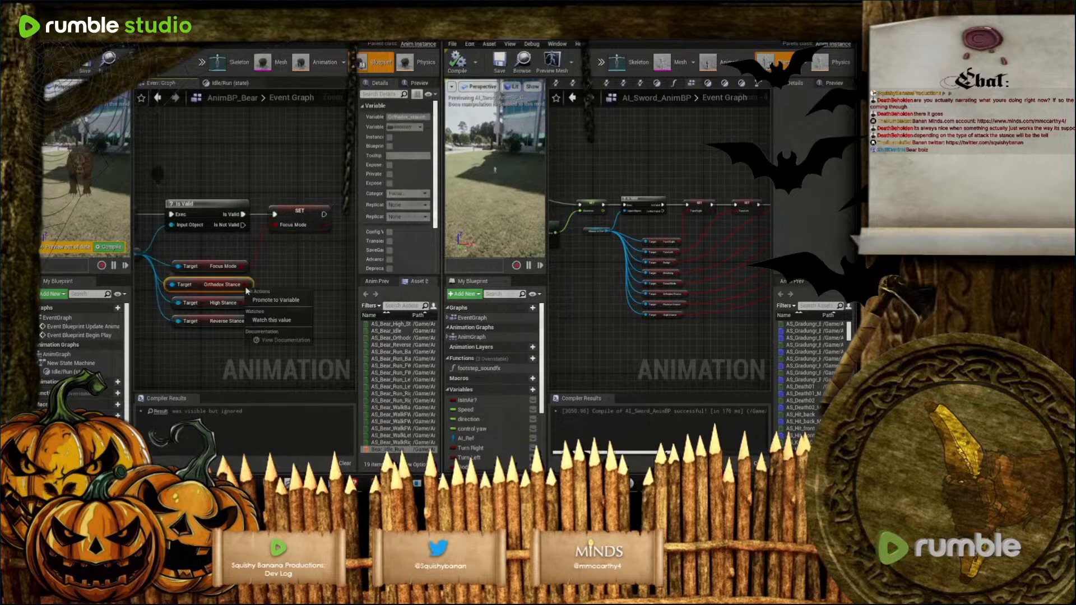
pyautogui.click(261, 299)
pyautogui.moveTo(331, 300); pyautogui.dragTo(279, 309, button='right')
pyautogui.moveTo(300, 293); pyautogui.dragTo(301, 223)
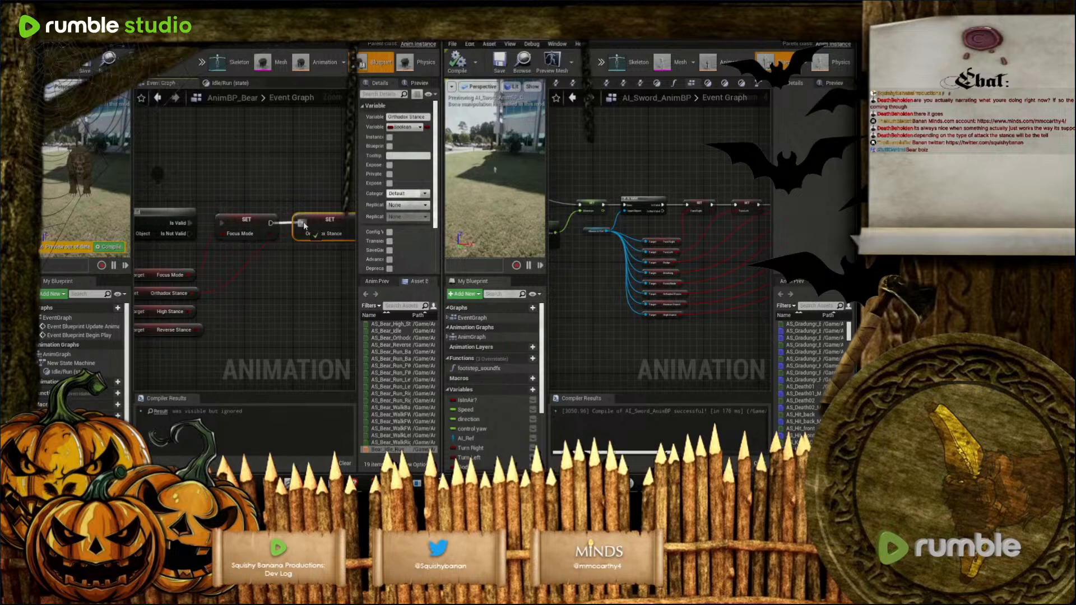
# Promote the High Stance output to a variable and chain its SET node after the Orthodox Stance SET
pyautogui.moveTo(304, 235); pyautogui.dragTo(321, 189, button='right')
pyautogui.rightClick(205, 265)
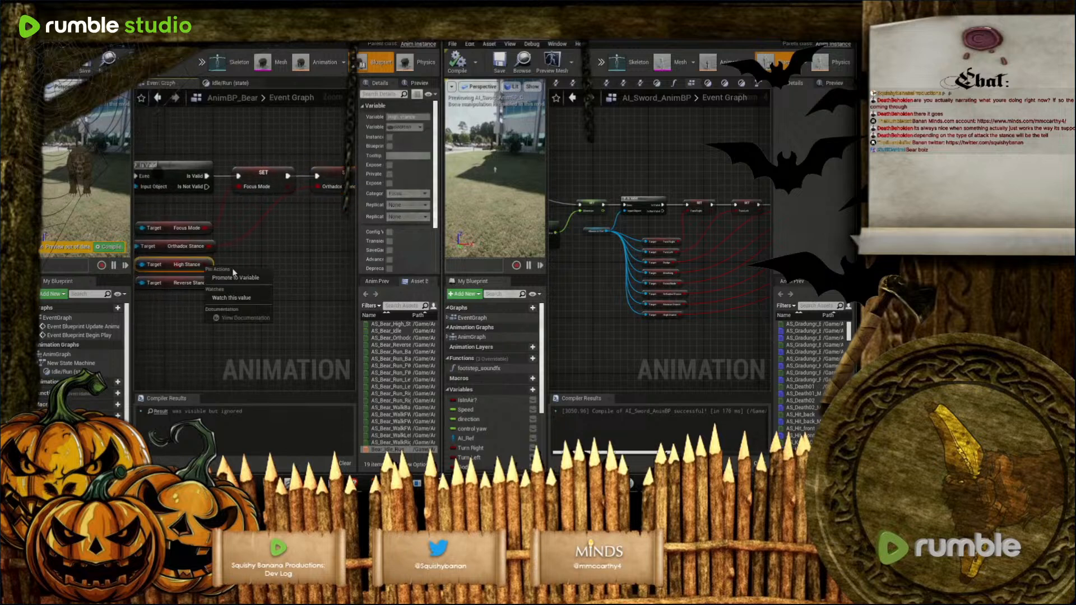
pyautogui.click(238, 277)
pyautogui.moveTo(327, 296); pyautogui.dragTo(255, 308, button='right')
pyautogui.moveTo(263, 278); pyautogui.dragTo(199, 194)
pyautogui.moveTo(199, 250); pyautogui.dragTo(330, 273, button='right')
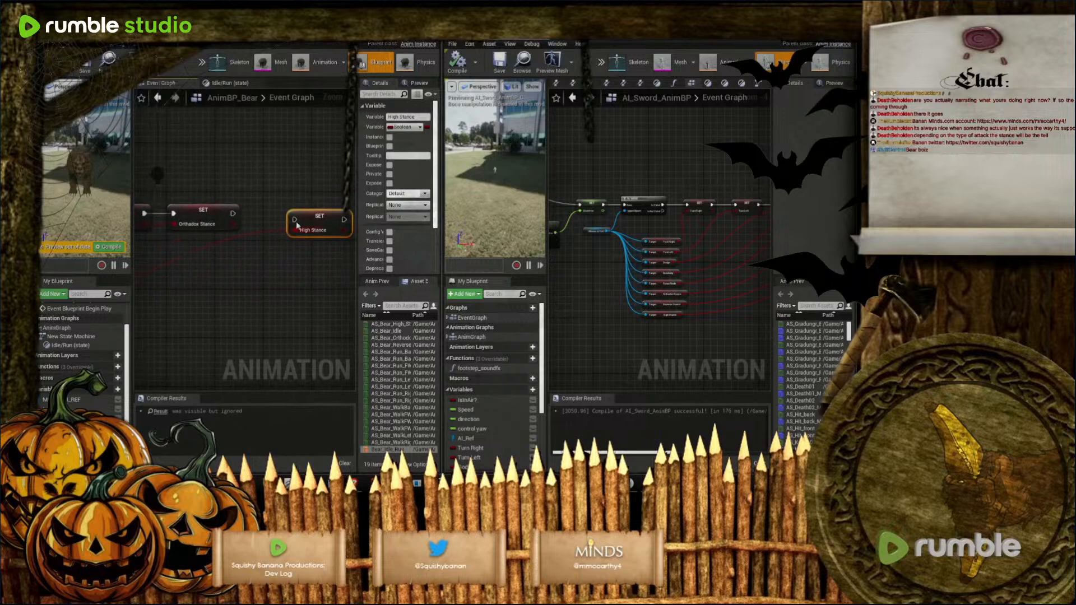
pyautogui.moveTo(297, 214); pyautogui.dragTo(258, 213)
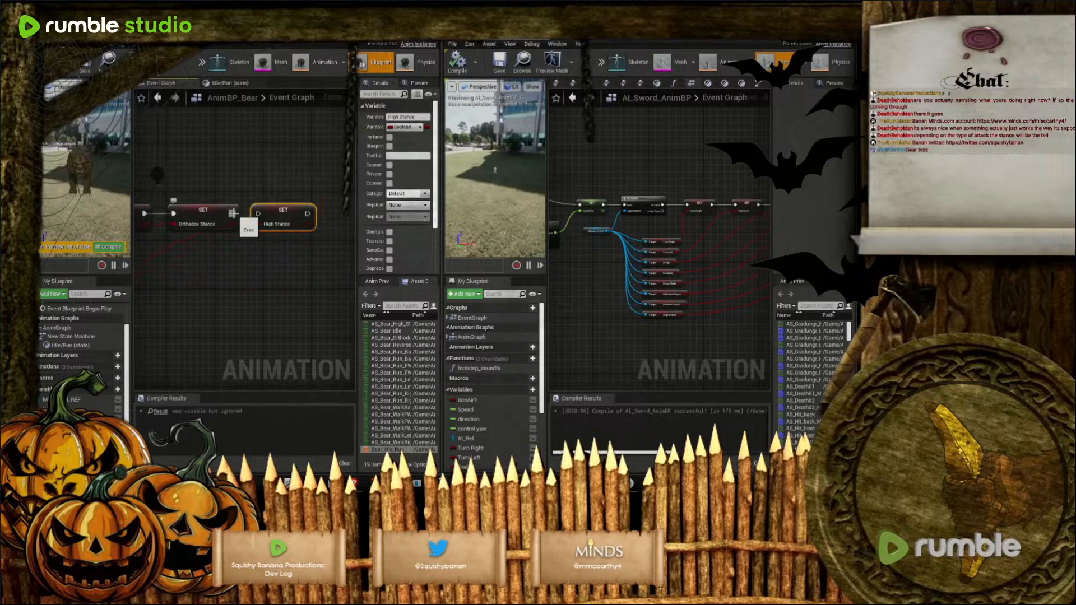
# Promote the Reverse Stance output to a variable and chain its SET node after the High Stance SET
pyautogui.moveTo(246, 285); pyautogui.dragTo(278, 201, button='right')
pyautogui.scroll(-2, 248, 277)
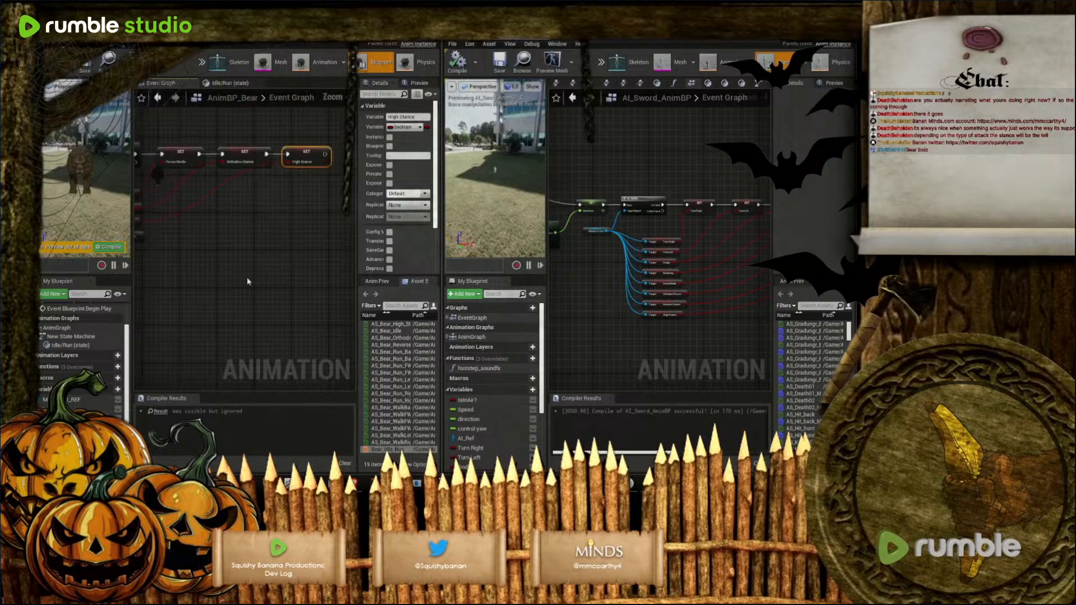
pyautogui.moveTo(179, 246); pyautogui.dragTo(235, 274, button='right')
pyautogui.moveTo(195, 274); pyautogui.dragTo(320, 224)
pyautogui.scroll(2, 339, 247)
pyautogui.moveTo(326, 211); pyautogui.dragTo(326, 210)
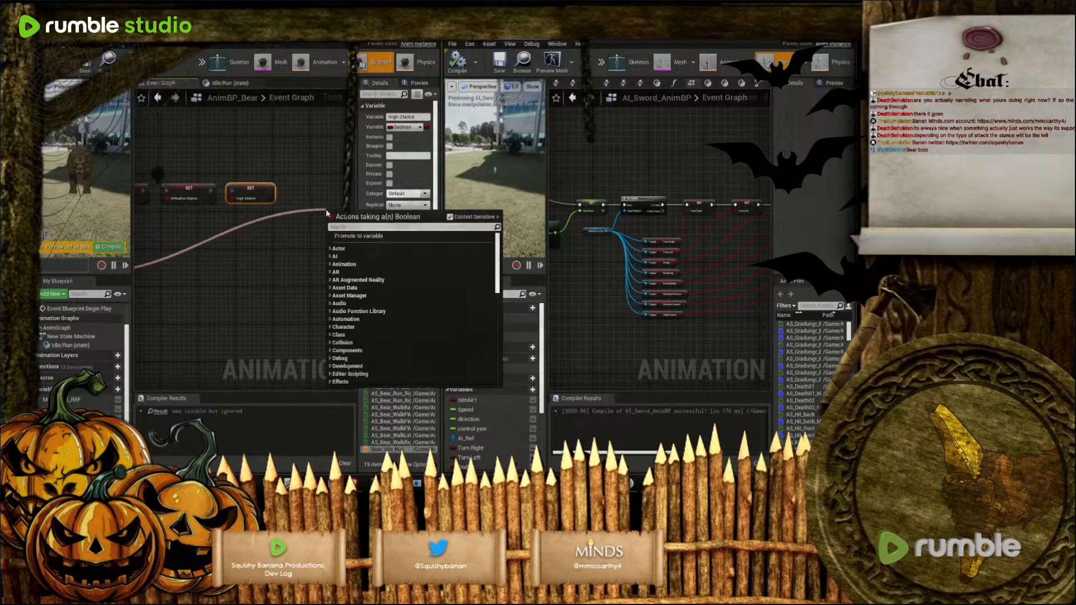
pyautogui.click(346, 233)
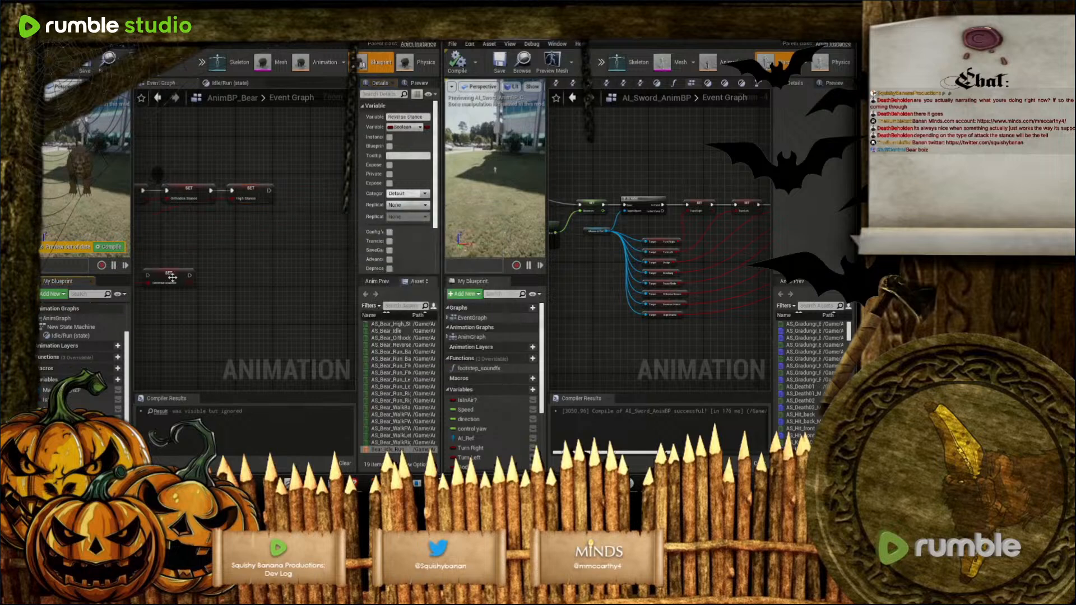
pyautogui.moveTo(175, 277); pyautogui.dragTo(287, 191)
# Add reroute points to the Reverse, High and Orthodox Stance wires and position them so the wires run below the SET nodes
pyautogui.moveTo(145, 259); pyautogui.dragTo(239, 292, button='right')
pyautogui.doubleClick(257, 241)
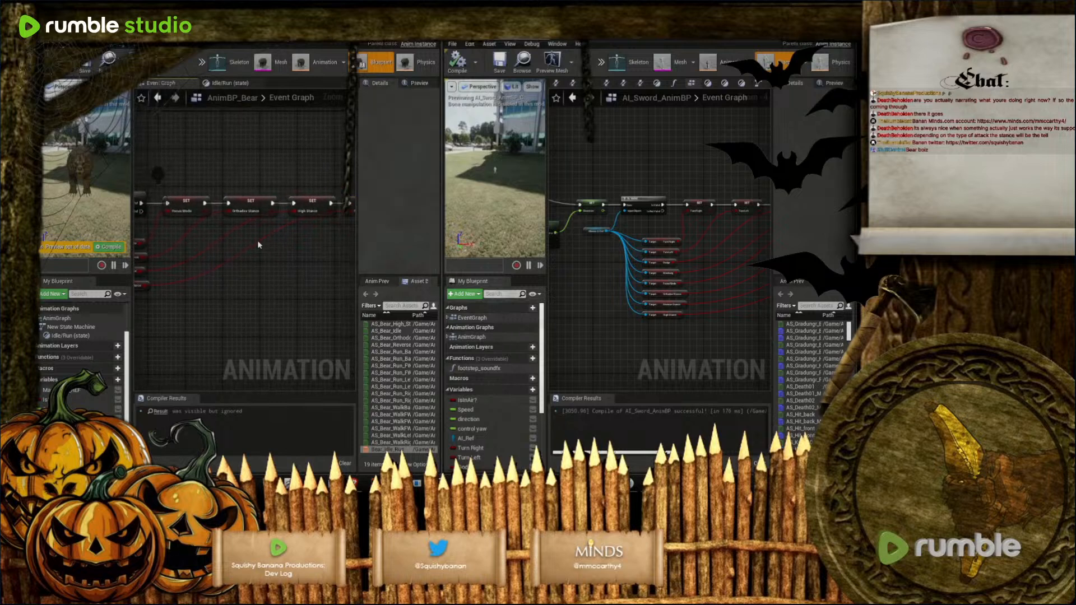
pyautogui.moveTo(259, 243); pyautogui.dragTo(328, 292)
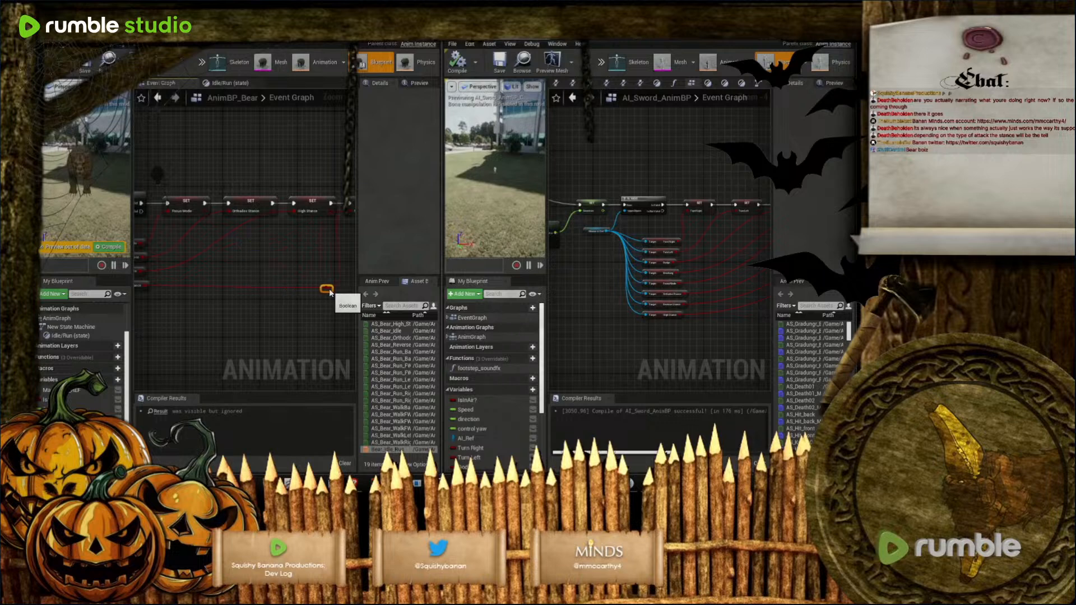
pyautogui.doubleClick(209, 249)
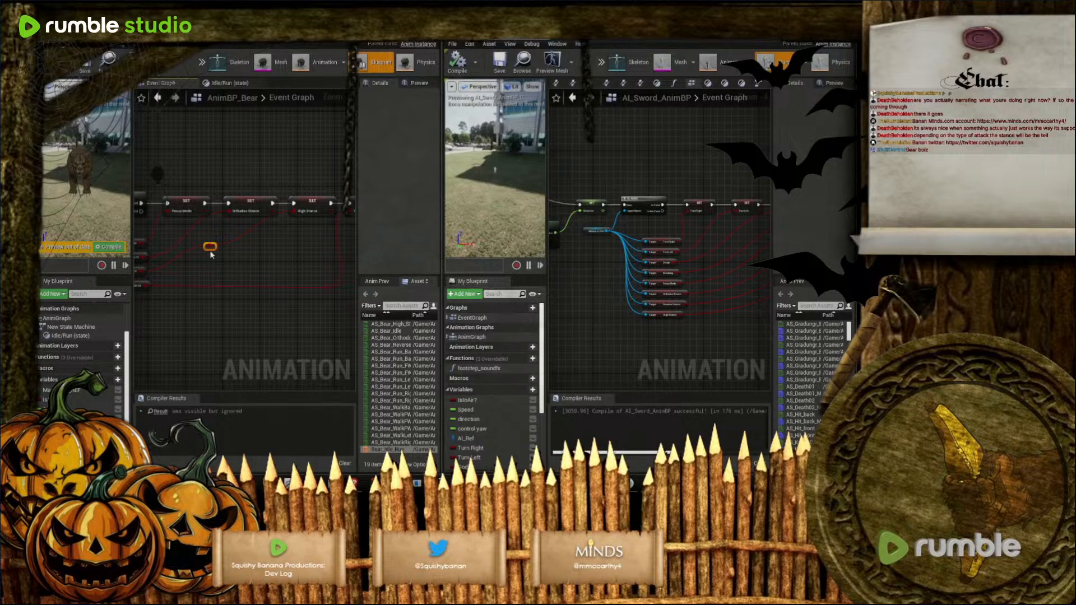
pyautogui.moveTo(211, 253); pyautogui.dragTo(274, 278)
pyautogui.moveTo(222, 314); pyautogui.dragTo(266, 331, button='right')
pyautogui.doubleClick(228, 256)
pyautogui.moveTo(227, 257); pyautogui.dragTo(261, 283)
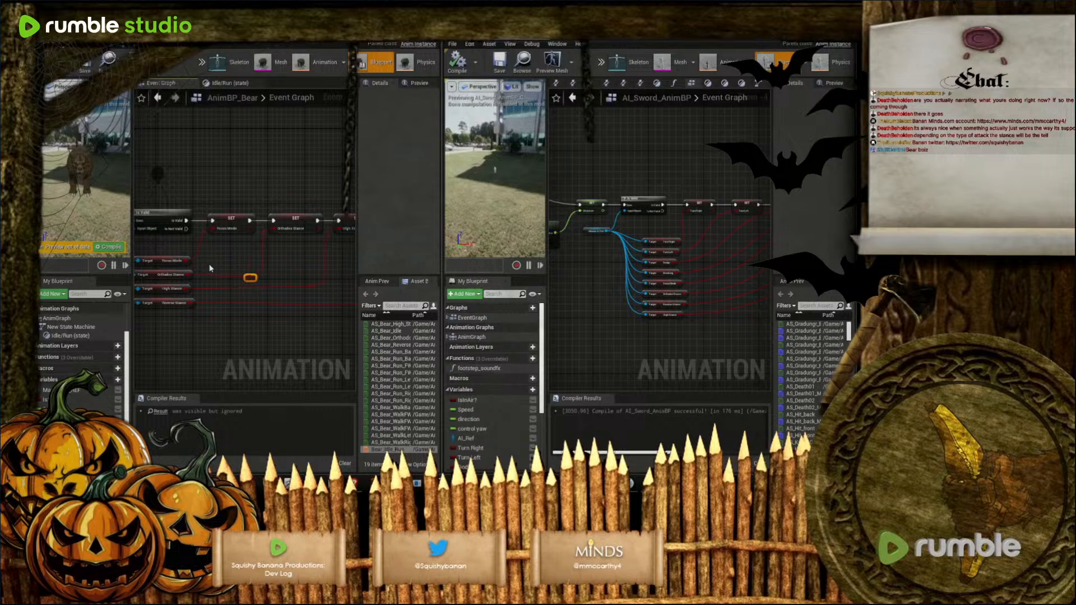
# Compile and save AnimBP_Bear
pyautogui.scroll(-4, 227, 304)
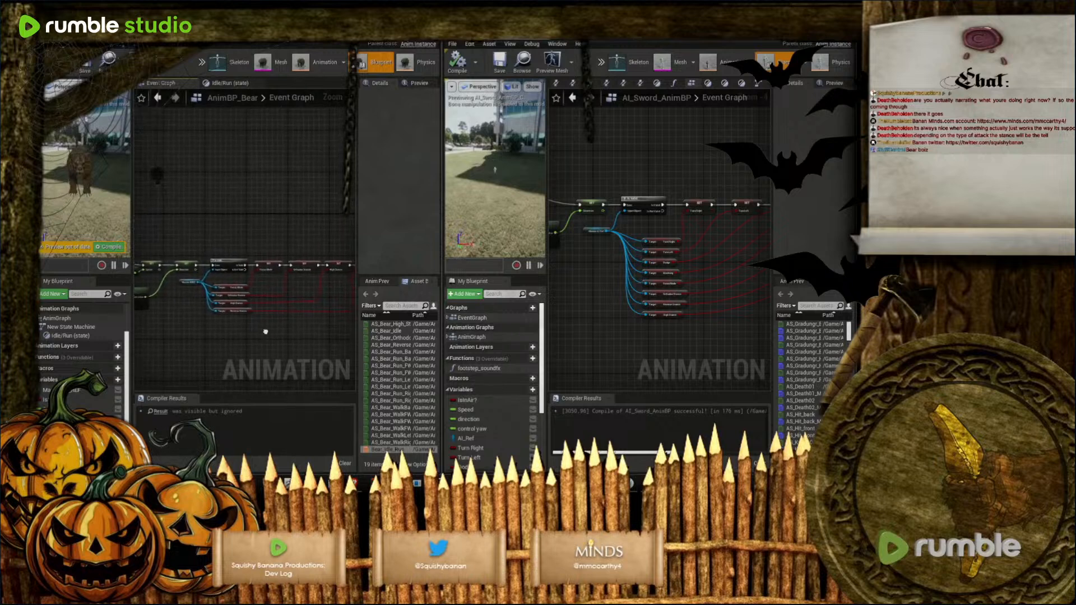
pyautogui.click(45, 63)
pyautogui.click(85, 68)
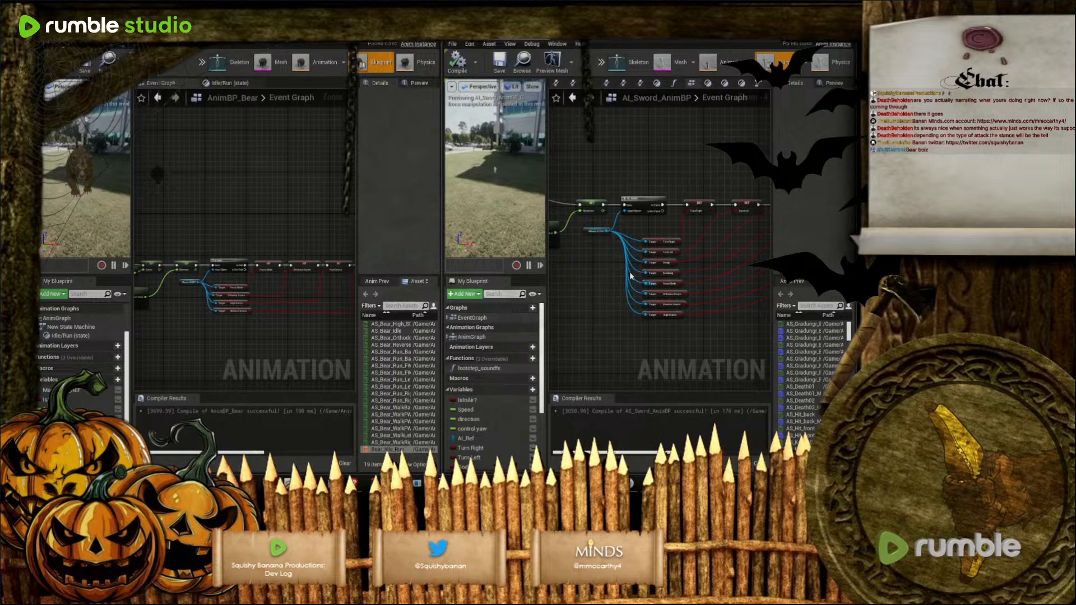
# Examine the OneHandWeapon state machine in AI_Sword_AnimBP's AnimGraph, including the Reverse_stance to High_stance transition rule
pyautogui.scroll(3, 630, 276)
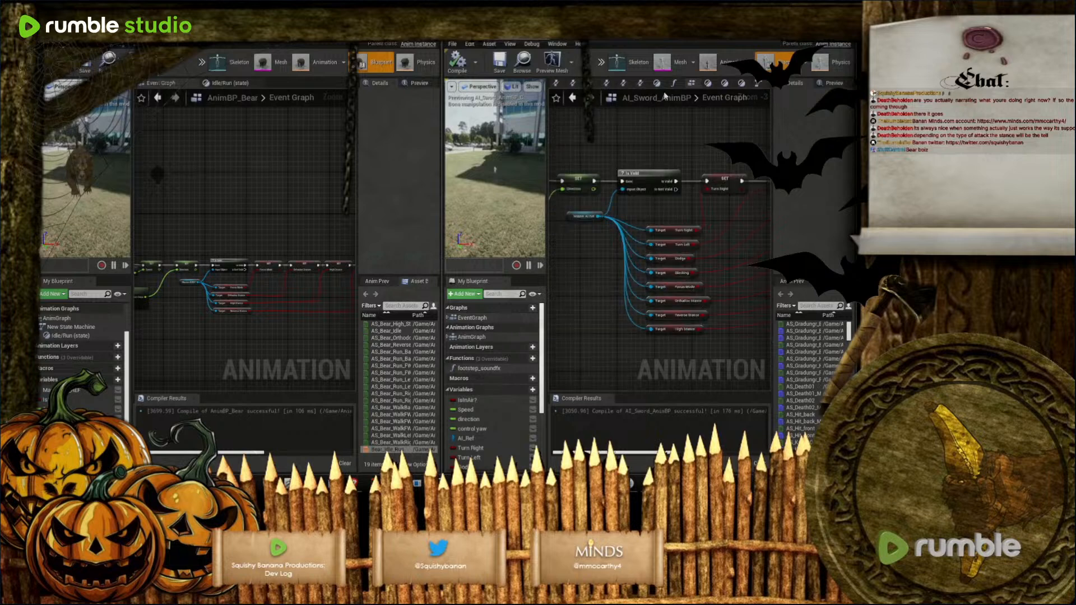
pyautogui.doubleClick(472, 337)
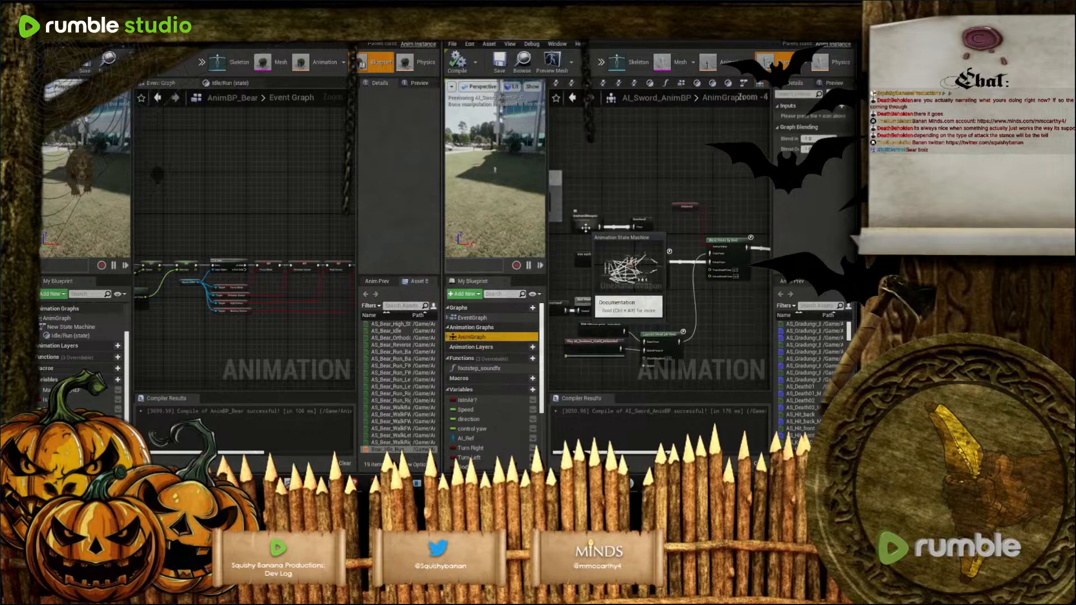
pyautogui.doubleClick(584, 228)
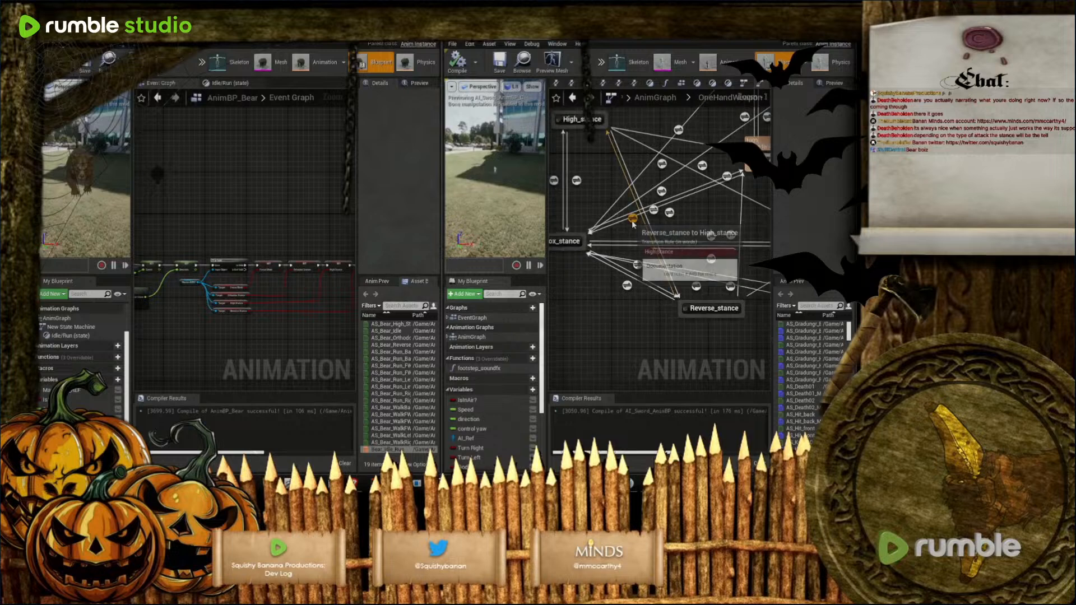
pyautogui.click(632, 221)
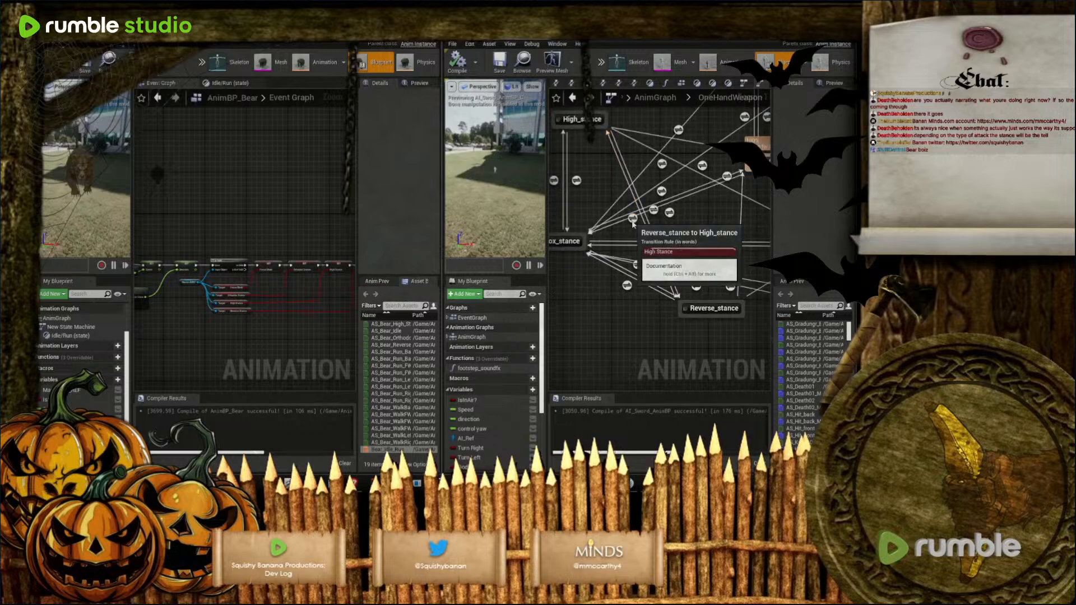
pyautogui.doubleClick(632, 221)
pyautogui.moveTo(647, 285); pyautogui.dragTo(569, 279, button='right')
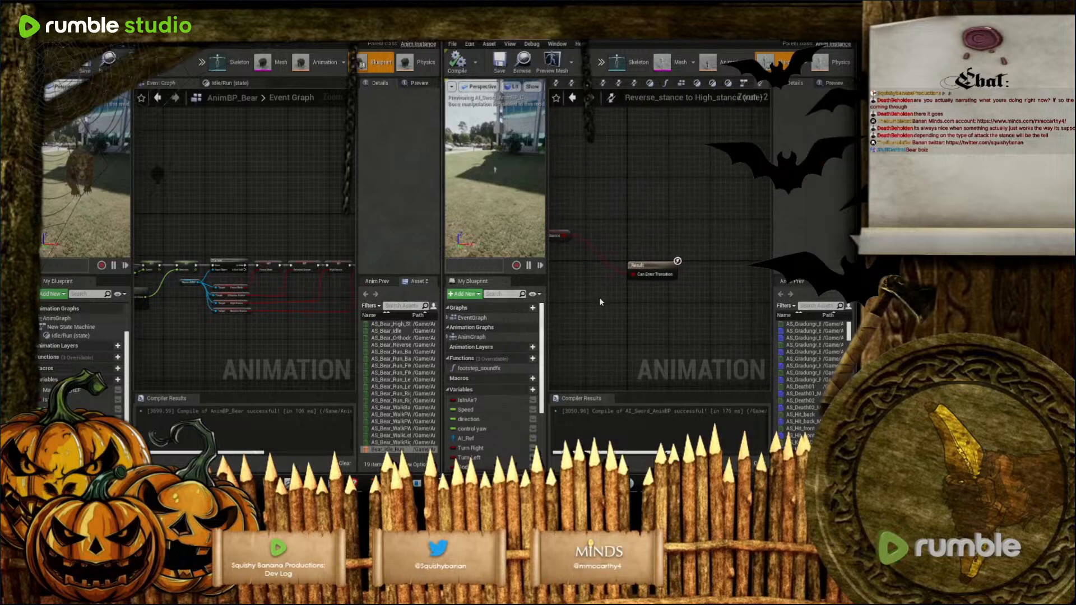
pyautogui.moveTo(623, 302); pyautogui.dragTo(690, 311, button='right')
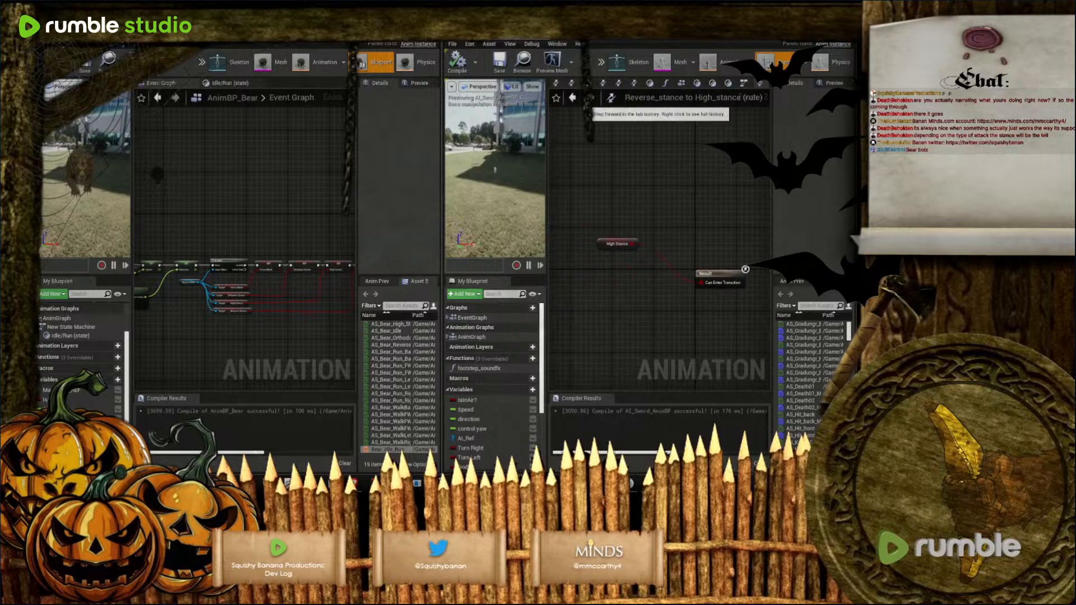
pyautogui.click(573, 98)
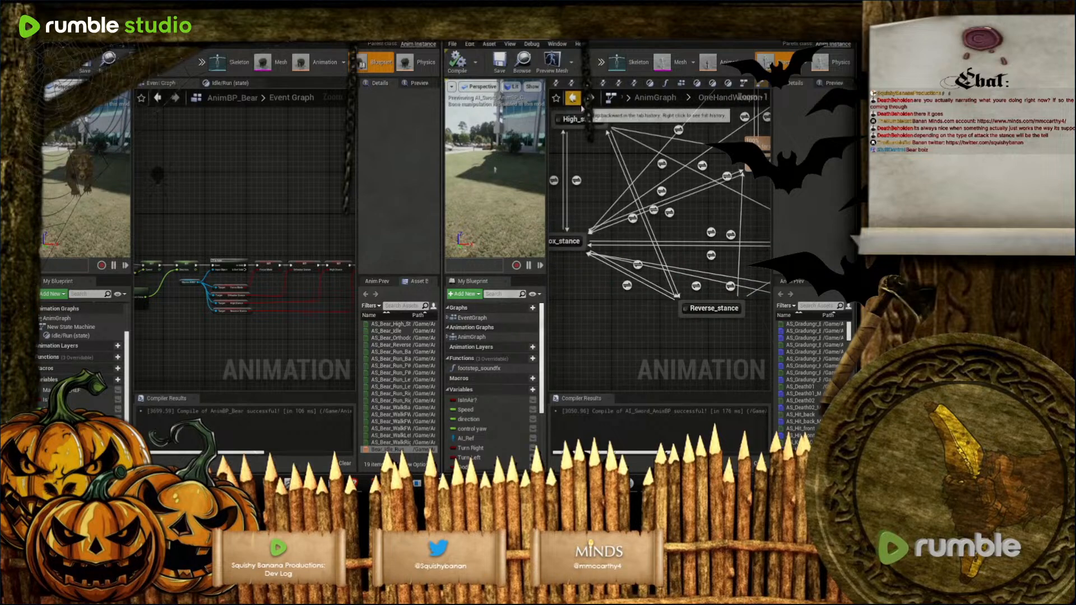
pyautogui.moveTo(577, 302); pyautogui.dragTo(606, 315, button='right')
pyautogui.scroll(-2, 241, 335)
pyautogui.scroll(3, 242, 340)
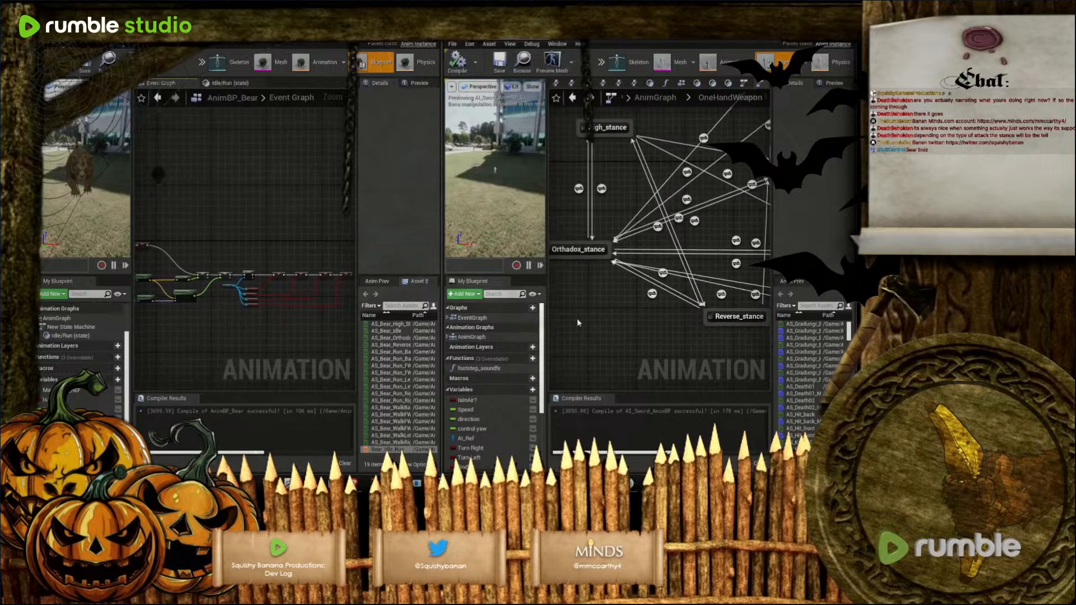
# Examine the footstep sound logic in AI_Sword_AnimBP's Event Graph and compare it with AnimBP_Bear's Event Graph
pyautogui.click(484, 318)
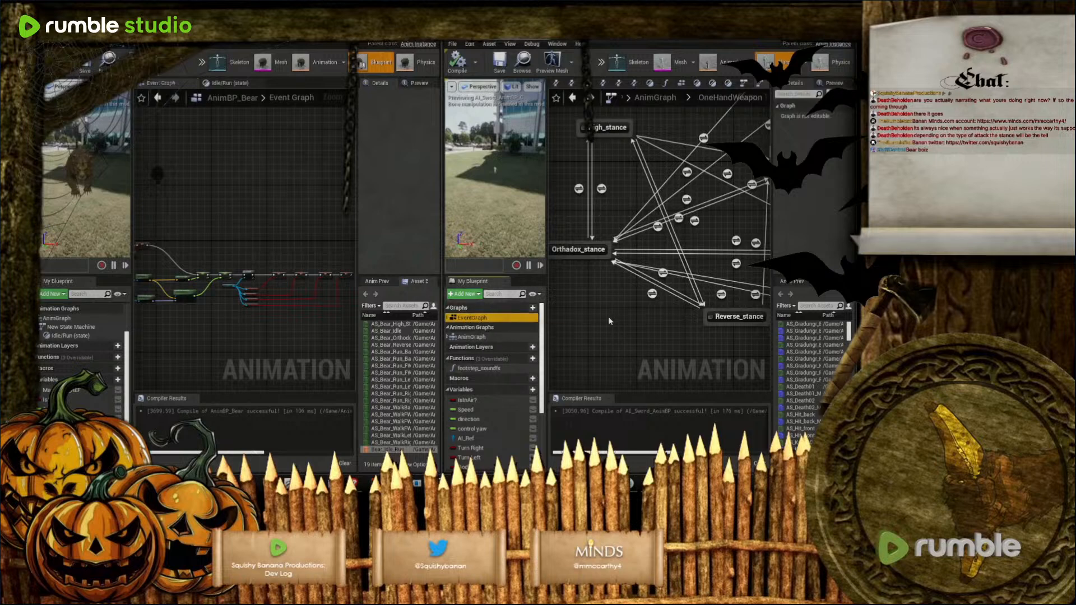
pyautogui.doubleClick(484, 318)
pyautogui.scroll(-3, 650, 305)
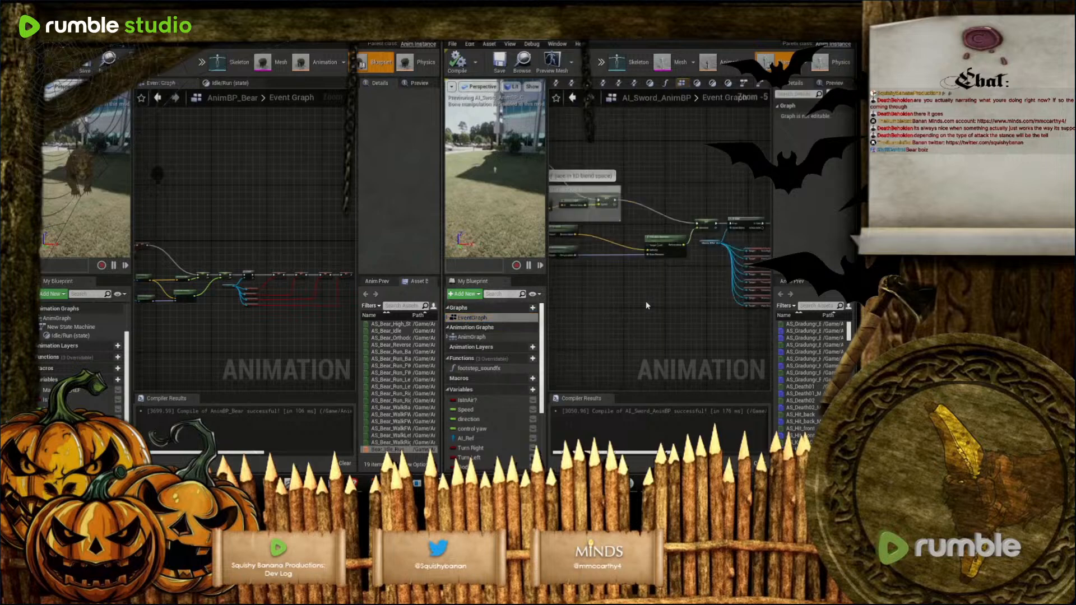
pyautogui.moveTo(696, 280); pyautogui.dragTo(752, 265, button='right')
pyautogui.scroll(2, 626, 252)
pyautogui.moveTo(624, 252); pyautogui.dragTo(628, 297, button='right')
pyautogui.scroll(2, 622, 257)
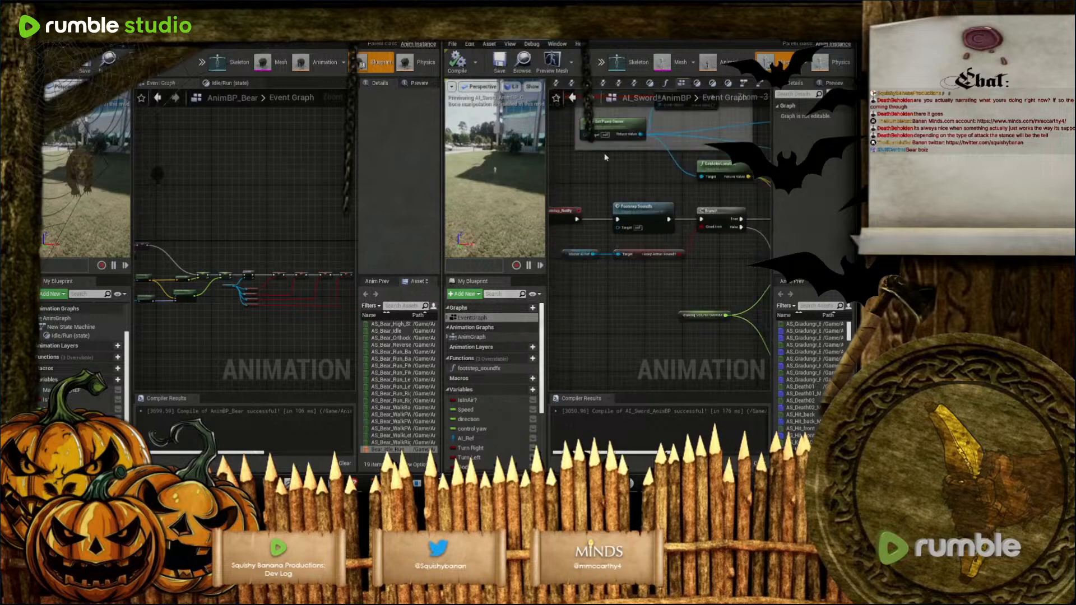
pyautogui.moveTo(726, 198); pyautogui.dragTo(628, 187, button='right')
pyautogui.scroll(-2, 608, 274)
pyautogui.moveTo(607, 274); pyautogui.dragTo(555, 246, button='right')
pyautogui.scroll(2, 586, 207)
pyautogui.moveTo(682, 339); pyautogui.dragTo(621, 329, button='right')
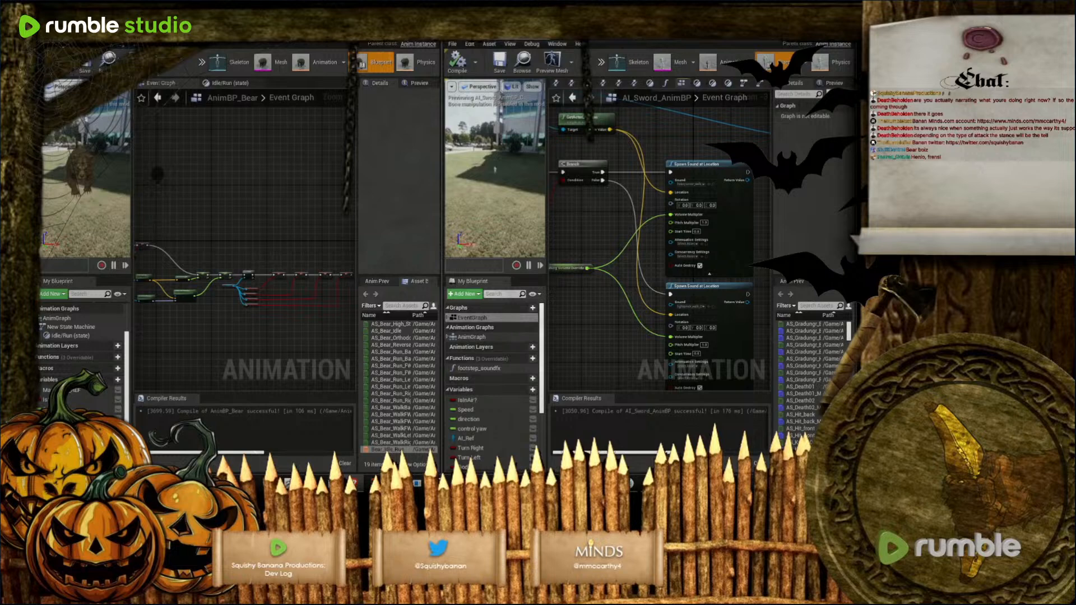
pyautogui.scroll(-4, 639, 291)
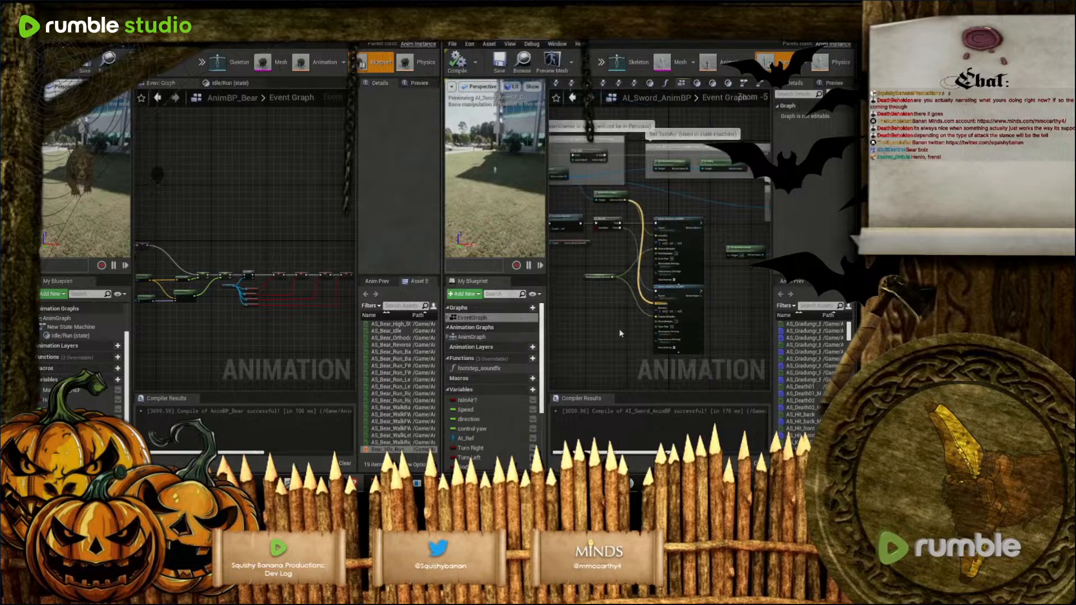
pyautogui.moveTo(745, 312); pyautogui.dragTo(707, 315, button='right')
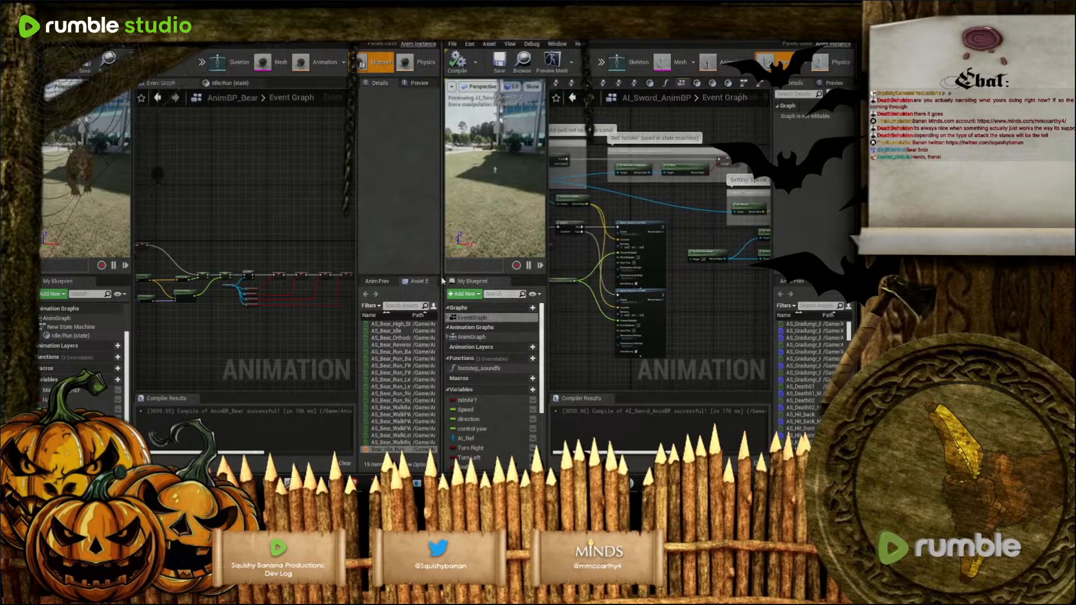
pyautogui.moveTo(232, 319); pyautogui.dragTo(227, 244, button='right')
pyautogui.scroll(2, 219, 309)
pyautogui.moveTo(219, 309); pyautogui.dragTo(268, 273, button='right')
pyautogui.scroll(-2, 150, 286)
pyautogui.scroll(2, 149, 286)
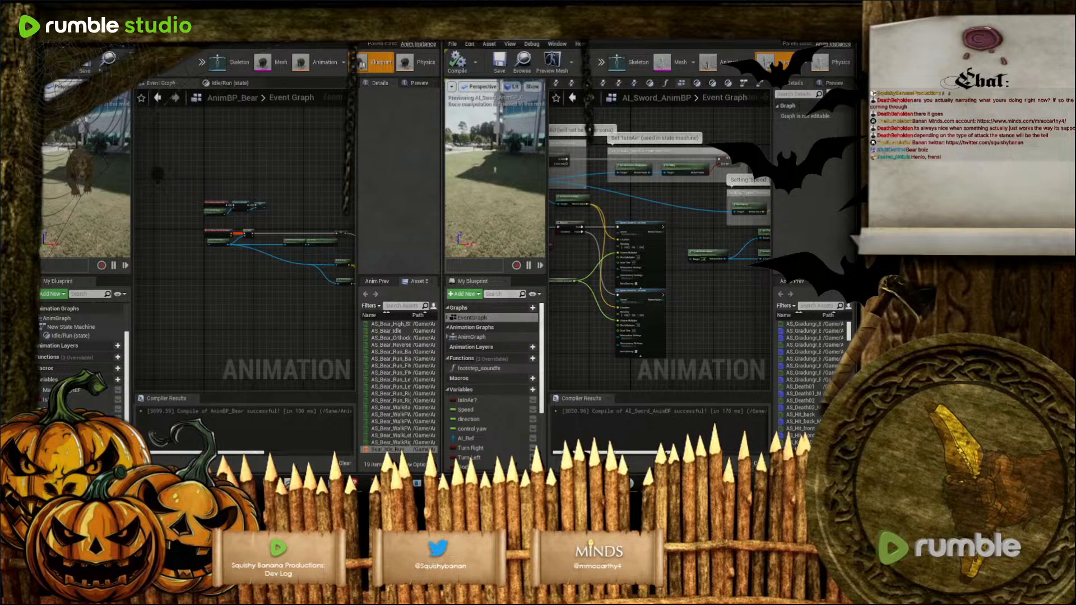
# Switch to the level editor and open the Blue_prints folder under Content
pyautogui.click(819, 36)
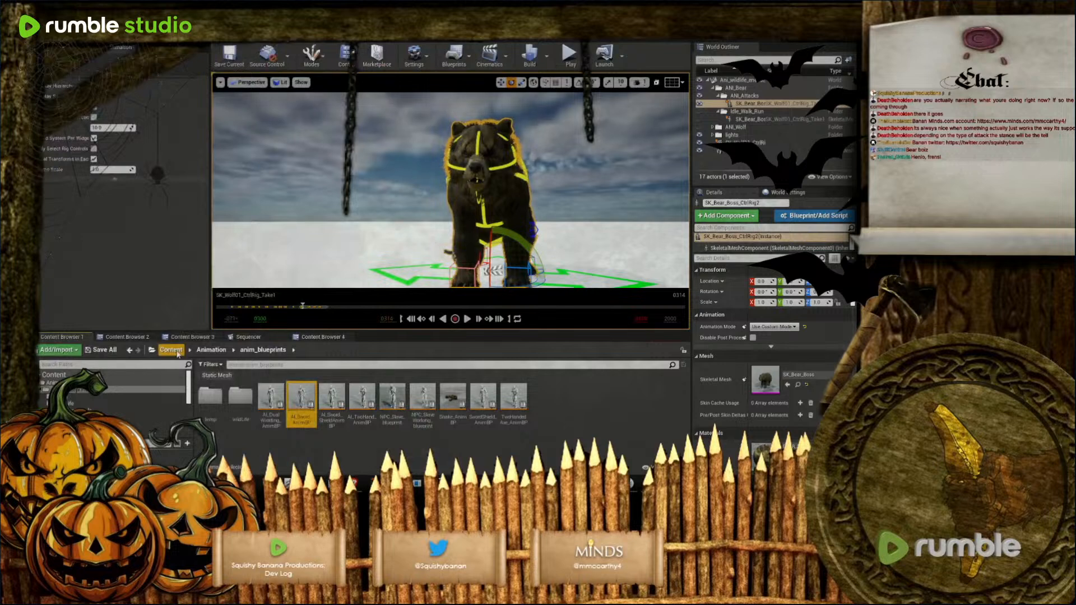
pyautogui.click(171, 350)
pyautogui.doubleClick(241, 399)
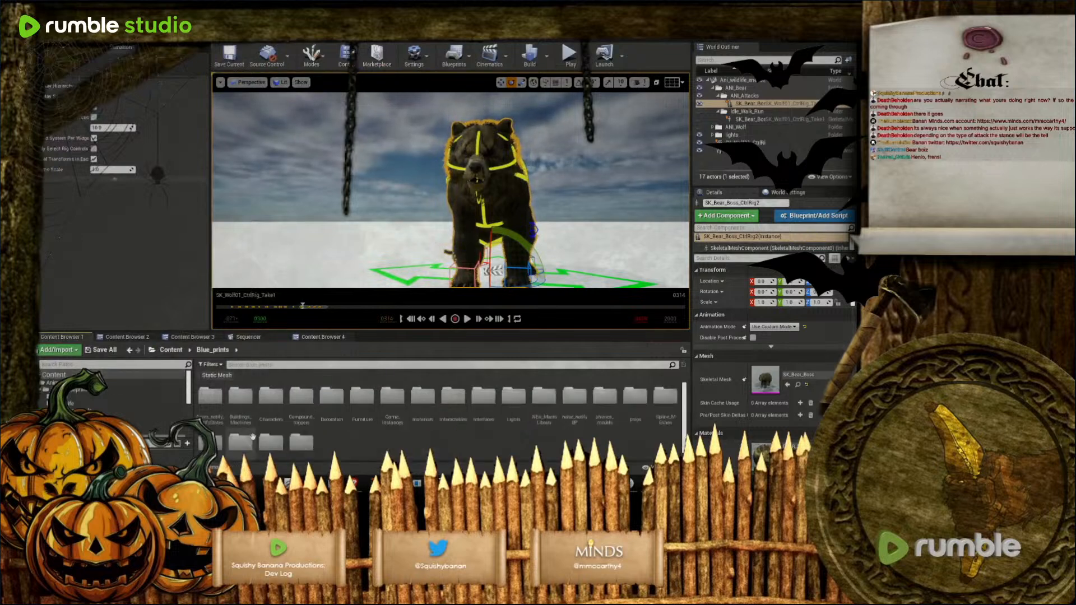
# Open the MasterAI blueprint from the Characters > AI > enemies folder inside Blue_prints
pyautogui.doubleClick(271, 397)
pyautogui.doubleClick(215, 404)
pyautogui.doubleClick(241, 407)
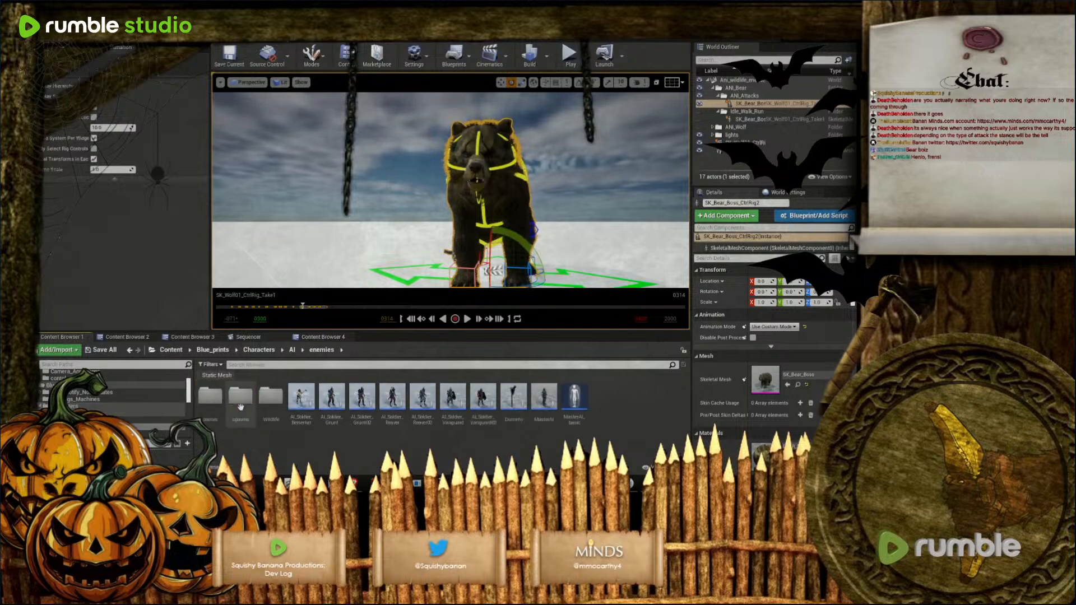
pyautogui.doubleClick(543, 397)
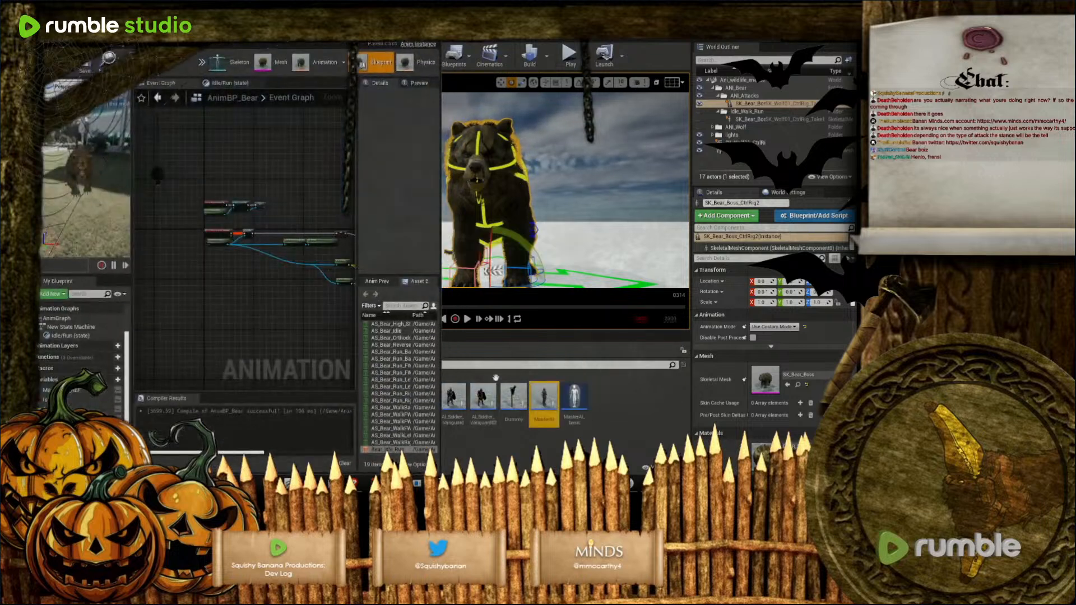
pyautogui.scroll(-4, 238, 311)
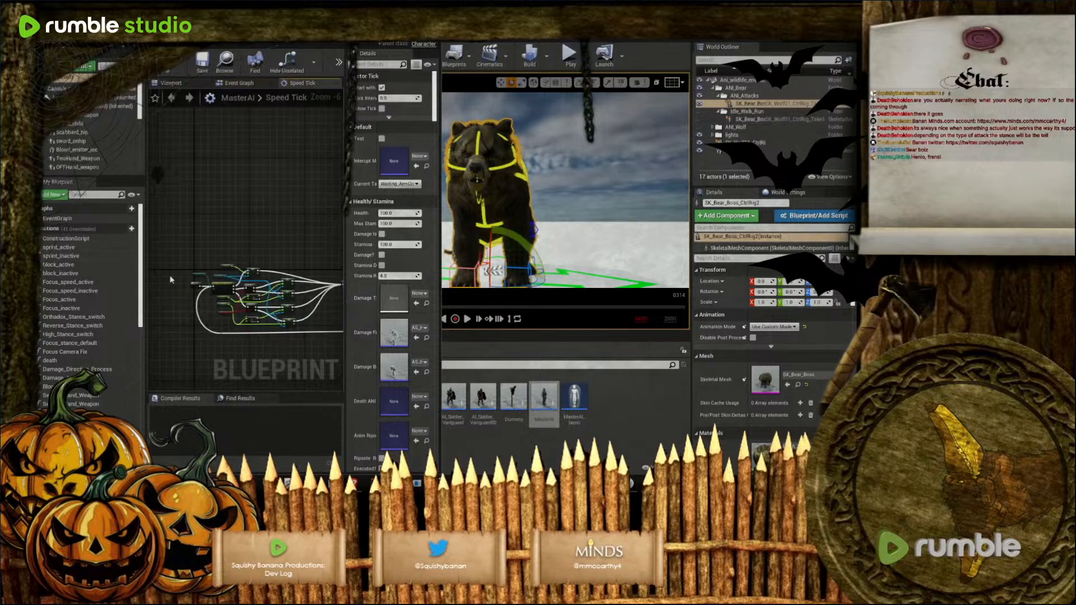
# Examine MasterAI's Event Graph, focusing on the defensive and offensive stance change logic and its stance switch calls
pyautogui.click(240, 84)
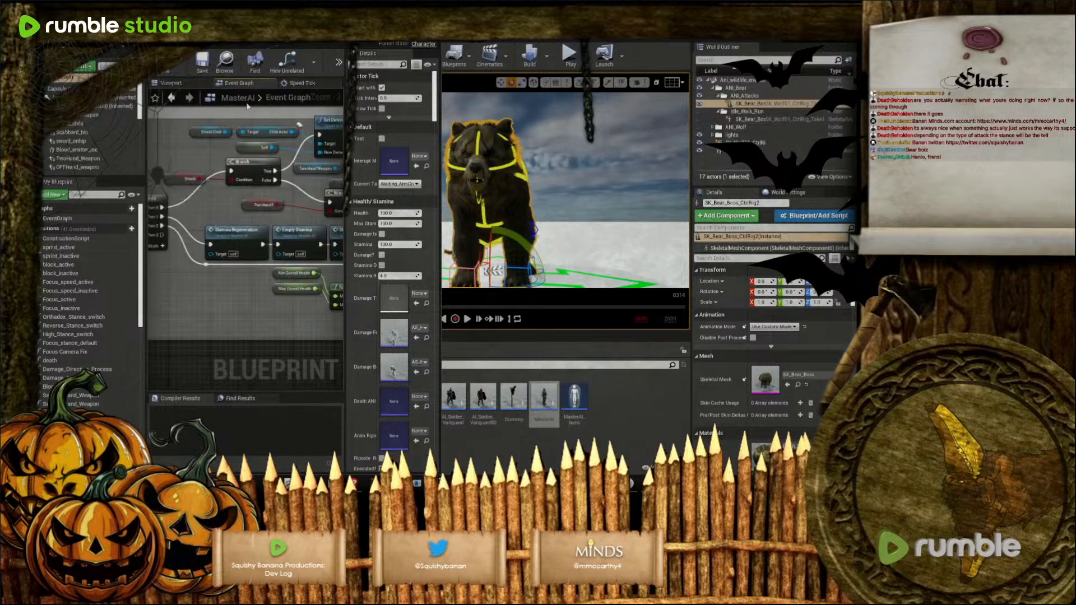
pyautogui.scroll(-3, 234, 271)
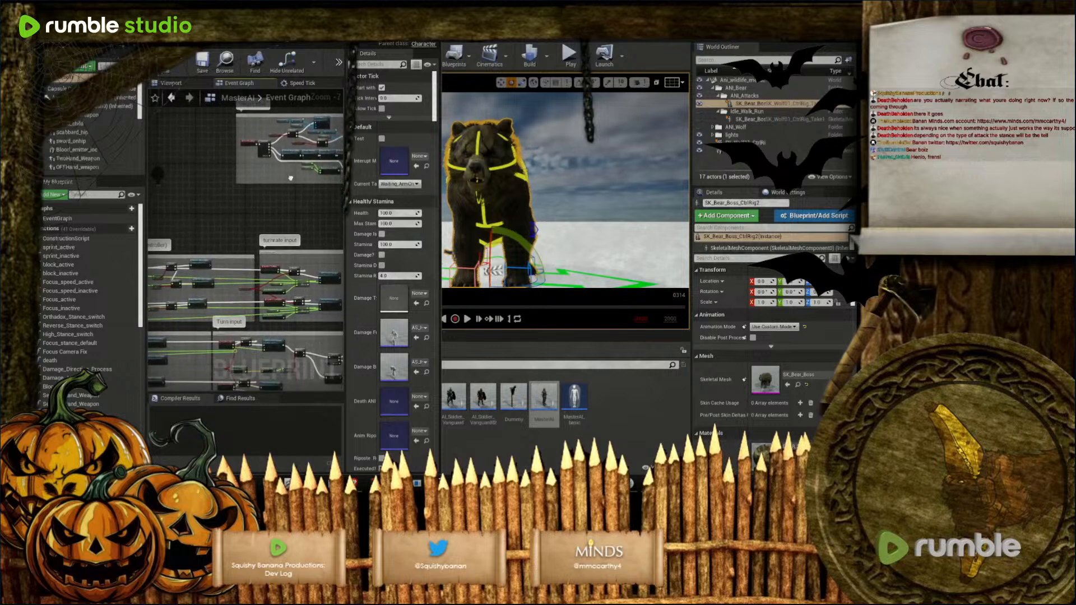
pyautogui.scroll(-3, 285, 256)
pyautogui.moveTo(272, 319); pyautogui.dragTo(247, 146, button='right')
pyautogui.moveTo(182, 281); pyautogui.dragTo(342, 205, button='right')
pyautogui.scroll(10, 241, 294)
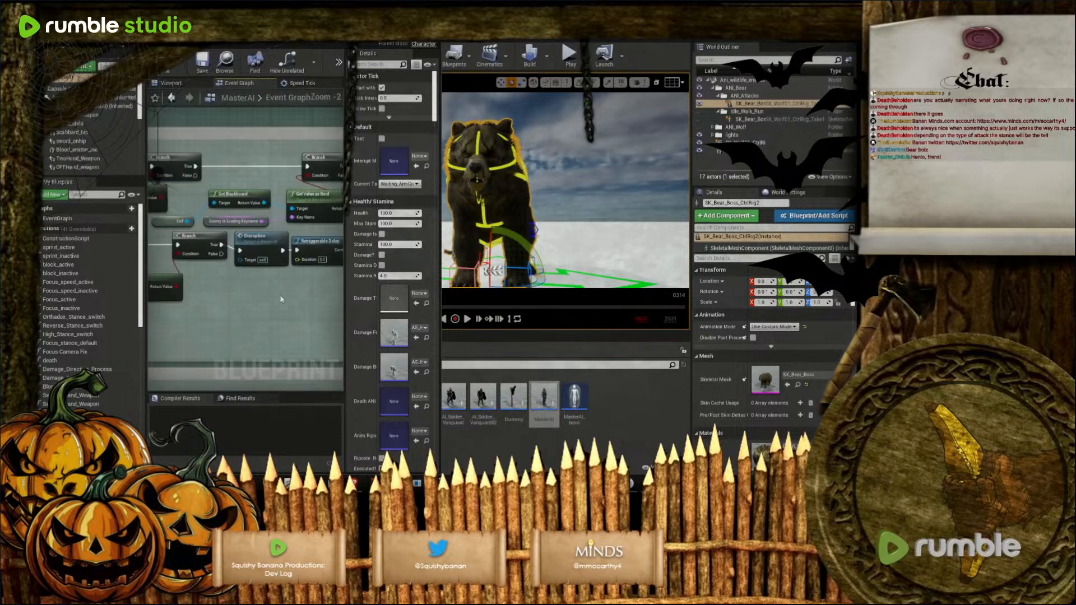
pyautogui.scroll(-5, 235, 314)
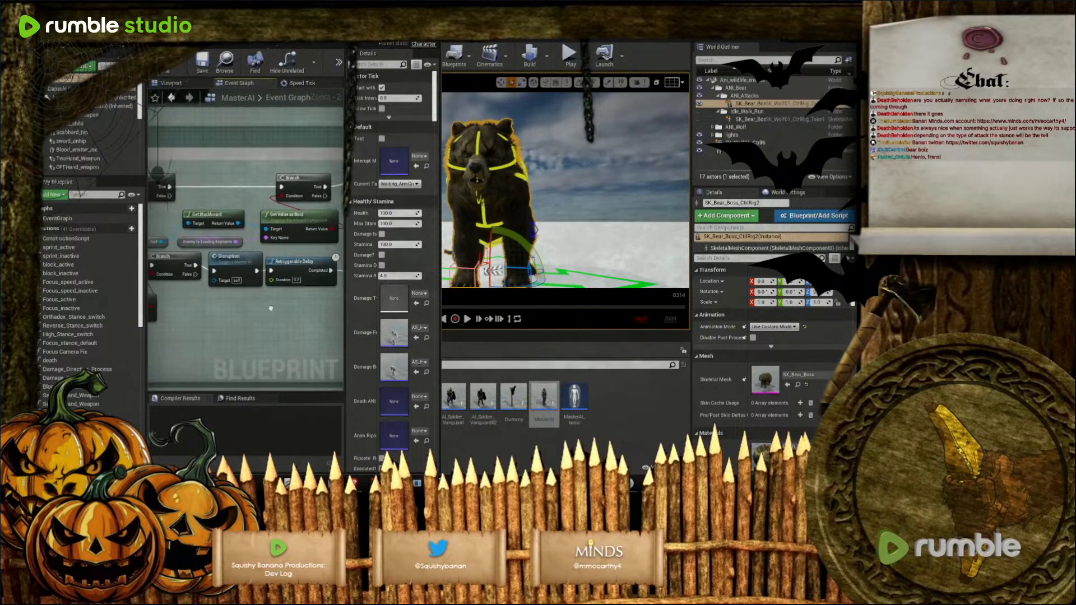
pyautogui.moveTo(268, 333); pyautogui.dragTo(238, 182, button='right')
pyautogui.scroll(-5, 255, 328)
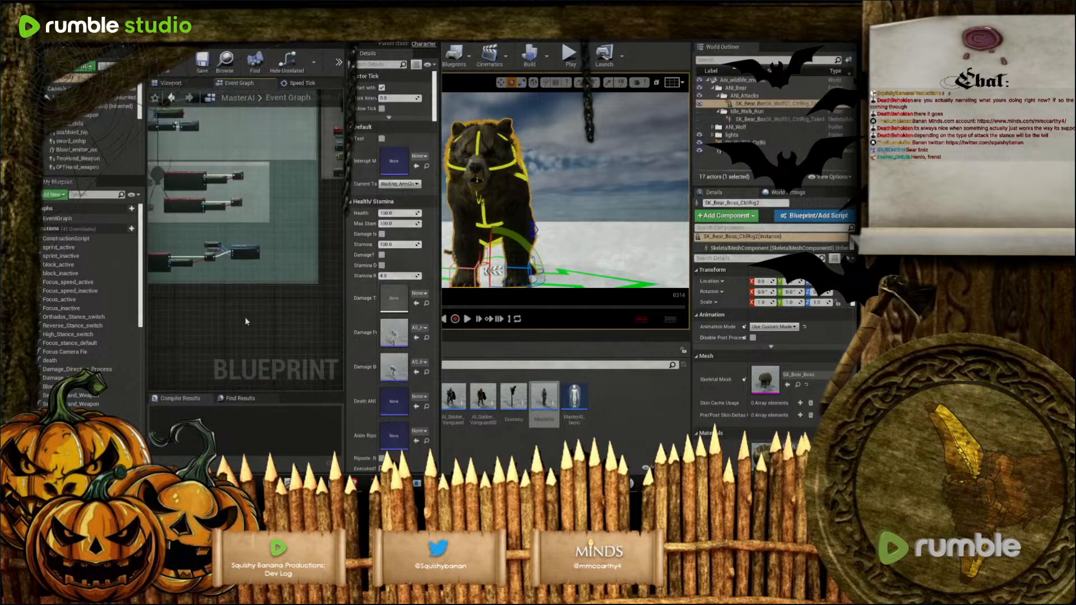
pyautogui.moveTo(194, 361); pyautogui.dragTo(179, 396, button='right')
pyautogui.scroll(6, 283, 157)
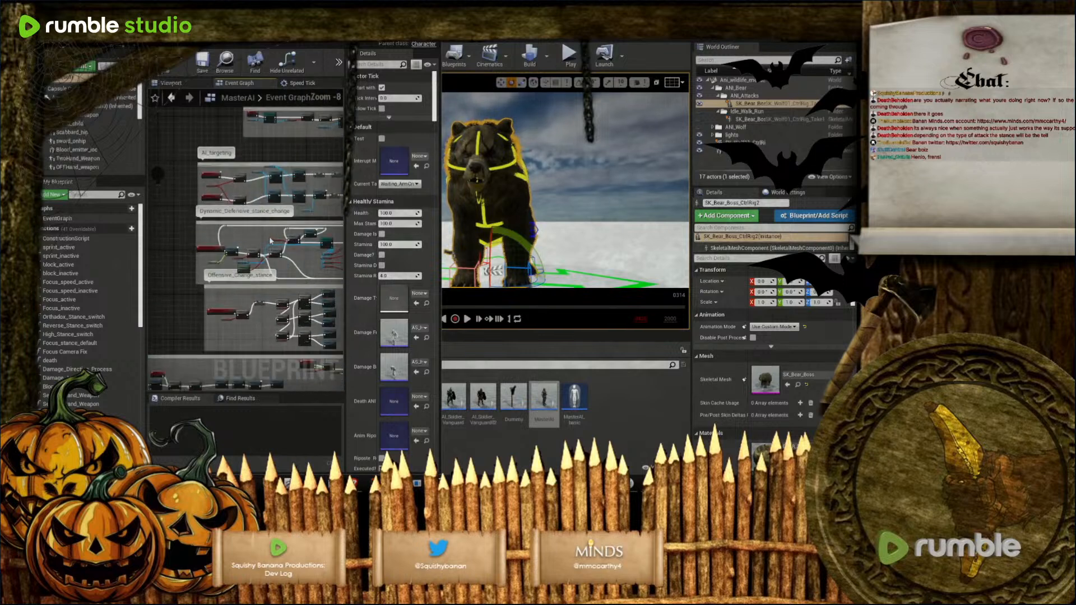
pyautogui.scroll(4, 311, 259)
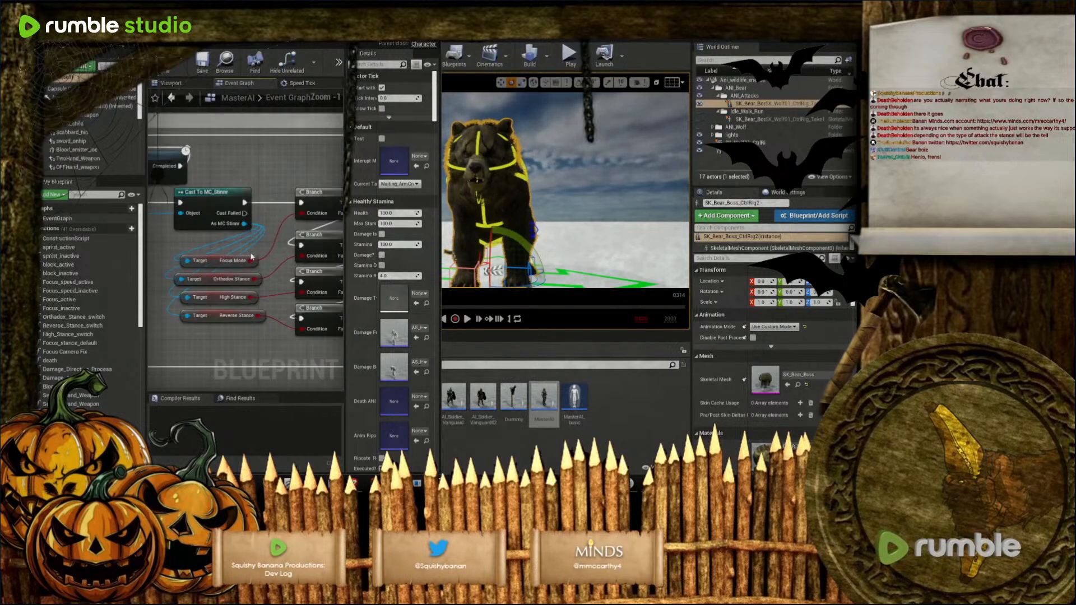
pyautogui.moveTo(269, 267); pyautogui.dragTo(151, 275, button='right')
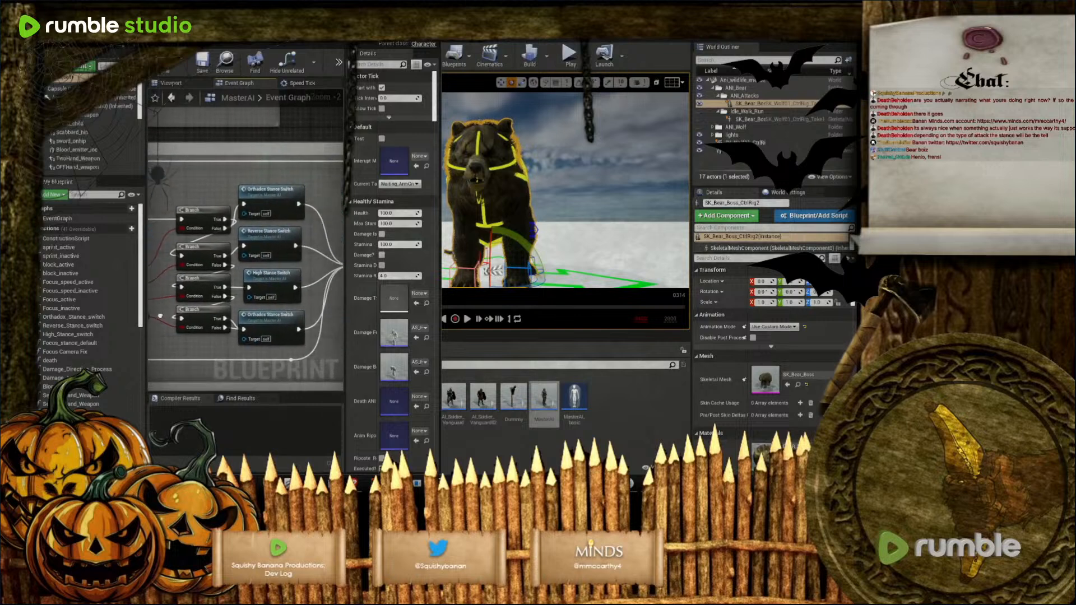
# Examine the node chain inside MasterAI's Orthadox Stance Switch function and return to AnimBP_Bear
pyautogui.doubleClick(277, 207)
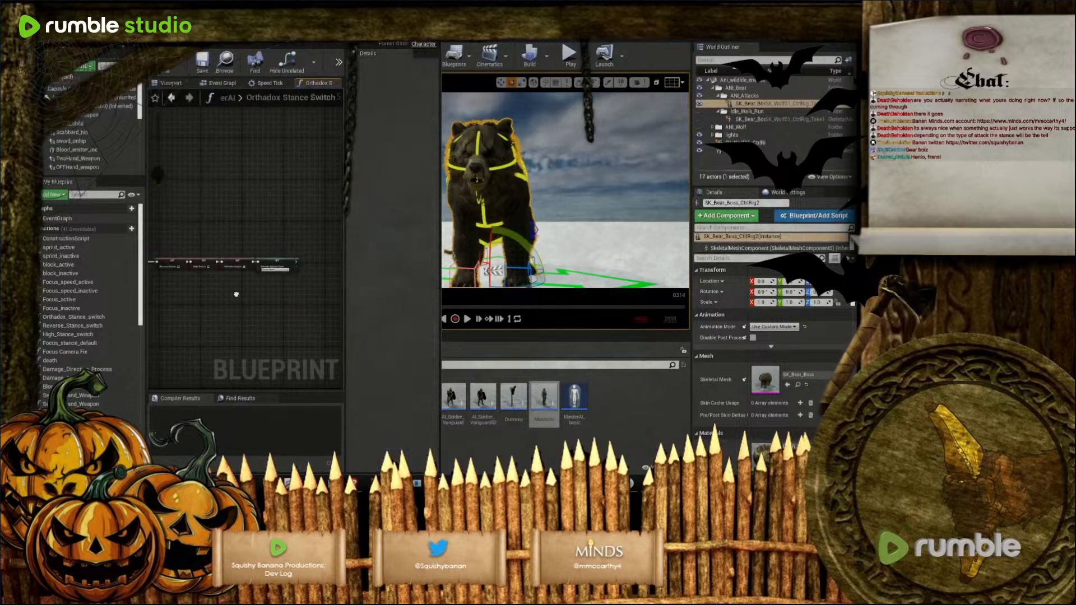
pyautogui.scroll(-5, 287, 280)
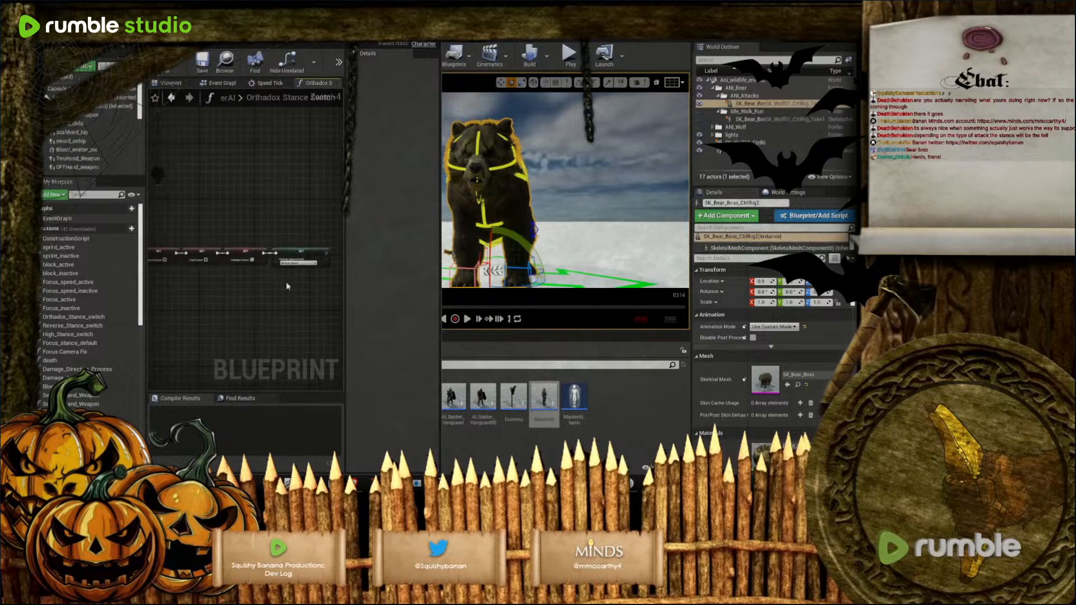
pyautogui.moveTo(255, 290); pyautogui.dragTo(292, 296, button='right')
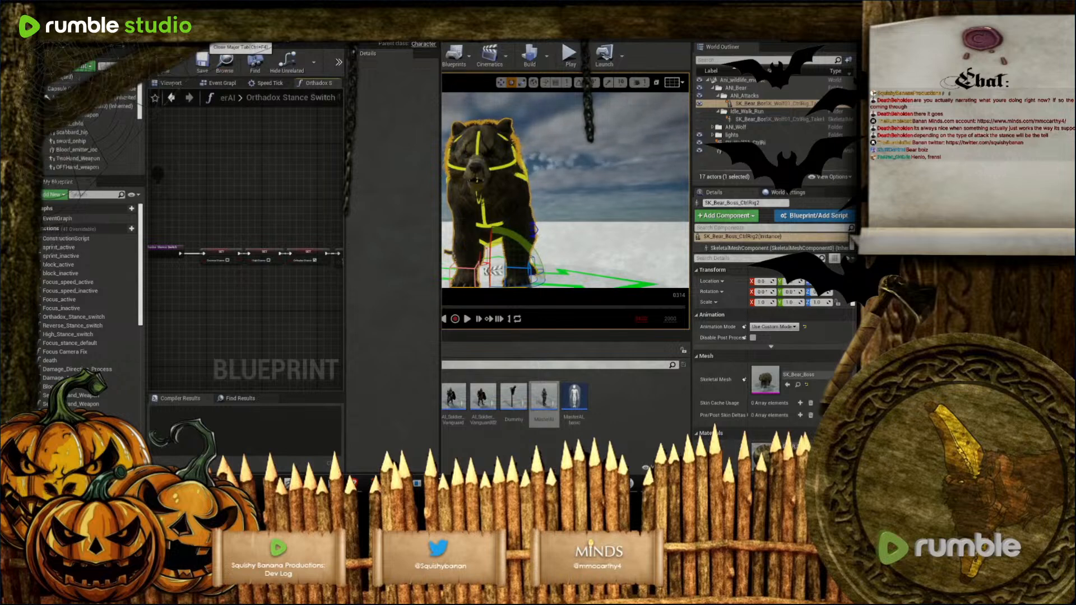
pyautogui.moveTo(264, 306); pyautogui.dragTo(244, 312, button='right')
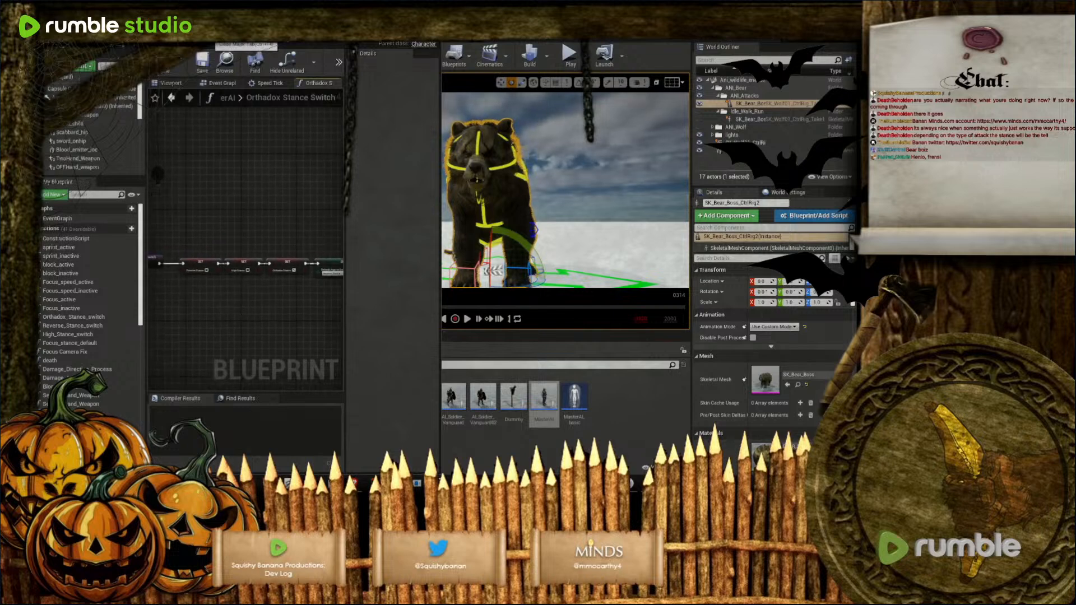
pyautogui.click(212, 34)
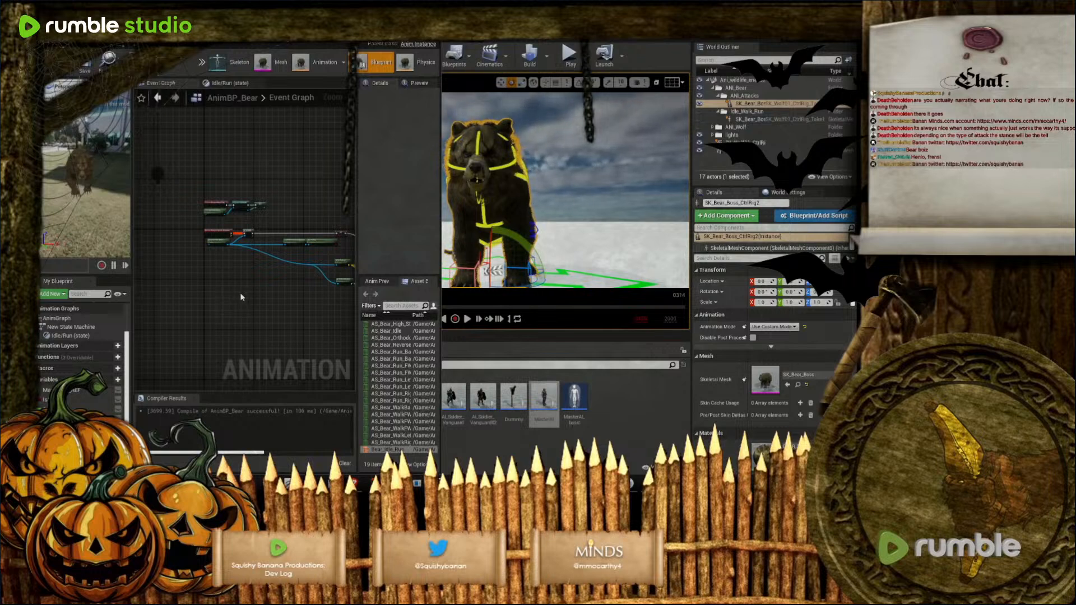
# In the Idle/Run state, add Speed and Direction getters and connect them to the matching Bear_Idle_Run inputs
pyautogui.moveTo(284, 298); pyautogui.dragTo(308, 252, button='right')
pyautogui.click(227, 83)
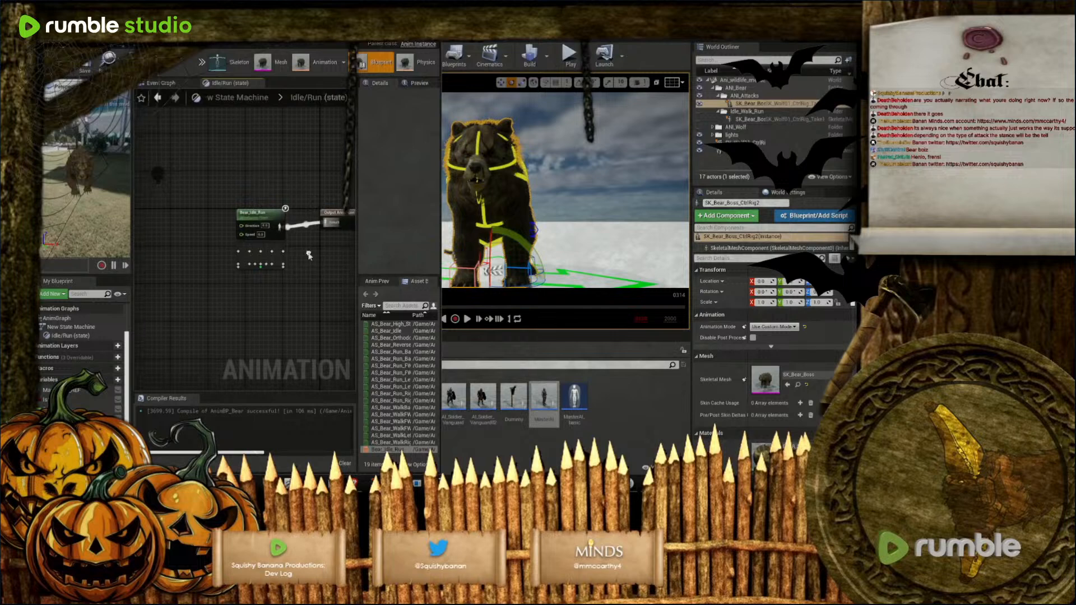
pyautogui.click(269, 213)
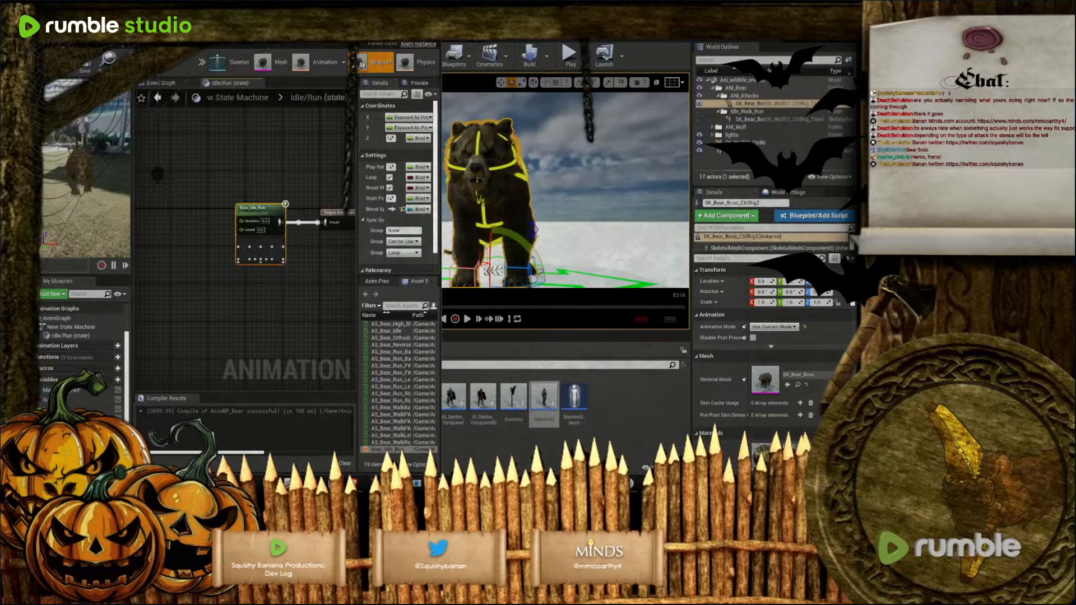
pyautogui.moveTo(55, 409); pyautogui.dragTo(161, 230)
pyautogui.click(177, 245)
pyautogui.click(56, 416)
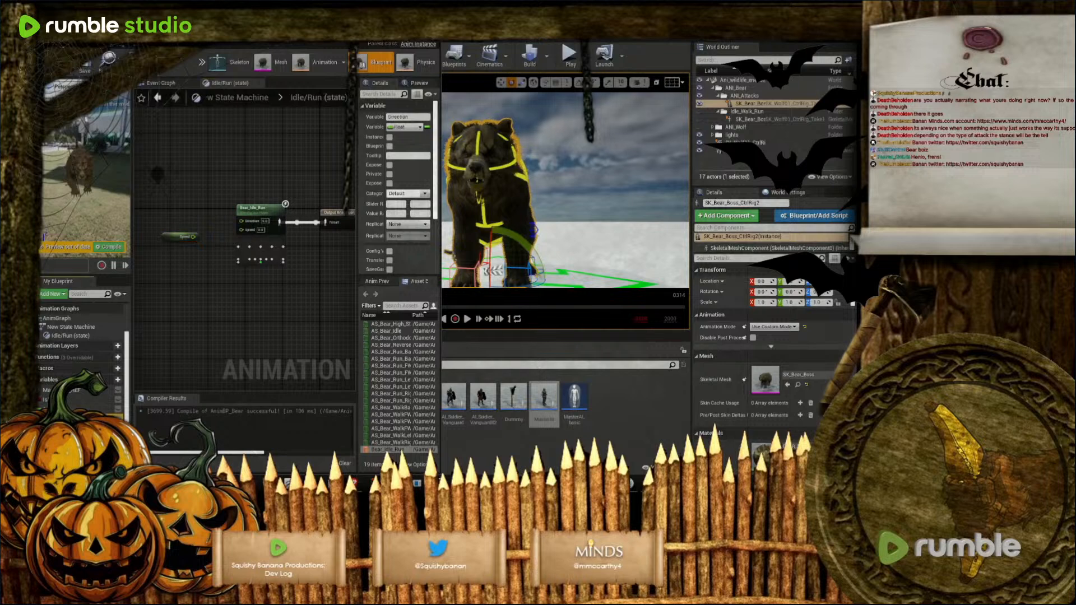
pyautogui.moveTo(56, 417); pyautogui.dragTo(190, 227)
pyautogui.click(205, 235)
pyautogui.moveTo(202, 211); pyautogui.dragTo(247, 230)
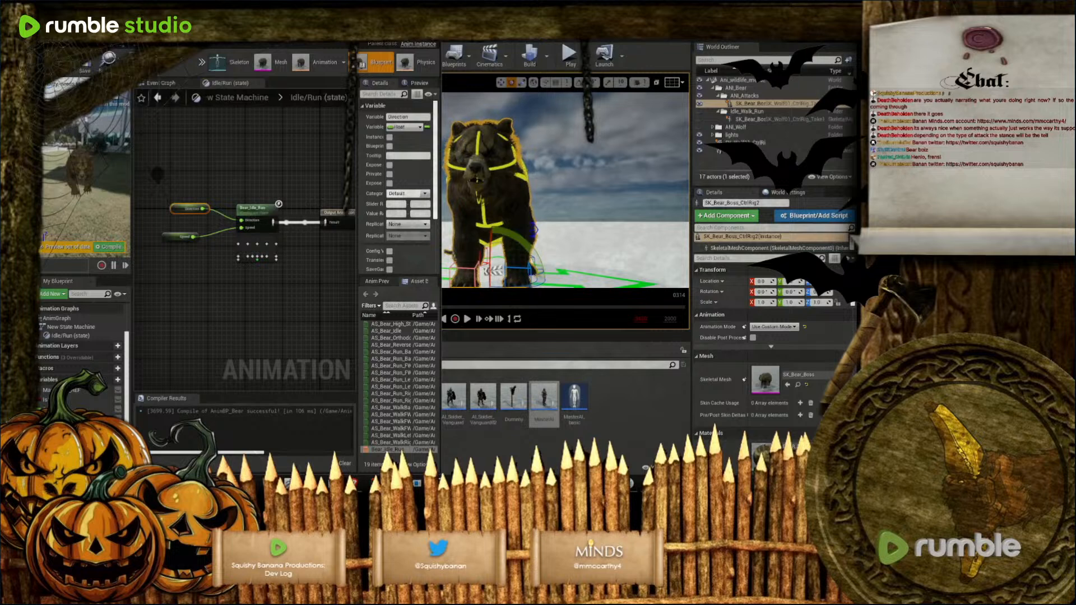
# Compile and save AnimBP_Bear, and line up the Direction and Speed getters beside Bear_Idle_Run
pyautogui.click(62, 64)
pyautogui.click(85, 65)
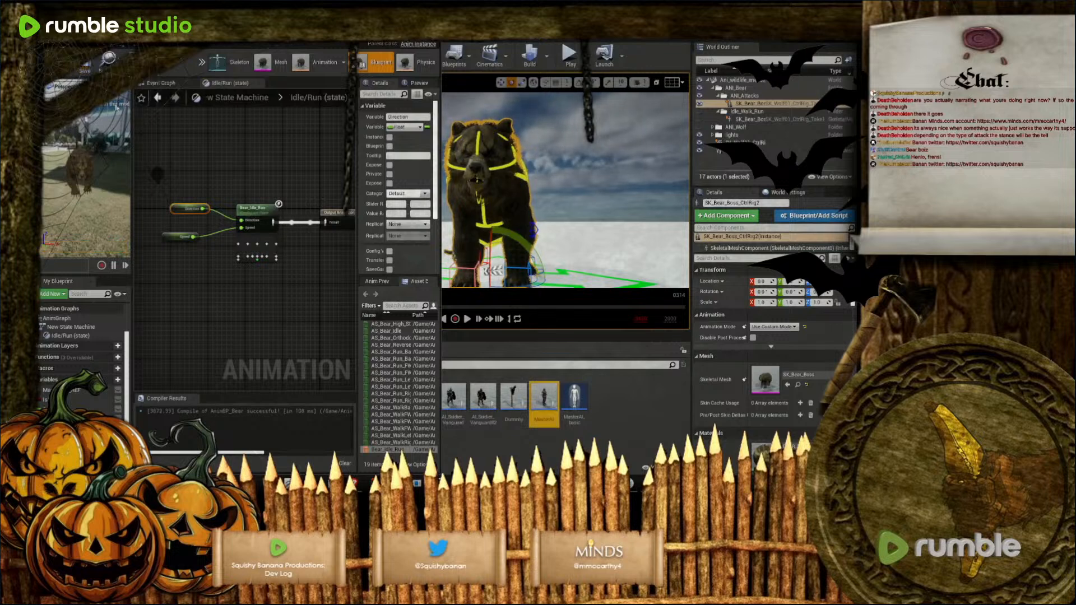
pyautogui.moveTo(166, 237); pyautogui.dragTo(170, 210)
pyautogui.click(169, 212)
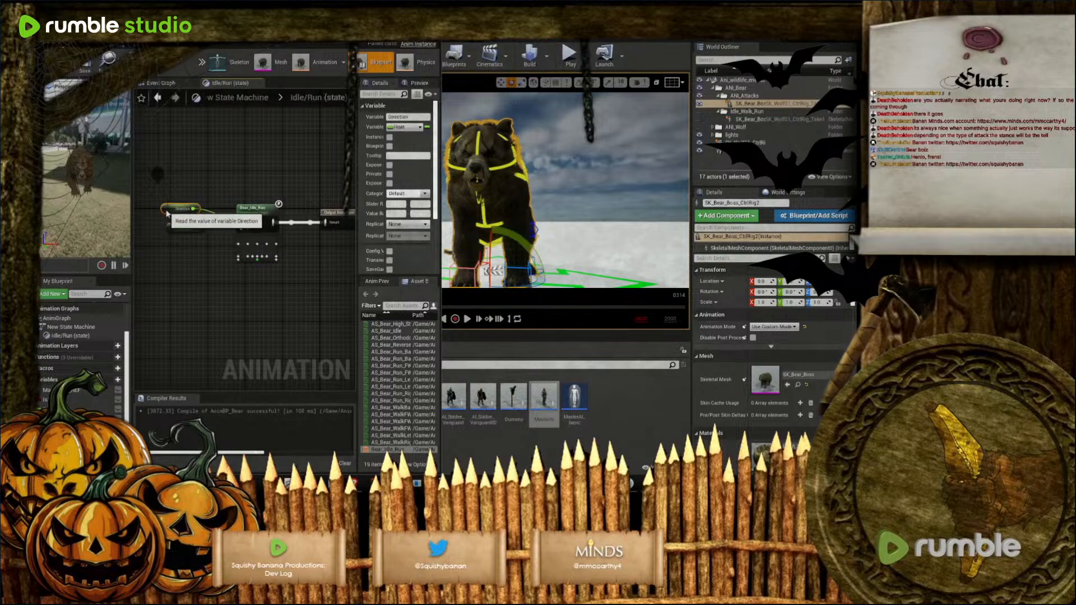
pyautogui.click(209, 255)
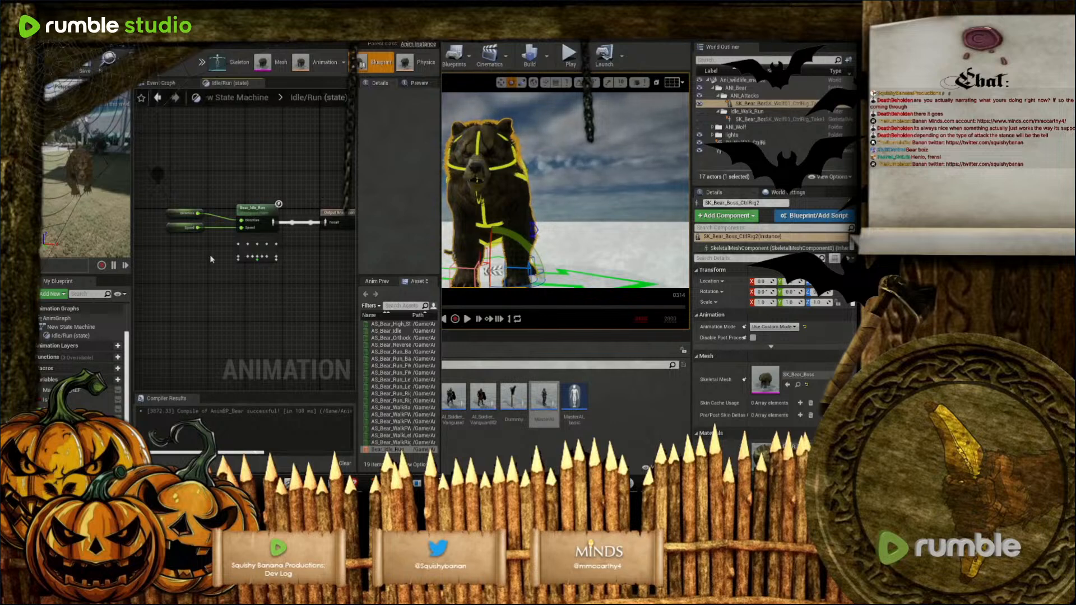
pyautogui.click(82, 74)
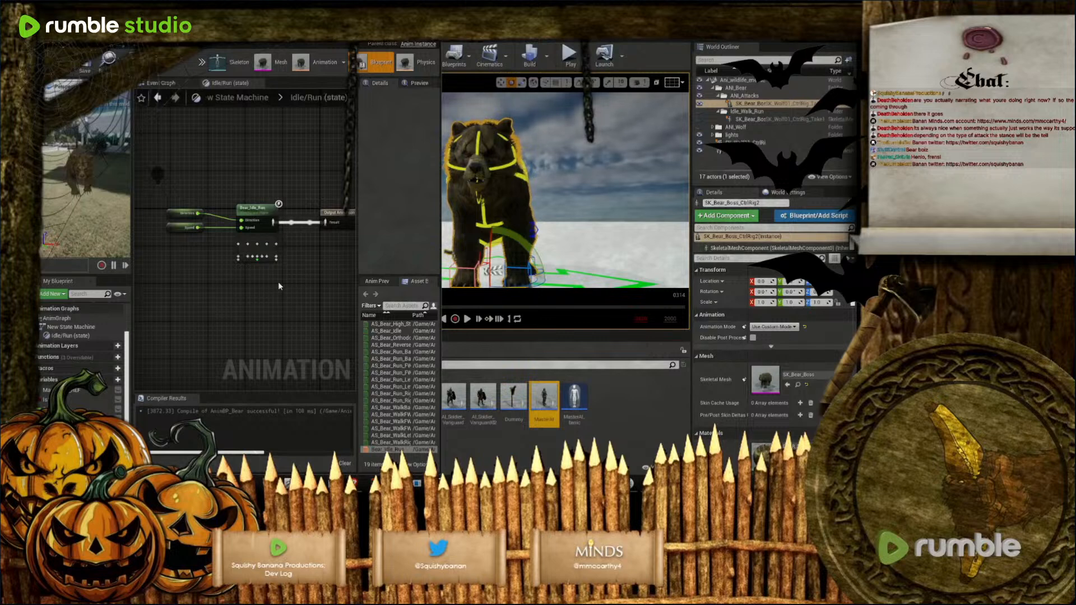
# Go up from the Idle/Run state to AnimBP_Bear's New State Machine graph
pyautogui.click(232, 84)
pyautogui.click(253, 100)
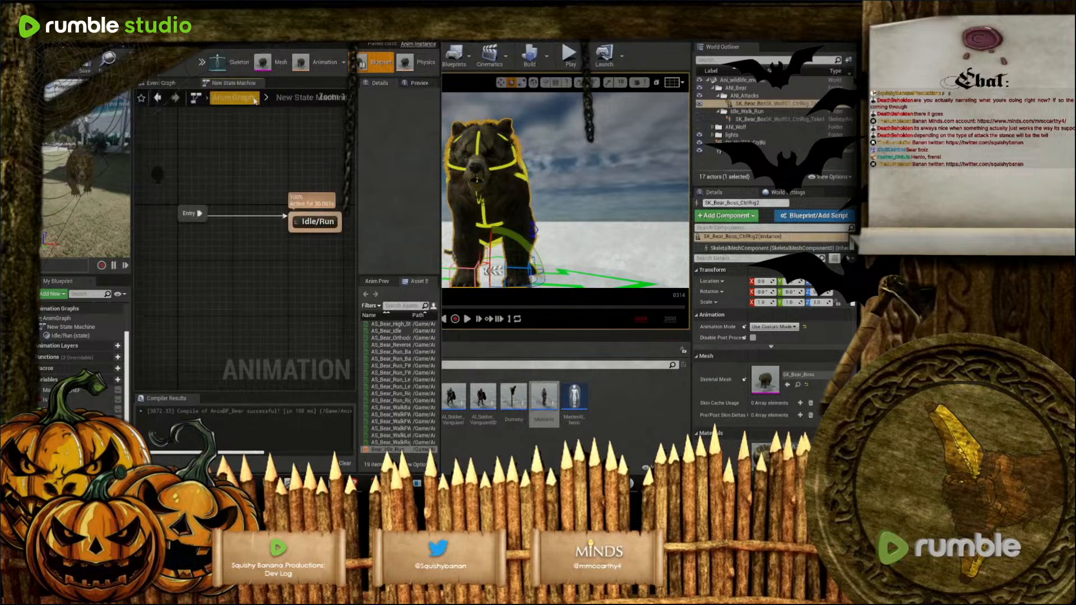
pyautogui.moveTo(287, 292); pyautogui.dragTo(249, 281, button='right')
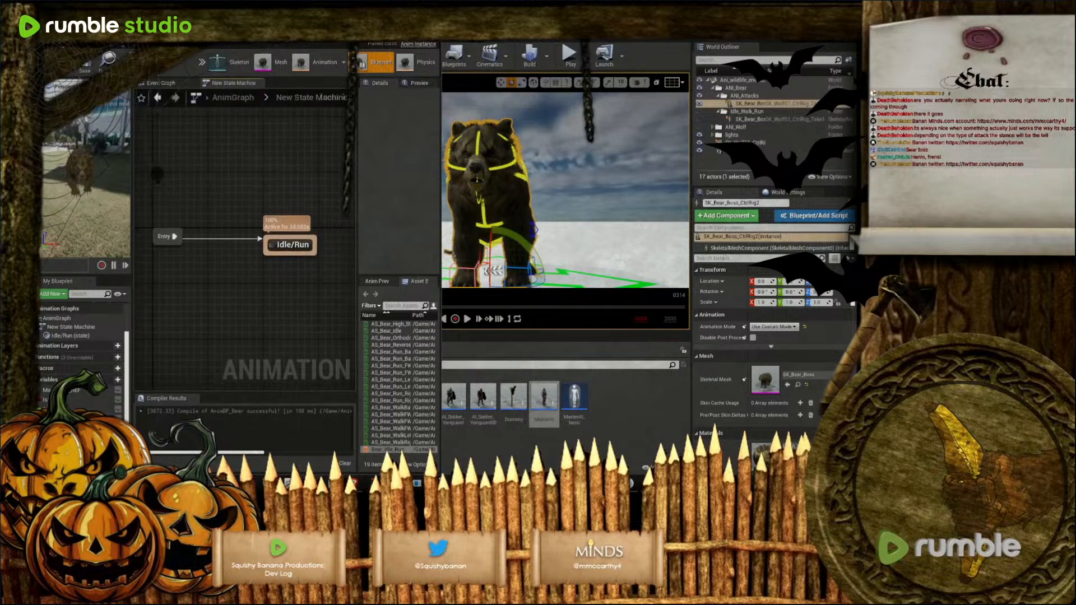
# Switch to AI_Sword_AnimBP and examine the OneHandWeapon state machine's transitions between Idle/Run and the stance states
pyautogui.moveTo(524, 483)
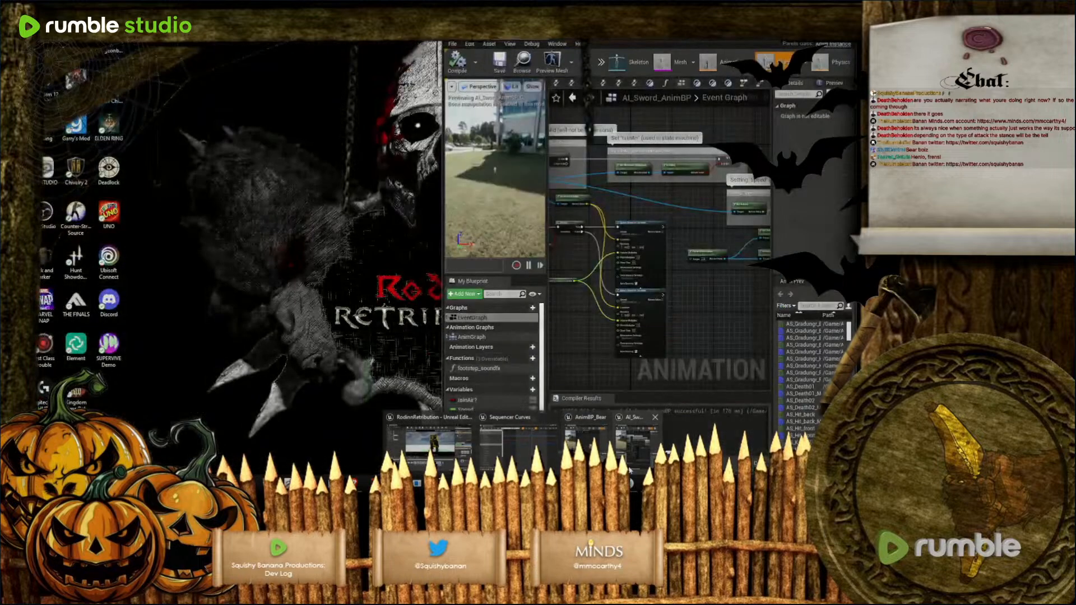
pyautogui.click(632, 448)
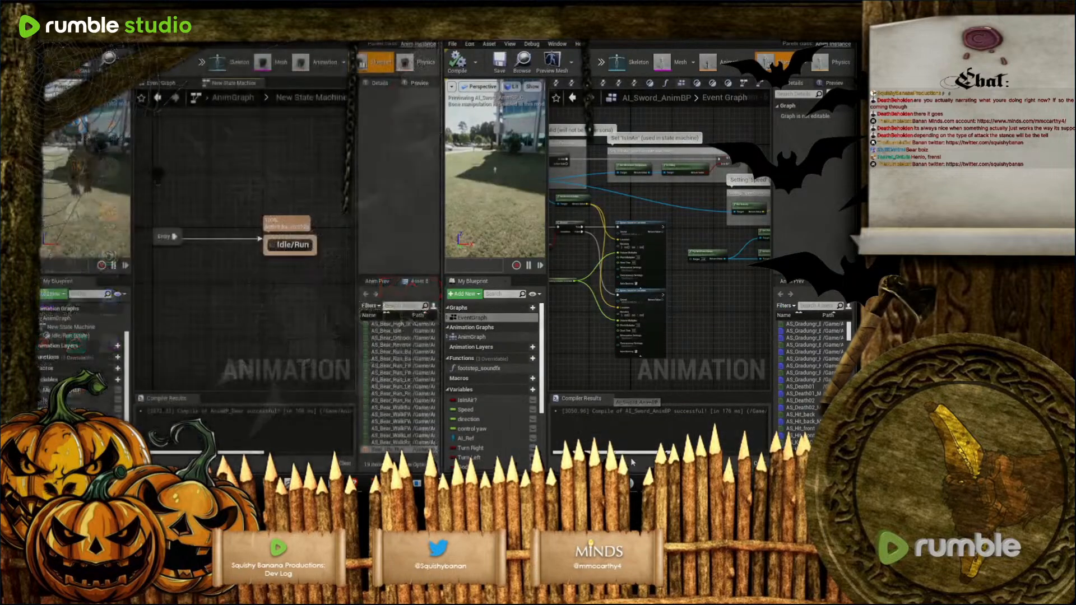
pyautogui.click(489, 337)
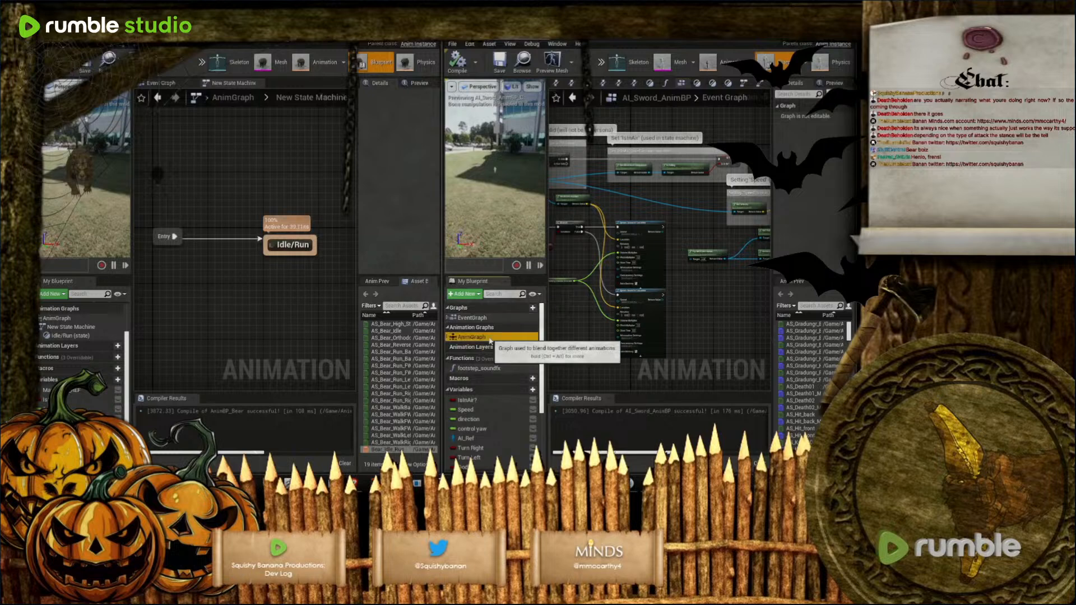
pyautogui.doubleClick(491, 337)
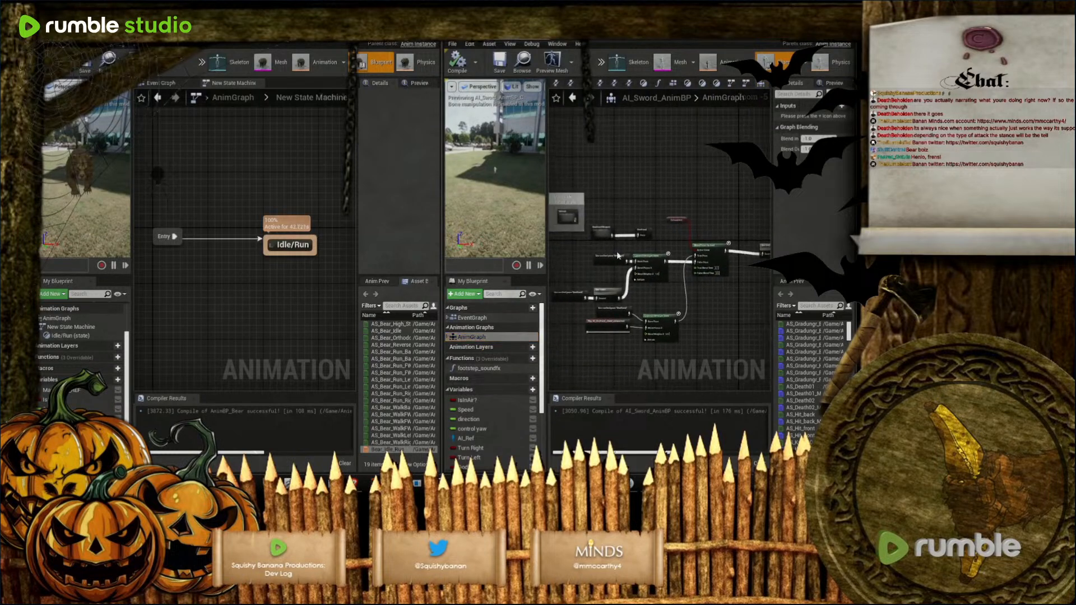
pyautogui.doubleClick(602, 238)
pyautogui.scroll(1, 667, 260)
pyautogui.moveTo(679, 265); pyautogui.dragTo(683, 266, button='right')
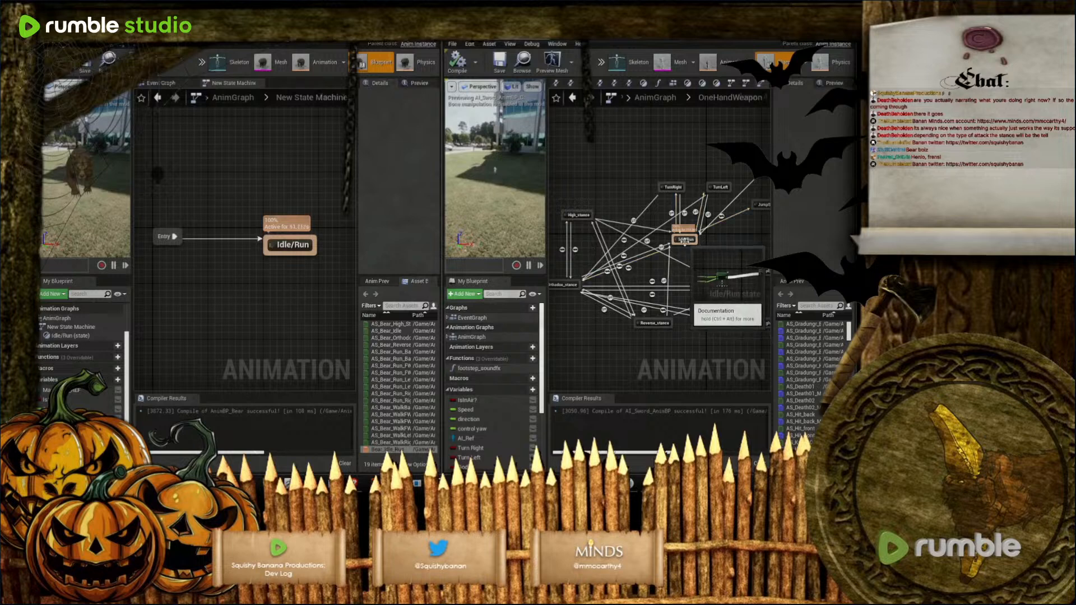
pyautogui.moveTo(685, 241); pyautogui.dragTo(686, 245)
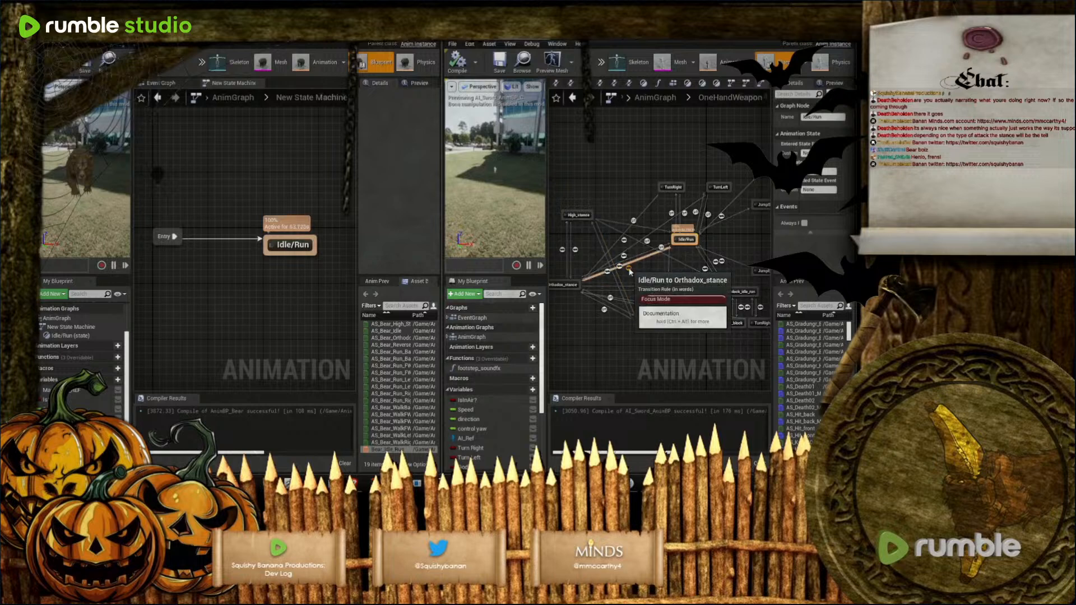
# Add a state named Orthodox_stance to AnimBP_Bear's New State Machine and place it level with Idle/Run
pyautogui.moveTo(284, 308); pyautogui.dragTo(209, 308, button='right')
pyautogui.scroll(-2, 276, 270)
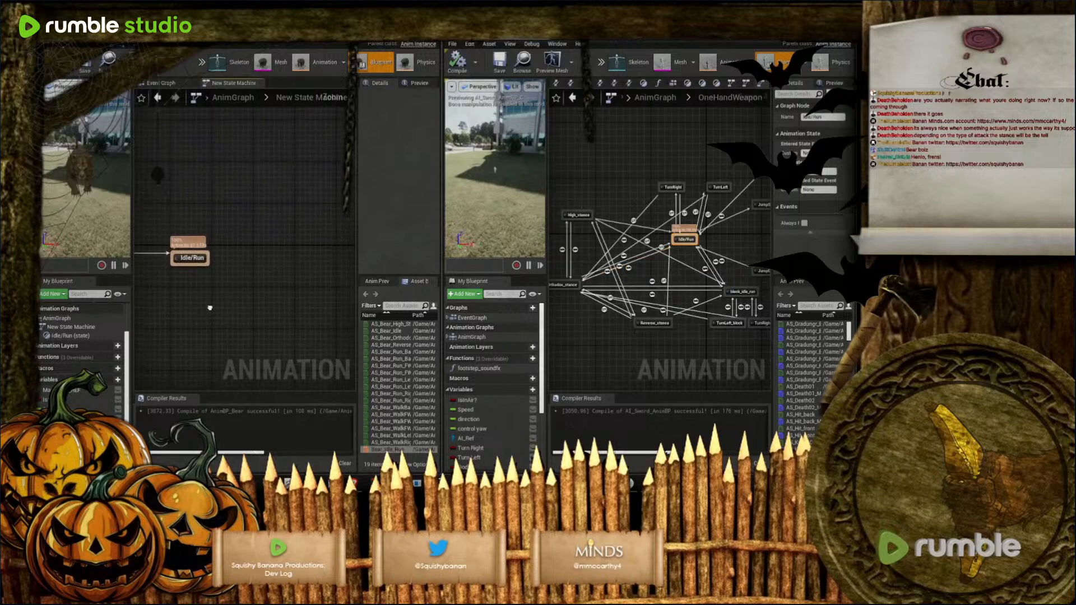
pyautogui.click(209, 264)
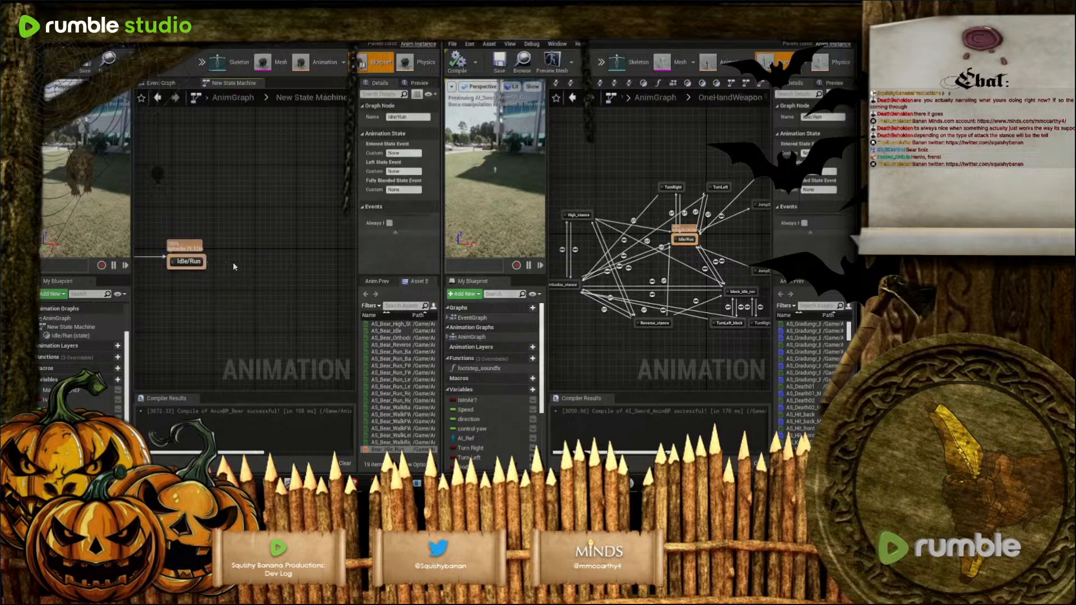
pyautogui.click(334, 262)
pyautogui.rightClick(331, 265)
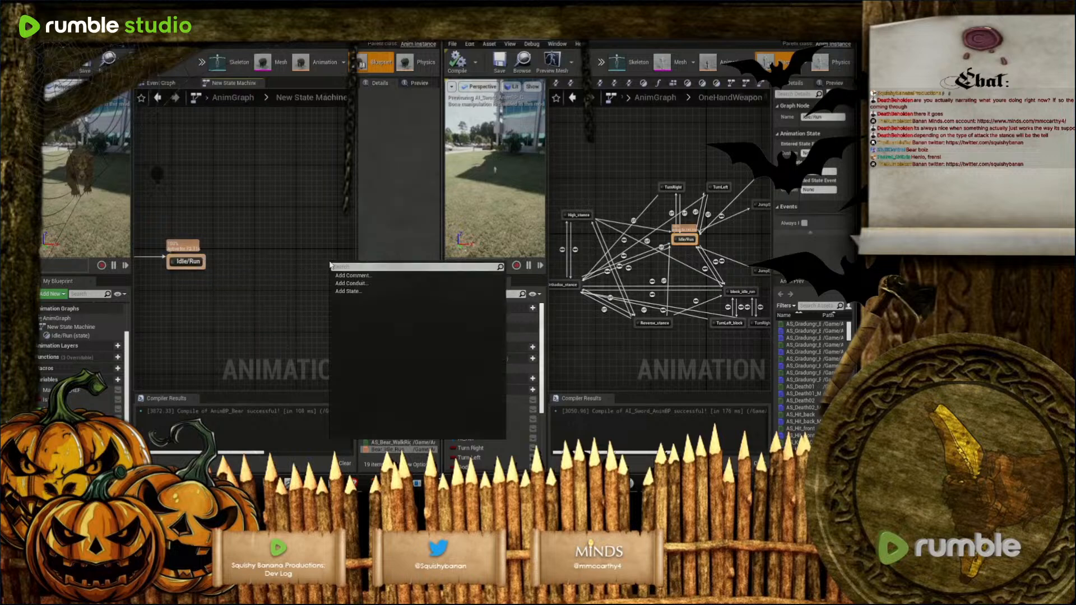
pyautogui.click(348, 291)
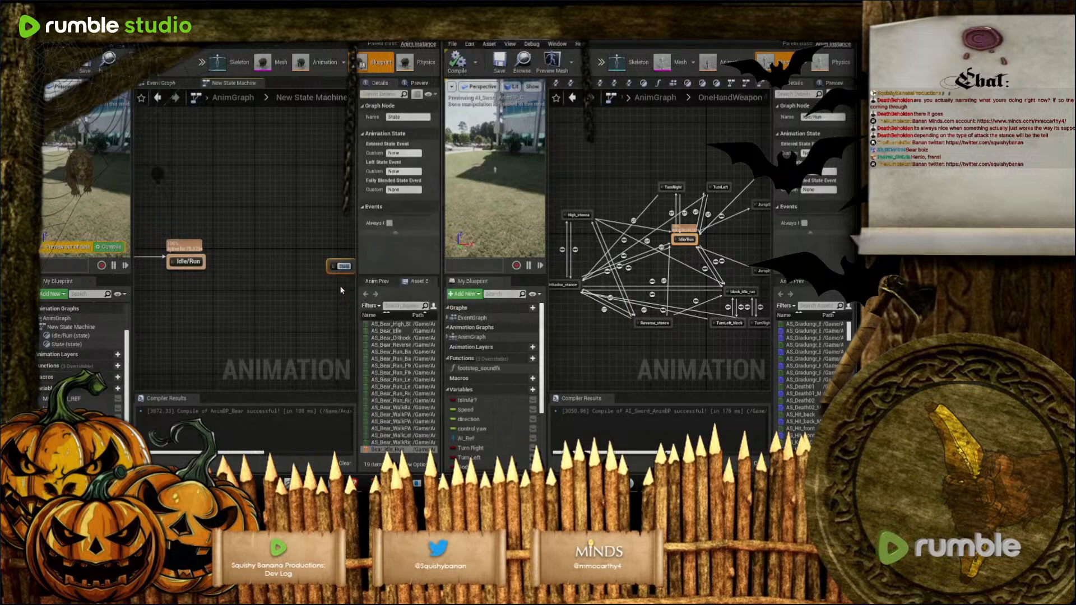
pyautogui.click(405, 117)
pyautogui.click(405, 117)
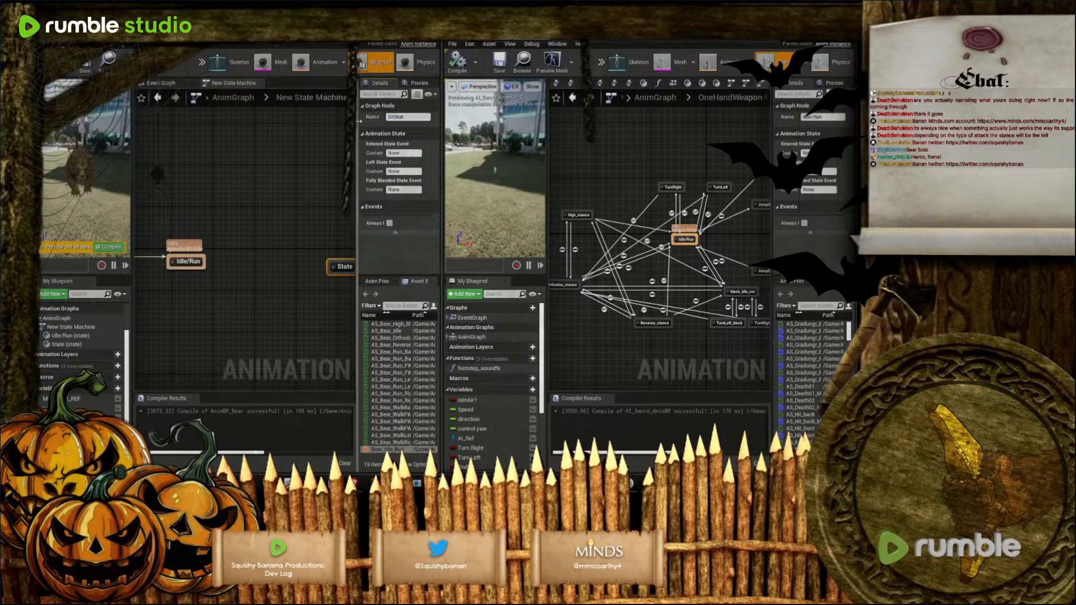
pyautogui.press('Return')
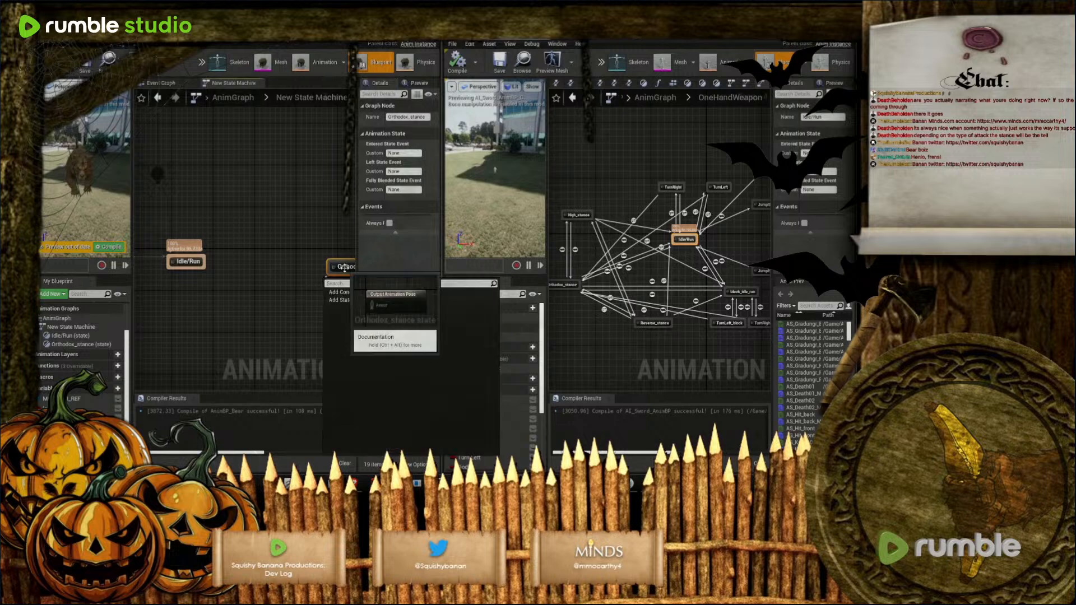
pyautogui.moveTo(326, 269); pyautogui.dragTo(284, 264)
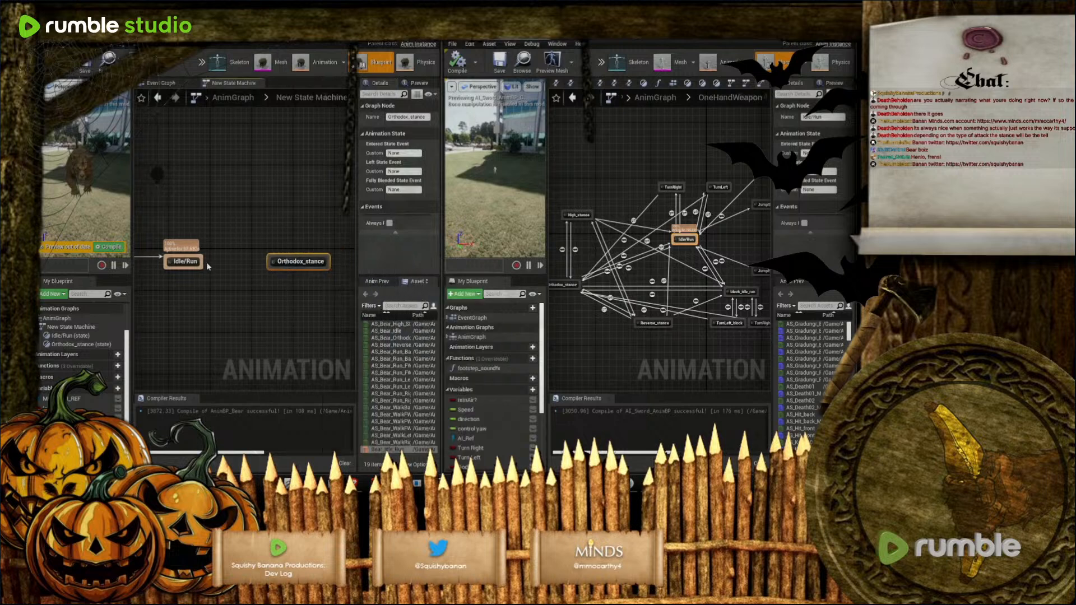
# Create a transition from Idle/Run to Orthodox_stance, feed its rule's Can Enter Transition with Focus Mode, and compile and save
pyautogui.moveTo(202, 263); pyautogui.dragTo(273, 268)
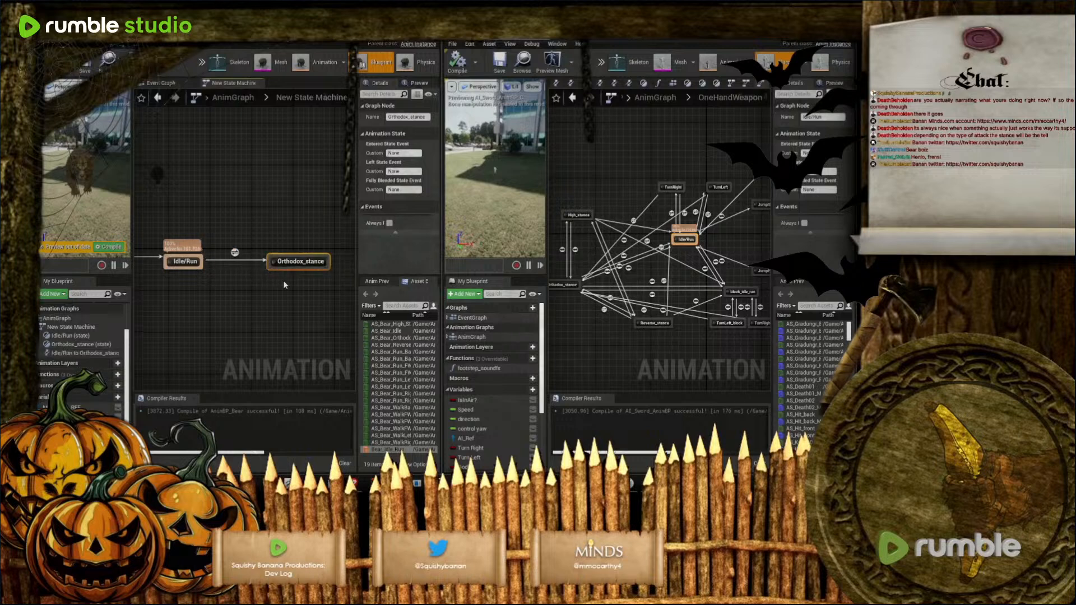
pyautogui.doubleClick(629, 271)
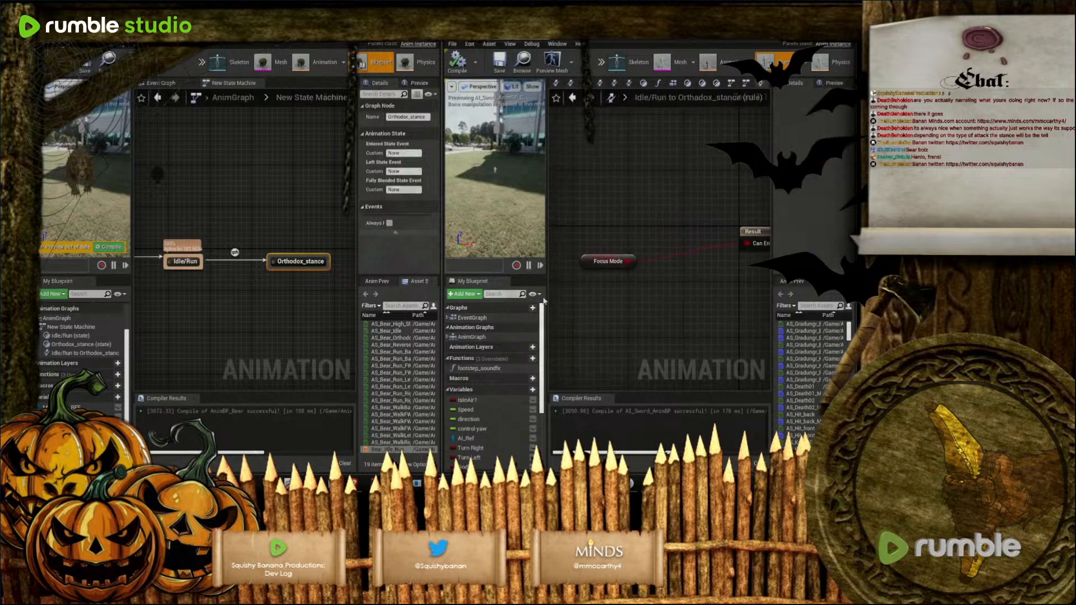
pyautogui.doubleClick(236, 252)
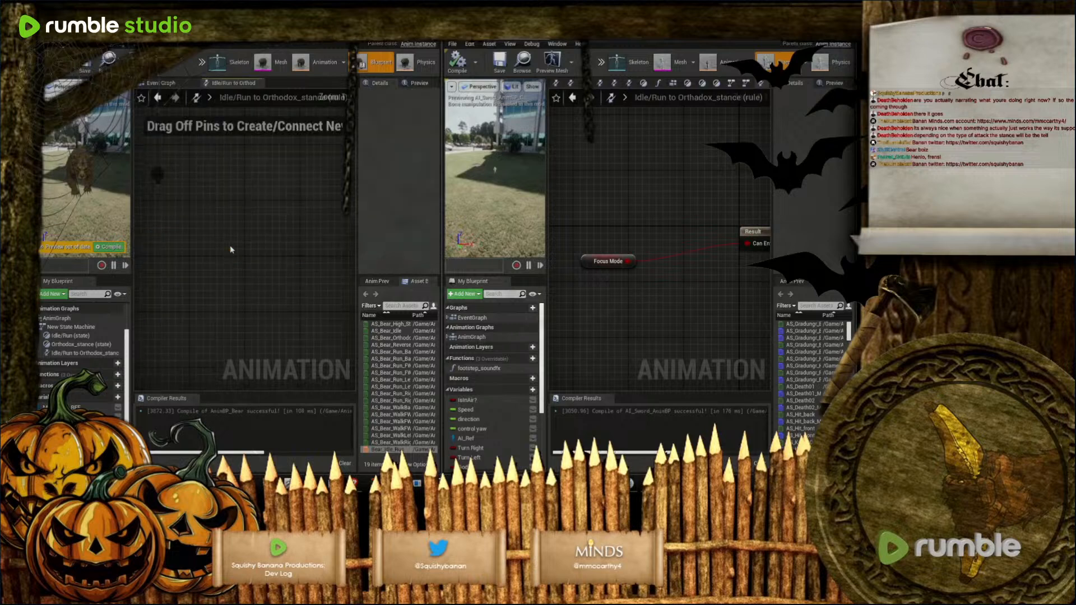
pyautogui.moveTo(179, 284); pyautogui.dragTo(221, 288, button='right')
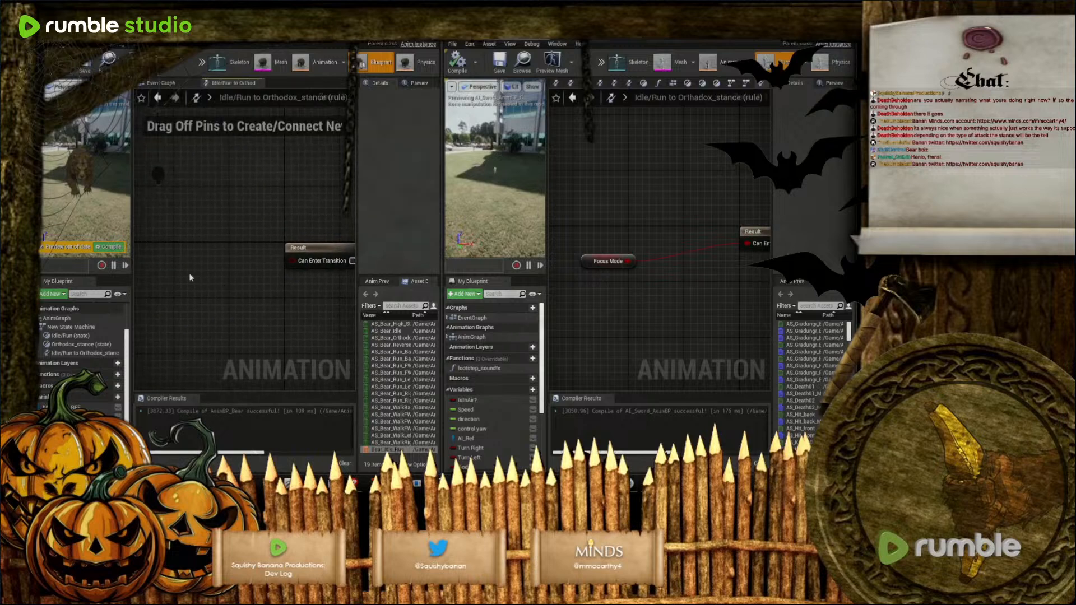
pyautogui.rightClick(176, 265)
pyautogui.write('getfo')
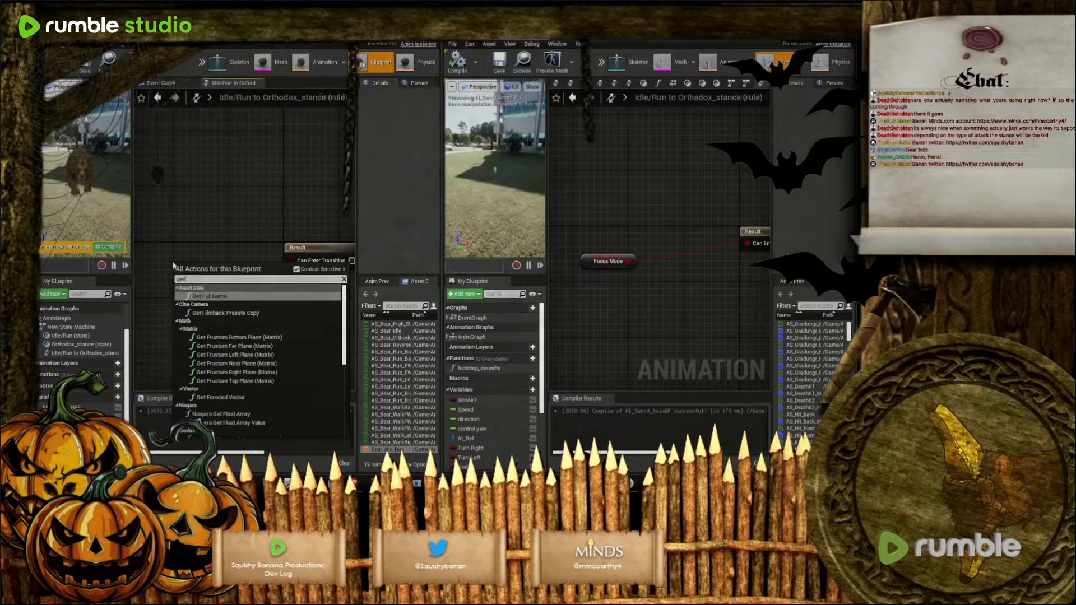
pyautogui.press('Return')
pyautogui.moveTo(220, 270); pyautogui.dragTo(291, 261)
pyautogui.moveTo(178, 274); pyautogui.dragTo(197, 261)
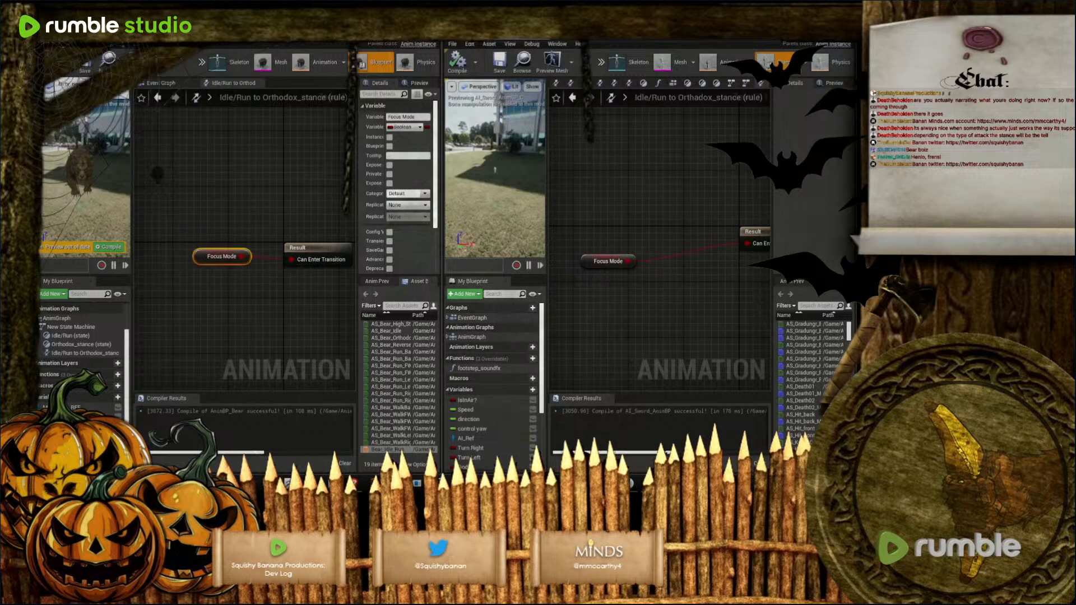
pyautogui.click(44, 63)
pyautogui.click(86, 63)
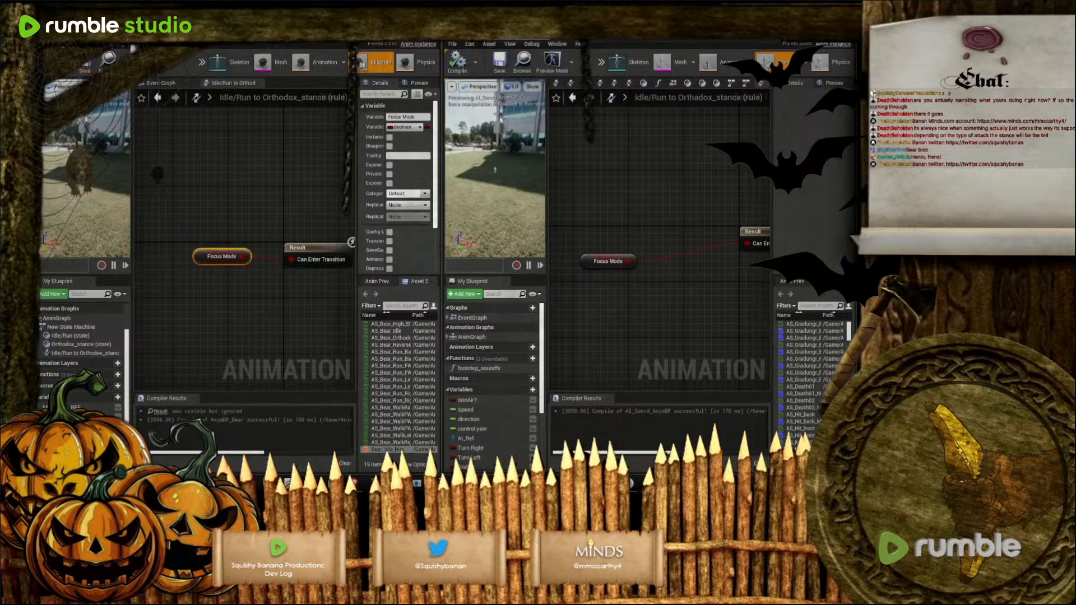
# Back in the state machine, add a transition from Orthodox_stance to Idle/Run and move both states slightly up in line
pyautogui.click(158, 98)
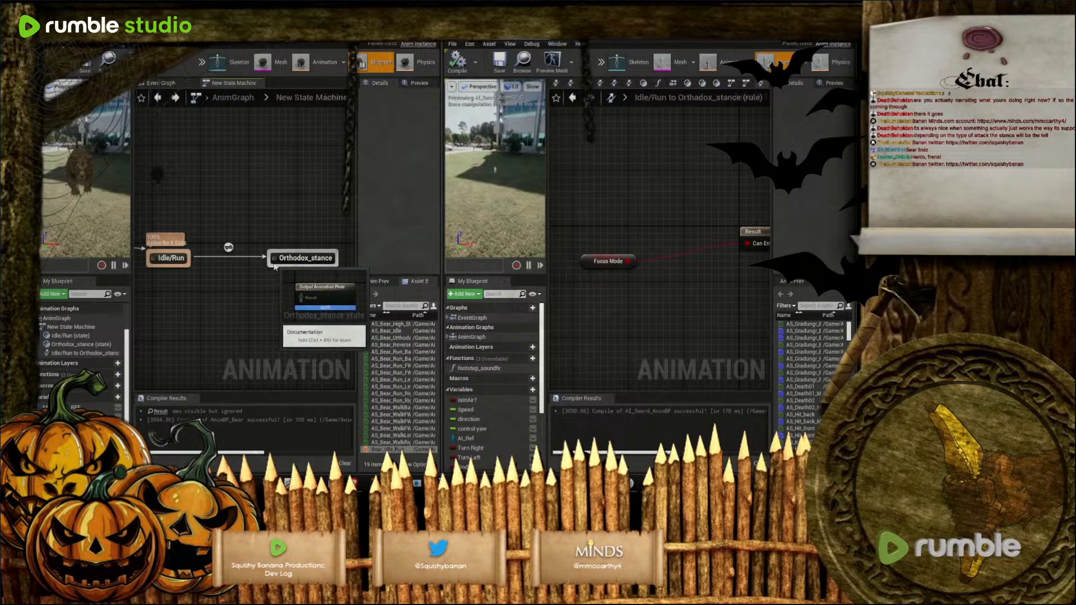
pyautogui.moveTo(283, 262); pyautogui.dragTo(189, 268)
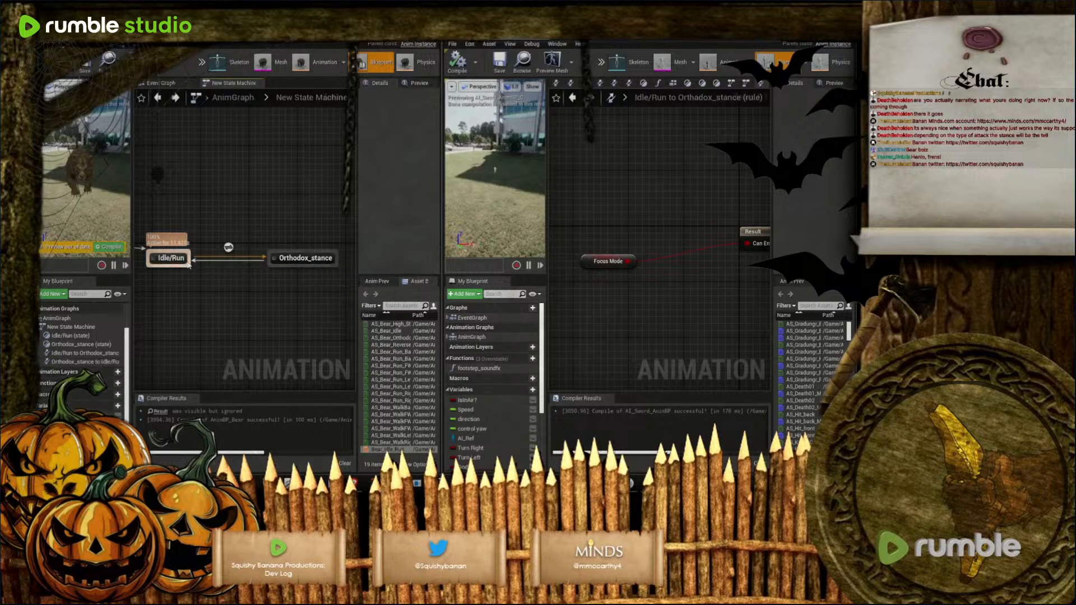
pyautogui.rightClick(232, 265)
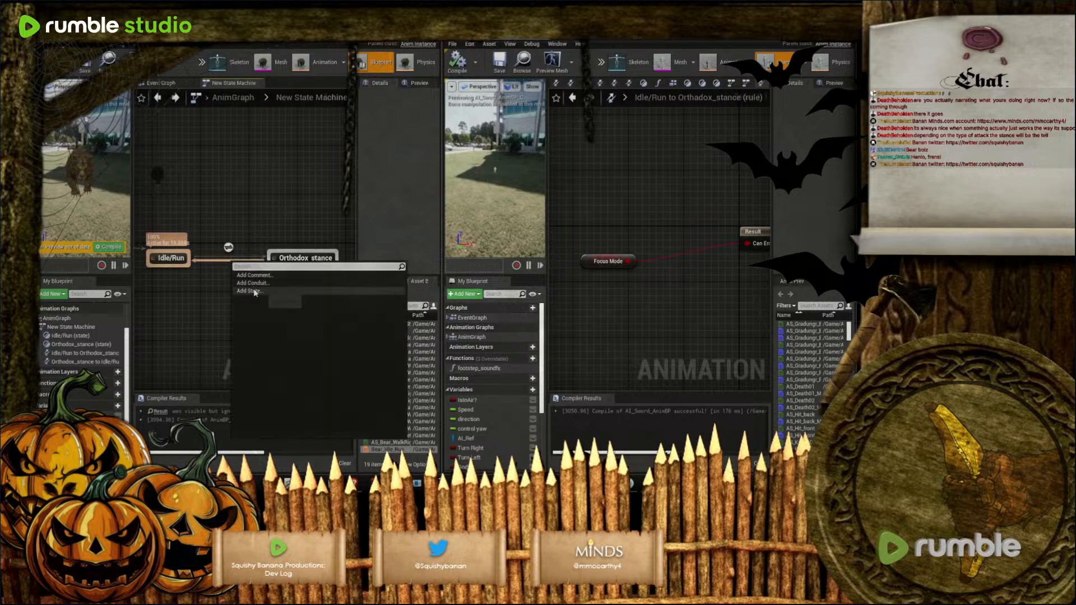
pyautogui.click(217, 299)
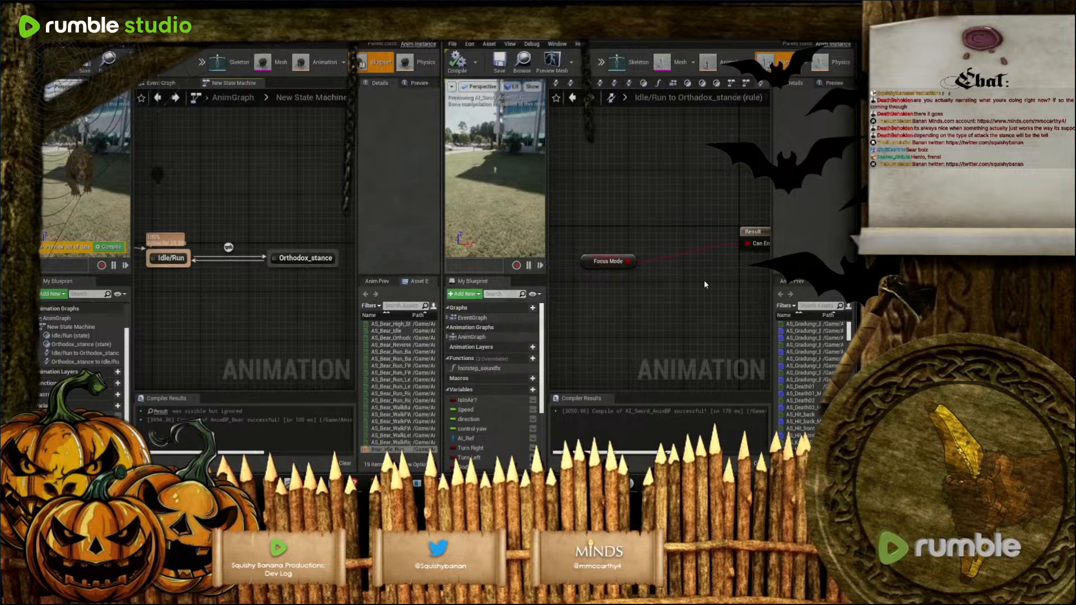
pyautogui.click(572, 98)
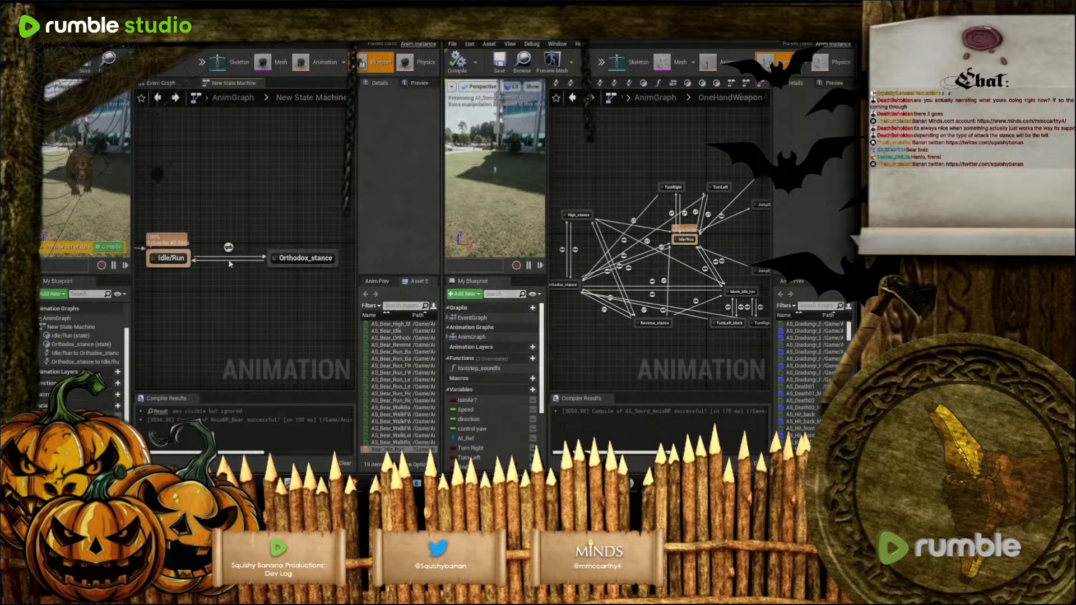
pyautogui.moveTo(171, 262)
pyautogui.mouseDown()
pyautogui.moveTo(167, 231)
pyautogui.moveTo(173, 255)
pyautogui.mouseUp()
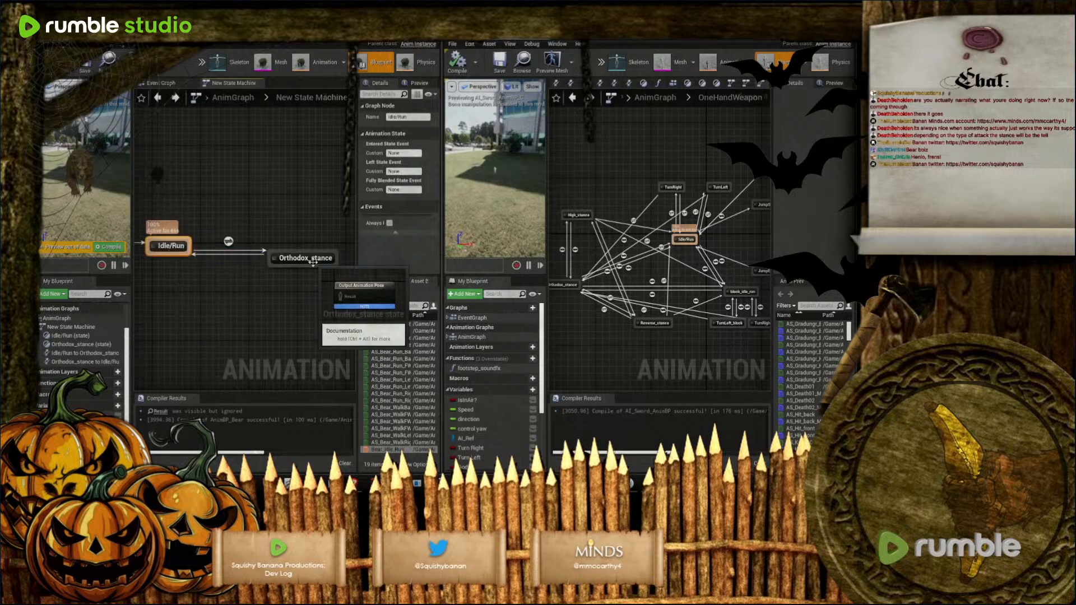
pyautogui.moveTo(313, 262); pyautogui.dragTo(313, 250)
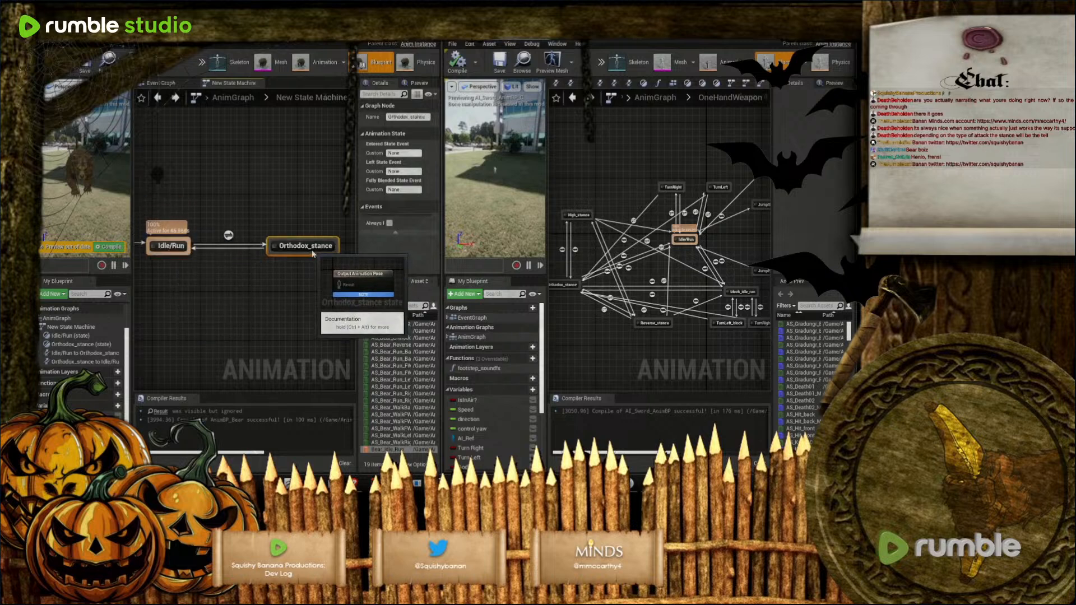
pyautogui.rightClick(233, 246)
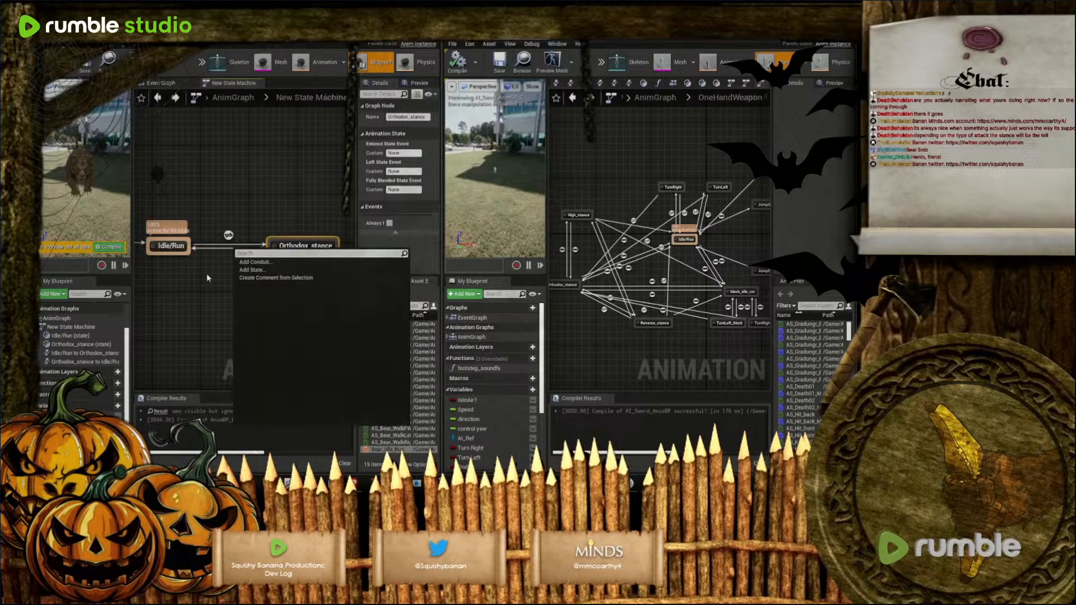
pyautogui.click(308, 268)
pyautogui.scroll(-2, 306, 280)
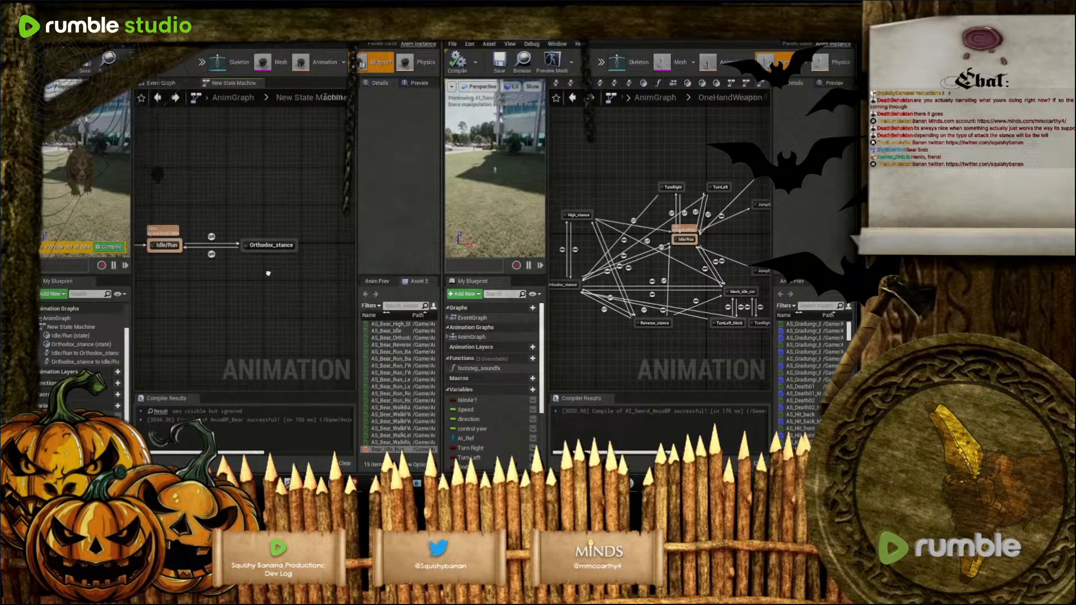
# Open the Orthodox_stance to Idle/Run transition rule and add a Focus Mode getter
pyautogui.doubleClick(211, 253)
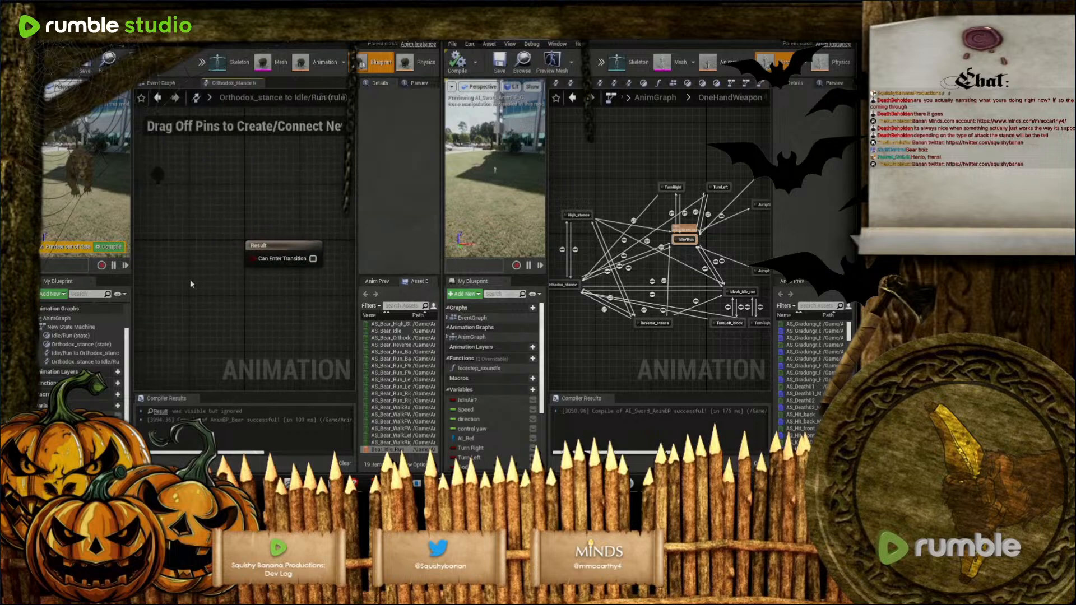
pyautogui.moveTo(190, 278); pyautogui.dragTo(252, 299, button='right')
pyautogui.rightClick(174, 282)
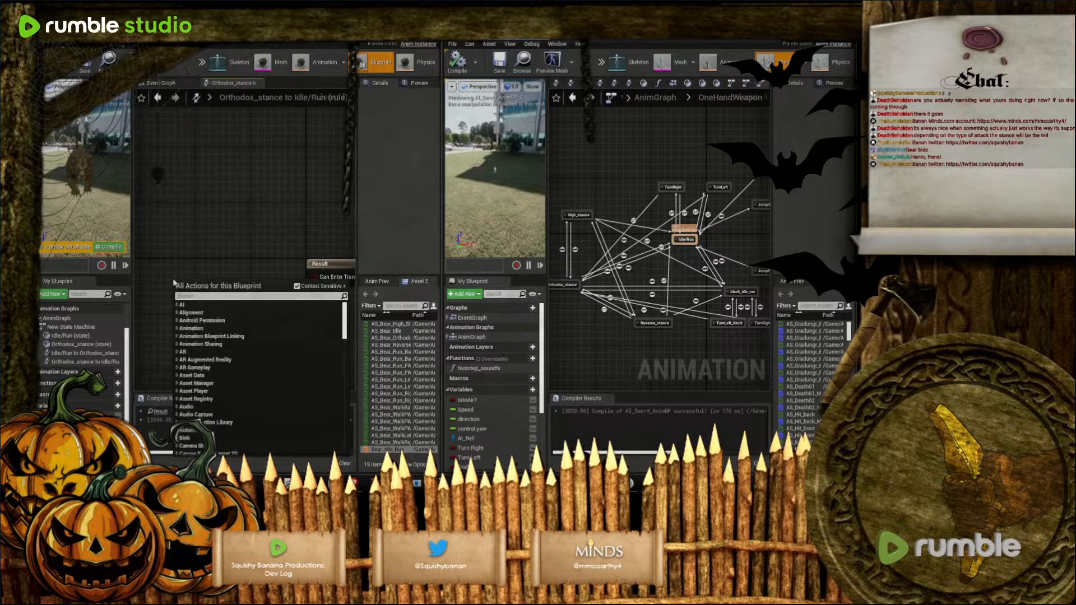
pyautogui.write('f')
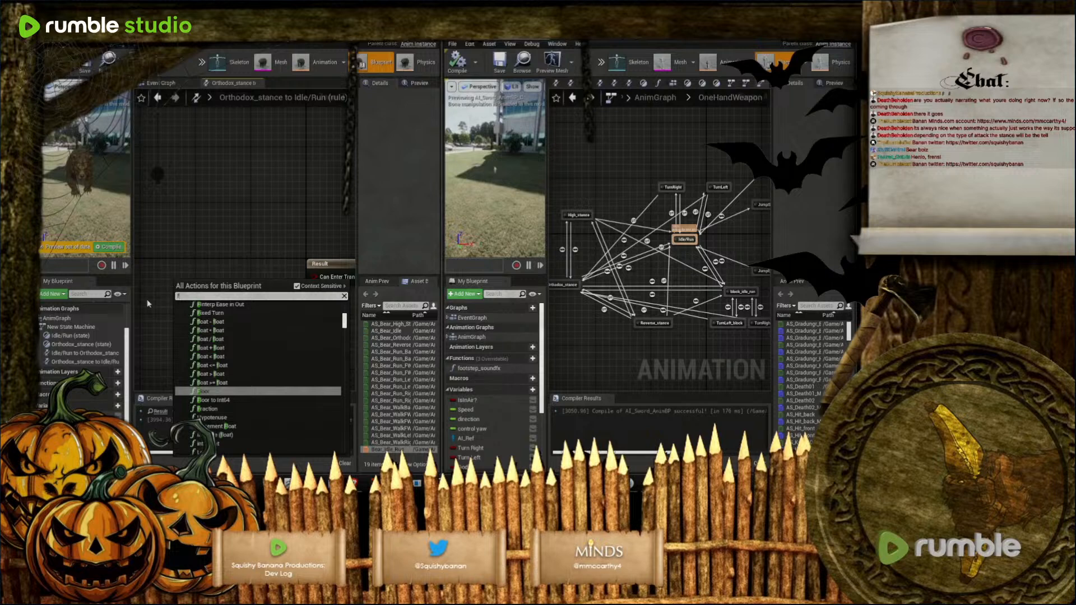
pyautogui.moveTo(67, 440); pyautogui.dragTo(238, 288)
pyautogui.click(180, 284)
# Invert Focus Mode with a NOT node, connect it to the rule's Can Enter Transition, and compile AnimBP_Bear
pyautogui.write('i')
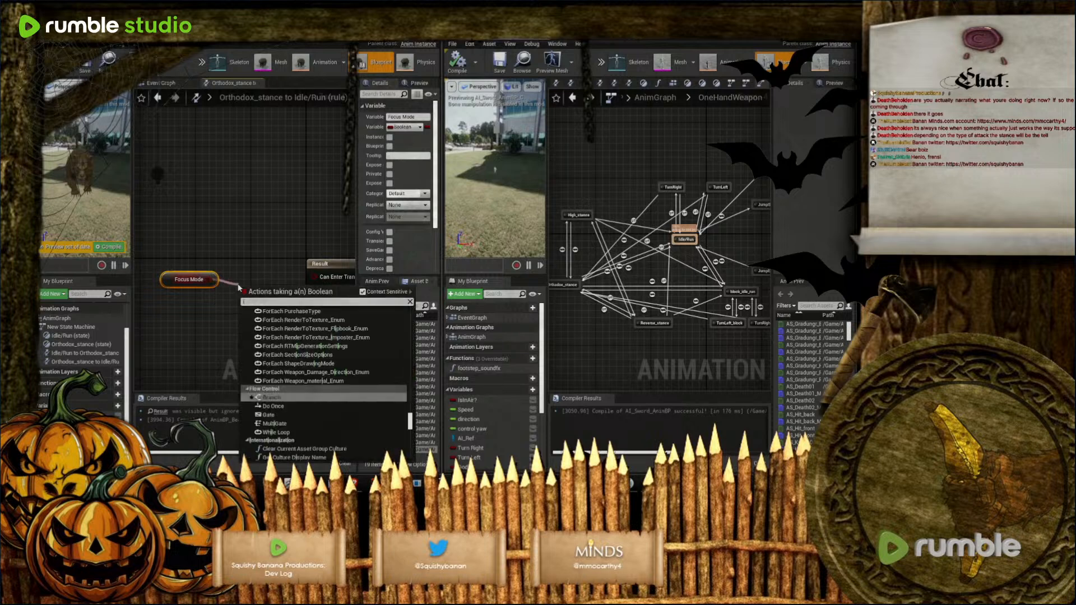
pyautogui.write('sn')
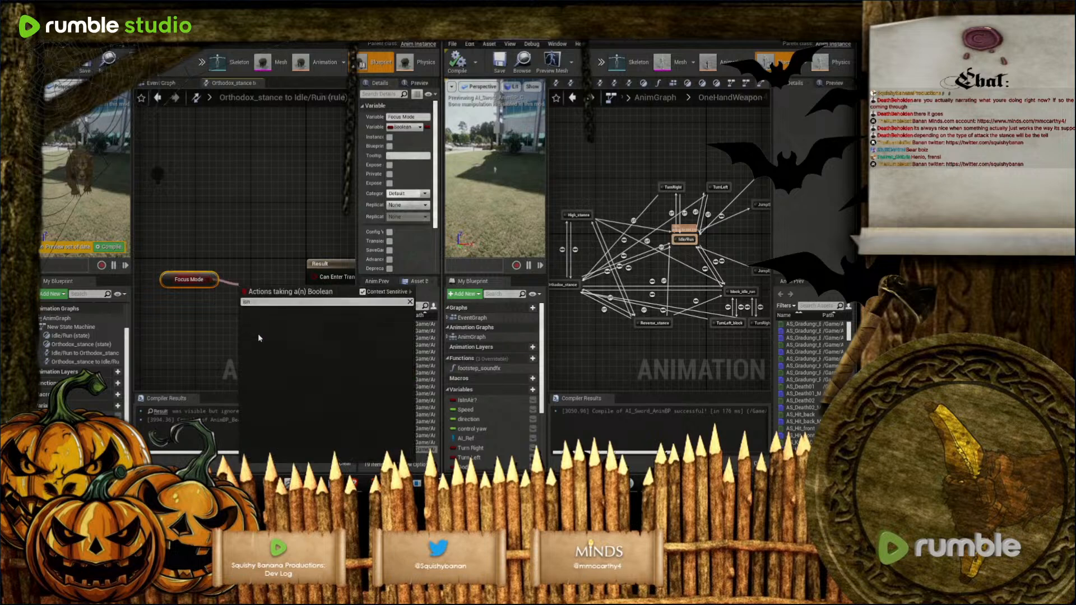
pyautogui.press('BackSpace')
pyautogui.press('BackSpace')
pyautogui.press('BackSpace')
pyautogui.write('not')
pyautogui.click(289, 328)
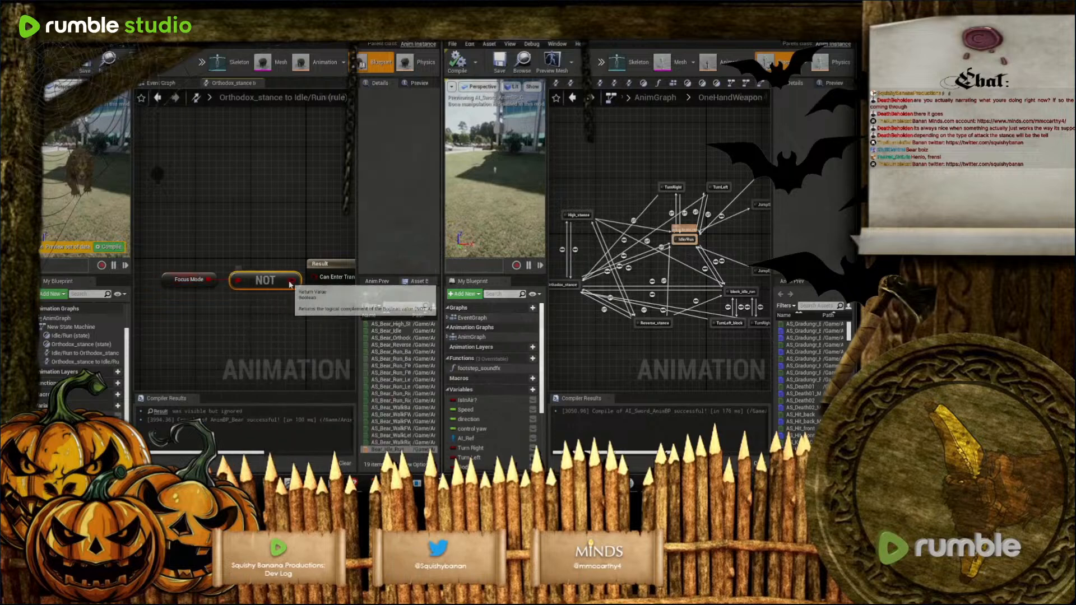
pyautogui.moveTo(314, 313); pyautogui.dragTo(259, 303, button='right')
pyautogui.click(303, 262)
pyautogui.moveTo(303, 263); pyautogui.dragTo(296, 262)
pyautogui.click(45, 67)
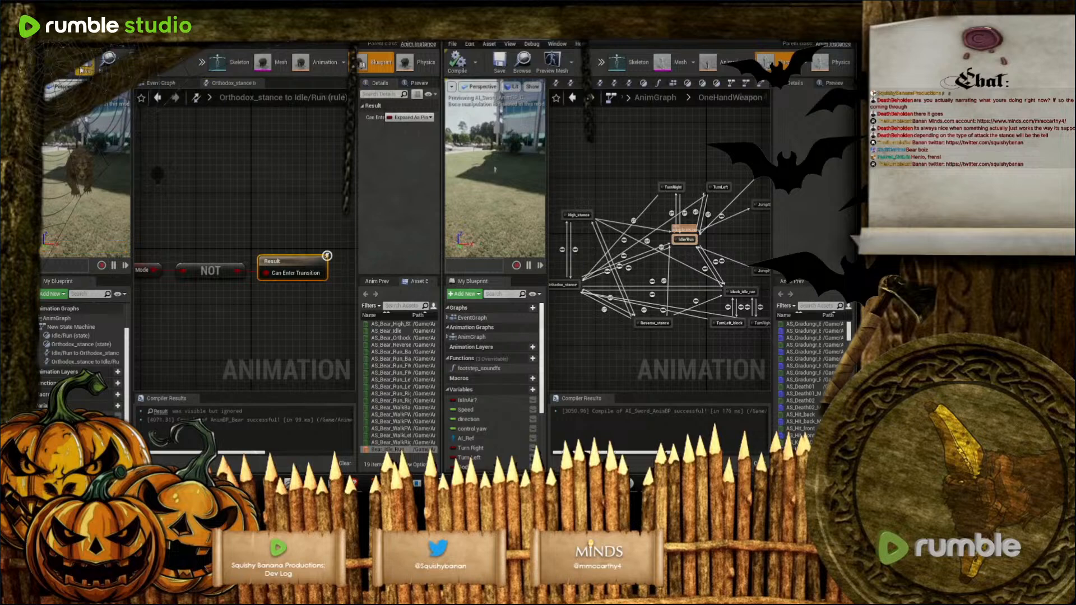
# Return to the New State Machine graph and add a new state with a transition from Orthodox_stance
pyautogui.click(165, 83)
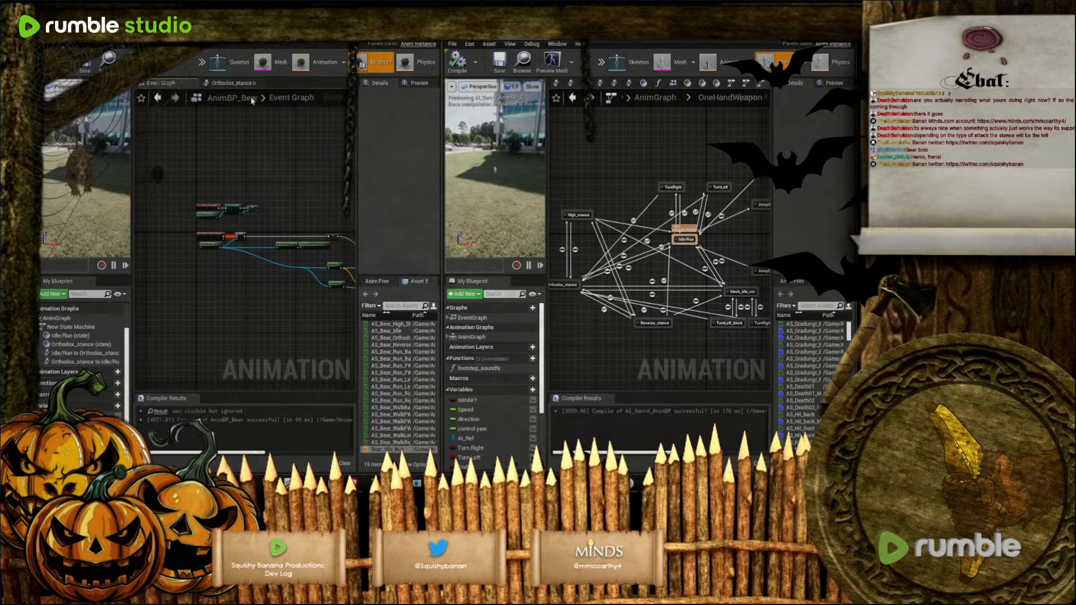
pyautogui.click(241, 84)
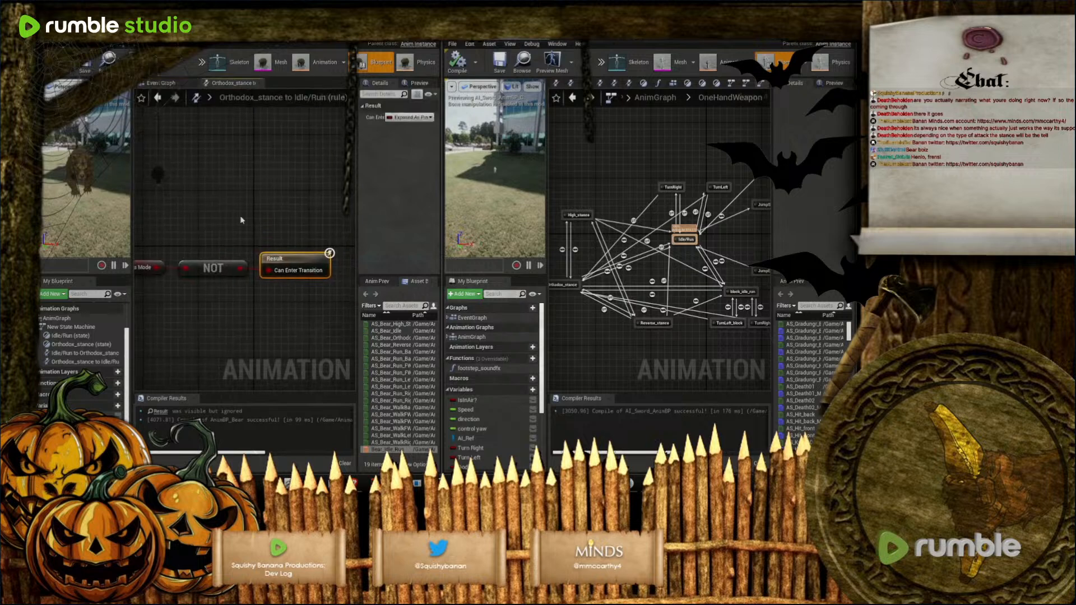
pyautogui.click(158, 98)
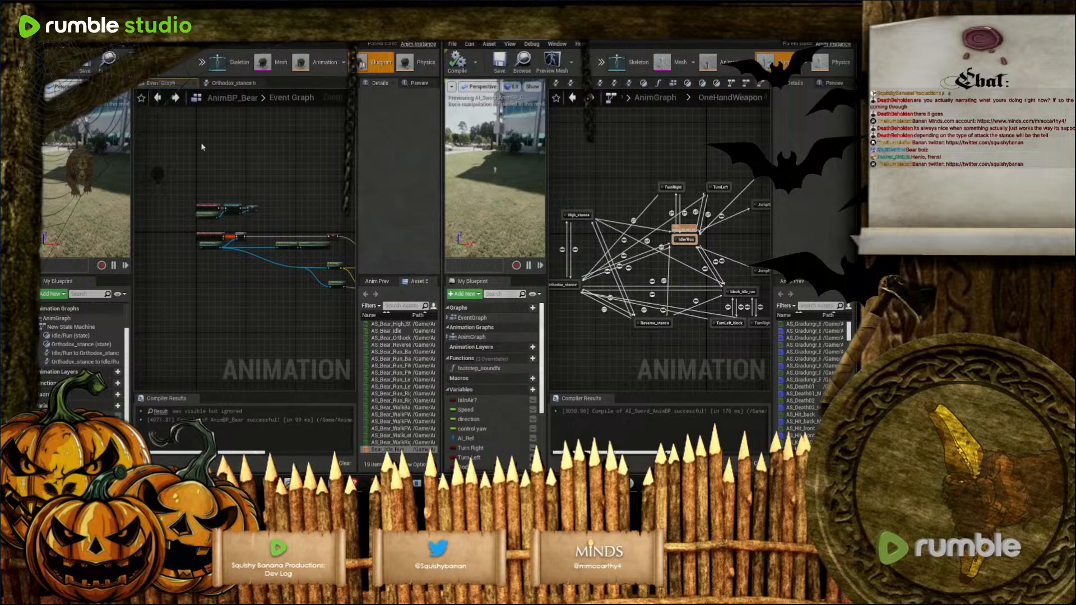
pyautogui.click(234, 84)
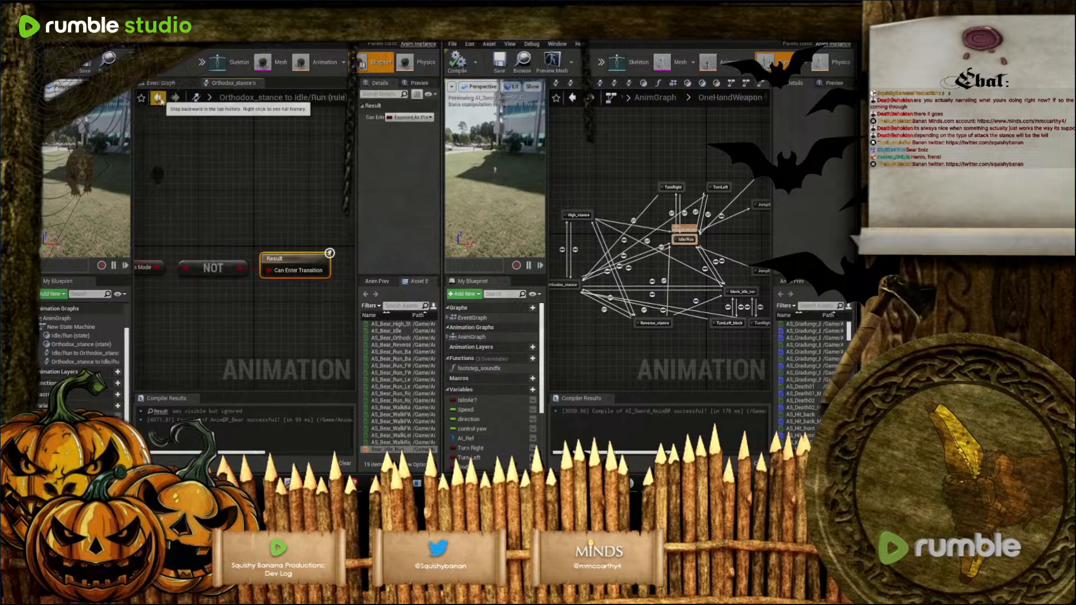
pyautogui.click(158, 98)
pyautogui.click(158, 99)
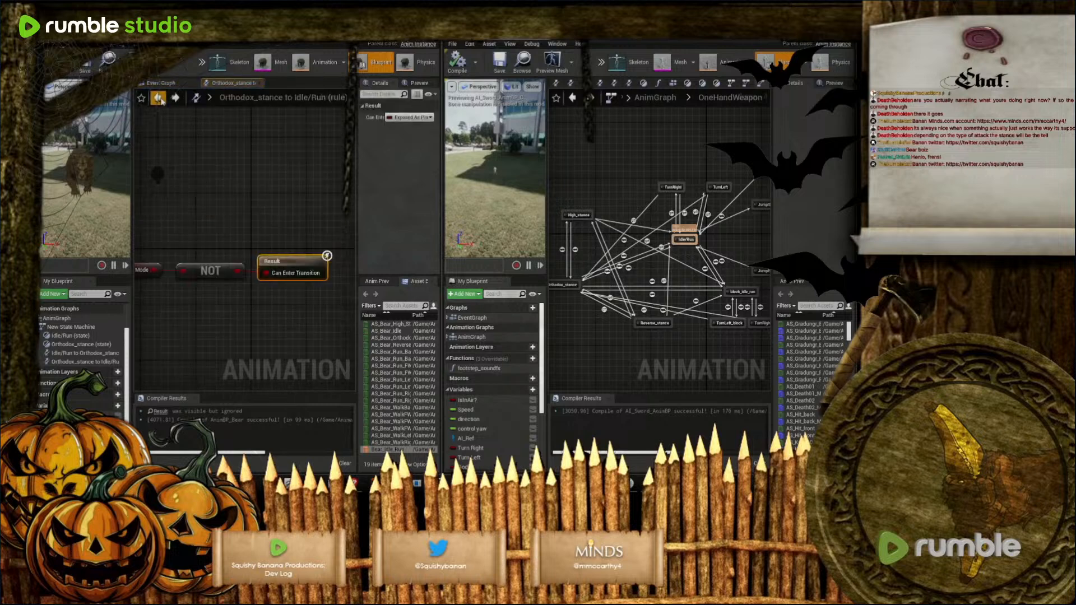
pyautogui.click(158, 98)
pyautogui.click(159, 98)
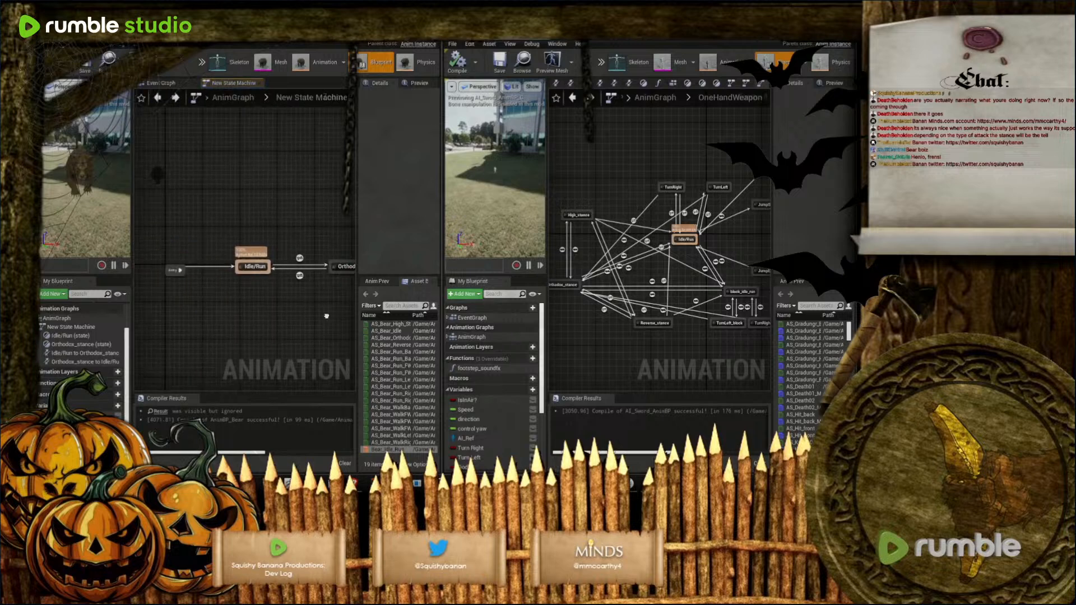
pyautogui.moveTo(345, 318); pyautogui.dragTo(224, 275, button='right')
pyautogui.rightClick(259, 233)
pyautogui.moveTo(256, 231); pyautogui.dragTo(259, 284)
pyautogui.click(285, 310)
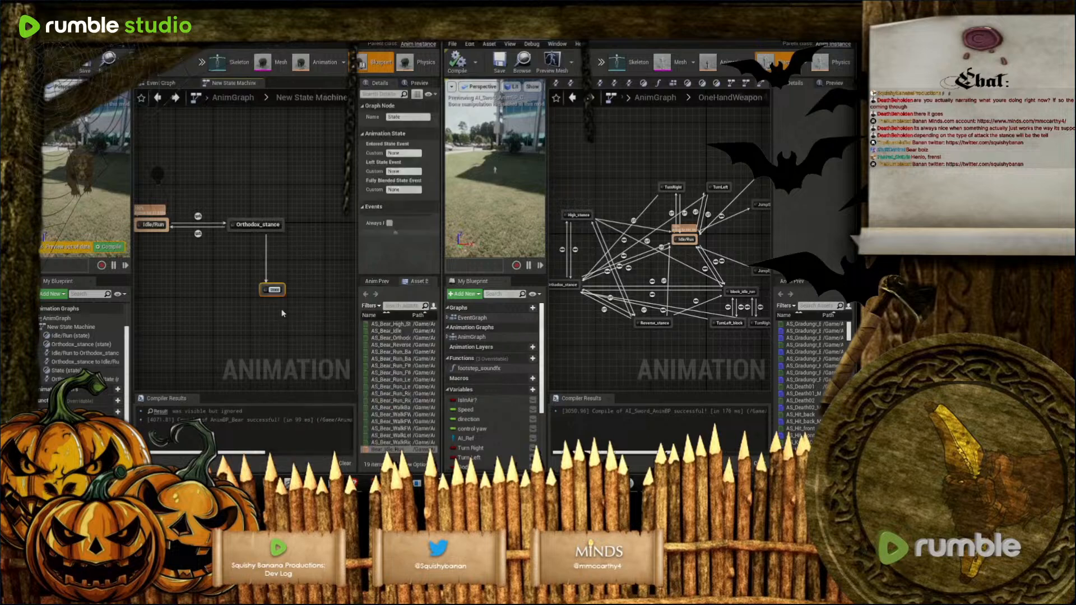
# Name the new state Reverse_Stance and place it diagonally below Orthodox_stance
pyautogui.click(403, 118)
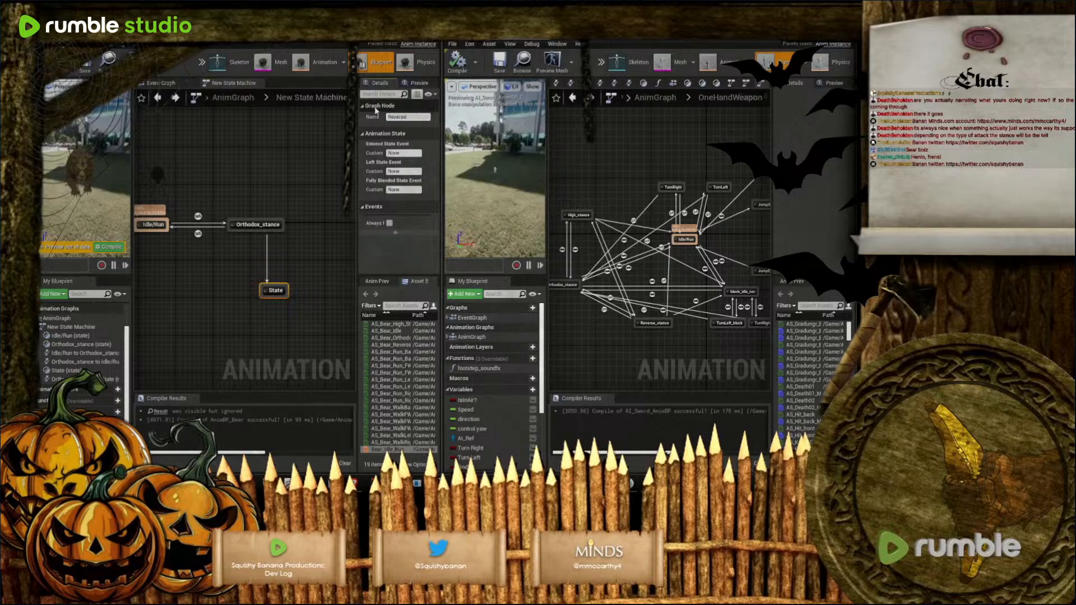
pyautogui.write('Reverse_Stance')
pyautogui.press('Return')
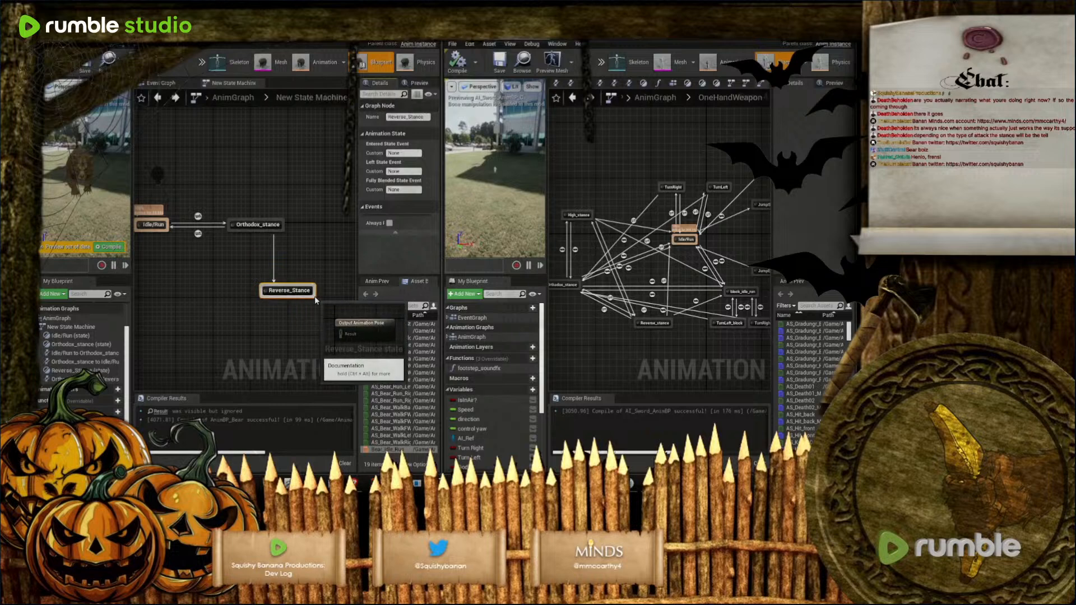
pyautogui.moveTo(301, 300); pyautogui.dragTo(313, 279)
pyautogui.moveTo(283, 216)
pyautogui.mouseDown(button='right')
pyautogui.moveTo(269, 243)
pyautogui.moveTo(299, 250)
pyautogui.moveTo(297, 221)
pyautogui.mouseUp(button='right')
pyautogui.scroll(-2, 292, 250)
pyautogui.scroll(1, 298, 223)
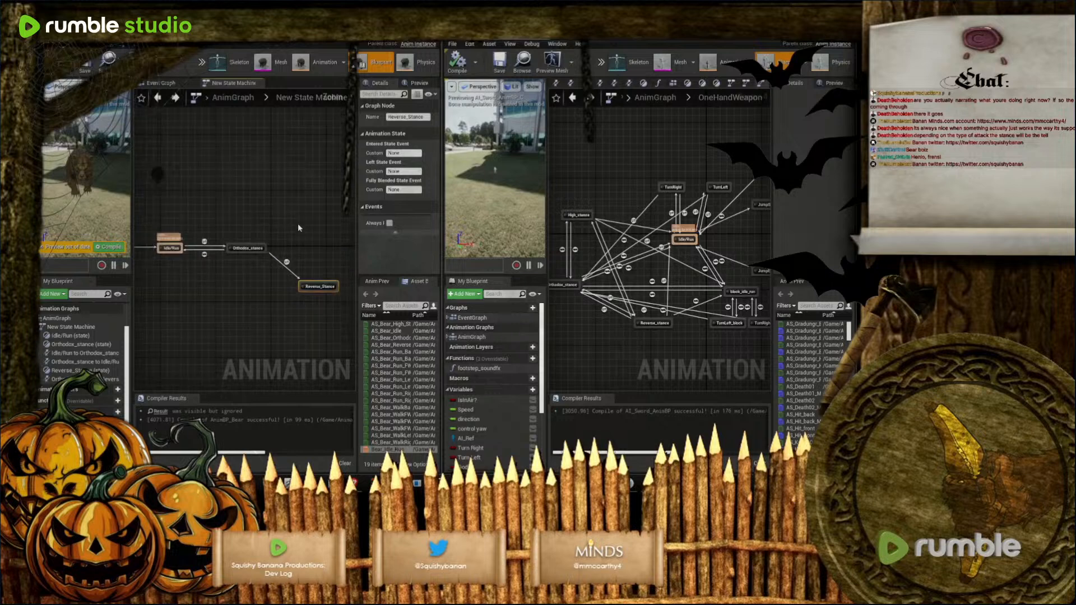
# Add another state with a transition from Orthodox_stance, above Reverse_Stance, and name it High_Stance
pyautogui.click(259, 247)
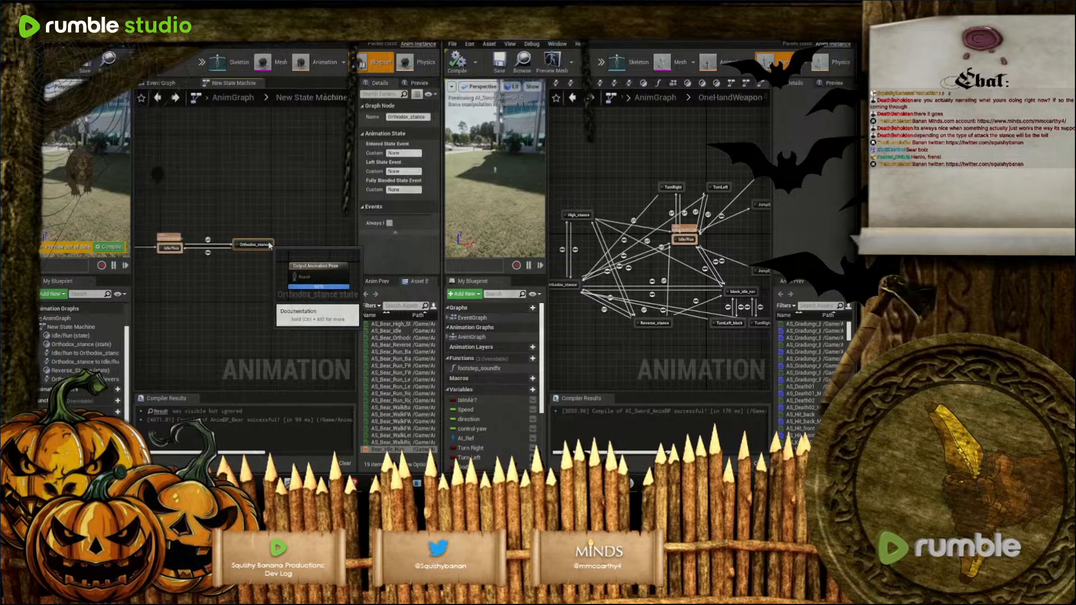
pyautogui.moveTo(264, 247); pyautogui.dragTo(302, 211)
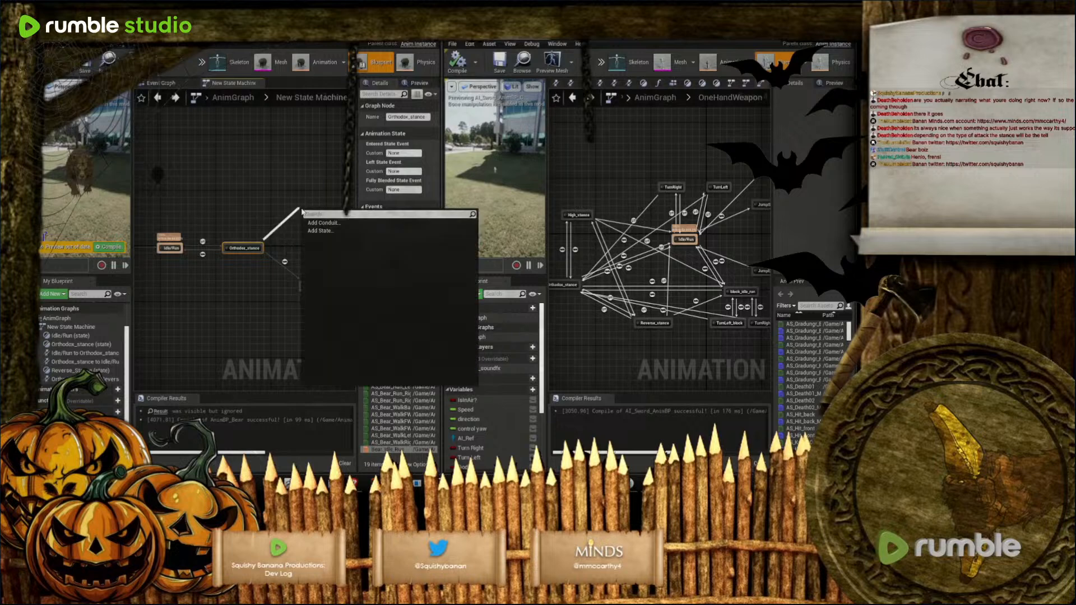
pyautogui.click(318, 231)
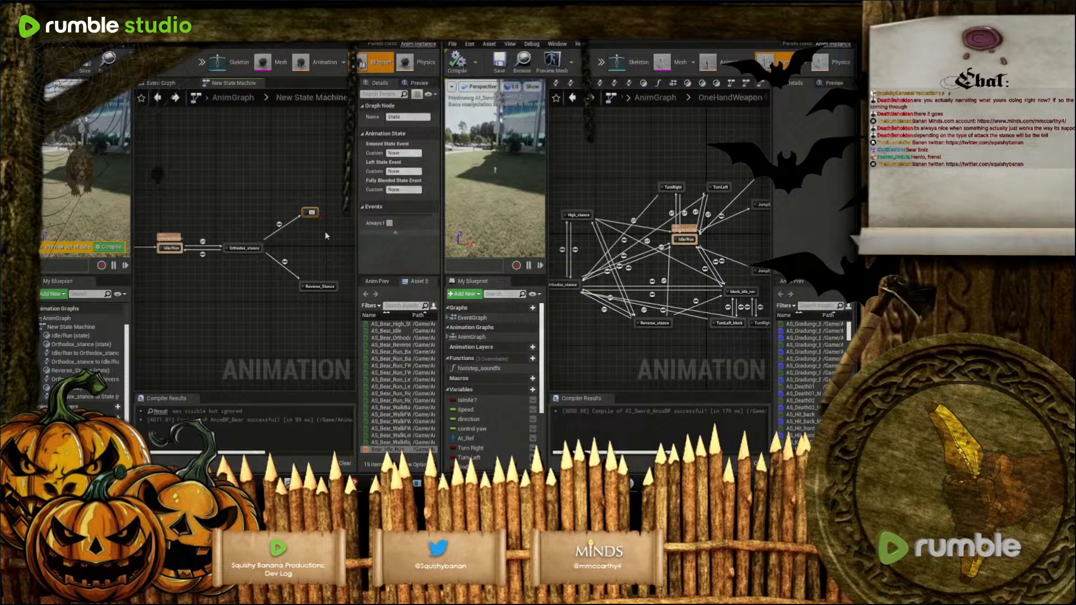
pyautogui.press('Return')
# In the Orthodox_stance to High_Stance rule, feed Can Enter Transition with a High Stance getter, and compile and save
pyautogui.doubleClick(279, 225)
pyautogui.rightClick(152, 263)
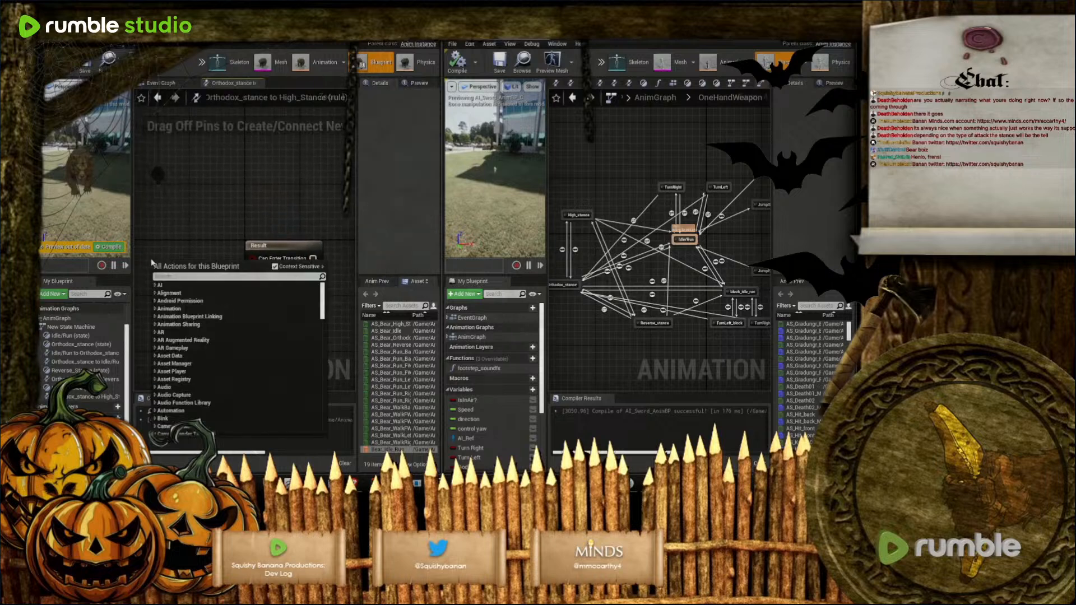
pyautogui.write('gethi')
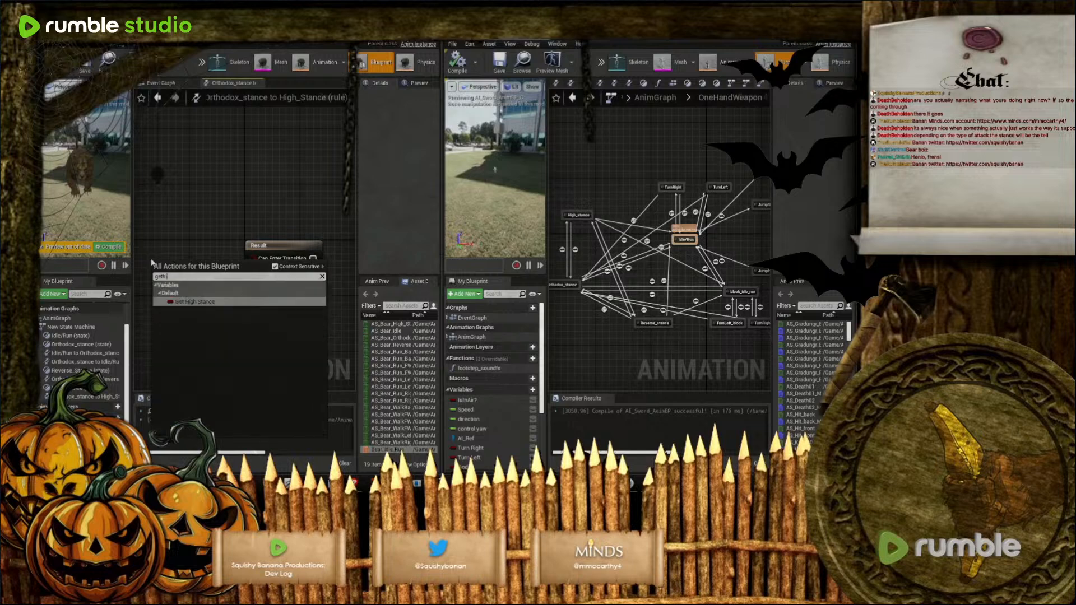
pyautogui.click(195, 302)
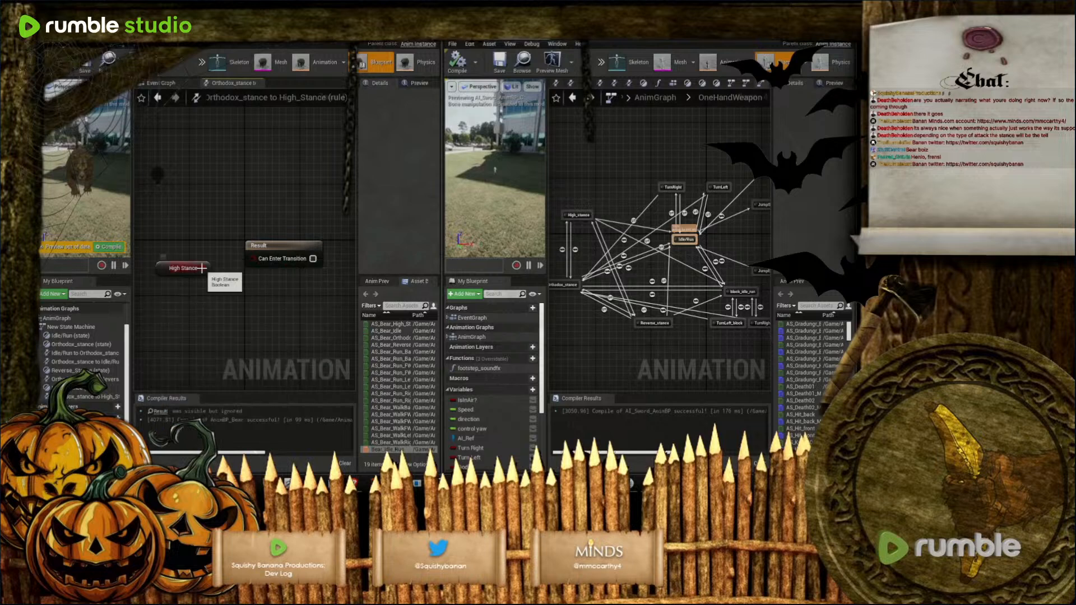
pyautogui.moveTo(249, 263); pyautogui.dragTo(252, 258)
pyautogui.moveTo(168, 269); pyautogui.dragTo(175, 255)
pyautogui.click(45, 63)
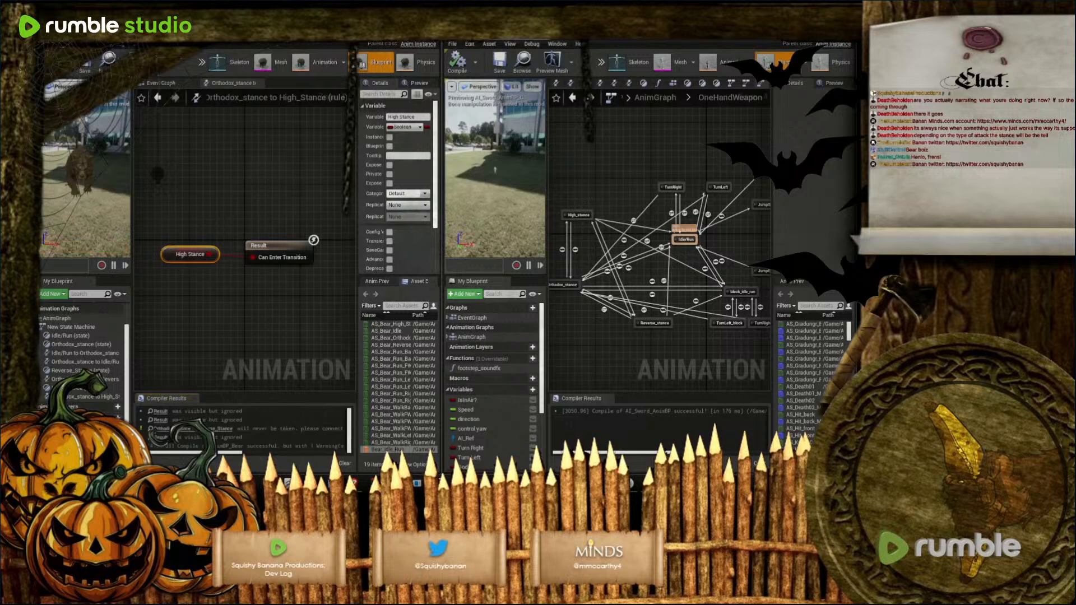
pyautogui.click(92, 68)
# Back in the state machine, open the Orthodox_stance to Reverse_Stance transition rule and add a Reverse Stance getter
pyautogui.click(168, 84)
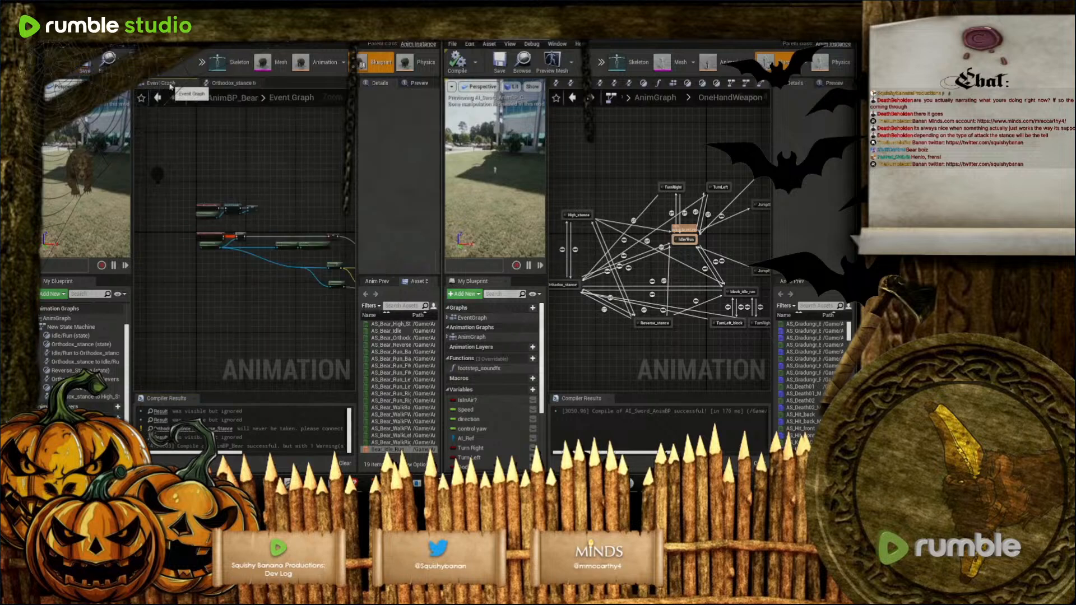
pyautogui.click(227, 82)
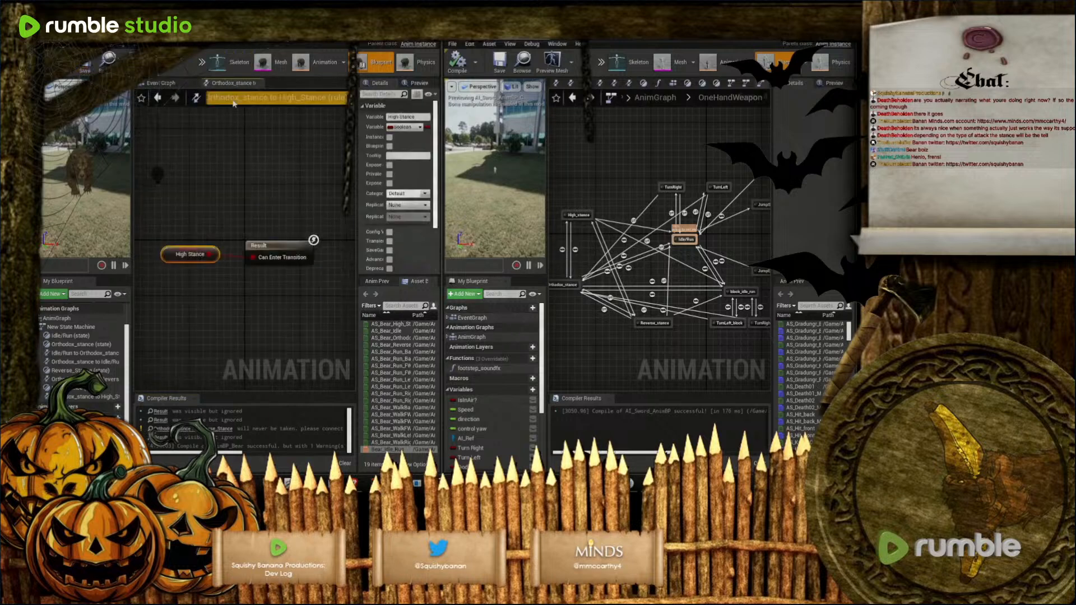
pyautogui.click(158, 98)
pyautogui.click(158, 98)
pyautogui.click(158, 98)
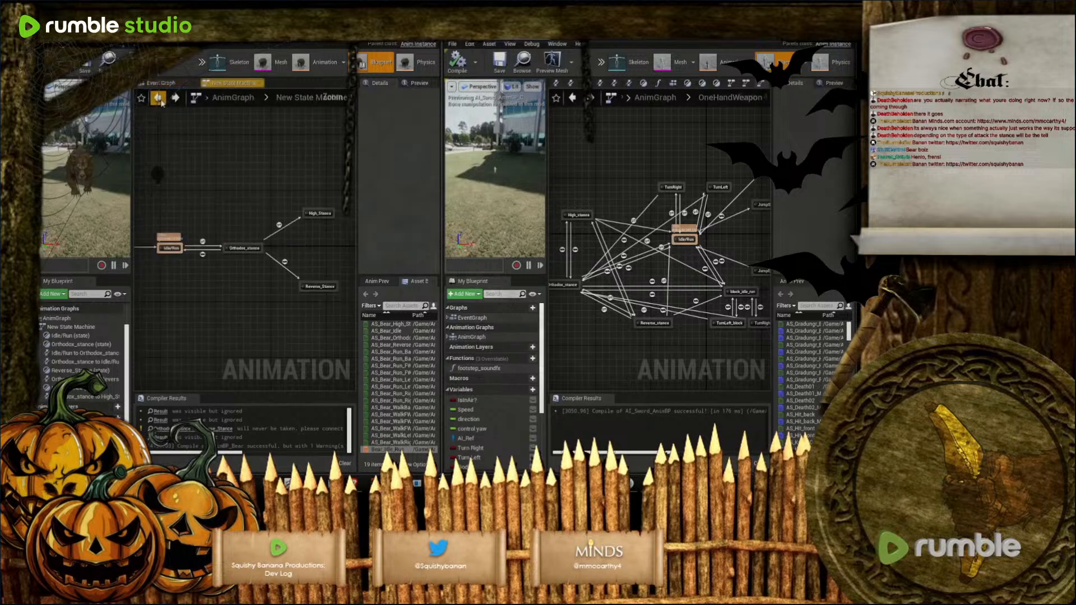
pyautogui.doubleClick(285, 262)
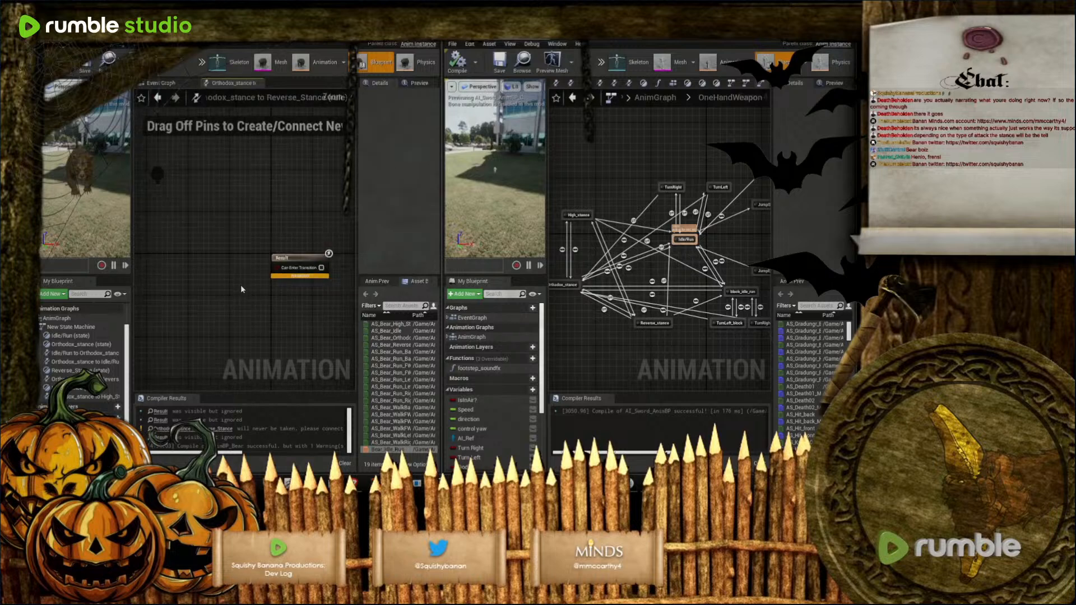
pyautogui.rightClick(178, 273)
pyautogui.write('getre')
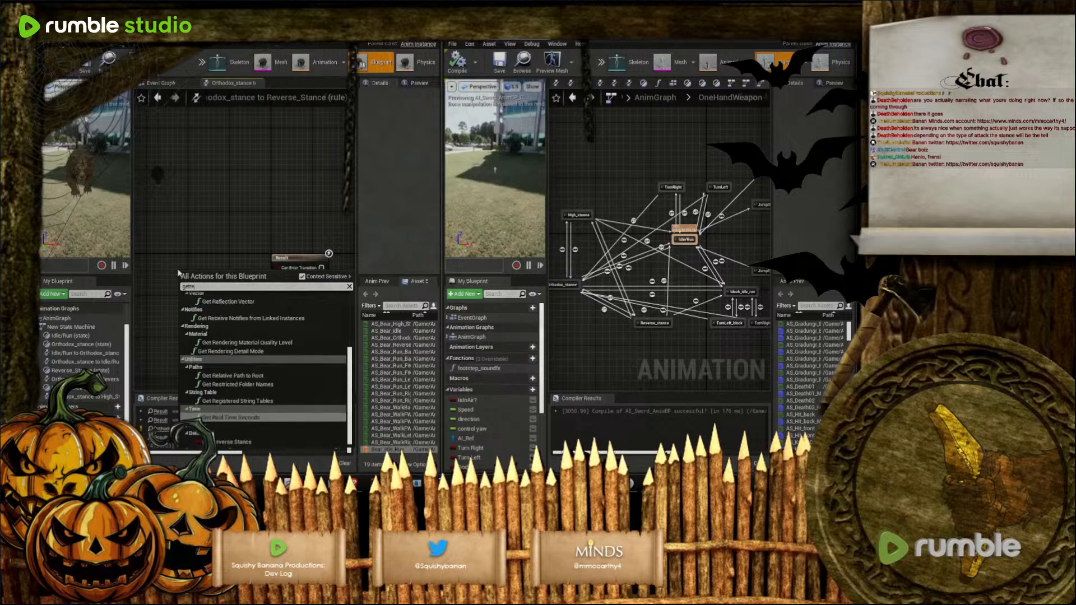
pyautogui.click(235, 442)
# Connect Reverse Stance to the rule's Can Enter Transition, move the getter closer to the Result node, and compile
pyautogui.moveTo(217, 275); pyautogui.dragTo(278, 268)
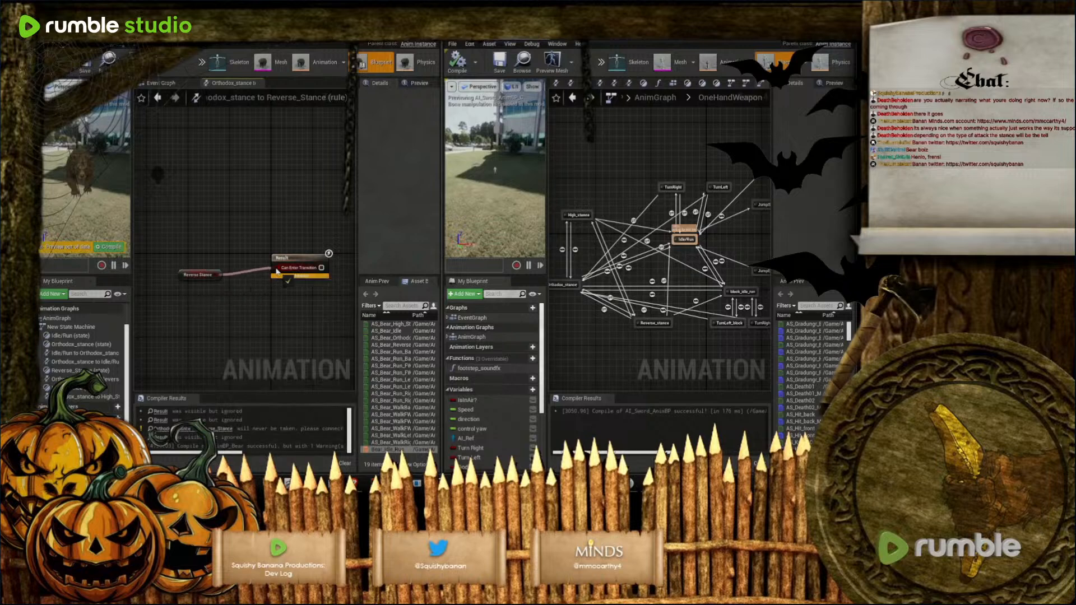
pyautogui.moveTo(182, 277); pyautogui.dragTo(214, 272)
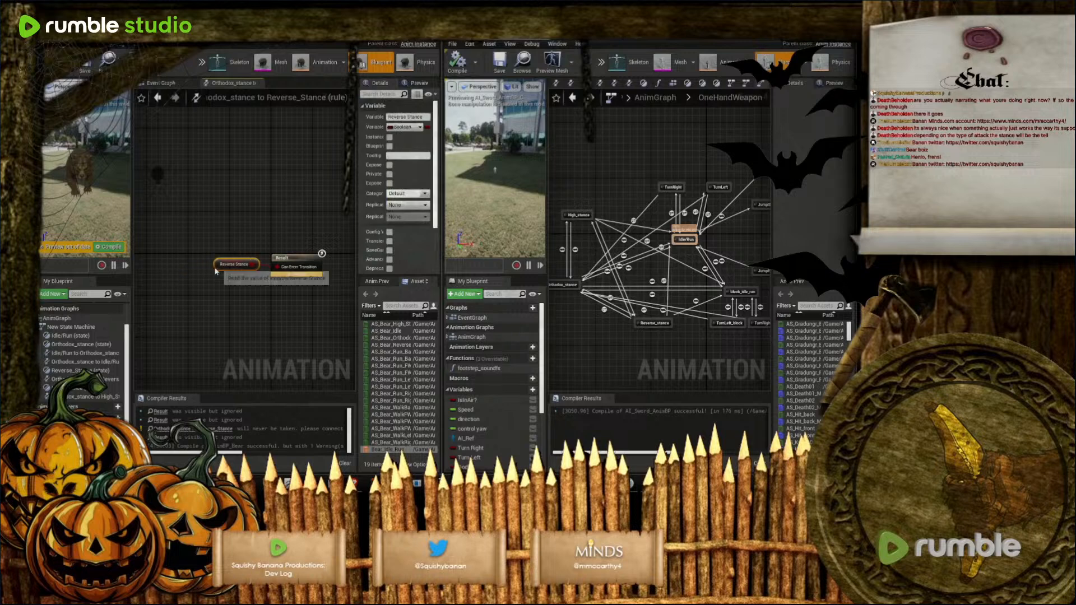
pyautogui.press('F7')
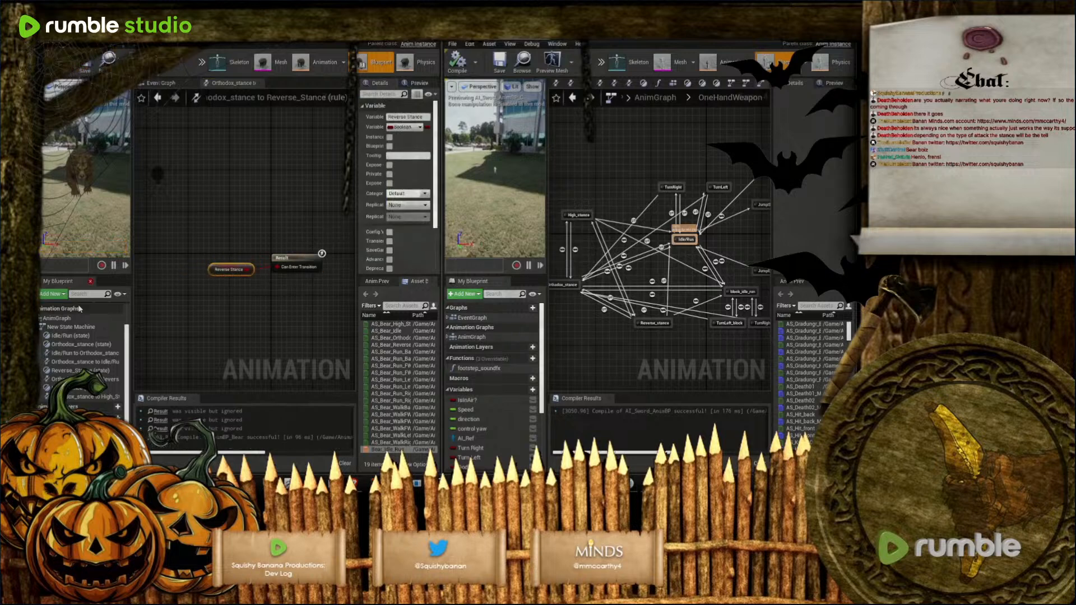
# Open New State Machine and rename it Bear_State
pyautogui.doubleClick(77, 327)
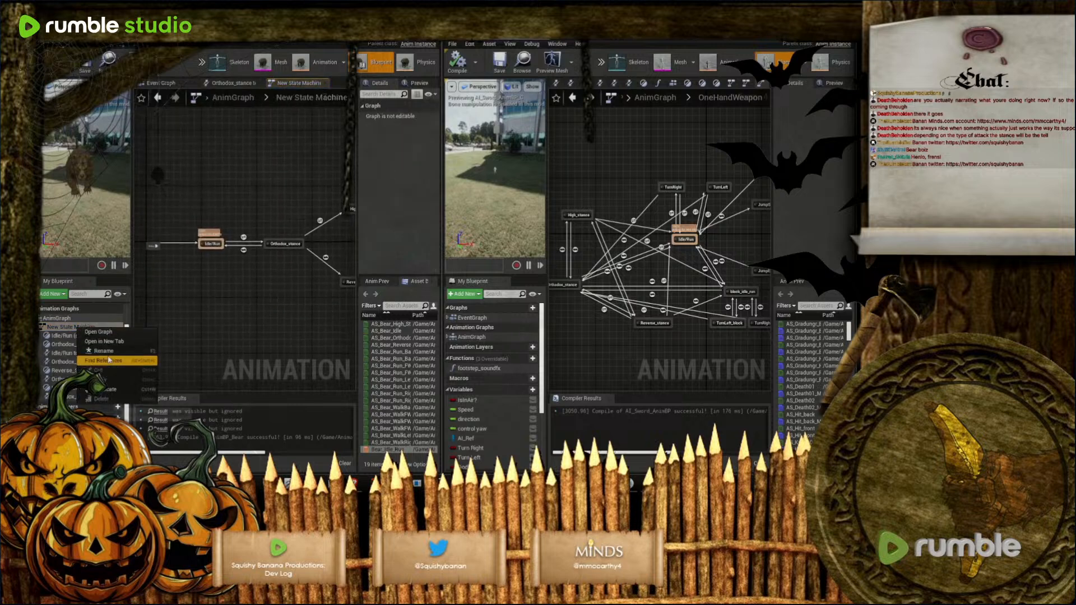
pyautogui.press('F2')
pyautogui.write('Bear_State')
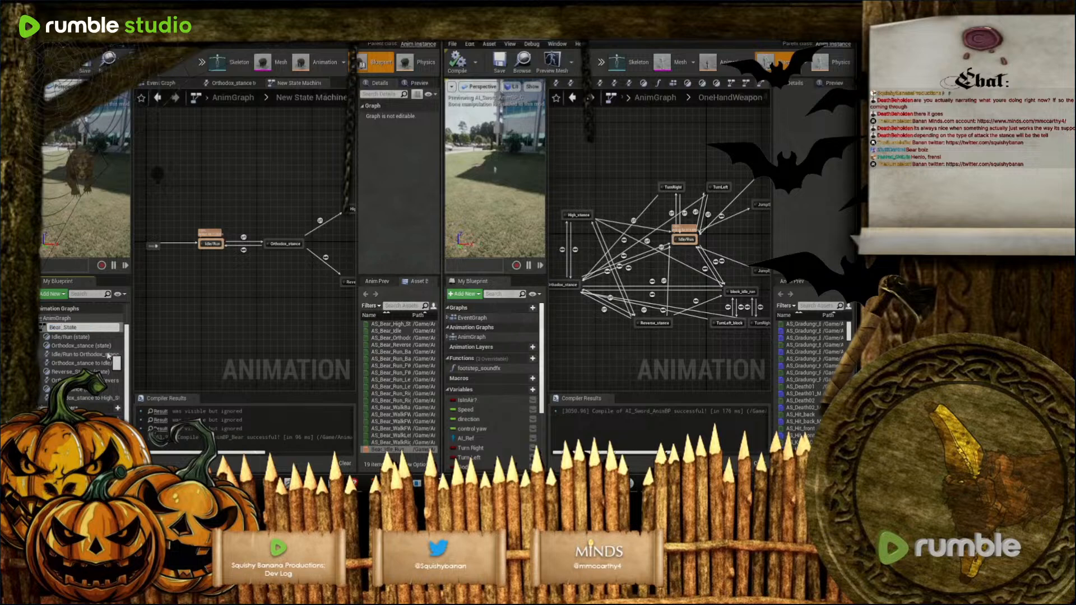
pyautogui.press('Return')
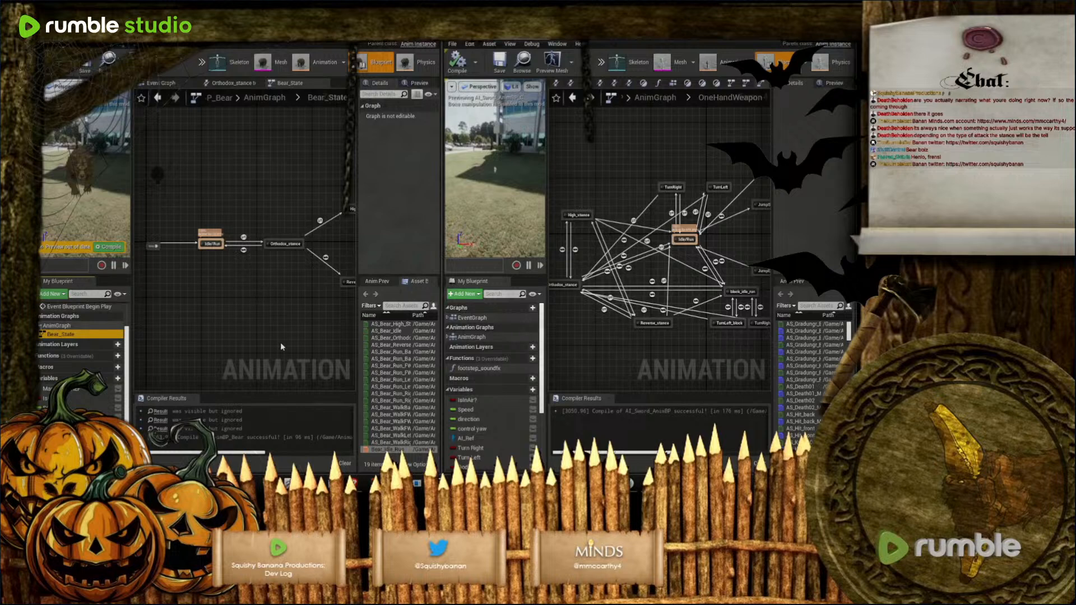
# Add a transition from Reverse_Stance to High_Stance in Bear_State
pyautogui.moveTo(293, 300); pyautogui.dragTo(253, 319, button='right')
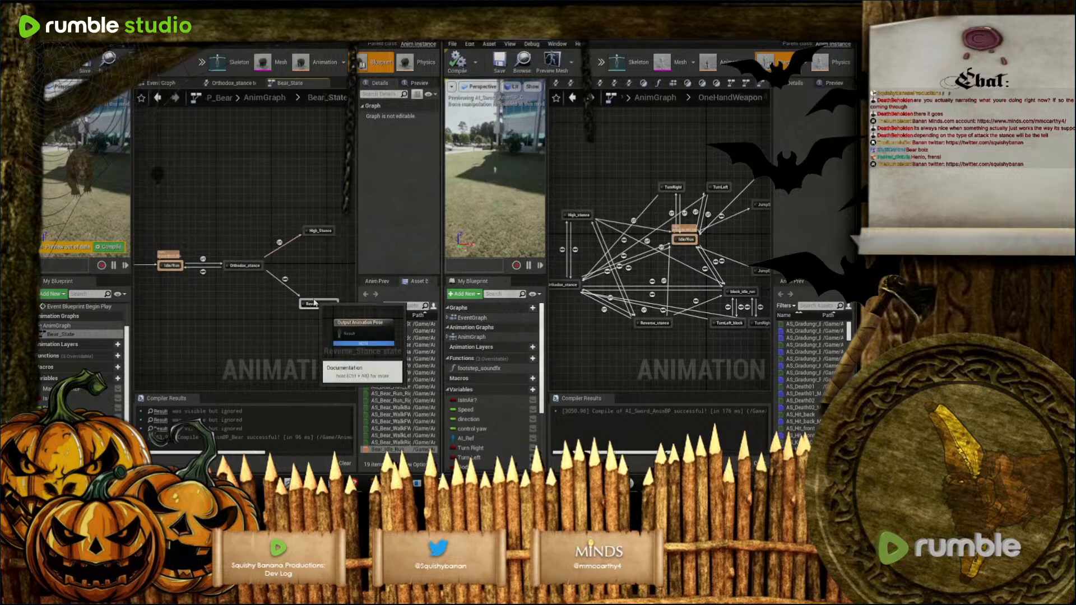
pyautogui.scroll(4, 307, 304)
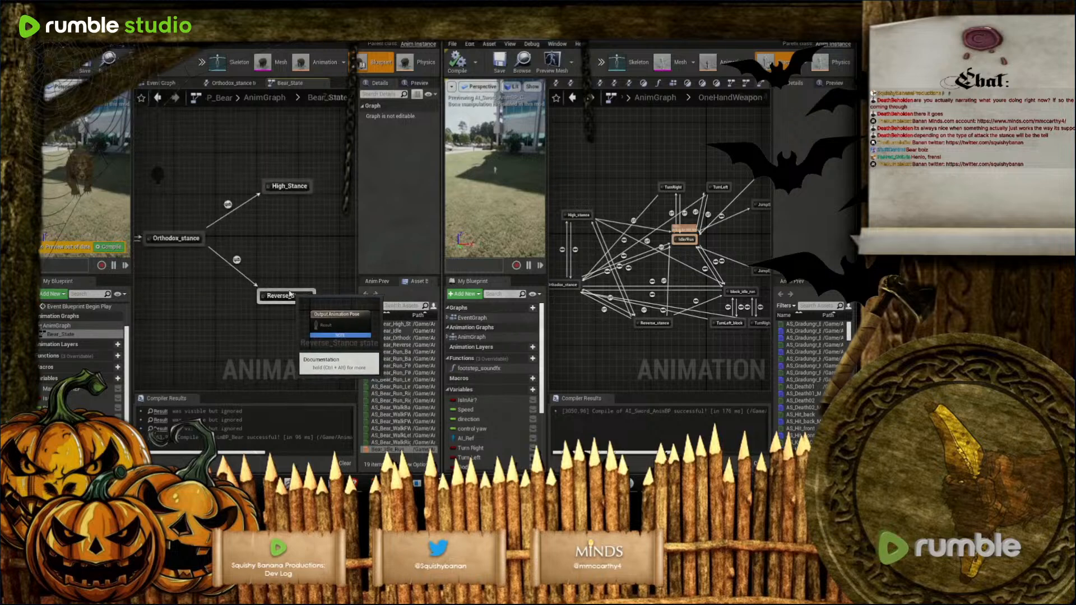
pyautogui.moveTo(287, 291); pyautogui.dragTo(286, 190)
pyautogui.scroll(-4, 293, 258)
pyautogui.scroll(4, 292, 262)
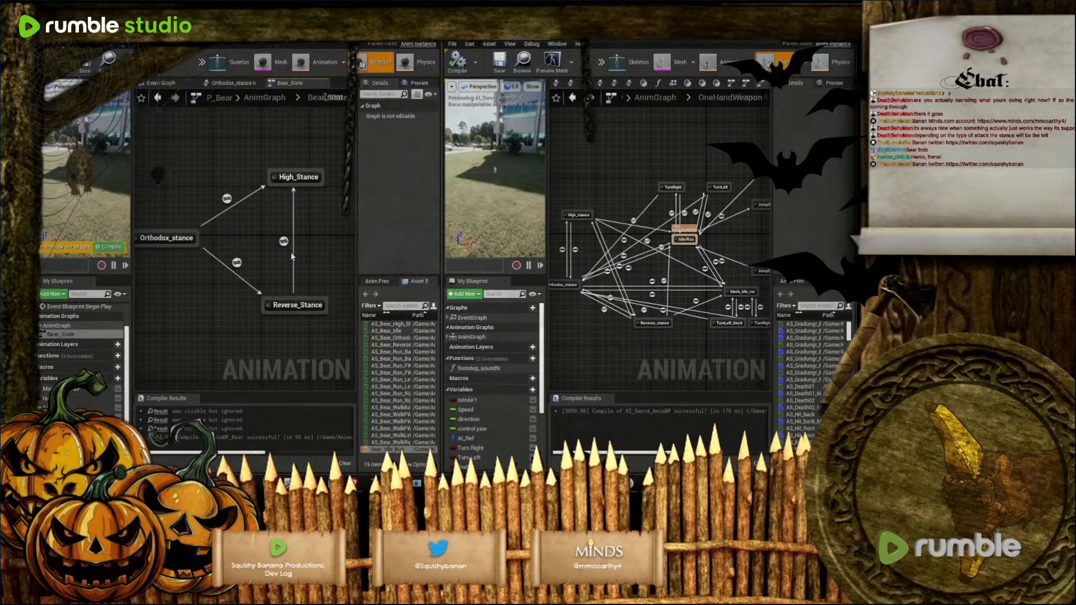
# In the Reverse_Stance to High_Stance rule, add a High Stance getter and connect it to Can Enter Transition
pyautogui.doubleClick(286, 246)
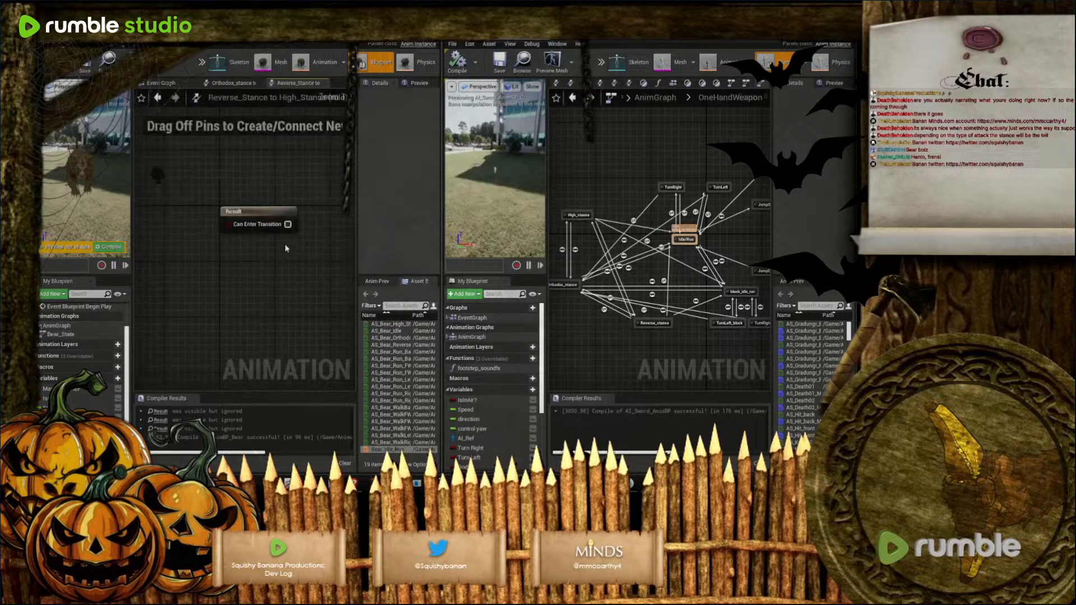
pyautogui.moveTo(177, 279); pyautogui.dragTo(231, 283, button='right')
pyautogui.rightClick(174, 269)
pyautogui.write('gethi')
pyautogui.click(219, 309)
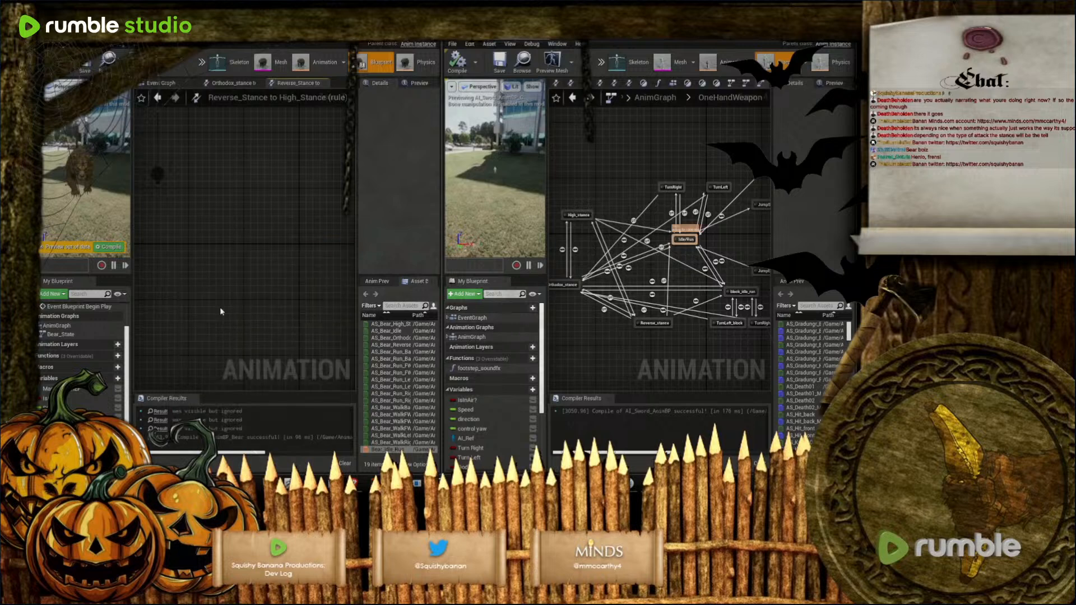
pyautogui.moveTo(228, 272); pyautogui.dragTo(307, 261)
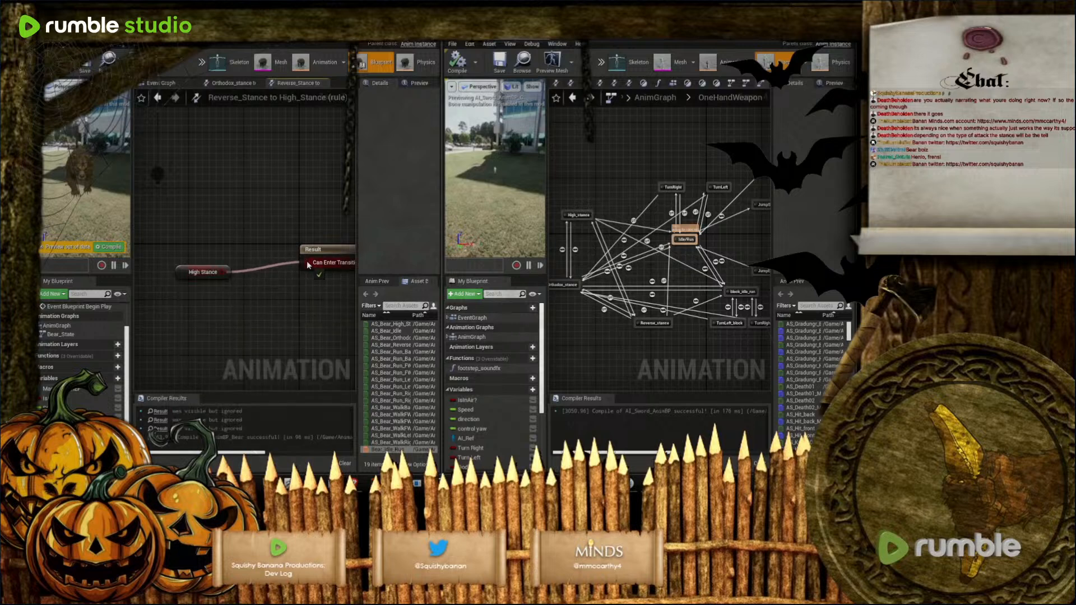
pyautogui.moveTo(188, 278); pyautogui.dragTo(229, 267)
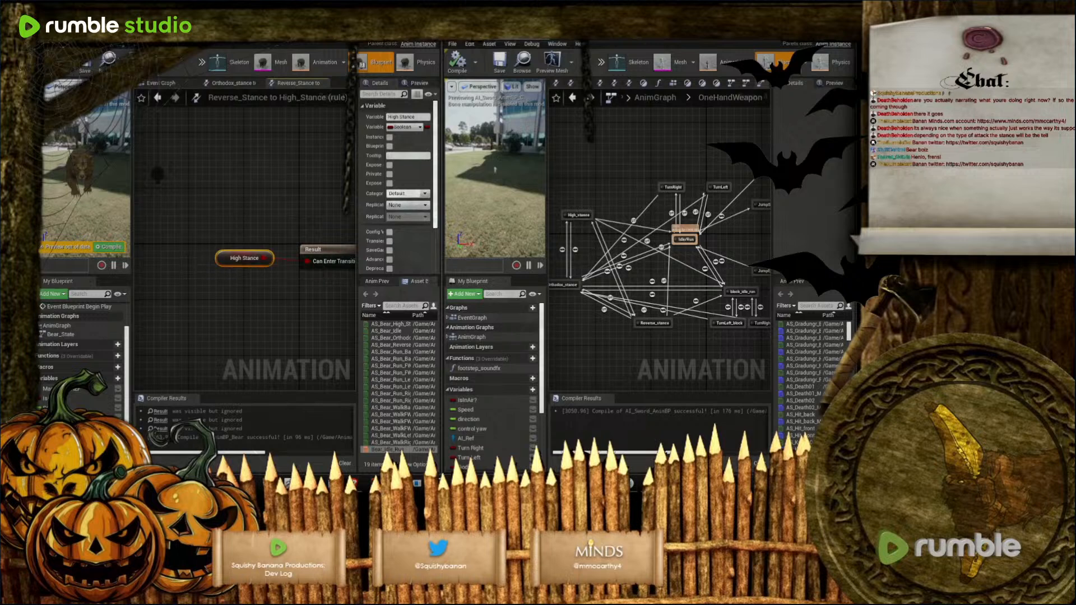
# Compile and save the blueprint, and add a transition from High_Stance to Reverse_Stance in the Bear_State machine
pyautogui.click(45, 63)
pyautogui.click(86, 64)
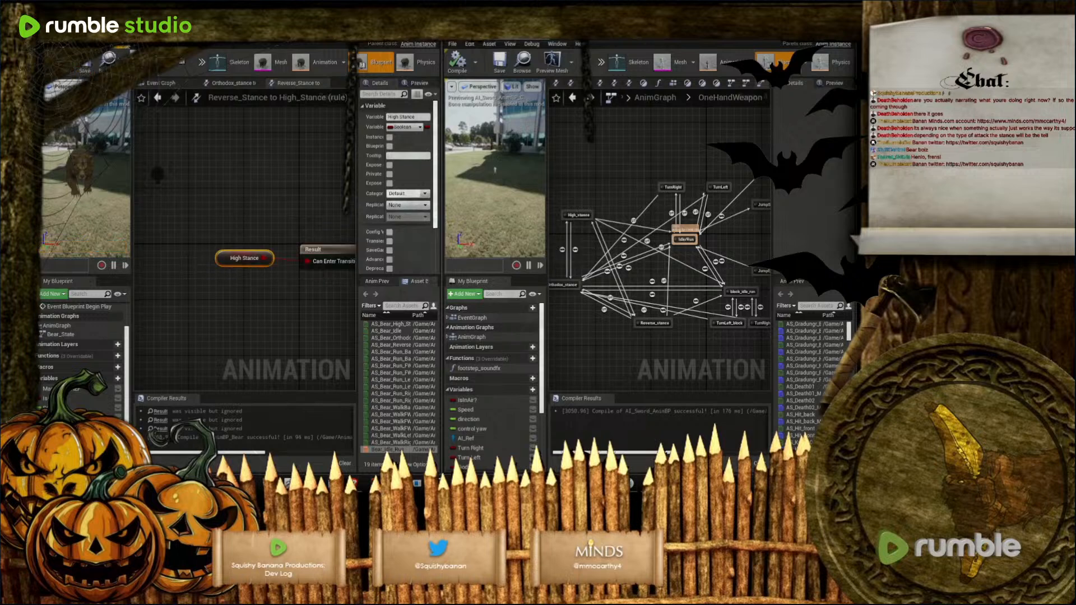
pyautogui.click(63, 335)
pyautogui.doubleClick(68, 336)
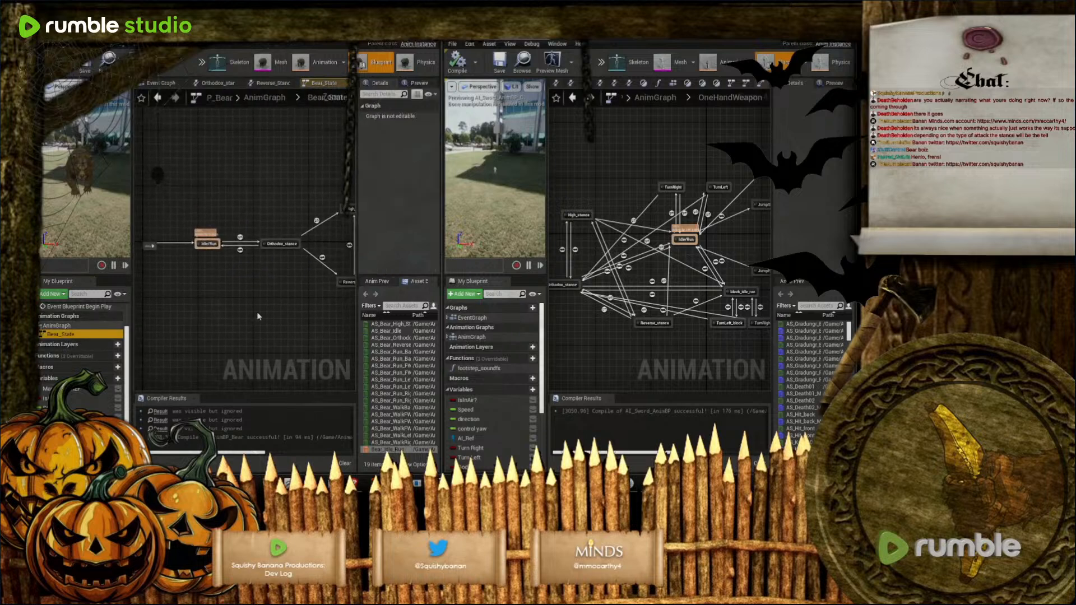
pyautogui.rightClick(312, 196)
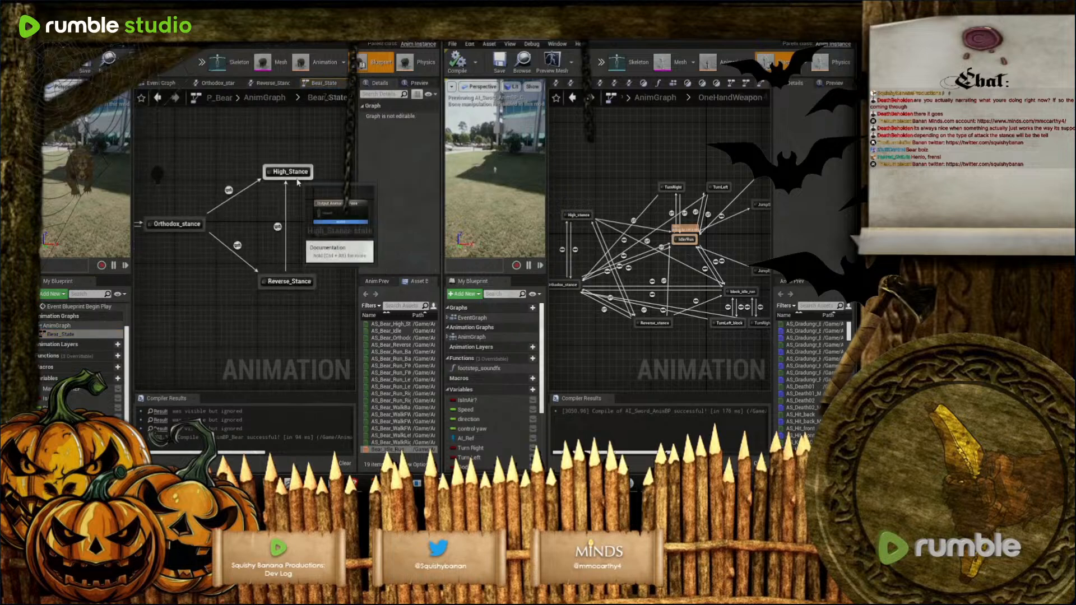
pyautogui.moveTo(302, 178); pyautogui.dragTo(297, 275)
# In the High_Stance to Reverse_Stance rule, connect a Reverse Stance getter to Can Enter Transition, and compile and save
pyautogui.scroll(-4, 298, 266)
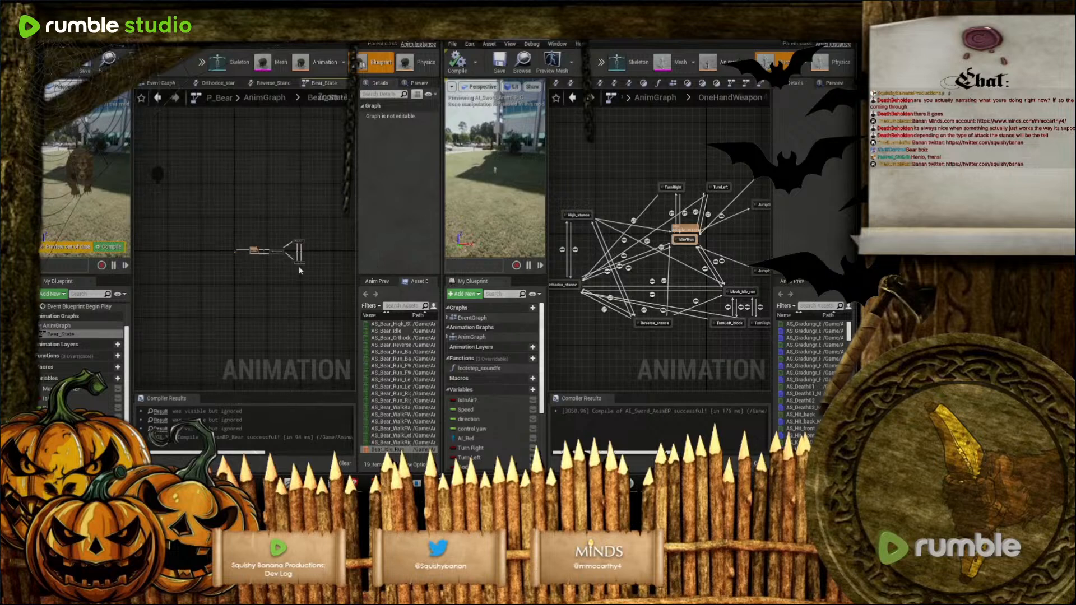
pyautogui.scroll(3, 298, 265)
pyautogui.click(306, 202)
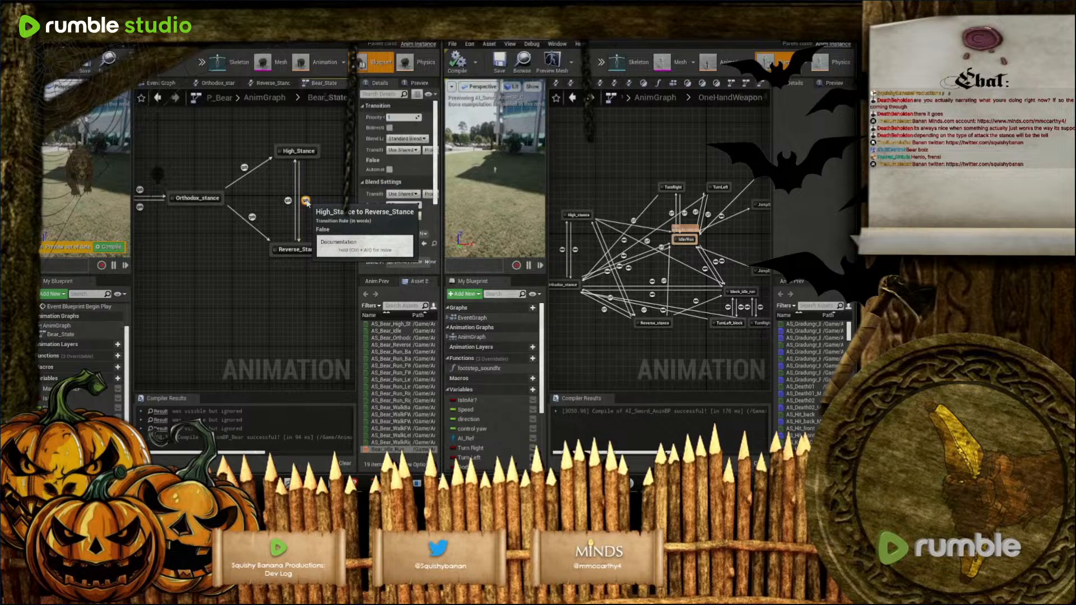
pyautogui.doubleClick(306, 201)
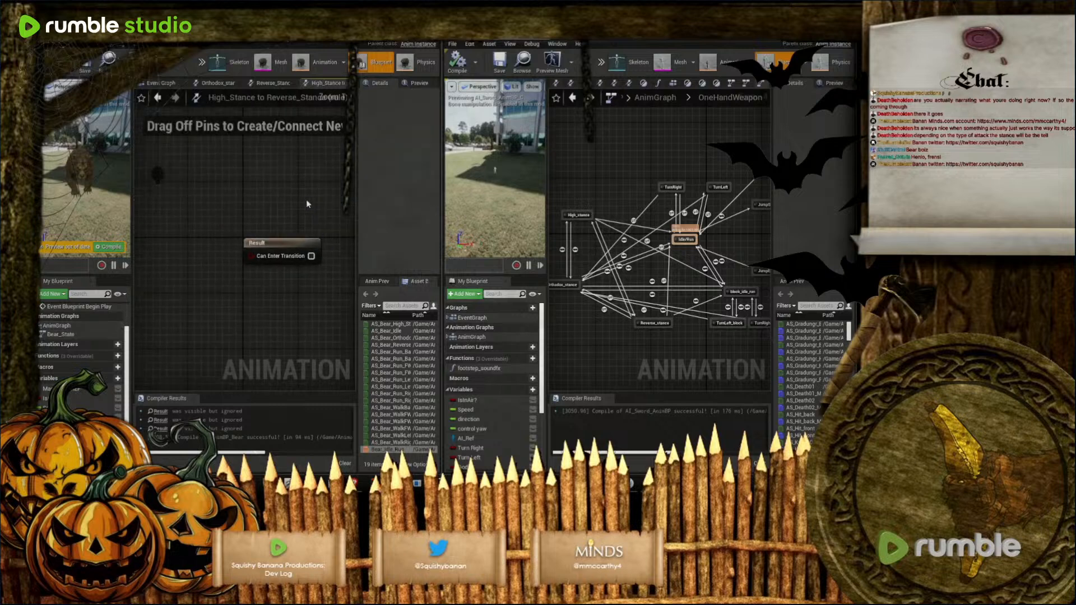
pyautogui.rightClick(186, 276)
pyautogui.write('get reverse')
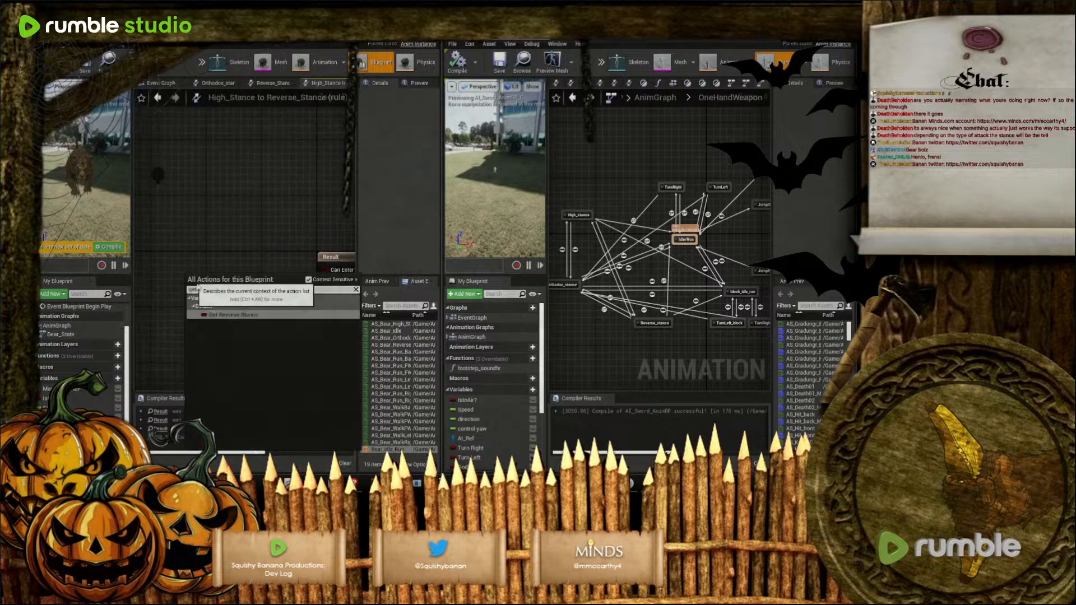
pyautogui.click(235, 315)
pyautogui.moveTo(238, 281); pyautogui.dragTo(324, 272)
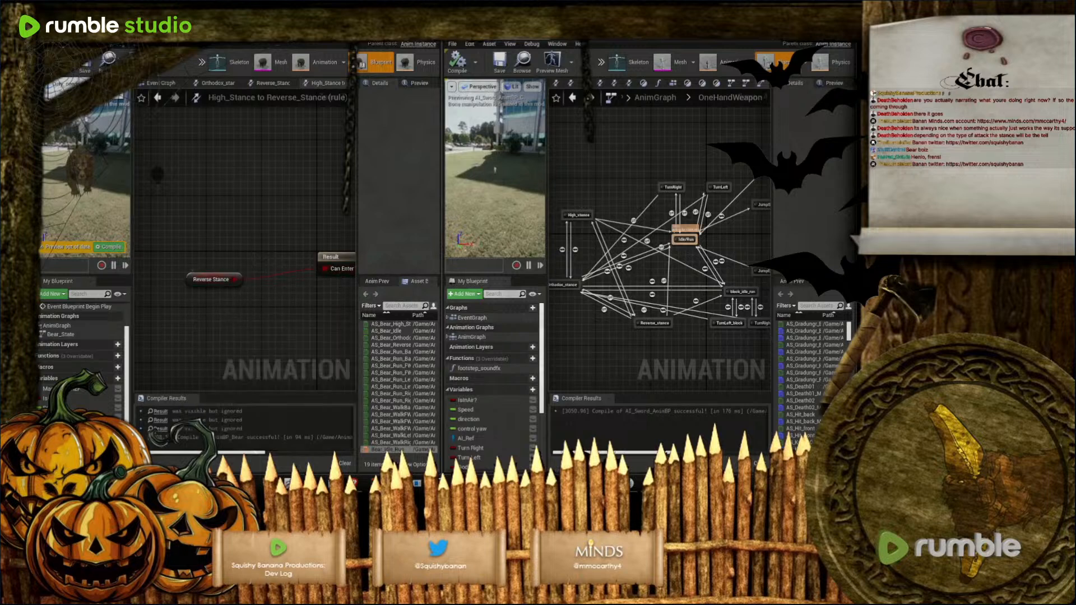
pyautogui.click(43, 63)
pyautogui.click(86, 67)
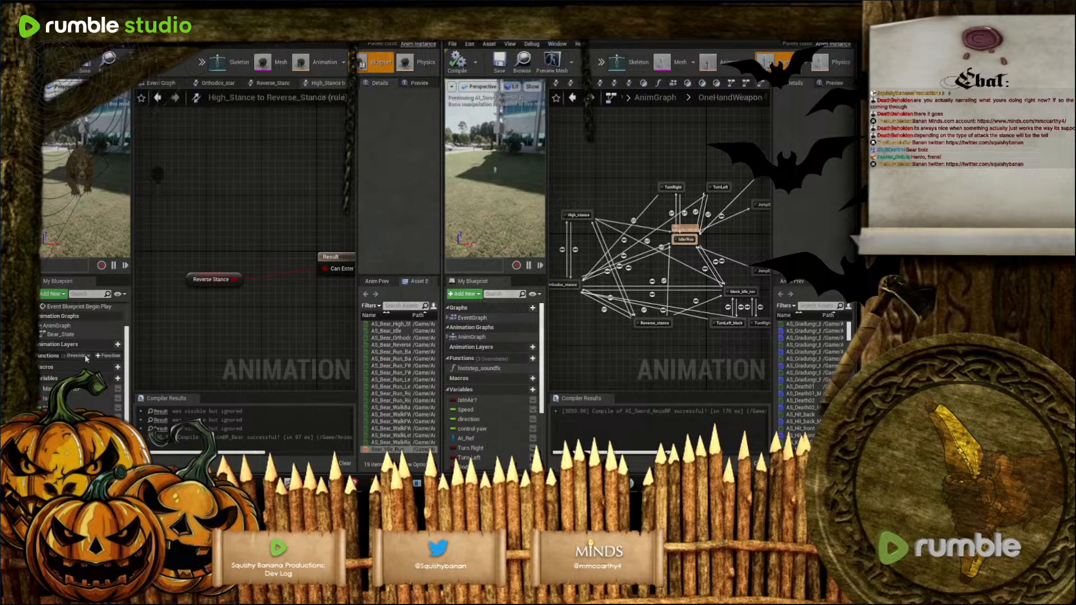
# In Bear_State, add transitions from Reverse_Stance and High_Stance back to Orthodox_stance
pyautogui.click(74, 336)
pyautogui.doubleClick(73, 336)
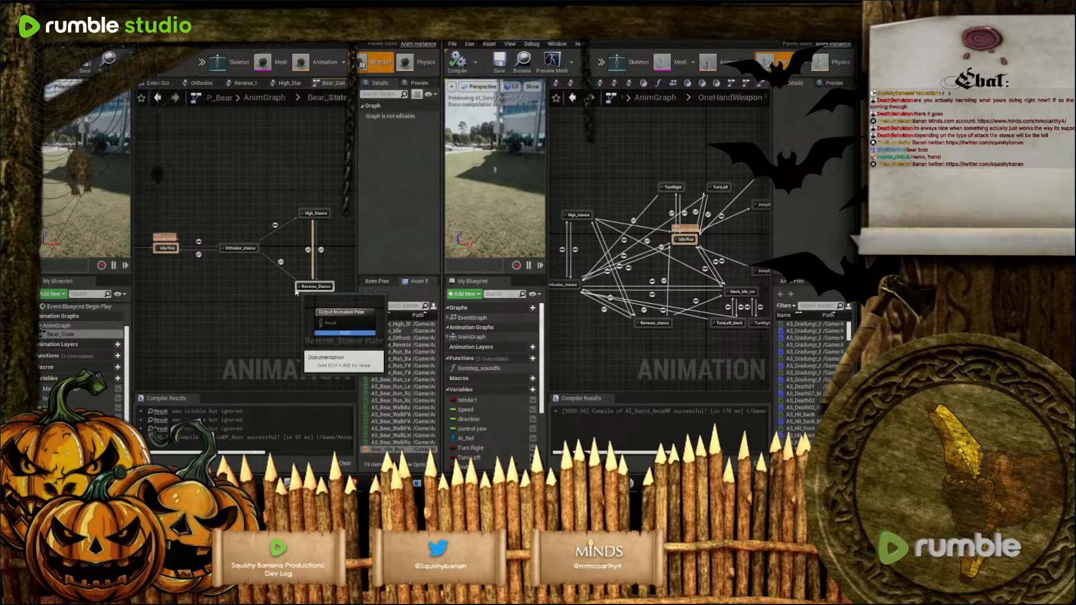
pyautogui.moveTo(296, 291); pyautogui.dragTo(257, 255)
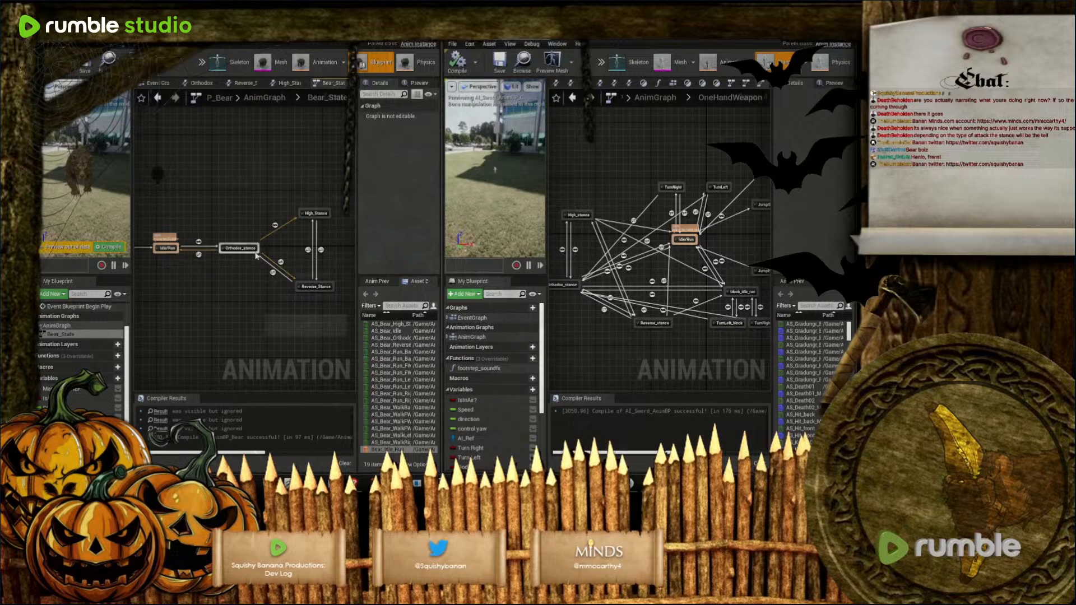
pyautogui.moveTo(301, 221); pyautogui.dragTo(259, 249)
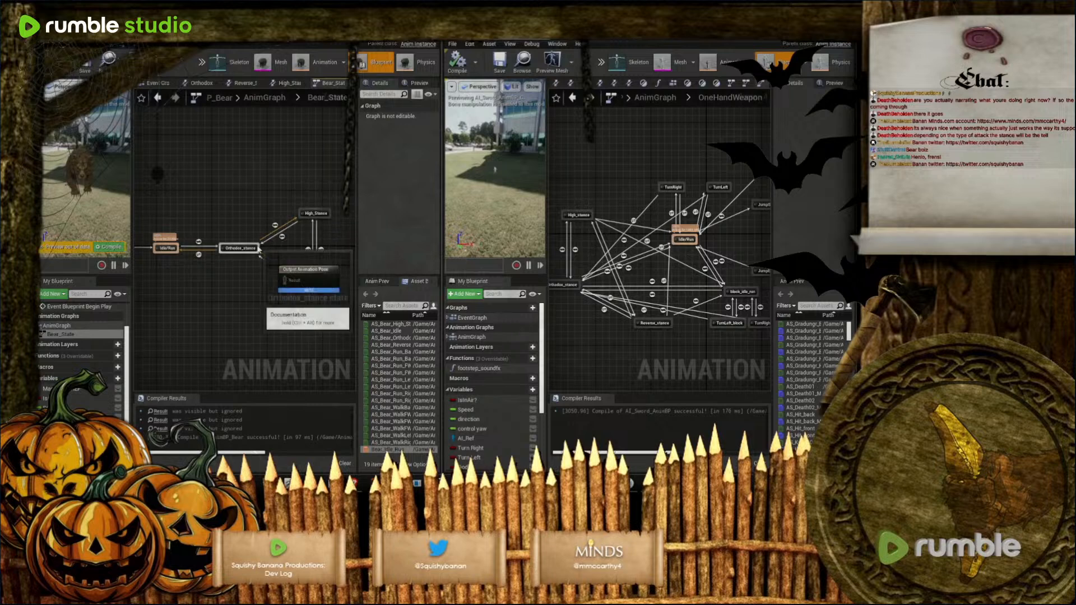
# In the High_Stance to Orthodox_stance rule, connect an Orthodox Stance getter to Can Enter Transition and compile
pyautogui.scroll(2, 288, 295)
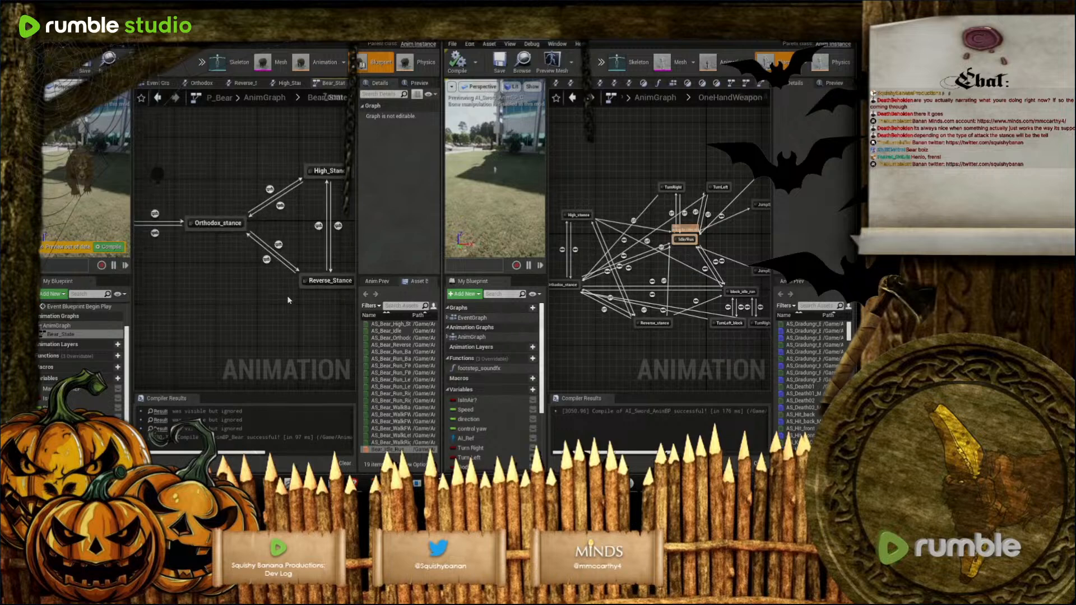
pyautogui.click(280, 207)
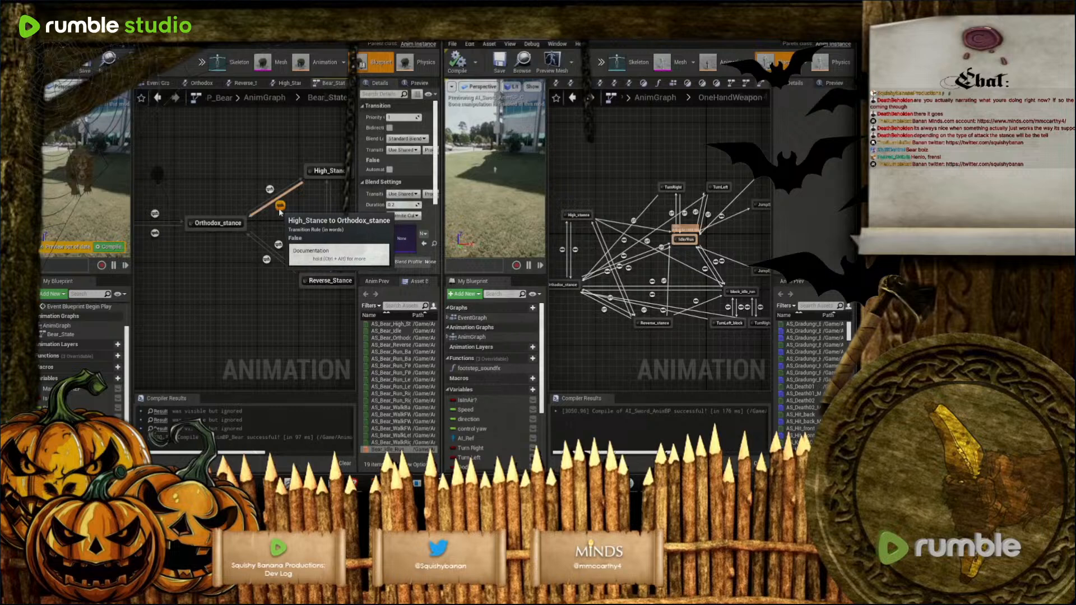
pyautogui.doubleClick(280, 206)
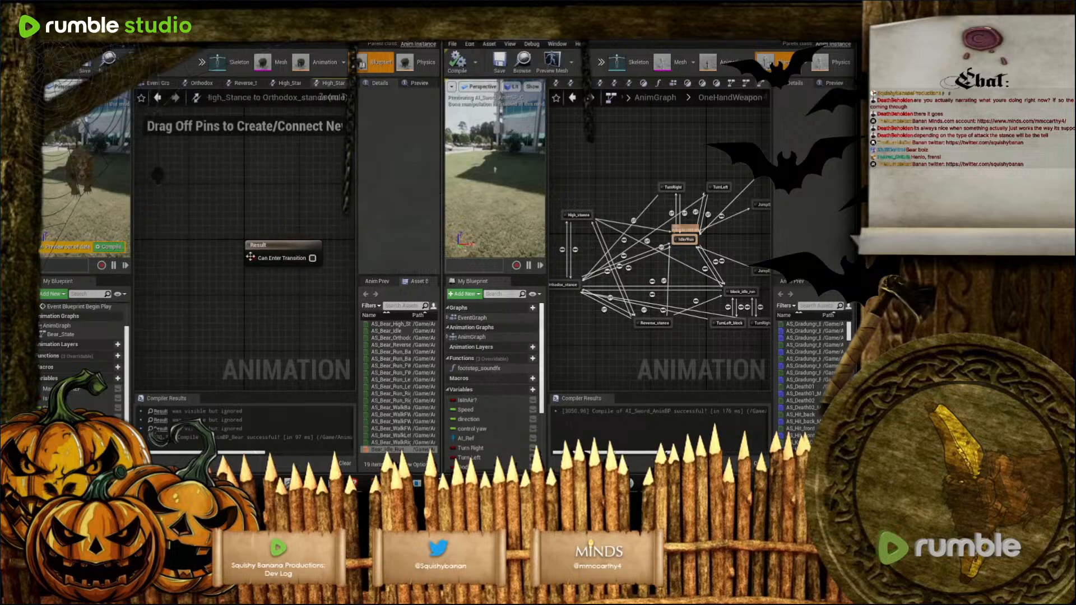
pyautogui.rightClick(152, 254)
pyautogui.write('get')
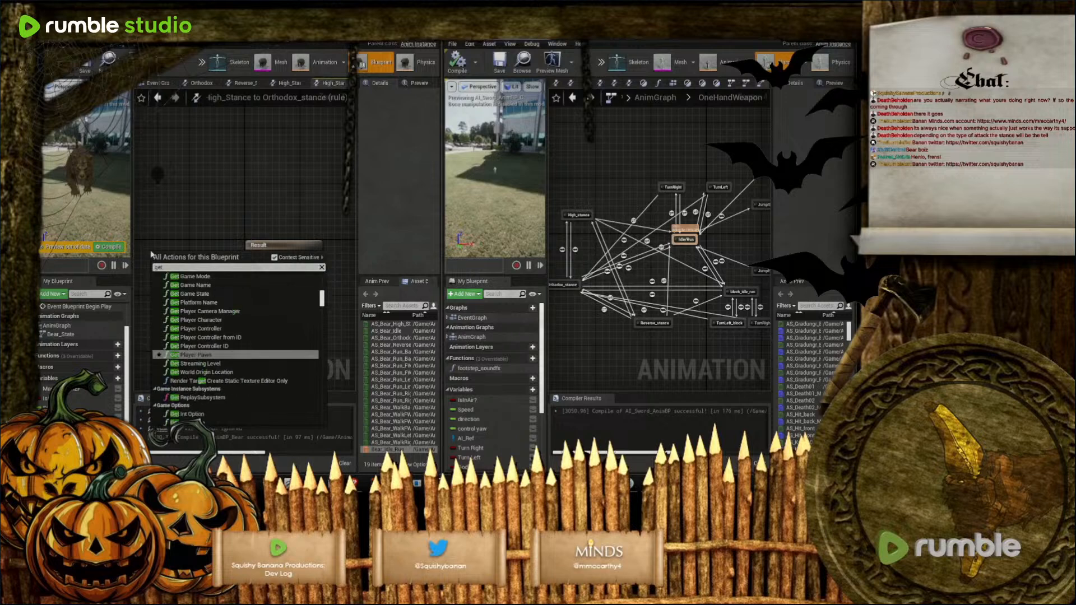
pyautogui.write('ort')
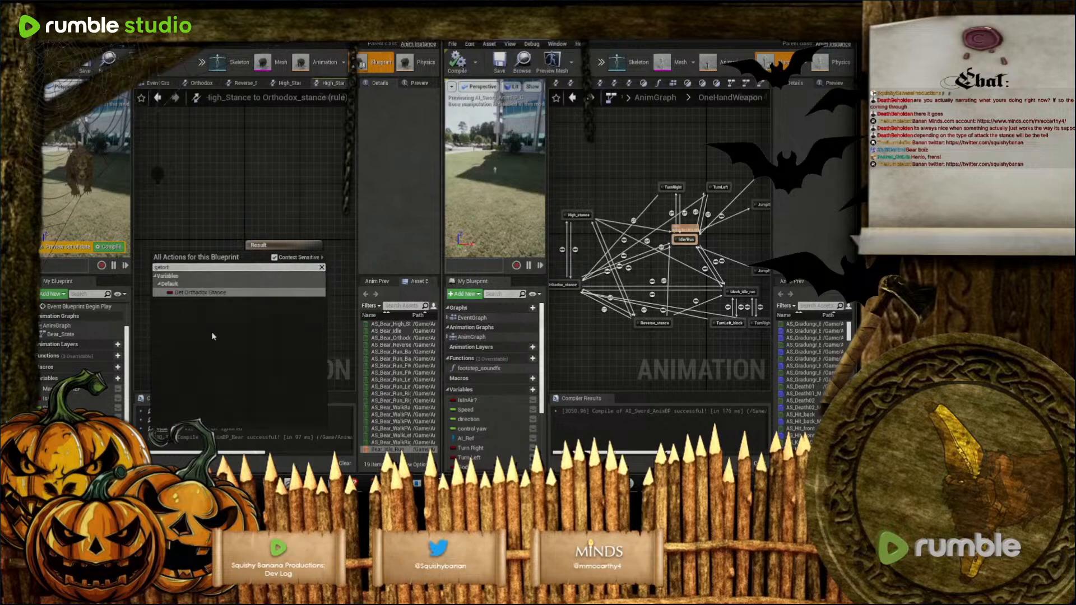
pyautogui.click(203, 295)
pyautogui.moveTo(200, 260); pyautogui.dragTo(255, 258)
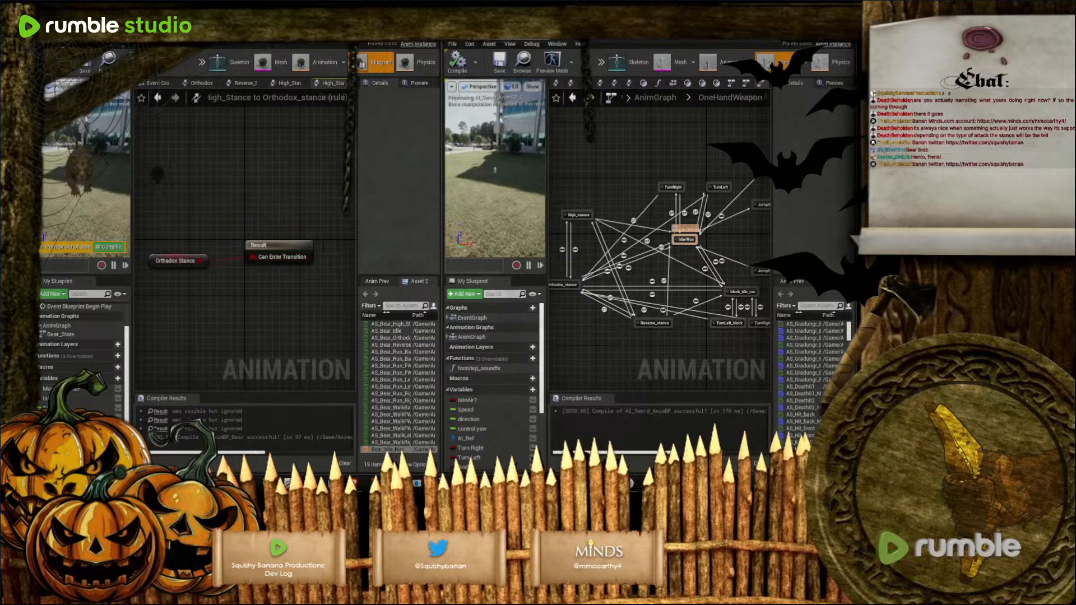
pyautogui.click(43, 62)
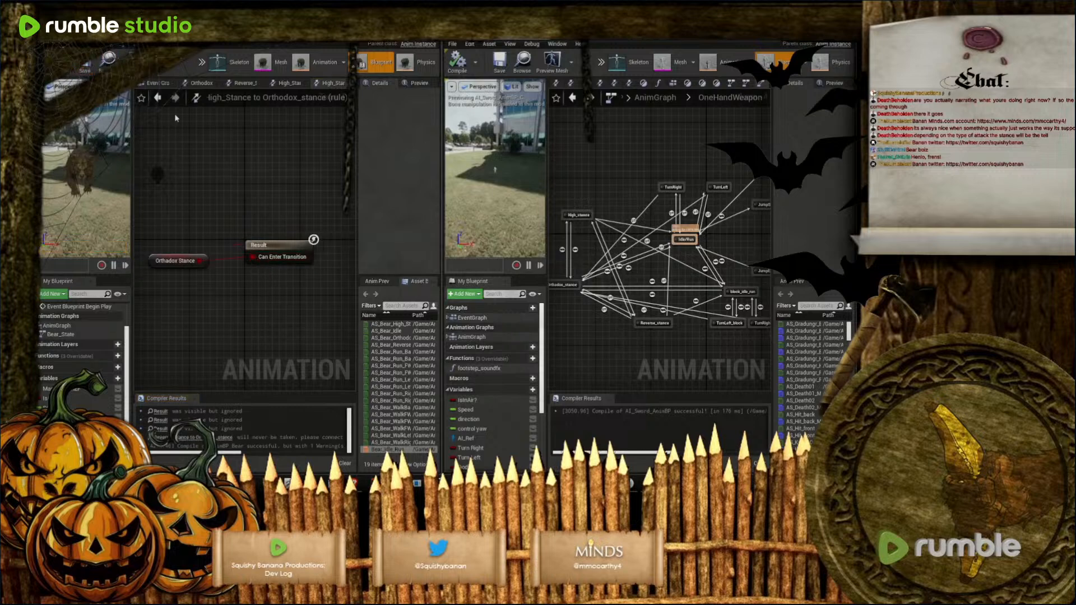
# In the Reverse_Stance to Orthodox_stance rule, connect an Orthodox Stance getter to Can Enter Transition, align it with the Result node, and compile
pyautogui.doubleClick(62, 333)
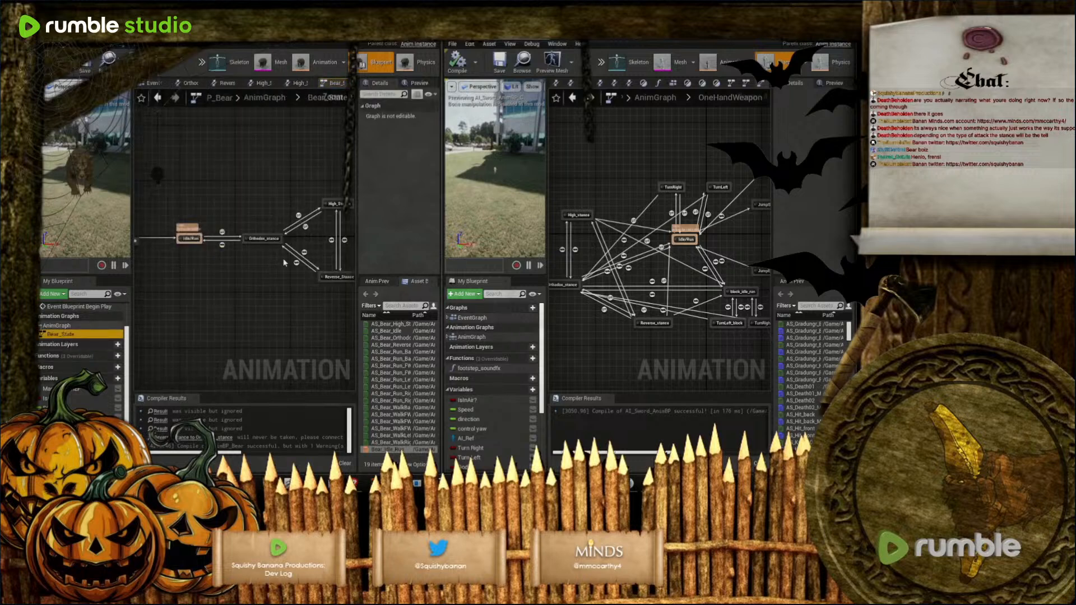
pyautogui.doubleClick(292, 263)
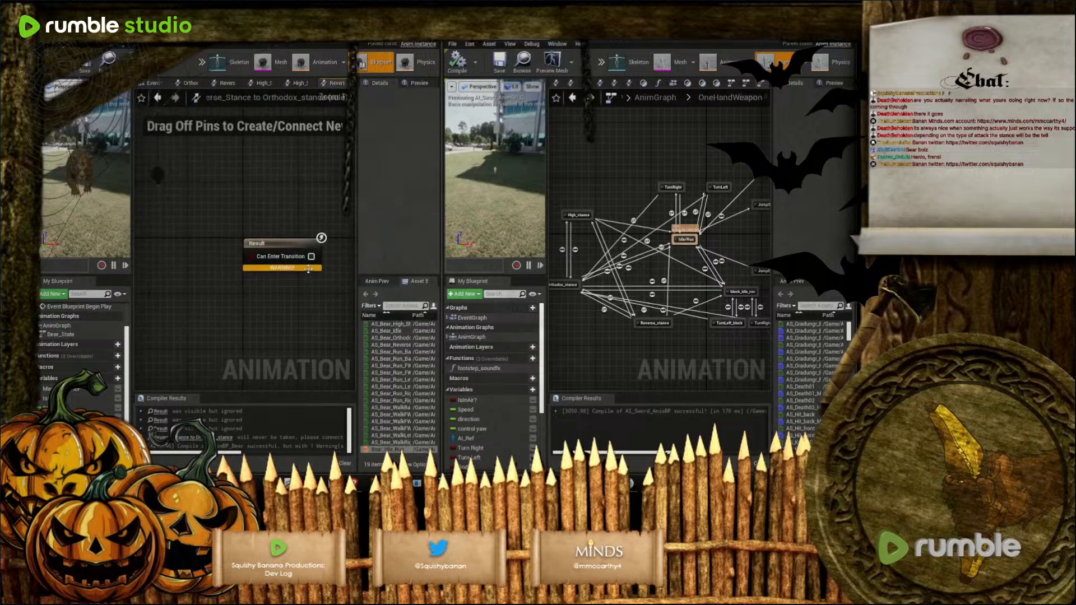
pyautogui.rightClick(143, 268)
pyautogui.write('get')
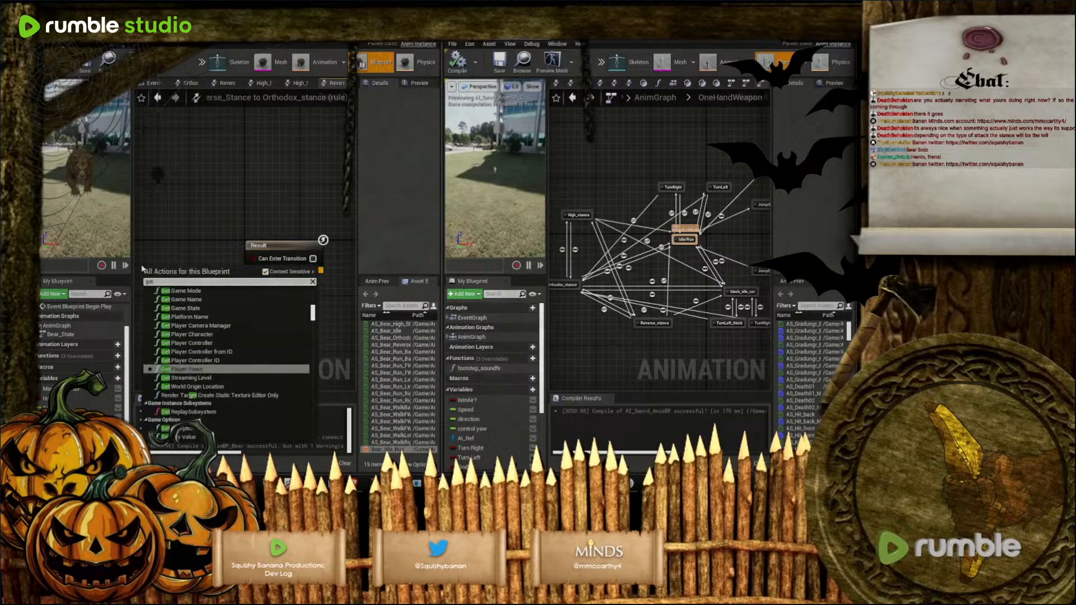
pyautogui.write(' or')
pyautogui.click(197, 420)
pyautogui.moveTo(196, 275); pyautogui.dragTo(253, 257)
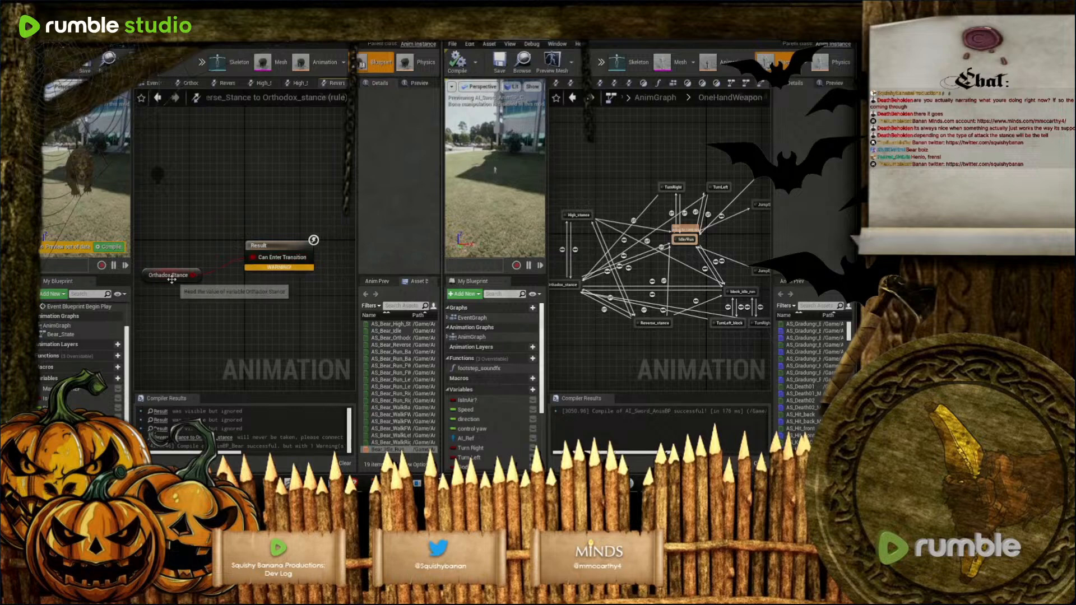
pyautogui.moveTo(171, 279); pyautogui.dragTo(178, 265)
pyautogui.click(43, 62)
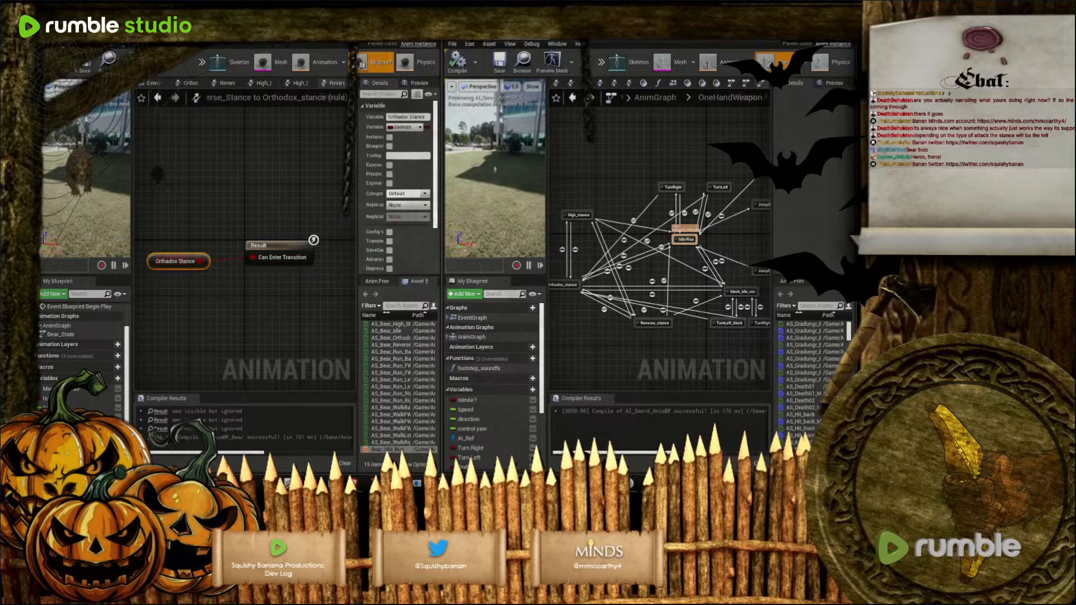
# In Bear_State, add transitions from Reverse_Stance and High_Stance back to Idle/Run
pyautogui.doubleClick(61, 334)
pyautogui.moveTo(239, 278); pyautogui.dragTo(188, 261, button='right')
pyautogui.scroll(1, 271, 266)
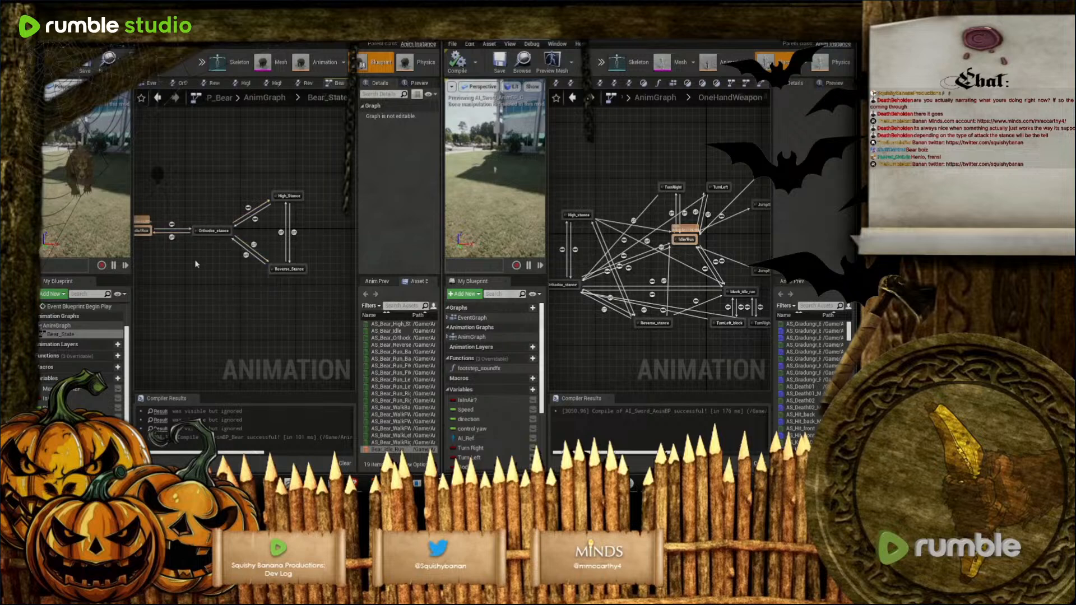
pyautogui.moveTo(195, 258); pyautogui.dragTo(243, 269, button='right')
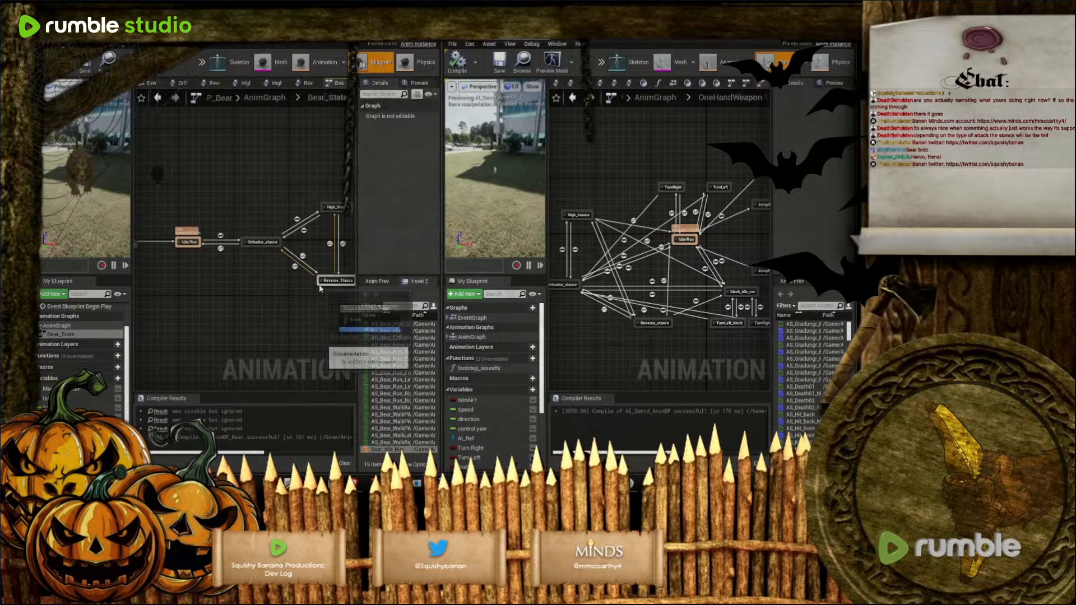
pyautogui.moveTo(318, 285)
pyautogui.mouseDown()
pyautogui.moveTo(253, 291)
pyautogui.moveTo(191, 244)
pyautogui.mouseUp()
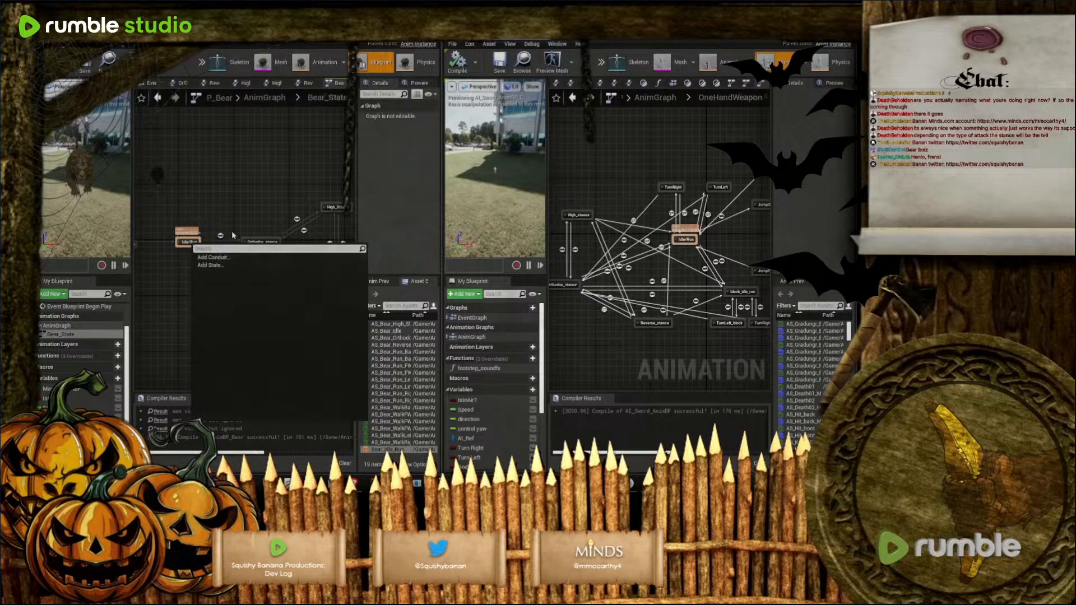
pyautogui.click(221, 206)
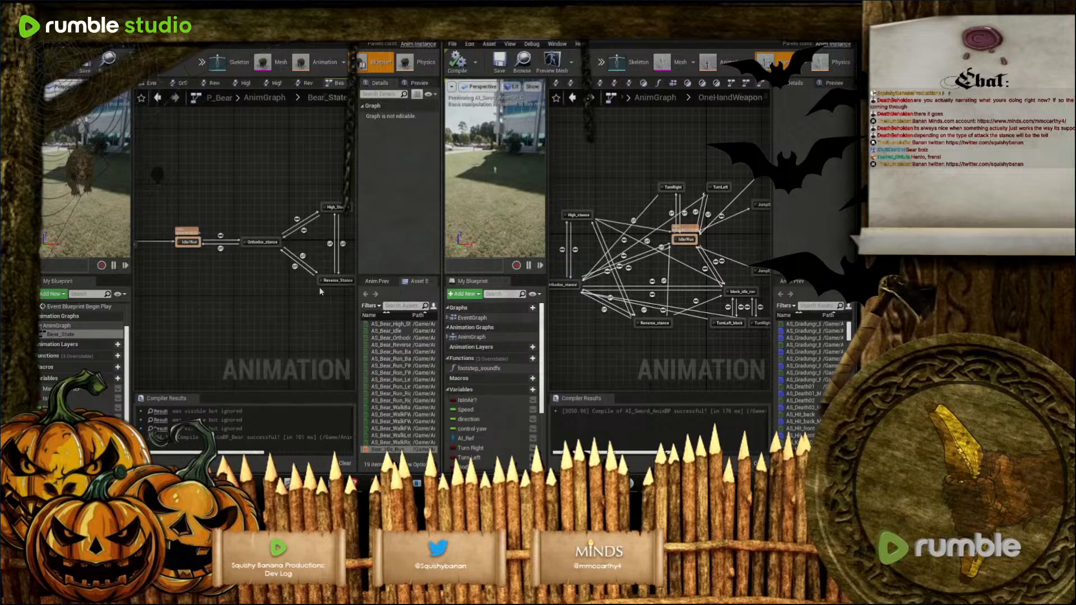
pyautogui.moveTo(318, 284); pyautogui.dragTo(198, 249)
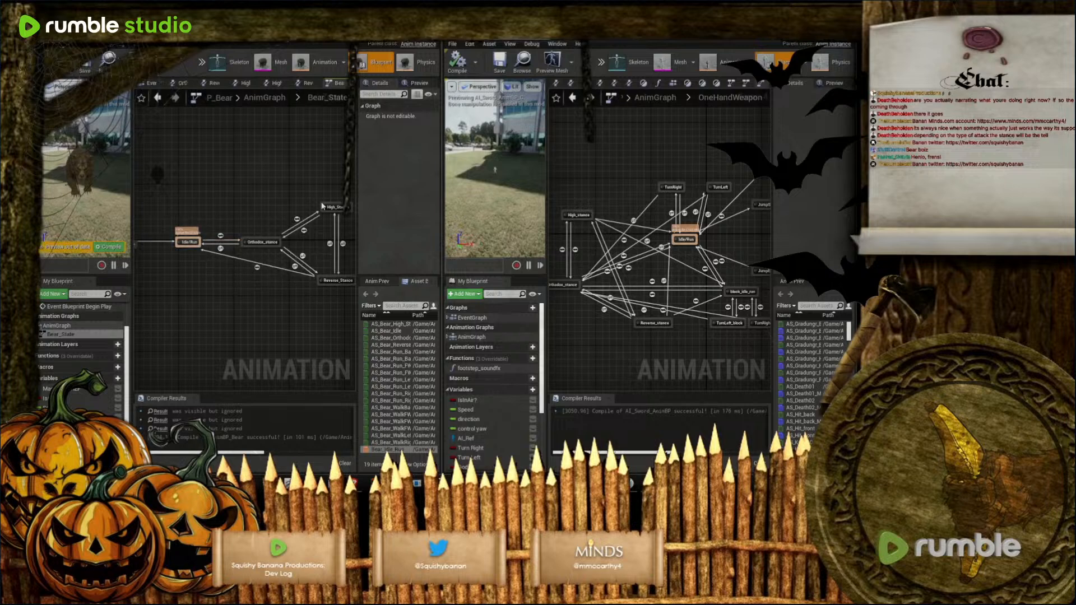
pyautogui.moveTo(323, 206); pyautogui.dragTo(198, 242)
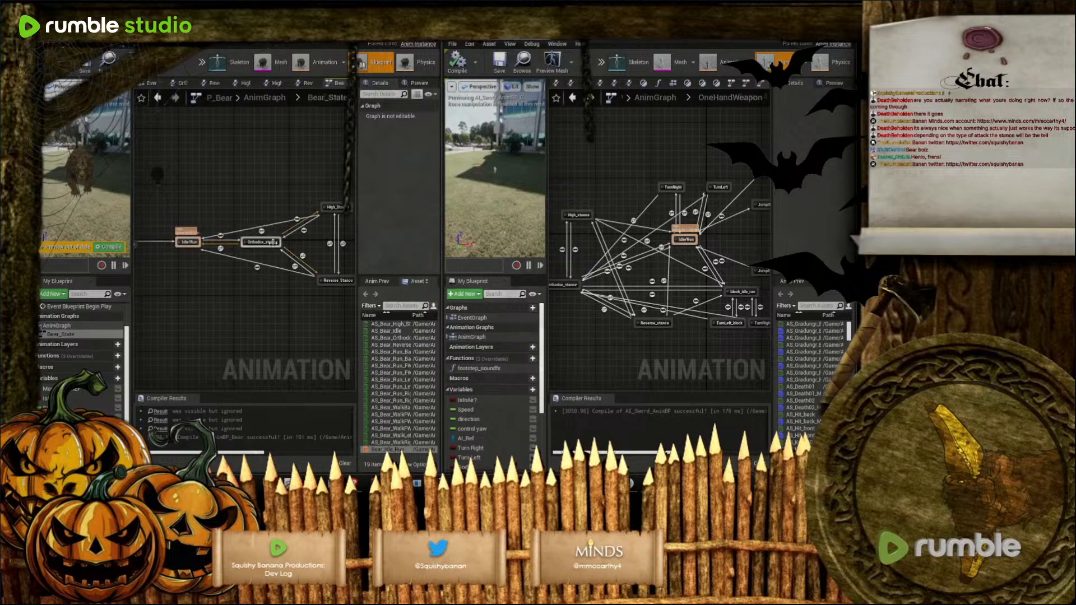
# In the High_Stance to Idle/Run rule, add a getter for the Focus Mode variable
pyautogui.doubleClick(262, 232)
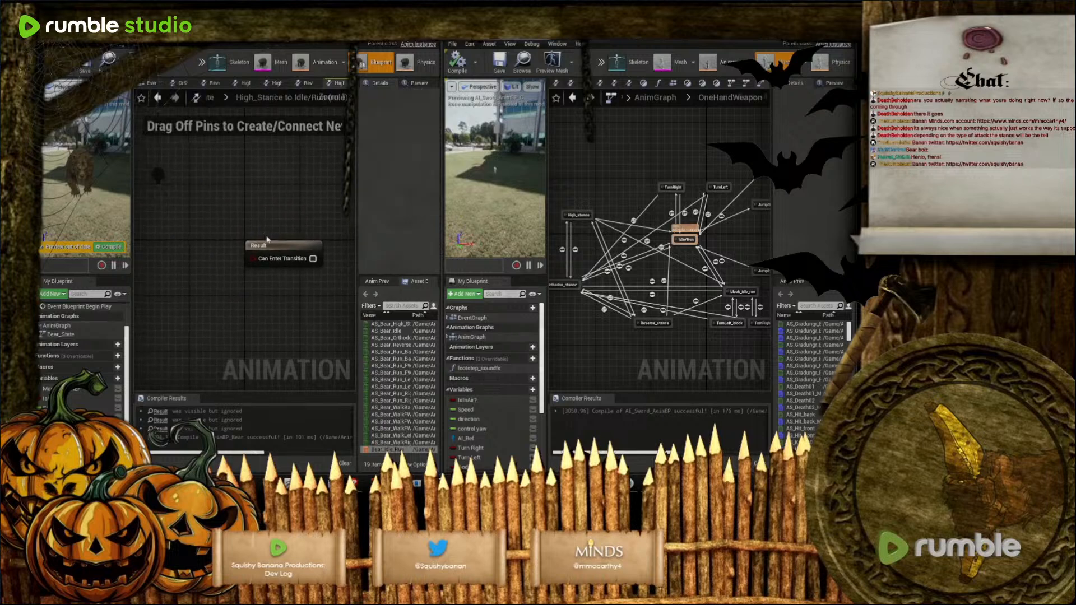
pyautogui.moveTo(150, 271); pyautogui.dragTo(187, 277, button='right')
pyautogui.rightClick(189, 278)
pyautogui.write('get f')
pyautogui.click(65, 437)
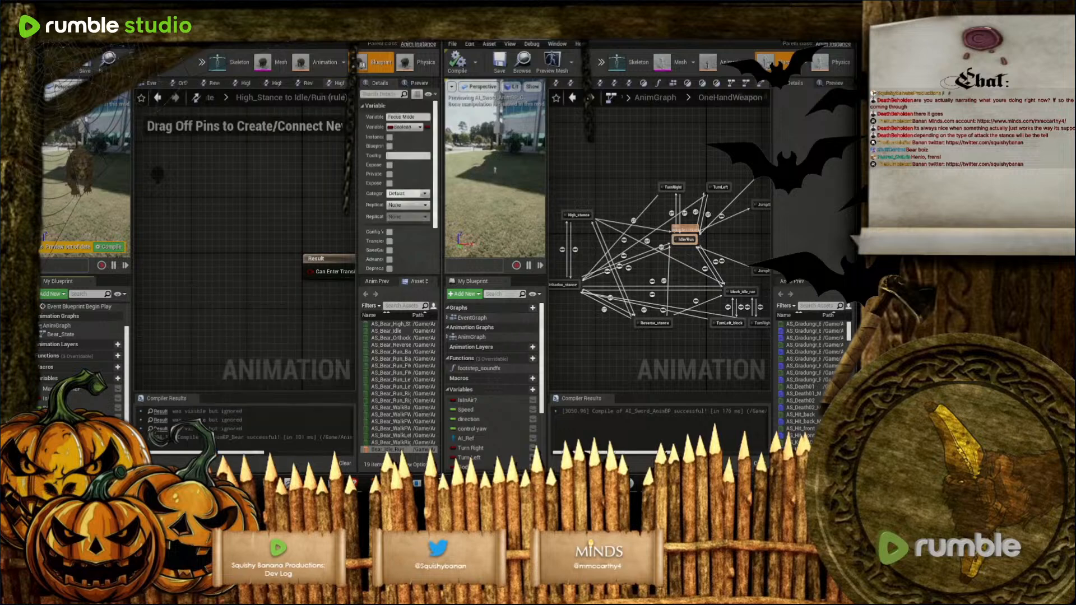
pyautogui.moveTo(64, 436); pyautogui.dragTo(233, 274)
pyautogui.click(235, 275)
# Route Focus Mode through a NOT Boolean node into Can Enter Transition and shift the Result node slightly upward
pyautogui.click(264, 291)
pyautogui.write('no')
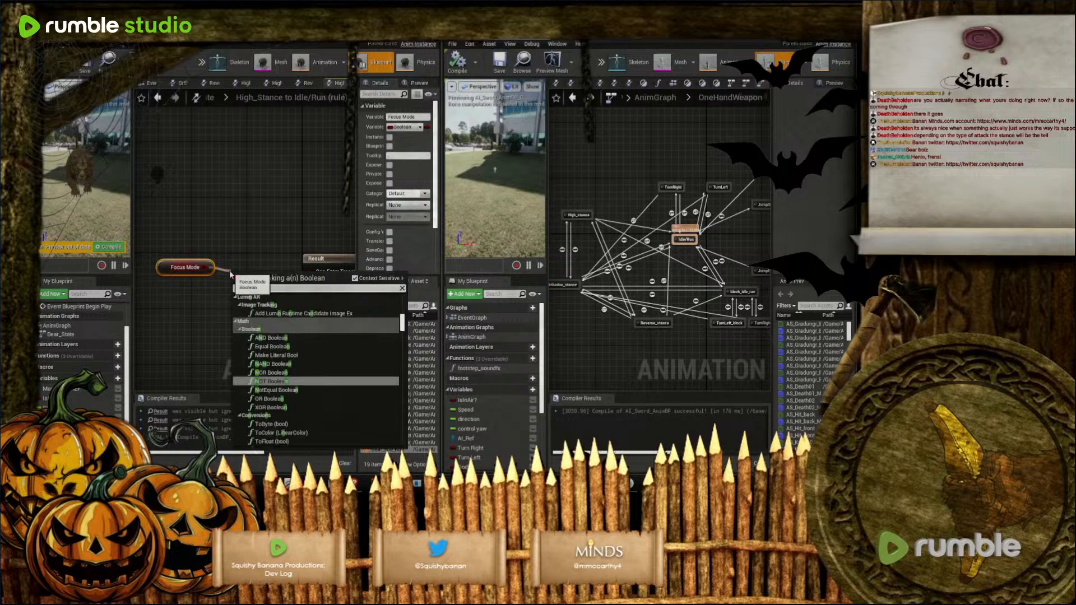
pyautogui.click(273, 322)
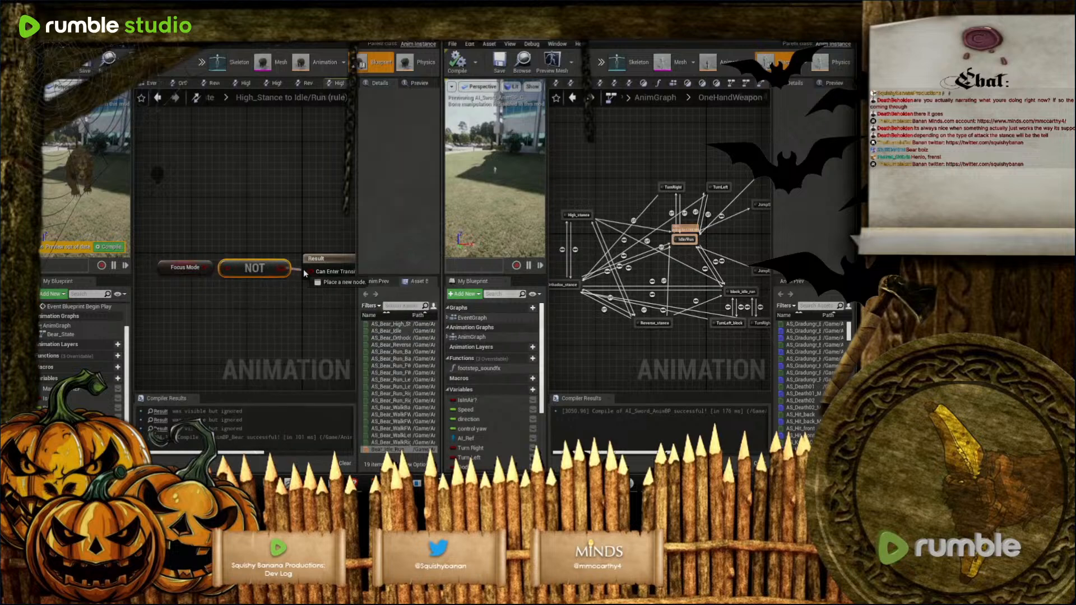
pyautogui.click(340, 260)
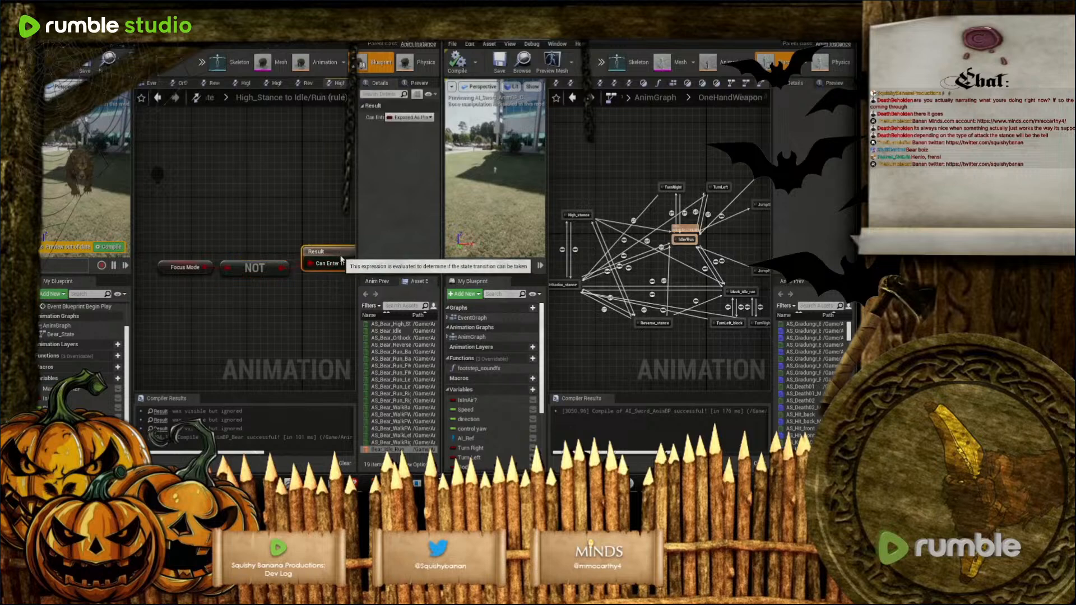
# Copy the Focus Mode and NOT nodes into the Reverse_Stance to Idle/Run rule, wire them to Can Enter Transition, and compile
pyautogui.moveTo(173, 255); pyautogui.dragTo(260, 287)
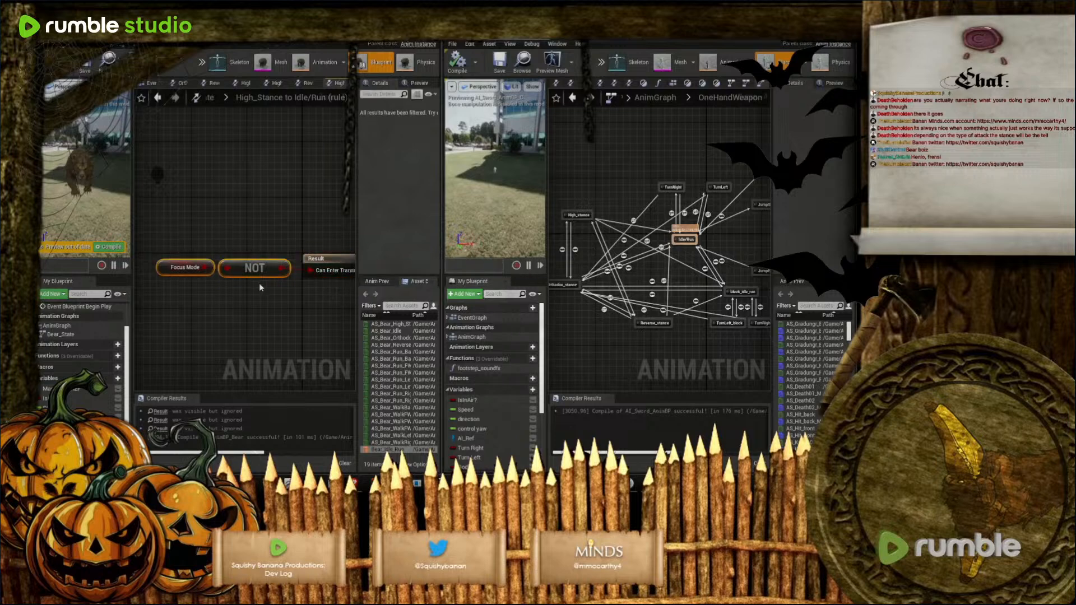
pyautogui.doubleClick(69, 334)
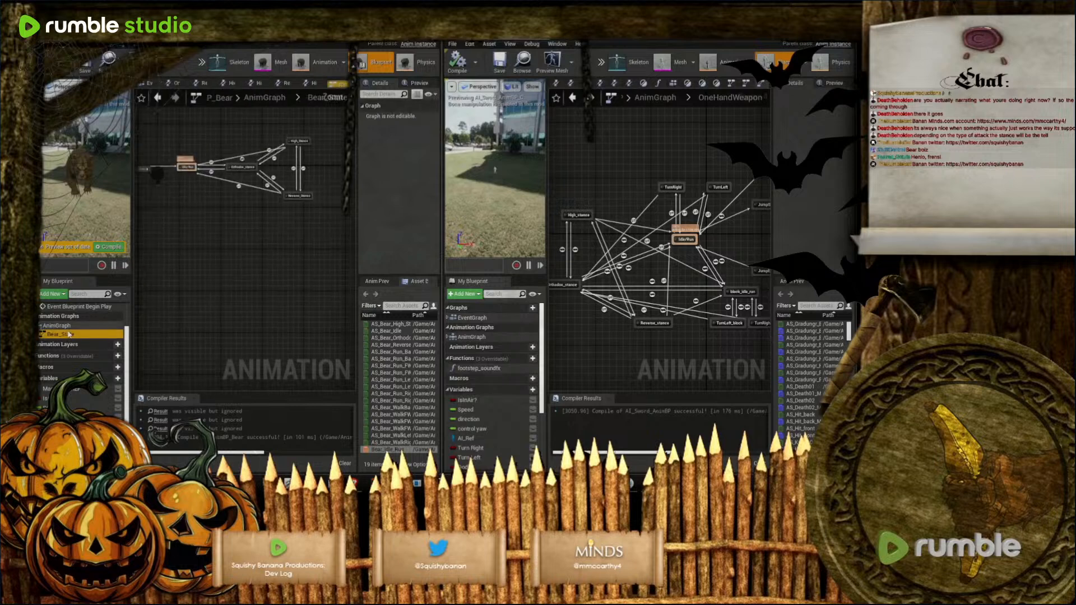
pyautogui.doubleClick(263, 261)
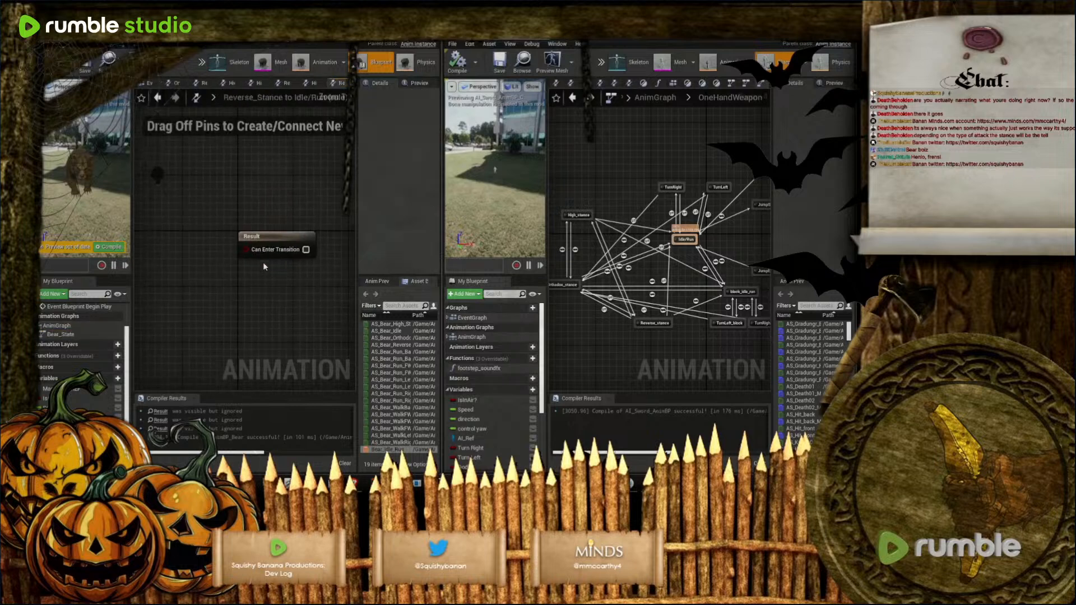
pyautogui.moveTo(264, 267); pyautogui.dragTo(173, 252, button='right')
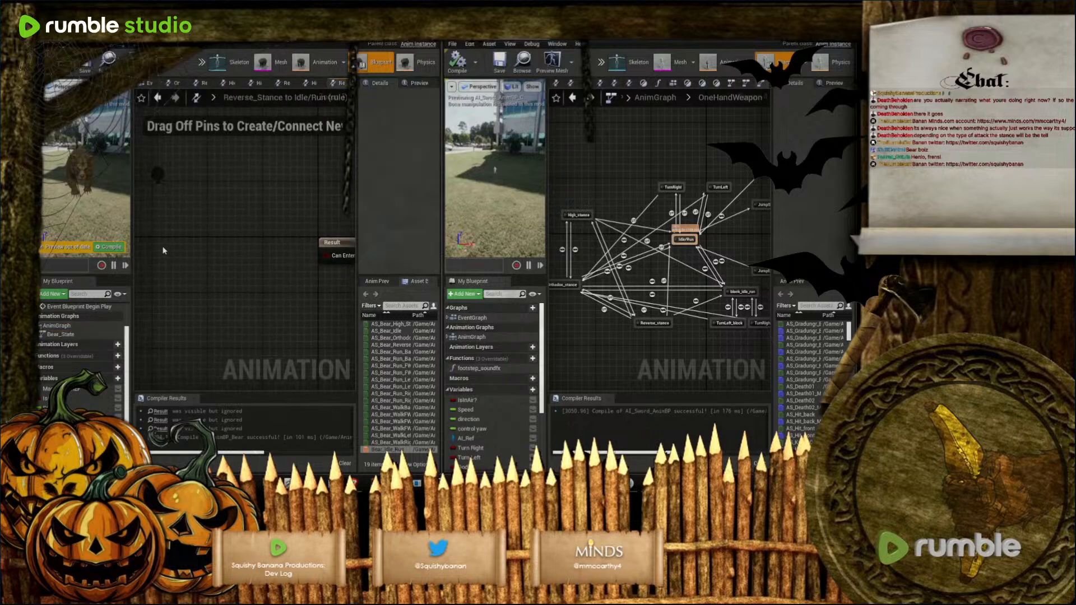
pyautogui.hotkey('ctrl', 'v')
pyautogui.moveTo(216, 257); pyautogui.dragTo(332, 255)
pyautogui.click(336, 254)
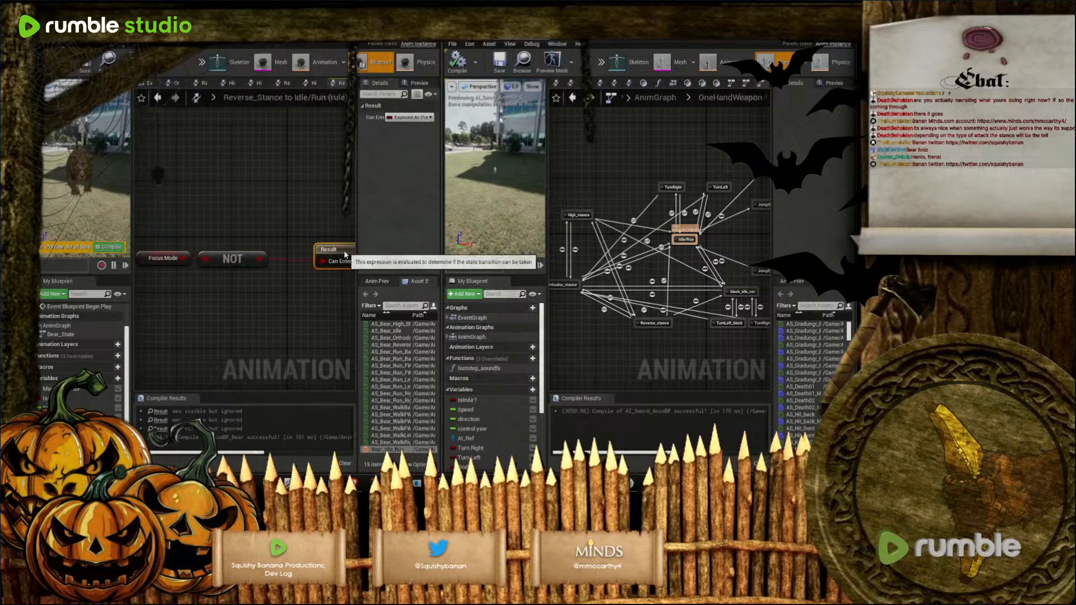
pyautogui.click(278, 327)
pyautogui.scroll(-2, 278, 325)
pyautogui.click(44, 63)
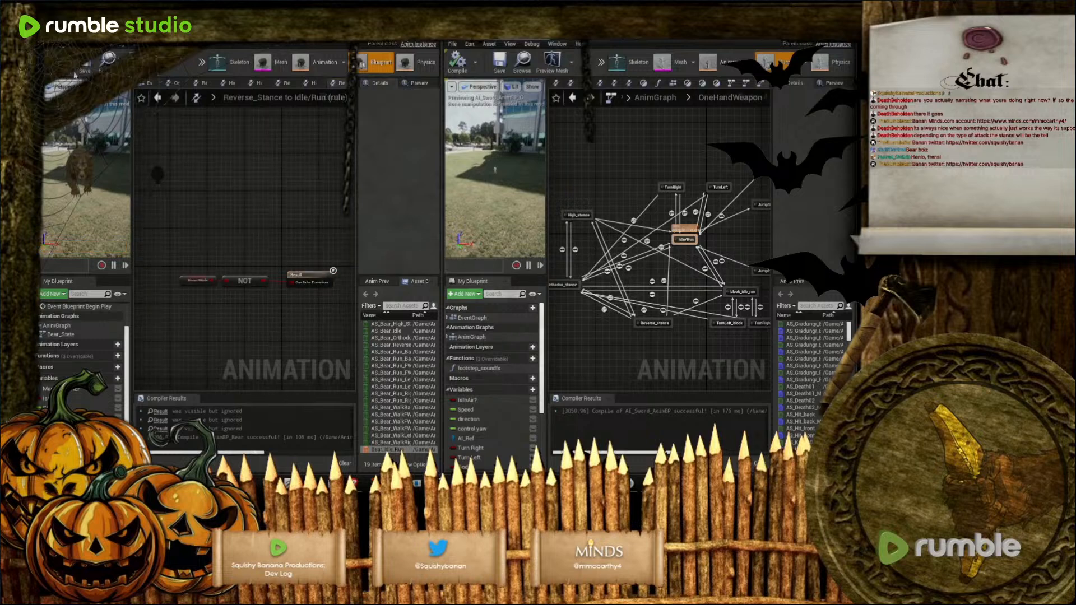
# Compare Bear_State's states and transitions with the reference OneHandWeapon state machine, including its jump, turn and block states
pyautogui.doubleClick(61, 334)
pyautogui.moveTo(216, 279)
pyautogui.mouseDown(button='right')
pyautogui.moveTo(224, 311)
pyautogui.moveTo(206, 298)
pyautogui.mouseUp(button='right')
pyautogui.scroll(2, 225, 280)
pyautogui.scroll(-1, 205, 301)
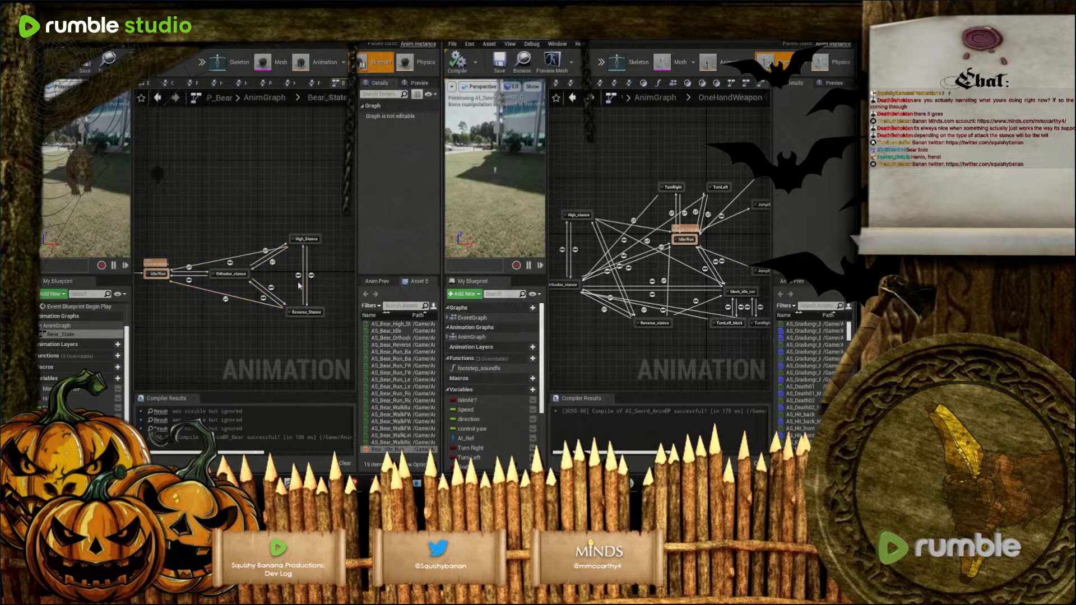
pyautogui.click(305, 239)
pyautogui.moveTo(185, 340); pyautogui.dragTo(247, 352, button='right')
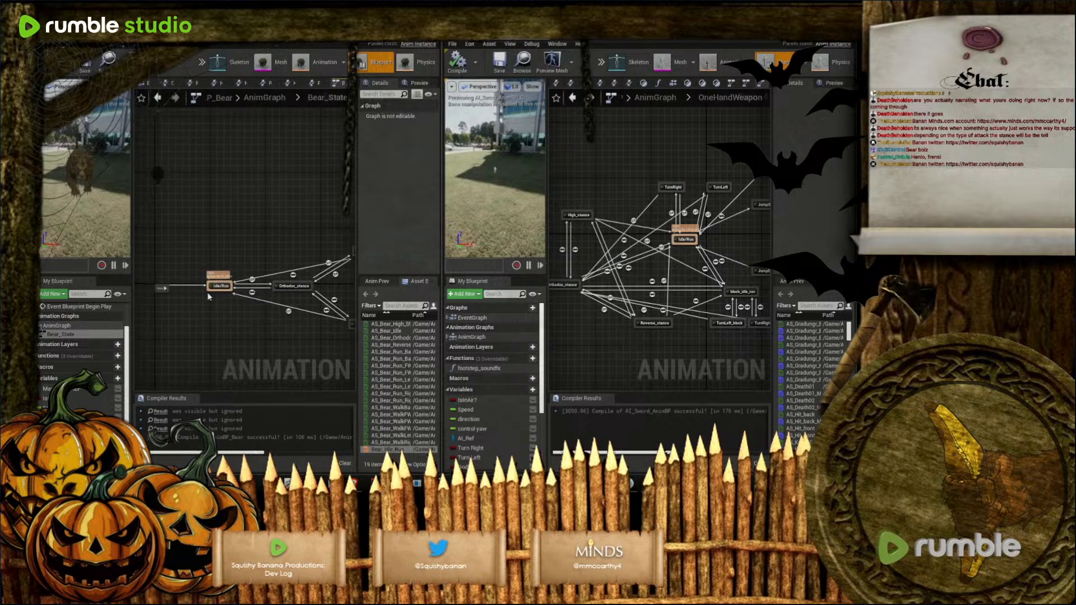
pyautogui.moveTo(617, 347); pyautogui.dragTo(575, 343, button='right')
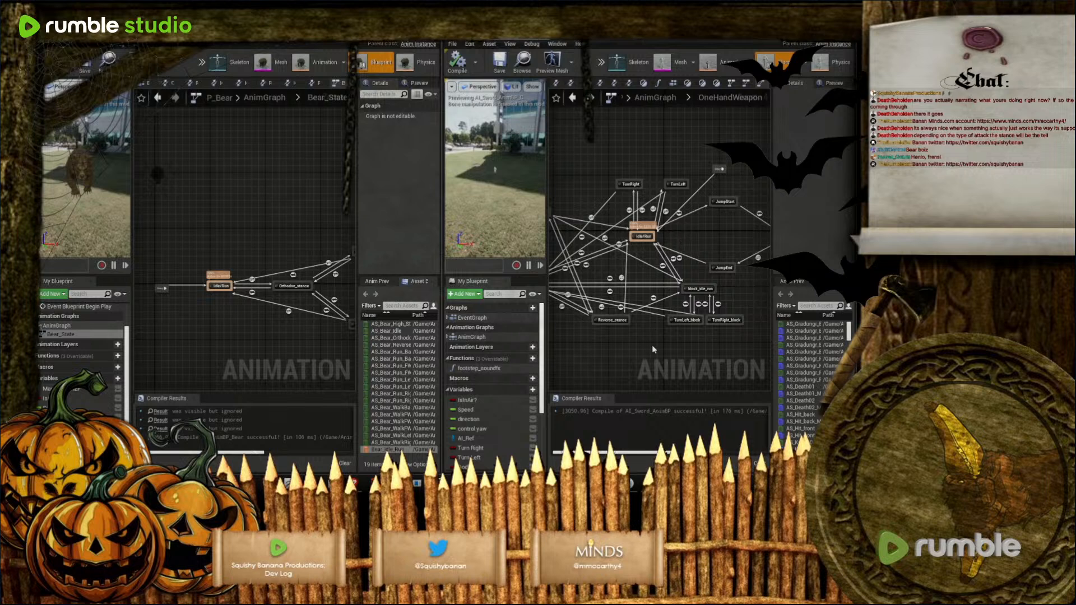
pyautogui.moveTo(654, 347); pyautogui.dragTo(596, 335, button='right')
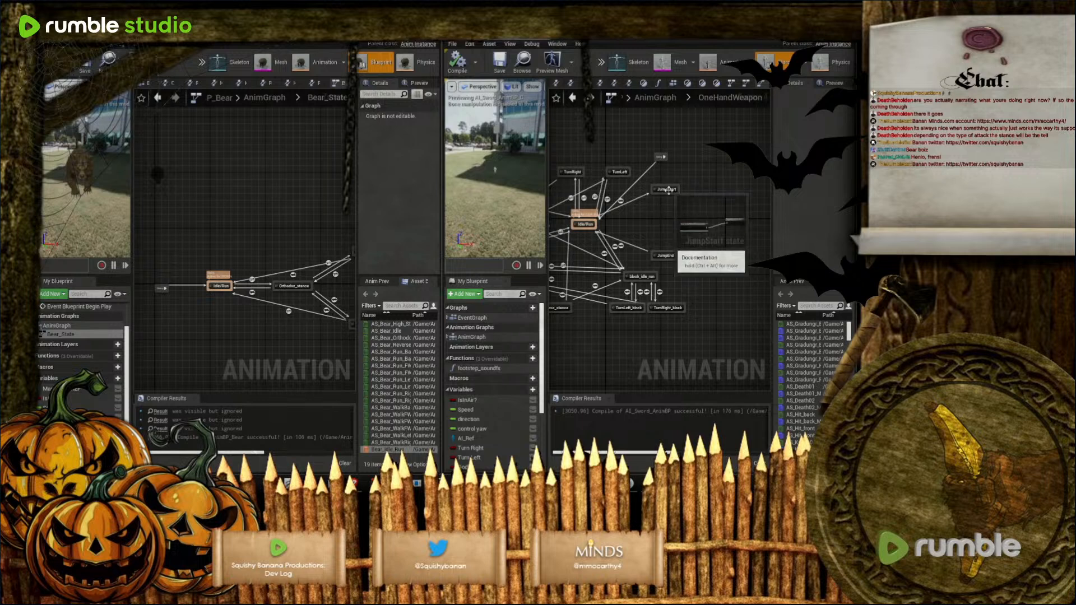
pyautogui.moveTo(261, 339)
pyautogui.mouseDown(button='right')
pyautogui.moveTo(311, 316)
pyautogui.moveTo(272, 321)
pyautogui.moveTo(270, 338)
pyautogui.mouseUp(button='right')
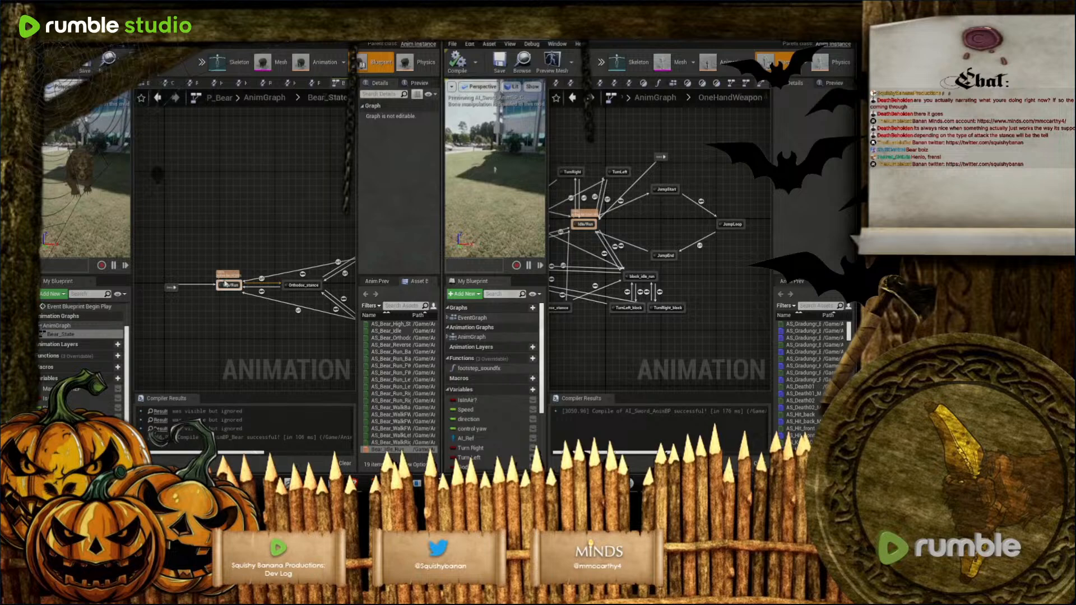
pyautogui.moveTo(242, 330); pyautogui.dragTo(260, 280, button='right')
pyautogui.scroll(-2, 264, 315)
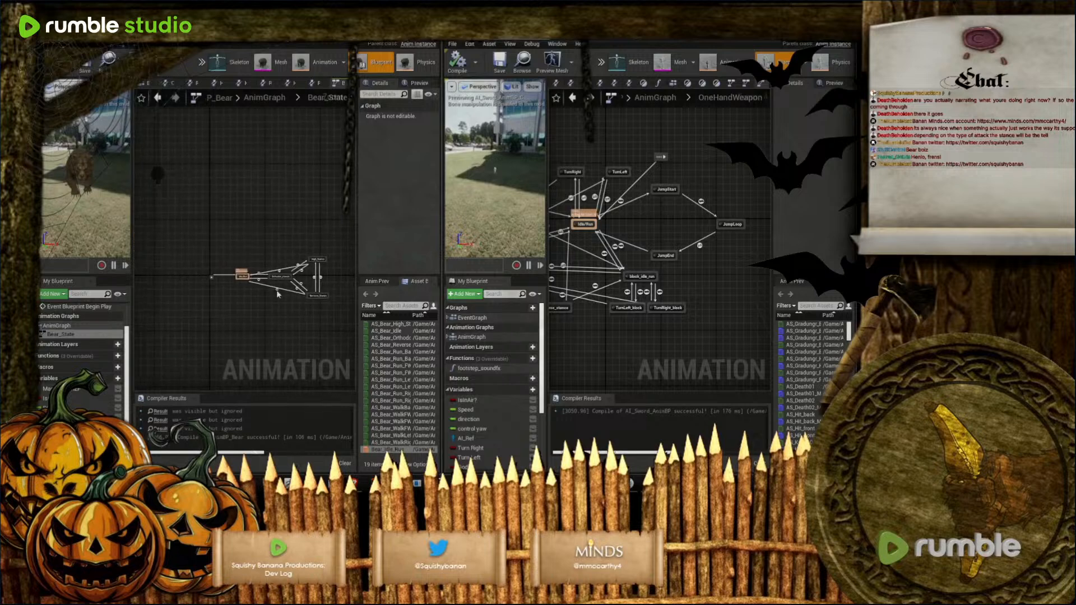
pyautogui.moveTo(582, 355); pyautogui.dragTo(711, 356, button='right')
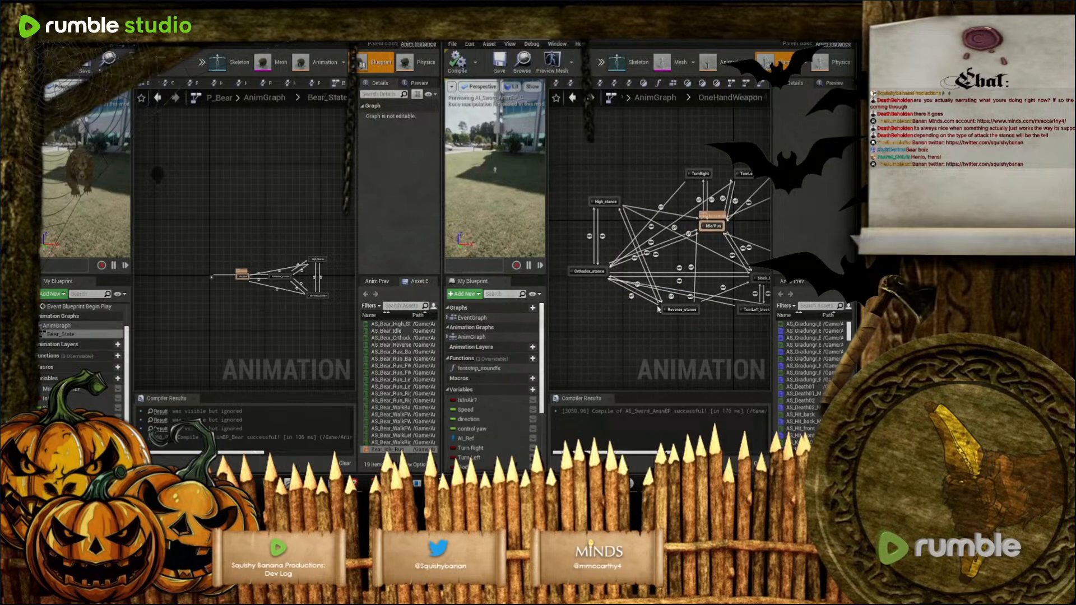
pyautogui.moveTo(728, 231); pyautogui.dragTo(696, 224, button='right')
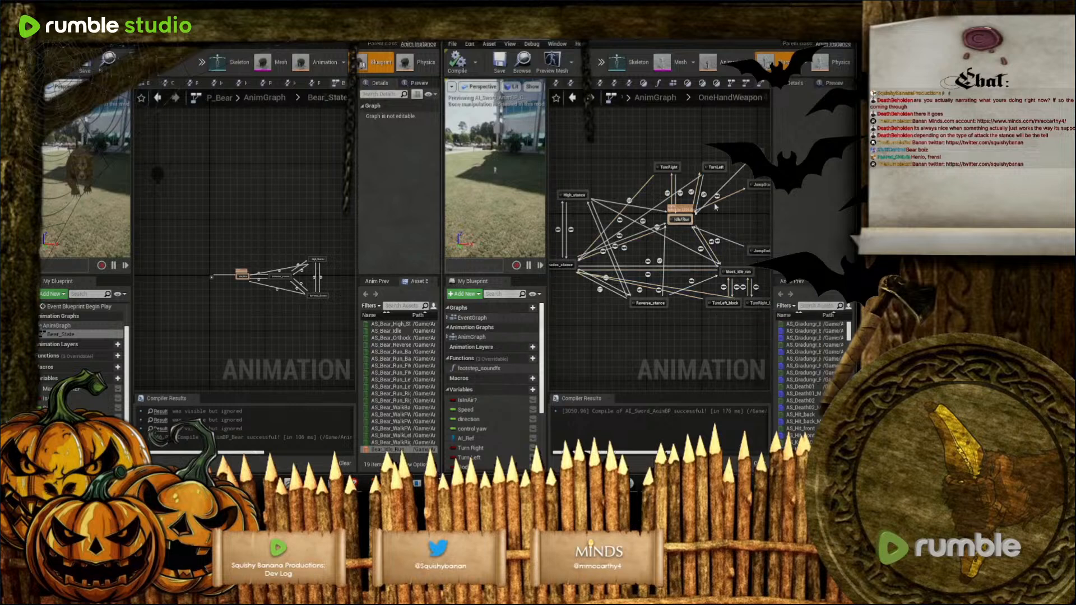
pyautogui.moveTo(682, 351); pyautogui.dragTo(586, 342, button='right')
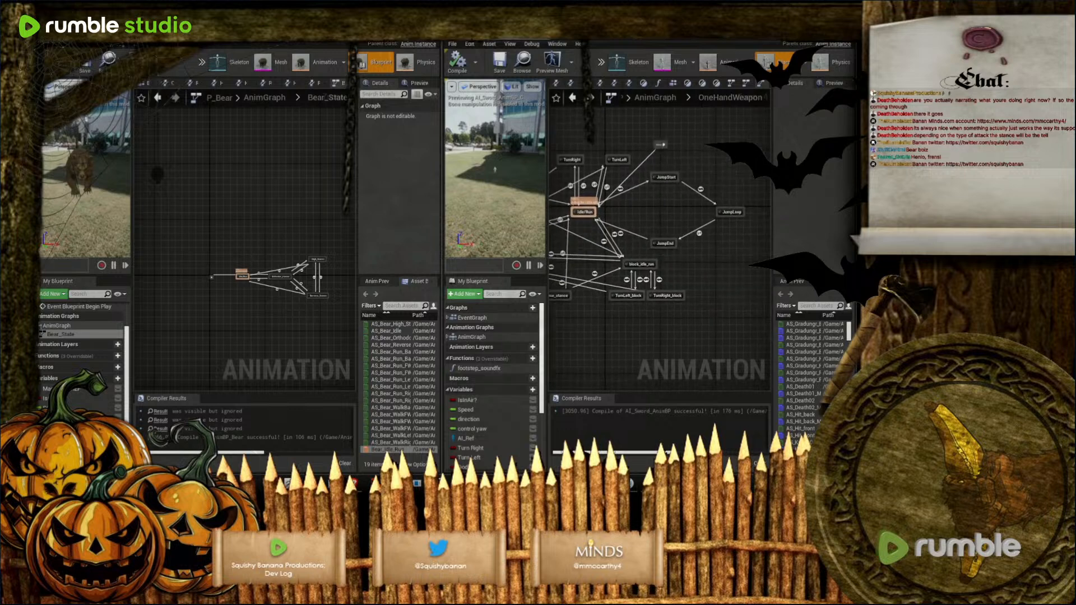
pyautogui.moveTo(650, 331); pyautogui.dragTo(731, 331, button='right')
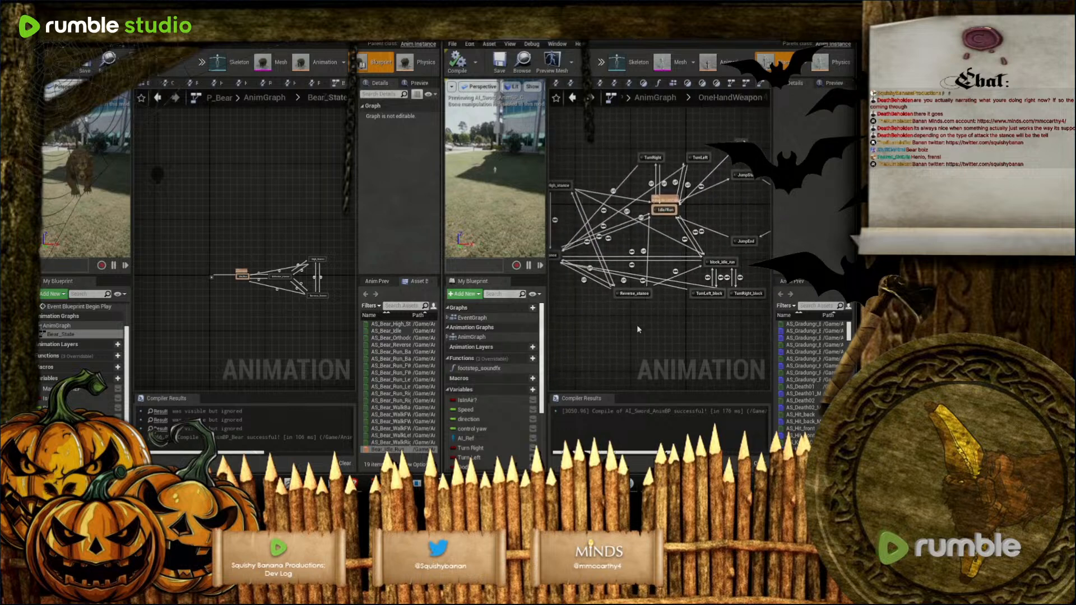
pyautogui.scroll(-4, 658, 343)
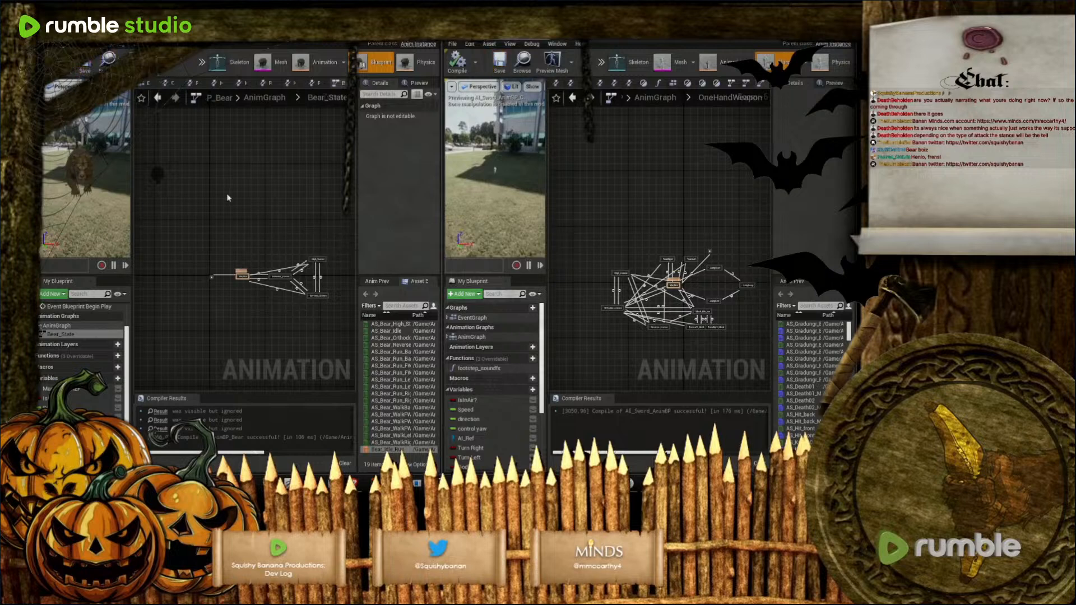
pyautogui.scroll(4, 264, 298)
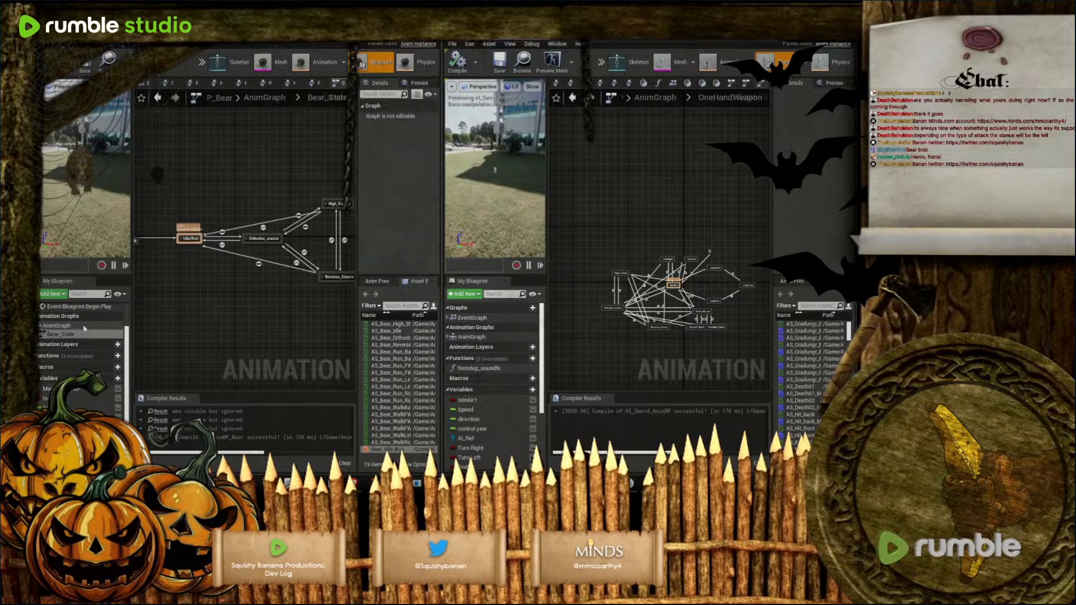
# Close the AI_Sword_AnimBP window and maximize the AnimBP_Bear editor
pyautogui.click(52, 408)
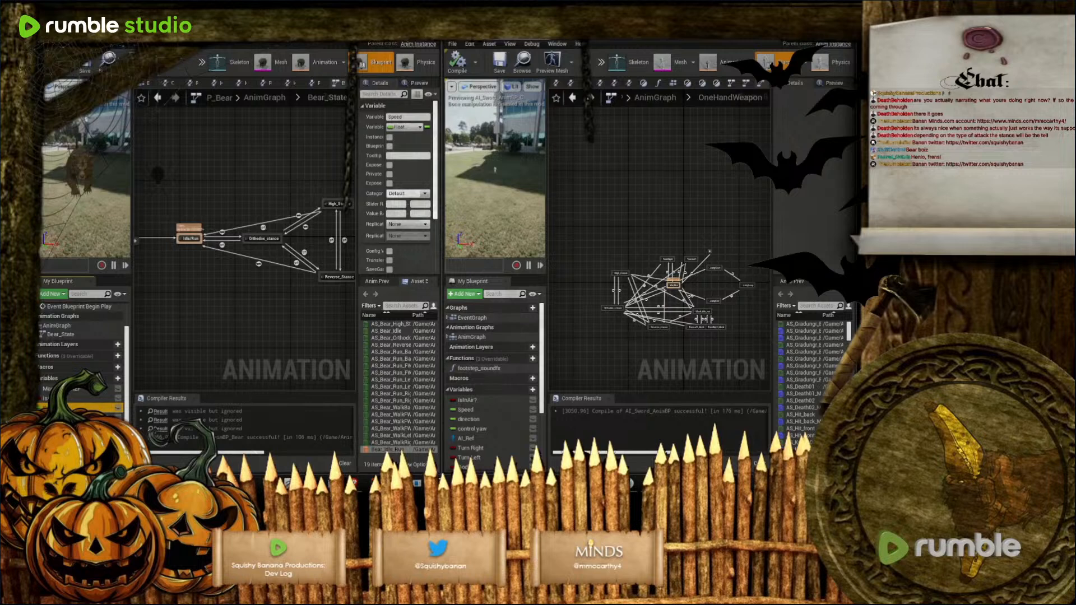
pyautogui.click(821, 31)
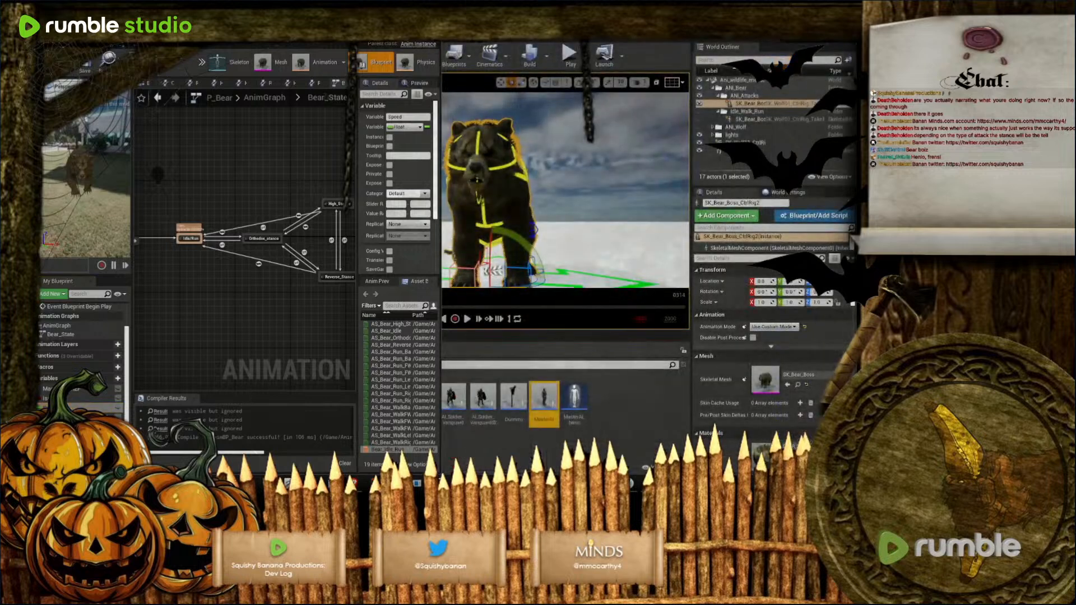
pyautogui.click(418, 34)
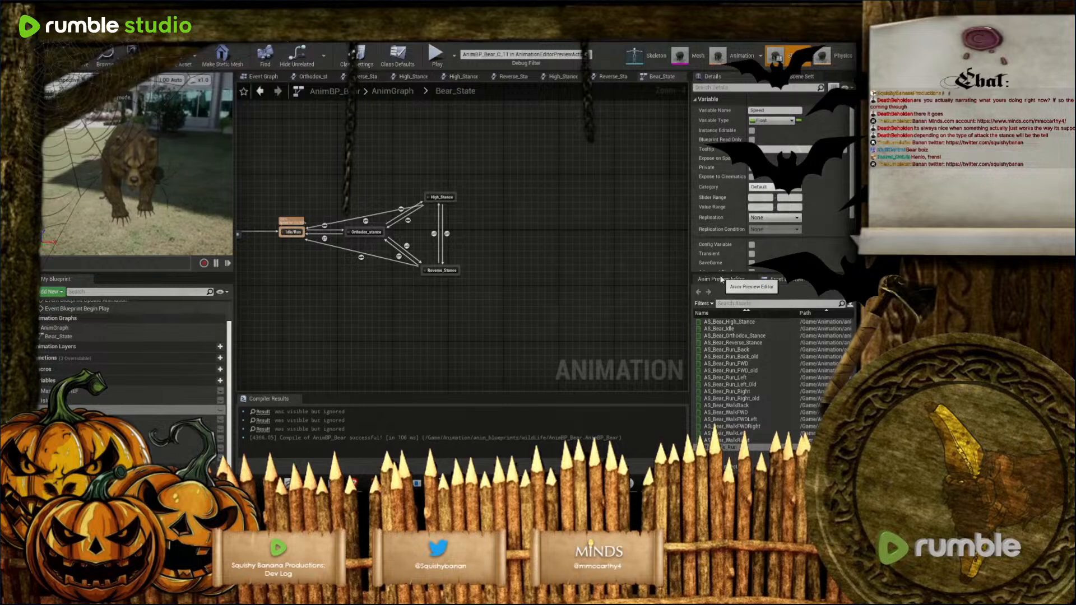
# Set the Speed variable's default value to 100
pyautogui.click(60, 410)
pyautogui.click(61, 419)
pyautogui.click(61, 411)
pyautogui.scroll(-5, 739, 234)
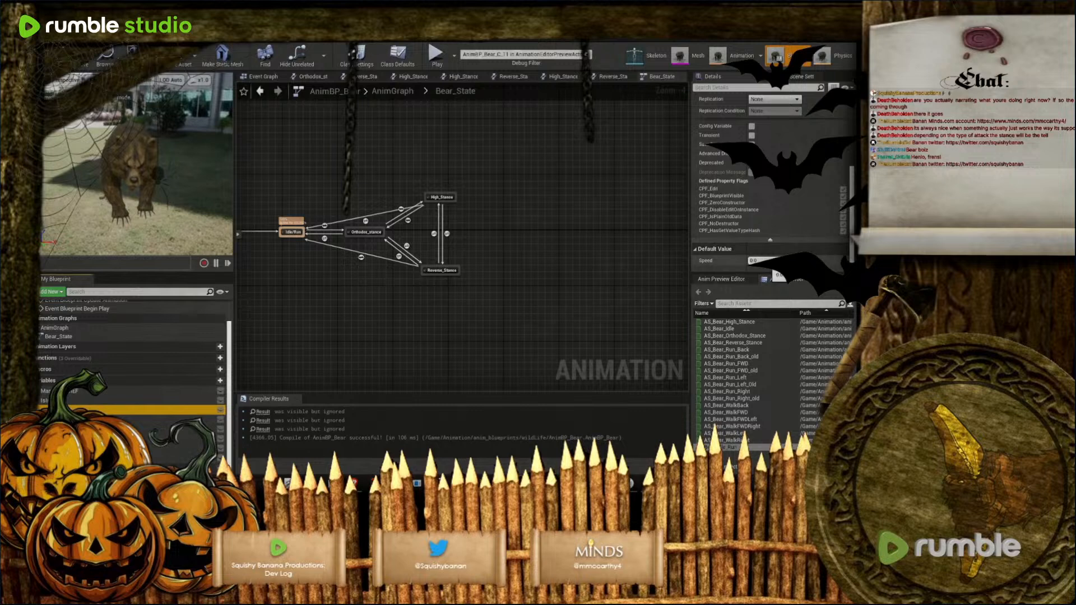
pyautogui.click(764, 261)
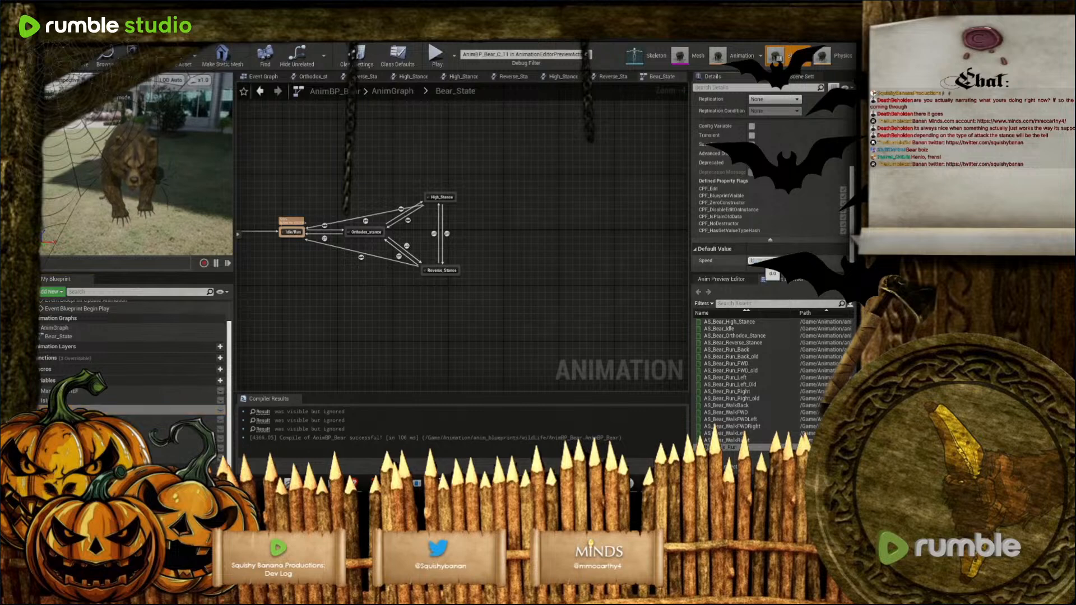
pyautogui.write('100')
pyautogui.press('Return')
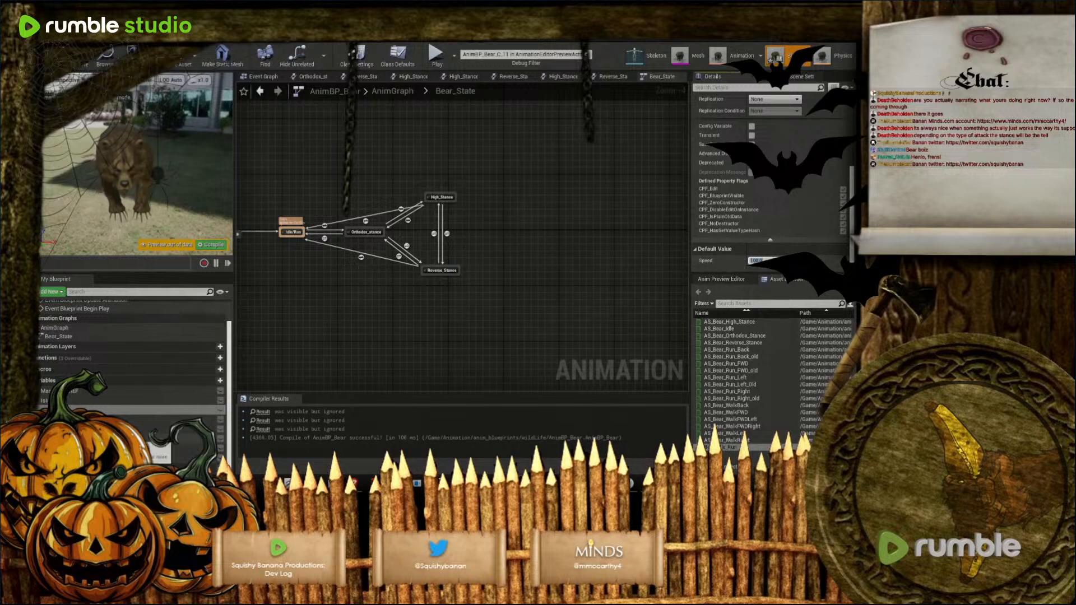
# Enable the Focus Mode variable's default value and compile AnimBP_Bear
pyautogui.scroll(2, 788, 231)
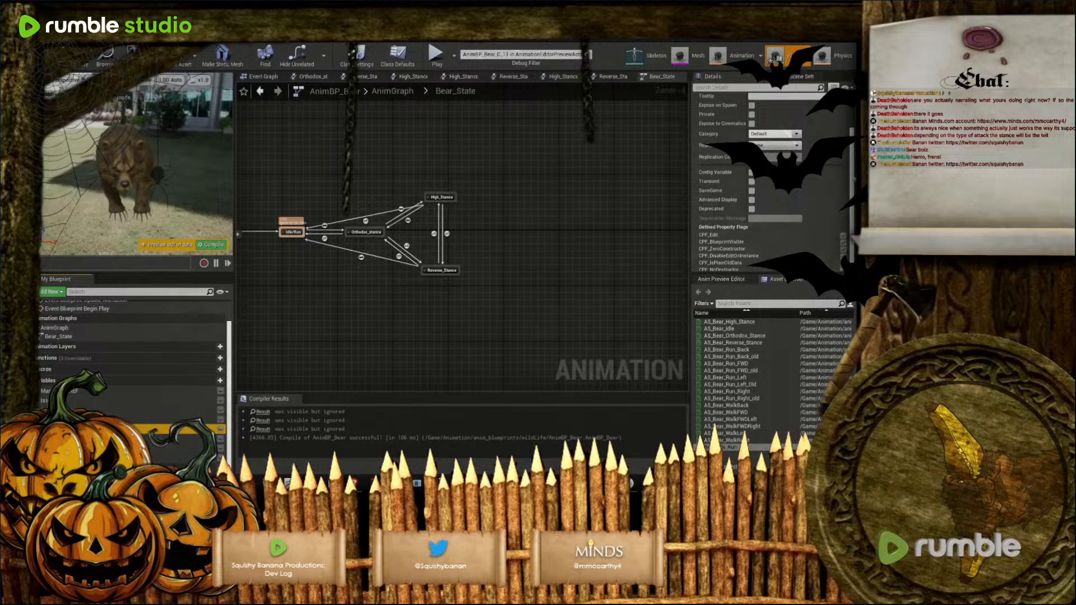
pyautogui.scroll(-2, 746, 252)
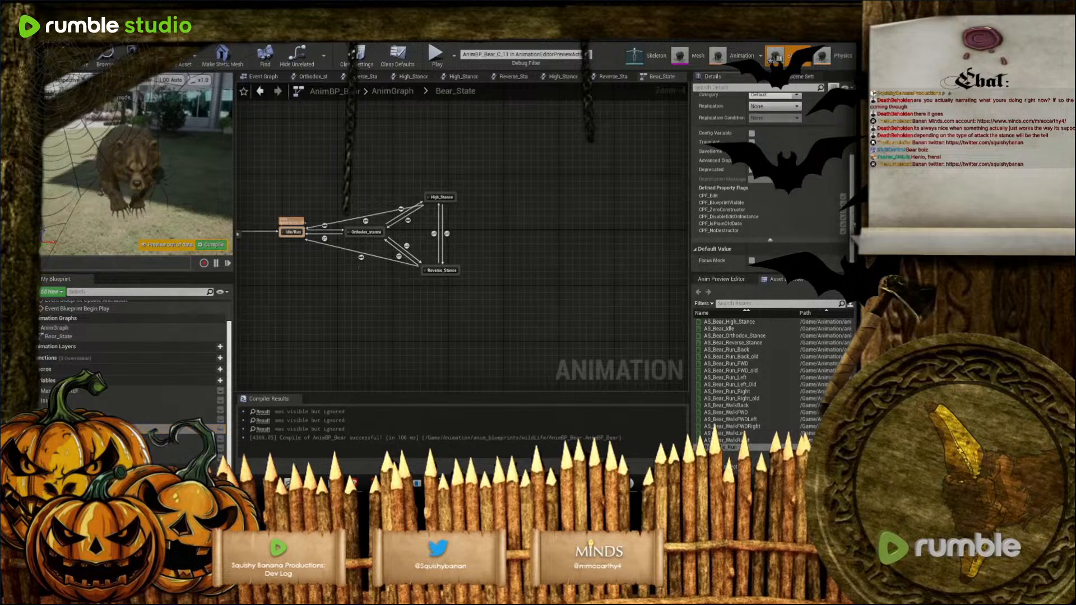
pyautogui.click(752, 260)
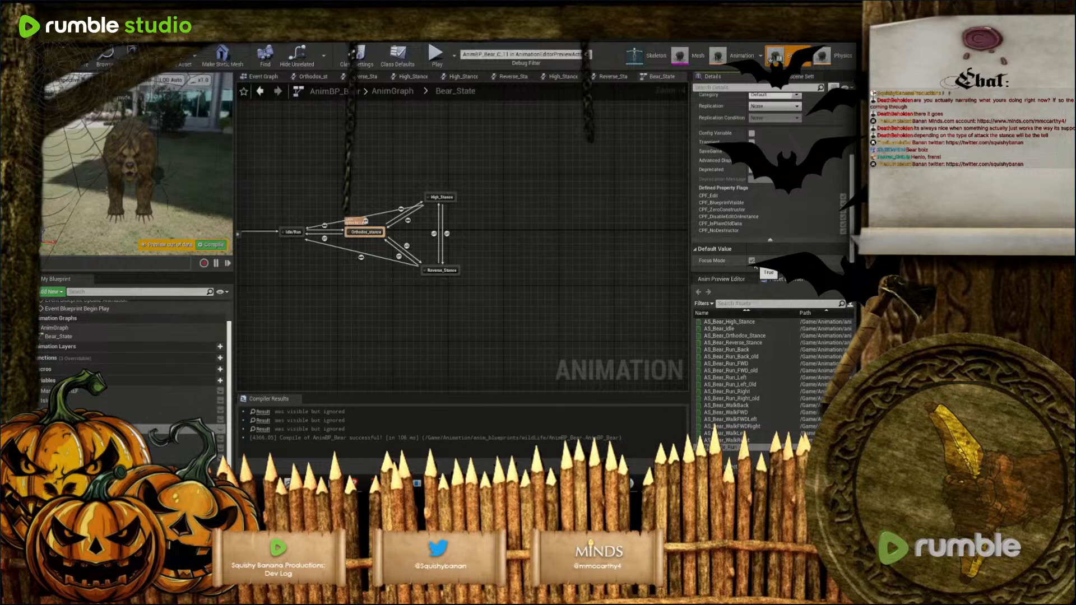
pyautogui.click(213, 244)
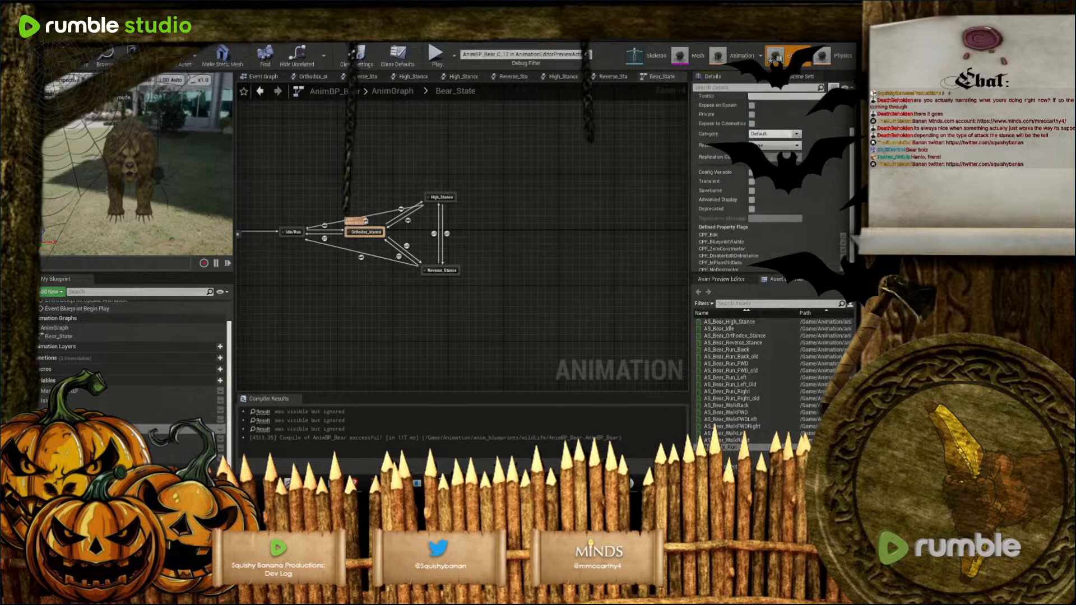
# Open the Orthodox_stance state's graph from Bear_State
pyautogui.moveTo(369, 274); pyautogui.dragTo(444, 318, button='right')
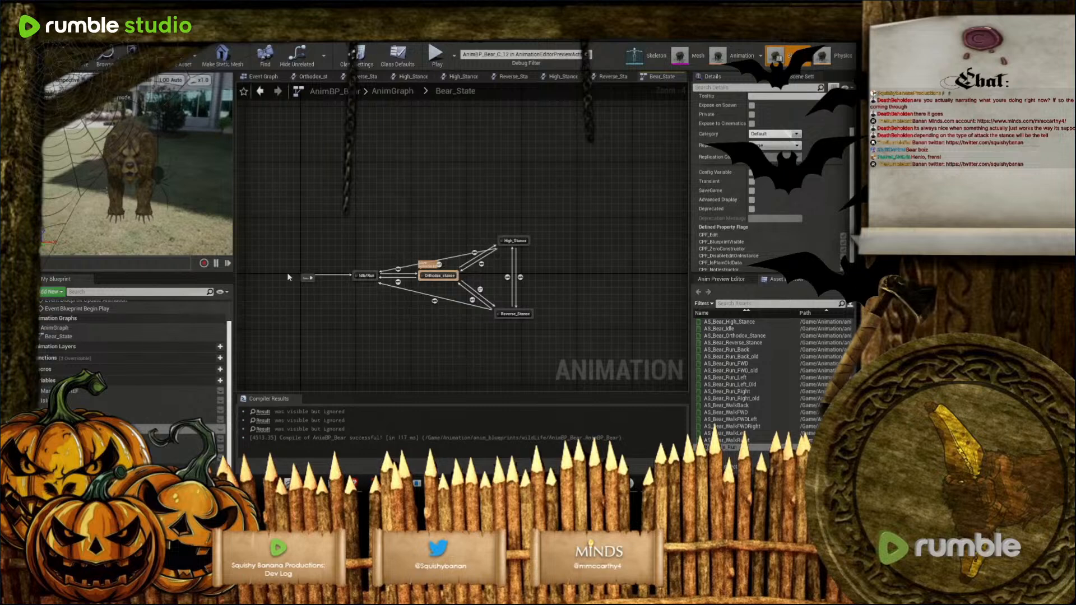
pyautogui.scroll(3, 474, 267)
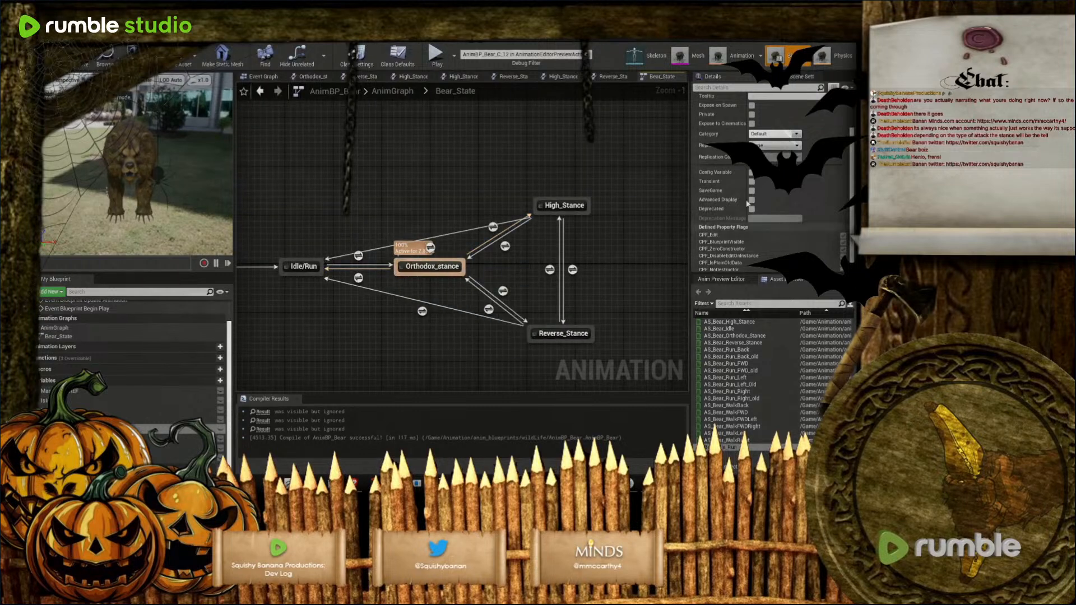
pyautogui.doubleClick(431, 268)
pyautogui.moveTo(431, 269); pyautogui.dragTo(487, 302, button='right')
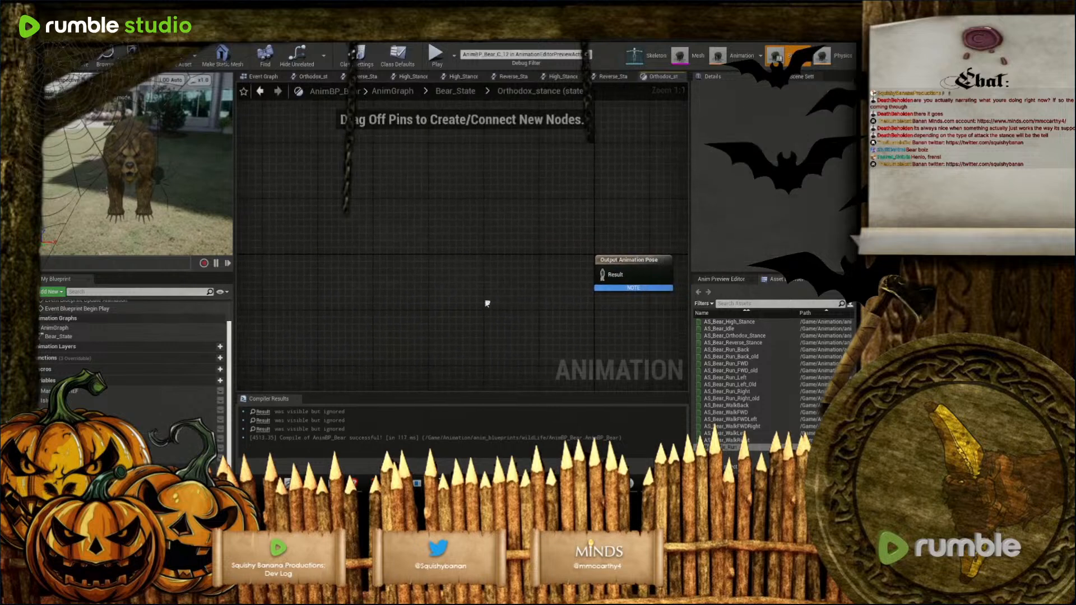
# Switch to the level editor, browse to Content/Animation/anim_blueprints, and open AI_Sword_AnimBP
pyautogui.moveTo(525, 484)
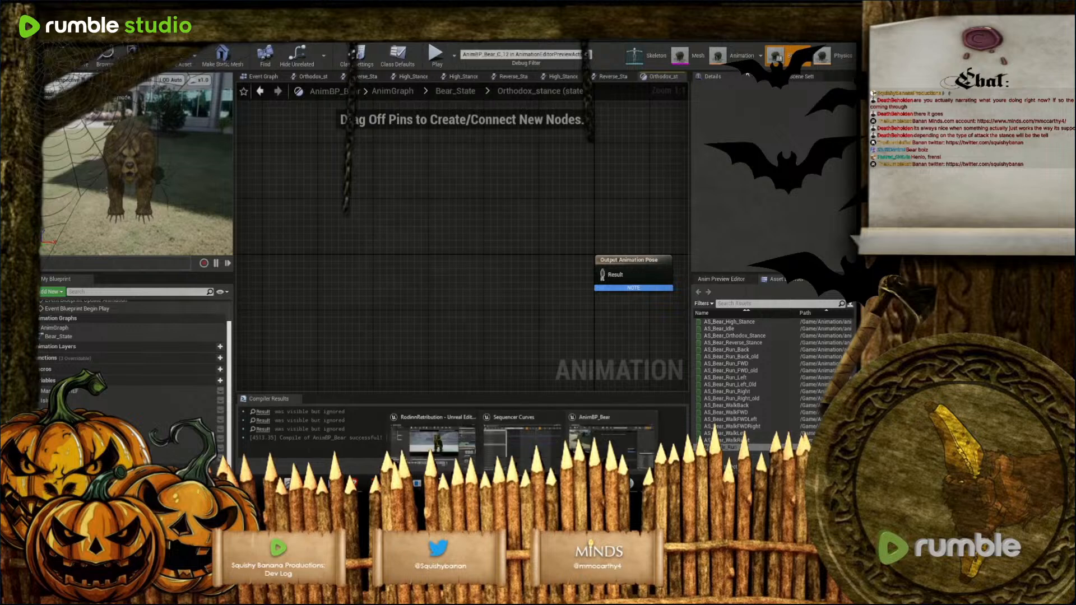
pyautogui.click(433, 435)
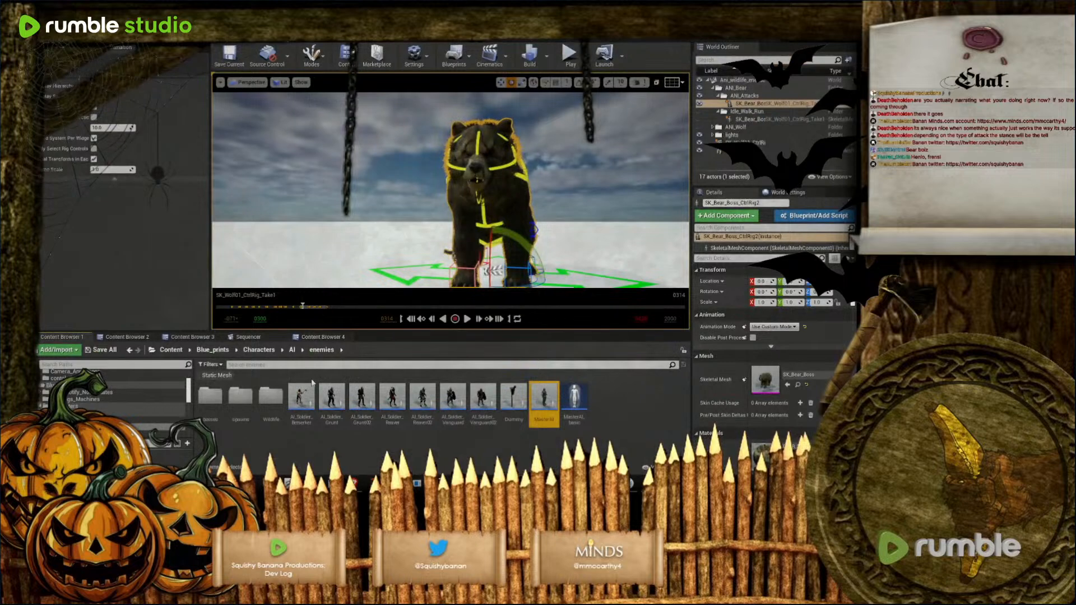
pyautogui.click(124, 338)
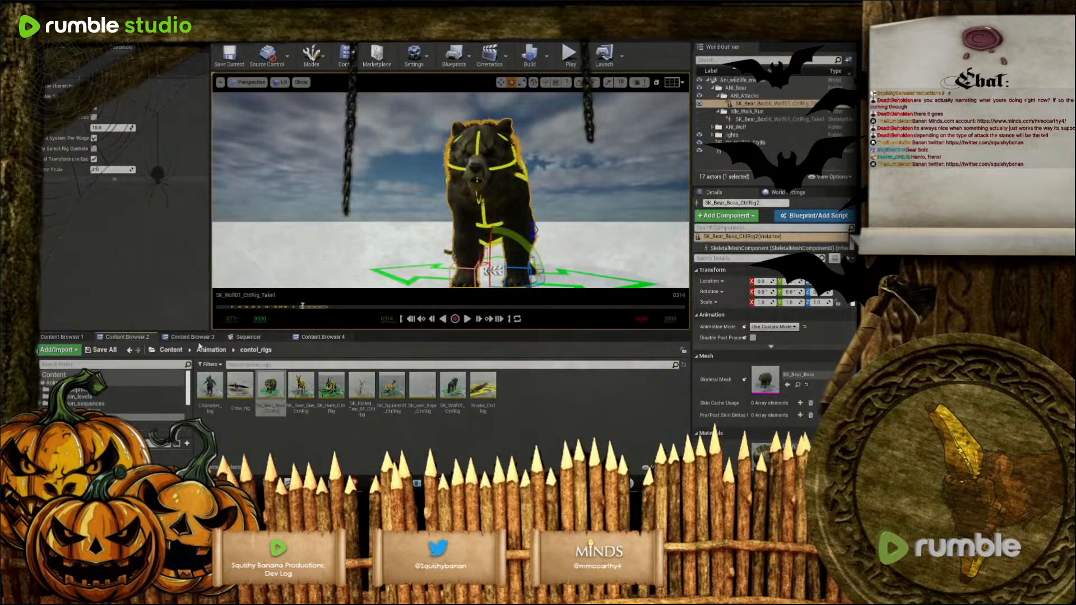
pyautogui.click(321, 340)
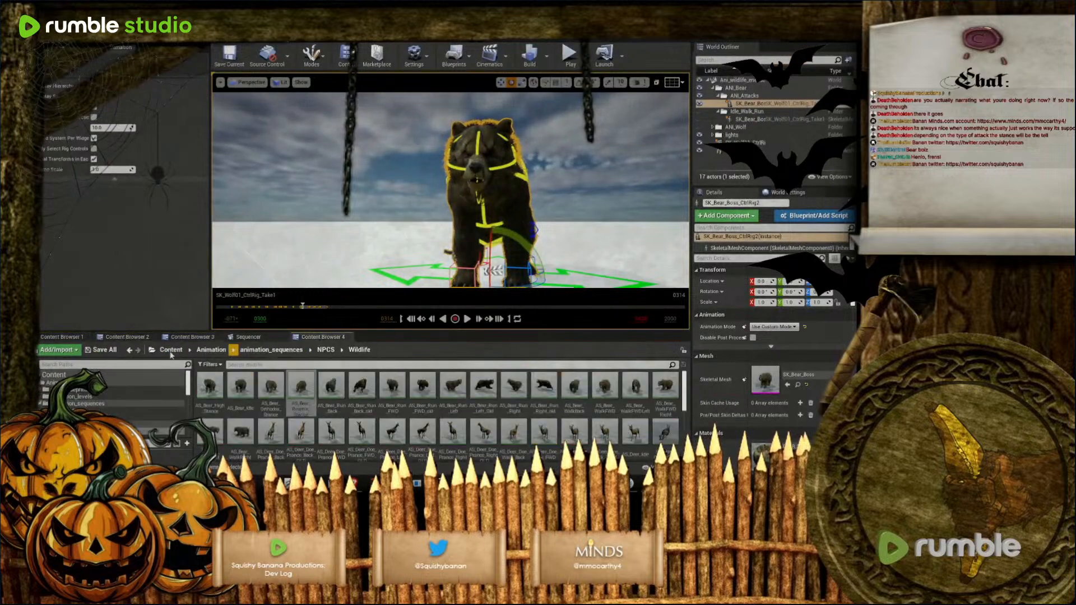
pyautogui.click(124, 338)
pyautogui.click(62, 337)
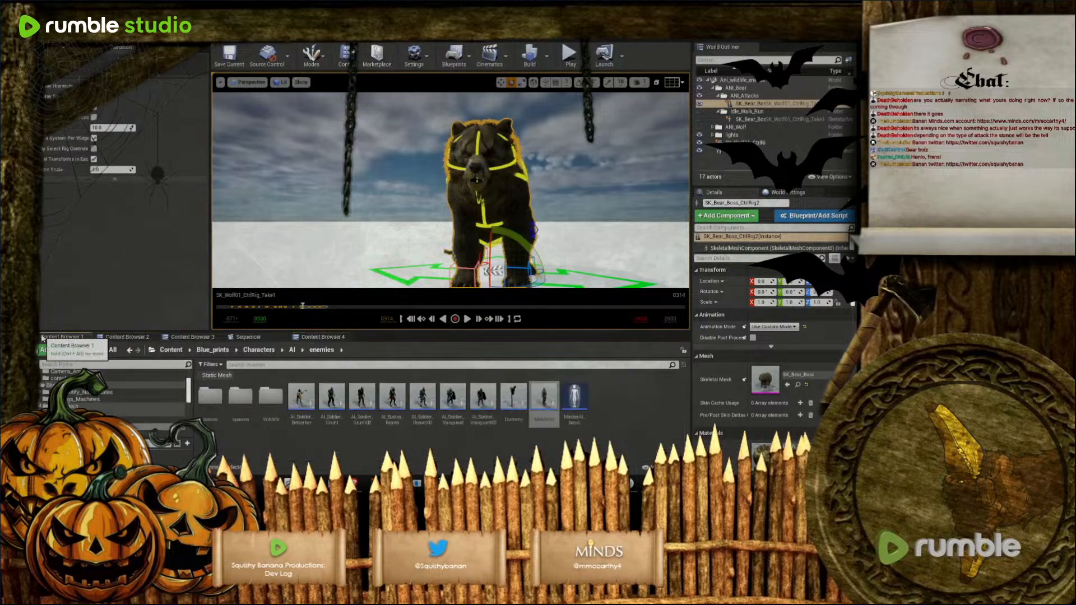
pyautogui.click(172, 350)
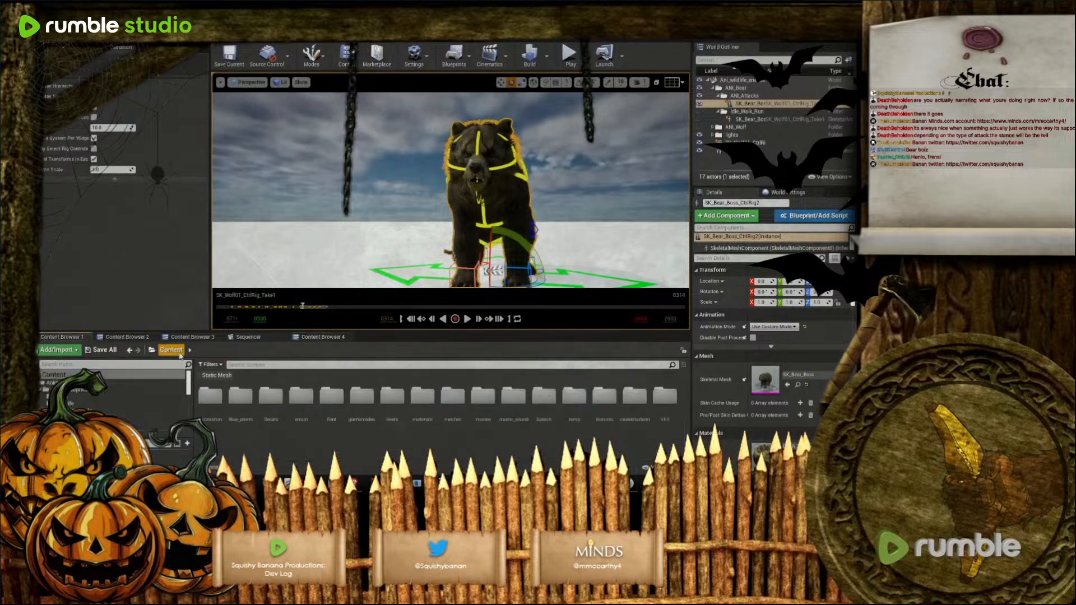
pyautogui.doubleClick(216, 396)
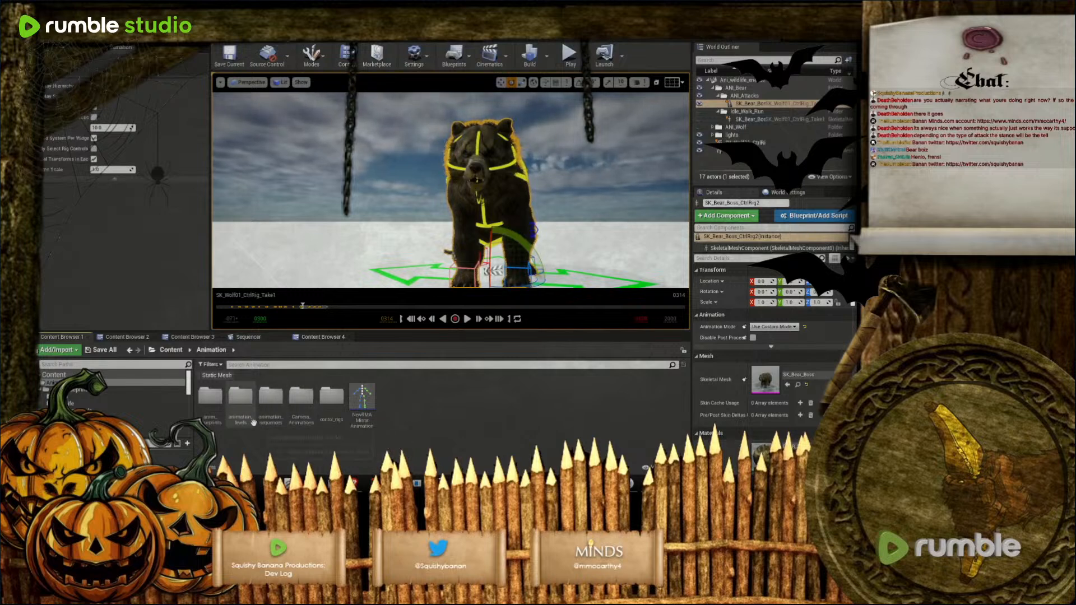
pyautogui.doubleClick(210, 398)
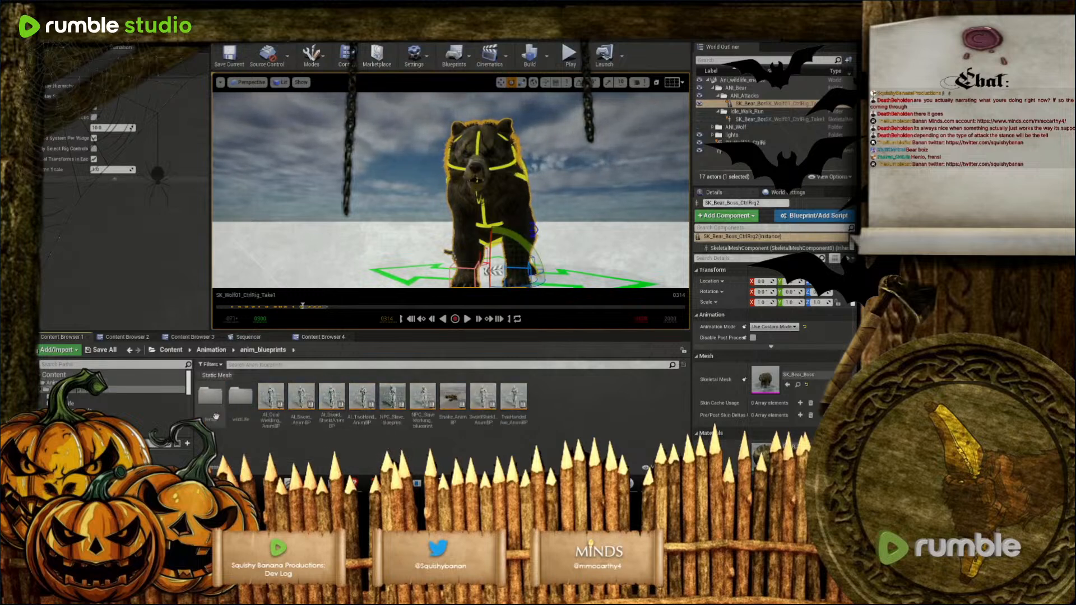
pyautogui.doubleClick(305, 423)
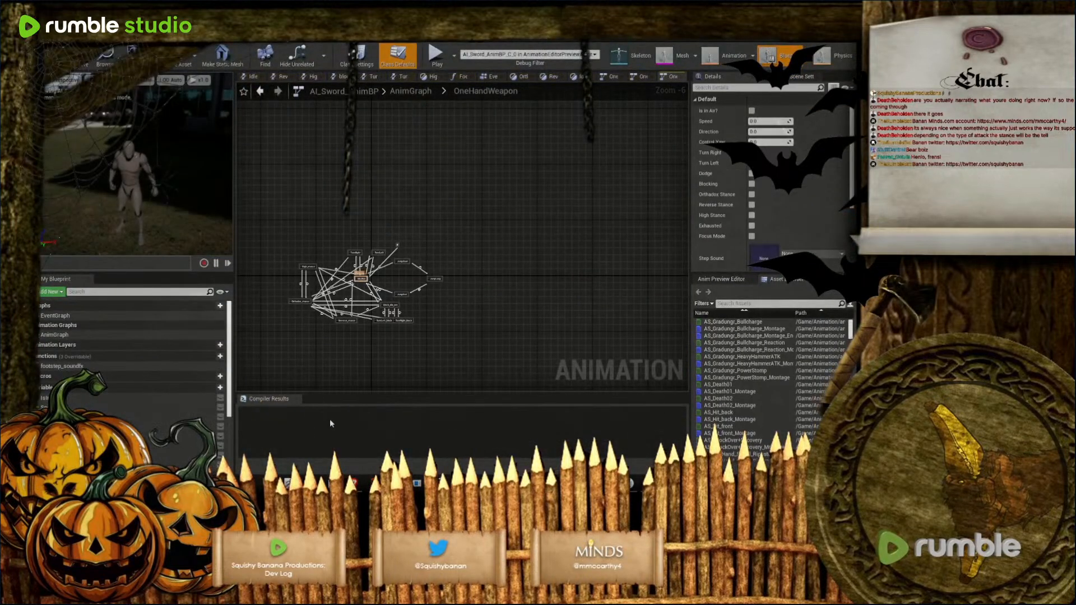
# Copy the Direction, Speed, Directional_movement_BS and Layered blend per bone nodes from the sword blueprint's Orthodox_stance state into the bear's Orthodox_stance state
pyautogui.scroll(4, 365, 355)
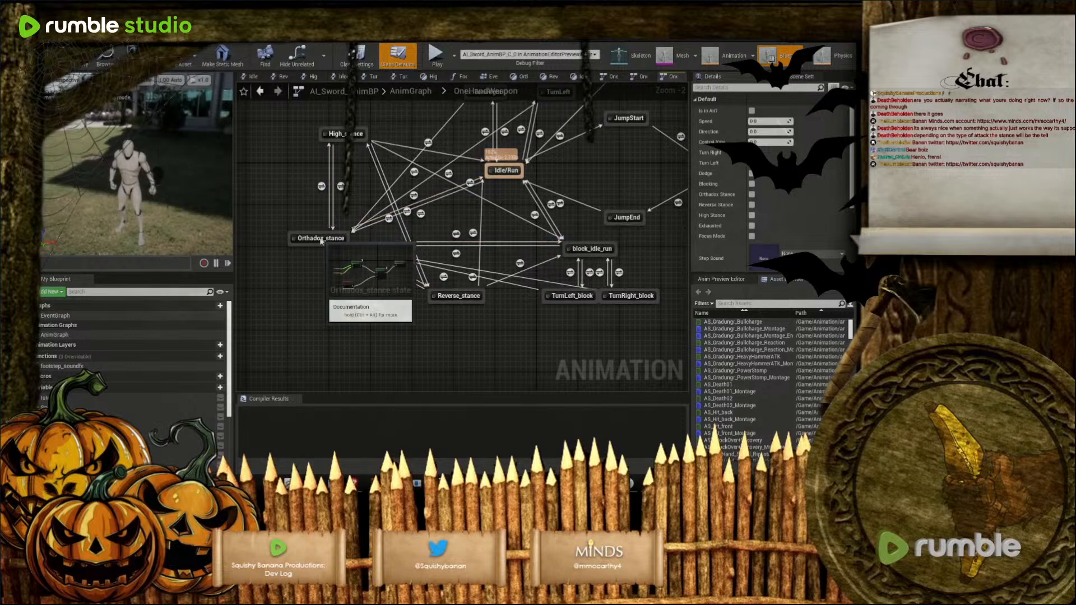
pyautogui.doubleClick(321, 237)
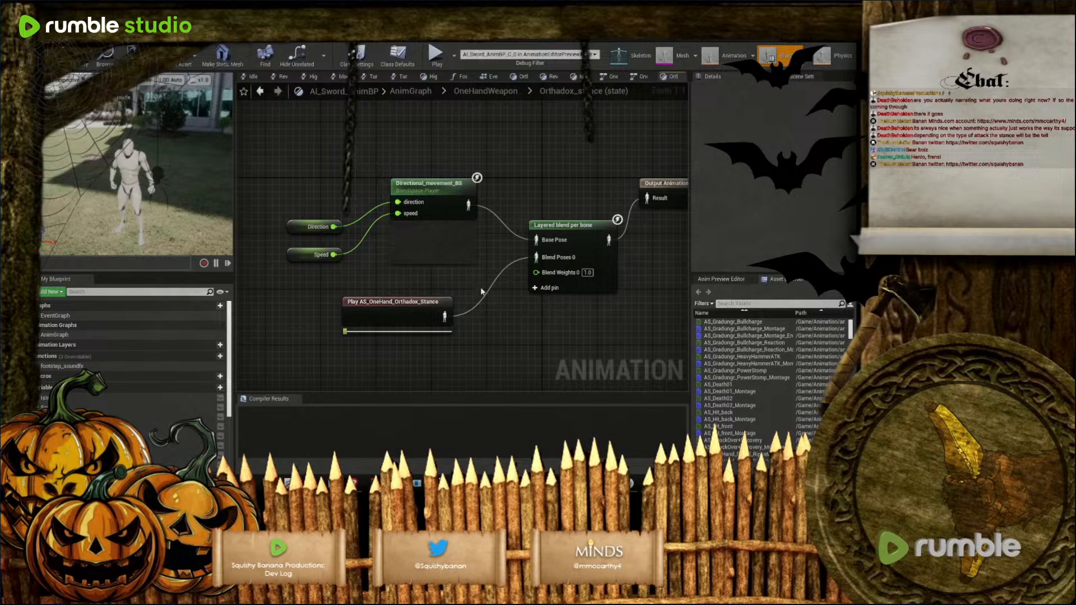
pyautogui.moveTo(319, 145); pyautogui.dragTo(580, 262)
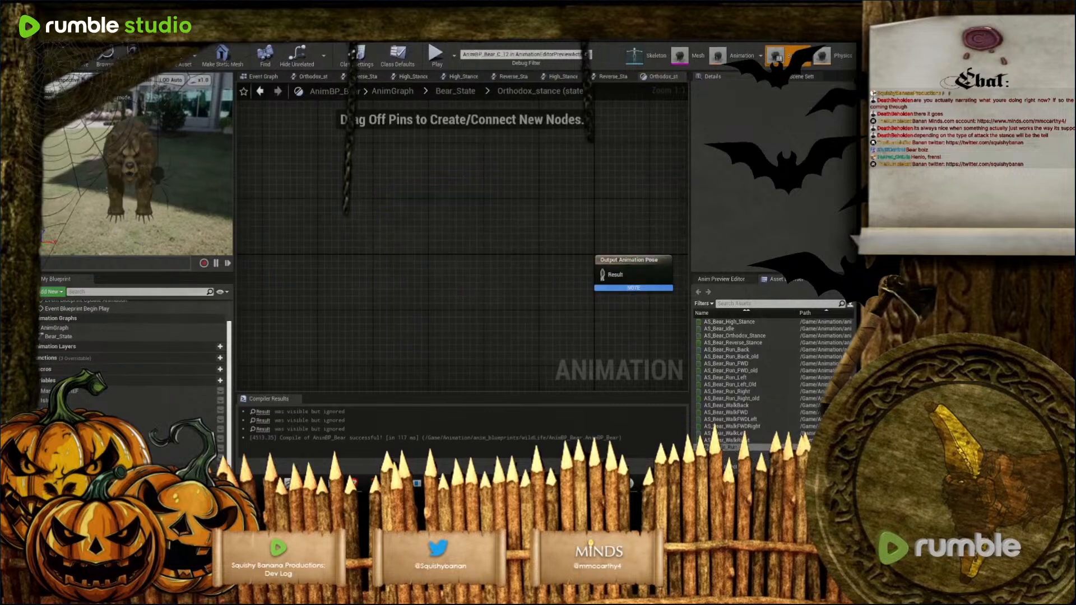
pyautogui.hotkey('ctrl', 'v')
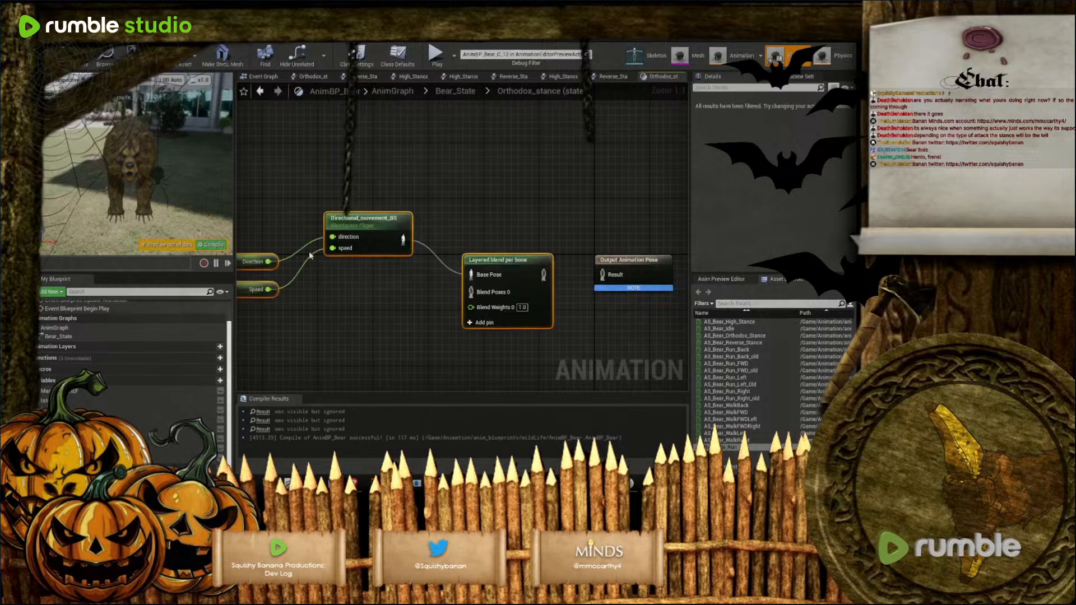
pyautogui.moveTo(493, 285); pyautogui.dragTo(506, 251)
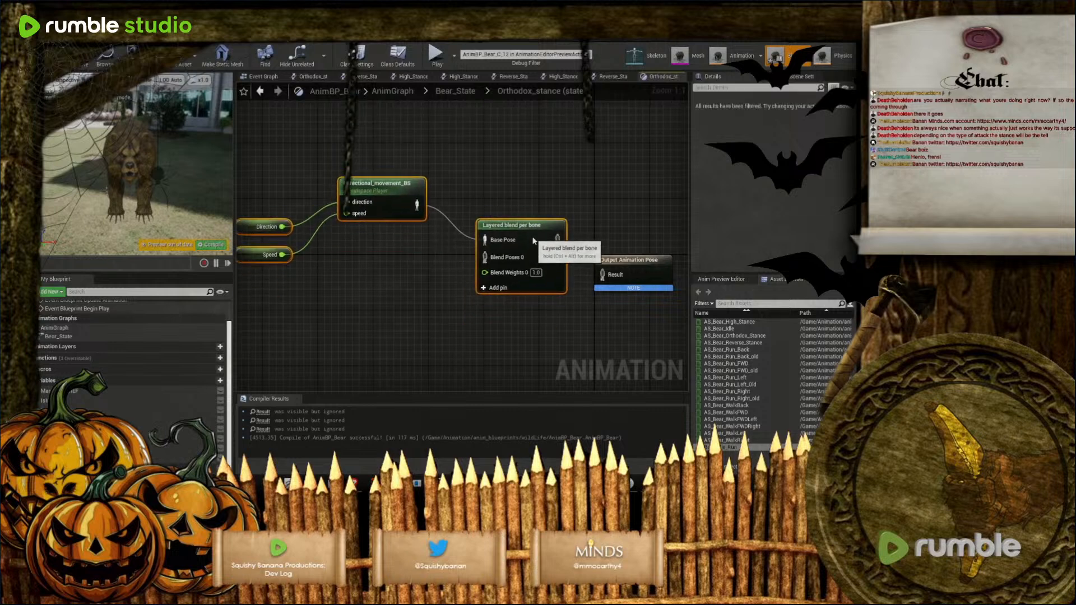
# Replace the pasted Directional_movement_BS node with the Bear_Idle_Run blend space, wired from Direction and Speed into the layered blend's Base Pose
pyautogui.click(393, 209)
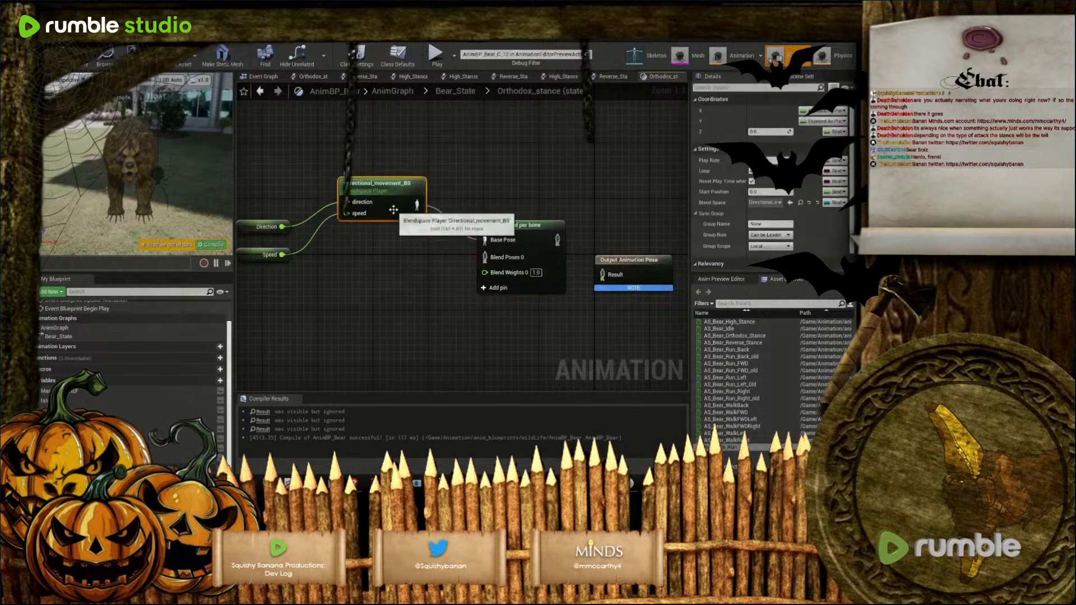
pyautogui.press('Delete')
pyautogui.moveTo(722, 446); pyautogui.dragTo(372, 207)
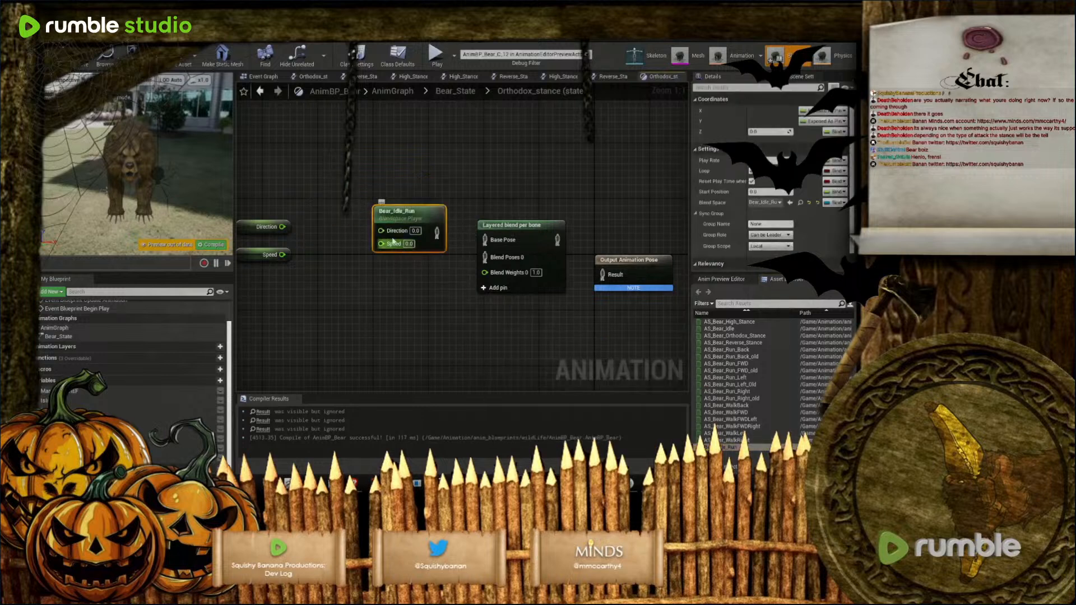
pyautogui.moveTo(282, 227); pyautogui.dragTo(382, 231)
pyautogui.moveTo(282, 255); pyautogui.dragTo(486, 240)
pyautogui.moveTo(381, 285); pyautogui.dragTo(473, 289, button='right')
pyautogui.moveTo(492, 333); pyautogui.dragTo(433, 337, button='right')
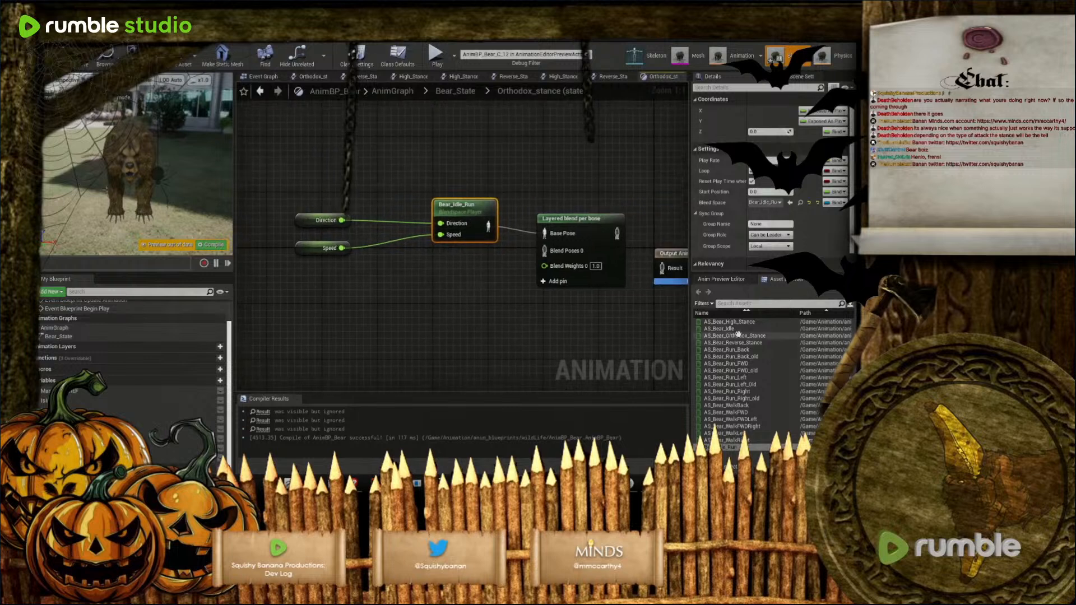
# Add the AS_Bear_Orthodox_Stance animation to the graph and connect it to Blend Poses 0 of the layered blend
pyautogui.click(748, 334)
pyautogui.moveTo(747, 334); pyautogui.dragTo(362, 306)
pyautogui.moveTo(448, 324); pyautogui.dragTo(552, 252)
pyautogui.moveTo(424, 308); pyautogui.dragTo(438, 273)
# Connect the Layered blend per bone output to the Output Animation Pose result and compile the bear blueprint
pyautogui.moveTo(569, 351); pyautogui.dragTo(478, 370, button='right')
pyautogui.moveTo(619, 287); pyautogui.dragTo(616, 250)
pyautogui.moveTo(523, 260); pyautogui.dragTo(569, 260)
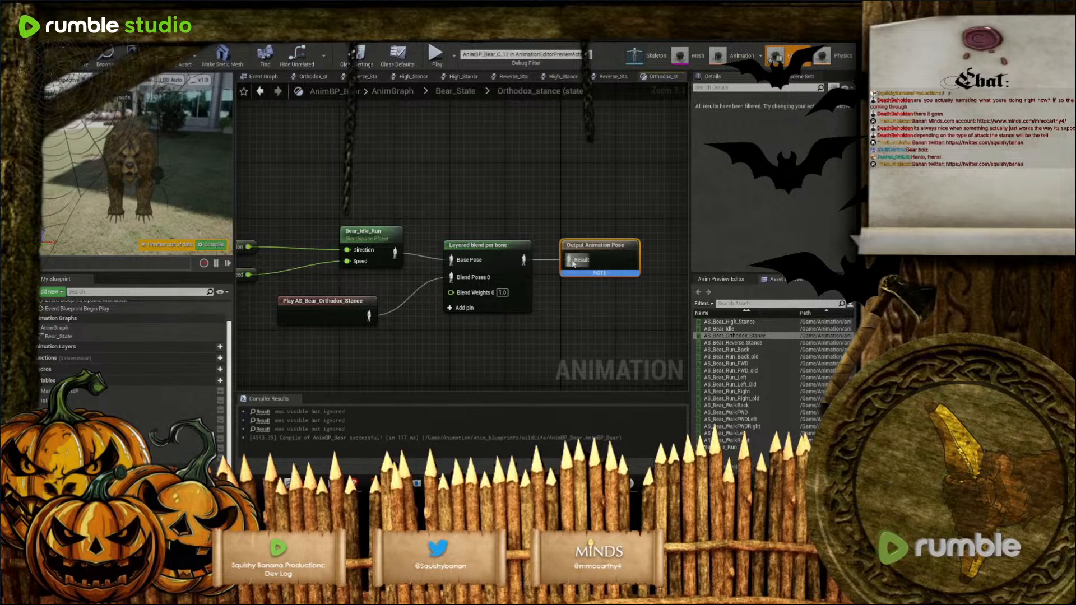
pyautogui.click(511, 250)
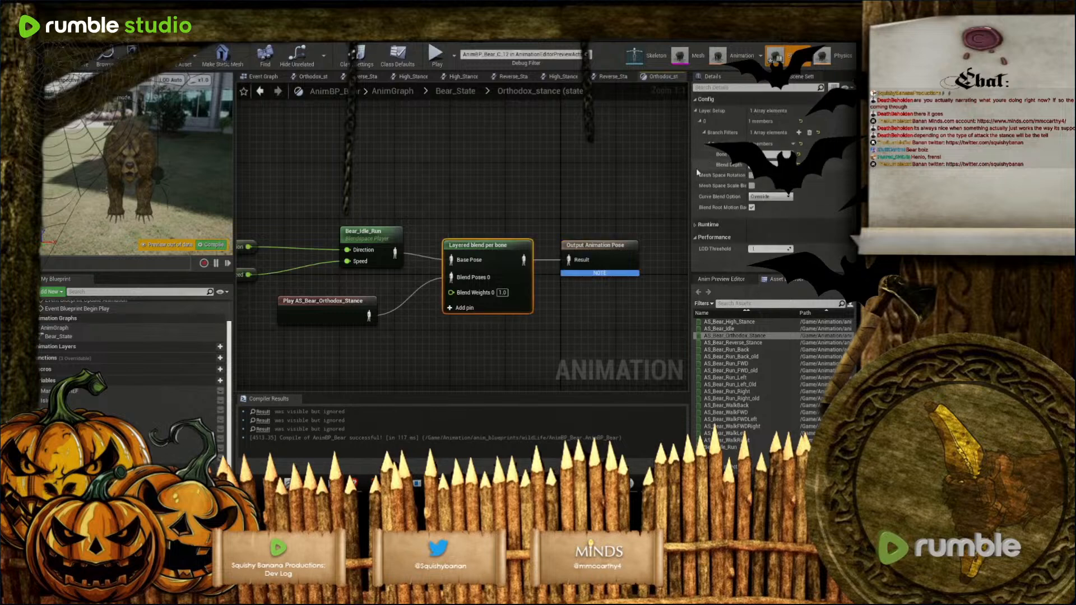
pyautogui.click(60, 58)
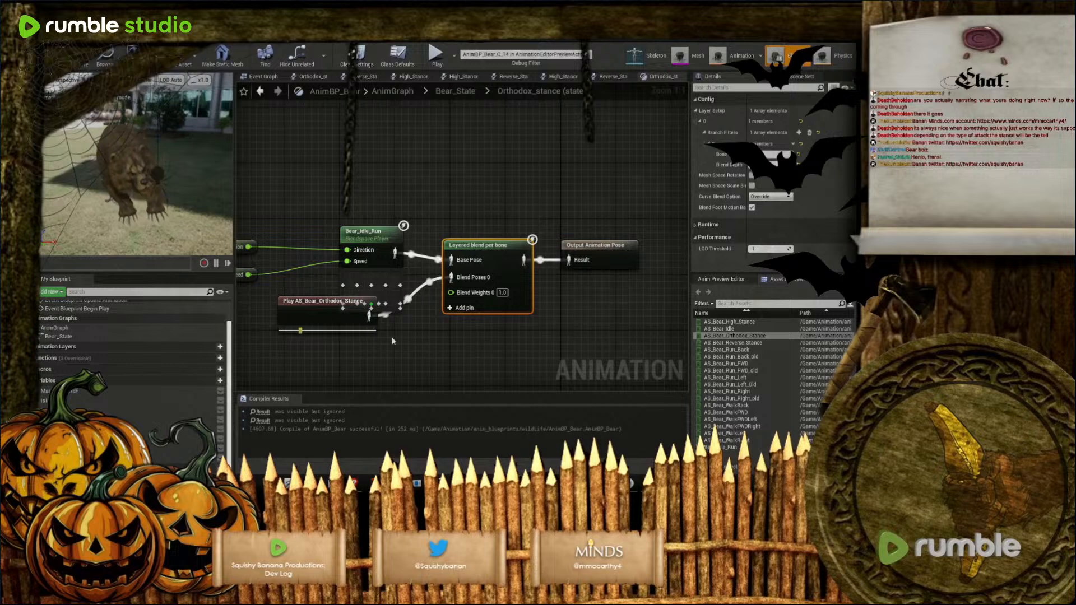
# Move the Bear_Idle_Run and Play AS_Bear_Orthodox_Stance nodes farther apart
pyautogui.moveTo(385, 241); pyautogui.dragTo(357, 228)
pyautogui.click(323, 319)
pyautogui.moveTo(323, 319); pyautogui.dragTo(324, 326)
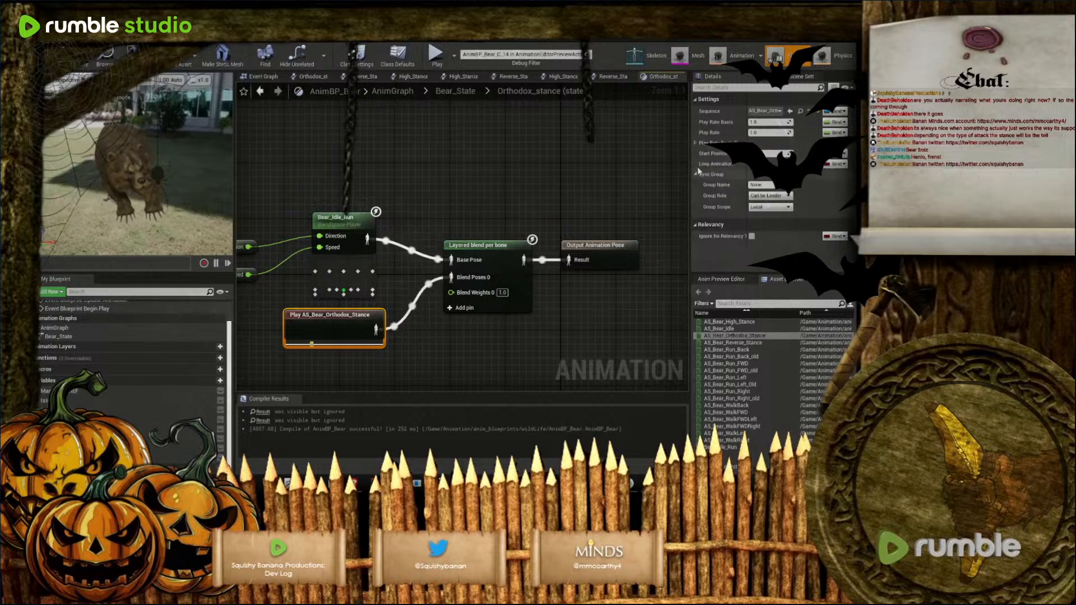
# Edit the branch filter of the Layered blend per bone node, recompile and view the bear preview from the side
pyautogui.click(499, 255)
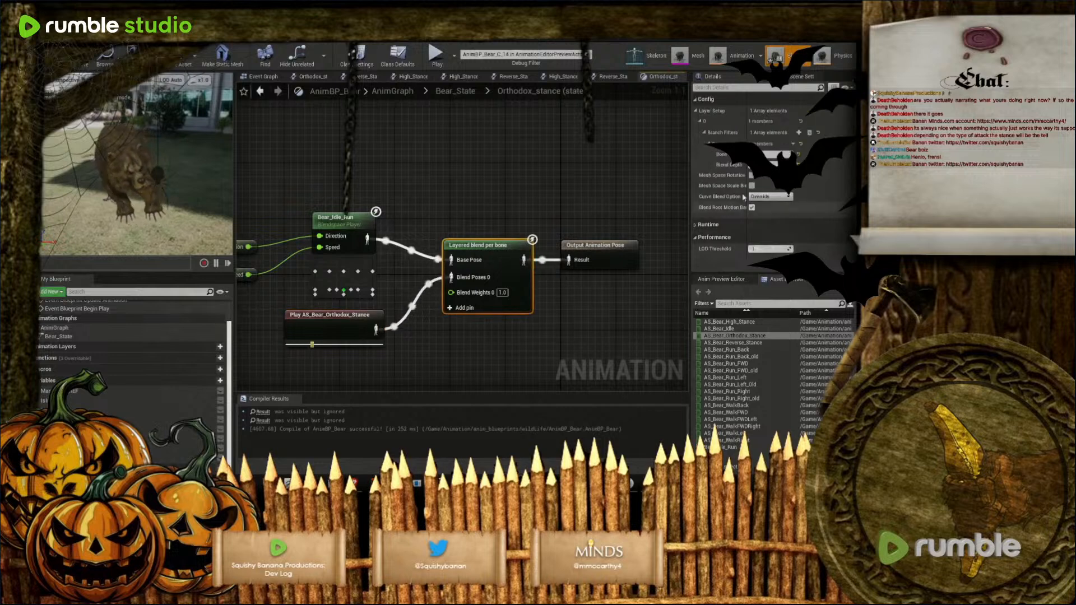
pyautogui.click(701, 121)
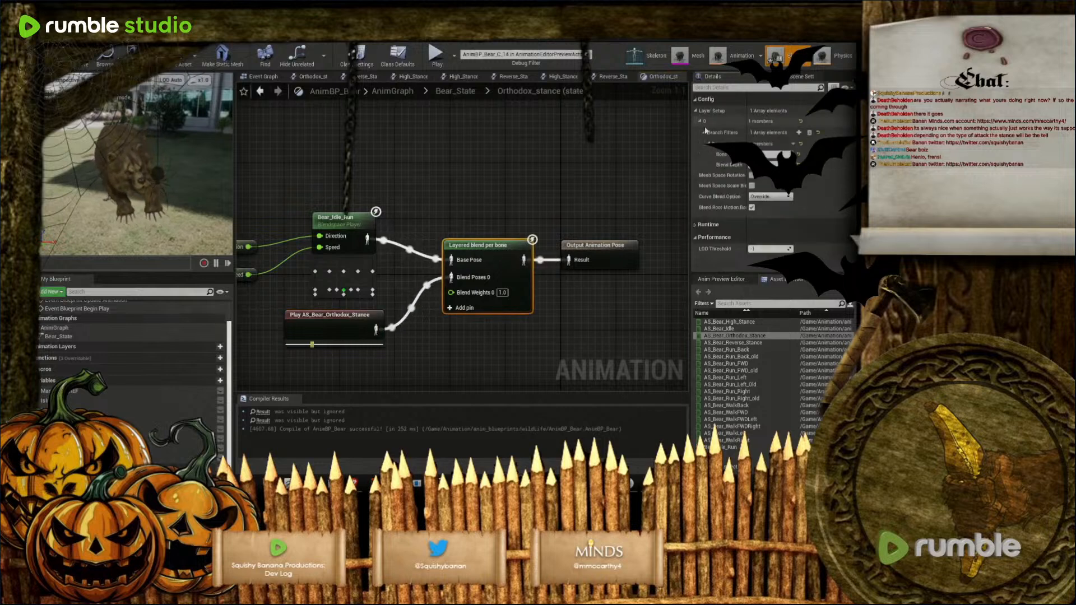
pyautogui.click(705, 133)
pyautogui.click(705, 133)
pyautogui.click(709, 144)
pyautogui.click(709, 146)
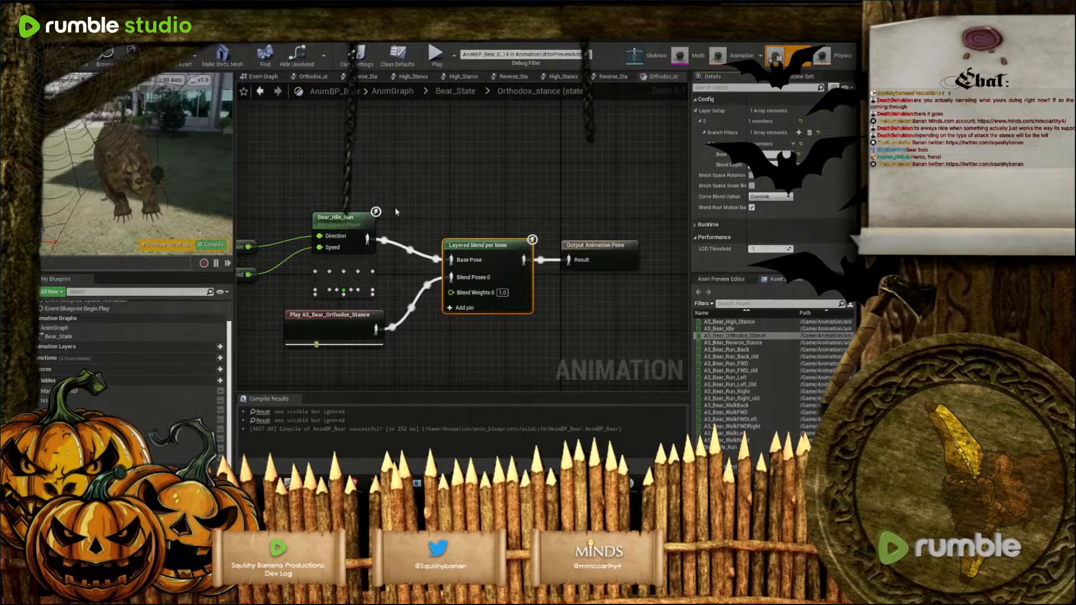
pyautogui.click(220, 246)
pyautogui.moveTo(195, 212); pyautogui.dragTo(115, 202, button='right')
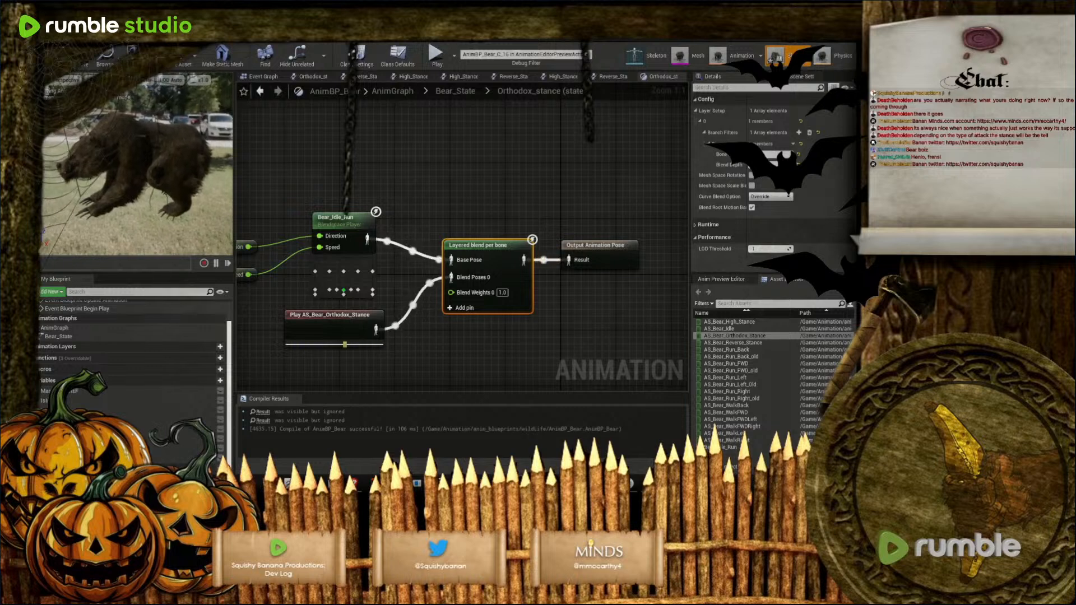
# Examine the branch filter settings of the Layered blend per bone node in the sword blueprint's Orthodox_stance state for comparison
pyautogui.click(206, 28)
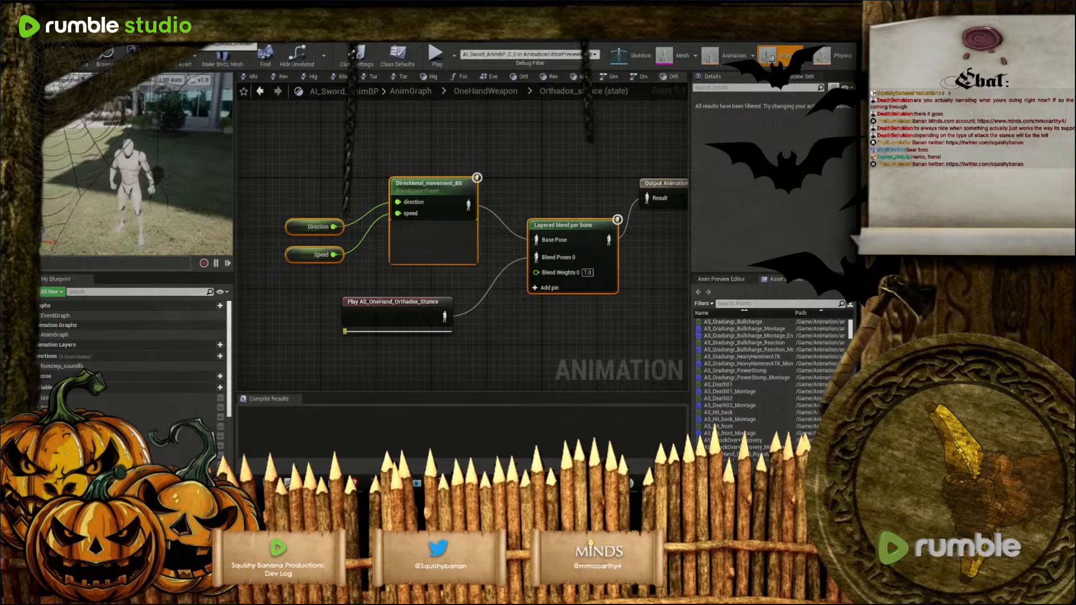
pyautogui.click(292, 28)
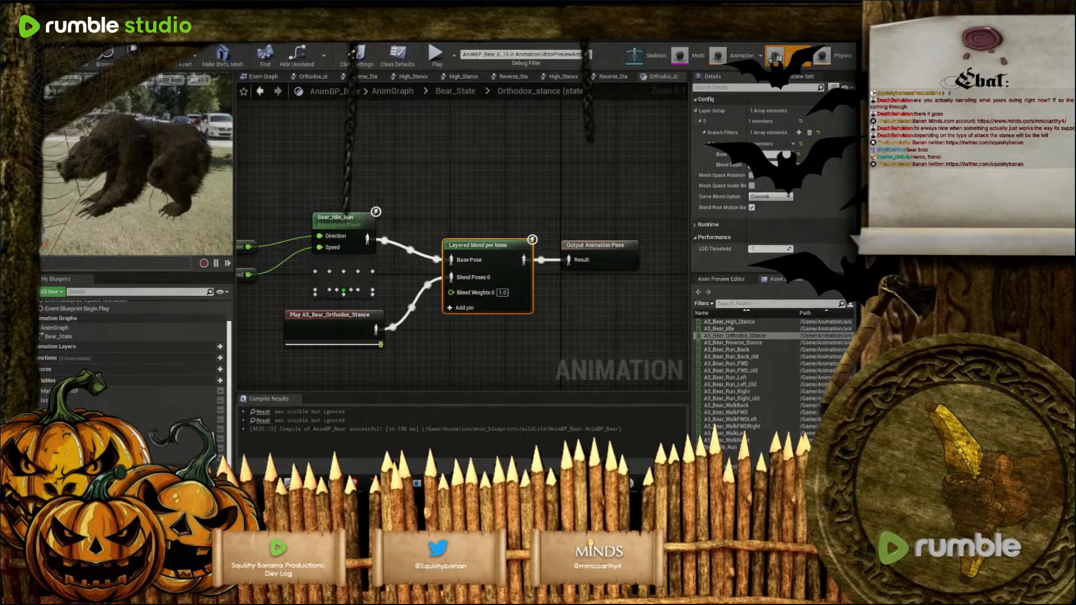
pyautogui.click(230, 35)
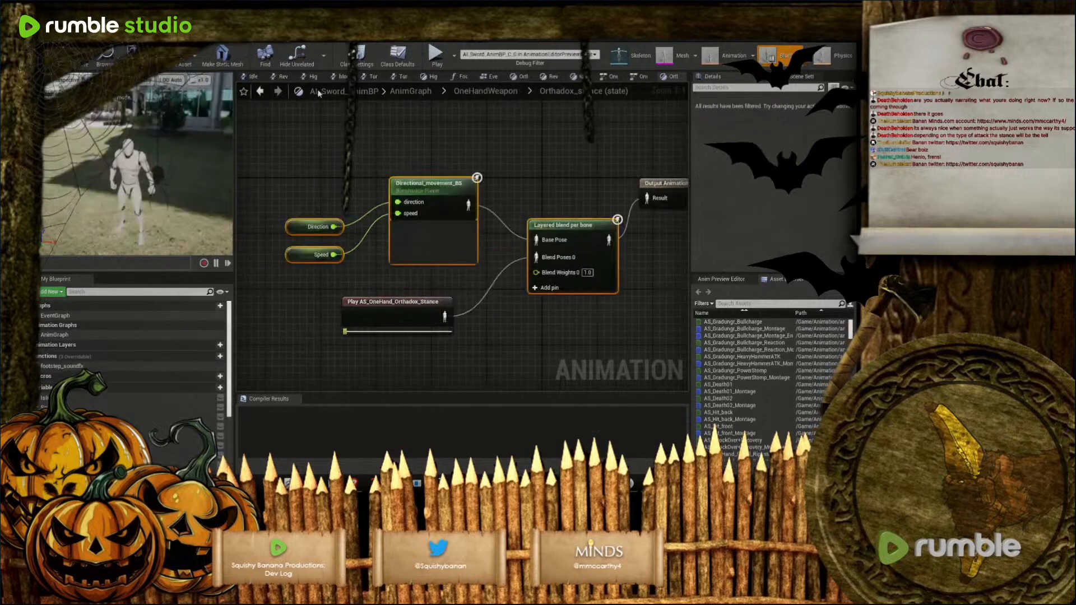
pyautogui.click(580, 227)
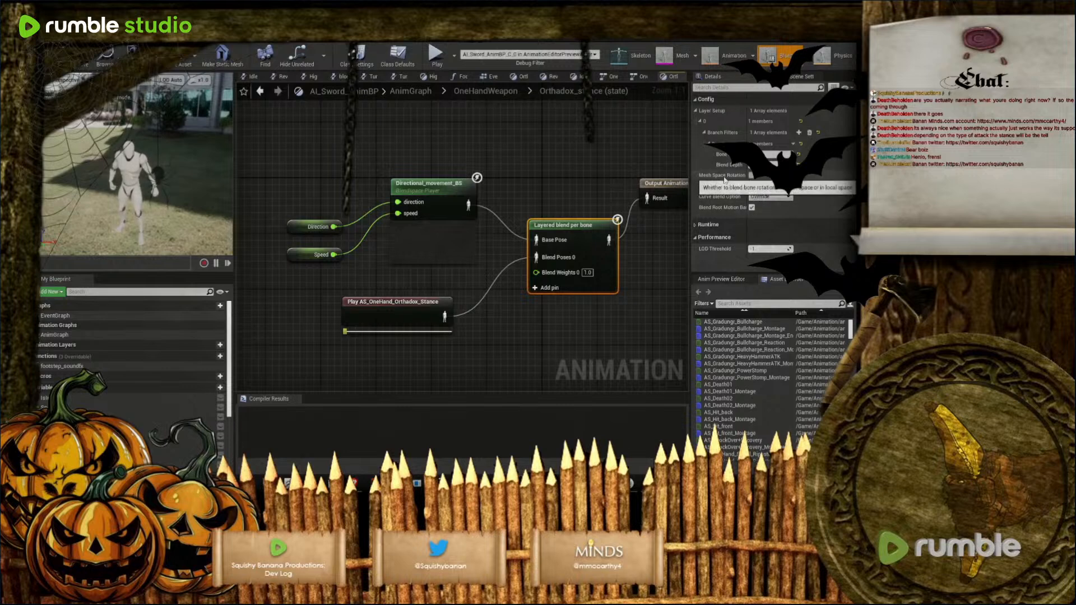
pyautogui.click(709, 146)
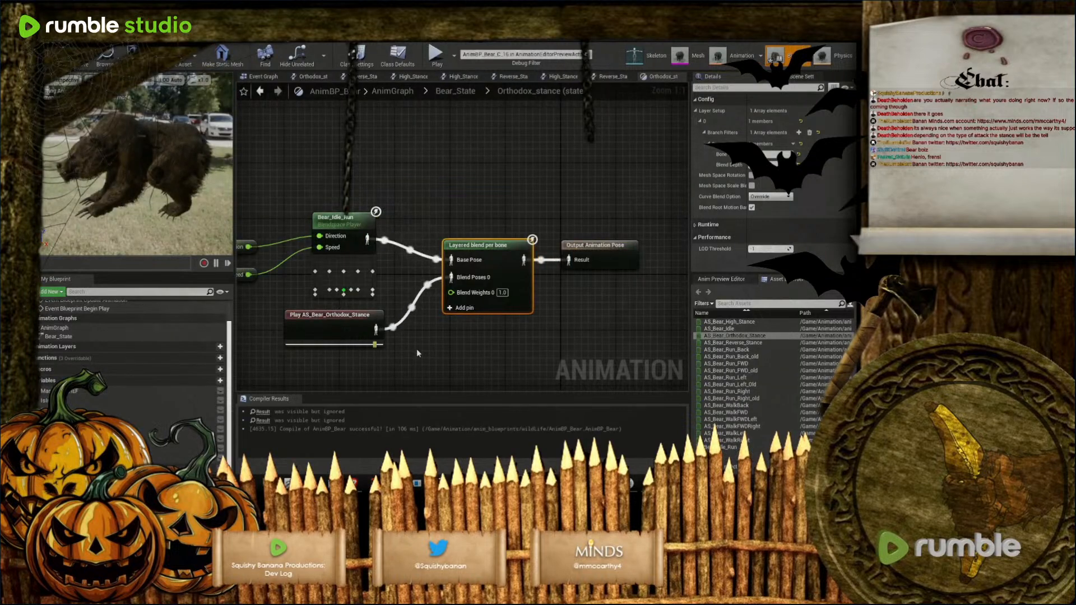
# Adjust the branch filter of the bear's Layered blend per bone node and recompile to update the preview
pyautogui.moveTo(180, 193)
pyautogui.mouseDown(button='right')
pyautogui.moveTo(84, 188)
pyautogui.moveTo(137, 189)
pyautogui.moveTo(157, 168)
pyautogui.moveTo(189, 195)
pyautogui.mouseUp(button='right')
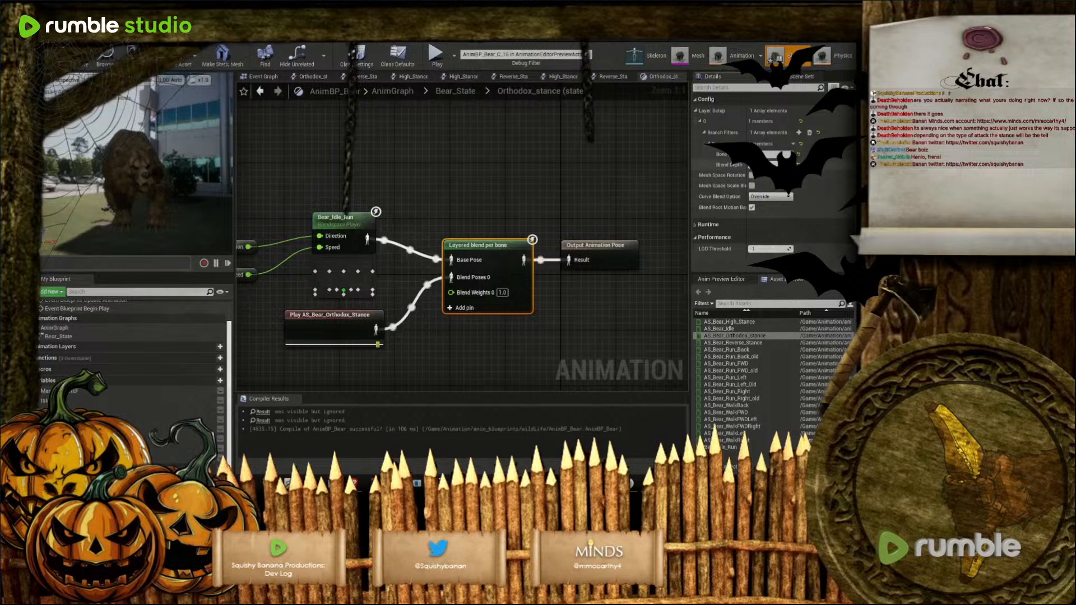
pyautogui.press('Return')
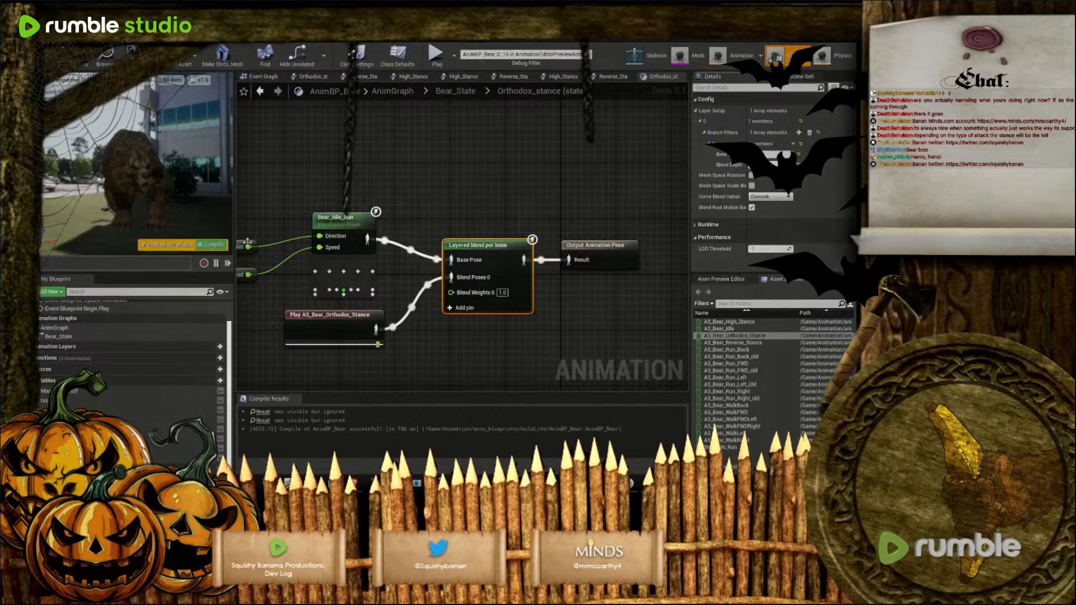
pyautogui.click(217, 244)
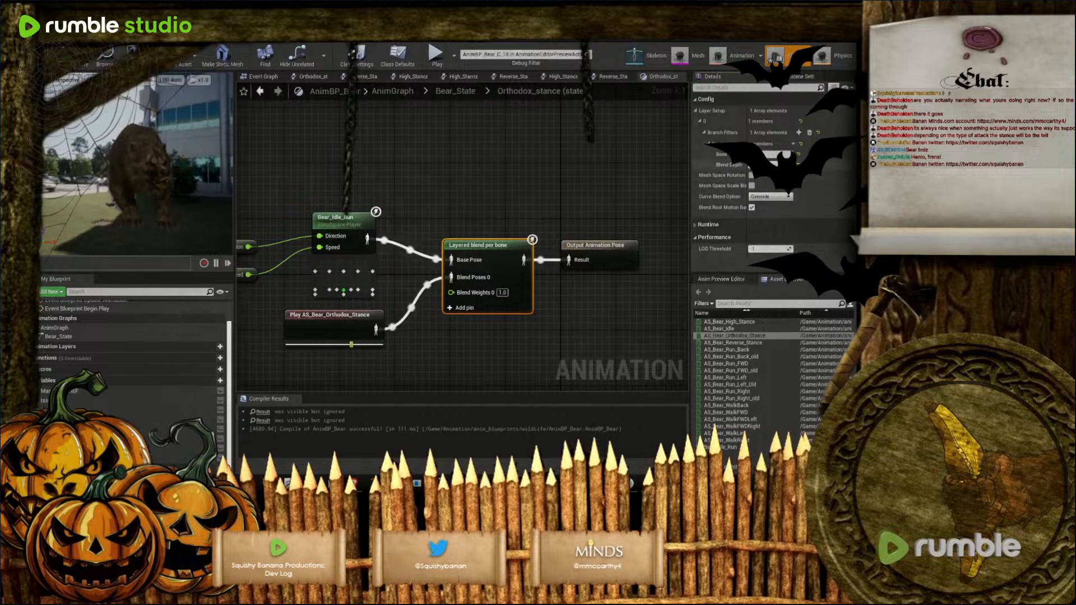
# Try Mesh Space Rotation Blend on the bear's Layered blend per bone node, recompiling to compare the pose
pyautogui.click(752, 175)
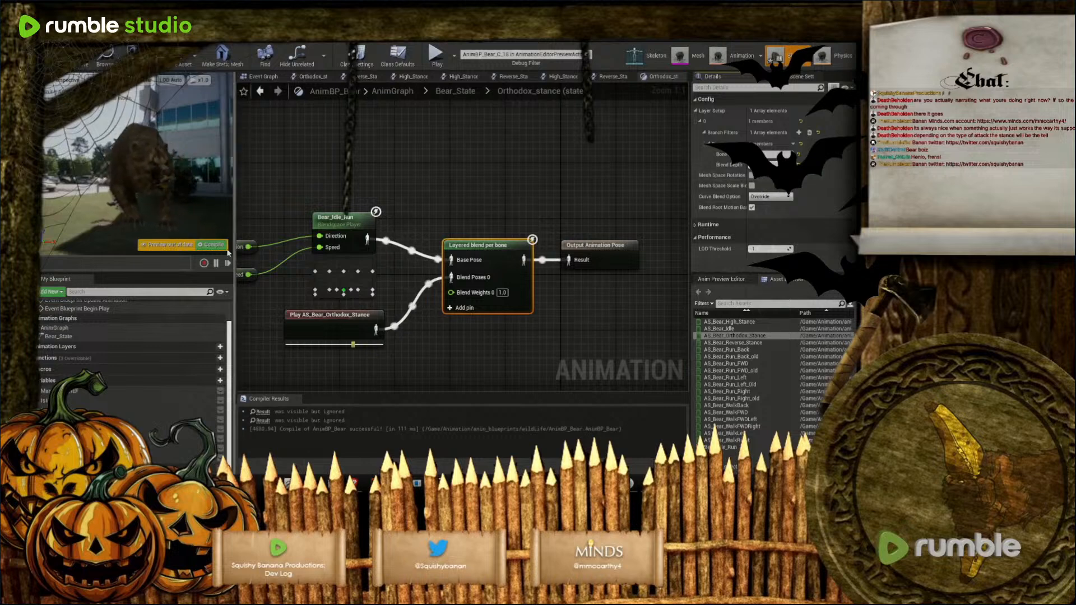
pyautogui.click(224, 247)
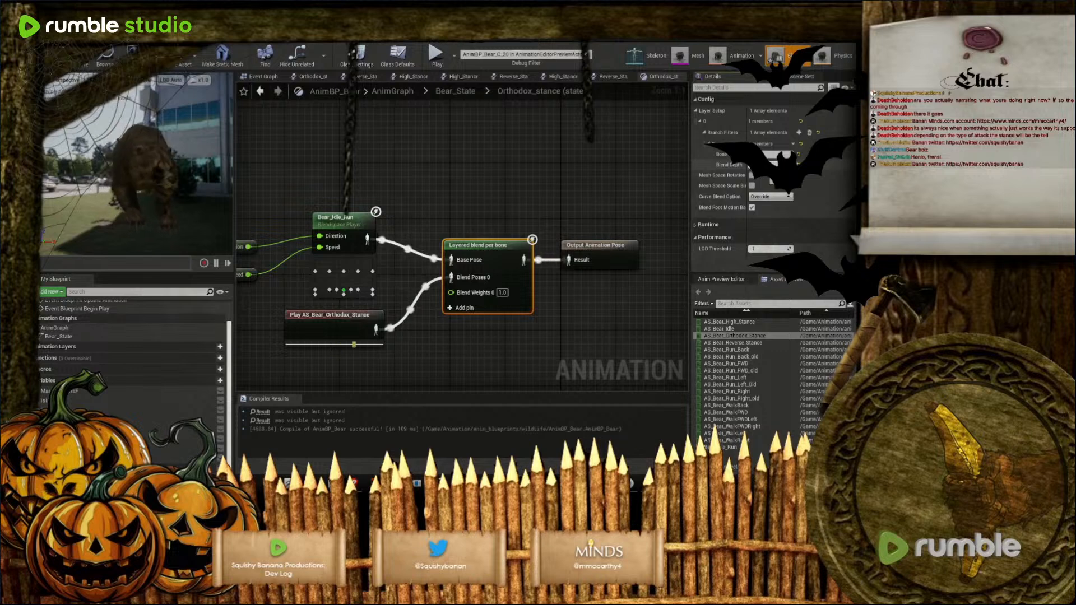
pyautogui.click(213, 248)
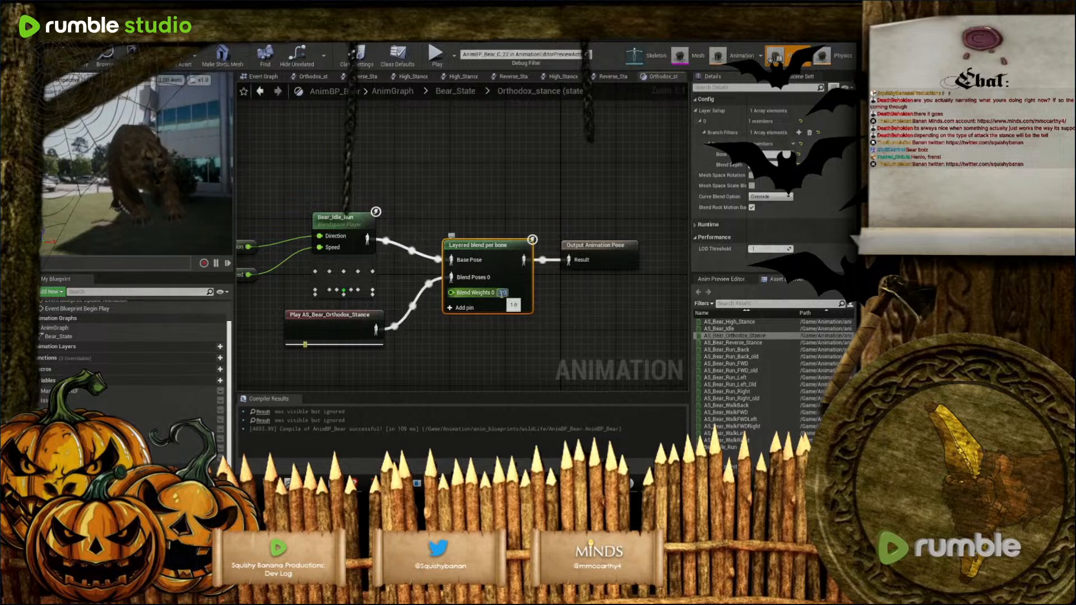
# Try Blend Weights 0 at 0 and at 0.5 on the layered blend, recompiling after each value
pyautogui.write('0')
pyautogui.press('Return')
pyautogui.click(216, 246)
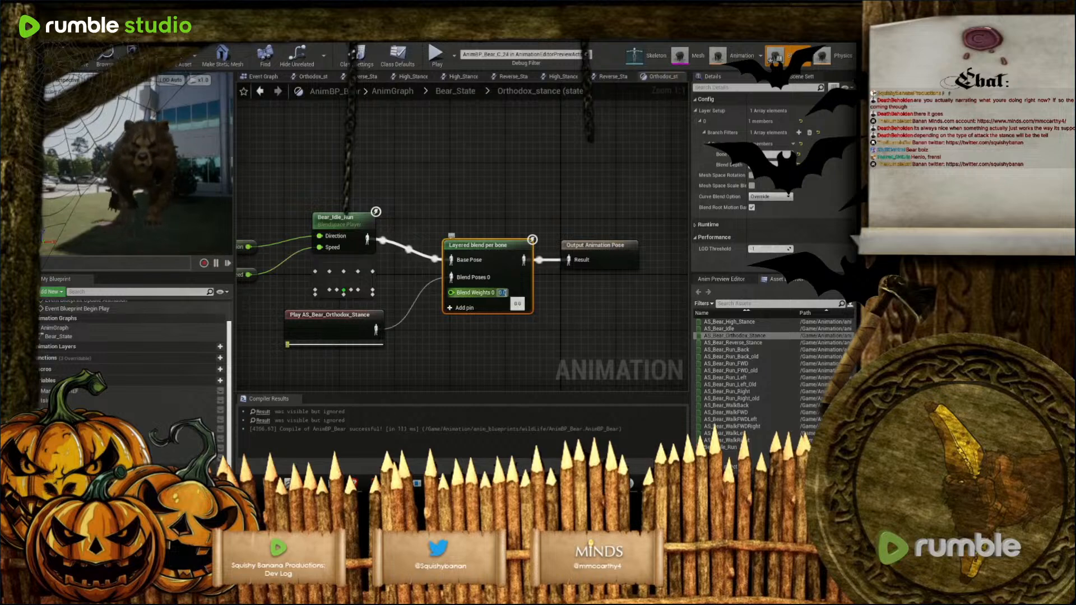
pyautogui.write('0.5')
pyautogui.press('Return')
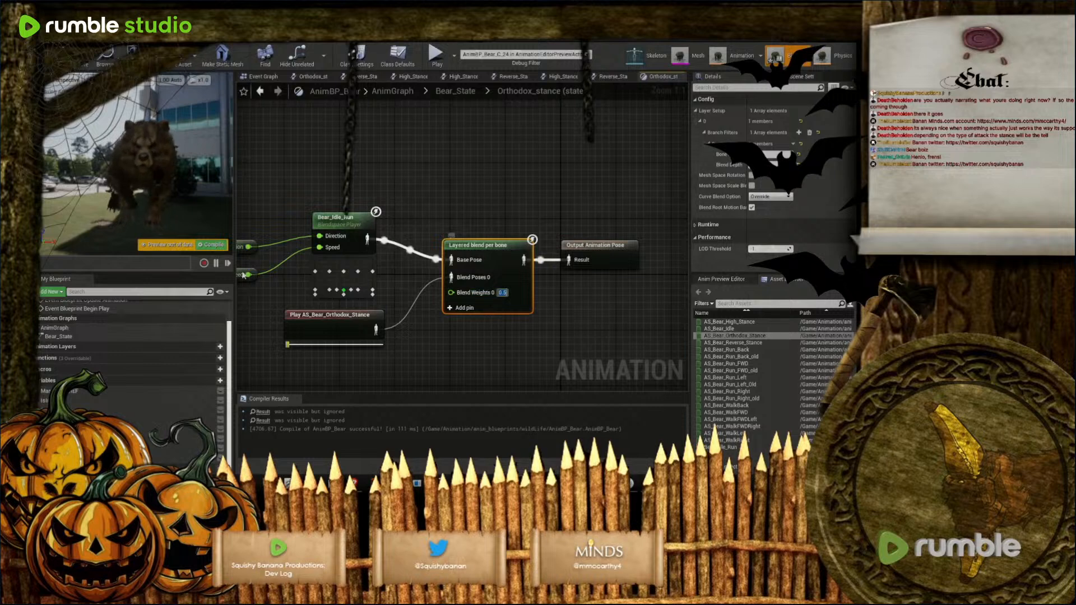
pyautogui.click(216, 246)
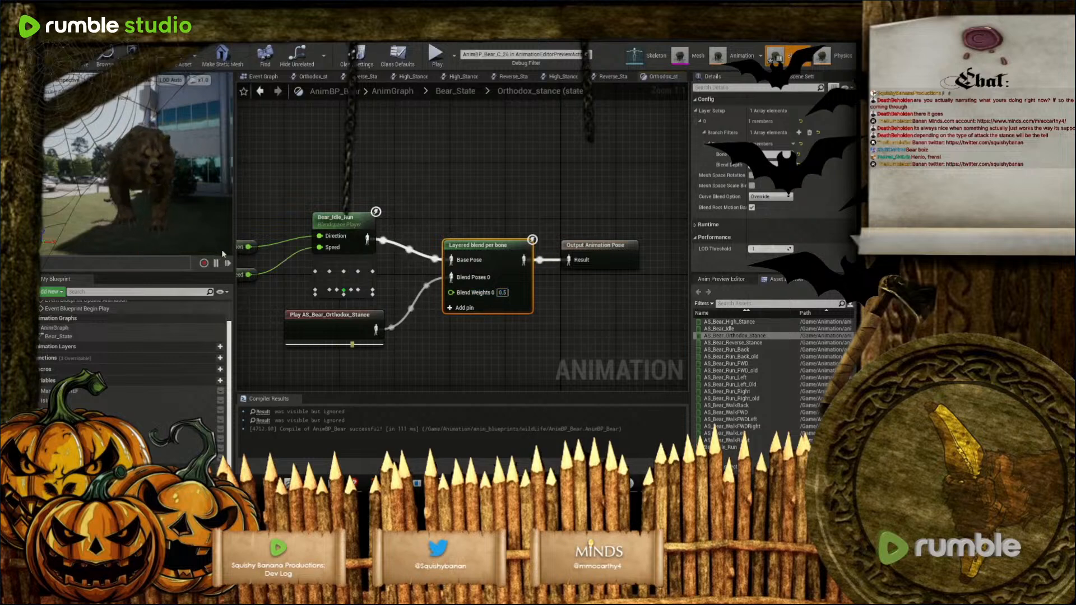
# Set the layered blend's Blend Weights 0 to 1, compile and save the blueprint, and view the bear from the side
pyautogui.click(504, 293)
pyautogui.write('1')
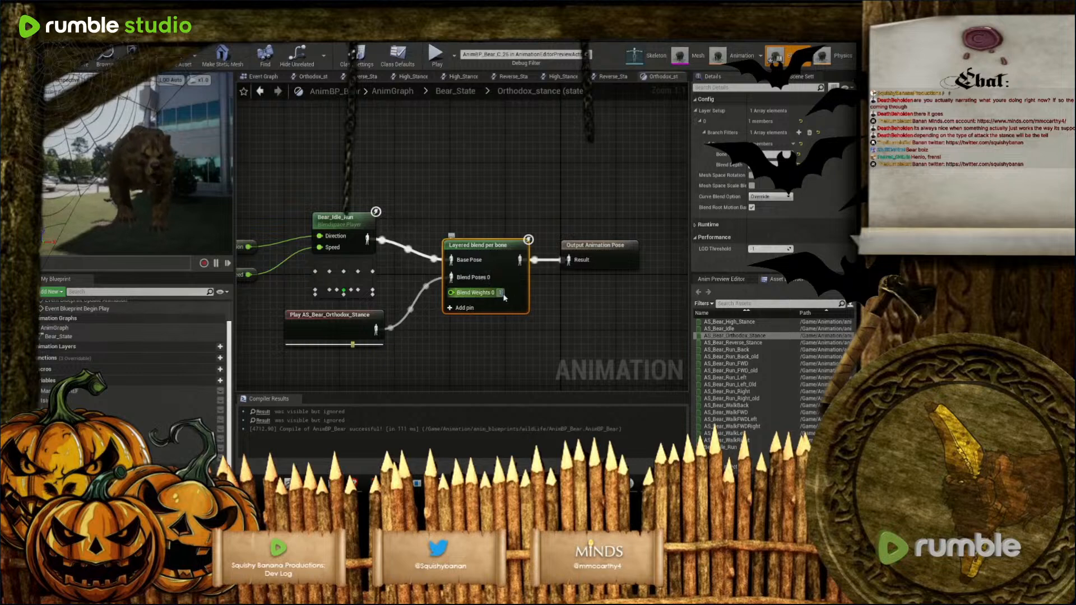
pyautogui.press('Return')
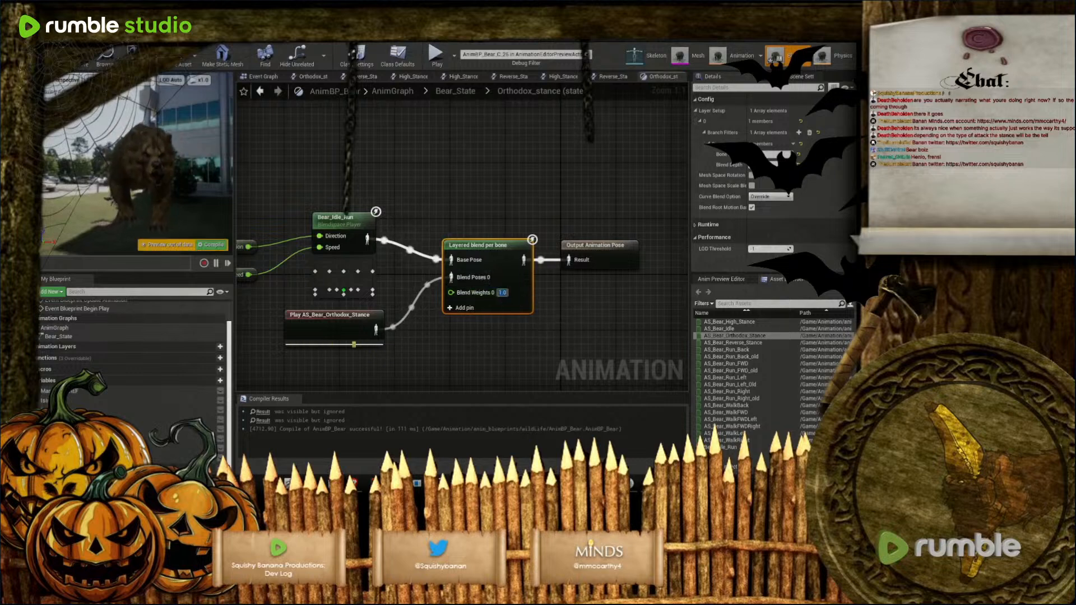
pyautogui.click(51, 56)
pyautogui.click(81, 56)
pyautogui.moveTo(136, 203); pyautogui.dragTo(188, 203, button='right')
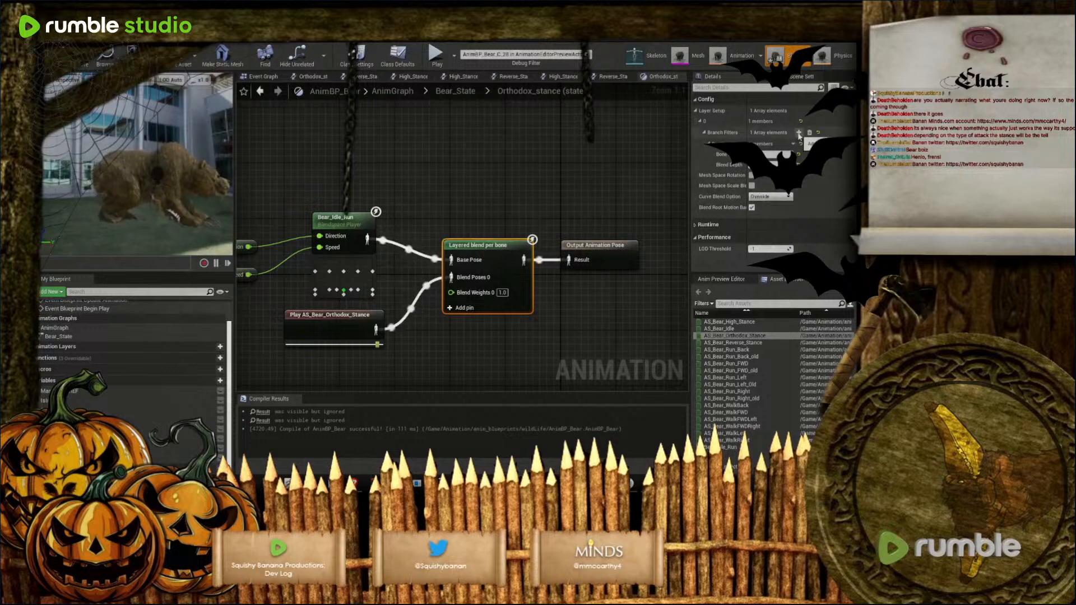
# Add a second branch filter for the L_Shoulder bone to the layered blend and open the bear's skeleton
pyautogui.click(798, 133)
pyautogui.click(708, 174)
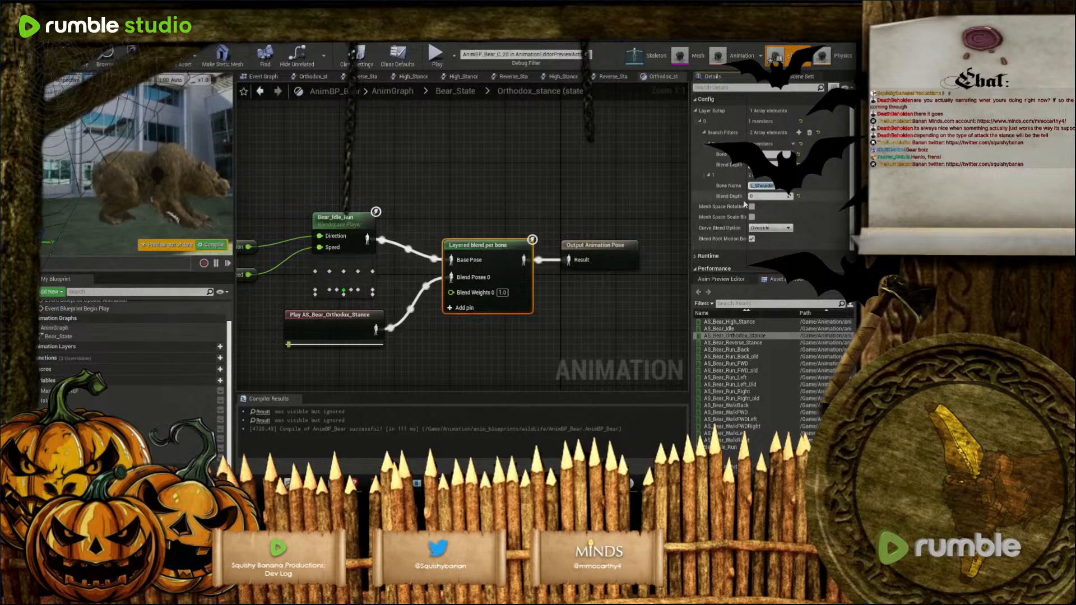
pyautogui.click(656, 58)
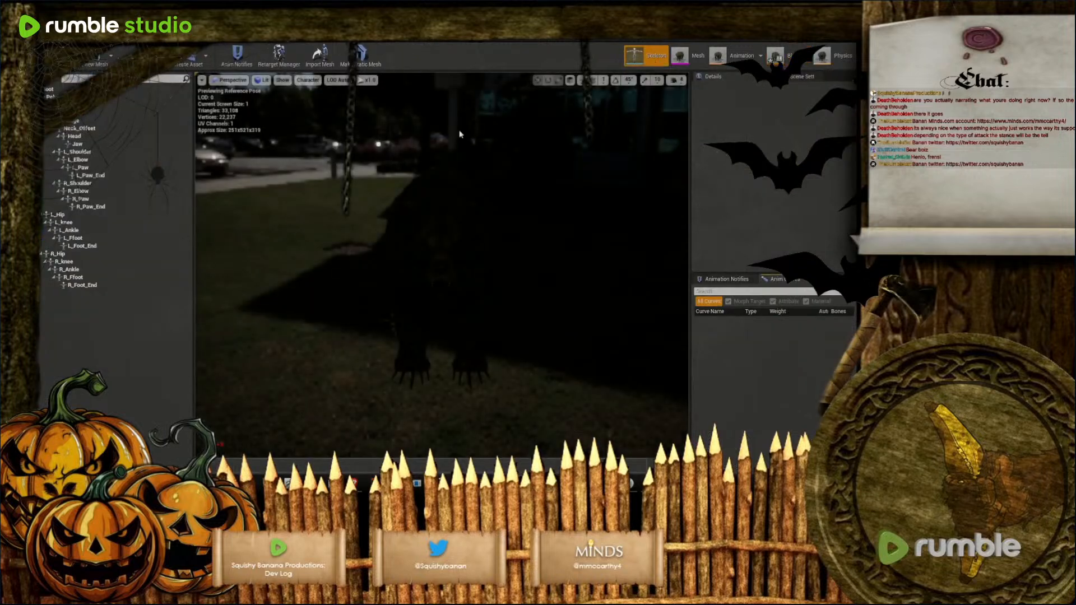
# Locate the L_Shoulder bone in the bear's skeleton, view its details, and return to the animation blueprint
pyautogui.click(78, 152)
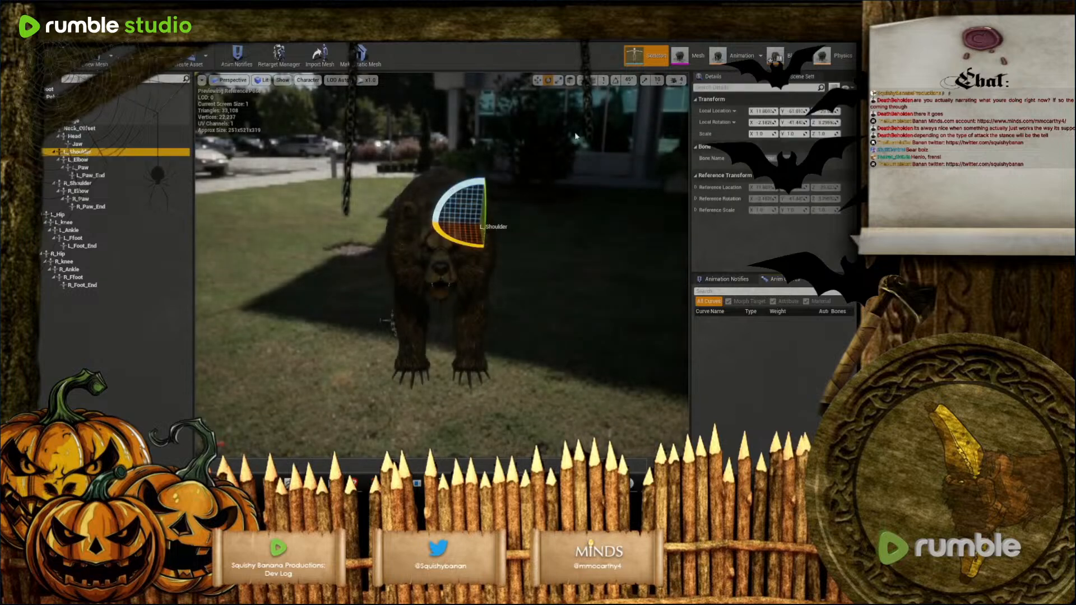
pyautogui.click(808, 174)
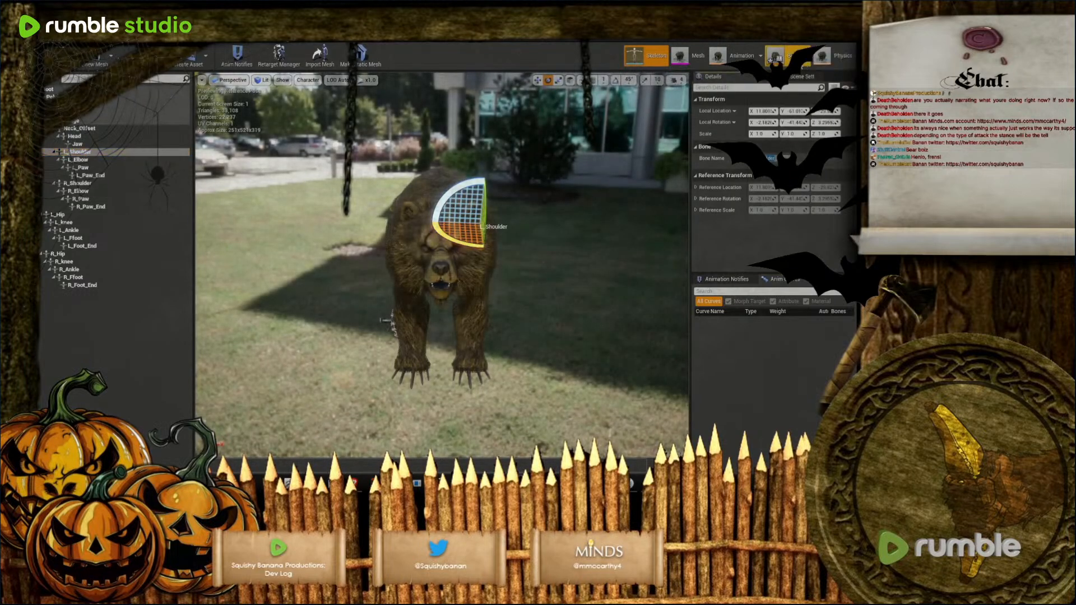
pyautogui.click(783, 56)
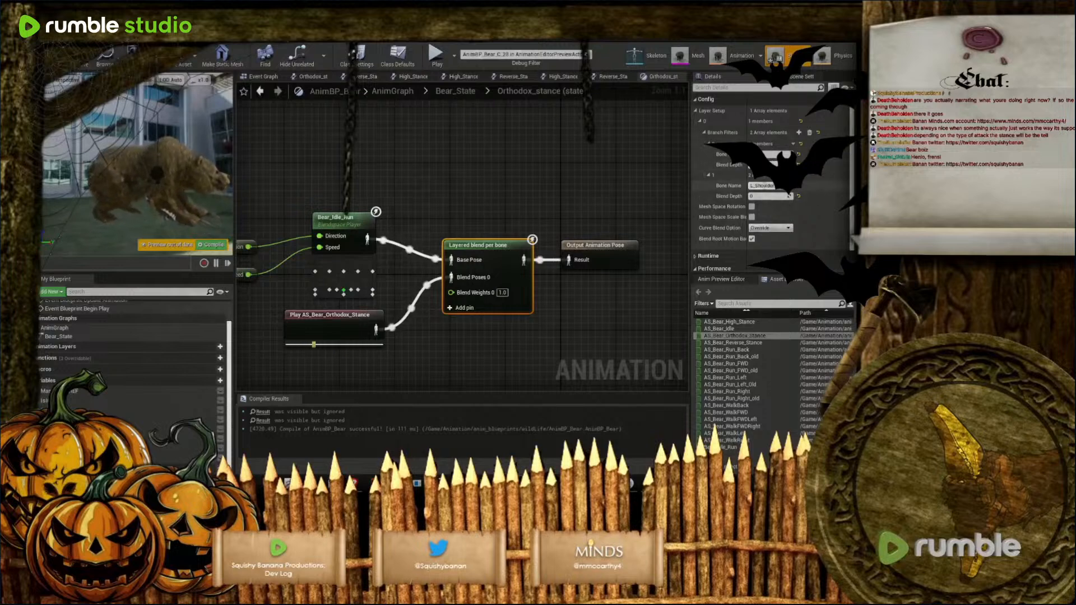
# Try Blend Depth 2 on the L_Shoulder branch filter, recompiling to compare the bear's pose
pyautogui.click(763, 196)
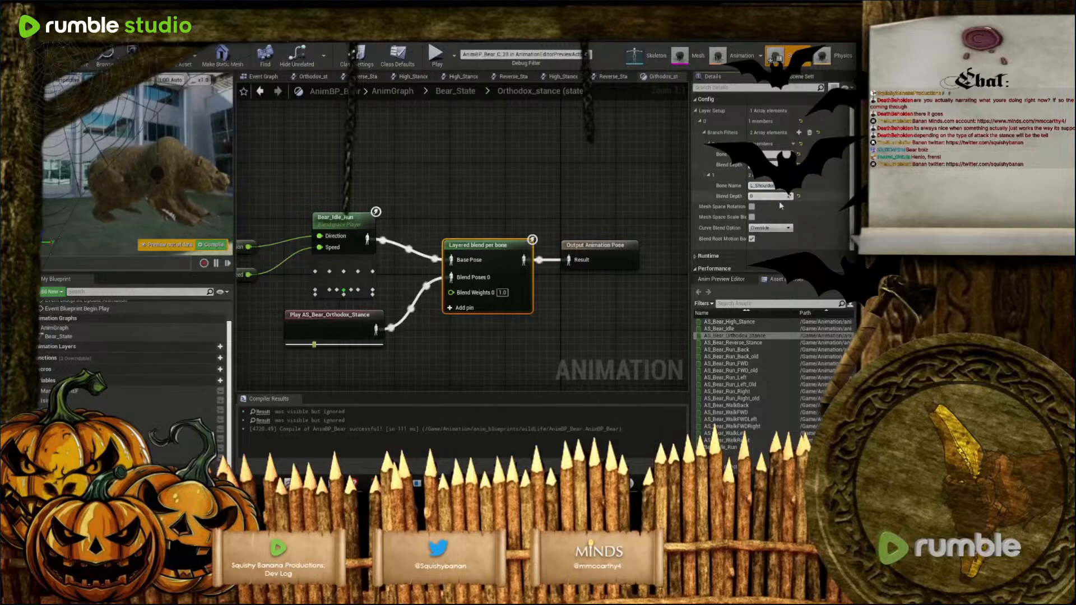
pyautogui.write('2')
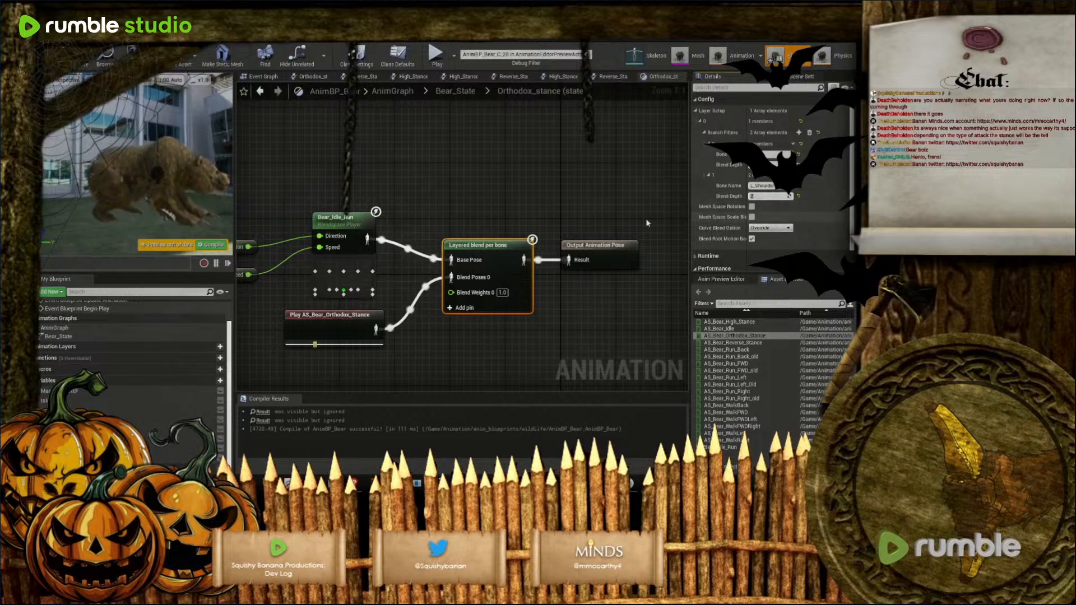
pyautogui.click(216, 245)
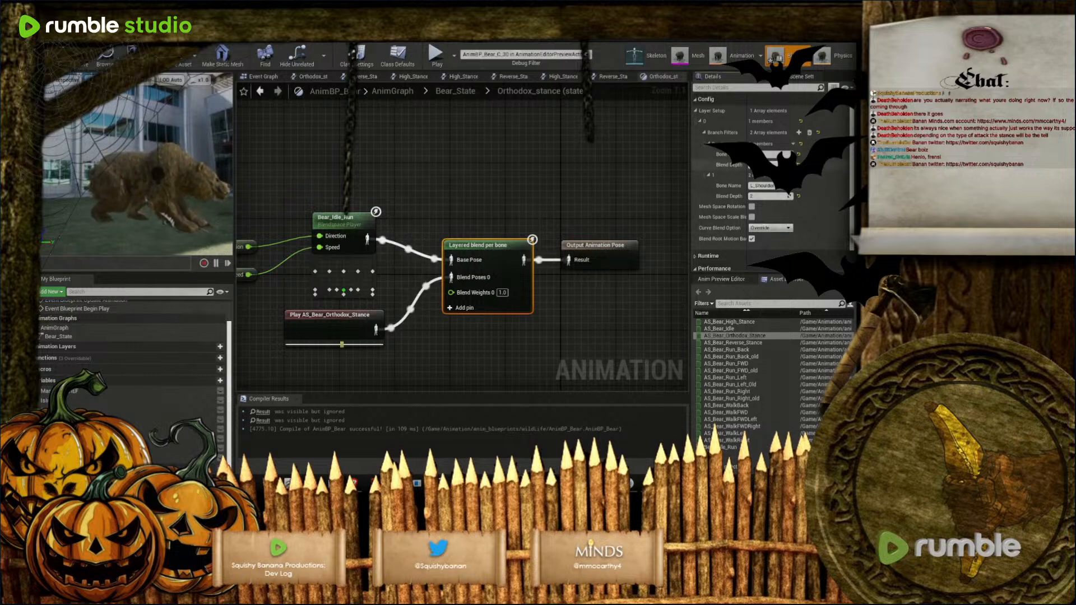
pyautogui.press('Return')
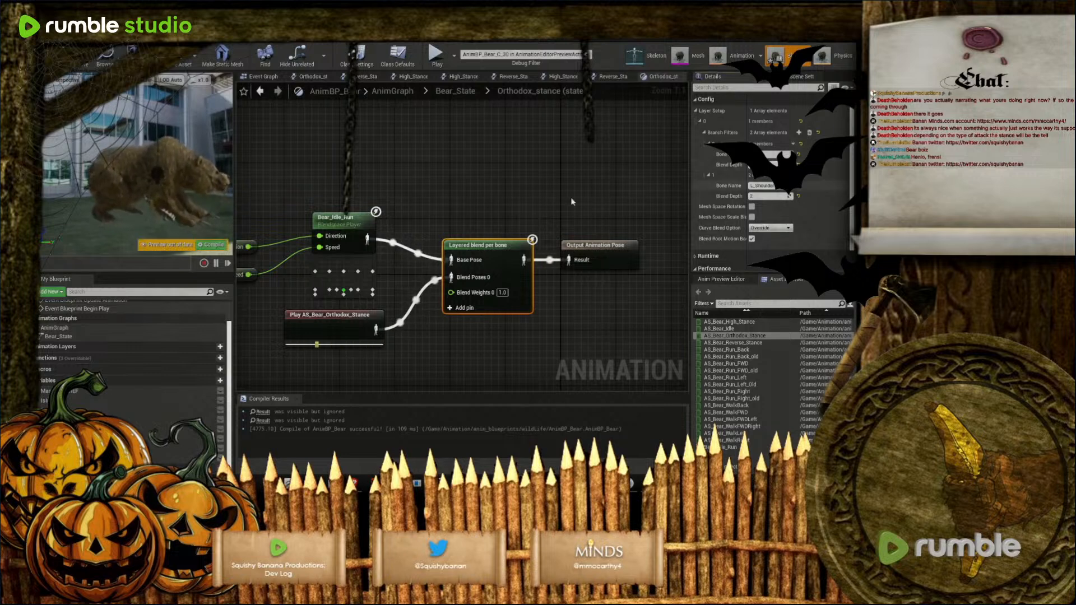
pyautogui.click(216, 245)
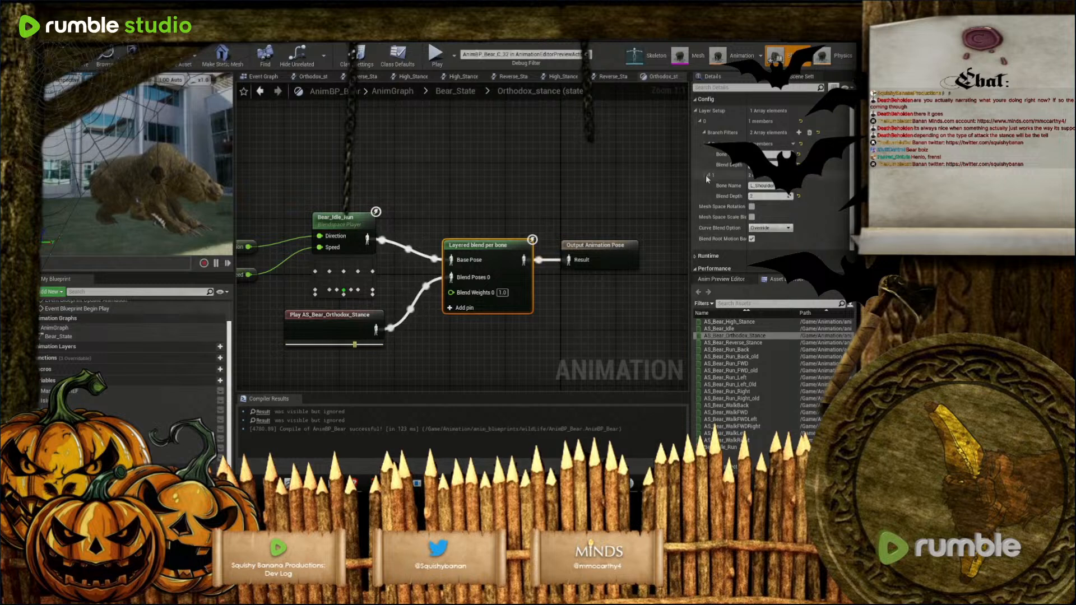
# Swap the layered blend's inputs so Bear_Idle_Run feeds Blend Poses 0 and AS_Bear_Orthodox_Stance feeds Base Pose, compile, and view the bear from the front
pyautogui.keyDown('ctrl'); pyautogui.moveTo(371, 248); pyautogui.dragTo(451, 277); pyautogui.keyUp('ctrl')
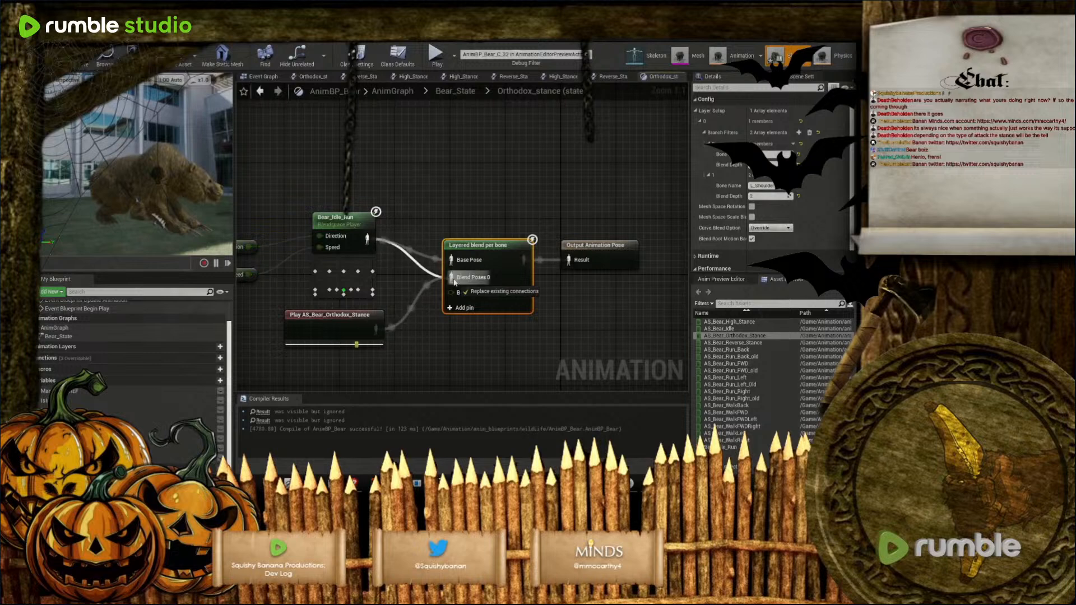
pyautogui.moveTo(375, 328); pyautogui.dragTo(451, 259)
pyautogui.click(203, 248)
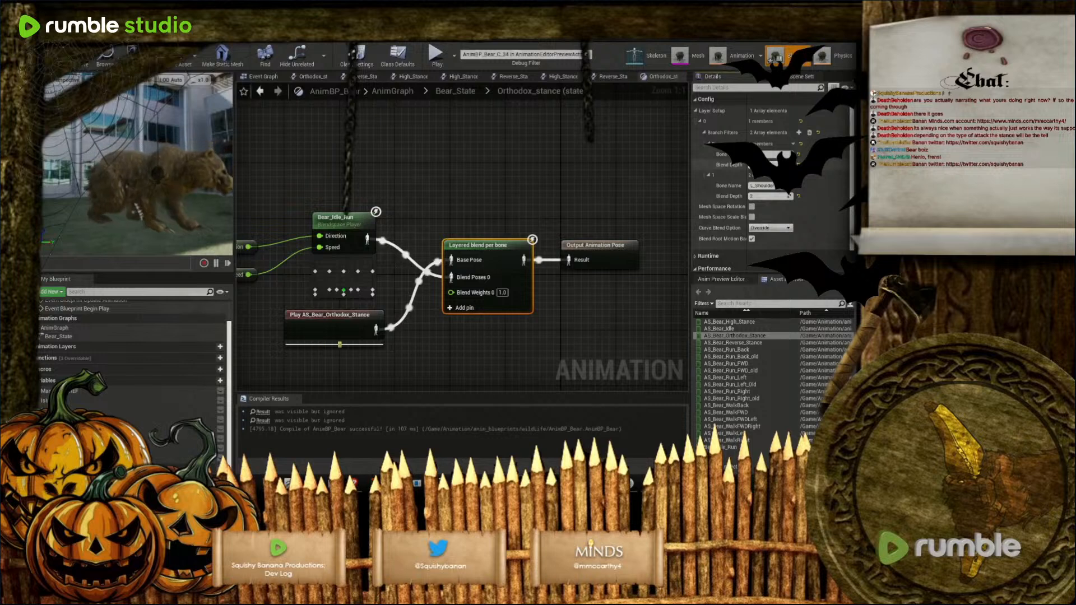
pyautogui.press('Return')
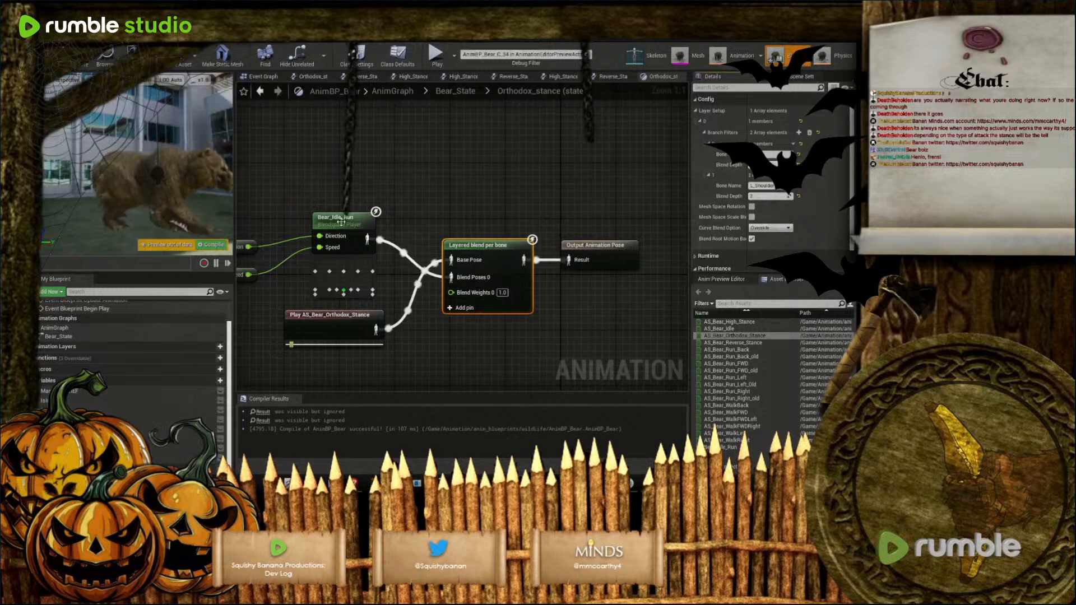
pyautogui.click(213, 245)
pyautogui.moveTo(220, 249)
pyautogui.mouseDown(button='right')
pyautogui.moveTo(264, 256)
pyautogui.moveTo(171, 250)
pyautogui.moveTo(238, 250)
pyautogui.mouseUp(button='right')
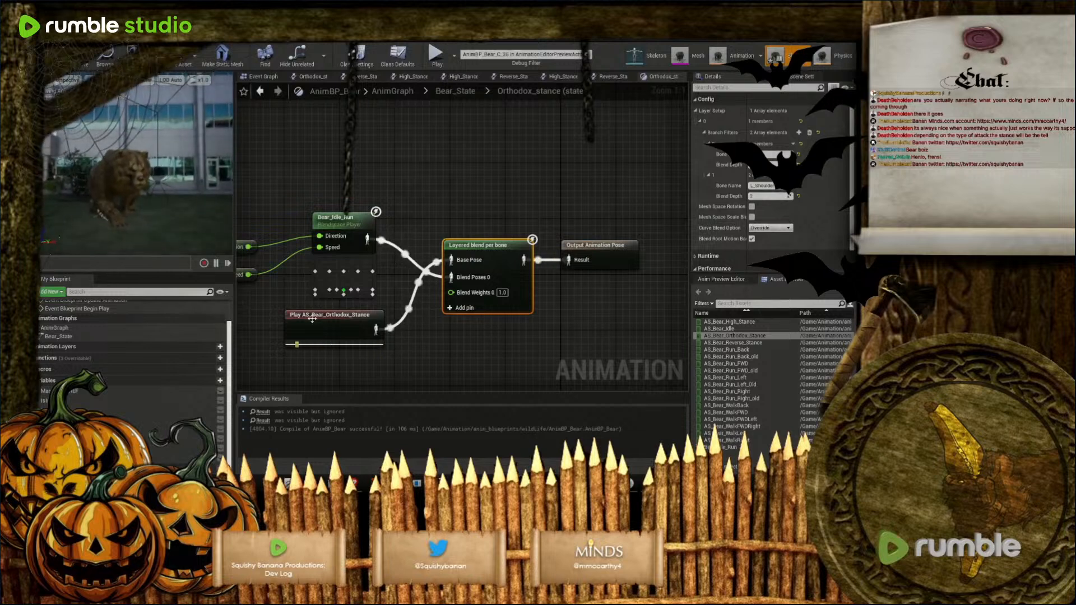
# Rearrange the graph with the AS_Bear_Orthodox_Stance node above and the Bear_Idle_Run node with its Direction and Speed inputs below
pyautogui.click(327, 330)
pyautogui.moveTo(327, 330); pyautogui.dragTo(319, 190)
pyautogui.moveTo(336, 332); pyautogui.dragTo(378, 360, button='right')
pyautogui.moveTo(307, 341); pyautogui.dragTo(403, 233)
pyautogui.moveTo(415, 366); pyautogui.dragTo(263, 238)
pyautogui.moveTo(399, 244); pyautogui.dragTo(414, 315)
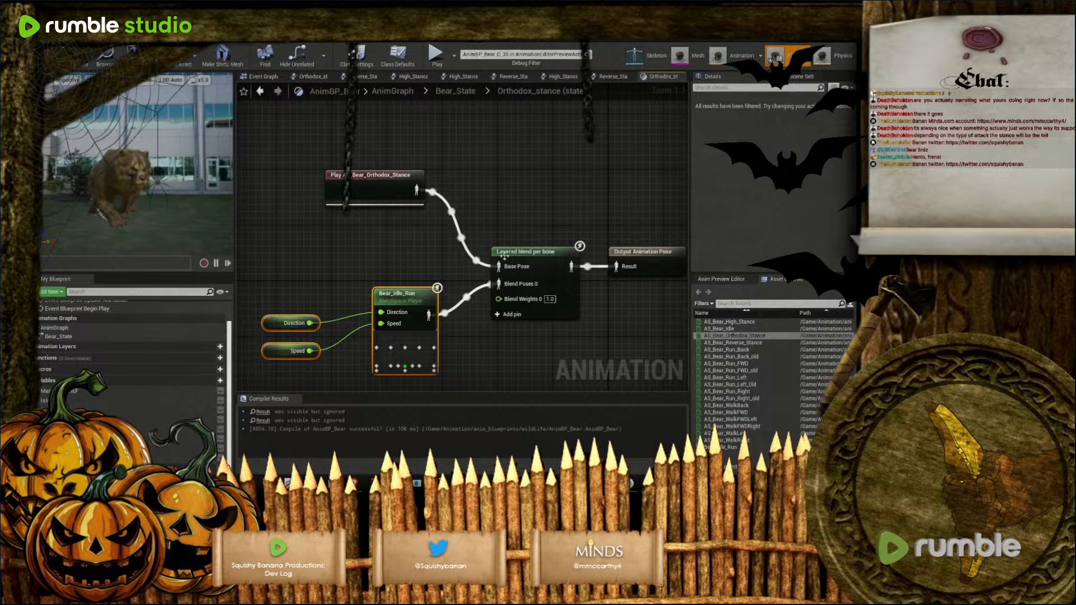
# Adjust the L_Shoulder branch filter's Blend Depth on the layered blend, recompiling after each change and checking the bear from another angle
pyautogui.click(417, 303)
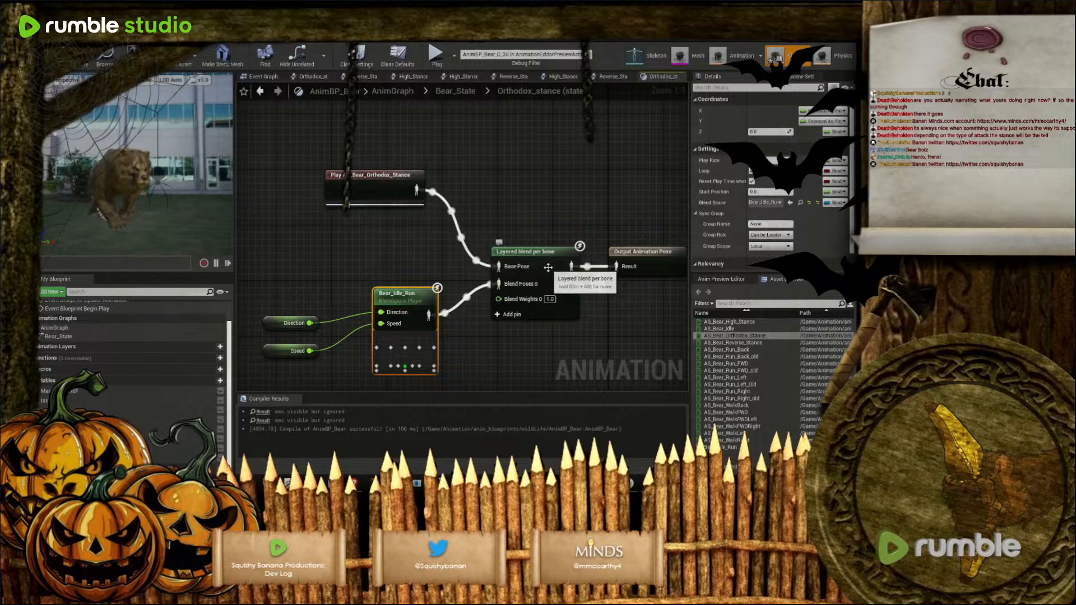
pyautogui.click(548, 267)
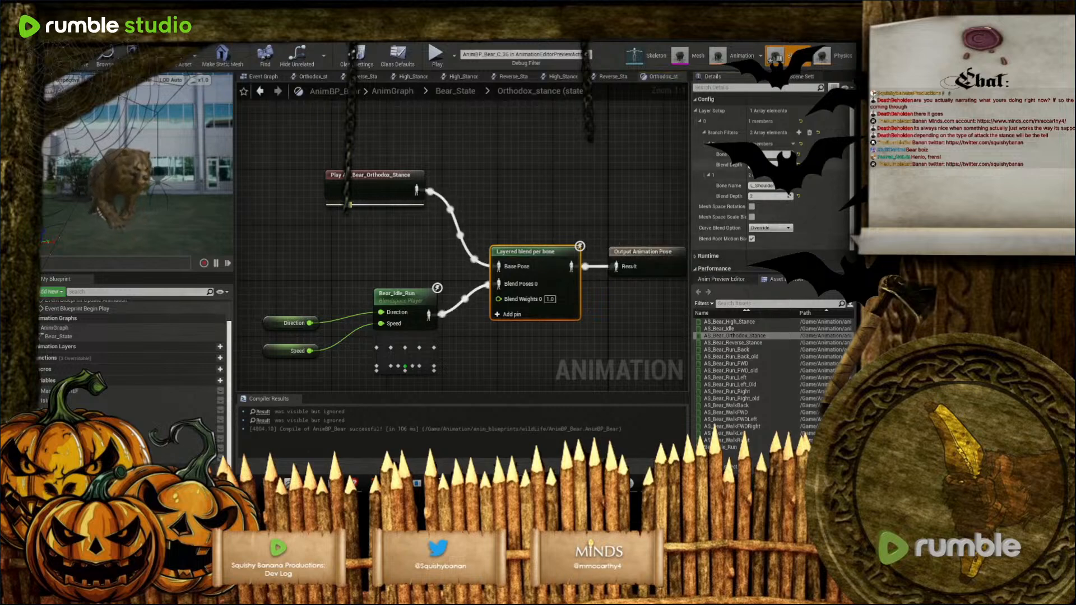
pyautogui.click(214, 245)
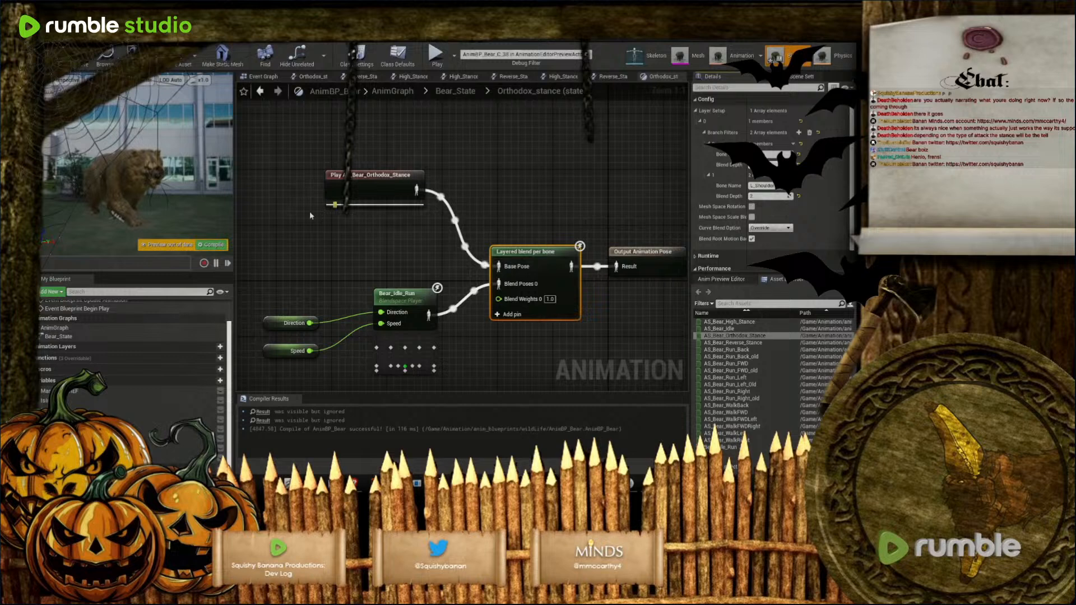
pyautogui.click(215, 245)
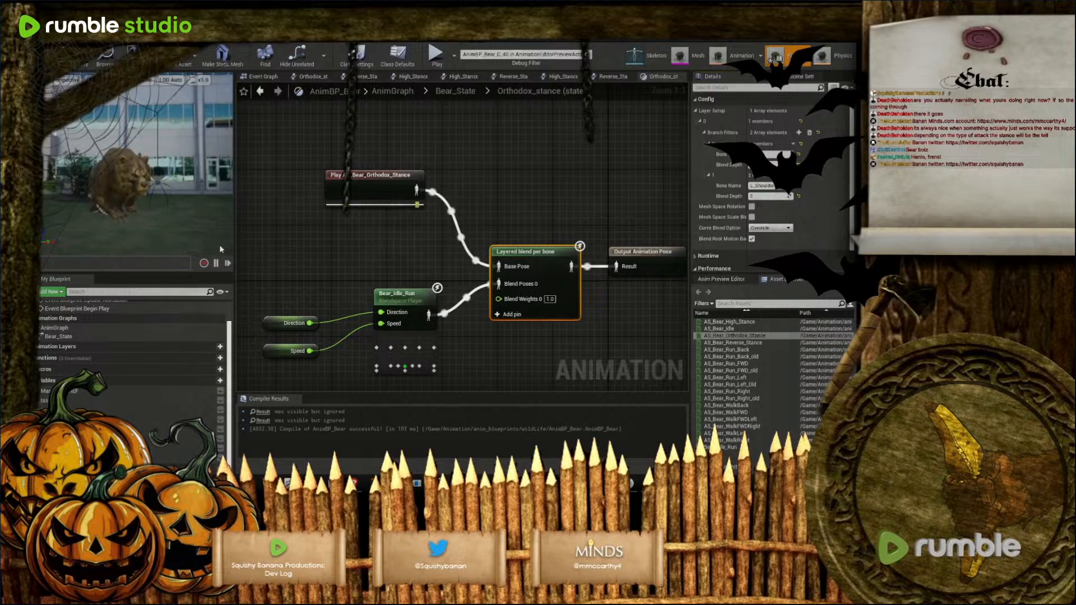
pyautogui.keyDown('alt'); pyautogui.moveTo(163, 210); pyautogui.dragTo(73, 208); pyautogui.keyUp('alt')
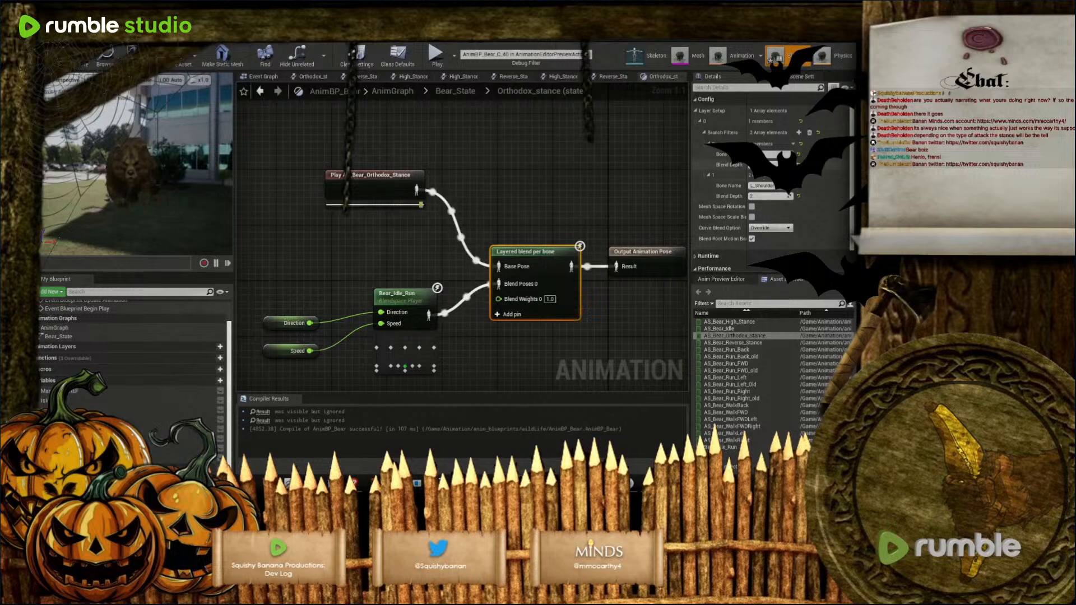
pyautogui.click(768, 198)
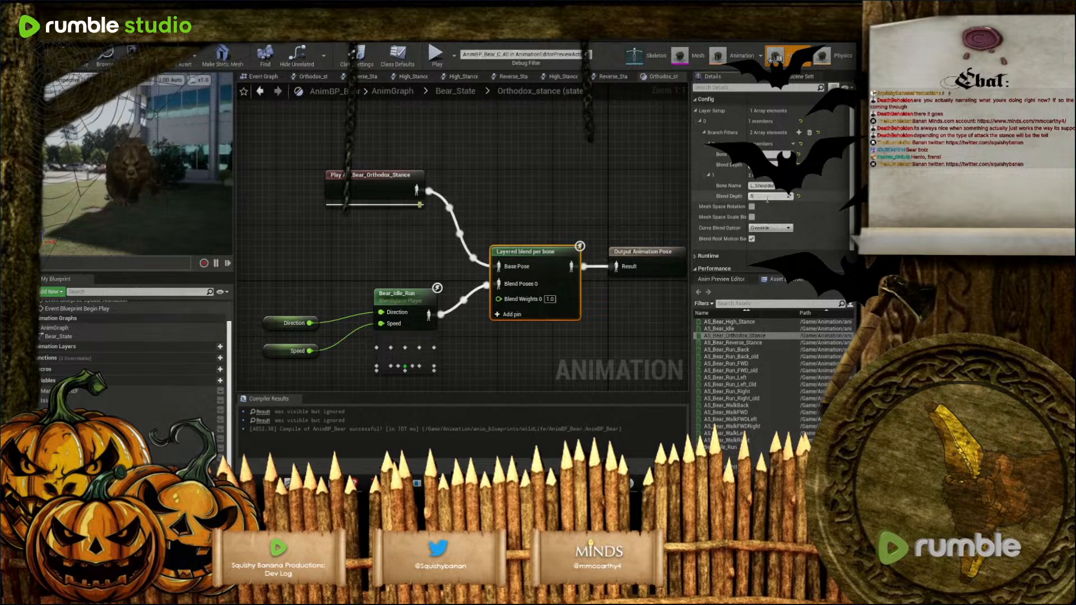
pyautogui.press('Return')
pyautogui.click(208, 245)
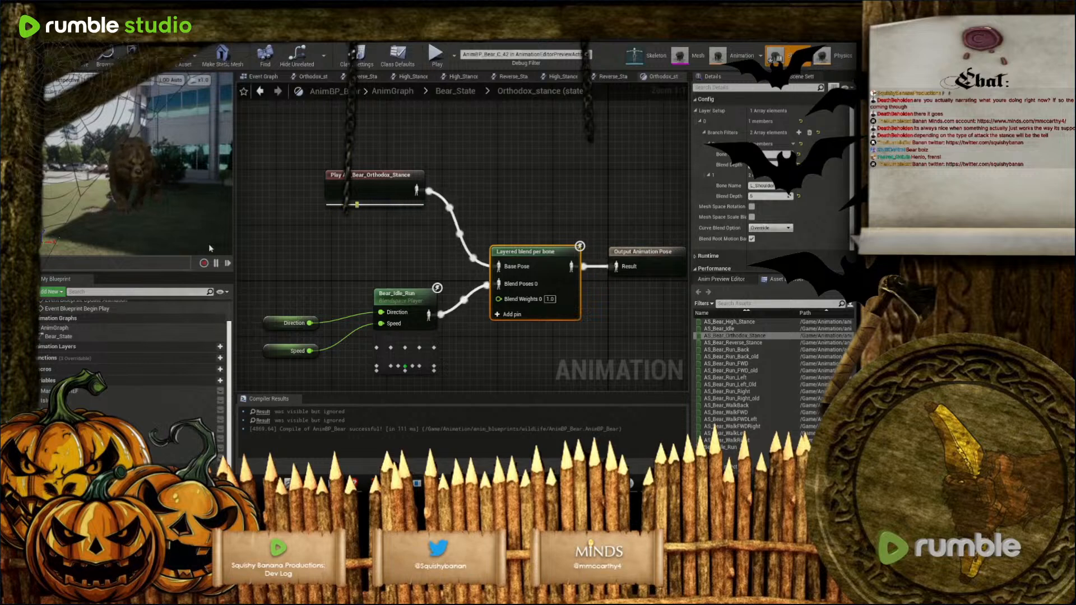
# Add a third branch filter for the L_Hip bone with Blend Depth 5, compile, and view the bear up close
pyautogui.click(799, 132)
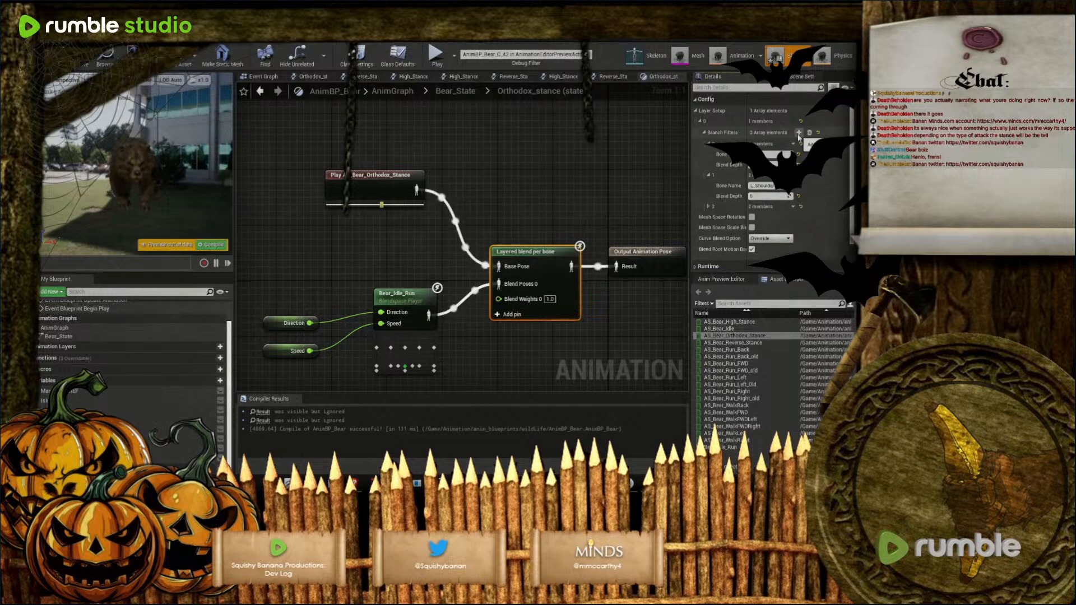
pyautogui.click(708, 206)
pyautogui.click(774, 217)
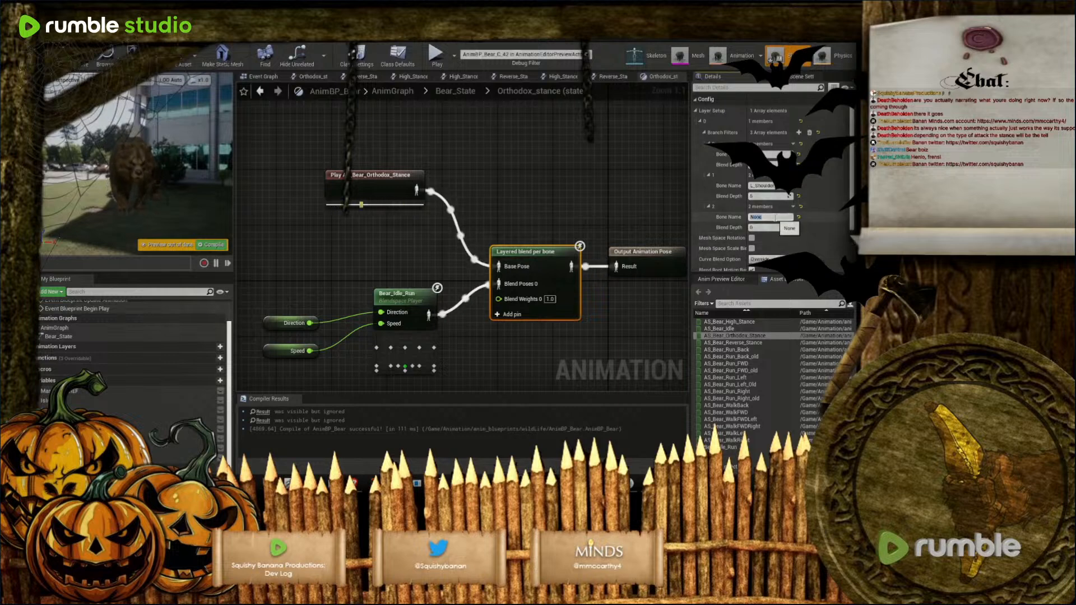
pyautogui.write('L_Hip')
pyautogui.click(771, 227)
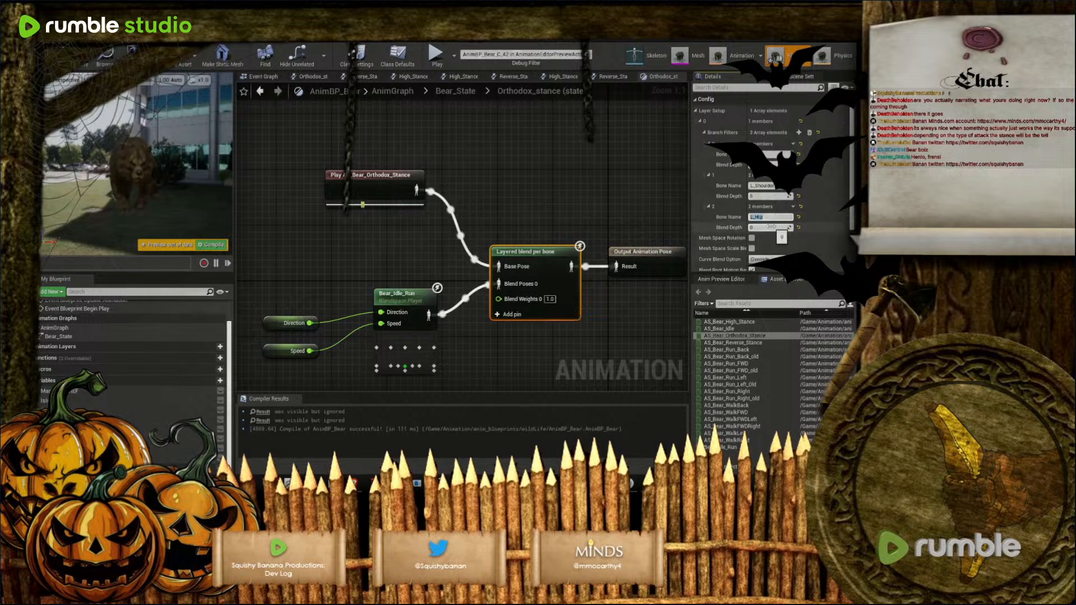
pyautogui.write('5')
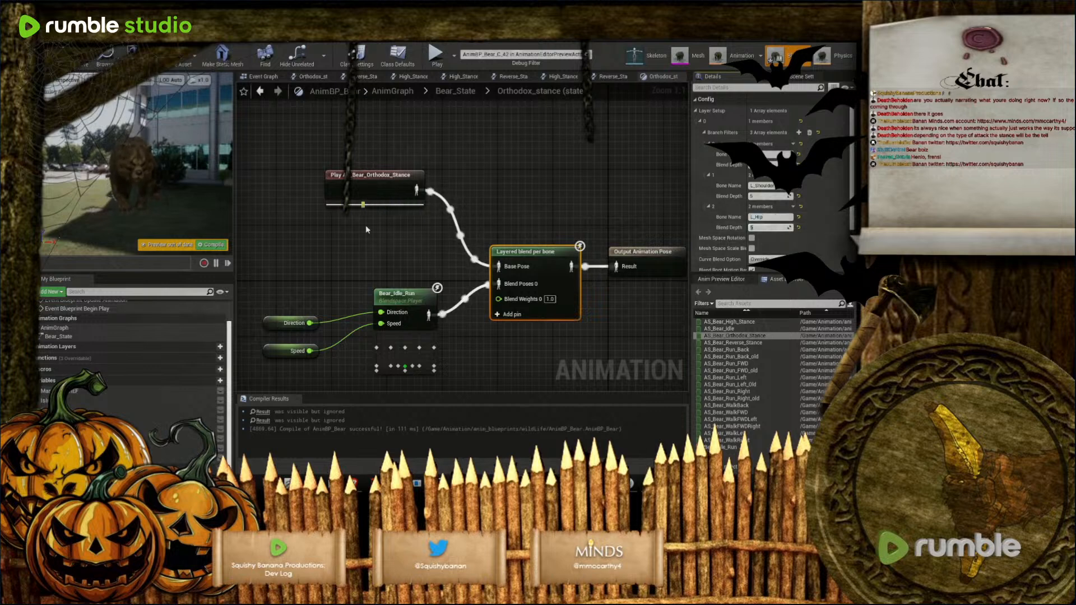
pyautogui.press('Return')
pyautogui.click(218, 245)
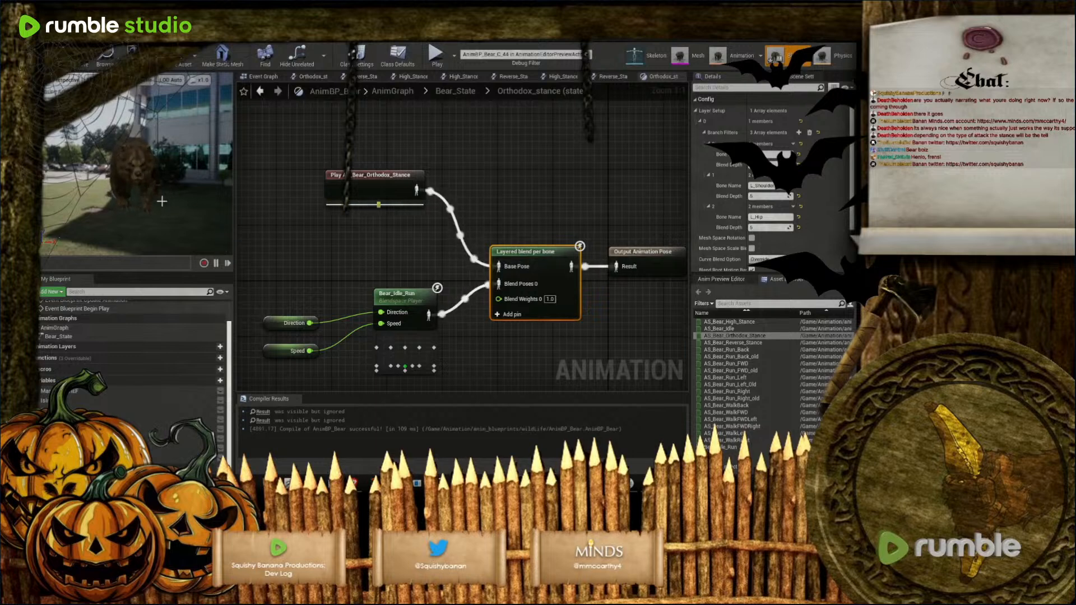
pyautogui.moveTo(161, 202); pyautogui.dragTo(87, 208, button='right')
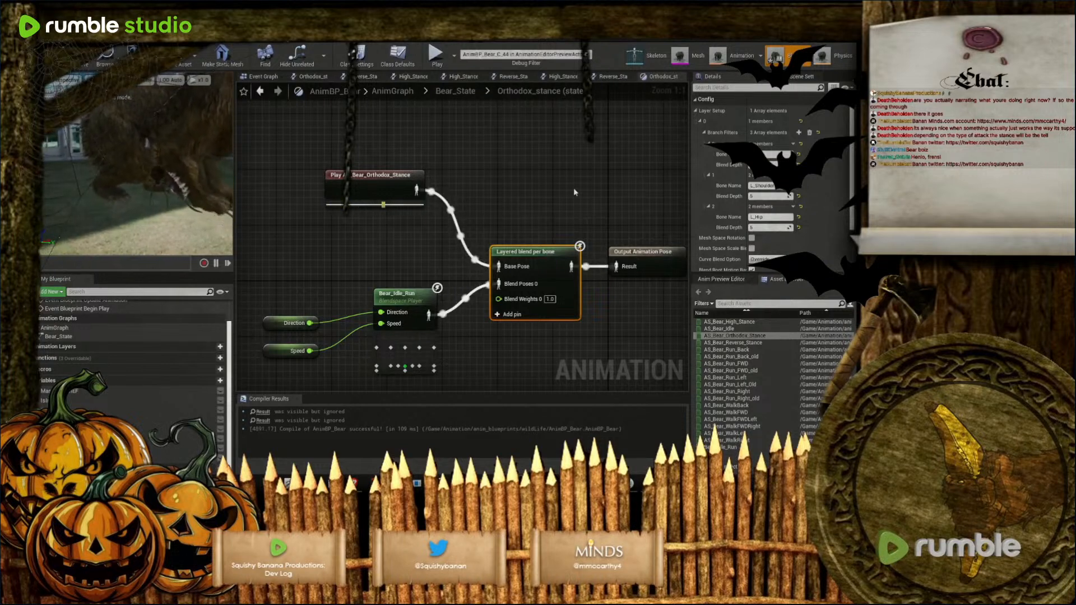
# Add a fourth branch filter for the R_Hip bone with Blend Depth 5, compile, and view the bear from the side
pyautogui.click(799, 133)
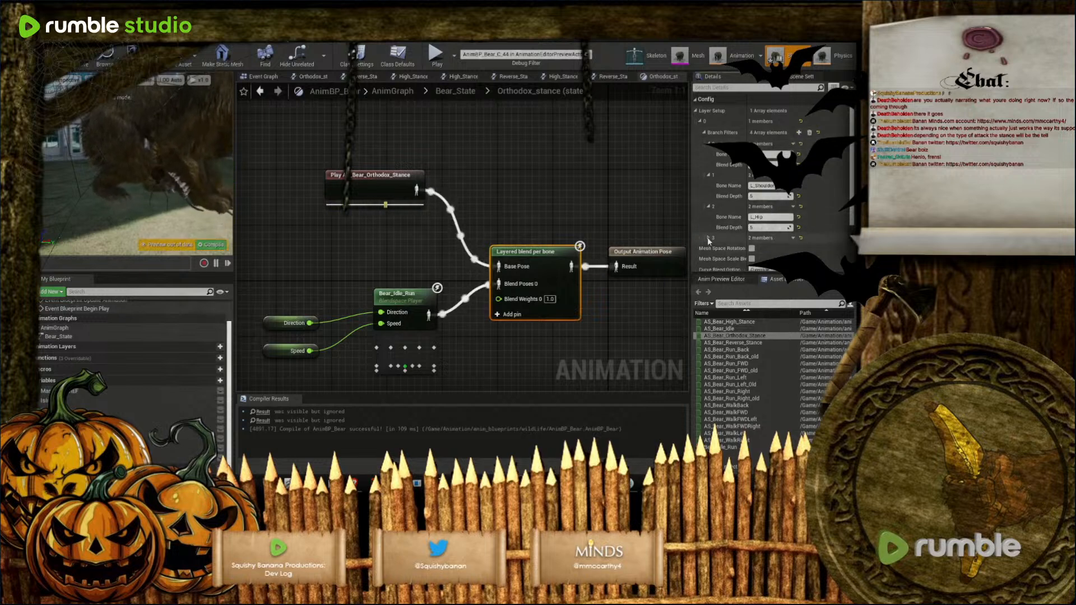
pyautogui.scroll(-1, 707, 237)
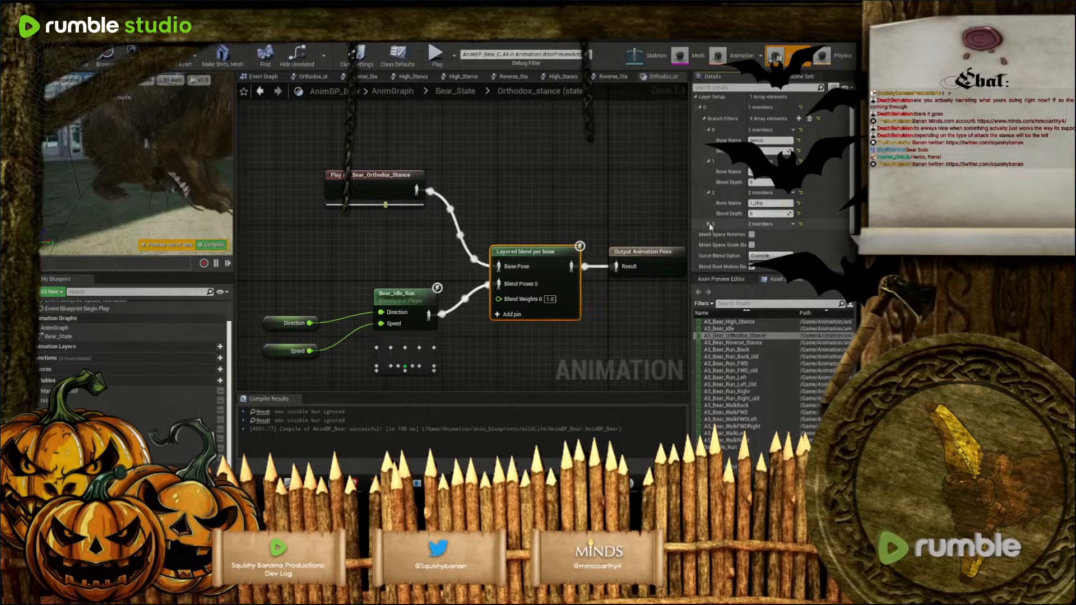
pyautogui.click(709, 224)
pyautogui.click(776, 235)
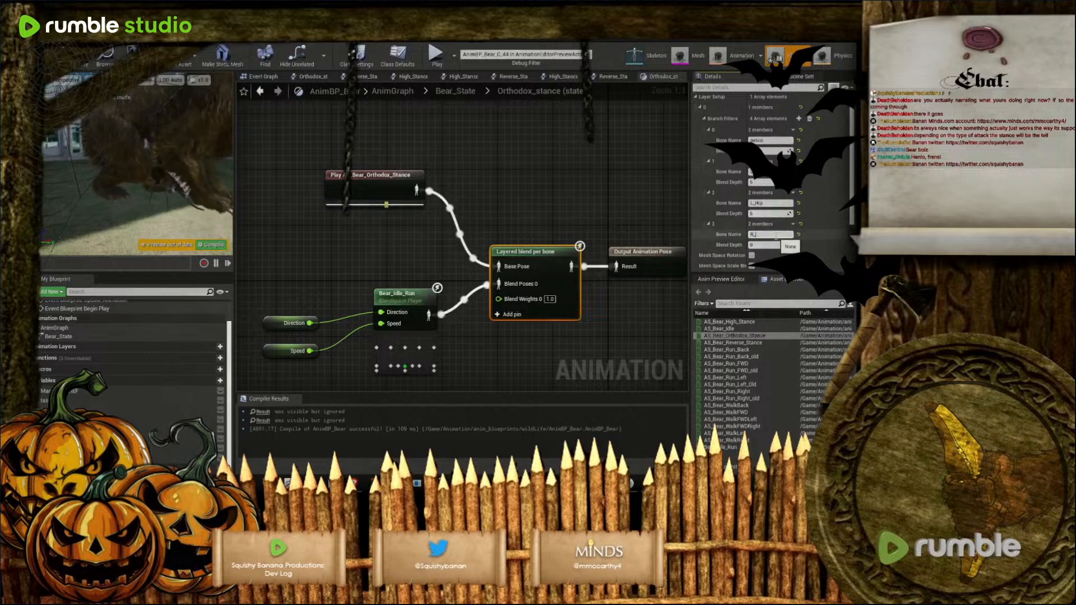
pyautogui.click(758, 245)
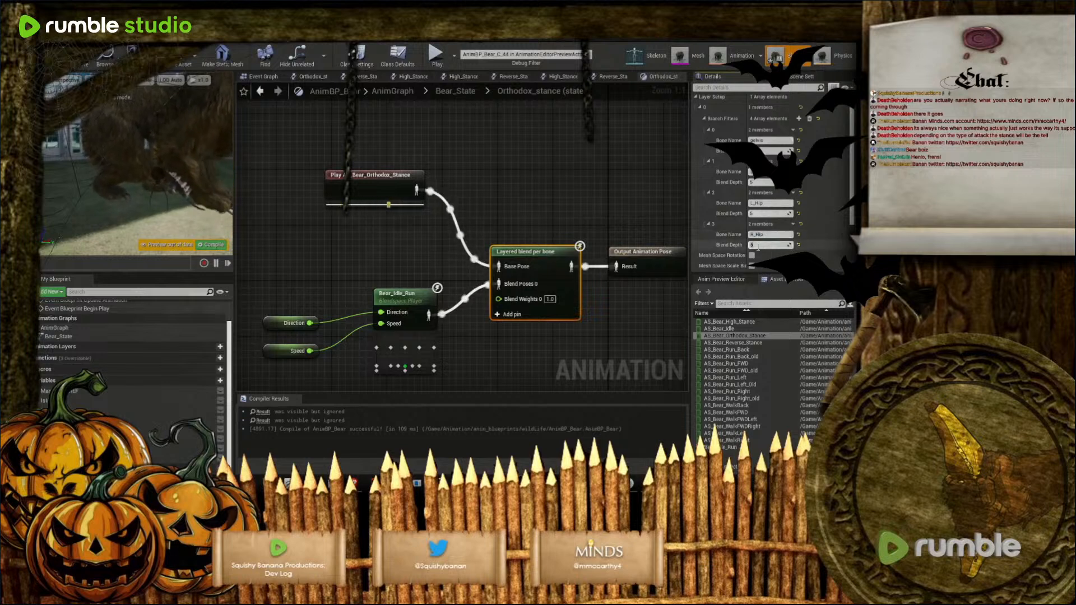
pyautogui.click(208, 245)
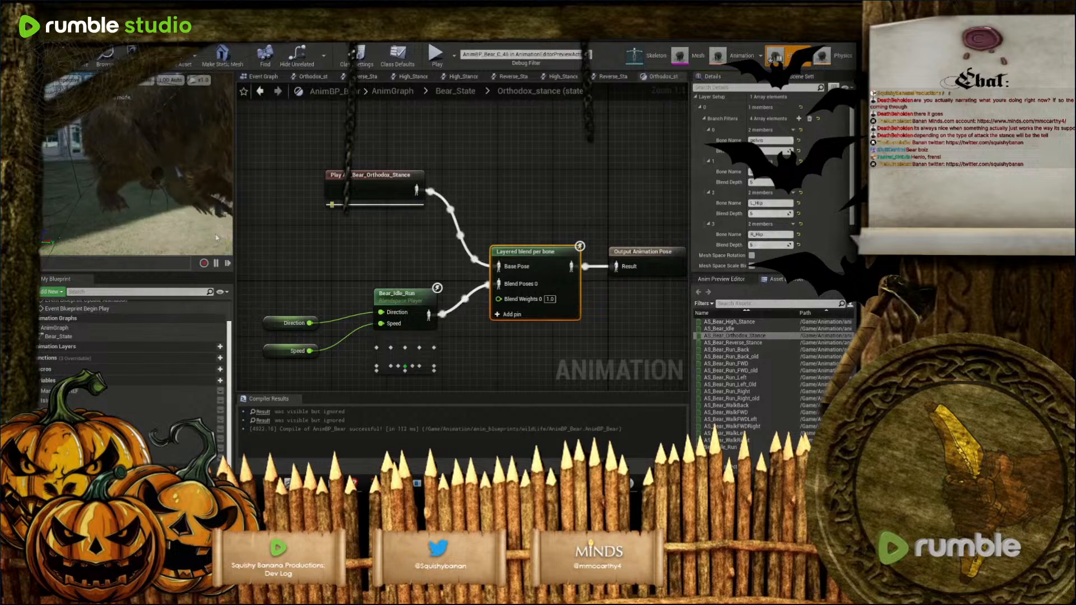
pyautogui.moveTo(166, 178); pyautogui.dragTo(152, 178, button='right')
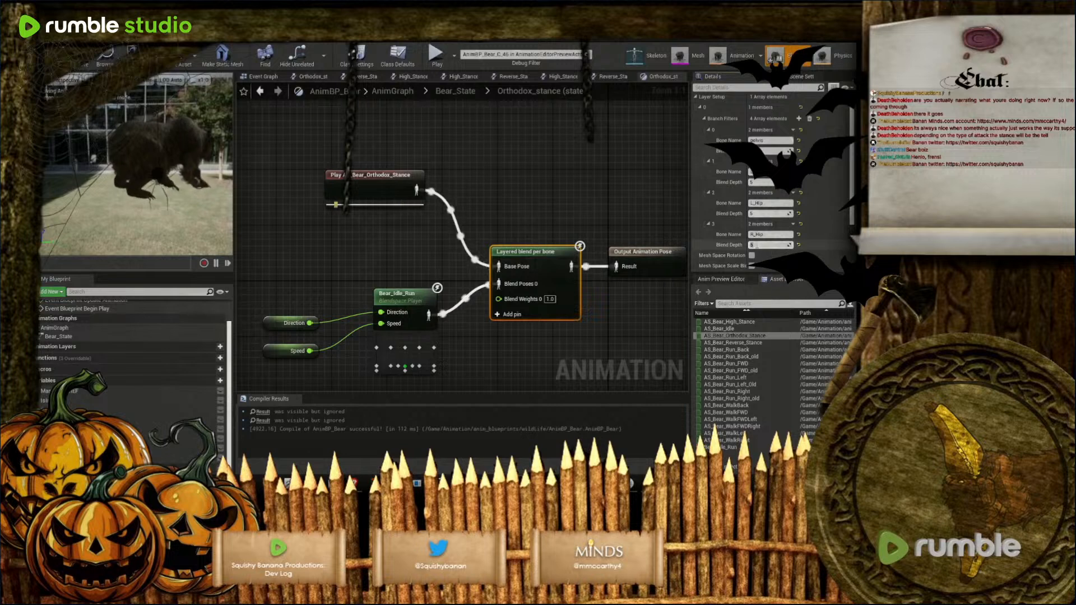
# Set the Blend Depth of the R_Hip and L_Hip branch filters to 2 and compile the blueprint
pyautogui.press('Return')
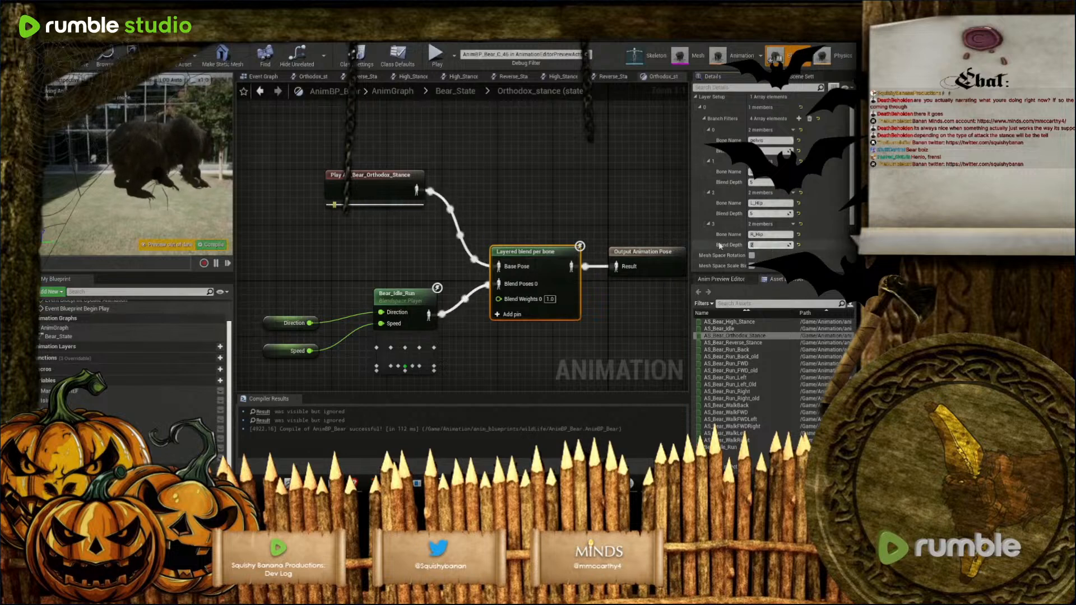
pyautogui.click(769, 213)
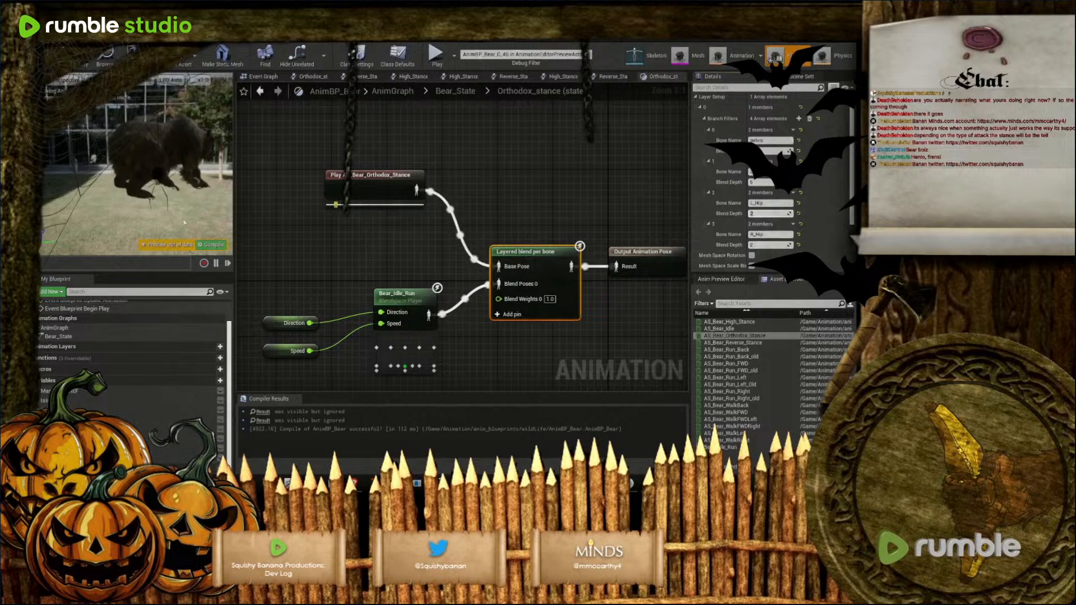
pyautogui.click(211, 245)
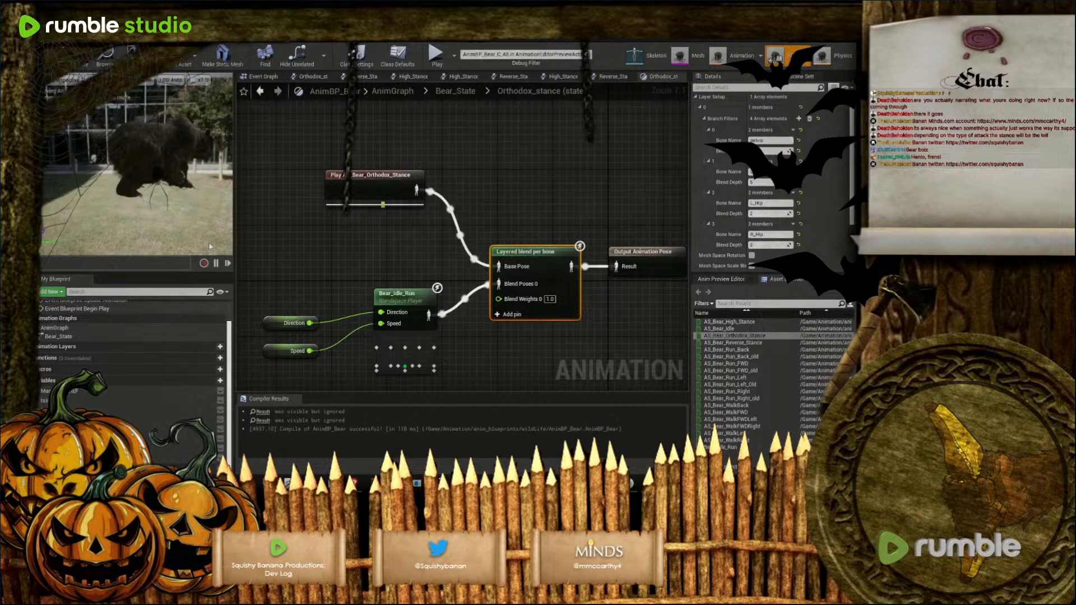
# Toggle the Focus Mode variable's default value, reselect the layered blend per bone, and compile the bear's animation blueprint
pyautogui.moveTo(165, 212); pyautogui.dragTo(197, 210, button='right')
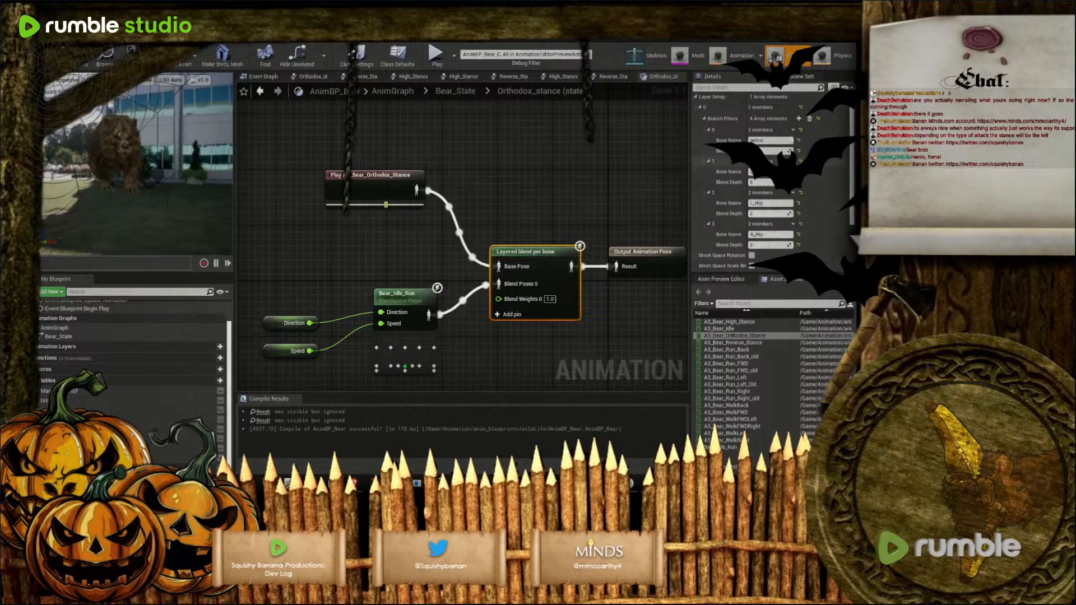
pyautogui.scroll(-3, 723, 221)
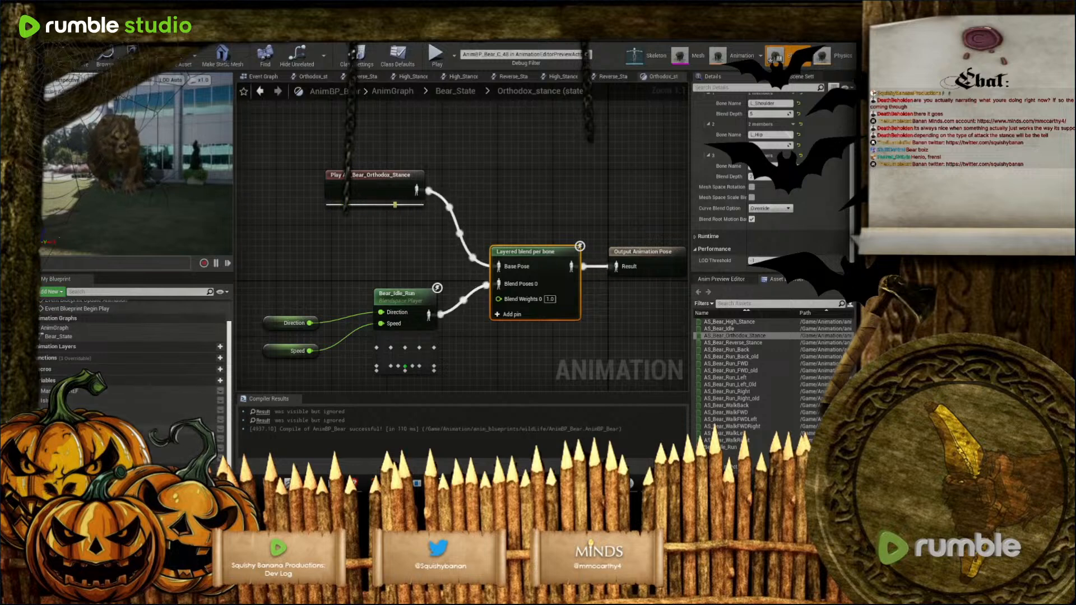
pyautogui.click(78, 429)
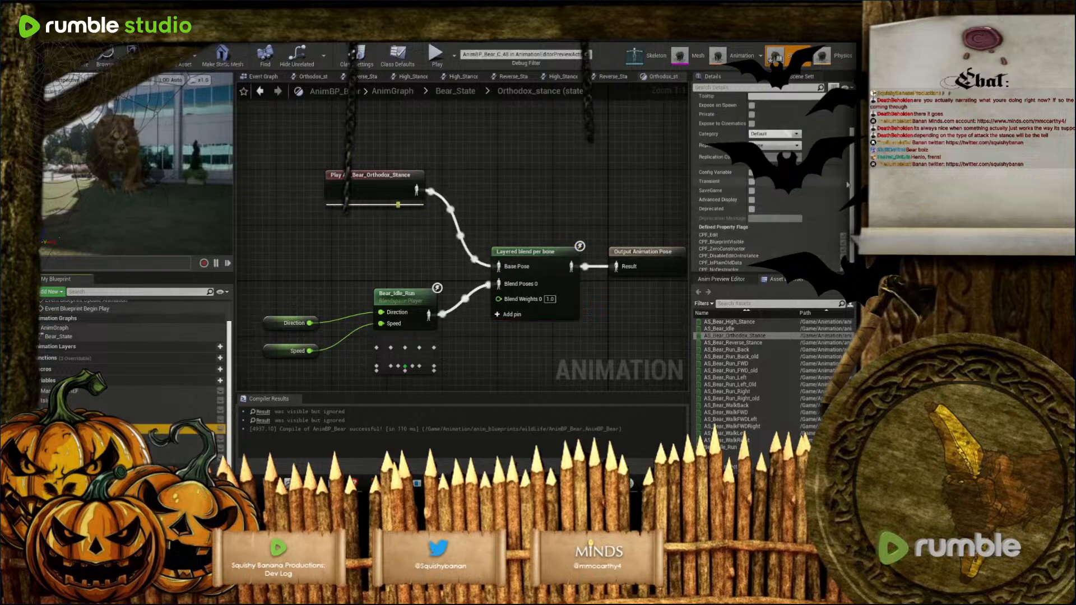
pyautogui.scroll(-3, 768, 185)
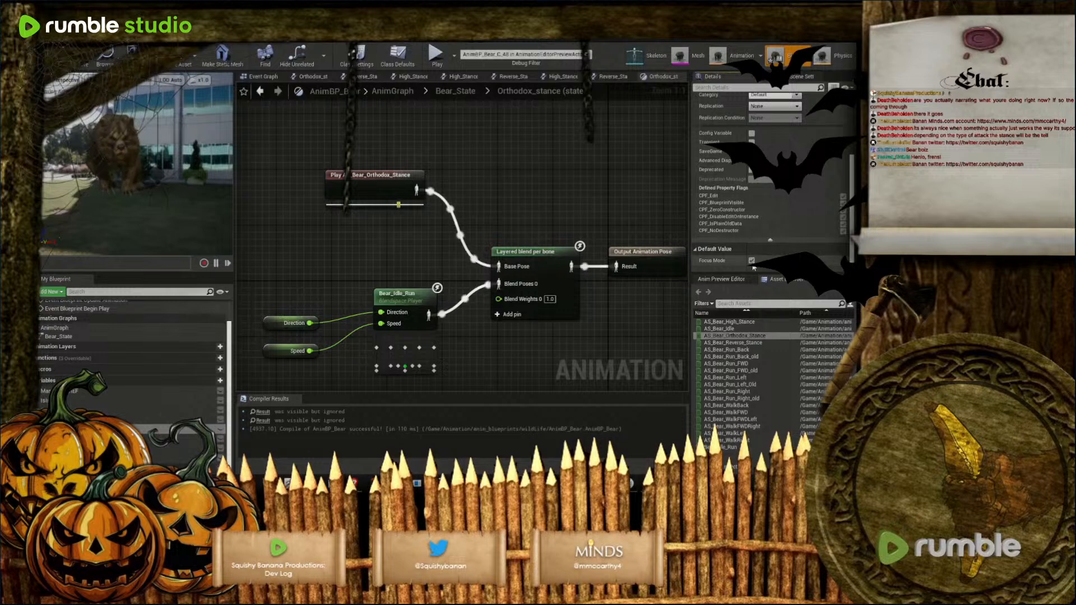
pyautogui.click(752, 262)
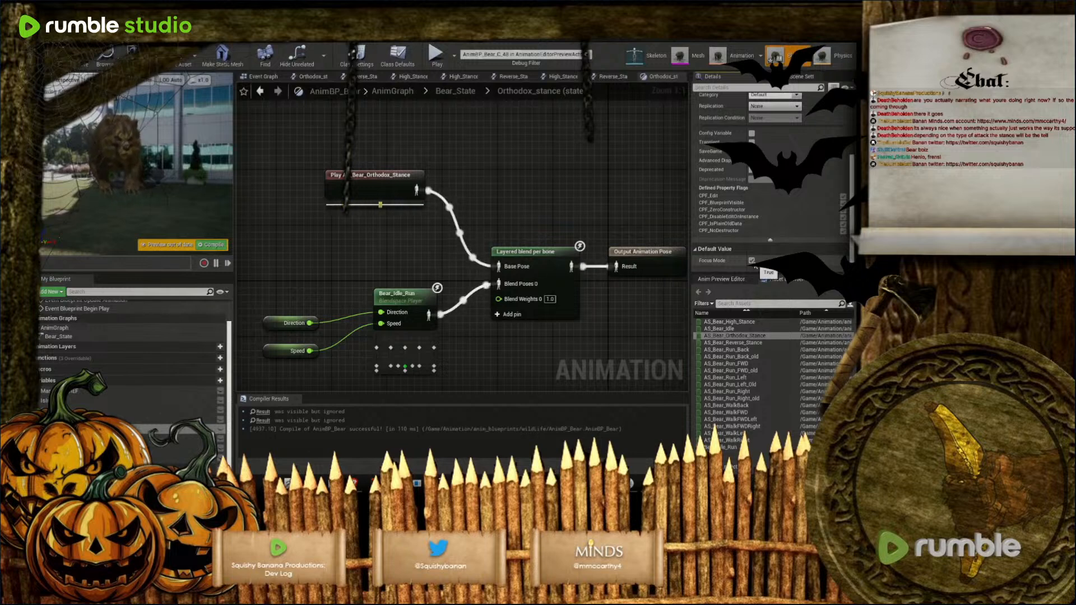
pyautogui.click(425, 296)
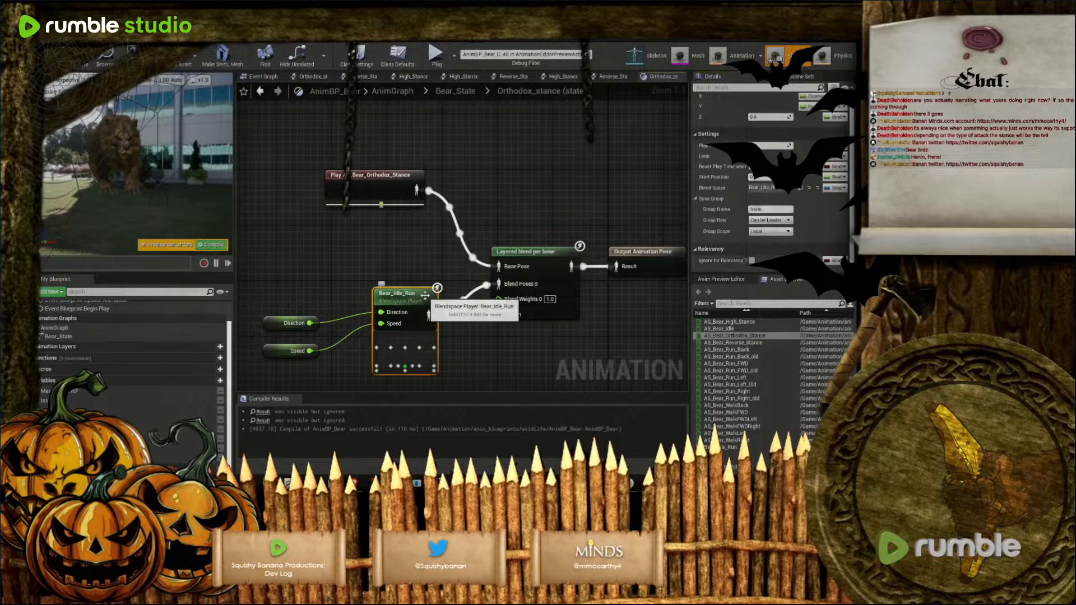
pyautogui.scroll(1, 730, 188)
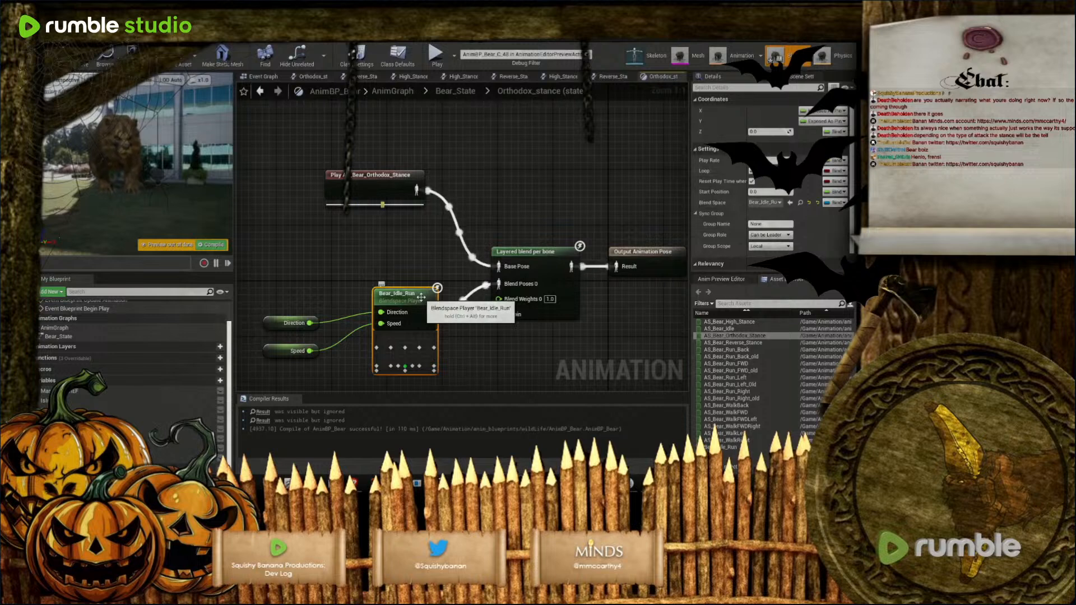
pyautogui.click(554, 271)
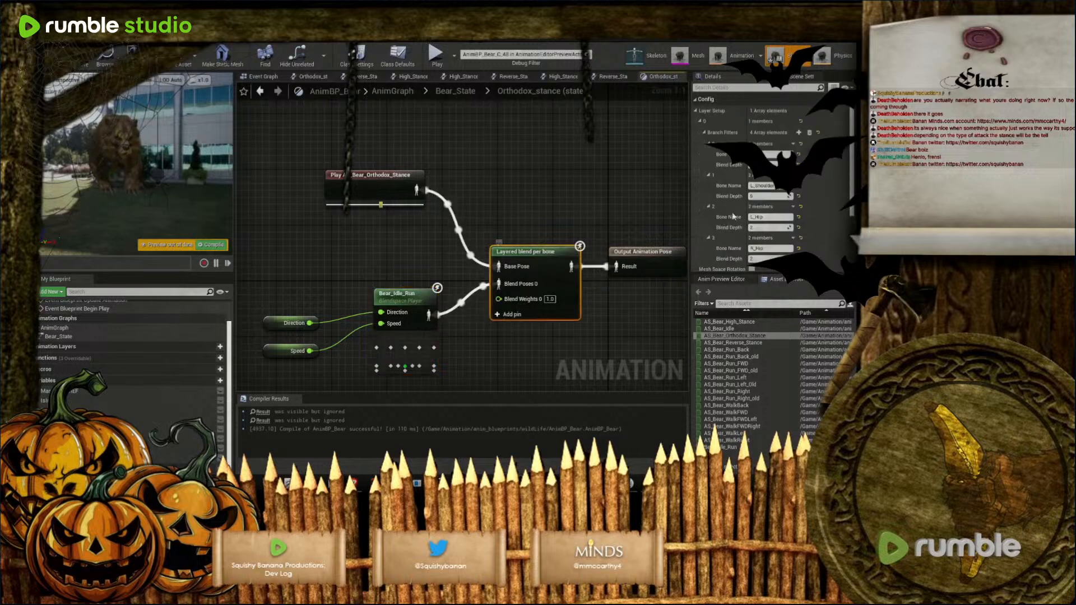
pyautogui.click(211, 245)
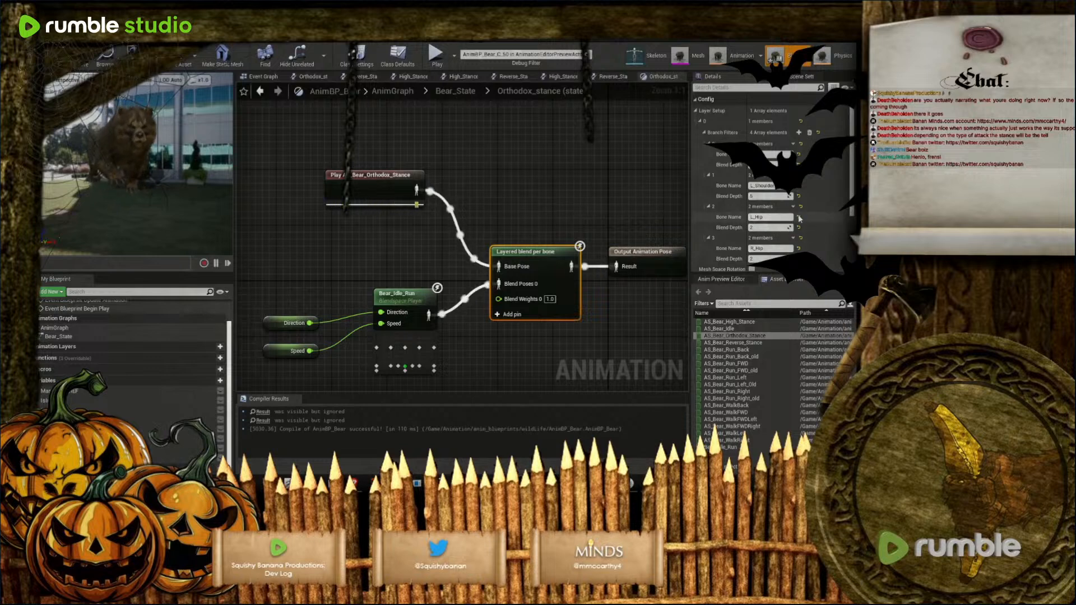
# Clear all branch filters on the layered blend, add two new ones, configure the first, and compile
pyautogui.click(809, 132)
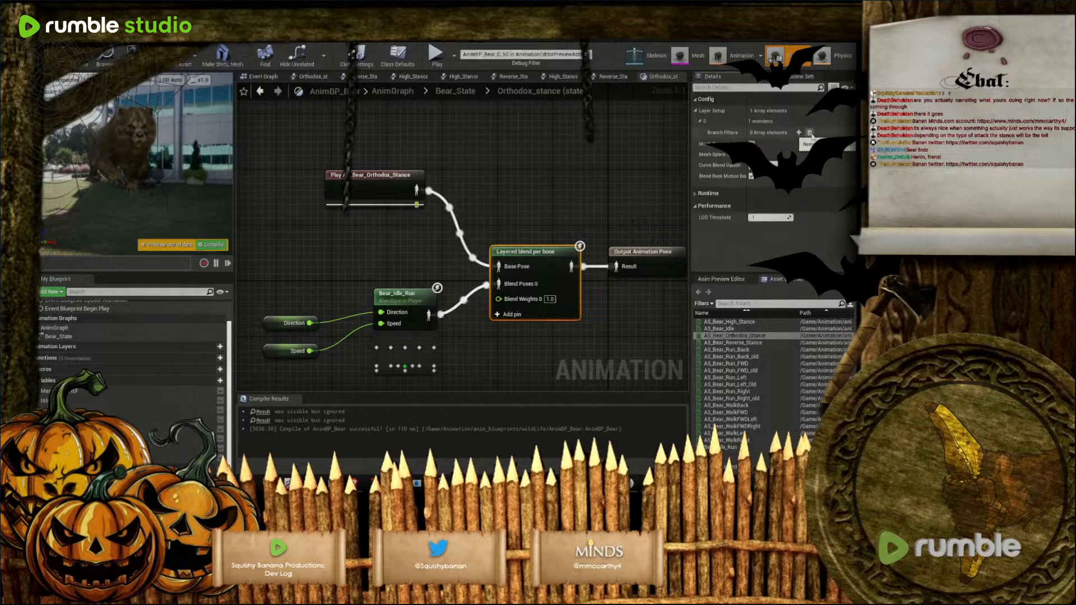
pyautogui.click(798, 133)
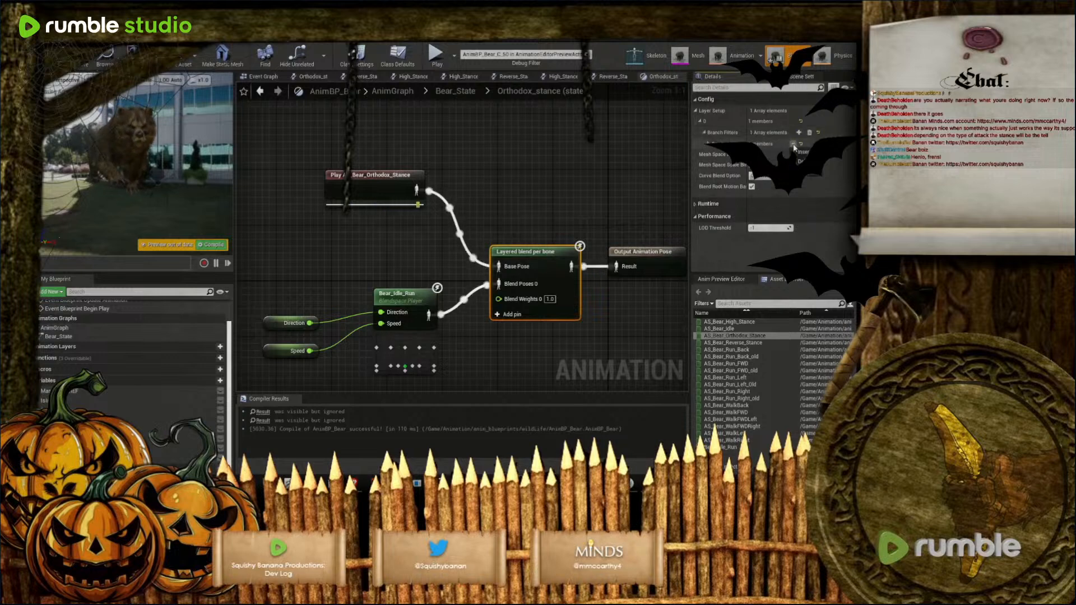
pyautogui.click(799, 132)
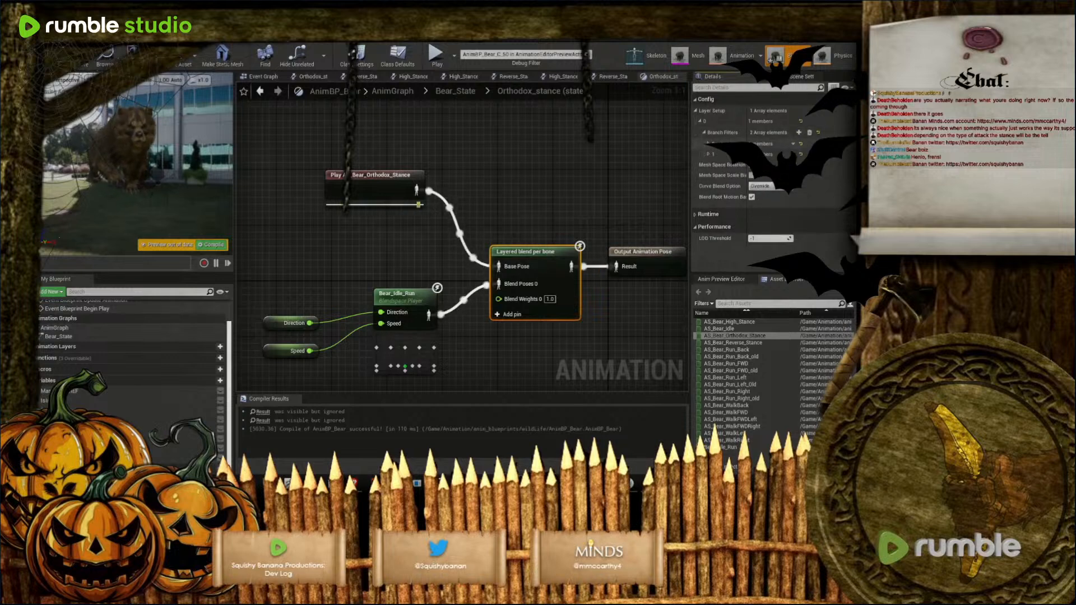
pyautogui.click(708, 144)
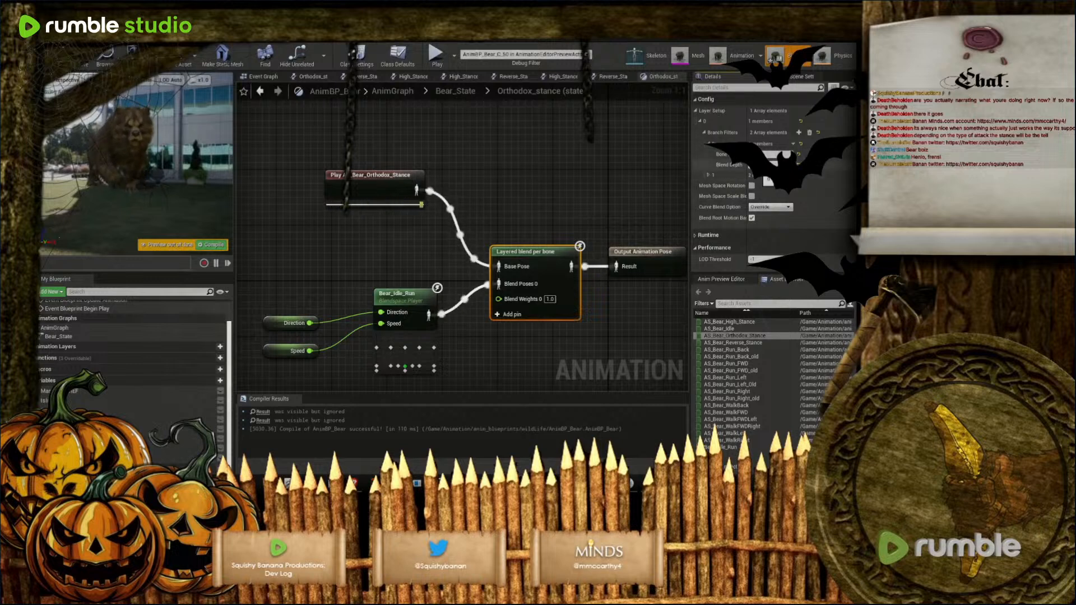
pyautogui.click(213, 245)
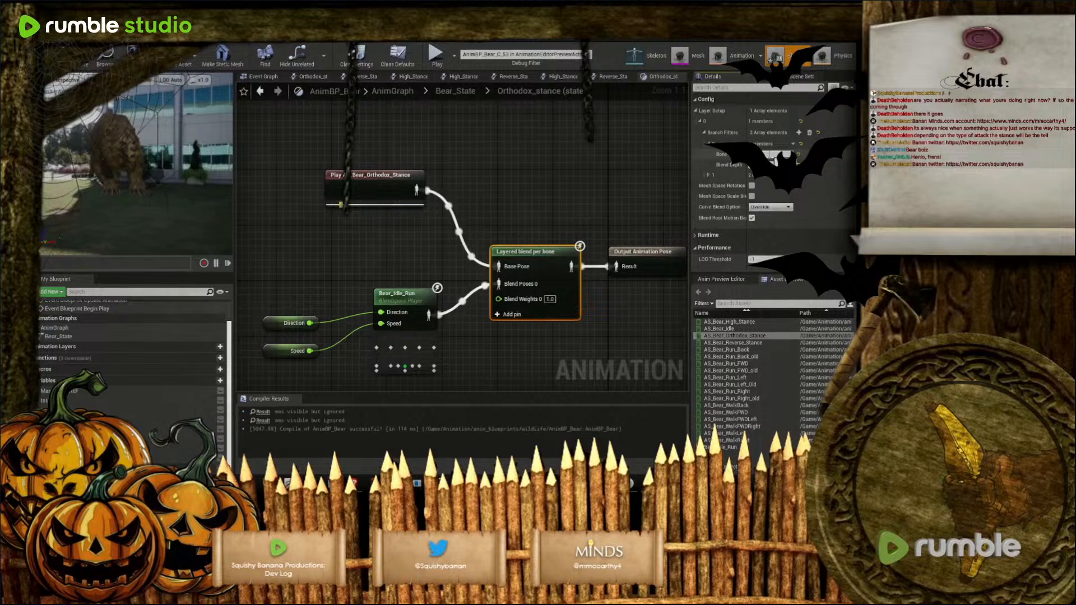
pyautogui.press('Return')
pyautogui.click(214, 245)
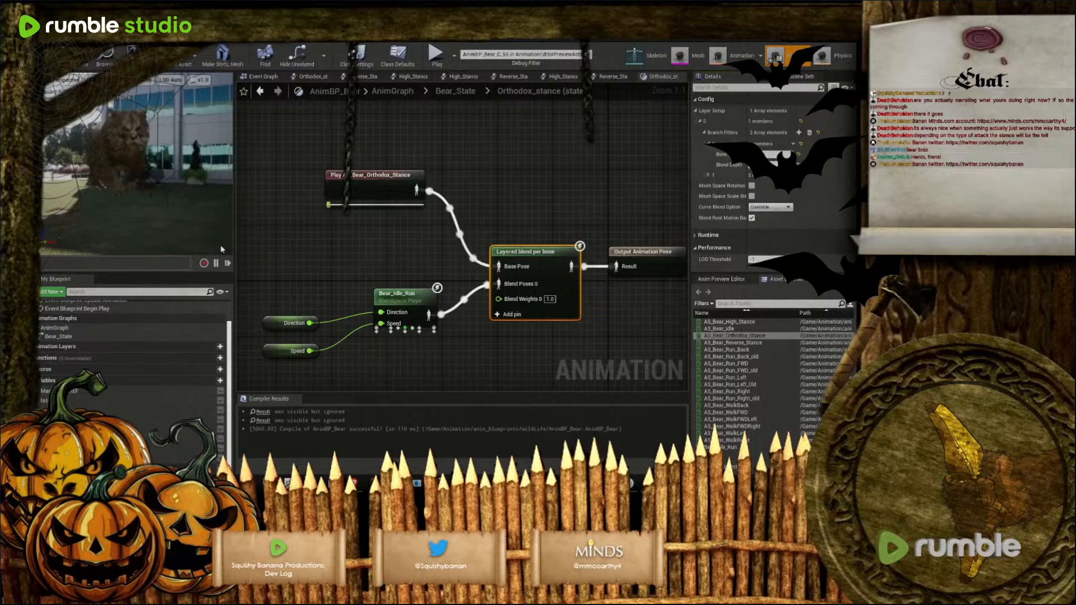
# Assign a bear spine bone and a Blend Depth to the second branch filter, then compile
pyautogui.click(709, 175)
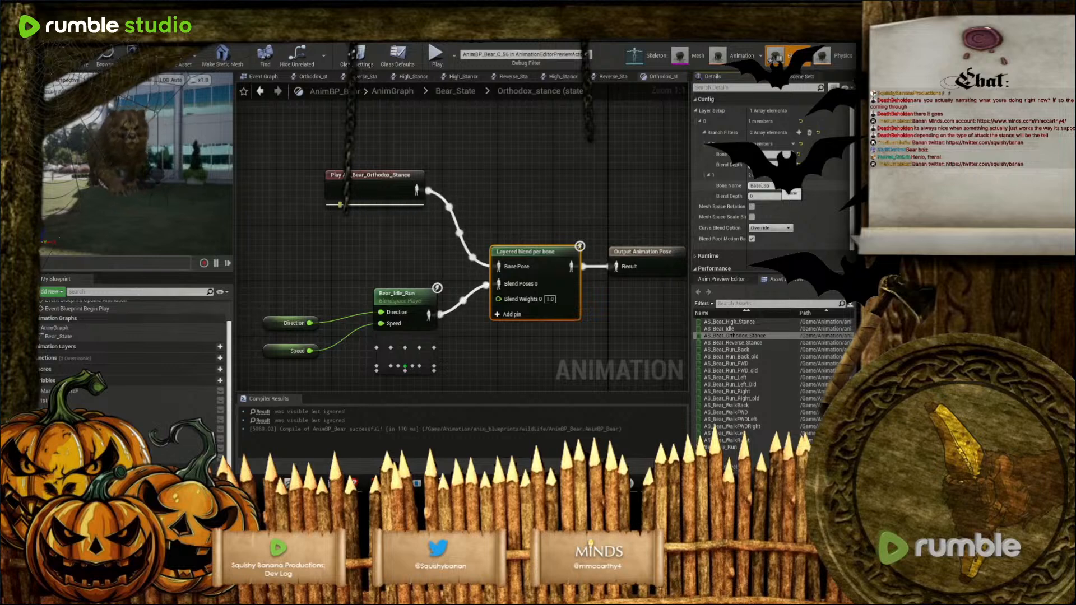
pyautogui.press('Return')
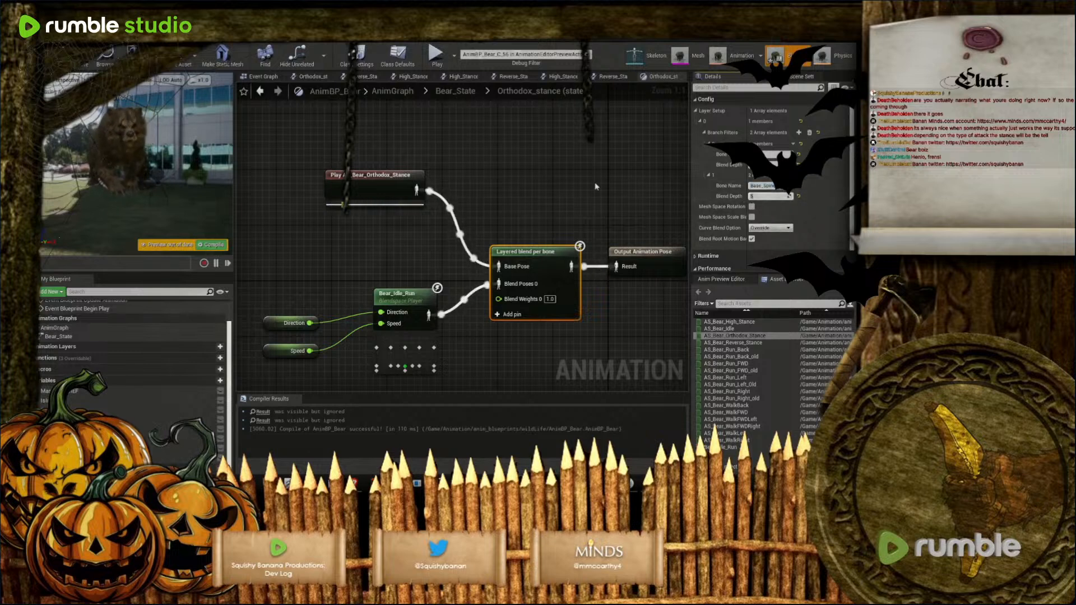
pyautogui.click(51, 57)
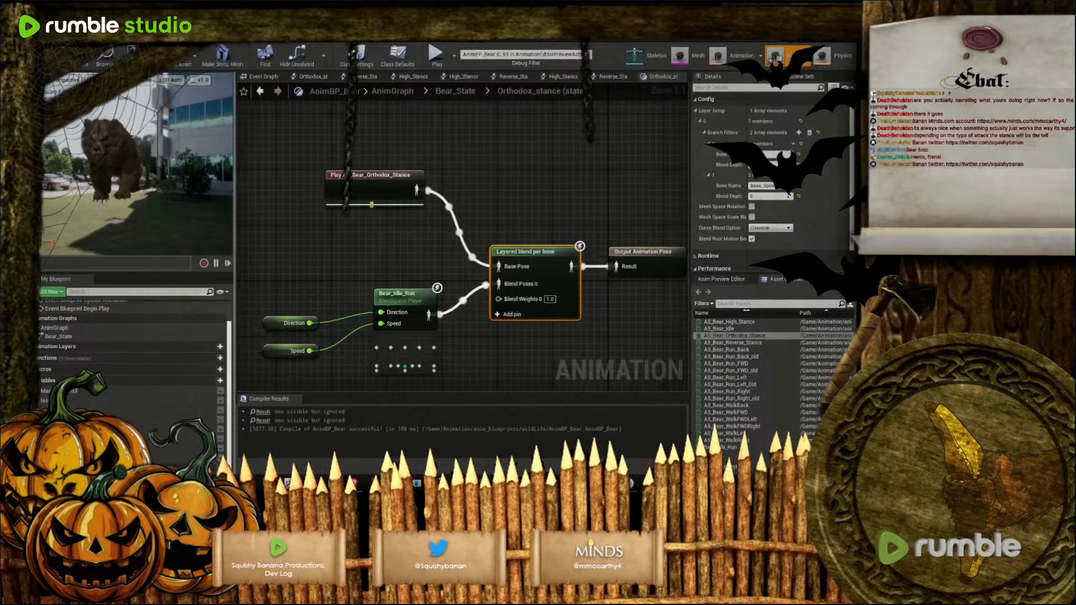
# Swap the blend inputs so Bear_Idle_Run feeds Base Pose and the Orthodox stance feeds Blend Poses 0, confirm the filter's bone name, and compile
pyautogui.moveTo(417, 191); pyautogui.dragTo(501, 285)
pyautogui.moveTo(429, 315); pyautogui.dragTo(492, 272)
pyautogui.click(215, 245)
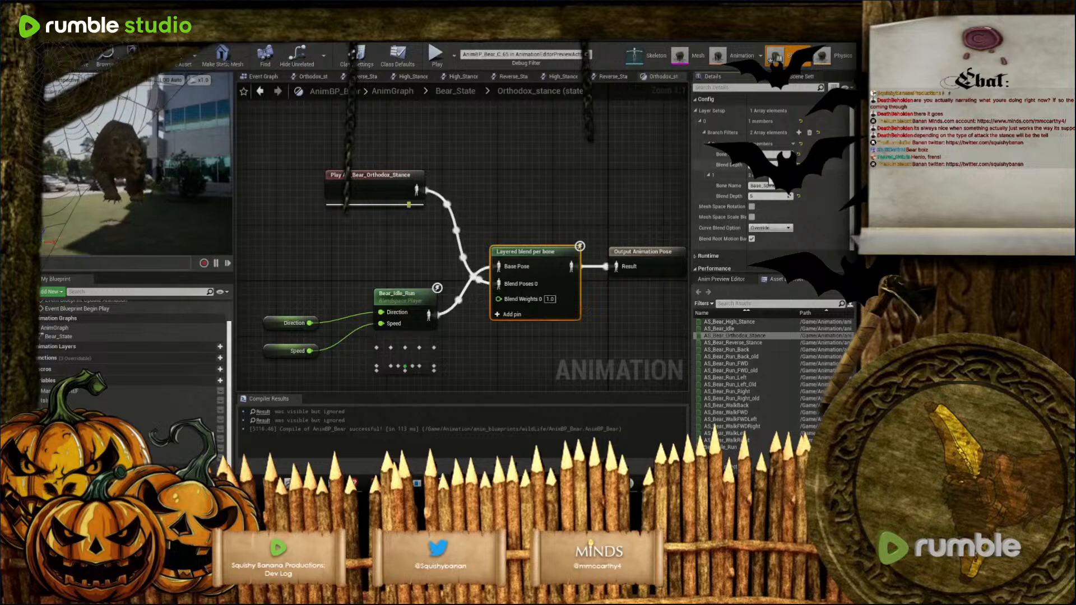
pyautogui.press('Return')
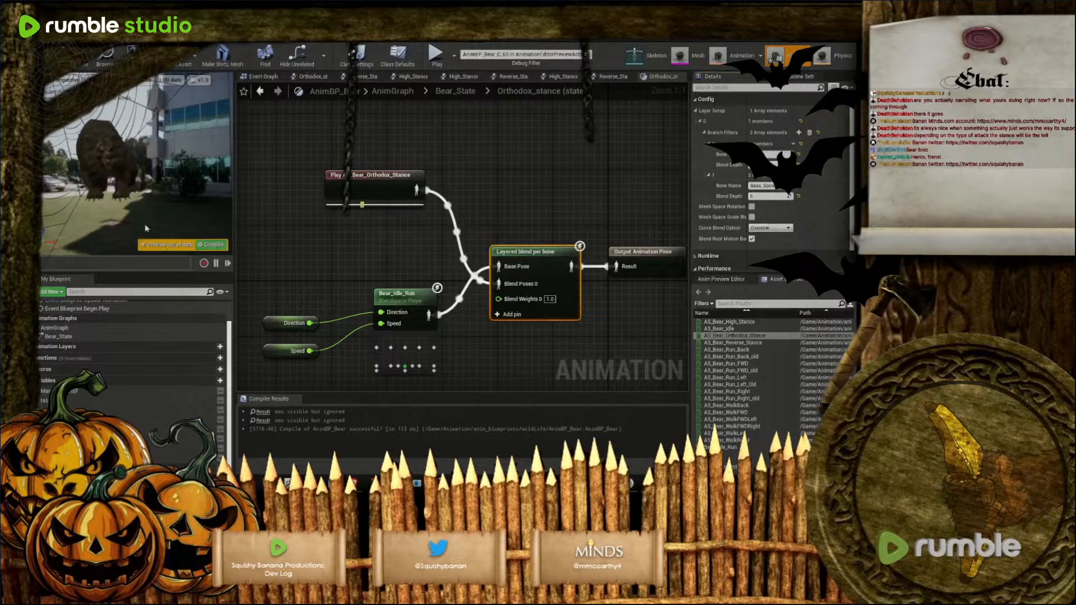
pyautogui.click(212, 244)
# Switch to the AI_Sword_AnimBP blueprint and edit the Speed variable's default value
pyautogui.click(196, 30)
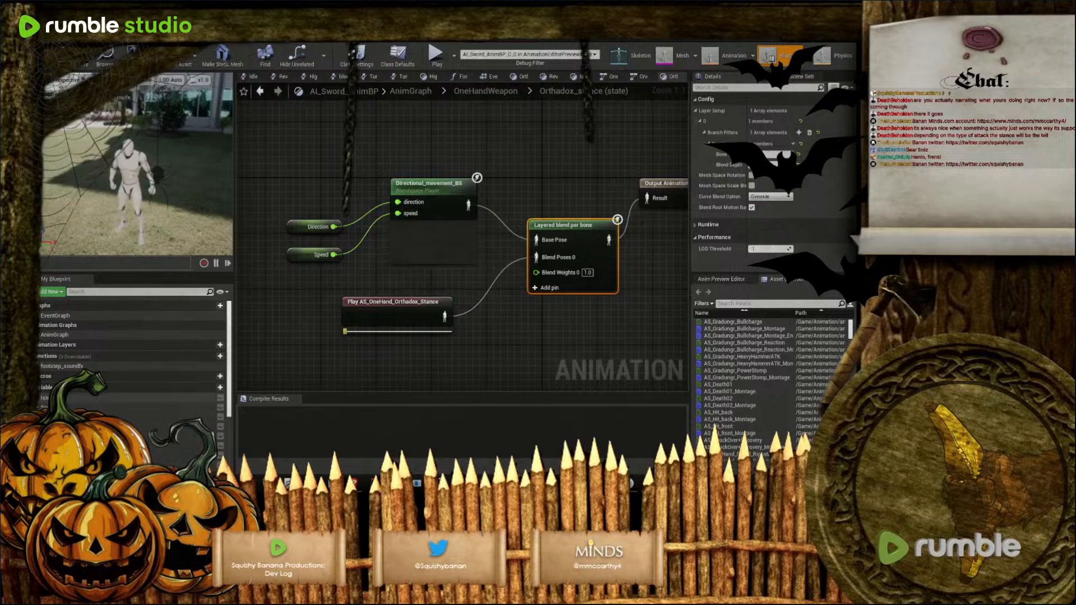
pyautogui.click(106, 407)
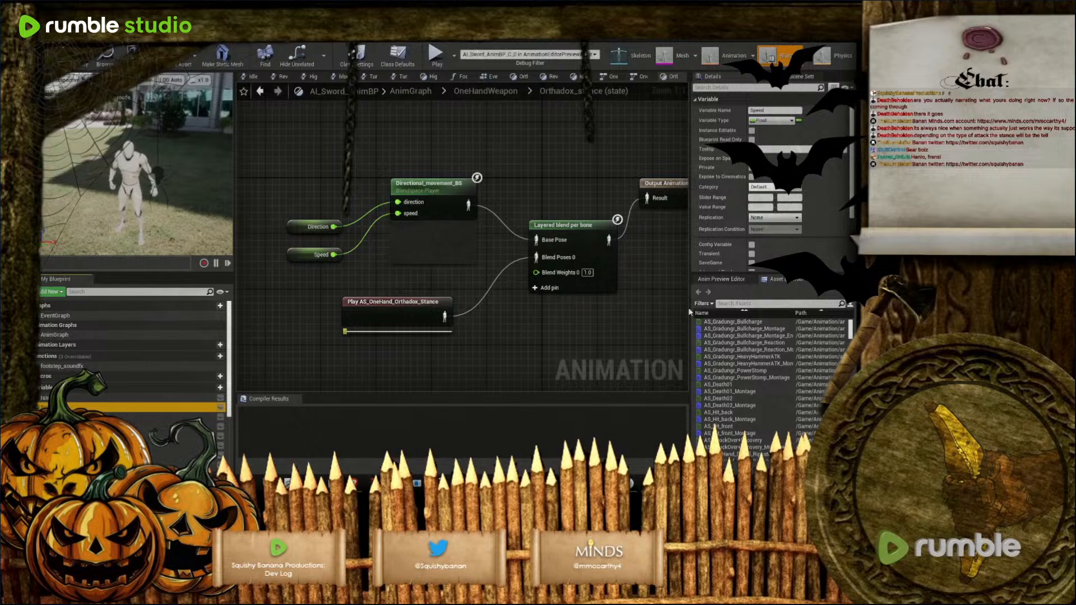
pyautogui.scroll(-4, 771, 180)
pyautogui.click(762, 260)
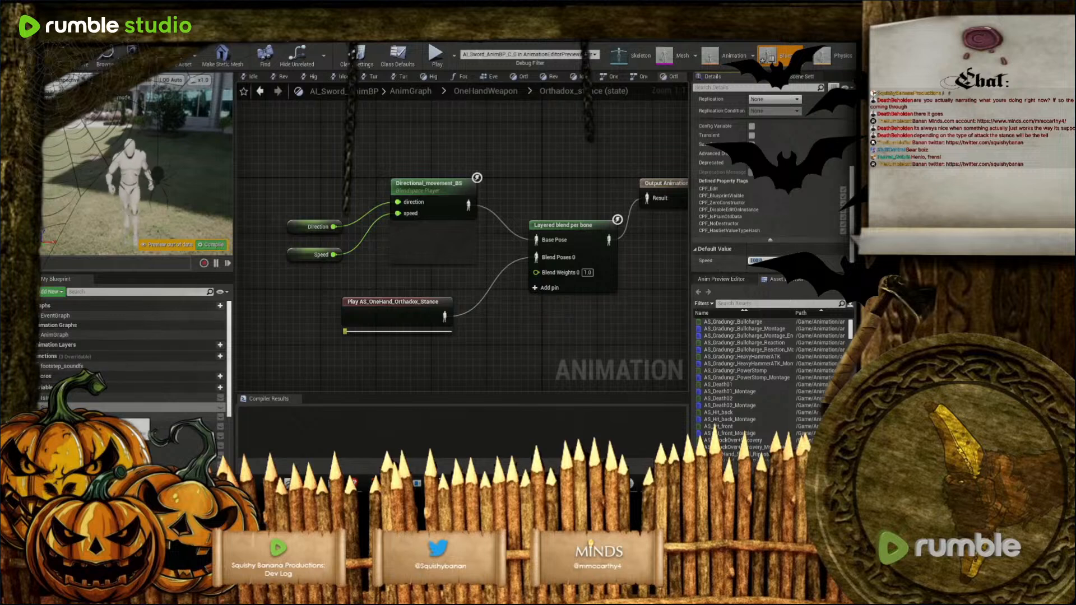
# Enable the Focus Mode variable's default value in AI_Sword_AnimBP and inspect the settings of its layered blend per bone
pyautogui.scroll(-2, 132, 358)
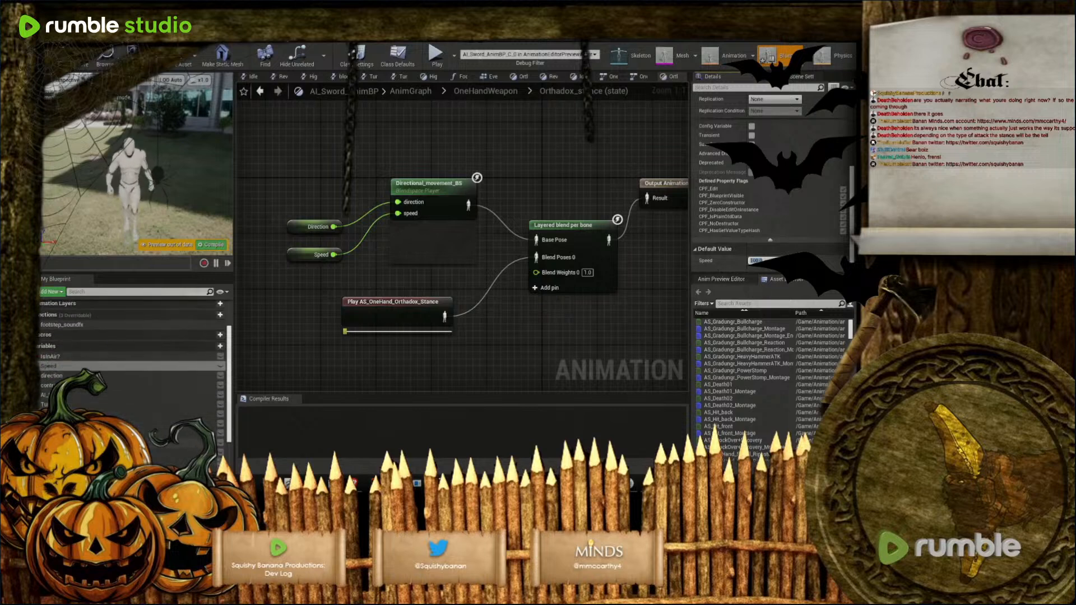
pyautogui.scroll(3, 769, 249)
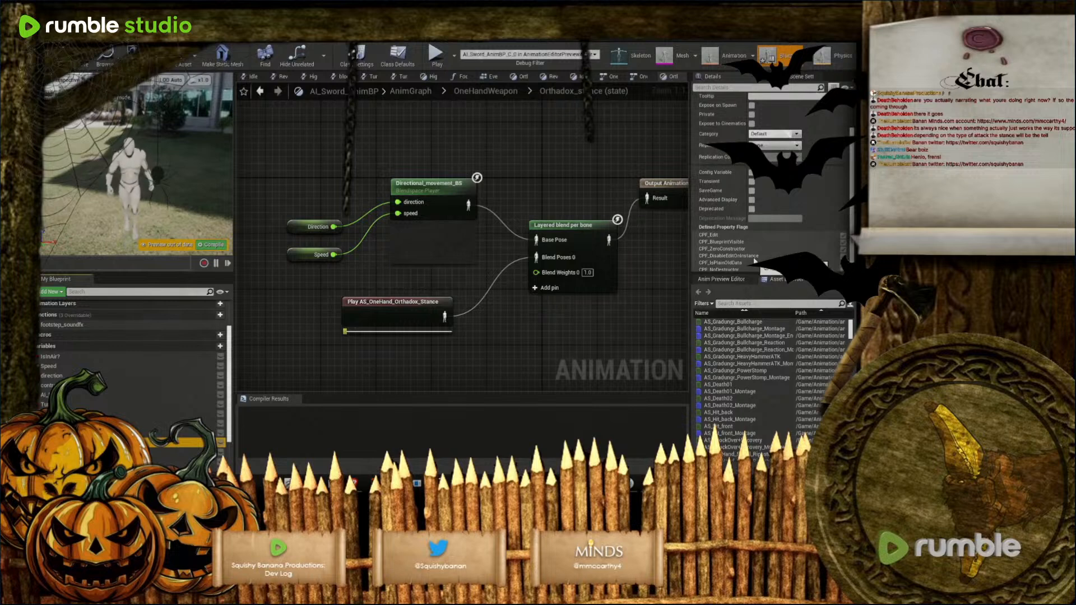
pyautogui.scroll(-1, 131, 359)
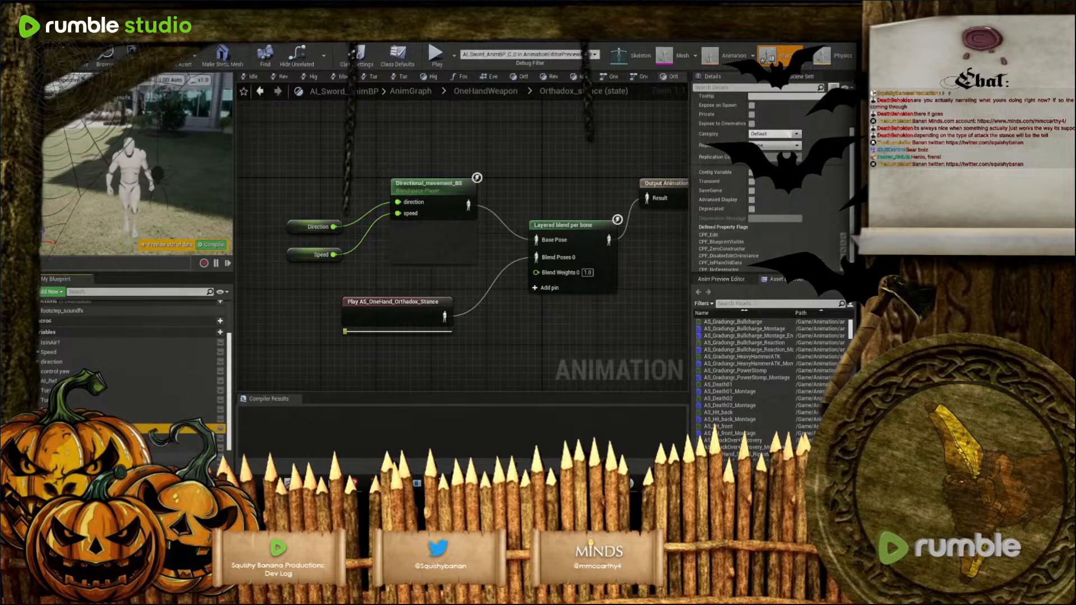
pyautogui.scroll(-2, 132, 359)
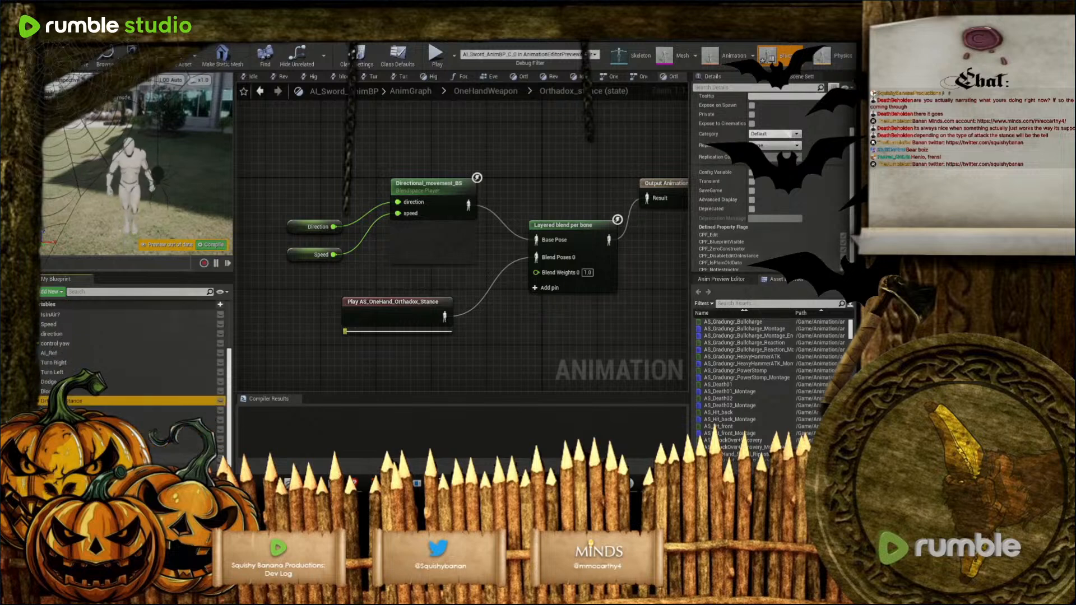
pyautogui.click(79, 449)
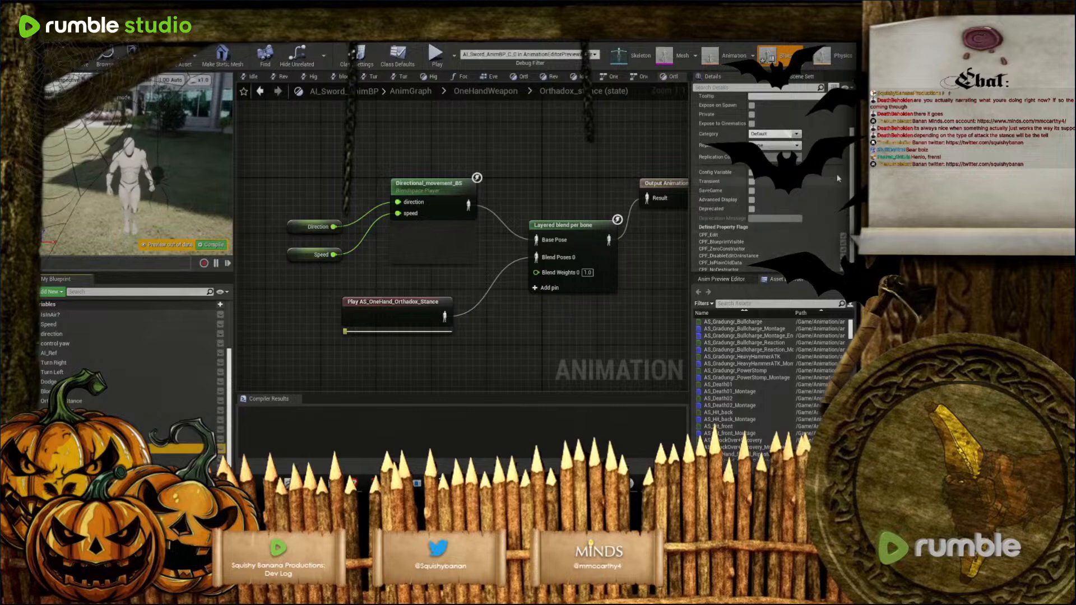
pyautogui.scroll(-2, 829, 168)
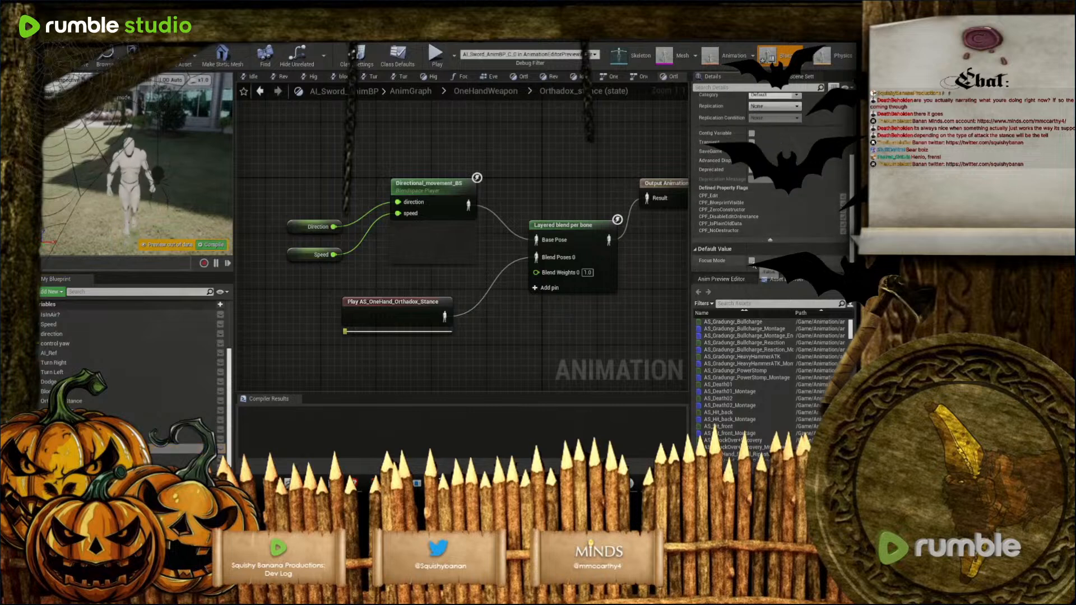
pyautogui.click(751, 260)
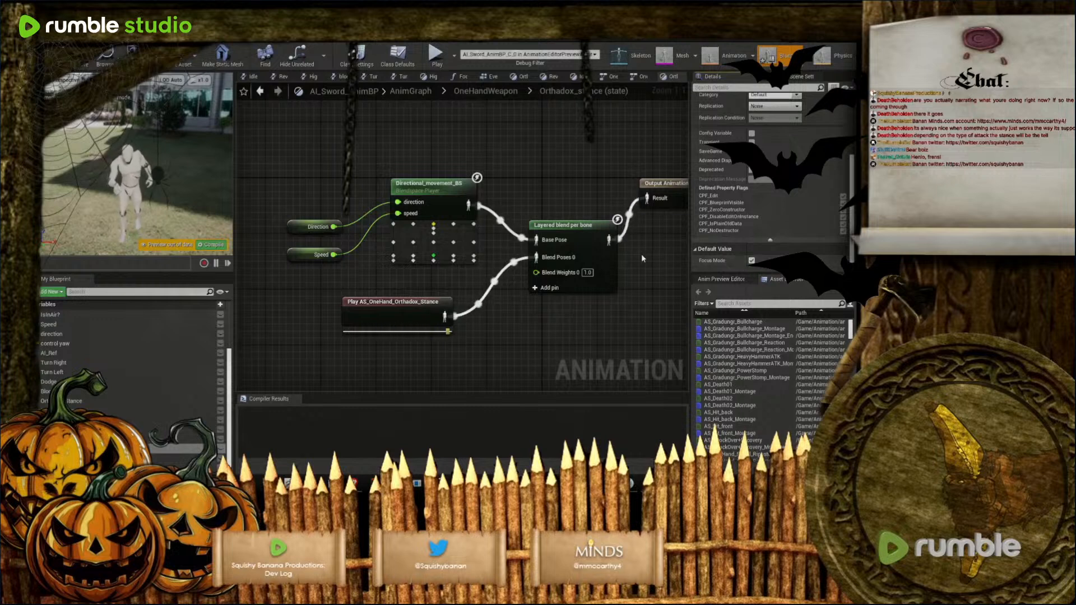
pyautogui.click(586, 237)
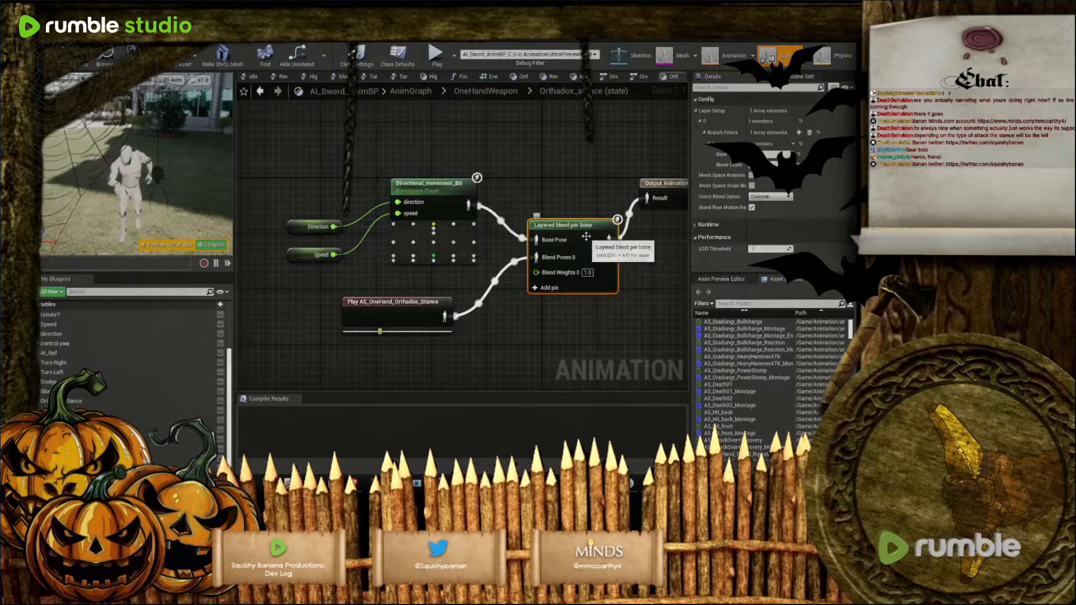
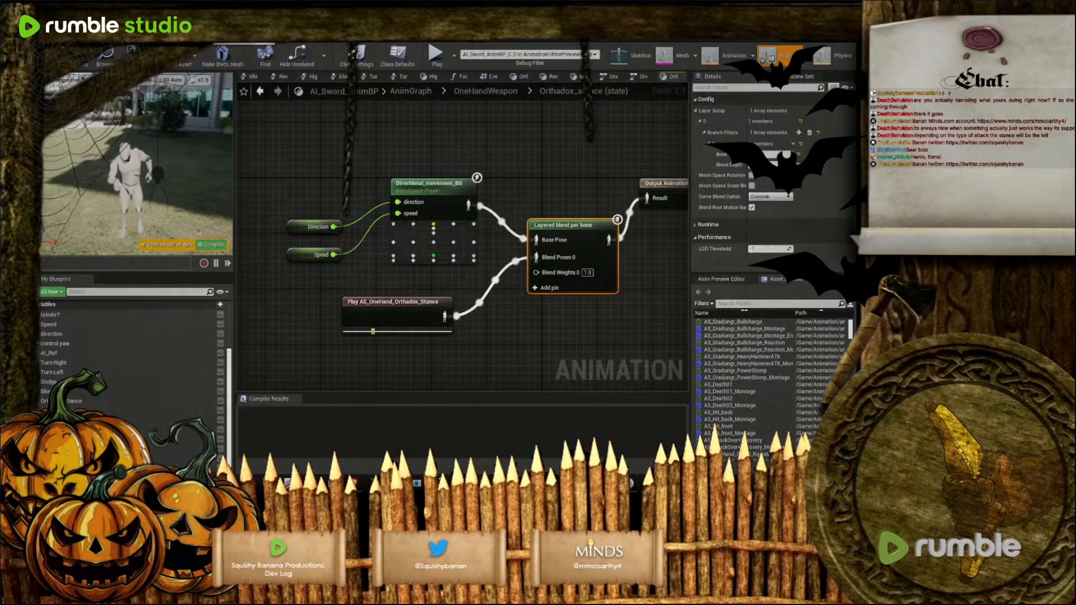
# Return to the bear's animation blueprint and place the Bear_Idle_Run nodes above the AS_Bear_Orthodox_Stance player
pyautogui.click(238, 39)
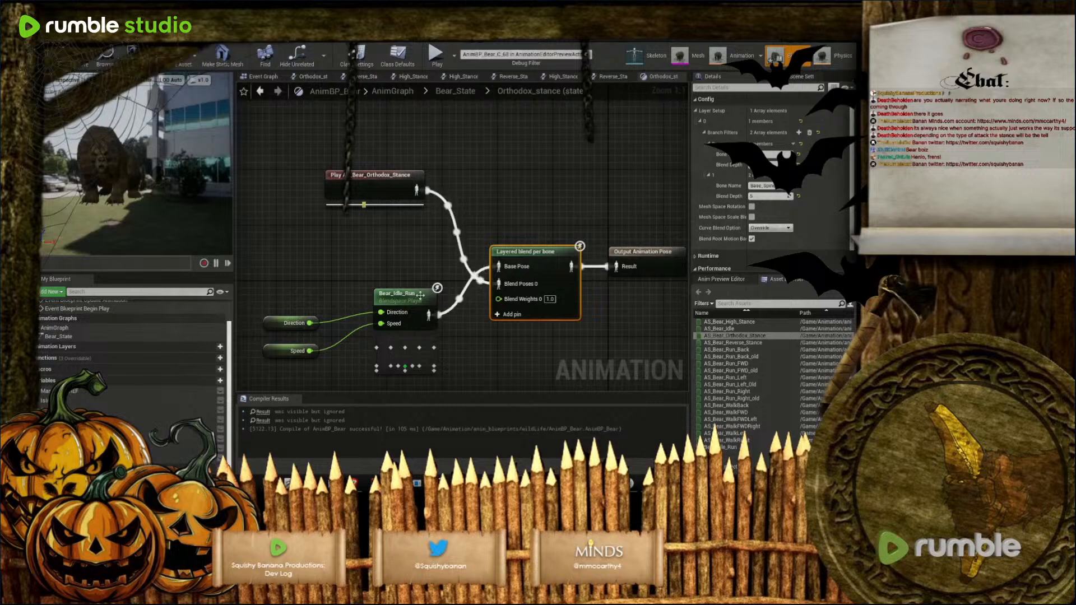
pyautogui.moveTo(258, 271); pyautogui.dragTo(410, 367)
pyautogui.moveTo(414, 330); pyautogui.dragTo(372, 133)
pyautogui.moveTo(379, 192); pyautogui.dragTo(351, 320)
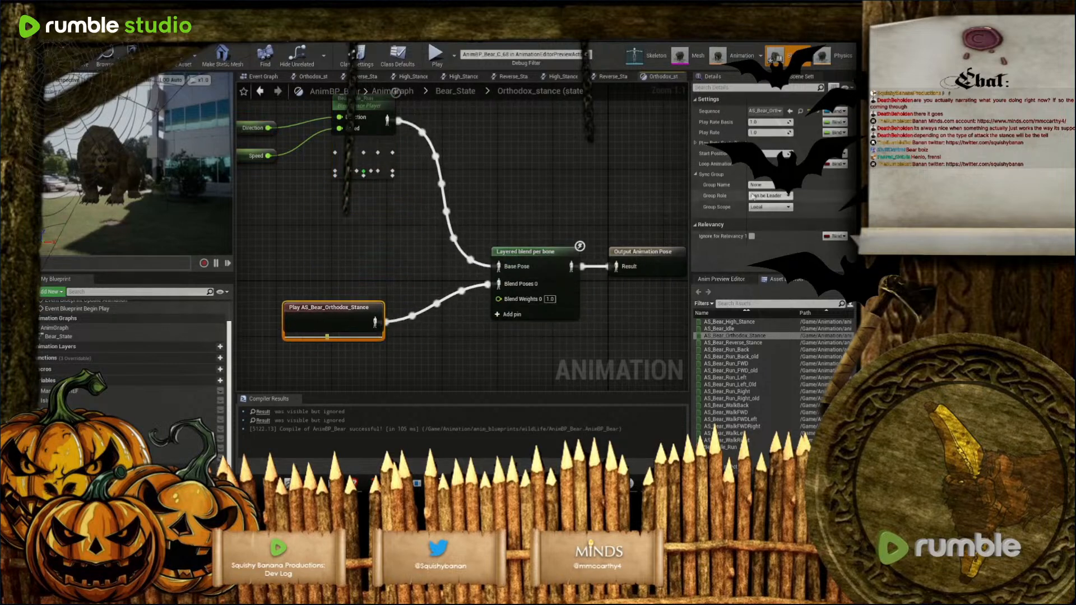
pyautogui.moveTo(382, 217); pyautogui.dragTo(483, 247, button='right')
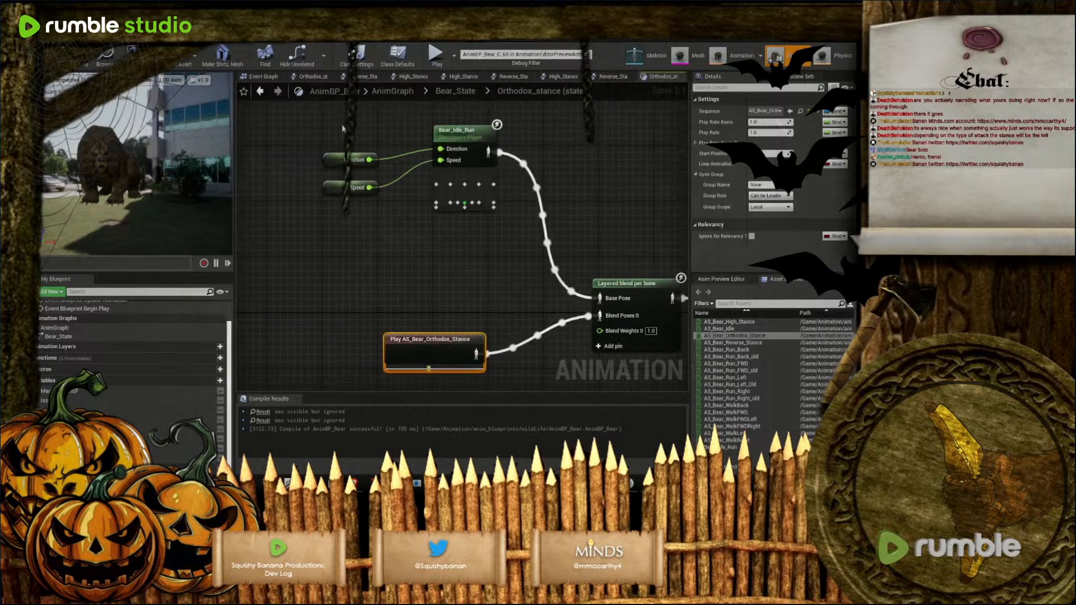
# Move the Bear_Idle_Run player with its Direction and Speed inputs closer to the Orthodox stance player
pyautogui.moveTo(500, 215); pyautogui.dragTo(363, 153)
pyautogui.moveTo(474, 145); pyautogui.dragTo(495, 236)
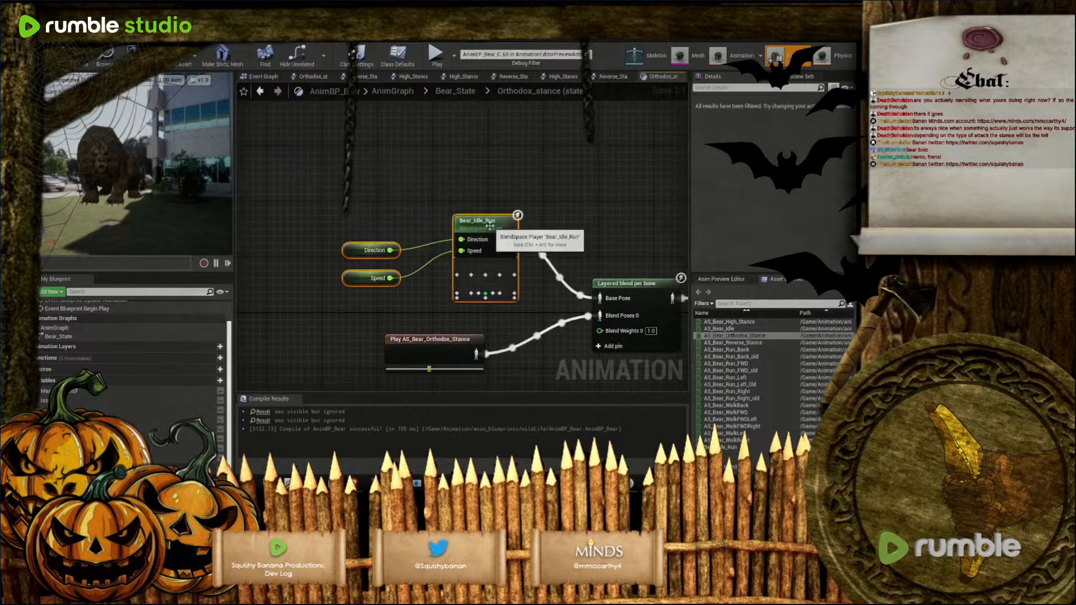
pyautogui.moveTo(558, 351); pyautogui.dragTo(455, 277, button='right')
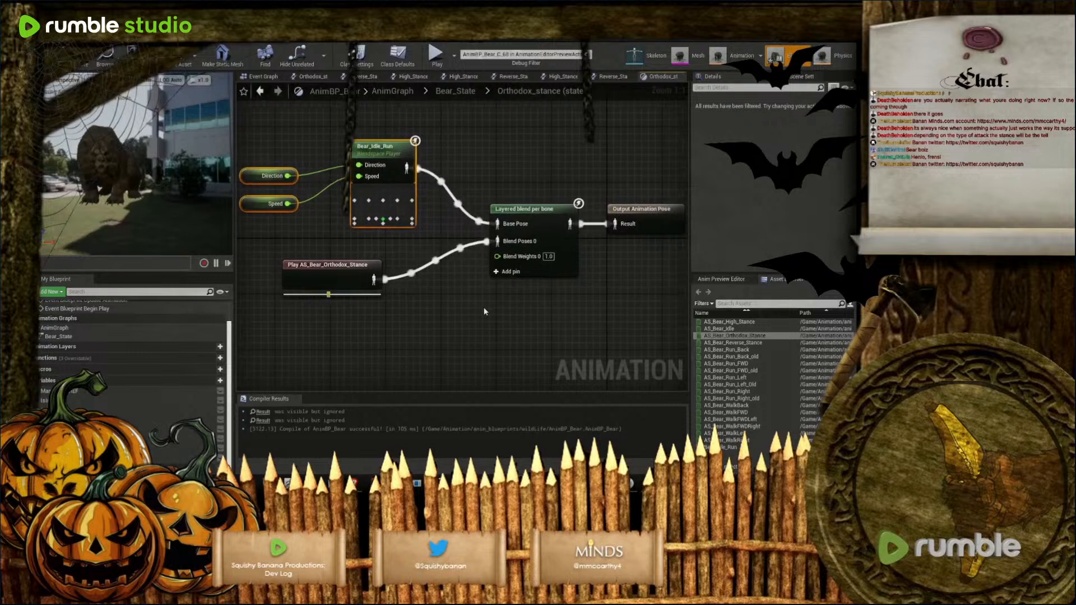
pyautogui.click(455, 277)
# Replace the existing Layered blend per bone with a new one whose Base Pose is fed by Bear_Idle_Run
pyautogui.click(543, 230)
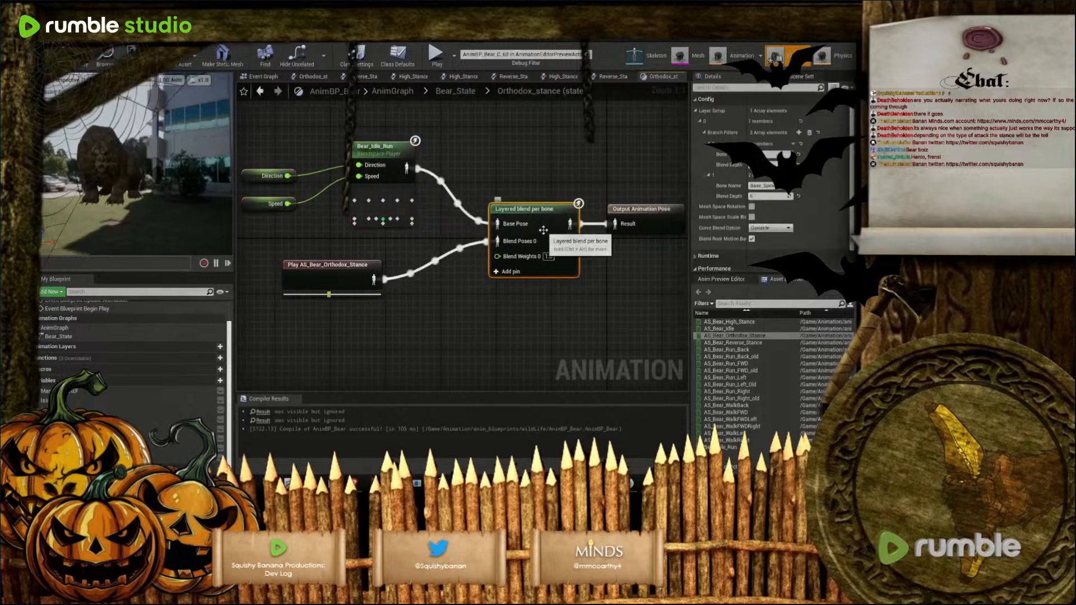
pyautogui.press('Delete')
pyautogui.moveTo(406, 168); pyautogui.dragTo(471, 199)
pyautogui.write('layer')
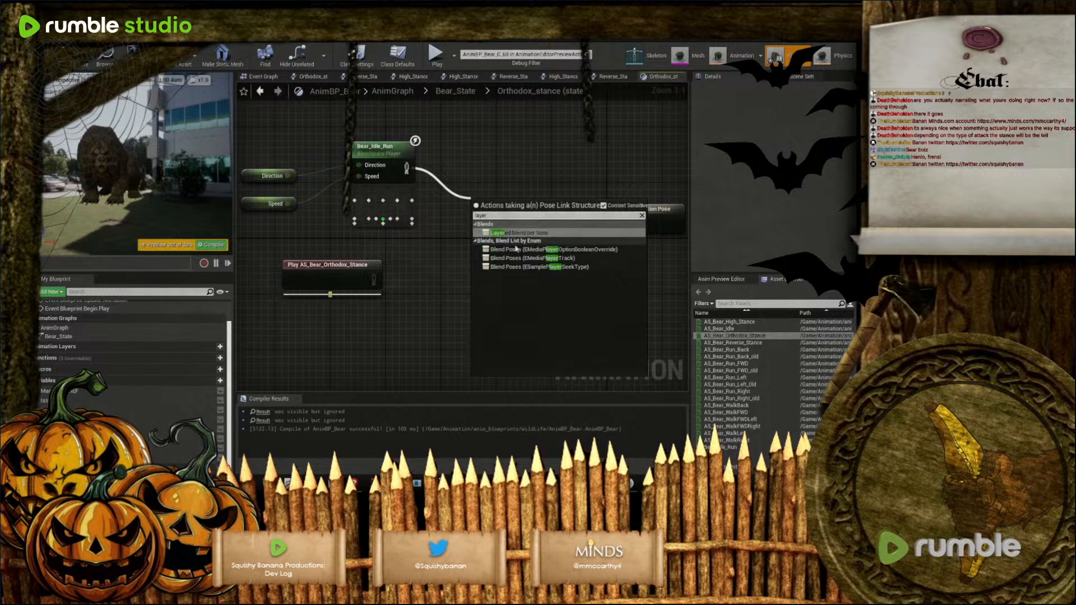
pyautogui.click(536, 234)
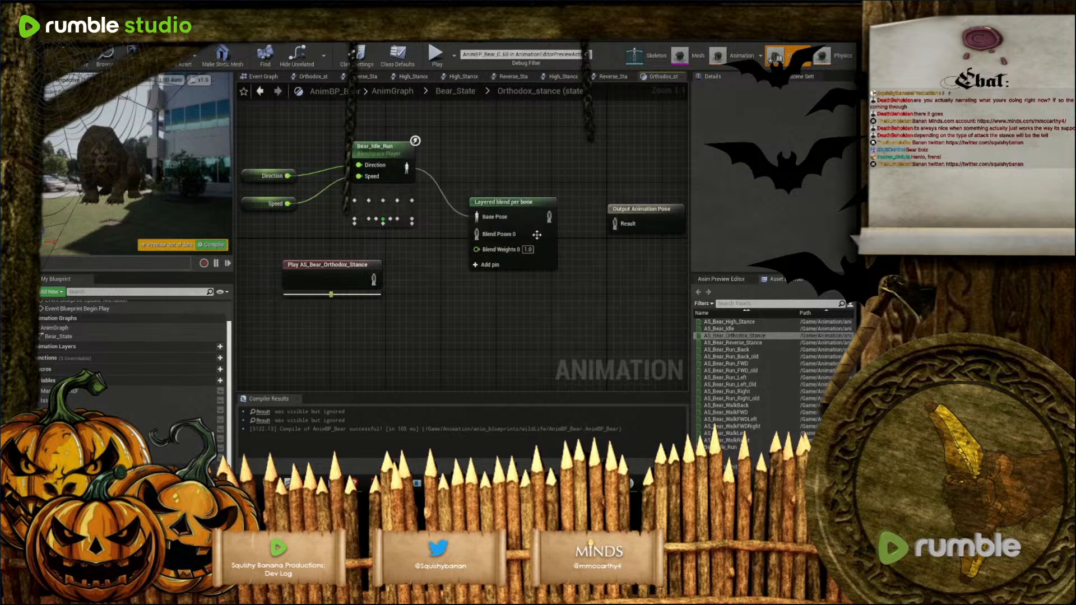
# Connect the Orthodox stance to Blend Poses 0 and the blend to the Output Animation Pose, and compile
pyautogui.moveTo(373, 278); pyautogui.dragTo(478, 234)
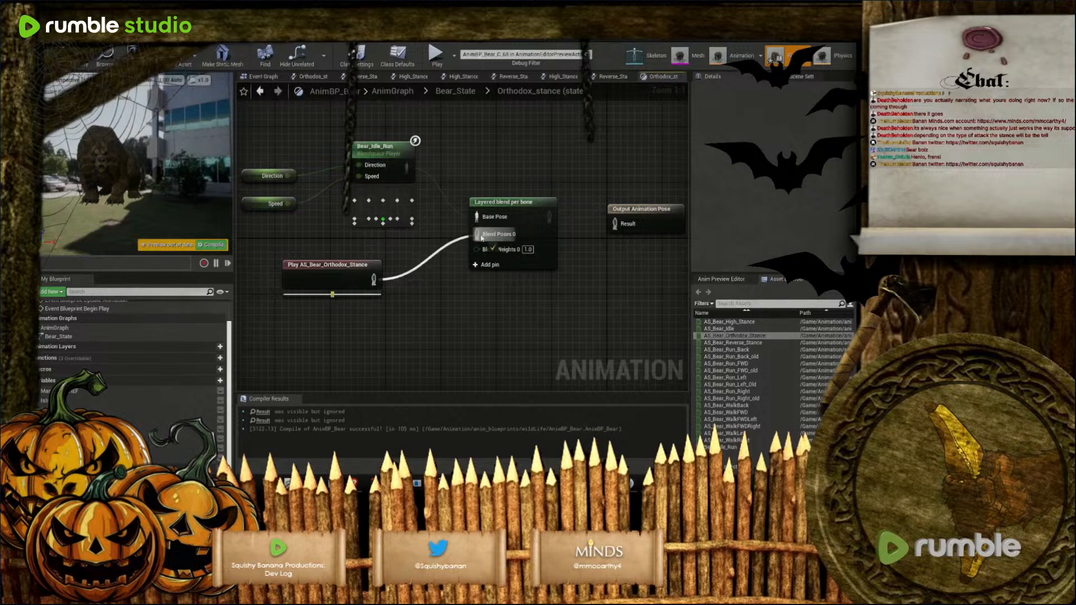
pyautogui.moveTo(548, 216); pyautogui.dragTo(615, 224)
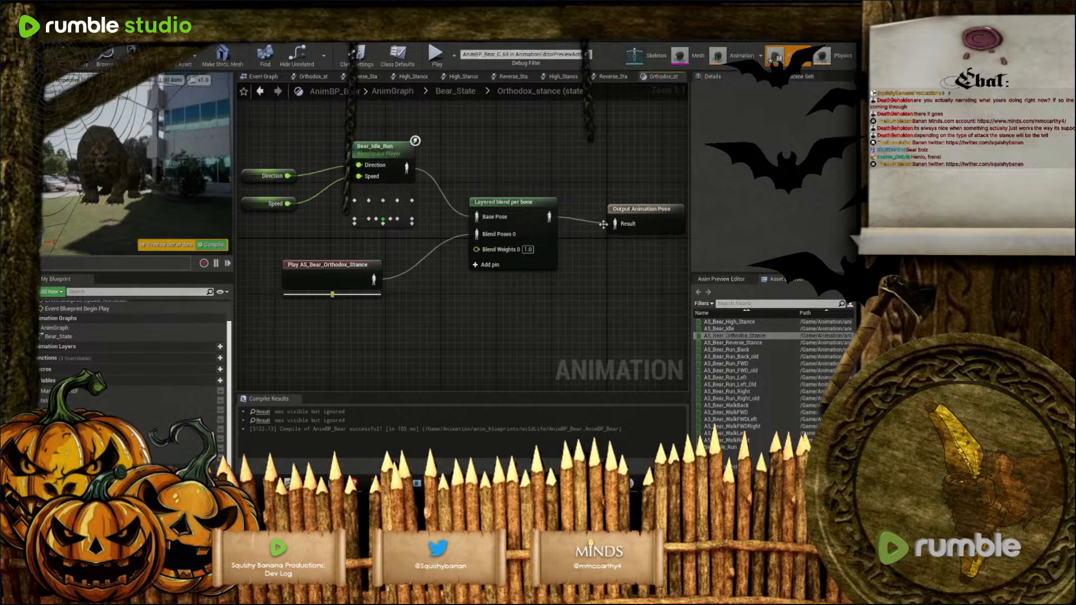
pyautogui.click(58, 58)
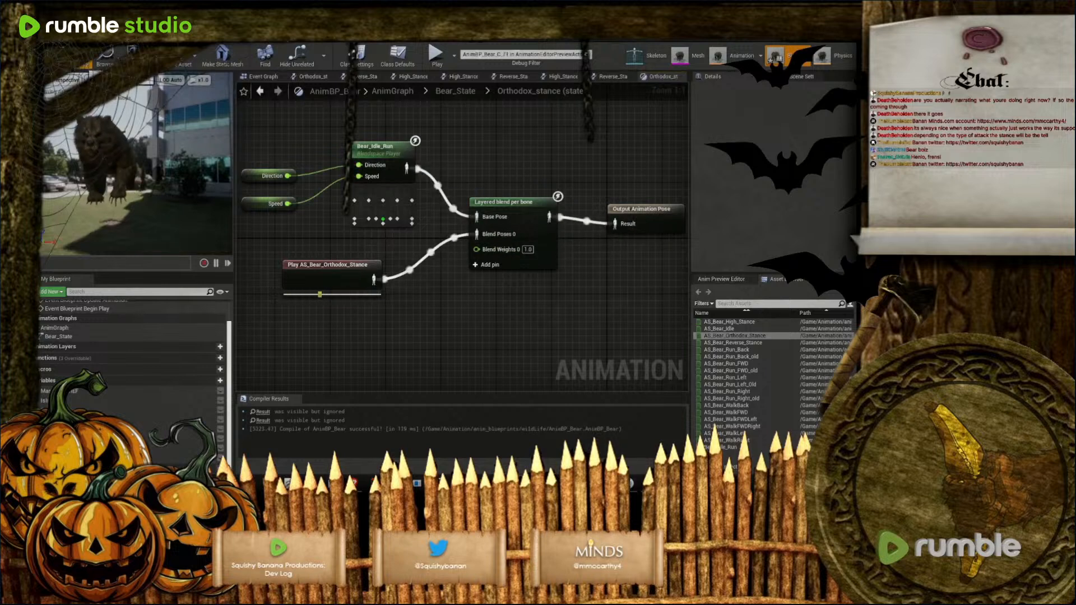
# Add a branch filter to layer 0 of the new layered blend, expand its settings, and compile
pyautogui.click(537, 217)
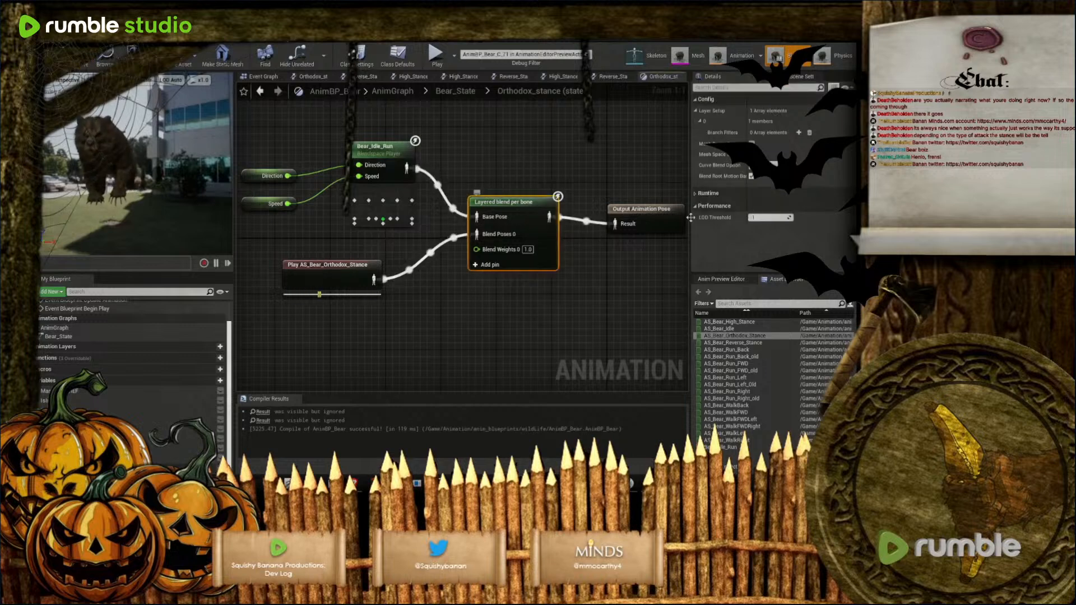
pyautogui.click(799, 132)
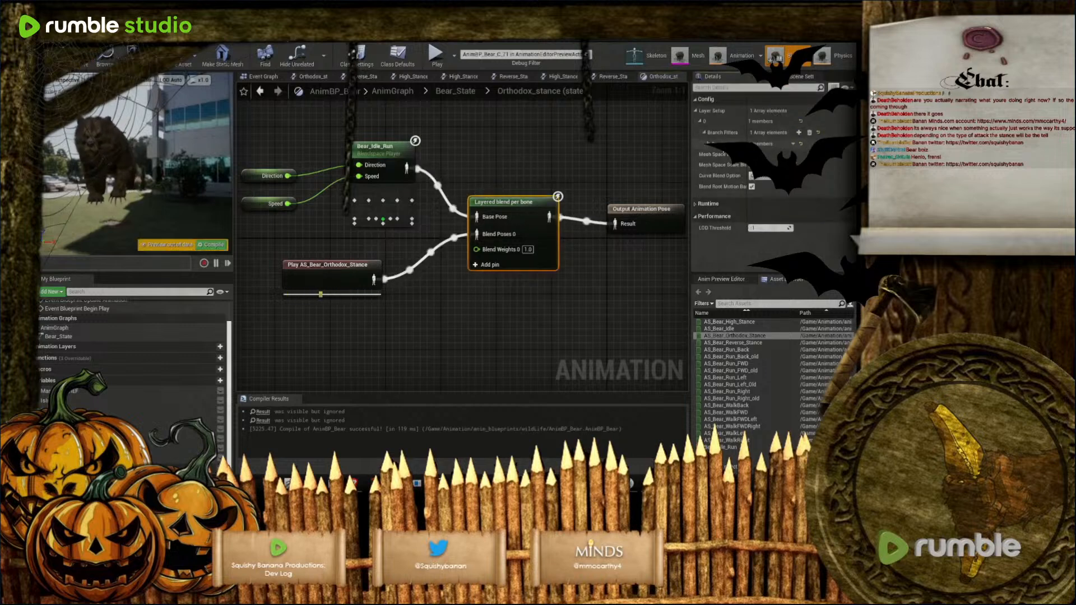
pyautogui.click(707, 145)
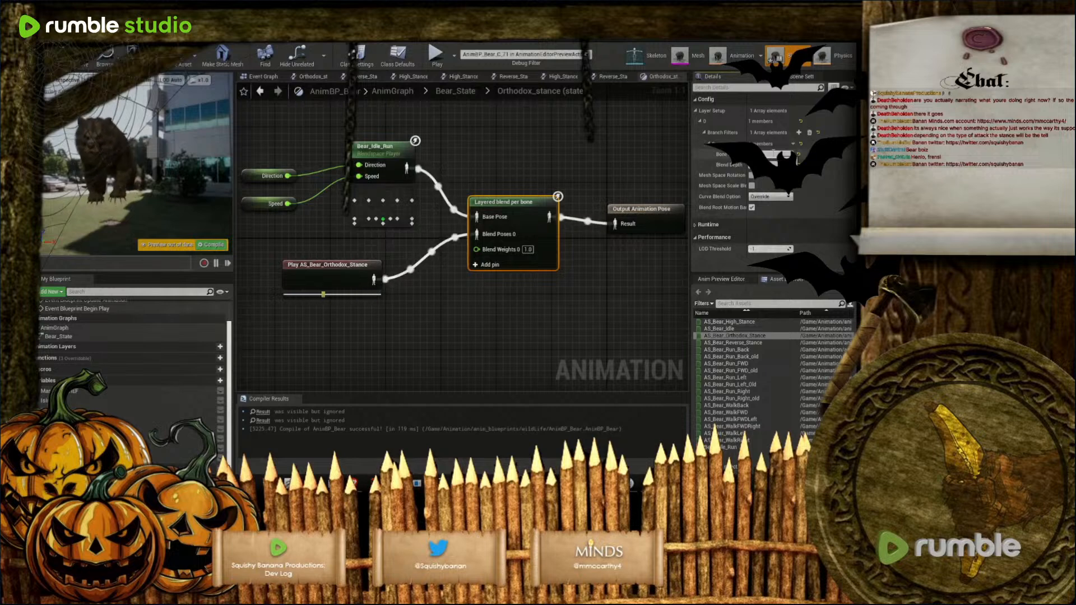
pyautogui.click(212, 245)
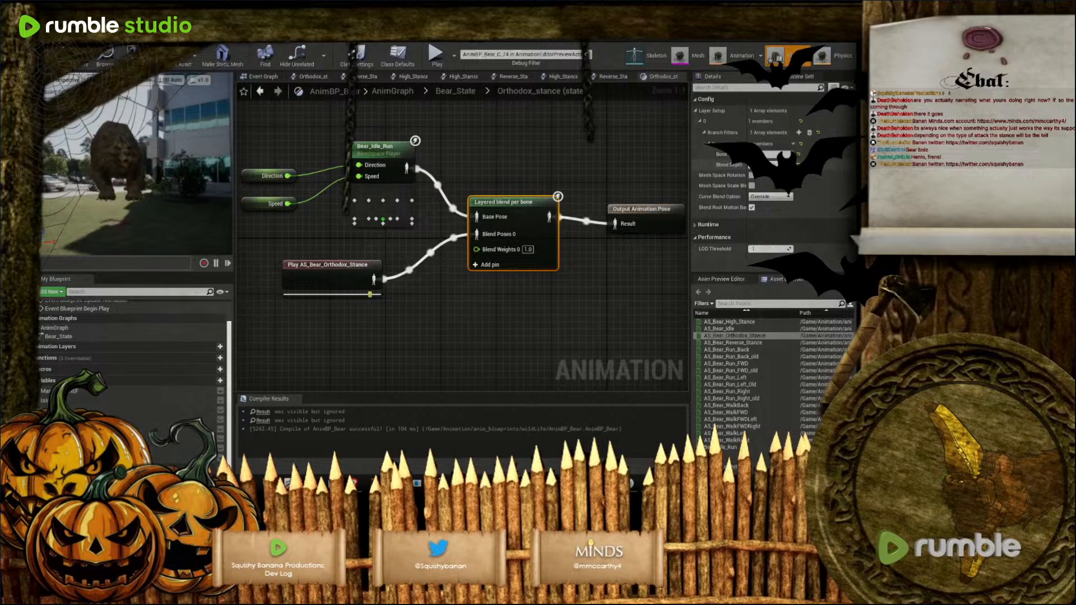
# Swap the blend inputs so the Orthodox stance feeds Base Pose and Bear_Idle_Run feeds Blend Poses 0, and compile
pyautogui.click(478, 315)
pyautogui.keyDown('ctrl'); pyautogui.moveTo(405, 167); pyautogui.dragTo(482, 218); pyautogui.keyUp('ctrl')
pyautogui.moveTo(437, 309); pyautogui.dragTo(490, 332, button='right')
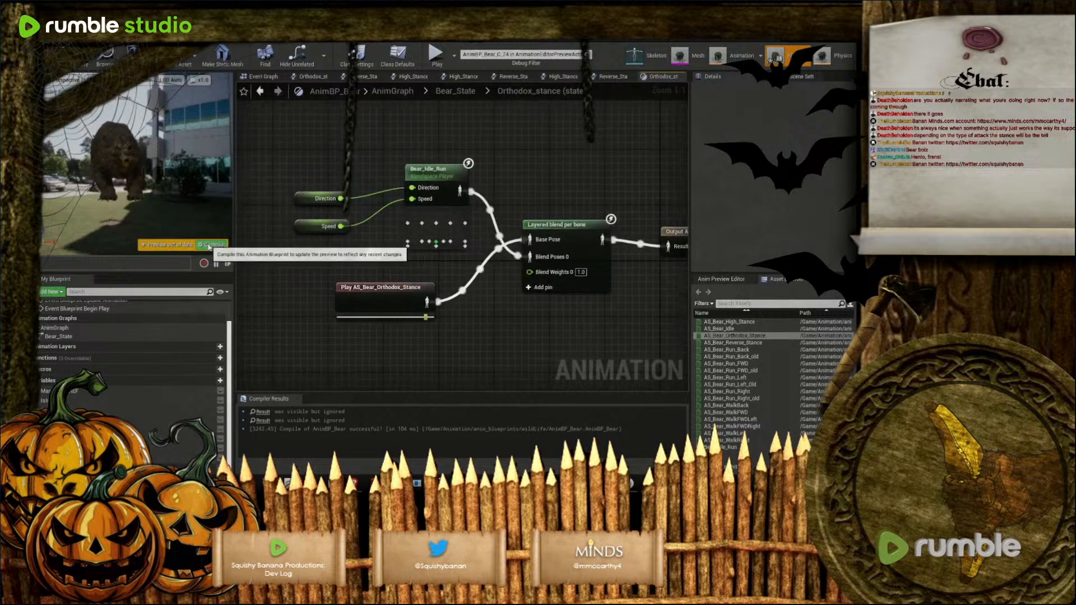
pyautogui.click(214, 246)
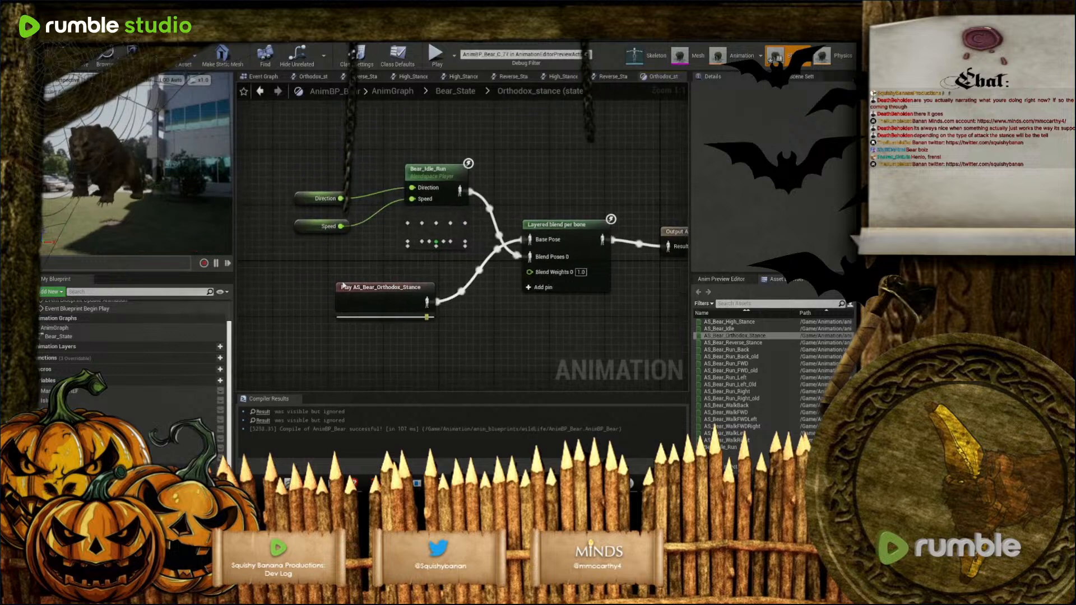
# Rearrange the graph so the Orthodox stance player sits above the Bear_Idle_Run nodes with uncrossed wires
pyautogui.moveTo(386, 300); pyautogui.dragTo(371, 146)
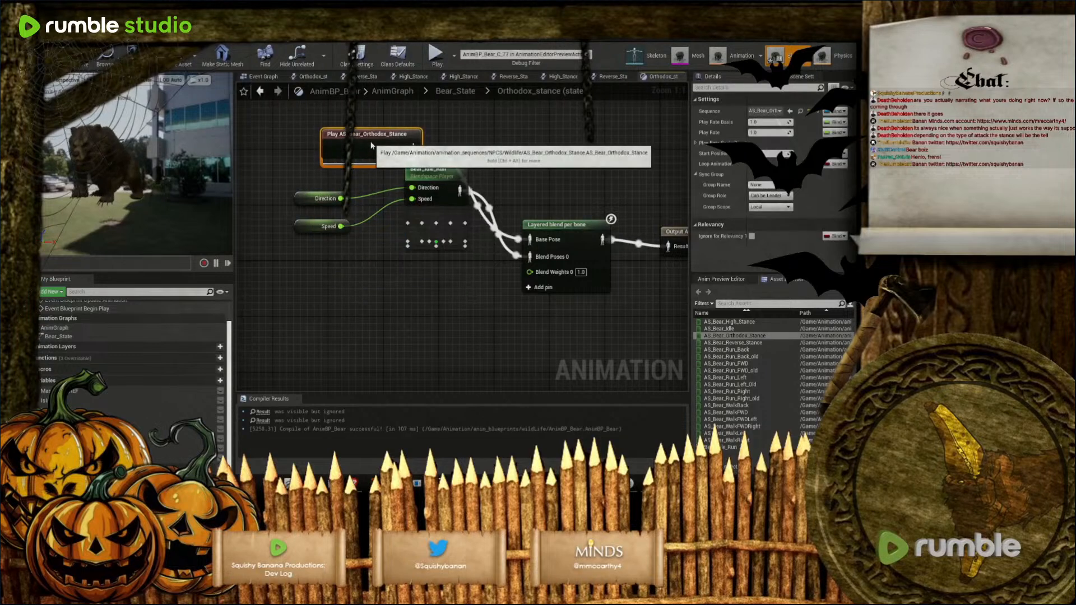
pyautogui.moveTo(280, 181); pyautogui.dragTo(427, 242)
pyautogui.moveTo(439, 196); pyautogui.dragTo(425, 294)
pyautogui.moveTo(399, 224); pyautogui.dragTo(405, 224)
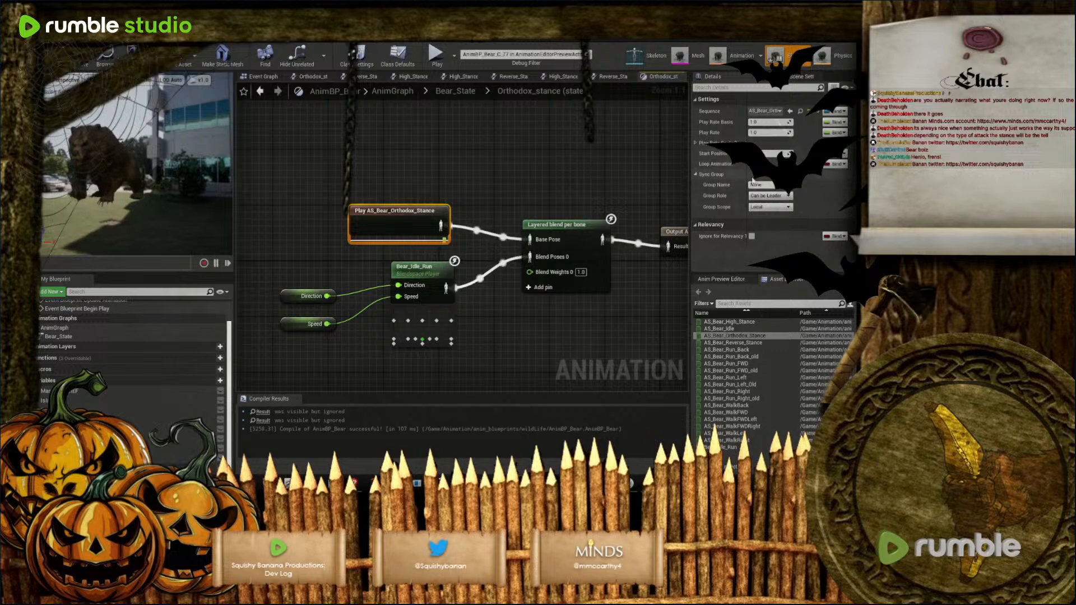
# Adjust the first branch filter of the layered blend and recompile to check the bear's pose
pyautogui.click(582, 242)
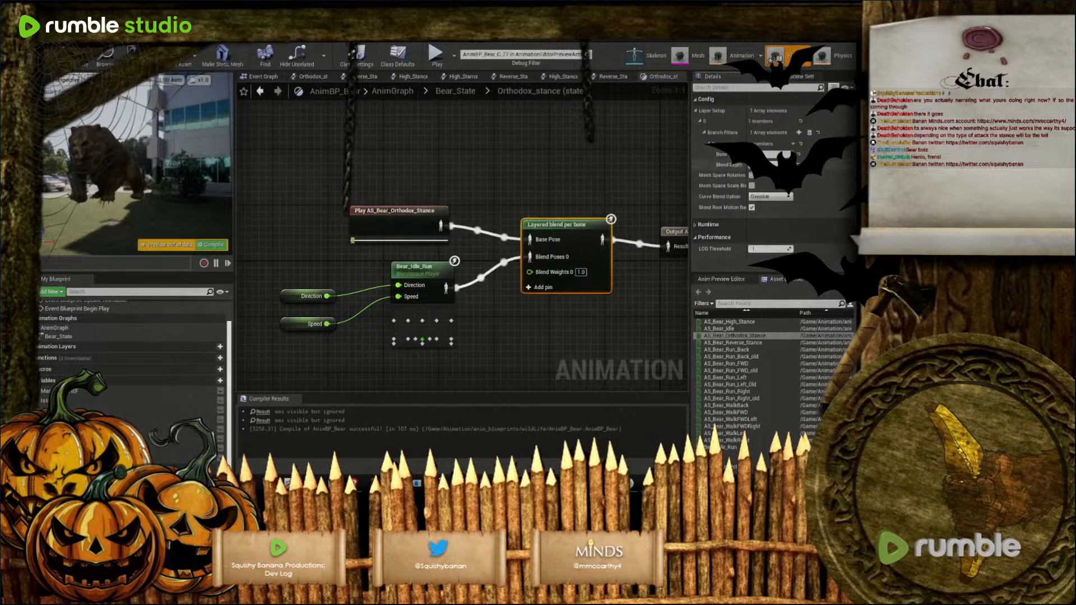
pyautogui.click(216, 244)
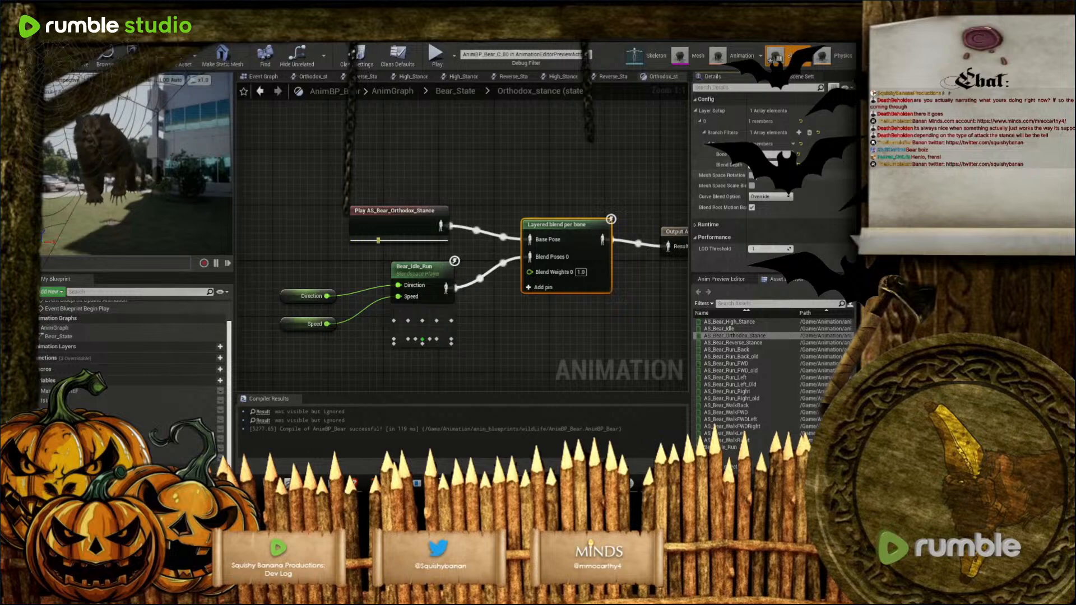
pyautogui.click(222, 250)
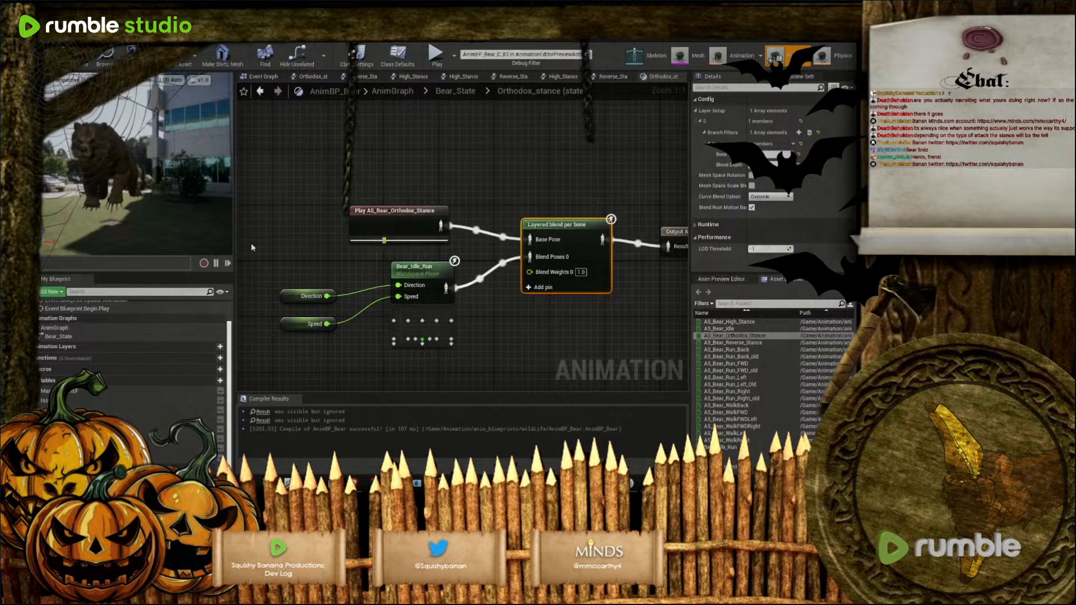
# Add a second branch filter, set its Bone Name to the spine bone's name copied from the skeleton, and compile
pyautogui.click(799, 133)
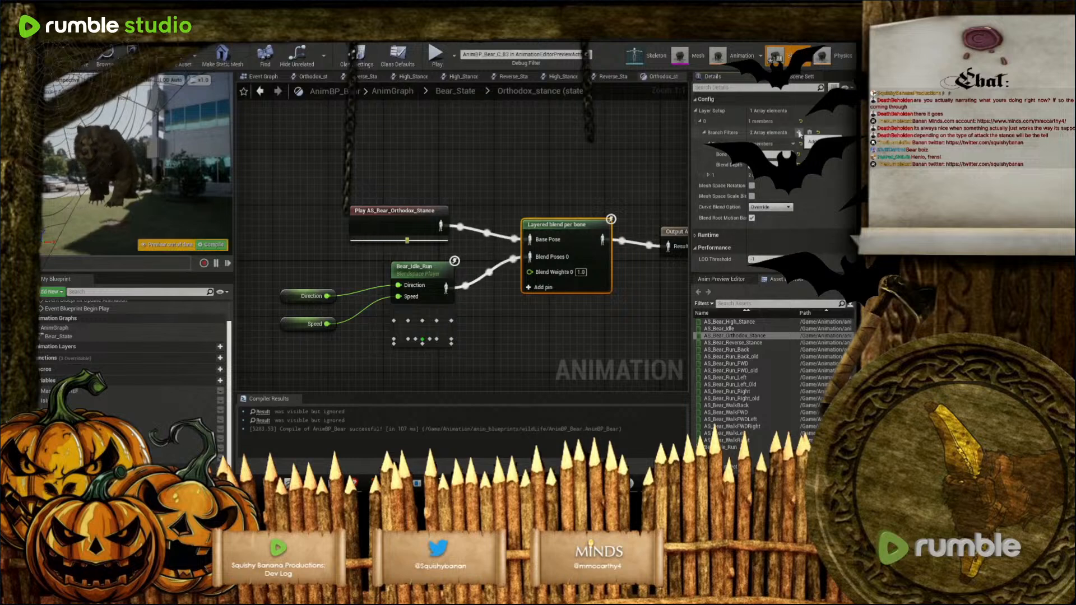
pyautogui.click(708, 175)
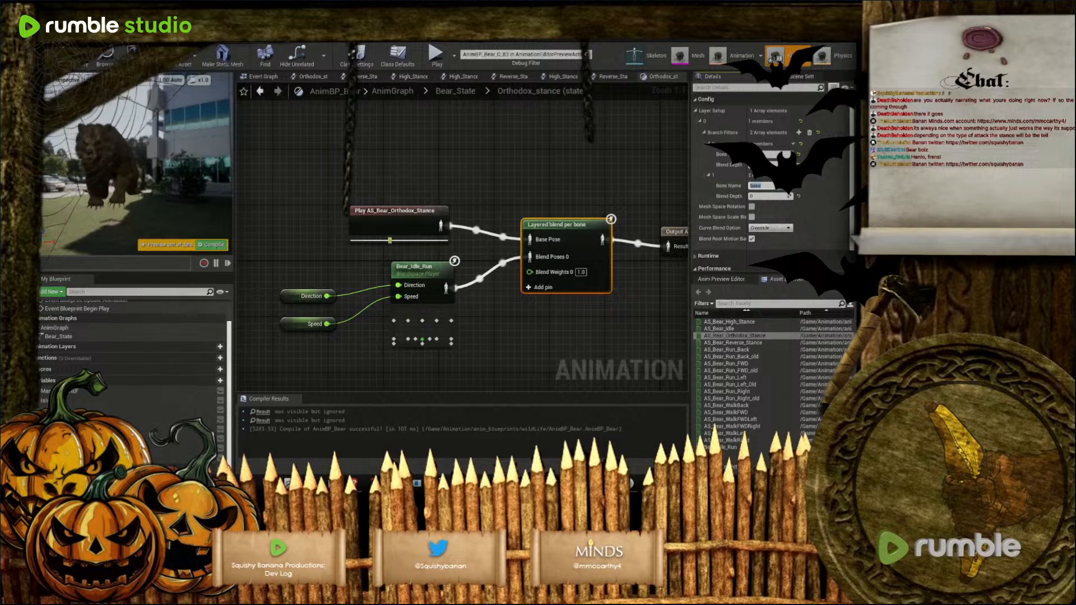
pyautogui.click(636, 56)
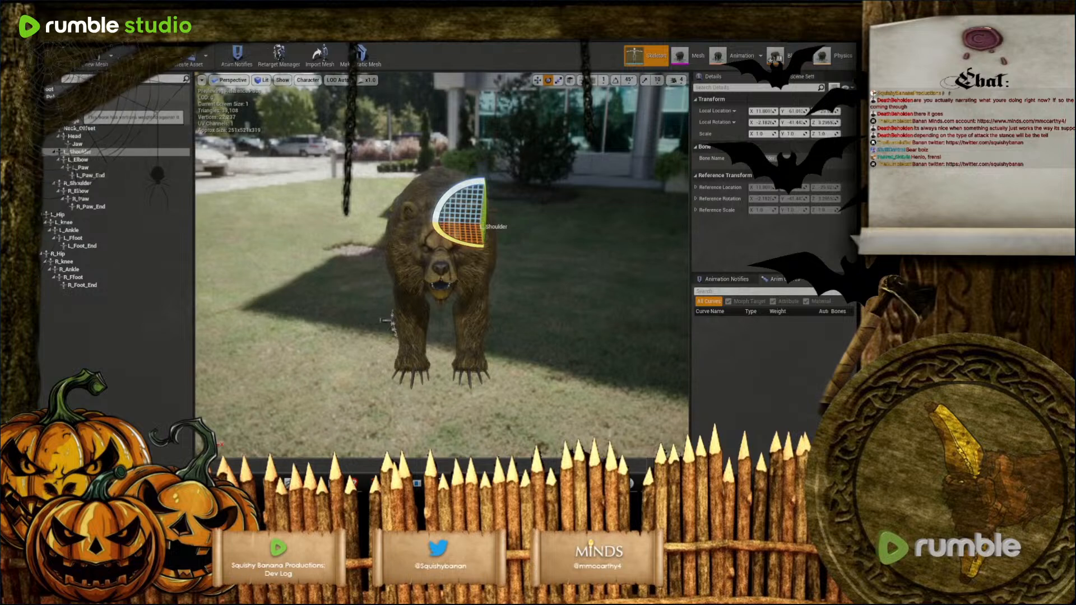
pyautogui.click(101, 105)
pyautogui.click(771, 159)
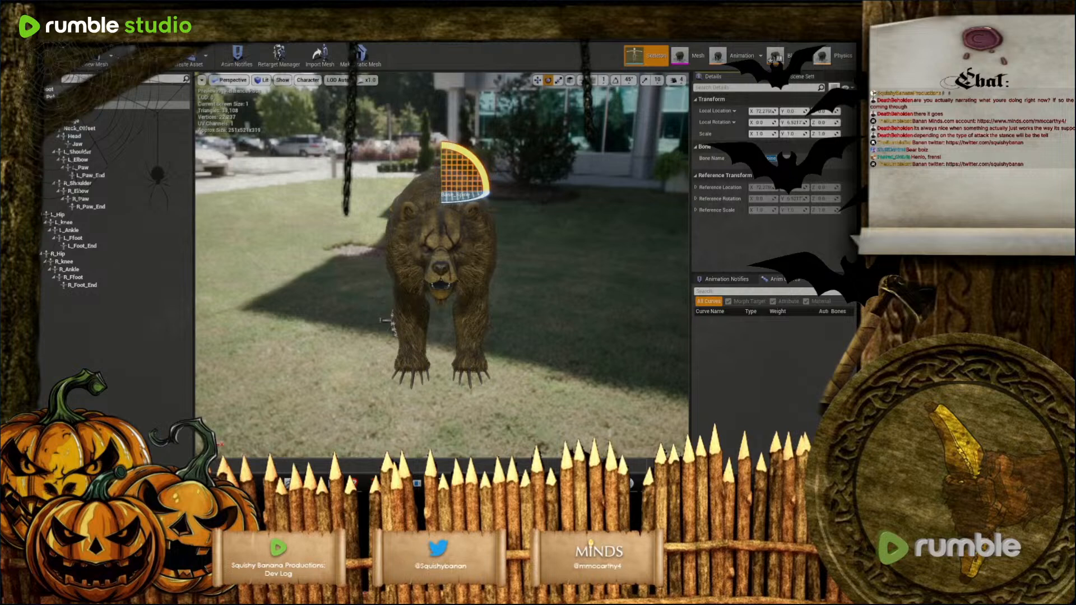
pyautogui.click(370, 30)
pyautogui.click(776, 184)
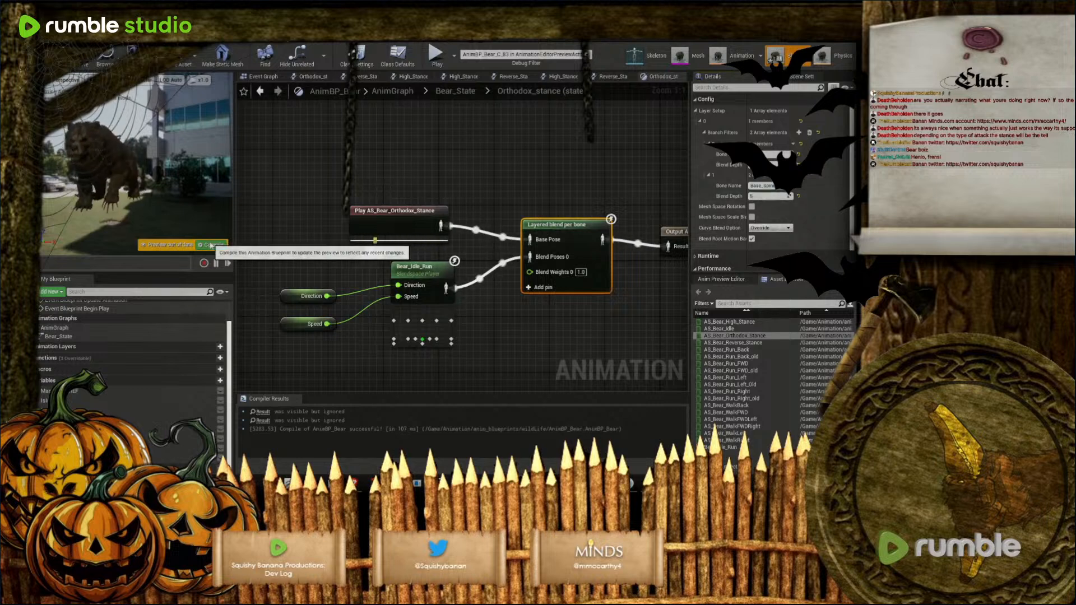
pyautogui.click(211, 246)
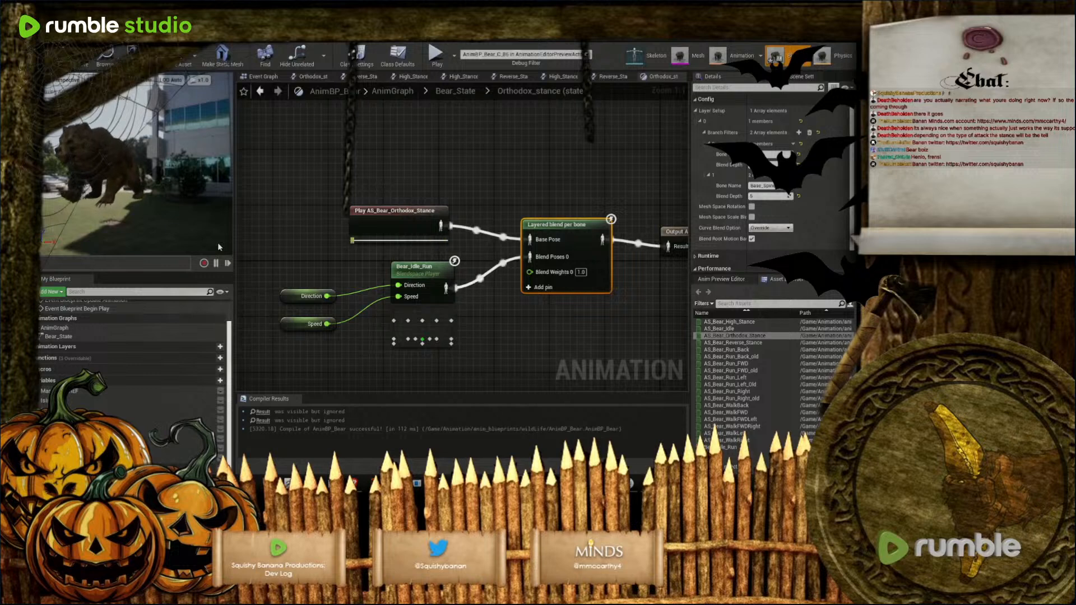
# Set the Speed variable's default value to 80 and compile to preview the bear moving
pyautogui.keyDown('alt'); pyautogui.moveTo(103, 176); pyautogui.dragTo(171, 181); pyautogui.keyUp('alt')
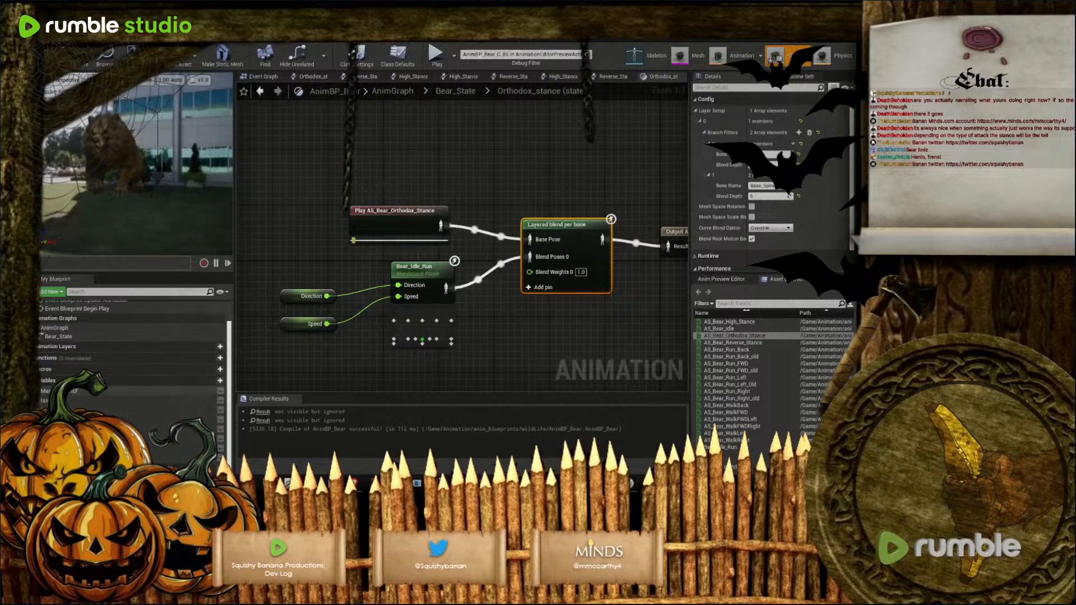
pyautogui.click(79, 409)
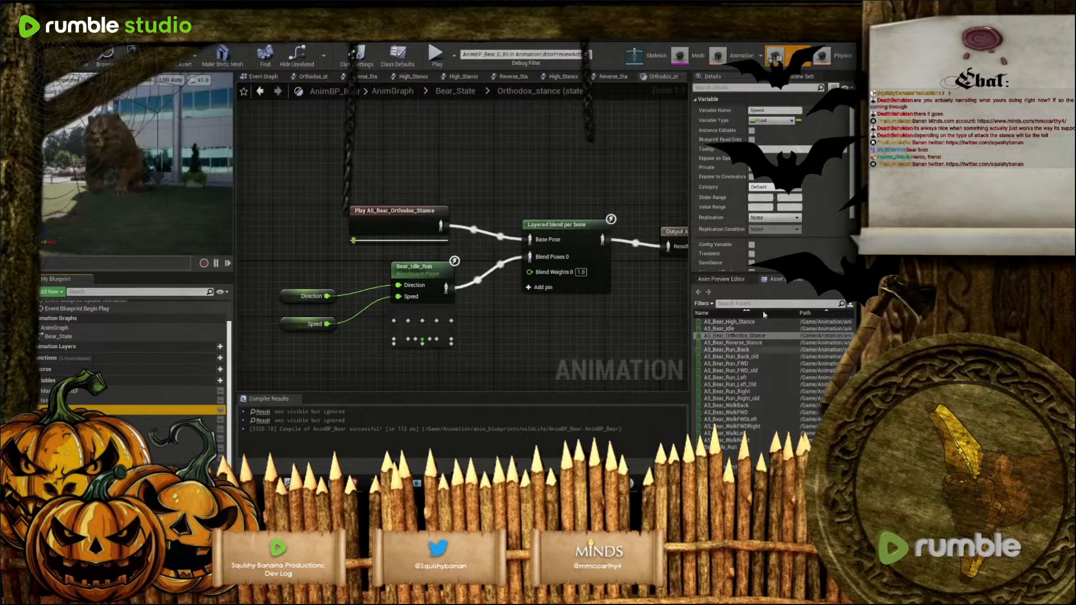
pyautogui.scroll(-5, 760, 232)
pyautogui.click(765, 261)
pyautogui.write('80')
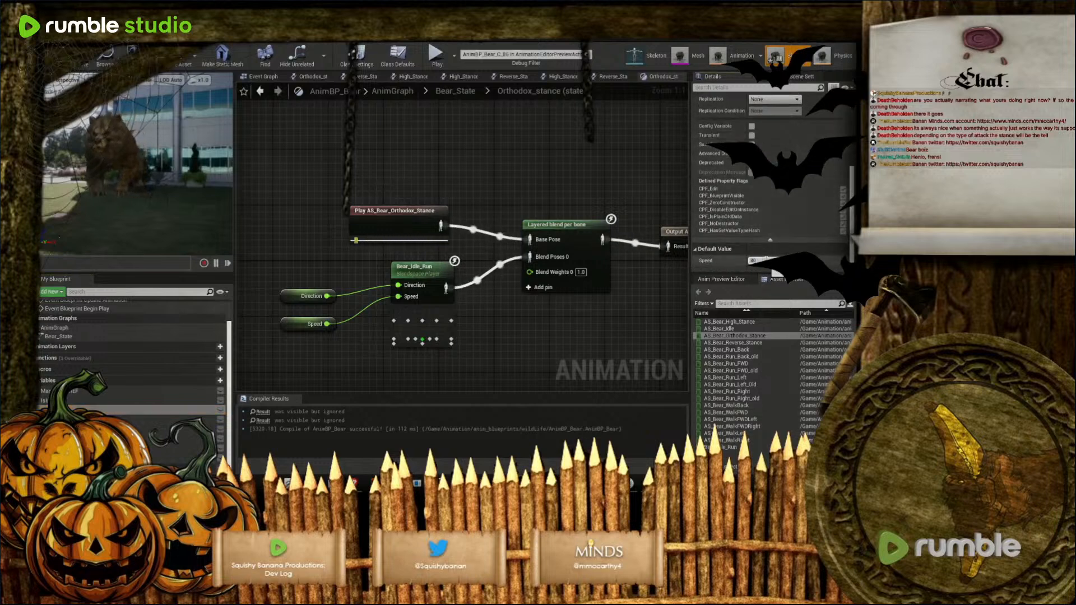
pyautogui.press('Return')
pyautogui.click(218, 246)
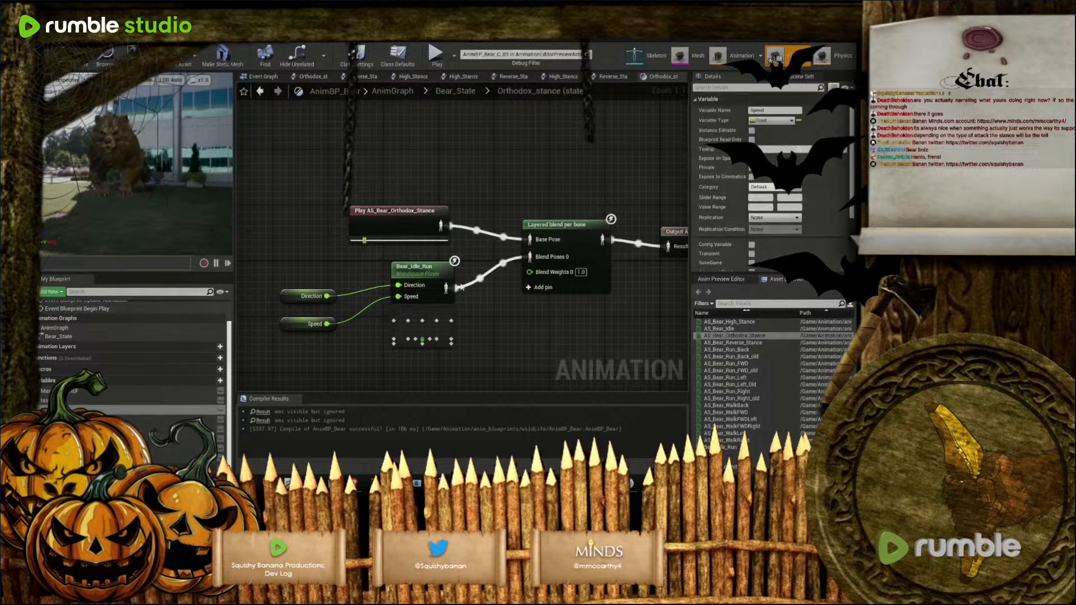
# Try compiling the layered blend with Mesh Space Rotation Blend enabled, and turn the option back off with a recompile
pyautogui.click(584, 227)
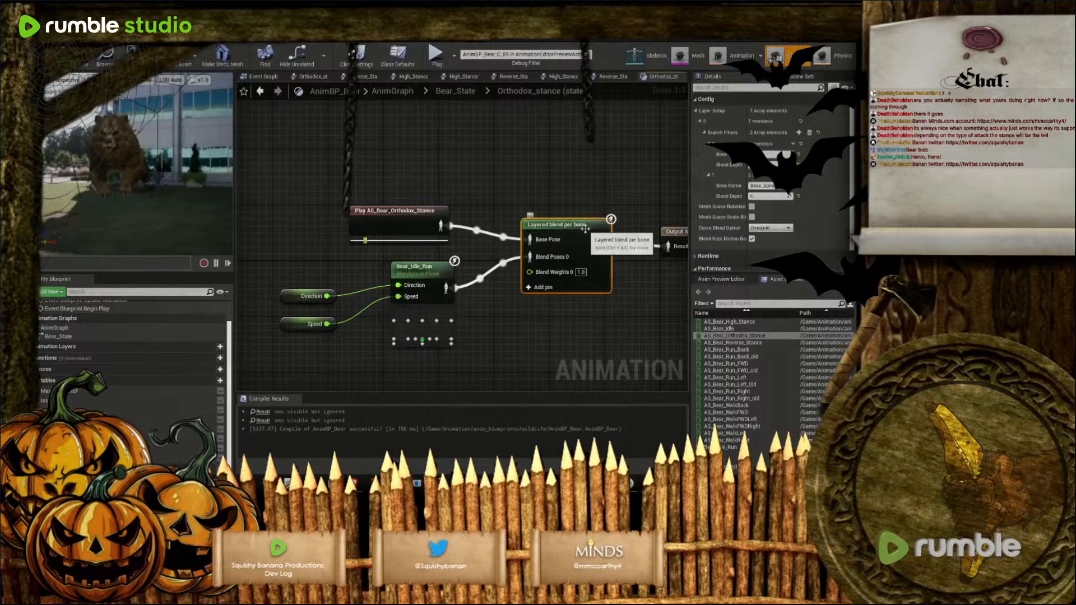
pyautogui.click(763, 196)
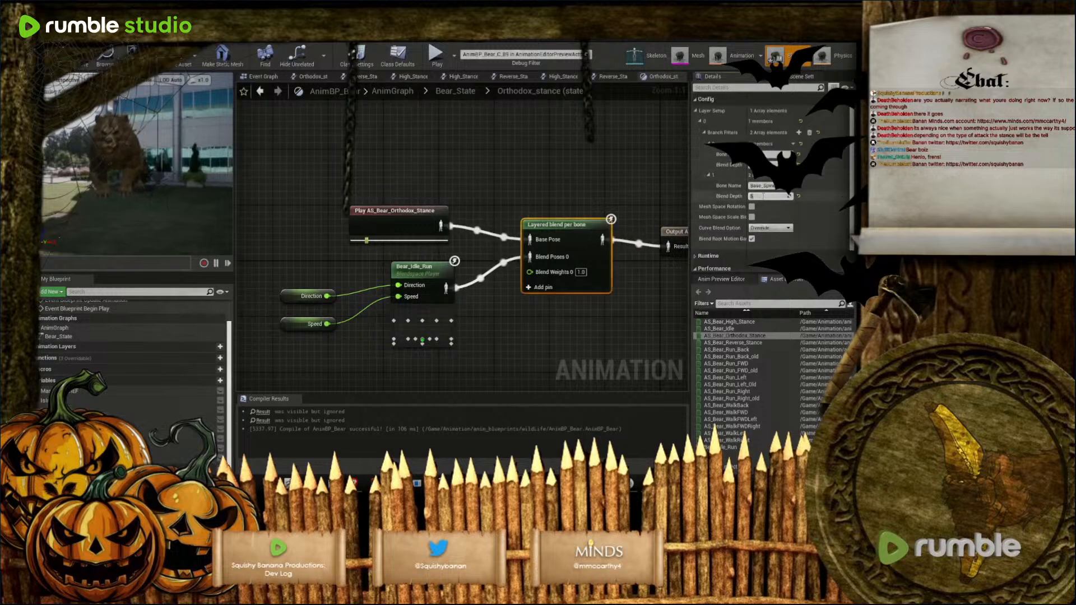
pyautogui.click(752, 207)
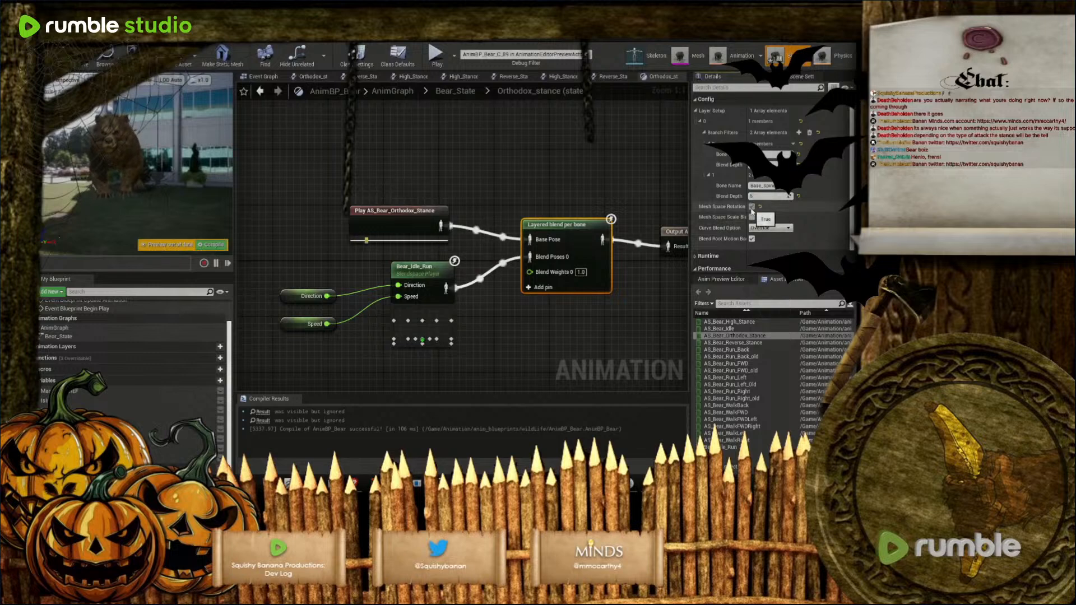
pyautogui.click(216, 245)
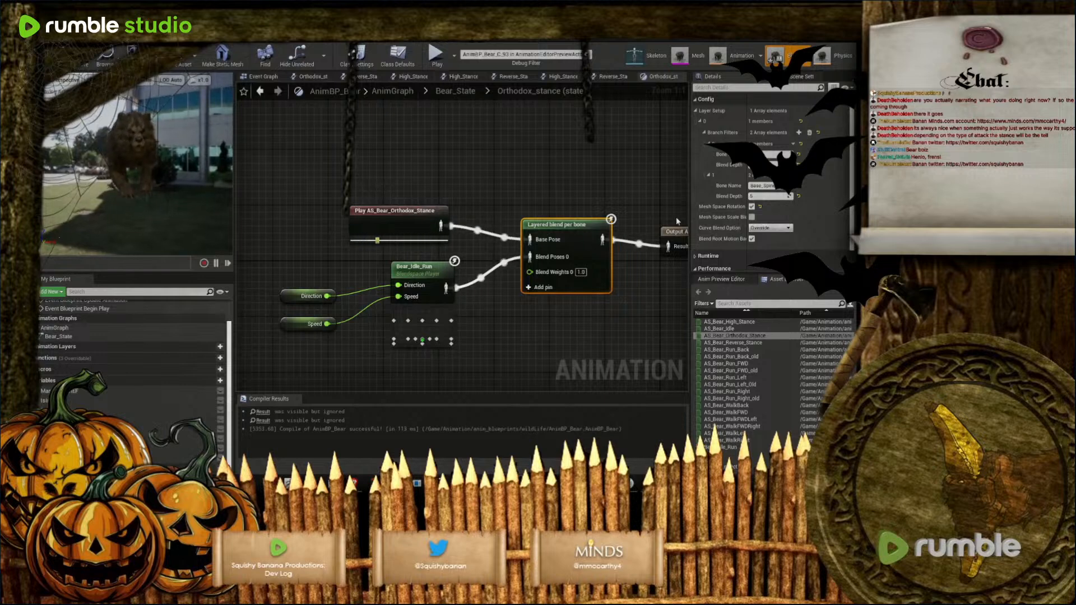
pyautogui.click(752, 206)
pyautogui.click(211, 244)
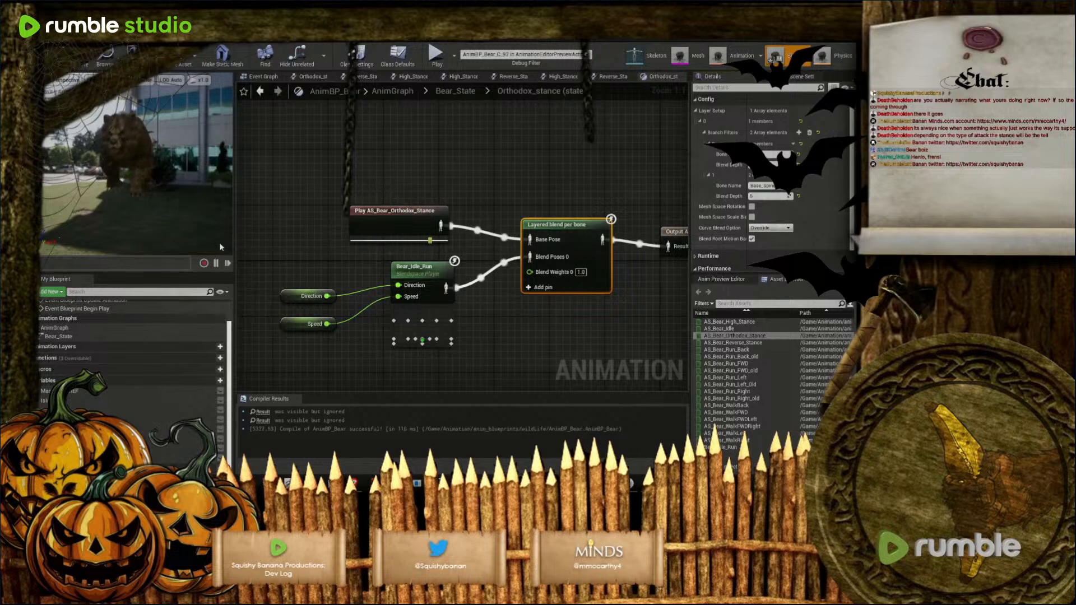
# Turn off the Focus Mode variable's default value and recompile to preview the bear outside the Orthodox stance
pyautogui.click(168, 428)
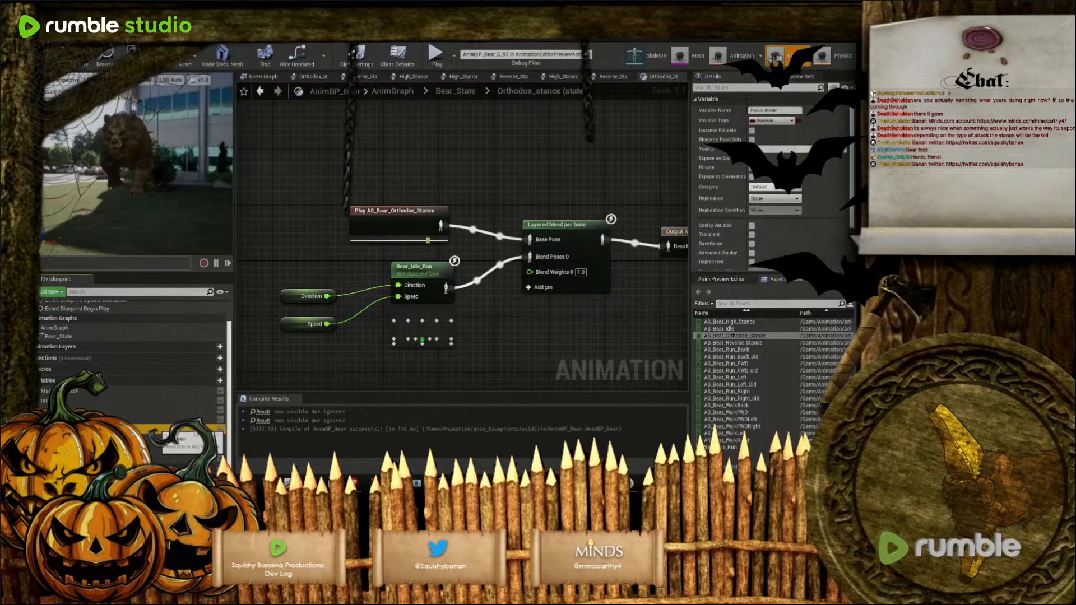
pyautogui.scroll(-3, 754, 225)
pyautogui.click(751, 261)
pyautogui.click(751, 261)
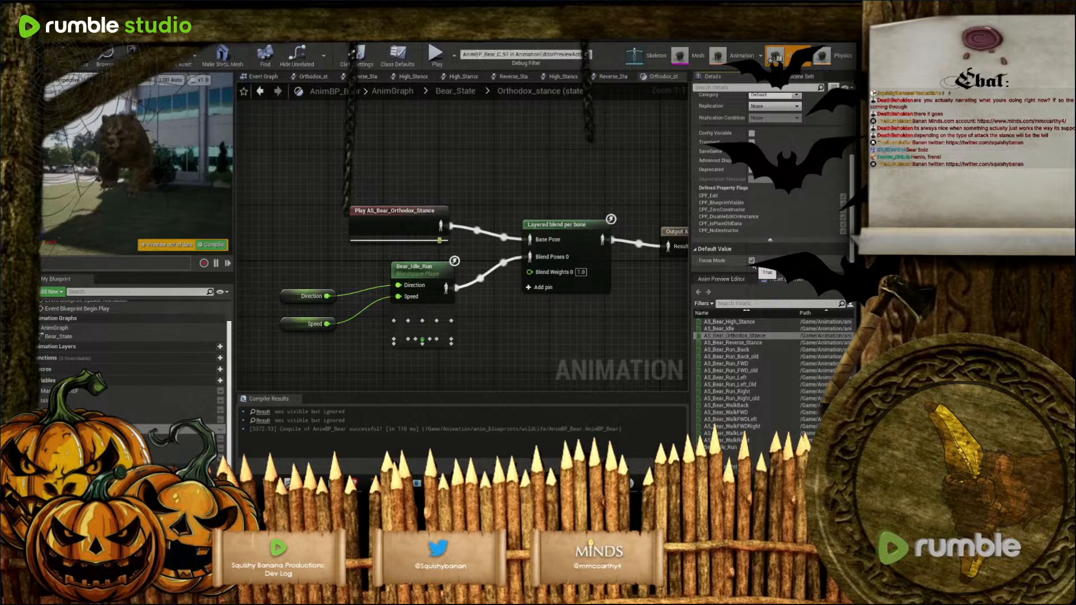
pyautogui.click(752, 261)
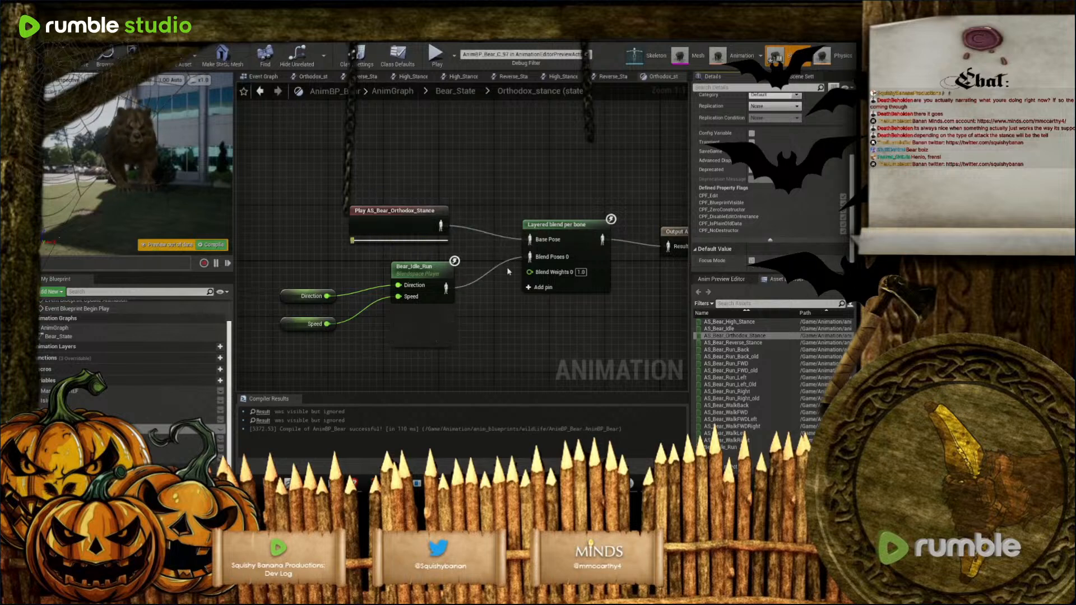
pyautogui.click(435, 268)
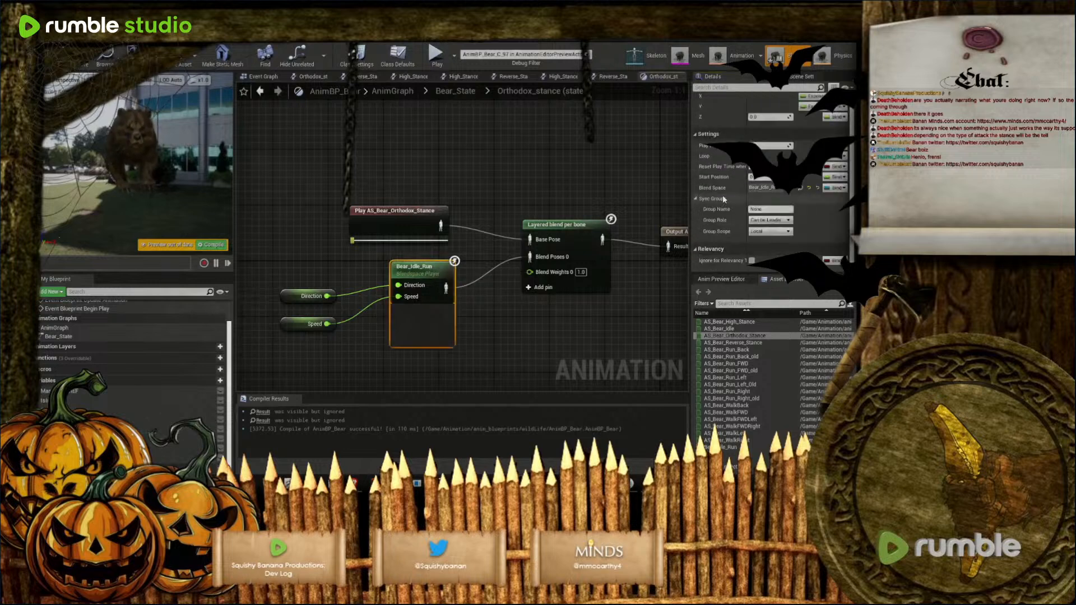
pyautogui.click(583, 247)
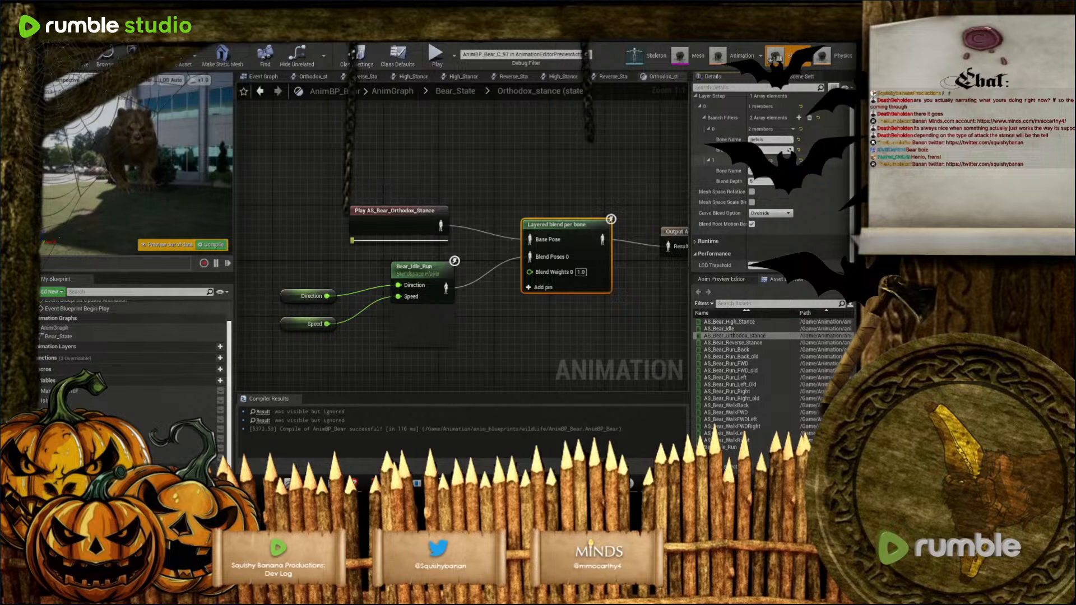
pyautogui.click(207, 245)
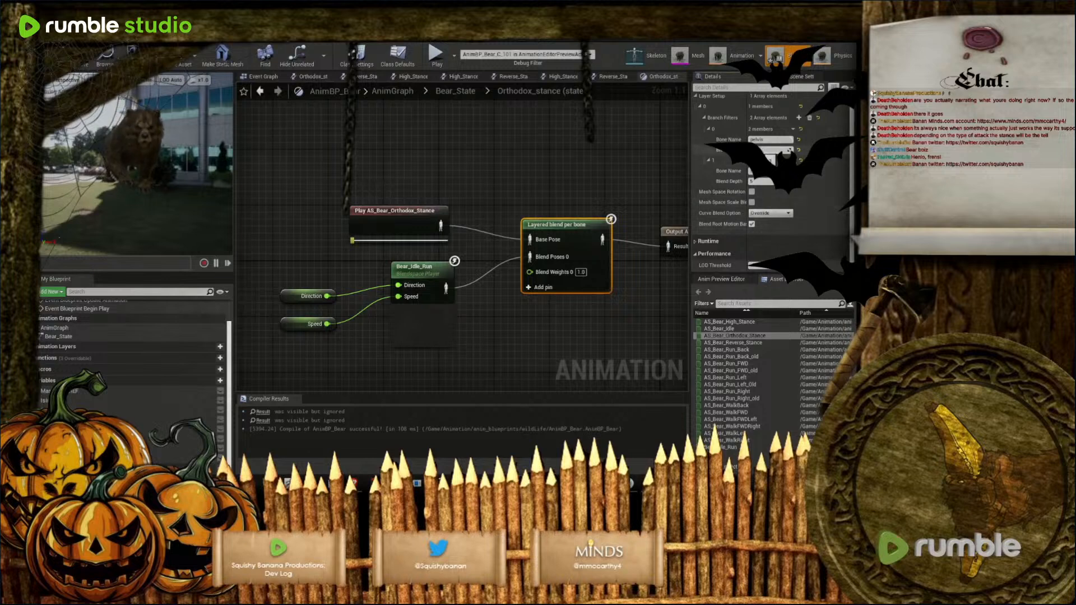
pyautogui.press('Return')
pyautogui.click(224, 246)
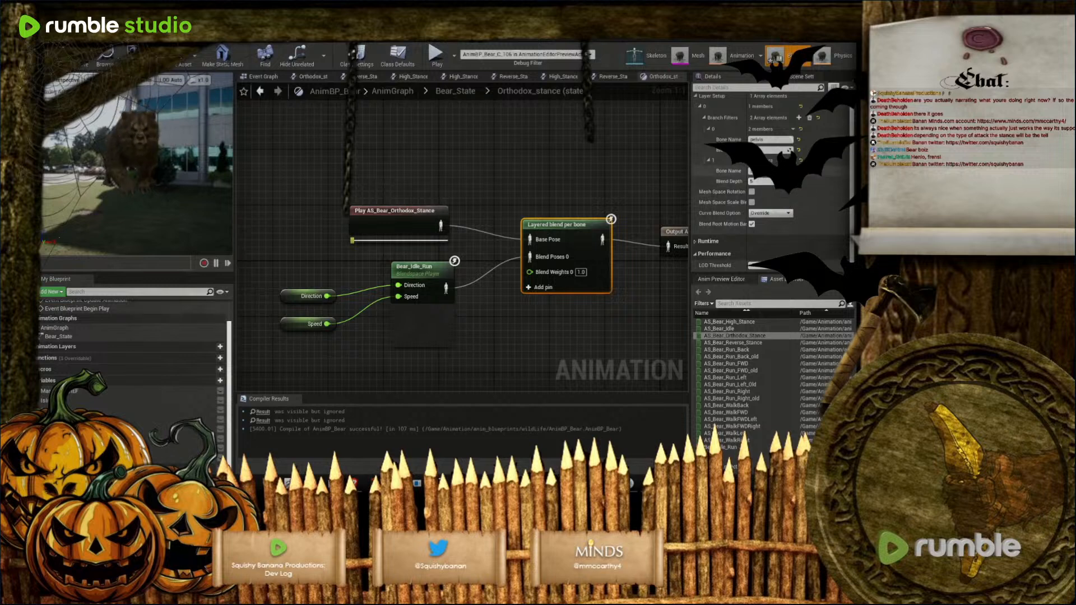
# Clear all branch filters of the layered blend, add a single new one, expand it, and compile
pyautogui.click(799, 181)
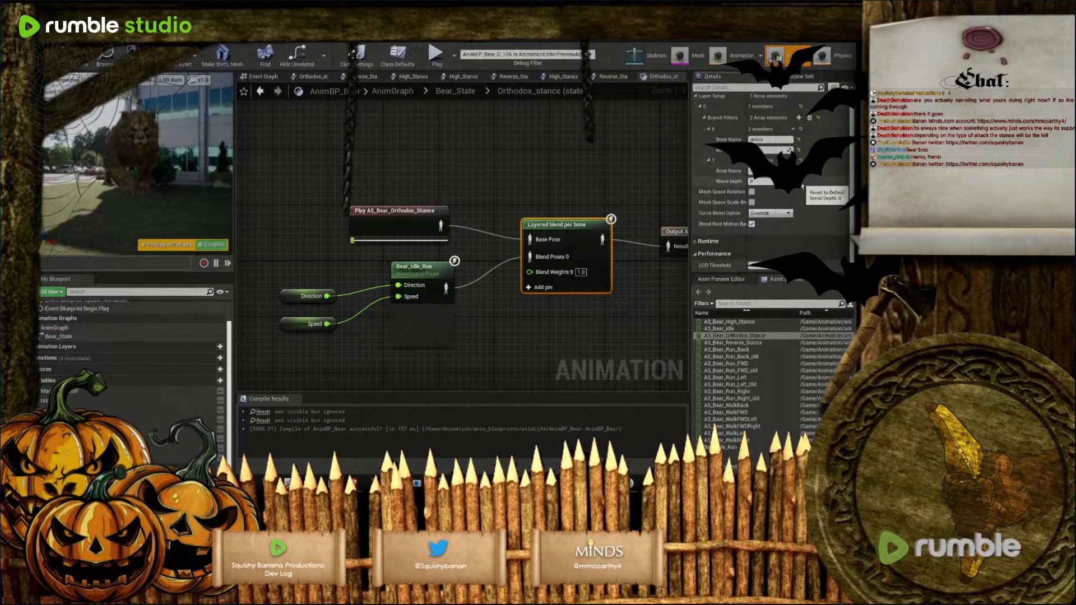
pyautogui.click(810, 118)
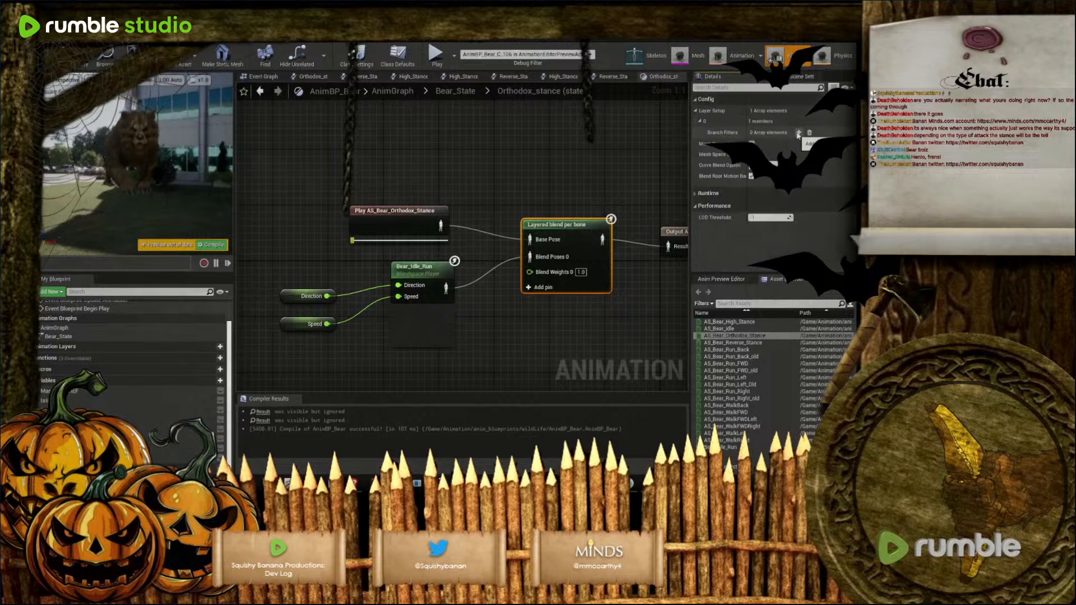
pyautogui.click(799, 133)
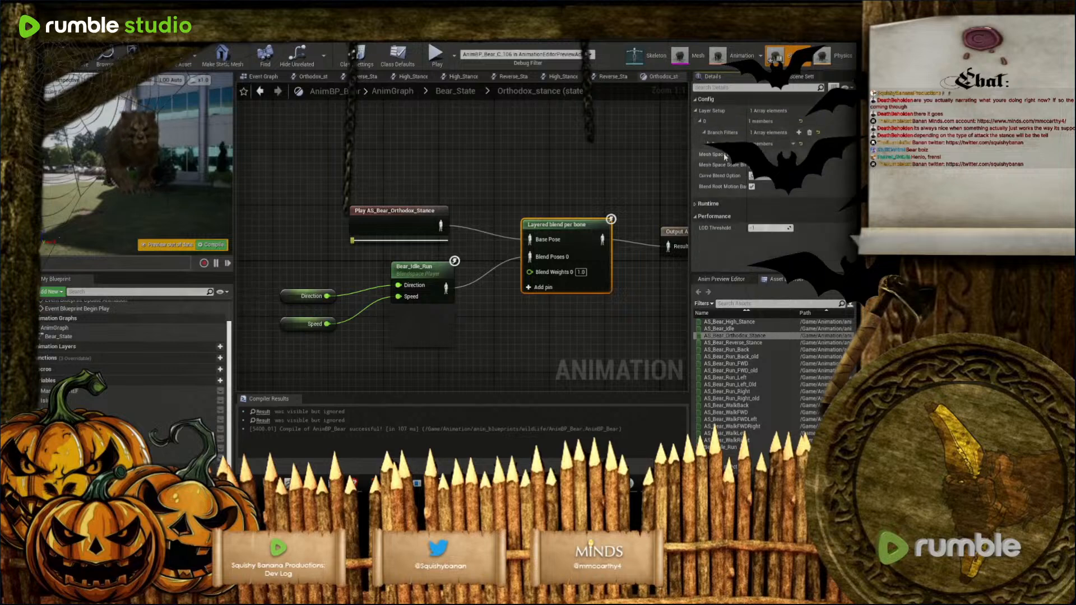
pyautogui.click(710, 145)
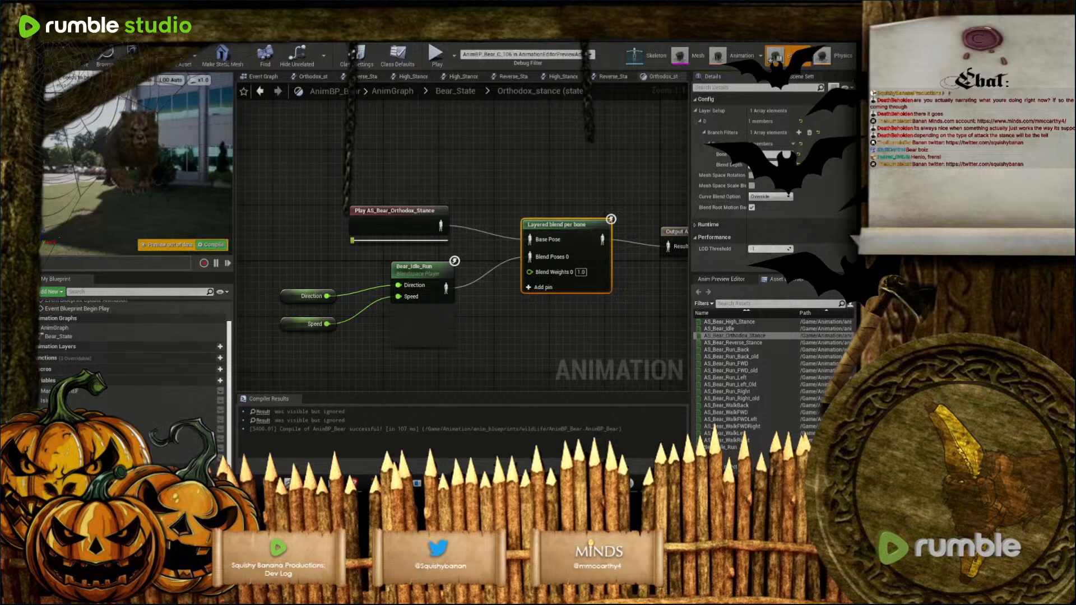
pyautogui.click(52, 60)
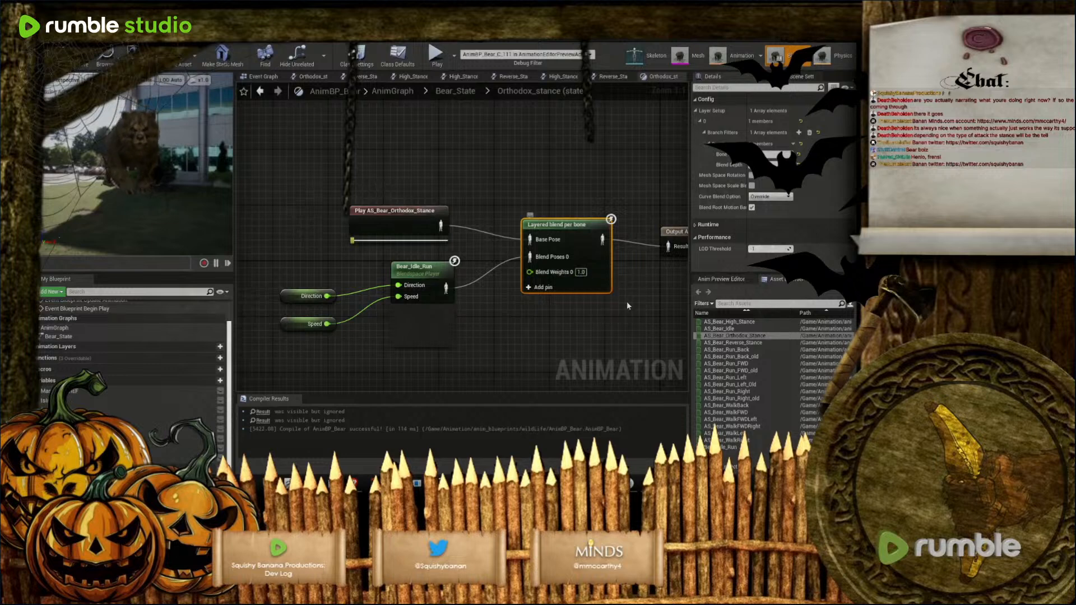
# Enable the Focus Mode variable's default value and compile to preview the bear's blended stance with the single branch filter
pyautogui.moveTo(623, 299); pyautogui.dragTo(579, 304, button='right')
pyautogui.click(646, 237)
pyautogui.moveTo(647, 237); pyautogui.dragTo(644, 243)
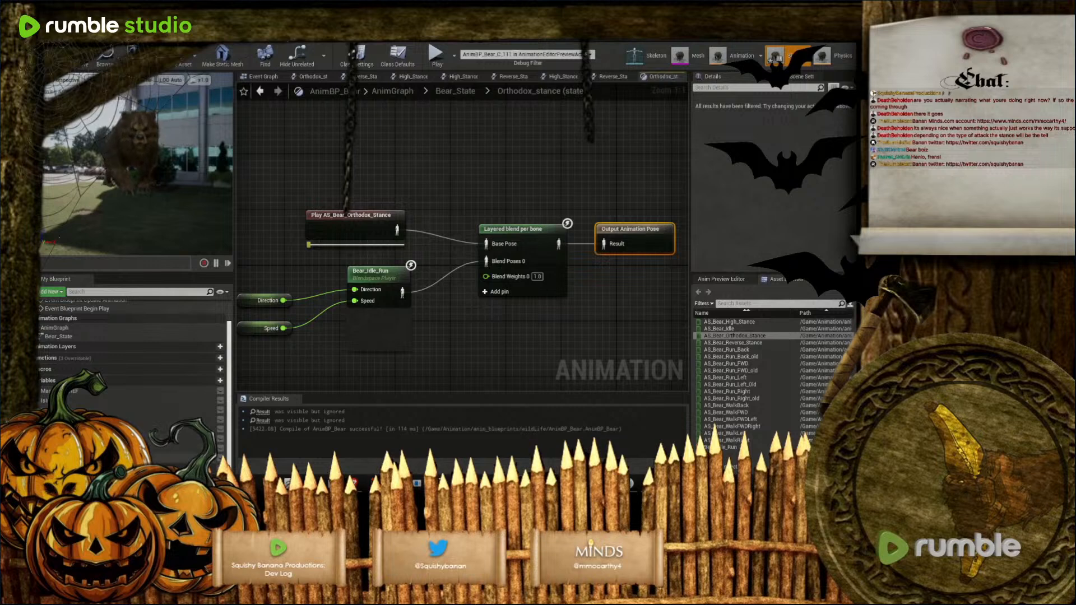
pyautogui.click(84, 429)
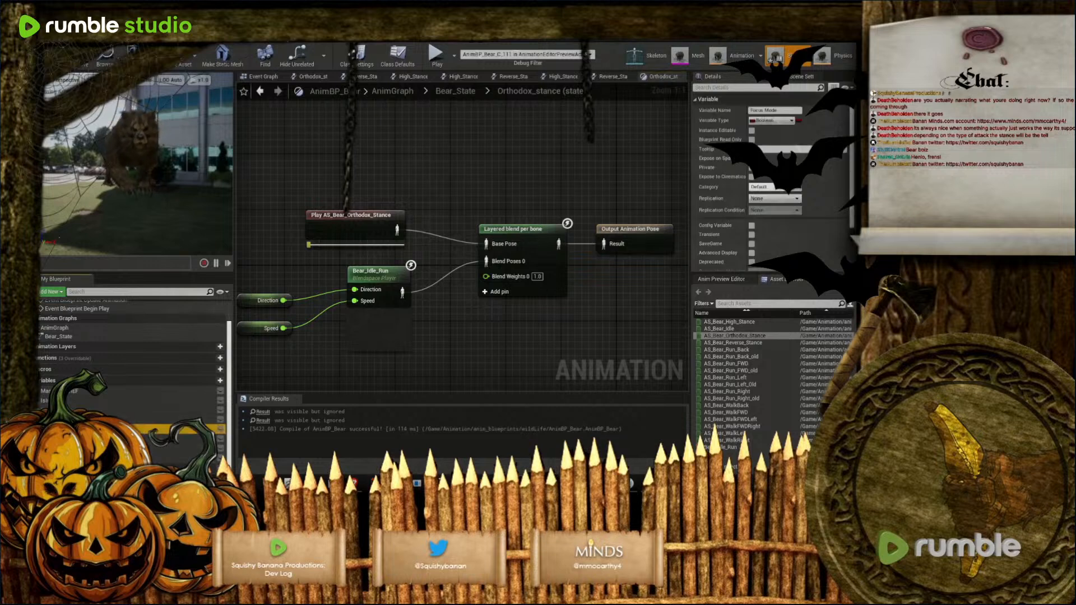
pyautogui.scroll(-6, 750, 235)
pyautogui.click(752, 260)
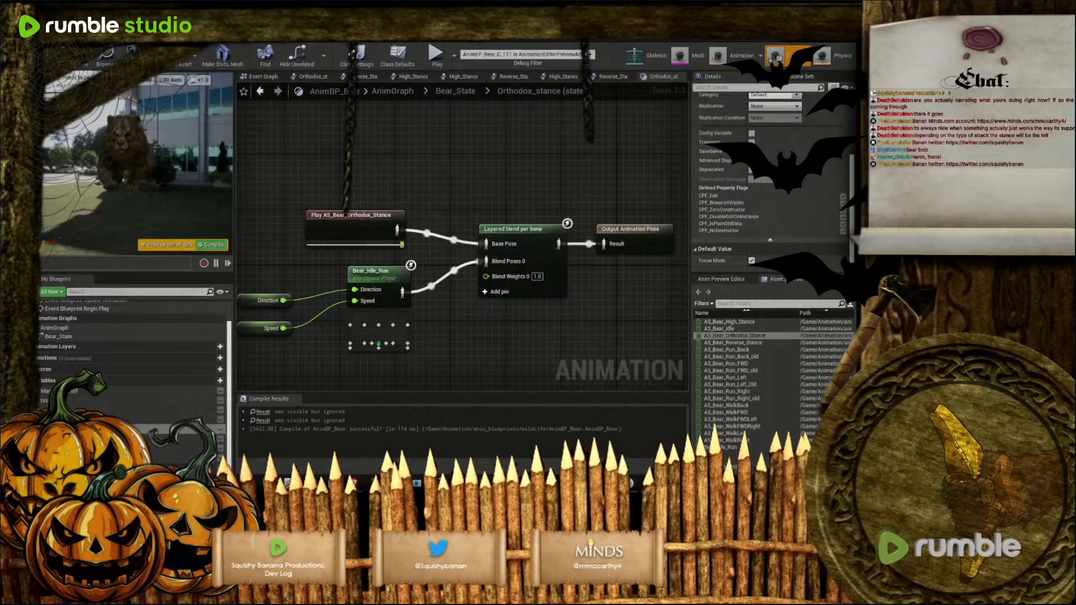
pyautogui.click(82, 68)
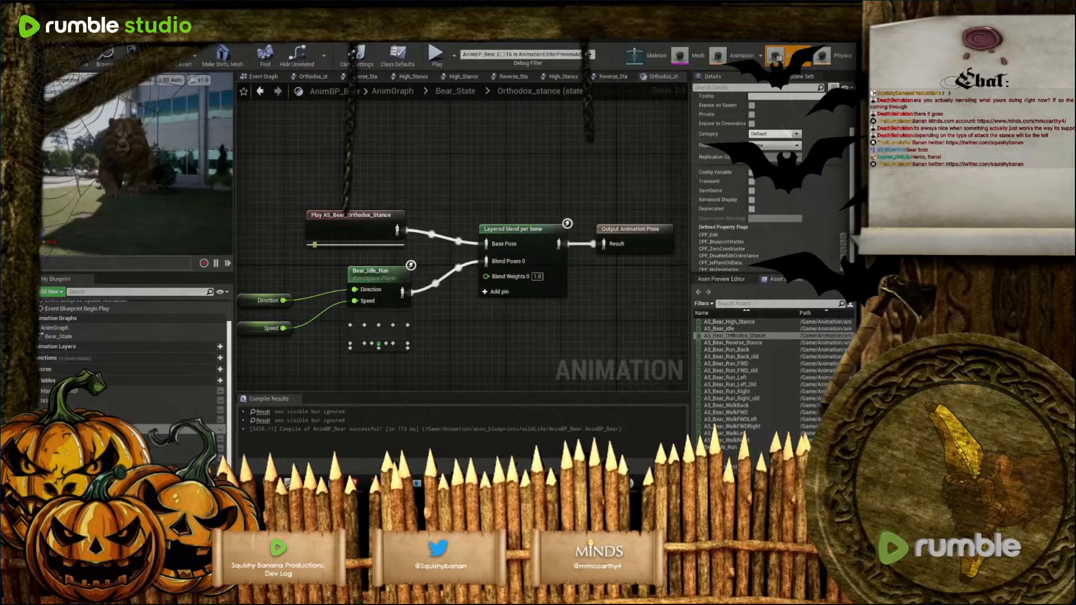
pyautogui.scroll(-2, 853, 187)
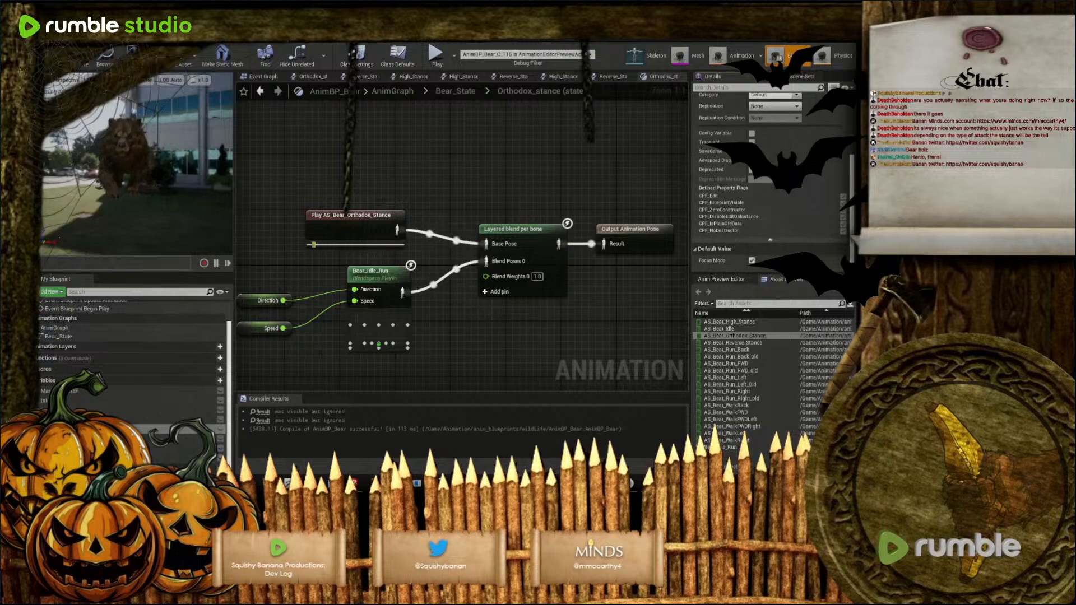
pyautogui.click(751, 261)
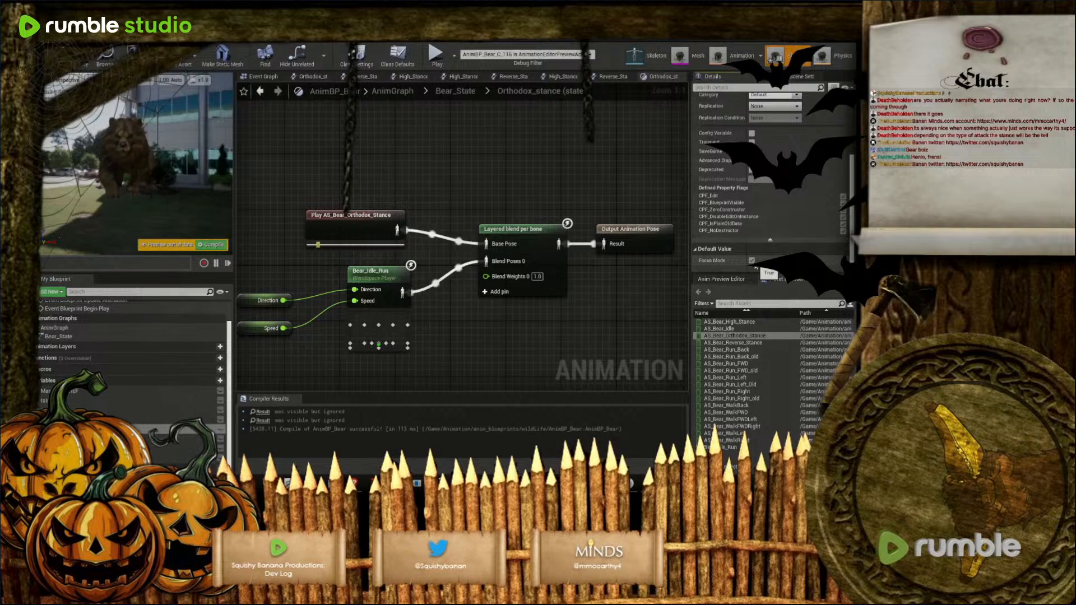
pyautogui.click(525, 234)
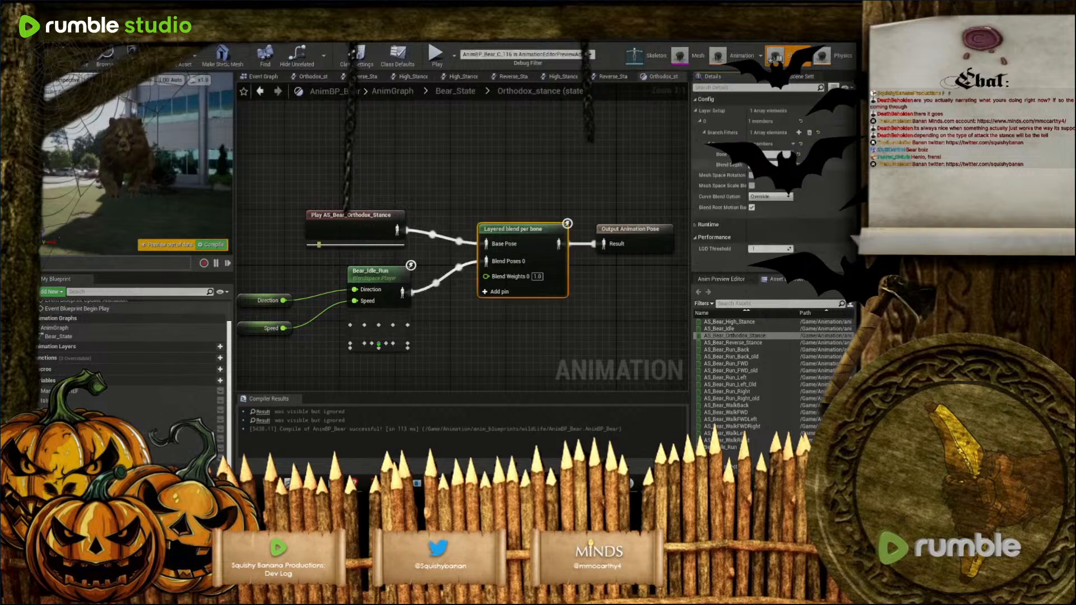
pyautogui.click(220, 245)
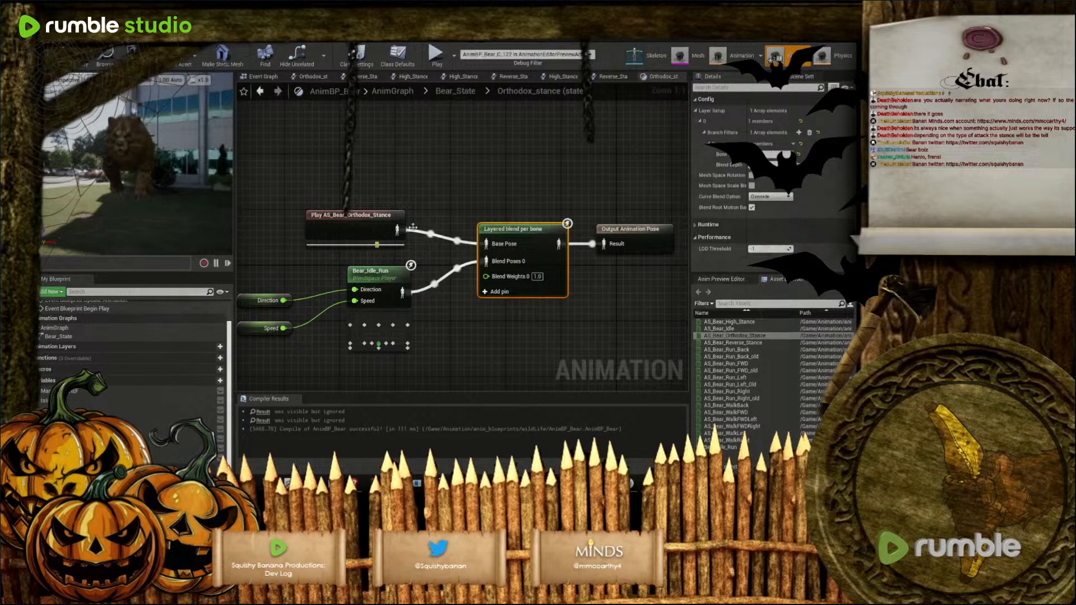
# Add another branch filter to the layered blend, set its Bone Name to the bear's spine bone, and recompile
pyautogui.click(799, 132)
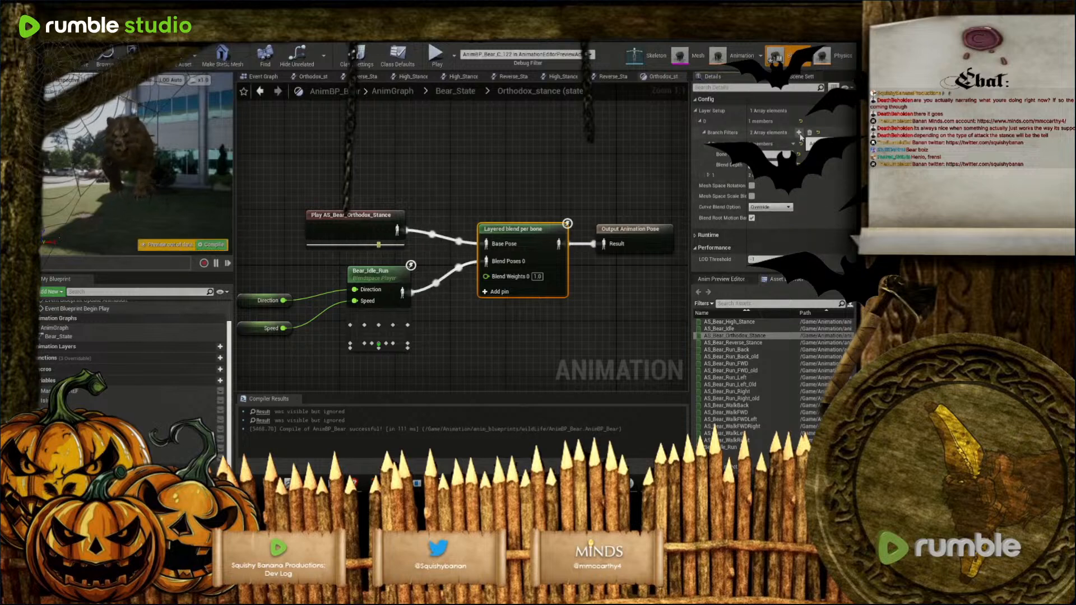
pyautogui.click(709, 176)
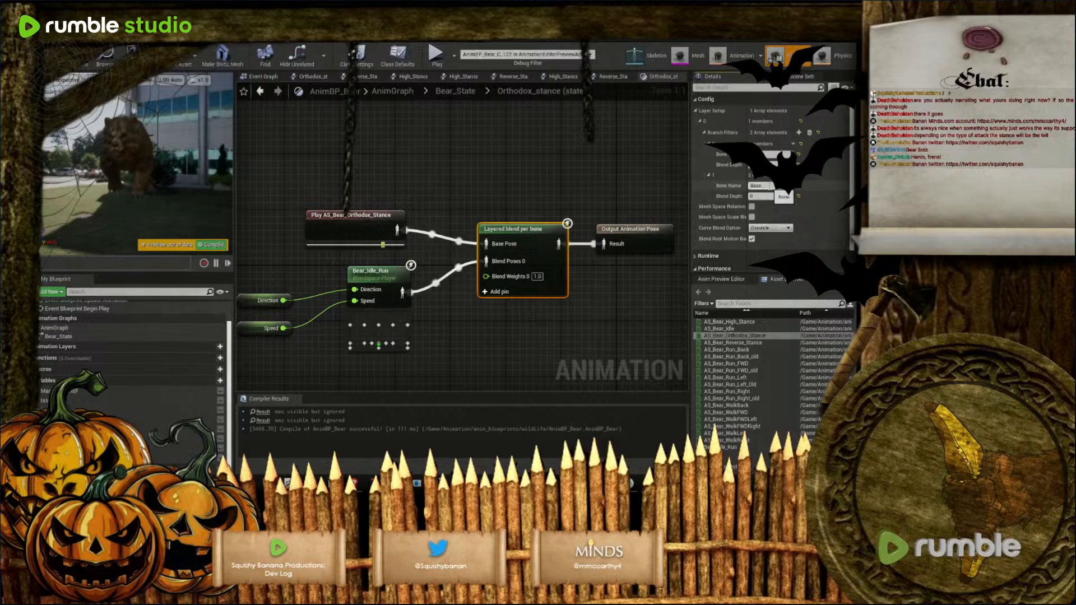
pyautogui.press('Return')
pyautogui.click(758, 197)
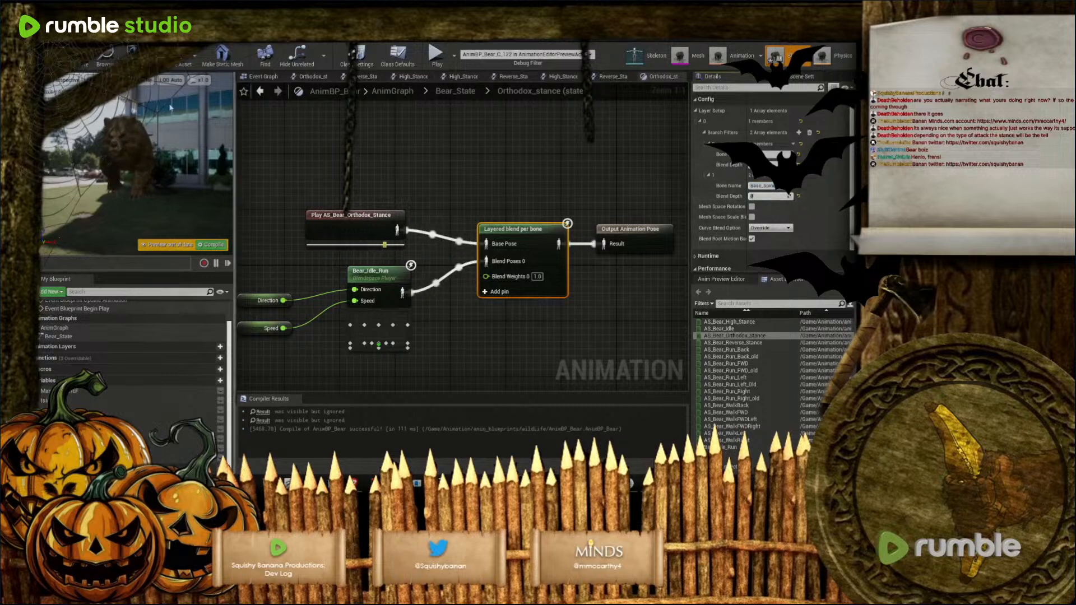
pyautogui.click(54, 56)
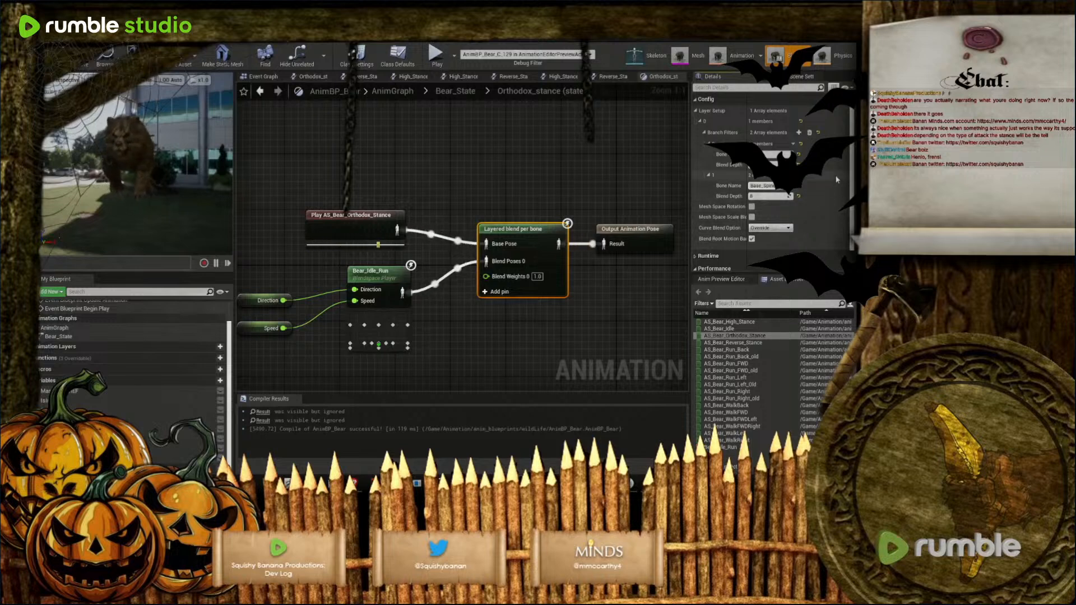
# Set the spine branch filter's Blend Depth to 0 in the layered blend and recompile to compare the bear's pose
pyautogui.click(594, 357)
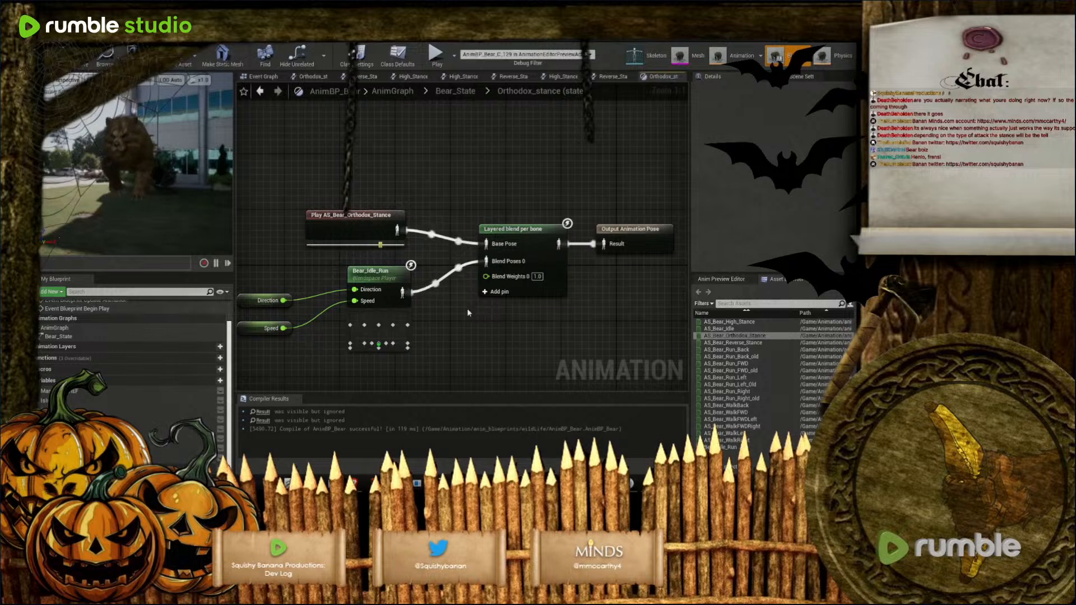
pyautogui.click(402, 277)
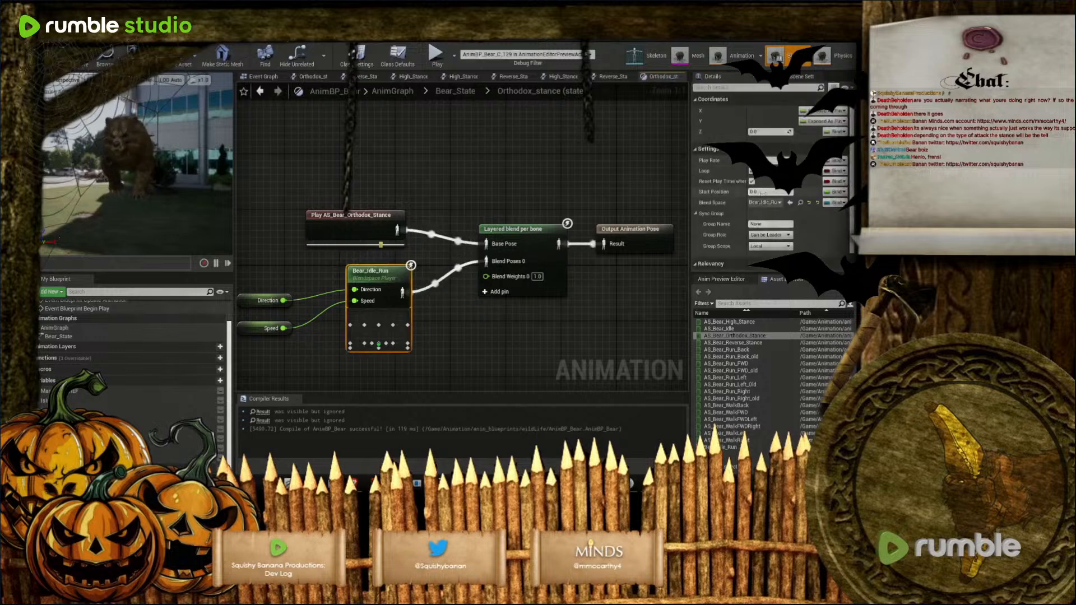
pyautogui.click(528, 243)
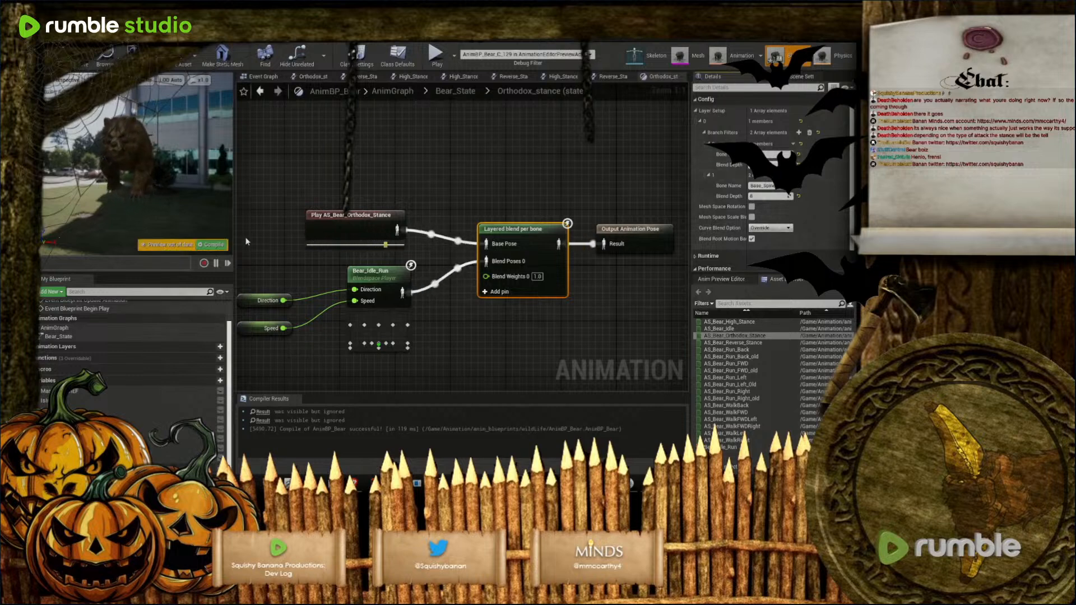
pyautogui.click(220, 247)
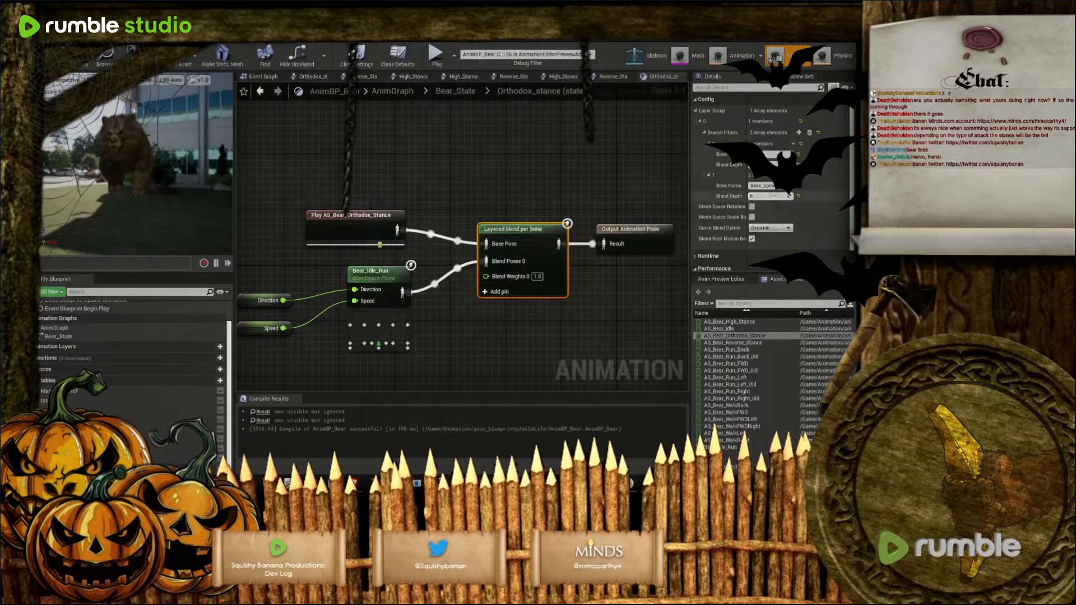
pyautogui.click(775, 198)
pyautogui.write('0')
pyautogui.press('Return')
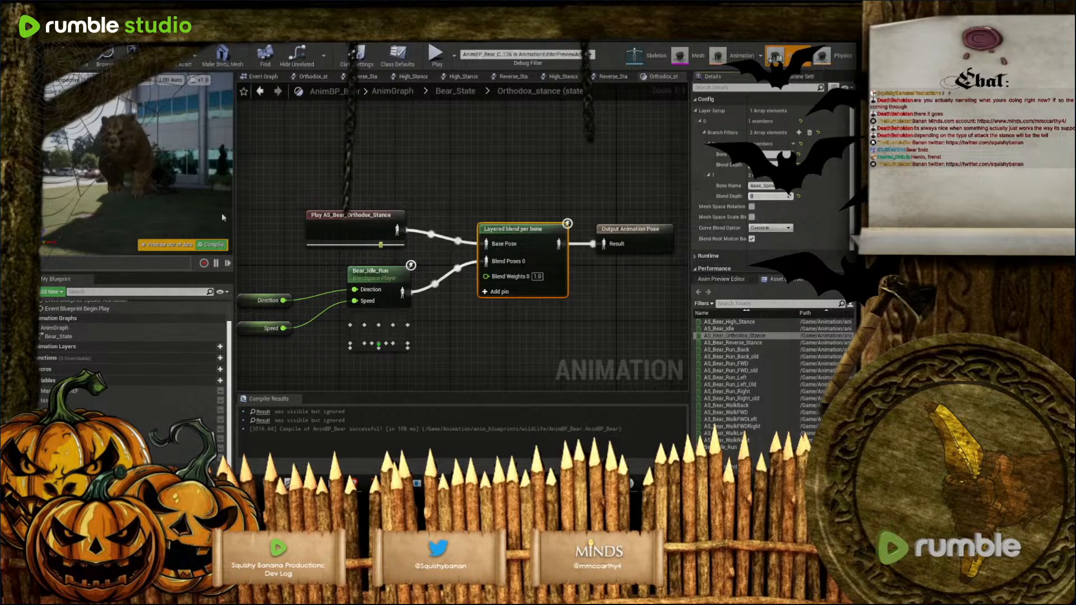
pyautogui.click(207, 251)
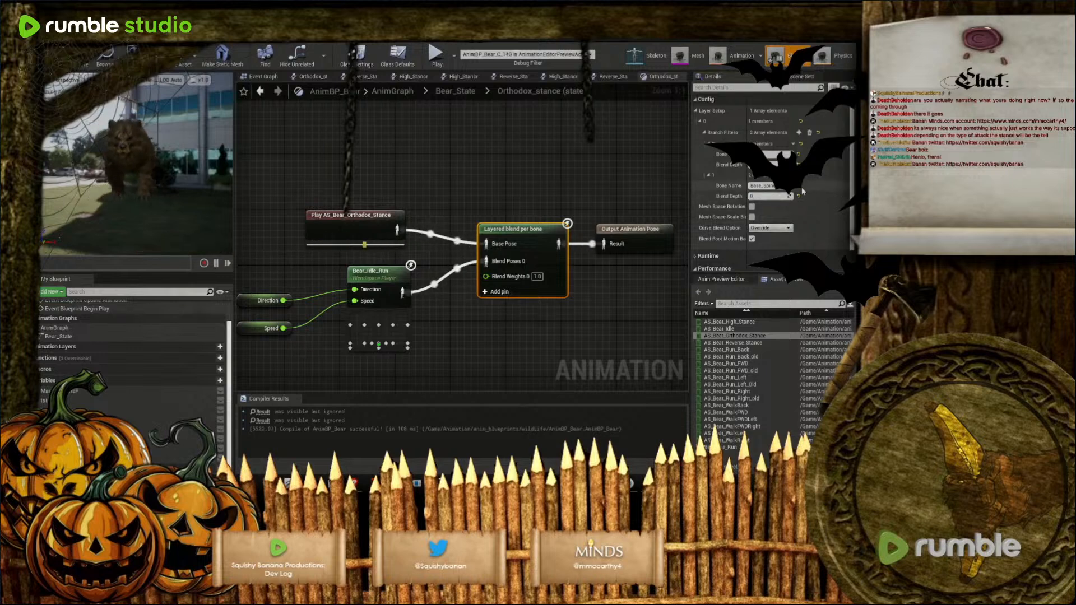
# Reset the second branch filter's Bone Name to None, delete that filter, and recompile the blueprint
pyautogui.click(799, 188)
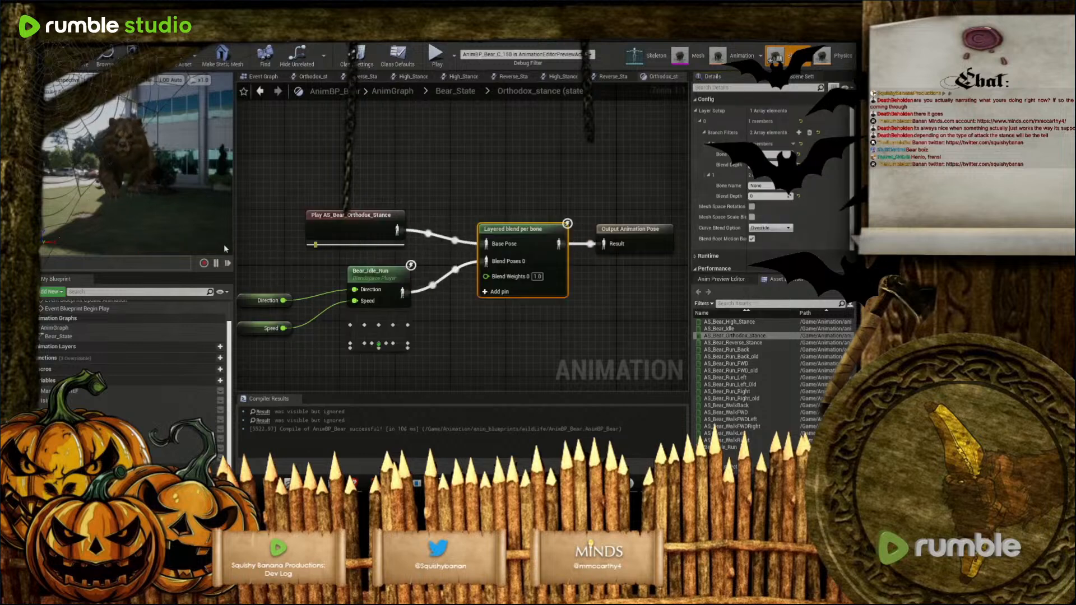
pyautogui.click(763, 187)
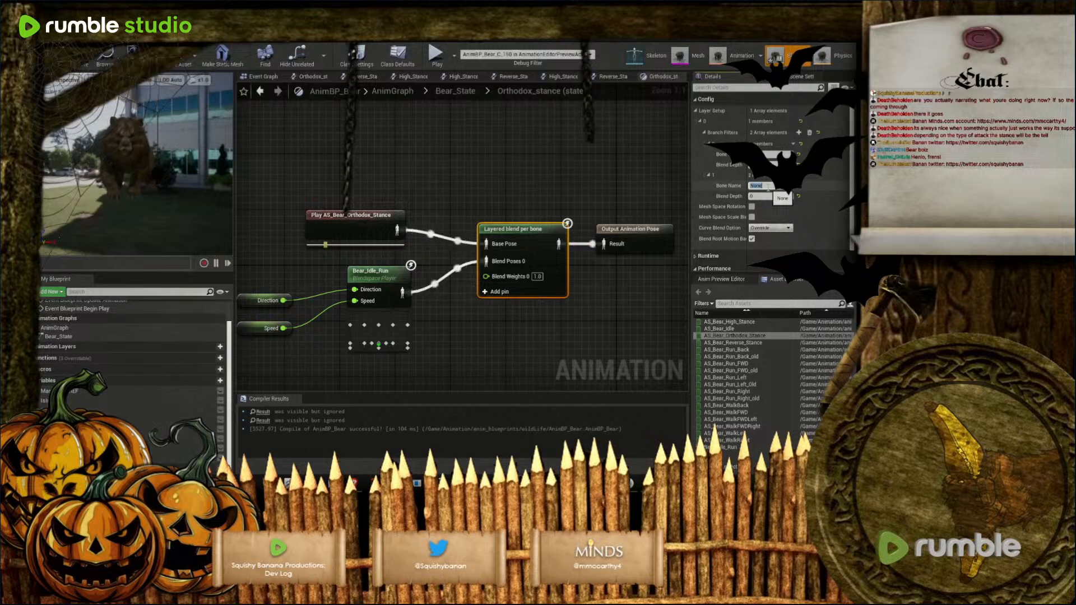
pyautogui.rightClick(734, 176)
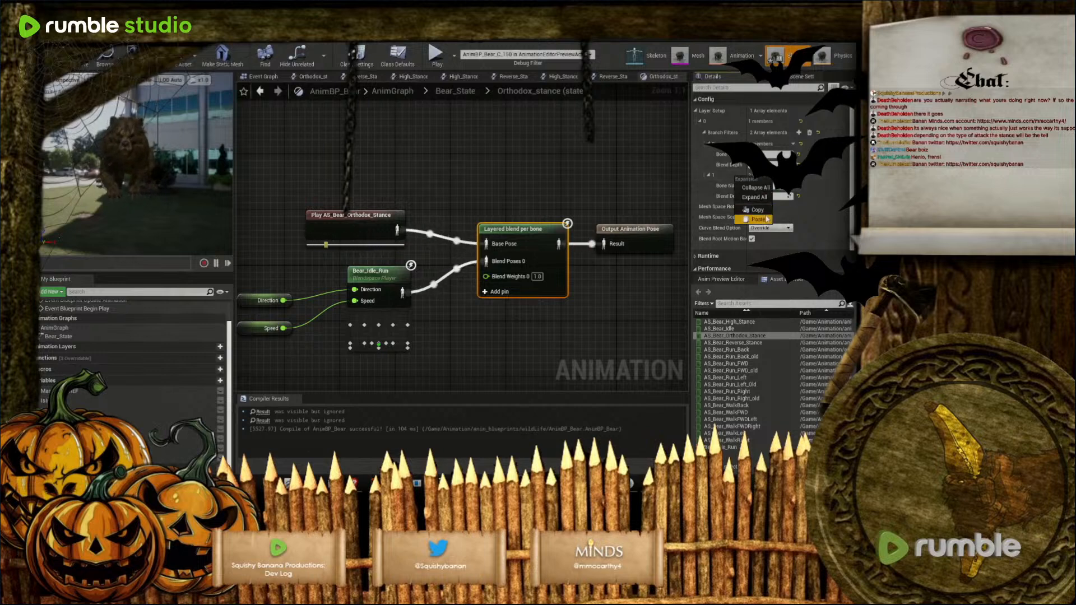
pyautogui.click(792, 182)
pyautogui.click(793, 175)
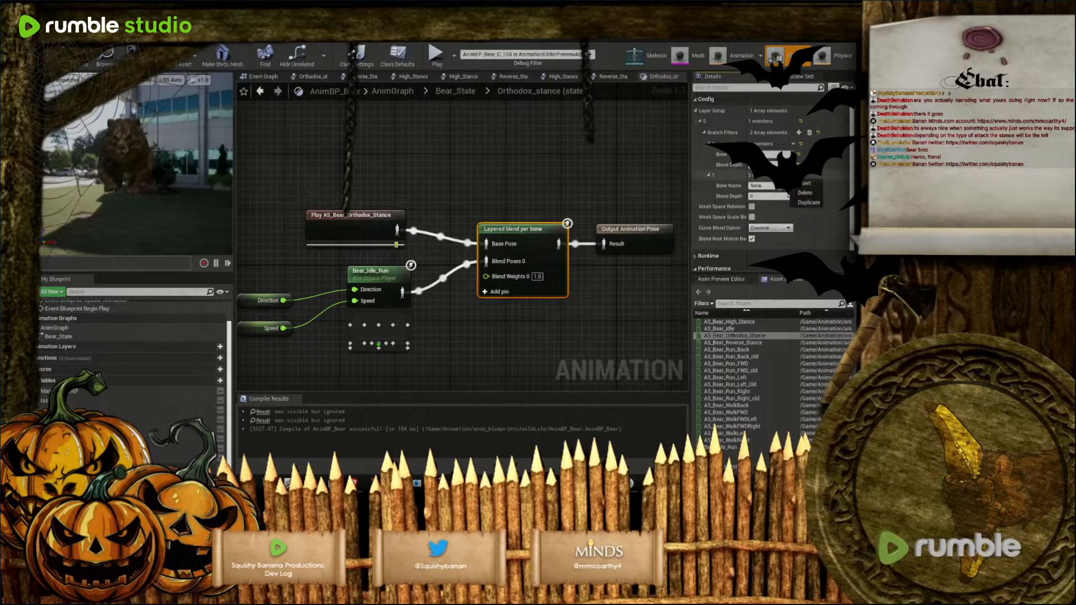
pyautogui.click(808, 194)
pyautogui.click(213, 245)
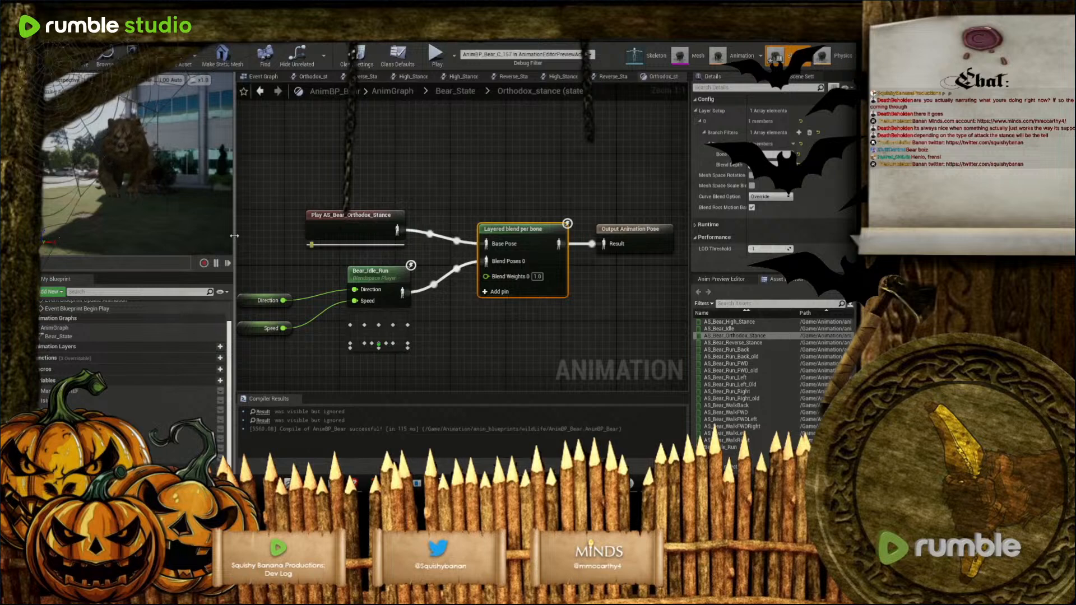
# Copy the Orthodox_stance state's animation player, Bear_Idle_Run blendspace, its Direction and Speed inputs, and the layered blend, then recompile
pyautogui.scroll(-3, 449, 301)
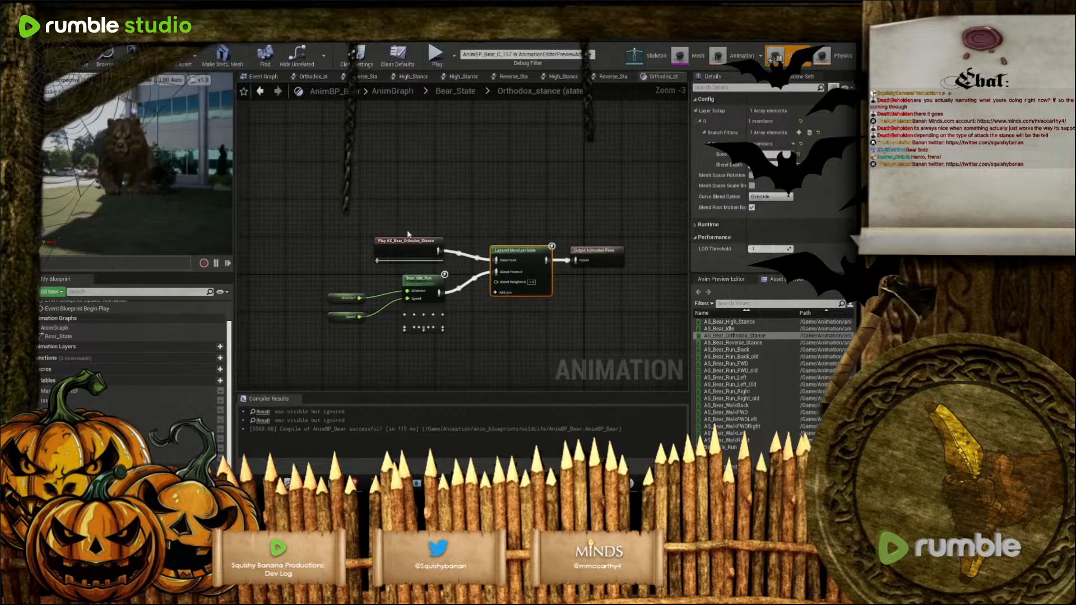
pyautogui.moveTo(343, 240); pyautogui.dragTo(516, 346)
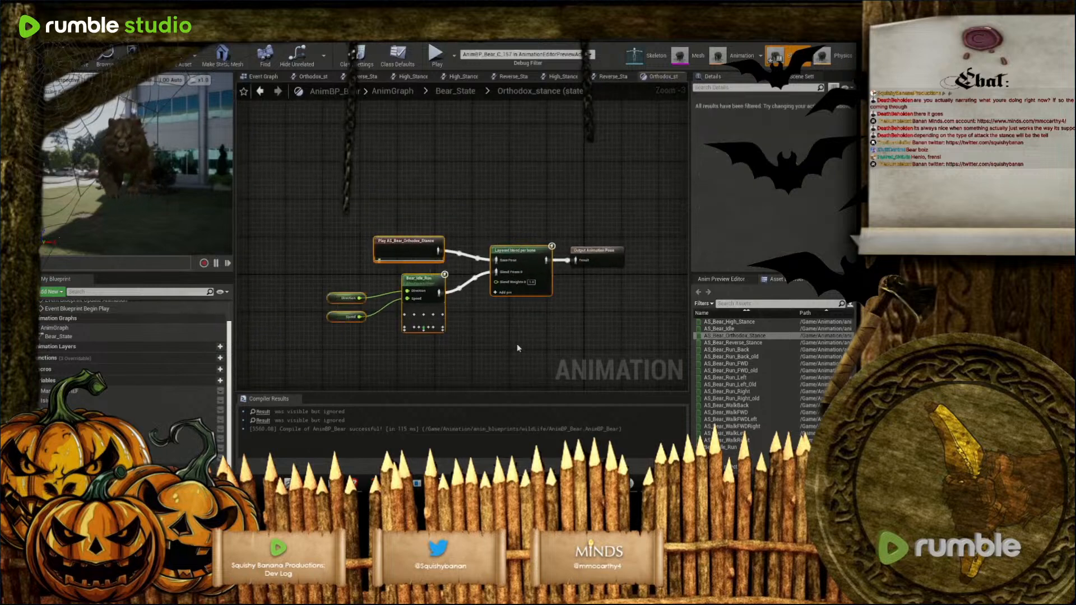
pyautogui.click(89, 63)
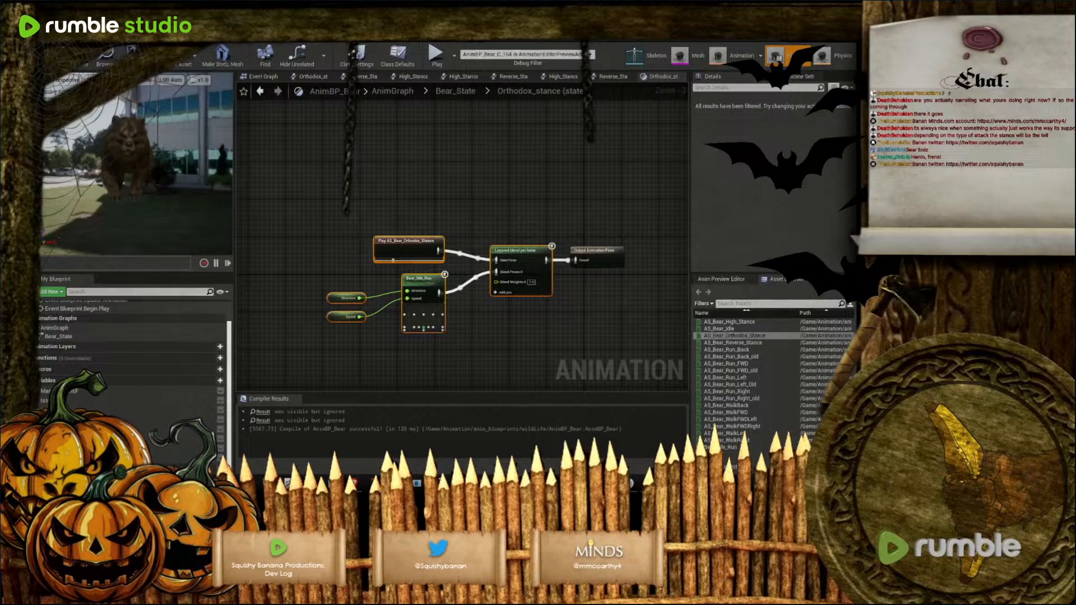
# Close all the open transition rule graphs, keeping the Event Graph and Orthodox_stance state open
pyautogui.click(613, 76)
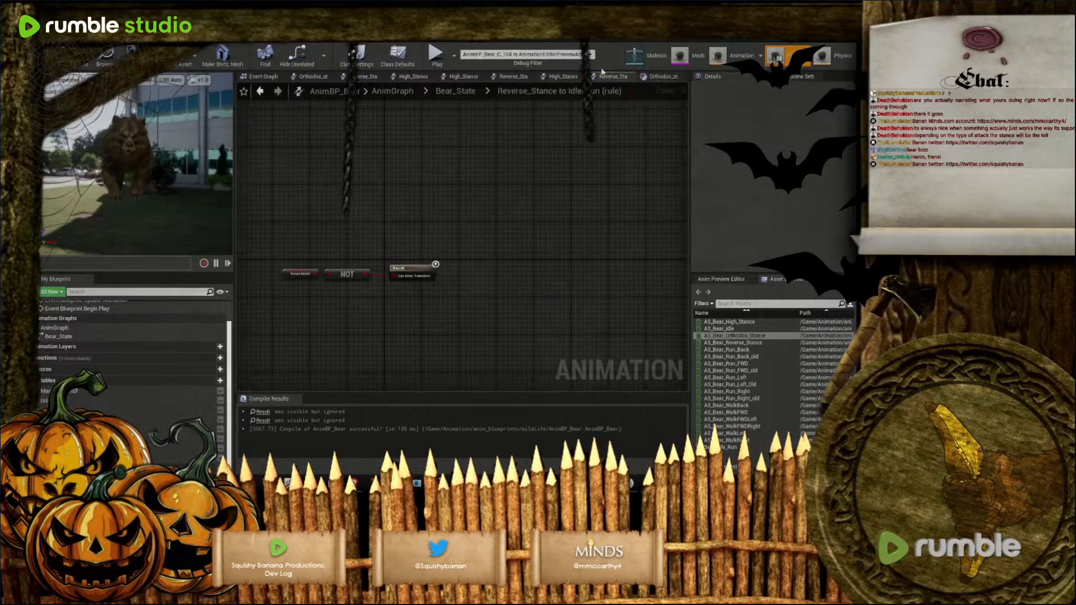
pyautogui.click(621, 77)
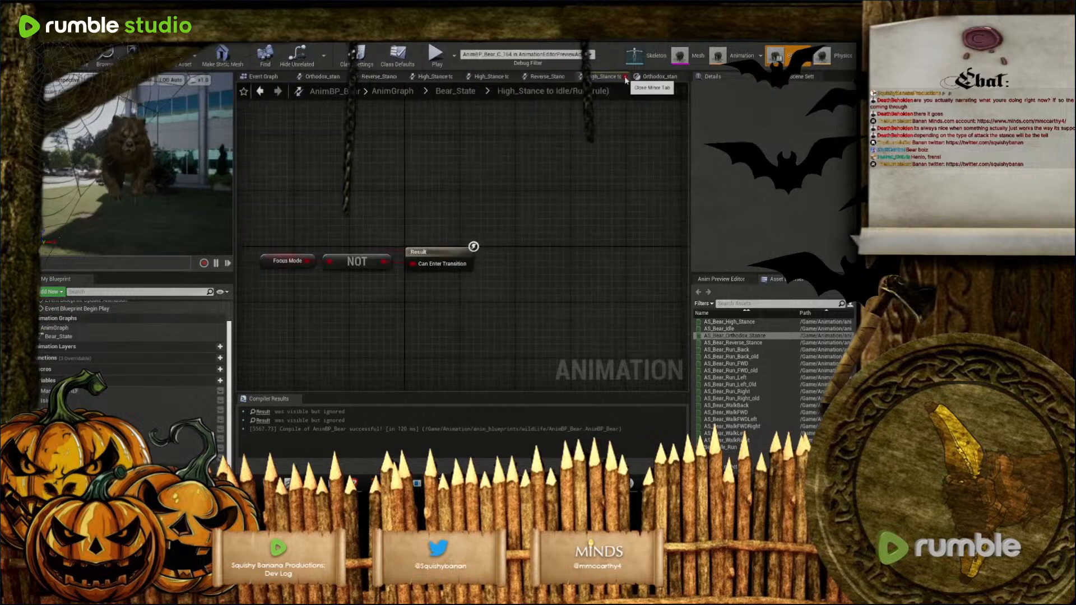
pyautogui.click(625, 77)
pyautogui.click(616, 77)
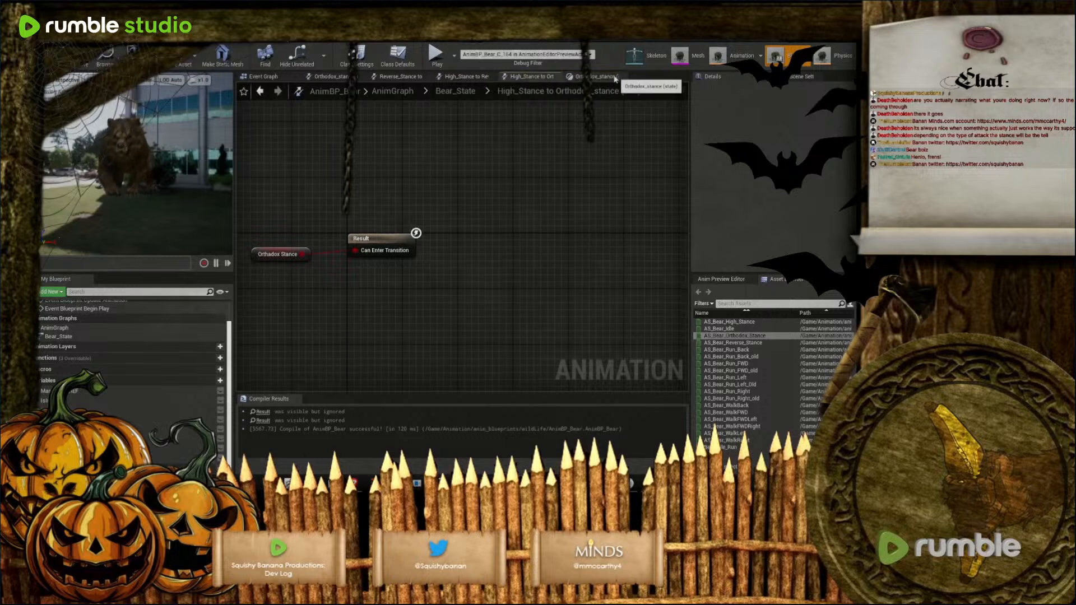
pyautogui.click(559, 77)
pyautogui.click(494, 78)
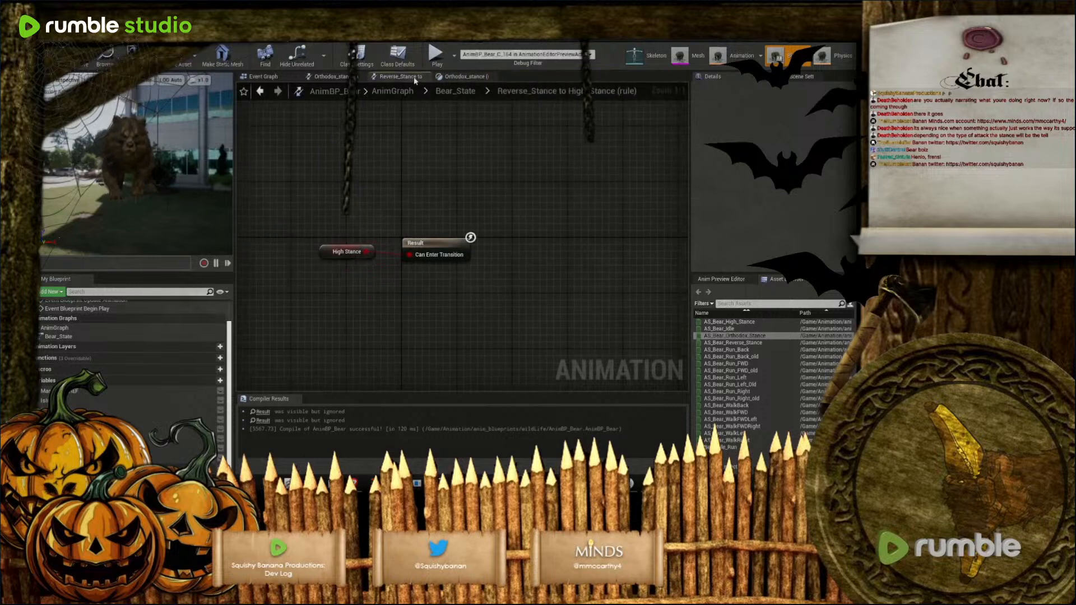
pyautogui.click(424, 77)
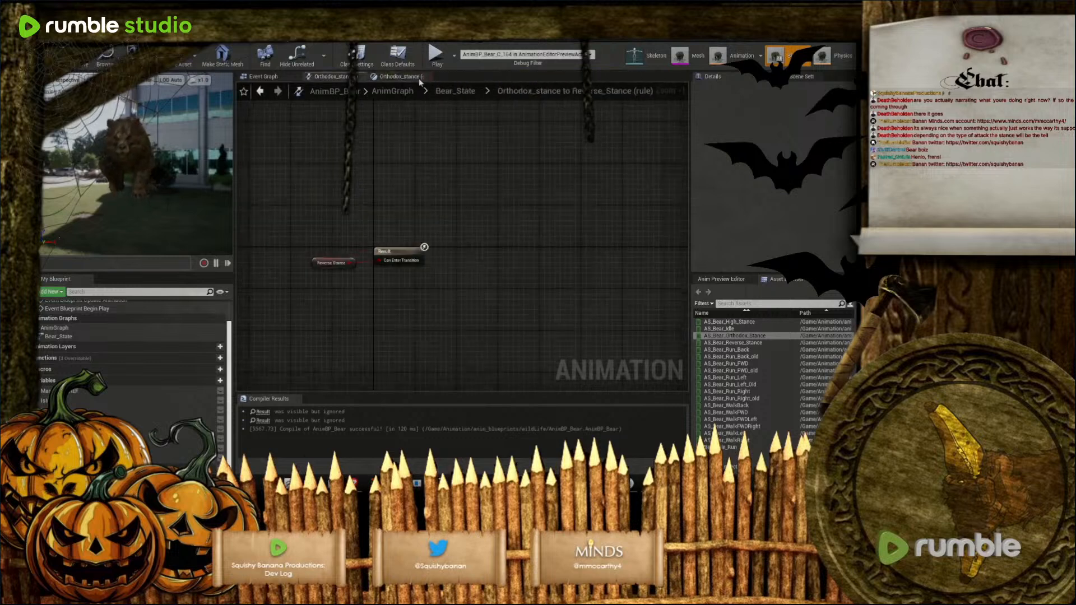
pyautogui.click(362, 77)
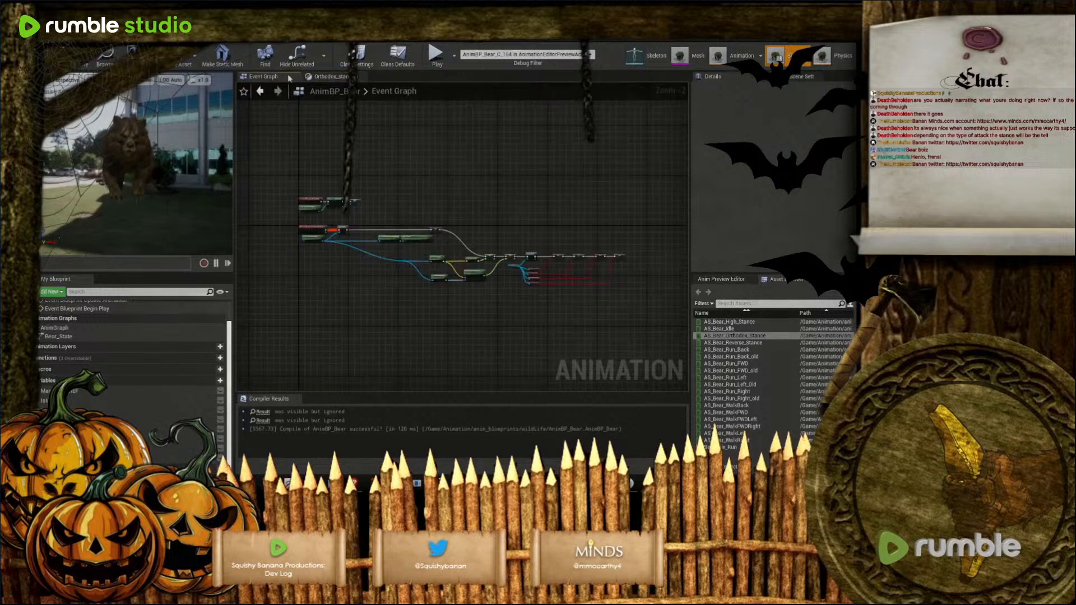
# Open the Reverse_Stance state from Bear_State, paste the copied blend nodes, and place them clear of the Output Animation Pose
pyautogui.click(261, 92)
pyautogui.click(260, 91)
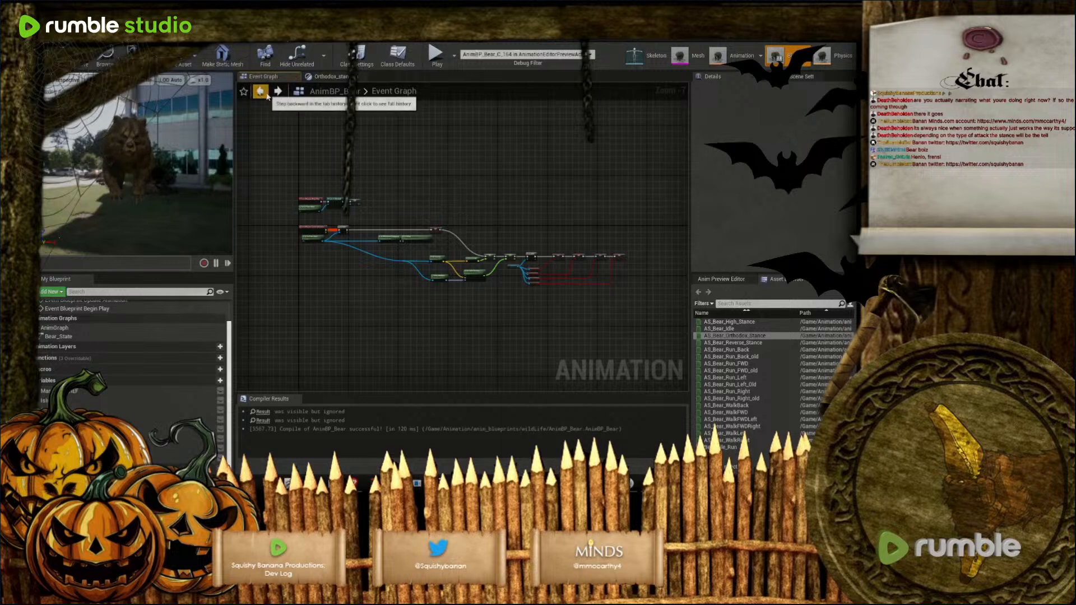
pyautogui.doubleClick(50, 337)
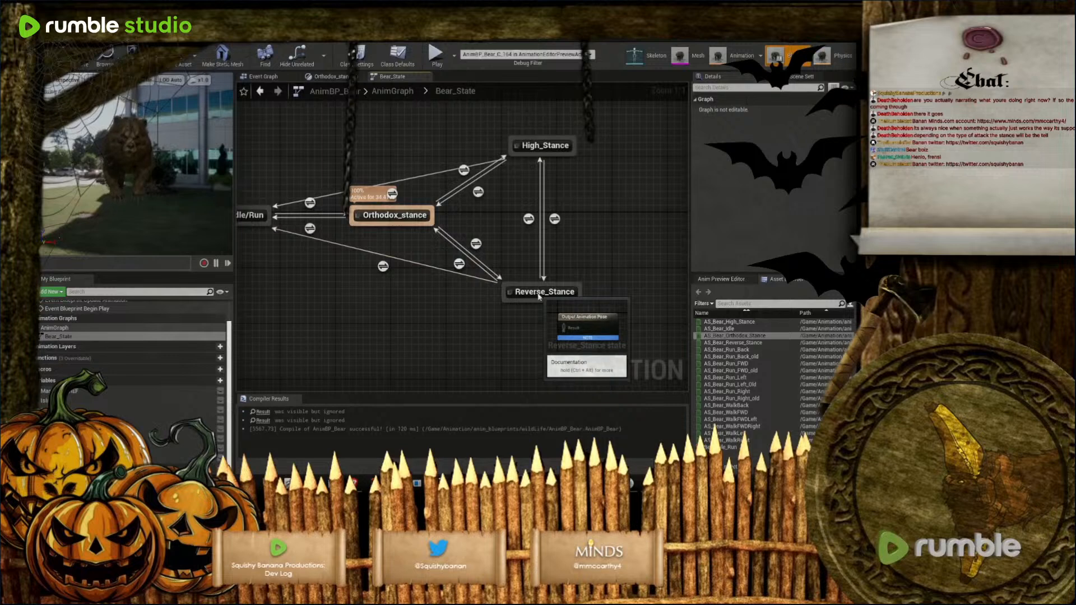
pyautogui.doubleClick(537, 292)
pyautogui.hotkey('ctrl', 'v')
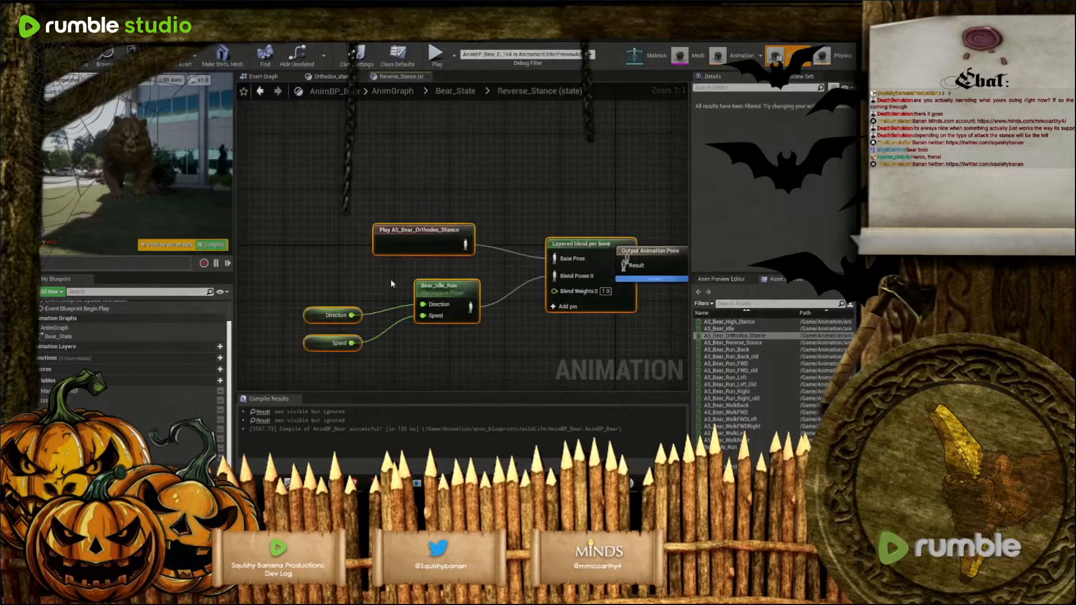
pyautogui.moveTo(588, 336); pyautogui.dragTo(504, 326, button='right')
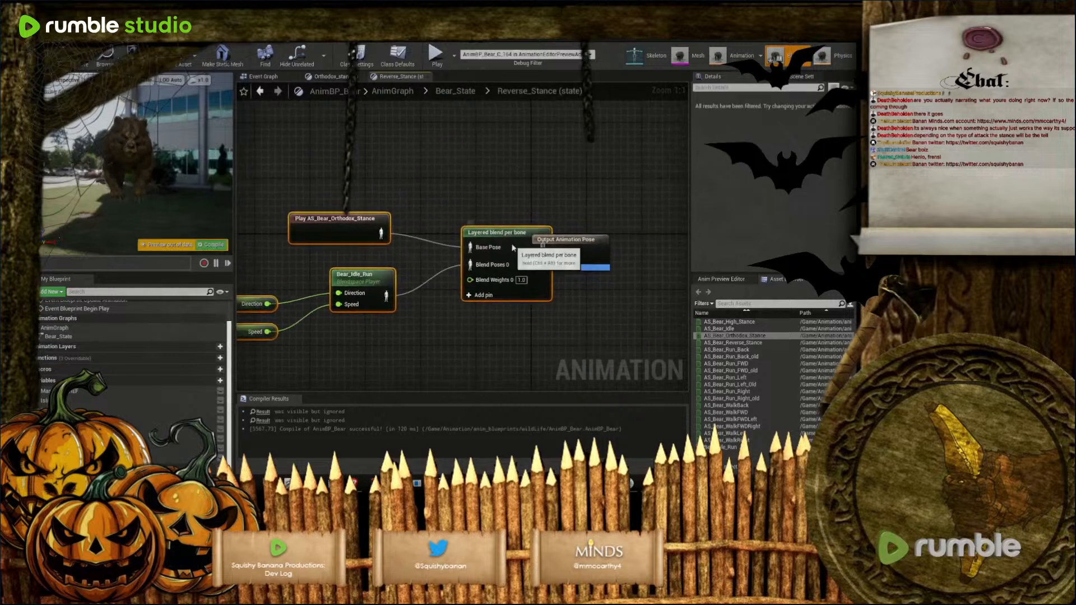
pyautogui.moveTo(512, 244); pyautogui.dragTo(443, 245)
pyautogui.click(507, 339)
# Swap the pasted animation for AS_Bear_Reverse_Stance, connect the layered blend to the Output Animation Pose, and compile
pyautogui.moveTo(734, 343); pyautogui.dragTo(287, 235)
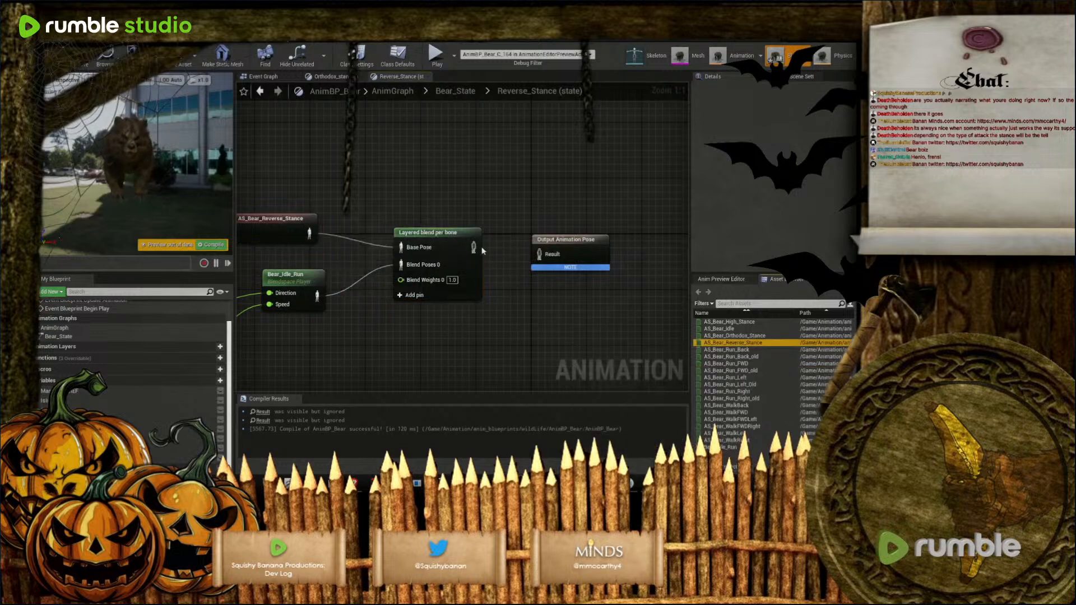
pyautogui.moveTo(473, 247); pyautogui.dragTo(539, 254)
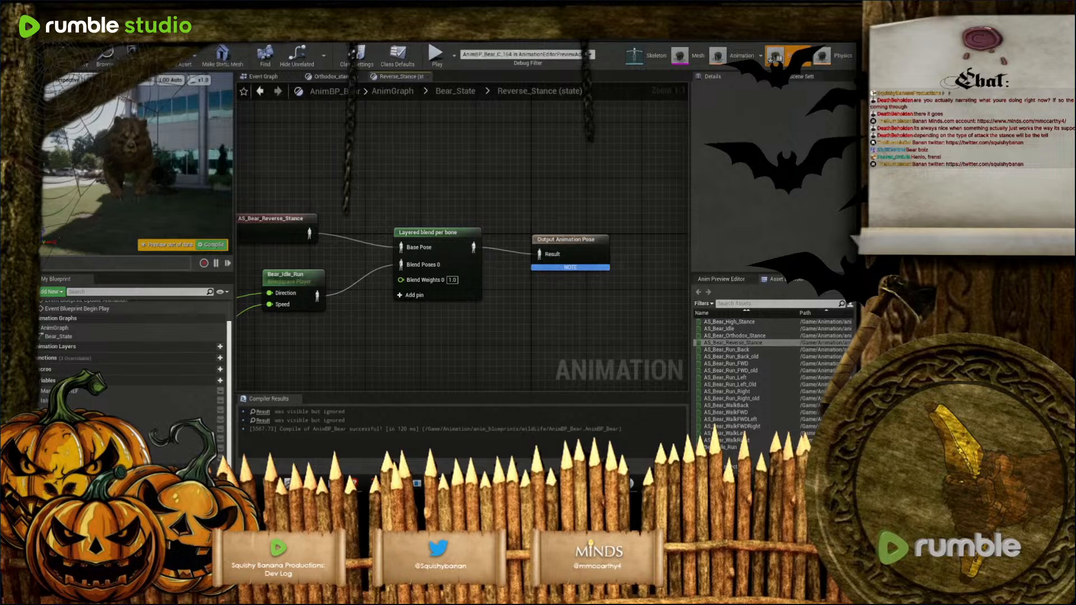
pyautogui.click(53, 57)
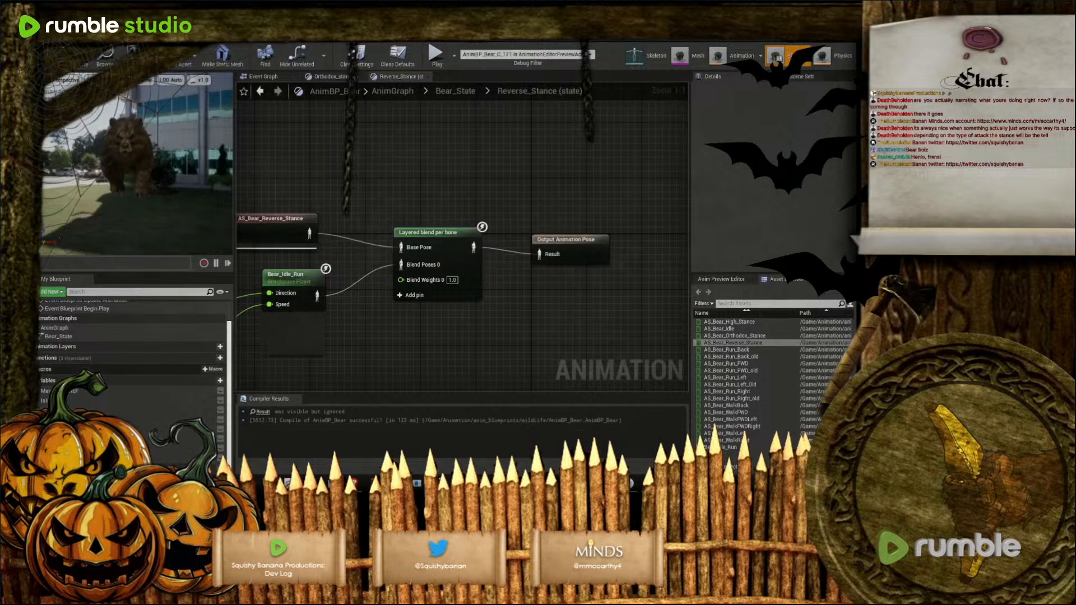
# Enable the Reverse Stance variable's default value and recompile to preview the bear's blended reverse stance
pyautogui.click(67, 457)
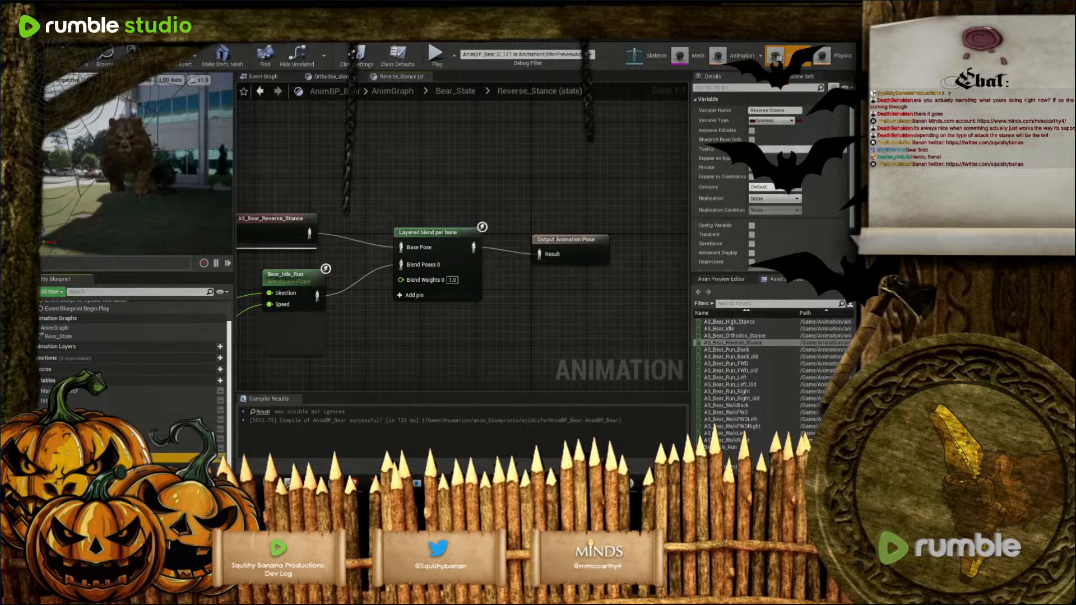
pyautogui.scroll(-5, 761, 226)
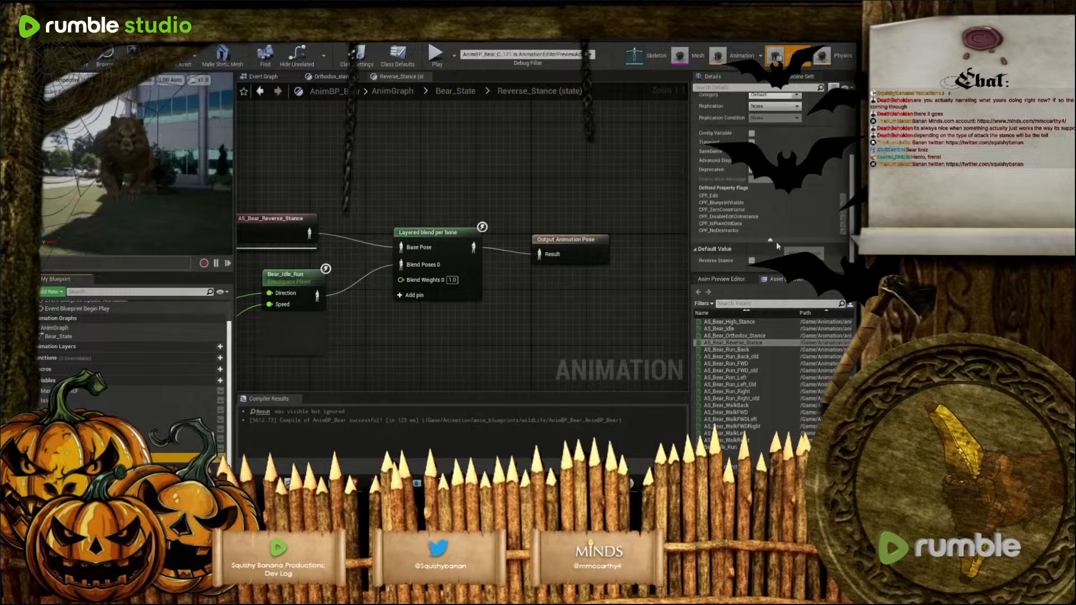
pyautogui.click(752, 261)
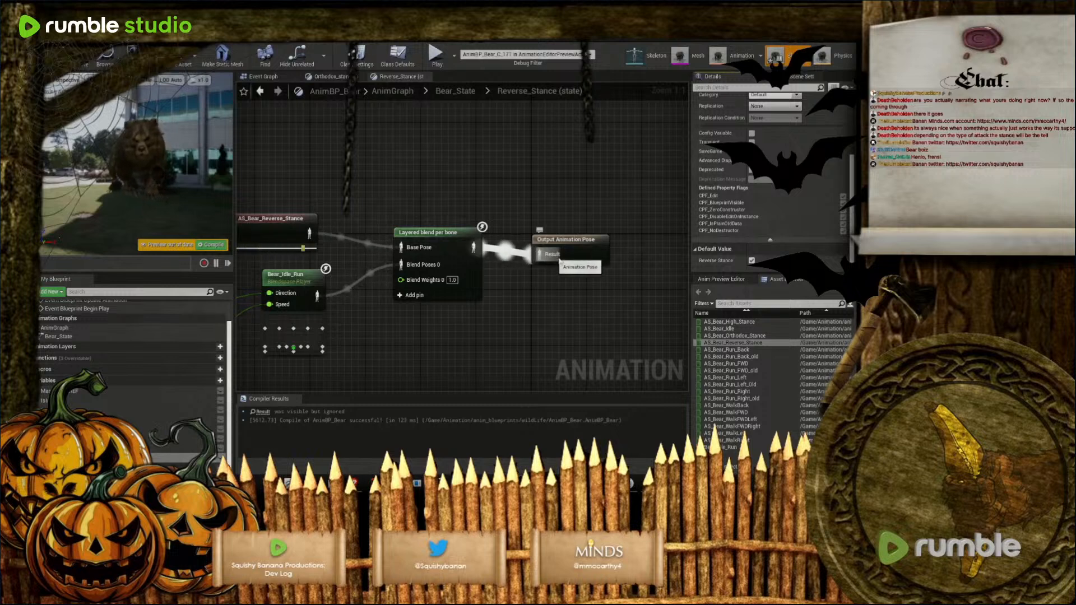
pyautogui.click(444, 240)
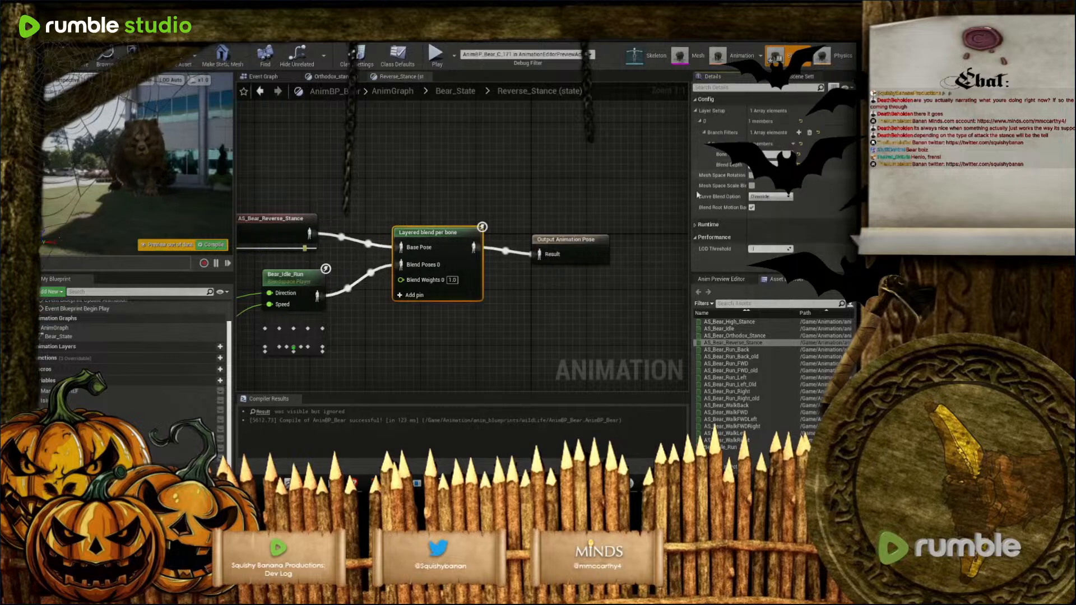
pyautogui.click(212, 243)
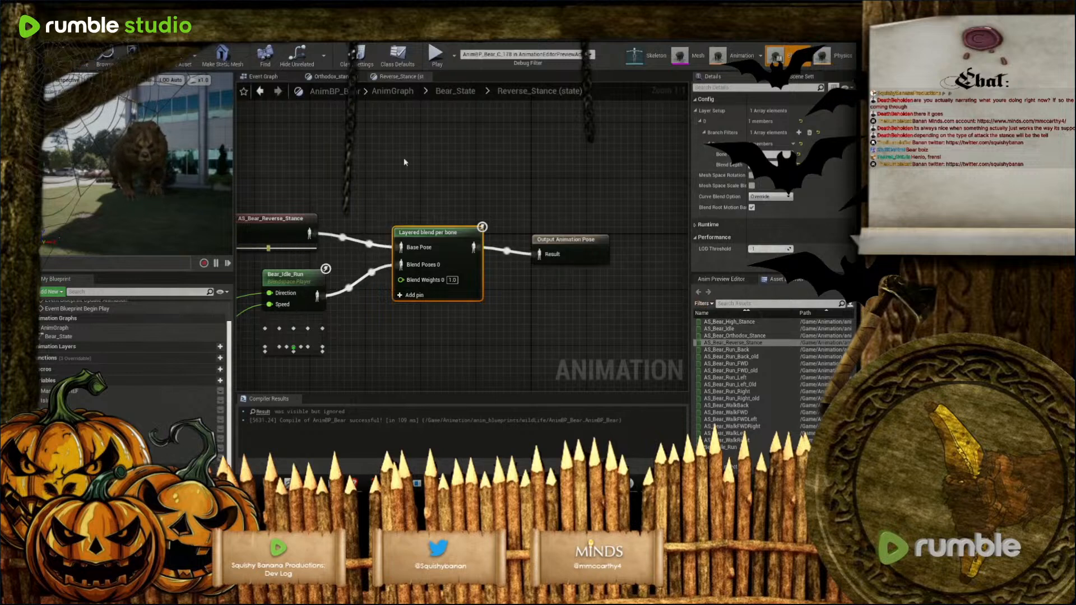
# Review the layered blend's settings in the Orthodox_stance state and recompile the blueprint
pyautogui.click(342, 76)
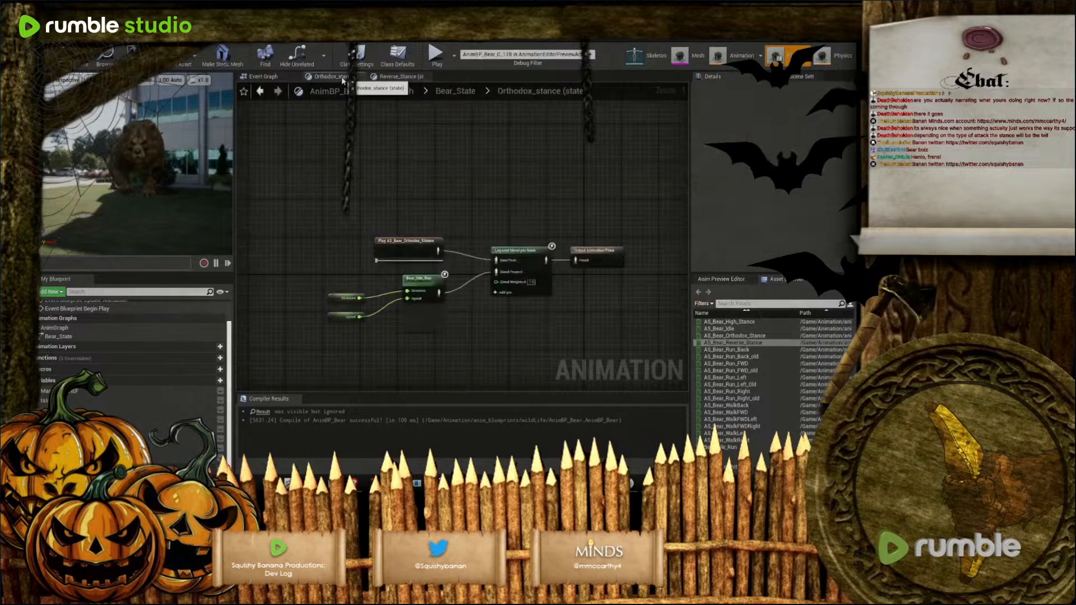
pyautogui.click(596, 260)
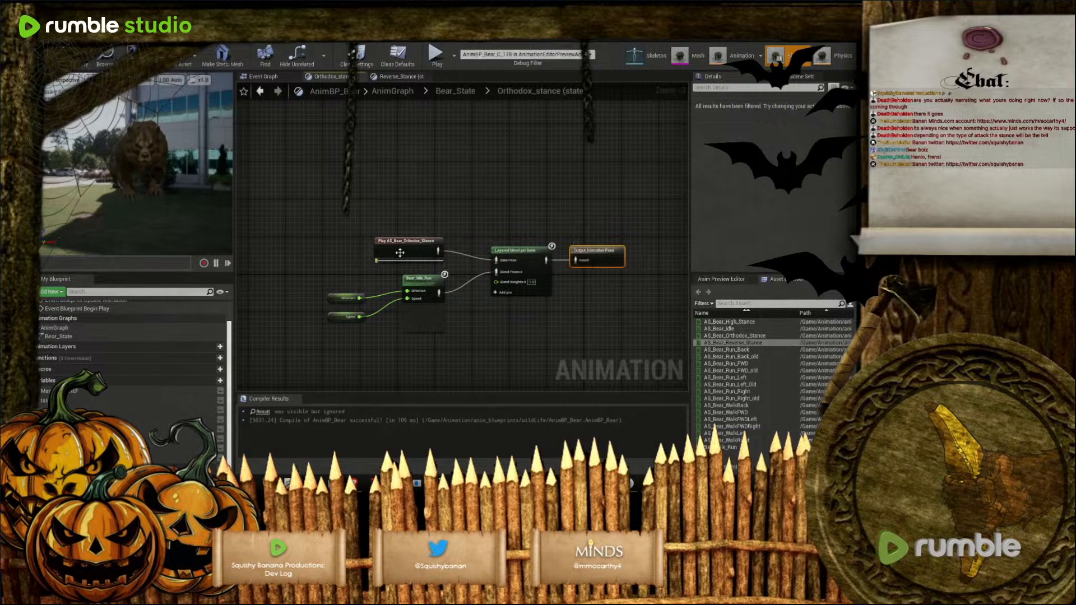
pyautogui.click(529, 268)
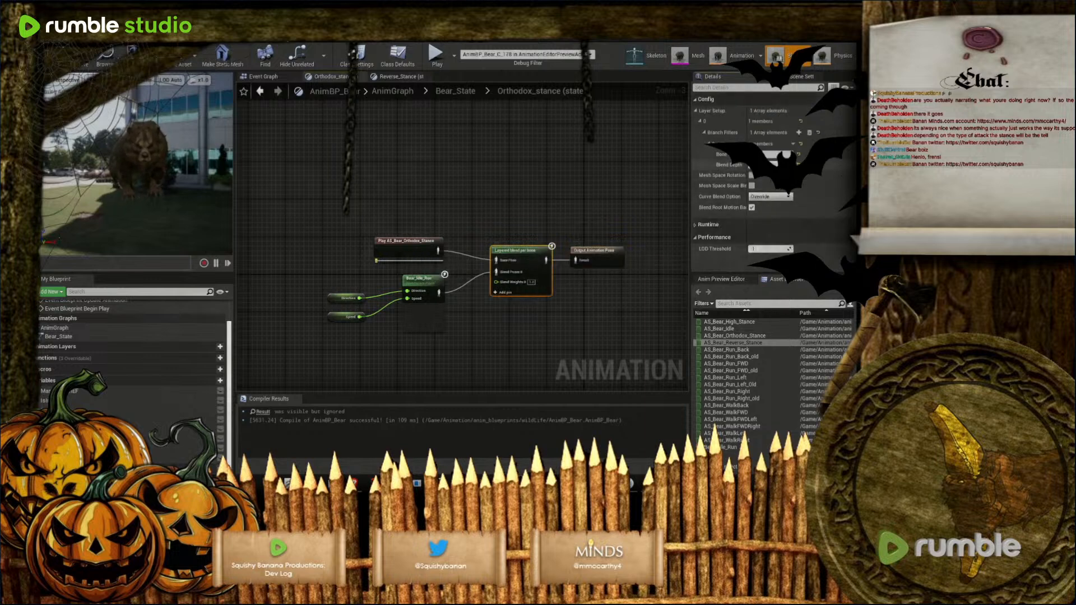
pyautogui.click(211, 244)
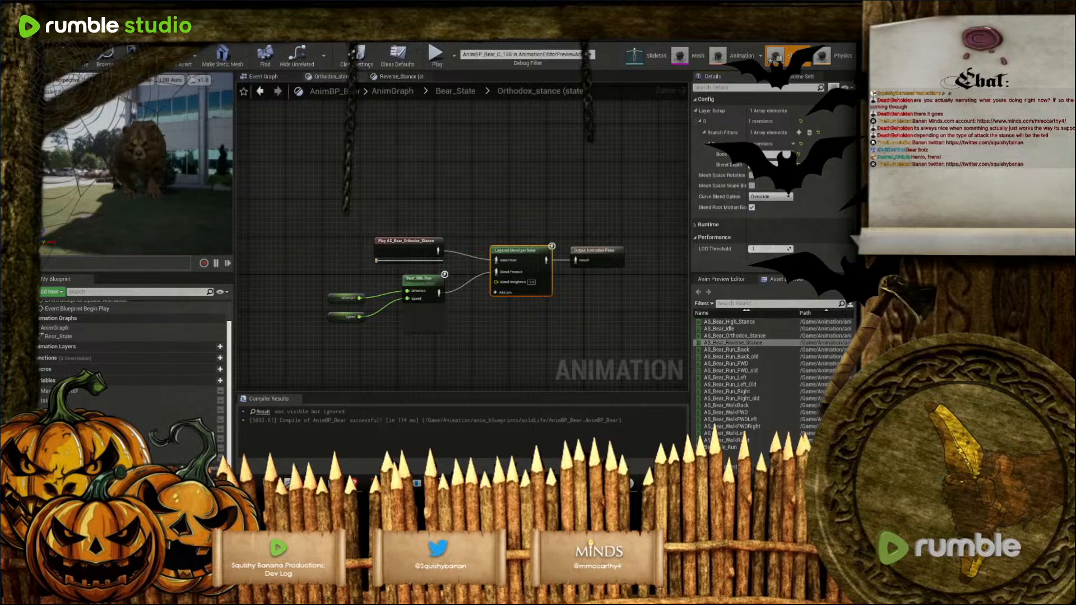
# Disable the Reverse Stance variable's default value and recompile to preview the orthodox stance
pyautogui.click(73, 458)
pyautogui.scroll(-5, 781, 234)
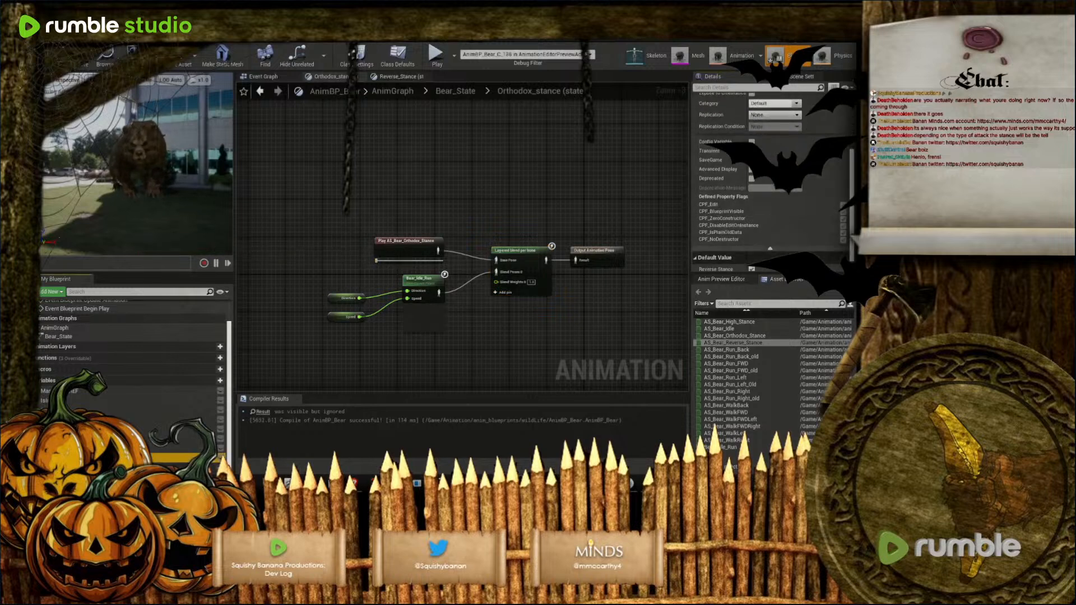
pyautogui.click(751, 261)
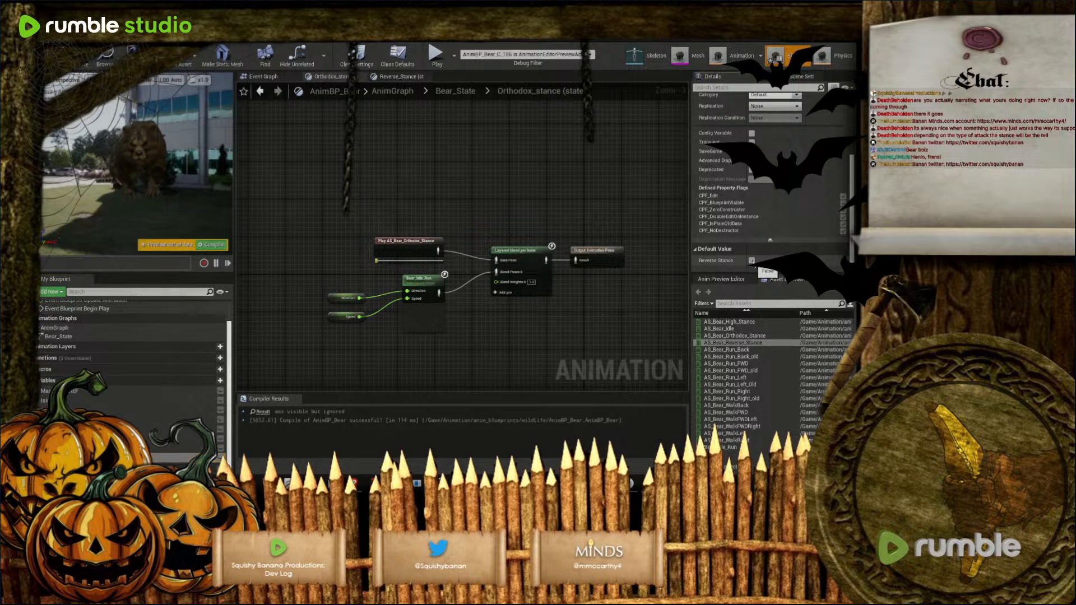
pyautogui.click(213, 245)
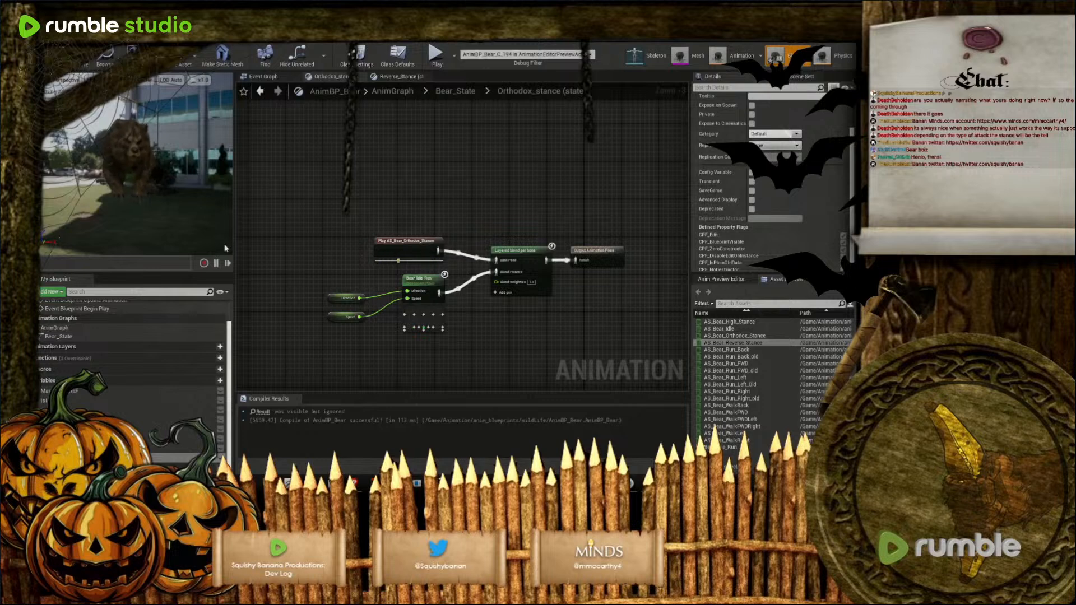
# Change the default value of the Speed variable feeding Bear_Idle_Run in Orthodox_stance and recompile
pyautogui.click(348, 317)
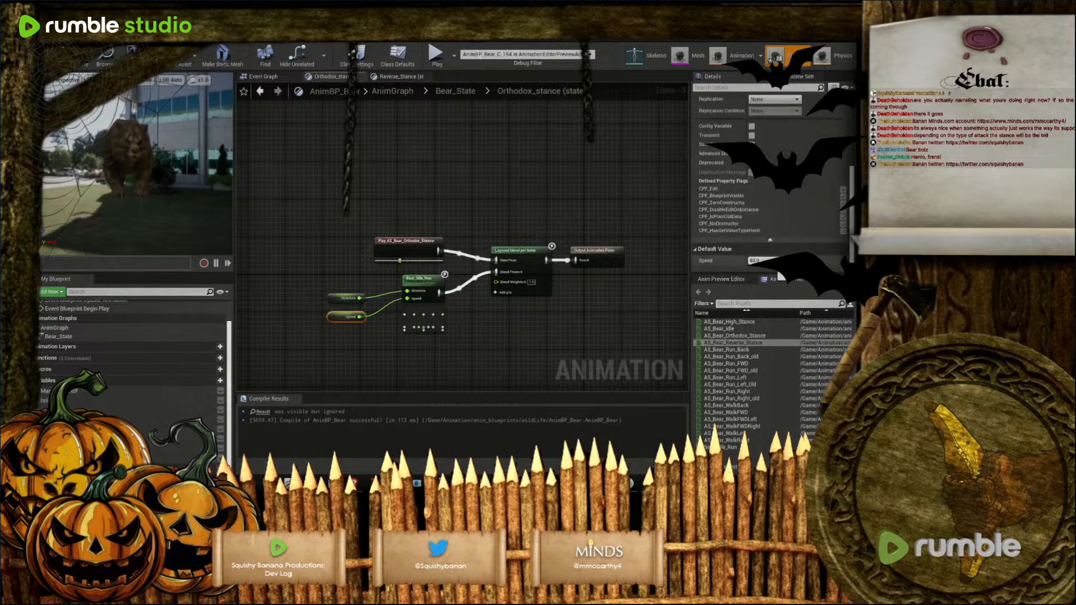
pyautogui.press('Return')
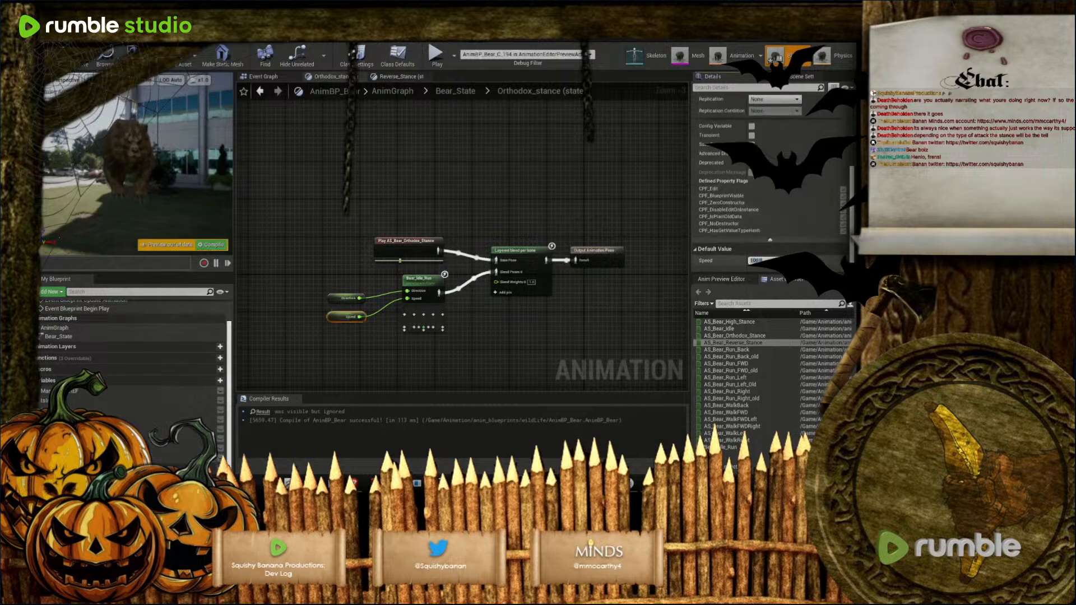
pyautogui.click(54, 56)
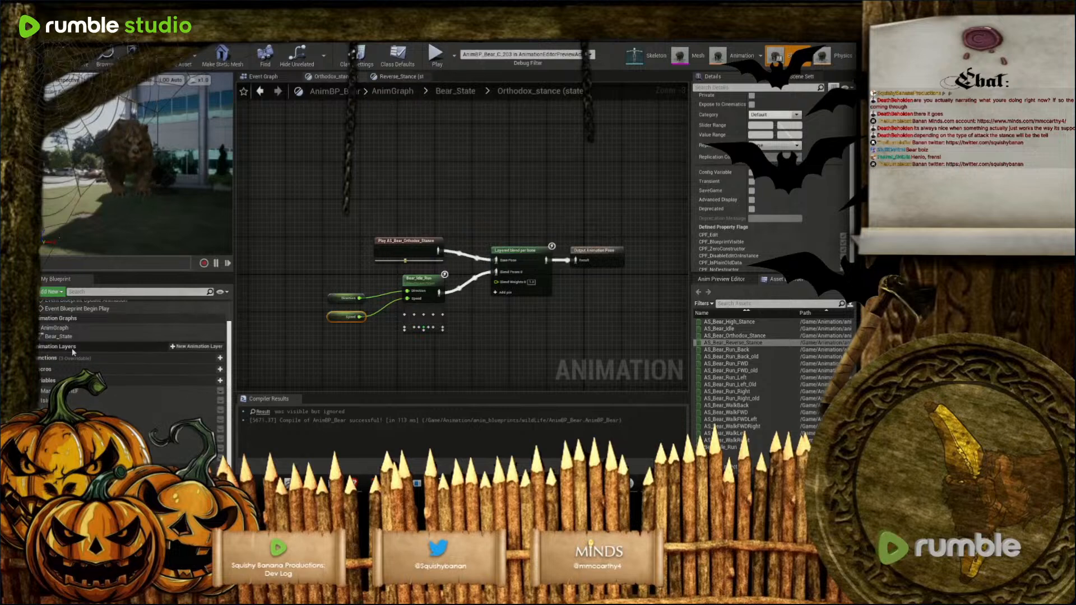
# Open the High_Stance state from Bear_State and paste the copied blend nodes beside the Output Animation Pose
pyautogui.doubleClick(62, 336)
pyautogui.moveTo(539, 341); pyautogui.dragTo(436, 354, button='right')
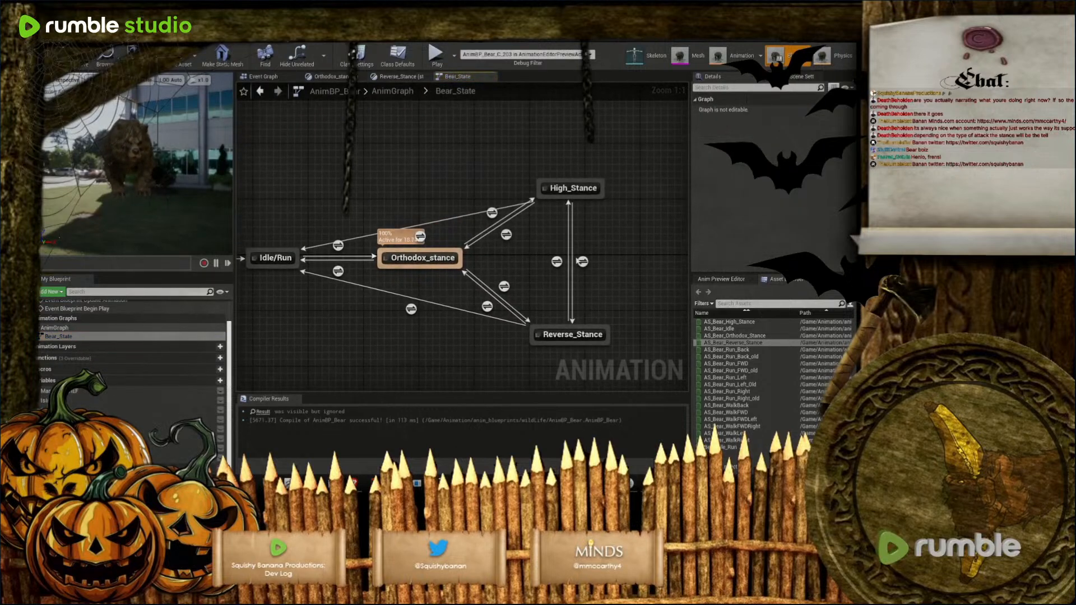
pyautogui.doubleClick(583, 186)
pyautogui.moveTo(400, 315); pyautogui.dragTo(653, 294, button='right')
pyautogui.rightClick(472, 243)
pyautogui.hotkey('ctrl', 'v')
pyautogui.click(430, 220)
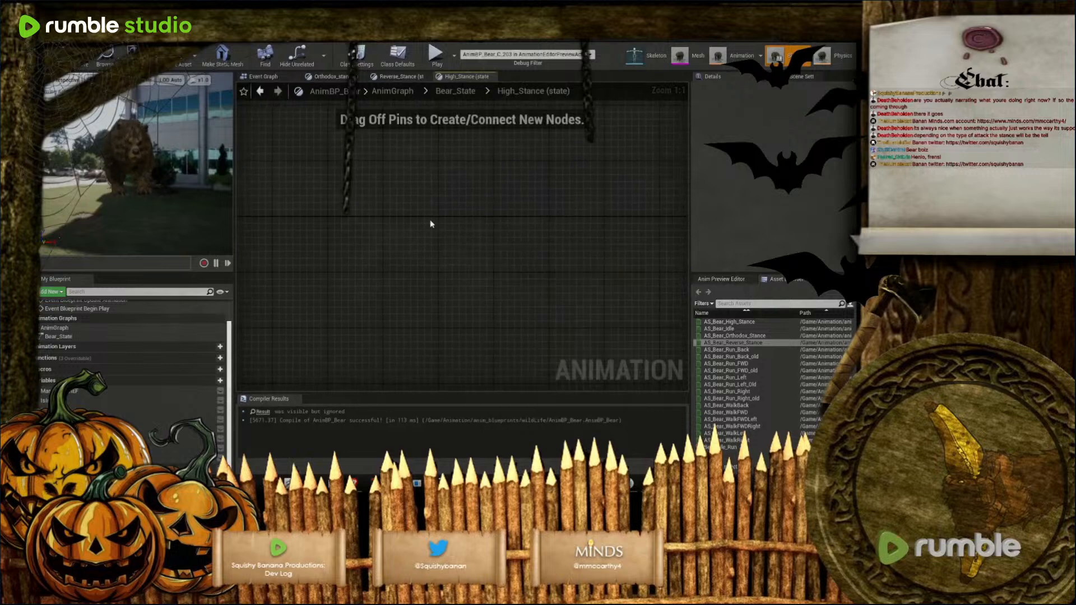
pyautogui.hotkey('ctrl', 'v')
pyautogui.moveTo(553, 329); pyautogui.dragTo(394, 329, button='right')
pyautogui.click(486, 200)
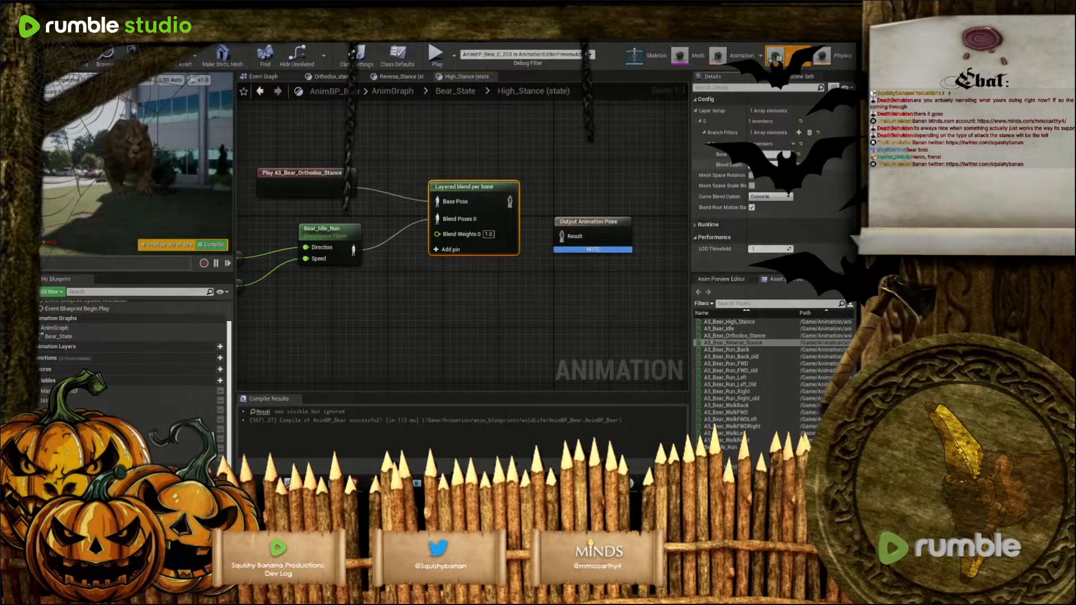
# Replace the orthodox stance player in the High_Stance graph with the AS_Bear_High_Stance animation, keeping it wired to Base Pose
pyautogui.click(517, 344)
pyautogui.moveTo(517, 344); pyautogui.dragTo(560, 367, button='right')
pyautogui.click(734, 323)
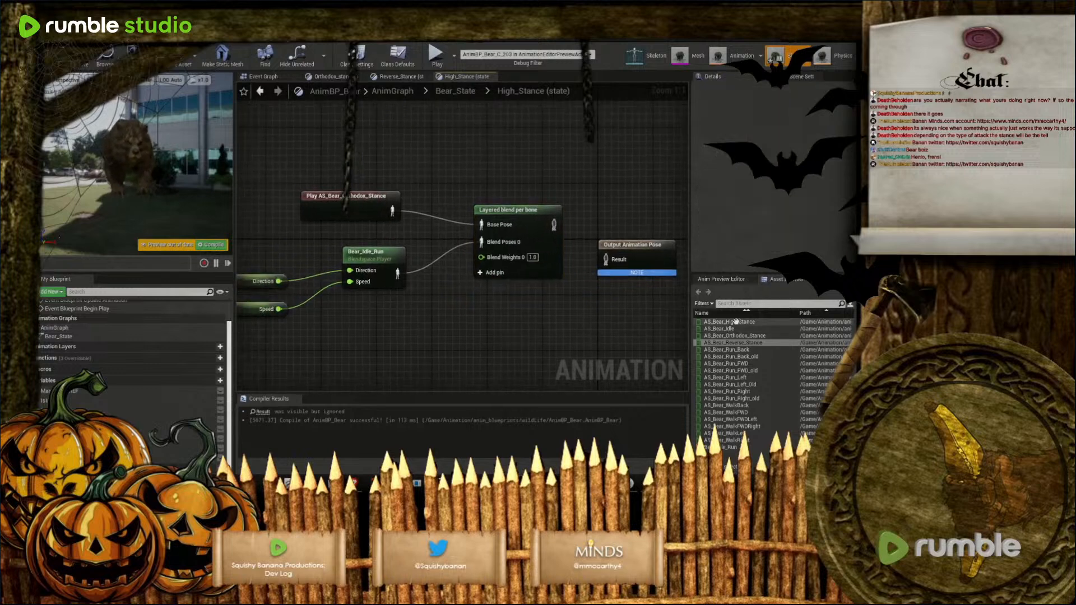
pyautogui.moveTo(736, 324); pyautogui.dragTo(353, 201)
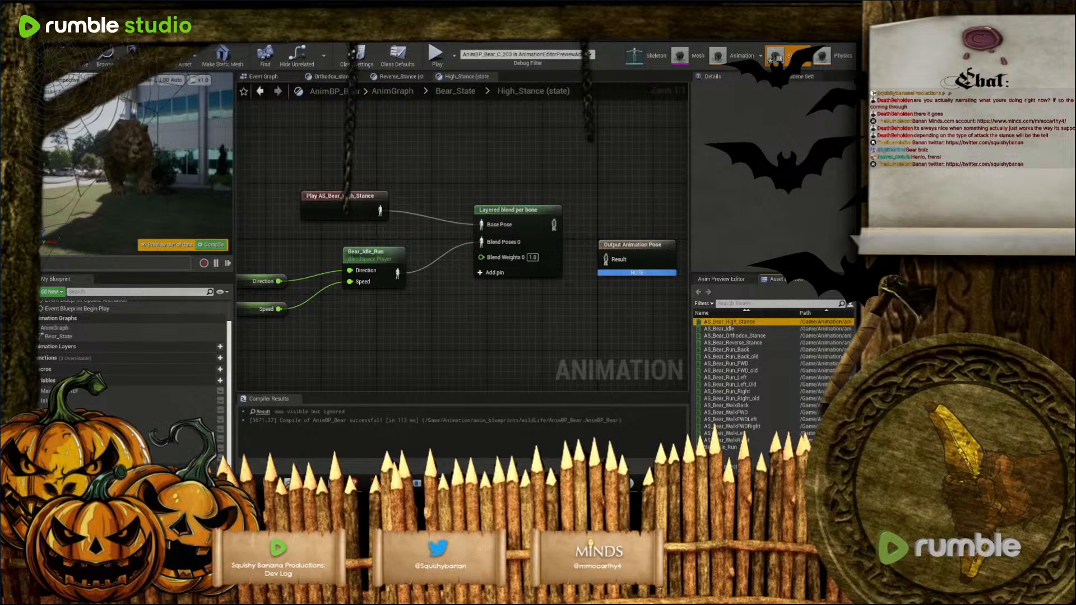
# Connect the Layered blend per bone output to the Output Animation Pose result and compile the blueprint
pyautogui.moveTo(569, 250); pyautogui.dragTo(494, 229, button='right')
pyautogui.moveTo(480, 204); pyautogui.dragTo(532, 239)
pyautogui.moveTo(532, 238); pyautogui.dragTo(628, 244, button='right')
pyautogui.click(53, 56)
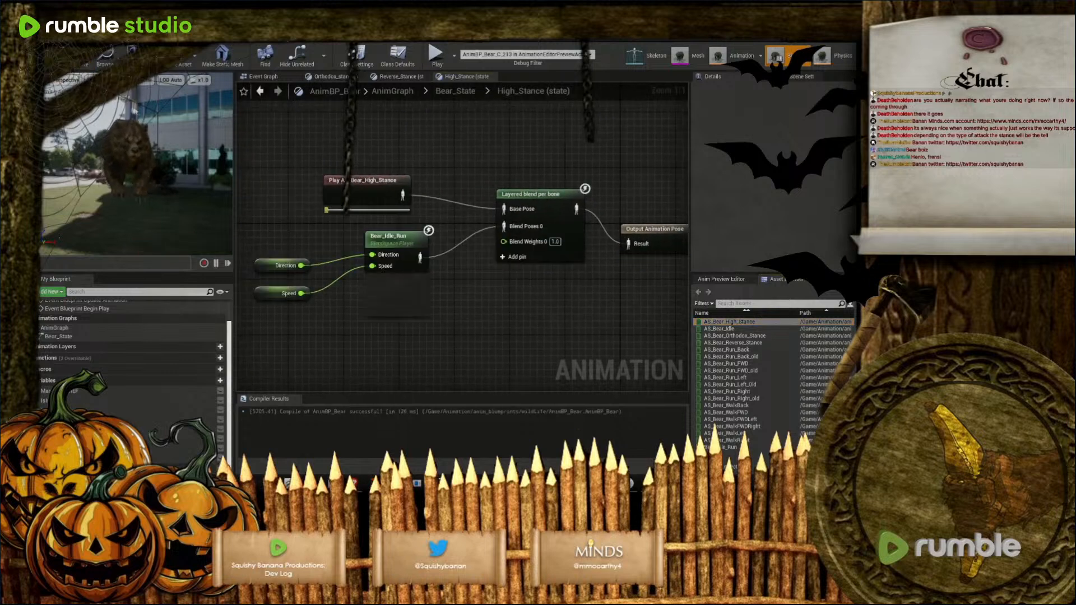
# Enable the High Stance variable's default value and recompile to preview the high stance
pyautogui.click(173, 447)
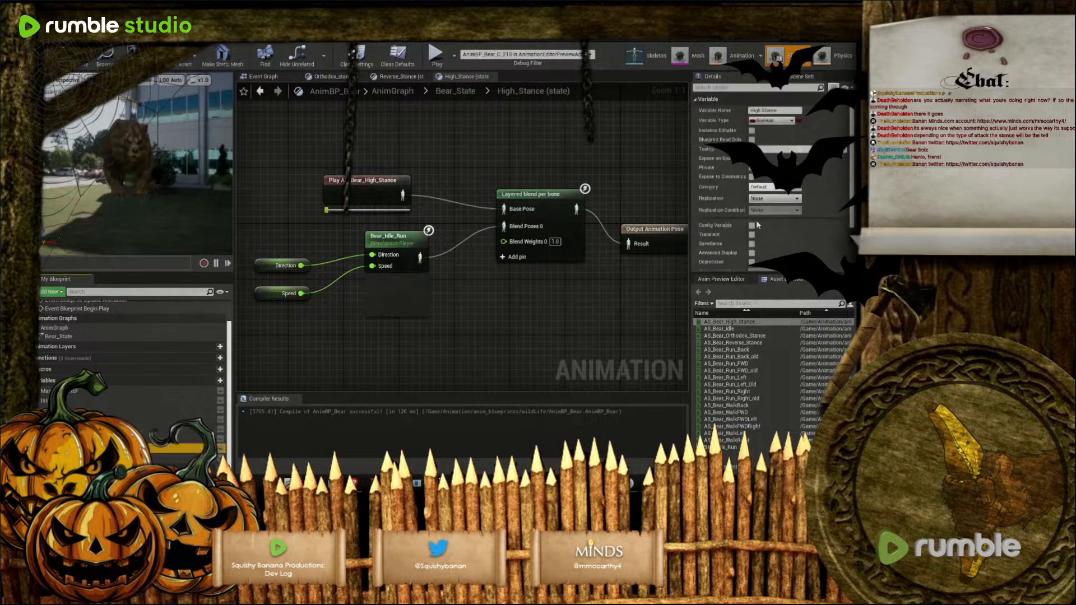
pyautogui.scroll(-3, 759, 235)
pyautogui.click(751, 260)
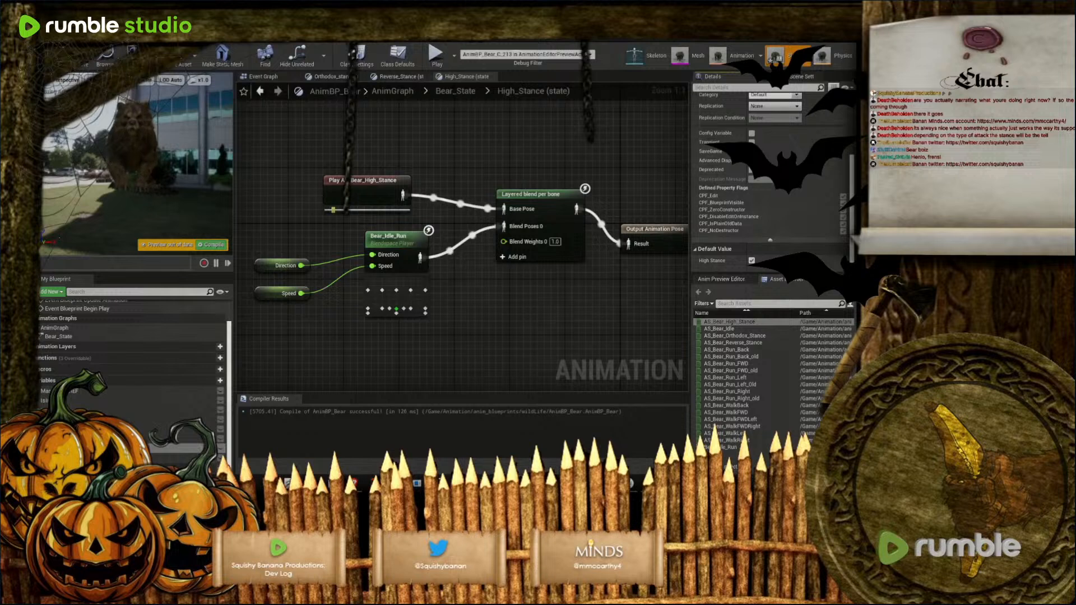
pyautogui.click(58, 56)
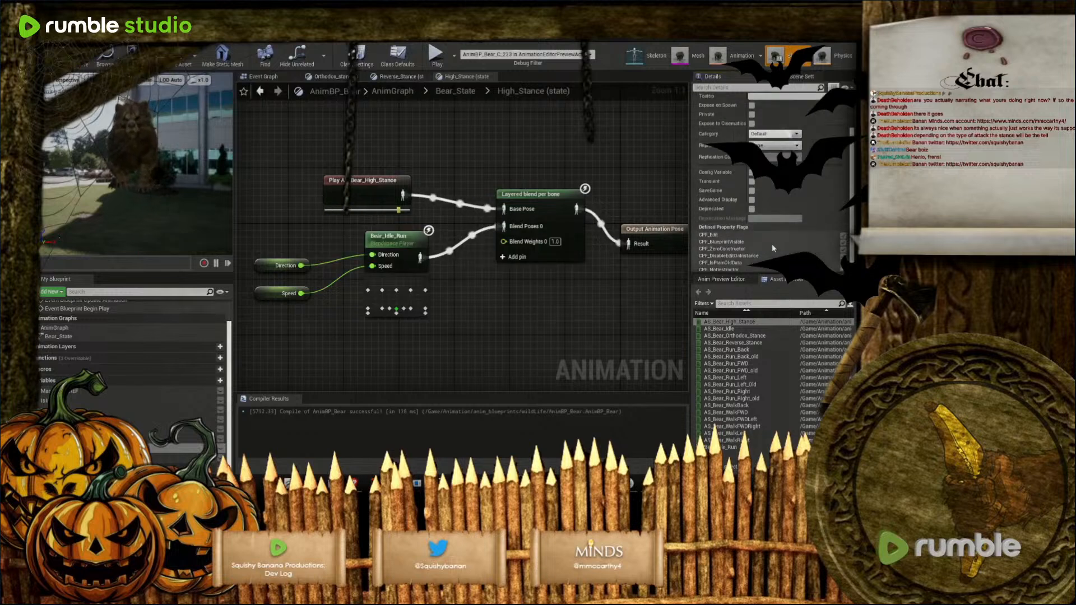
# Toggle the High Stance variable's default value off and on between recompiles to preview the stance transitions
pyautogui.scroll(-2, 763, 252)
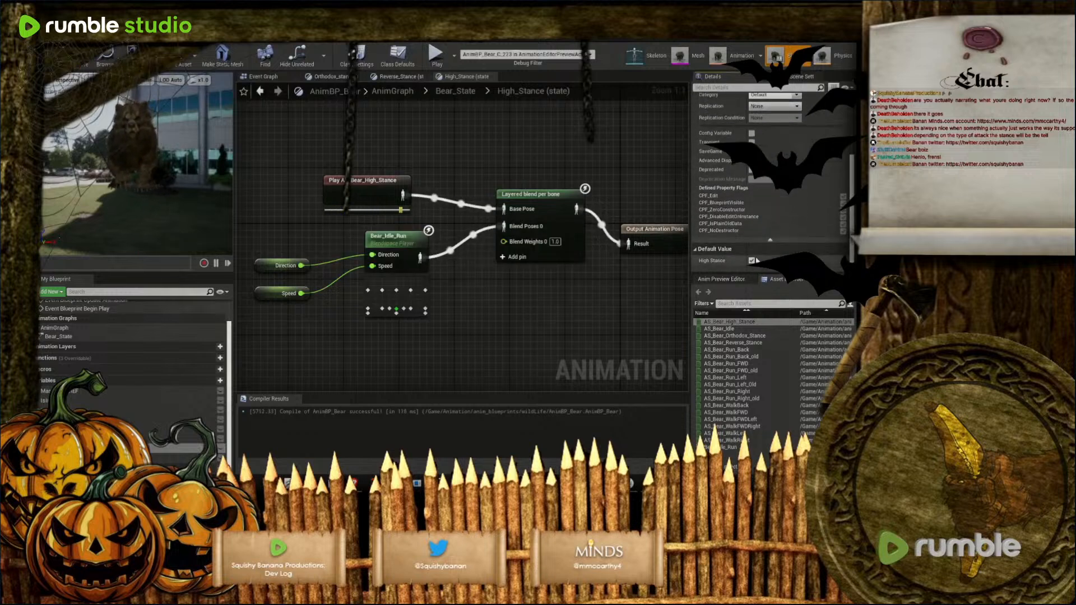
pyautogui.click(751, 261)
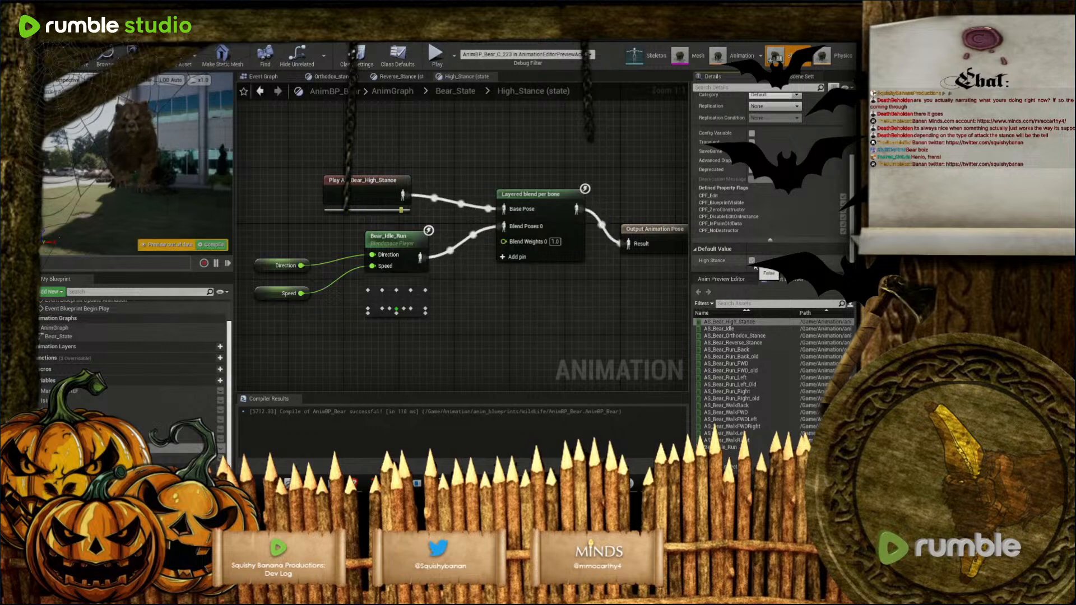
pyautogui.click(212, 246)
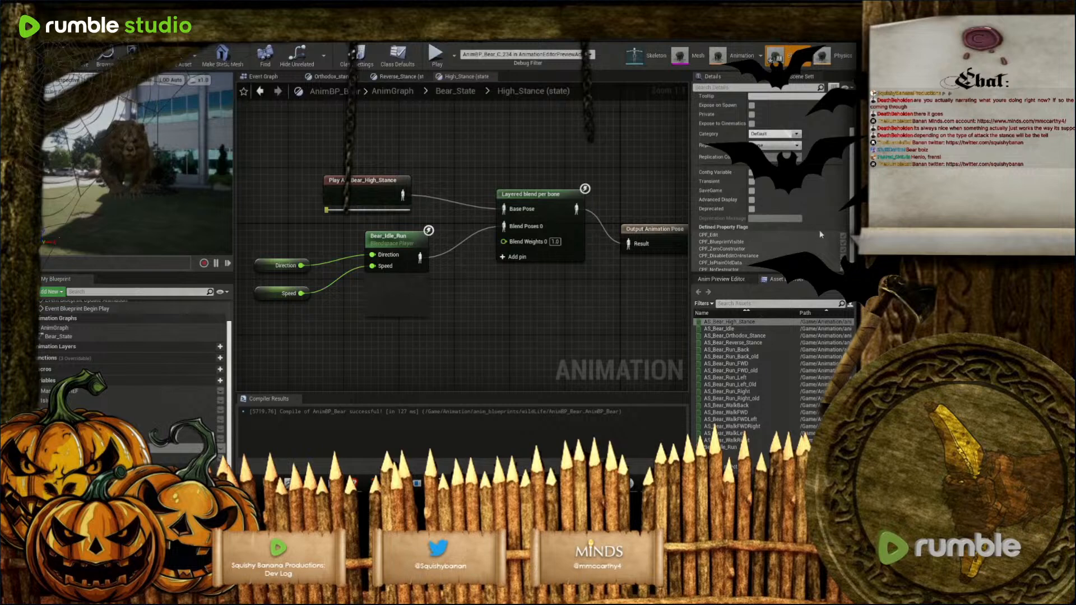
pyautogui.scroll(-2, 759, 245)
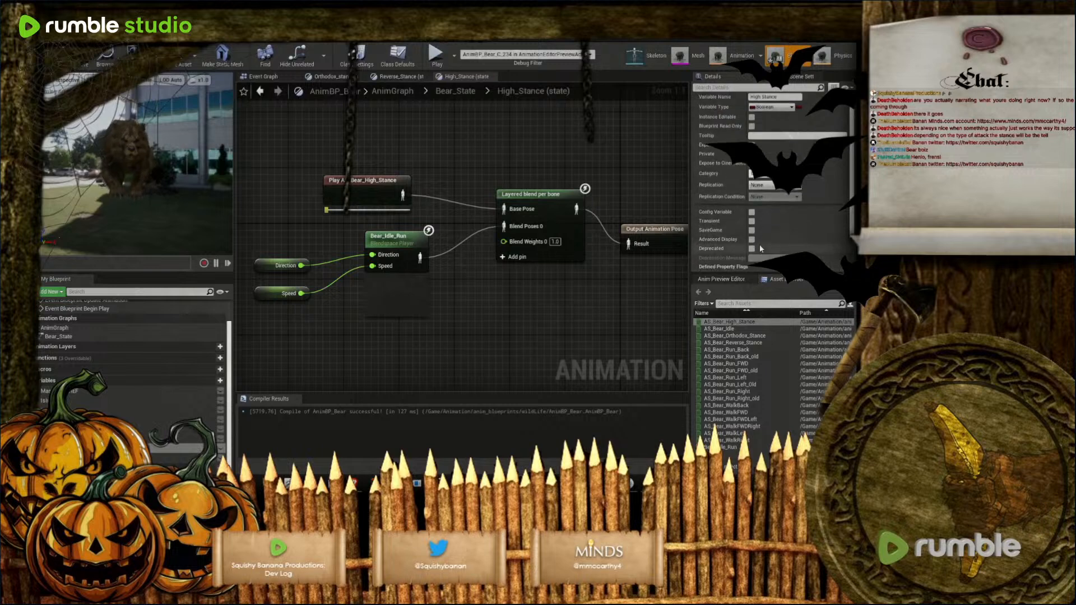
pyautogui.click(752, 261)
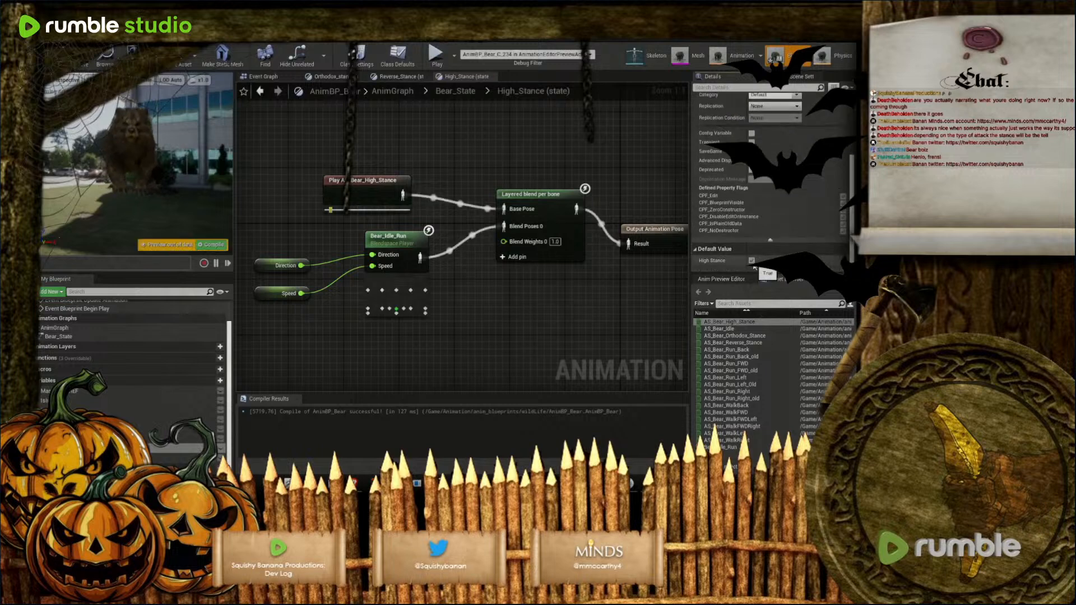
pyautogui.click(752, 261)
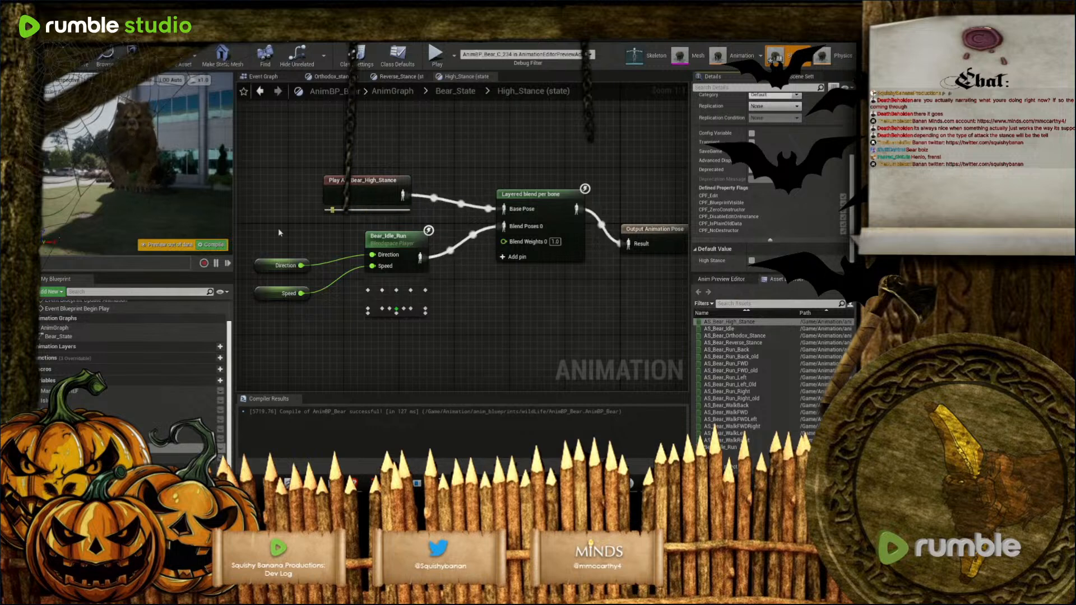
pyautogui.click(215, 245)
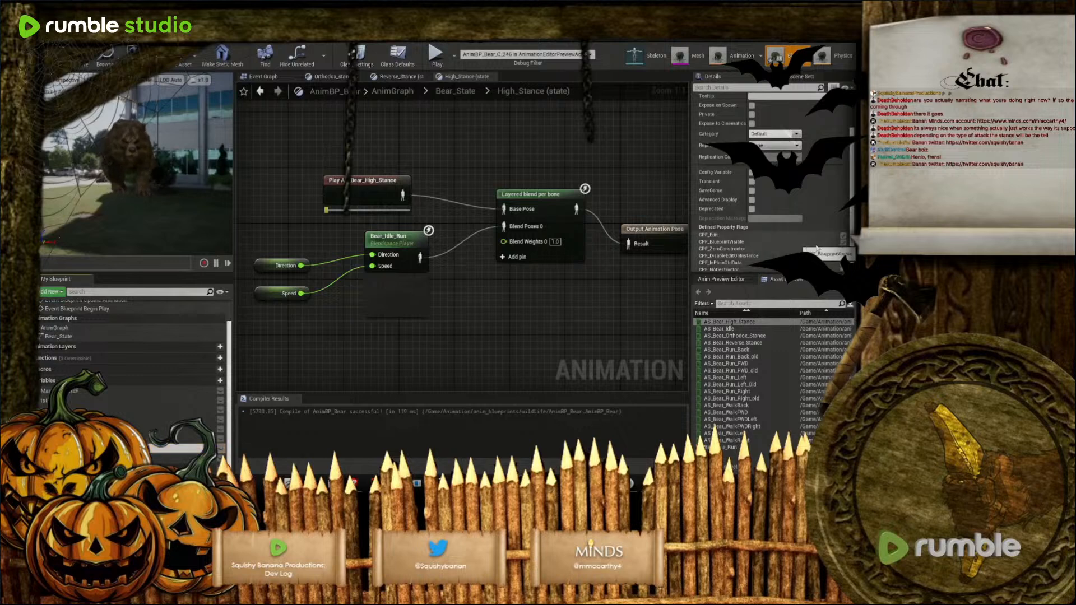
# Enable the High Stance default value, adjust the layered blend's branch filter settings and recompile
pyautogui.scroll(-2, 753, 263)
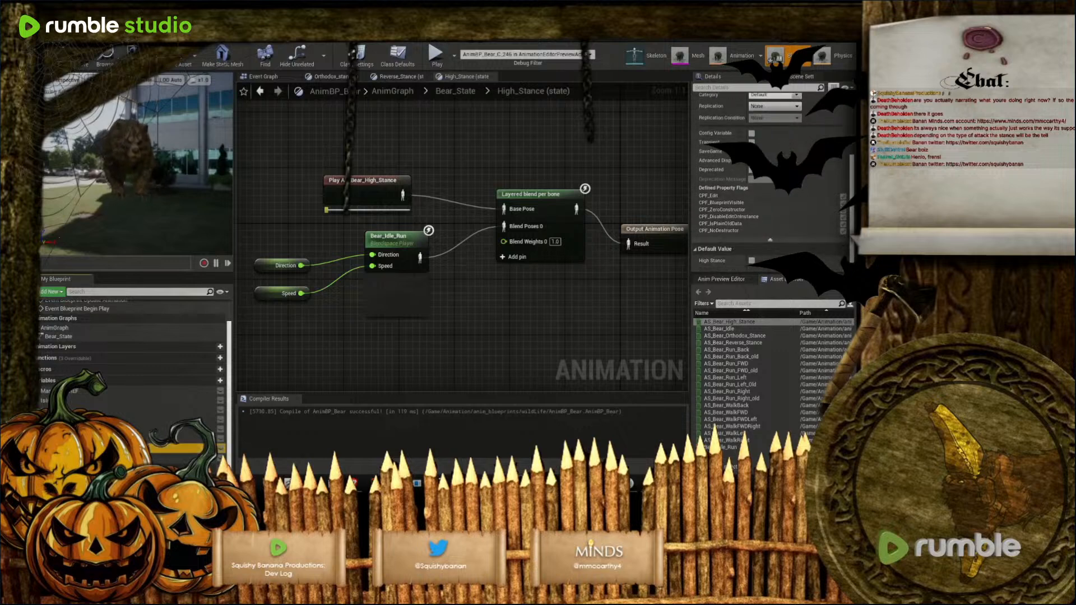
pyautogui.click(751, 261)
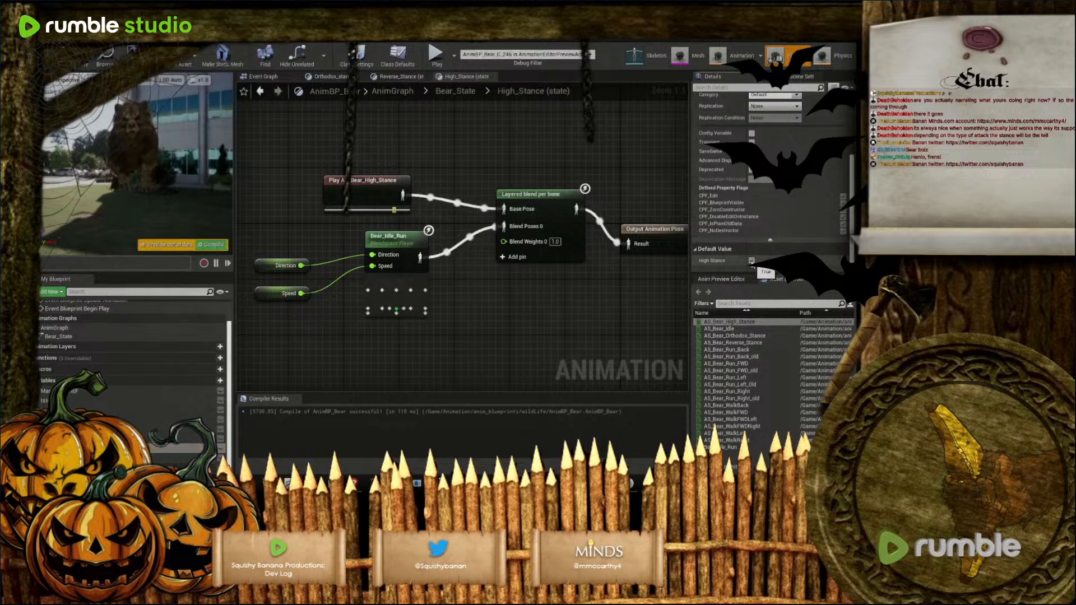
pyautogui.click(555, 215)
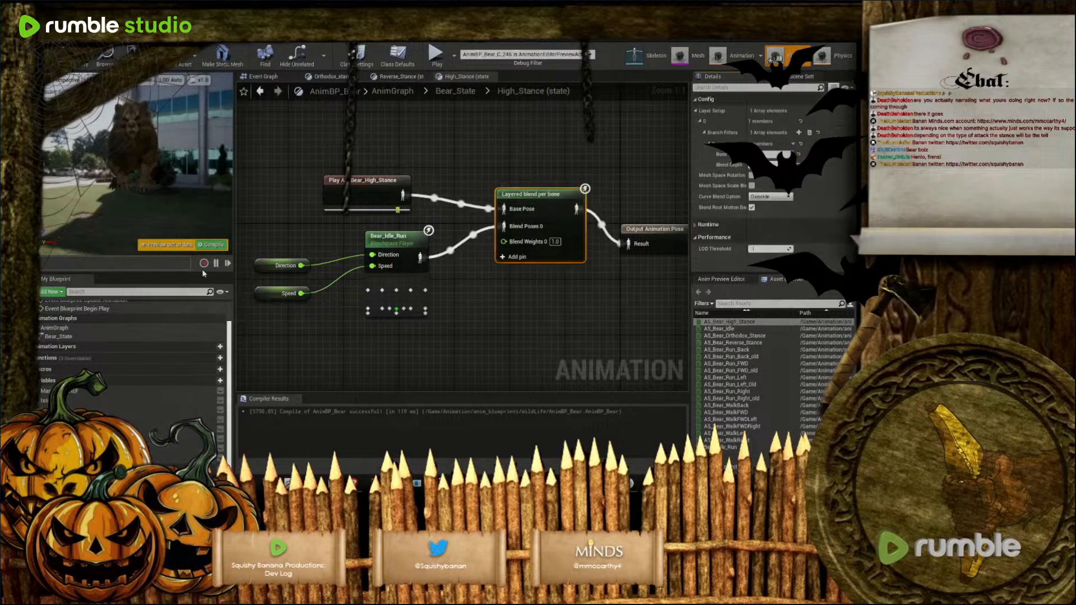
pyautogui.click(212, 244)
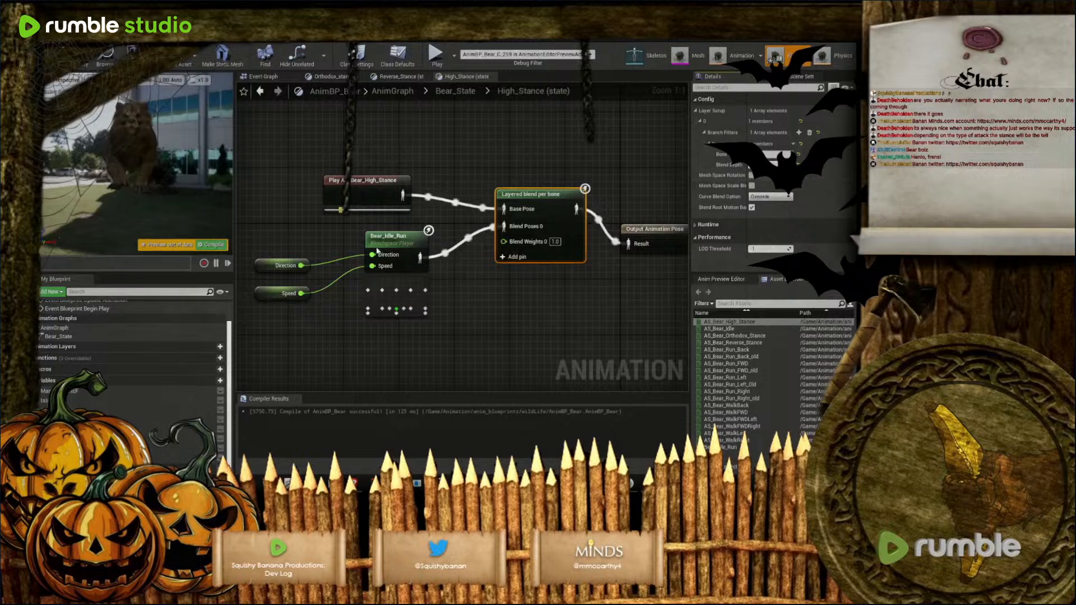
pyautogui.click(220, 245)
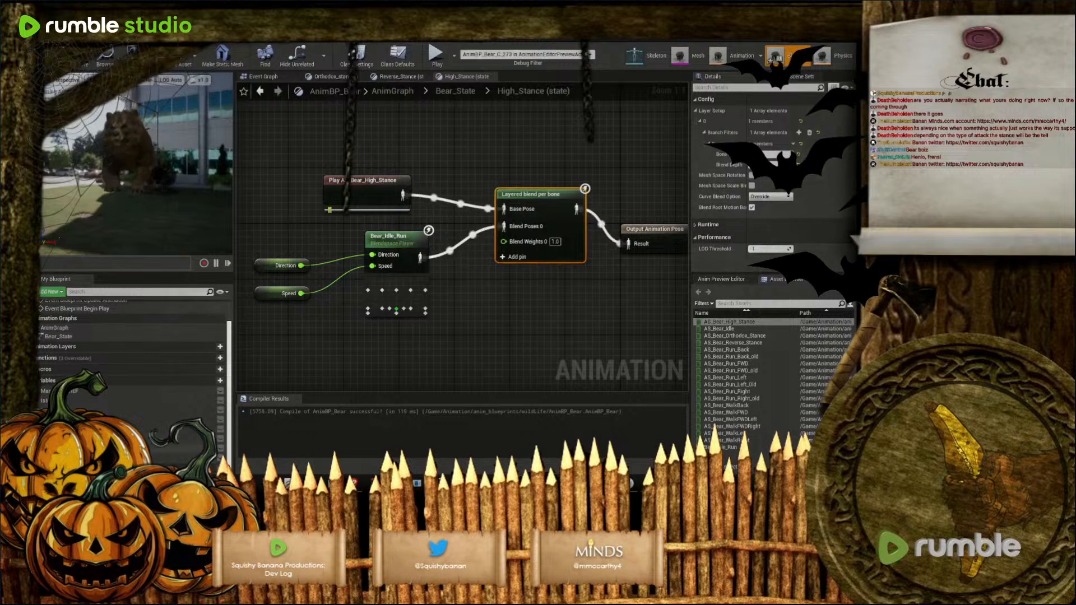
# Disable High Stance's default value, recompile, and enable it again to check how the bear moves into the stance
pyautogui.click(72, 449)
pyautogui.scroll(-5, 763, 216)
pyautogui.click(752, 260)
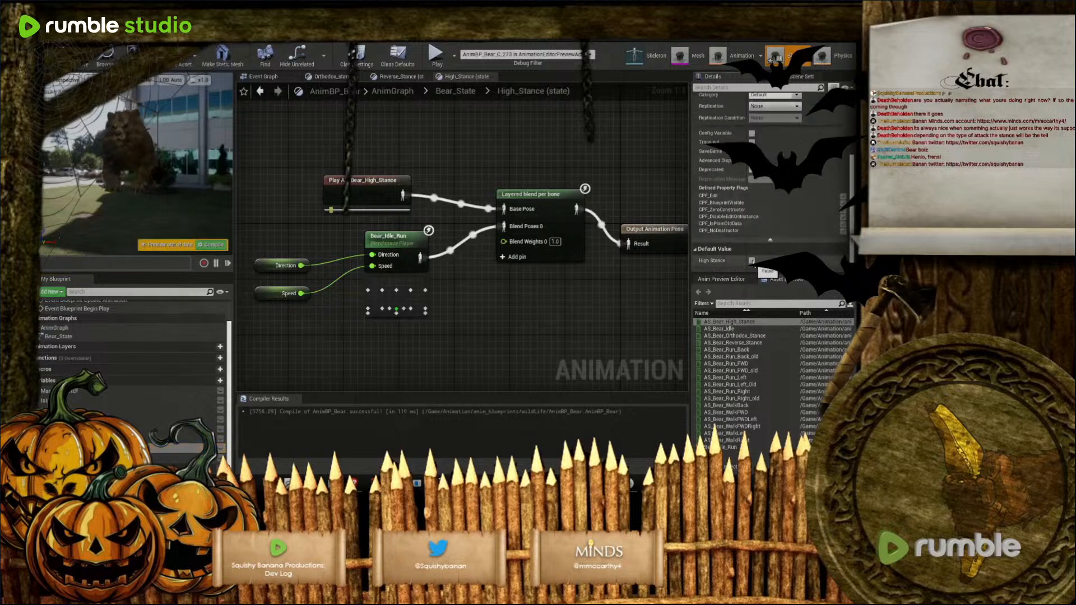
pyautogui.click(213, 244)
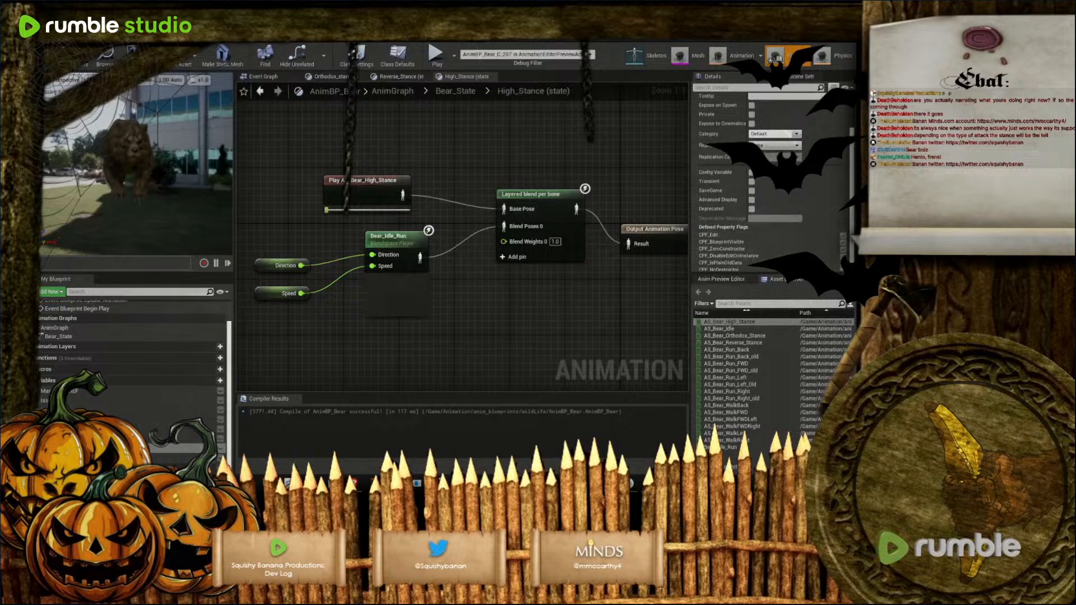
pyautogui.scroll(-3, 854, 224)
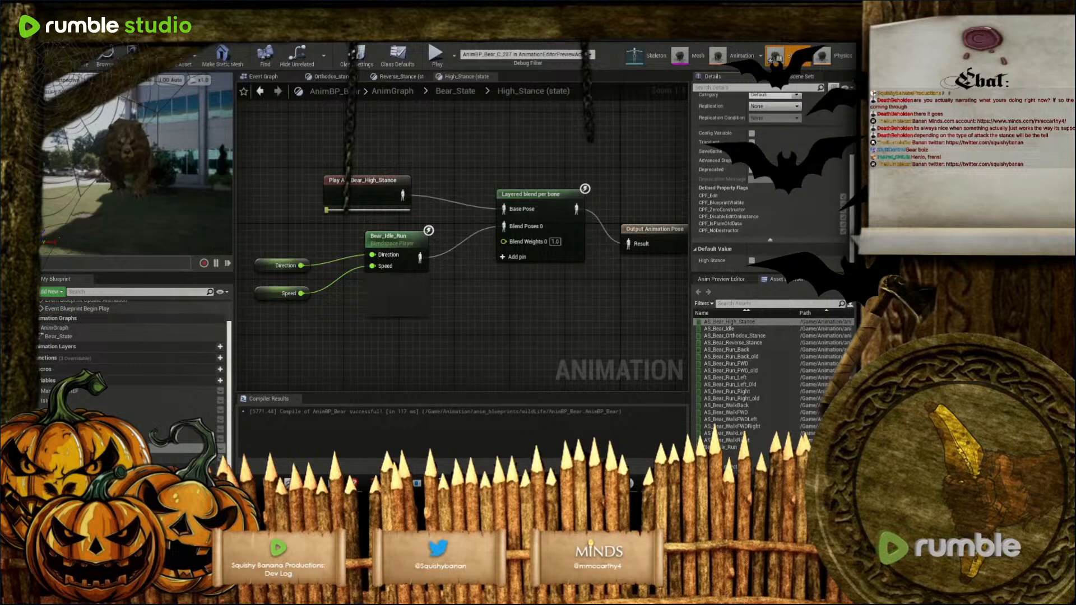
pyautogui.click(752, 260)
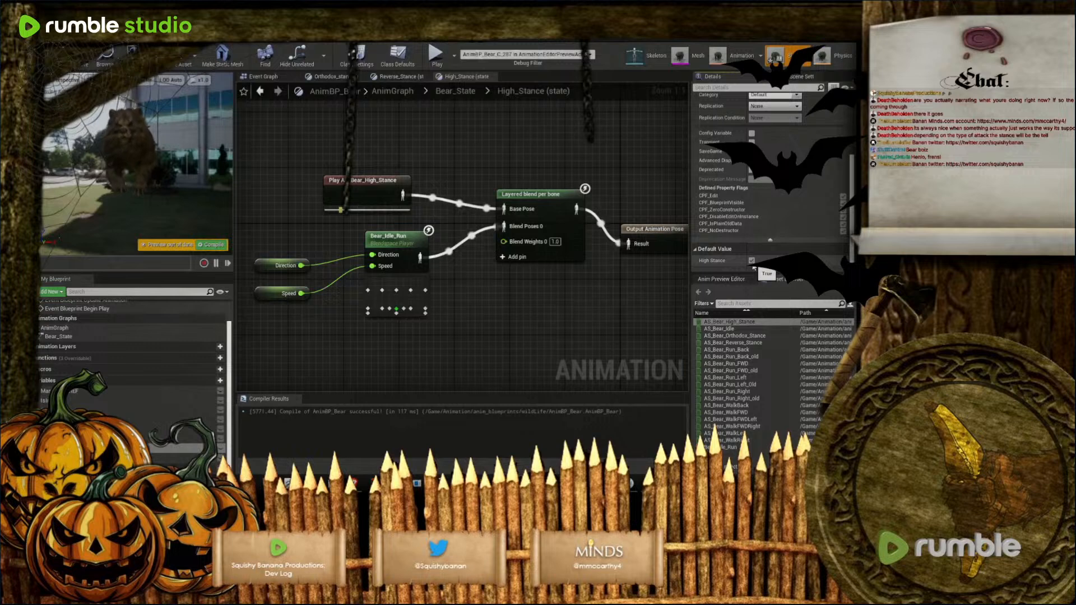
pyautogui.scroll(5, 819, 246)
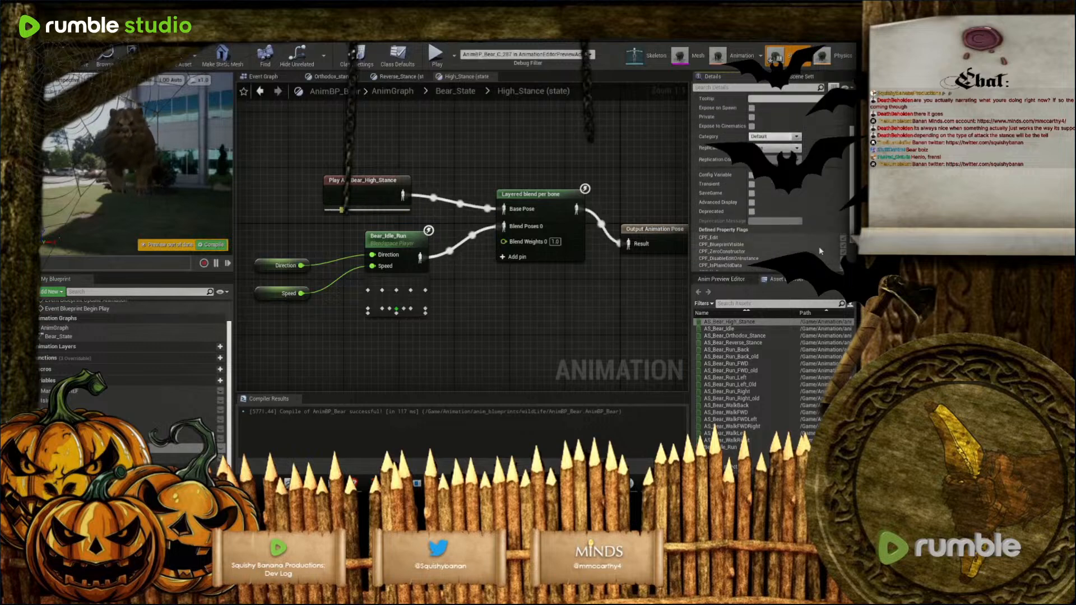
pyautogui.scroll(-4, 825, 224)
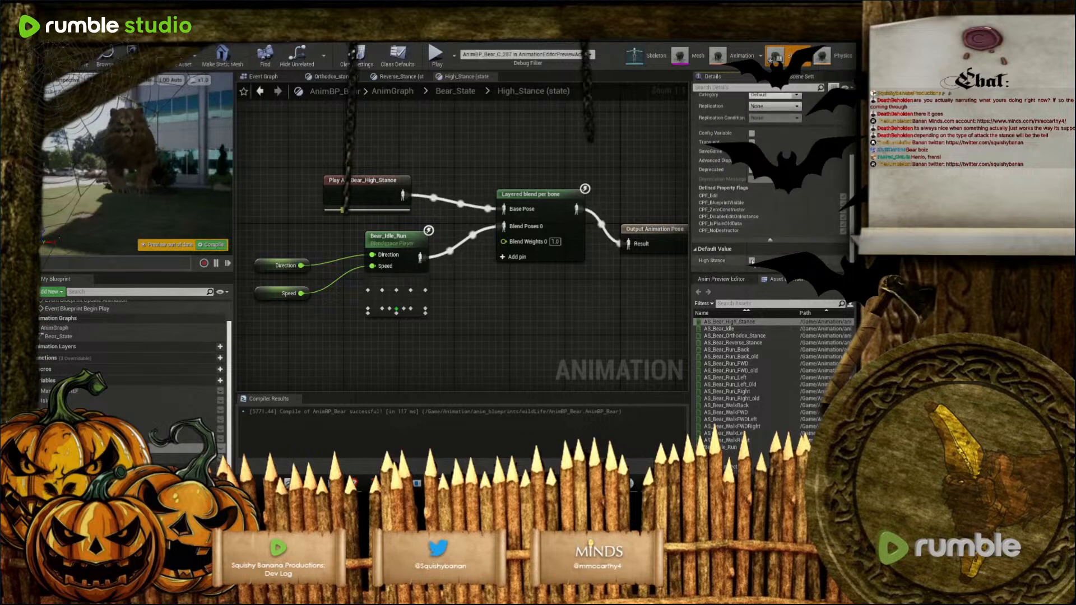
# Change the bone name in the Layered blend per bone node's branch filter and recompile
pyautogui.click(566, 218)
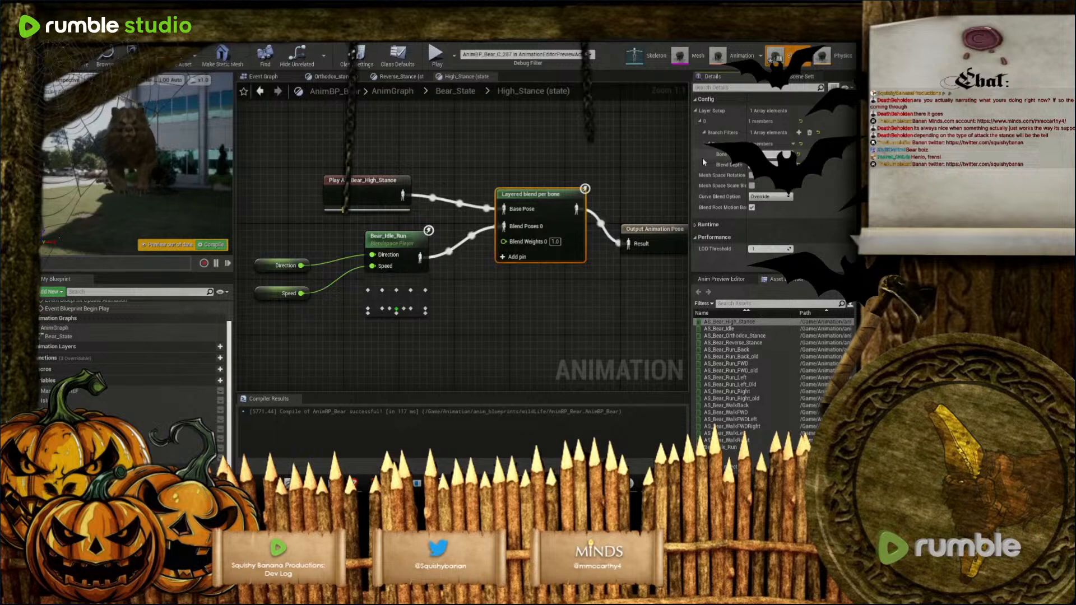
pyautogui.write('pine')
pyautogui.press('Return')
pyautogui.click(216, 245)
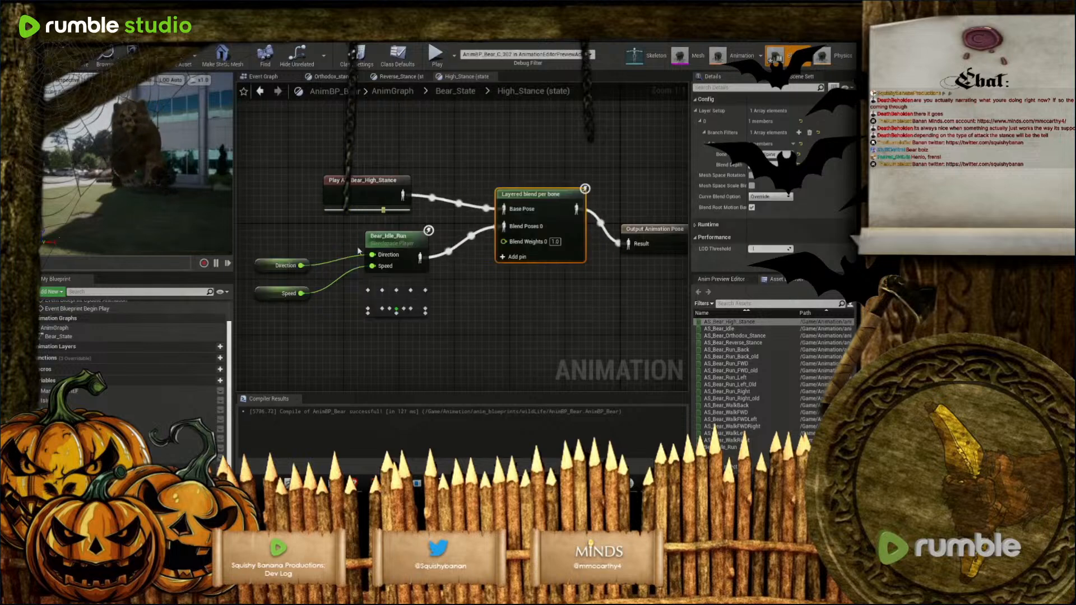
# Set the branch filter's blend depth to 0 and recompile the blueprint
pyautogui.click(761, 166)
pyautogui.write('0')
pyautogui.press('Return')
pyautogui.click(217, 244)
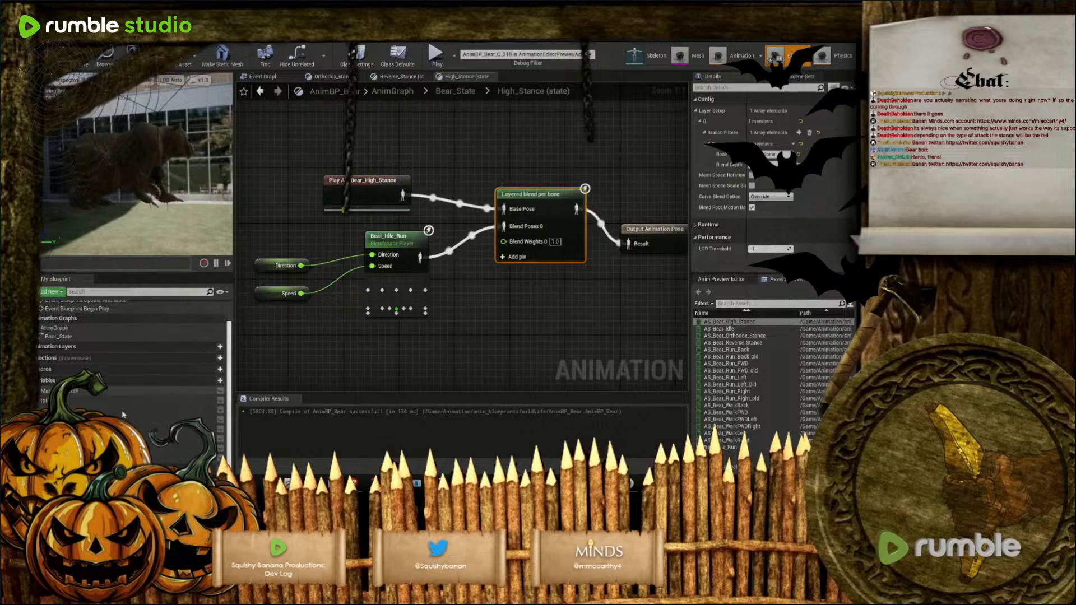
# Turn High Stance's default value off, recompile, and turn it back on to preview the adjusted blend from the side
pyautogui.click(180, 447)
pyautogui.scroll(-5, 771, 202)
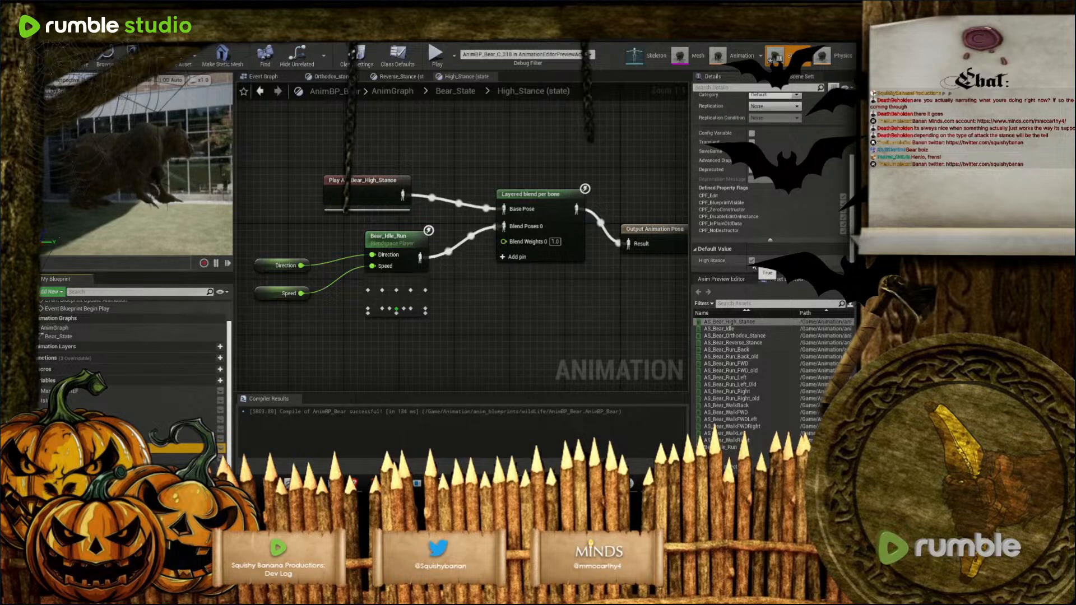
pyautogui.click(752, 261)
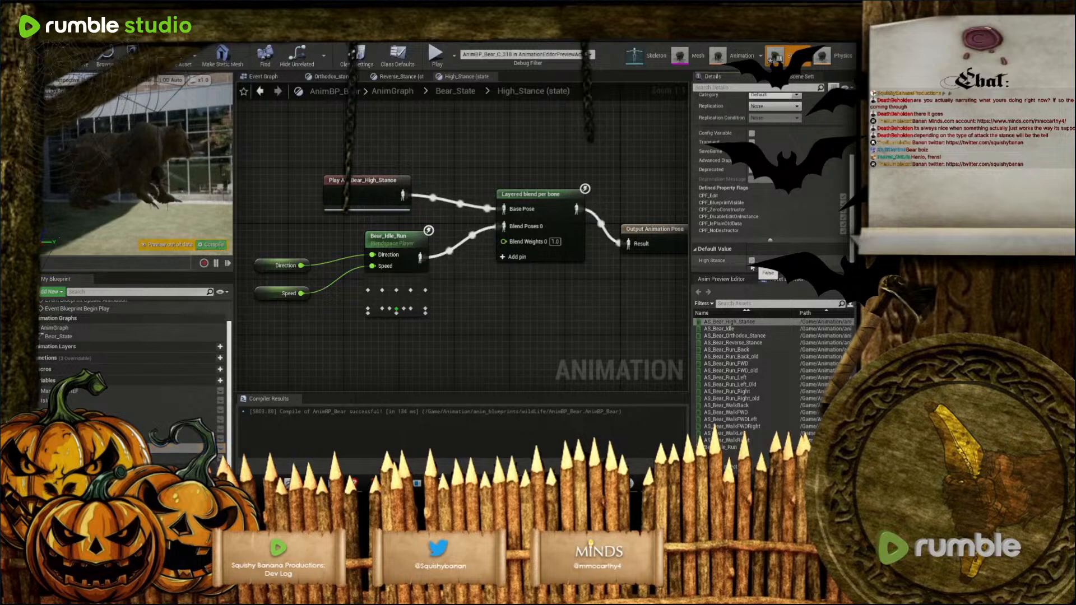
pyautogui.click(221, 247)
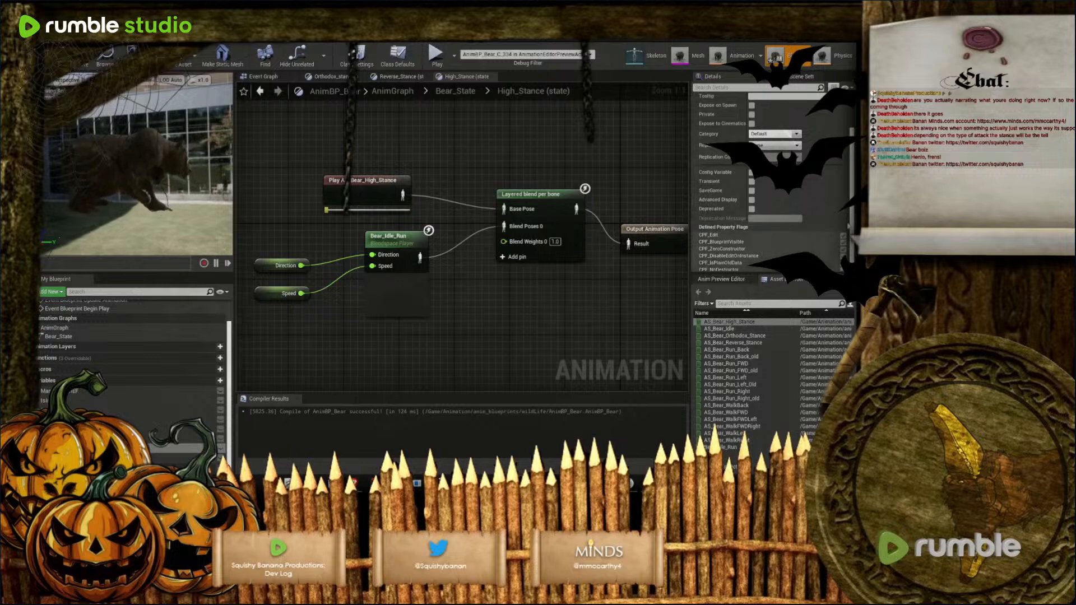
pyautogui.scroll(-2, 755, 240)
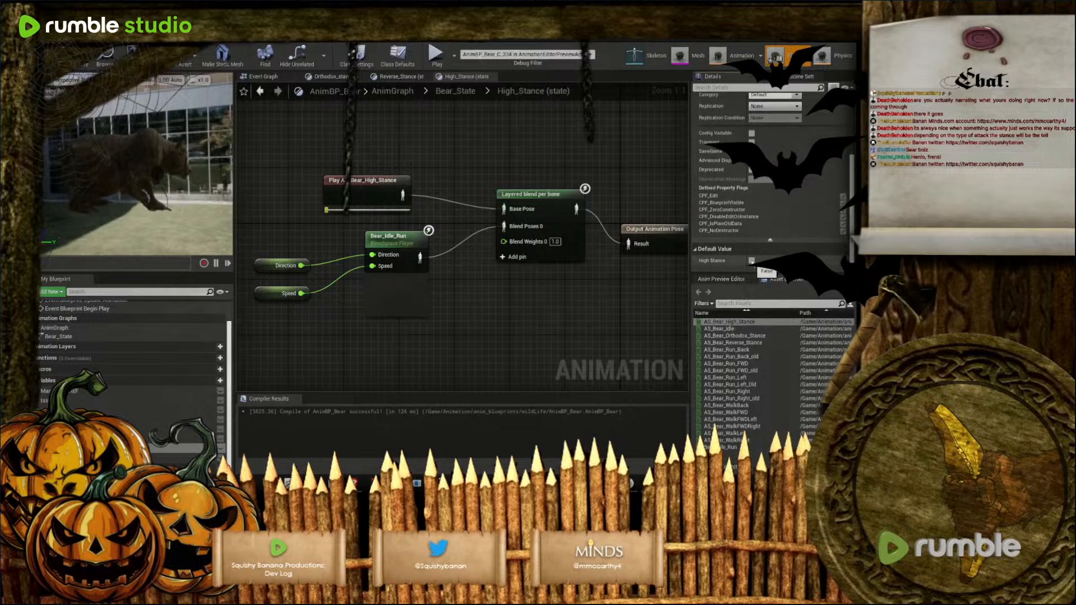
pyautogui.click(751, 260)
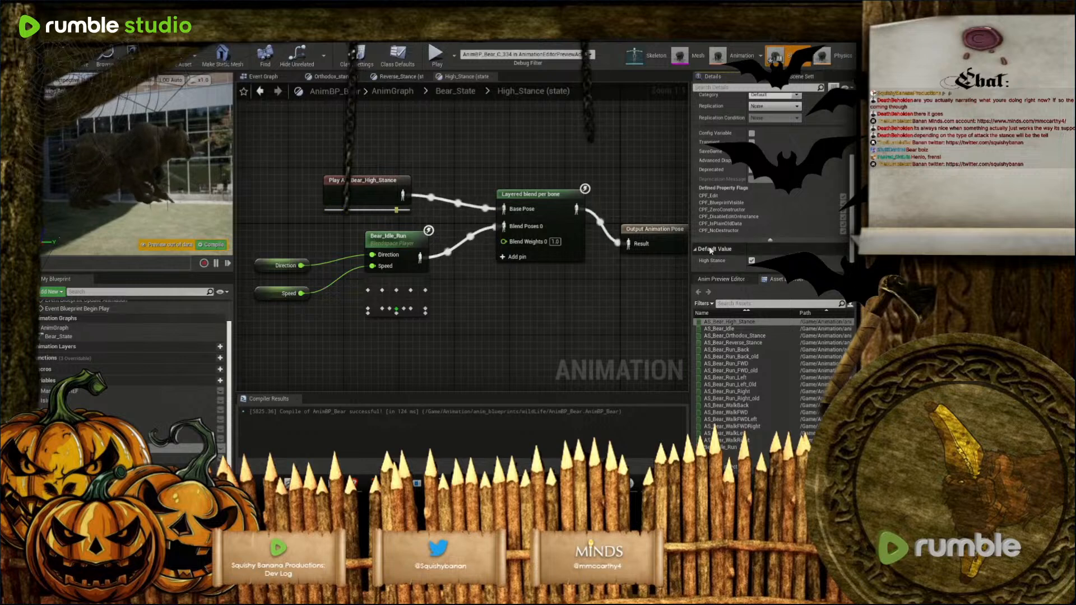
# Set the second branch filter's bone name to Pelvis in the Layered blend per bone node, edit its blend depth, and recompile
pyautogui.click(556, 226)
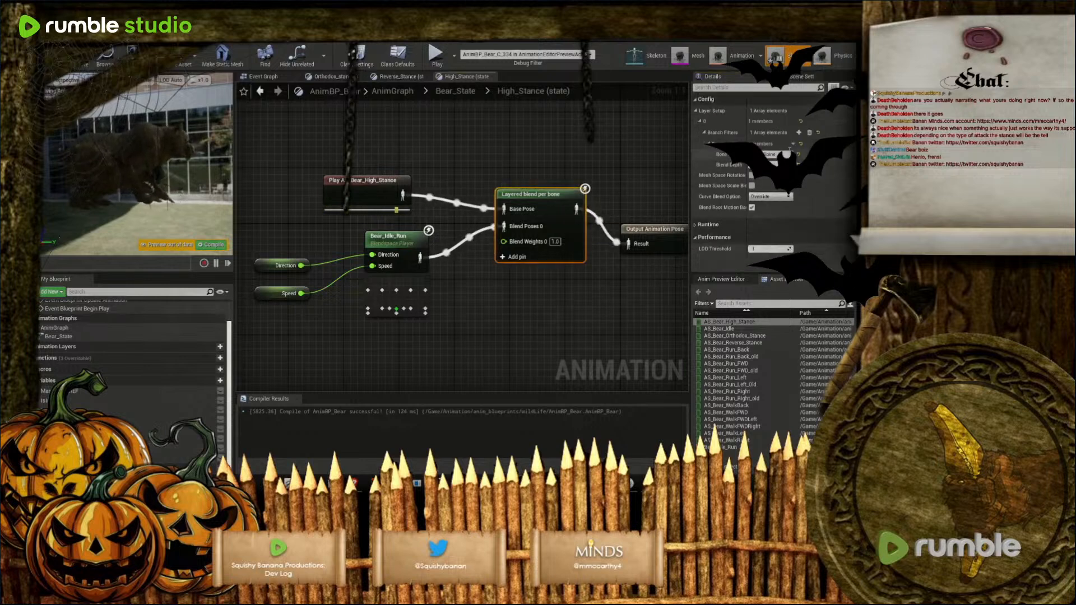
pyautogui.click(707, 175)
pyautogui.click(757, 186)
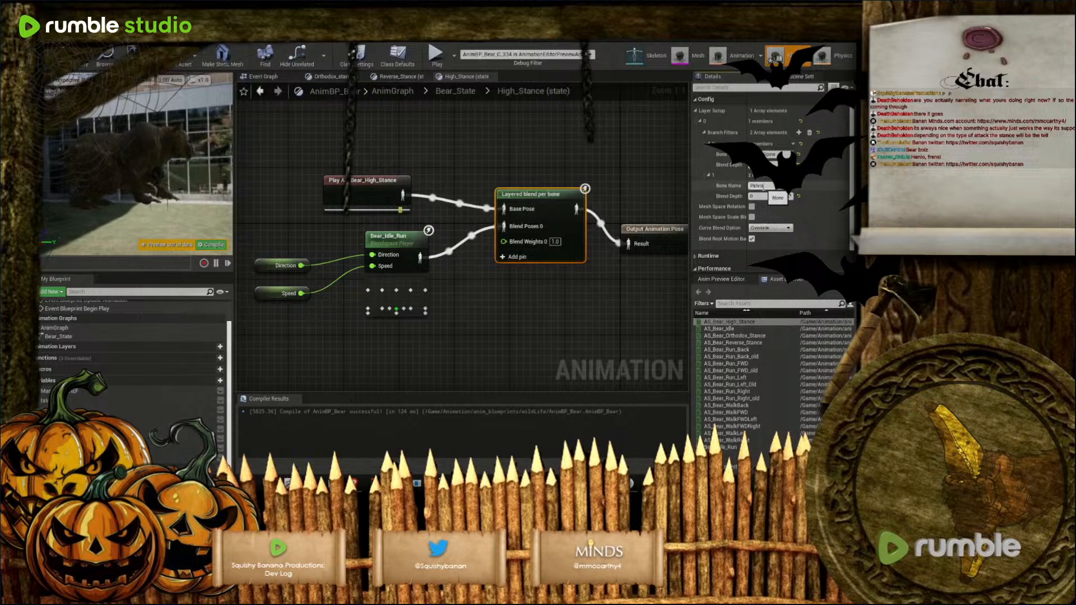
pyautogui.click(762, 195)
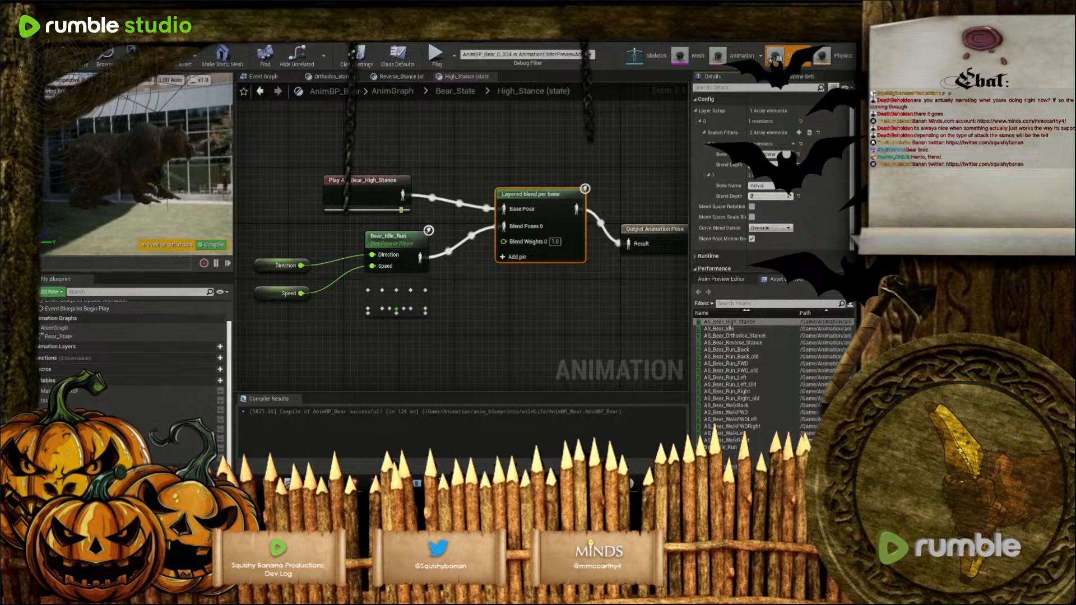
pyautogui.click(55, 58)
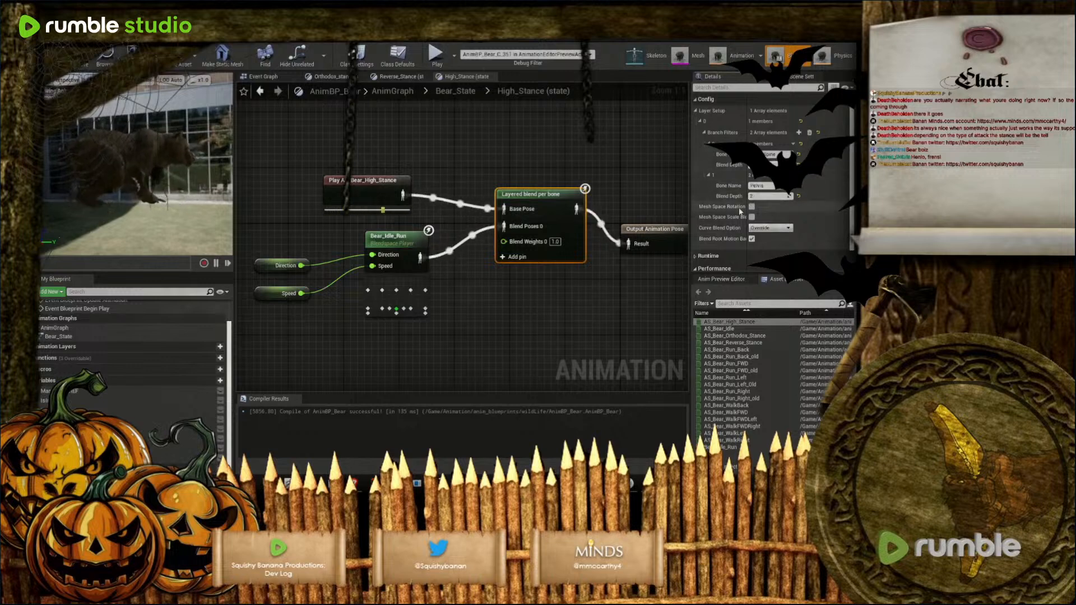
# Turn off High Stance's default value, recompile, and turn it back on to preview the Pelvis filter's blend
pyautogui.click(179, 448)
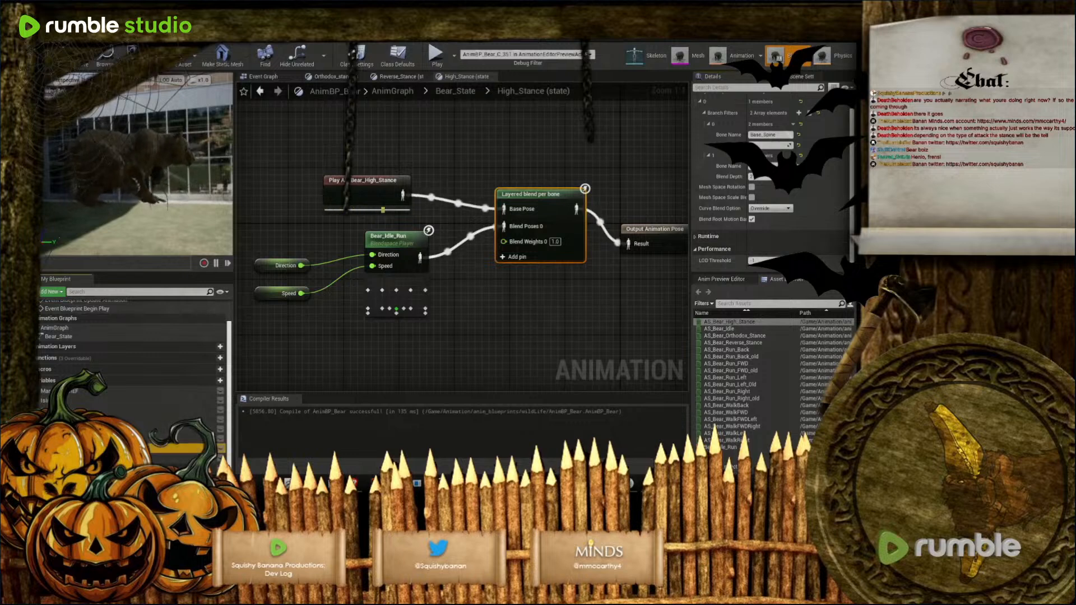
pyautogui.scroll(-5, 762, 230)
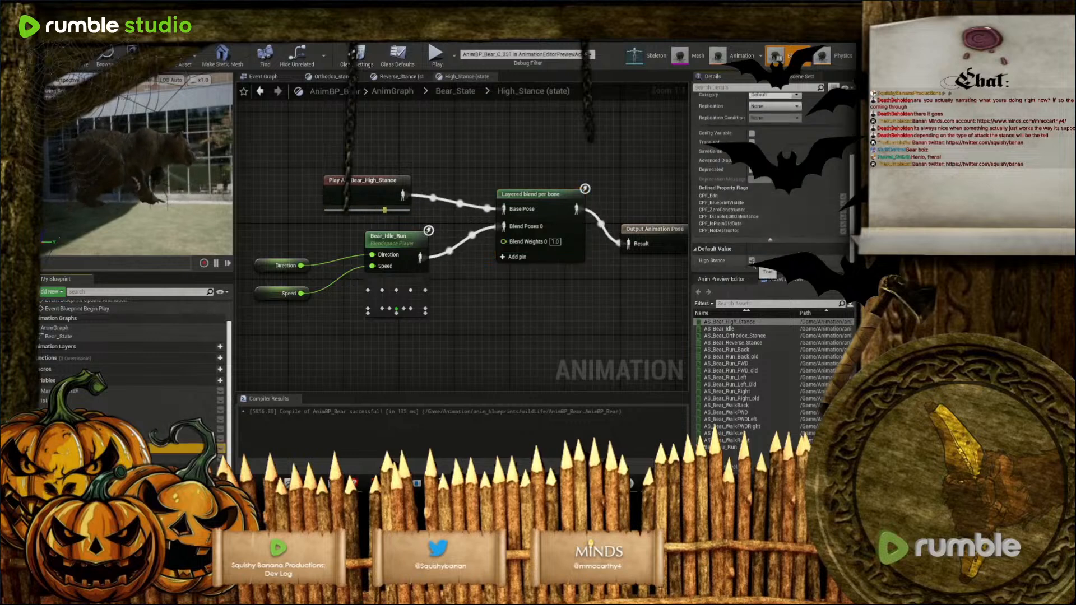
pyautogui.click(752, 261)
pyautogui.click(215, 246)
pyautogui.scroll(3, 728, 185)
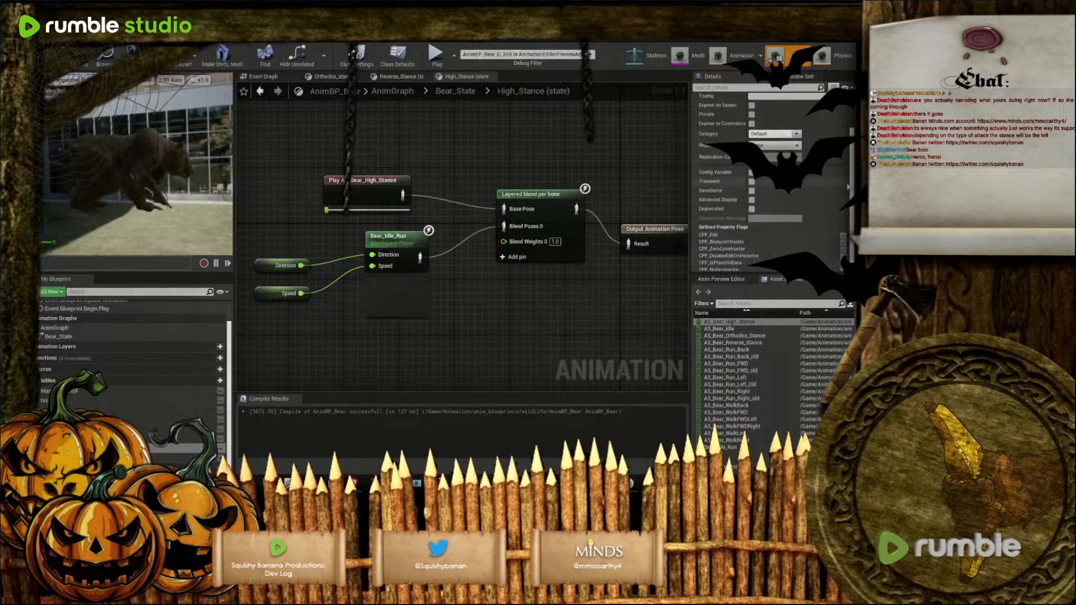
pyautogui.scroll(-3, 751, 247)
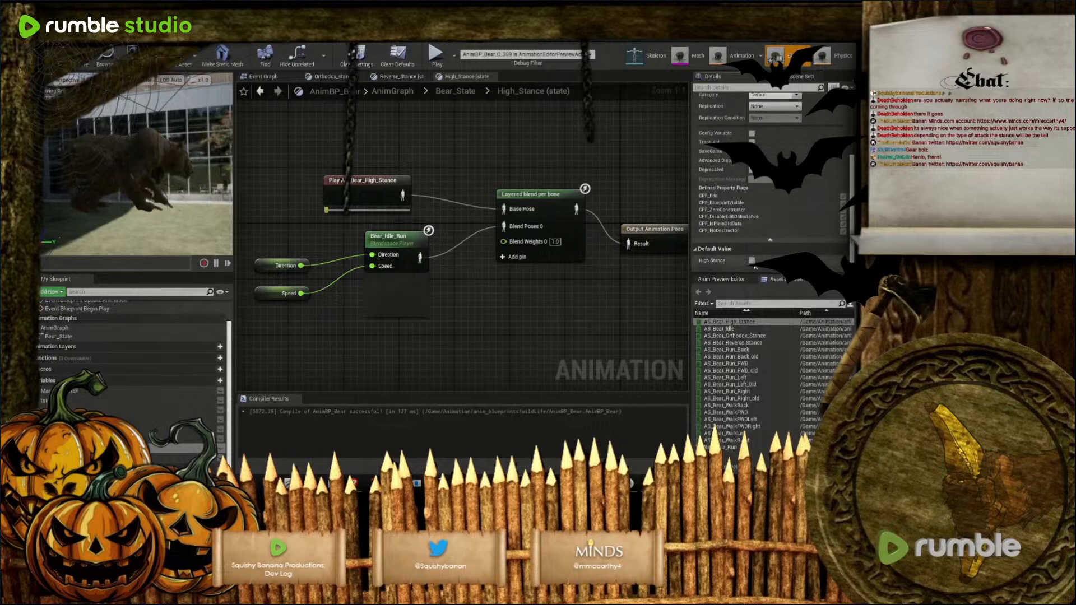
pyautogui.click(752, 261)
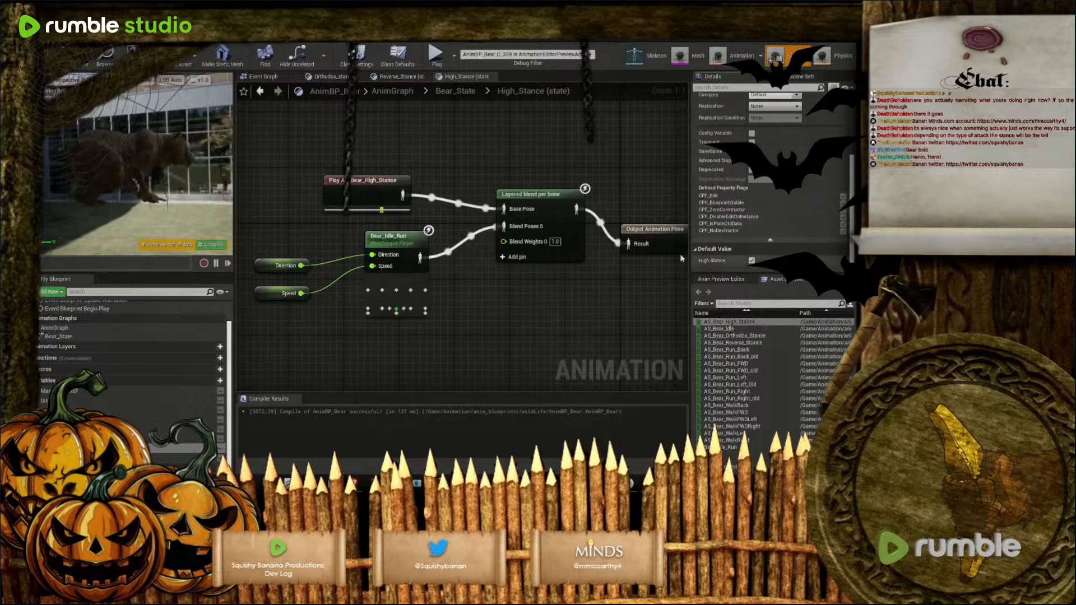
# Recompile the blueprint, set the second branch filter's blend depth to 0 in the Layered blend per bone node, and recompile again
pyautogui.click(552, 205)
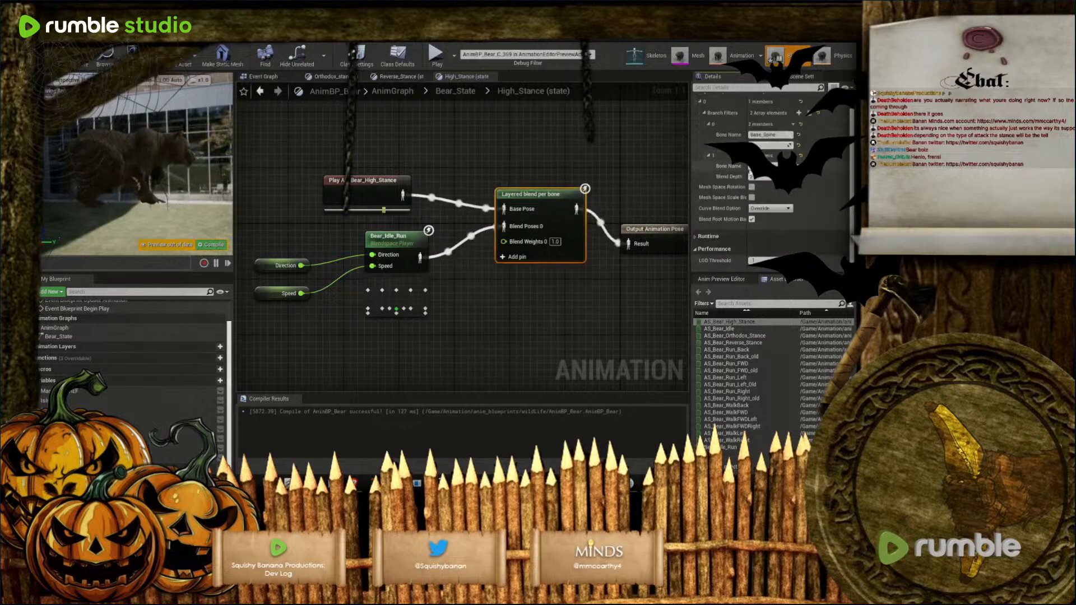
pyautogui.click(211, 245)
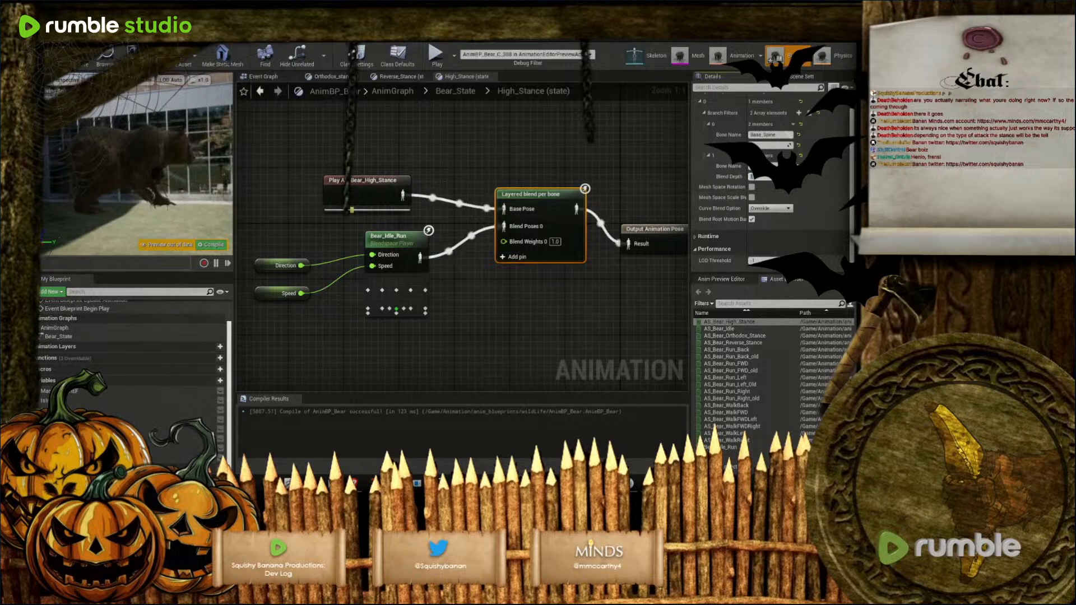
pyautogui.click(50, 59)
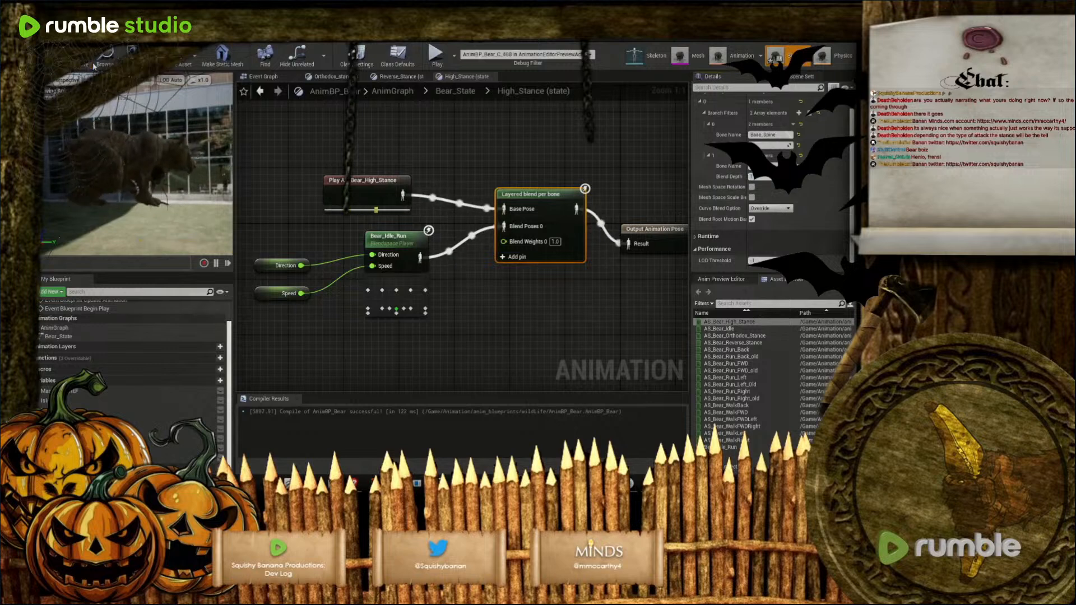
pyautogui.click(771, 177)
pyautogui.write('0')
pyautogui.press('Return')
pyautogui.click(213, 246)
pyautogui.click(212, 246)
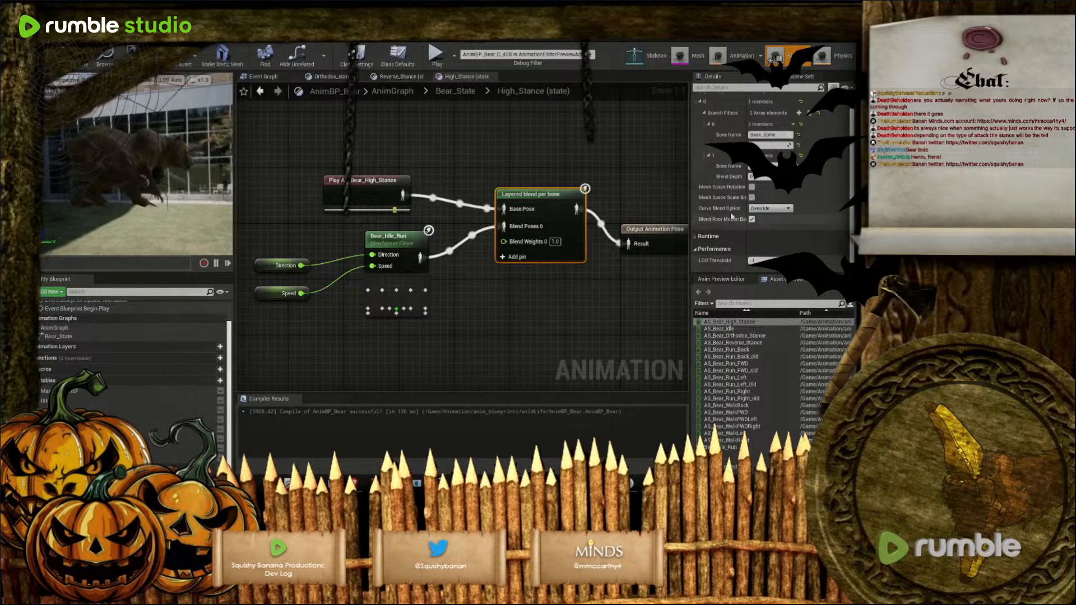
# Delete the Pelvis branch filter, adjust the remaining branch filter, and recompile the blueprint
pyautogui.rightClick(807, 166)
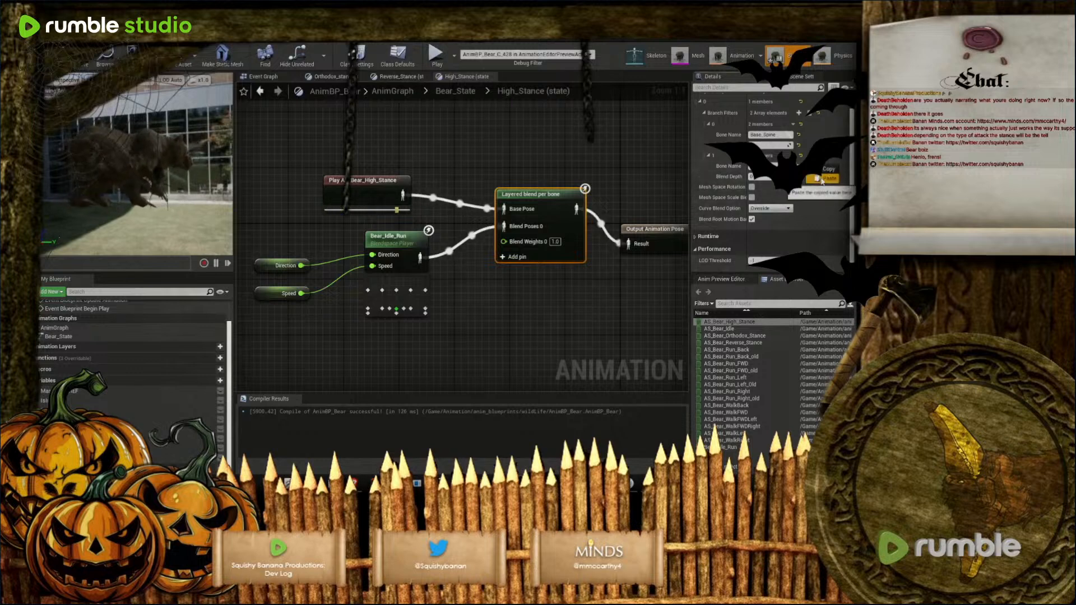
pyautogui.rightClick(779, 154)
pyautogui.click(794, 155)
pyautogui.click(793, 156)
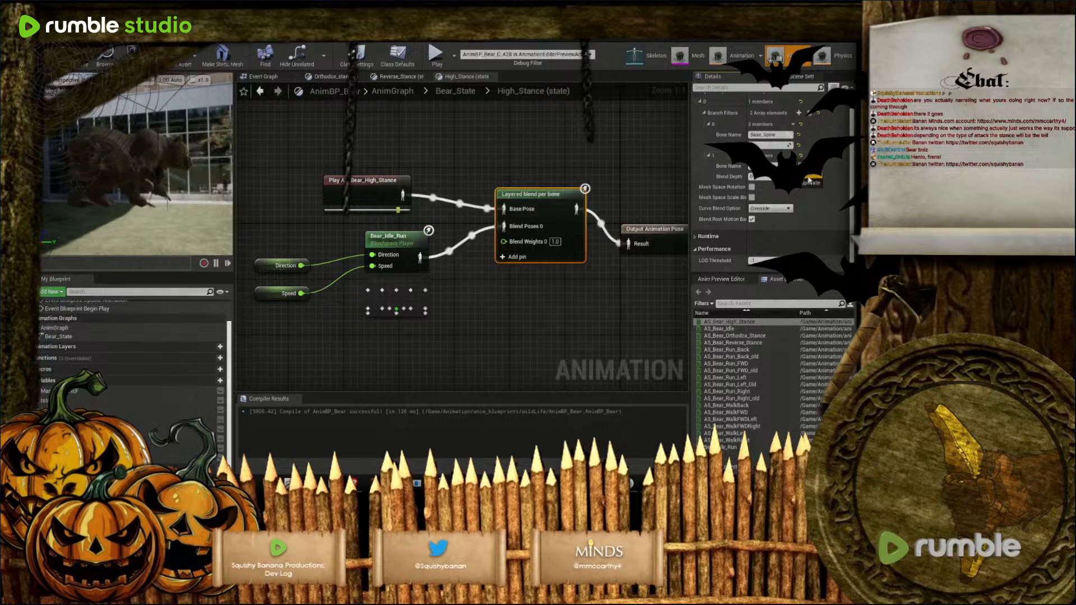
pyautogui.click(811, 183)
pyautogui.click(217, 245)
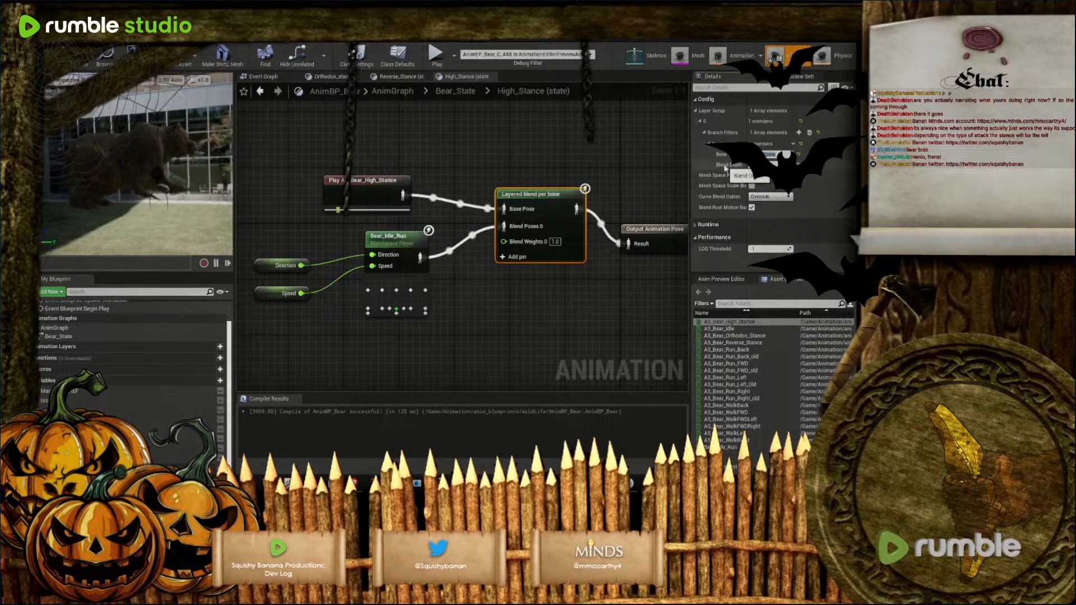
pyautogui.press('Return')
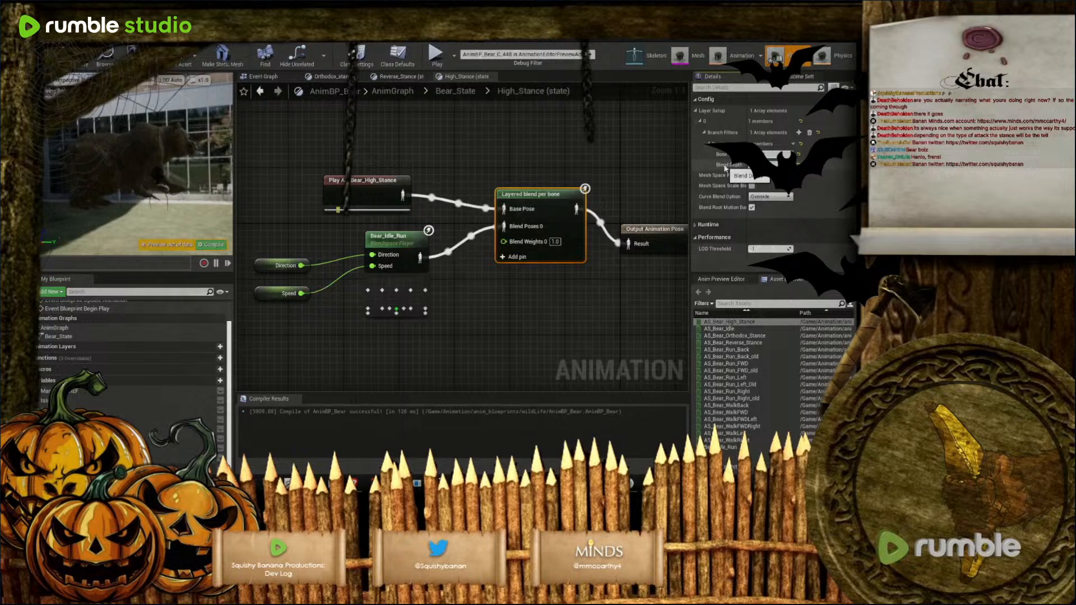
pyautogui.click(218, 246)
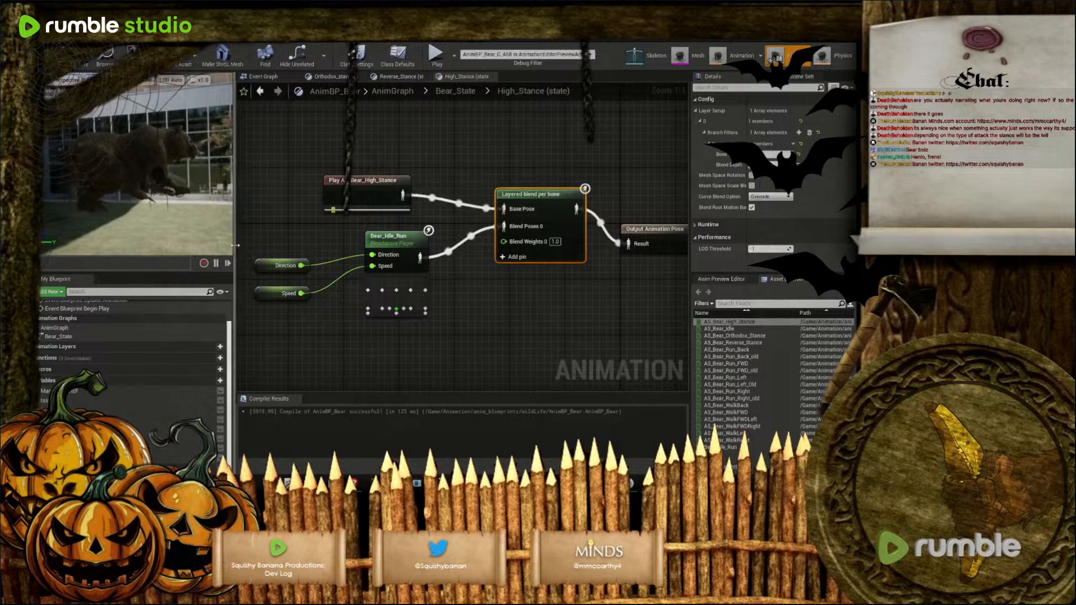
# Add a second branch filter with the bone name Ribcage to the Layered blend per bone node and recompile
pyautogui.click(798, 132)
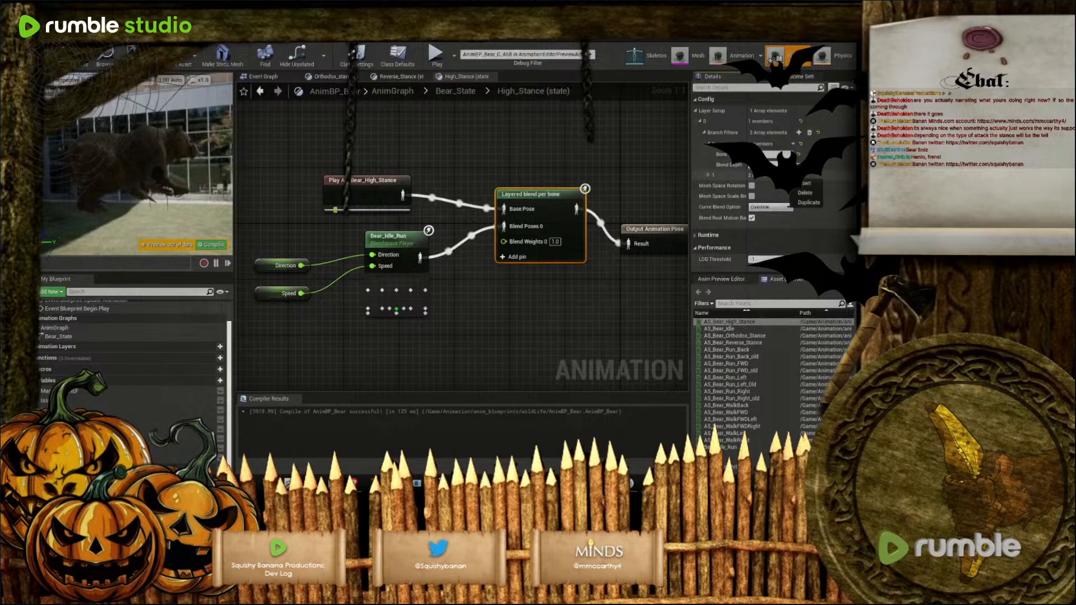
pyautogui.click(708, 175)
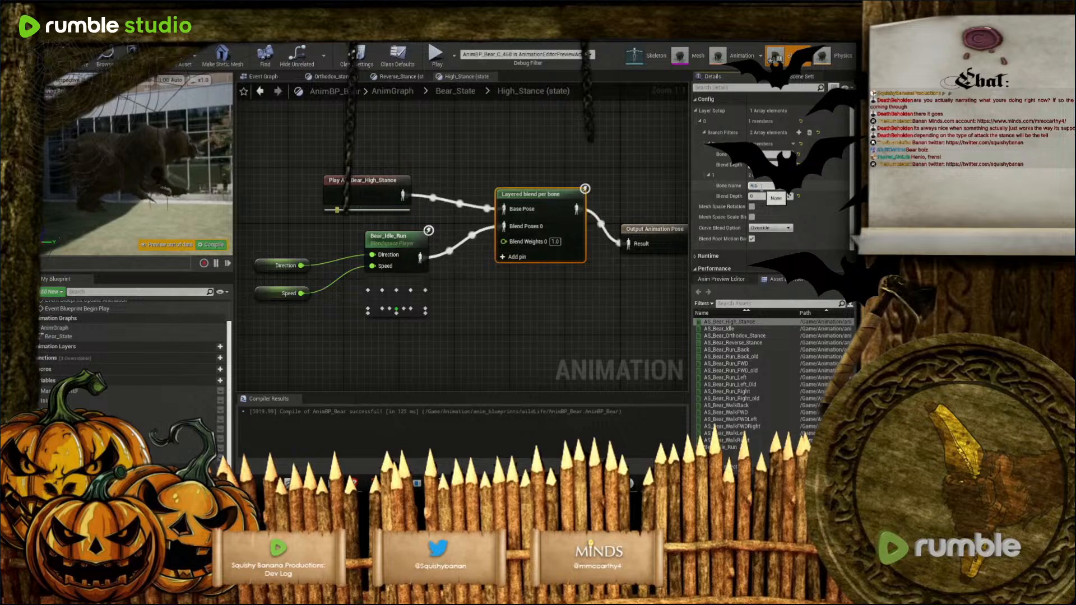
pyautogui.click(758, 196)
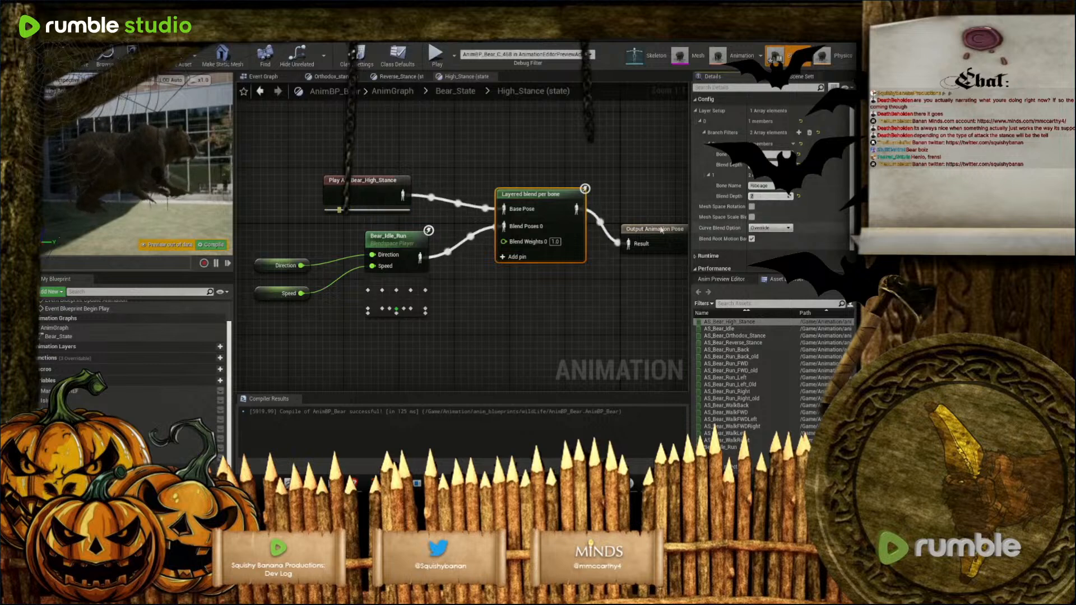
pyautogui.click(214, 245)
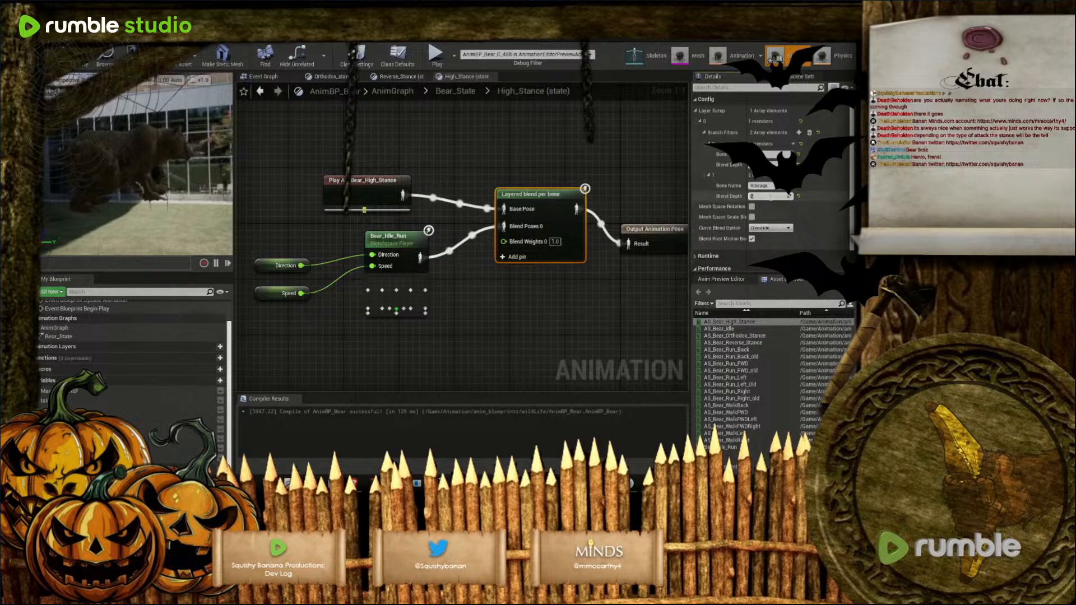
# Set the Ribcage branch filter's blend depth to 5 and recompile
pyautogui.write('5')
pyautogui.press('Return')
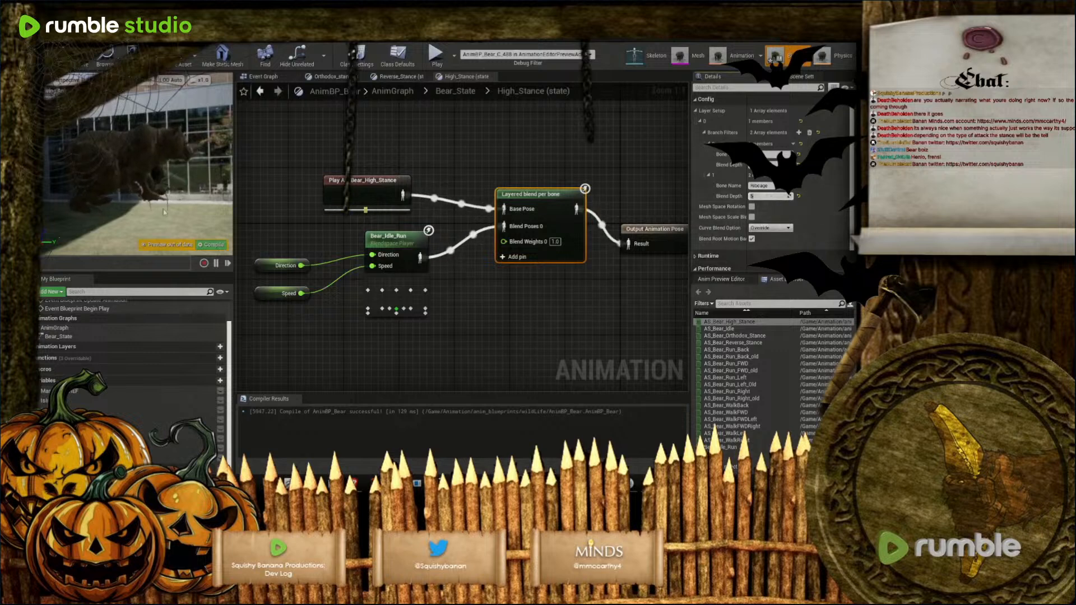
pyautogui.click(212, 246)
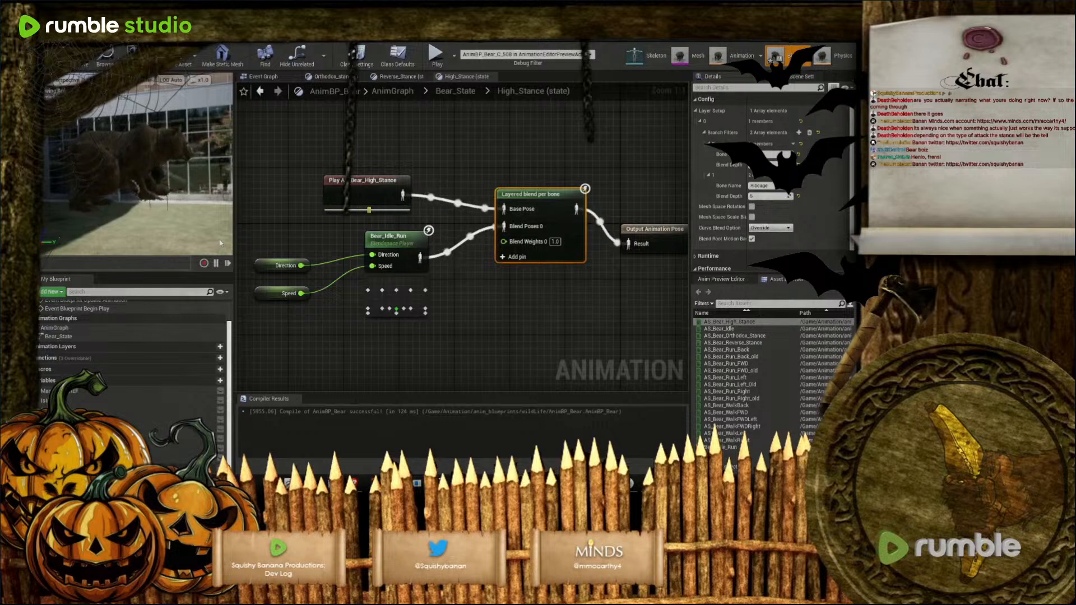
# Change the second branch filter's bone name to L_Shoulder and recompile the blueprint
pyautogui.click(765, 186)
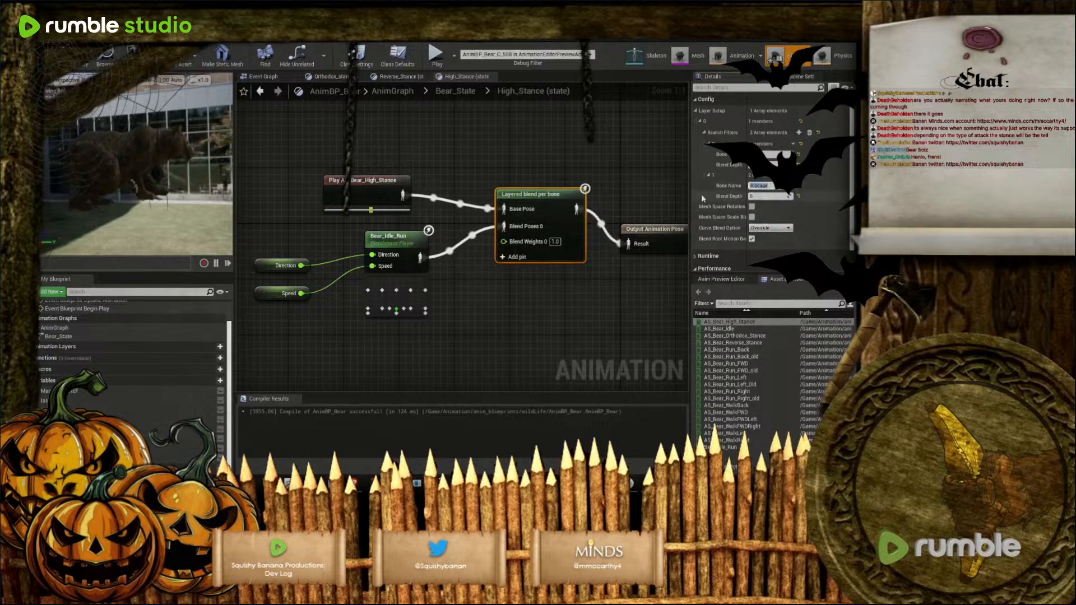
pyautogui.write('L_Shoulder')
pyautogui.press('Return')
pyautogui.click(213, 245)
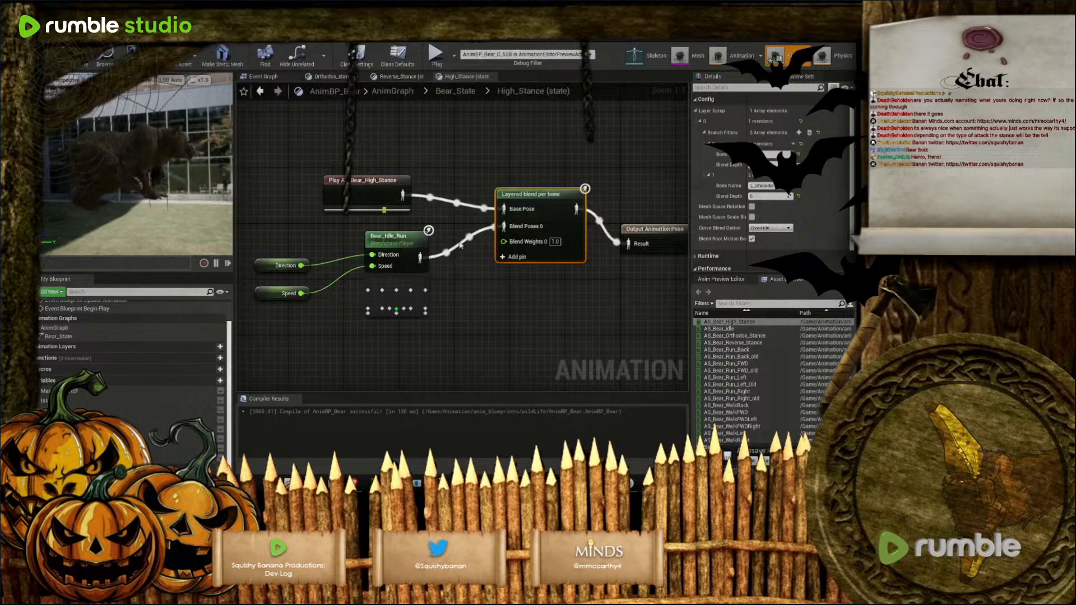
# Swap the blend inputs so High_Stance feeds Blend Poses 0 and Bear_Idle_Run feeds Base Pose, and recompile
pyautogui.moveTo(404, 196); pyautogui.dragTo(500, 232)
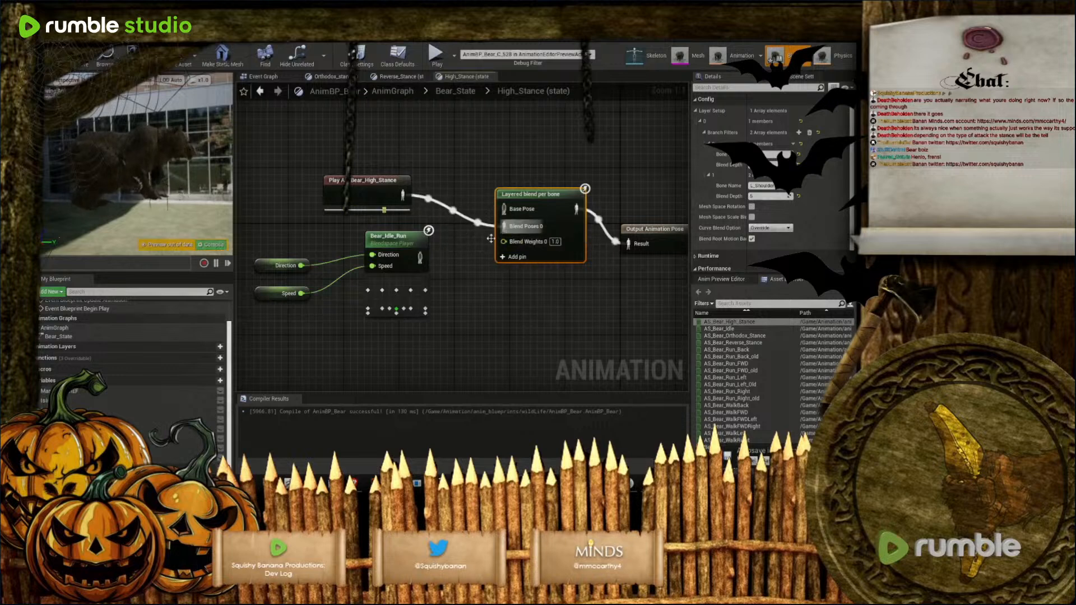
pyautogui.moveTo(420, 258); pyautogui.dragTo(503, 210)
pyautogui.click(214, 244)
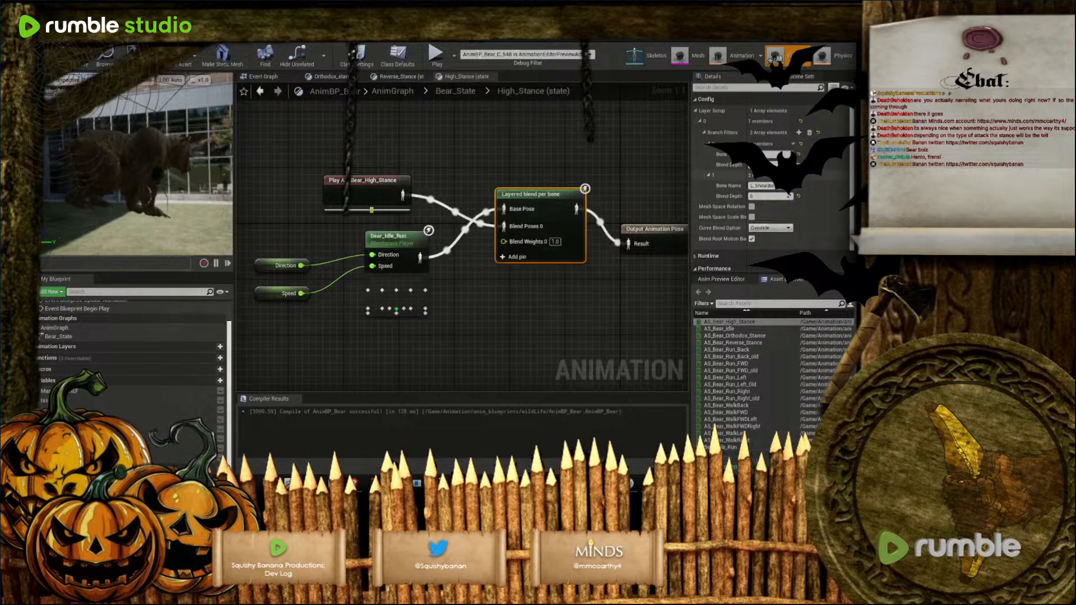
# Clear all branch filters from the Layered blend per bone node and recompile the blueprint
pyautogui.click(808, 132)
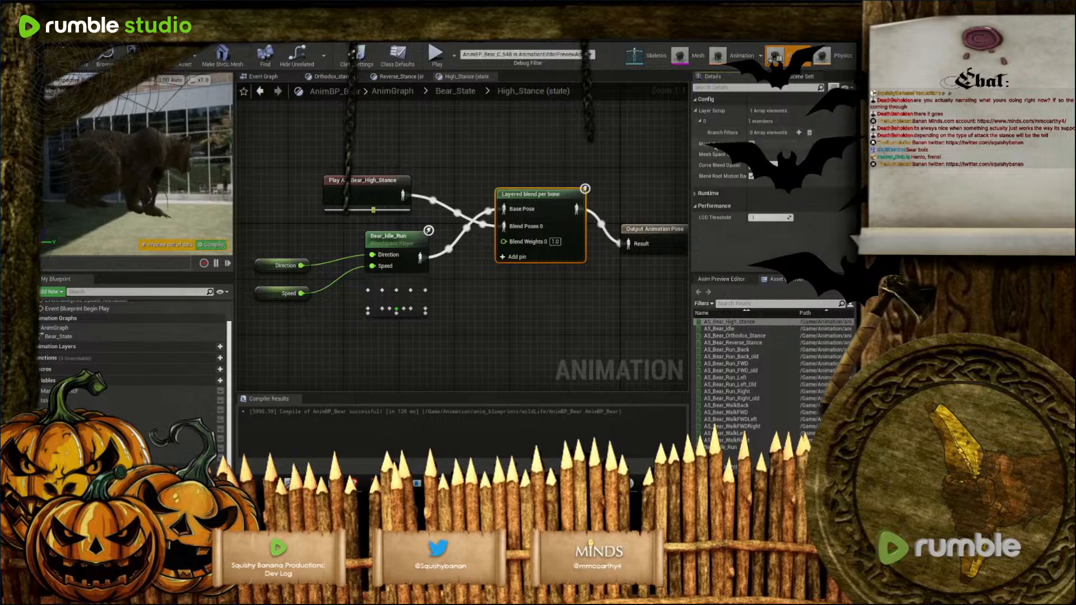
pyautogui.click(55, 57)
pyautogui.click(83, 58)
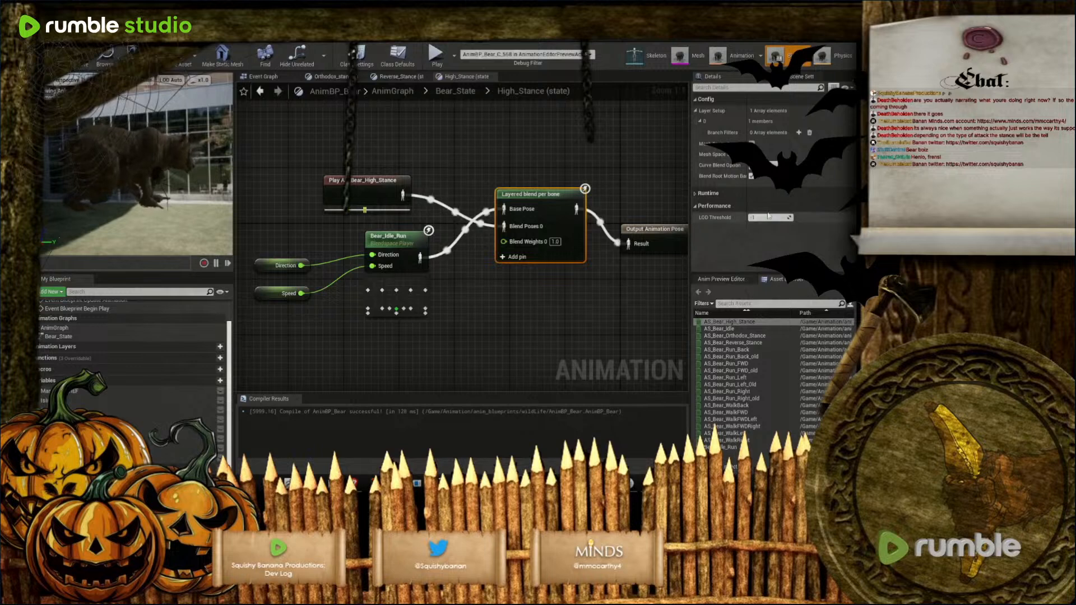
# Add a single new branch filter to the Layered blend per bone node and adjust its settings, recompiling after each change
pyautogui.click(799, 132)
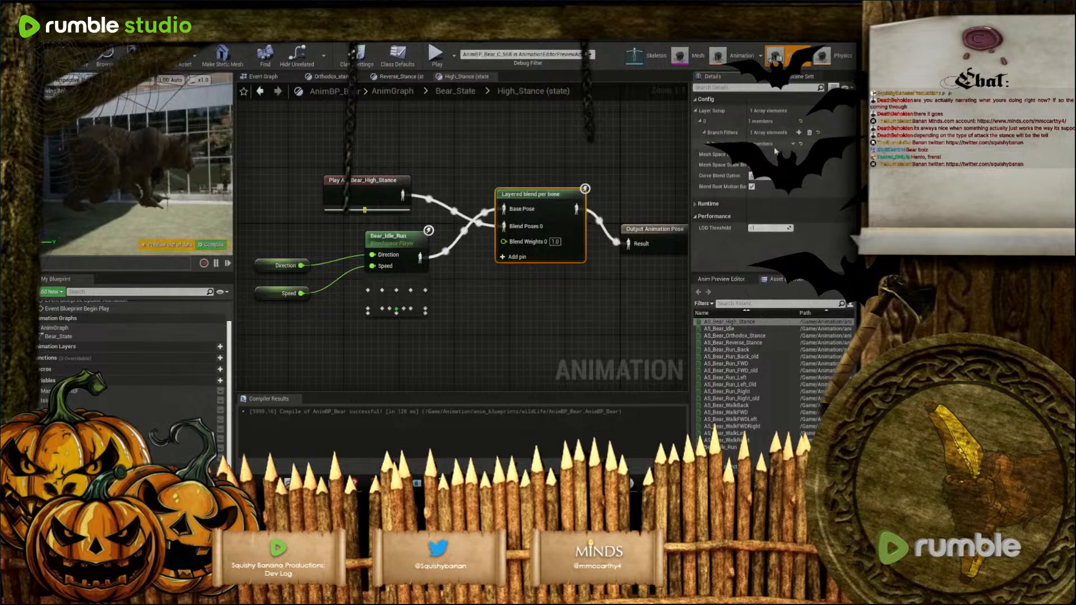
pyautogui.click(791, 146)
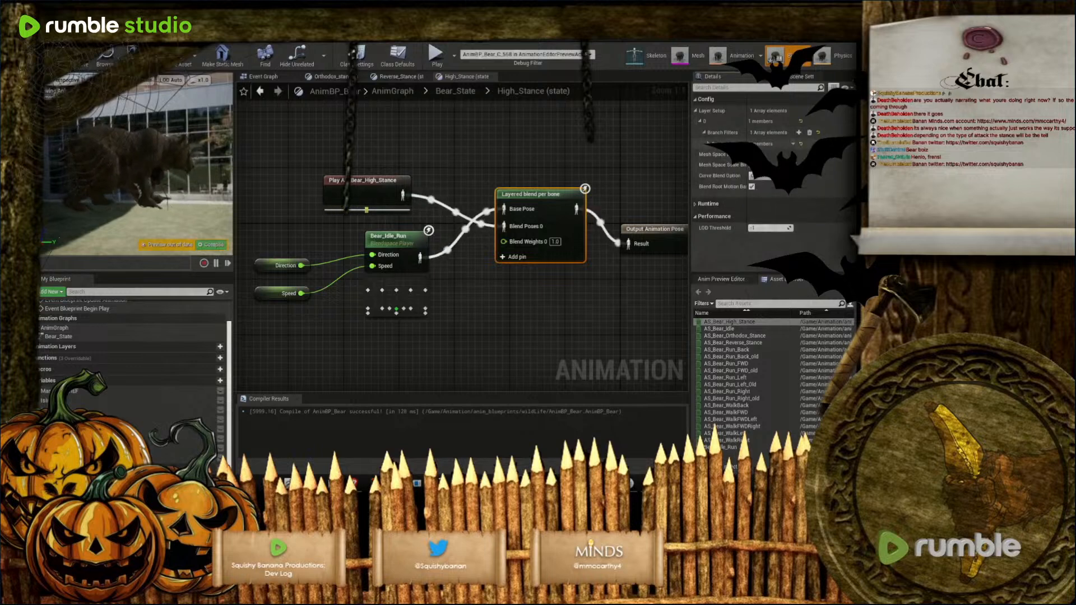
pyautogui.click(706, 145)
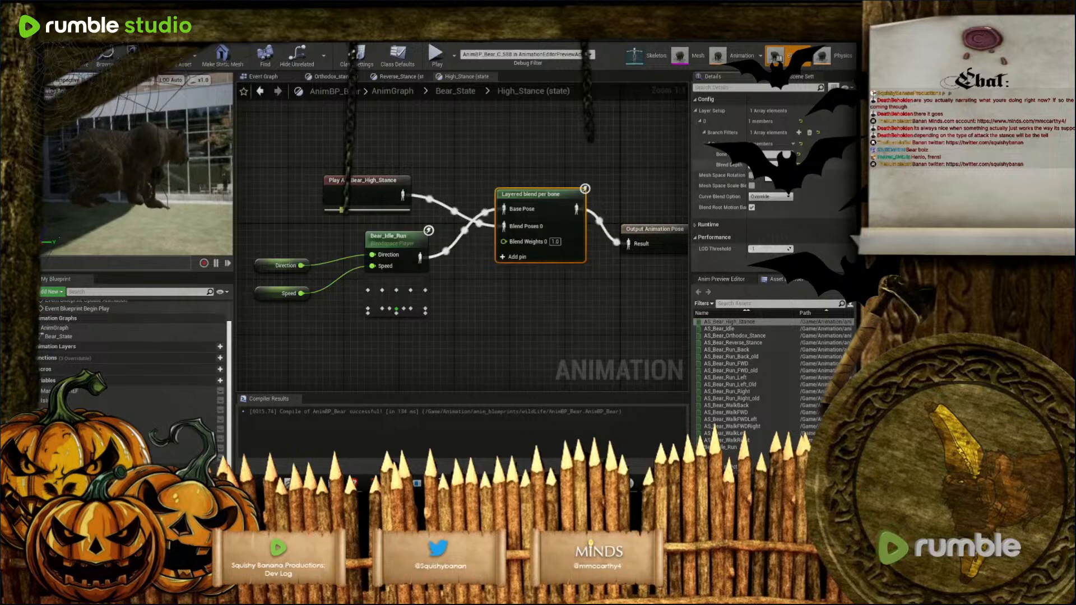
pyautogui.press('Return')
pyautogui.click(52, 58)
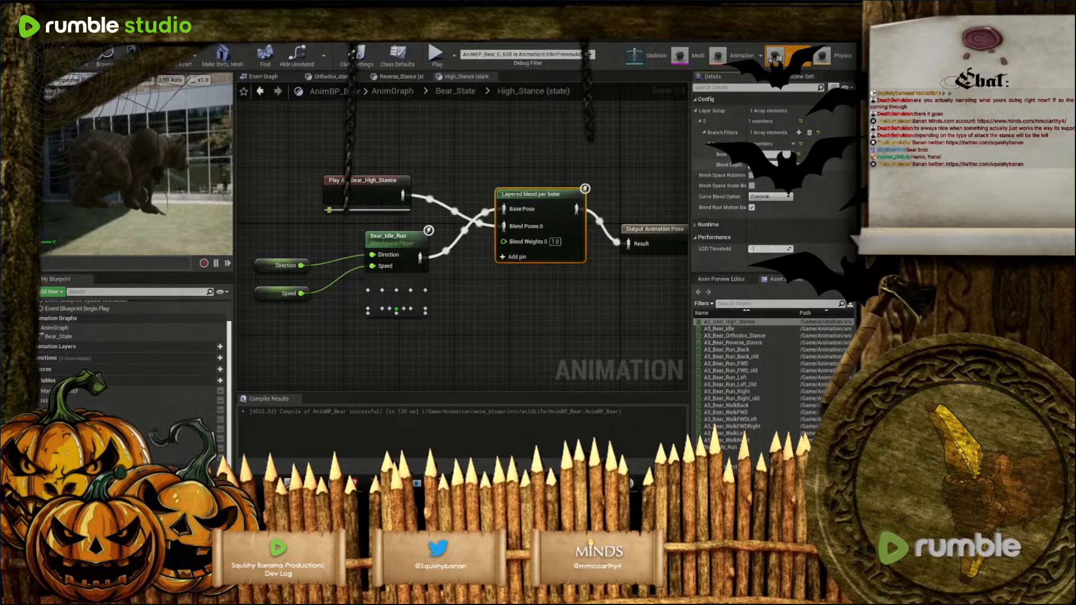
pyautogui.press('Return')
pyautogui.click(46, 58)
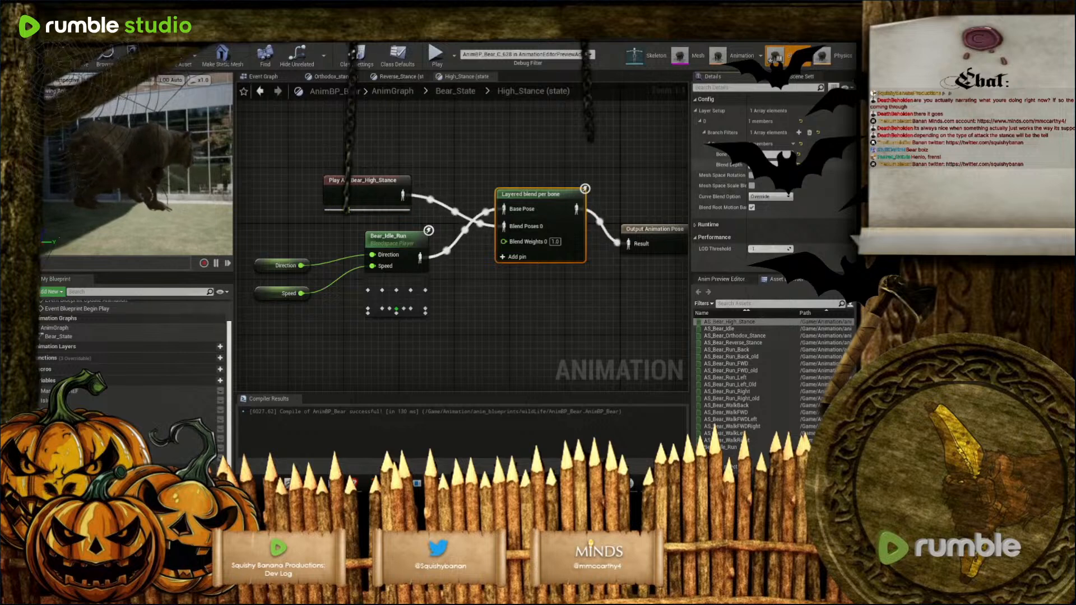
# Recompile the blueprint, view the bear from another angle in the preview, and move the Layered blend per bone node up
pyautogui.press('Return')
pyautogui.press('F7')
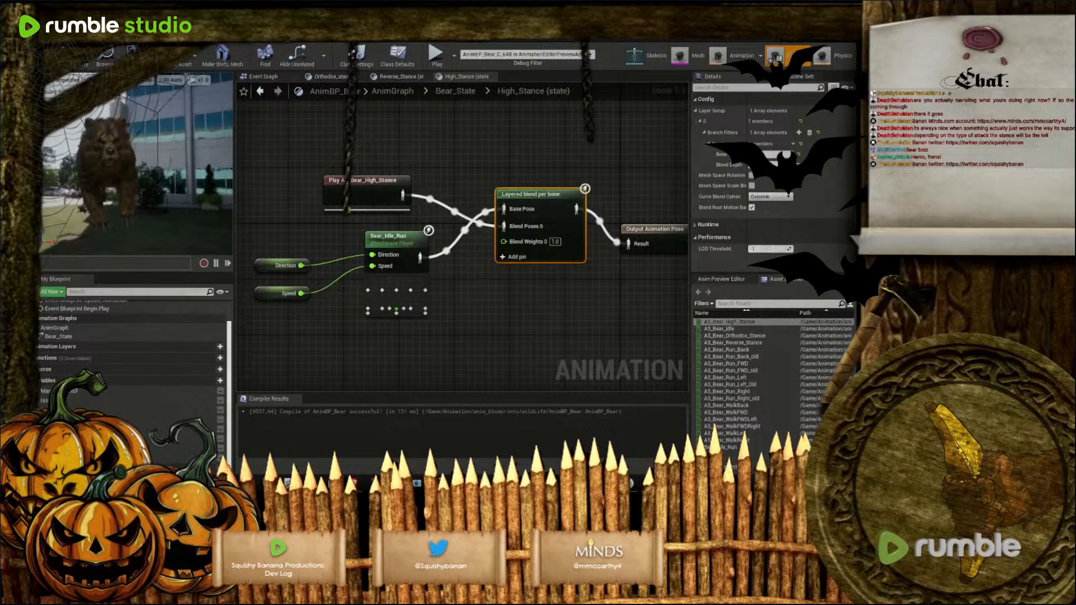
pyautogui.moveTo(149, 190); pyautogui.dragTo(115, 190)
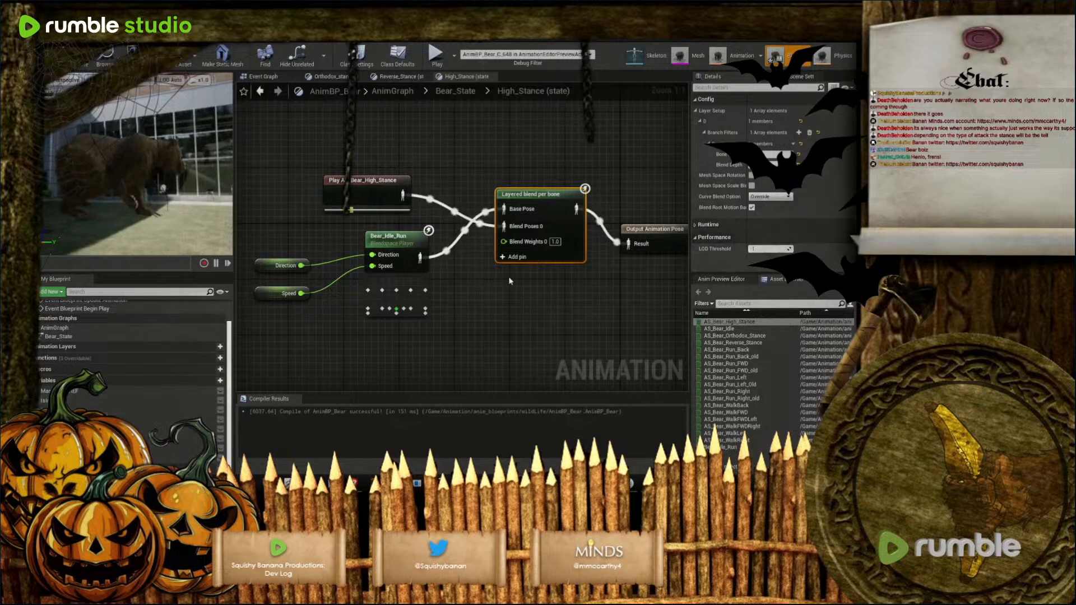
pyautogui.moveTo(554, 206); pyautogui.dragTo(540, 157)
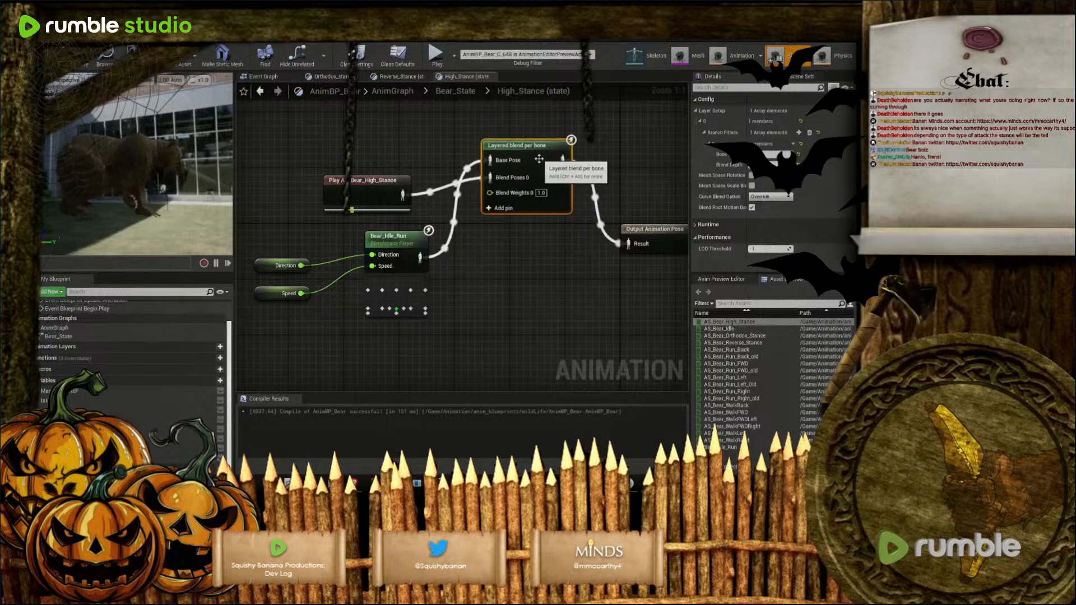
# Wire Bear_Idle_Run straight to Output Animation Pose, bypassing the blend, and recompile to test it
pyautogui.moveTo(432, 257); pyautogui.dragTo(628, 243)
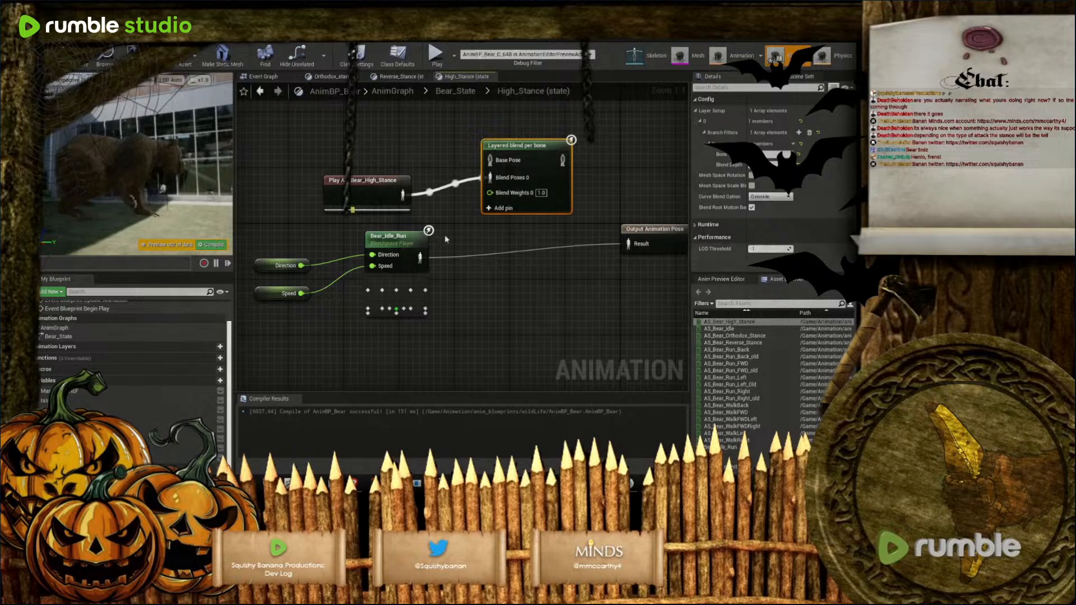
pyautogui.click(45, 60)
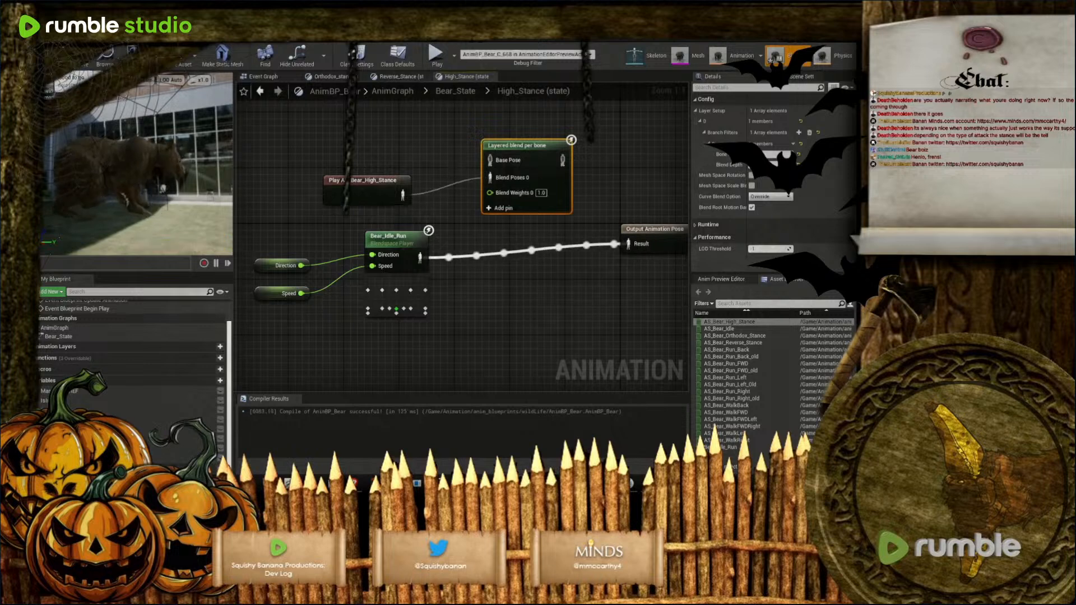
# Reconnect Layered blend per bone to Output Animation Pose and Bear_Idle_Run to Base Pose, recompiling after each link
pyautogui.moveTo(562, 161); pyautogui.dragTo(628, 244)
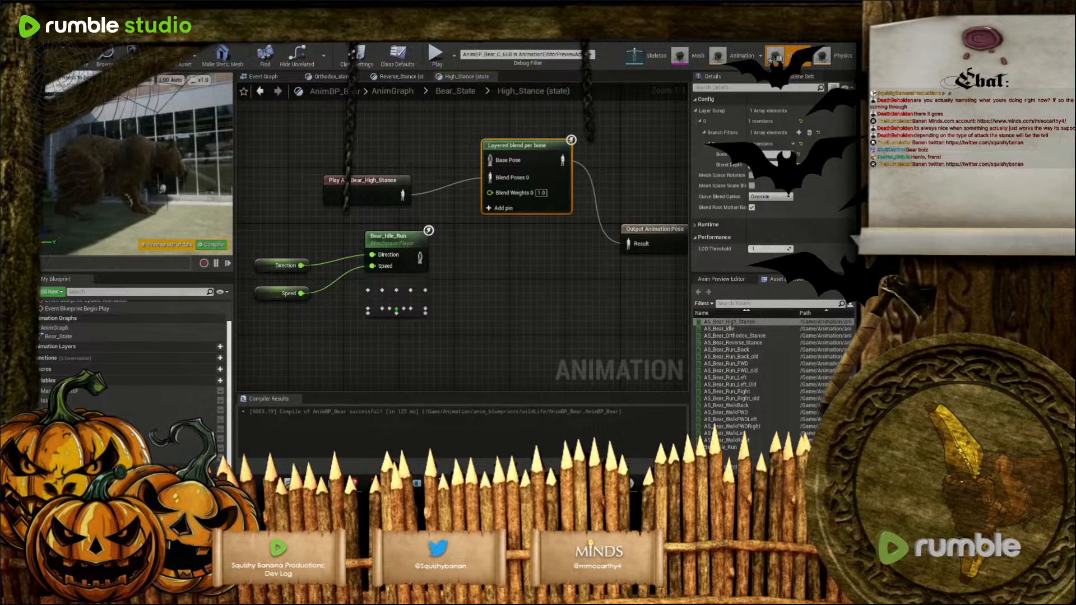
pyautogui.press('F7')
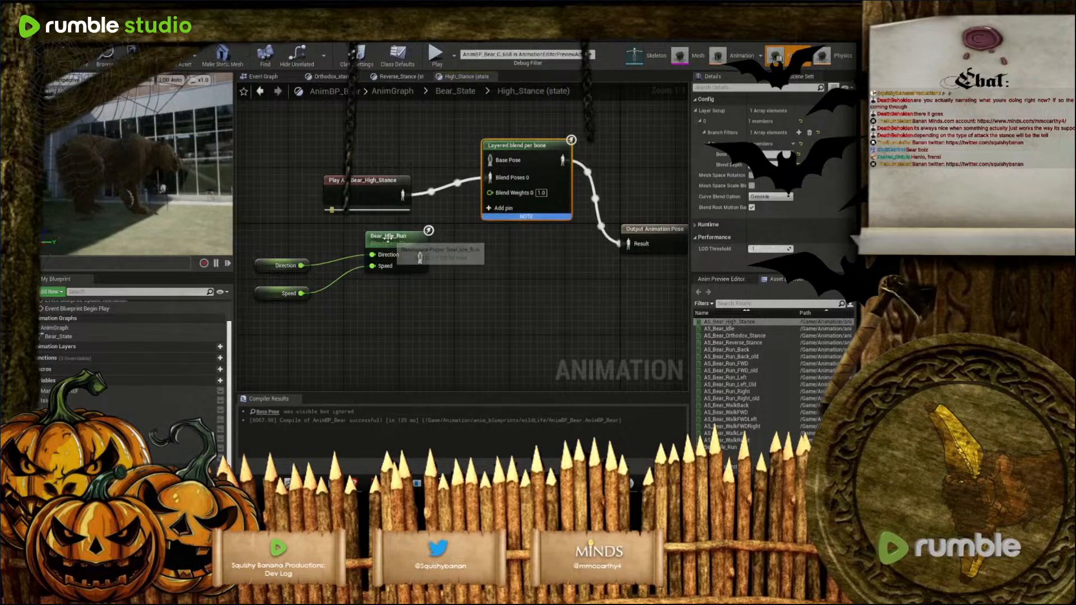
pyautogui.moveTo(420, 257); pyautogui.dragTo(491, 161)
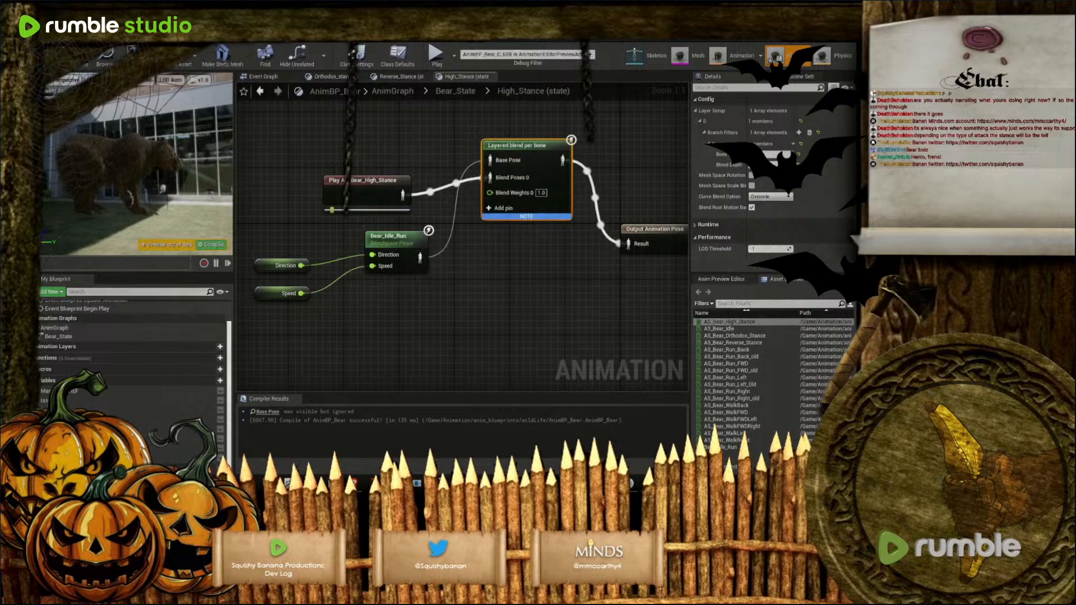
pyautogui.press('F7')
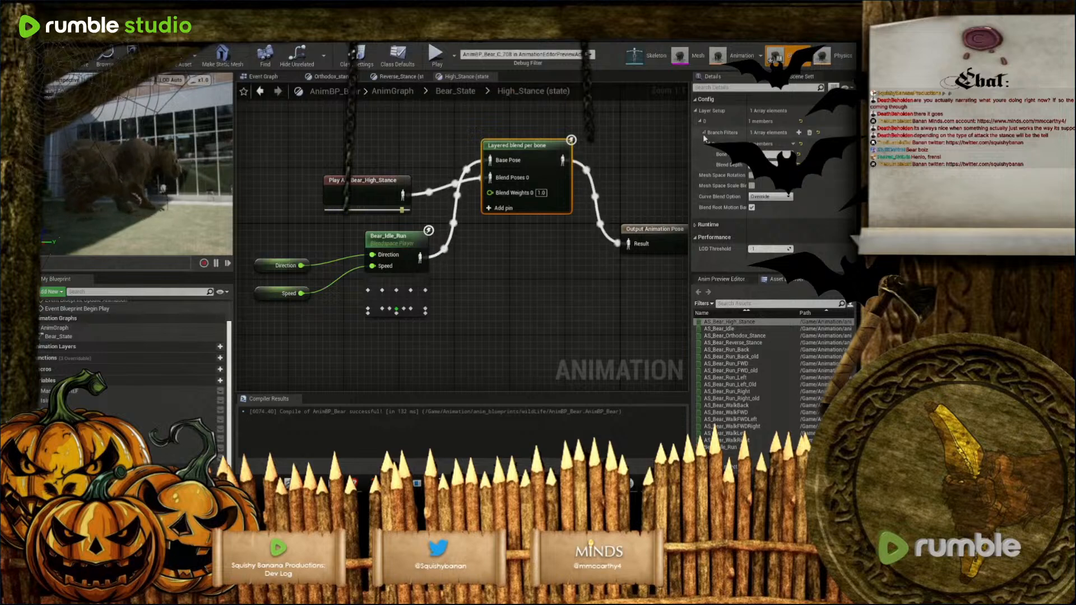
# Reconnect the High_Stance animation to Blend Poses 0 on the Layered blend per bone node and recompile
pyautogui.click(792, 144)
pyautogui.click(793, 147)
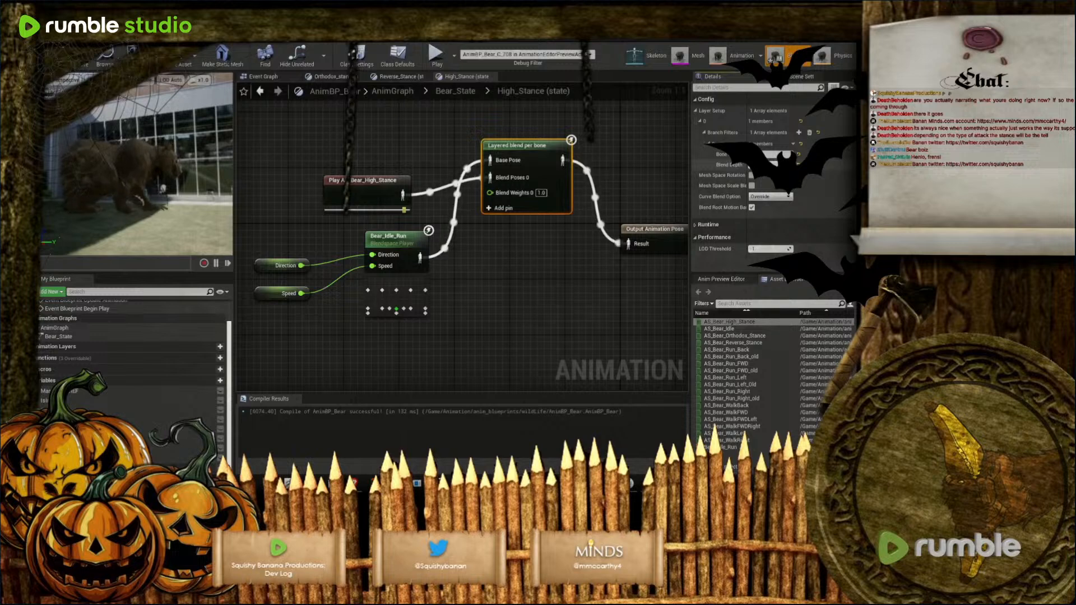
pyautogui.click(472, 242)
pyautogui.moveTo(406, 196); pyautogui.dragTo(492, 179)
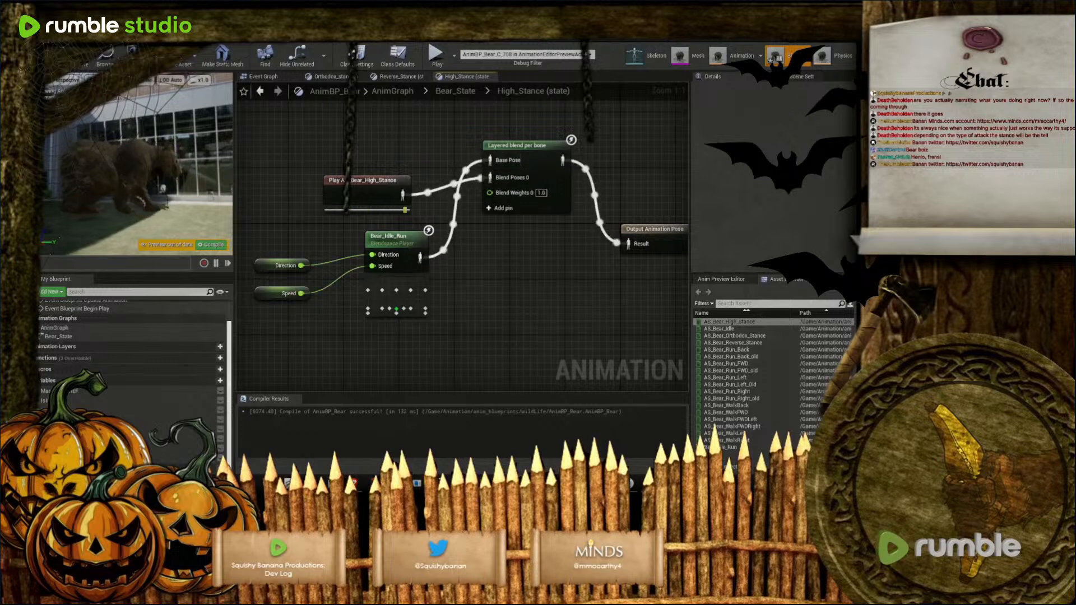
pyautogui.click(213, 244)
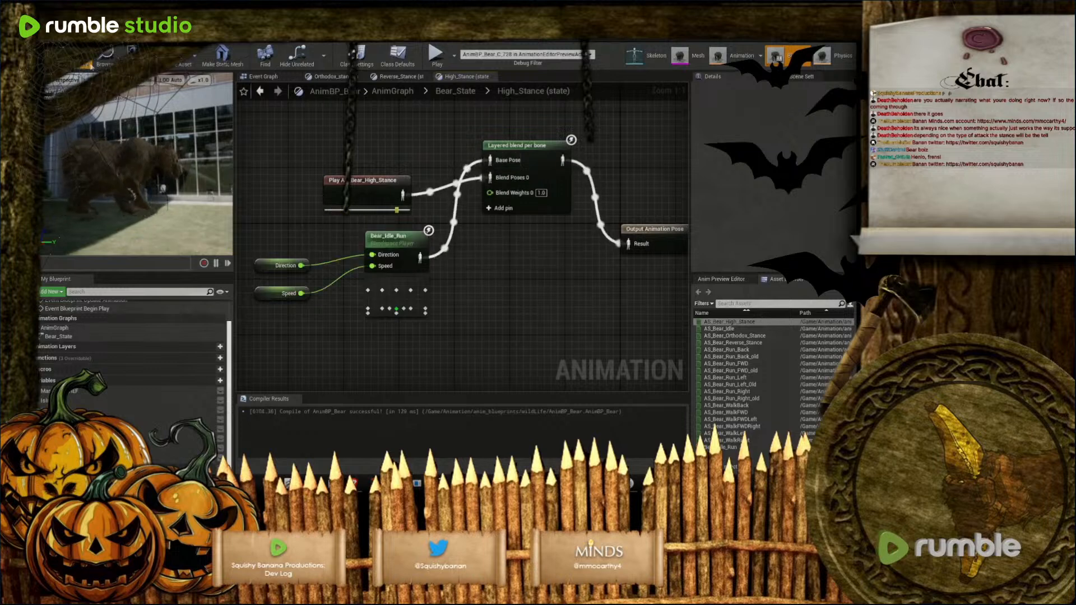
# Revise the existing settings of the Layered blend per bone node, recompiling the blueprint after each change
pyautogui.click(536, 147)
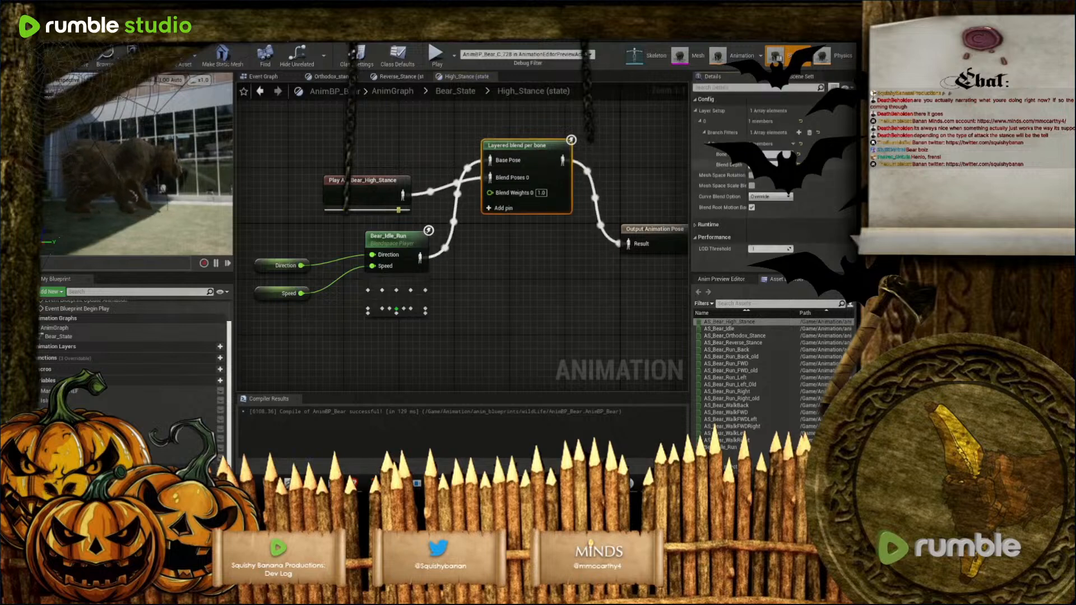
pyautogui.press('Return')
pyautogui.click(213, 245)
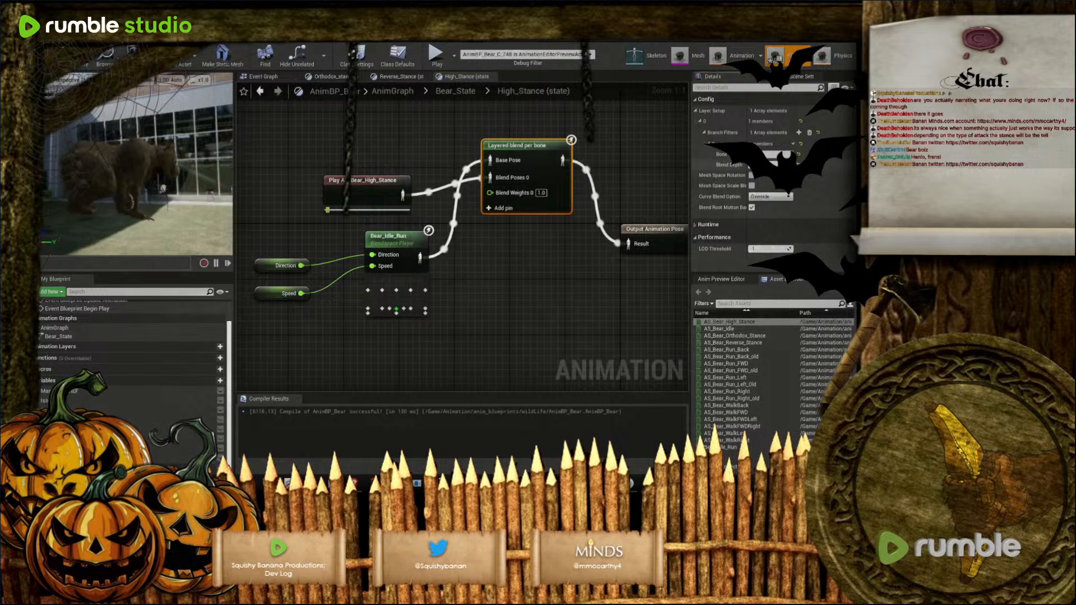
pyautogui.click(752, 176)
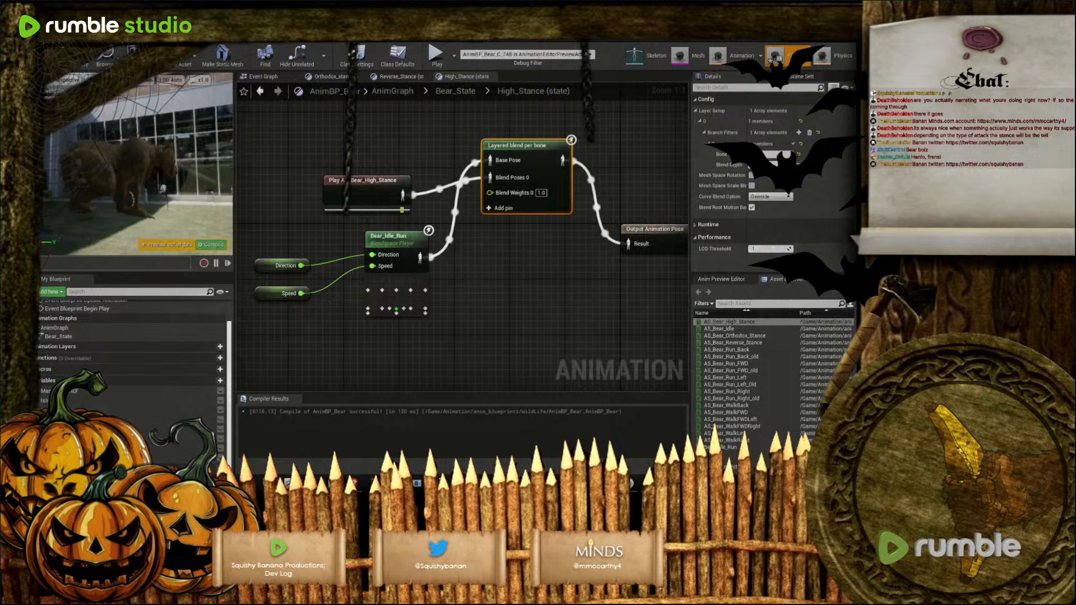
pyautogui.click(85, 66)
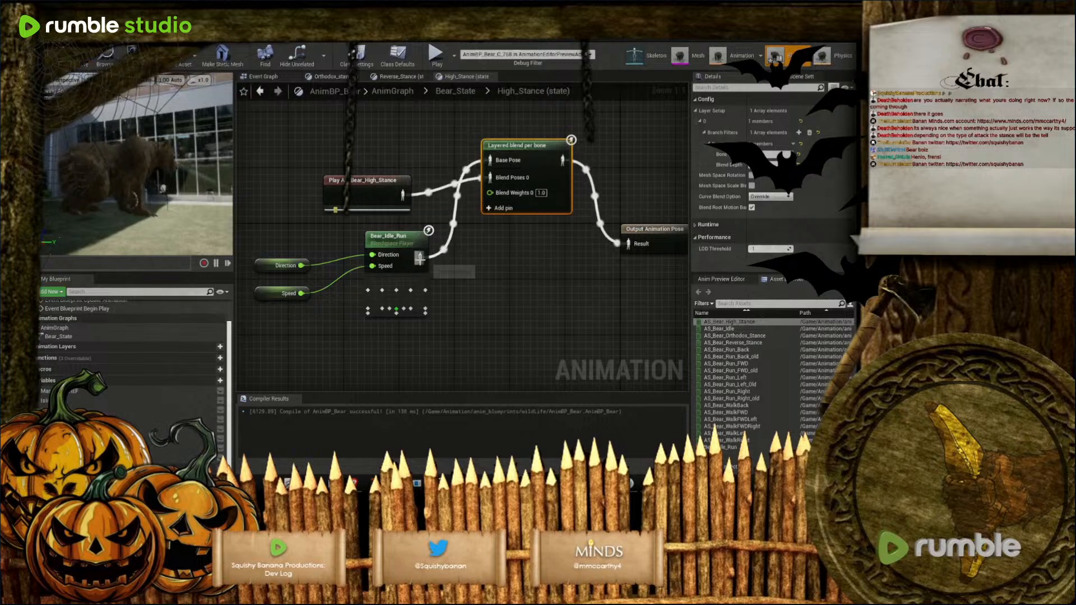
# Swap the blend inputs so Bear_Idle_Run feeds Blend Poses 0 and High_Stance feeds Base Pose, and recompile
pyautogui.moveTo(420, 259); pyautogui.dragTo(490, 178)
pyautogui.moveTo(402, 195); pyautogui.dragTo(490, 161)
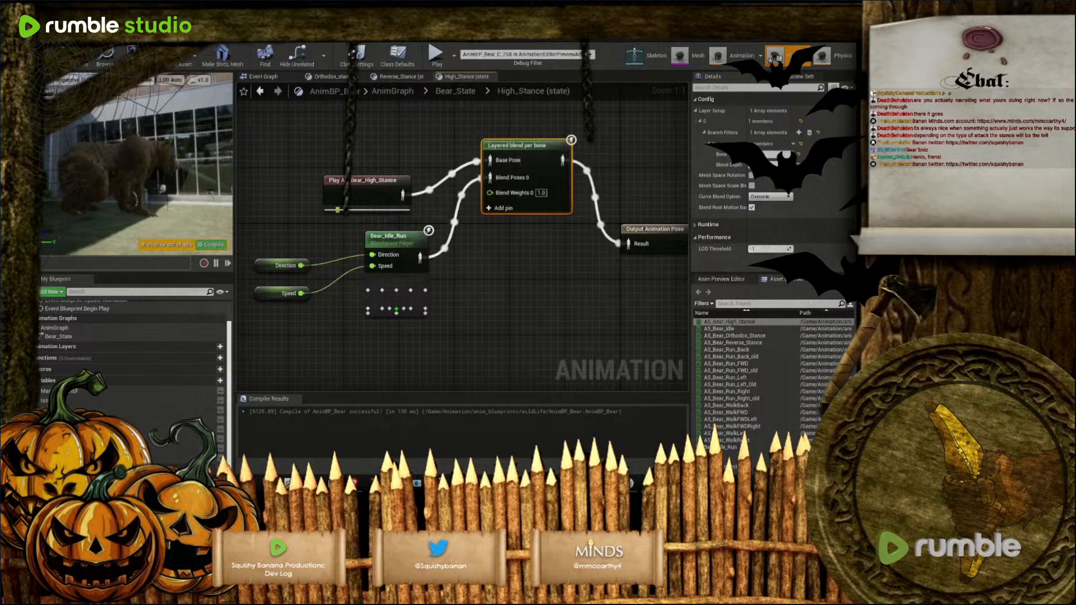
pyautogui.click(56, 58)
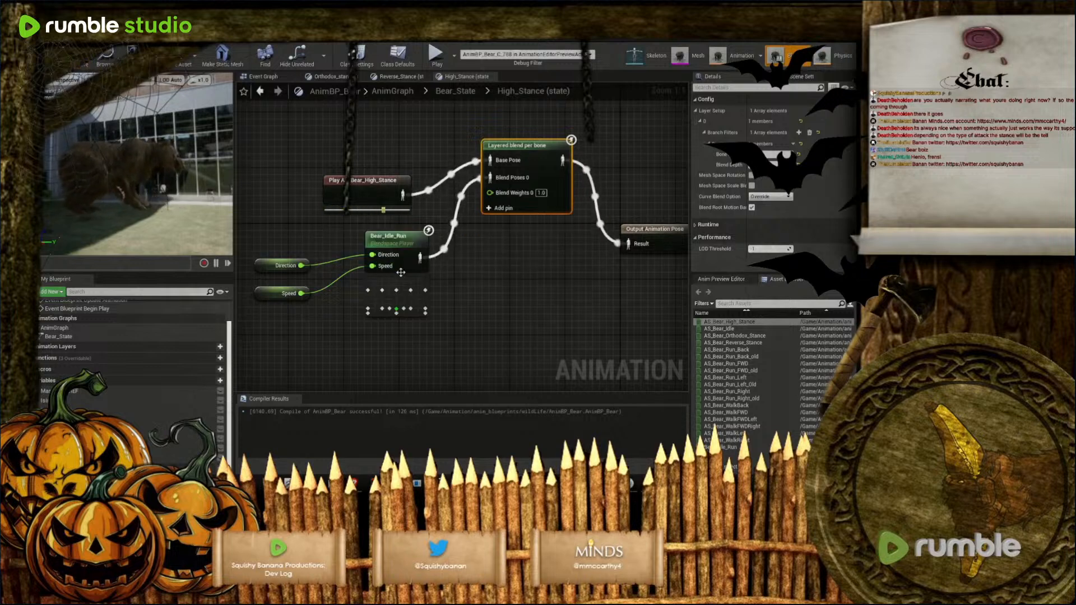
# Try Bear_Idle_Run directly on Output Animation Pose, restore the blended wiring and recompile
pyautogui.moveTo(420, 257); pyautogui.dragTo(635, 246)
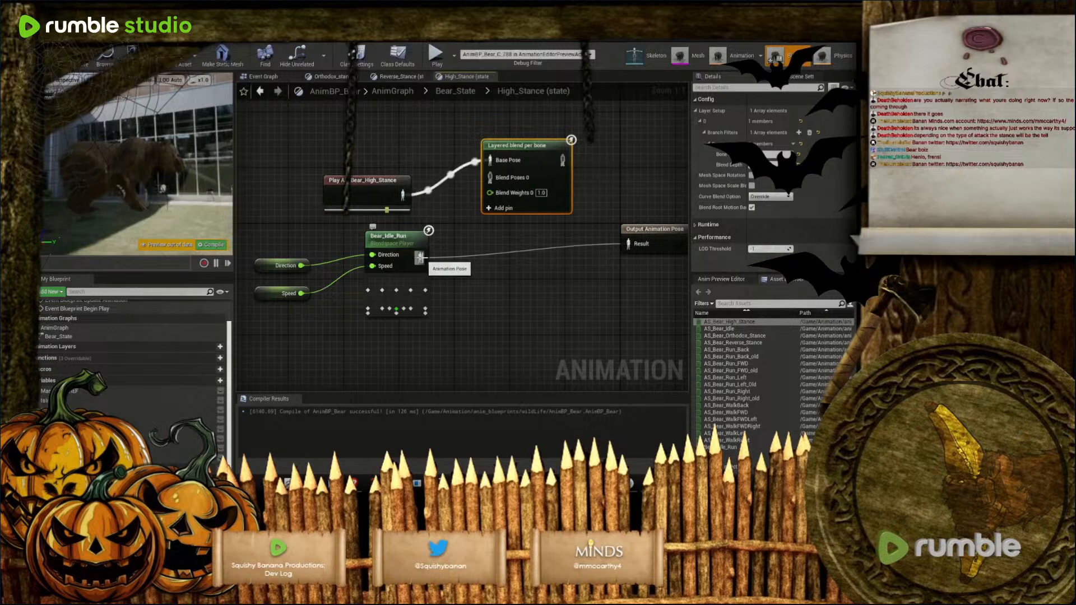
pyautogui.moveTo(562, 161); pyautogui.dragTo(627, 244)
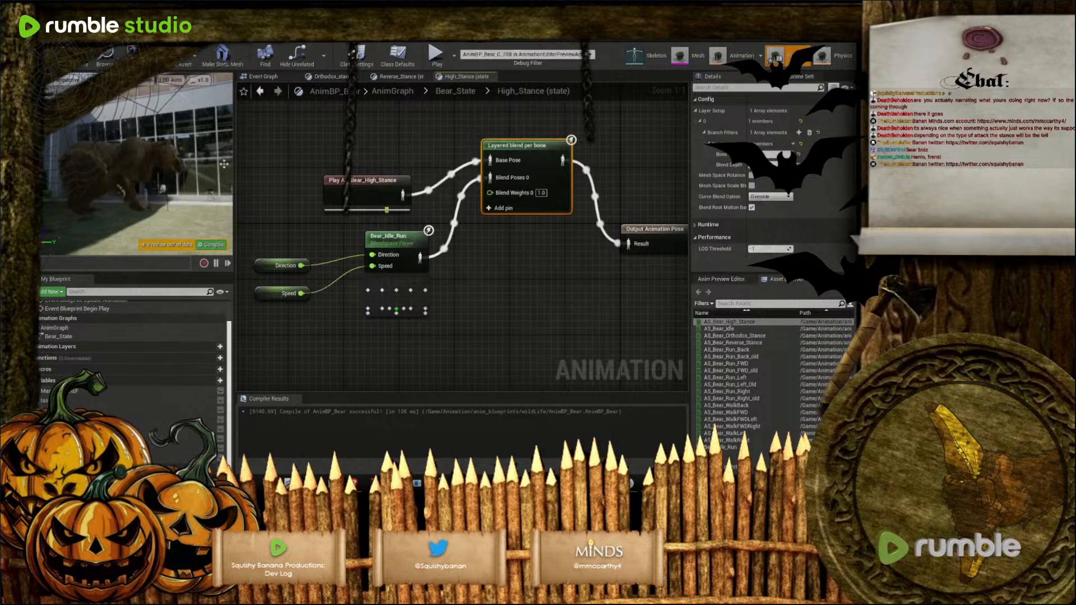
pyautogui.press('F7')
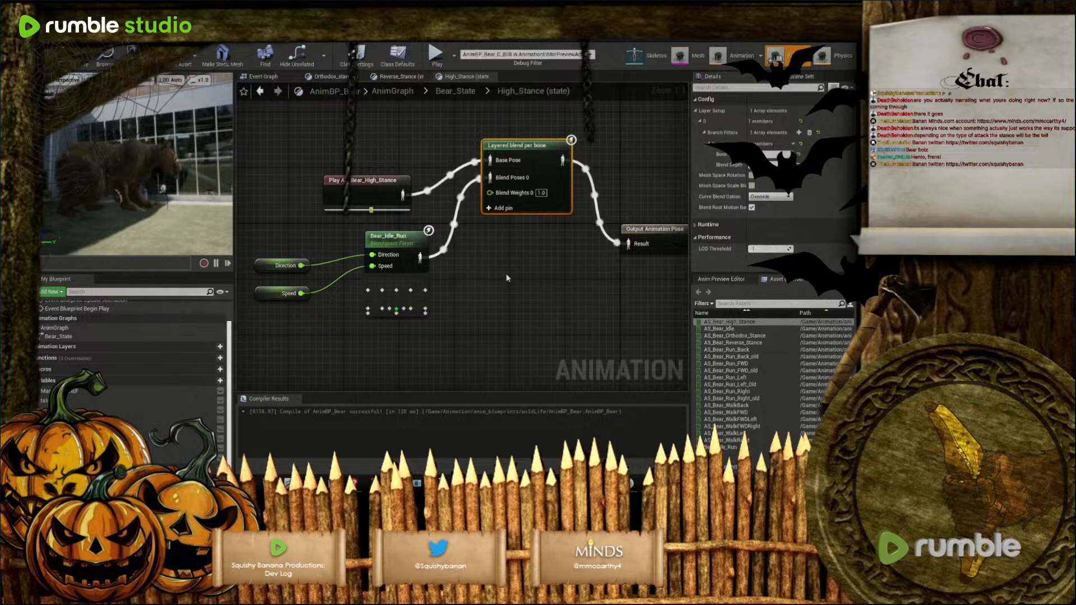
# Add a second branch filter to the Layered blend per bone node and expand its settings
pyautogui.moveTo(557, 279); pyautogui.dragTo(548, 297, button='right')
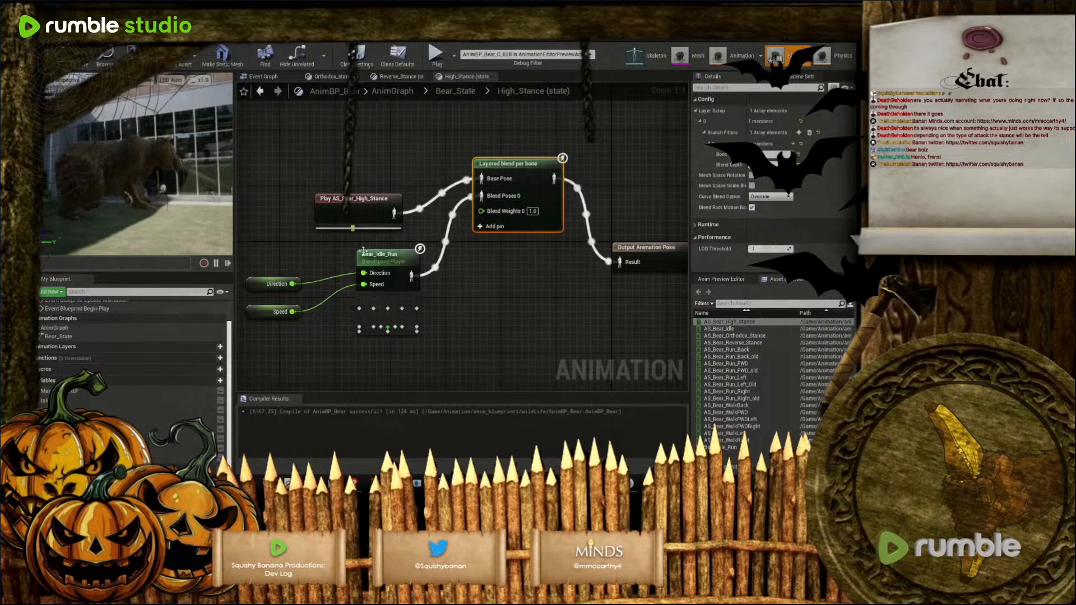
pyautogui.click(800, 132)
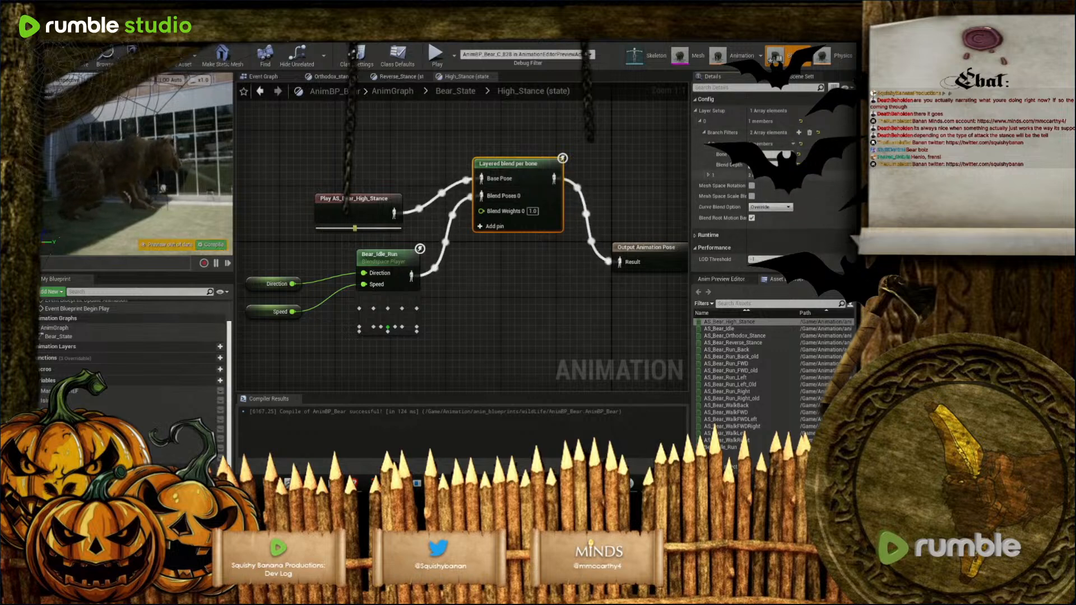
pyautogui.click(713, 175)
# Copy the Base_Spine bone name from the skeleton and enter it as the second branch filter's bone name
pyautogui.click(648, 64)
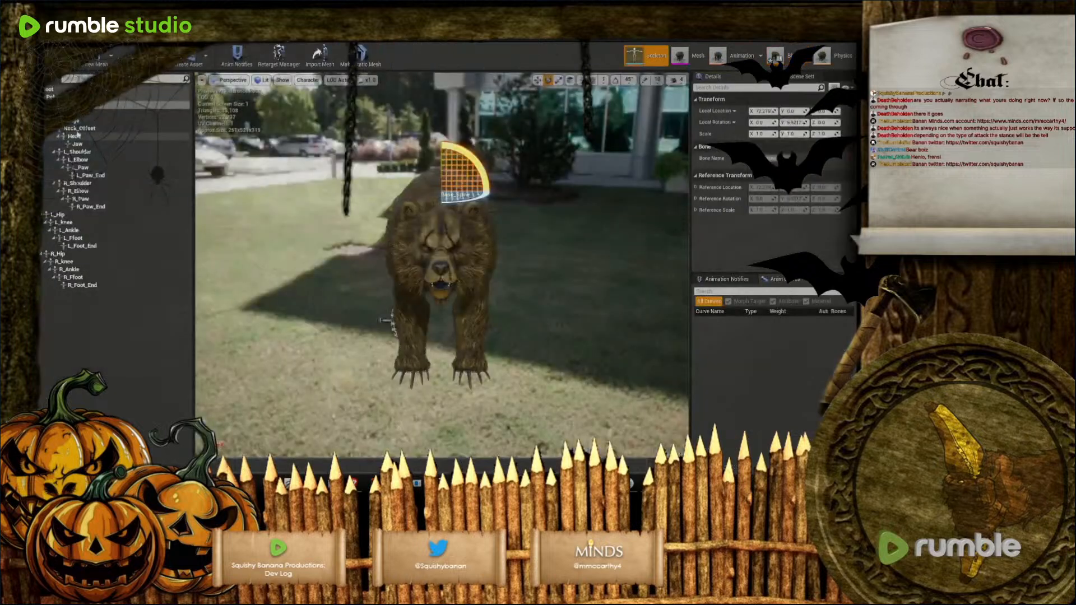
pyautogui.moveTo(81, 122); pyautogui.dragTo(68, 133)
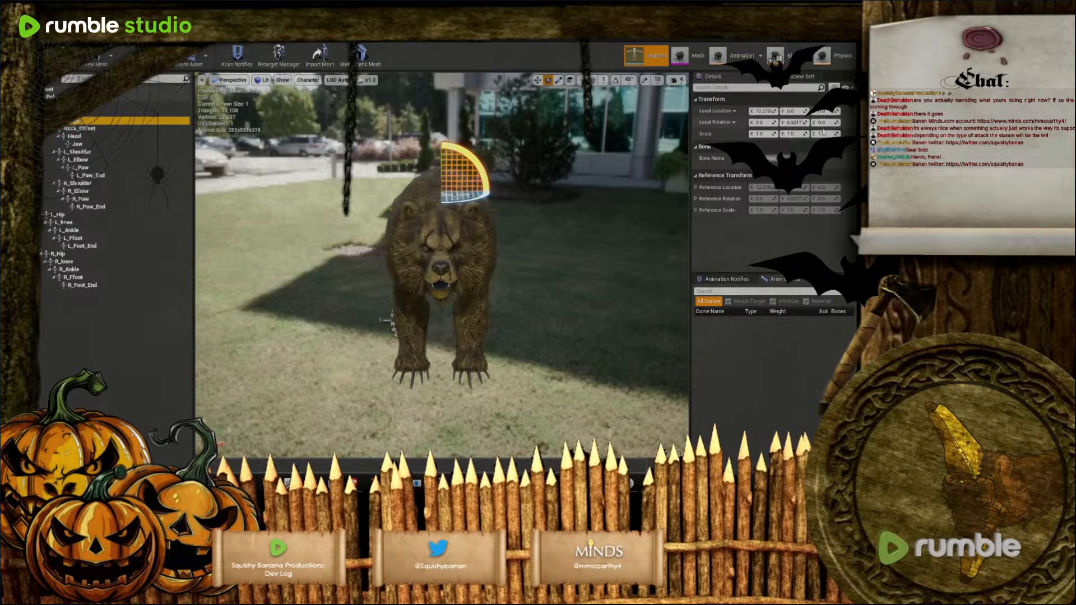
pyautogui.click(778, 160)
pyautogui.hotkey('ctrl', 'c')
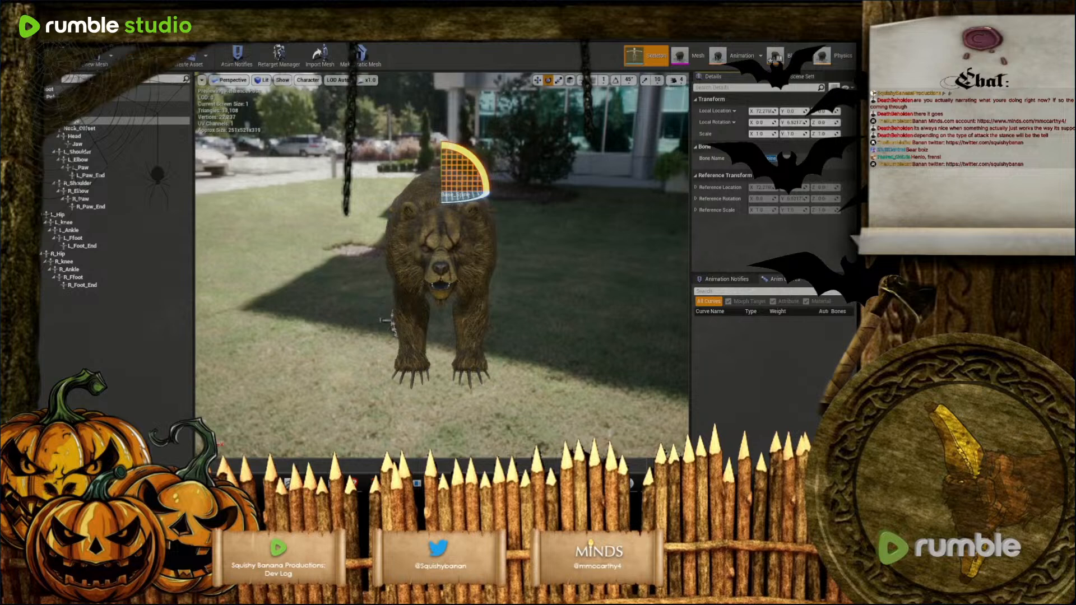
pyautogui.click(782, 56)
pyautogui.click(767, 186)
pyautogui.hotkey('ctrl', 'v')
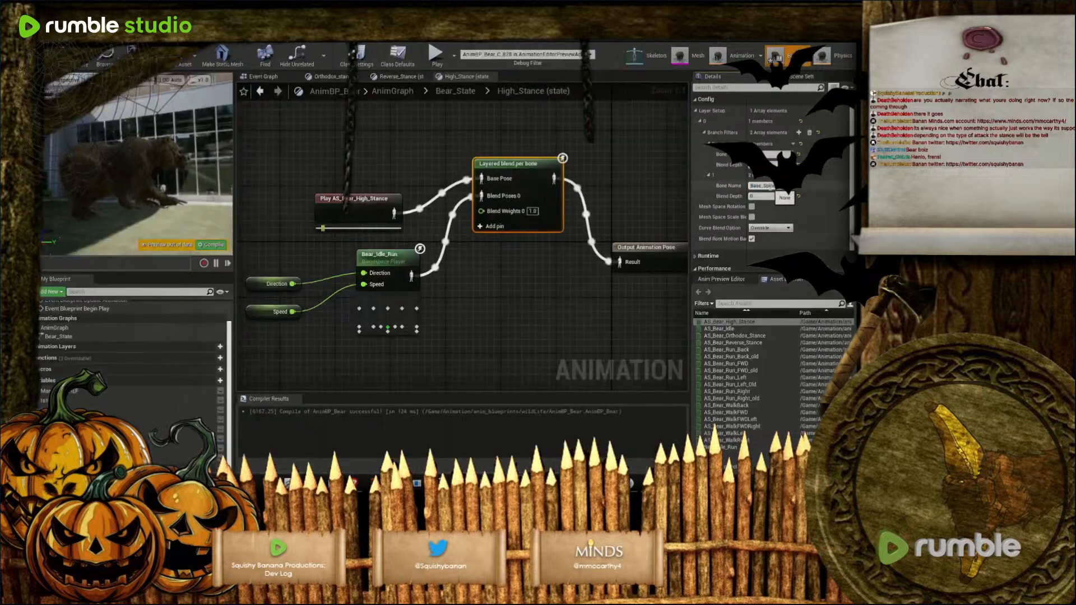
pyautogui.click(787, 196)
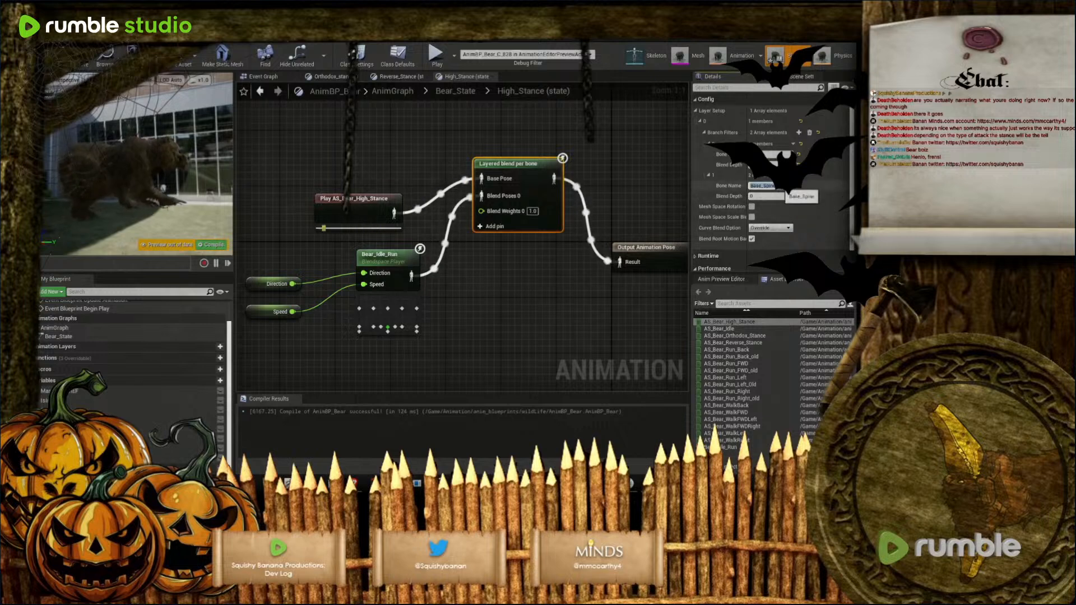
# Find the ribcage bone in the skeleton and set the second branch filter to bone name Ribcage with blend depth 1
pyautogui.click(209, 35)
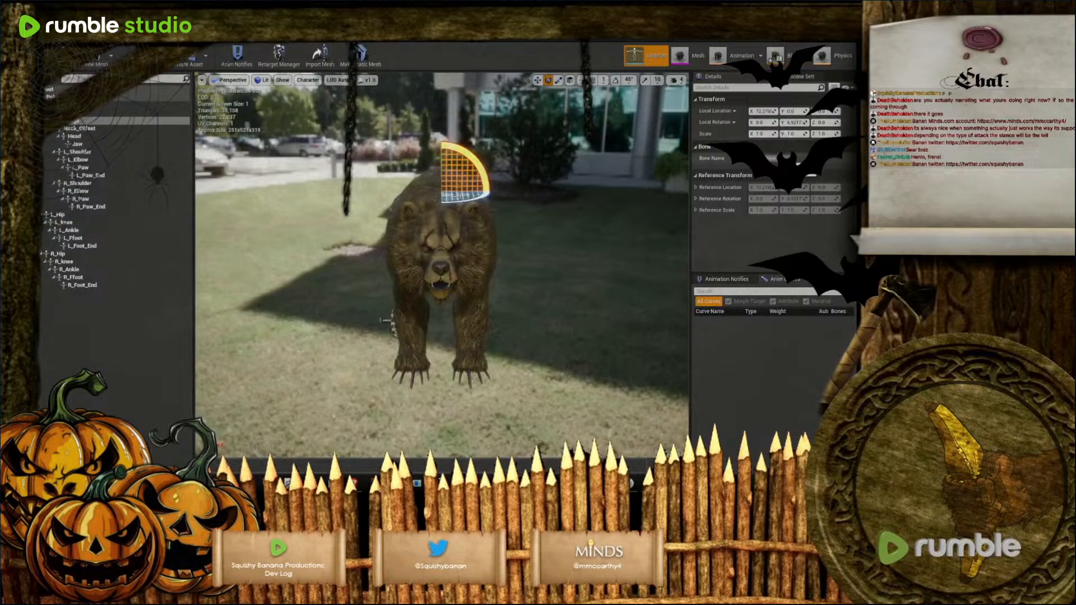
pyautogui.click(73, 121)
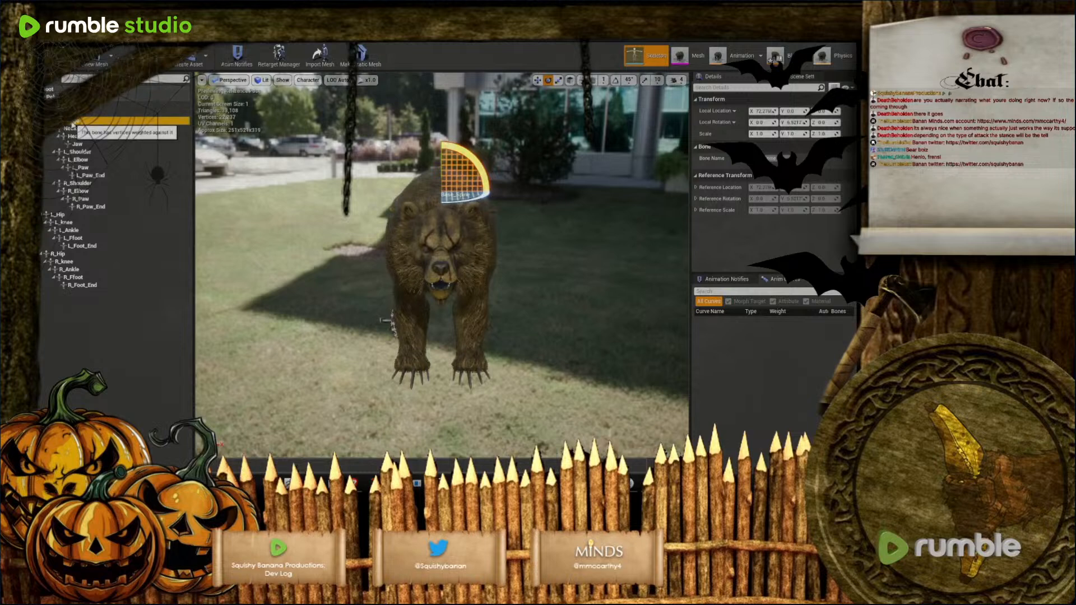
pyautogui.click(80, 128)
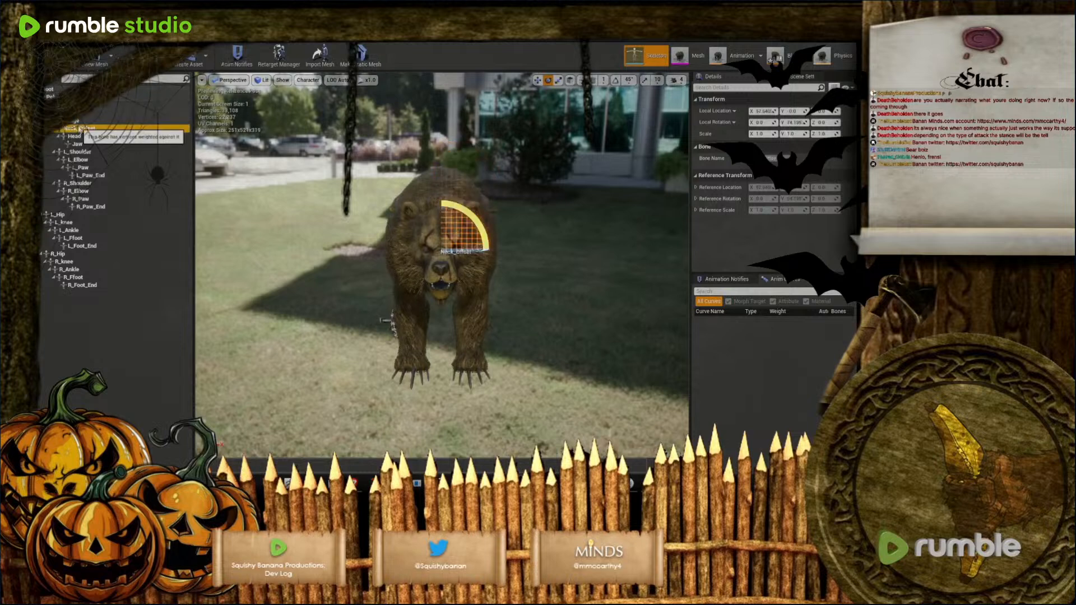
pyautogui.click(77, 122)
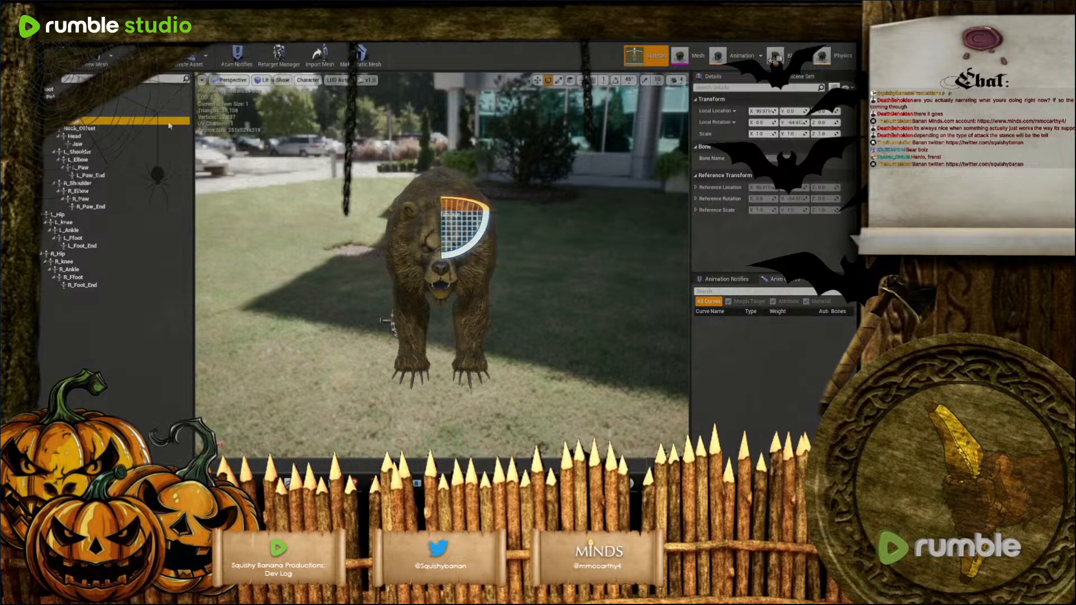
pyautogui.moveTo(770, 159); pyautogui.dragTo(712, 159)
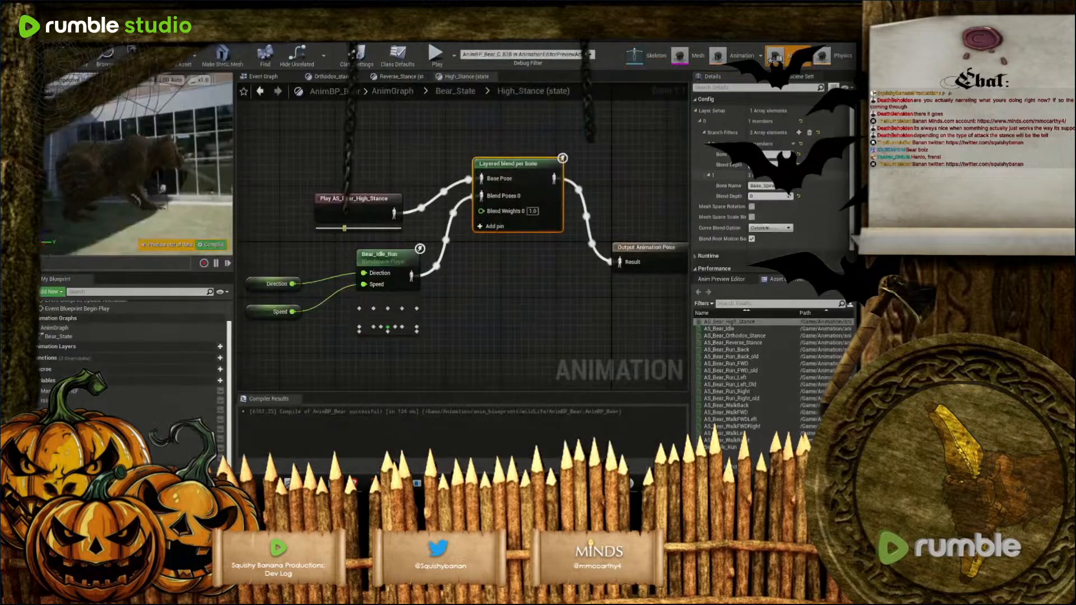
pyautogui.write('Ribcage')
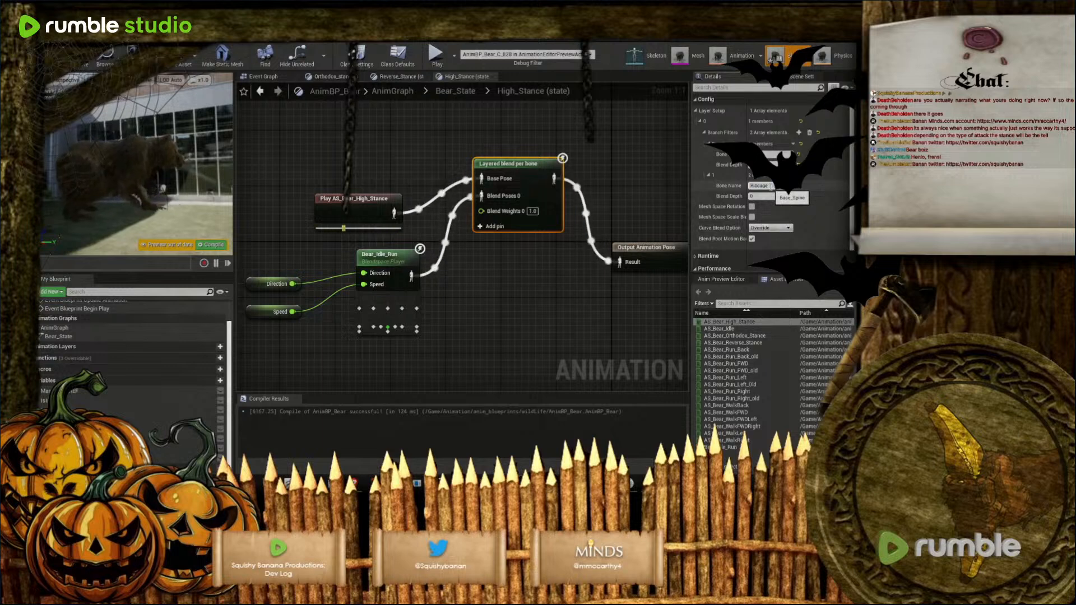
pyautogui.click(764, 197)
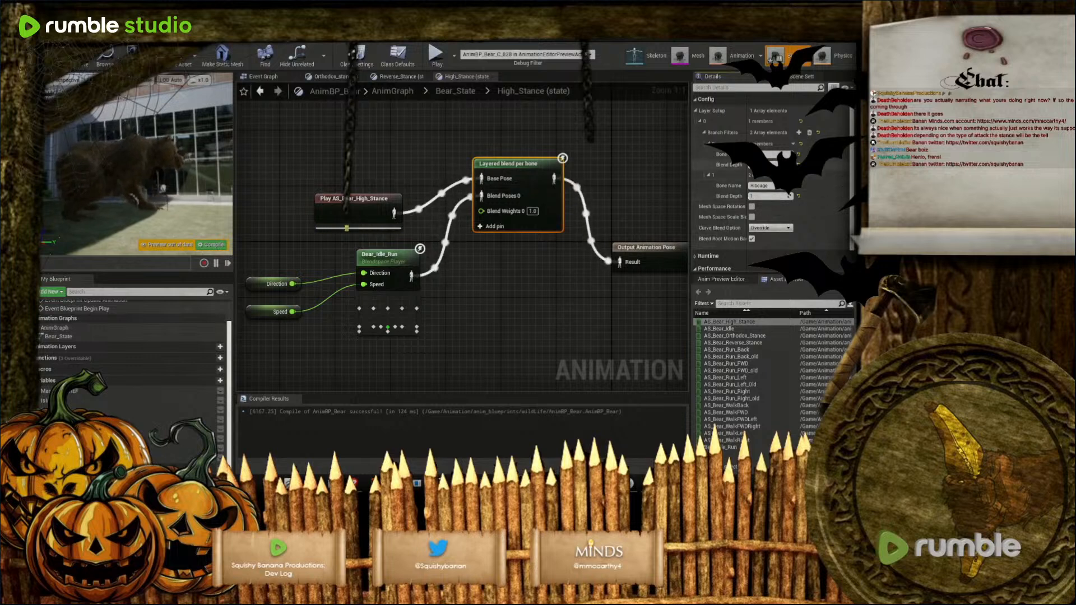
# Try other blend depths on the Ribcage branch filter, recompiling the animation blueprint after each change
pyautogui.click(214, 245)
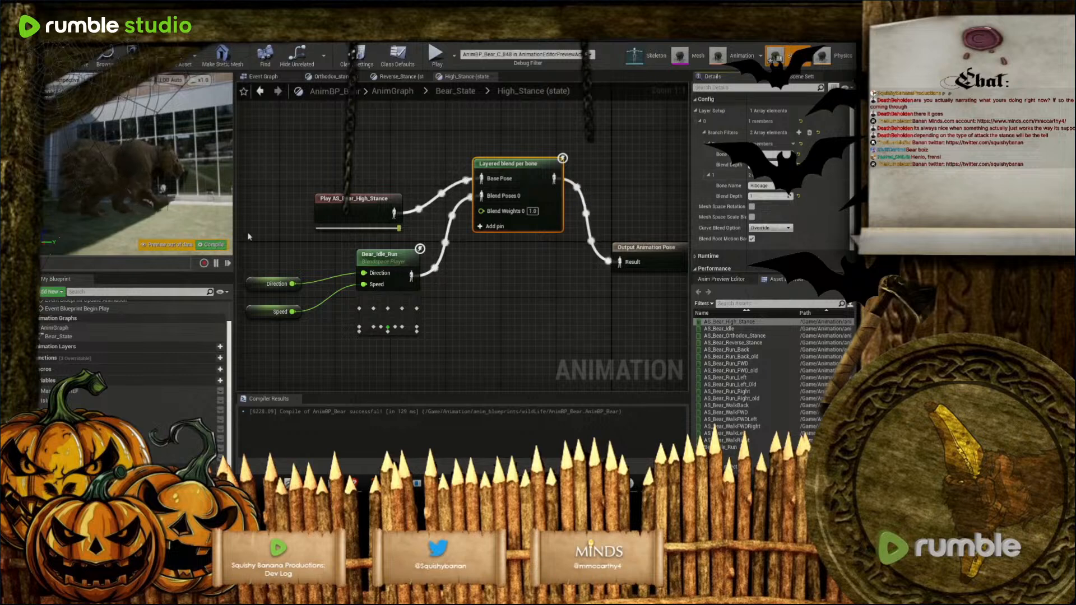
pyautogui.click(214, 247)
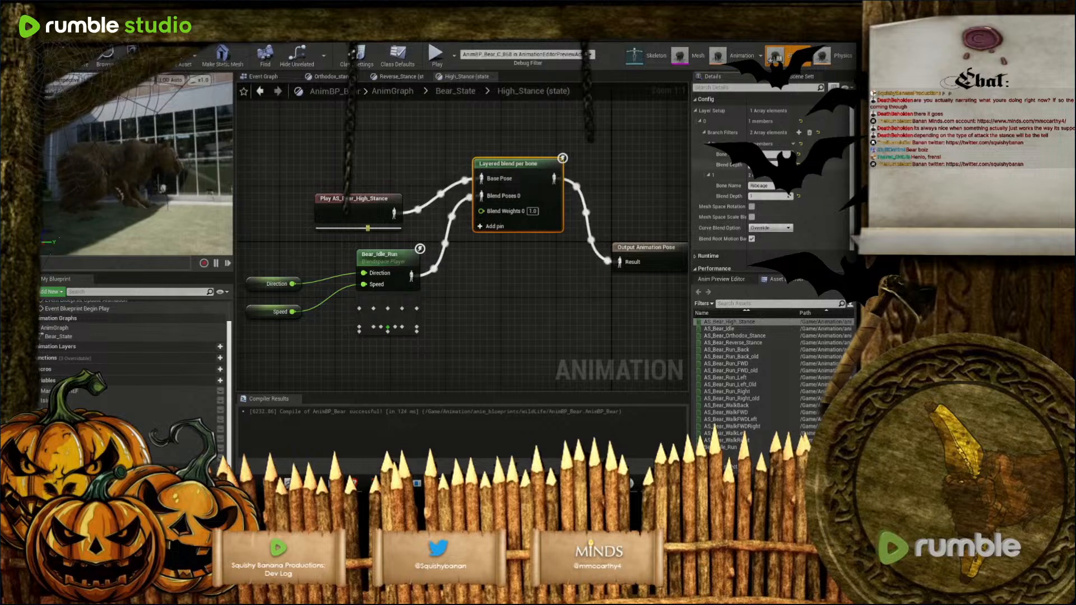
pyautogui.press('Return')
pyautogui.click(213, 246)
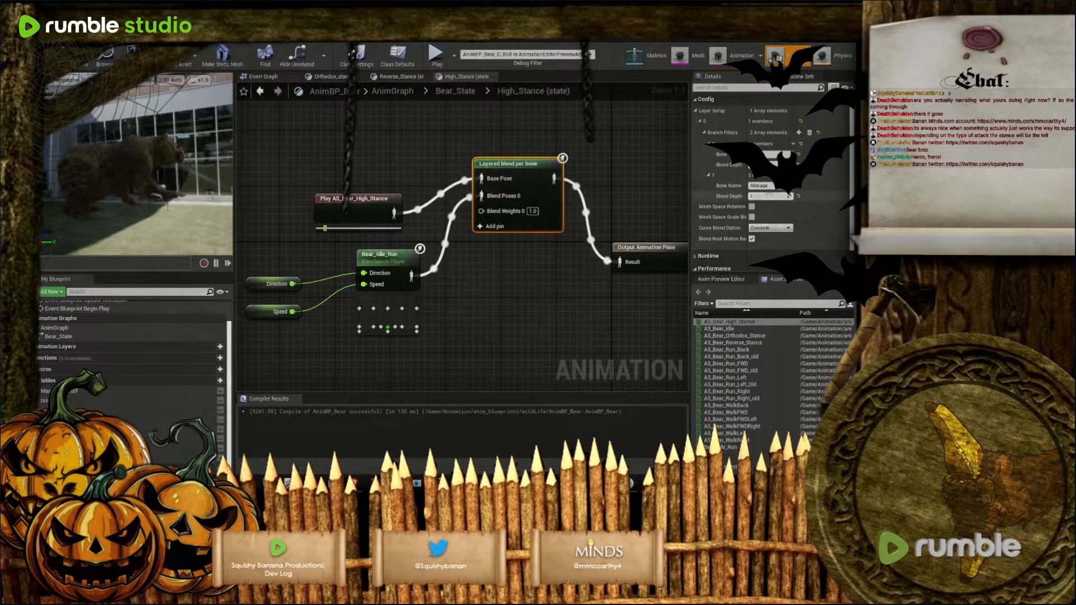
# Set the Ribcage branch filter's blend depth to 8, recompile the animation blueprint and save it
pyautogui.write('8')
pyautogui.press('Return')
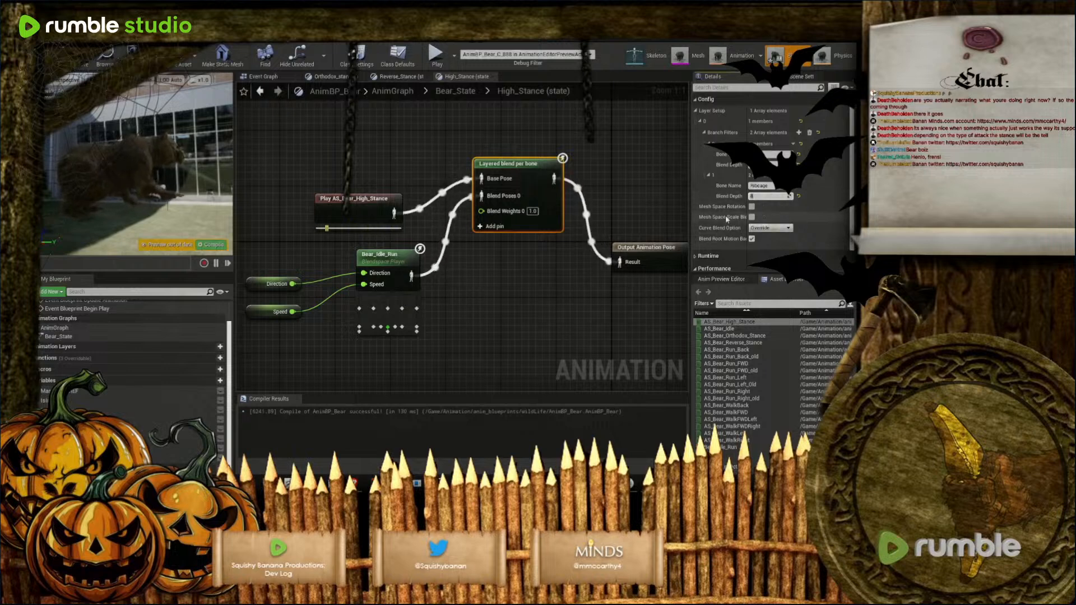
pyautogui.click(55, 56)
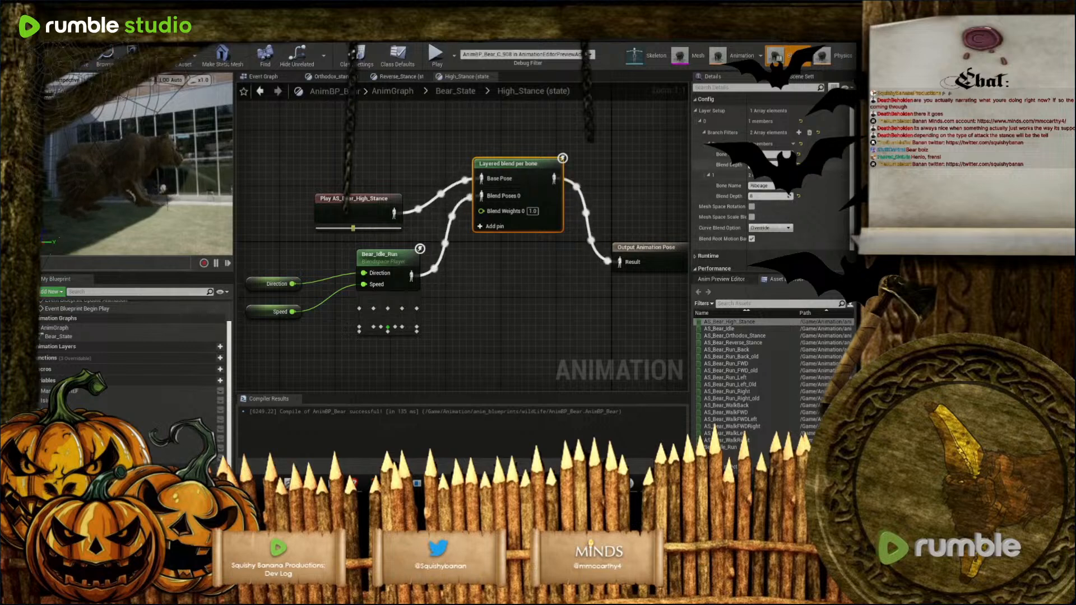
pyautogui.press('Return')
pyautogui.click(52, 61)
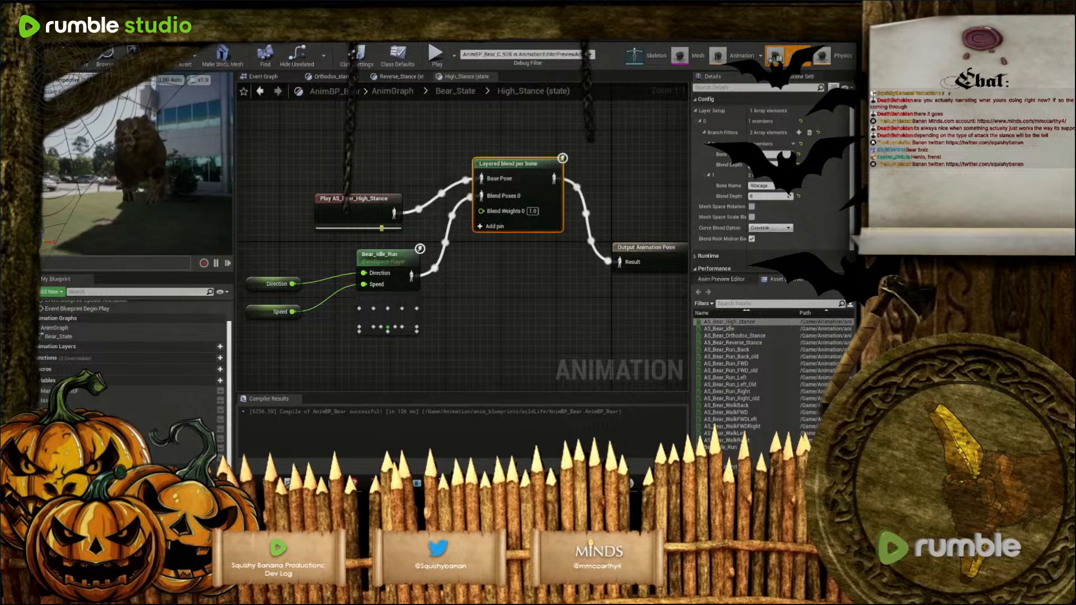
pyautogui.hotkey('ctrl', 's')
# Turn off the default value of the High Stance variable and recompile the animation blueprint
pyautogui.scroll(-1, 774, 224)
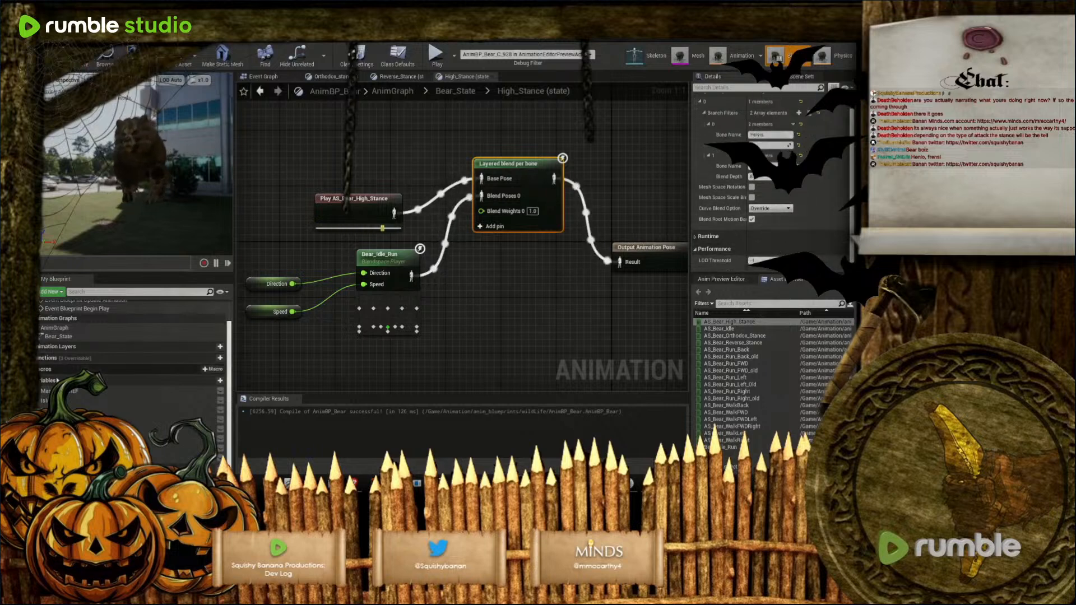
pyautogui.click(65, 448)
pyautogui.scroll(-5, 779, 224)
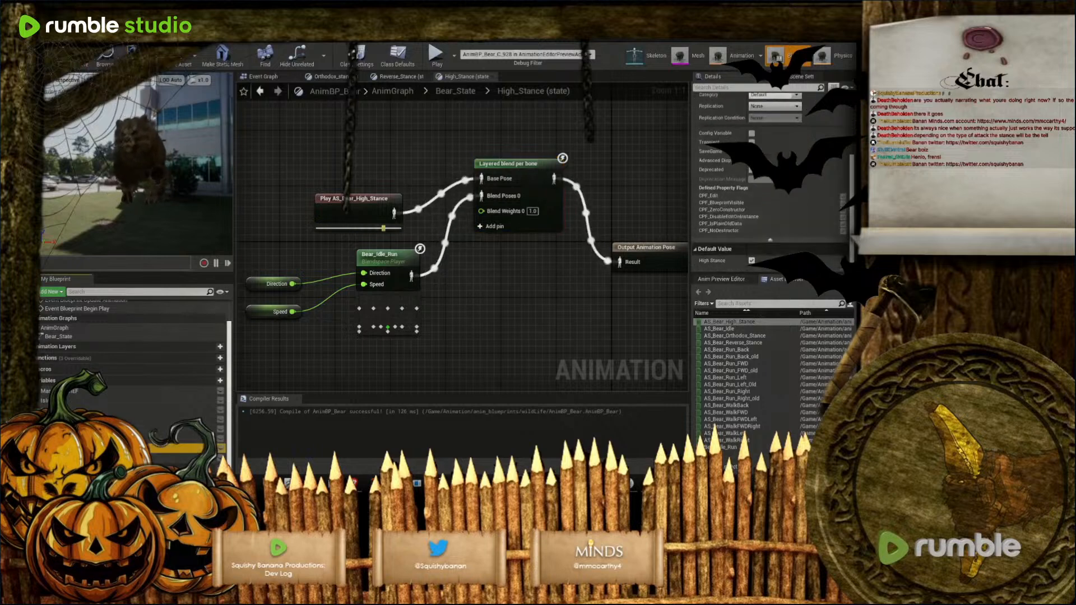
pyautogui.click(752, 261)
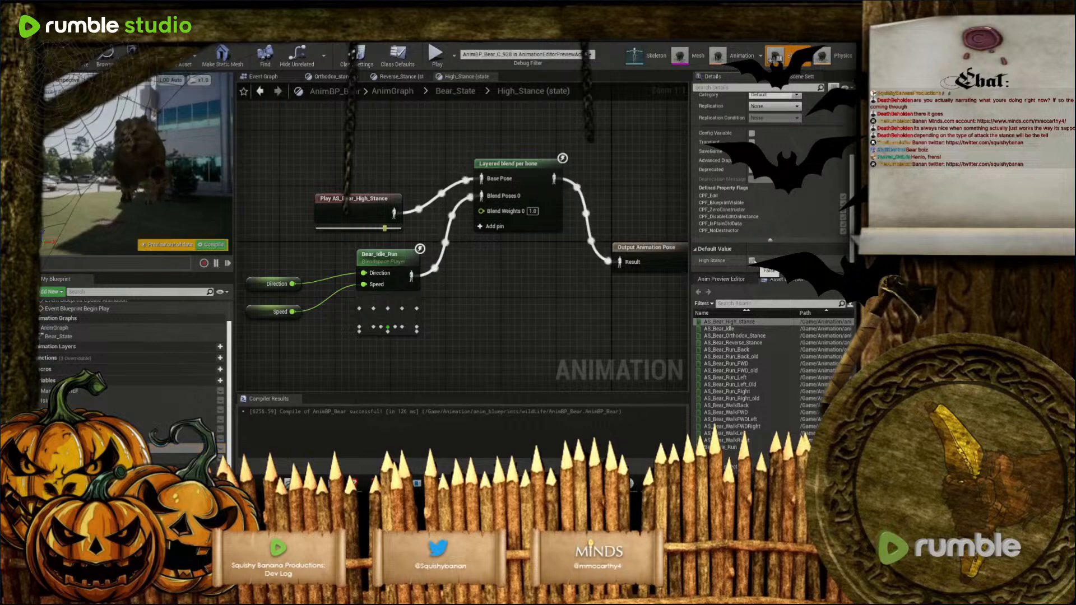
pyautogui.click(215, 244)
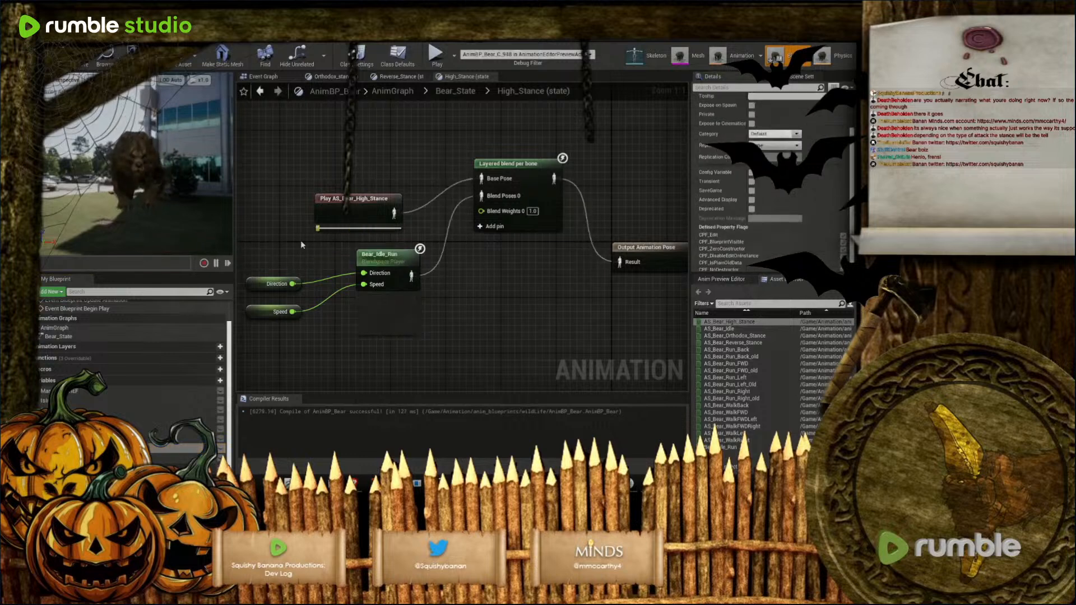
# Toggle the High Stance default on and back off, recompiling to compare the bear's preview poses
pyautogui.scroll(-3, 802, 247)
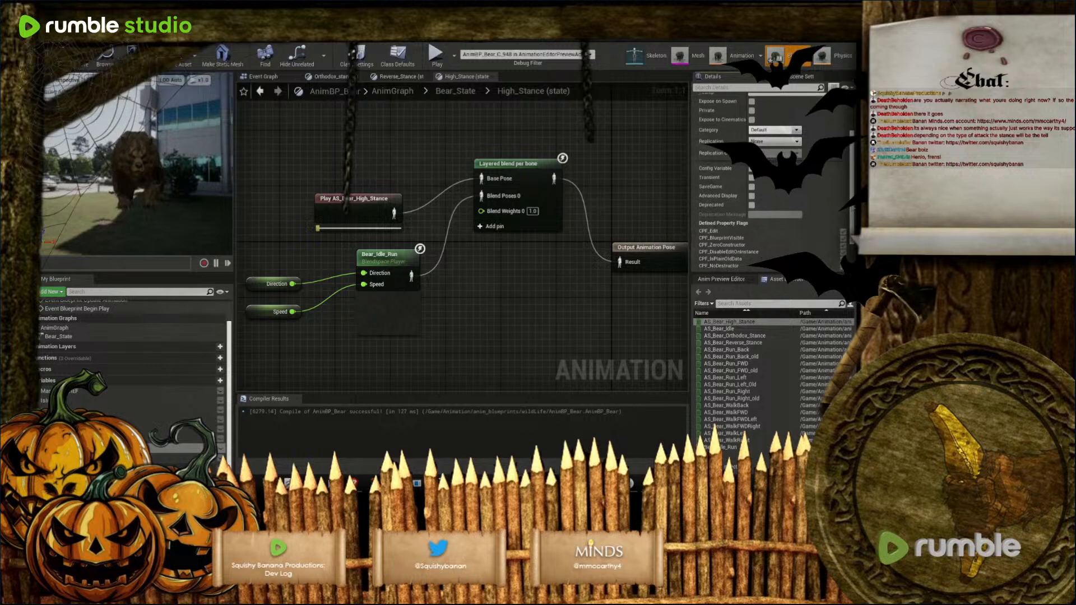
pyautogui.click(751, 260)
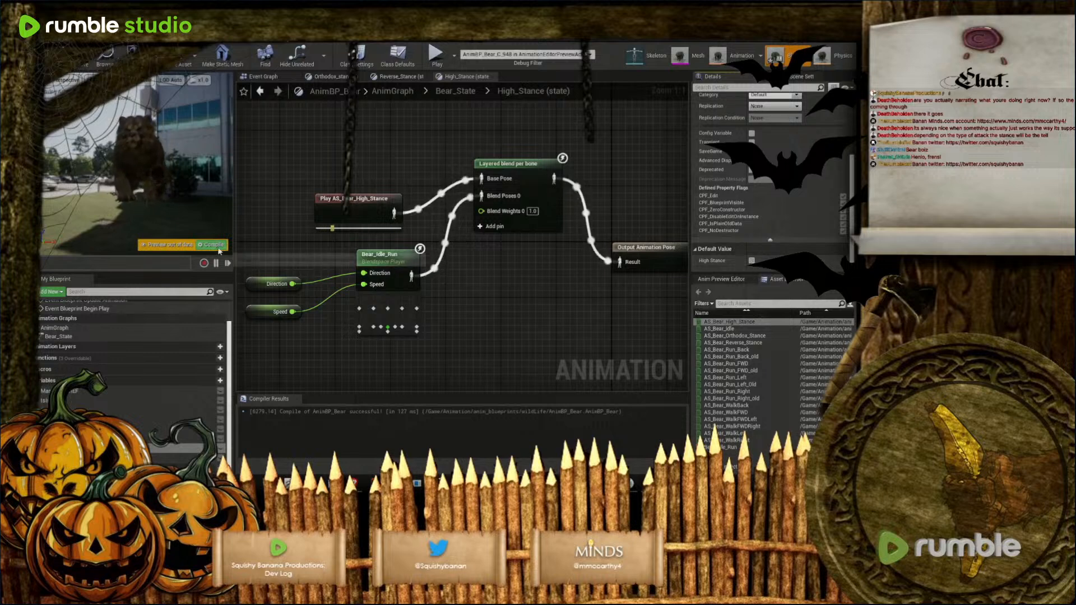
pyautogui.click(221, 246)
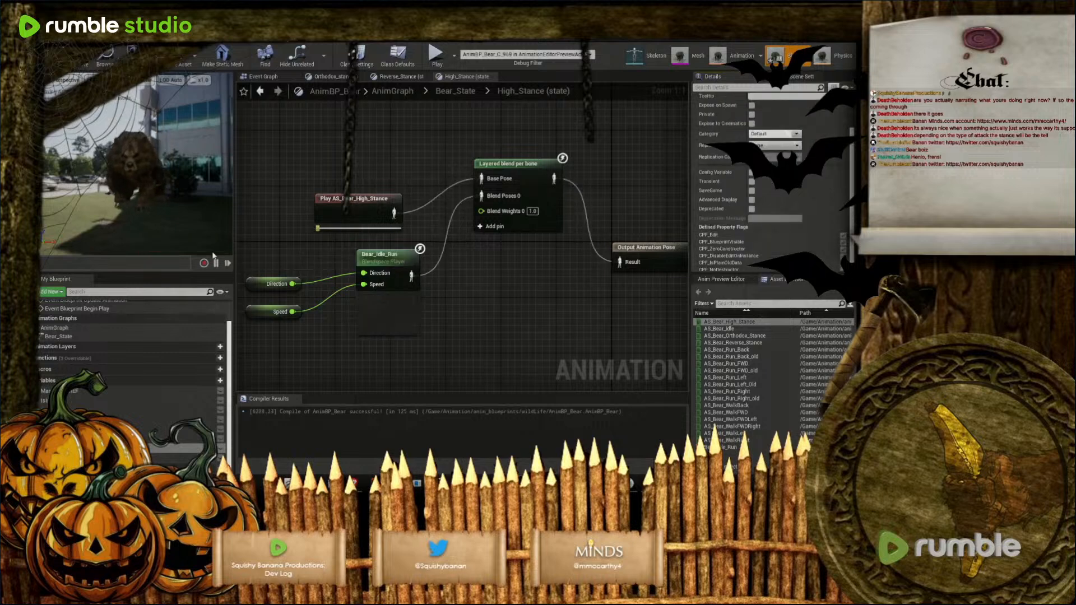
# Turn off the default value of the Focus Mode variable
pyautogui.click(120, 429)
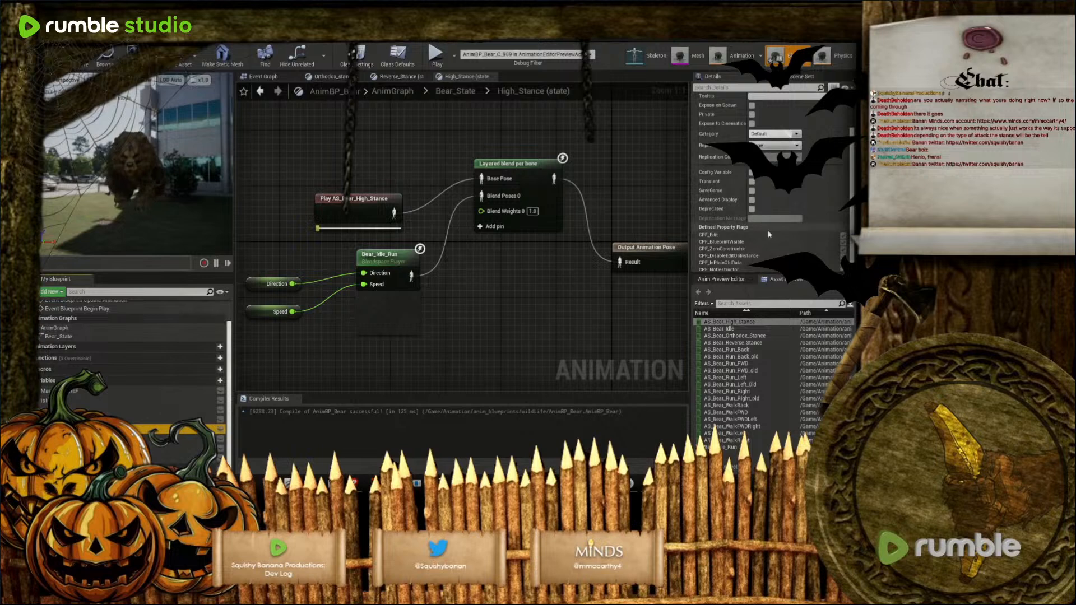
pyautogui.moveTo(851, 222); pyautogui.dragTo(851, 249)
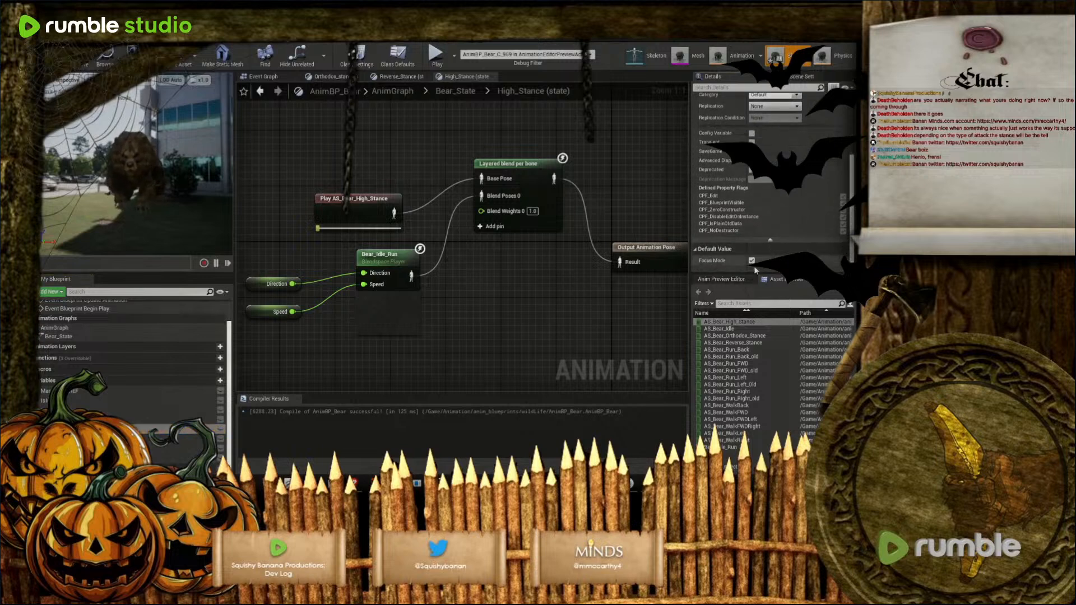
pyautogui.click(752, 262)
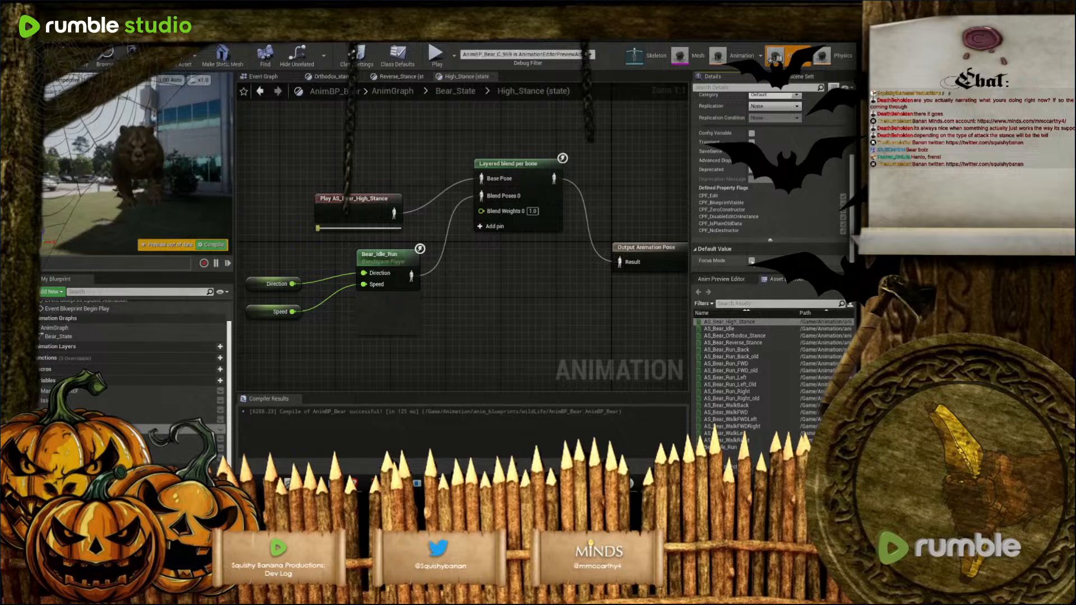
# Turn on the default value of the High Stance variable and recompile to preview the stance
pyautogui.click(173, 448)
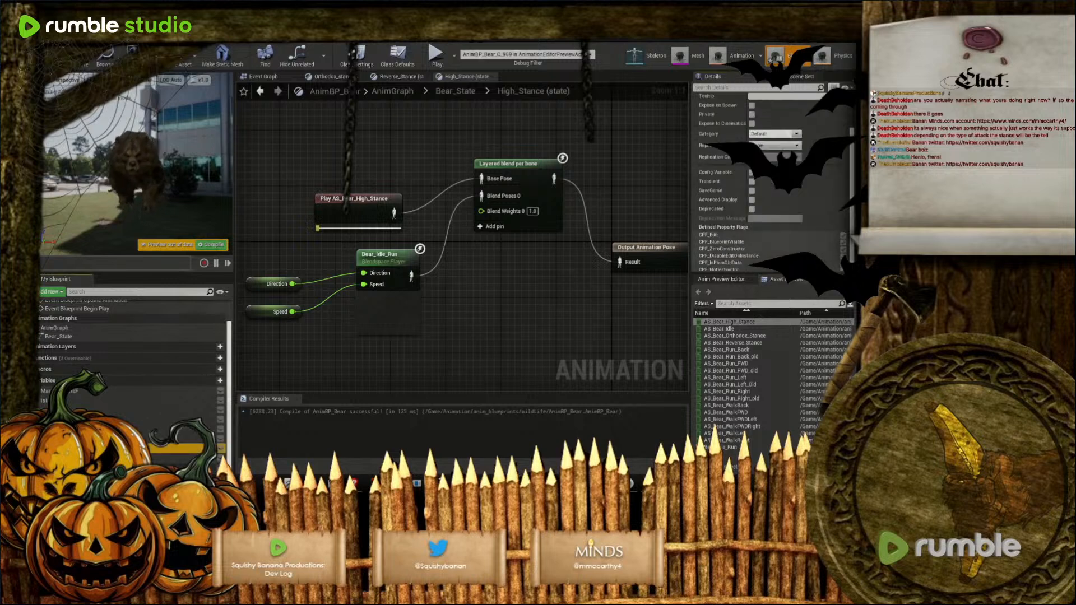
pyautogui.scroll(-2, 740, 247)
pyautogui.click(752, 260)
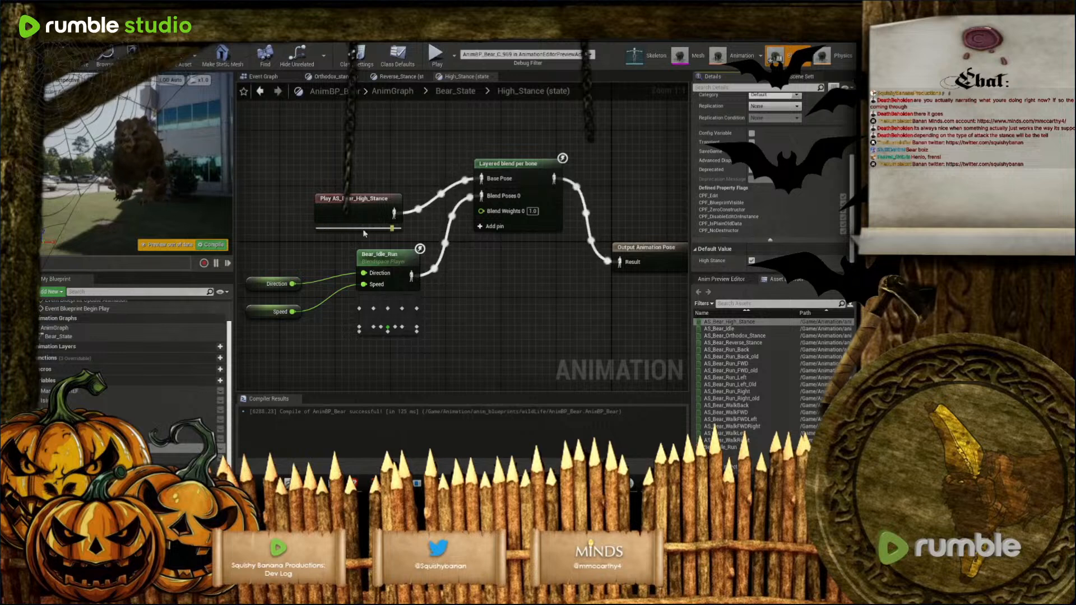
pyautogui.press('F7')
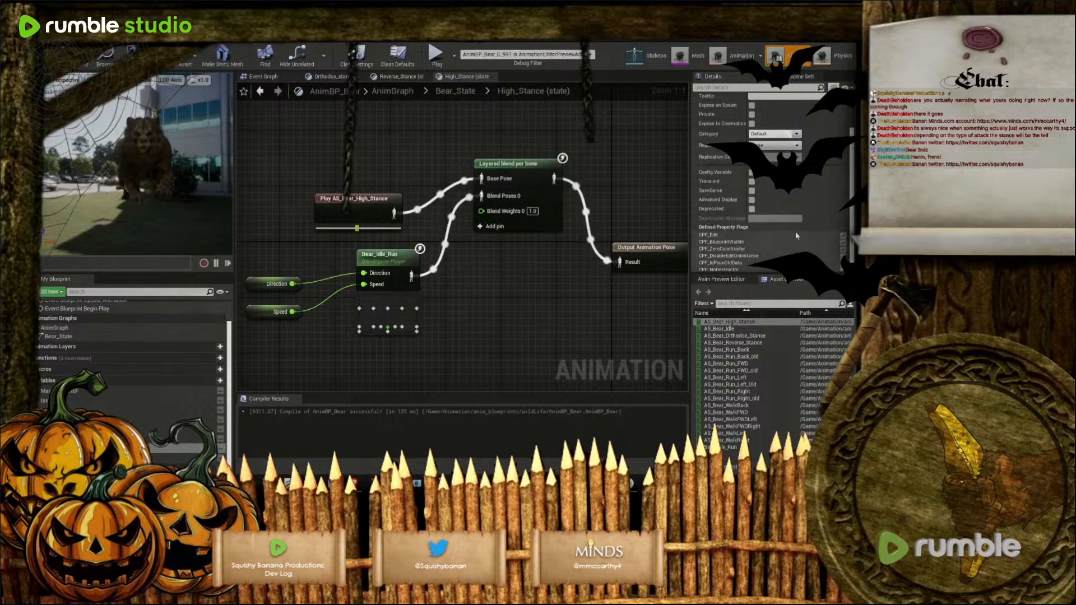
# Disable the High Stance default again and recompile the animation blueprint
pyautogui.scroll(-2, 783, 236)
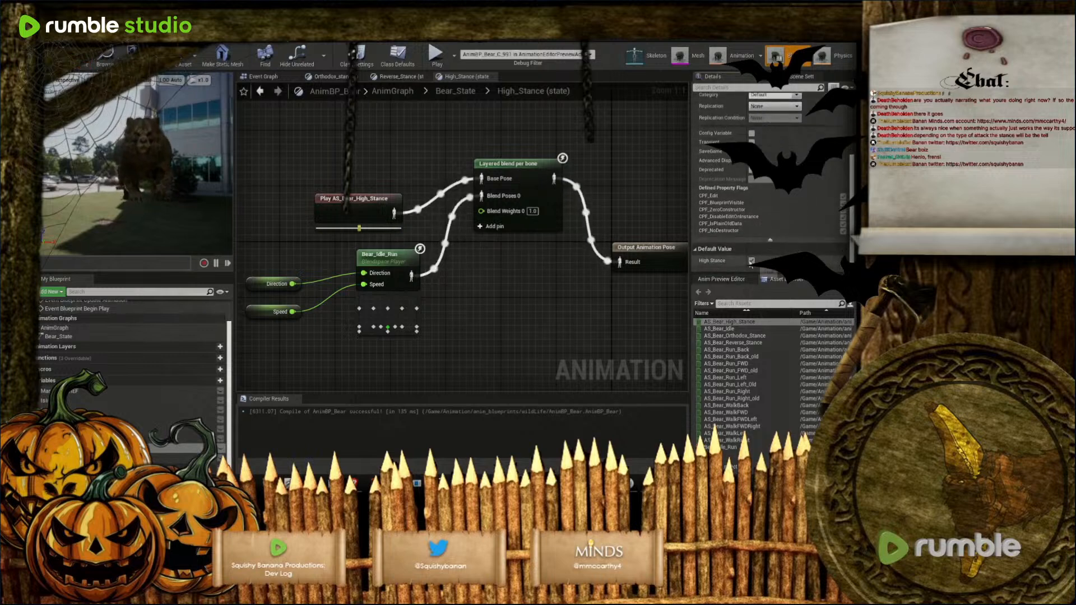
pyautogui.click(751, 261)
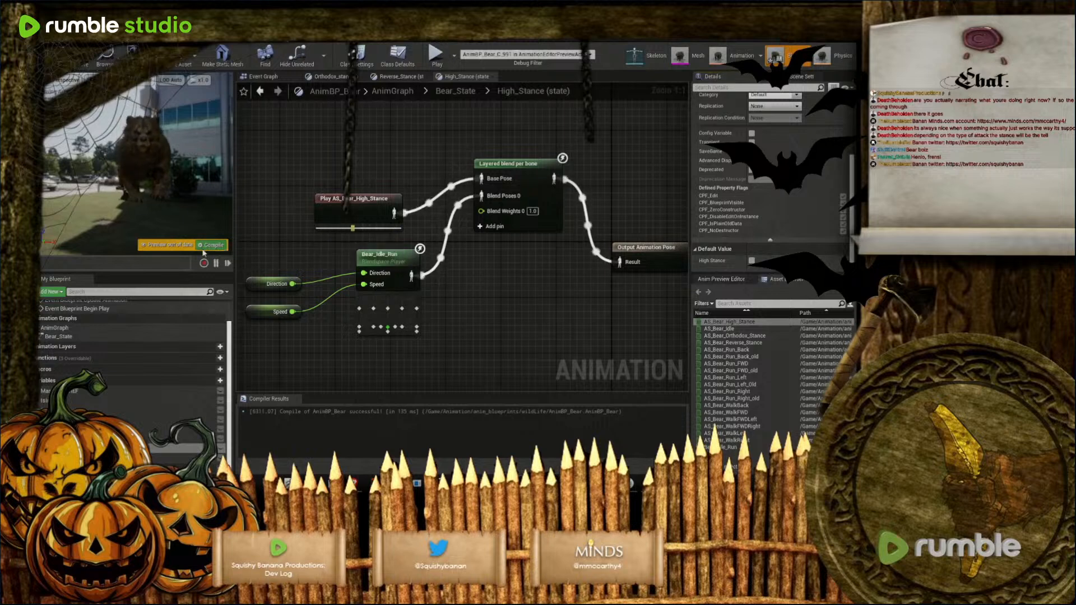
pyautogui.click(205, 246)
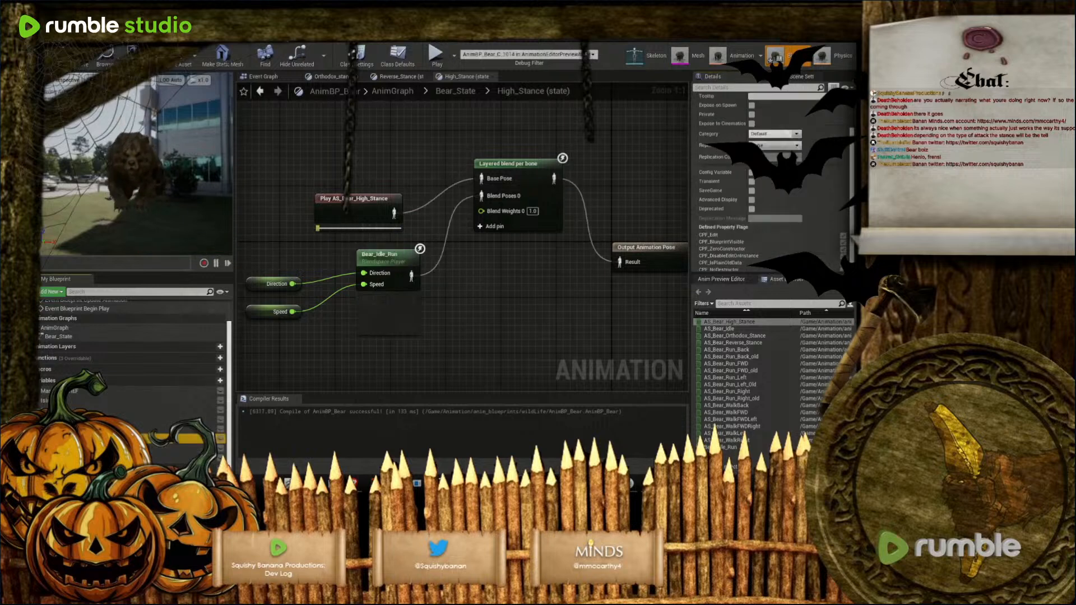
# Check the default values of the Focus Mode, Reverse Stance and Orthodox Stance variables
pyautogui.scroll(-2, 768, 244)
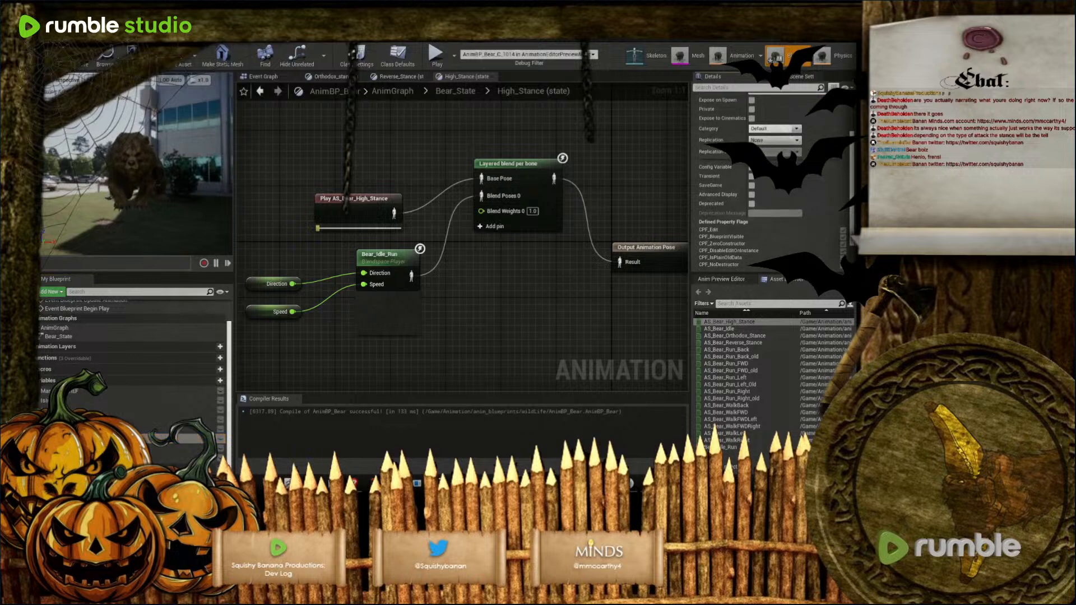
pyautogui.scroll(2, 767, 224)
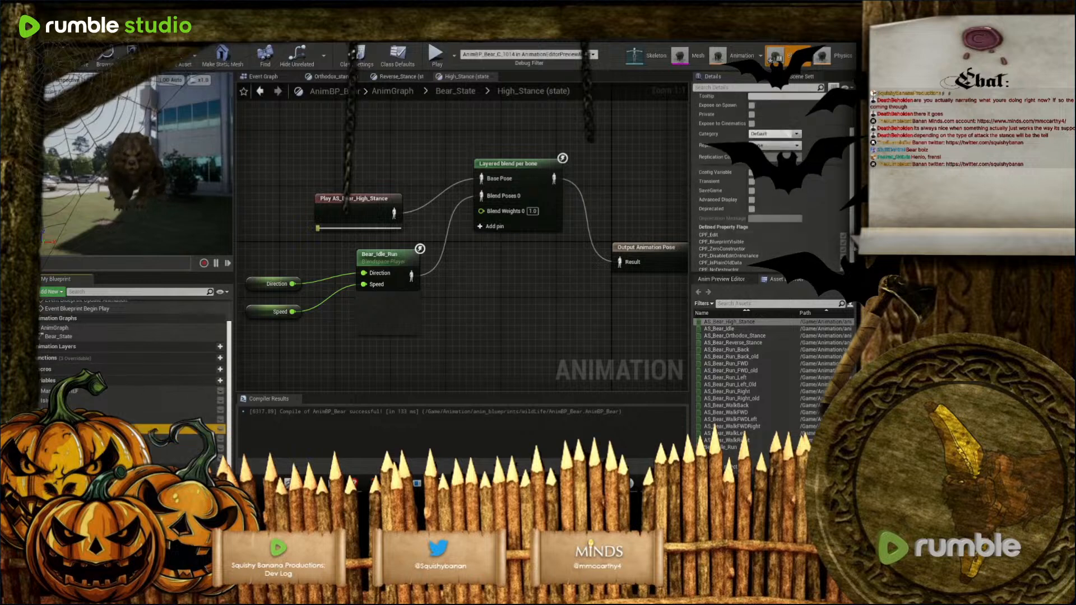
pyautogui.scroll(-2, 754, 246)
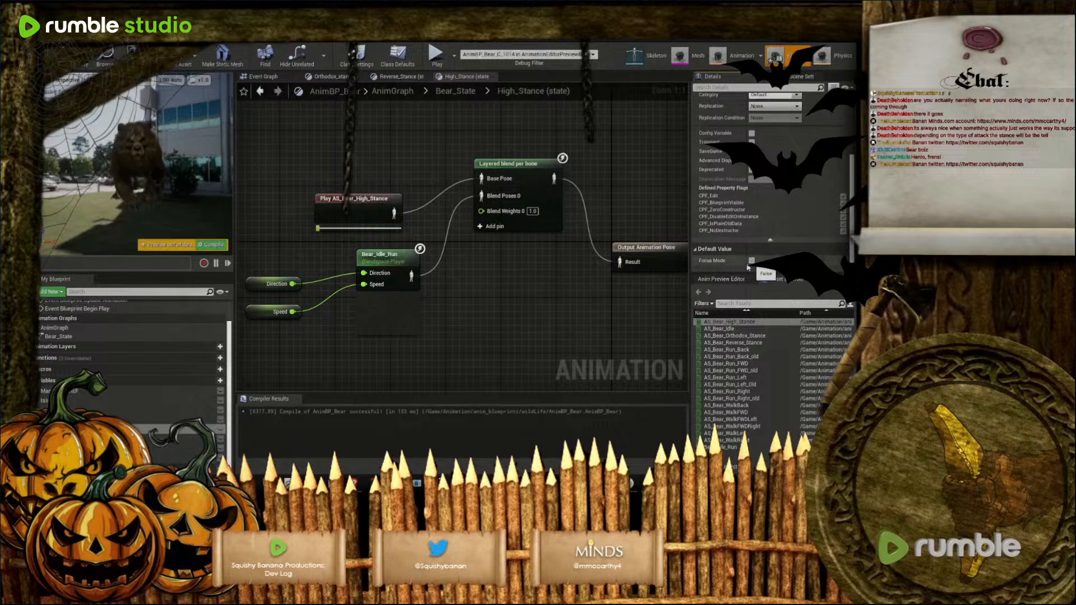
pyautogui.scroll(2, 757, 262)
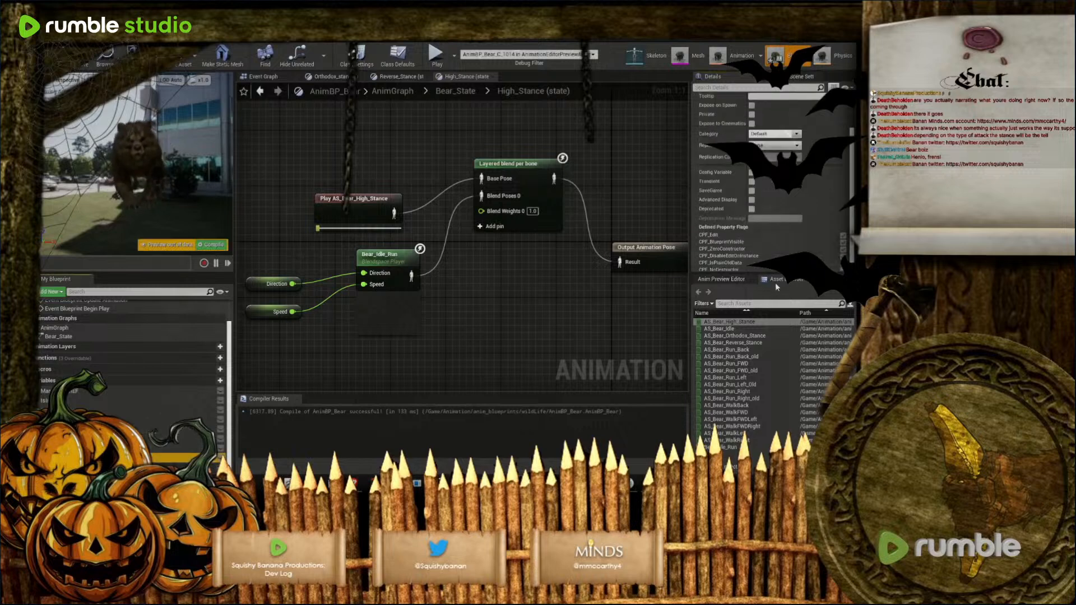
pyautogui.scroll(-2, 768, 224)
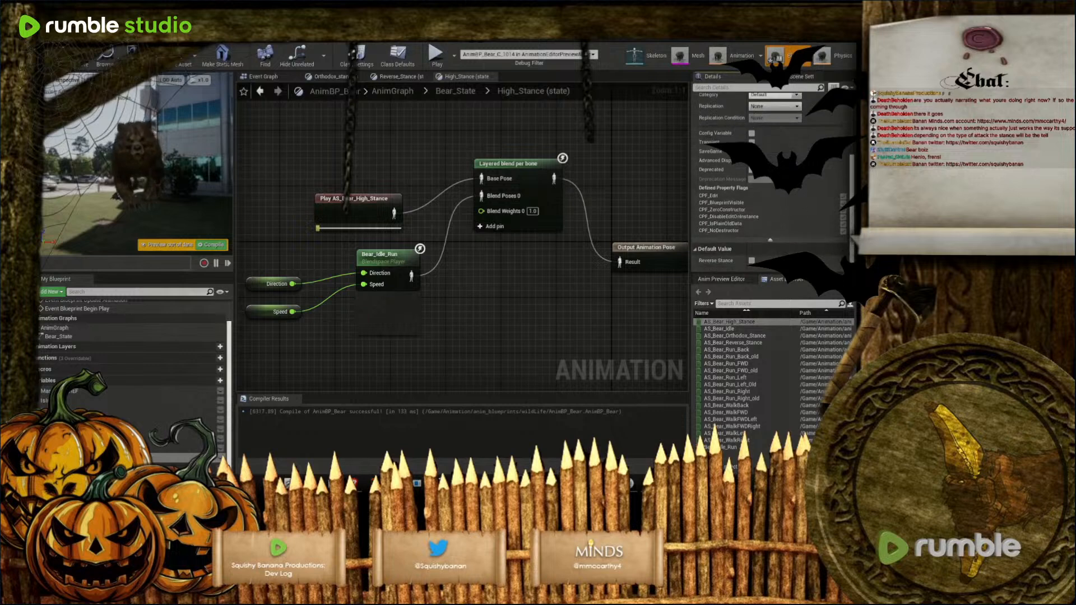
pyautogui.scroll(2, 768, 224)
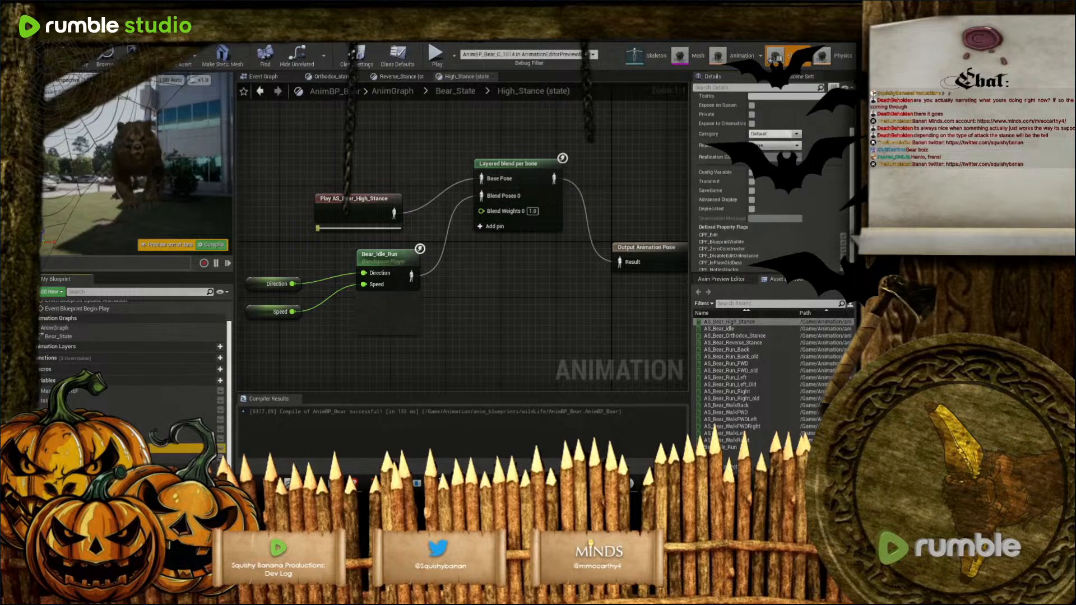
pyautogui.scroll(-1, 768, 224)
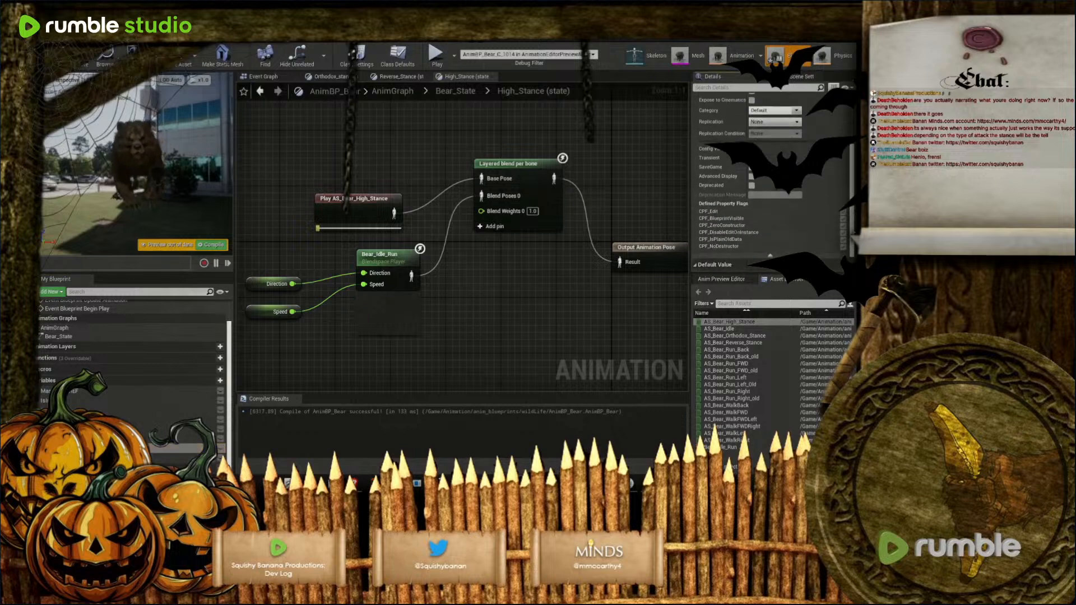
pyautogui.scroll(1, 768, 224)
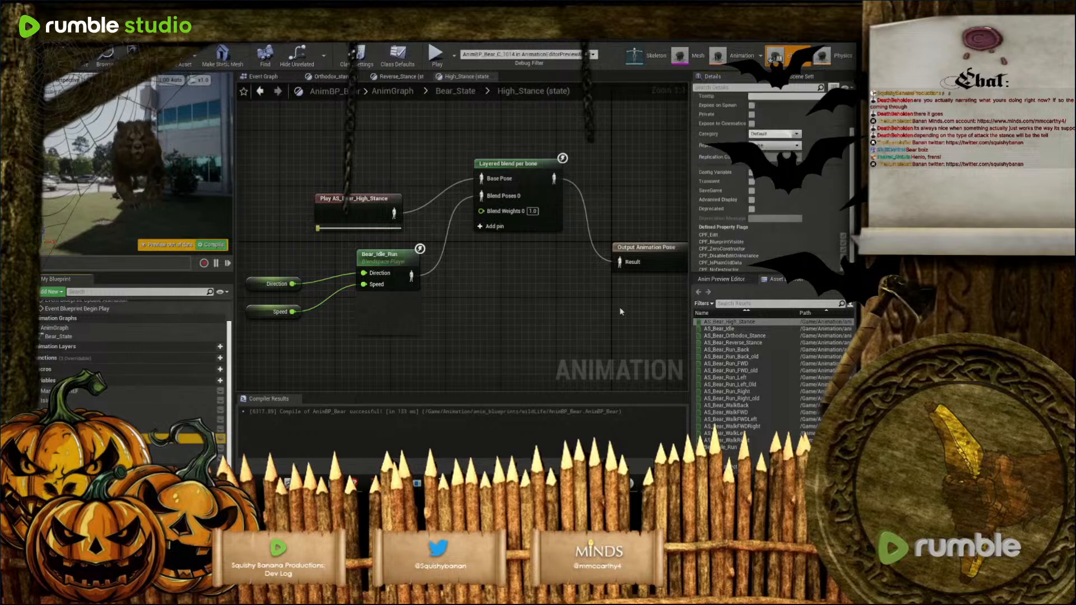
pyautogui.scroll(-2, 767, 224)
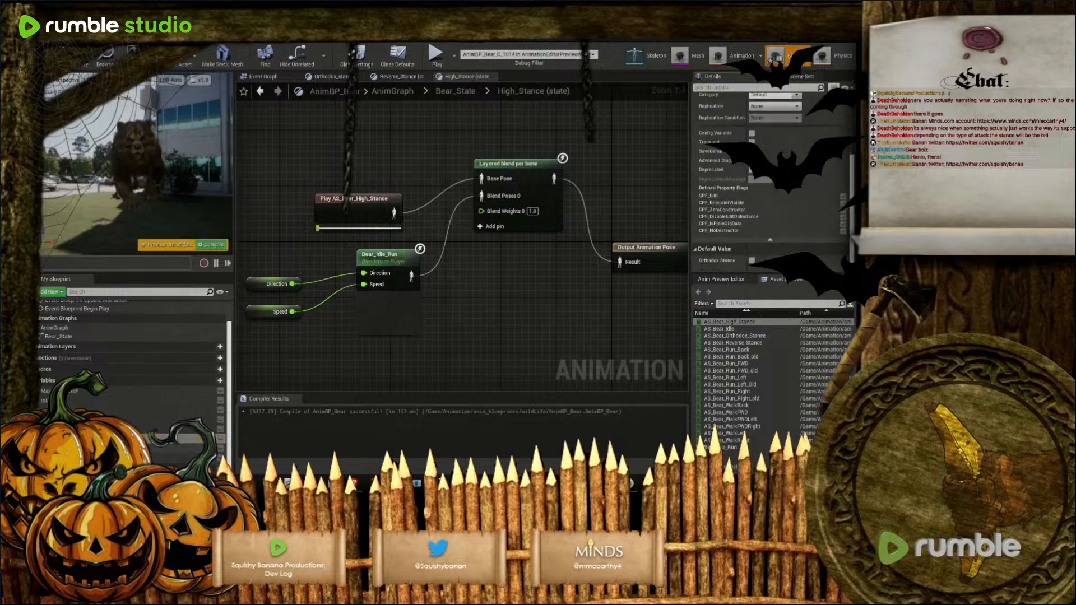
pyautogui.scroll(2, 846, 225)
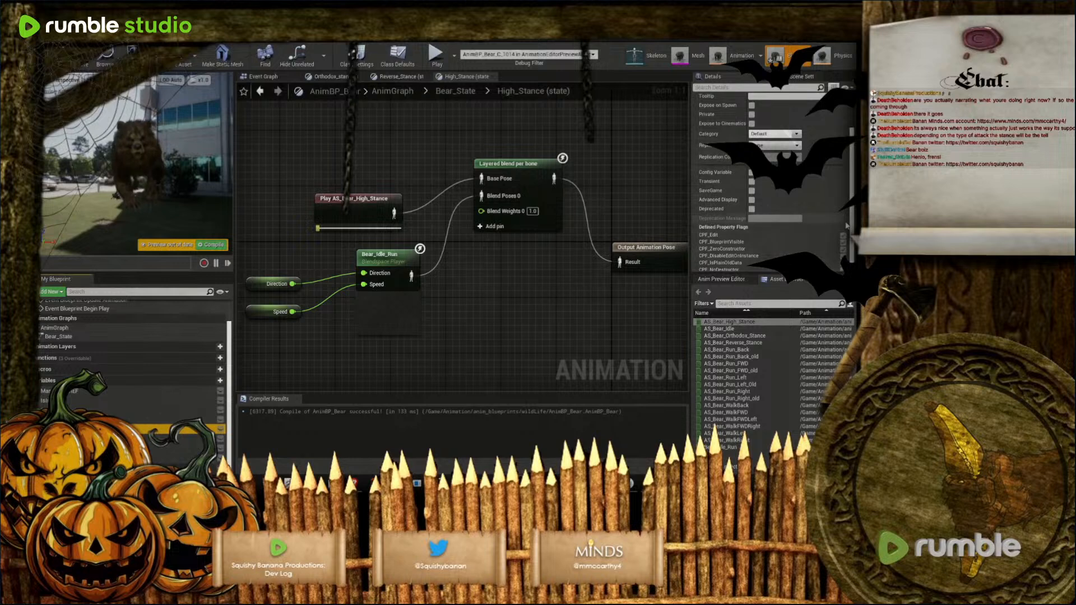
pyautogui.scroll(-2, 846, 225)
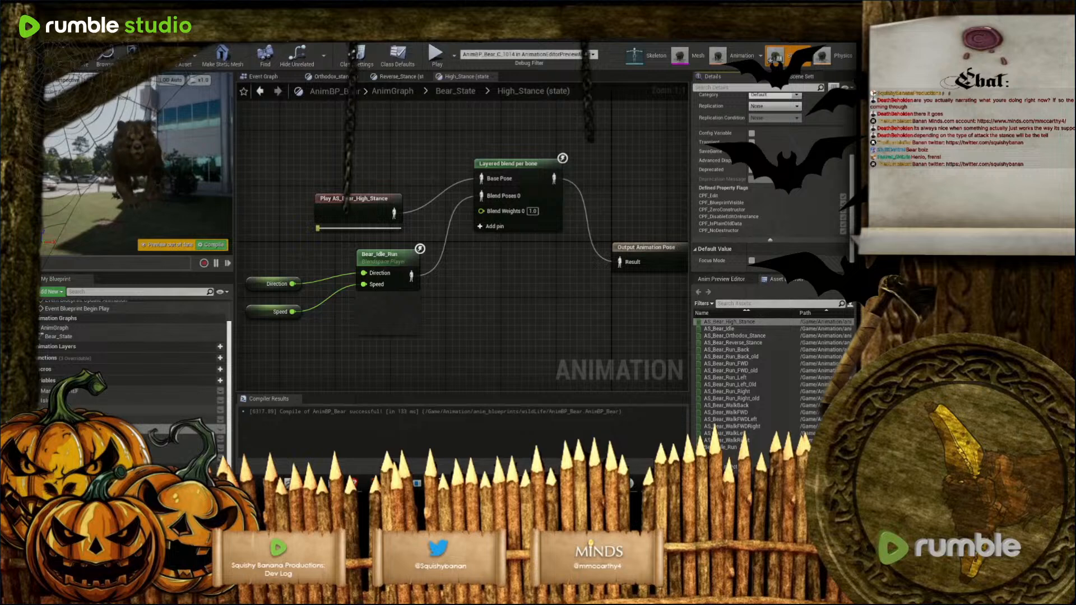
# Select the Direction variable and bring up its default value
pyautogui.click(129, 410)
pyautogui.click(129, 419)
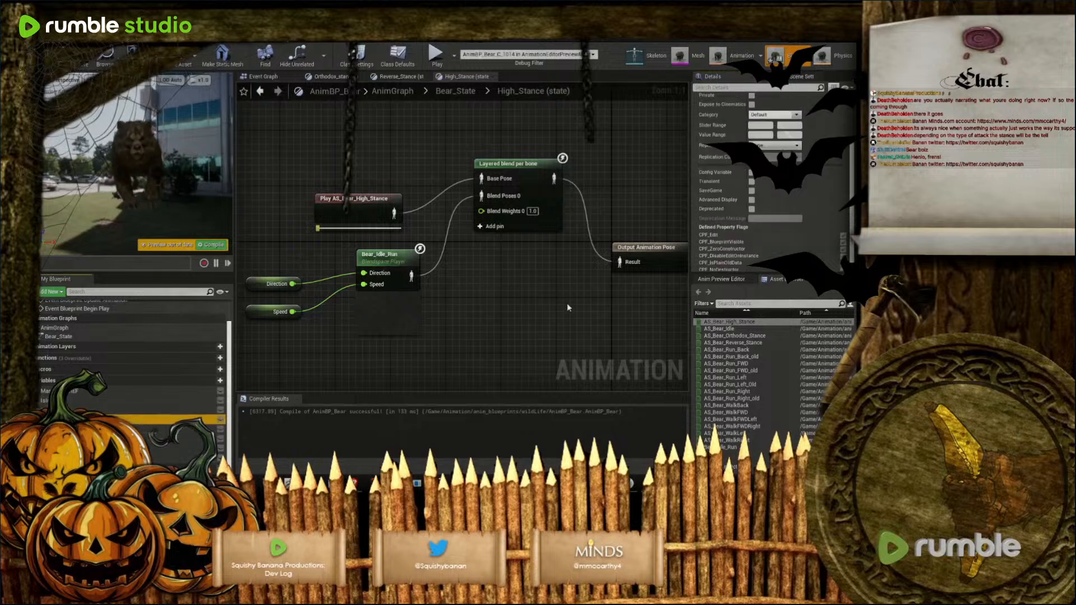
pyautogui.scroll(-2, 768, 264)
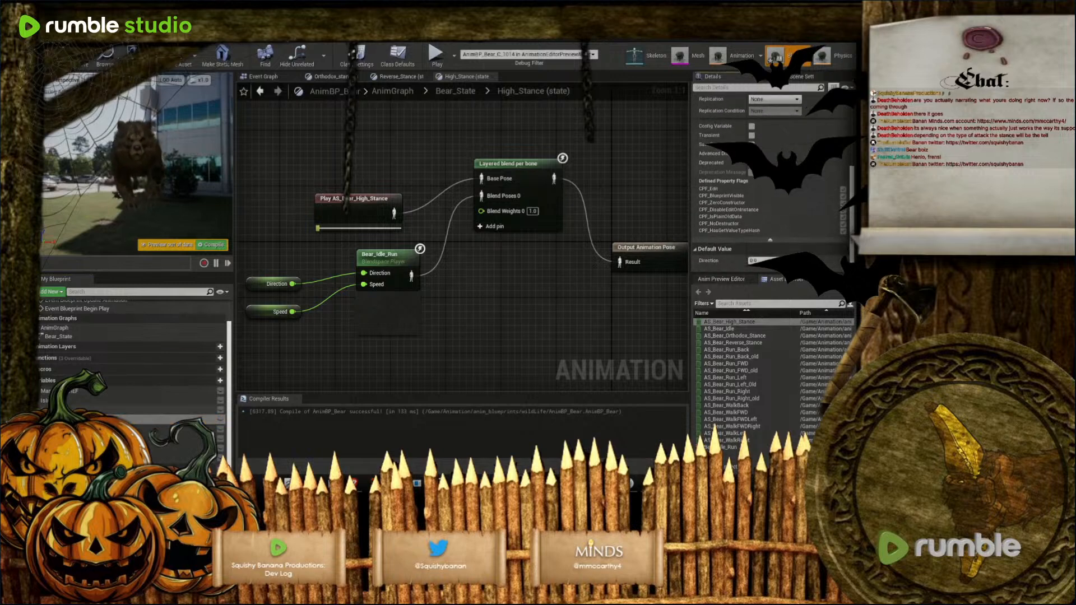
# Check the default value of the Speed variable and save all modified project assets
pyautogui.click(129, 410)
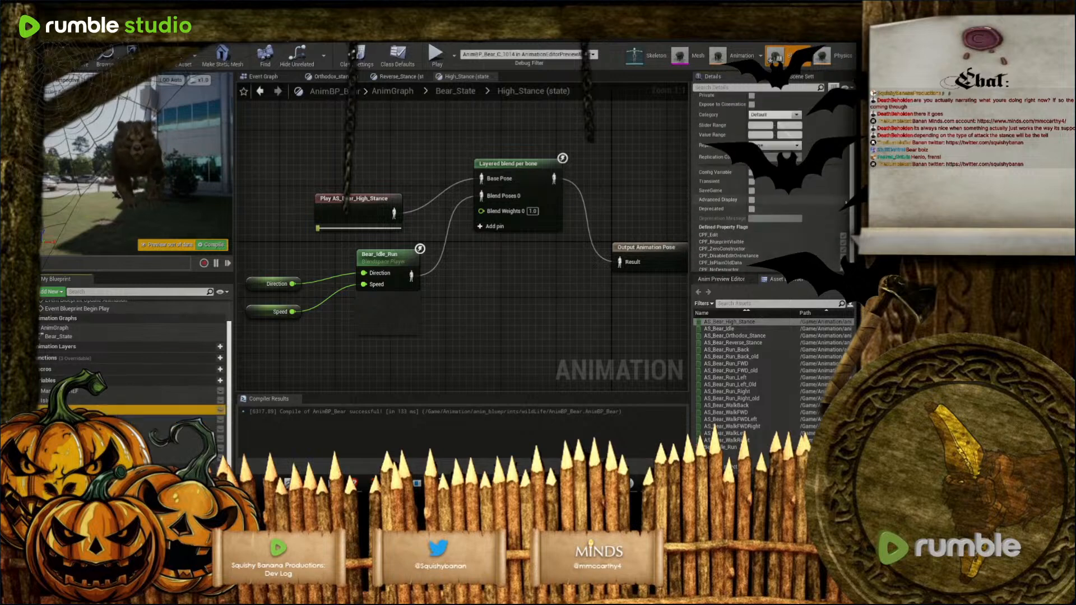
pyautogui.scroll(-2, 769, 224)
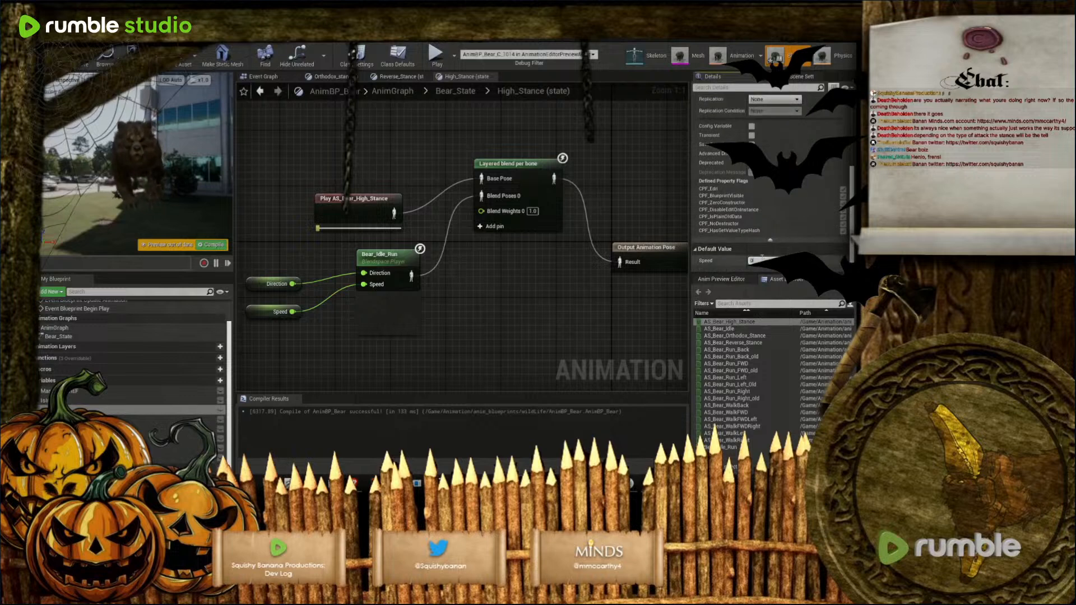
pyautogui.click(59, 56)
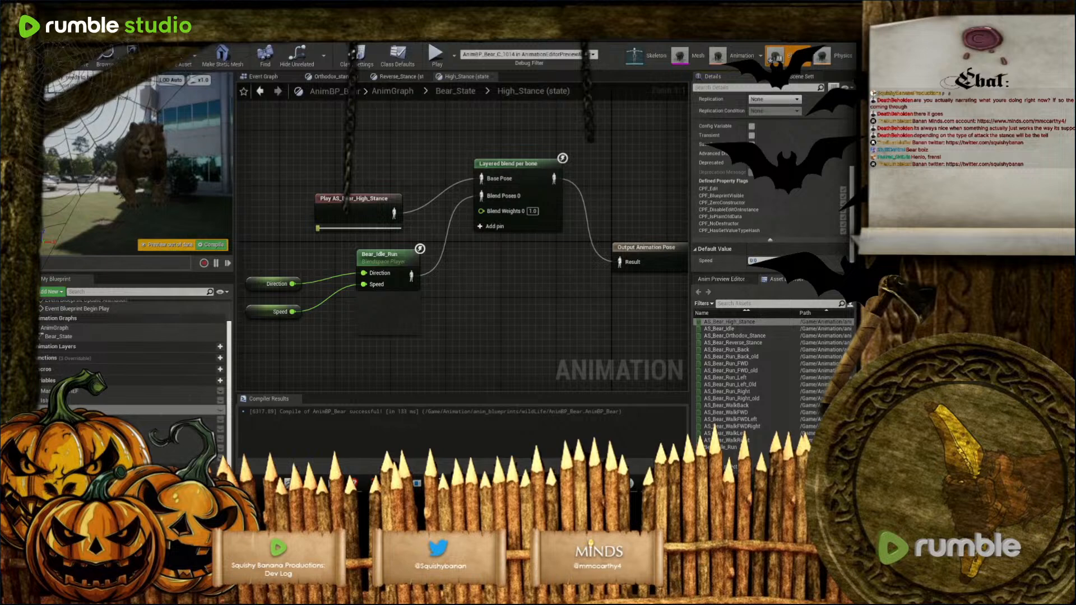
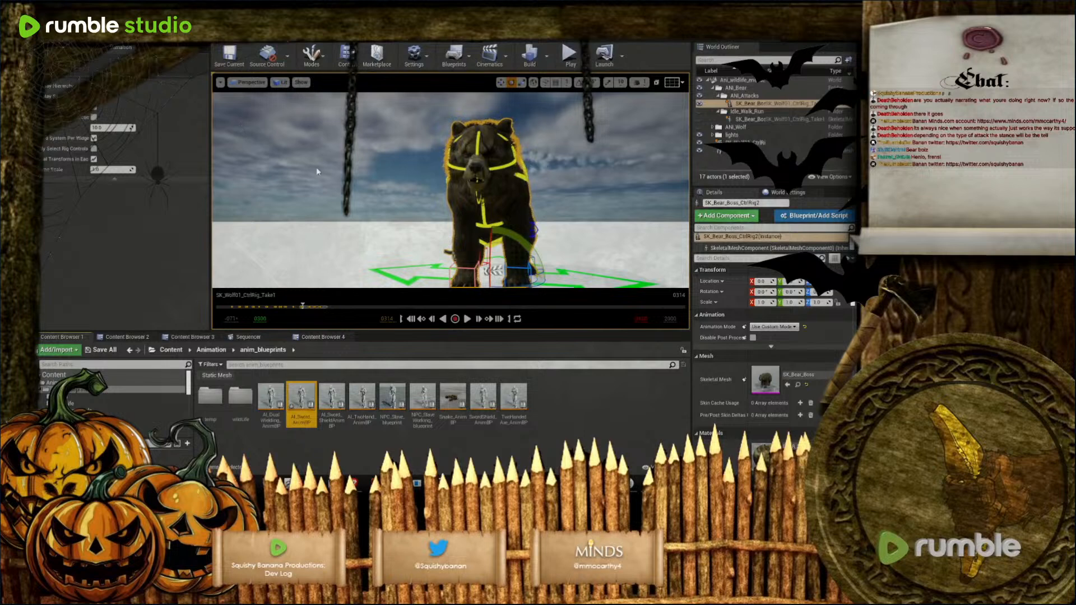
pyautogui.click(102, 349)
pyautogui.click(513, 336)
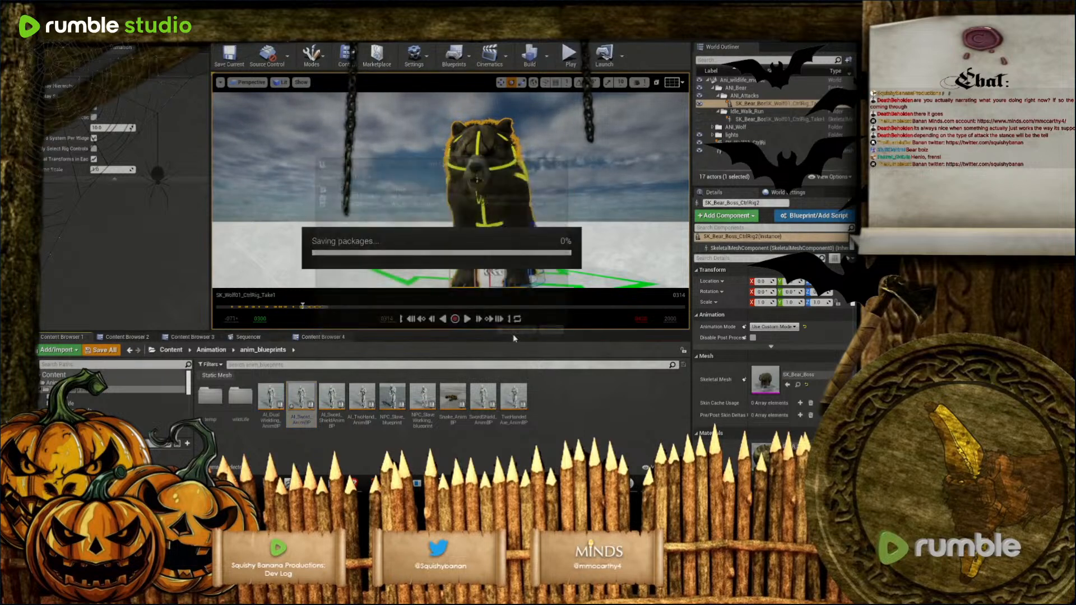
# Bring up the SK_Wolf01_CtrlRig_Take1 sequence and copy the bear control rig's keys at frame 0
pyautogui.click(317, 337)
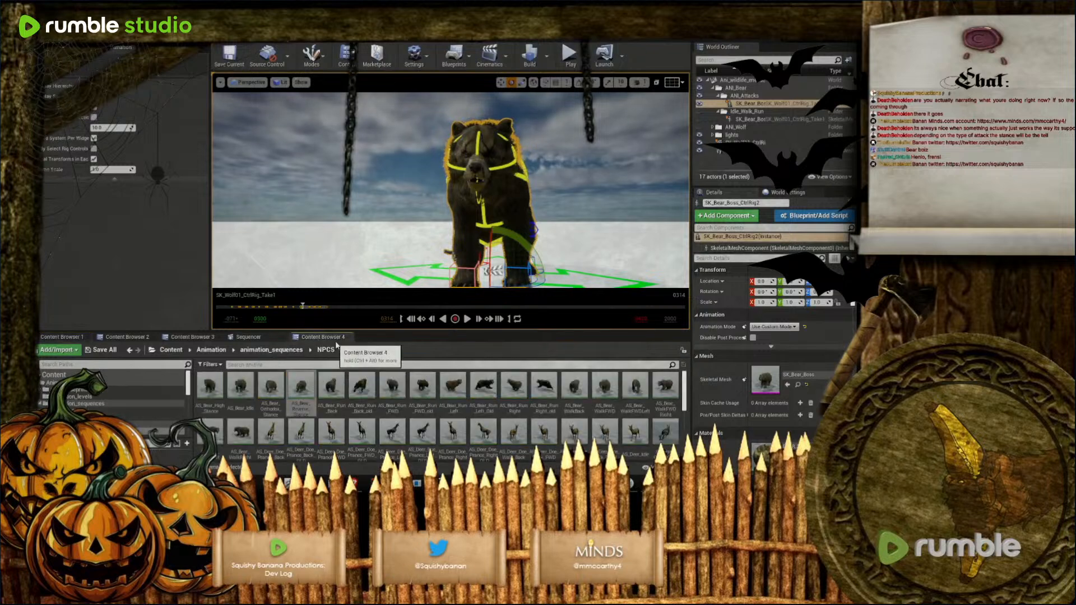
pyautogui.click(249, 339)
pyautogui.scroll(-1, 301, 399)
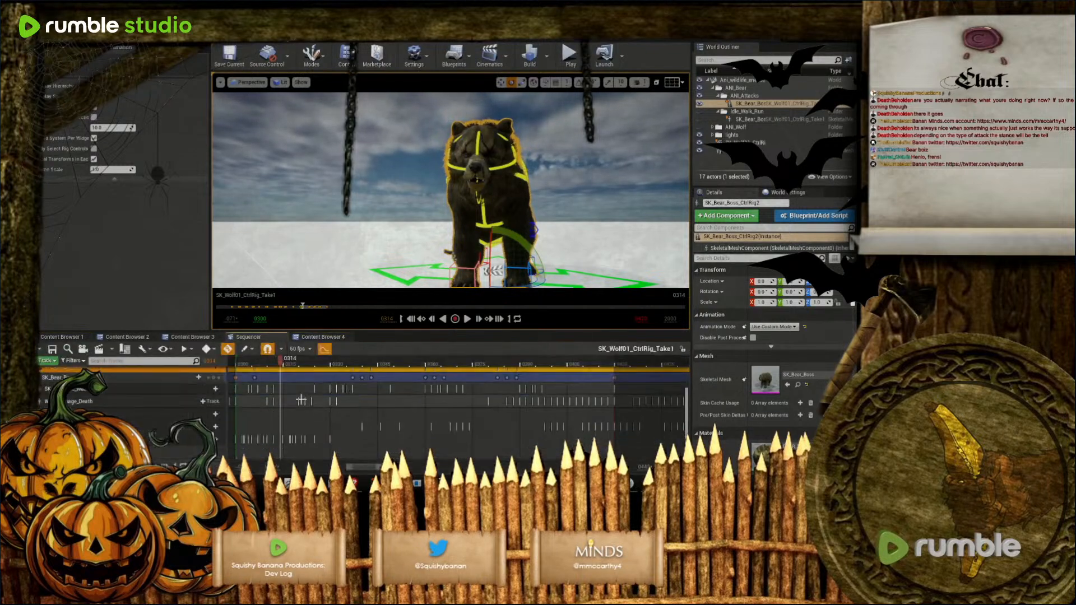
pyautogui.scroll(2, 367, 411)
pyautogui.moveTo(352, 471); pyautogui.dragTo(292, 470)
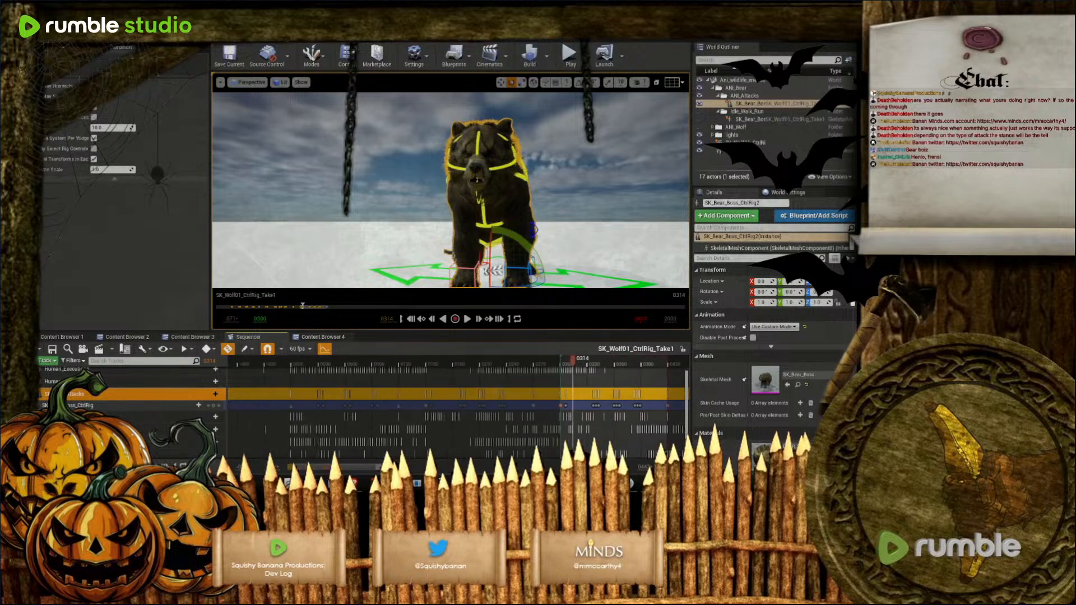
pyautogui.moveTo(573, 370); pyautogui.dragTo(291, 417)
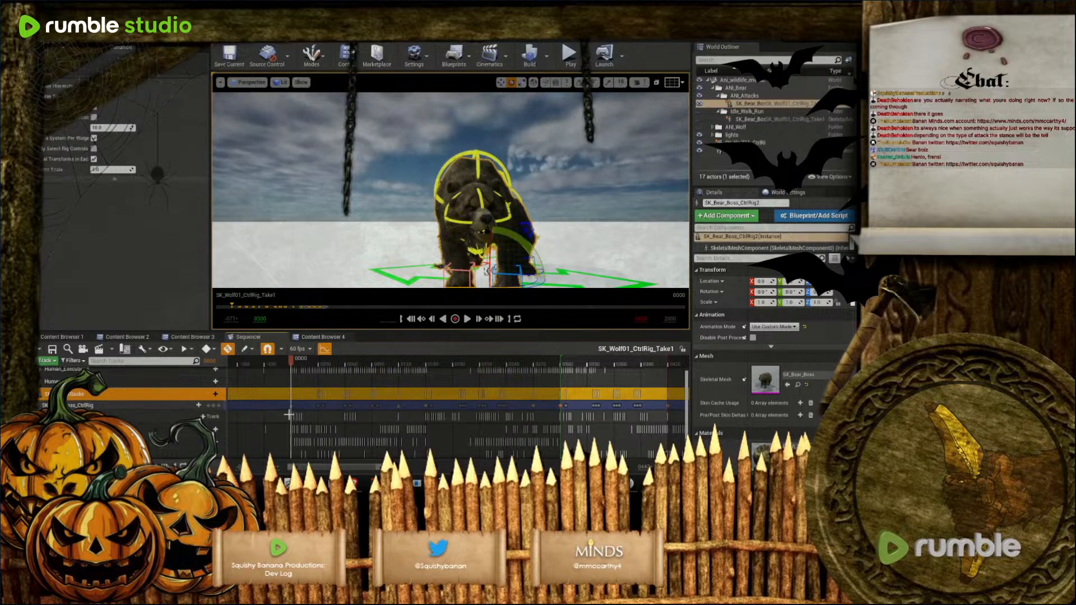
pyautogui.click(287, 409)
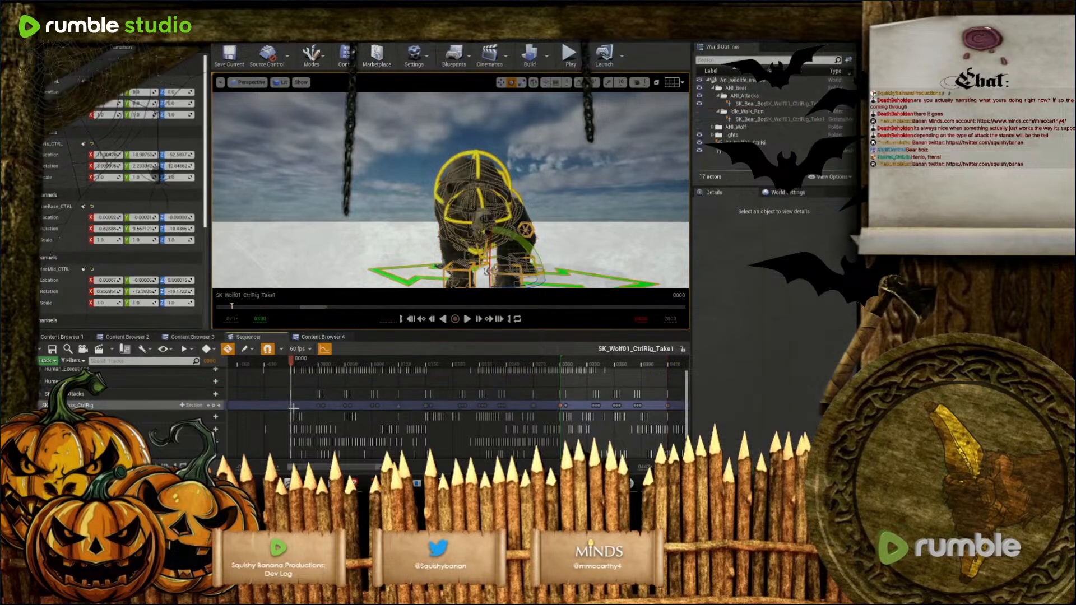
# Set the sequence's playback range to start at frame 500 and end at frame 590
pyautogui.moveTo(292, 364); pyautogui.dragTo(662, 365)
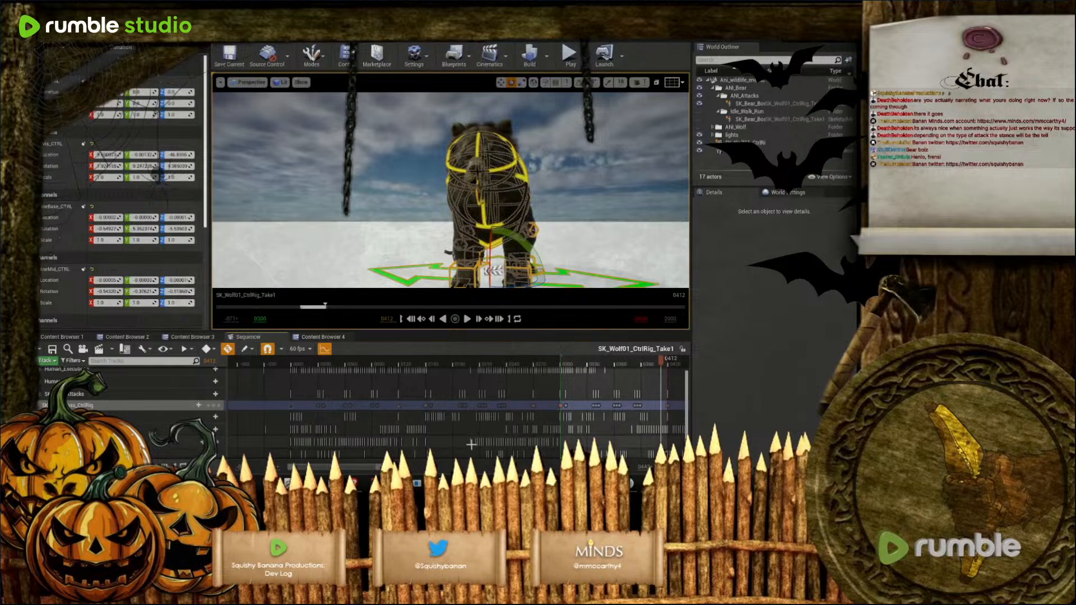
pyautogui.moveTo(328, 467); pyautogui.dragTo(385, 466)
pyautogui.moveTo(337, 362); pyautogui.dragTo(465, 362)
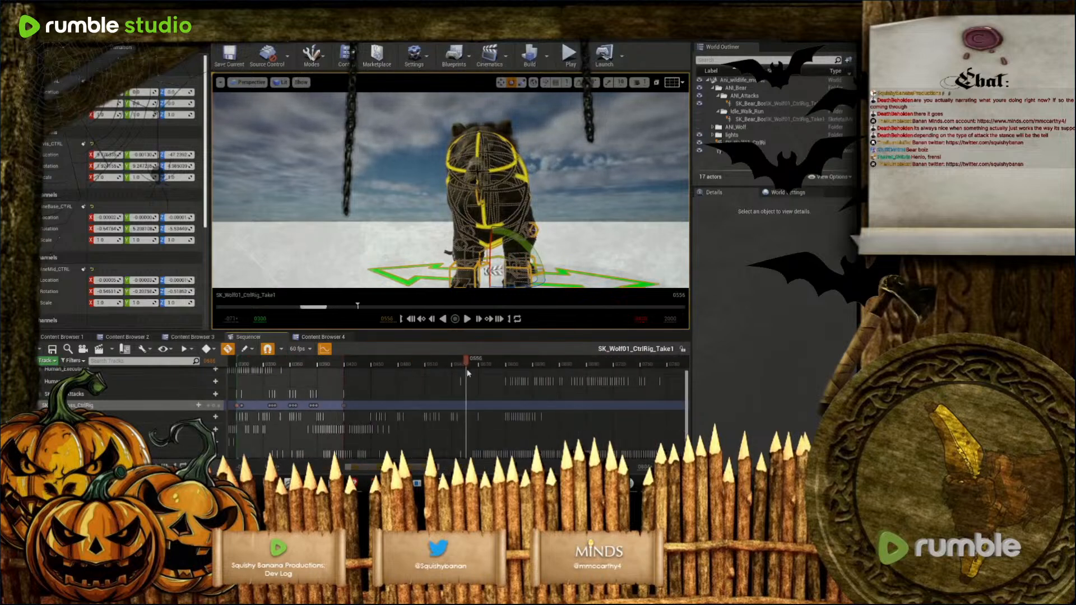
pyautogui.click(262, 318)
pyautogui.write('500')
pyautogui.press('Return')
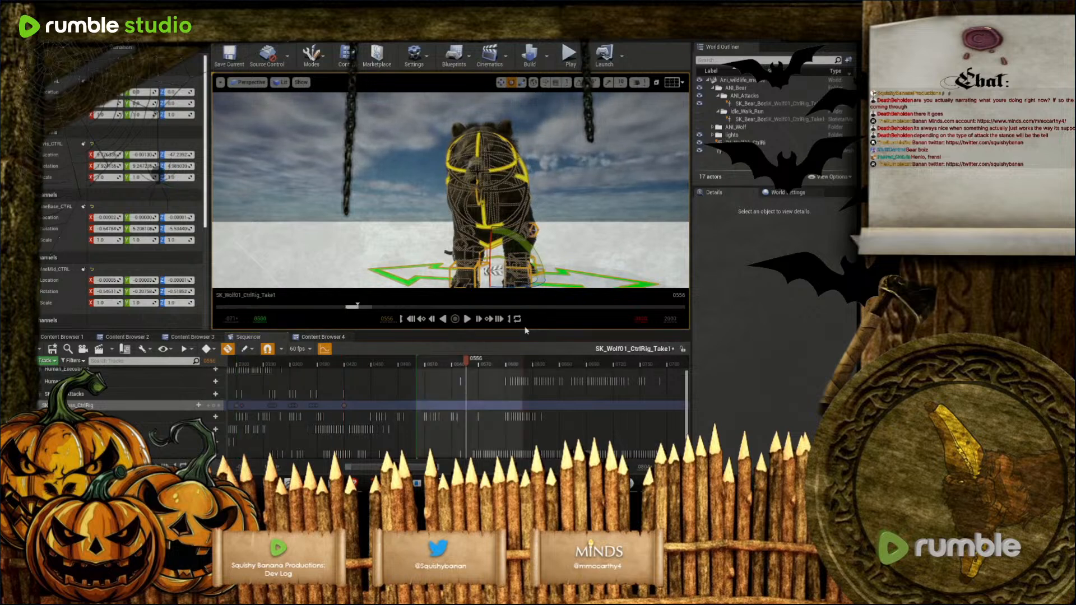
pyautogui.click(640, 319)
pyautogui.write('590')
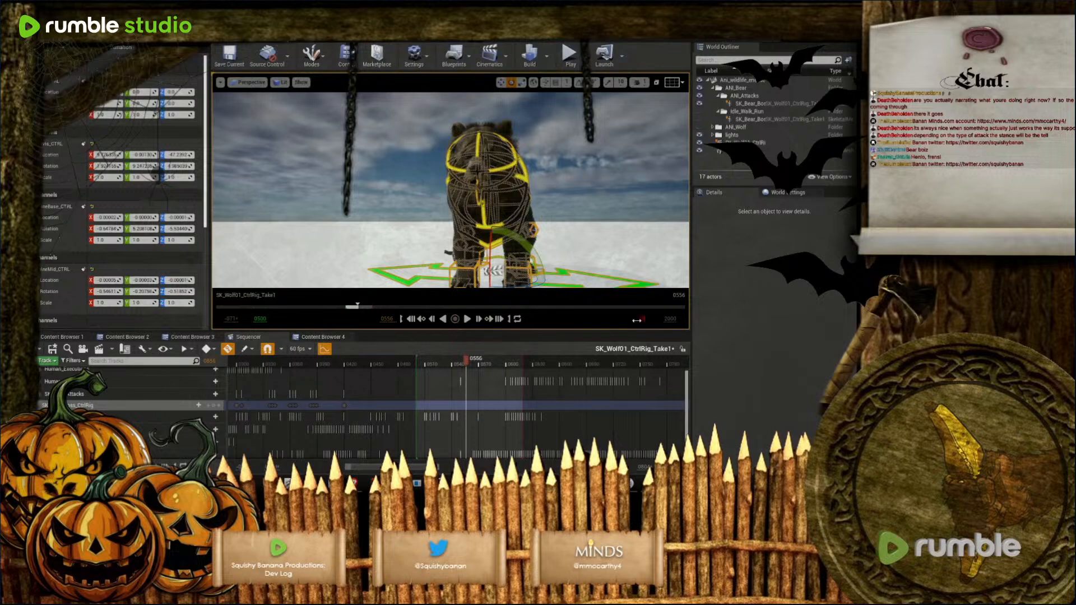
pyautogui.press('Return')
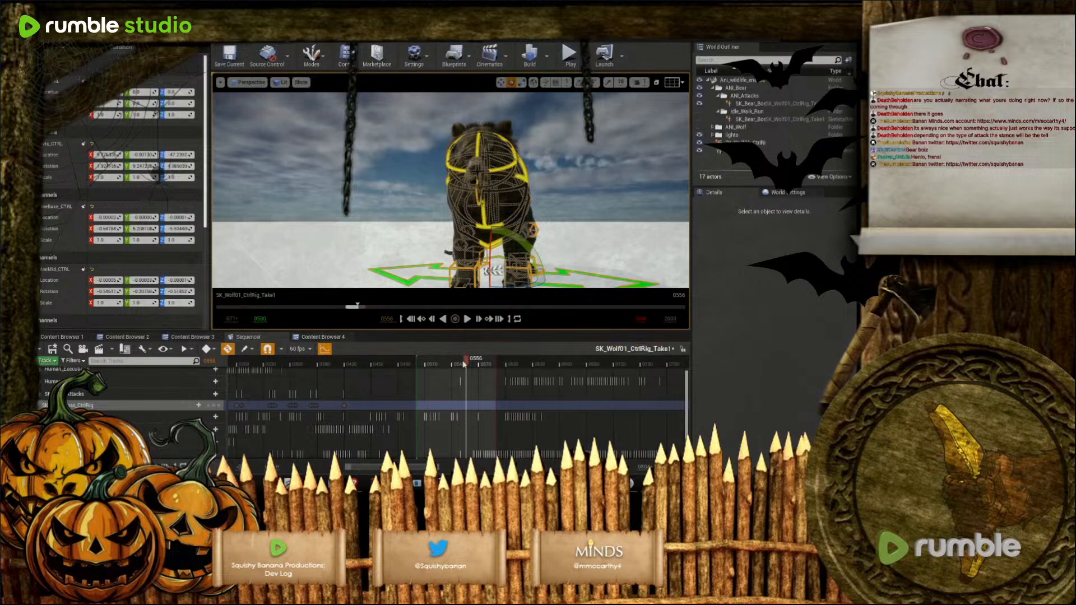
# Paste the copied bear pose keys at frames 500 and 590
pyautogui.moveTo(466, 362); pyautogui.dragTo(415, 393)
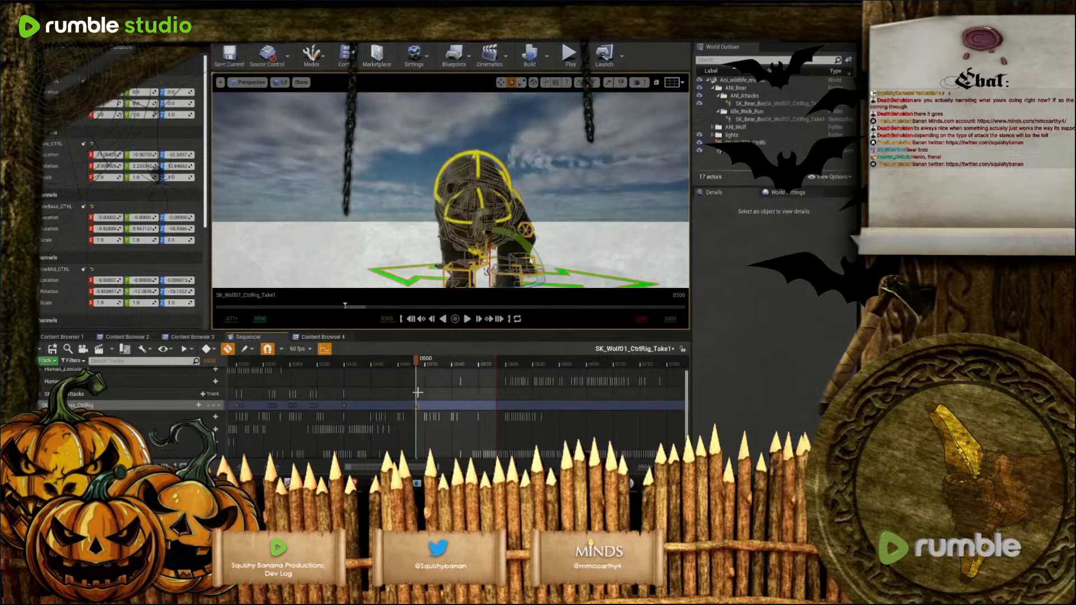
pyautogui.moveTo(419, 366); pyautogui.dragTo(497, 369)
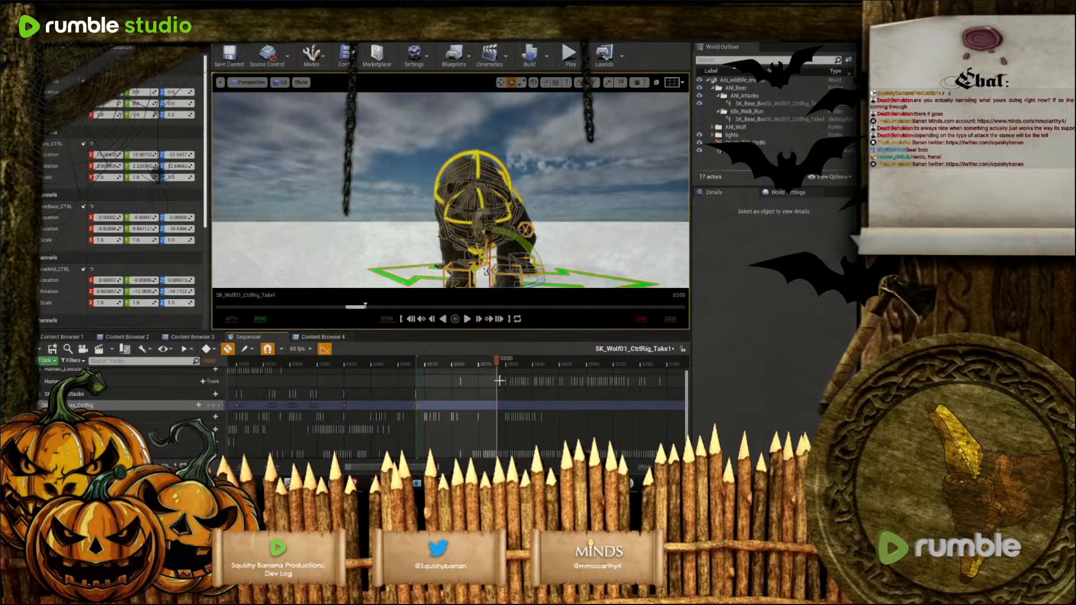
# At frame 540, shift the bear's hip control sideways to start the new pose
pyautogui.moveTo(498, 365); pyautogui.dragTo(452, 370)
pyautogui.moveTo(470, 276); pyautogui.dragTo(538, 283, button='right')
pyautogui.moveTo(435, 99); pyautogui.dragTo(403, 128, button='right')
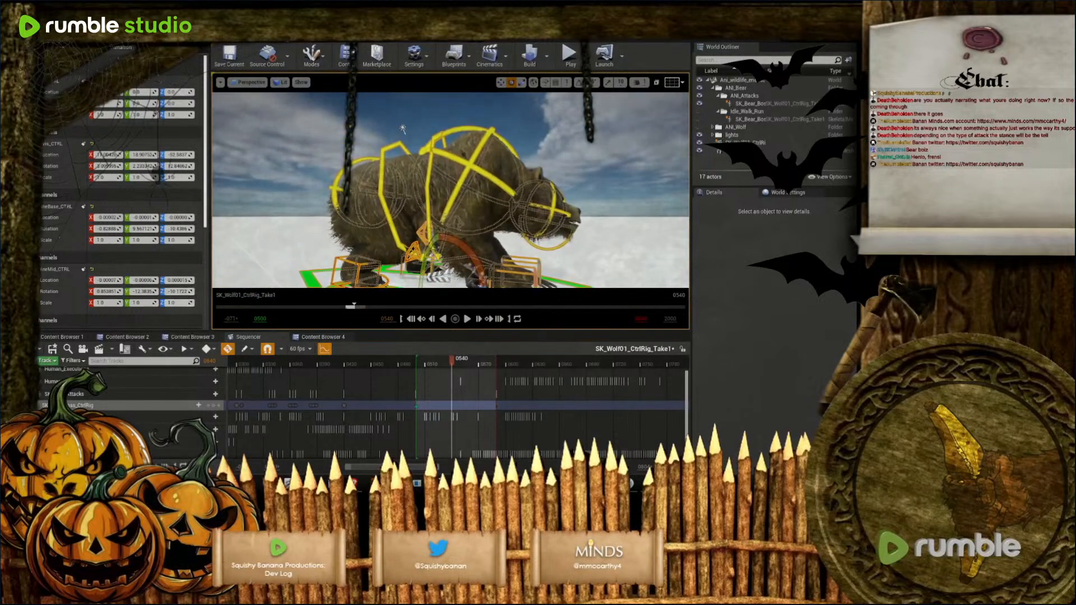
pyautogui.click(359, 194)
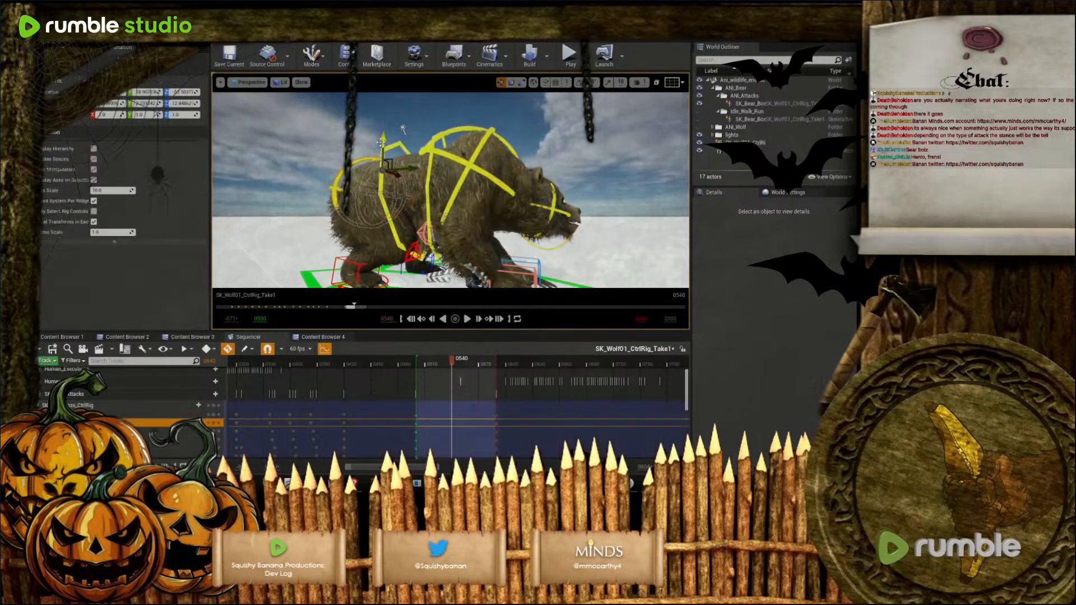
pyautogui.scroll(6, 402, 129)
pyautogui.scroll(-6, 430, 121)
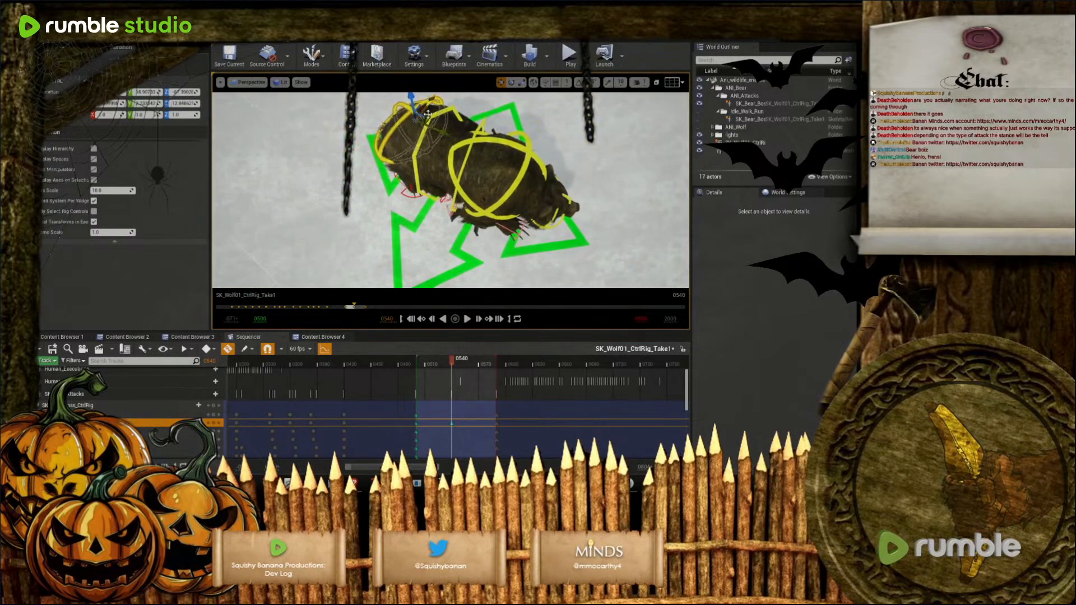
pyautogui.moveTo(432, 118); pyautogui.dragTo(461, 130)
# Rotate the bear's hip, spine, chest and head controls to twist the body at frame 540
pyautogui.click(410, 172)
pyautogui.press('e')
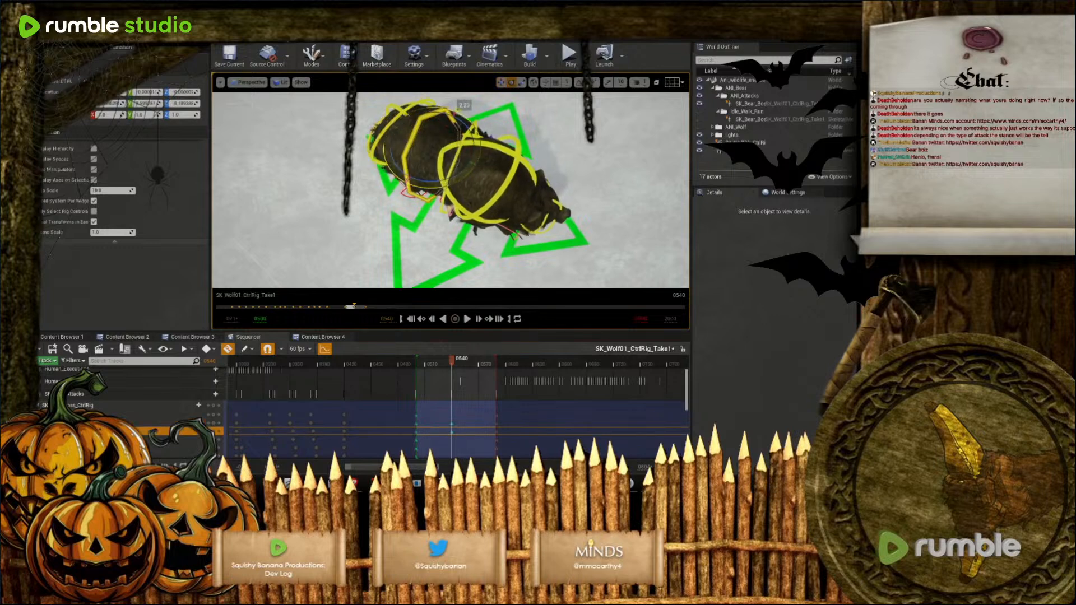
pyautogui.click(442, 196)
pyautogui.moveTo(430, 223)
pyautogui.mouseDown(button='right')
pyautogui.moveTo(431, 213)
pyautogui.moveTo(429, 223)
pyautogui.mouseUp(button='right')
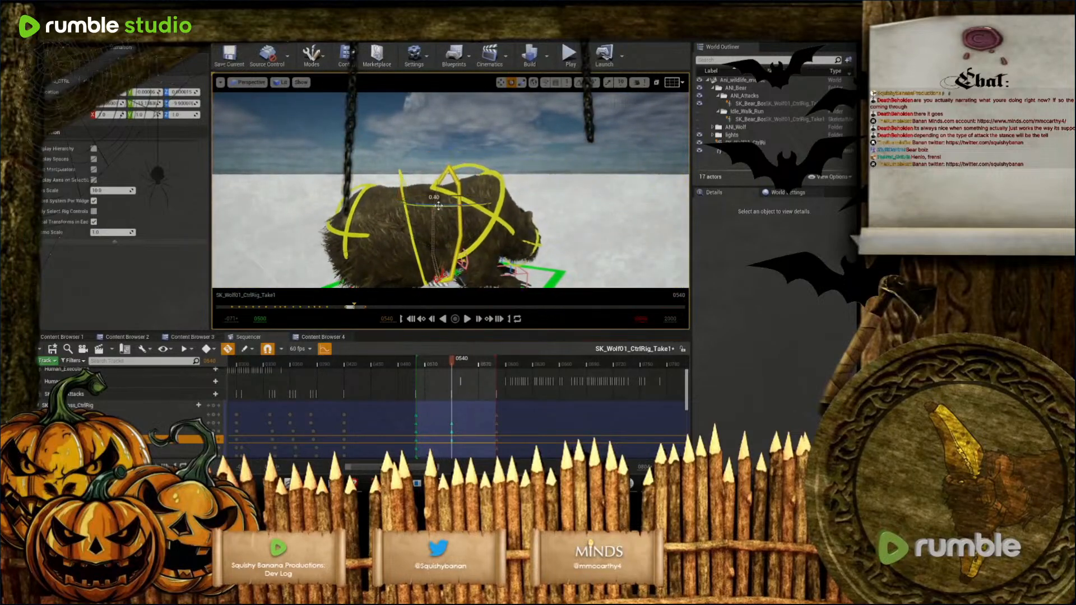
pyautogui.click(493, 222)
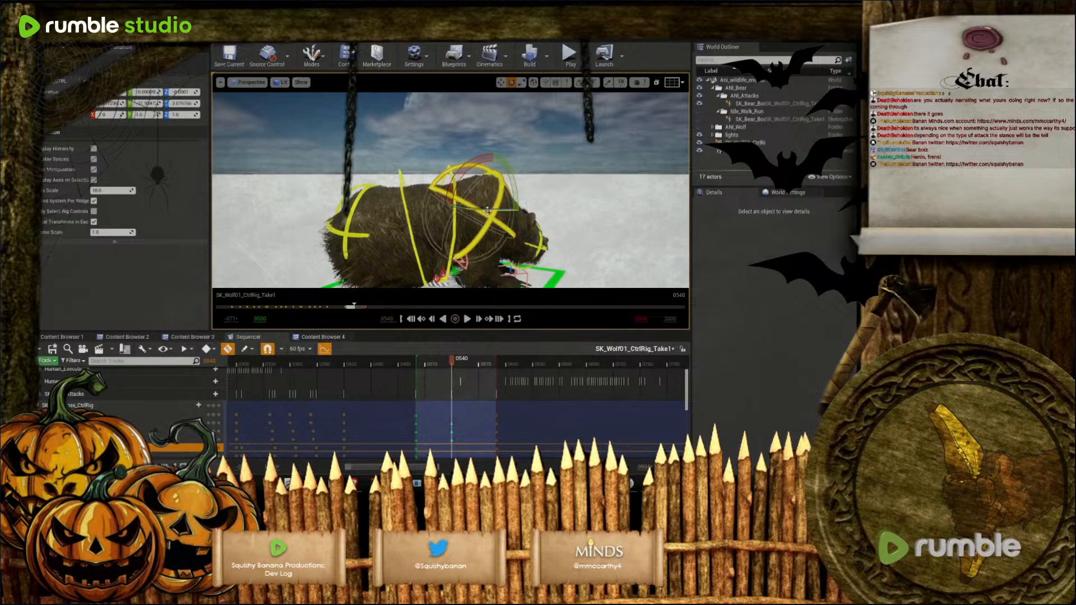
pyautogui.moveTo(487, 211); pyautogui.dragTo(490, 207)
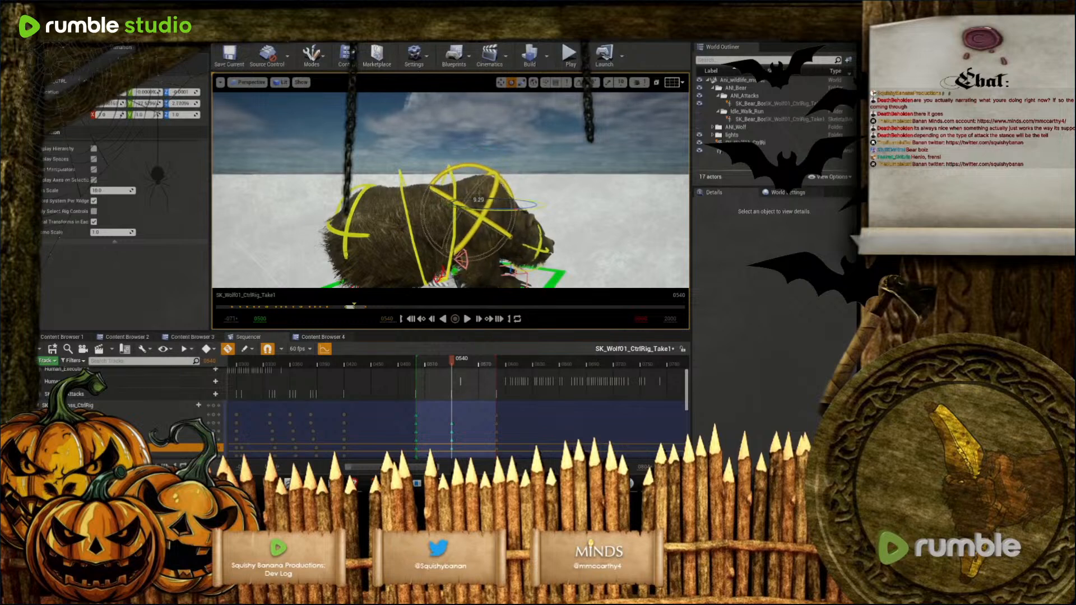
pyautogui.click(537, 254)
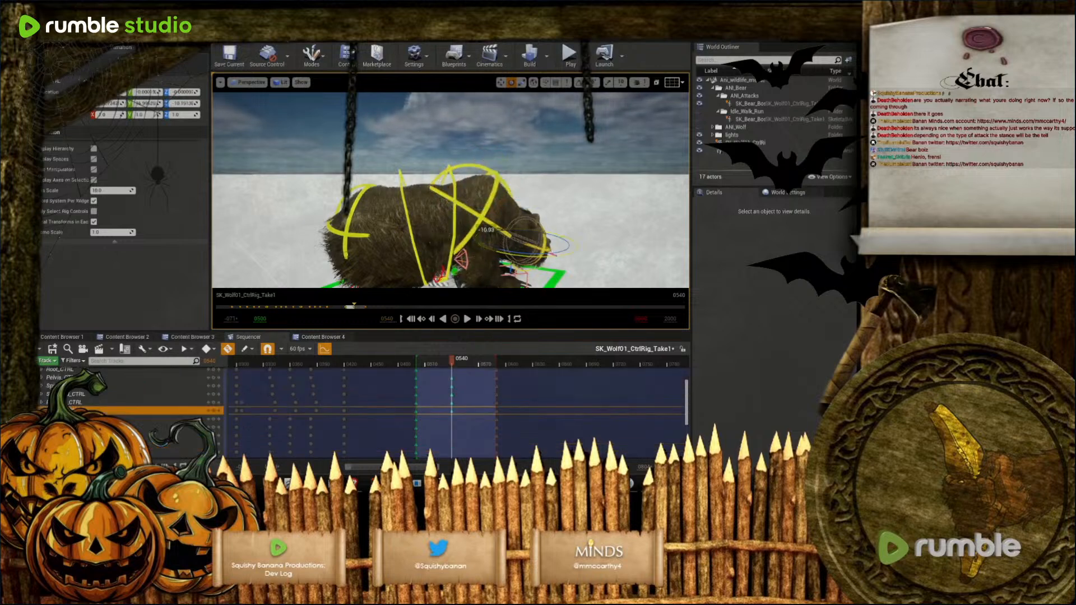
# Select the bear's front paw control and reposition the matching arm control beside the body at frame 540
pyautogui.moveTo(482, 238); pyautogui.dragTo(522, 237, button='right')
pyautogui.click(527, 241)
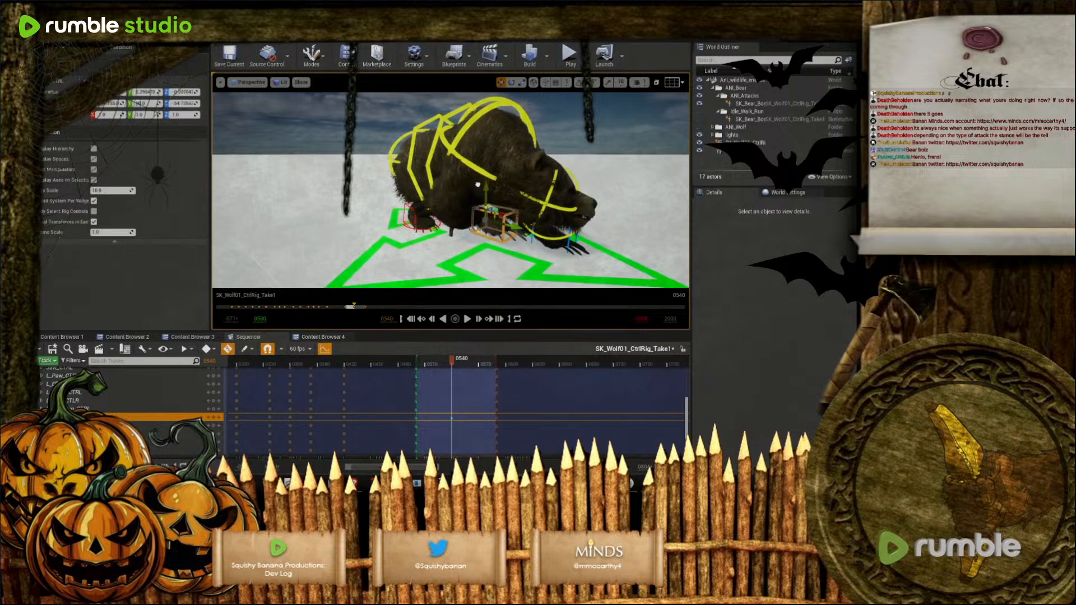
pyautogui.moveTo(482, 224)
pyautogui.mouseDown(button='right')
pyautogui.moveTo(468, 235)
pyautogui.moveTo(501, 217)
pyautogui.moveTo(471, 205)
pyautogui.moveTo(490, 203)
pyautogui.moveTo(440, 196)
pyautogui.moveTo(457, 202)
pyautogui.moveTo(440, 206)
pyautogui.moveTo(465, 207)
pyautogui.moveTo(451, 196)
pyautogui.moveTo(482, 207)
pyautogui.mouseUp(button='right')
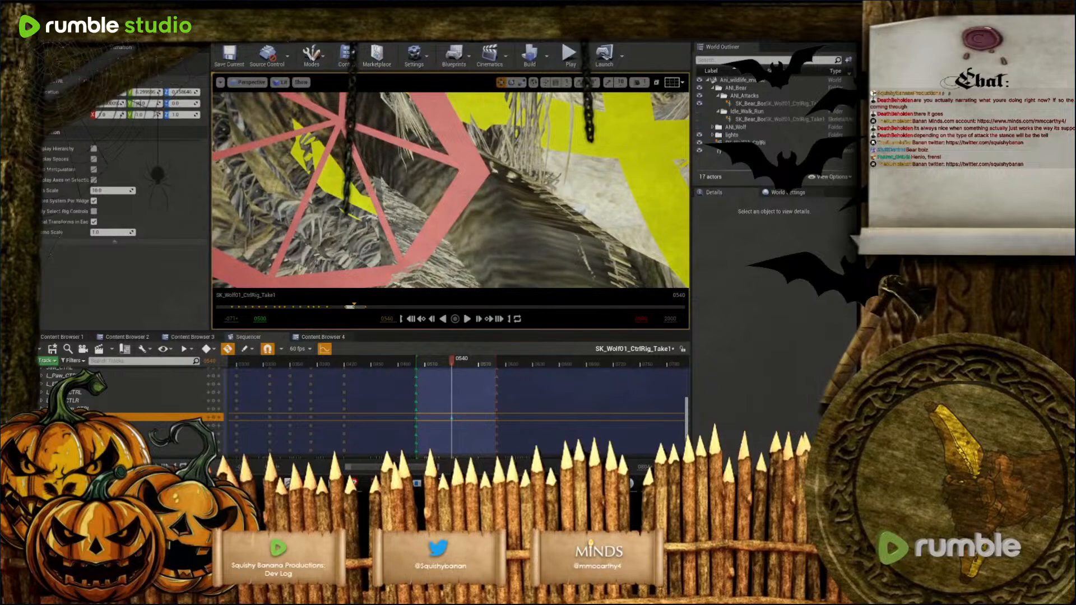
pyautogui.moveTo(482, 207); pyautogui.dragTo(462, 168, button='right')
pyautogui.click(462, 168)
pyautogui.press('s')
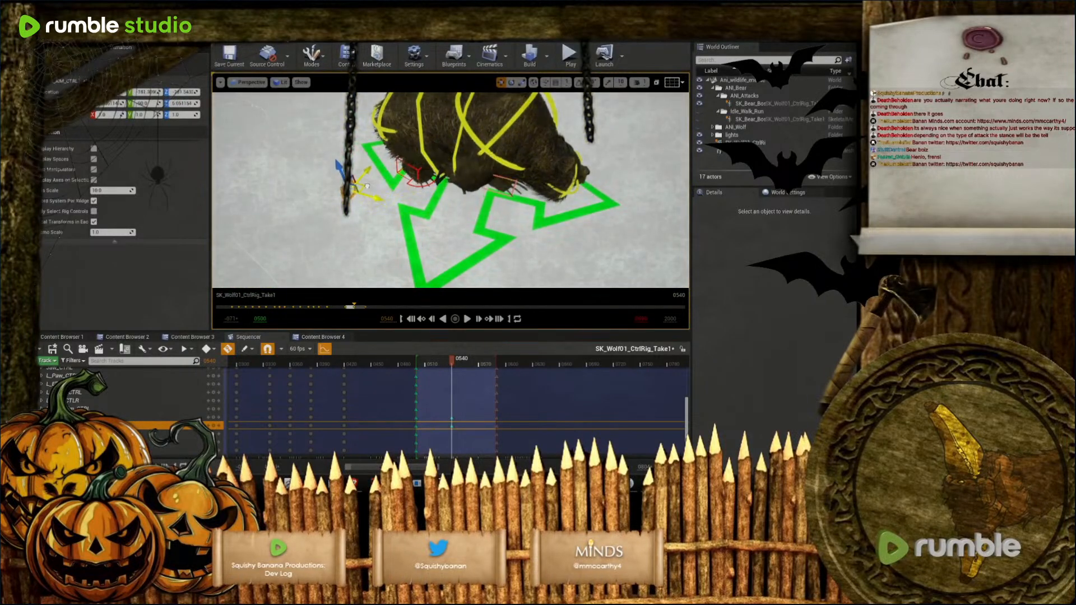
# Raise the bear's front paw control off the ground to about head height and rotate the paw
pyautogui.moveTo(467, 223)
pyautogui.mouseDown(button='right')
pyautogui.moveTo(483, 202)
pyautogui.moveTo(466, 223)
pyautogui.mouseUp(button='right')
pyautogui.click(465, 224)
pyautogui.moveTo(473, 226); pyautogui.dragTo(434, 247)
pyautogui.moveTo(434, 248); pyautogui.dragTo(406, 182, button='right')
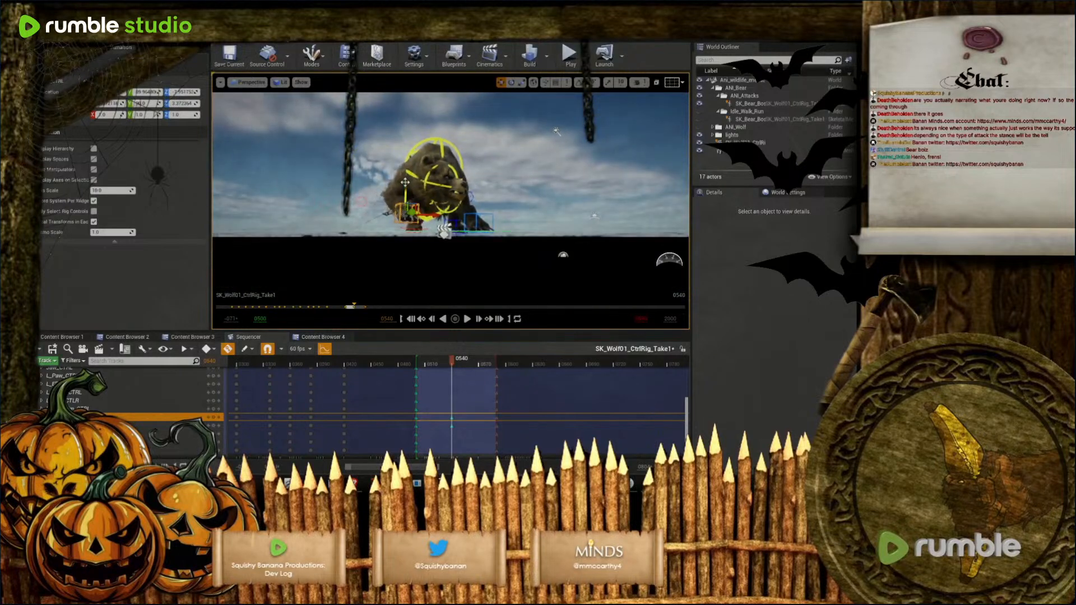
pyautogui.press('e')
pyautogui.moveTo(357, 211); pyautogui.dragTo(410, 206)
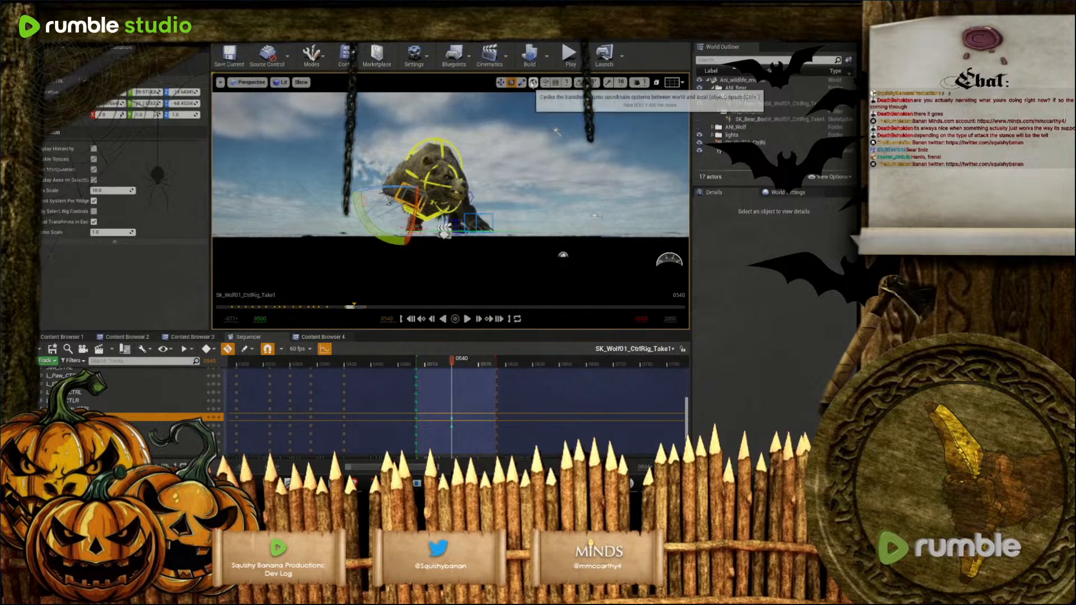
pyautogui.moveTo(445, 225)
pyautogui.mouseDown()
pyautogui.moveTo(436, 235)
pyautogui.moveTo(444, 230)
pyautogui.mouseUp()
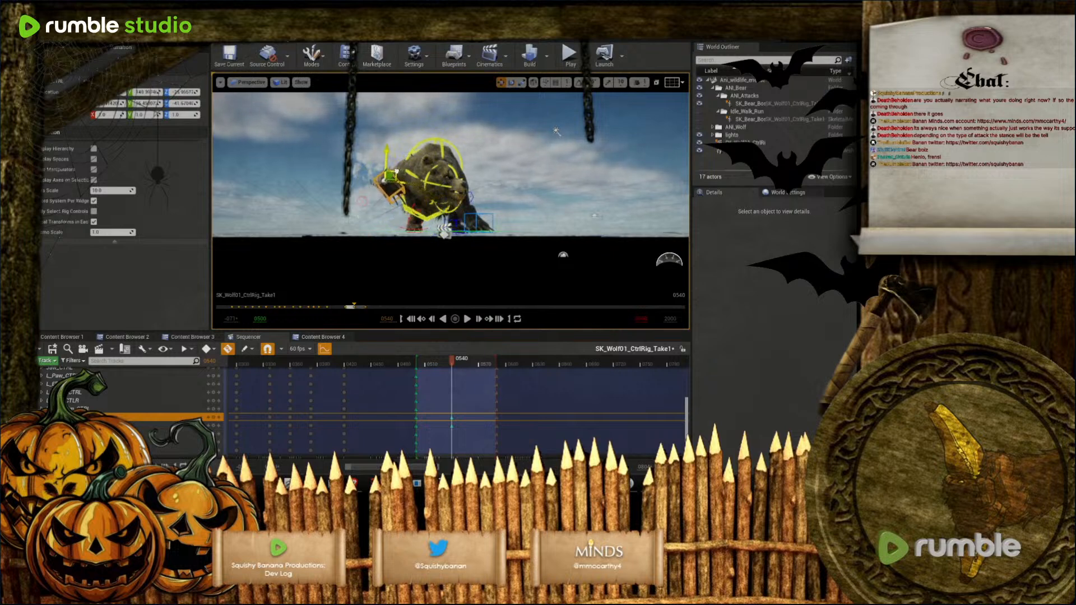
# Nudge the bear's raised right front paw at frame 540, and shift the control above its hips slightly upward
pyautogui.moveTo(394, 171); pyautogui.dragTo(397, 175)
pyautogui.moveTo(397, 175); pyautogui.dragTo(493, 185, button='right')
pyautogui.press('w')
pyautogui.press('a')
pyautogui.moveTo(339, 156); pyautogui.dragTo(355, 155, button='right')
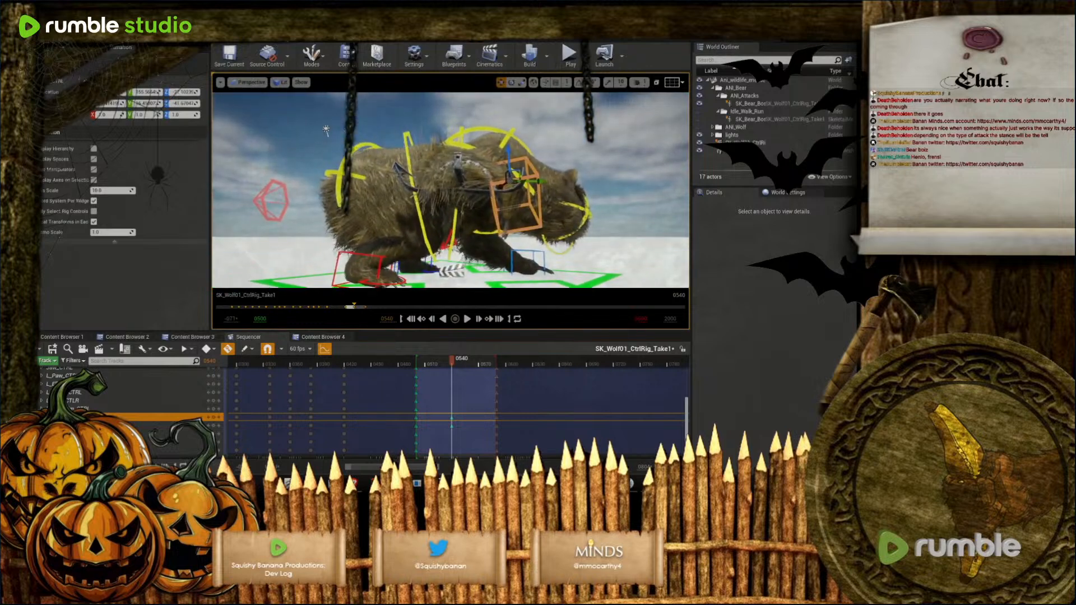
pyautogui.click(379, 152)
pyautogui.moveTo(382, 137); pyautogui.dragTo(386, 131)
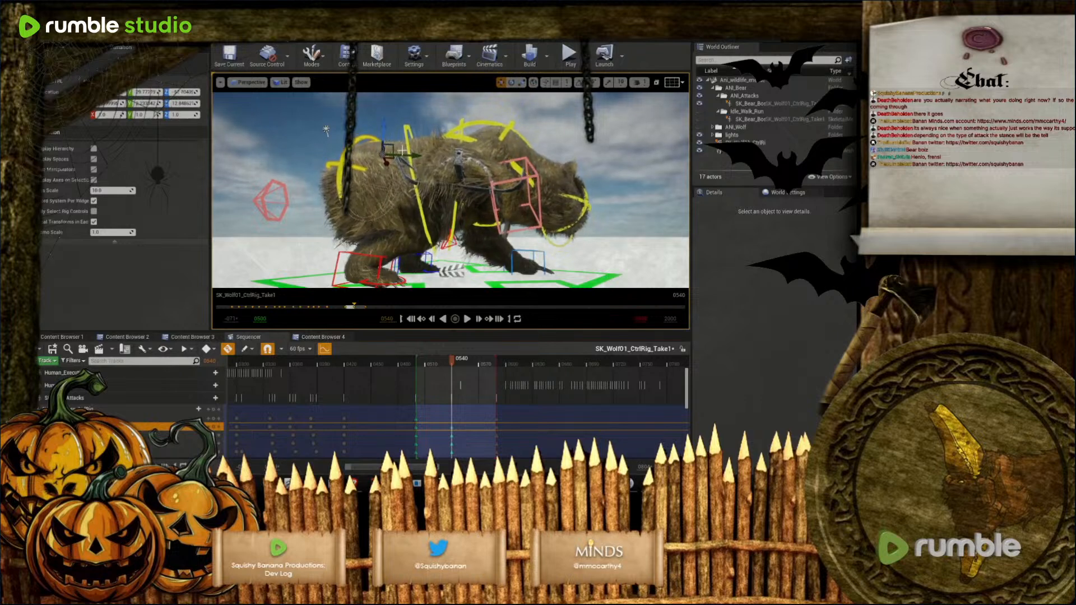
# Rotate the bear's mid-back spine control at frame 540 and select the raised right front paw control
pyautogui.click(408, 138)
pyautogui.press('e')
pyautogui.moveTo(439, 194); pyautogui.dragTo(429, 199)
pyautogui.keyDown('alt'); pyautogui.moveTo(430, 199); pyautogui.dragTo(374, 218); pyautogui.keyUp('alt')
pyautogui.click(362, 197)
# Select all of the bear's rig controls, key the full pose at frame 540, and check the neighbouring frames
pyautogui.moveTo(452, 359)
pyautogui.mouseDown()
pyautogui.moveTo(410, 365)
pyautogui.moveTo(469, 364)
pyautogui.moveTo(414, 365)
pyautogui.moveTo(462, 364)
pyautogui.moveTo(453, 367)
pyautogui.mouseUp()
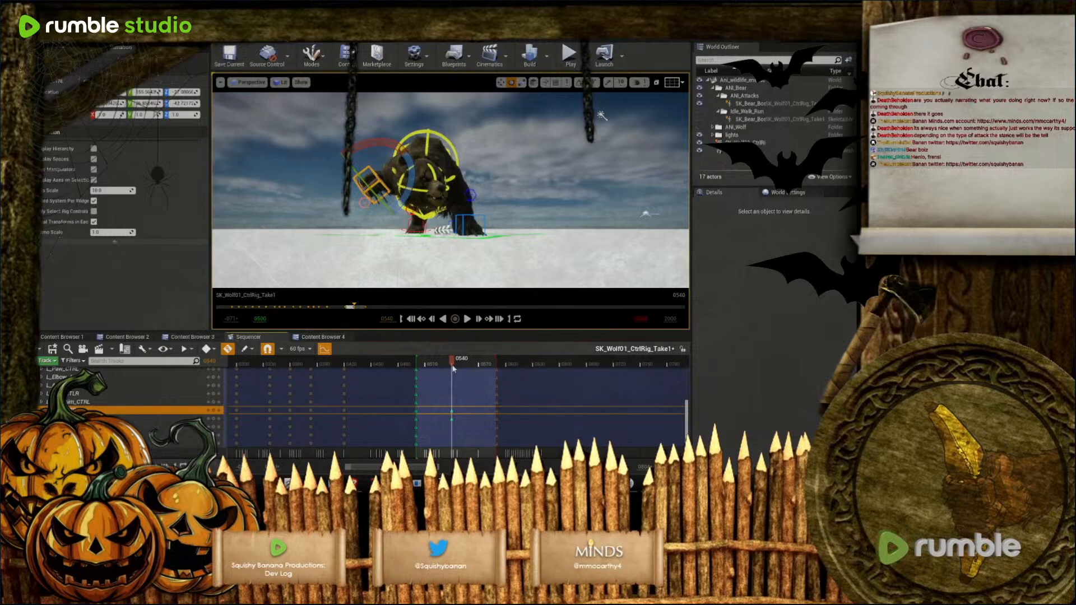
pyautogui.scroll(5, 460, 385)
pyautogui.scroll(2, 460, 384)
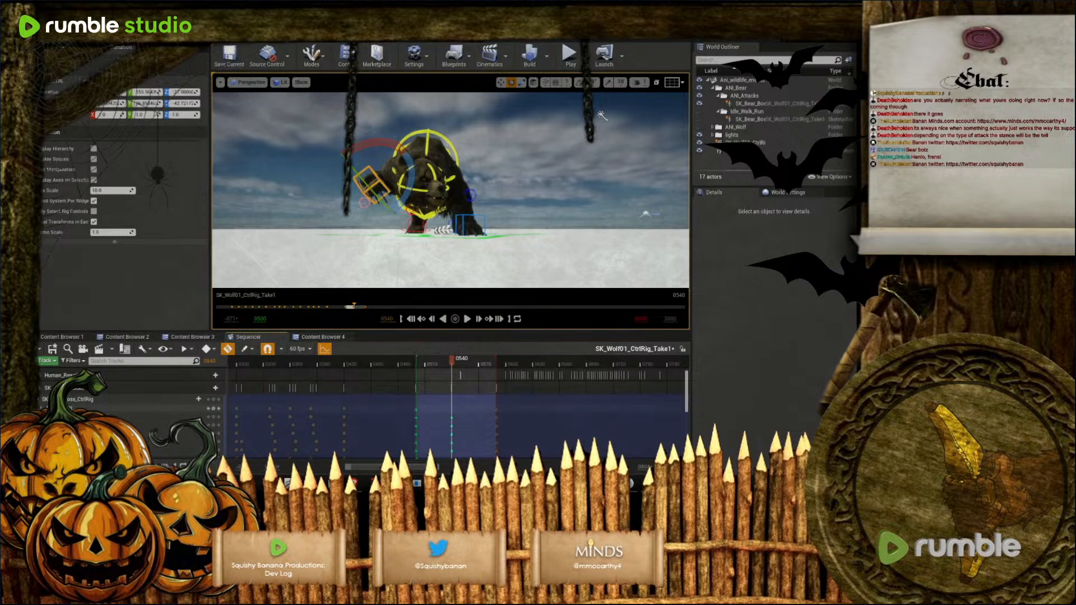
pyautogui.click(78, 409)
pyautogui.scroll(-7, 78, 408)
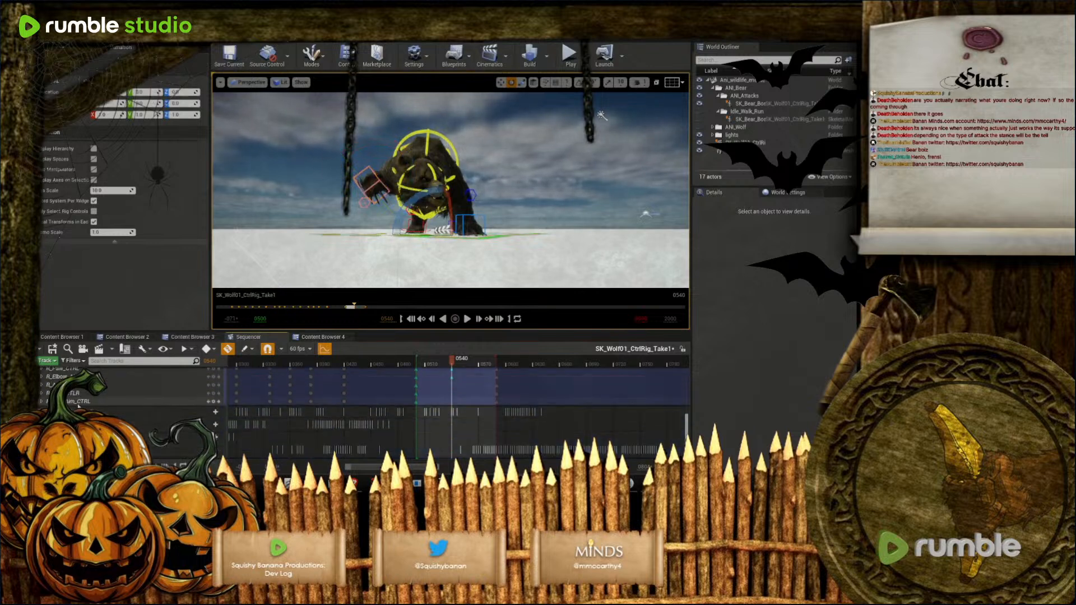
pyautogui.keyDown('shift'); pyautogui.click(78, 401); pyautogui.keyUp('shift')
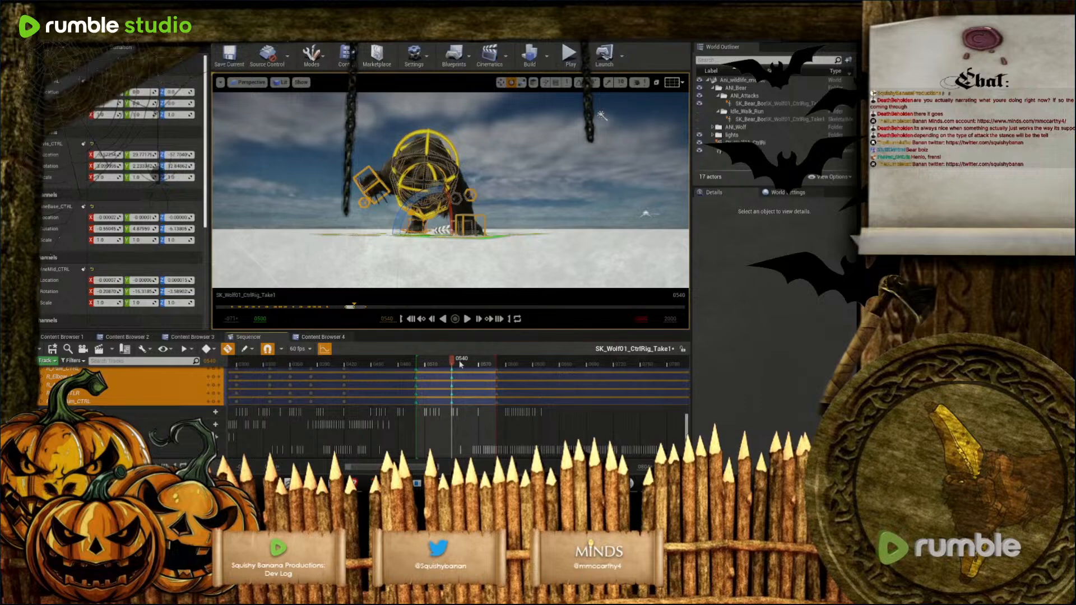
pyautogui.moveTo(350, 468); pyautogui.dragTo(399, 474)
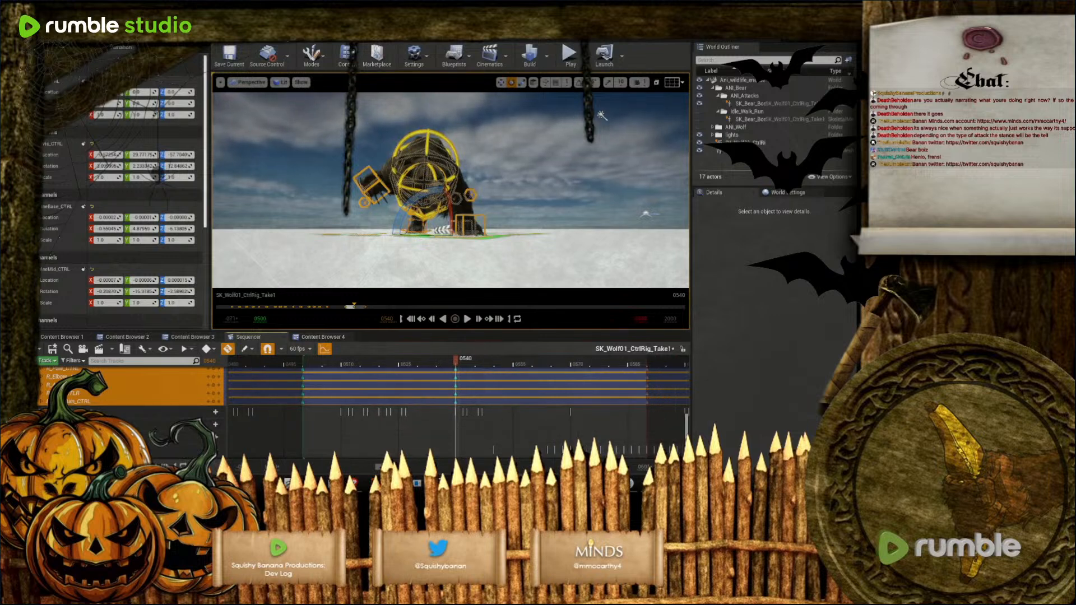
pyautogui.moveTo(595, 227); pyautogui.dragTo(547, 224, button='right')
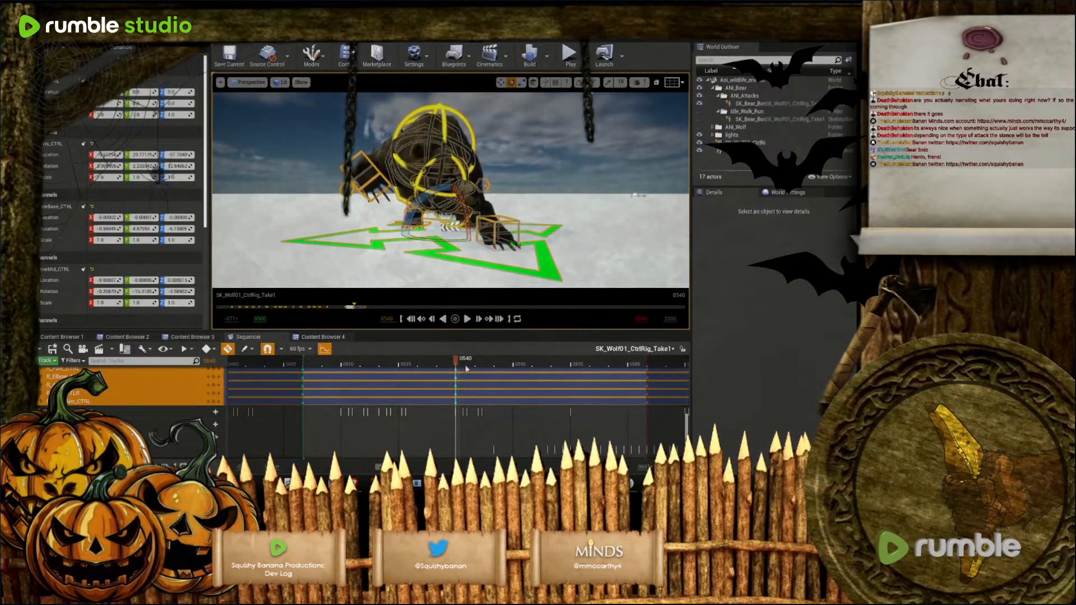
pyautogui.scroll(3, 465, 379)
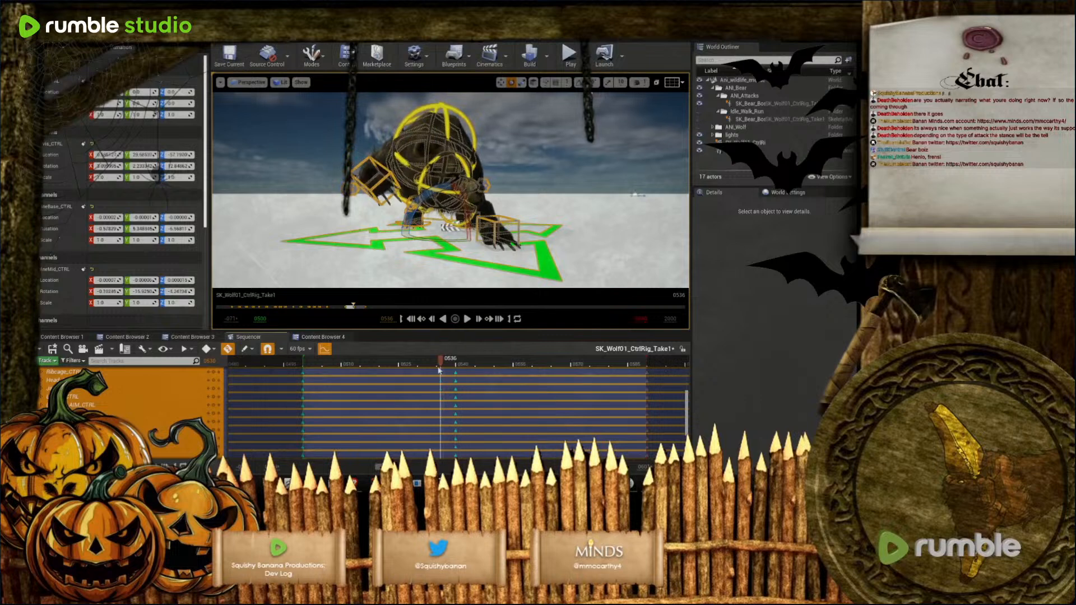
# Rotate the bear's spine and ribcage controls at frame 550 to twist the torso into the swipe
pyautogui.click(347, 376)
pyautogui.moveTo(346, 376); pyautogui.dragTo(496, 398)
pyautogui.moveTo(493, 241); pyautogui.dragTo(429, 150, button='right')
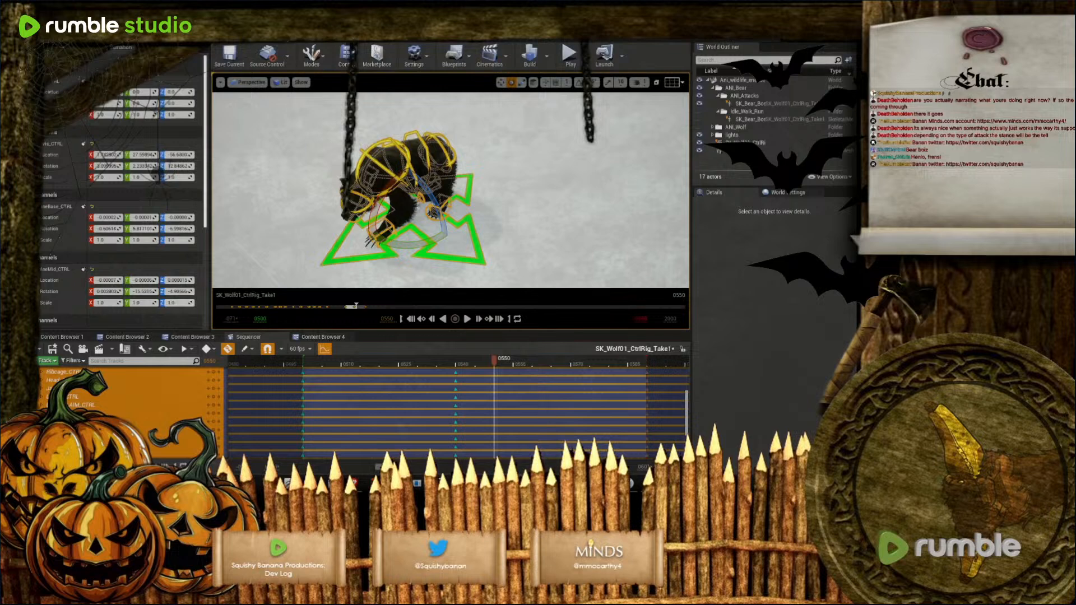
pyautogui.click(431, 168)
pyautogui.moveTo(419, 168); pyautogui.dragTo(427, 147)
pyautogui.moveTo(391, 117); pyautogui.dragTo(386, 127)
pyautogui.moveTo(407, 171)
pyautogui.mouseDown()
pyautogui.moveTo(423, 173)
pyautogui.moveTo(412, 183)
pyautogui.mouseUp()
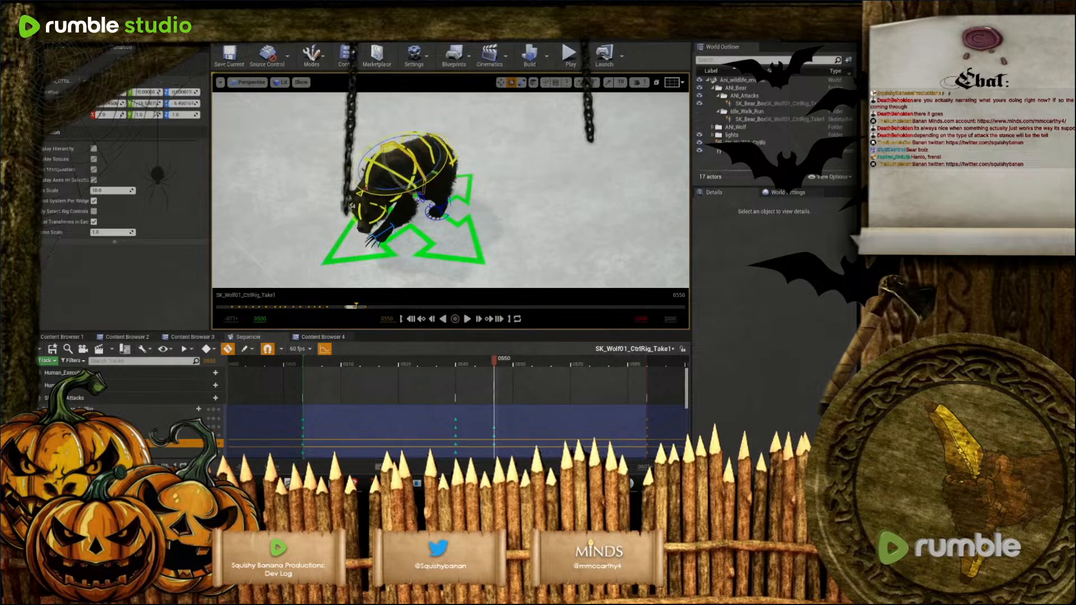
pyautogui.click(403, 154)
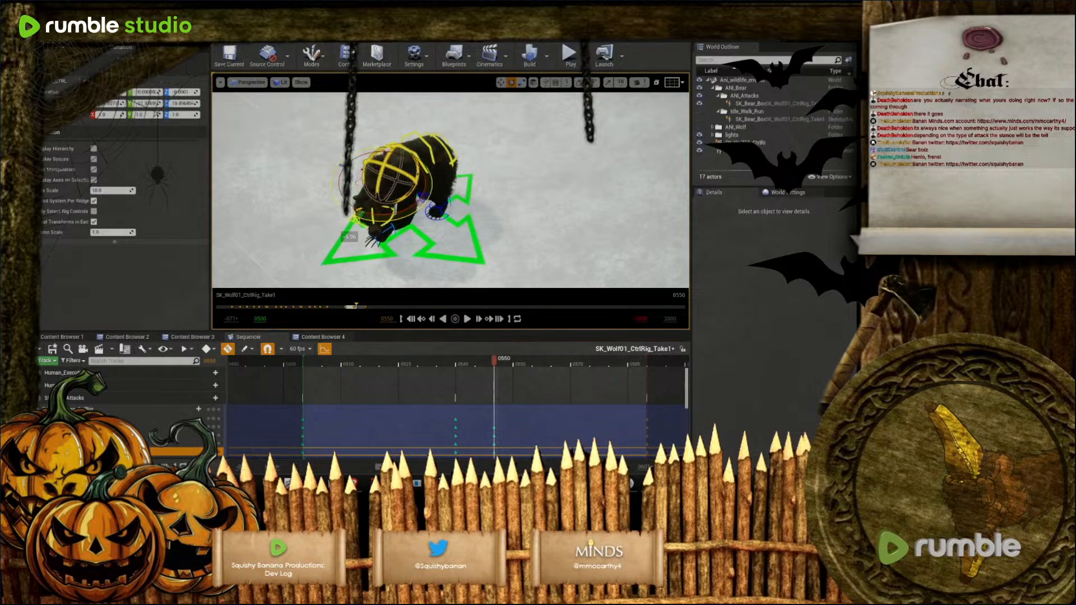
pyautogui.moveTo(379, 224); pyautogui.dragTo(379, 224)
pyautogui.moveTo(379, 225)
pyautogui.mouseDown(button='right')
pyautogui.moveTo(342, 255)
pyautogui.moveTo(314, 174)
pyautogui.moveTo(375, 241)
pyautogui.mouseUp(button='right')
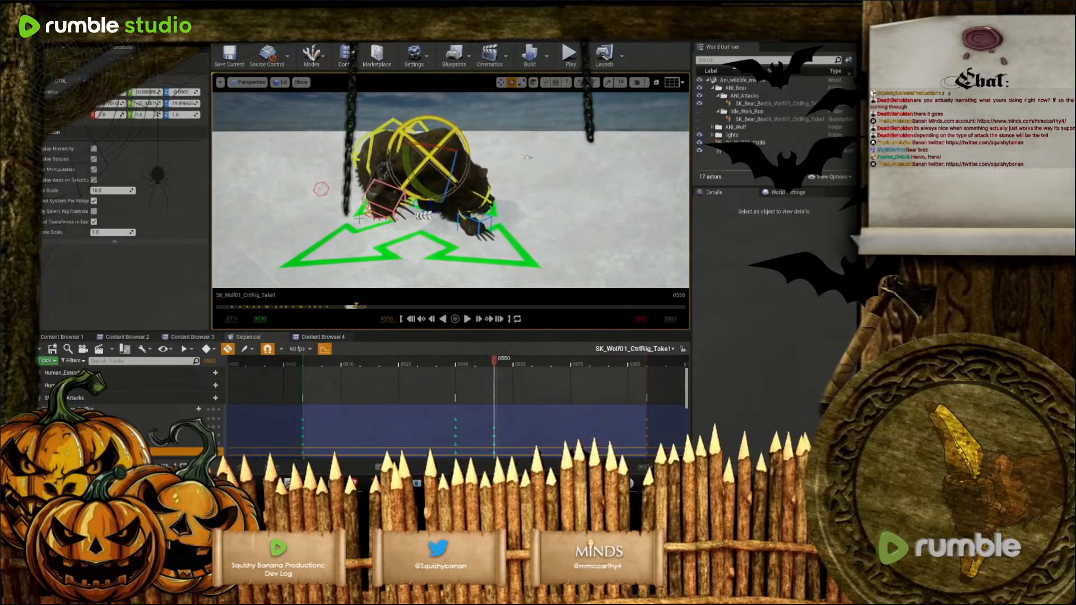
# Move the right front paw across the bear's body at frame 550 and reposition its right elbow control
pyautogui.click(408, 218)
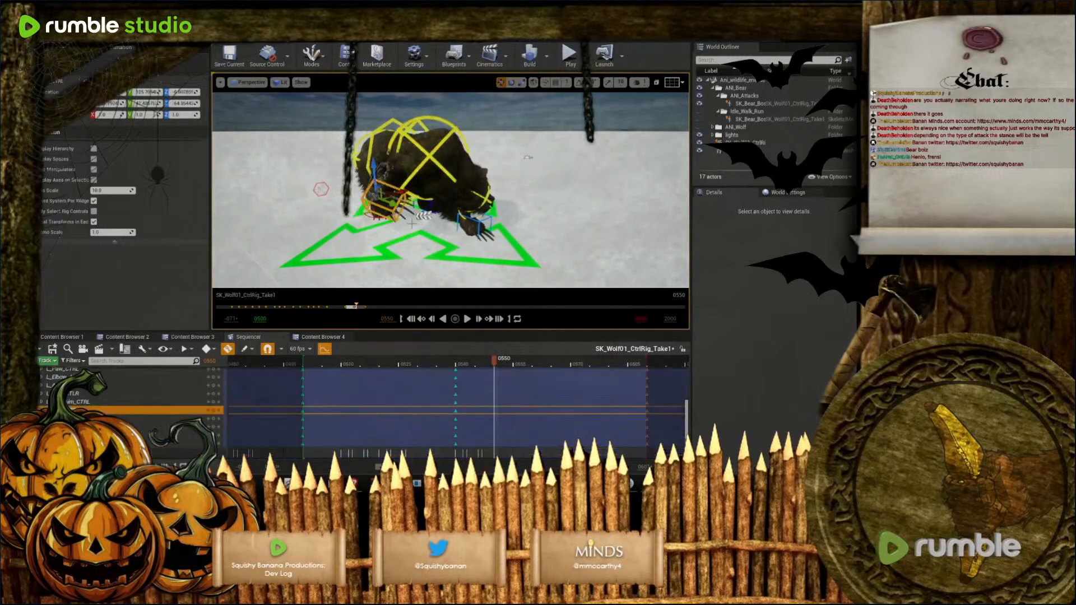
pyautogui.moveTo(399, 201); pyautogui.dragTo(514, 212)
pyautogui.click(323, 190)
pyautogui.moveTo(322, 190); pyautogui.dragTo(373, 236, button='right')
pyautogui.moveTo(283, 240); pyautogui.dragTo(470, 168)
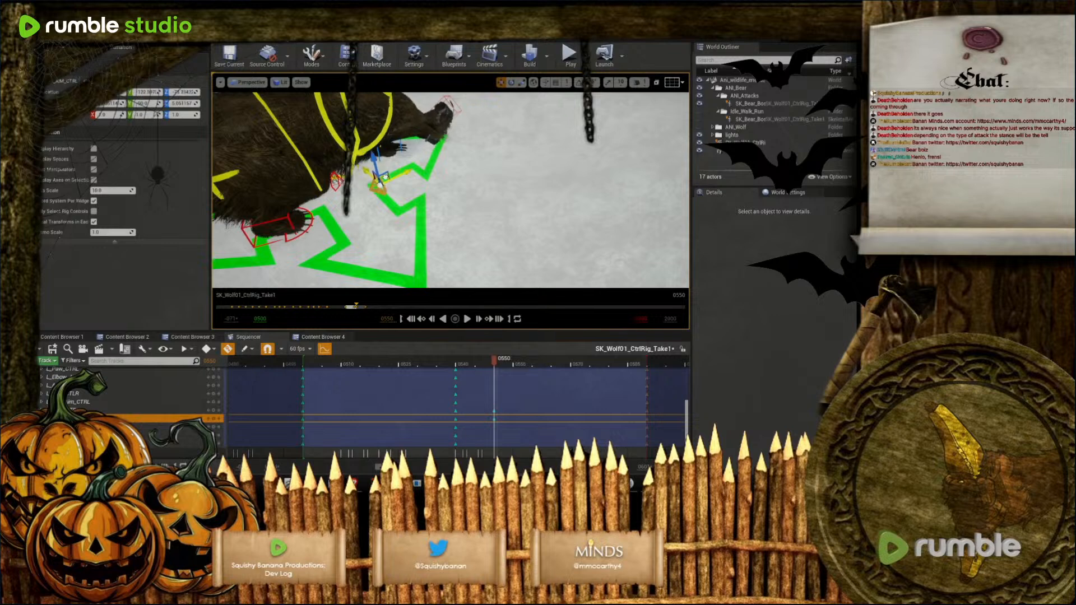
# Lower the right front paw in front of the bear's head at frame 550 and rotate it to follow the swipe
pyautogui.moveTo(421, 163); pyautogui.dragTo(378, 142, button='right')
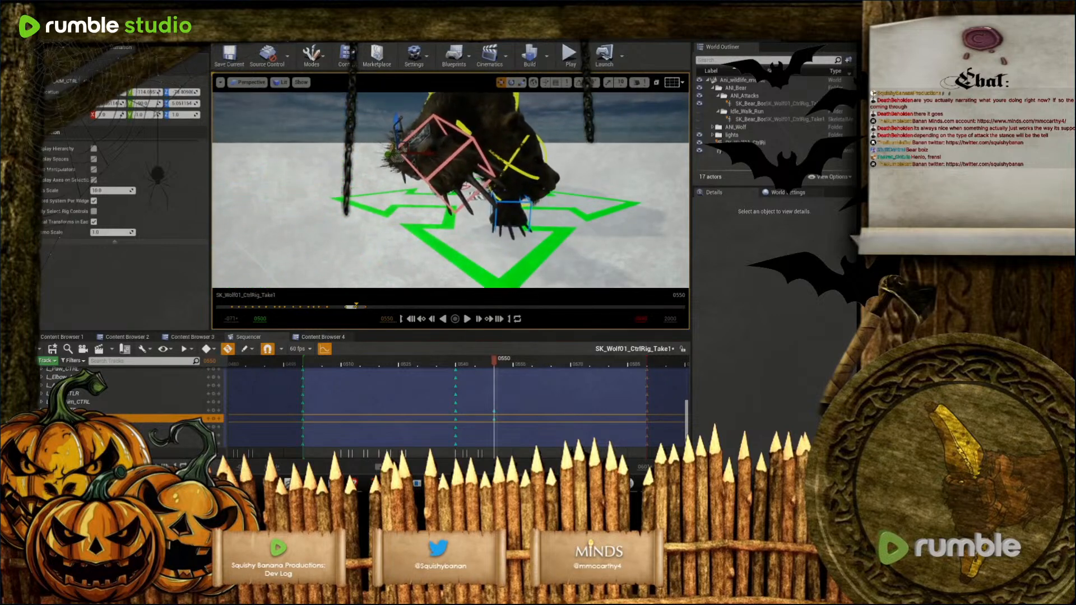
pyautogui.click(451, 173)
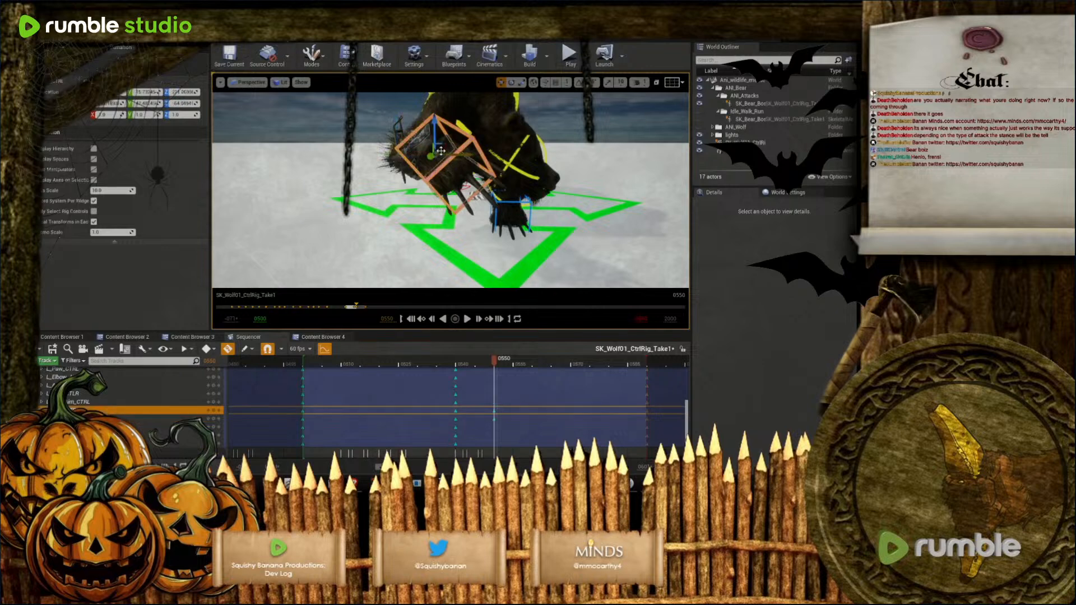
pyautogui.moveTo(442, 147); pyautogui.dragTo(478, 187)
pyautogui.moveTo(474, 196); pyautogui.dragTo(474, 196, button='right')
pyautogui.moveTo(418, 199); pyautogui.dragTo(487, 206)
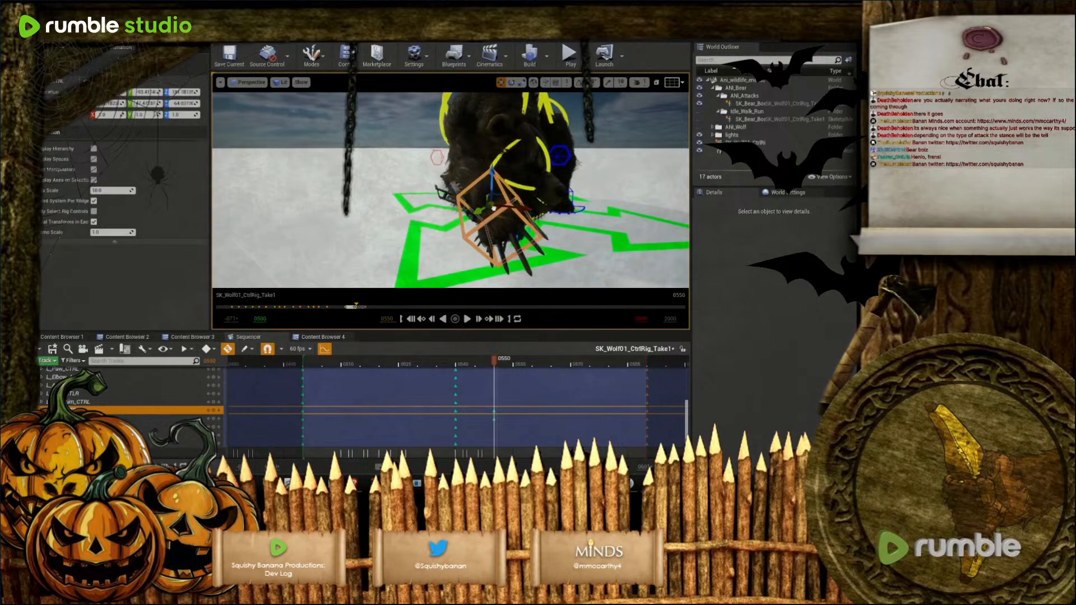
pyautogui.press('e')
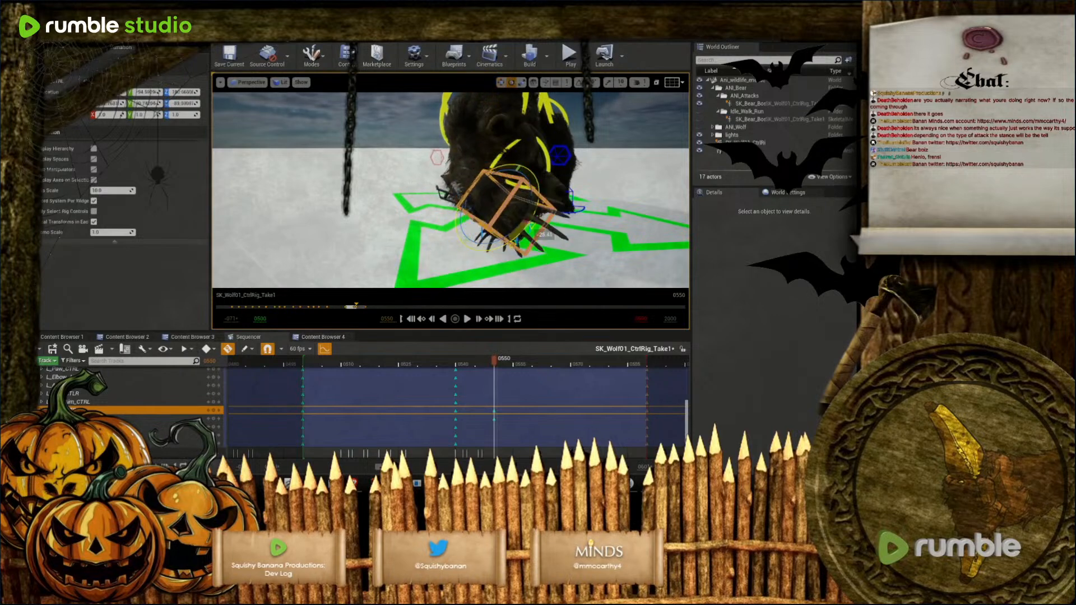
pyautogui.moveTo(492, 199); pyautogui.dragTo(538, 238)
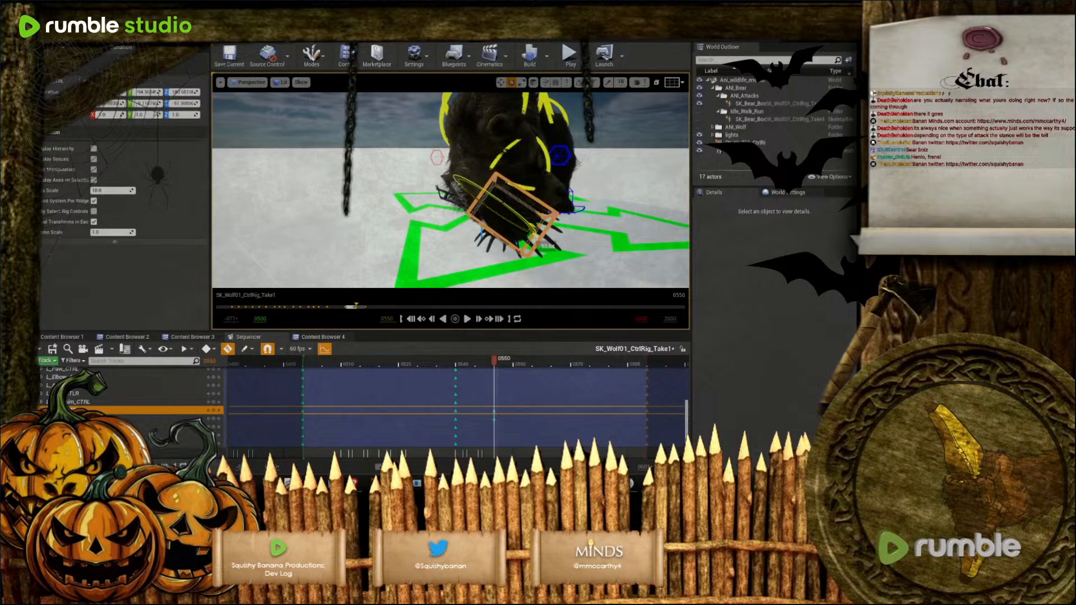
# Rotate the bear's head control to suit the swipe pose at frame 550
pyautogui.click(527, 172)
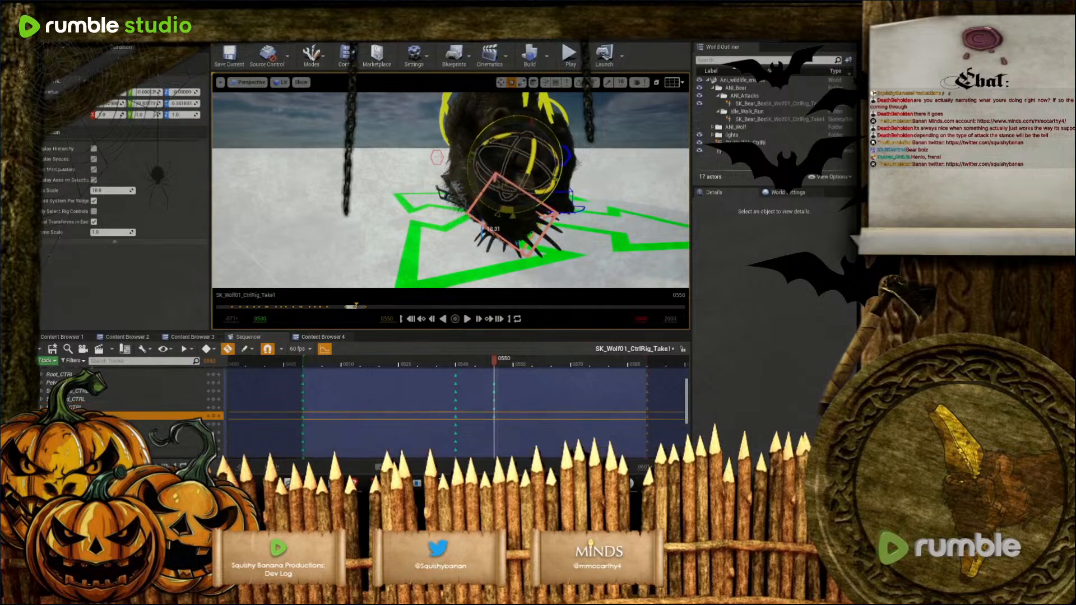
pyautogui.moveTo(491, 131); pyautogui.dragTo(491, 196, button='right')
pyautogui.moveTo(493, 361)
pyautogui.mouseDown()
pyautogui.moveTo(432, 364)
pyautogui.moveTo(644, 359)
pyautogui.moveTo(485, 368)
pyautogui.moveTo(496, 373)
pyautogui.mouseUp()
pyautogui.click(502, 368)
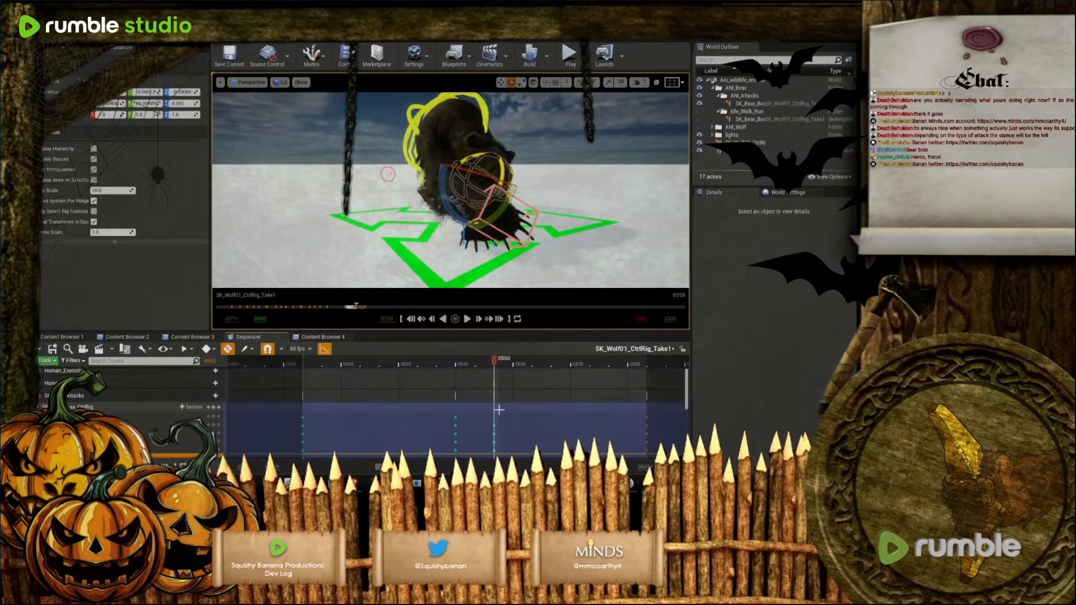
# Select all of the bear's rig controls and key the full swipe pose at frame 550
pyautogui.scroll(-10, 128, 415)
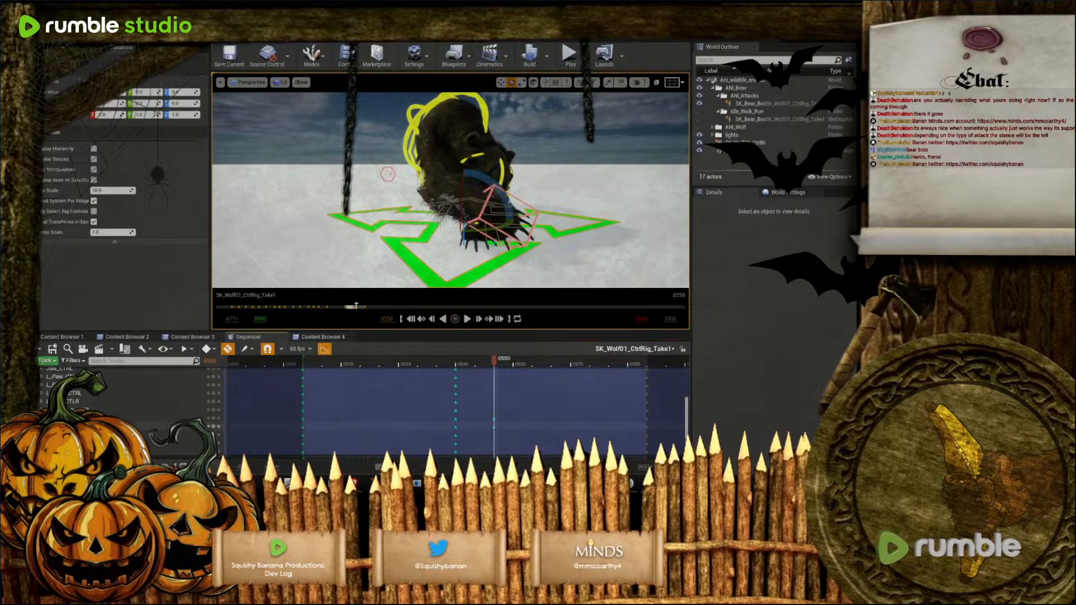
pyautogui.keyDown('shift'); pyautogui.click(68, 381); pyautogui.keyUp('shift')
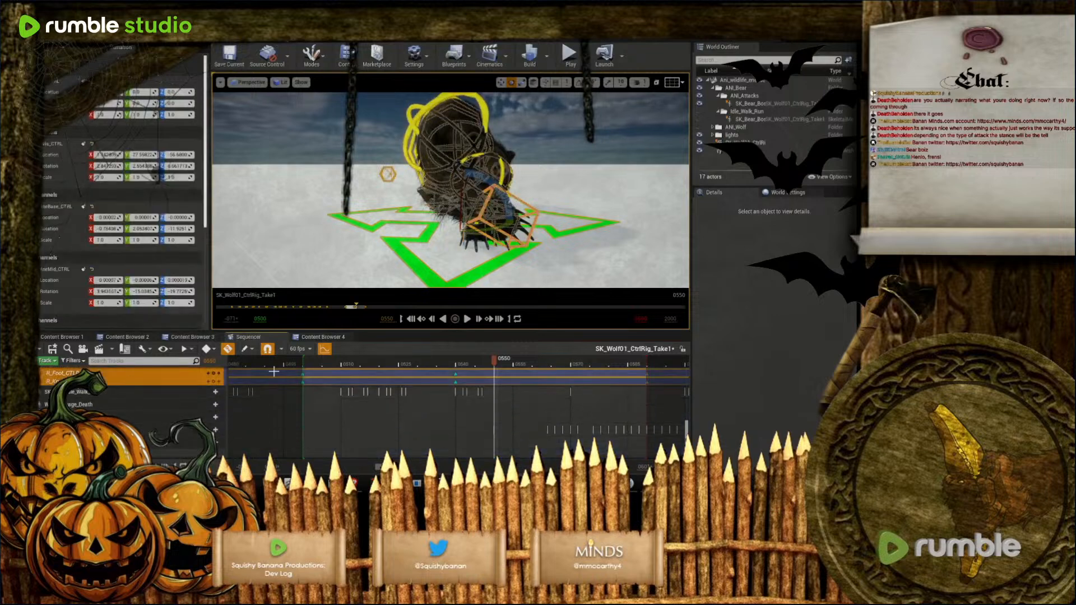
pyautogui.scroll(5, 82, 402)
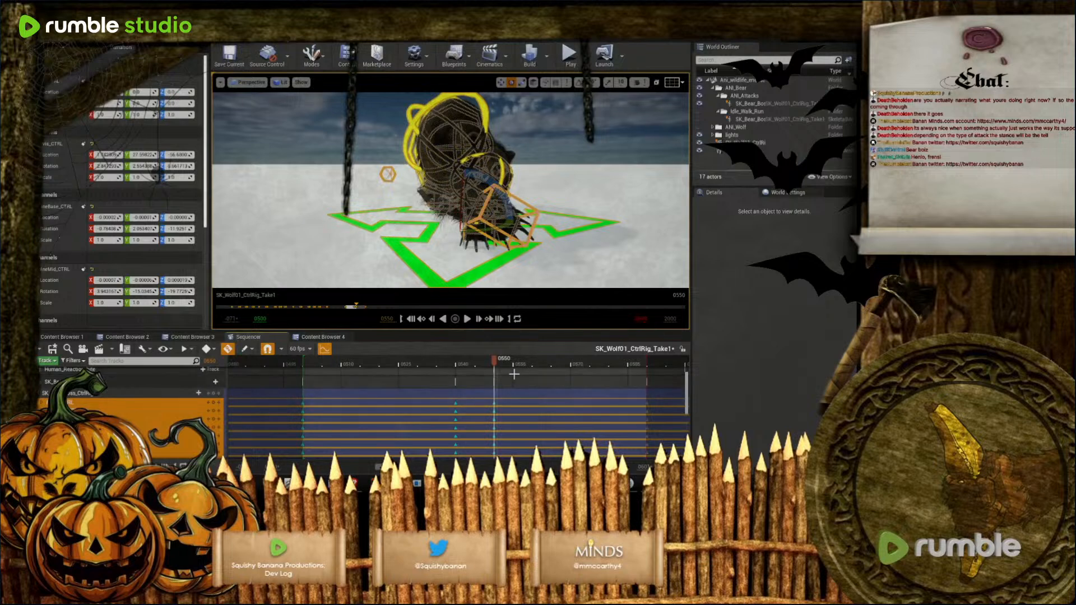
# Key all rig controls at frame 542 and move those keys to frame 546 to hold the wind-up pose
pyautogui.moveTo(497, 362); pyautogui.dragTo(466, 397)
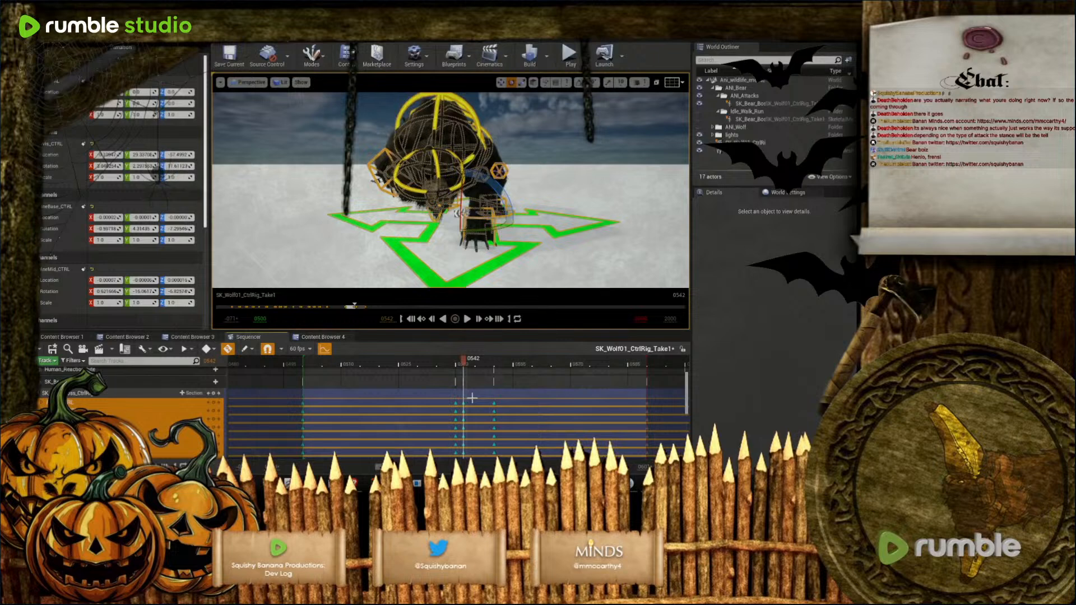
pyautogui.scroll(-10, 472, 398)
pyautogui.moveTo(464, 416); pyautogui.dragTo(481, 413)
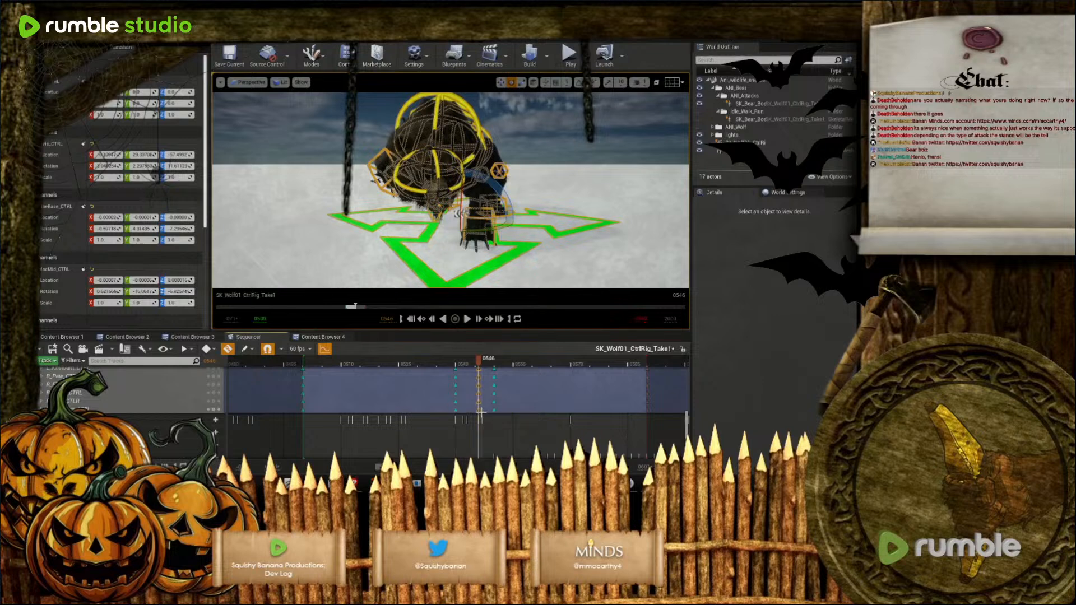
# Play the swipe from around frame 540 to review the motion between the new poses
pyautogui.moveTo(482, 363); pyautogui.dragTo(452, 375)
pyautogui.click(467, 320)
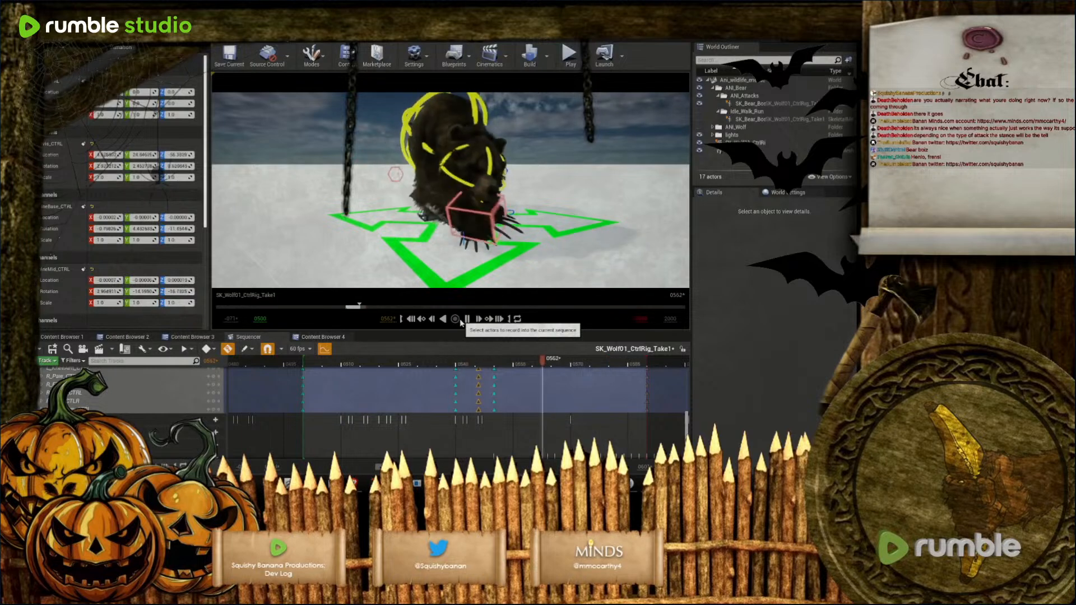
pyautogui.click(467, 320)
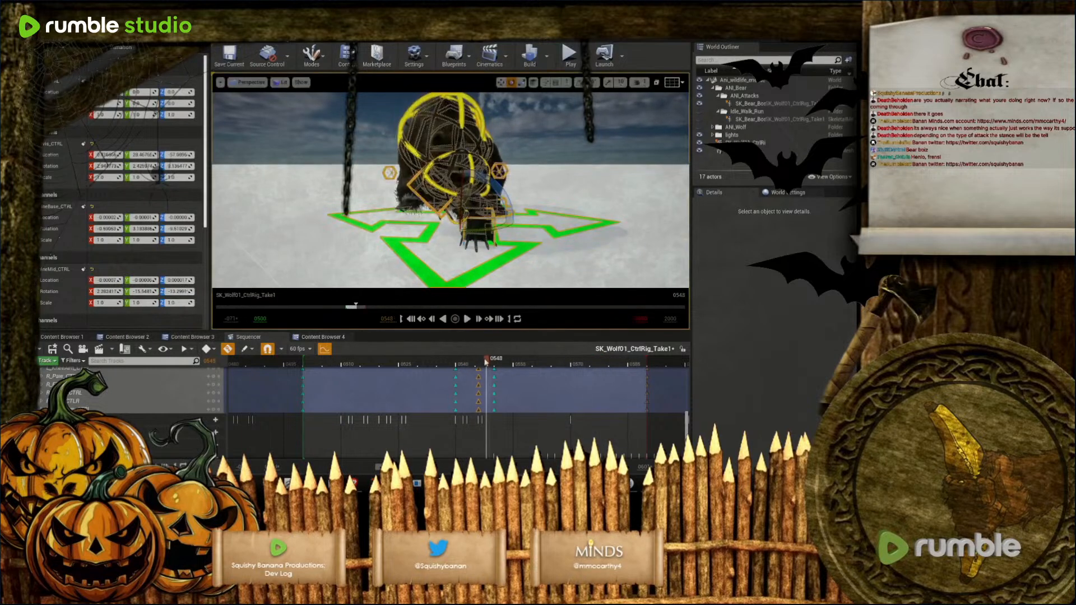
# Move the right front paw outward and up from the bear's body at frame 548 to widen the swipe's arc
pyautogui.press('w')
pyautogui.moveTo(422, 196); pyautogui.dragTo(422, 196, button='right')
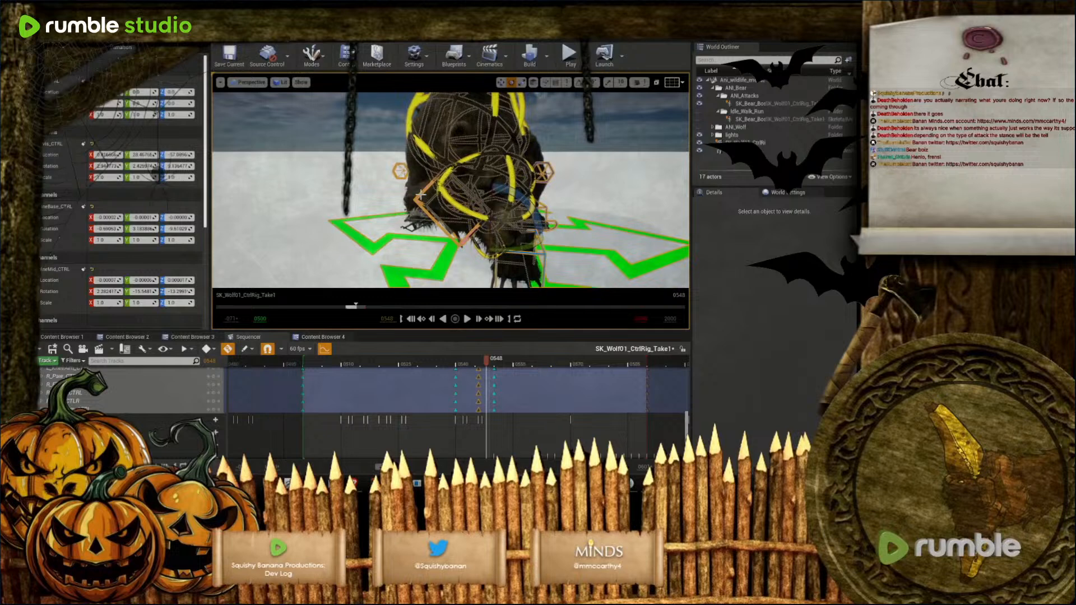
pyautogui.click(430, 205)
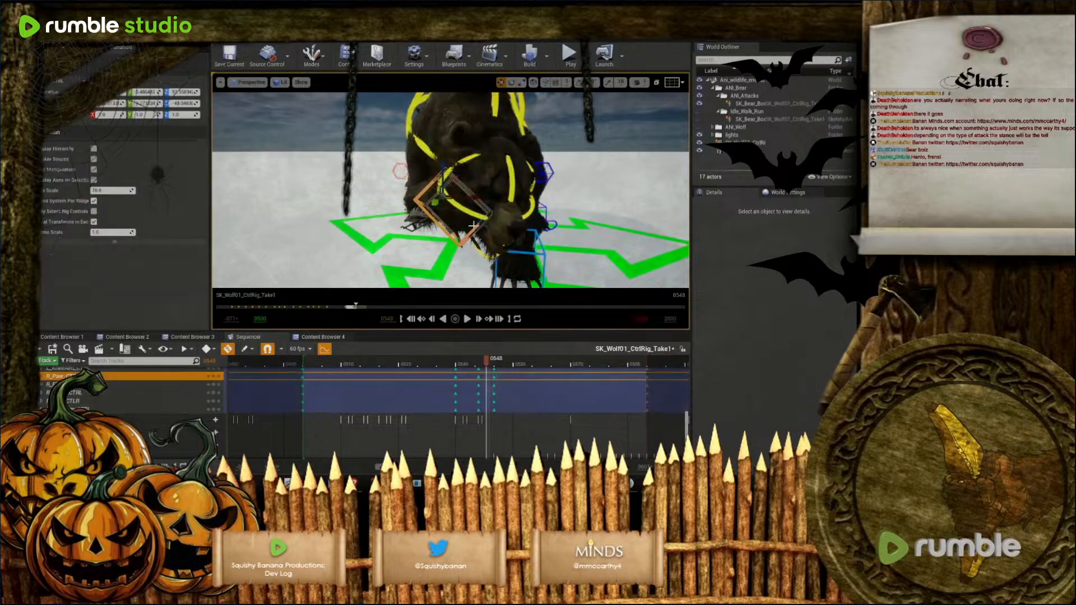
pyautogui.moveTo(449, 202); pyautogui.dragTo(279, 159)
pyautogui.press('e')
pyautogui.press('w')
pyautogui.press('w')
pyautogui.moveTo(518, 278); pyautogui.dragTo(541, 200, button='right')
pyautogui.press('s')
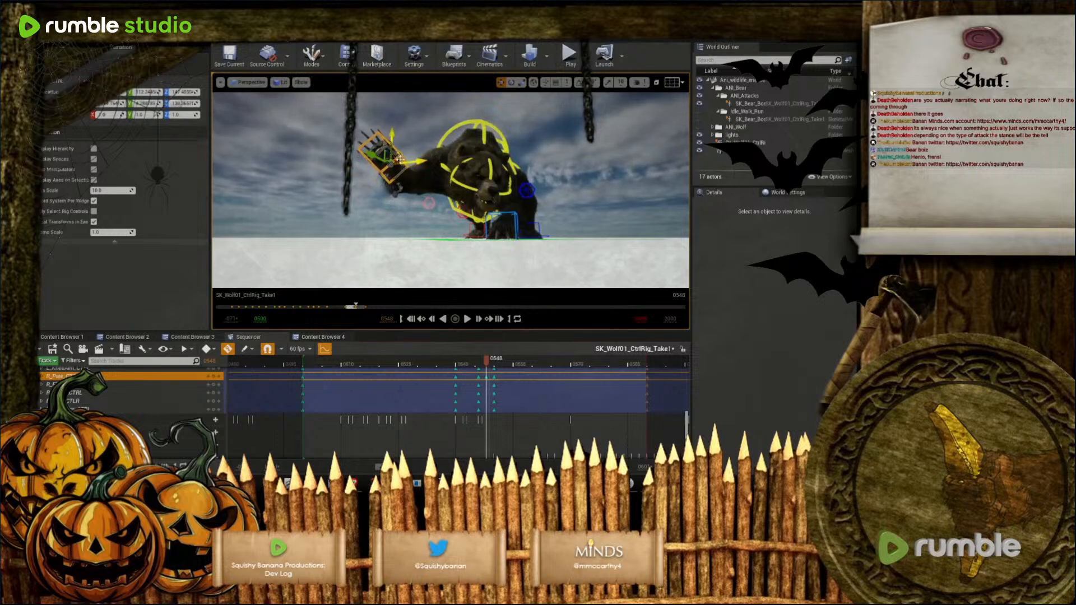
pyautogui.moveTo(420, 163); pyautogui.dragTo(403, 165)
# Reposition the right elbow control at frame 548 to suit the outstretched arm
pyautogui.press('w')
pyautogui.moveTo(397, 163)
pyautogui.mouseDown(button='right')
pyautogui.moveTo(404, 199)
pyautogui.moveTo(392, 182)
pyautogui.mouseUp(button='right')
pyautogui.click(412, 181)
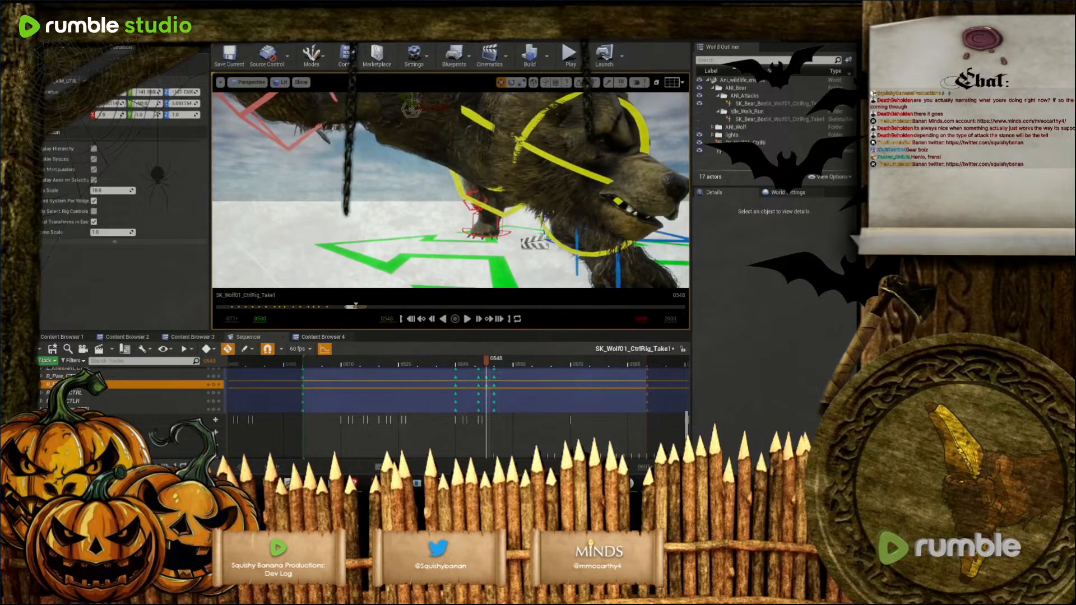
pyautogui.moveTo(407, 199); pyautogui.dragTo(402, 156, button='right')
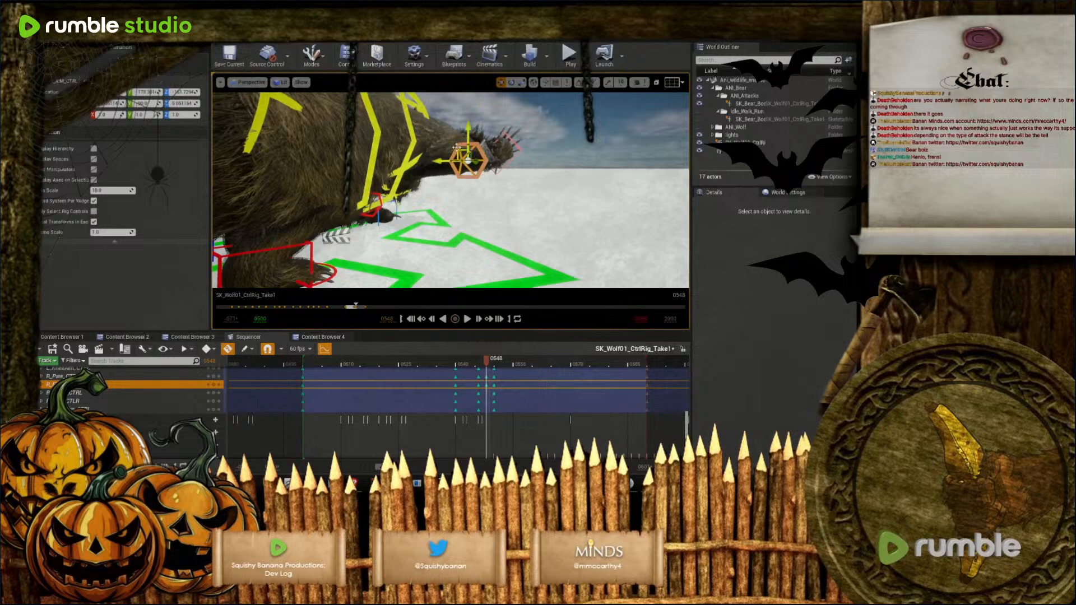
pyautogui.moveTo(463, 126)
pyautogui.mouseDown(button='right')
pyautogui.moveTo(555, 103)
pyautogui.moveTo(498, 119)
pyautogui.moveTo(470, 112)
pyautogui.mouseUp(button='right')
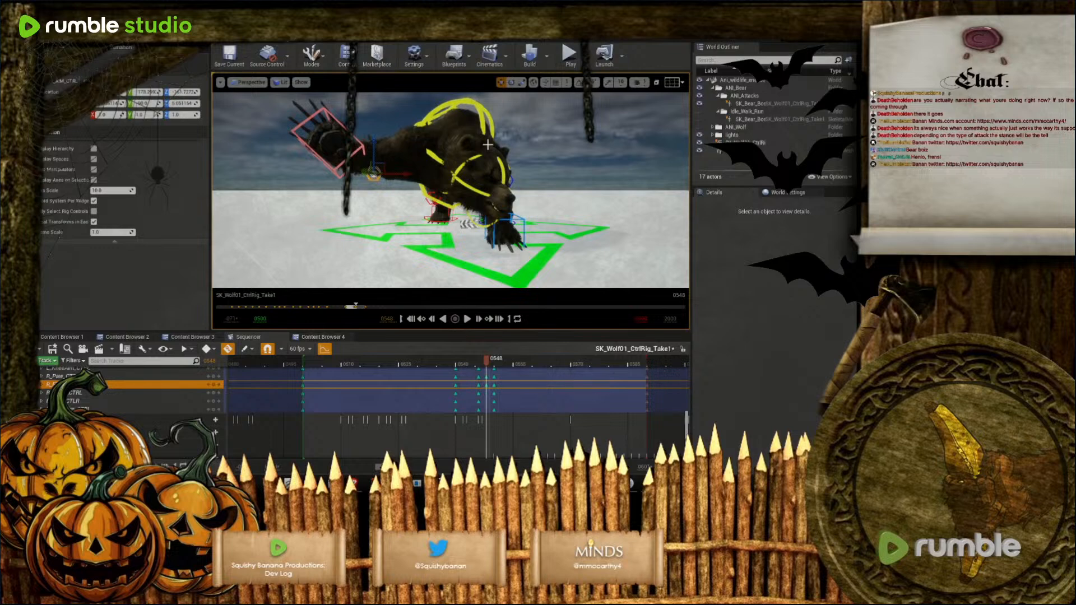
# Scrub and play the swipe to review the outstretched paw pose within the motion
pyautogui.moveTo(480, 155)
pyautogui.mouseDown(button='right')
pyautogui.moveTo(468, 157)
pyautogui.moveTo(480, 155)
pyautogui.mouseUp(button='right')
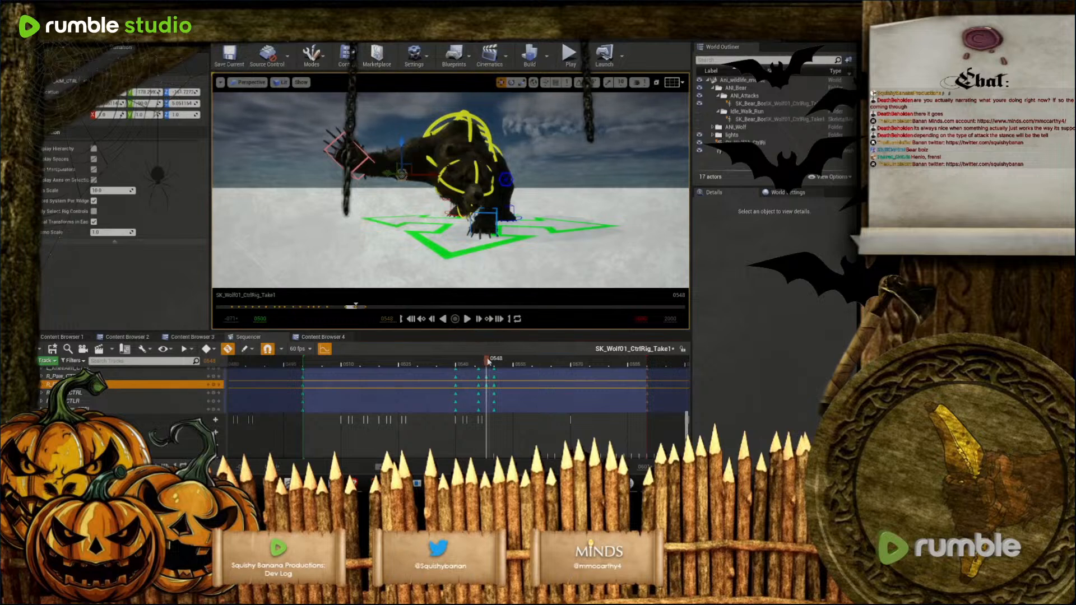
pyautogui.moveTo(487, 363); pyautogui.dragTo(594, 394)
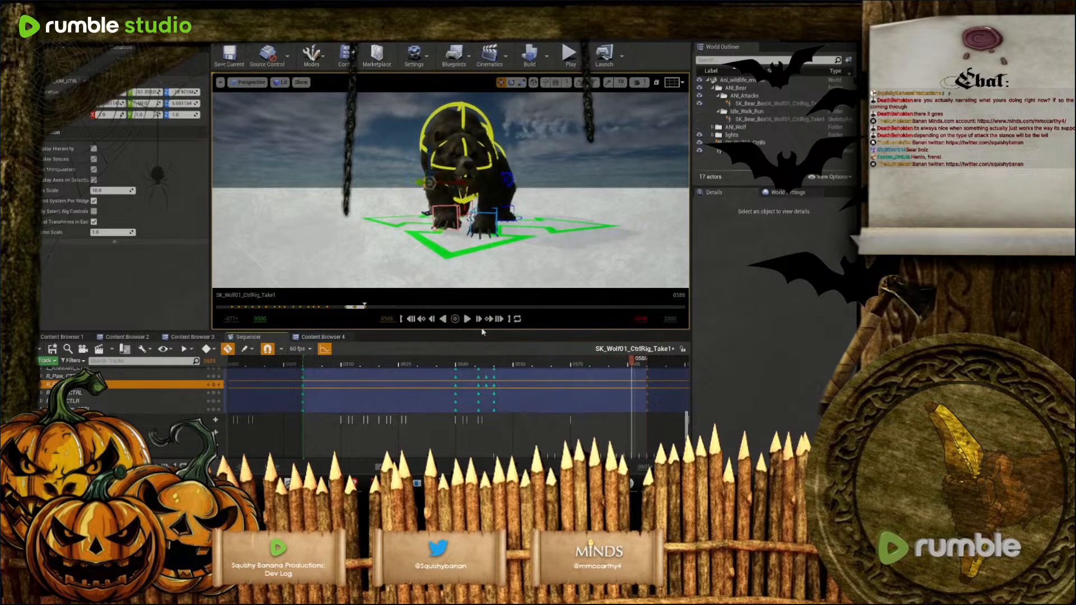
pyautogui.click(467, 319)
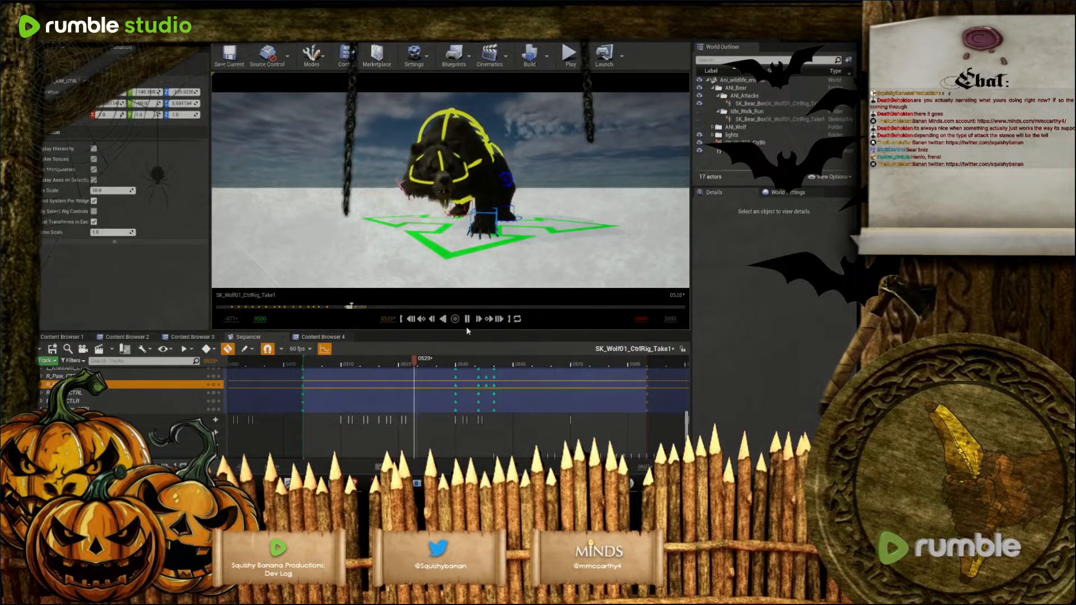
pyautogui.click(468, 319)
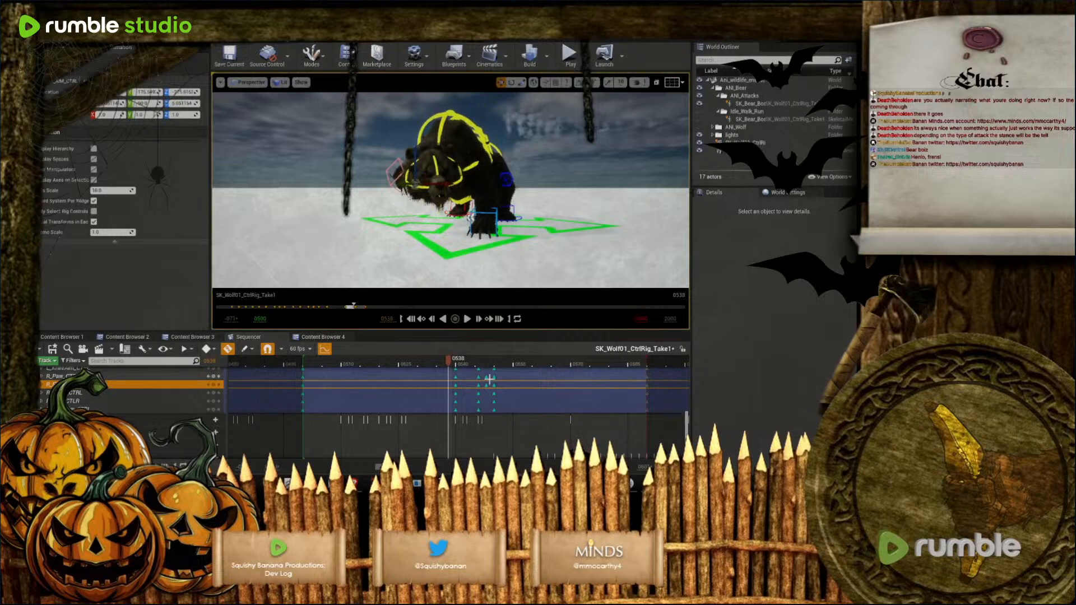
# Retime the swipe by moving the wind-up hold keys to frame 544 and the outstretched right-paw keys to frame 547, and play it
pyautogui.scroll(3, 483, 396)
pyautogui.scroll(3, 483, 396)
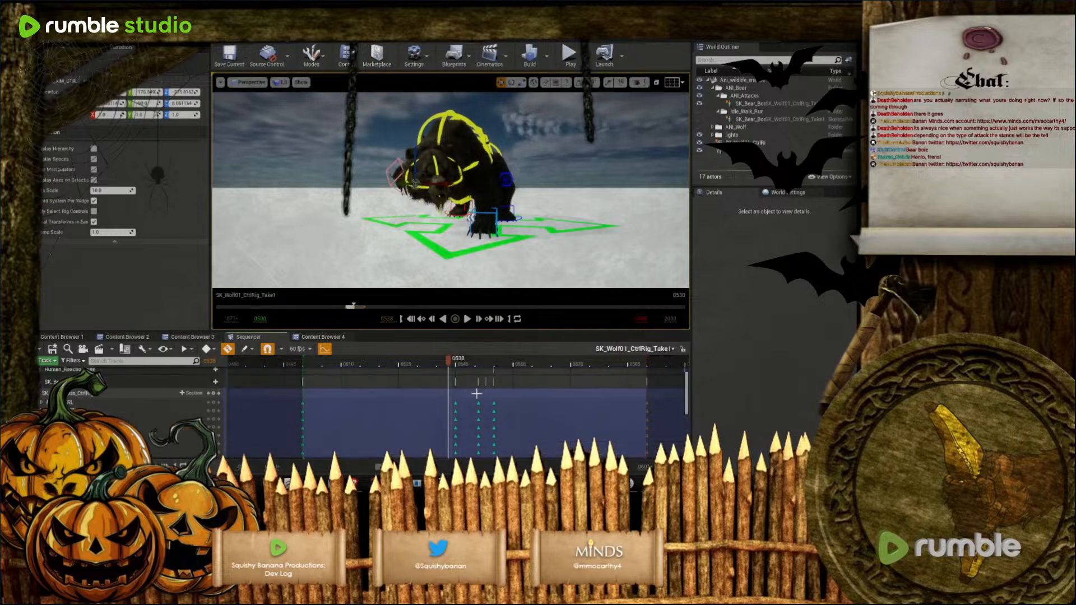
pyautogui.moveTo(472, 391); pyautogui.dragTo(472, 452)
pyautogui.moveTo(482, 413); pyautogui.dragTo(489, 430)
pyautogui.click(486, 427)
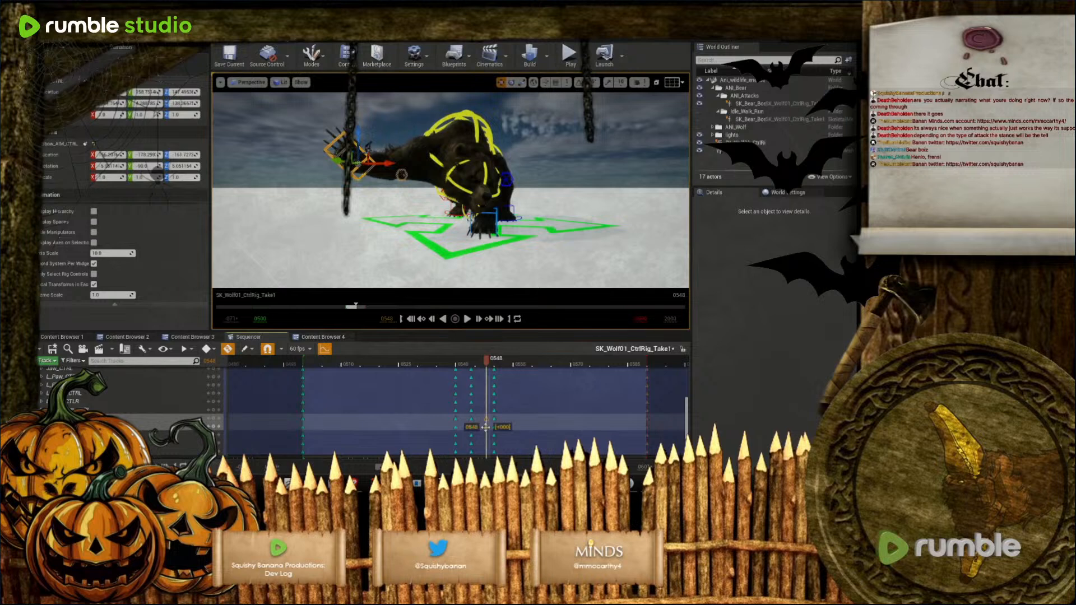
pyautogui.moveTo(481, 427); pyautogui.dragTo(481, 443)
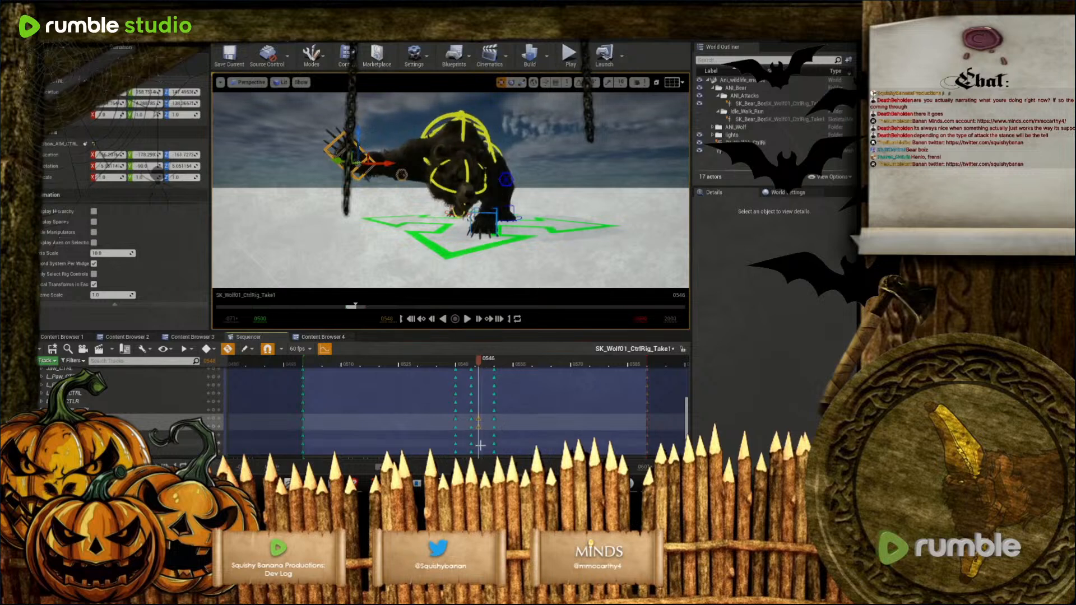
pyautogui.moveTo(399, 466)
pyautogui.mouseDown()
pyautogui.moveTo(382, 469)
pyautogui.moveTo(394, 468)
pyautogui.mouseUp()
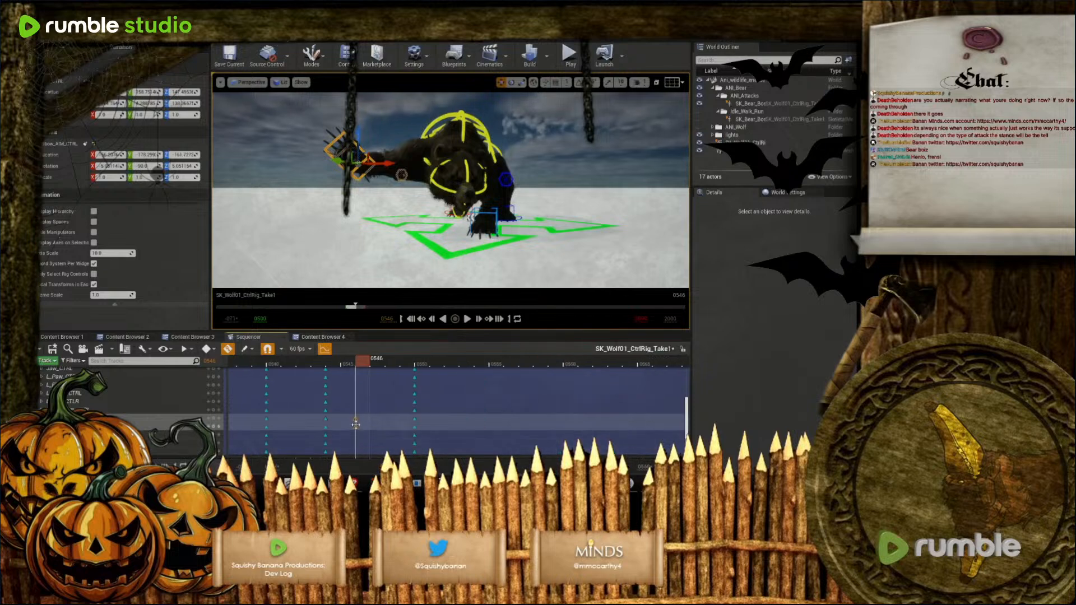
pyautogui.moveTo(367, 429); pyautogui.dragTo(381, 431)
pyautogui.click(466, 318)
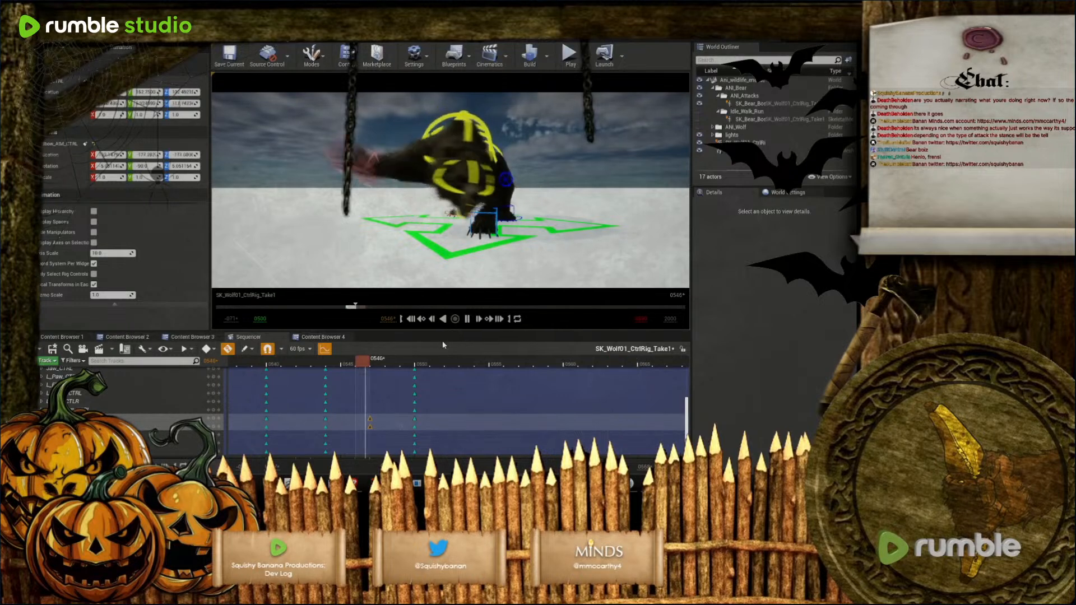
# Move the wind-up hold keys to frame 543 and the right-paw keys to frame 546, and review the playback
pyautogui.scroll(5, 365, 391)
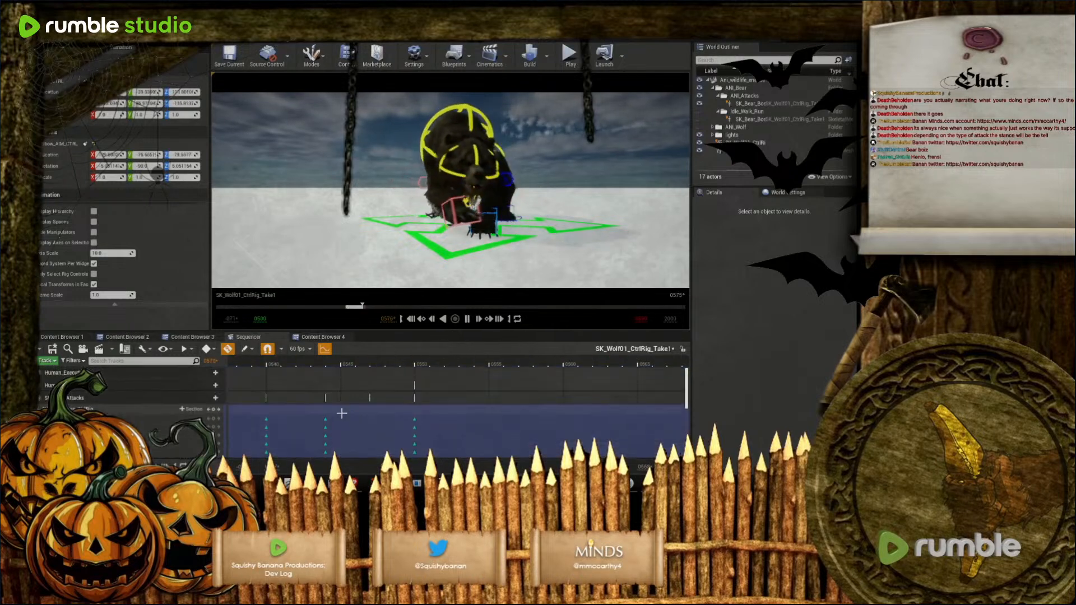
pyautogui.scroll(-5, 328, 421)
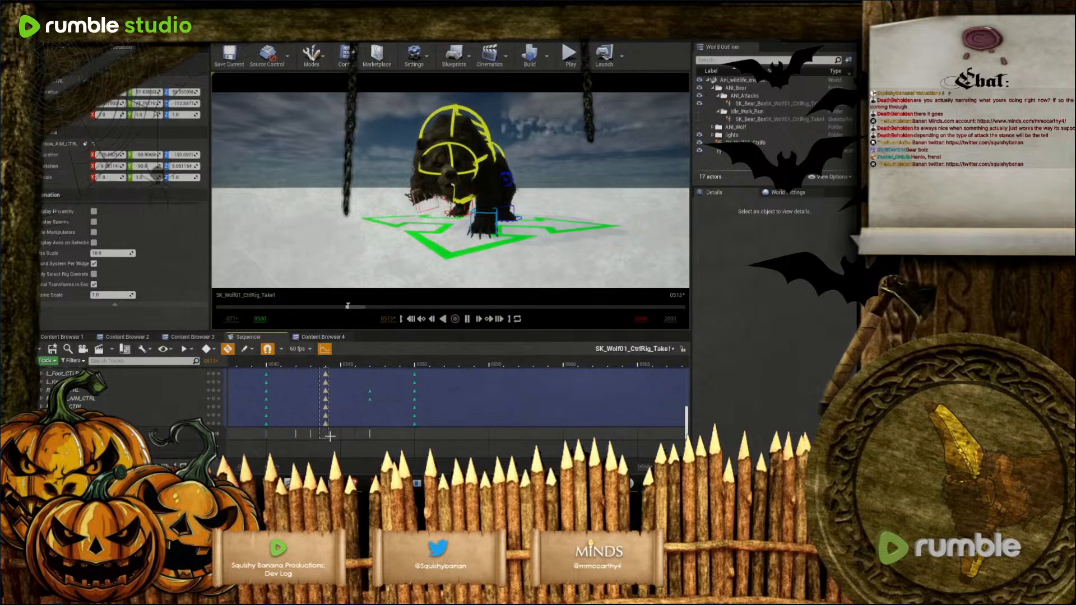
pyautogui.moveTo(333, 432); pyautogui.dragTo(318, 425)
pyautogui.moveTo(354, 385)
pyautogui.mouseDown()
pyautogui.moveTo(375, 404)
pyautogui.moveTo(364, 400)
pyautogui.mouseUp()
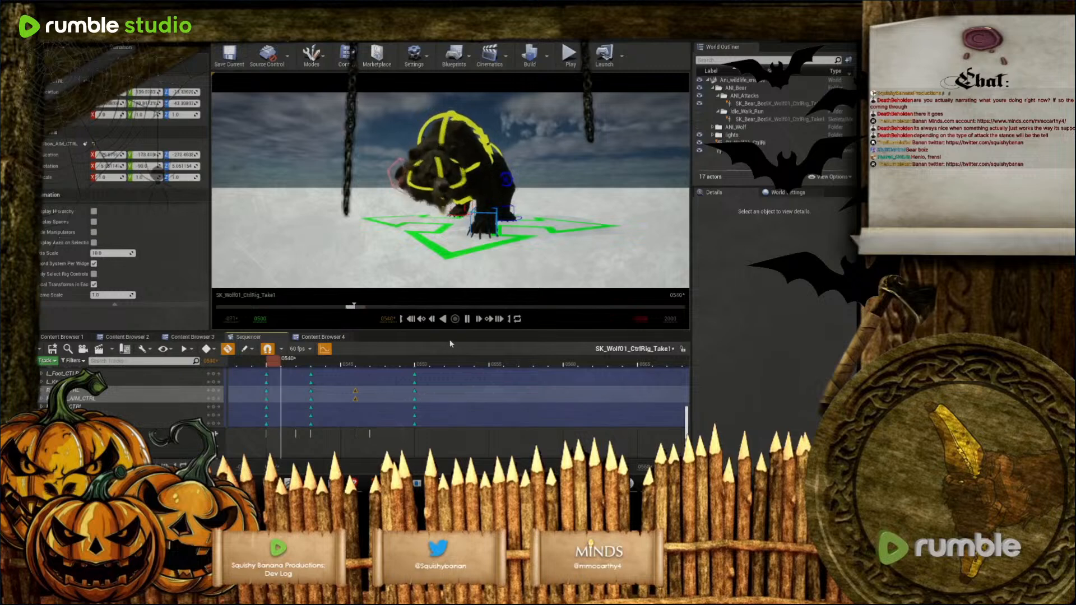
pyautogui.press('space')
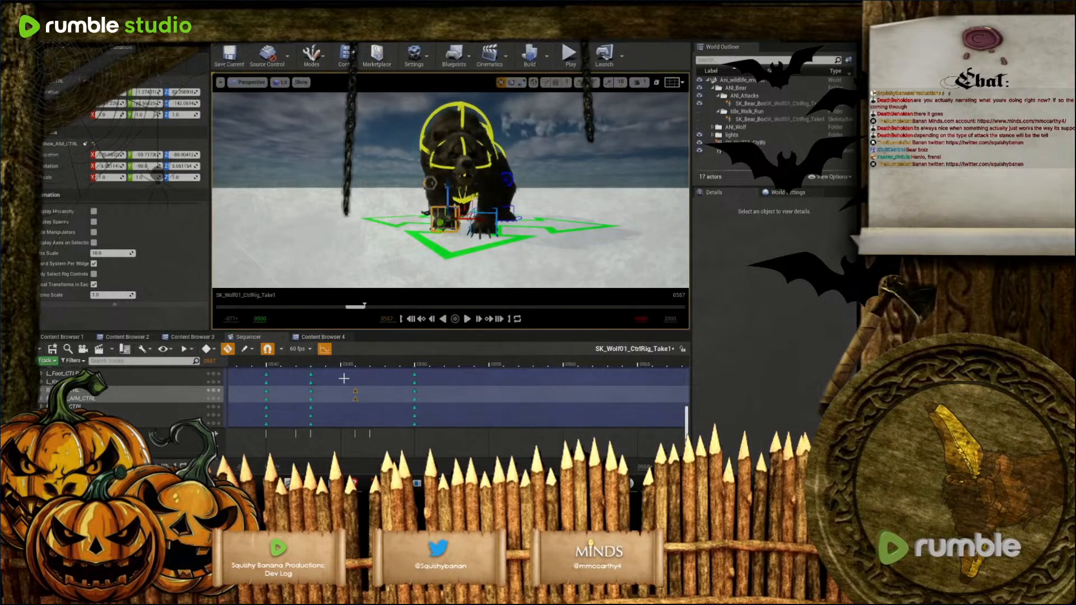
# At frame 540, move the pelvis control slightly upward and rotate the spine base control to adjust the bear's wind-up pose
pyautogui.click(351, 362)
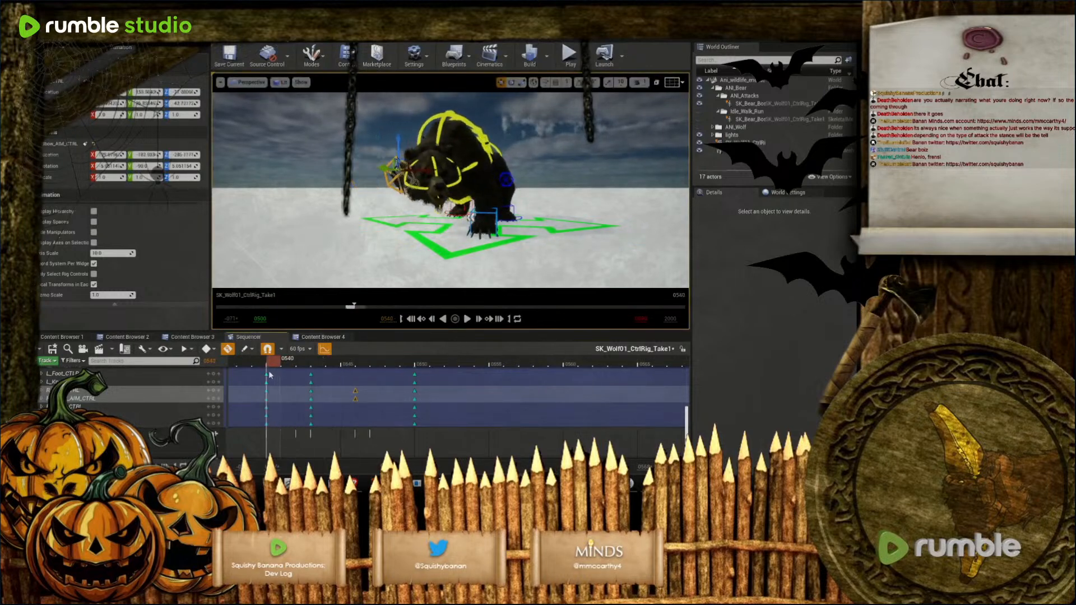
pyautogui.moveTo(395, 261); pyautogui.dragTo(432, 195, button='right')
pyautogui.press('w')
pyautogui.press('s')
pyautogui.click(430, 187)
pyautogui.moveTo(423, 163); pyautogui.dragTo(420, 155)
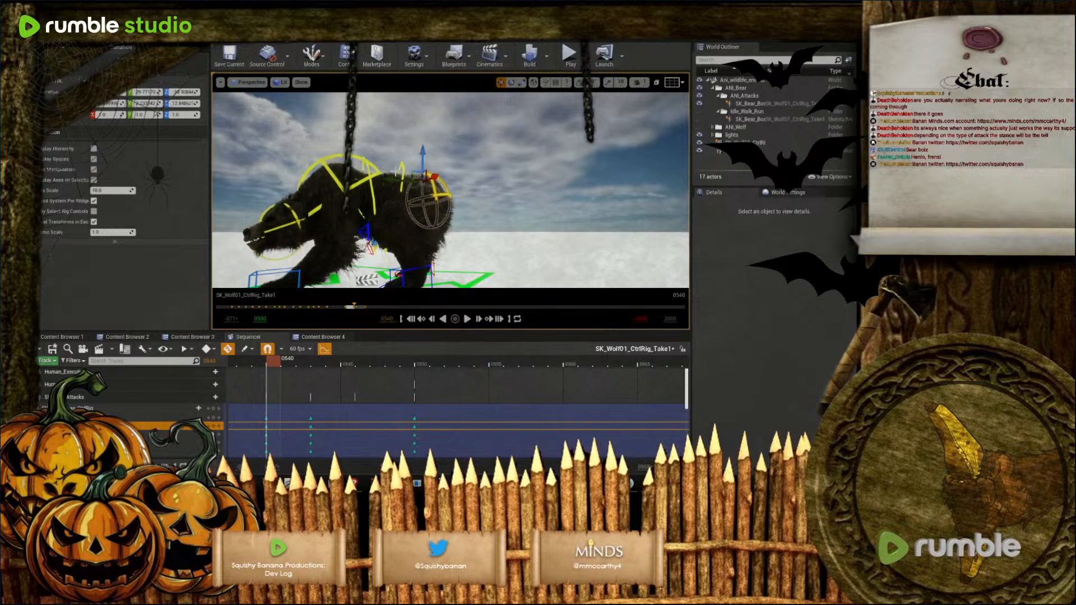
pyautogui.click(385, 209)
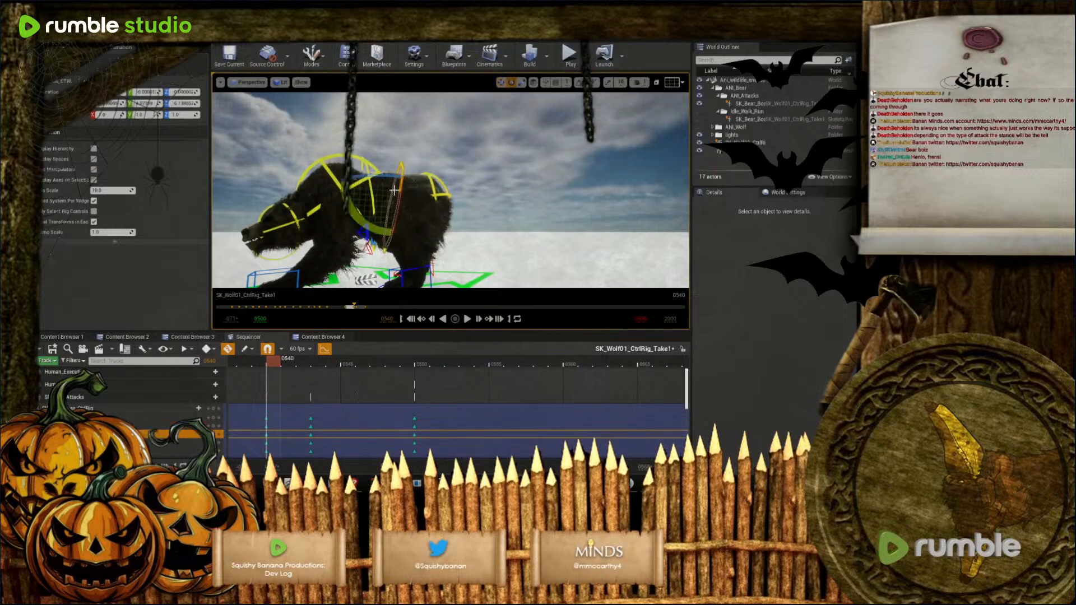
pyautogui.moveTo(386, 221); pyautogui.dragTo(386, 180)
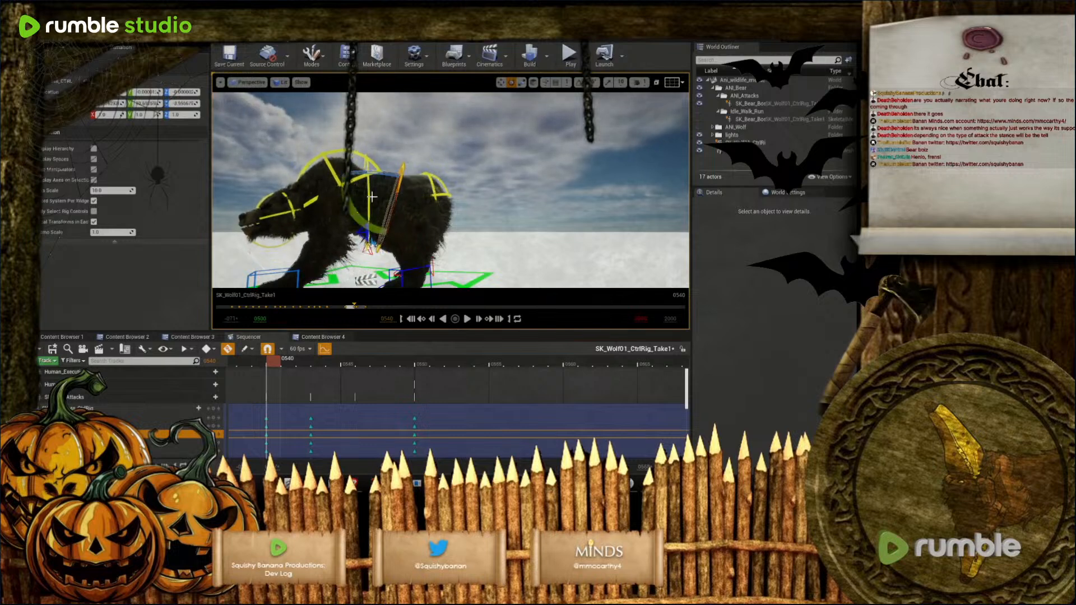
# Rotate the ribcage and head controls at frame 540 to refine the bear's wind-up pose
pyautogui.click(370, 198)
pyautogui.moveTo(370, 198); pyautogui.dragTo(468, 185, button='right')
pyautogui.moveTo(524, 161); pyautogui.dragTo(508, 152)
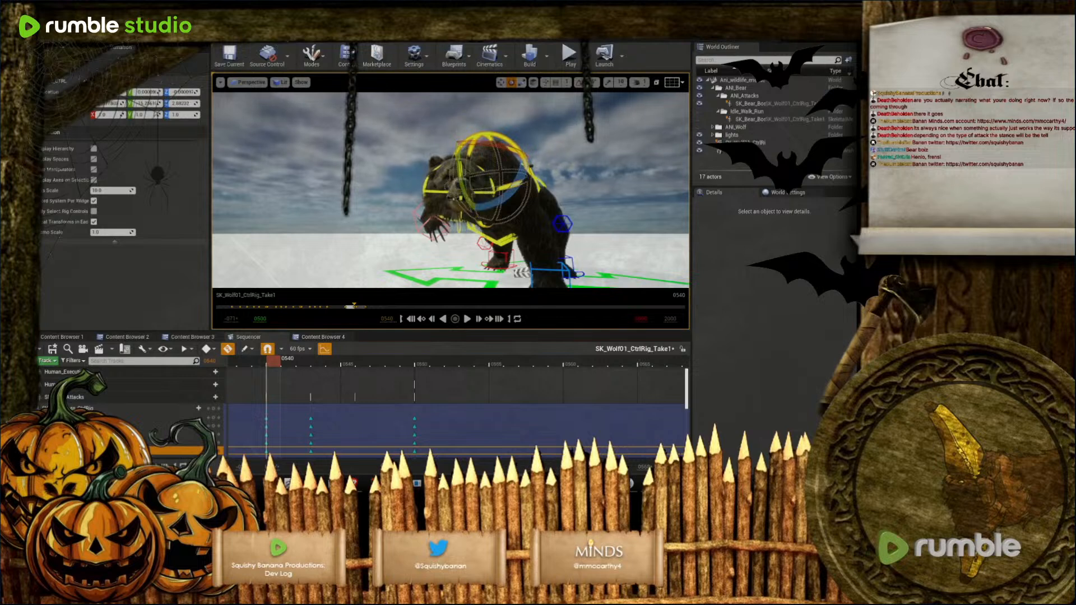
pyautogui.click(446, 196)
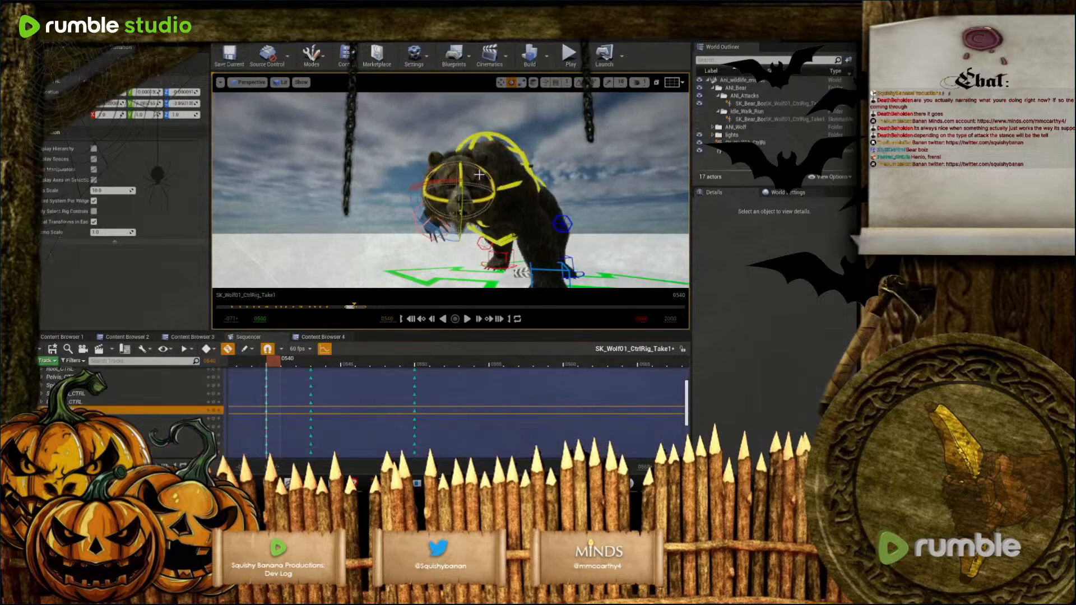
pyautogui.moveTo(426, 215); pyautogui.dragTo(446, 229)
pyautogui.moveTo(432, 218); pyautogui.dragTo(449, 229, button='right')
# Delete the intermediate keys between frames 540 and 550 and key all rig controls at frame 542
pyautogui.moveTo(276, 366); pyautogui.dragTo(375, 440)
pyautogui.press('Delete')
pyautogui.moveTo(318, 366); pyautogui.dragTo(299, 379)
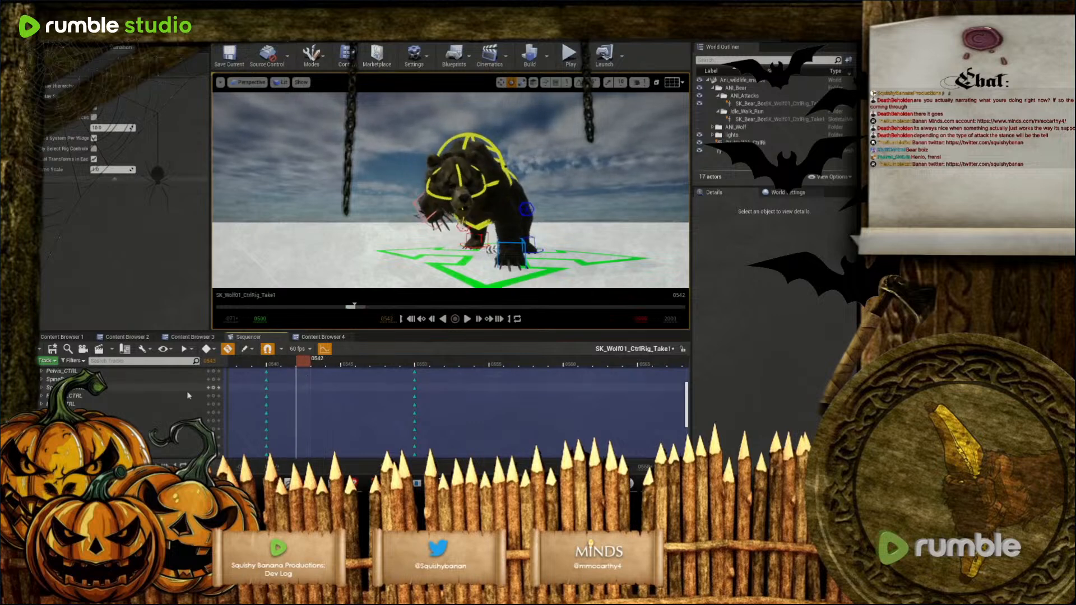
pyautogui.scroll(3, 254, 390)
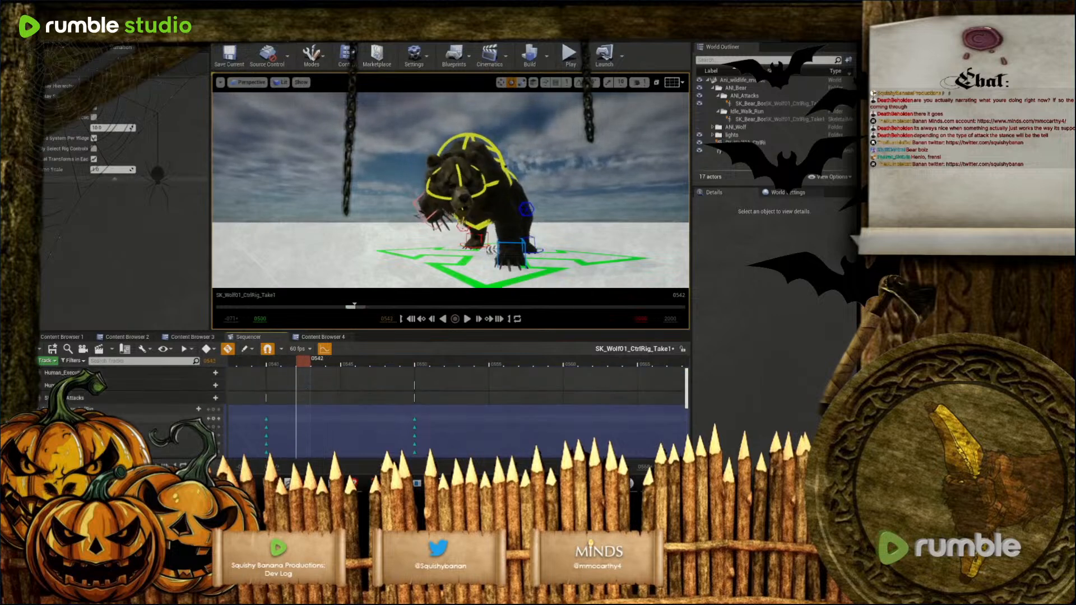
pyautogui.click(168, 419)
pyautogui.scroll(-6, 168, 418)
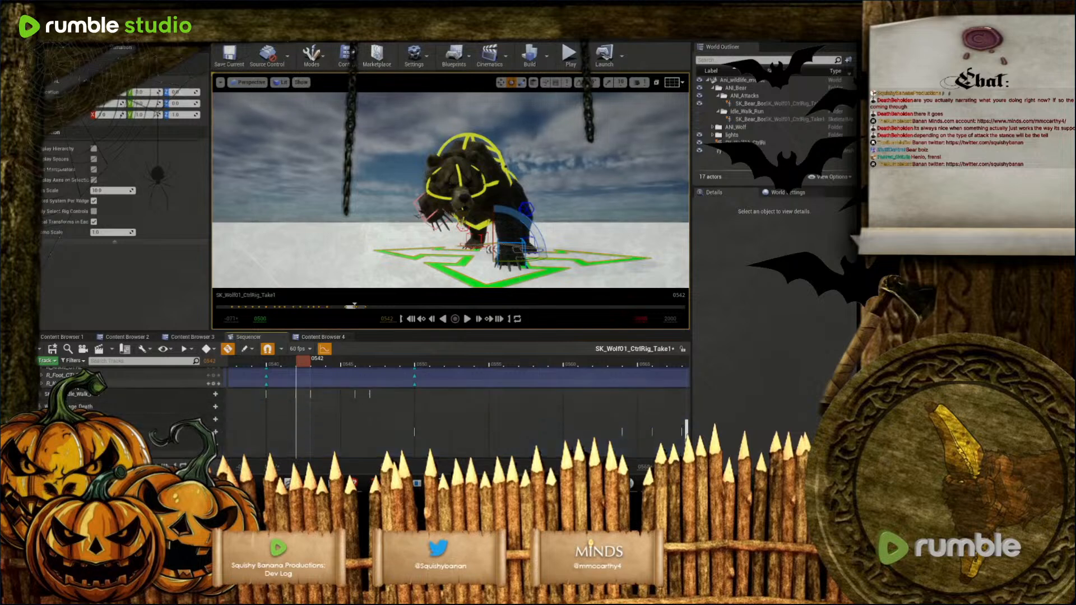
pyautogui.hotkey('ctrl', 'a')
# Move the newly added keys of all rig controls to frame 543
pyautogui.scroll(5, 286, 386)
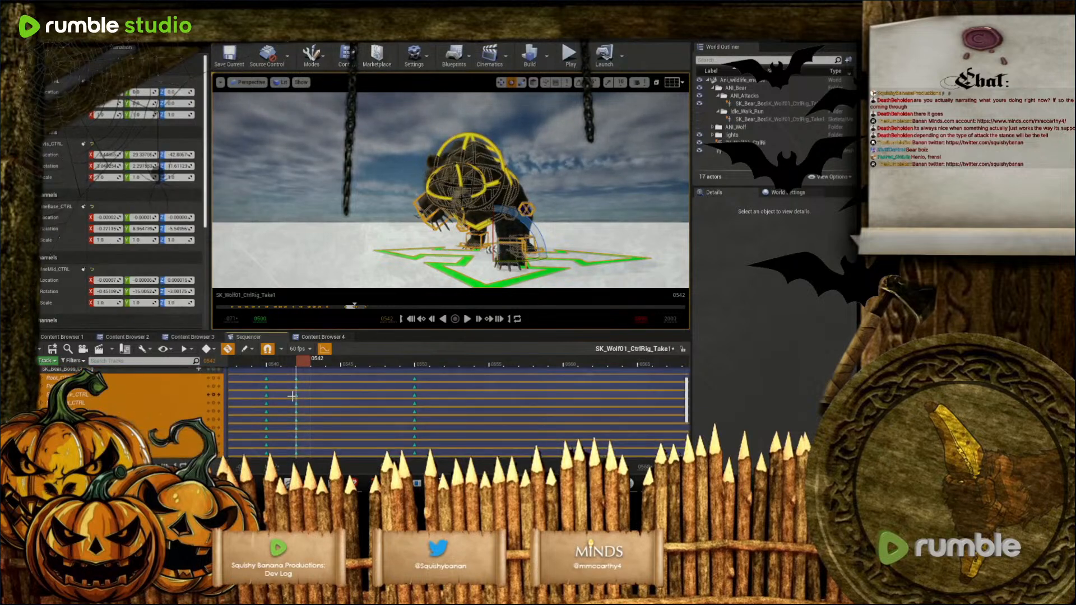
pyautogui.click(303, 374)
pyautogui.scroll(-5, 297, 386)
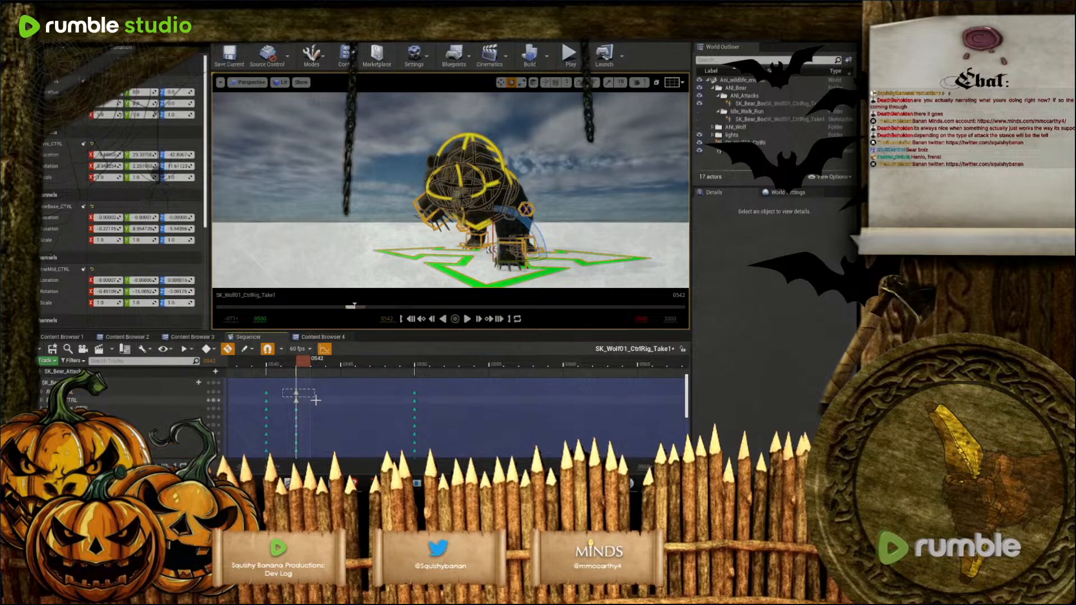
pyautogui.moveTo(283, 370); pyautogui.dragTo(316, 414)
pyautogui.scroll(2, 339, 392)
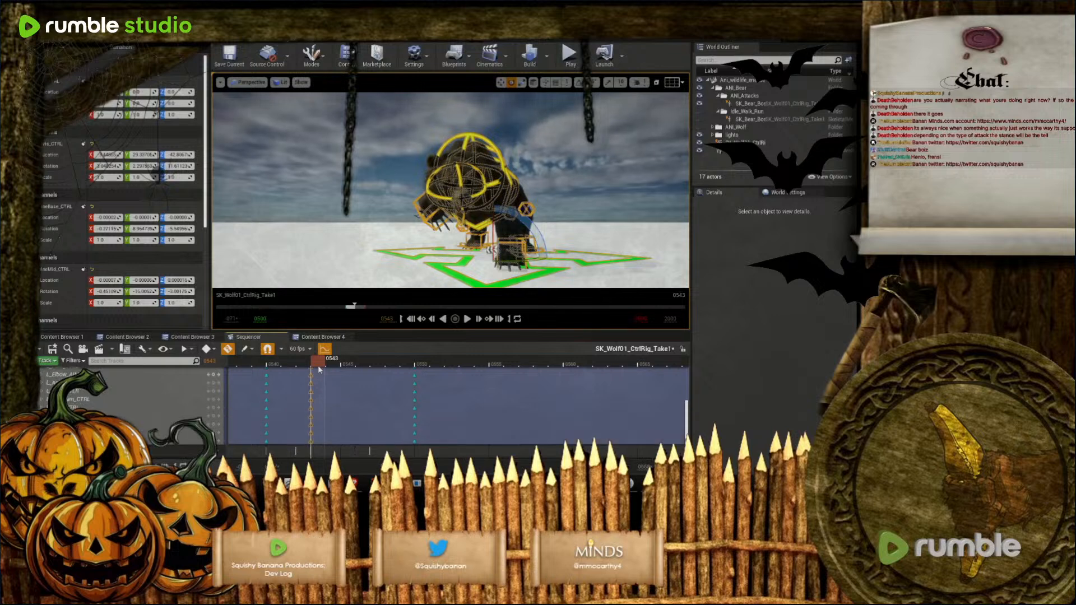
# At frame 546, move the right front paw outward from the bear's body and rotate it for the swipe
pyautogui.moveTo(318, 365); pyautogui.dragTo(364, 364)
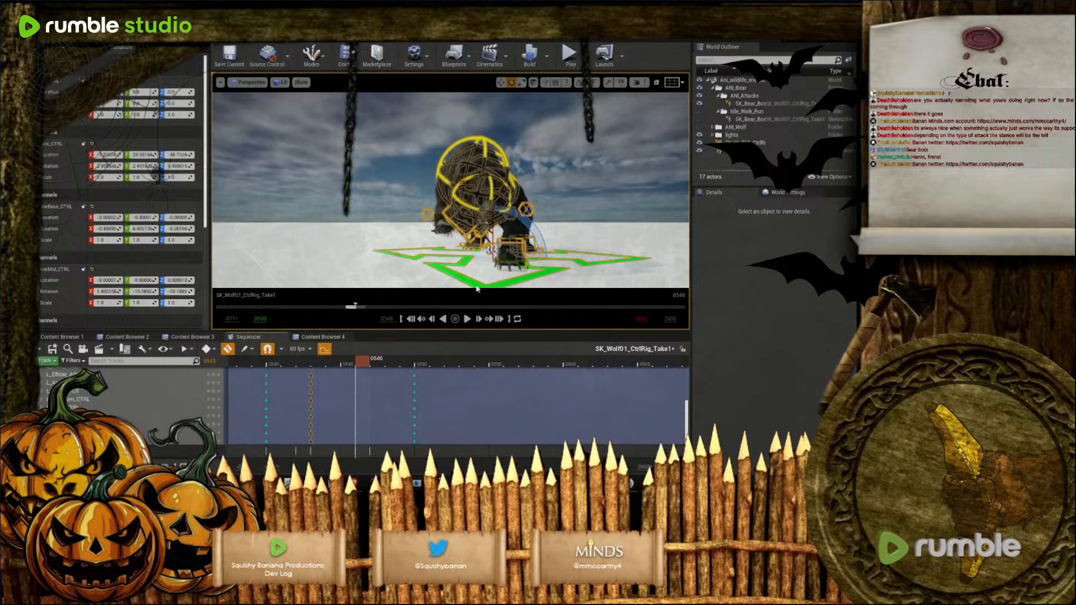
pyautogui.moveTo(445, 233); pyautogui.dragTo(465, 249, button='right')
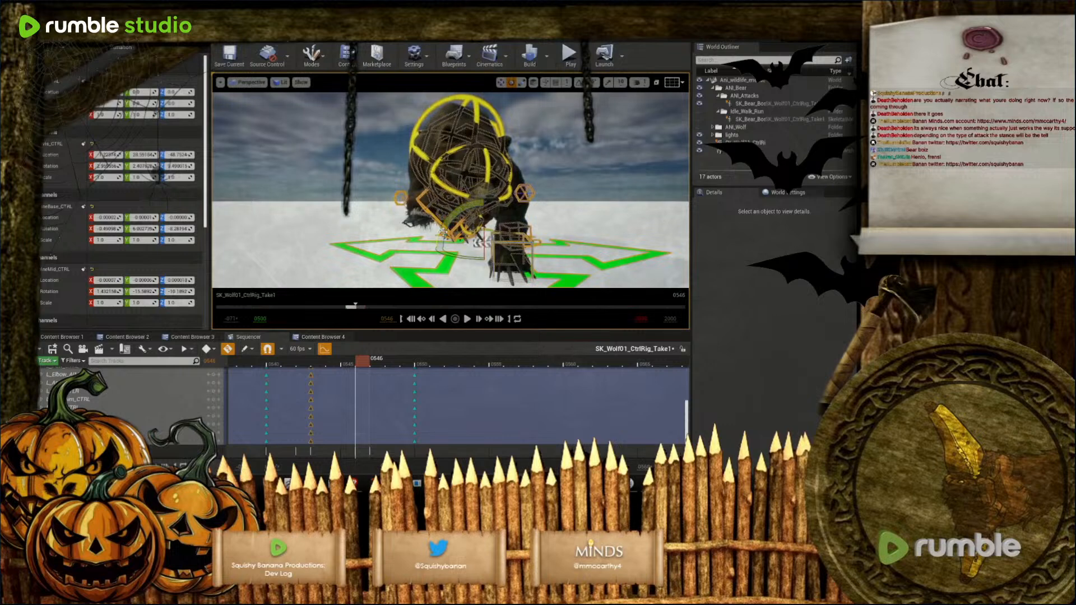
pyautogui.click(433, 218)
pyautogui.press('w')
pyautogui.moveTo(449, 193); pyautogui.dragTo(311, 166)
pyautogui.press('e')
pyautogui.moveTo(384, 193)
pyautogui.mouseDown(button='right')
pyautogui.moveTo(392, 176)
pyautogui.moveTo(384, 193)
pyautogui.mouseUp(button='right')
pyautogui.moveTo(501, 234); pyautogui.dragTo(506, 234, button='right')
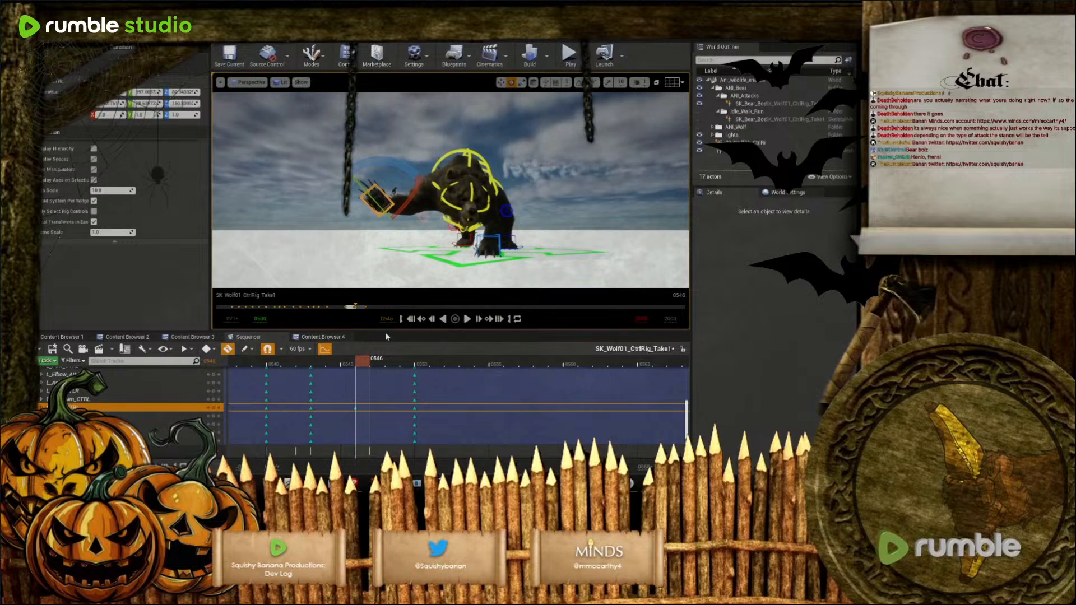
pyautogui.moveTo(351, 361); pyautogui.dragTo(362, 384)
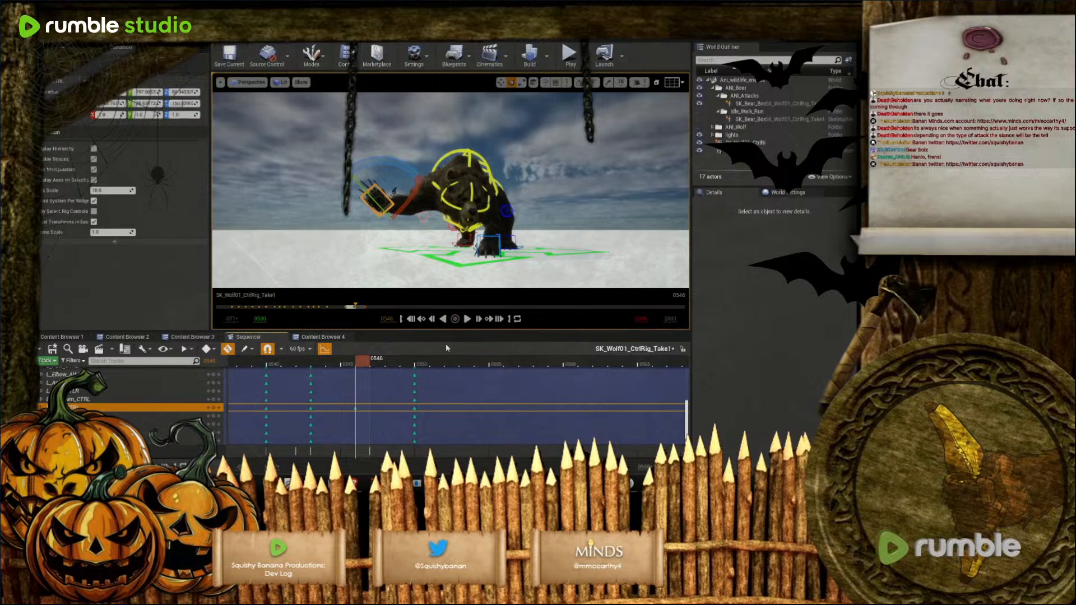
# Open the curve editor and isolate the R_Paw_CTRL roll rotation curve around frame 546
pyautogui.click(325, 350)
pyautogui.moveTo(443, 389); pyautogui.dragTo(409, 325, button='right')
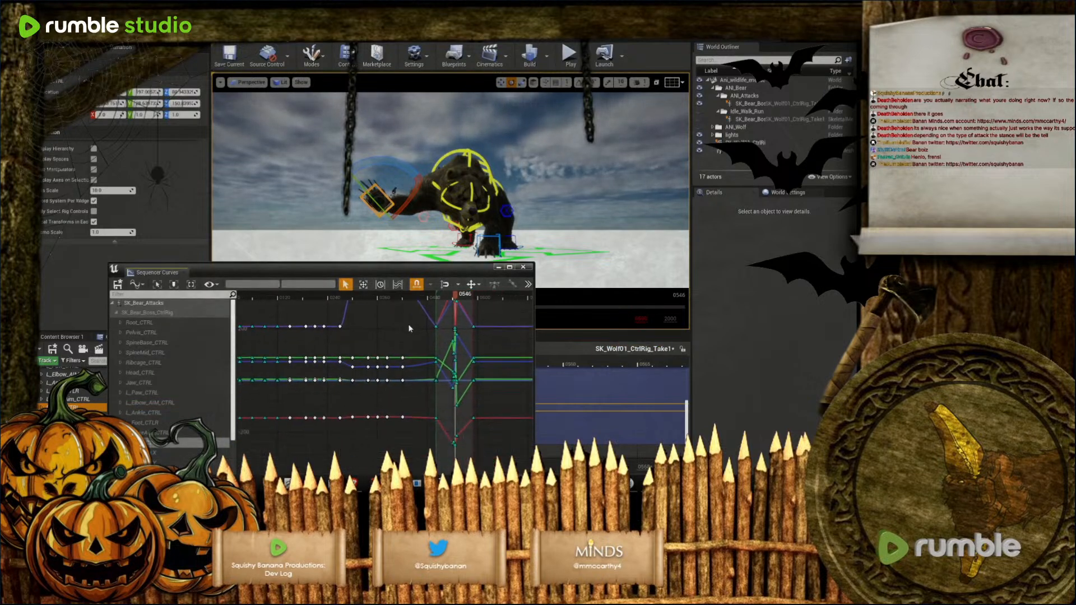
pyautogui.scroll(-2, 162, 433)
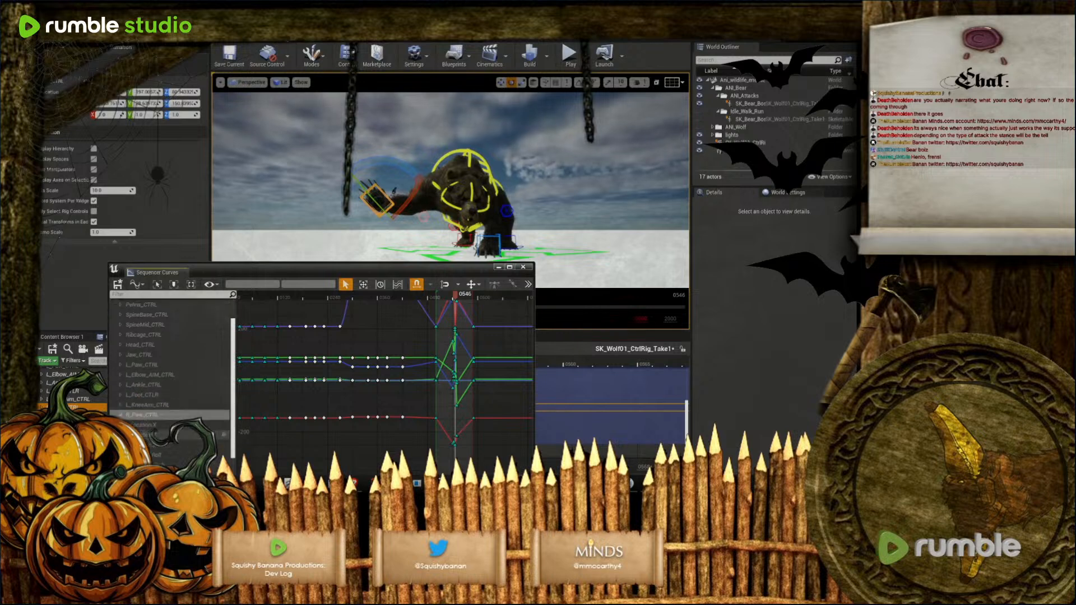
pyautogui.click(158, 455)
pyautogui.moveTo(414, 443); pyautogui.dragTo(362, 429, button='right')
pyautogui.scroll(-1, 438, 440)
pyautogui.scroll(-2, 432, 442)
pyautogui.moveTo(432, 443); pyautogui.dragTo(441, 396, button='right')
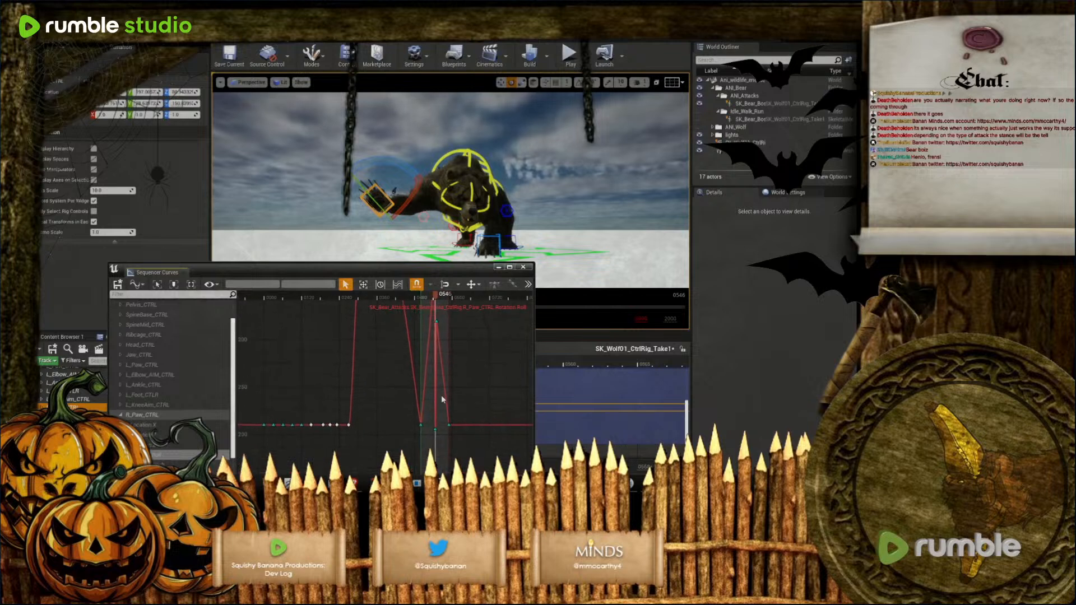
# Raise the right paw's roll rotation key at frame 546 far up its curve
pyautogui.click(436, 430)
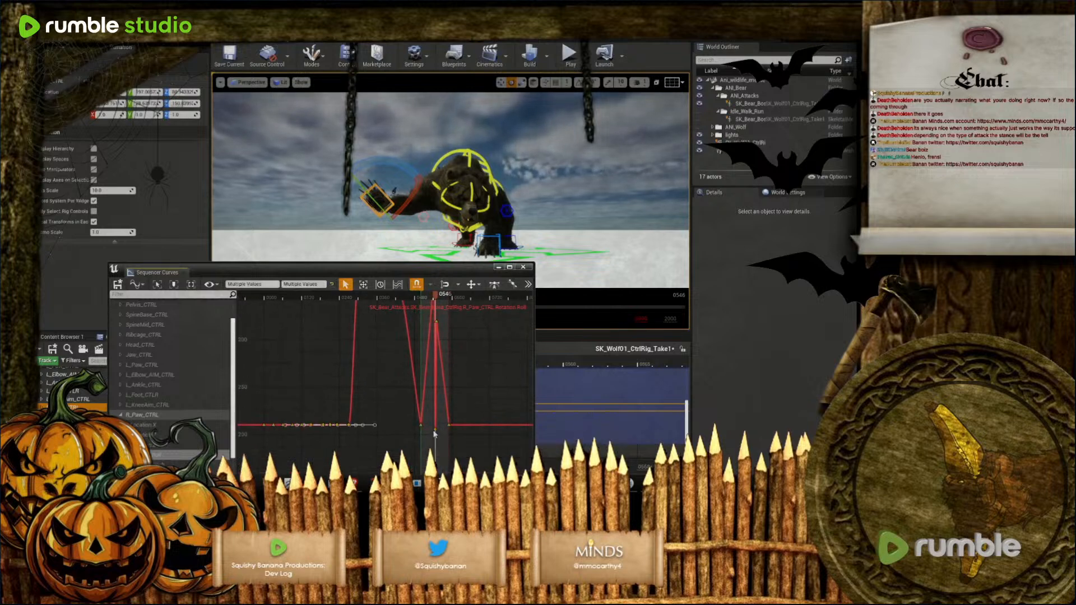
pyautogui.click(440, 431)
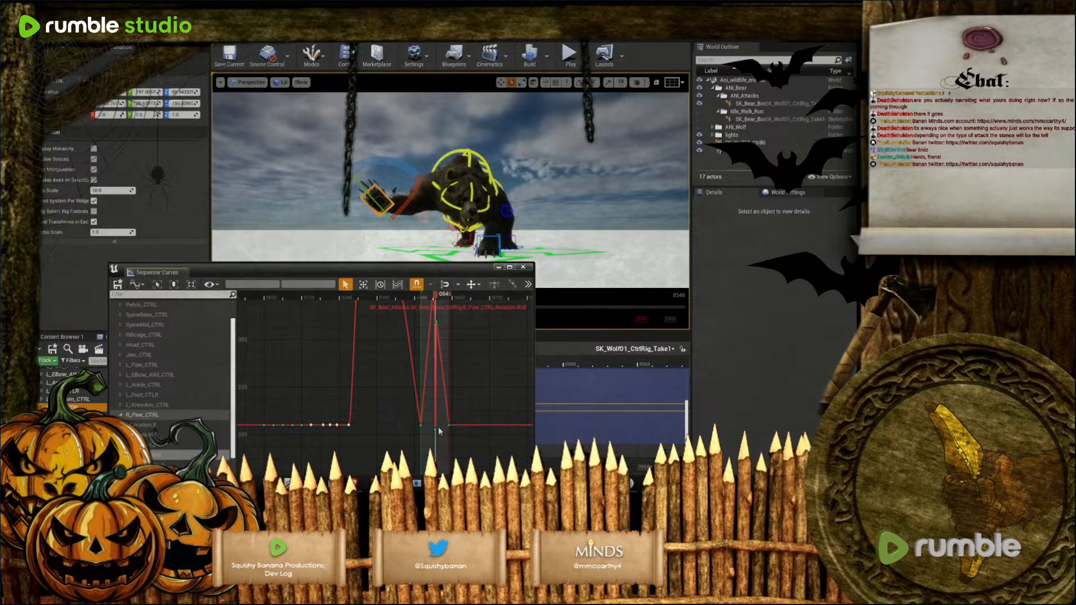
pyautogui.moveTo(436, 429); pyautogui.dragTo(439, 301)
pyautogui.moveTo(471, 353); pyautogui.dragTo(481, 450, button='right')
pyautogui.moveTo(446, 400); pyautogui.dragTo(474, 290)
pyautogui.moveTo(473, 297); pyautogui.dragTo(463, 400, button='right')
pyautogui.moveTo(463, 391); pyautogui.dragTo(465, 315)
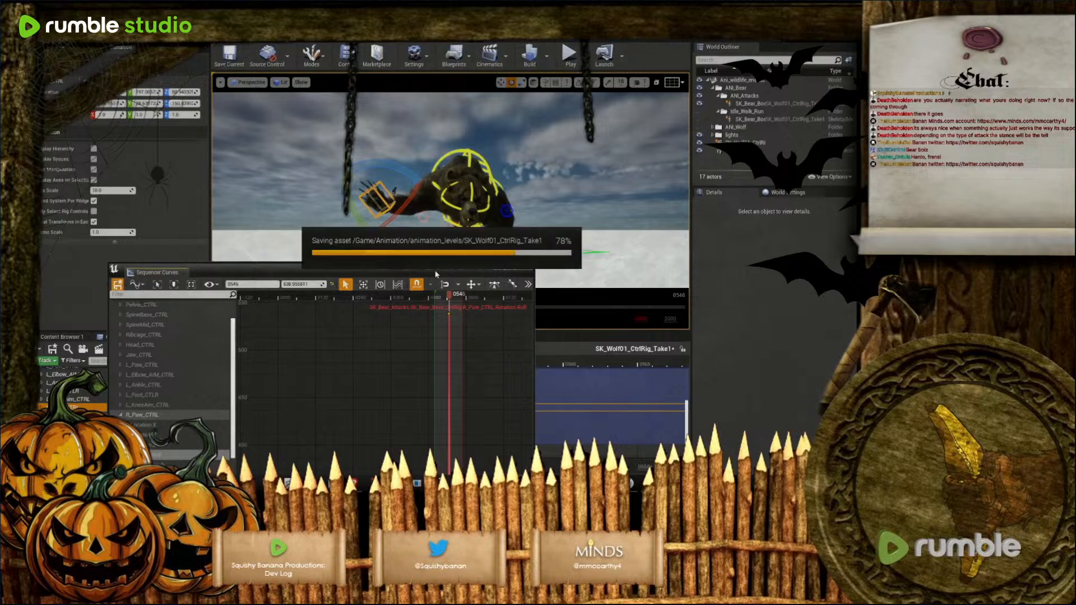
# Close the curve editor, play back the swipe attack and scrub back through it
pyautogui.click(523, 266)
pyautogui.click(466, 319)
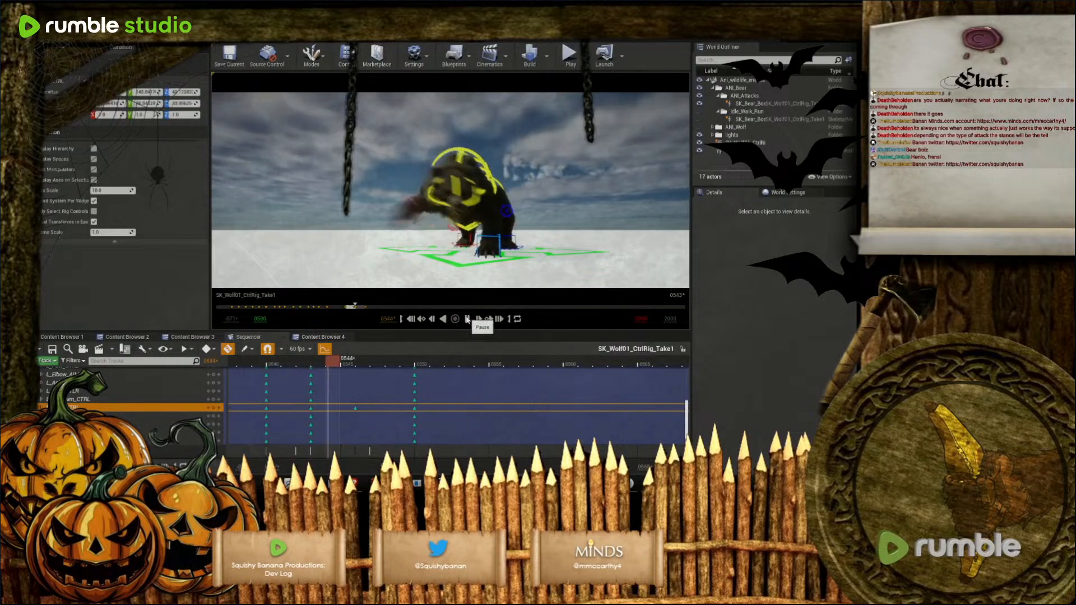
pyautogui.click(467, 319)
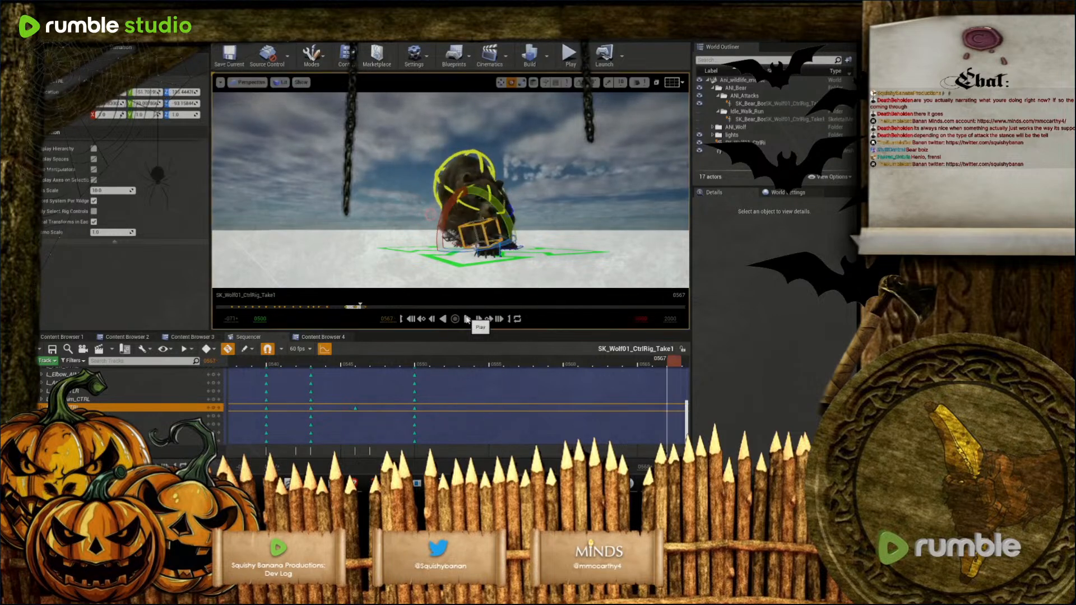
pyautogui.moveTo(673, 361); pyautogui.dragTo(318, 361)
# Copy the keys of all bear rig controls at frame 500 and paste them at frame 519
pyautogui.moveTo(390, 466)
pyautogui.mouseDown()
pyautogui.moveTo(380, 467)
pyautogui.moveTo(419, 467)
pyautogui.moveTo(373, 467)
pyautogui.mouseUp()
pyautogui.scroll(-4, 435, 422)
pyautogui.scroll(5, 423, 432)
pyautogui.moveTo(386, 359); pyautogui.dragTo(325, 362)
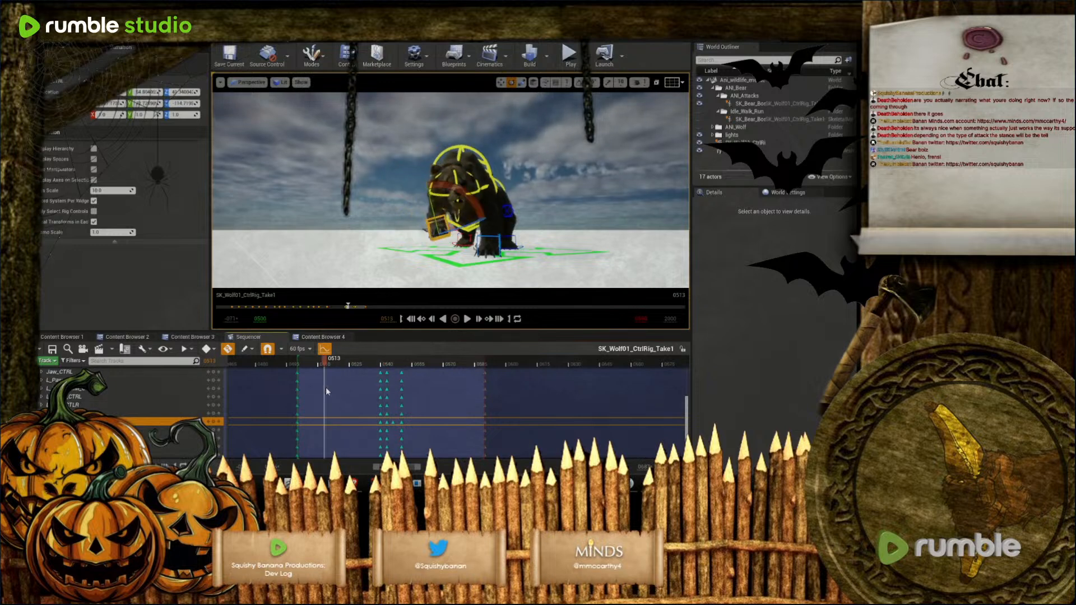
pyautogui.scroll(5, 303, 404)
pyautogui.moveTo(330, 444); pyautogui.dragTo(302, 427)
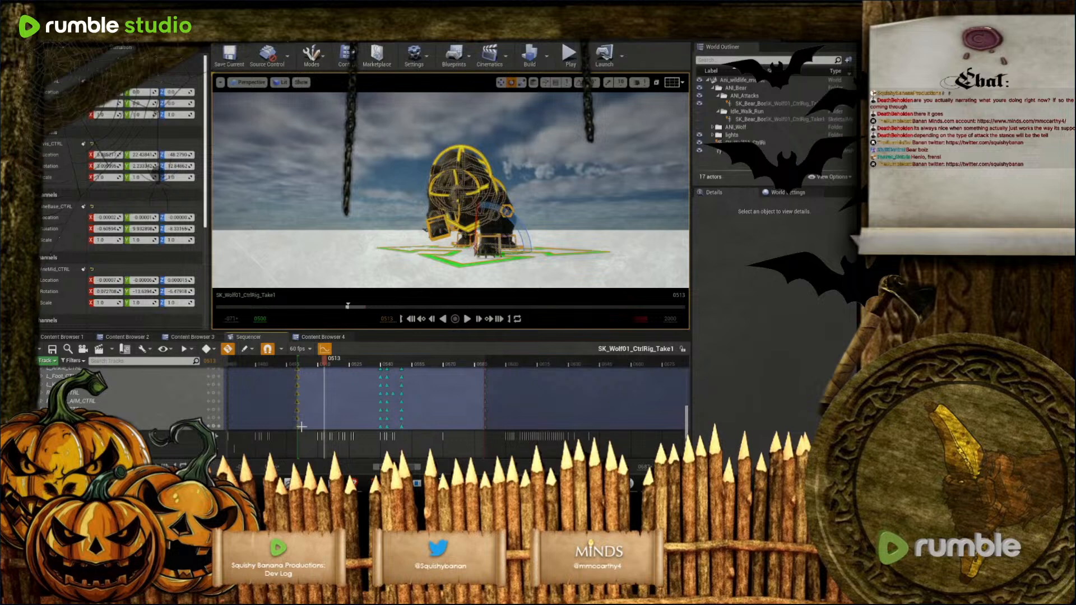
pyautogui.moveTo(324, 362); pyautogui.dragTo(338, 371)
pyautogui.hotkey('ctrl', 'v')
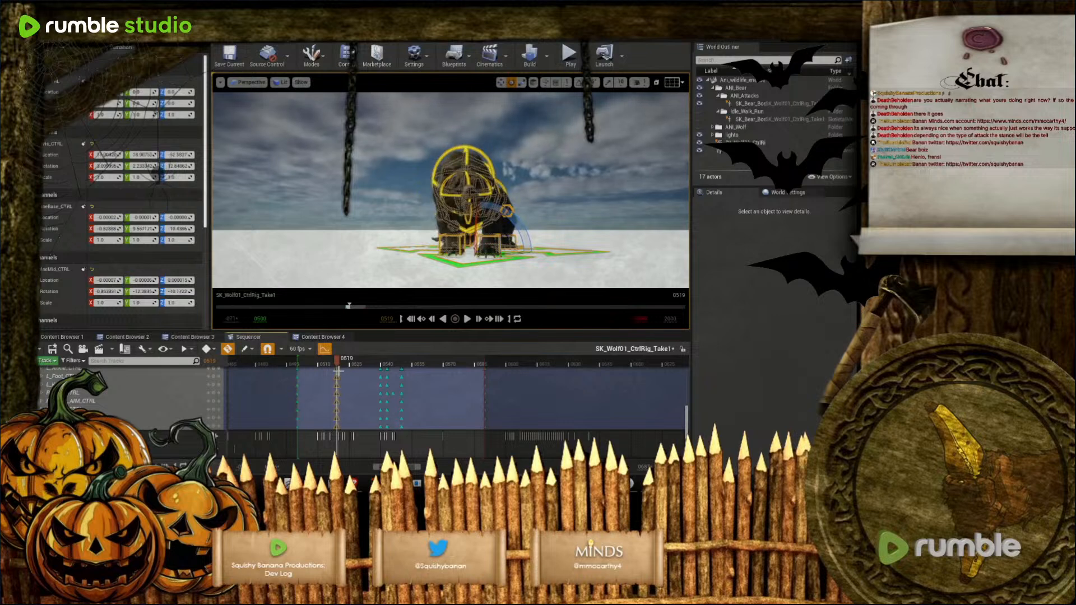
# At frame 519, adjust the pose of the bear's pelvis, spine and head controls
pyautogui.moveTo(454, 227); pyautogui.dragTo(427, 167, button='right')
pyautogui.press('w')
pyautogui.press('d')
pyautogui.press('d')
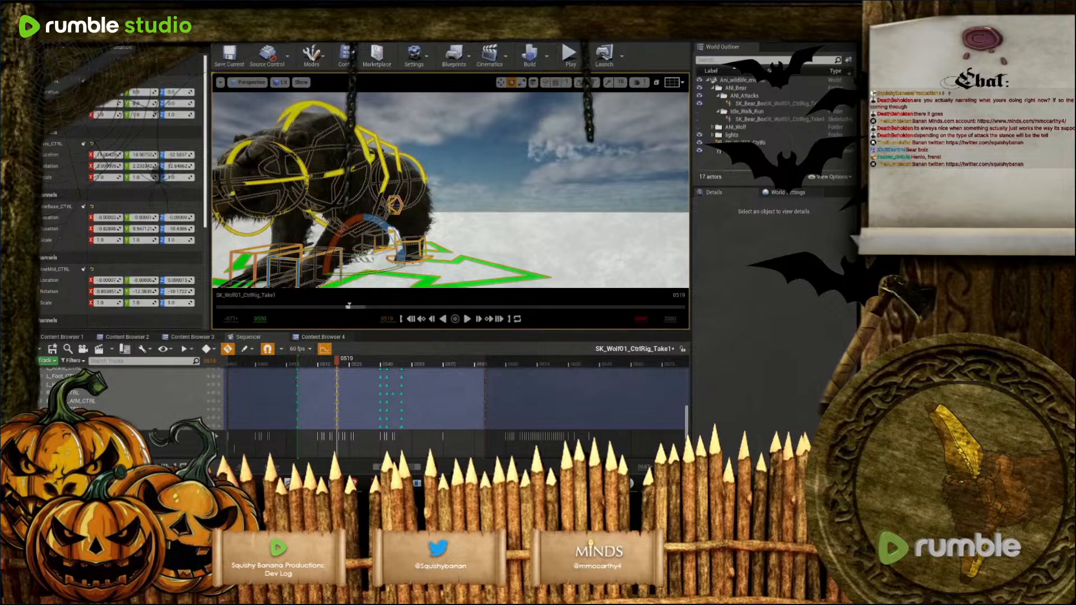
pyautogui.click(422, 167)
pyautogui.press('w')
pyautogui.moveTo(390, 133); pyautogui.dragTo(251, 233)
pyautogui.click(376, 152)
pyautogui.click(380, 149)
pyautogui.click(311, 194)
pyautogui.click(253, 178)
pyautogui.moveTo(325, 284)
pyautogui.mouseDown(button='right')
pyautogui.moveTo(336, 284)
pyautogui.moveTo(325, 284)
pyautogui.mouseUp(button='right')
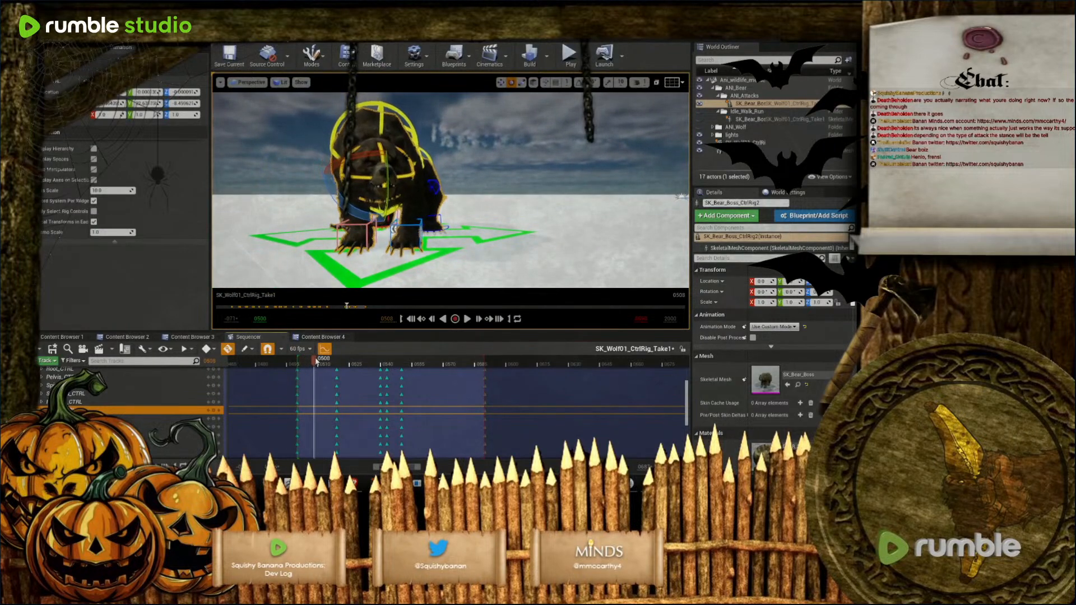
# Scrub through the attack and play it back to check the timing of the new pose
pyautogui.moveTo(390, 364); pyautogui.dragTo(406, 369)
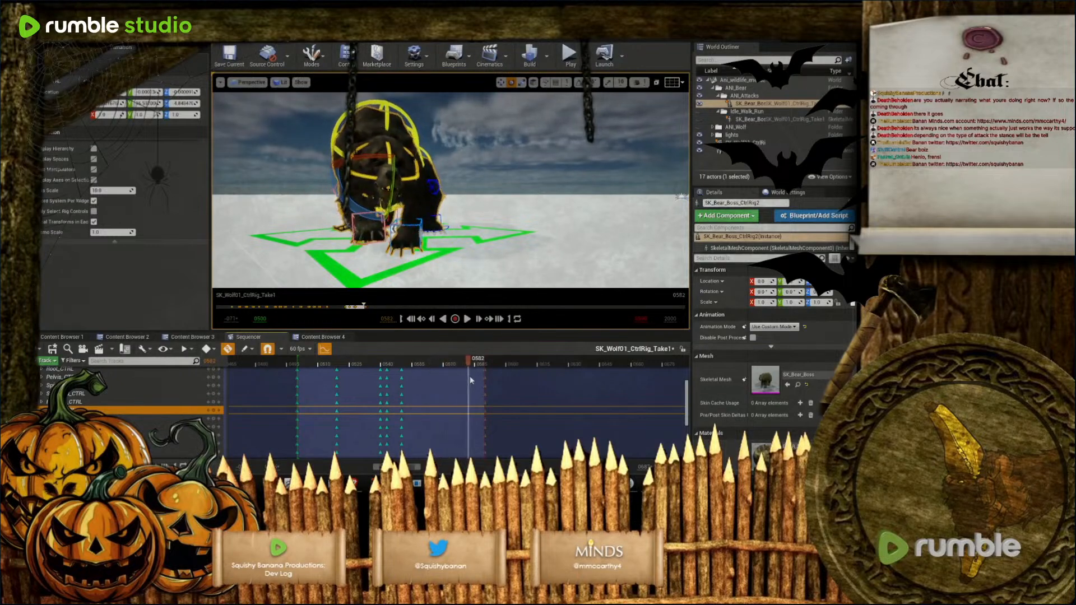
pyautogui.moveTo(472, 362); pyautogui.dragTo(330, 363)
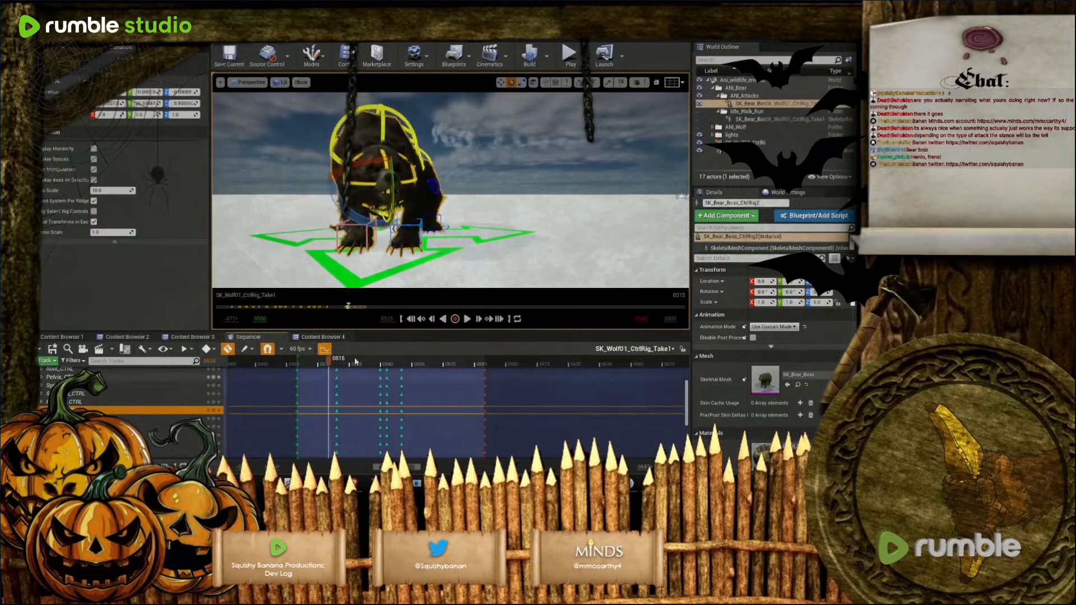
pyautogui.click(467, 319)
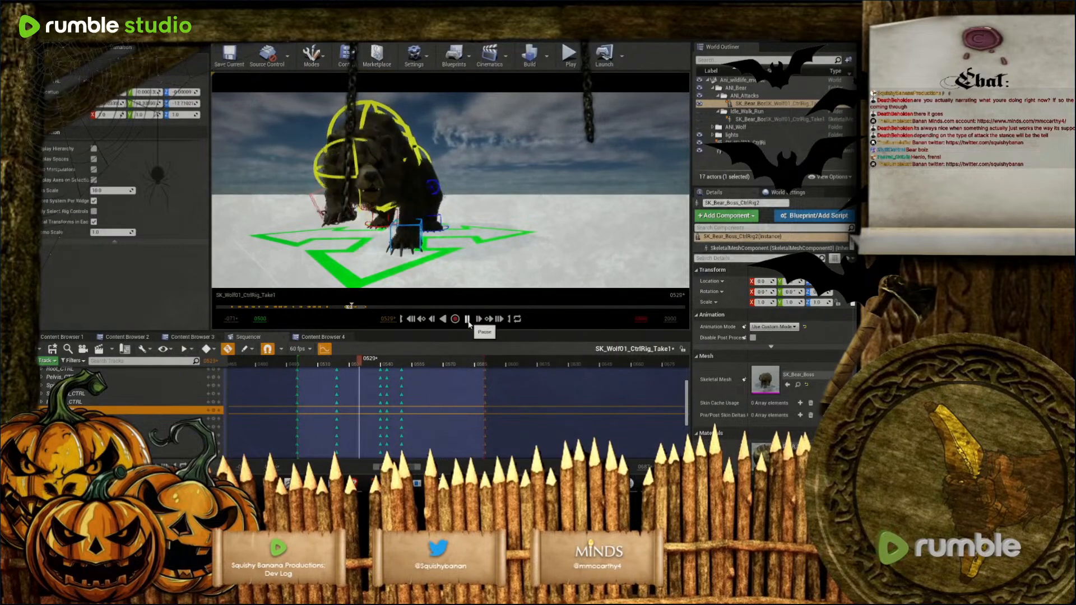
pyautogui.click(468, 320)
# Move the keys of all rig controls from frame 519 to frame 510
pyautogui.scroll(-1, 327, 424)
pyautogui.moveTo(326, 409)
pyautogui.mouseDown()
pyautogui.moveTo(358, 415)
pyautogui.moveTo(346, 426)
pyautogui.moveTo(348, 406)
pyautogui.moveTo(329, 405)
pyautogui.mouseUp()
pyautogui.scroll(-1, 356, 418)
pyautogui.scroll(-3, 347, 426)
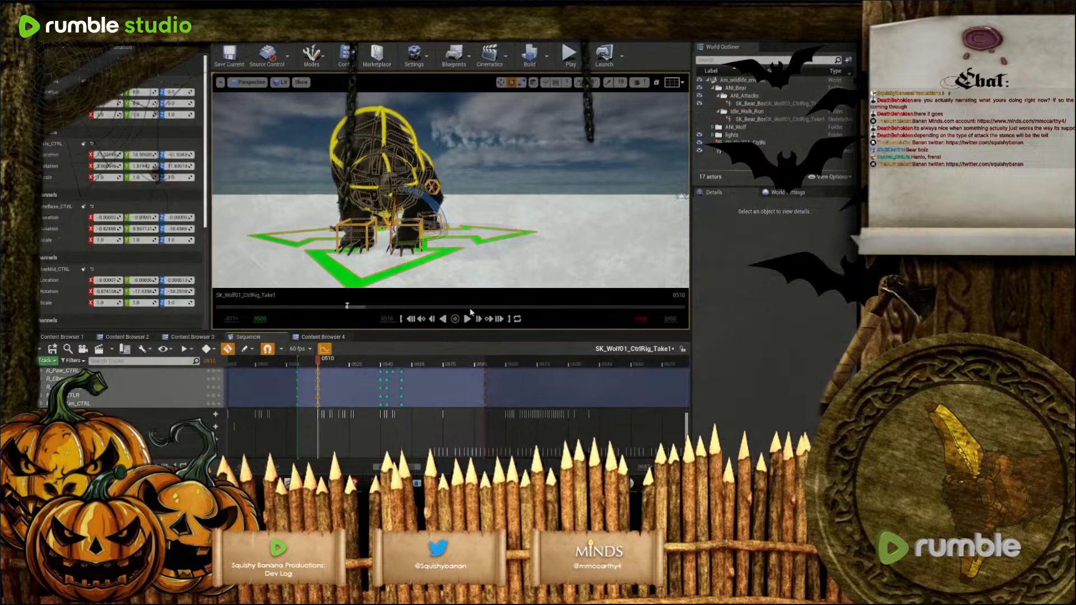
# Duplicate the frame 510 keys of all rig controls at frame 512 and shift the copies to about frame 517
pyautogui.click(468, 320)
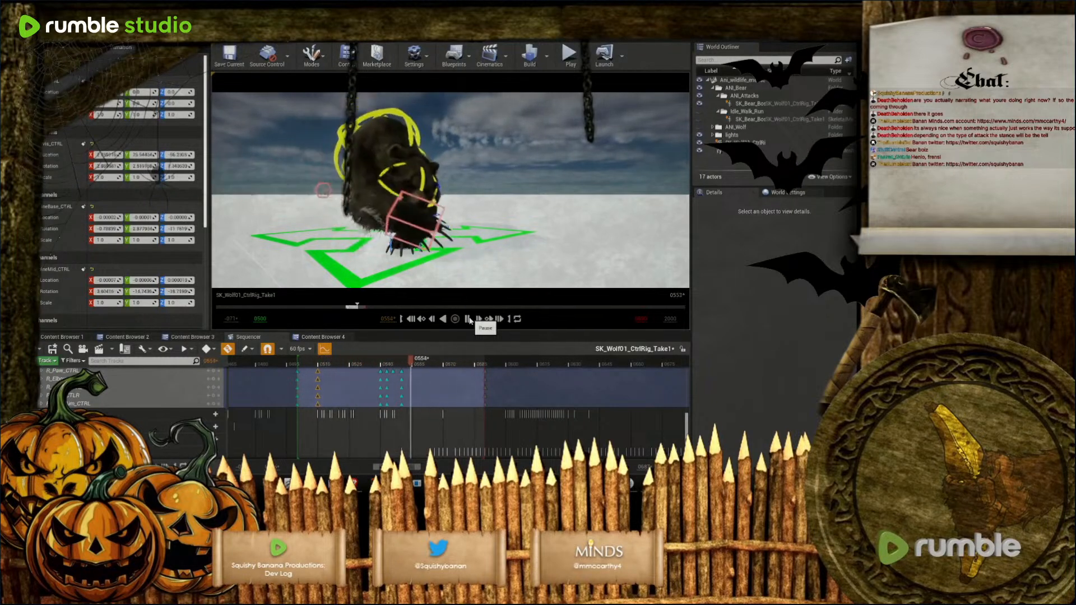
pyautogui.click(352, 365)
pyautogui.moveTo(348, 365); pyautogui.dragTo(322, 362)
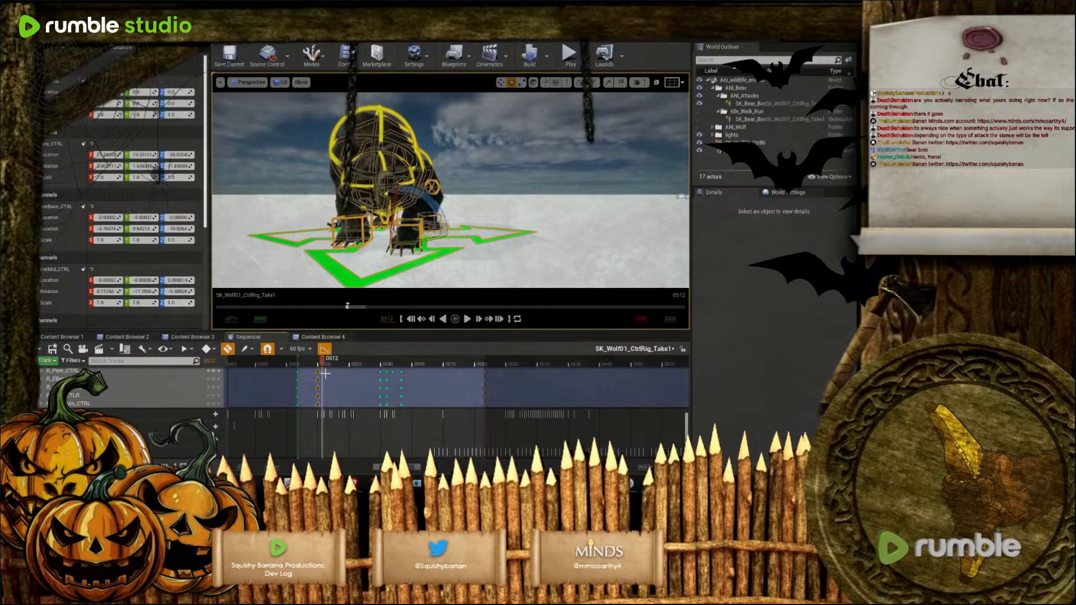
pyautogui.click(337, 399)
pyautogui.scroll(3, 335, 395)
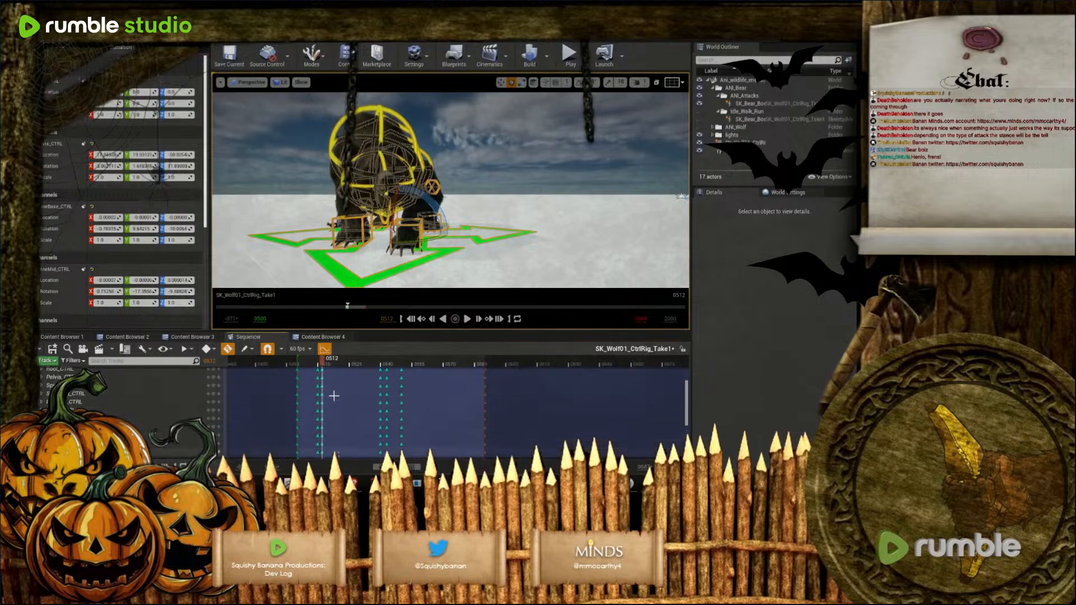
pyautogui.moveTo(323, 403); pyautogui.dragTo(332, 413)
# Place a copy of the raised-paw wind-up keys of all controls at about frame 533 and play back the attack
pyautogui.click(466, 319)
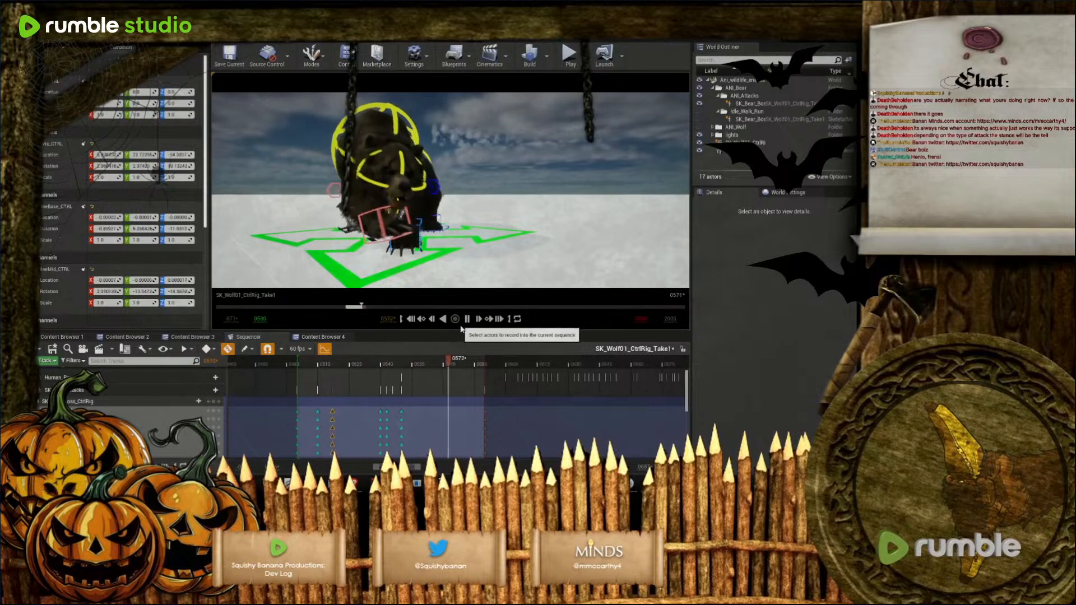
pyautogui.click(466, 320)
pyautogui.moveTo(374, 366); pyautogui.dragTo(366, 434)
pyautogui.scroll(-5, 382, 433)
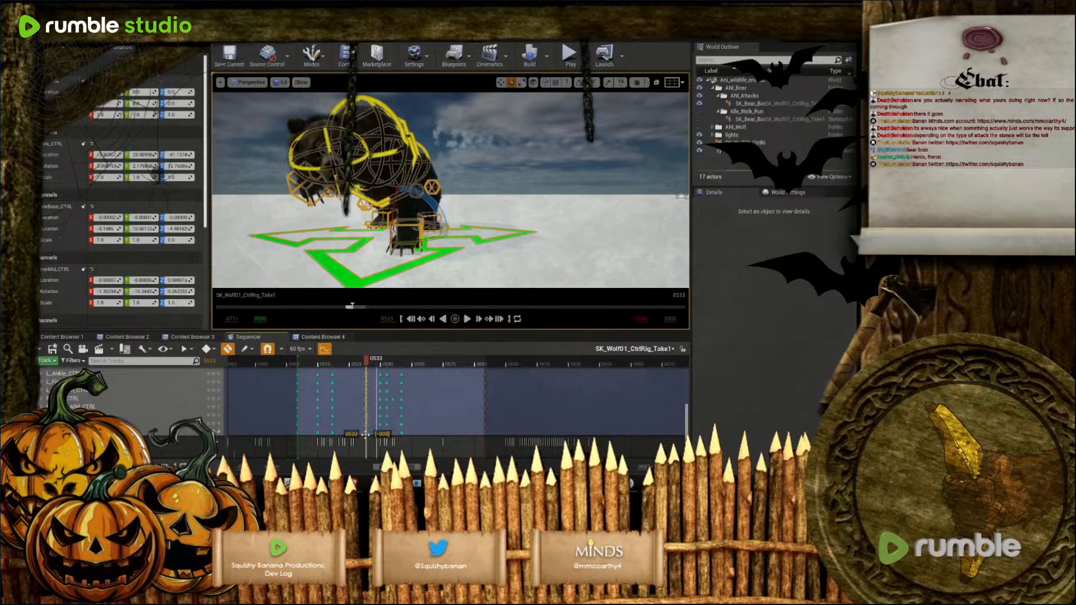
pyautogui.click(469, 319)
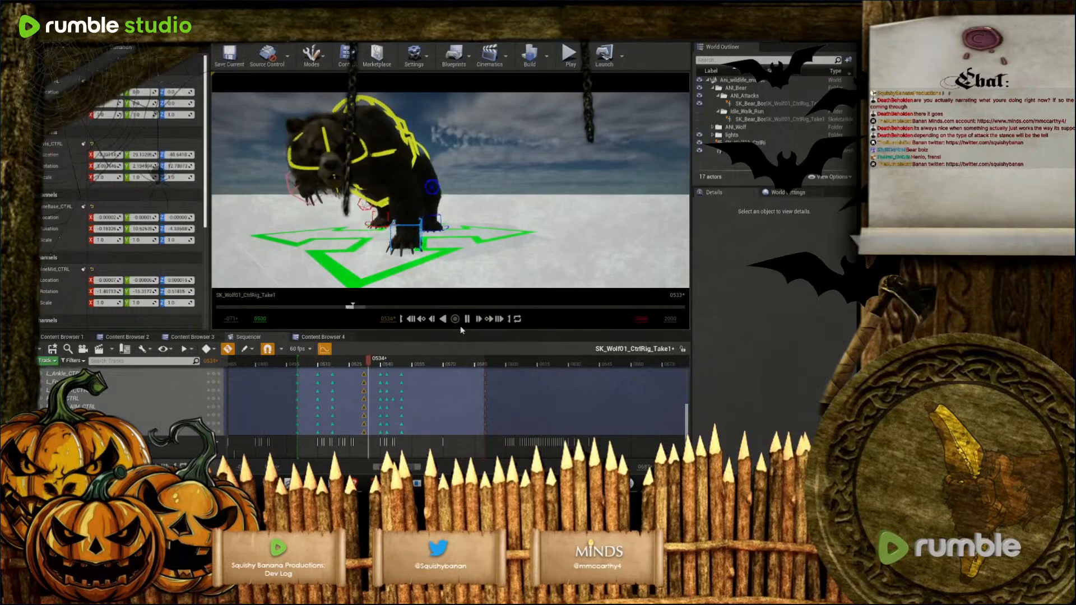
pyautogui.click(468, 320)
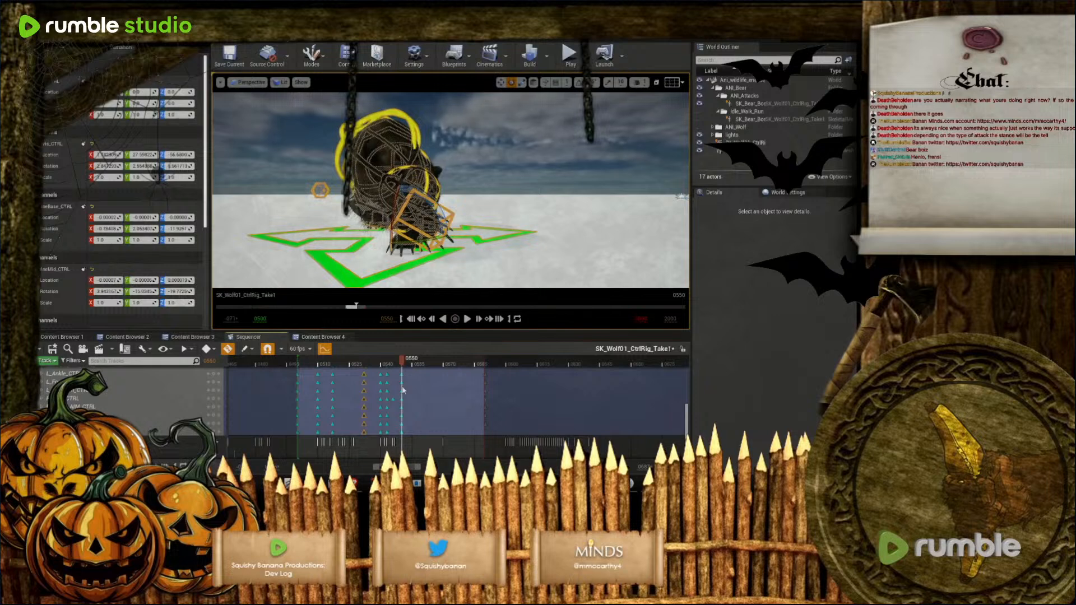
# Copy the keys of all rig controls at frame 550 and paste them at frames 552 and 560
pyautogui.scroll(3, 407, 392)
pyautogui.moveTo(417, 417); pyautogui.dragTo(401, 435)
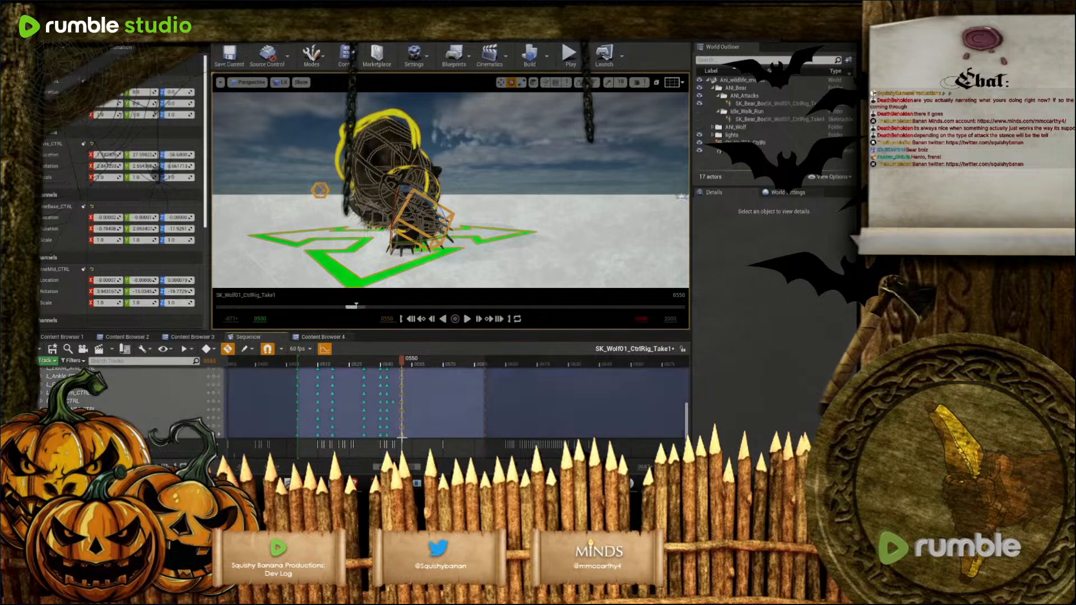
pyautogui.click(403, 365)
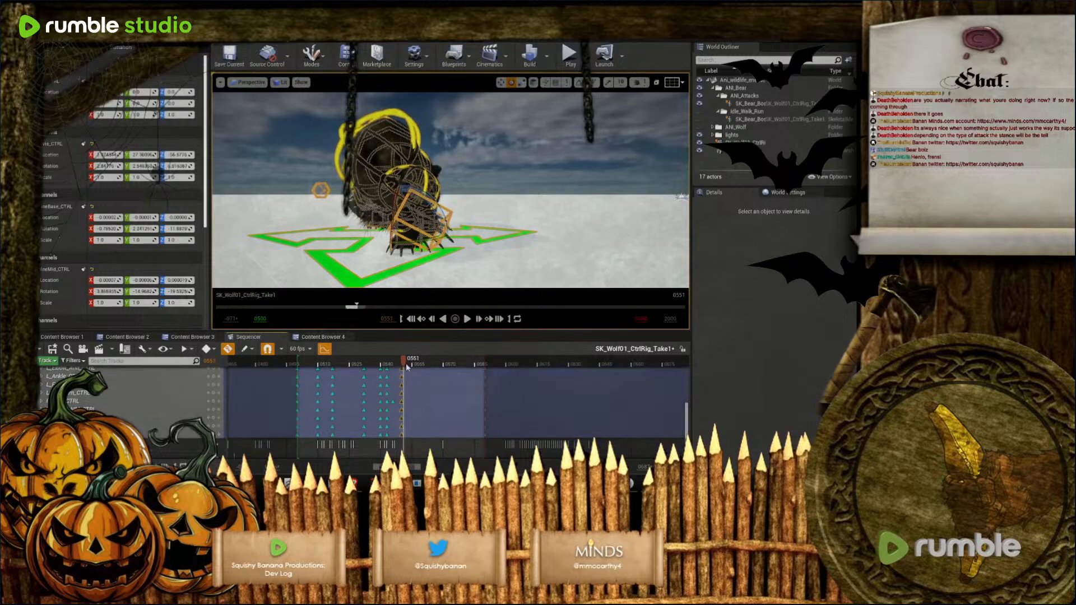
pyautogui.click(408, 367)
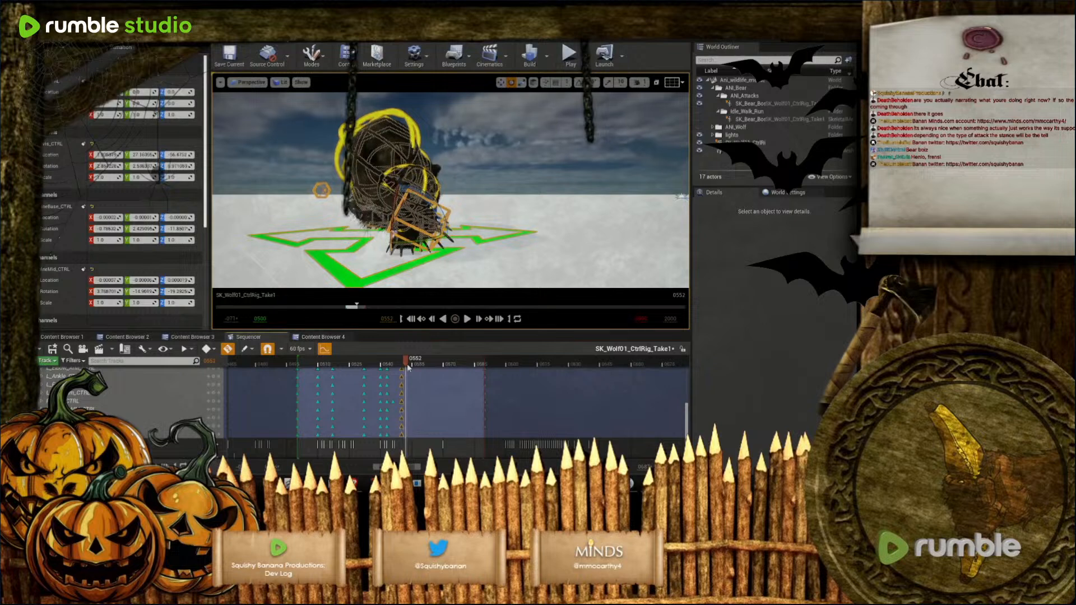
pyautogui.hotkey('ctrl', 'v')
pyautogui.moveTo(408, 366)
pyautogui.mouseDown()
pyautogui.moveTo(444, 367)
pyautogui.moveTo(424, 376)
pyautogui.mouseUp()
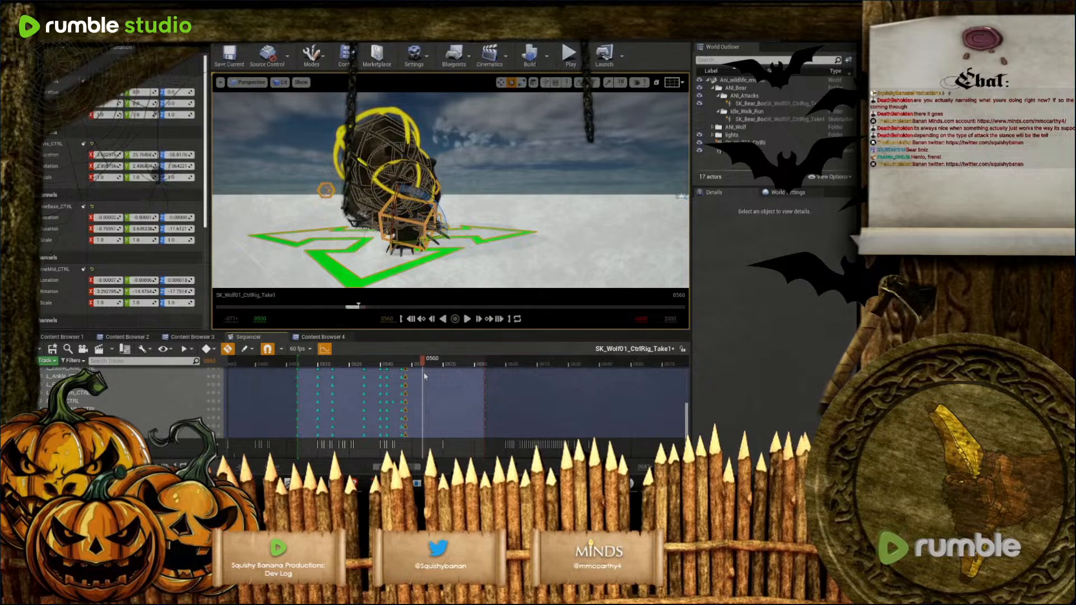
pyautogui.hotkey('ctrl', 'v')
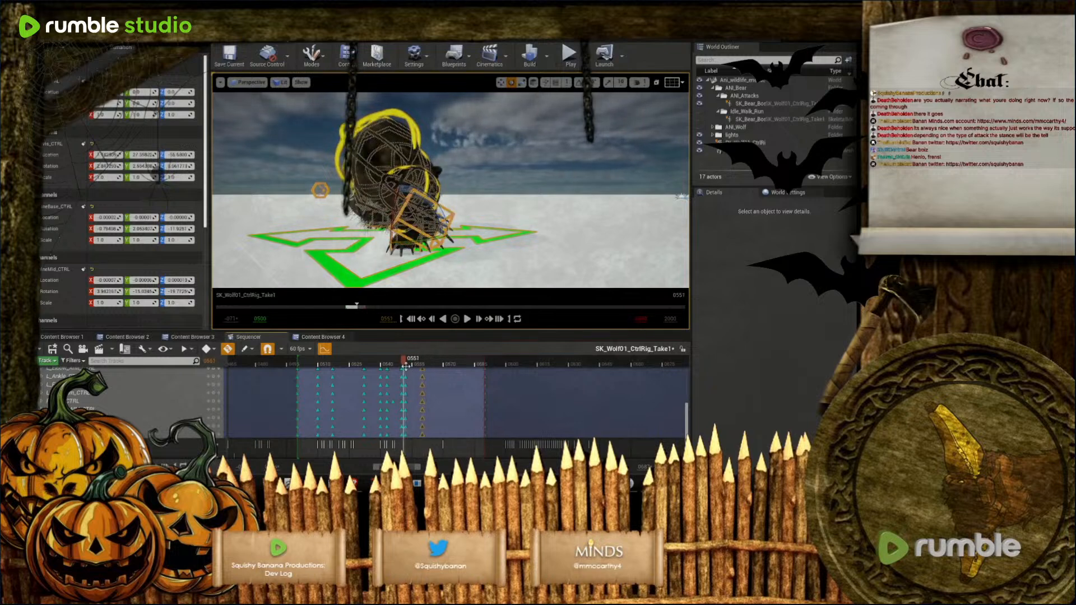
# At frame 550, rotate the bear's pelvis and ribcage controls to push the body further into the swipe
pyautogui.moveTo(399, 363); pyautogui.dragTo(403, 368)
pyautogui.moveTo(424, 252); pyautogui.dragTo(496, 261, button='right')
pyautogui.click(357, 169)
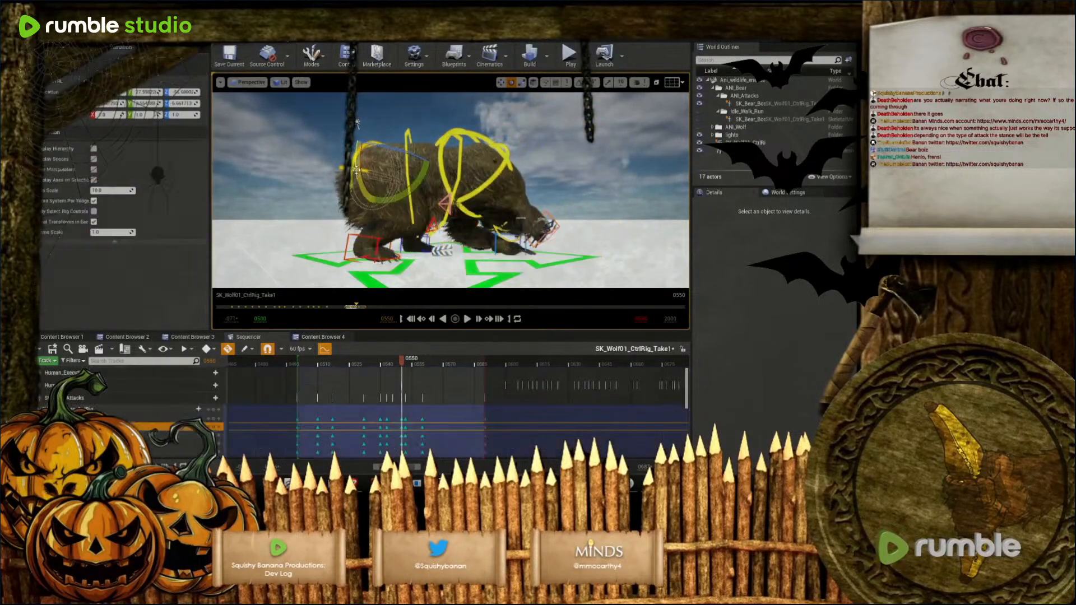
pyautogui.moveTo(394, 145); pyautogui.dragTo(405, 152)
pyautogui.moveTo(487, 188); pyautogui.dragTo(433, 149, button='right')
pyautogui.click(443, 178)
pyautogui.press('e')
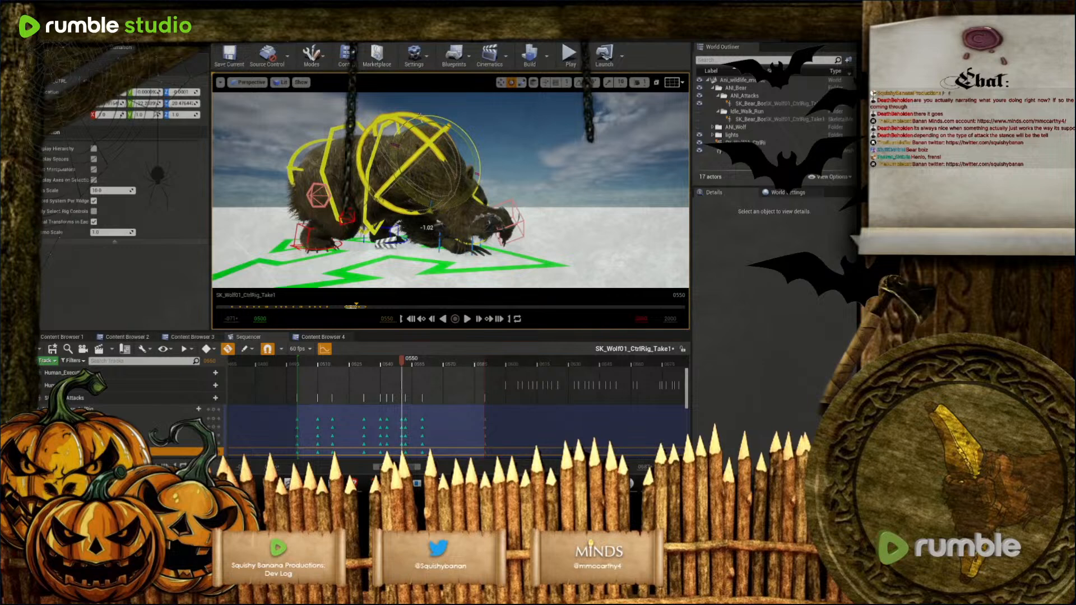
# At frame 550, move the right front paw further outward across the body to extend the swipe
pyautogui.moveTo(465, 196); pyautogui.dragTo(431, 205, button='right')
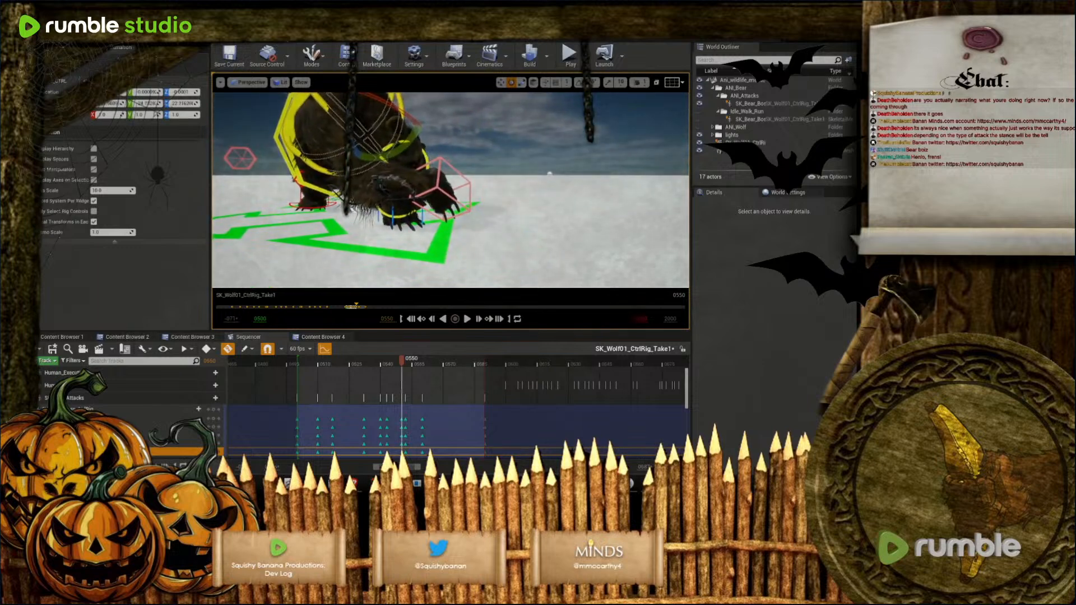
pyautogui.click(427, 172)
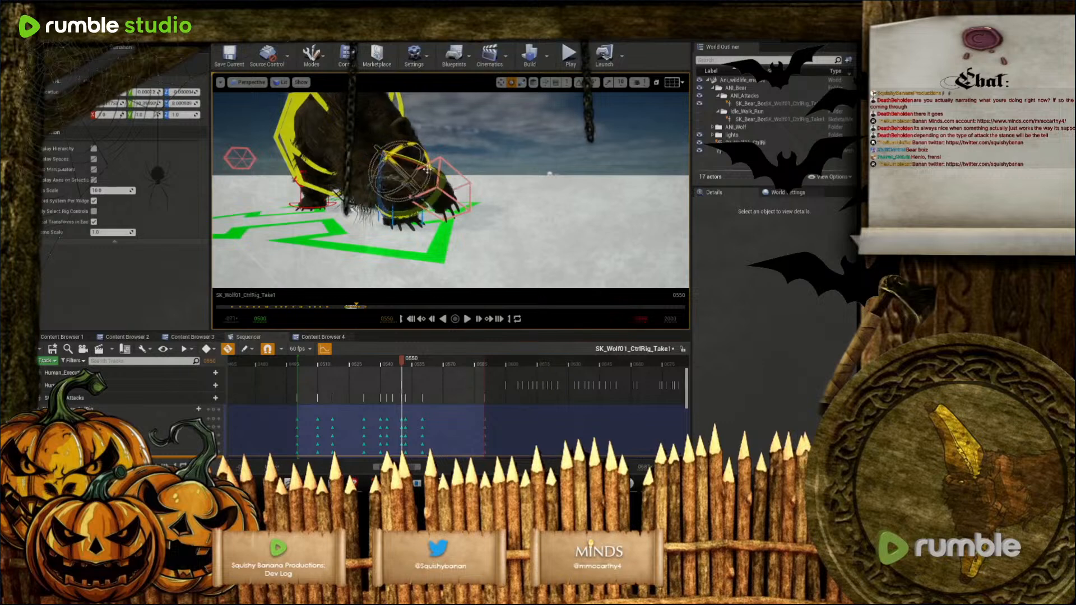
pyautogui.click(444, 236)
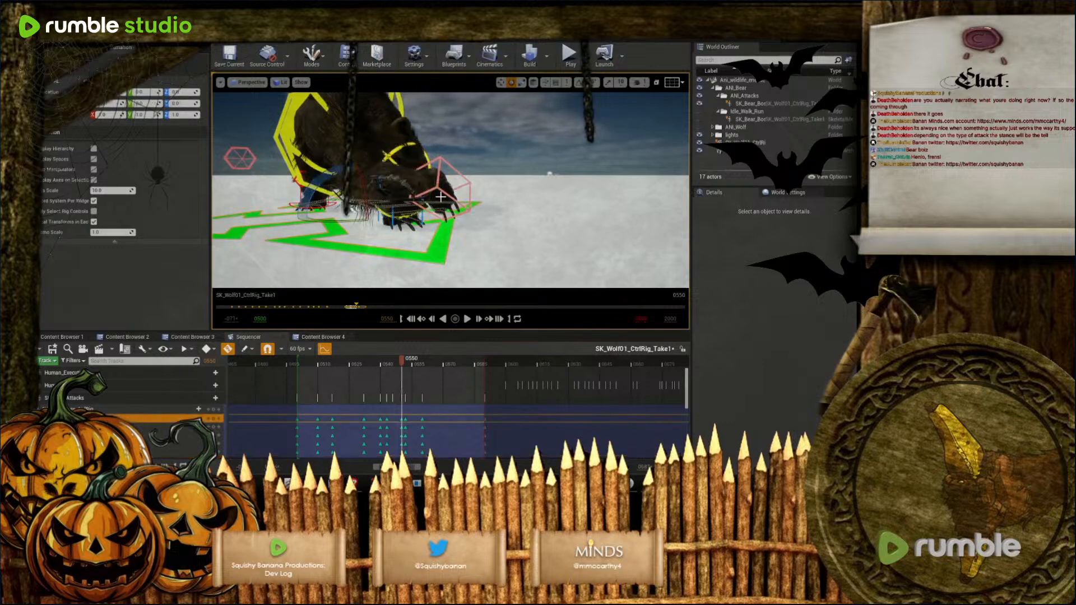
pyautogui.click(457, 196)
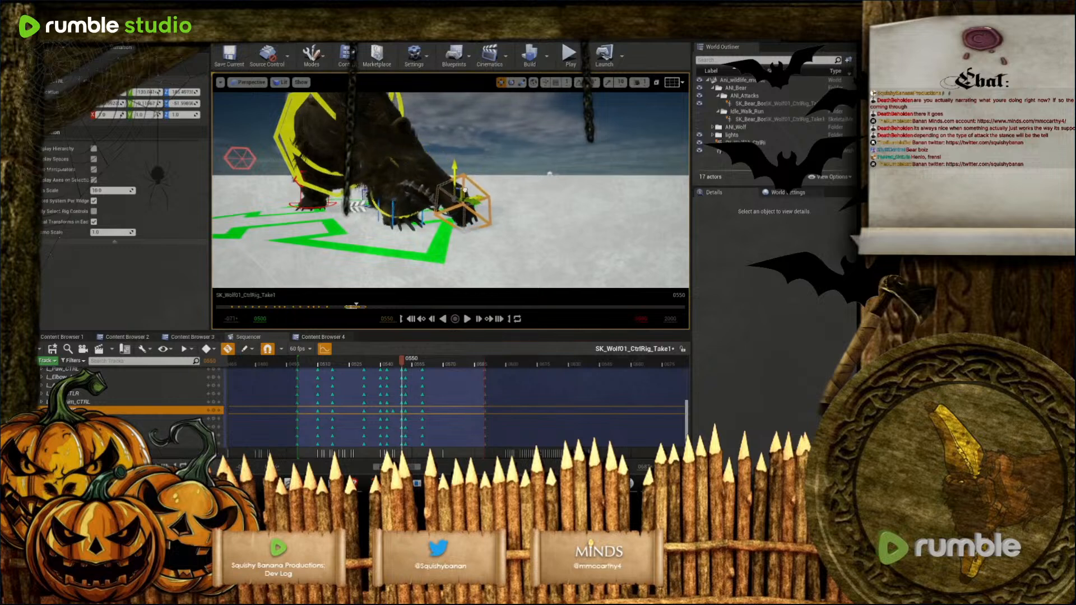
pyautogui.moveTo(464, 208); pyautogui.dragTo(420, 199, button='right')
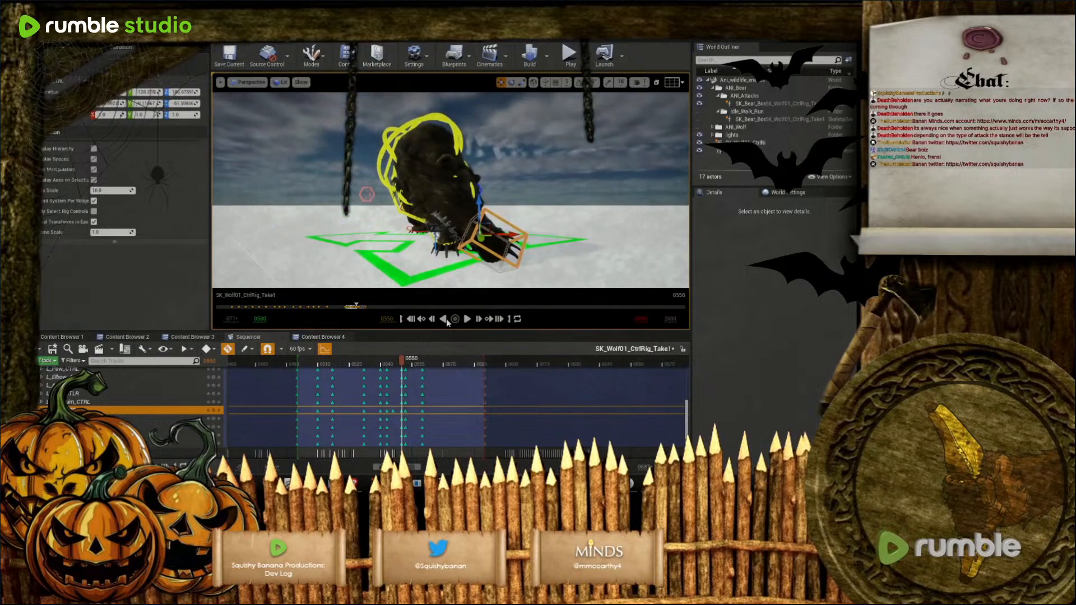
# At frame 560, reposition and rotate the right front paw toward the ground, and rotate the head
pyautogui.moveTo(406, 363); pyautogui.dragTo(418, 388)
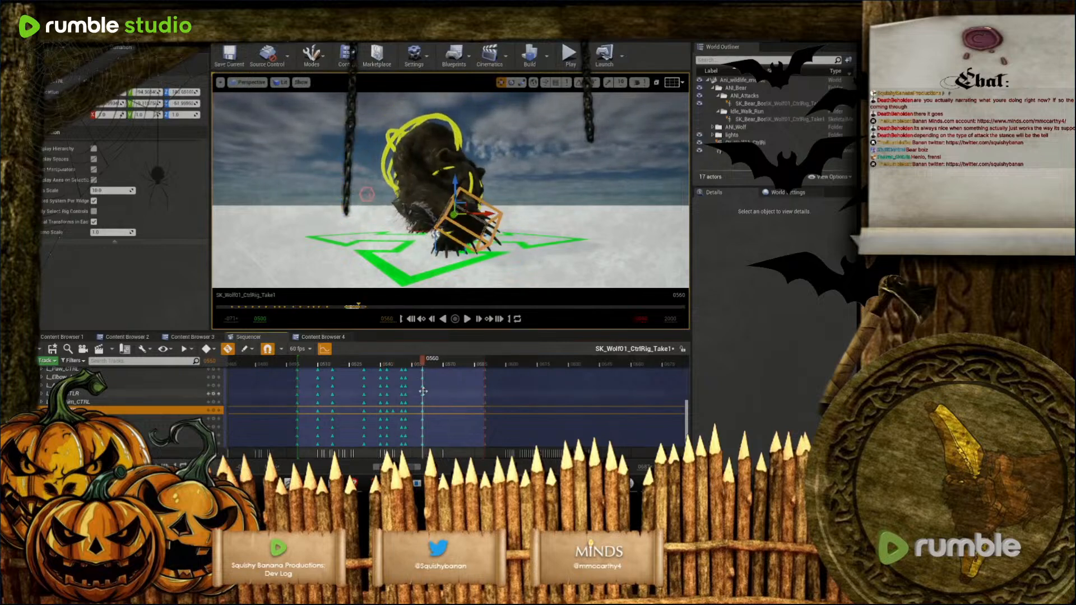
pyautogui.moveTo(467, 217); pyautogui.dragTo(443, 224, button='right')
pyautogui.moveTo(556, 202); pyautogui.dragTo(340, 246, button='right')
pyautogui.press('e')
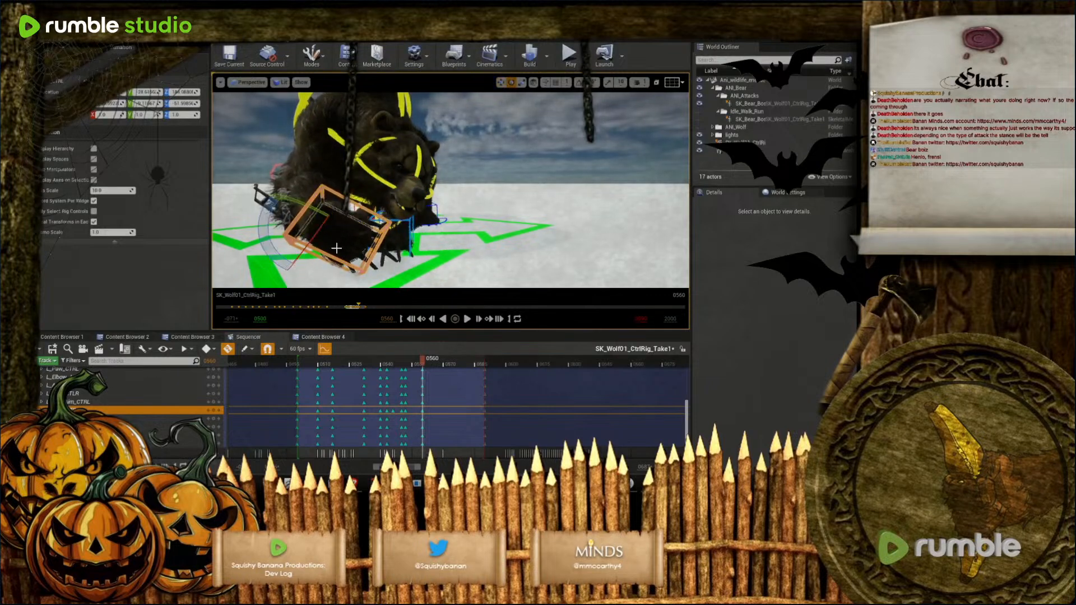
pyautogui.moveTo(309, 214); pyautogui.dragTo(304, 261)
pyautogui.moveTo(307, 218); pyautogui.dragTo(358, 167)
pyautogui.click(419, 162)
pyautogui.moveTo(381, 209); pyautogui.dragTo(371, 193)
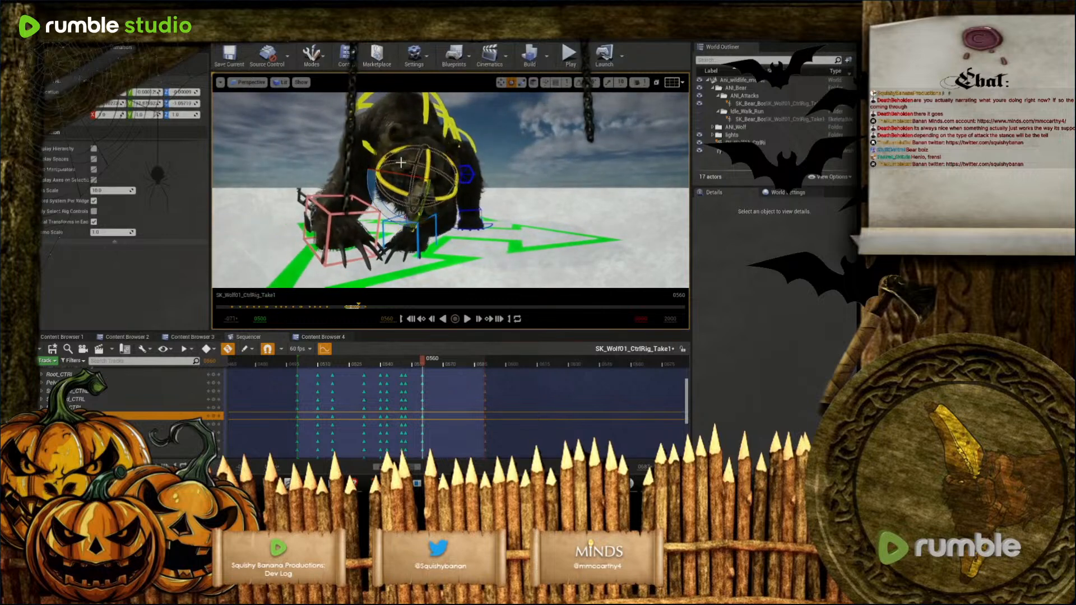
# At frame 560, reposition and rotate the bear's pelvis control
pyautogui.moveTo(396, 157); pyautogui.dragTo(432, 150, button='right')
pyautogui.click(444, 166)
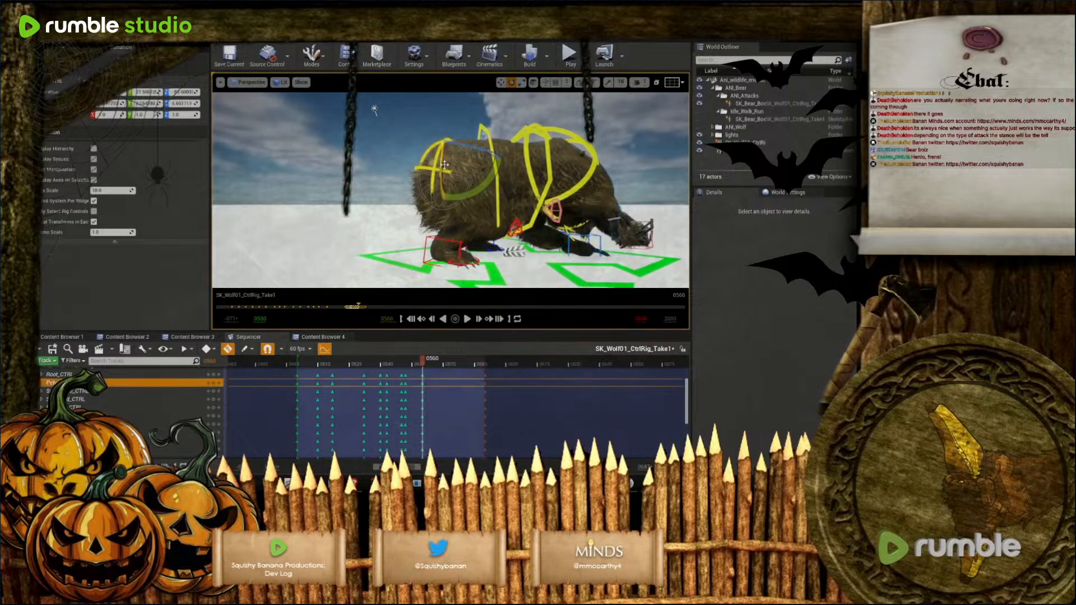
pyautogui.press('w')
pyautogui.moveTo(451, 130); pyautogui.dragTo(451, 122)
pyautogui.press('e')
pyautogui.moveTo(460, 188); pyautogui.dragTo(480, 196)
# At frame 560, rotate the spine base, spine mid and ribcage controls to lower the chest into the follow-through
pyautogui.click(487, 196)
pyautogui.press('d')
pyautogui.moveTo(480, 196); pyautogui.dragTo(482, 202, button='right')
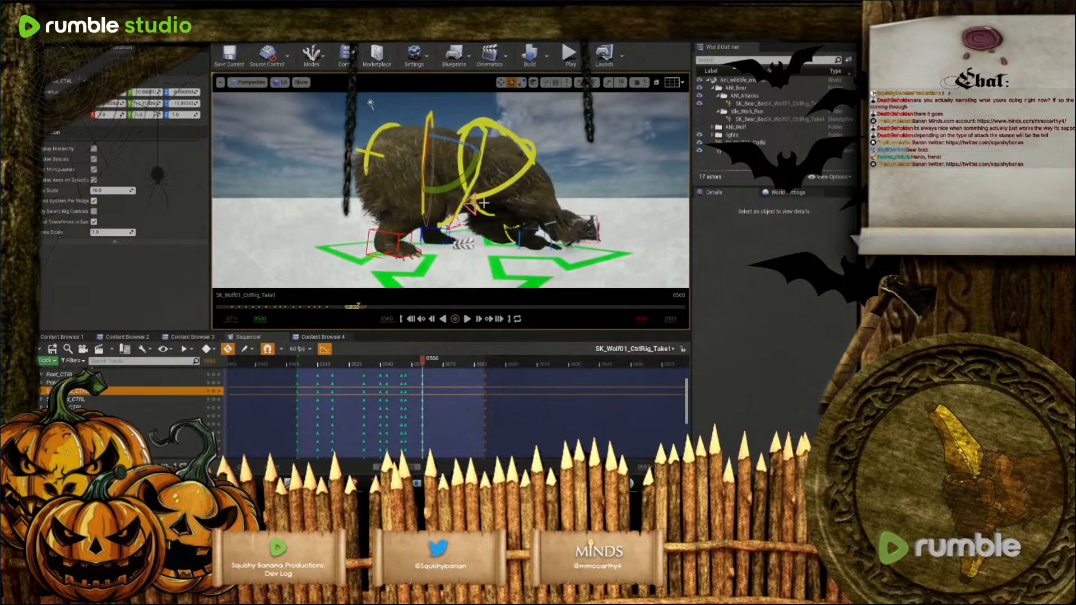
pyautogui.click(474, 189)
pyautogui.moveTo(466, 140); pyautogui.dragTo(493, 185)
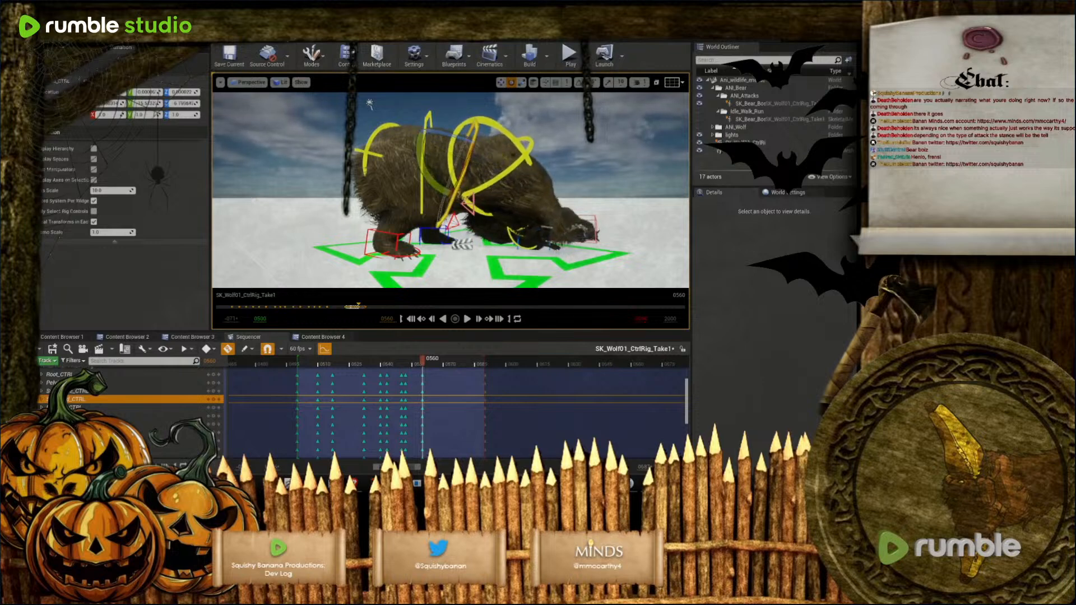
pyautogui.click(492, 181)
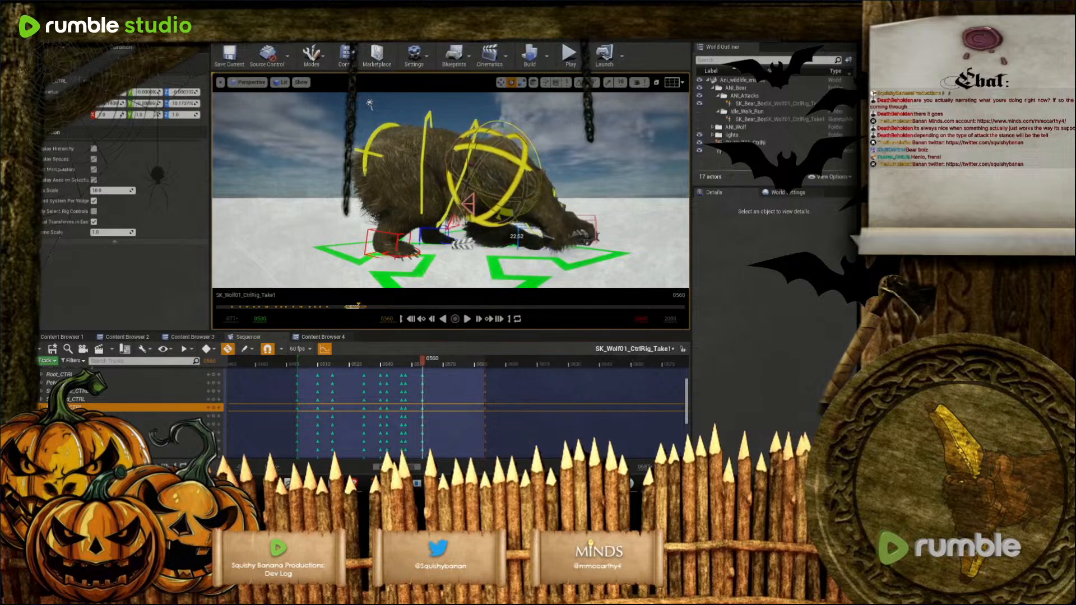
# Scrub through the attack to its end and play it back to check the swipe's motion from the front
pyautogui.moveTo(477, 175); pyautogui.dragTo(345, 189, button='right')
pyautogui.moveTo(422, 367); pyautogui.dragTo(492, 348)
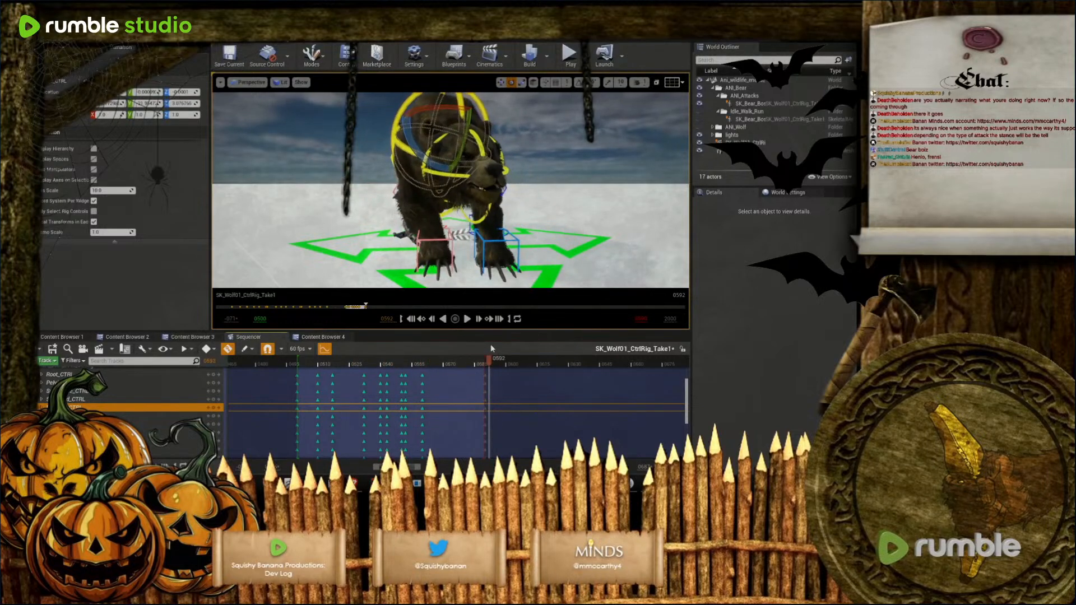
pyautogui.moveTo(500, 205); pyautogui.dragTo(477, 211, button='right')
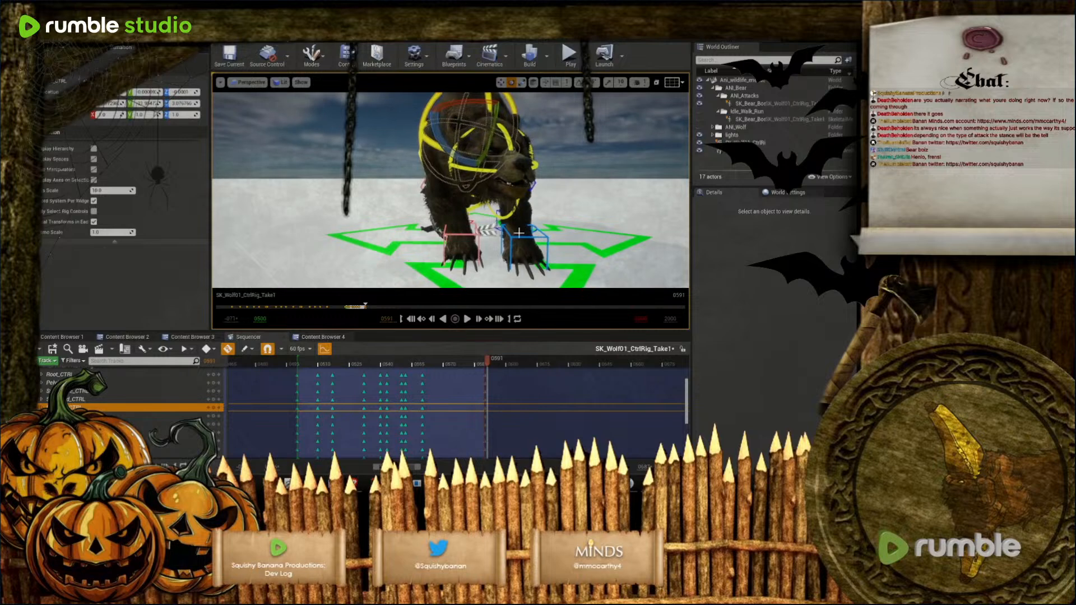
pyautogui.click(364, 365)
pyautogui.moveTo(375, 366); pyautogui.dragTo(485, 363)
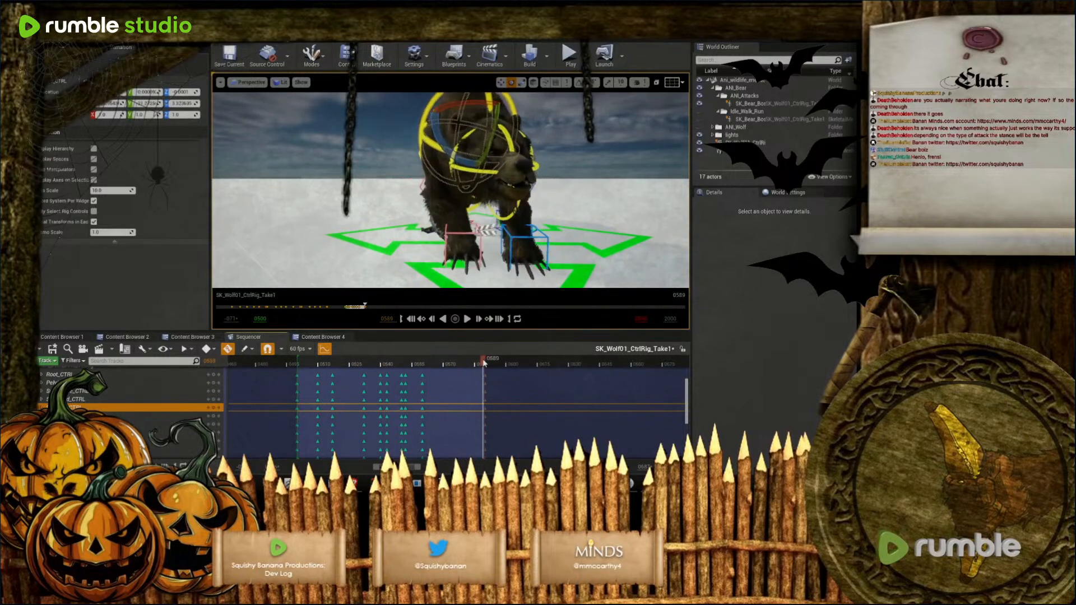
pyautogui.click(467, 320)
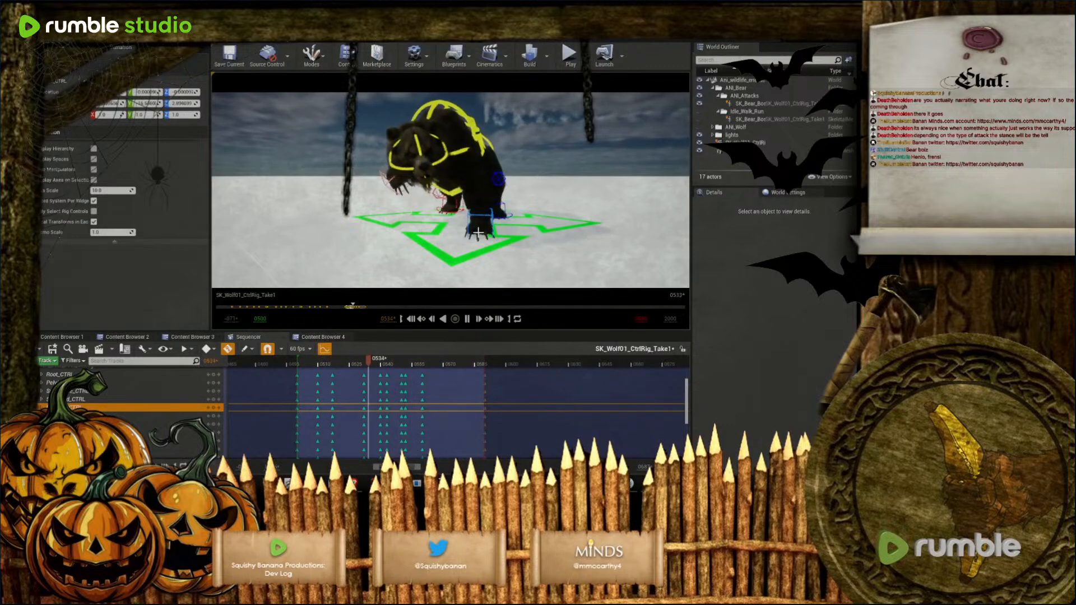
pyautogui.press('space')
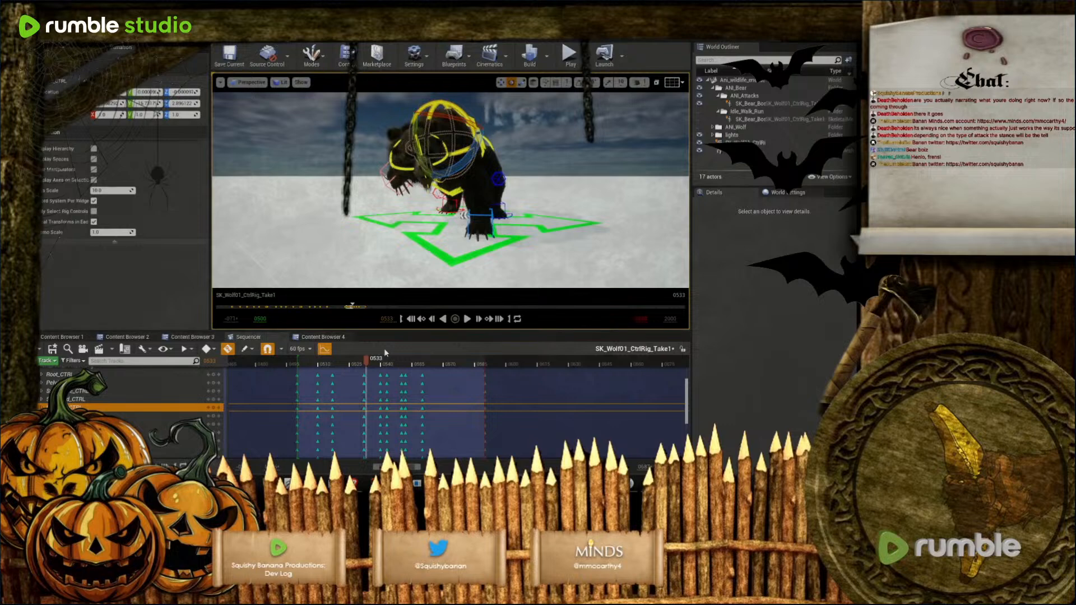
# Shift the right front paw control's keys between frames 510 and 560 about 3 frames later and play the result
pyautogui.scroll(2, 397, 386)
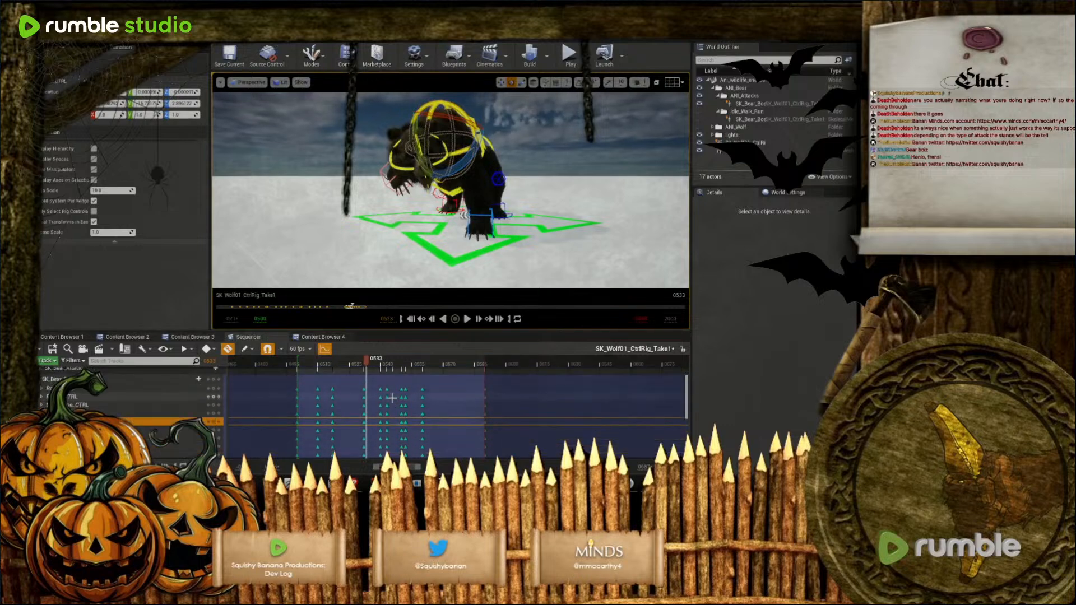
pyautogui.moveTo(367, 358); pyautogui.dragTo(332, 380)
pyautogui.scroll(-5, 344, 395)
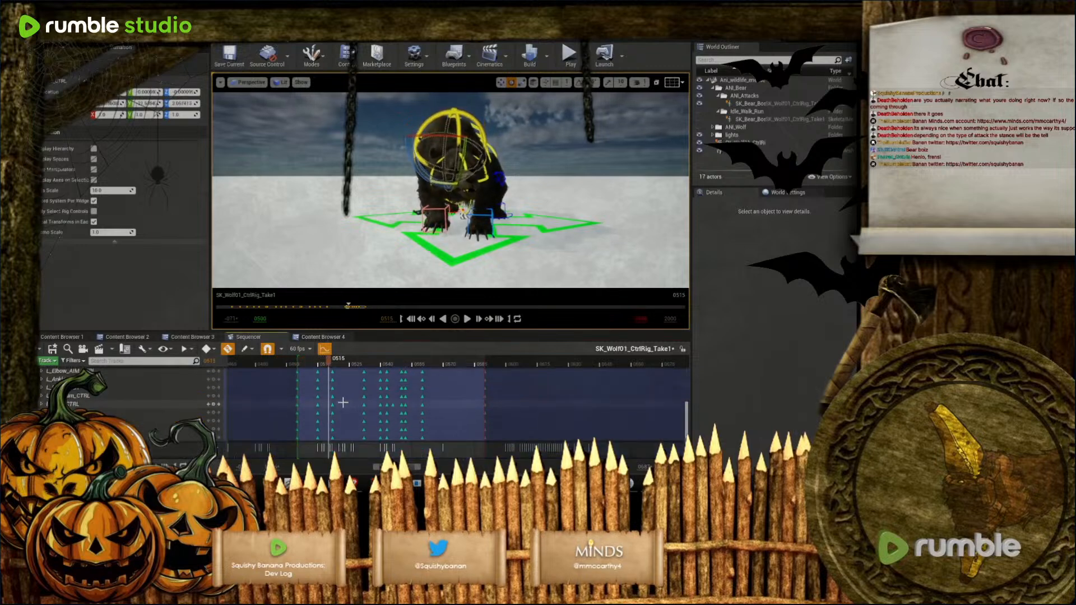
pyautogui.click(131, 420)
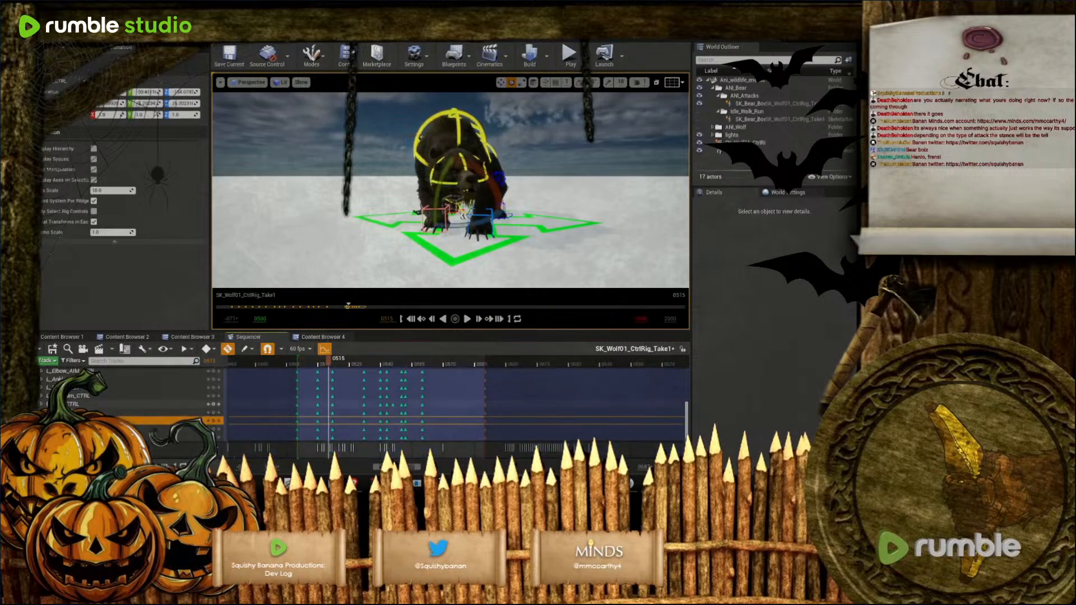
pyautogui.click(70, 406)
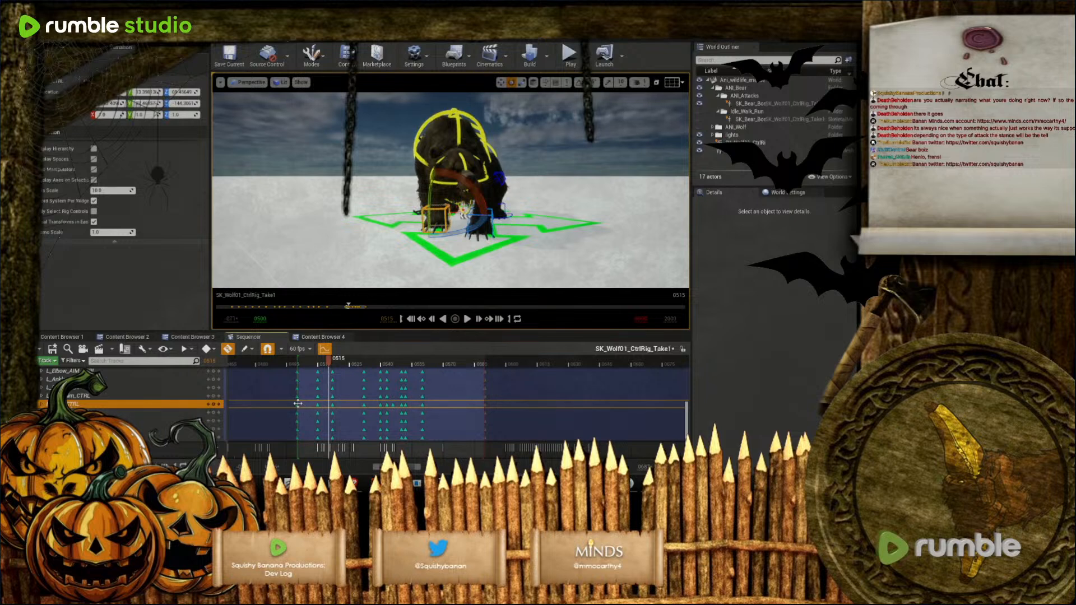
pyautogui.moveTo(306, 402); pyautogui.dragTo(428, 405)
pyautogui.click(422, 404)
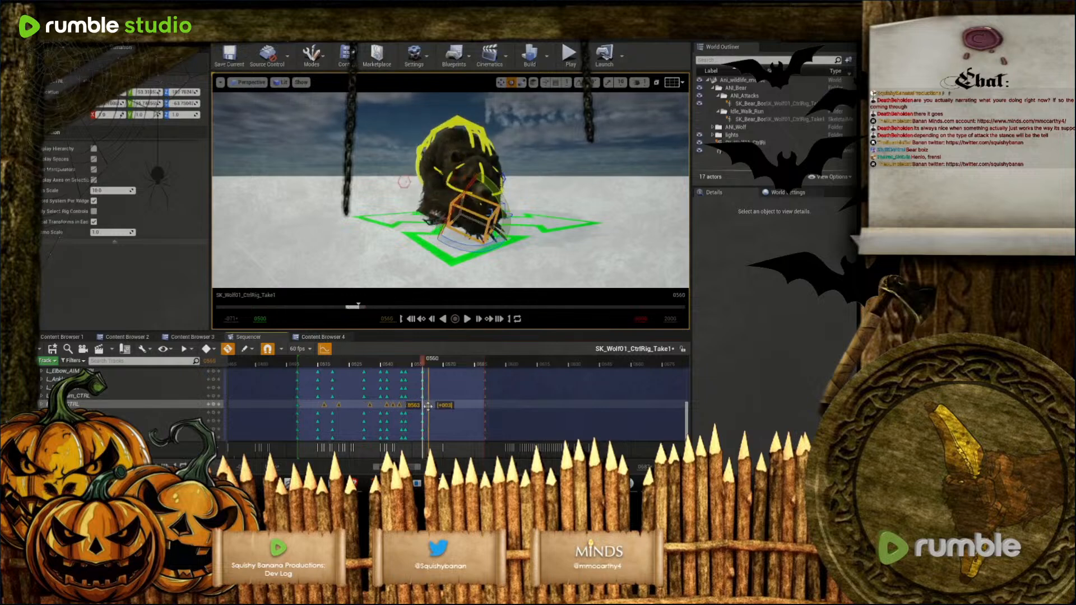
pyautogui.click(468, 319)
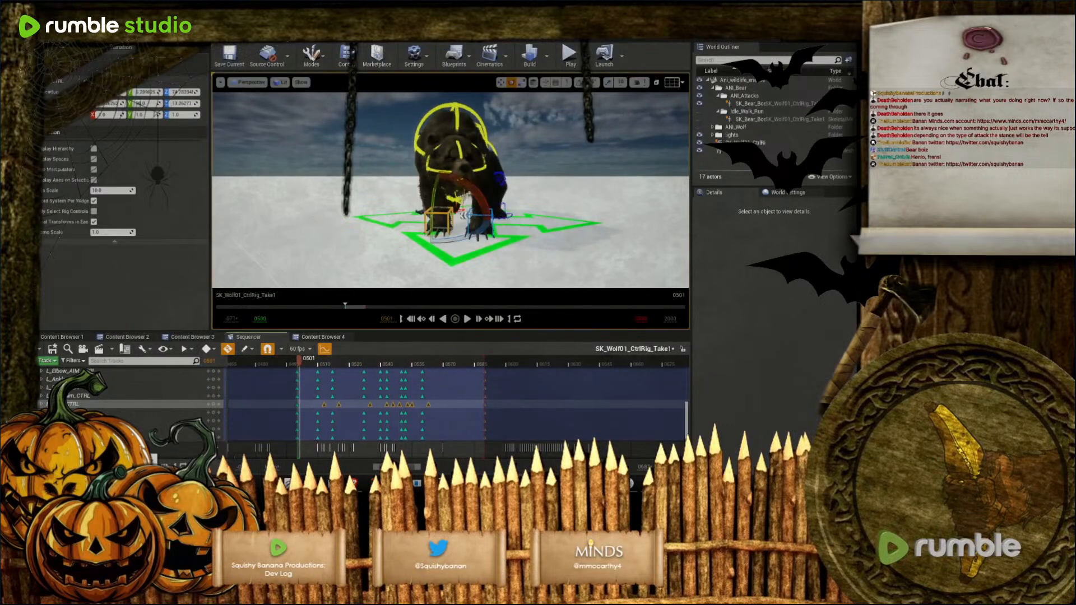
pyautogui.press('space')
# Stagger the keys between frames 510 and 560 by moving them later: ribcage about 3 frames, head about 5, spine mid about 2
pyautogui.scroll(3, 70, 396)
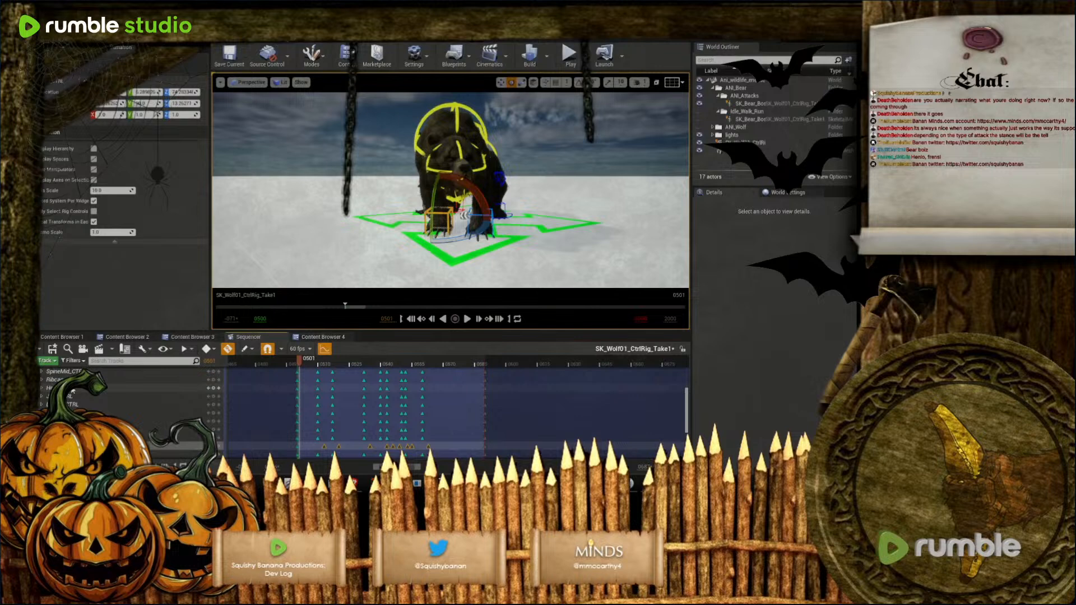
pyautogui.scroll(2, 72, 391)
pyautogui.click(73, 393)
pyautogui.moveTo(309, 395); pyautogui.dragTo(428, 393)
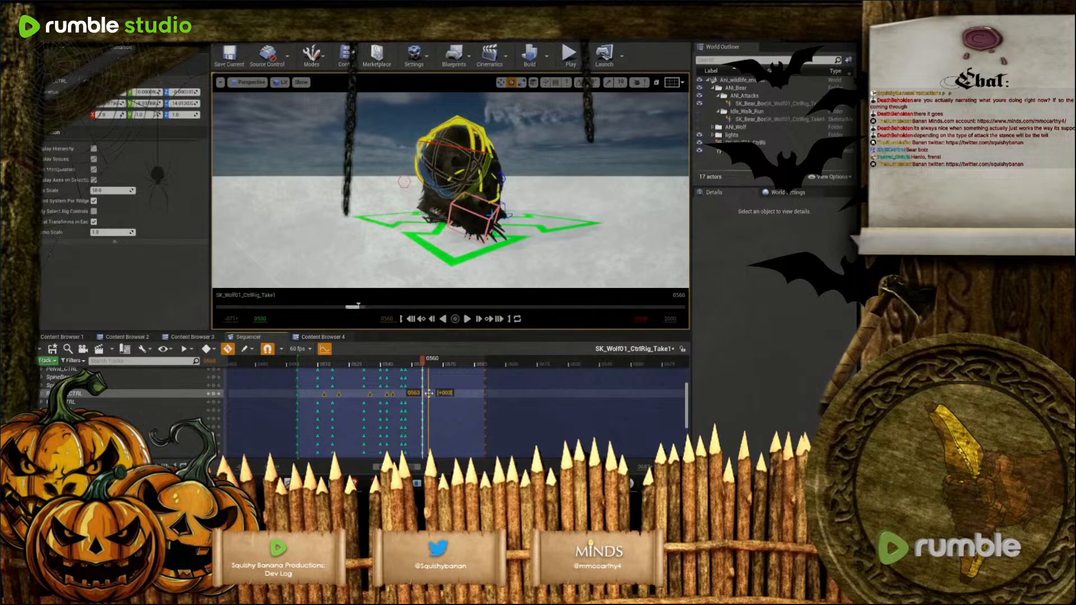
pyautogui.click(308, 404)
pyautogui.moveTo(309, 402); pyautogui.dragTo(432, 403)
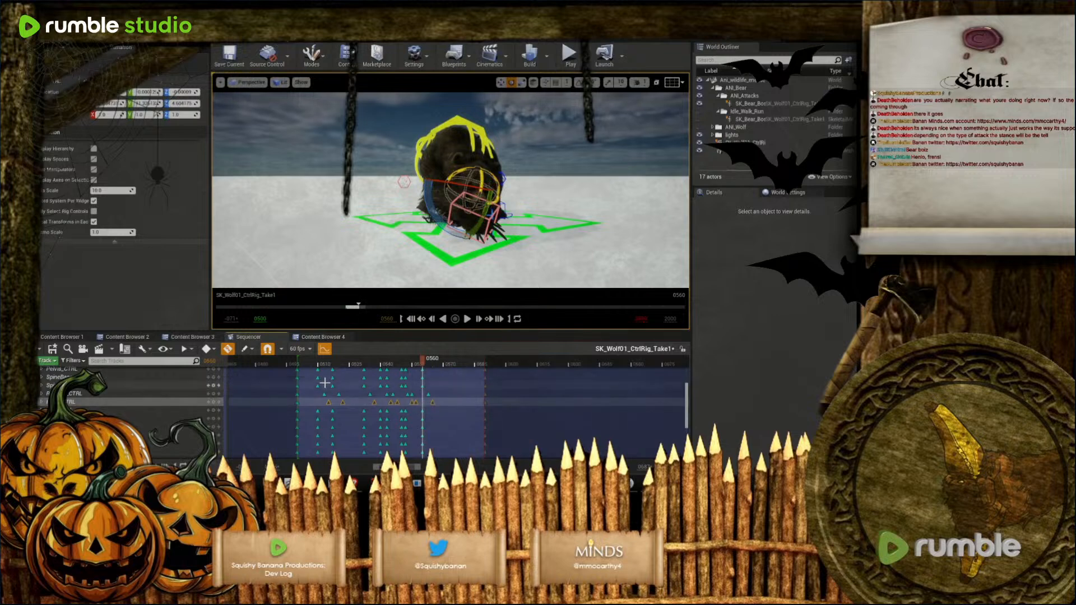
pyautogui.moveTo(314, 386); pyautogui.dragTo(421, 386)
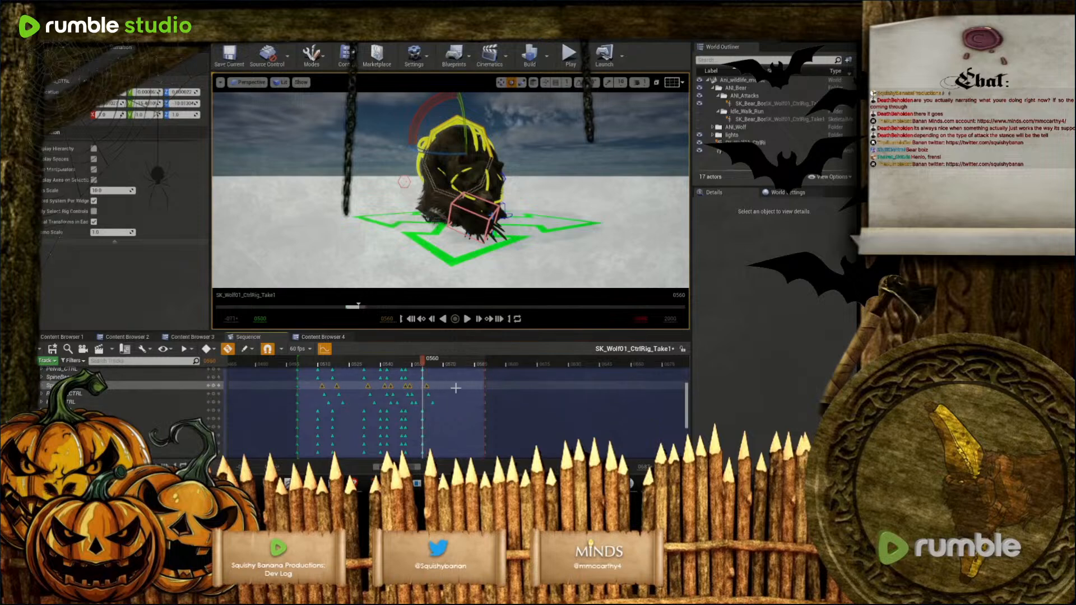
pyautogui.click(466, 320)
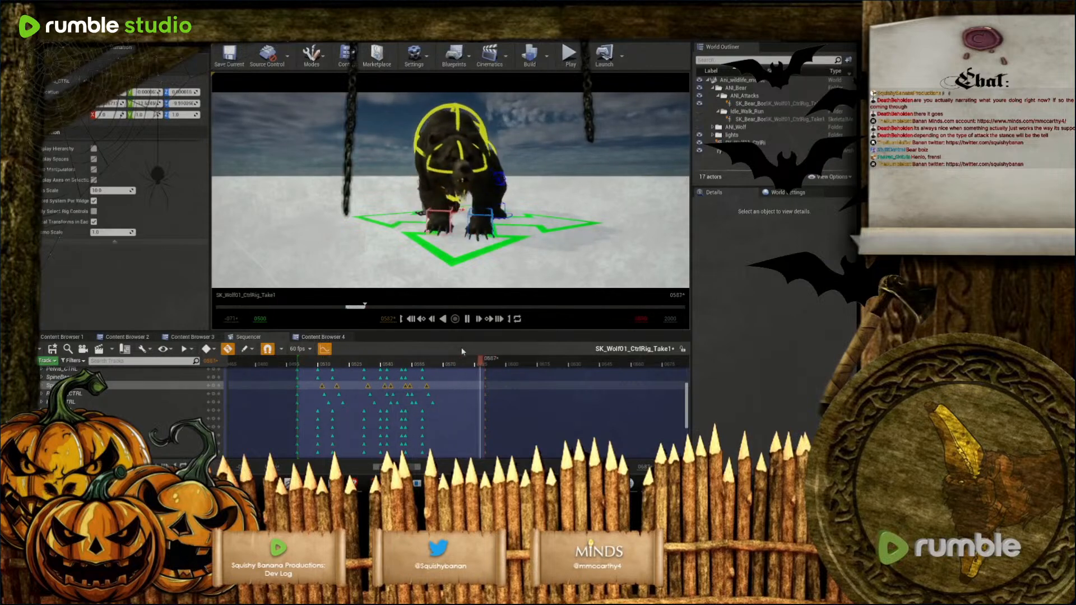
# Set all rig control keys of the attack to cubic interpolation and save the sequence
pyautogui.moveTo(534, 370); pyautogui.dragTo(279, 444)
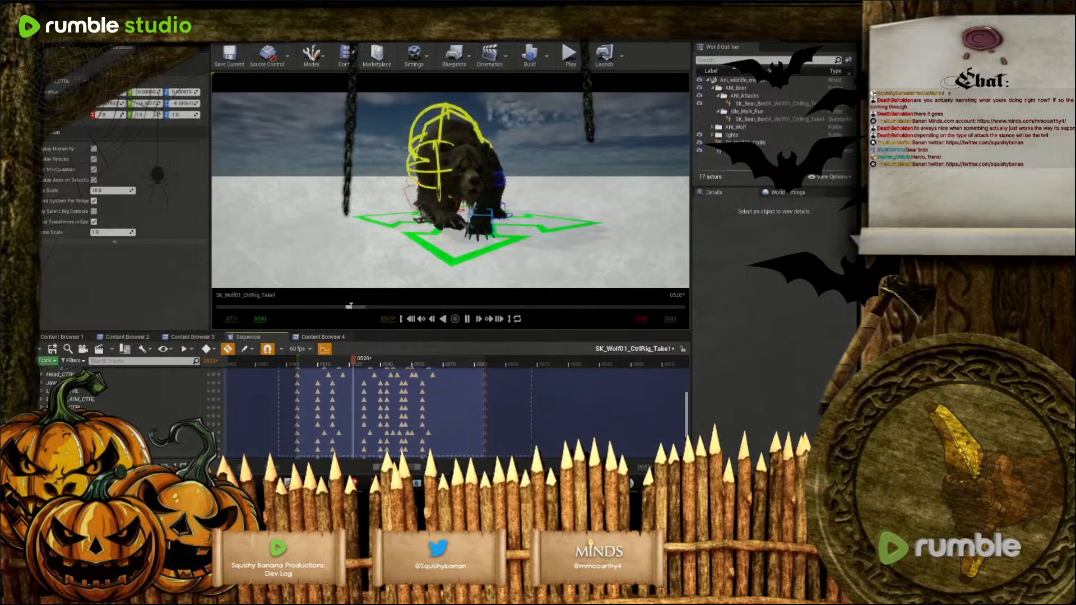
pyautogui.scroll(-3, 458, 393)
pyautogui.click(458, 371)
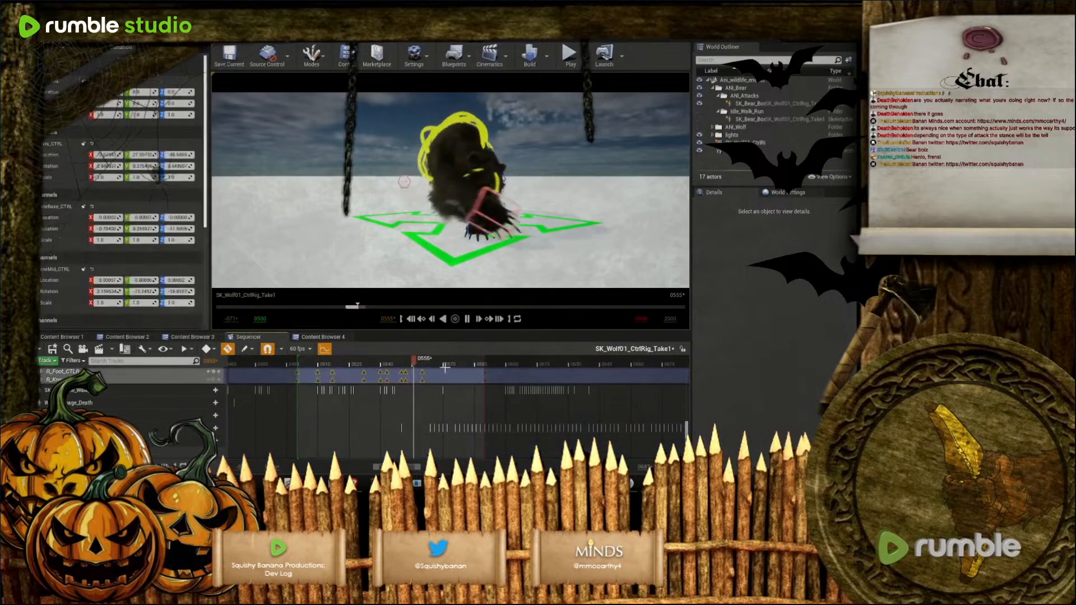
pyautogui.rightClick(422, 375)
pyautogui.click(441, 281)
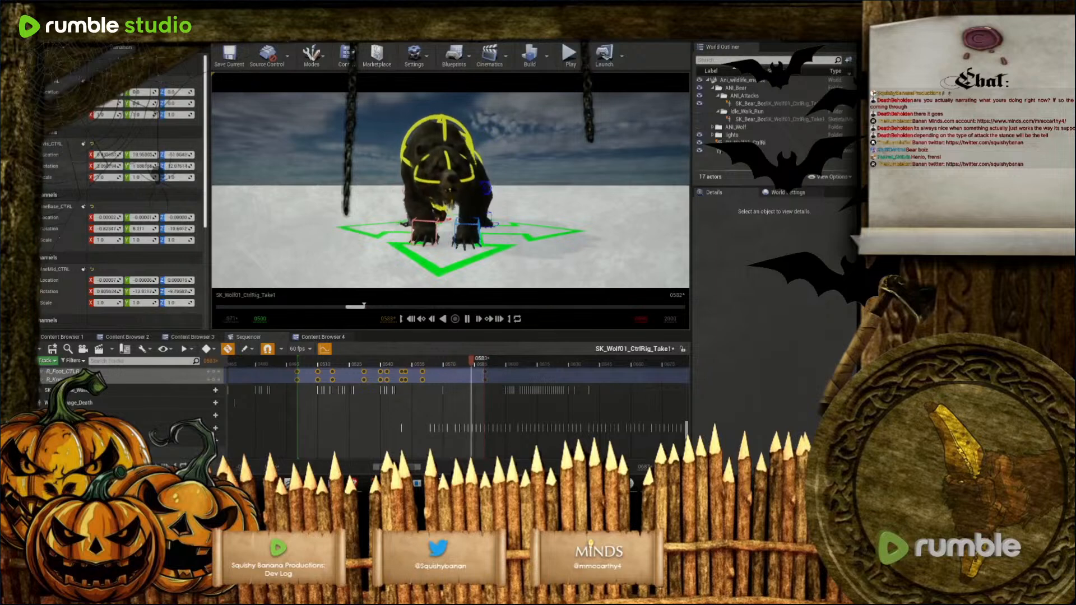
pyautogui.click(452, 147)
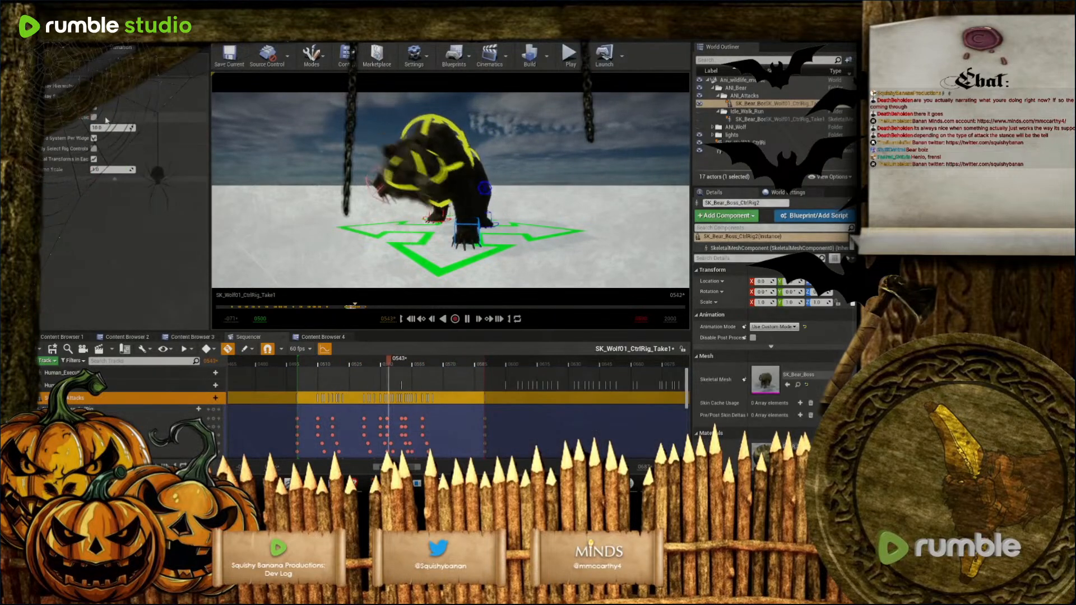
pyautogui.click(52, 350)
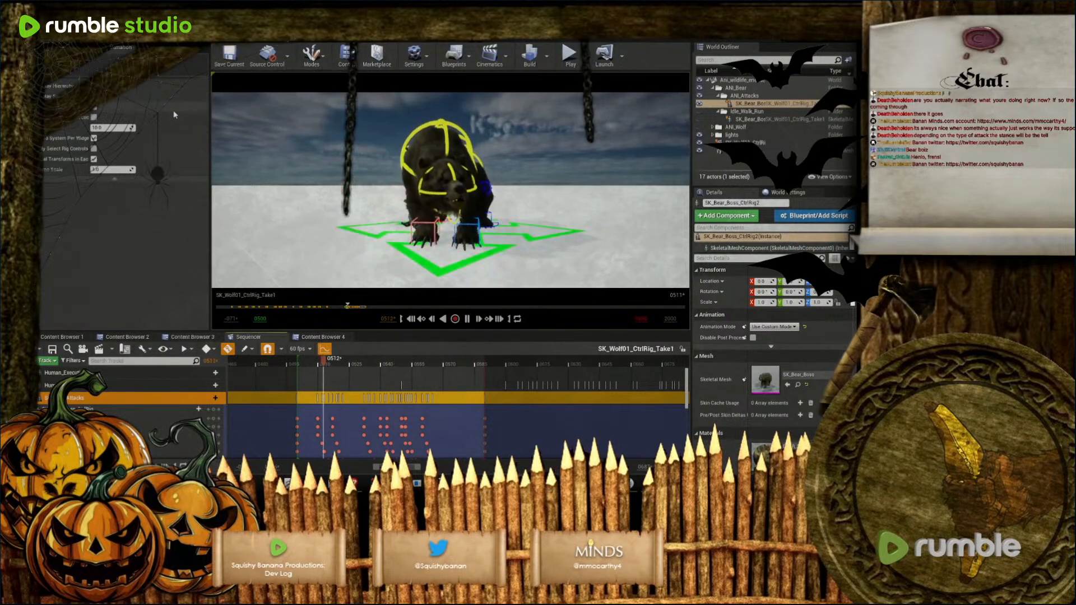
# Watch the looping swipe from the side with the rig controls hidden, stop at frame 562 and show the controls again
pyautogui.click(94, 116)
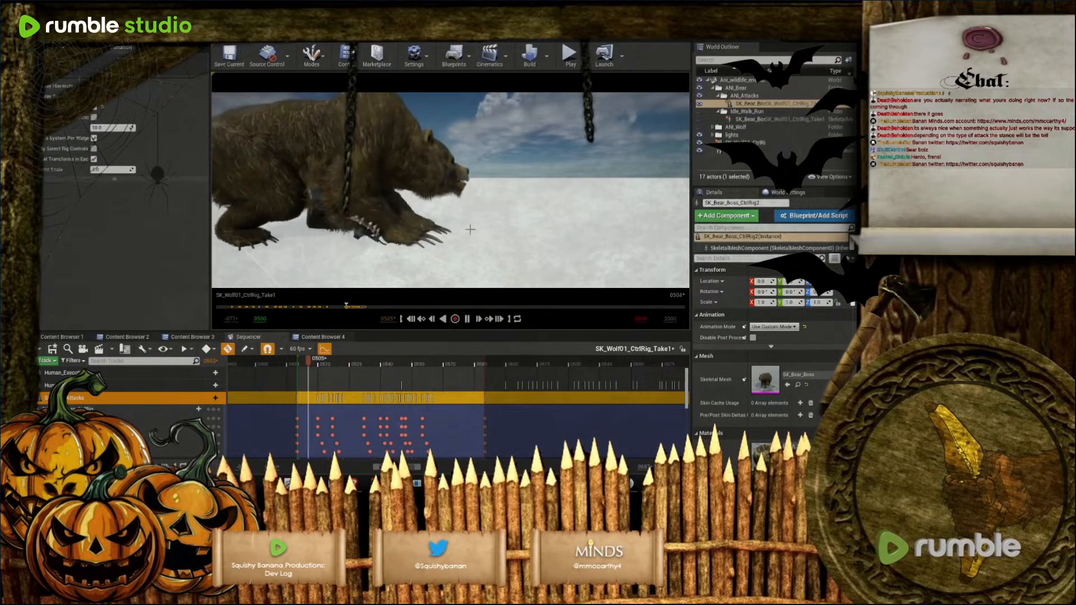
pyautogui.click(468, 318)
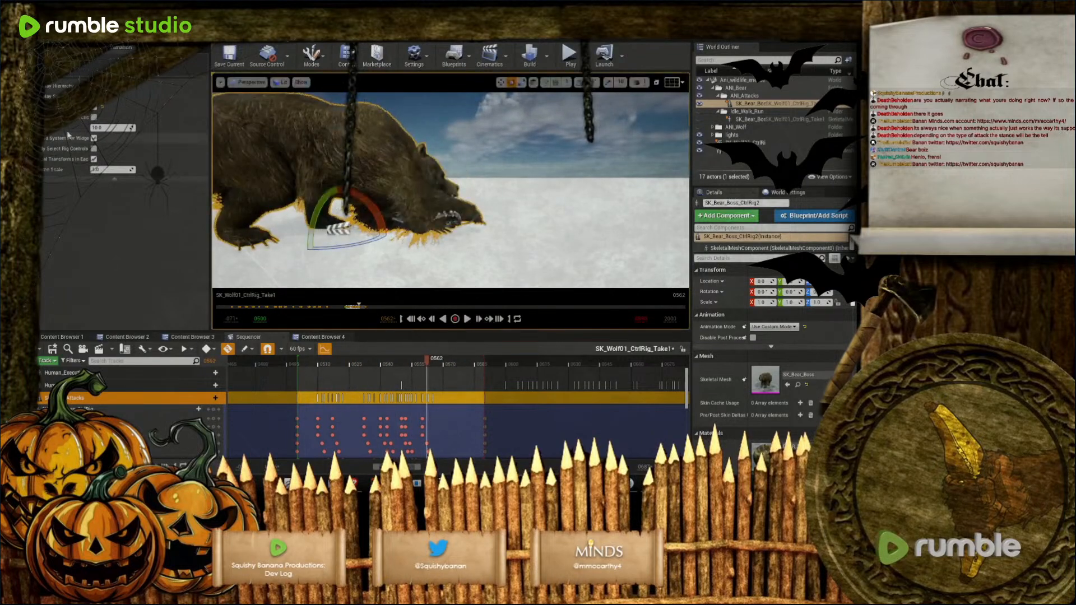
pyautogui.click(95, 110)
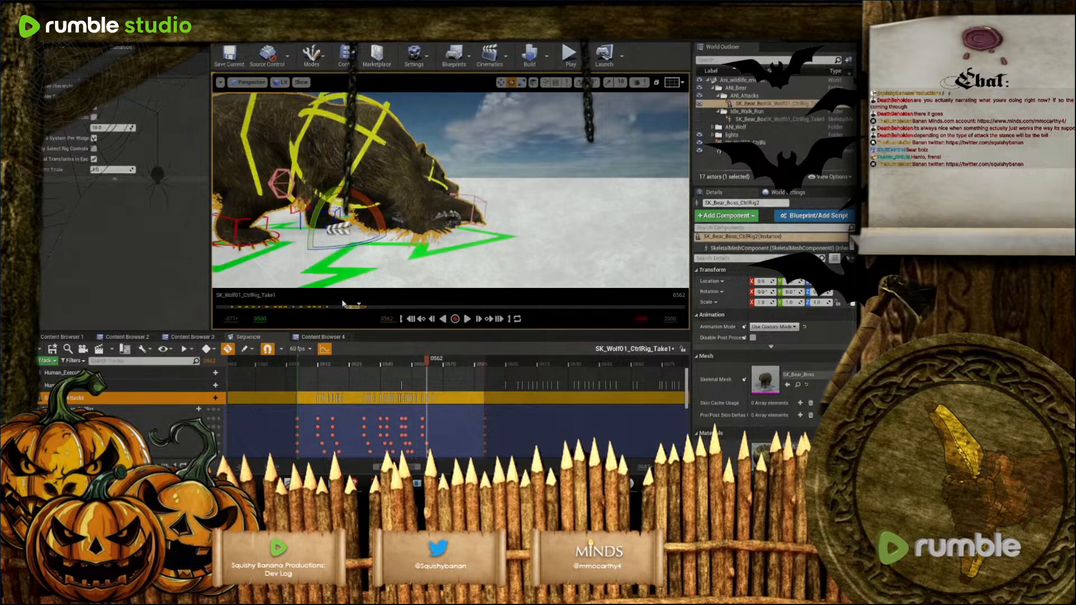
# Examine the bear's swipe pose at frame 553 from the side and front, and the control keys around it
pyautogui.scroll(-2, 437, 382)
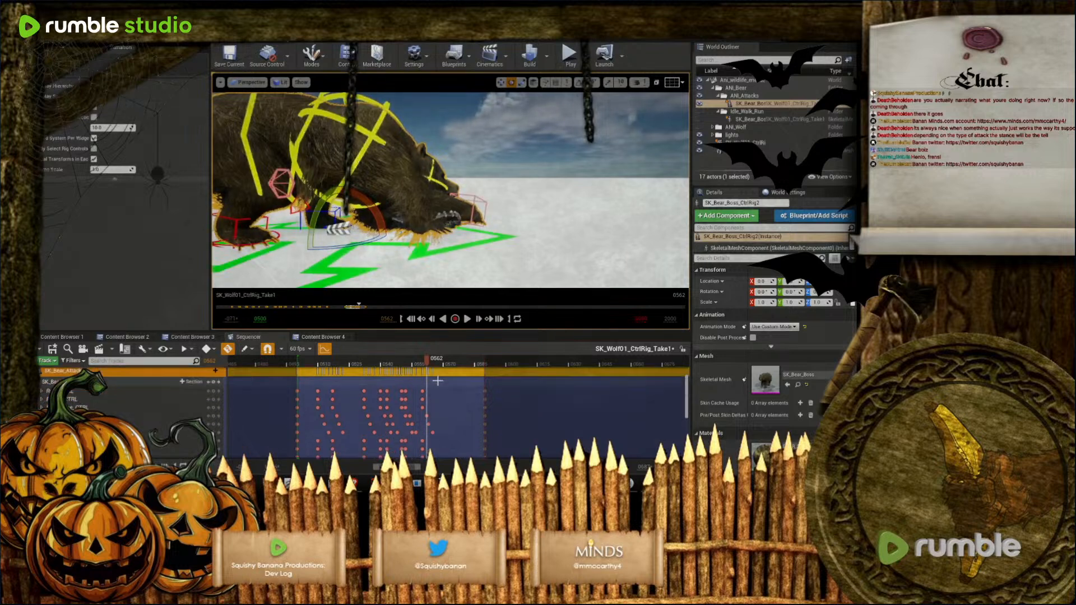
pyautogui.scroll(-2, 437, 381)
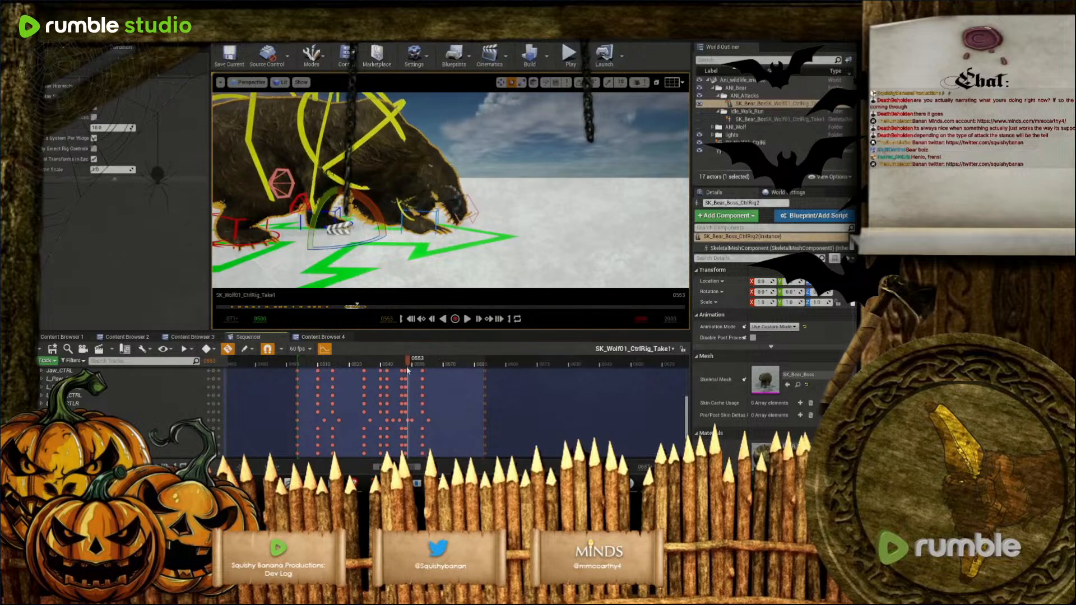
pyautogui.moveTo(401, 372)
pyautogui.mouseDown()
pyautogui.moveTo(389, 371)
pyautogui.moveTo(409, 377)
pyautogui.mouseUp()
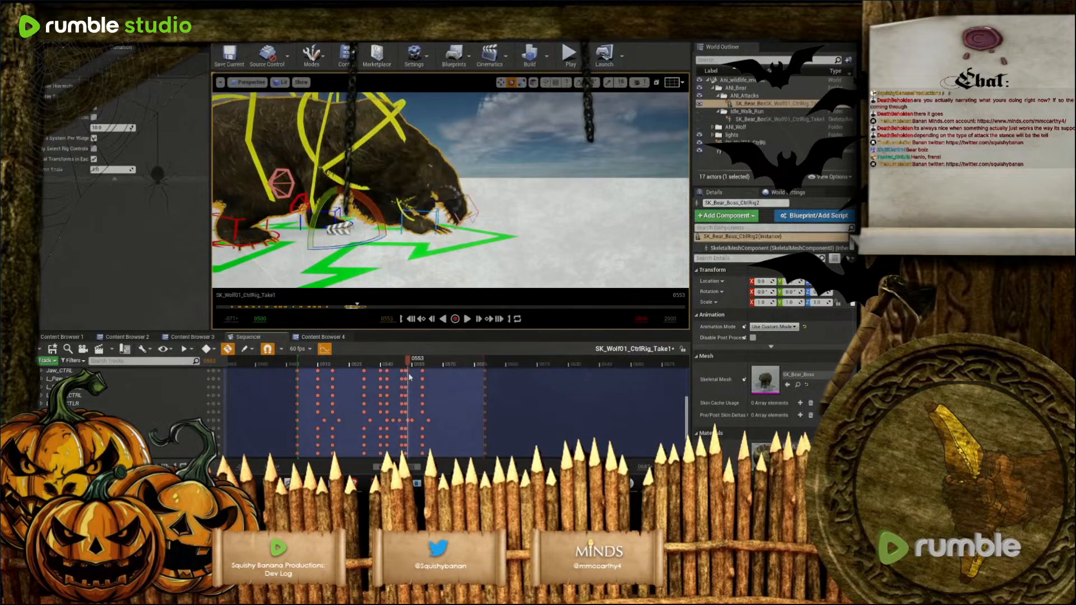
pyautogui.moveTo(451, 190); pyautogui.dragTo(386, 196, button='right')
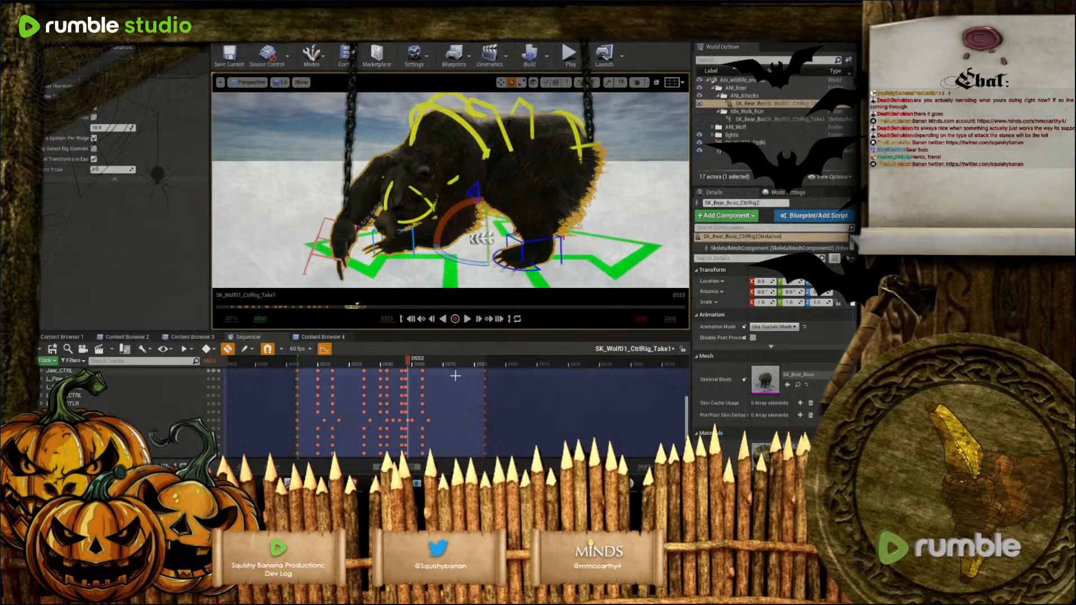
pyautogui.click(517, 404)
pyautogui.scroll(5, 518, 403)
pyautogui.click(517, 403)
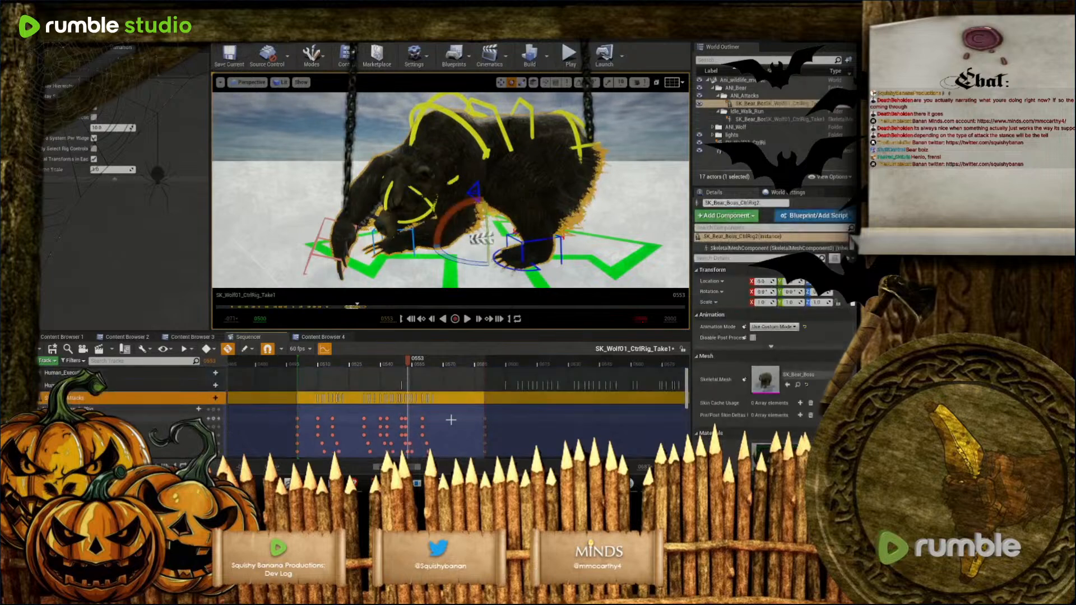
pyautogui.scroll(-3, 451, 419)
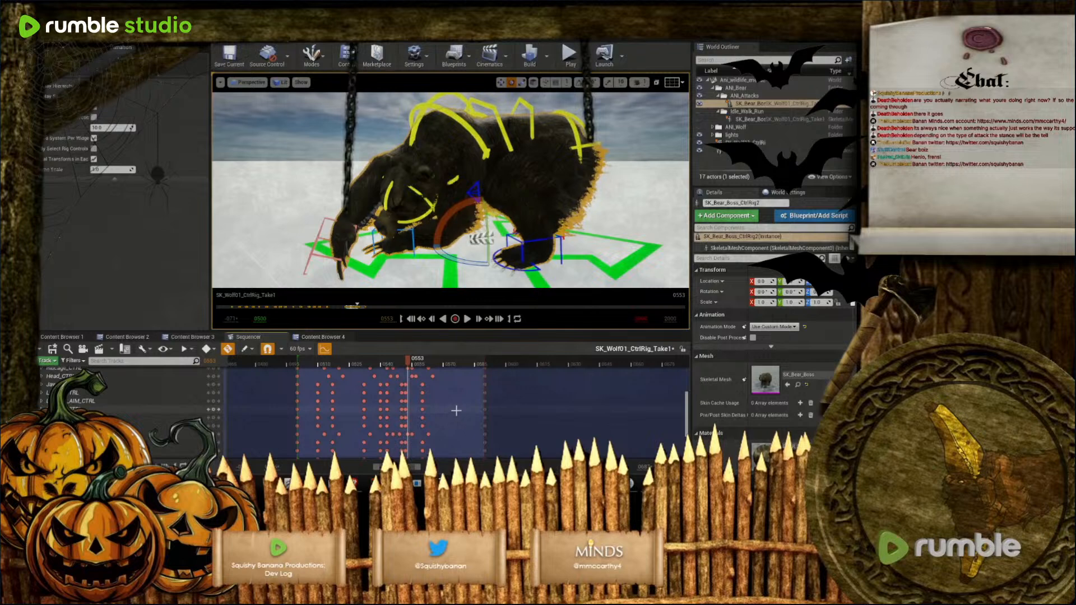
pyautogui.hotkey('ctrl', 'z')
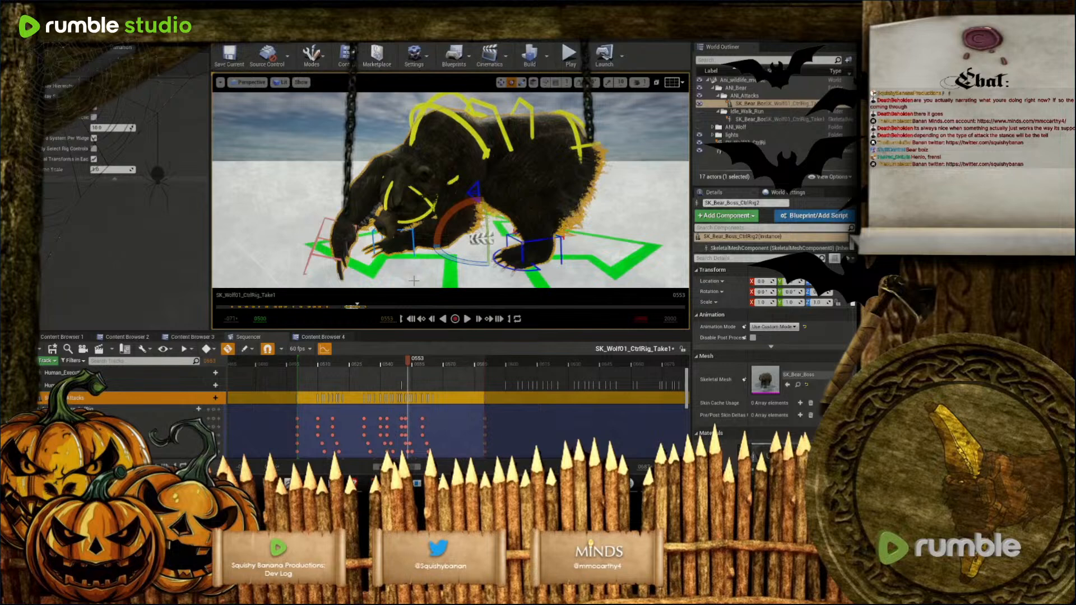
# Shift the spine mid, ribcage and head keys between frames 510 and 560 back into line with the other controls' keys
pyautogui.click(50, 36)
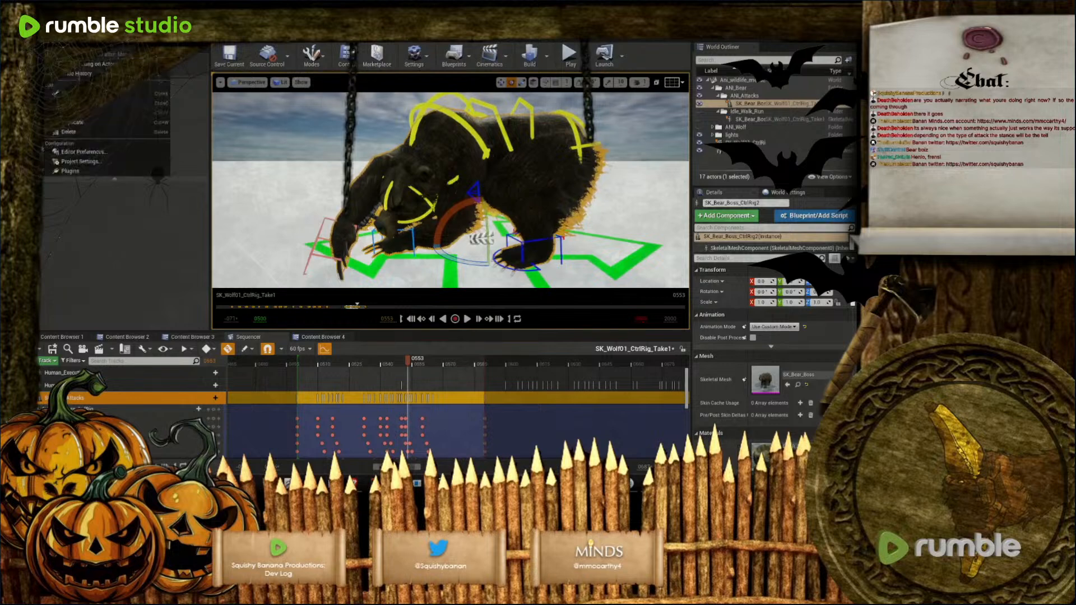
pyautogui.press('Escape')
pyautogui.scroll(-2, 419, 393)
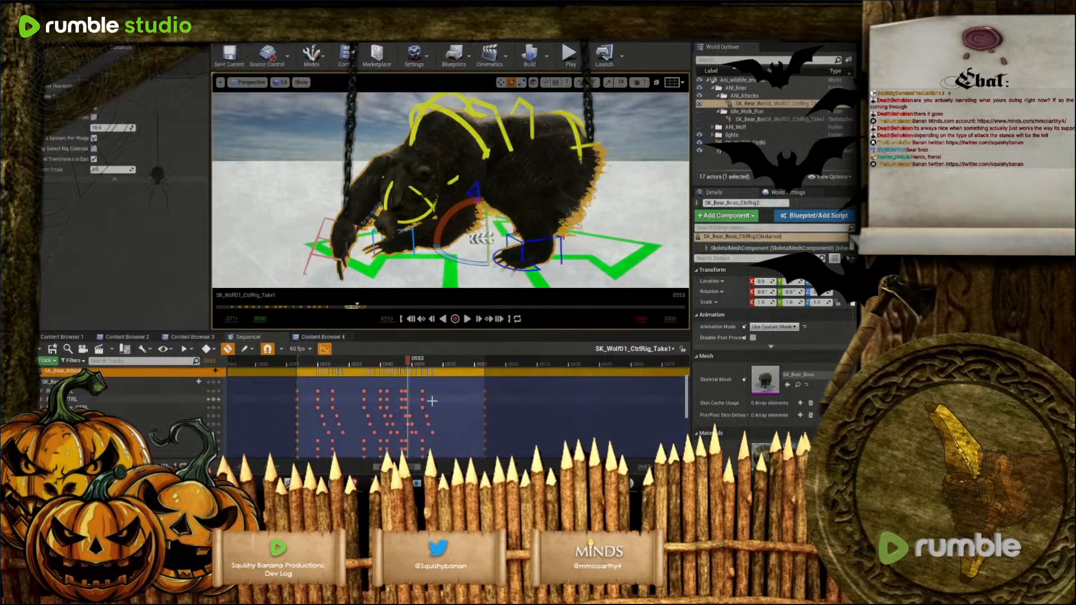
pyautogui.moveTo(318, 414); pyautogui.dragTo(420, 417)
pyautogui.moveTo(313, 421); pyautogui.dragTo(424, 426)
pyautogui.click(444, 433)
pyautogui.moveTo(338, 429); pyautogui.dragTo(424, 434)
pyautogui.scroll(-5, 369, 425)
pyautogui.scroll(-3, 424, 434)
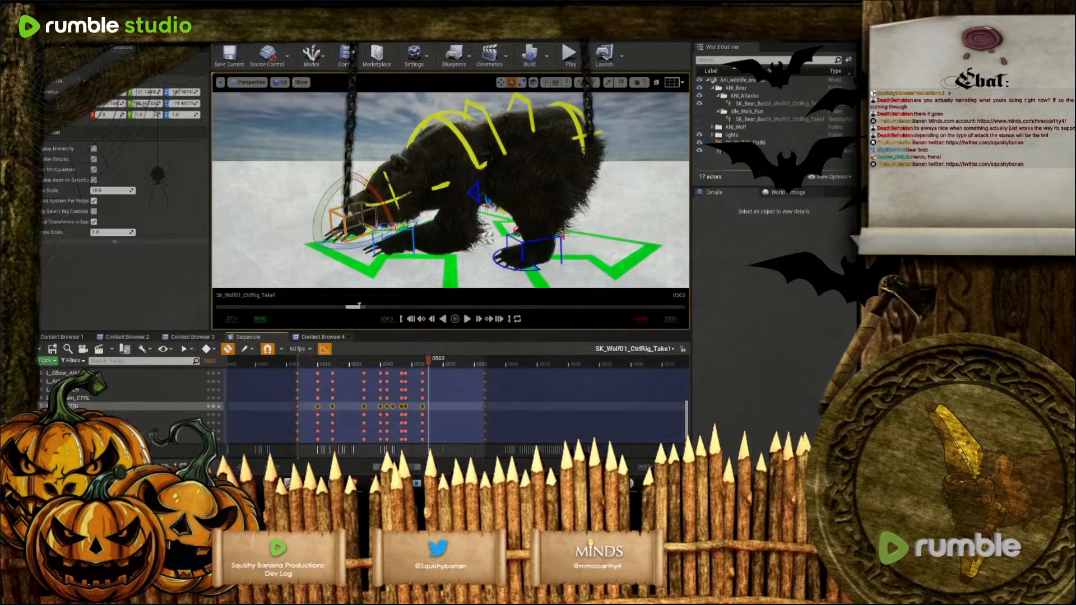
# At frame 550, move the bear's pelvis control forward in the direction of the swipe
pyautogui.moveTo(449, 213); pyautogui.dragTo(529, 207, button='right')
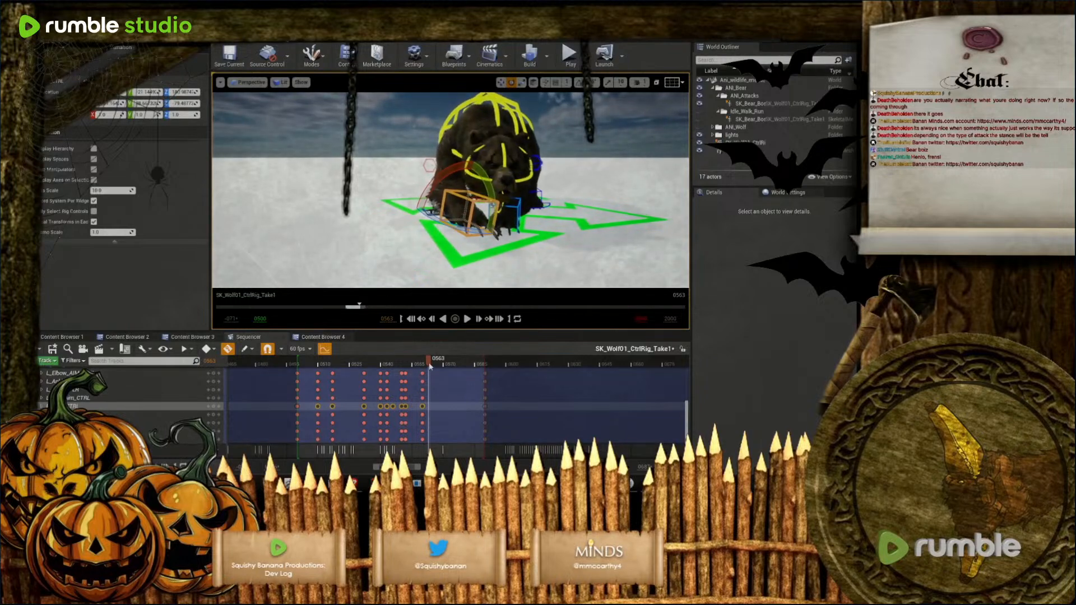
pyautogui.moveTo(423, 368); pyautogui.dragTo(398, 380)
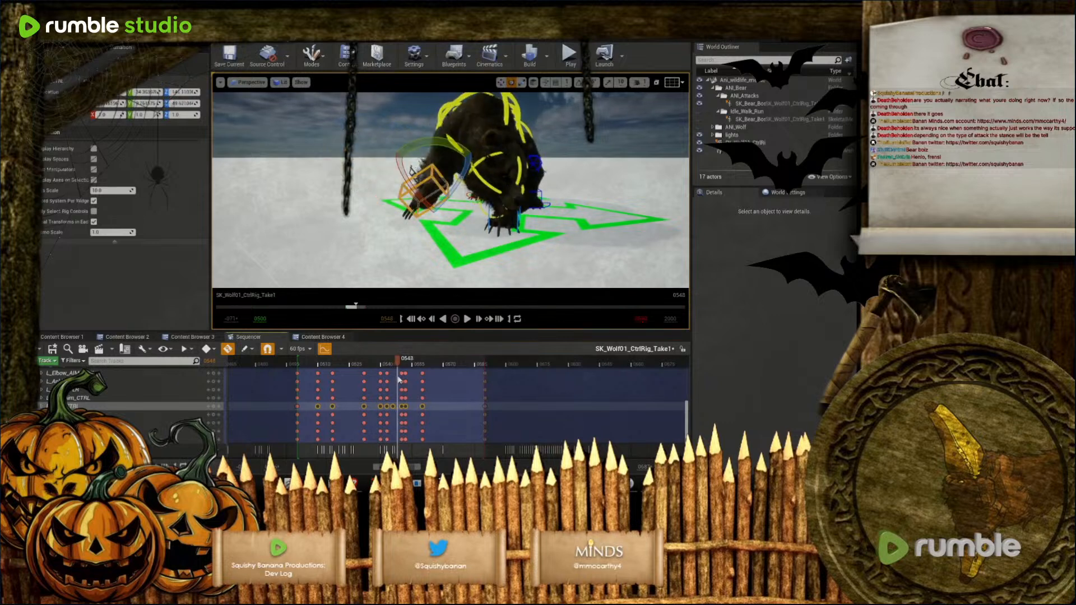
pyautogui.moveTo(401, 380); pyautogui.dragTo(403, 380)
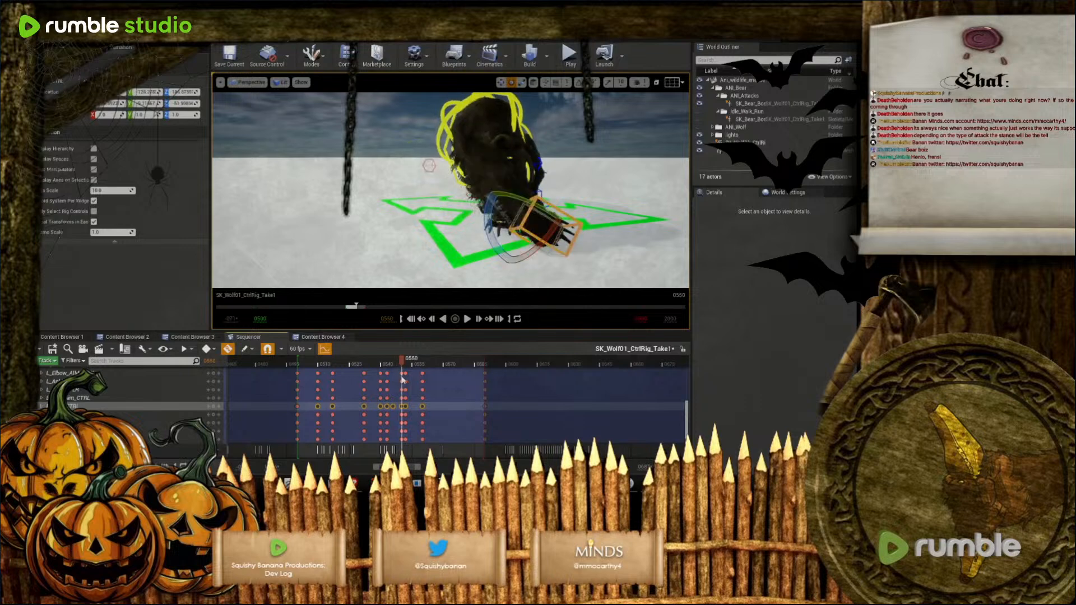
pyautogui.press('f')
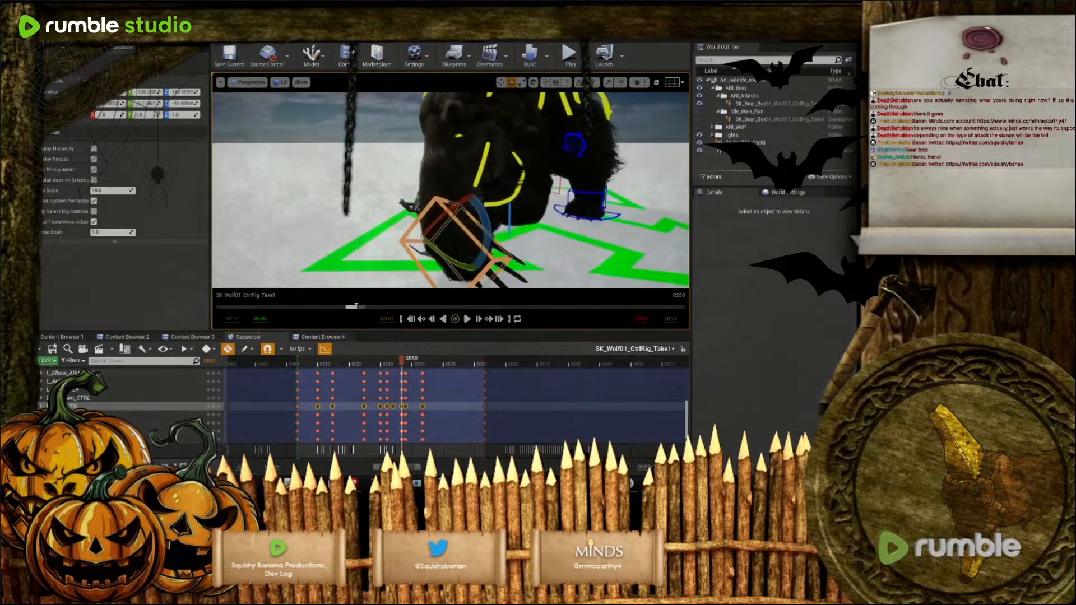
pyautogui.moveTo(418, 238); pyautogui.dragTo(299, 234)
pyautogui.moveTo(347, 252); pyautogui.dragTo(426, 196, button='right')
pyautogui.click(529, 164)
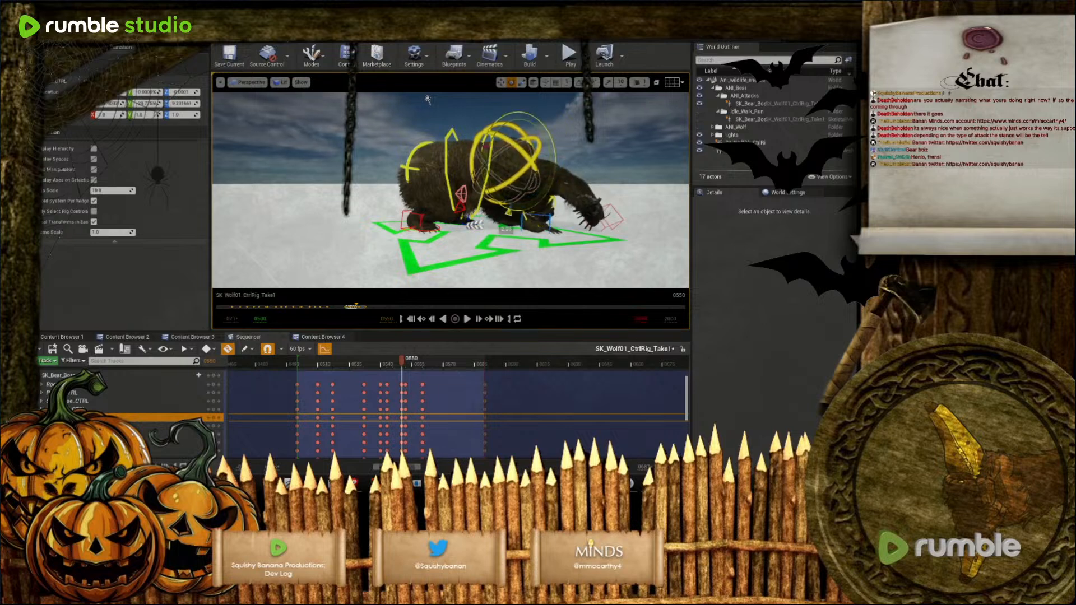
pyautogui.click(425, 153)
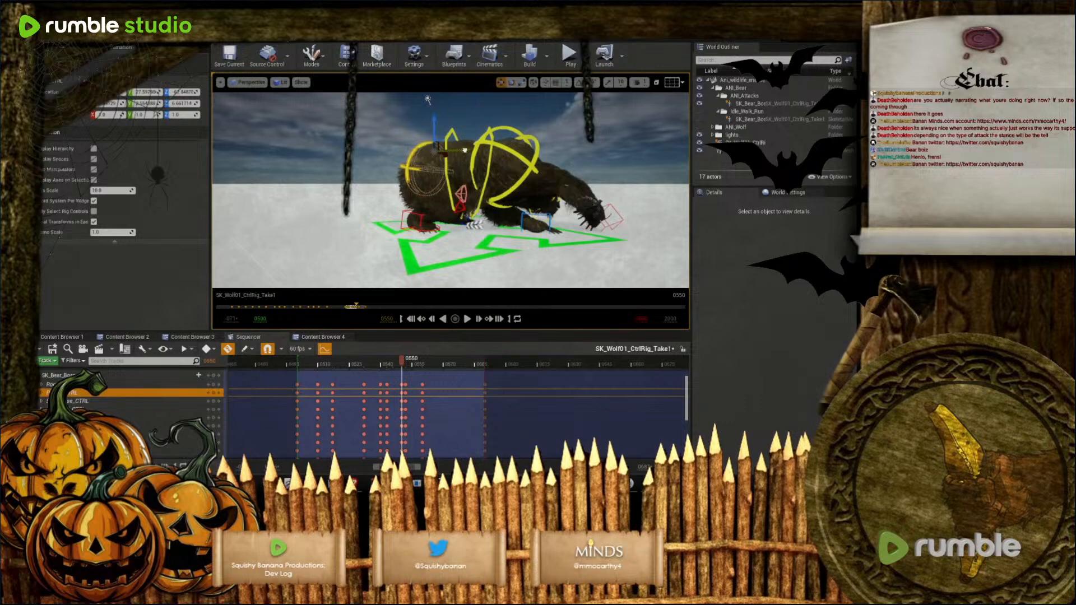
pyautogui.moveTo(468, 150); pyautogui.dragTo(497, 150)
# Move the right paw control slightly lower in the frame 550 pose
pyautogui.moveTo(498, 150); pyautogui.dragTo(492, 192, button='right')
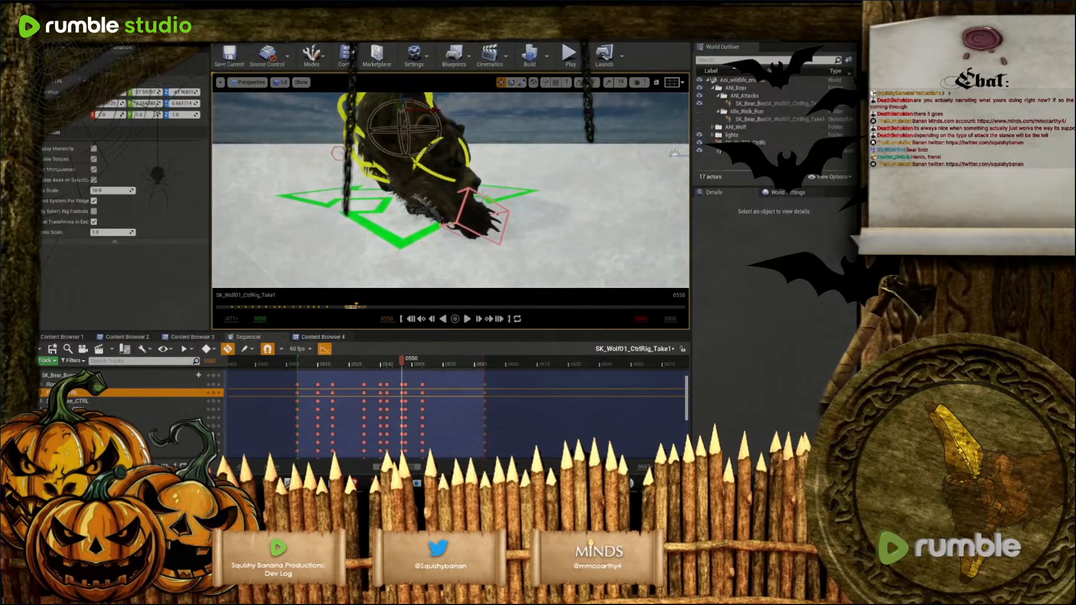
pyautogui.click(492, 193)
pyautogui.moveTo(474, 215); pyautogui.dragTo(475, 220)
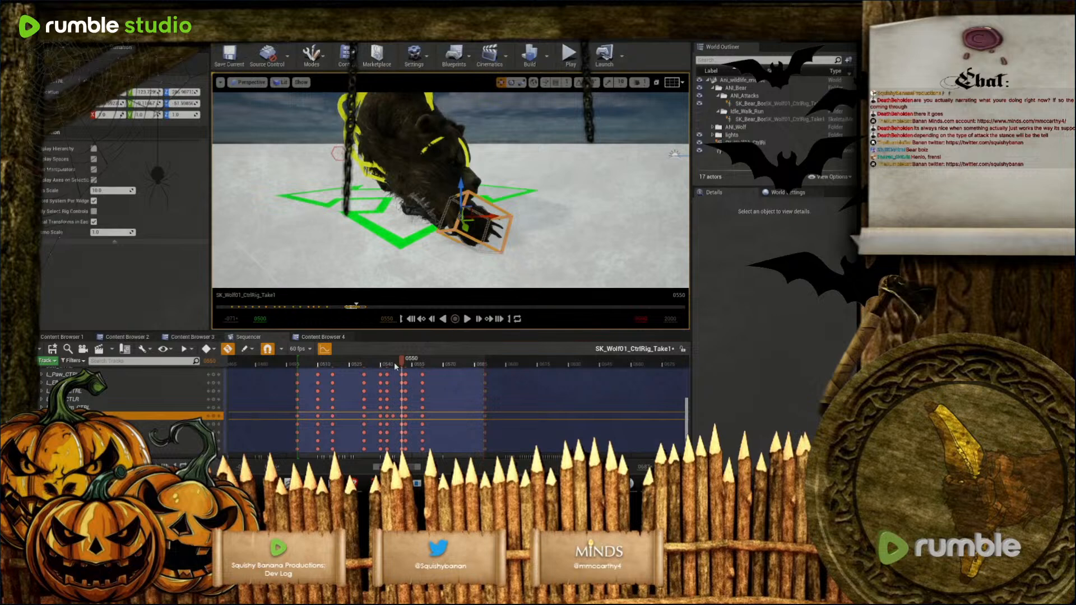
# Delete all of the bear's control keys at frame 552
pyautogui.moveTo(405, 361); pyautogui.dragTo(406, 362)
pyautogui.scroll(3, 420, 392)
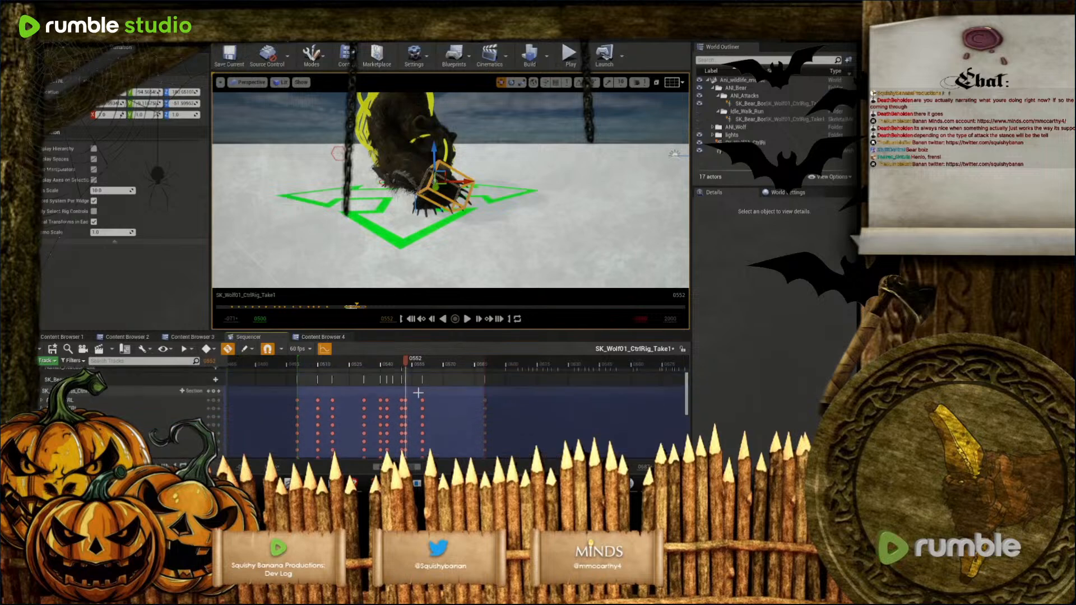
pyautogui.click(404, 400)
pyautogui.moveTo(406, 362)
pyautogui.mouseDown()
pyautogui.moveTo(425, 370)
pyautogui.moveTo(406, 377)
pyautogui.mouseUp()
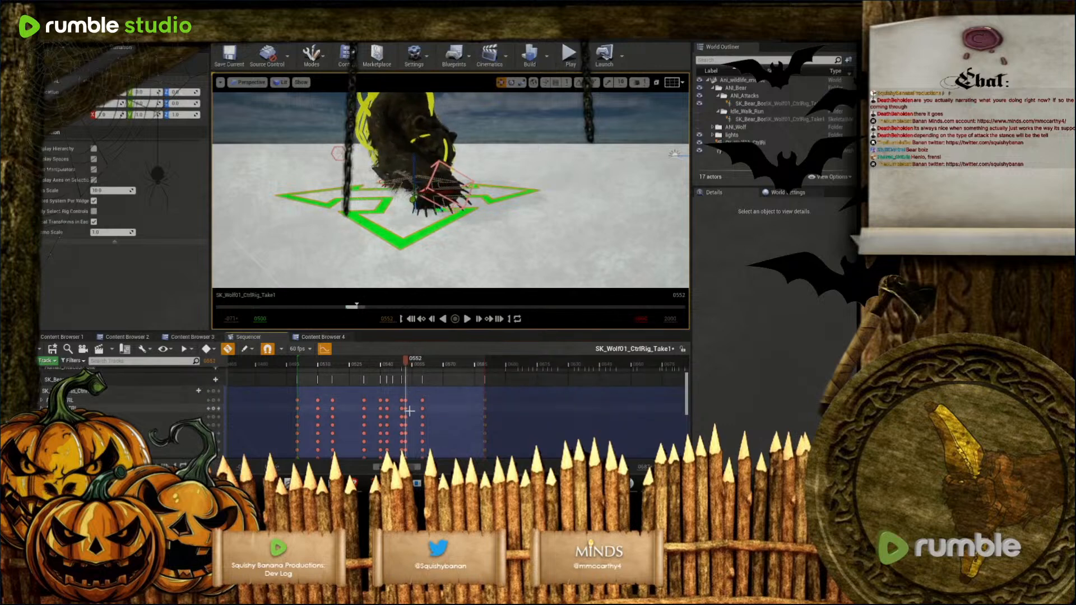
pyautogui.scroll(-5, 411, 409)
pyautogui.click(405, 428)
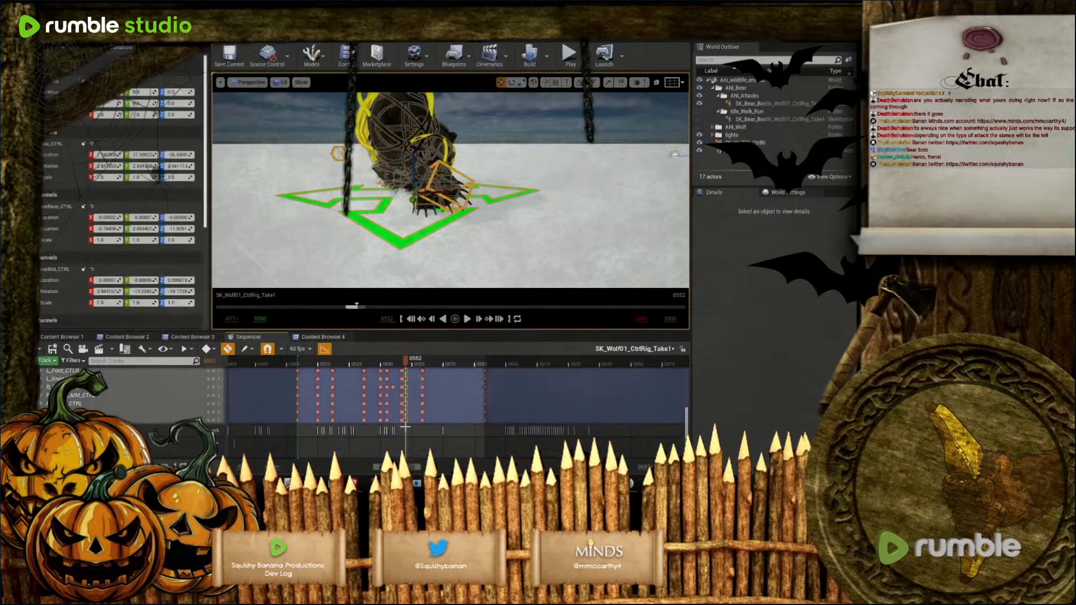
pyautogui.press('Delete')
# Copy all control keys of the frame 550 pose and paste them at frame 552
pyautogui.scroll(5, 404, 406)
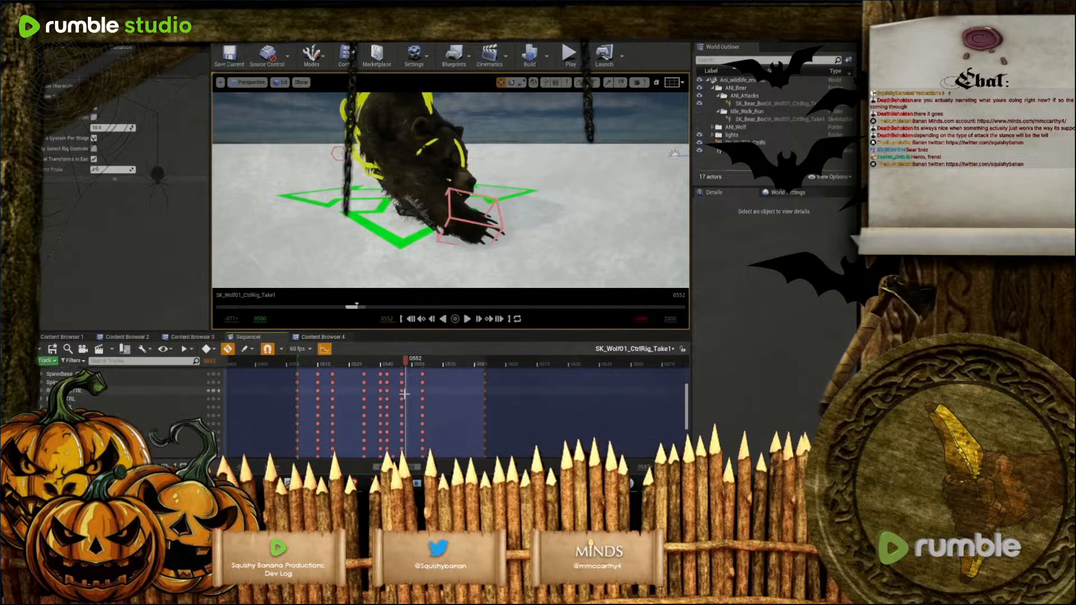
pyautogui.moveTo(398, 377); pyautogui.dragTo(412, 440)
pyautogui.scroll(-5, 411, 438)
pyautogui.hotkey('ctrl', 'v')
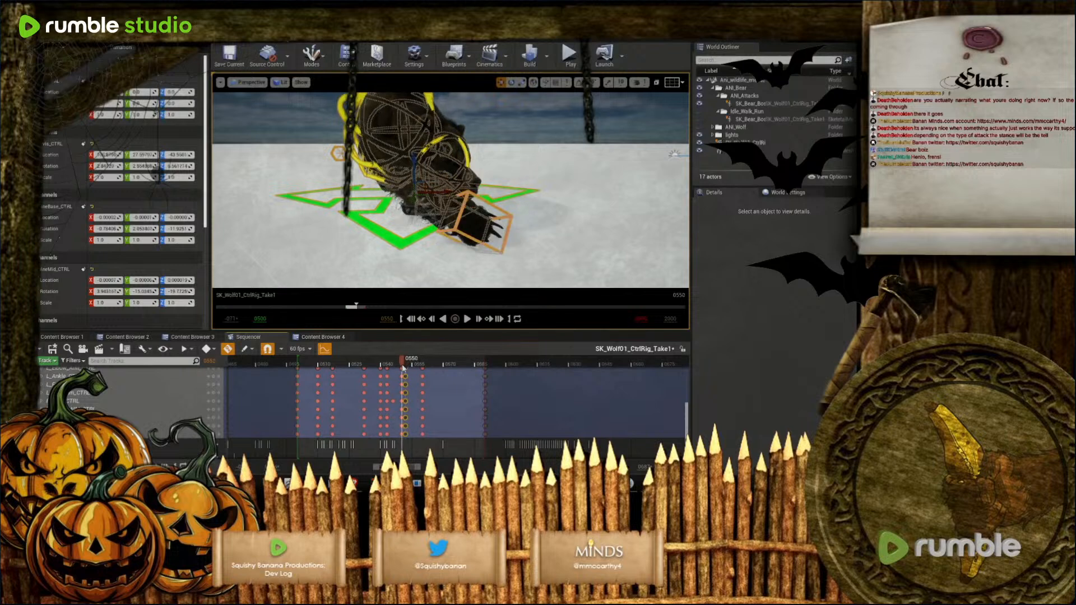
# Nudge the pelvis control a little farther forward at frame 550
pyautogui.moveTo(388, 180); pyautogui.dragTo(501, 143, button='right')
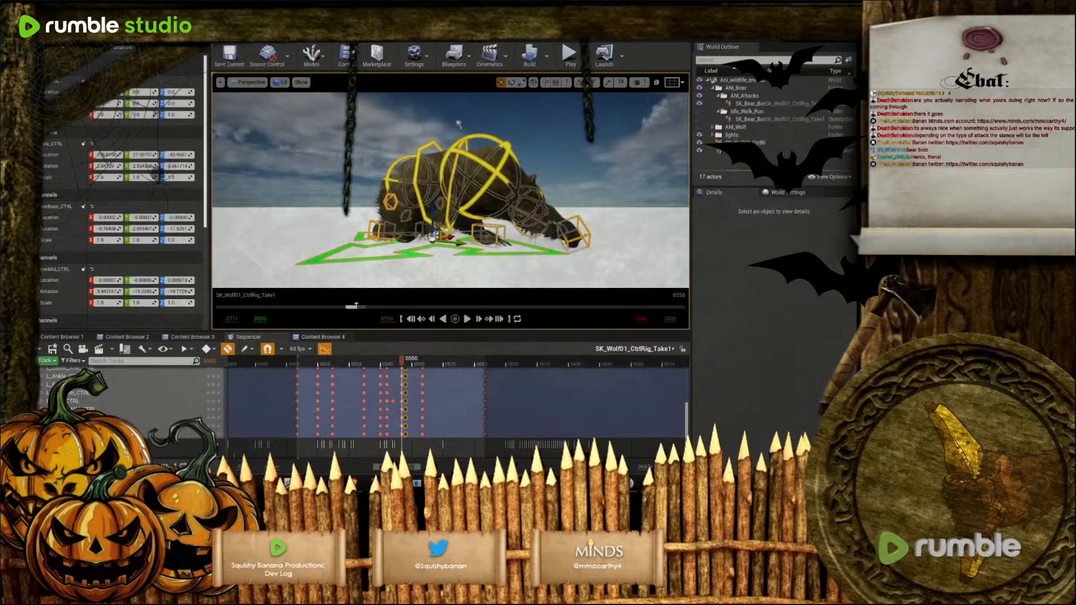
pyautogui.click(416, 163)
pyautogui.moveTo(417, 163); pyautogui.dragTo(424, 157, button='right')
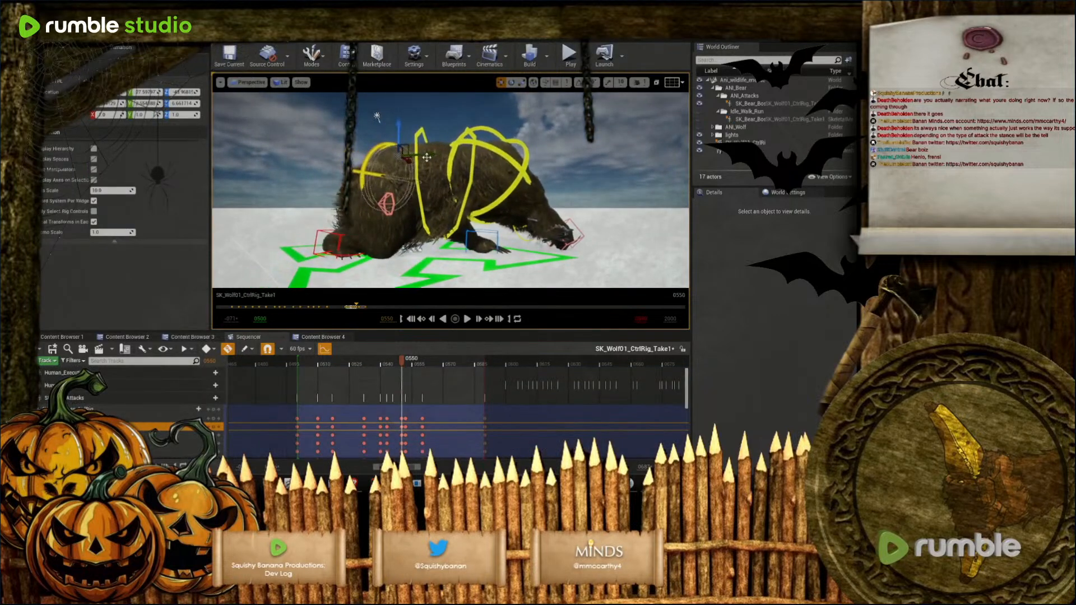
pyautogui.moveTo(430, 154); pyautogui.dragTo(437, 154)
pyautogui.moveTo(438, 154); pyautogui.dragTo(442, 163, button='right')
pyautogui.moveTo(504, 215); pyautogui.dragTo(514, 216, button='right')
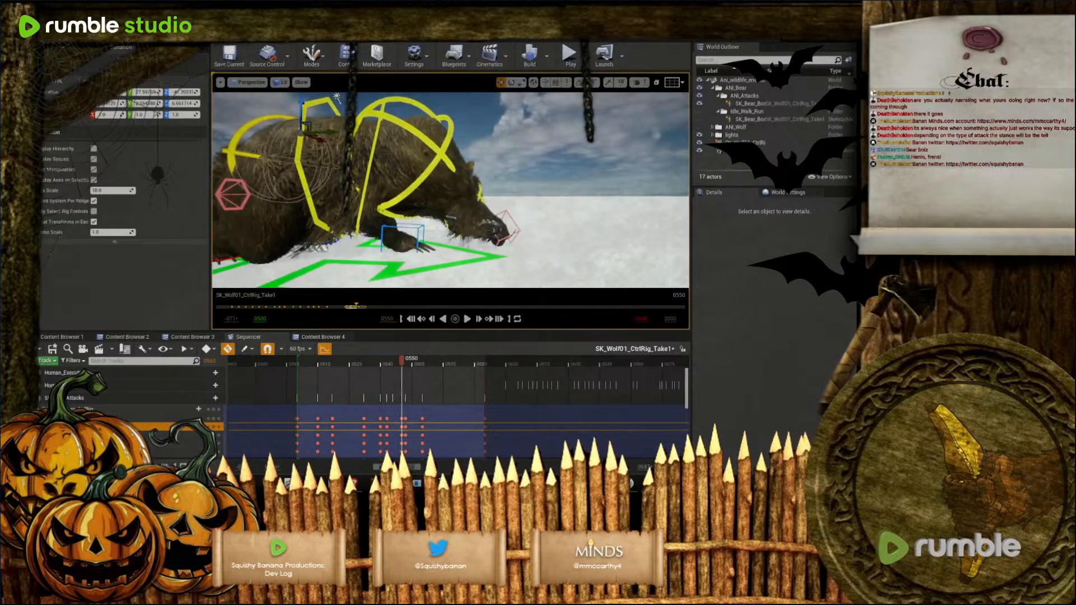
# Rotate the right paw control at frame 550 to re-angle the claws at the end of the swipe
pyautogui.click(512, 220)
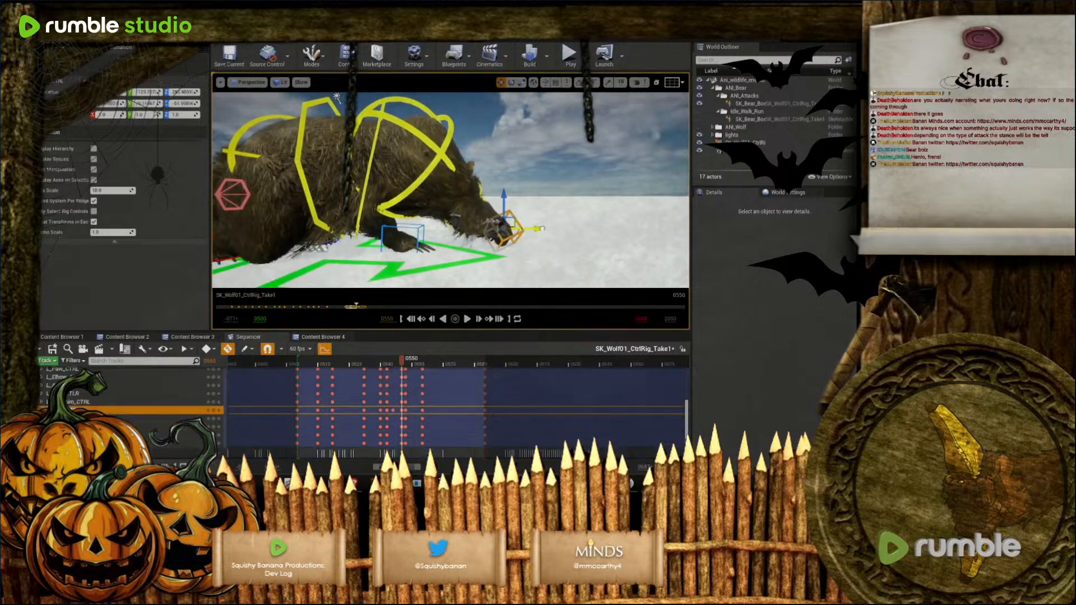
pyautogui.press('e')
pyautogui.moveTo(511, 215); pyautogui.dragTo(536, 243)
pyautogui.moveTo(489, 274); pyautogui.dragTo(552, 235)
pyautogui.moveTo(552, 235); pyautogui.dragTo(398, 246, button='right')
pyautogui.moveTo(505, 243); pyautogui.dragTo(505, 243, button='right')
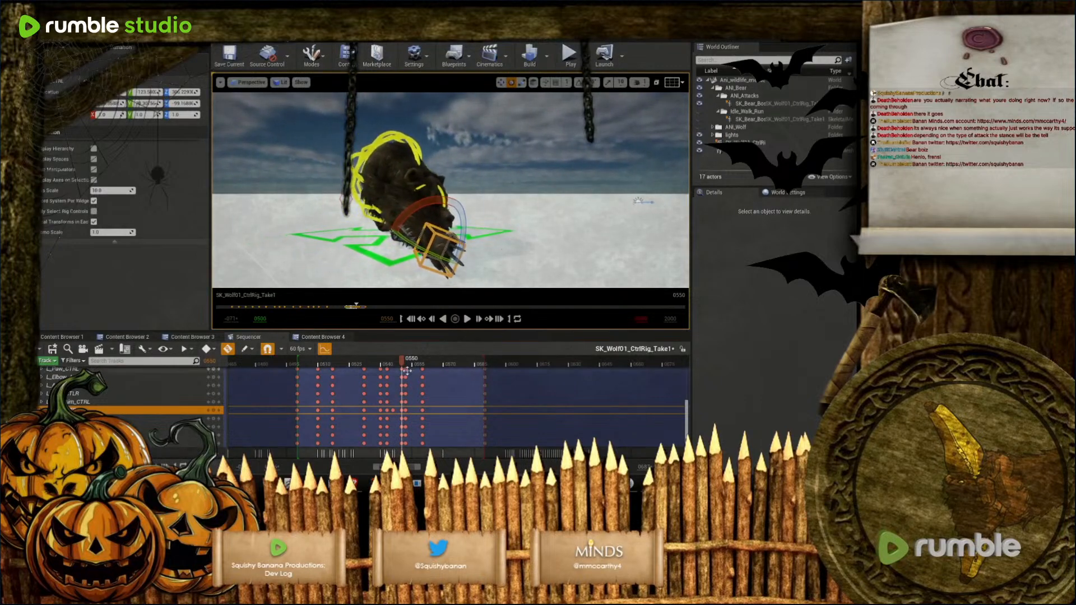
# At frame 548, adjust the right paw control so the arm reaches farther outward, and set its key to Cubic (Auto) interpolation
pyautogui.moveTo(403, 364); pyautogui.dragTo(400, 391)
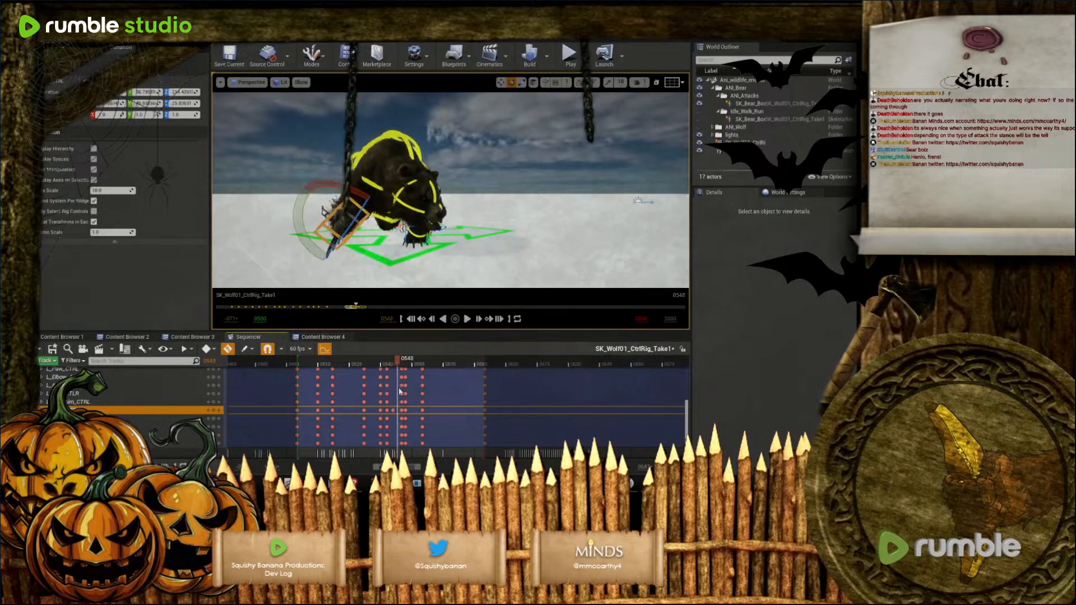
pyautogui.press('f')
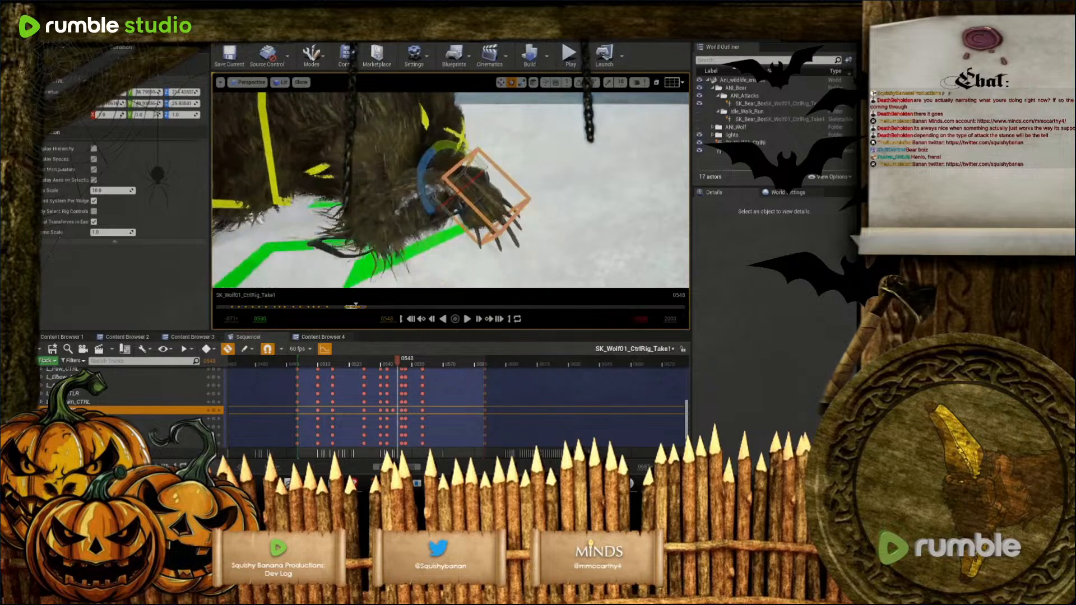
pyautogui.moveTo(490, 223); pyautogui.dragTo(554, 183)
pyautogui.keyDown('alt'); pyautogui.moveTo(555, 184); pyautogui.dragTo(412, 246); pyautogui.keyUp('alt')
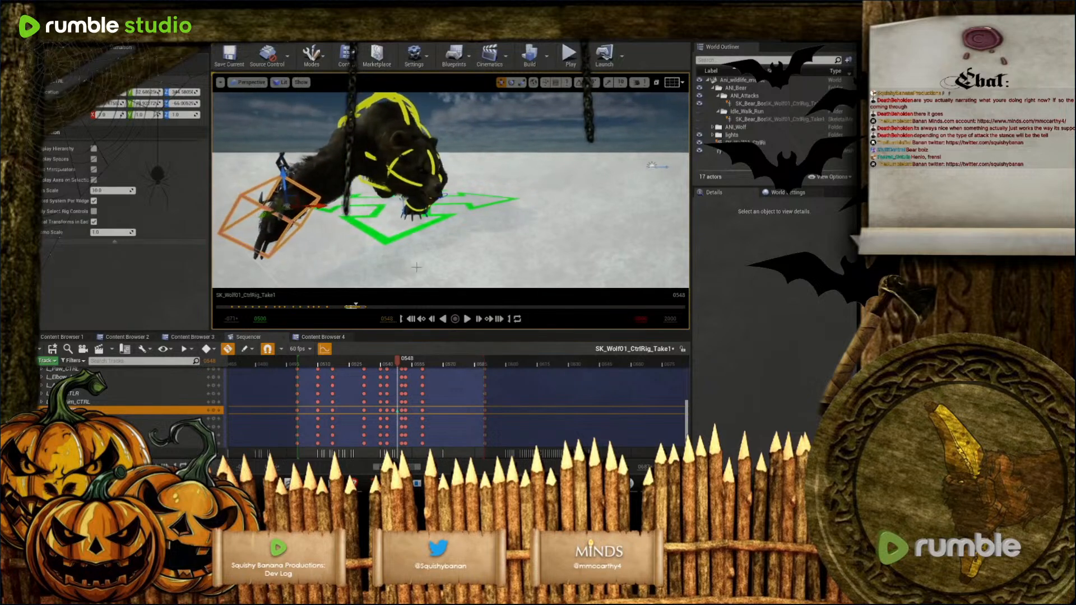
pyautogui.rightClick(398, 412)
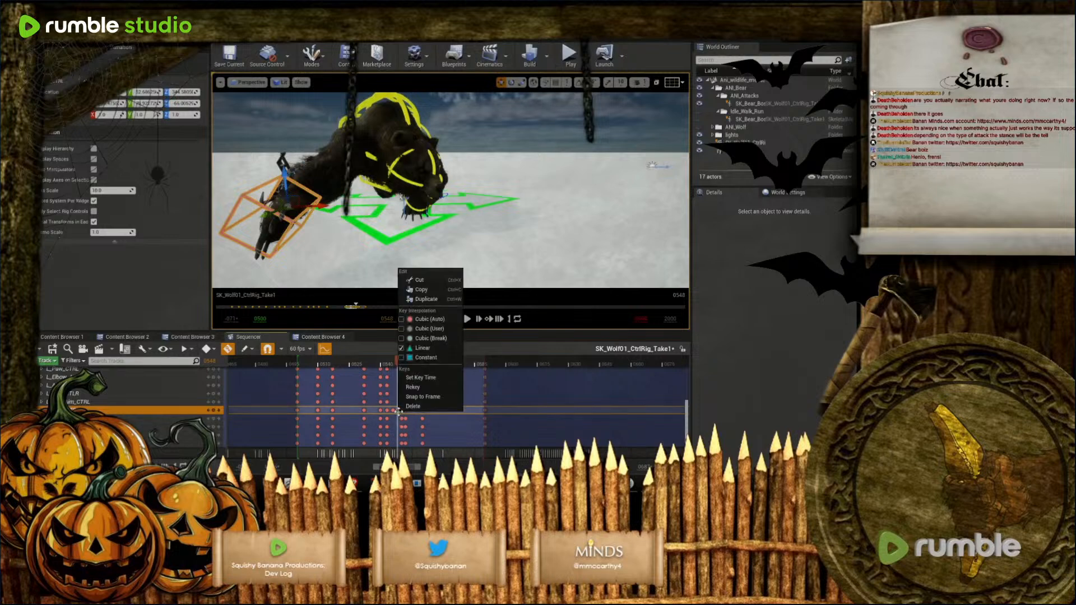
pyautogui.click(422, 323)
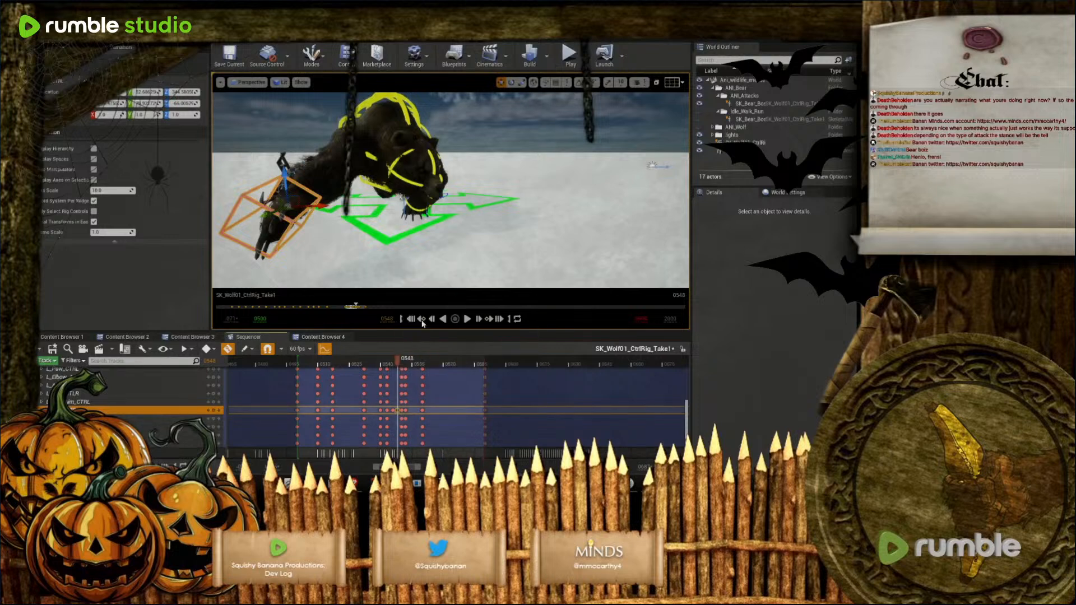
# Scrub through the revised swipe and play it back to check the right paw's motion
pyautogui.click(401, 360)
pyautogui.moveTo(400, 358); pyautogui.dragTo(355, 374)
pyautogui.moveTo(443, 375)
pyautogui.mouseDown()
pyautogui.moveTo(365, 371)
pyautogui.moveTo(426, 367)
pyautogui.mouseUp()
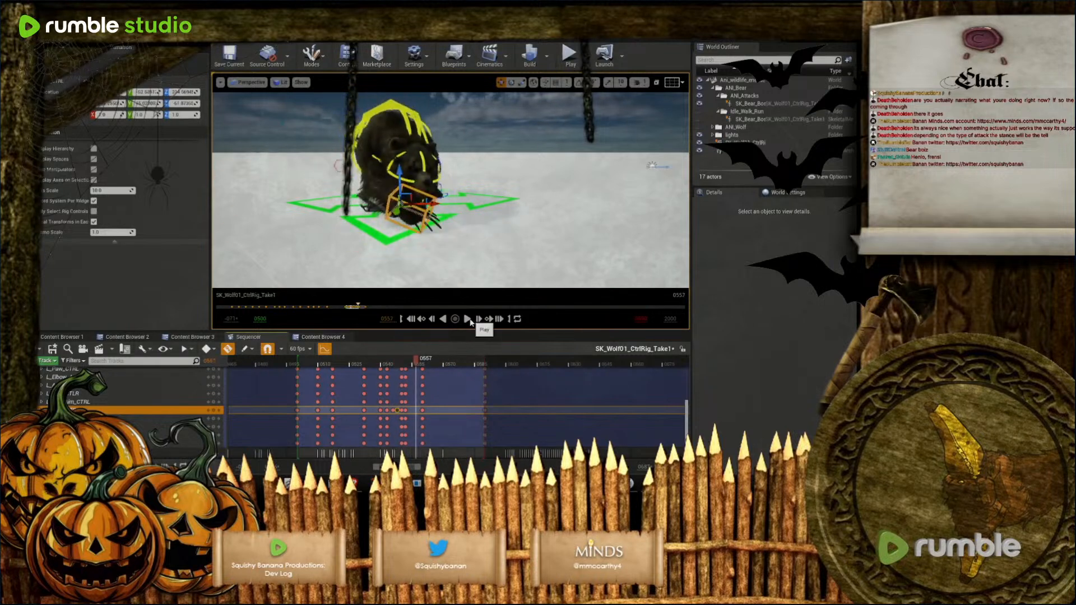
pyautogui.click(470, 319)
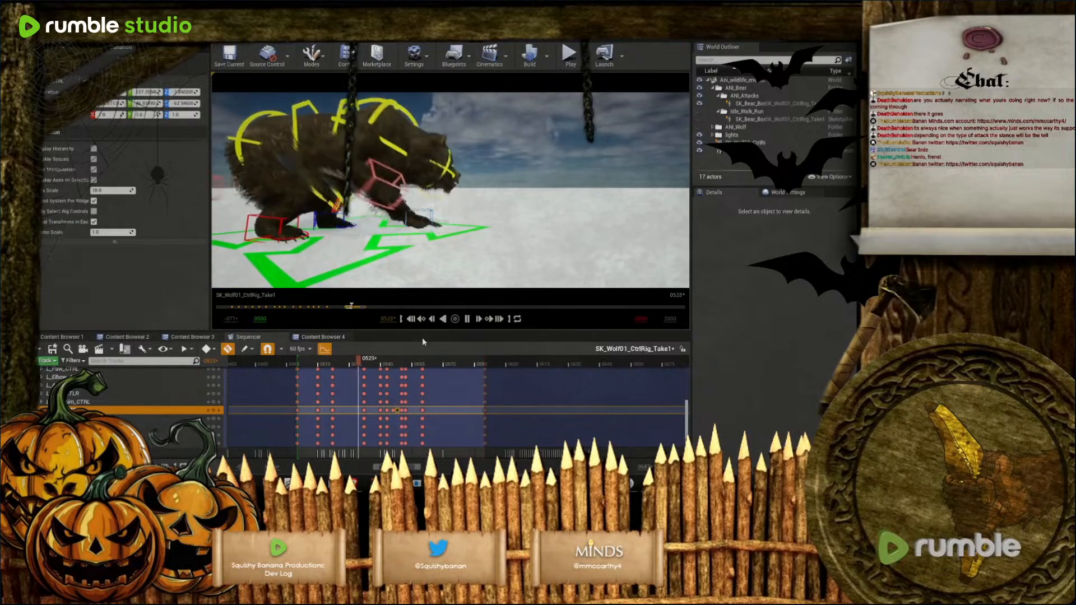
# Shift the right paw's keys between frames 510 and 560 about 3 frames later and replay the swipe
pyautogui.click(456, 320)
pyautogui.moveTo(311, 409); pyautogui.dragTo(429, 411)
pyautogui.click(467, 319)
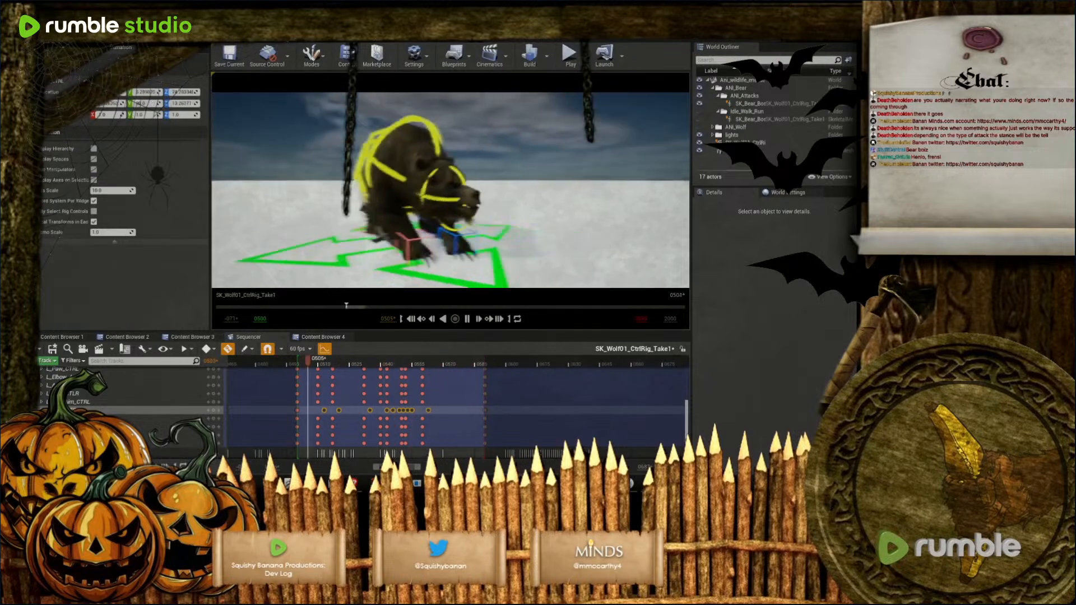
# Offset the attack's pelvis keys about 2 frames earlier and the spine mid keys about 1 frame later
pyautogui.scroll(3, 326, 411)
pyautogui.scroll(2, 326, 411)
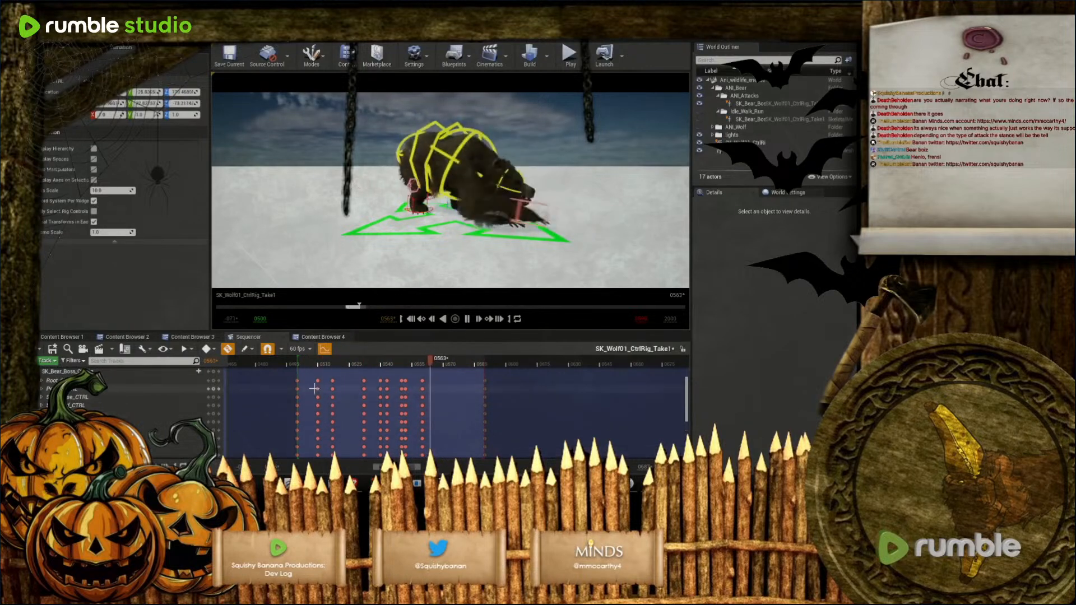
pyautogui.moveTo(424, 386); pyautogui.dragTo(417, 389)
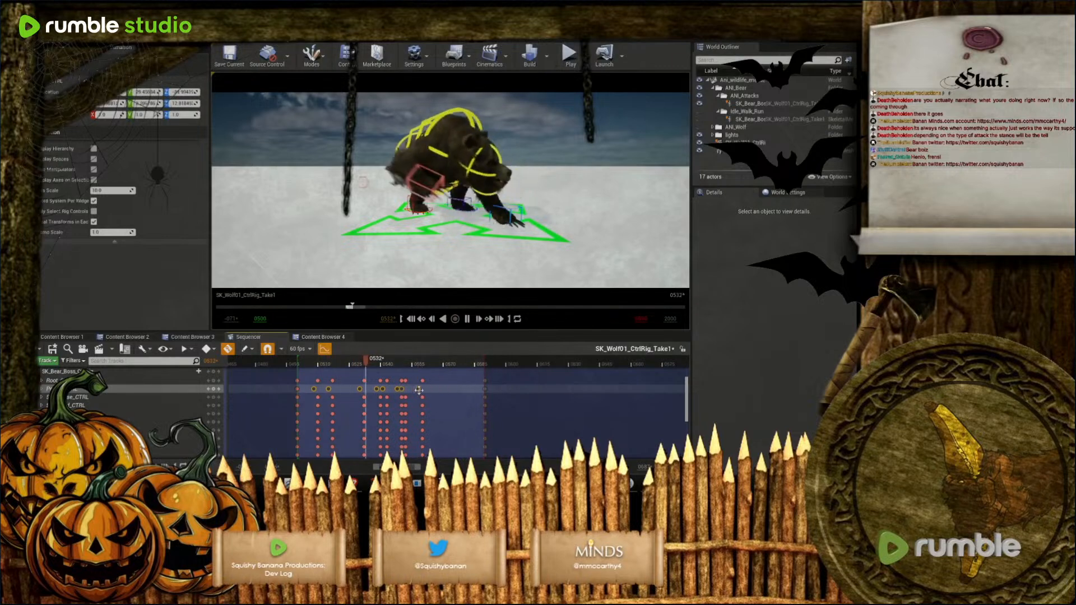
pyautogui.moveTo(310, 403); pyautogui.dragTo(423, 405)
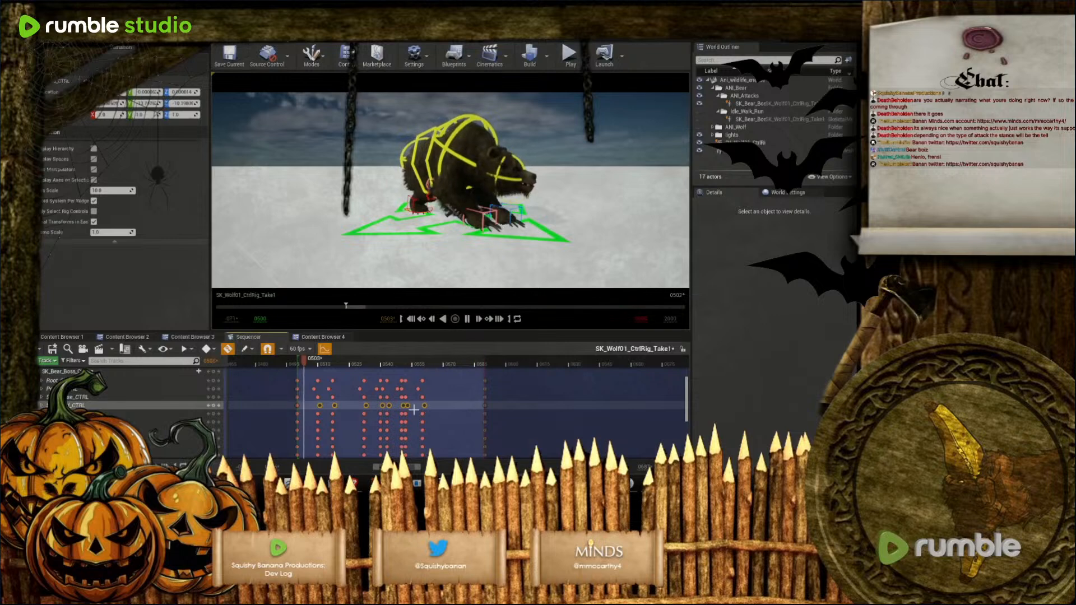
# Offset the ribcage keys slightly later and the head keys about 4 frames later, and watch the looping swipe from several angles
pyautogui.moveTo(312, 412); pyautogui.dragTo(329, 415)
pyautogui.moveTo(428, 414); pyautogui.dragTo(423, 413)
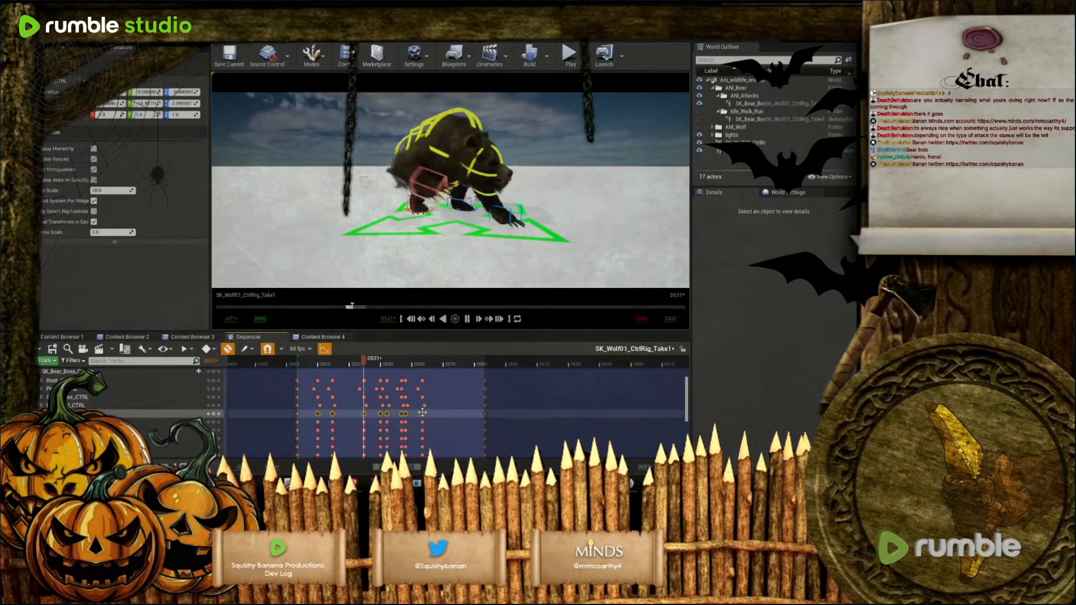
pyautogui.moveTo(307, 421); pyautogui.dragTo(430, 422)
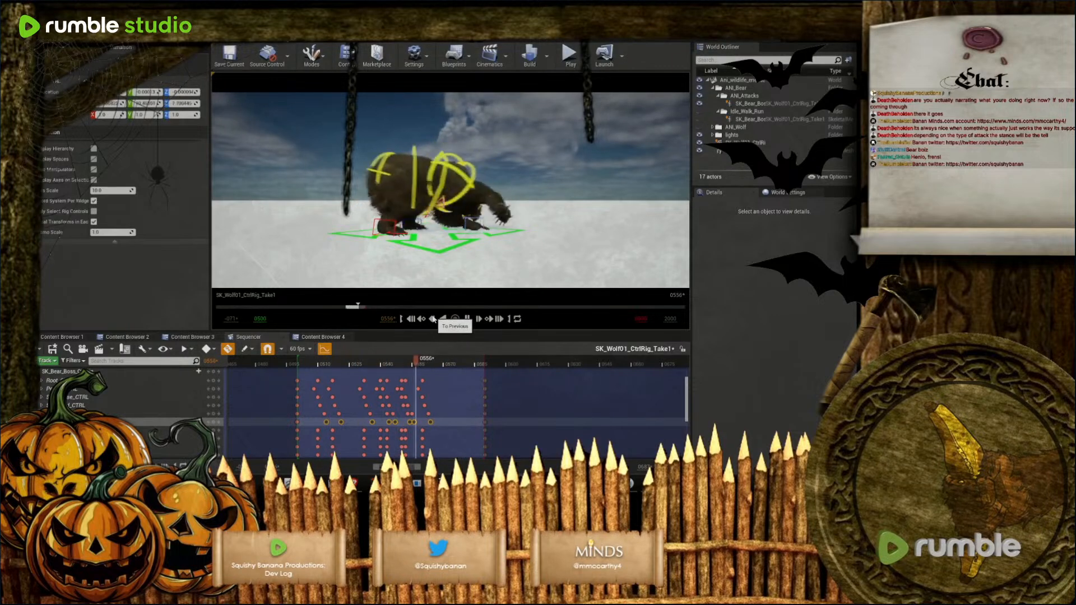
pyautogui.moveTo(443, 241); pyautogui.dragTo(264, 264, button='right')
pyautogui.keyDown('alt'); pyautogui.moveTo(415, 235); pyautogui.dragTo(446, 239); pyautogui.keyUp('alt')
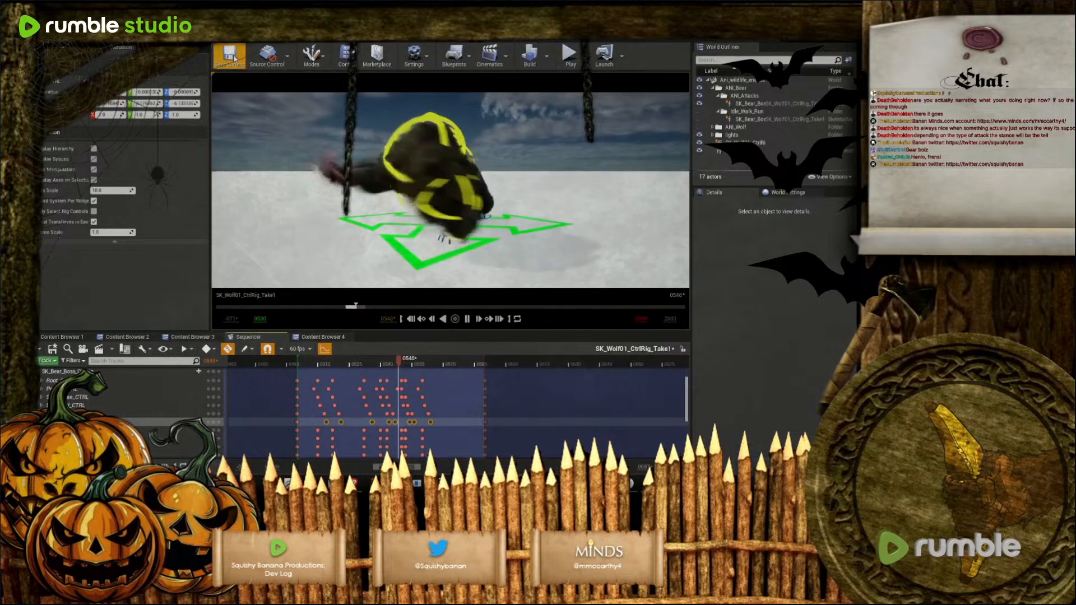
# Save the sequence, hide the rig's manipulators, and watch the looping swipe without the control shapes before stopping playback
pyautogui.click(54, 350)
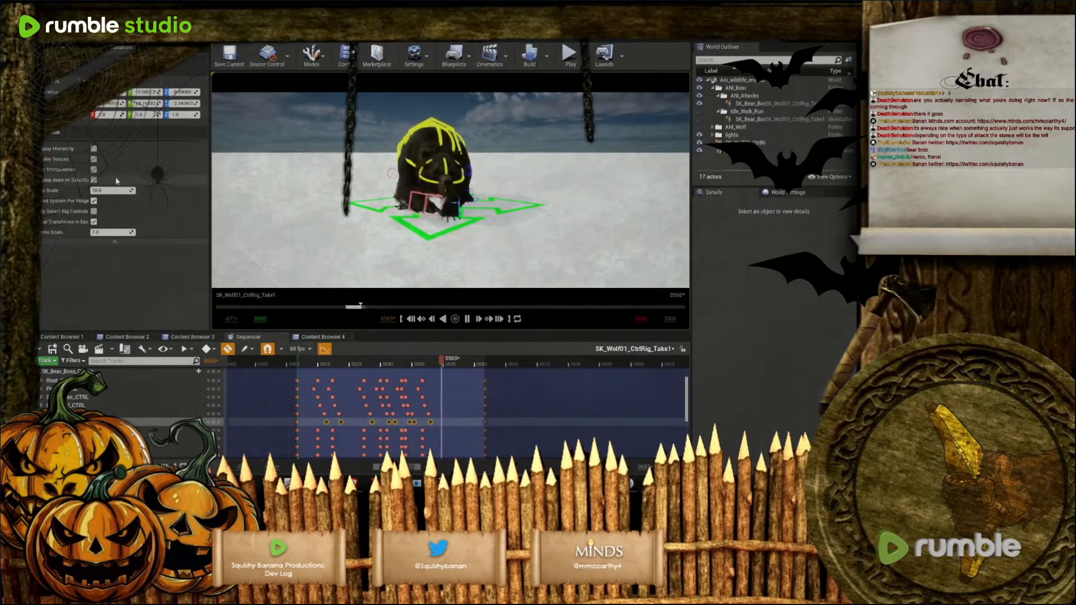
pyautogui.click(93, 170)
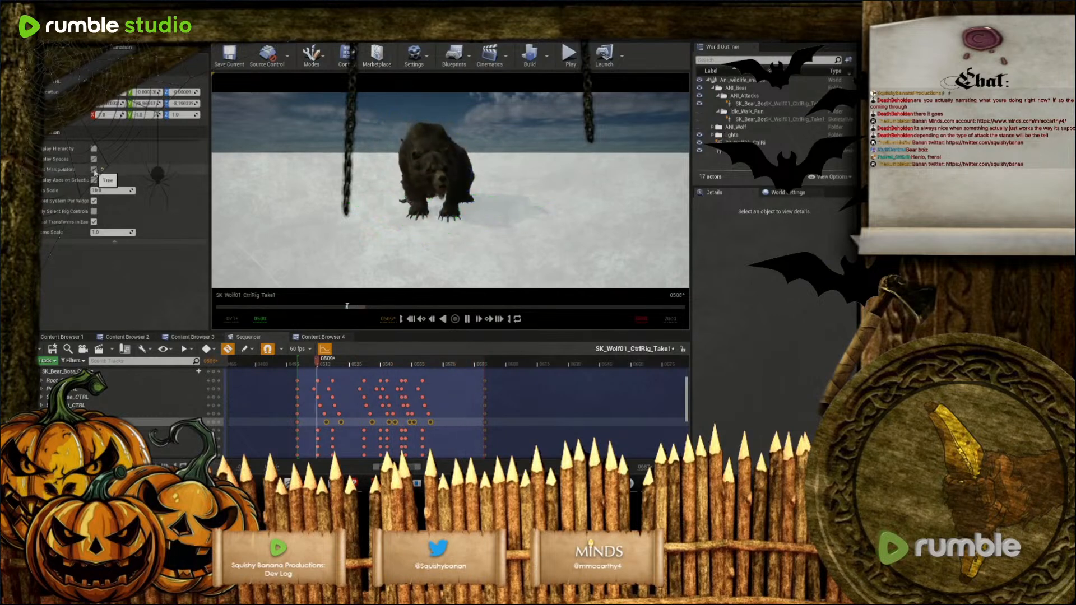
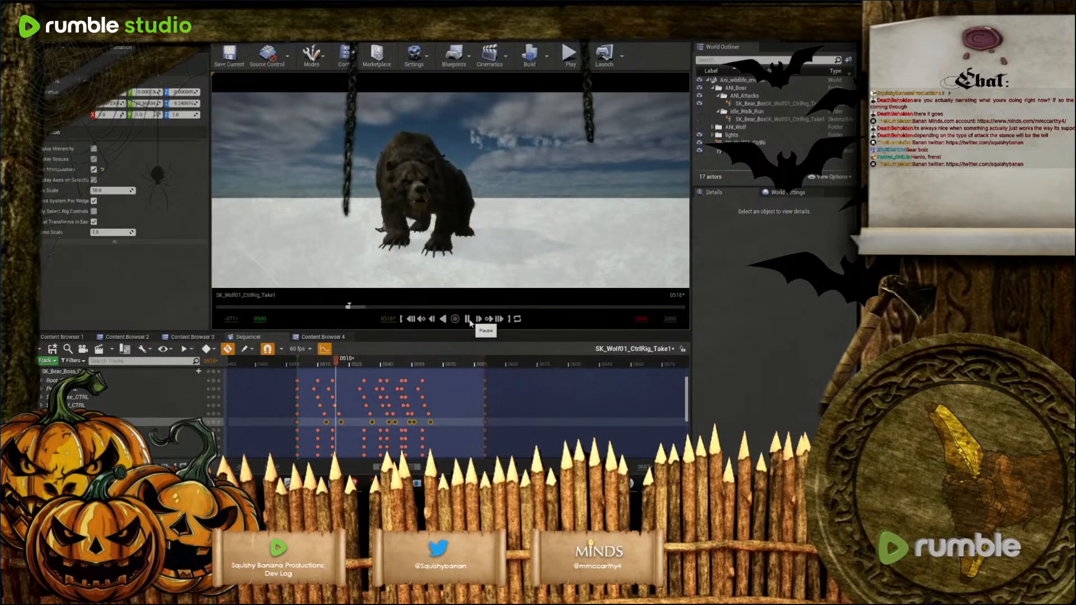
pyautogui.click(469, 320)
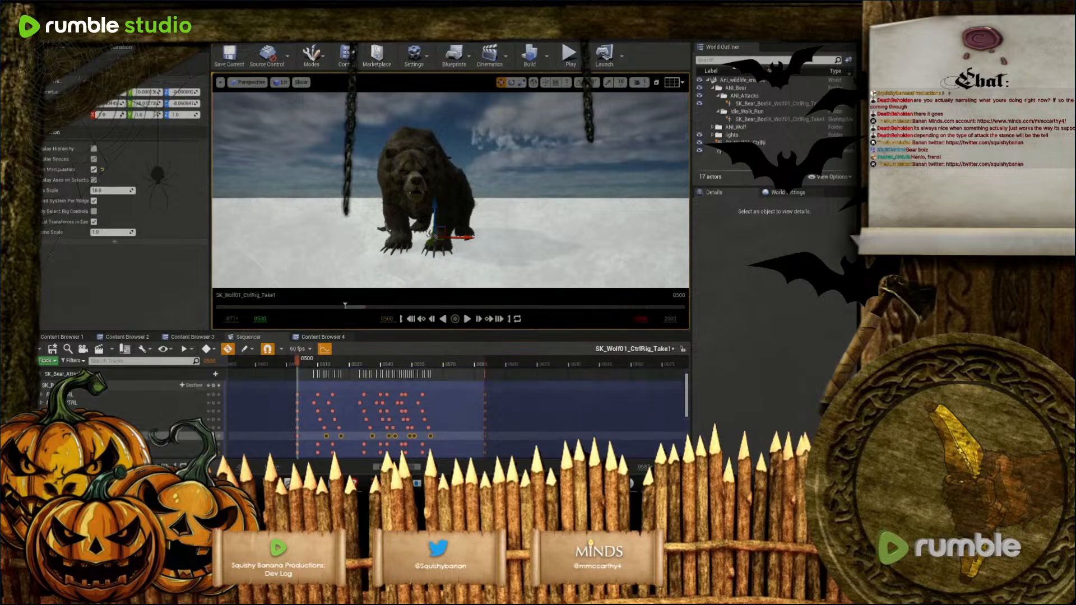
# Bake the bear attack track to an animation sequence named AS_Bear_ATK_Orthodox in the animation_sequences/NPCS/Wildlife folder
pyautogui.click(67, 373)
pyautogui.rightClick(81, 374)
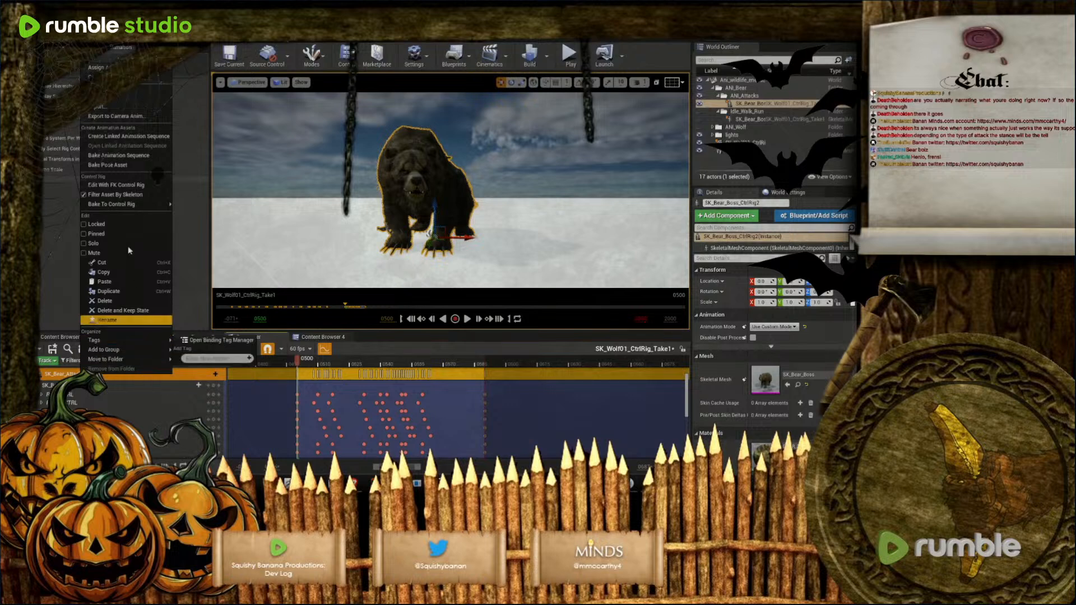
pyautogui.click(130, 156)
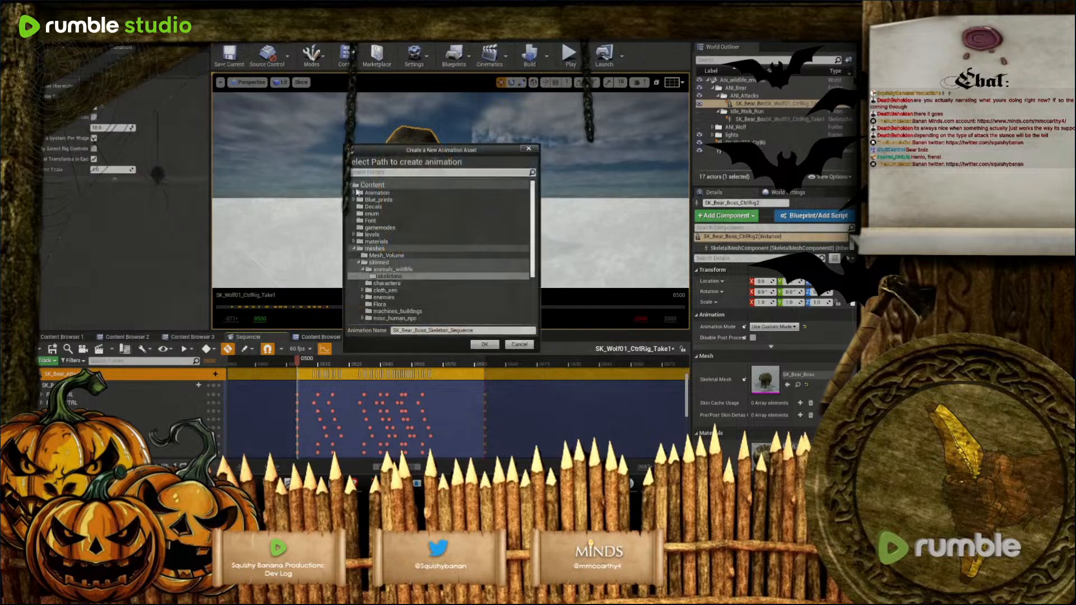
pyautogui.doubleClick(365, 193)
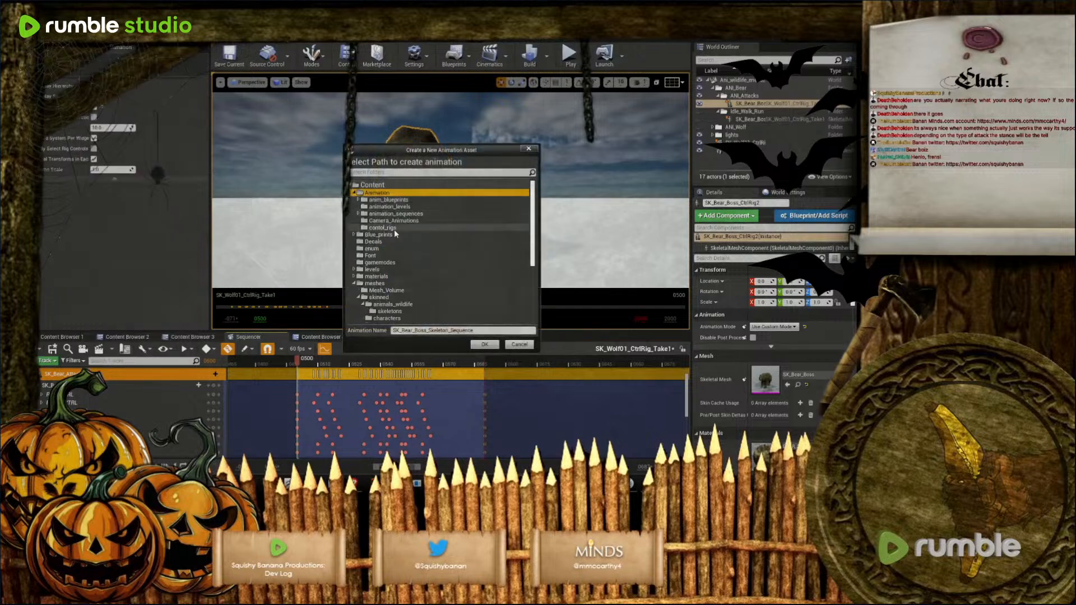
pyautogui.click(358, 214)
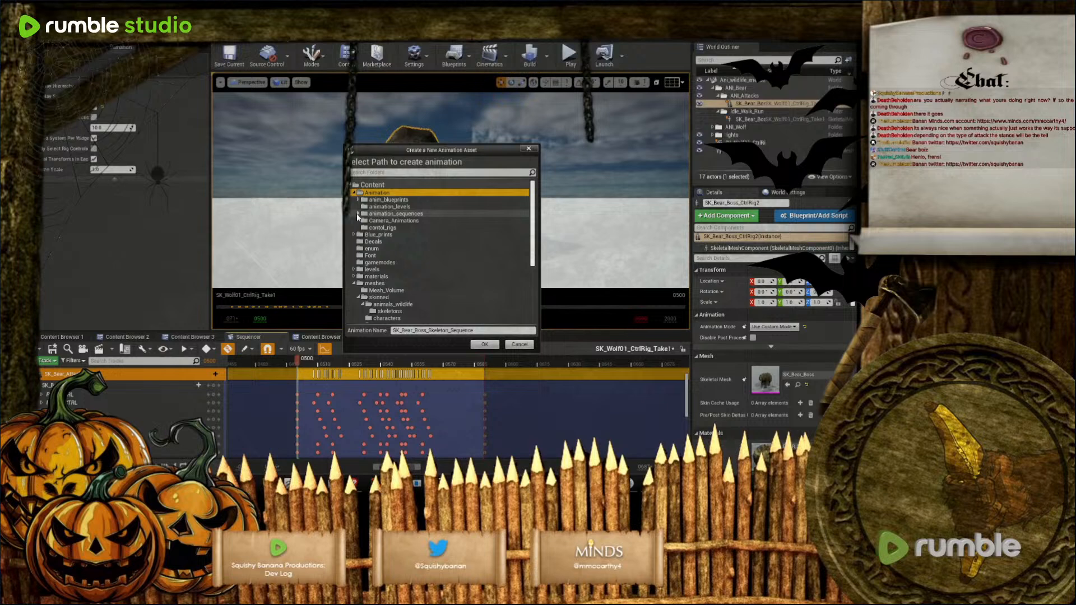
pyautogui.click(362, 235)
pyautogui.click(385, 241)
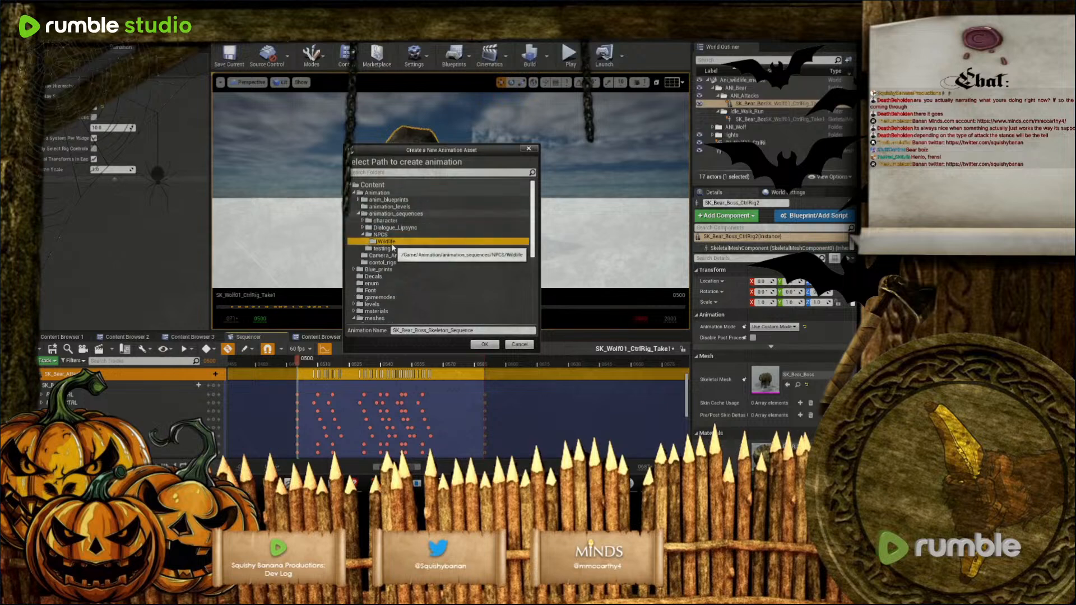
pyautogui.click(433, 331)
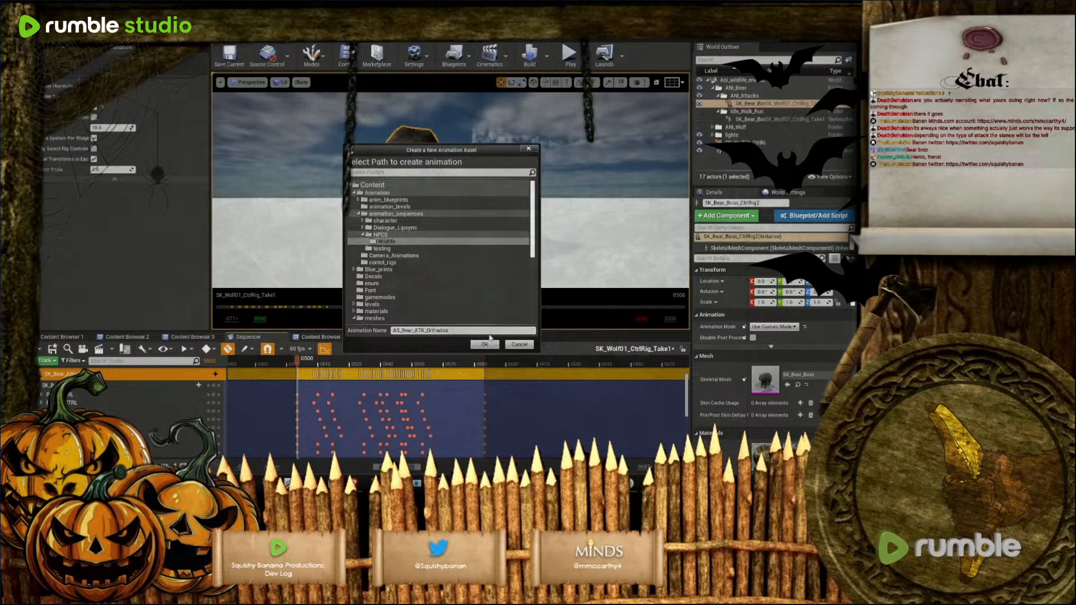
pyautogui.click(486, 344)
pyautogui.click(442, 344)
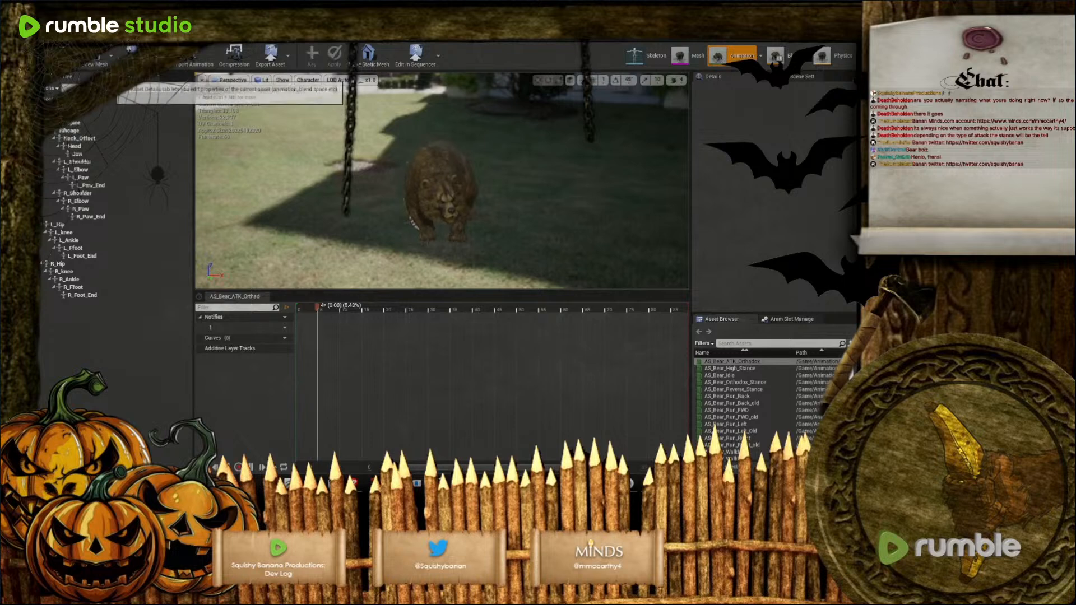
# Review the baked animation's preview and its asset details down to the root motion settings, and return to the sequence
pyautogui.click(114, 77)
pyautogui.scroll(-10, 102, 362)
pyautogui.scroll(-2, 92, 399)
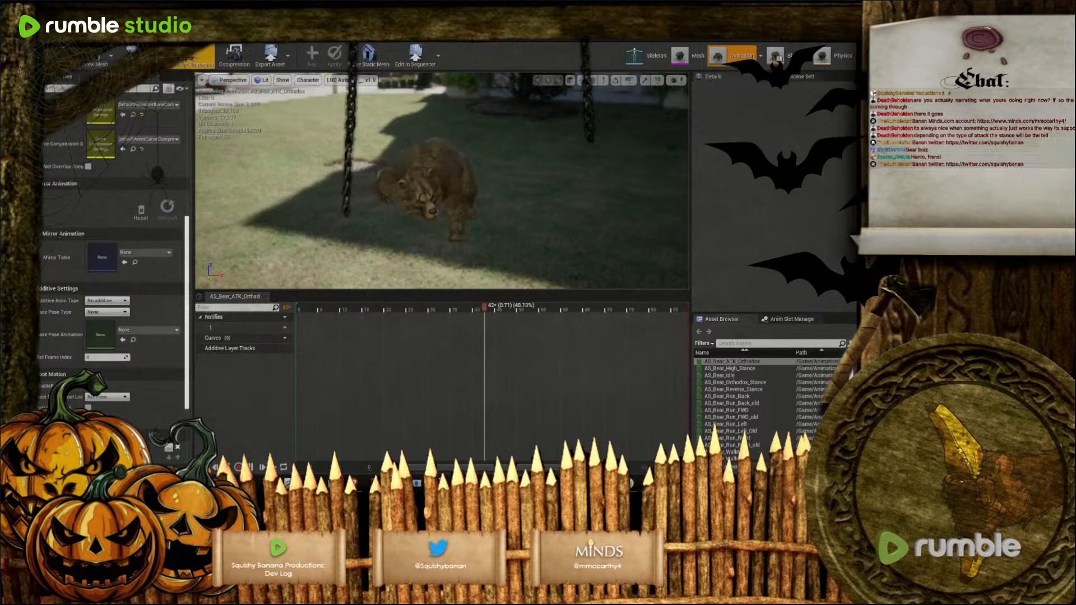
pyautogui.hotkey('alt', 'Tab')
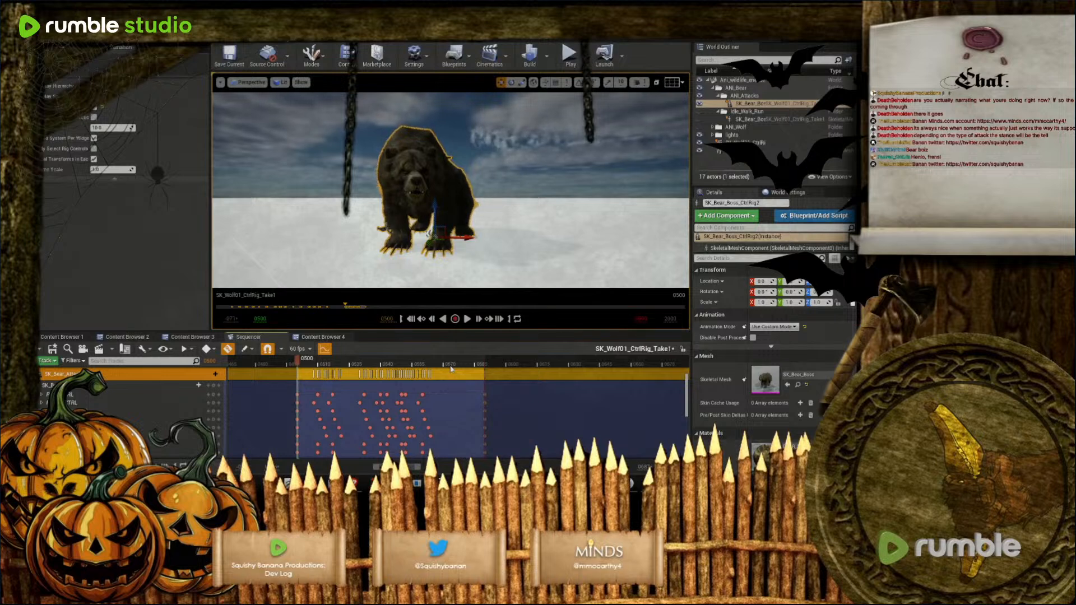
# Set the sequence's playback range to start at frame 650 and move playback to the new range
pyautogui.scroll(-5, 449, 392)
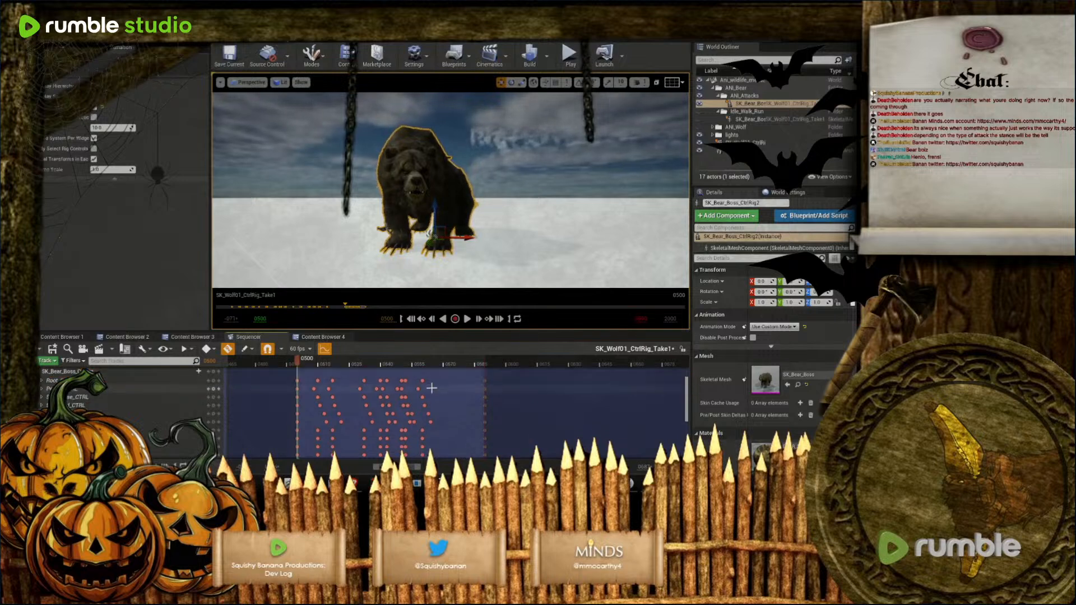
pyautogui.scroll(1, 442, 400)
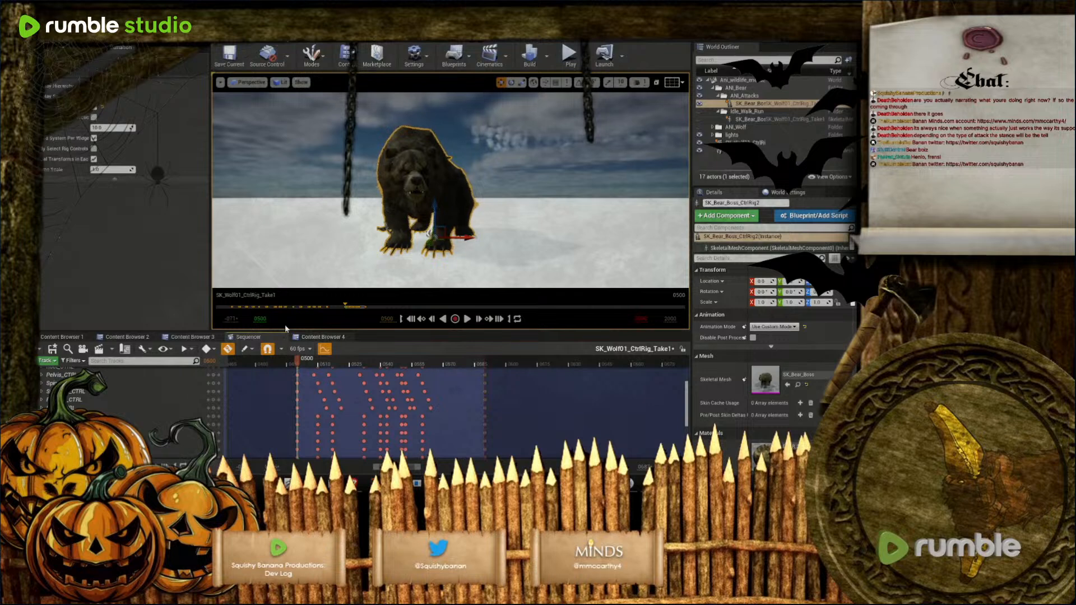
pyautogui.write('650')
pyautogui.press('Return')
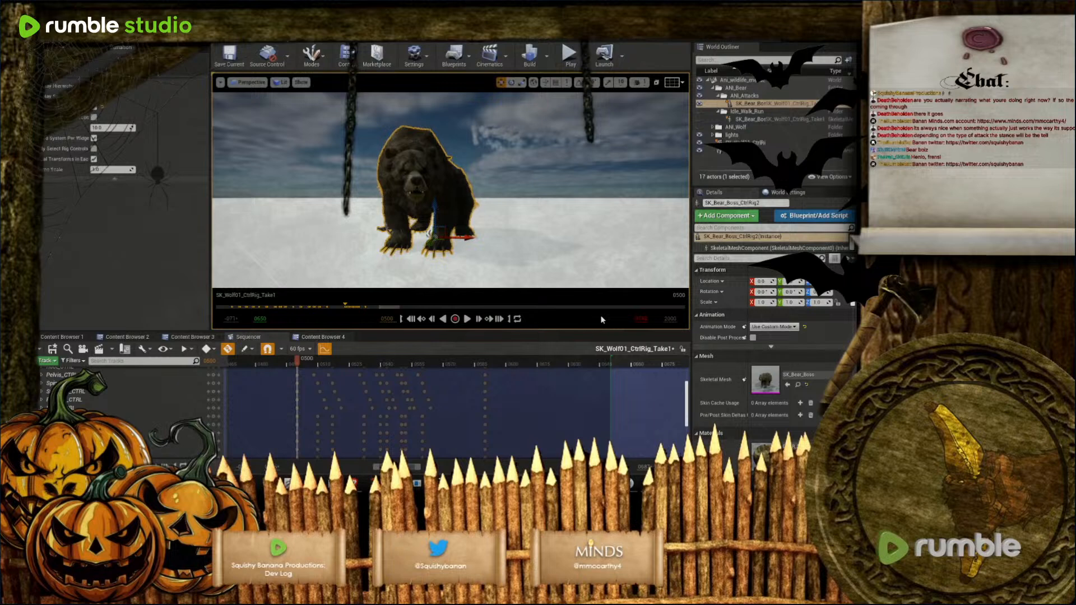
pyautogui.click(467, 319)
pyautogui.click(467, 319)
# Go to frame 270 and copy the bear attack rig's stance keys for all controls
pyautogui.moveTo(397, 468); pyautogui.dragTo(362, 472)
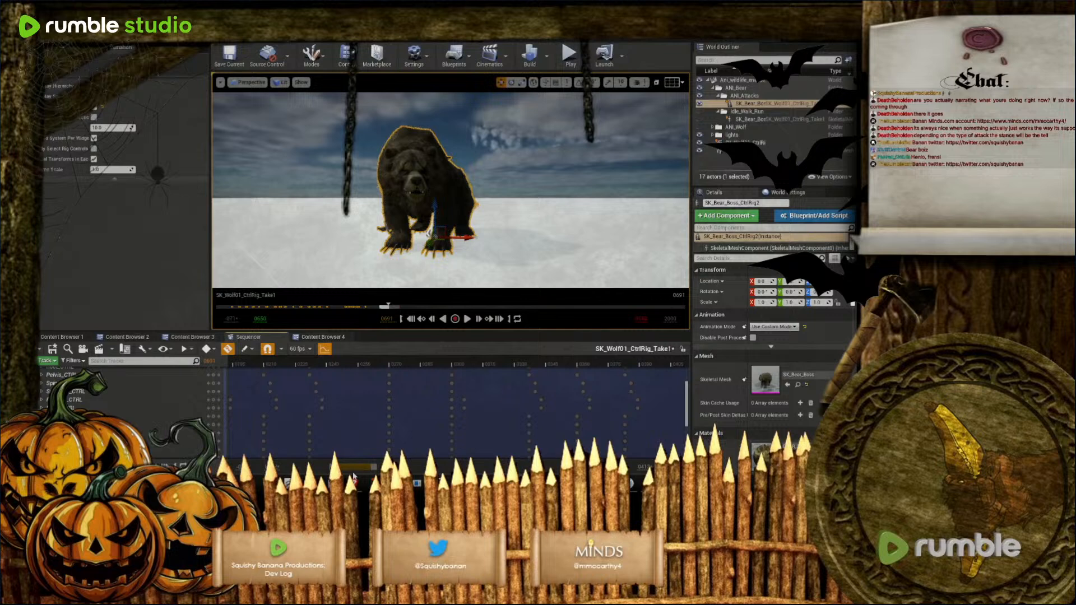
pyautogui.click(390, 364)
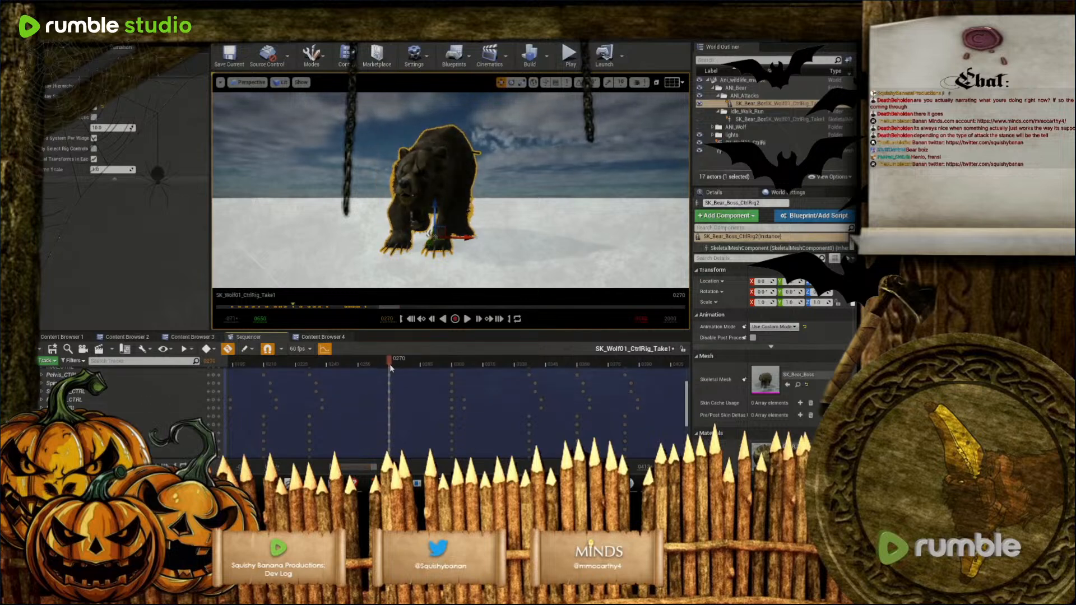
pyautogui.moveTo(385, 362)
pyautogui.mouseDown()
pyautogui.moveTo(352, 364)
pyautogui.moveTo(390, 372)
pyautogui.mouseUp()
pyautogui.scroll(3, 387, 392)
pyautogui.click(378, 399)
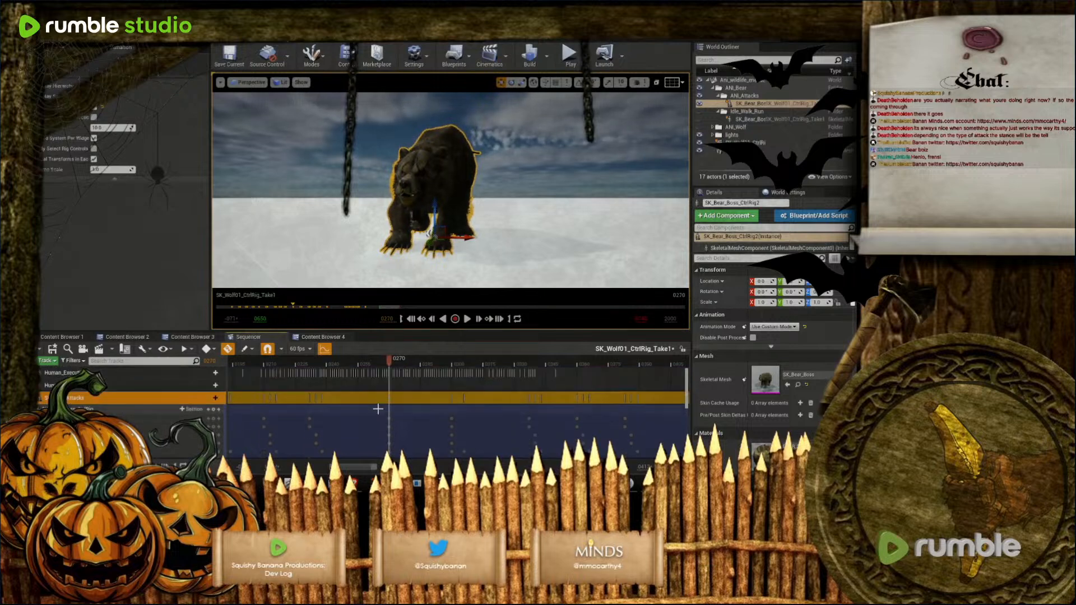
pyautogui.scroll(-5, 379, 408)
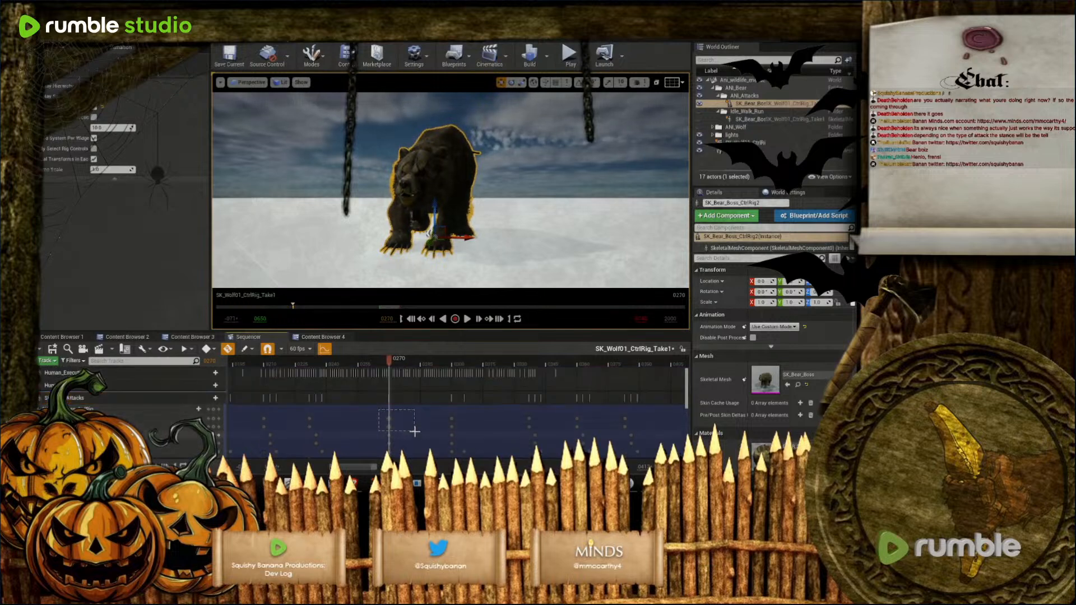
pyautogui.click(407, 401)
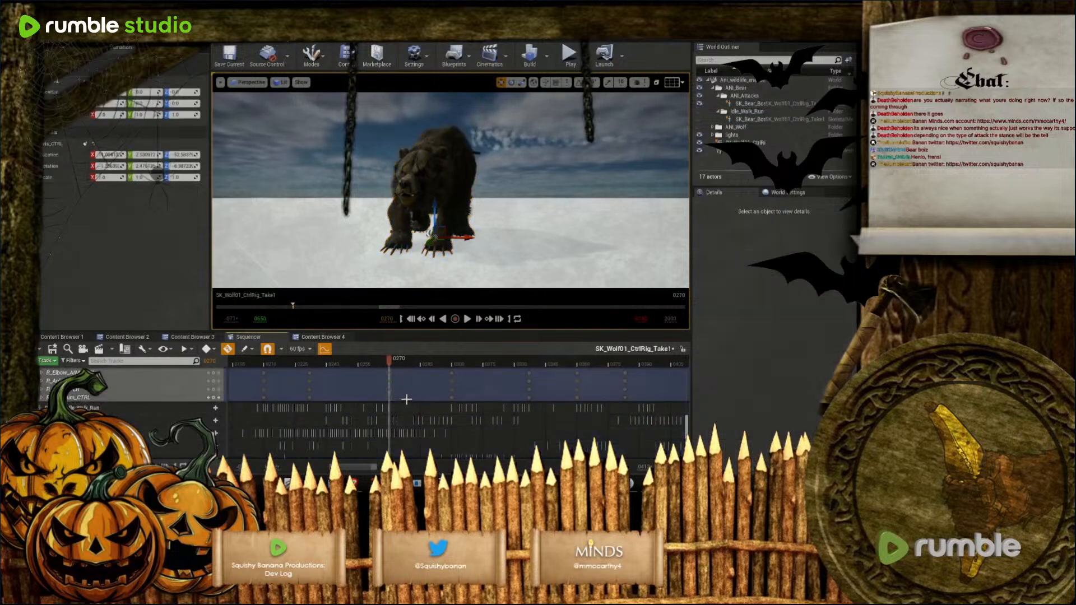
# Paste the copied stance keys at frames 650 and 739 as the start and end poses of the new attack
pyautogui.click(467, 319)
pyautogui.click(467, 319)
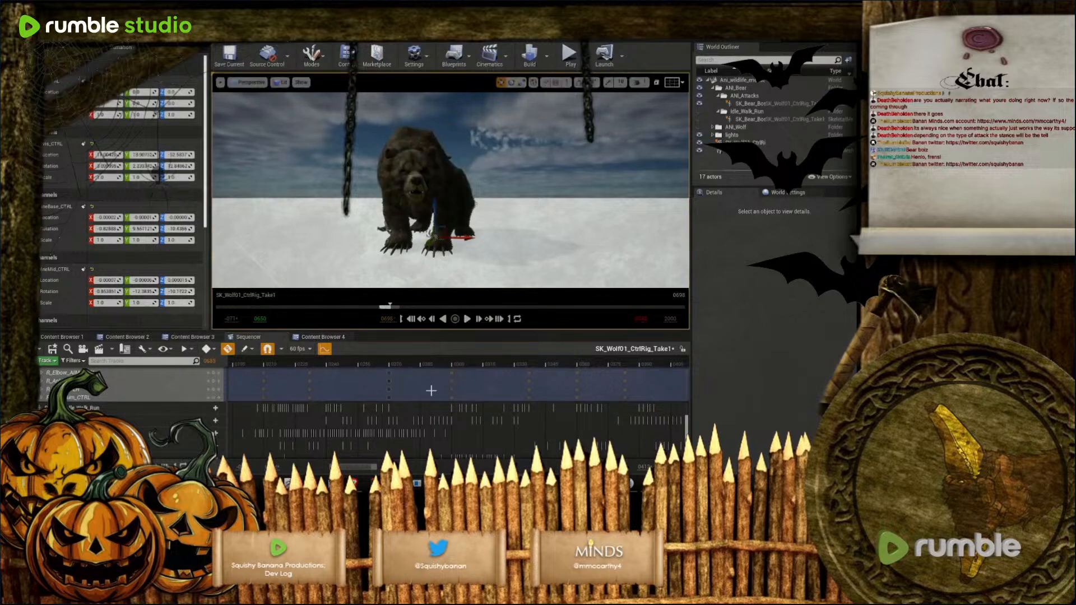
pyautogui.moveTo(353, 472); pyautogui.dragTo(432, 473)
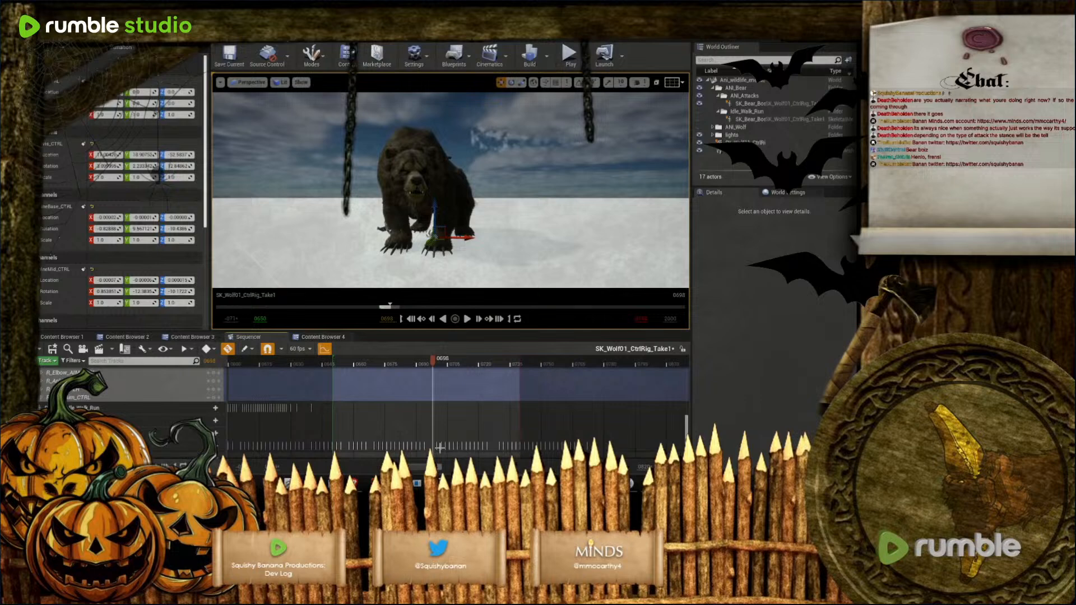
pyautogui.moveTo(433, 365); pyautogui.dragTo(522, 367)
pyautogui.hotkey('ctrl', 'v')
pyautogui.hotkey('ctrl', 'v')
pyautogui.moveTo(521, 364)
pyautogui.mouseDown()
pyautogui.moveTo(332, 364)
pyautogui.moveTo(518, 363)
pyautogui.mouseUp()
# Snap the pasted stance keys at both ends of the new attack range to whole frames
pyautogui.scroll(5, 477, 418)
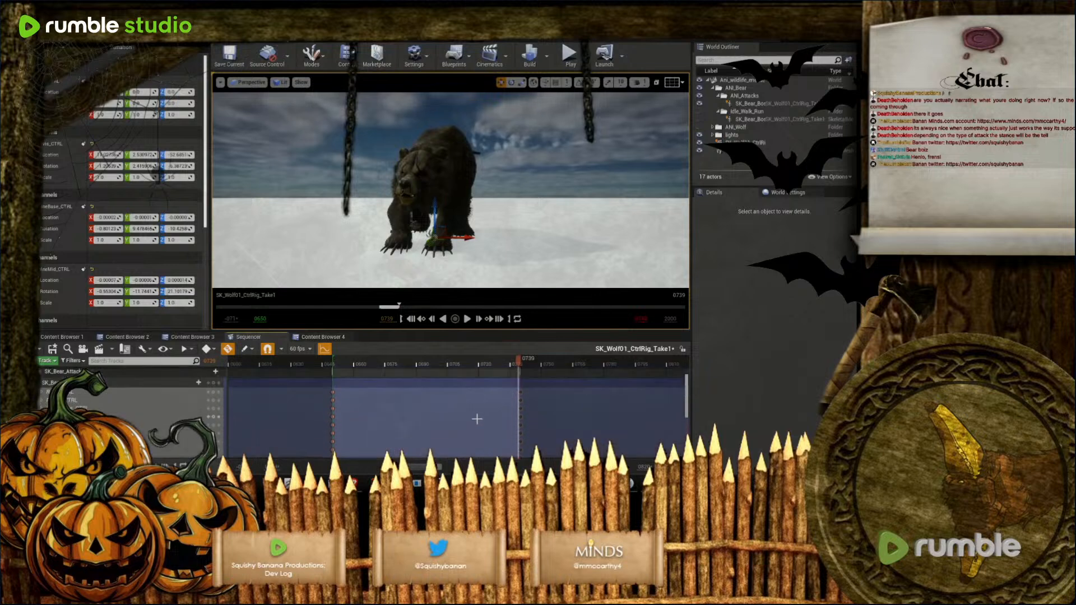
pyautogui.scroll(-5, 323, 386)
pyautogui.moveTo(324, 368); pyautogui.dragTo(534, 426)
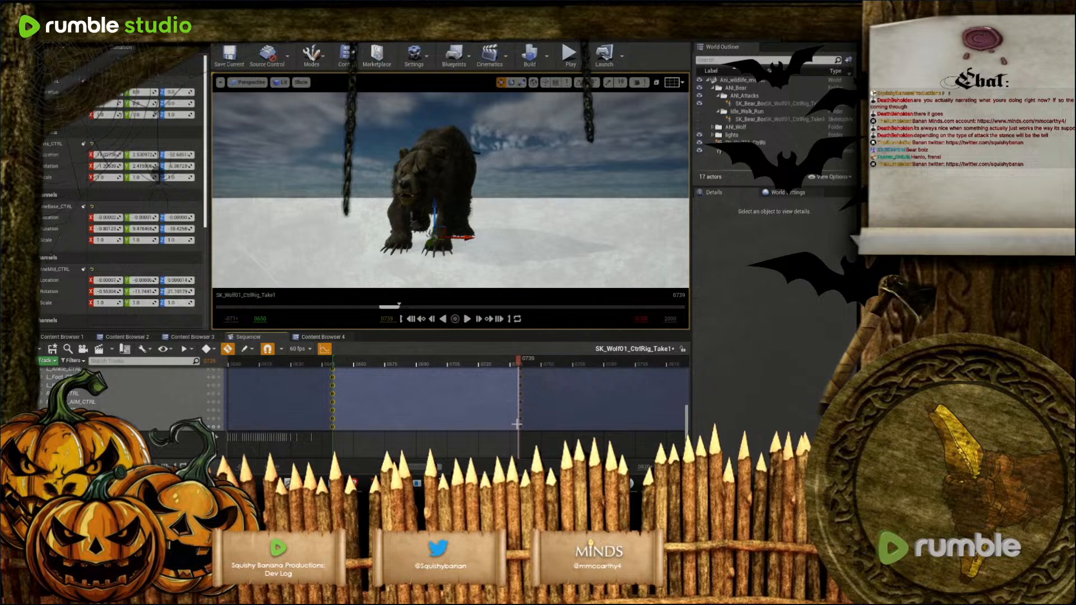
pyautogui.rightClick(517, 424)
pyautogui.click(555, 409)
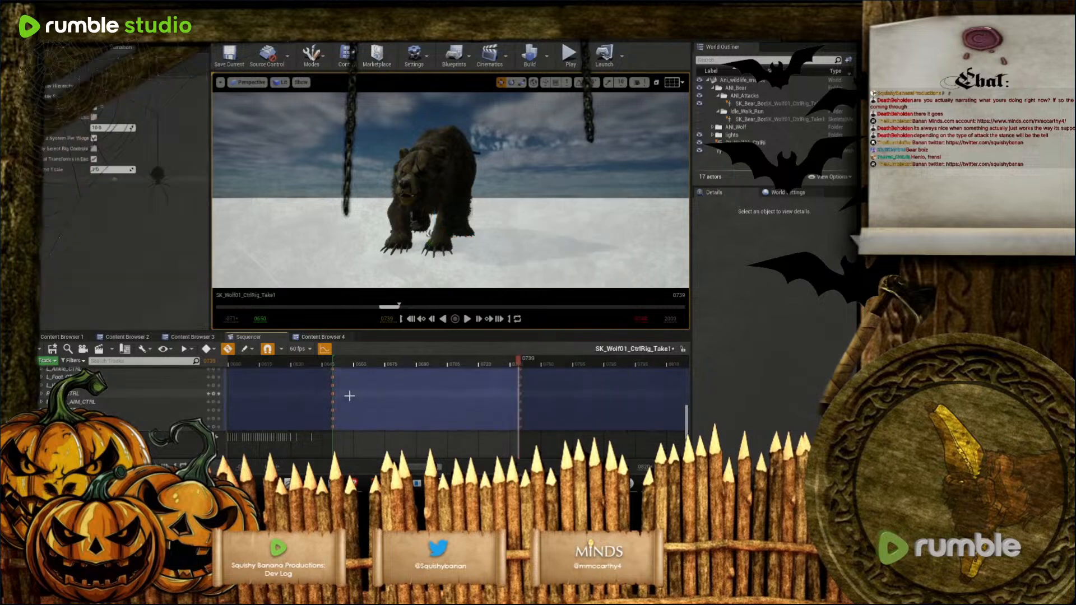
# Set the interpolation of the bear controls' start and end stance keys to Linear
pyautogui.scroll(3, 350, 391)
pyautogui.scroll(2, 326, 388)
pyautogui.moveTo(324, 394); pyautogui.dragTo(522, 402)
pyautogui.rightClick(522, 402)
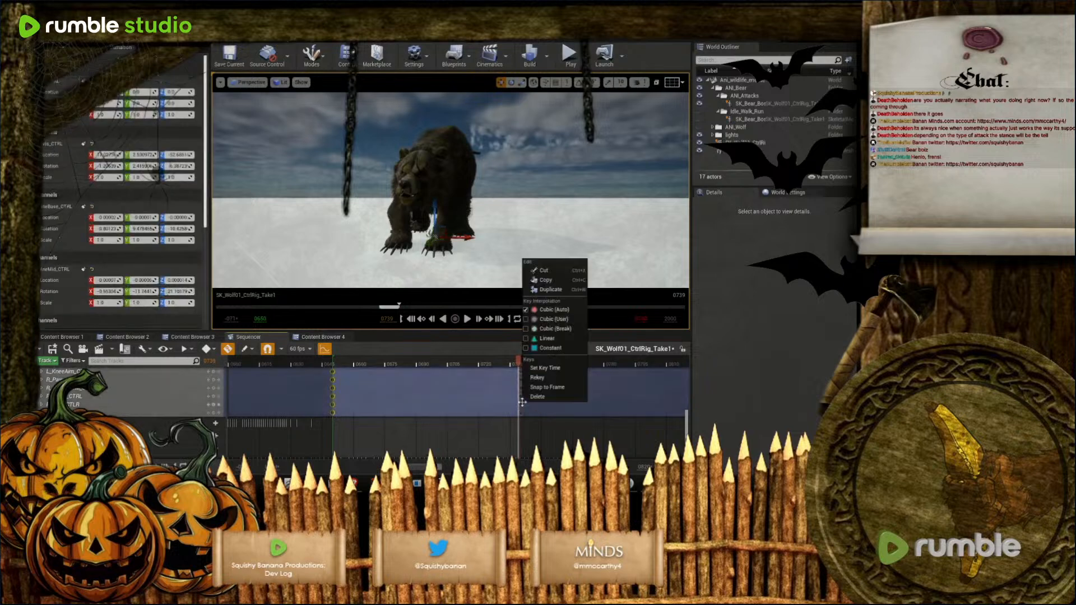
pyautogui.click(547, 340)
pyautogui.scroll(6, 525, 418)
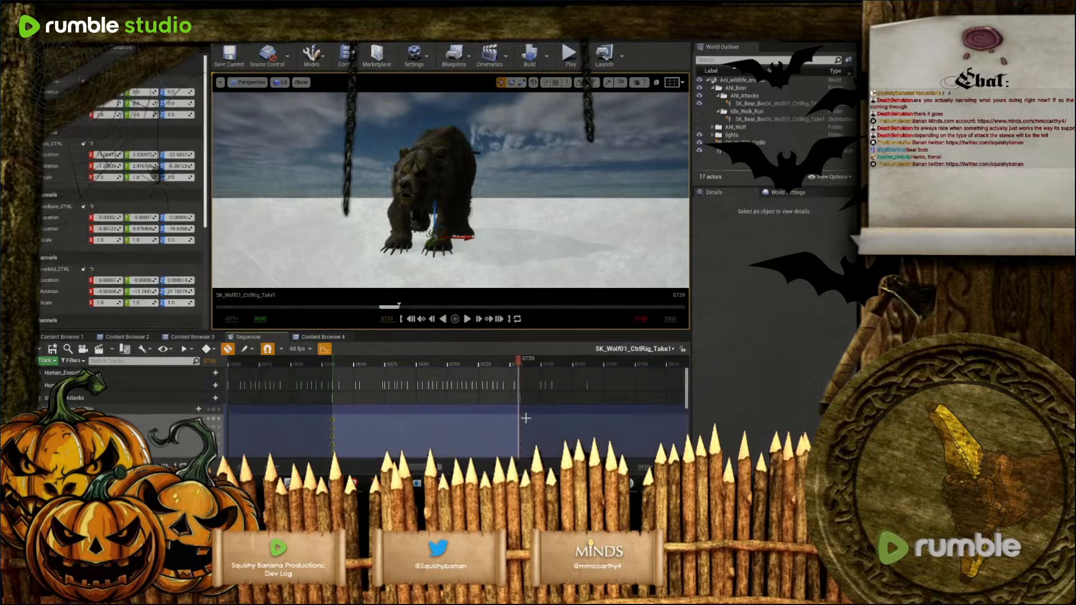
# Park playback at about frame 694, show the attack rig's manipulators again, and save the sequence
pyautogui.click(467, 318)
pyautogui.click(467, 318)
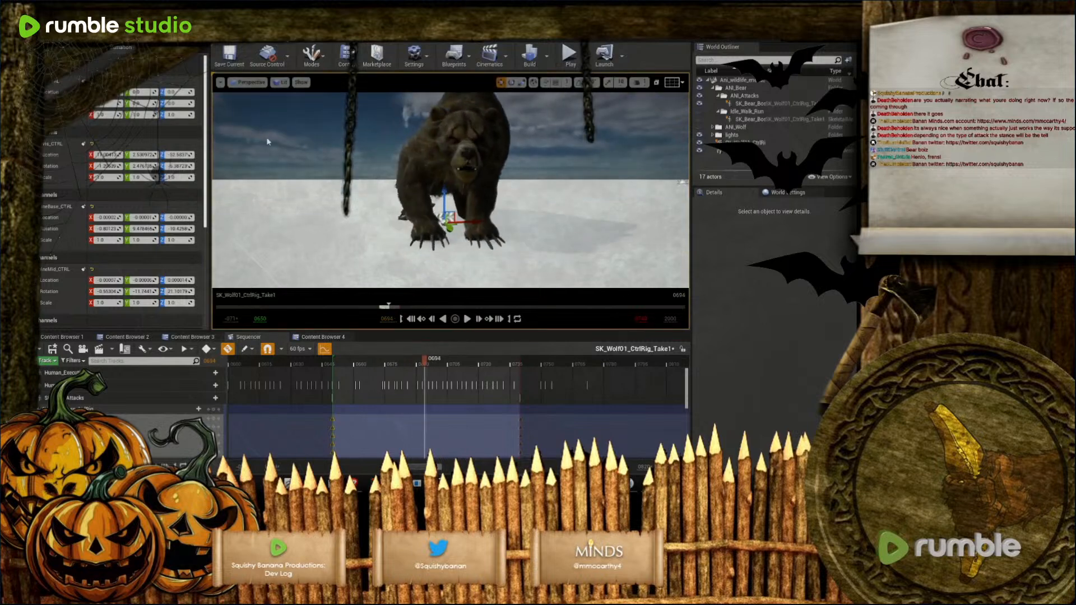
pyautogui.click(123, 398)
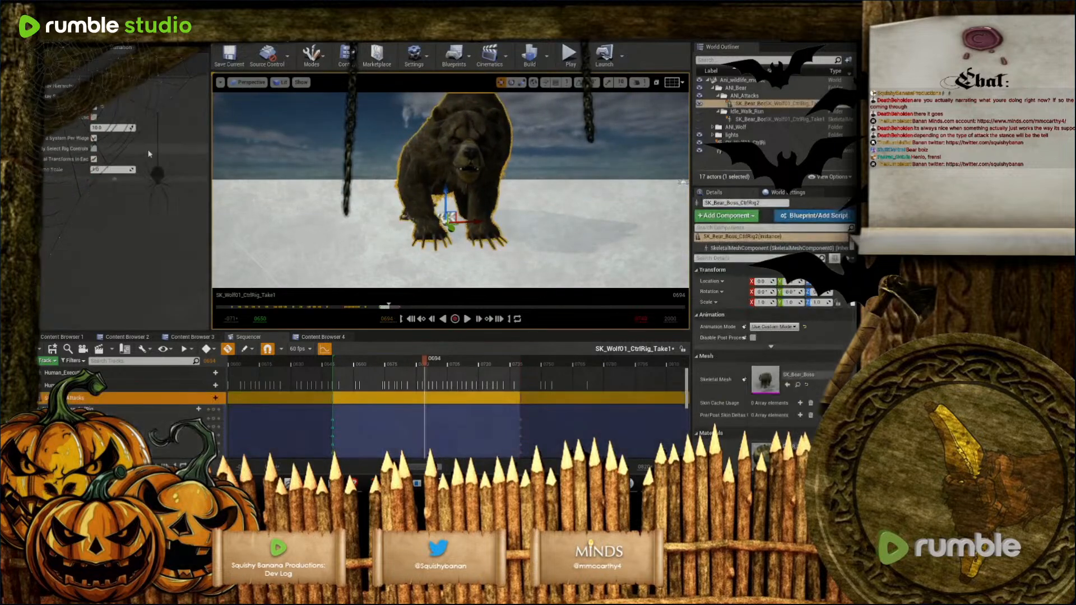
pyautogui.click(95, 108)
pyautogui.hotkey('ctrl', 's')
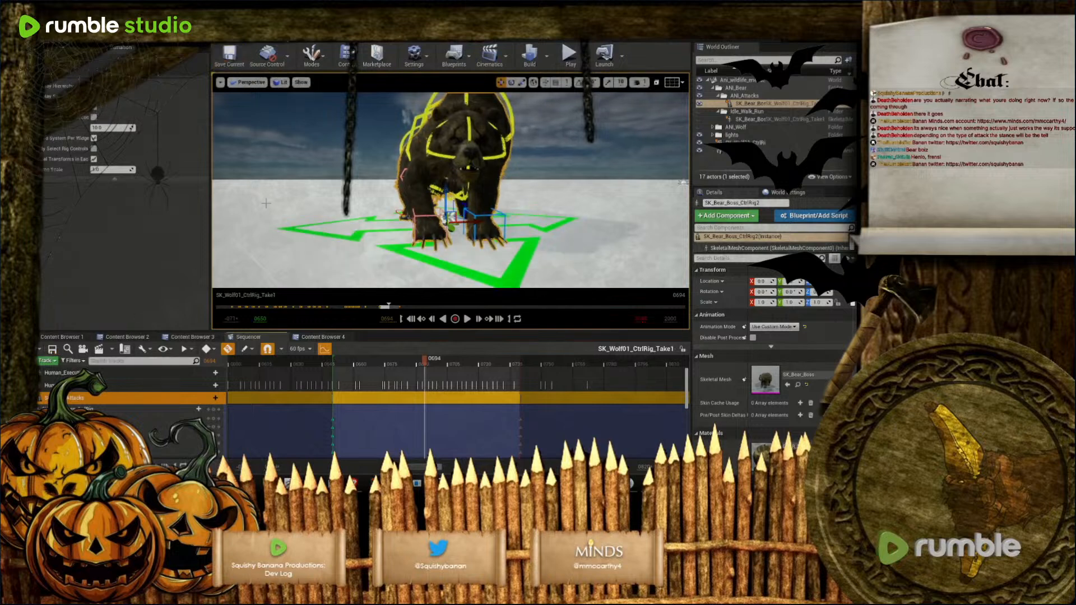
pyautogui.click(191, 337)
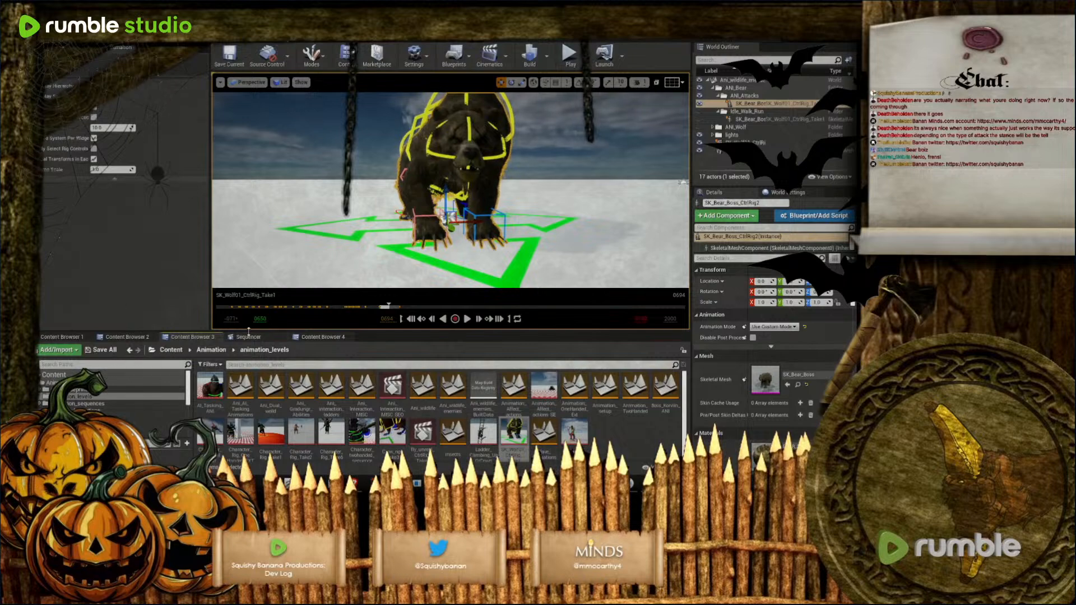
pyautogui.click(248, 337)
# Lower the bear's hips slightly at frame 660 to begin the attack's wind-up
pyautogui.moveTo(560, 125)
pyautogui.mouseDown(button='right')
pyautogui.moveTo(521, 134)
pyautogui.moveTo(561, 124)
pyautogui.mouseUp(button='right')
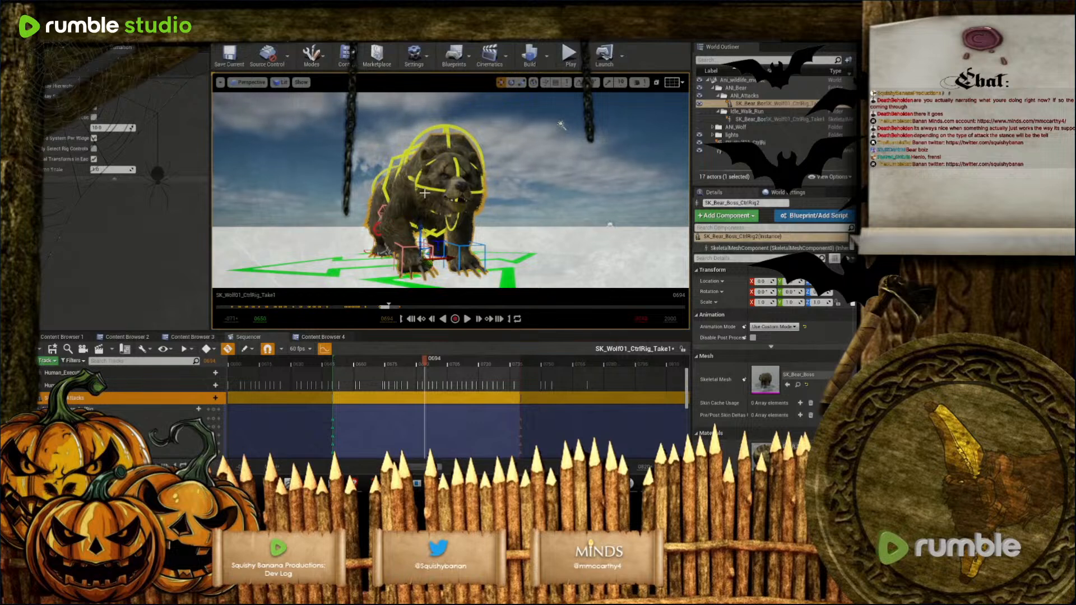
pyautogui.moveTo(430, 185); pyautogui.dragTo(411, 196, button='right')
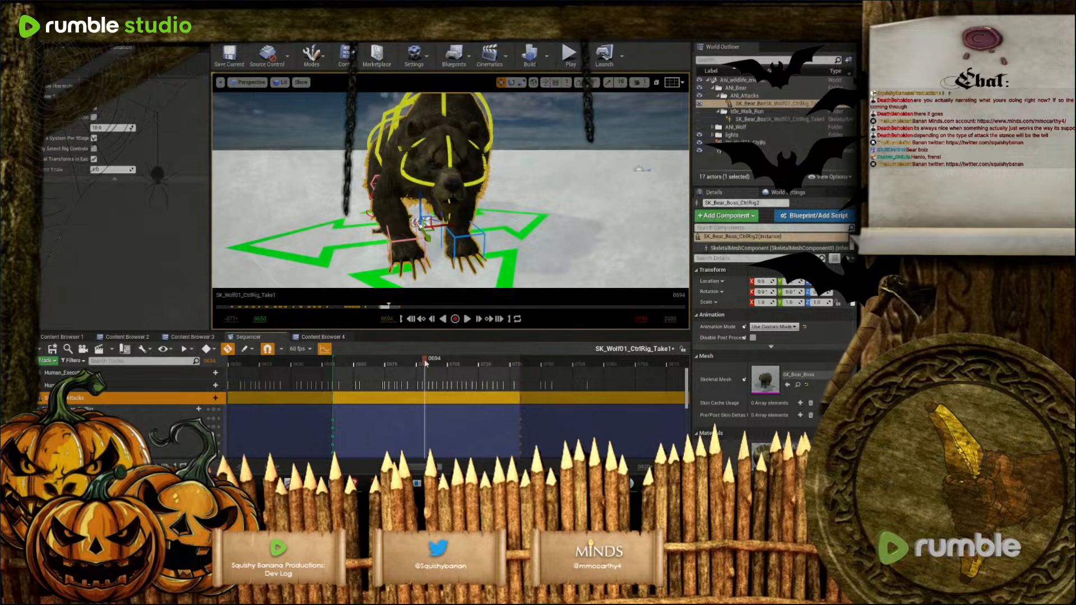
pyautogui.moveTo(414, 370); pyautogui.dragTo(357, 357)
pyautogui.moveTo(399, 178); pyautogui.dragTo(524, 175, button='right')
pyautogui.click(399, 177)
pyautogui.moveTo(405, 183); pyautogui.dragTo(443, 160, button='right')
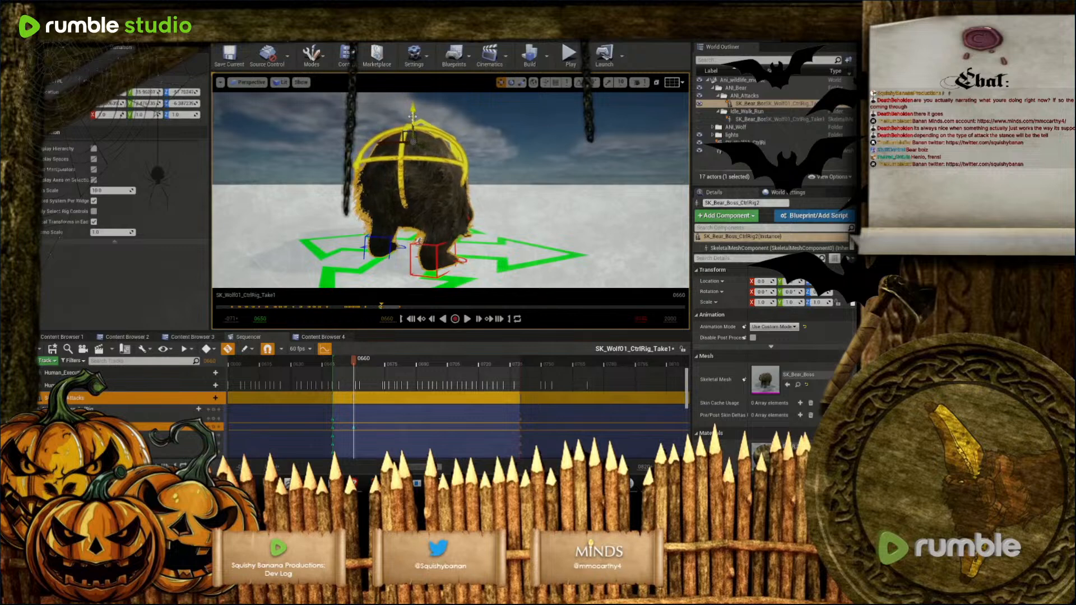
pyautogui.moveTo(415, 117); pyautogui.dragTo(415, 120)
pyautogui.moveTo(415, 120); pyautogui.dragTo(477, 111, button='right')
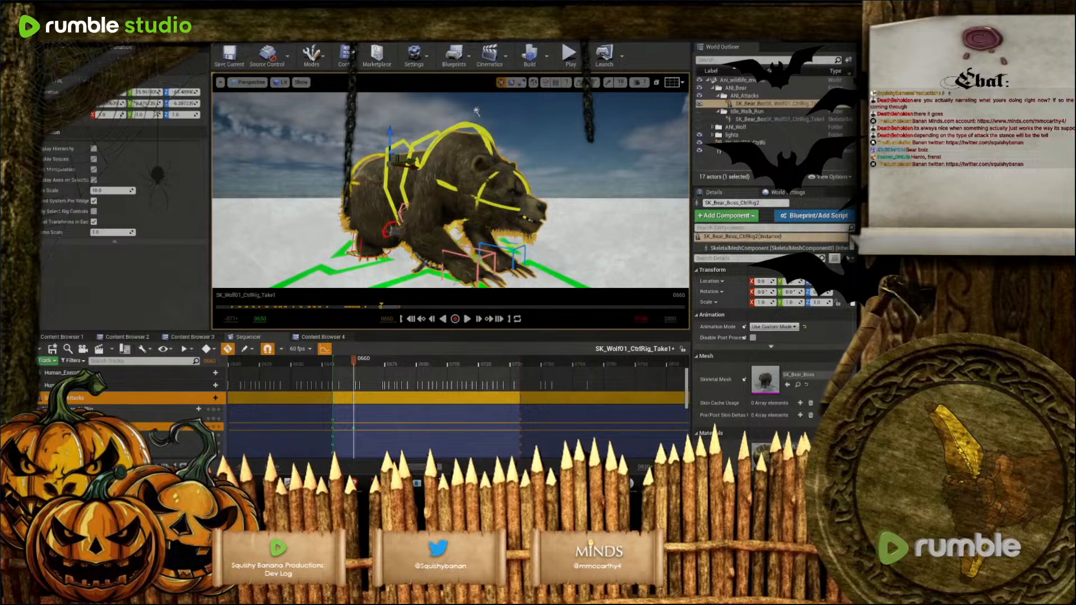
# Rotate the bear's chest and head controls into a lowered wind-up pose at frame 660
pyautogui.click(437, 164)
pyautogui.moveTo(451, 200); pyautogui.dragTo(474, 162)
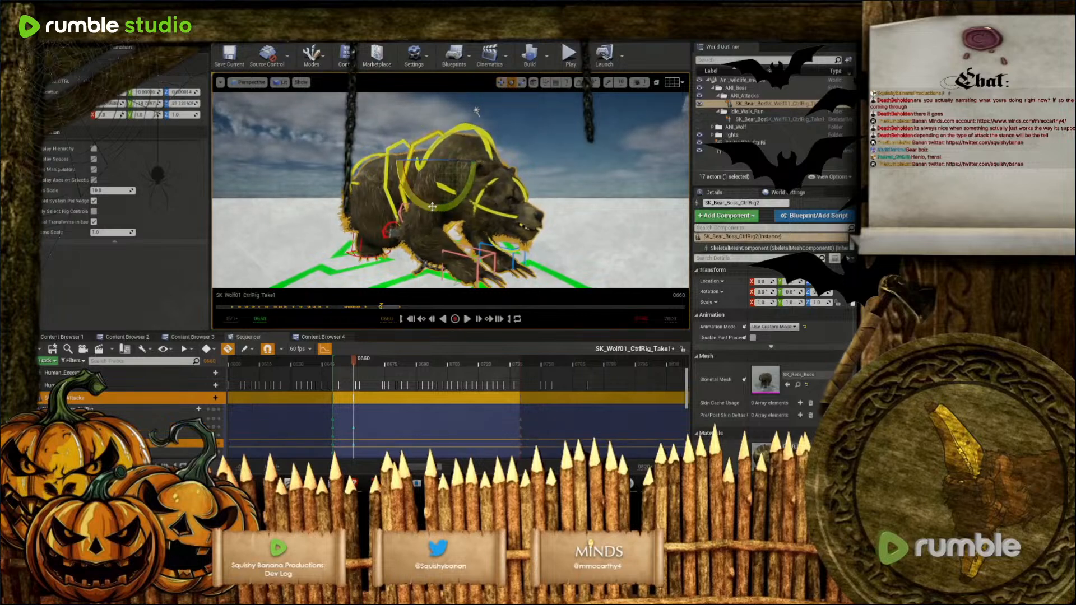
pyautogui.click(482, 212)
pyautogui.keyDown('alt'); pyautogui.moveTo(510, 200); pyautogui.dragTo(483, 209); pyautogui.keyUp('alt')
# Select all of the attack rig's control tracks and key the whole pose at frame 660
pyautogui.moveTo(355, 360)
pyautogui.mouseDown()
pyautogui.moveTo(338, 360)
pyautogui.moveTo(348, 362)
pyautogui.mouseUp()
pyautogui.moveTo(360, 360); pyautogui.dragTo(355, 391)
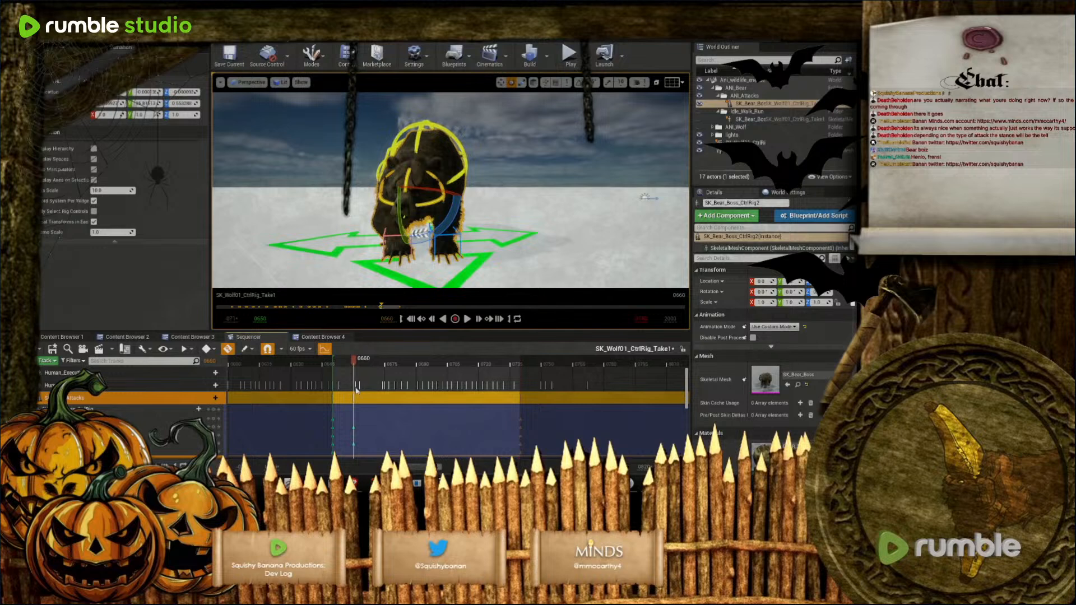
pyautogui.click(90, 419)
pyautogui.scroll(-15, 86, 414)
pyautogui.keyDown('shift'); pyautogui.click(80, 385); pyautogui.keyUp('shift')
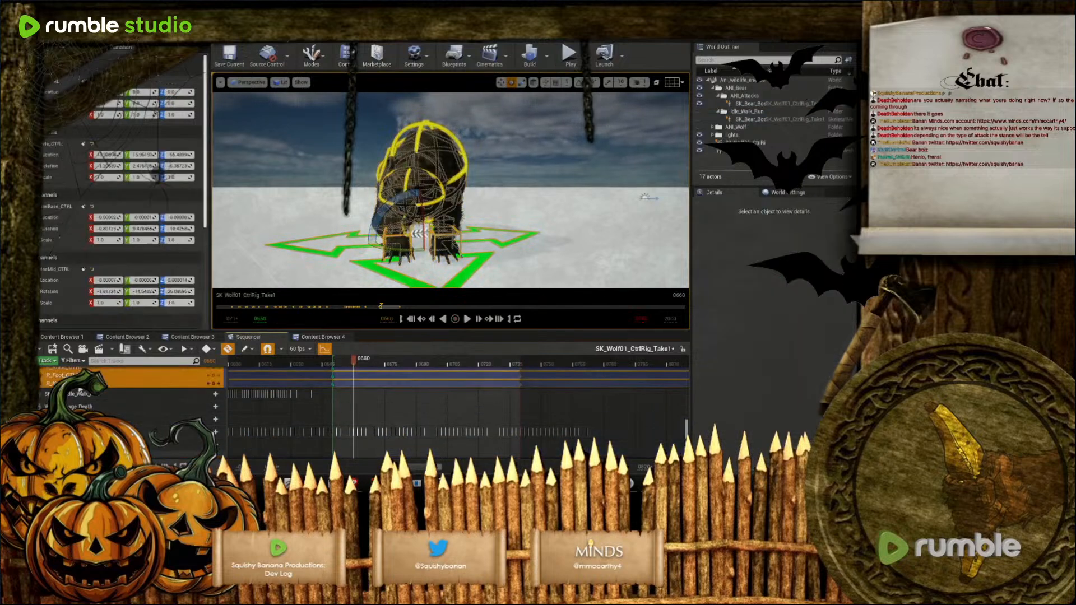
# Raise the bear's hips and rotate them to one side at frame 690
pyautogui.moveTo(358, 361); pyautogui.dragTo(419, 375)
pyautogui.press('w')
pyautogui.moveTo(490, 158); pyautogui.dragTo(463, 165, button='right')
pyautogui.click(490, 148)
pyautogui.press('d')
pyautogui.press('s')
pyautogui.press('w')
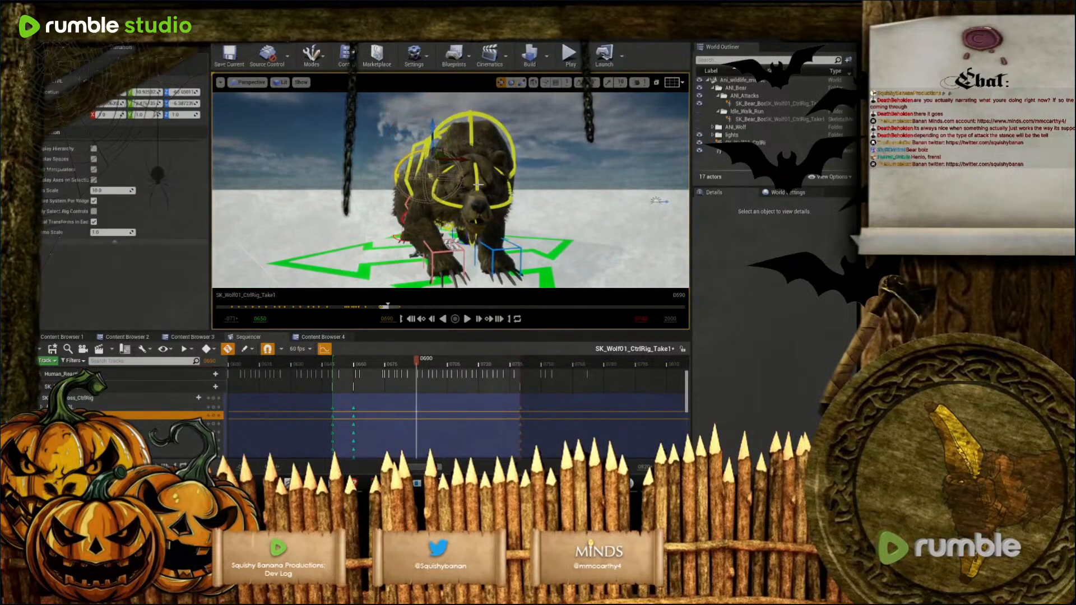
pyautogui.moveTo(431, 128); pyautogui.dragTo(445, 108)
pyautogui.press('e')
pyautogui.moveTo(439, 152); pyautogui.dragTo(469, 151)
pyautogui.press('w')
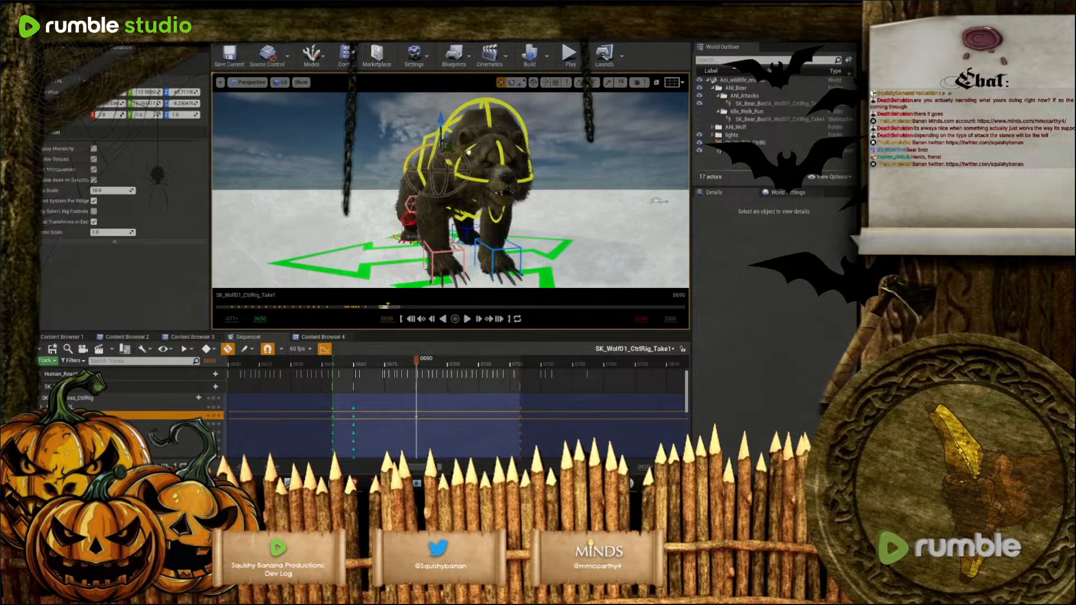
# Rotate the bear's spine controls to lift the chest at frame 690
pyautogui.press('d')
pyautogui.moveTo(487, 234); pyautogui.dragTo(432, 222, button='right')
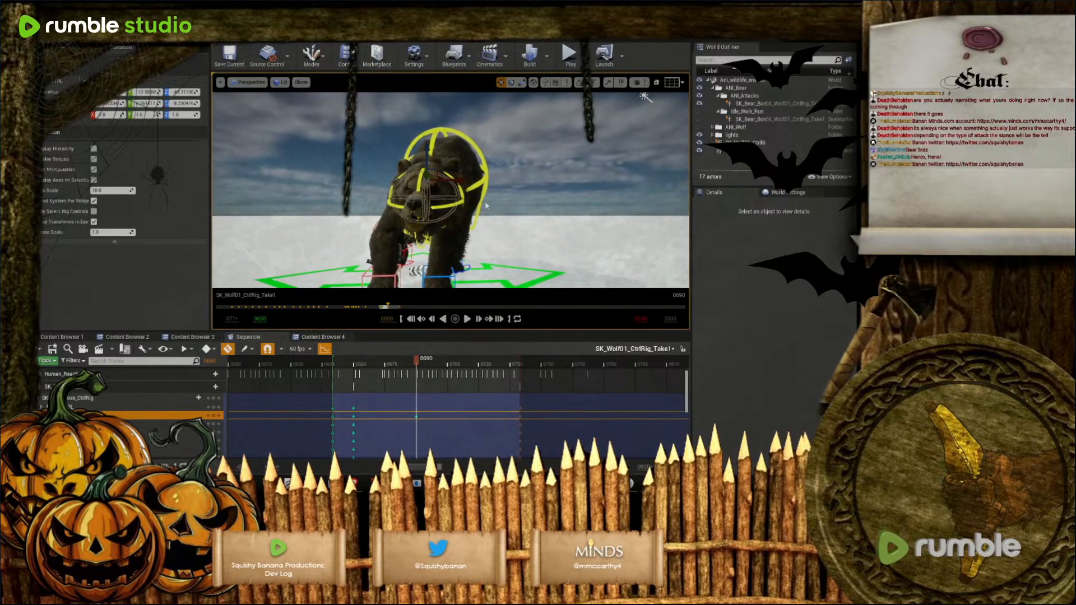
pyautogui.press('d')
pyautogui.moveTo(478, 195); pyautogui.dragTo(447, 171, button='right')
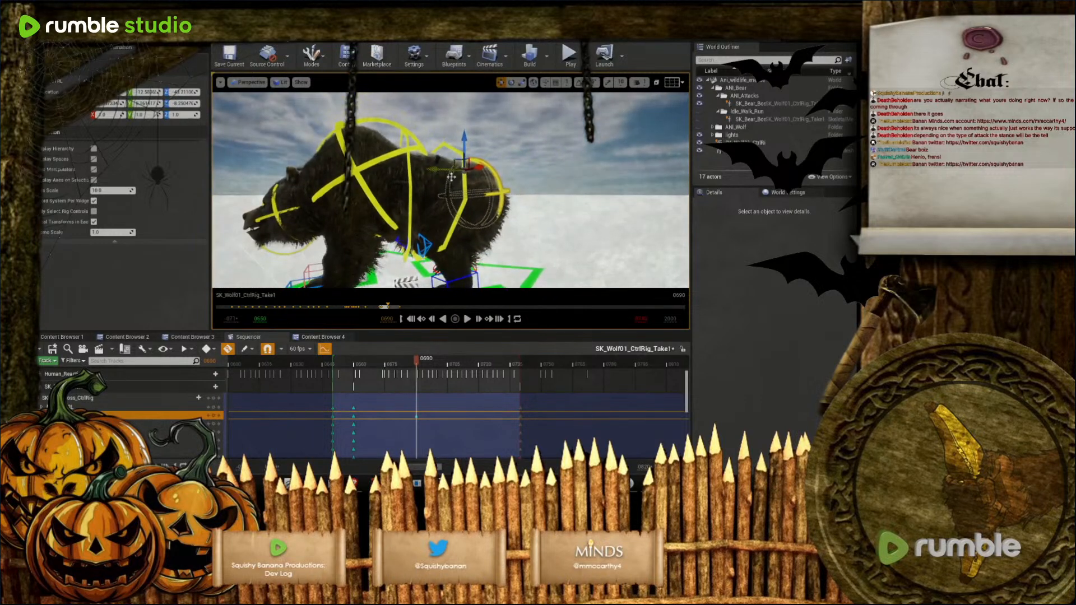
pyautogui.click(460, 200)
pyautogui.press('e')
pyautogui.moveTo(441, 166); pyautogui.dragTo(358, 192)
pyautogui.click(426, 176)
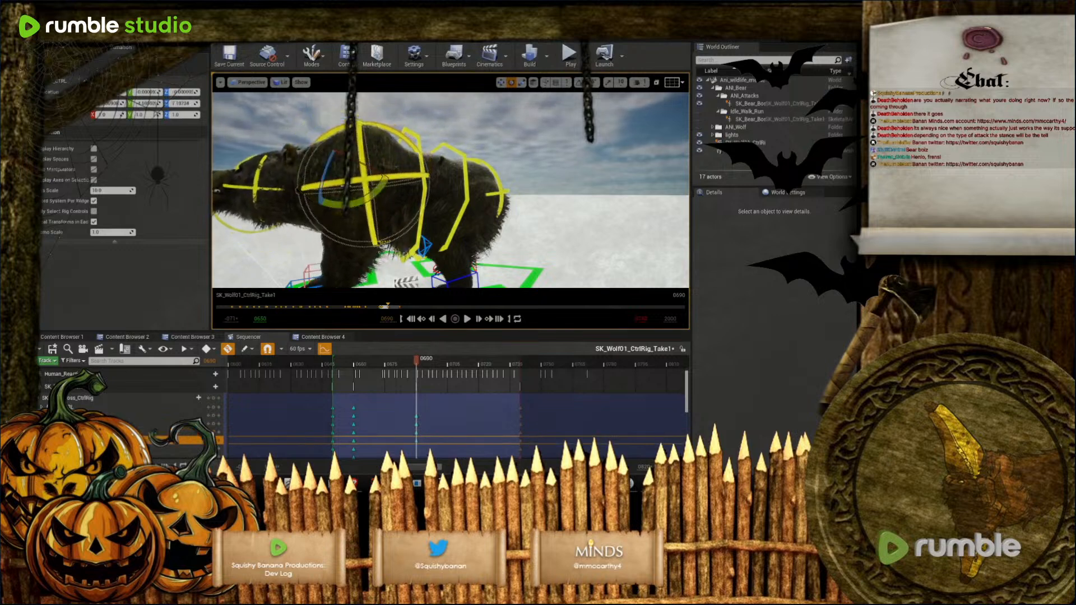
pyautogui.moveTo(341, 153); pyautogui.dragTo(334, 172)
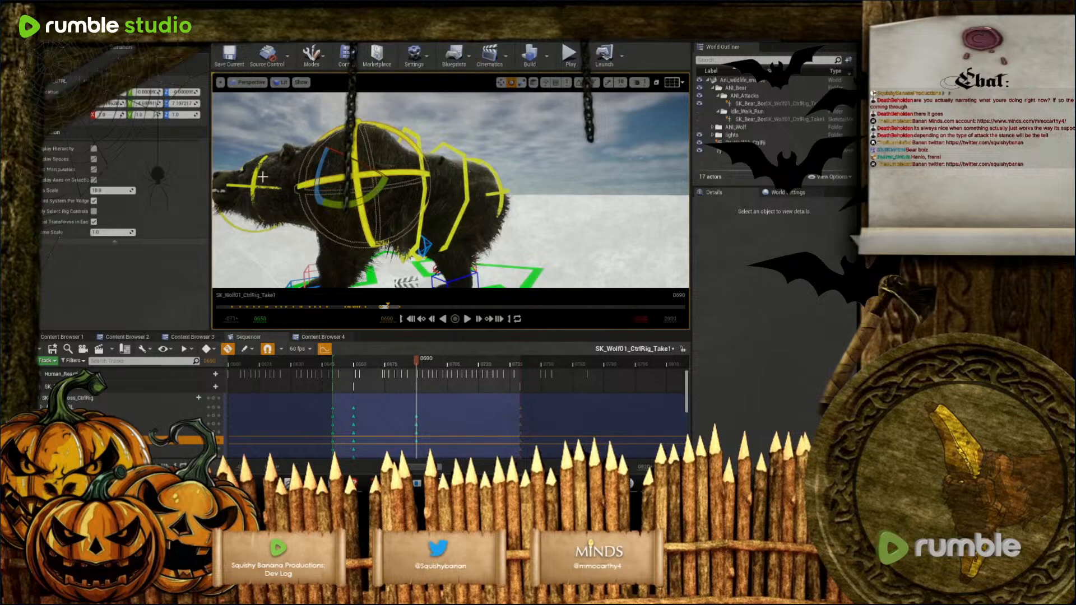
# Rotate the bear's head control to face the target at frame 690
pyautogui.click(252, 186)
pyautogui.moveTo(305, 205); pyautogui.dragTo(317, 180)
pyautogui.moveTo(317, 181); pyautogui.dragTo(438, 178, button='right')
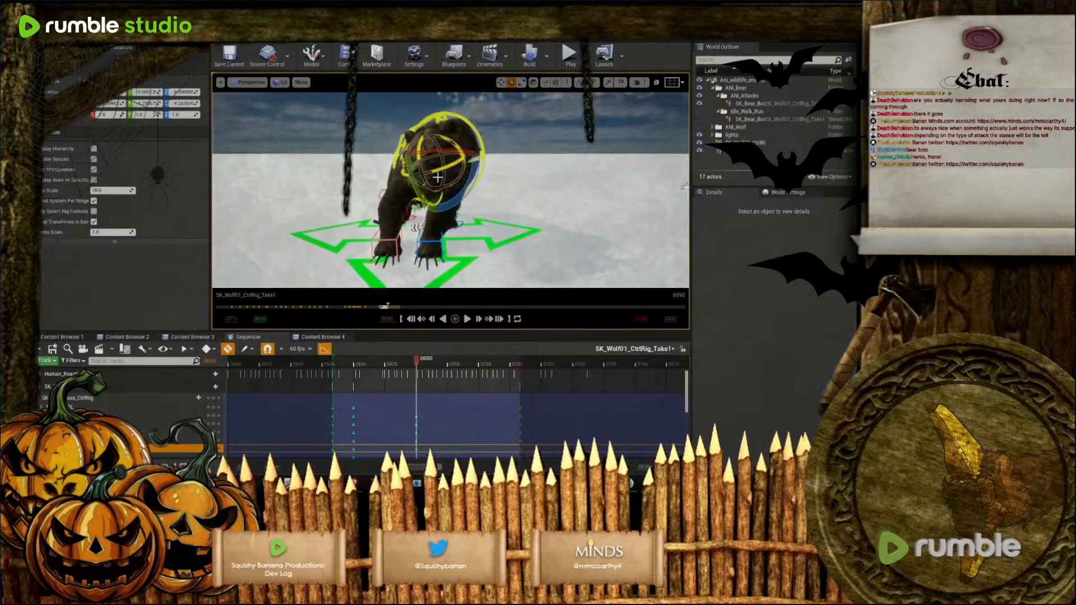
pyautogui.moveTo(457, 155); pyautogui.dragTo(516, 192)
# Raise the left front paw out to the side and reposition the left elbow aim control at frame 690
pyautogui.click(440, 241)
pyautogui.press('w')
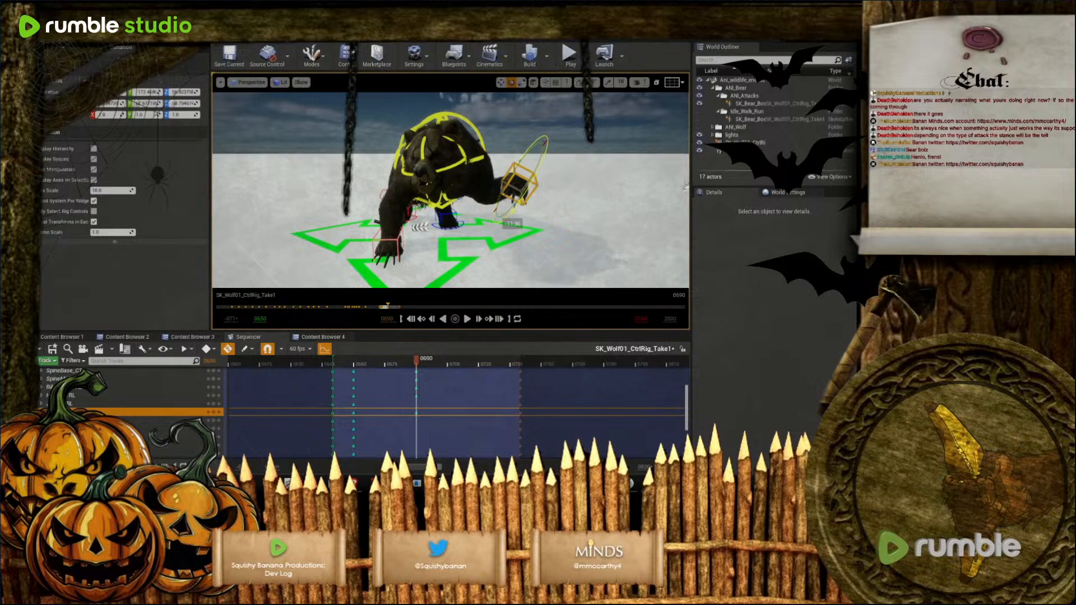
pyautogui.moveTo(527, 186); pyautogui.dragTo(481, 187, button='right')
pyautogui.click(486, 187)
pyautogui.press('w')
pyautogui.moveTo(479, 187); pyautogui.dragTo(491, 175)
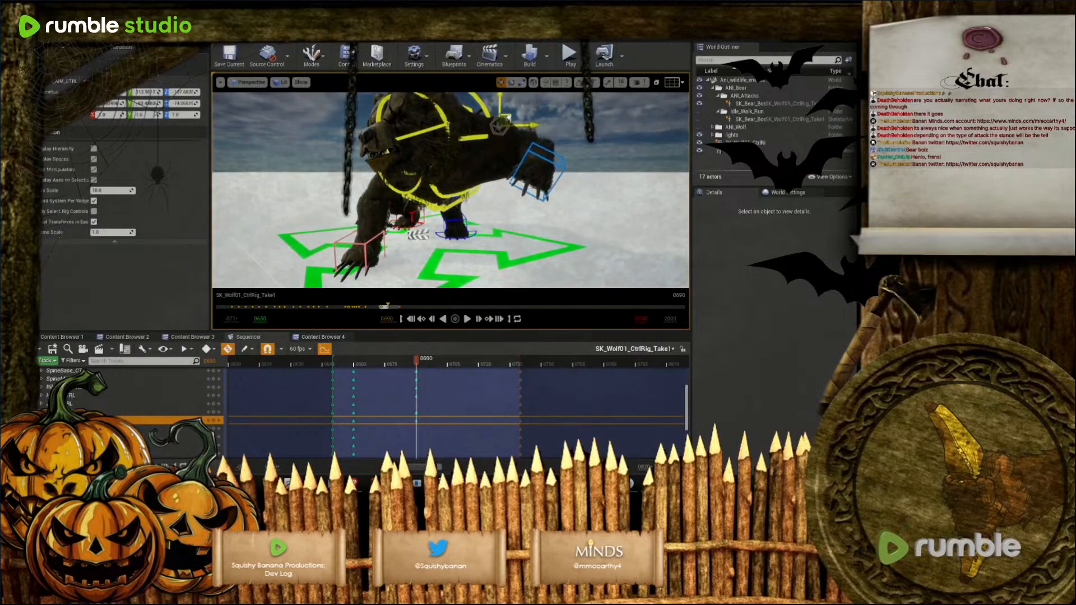
# Refine the raised left front paw's angle at frame 690
pyautogui.moveTo(526, 99); pyautogui.dragTo(580, 97, button='right')
pyautogui.moveTo(522, 166); pyautogui.dragTo(522, 167, button='right')
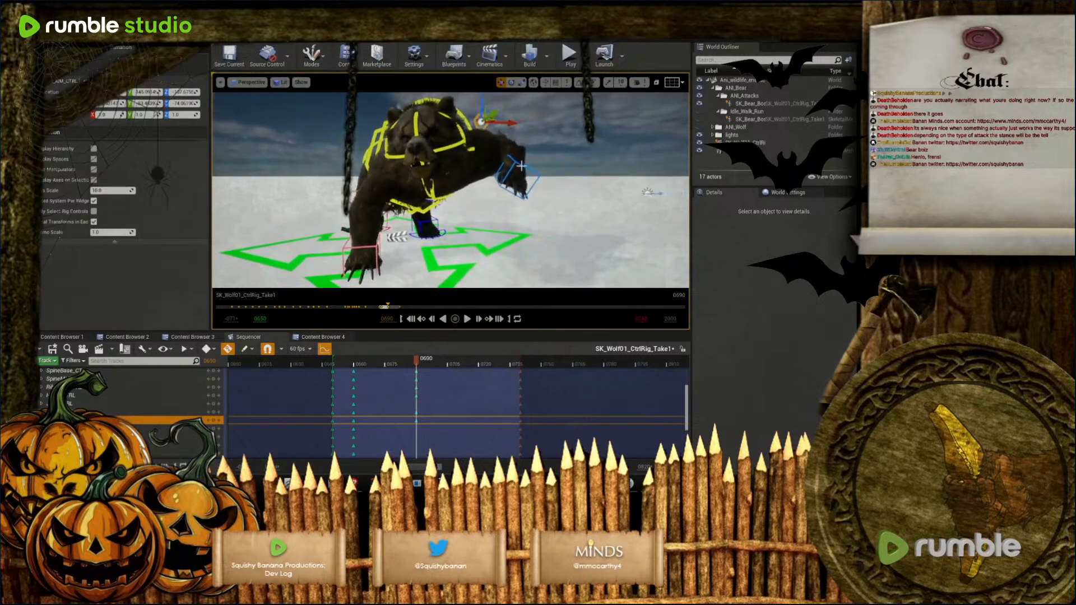
pyautogui.click(521, 179)
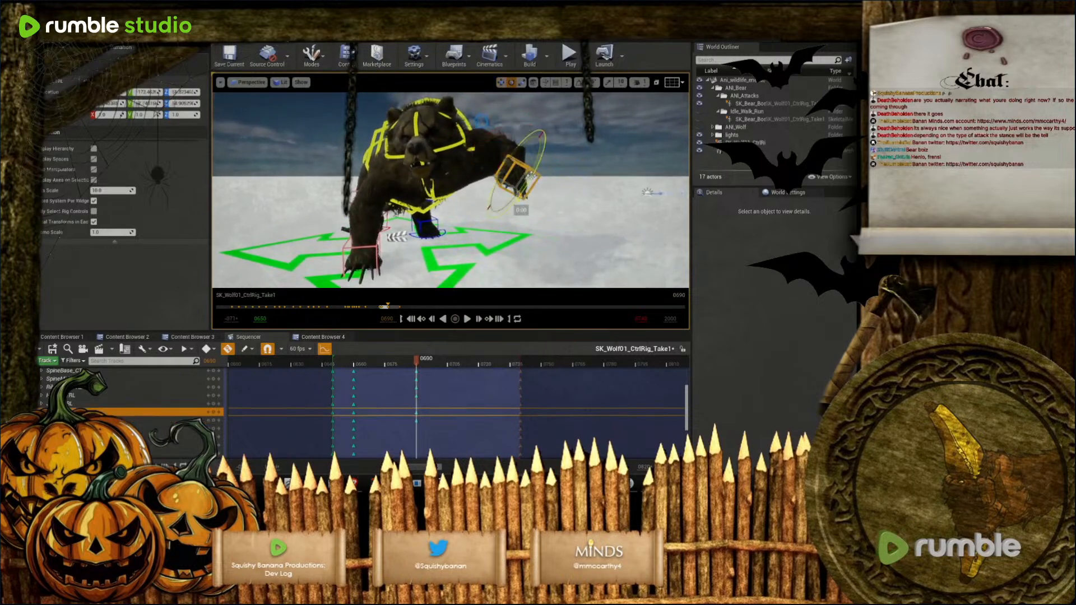
pyautogui.moveTo(530, 185)
pyautogui.mouseDown(button='right')
pyautogui.moveTo(539, 208)
pyautogui.moveTo(555, 202)
pyautogui.moveTo(530, 182)
pyautogui.mouseUp(button='right')
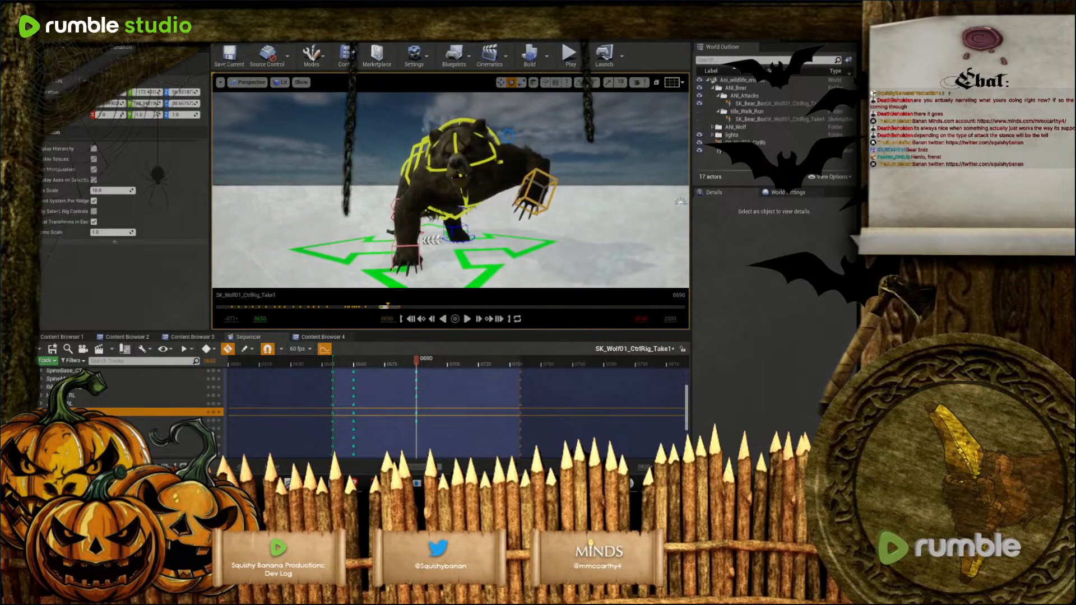
# Select every bear control track and key the raised-paw pose at frame 690
pyautogui.moveTo(415, 360)
pyautogui.mouseDown()
pyautogui.moveTo(323, 365)
pyautogui.moveTo(418, 361)
pyautogui.moveTo(327, 362)
pyautogui.moveTo(427, 343)
pyautogui.moveTo(336, 360)
pyautogui.moveTo(429, 348)
pyautogui.moveTo(343, 358)
pyautogui.moveTo(427, 346)
pyautogui.moveTo(416, 352)
pyautogui.mouseUp()
pyautogui.scroll(3, 407, 401)
pyautogui.scroll(1, 407, 400)
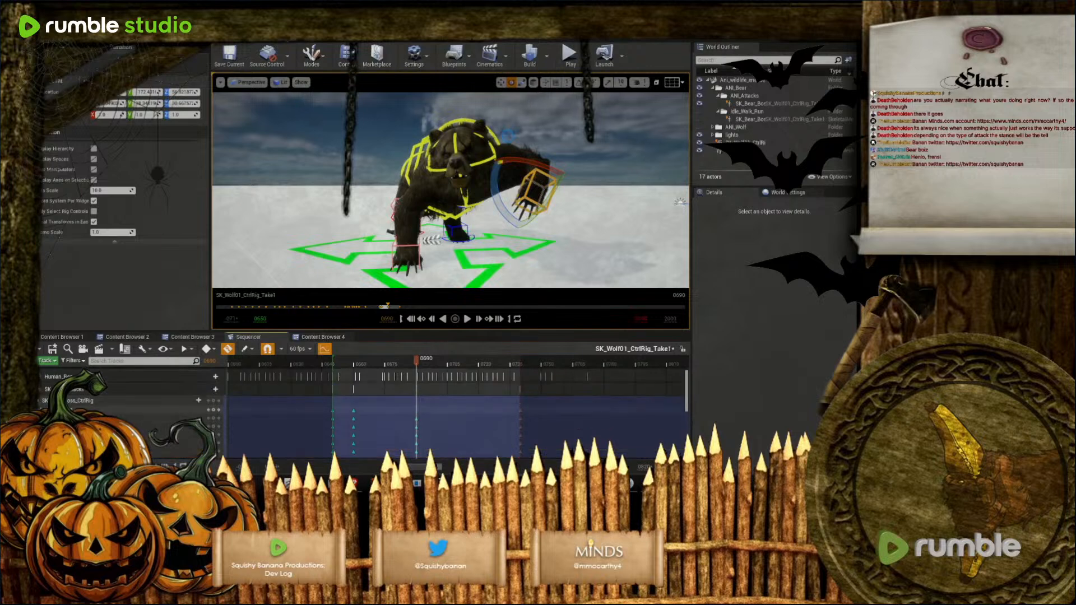
pyautogui.click(67, 410)
pyautogui.scroll(-3, 67, 412)
pyautogui.scroll(-3, 73, 412)
pyautogui.keyDown('shift'); pyautogui.click(82, 404); pyautogui.keyUp('shift')
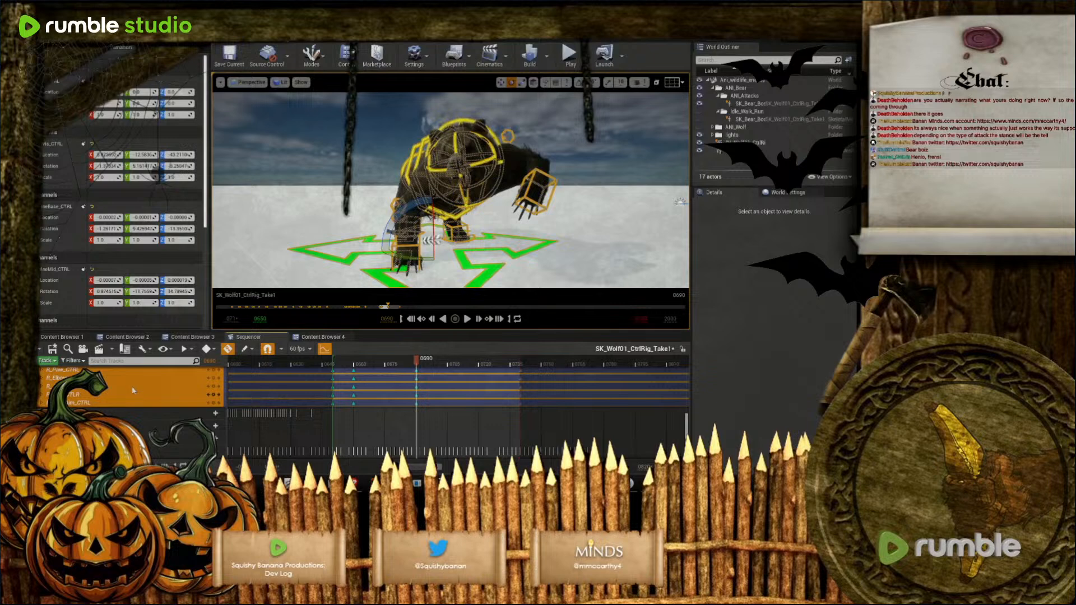
# Shift the bear's hips and adjust their rotation in the raised-paw pose at frame 690
pyautogui.moveTo(412, 230); pyautogui.dragTo(435, 207, button='right')
pyautogui.click(396, 187)
pyautogui.moveTo(430, 181); pyautogui.dragTo(420, 178)
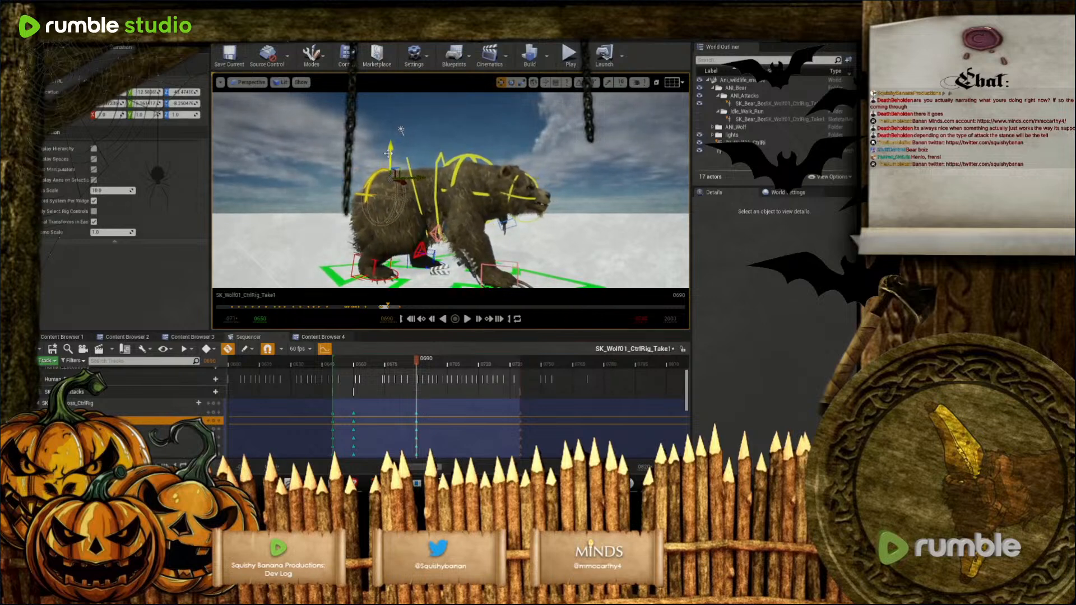
pyautogui.press('e')
pyautogui.moveTo(413, 212); pyautogui.dragTo(408, 215)
# Rotate the chest in the raised-paw pose at frame 690 and select the right-side aim control
pyautogui.moveTo(408, 214); pyautogui.dragTo(283, 214, button='right')
pyautogui.press('d')
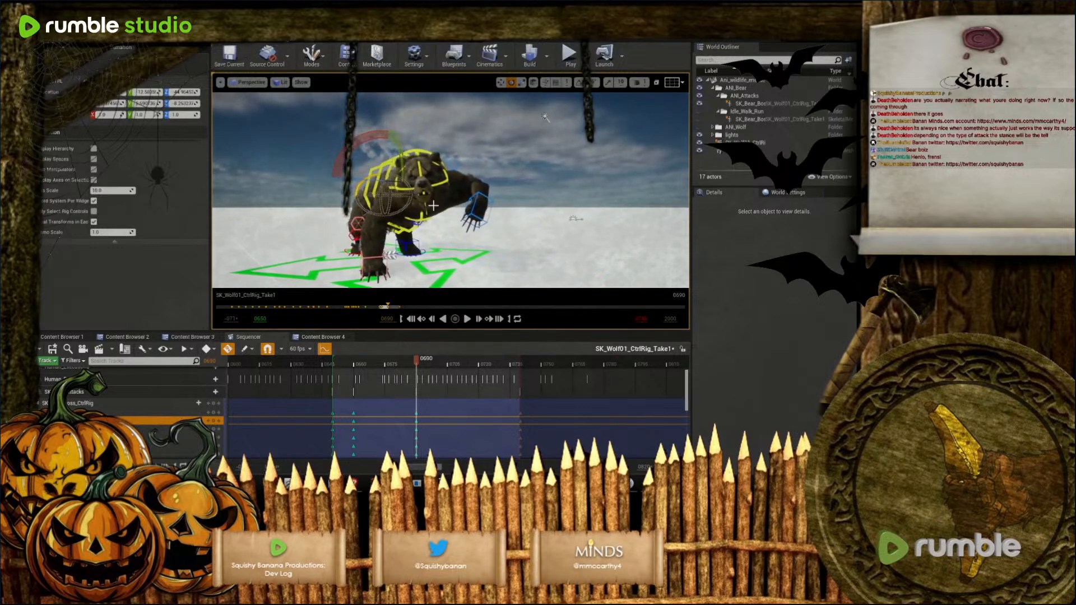
pyautogui.press('w')
pyautogui.moveTo(429, 219); pyautogui.dragTo(429, 219, button='right')
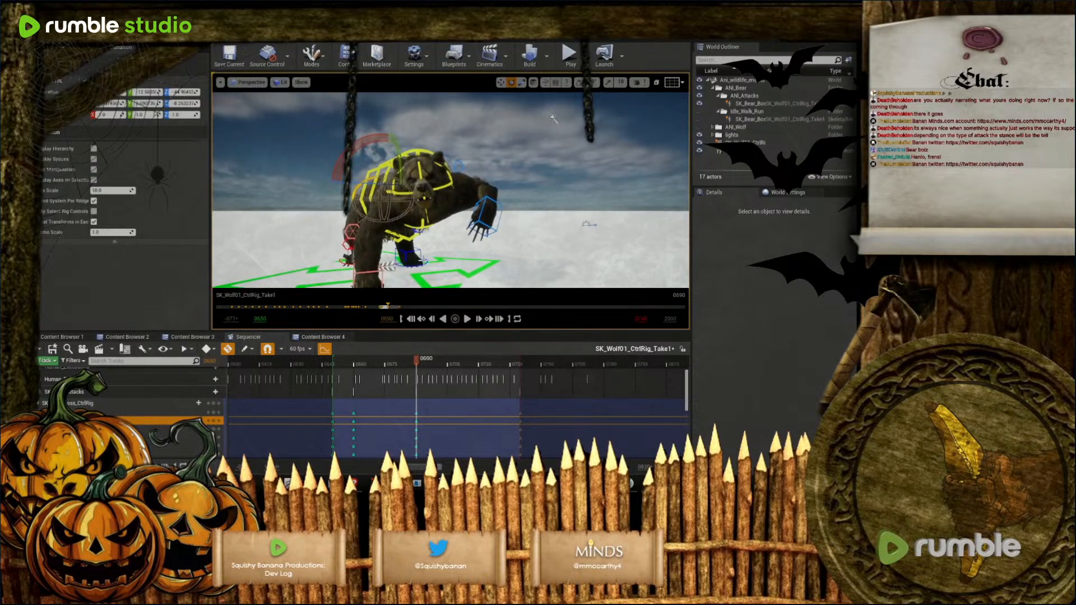
pyautogui.click(424, 225)
pyautogui.moveTo(419, 224); pyautogui.dragTo(412, 201)
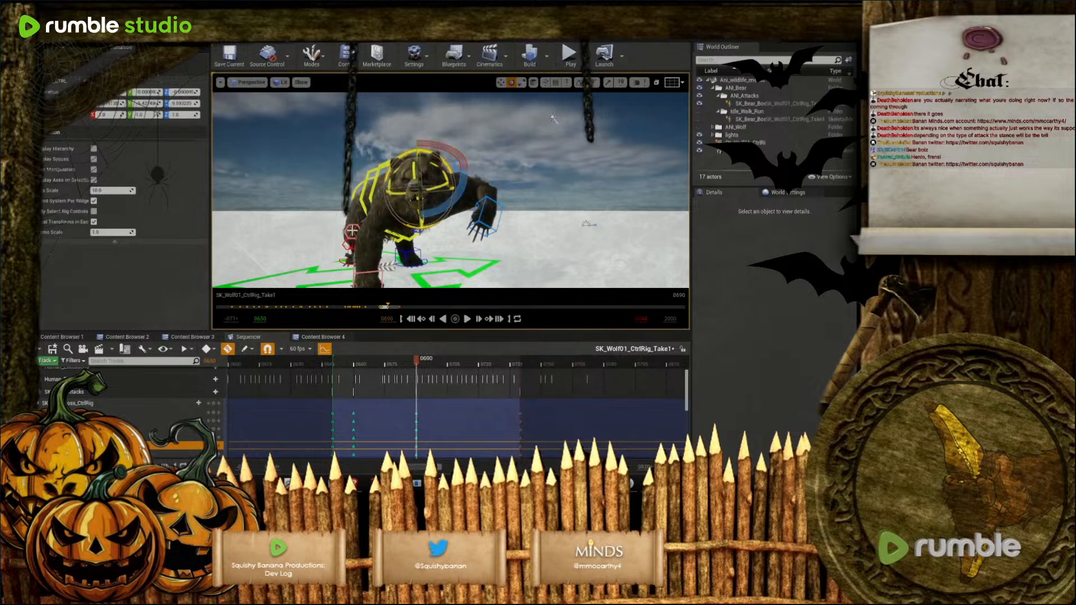
pyautogui.click(352, 231)
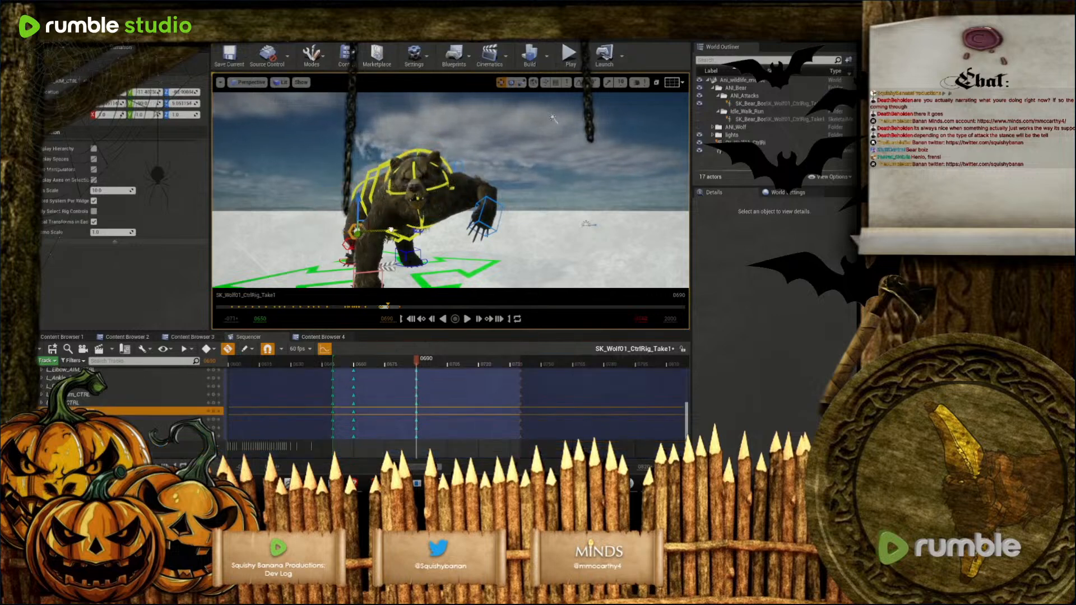
# Go to frame 710, then move and turn the bear's hips into the left-paw strike
pyautogui.keyDown('alt'); pyautogui.moveTo(407, 233); pyautogui.dragTo(461, 381); pyautogui.keyUp('alt')
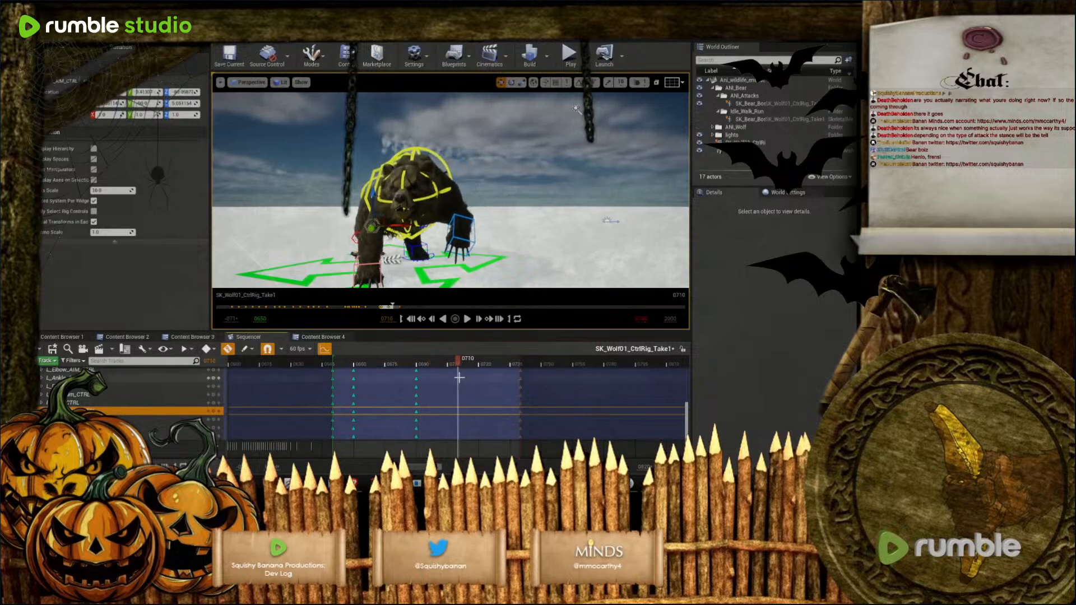
pyautogui.moveTo(452, 241); pyautogui.dragTo(549, 230, button='right')
pyautogui.click(317, 240)
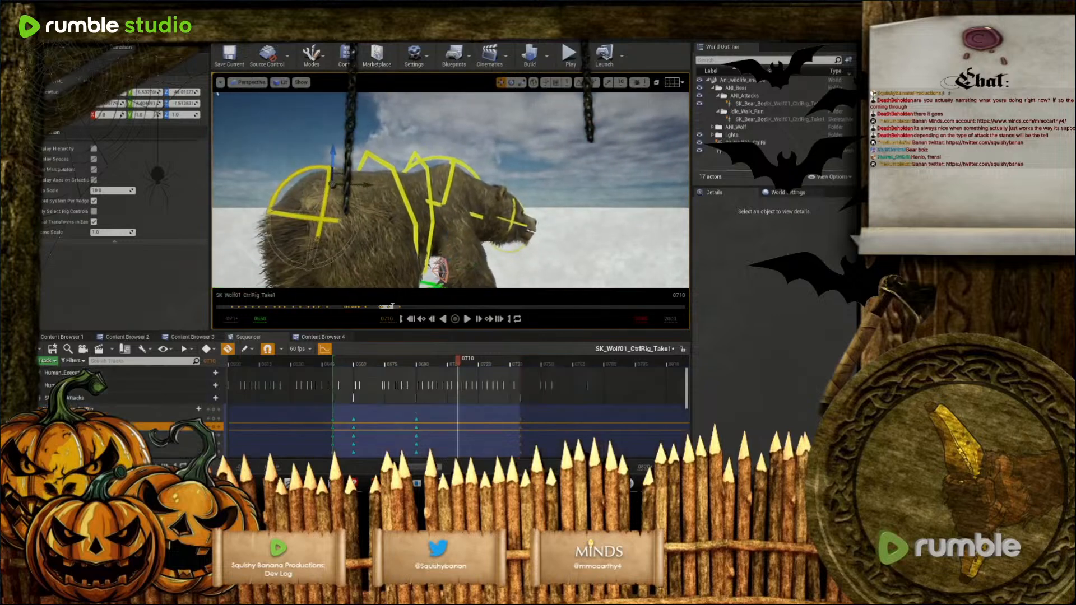
pyautogui.scroll(-5, 318, 240)
pyautogui.moveTo(370, 176); pyautogui.dragTo(383, 225)
pyautogui.moveTo(384, 225); pyautogui.dragTo(360, 206, button='right')
pyautogui.click(342, 226)
pyautogui.click(389, 200)
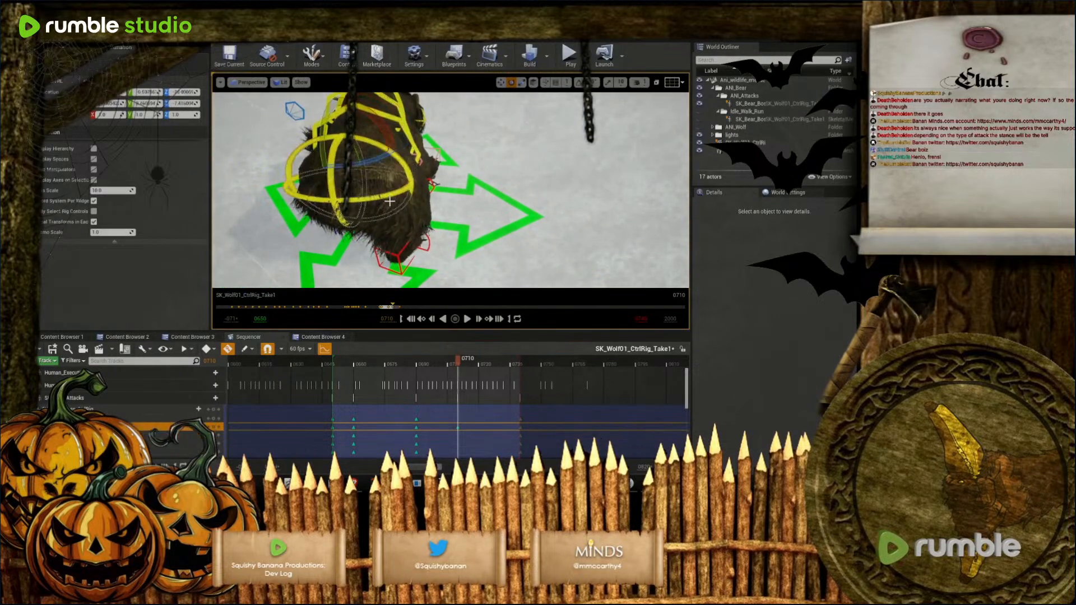
pyautogui.moveTo(365, 157); pyautogui.dragTo(414, 140)
# Rotate the spine and head controls for the strike pose at frame 710
pyautogui.click(407, 163)
pyautogui.moveTo(414, 141); pyautogui.dragTo(341, 115, button='right')
pyautogui.moveTo(408, 164); pyautogui.dragTo(371, 145, button='right')
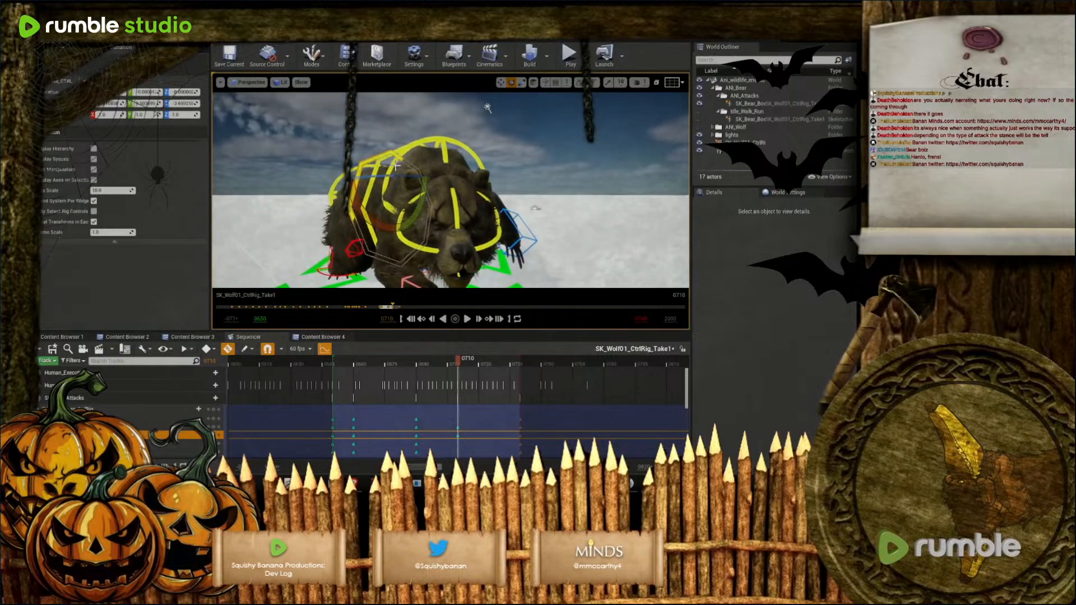
pyautogui.click(422, 214)
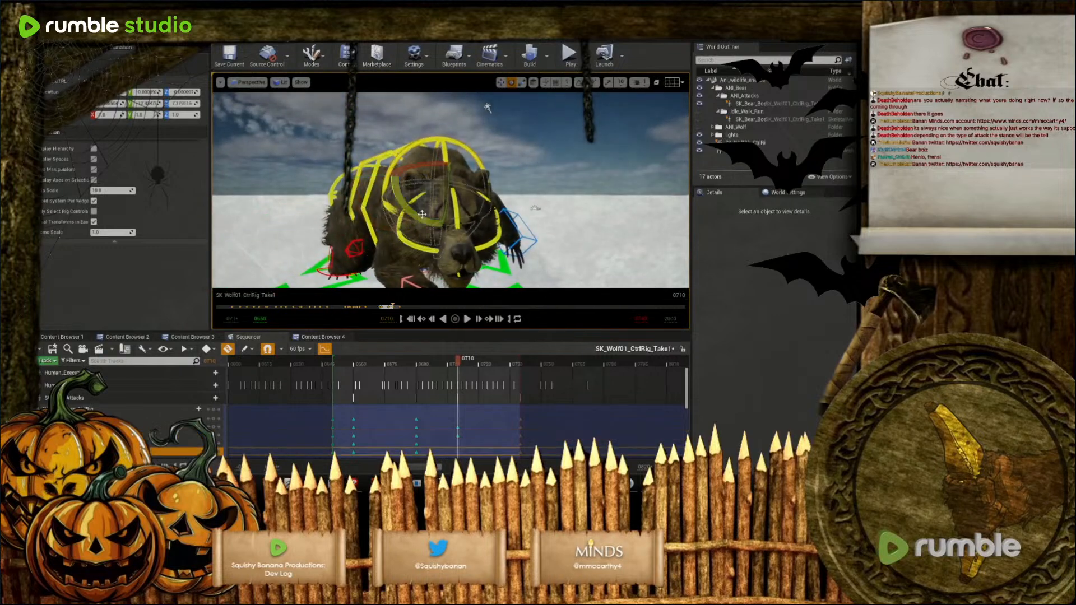
pyautogui.click(471, 225)
pyautogui.moveTo(434, 272); pyautogui.dragTo(434, 198)
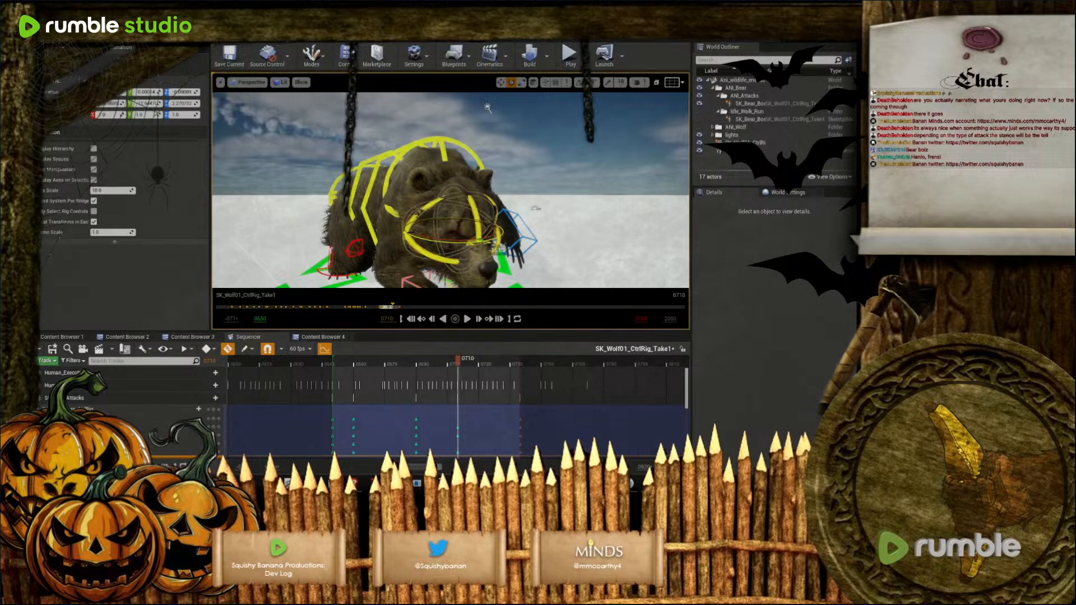
# Turn the chest further across to the bear's right and readjust the head at frame 710
pyautogui.moveTo(475, 165); pyautogui.dragTo(430, 178, button='right')
pyautogui.click(450, 199)
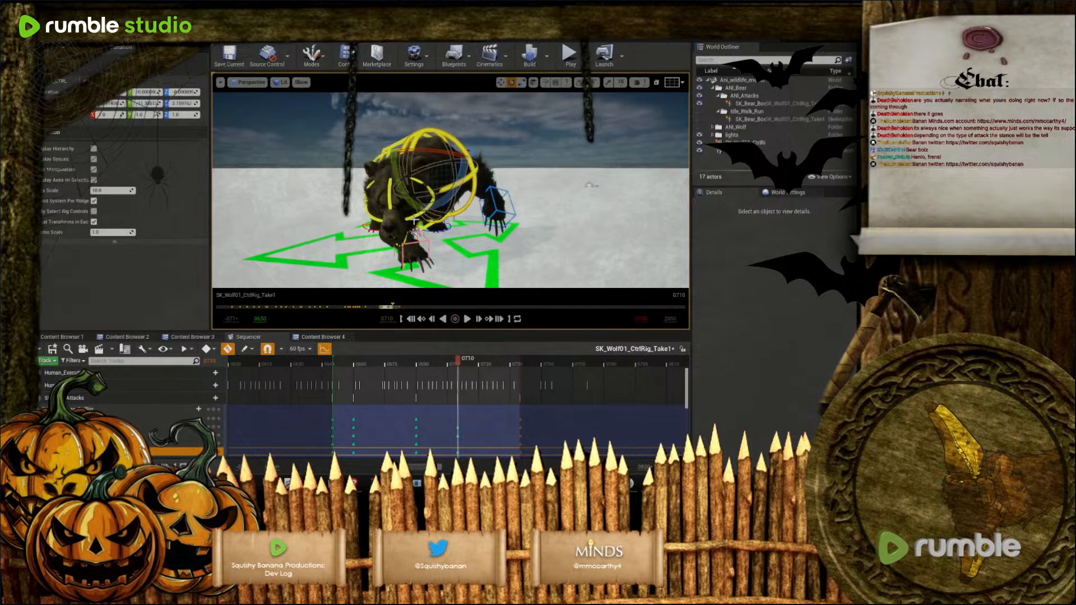
pyautogui.moveTo(415, 220); pyautogui.dragTo(417, 220)
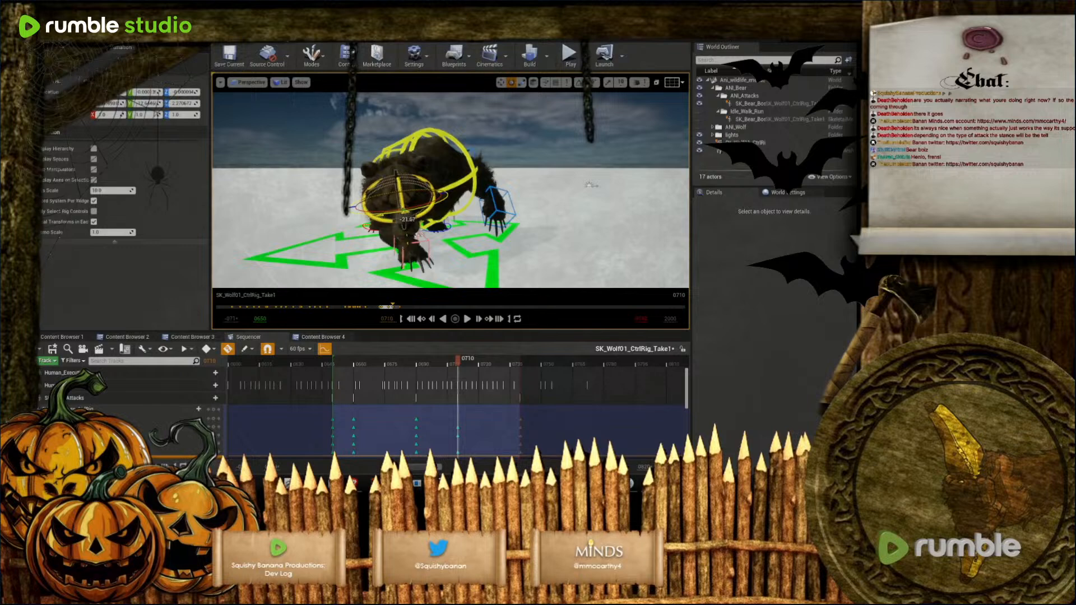
# Move the left front paw control forward across the bear's body at frame 710
pyautogui.keyDown('alt'); pyautogui.moveTo(433, 216); pyautogui.dragTo(319, 224); pyautogui.keyUp('alt')
pyautogui.keyDown('alt'); pyautogui.moveTo(534, 170); pyautogui.dragTo(529, 172); pyautogui.keyUp('alt')
pyautogui.click(517, 181)
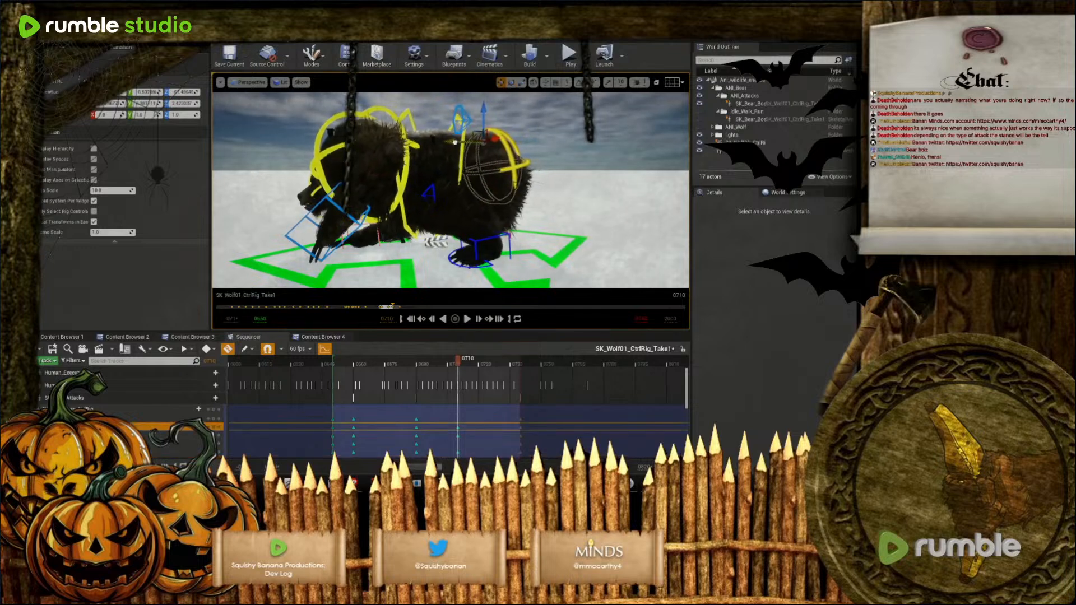
pyautogui.moveTo(448, 142)
pyautogui.keyDown('alt'); pyautogui.mouseDown()
pyautogui.moveTo(644, 142)
pyautogui.moveTo(448, 150)
pyautogui.mouseUp(); pyautogui.keyUp('alt')
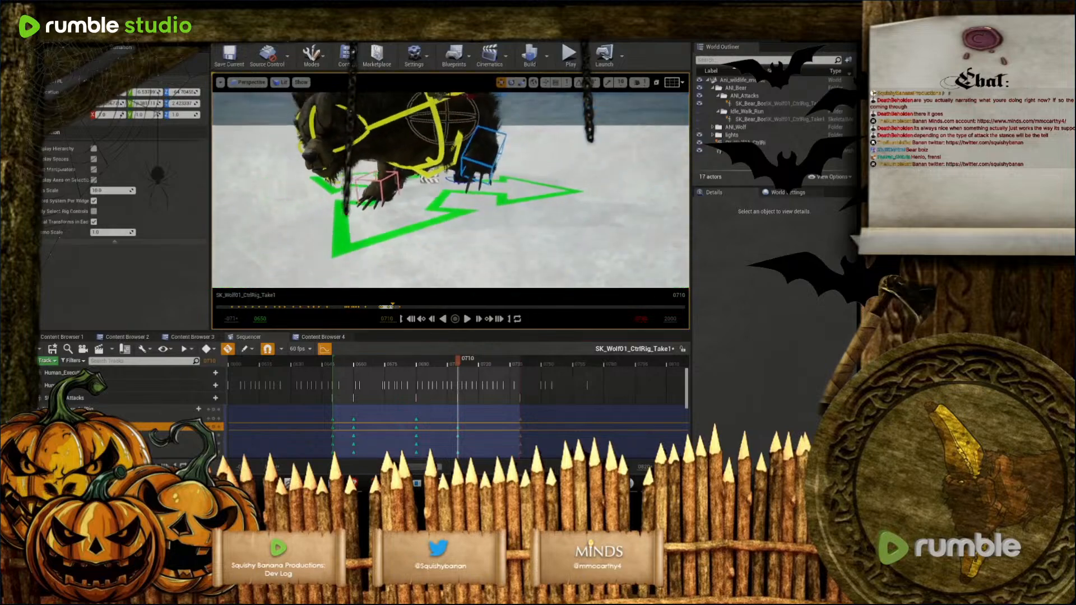
pyautogui.click(497, 166)
pyautogui.press('w')
pyautogui.moveTo(497, 166); pyautogui.dragTo(518, 185, button='right')
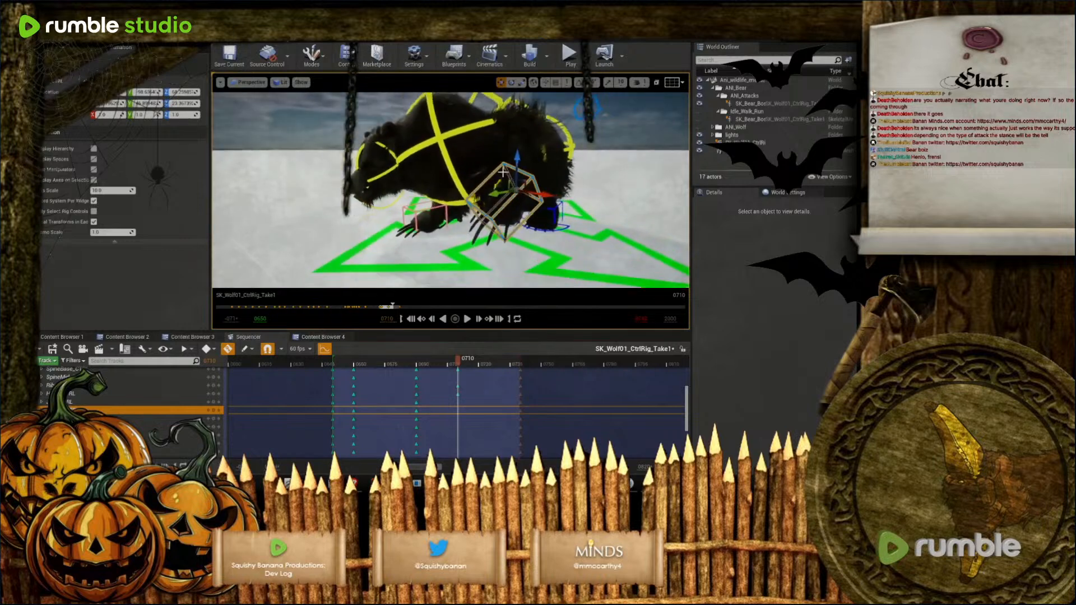
pyautogui.moveTo(521, 186); pyautogui.dragTo(297, 189)
# Reposition the left elbow aim control beside the striking arm at frame 710
pyautogui.press('a')
pyautogui.moveTo(452, 165); pyautogui.dragTo(397, 135, button='right')
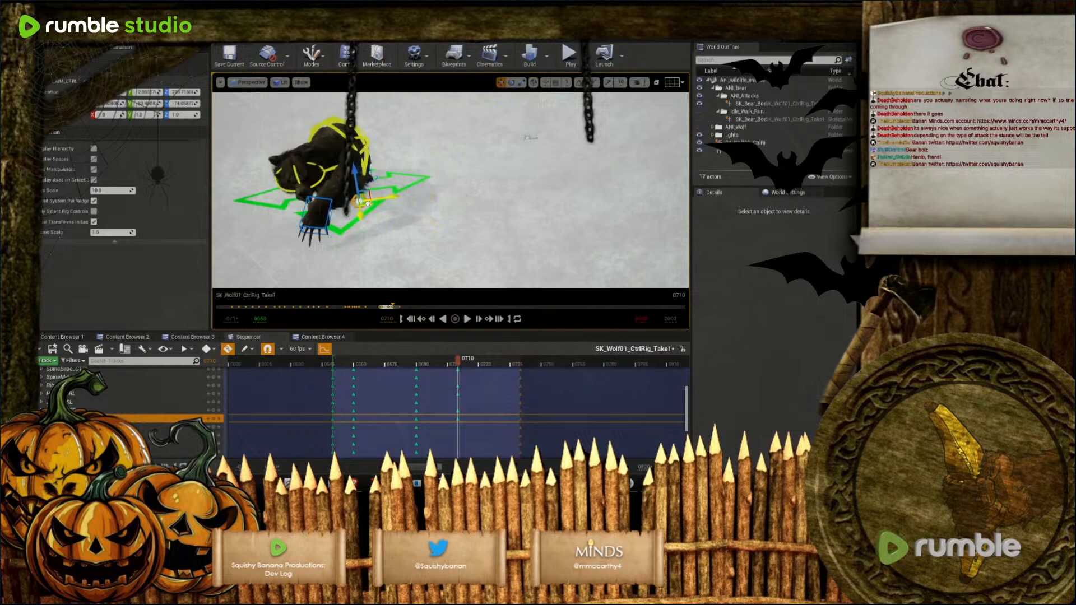
pyautogui.moveTo(394, 200); pyautogui.dragTo(394, 201, button='right')
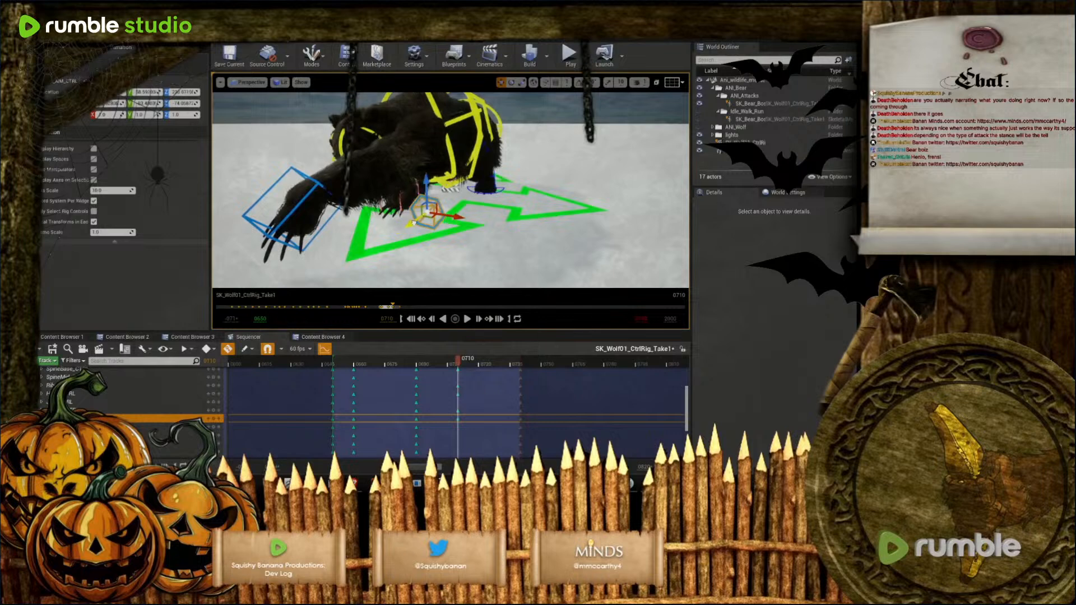
pyautogui.click(478, 193)
pyautogui.moveTo(459, 207); pyautogui.dragTo(459, 207, button='right')
# Rotate the left front paw so its claws angle into the swipe at frame 710
pyautogui.click(465, 206)
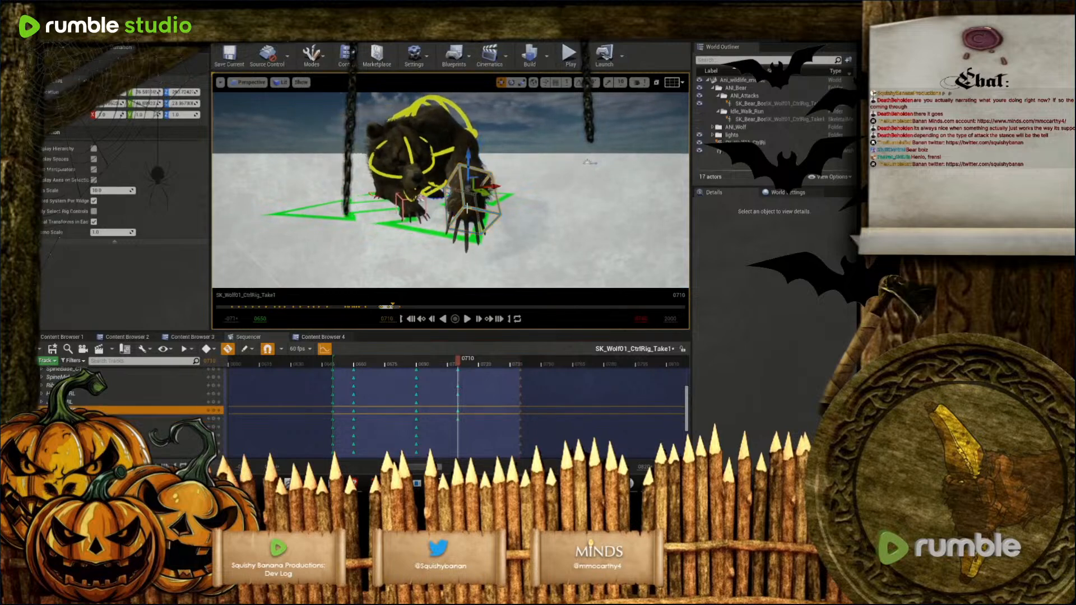
pyautogui.moveTo(450, 220); pyautogui.dragTo(450, 244)
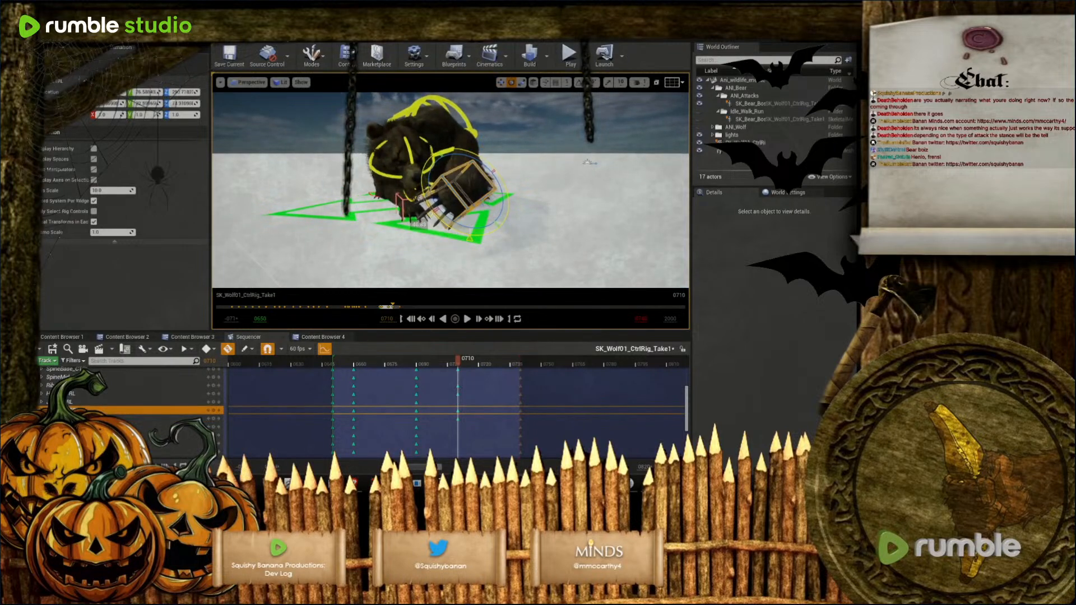
pyautogui.moveTo(501, 182); pyautogui.dragTo(486, 220)
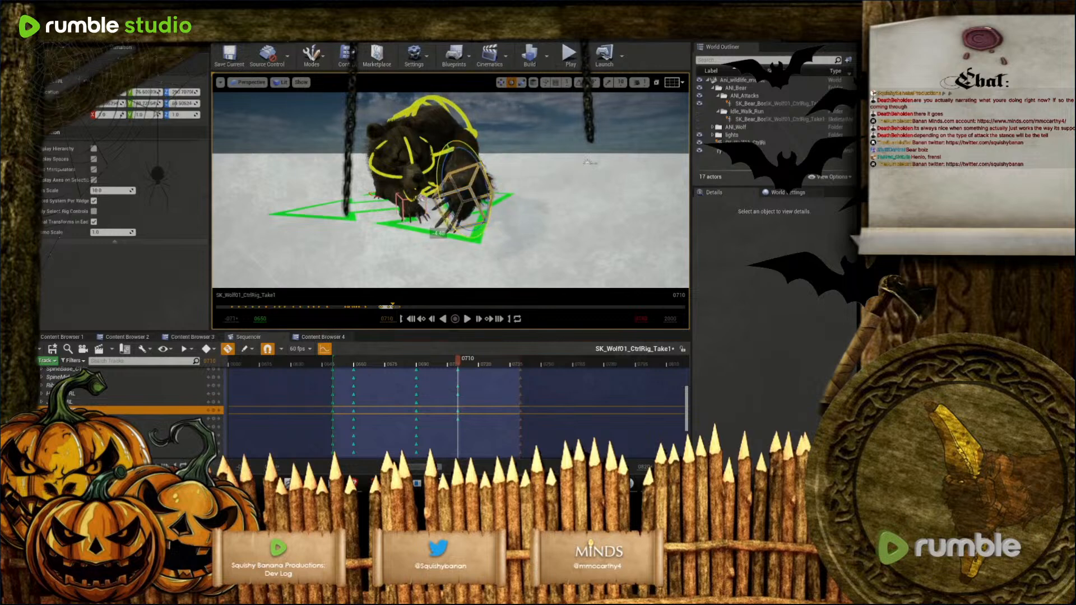
pyautogui.moveTo(421, 198)
pyautogui.keyDown('alt'); pyautogui.mouseDown()
pyautogui.moveTo(417, 230)
pyautogui.moveTo(415, 184)
pyautogui.mouseUp(); pyautogui.keyUp('alt')
pyautogui.press('w')
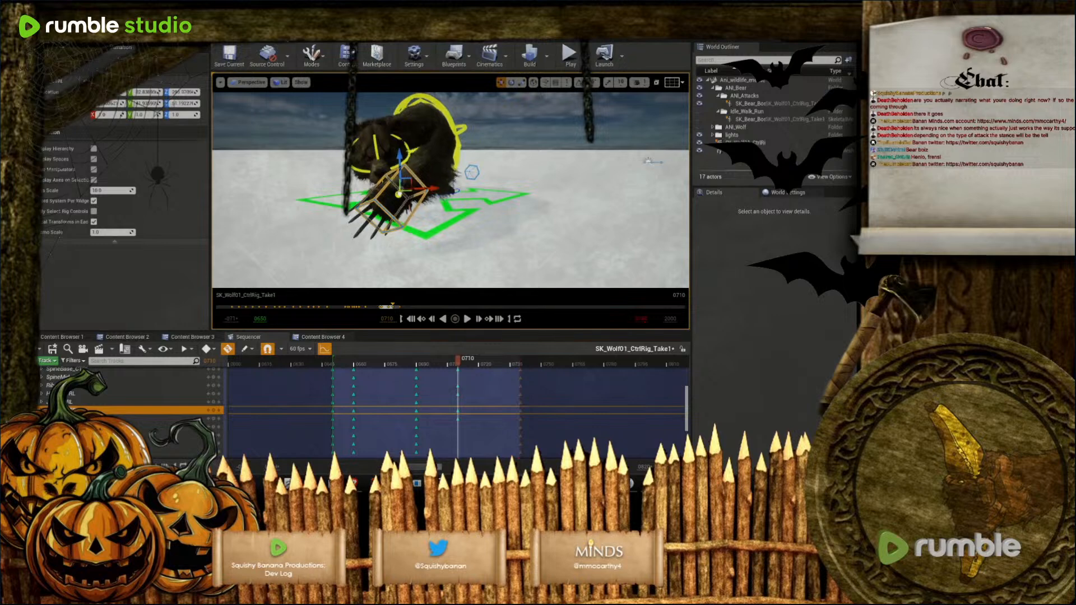
# Shift the hips control to support the left-paw strike pose at frame 710
pyautogui.keyDown('alt'); pyautogui.moveTo(424, 149); pyautogui.dragTo(416, 145); pyautogui.keyUp('alt')
pyautogui.click(427, 139)
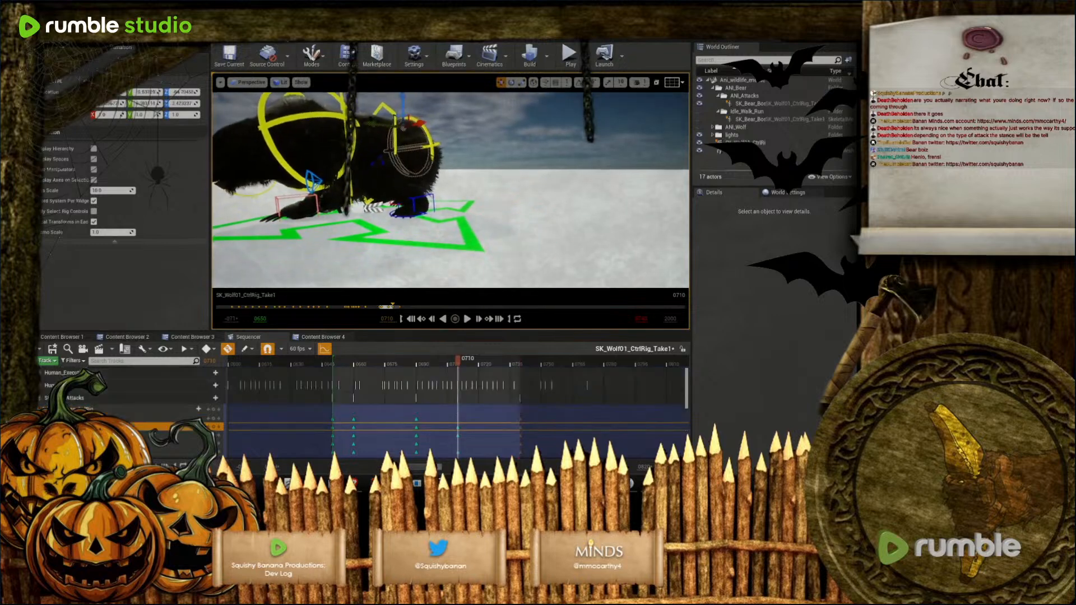
pyautogui.moveTo(427, 139); pyautogui.dragTo(437, 153, button='right')
pyautogui.moveTo(435, 152); pyautogui.dragTo(500, 168)
pyautogui.moveTo(437, 210)
pyautogui.keyDown('alt'); pyautogui.mouseDown()
pyautogui.moveTo(423, 210)
pyautogui.moveTo(437, 210)
pyautogui.mouseUp(); pyautogui.keyUp('alt')
pyautogui.moveTo(456, 365)
pyautogui.mouseDown()
pyautogui.moveTo(339, 365)
pyautogui.moveTo(502, 365)
pyautogui.moveTo(457, 364)
pyautogui.mouseUp()
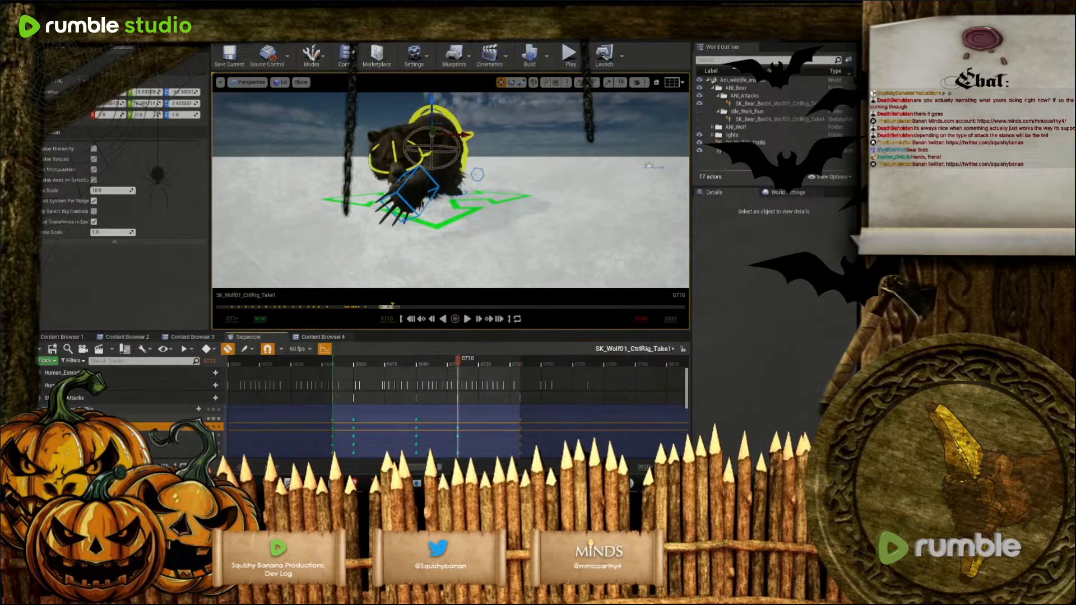
# Key all of the bear's controls at frame 710 and select that column of keys
pyautogui.click(156, 419)
pyautogui.scroll(-7, 155, 419)
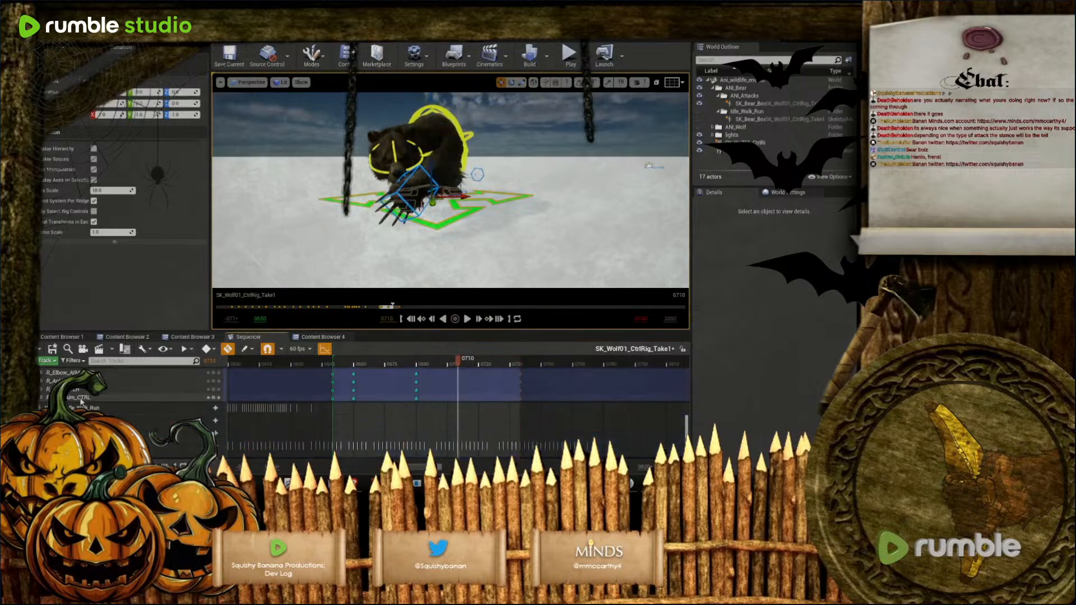
pyautogui.keyDown('shift'); pyautogui.click(81, 399); pyautogui.keyUp('shift')
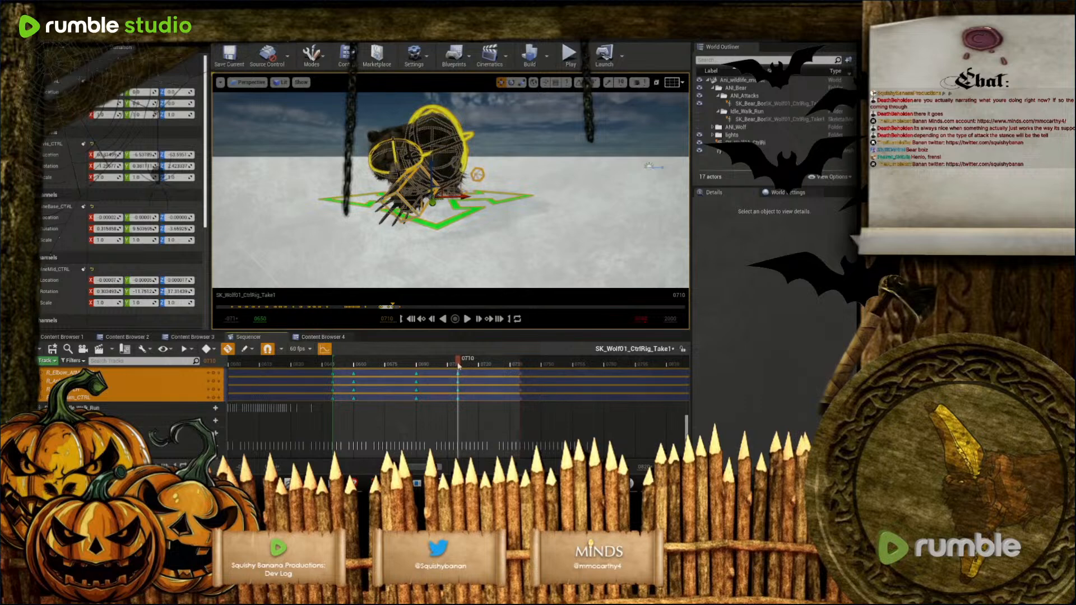
pyautogui.moveTo(457, 366); pyautogui.dragTo(469, 429)
pyautogui.scroll(5, 450, 407)
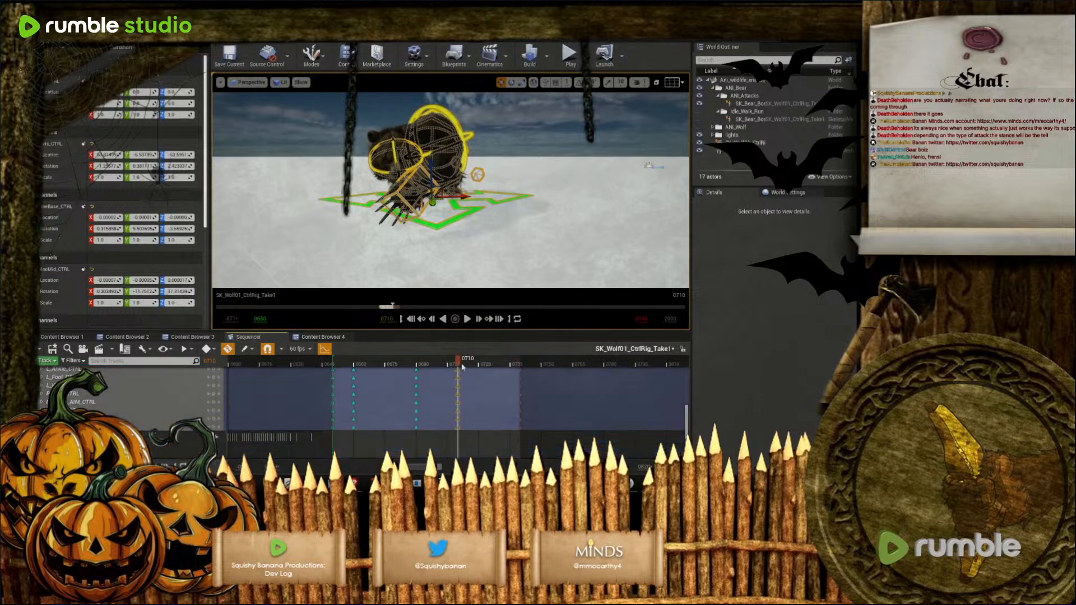
# Paste the frame 710 pose keys at frames 725 and 712, and return to frame 710
pyautogui.moveTo(458, 365); pyautogui.dragTo(489, 364)
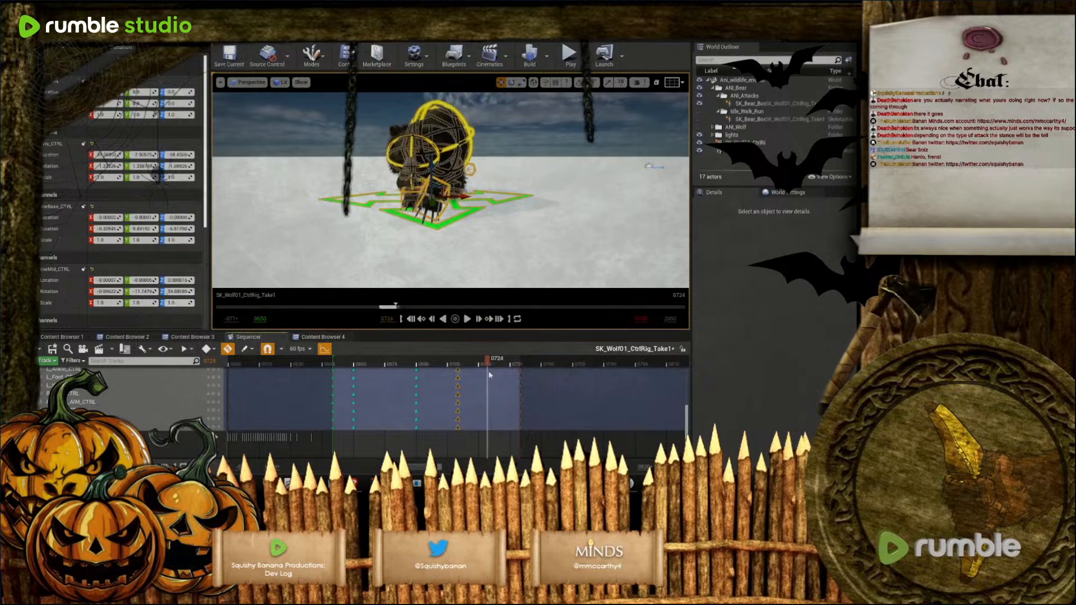
pyautogui.hotkey('ctrl', 'v')
pyautogui.moveTo(490, 364); pyautogui.dragTo(459, 368)
pyautogui.click(463, 369)
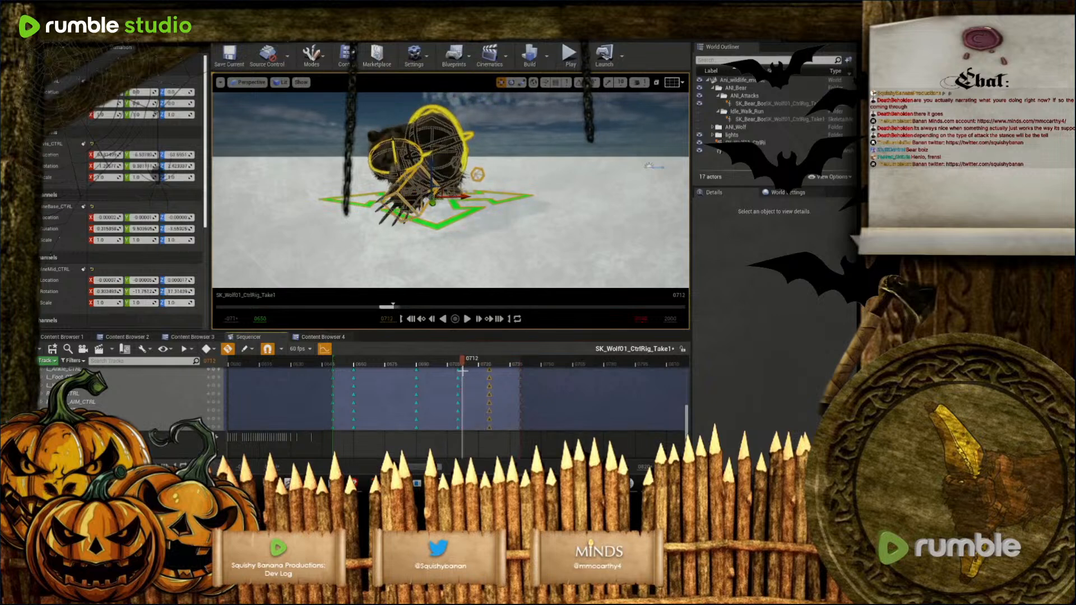
pyautogui.hotkey('ctrl', 'v')
pyautogui.moveTo(463, 365); pyautogui.dragTo(458, 367)
pyautogui.moveTo(475, 187)
pyautogui.mouseDown(button='right')
pyautogui.moveTo(457, 154)
pyautogui.moveTo(443, 185)
pyautogui.moveTo(475, 187)
pyautogui.mouseUp(button='right')
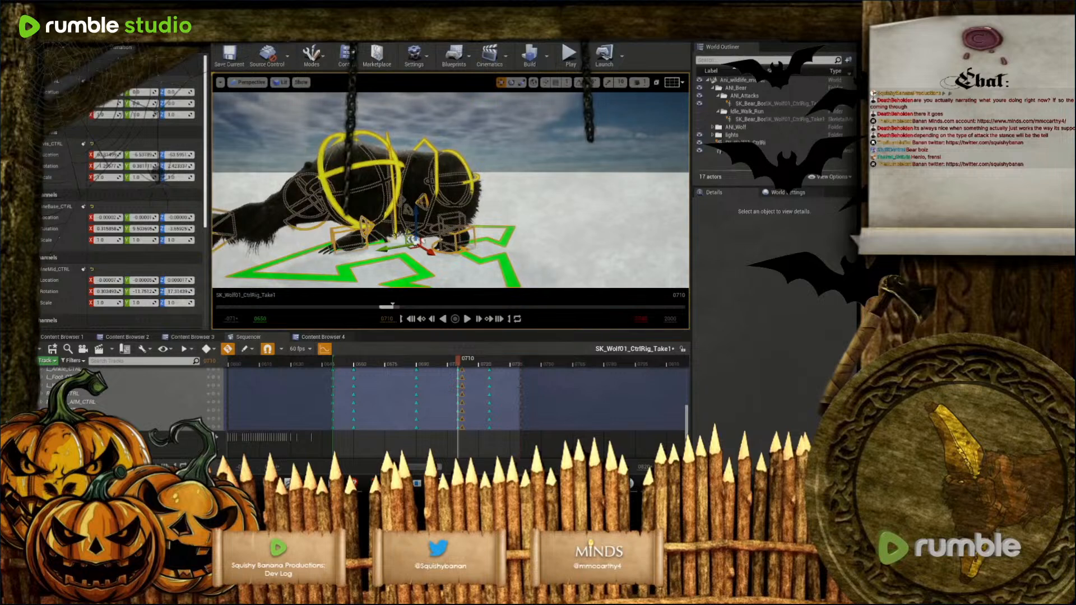
# Nudge the hips and chest controls toward the strike at frame 710
pyautogui.click(473, 183)
pyautogui.moveTo(442, 126); pyautogui.dragTo(443, 128)
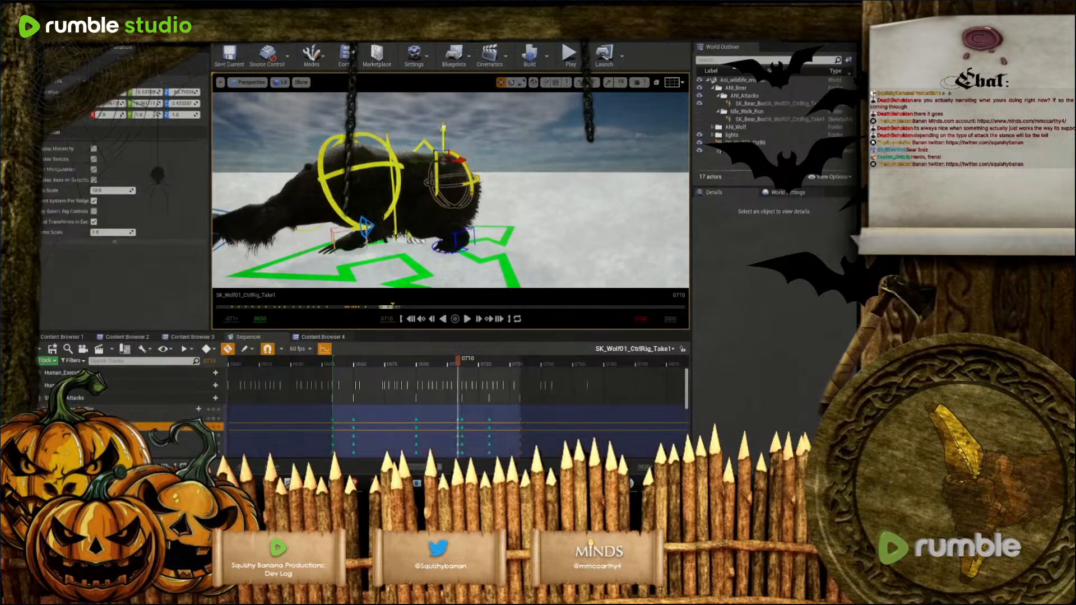
pyautogui.moveTo(413, 163); pyautogui.dragTo(411, 162)
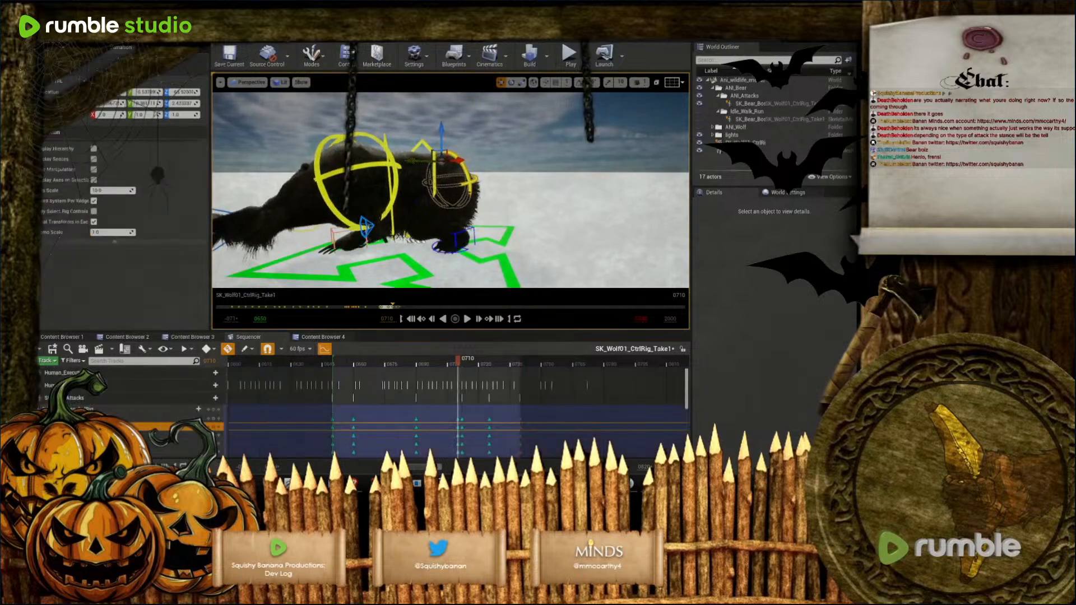
pyautogui.click(333, 177)
pyautogui.moveTo(300, 167); pyautogui.dragTo(295, 167)
pyautogui.moveTo(294, 167); pyautogui.dragTo(375, 178, button='right')
pyautogui.scroll(-3, 331, 201)
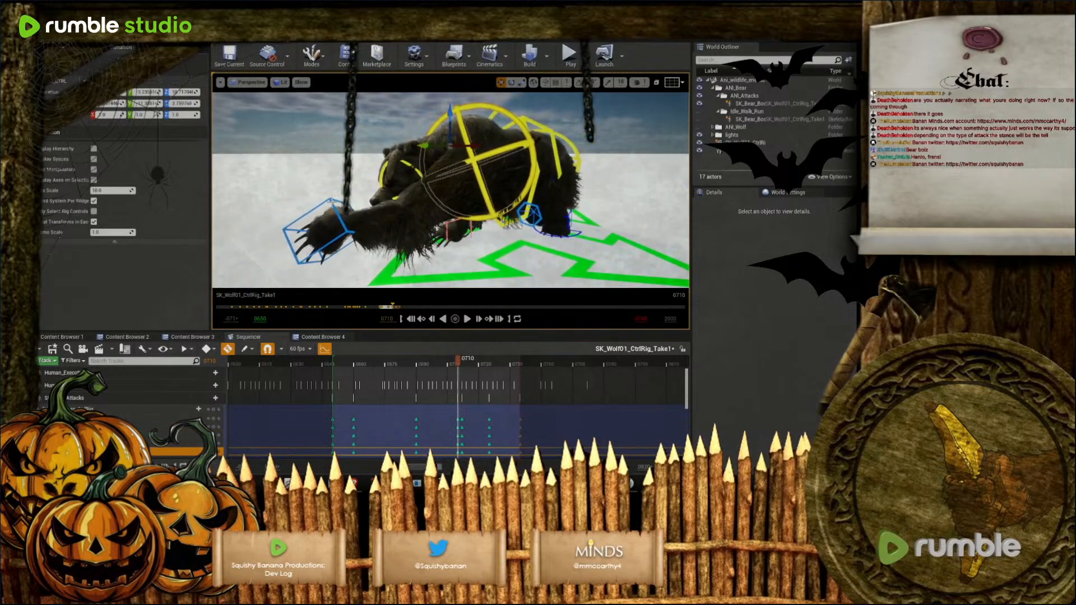
# Push the left front paw further forward in the strike pose at frame 710
pyautogui.click(334, 207)
pyautogui.moveTo(325, 225); pyautogui.dragTo(275, 225)
pyautogui.moveTo(274, 225); pyautogui.dragTo(399, 348, button='right')
# Go to frame 725 and move and rotate the left front paw into the follow-through
pyautogui.moveTo(458, 363); pyautogui.dragTo(491, 367)
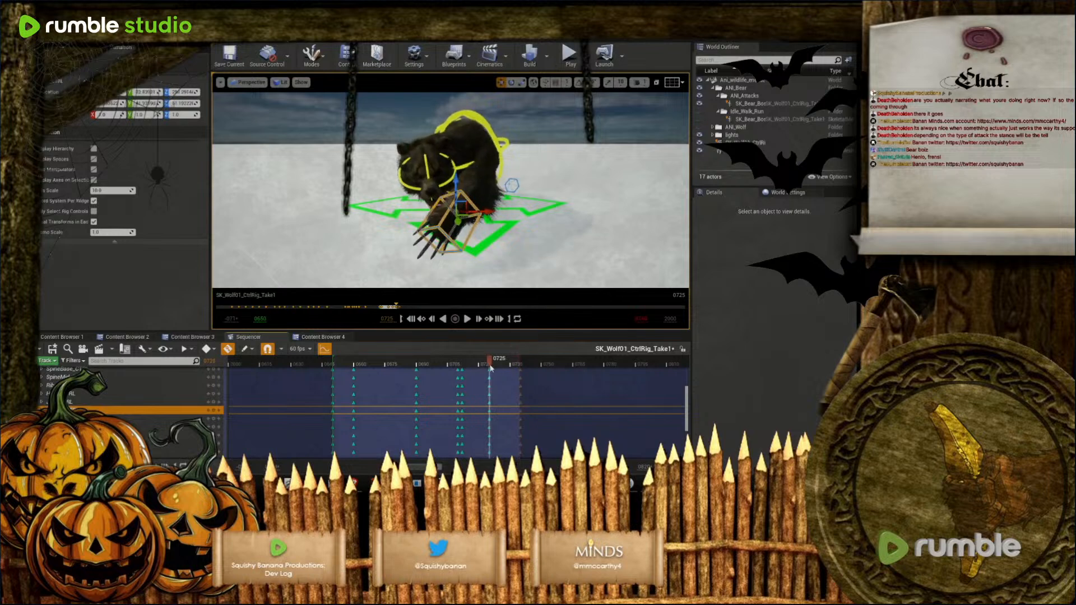
pyautogui.moveTo(472, 241); pyautogui.dragTo(406, 251, button='right')
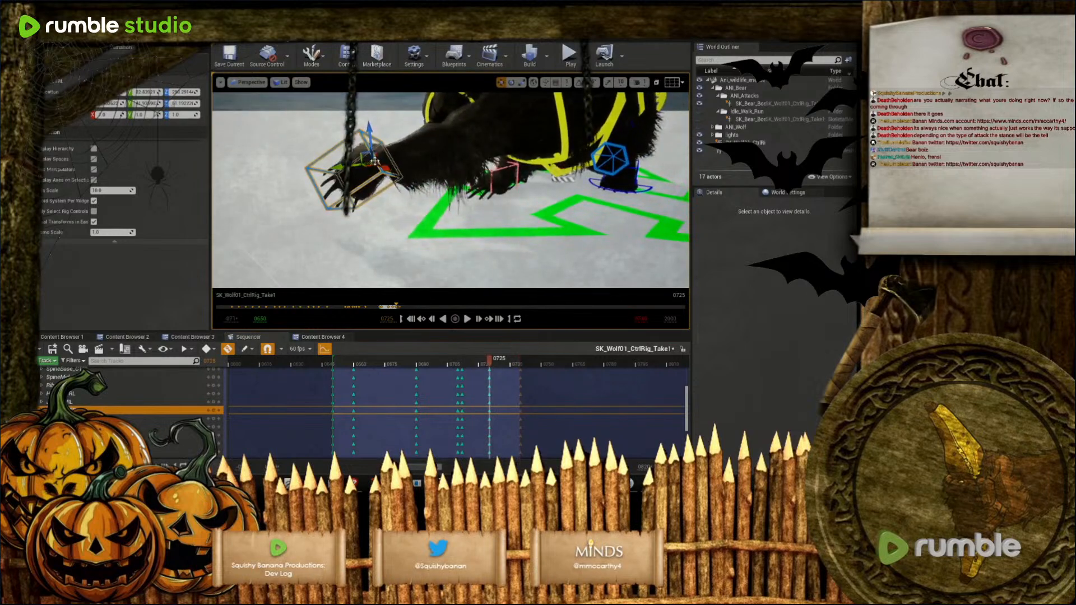
pyautogui.moveTo(371, 159)
pyautogui.mouseDown()
pyautogui.moveTo(363, 164)
pyautogui.moveTo(380, 164)
pyautogui.mouseUp()
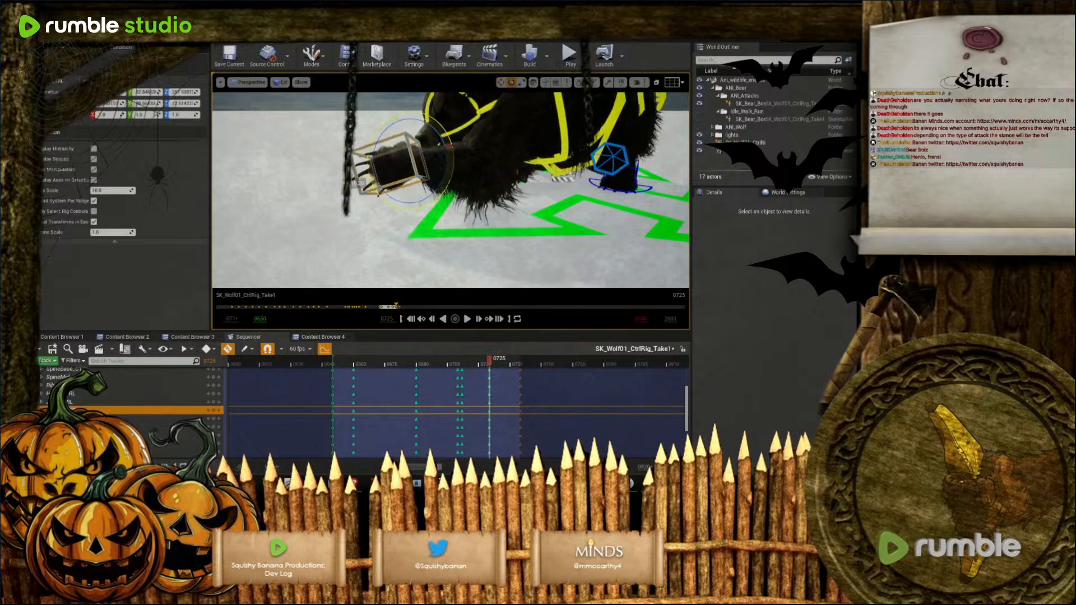
pyautogui.moveTo(458, 170)
pyautogui.mouseDown(button='right')
pyautogui.moveTo(515, 166)
pyautogui.moveTo(530, 147)
pyautogui.moveTo(466, 163)
pyautogui.mouseUp(button='right')
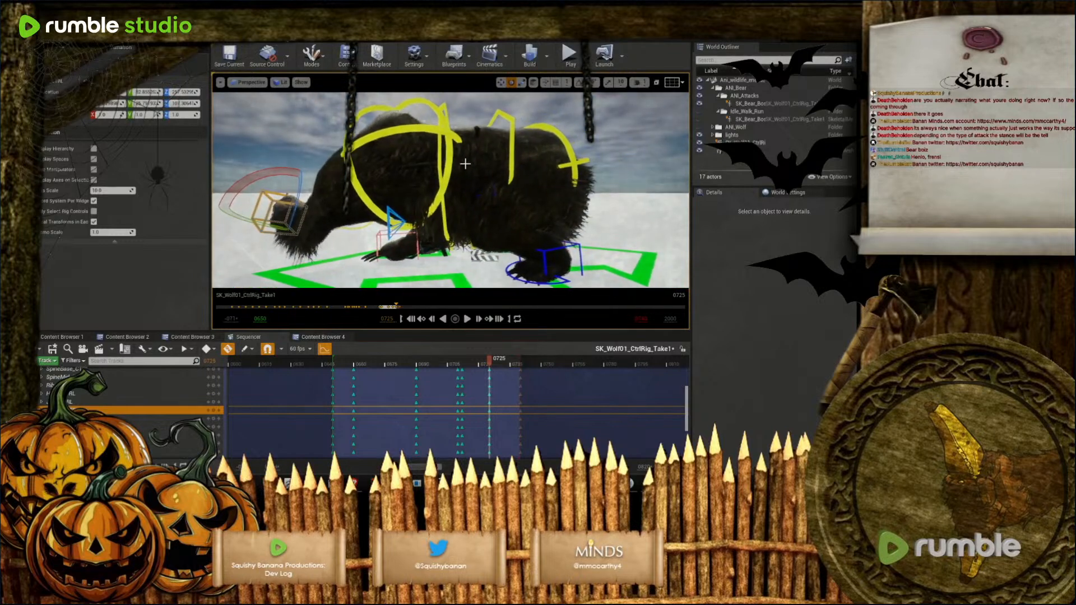
# Rotate the hips and spine controls for the follow-through pose at frame 725
pyautogui.click(521, 132)
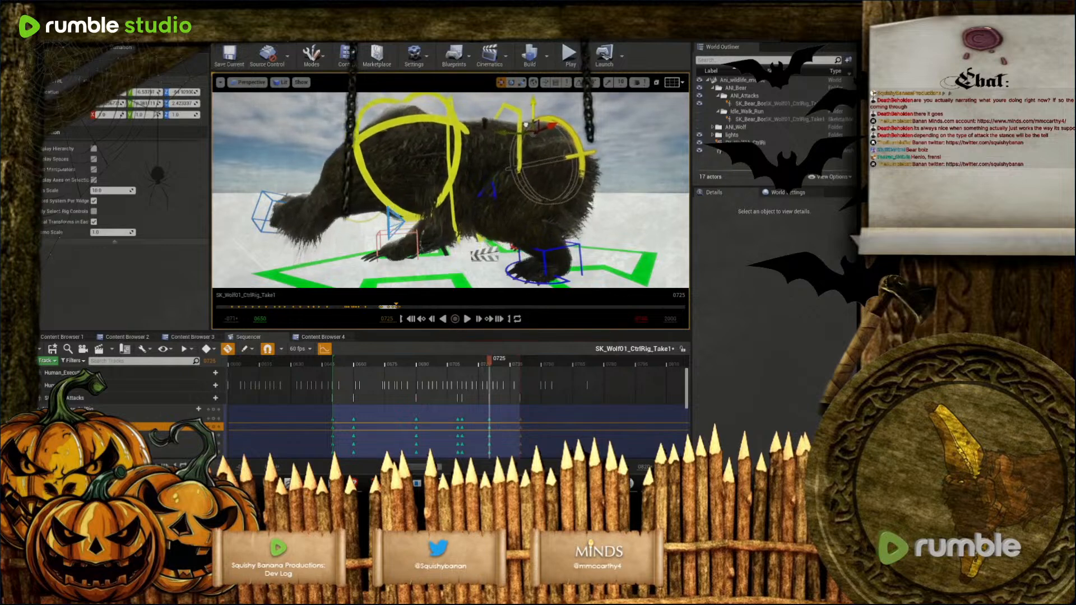
pyautogui.press('e')
pyautogui.click(489, 137)
pyautogui.moveTo(461, 165); pyautogui.dragTo(474, 193)
pyautogui.click(461, 217)
pyautogui.moveTo(456, 133); pyautogui.dragTo(456, 138)
# Rotate the chest further into the swipe at frame 725
pyautogui.click(412, 174)
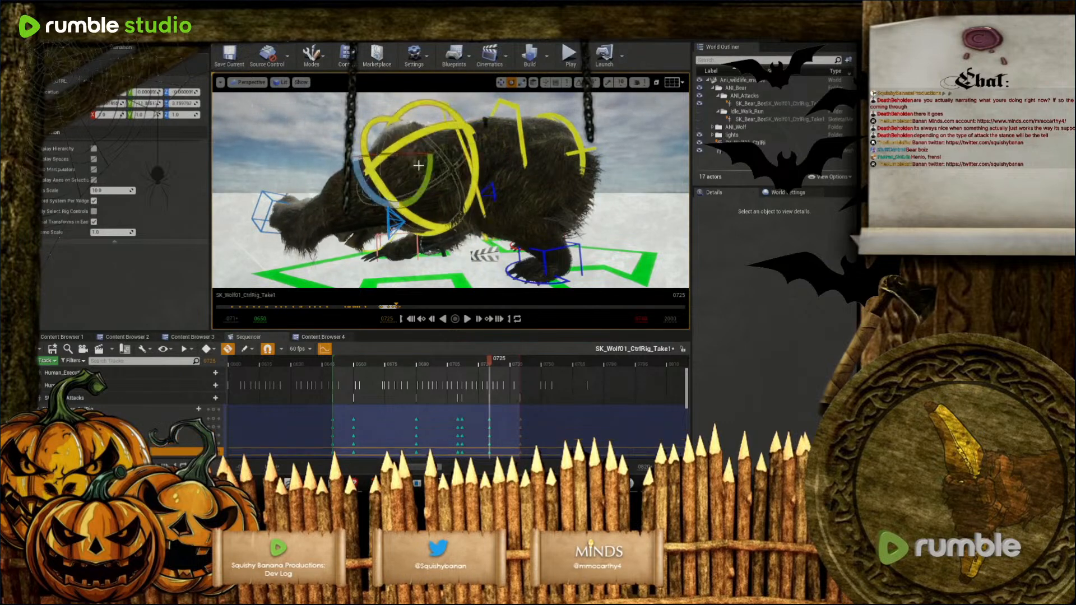
pyautogui.moveTo(404, 157); pyautogui.dragTo(420, 157, button='right')
pyautogui.moveTo(372, 155); pyautogui.dragTo(336, 155)
pyautogui.moveTo(337, 155); pyautogui.dragTo(367, 168, button='right')
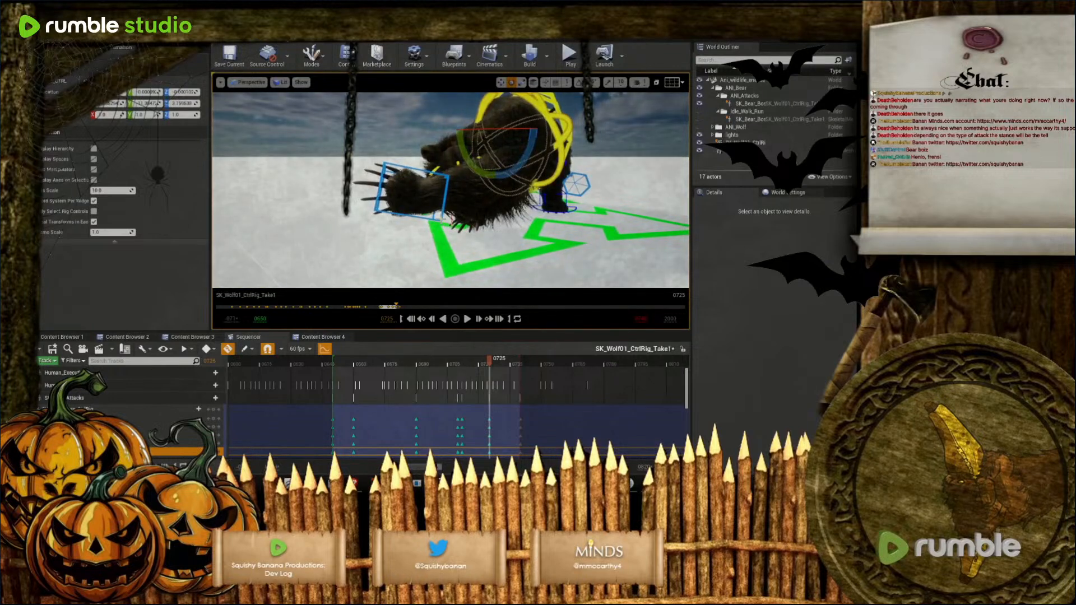
# Move the left front paw back in toward the bear's body at frame 725
pyautogui.click(446, 196)
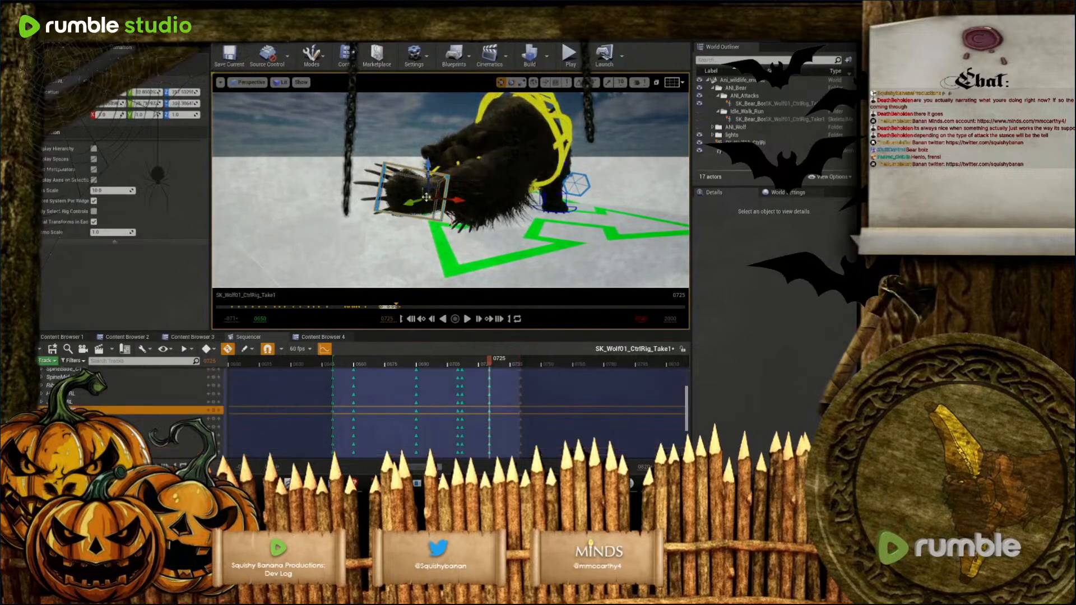
pyautogui.moveTo(430, 196); pyautogui.dragTo(502, 227)
pyautogui.moveTo(502, 185); pyautogui.dragTo(524, 190, button='right')
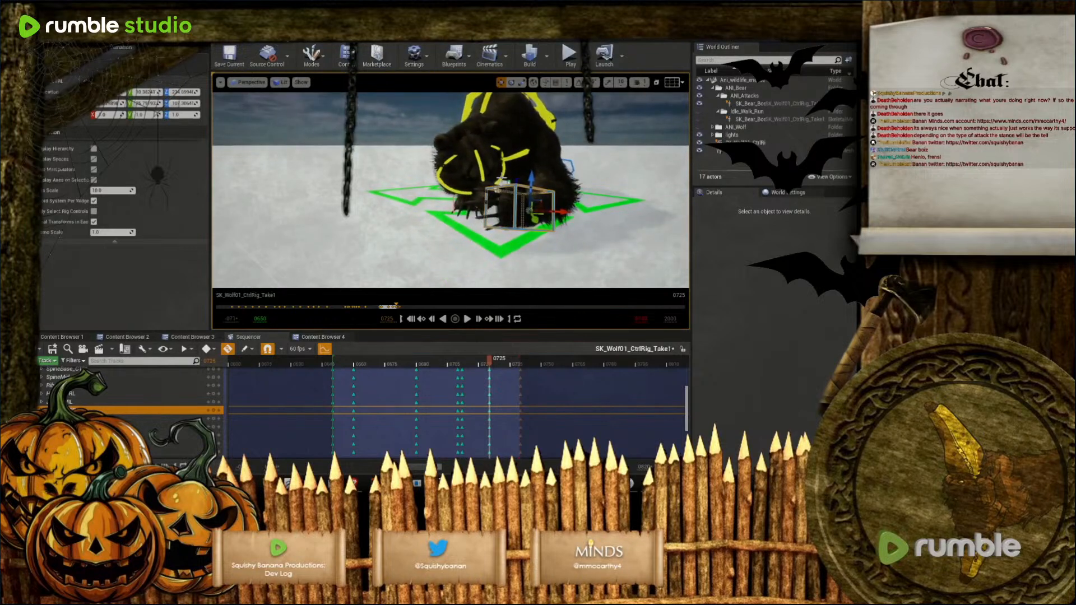
# Rotate the head and readjust the chest for the follow-through pose at frame 725
pyautogui.click(494, 192)
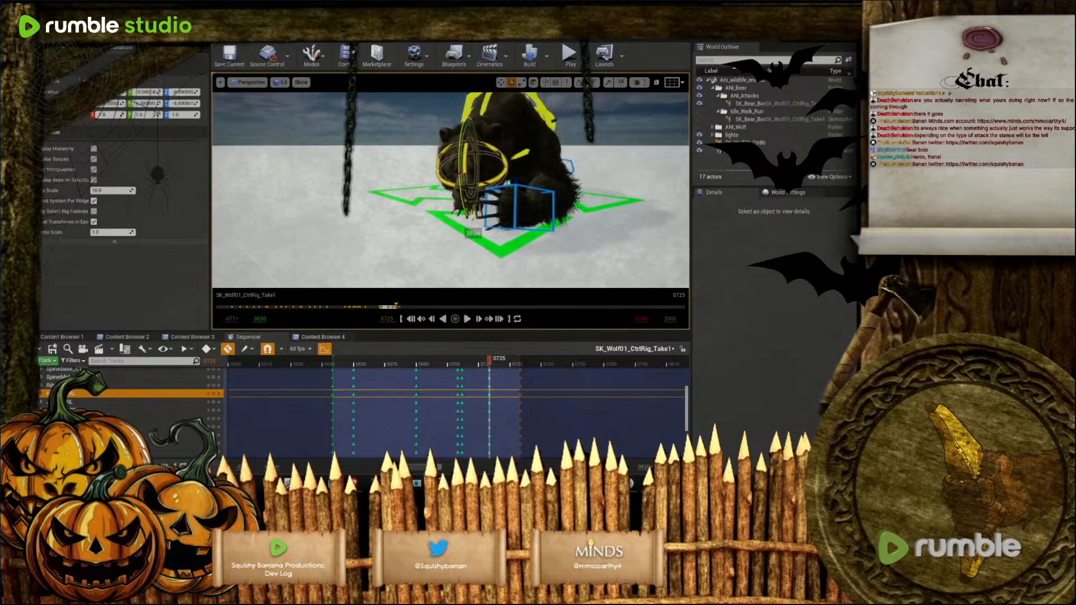
pyautogui.press('s')
pyautogui.moveTo(458, 136); pyautogui.dragTo(468, 126, button='right')
pyautogui.click(473, 156)
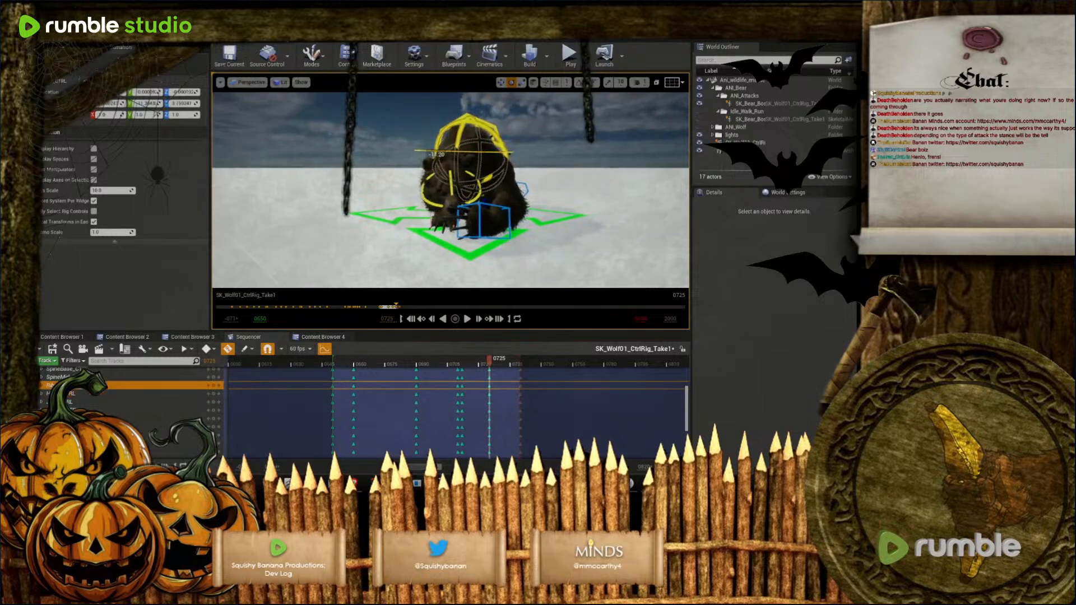
pyautogui.moveTo(475, 169); pyautogui.dragTo(475, 194, button='right')
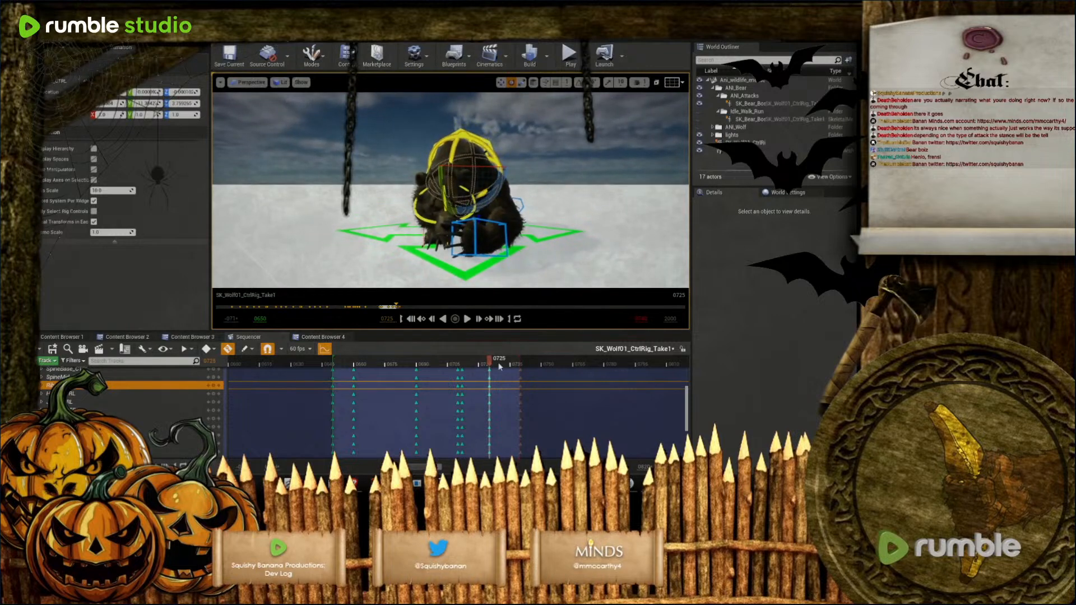
# Select all of the bear's control tracks and key them at frame 692
pyautogui.moveTo(490, 364); pyautogui.dragTo(422, 357)
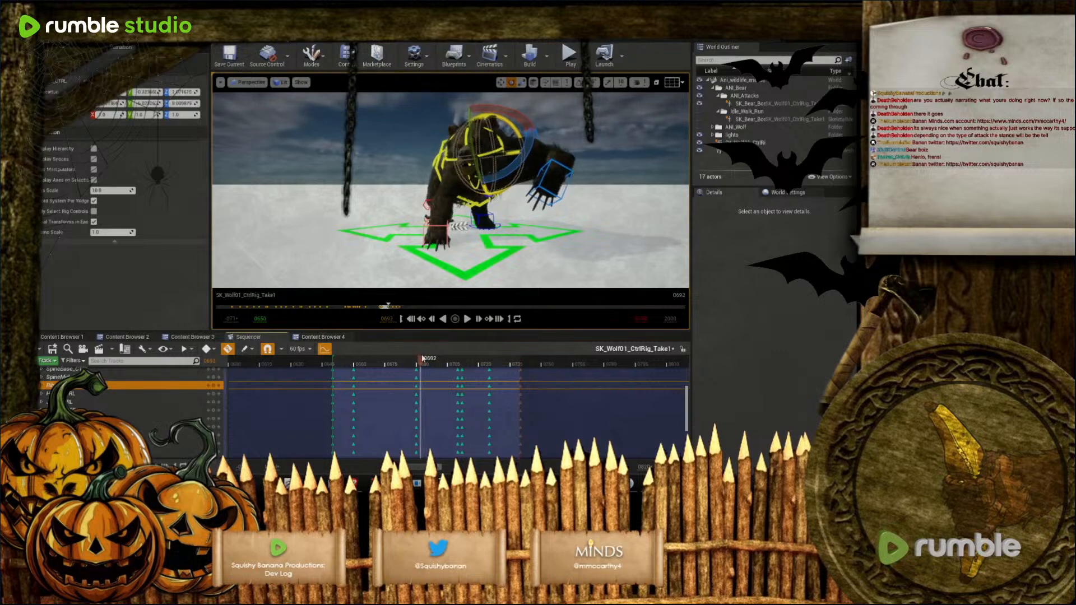
pyautogui.scroll(3, 432, 385)
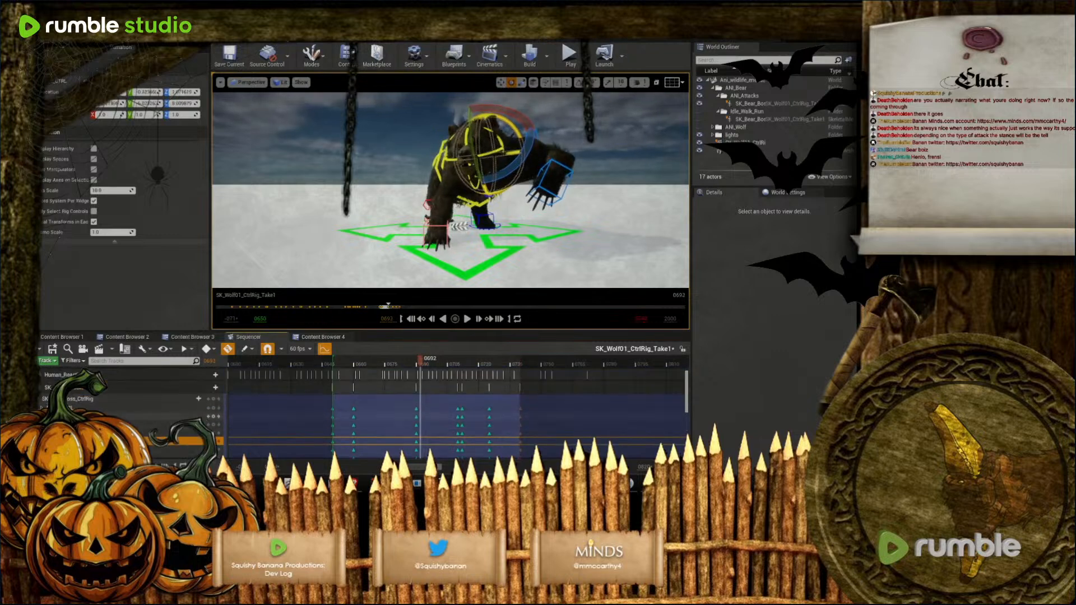
pyautogui.click(140, 409)
pyautogui.scroll(-6, 154, 415)
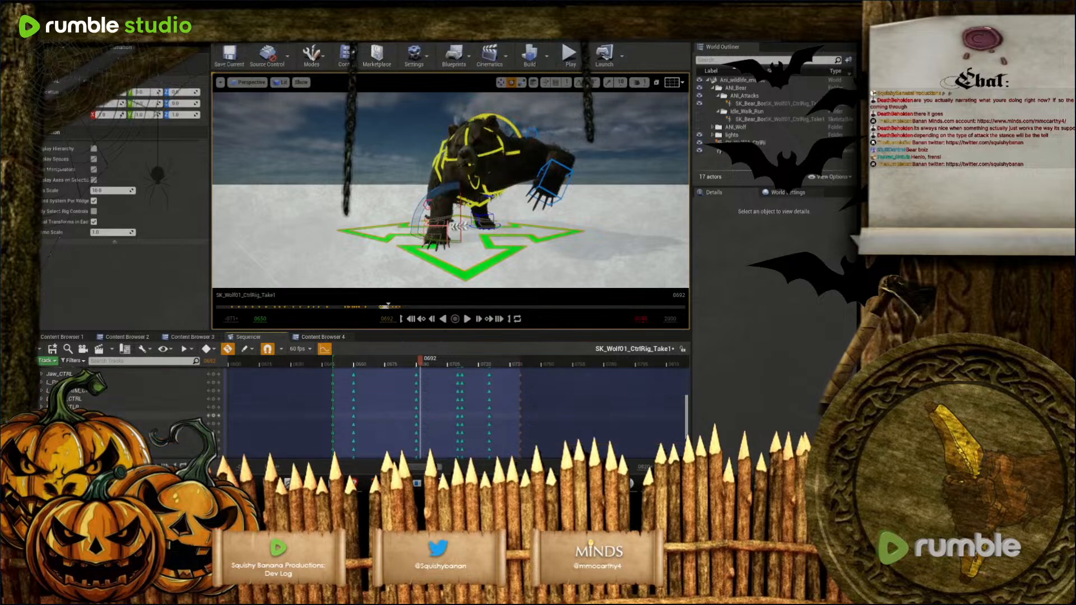
pyautogui.keyDown('shift'); pyautogui.click(154, 415); pyautogui.keyUp('shift')
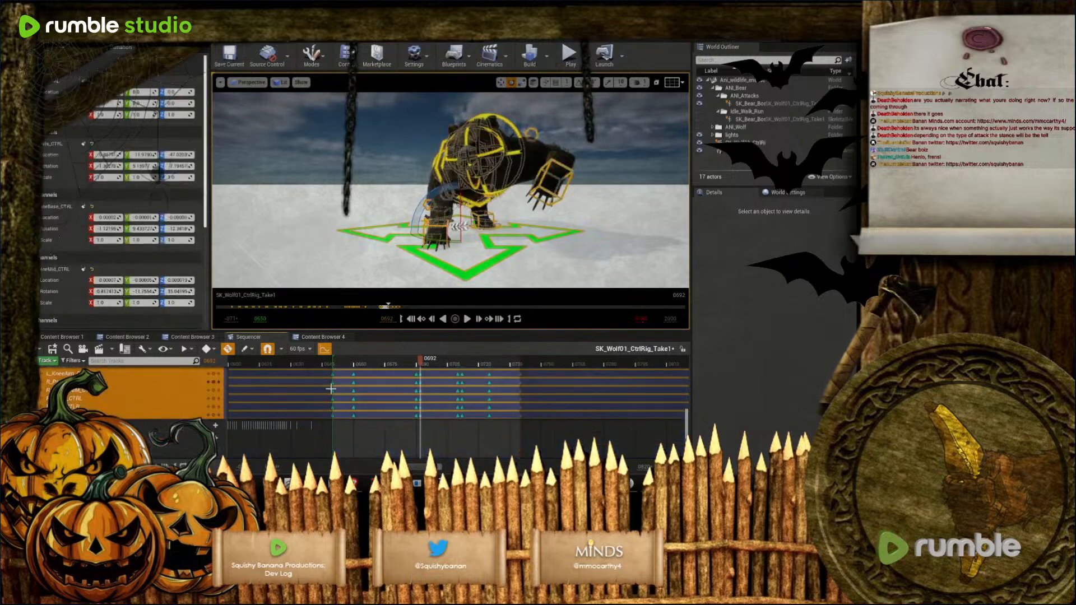
# Shift the bear's keys at frame 692 to 697 and those at 710, 712 and 725 five frames earlier
pyautogui.moveTo(439, 416); pyautogui.dragTo(479, 429)
pyautogui.scroll(-4, 479, 415)
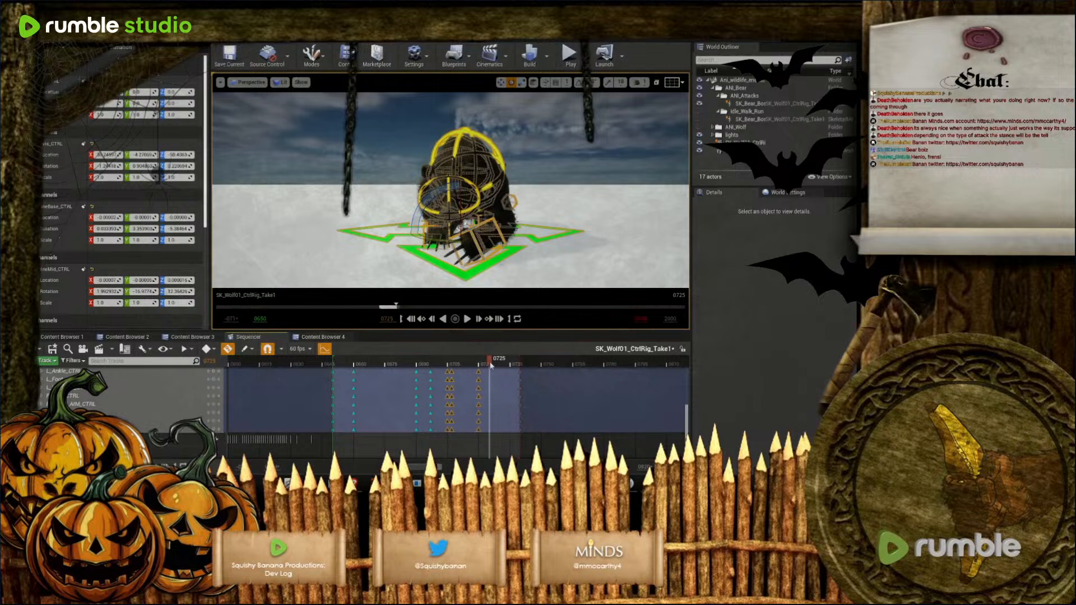
pyautogui.moveTo(488, 364); pyautogui.dragTo(433, 393)
# Move the column of control keys at frame 697 to frame 695
pyautogui.scroll(3, 432, 415)
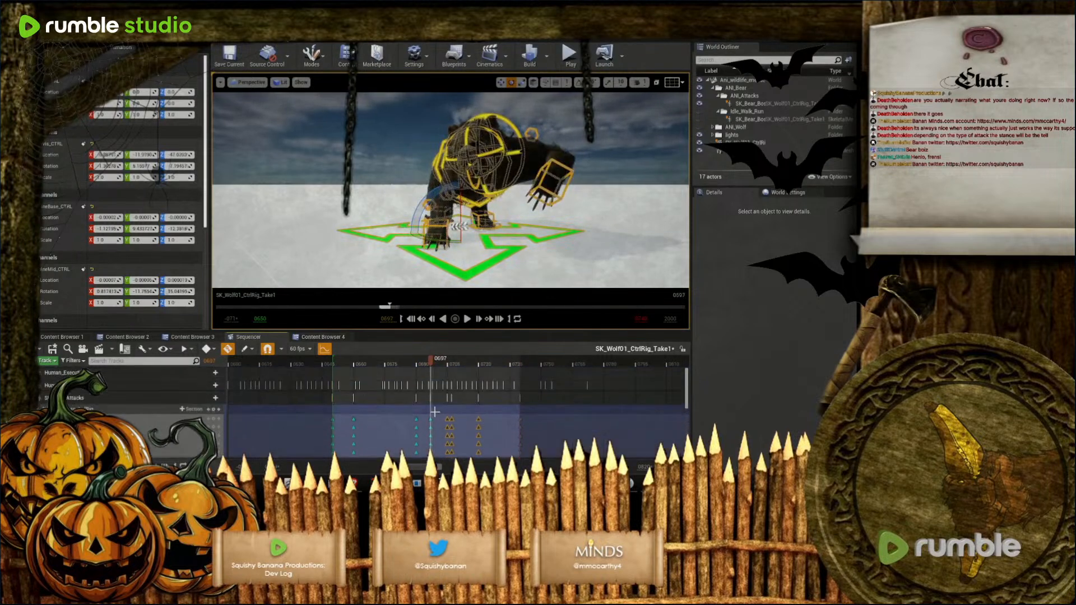
pyautogui.scroll(-3, 431, 426)
pyautogui.moveTo(441, 445); pyautogui.dragTo(440, 446)
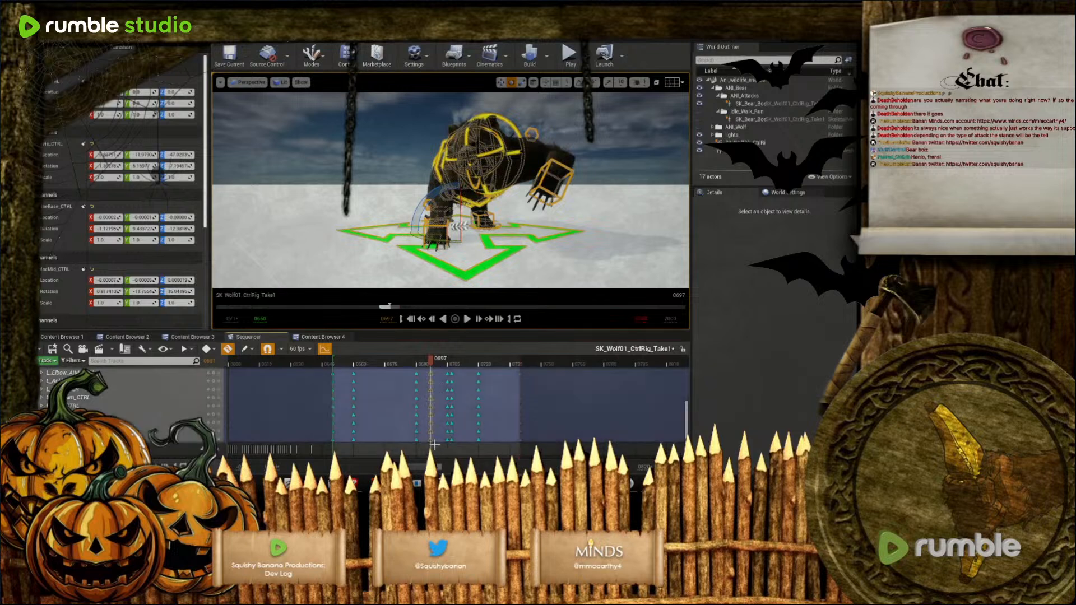
pyautogui.keyDown('ctrl'); pyautogui.scroll(3, 417, 469); pyautogui.keyUp('ctrl')
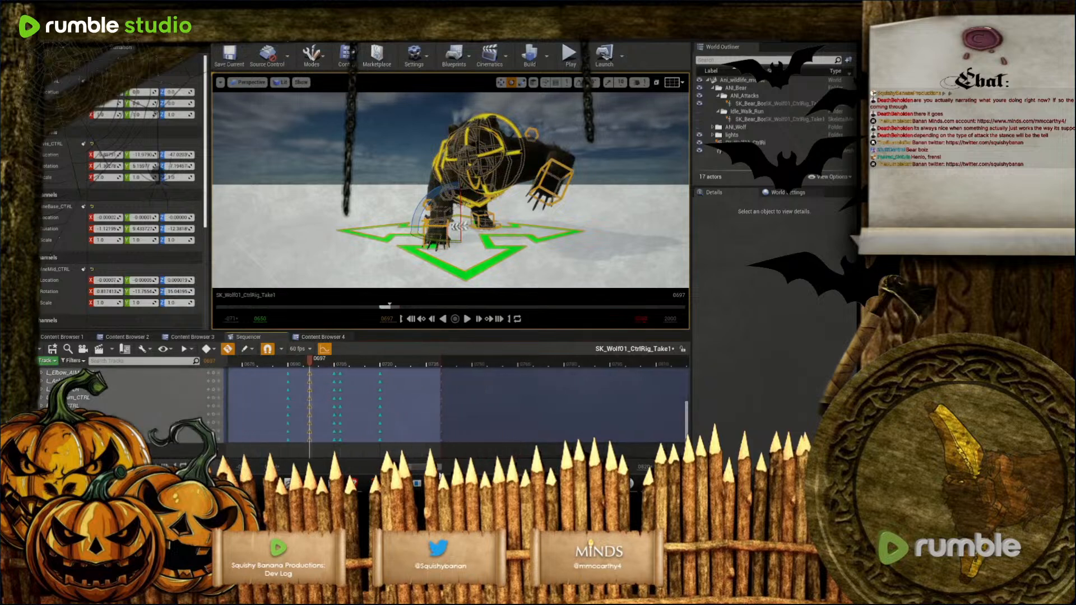
pyautogui.keyDown('ctrl'); pyautogui.scroll(5, 440, 475); pyautogui.keyUp('ctrl')
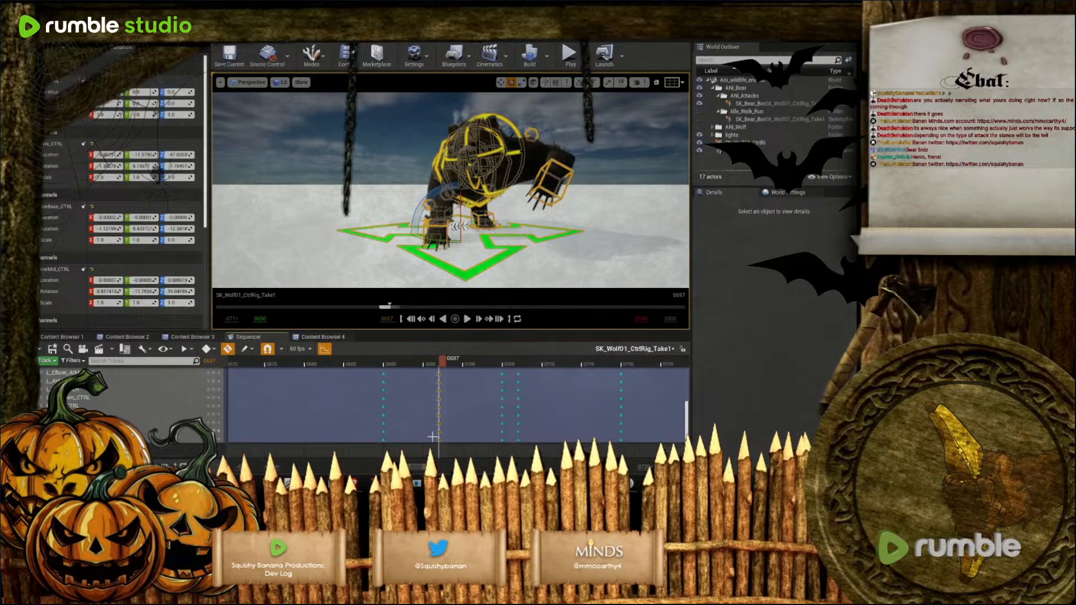
pyautogui.moveTo(438, 439); pyautogui.dragTo(427, 440)
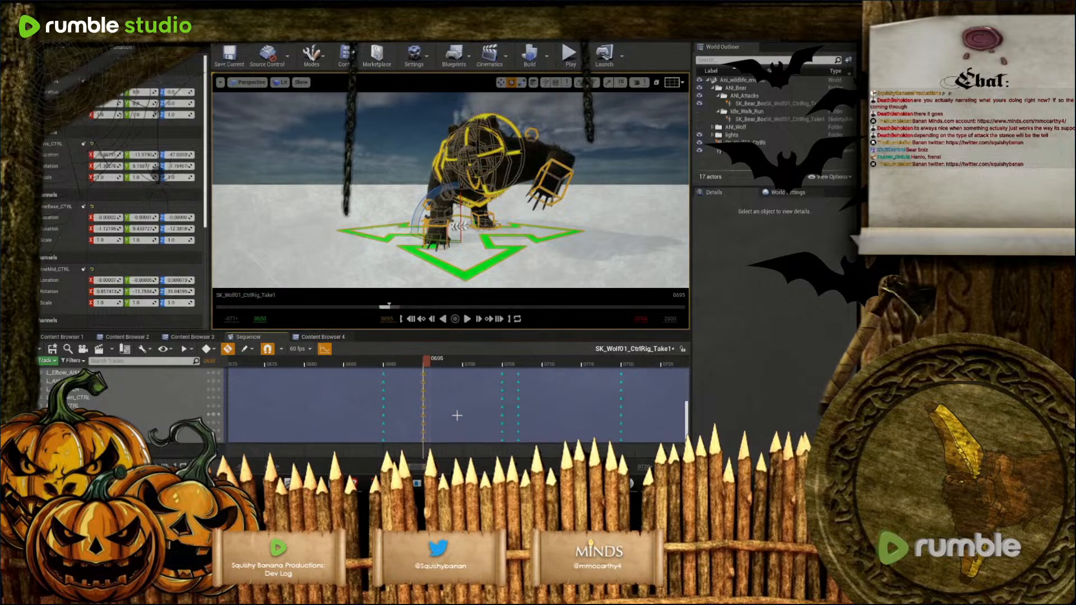
# Move the two swipe key columns at frames 705 and 707 to frames 700 and 702
pyautogui.scroll(3, 483, 414)
pyautogui.scroll(-3, 516, 431)
pyautogui.moveTo(491, 406); pyautogui.dragTo(466, 426)
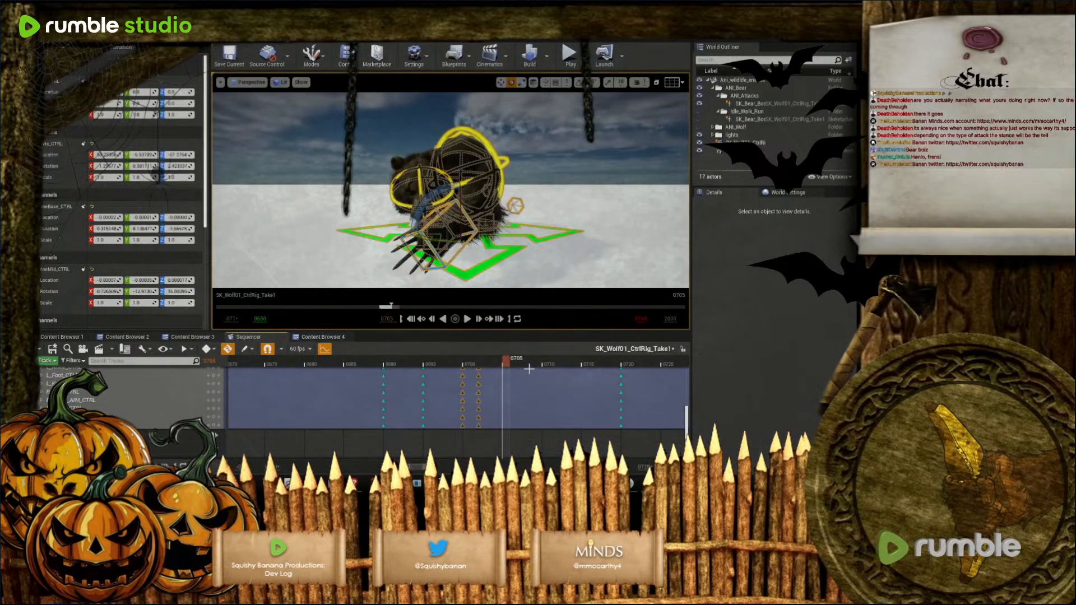
# Swing the left front paw outward, away from the bear's body, and rotate it at frame 697
pyautogui.moveTo(508, 365); pyautogui.dragTo(446, 381)
pyautogui.moveTo(498, 203)
pyautogui.mouseDown(button='right')
pyautogui.moveTo(496, 168)
pyautogui.moveTo(502, 224)
pyautogui.moveTo(499, 202)
pyautogui.mouseUp(button='right')
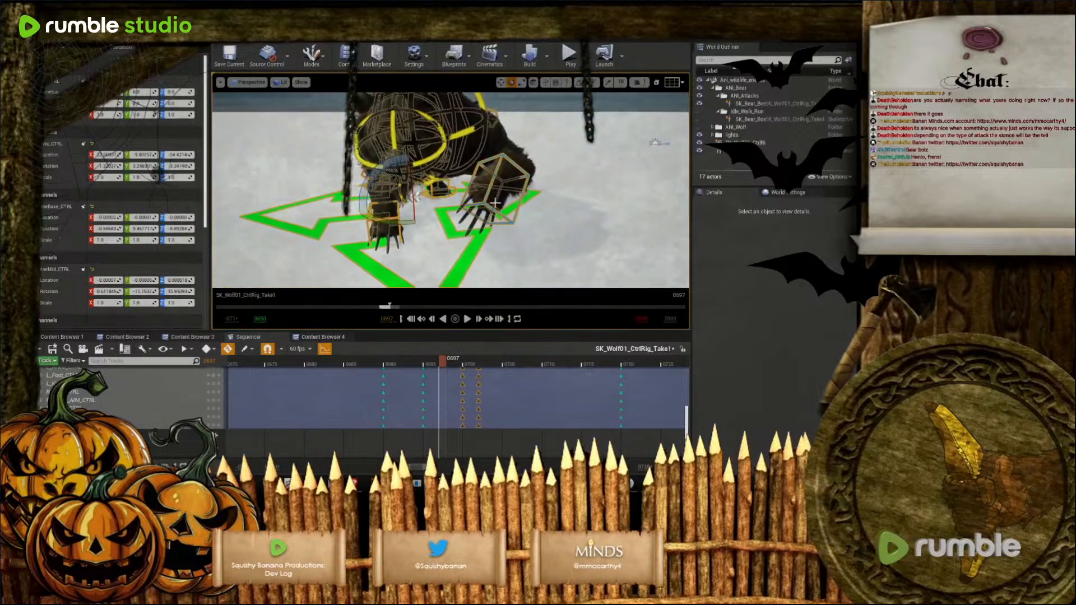
pyautogui.click(487, 203)
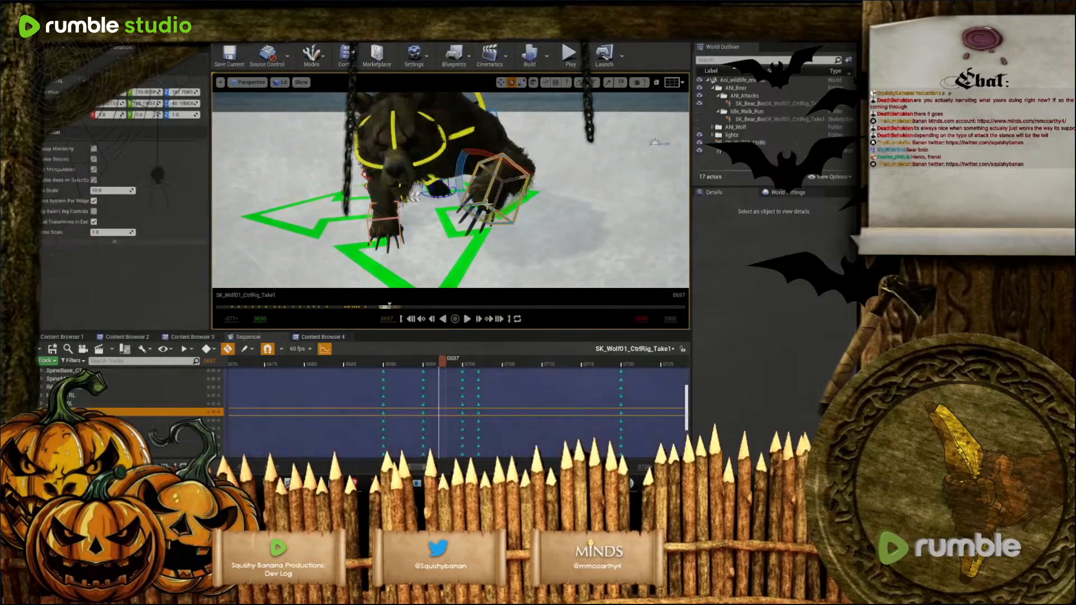
pyautogui.press('w')
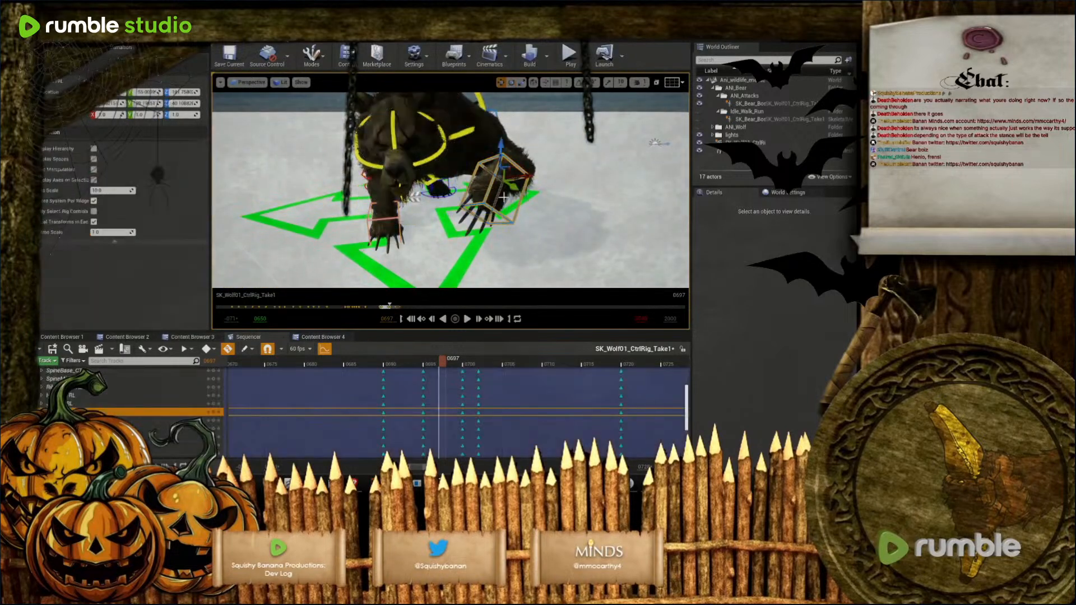
pyautogui.moveTo(512, 181); pyautogui.dragTo(628, 210)
pyautogui.press('e')
pyautogui.moveTo(616, 180); pyautogui.dragTo(559, 176, button='right')
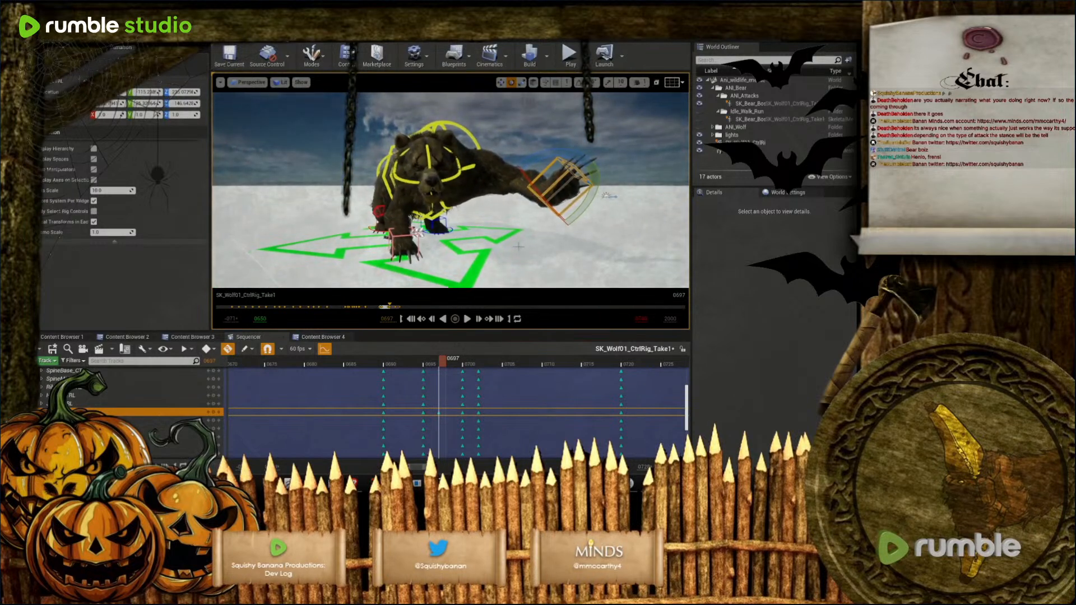
# Rotate the left front paw at frame 699 for the swipe's in-between pose
pyautogui.moveTo(442, 365)
pyautogui.mouseDown()
pyautogui.moveTo(457, 366)
pyautogui.moveTo(420, 379)
pyautogui.moveTo(460, 375)
pyautogui.mouseUp()
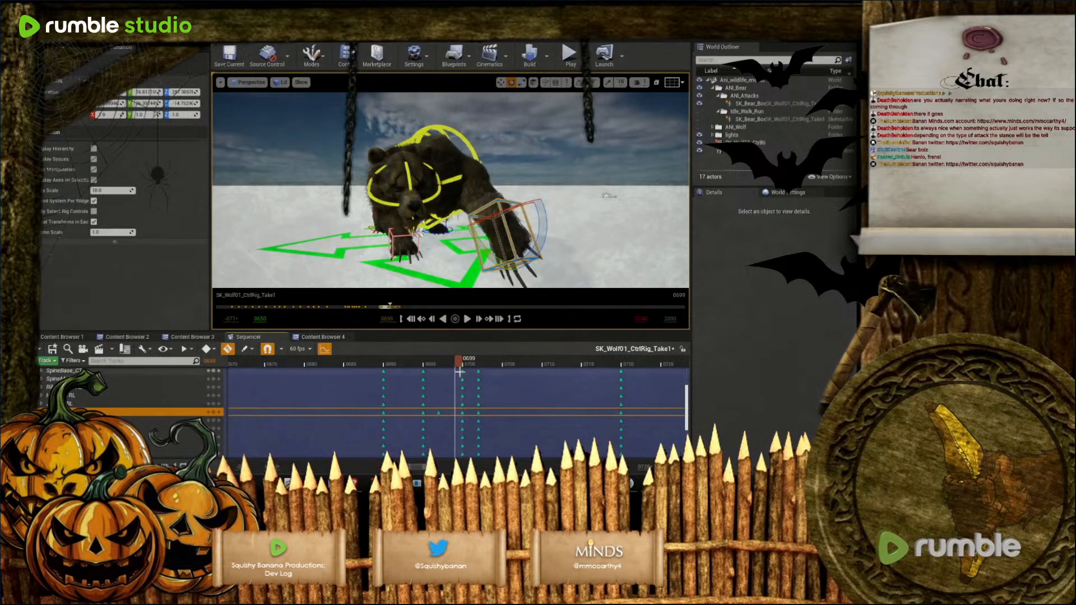
pyautogui.moveTo(489, 218); pyautogui.dragTo(515, 261)
pyautogui.moveTo(510, 225); pyautogui.dragTo(489, 234)
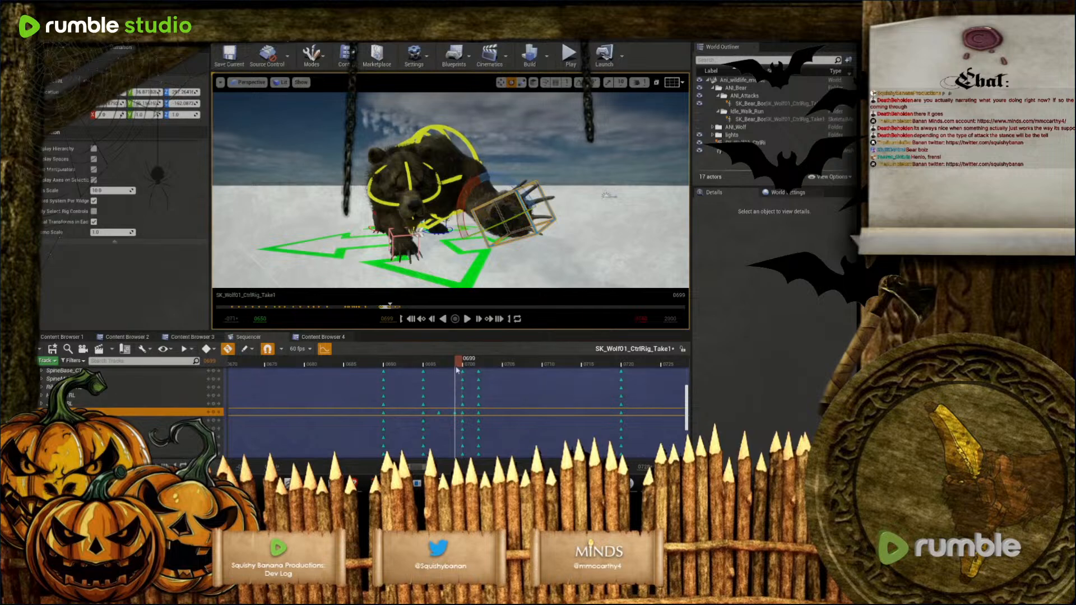
# Scrub and play back the swipe to review its timing
pyautogui.moveTo(460, 363); pyautogui.dragTo(563, 359)
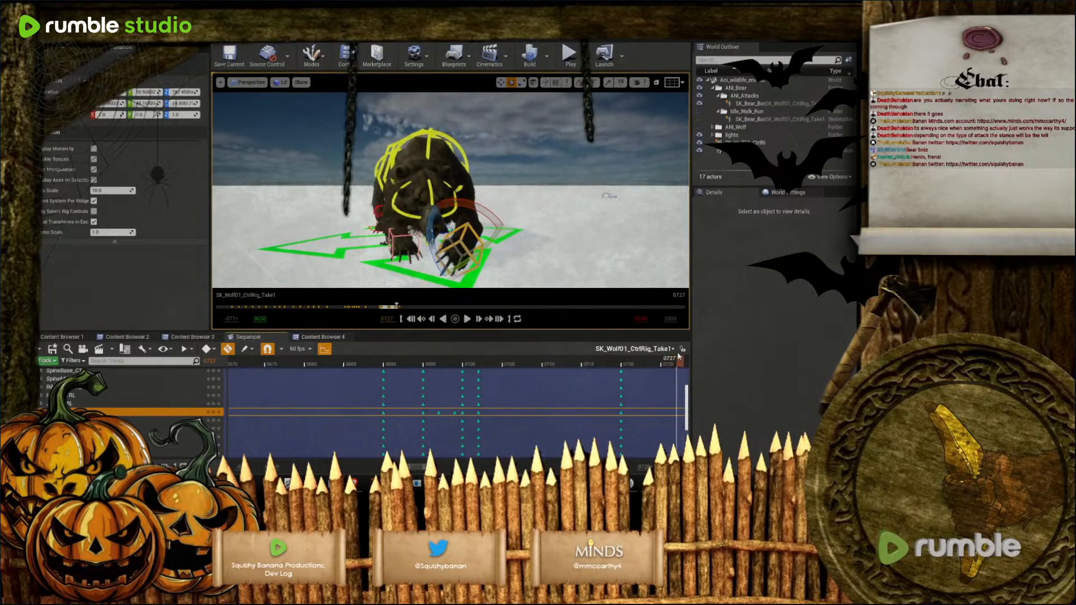
pyautogui.click(466, 319)
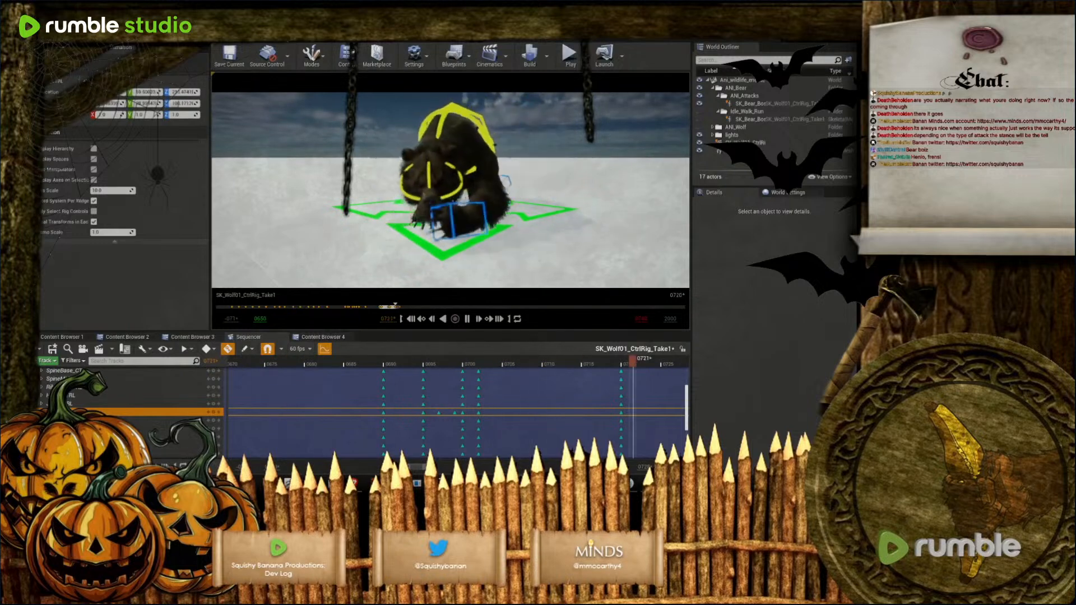
pyautogui.click(467, 319)
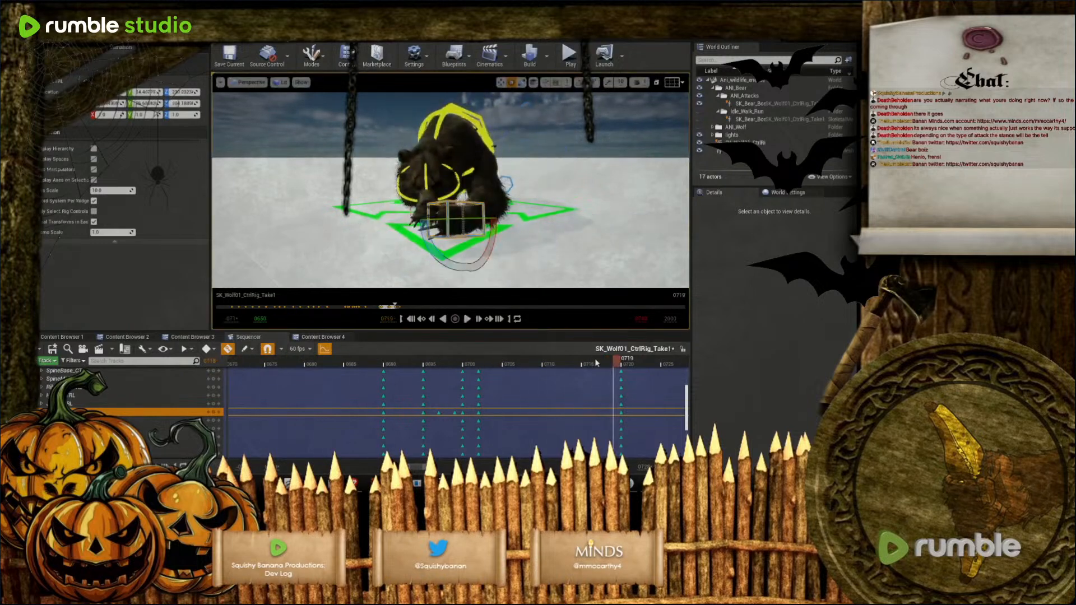
# Move the bear's hip control forward into the swipe at frame 700
pyautogui.moveTo(619, 366); pyautogui.dragTo(466, 387)
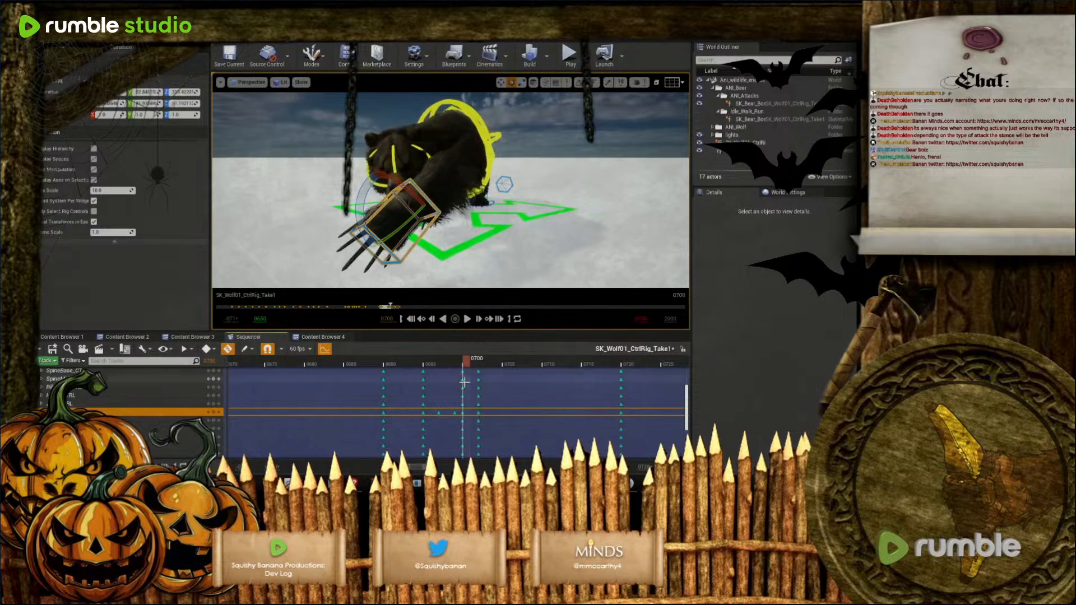
pyautogui.click(404, 180)
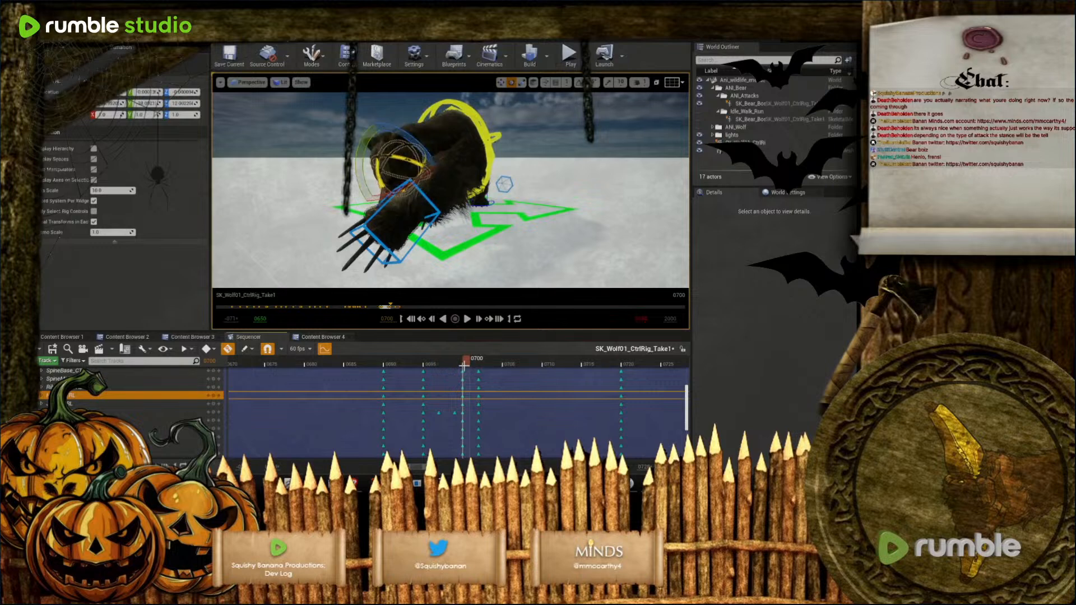
pyautogui.moveTo(467, 364)
pyautogui.mouseDown()
pyautogui.moveTo(480, 364)
pyautogui.moveTo(406, 359)
pyautogui.moveTo(533, 358)
pyautogui.moveTo(584, 331)
pyautogui.moveTo(533, 359)
pyautogui.moveTo(464, 354)
pyautogui.mouseUp()
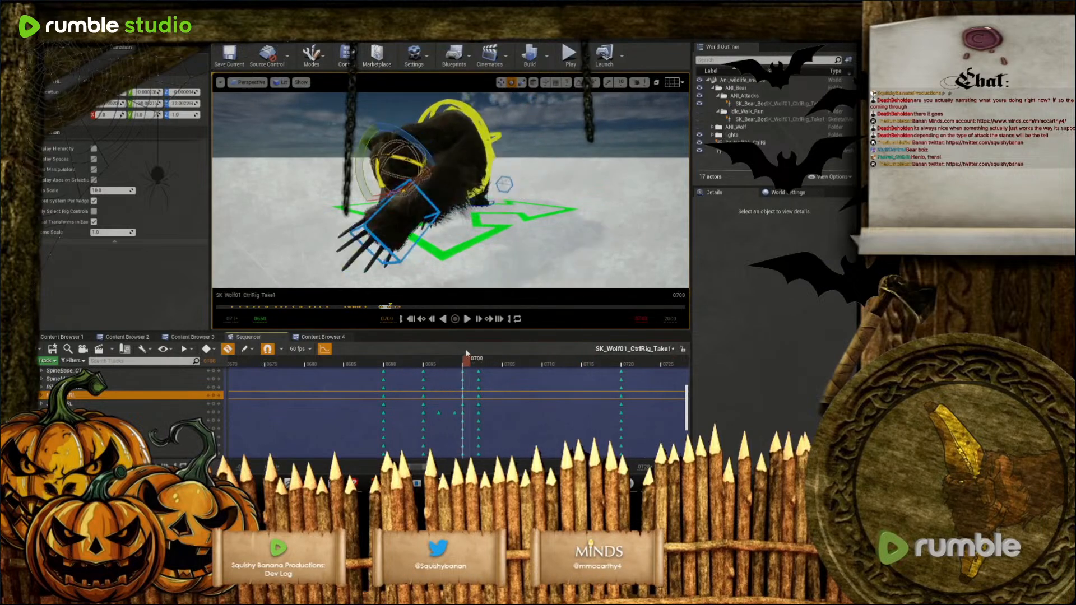
pyautogui.moveTo(449, 190); pyautogui.dragTo(448, 191, button='right')
pyautogui.moveTo(599, 179); pyautogui.dragTo(600, 179, button='right')
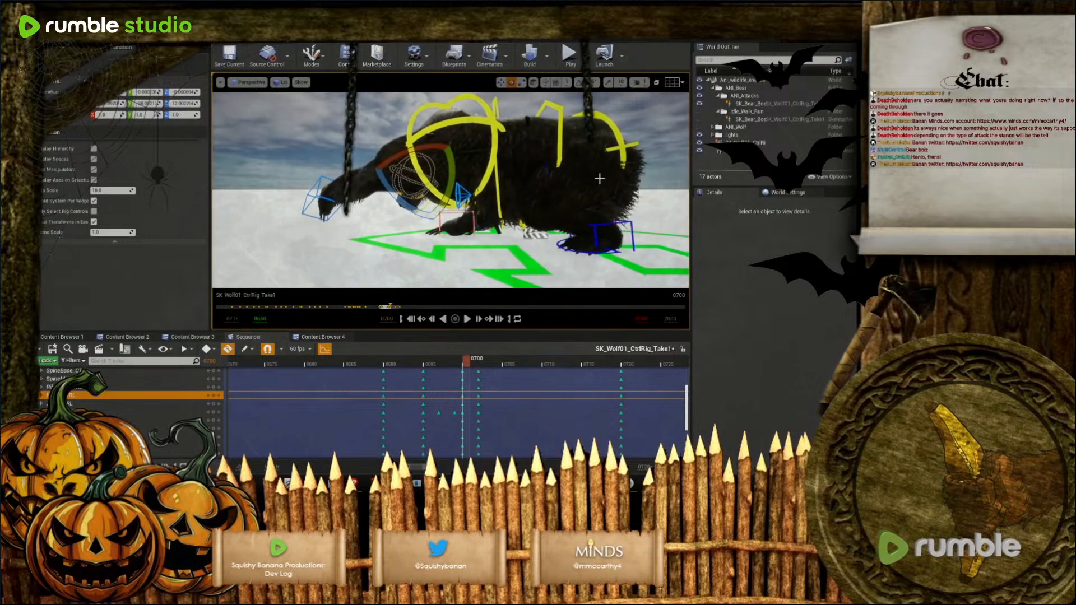
pyautogui.click(612, 144)
pyautogui.press('w')
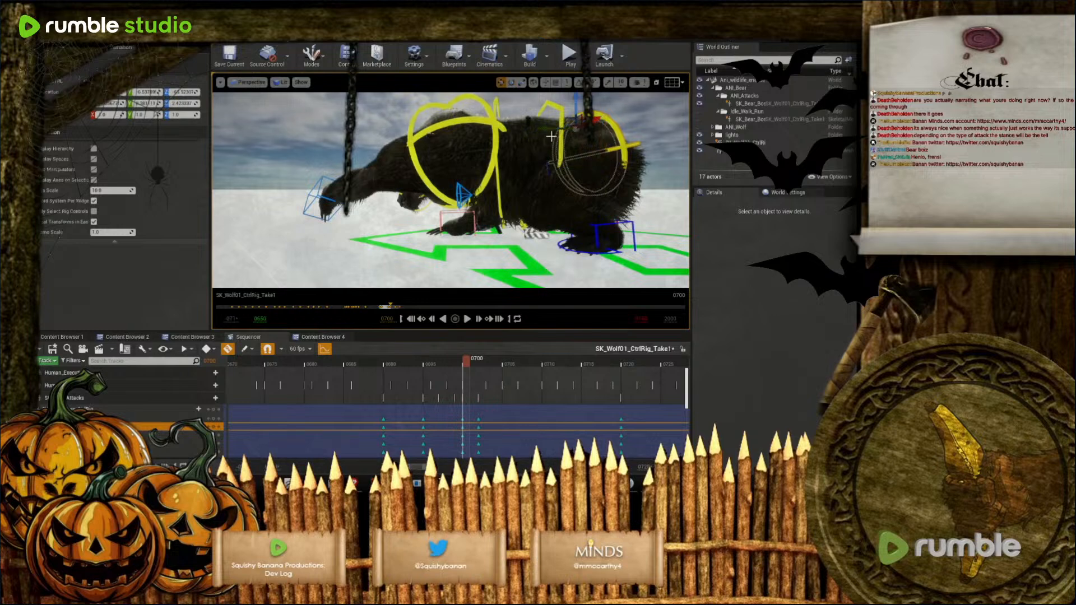
pyautogui.moveTo(543, 128); pyautogui.dragTo(522, 134)
pyautogui.moveTo(522, 134); pyautogui.dragTo(450, 183, button='right')
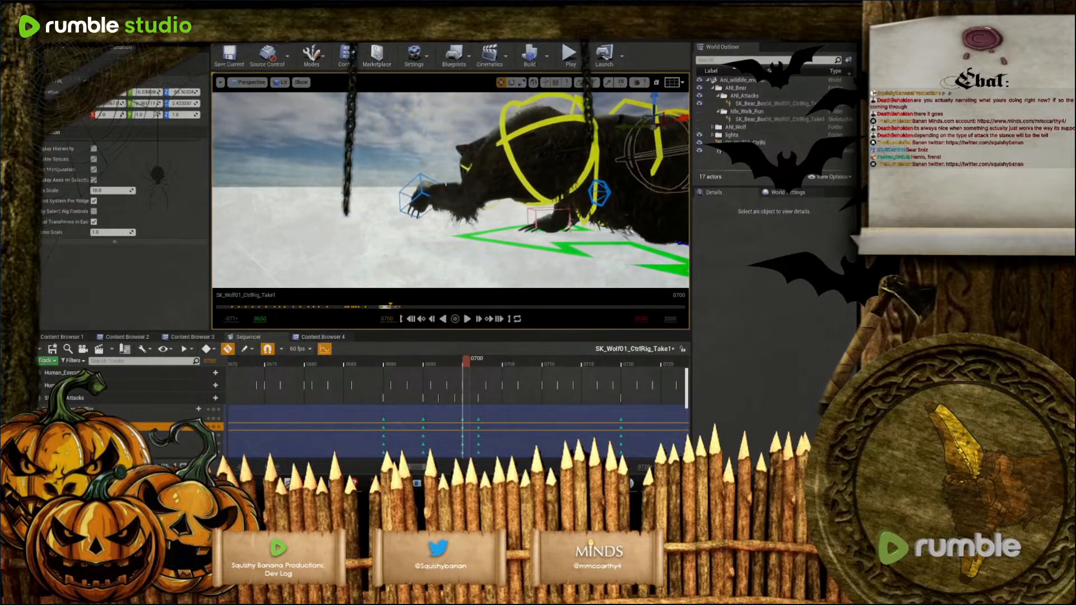
# Move the left front paw farther forward, away from the bear's body, at frame 702
pyautogui.click(419, 192)
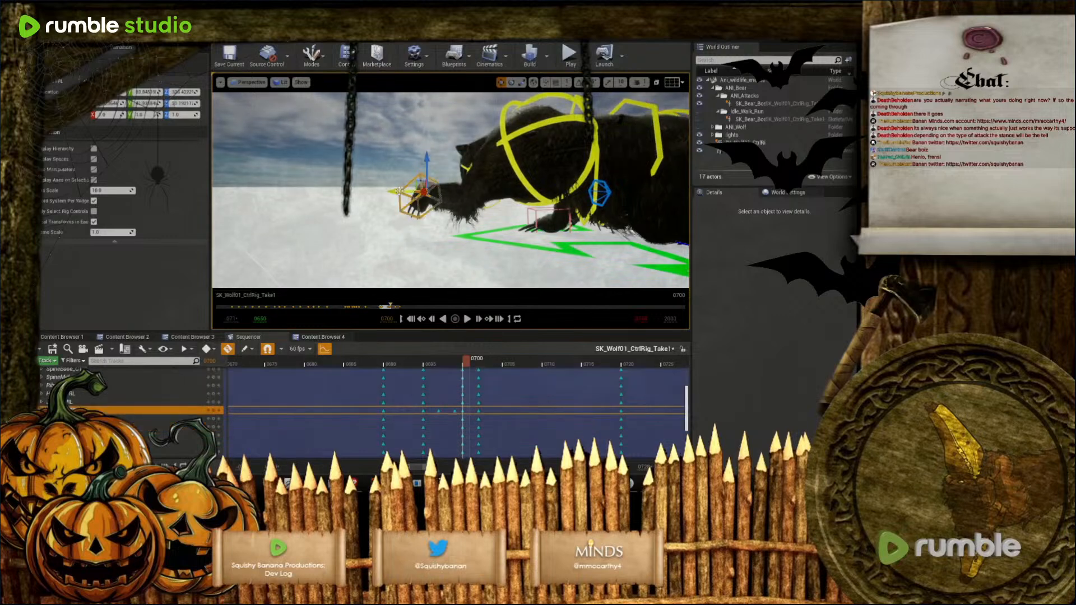
pyautogui.moveTo(376, 188); pyautogui.dragTo(420, 280, button='right')
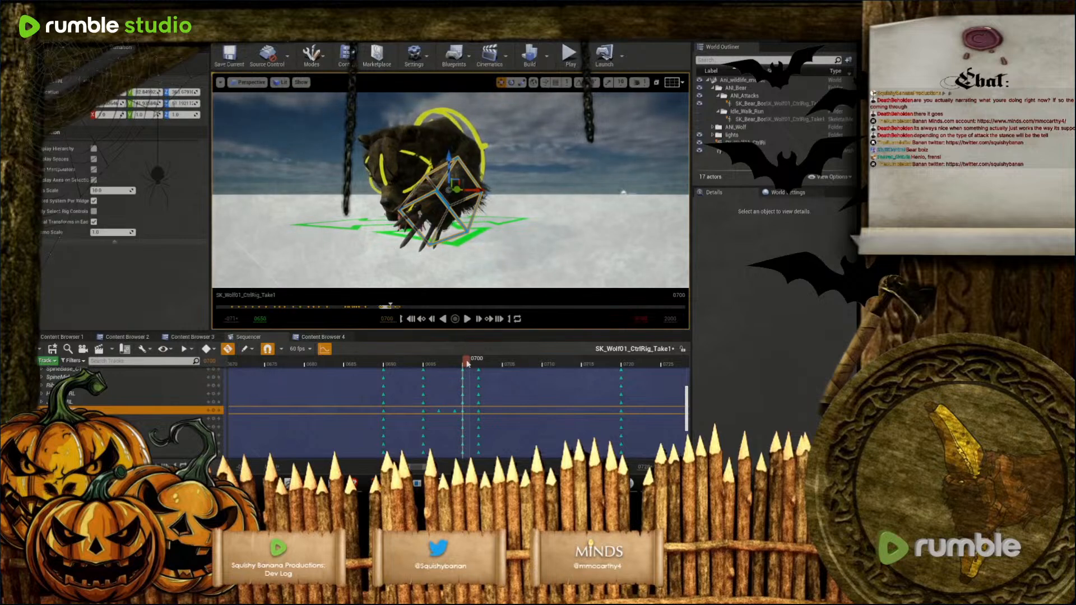
pyautogui.moveTo(473, 367); pyautogui.dragTo(486, 368)
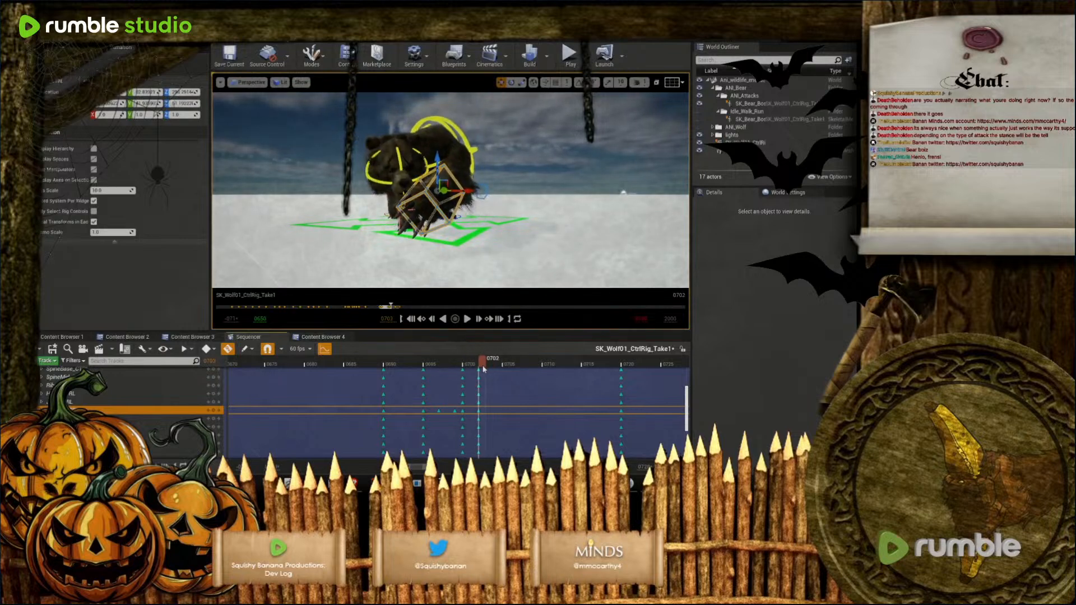
pyautogui.press('w')
pyautogui.moveTo(456, 263); pyautogui.dragTo(437, 222, button='right')
pyautogui.press('d')
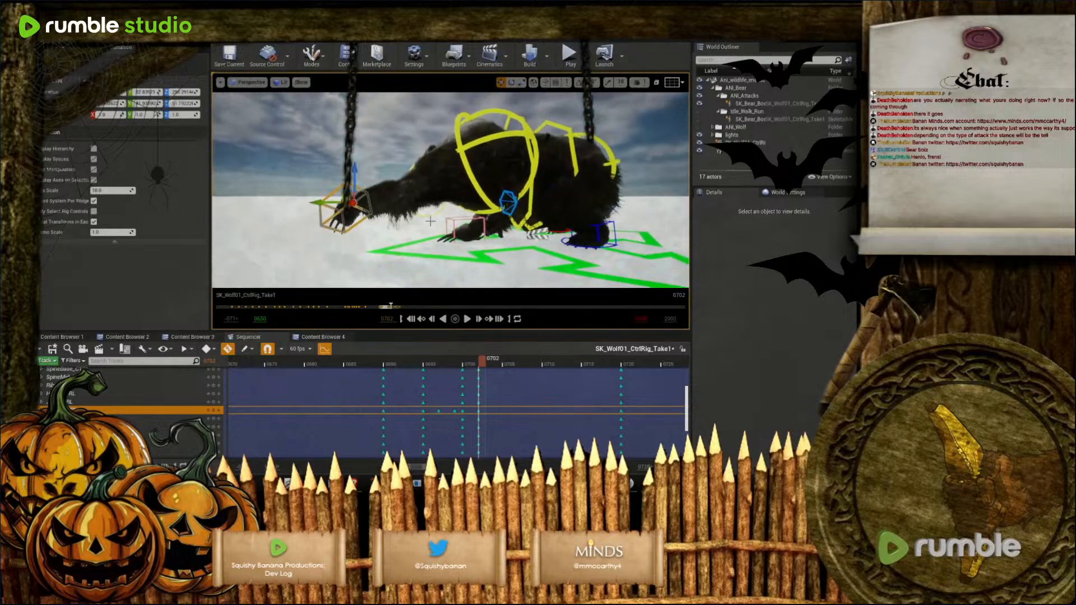
pyautogui.moveTo(316, 201); pyautogui.dragTo(300, 199)
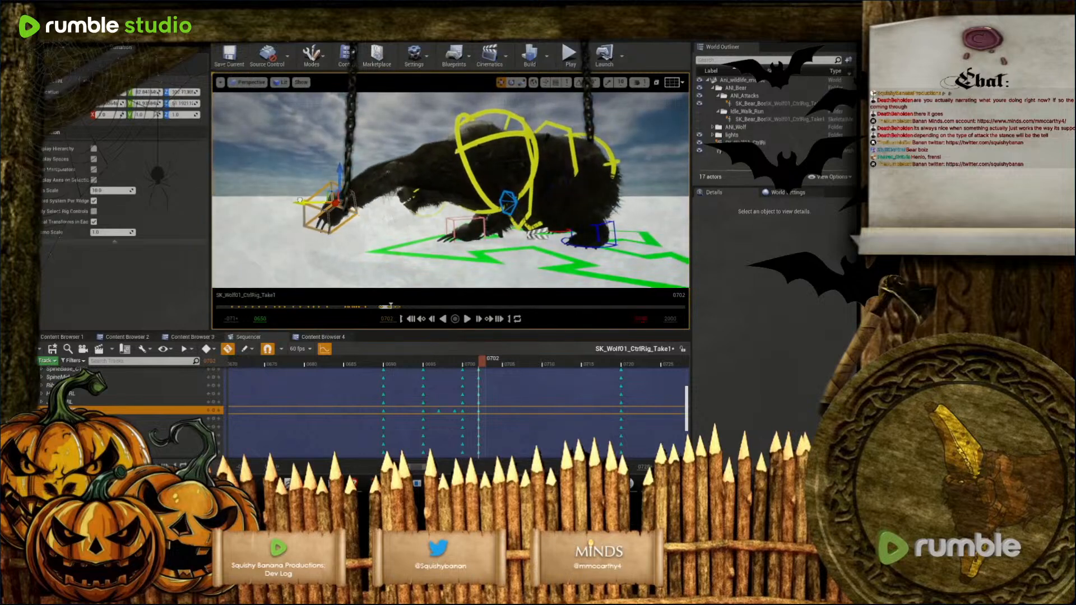
# Move the hip control forward at frame 702 and scrub through the follow-through
pyautogui.click(587, 177)
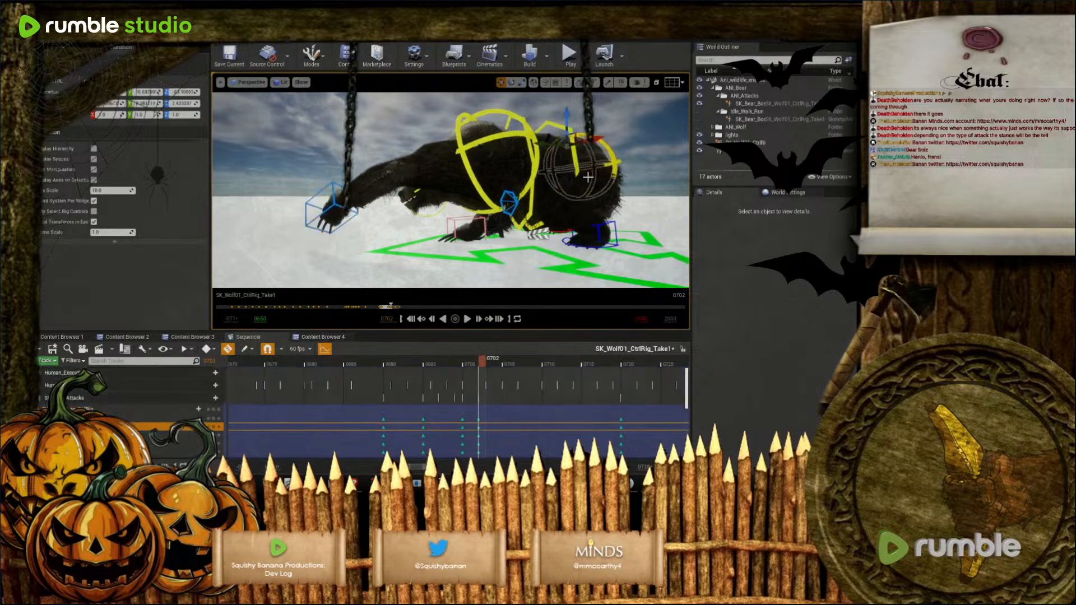
pyautogui.moveTo(561, 147); pyautogui.dragTo(544, 145)
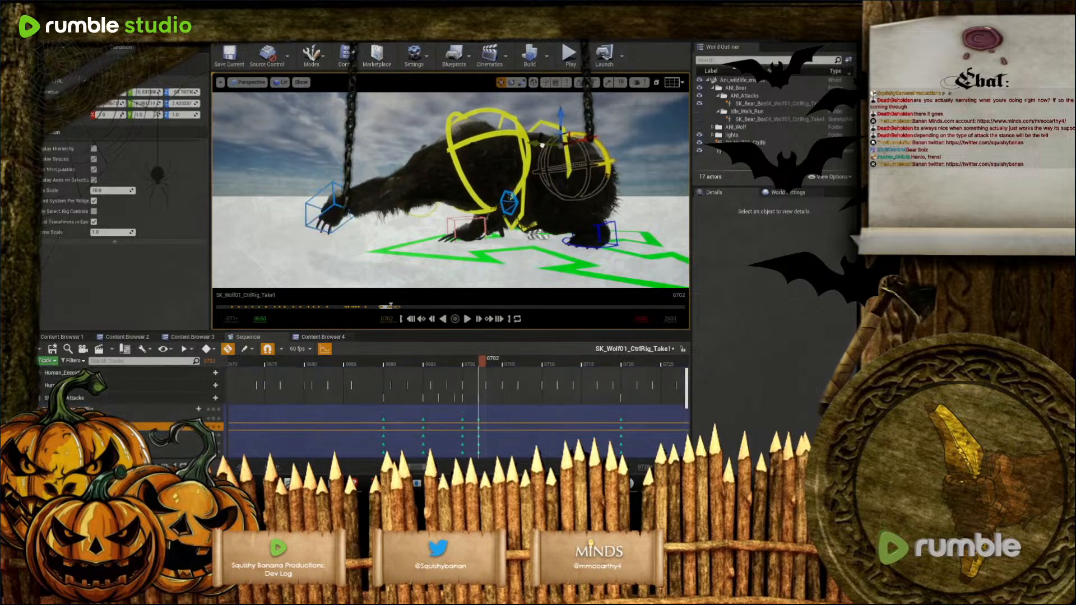
pyautogui.moveTo(542, 146)
pyautogui.mouseDown(button='right')
pyautogui.moveTo(508, 150)
pyautogui.moveTo(577, 148)
pyautogui.moveTo(543, 149)
pyautogui.mouseUp(button='right')
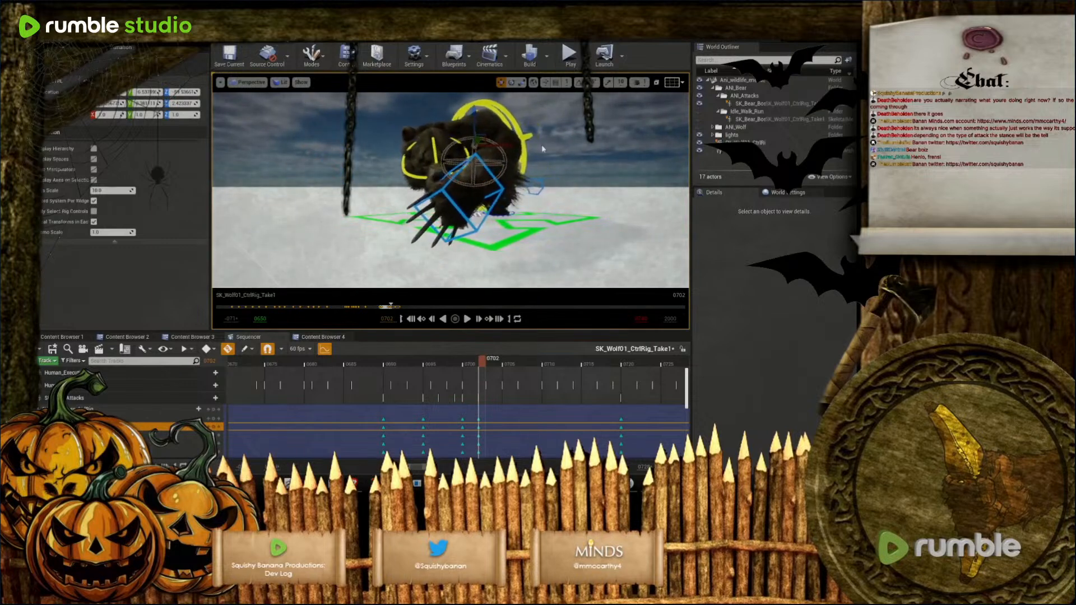
pyautogui.moveTo(482, 364); pyautogui.dragTo(596, 354)
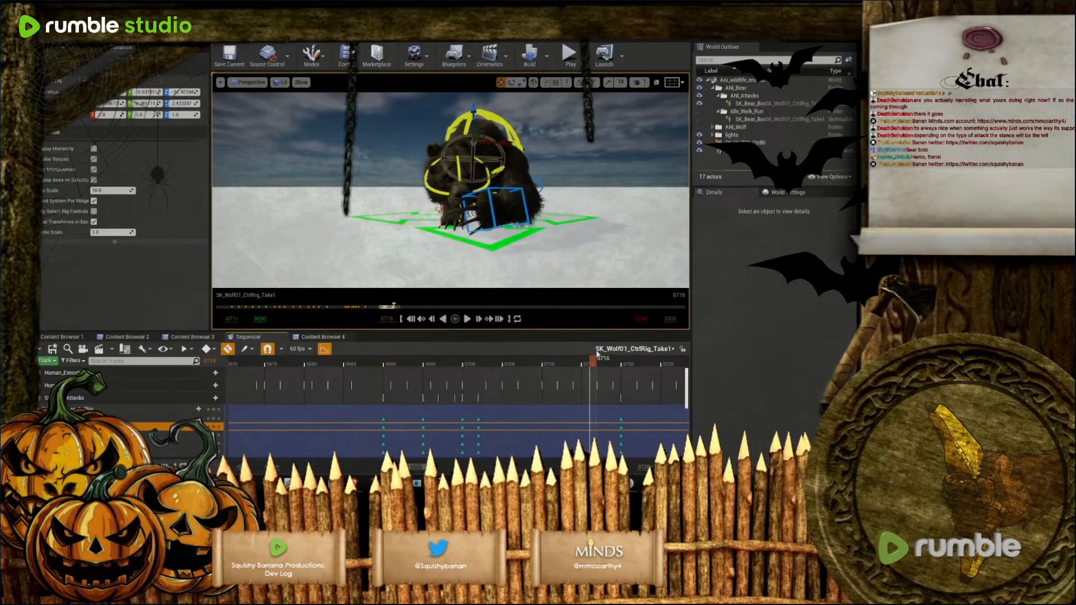
# Play back the paw swipe and scrub back to the raised left paw before the strike
pyautogui.click(467, 318)
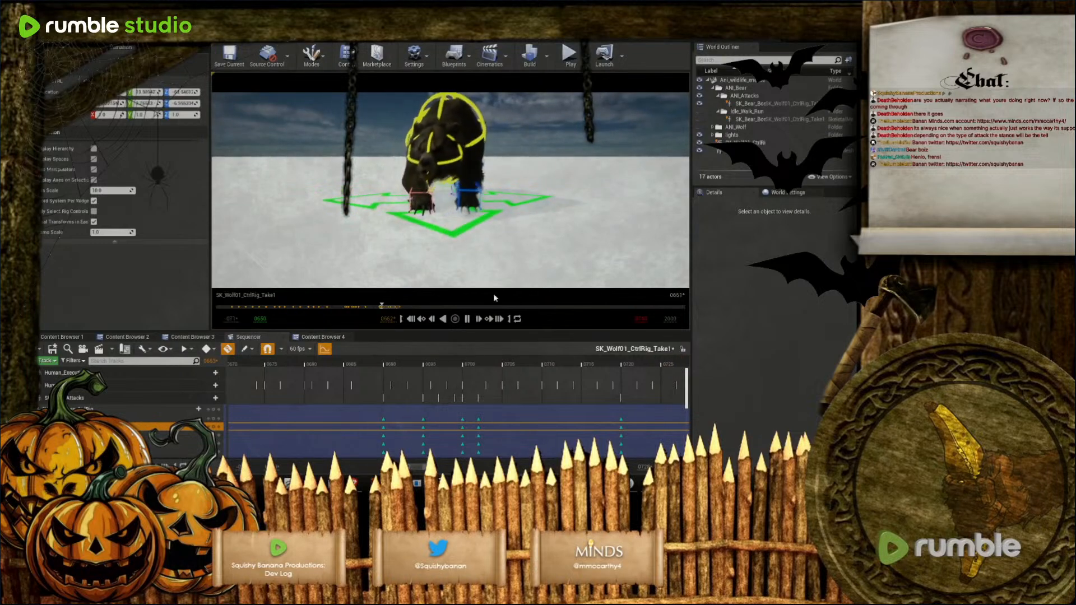
pyautogui.click(466, 319)
pyautogui.moveTo(485, 366); pyautogui.dragTo(449, 372)
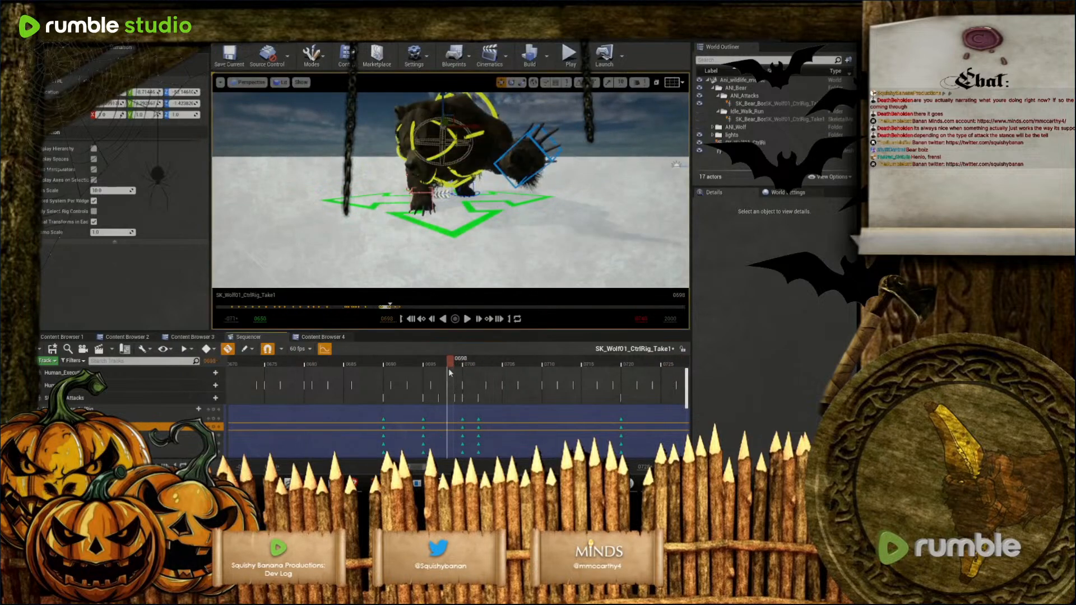
# Extend the left front paw farther out from the bear's body at frame 697 and adjust its rotation
pyautogui.scroll(-2, 494, 229)
pyautogui.scroll(-3, 459, 387)
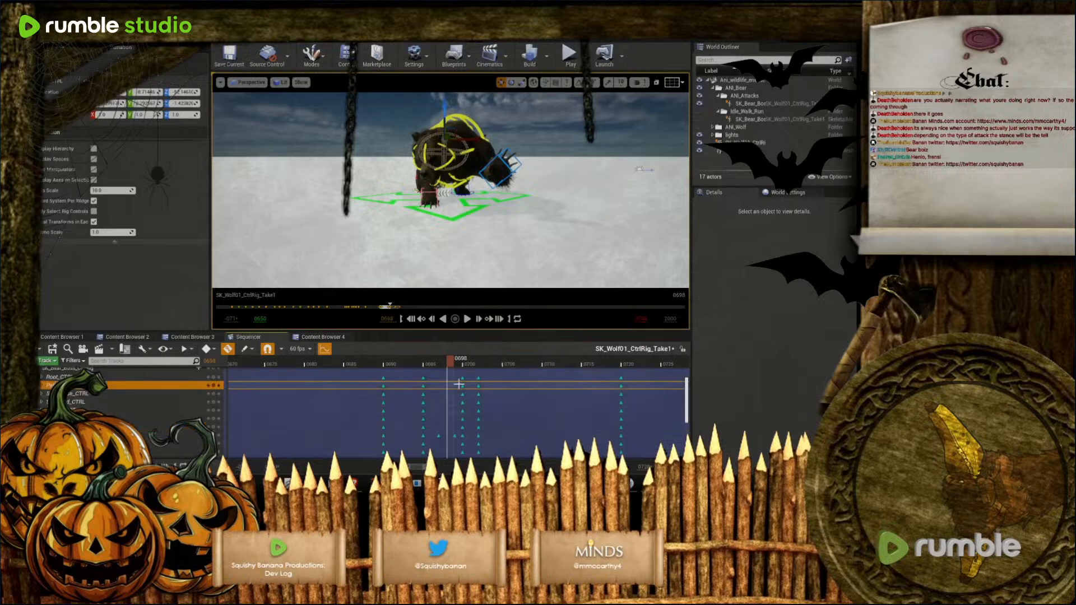
pyautogui.moveTo(450, 368); pyautogui.dragTo(443, 371)
pyautogui.moveTo(456, 224)
pyautogui.mouseDown(button='right')
pyautogui.moveTo(455, 194)
pyautogui.moveTo(459, 252)
pyautogui.moveTo(453, 221)
pyautogui.mouseUp(button='right')
pyautogui.press('w')
pyautogui.press('s')
pyautogui.click(449, 221)
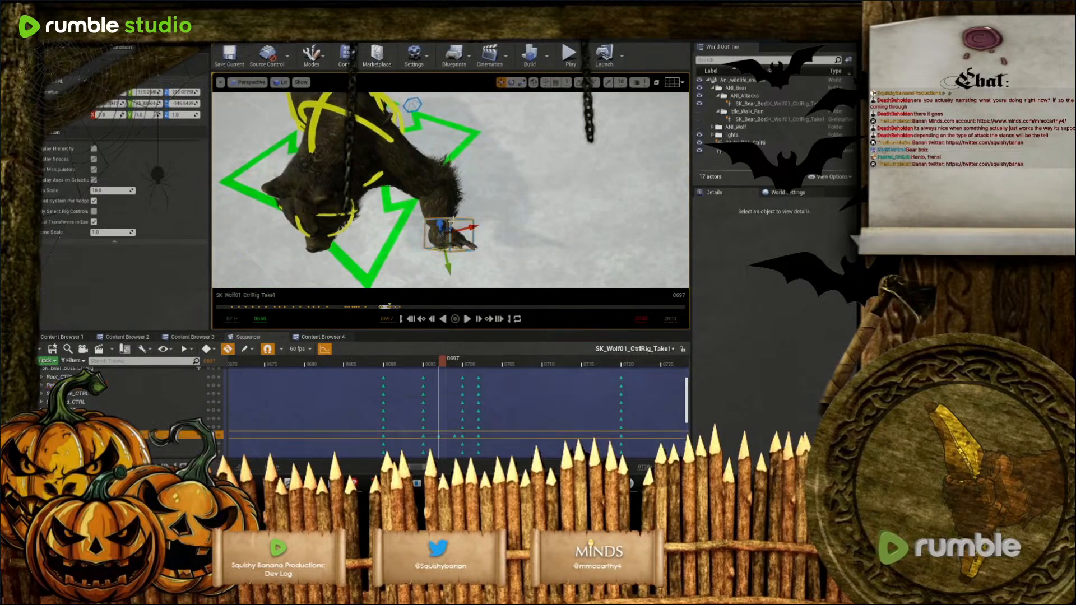
pyautogui.press('e')
pyautogui.moveTo(475, 230)
pyautogui.mouseDown()
pyautogui.moveTo(477, 247)
pyautogui.moveTo(442, 201)
pyautogui.moveTo(460, 242)
pyautogui.moveTo(481, 247)
pyautogui.mouseUp()
pyautogui.press('w')
pyautogui.moveTo(479, 252); pyautogui.dragTo(476, 189, button='right')
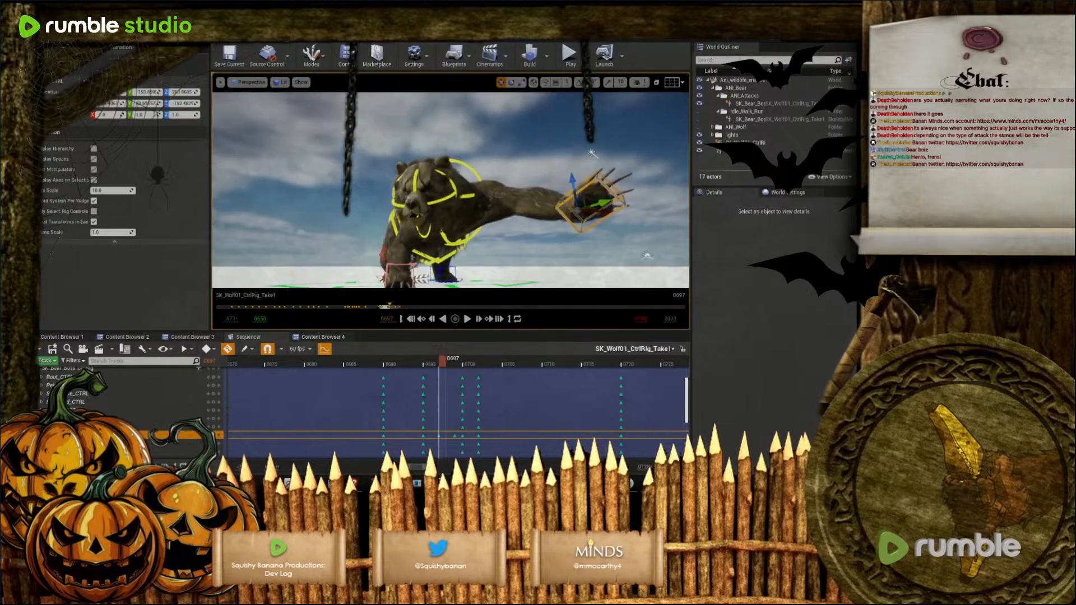
# Reach the left front paw farther forward and rotate it at frame 699, and play back the swipe
pyautogui.moveTo(444, 365); pyautogui.dragTo(458, 367)
pyautogui.moveTo(460, 223); pyautogui.dragTo(460, 223, button='right')
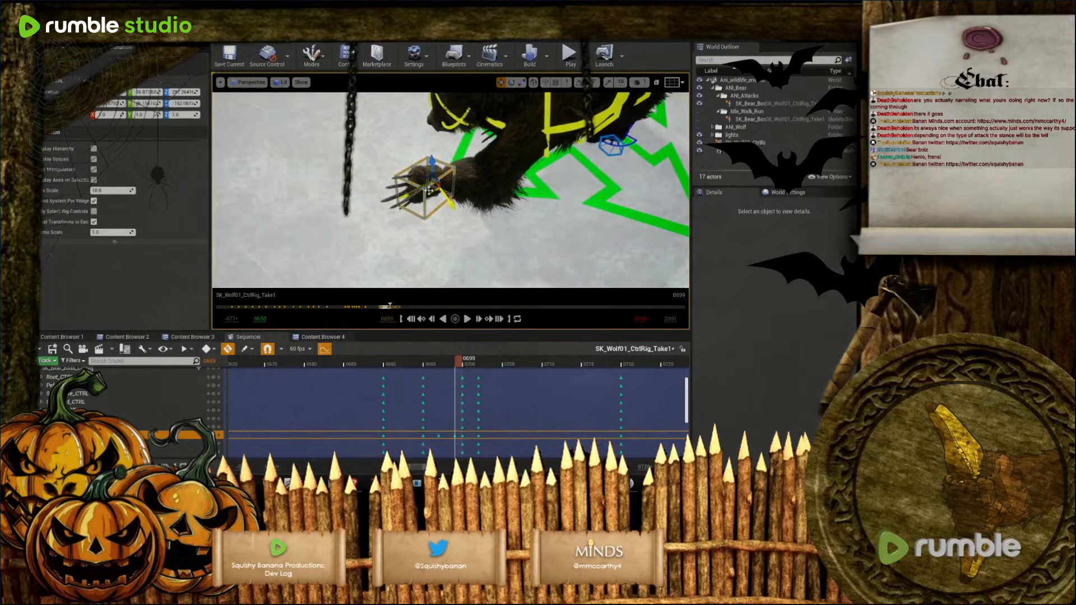
pyautogui.moveTo(431, 196); pyautogui.dragTo(434, 221)
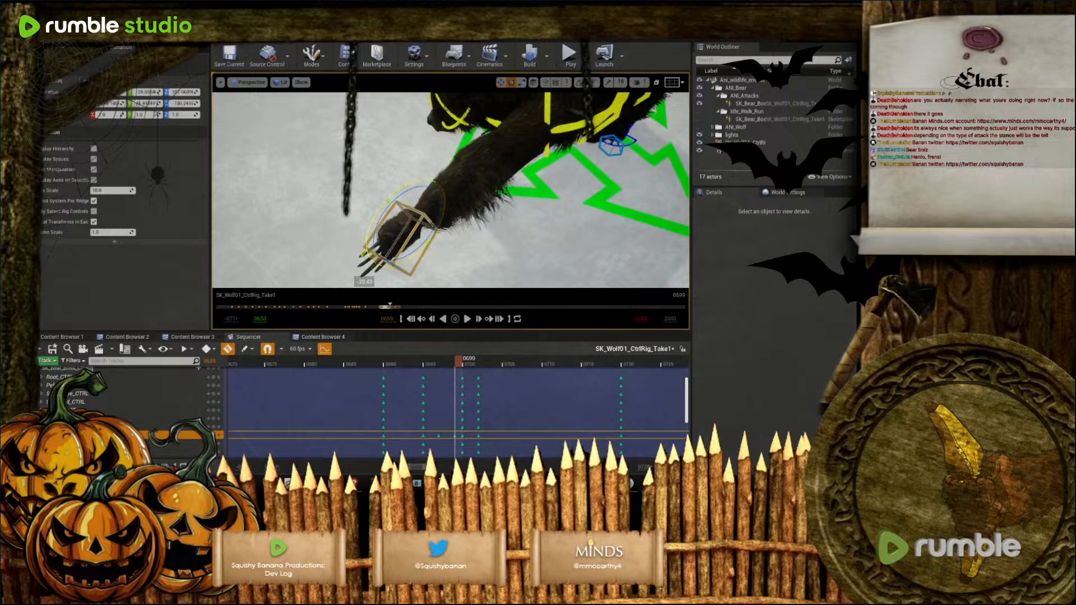
pyautogui.moveTo(390, 201); pyautogui.dragTo(390, 201, button='right')
pyautogui.moveTo(459, 366); pyautogui.dragTo(536, 361)
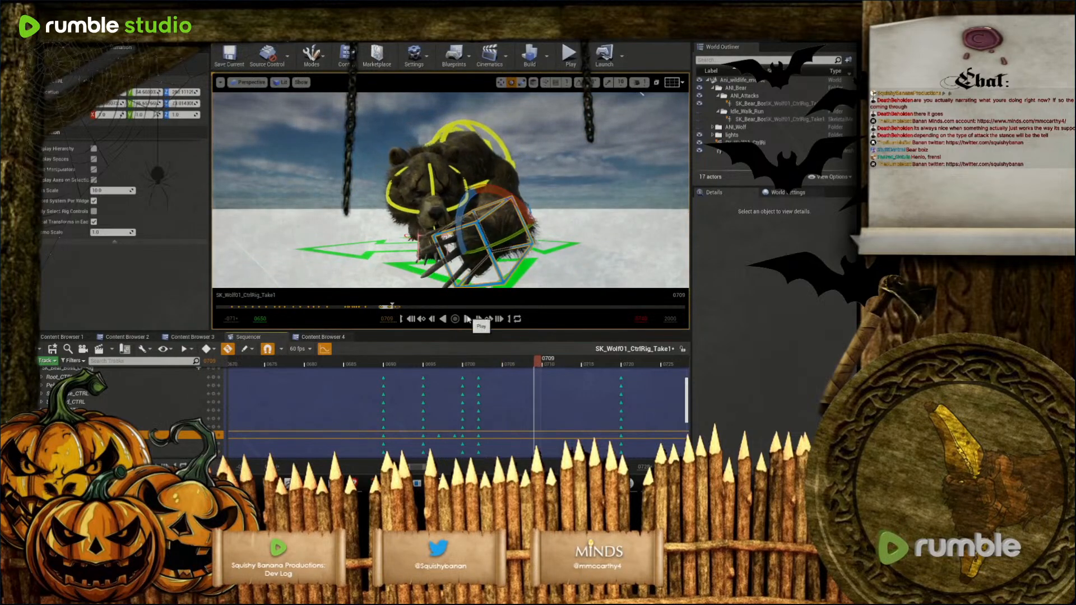
pyautogui.click(467, 319)
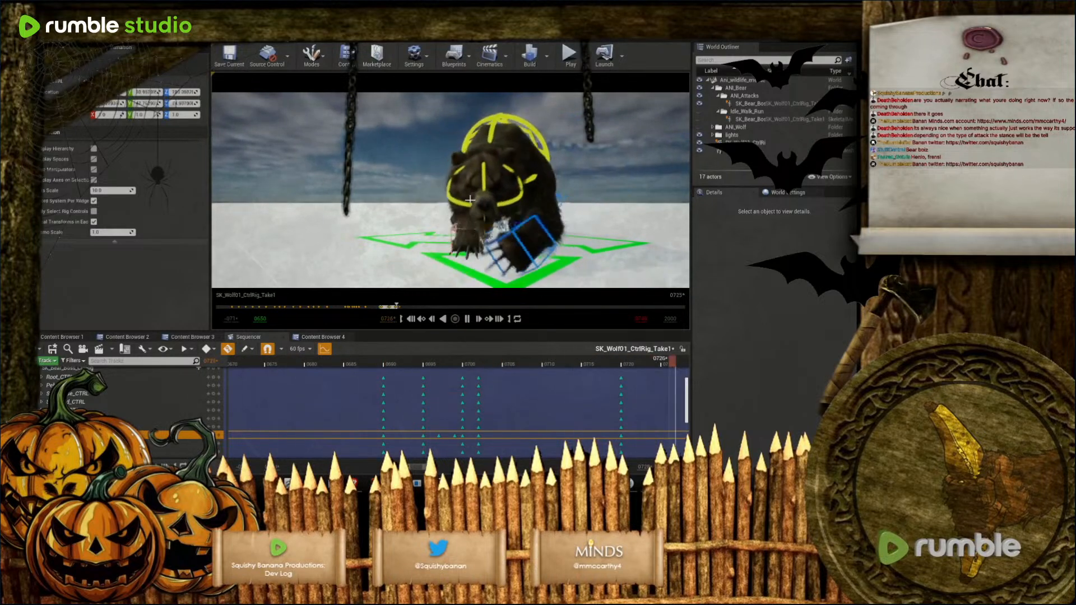
pyautogui.press('space')
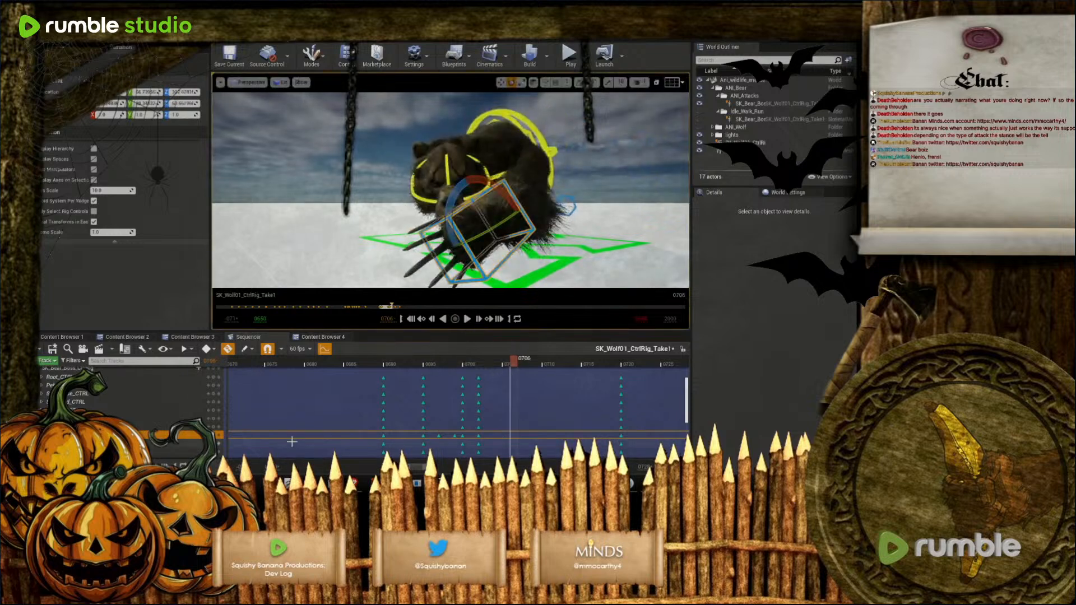
# Key all of the bear's controls at frame 662 and shift those keys to frame 667
pyautogui.scroll(-1, 288, 445)
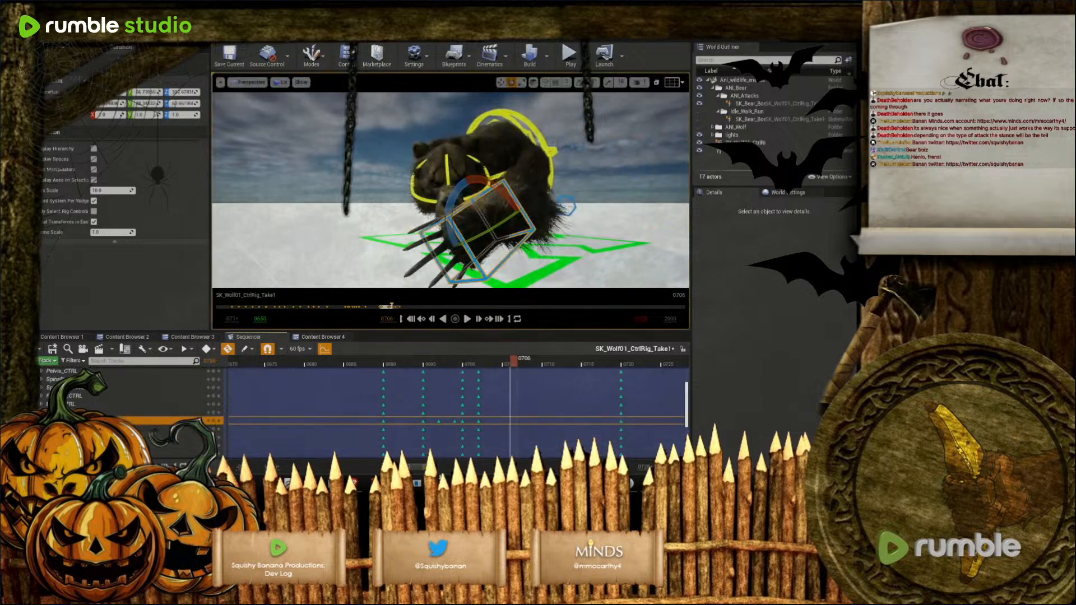
pyautogui.keyDown('ctrl'); pyautogui.scroll(-3, 373, 426); pyautogui.keyUp('ctrl')
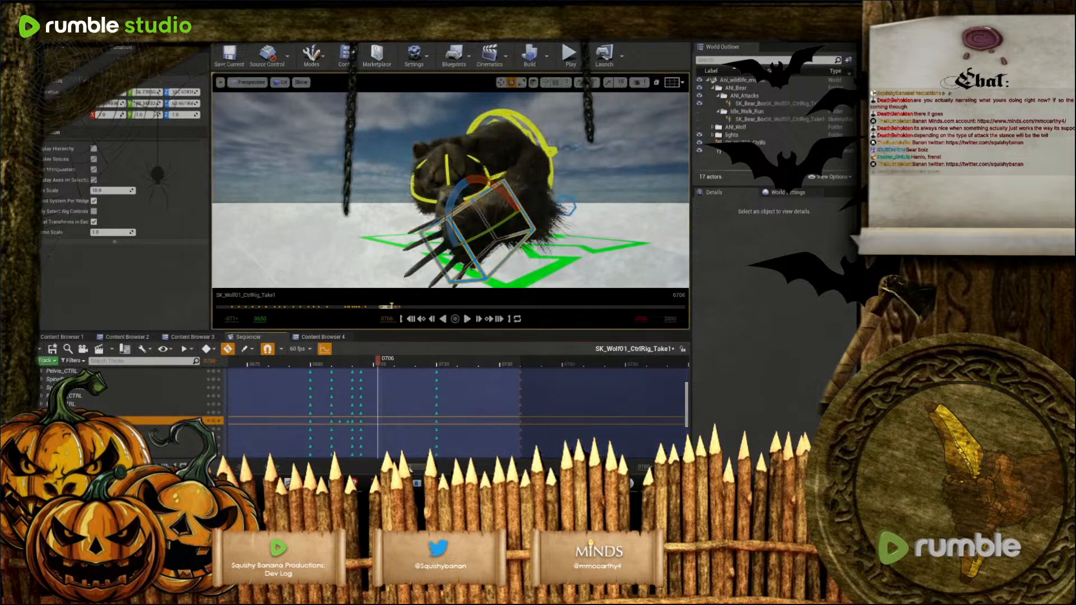
pyautogui.moveTo(408, 467); pyautogui.dragTo(400, 467)
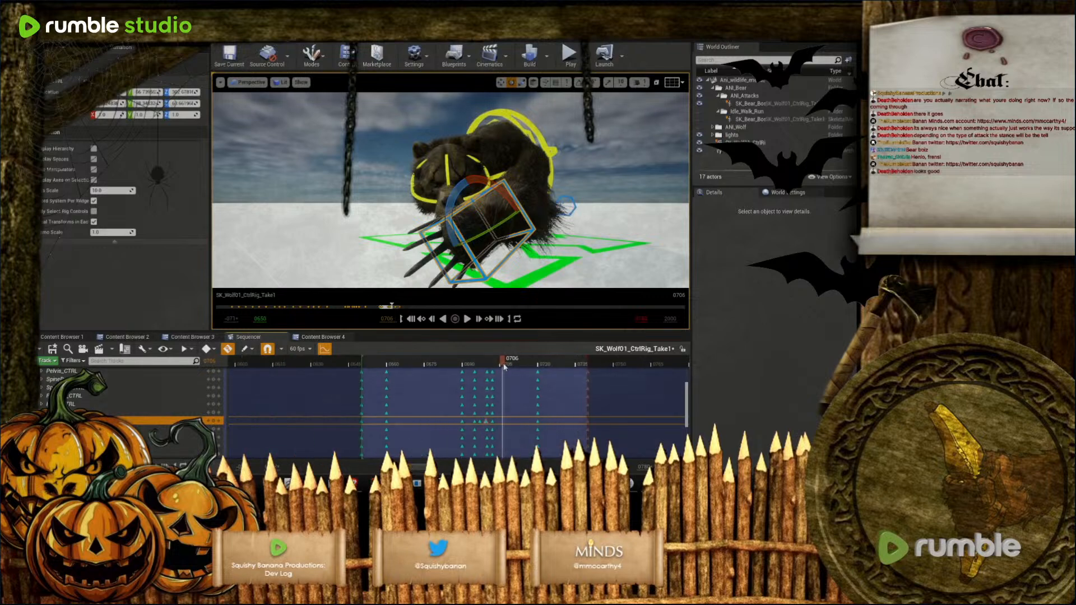
pyautogui.moveTo(501, 365); pyautogui.dragTo(395, 387)
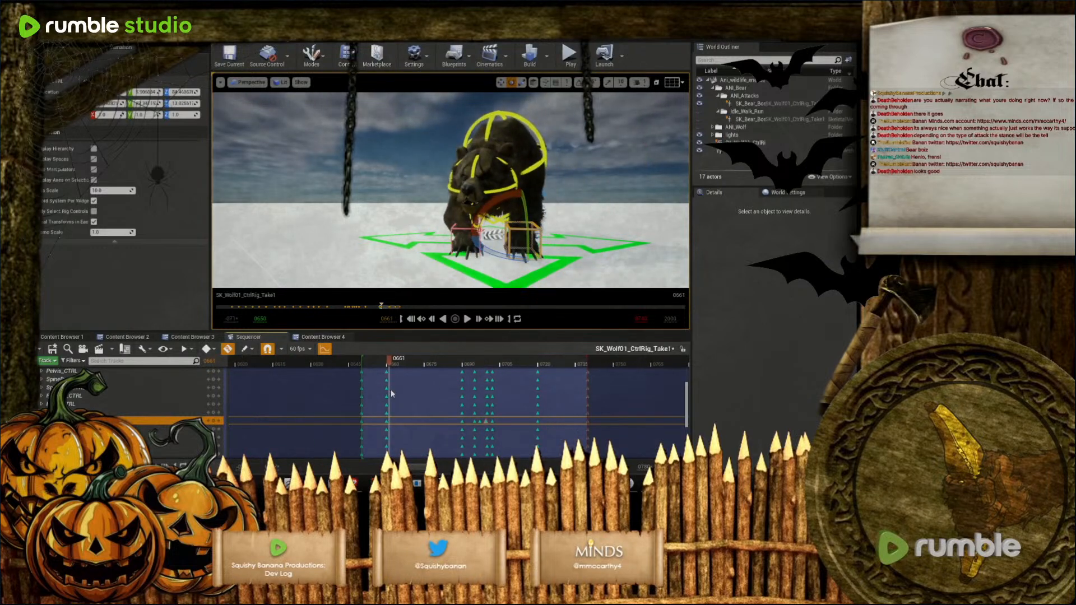
pyautogui.moveTo(391, 391); pyautogui.dragTo(392, 393)
pyautogui.scroll(3, 228, 394)
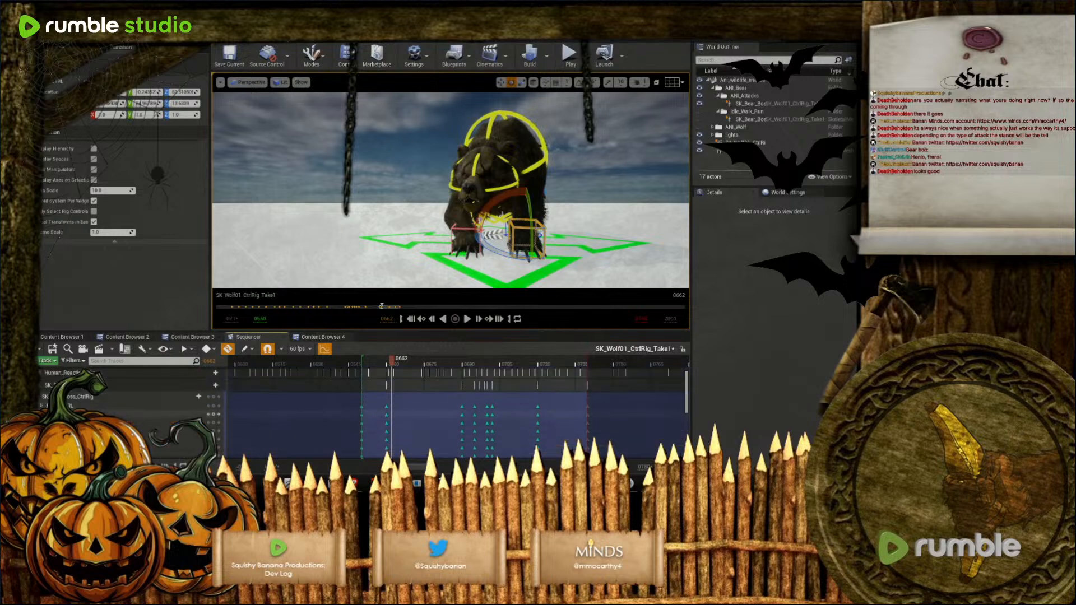
pyautogui.click(71, 407)
pyautogui.scroll(-5, 120, 407)
pyautogui.keyDown('shift'); pyautogui.click(189, 441); pyautogui.keyUp('shift')
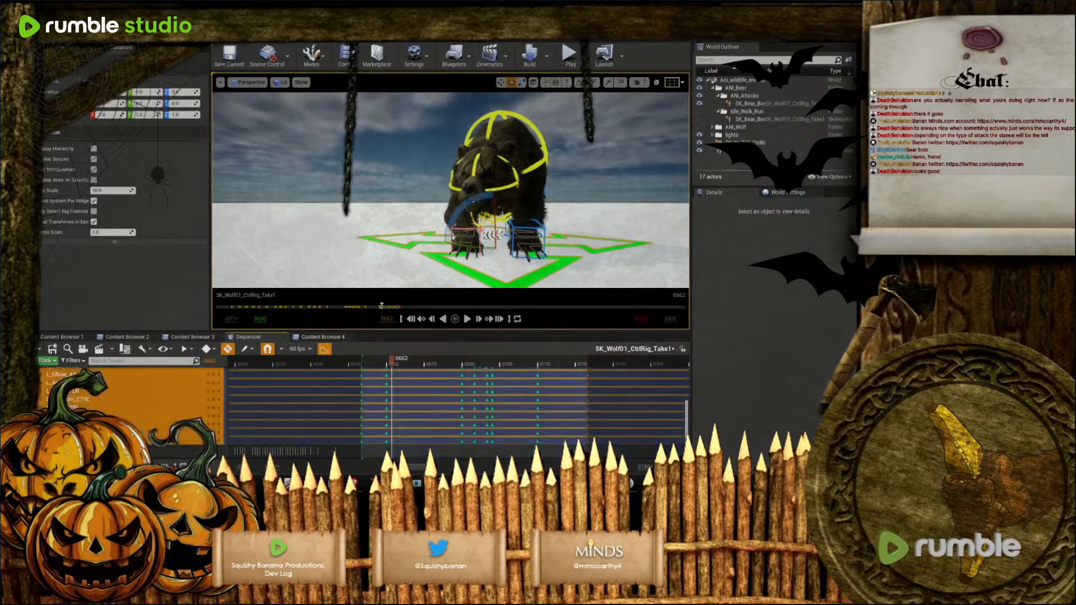
pyautogui.scroll(5, 417, 408)
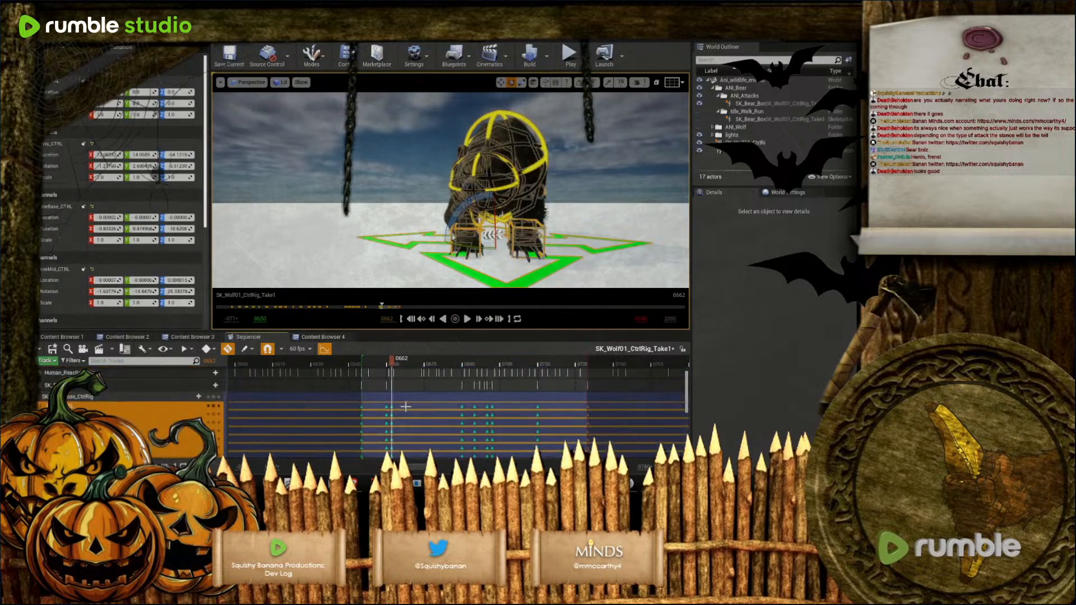
pyautogui.click(412, 403)
pyautogui.scroll(-5, 409, 420)
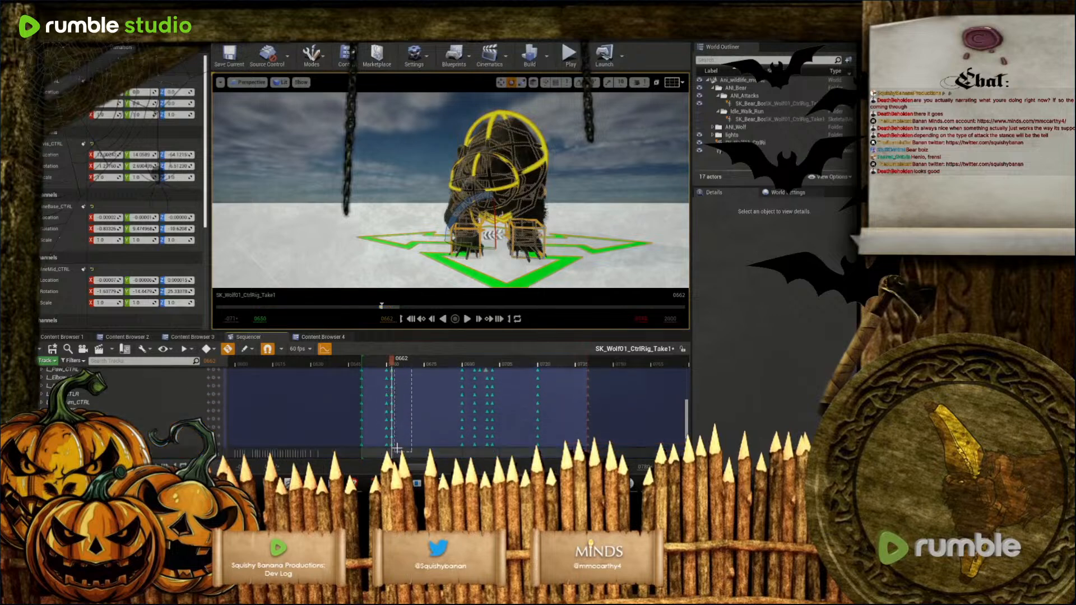
pyautogui.moveTo(394, 437); pyautogui.dragTo(392, 432)
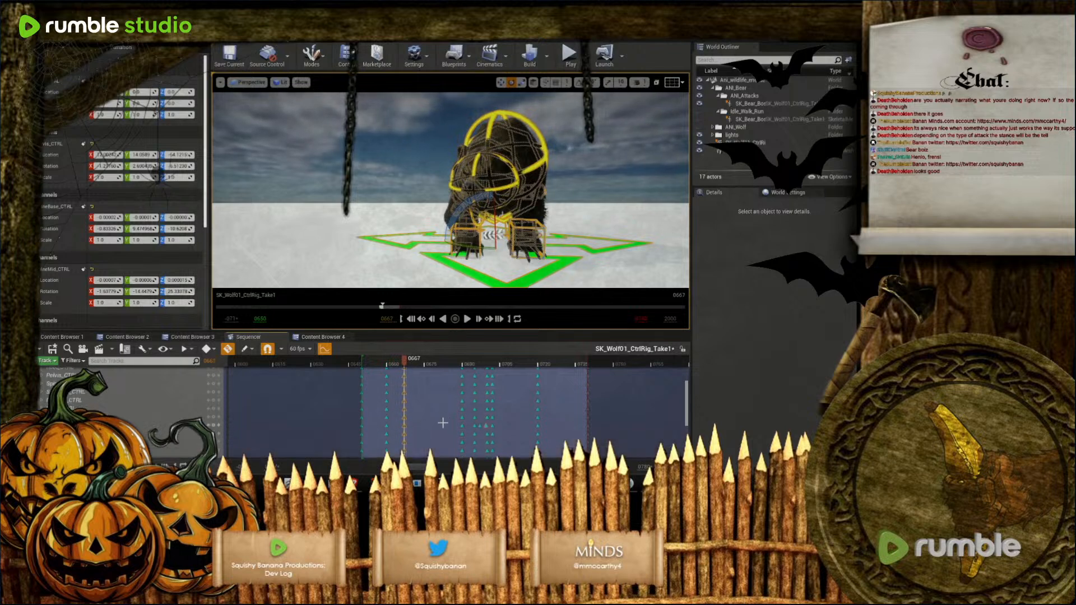
# Key all of the bear's controls at frame 688 and shift those keys back to frame 683
pyautogui.scroll(5, 441, 420)
pyautogui.click(435, 365)
pyautogui.moveTo(439, 378); pyautogui.dragTo(460, 383)
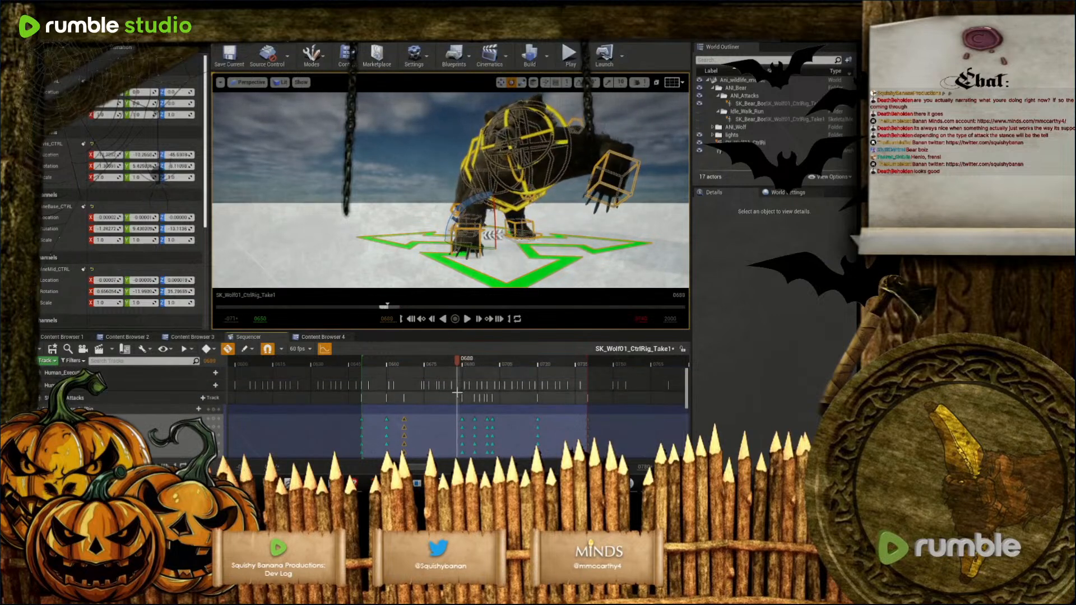
pyautogui.scroll(-5, 446, 415)
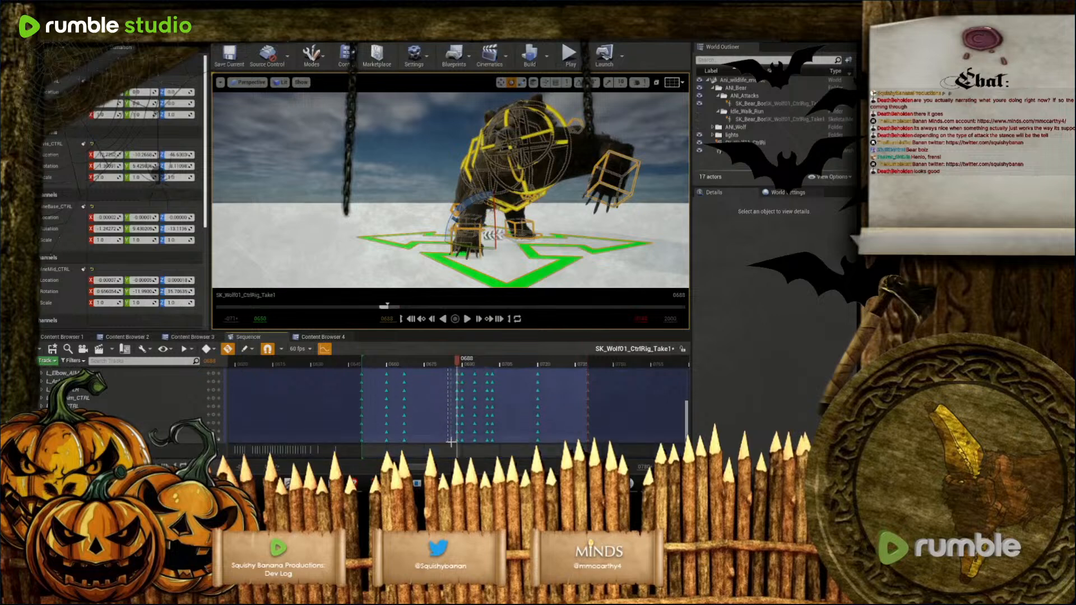
pyautogui.moveTo(457, 445); pyautogui.dragTo(457, 446)
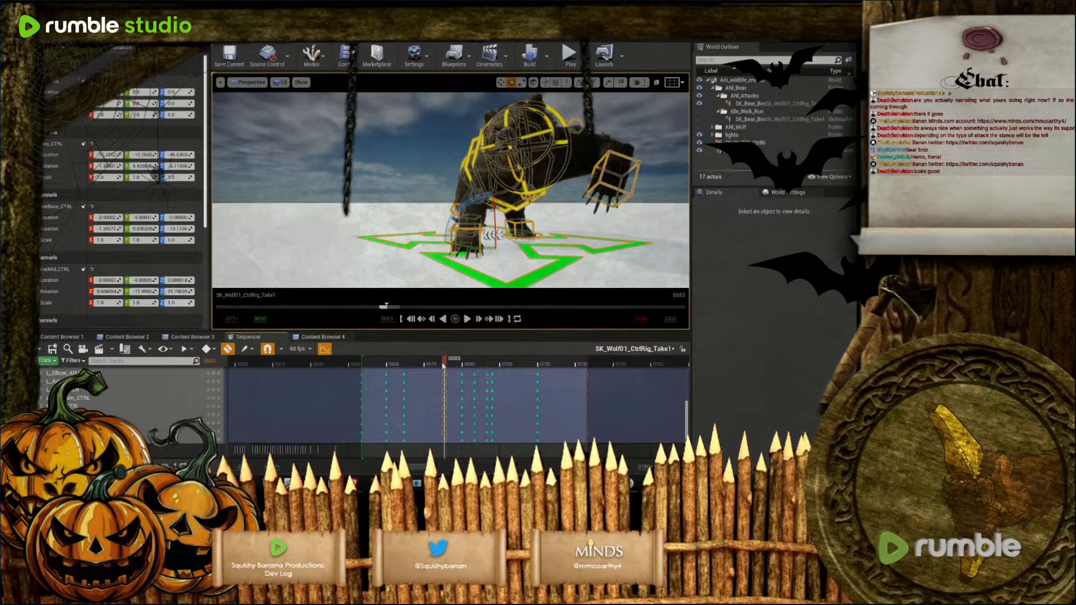
# Key all of the bear's controls at frame 737 and shift those keys back to frame 732
pyautogui.moveTo(443, 365); pyautogui.dragTo(583, 386)
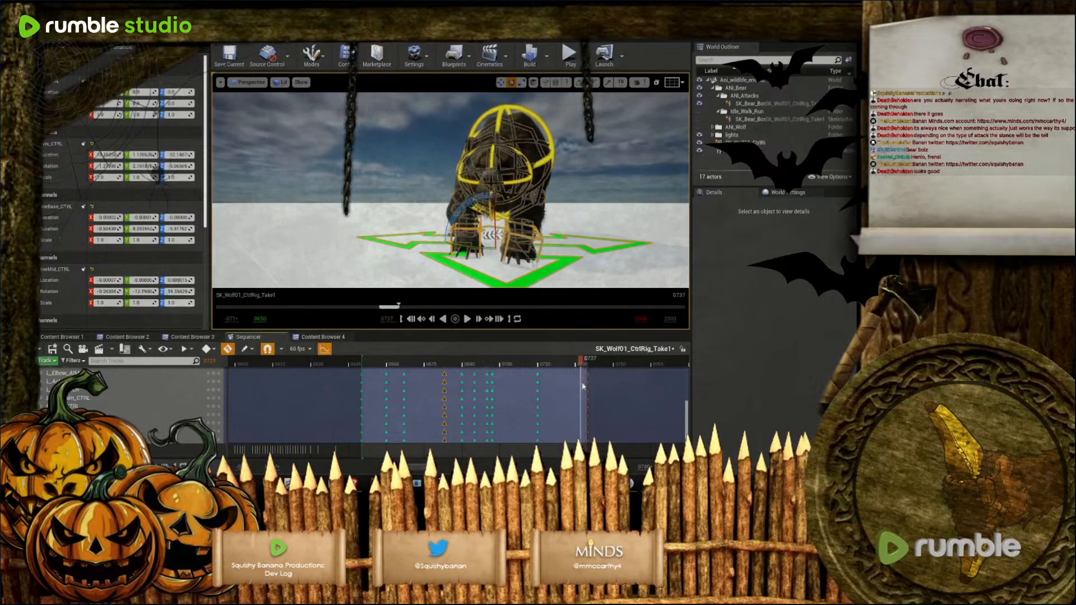
pyautogui.scroll(5, 574, 395)
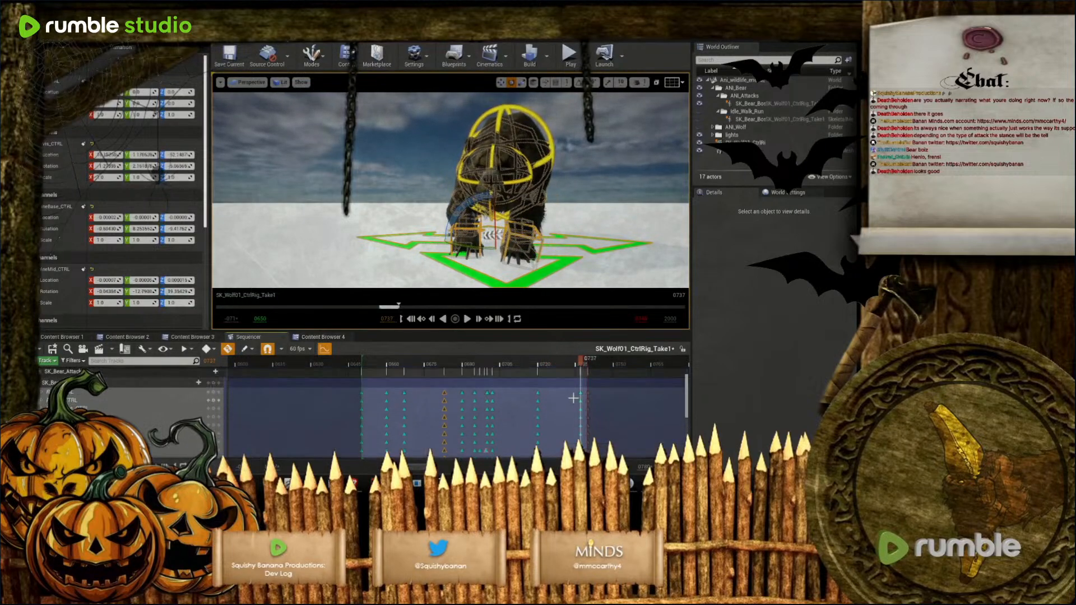
pyautogui.scroll(-5, 574, 392)
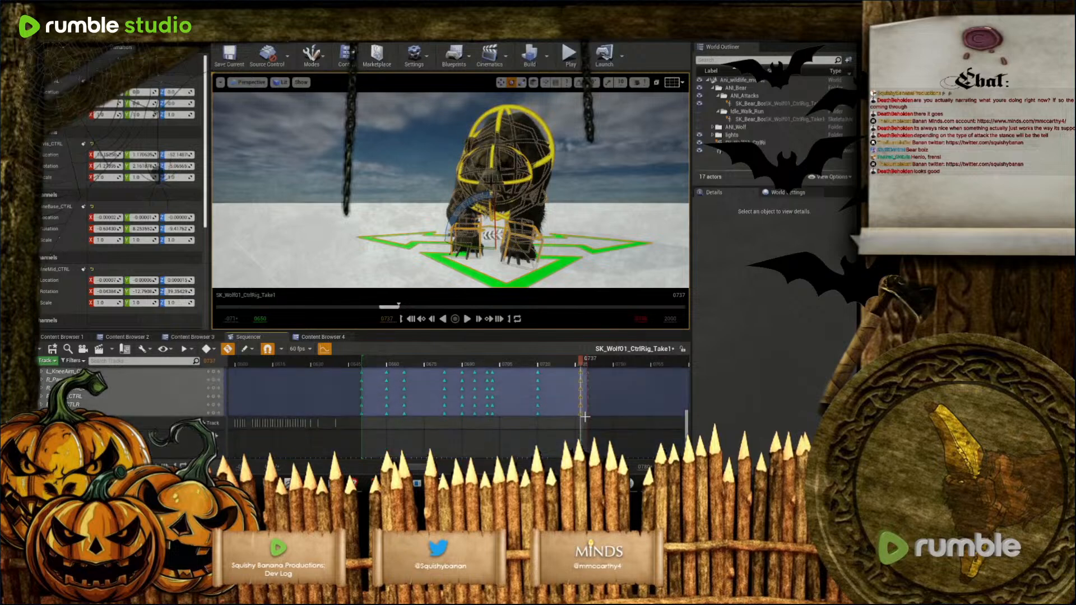
pyautogui.scroll(5, 576, 401)
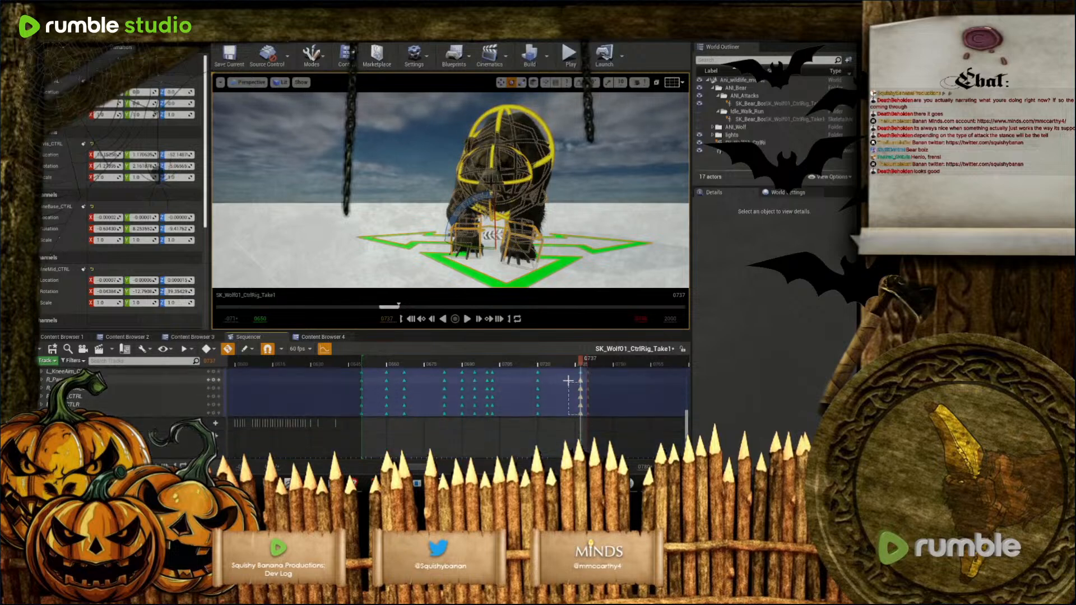
pyautogui.moveTo(573, 388); pyautogui.dragTo(576, 393)
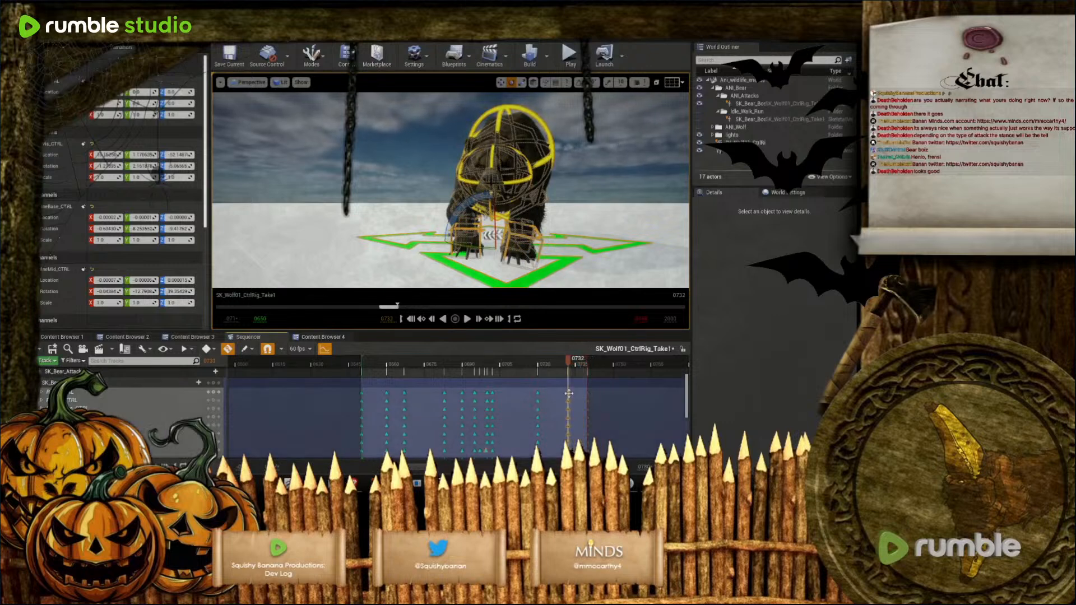
# Key all of the bear's controls near frame 705, shift those keys a few frames later, and play back the attack
pyautogui.moveTo(567, 366); pyautogui.dragTo(499, 415)
pyautogui.scroll(-5, 511, 403)
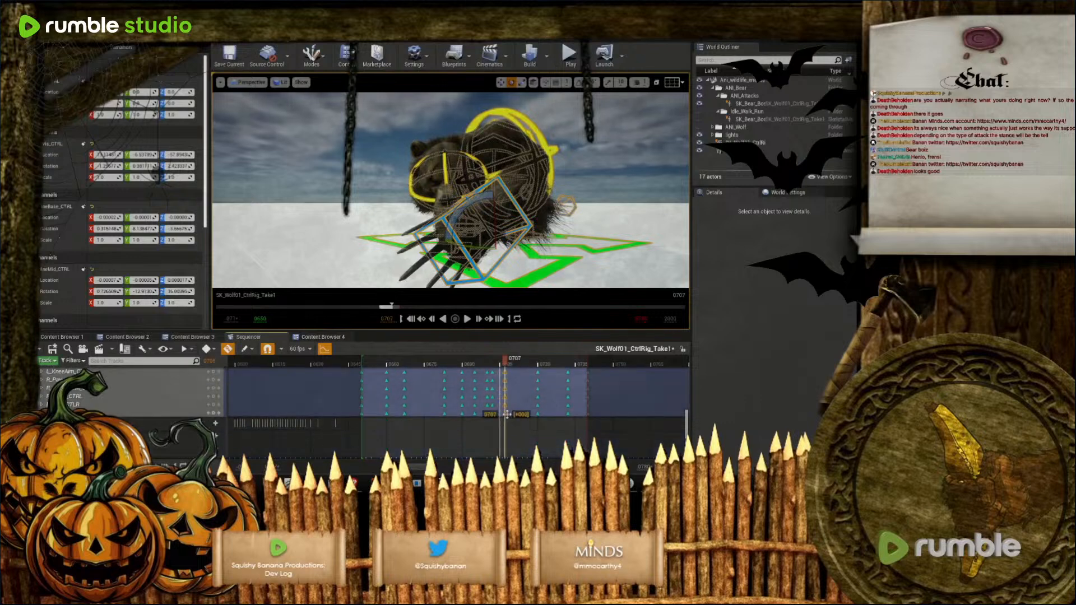
pyautogui.click(467, 322)
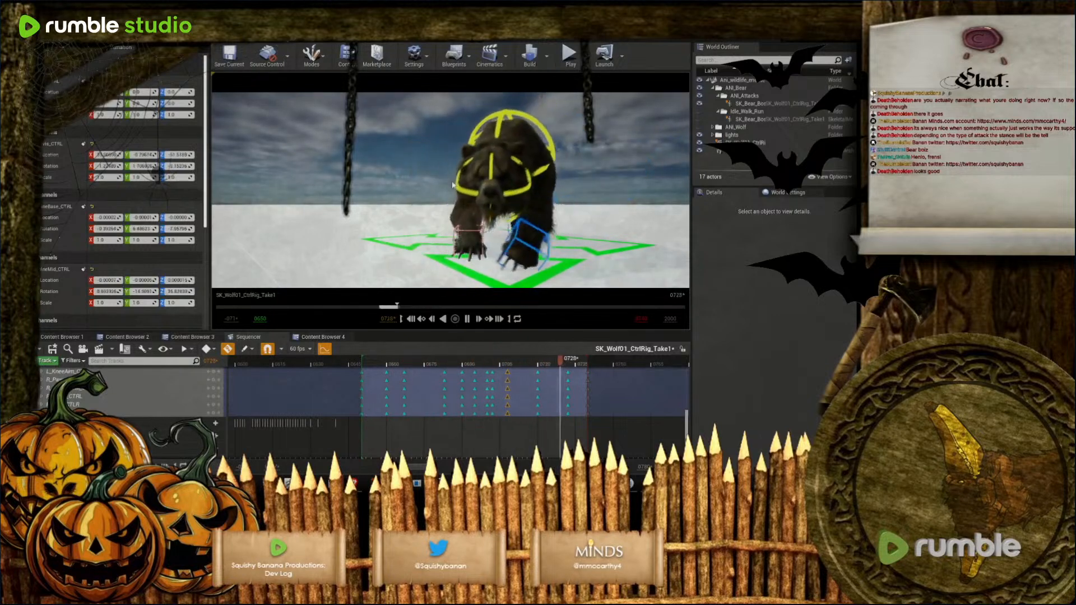
pyautogui.scroll(5, 464, 409)
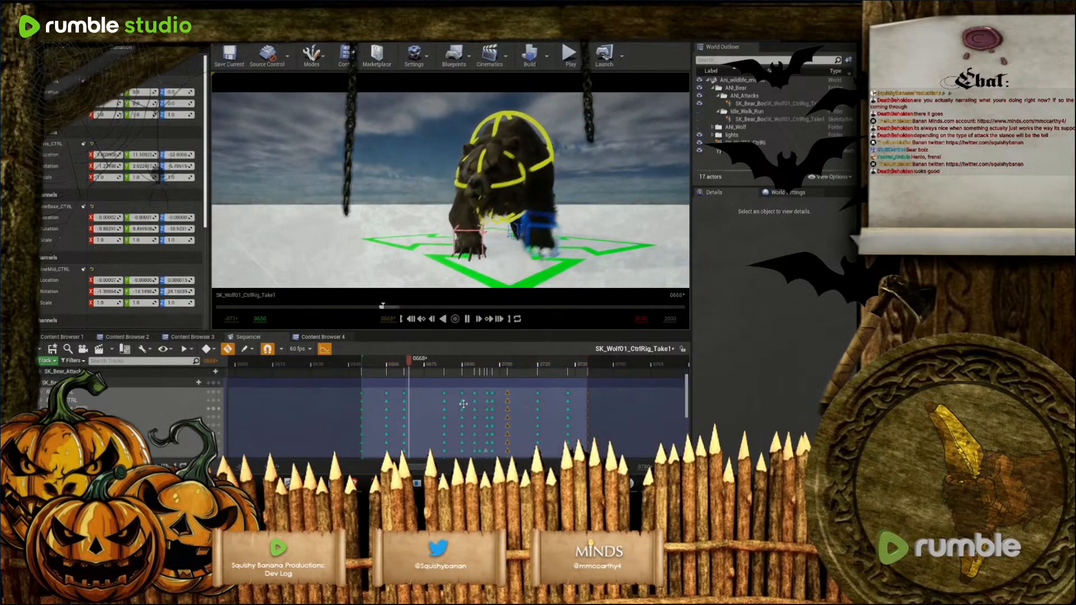
pyautogui.press('space')
# Offset the left front paw control's keys after frame 650 about three frames later and play back the swipe
pyautogui.scroll(-5, 449, 411)
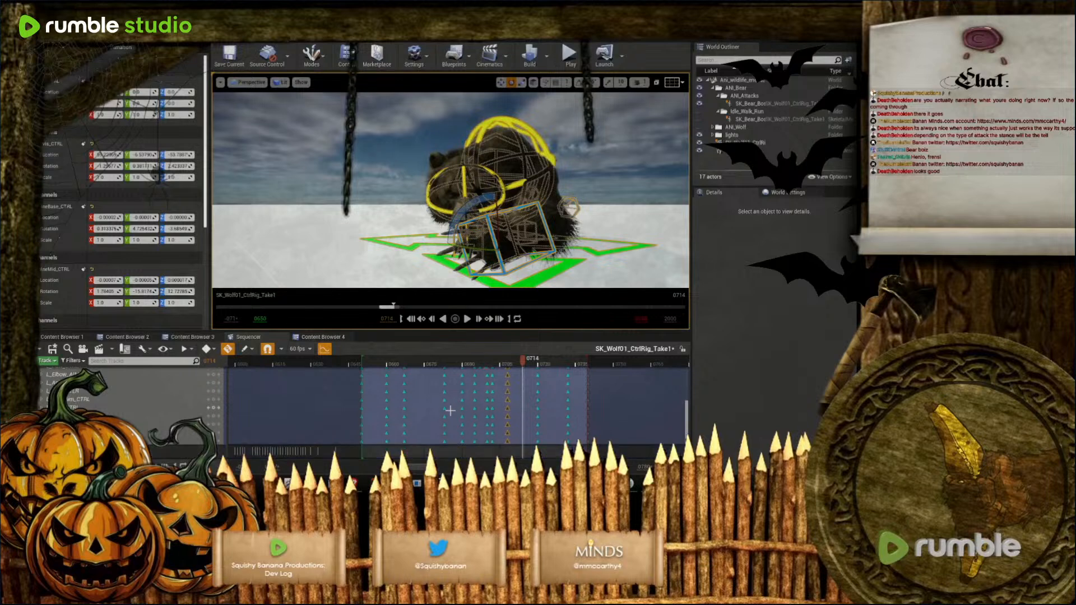
pyautogui.click(123, 408)
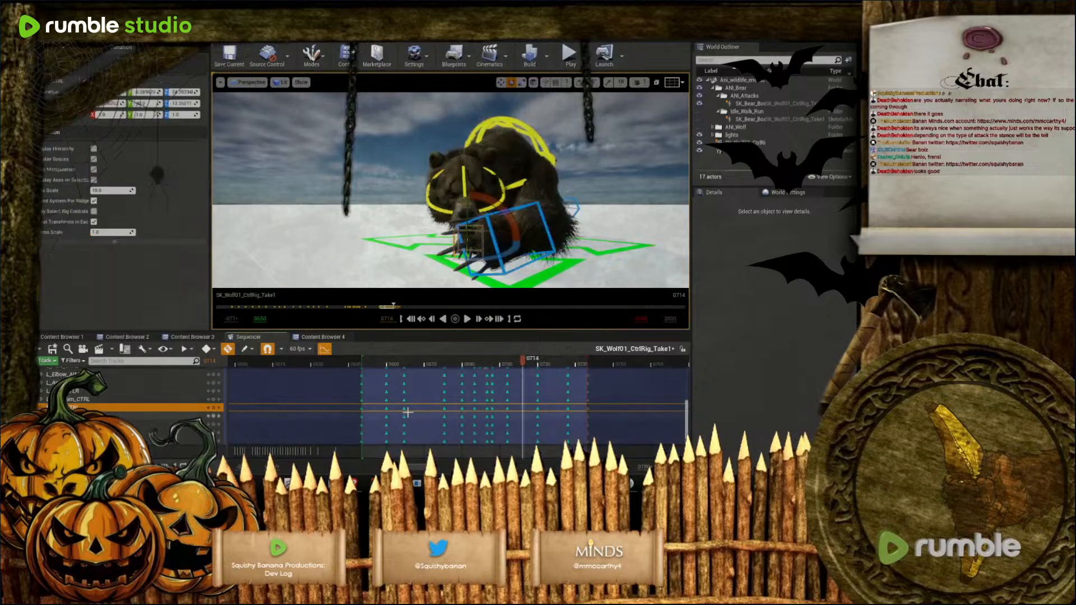
pyautogui.scroll(2, 405, 412)
pyautogui.click(78, 395)
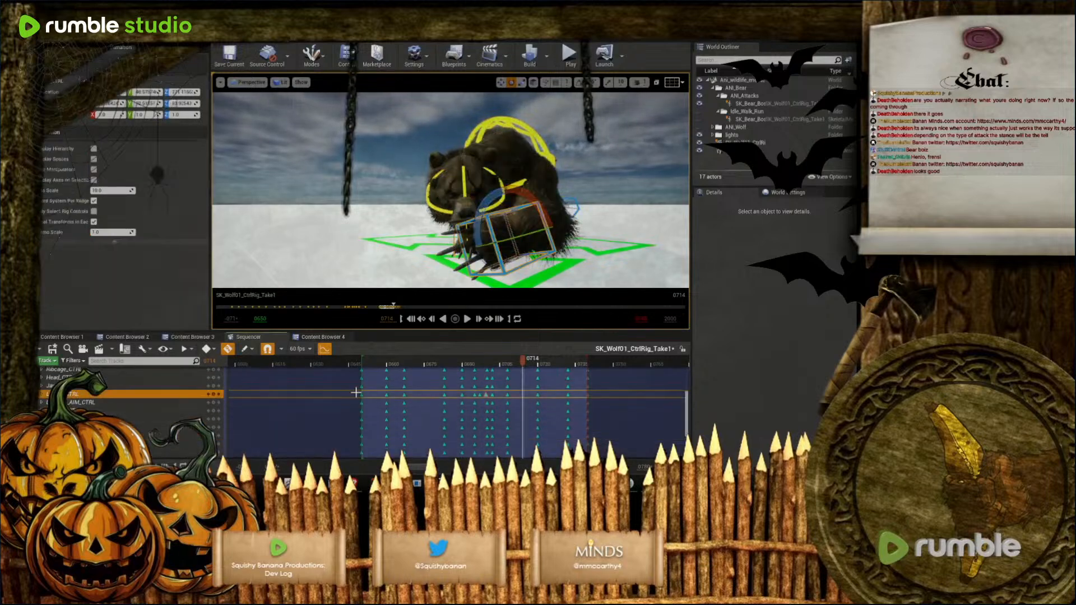
pyautogui.moveTo(374, 392); pyautogui.dragTo(464, 394)
pyautogui.moveTo(570, 395); pyautogui.dragTo(575, 394)
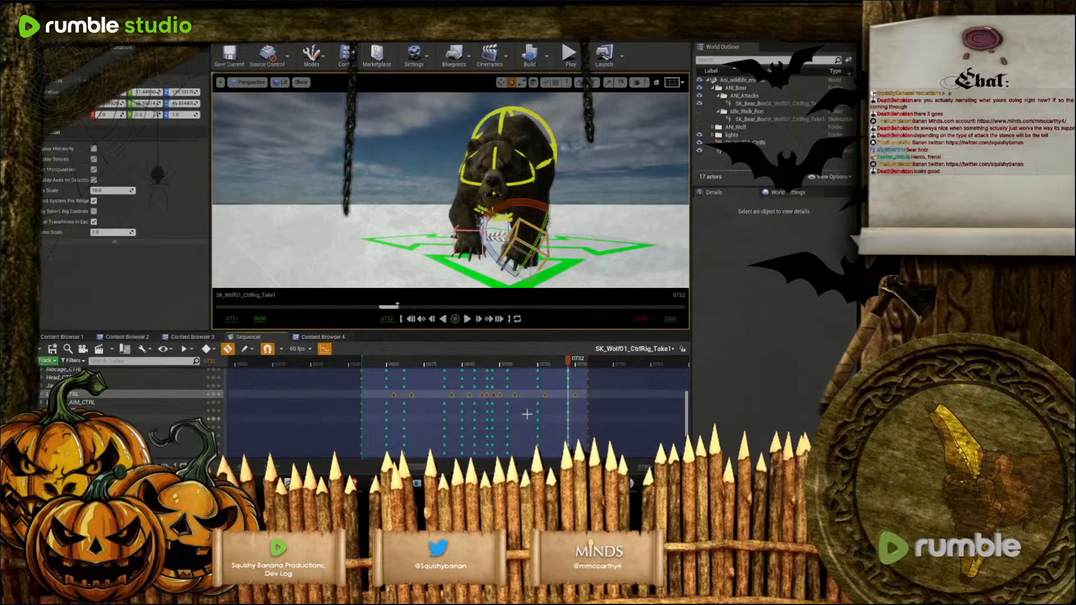
pyautogui.click(469, 323)
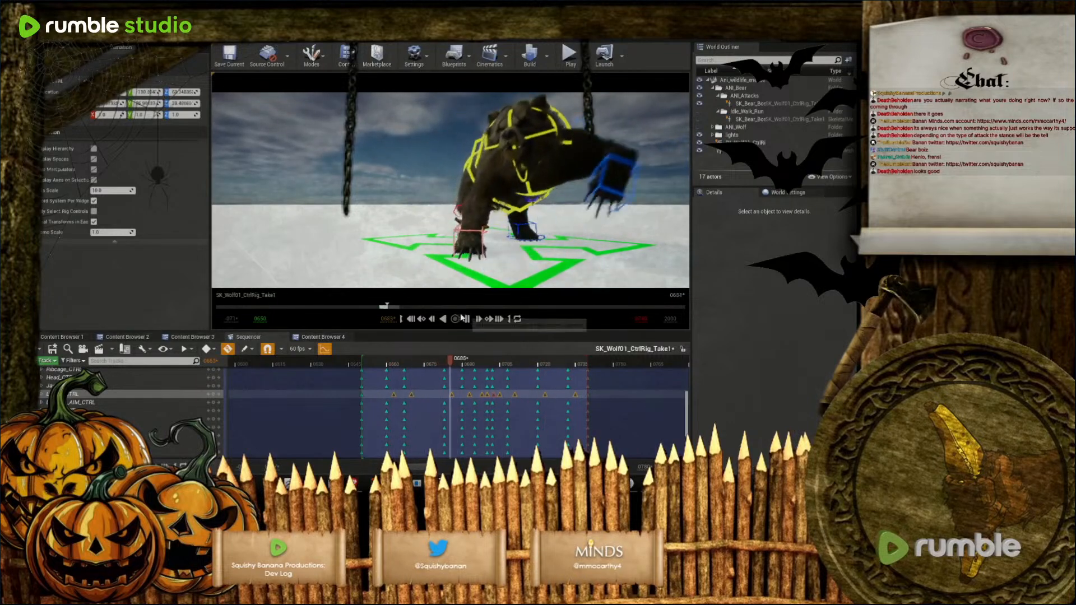
# Shift the Ribcage control's swipe keys slightly later and the Head control's keys about three frames later
pyautogui.press('space')
pyautogui.scroll(3, 427, 396)
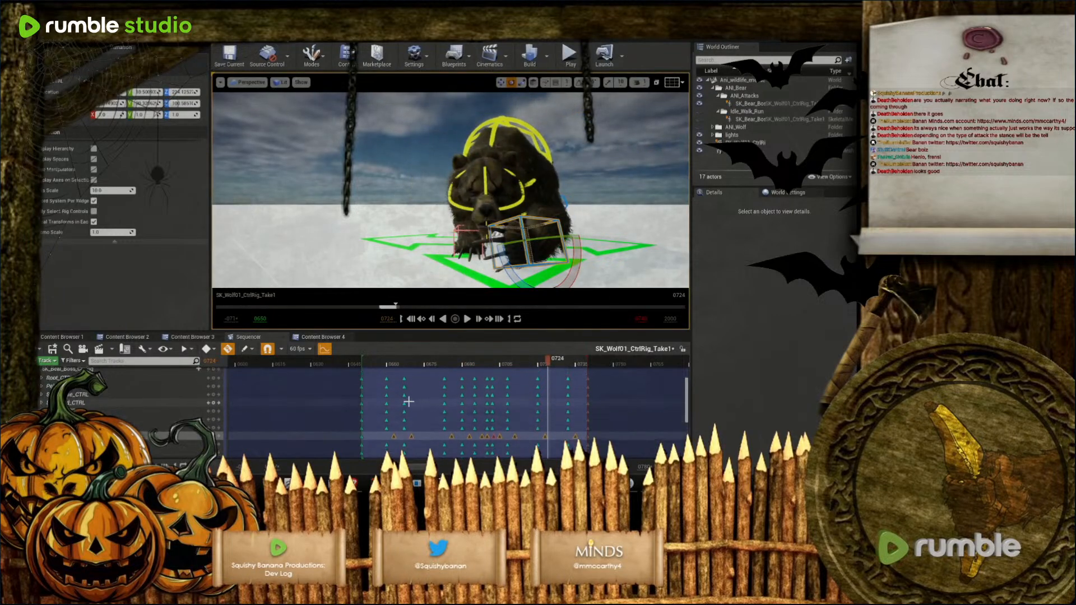
pyautogui.click(144, 408)
pyautogui.moveTo(374, 412); pyautogui.dragTo(570, 413)
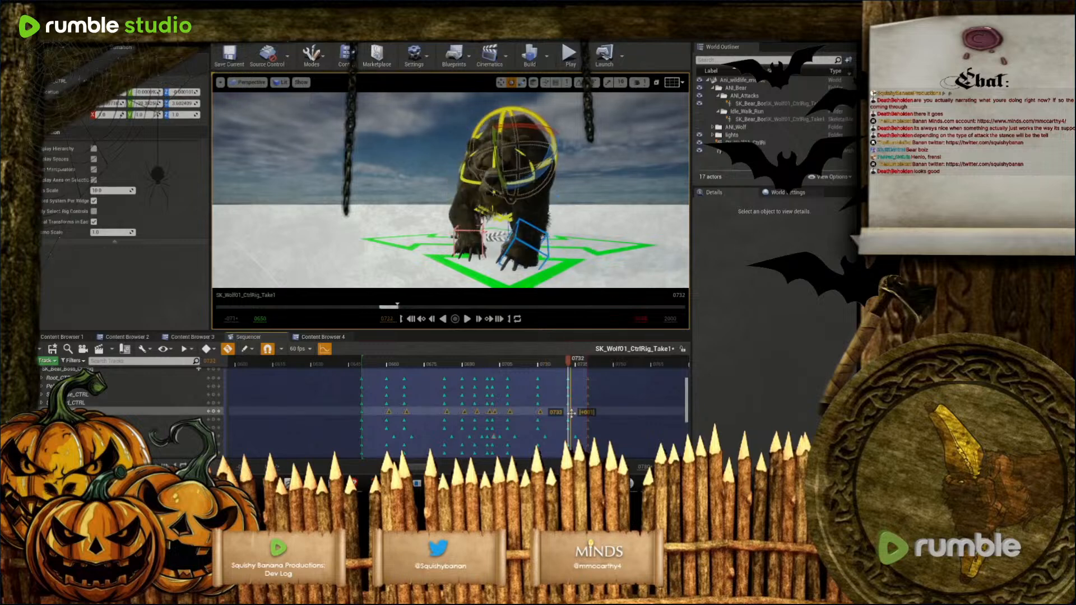
pyautogui.click(375, 419)
pyautogui.moveTo(553, 419); pyautogui.dragTo(573, 420)
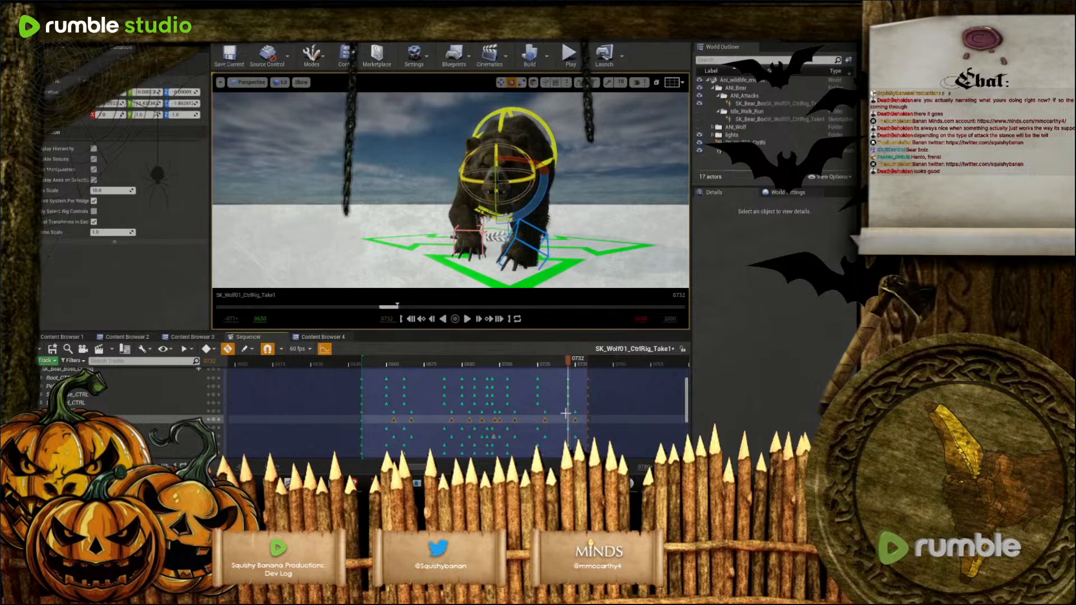
pyautogui.moveTo(569, 365); pyautogui.dragTo(543, 372)
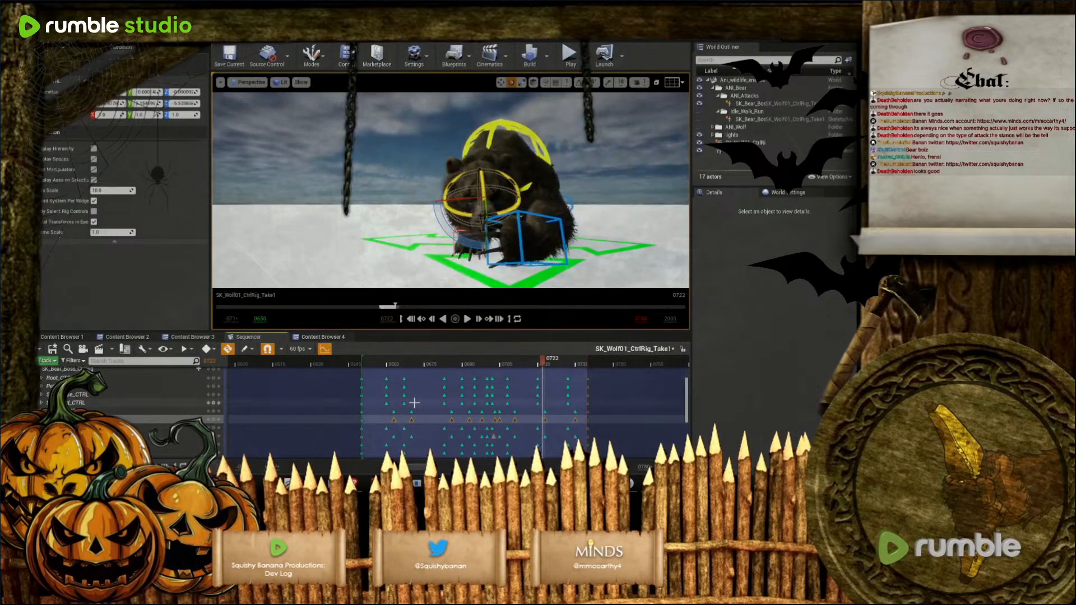
# Shift the Pelvis control's swipe keys a few frames earlier and the mid-spine control's keys slightly later, and play back the attack
pyautogui.click(381, 386)
pyautogui.moveTo(407, 389); pyautogui.dragTo(568, 387)
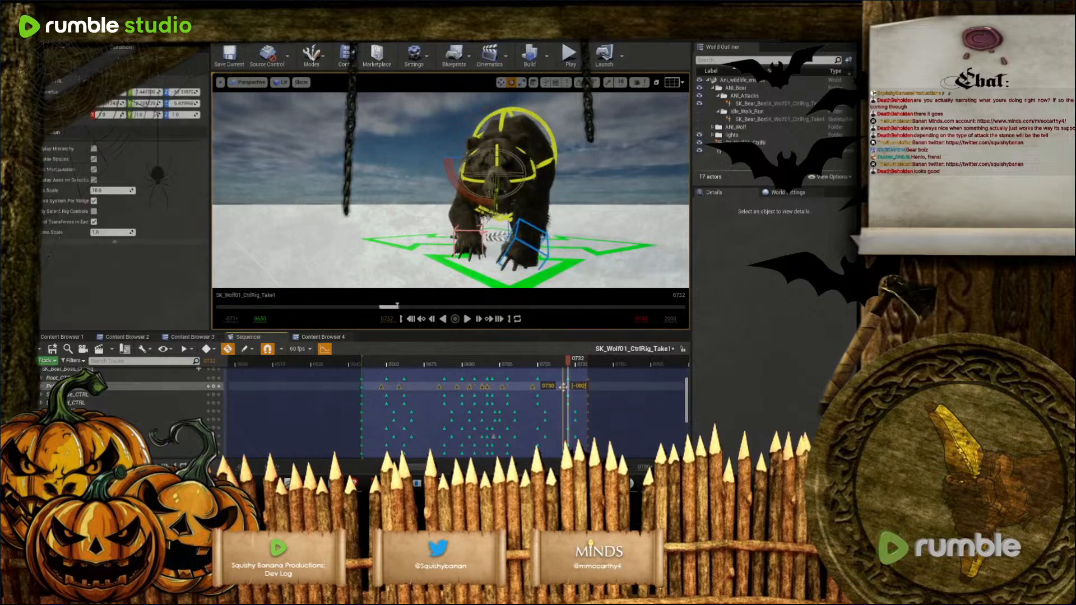
pyautogui.moveTo(375, 403); pyautogui.dragTo(568, 403)
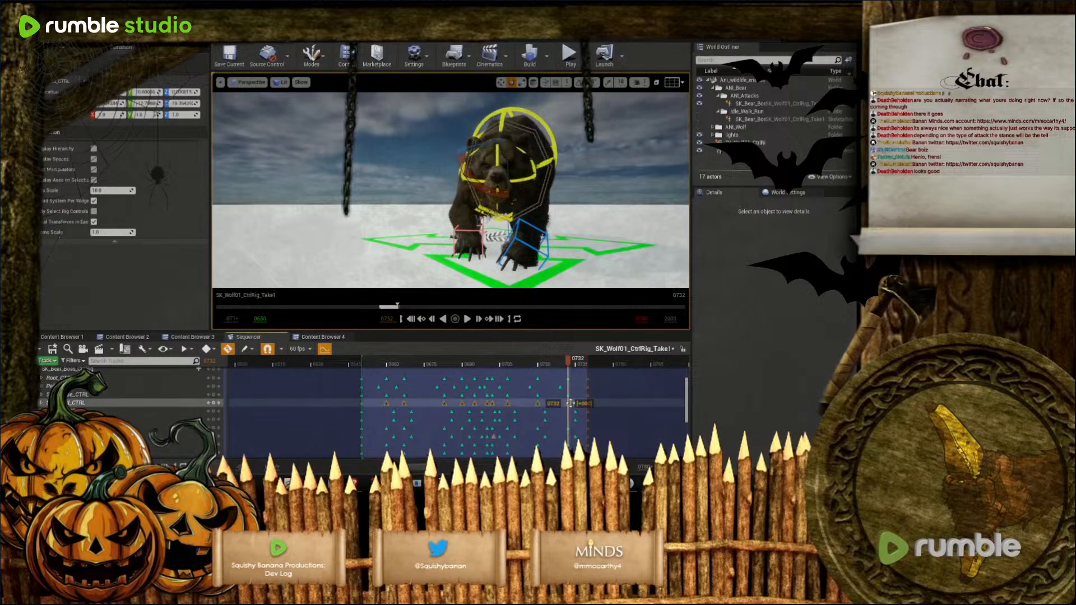
pyautogui.click(469, 320)
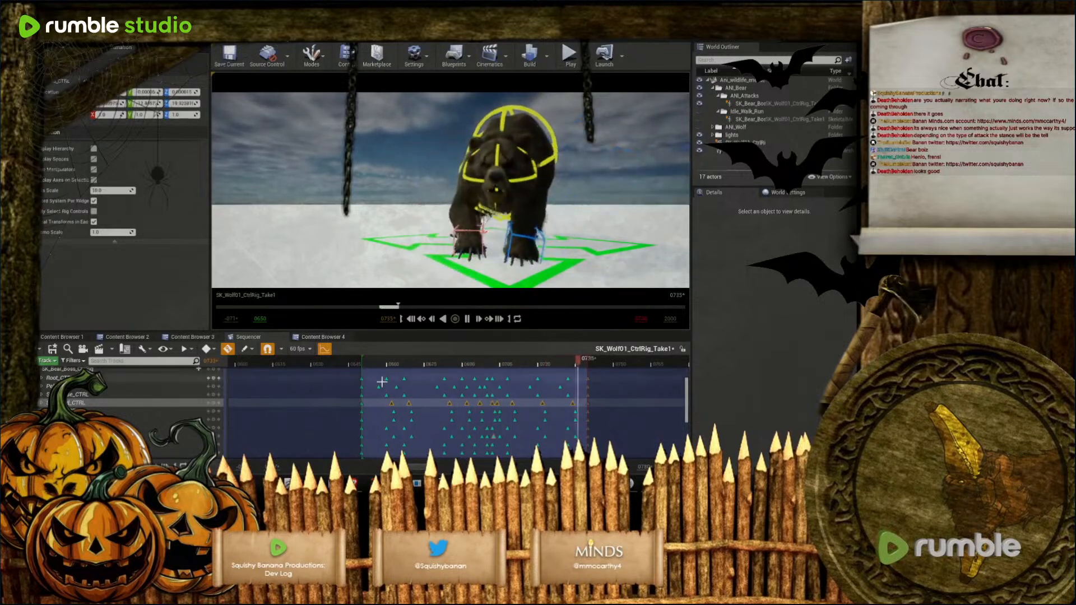
# Set the interpolation of all the bear's control keys between frames 650 and 739 to Cubic (Auto)
pyautogui.moveTo(350, 370); pyautogui.dragTo(598, 392)
pyautogui.scroll(-5, 596, 415)
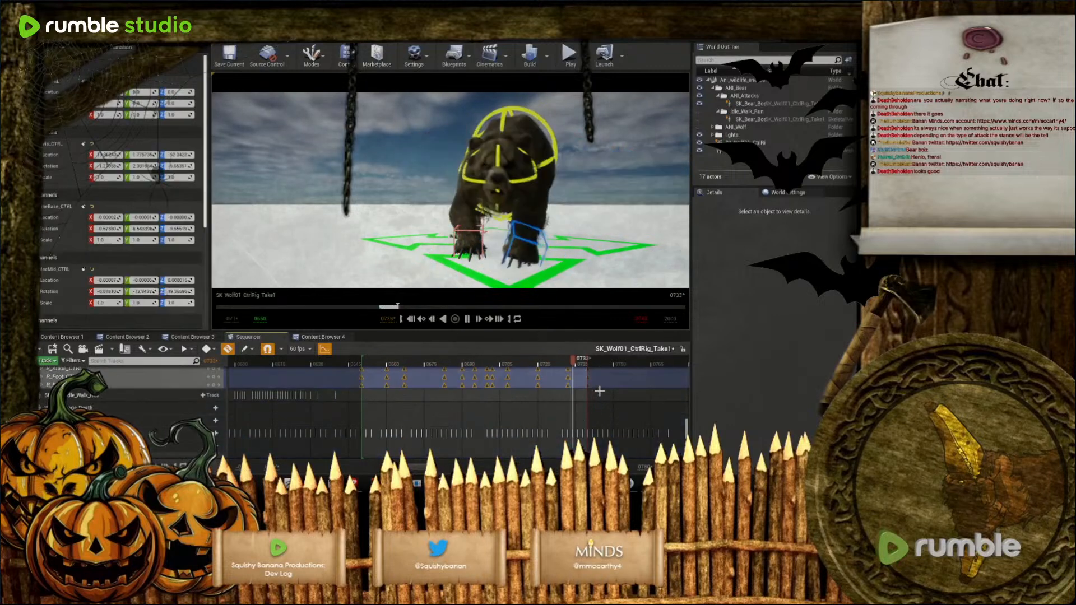
pyautogui.rightClick(506, 378)
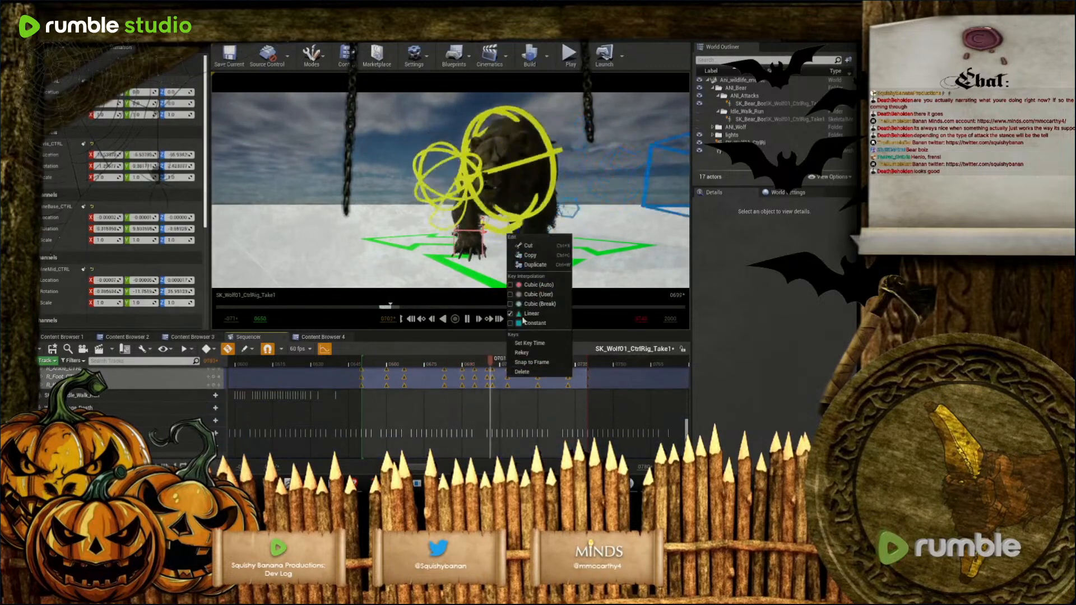
pyautogui.click(524, 283)
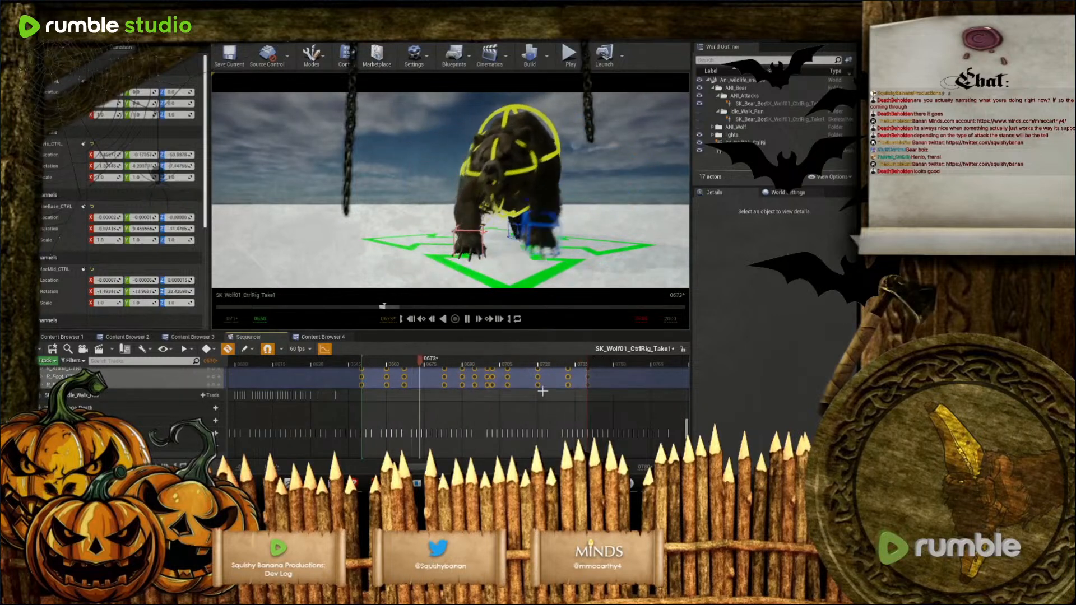
# Hide the control rig manipulators to view the bear's attack playback without overlays
pyautogui.moveTo(686, 433); pyautogui.dragTo(682, 389)
pyautogui.scroll(-2, 665, 395)
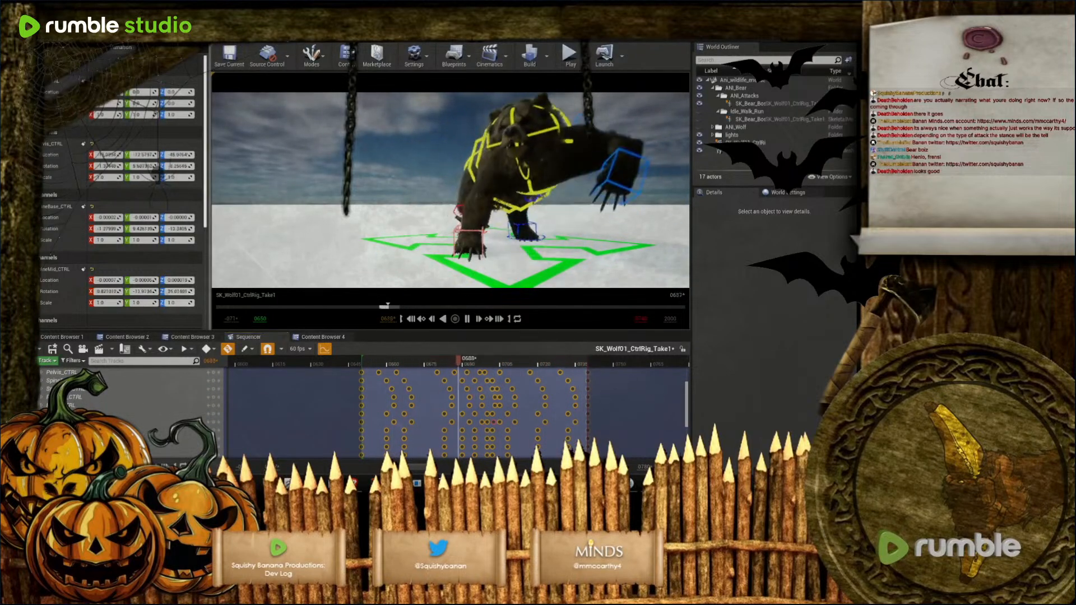
pyautogui.click(168, 397)
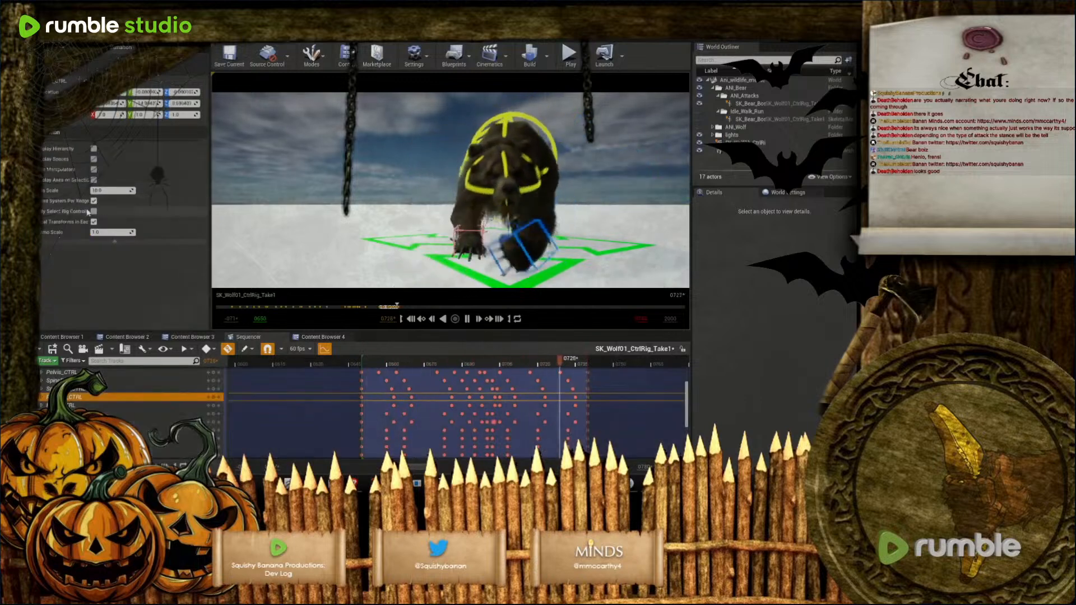
pyautogui.click(94, 170)
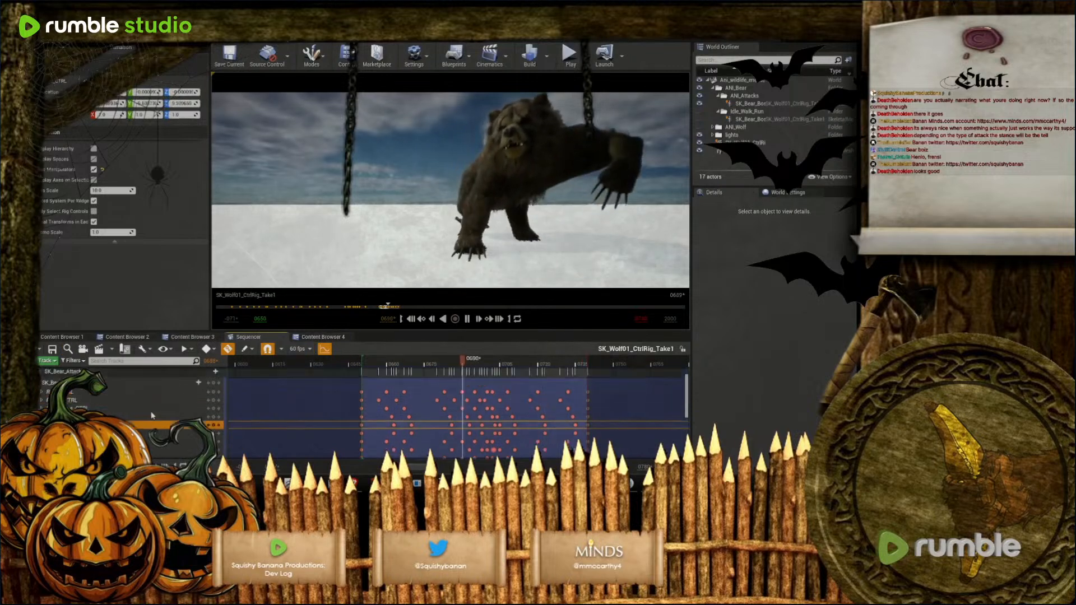
# Stop the playback and start baking an animation sequence from the attacking bear's track
pyautogui.scroll(3, 78, 386)
pyautogui.rightClick(79, 385)
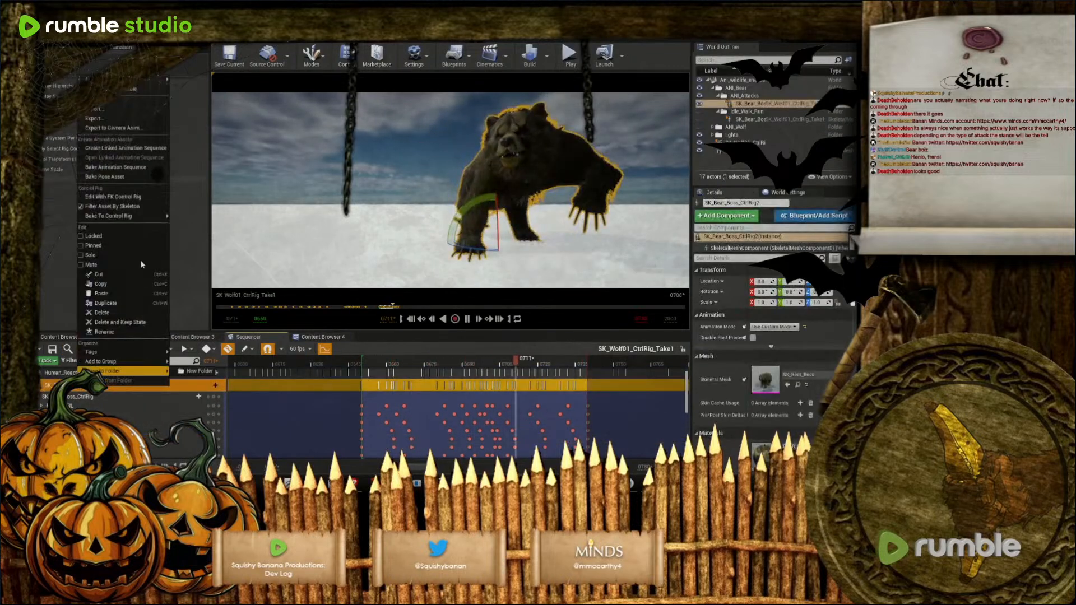
pyautogui.click(468, 319)
pyautogui.click(469, 319)
pyautogui.rightClick(82, 388)
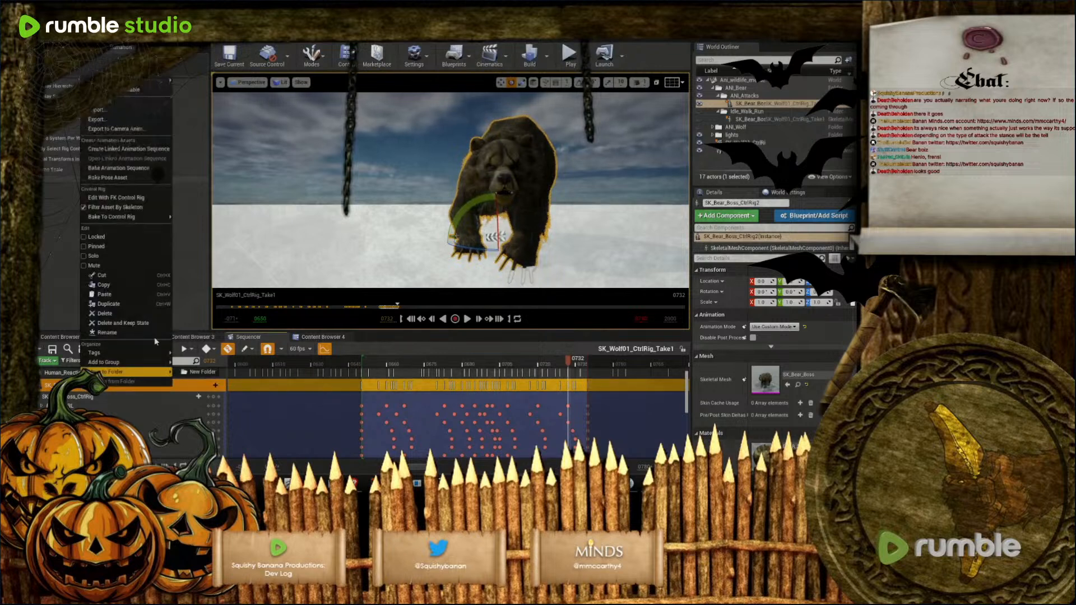
pyautogui.click(118, 168)
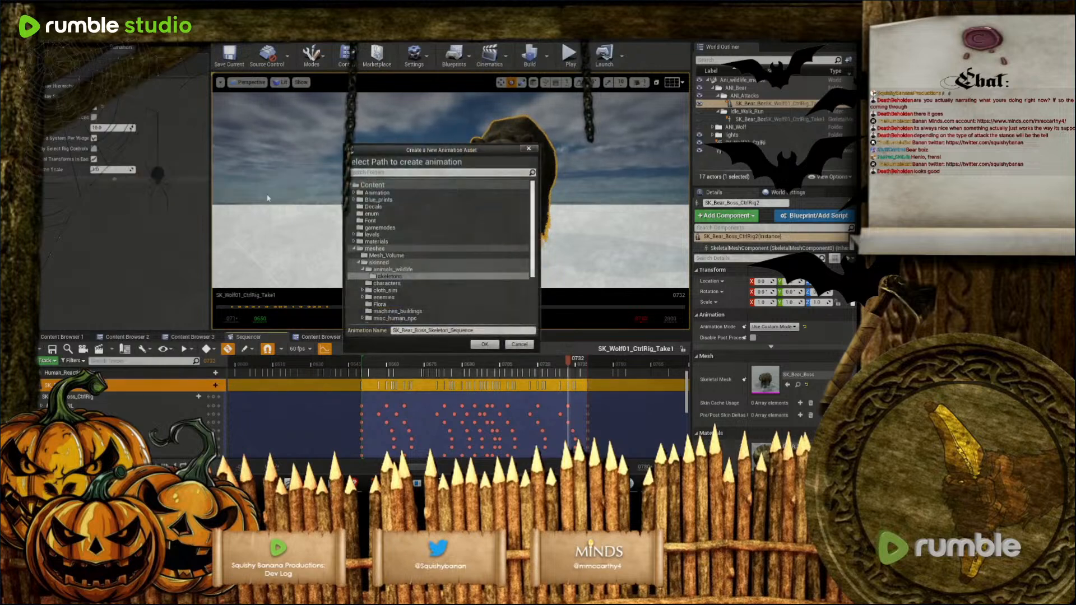
# Choose Animation/animation_sequences/NPCS/Wildlife as the destination folder for the baked animation
pyautogui.doubleClick(387, 193)
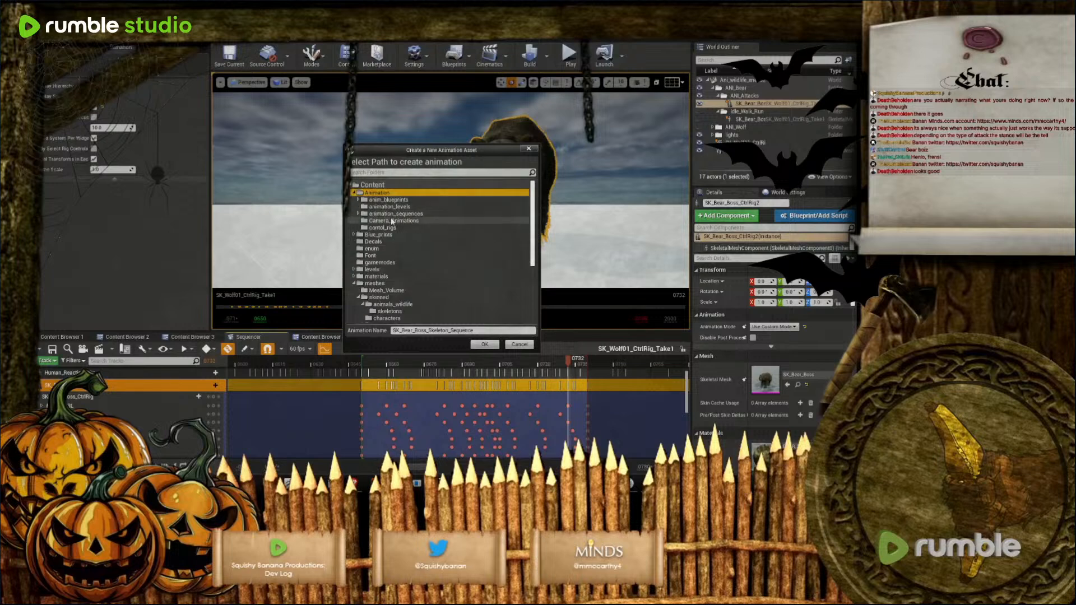
pyautogui.click(391, 215)
pyautogui.doubleClick(392, 214)
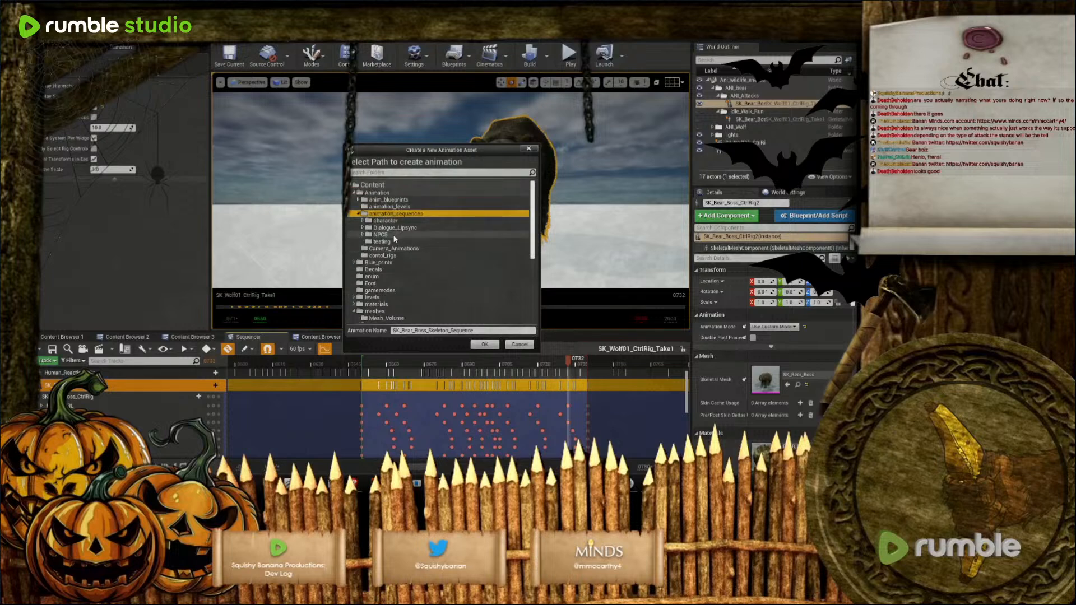
pyautogui.doubleClick(389, 234)
pyautogui.click(393, 242)
# Export the baked animation as AS_Bear_AtK_Reverse with the default options and save the level sequence
pyautogui.click(426, 331)
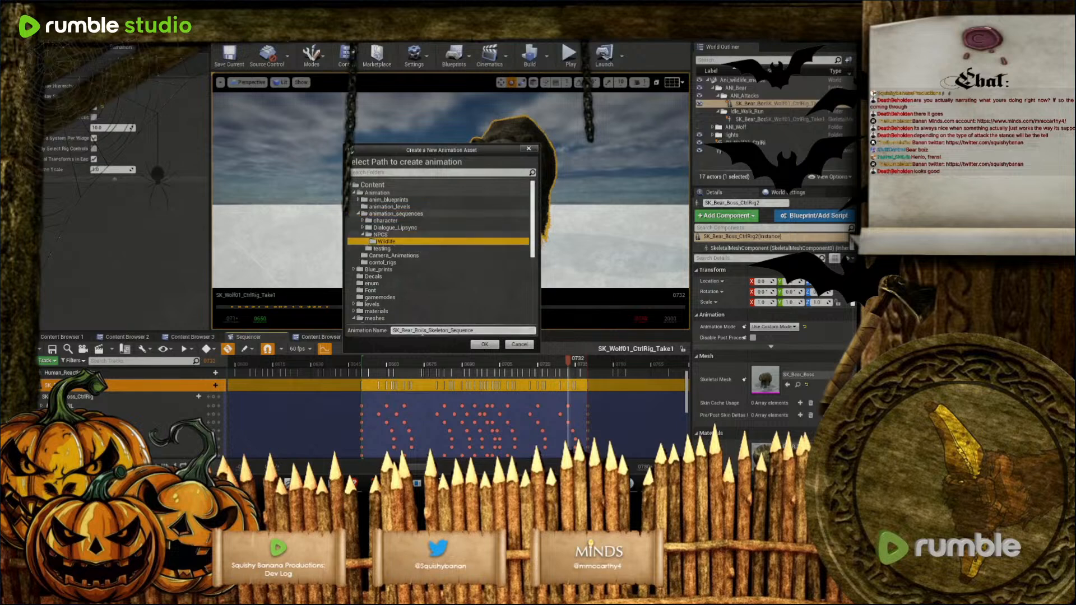
pyautogui.write('AS_Bear_Atk_R')
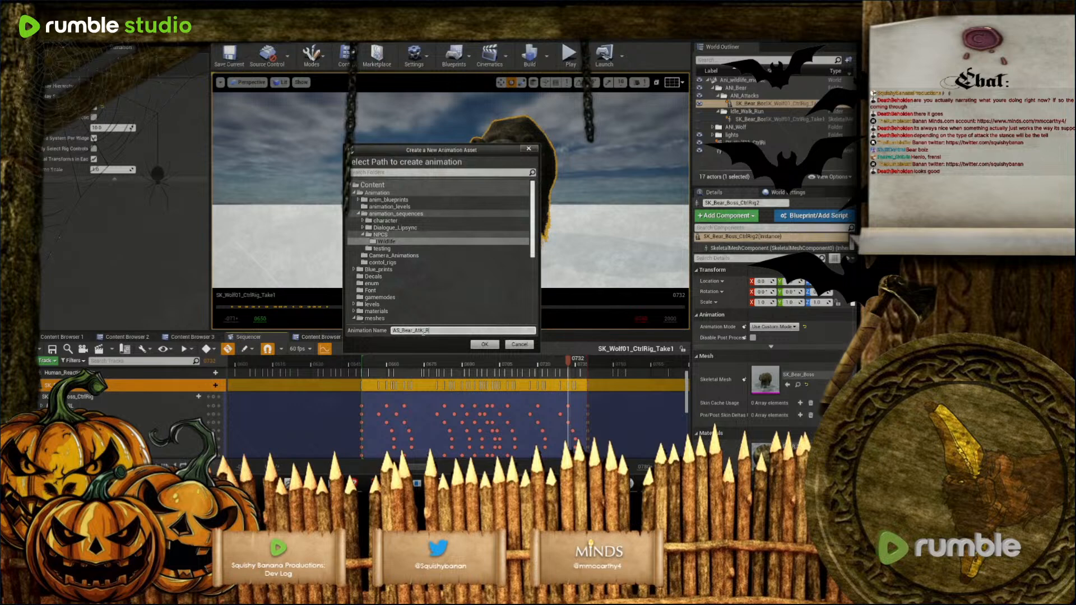
pyautogui.write('rse')
pyautogui.click(492, 345)
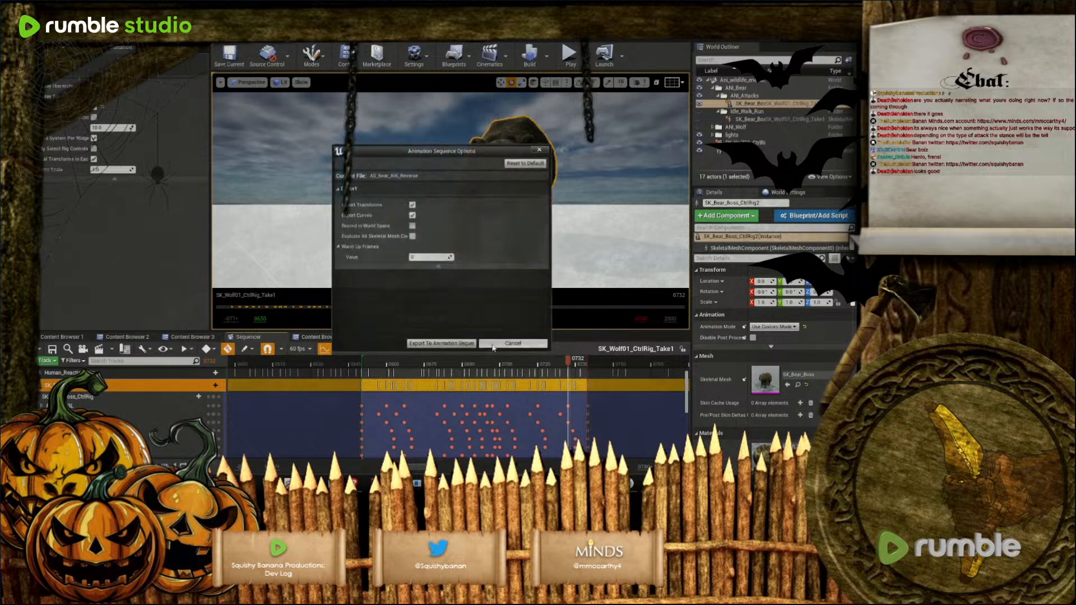
pyautogui.click(469, 344)
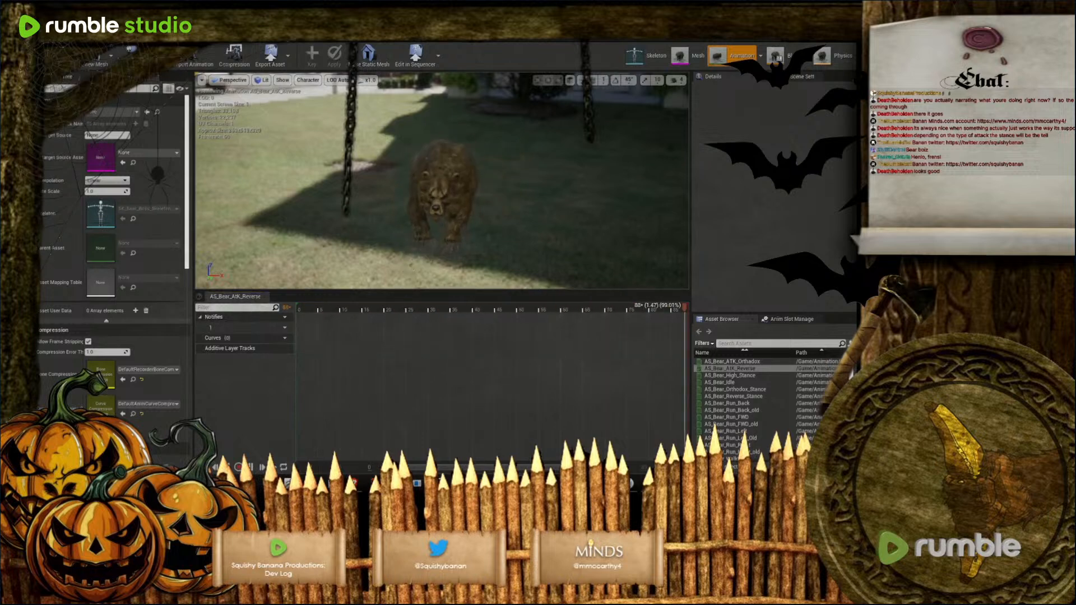
pyautogui.click(76, 24)
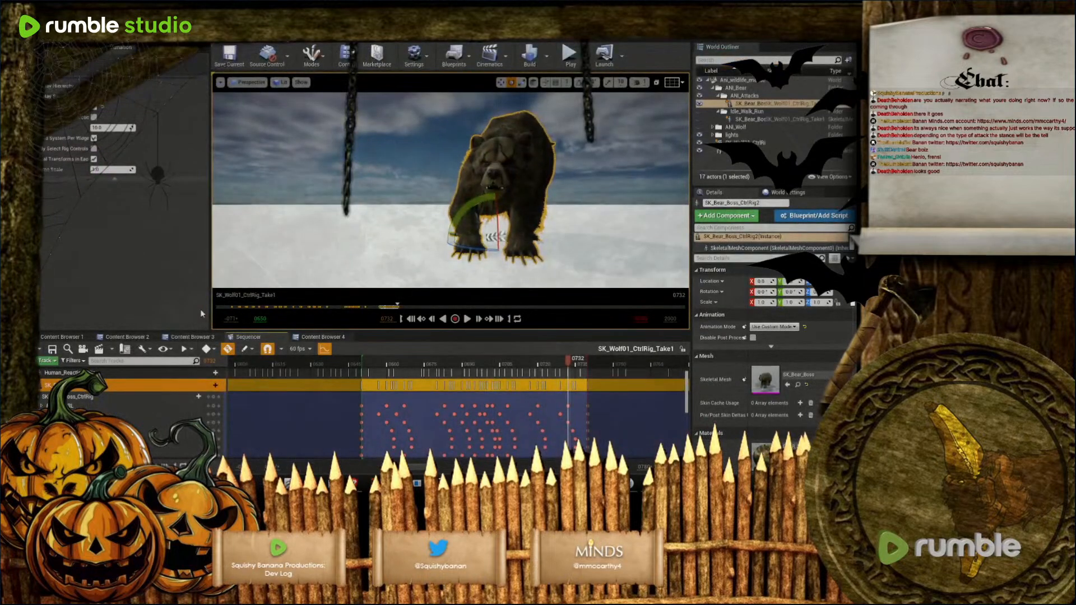
pyautogui.click(52, 348)
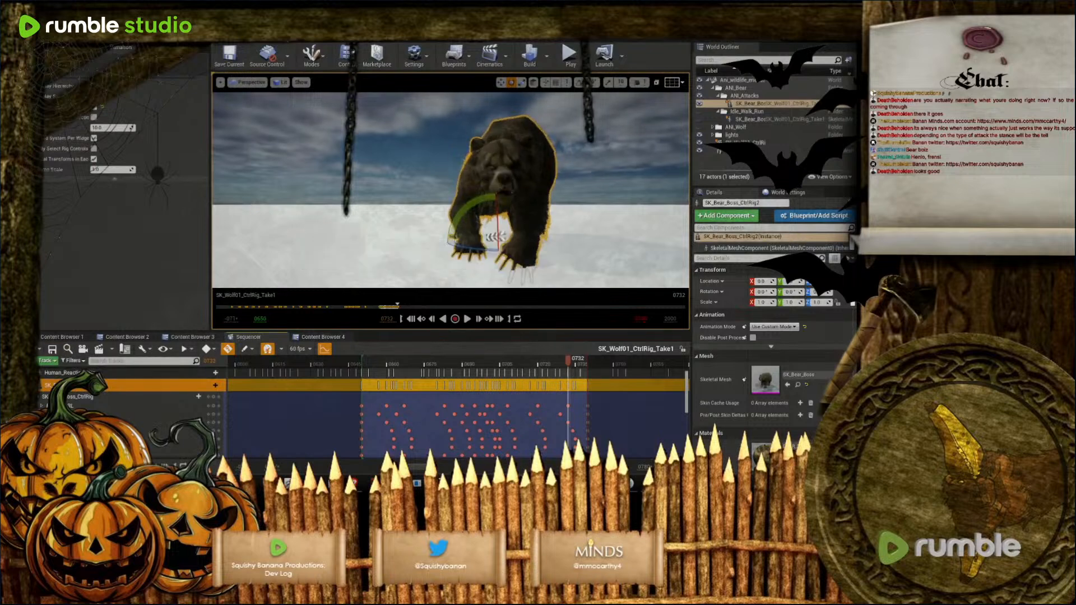
# Open the AS_Bear_ATK_Orthadox animation from the Wildlife folder and compare its playback with AS_Bear_AtK_Reverse
pyautogui.click(323, 337)
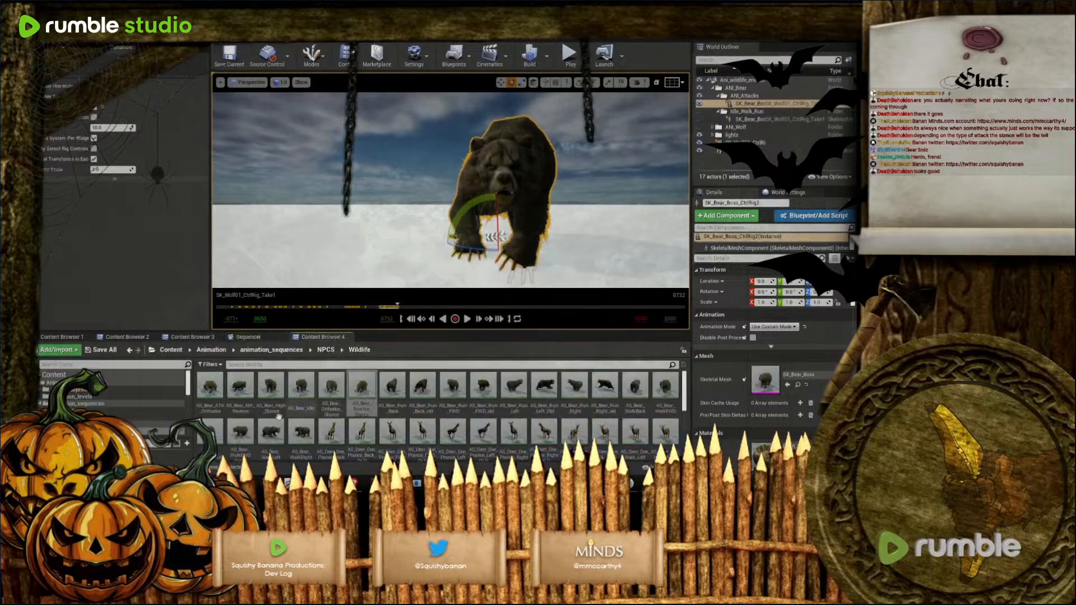
pyautogui.moveTo(273, 417)
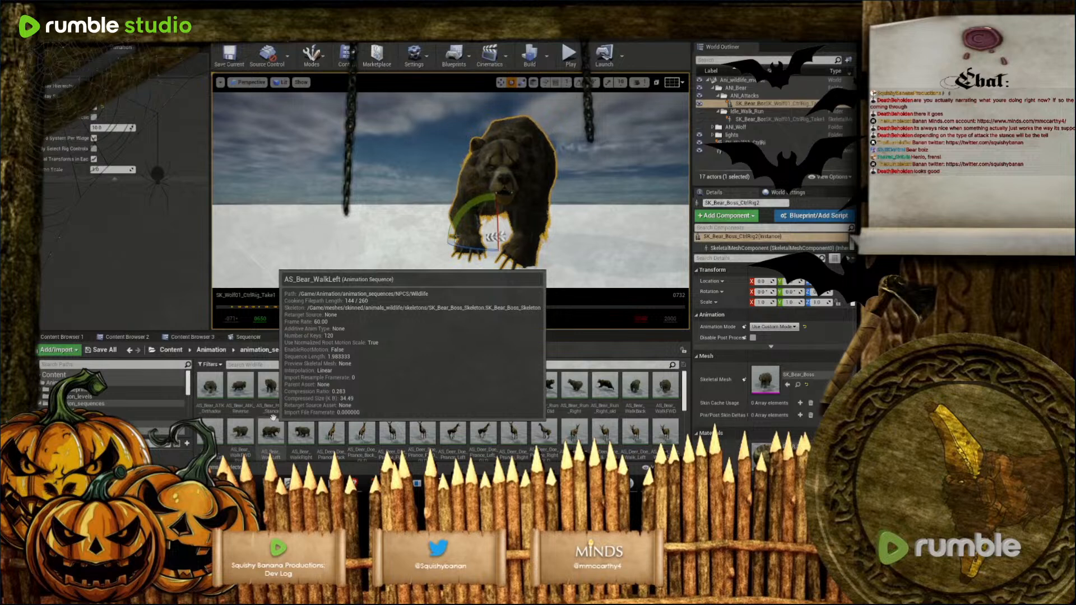
pyautogui.click(212, 392)
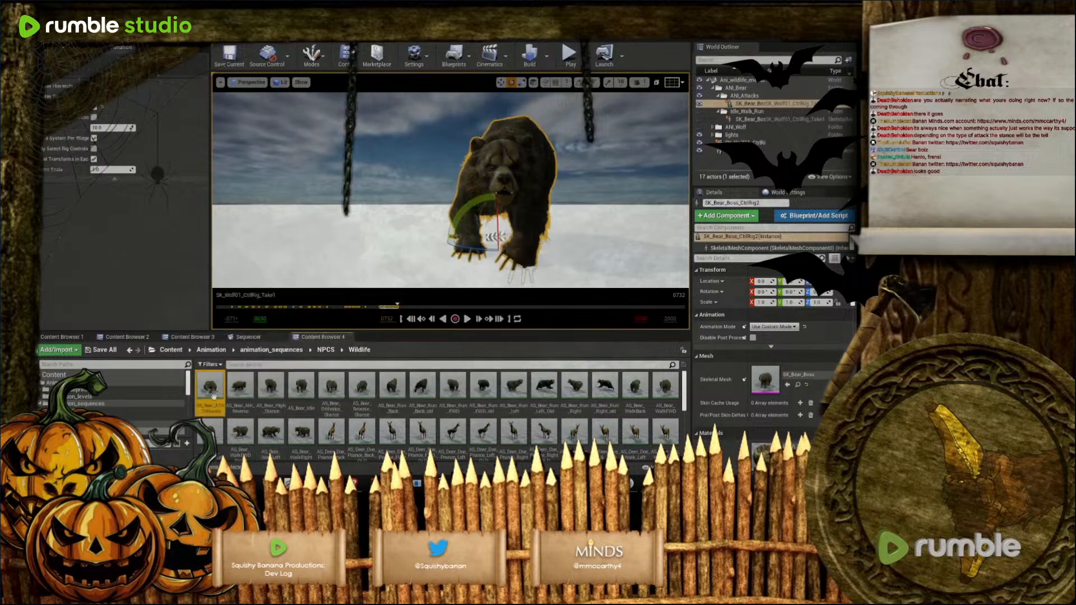
pyautogui.doubleClick(212, 392)
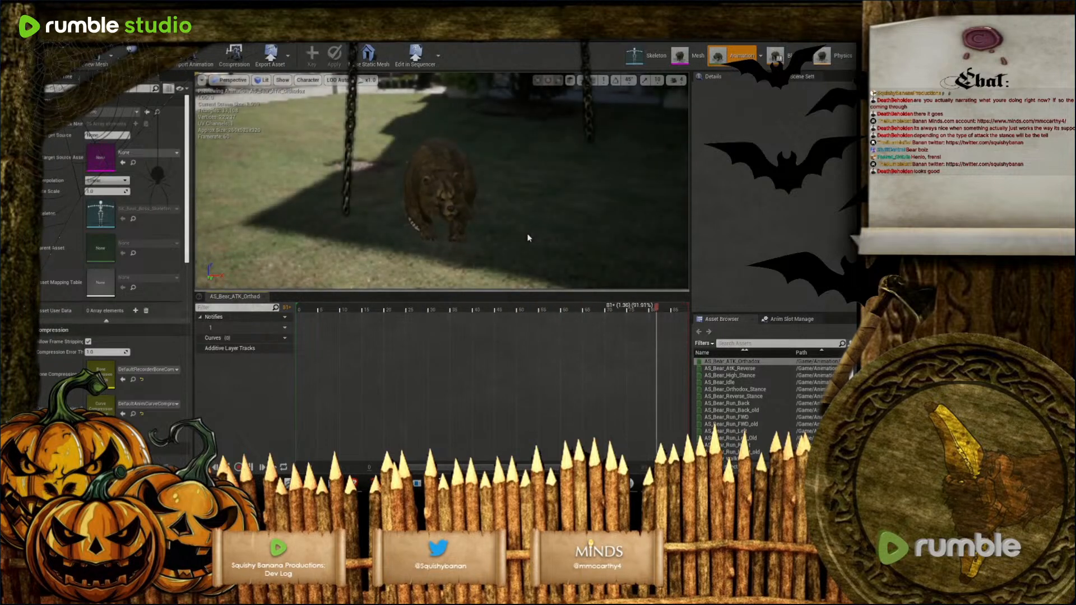
pyautogui.click(756, 369)
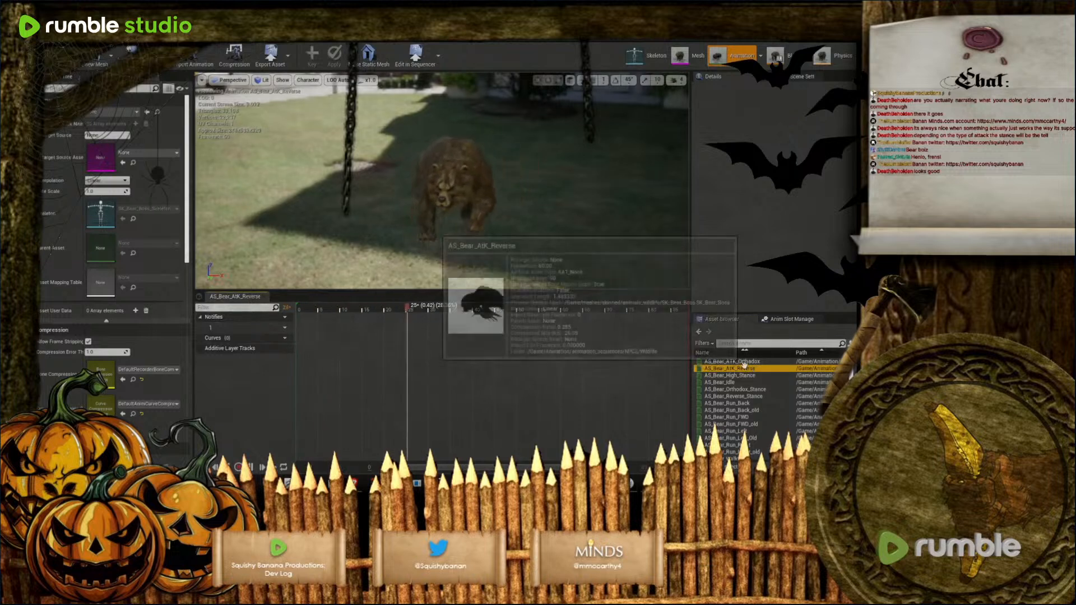
pyautogui.click(744, 362)
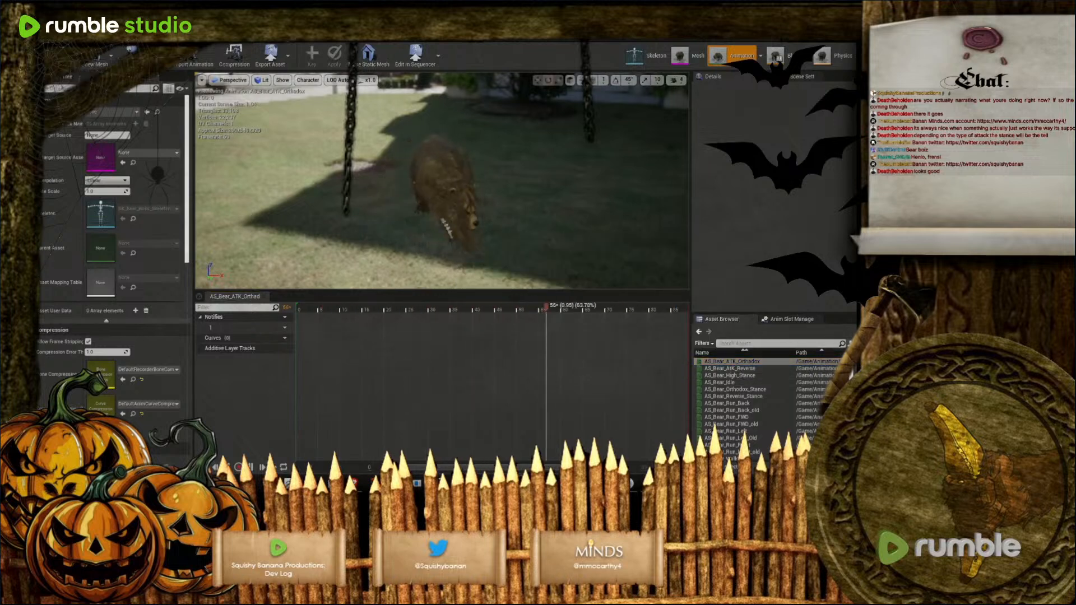
pyautogui.click(74, 24)
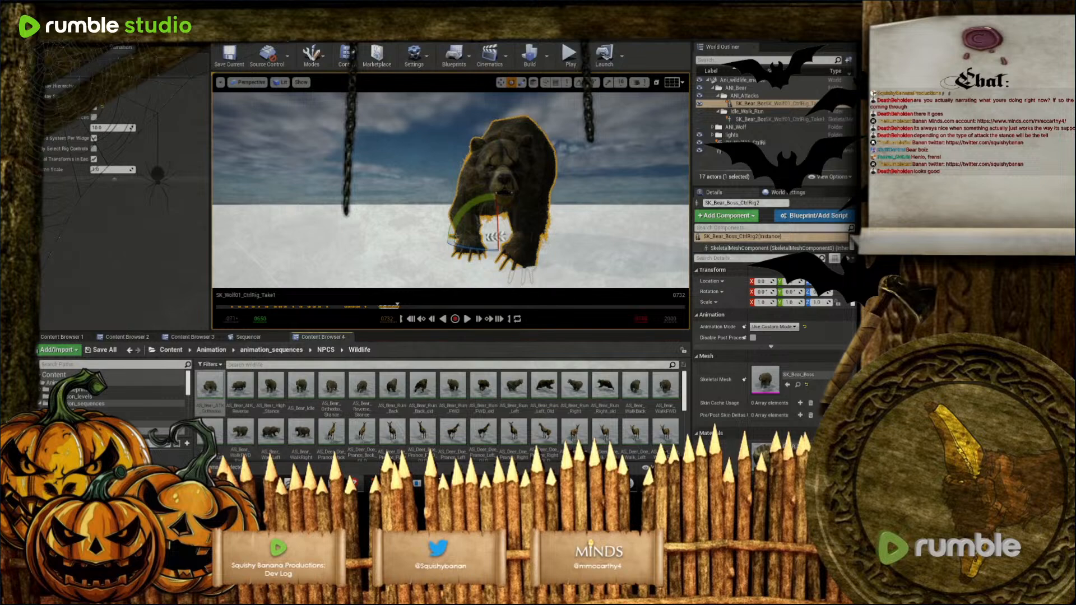
# Switch to the browser, send "hi" in the Rumble stream's live chat, and select the stream page's address
pyautogui.moveTo(857, 119); pyautogui.dragTo(476, 28)
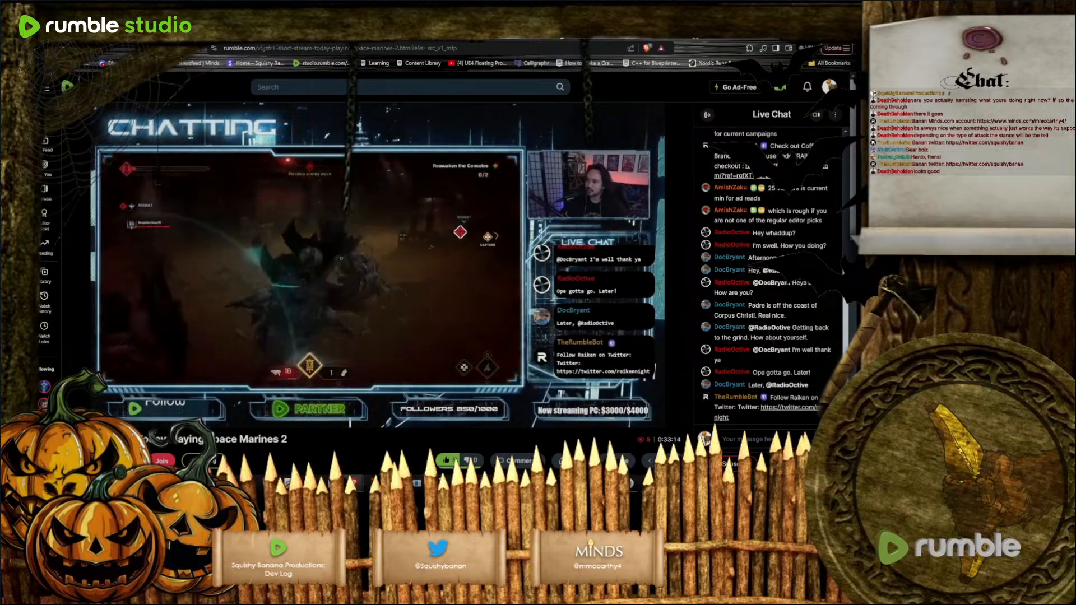
pyautogui.write('hi')
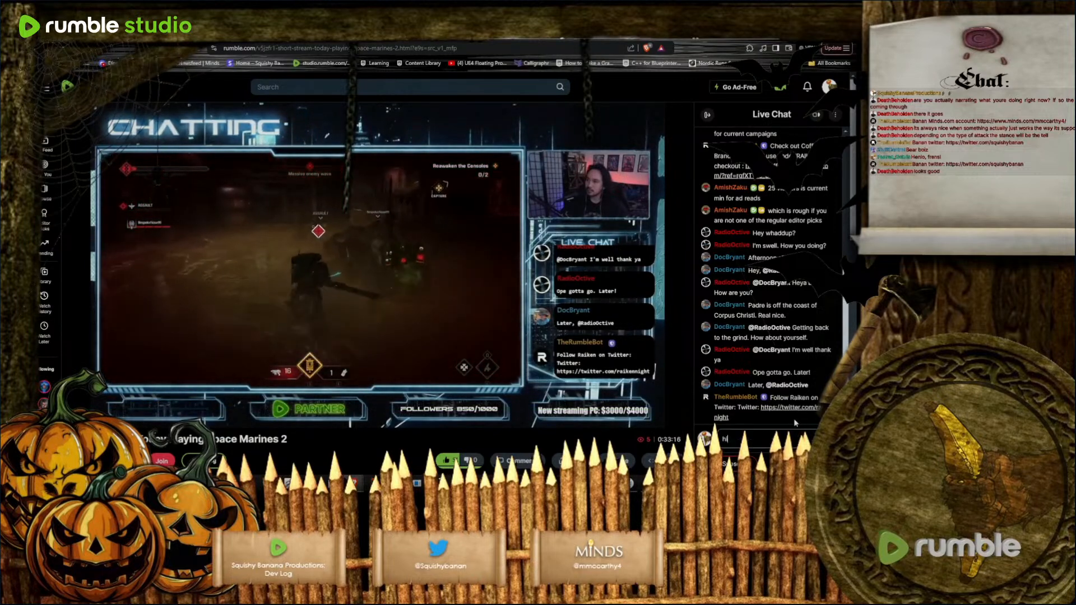
pyautogui.press('Return')
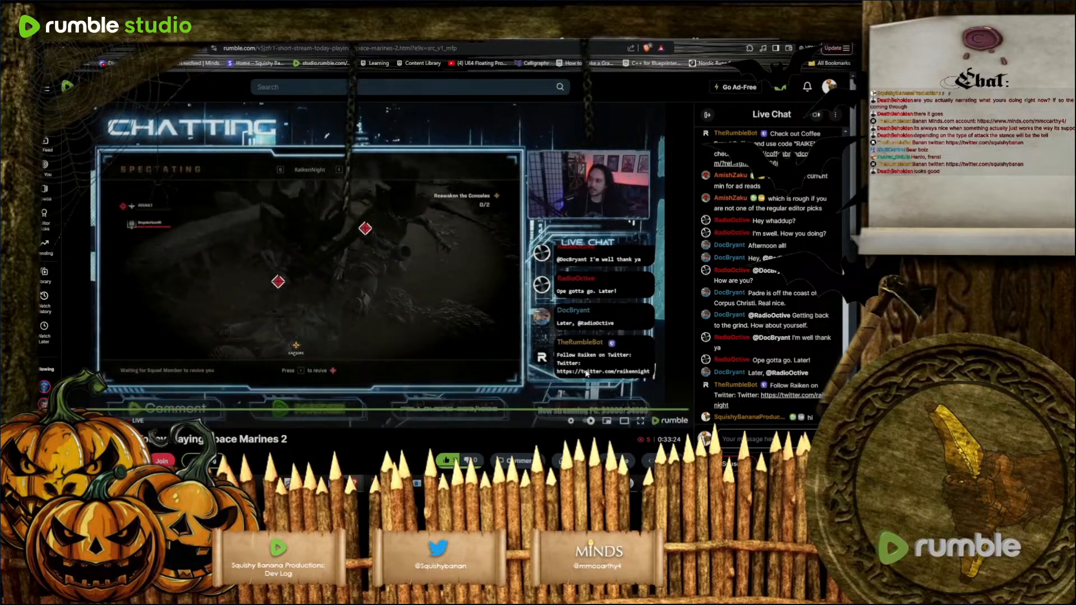
pyautogui.moveTo(167, 421)
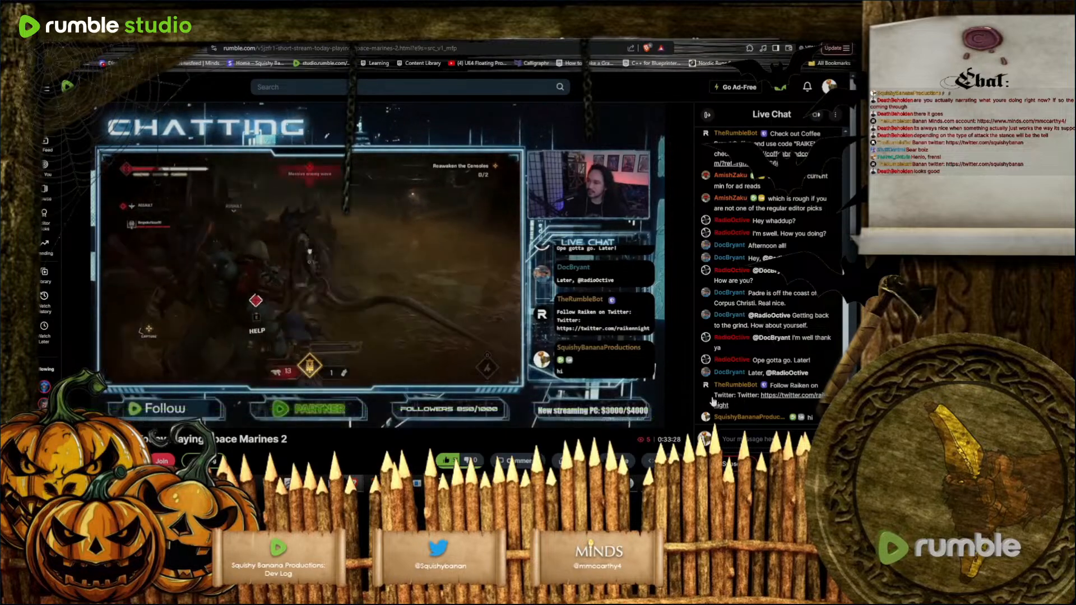
pyautogui.click(300, 47)
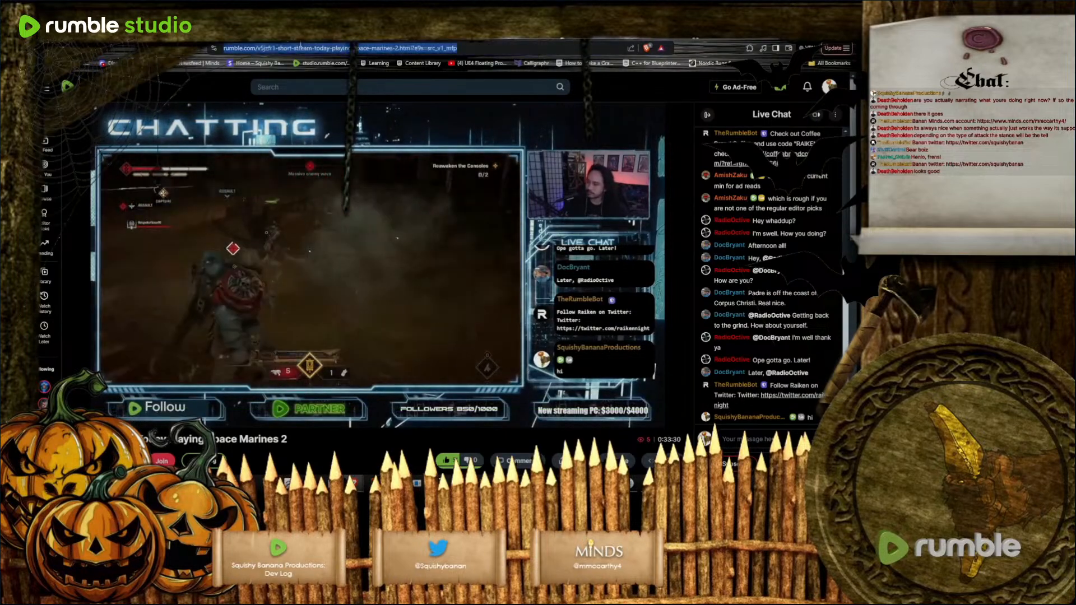